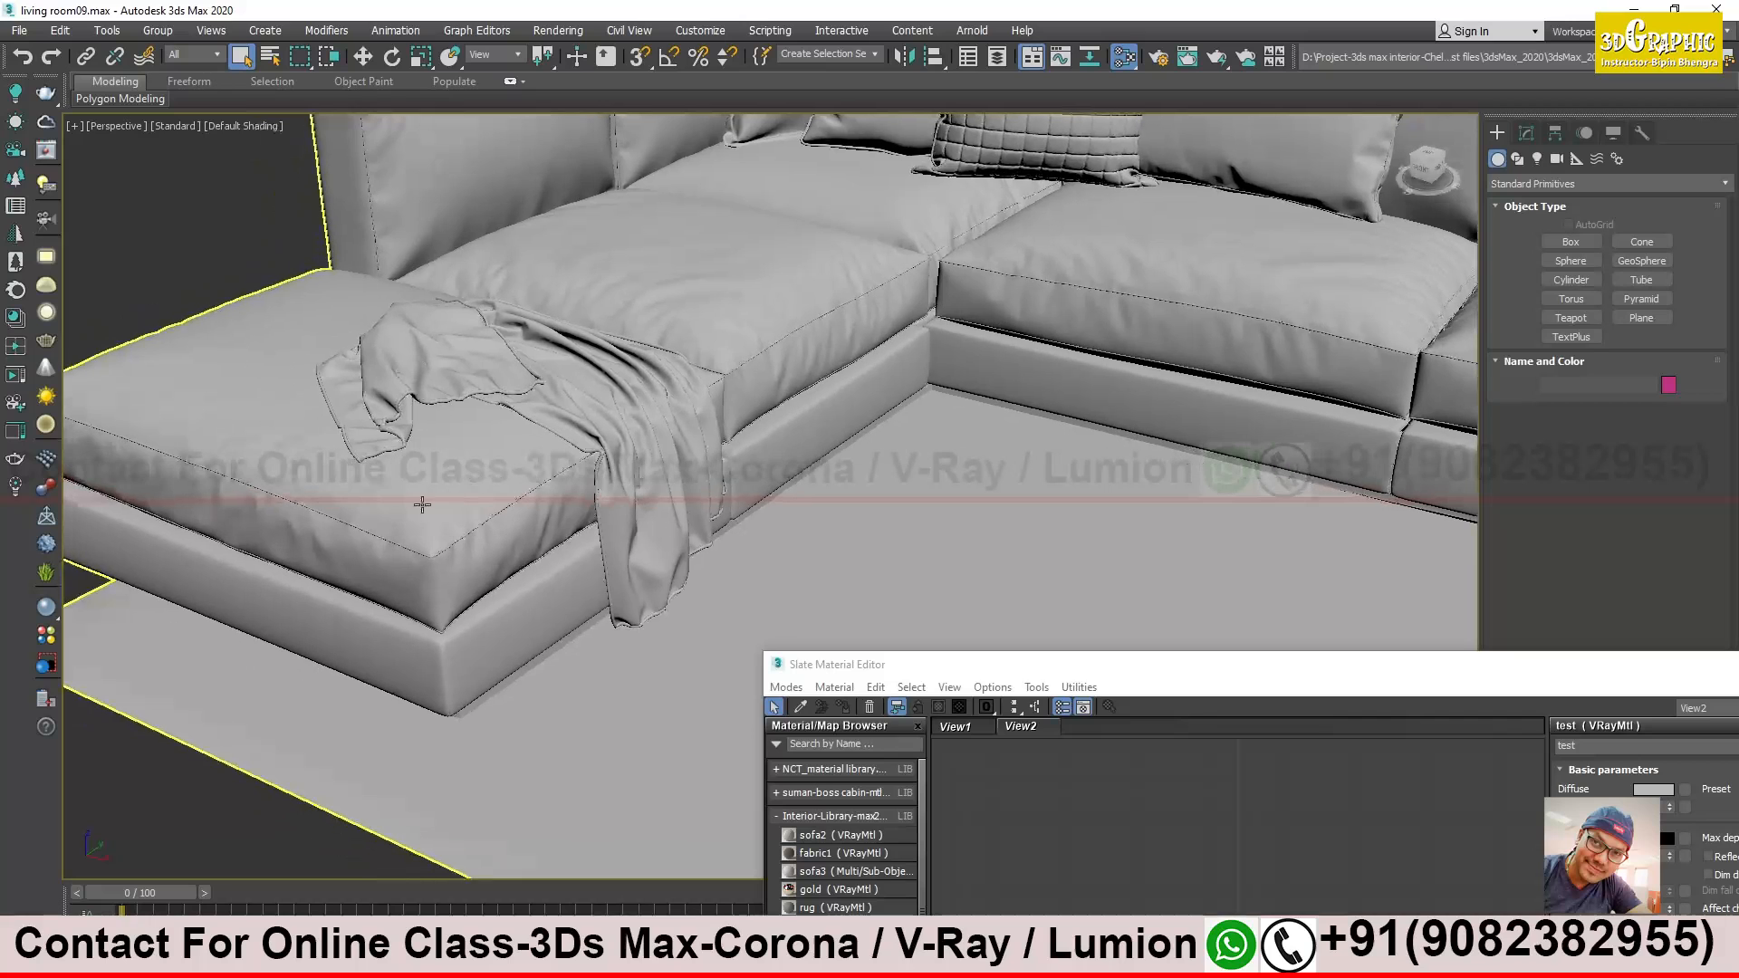
Examine the sectional sofa's cushions and the draped throw blanket from close up and from farther away
{"action": "middle_click_drag", "start_coordinate": [622, 410], "coordinate": [623, 474]}
{"action": "middle_click_drag", "start_coordinate": [623, 359], "coordinate": [487, 323], "text": "alt"}
{"action": "middle_click_drag", "start_coordinate": [618, 441], "coordinate": [620, 337]}
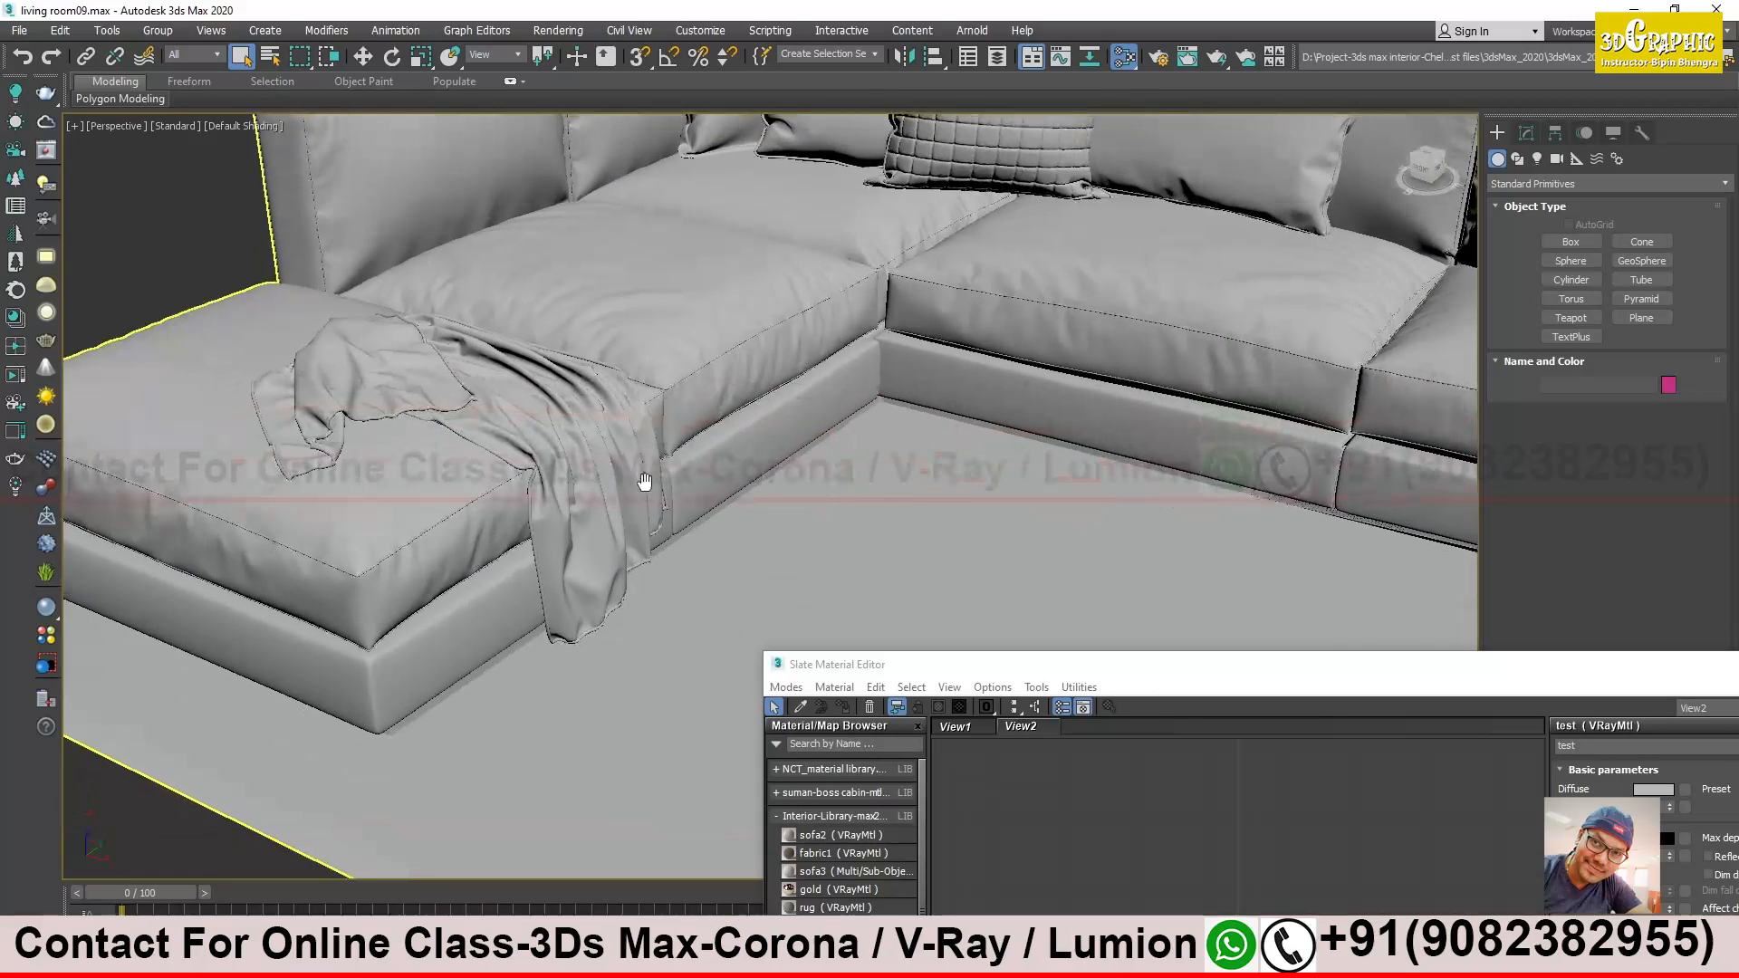
{"action": "scroll", "coordinate": [621, 407], "scroll_direction": "down", "scroll_amount": 3}
{"action": "middle_click_drag", "start_coordinate": [624, 493], "coordinate": [700, 475], "text": "alt"}
{"action": "left_click", "coordinate": [759, 563]}
{"action": "middle_click_drag", "start_coordinate": [759, 564], "coordinate": [730, 497]}
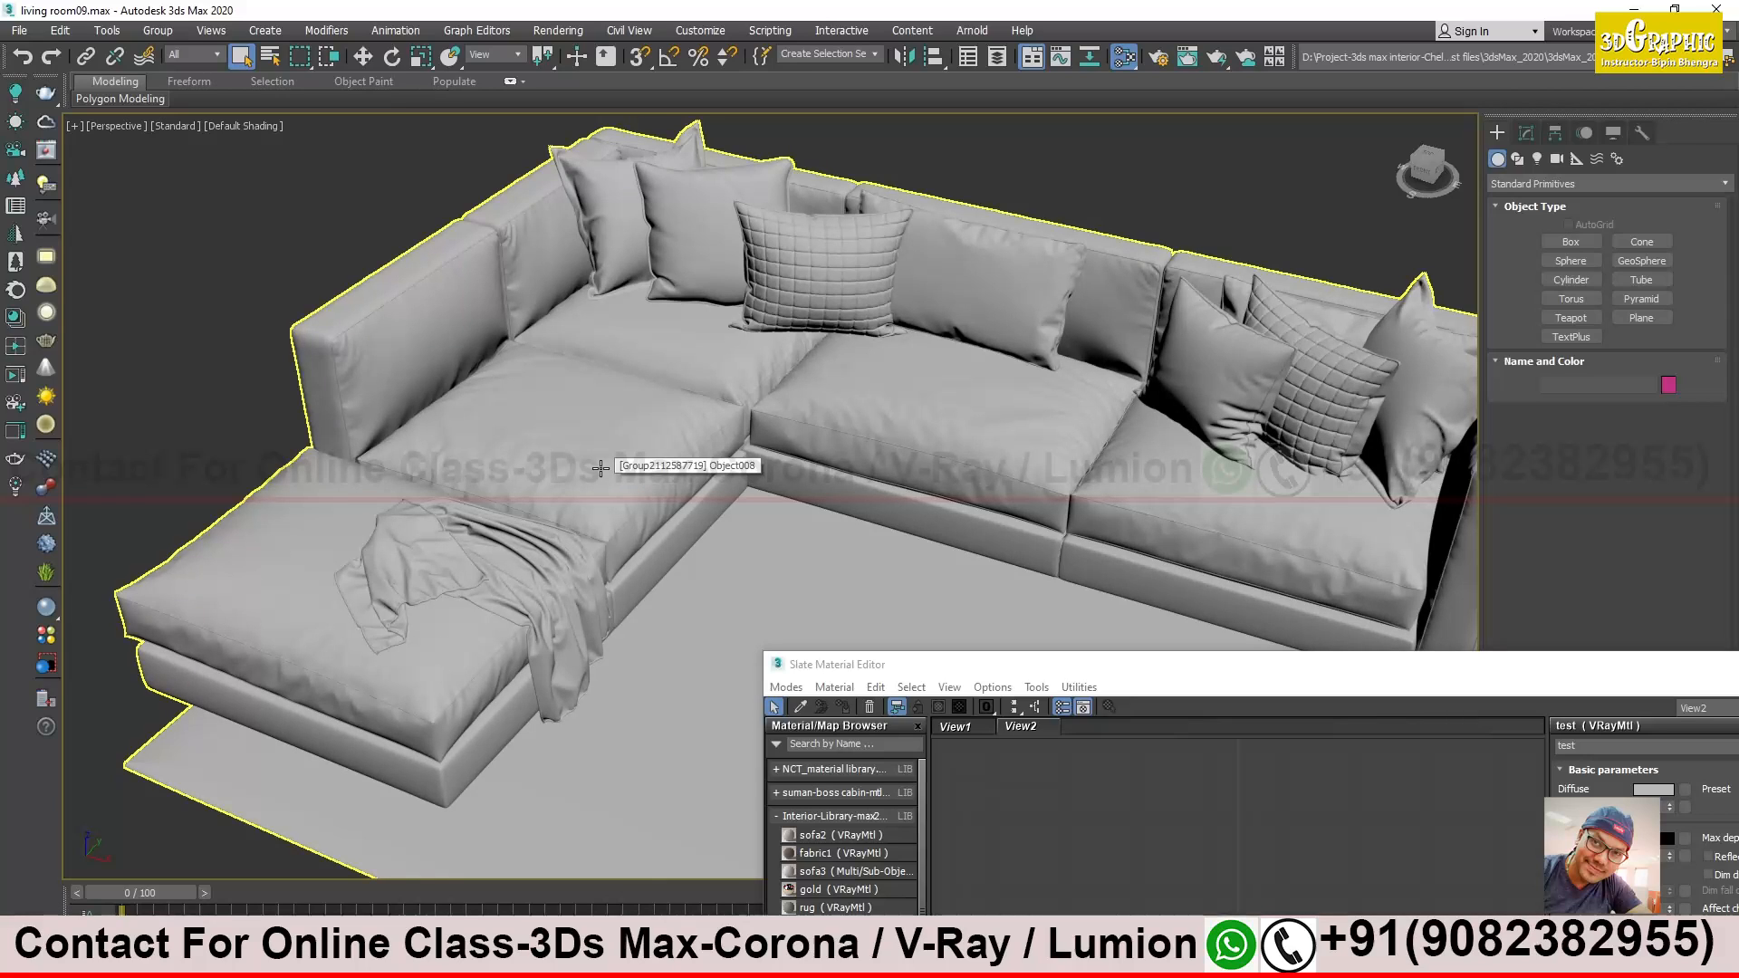
{"action": "middle_click_drag", "start_coordinate": [670, 496], "coordinate": [752, 607]}
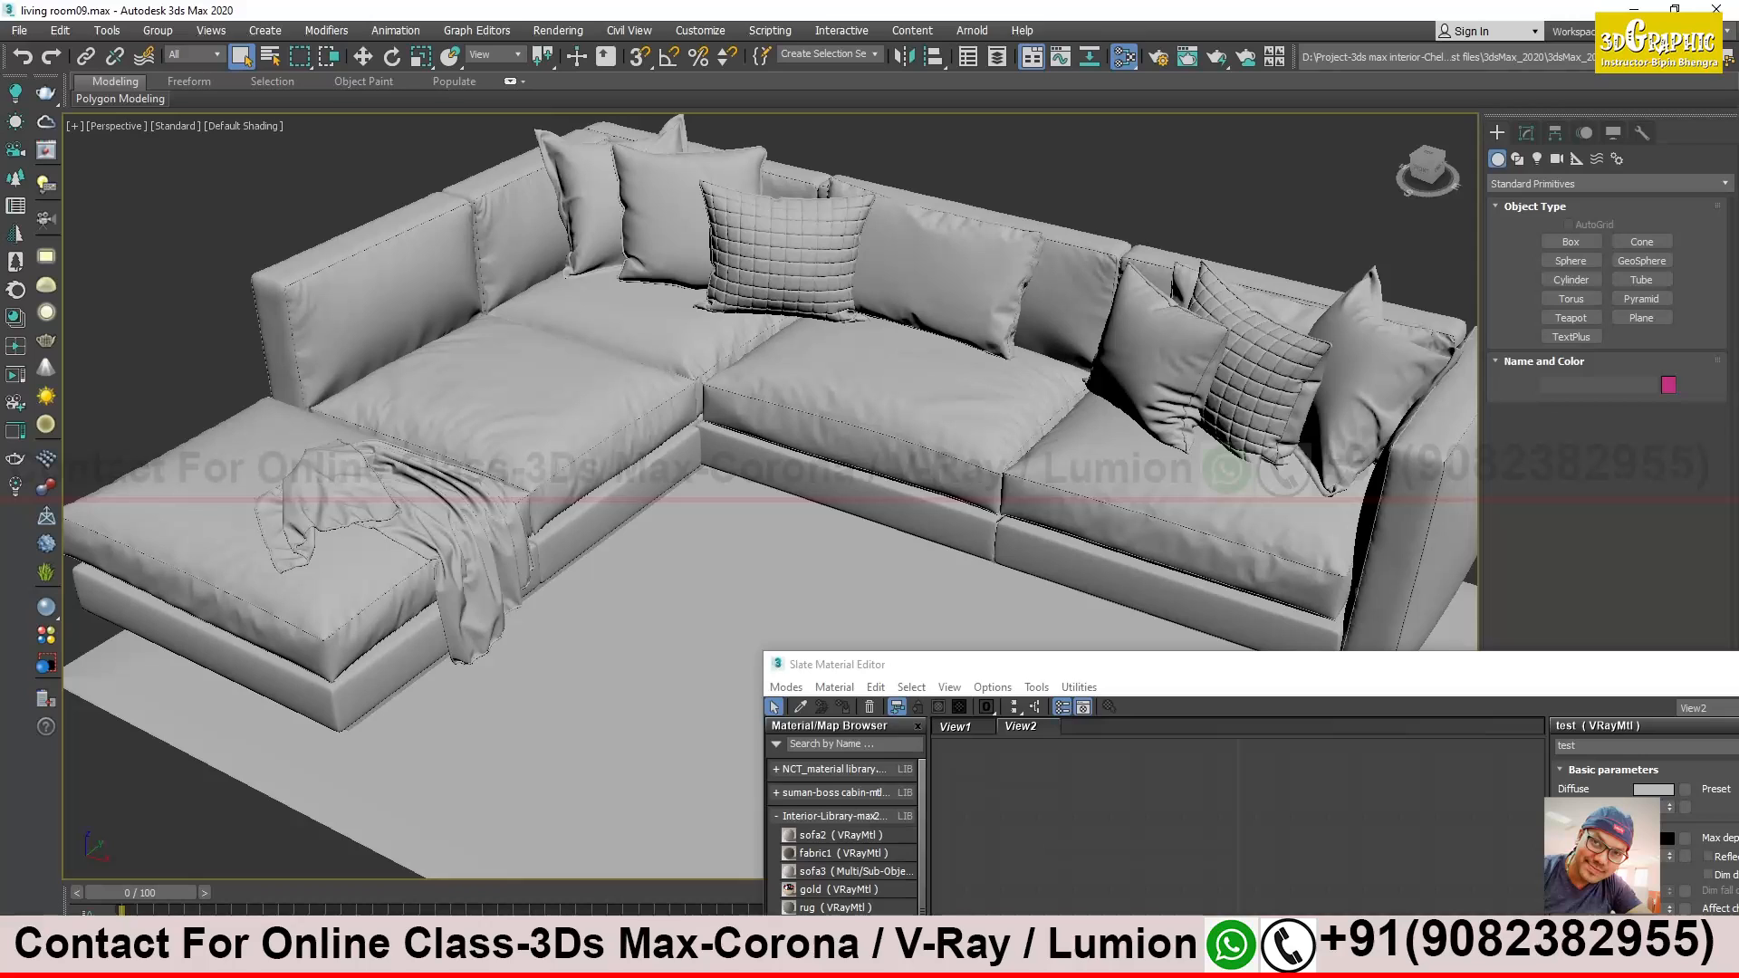
{"action": "left_click", "coordinate": [1562, 960]}
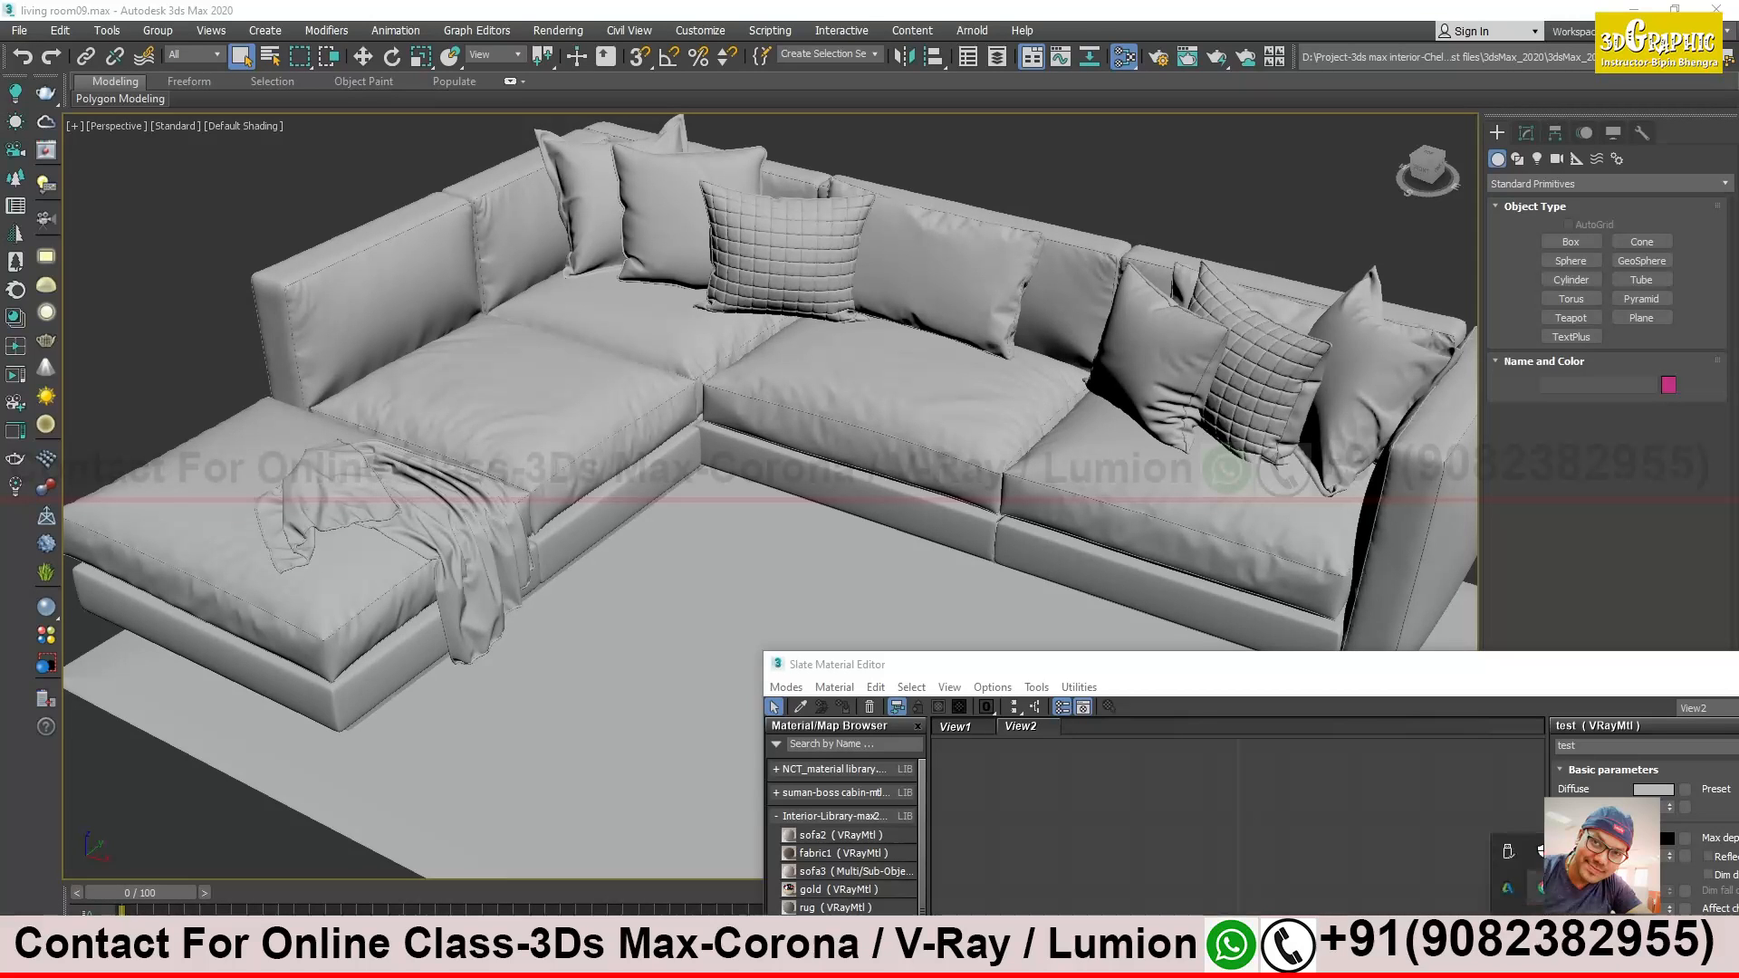
{"action": "left_click", "coordinate": [1589, 960]}
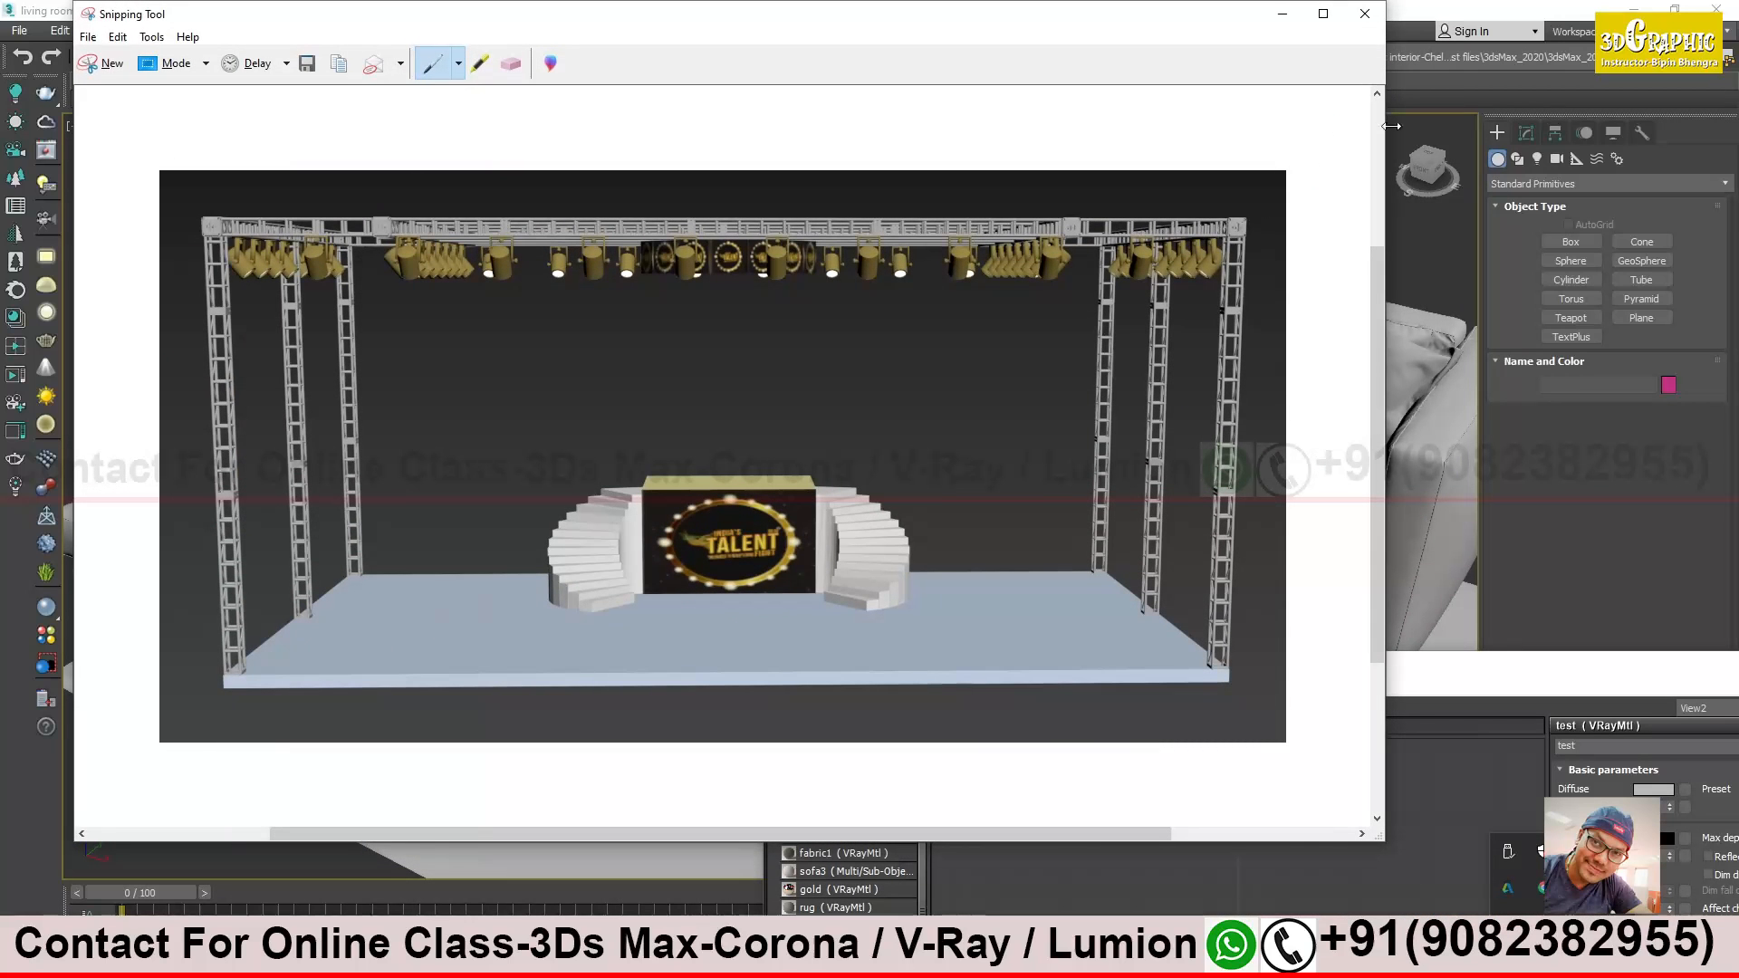
{"action": "left_click", "coordinate": [1364, 13]}
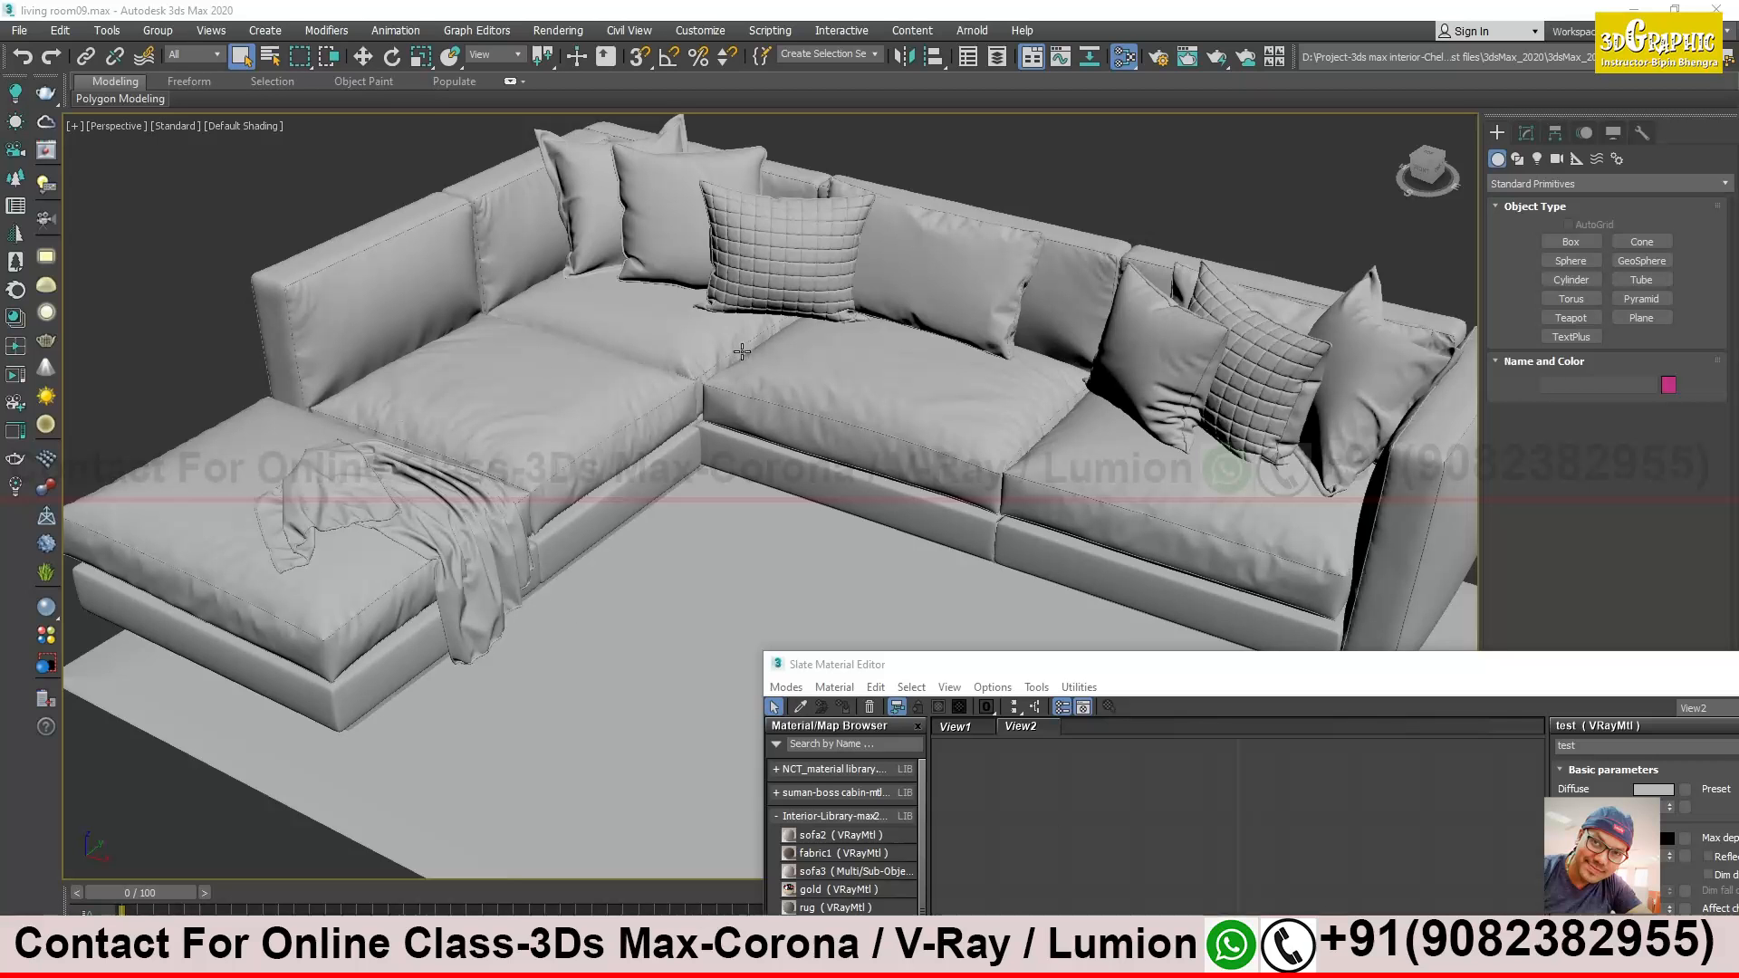
Search the material browser for "vraym" and add a VRayMtl node to the View2 canvas
{"action": "middle_click_drag", "start_coordinate": [698, 362], "coordinate": [658, 362]}
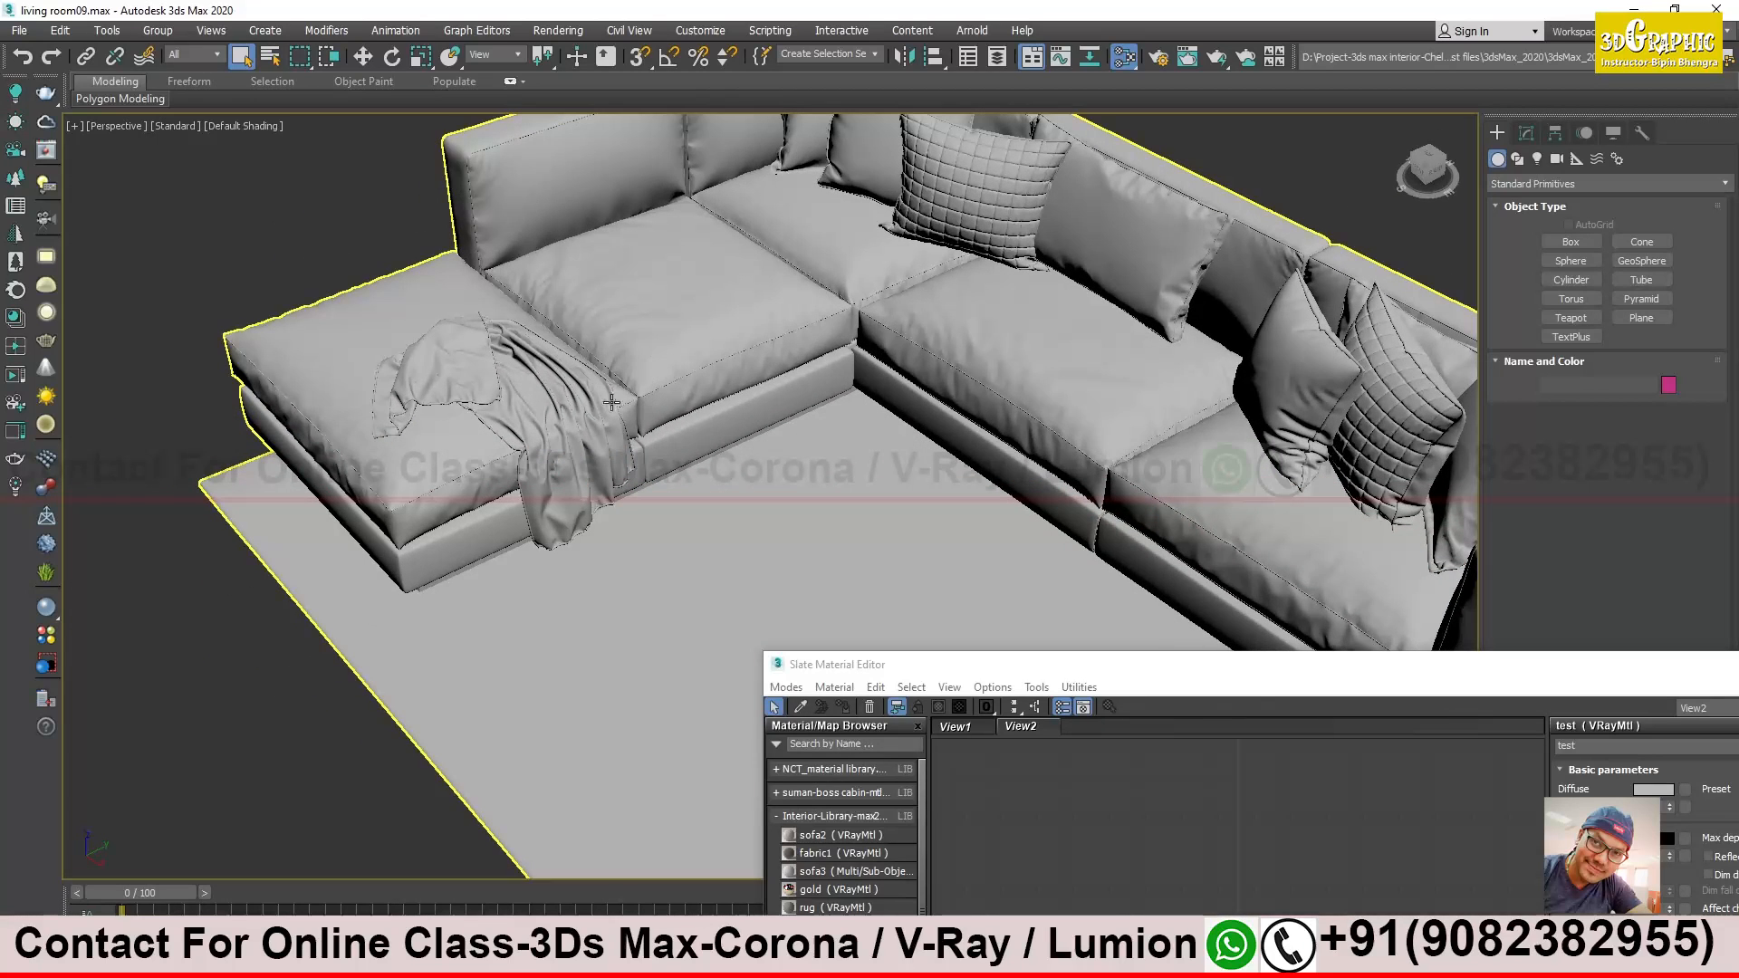
{"action": "left_click_drag", "start_coordinate": [1096, 664], "coordinate": [1026, 304]}
{"action": "scroll", "coordinate": [705, 490], "scroll_direction": "down", "scroll_amount": 3}
{"action": "middle_click_drag", "start_coordinate": [572, 380], "coordinate": [536, 367], "text": "alt"}
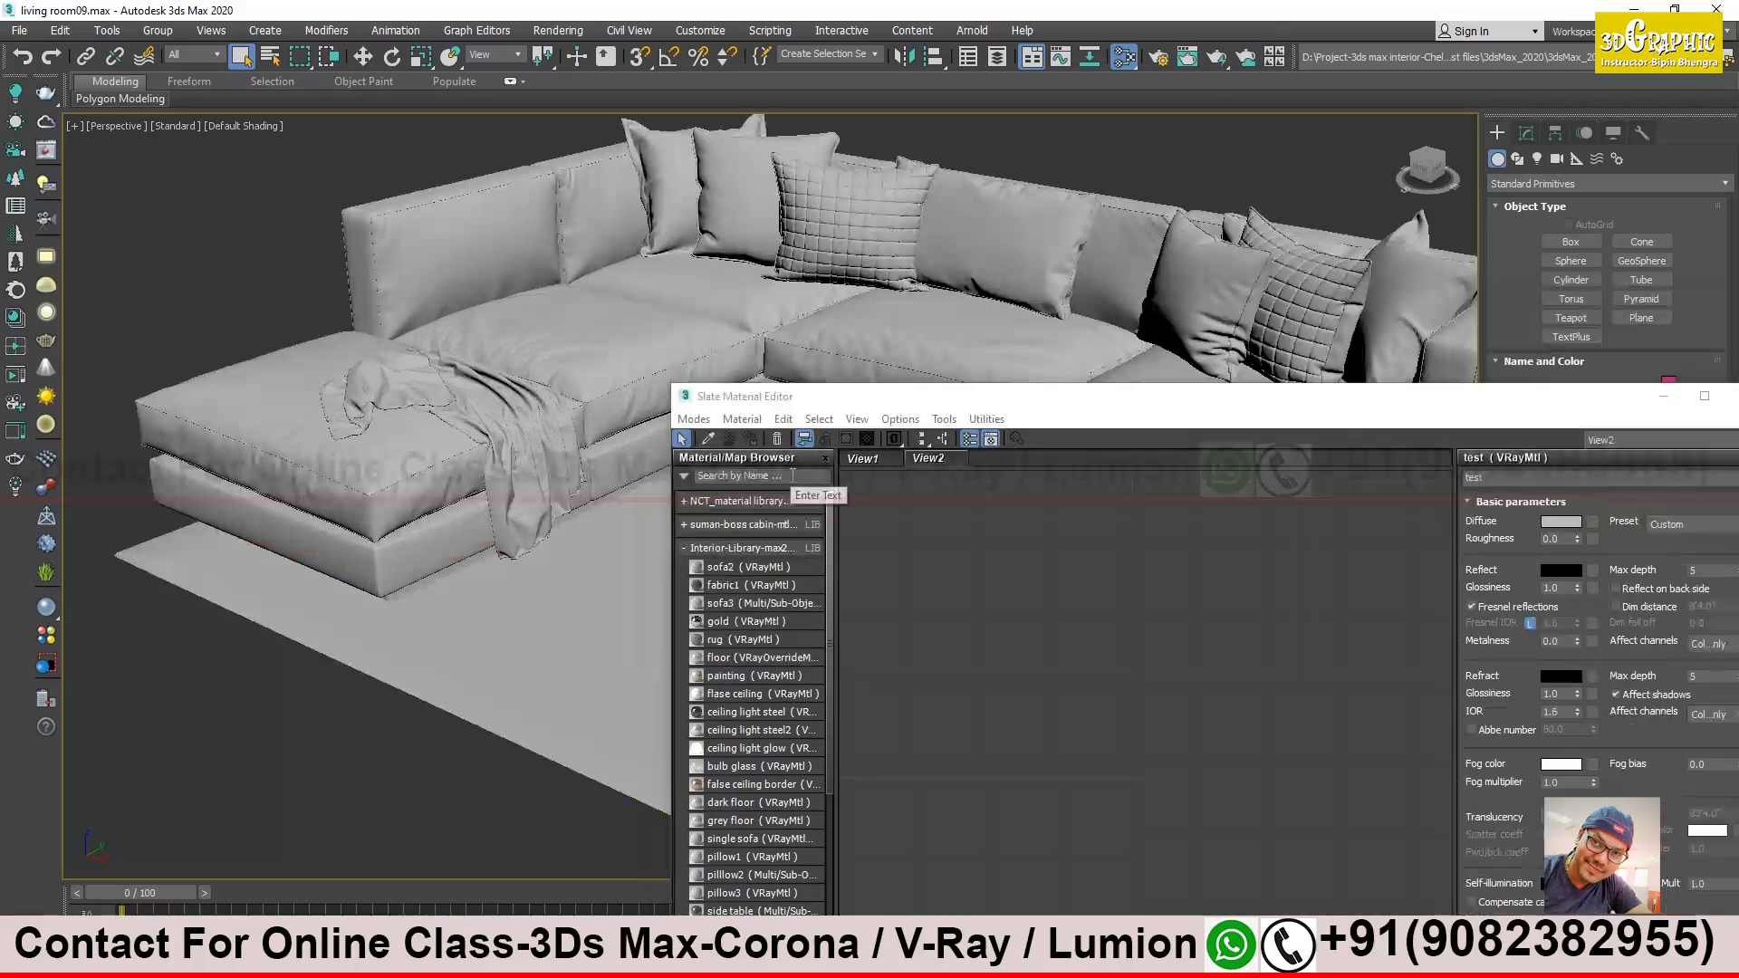
{"action": "left_click", "coordinate": [794, 474]}
{"action": "type", "text": "v"}
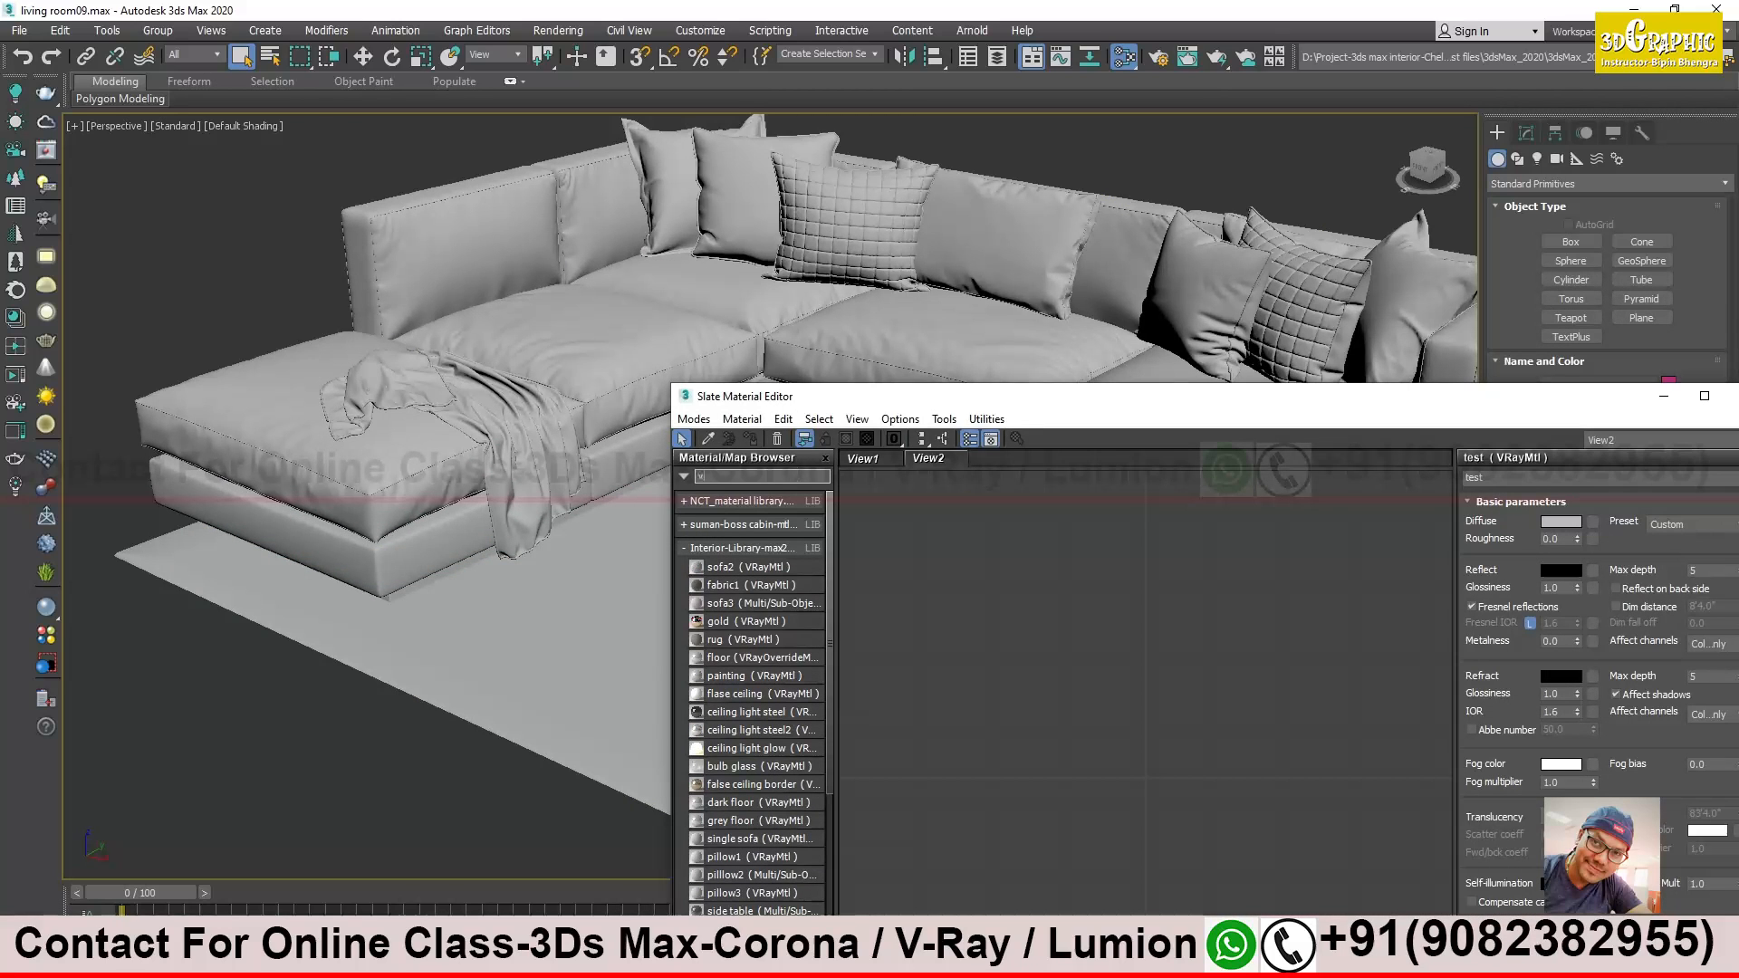
{"action": "type", "text": "raym"}
{"action": "left_click_drag", "start_coordinate": [712, 514], "coordinate": [1247, 571]}
{"action": "left_click", "coordinate": [1280, 626]}
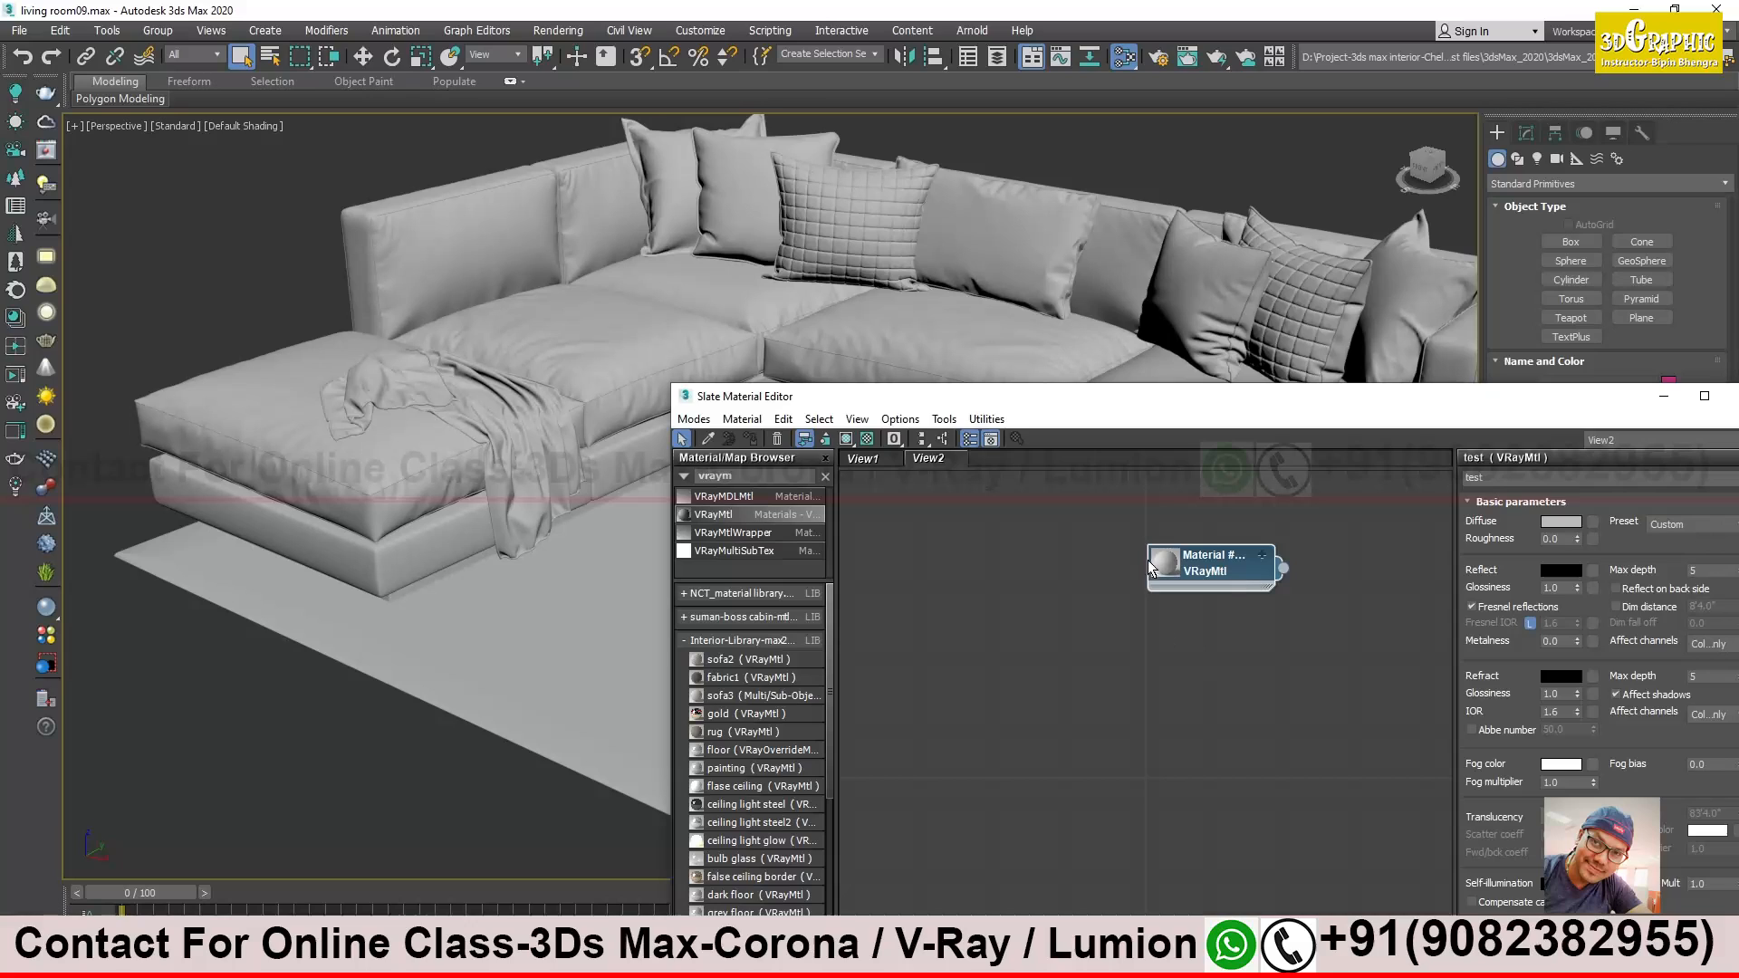
Duplicate the VRayMtl node in View2 and open the parameters of the original node
{"action": "left_click", "coordinate": [1263, 356]}
{"action": "mouse_move", "coordinate": [1208, 576]}
{"action": "left_mouse_down"}
{"action": "mouse_move", "coordinate": [1049, 542]}
{"action": "mouse_move", "coordinate": [1065, 536]}
{"action": "left_mouse_up"}
{"action": "mouse_move", "coordinate": [1065, 537]}
{"action": "left_mouse_down", "text": "shift"}
{"action": "mouse_move", "coordinate": [1063, 613]}
{"action": "mouse_move", "coordinate": [918, 519]}
{"action": "left_mouse_up", "text": "shift"}
{"action": "mouse_move", "coordinate": [1057, 594]}
{"action": "left_mouse_down"}
{"action": "mouse_move", "coordinate": [1068, 639]}
{"action": "mouse_move", "coordinate": [1056, 606]}
{"action": "left_mouse_up"}
{"action": "double_click", "coordinate": [1056, 605]}
{"action": "left_click_drag", "start_coordinate": [1079, 399], "coordinate": [1204, 492]}
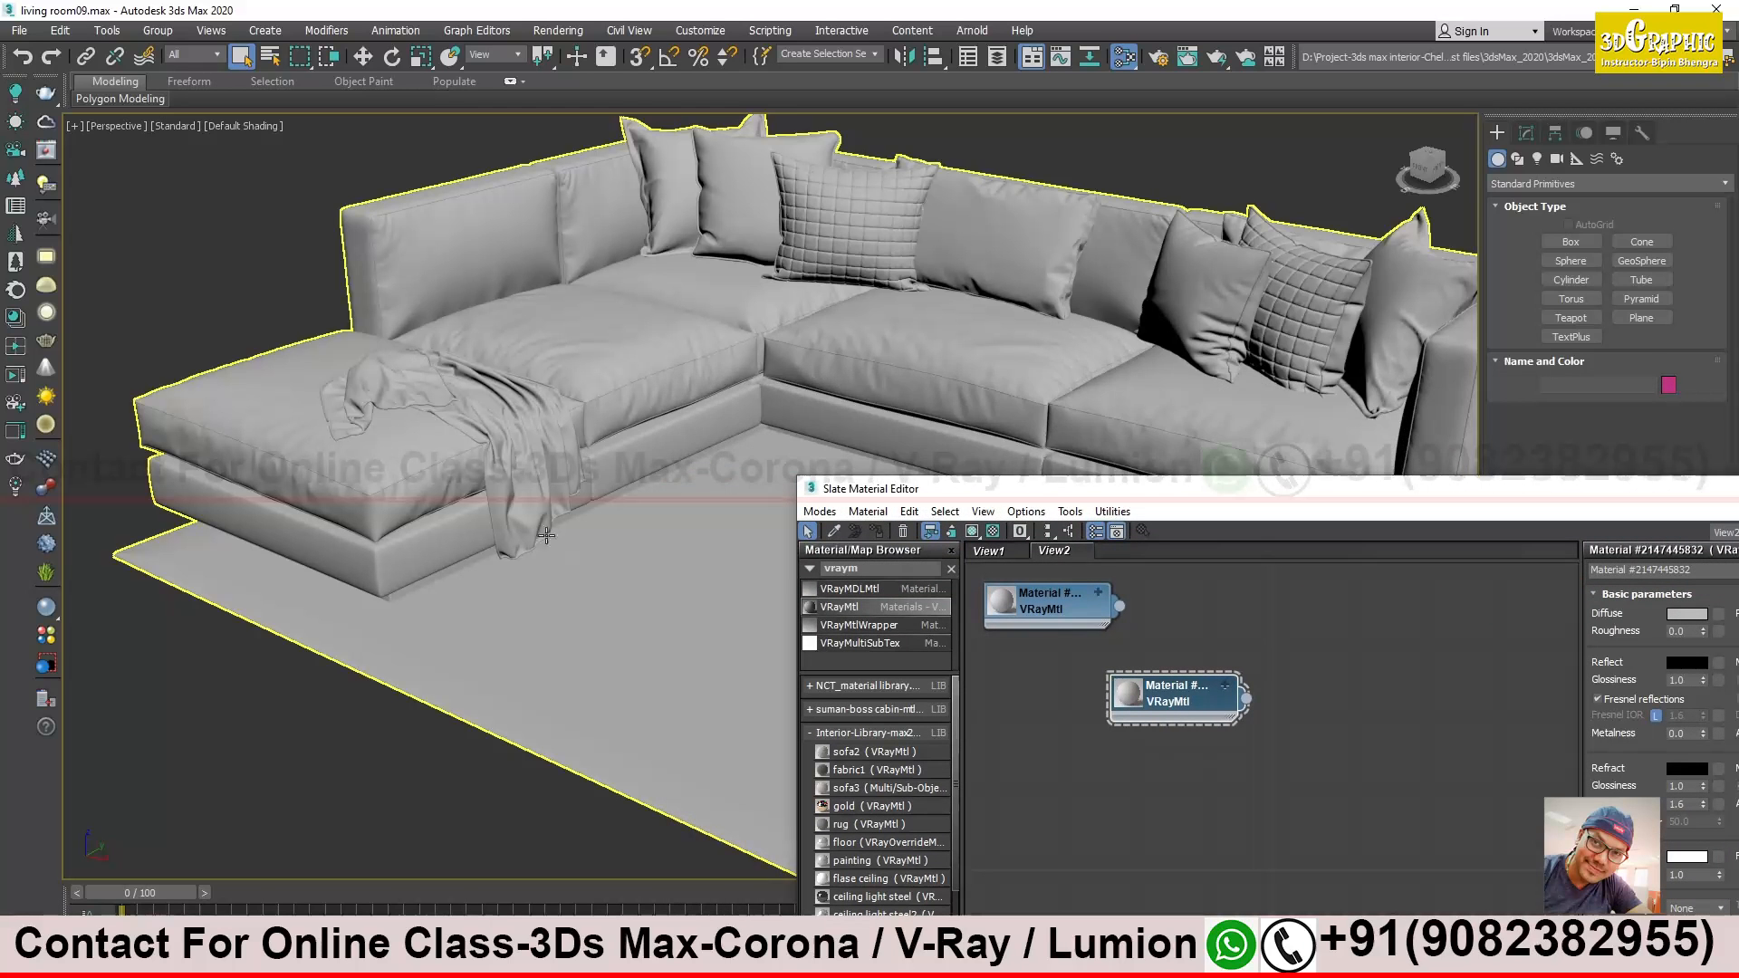
{"action": "scroll", "coordinate": [546, 535], "scroll_direction": "up", "scroll_amount": 10}
{"action": "middle_click_drag", "start_coordinate": [511, 542], "coordinate": [519, 574]}
{"action": "left_click", "coordinate": [1177, 696]}
{"action": "left_click_drag", "start_coordinate": [1194, 701], "coordinate": [1215, 699]}
{"action": "left_click_drag", "start_coordinate": [1209, 489], "coordinate": [1104, 368]}
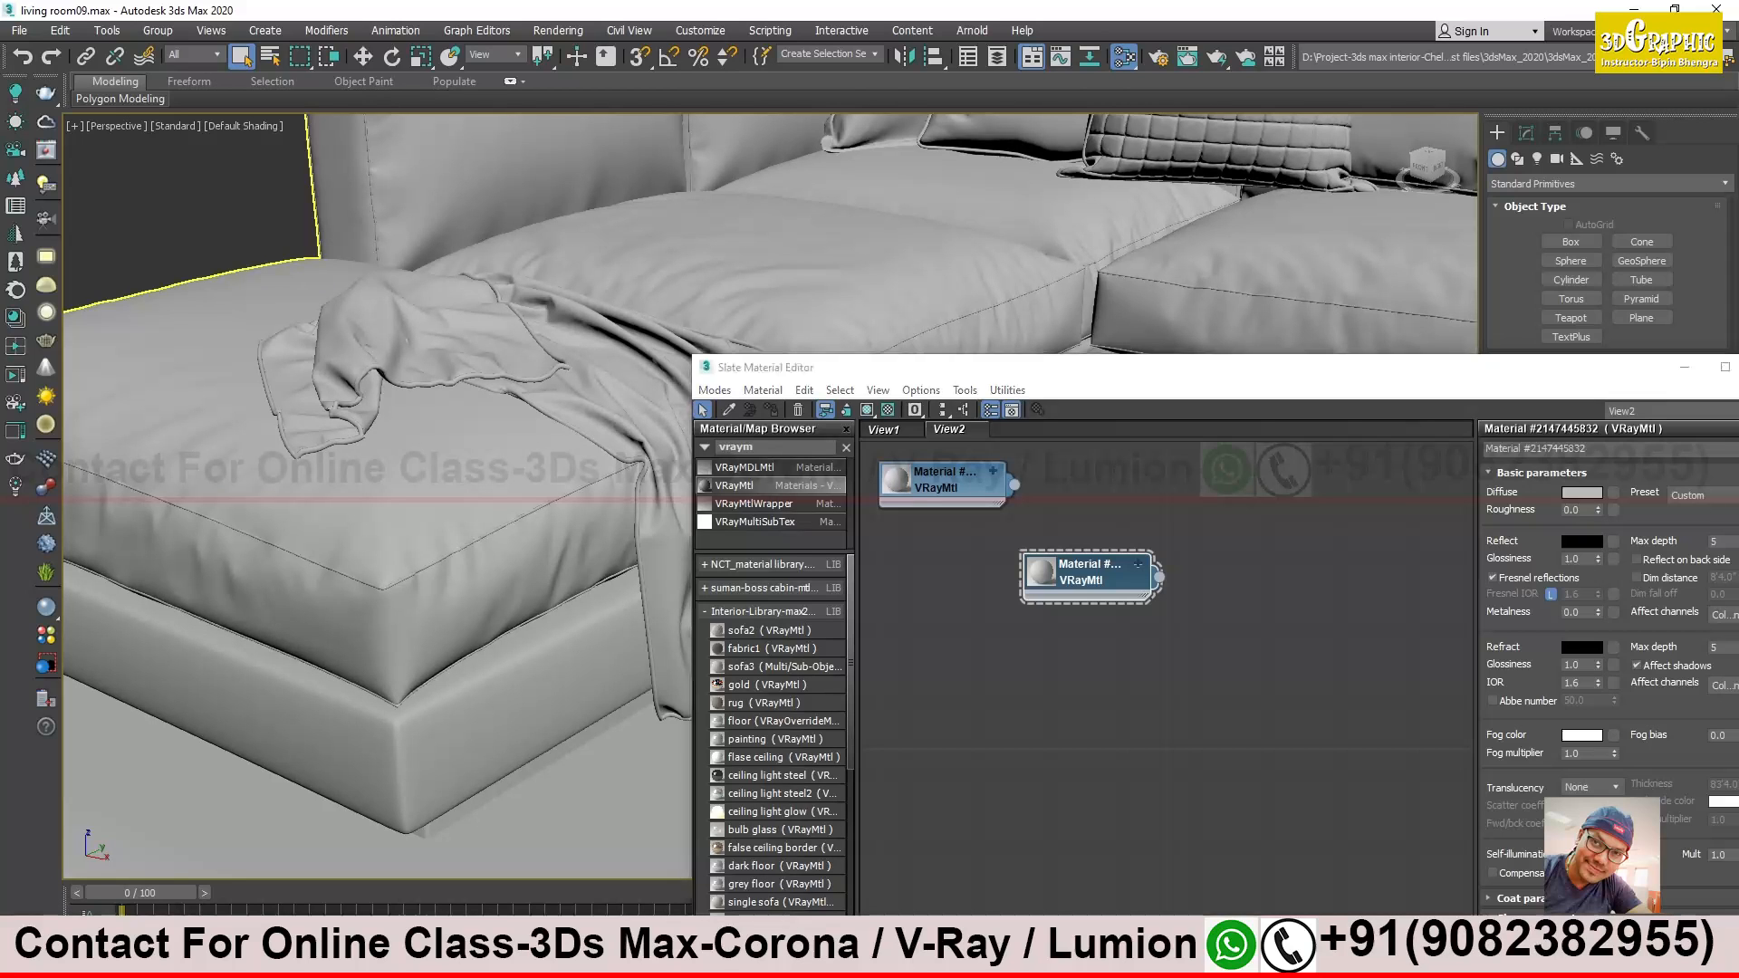
Switch to a new File Explorer window and open D:\3ds max\Materials n tex\textures final\bump maps\fabric
{"action": "right_click", "coordinate": [630, 958]}
{"action": "left_click", "coordinate": [605, 866]}
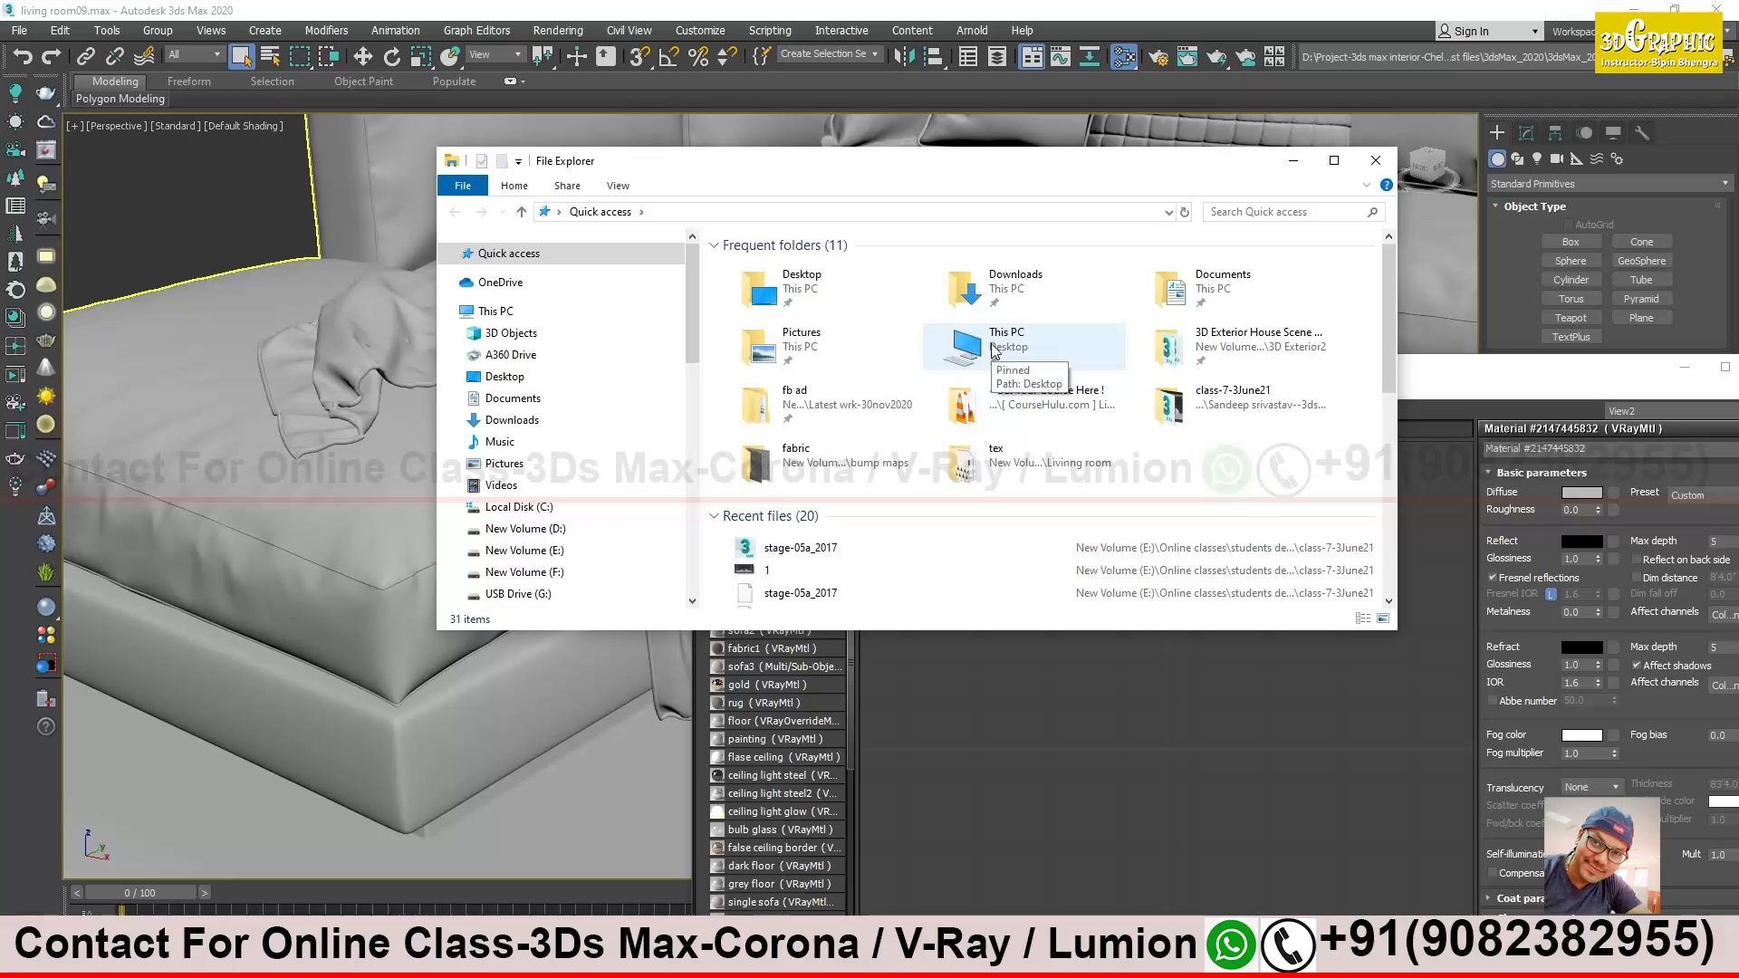
{"action": "double_click", "coordinate": [1029, 351]}
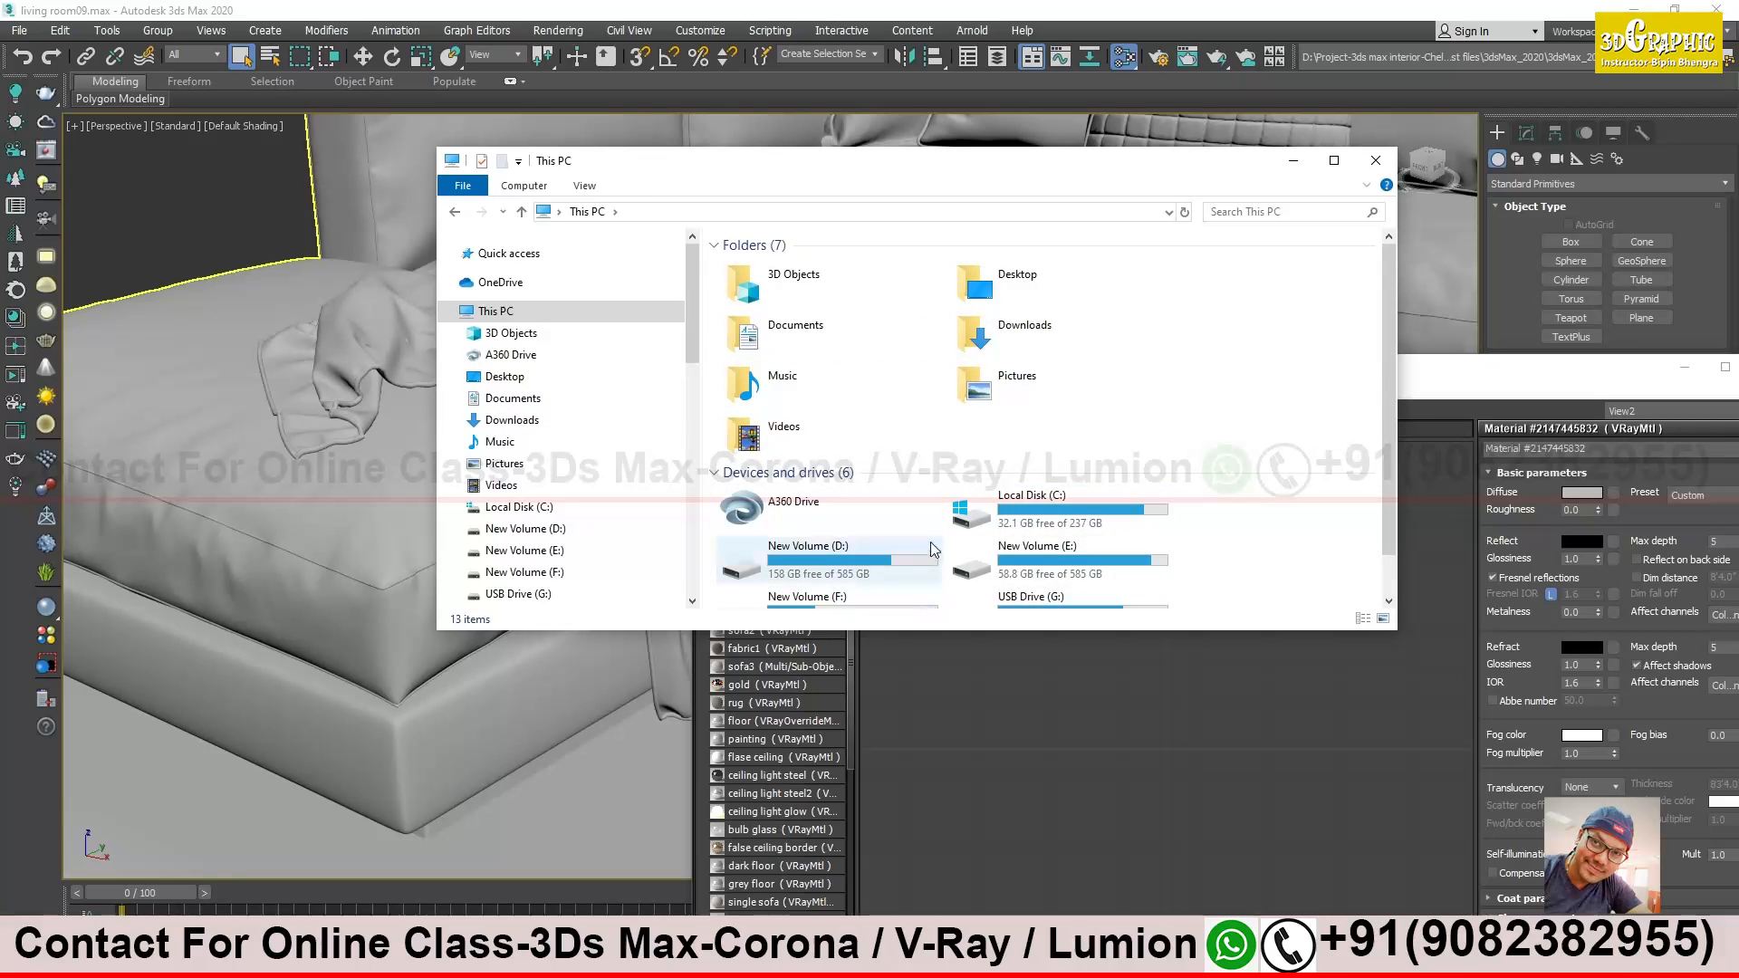
{"action": "scroll", "coordinate": [928, 548], "scroll_direction": "down", "scroll_amount": 1}
{"action": "left_click", "coordinate": [872, 536]}
{"action": "double_click", "coordinate": [872, 536]}
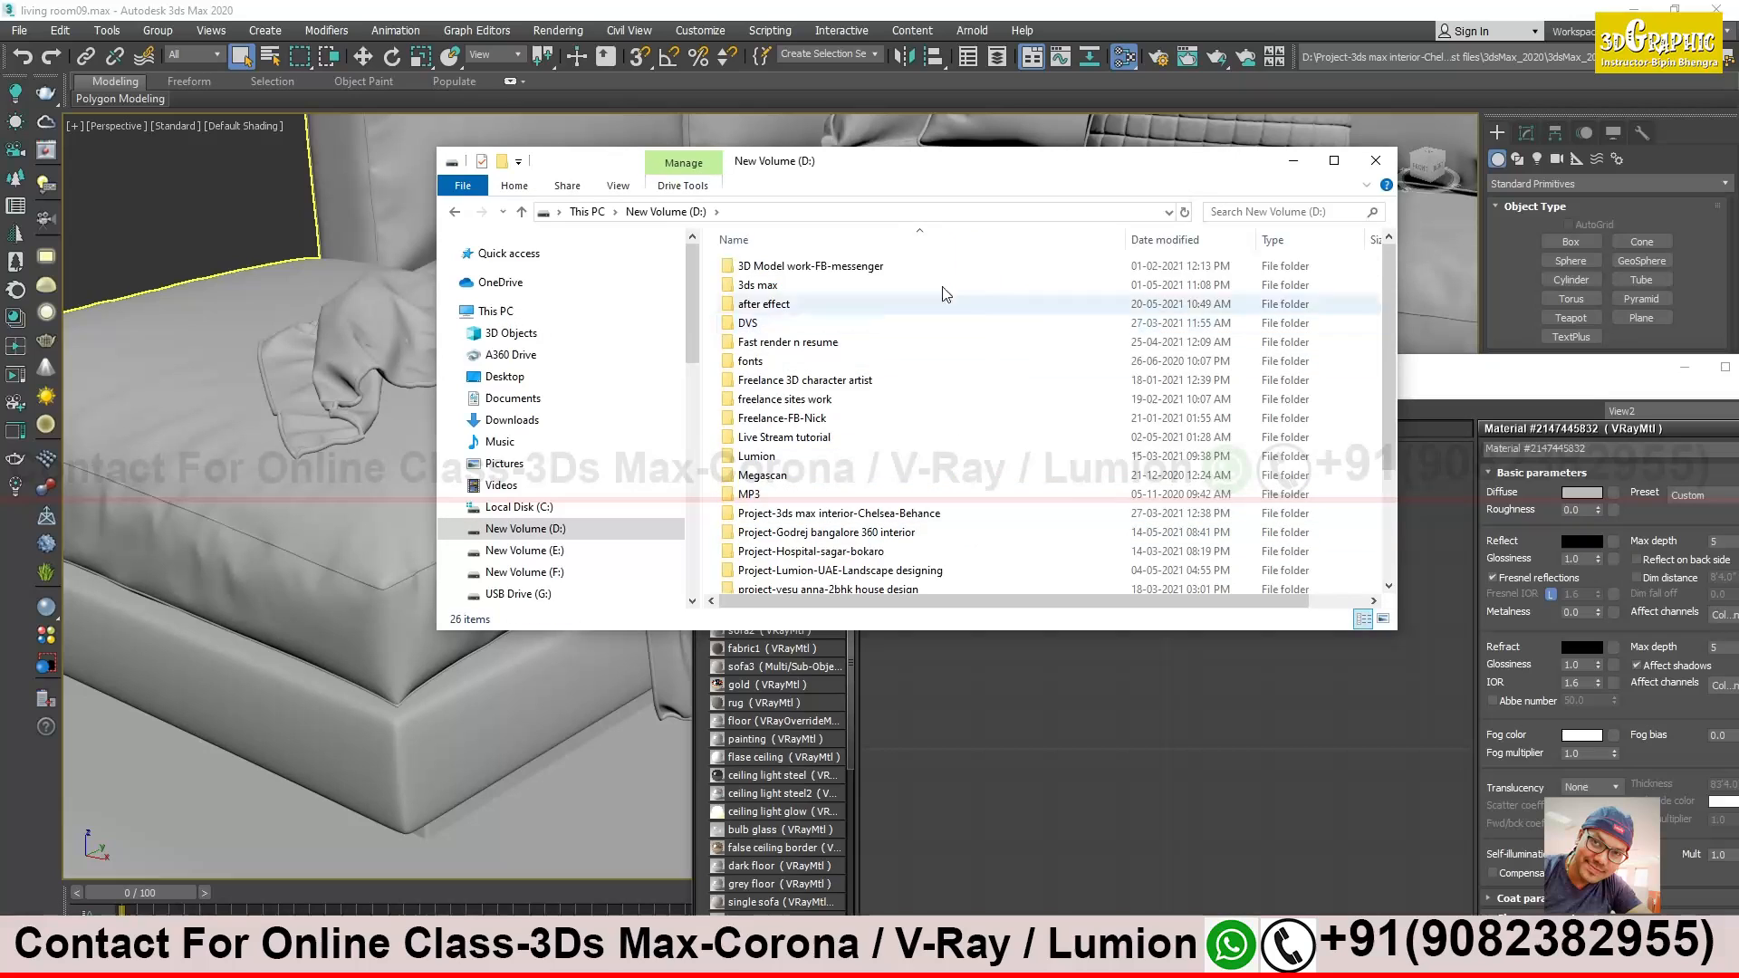
{"action": "double_click", "coordinate": [788, 288]}
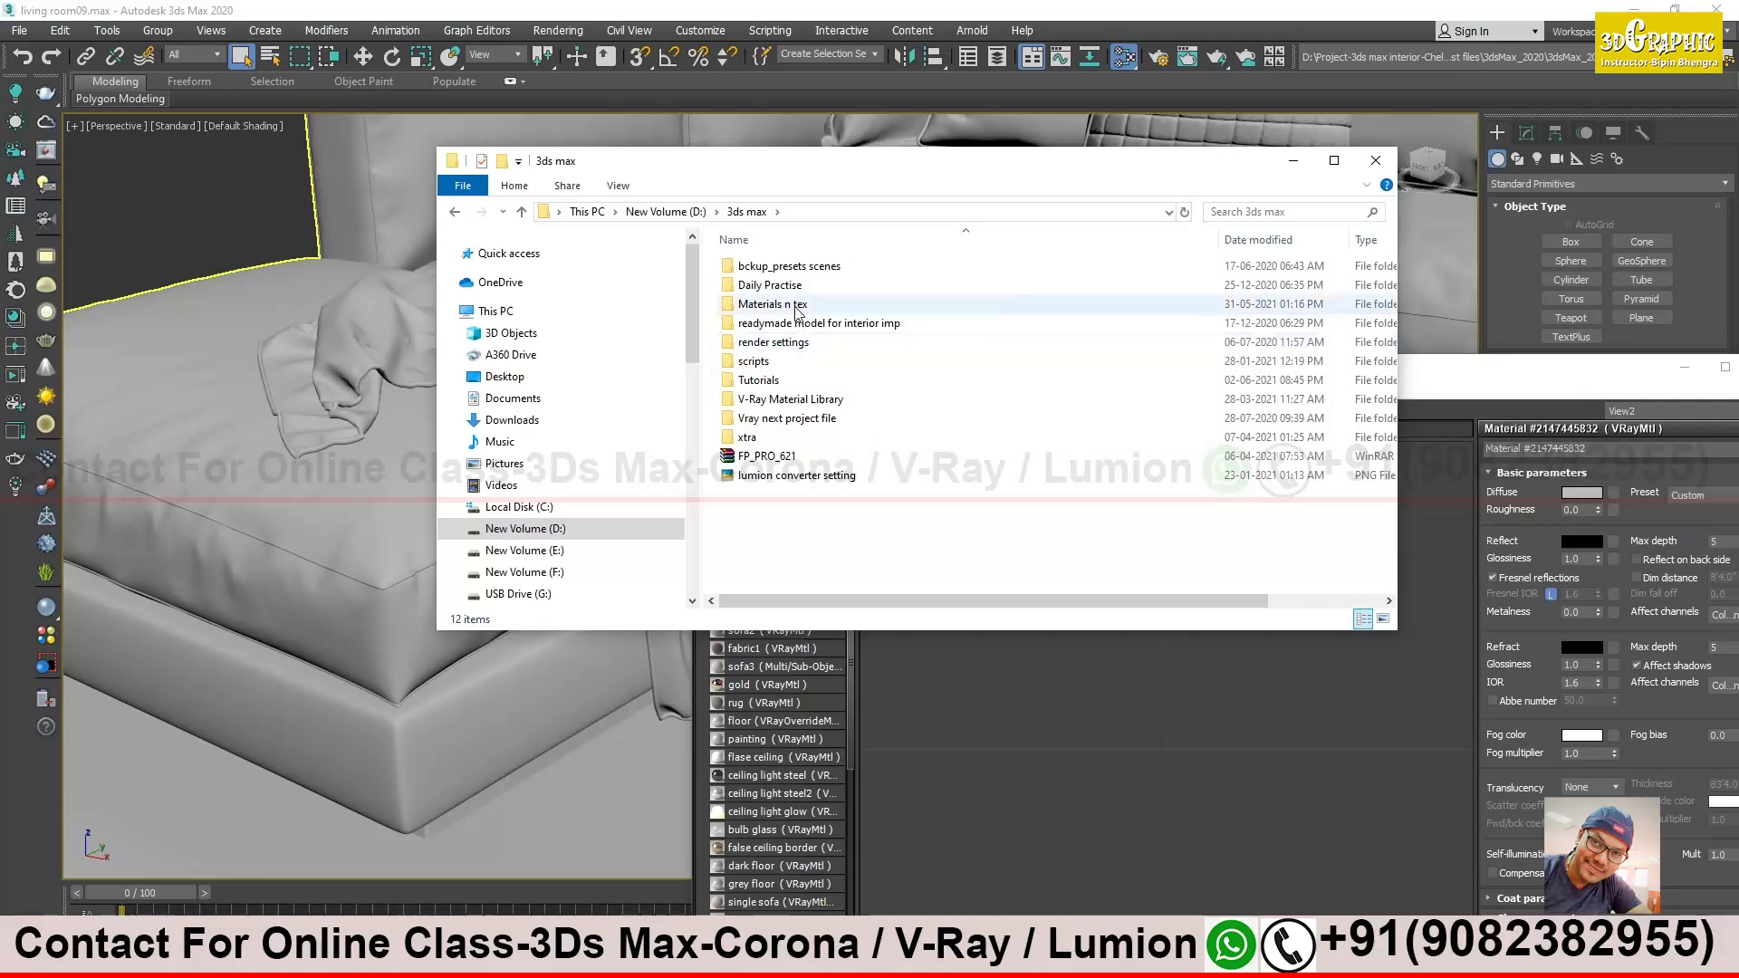
{"action": "double_click", "coordinate": [802, 304]}
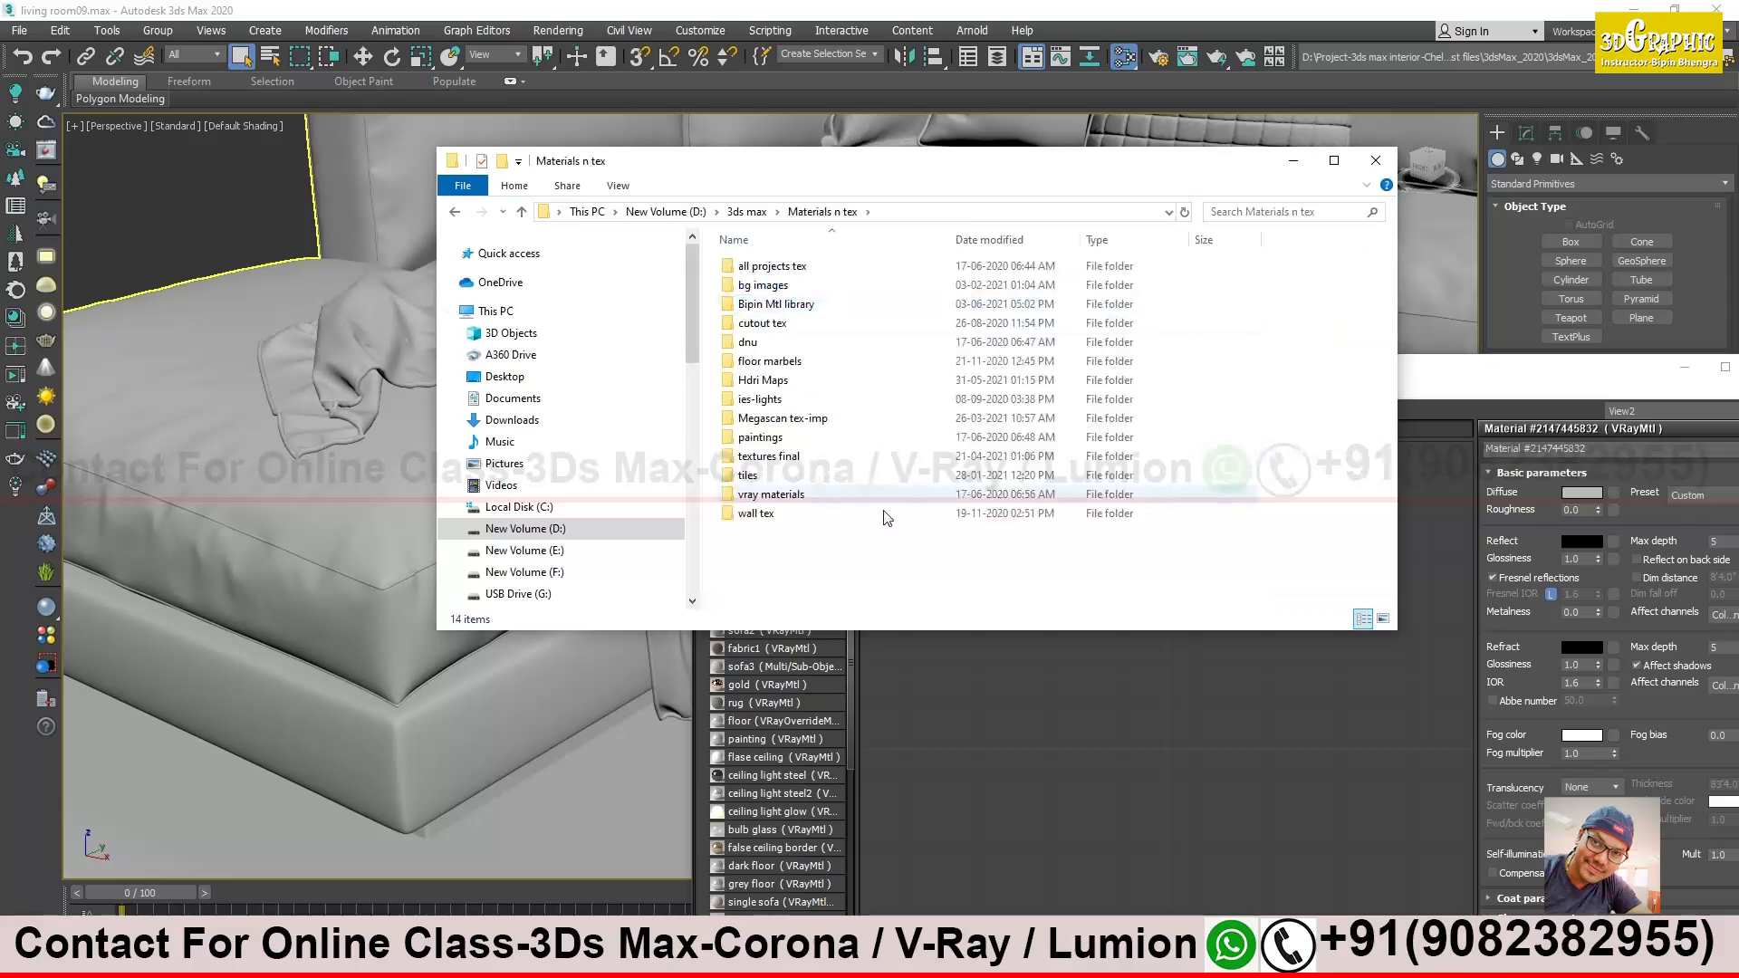
{"action": "double_click", "coordinate": [768, 457]}
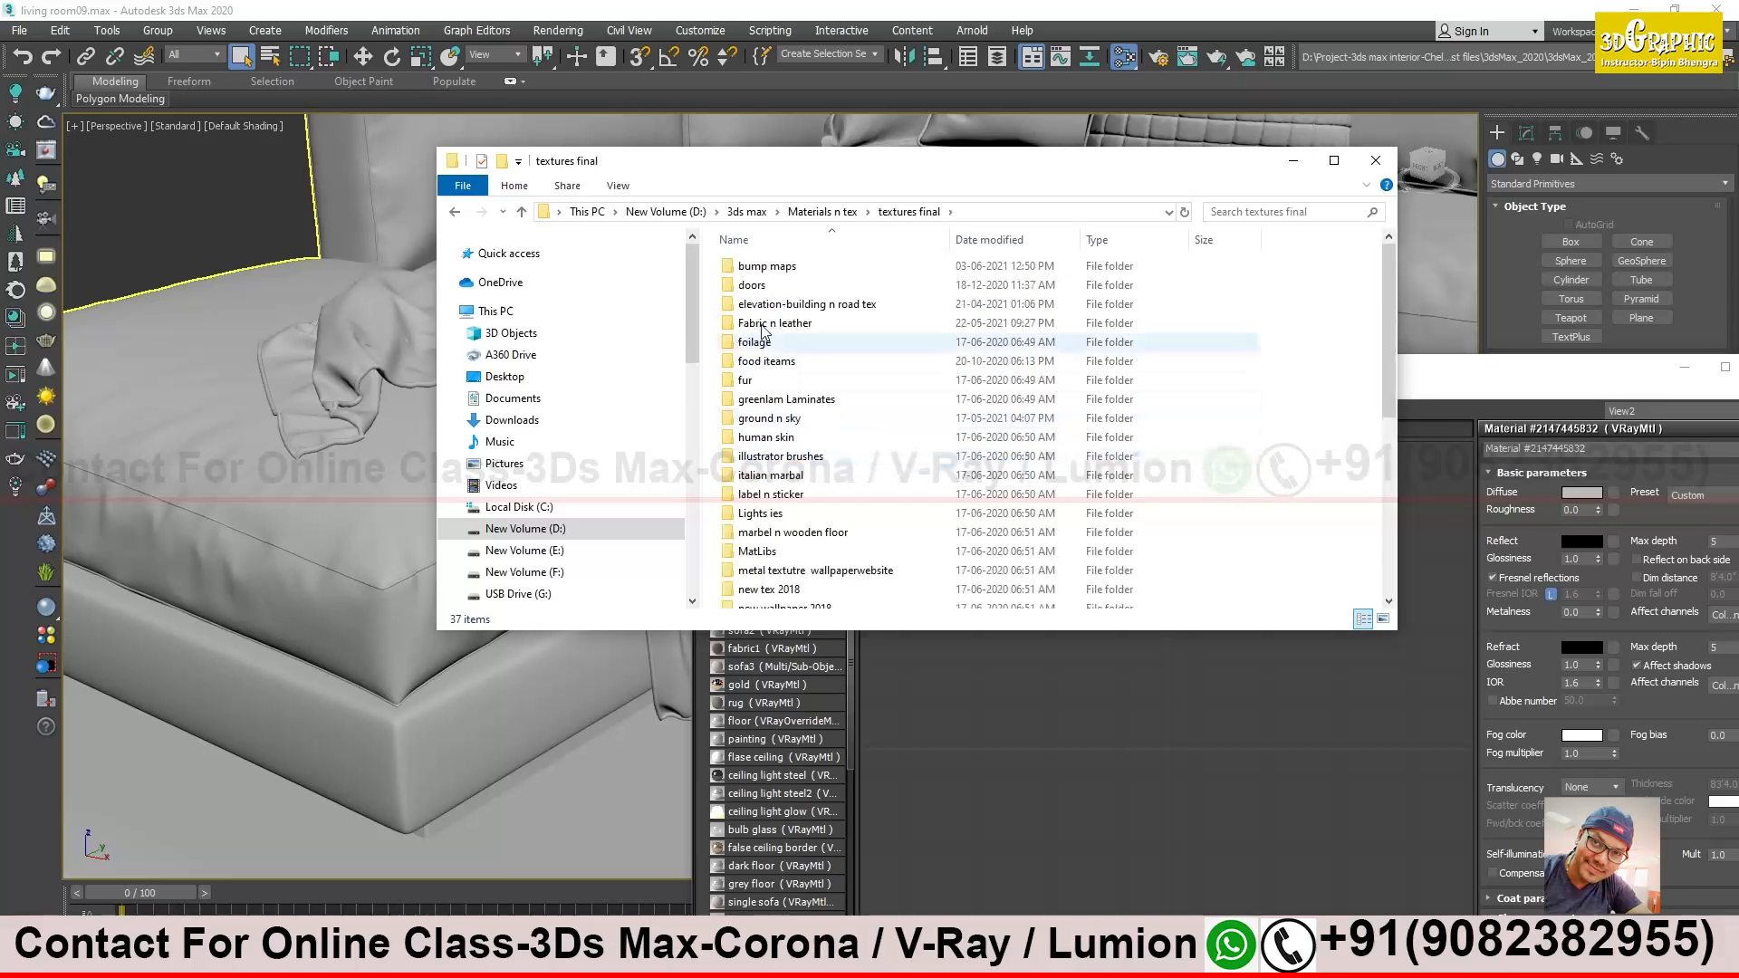
{"action": "double_click", "coordinate": [771, 269]}
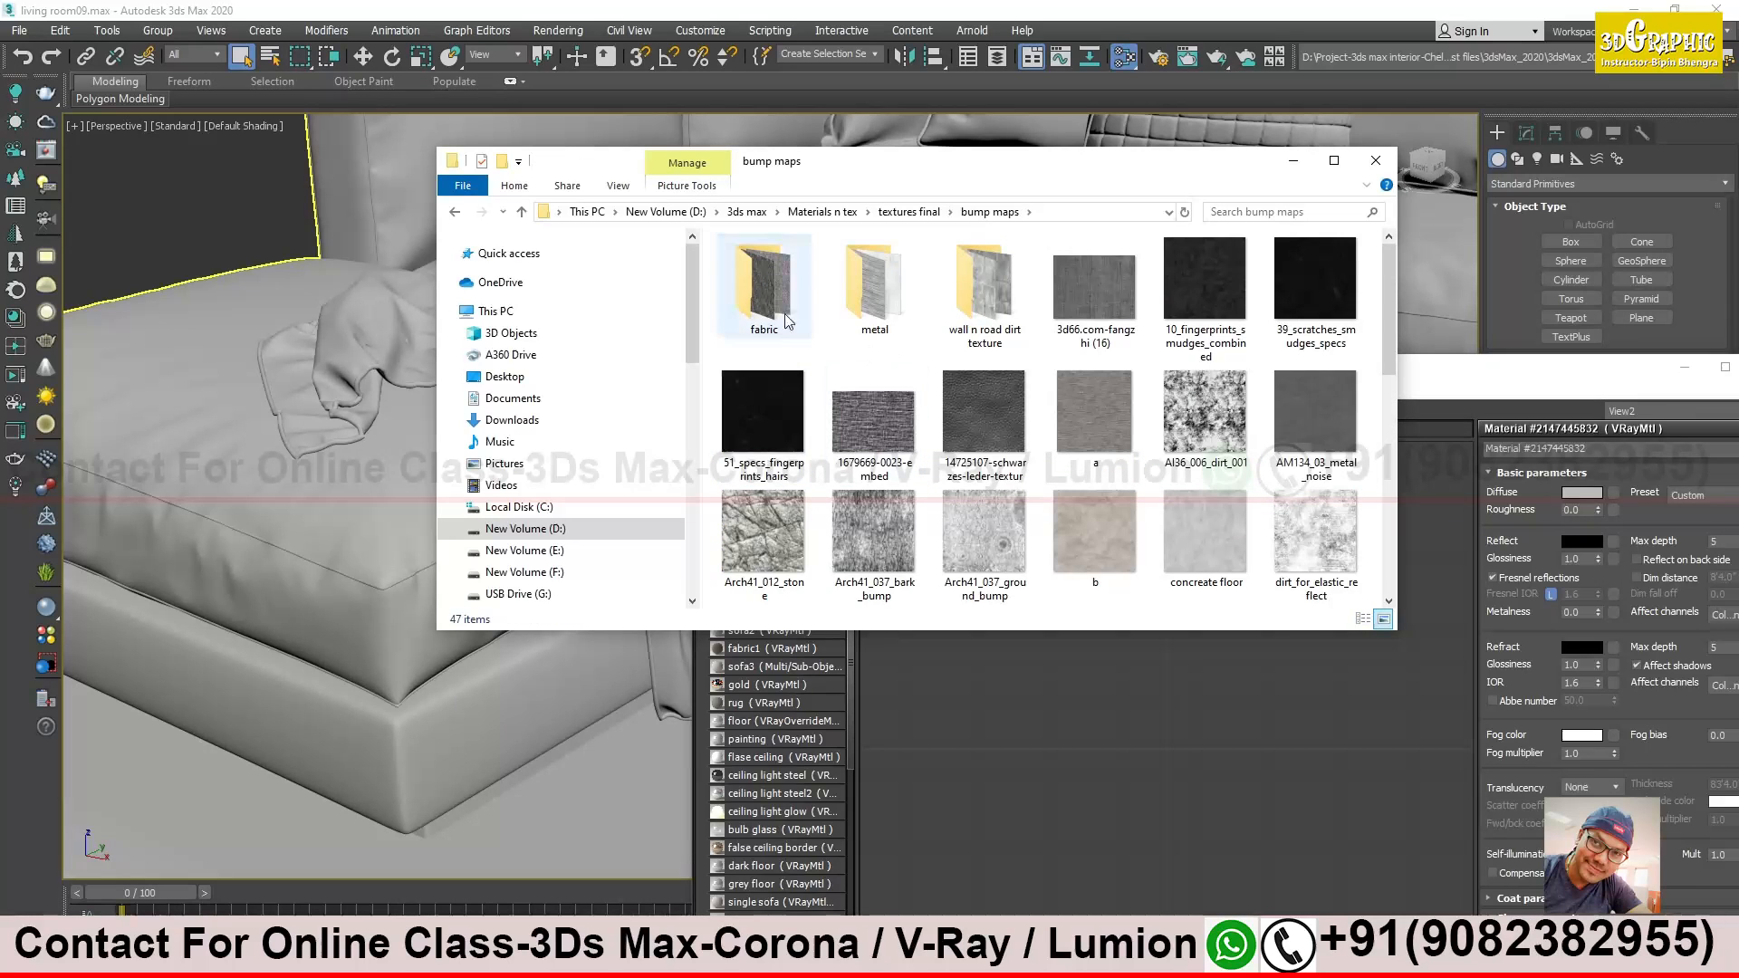
{"action": "double_click", "coordinate": [761, 290]}
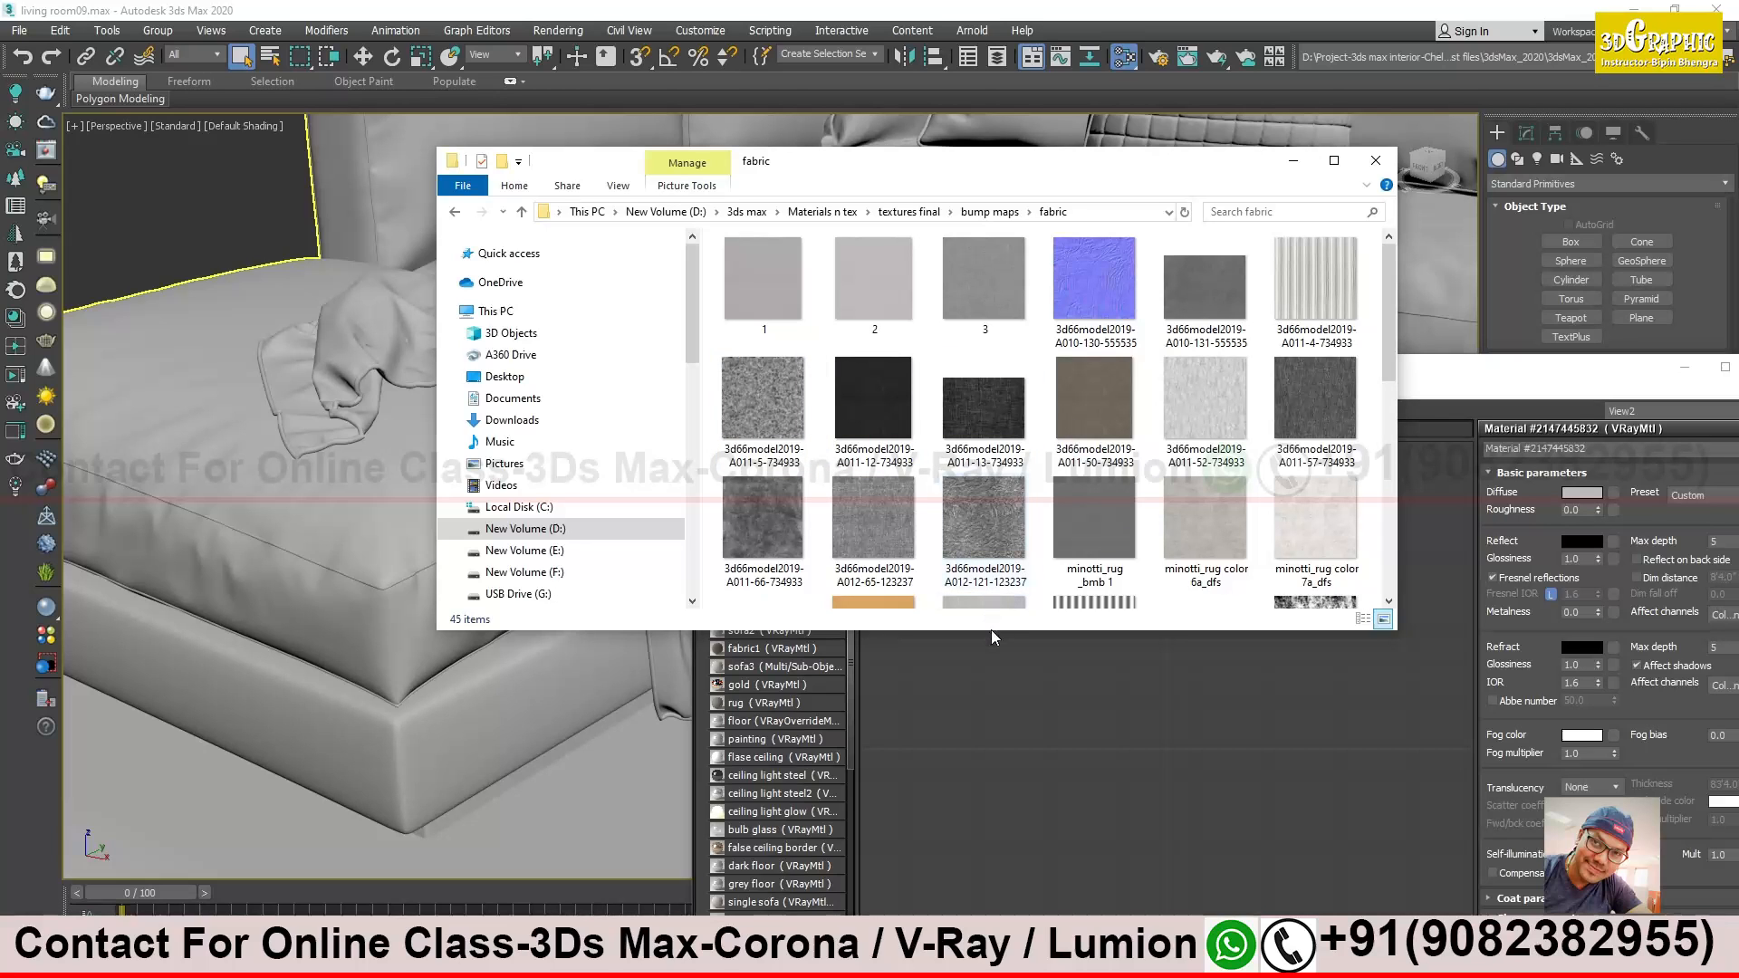
Enlarge the folder window and look through the thumbnails of the fabric bump maps
{"action": "left_click_drag", "start_coordinate": [990, 633], "coordinate": [990, 838]}
{"action": "left_click_drag", "start_coordinate": [1055, 174], "coordinate": [854, 95]}
{"action": "scroll", "coordinate": [852, 498], "scroll_direction": "down", "scroll_amount": 3}
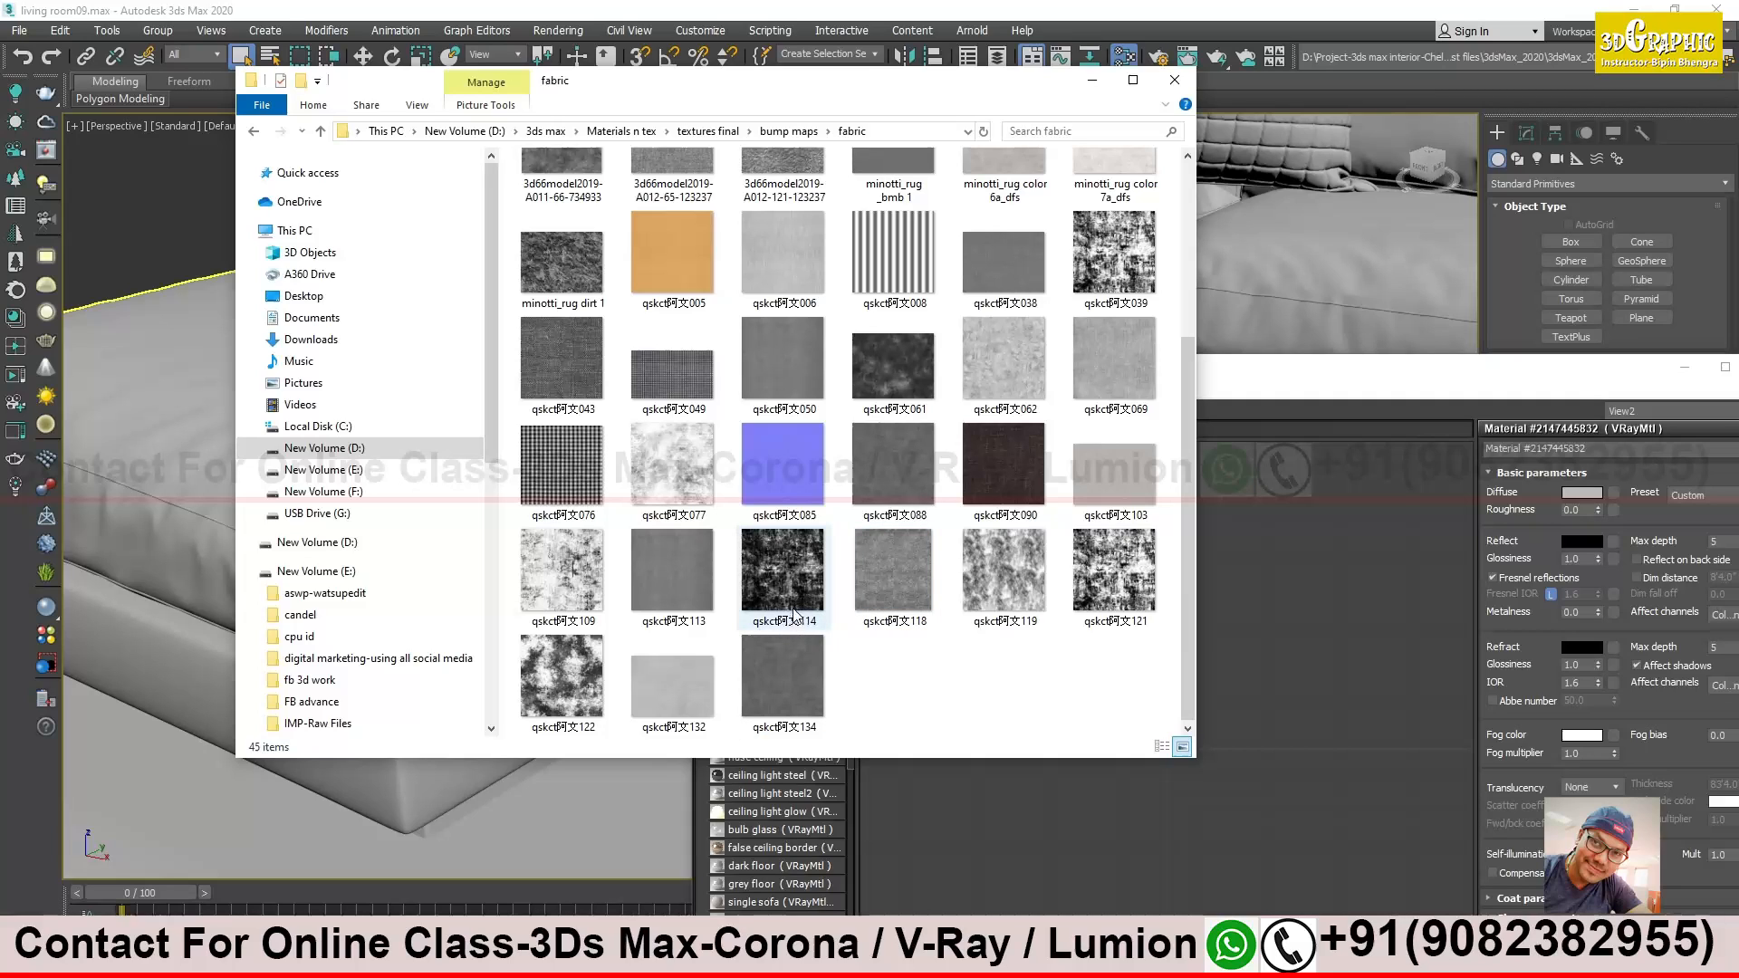
{"action": "scroll", "coordinate": [923, 538], "scroll_direction": "up", "scroll_amount": 3}
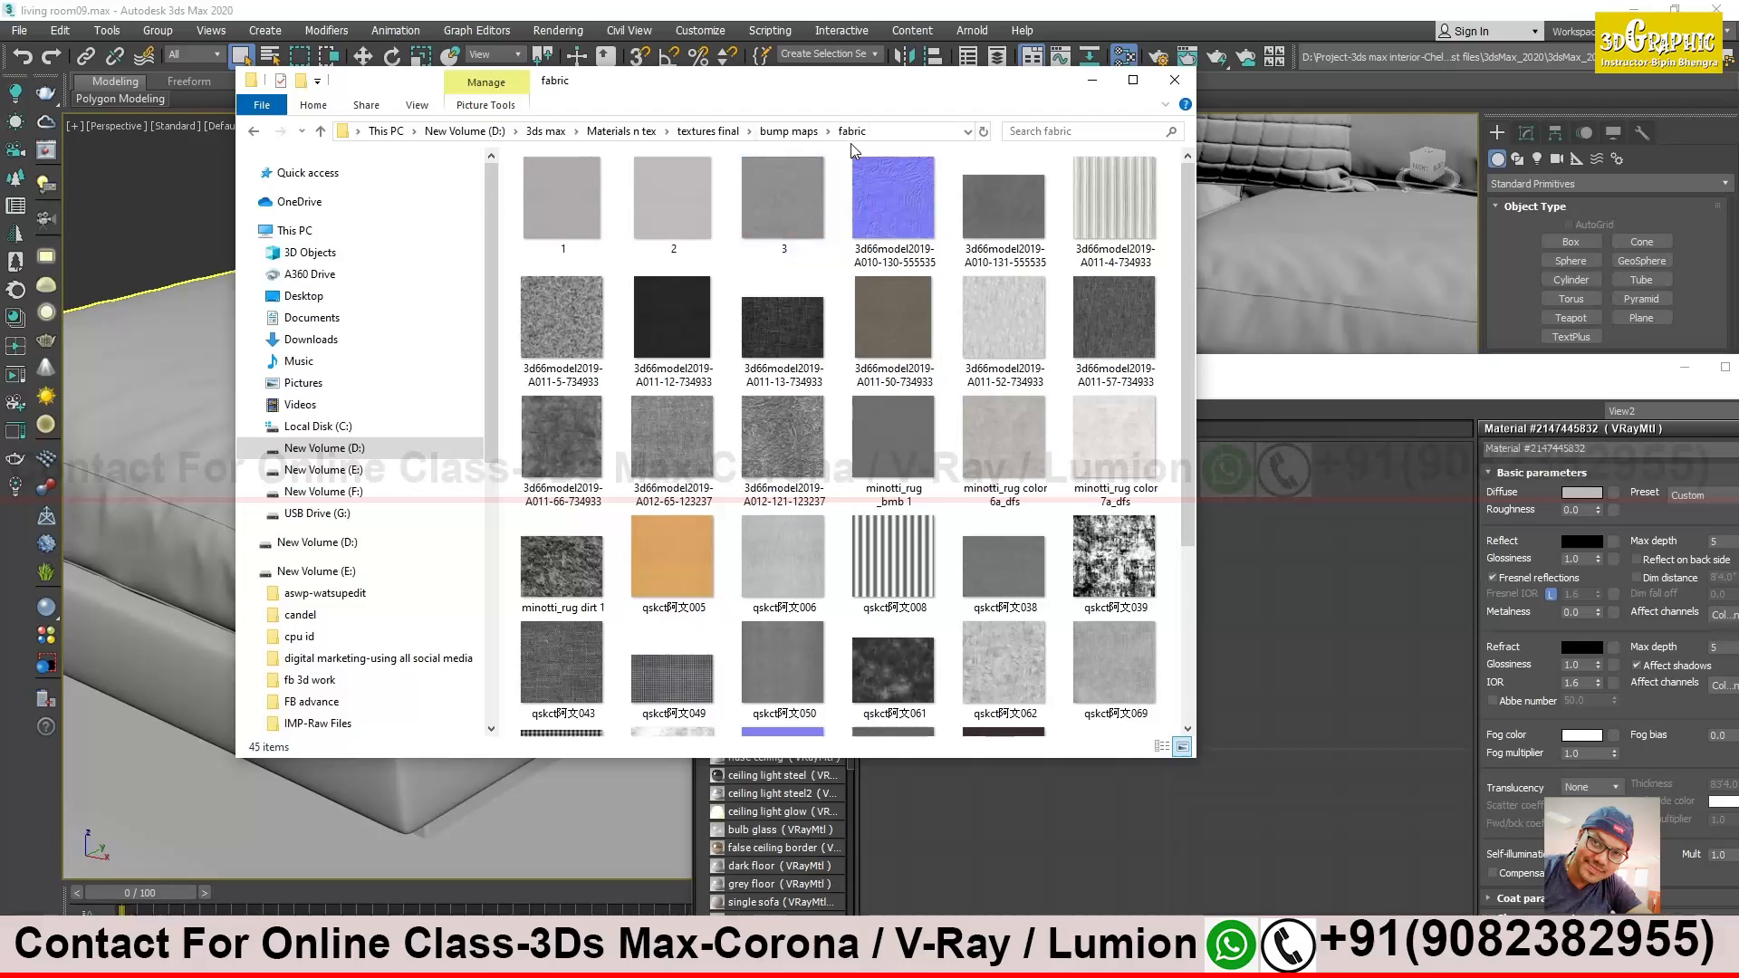
{"action": "scroll", "coordinate": [914, 533], "scroll_direction": "down", "scroll_amount": 3}
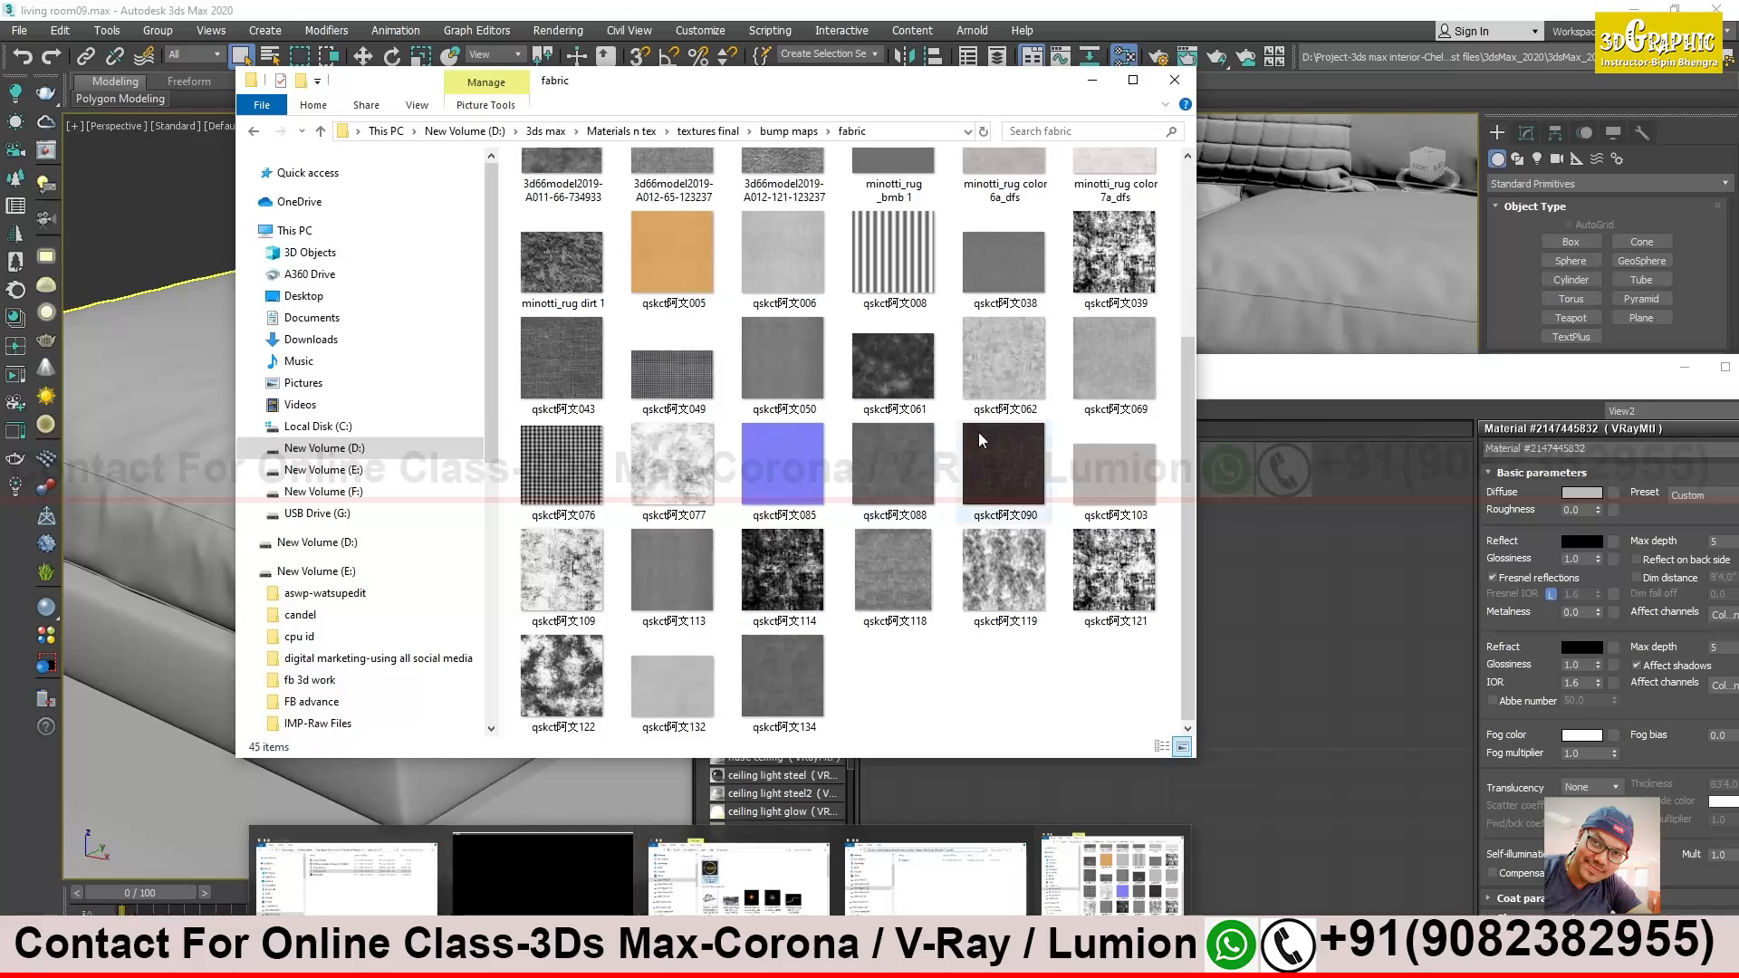
{"action": "left_click", "coordinate": [904, 474]}
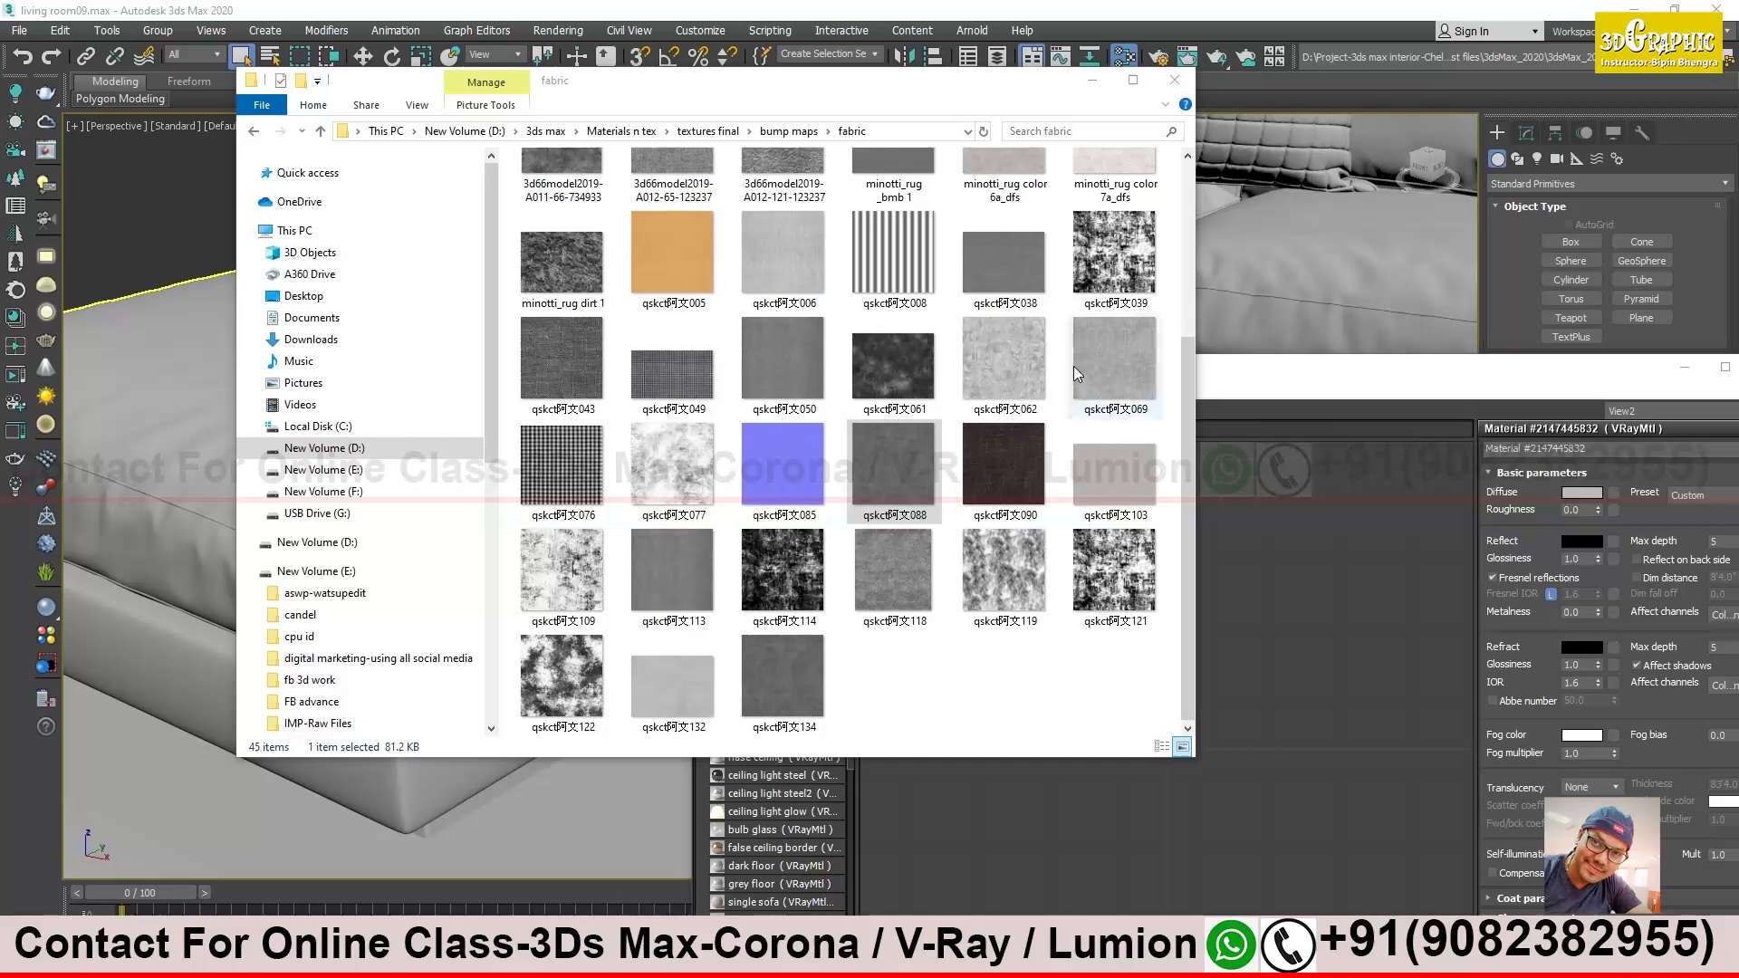
{"action": "left_click", "coordinate": [901, 407]}
{"action": "scroll", "coordinate": [738, 367], "scroll_direction": "up", "scroll_amount": 3}
{"action": "left_click", "coordinate": [688, 563]}
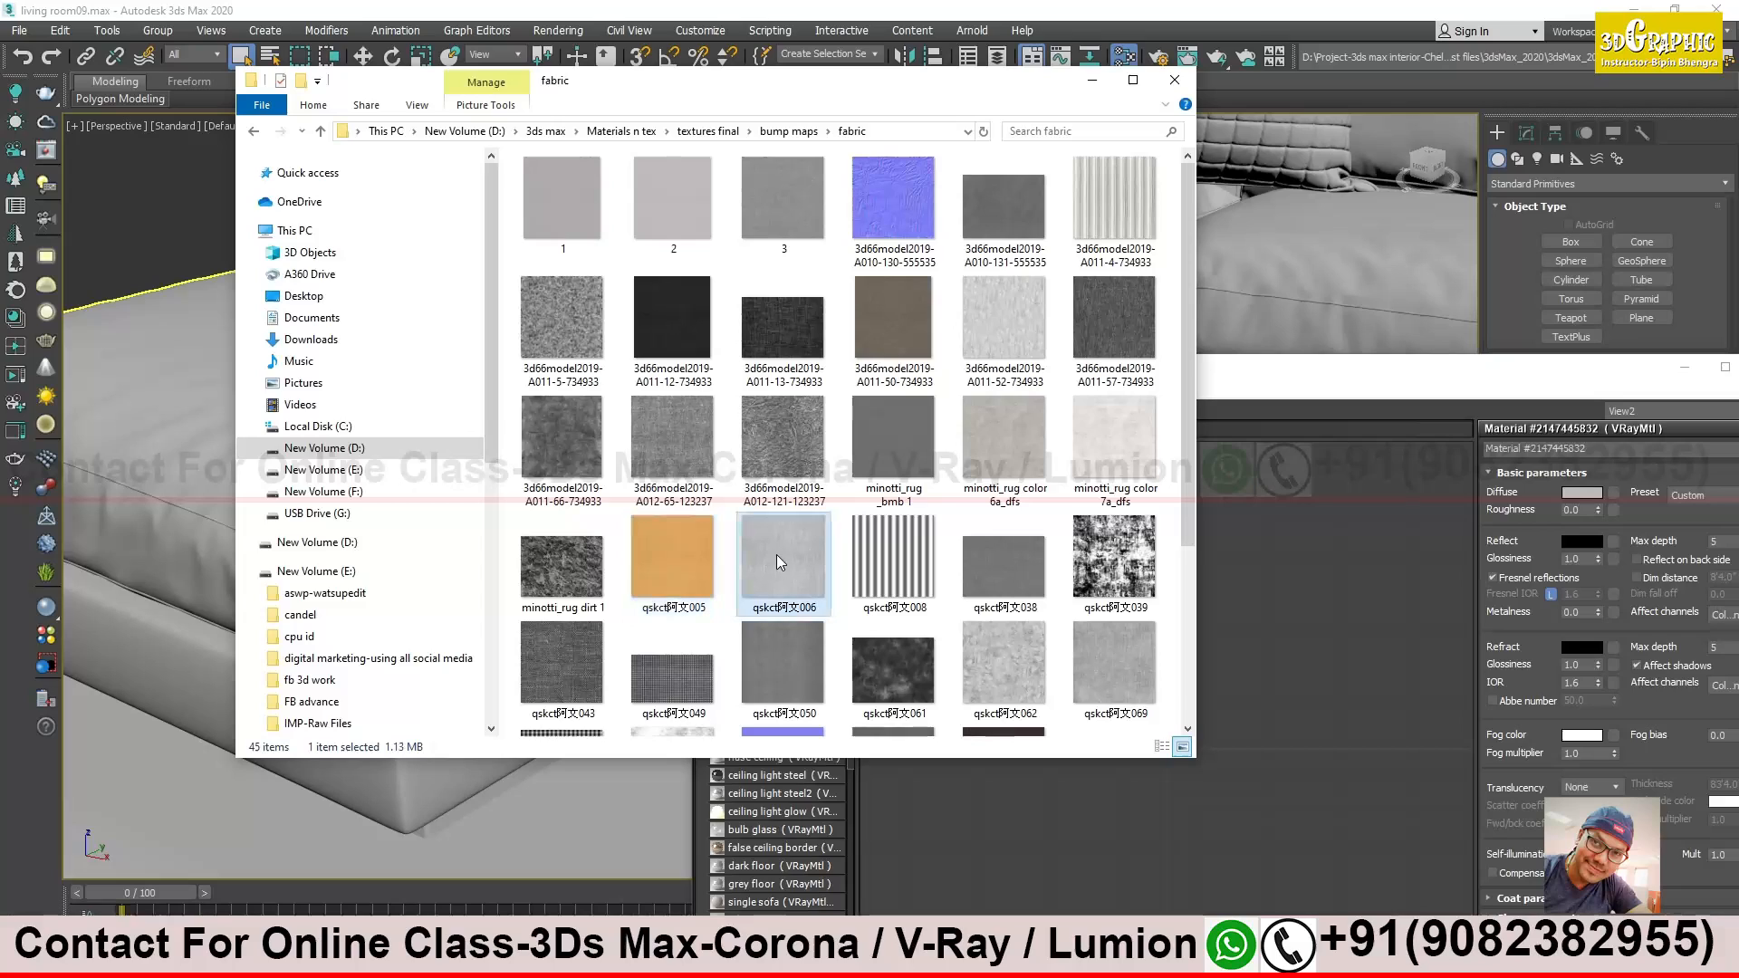
{"action": "left_click", "coordinate": [752, 457]}
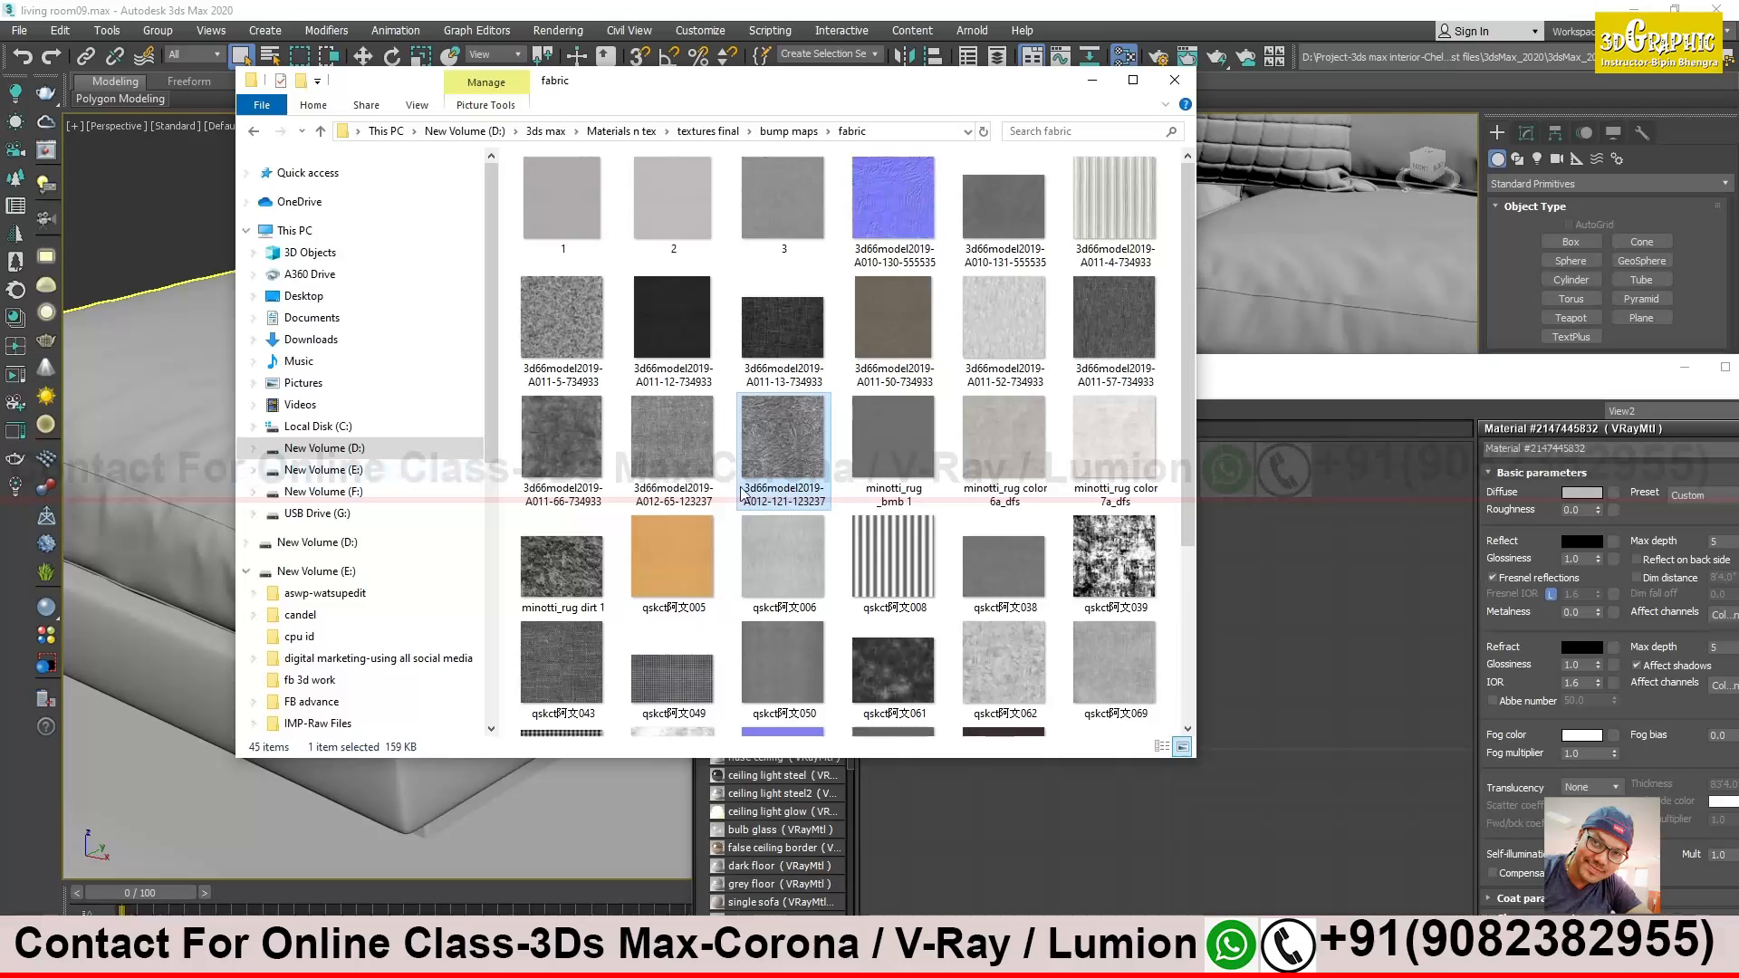
{"action": "right_click_drag", "start_coordinate": [748, 449], "coordinate": [734, 435]}
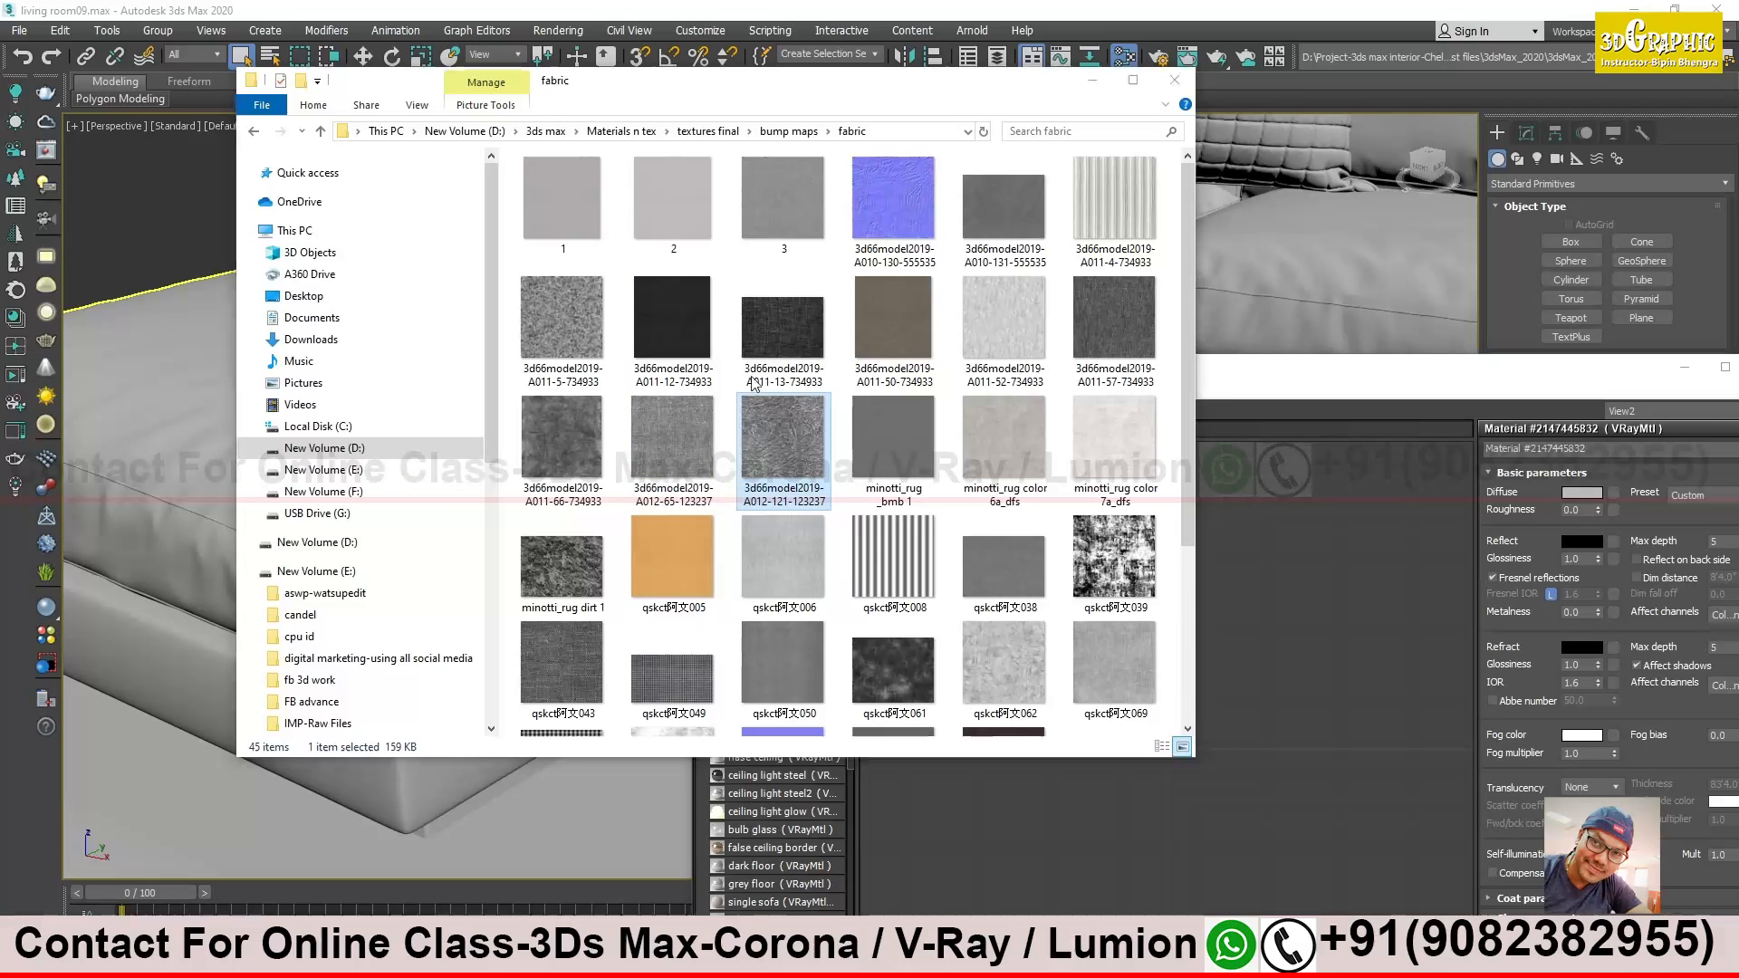
{"action": "left_click", "coordinate": [786, 326]}
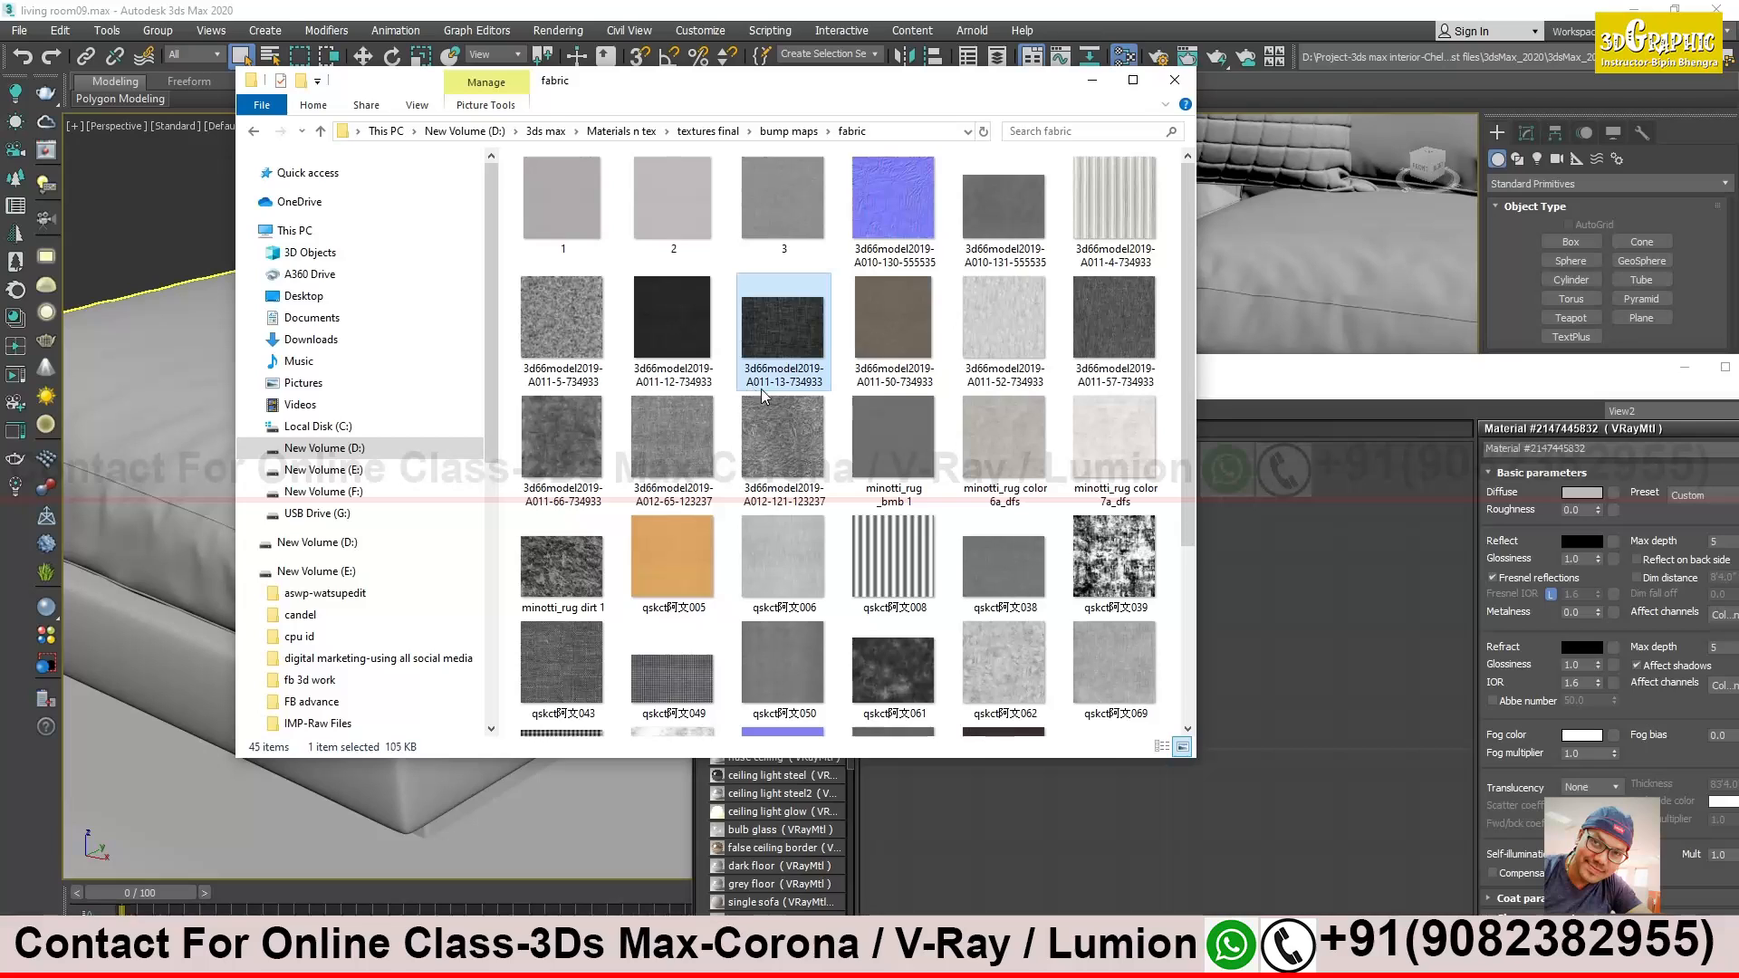
Open fabric image 1 in the photo viewer and look through the following bump maps one by one
{"action": "double_click", "coordinate": [587, 194]}
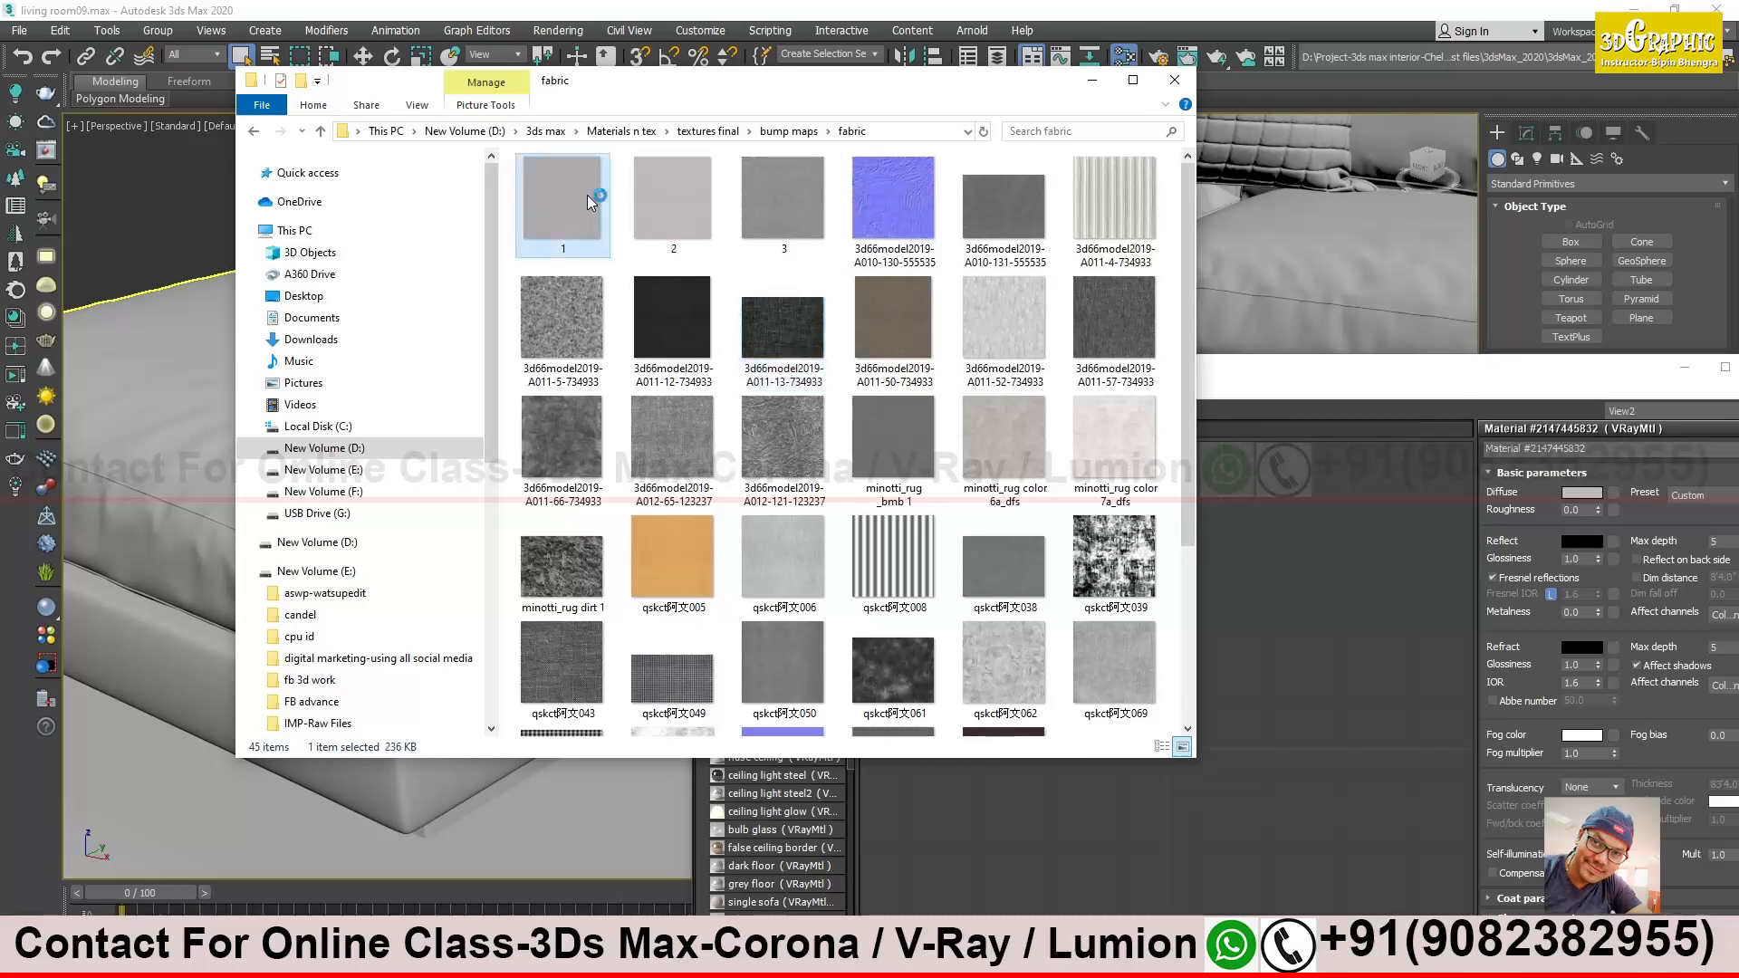
{"action": "key", "text": "Right"}
{"action": "key", "text": "Right"}
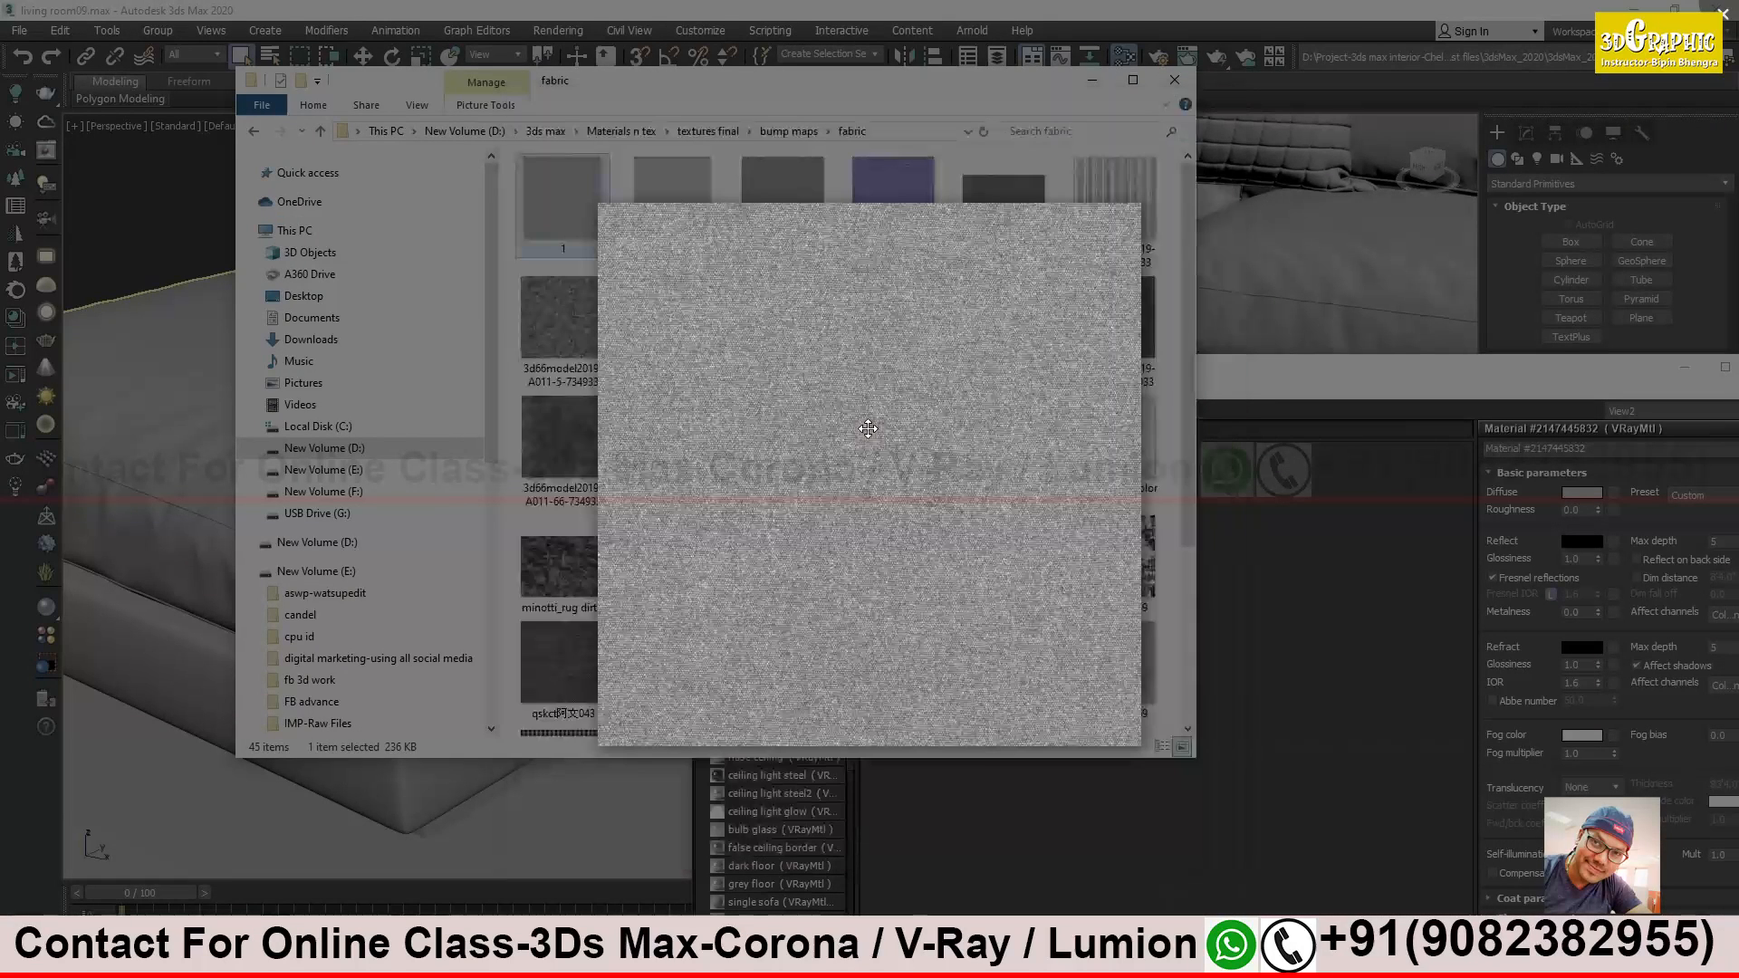
{"action": "key", "text": "Right"}
{"action": "key", "text": "Right"}
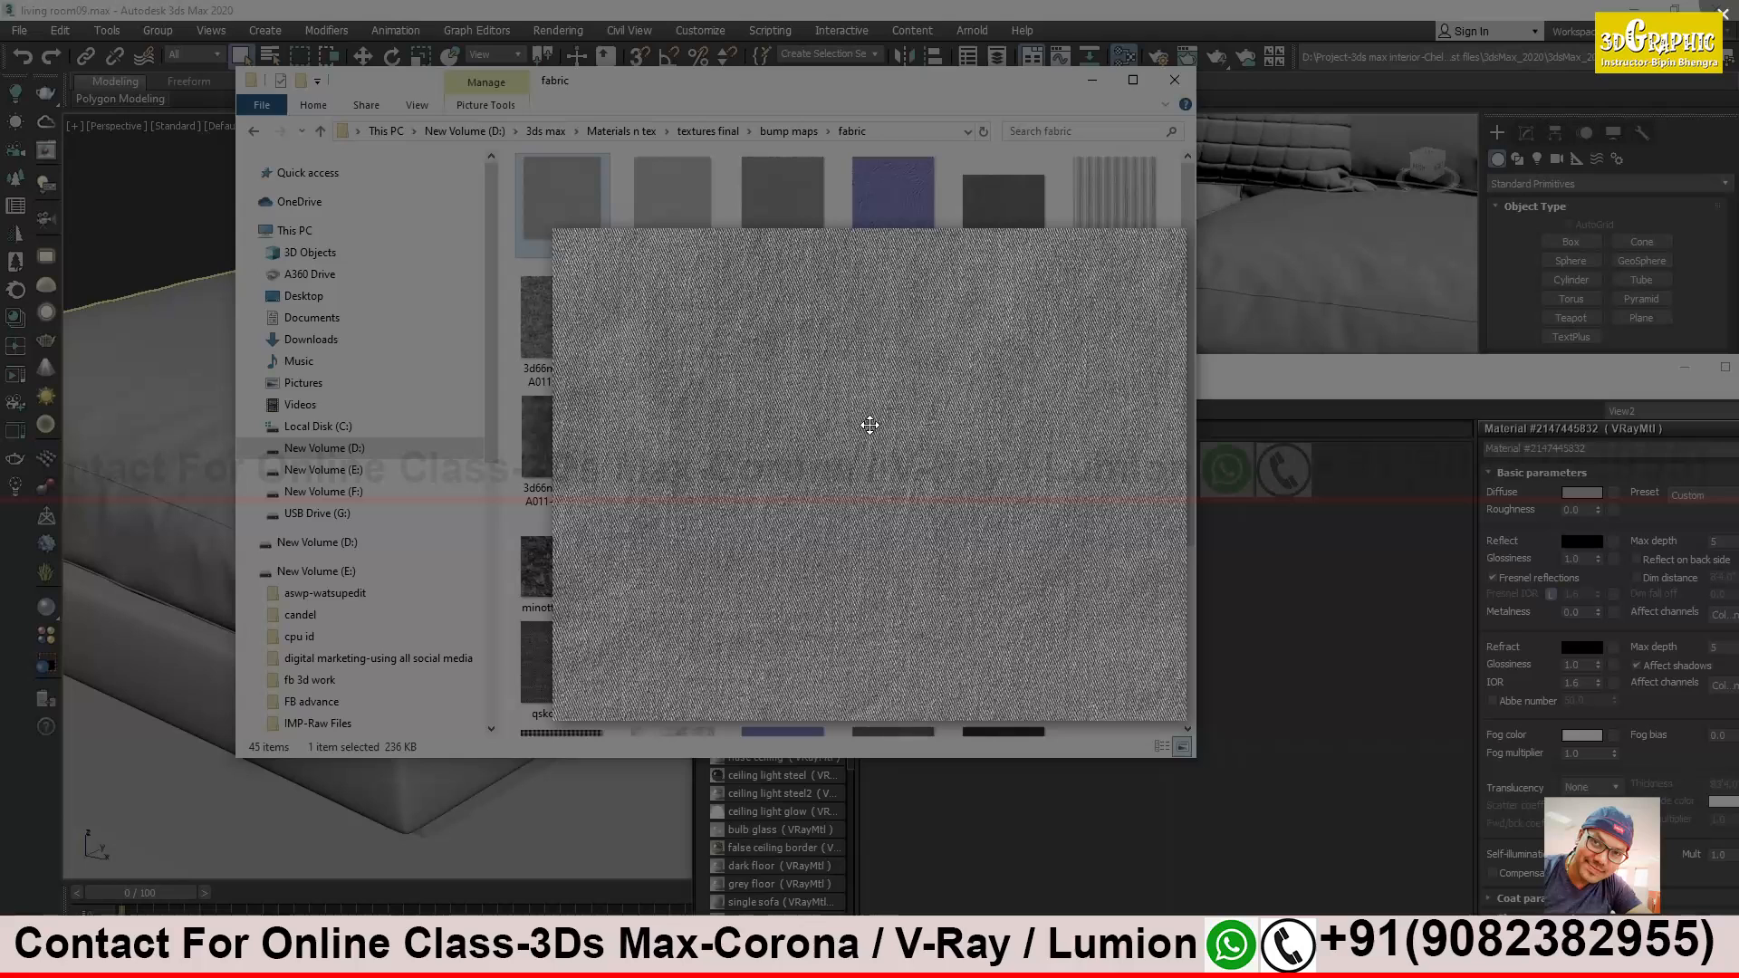
{"action": "key", "text": "Right"}
{"action": "key", "text": "Right"}
{"action": "key", "text": "Right"}
{"action": "key", "text": "Right"}
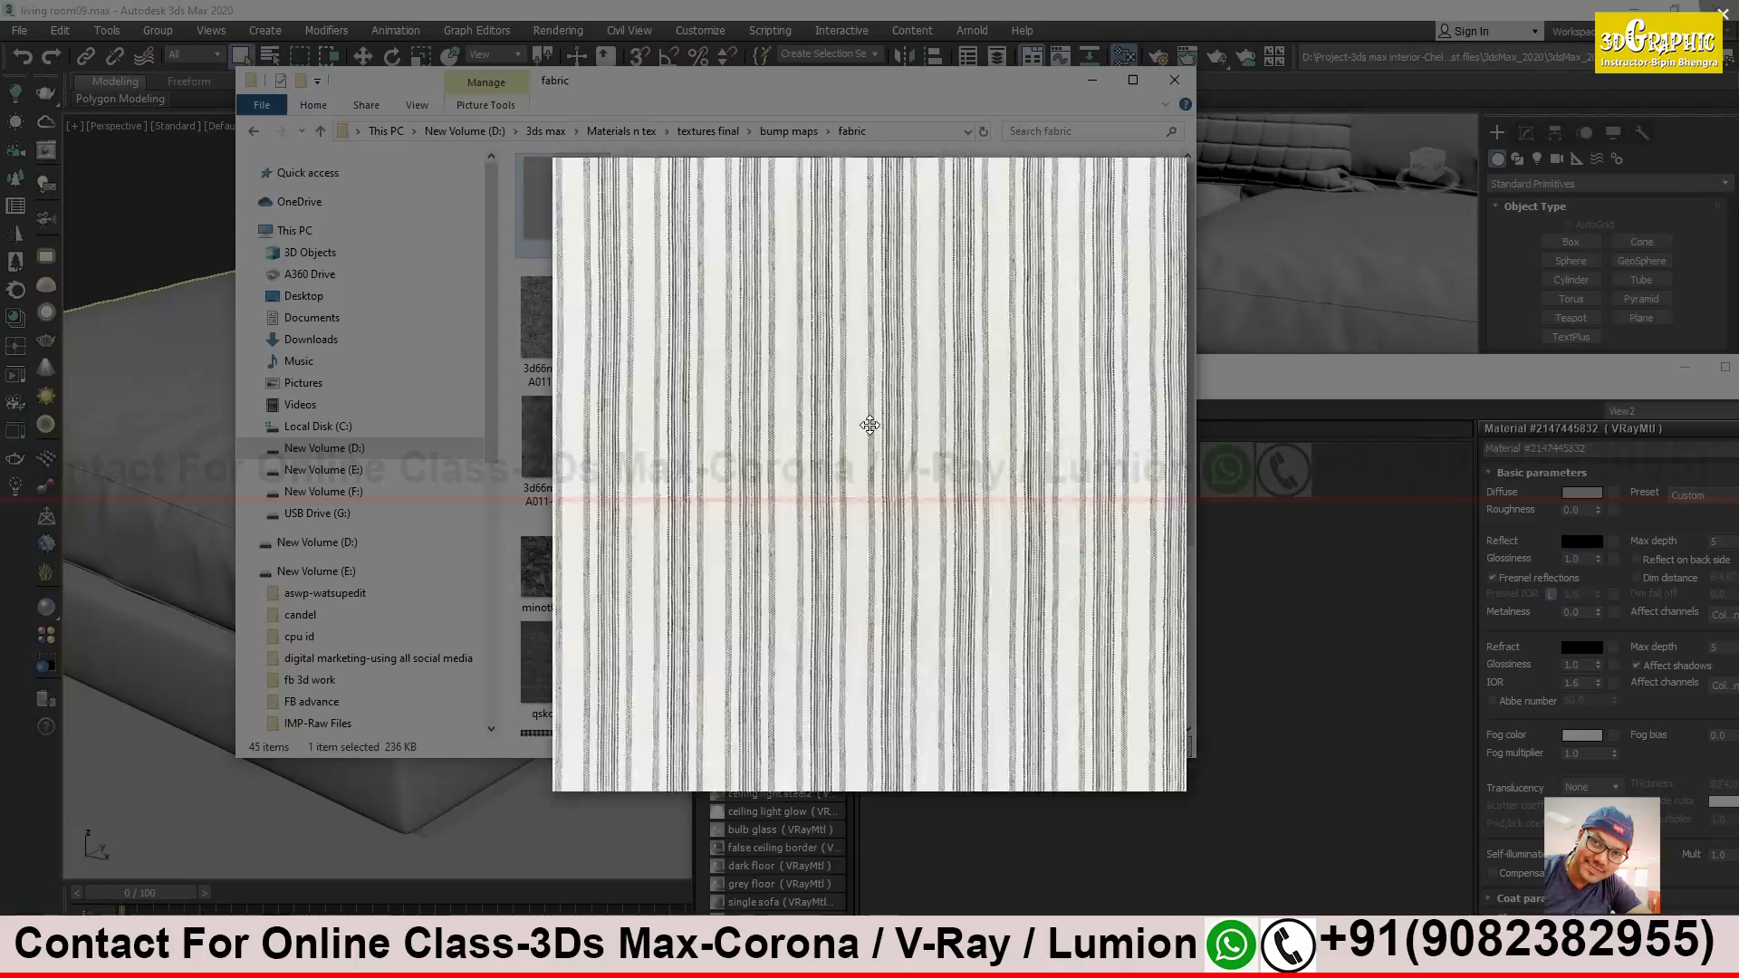
{"action": "key", "text": "Right"}
{"action": "key", "text": "Right"}
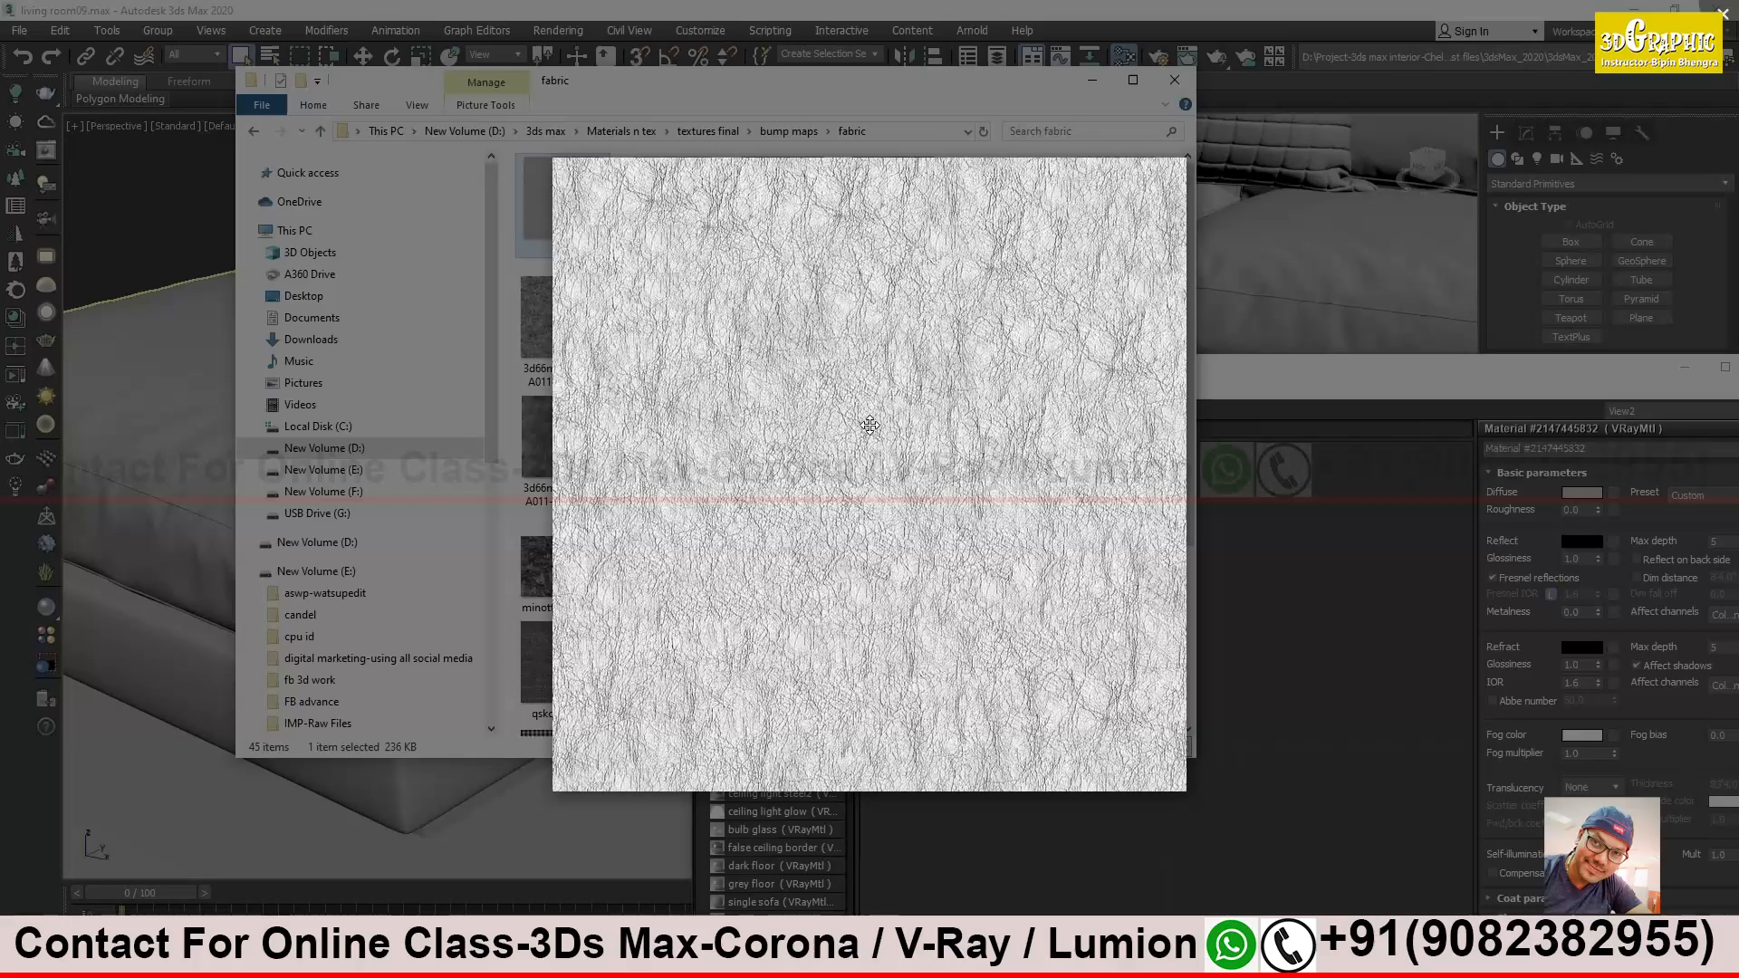
{"action": "key", "text": "Right"}
{"action": "key", "text": "Right"}
{"action": "key", "text": "Right"}
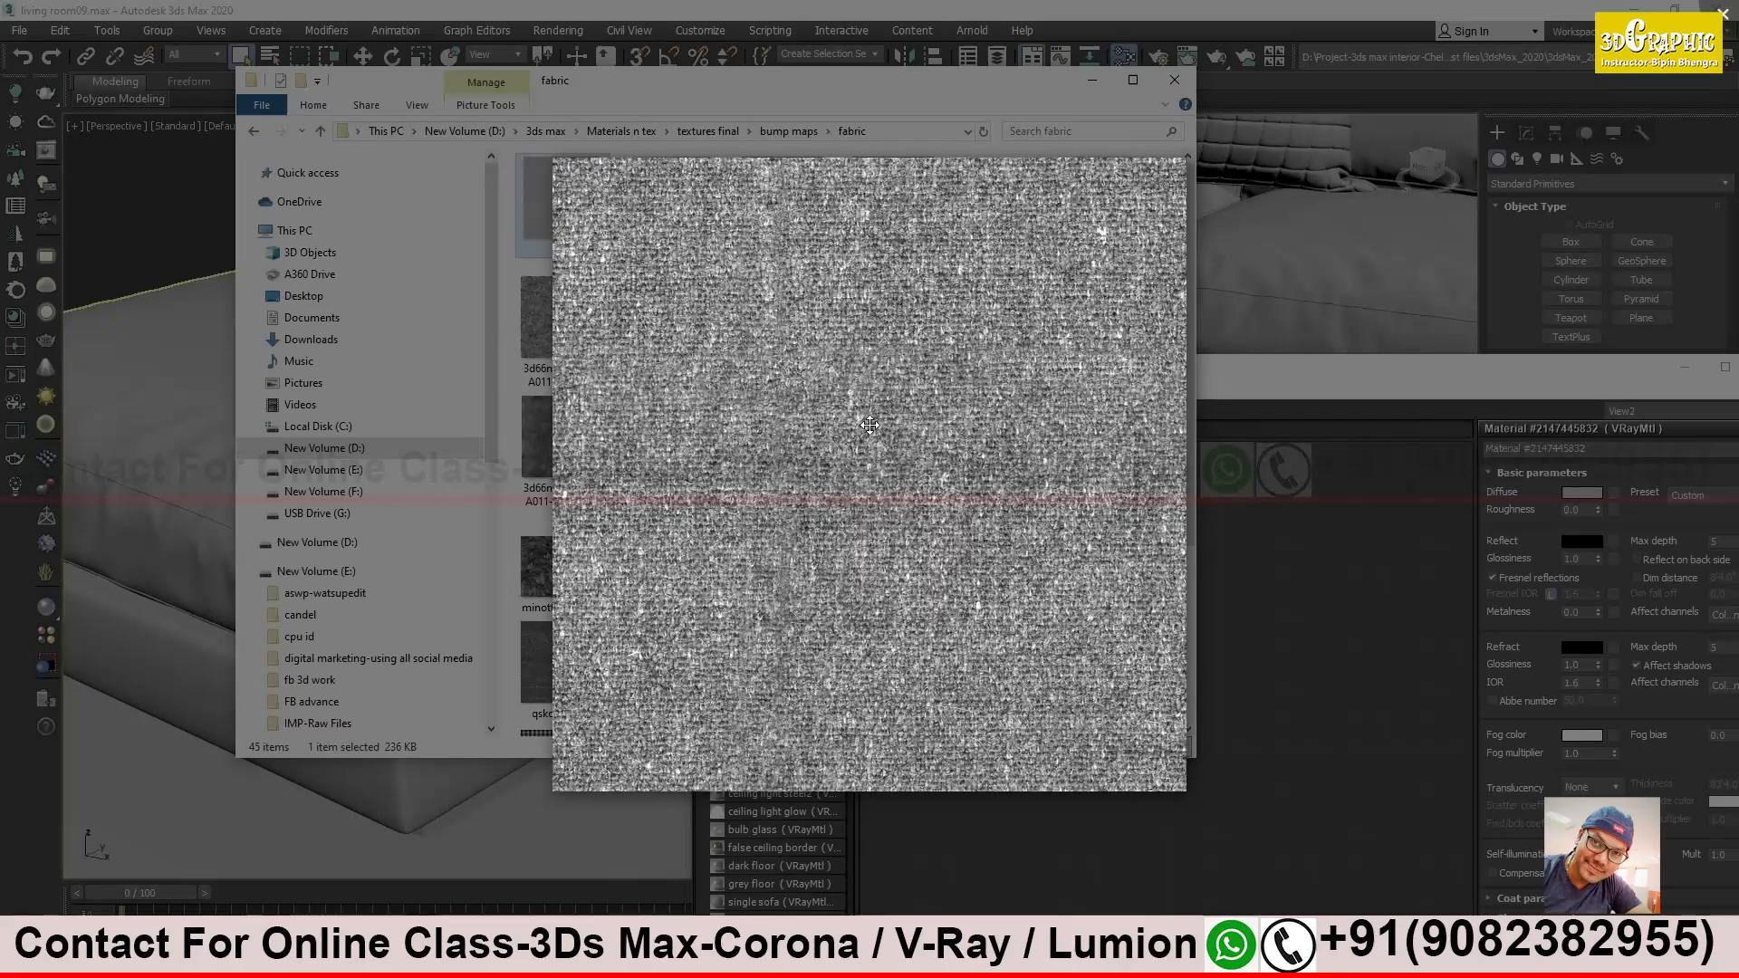
{"action": "key", "text": "Right"}
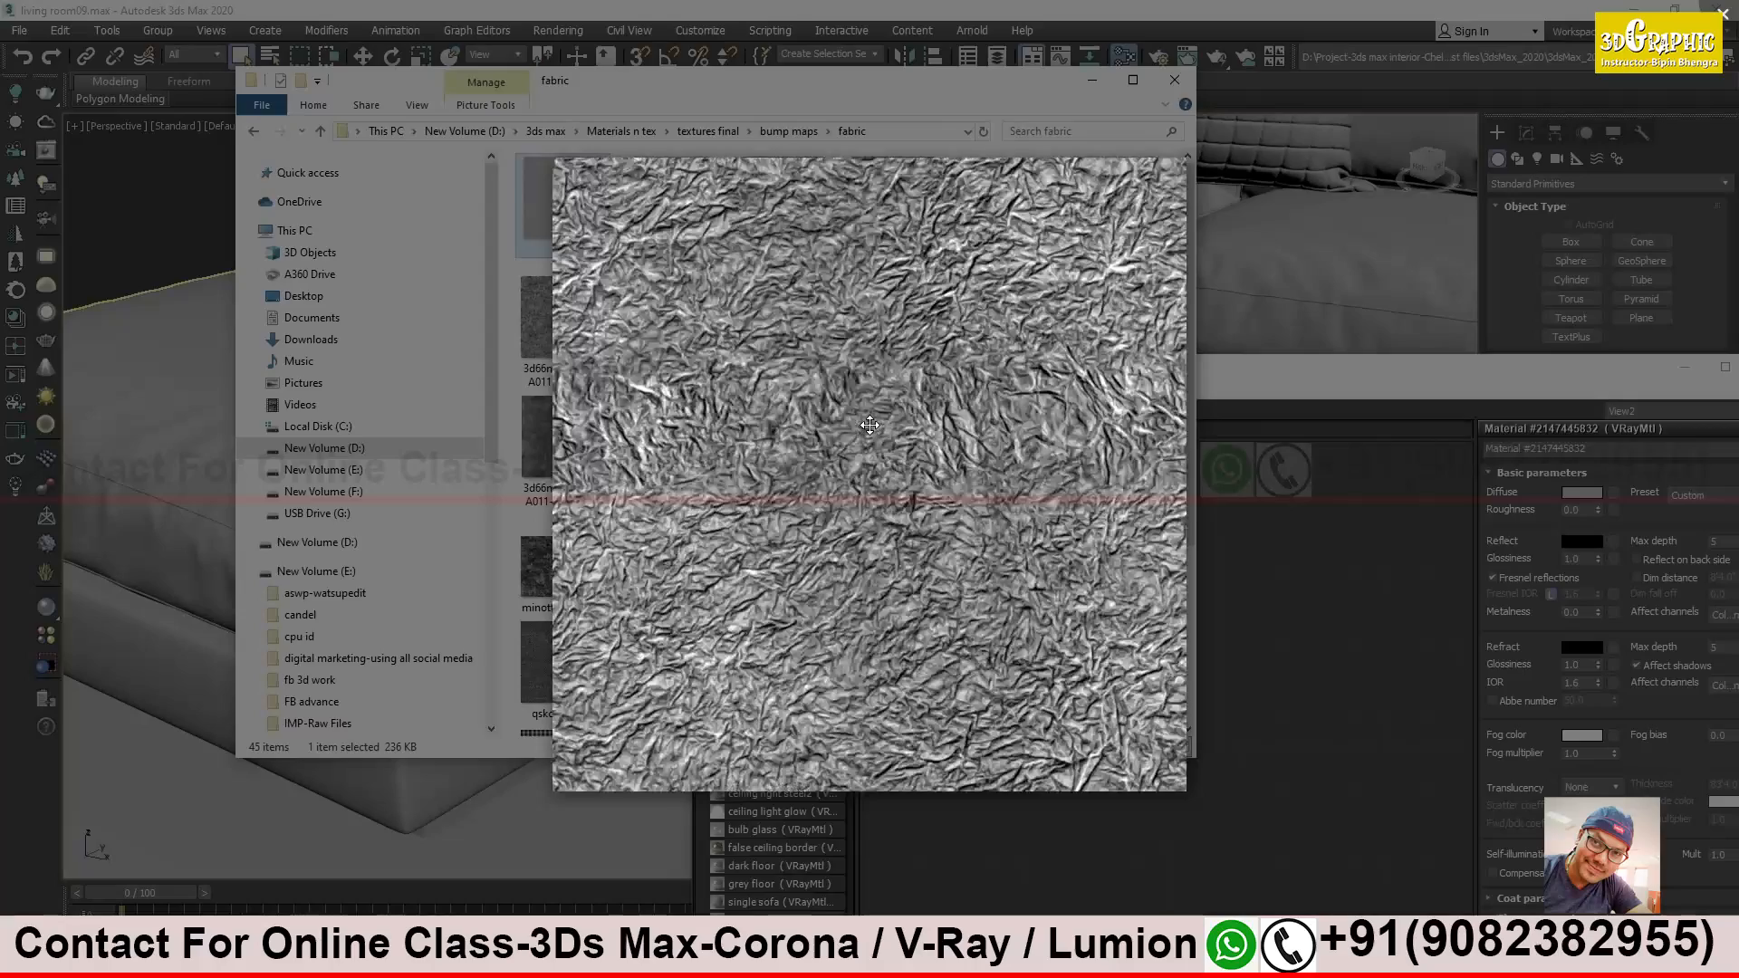
{"action": "key", "text": "Right"}
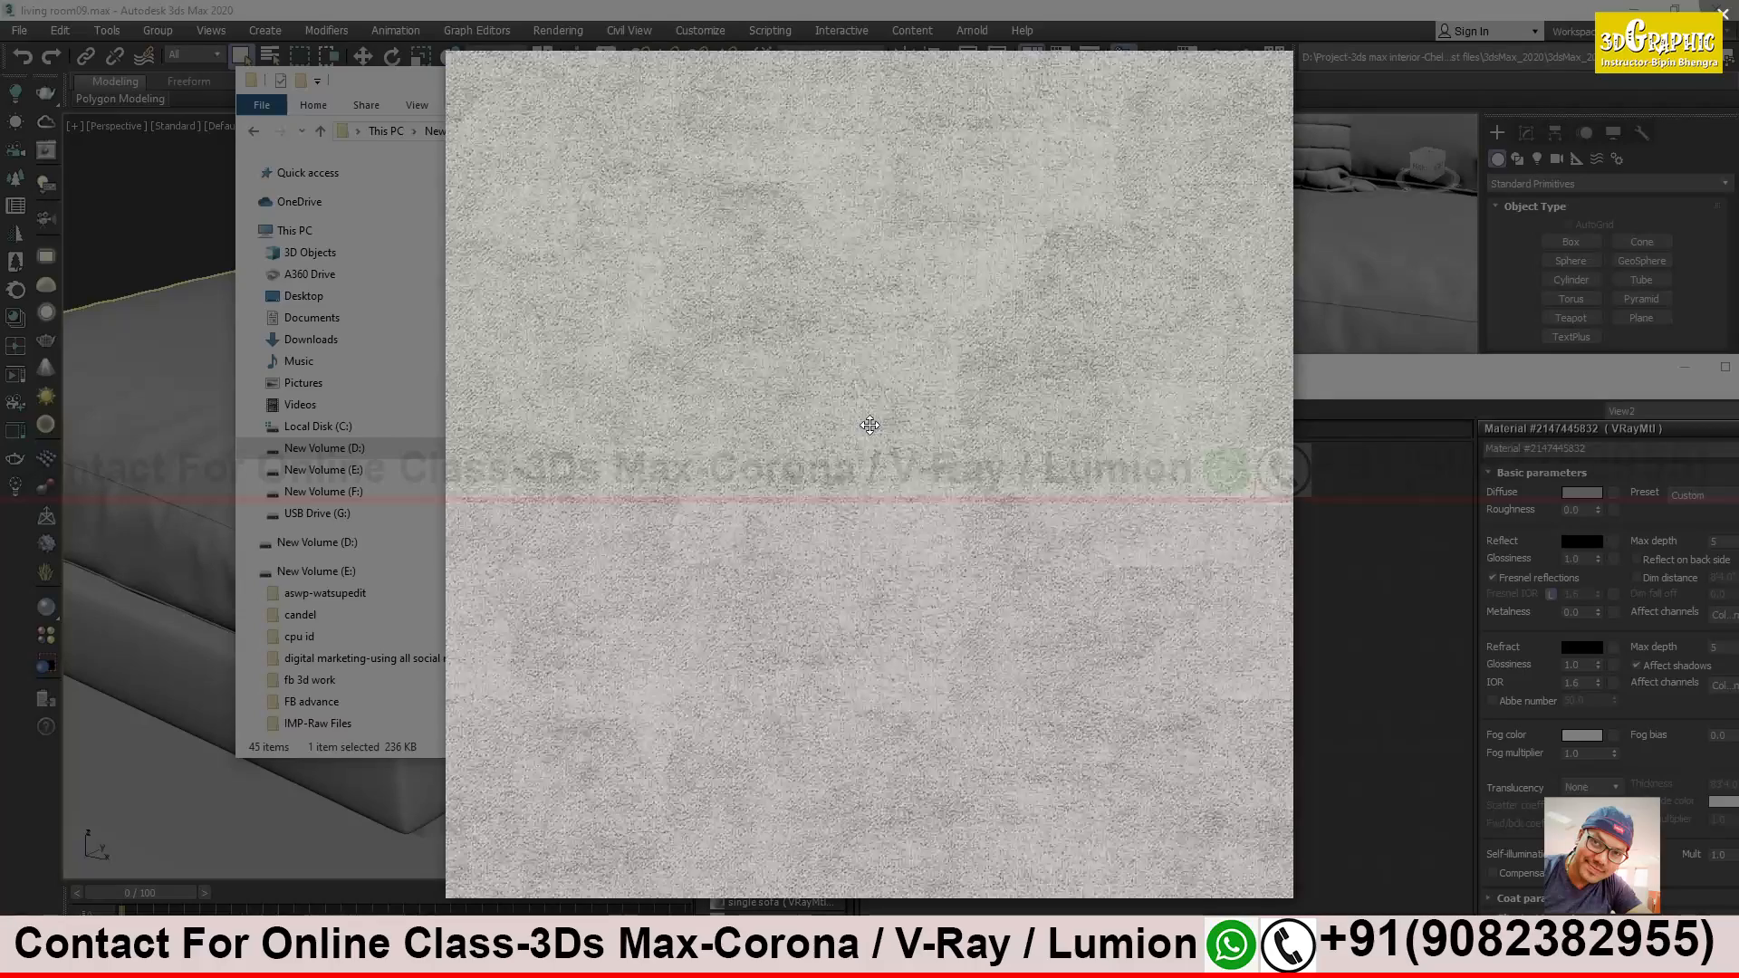
{"action": "key", "text": "Right"}
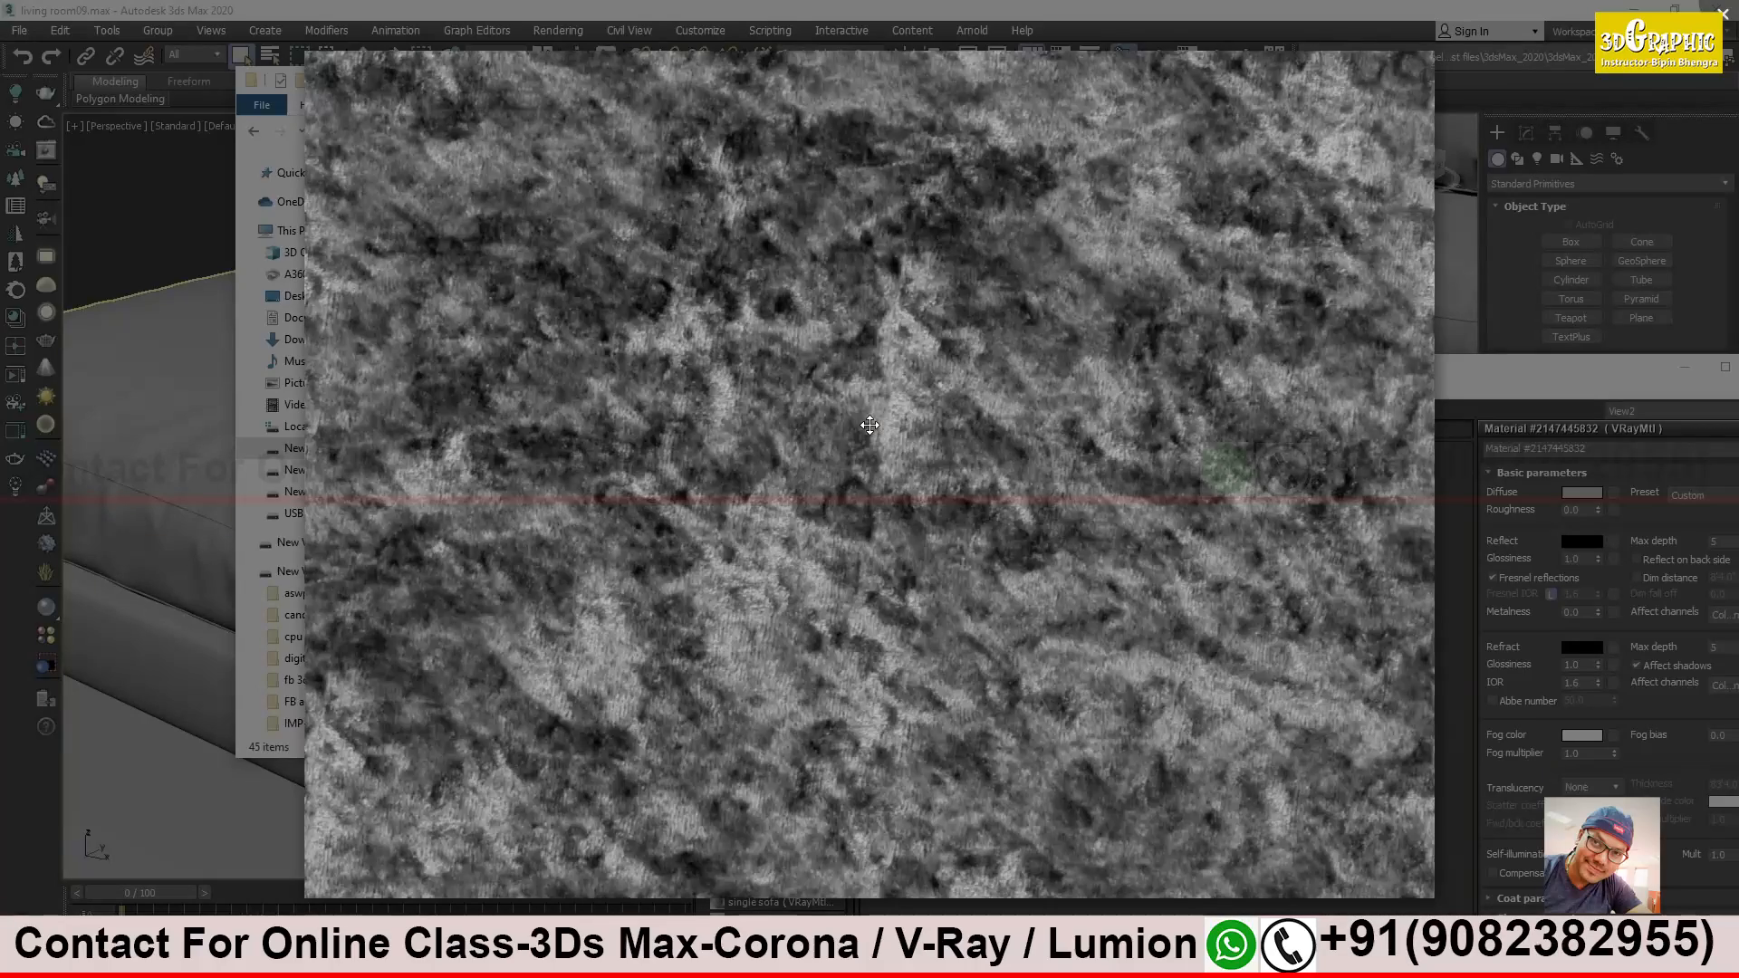
{"action": "key", "text": "Right"}
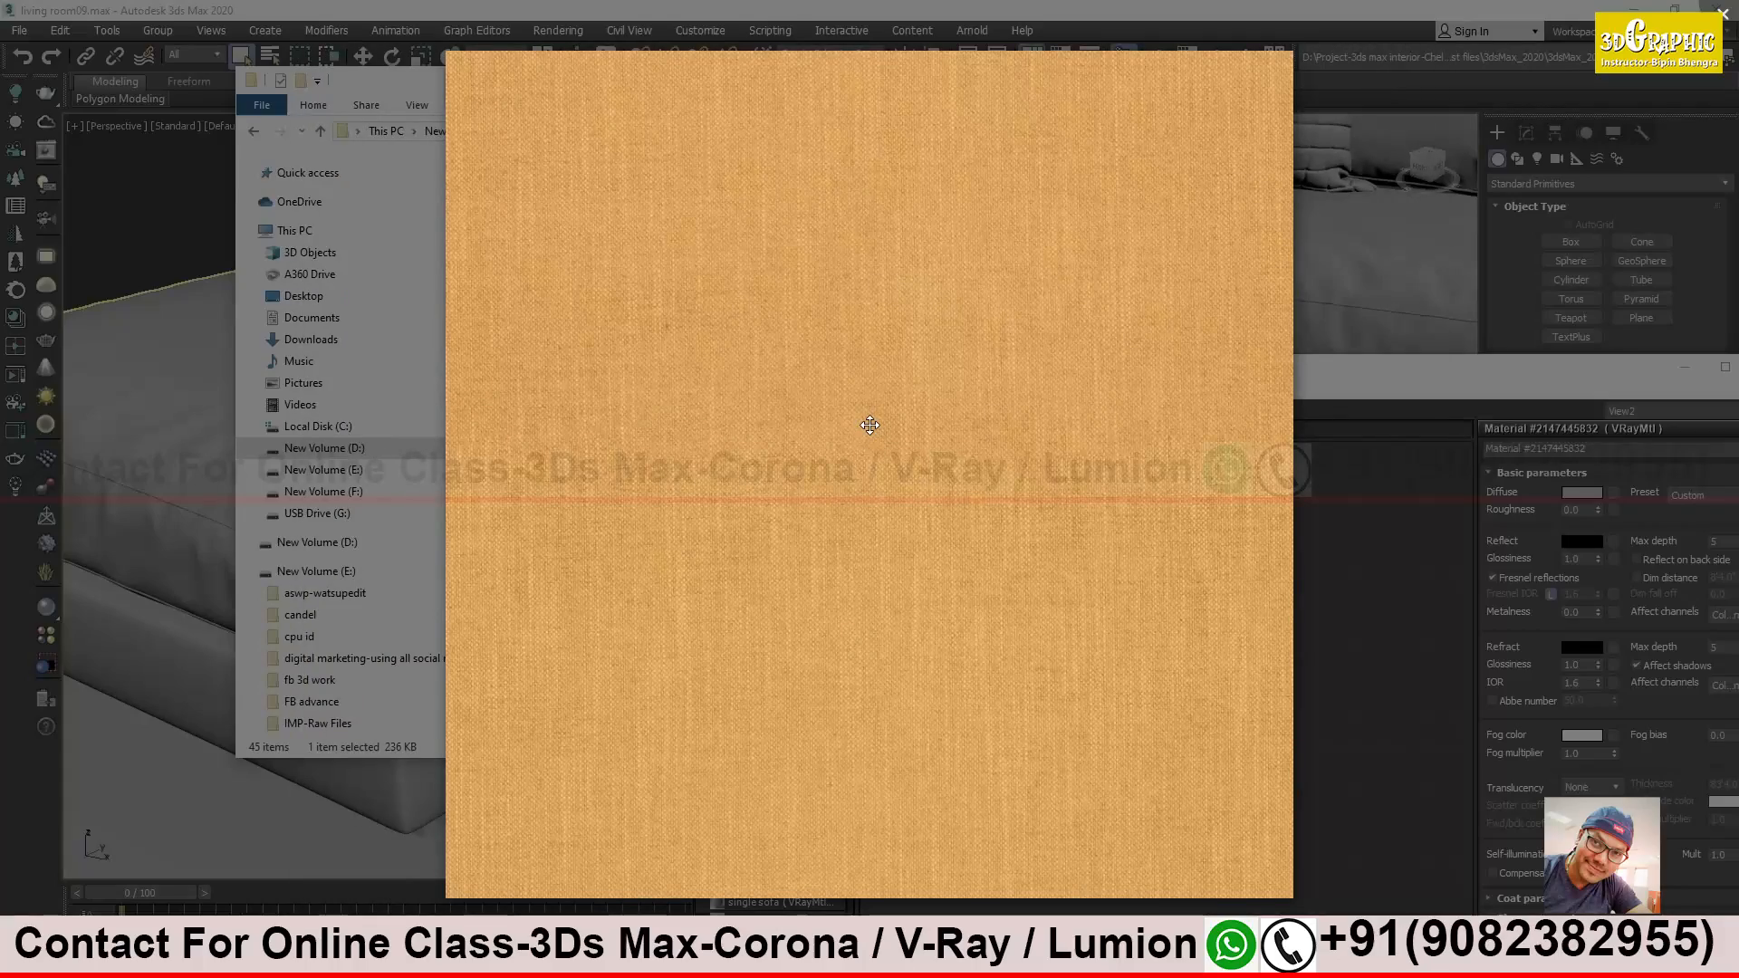
{"action": "key", "text": "Right"}
{"action": "key", "text": "Right"}
{"action": "key", "text": "Right"}
{"action": "key", "text": "Right"}
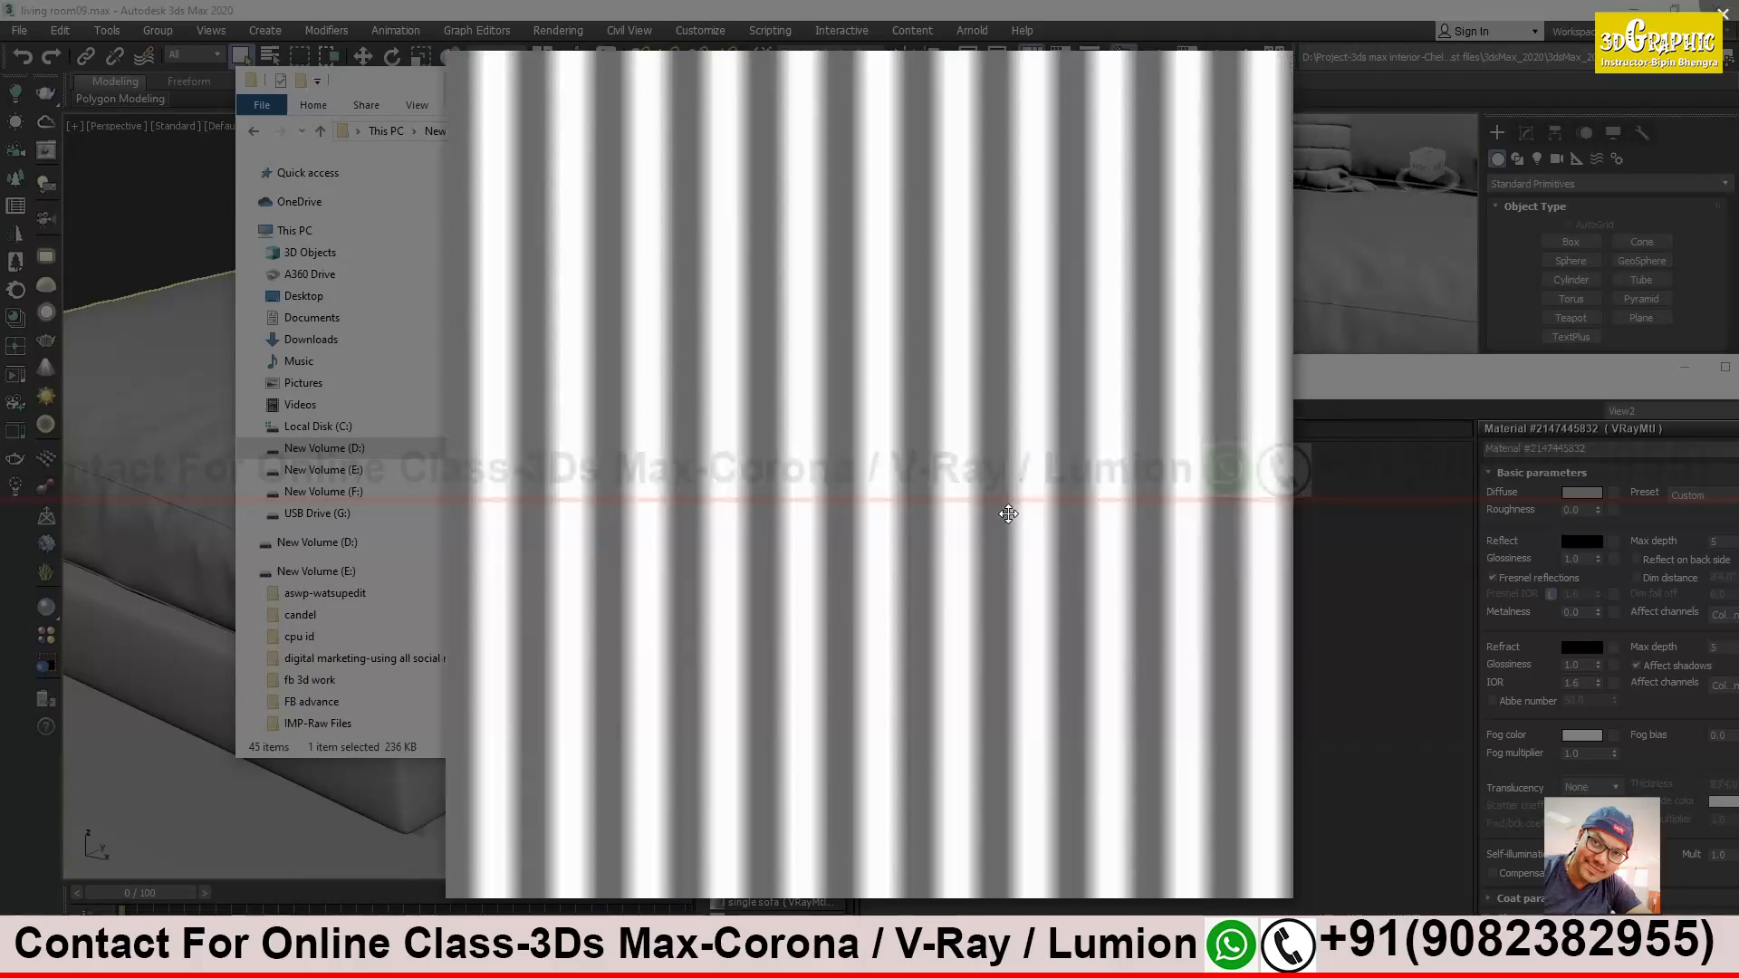
{"action": "key", "text": "Right"}
{"action": "key", "text": "Right"}
{"action": "key", "text": "Right"}
{"action": "key", "text": "Right"}
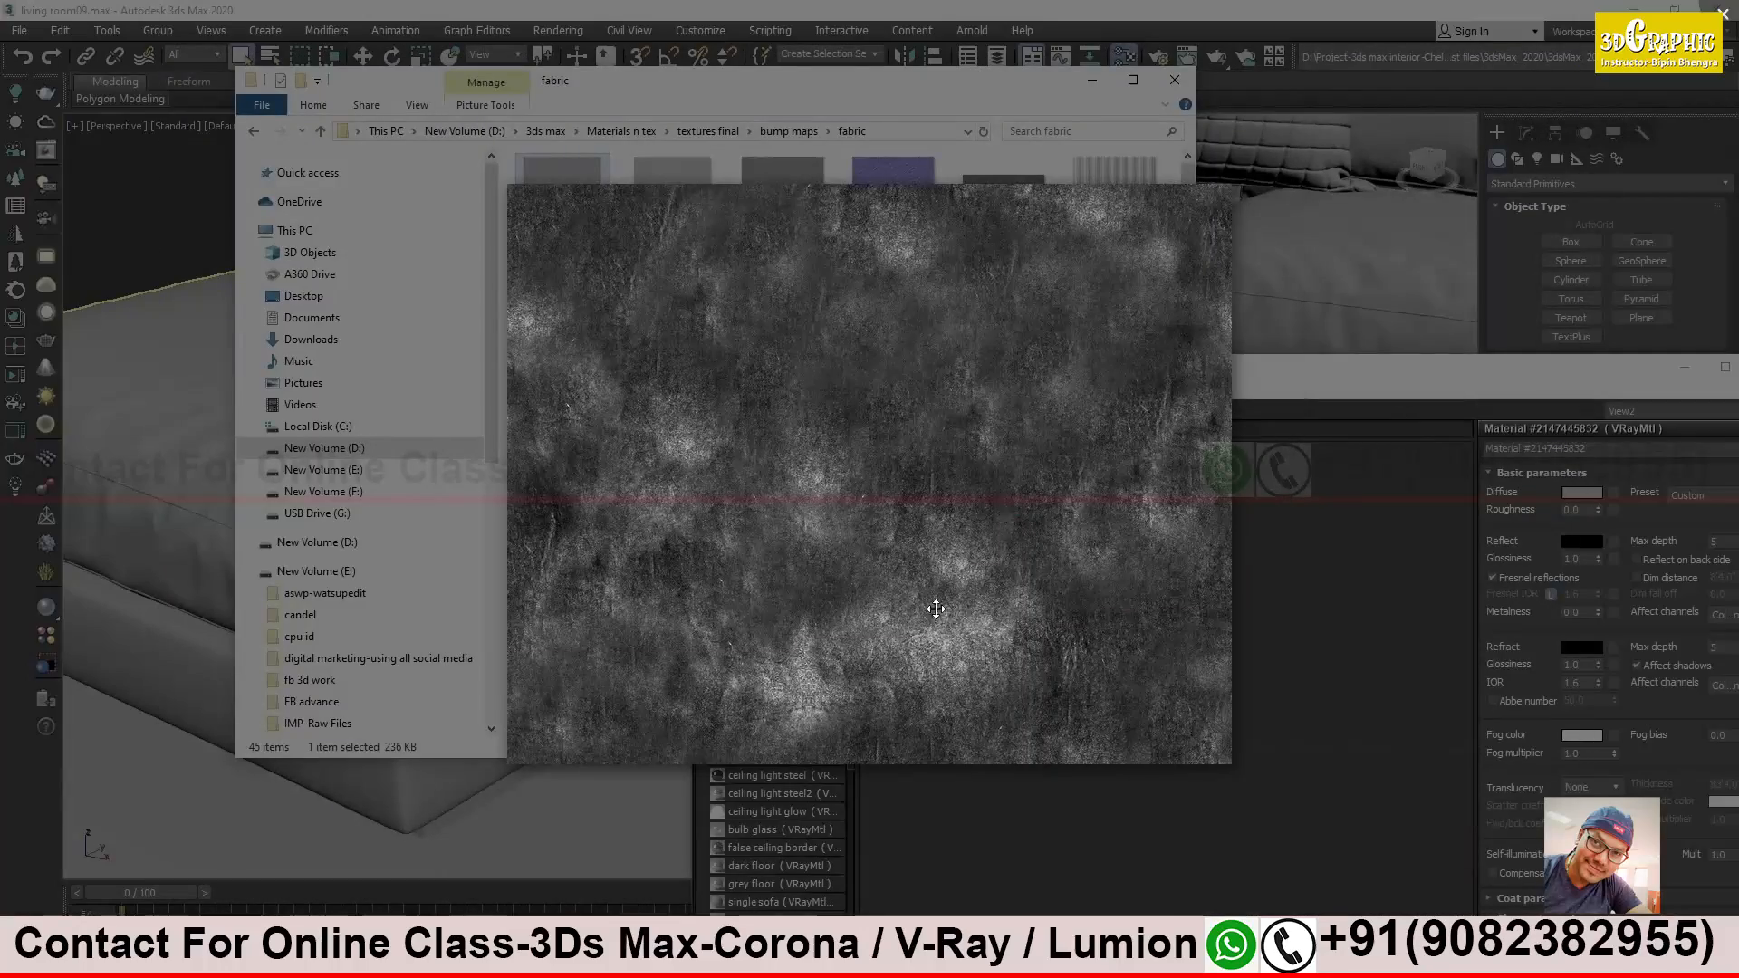
Examine the dark mottled bump map and the light wrinkled bump map up close
{"action": "scroll", "coordinate": [875, 509], "scroll_direction": "up", "scroll_amount": 4}
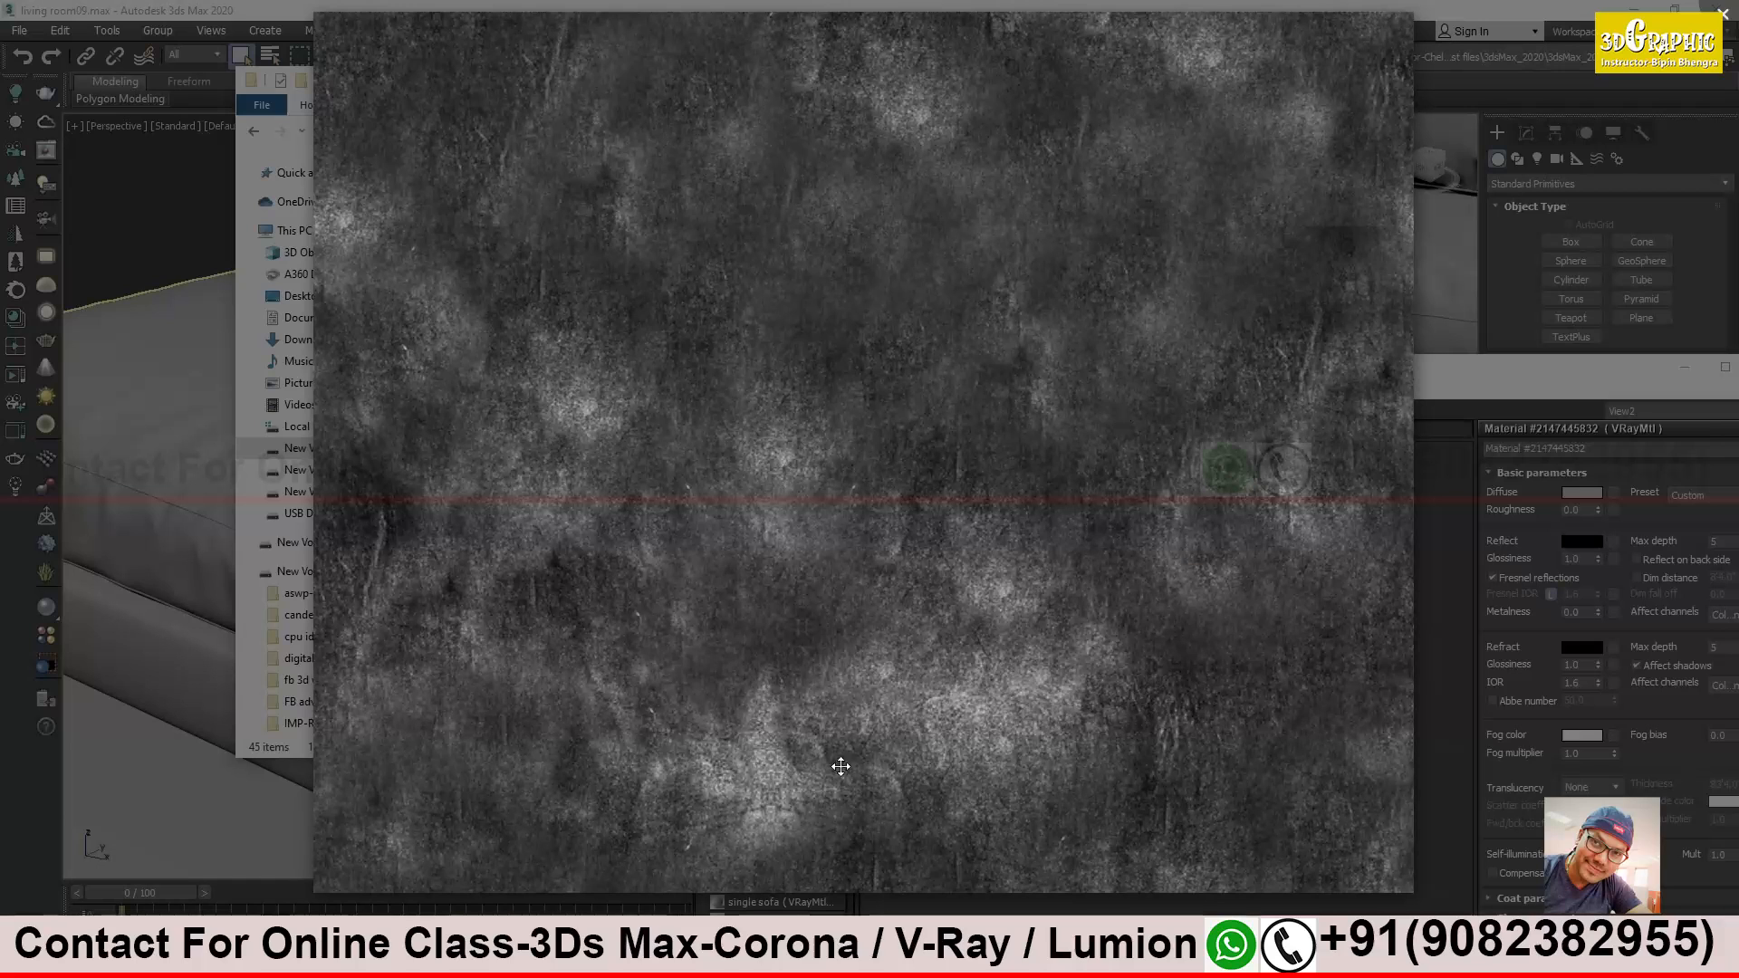
{"action": "key", "text": "Right"}
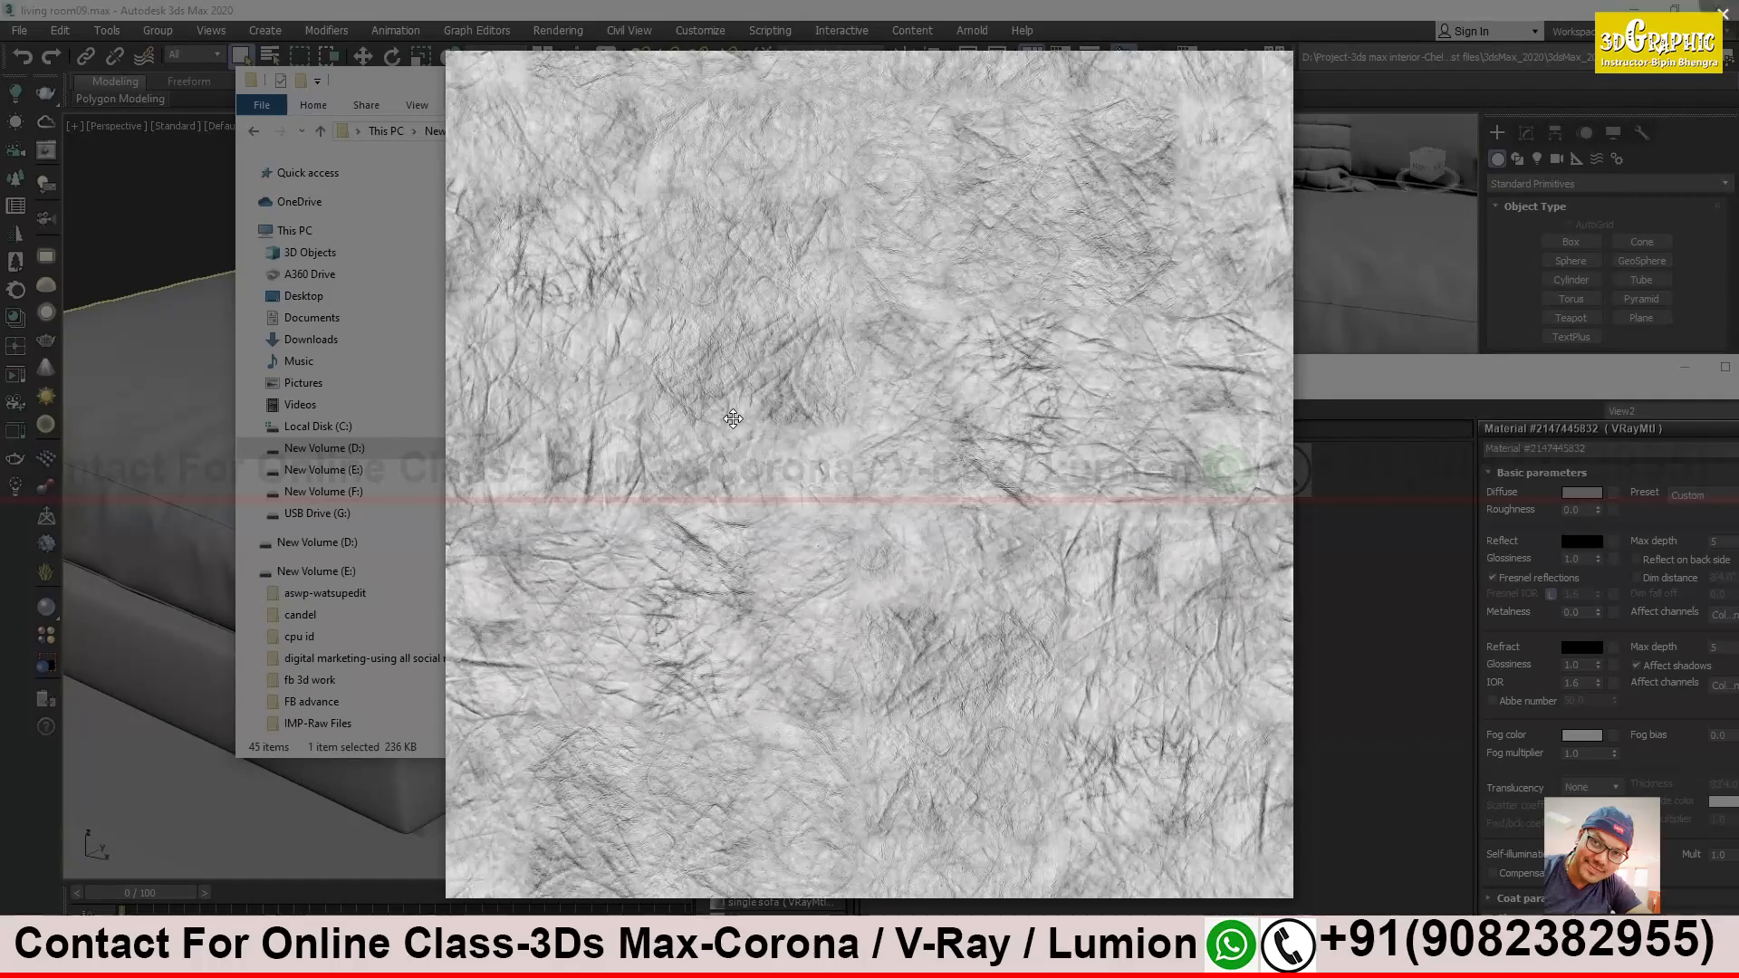
{"action": "scroll", "coordinate": [734, 418], "scroll_direction": "up", "scroll_amount": 2}
{"action": "scroll", "coordinate": [734, 418], "scroll_direction": "up", "scroll_amount": 1}
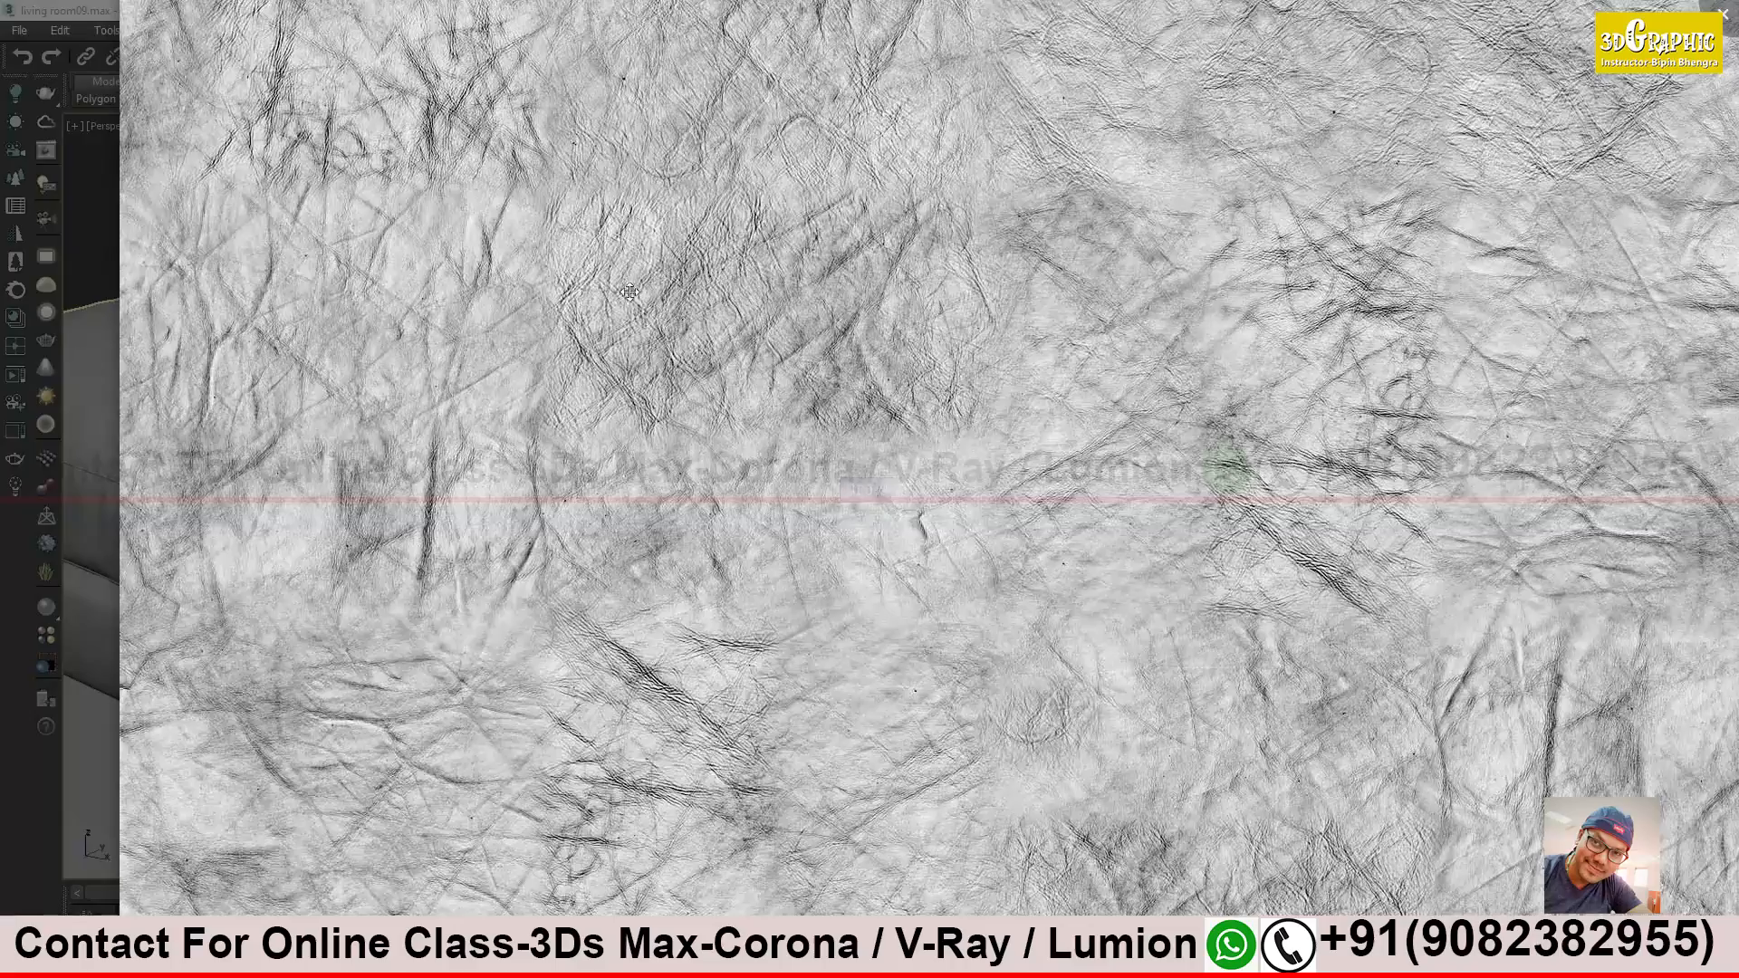
{"action": "scroll", "coordinate": [1017, 679], "scroll_direction": "down", "scroll_amount": 4}
{"action": "scroll", "coordinate": [910, 645], "scroll_direction": "up", "scroll_amount": 4}
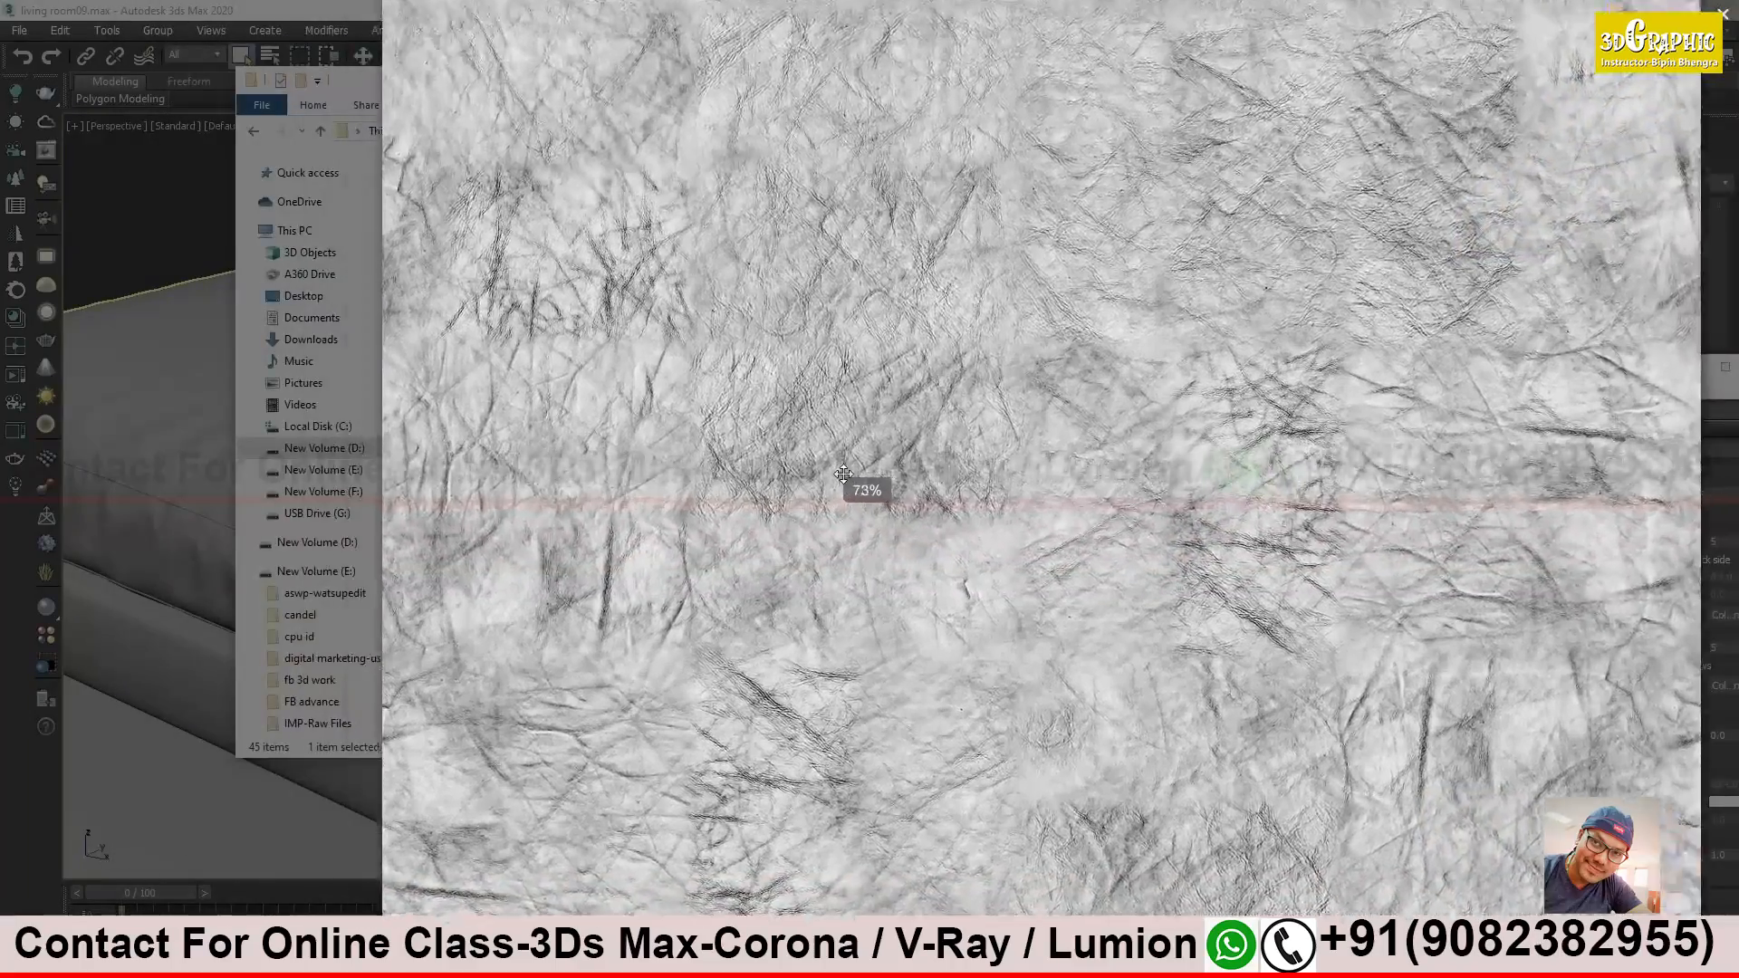
{"action": "scroll", "coordinate": [824, 376], "scroll_direction": "down", "scroll_amount": 5}
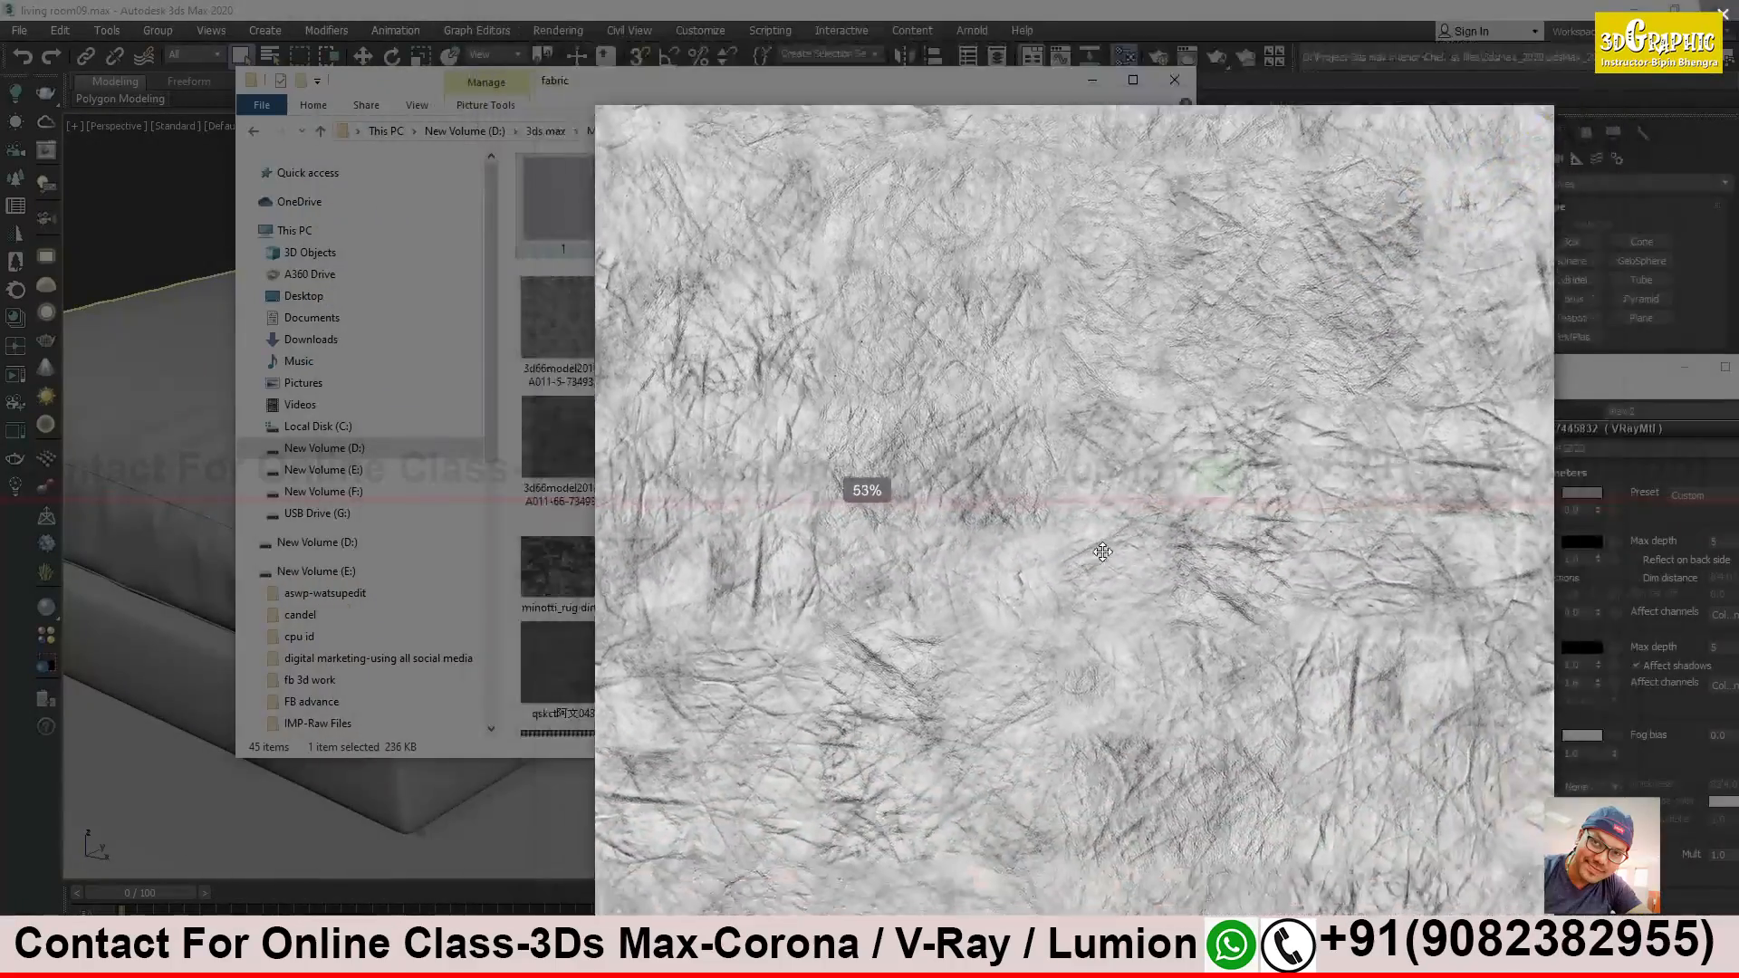
Examine the grey woven linen map up close, look at the maps after it and close the photo viewer
{"action": "key", "text": "Right"}
{"action": "scroll", "coordinate": [750, 471], "scroll_direction": "up", "scroll_amount": 5}
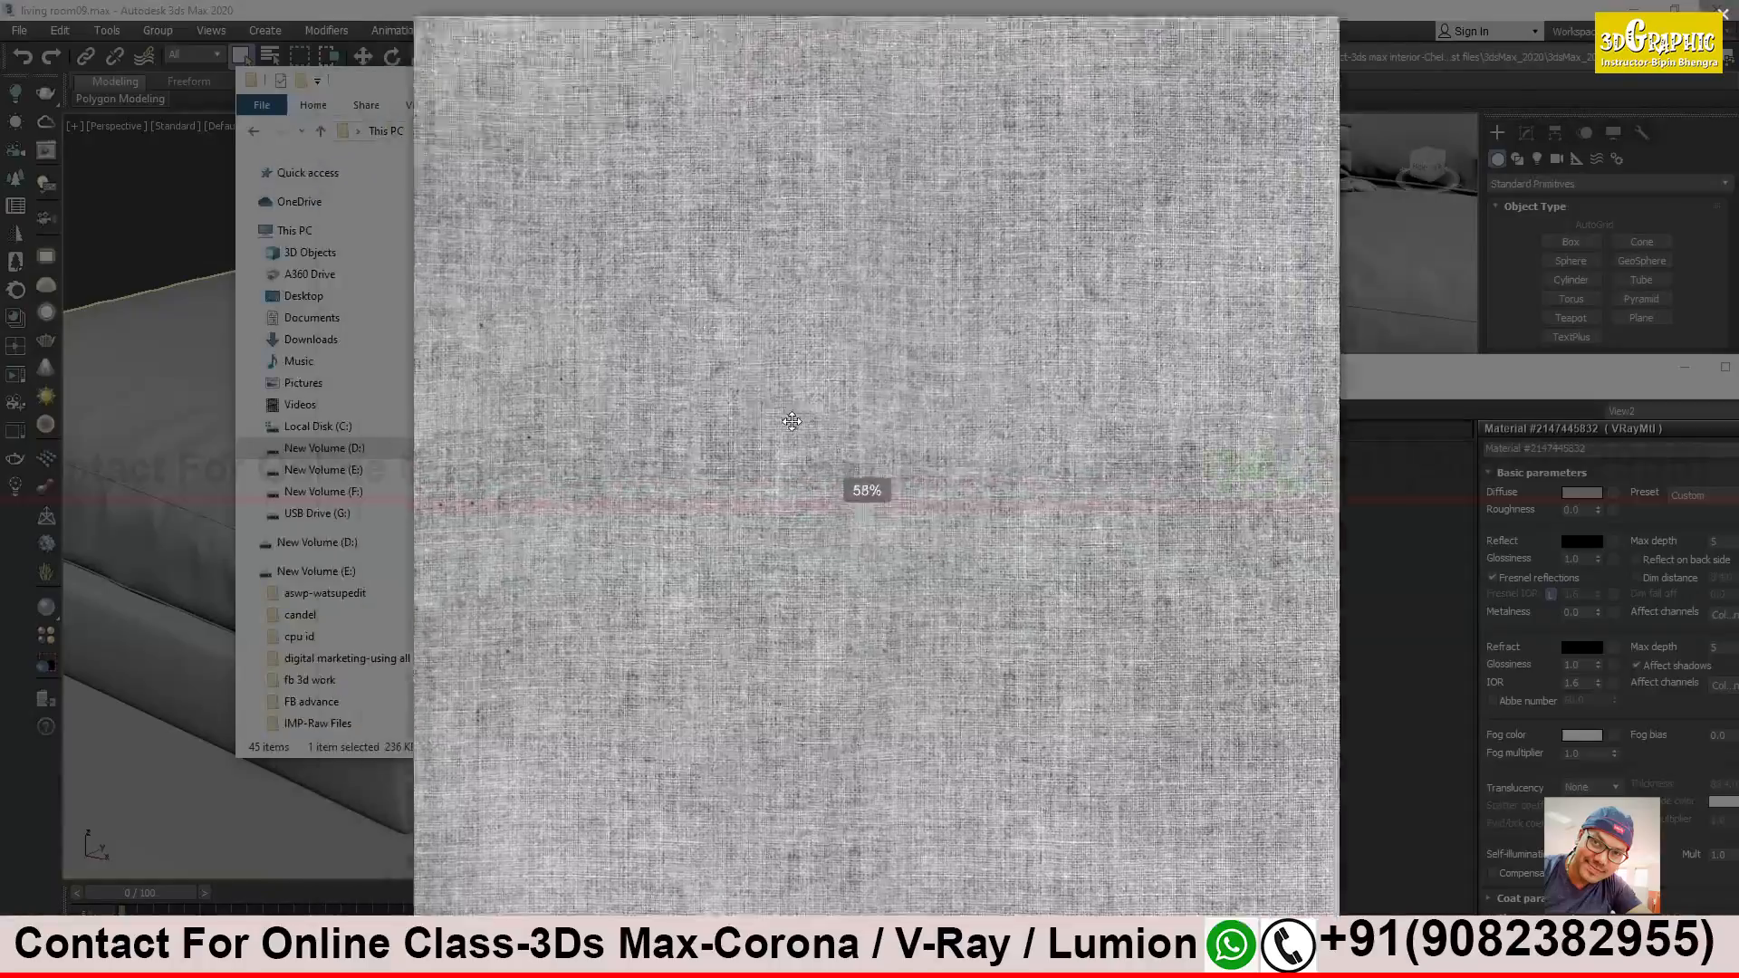
{"action": "scroll", "coordinate": [620, 431], "scroll_direction": "down", "scroll_amount": 4}
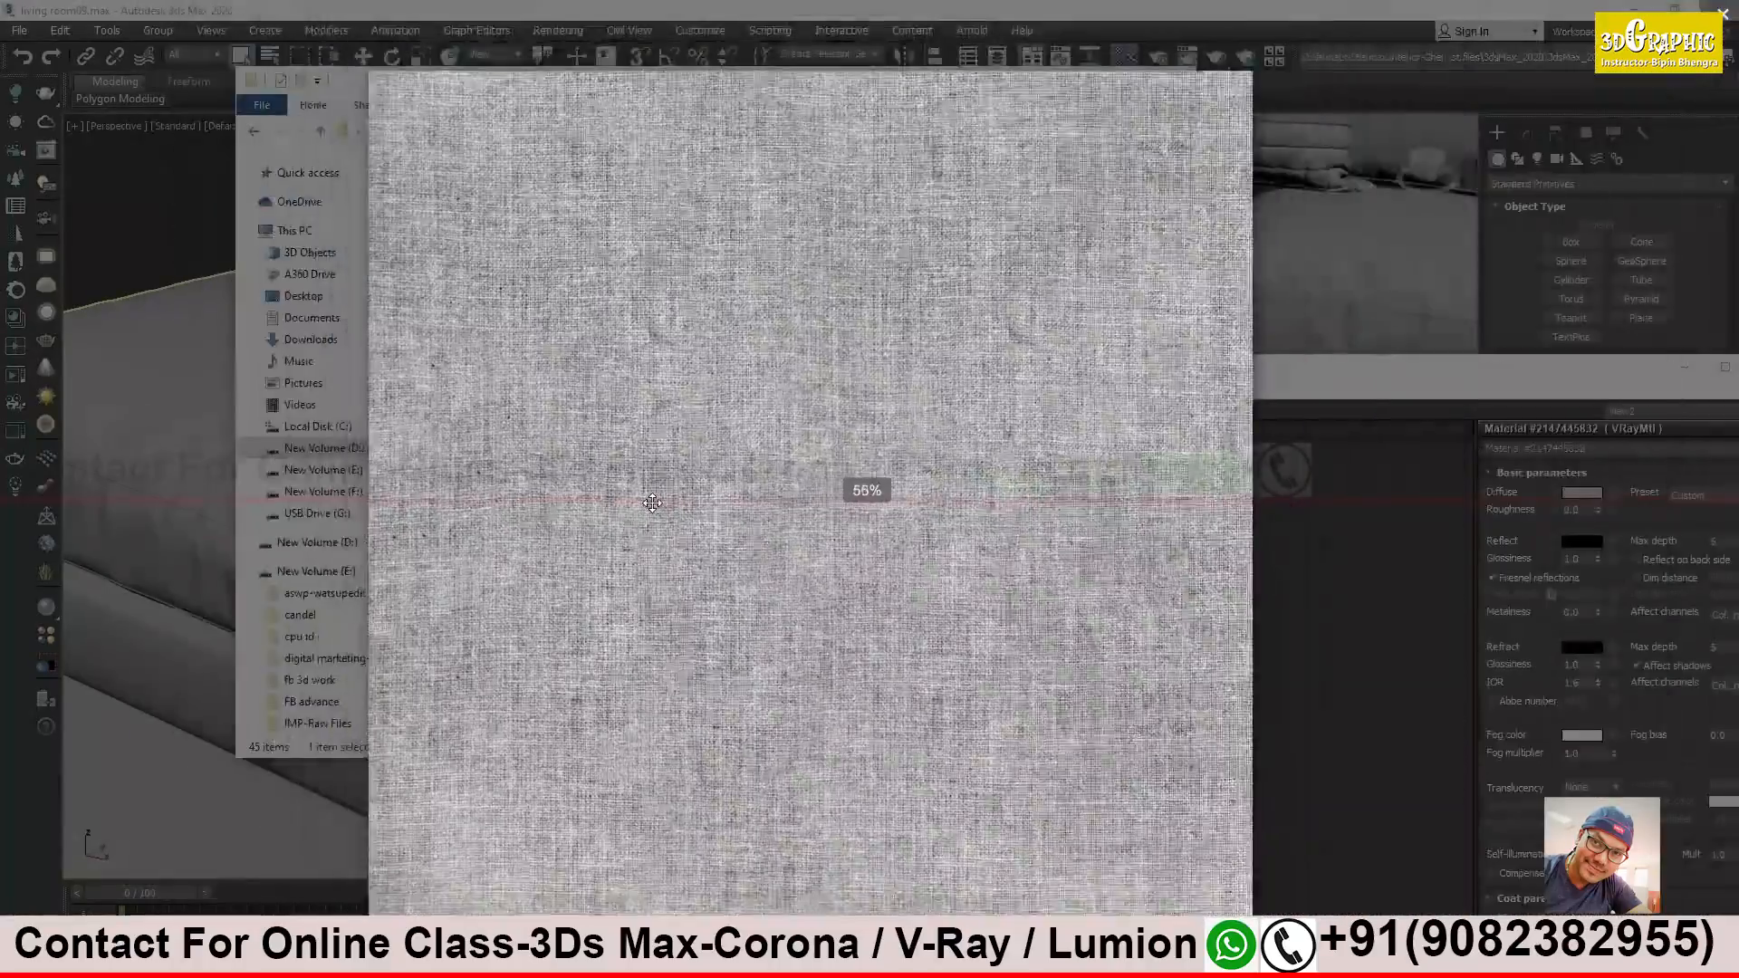
{"action": "scroll", "coordinate": [699, 475], "scroll_direction": "up", "scroll_amount": 3}
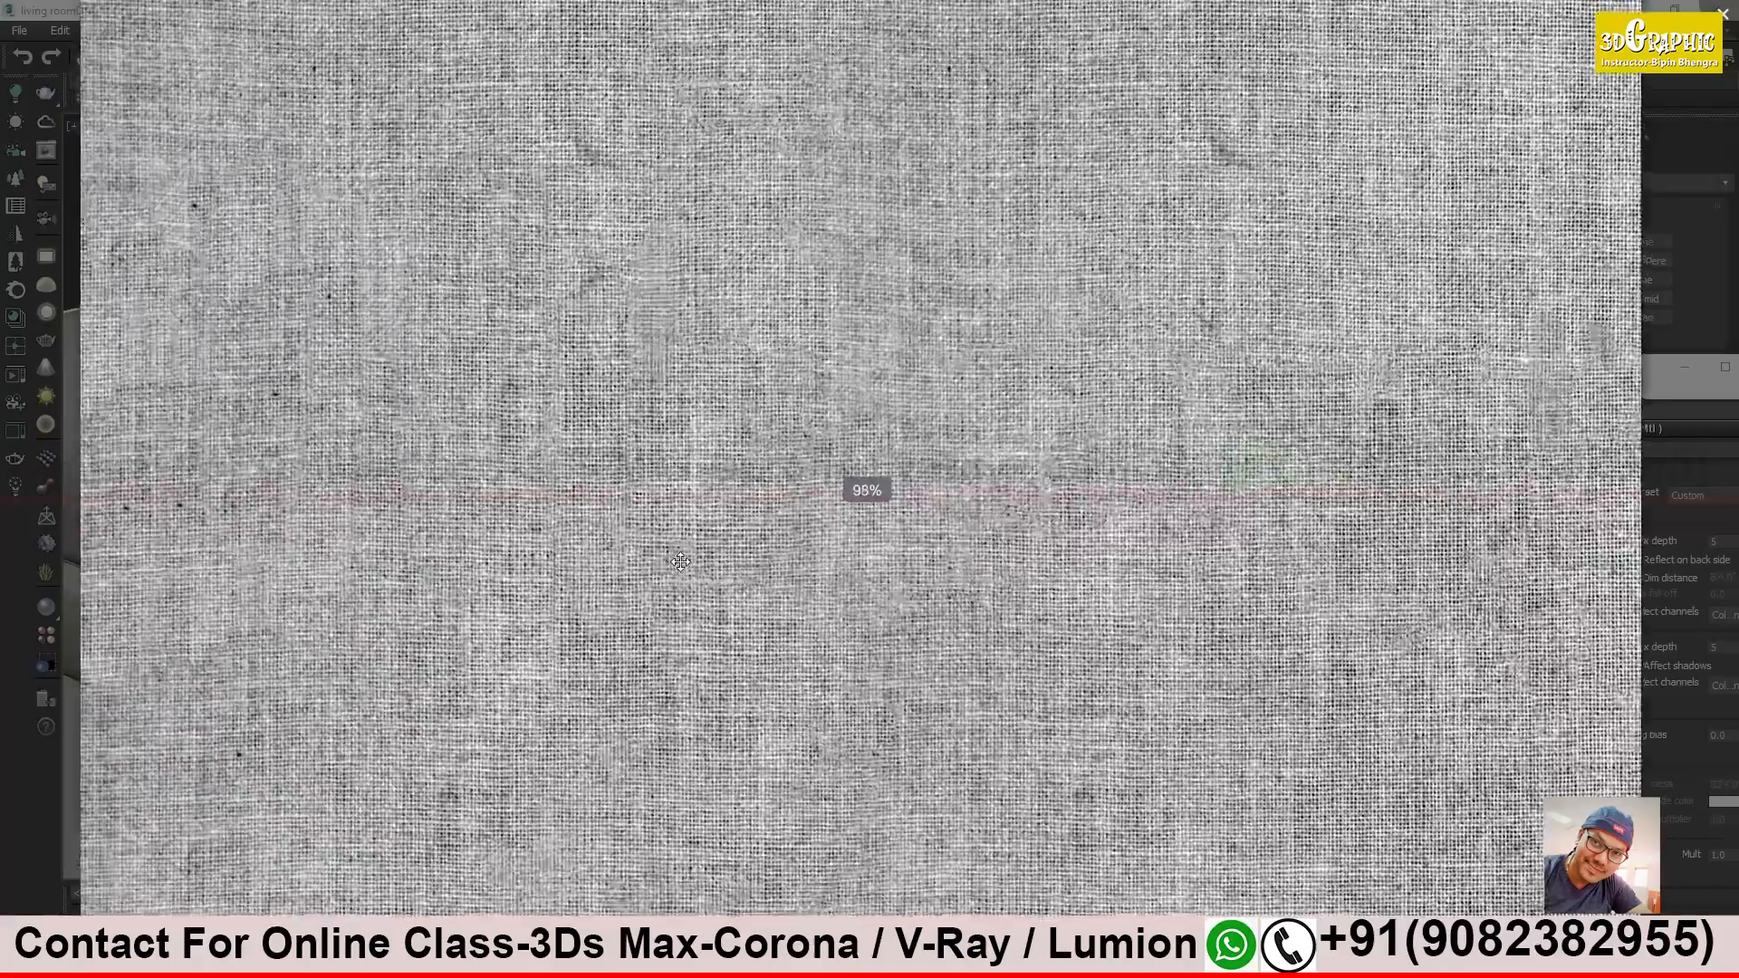
{"action": "scroll", "coordinate": [720, 510], "scroll_direction": "down", "scroll_amount": 1}
{"action": "scroll", "coordinate": [720, 509], "scroll_direction": "down", "scroll_amount": 2}
{"action": "key", "text": "Right"}
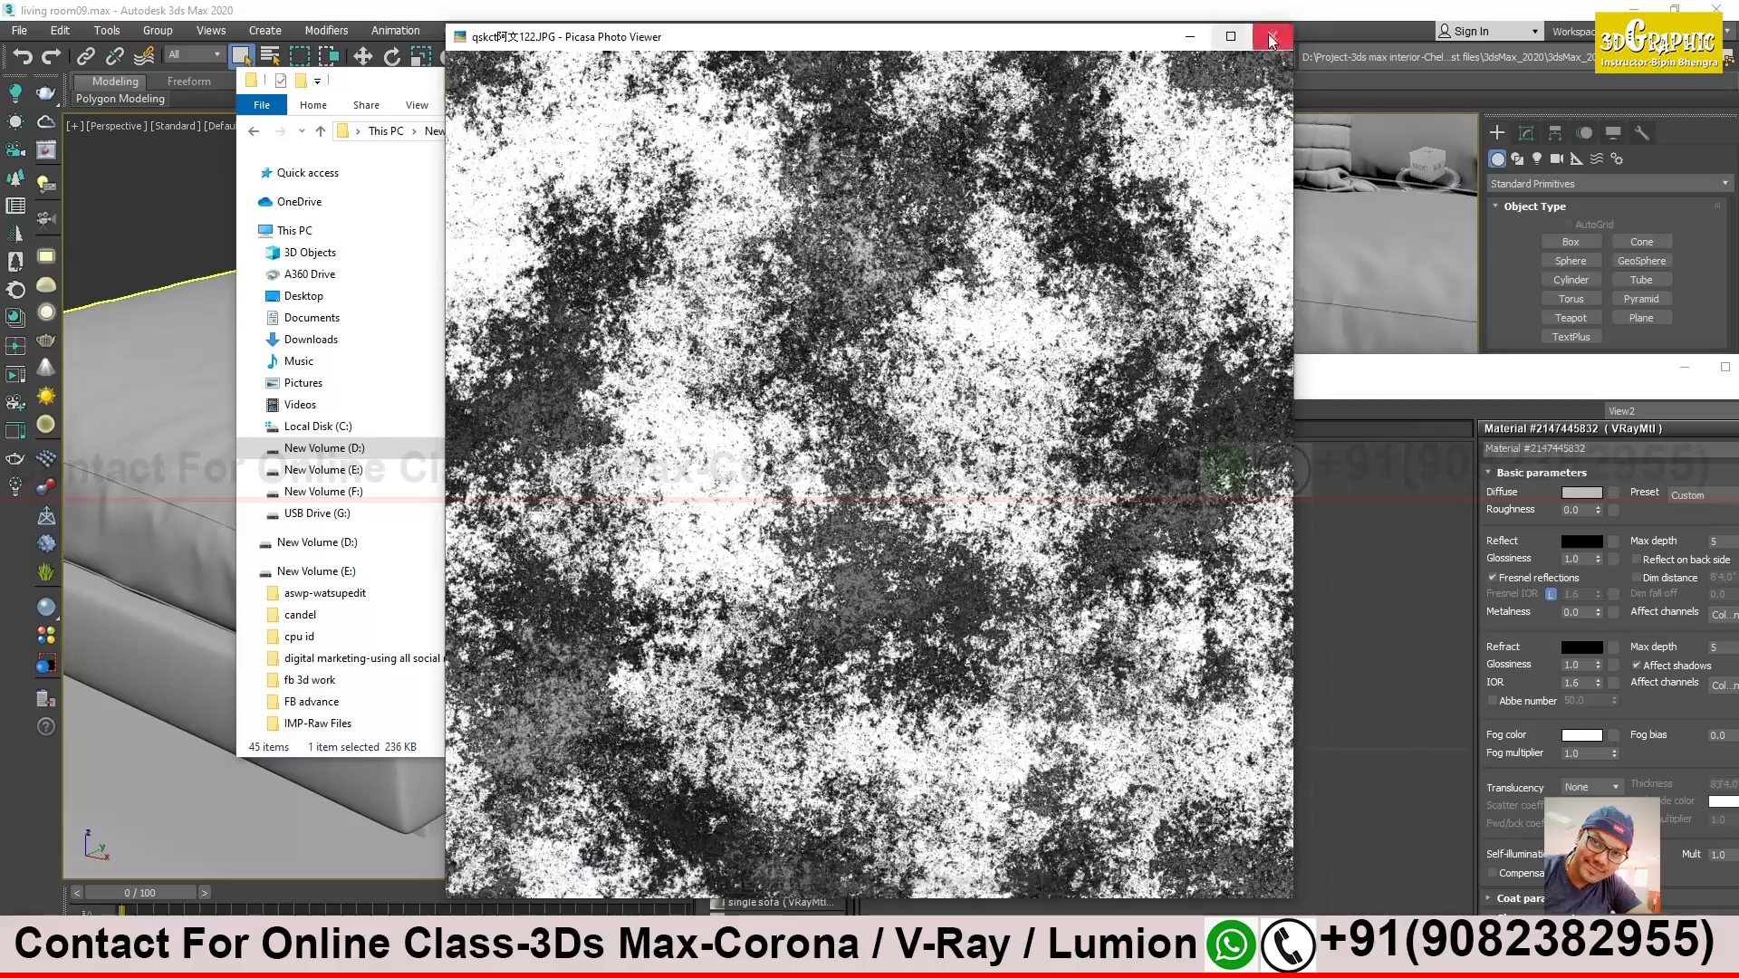
{"action": "left_click", "coordinate": [1272, 36]}
Preview minotti_rug color 6a_dfs from the fabric folder, inspect its texture enlarged and close the preview
{"action": "left_click", "coordinate": [888, 420]}
{"action": "scroll", "coordinate": [899, 458], "scroll_direction": "down", "scroll_amount": 3}
{"action": "scroll", "coordinate": [898, 458], "scroll_direction": "up", "scroll_amount": 3}
{"action": "left_click", "coordinate": [1008, 416]}
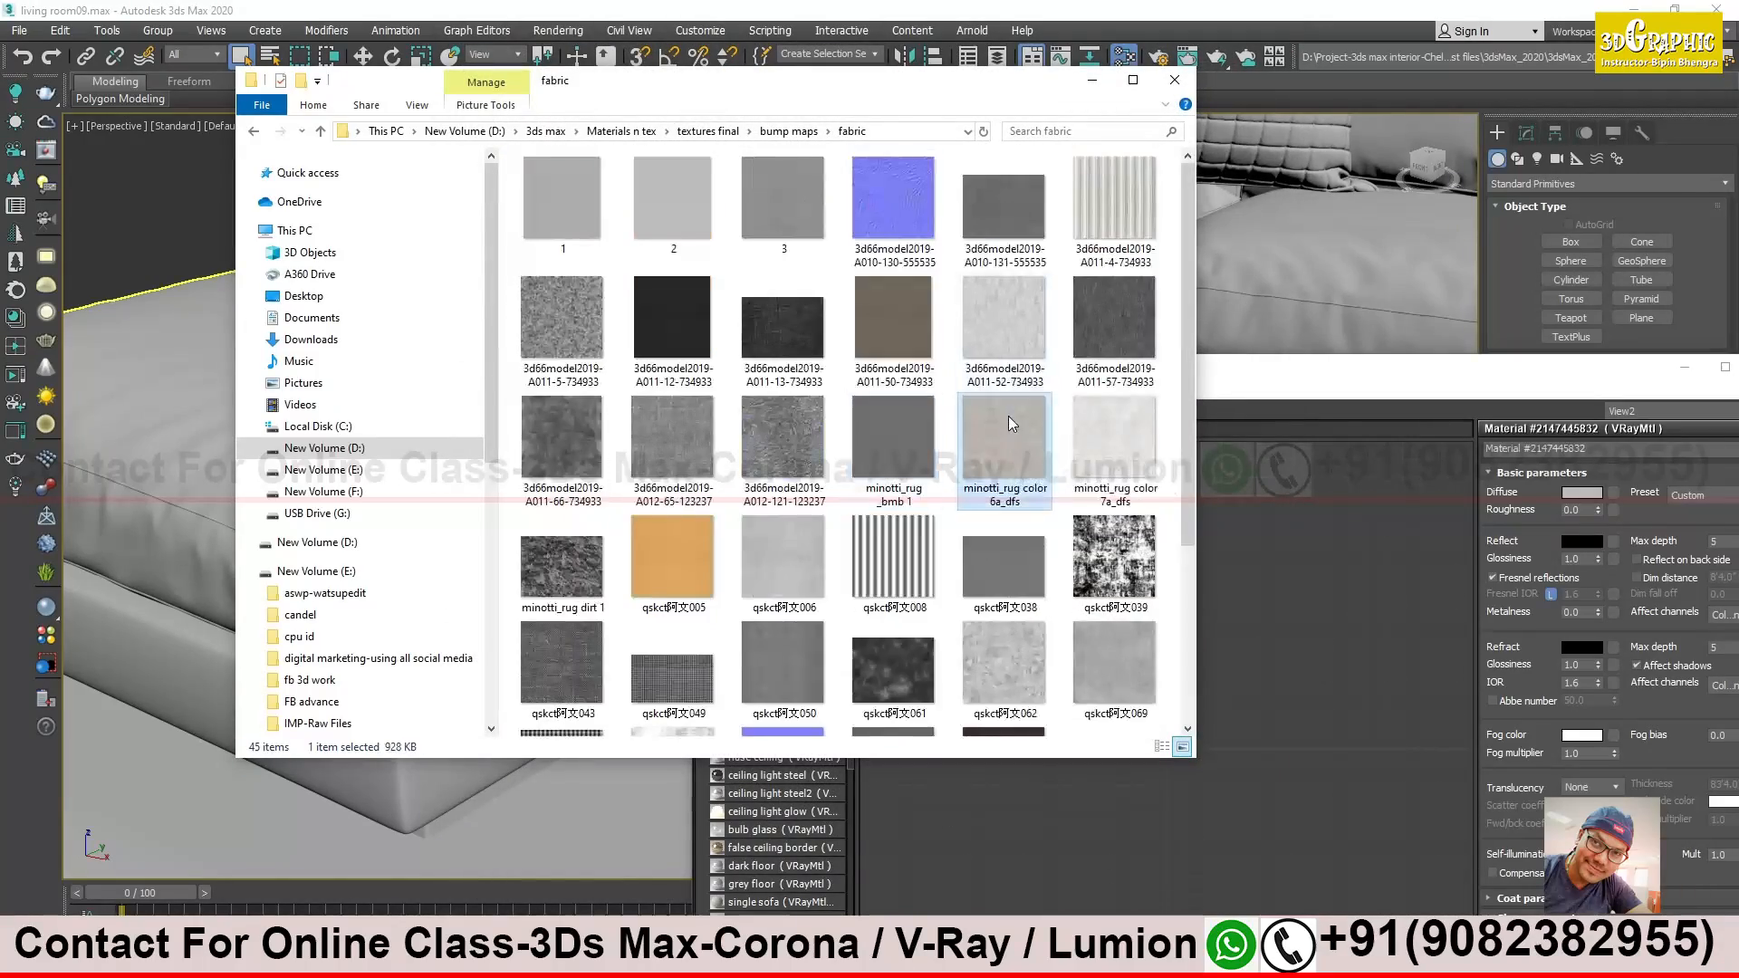
{"action": "double_click", "coordinate": [1008, 416]}
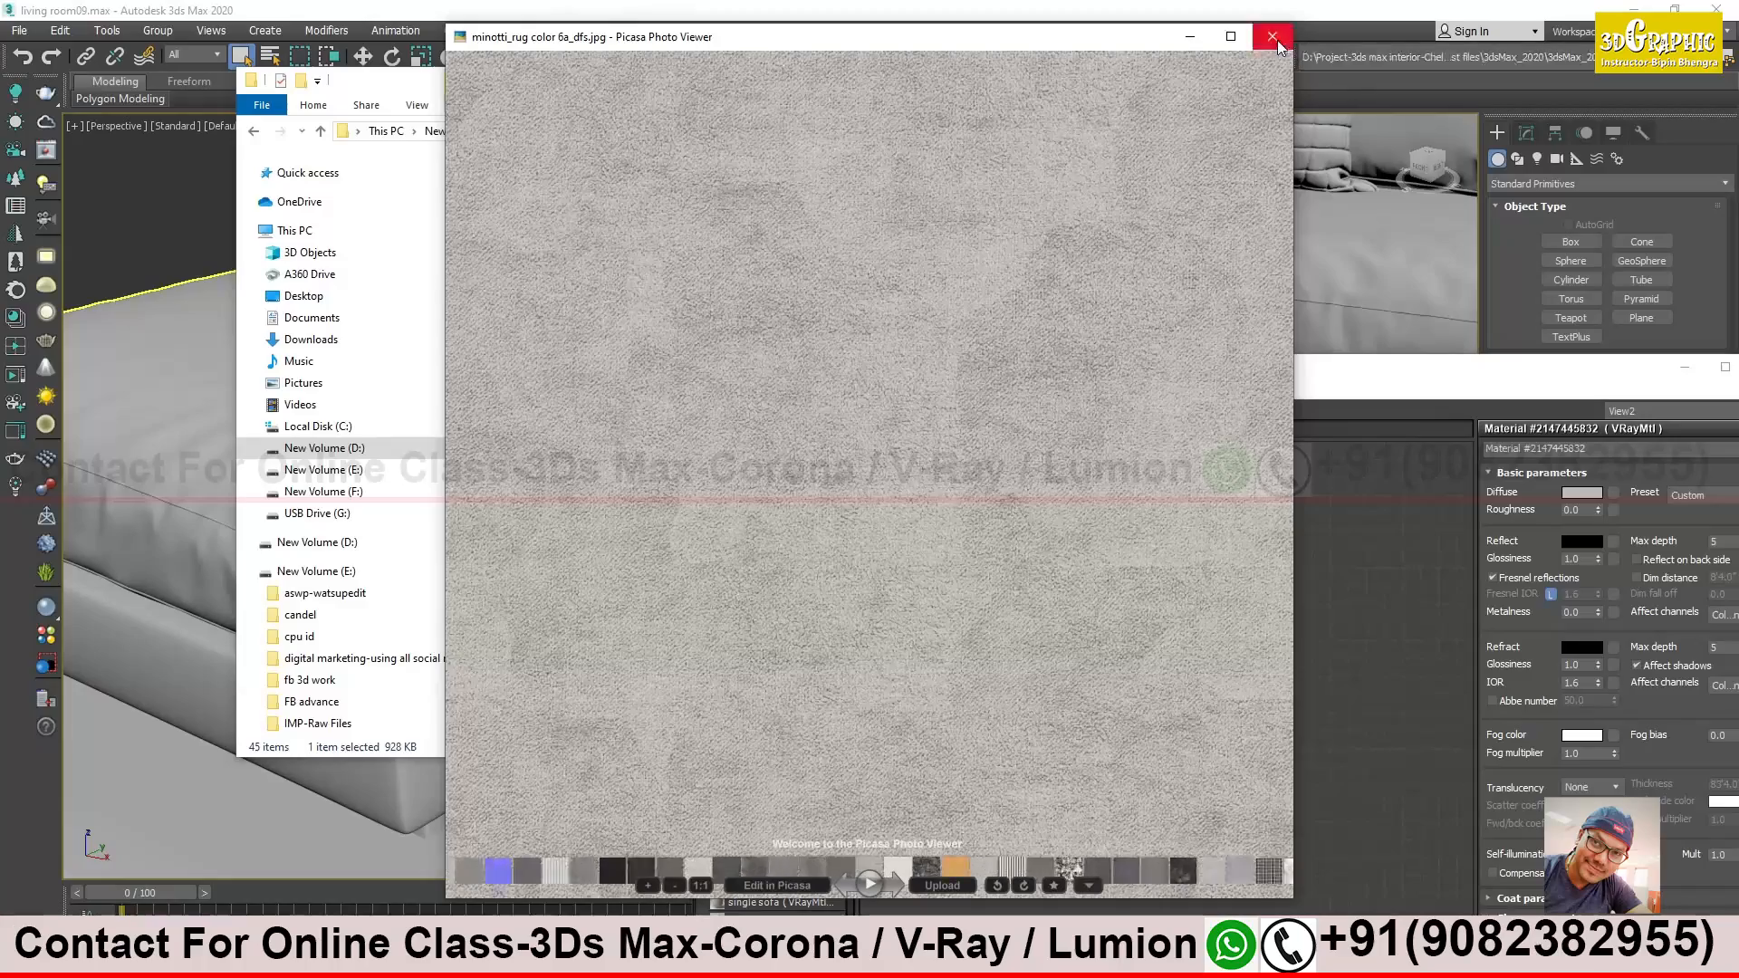
{"action": "left_click", "coordinate": [1273, 37]}
{"action": "double_click", "coordinate": [1021, 460]}
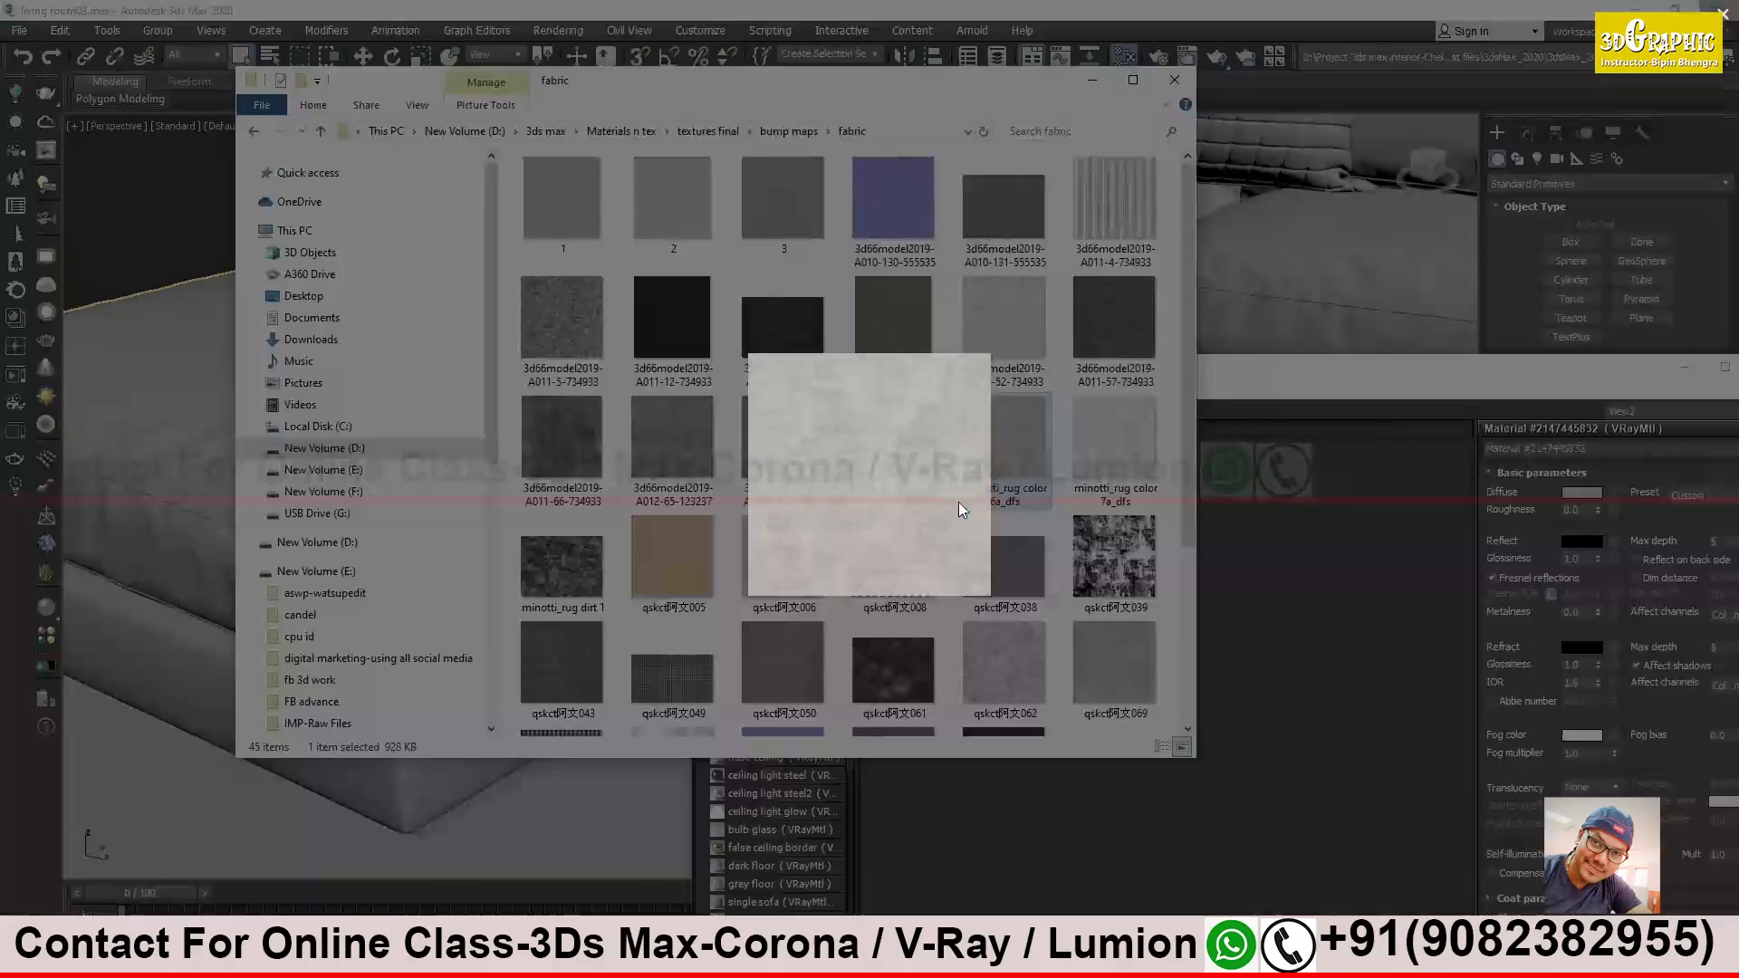
{"action": "scroll", "coordinate": [905, 492], "scroll_direction": "up", "scroll_amount": 2}
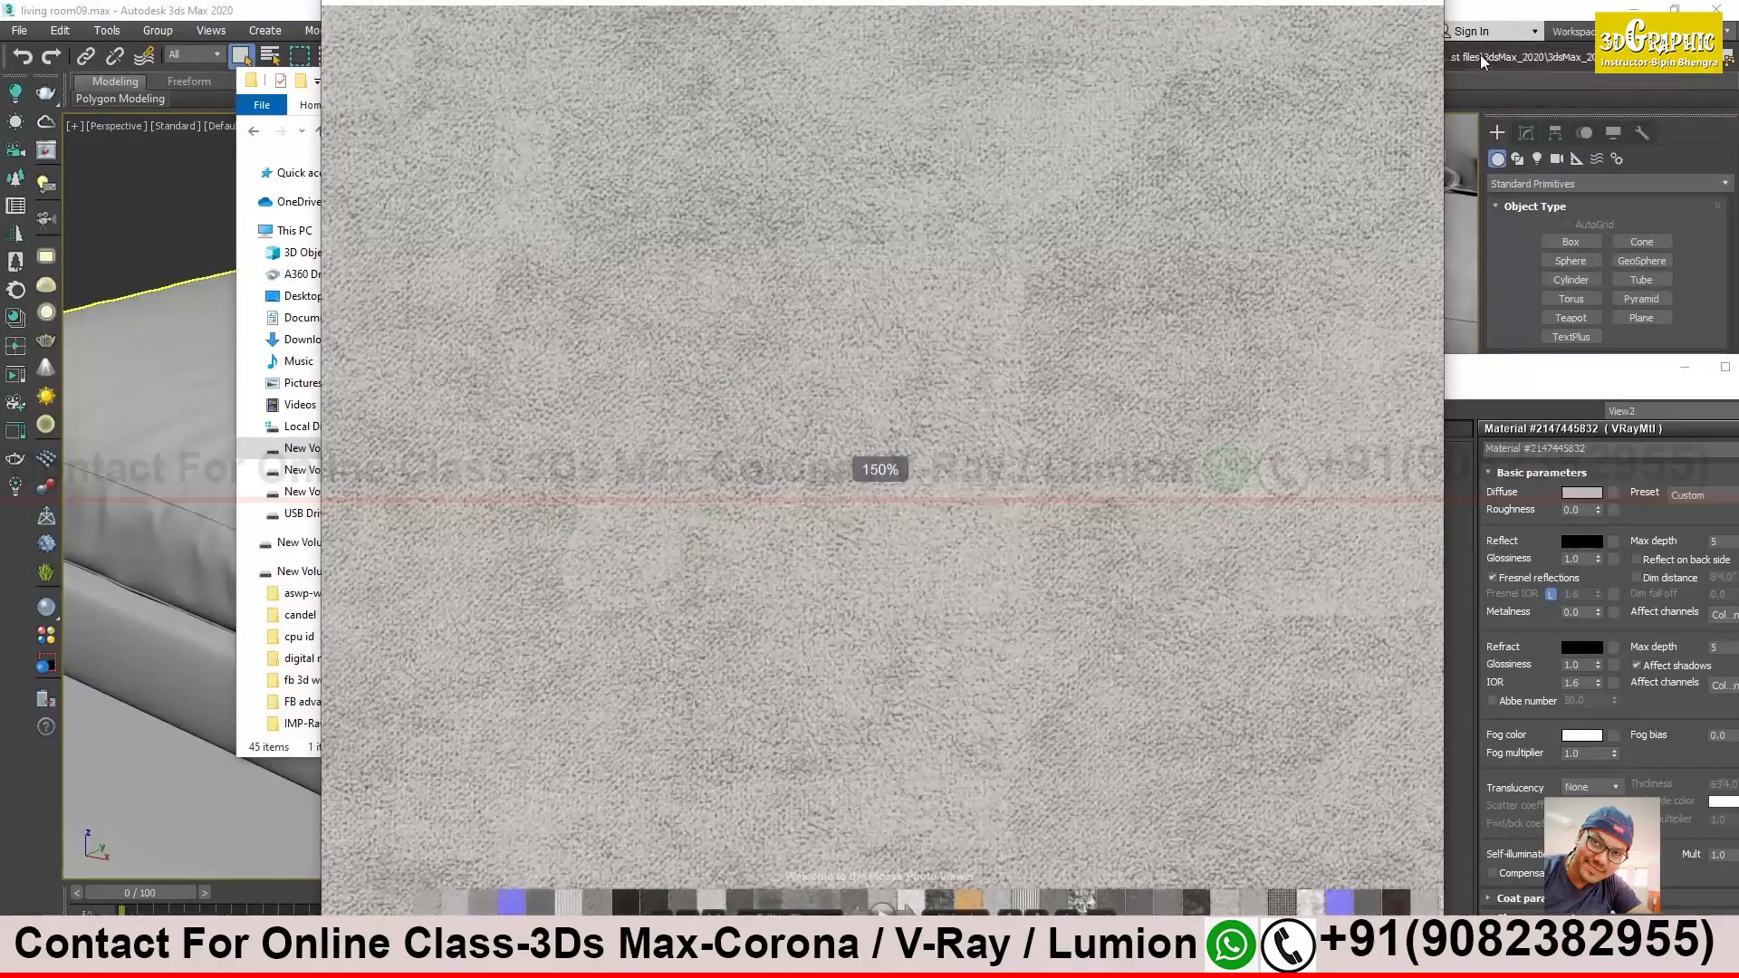
{"action": "left_click_drag", "start_coordinate": [1339, 5], "coordinate": [1295, 161]}
{"action": "left_click", "coordinate": [1384, 160]}
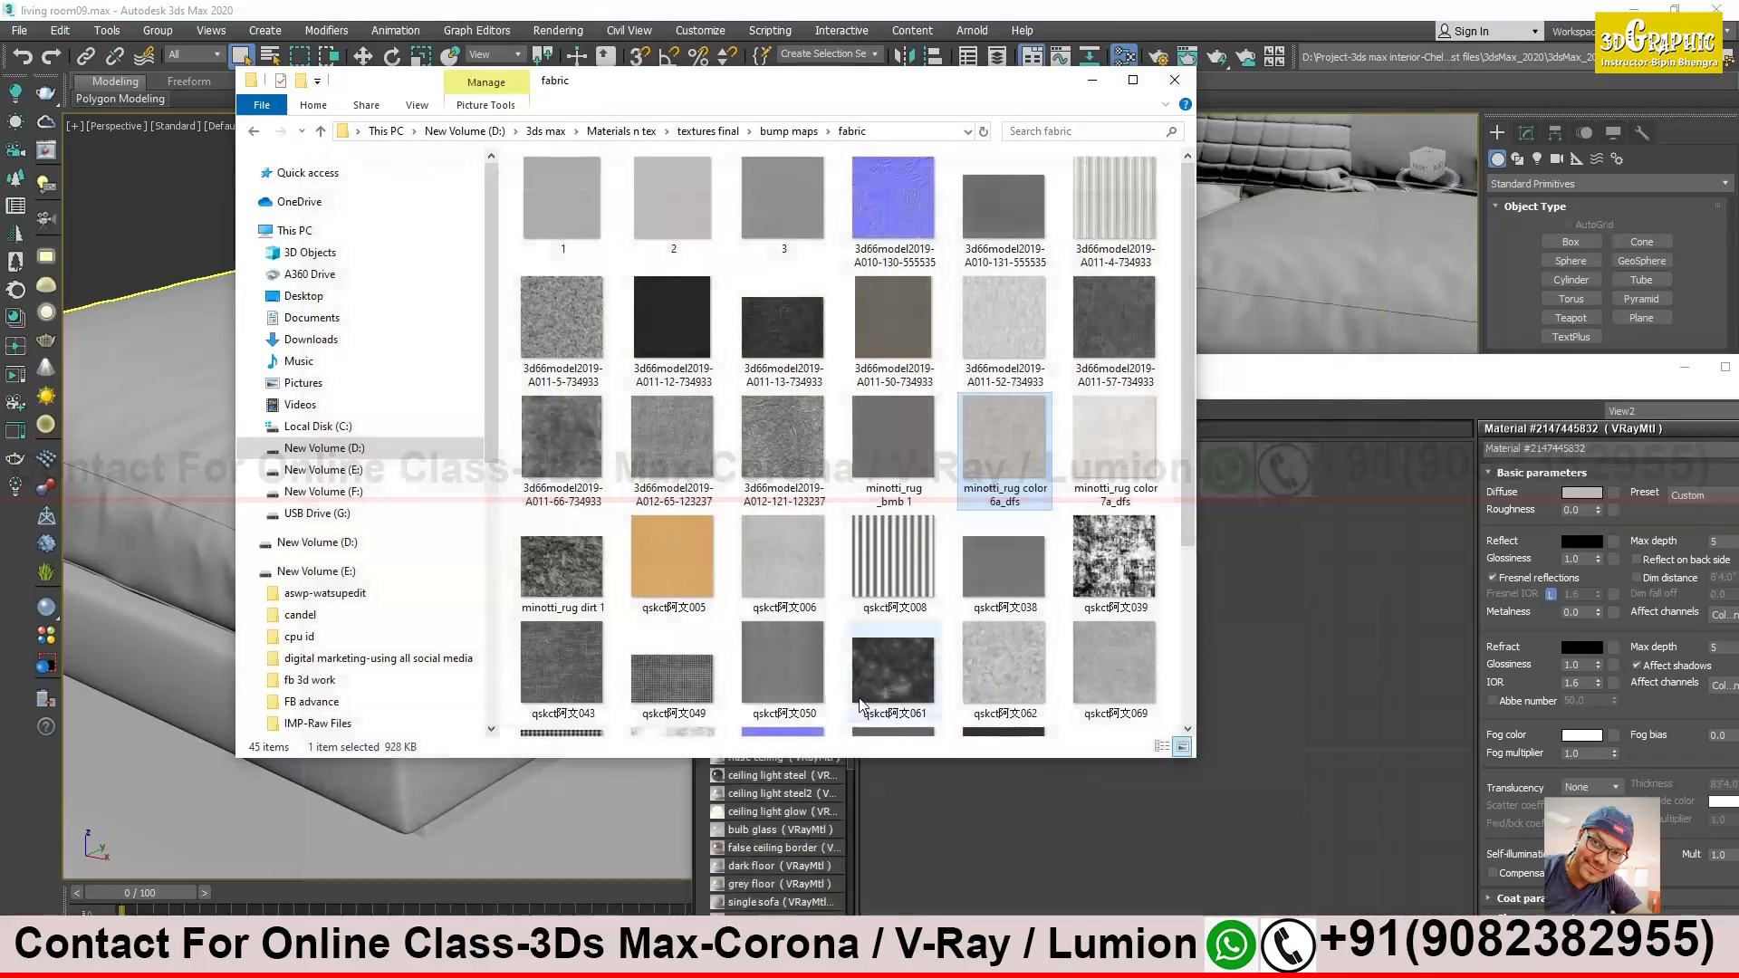
Preview minotti_rug color 7a_dfs from the fabric folder and close the preview
{"action": "scroll", "coordinate": [860, 700], "scroll_direction": "down", "scroll_amount": 2}
{"action": "double_click", "coordinate": [1112, 207]}
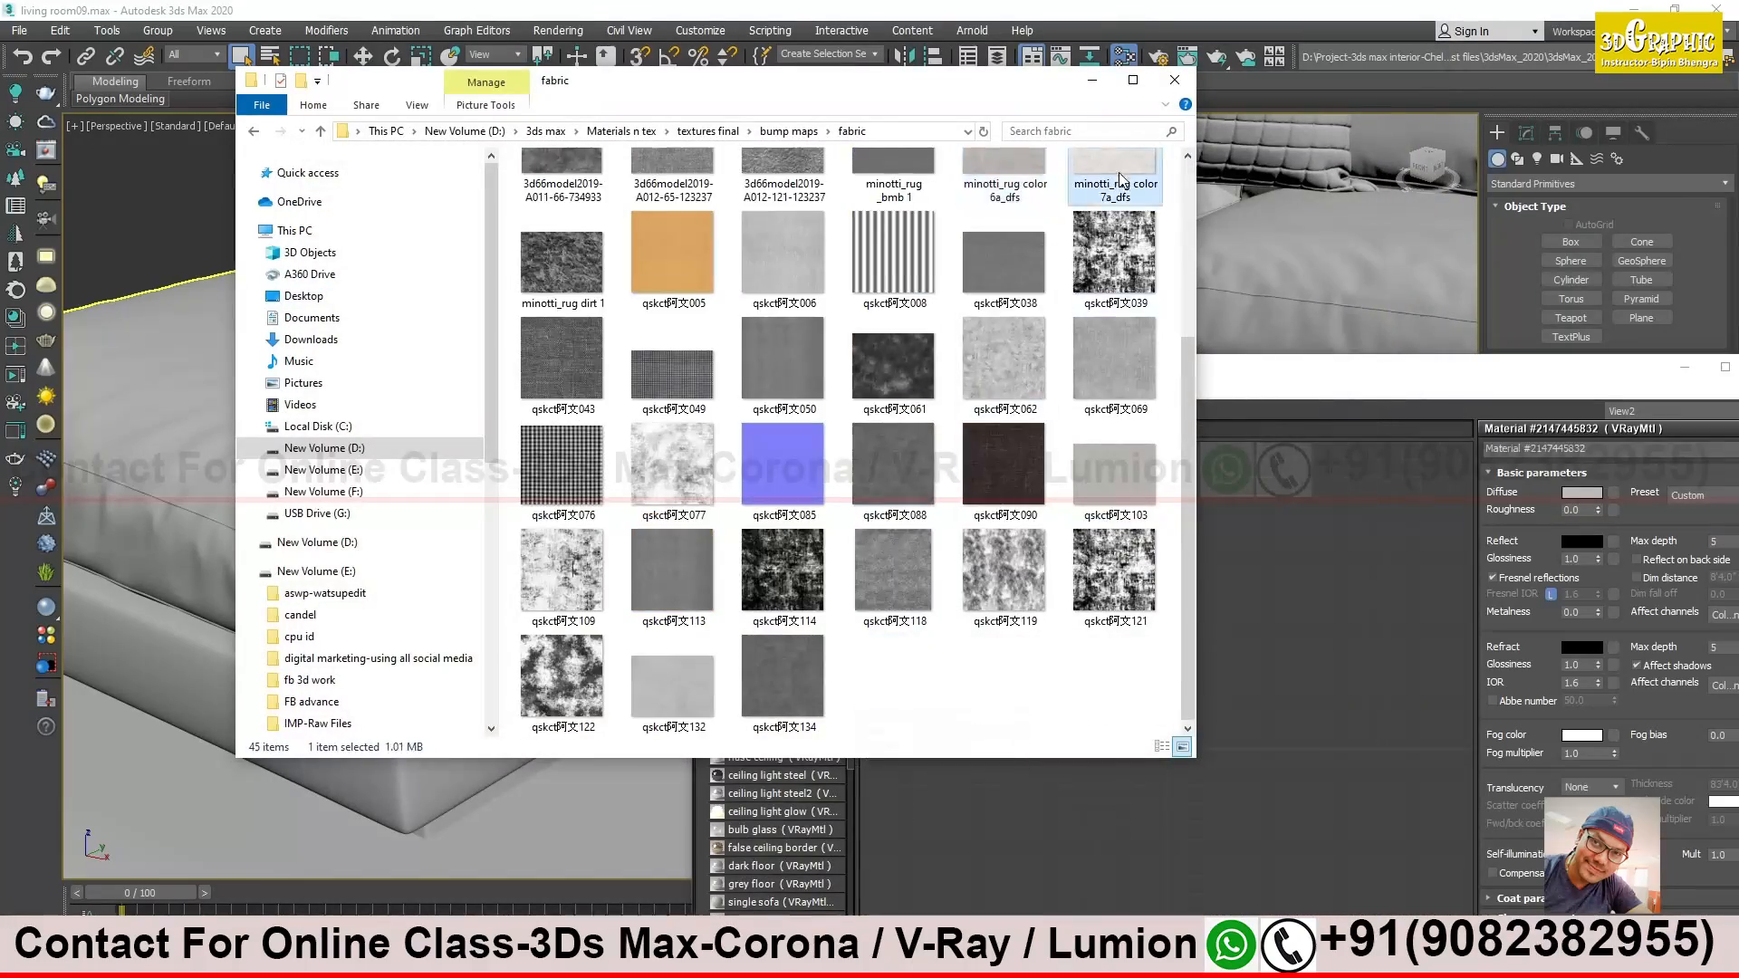
{"action": "left_click", "coordinate": [1386, 207]}
{"action": "left_click", "coordinate": [1278, 36]}
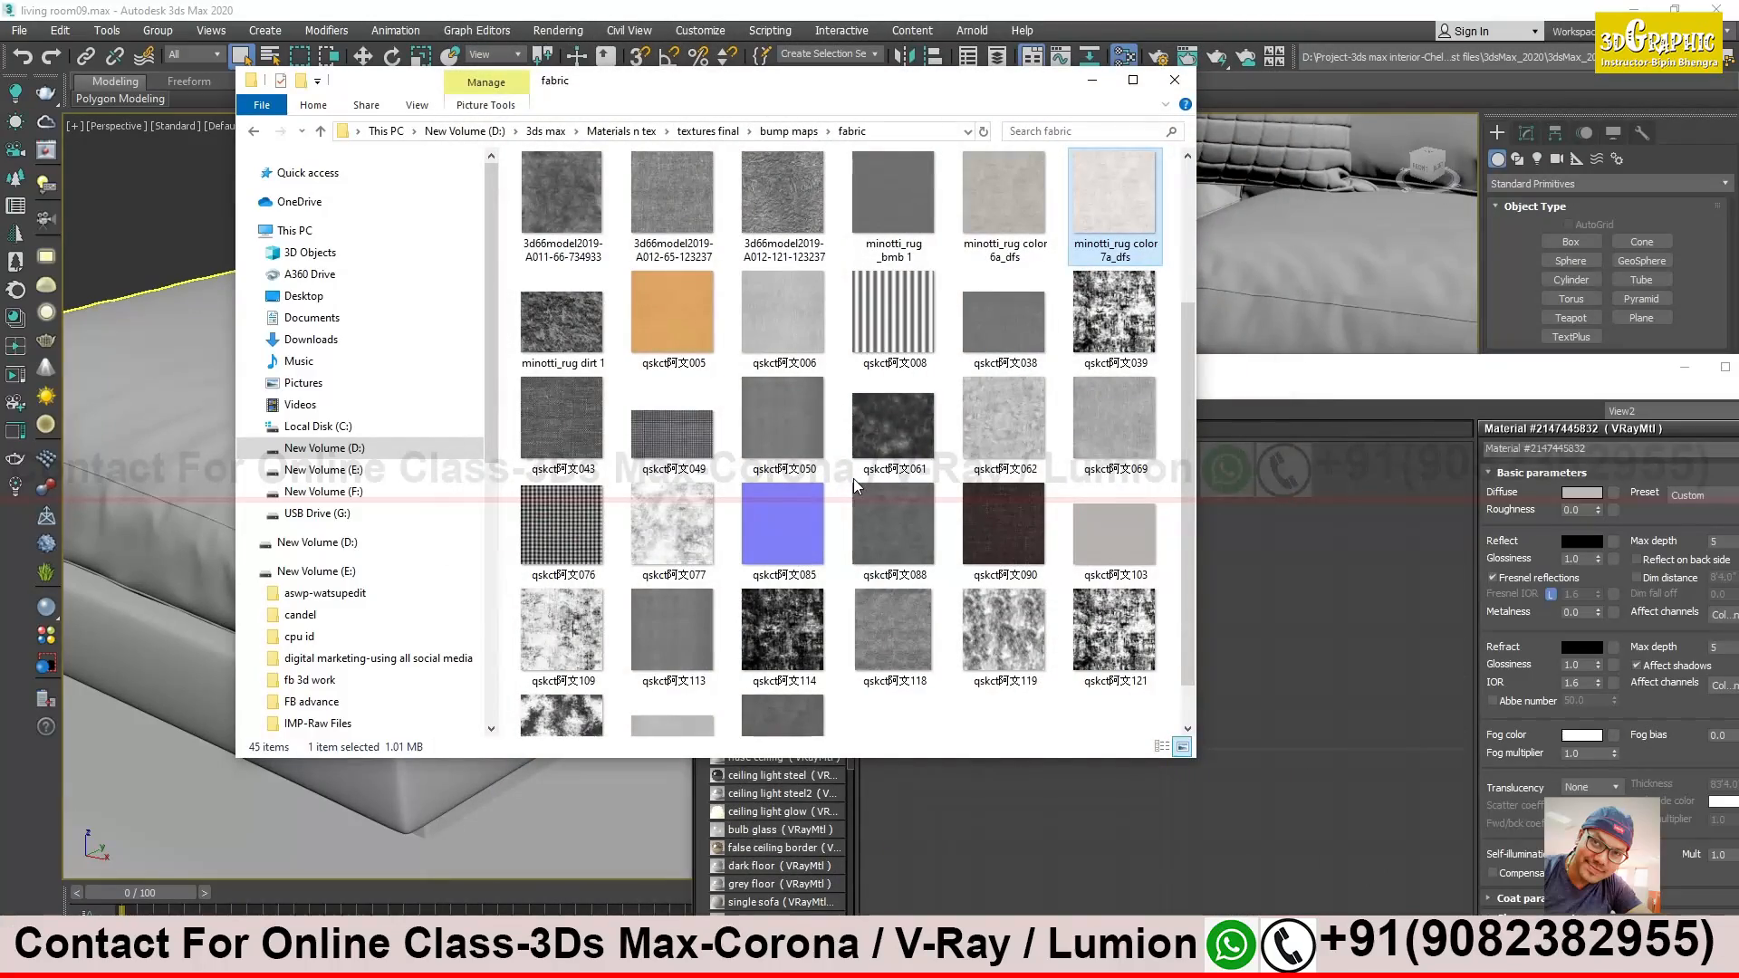
Preview the fabric maps qskct阿文043 and qskct阿文103, closing each preview
{"action": "double_click", "coordinate": [580, 418]}
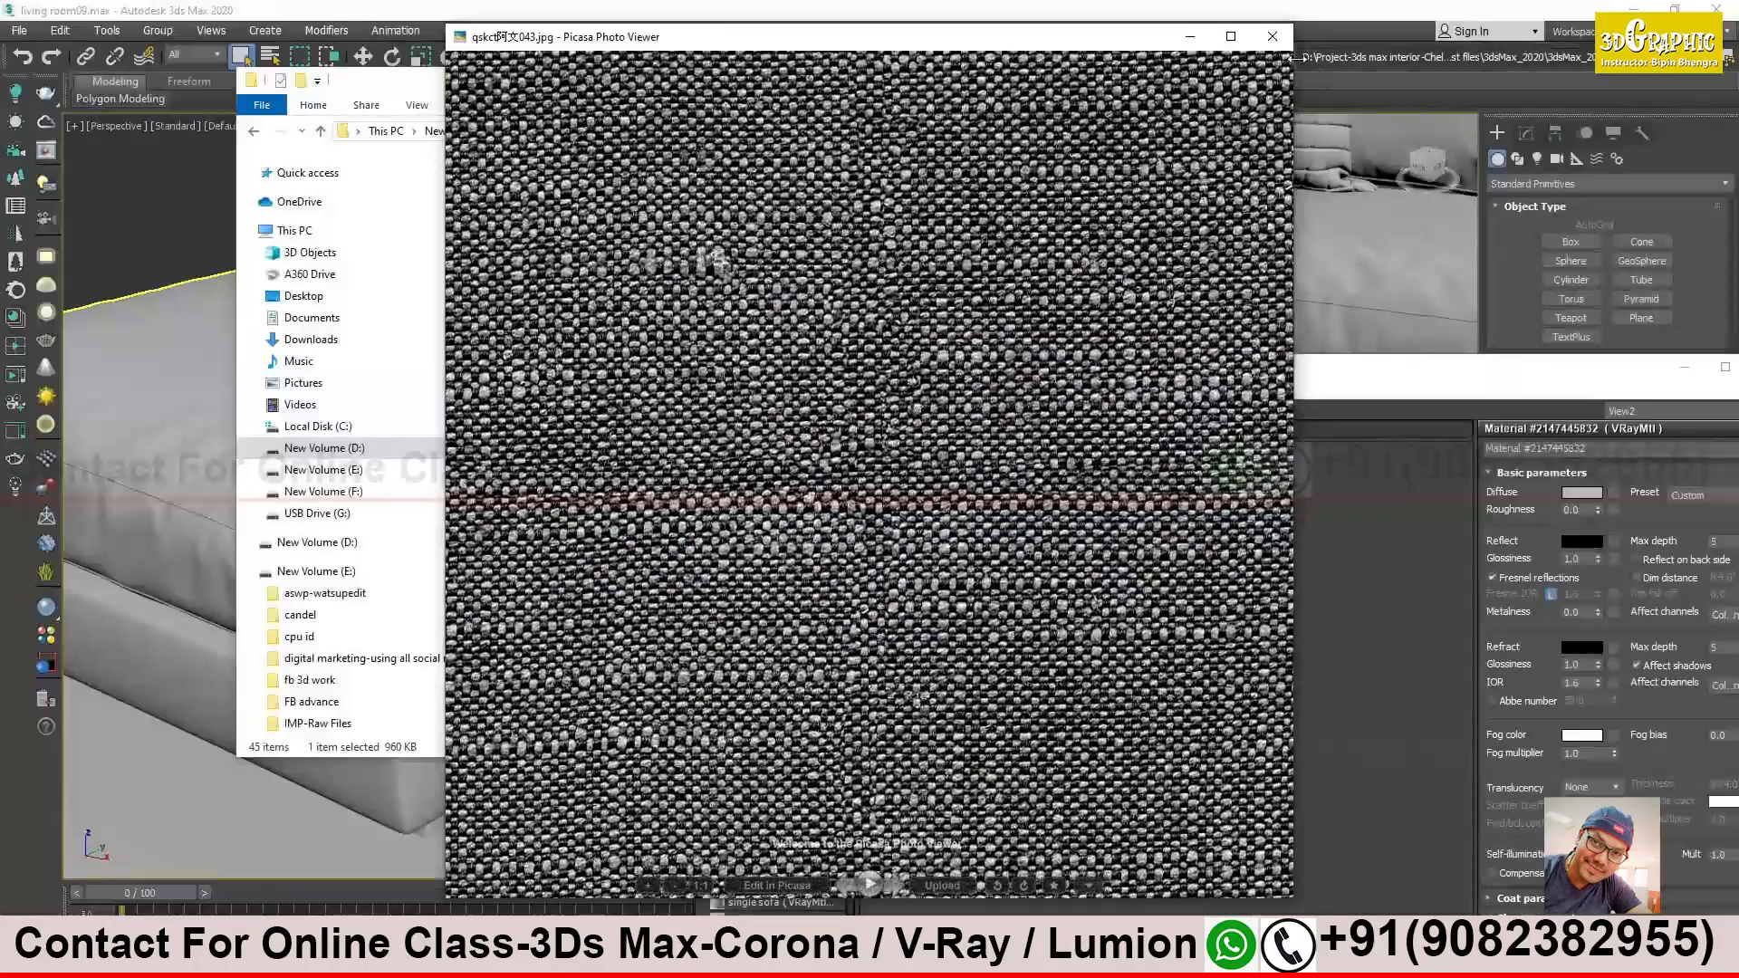
{"action": "left_click", "coordinate": [1279, 36]}
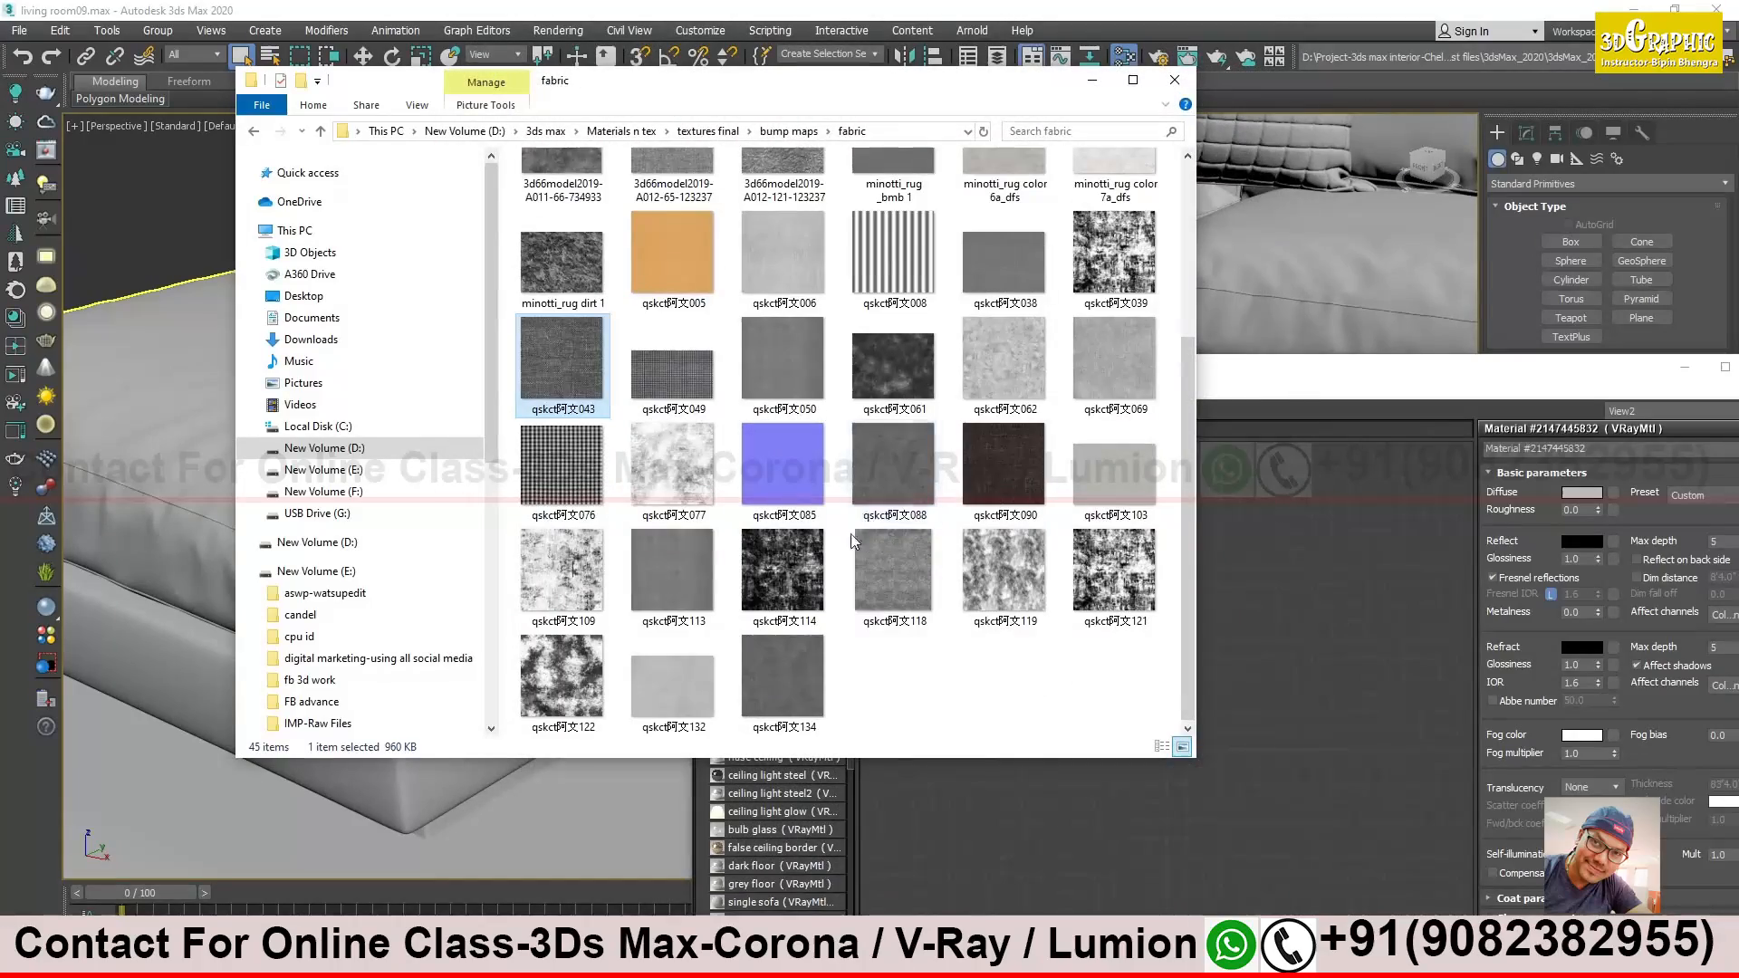
{"action": "double_click", "coordinate": [1117, 489]}
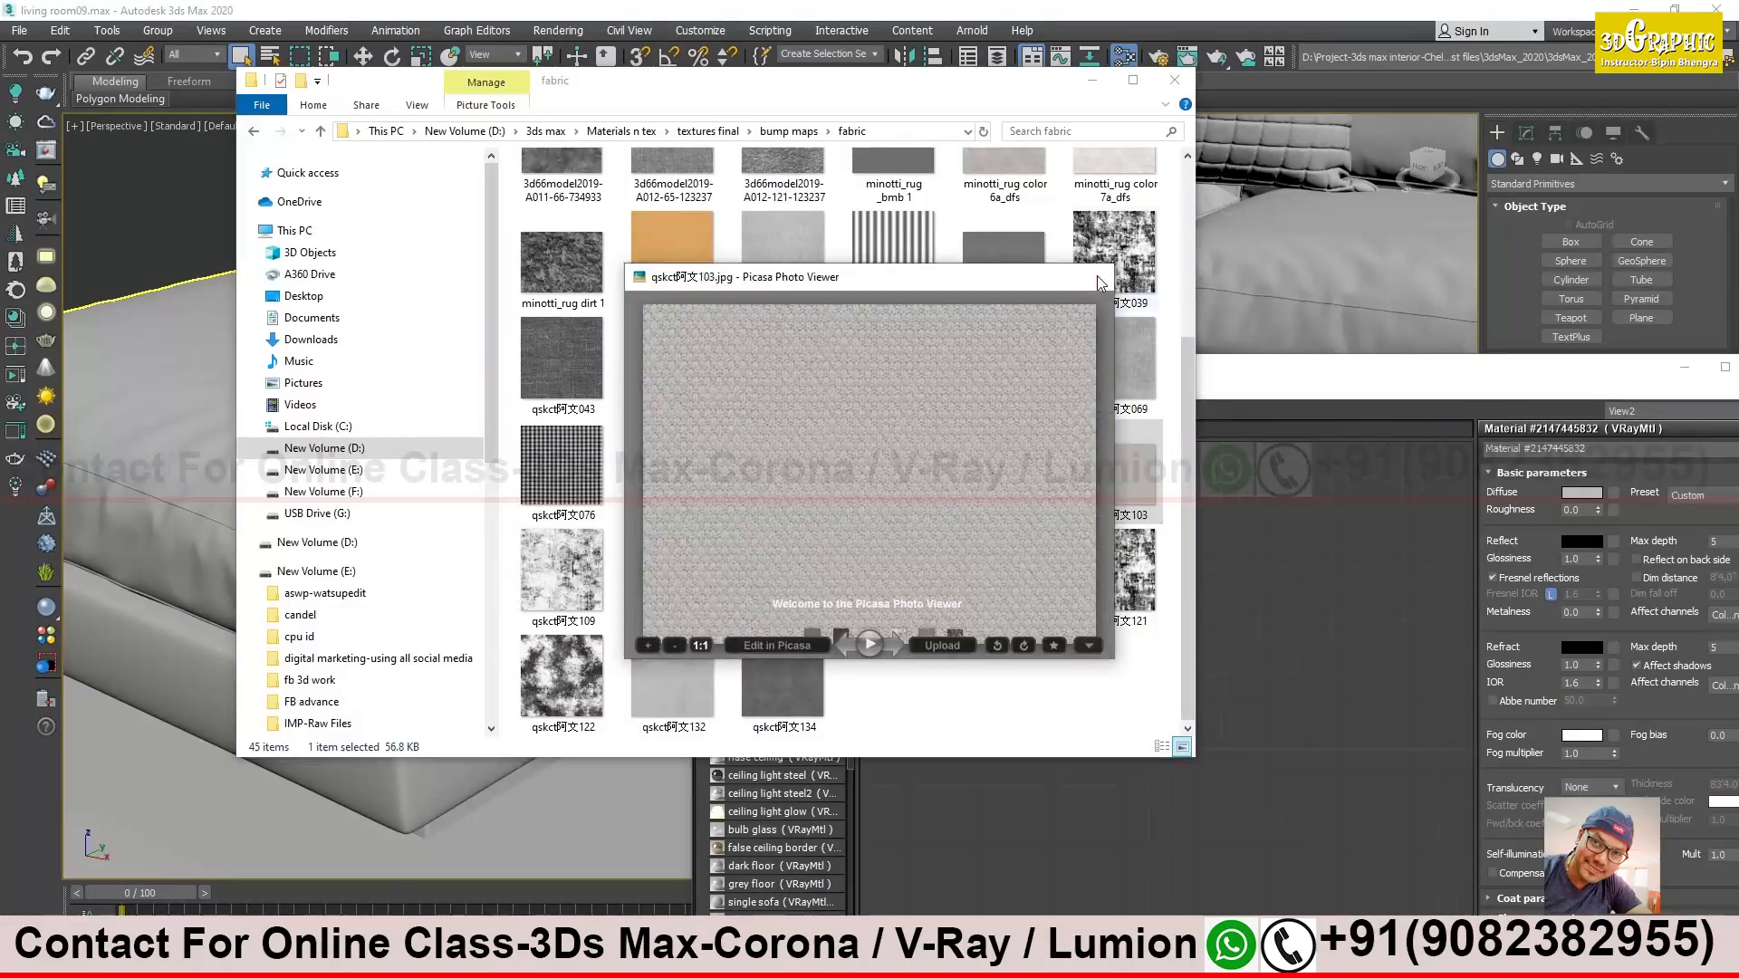
{"action": "left_click", "coordinate": [1097, 277]}
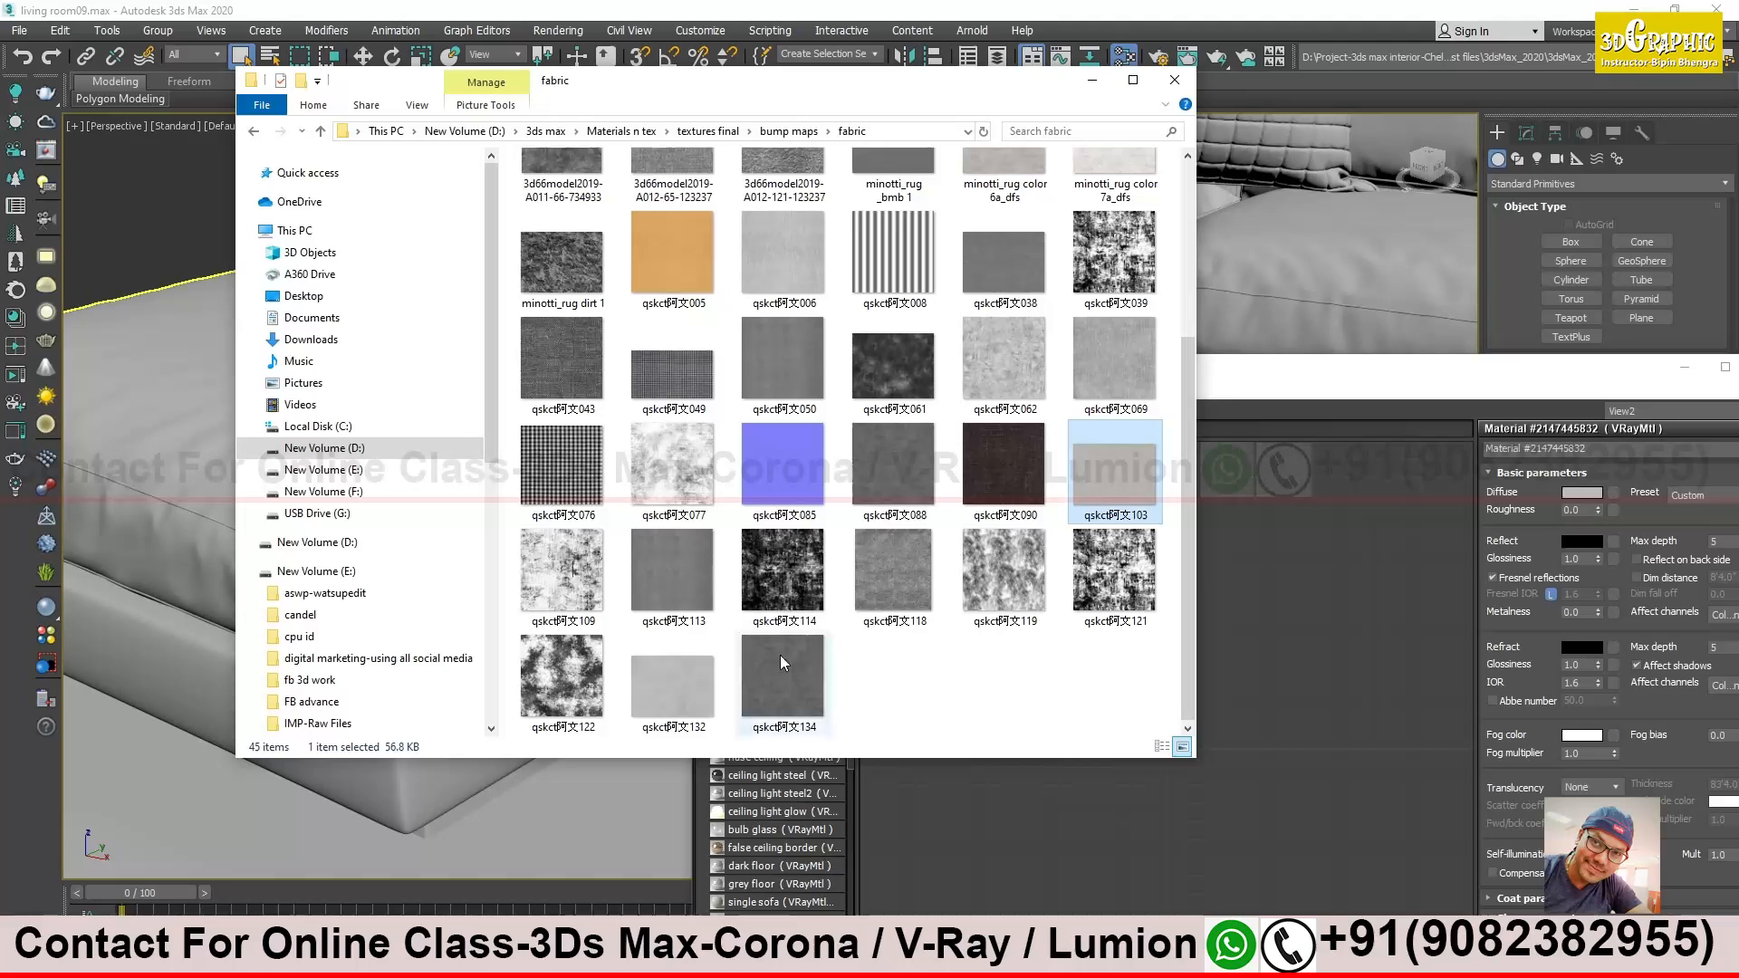
Open fabric image 1 at the start of the folder and examine its weave up close
{"action": "scroll", "coordinate": [943, 546], "scroll_direction": "up", "scroll_amount": 3}
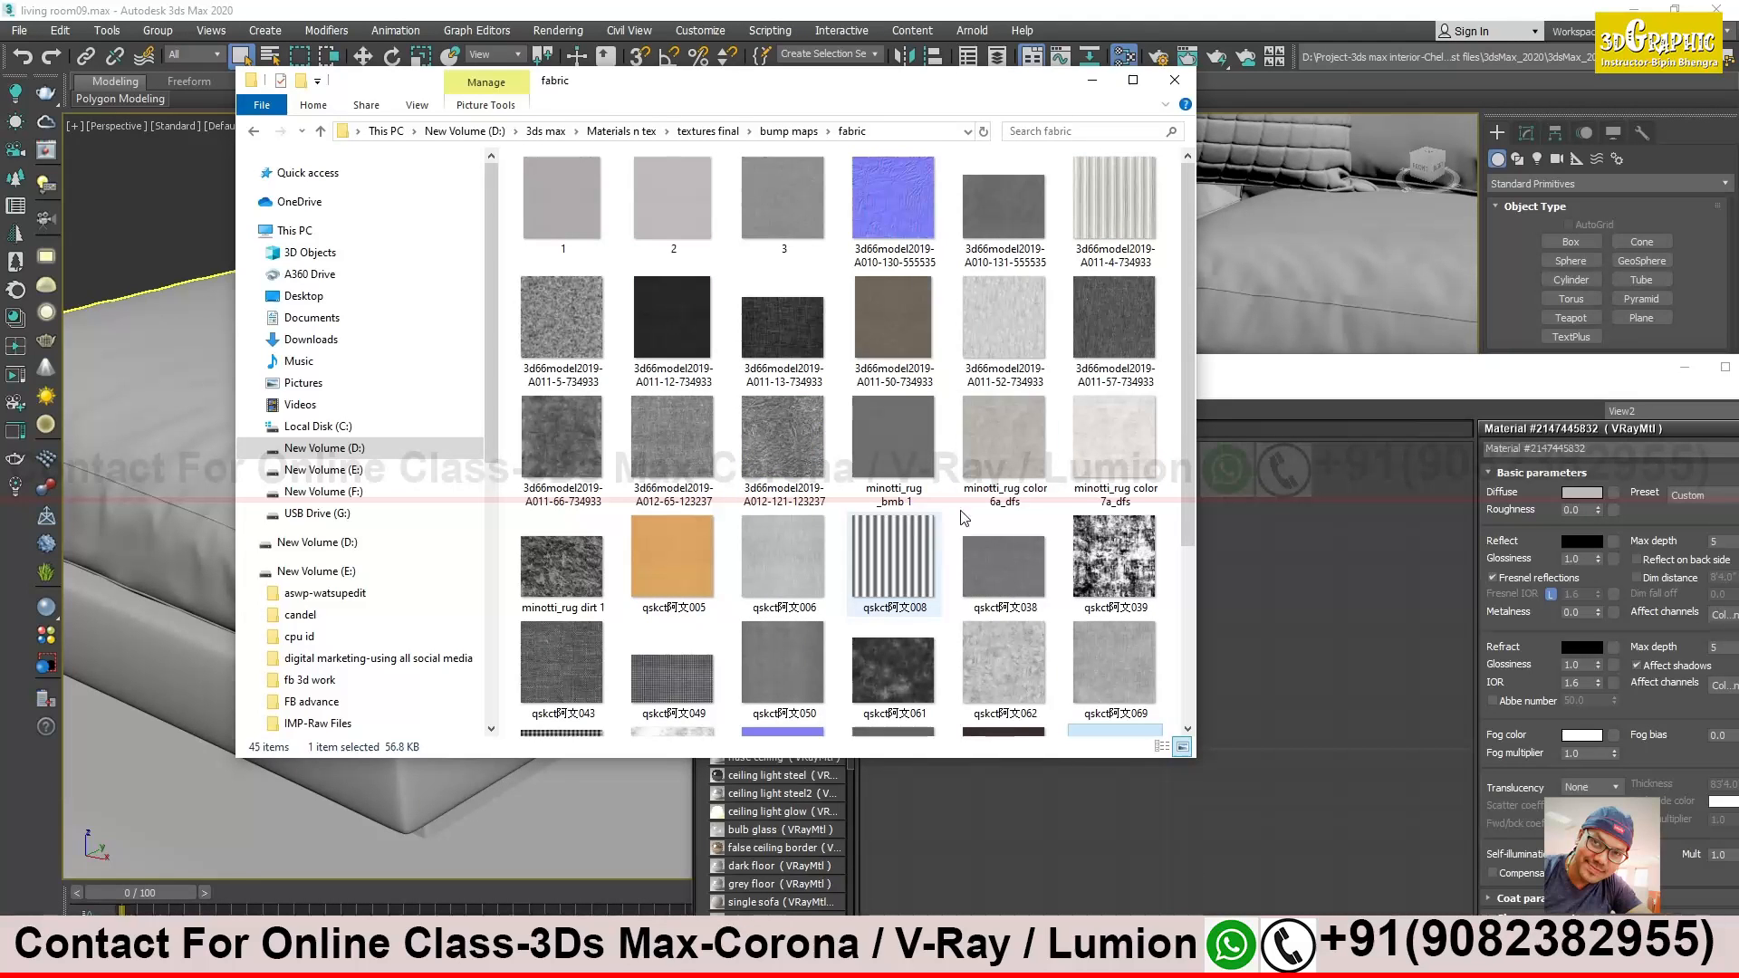
{"action": "double_click", "coordinate": [589, 240]}
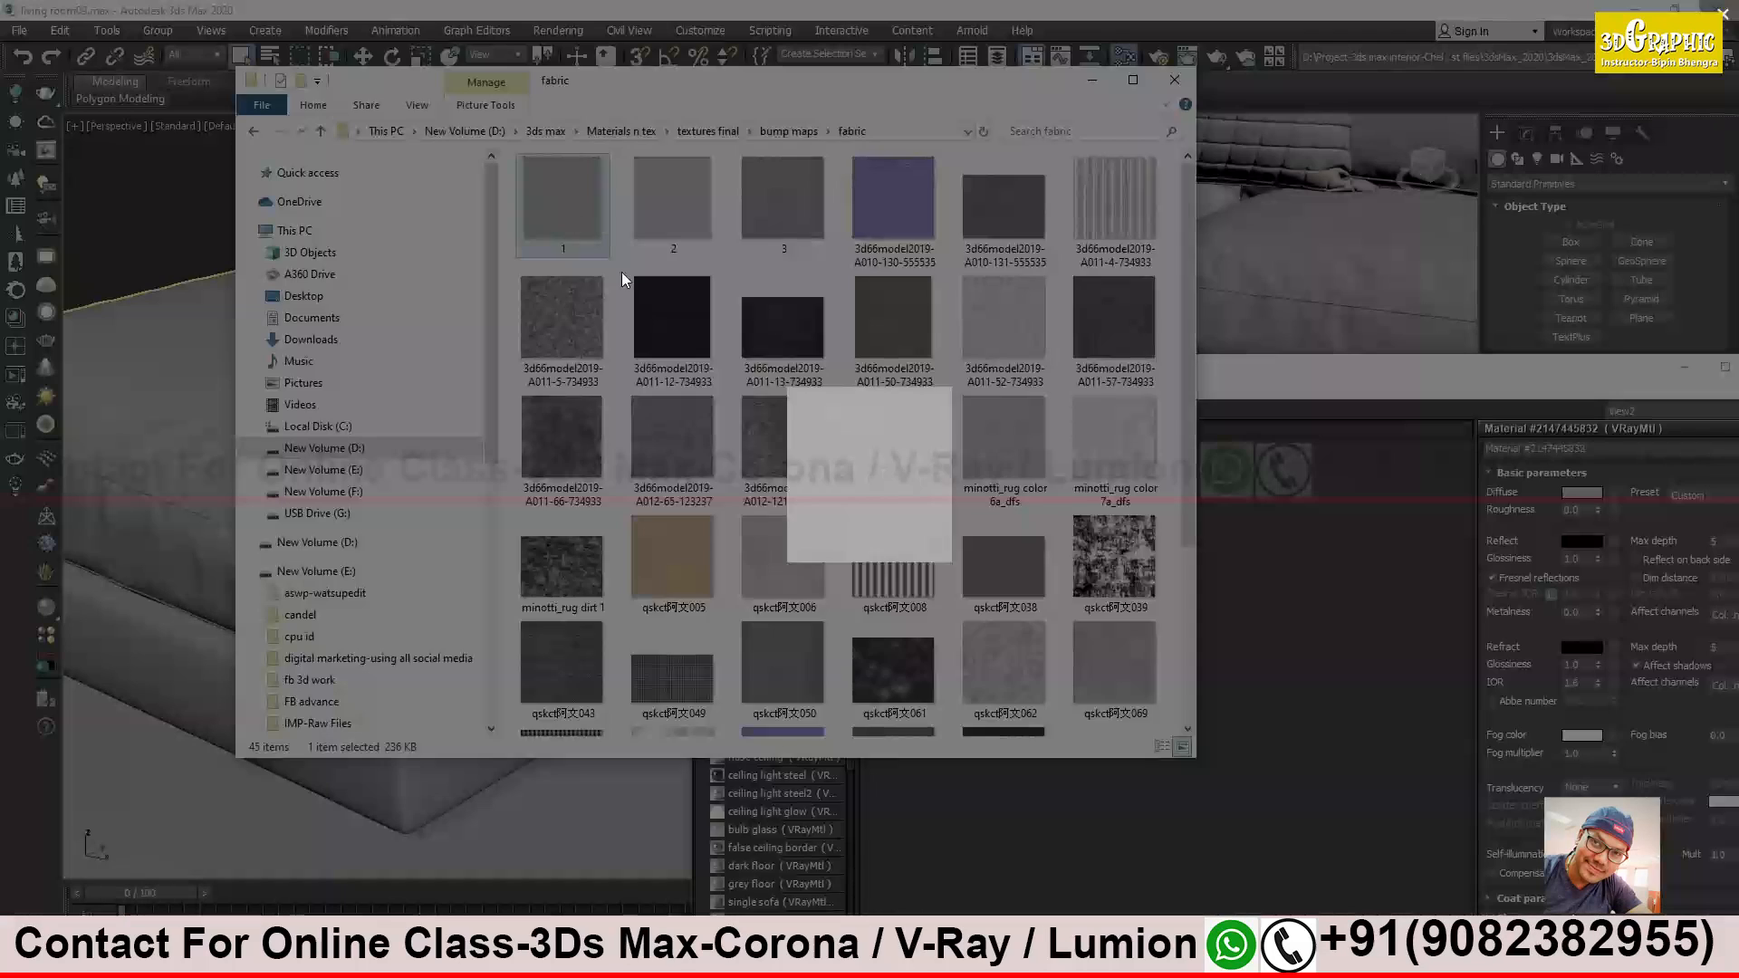
{"action": "scroll", "coordinate": [816, 525], "scroll_direction": "up", "scroll_amount": 3}
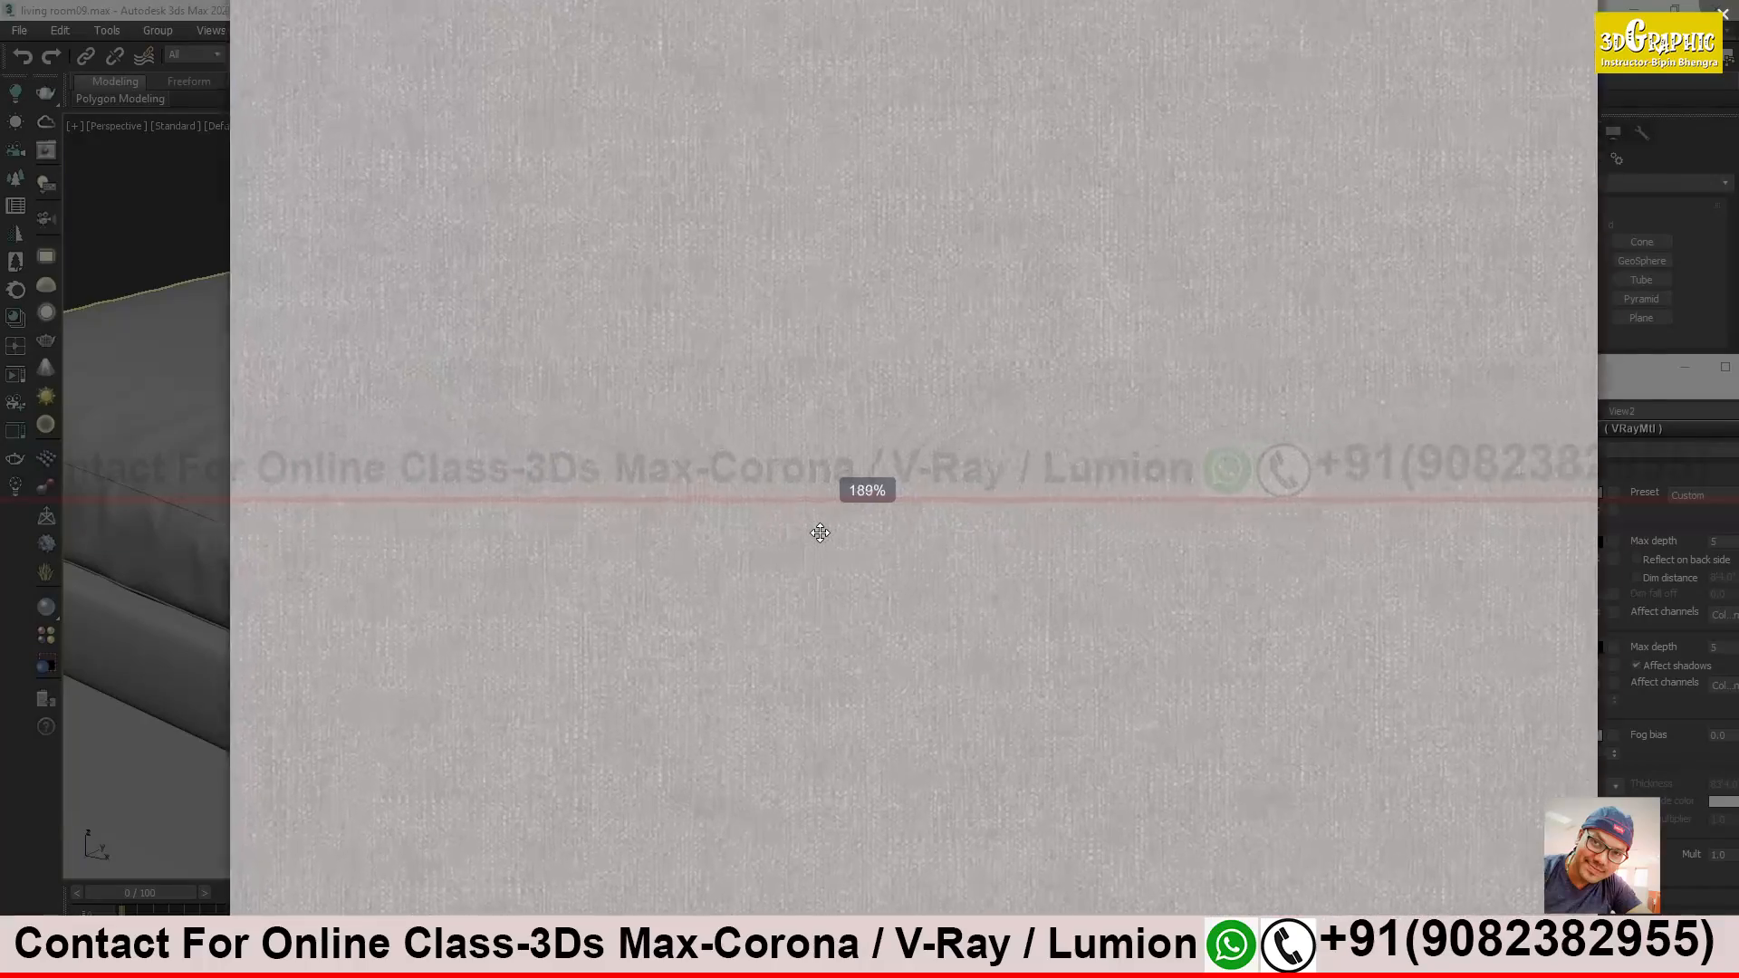
{"action": "scroll", "coordinate": [820, 533], "scroll_direction": "down", "scroll_amount": 3}
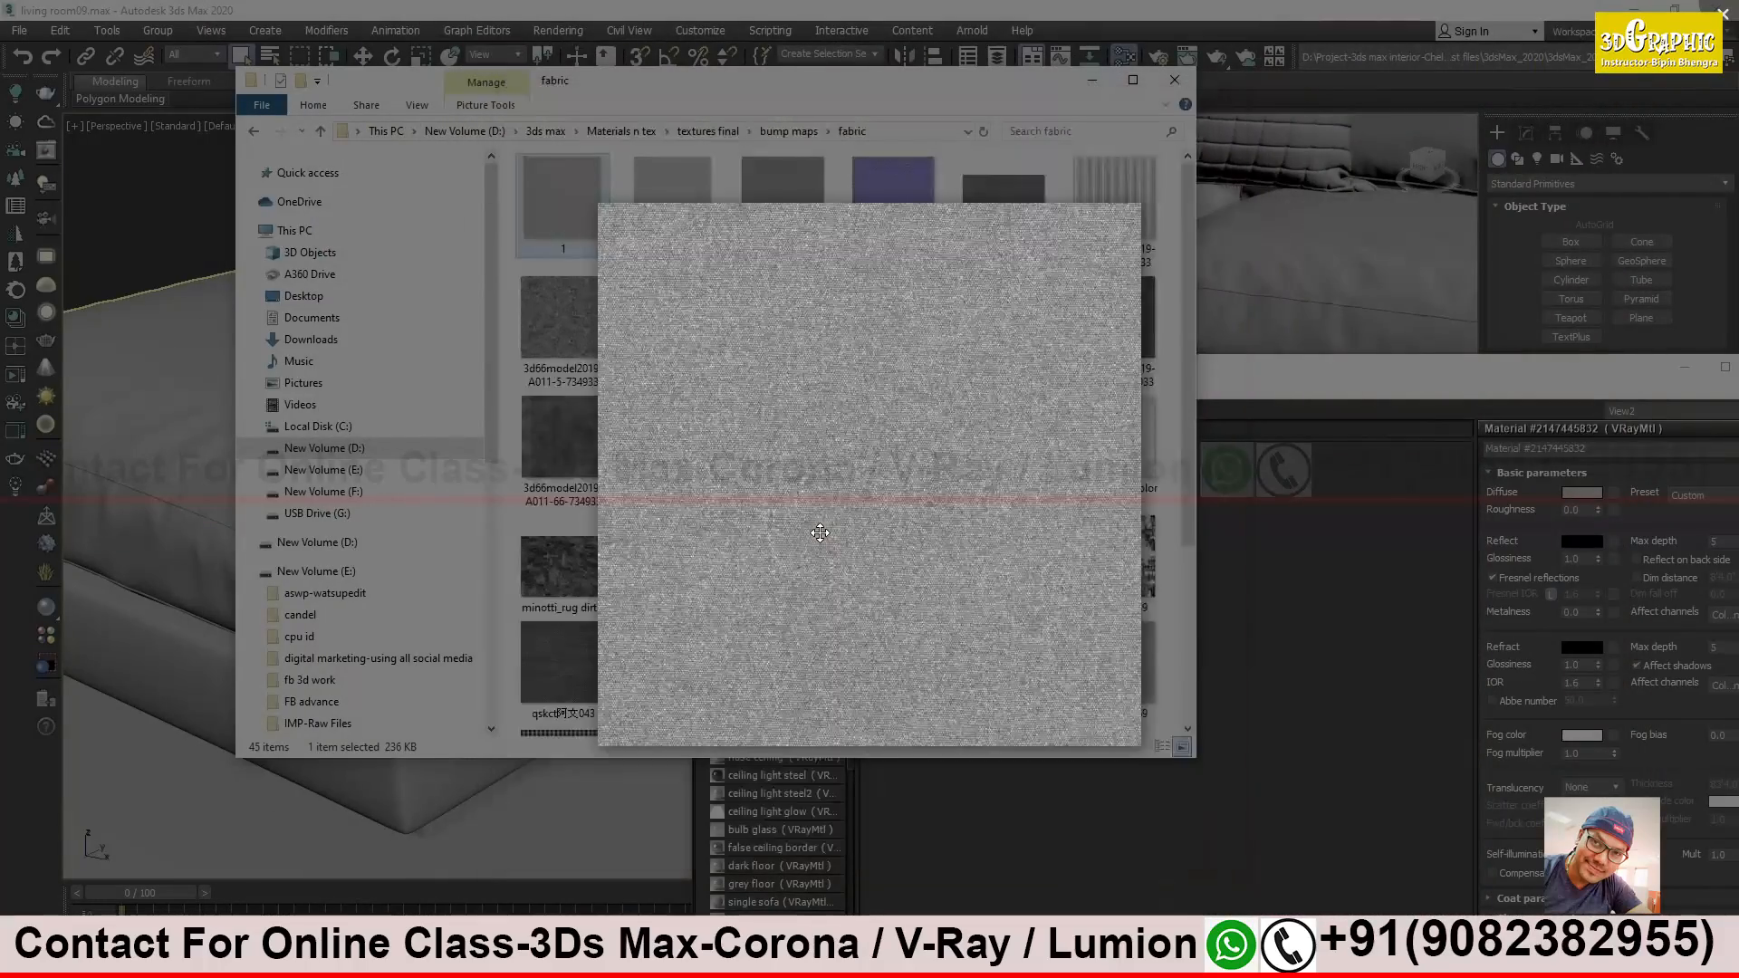
{"action": "key", "text": "Right"}
{"action": "left_click", "coordinate": [1232, 380]}
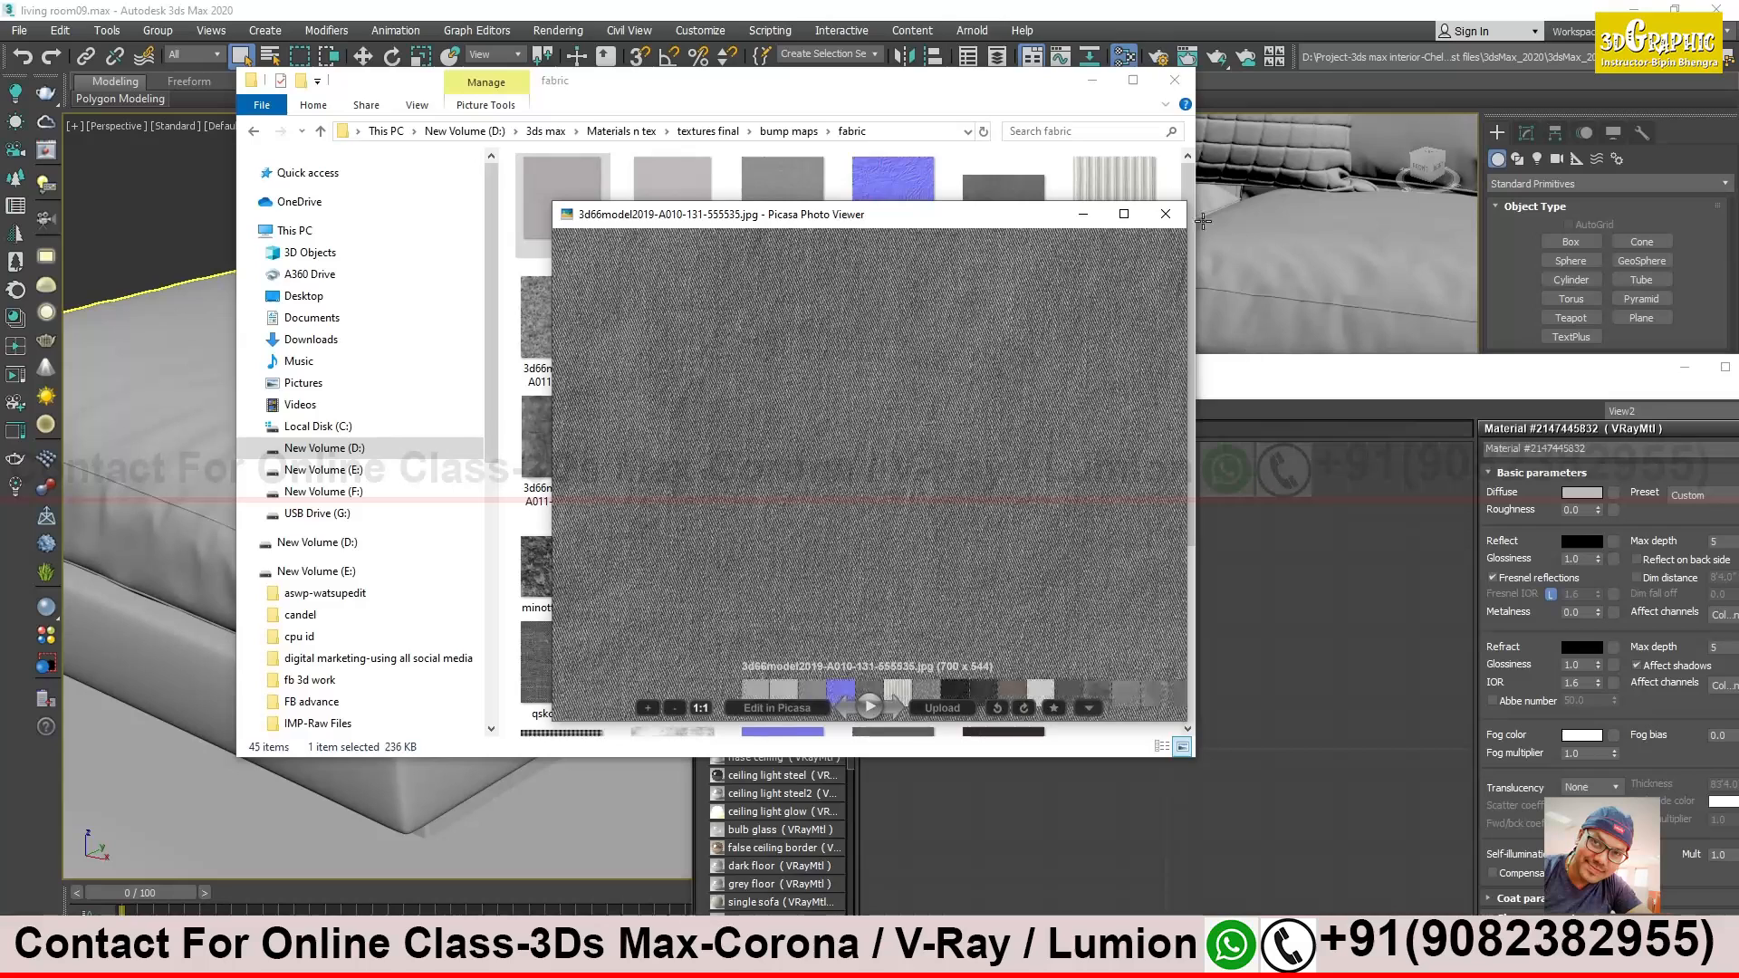
{"action": "left_click", "coordinate": [1167, 216]}
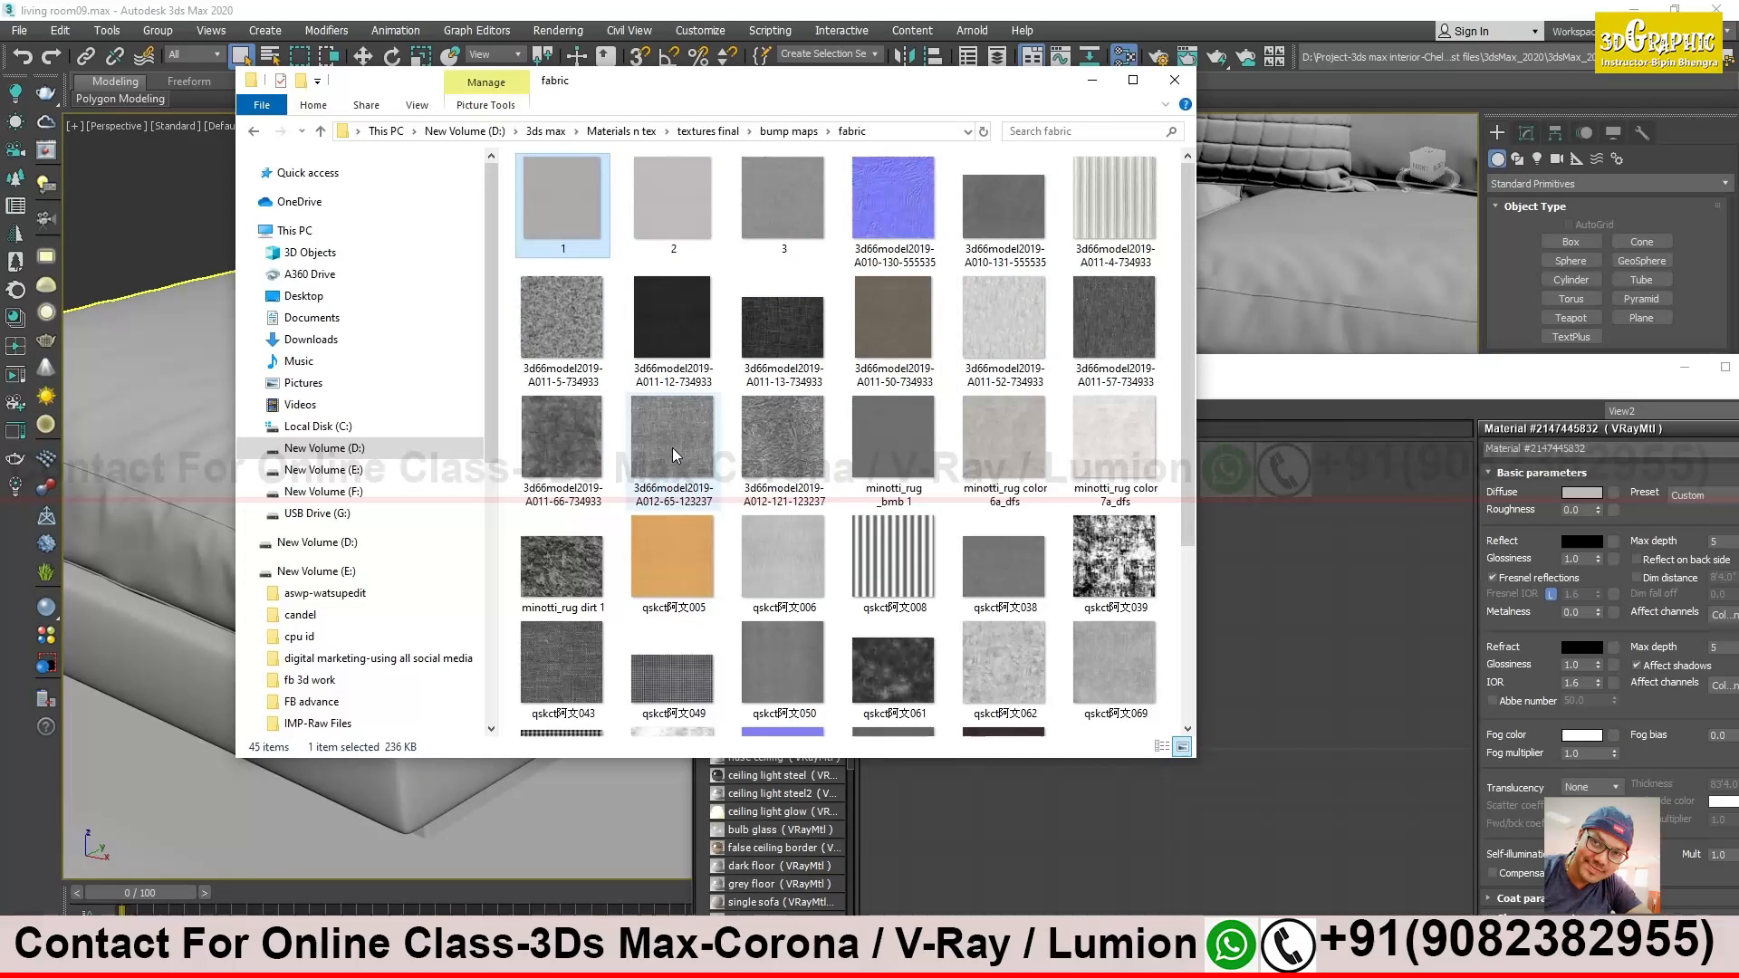
Preview minotti_rug color 6a_dfs from the fabric folder once more and close the preview
{"action": "left_click", "coordinate": [992, 449]}
{"action": "double_click", "coordinate": [993, 451]}
{"action": "left_click", "coordinate": [1306, 170]}
{"action": "left_click", "coordinate": [1269, 37]}
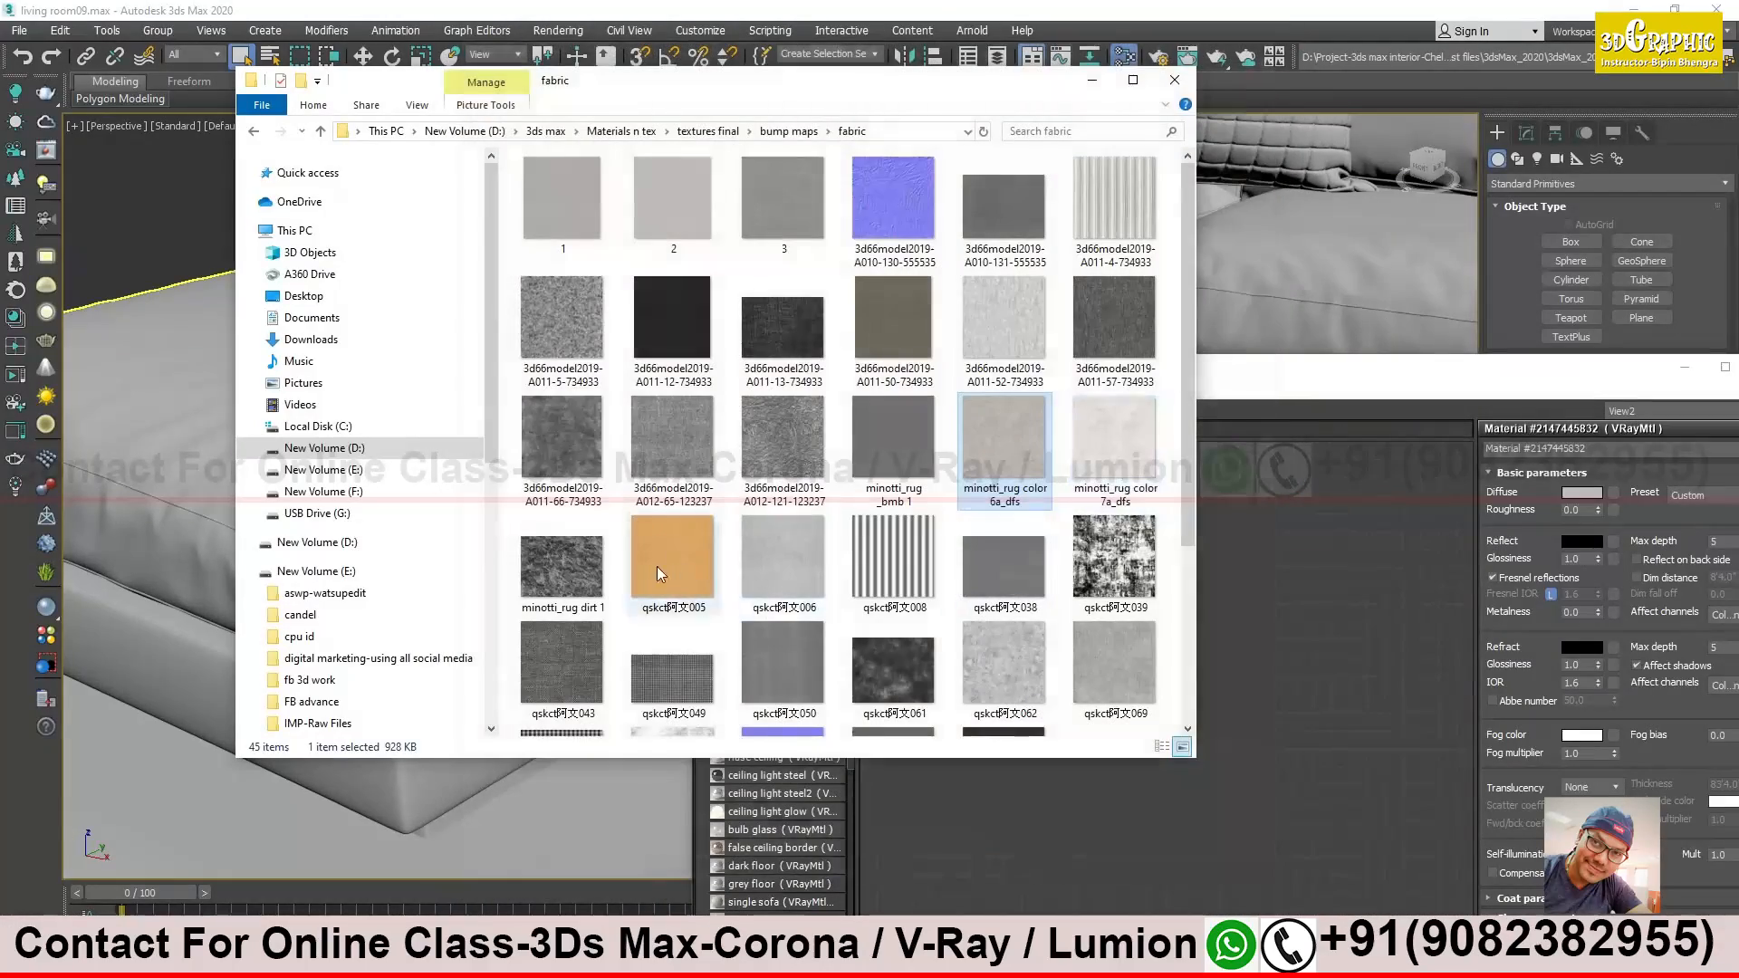
Preview the fabric map qskct阿文006, inspect its weave enlarged and close the preview
{"action": "double_click", "coordinate": [785, 563]}
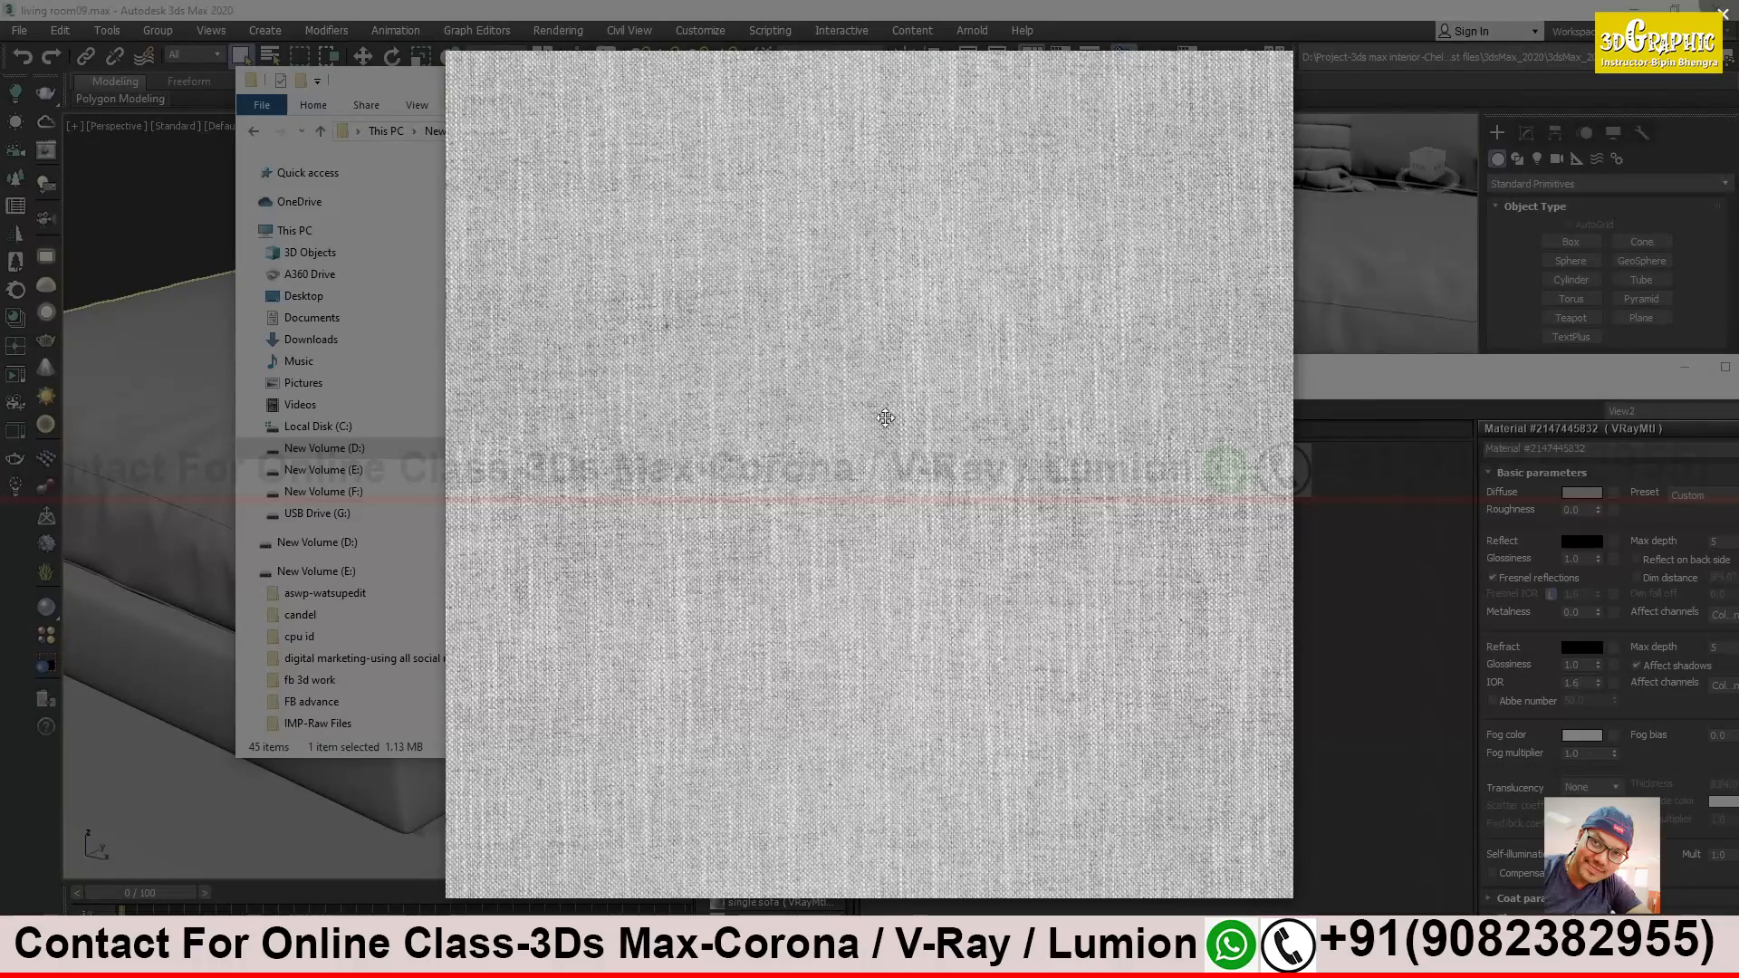
{"action": "scroll", "coordinate": [631, 522], "scroll_direction": "up", "scroll_amount": 2}
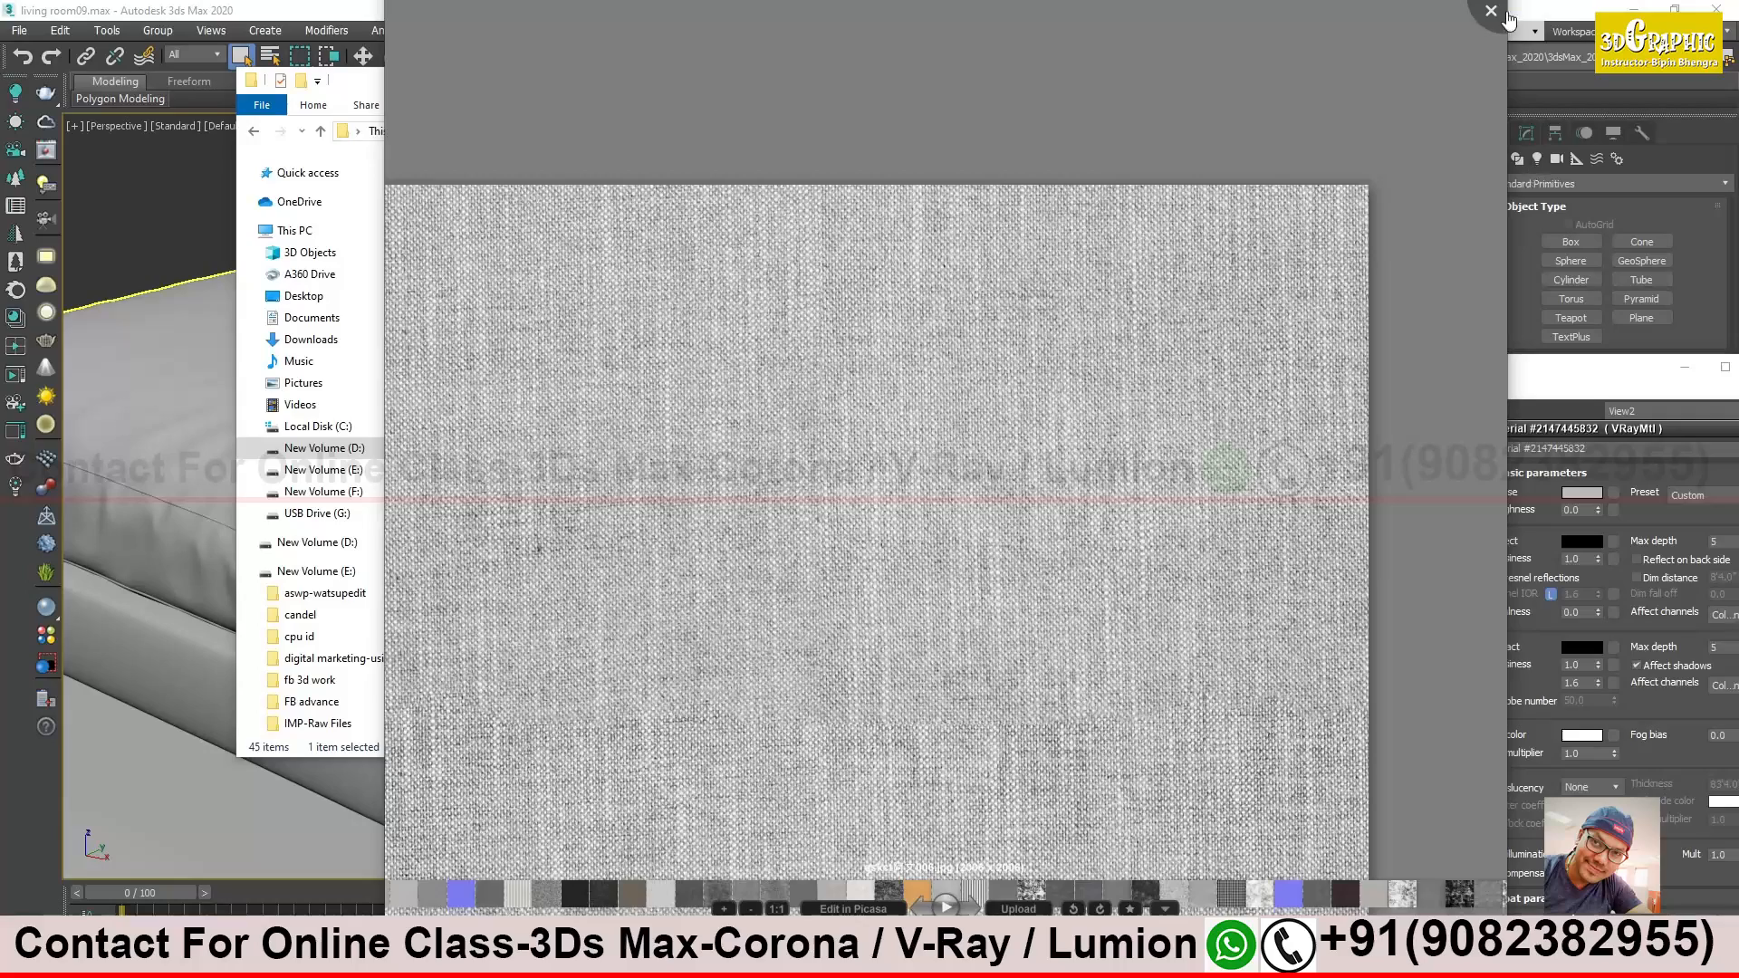
{"action": "key", "text": "Escape"}
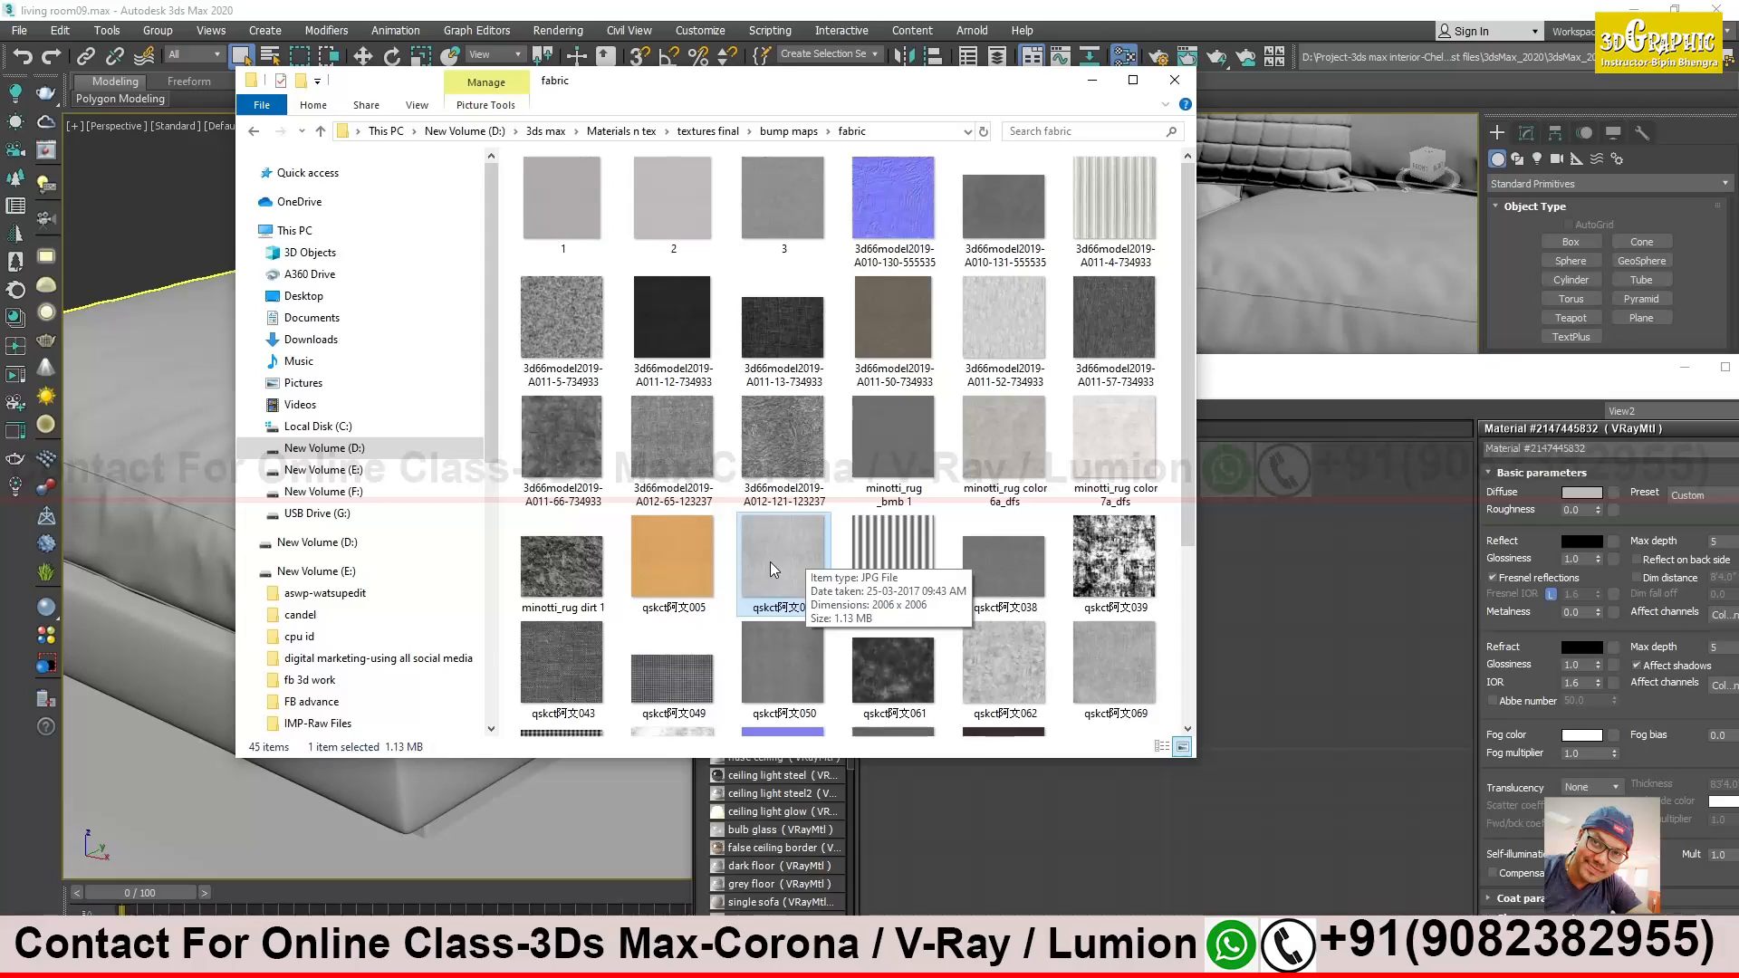
Preview the orange fabric map qskct阿文005 and close the preview
{"action": "double_click", "coordinate": [679, 556]}
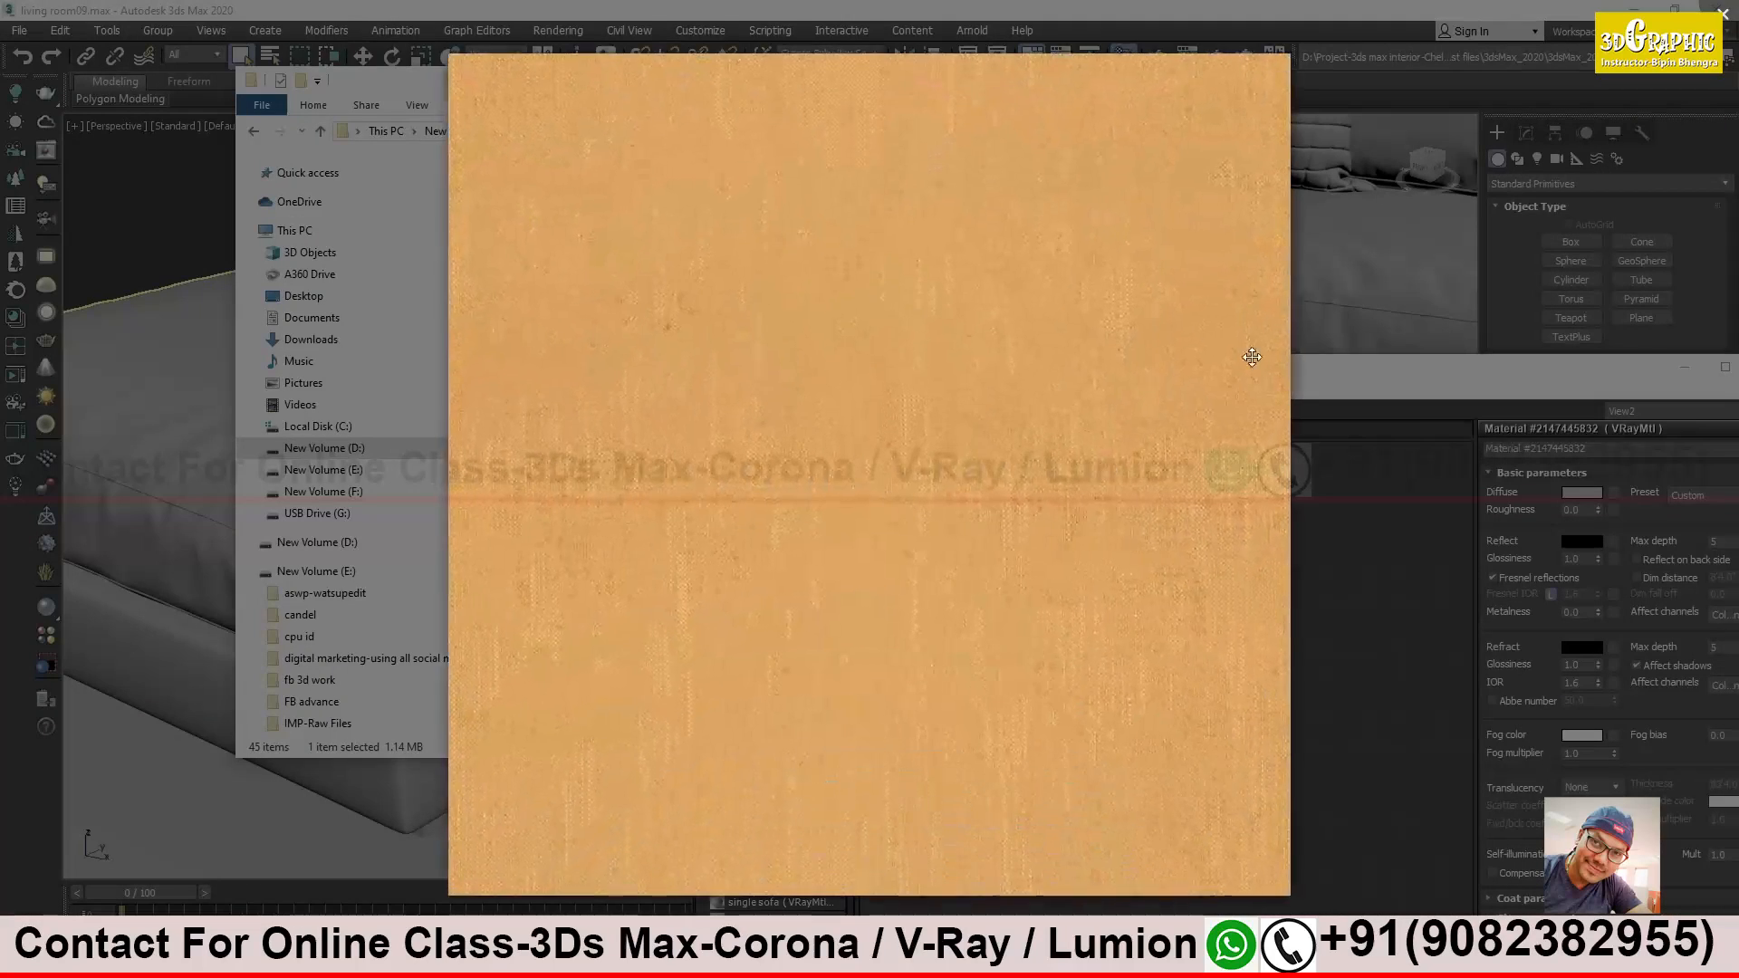
{"action": "double_click", "coordinate": [1235, 392]}
{"action": "left_click", "coordinate": [1273, 35]}
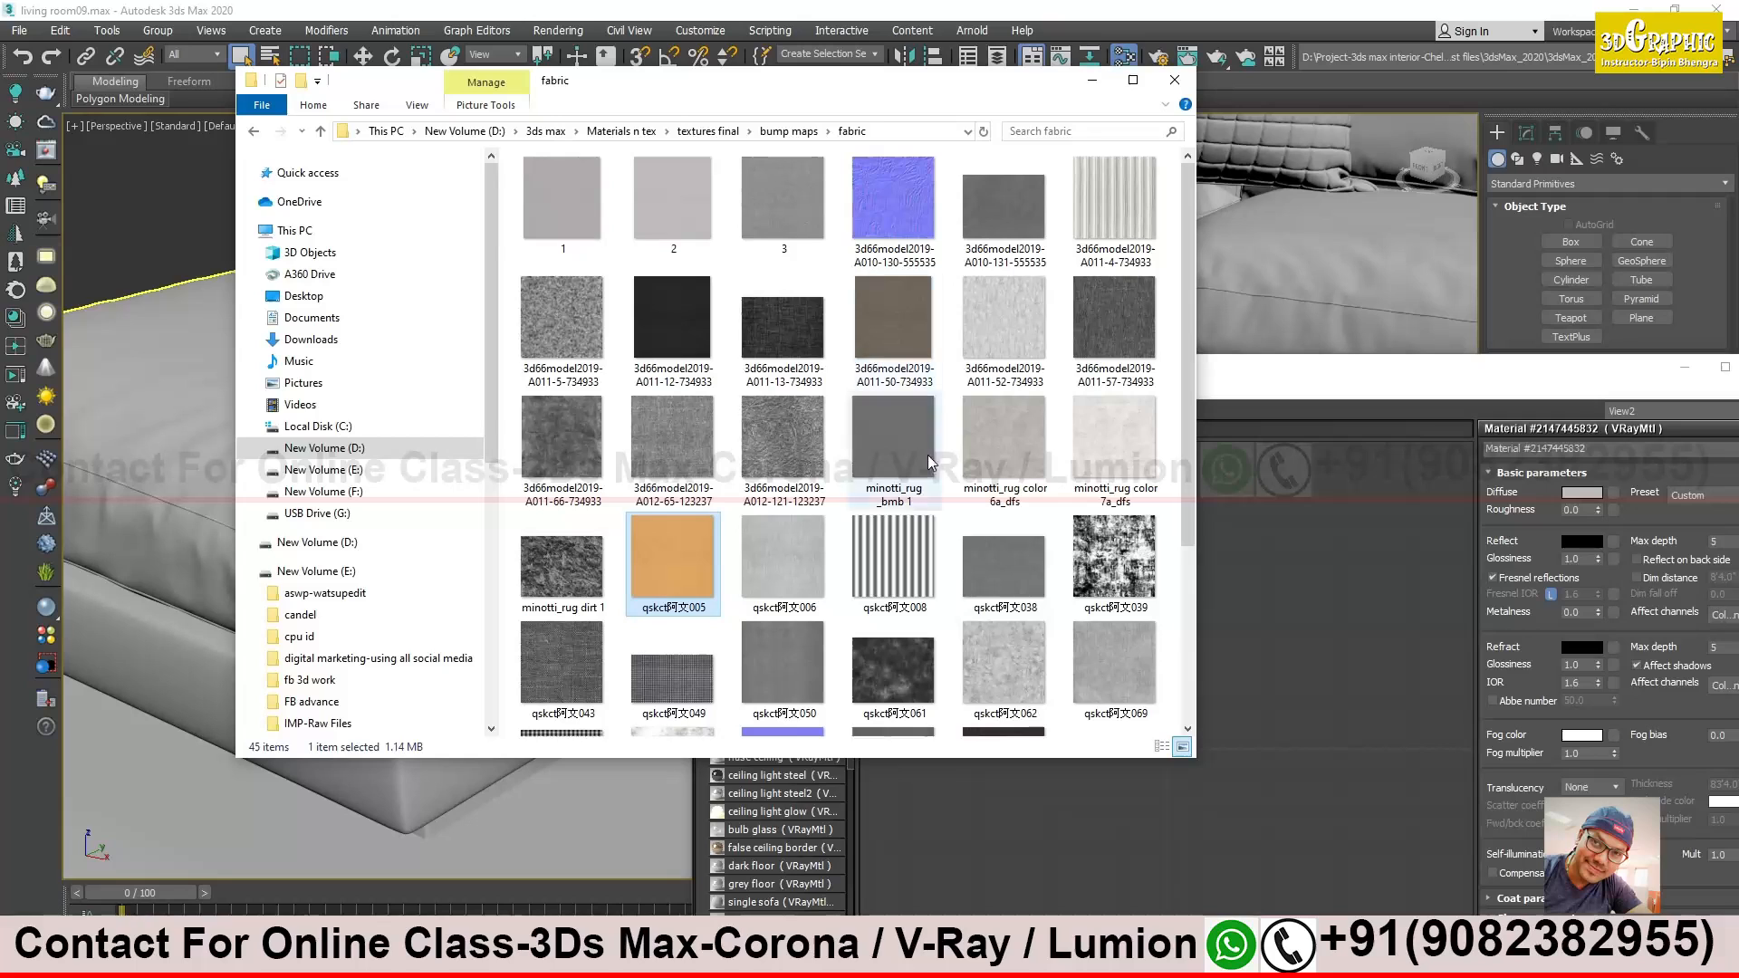
Bring qskct阿文006 from the fabric folder into the Slate material view as a Bitmap node below the VRayMtl
{"action": "left_click", "coordinate": [786, 576]}
{"action": "left_click_drag", "start_coordinate": [1429, 566], "coordinate": [1016, 753]}
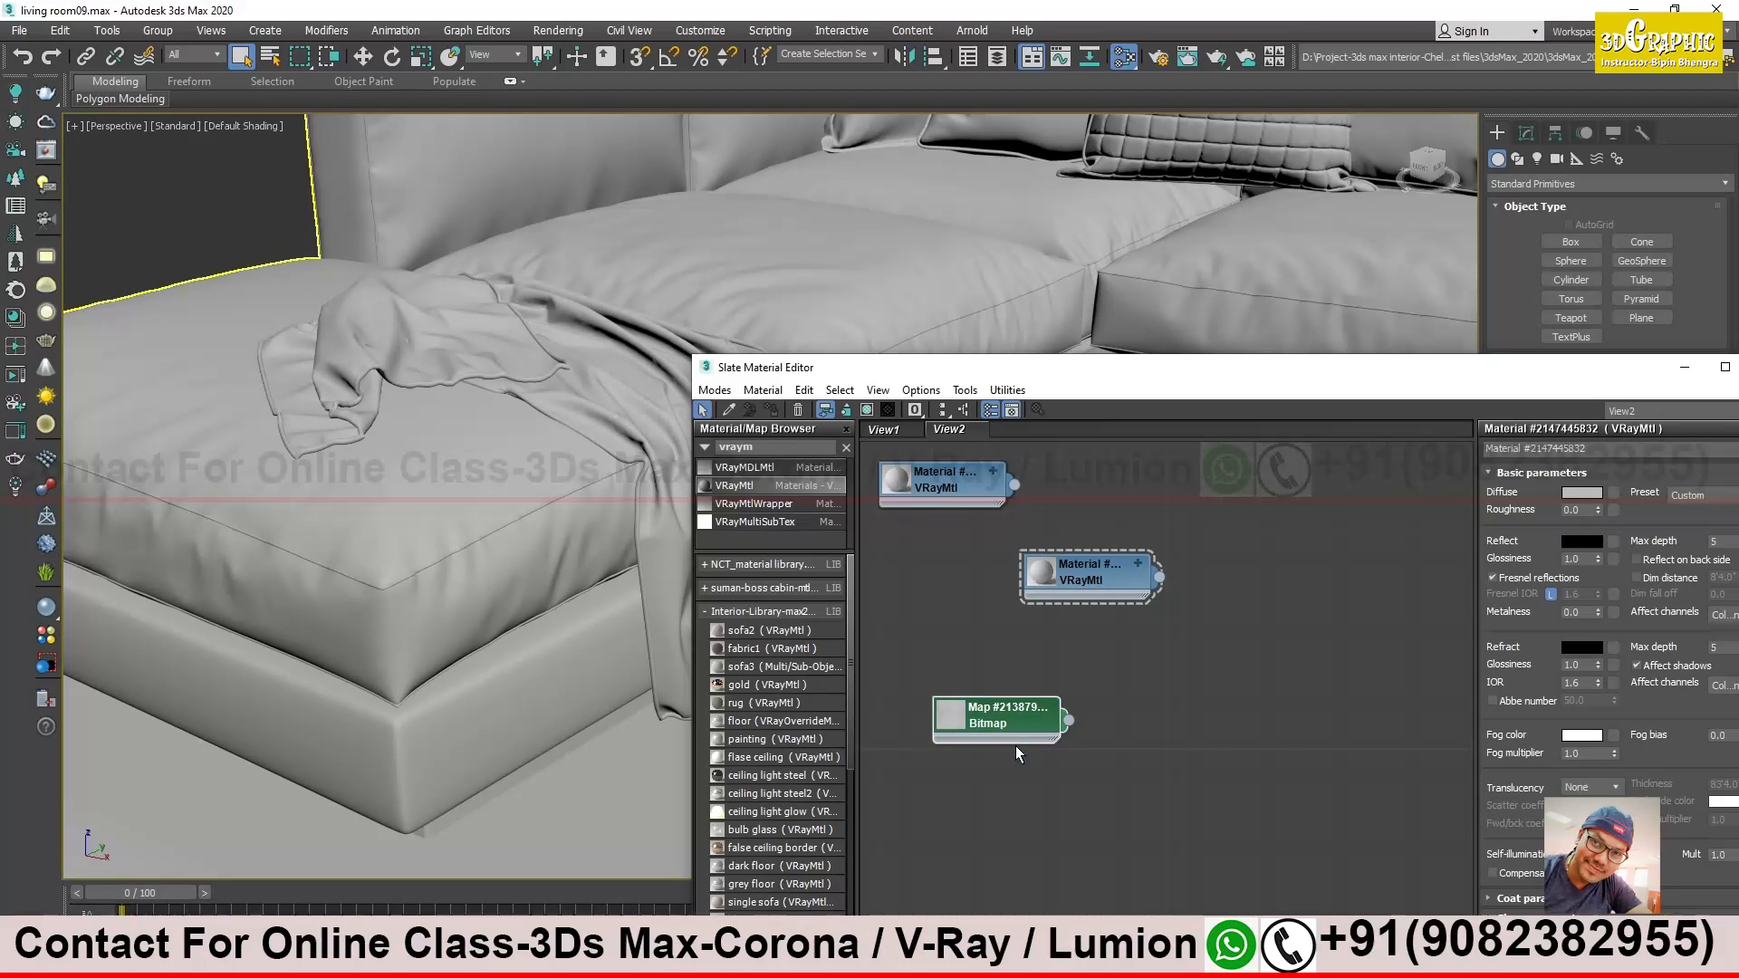
Return to the fabric folder, preview qskct阿文038 and qskct阿文006 for comparison, and minimize the folder window
{"action": "key", "text": "alt+Tab"}
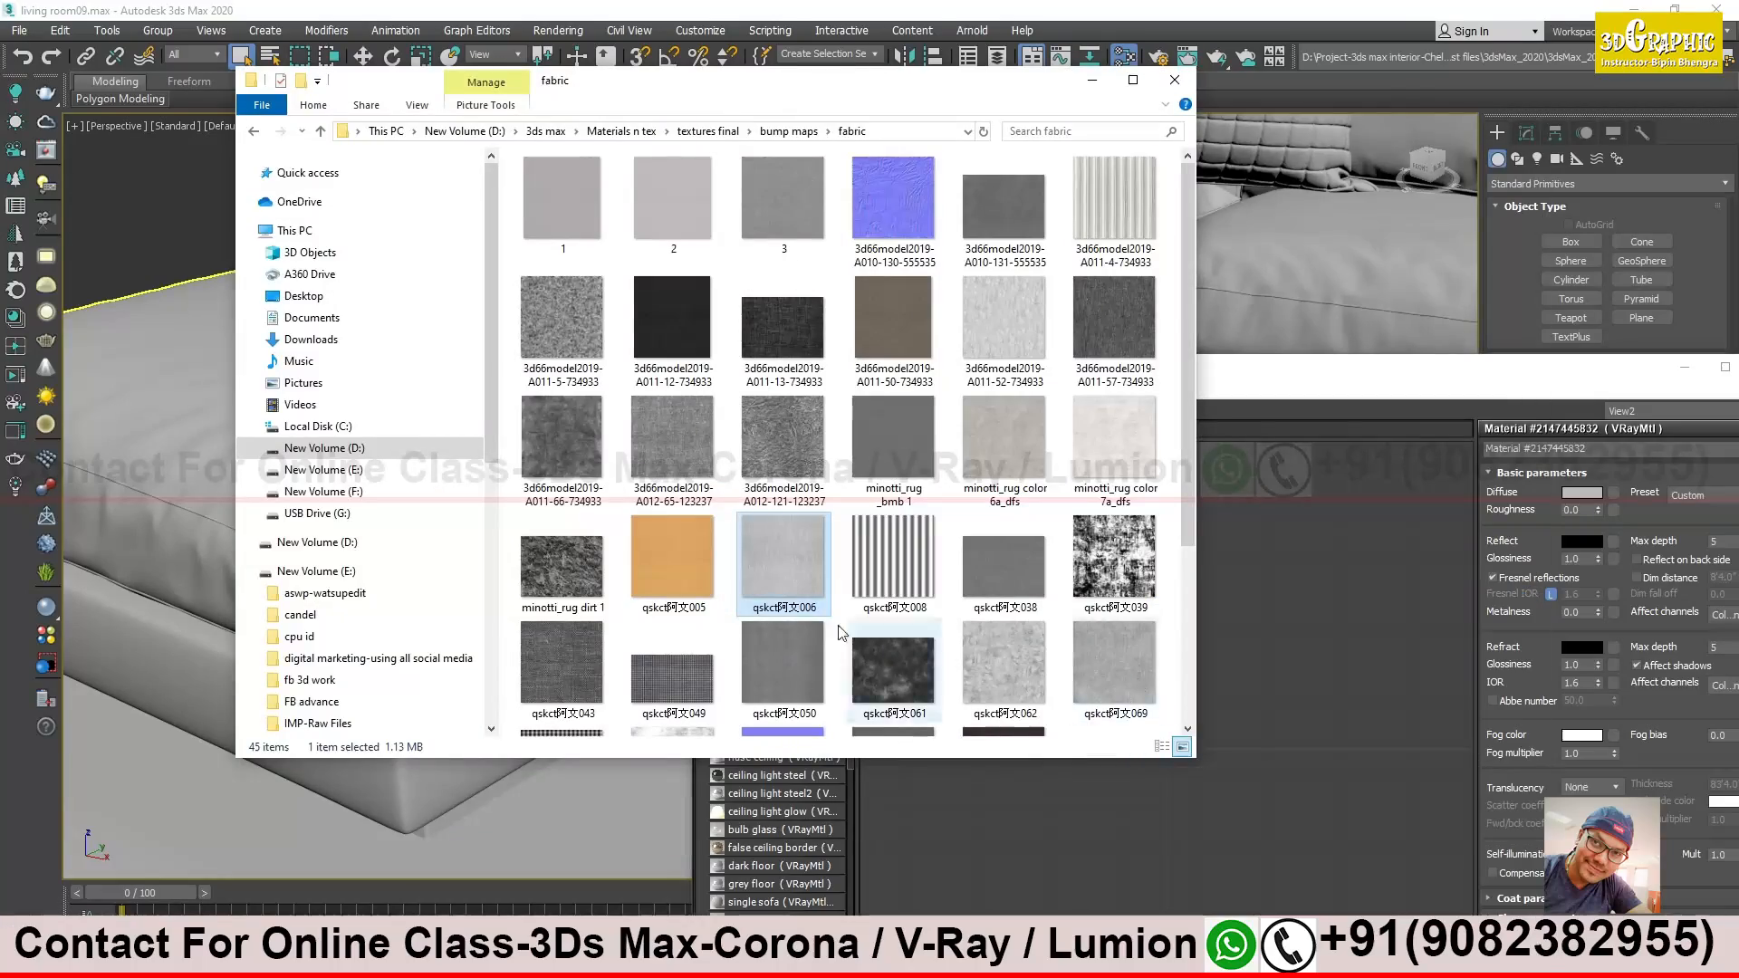
{"action": "double_click", "coordinate": [984, 584]}
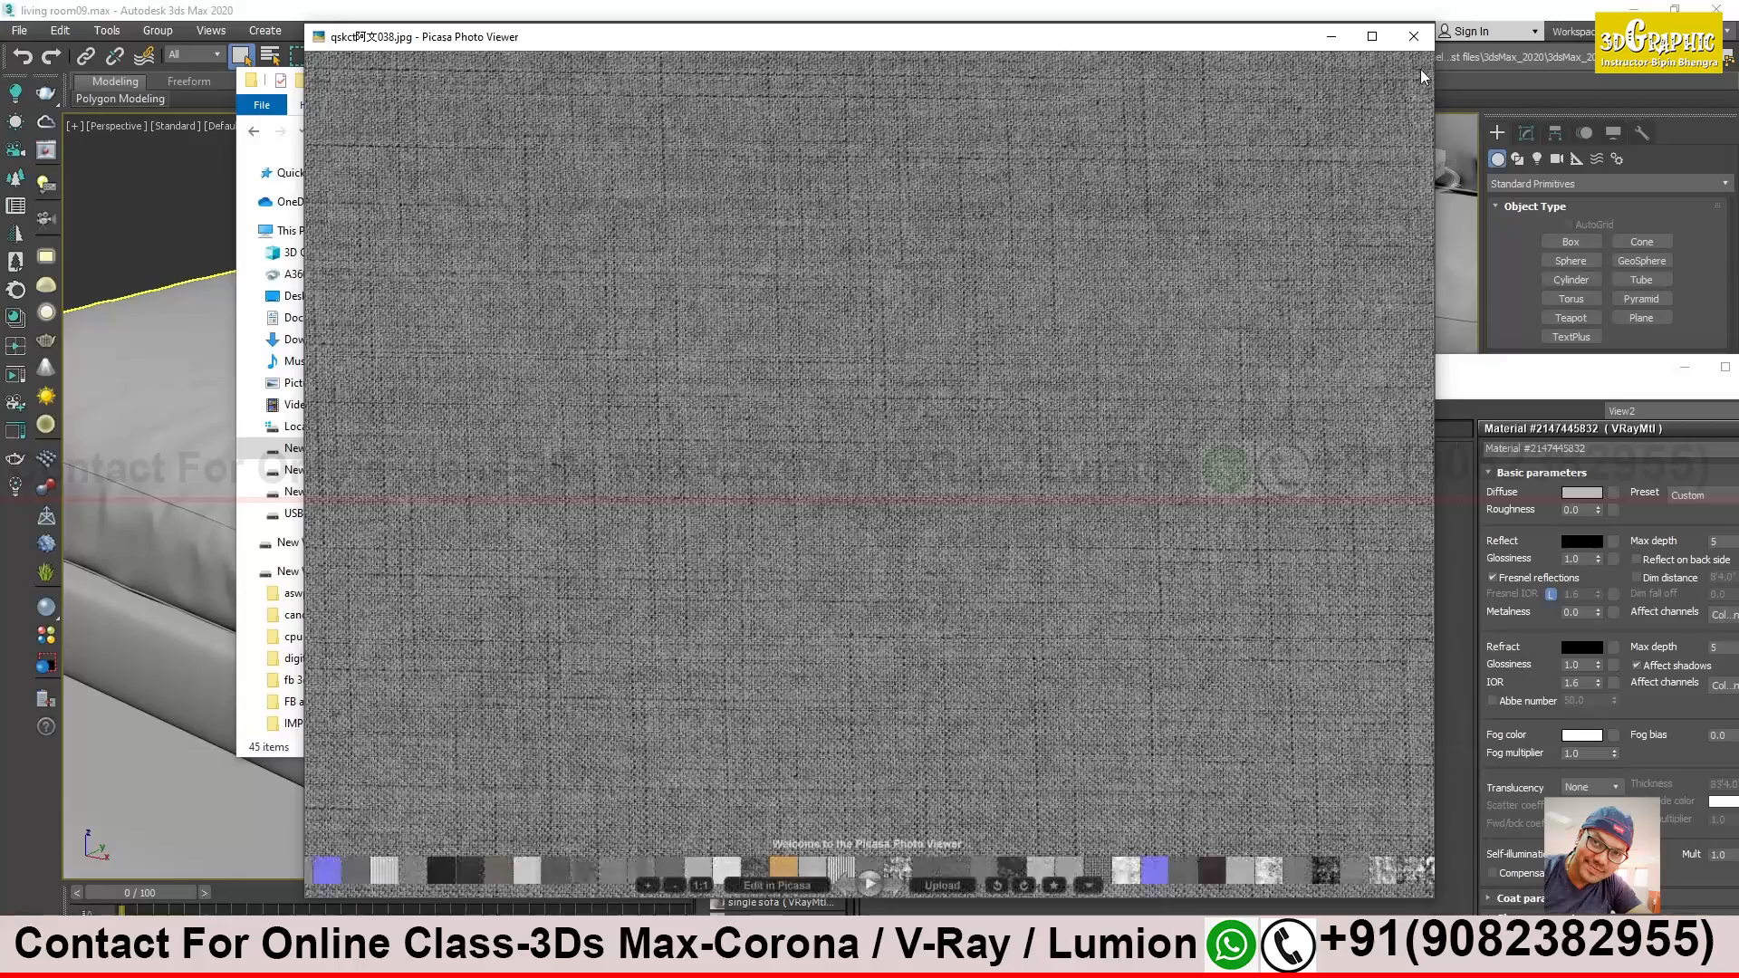
{"action": "left_click", "coordinate": [1414, 37]}
{"action": "double_click", "coordinate": [790, 568]}
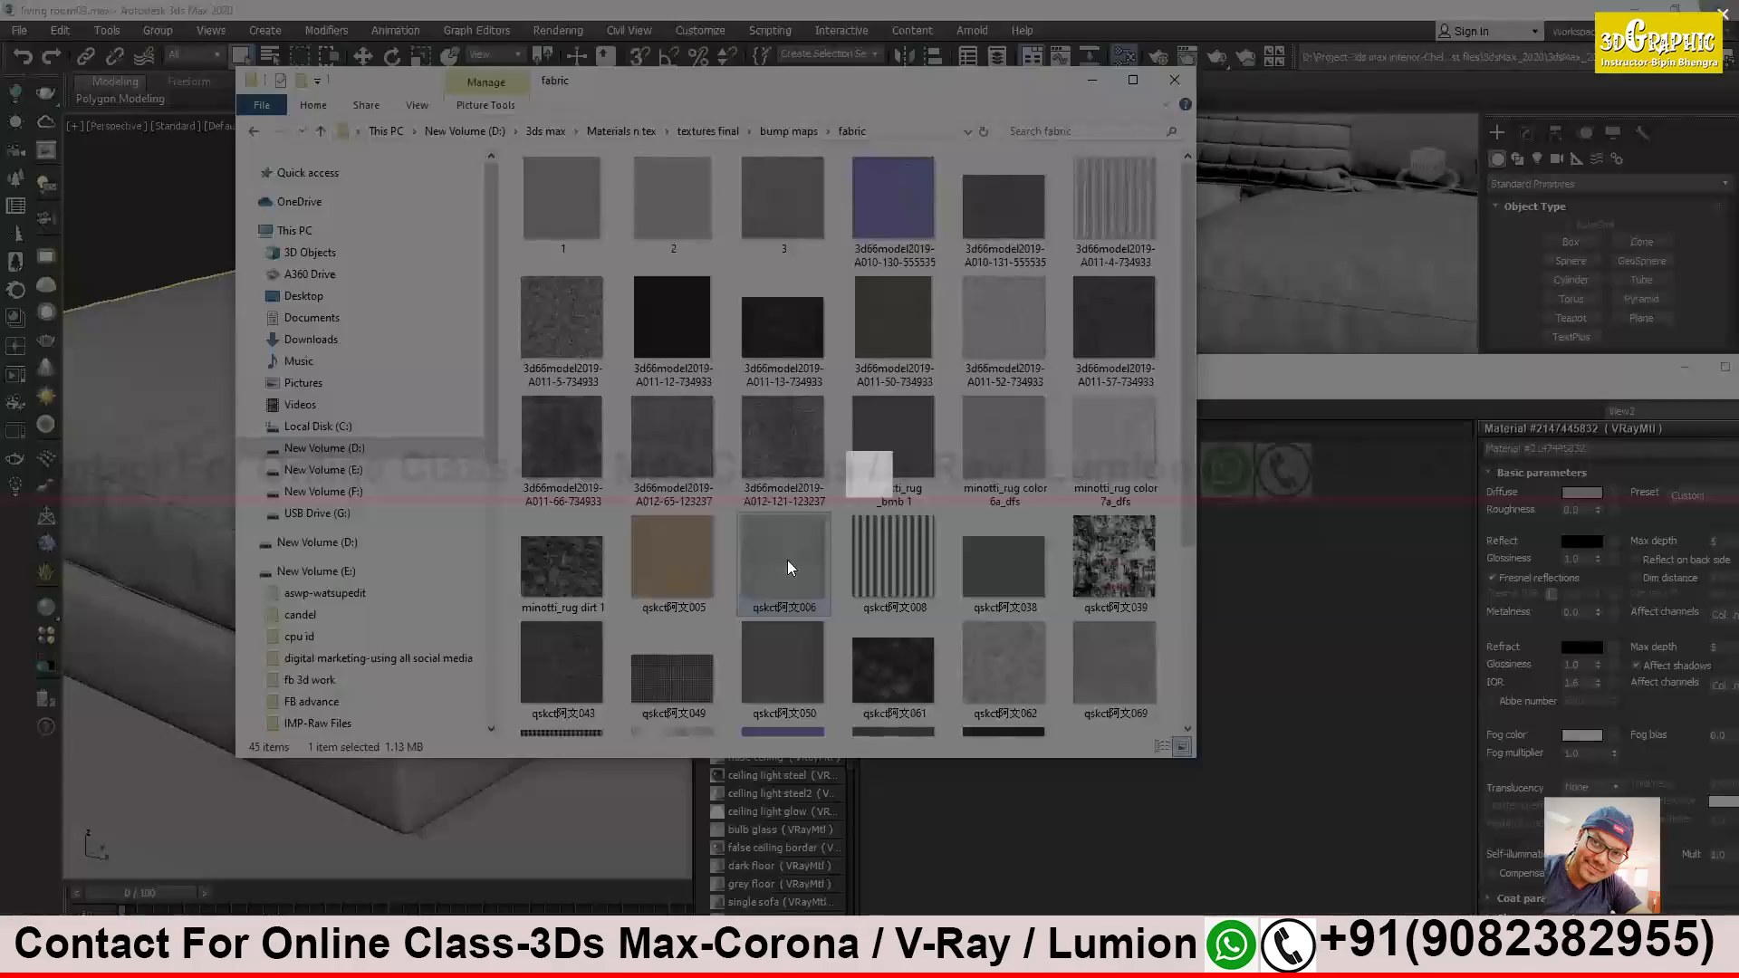
{"action": "left_click", "coordinate": [1315, 129]}
{"action": "left_click", "coordinate": [1270, 36]}
{"action": "left_click", "coordinate": [1096, 80]}
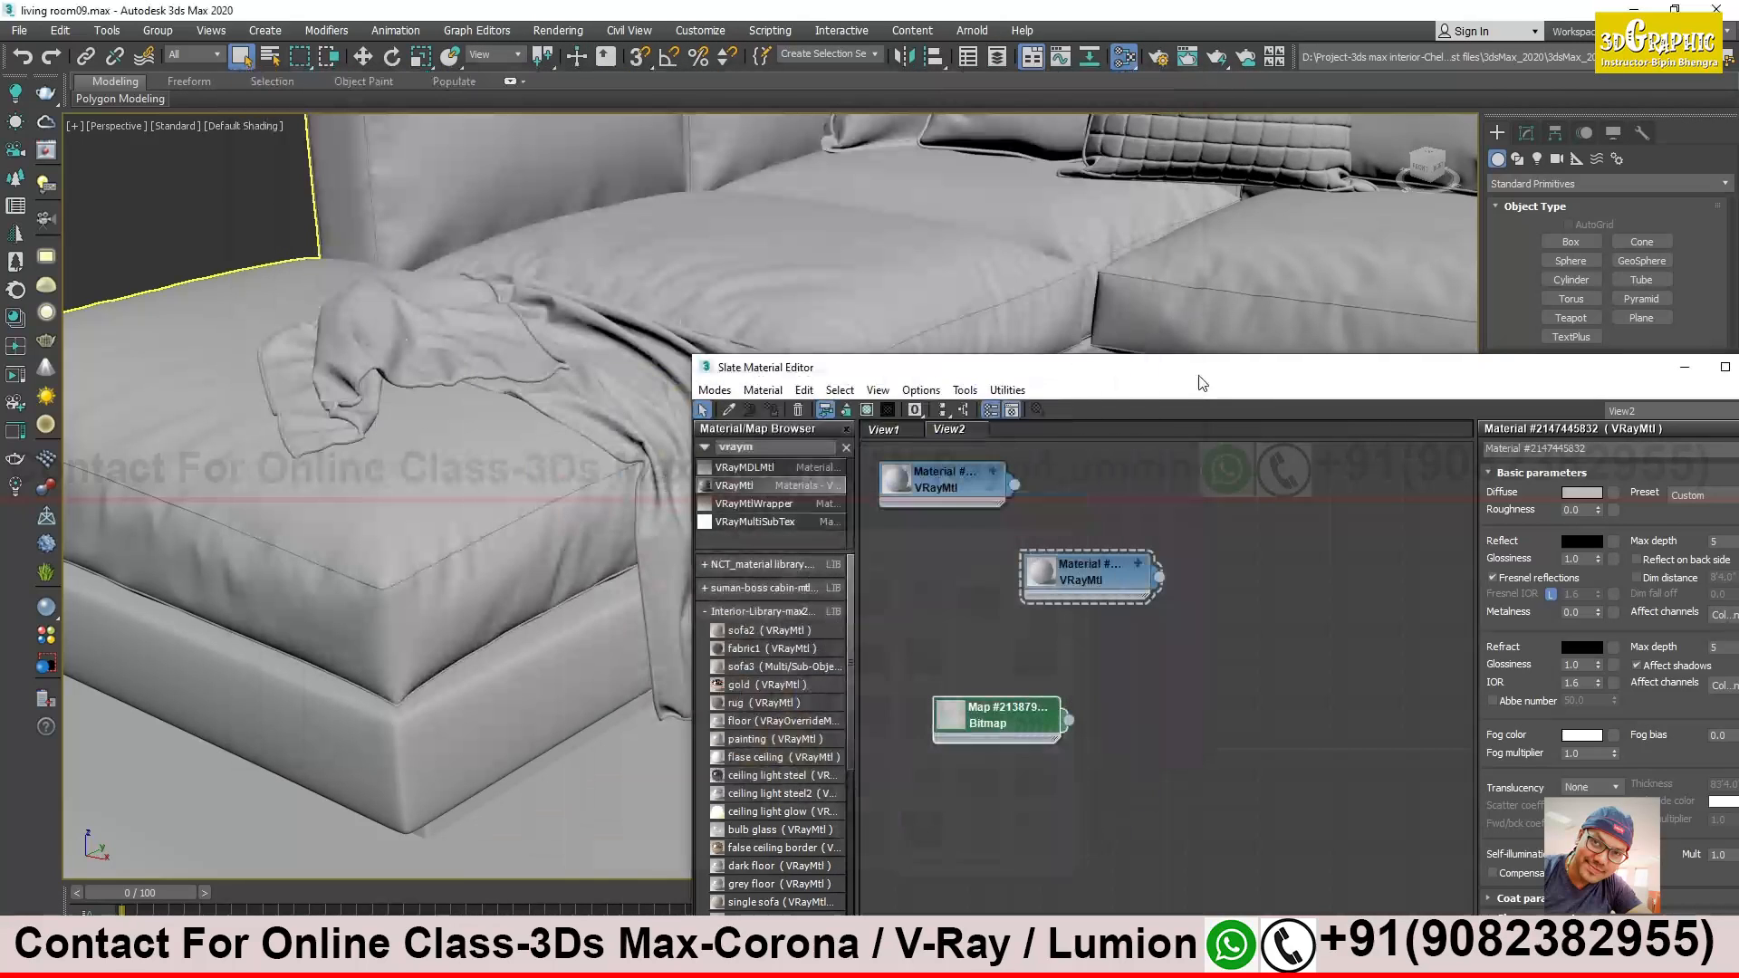
Place the new VRayMtl node beside the fabric bitmap and connect the bitmap to the material's diffuse map
{"action": "left_click_drag", "start_coordinate": [1198, 378], "coordinate": [1201, 247]}
{"action": "left_click_drag", "start_coordinate": [1105, 456], "coordinate": [1222, 560]}
{"action": "left_click_drag", "start_coordinate": [1056, 589], "coordinate": [1231, 583]}
{"action": "left_click", "coordinate": [1311, 129]}
{"action": "left_click", "coordinate": [987, 590]}
Select the sofa group and open it so its parts can be selected individually
{"action": "left_click", "coordinate": [407, 528]}
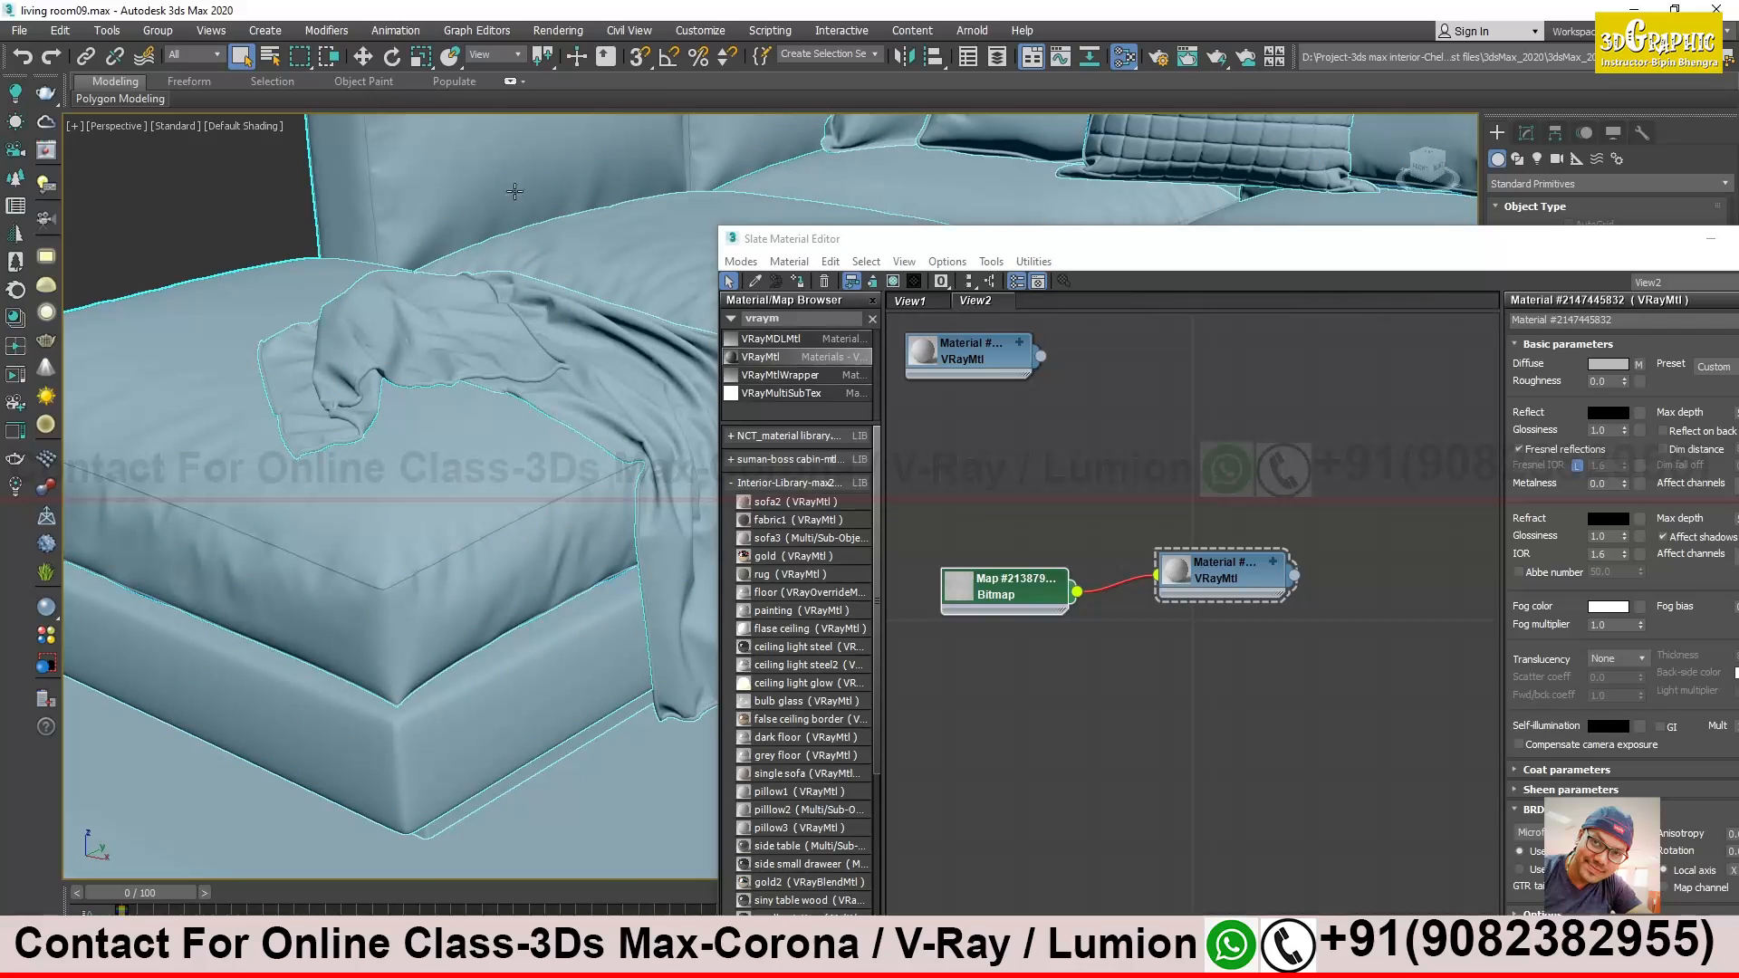
{"action": "left_click", "coordinate": [157, 37]}
{"action": "left_click", "coordinate": [185, 109]}
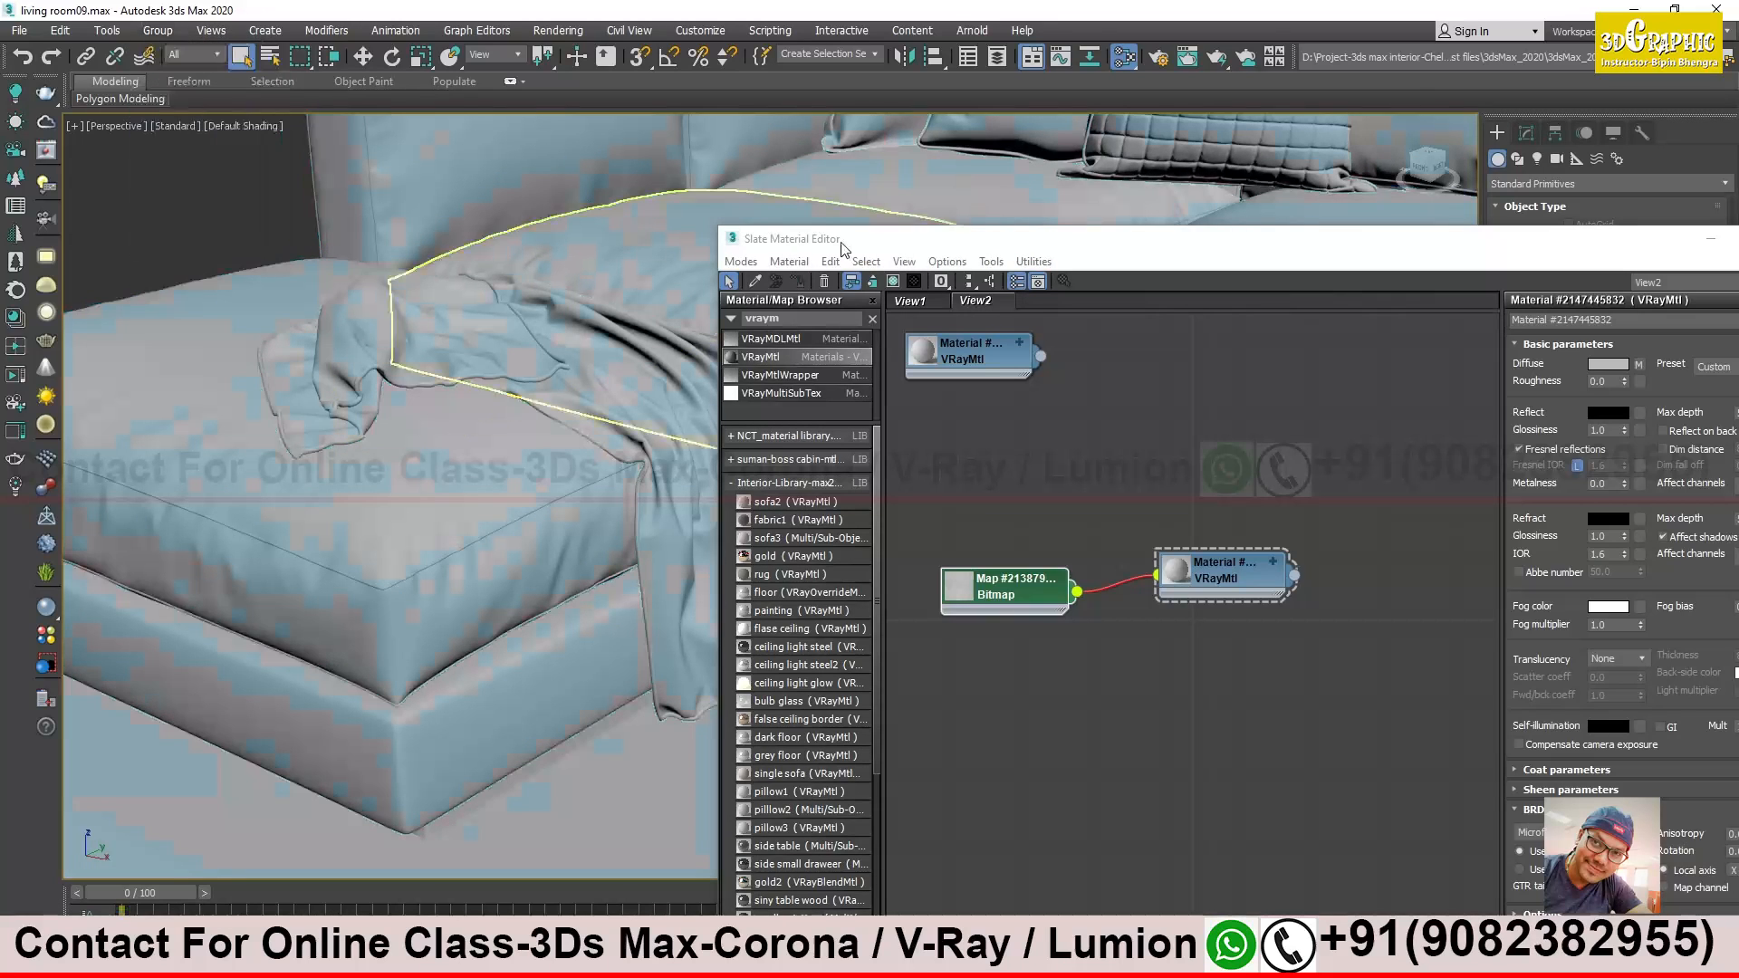
Select the sofa's chaise seat cushion, assign the fabric VRayMtl to it and show the texture in the viewport
{"action": "left_click_drag", "start_coordinate": [913, 241], "coordinate": [1063, 272]}
{"action": "left_click", "coordinate": [497, 525]}
{"action": "middle_click_drag", "start_coordinate": [498, 526], "coordinate": [628, 488], "text": "alt"}
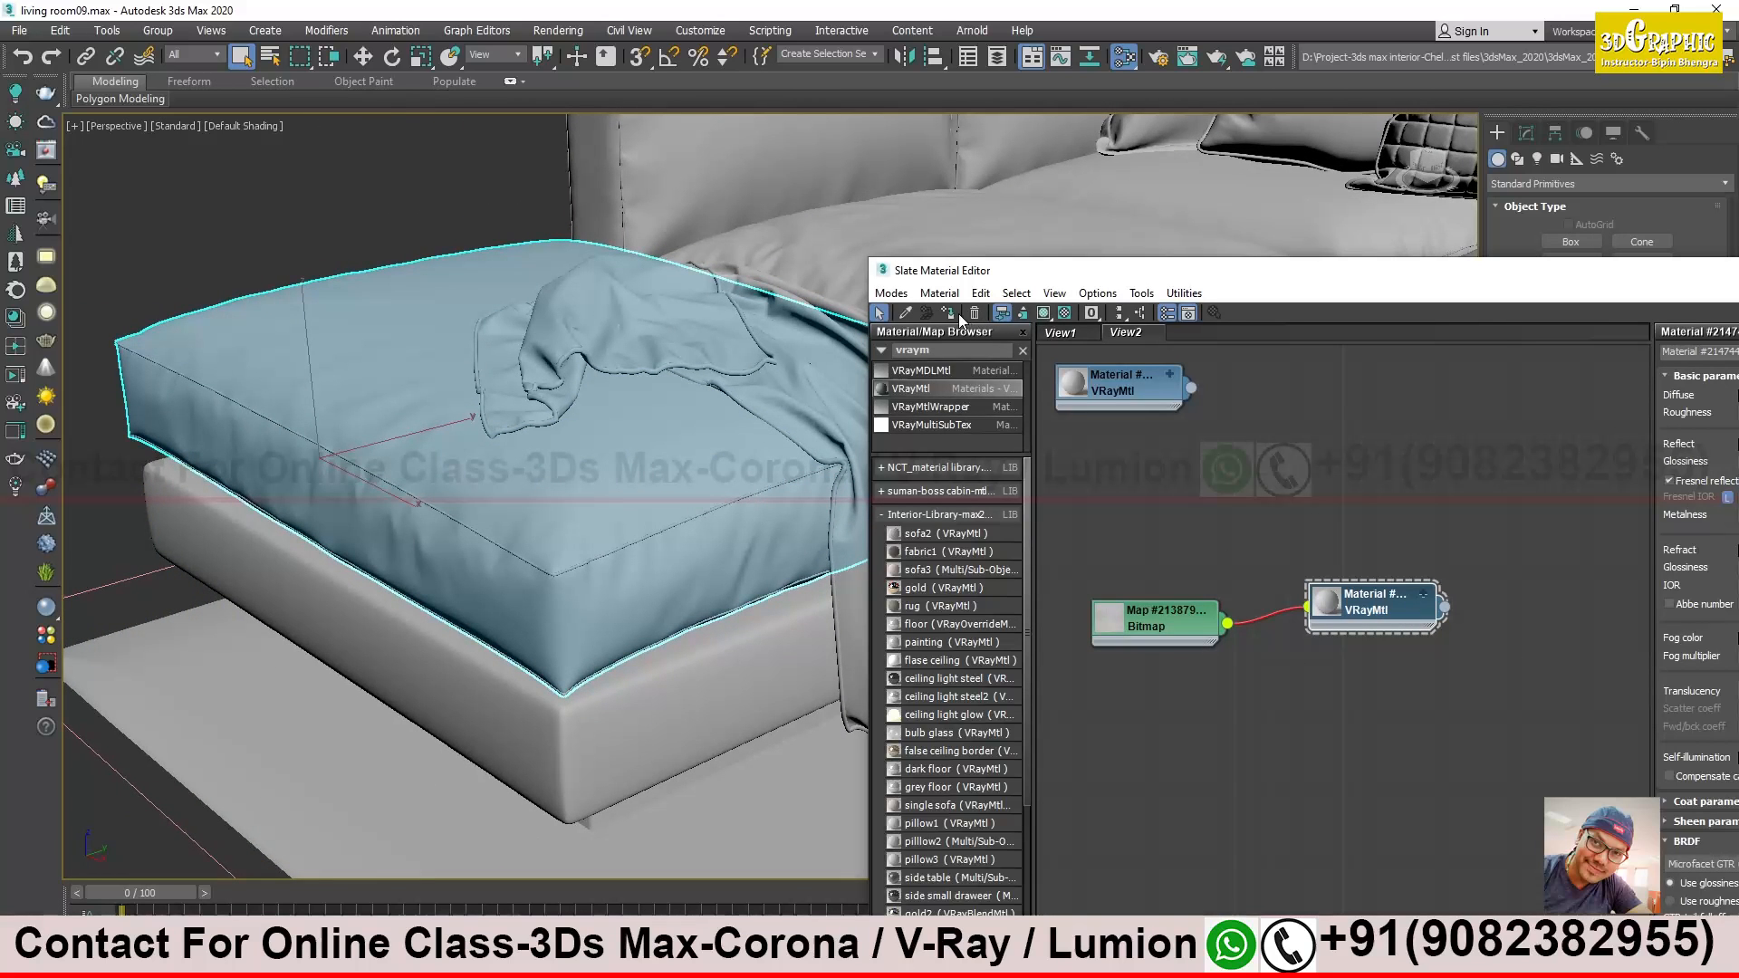
{"action": "left_click", "coordinate": [1050, 314]}
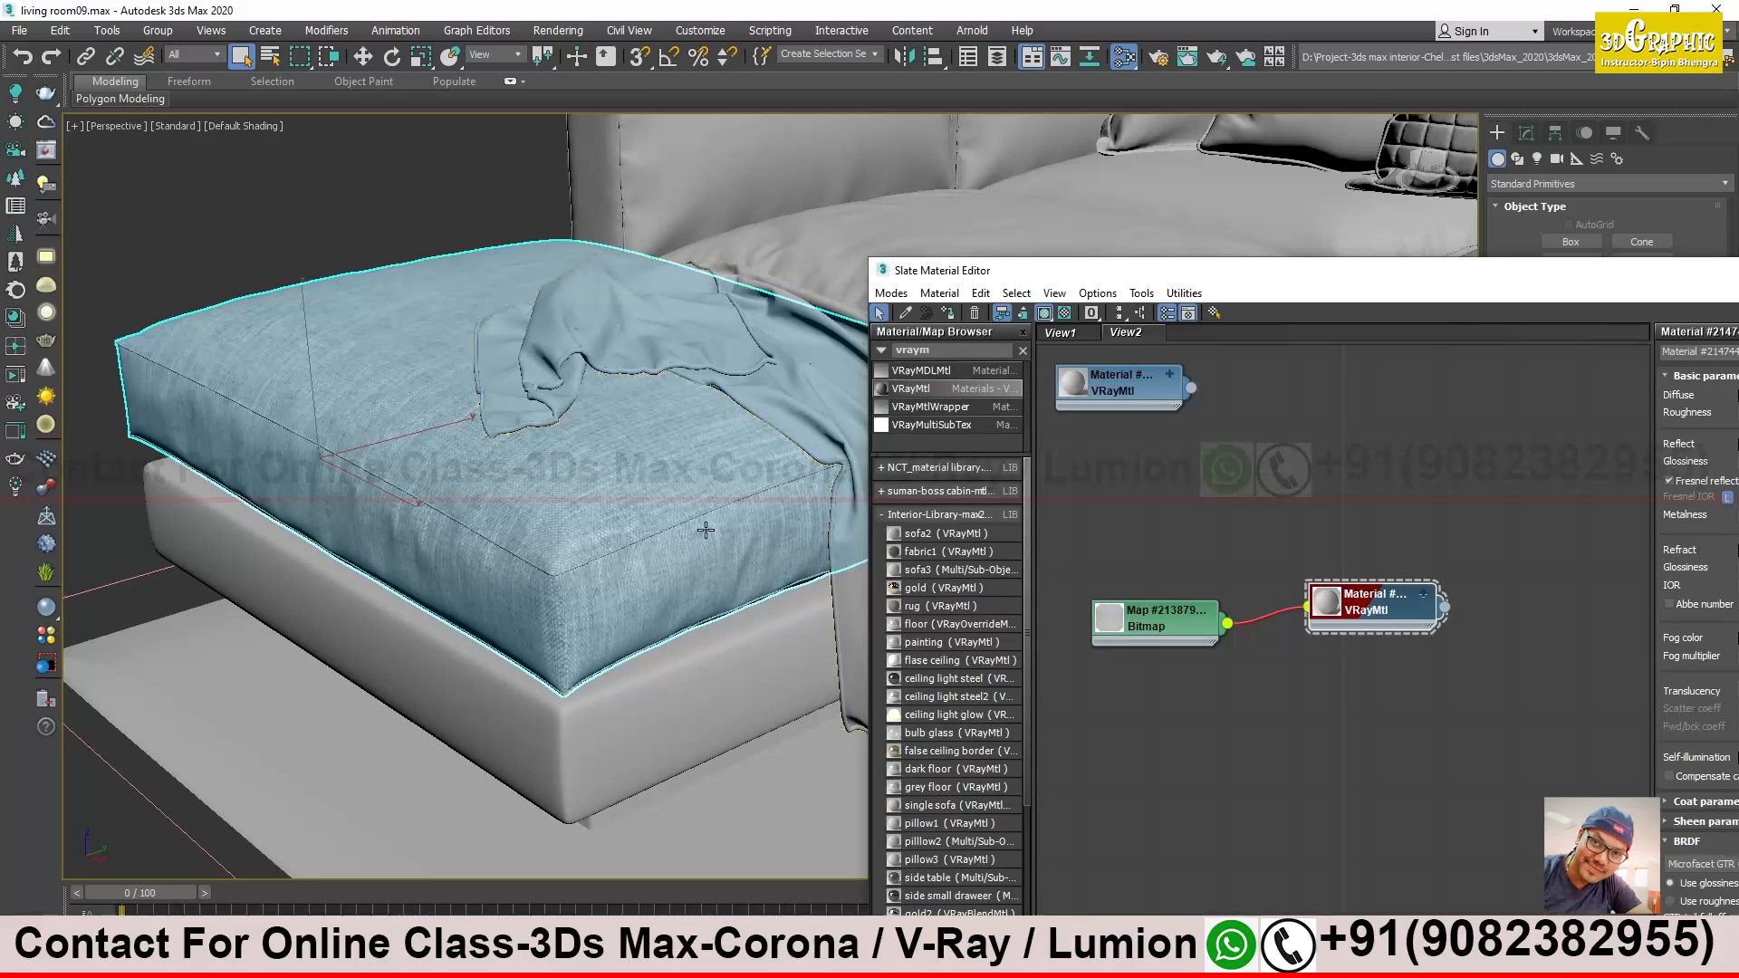
Isolate the seat cushion and examine the scale of the fabric weave on its surface up close
{"action": "key", "text": "alt+q"}
{"action": "scroll", "coordinate": [695, 563], "scroll_direction": "down", "scroll_amount": 2}
{"action": "middle_click_drag", "start_coordinate": [686, 550], "coordinate": [664, 551], "text": "alt"}
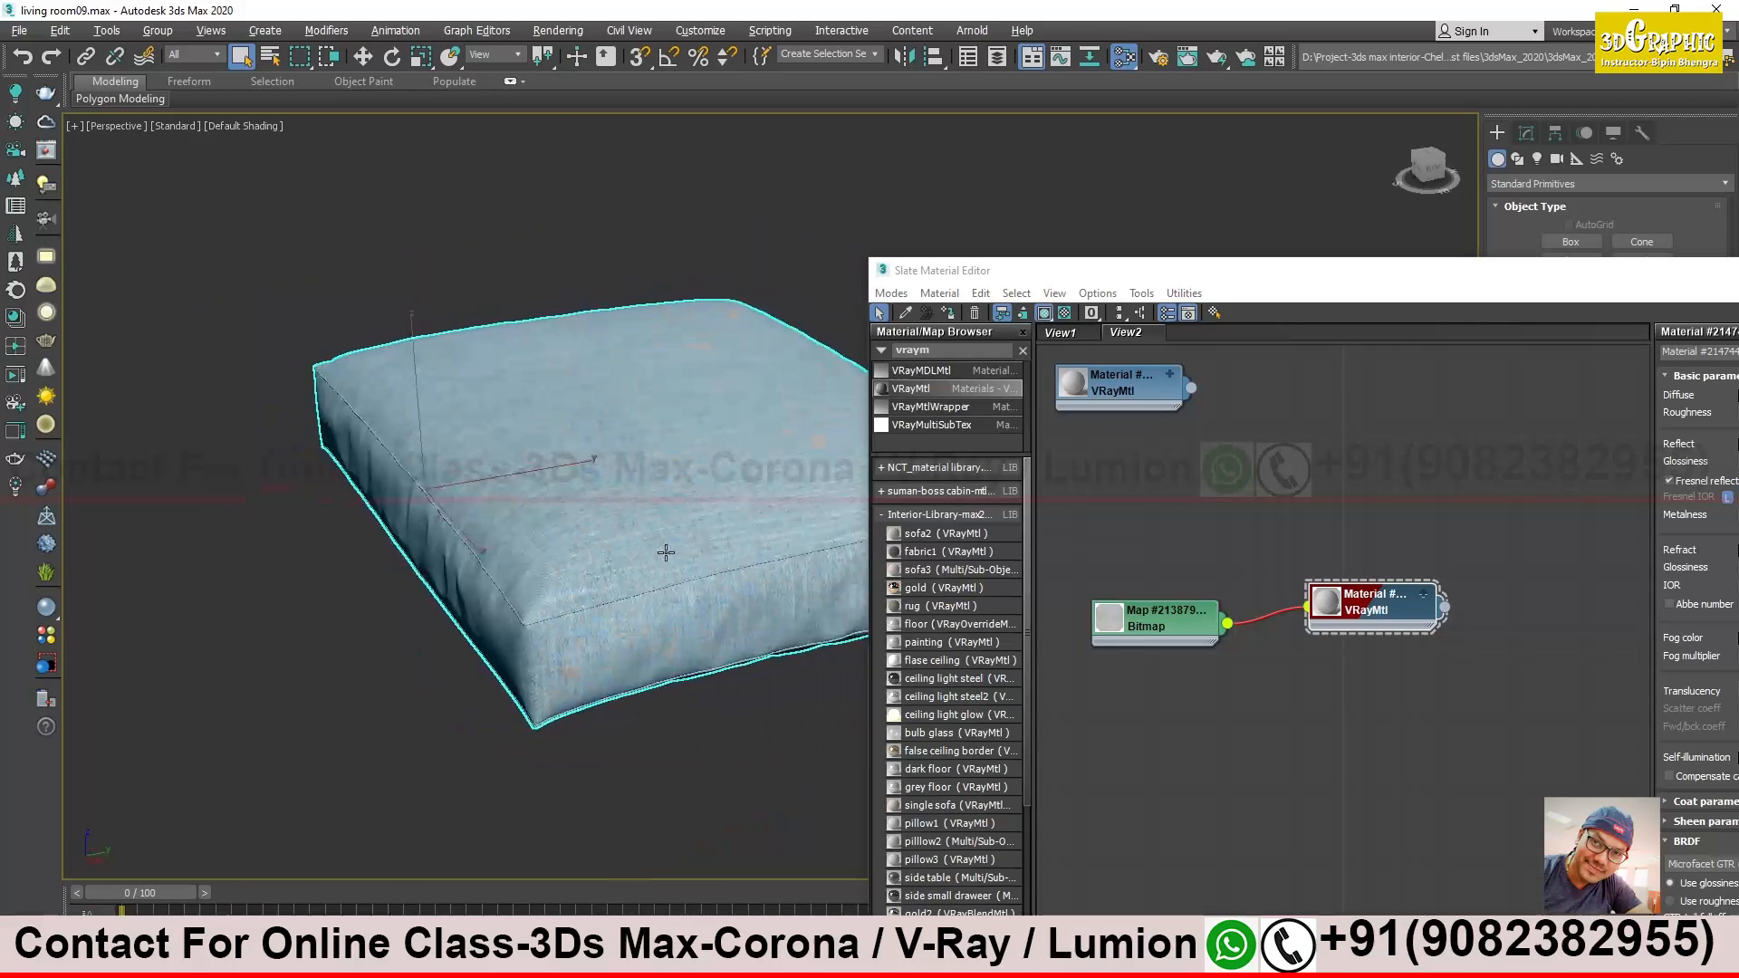
{"action": "scroll", "coordinate": [665, 550], "scroll_direction": "up", "scroll_amount": 2}
{"action": "left_click_drag", "start_coordinate": [985, 274], "coordinate": [1173, 281]}
{"action": "mouse_move", "coordinate": [750, 482]}
{"action": "middle_mouse_down", "text": "alt"}
{"action": "mouse_move", "coordinate": [657, 453]}
{"action": "mouse_move", "coordinate": [757, 483]}
{"action": "middle_mouse_up", "text": "alt"}
{"action": "left_click", "coordinate": [925, 225]}
{"action": "mouse_move", "coordinate": [819, 554]}
{"action": "middle_mouse_down", "text": "alt"}
{"action": "mouse_move", "coordinate": [792, 594]}
{"action": "mouse_move", "coordinate": [734, 566]}
{"action": "mouse_move", "coordinate": [790, 538]}
{"action": "middle_mouse_up", "text": "alt"}
{"action": "scroll", "coordinate": [491, 608], "scroll_direction": "up", "scroll_amount": 2}
{"action": "middle_click_drag", "start_coordinate": [491, 608], "coordinate": [594, 536], "text": "alt"}
{"action": "left_click", "coordinate": [594, 536]}
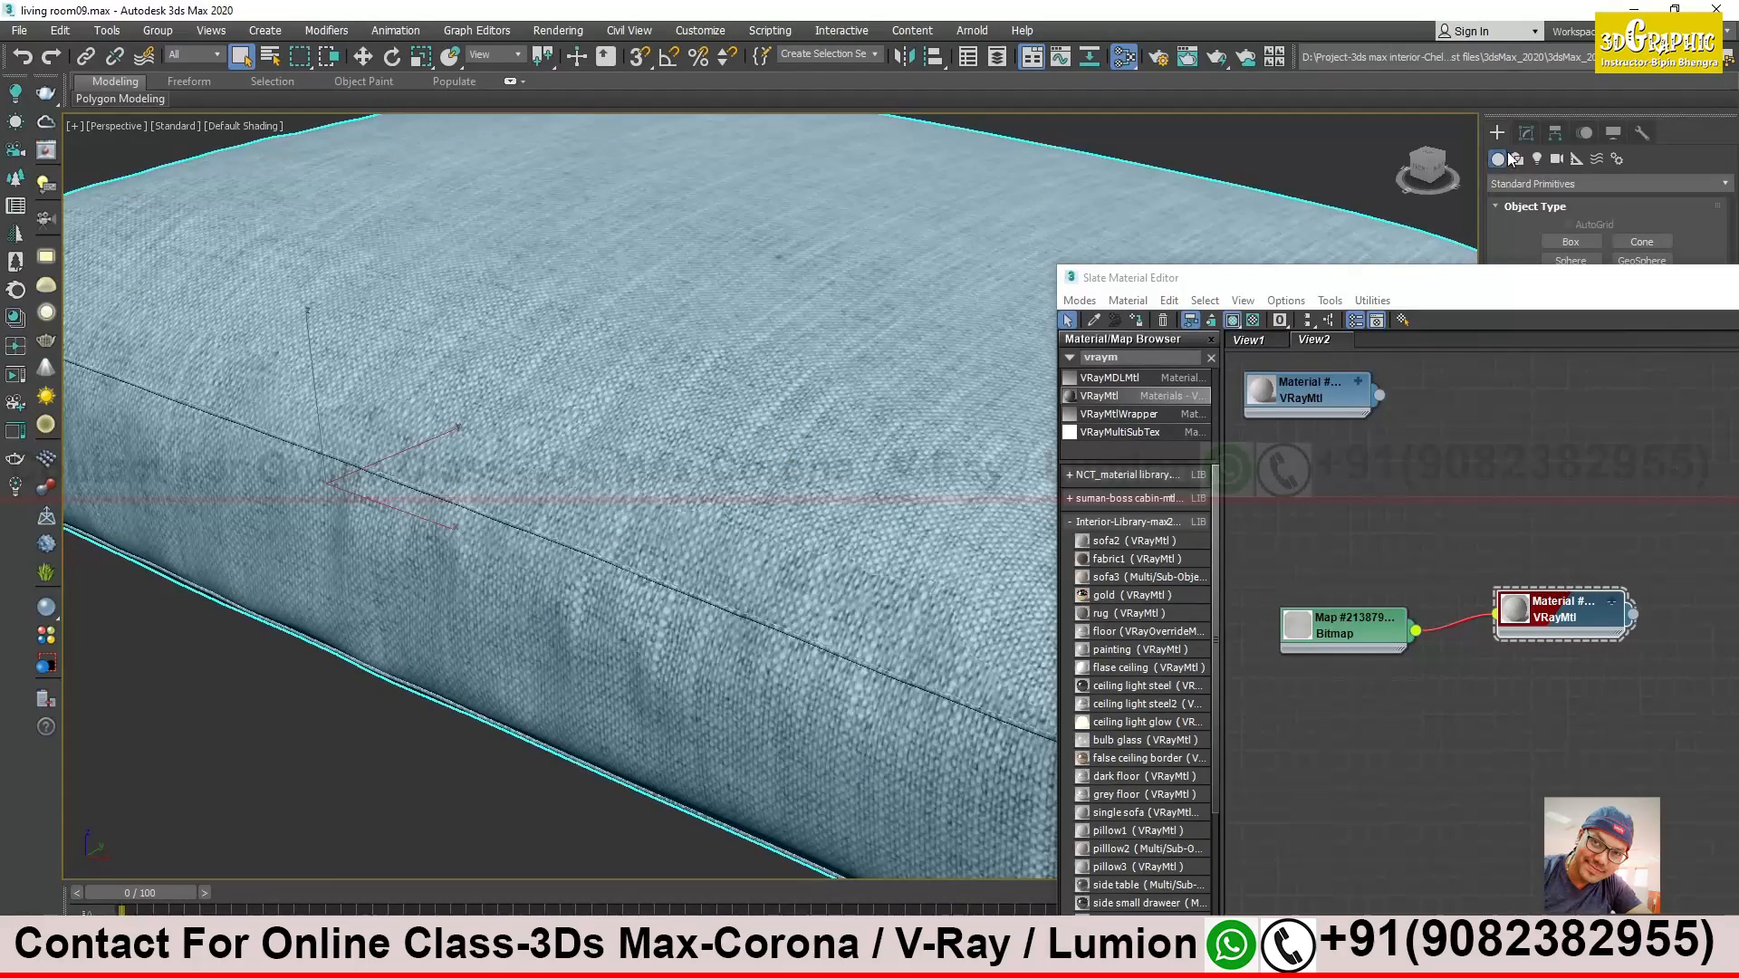
Display the cushion's modifier stack to check its UVW Map modifier, and deselect the cushion to view the plain texture
{"action": "left_click", "coordinate": [1526, 133]}
{"action": "left_click_drag", "start_coordinate": [1452, 287], "coordinate": [1529, 488]}
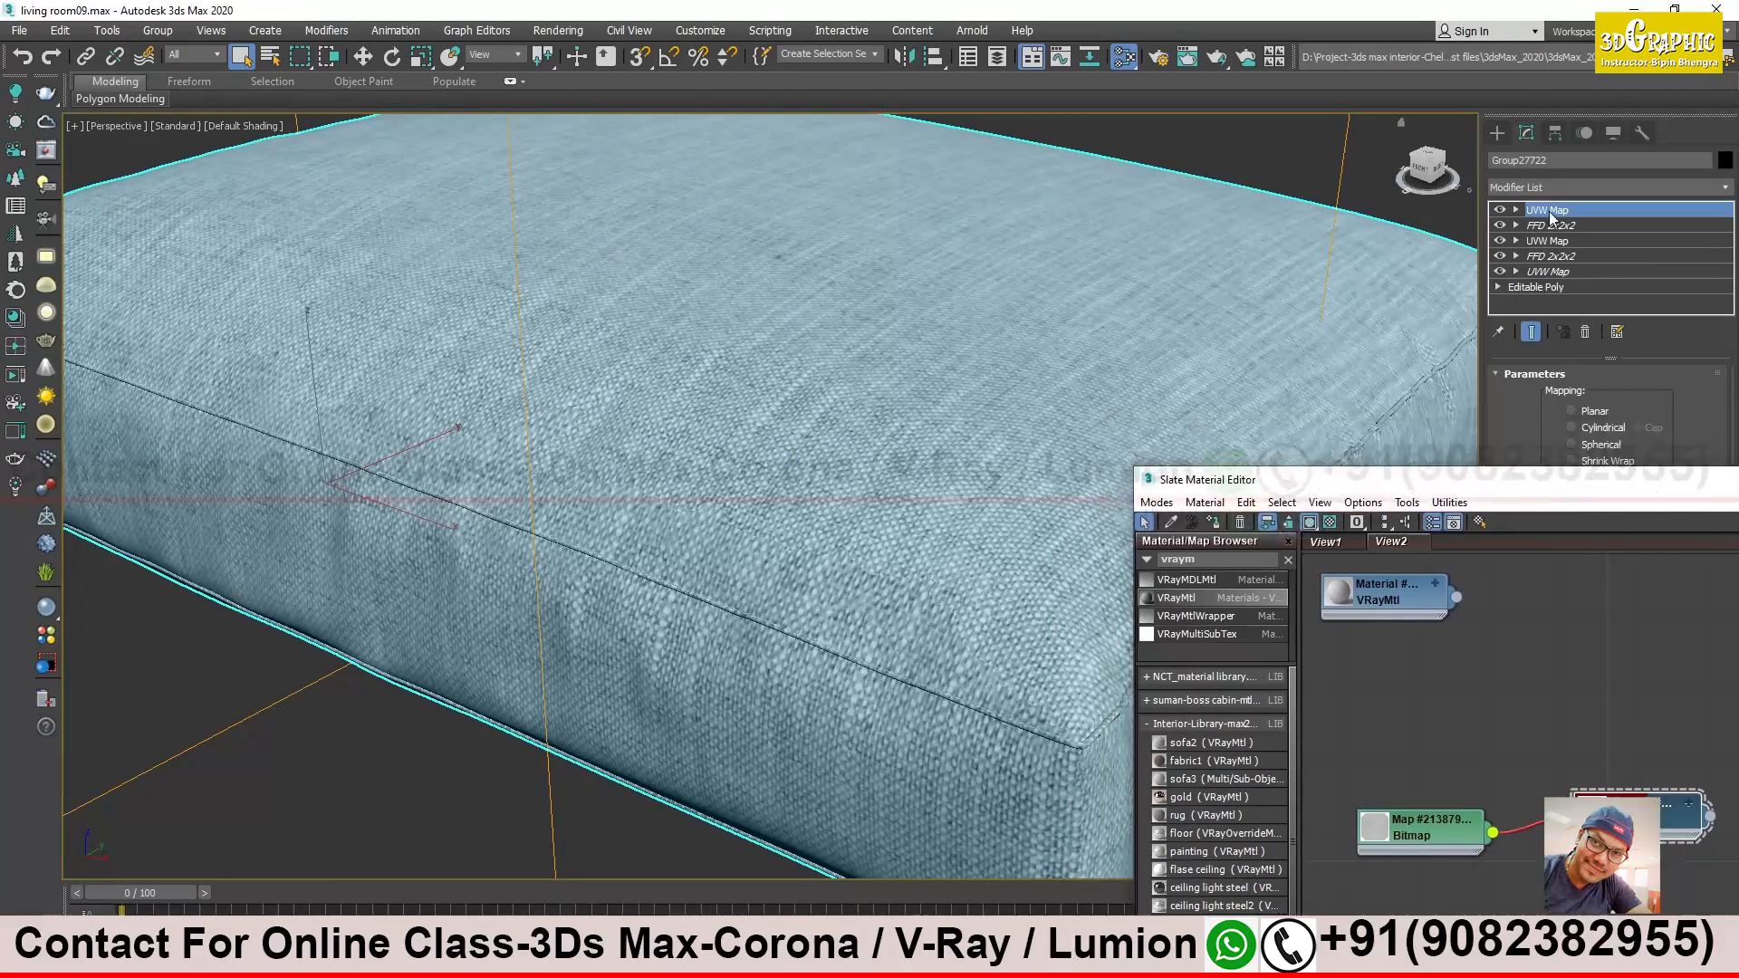
{"action": "scroll", "coordinate": [1005, 404], "scroll_direction": "down", "scroll_amount": 5}
{"action": "middle_click_drag", "start_coordinate": [1005, 403], "coordinate": [624, 487], "text": "alt"}
{"action": "left_click", "coordinate": [1041, 339]}
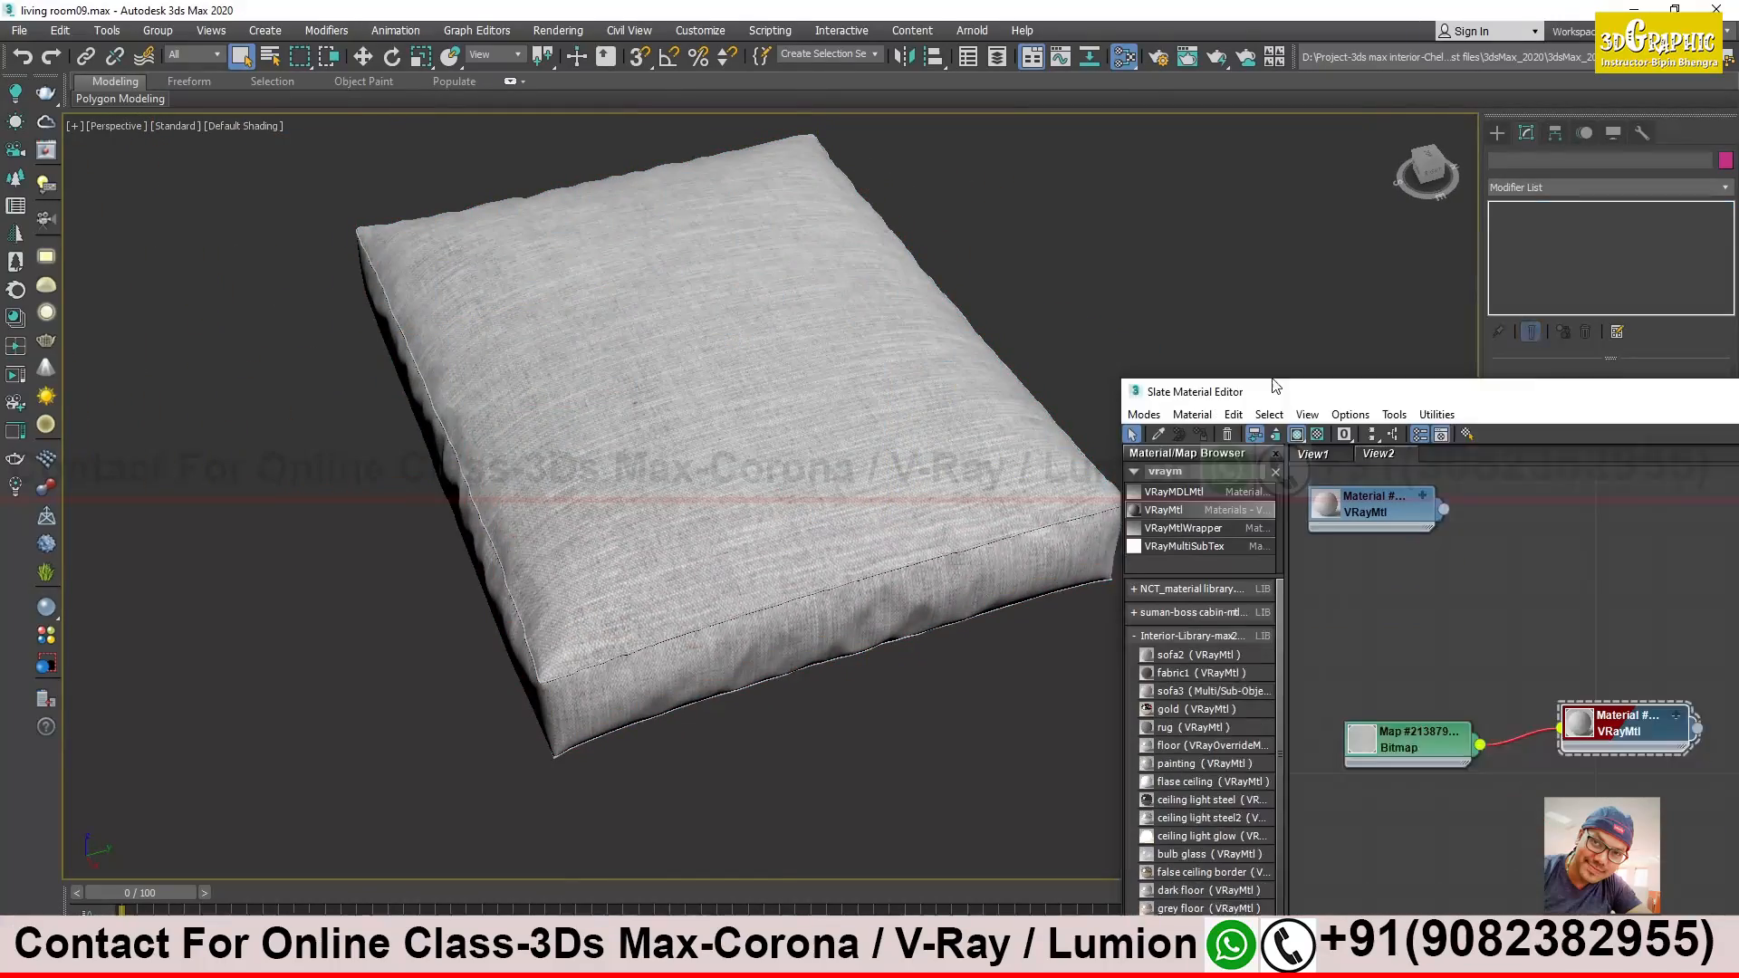
Select the cushion again and examine the fabric texture on its top and side faces from several angles
{"action": "left_click_drag", "start_coordinate": [1204, 460], "coordinate": [1184, 313]}
{"action": "left_click", "coordinate": [716, 579]}
{"action": "scroll", "coordinate": [689, 616], "scroll_direction": "up", "scroll_amount": 3}
{"action": "middle_click_drag", "start_coordinate": [688, 615], "coordinate": [782, 569], "text": "alt"}
{"action": "left_click_drag", "start_coordinate": [1205, 313], "coordinate": [1149, 290]}
{"action": "scroll", "coordinate": [535, 621], "scroll_direction": "down", "scroll_amount": 4}
{"action": "middle_click_drag", "start_coordinate": [574, 609], "coordinate": [593, 574], "text": "alt"}
{"action": "scroll", "coordinate": [594, 574], "scroll_direction": "up", "scroll_amount": 5}
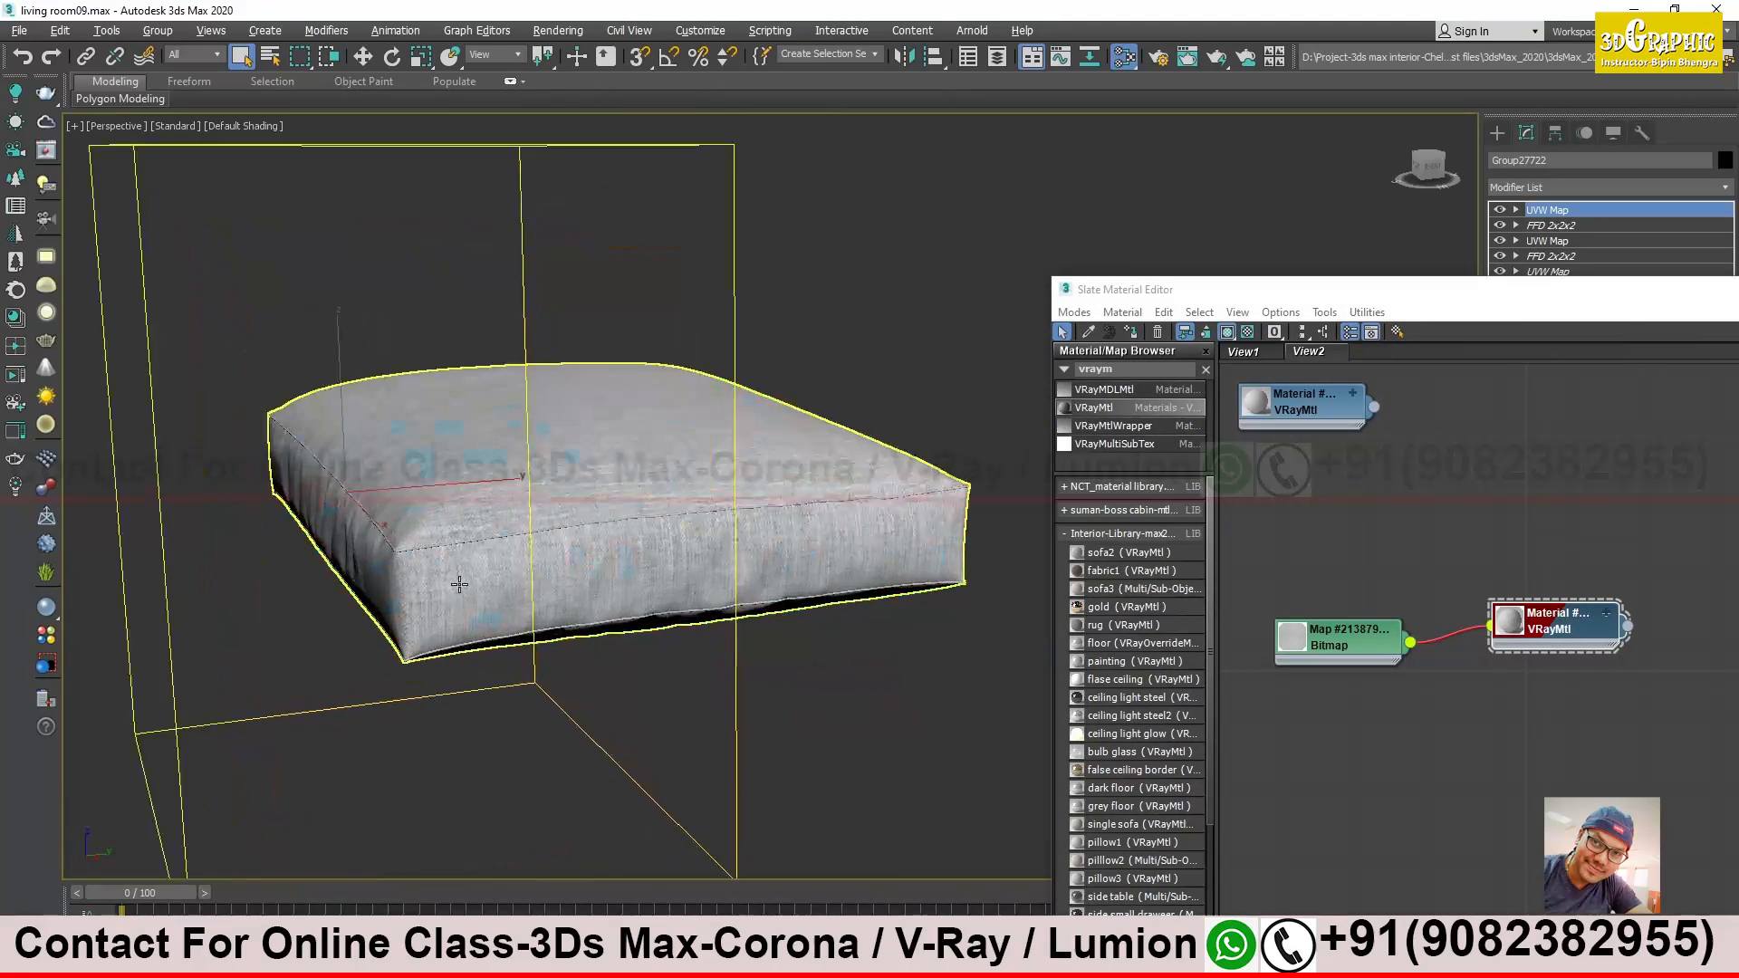
{"action": "left_click_drag", "start_coordinate": [1164, 293], "coordinate": [1138, 215]}
{"action": "middle_click_drag", "start_coordinate": [716, 398], "coordinate": [607, 453], "text": "alt"}
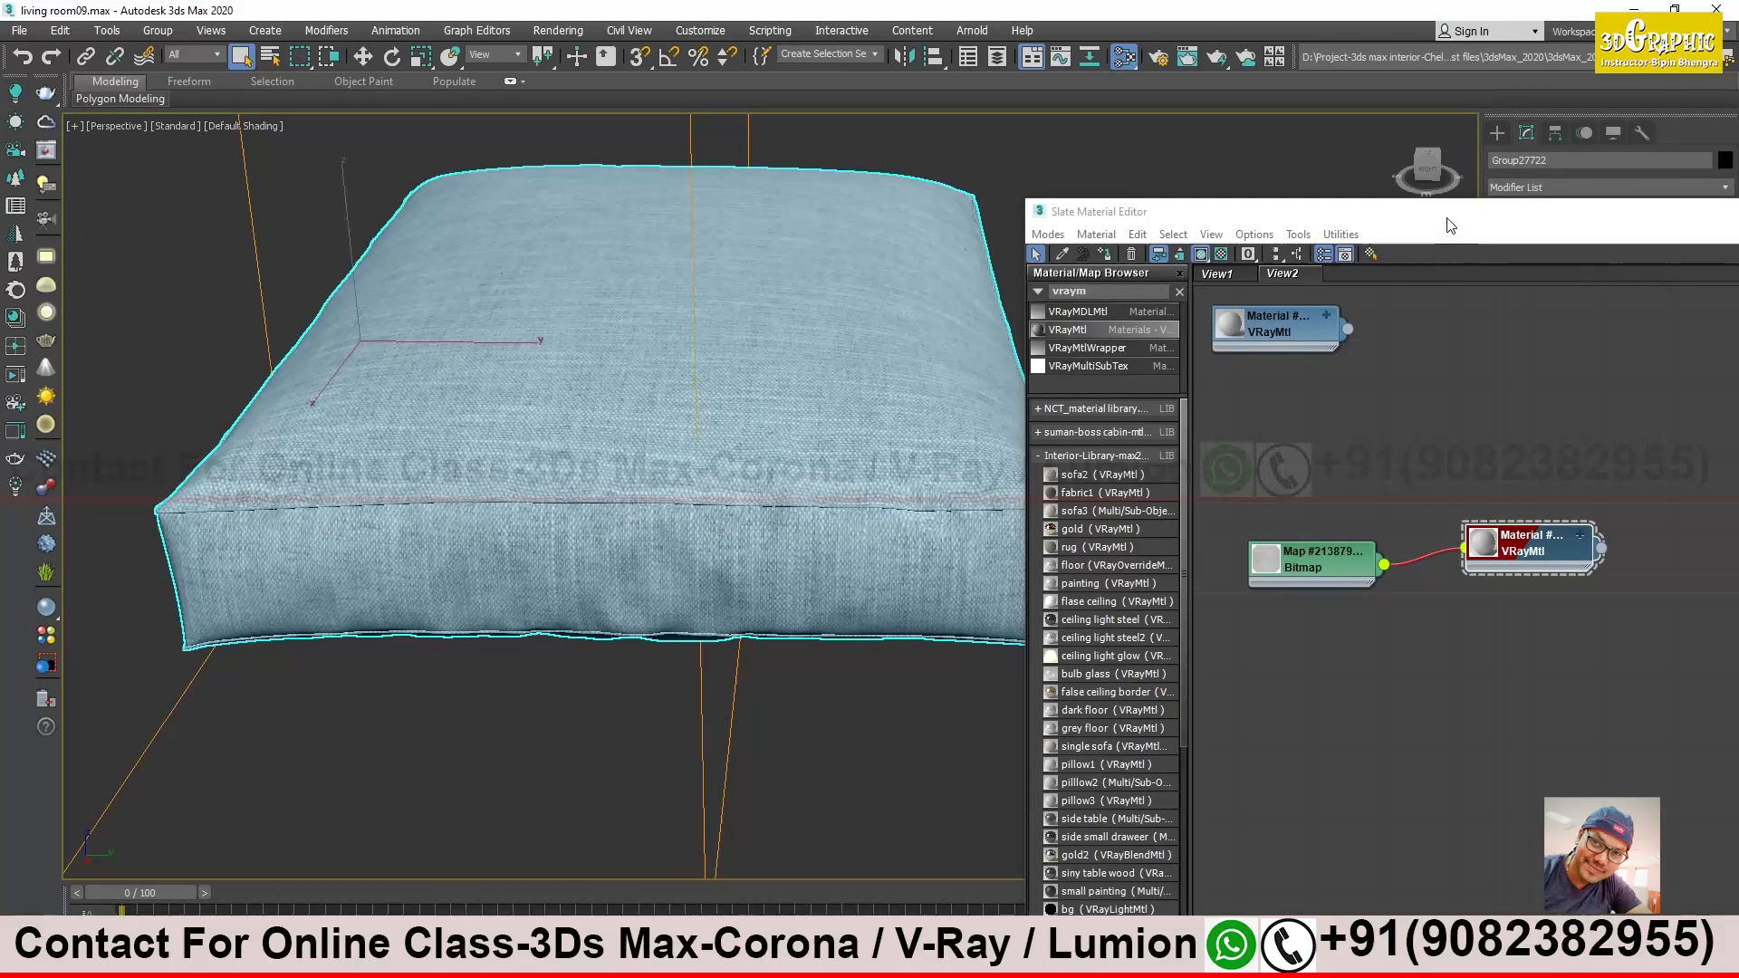
Reposition the Slate Material Editor and space the VRayMtl node further away from its bitmap
{"action": "left_click_drag", "start_coordinate": [1451, 224], "coordinate": [1316, 168]}
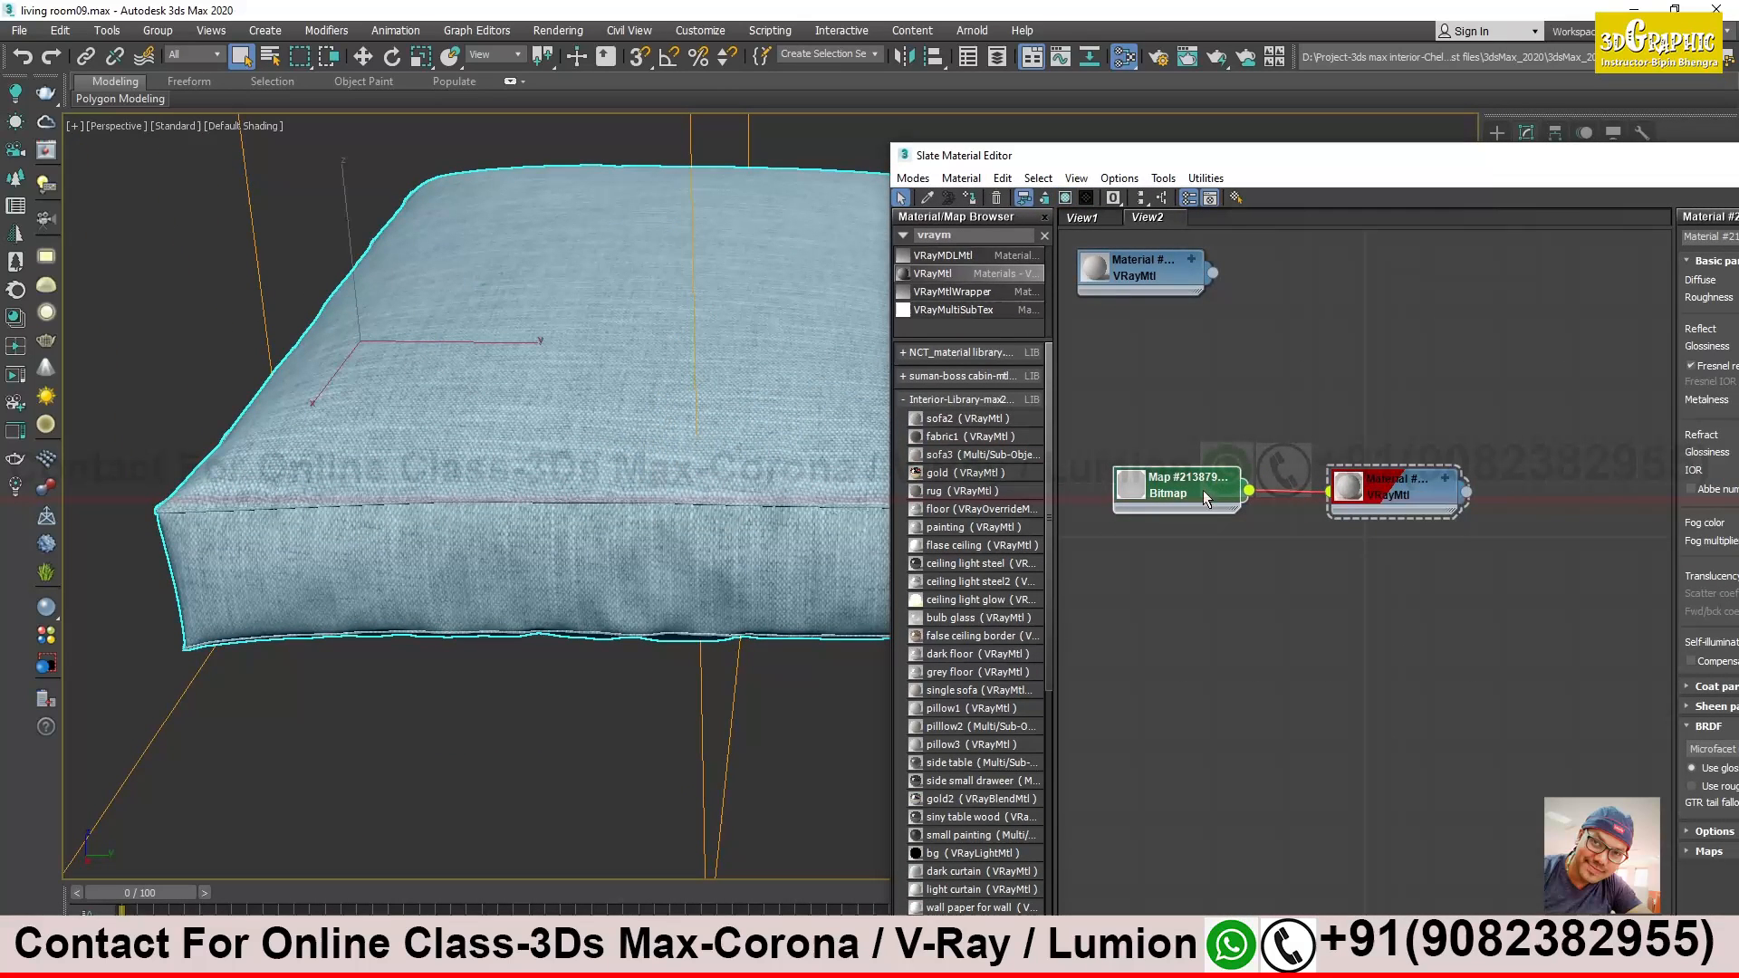
{"action": "left_click_drag", "start_coordinate": [1125, 159], "coordinate": [908, 119]}
{"action": "middle_click_drag", "start_coordinate": [1048, 431], "coordinate": [1054, 447]}
{"action": "left_click_drag", "start_coordinate": [1229, 395], "coordinate": [907, 525]}
{"action": "left_click_drag", "start_coordinate": [1165, 466], "coordinate": [1230, 466]}
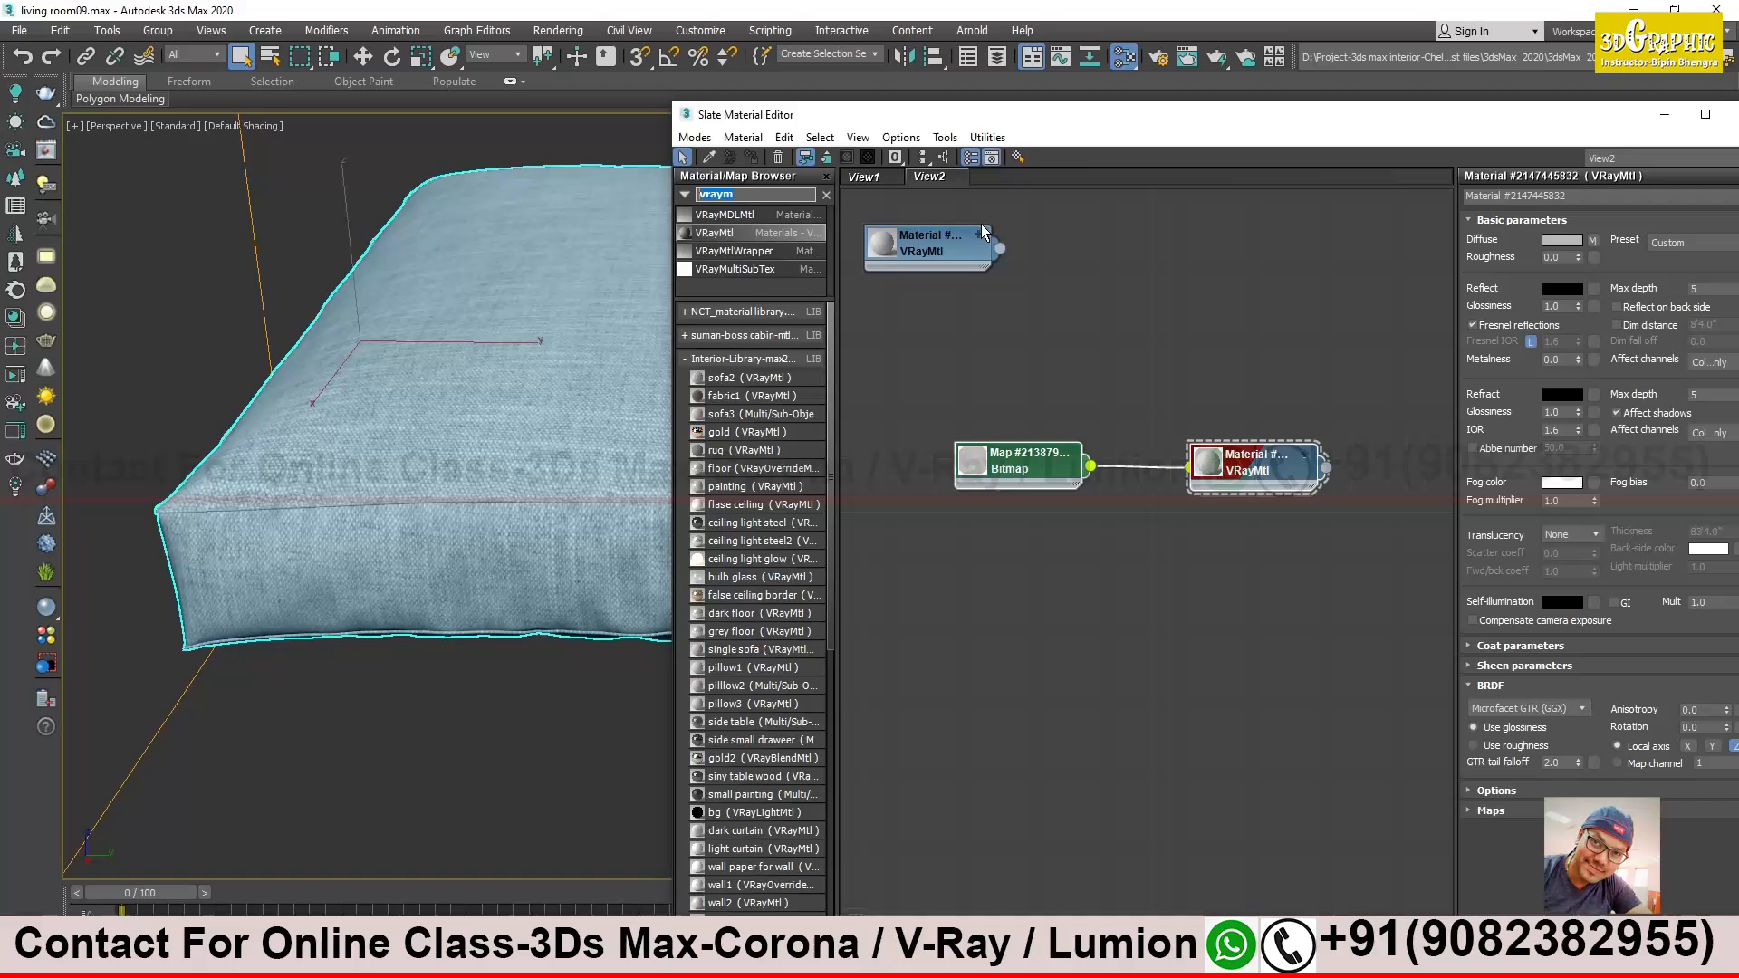
Add a Composite map to the material view, open its parameters and add a second layer
{"action": "type", "text": "com"}
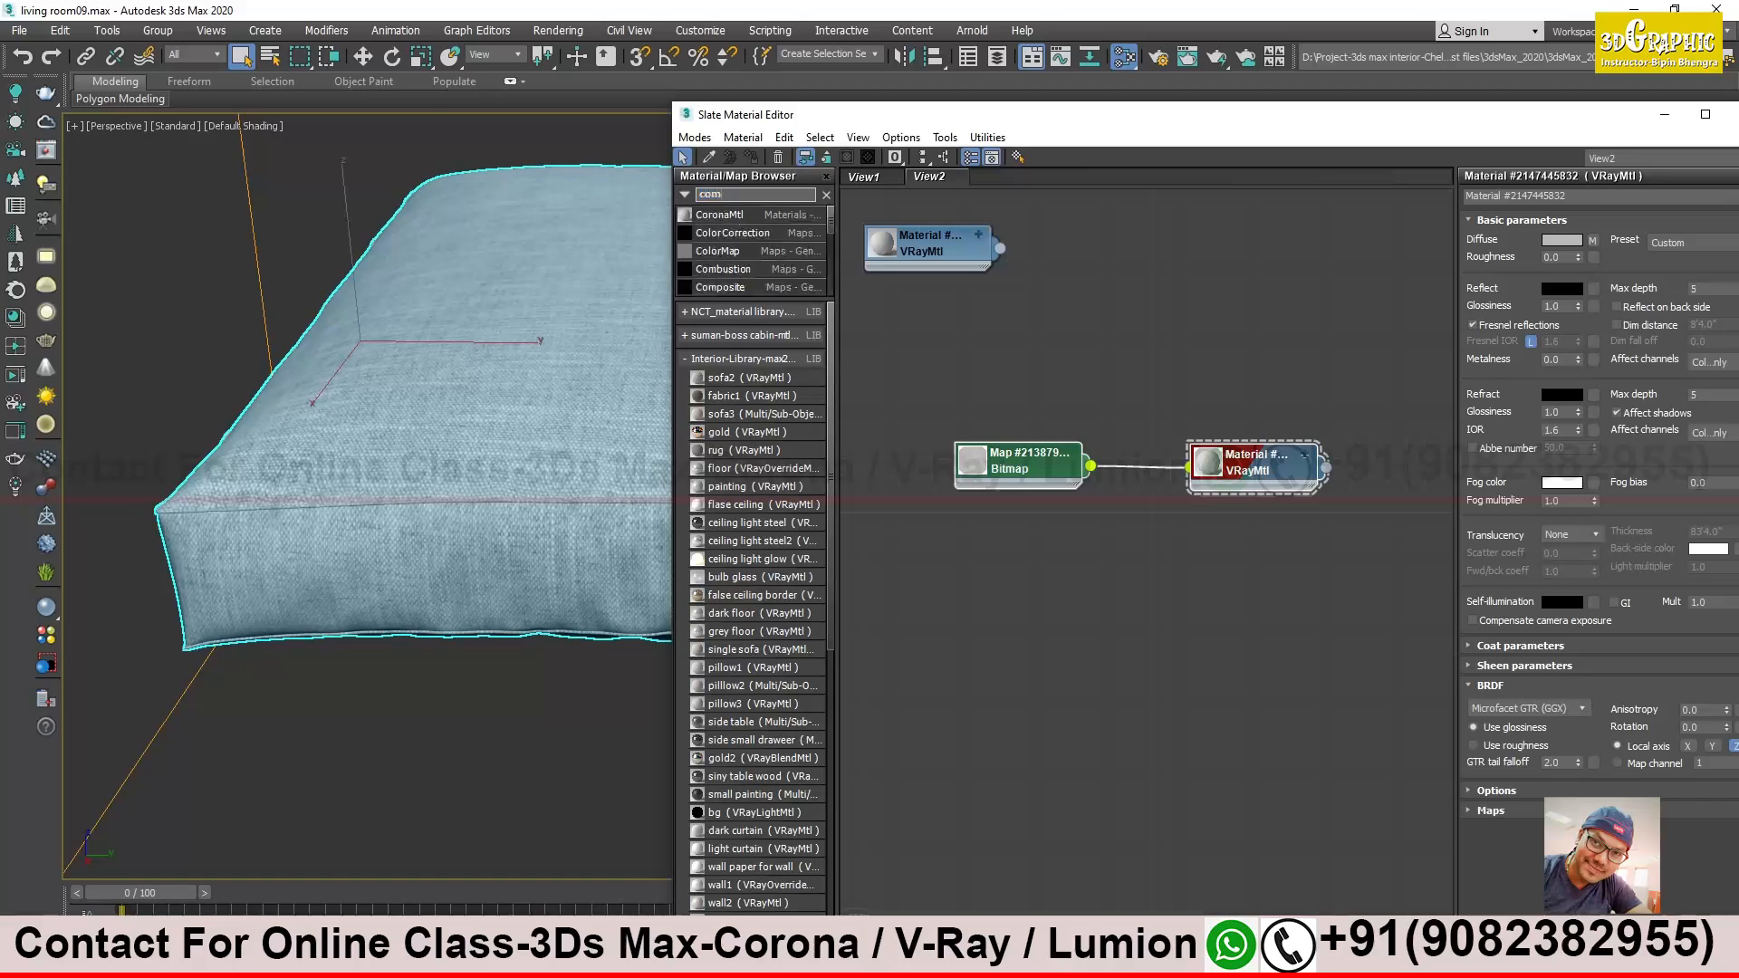
{"action": "left_click_drag", "start_coordinate": [725, 233], "coordinate": [1011, 562]}
{"action": "double_click", "coordinate": [972, 543]}
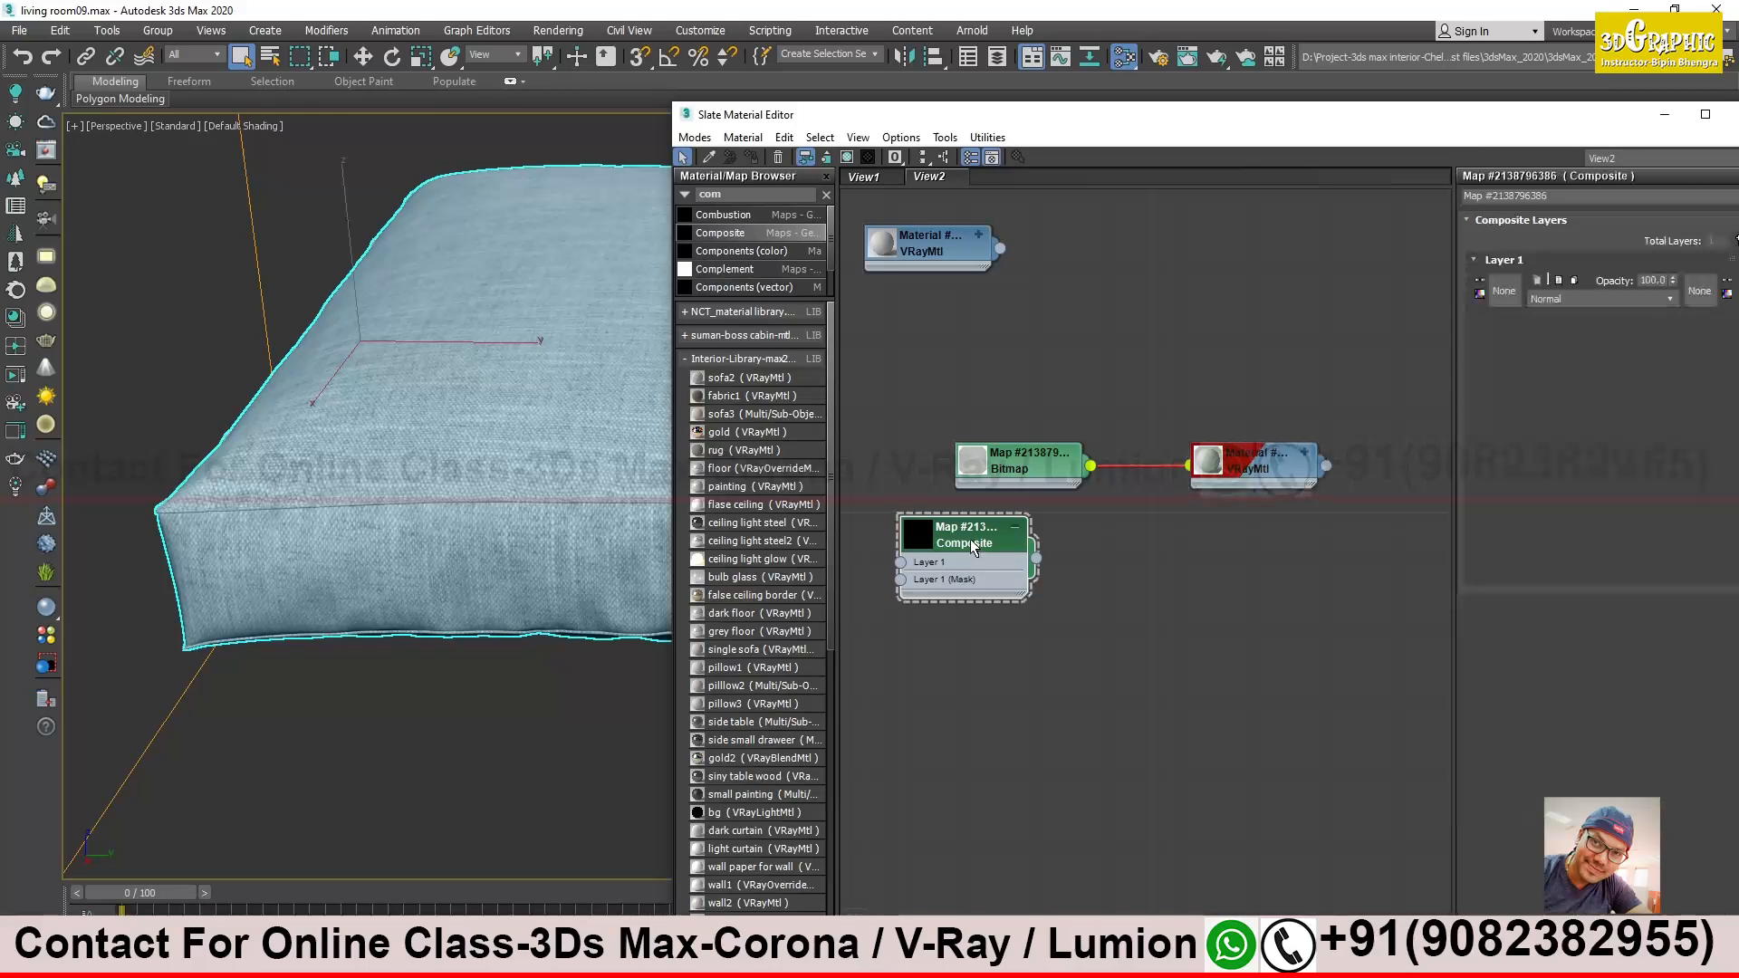
{"action": "left_click_drag", "start_coordinate": [1467, 116], "coordinate": [1354, 125]}
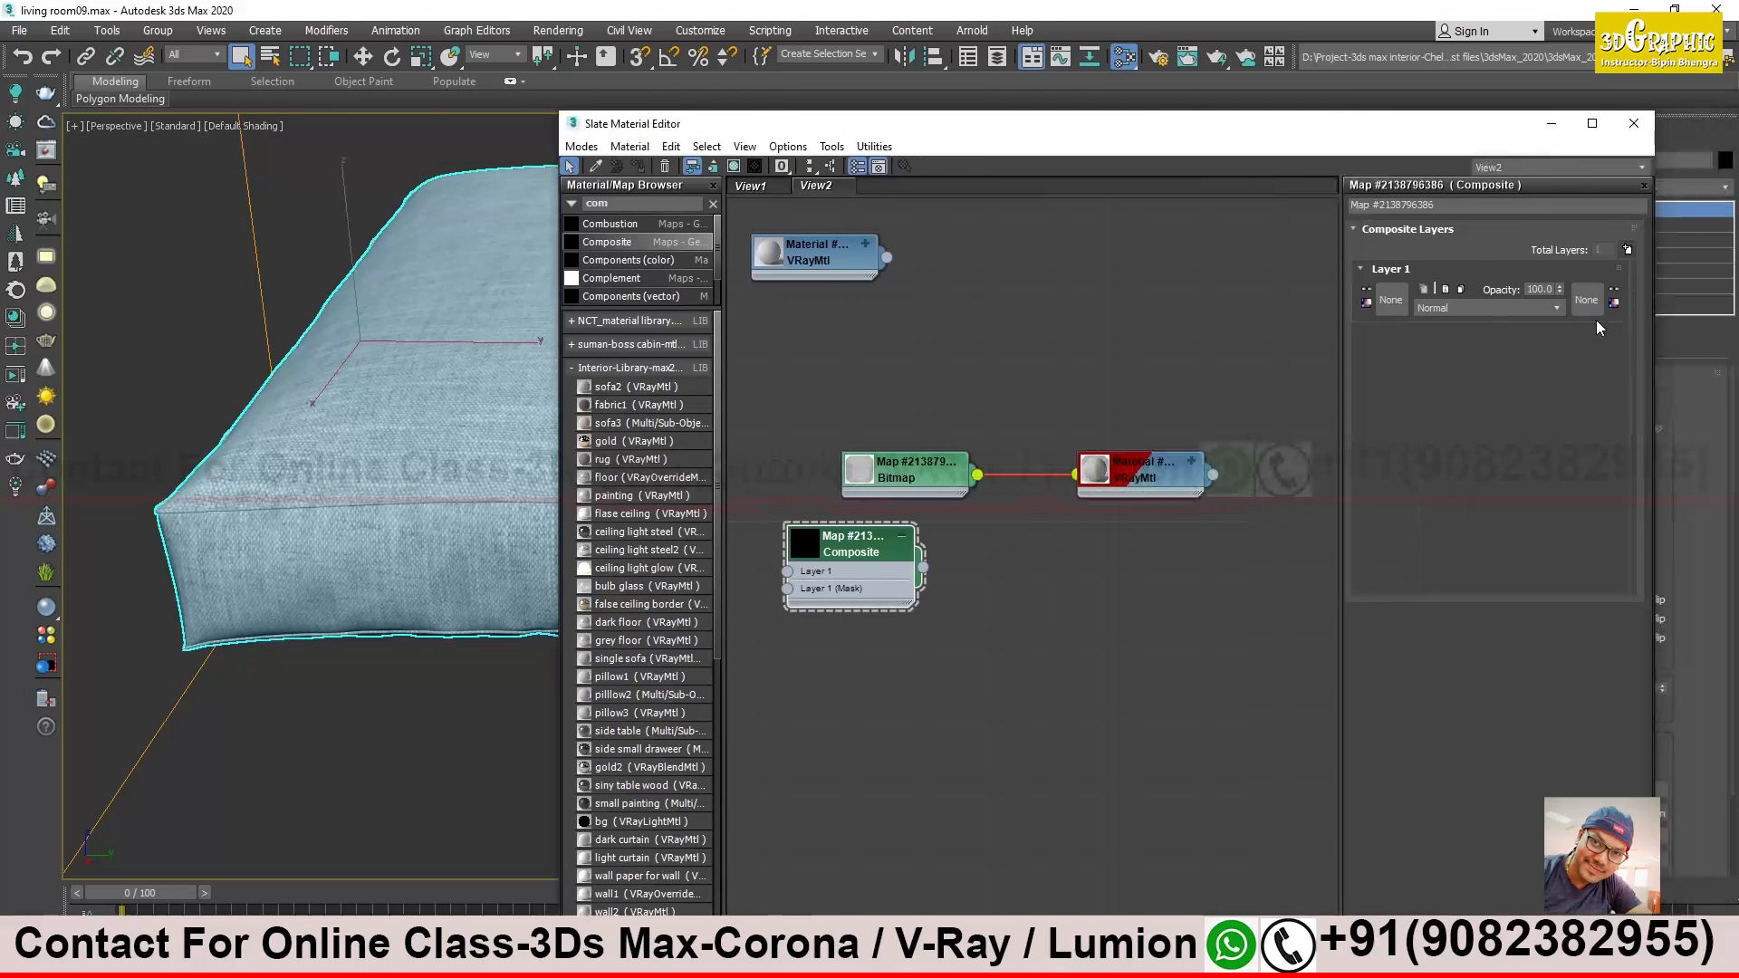
{"action": "left_click", "coordinate": [1626, 251]}
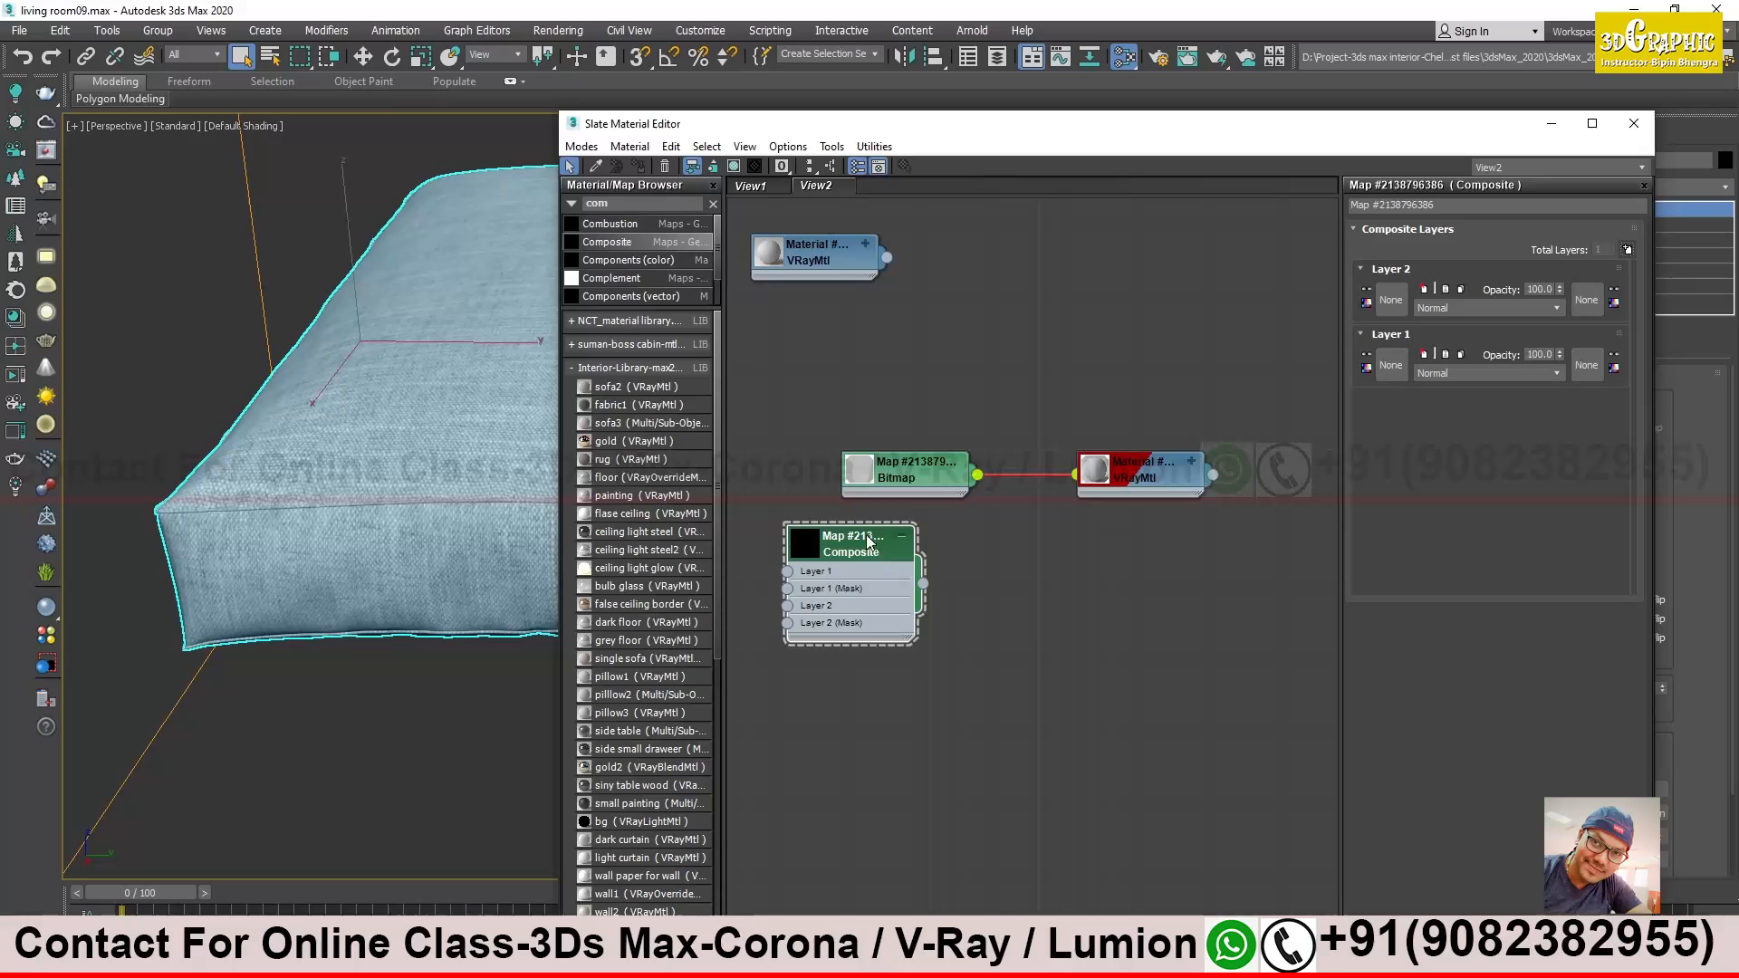
Create two copies of the fabric bitmap and arrange them one above the other beside the Composite map
{"action": "left_click_drag", "start_coordinate": [867, 541], "coordinate": [994, 559]}
{"action": "mouse_move", "coordinate": [913, 467]}
{"action": "left_mouse_down", "text": "shift"}
{"action": "mouse_move", "coordinate": [817, 584]}
{"action": "mouse_move", "coordinate": [806, 660]}
{"action": "left_mouse_up", "text": "shift"}
{"action": "middle_click_drag", "start_coordinate": [996, 575], "coordinate": [1091, 611]}
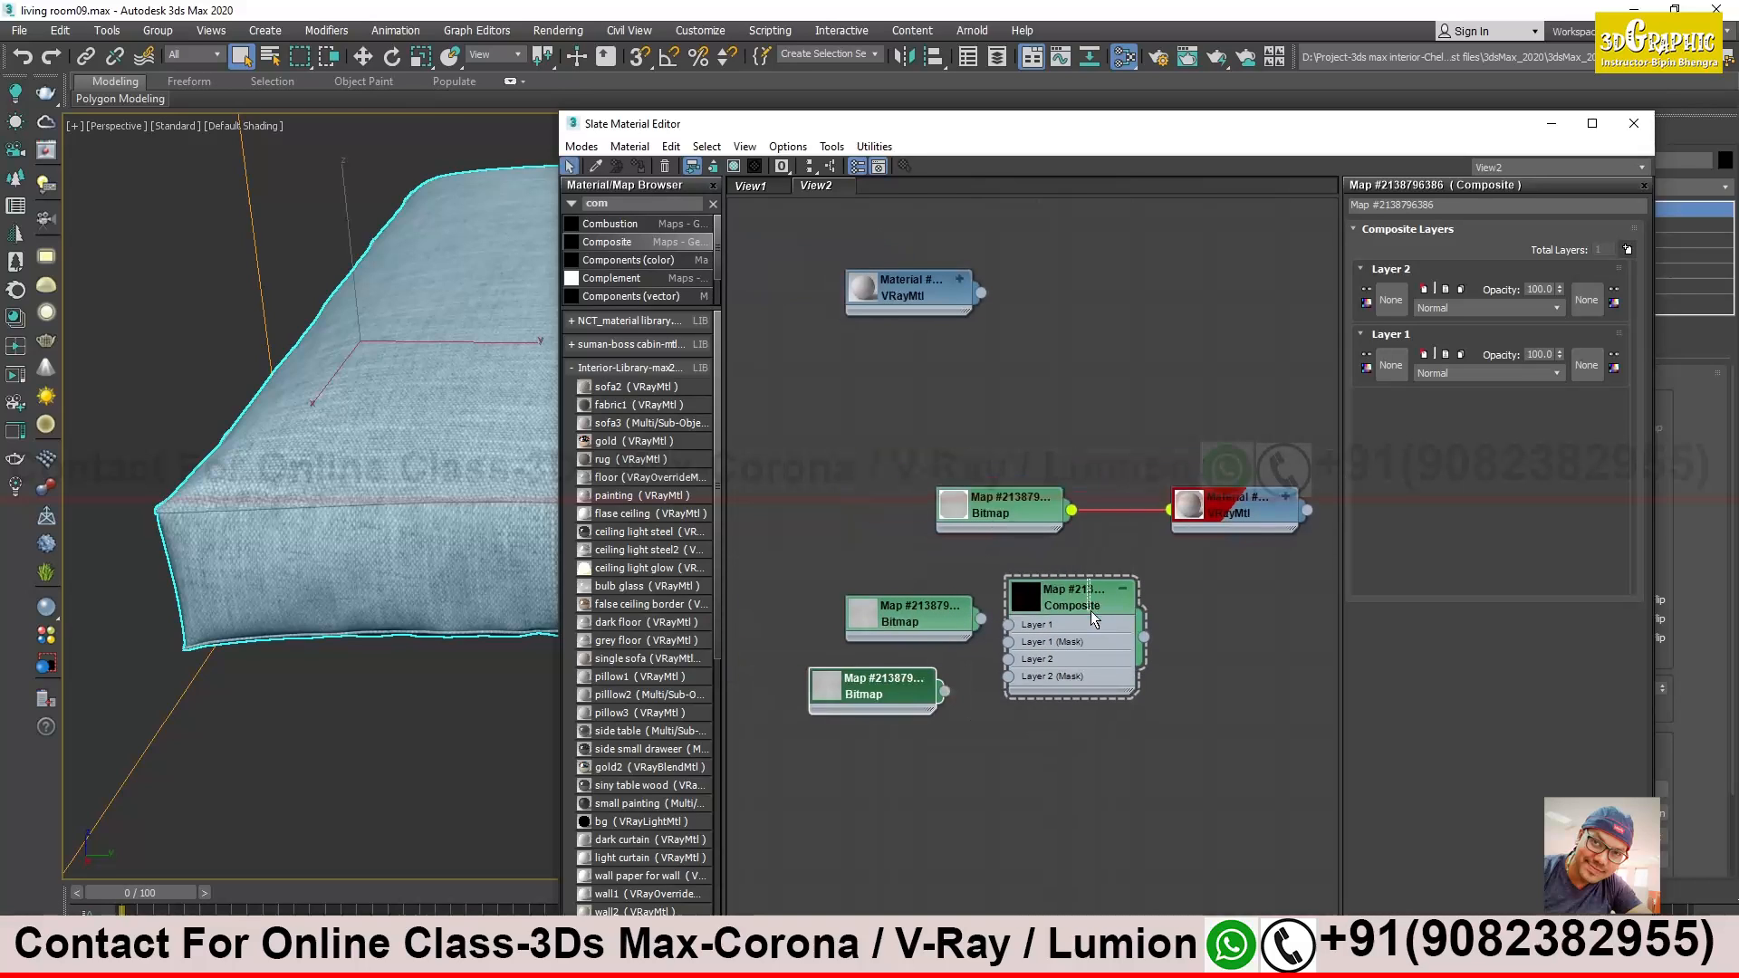
{"action": "left_click_drag", "start_coordinate": [1090, 611], "coordinate": [1125, 639]}
{"action": "left_click_drag", "start_coordinate": [933, 610], "coordinate": [888, 627]}
{"action": "left_click_drag", "start_coordinate": [900, 708], "coordinate": [900, 727]}
Connect the two bitmap copies to Layer 1 and Layer 2 of the Composite map, removing the link to the Layer 2 mask
{"action": "left_click_drag", "start_coordinate": [943, 638], "coordinate": [1045, 713]}
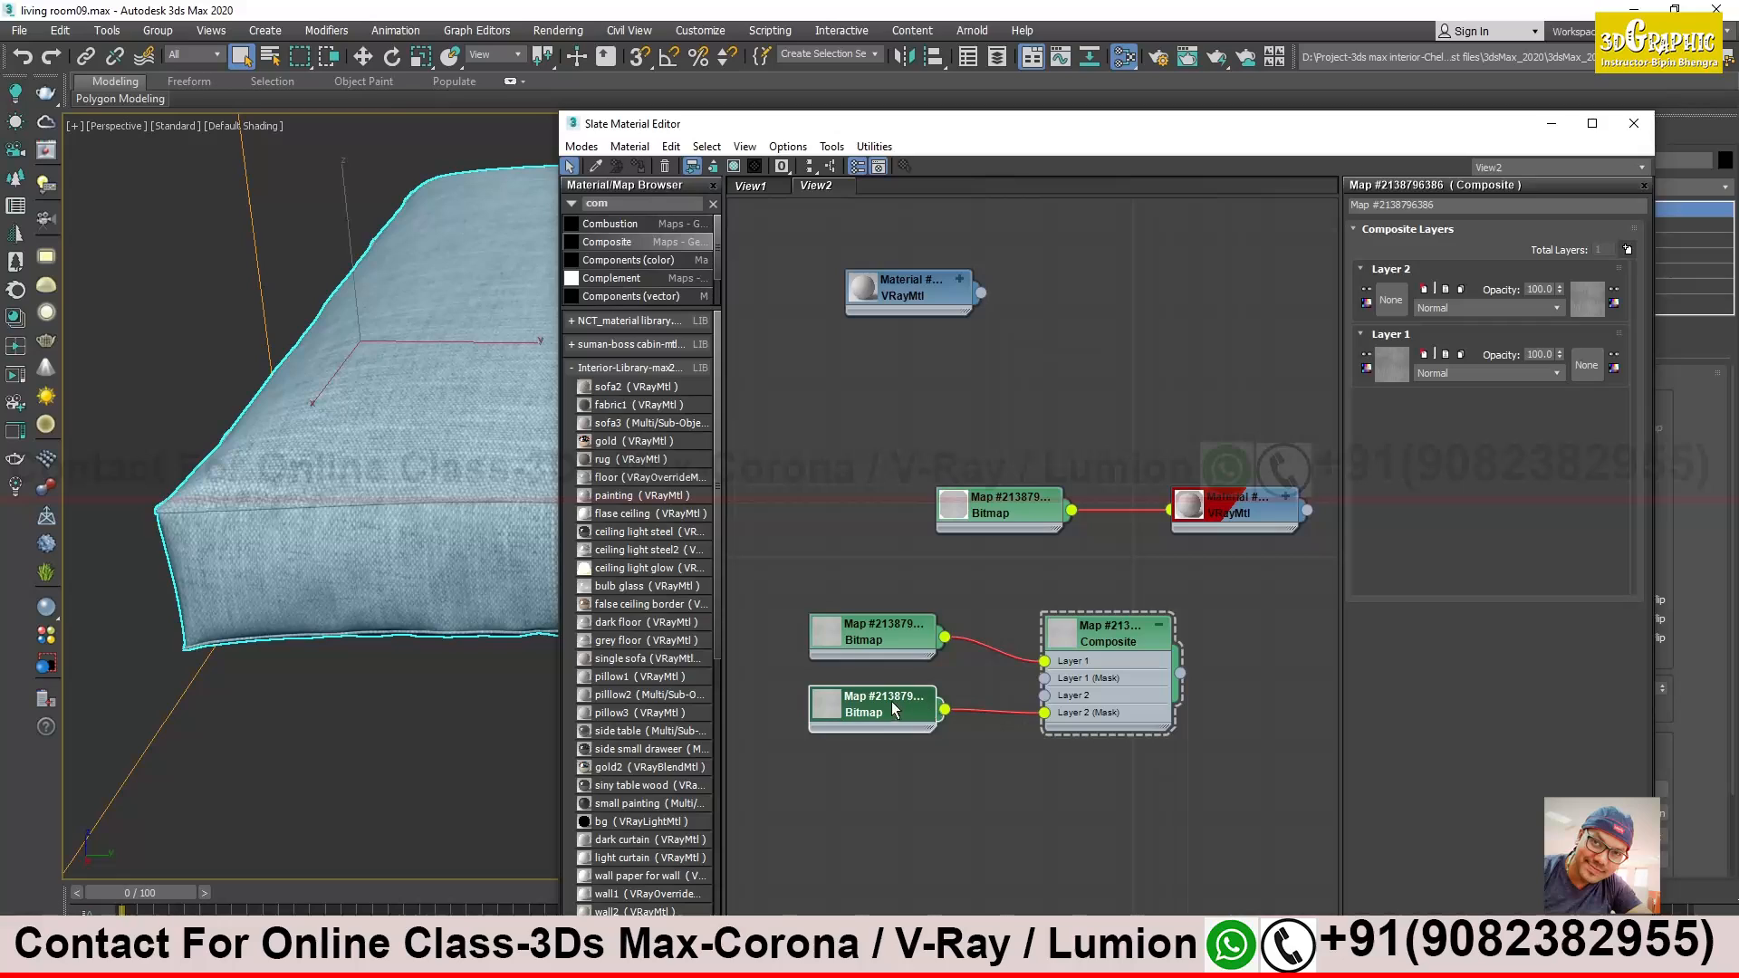
{"action": "left_click_drag", "start_coordinate": [905, 712], "coordinate": [886, 712]}
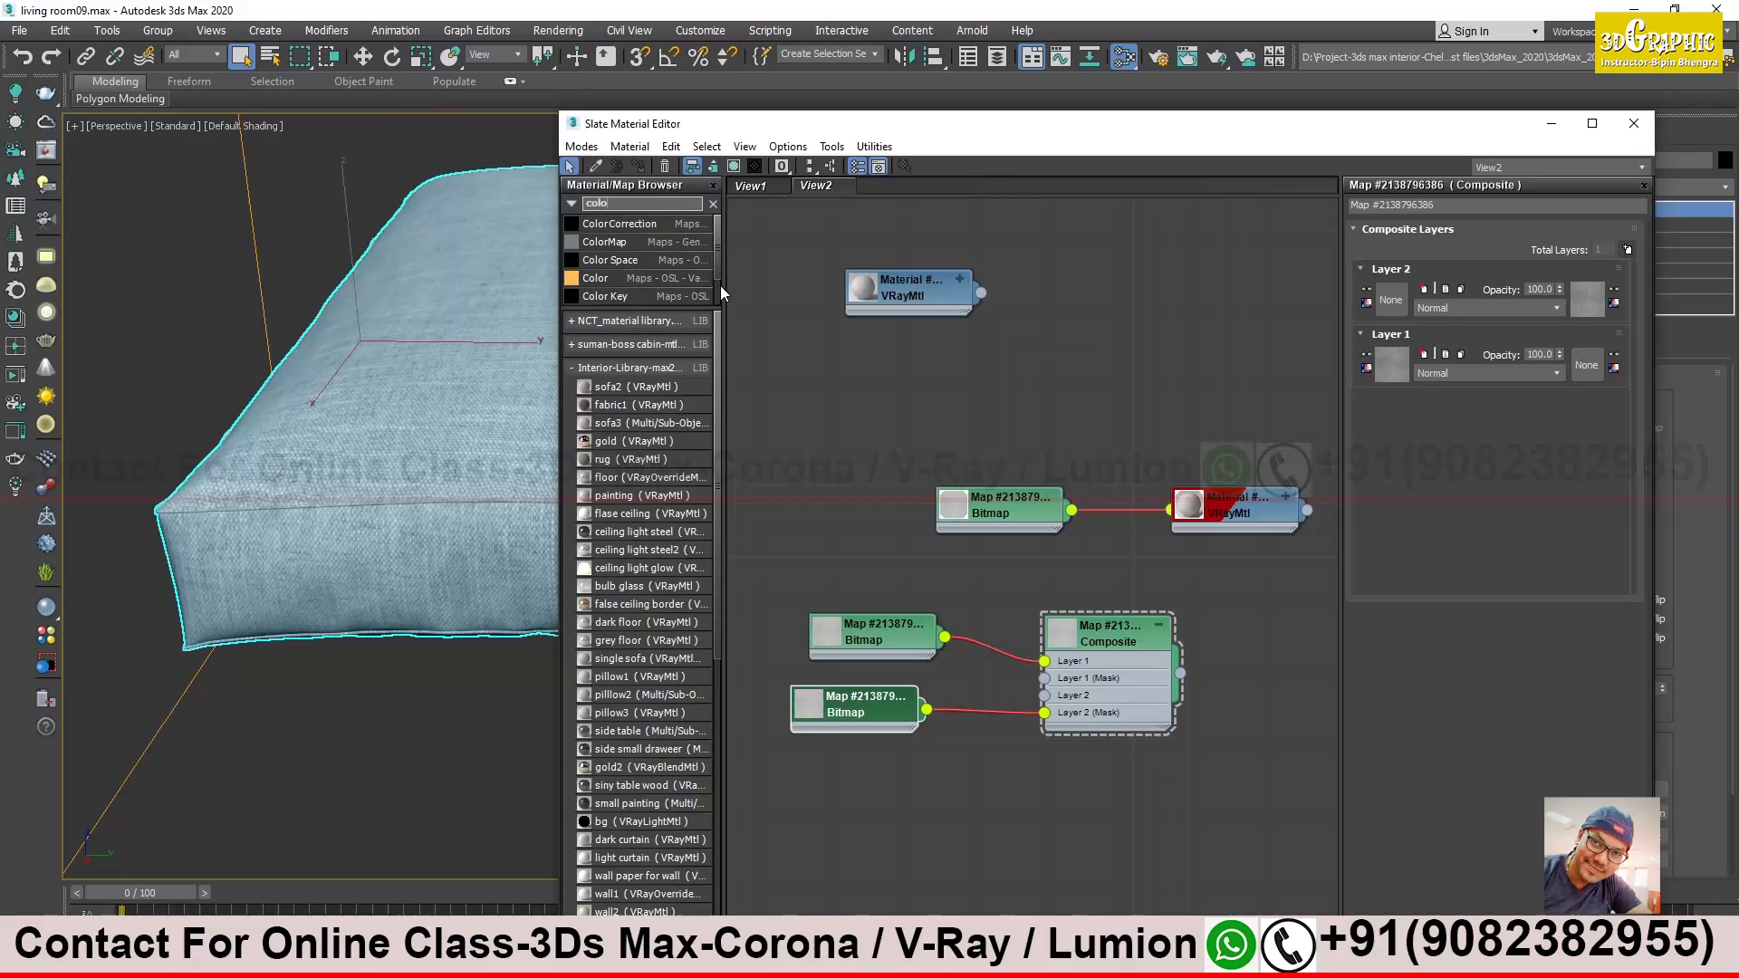
{"action": "left_click", "coordinate": [987, 710]}
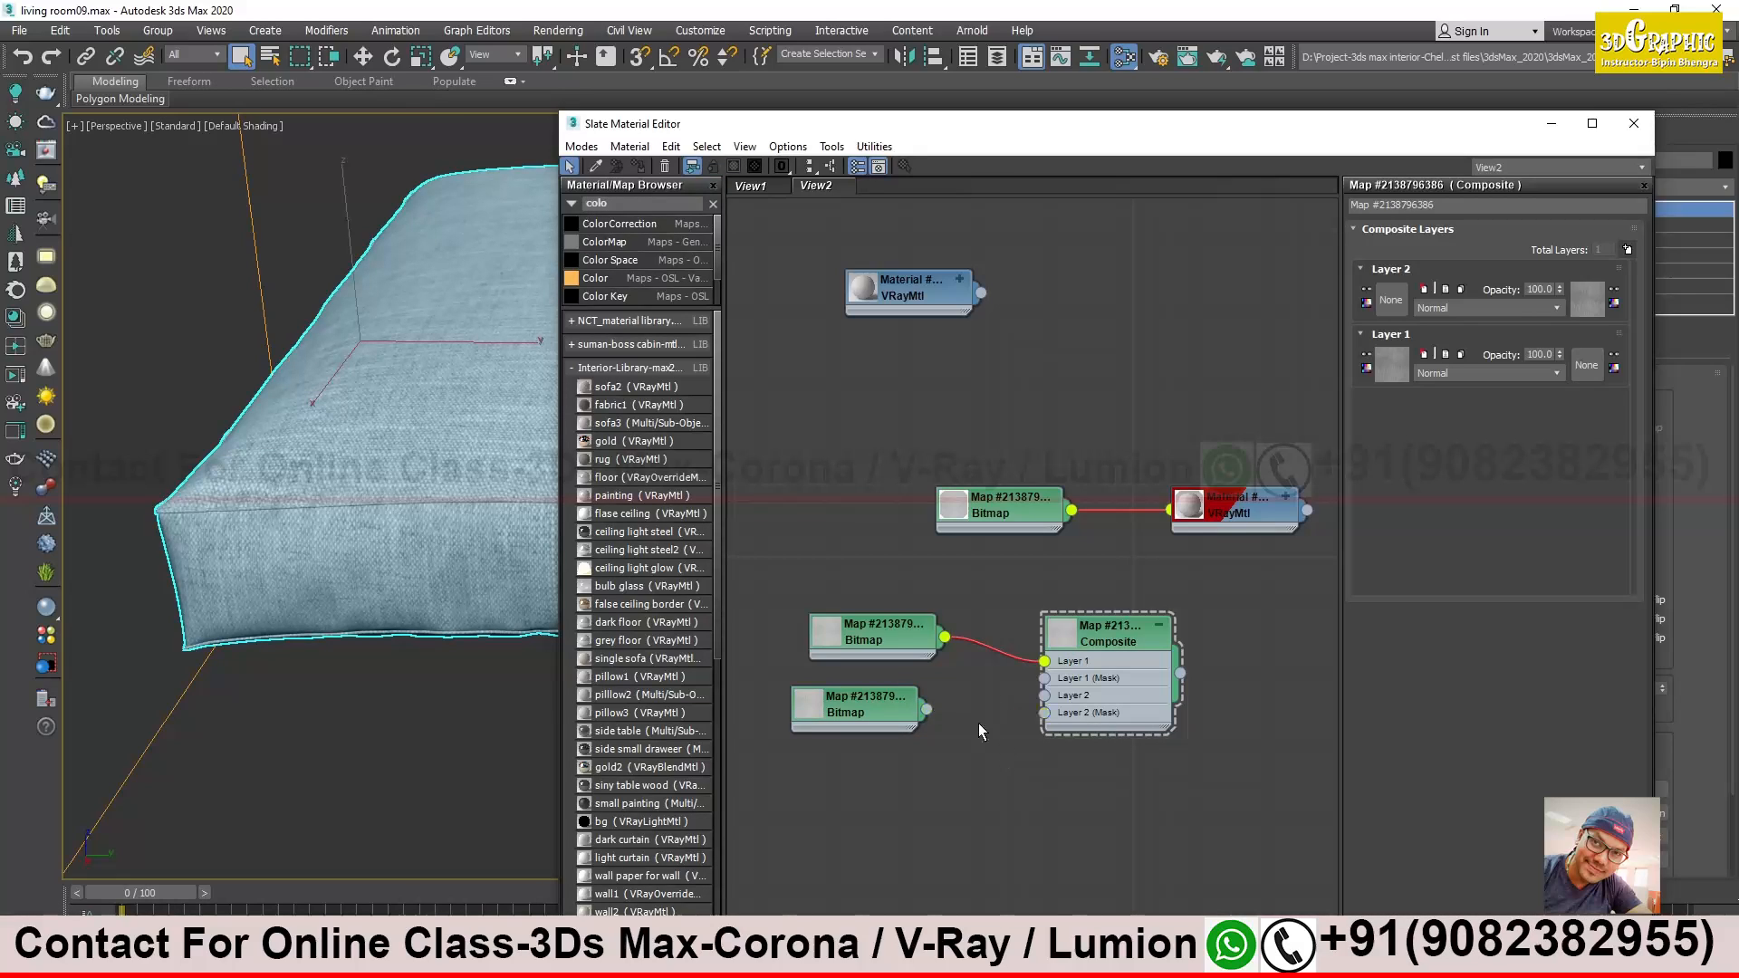
{"action": "key", "text": "Delete"}
{"action": "left_click_drag", "start_coordinate": [927, 709], "coordinate": [1035, 701]}
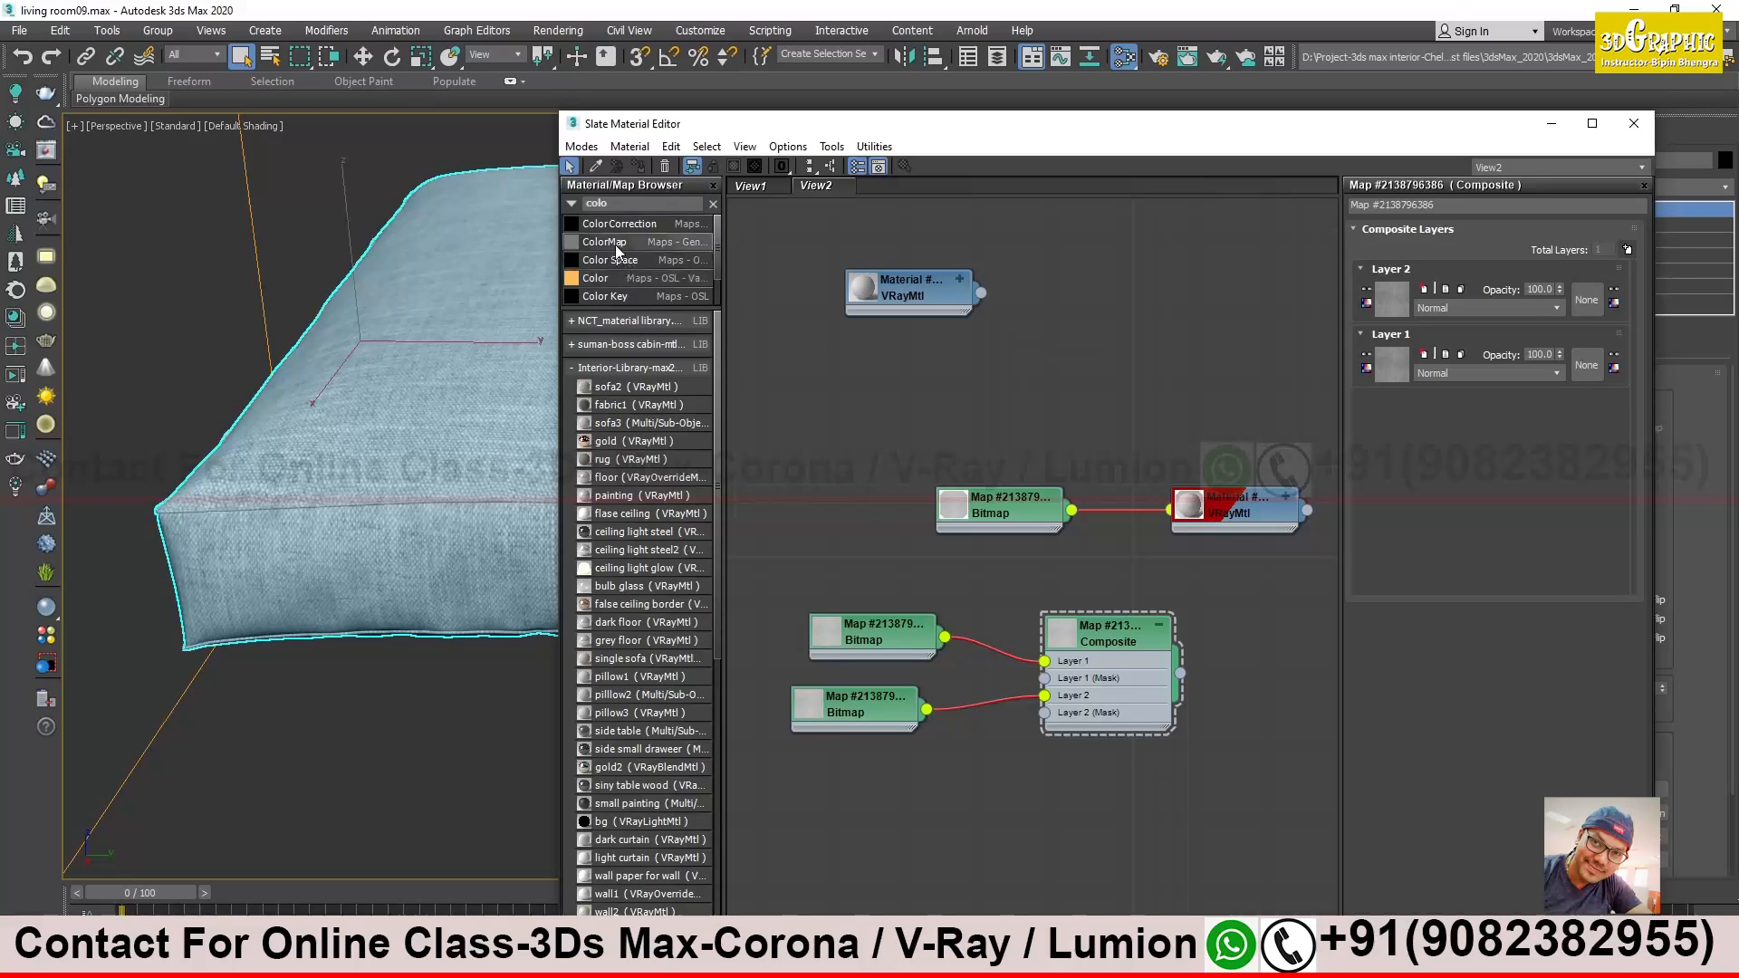
Insert a Color Correction map between the lower fabric bitmap and Layer 2 of the Composite map, space the nodes and open its parameters
{"action": "left_click", "coordinate": [956, 699]}
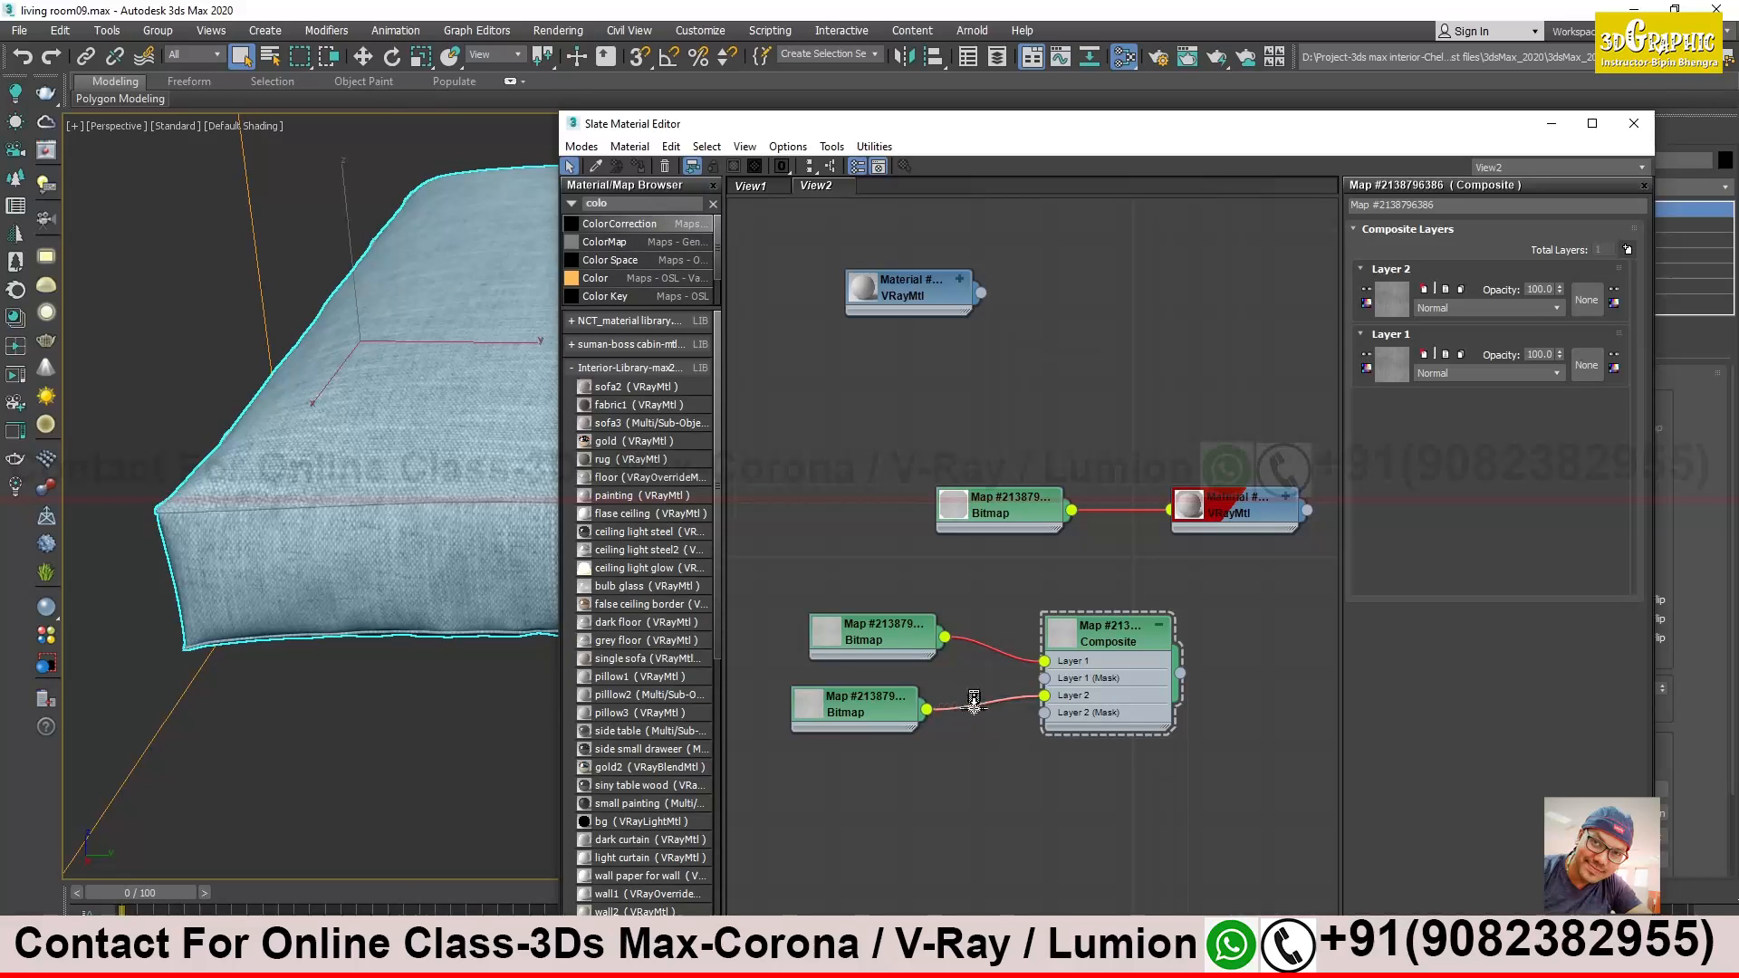
{"action": "left_click_drag", "start_coordinate": [974, 706], "coordinate": [974, 707]}
{"action": "left_click_drag", "start_coordinate": [863, 703], "coordinate": [741, 704]}
{"action": "left_click_drag", "start_coordinate": [902, 625], "coordinate": [975, 625]}
{"action": "left_click_drag", "start_coordinate": [980, 706], "coordinate": [942, 704]}
{"action": "double_click", "coordinate": [942, 704]}
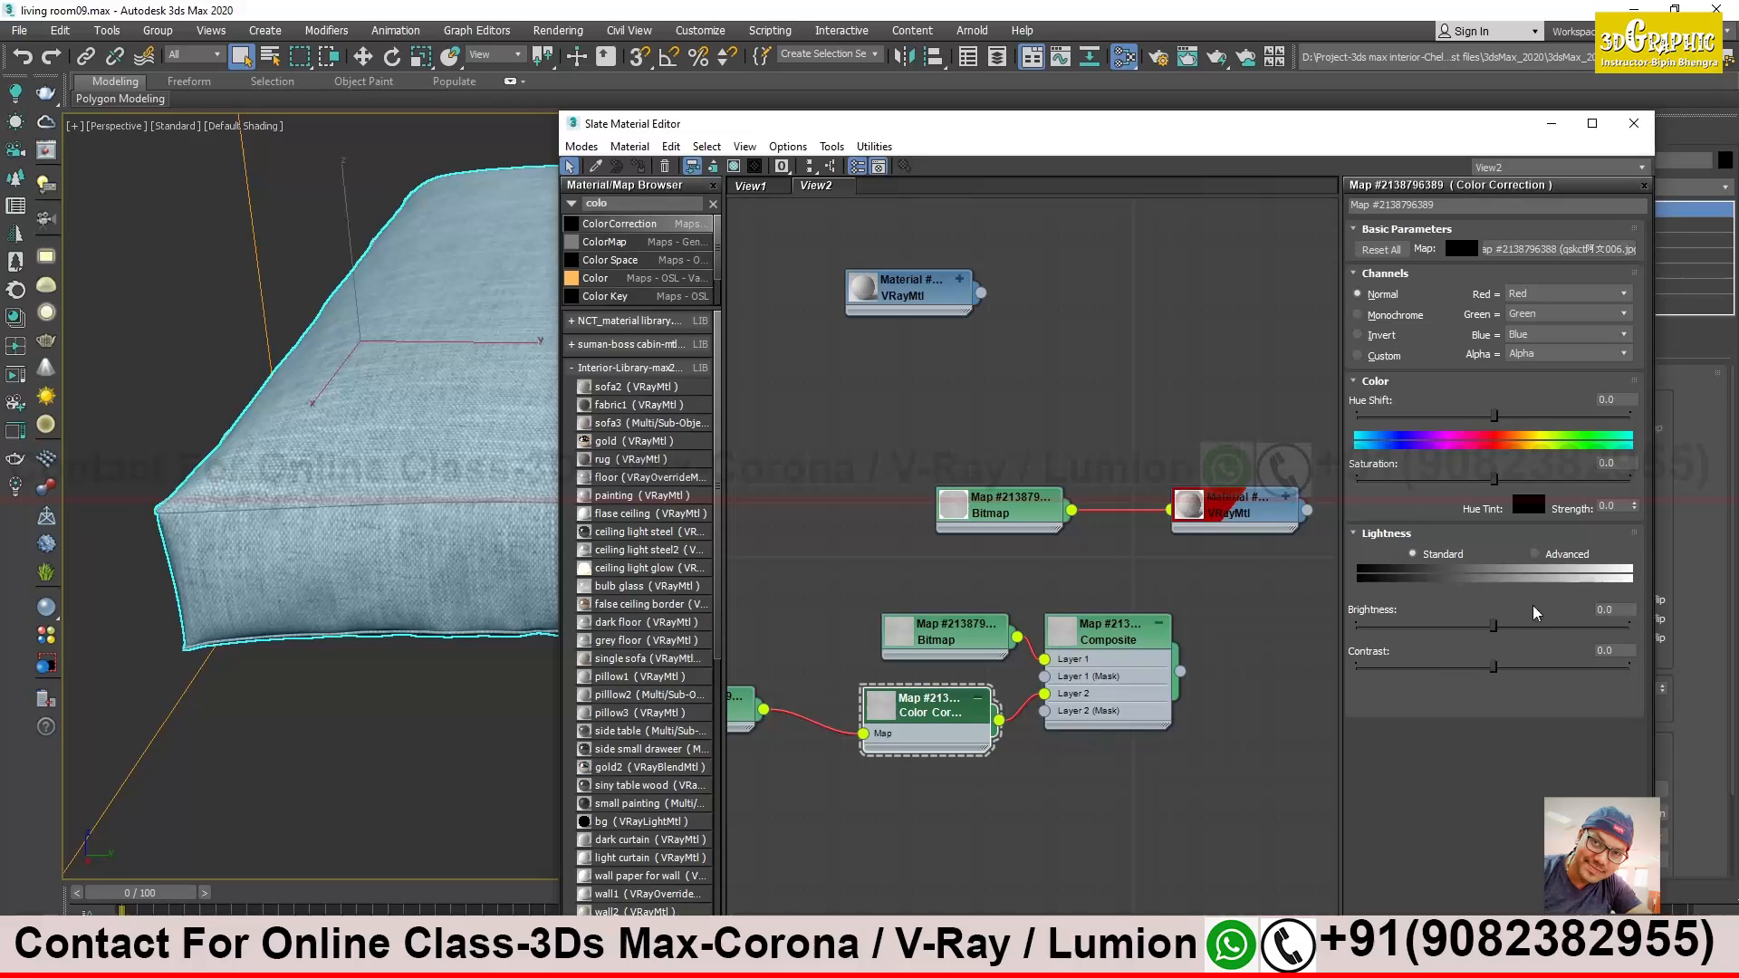
Switch the Color Correction lightness to Advanced and set the RGB Gamma/Contrast to 0.7
{"action": "left_click", "coordinate": [1535, 553]}
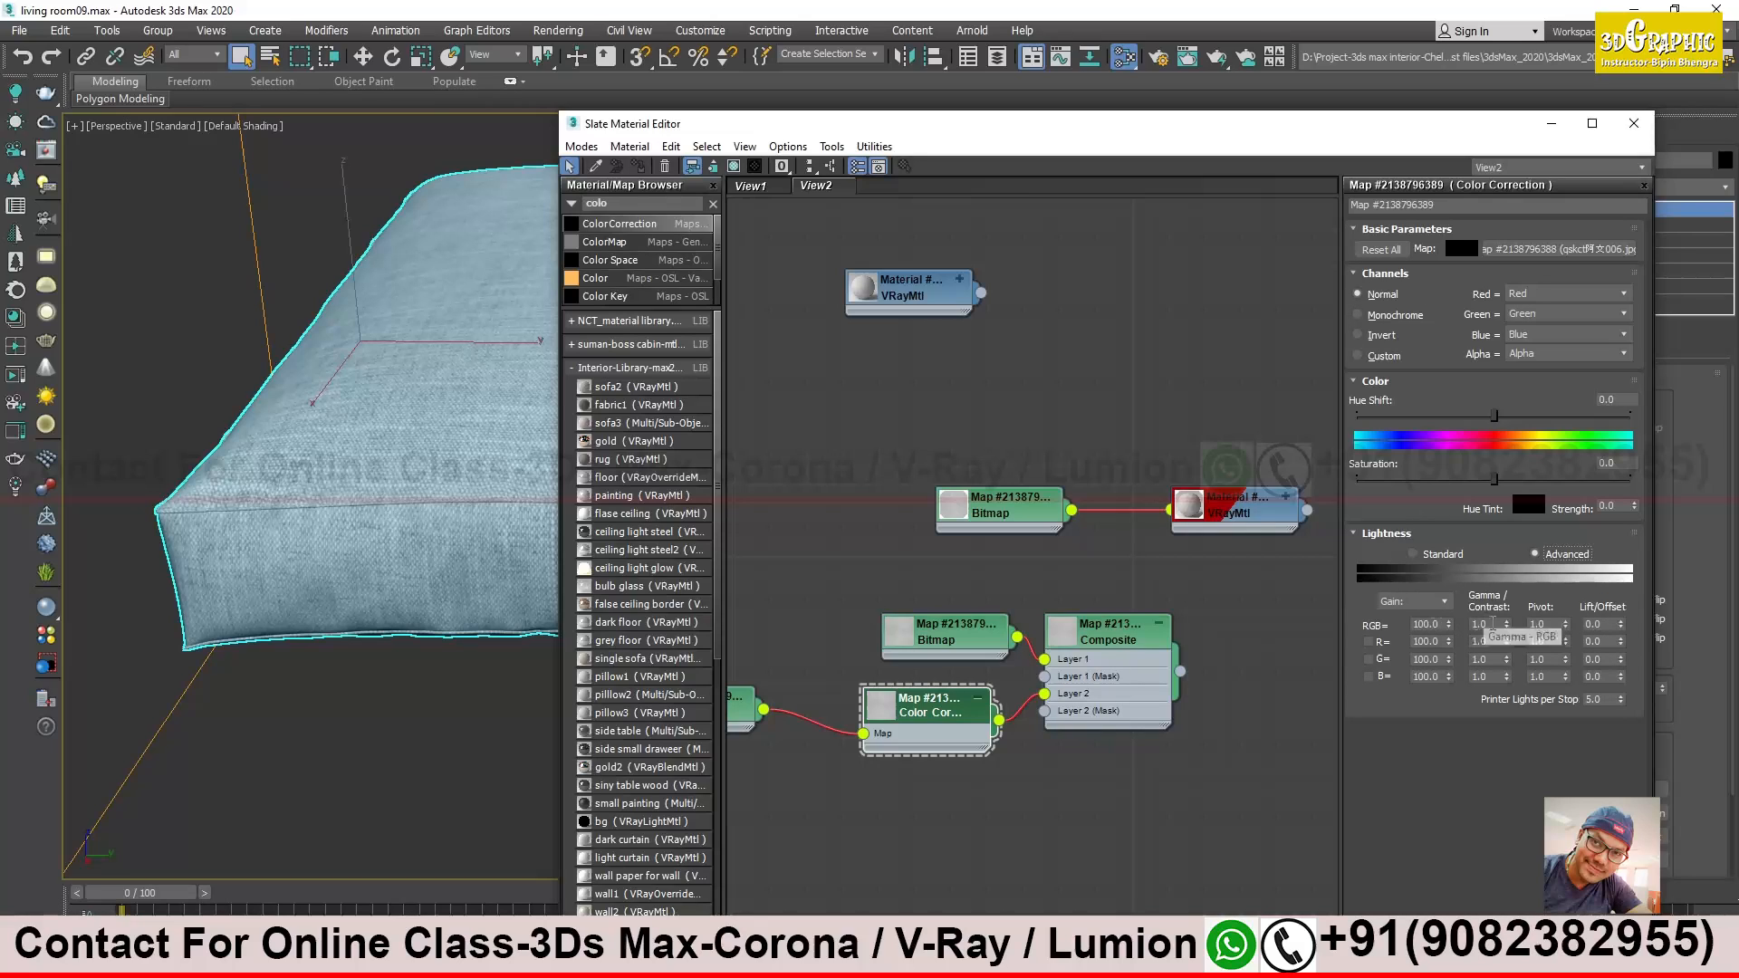
{"action": "type", "text": ".7"}
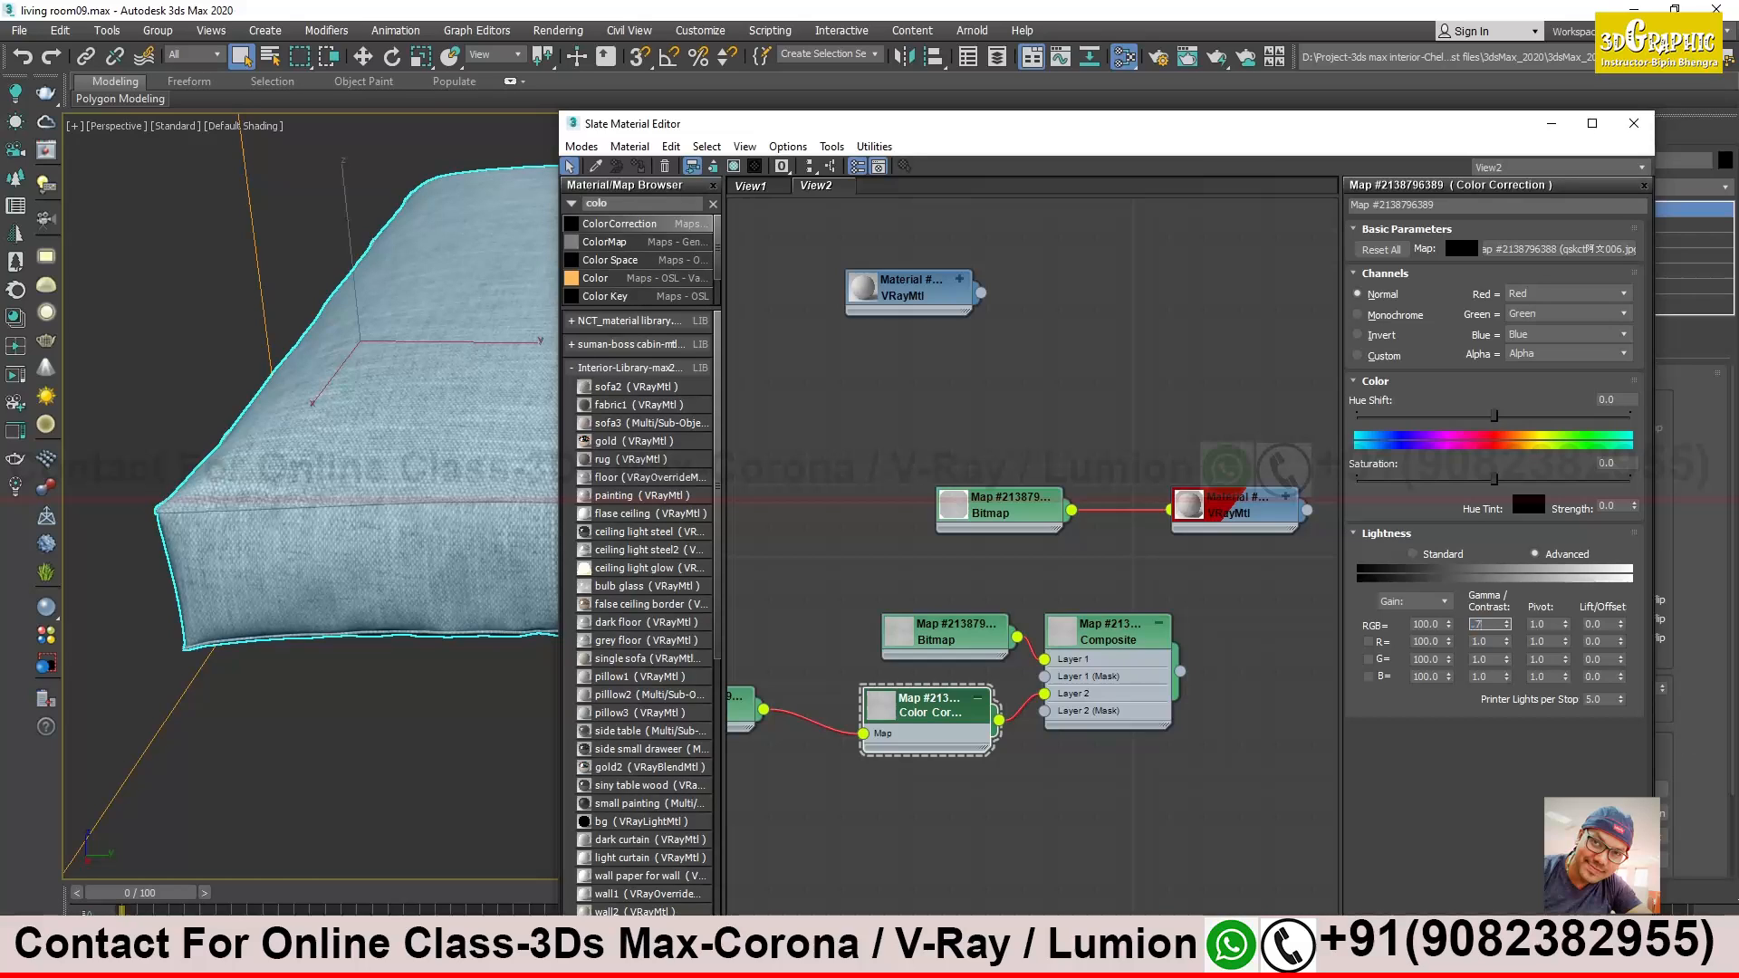
{"action": "key", "text": "Return"}
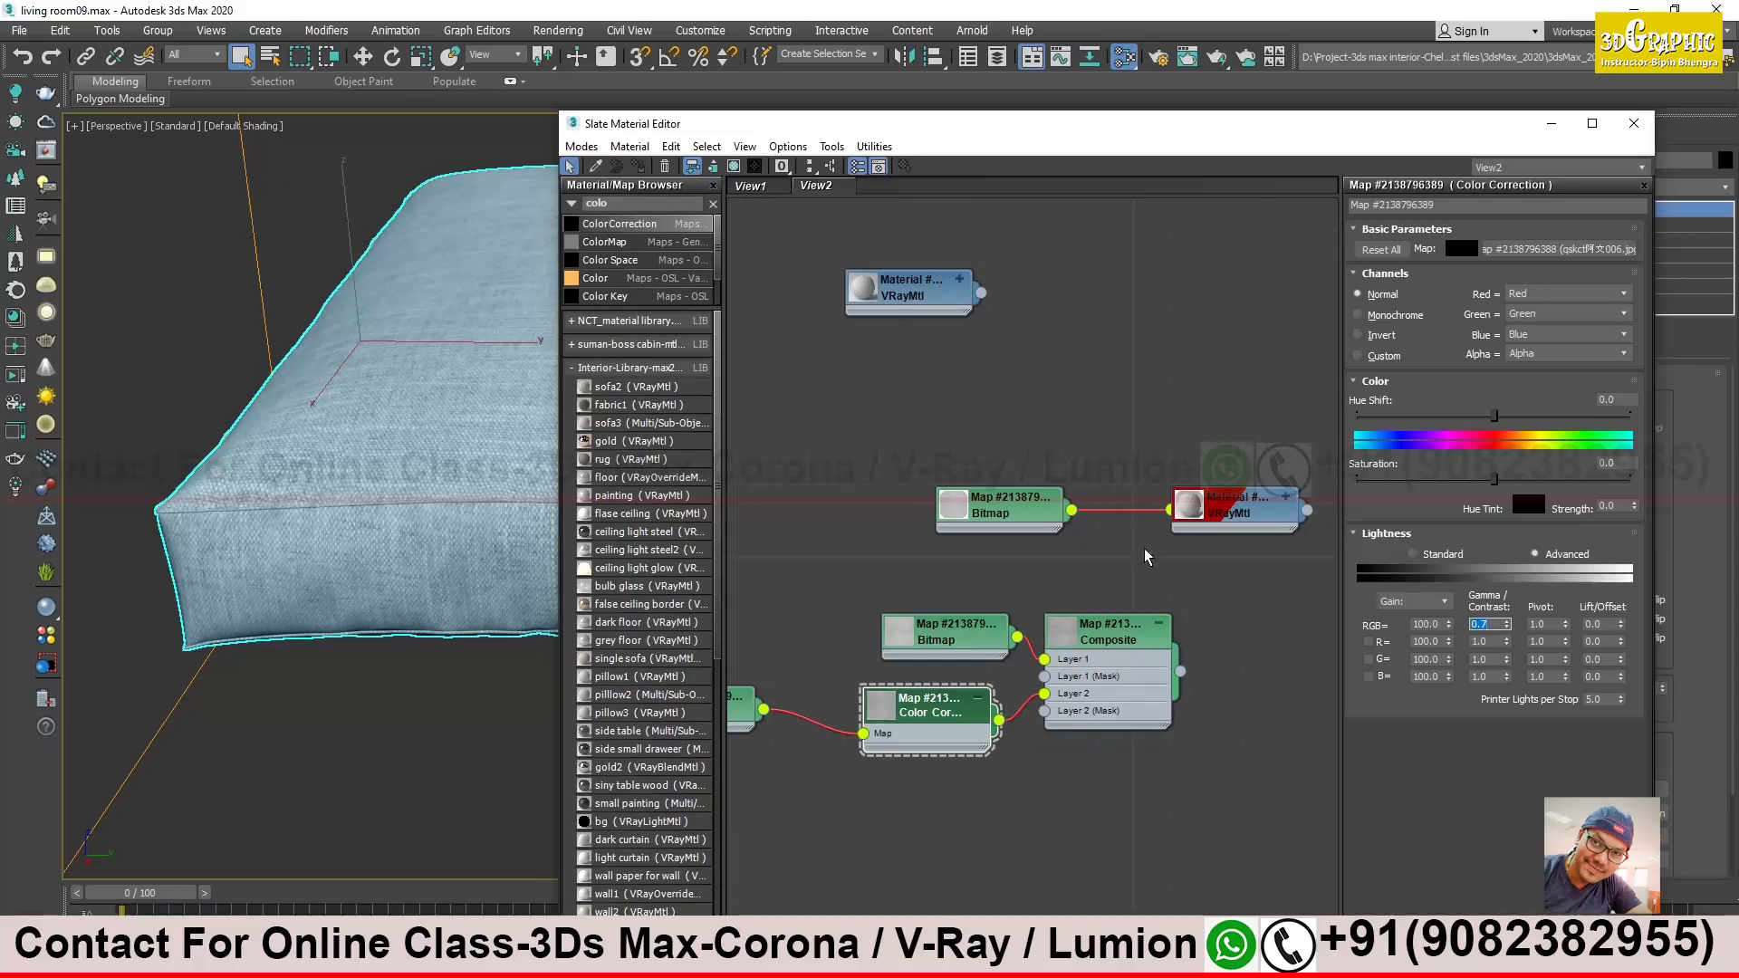
Space the upper bitmap and the Color Correction chain further from the Composite map and open the Composite parameters
{"action": "scroll", "coordinate": [907, 720], "scroll_direction": "up", "scroll_amount": 4}
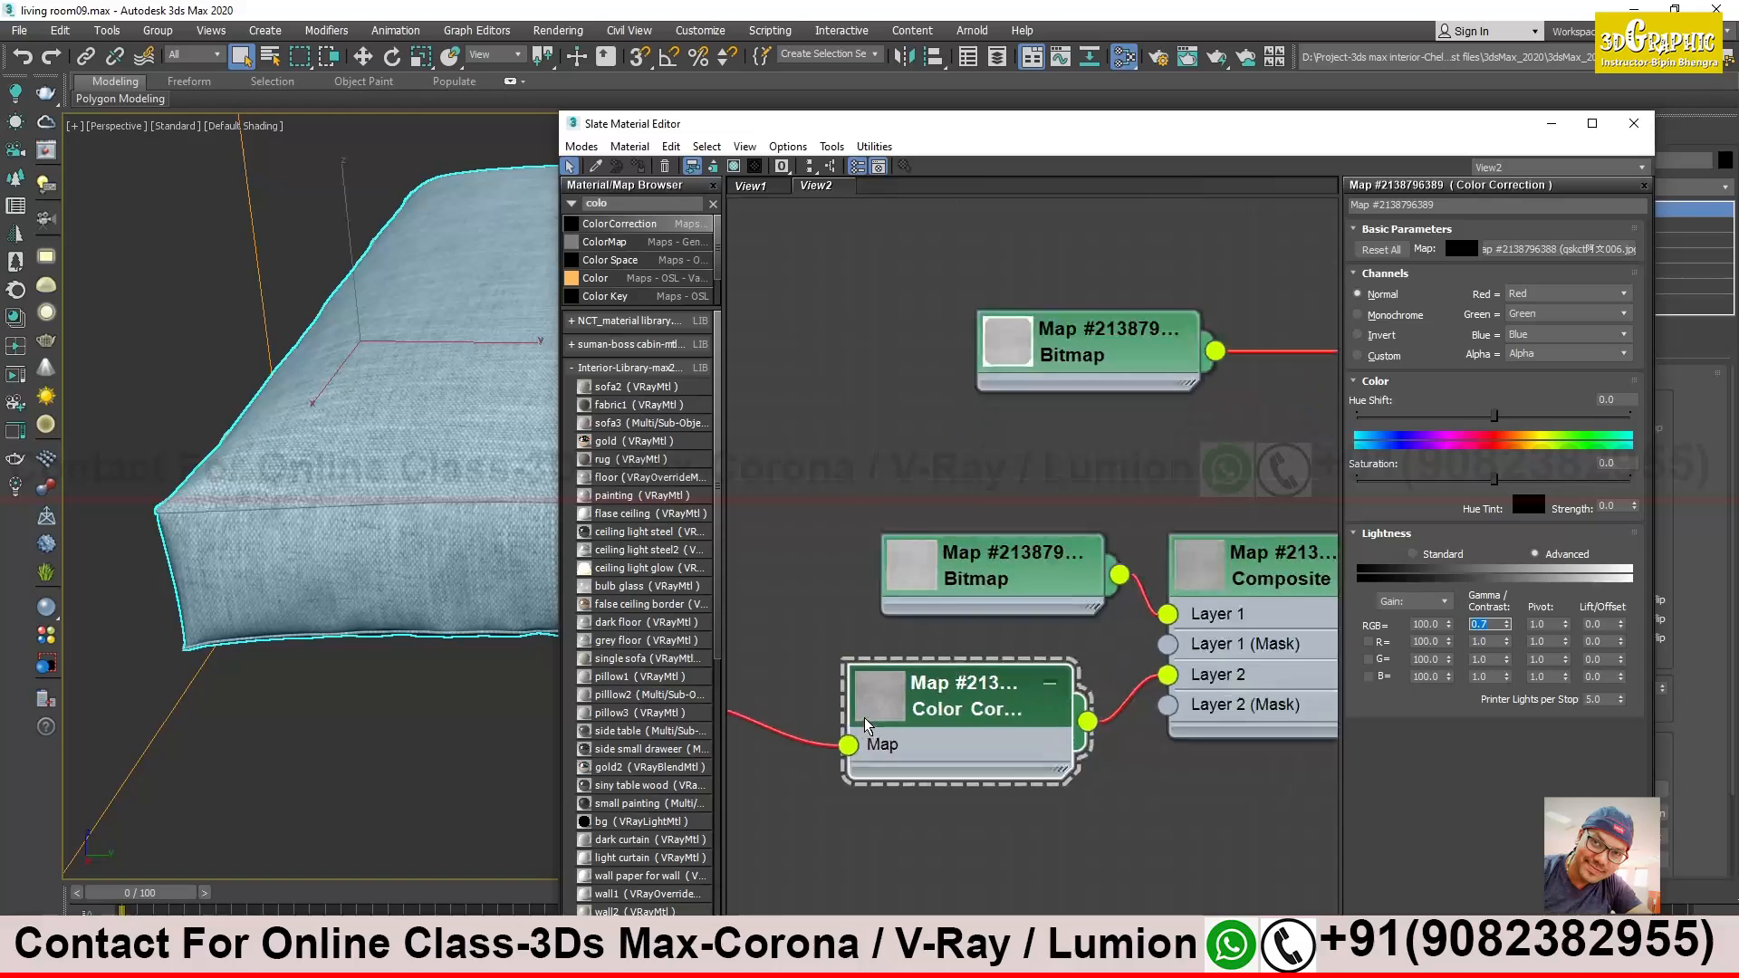
{"action": "middle_click_drag", "start_coordinate": [1011, 664], "coordinate": [913, 596]}
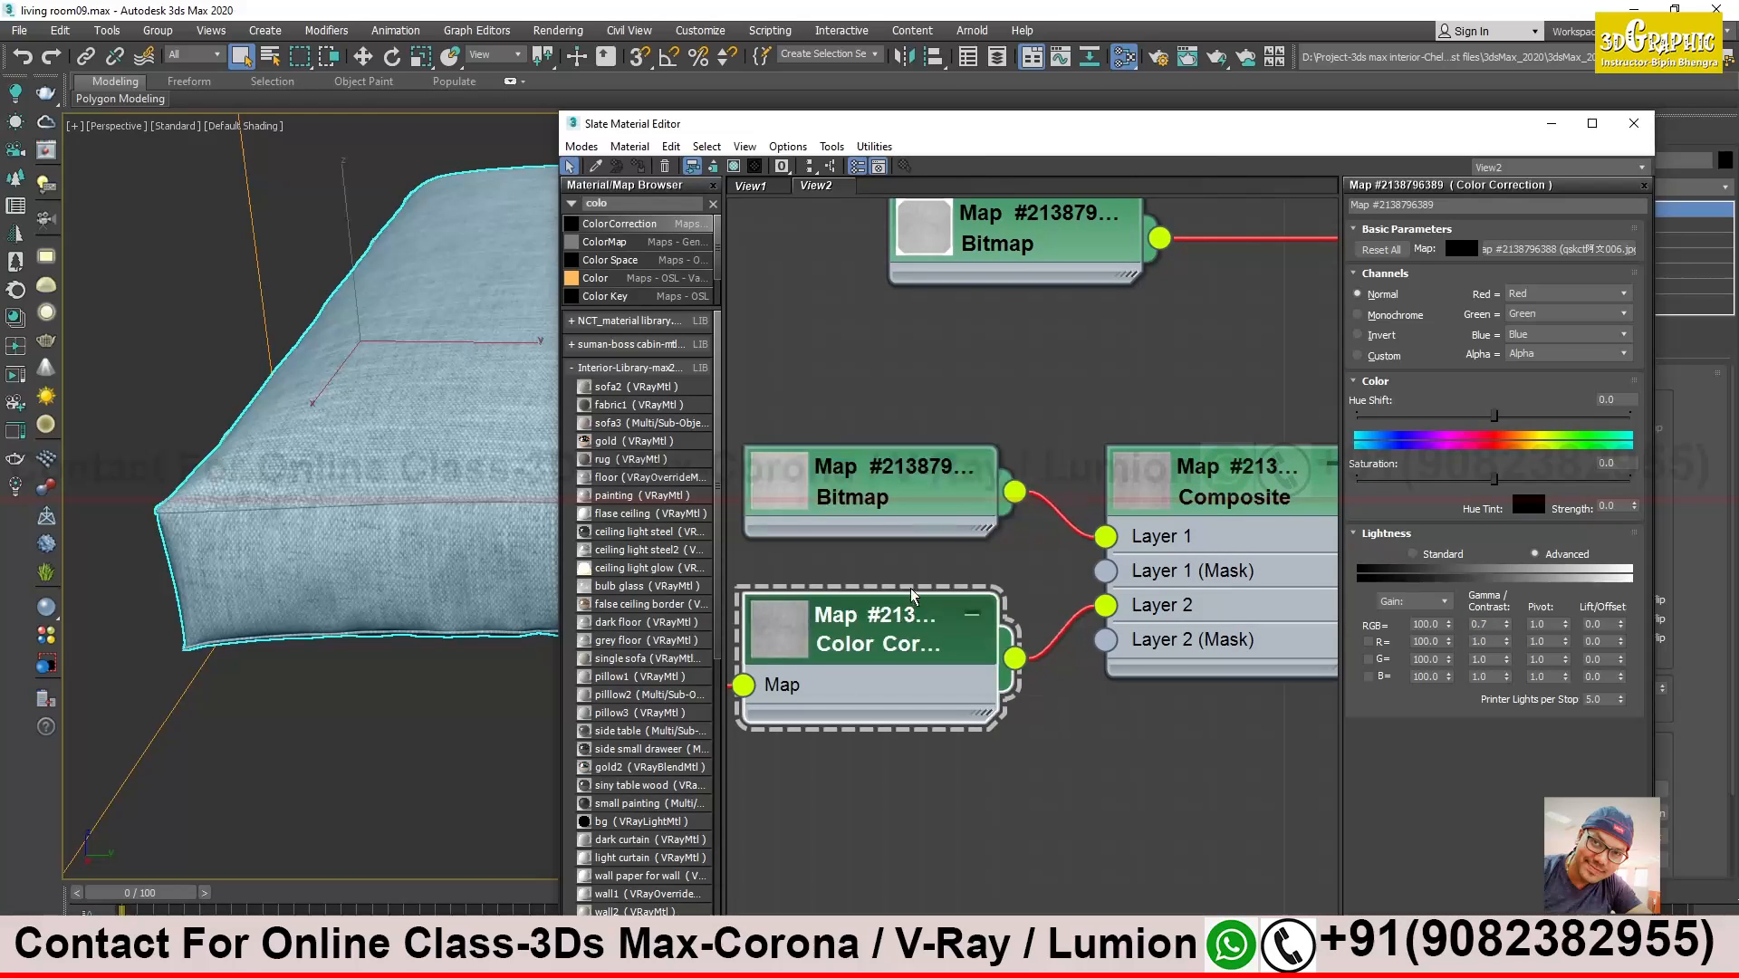
{"action": "scroll", "coordinate": [1127, 639], "scroll_direction": "down", "scroll_amount": 6}
{"action": "scroll", "coordinate": [1128, 645], "scroll_direction": "down", "scroll_amount": 2}
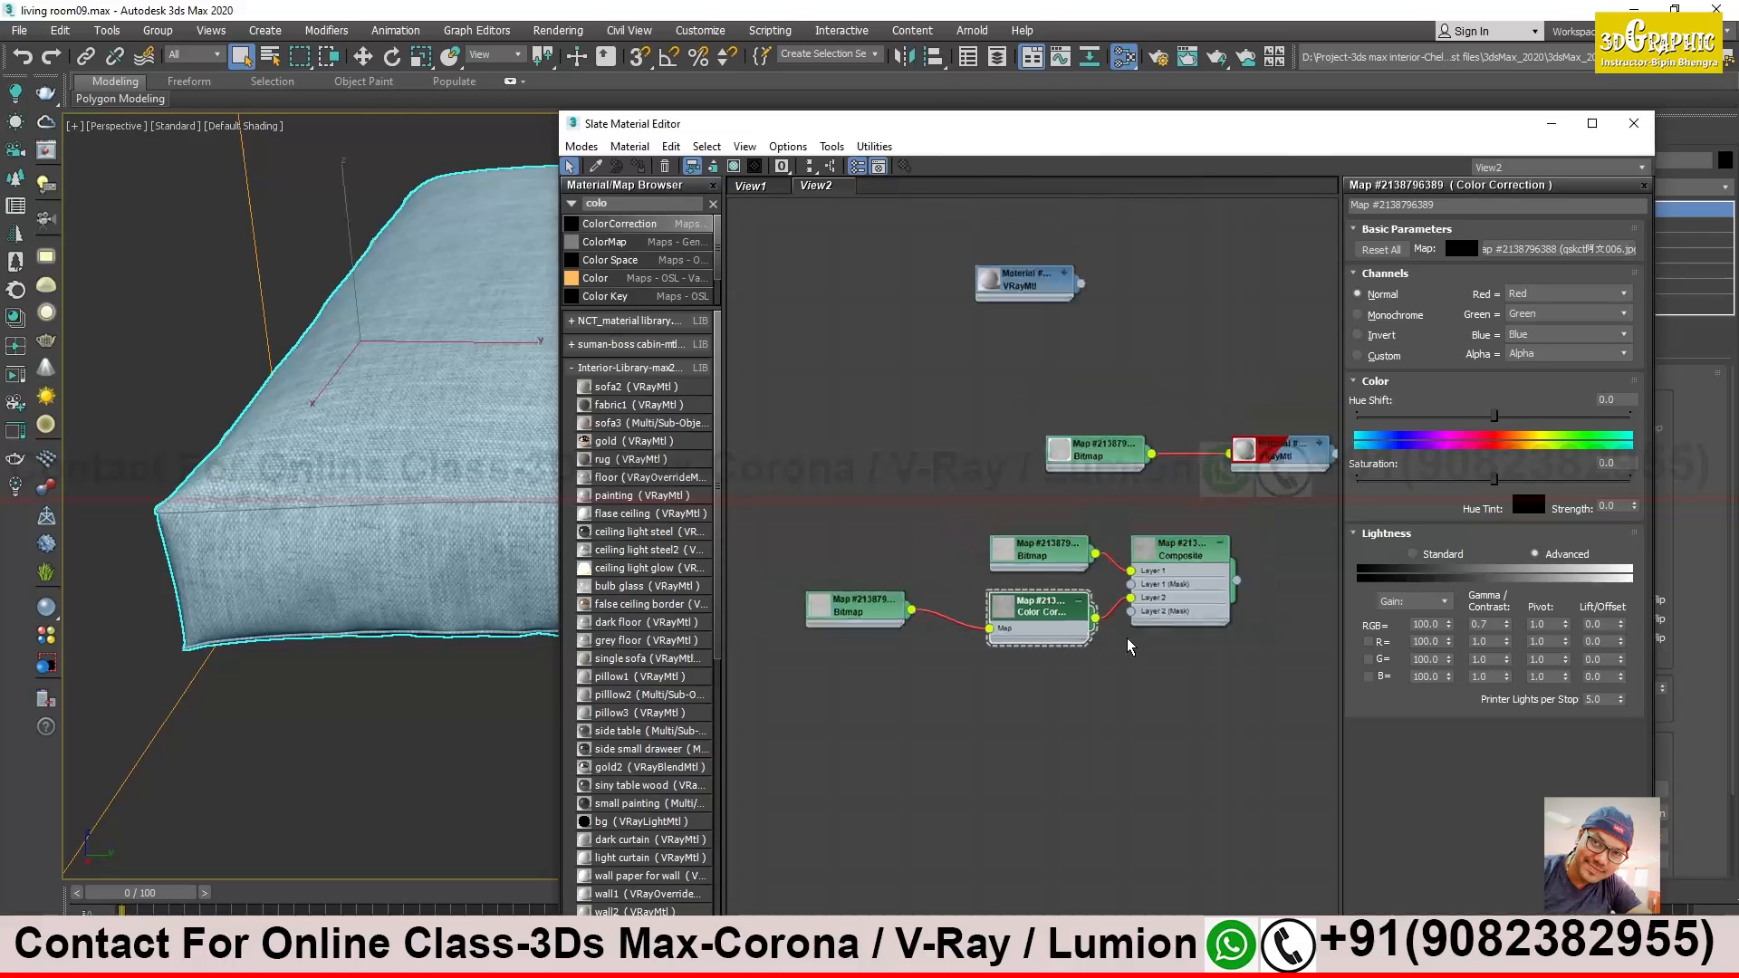
{"action": "left_click_drag", "start_coordinate": [1067, 563], "coordinate": [1025, 534]}
{"action": "left_click_drag", "start_coordinate": [1041, 603], "coordinate": [999, 575]}
{"action": "double_click", "coordinate": [1181, 562]}
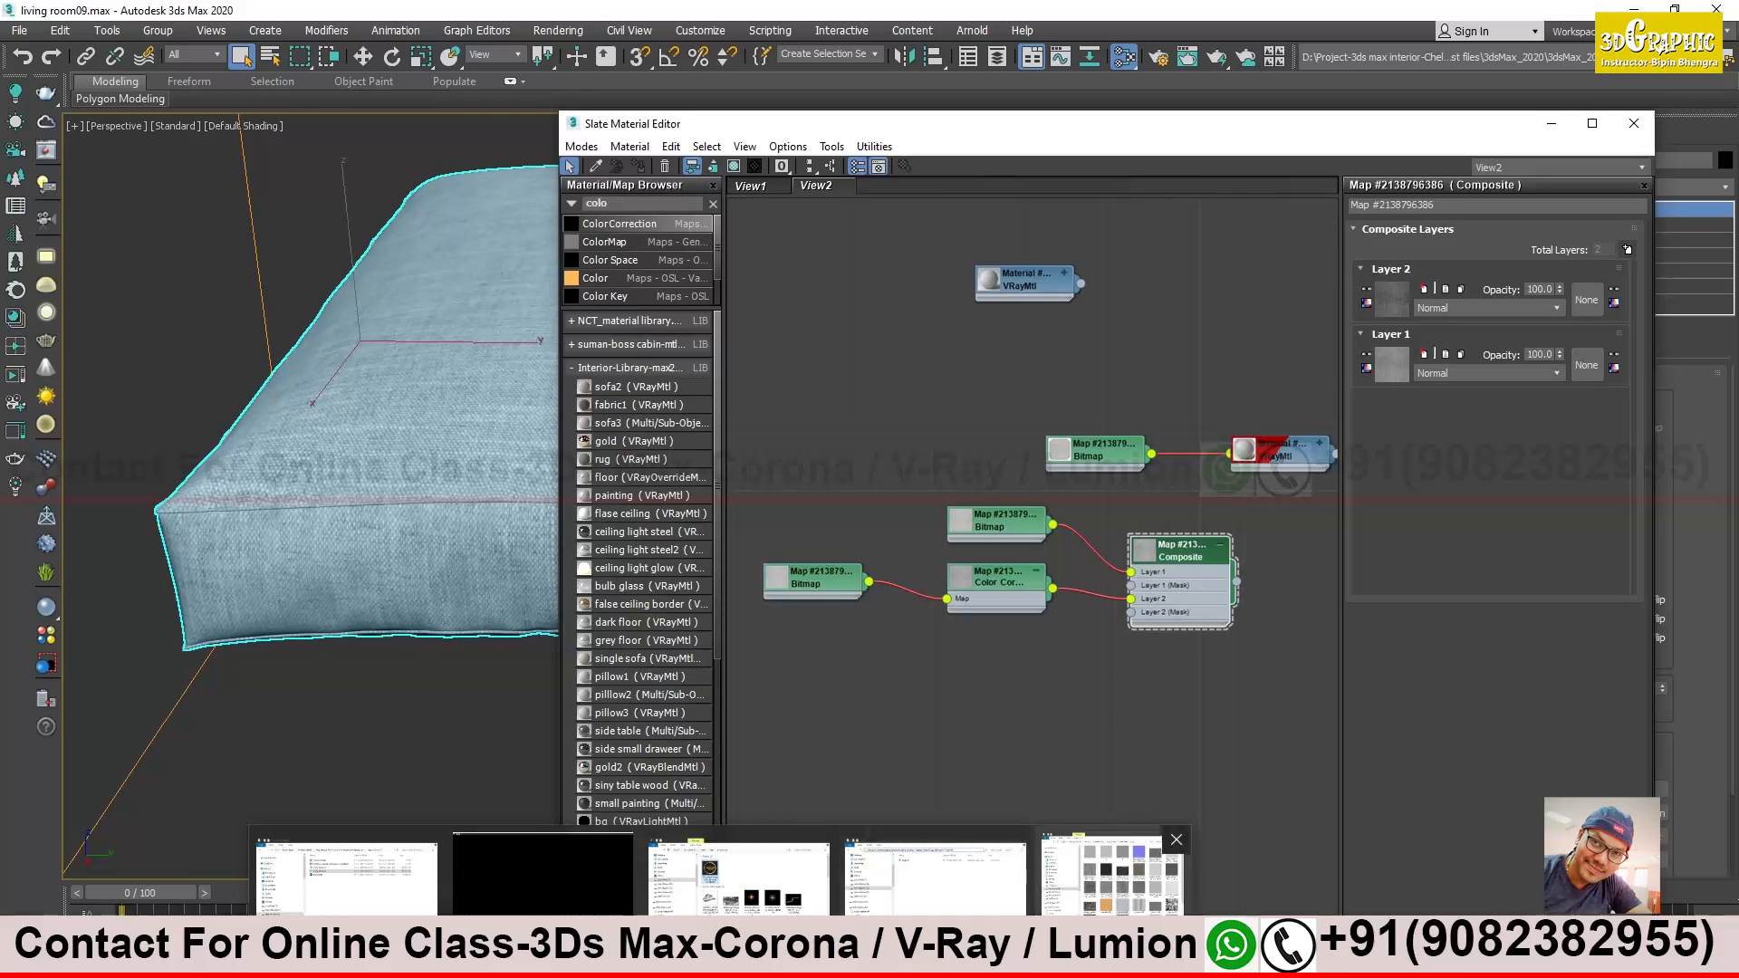
Switch to the bump maps fabric folder in File Explorer and preview its black-and-white grunge textures, including qskct阿文109 and qskct阿文039
{"action": "left_click", "coordinate": [1123, 869]}
{"action": "left_click", "coordinate": [892, 557]}
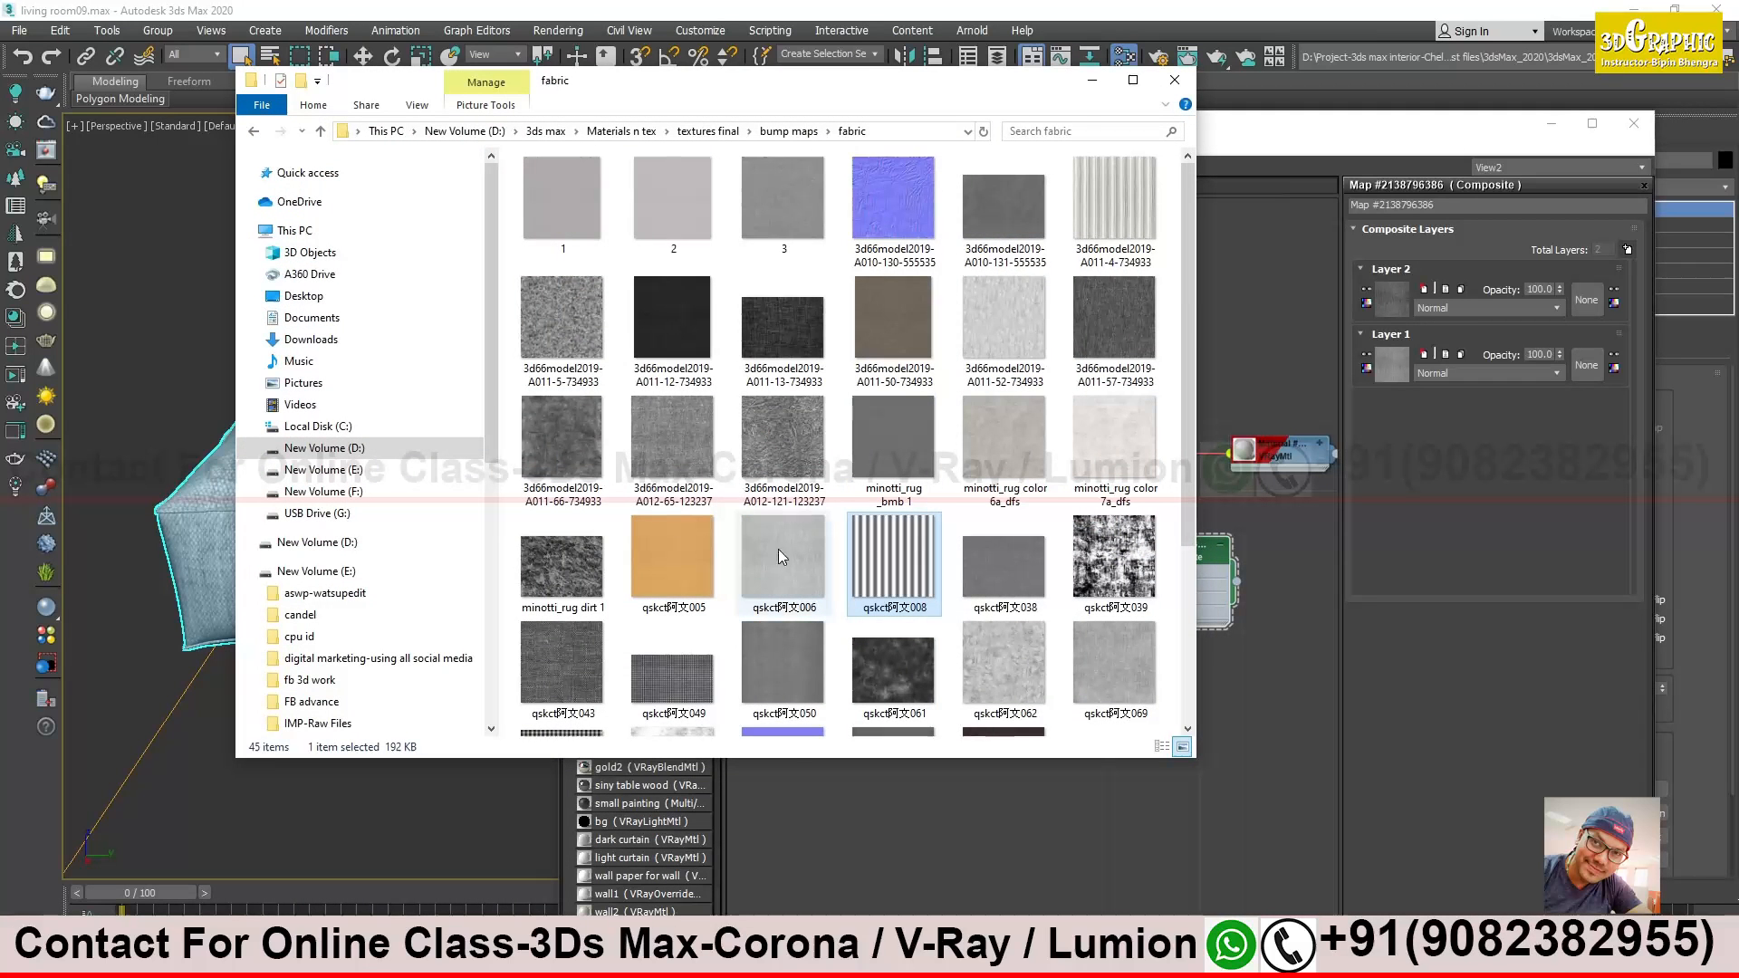
{"action": "scroll", "coordinate": [781, 557], "scroll_direction": "down", "scroll_amount": 3}
{"action": "double_click", "coordinate": [1128, 574]}
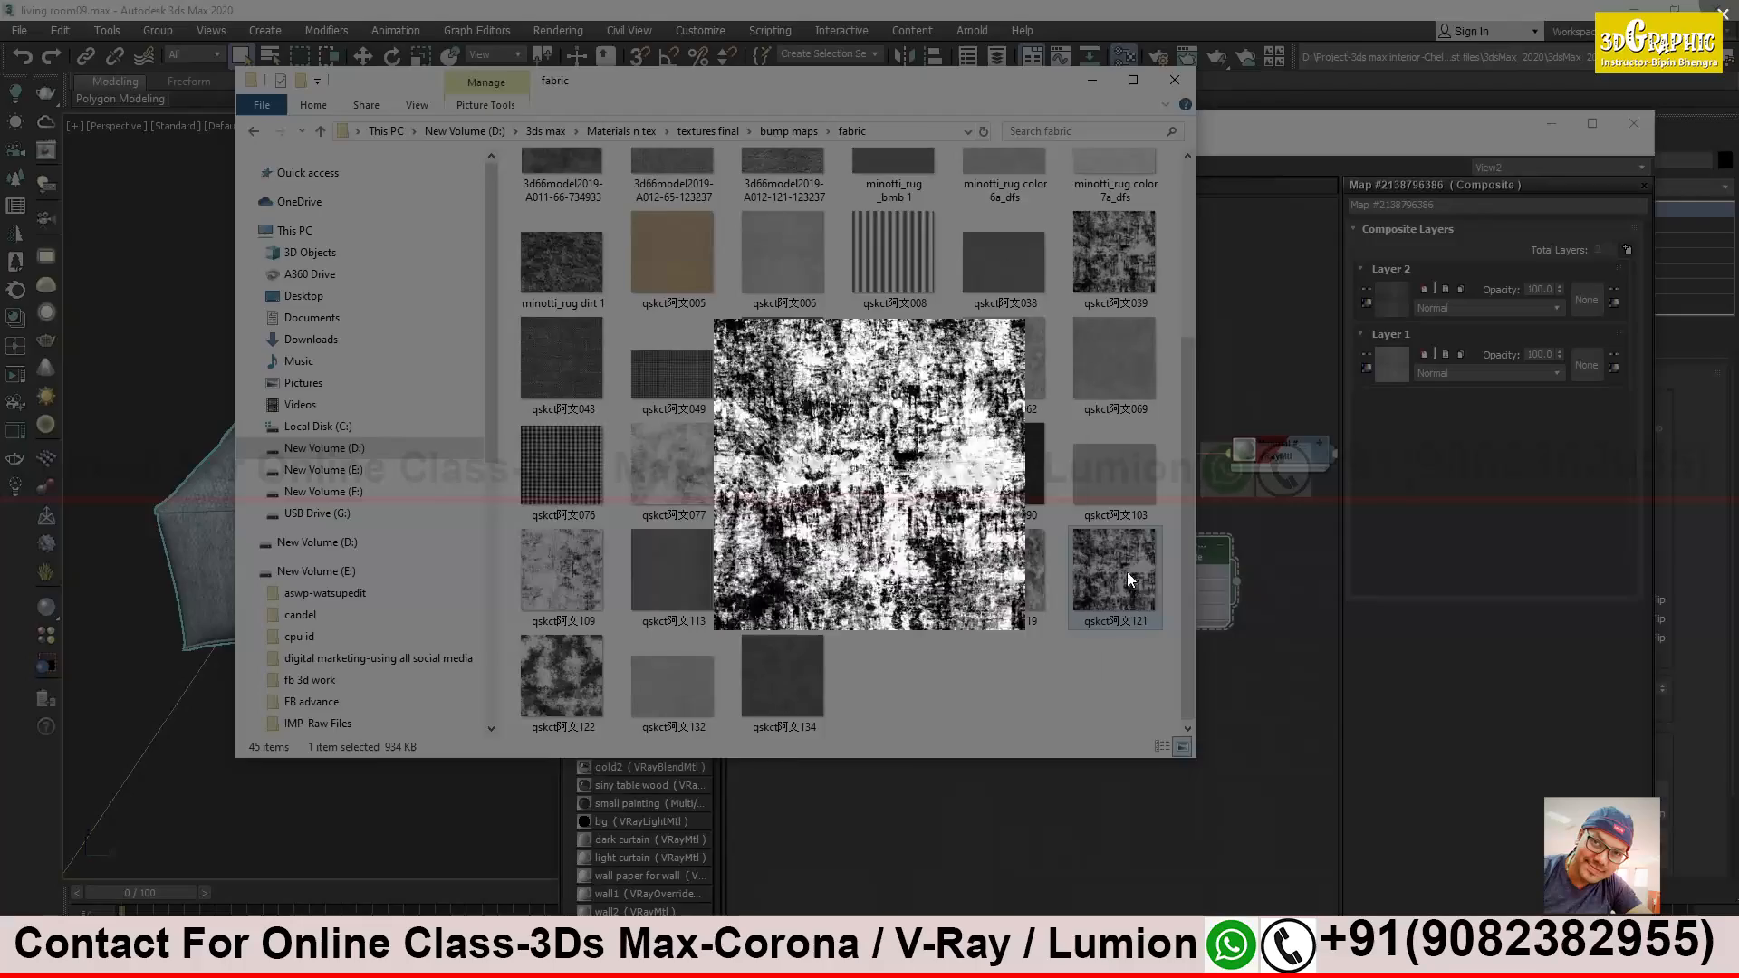
{"action": "key", "text": "Right"}
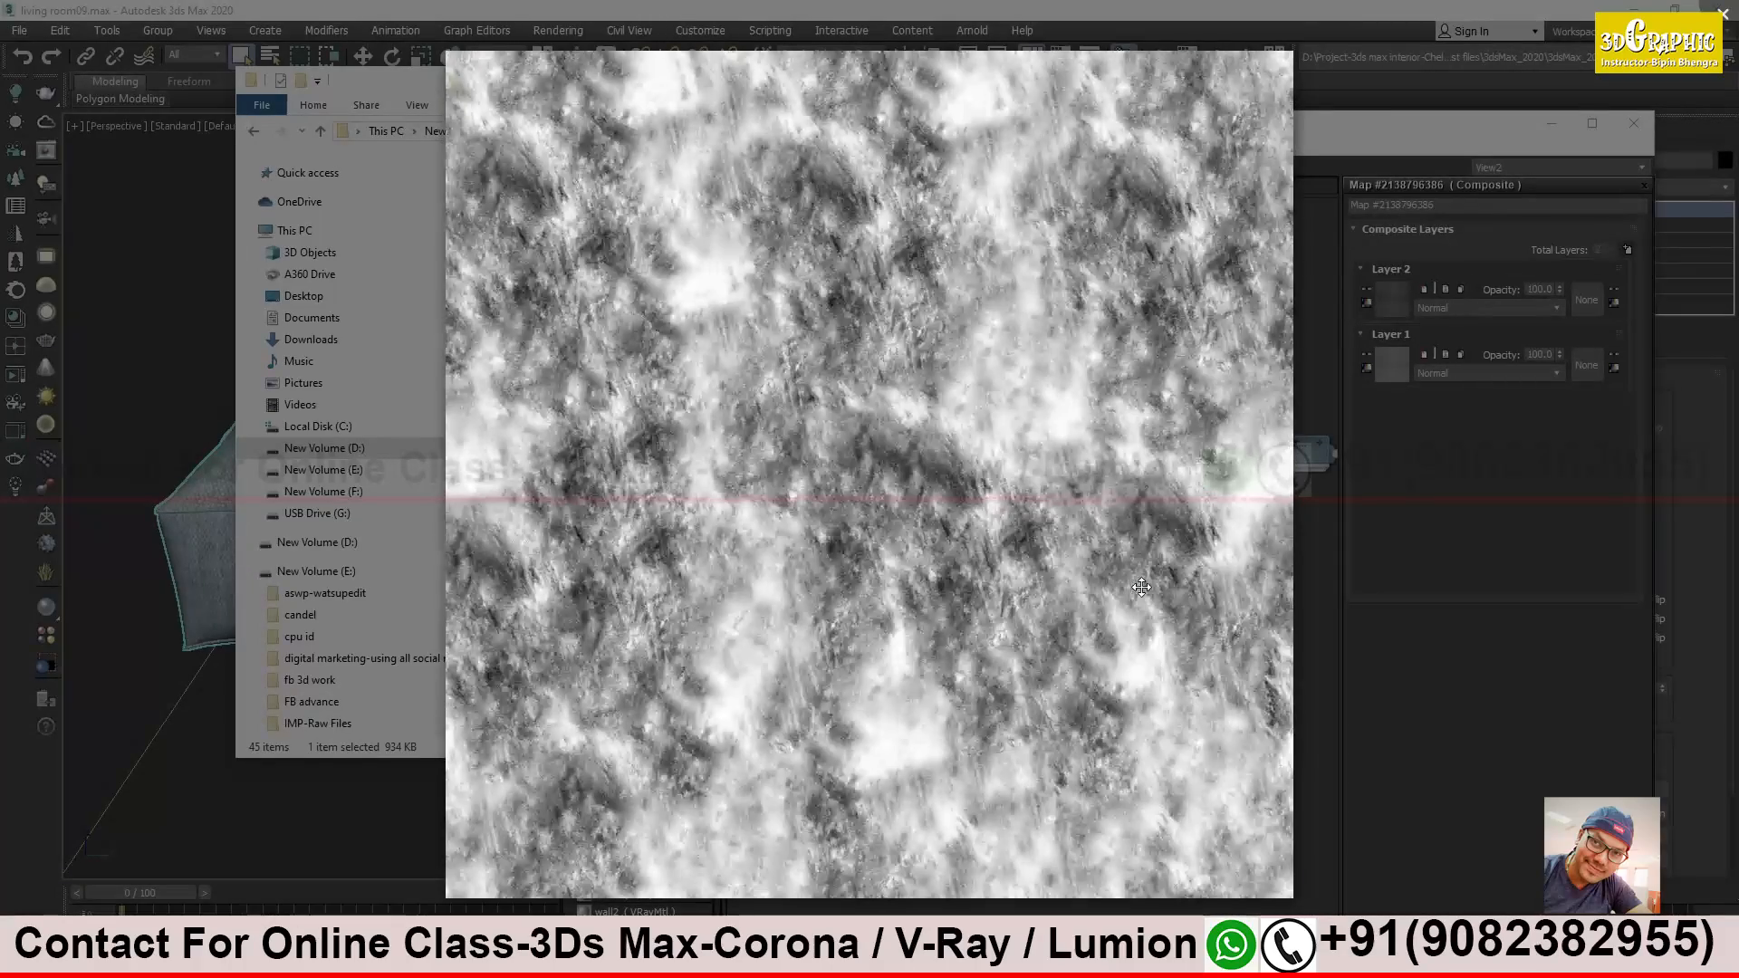
{"action": "key", "text": "Right"}
{"action": "key", "text": "Right"}
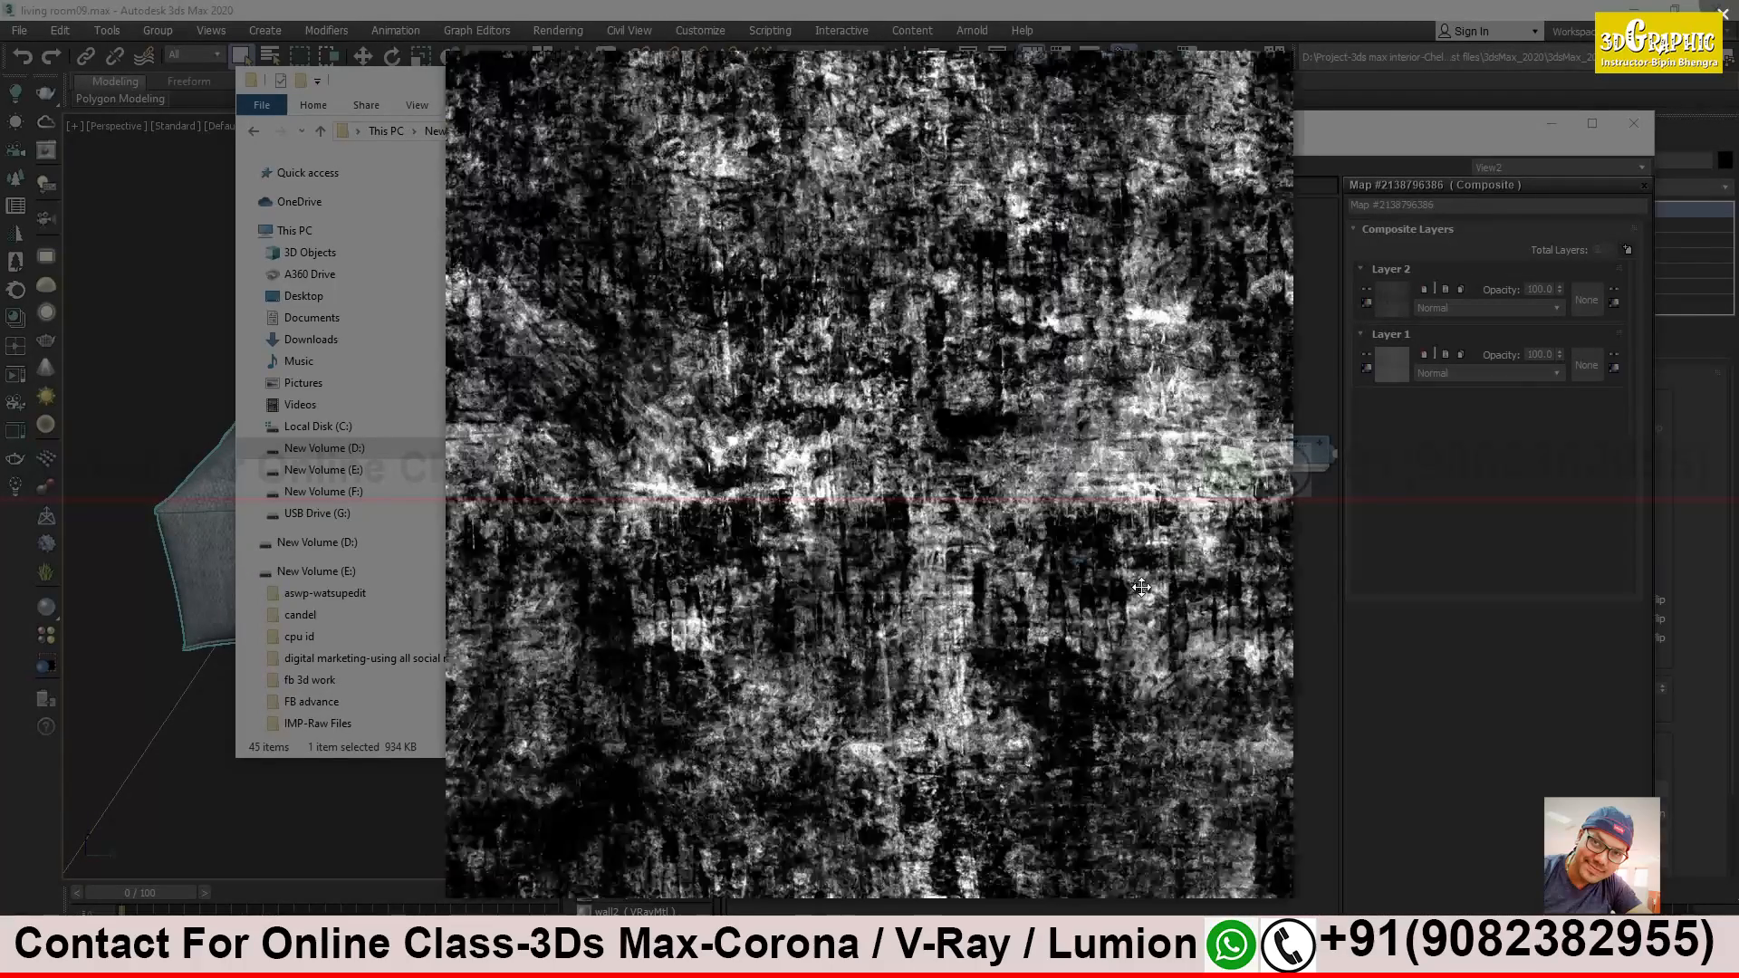
{"action": "key", "text": "Right"}
{"action": "key", "text": "Right"}
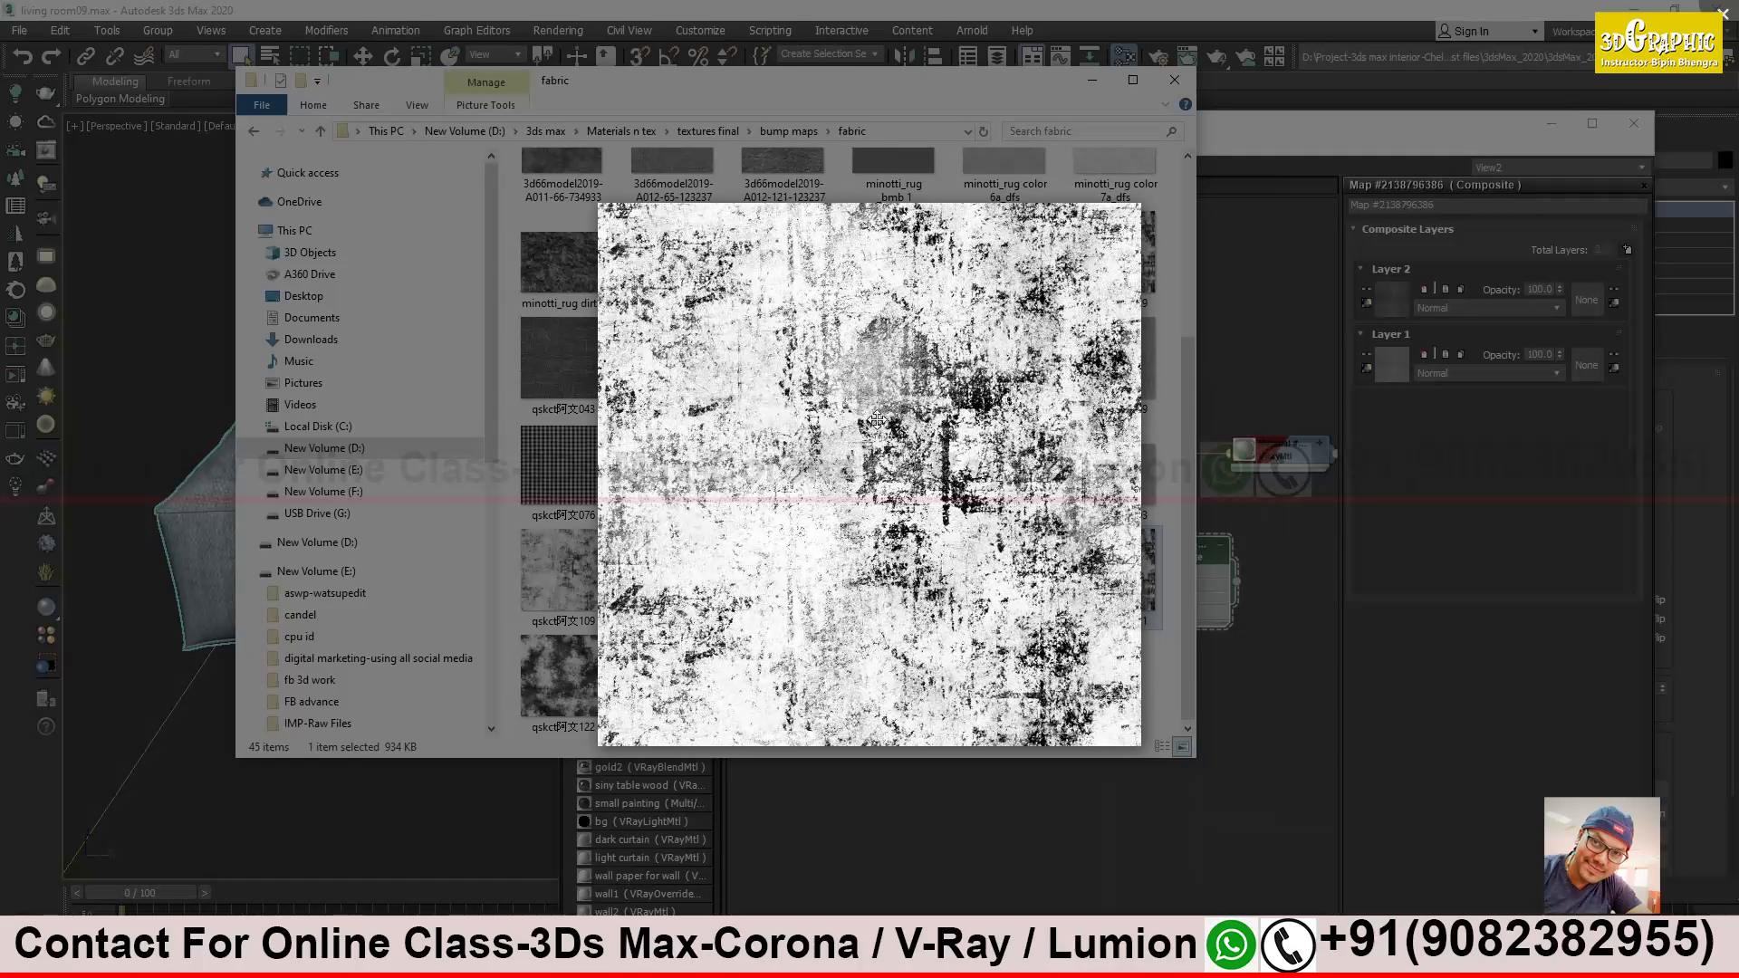
{"action": "left_click", "coordinate": [1223, 355]}
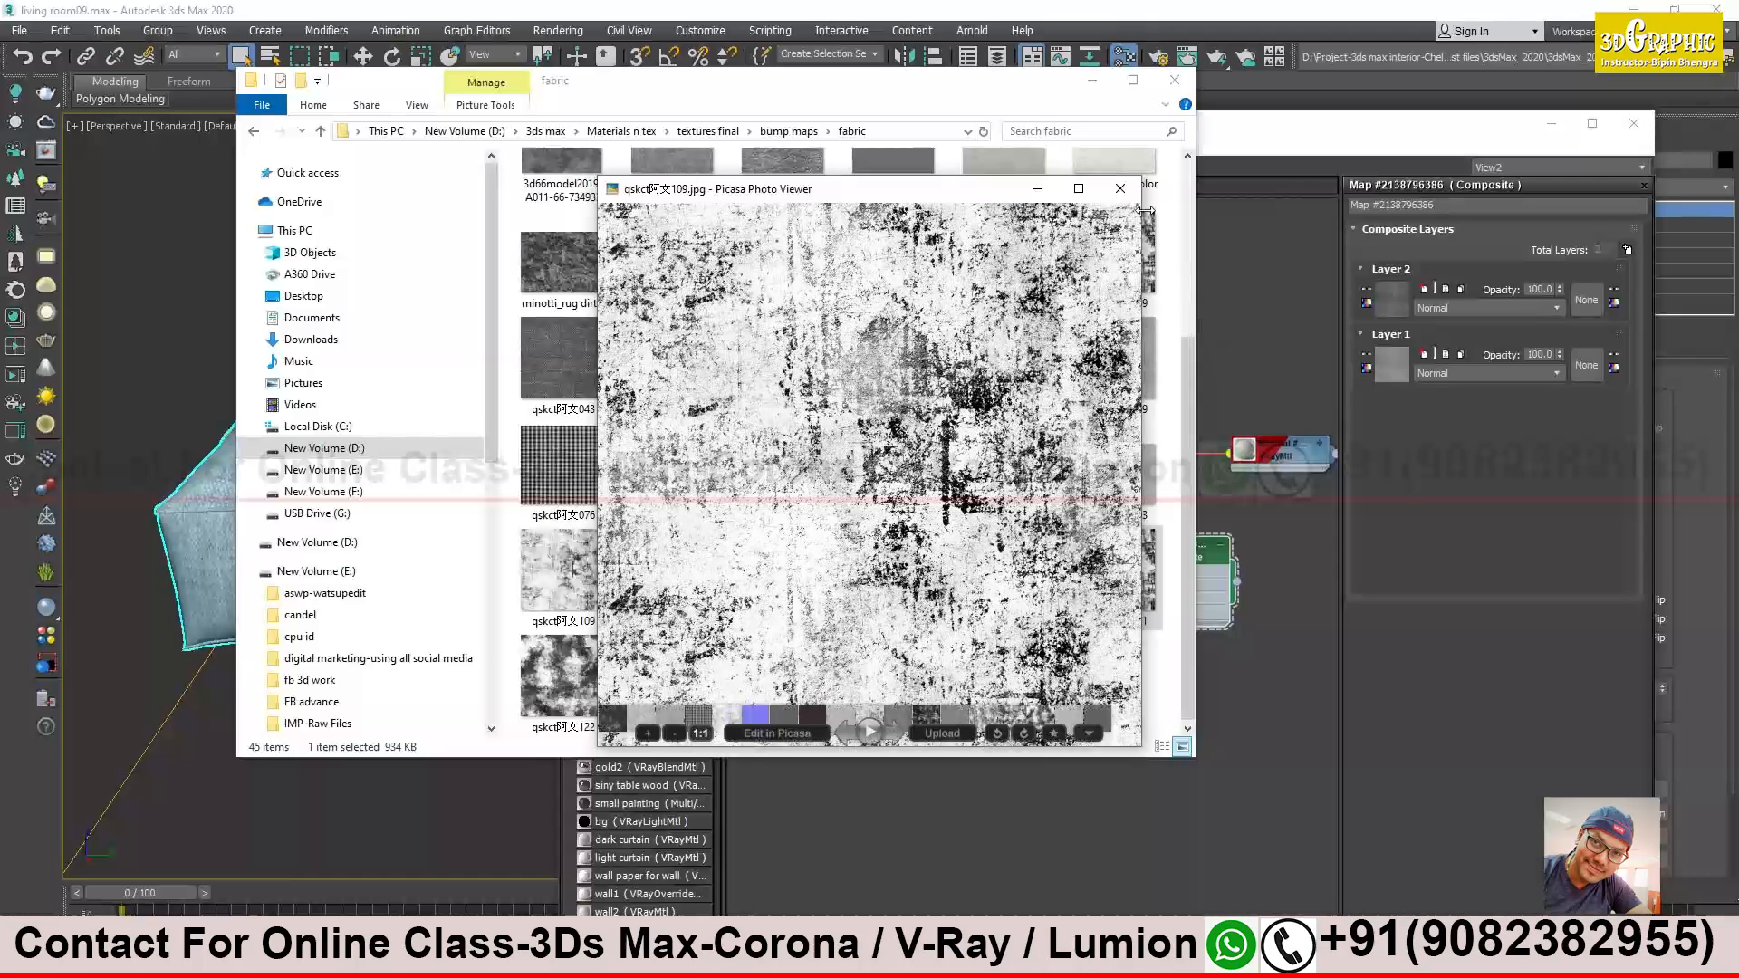
{"action": "left_click", "coordinate": [573, 580]}
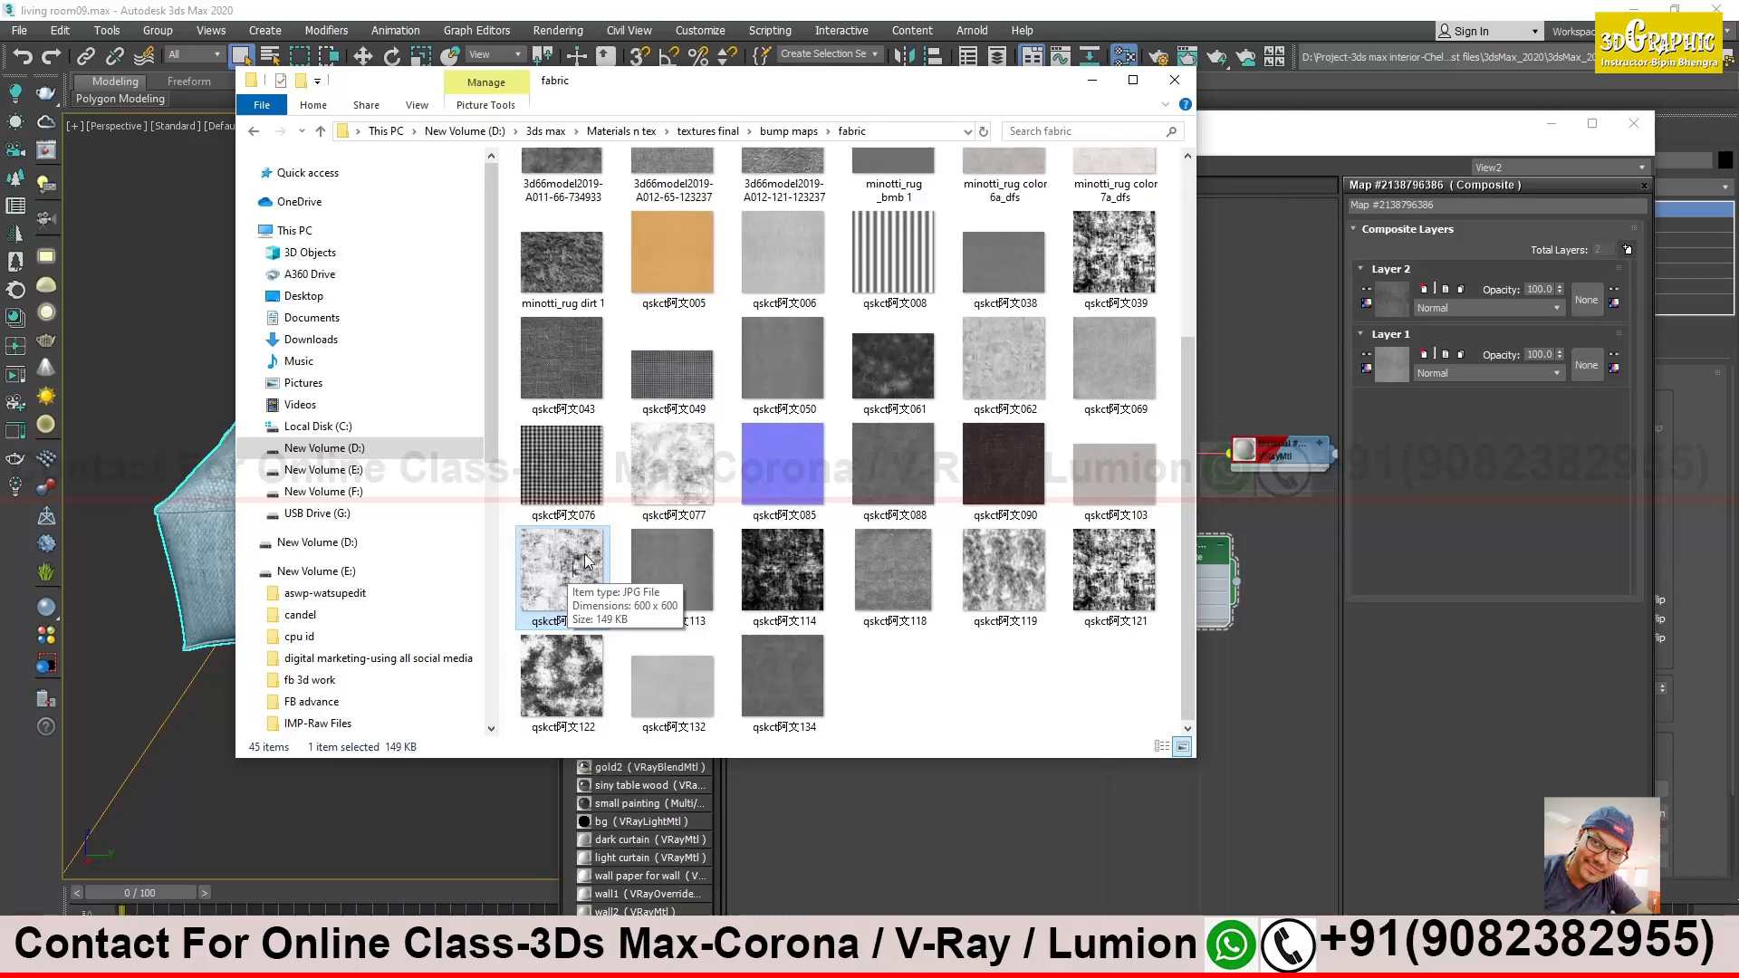
{"action": "double_click", "coordinate": [1114, 254]}
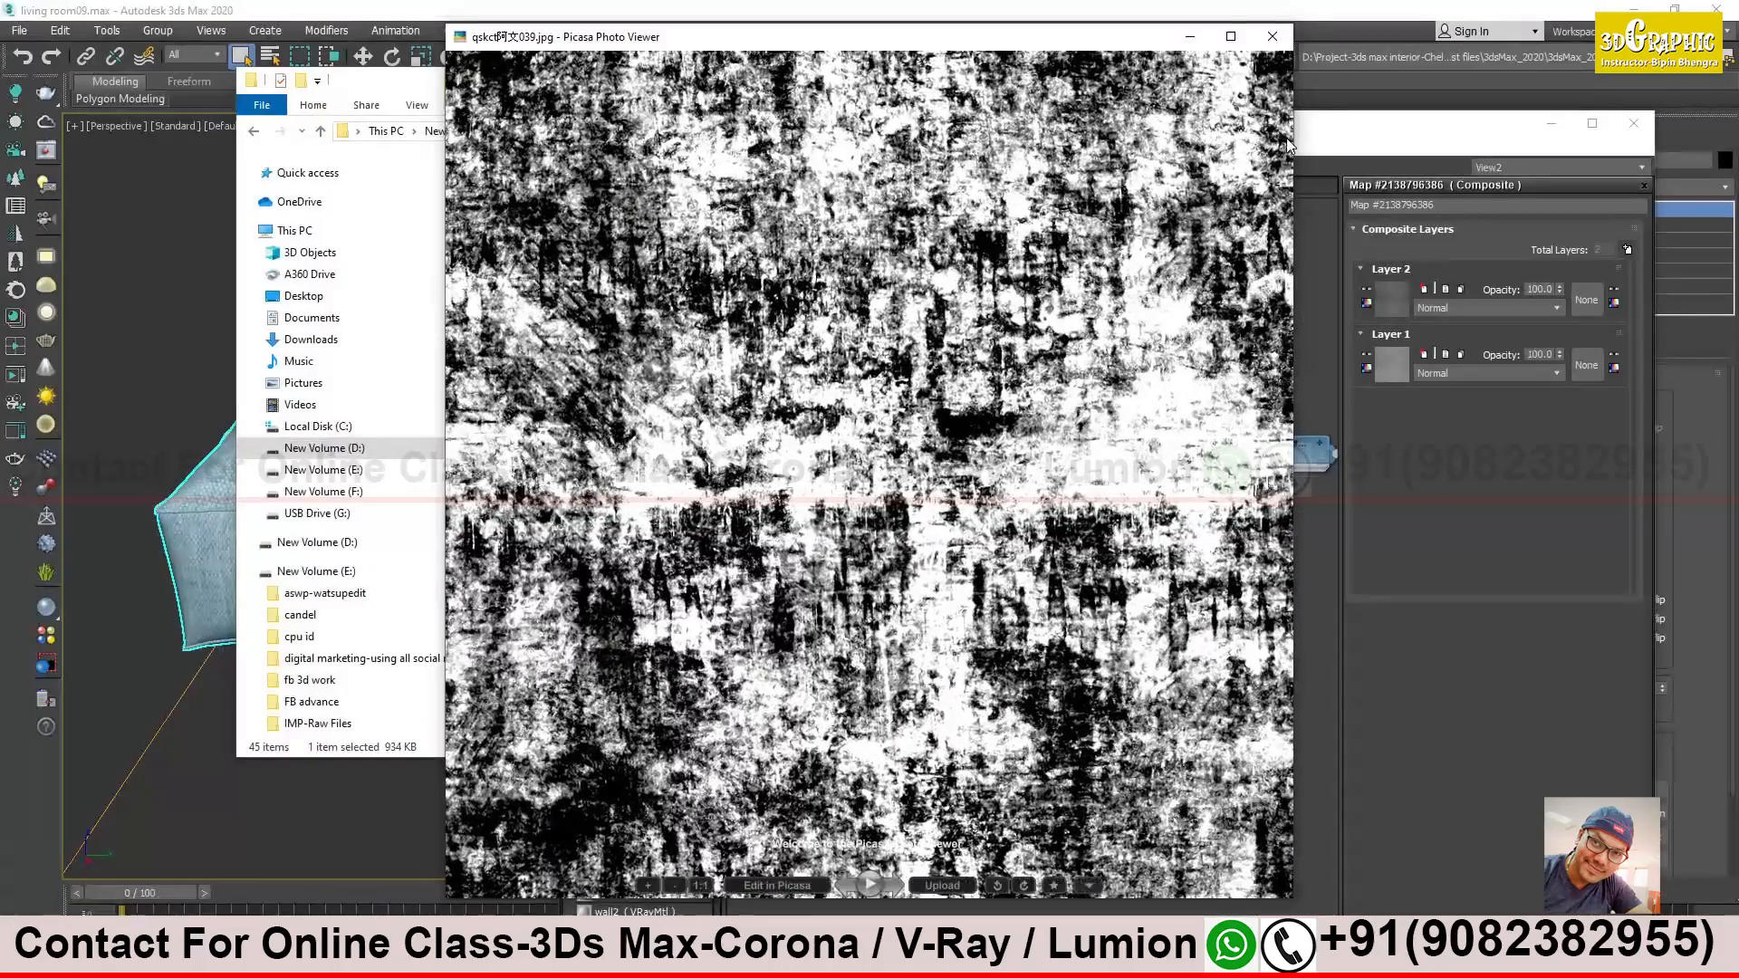
{"action": "left_click", "coordinate": [1272, 37]}
Add the qskct阿文109 texture to the material view as a bitmap and connect it to the Layer 2 mask of the Composite map
{"action": "left_click_drag", "start_coordinate": [571, 580], "coordinate": [985, 659]}
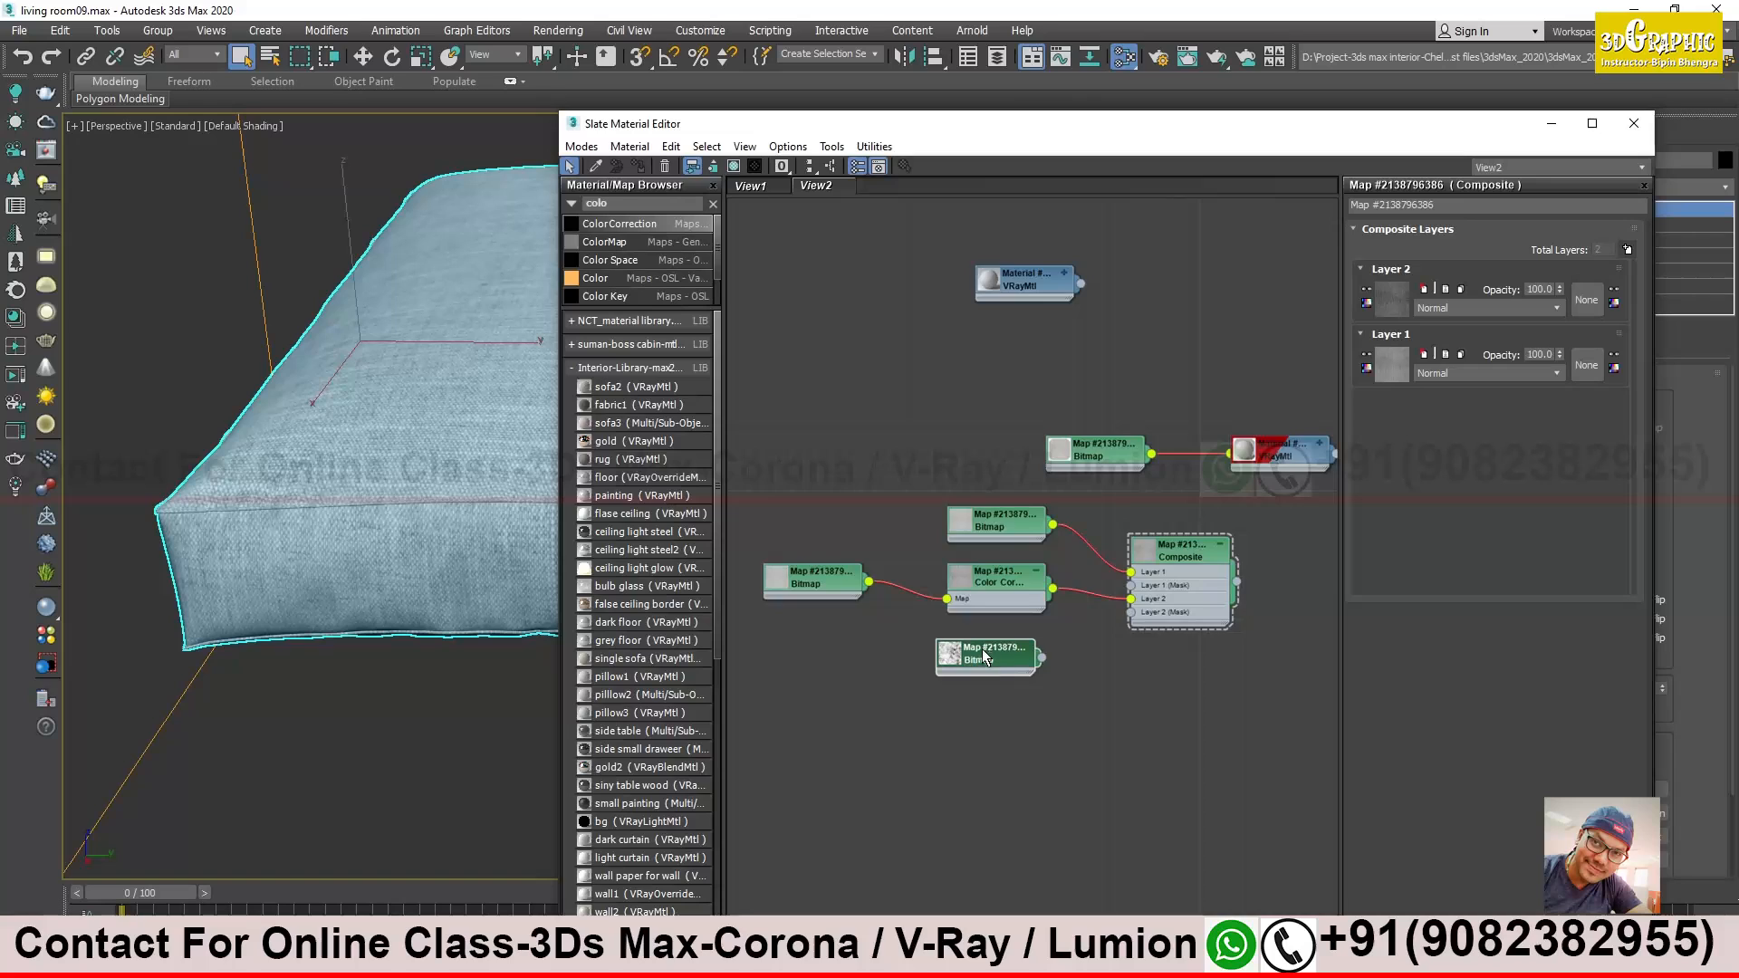
{"action": "scroll", "coordinate": [985, 658], "scroll_direction": "up", "scroll_amount": 5}
{"action": "left_click_drag", "start_coordinate": [1148, 672], "coordinate": [1132, 635]}
{"action": "middle_click_drag", "start_coordinate": [1096, 671], "coordinate": [1012, 716]}
Enlarge the Composite map's node preview and space the grunge mask bitmap further away from it
{"action": "double_click", "coordinate": [1076, 578]}
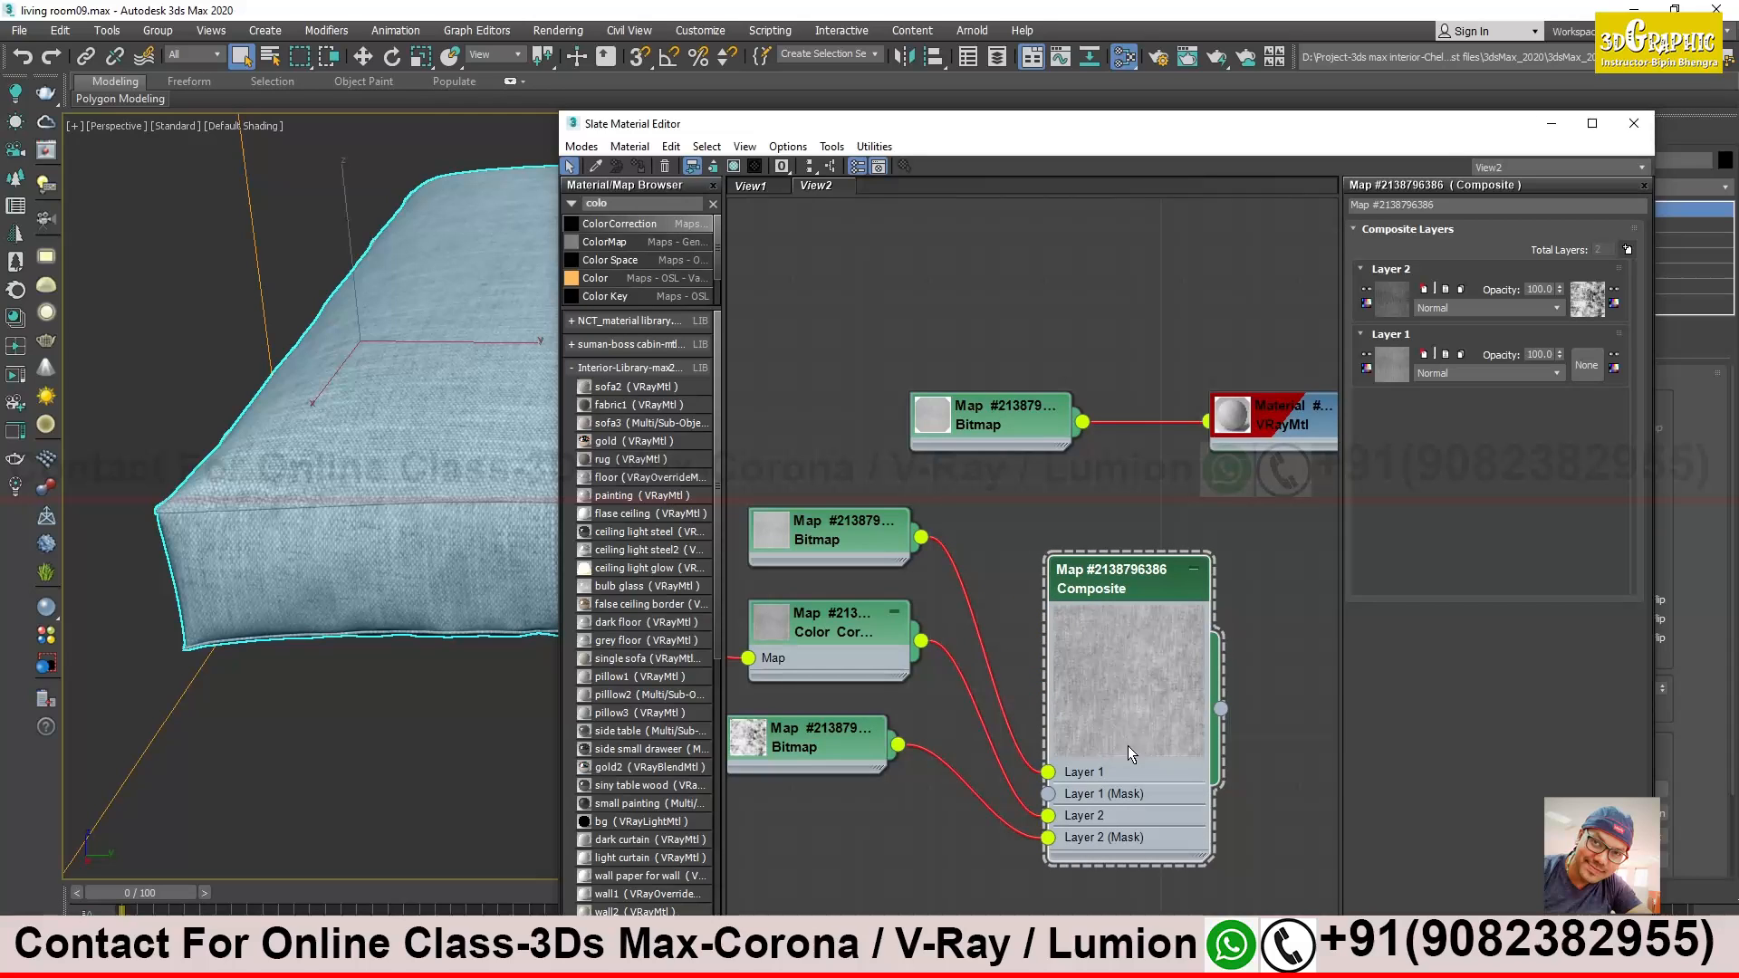
{"action": "left_click_drag", "start_coordinate": [830, 732], "coordinate": [869, 779]}
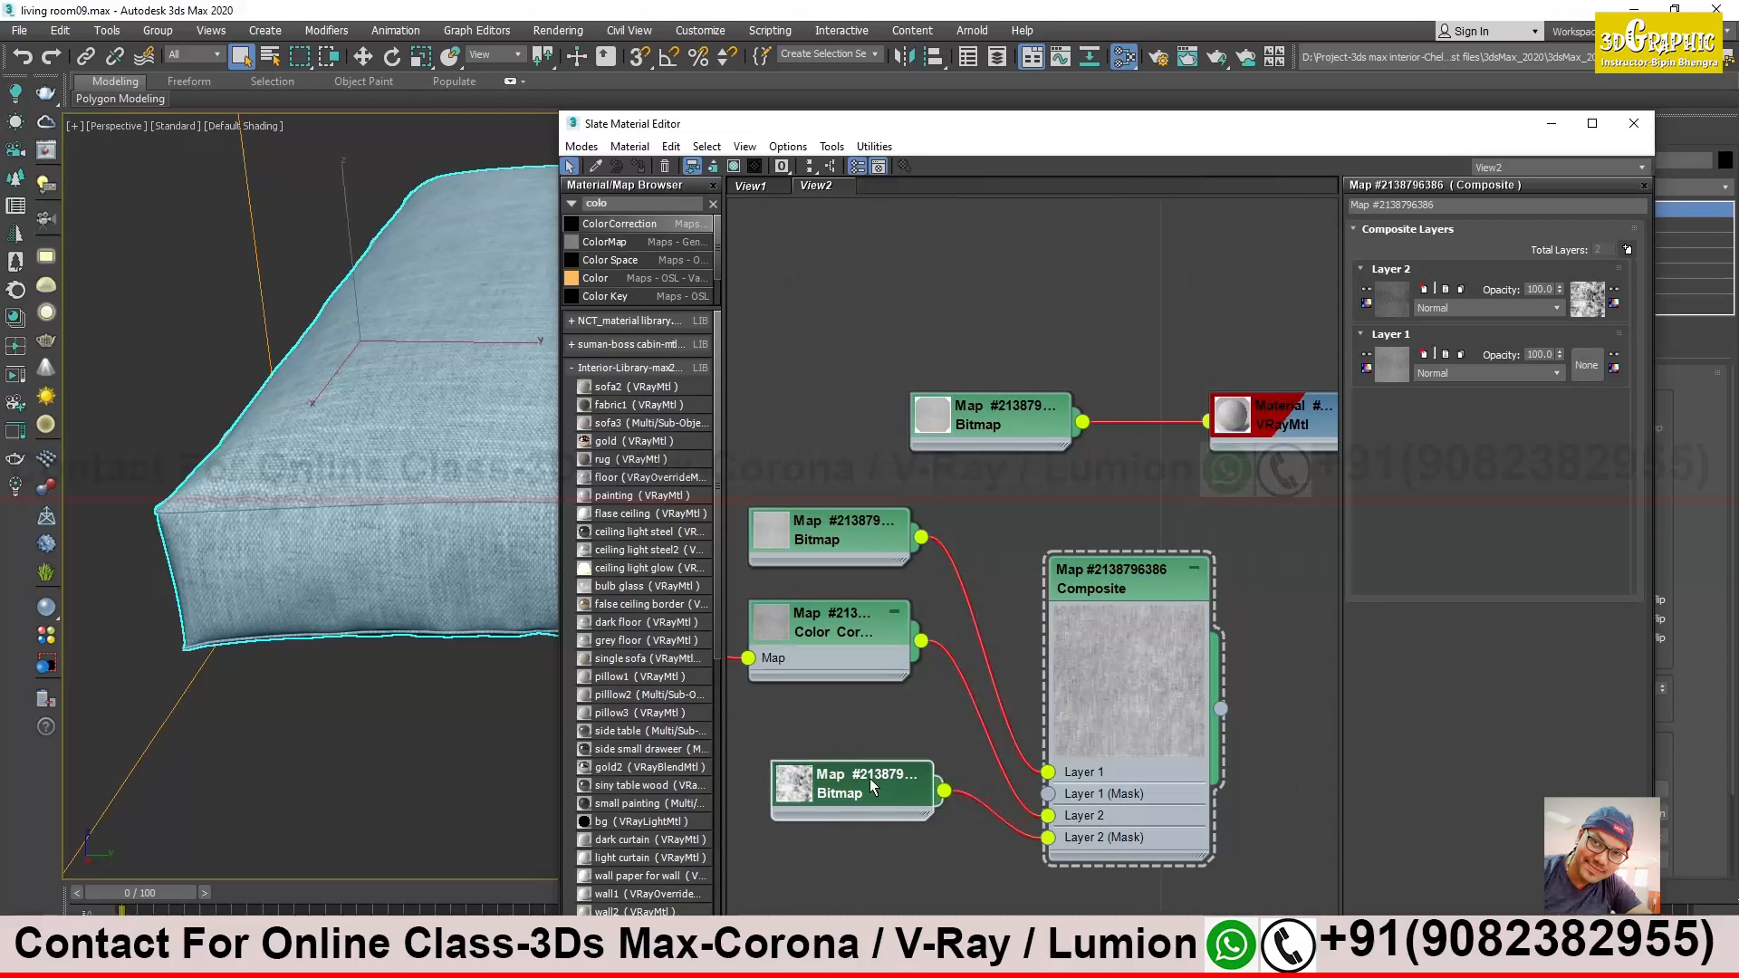
{"action": "scroll", "coordinate": [1097, 671], "scroll_direction": "up", "scroll_amount": 3}
{"action": "middle_click_drag", "start_coordinate": [1098, 671], "coordinate": [1208, 643]}
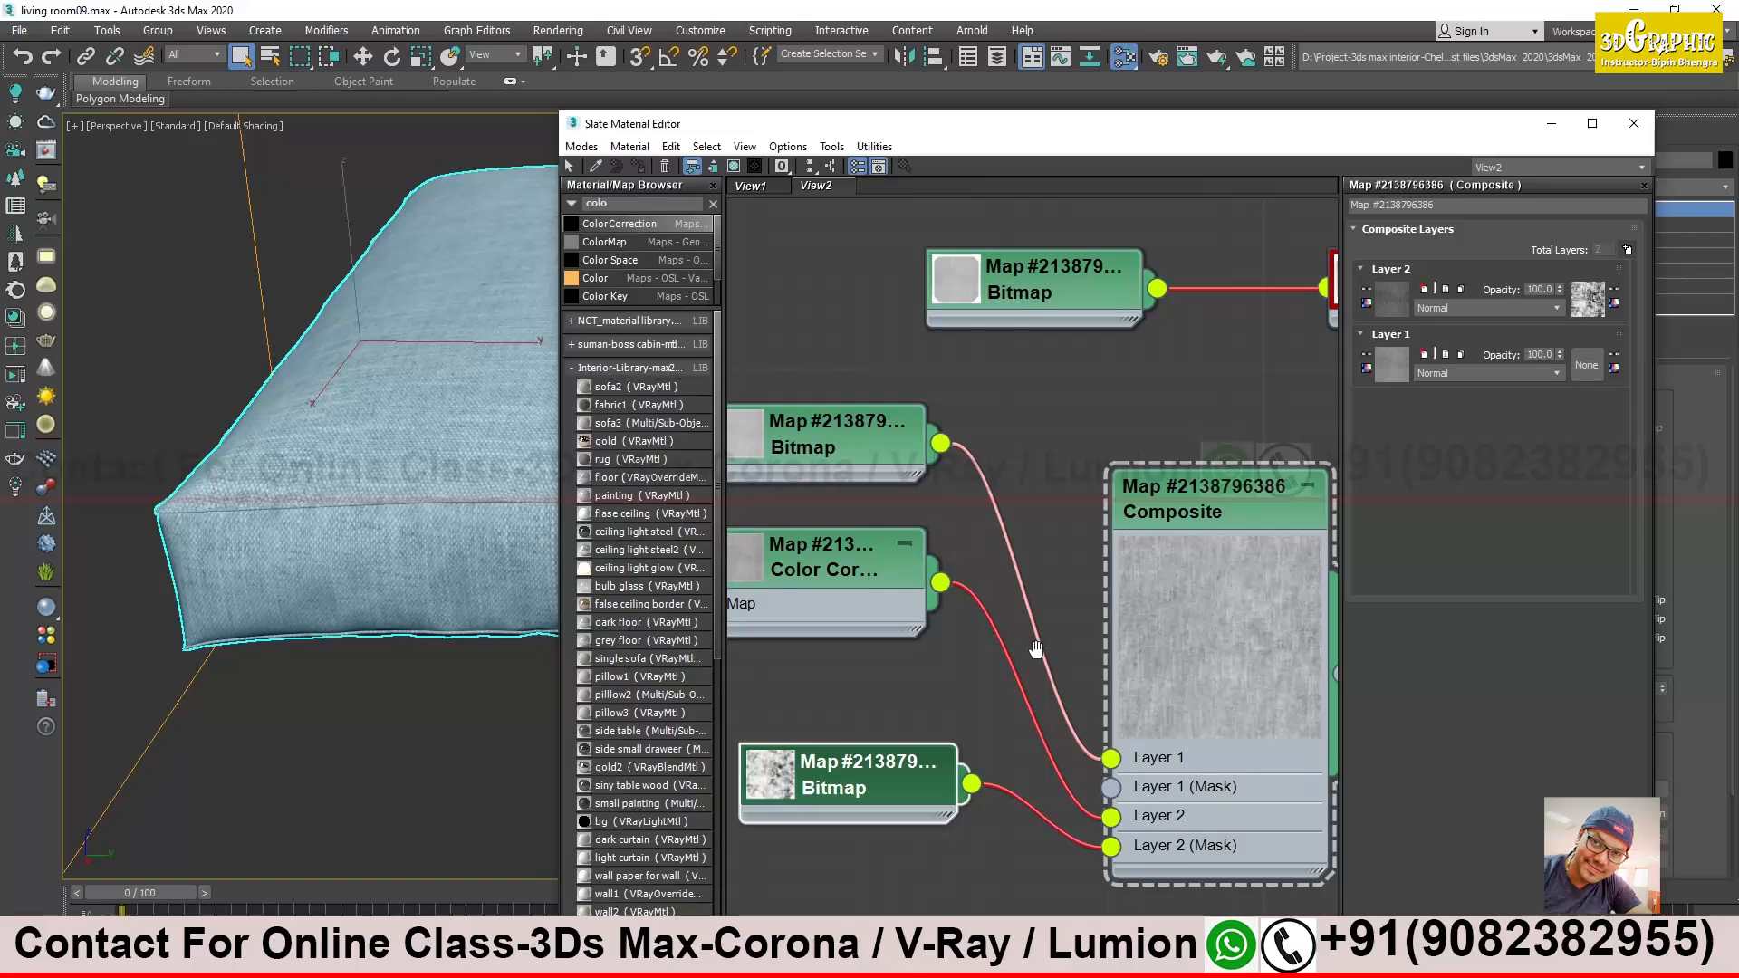
{"action": "middle_click_drag", "start_coordinate": [949, 625], "coordinate": [1006, 600]}
{"action": "left_click_drag", "start_coordinate": [954, 744], "coordinate": [892, 744]}
Delete the link between the grunge bitmap and the Layer 2 mask, and connect it again
{"action": "left_click", "coordinate": [1065, 791]}
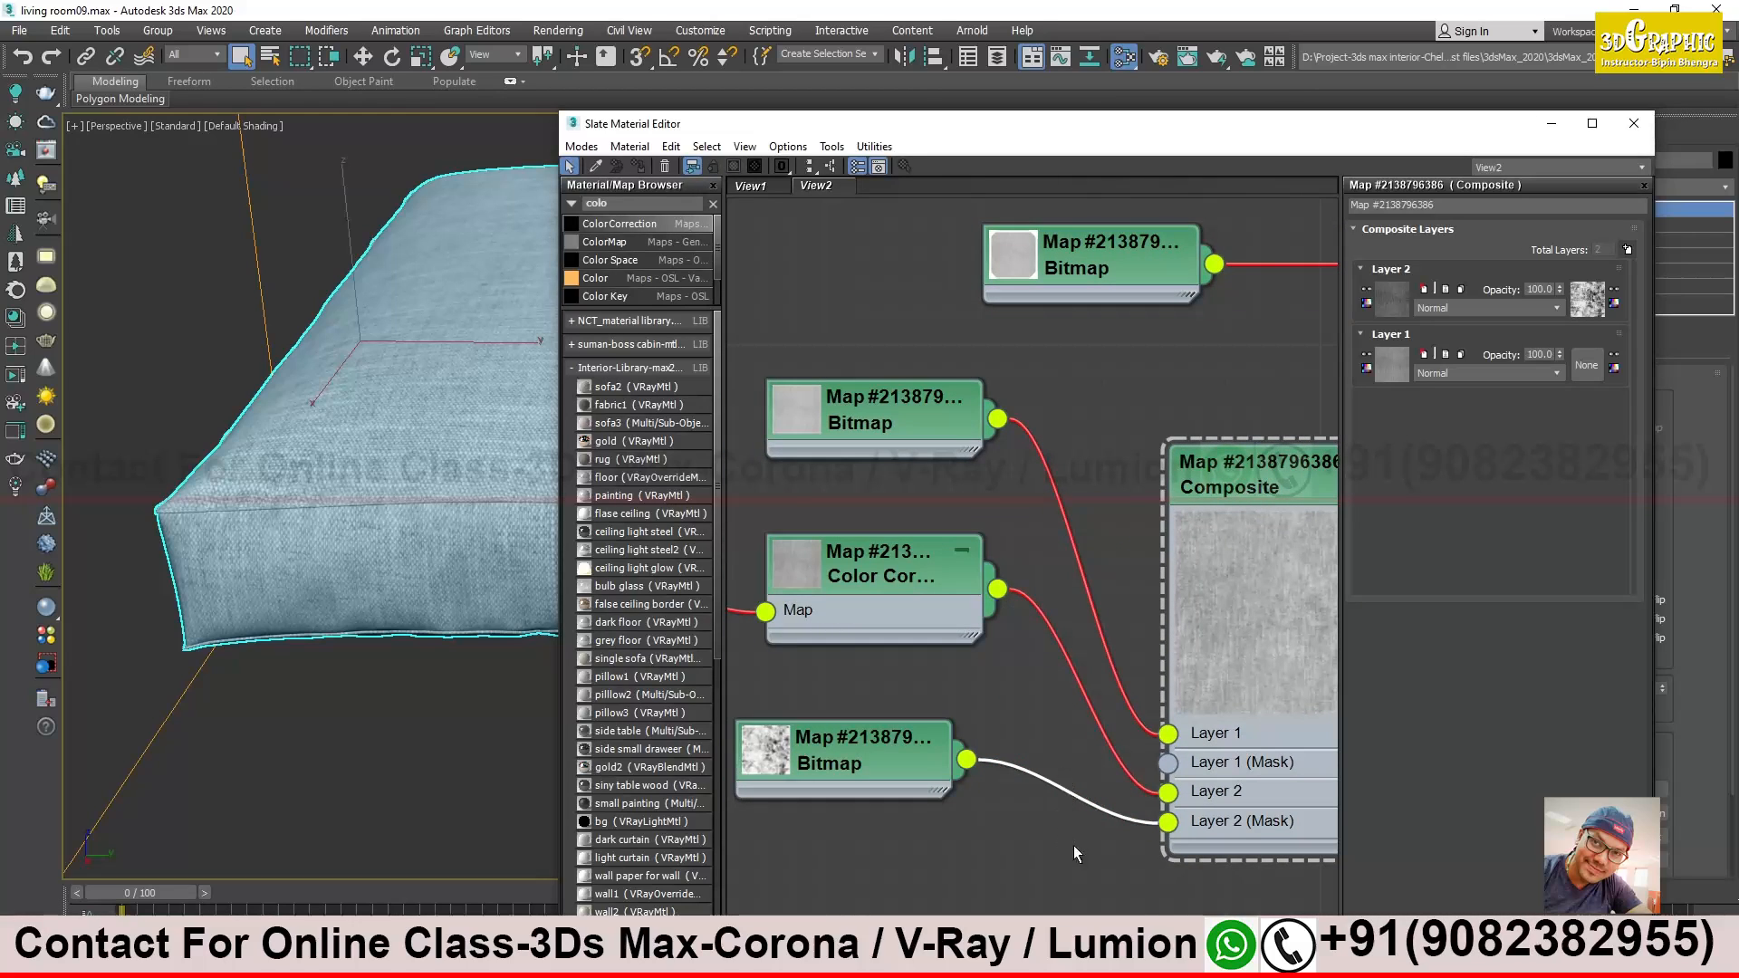
{"action": "key", "text": "Delete"}
{"action": "middle_click_drag", "start_coordinate": [1073, 840], "coordinate": [1036, 820]}
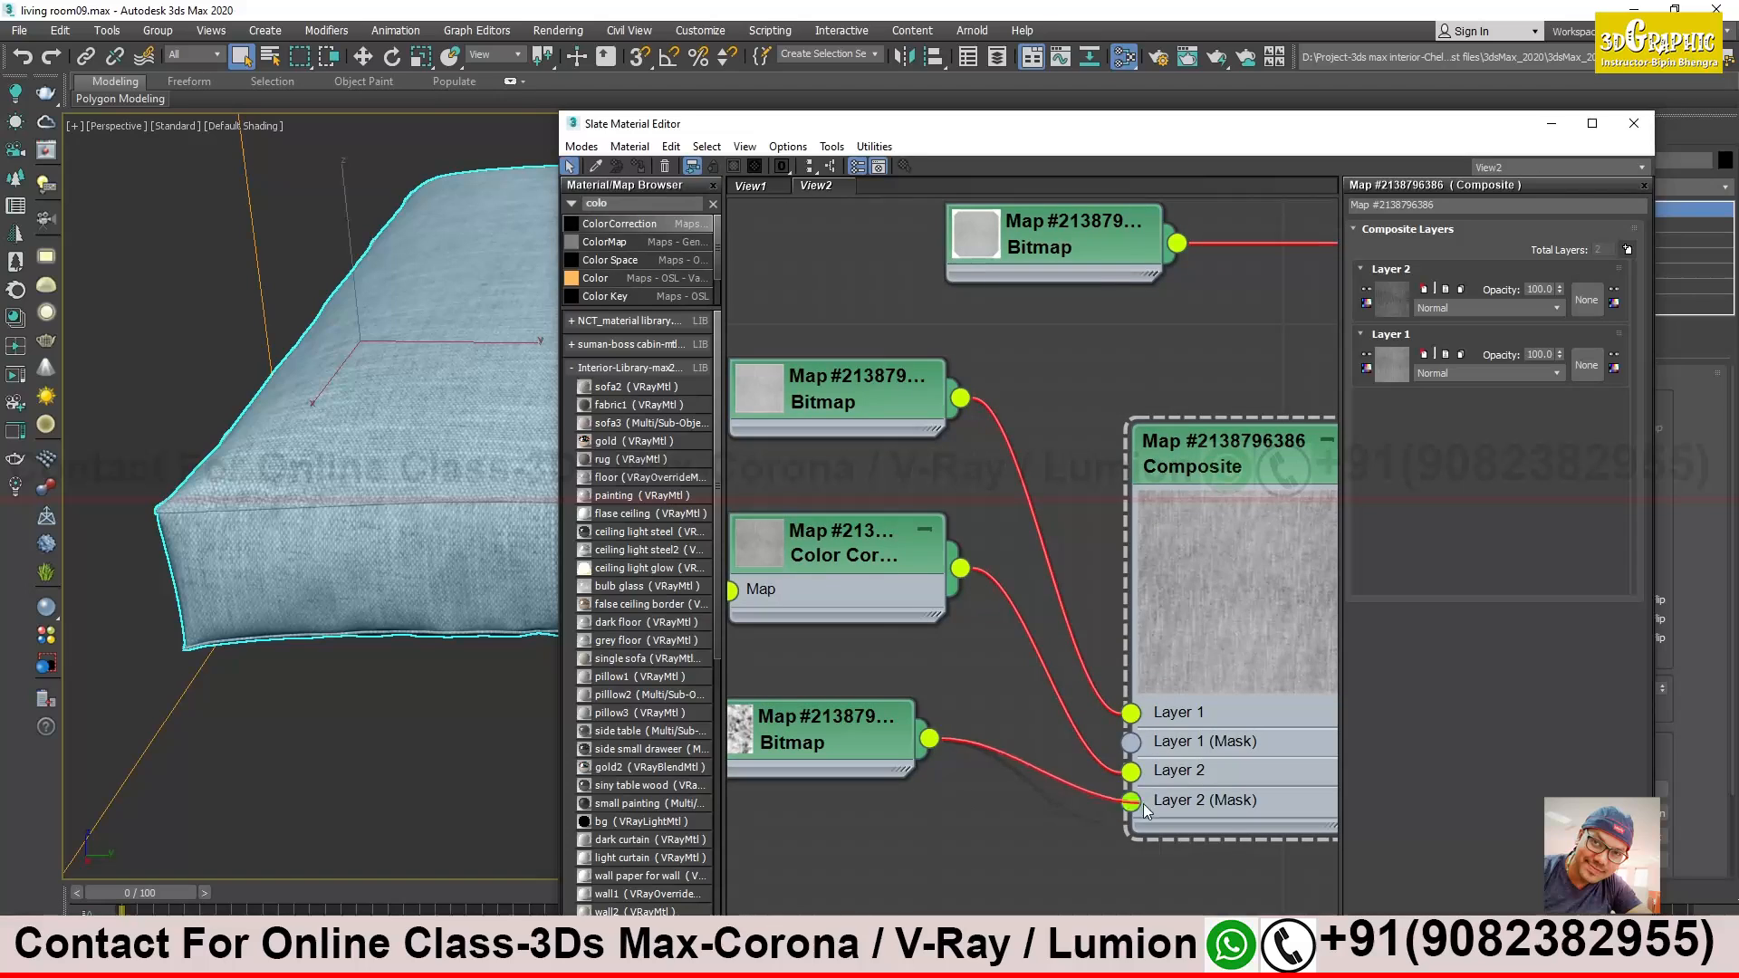
{"action": "left_click_drag", "start_coordinate": [1132, 803], "coordinate": [1132, 804]}
Reduce the Composite map's node preview back to its small size
{"action": "middle_click_drag", "start_coordinate": [1185, 608], "coordinate": [1136, 628]}
{"action": "middle_click_drag", "start_coordinate": [1051, 424], "coordinate": [1043, 473]}
{"action": "scroll", "coordinate": [991, 463], "scroll_direction": "down", "scroll_amount": 1}
{"action": "double_click", "coordinate": [1127, 619]}
{"action": "scroll", "coordinate": [954, 466], "scroll_direction": "down", "scroll_amount": 1}
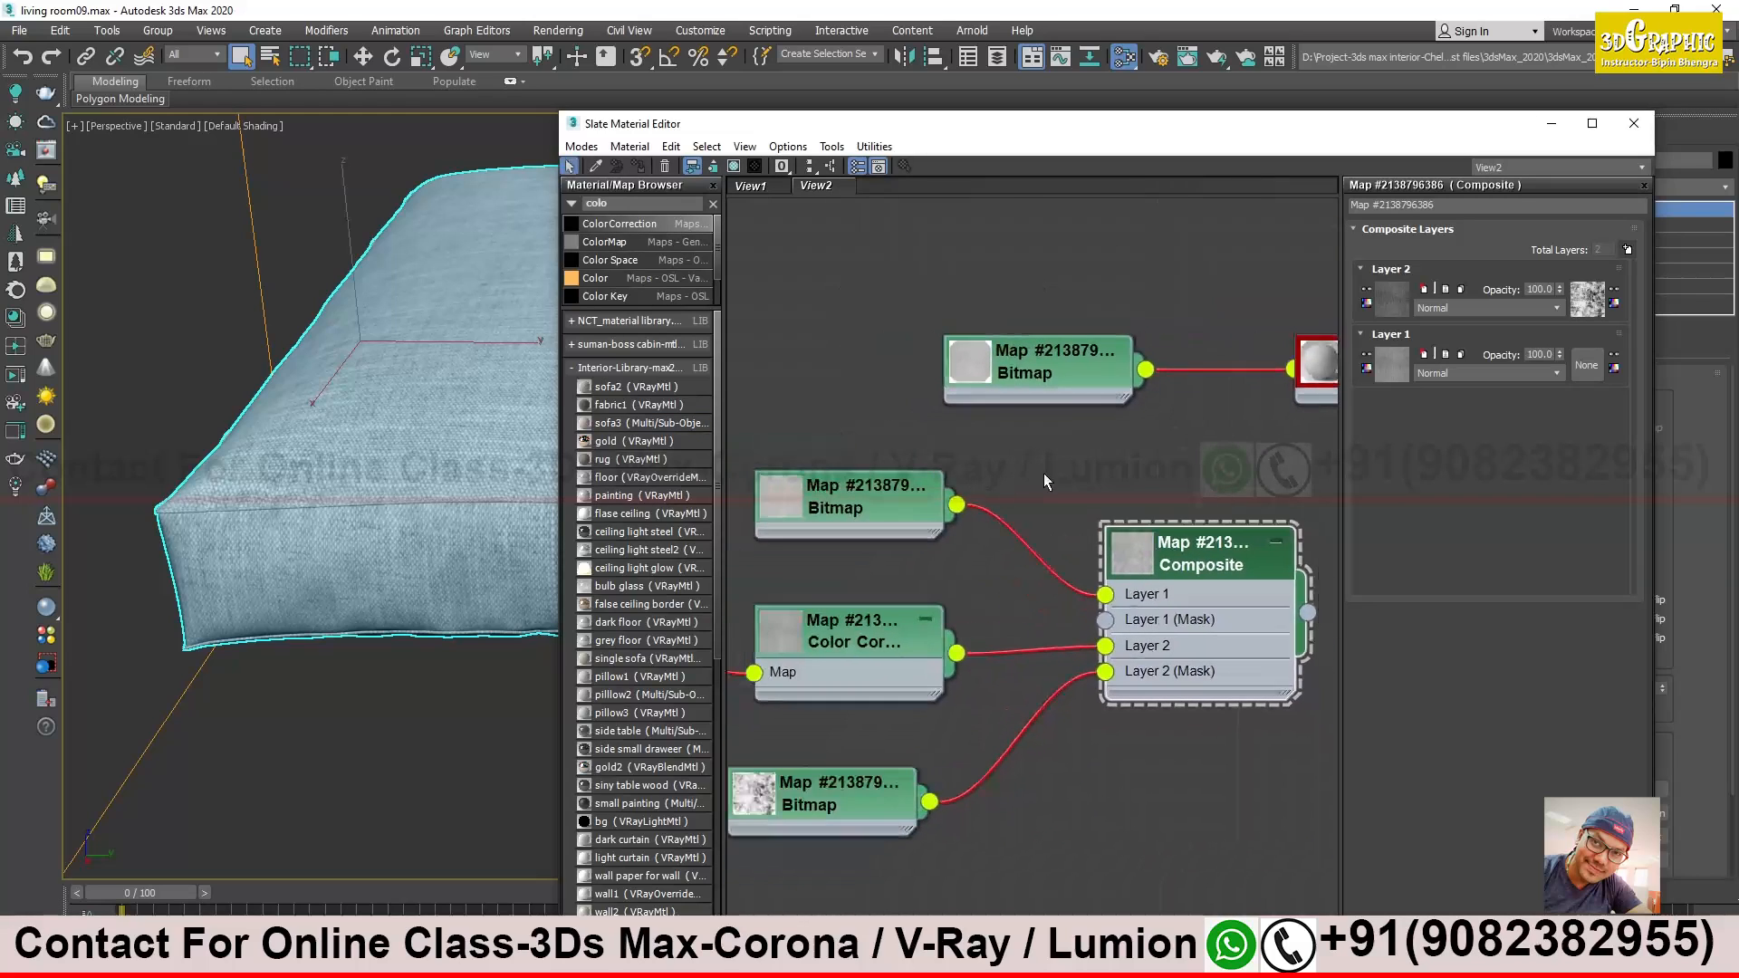
Move the Composite map closer to the VRayMtl and connect it to the Diffuse map slot in place of the single bitmap
{"action": "left_click_drag", "start_coordinate": [1190, 558], "coordinate": [975, 451]}
{"action": "middle_click_drag", "start_coordinate": [1119, 498], "coordinate": [952, 543]}
{"action": "left_click_drag", "start_coordinate": [926, 550], "coordinate": [1141, 431]}
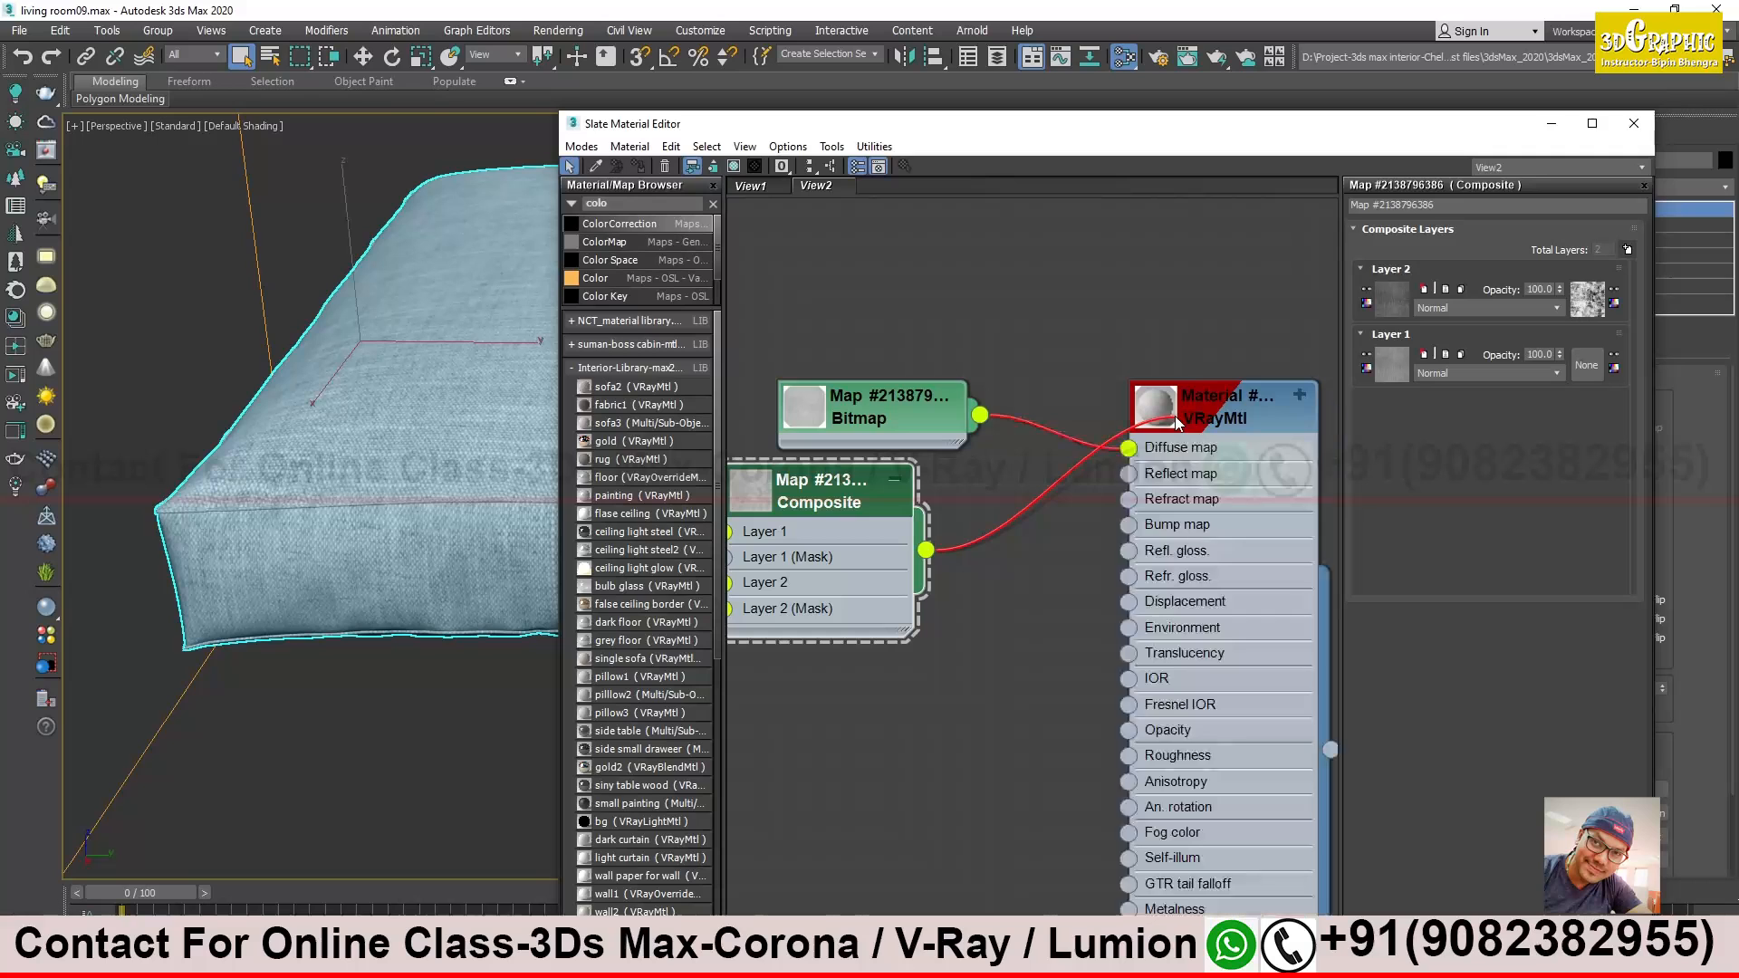
{"action": "left_click", "coordinate": [1128, 442]}
Toggle the shaded material display off and on, and examine the Composite fabric texture on the cushion up close
{"action": "left_click_drag", "start_coordinate": [890, 123], "coordinate": [1053, 158]}
{"action": "scroll", "coordinate": [511, 399], "scroll_direction": "up", "scroll_amount": 3}
{"action": "scroll", "coordinate": [511, 398], "scroll_direction": "up", "scroll_amount": 1}
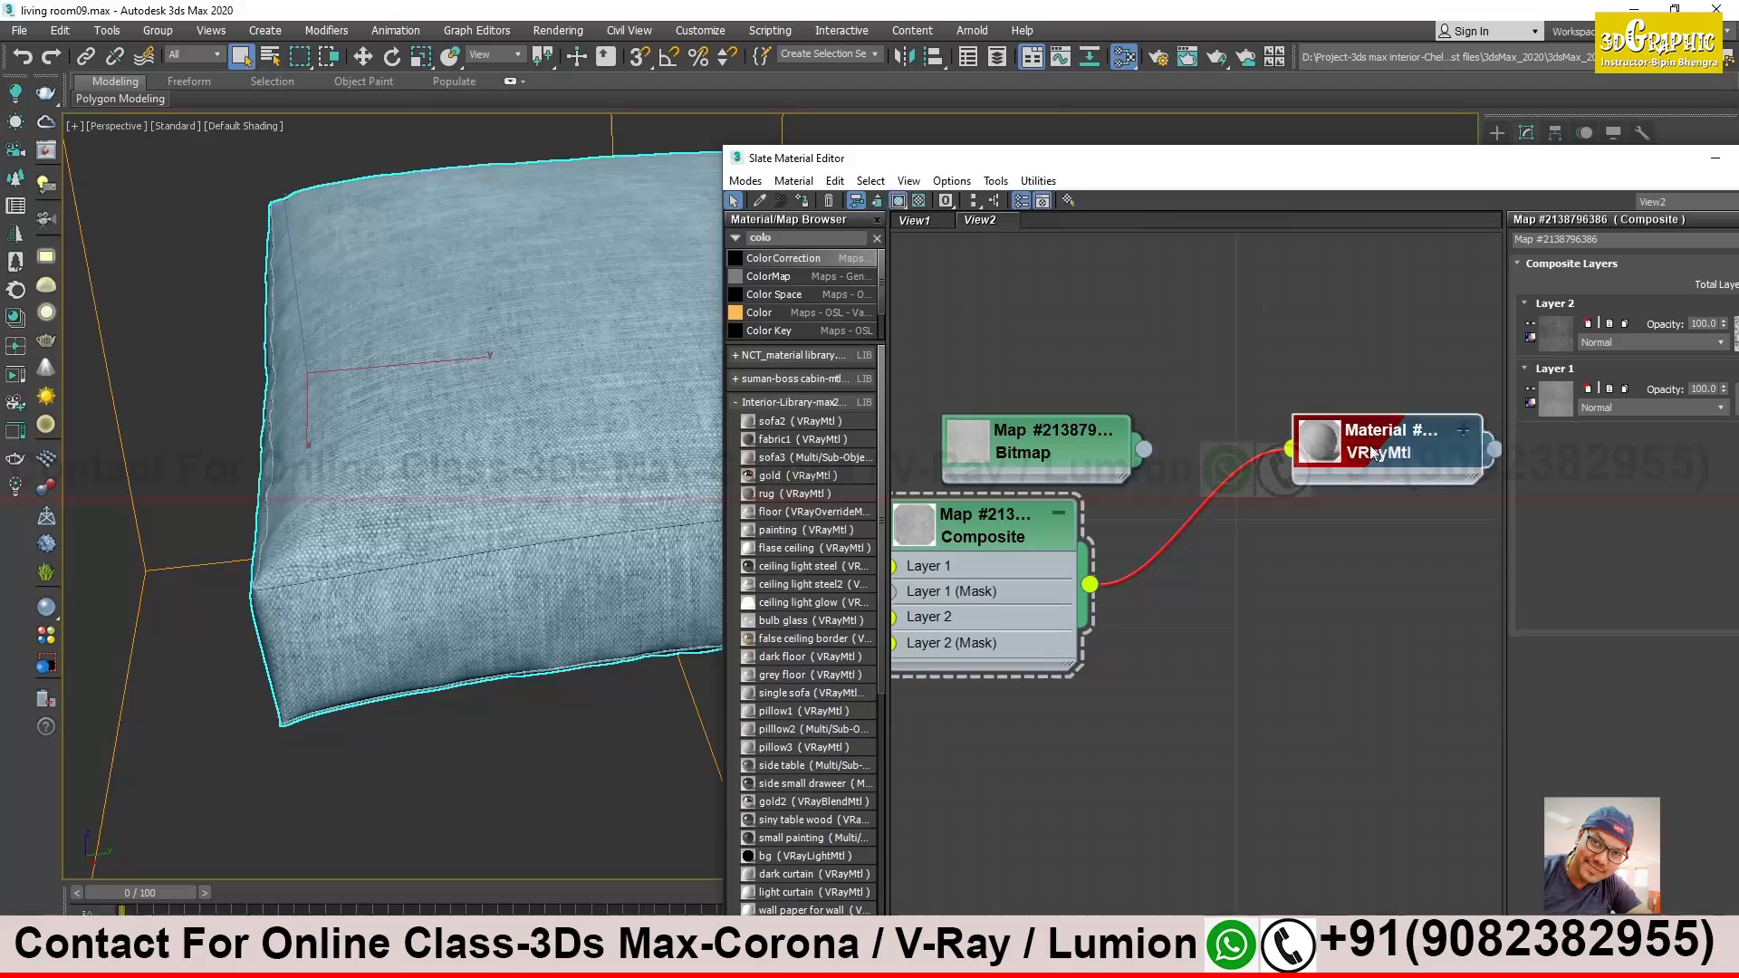
{"action": "left_click", "coordinate": [900, 202]}
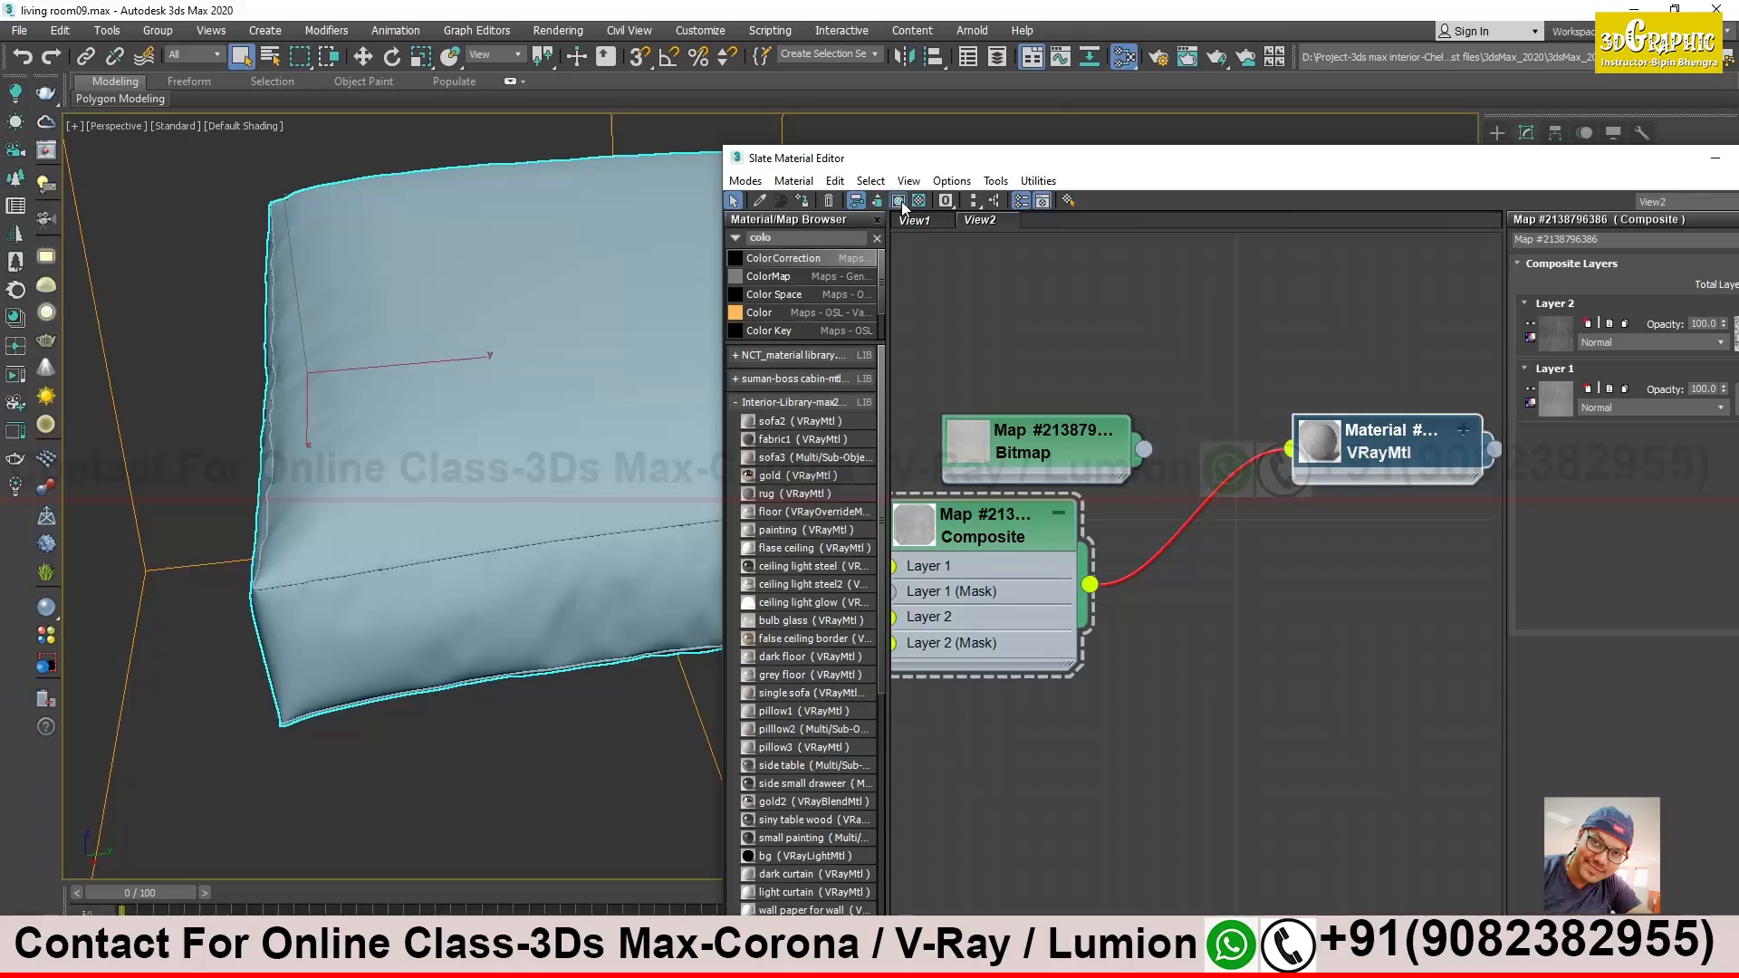
{"action": "left_click", "coordinate": [900, 202]}
{"action": "left_click_drag", "start_coordinate": [920, 166], "coordinate": [1203, 285]}
{"action": "mouse_move", "coordinate": [560, 351]}
{"action": "middle_mouse_down", "text": "alt"}
{"action": "mouse_move", "coordinate": [582, 383]}
{"action": "mouse_move", "coordinate": [591, 356]}
{"action": "middle_mouse_up", "text": "alt"}
{"action": "middle_click_drag", "start_coordinate": [675, 449], "coordinate": [520, 421], "text": "alt"}
{"action": "scroll", "coordinate": [507, 460], "scroll_direction": "up", "scroll_amount": 2}
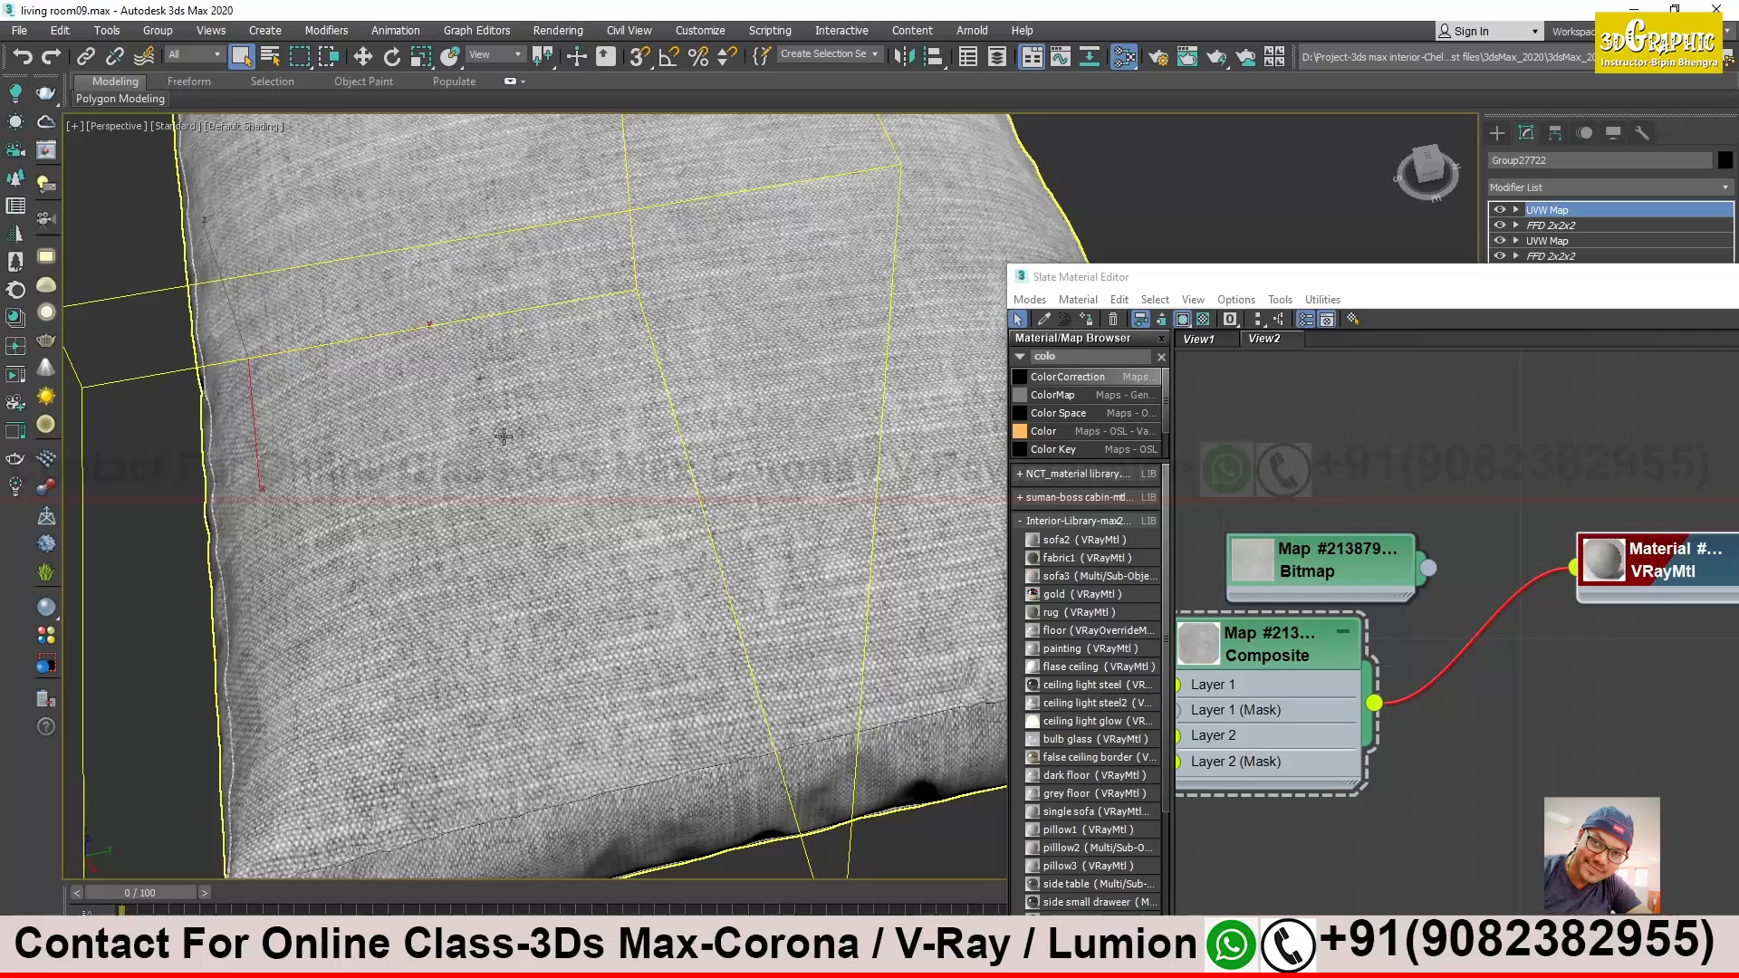
{"action": "scroll", "coordinate": [493, 438], "scroll_direction": "down", "scroll_amount": 5}
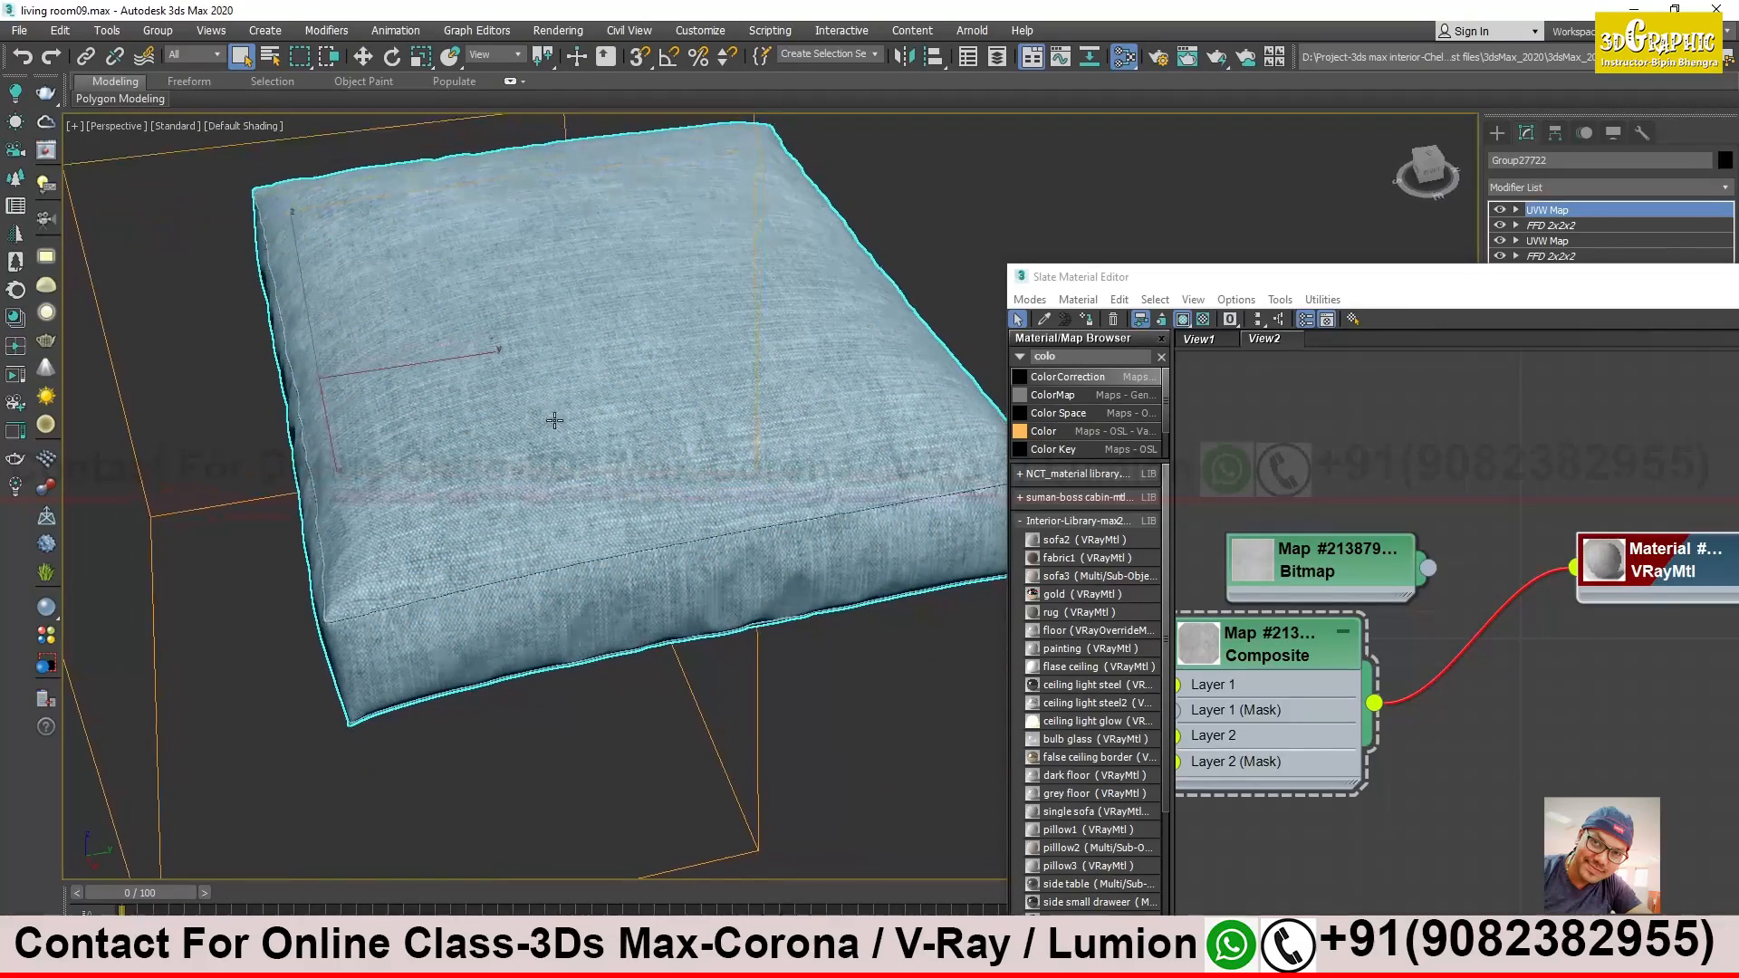
Space the source bitmap further away from the Color Correction map that feeds Layer 2
{"action": "left_click_drag", "start_coordinate": [1158, 277], "coordinate": [963, 159]}
{"action": "middle_click_drag", "start_coordinate": [1005, 550], "coordinate": [1252, 515]}
{"action": "scroll", "coordinate": [1243, 527], "scroll_direction": "down", "scroll_amount": 3}
{"action": "scroll", "coordinate": [1215, 560], "scroll_direction": "down", "scroll_amount": 2}
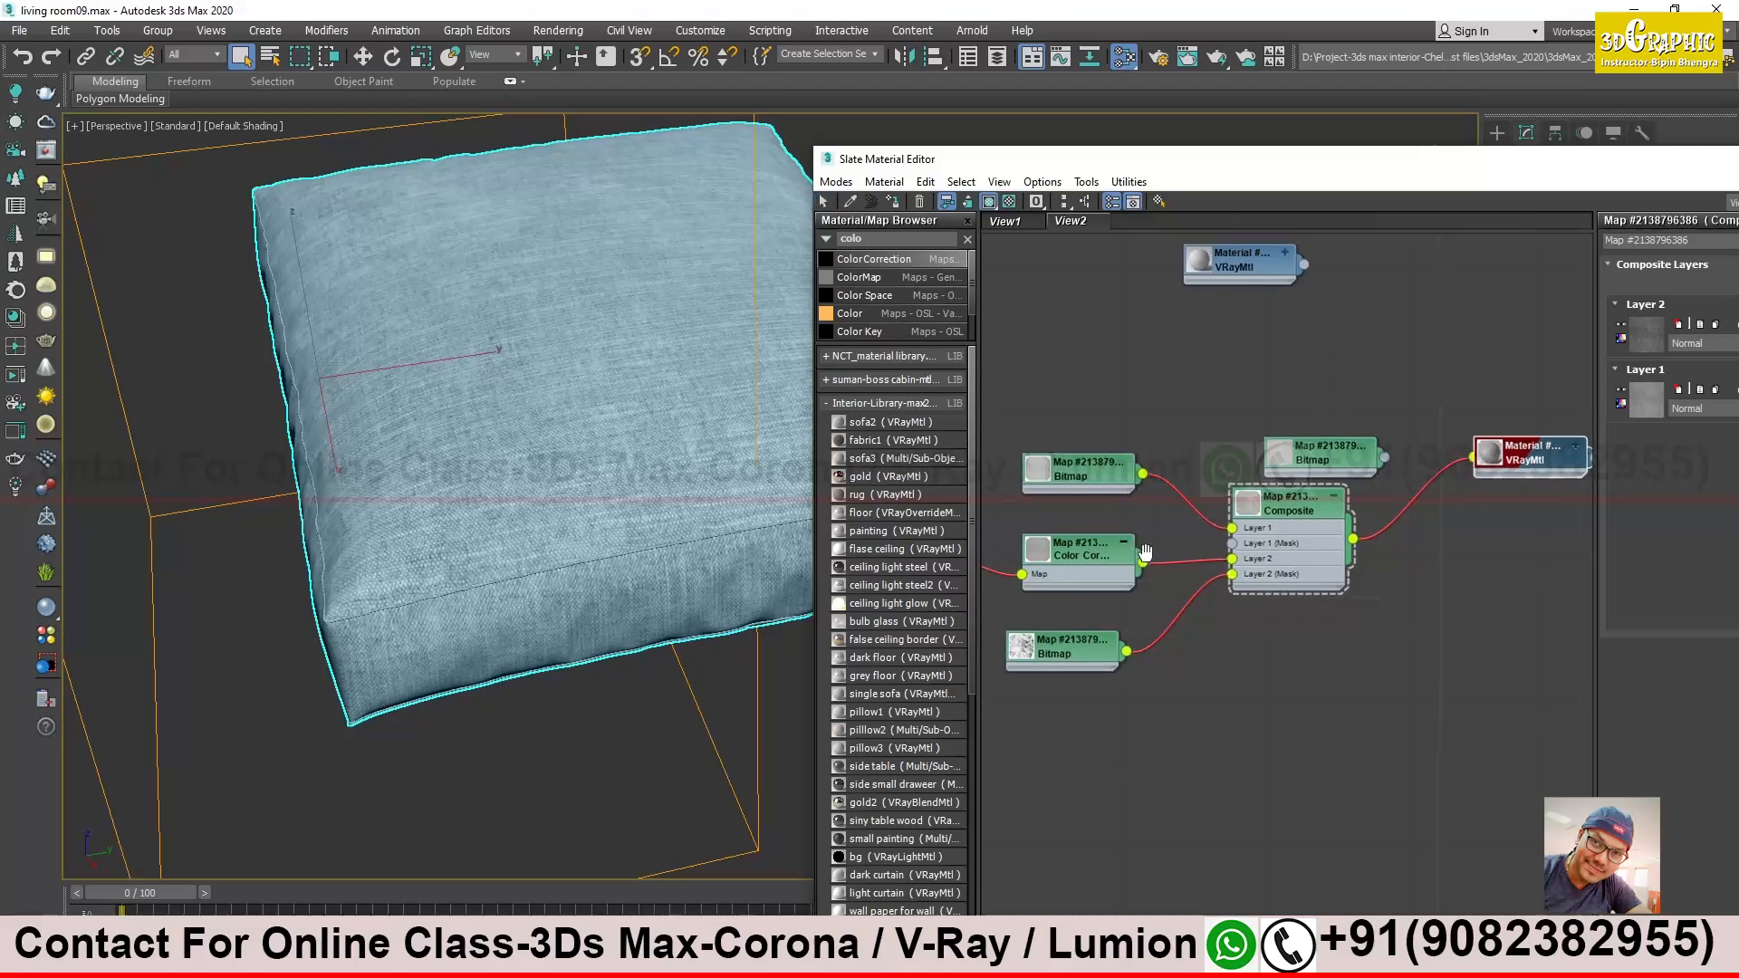
{"action": "middle_click_drag", "start_coordinate": [1105, 570], "coordinate": [1210, 555]}
{"action": "left_click_drag", "start_coordinate": [1017, 537], "coordinate": [983, 552]}
Lower the Color Correction map's RGB Gamma/Contrast to about 0.38 and check the fabric pattern on the cushion
{"action": "left_click", "coordinate": [1192, 536]}
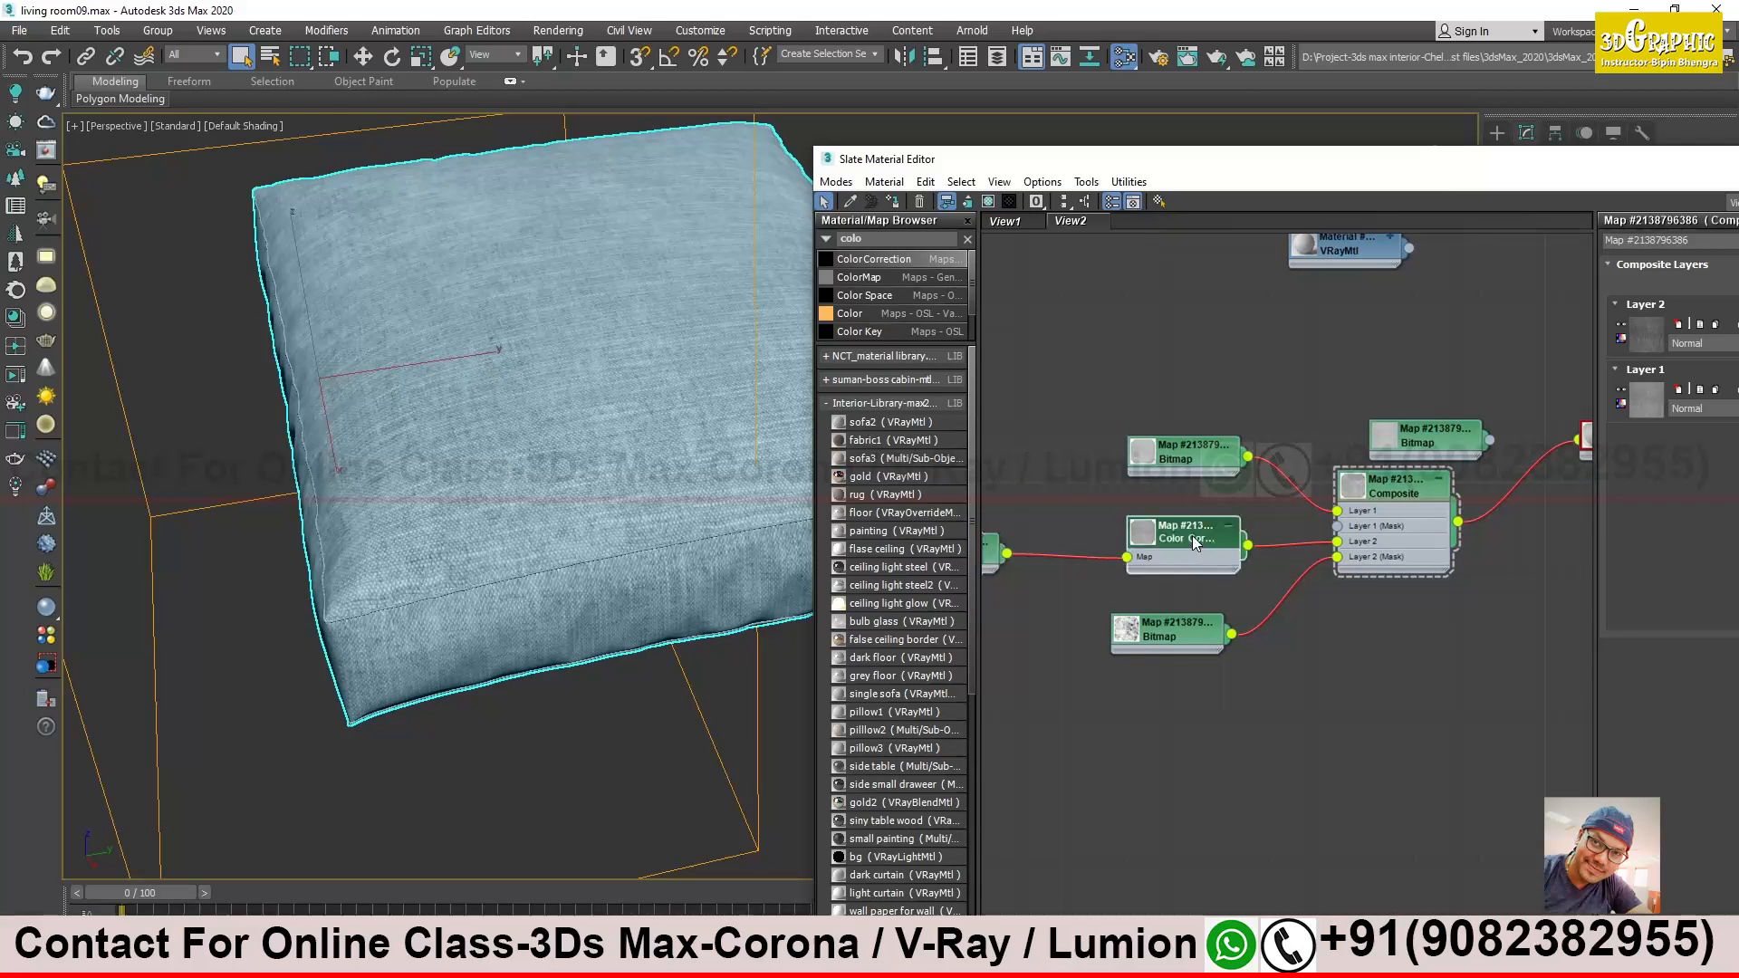
{"action": "left_click_drag", "start_coordinate": [1449, 161], "coordinate": [1228, 166]}
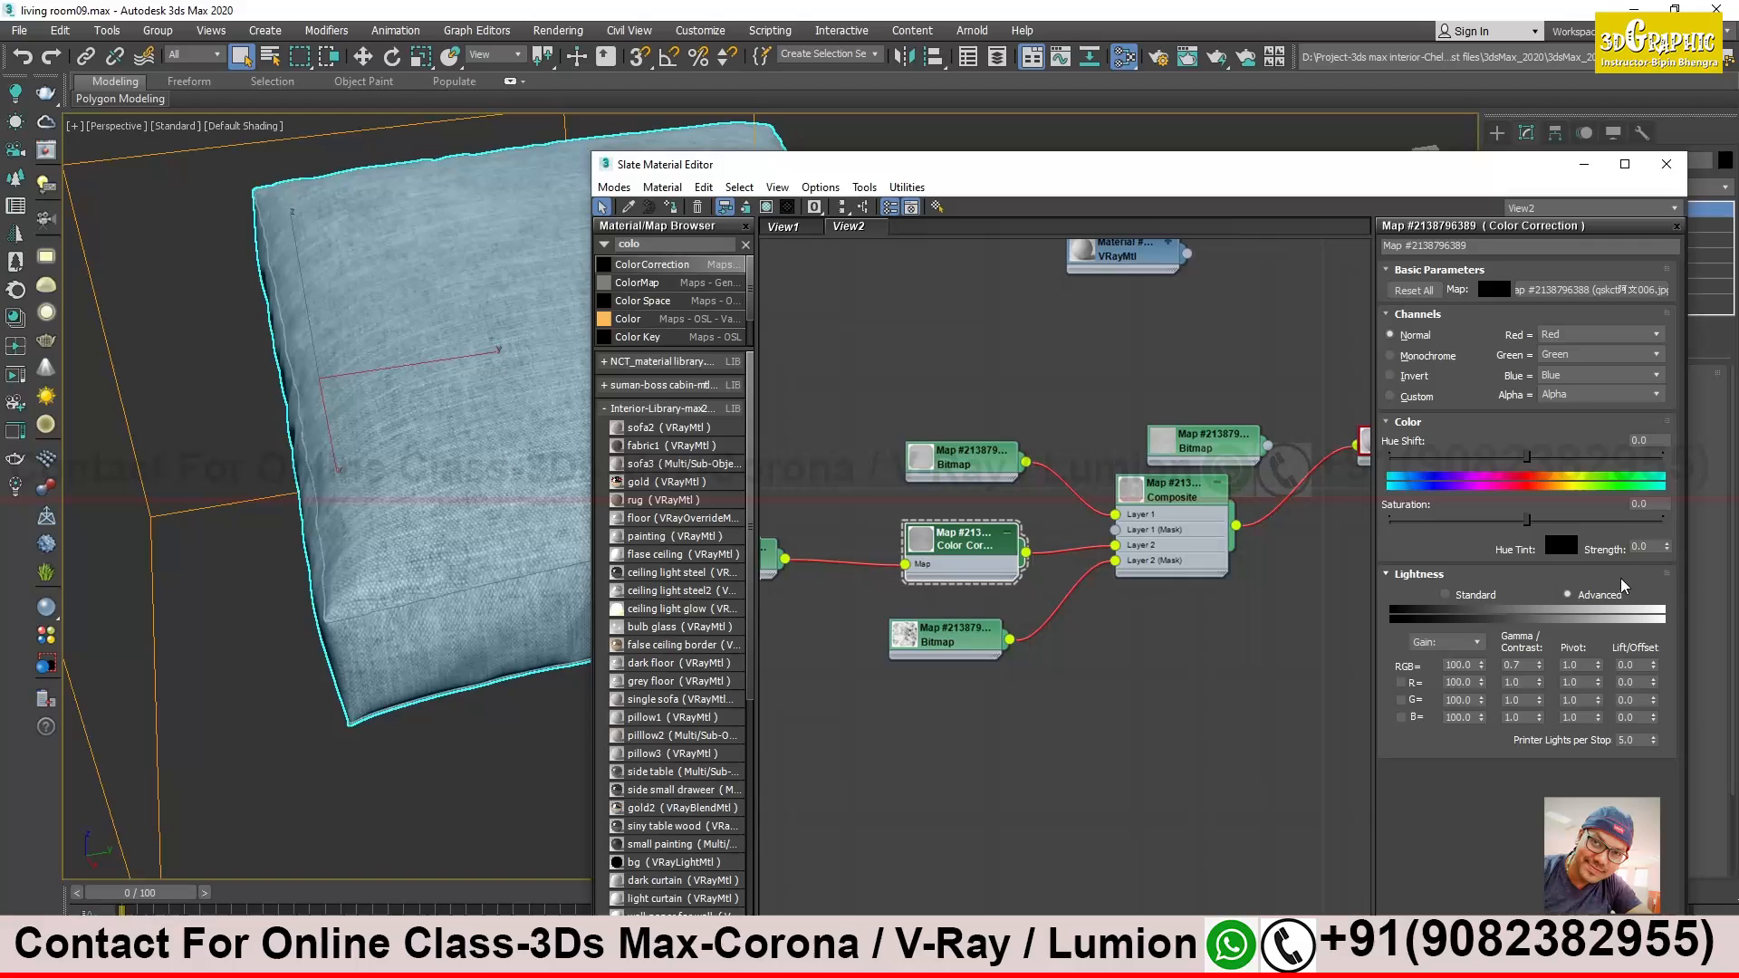
{"action": "left_click_drag", "start_coordinate": [1539, 674], "coordinate": [1545, 697]}
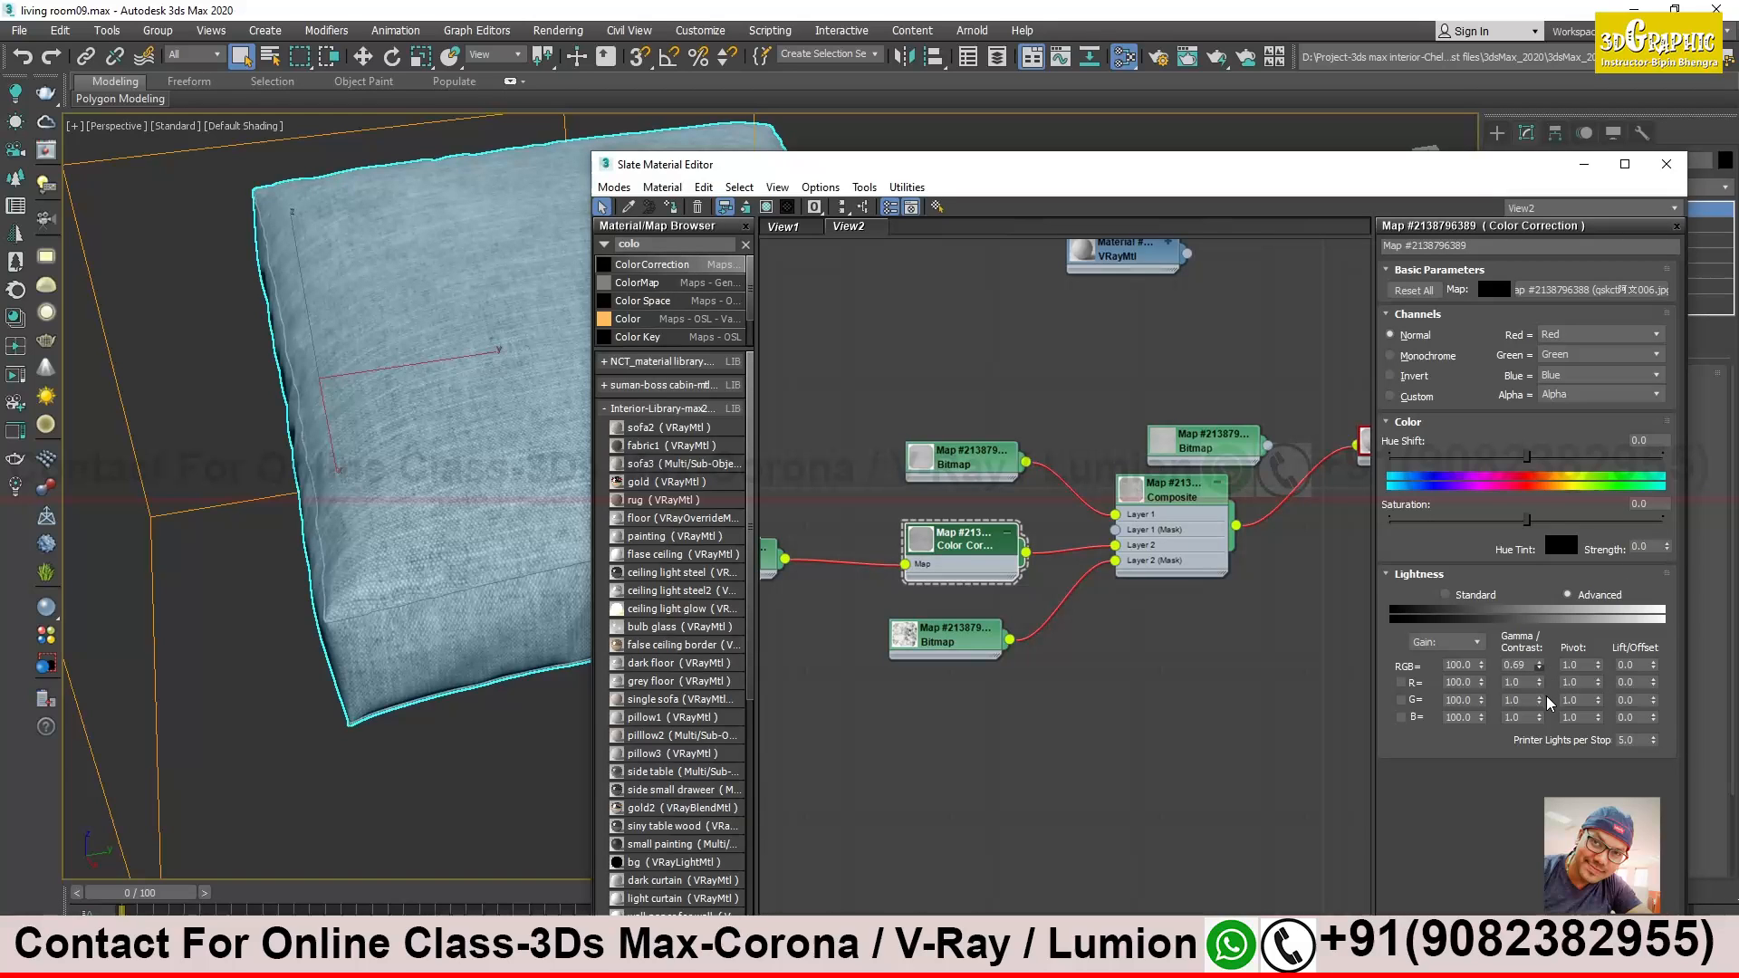
{"action": "left_click_drag", "start_coordinate": [962, 166], "coordinate": [1178, 155]}
{"action": "middle_click_drag", "start_coordinate": [638, 406], "coordinate": [569, 404], "text": "alt"}
{"action": "scroll", "coordinate": [569, 404], "scroll_direction": "up", "scroll_amount": 10}
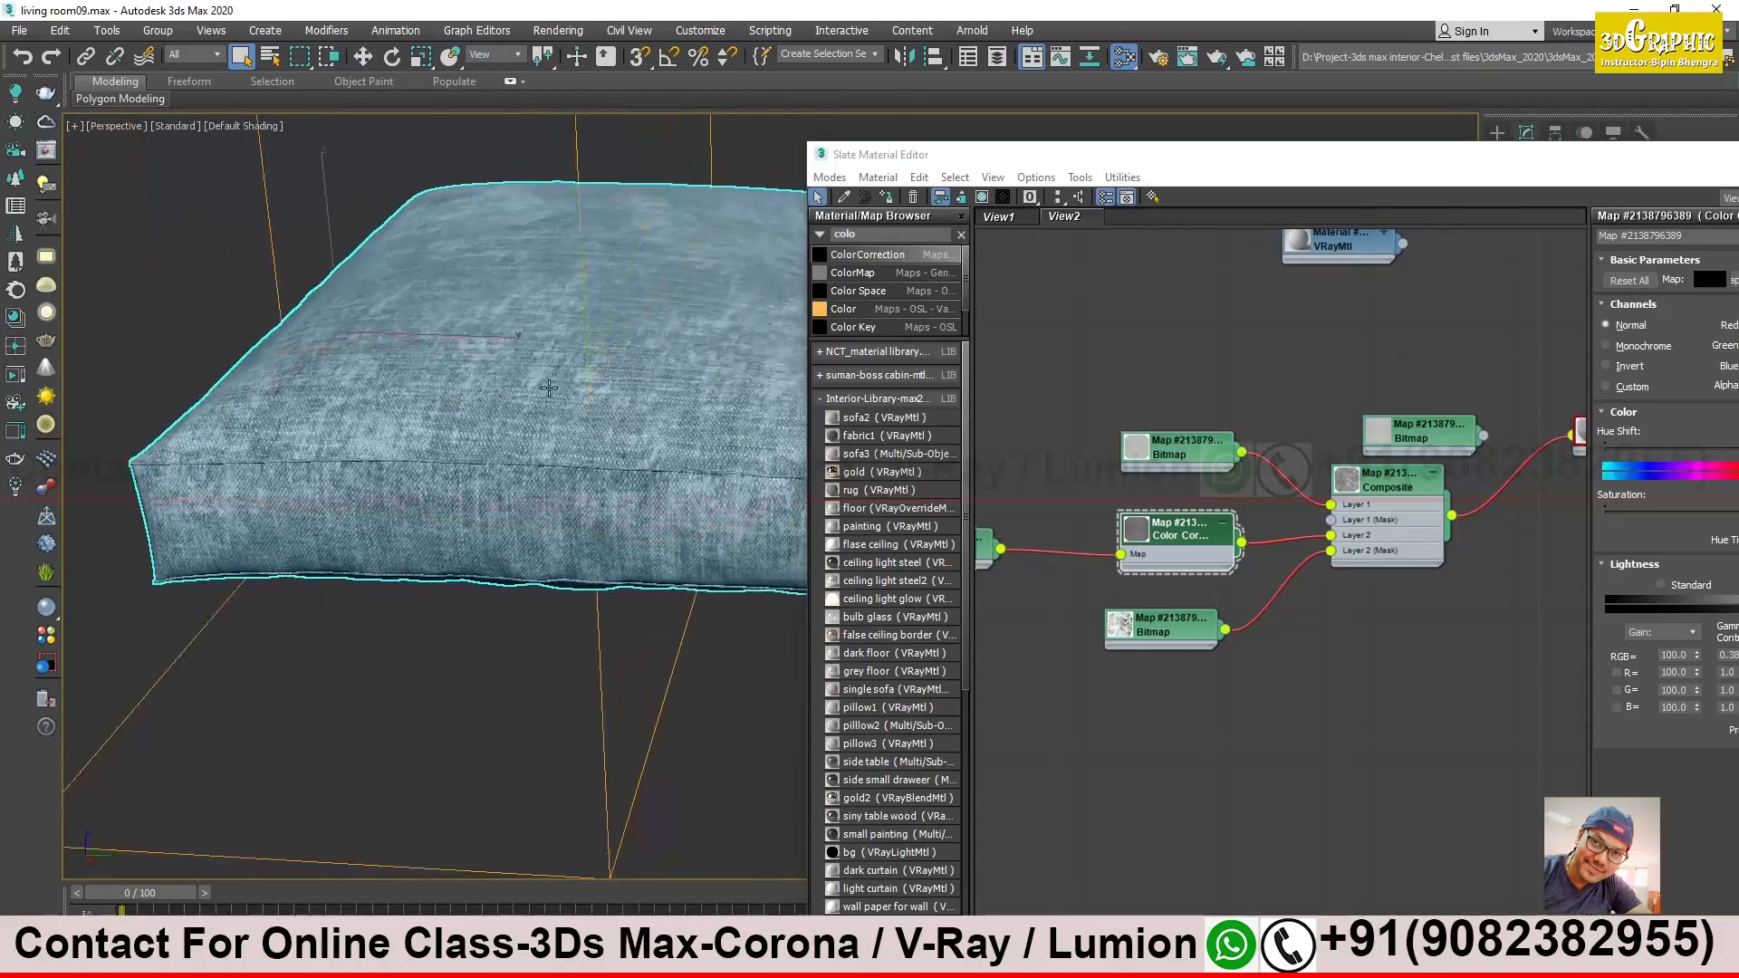
{"action": "scroll", "coordinate": [567, 433], "scroll_direction": "down", "scroll_amount": 10}
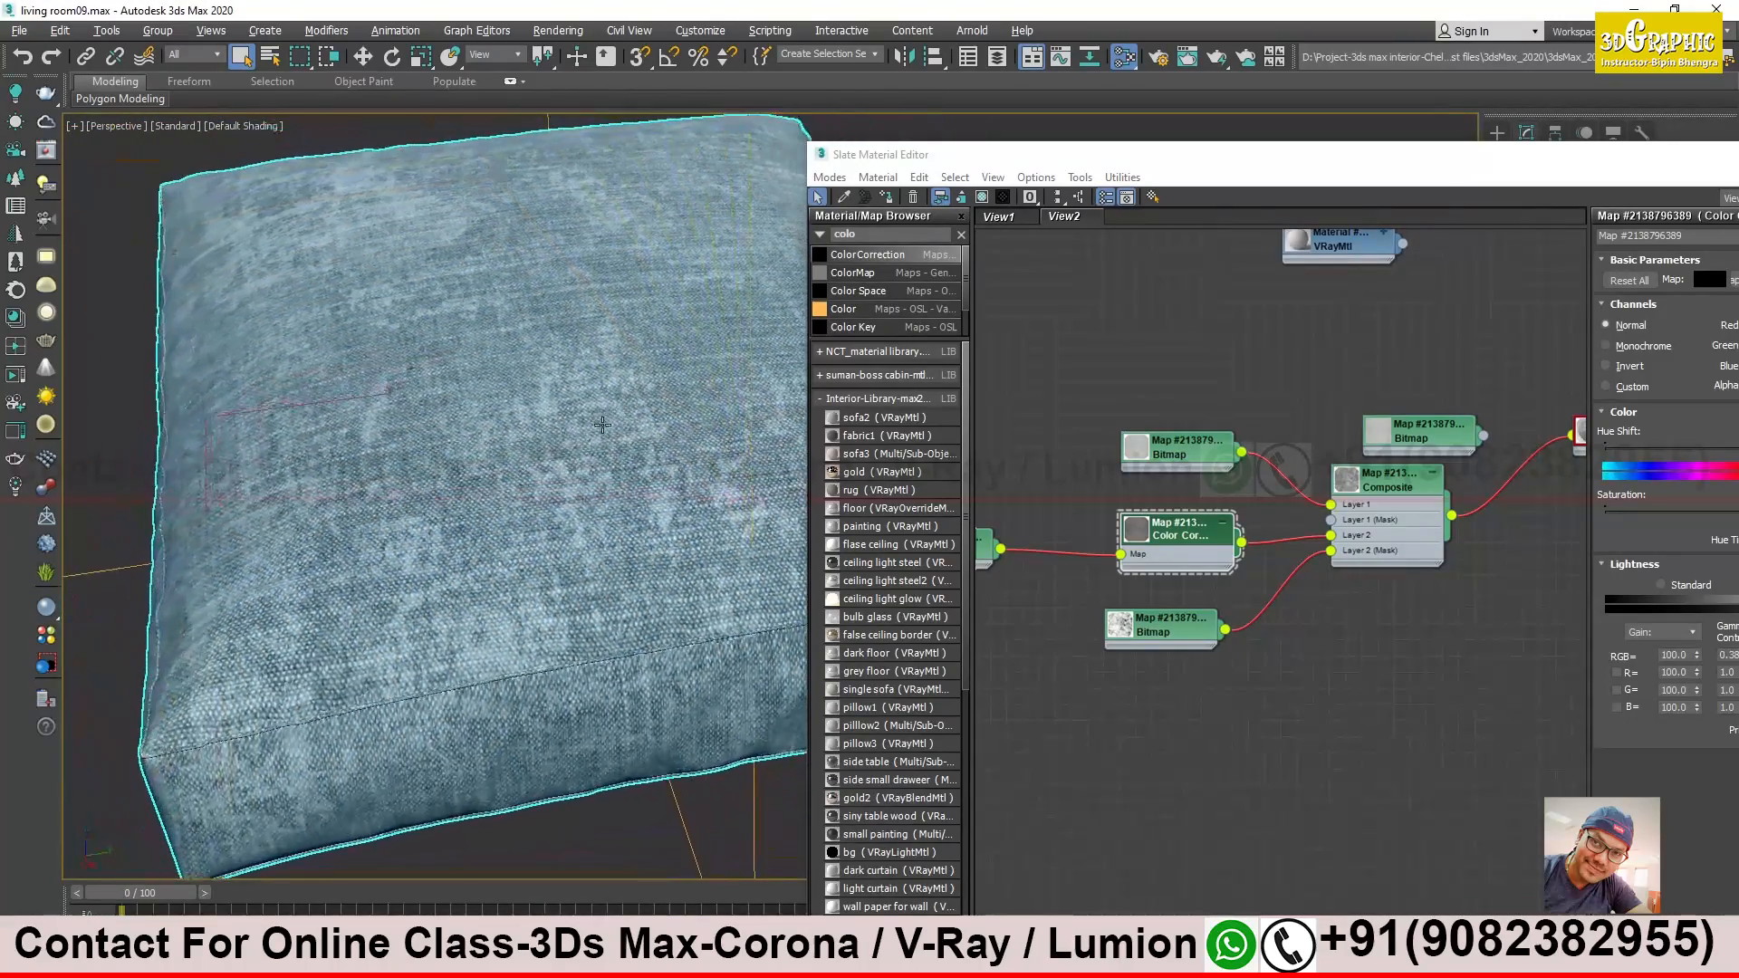
Examine the blended fabric pattern on the cushion up close and from several angles
{"action": "left_click_drag", "start_coordinate": [906, 154], "coordinate": [728, 140]}
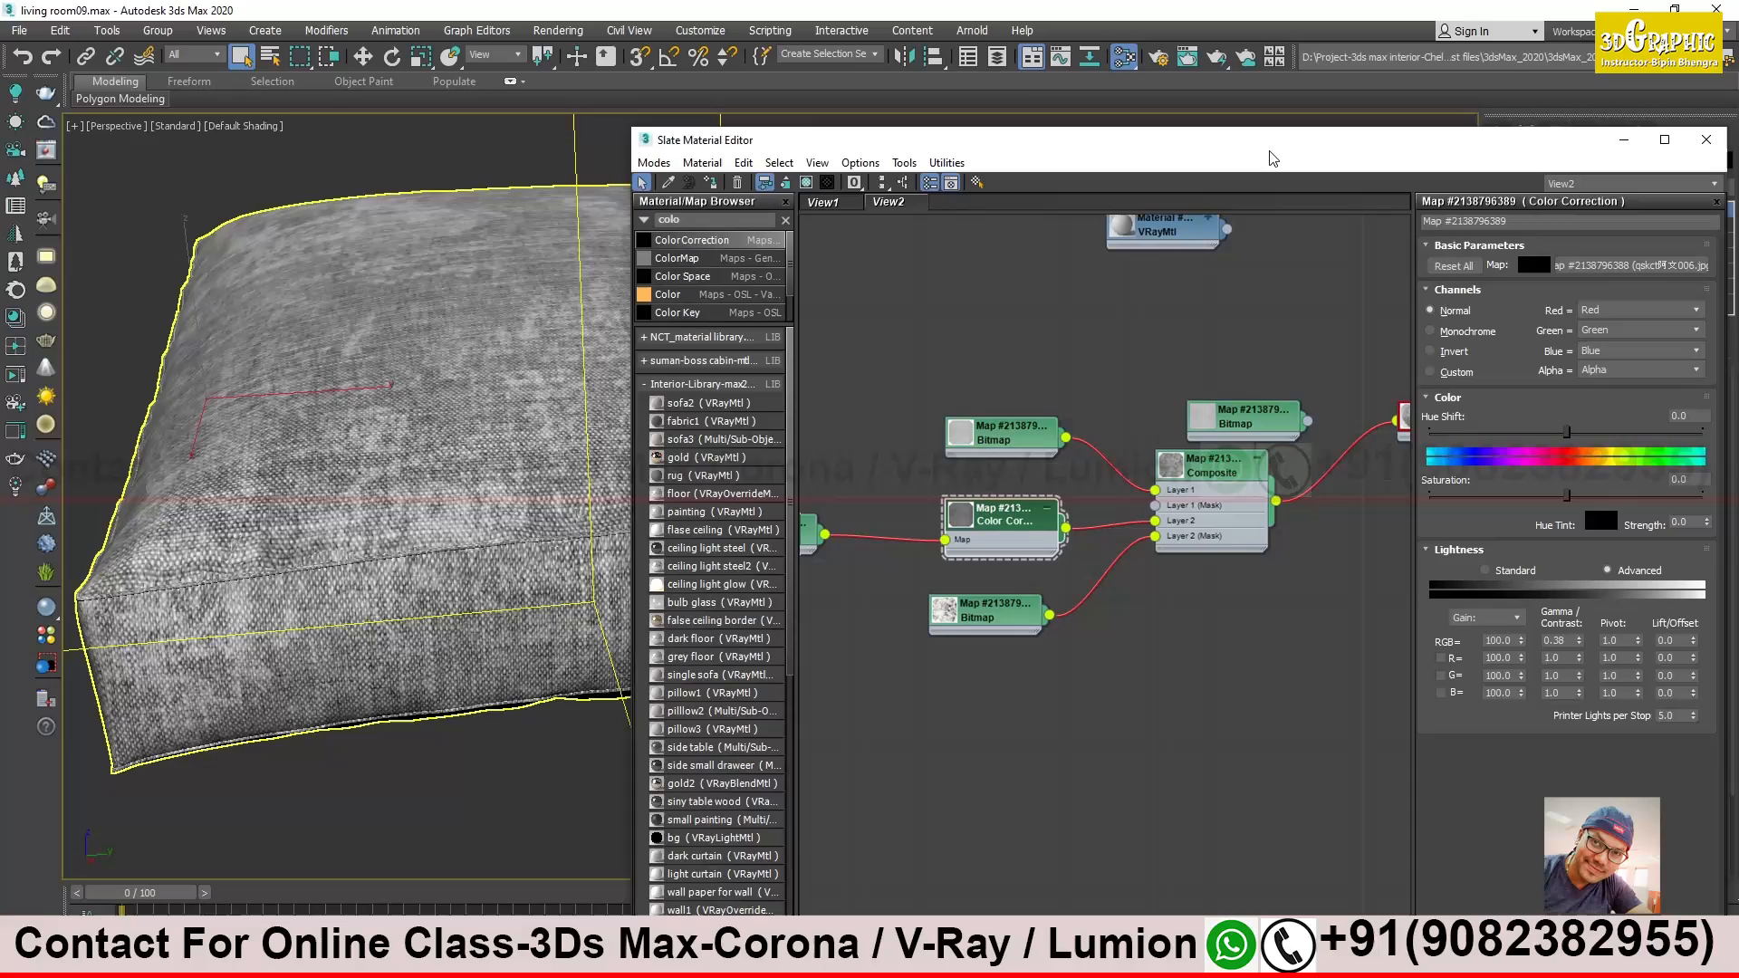
{"action": "scroll", "coordinate": [417, 489], "scroll_direction": "up", "scroll_amount": 5}
{"action": "middle_click_drag", "start_coordinate": [418, 489], "coordinate": [462, 513], "text": "alt"}
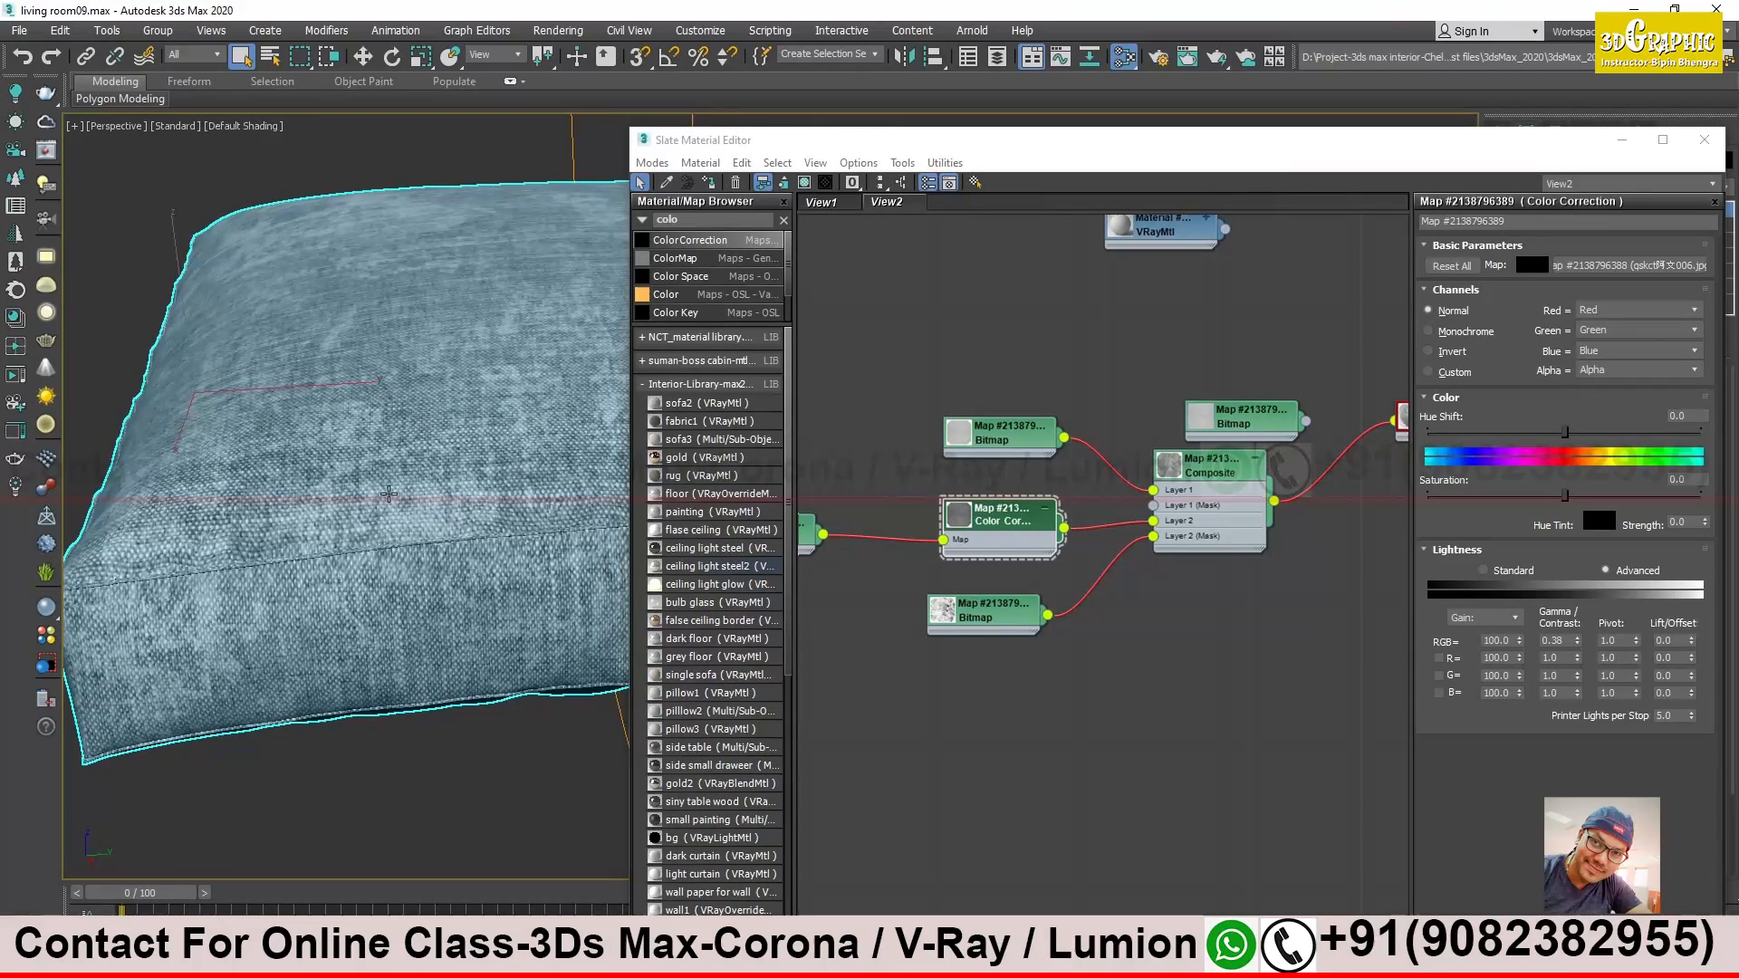
{"action": "double_click", "coordinate": [1546, 640]}
{"action": "scroll", "coordinate": [532, 478], "scroll_direction": "up", "scroll_amount": 5}
{"action": "scroll", "coordinate": [532, 478], "scroll_direction": "down", "scroll_amount": 6}
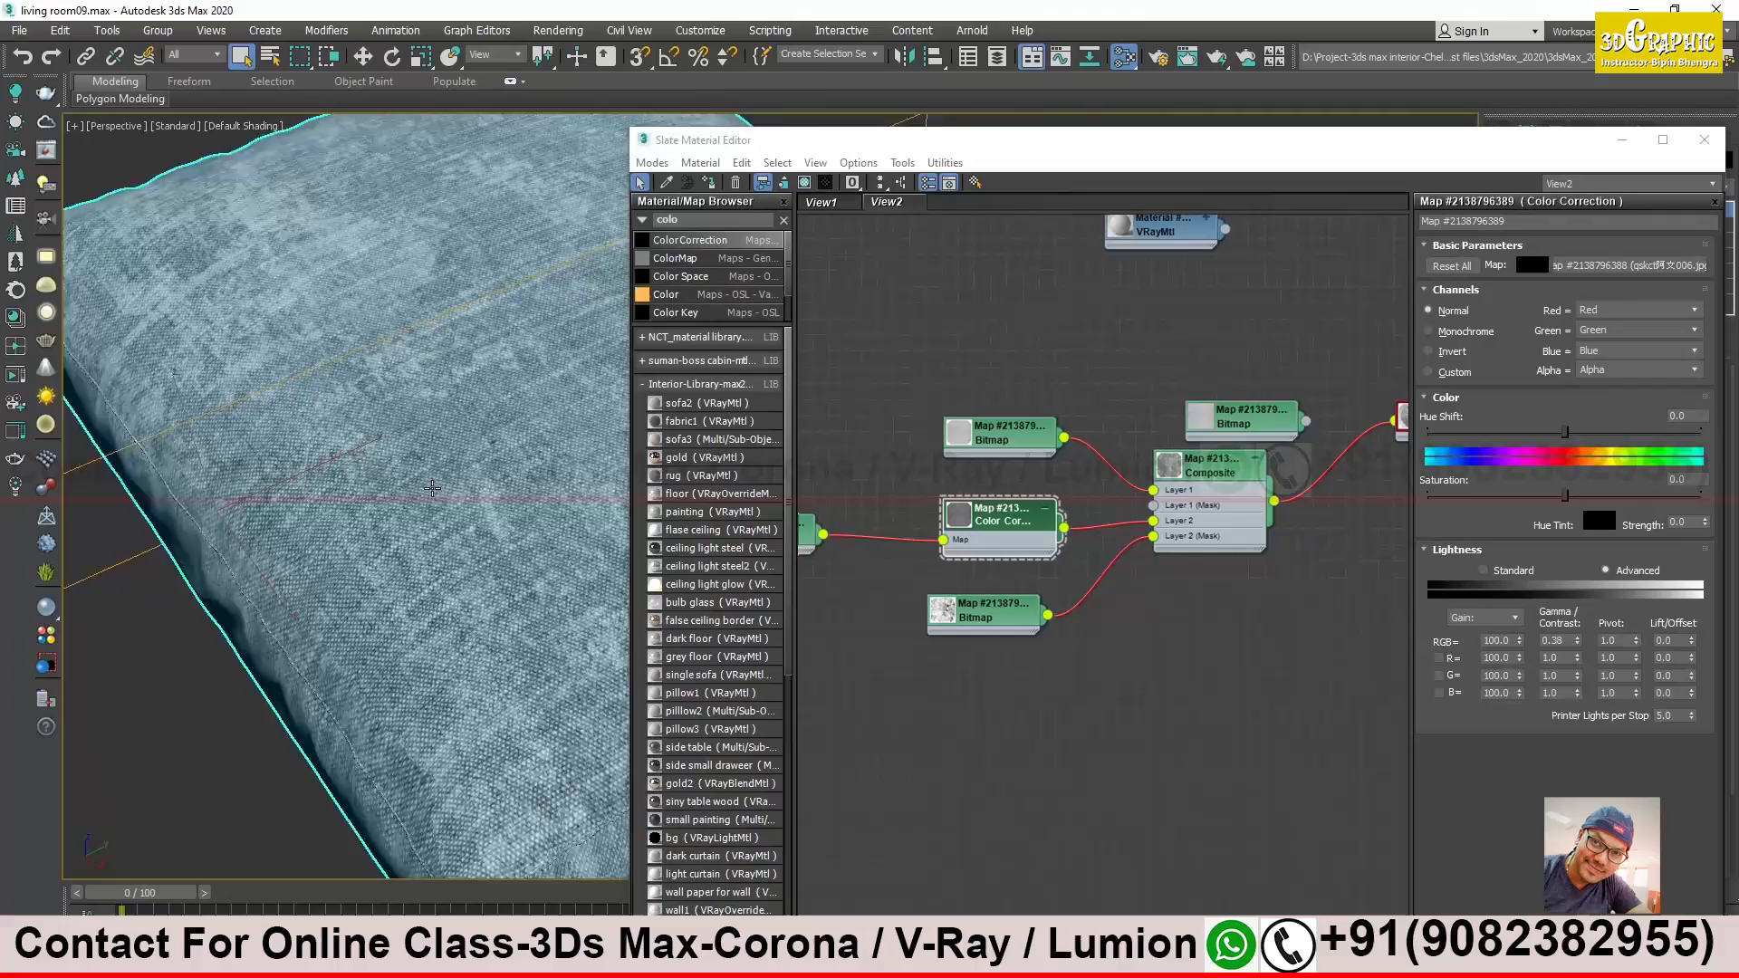
{"action": "middle_click_drag", "start_coordinate": [475, 477], "coordinate": [579, 457], "text": "alt"}
{"action": "scroll", "coordinate": [288, 441], "scroll_direction": "up", "scroll_amount": 5}
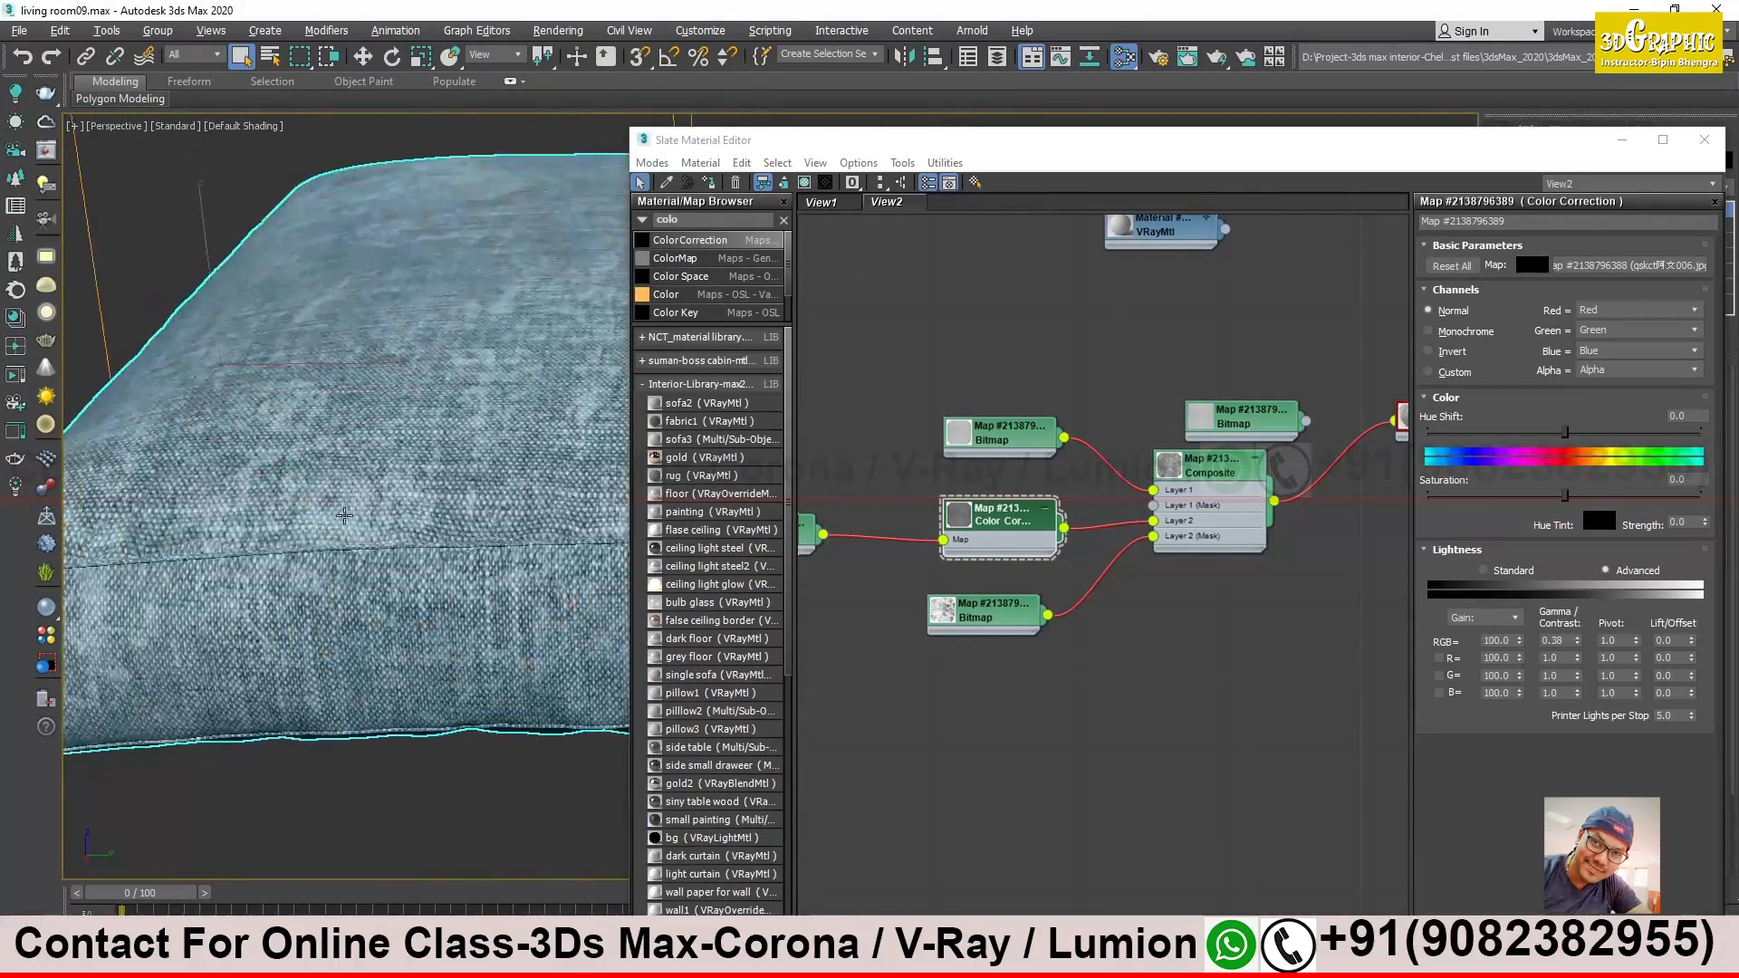
{"action": "scroll", "coordinate": [362, 522], "scroll_direction": "down", "scroll_amount": 6}
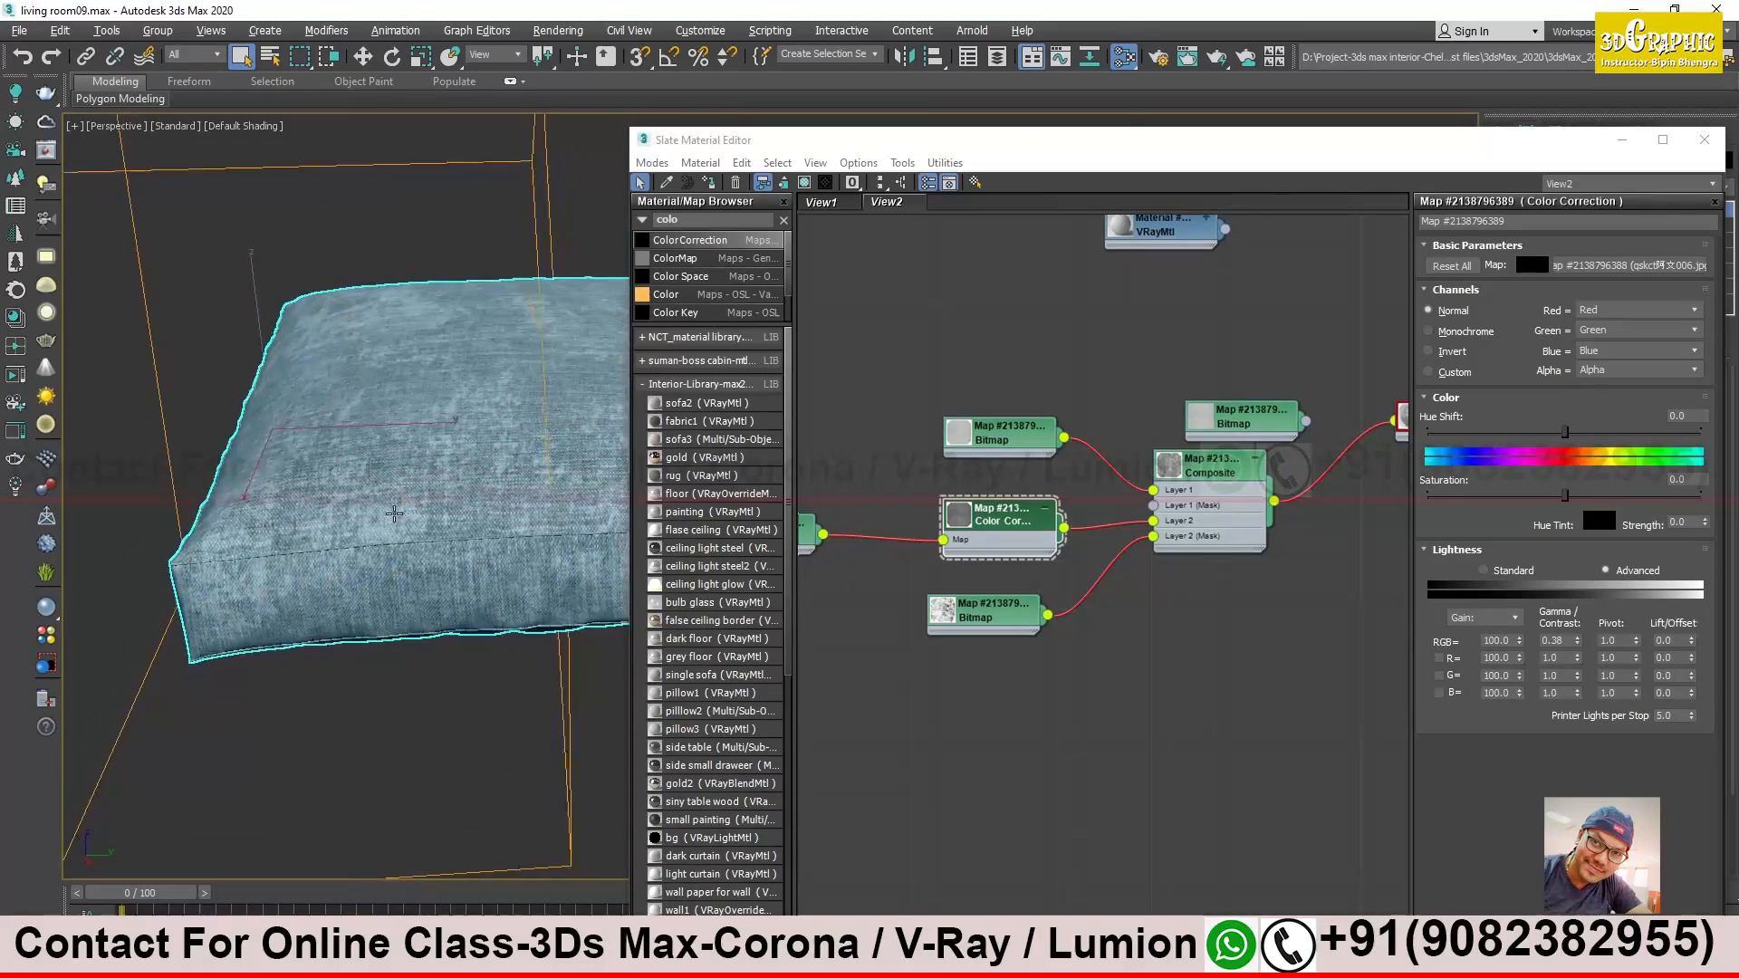
{"action": "scroll", "coordinate": [405, 513], "scroll_direction": "up", "scroll_amount": 4}
{"action": "scroll", "coordinate": [396, 551], "scroll_direction": "down", "scroll_amount": 8}
{"action": "scroll", "coordinate": [396, 550], "scroll_direction": "up", "scroll_amount": 5}
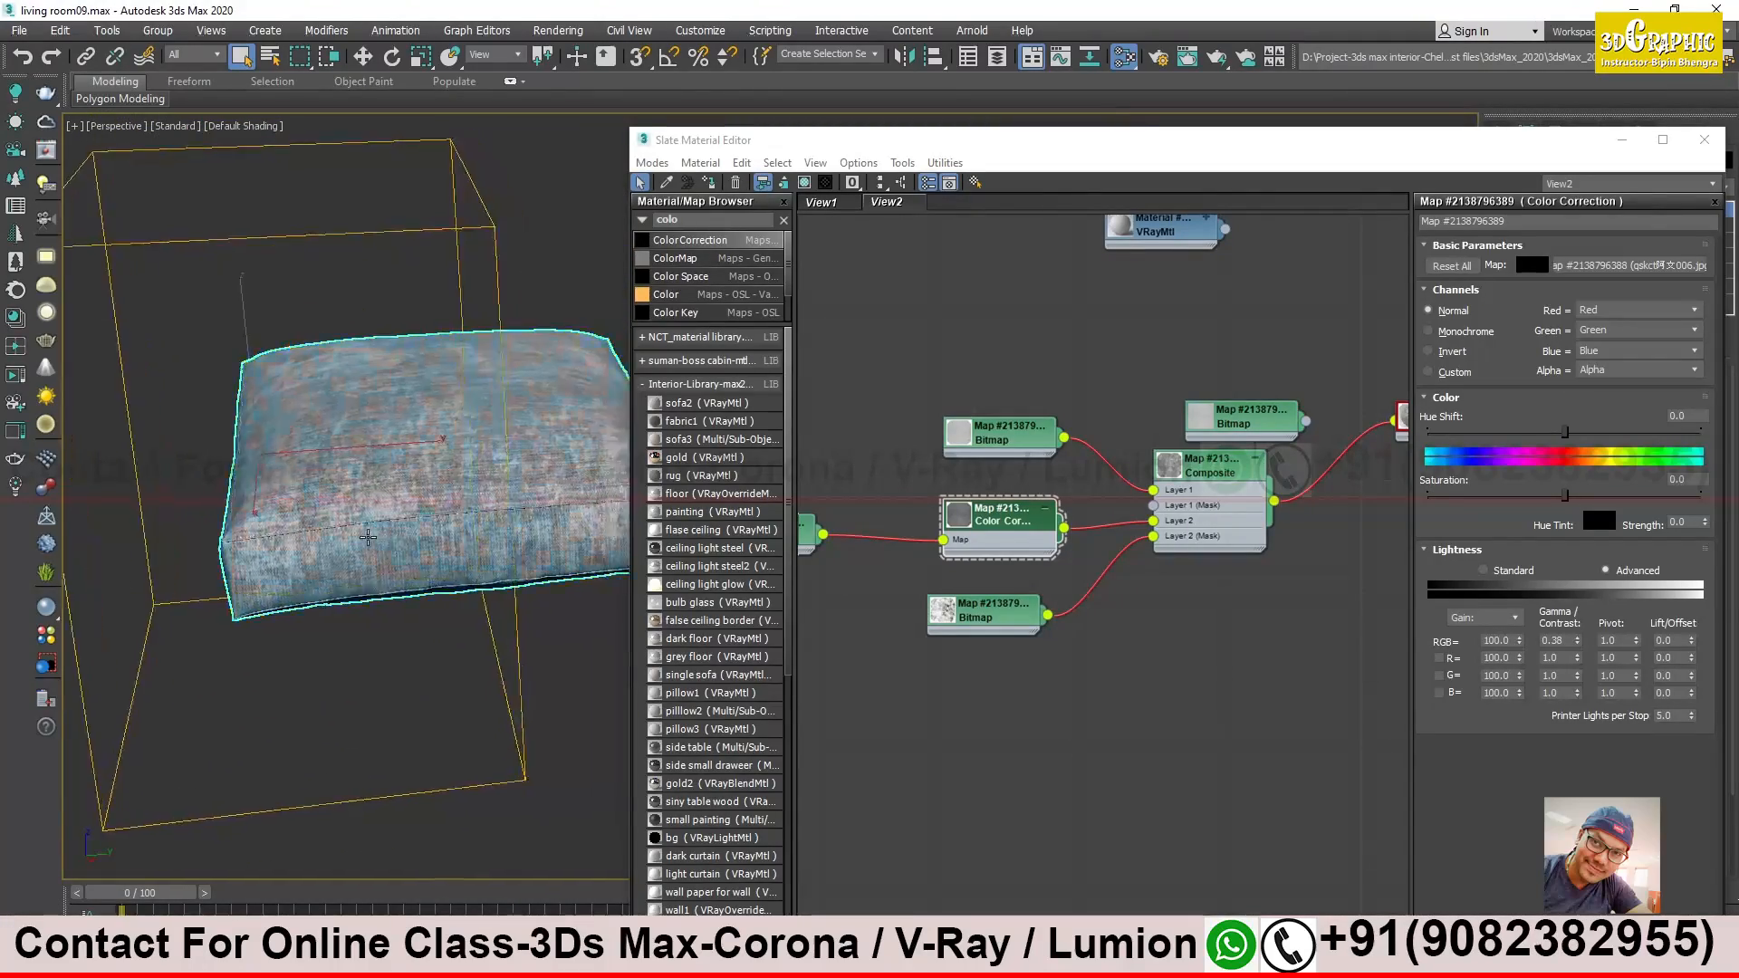
Set the Color Correction map's RGB Gamma/Contrast to 0.6 and check the fabric on the cushion
{"action": "scroll", "coordinate": [368, 537], "scroll_direction": "up", "scroll_amount": 4}
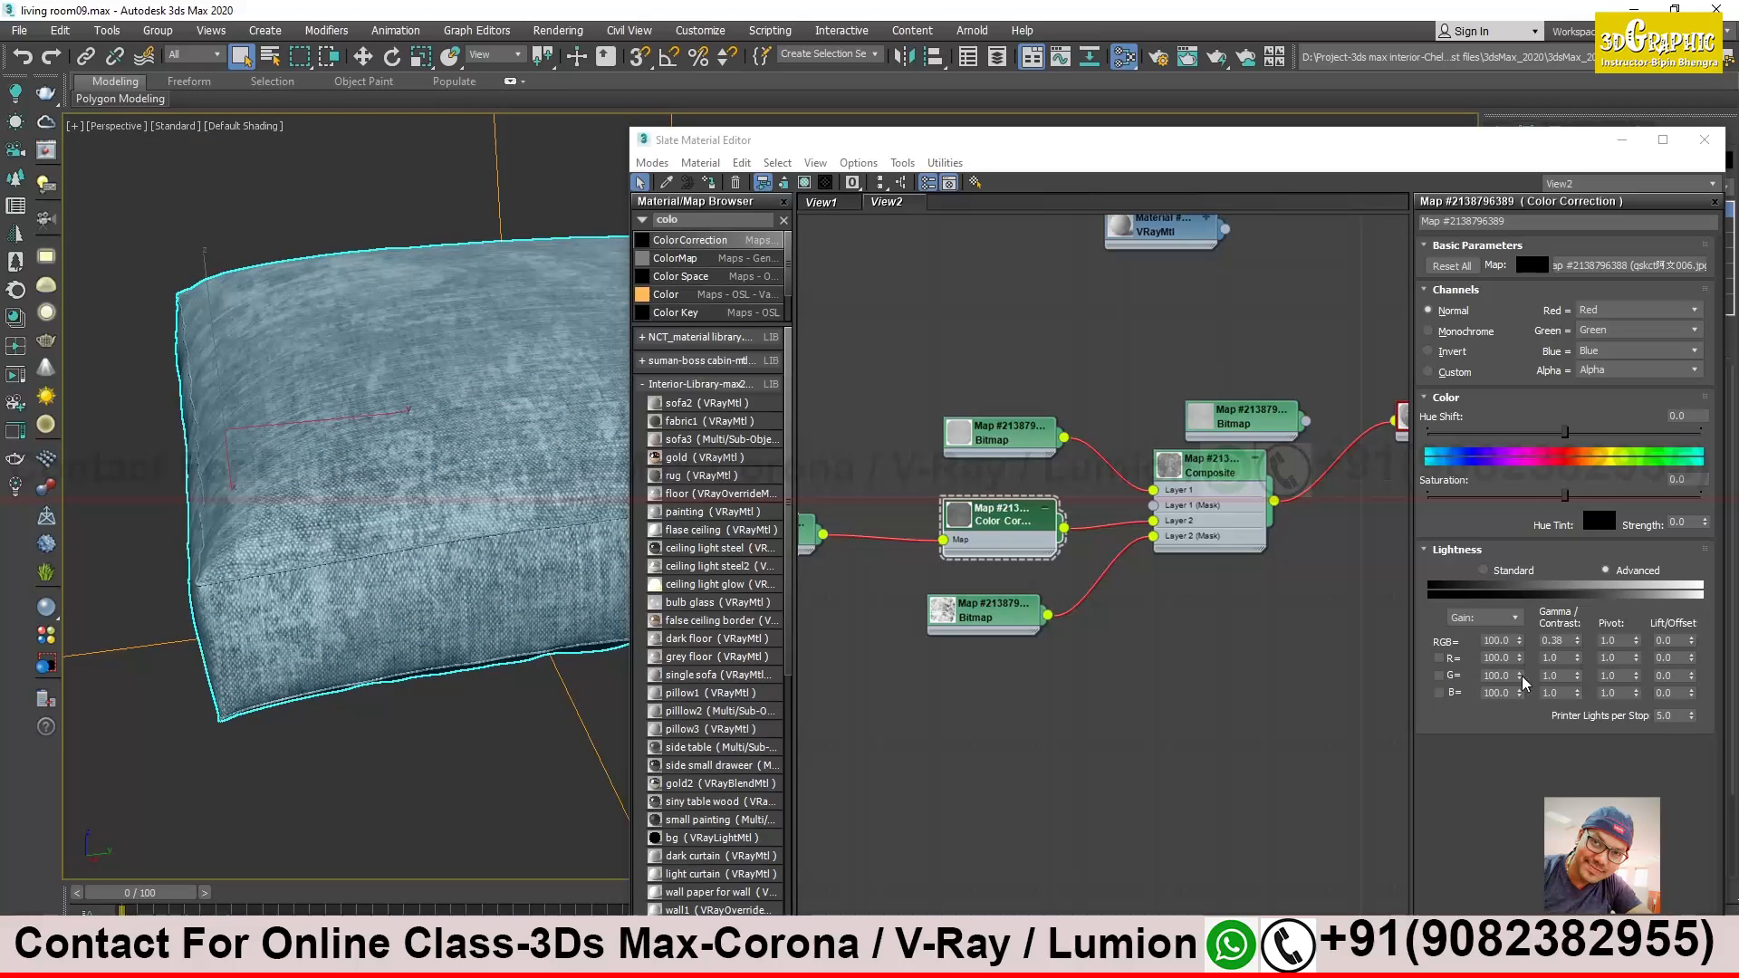
{"action": "key", "text": "Return"}
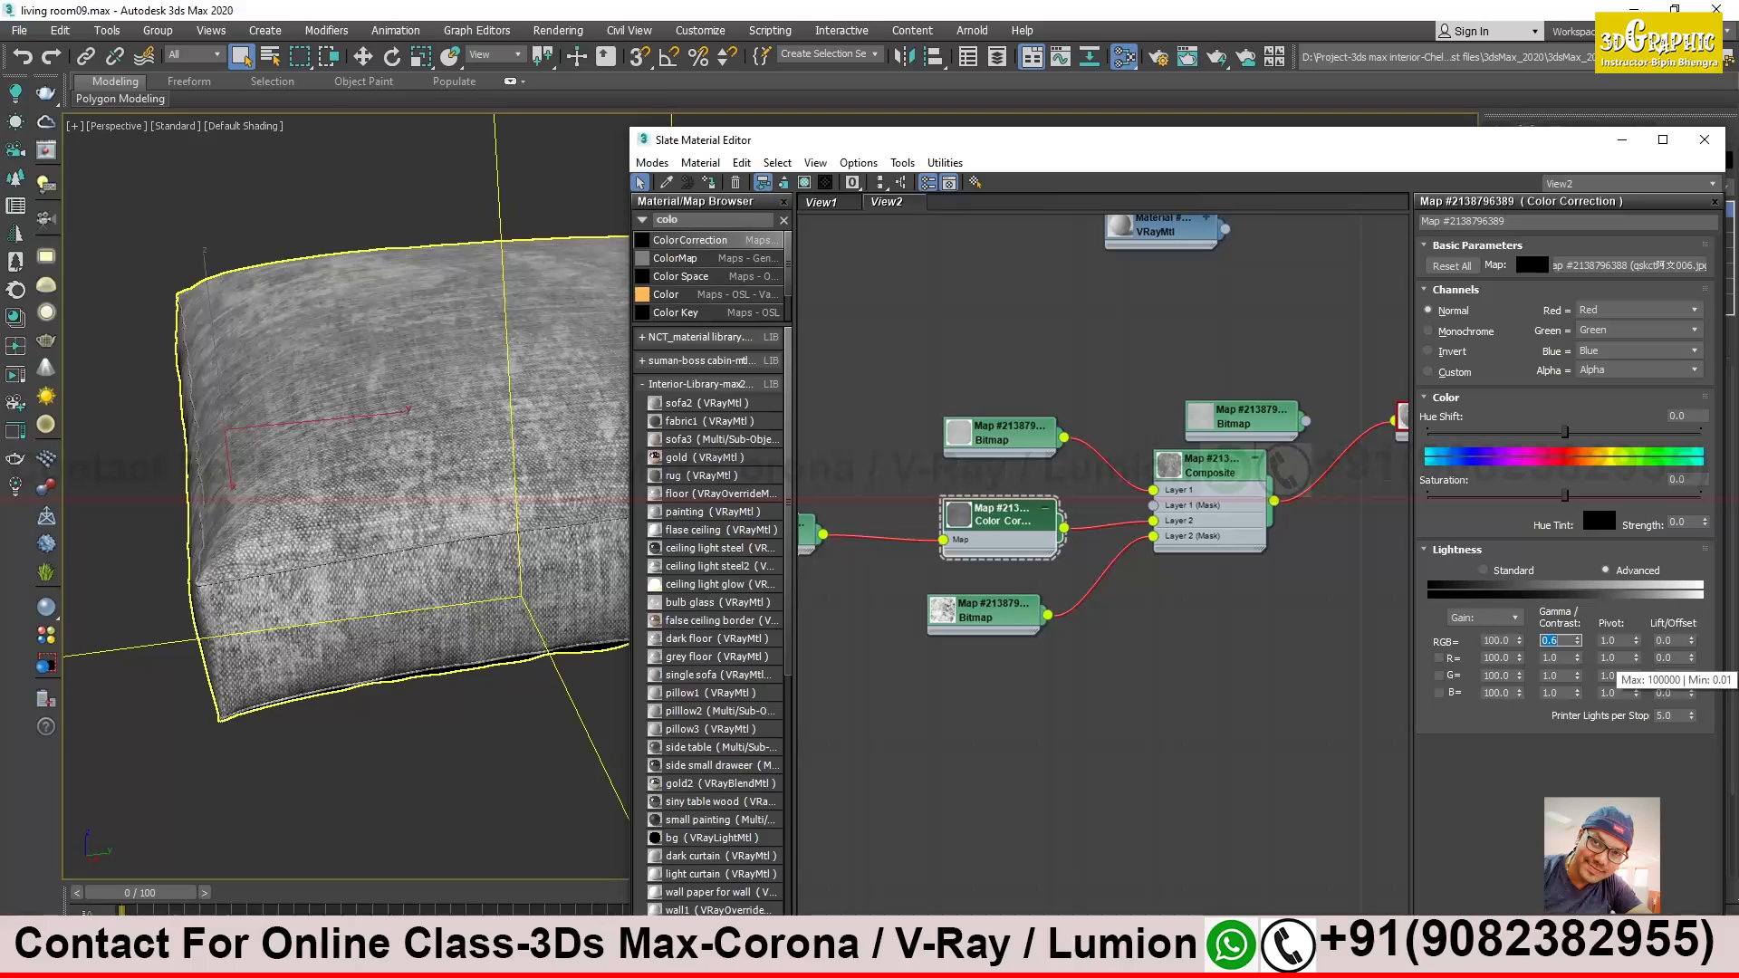
{"action": "left_click_drag", "start_coordinate": [958, 145], "coordinate": [1119, 171]}
{"action": "middle_click_drag", "start_coordinate": [514, 444], "coordinate": [485, 492], "text": "alt"}
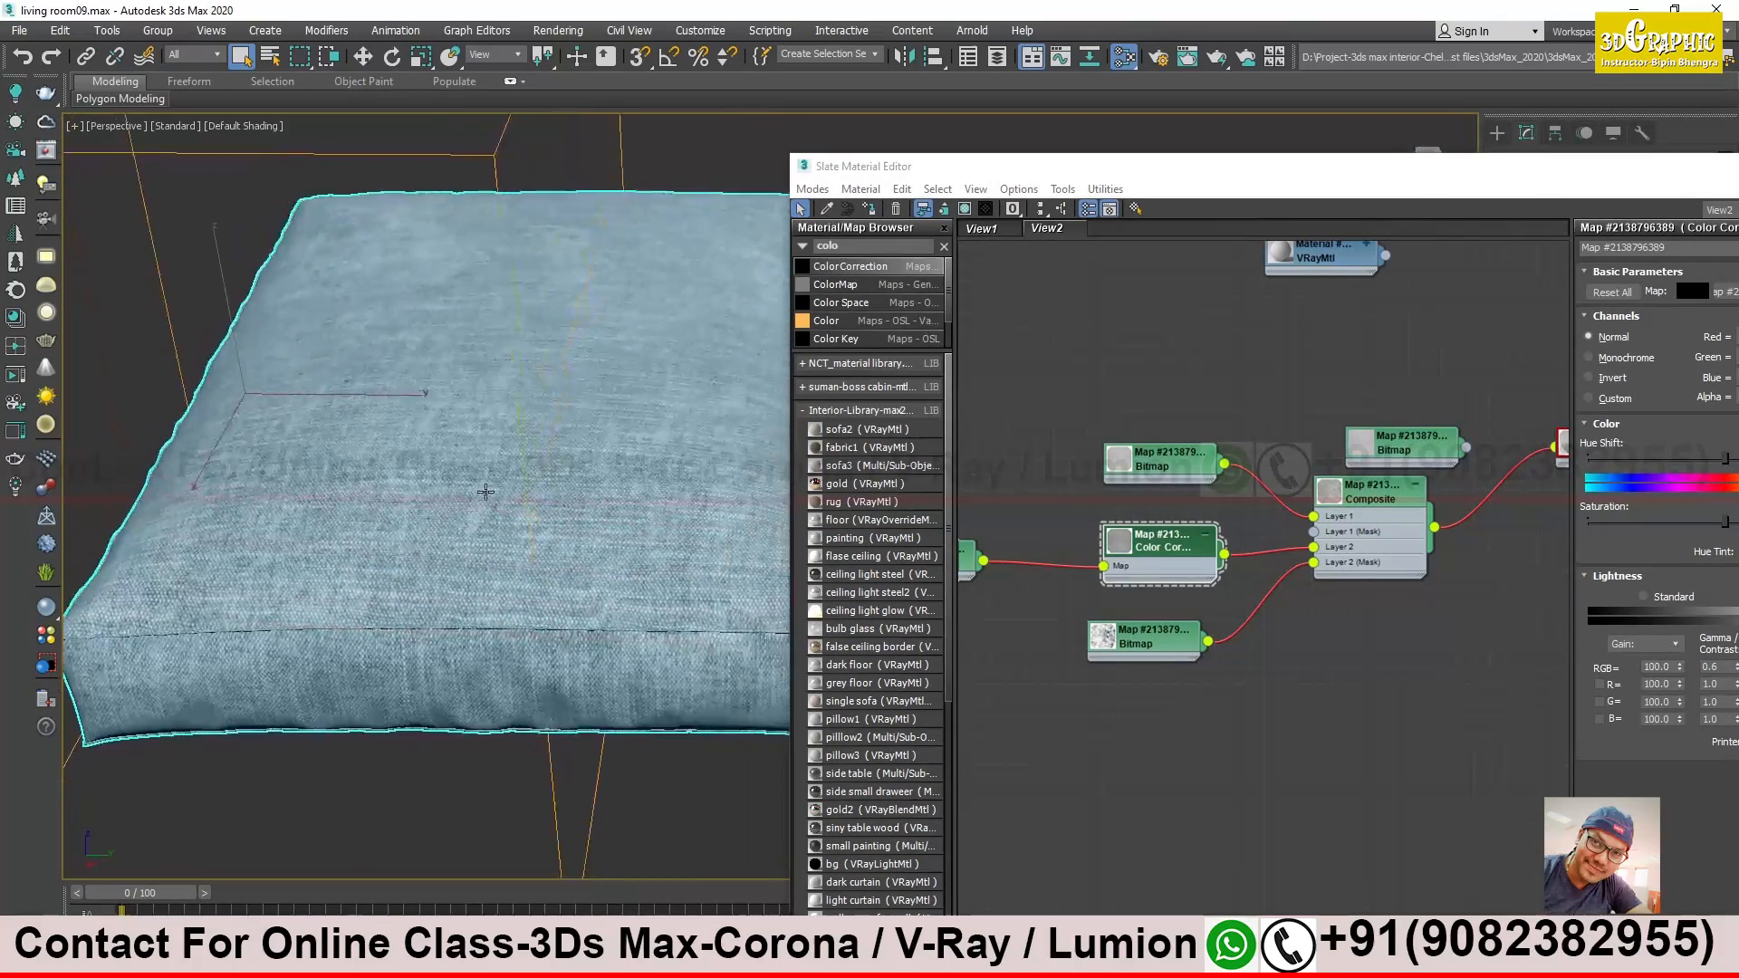
{"action": "left_click_drag", "start_coordinate": [1015, 170], "coordinate": [1241, 344]}
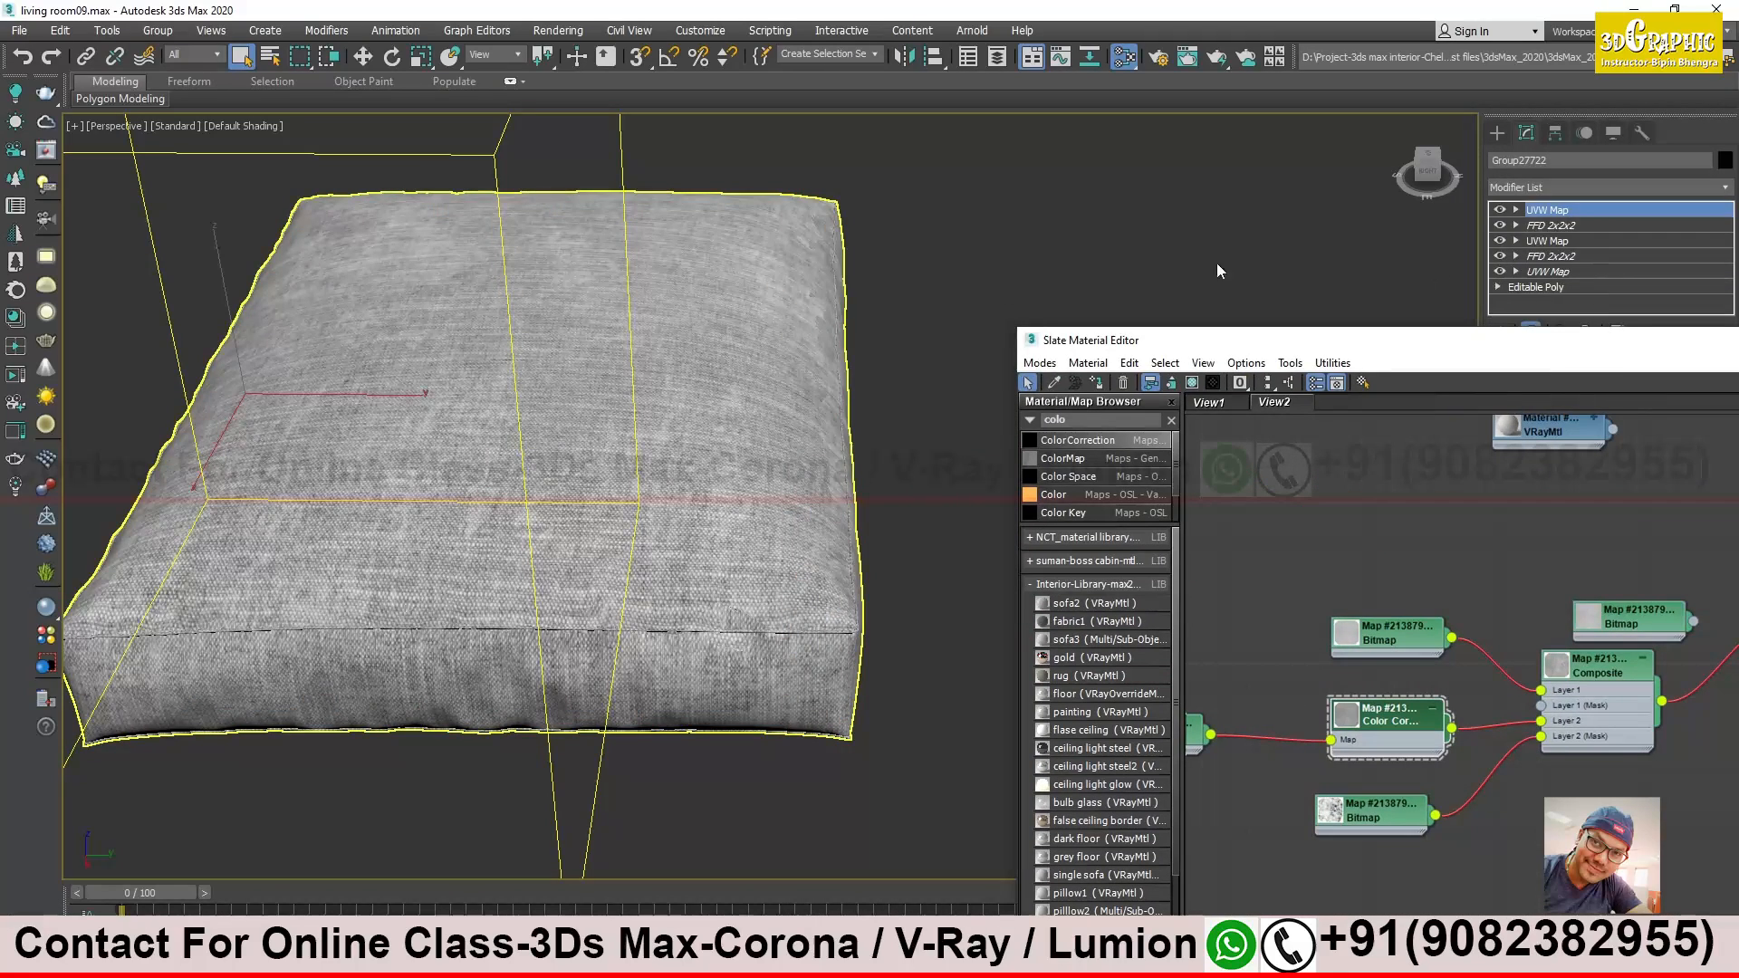
Deselect the cushion, move the material editor out of the way and examine the fabric texture from all sides
{"action": "left_click", "coordinate": [857, 307]}
{"action": "left_click_drag", "start_coordinate": [1123, 343], "coordinate": [1269, 461]}
{"action": "middle_click_drag", "start_coordinate": [735, 460], "coordinate": [811, 444]}
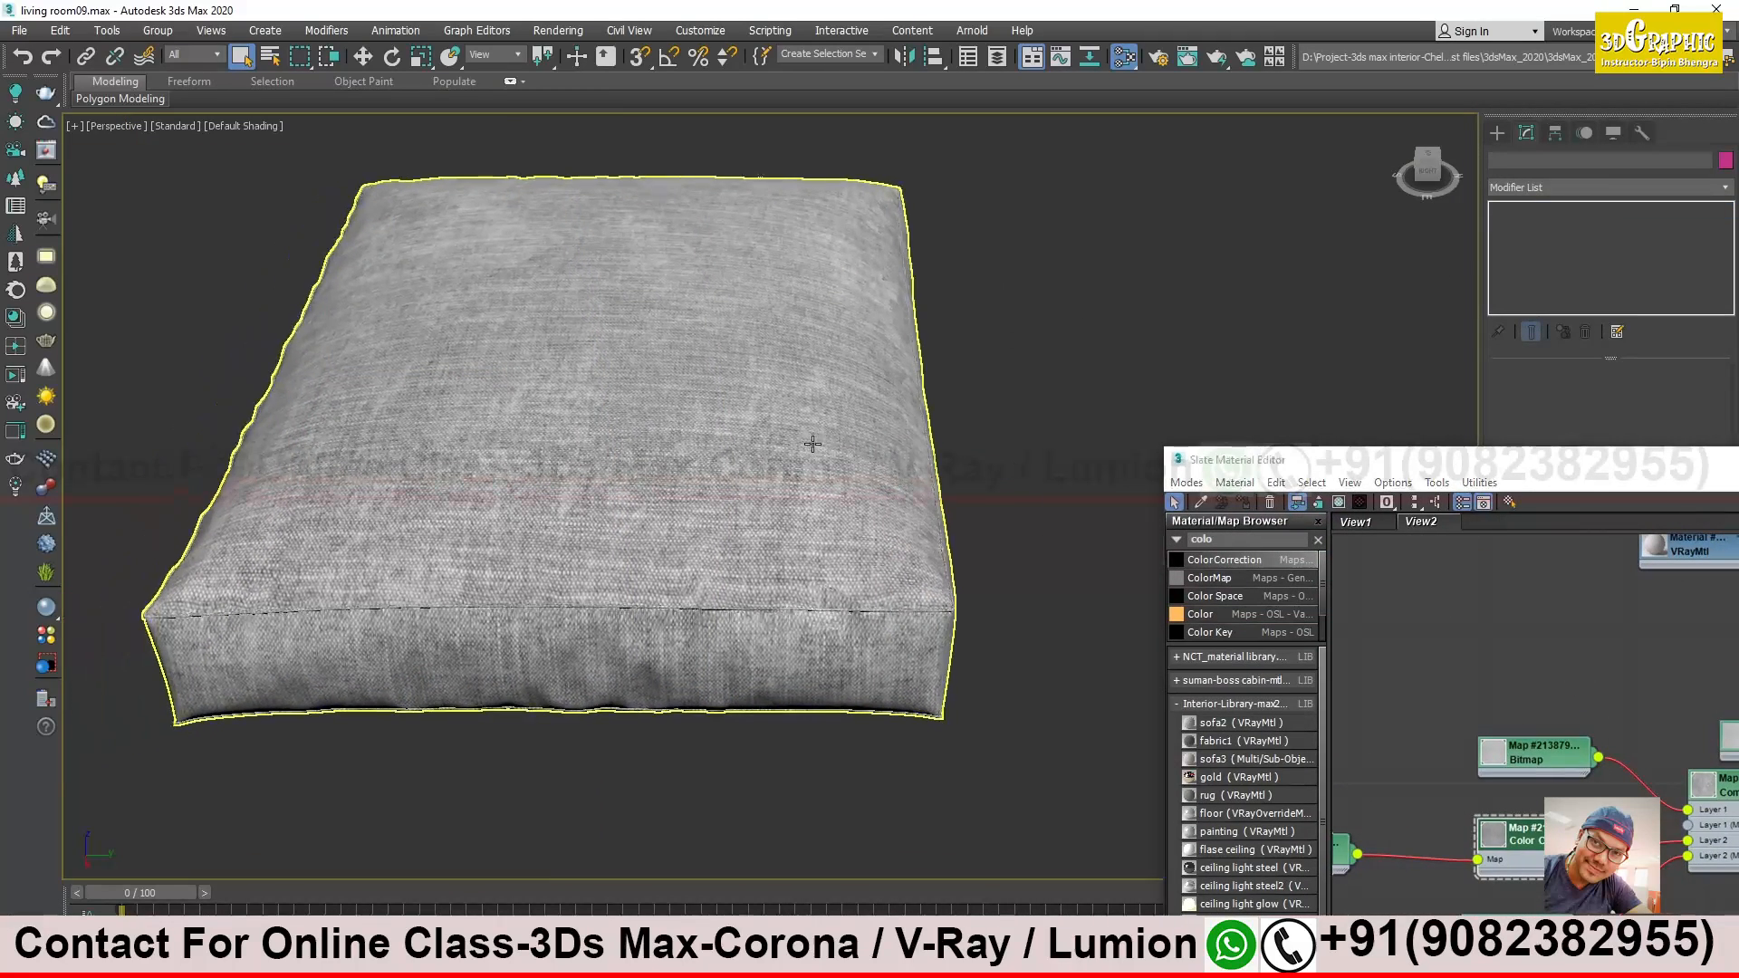
{"action": "left_click_drag", "start_coordinate": [1236, 465], "coordinate": [1291, 668]}
{"action": "mouse_move", "coordinate": [977, 547]}
{"action": "middle_mouse_down", "text": "alt"}
{"action": "mouse_move", "coordinate": [965, 536]}
{"action": "mouse_move", "coordinate": [983, 579]}
{"action": "middle_mouse_up", "text": "alt"}
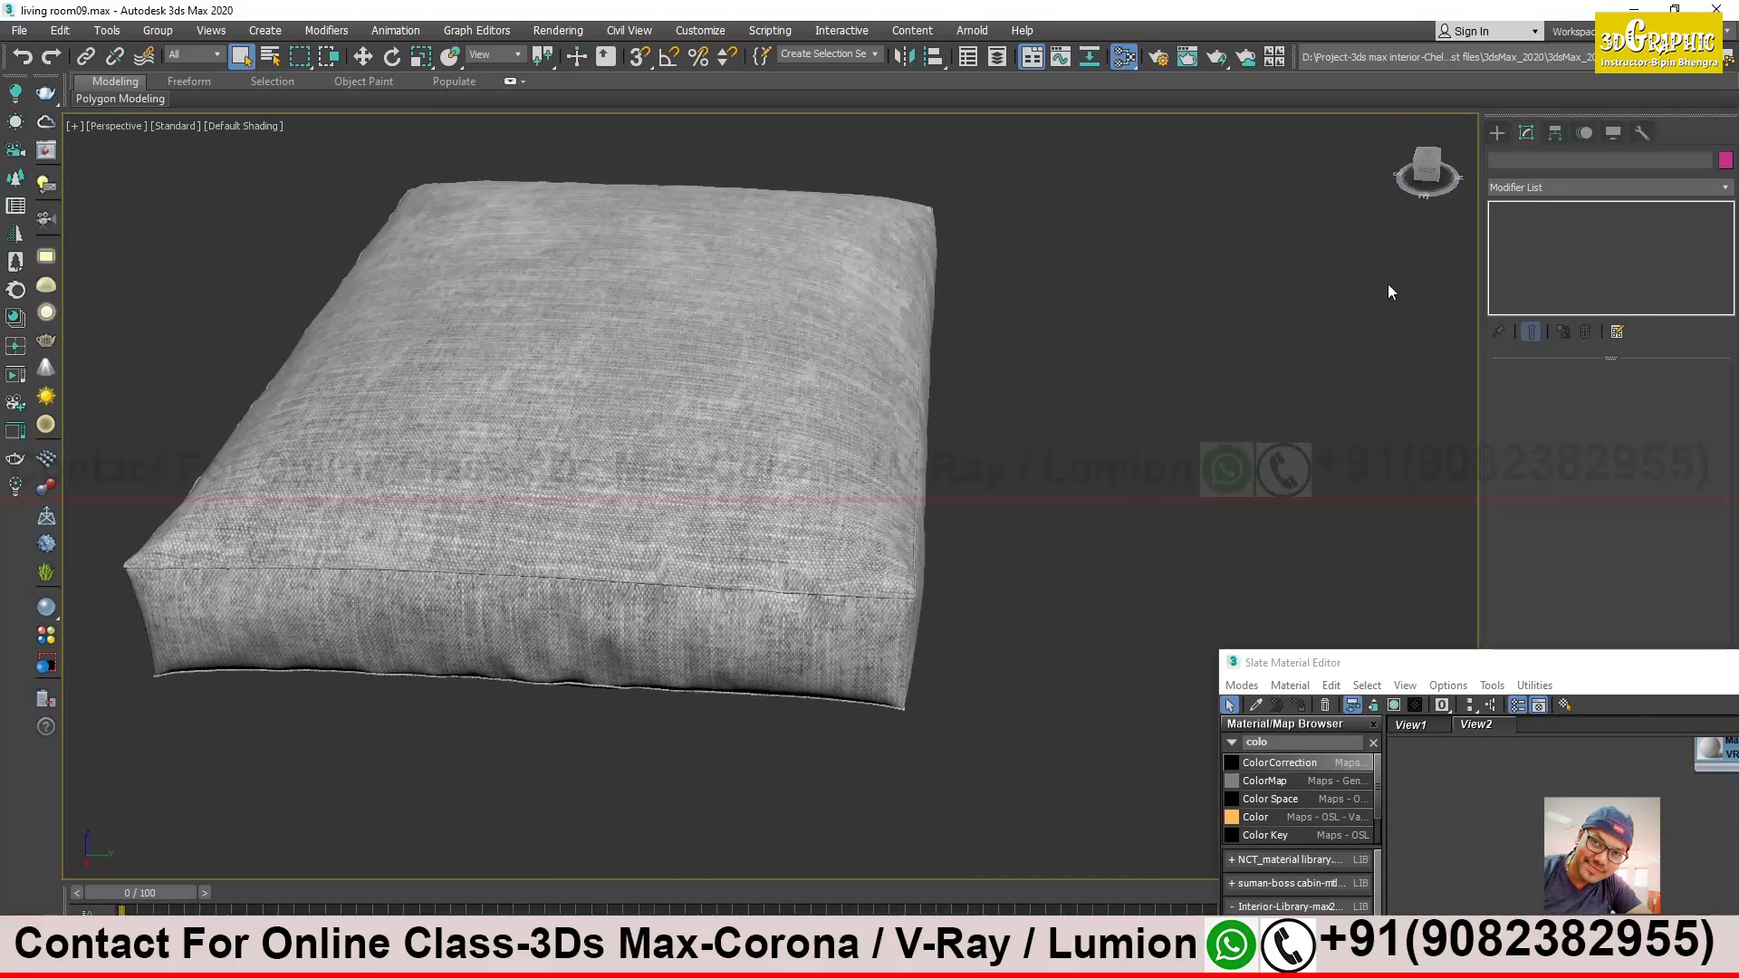
{"action": "mouse_move", "coordinate": [923, 606]}
{"action": "middle_mouse_down"}
{"action": "mouse_move", "coordinate": [962, 641]}
{"action": "mouse_move", "coordinate": [925, 600]}
{"action": "middle_mouse_up"}
{"action": "left_click_drag", "start_coordinate": [1448, 663], "coordinate": [1300, 491]}
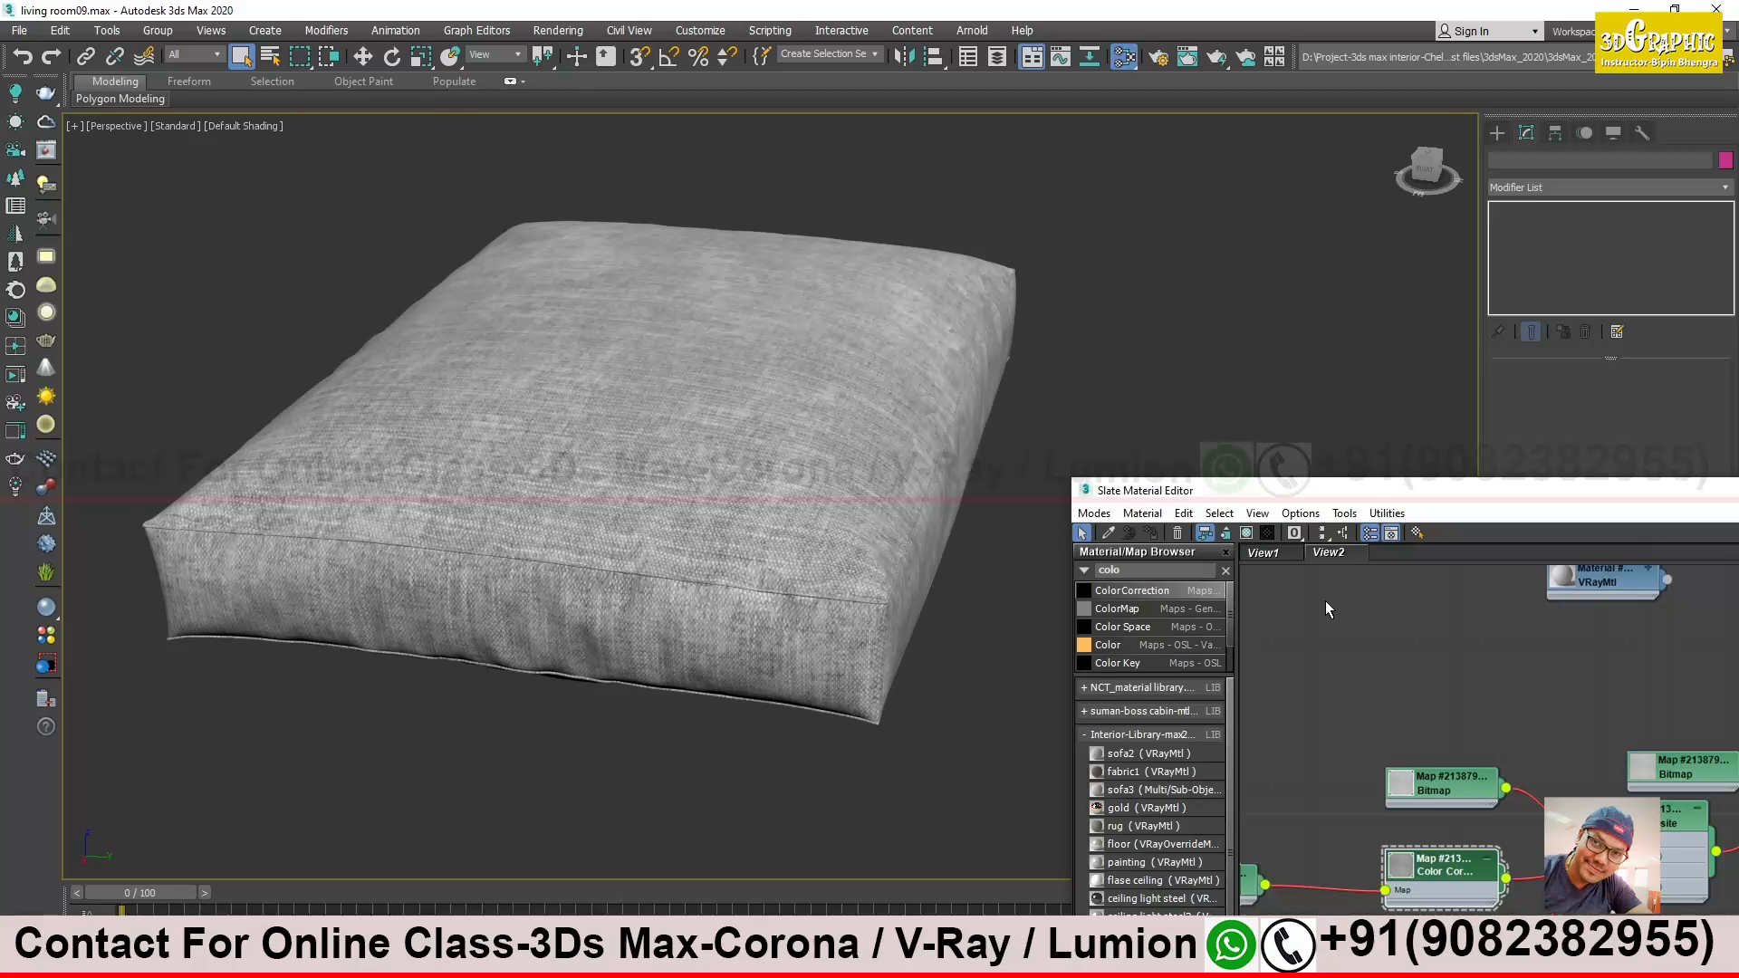
{"action": "left_click", "coordinate": [845, 532]}
{"action": "left_click_drag", "start_coordinate": [1177, 494], "coordinate": [1304, 615]}
{"action": "middle_click_drag", "start_coordinate": [1025, 547], "coordinate": [893, 400], "text": "alt"}
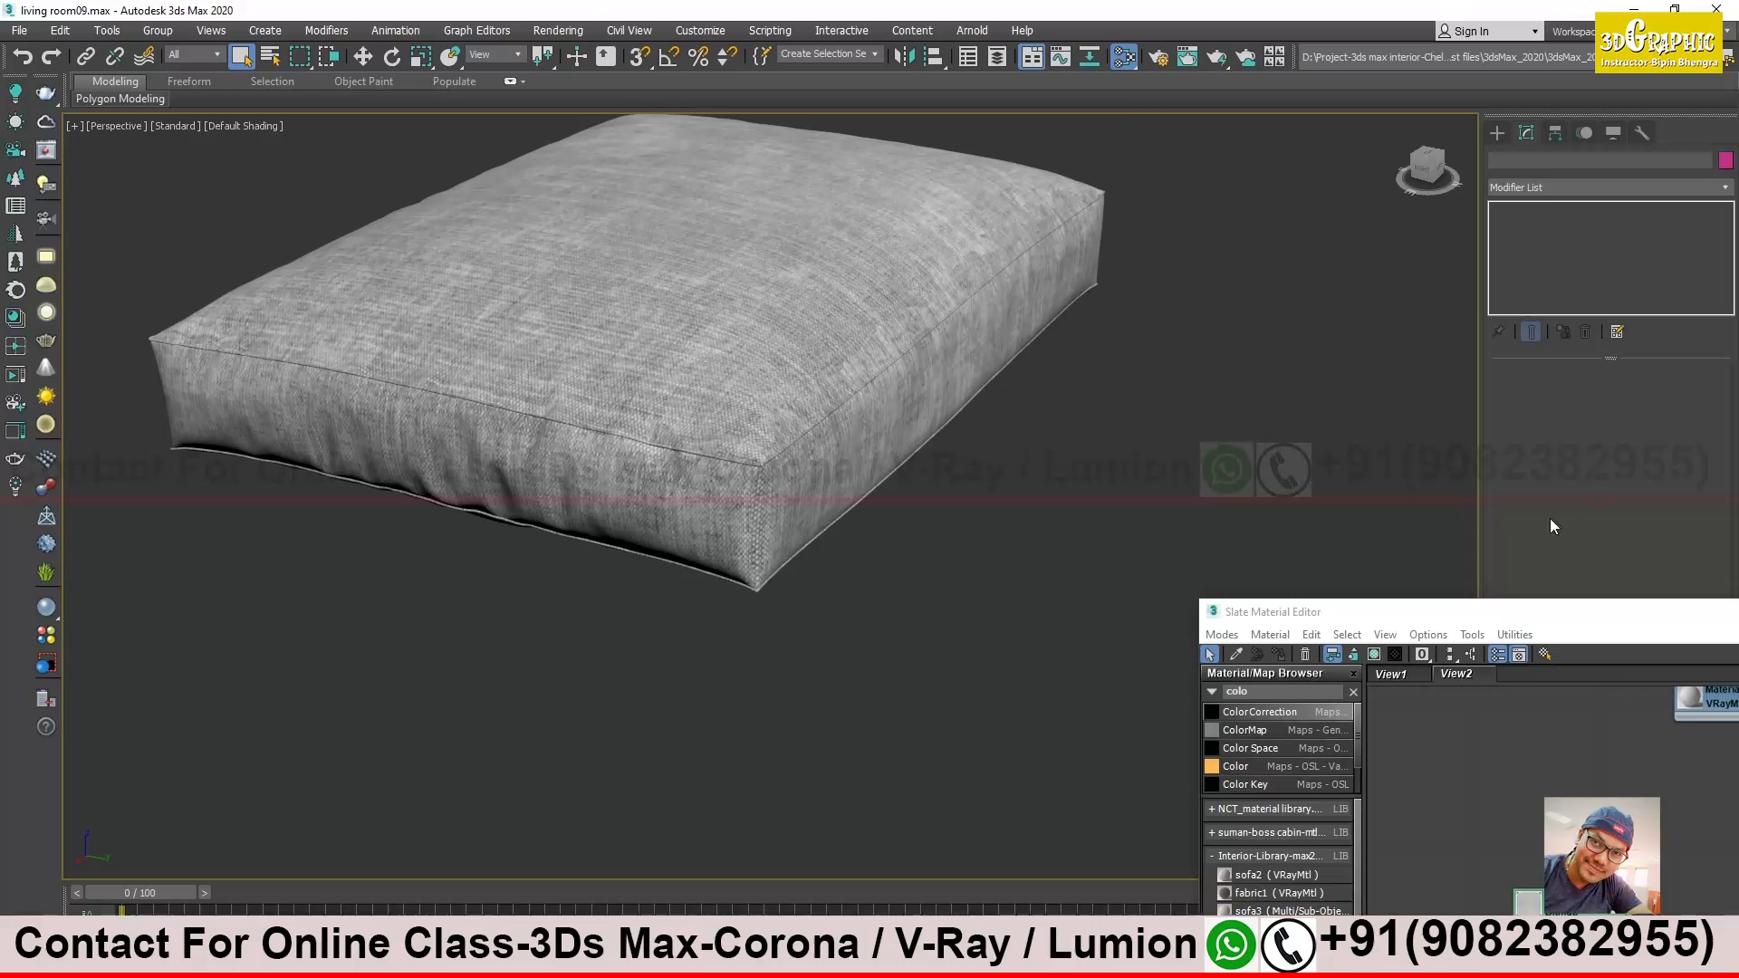
{"action": "left_click_drag", "start_coordinate": [1480, 618], "coordinate": [1455, 776]}
{"action": "middle_click_drag", "start_coordinate": [838, 412], "coordinate": [567, 474], "text": "alt"}
{"action": "scroll", "coordinate": [566, 474], "scroll_direction": "up", "scroll_amount": 1}
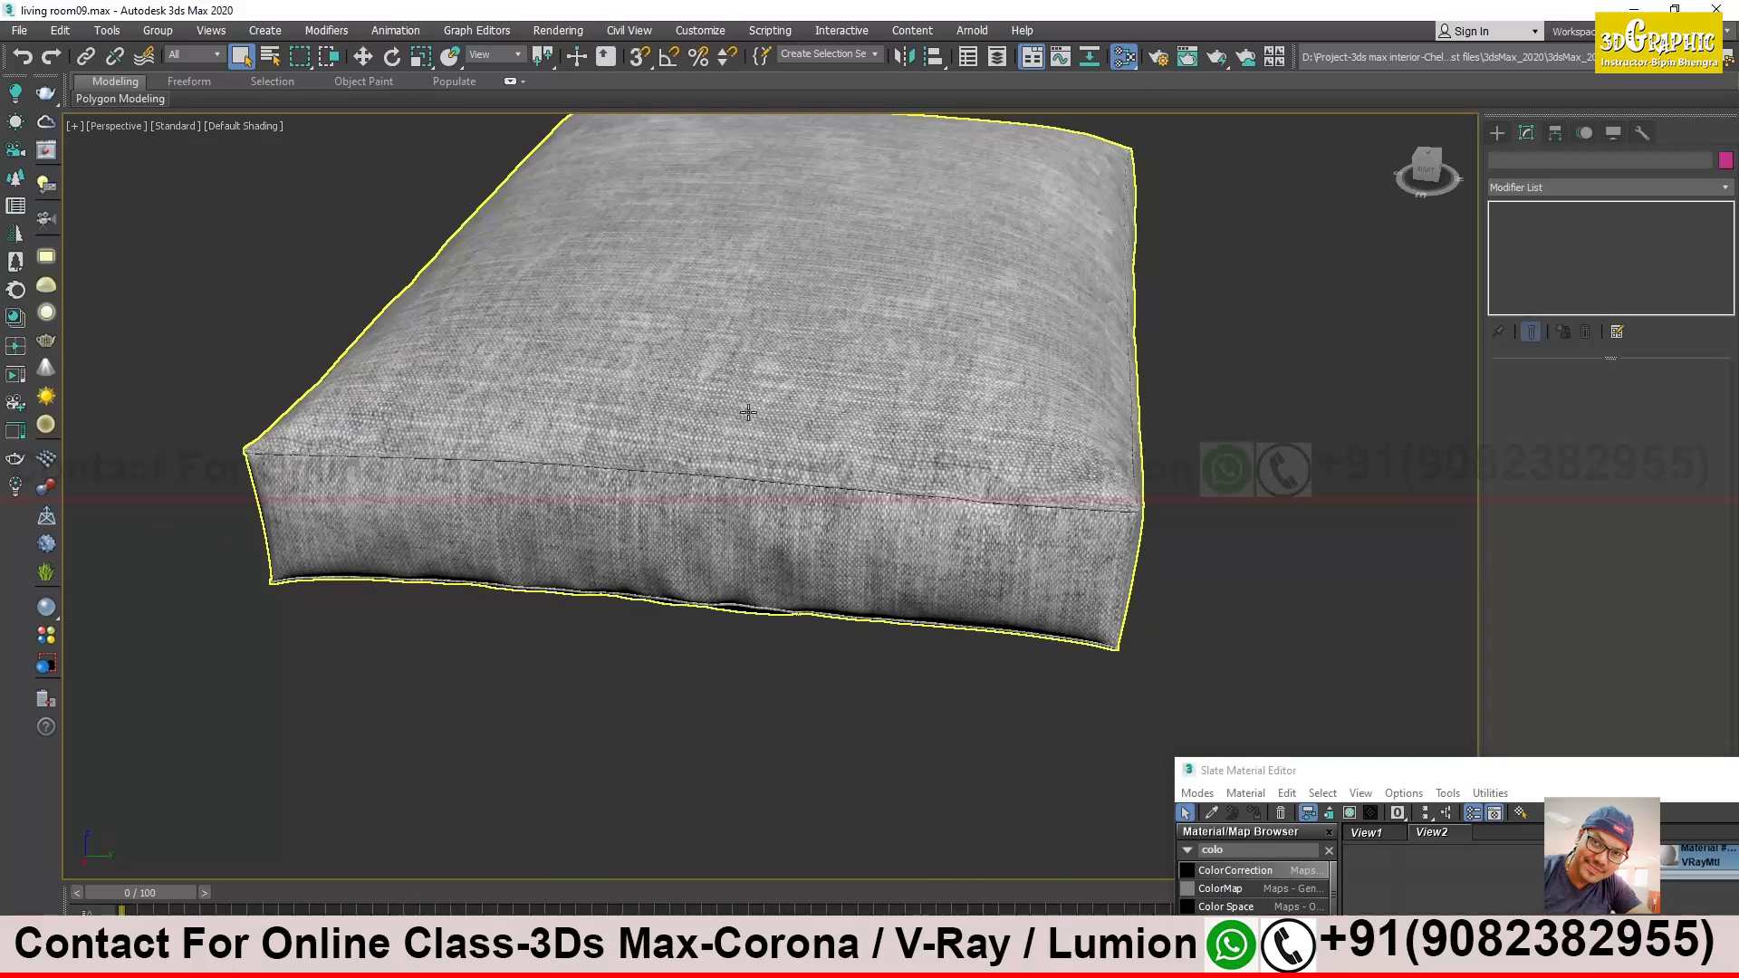
{"action": "middle_click_drag", "start_coordinate": [902, 367], "coordinate": [872, 487]}
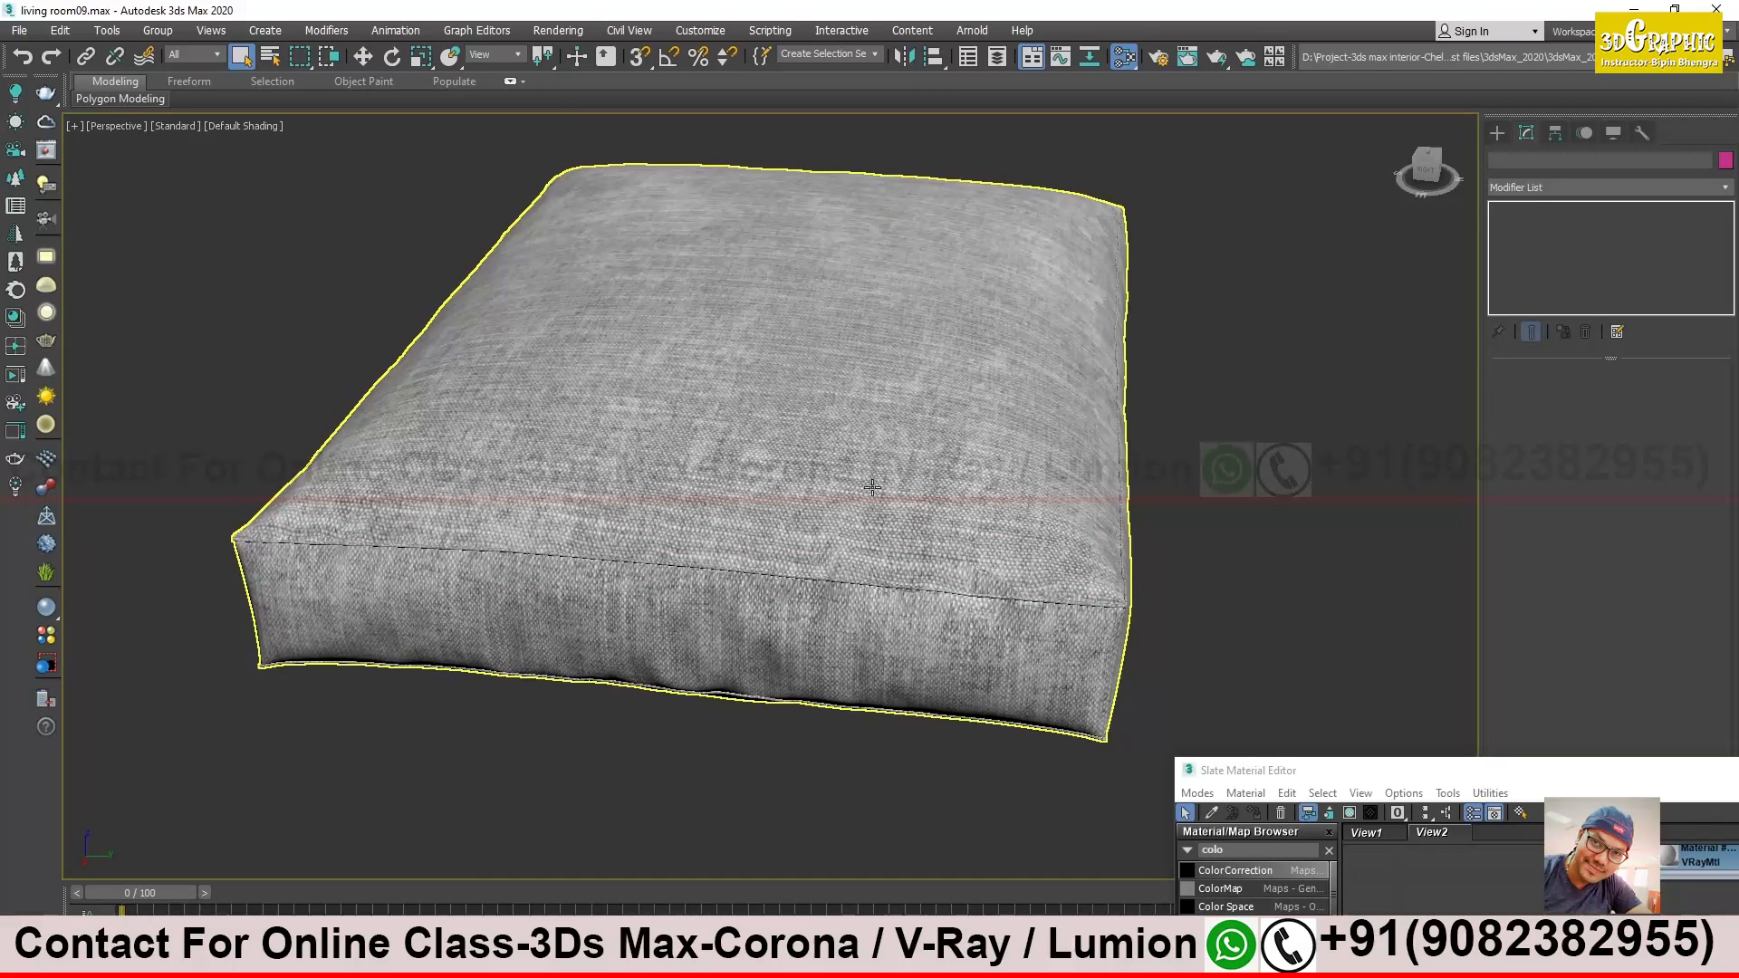
{"action": "middle_click_drag", "start_coordinate": [1070, 402], "coordinate": [994, 410]}
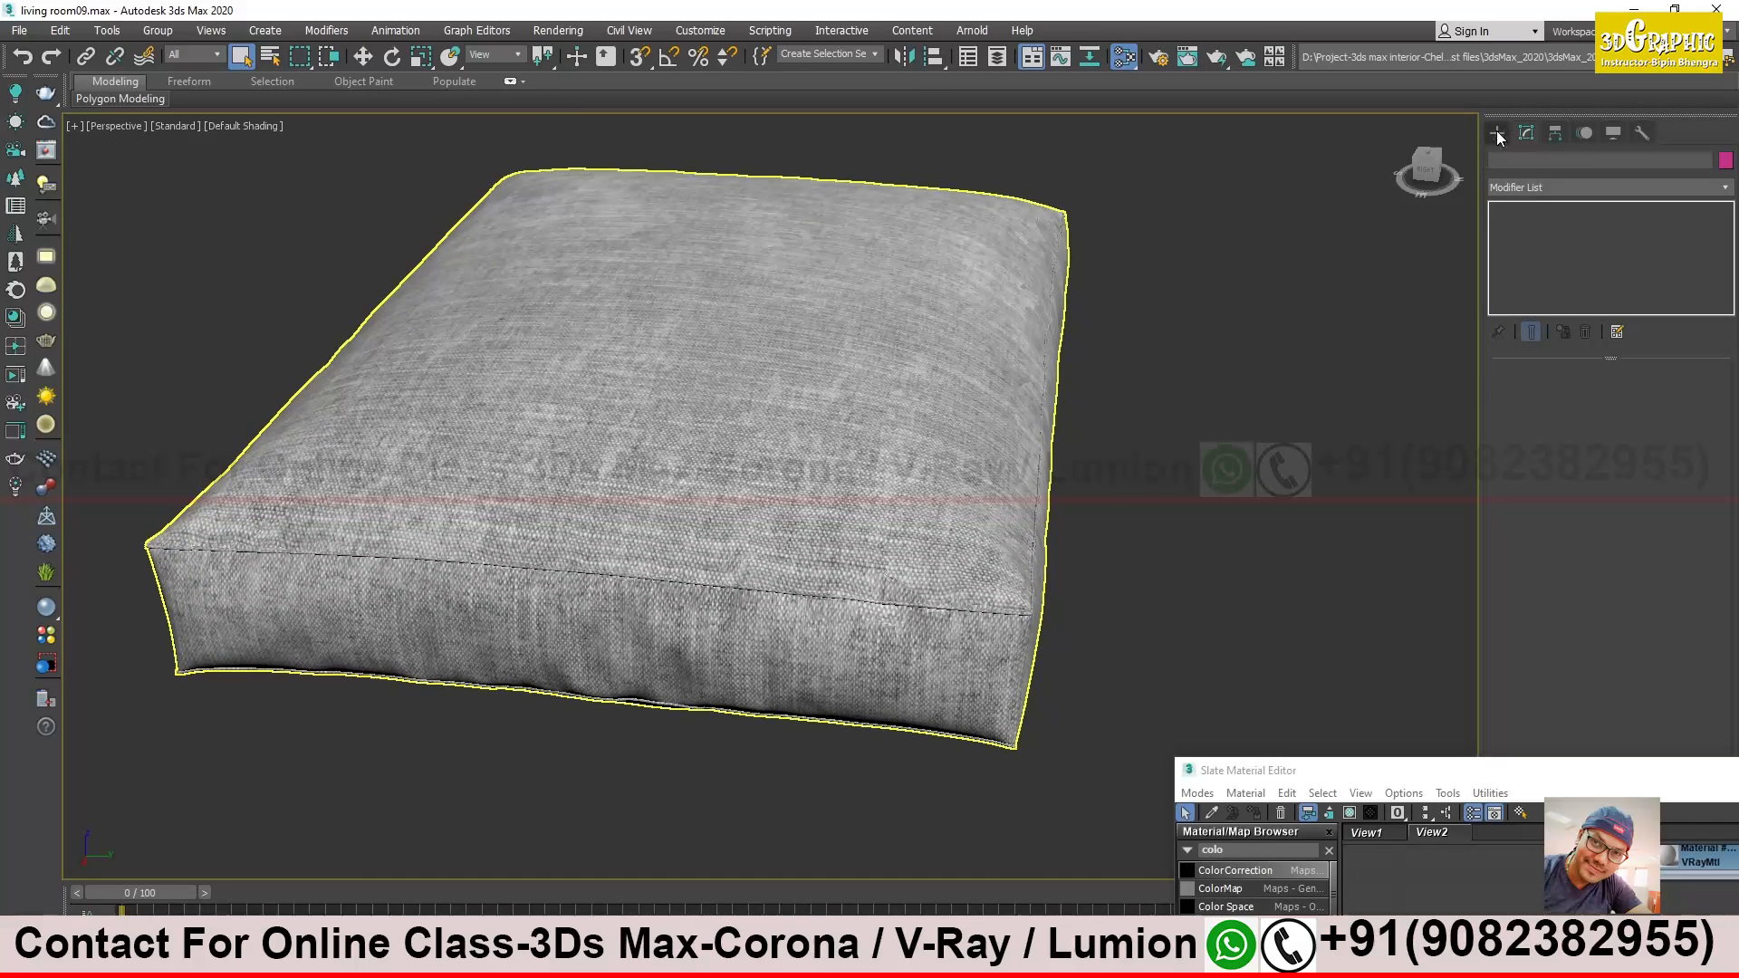
Select the cushion, exit isolation to show the whole room and switch the viewport to wireframe
{"action": "left_click", "coordinate": [987, 348]}
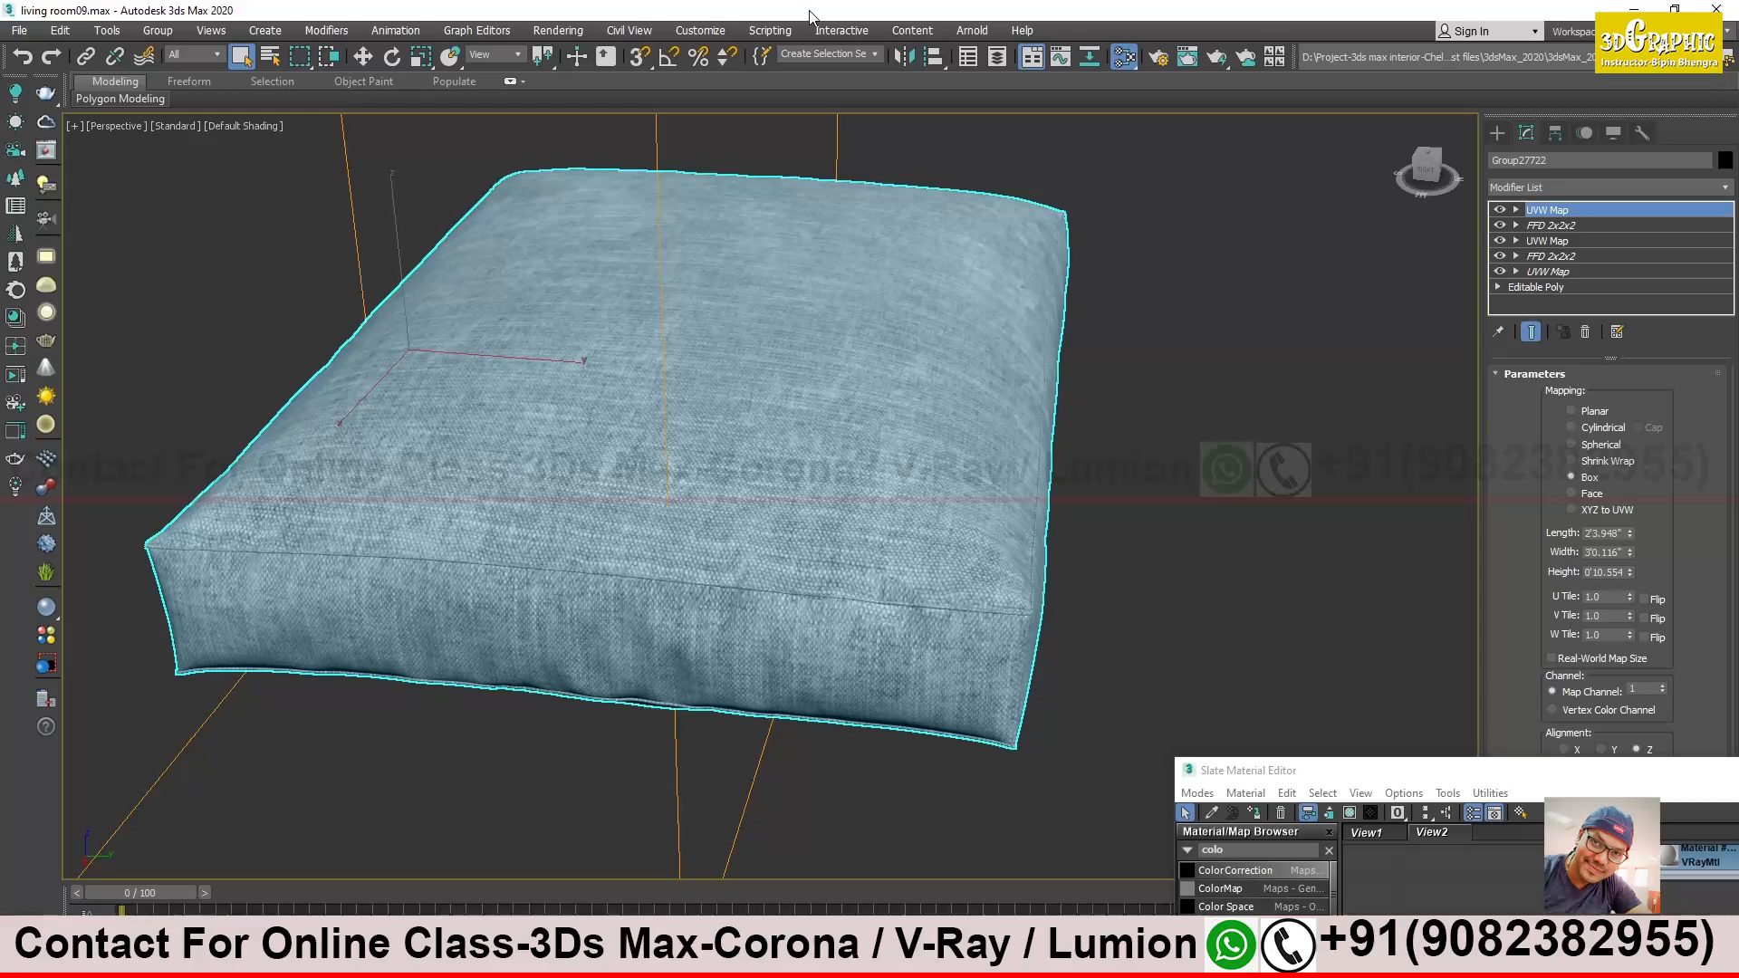
{"action": "left_click", "coordinate": [1497, 133]}
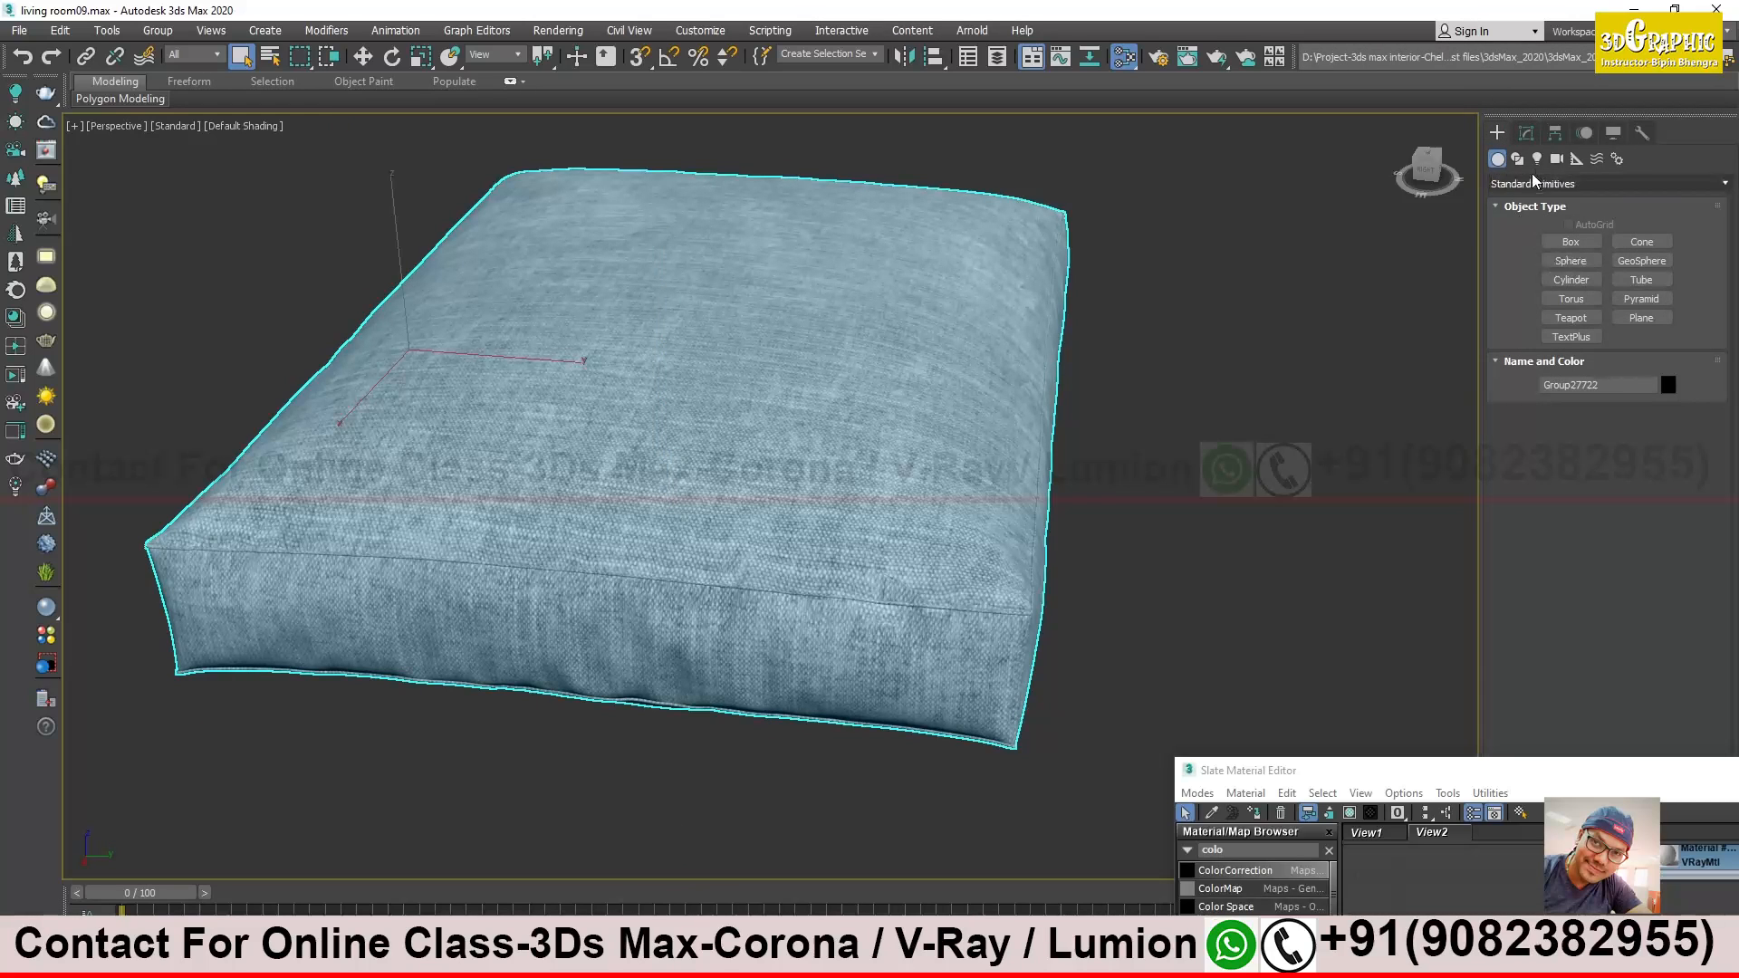
{"action": "middle_click_drag", "start_coordinate": [1349, 476], "coordinate": [1291, 422]}
{"action": "scroll", "coordinate": [941, 627], "scroll_direction": "down", "scroll_amount": 4}
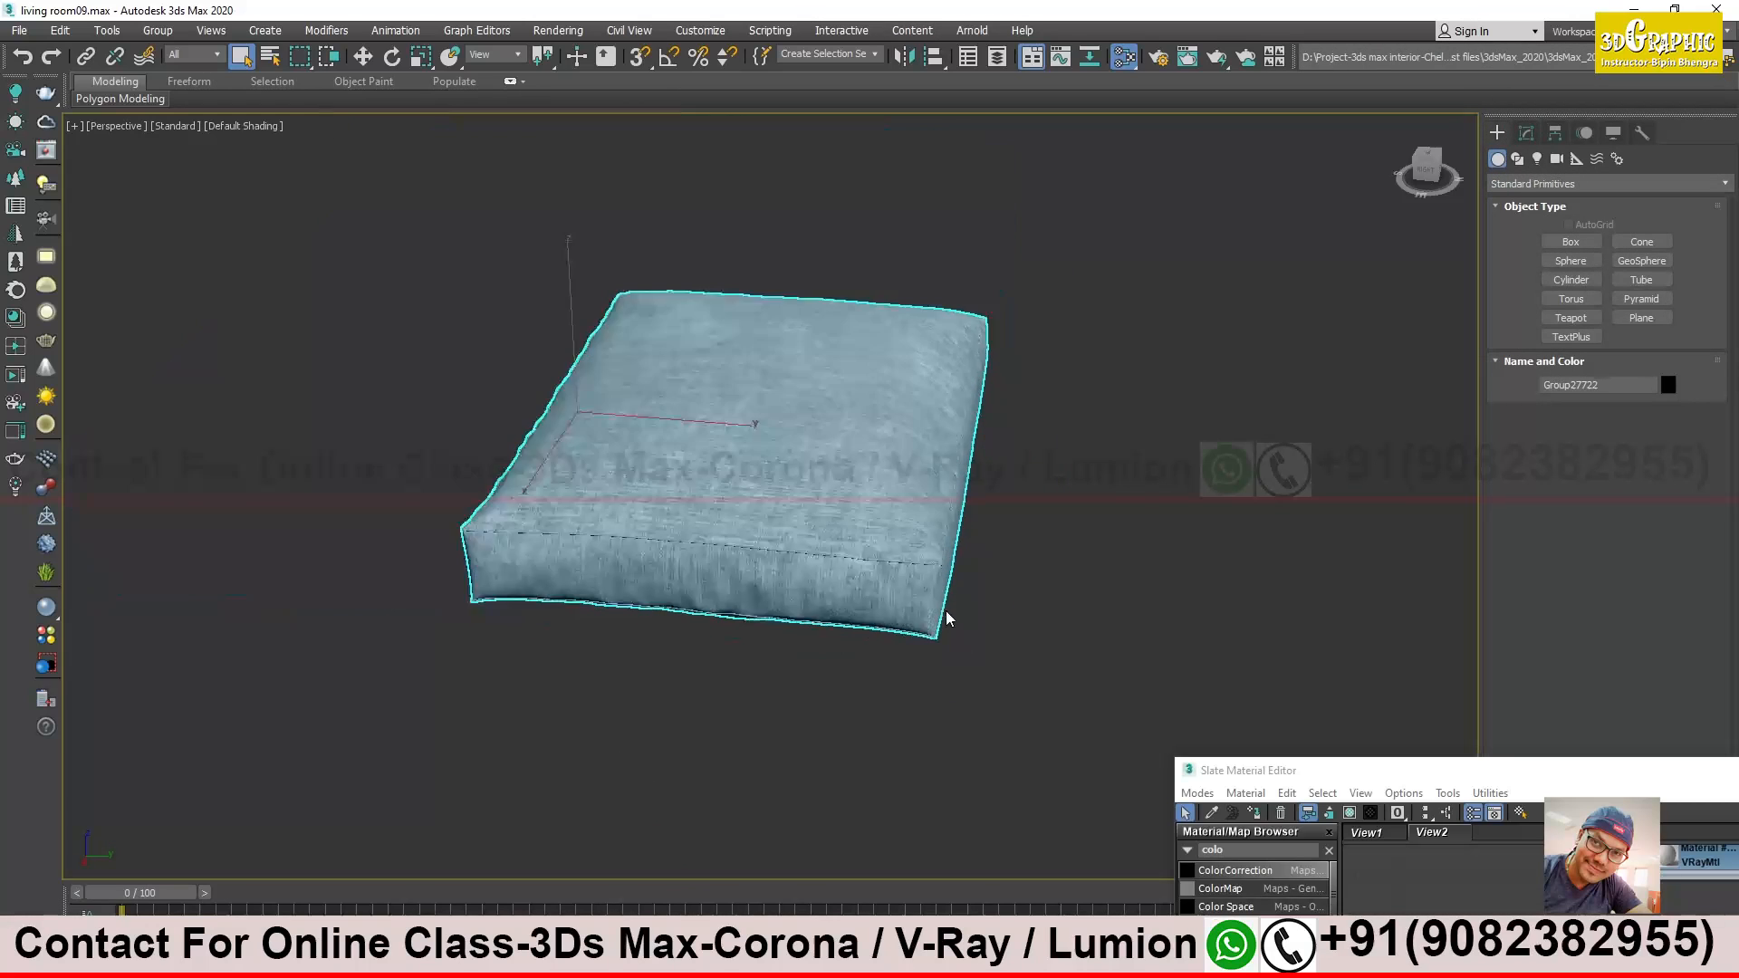
{"action": "left_click_drag", "start_coordinate": [1300, 779], "coordinate": [1427, 797]}
{"action": "key", "text": "alt+q"}
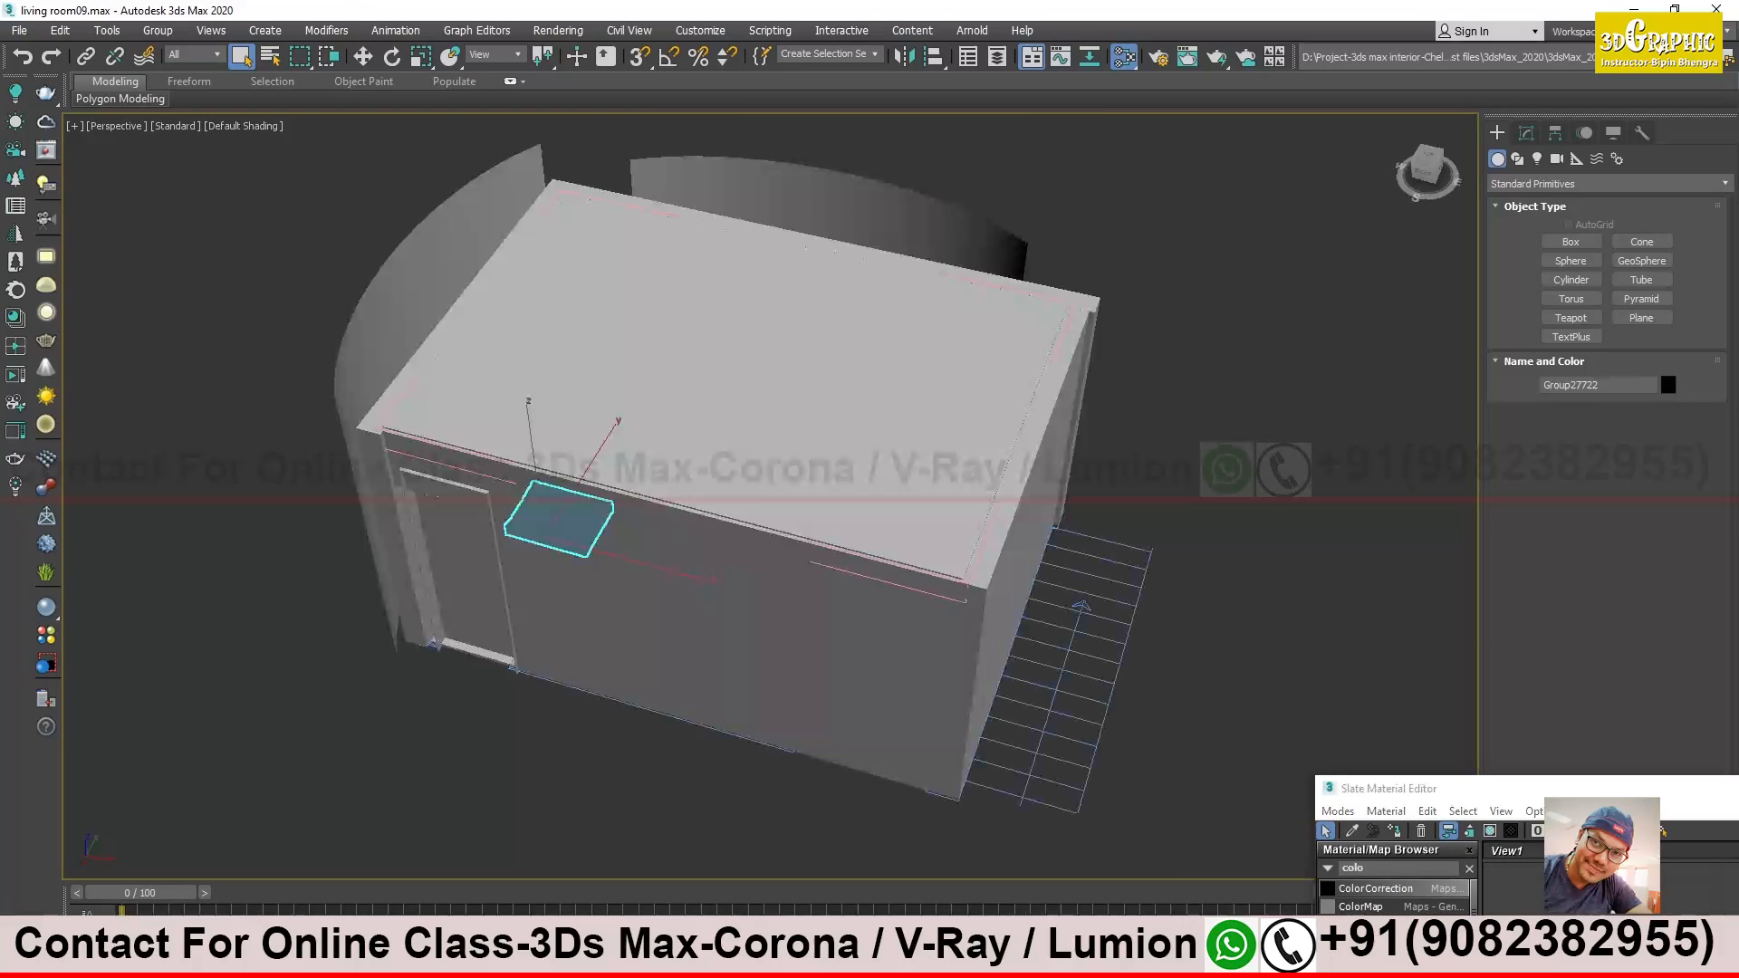
{"action": "key", "text": "F3"}
{"action": "middle_click_drag", "start_coordinate": [778, 648], "coordinate": [786, 435], "text": "alt"}
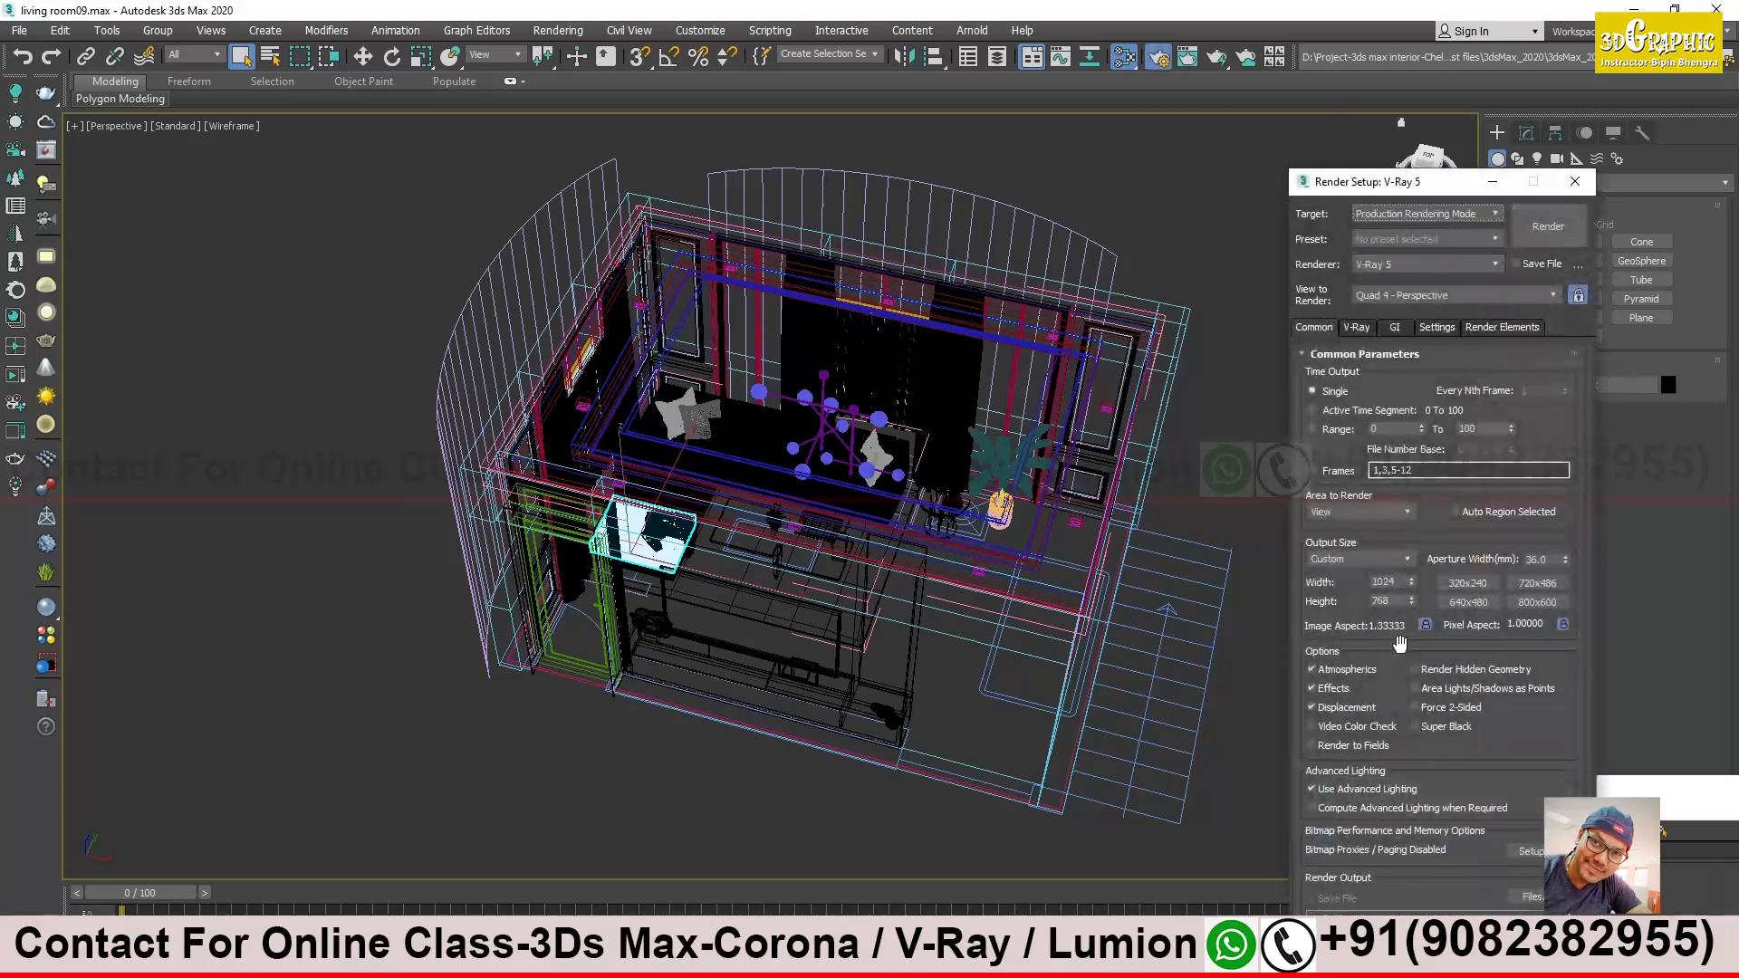
{"action": "left_click_drag", "start_coordinate": [1439, 185], "coordinate": [1362, 114]}
{"action": "middle_click_drag", "start_coordinate": [849, 502], "coordinate": [696, 501], "text": "alt"}
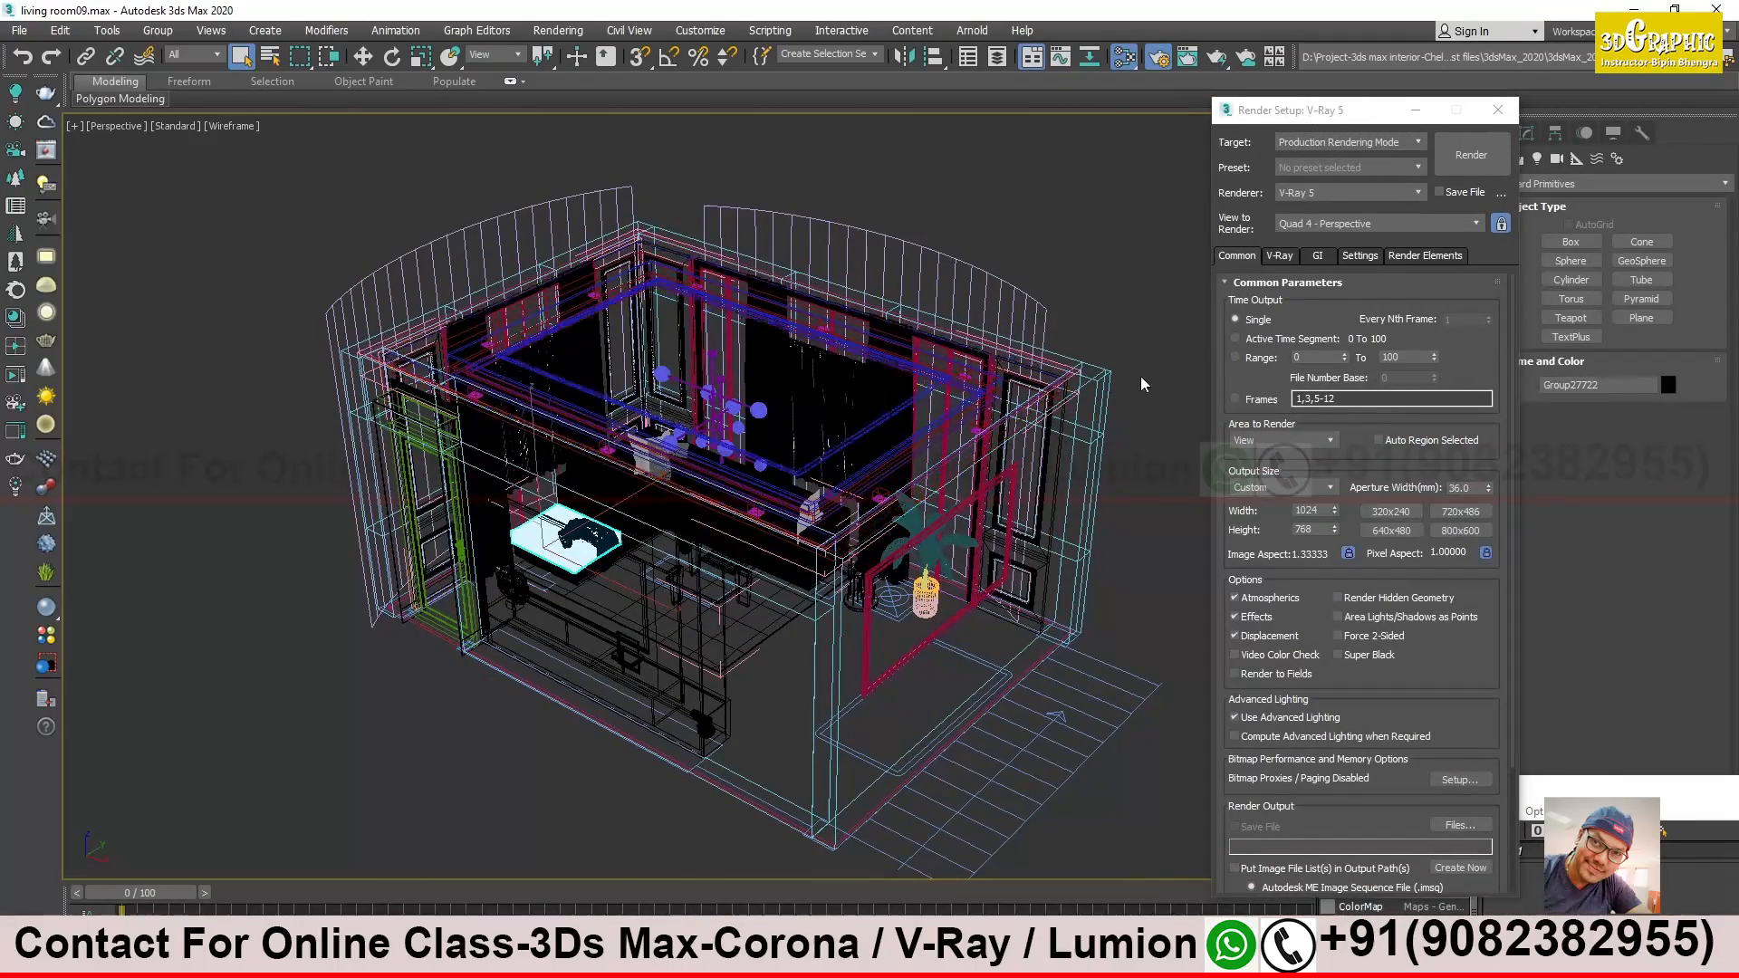
{"action": "left_click", "coordinate": [1497, 109]}
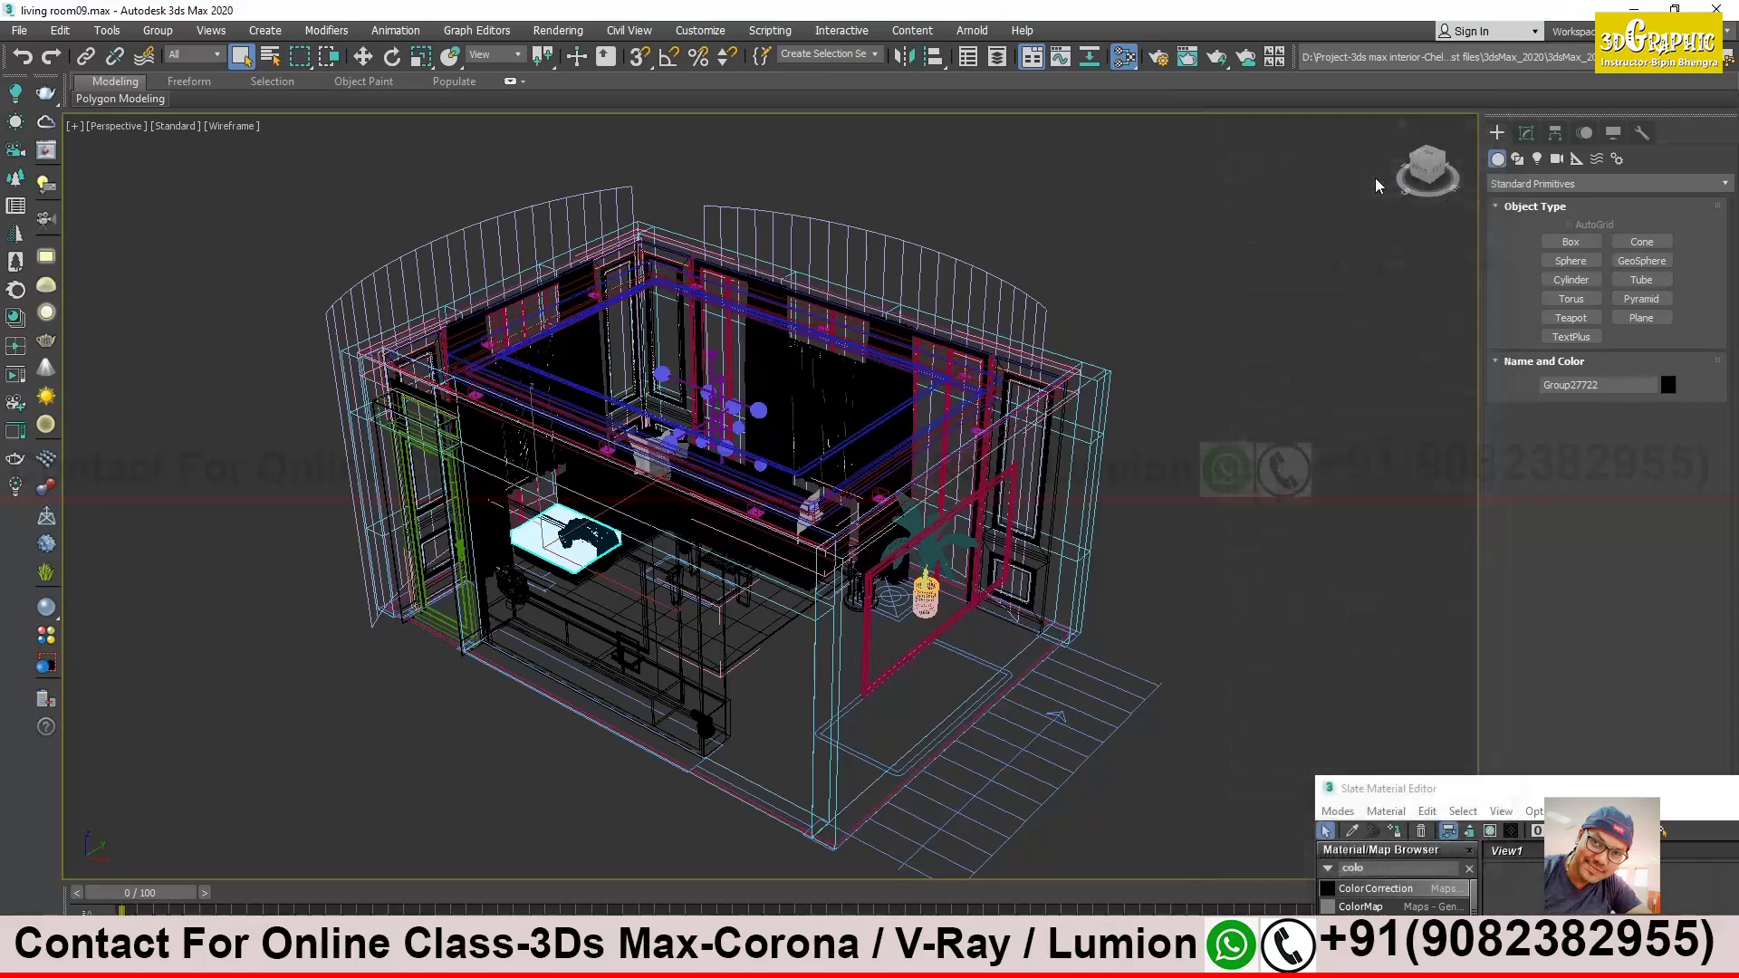
Show the Layer Explorer, collapse the sofa set layer and select the "###lights n camera" layer
{"action": "left_click", "coordinate": [1003, 60]}
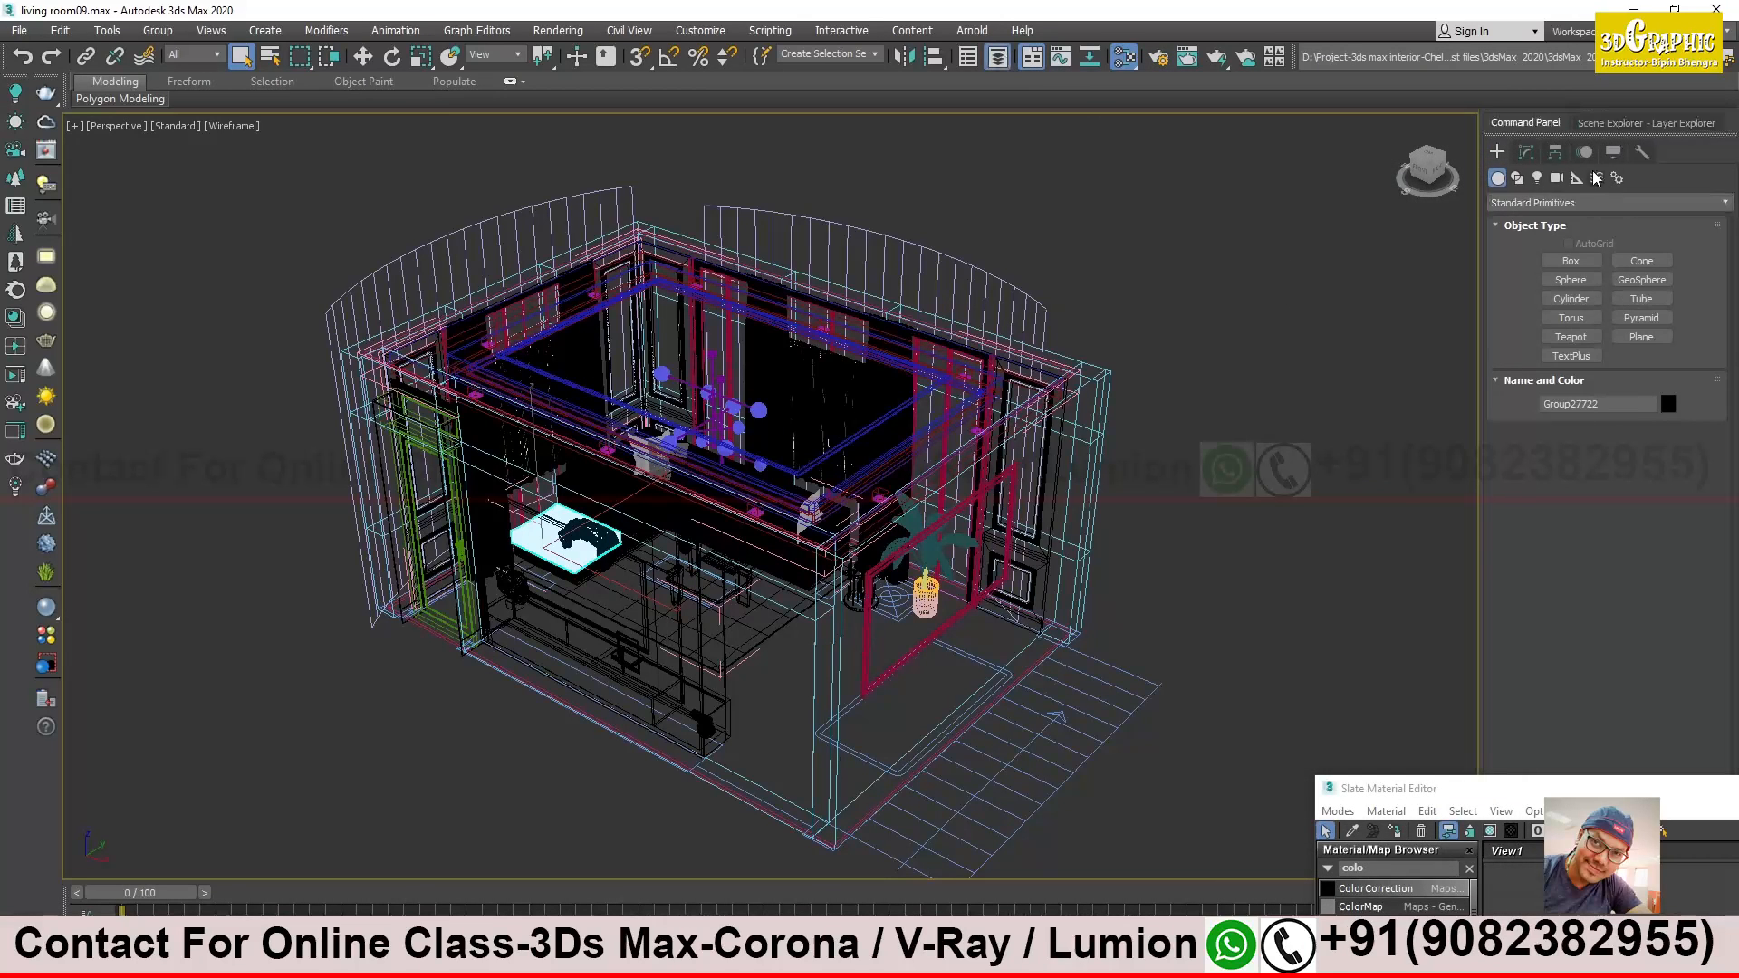
{"action": "left_click", "coordinate": [1583, 125]}
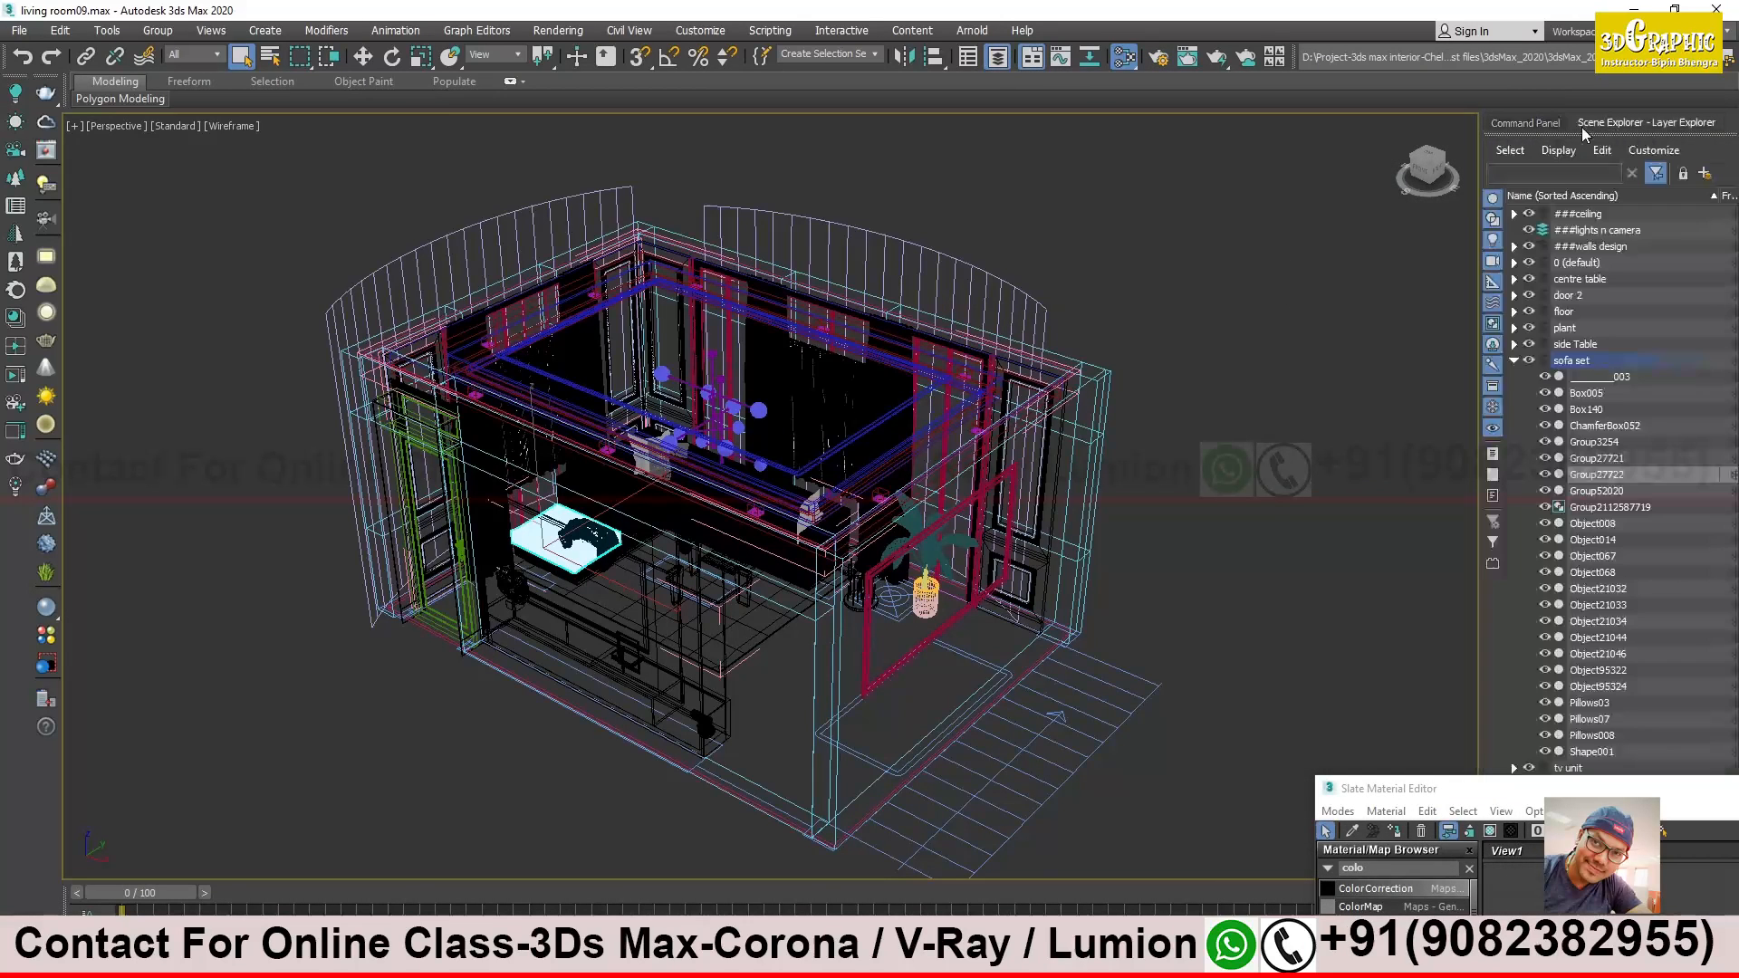
{"action": "left_click", "coordinate": [1513, 360]}
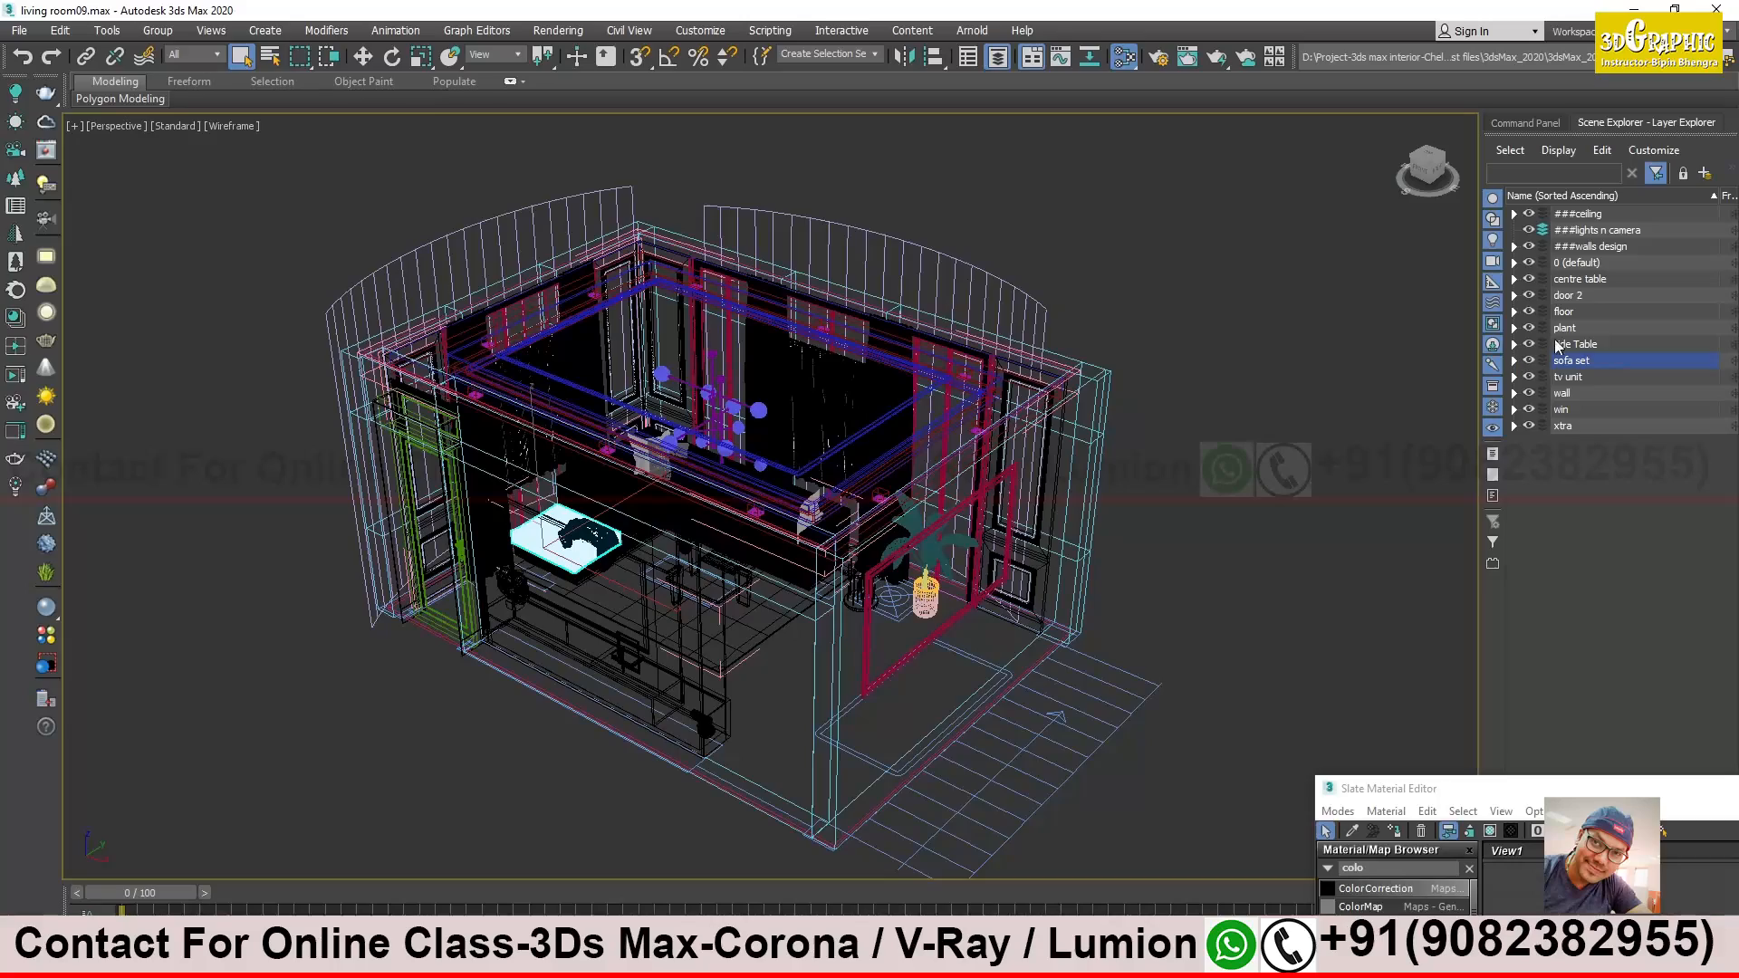
{"action": "middle_click_drag", "start_coordinate": [874, 444], "coordinate": [1003, 481], "text": "alt"}
{"action": "left_click", "coordinate": [1584, 233]}
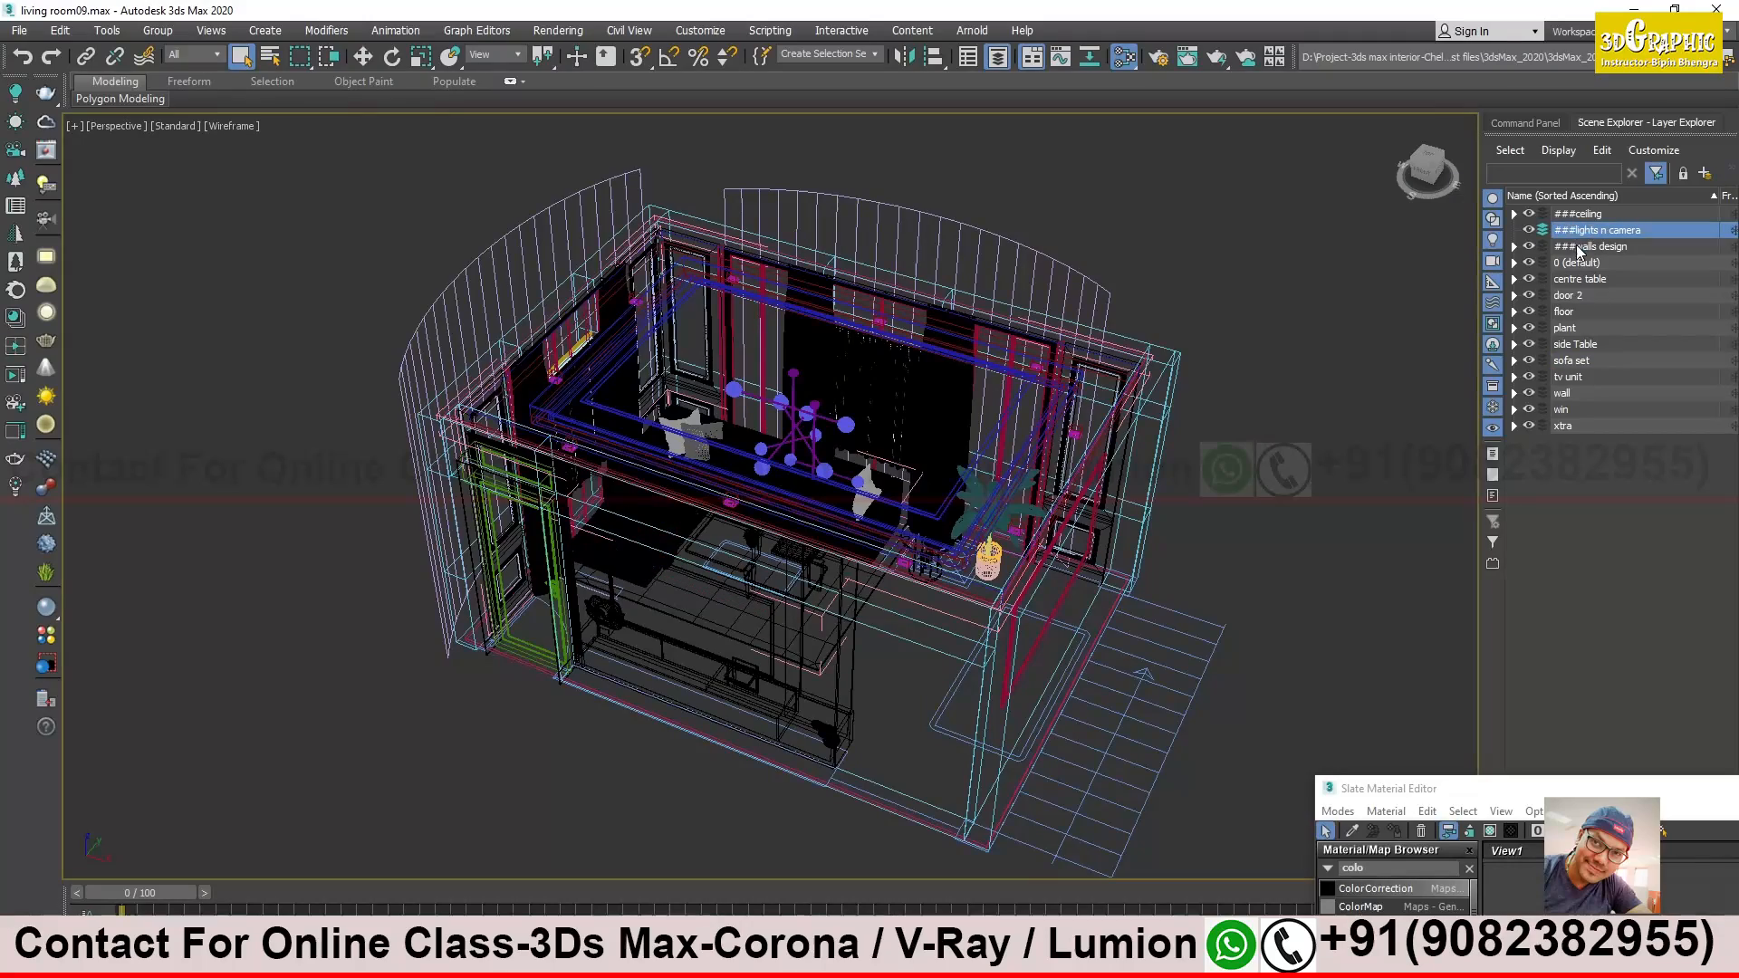
Select the sofa seat cushion in the room, isolate it and return the viewport to shaded display
{"action": "left_click", "coordinate": [640, 559]}
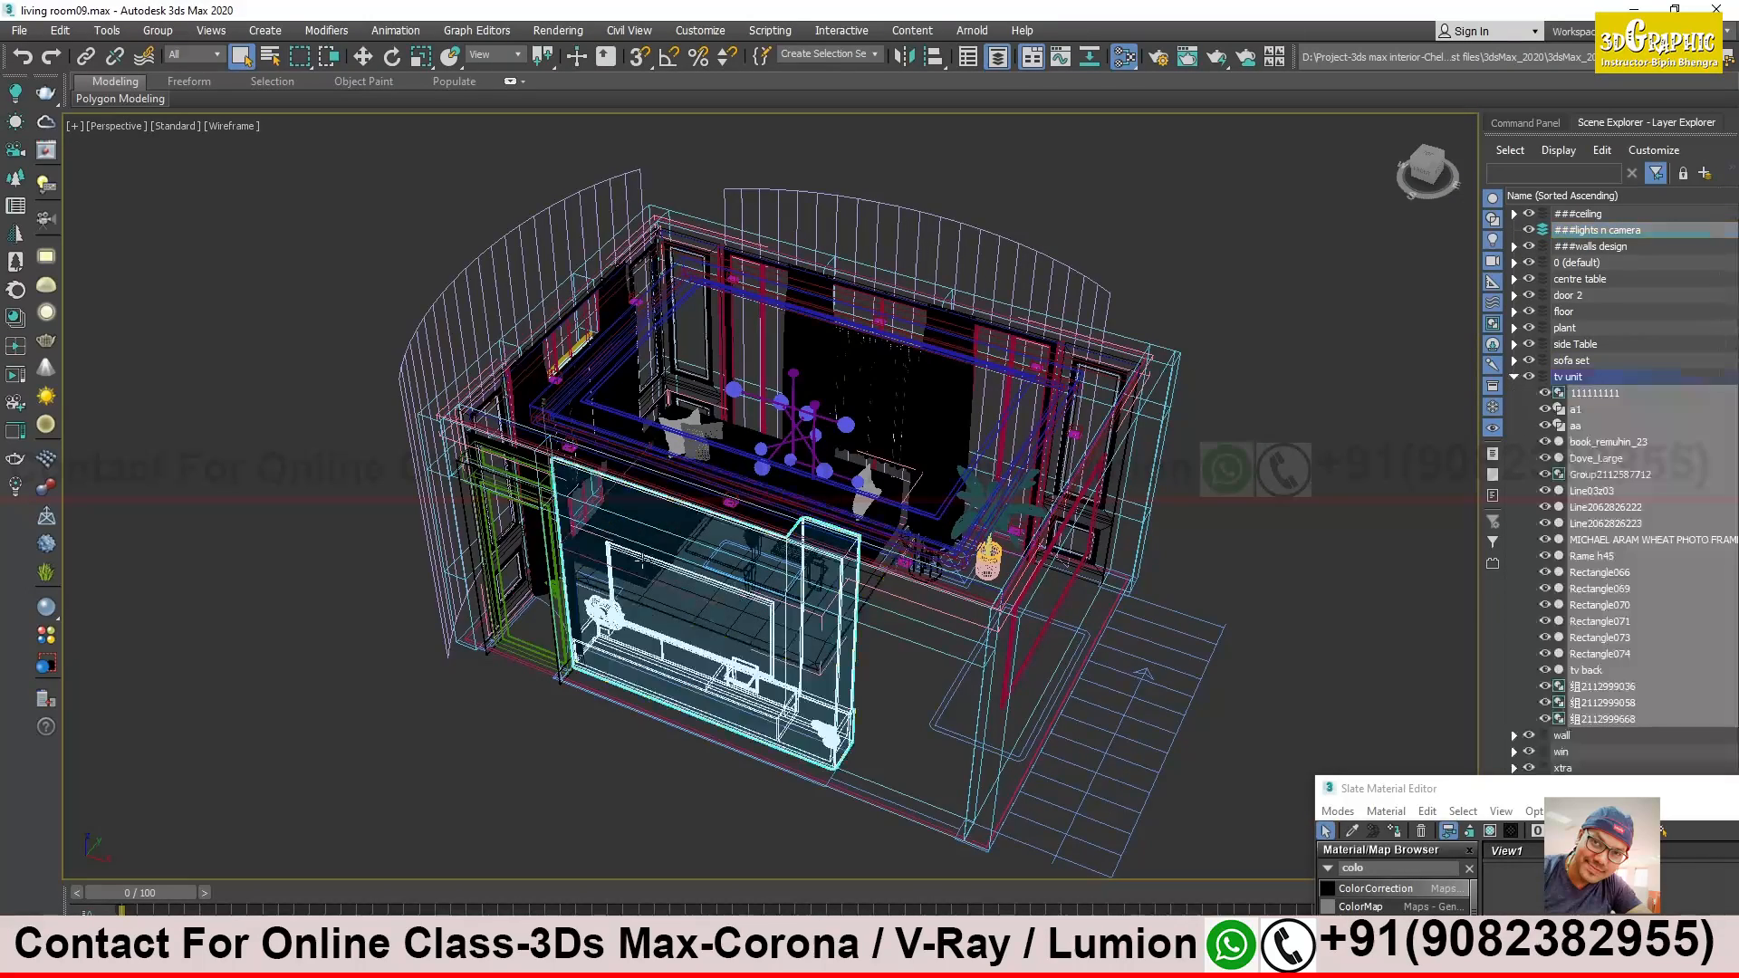
{"action": "scroll", "coordinate": [596, 536], "scroll_direction": "up", "scroll_amount": 2}
{"action": "middle_click_drag", "start_coordinate": [596, 536], "coordinate": [720, 485], "text": "alt"}
{"action": "middle_click_drag", "start_coordinate": [589, 725], "coordinate": [536, 735], "text": "alt"}
{"action": "middle_click_drag", "start_coordinate": [536, 736], "coordinate": [604, 722]}
{"action": "left_click", "coordinate": [568, 681]}
{"action": "key", "text": "alt+q"}
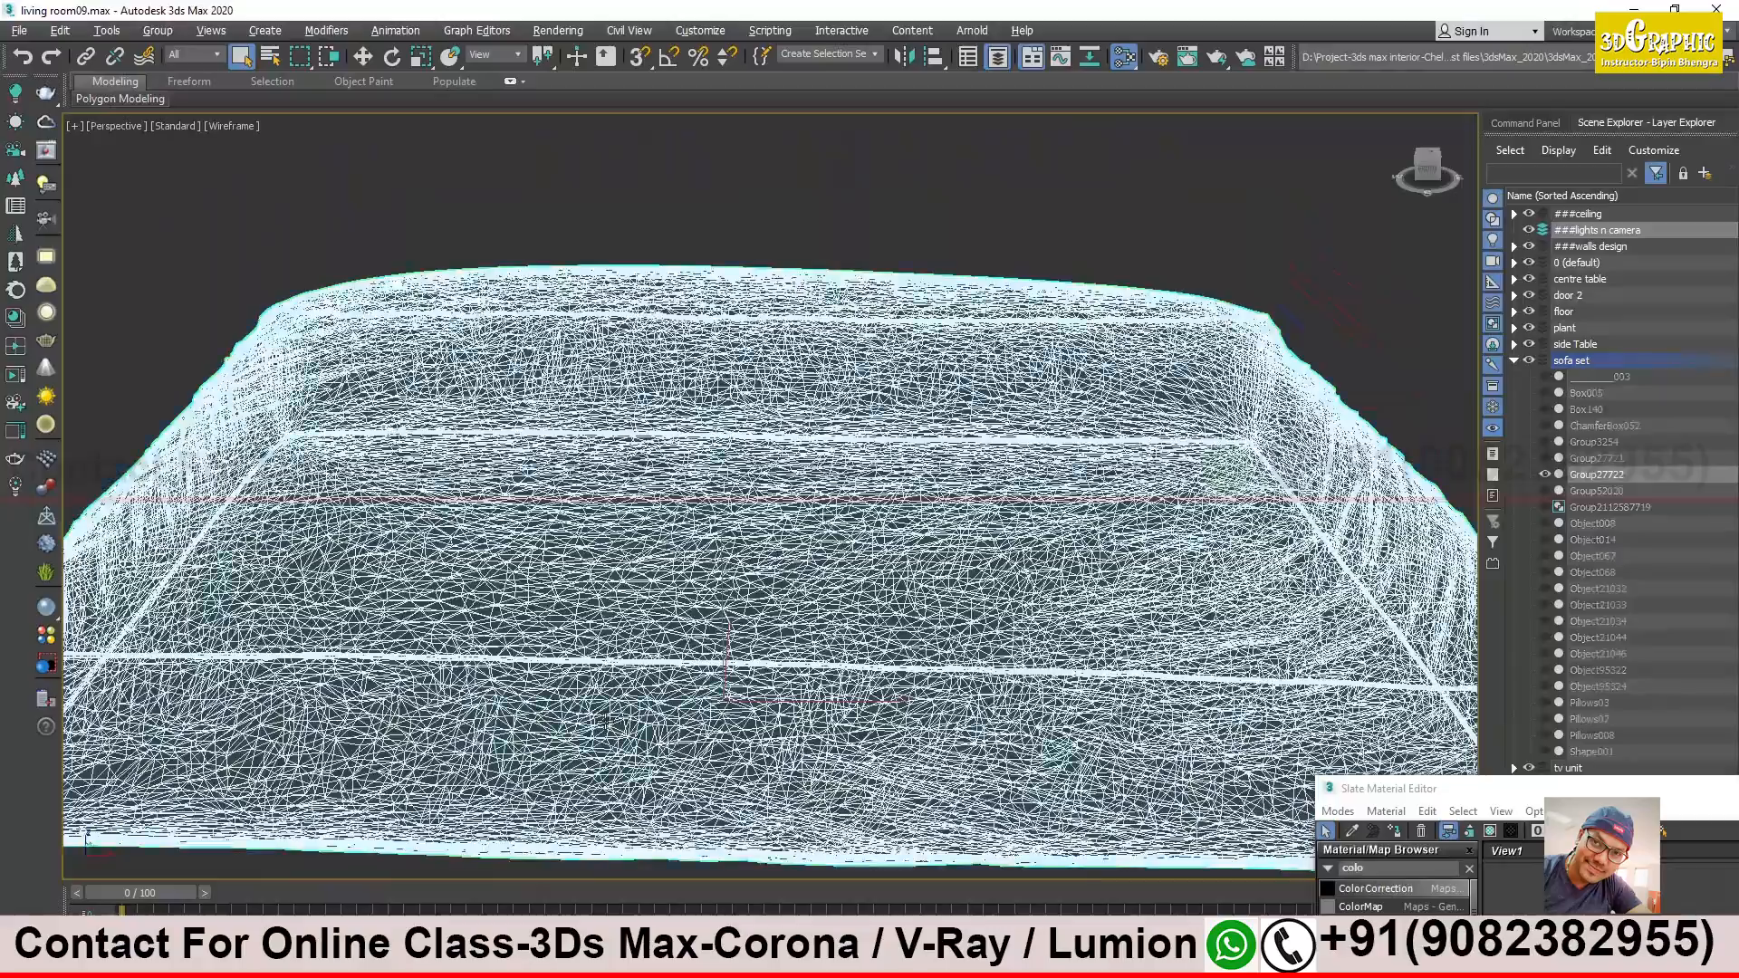
{"action": "key", "text": "F3"}
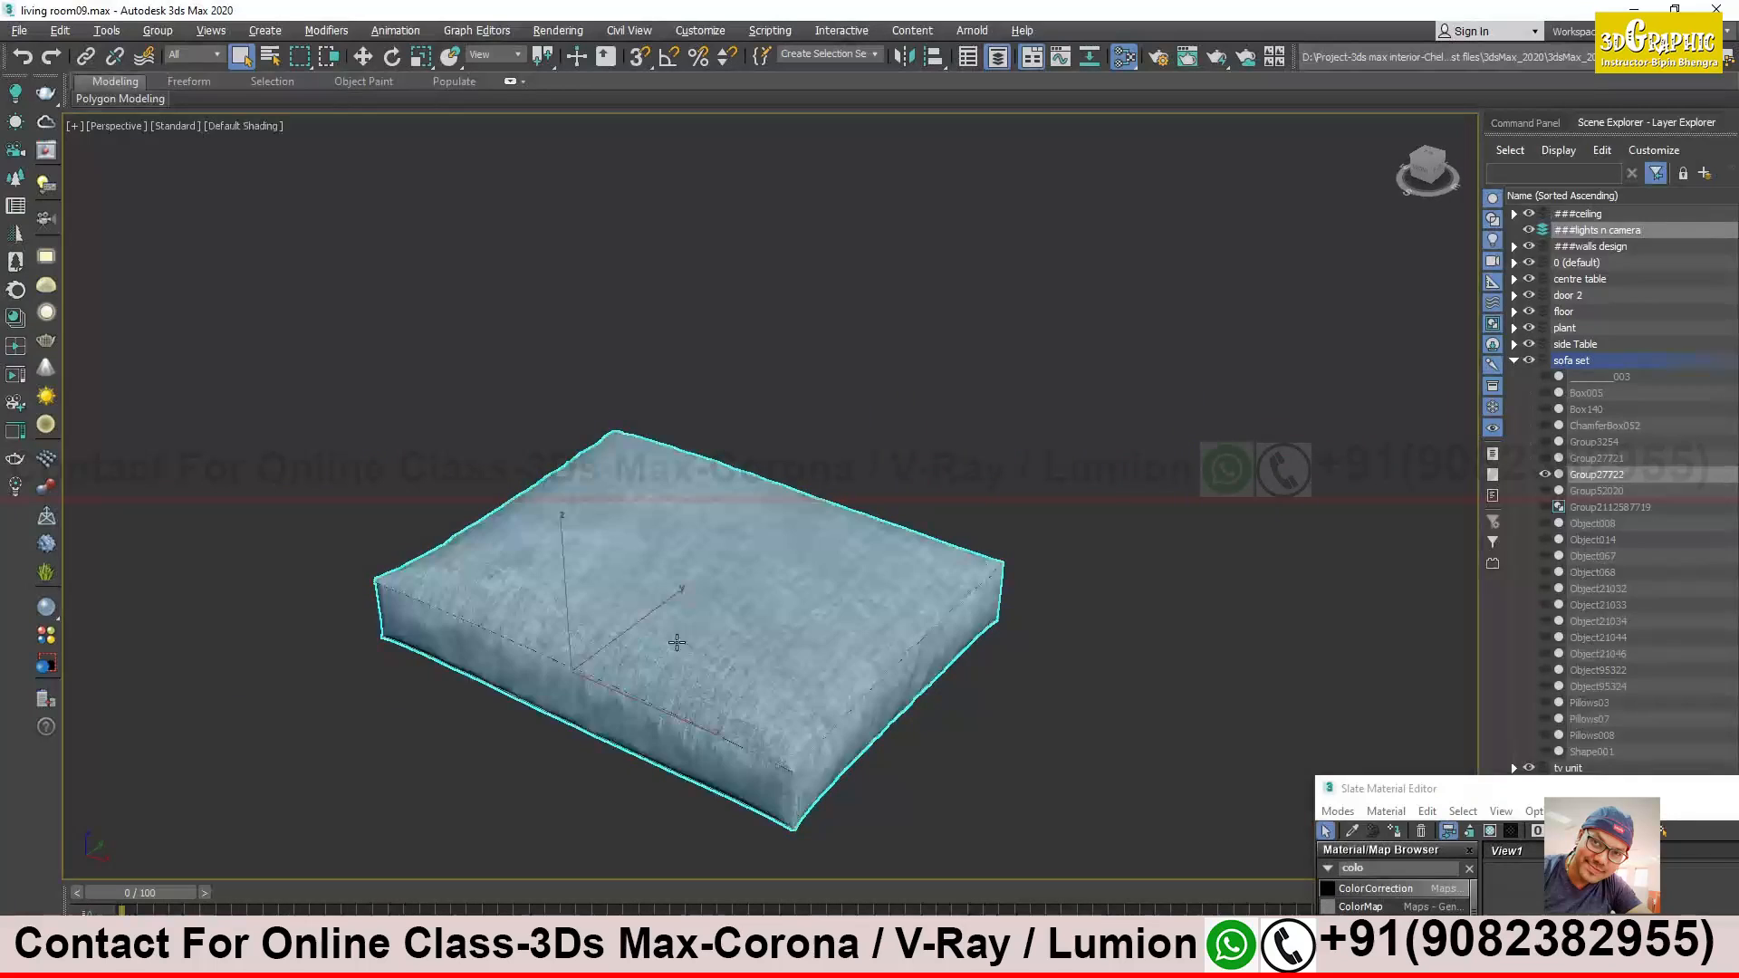
Deselect the cushion and create a V-Ray dome light on the ground plane beside it
{"action": "left_click", "coordinate": [426, 730]}
{"action": "middle_click_drag", "start_coordinate": [426, 730], "coordinate": [941, 625], "text": "alt"}
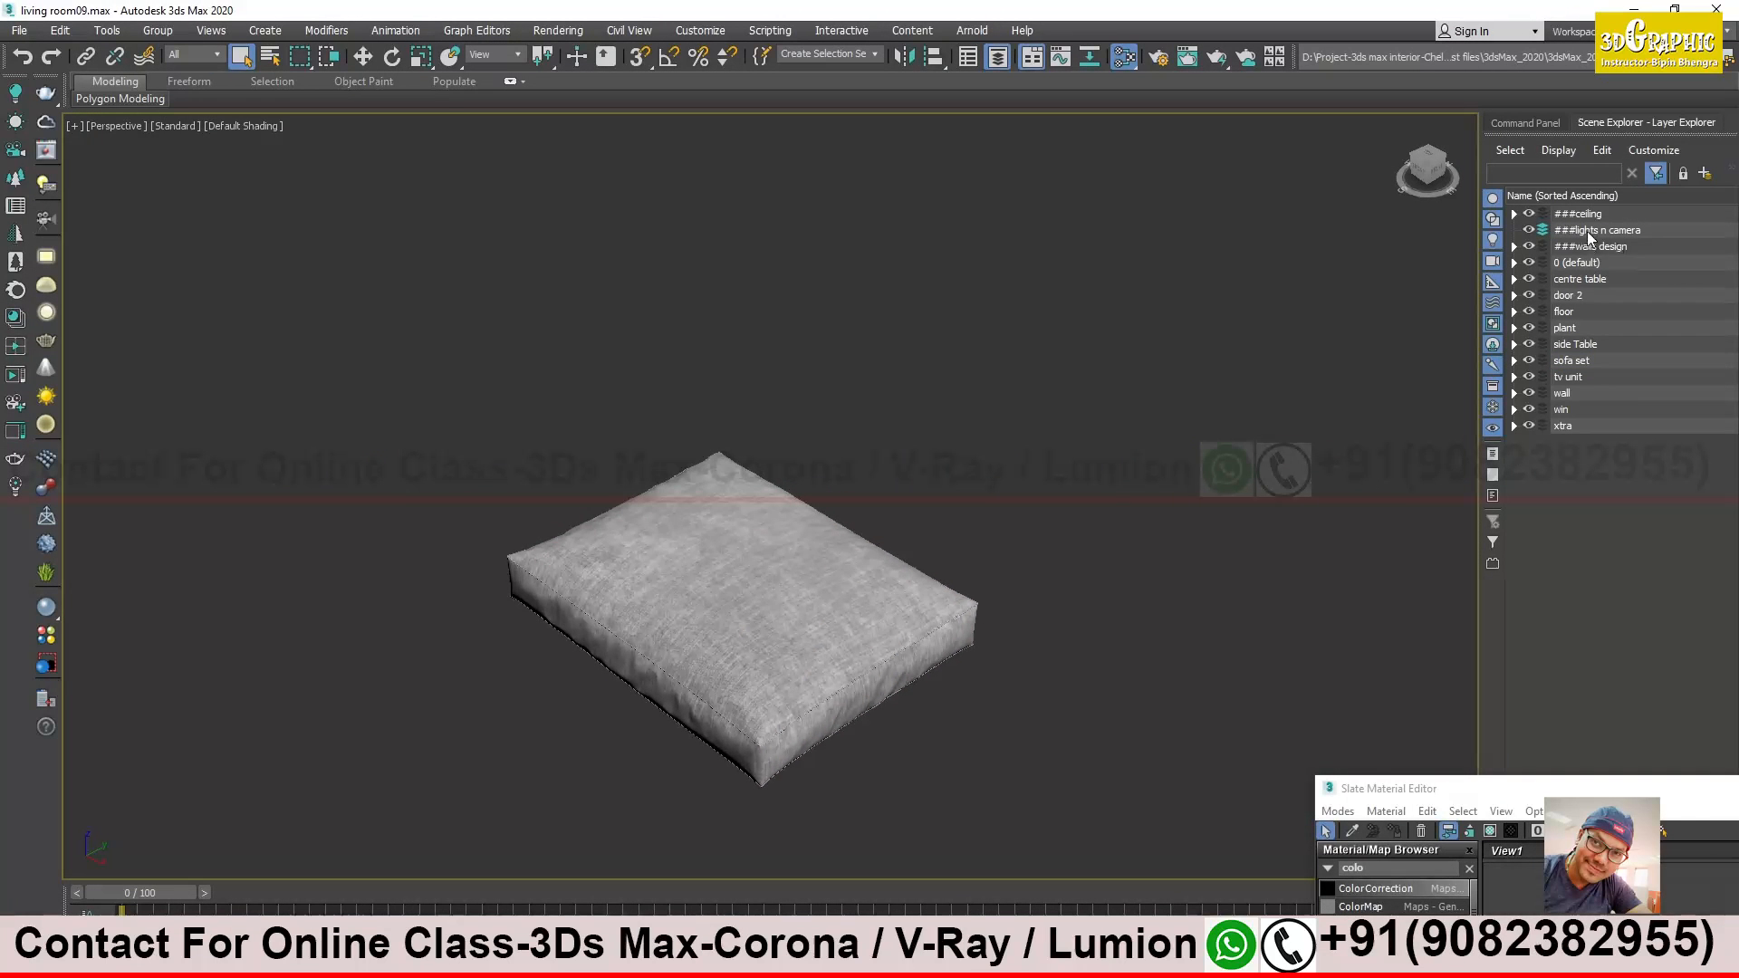
{"action": "middle_click_drag", "start_coordinate": [1158, 592], "coordinate": [922, 558]}
{"action": "scroll", "coordinate": [1114, 579], "scroll_direction": "down", "scroll_amount": 5}
{"action": "scroll", "coordinate": [883, 563], "scroll_direction": "down", "scroll_amount": 4}
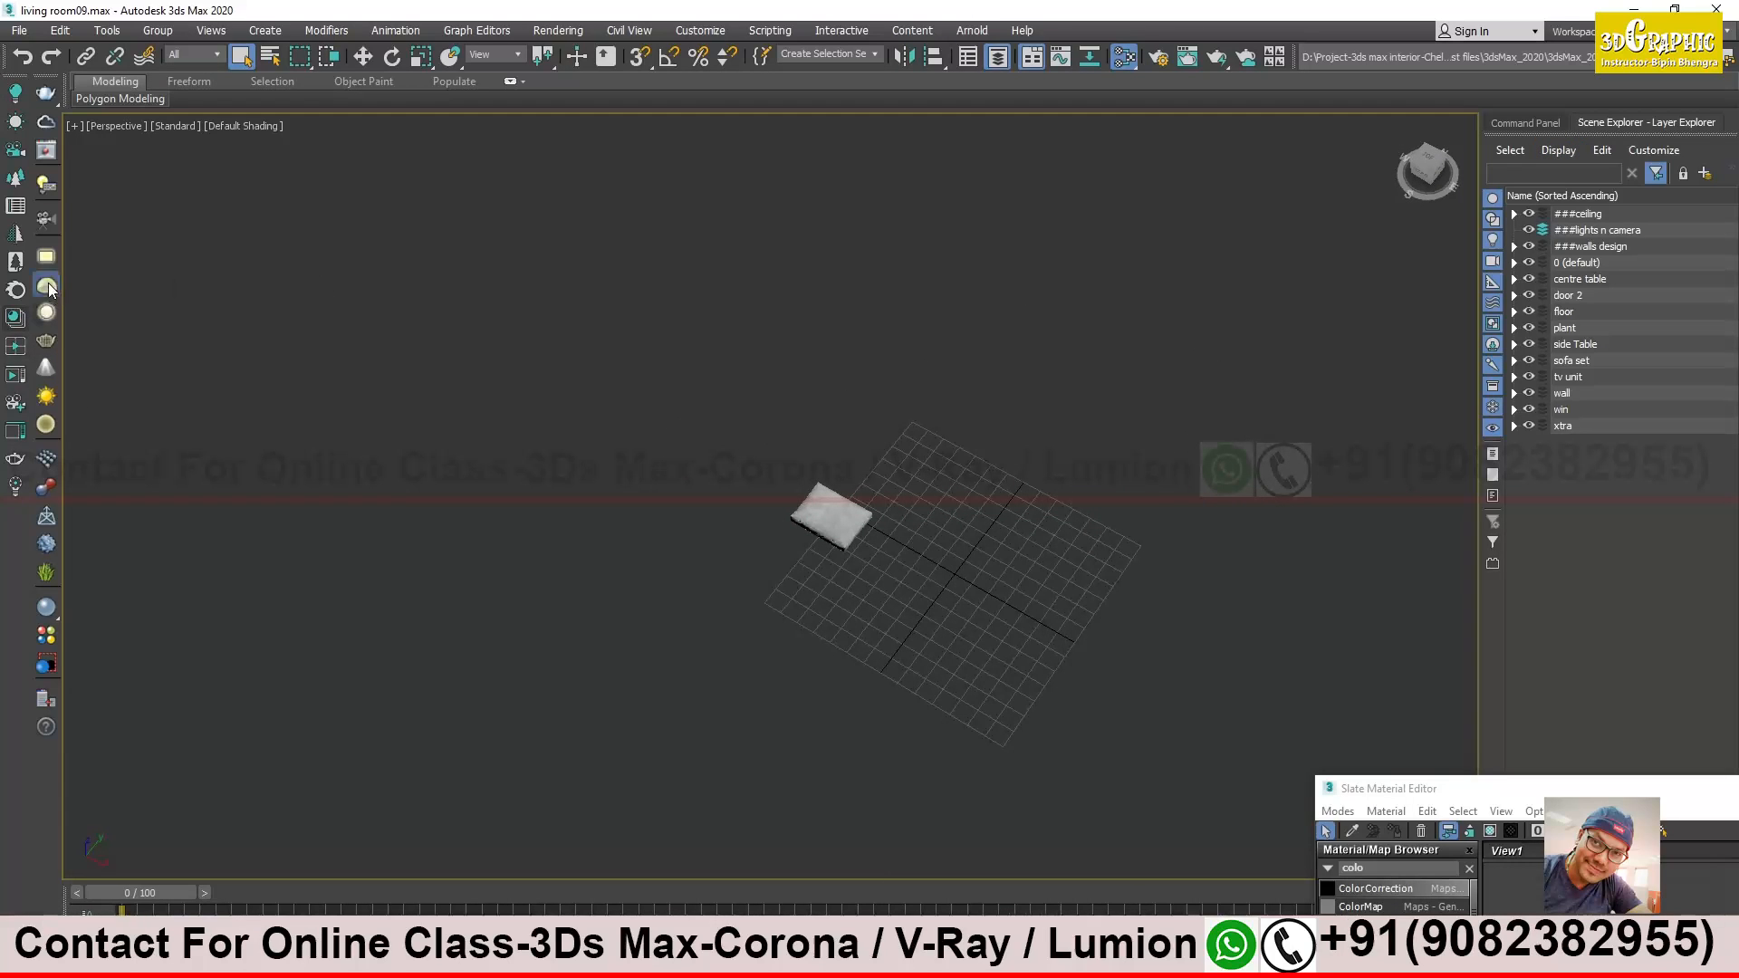
{"action": "left_click_drag", "start_coordinate": [597, 487], "coordinate": [636, 489]}
{"action": "key", "text": "w"}
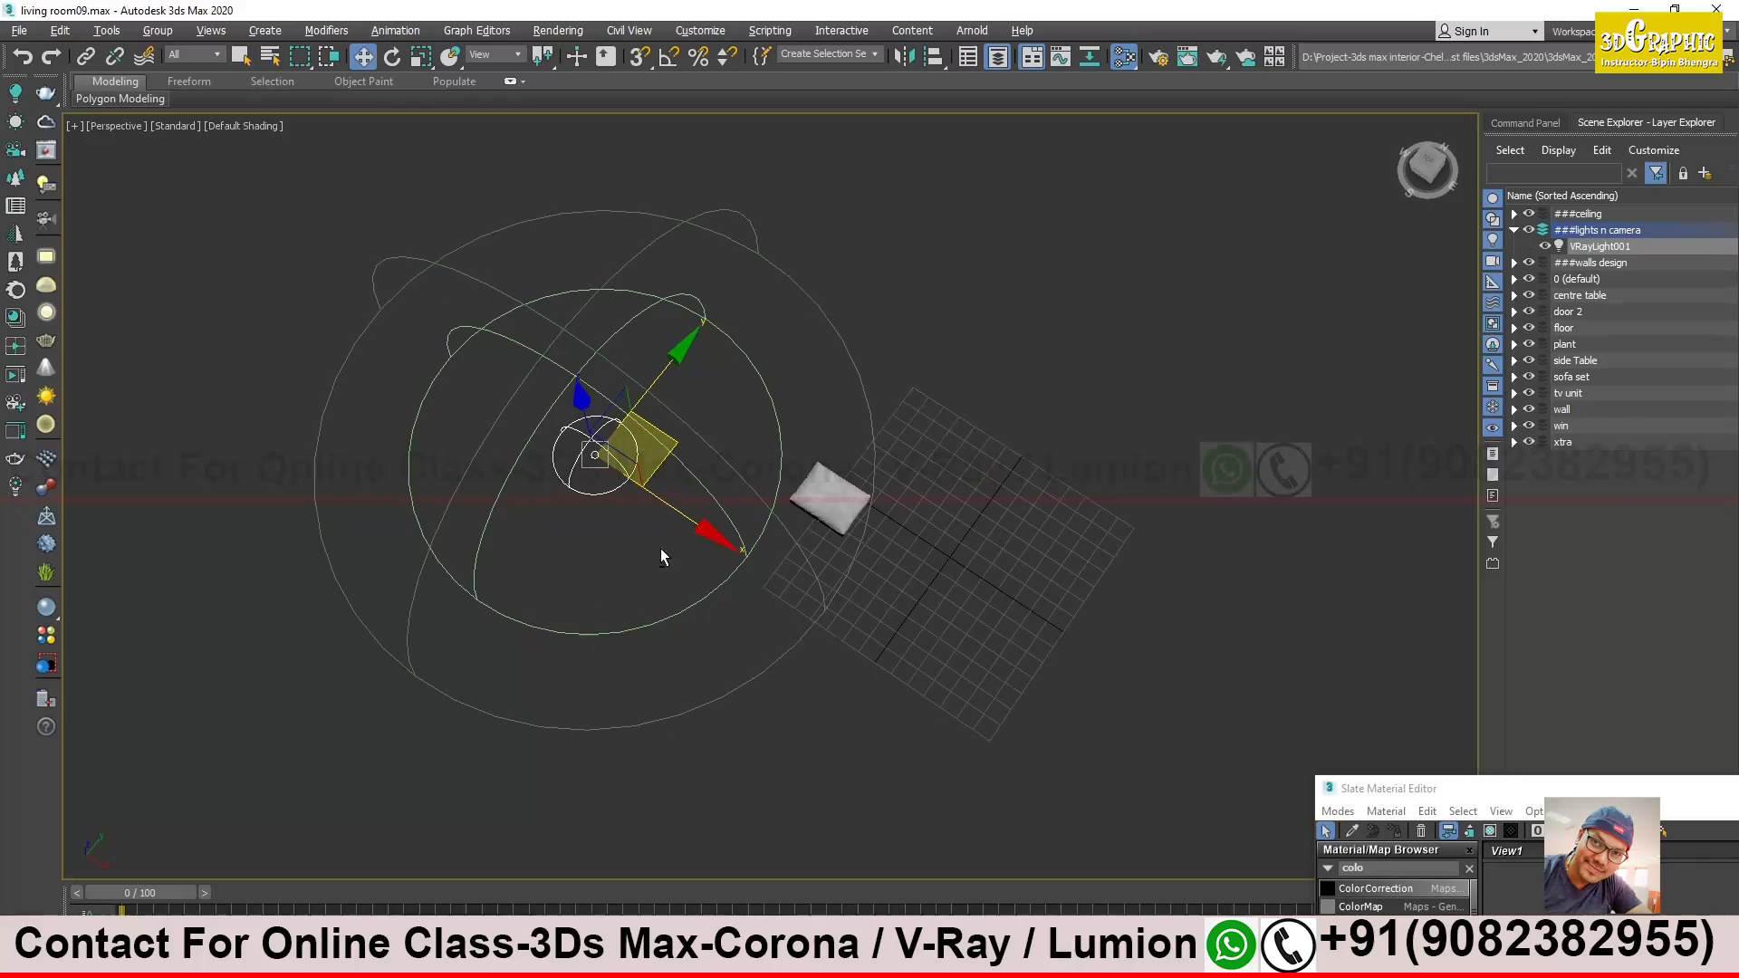
{"action": "middle_click_drag", "start_coordinate": [725, 564], "coordinate": [779, 442], "text": "alt"}
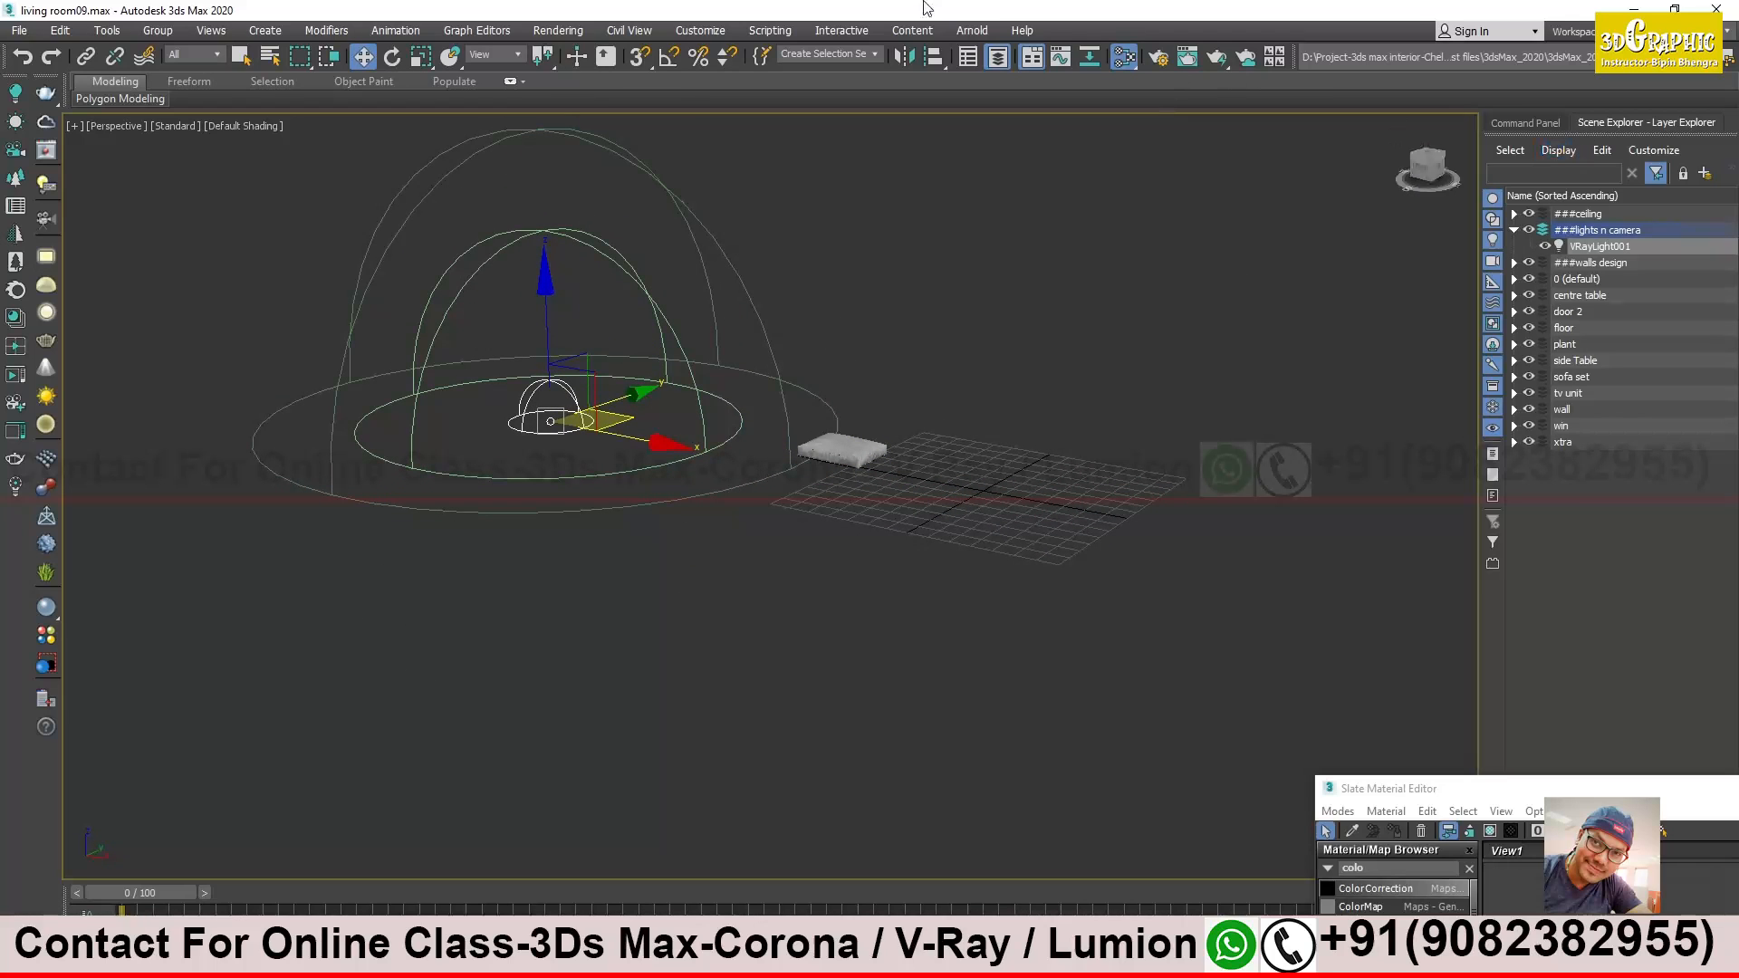
Search the map browser for "vraybit" in the Slate Material Editor and add a VRayBitmap map to View2 below the VRayMtl node
{"action": "double_click", "coordinate": [1395, 788]}
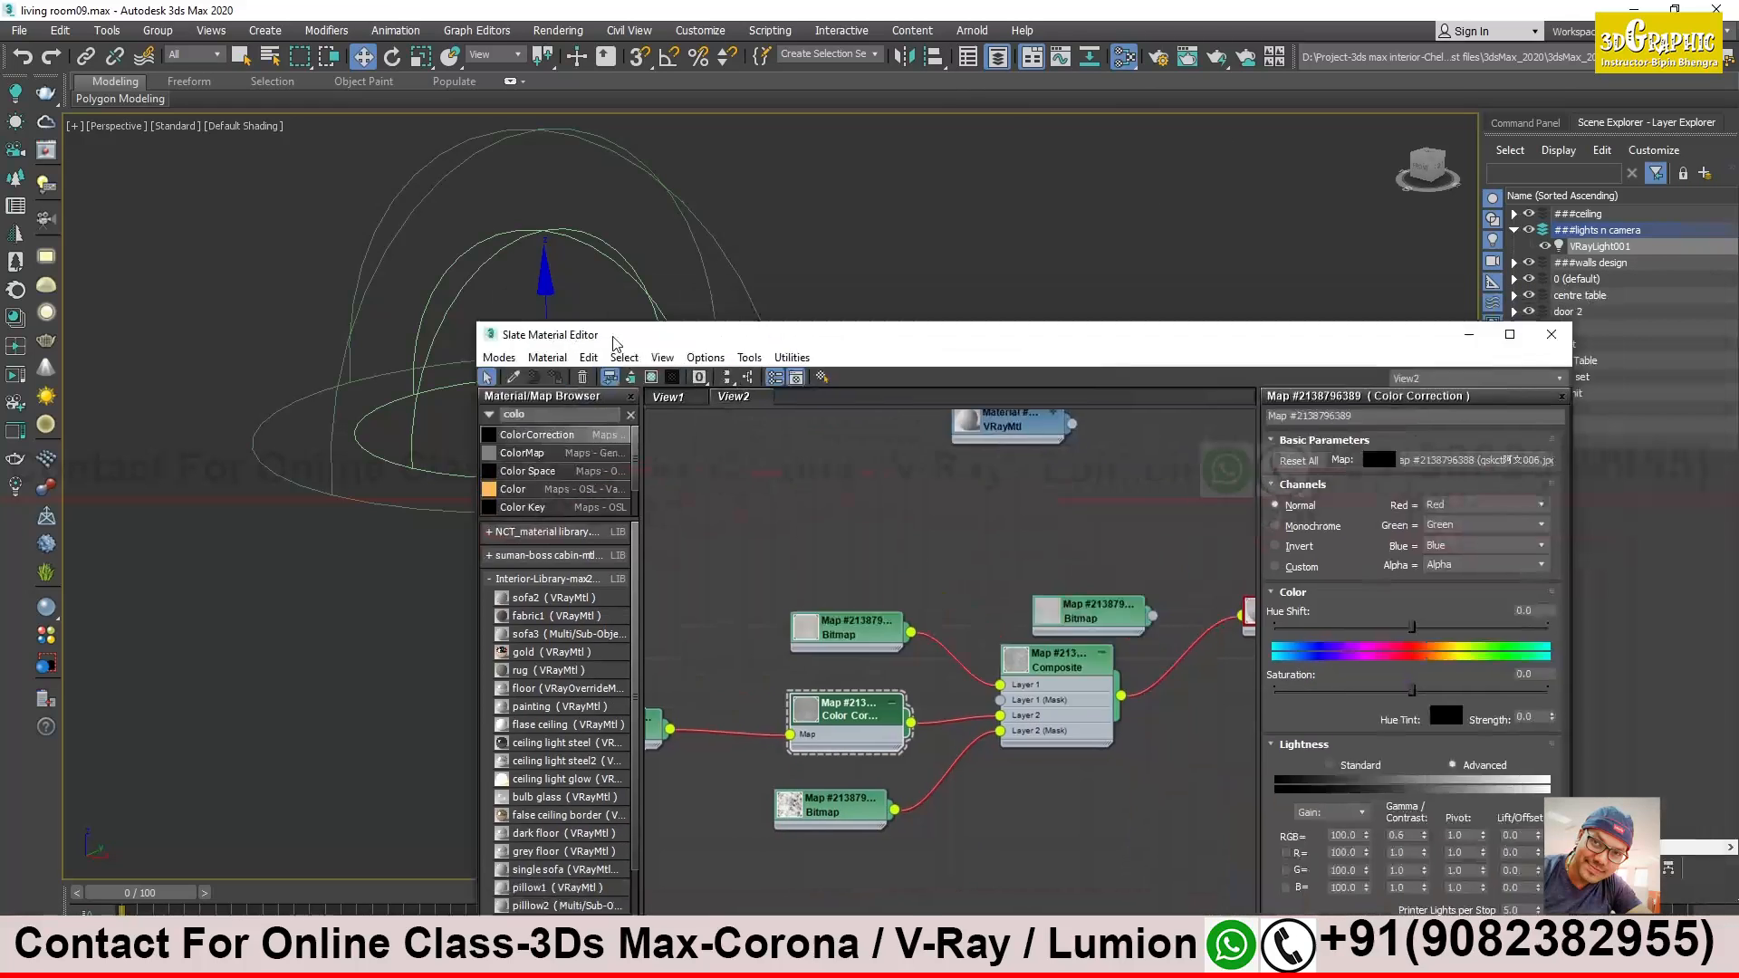
{"action": "left_click_drag", "start_coordinate": [612, 320], "coordinate": [533, 538]}
{"action": "left_click_drag", "start_coordinate": [1272, 532], "coordinate": [1196, 376]}
{"action": "middle_click_drag", "start_coordinate": [1074, 742], "coordinate": [757, 733]}
{"action": "scroll", "coordinate": [757, 731], "scroll_direction": "down", "scroll_amount": 3}
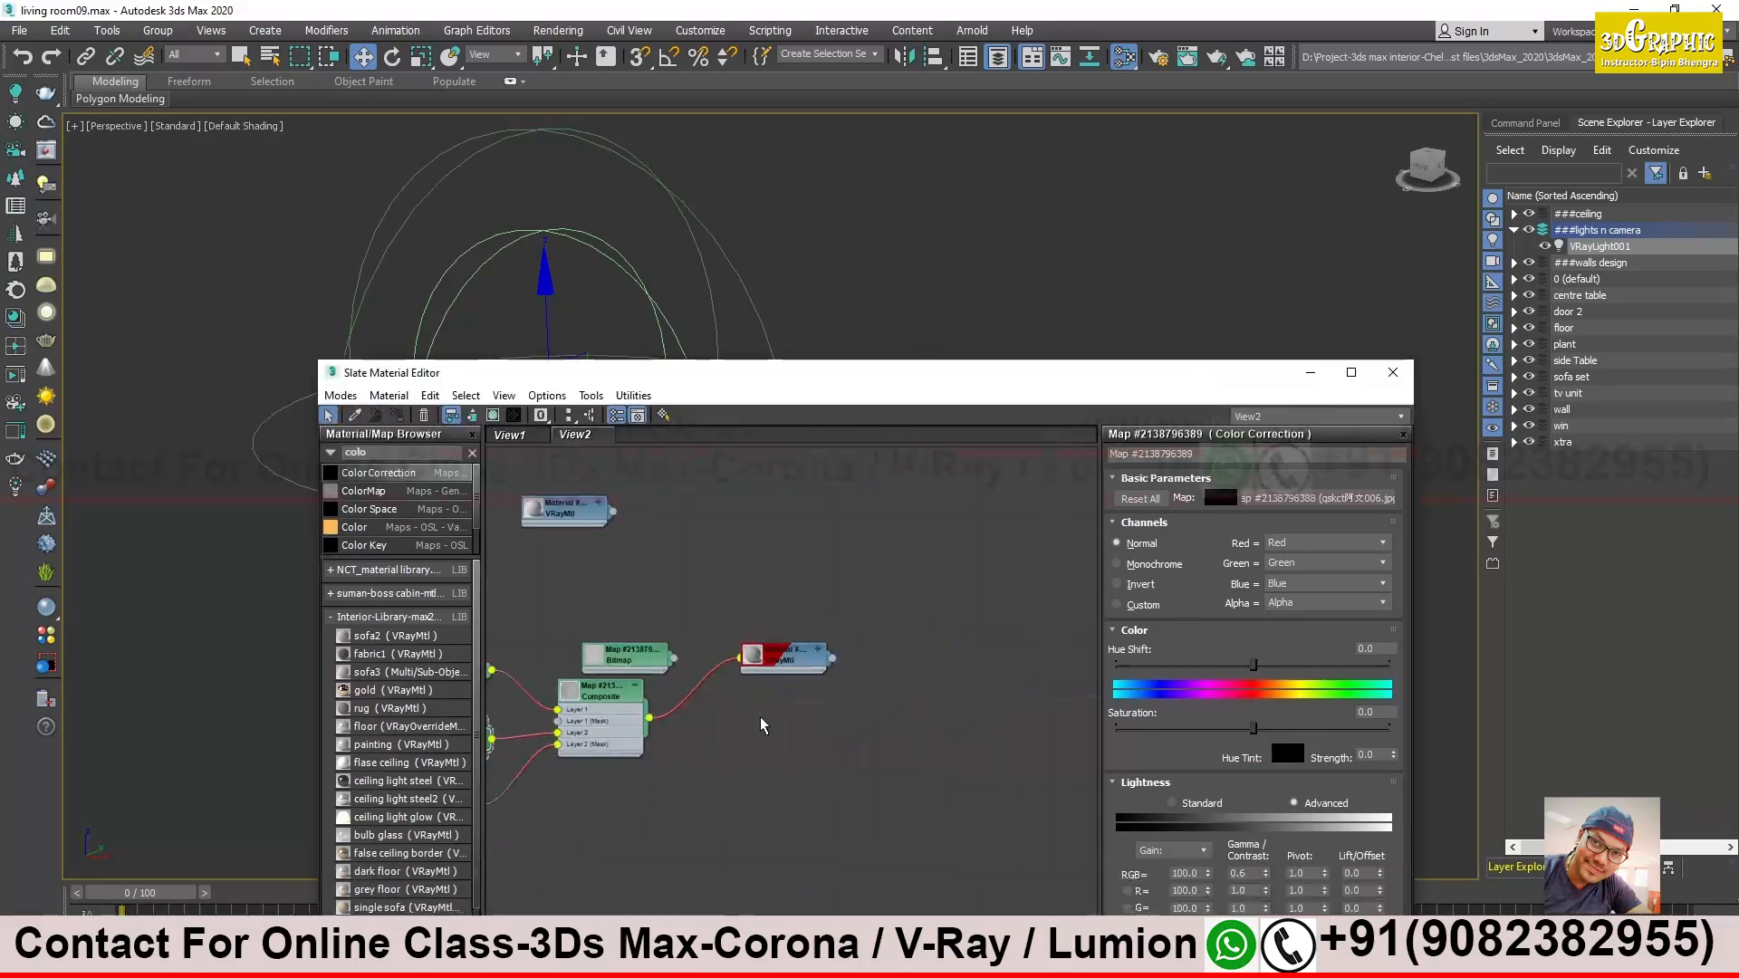
{"action": "middle_click_drag", "start_coordinate": [764, 668], "coordinate": [756, 554]}
{"action": "left_click", "coordinate": [392, 450]}
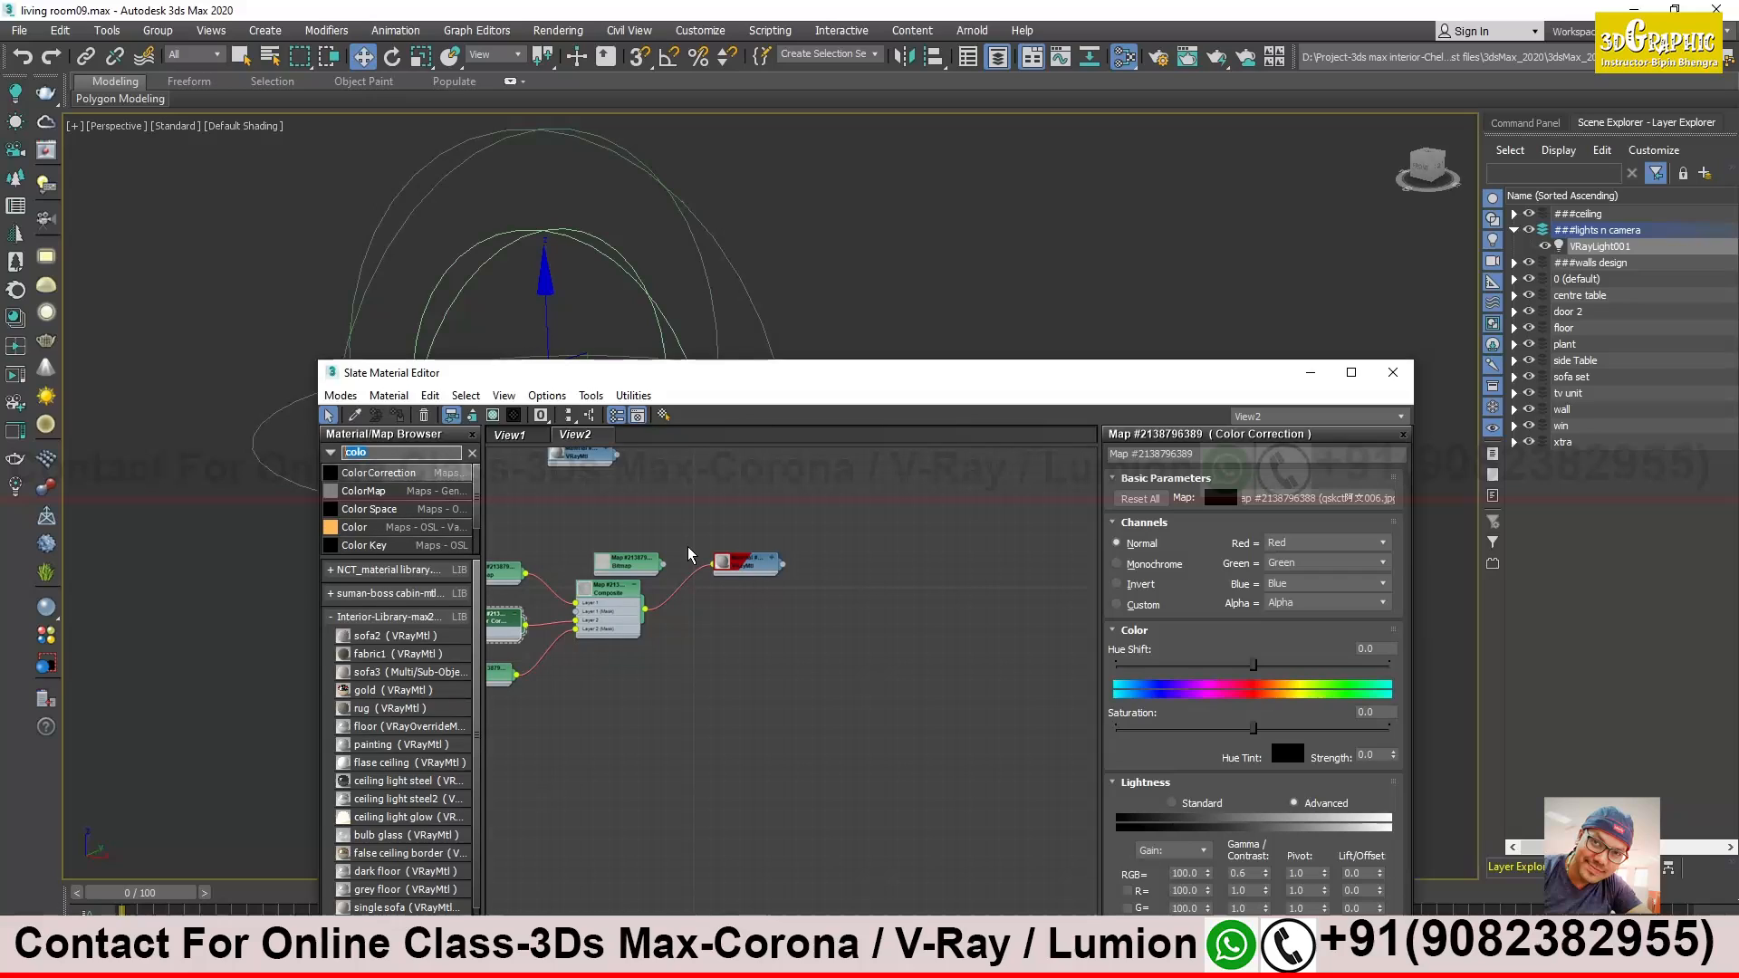
{"action": "type", "text": "vraybl"}
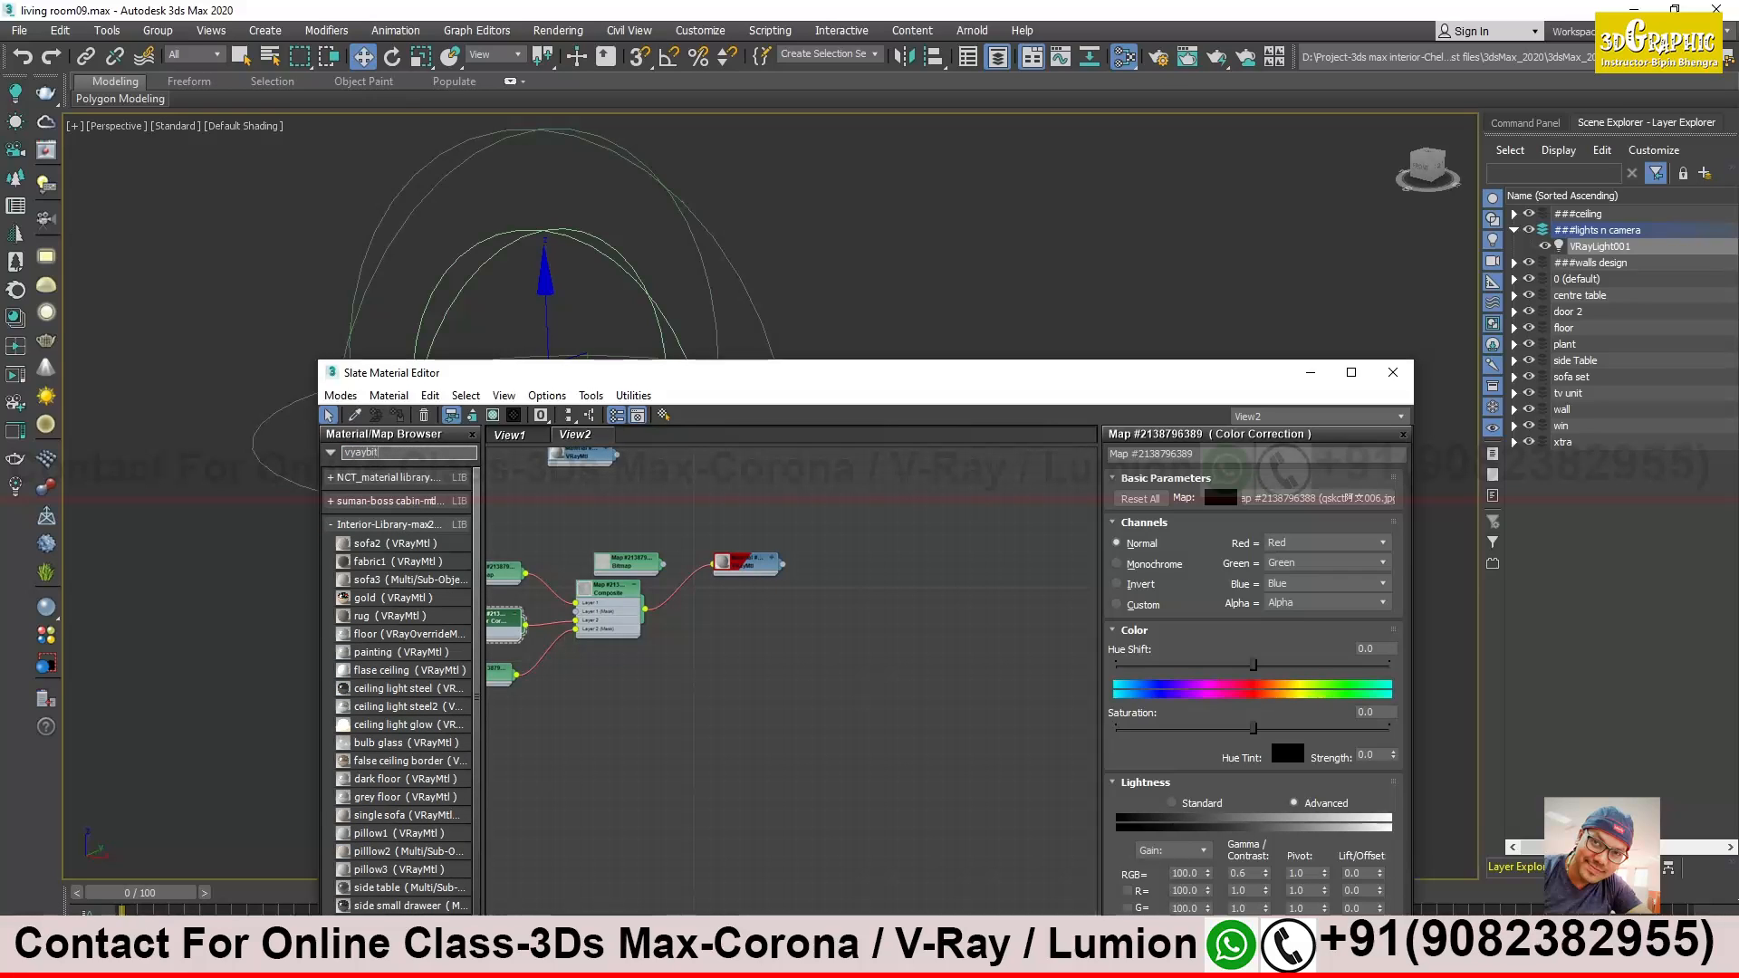
{"action": "left_click", "coordinate": [398, 452]}
{"action": "type", "text": "vraybit"}
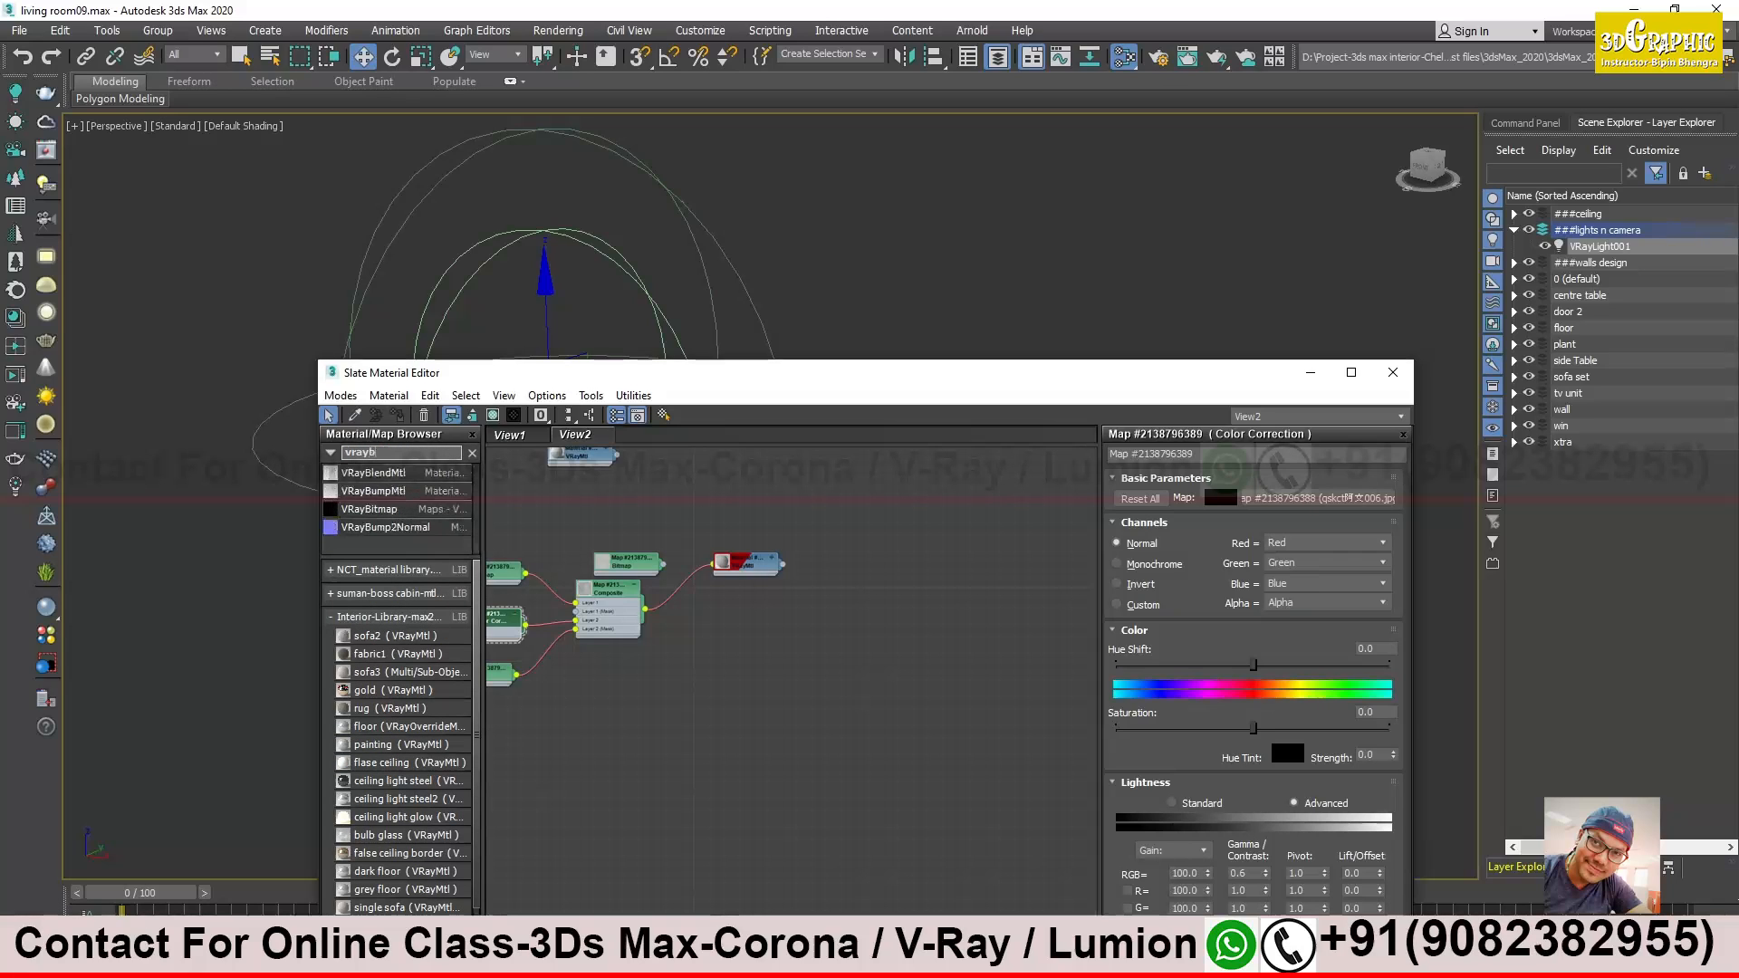
{"action": "left_click_drag", "start_coordinate": [394, 490], "coordinate": [722, 725]}
{"action": "scroll", "coordinate": [743, 634], "scroll_direction": "up", "scroll_amount": 5}
Examine the fabric weave on the cushion's top and sides up close in the viewport
{"action": "left_click_drag", "start_coordinate": [727, 386], "coordinate": [1153, 742]}
{"action": "mouse_move", "coordinate": [851, 474]}
{"action": "middle_mouse_down", "text": "alt"}
{"action": "mouse_move", "coordinate": [843, 498]}
{"action": "mouse_move", "coordinate": [806, 486]}
{"action": "mouse_move", "coordinate": [833, 484]}
{"action": "middle_mouse_up", "text": "alt"}
{"action": "scroll", "coordinate": [826, 478], "scroll_direction": "up", "scroll_amount": 9}
{"action": "scroll", "coordinate": [822, 476], "scroll_direction": "up", "scroll_amount": 5}
{"action": "scroll", "coordinate": [815, 483], "scroll_direction": "down", "scroll_amount": 2}
{"action": "left_click", "coordinate": [833, 484]}
{"action": "scroll", "coordinate": [834, 466], "scroll_direction": "down", "scroll_amount": 2}
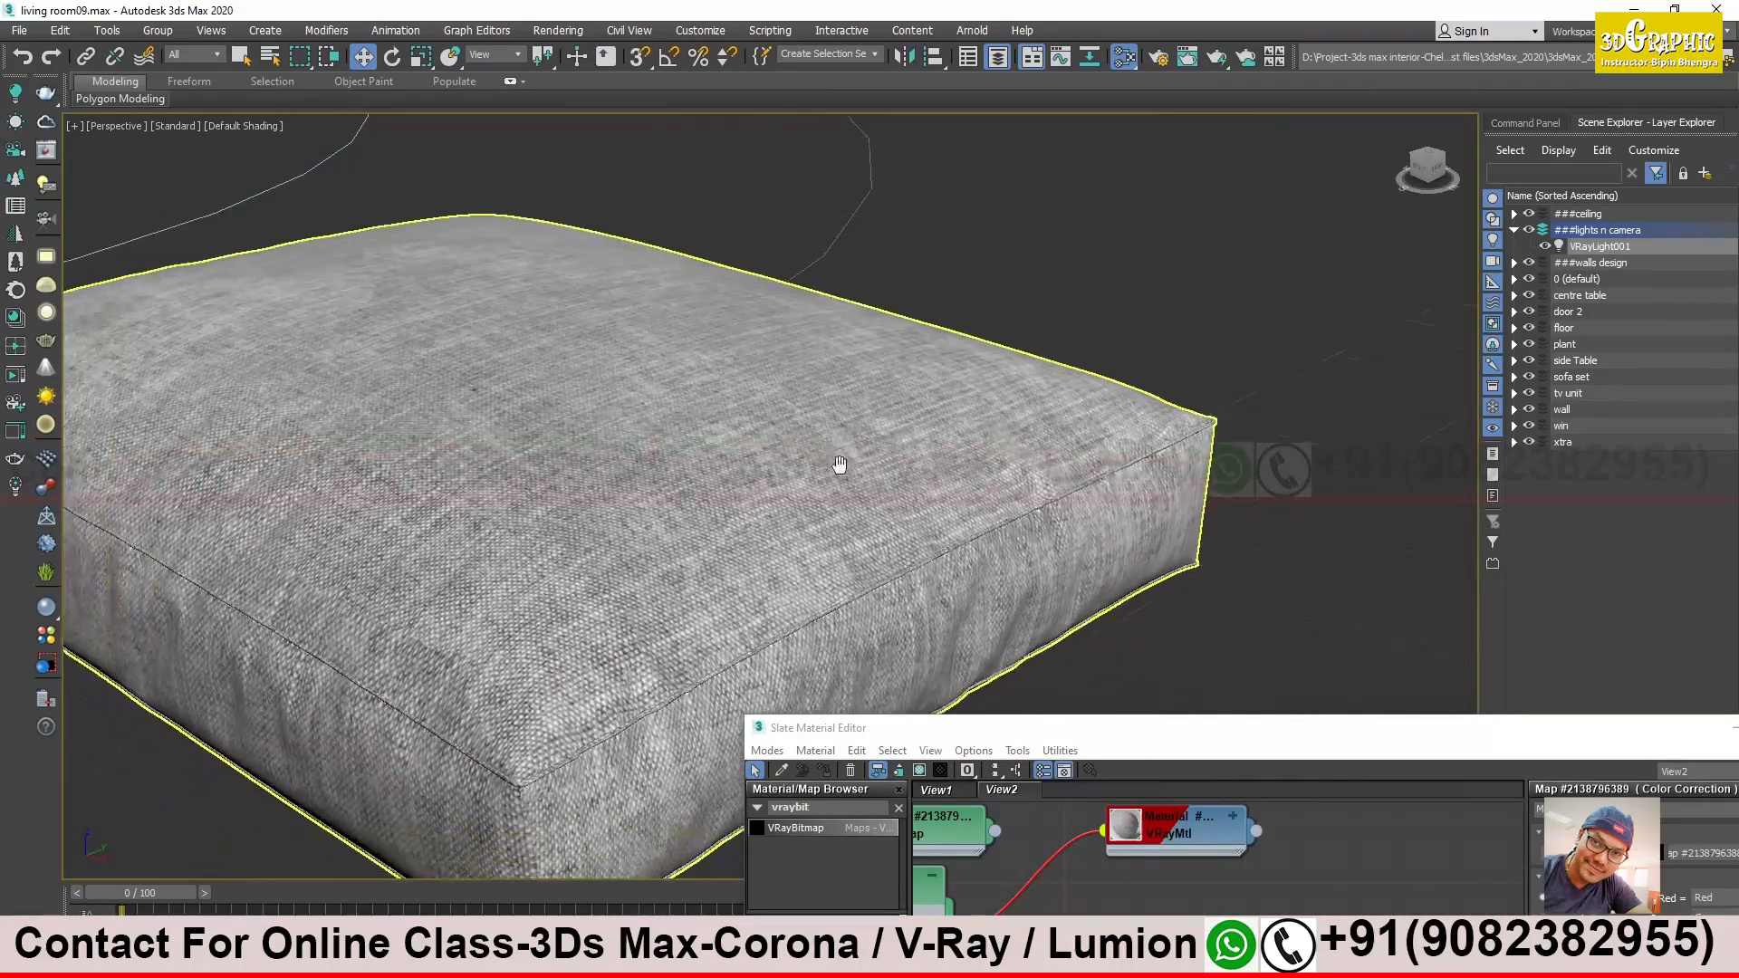
{"action": "scroll", "coordinate": [817, 444], "scroll_direction": "up", "scroll_amount": 3}
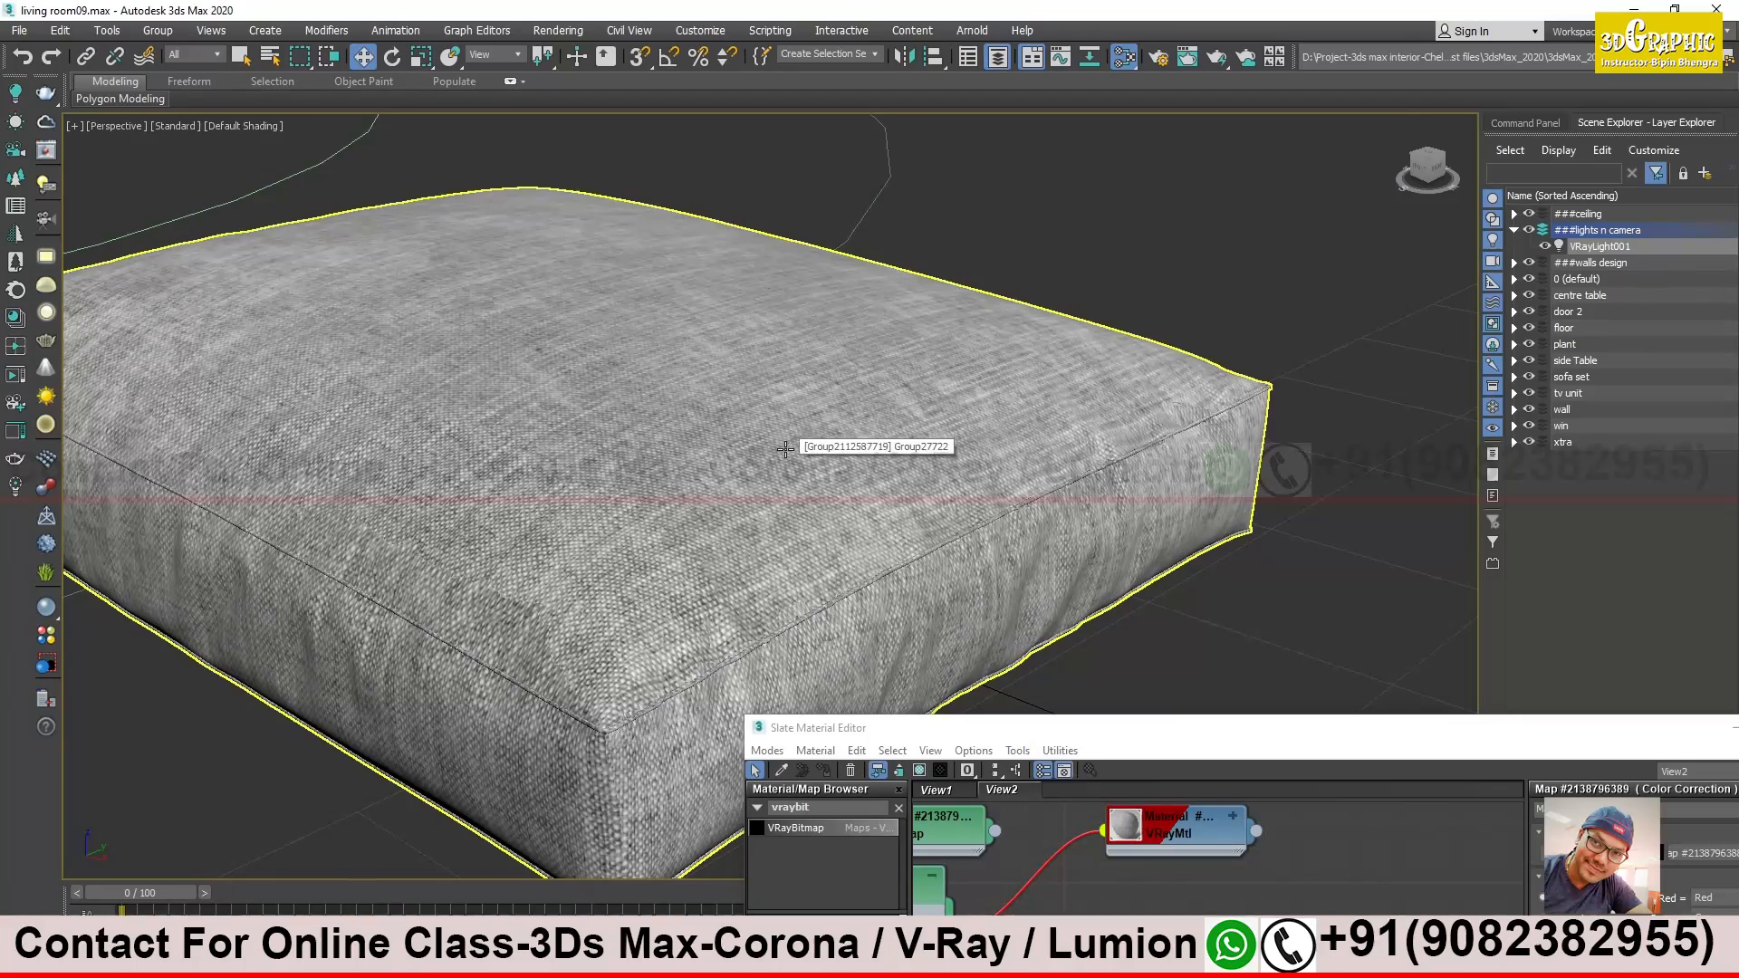
Review the Bitmap, Color Correction and mask Bitmap nodes feeding the Composite map's two layers
{"action": "left_click", "coordinate": [1143, 627]}
{"action": "left_click_drag", "start_coordinate": [1117, 723], "coordinate": [993, 369]}
{"action": "middle_click_drag", "start_coordinate": [985, 610], "coordinate": [1150, 674]}
{"action": "left_click_drag", "start_coordinate": [943, 574], "coordinate": [938, 600]}
{"action": "middle_click_drag", "start_coordinate": [956, 707], "coordinate": [1081, 670]}
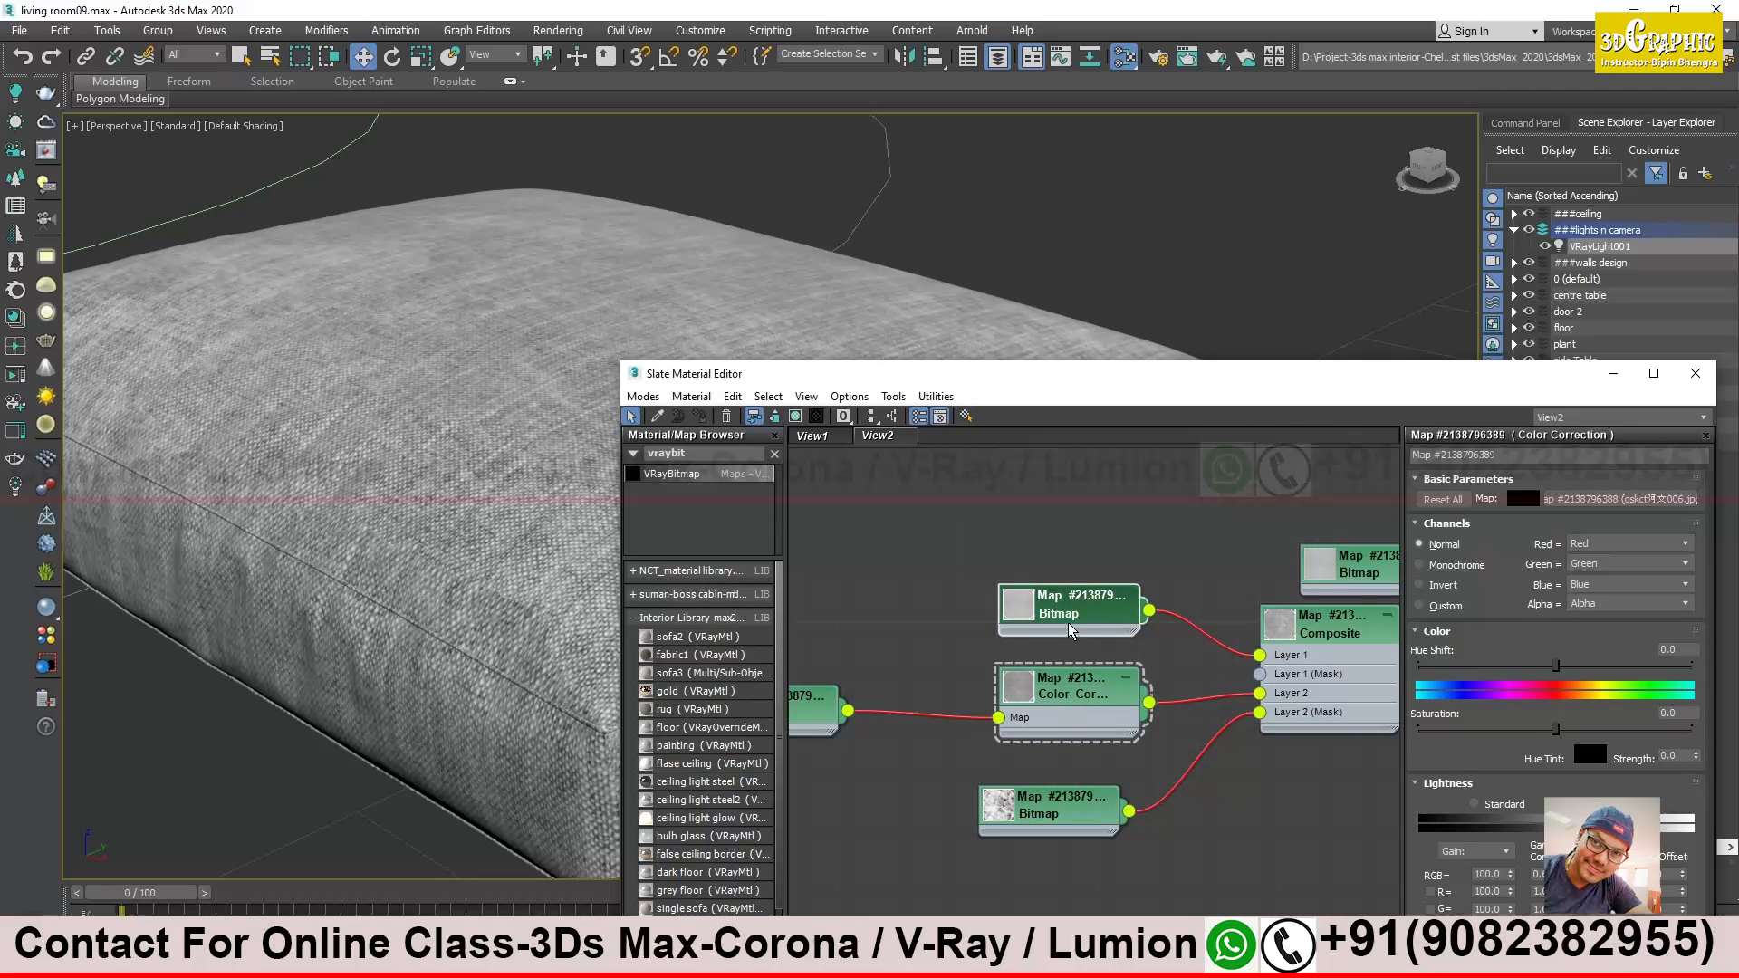
{"action": "left_click_drag", "start_coordinate": [1070, 616], "coordinate": [1067, 621]}
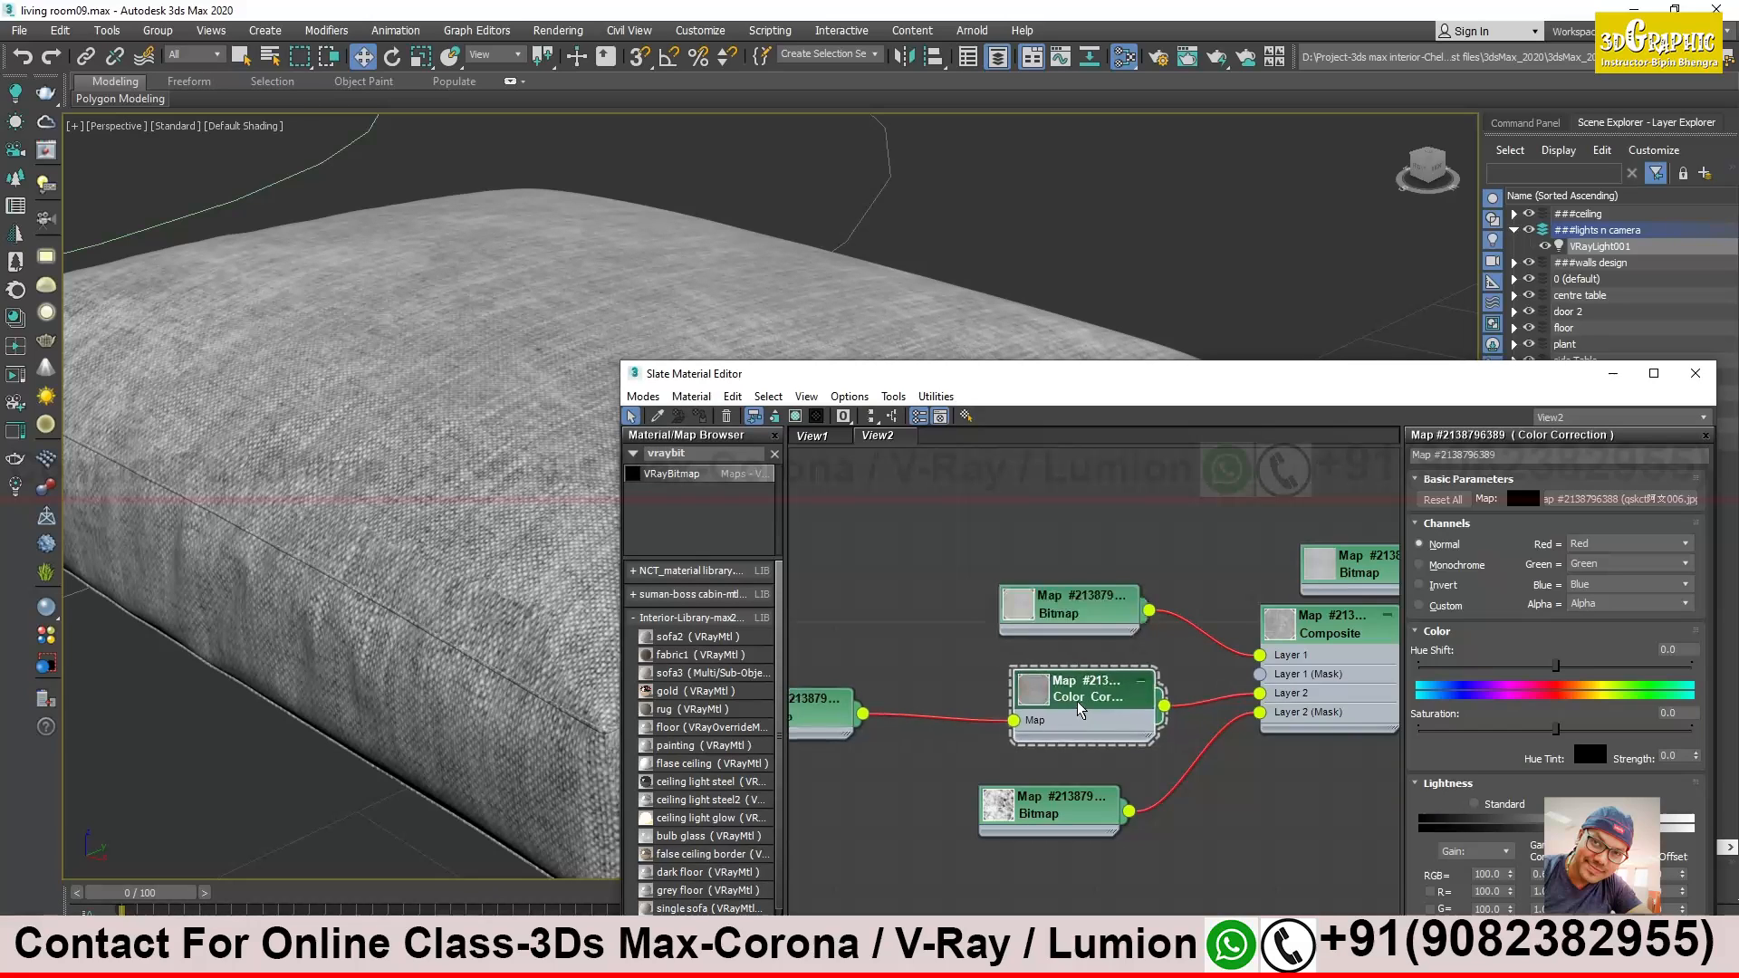
{"action": "left_click_drag", "start_coordinate": [1066, 818], "coordinate": [1081, 824]}
Examine the blended light and dark fabric tones on the whole cushion from a lower viewing angle
{"action": "left_click_drag", "start_coordinate": [958, 381], "coordinate": [1241, 774]}
{"action": "scroll", "coordinate": [804, 547], "scroll_direction": "up", "scroll_amount": 3}
{"action": "middle_click_drag", "start_coordinate": [672, 553], "coordinate": [756, 522], "text": "alt"}
{"action": "scroll", "coordinate": [732, 524], "scroll_direction": "down", "scroll_amount": 4}
{"action": "scroll", "coordinate": [870, 321], "scroll_direction": "up", "scroll_amount": 4}
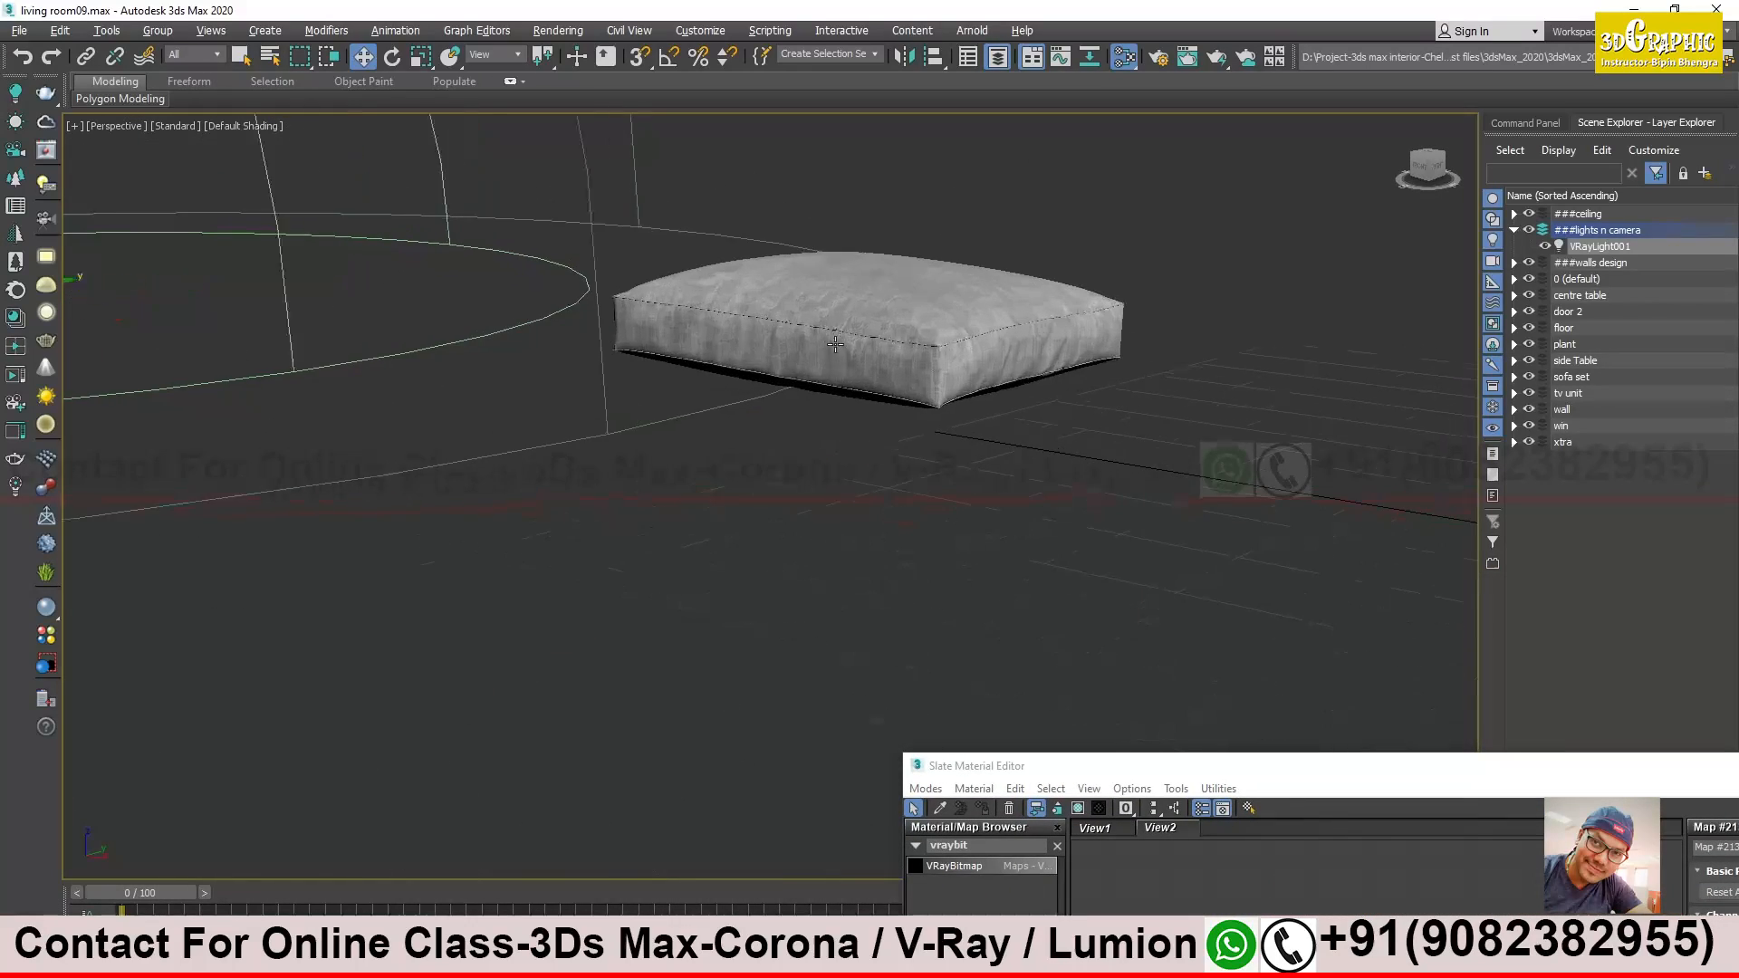
{"action": "middle_click_drag", "start_coordinate": [872, 320], "coordinate": [885, 352], "text": "alt"}
{"action": "middle_click_drag", "start_coordinate": [842, 532], "coordinate": [823, 439]}
{"action": "left_click_drag", "start_coordinate": [1092, 766], "coordinate": [1038, 558]}
{"action": "left_click_drag", "start_coordinate": [1144, 564], "coordinate": [1060, 340]}
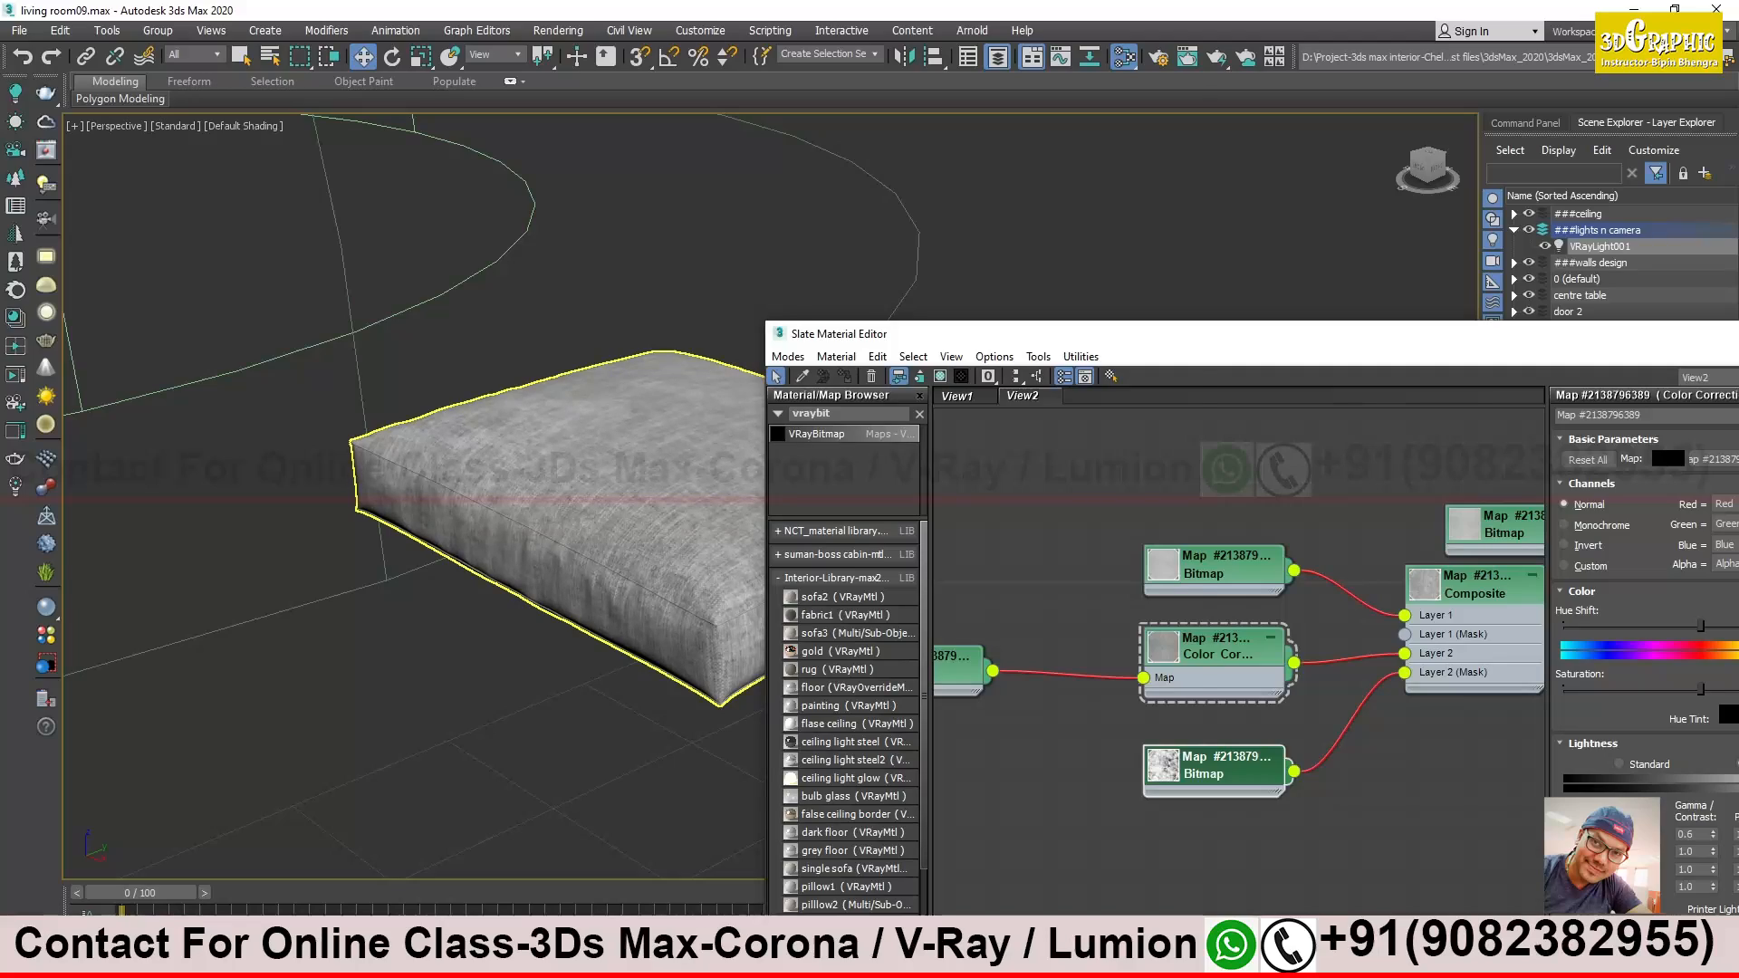
View the black-and-white texture qskct阿文121 from the fabric bump maps folder full size, then return to 3ds Max
{"action": "left_click", "coordinate": [724, 960]}
{"action": "double_click", "coordinate": [1116, 587]}
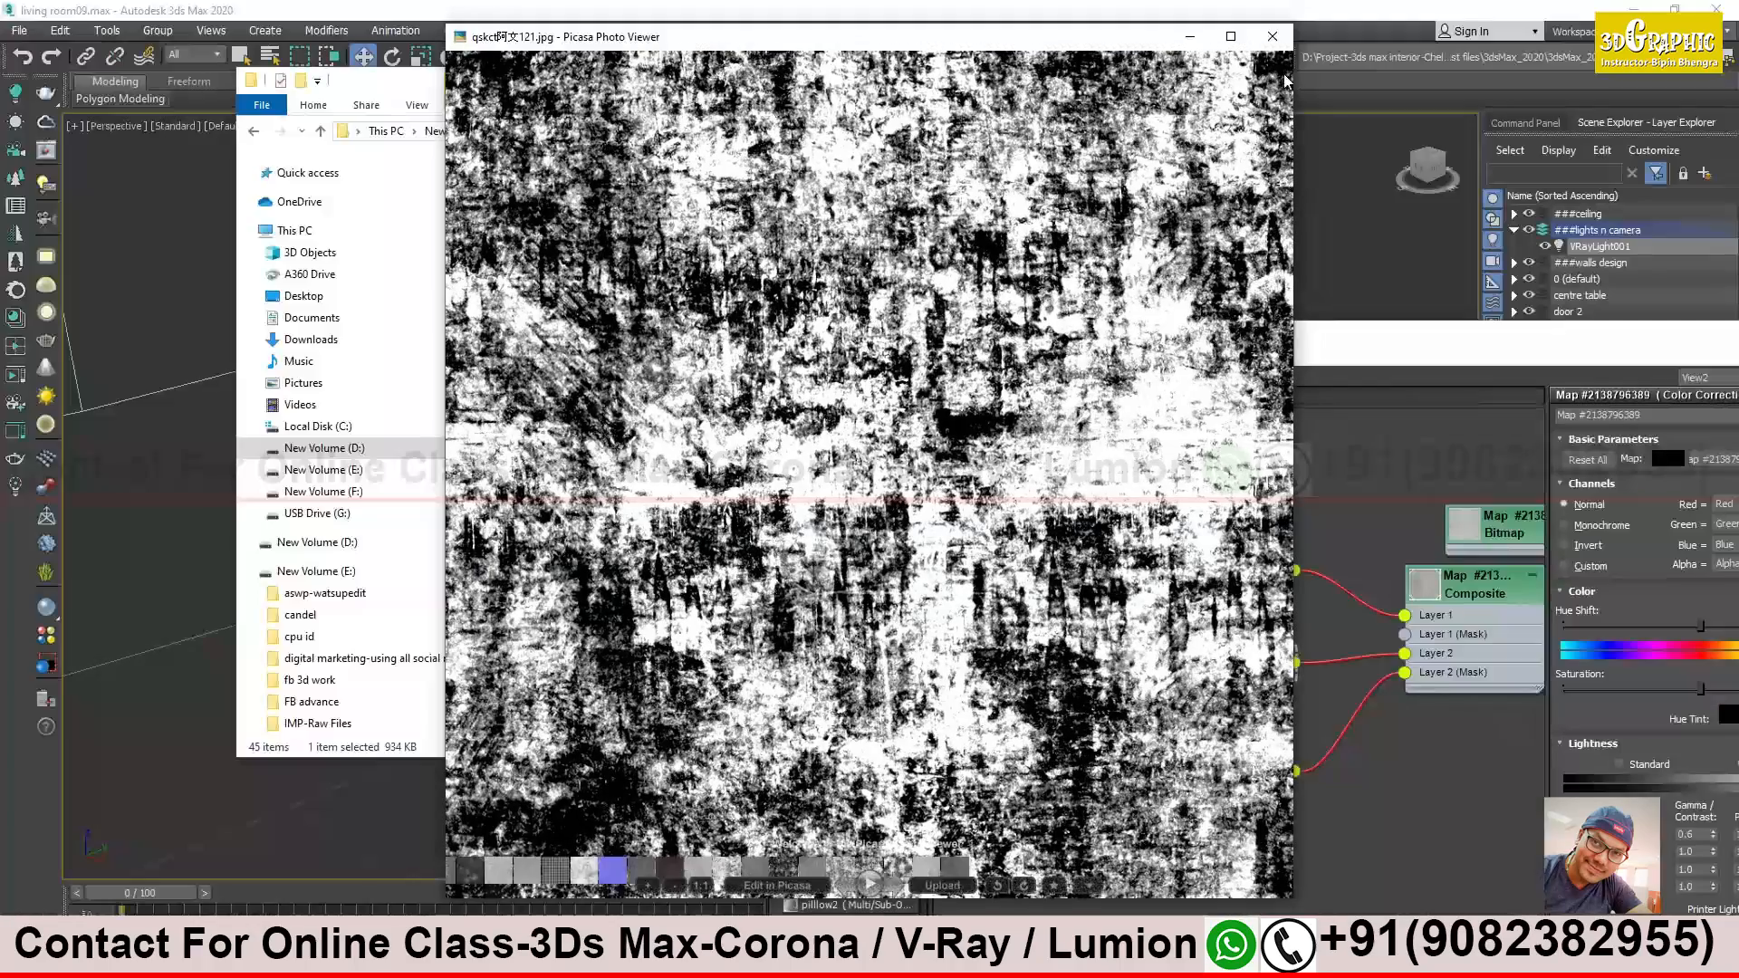
{"action": "left_click", "coordinate": [1277, 36]}
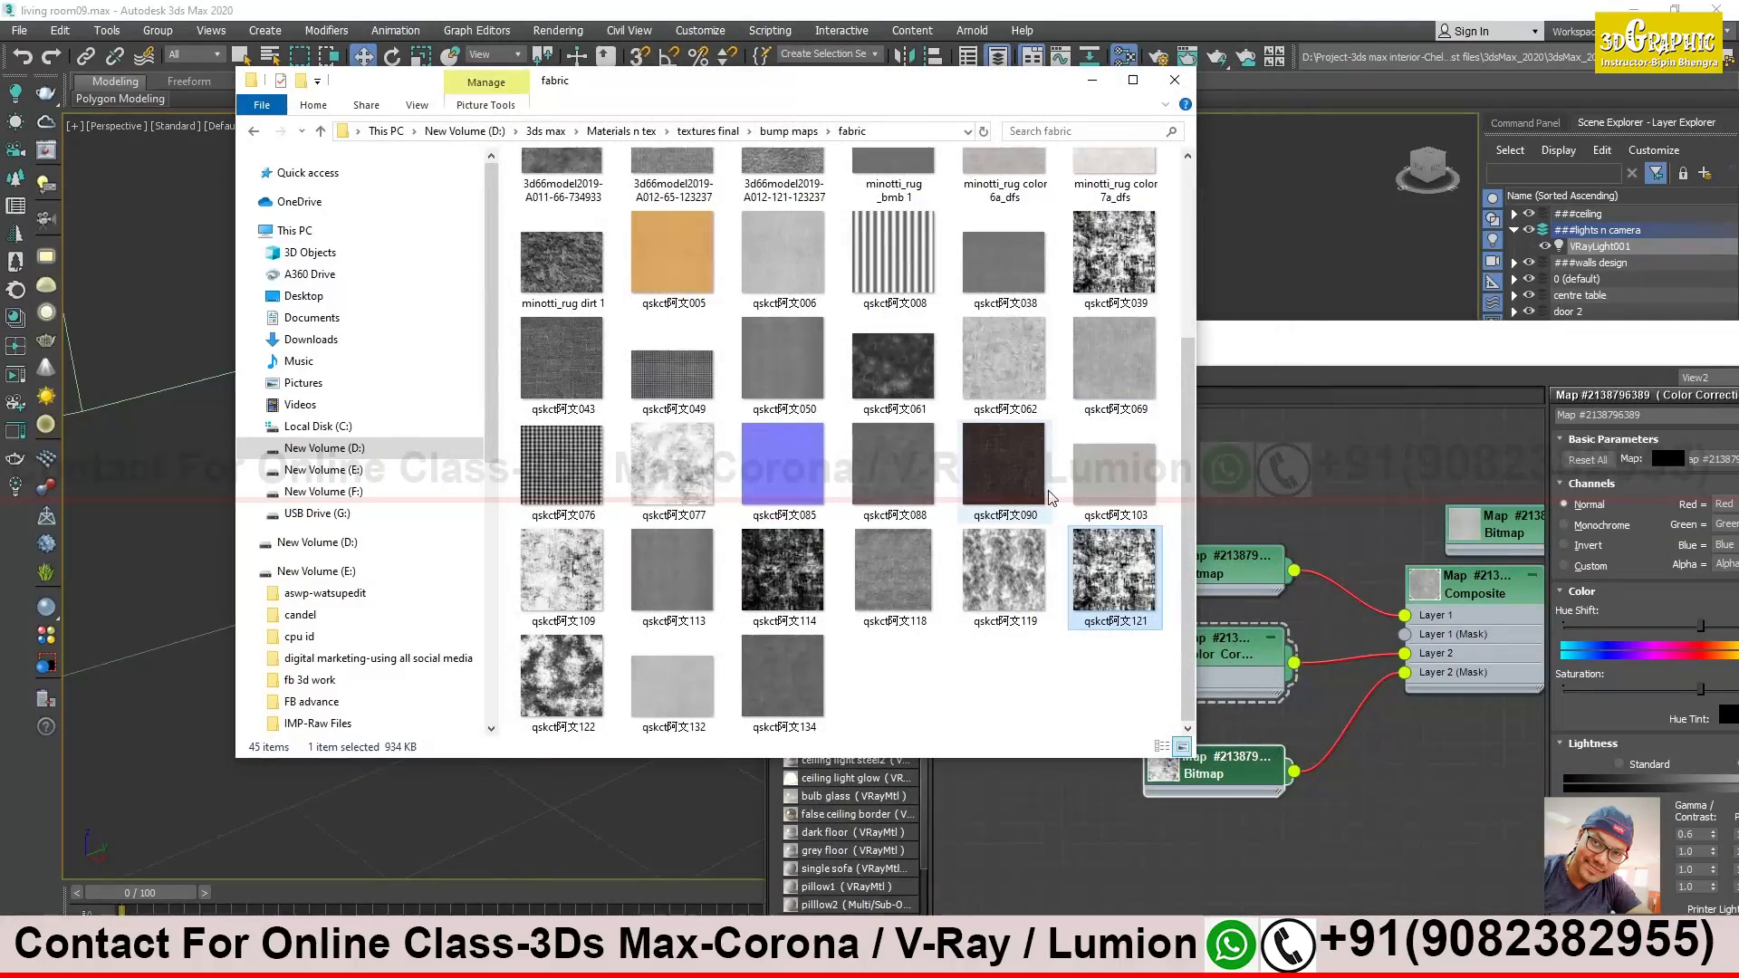
{"action": "left_click", "coordinate": [1094, 82]}
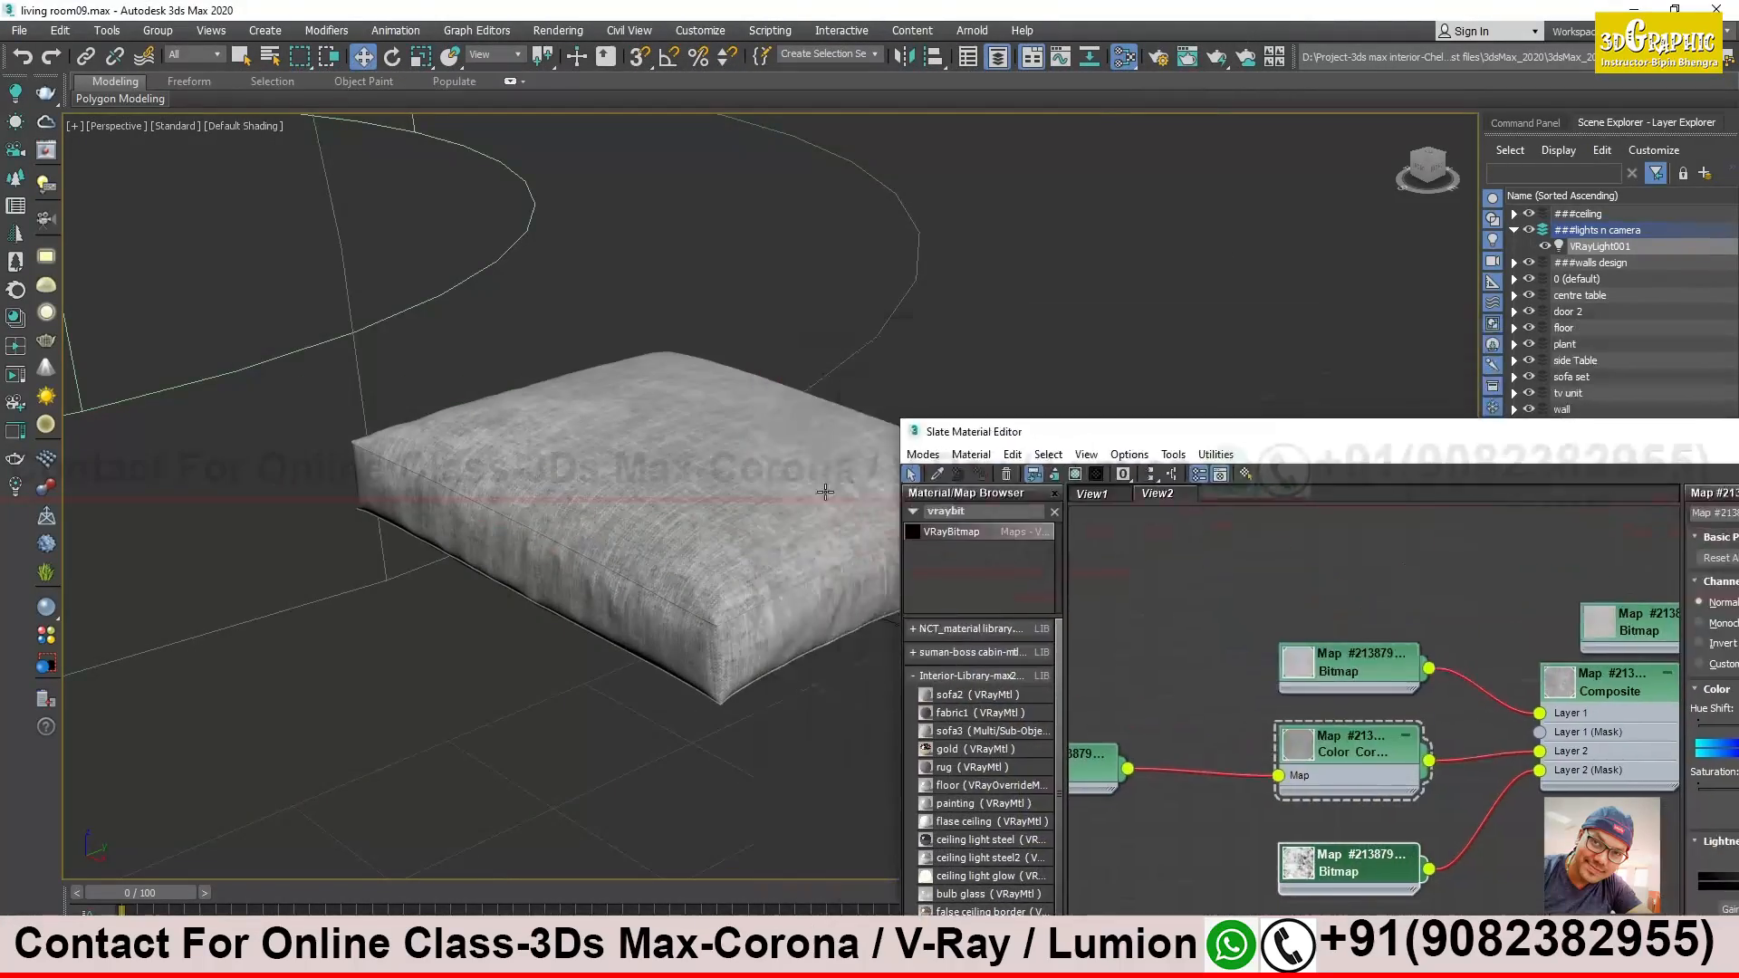
Examine the worn fabric pattern on the cushion from several angles and distances
{"action": "scroll", "coordinate": [675, 484], "scroll_direction": "up", "scroll_amount": 3}
{"action": "scroll", "coordinate": [676, 483], "scroll_direction": "down", "scroll_amount": 4}
{"action": "middle_click_drag", "start_coordinate": [585, 482], "coordinate": [571, 505], "text": "alt"}
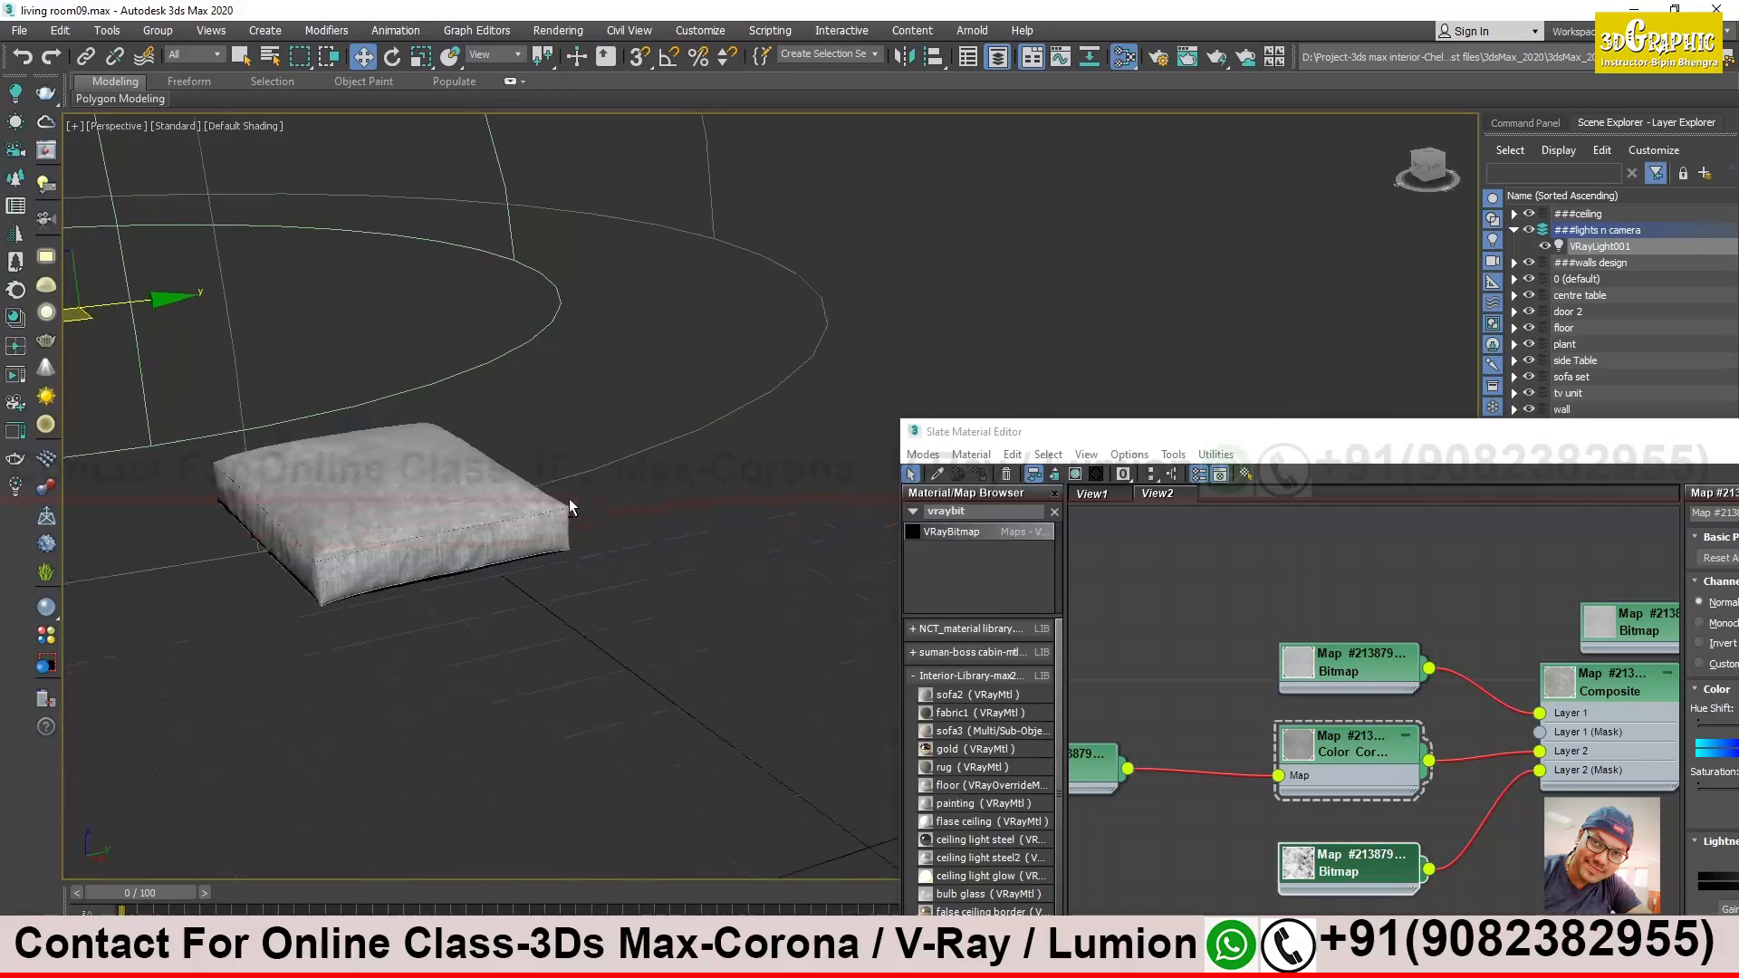
{"action": "scroll", "coordinate": [361, 535], "scroll_direction": "up", "scroll_amount": 4}
{"action": "middle_click_drag", "start_coordinate": [549, 515], "coordinate": [611, 482], "text": "alt"}
{"action": "scroll", "coordinate": [596, 487], "scroll_direction": "up", "scroll_amount": 3}
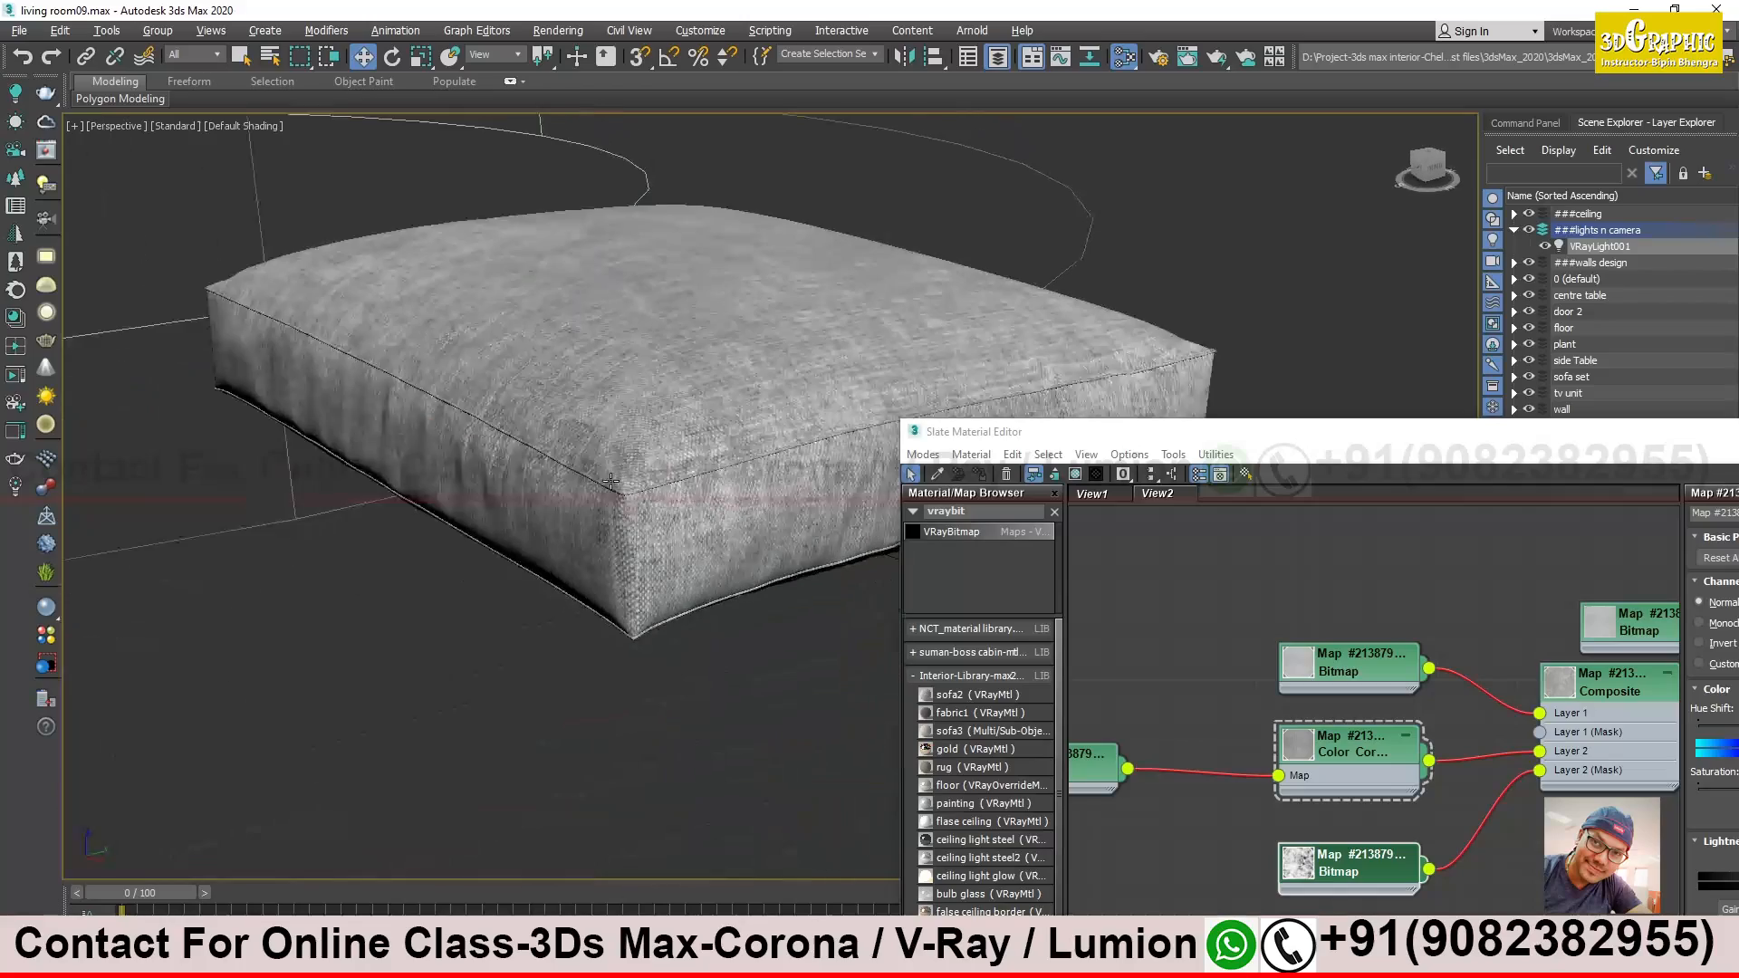
{"action": "scroll", "coordinate": [710, 416], "scroll_direction": "up", "scroll_amount": 2}
{"action": "middle_click_drag", "start_coordinate": [734, 457], "coordinate": [592, 549]}
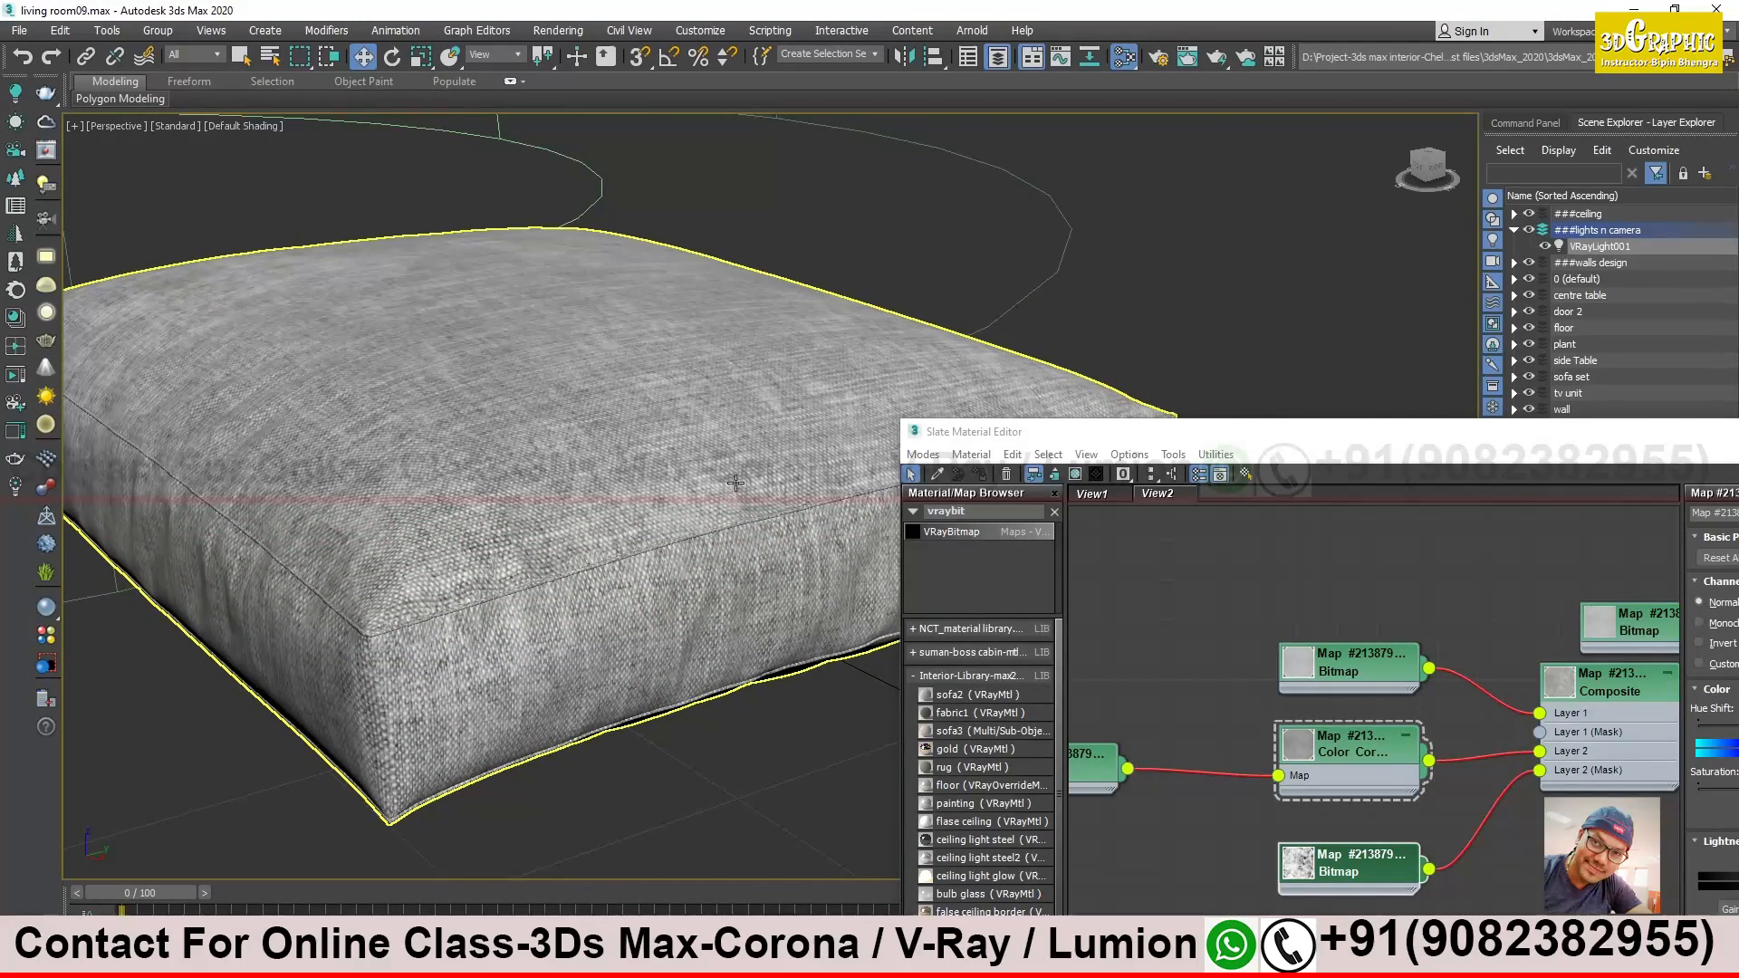
{"action": "left_click_drag", "start_coordinate": [989, 433], "coordinate": [1140, 515]}
{"action": "scroll", "coordinate": [641, 536], "scroll_direction": "down", "scroll_amount": 3}
{"action": "middle_click_drag", "start_coordinate": [641, 537], "coordinate": [631, 571], "text": "alt"}
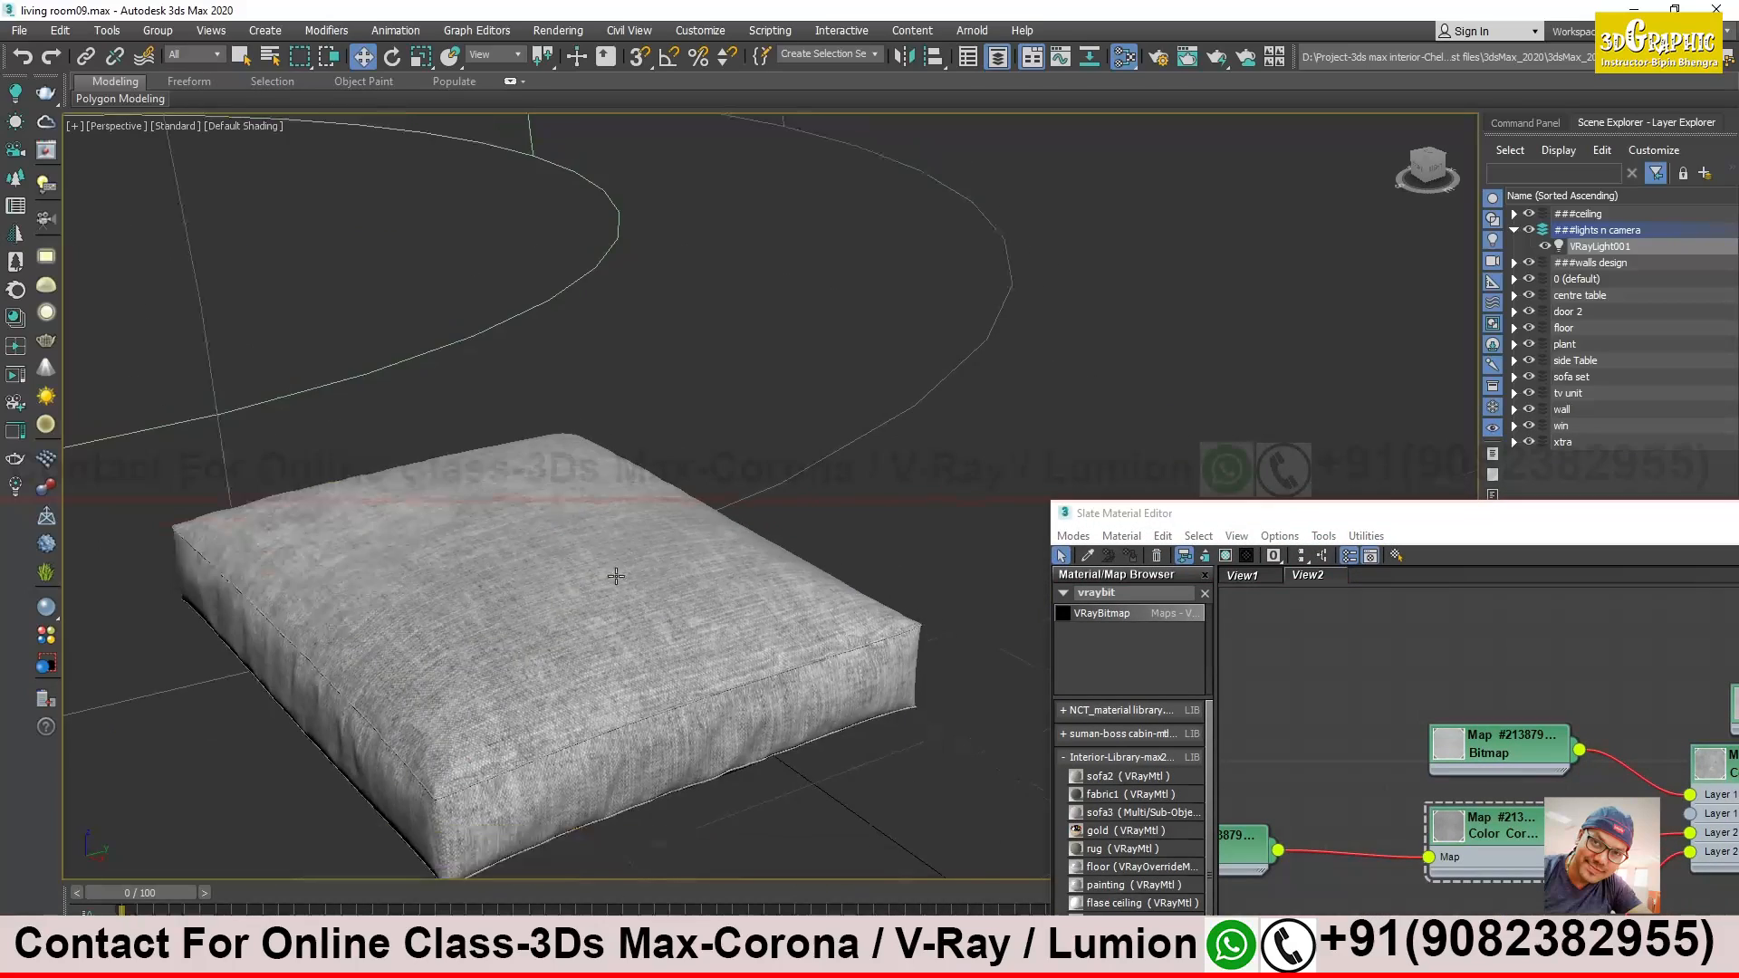
{"action": "scroll", "coordinate": [631, 572], "scroll_direction": "up", "scroll_amount": 5}
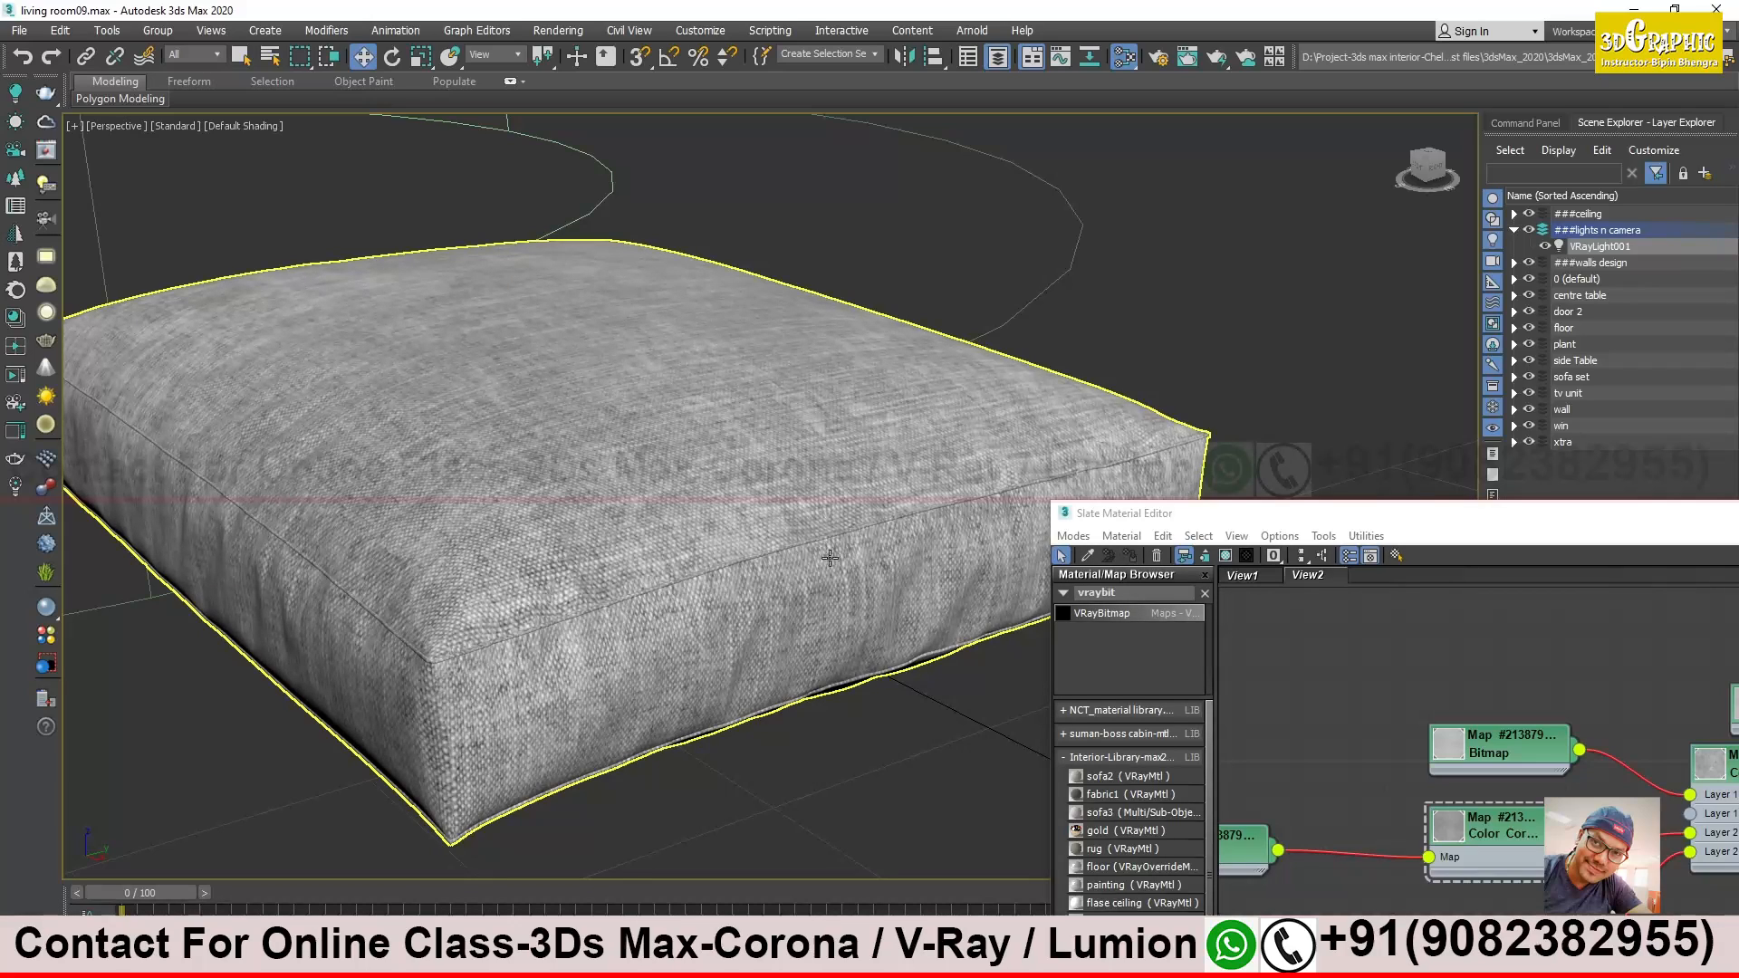
{"action": "scroll", "coordinate": [707, 508], "scroll_direction": "down", "scroll_amount": 2}
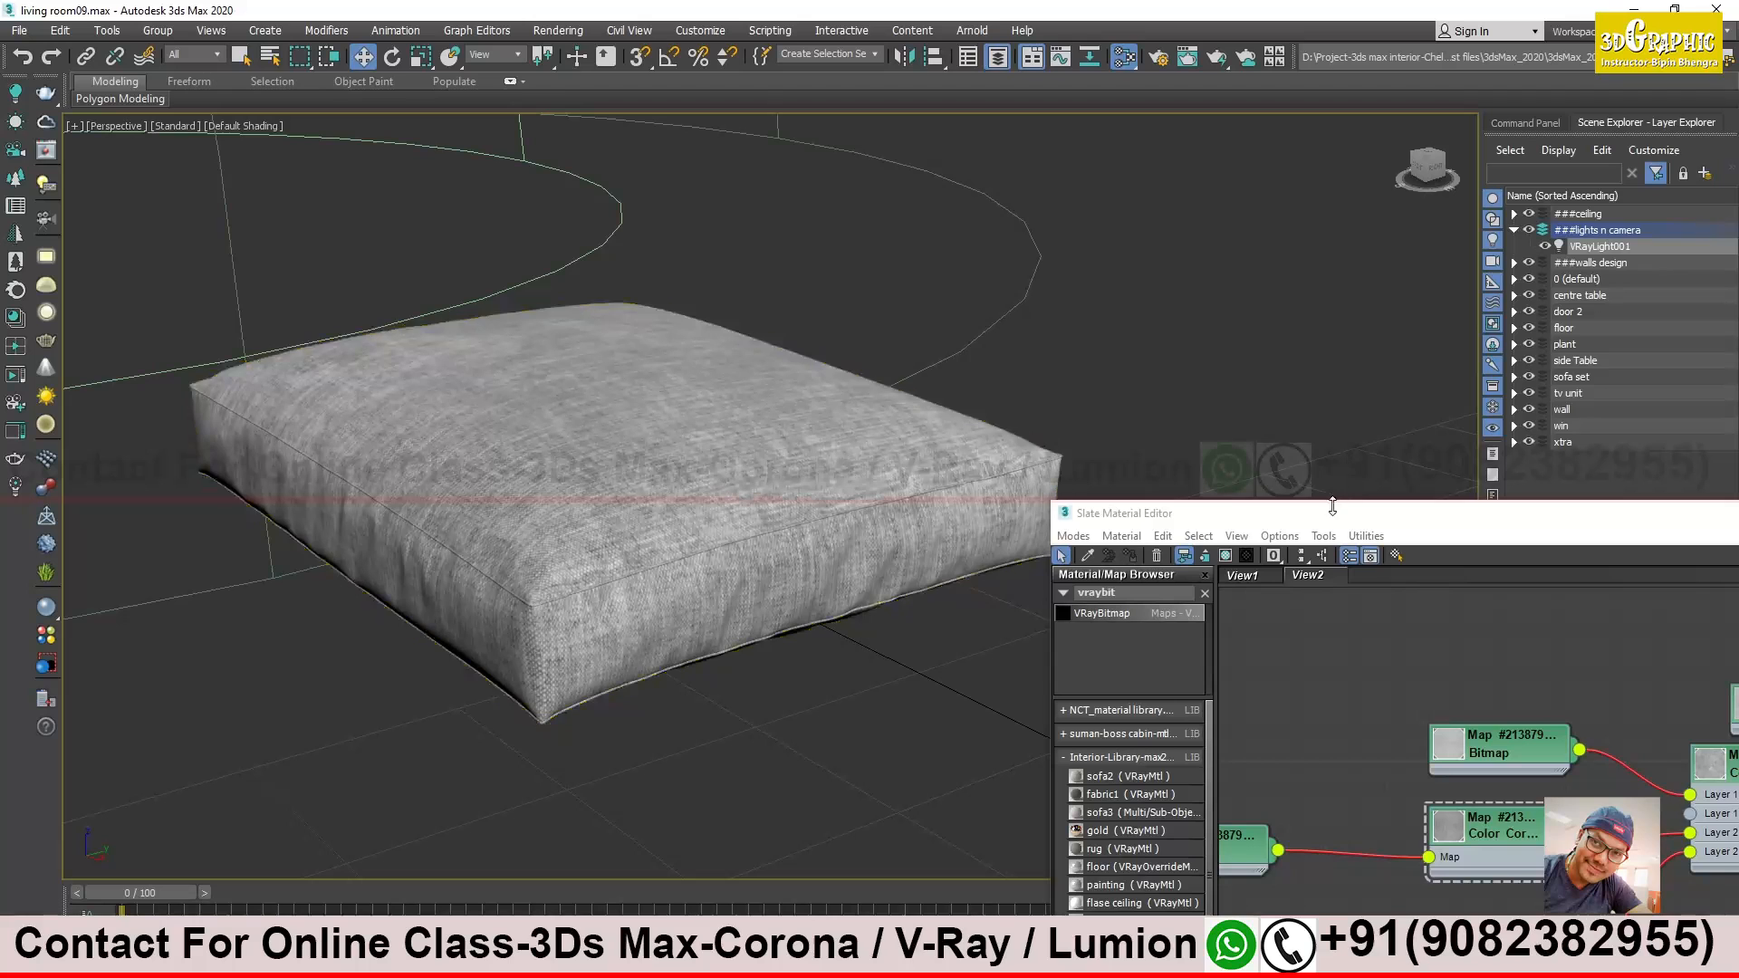
Compare the cushion's fabric look with the Composite node network in the Slate Material Editor
{"action": "left_click_drag", "start_coordinate": [1177, 512], "coordinate": [1048, 282]}
{"action": "middle_click_drag", "start_coordinate": [576, 534], "coordinate": [534, 543]}
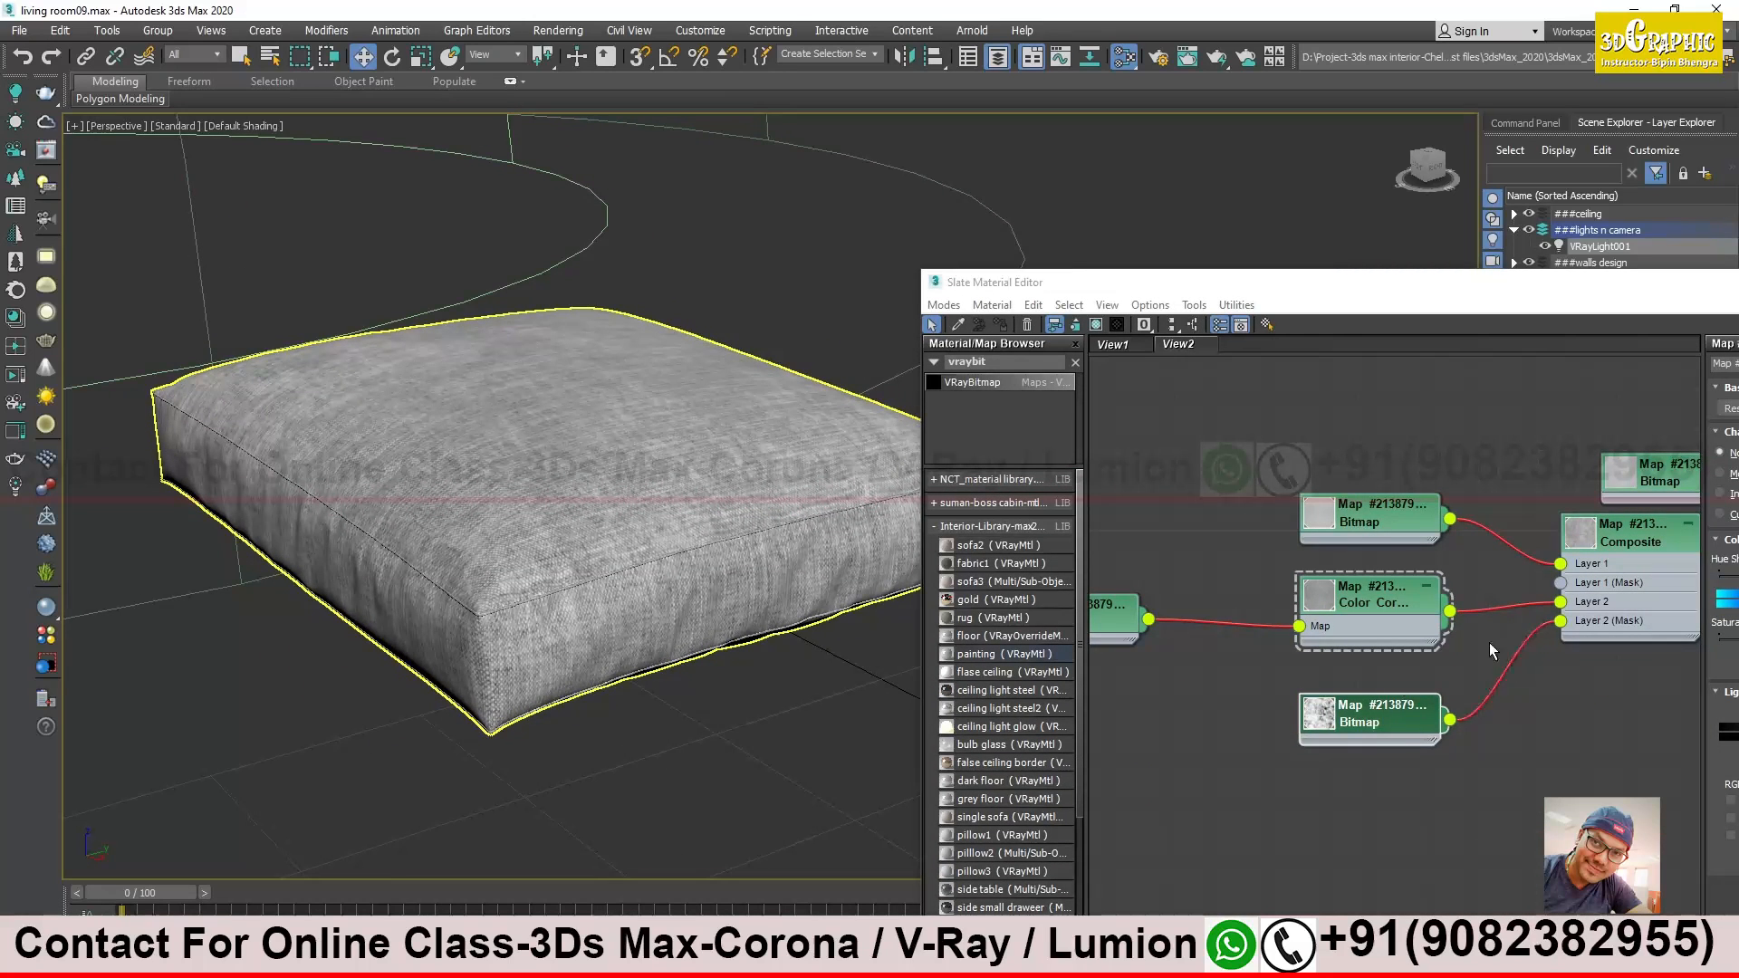
{"action": "middle_click_drag", "start_coordinate": [1560, 609], "coordinate": [1424, 629]}
{"action": "scroll", "coordinate": [1423, 628], "scroll_direction": "down", "scroll_amount": 1}
{"action": "middle_click_drag", "start_coordinate": [548, 435], "coordinate": [673, 488]}
{"action": "scroll", "coordinate": [404, 373], "scroll_direction": "down", "scroll_amount": 3}
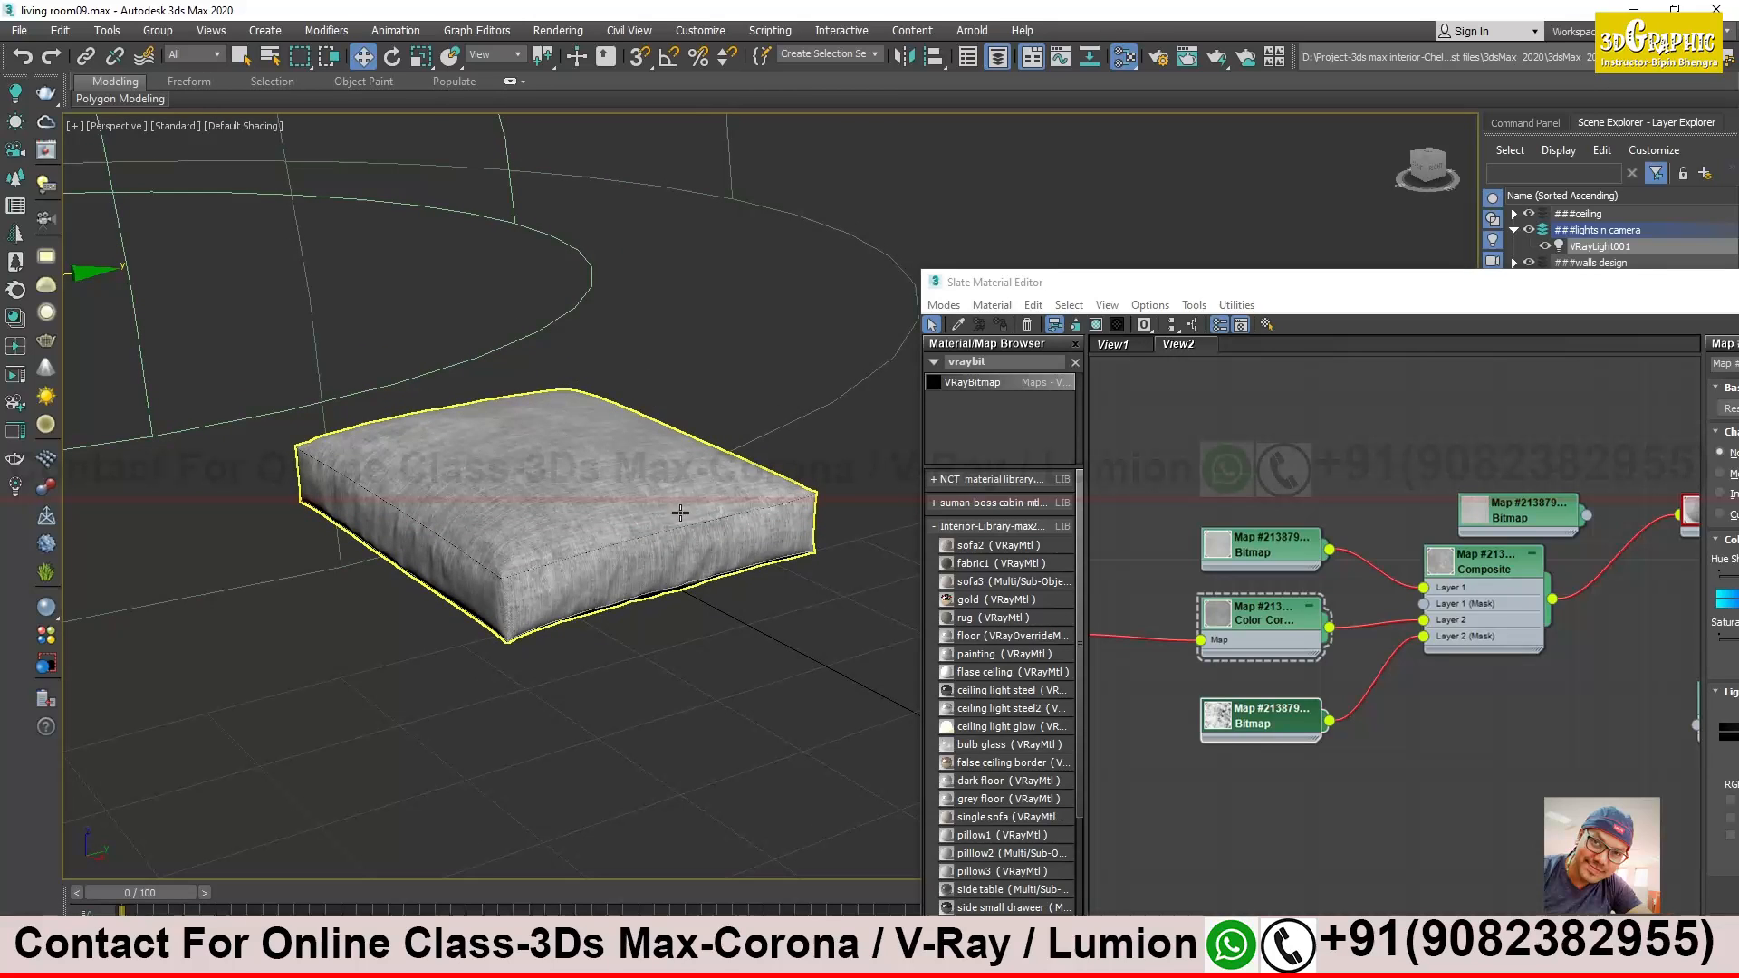
{"action": "scroll", "coordinate": [1178, 577], "scroll_direction": "down", "scroll_amount": 3}
Open the parameters of the empty VRayBitmap map
{"action": "middle_click_drag", "start_coordinate": [1508, 584], "coordinate": [1393, 568]}
{"action": "scroll", "coordinate": [1376, 562], "scroll_direction": "up", "scroll_amount": 3}
{"action": "left_click_drag", "start_coordinate": [1412, 497], "coordinate": [1422, 536]}
{"action": "double_click", "coordinate": [1451, 698]}
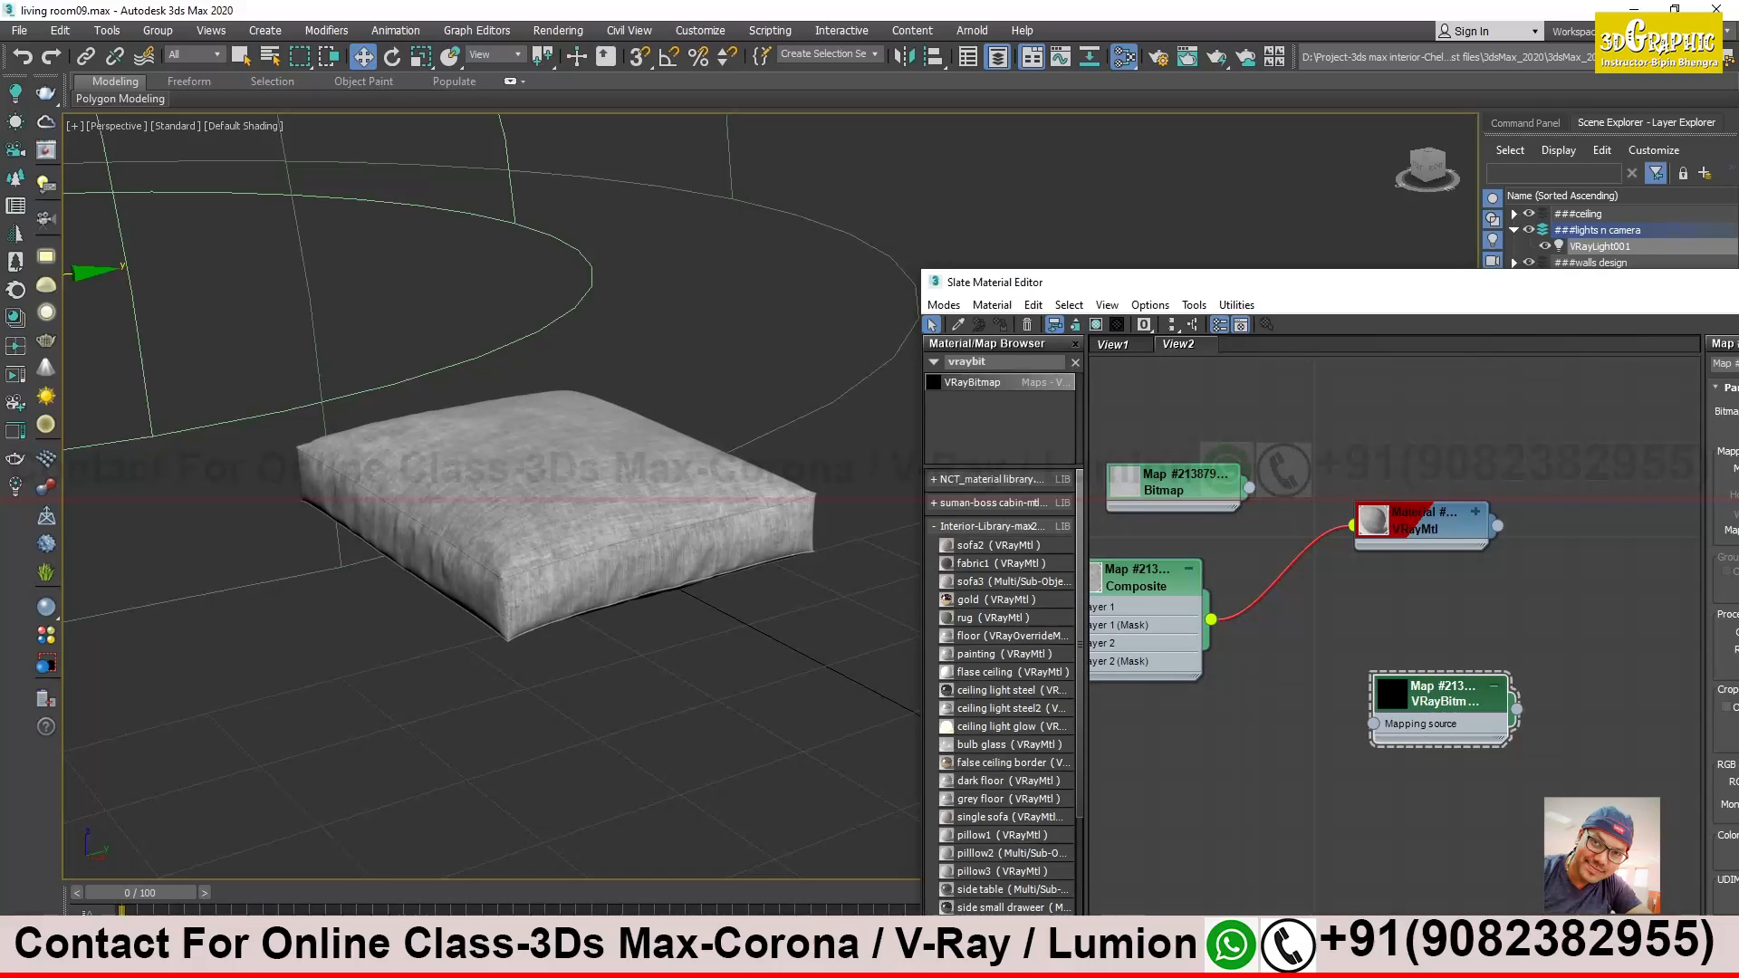
Switch to the File Explorer window with the fabric textures and go up to the bump maps folder
{"action": "mouse_move", "coordinate": [720, 962]}
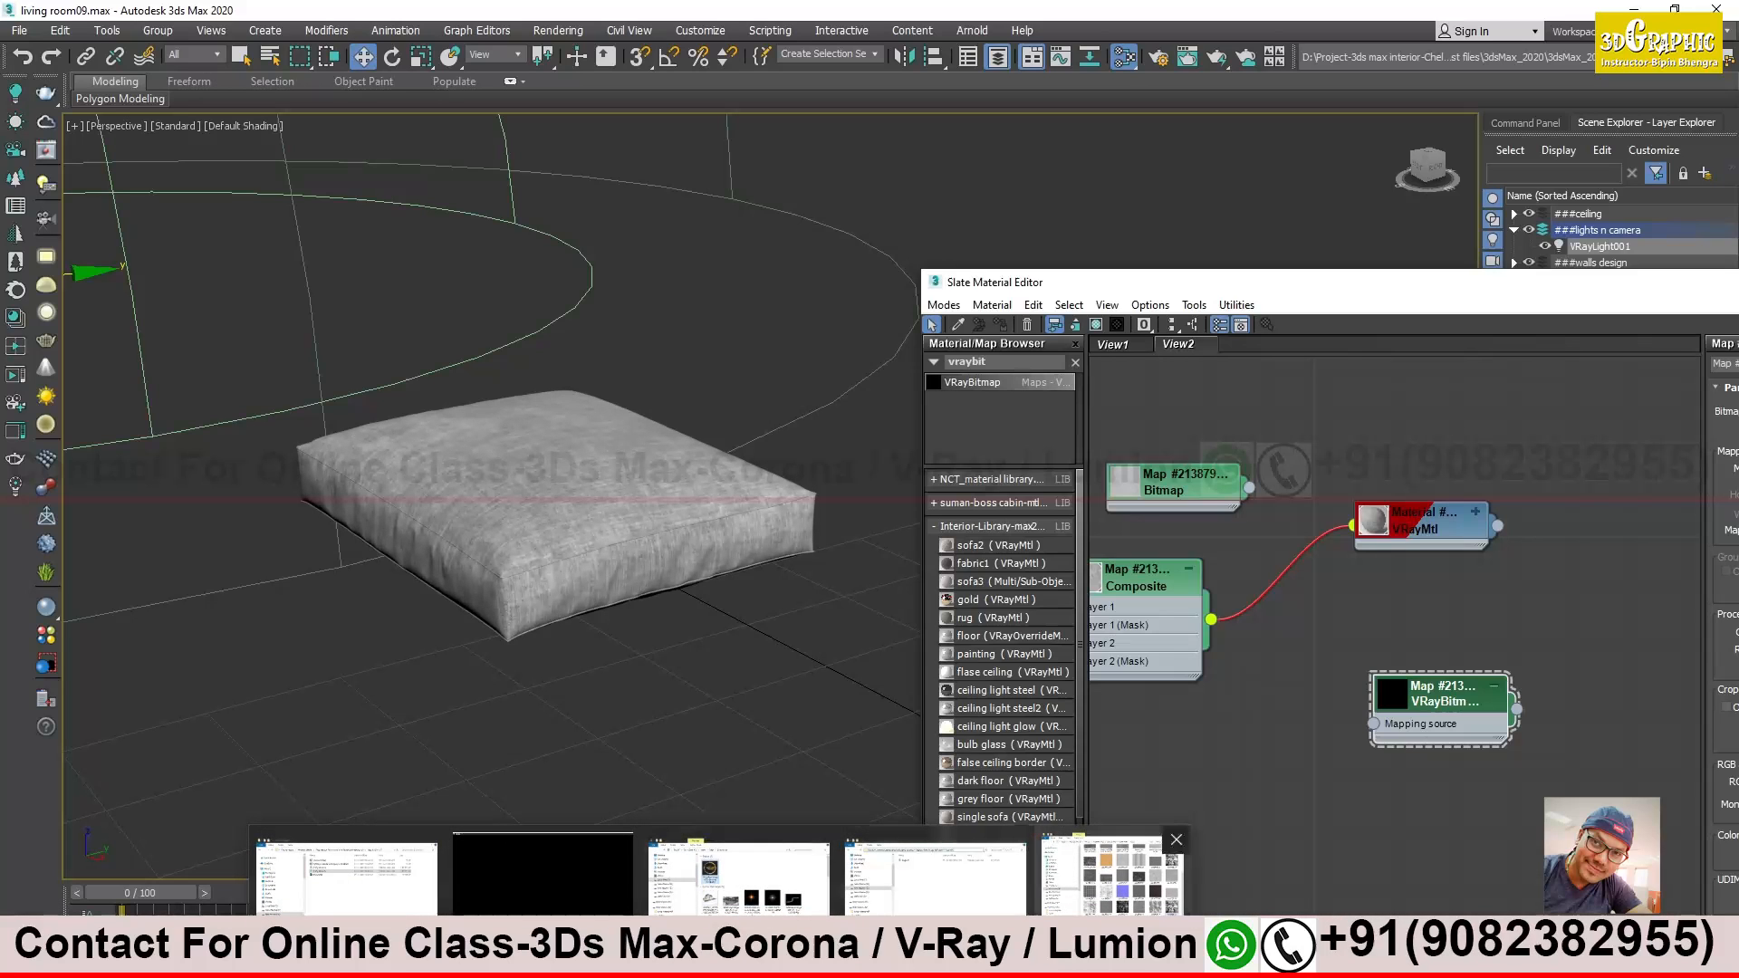
{"action": "left_click", "coordinate": [1109, 874]}
{"action": "left_click", "coordinate": [789, 132]}
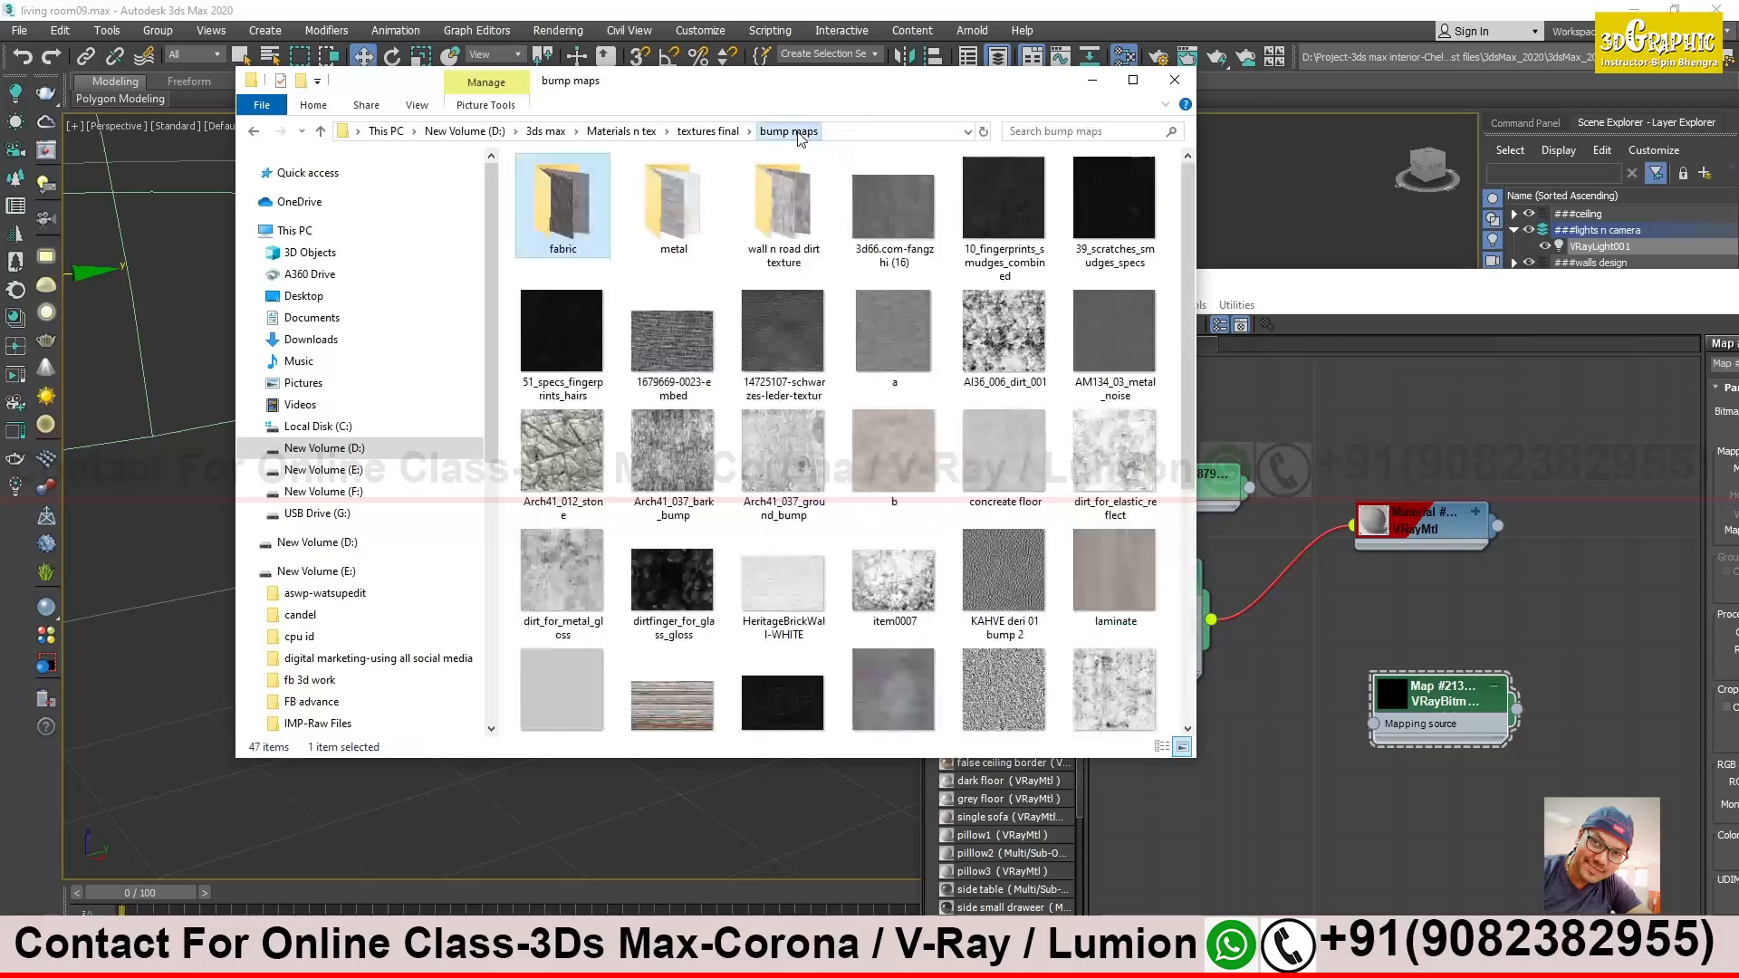
{"action": "right_click", "coordinate": [570, 214]}
{"action": "left_click", "coordinate": [643, 246]}
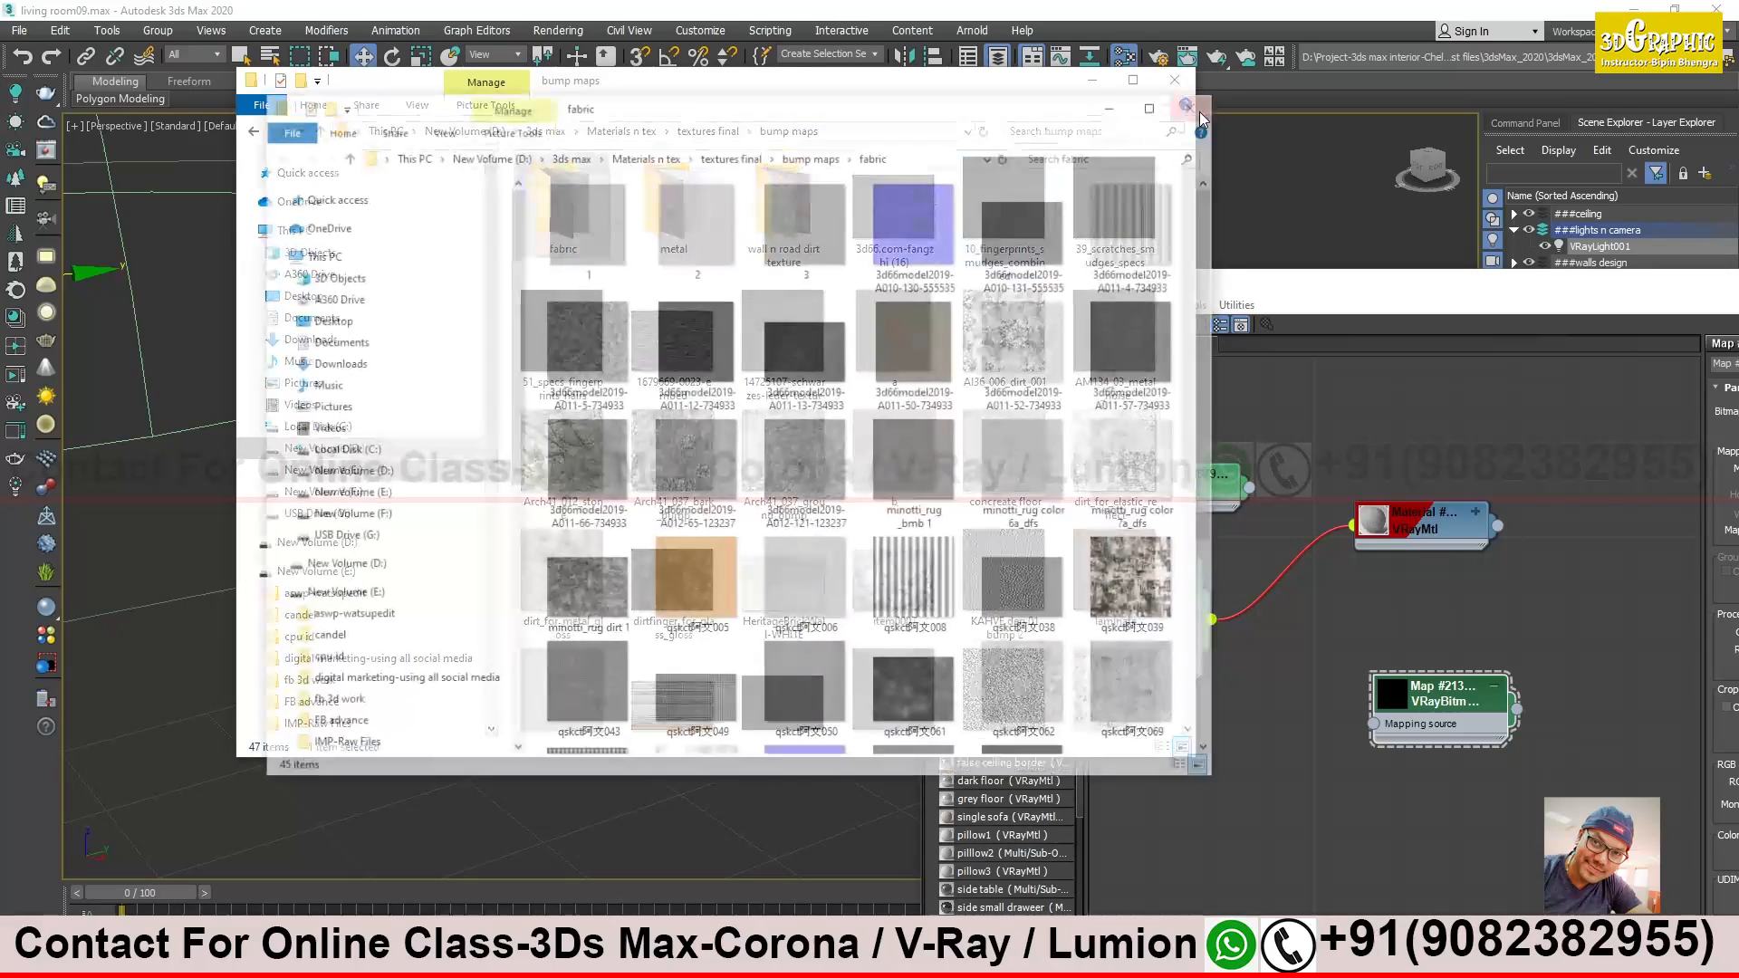
{"action": "left_click", "coordinate": [1200, 107]}
Browse to the Hdri Maps\vray next2020\day folder under Materials n tex, copy its path and return to 3ds Max
{"action": "left_click", "coordinate": [636, 132]}
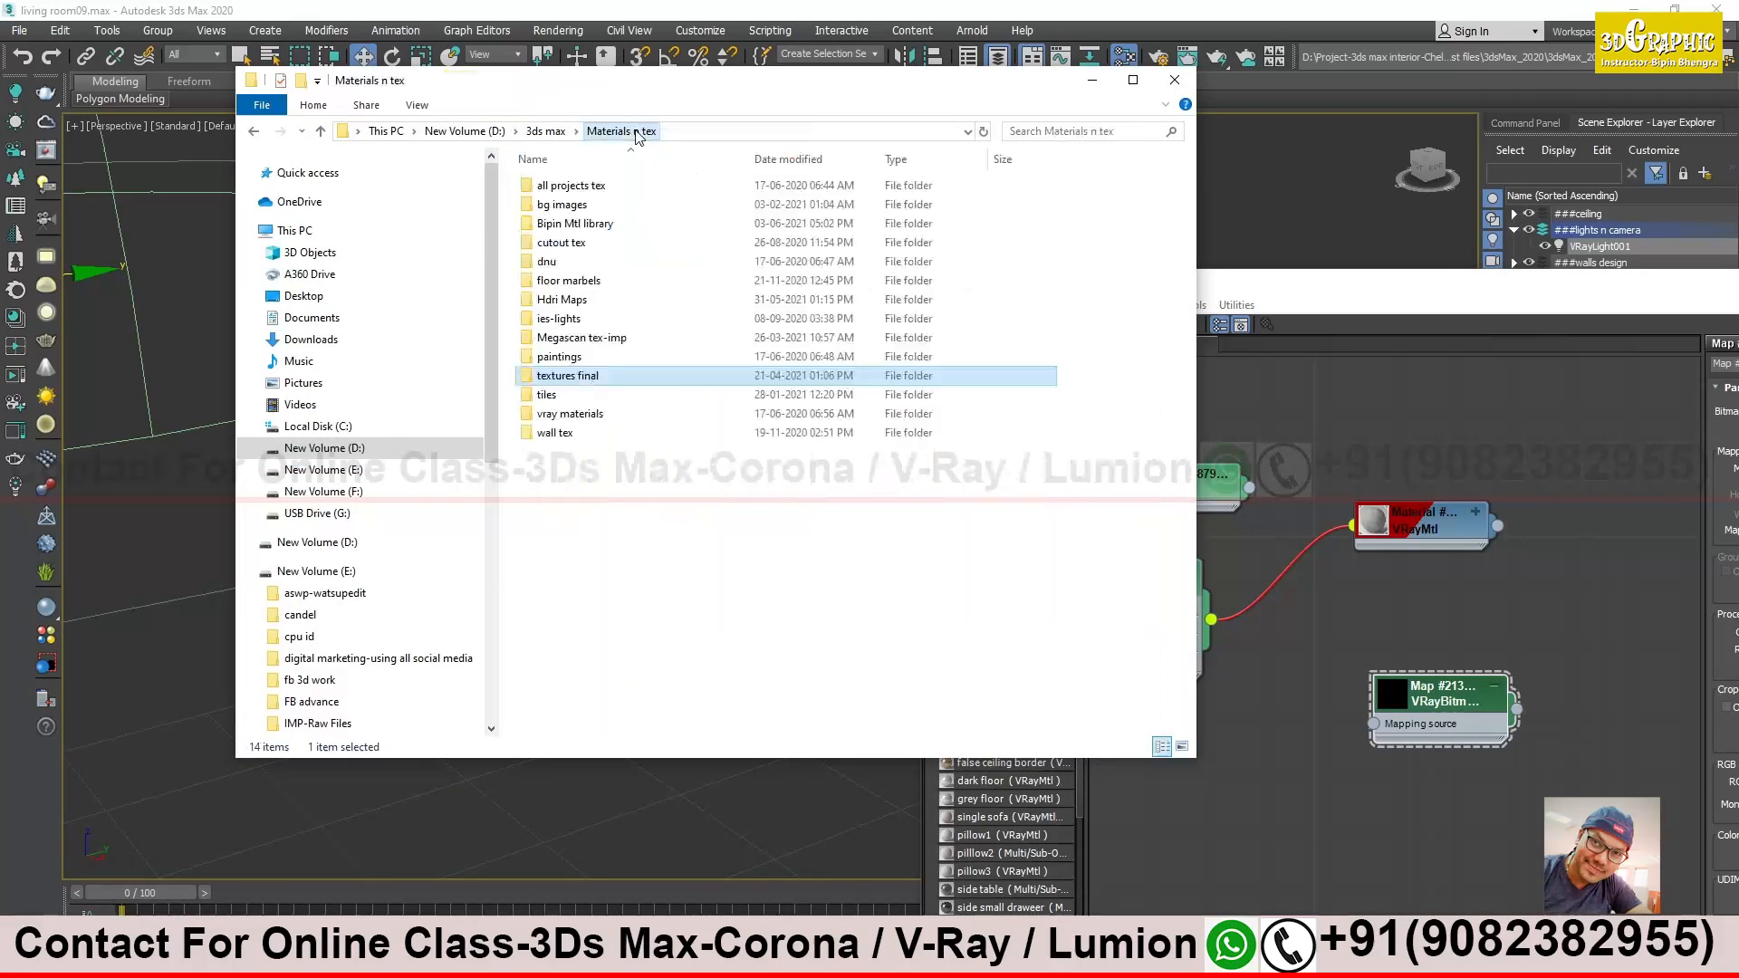
{"action": "double_click", "coordinate": [562, 300]}
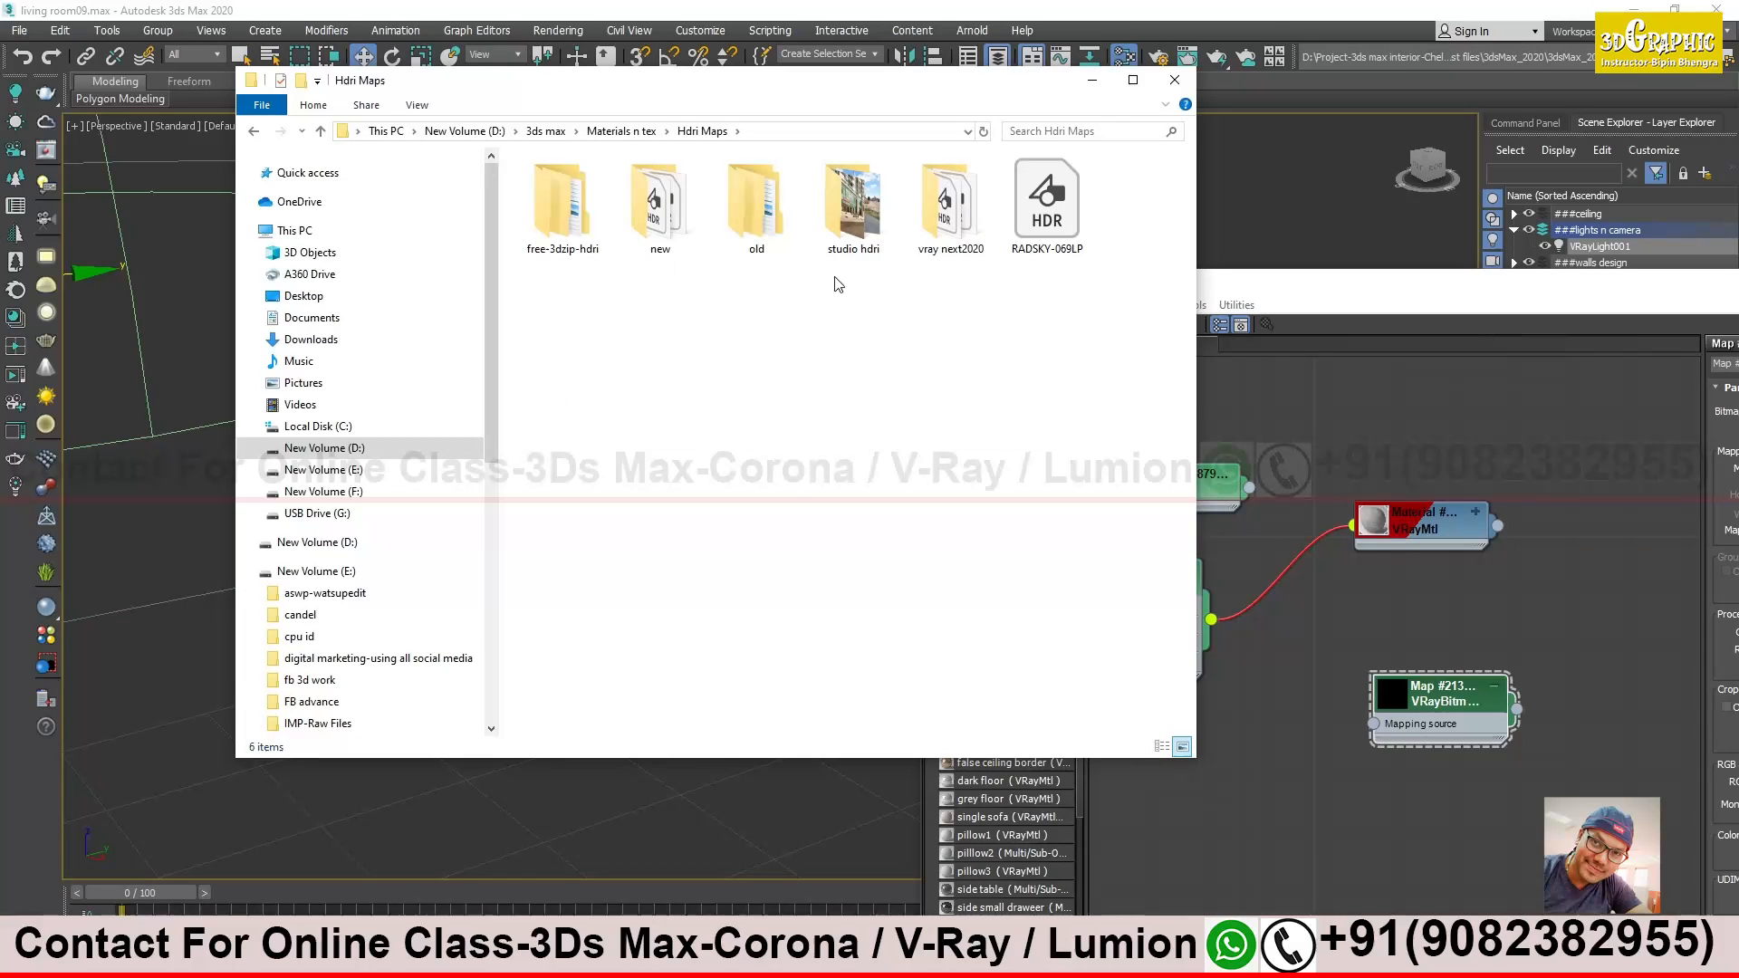
{"action": "double_click", "coordinate": [949, 203]}
{"action": "double_click", "coordinate": [561, 204]}
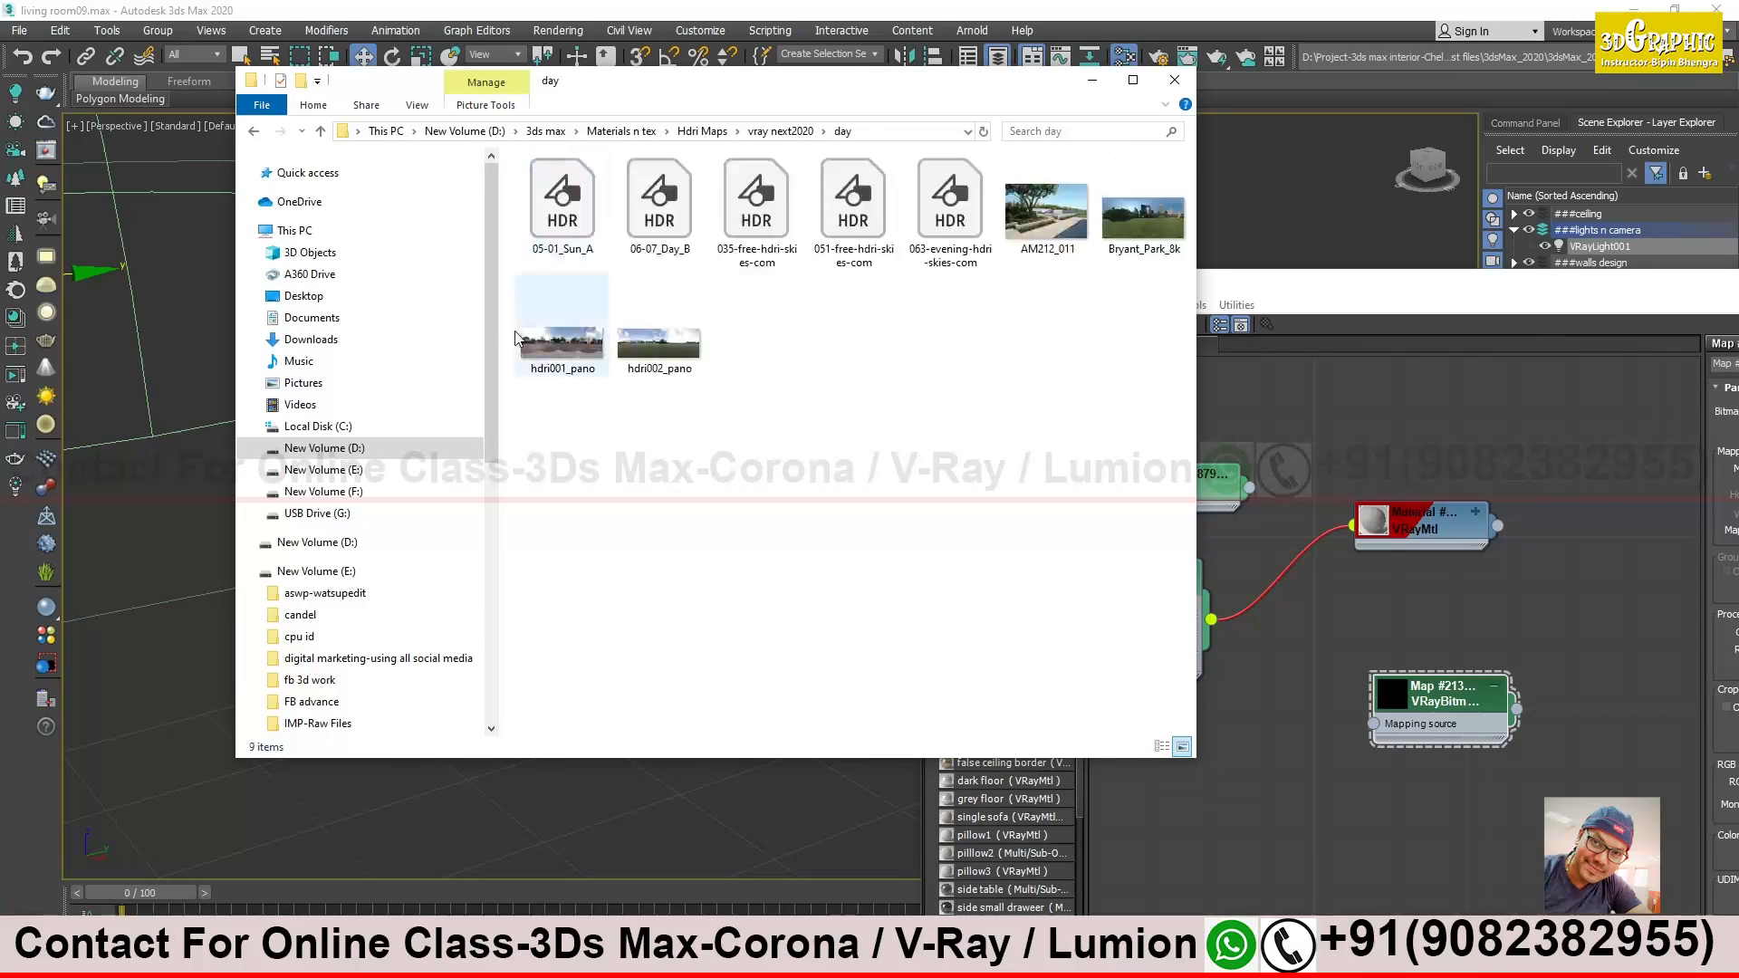
{"action": "left_click", "coordinate": [562, 204]}
{"action": "left_click", "coordinate": [899, 131]}
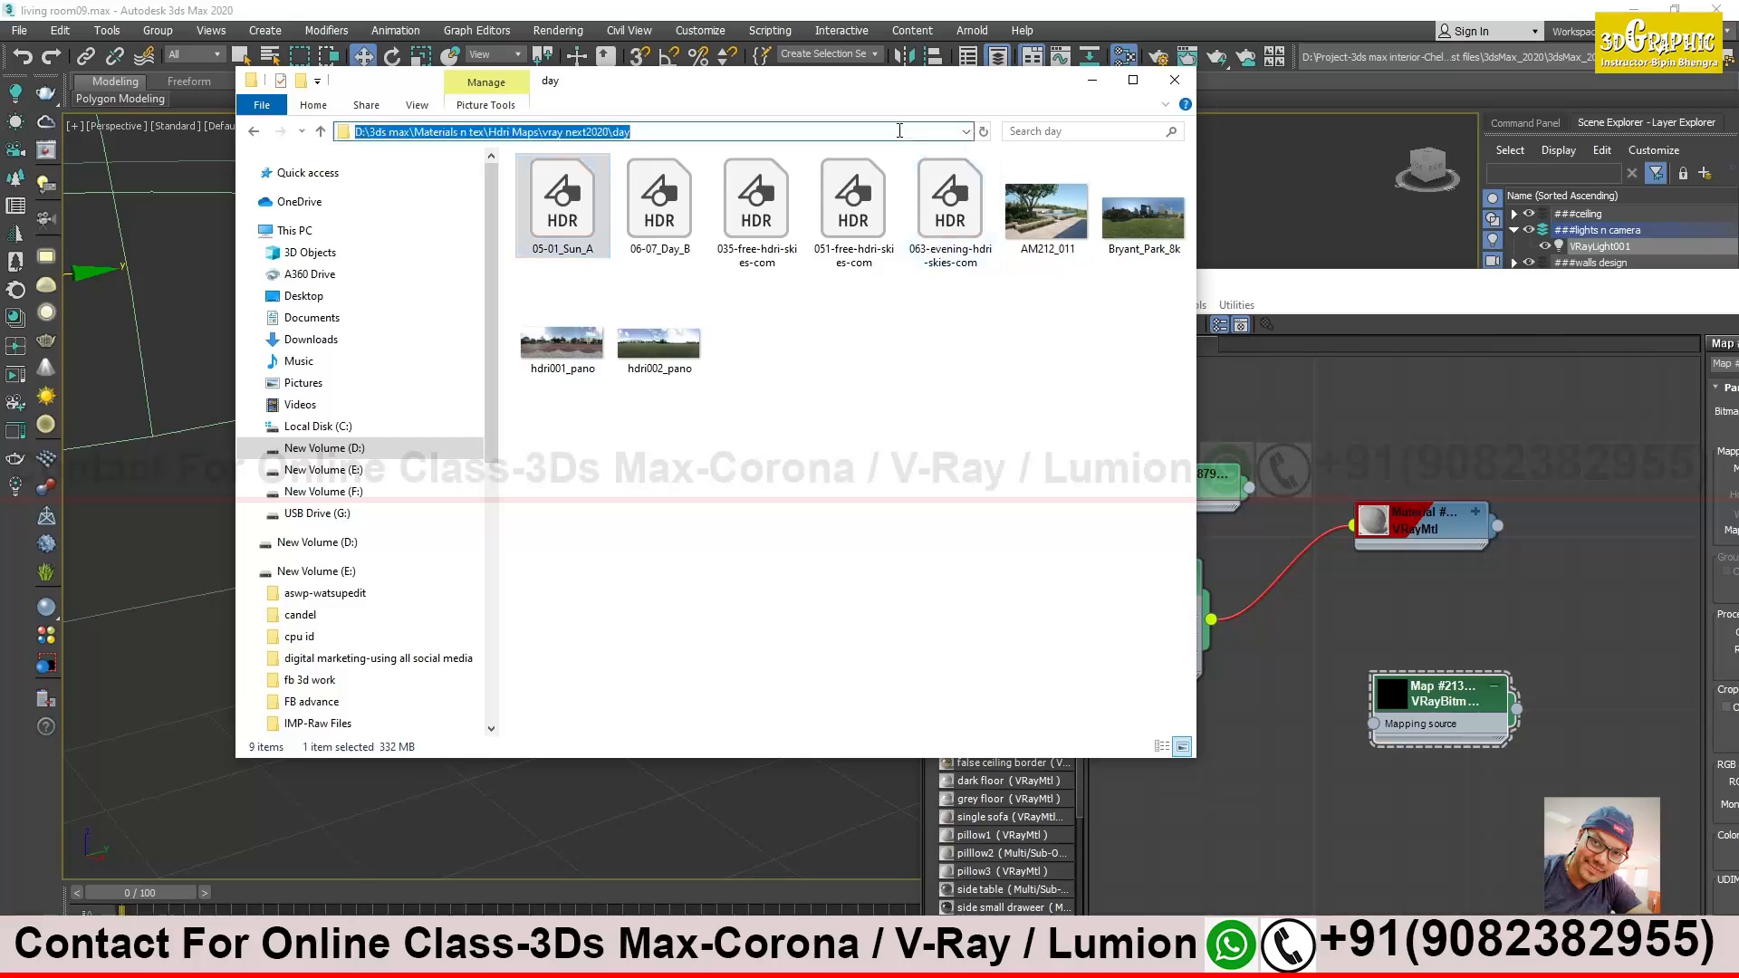
{"action": "left_click", "coordinate": [1092, 79]}
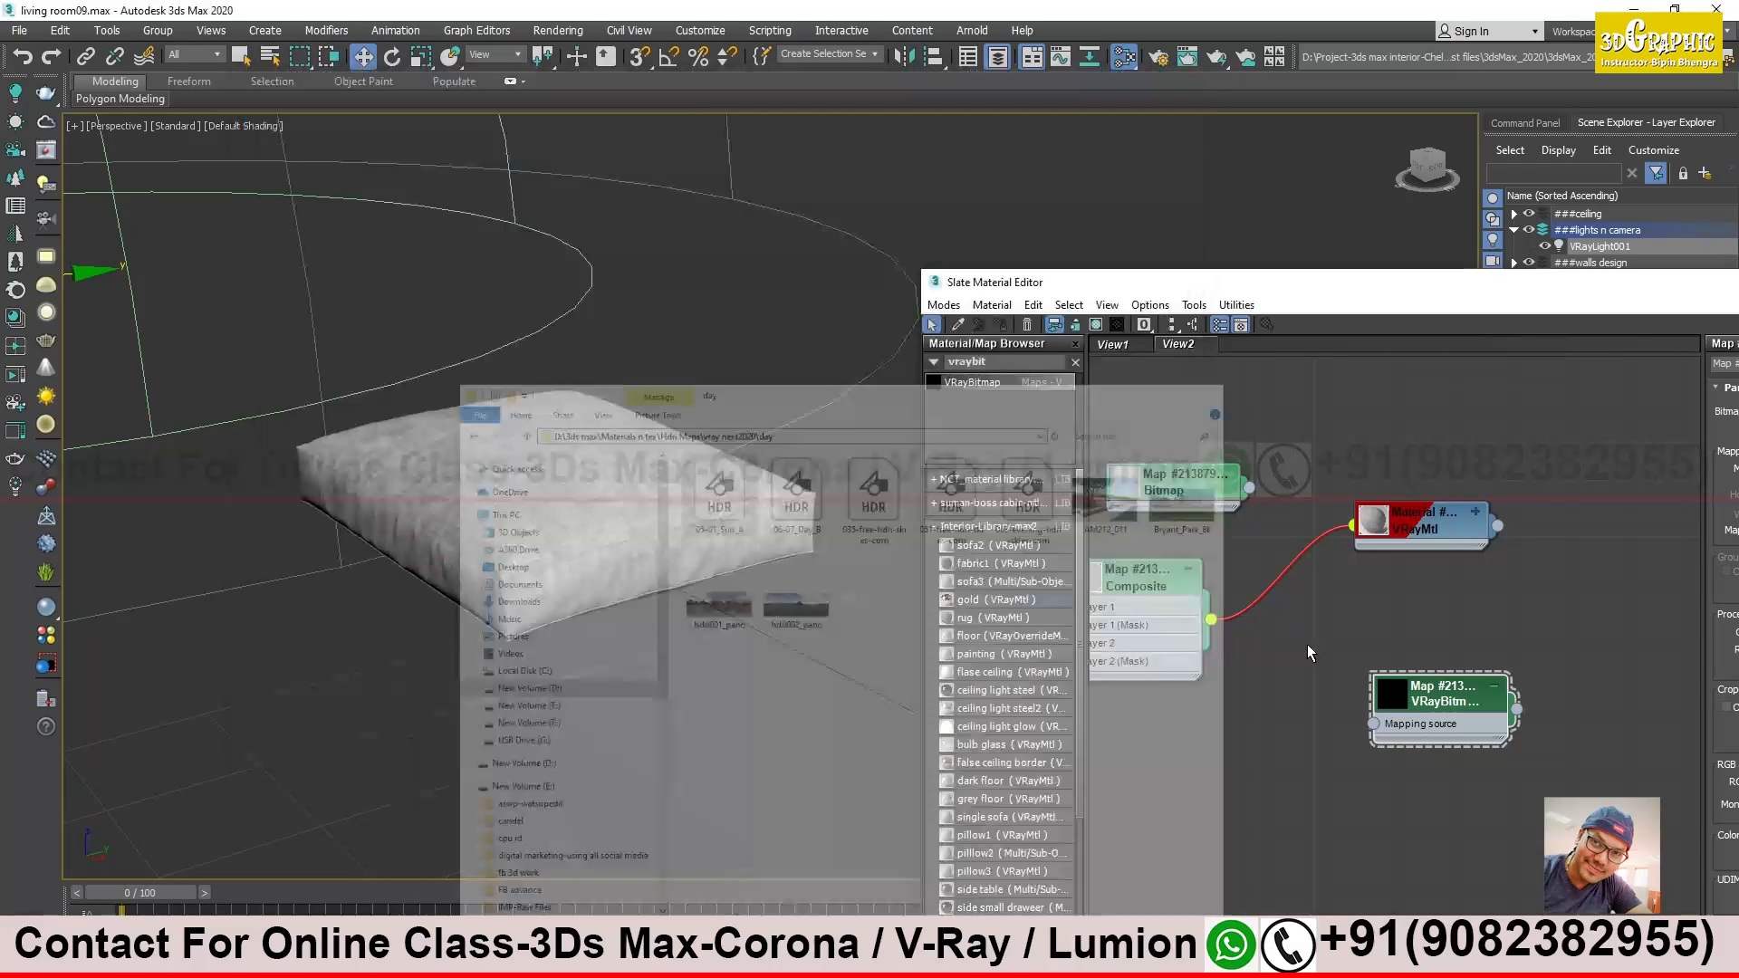
Load the HDR image 05-01_Sun_A from the vray next2020\day folder into the VRayBitmap map
{"action": "left_click_drag", "start_coordinate": [1509, 284], "coordinate": [994, 208]}
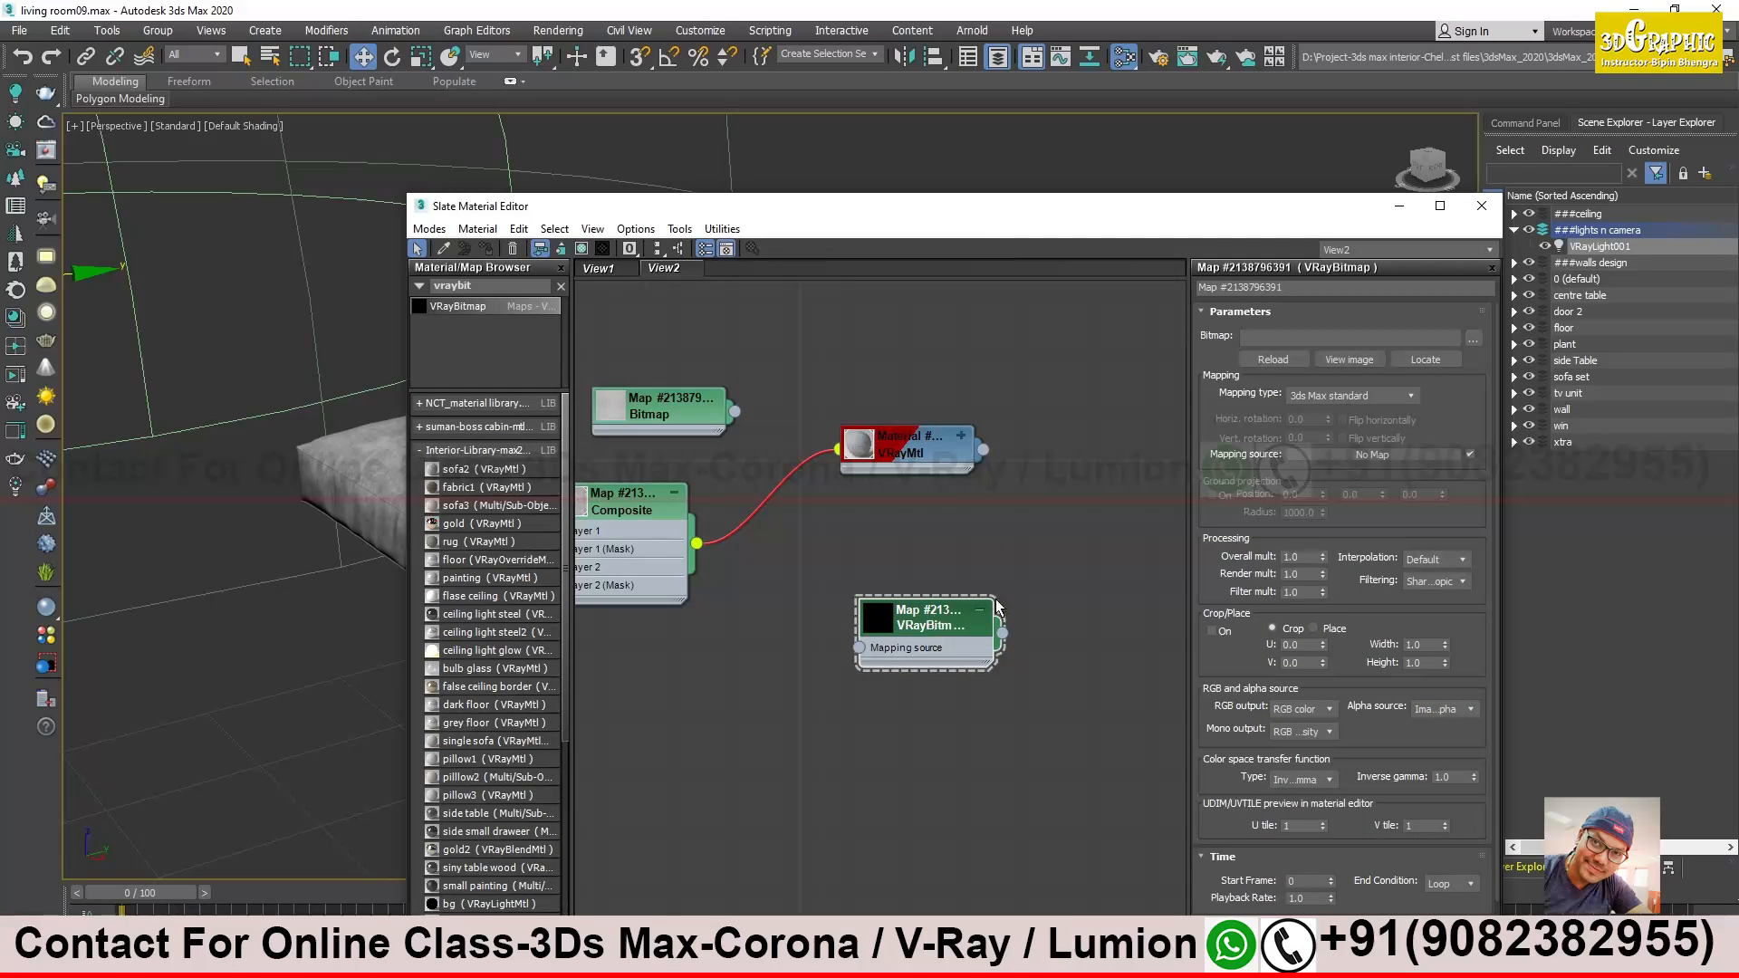
{"action": "left_click", "coordinate": [1472, 341]}
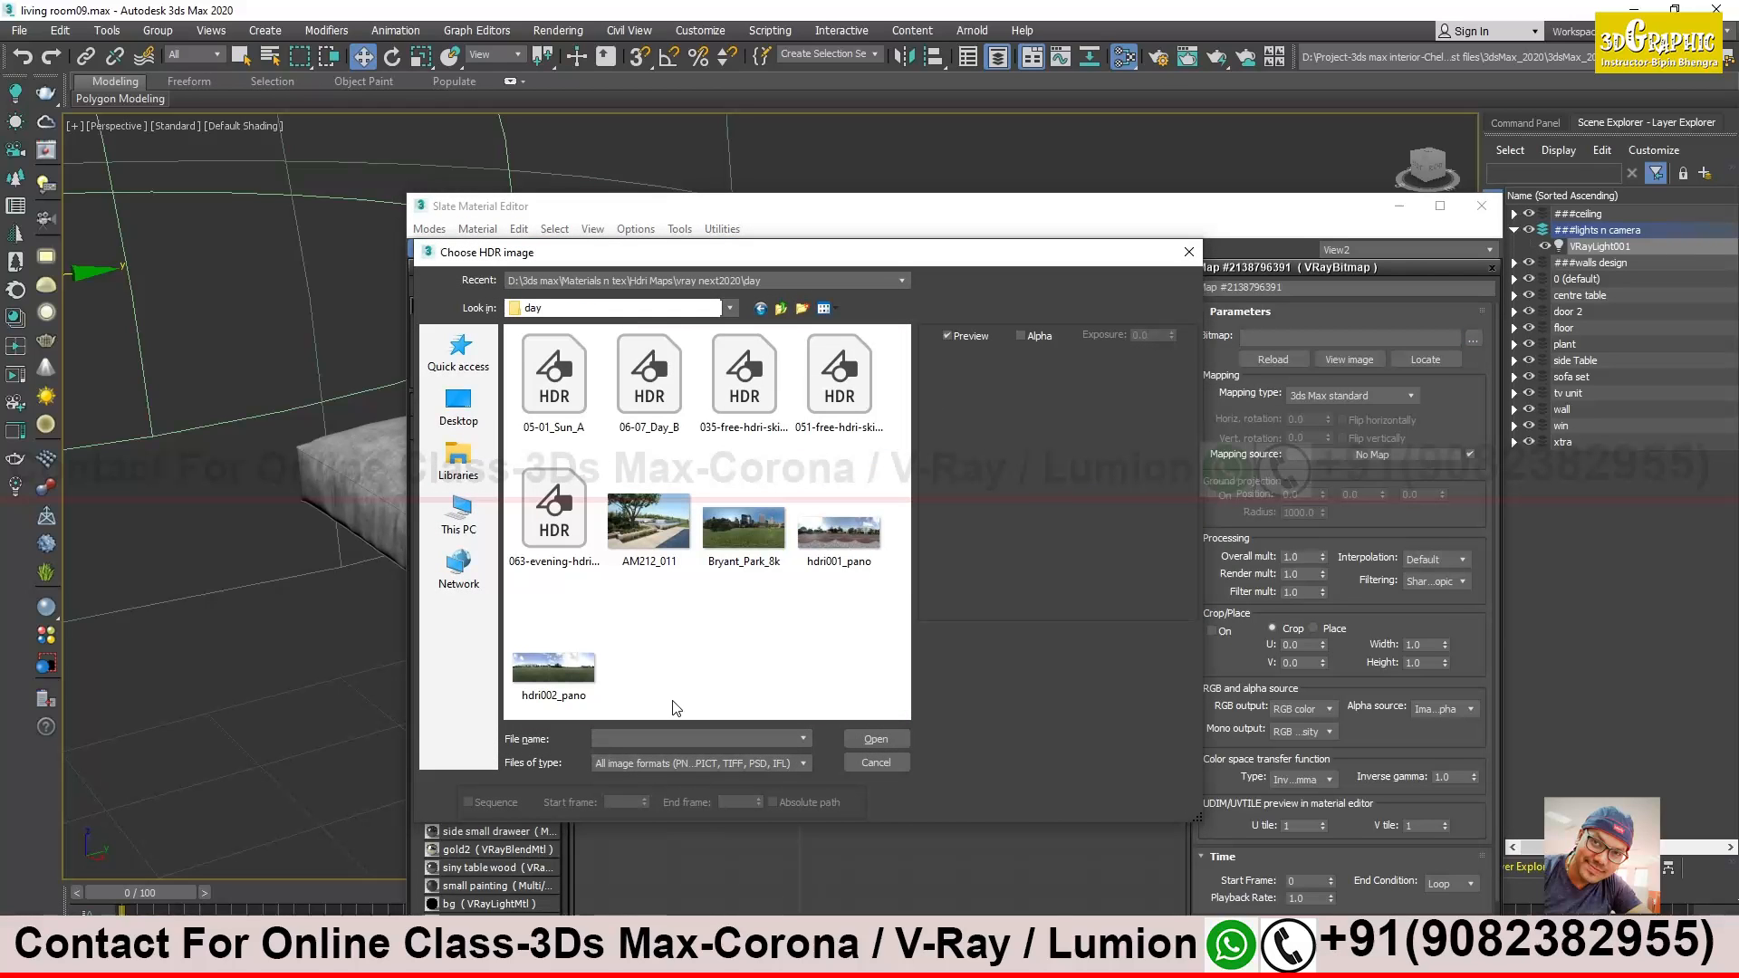
{"action": "double_click", "coordinate": [562, 377]}
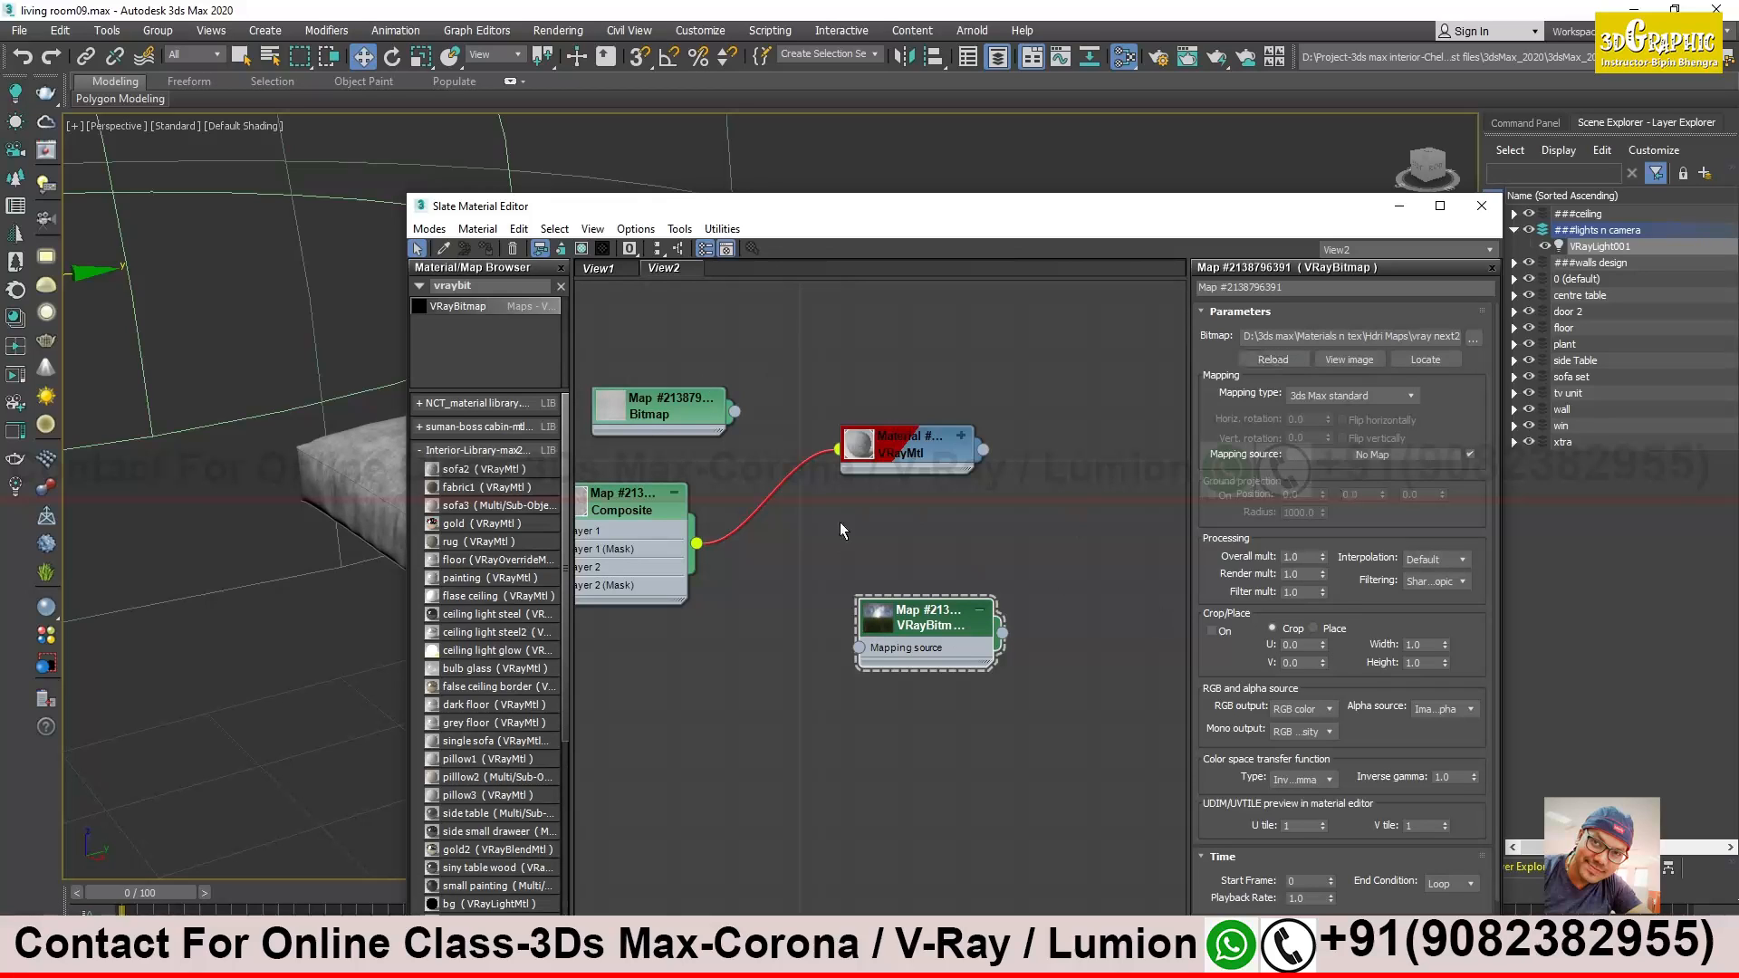
Set the VRayBitmap's mapping type to Spherical and move the material editor clear of the dome light
{"action": "left_click", "coordinate": [1343, 397]}
{"action": "left_click", "coordinate": [1338, 437]}
{"action": "left_click_drag", "start_coordinate": [919, 616], "coordinate": [900, 558]}
{"action": "left_click_drag", "start_coordinate": [1228, 210], "coordinate": [865, 597]}
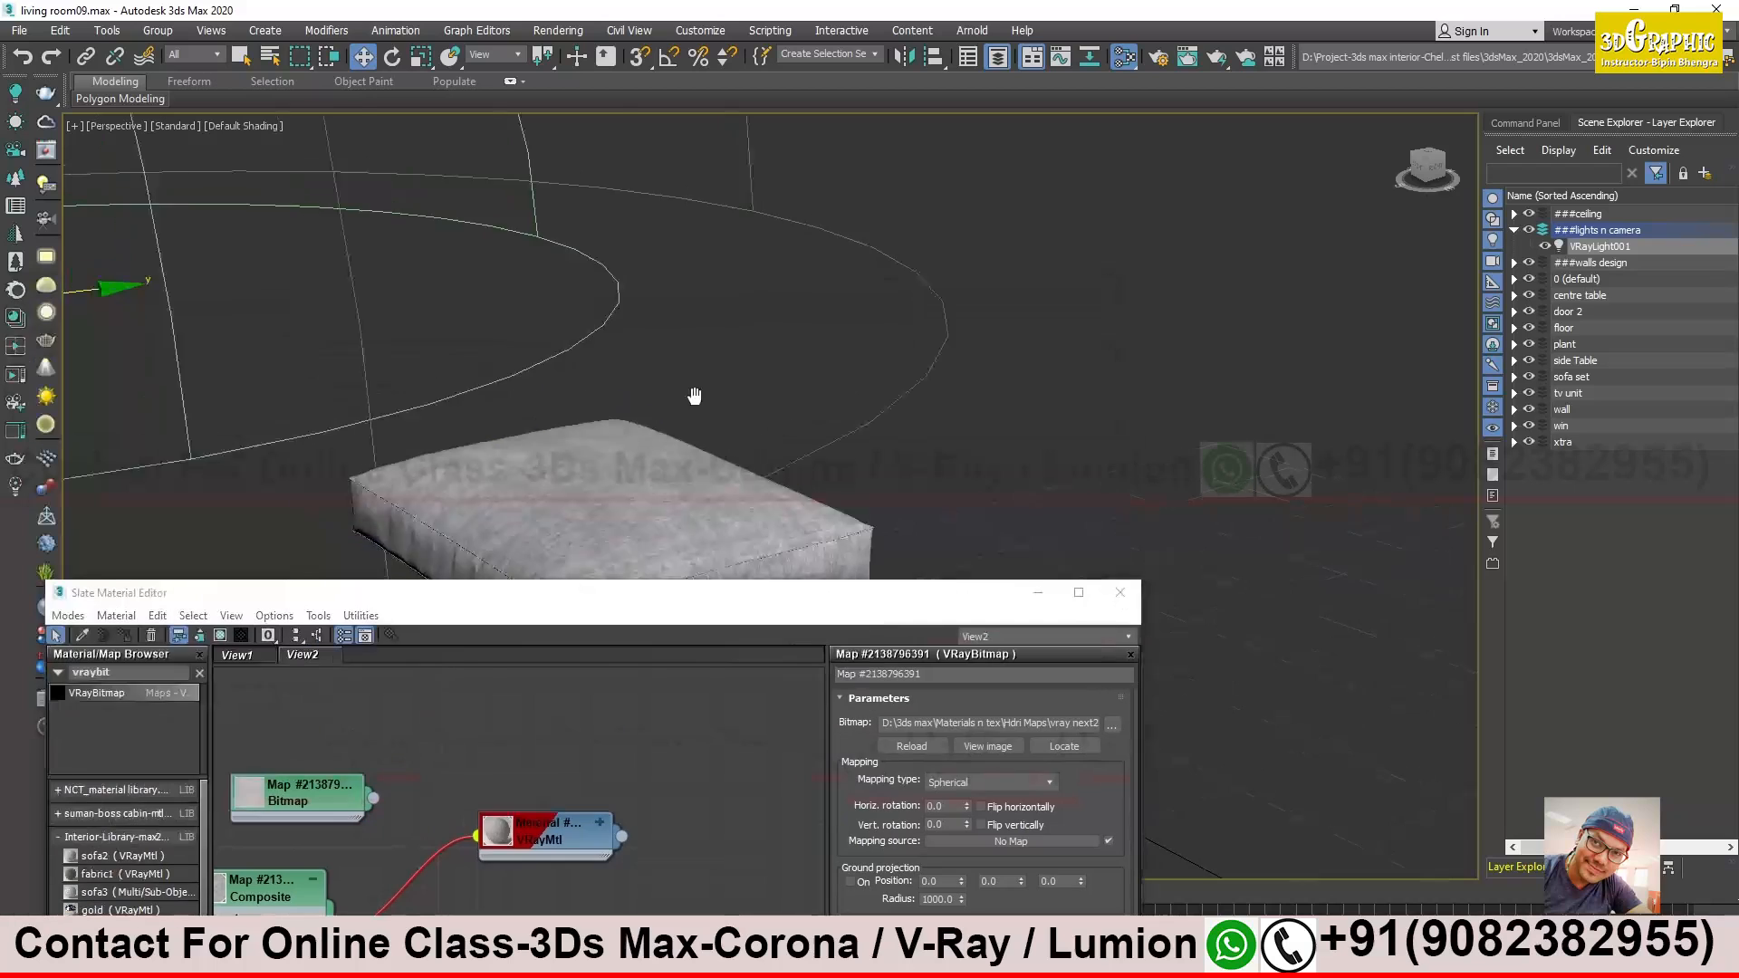
Assign the HDR VRayBitmap as an instance to the dome light's texture map
{"action": "middle_click_drag", "start_coordinate": [557, 377], "coordinate": [571, 341]}
{"action": "scroll", "coordinate": [572, 341], "scroll_direction": "down", "scroll_amount": 5}
{"action": "left_click", "coordinate": [1525, 123]}
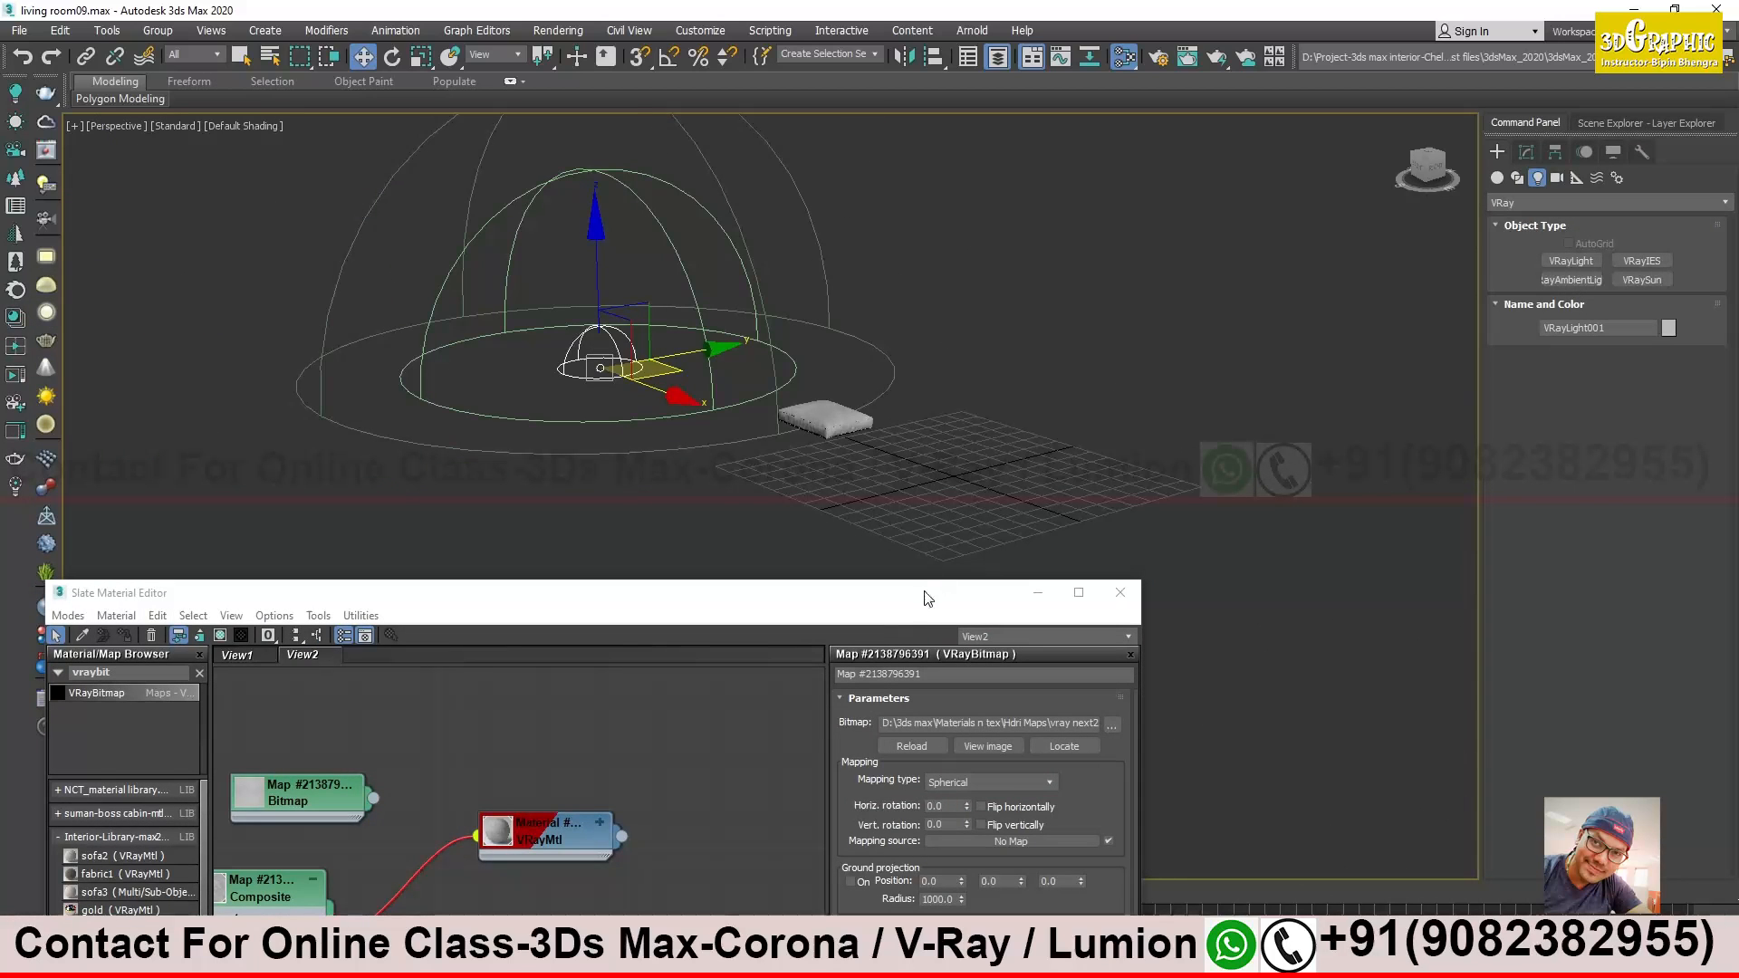
{"action": "left_click_drag", "start_coordinate": [928, 597], "coordinate": [1066, 357]}
{"action": "left_click", "coordinate": [1516, 177]}
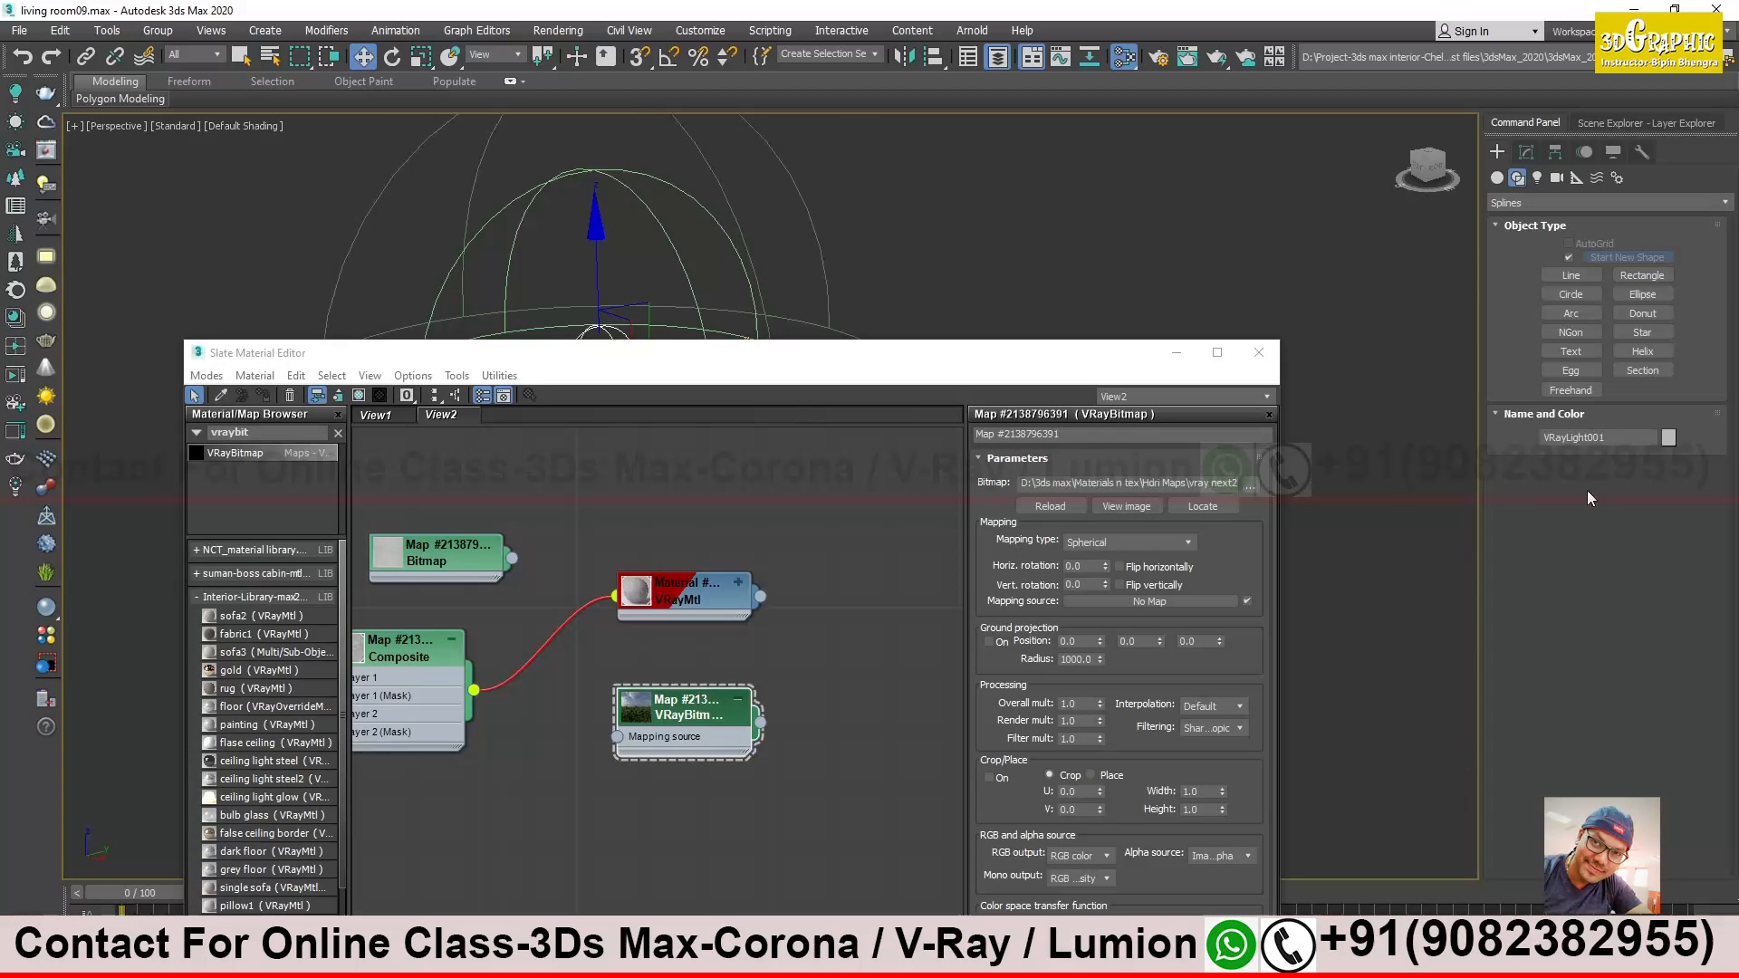
{"action": "left_click", "coordinate": [1526, 151]}
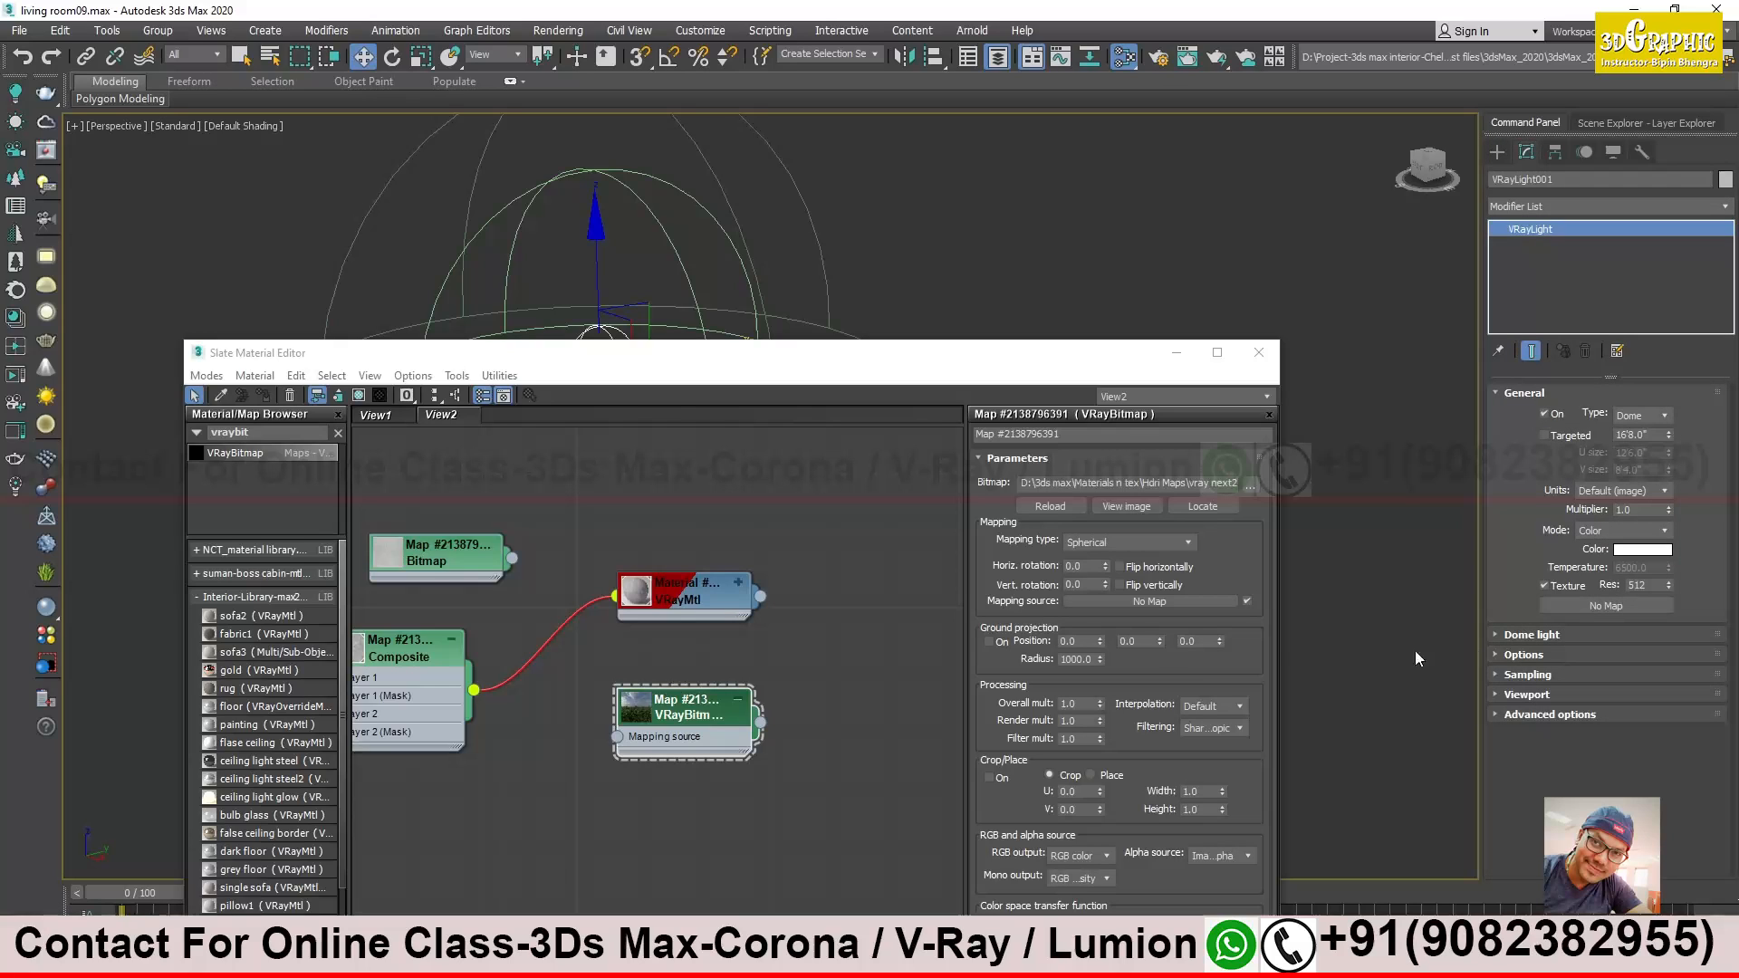
{"action": "left_click_drag", "start_coordinate": [761, 725], "coordinate": [1605, 605]}
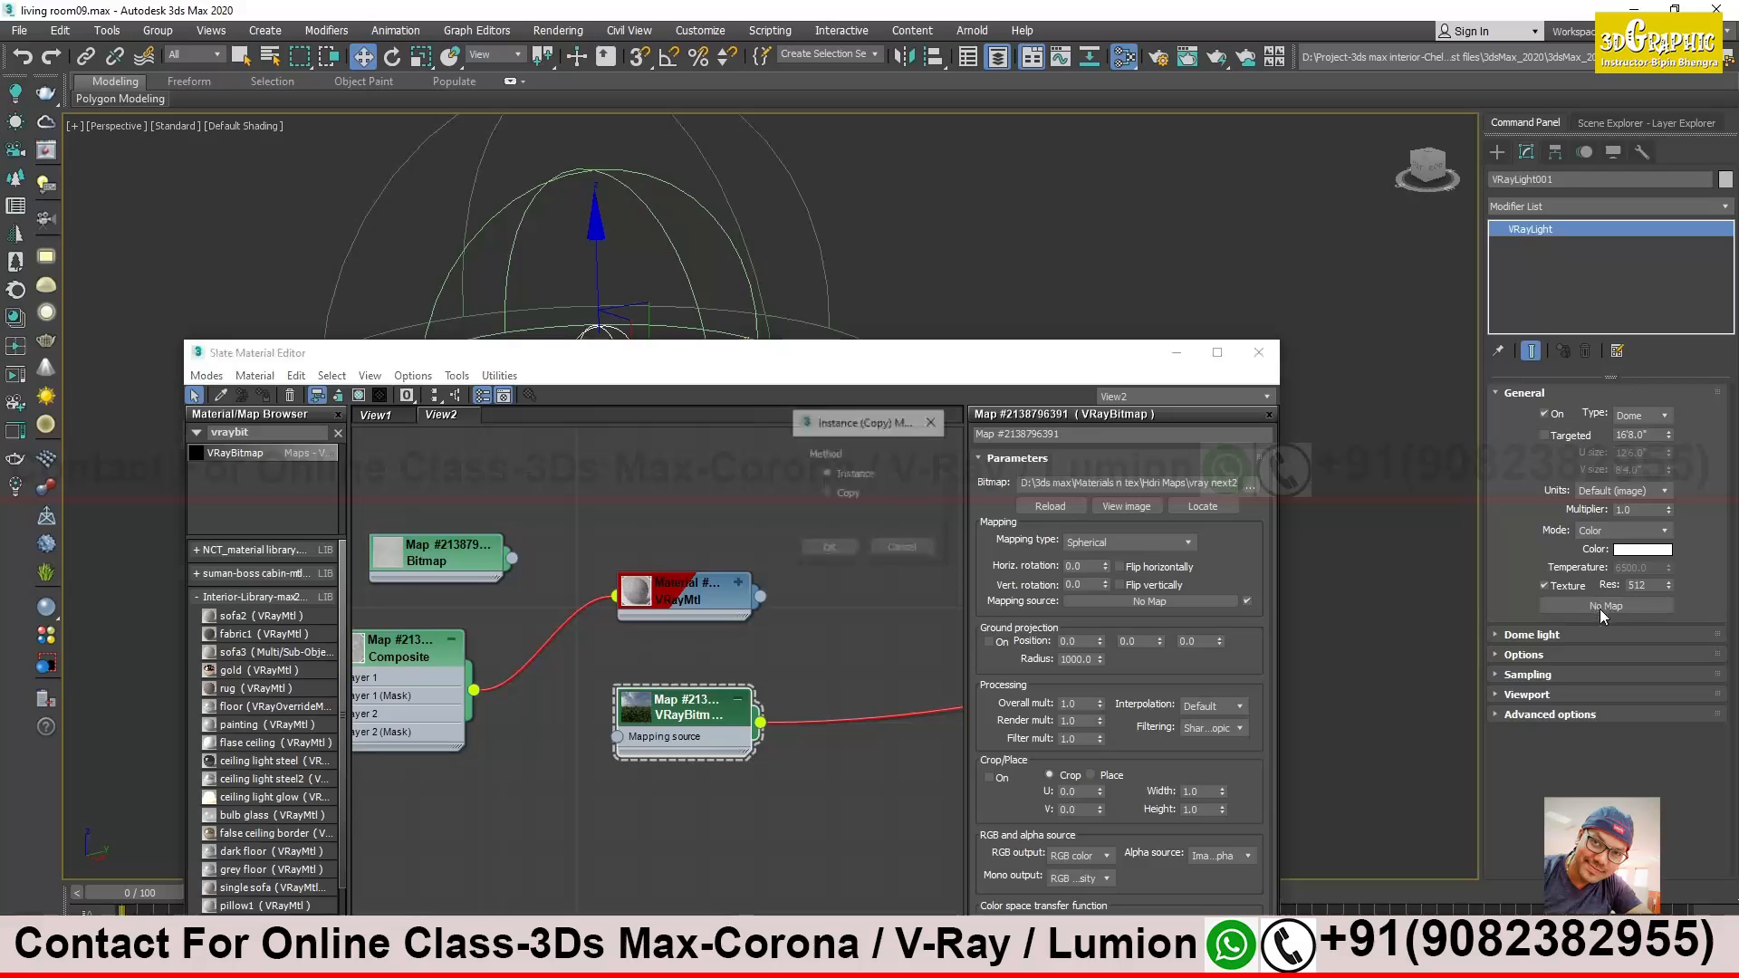
{"action": "left_click", "coordinate": [828, 549]}
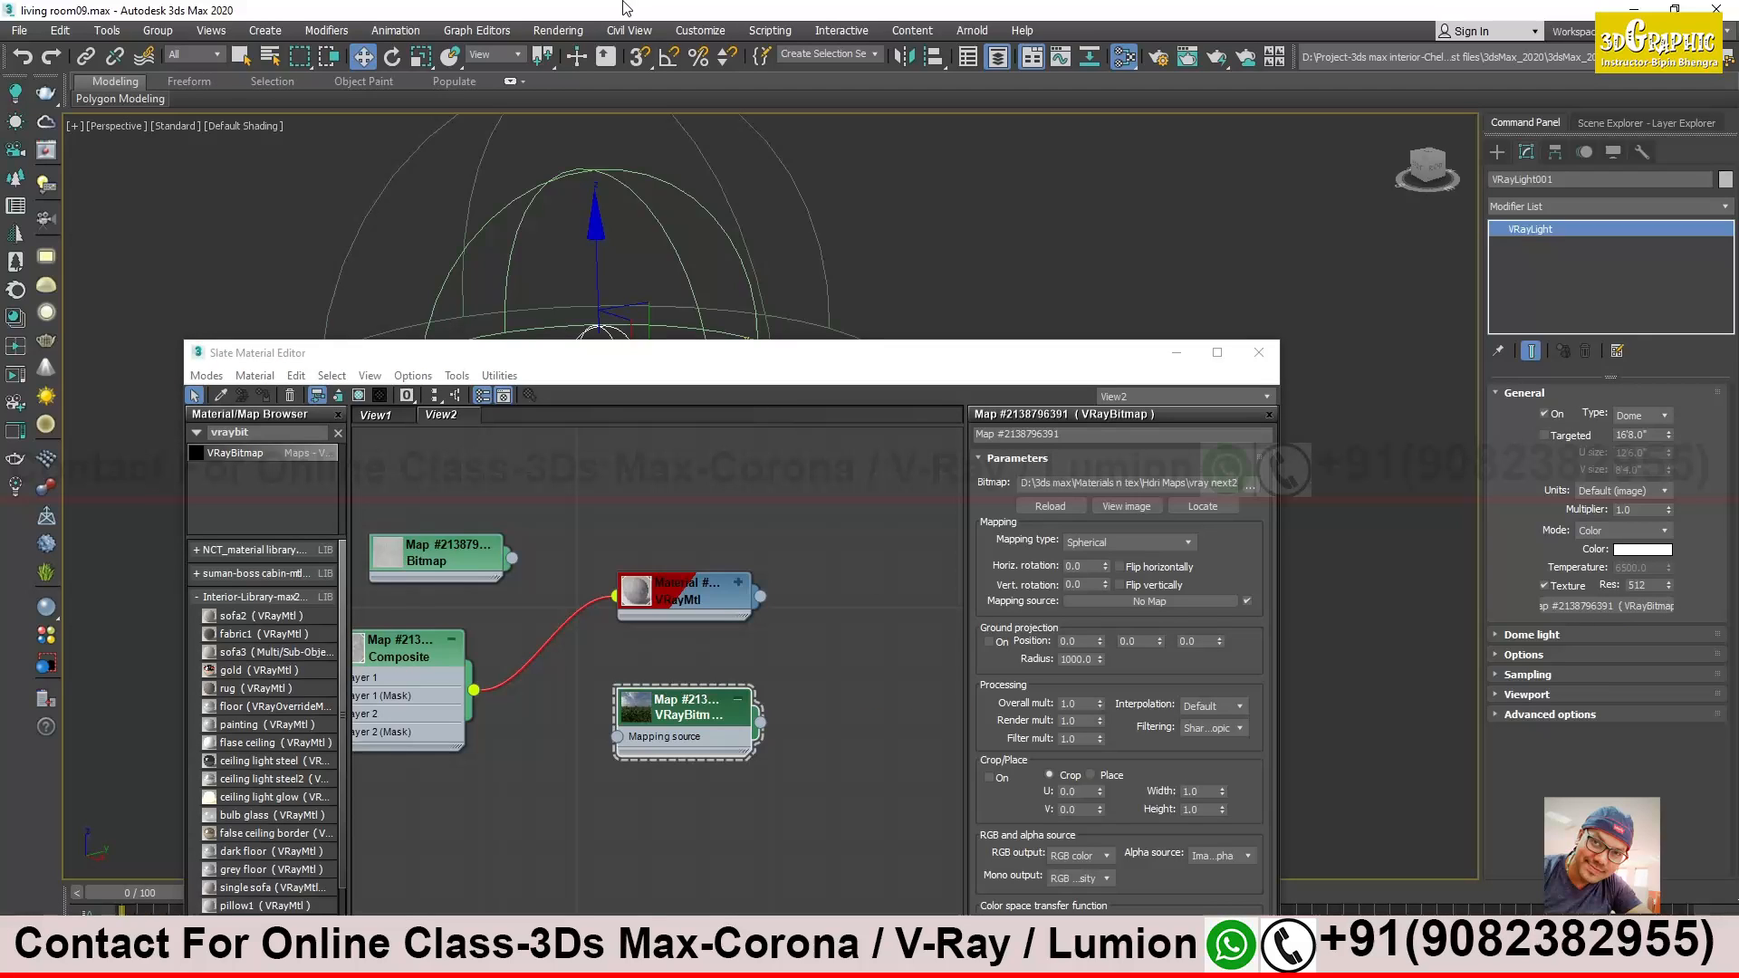
Assign the same VRayBitmap as an instance to the scene's environment map and close the environment settings
{"action": "key", "text": "e"}
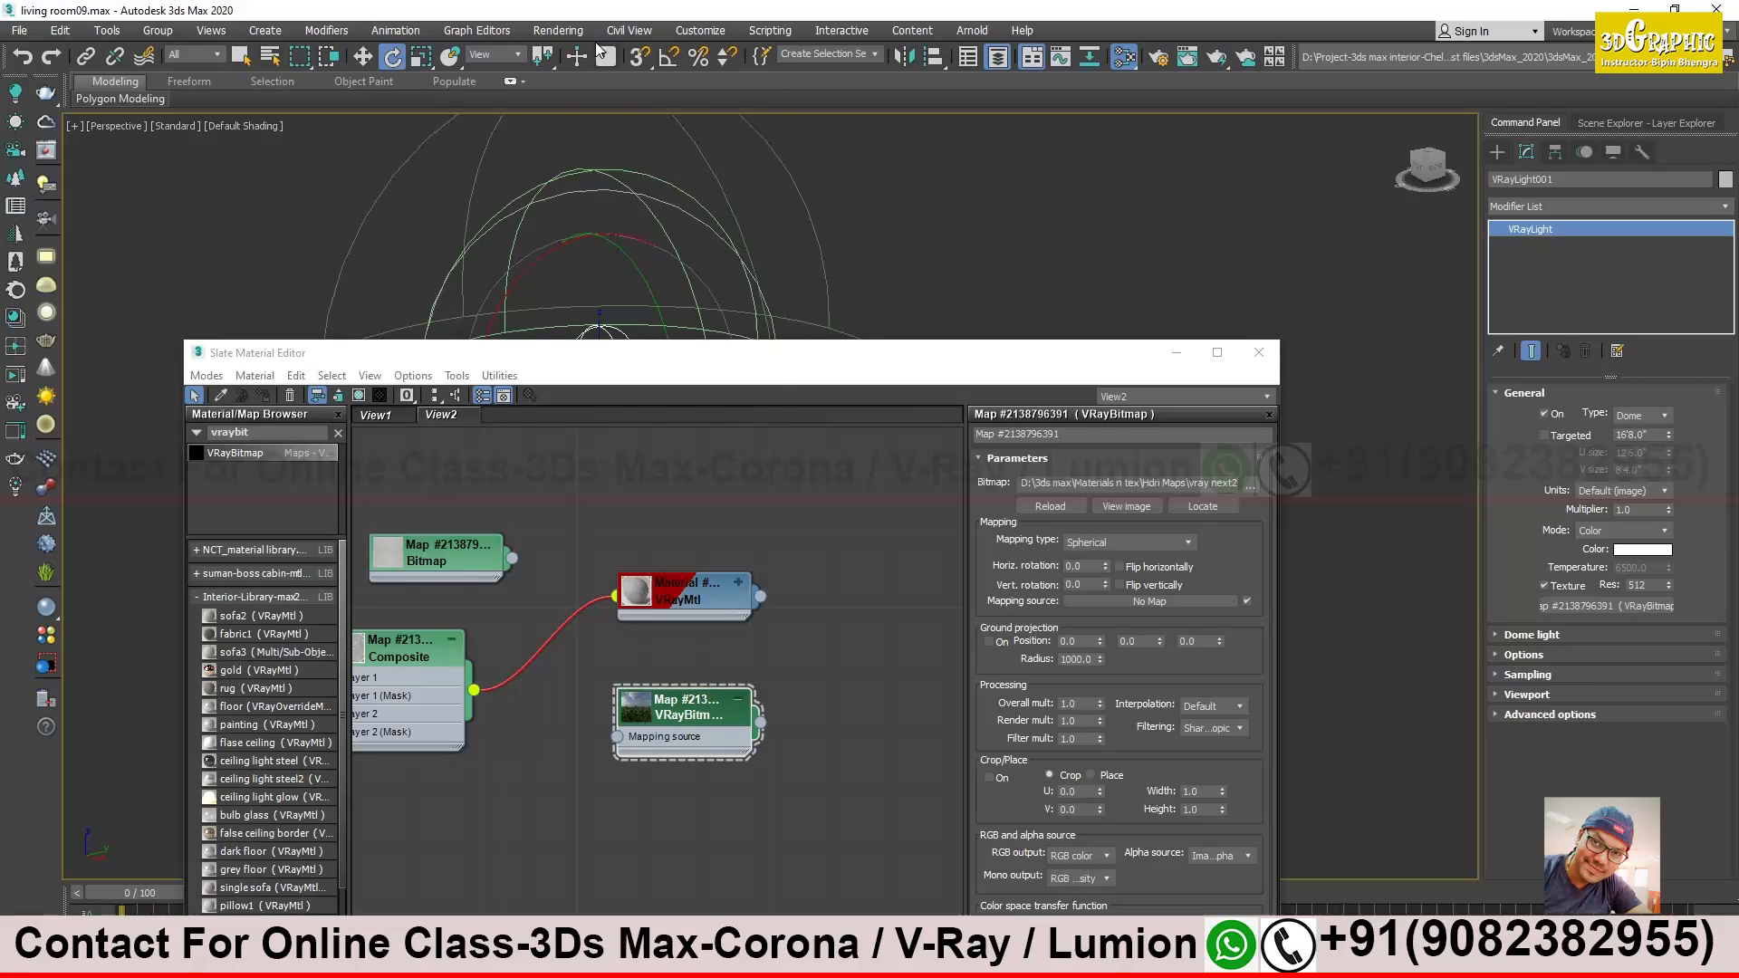
{"action": "left_click", "coordinate": [558, 30]}
{"action": "left_click", "coordinate": [580, 266]}
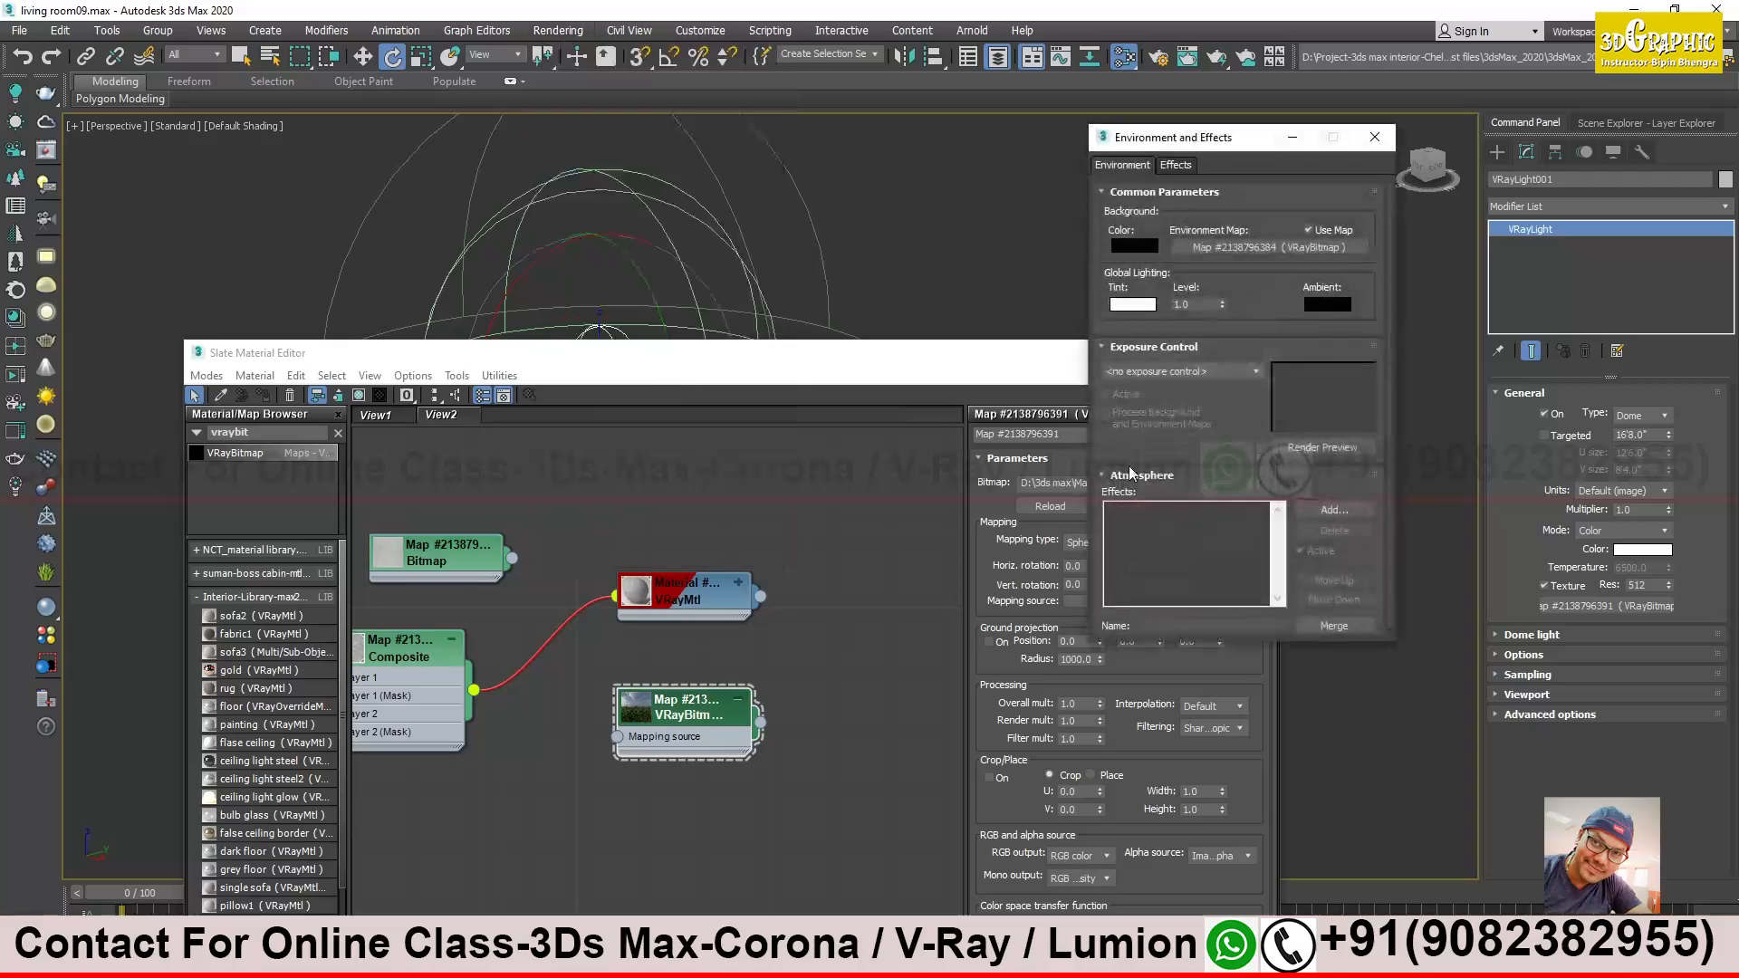
{"action": "left_click_drag", "start_coordinate": [760, 722], "coordinate": [1344, 253]}
{"action": "left_click", "coordinate": [1202, 447]}
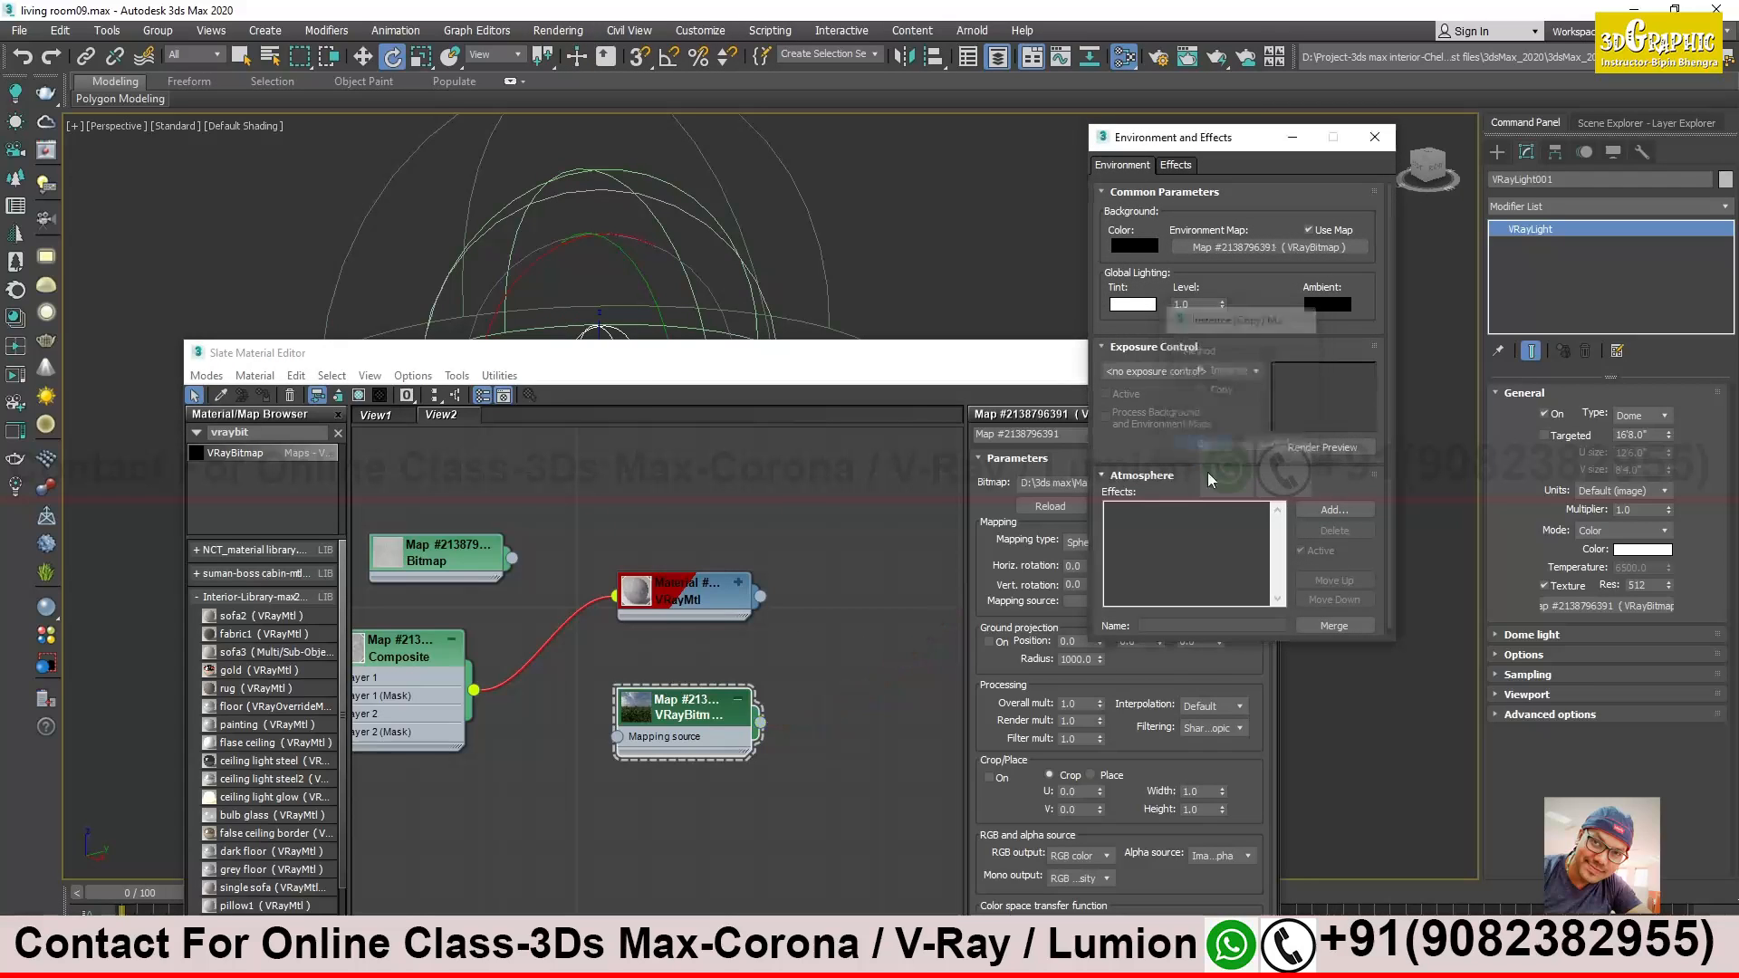
{"action": "left_click", "coordinate": [1373, 138]}
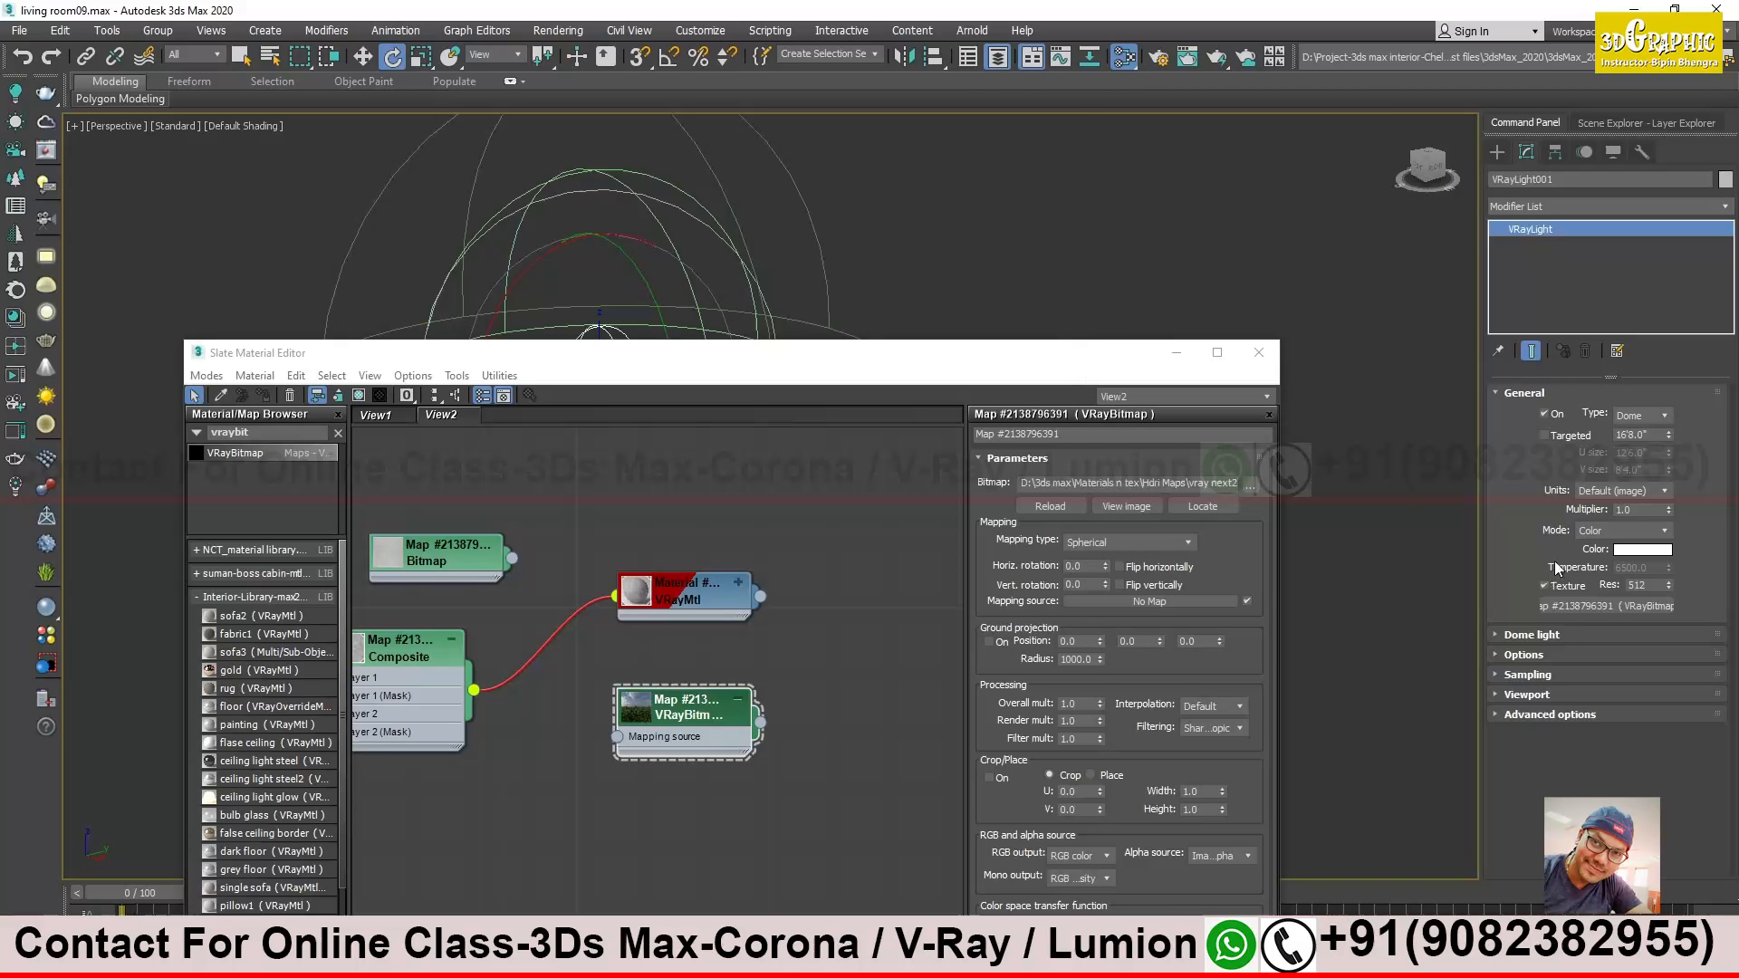
Move the material editor window clear of the cushion in the perspective viewport
{"action": "left_click_drag", "start_coordinate": [1106, 358], "coordinate": [967, 625]}
{"action": "middle_click_drag", "start_coordinate": [888, 579], "coordinate": [794, 434], "text": "alt"}
{"action": "scroll", "coordinate": [883, 434], "scroll_direction": "up", "scroll_amount": 4}
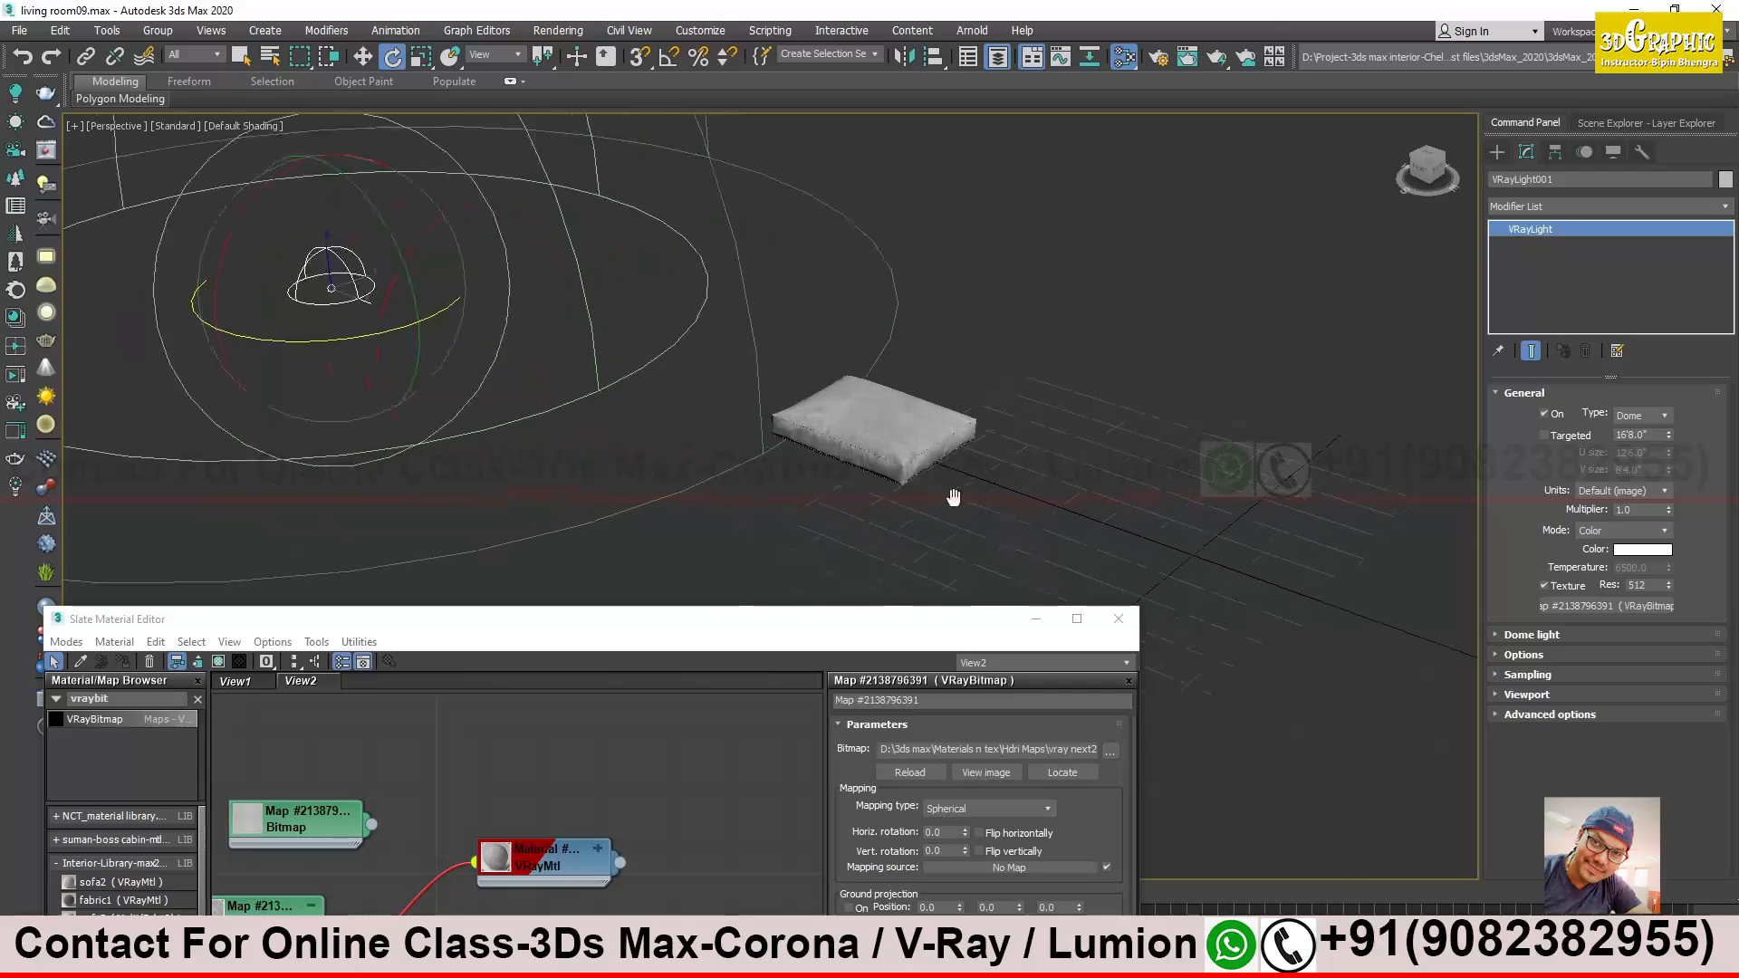
{"action": "middle_click_drag", "start_coordinate": [958, 499], "coordinate": [924, 480]}
{"action": "left_click_drag", "start_coordinate": [916, 625], "coordinate": [951, 722]}
{"action": "middle_click_drag", "start_coordinate": [951, 722], "coordinate": [851, 479], "text": "alt"}
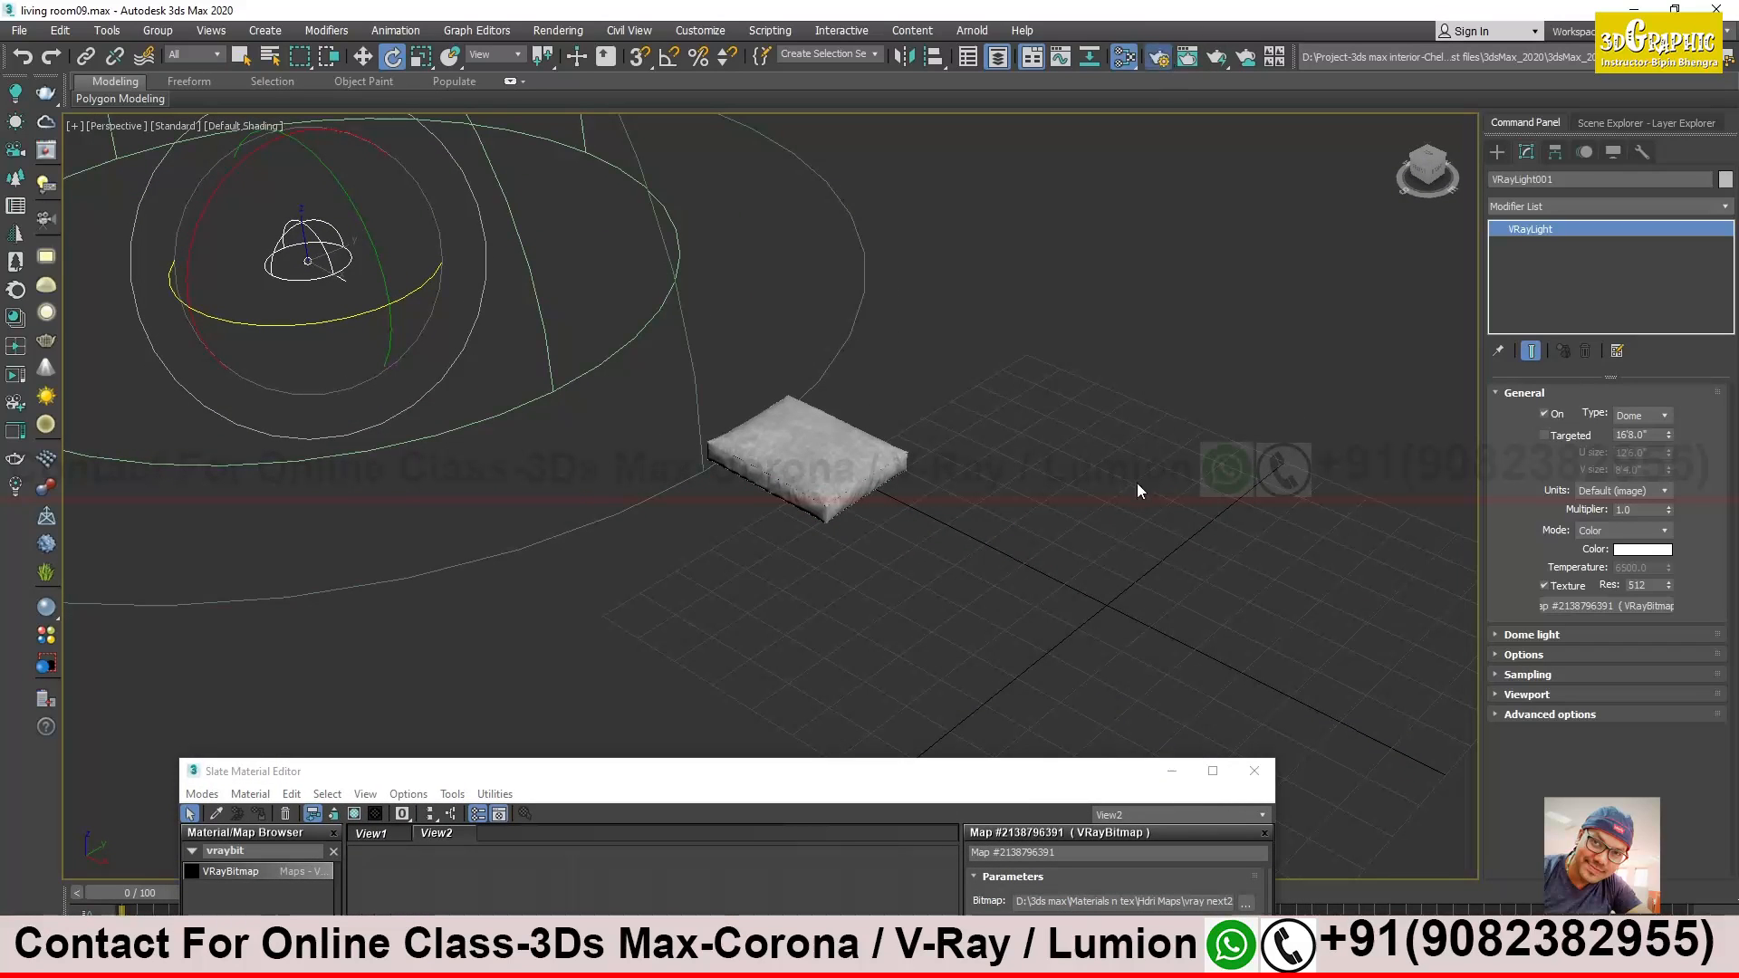
Open the render setup and enable Displacement in V-Ray's global switches
{"action": "key", "text": "F10"}
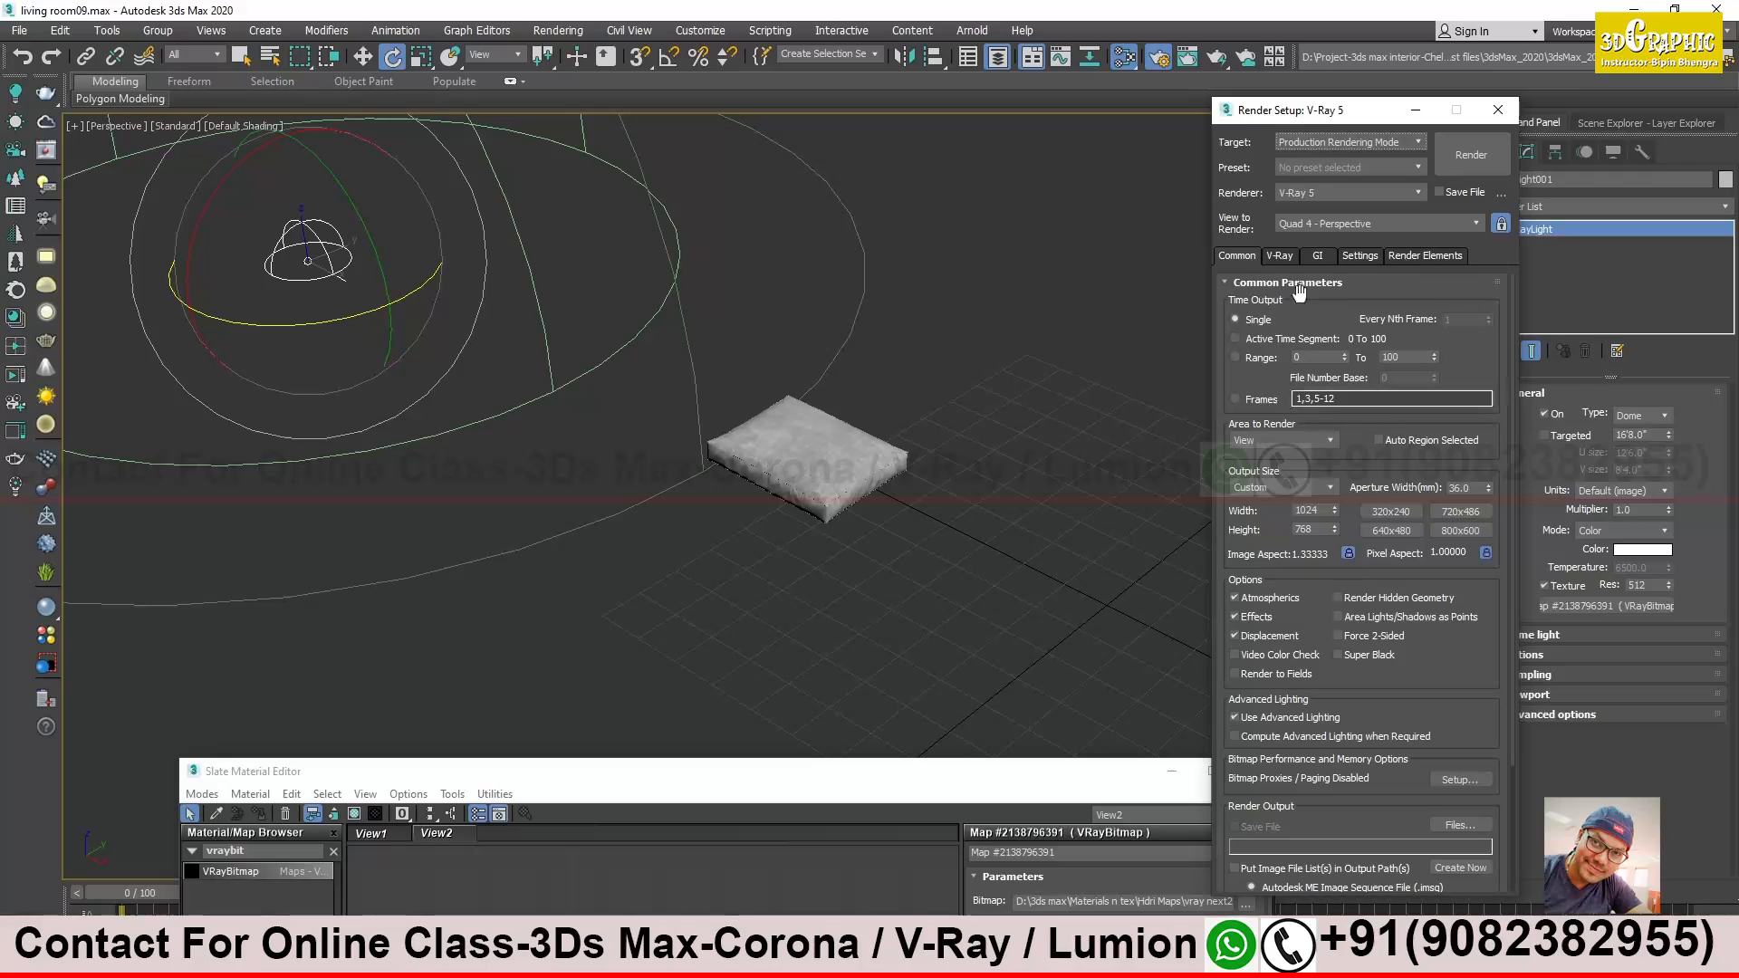
{"action": "left_click", "coordinate": [1356, 257]}
{"action": "left_click", "coordinate": [1311, 257]}
{"action": "left_click", "coordinate": [1290, 258]}
{"action": "left_click", "coordinate": [1321, 258]}
{"action": "left_click", "coordinate": [1280, 373]}
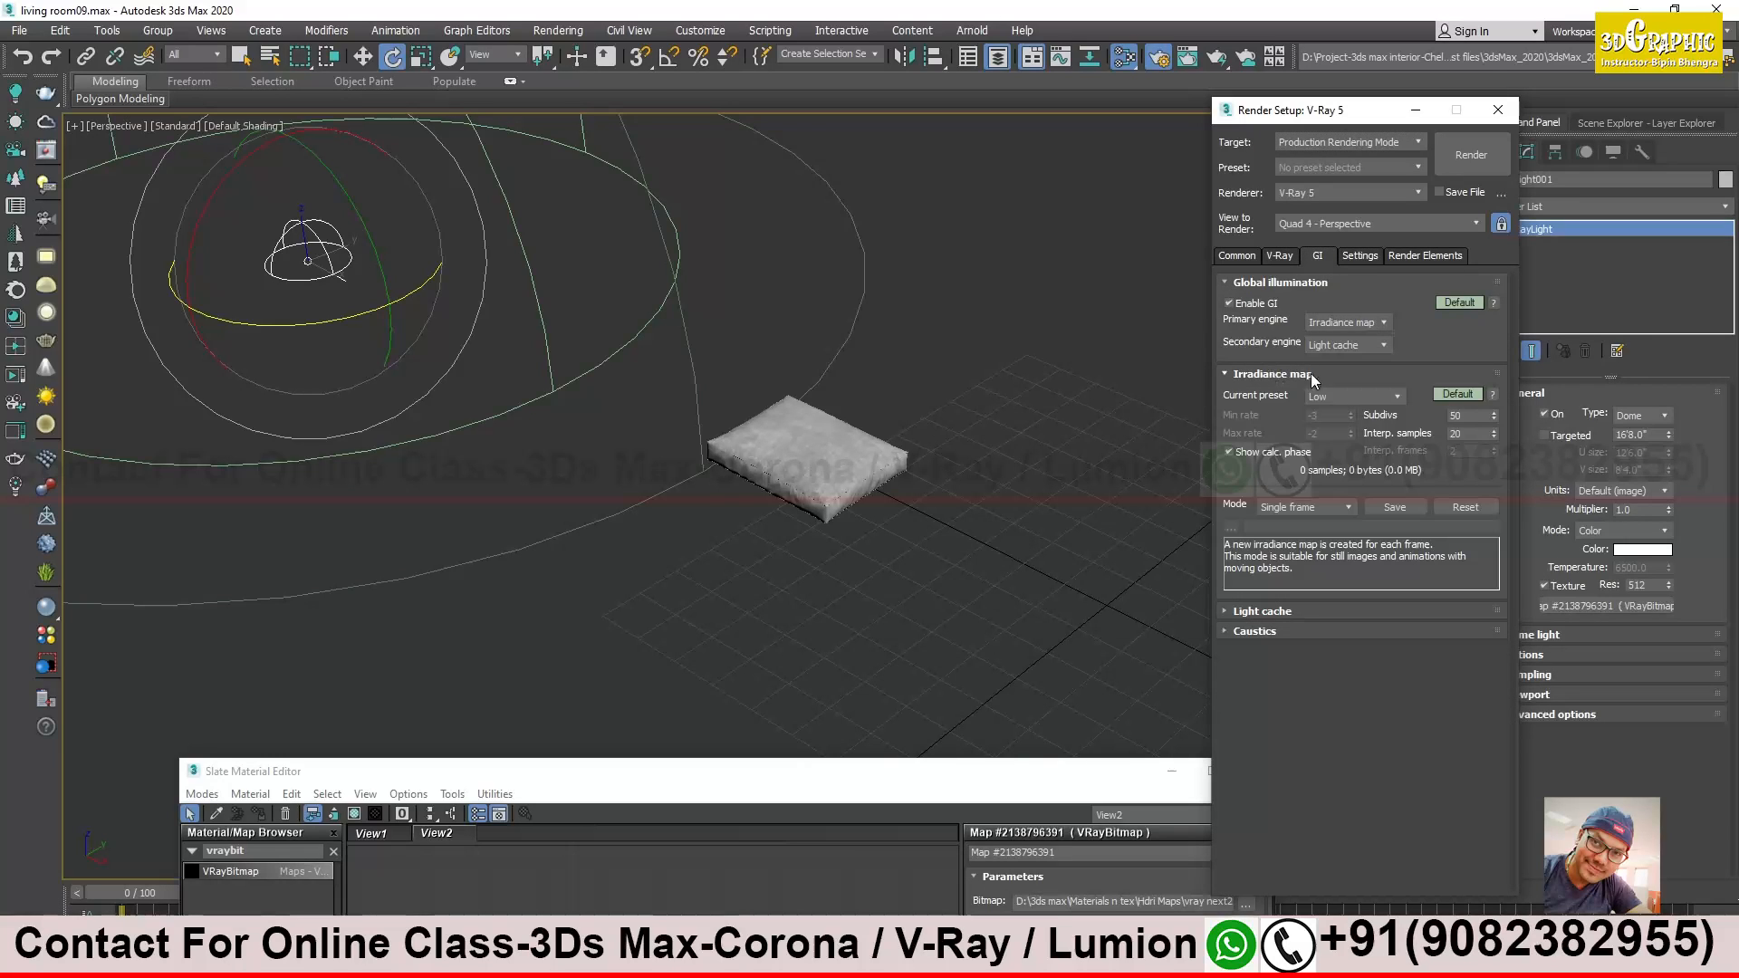
{"action": "left_click", "coordinate": [1277, 255]}
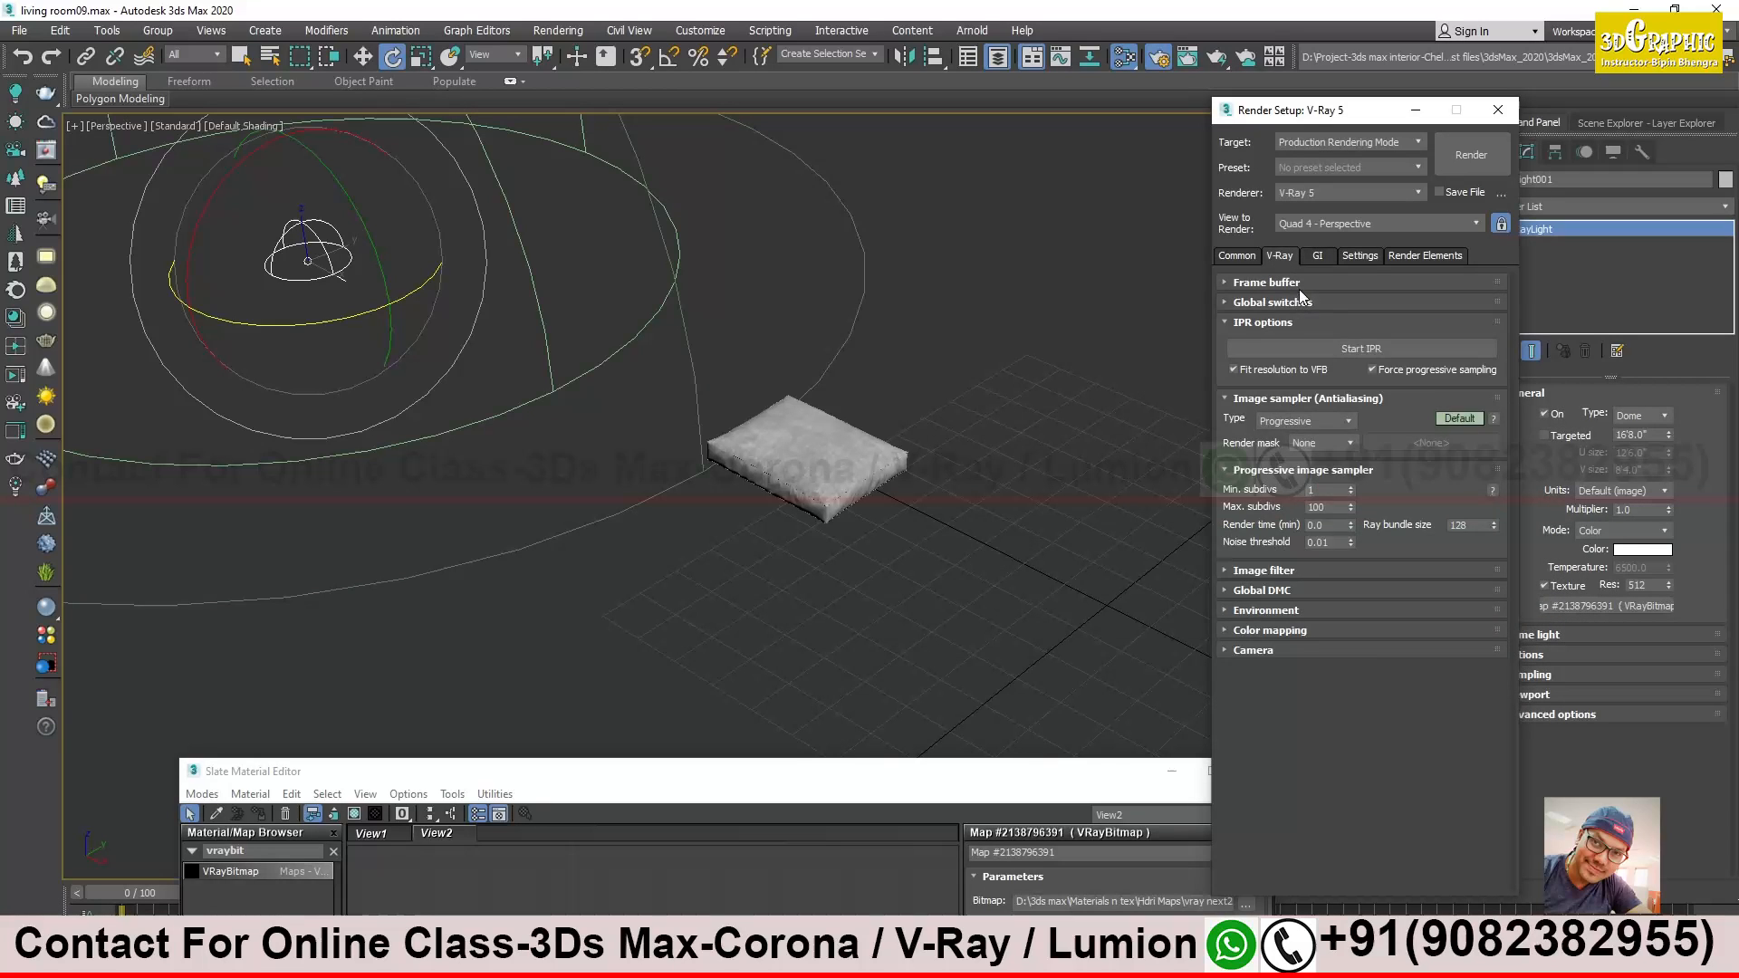
{"action": "left_click", "coordinate": [1293, 282]}
{"action": "left_click", "coordinate": [1264, 300]}
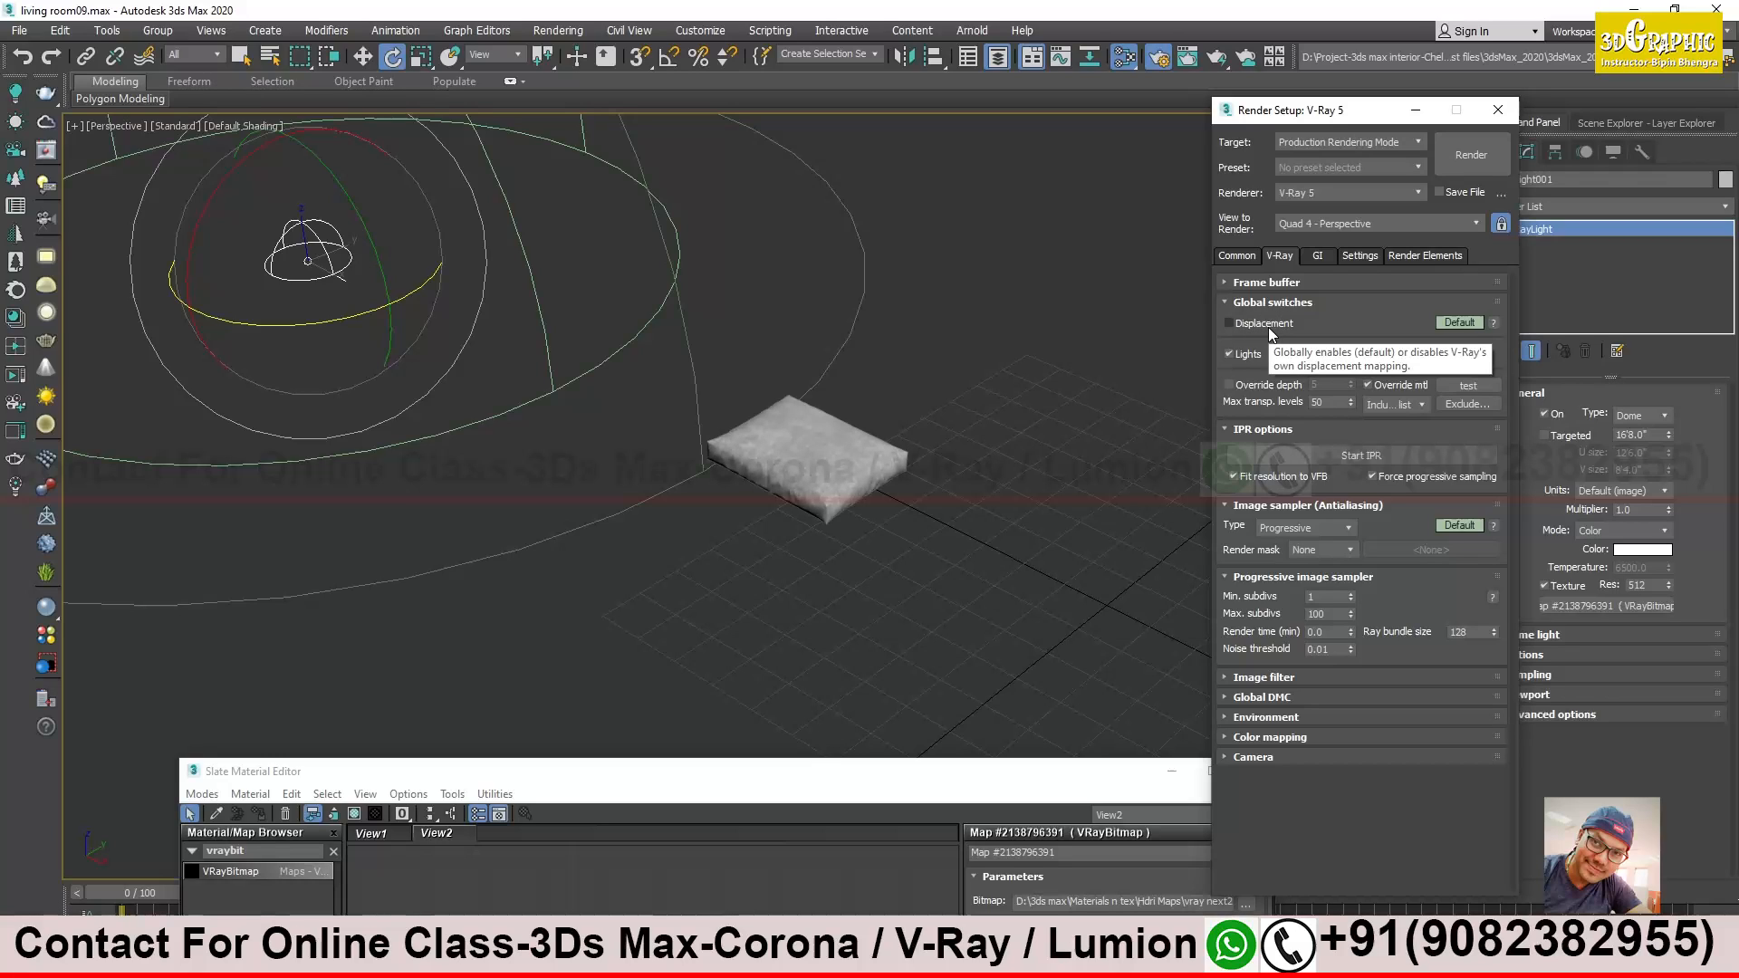
{"action": "left_click", "coordinate": [1234, 323]}
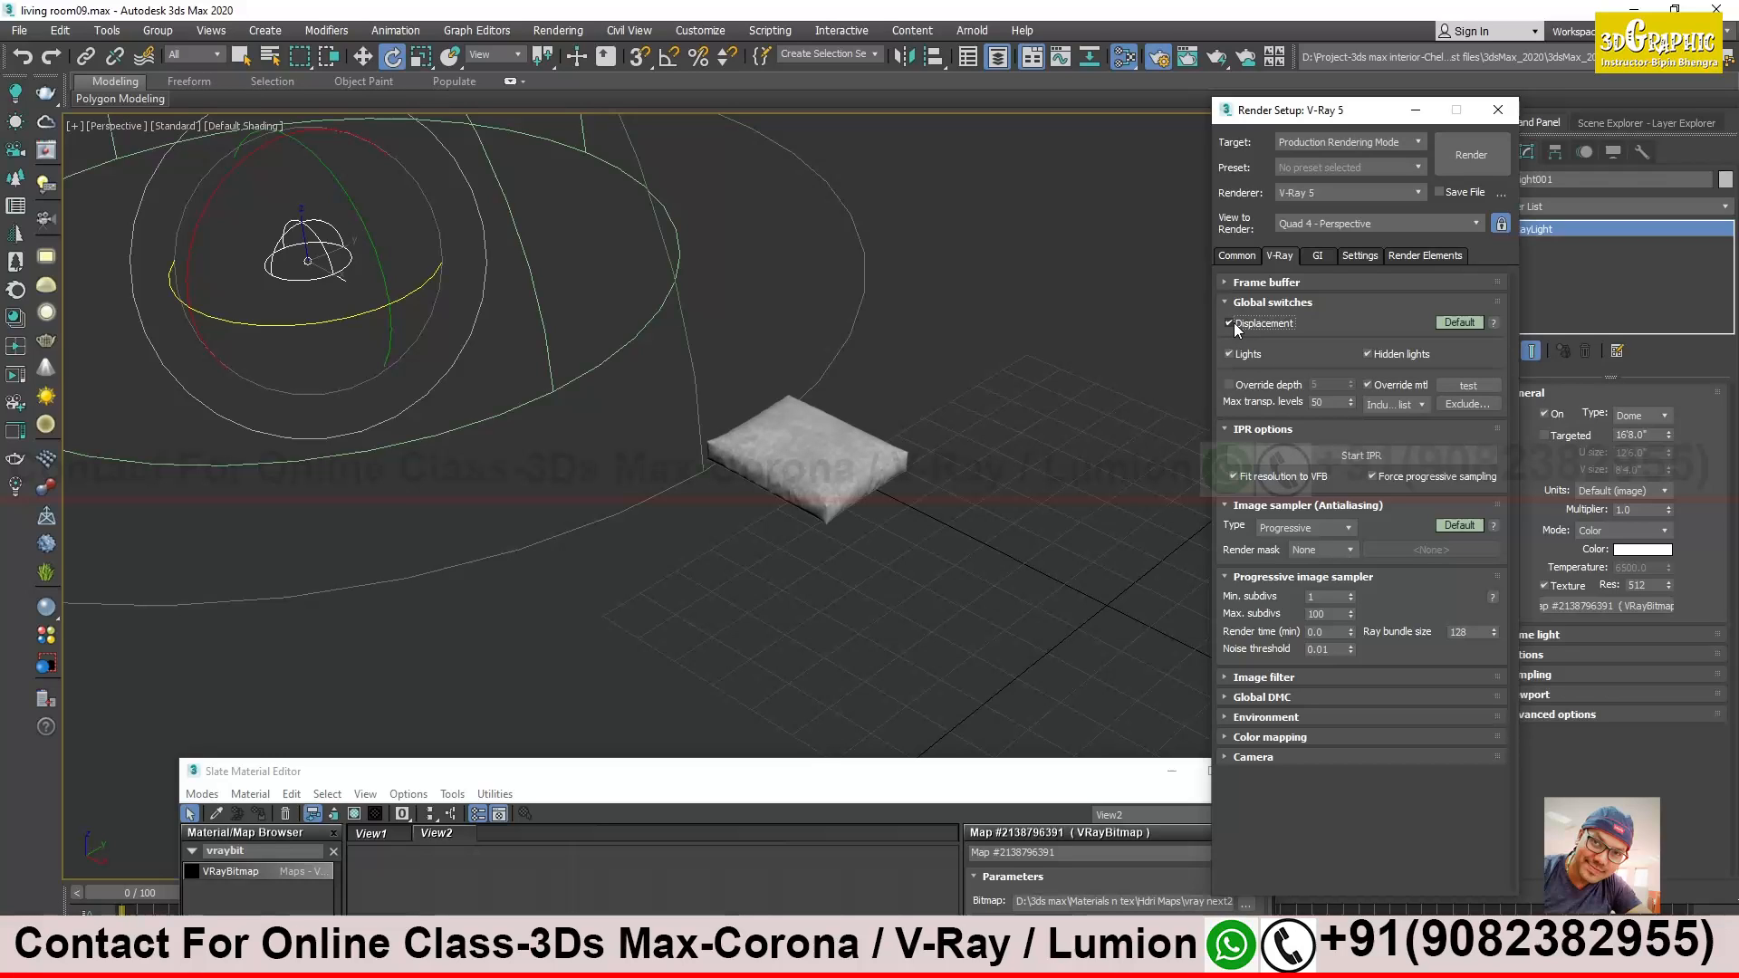
{"action": "left_click", "coordinate": [1275, 302]}
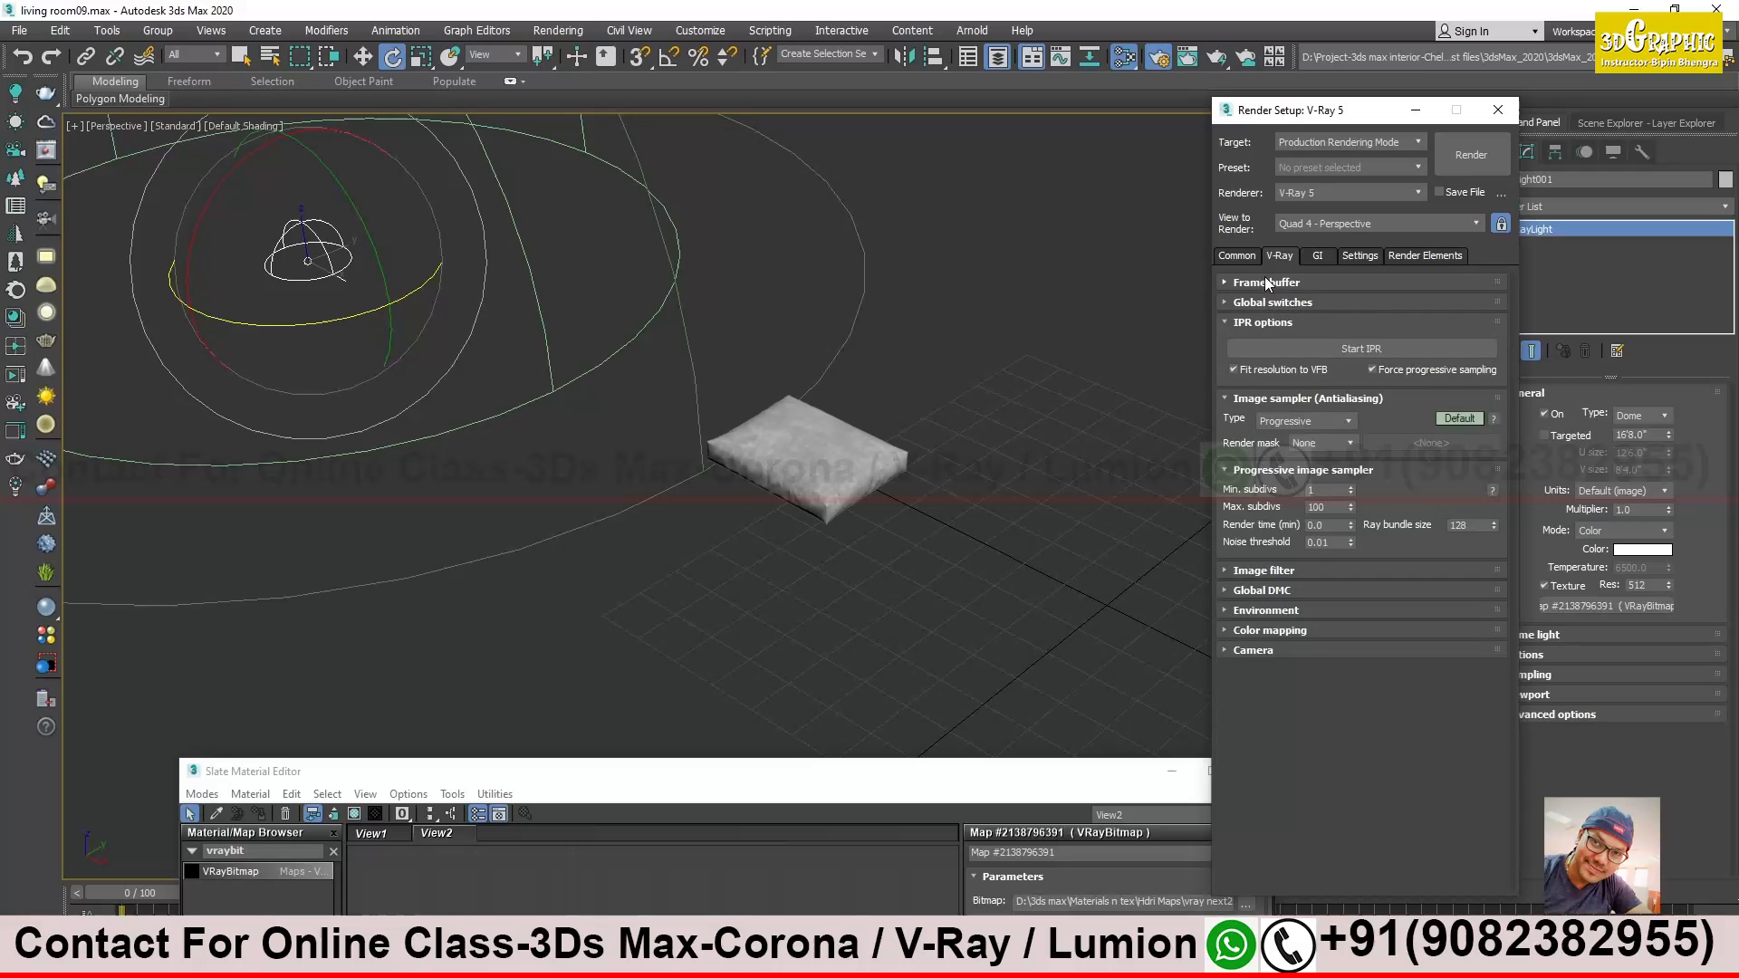
Open the V-Ray Frame Buffer beside the cushion and start an interactive render of the perspective view
{"action": "left_click", "coordinate": [1264, 281]}
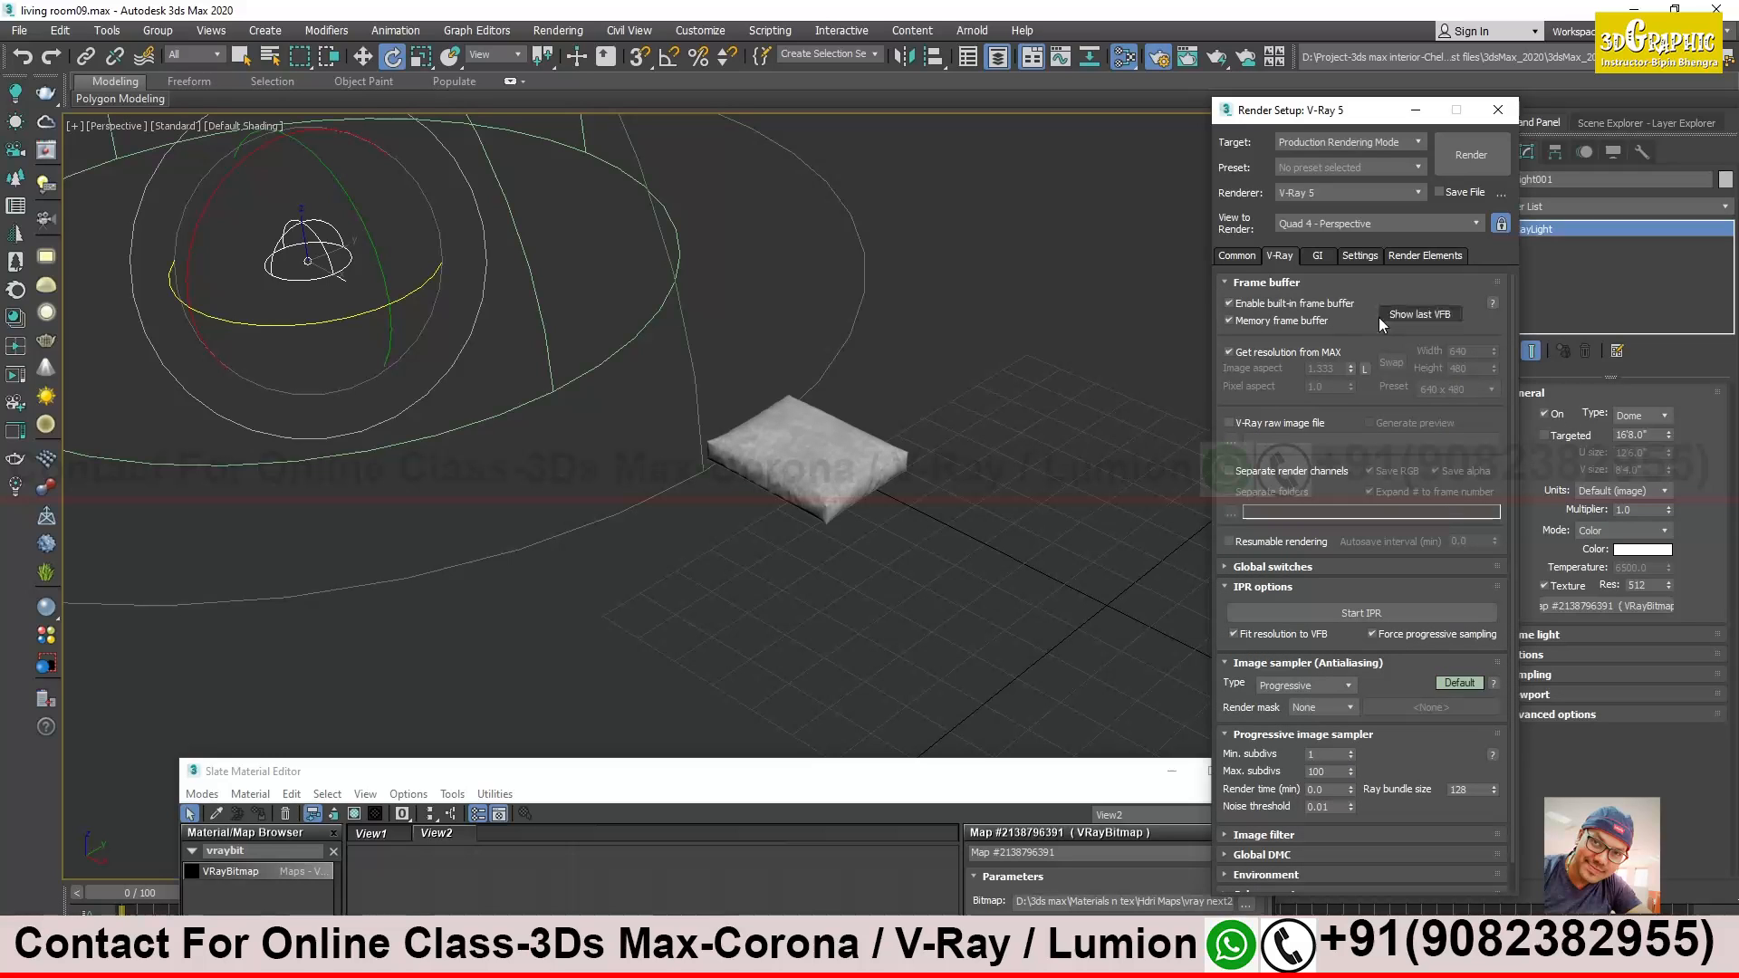
{"action": "left_click", "coordinate": [826, 505]}
{"action": "scroll", "coordinate": [825, 505], "scroll_direction": "up", "scroll_amount": 8}
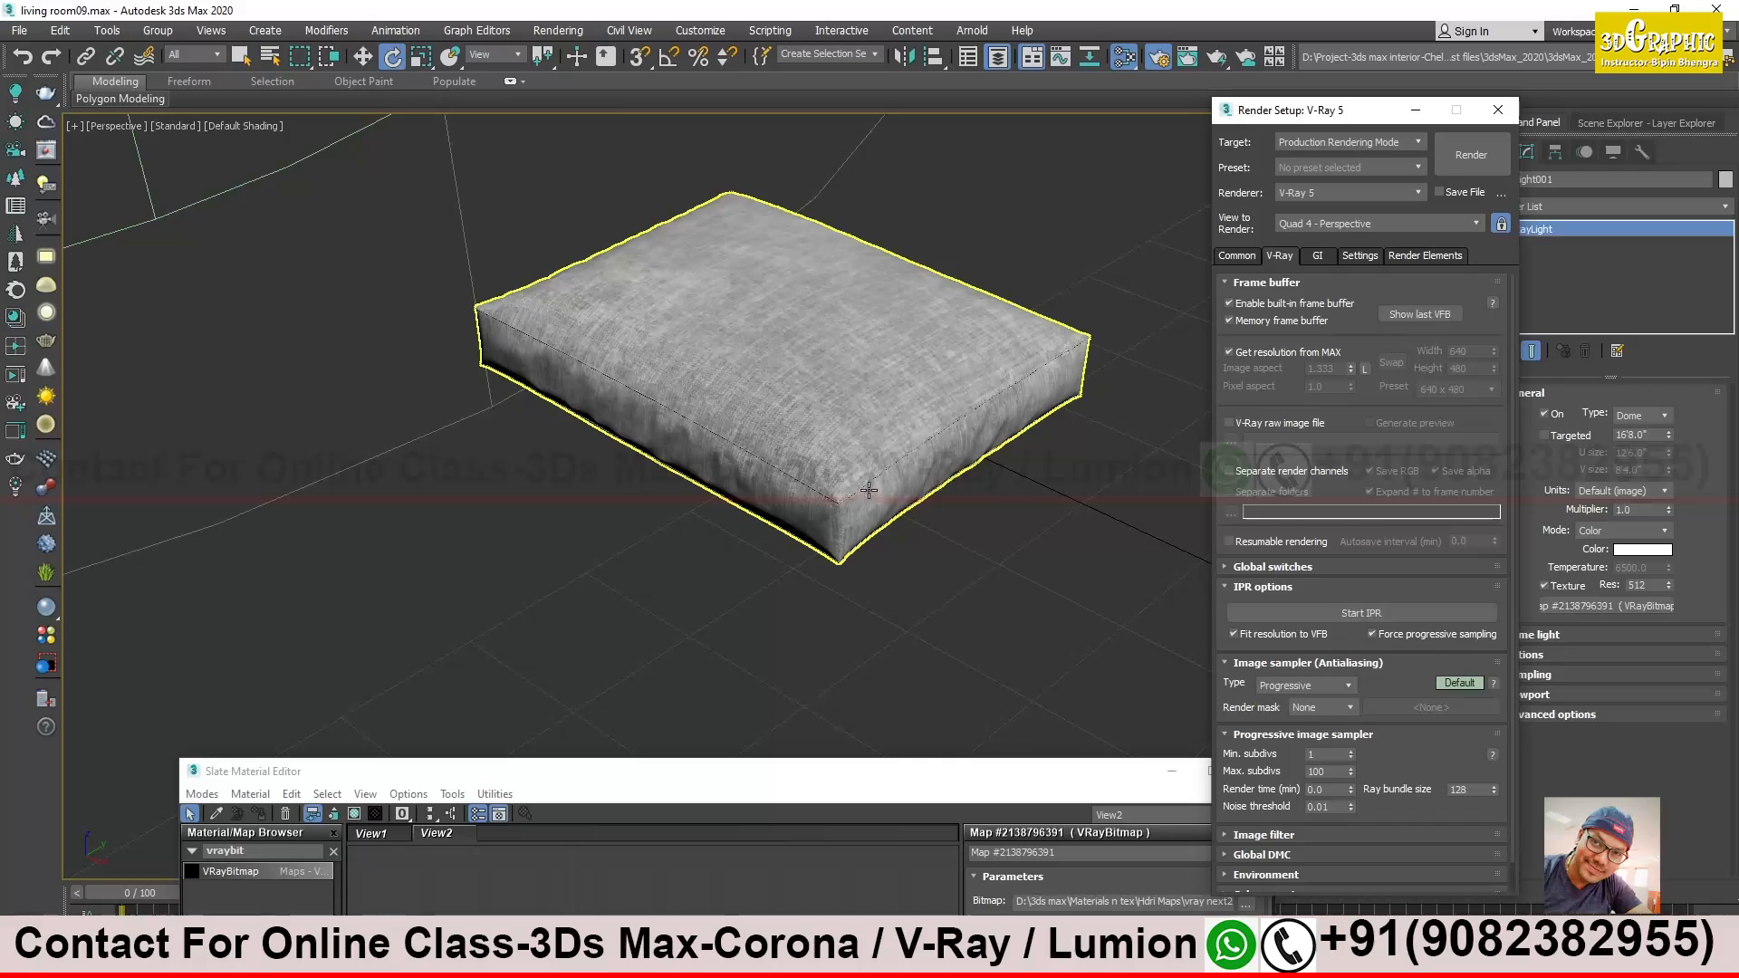
{"action": "scroll", "coordinate": [867, 490], "scroll_direction": "up", "scroll_amount": 5}
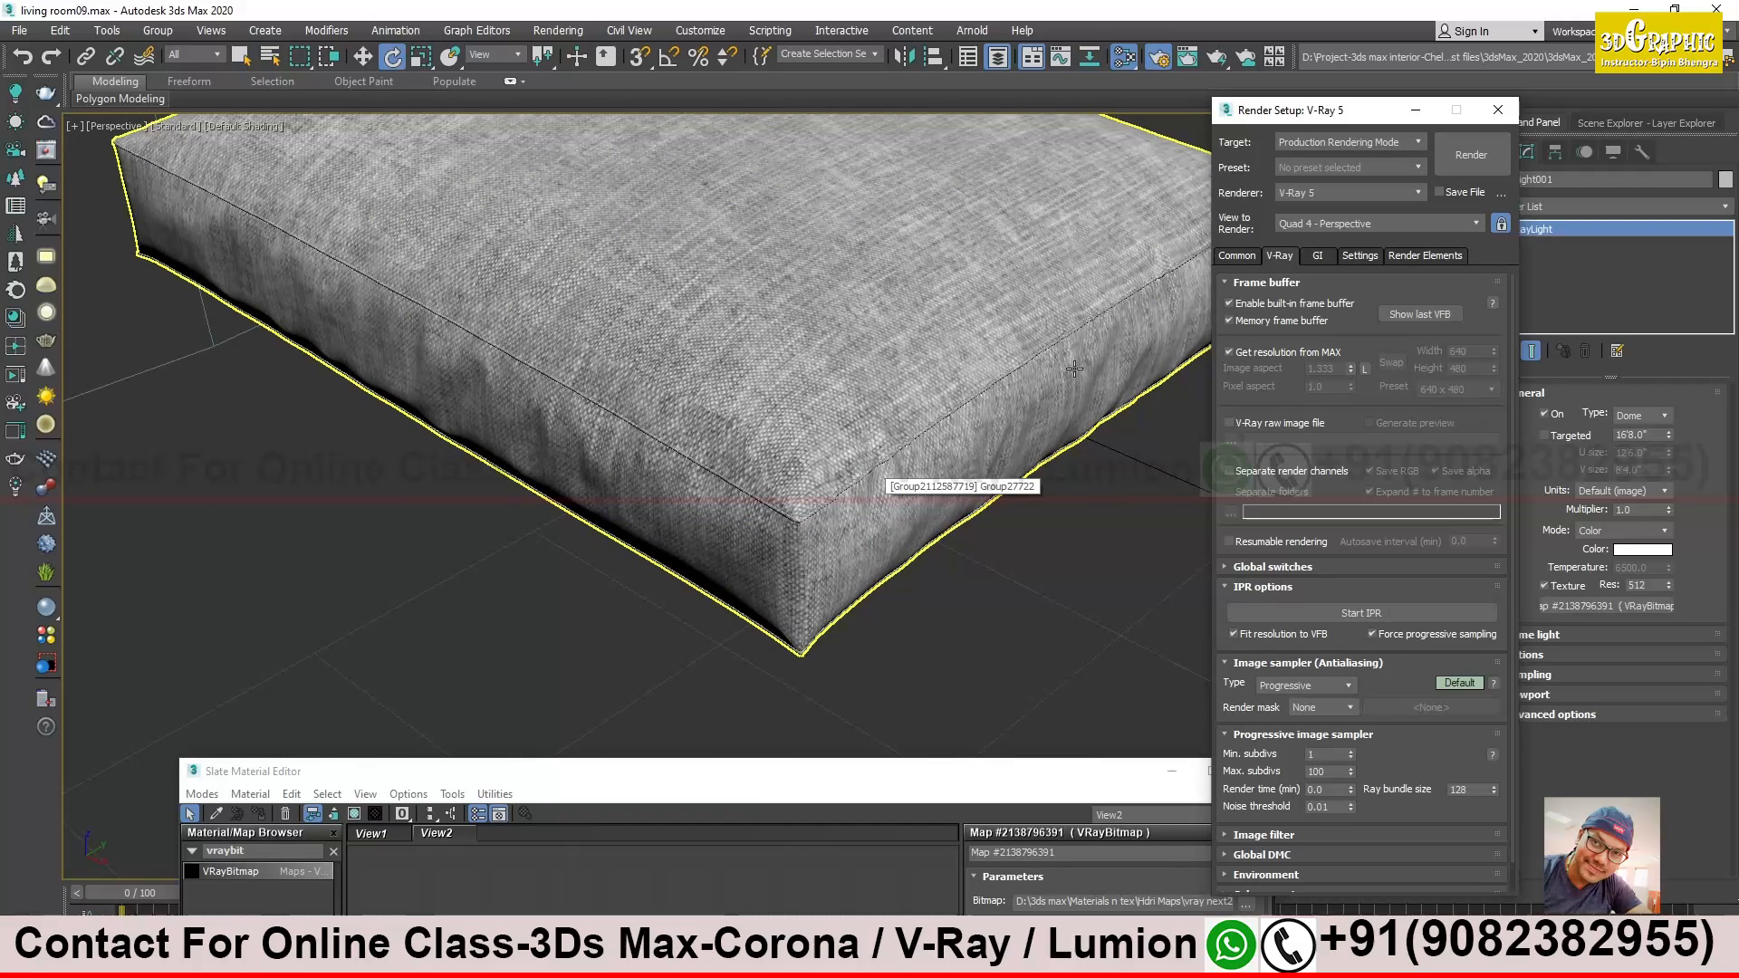
{"action": "scroll", "coordinate": [933, 426], "scroll_direction": "down", "scroll_amount": 8}
{"action": "middle_click_drag", "start_coordinate": [957, 406], "coordinate": [930, 435]}
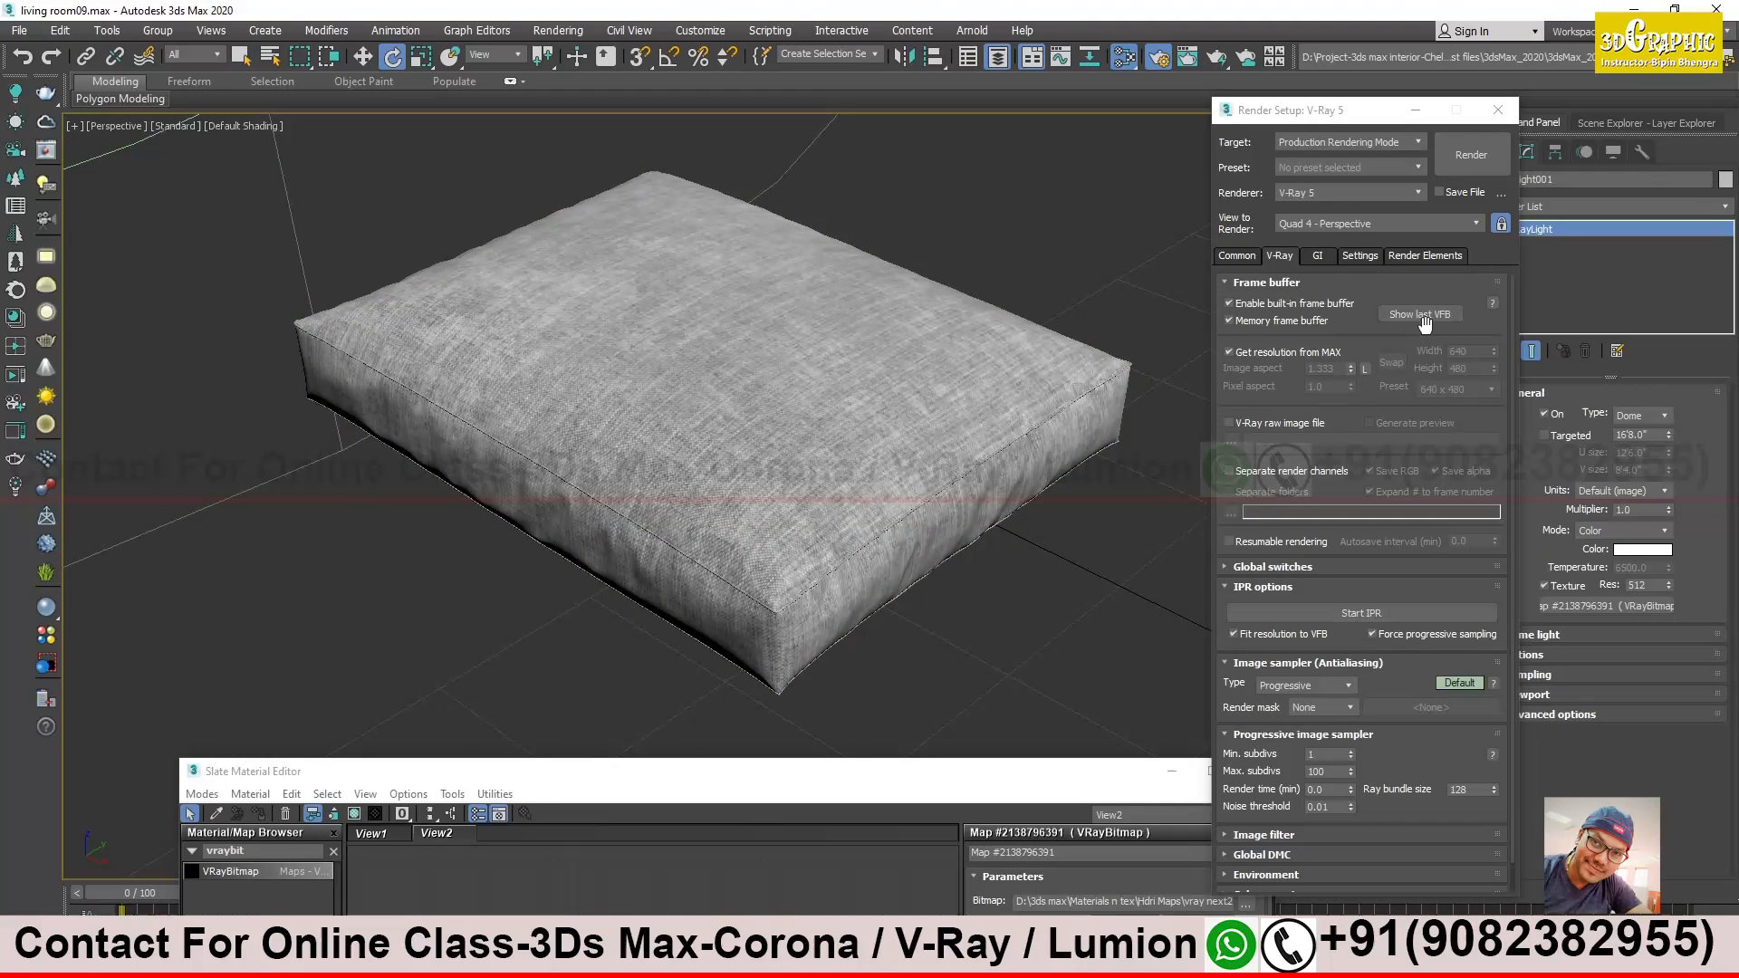
{"action": "left_click", "coordinate": [1433, 311]}
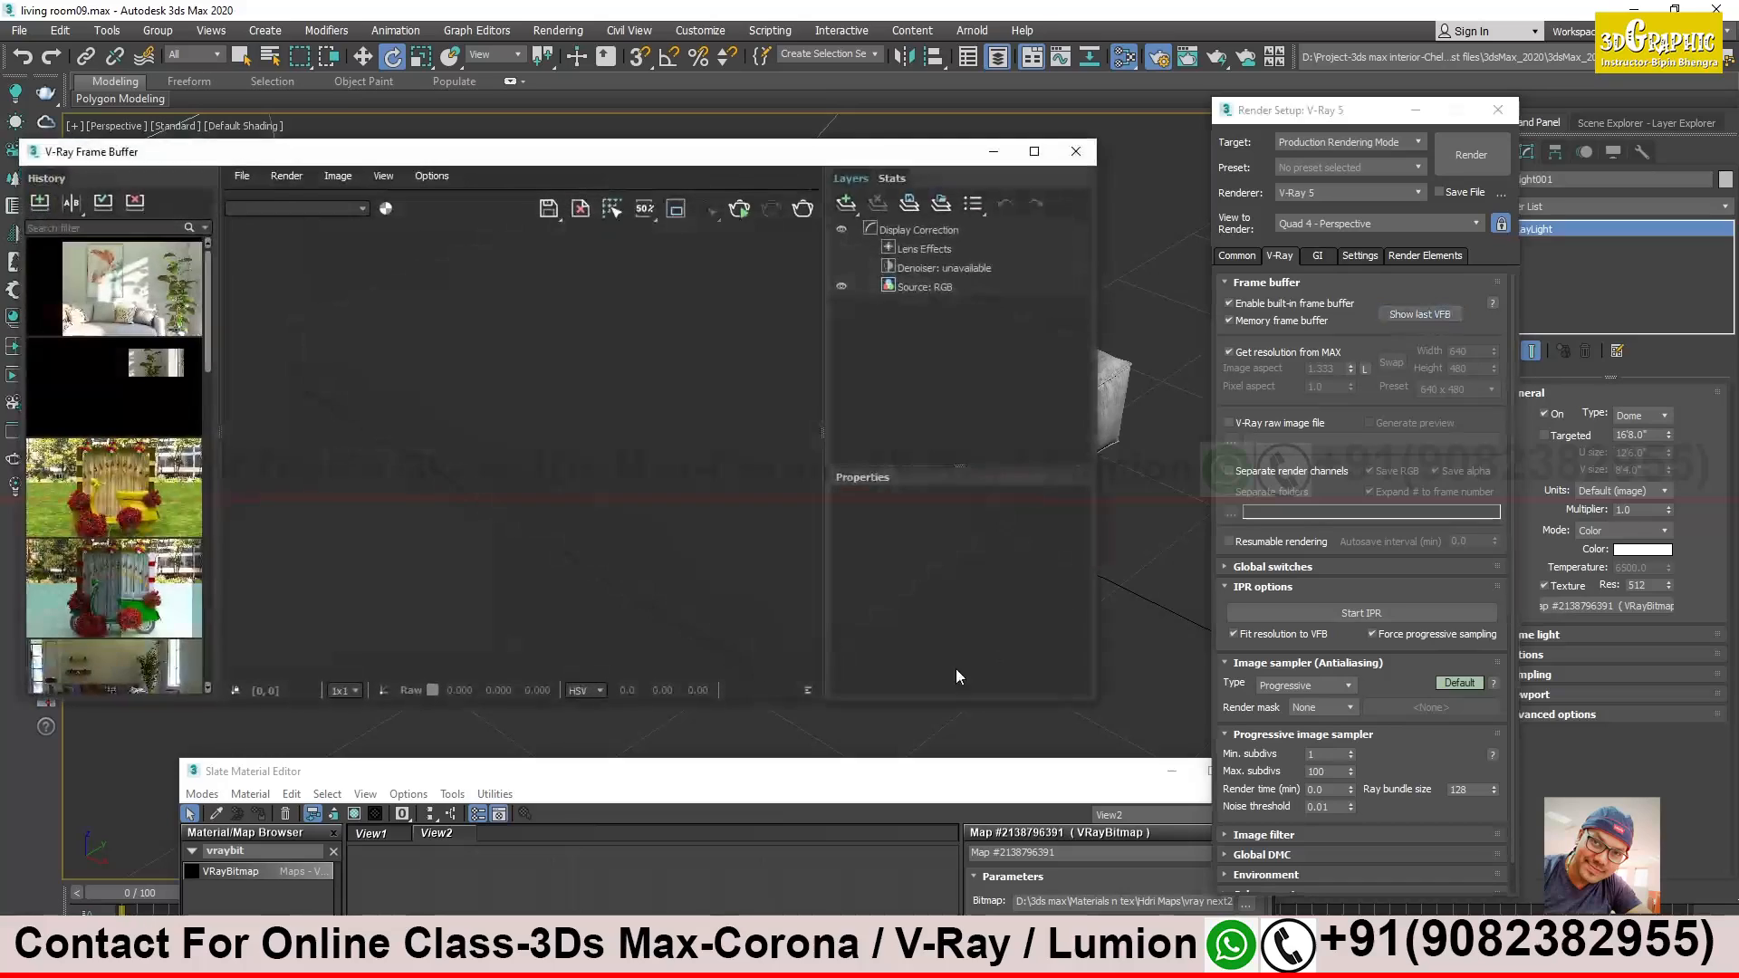
{"action": "left_click_drag", "start_coordinate": [735, 137], "coordinate": [1174, 245]}
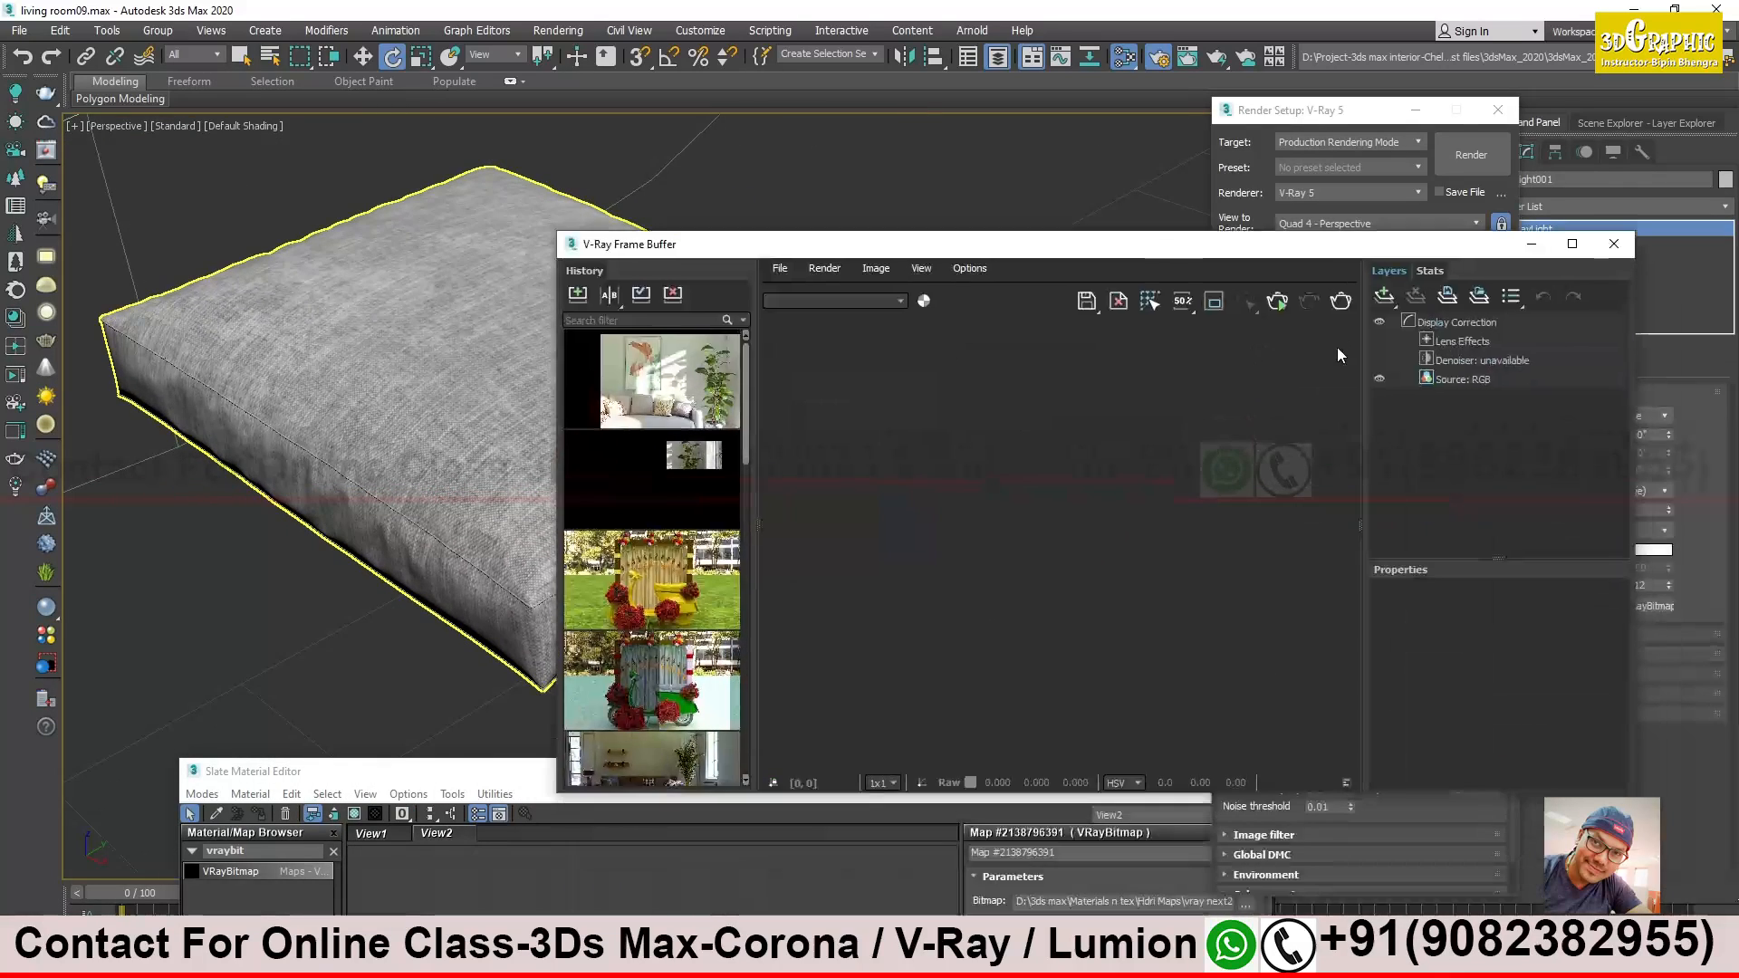
{"action": "left_click", "coordinate": [1277, 301]}
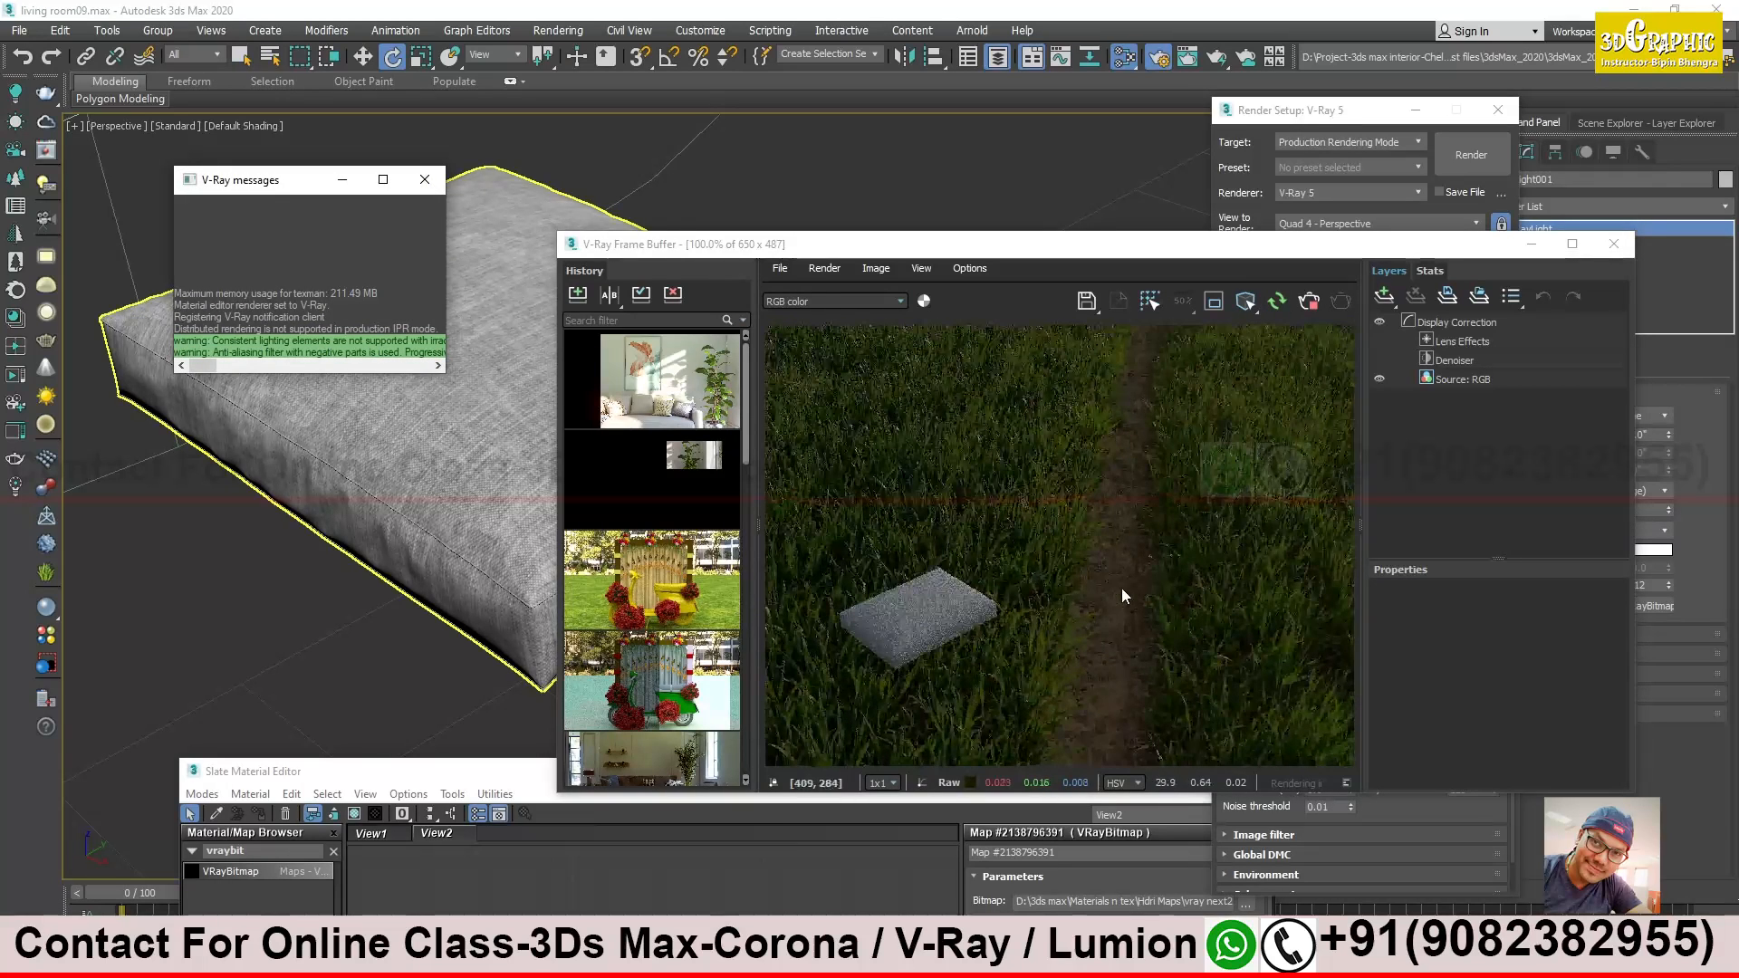
Examine the rendered cushion's surface up close in the frame buffer
{"action": "scroll", "coordinate": [959, 625], "scroll_direction": "up", "scroll_amount": 5}
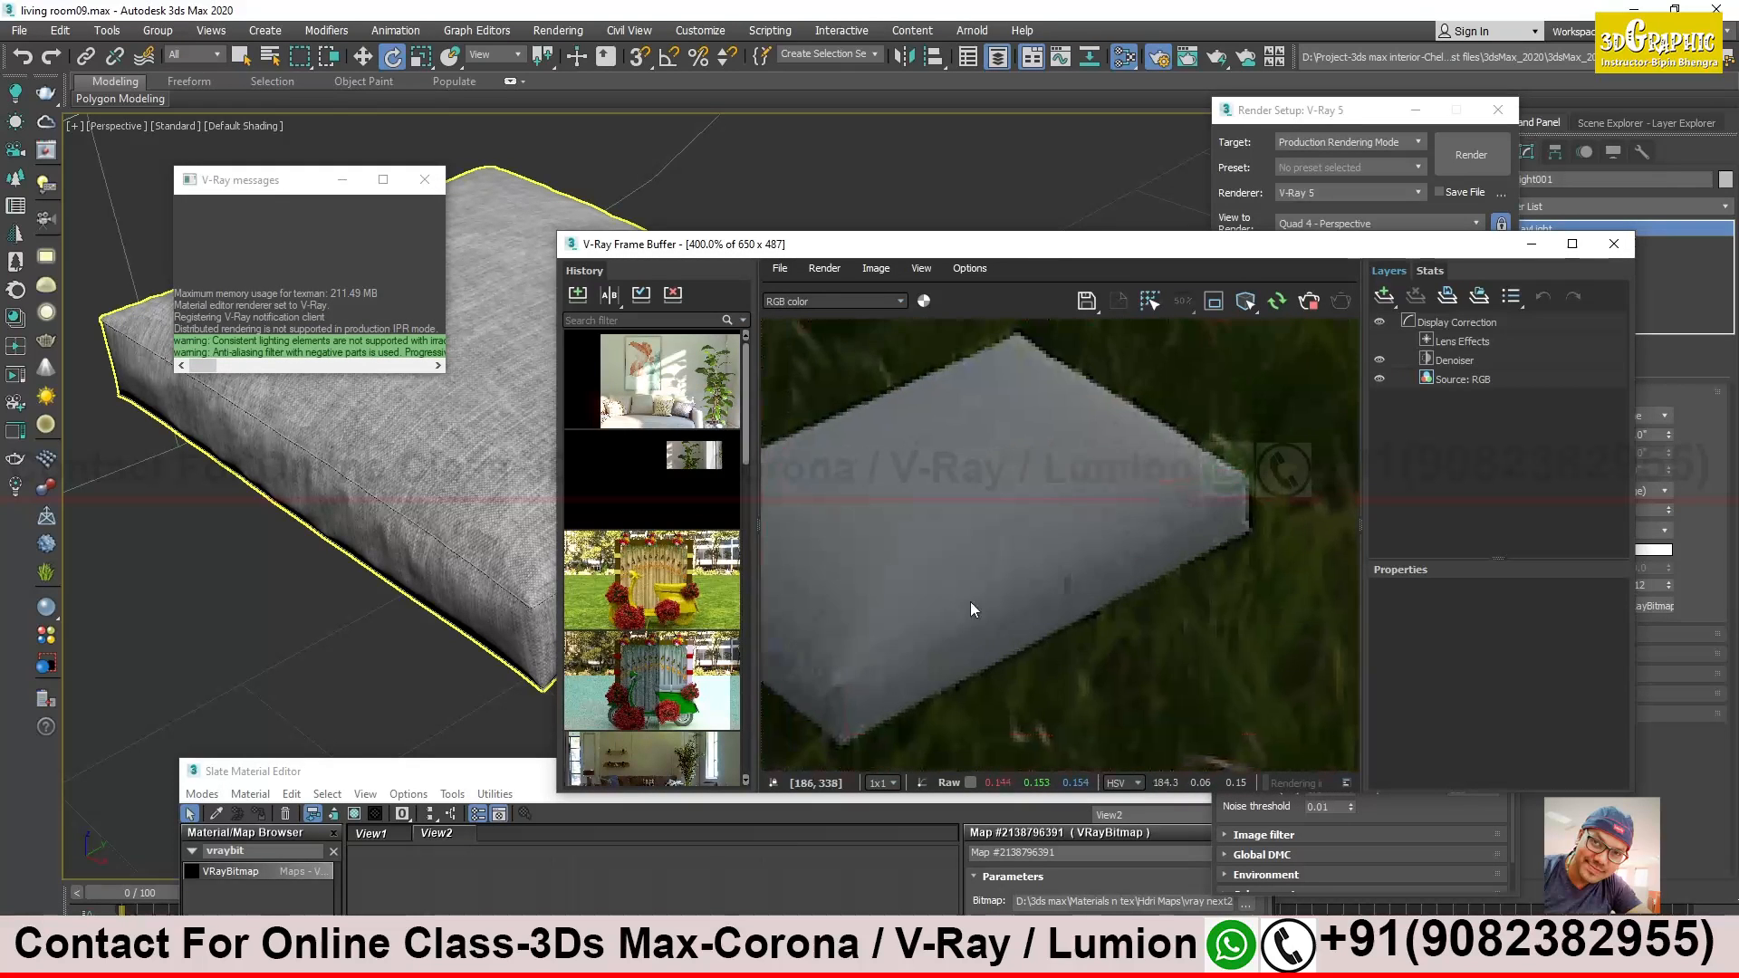
{"action": "scroll", "coordinate": [970, 601], "scroll_direction": "up", "scroll_amount": 1}
{"action": "middle_click_drag", "start_coordinate": [970, 602], "coordinate": [1182, 542]}
{"action": "middle_click_drag", "start_coordinate": [952, 645], "coordinate": [1043, 618]}
{"action": "scroll", "coordinate": [1045, 617], "scroll_direction": "down", "scroll_amount": 1}
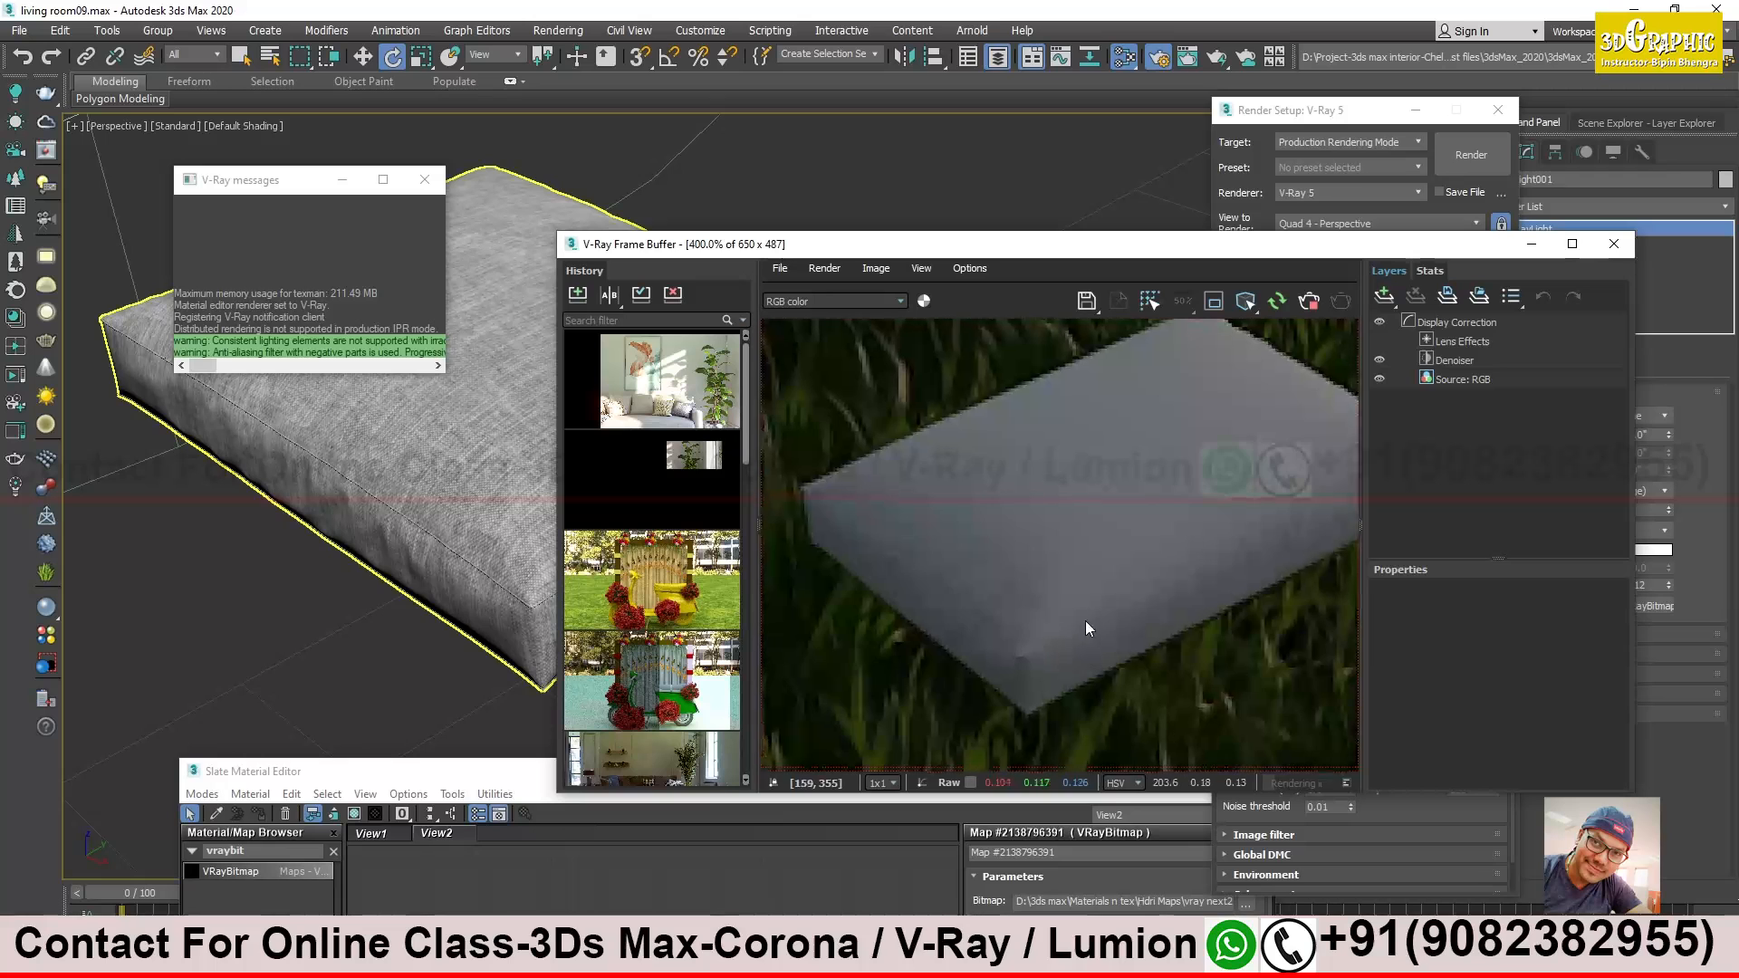
Minimize the V-Ray messages window and stop the interactive render
{"action": "left_click_drag", "start_coordinate": [1295, 244], "coordinate": [919, 324]}
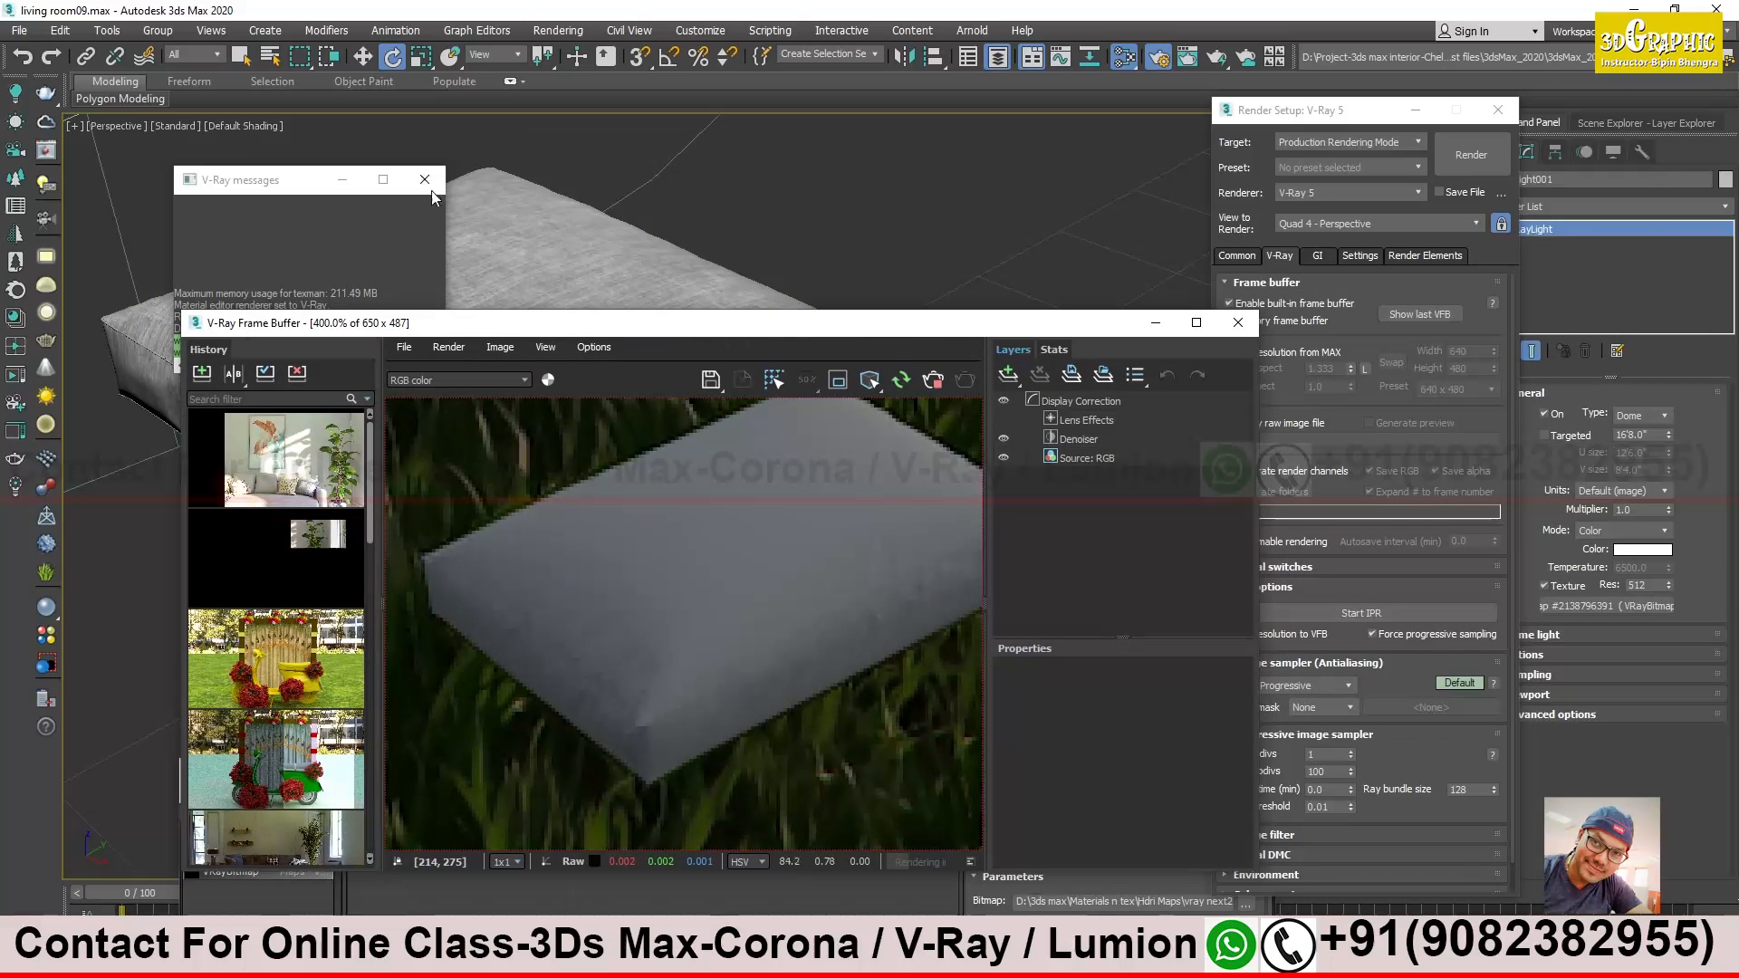
{"action": "left_click", "coordinate": [343, 180]}
{"action": "left_click_drag", "start_coordinate": [798, 328], "coordinate": [1086, 331]}
{"action": "scroll", "coordinate": [286, 351], "scroll_direction": "up", "scroll_amount": 3}
{"action": "middle_click_drag", "start_coordinate": [286, 351], "coordinate": [247, 350], "text": "alt"}
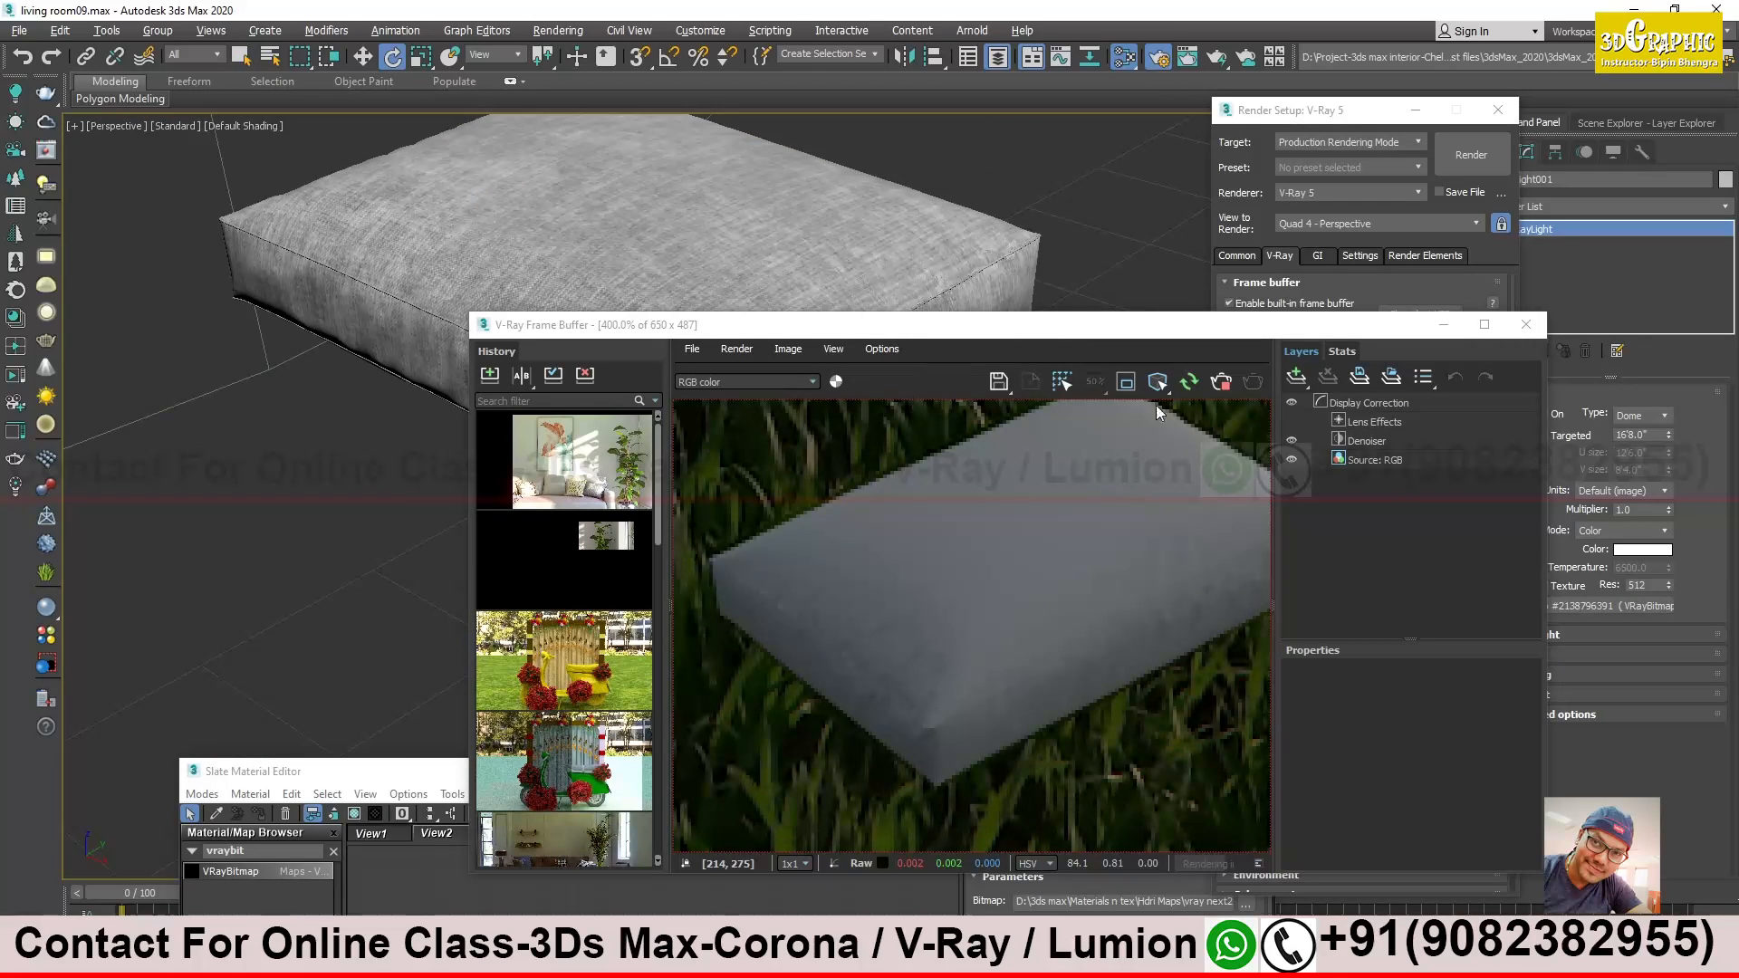
{"action": "left_click", "coordinate": [1221, 388]}
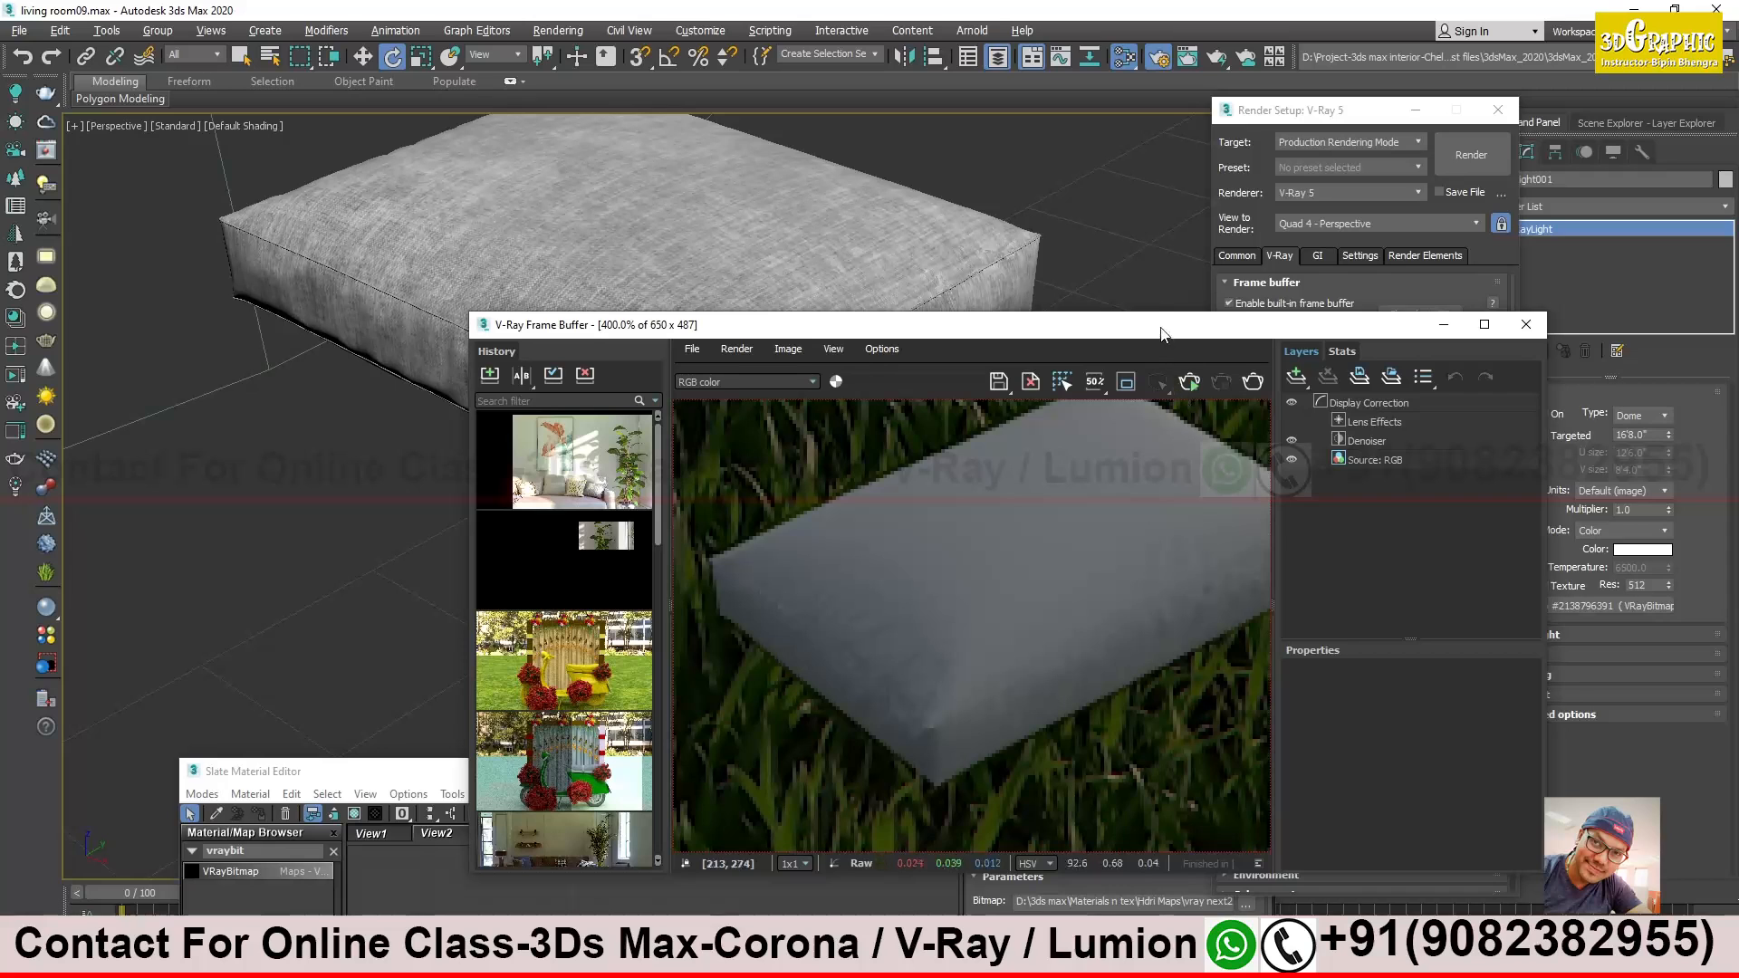
Minimize the frame buffer and unlock the view to render in the render setup
{"action": "left_click_drag", "start_coordinate": [1163, 328], "coordinate": [1114, 311]}
{"action": "scroll", "coordinate": [1016, 547], "scroll_direction": "down", "scroll_amount": 1}
{"action": "scroll", "coordinate": [1016, 547], "scroll_direction": "down", "scroll_amount": 1}
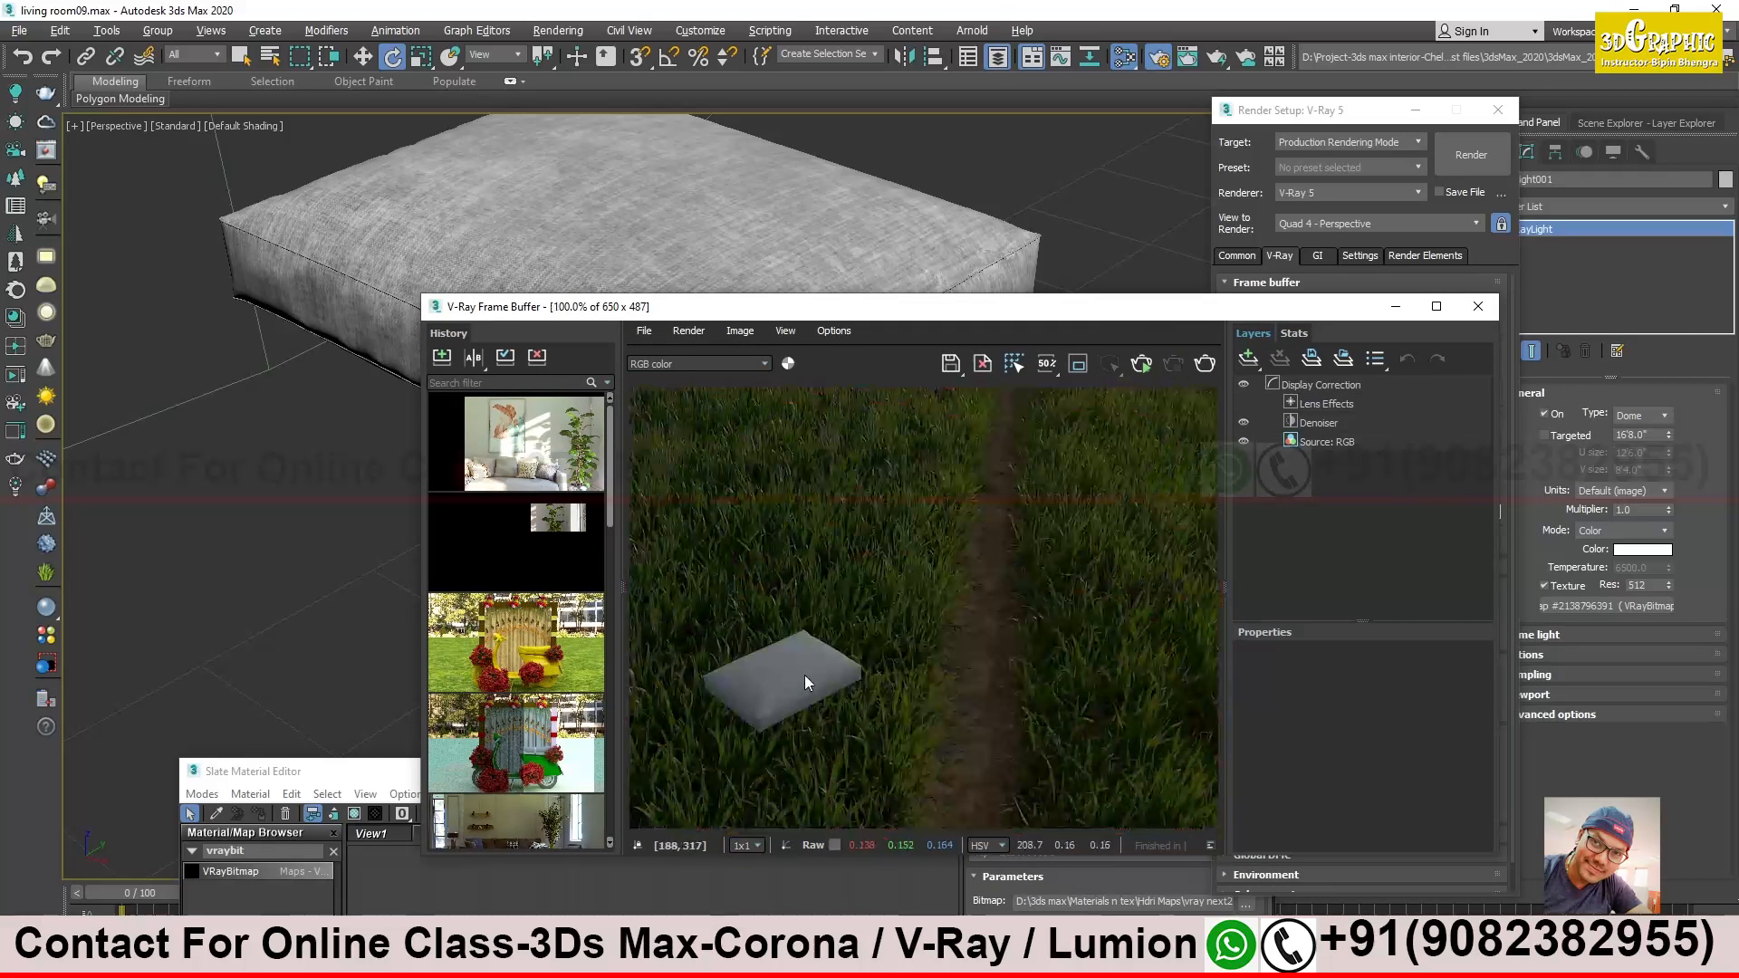
{"action": "left_click", "coordinate": [1395, 306]}
{"action": "left_click", "coordinate": [1500, 222]}
{"action": "left_click", "coordinate": [1455, 221]}
{"action": "left_click", "coordinate": [1455, 220]}
Minimize the material editor, restore the frame buffer and start an interactive render of the close-up cushion view
{"action": "left_click", "coordinate": [700, 456]}
{"action": "scroll", "coordinate": [700, 455], "scroll_direction": "up", "scroll_amount": 4}
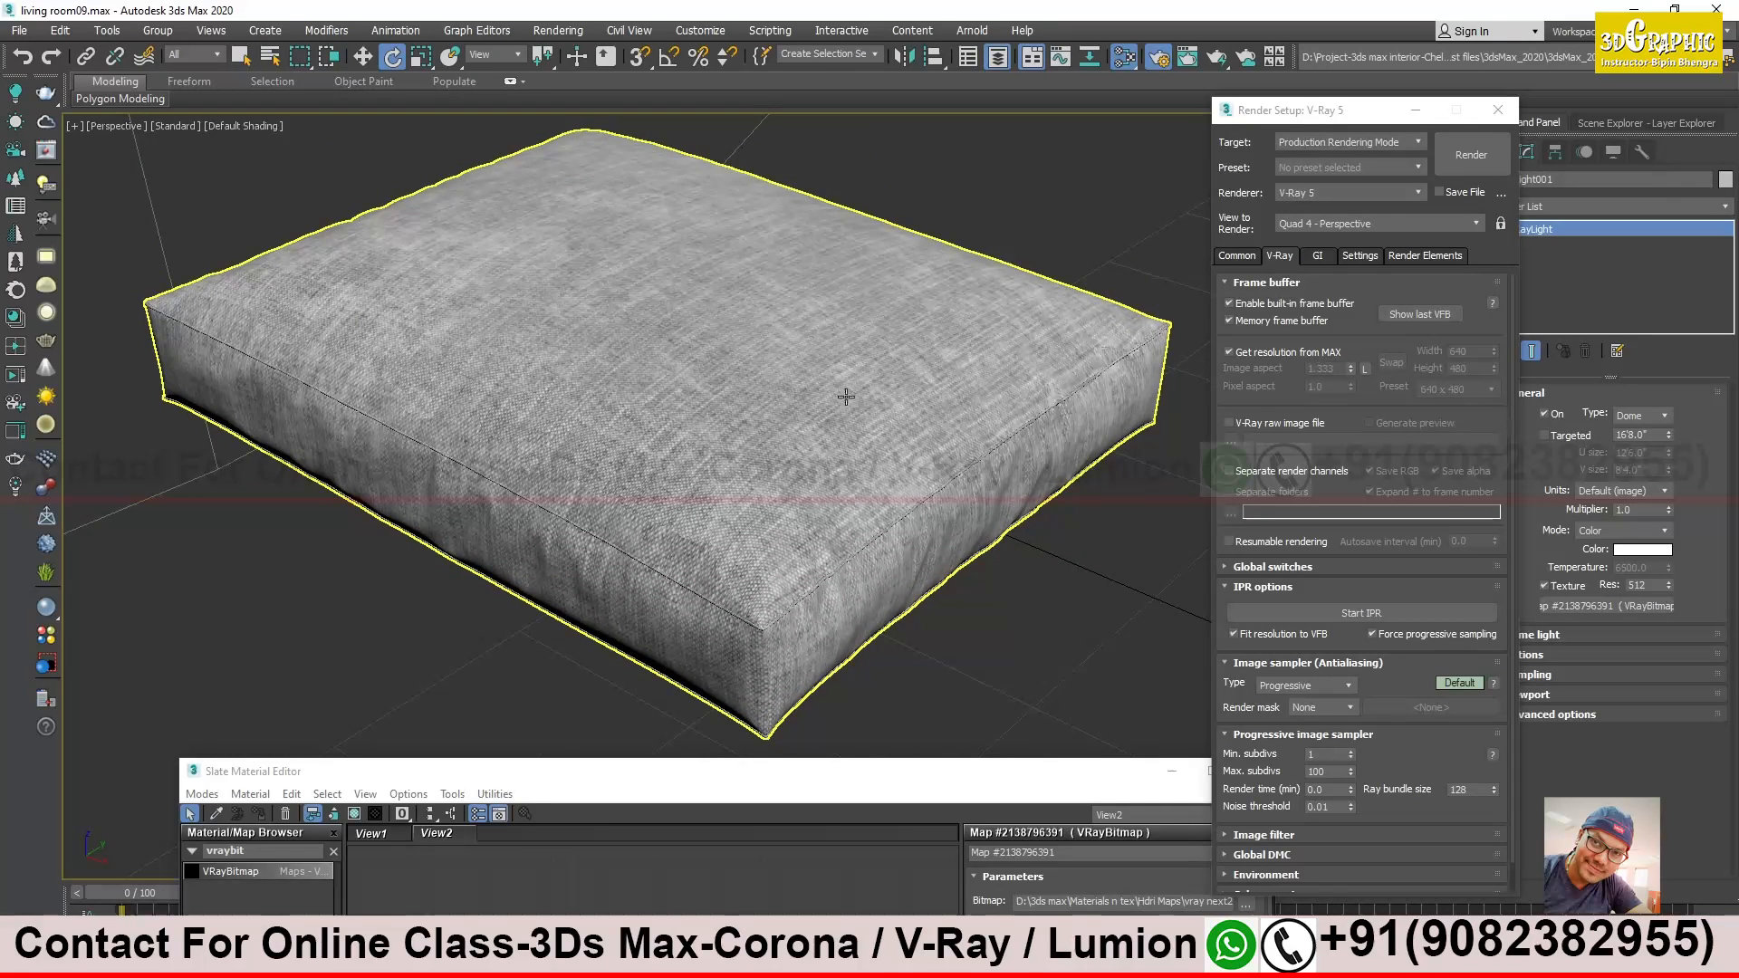
{"action": "scroll", "coordinate": [757, 433], "scroll_direction": "up", "scroll_amount": 3}
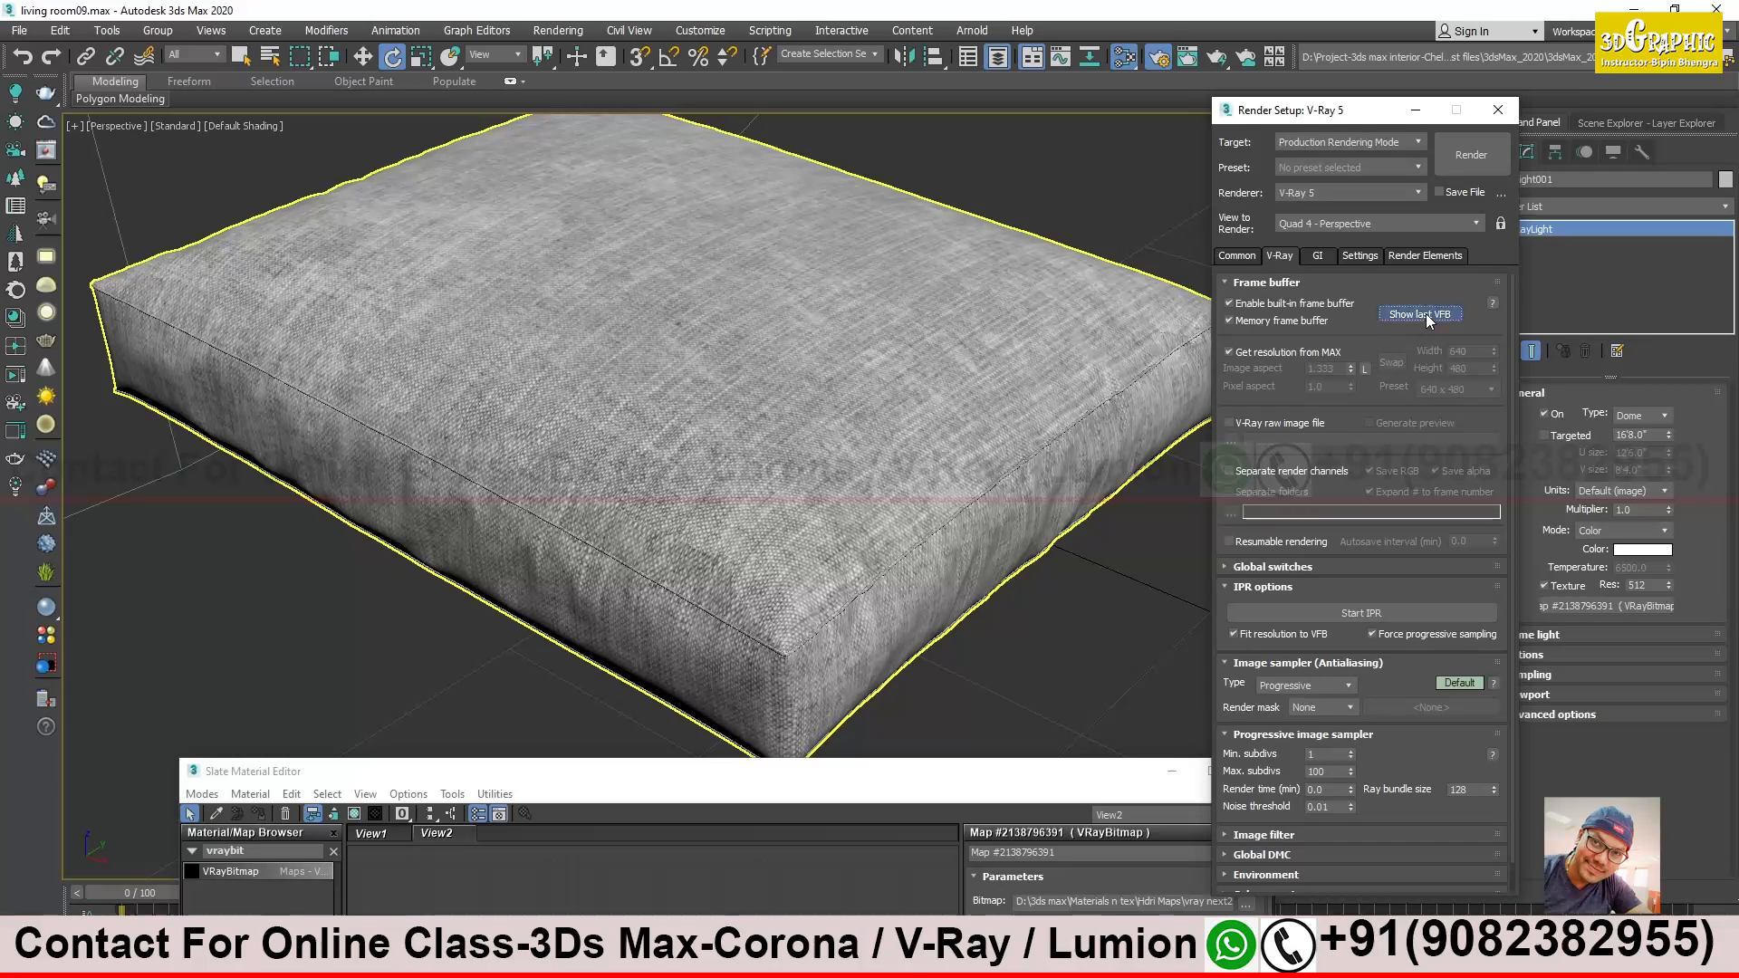
{"action": "left_click_drag", "start_coordinate": [755, 773], "coordinate": [641, 561]}
{"action": "left_click", "coordinate": [1151, 560]}
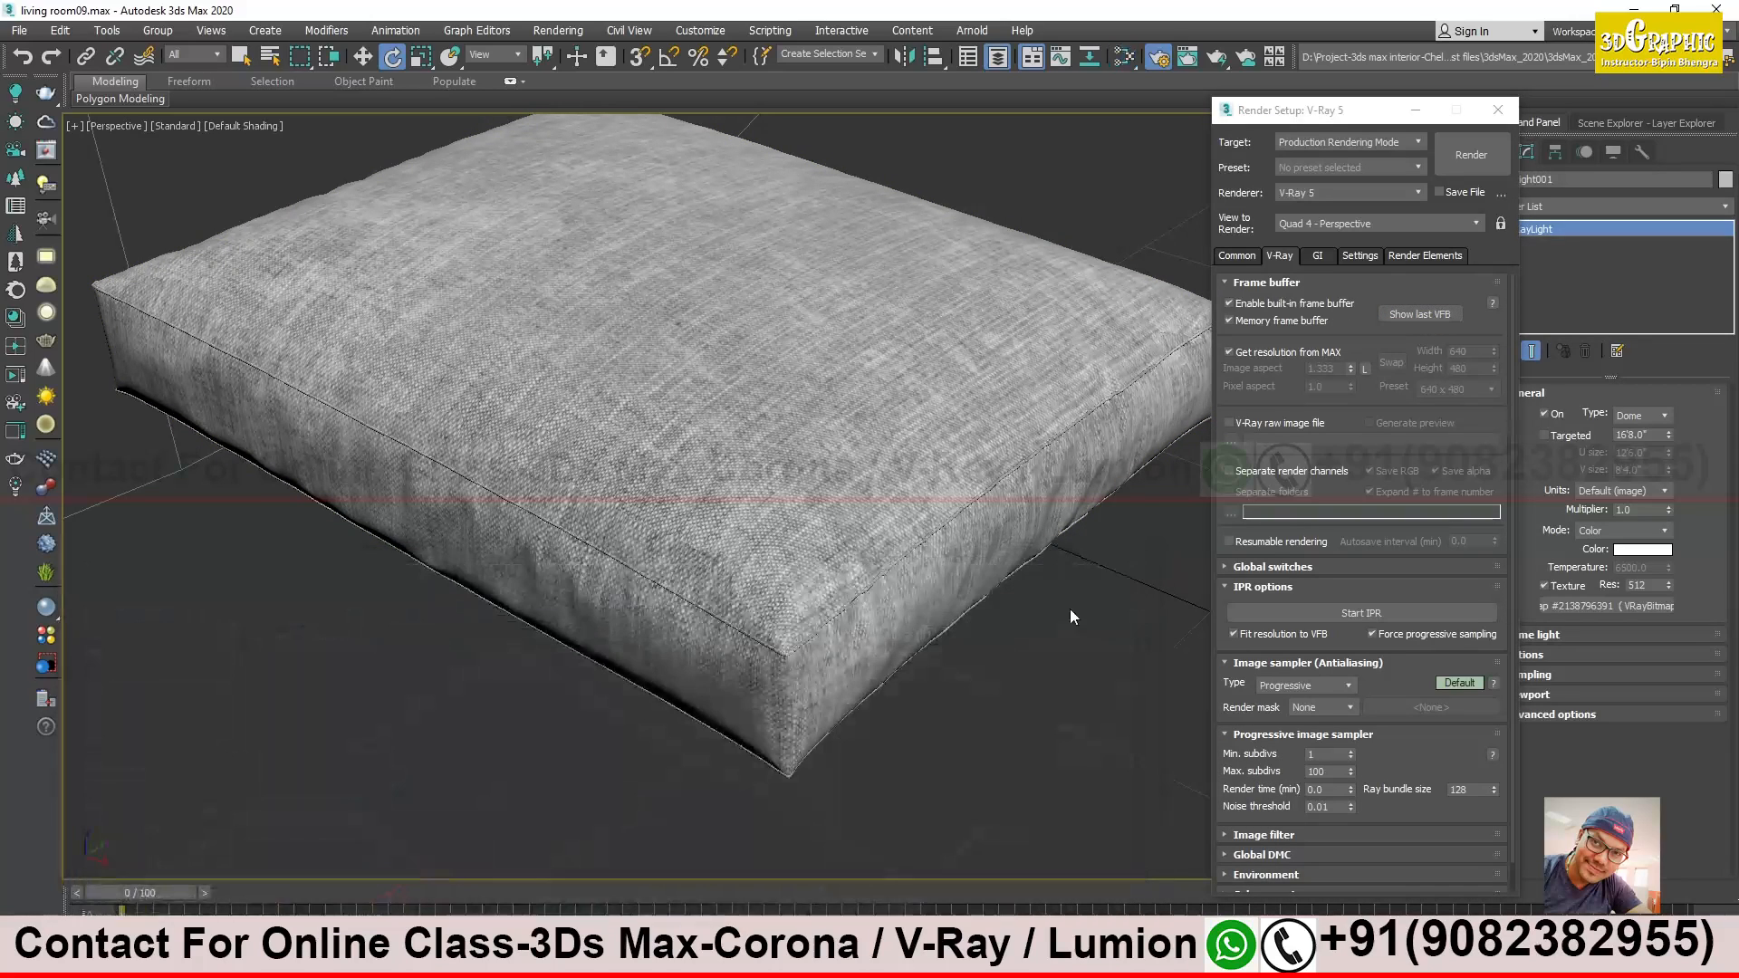
{"action": "left_click", "coordinate": [765, 956]}
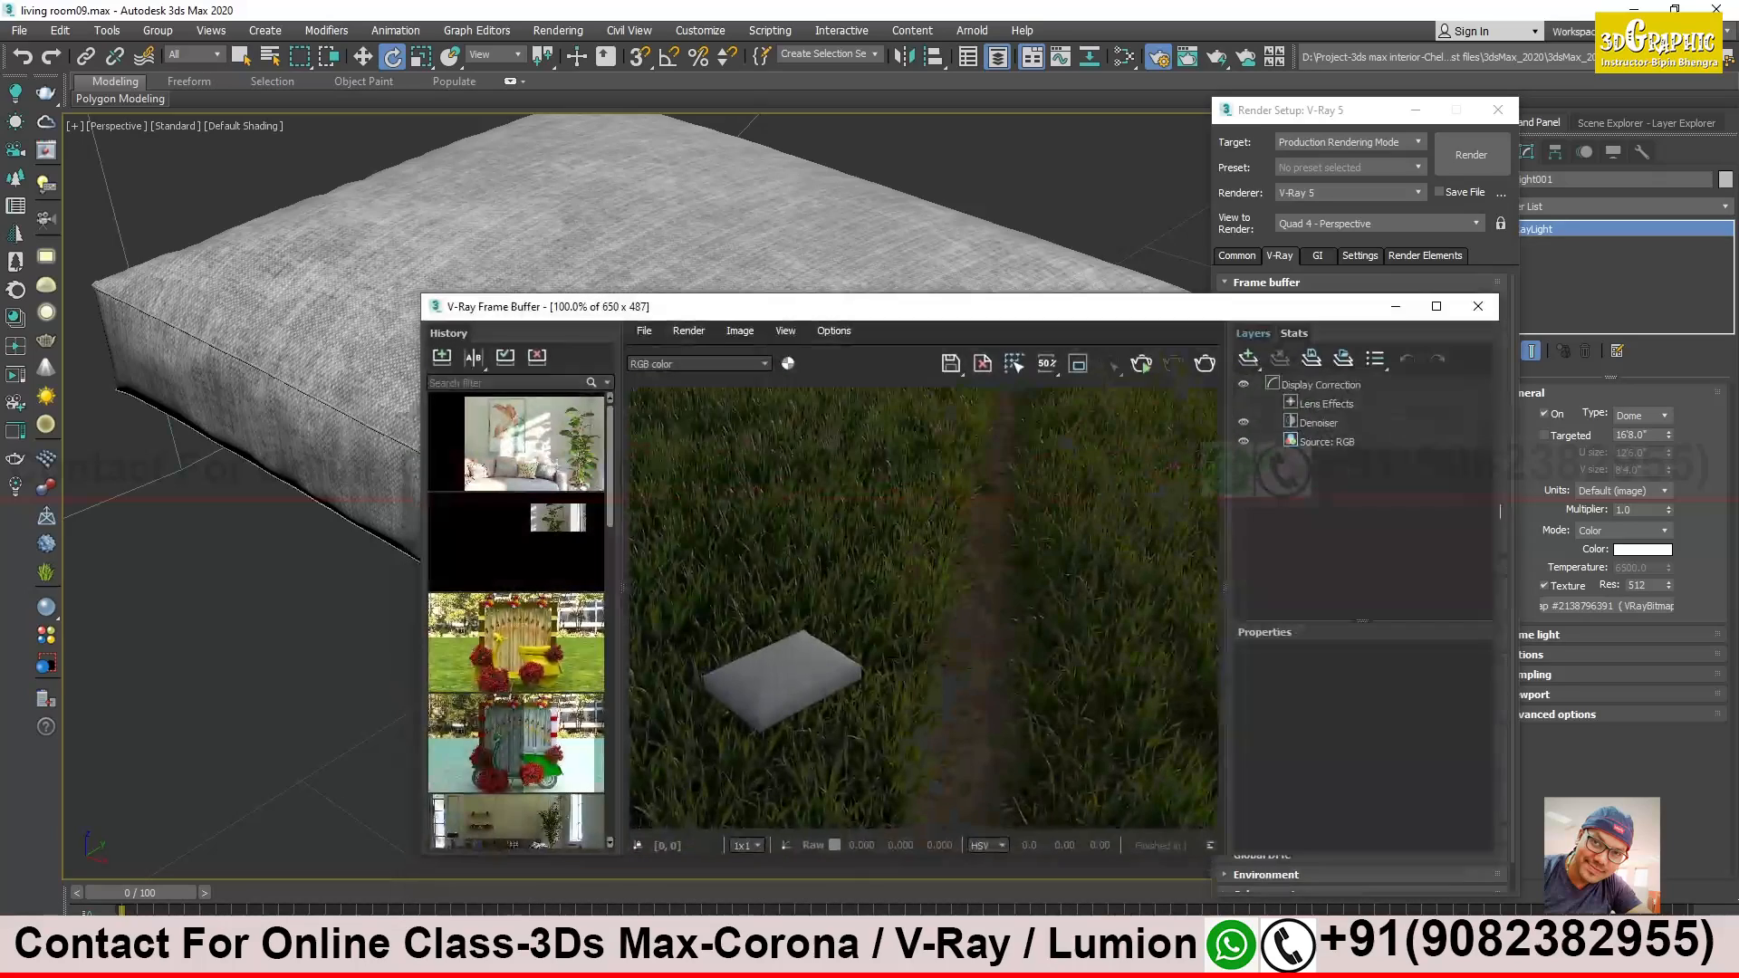
{"action": "left_click", "coordinate": [1152, 362]}
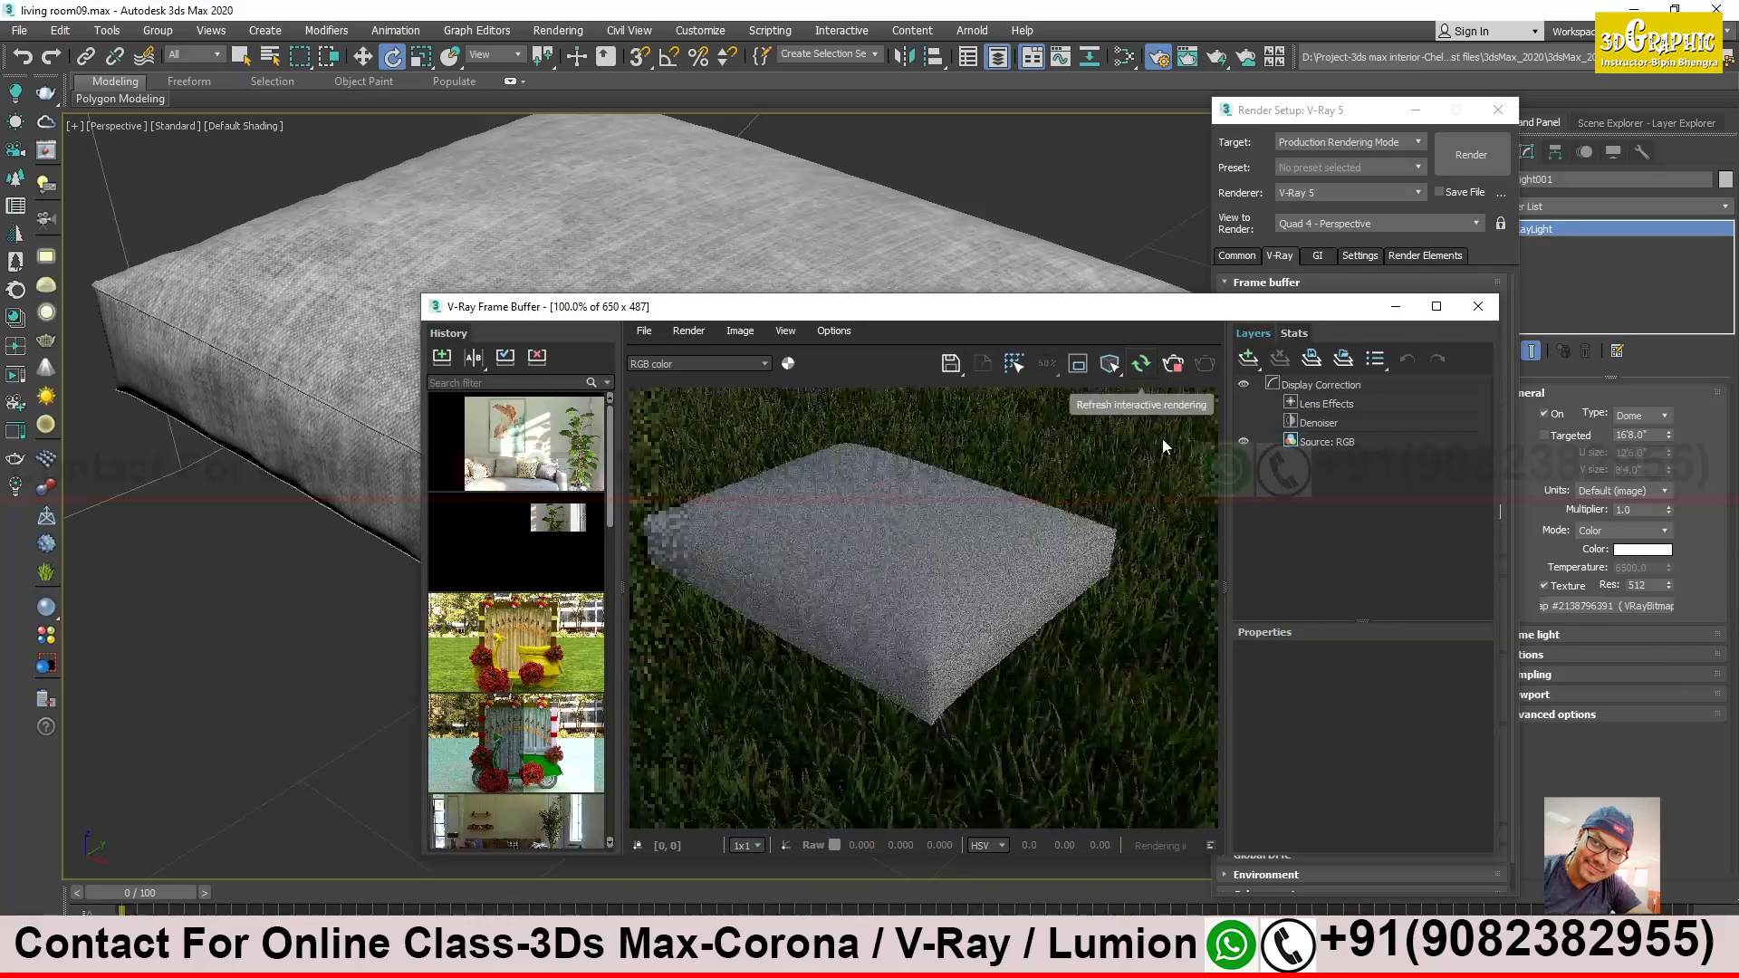
Clear the floating windows off the light settings and try the dome light's multiplier at 5, then at 3
{"action": "middle_click_drag", "start_coordinate": [363, 392], "coordinate": [253, 570], "text": "alt"}
{"action": "scroll", "coordinate": [231, 594], "scroll_direction": "up", "scroll_amount": 2}
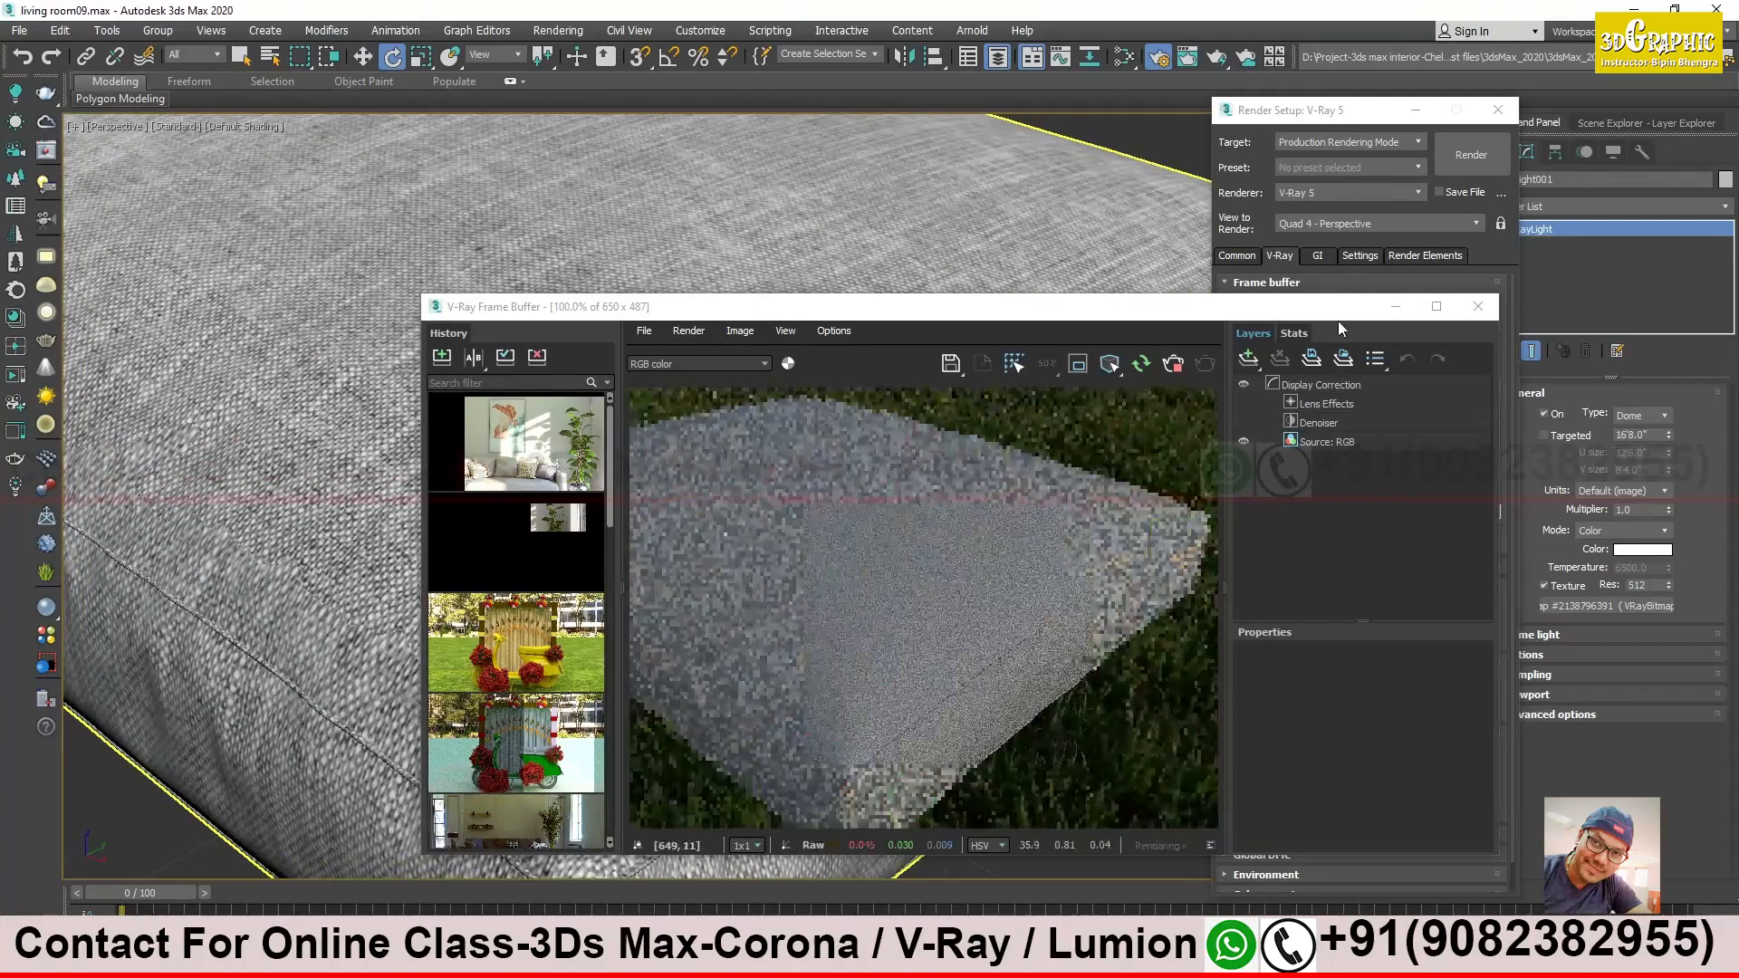
{"action": "left_click_drag", "start_coordinate": [1286, 306], "coordinate": [1031, 284]}
{"action": "left_click_drag", "start_coordinate": [1384, 122], "coordinate": [1238, 664]}
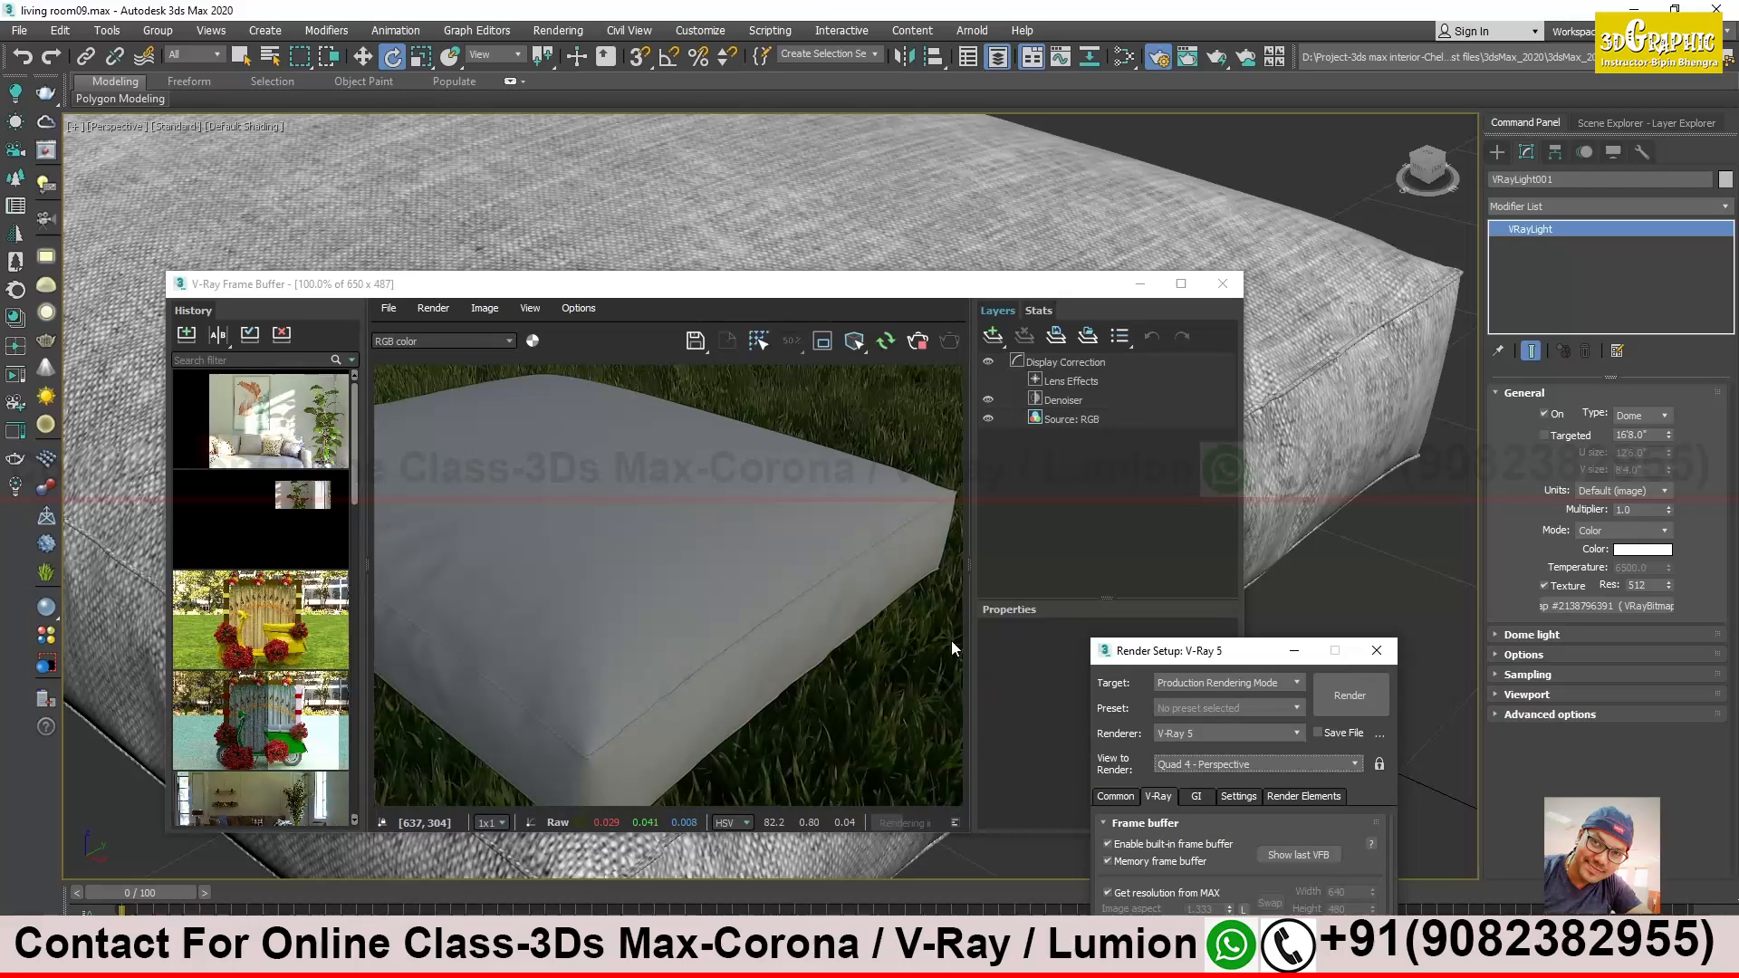
{"action": "double_click", "coordinate": [1640, 510]}
{"action": "type", "text": "5"}
{"action": "key", "text": "Return"}
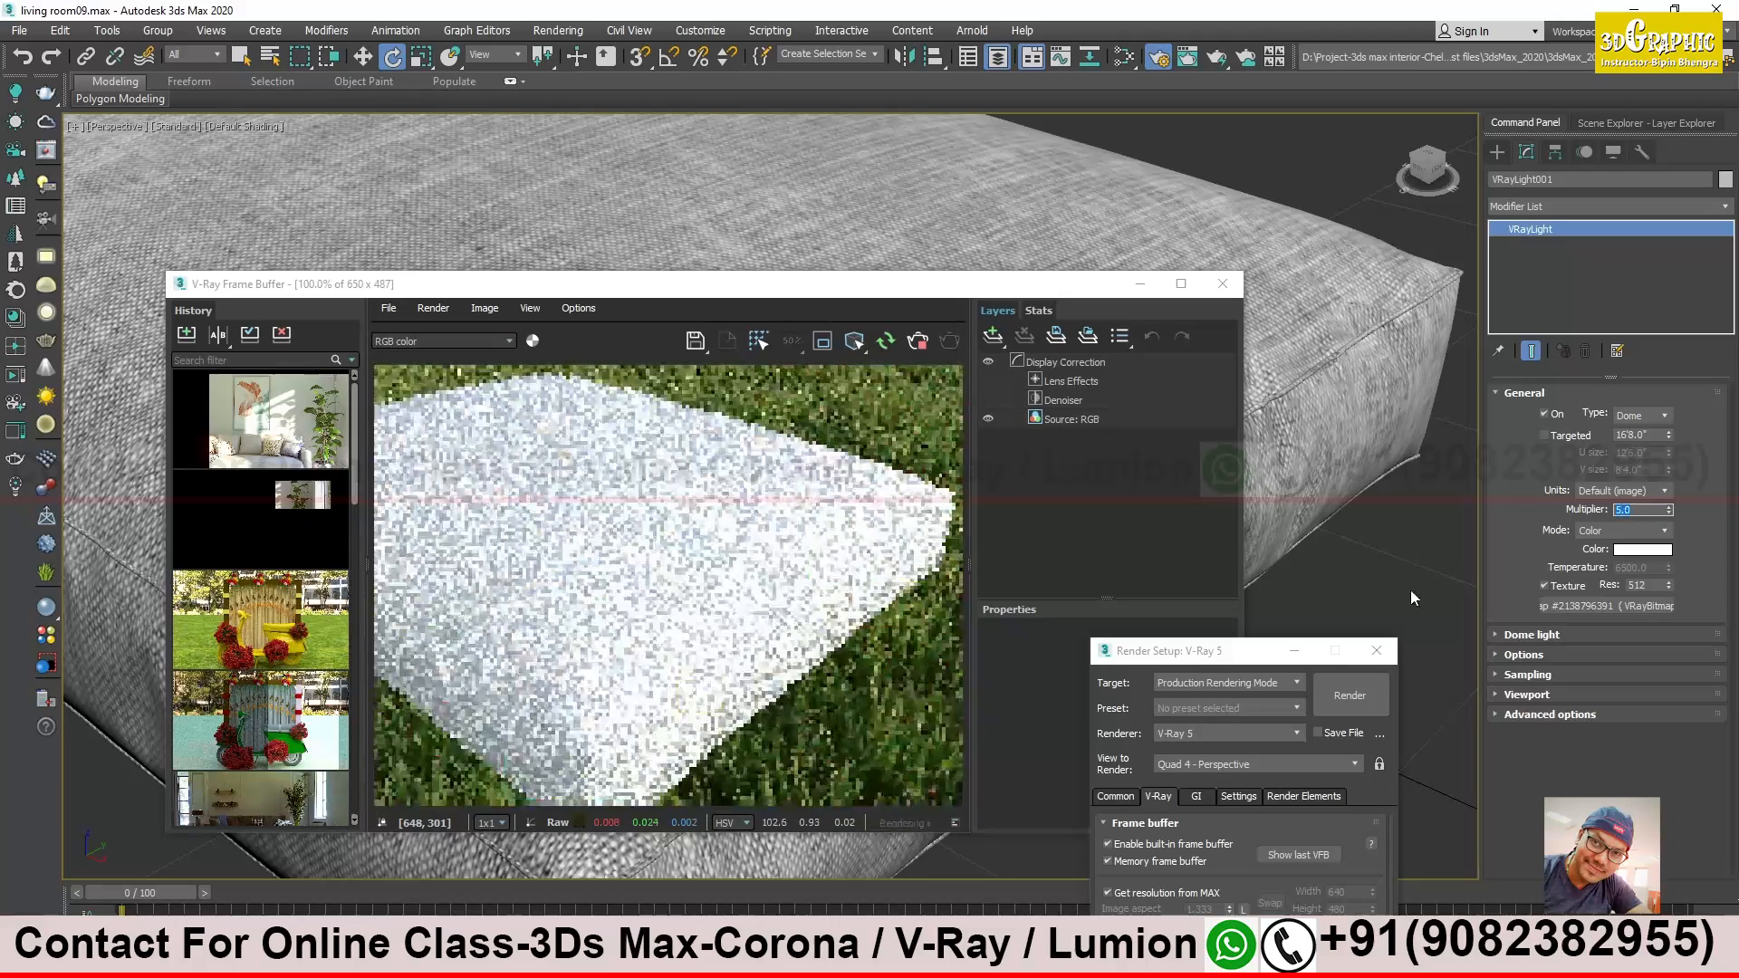
{"action": "type", "text": "2"}
{"action": "key", "text": "Return"}
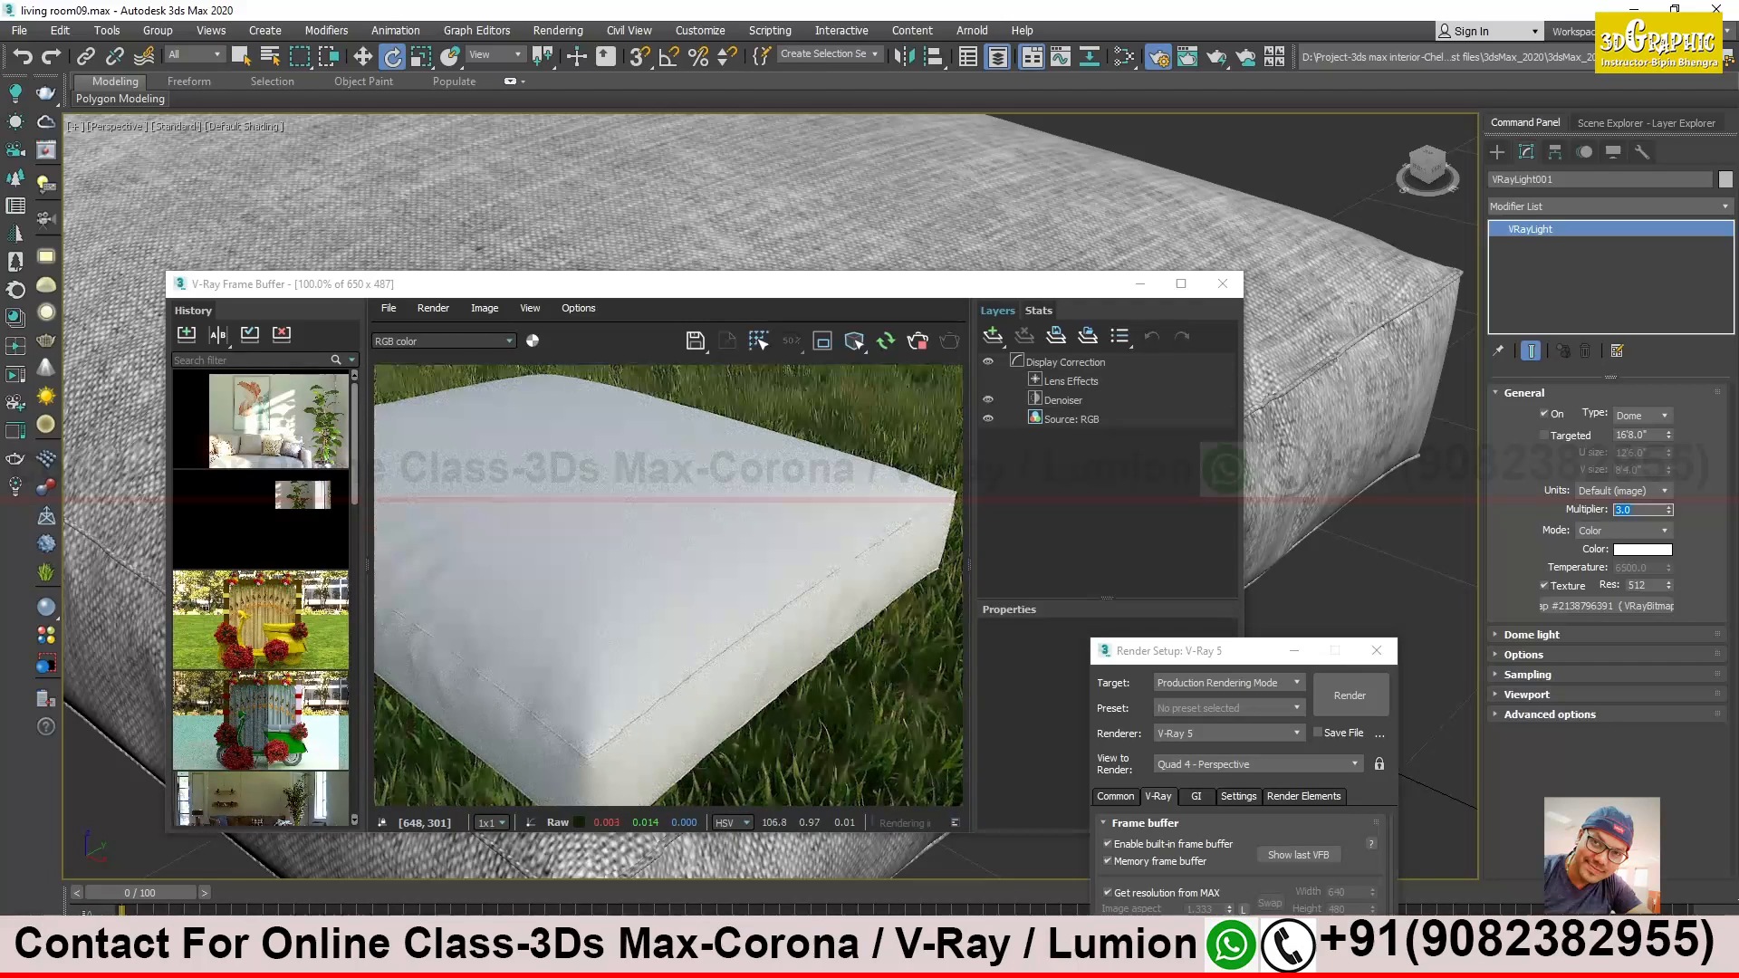
Preview the cushion's corner from another angle and set the dome light's multiplier back to 1.0
{"action": "left_click_drag", "start_coordinate": [713, 294], "coordinate": [902, 259]}
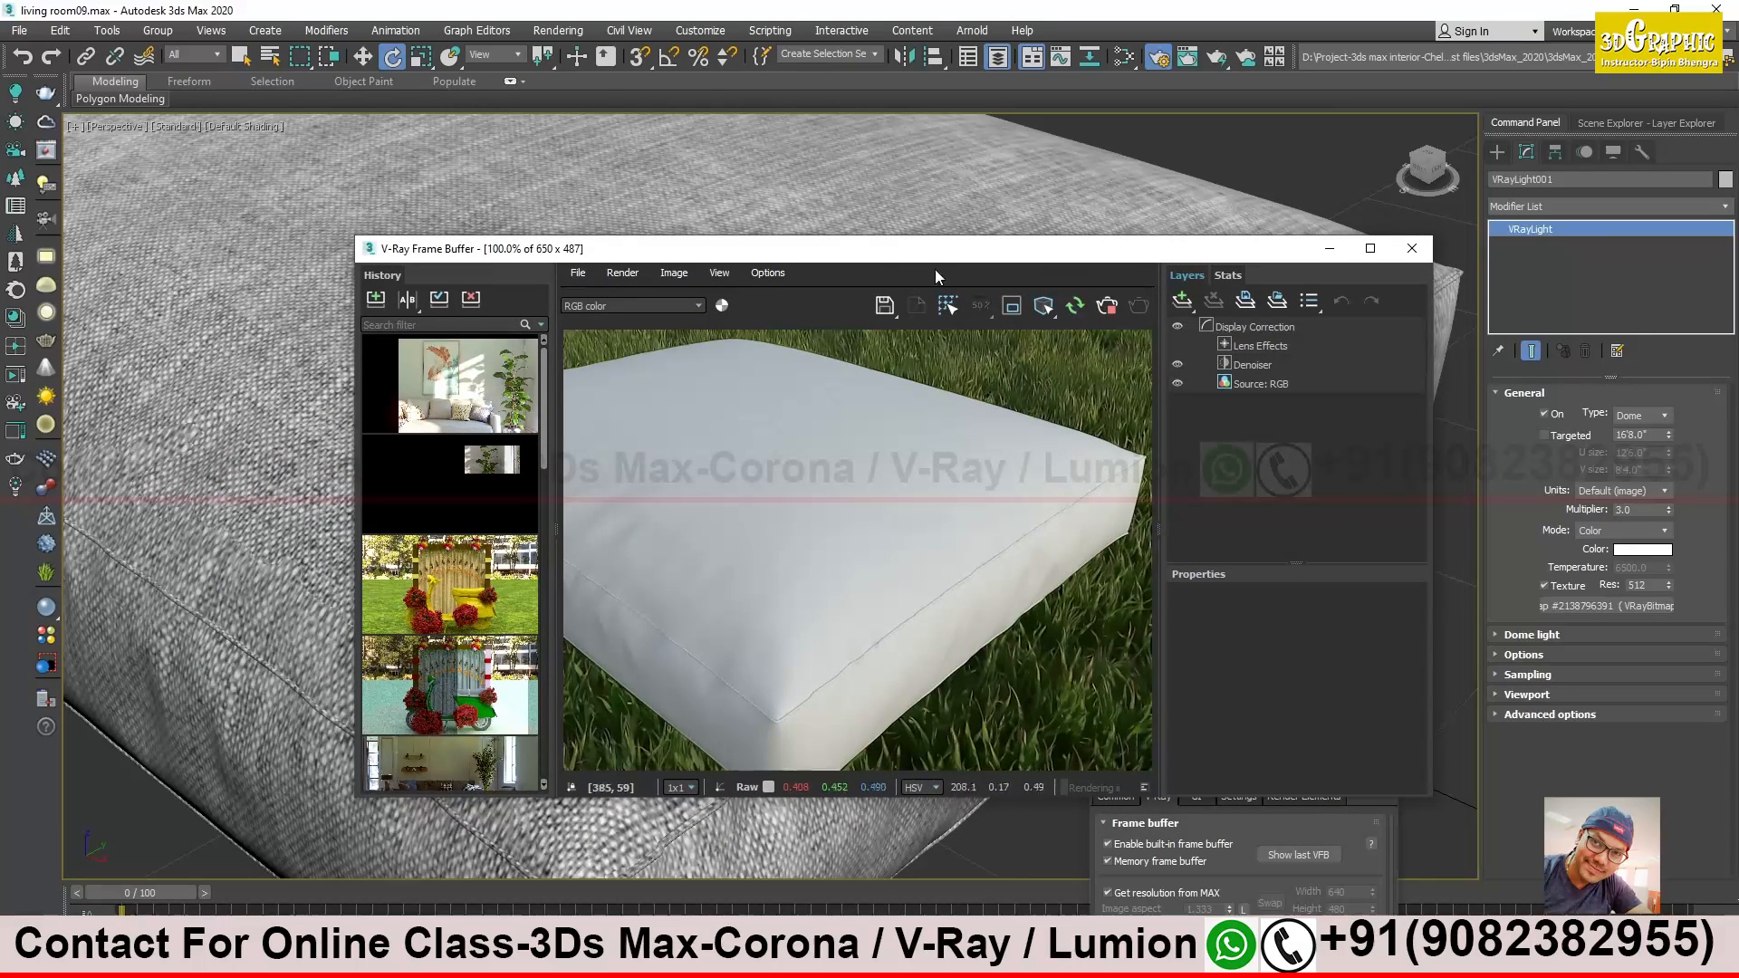
{"action": "left_click_drag", "start_coordinate": [879, 253], "coordinate": [1047, 256]}
{"action": "scroll", "coordinate": [295, 566], "scroll_direction": "up", "scroll_amount": 5}
{"action": "mouse_move", "coordinate": [295, 566]}
{"action": "middle_mouse_down", "text": "alt"}
{"action": "mouse_move", "coordinate": [247, 579]}
{"action": "mouse_move", "coordinate": [308, 594]}
{"action": "mouse_move", "coordinate": [310, 557]}
{"action": "middle_mouse_up", "text": "alt"}
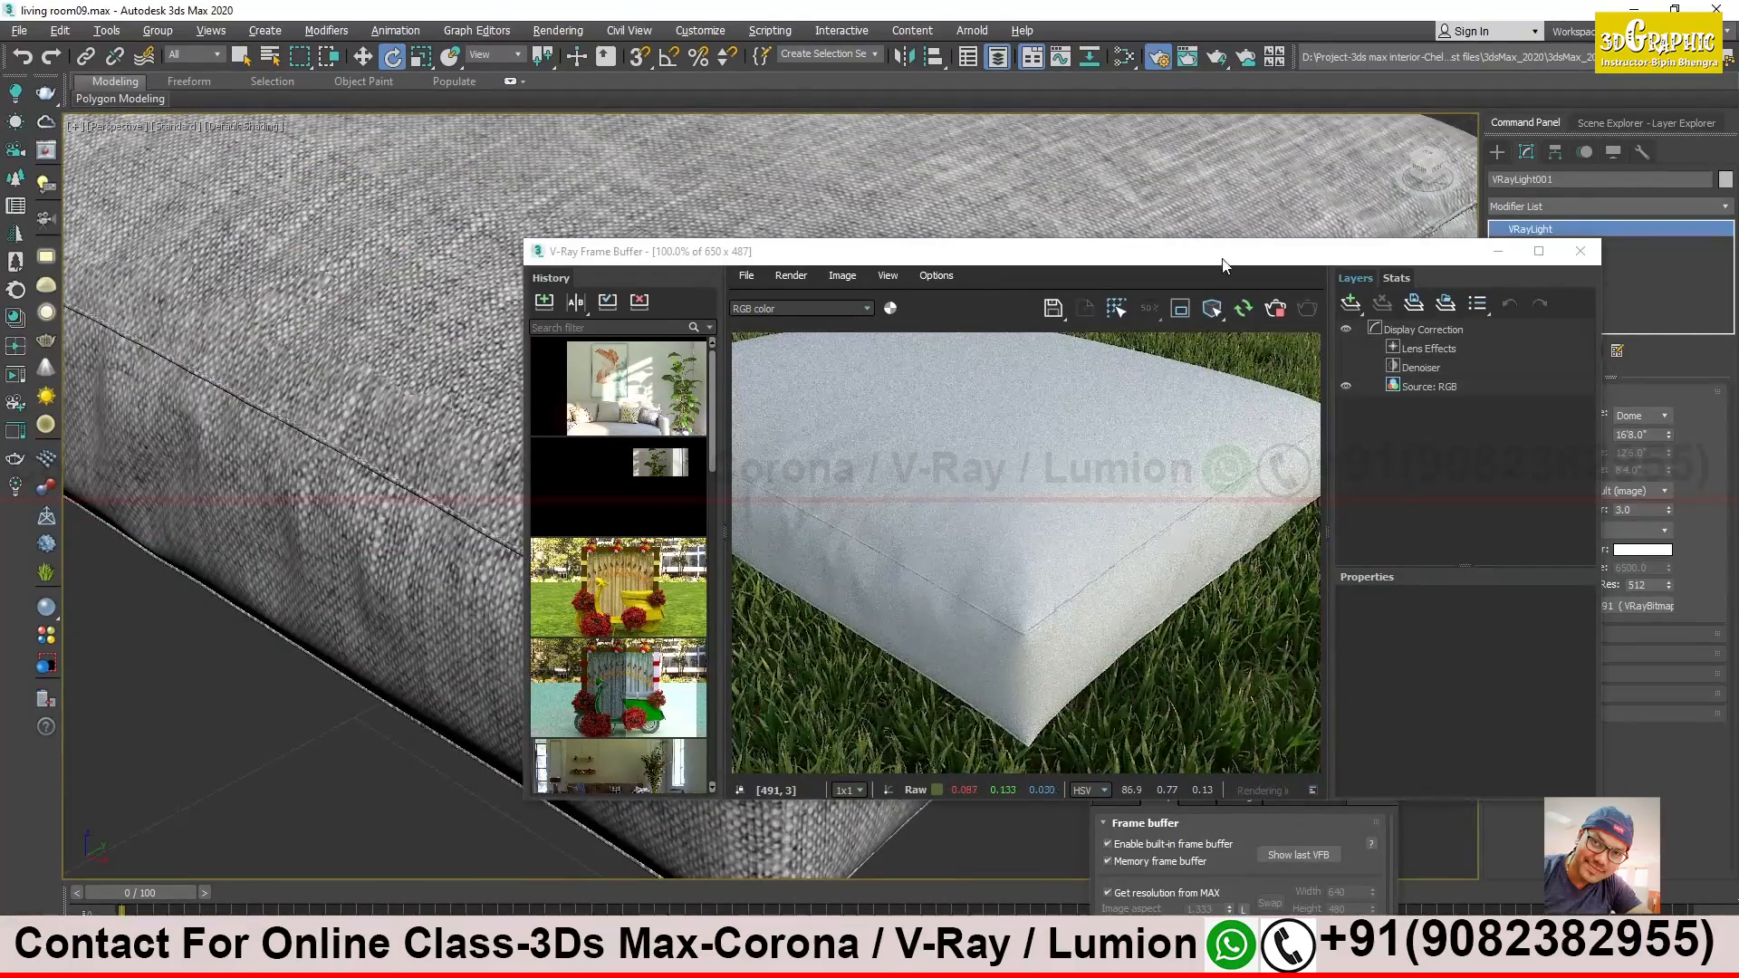
{"action": "left_click_drag", "start_coordinate": [1128, 252], "coordinate": [966, 268]}
{"action": "left_click", "coordinate": [1637, 510]}
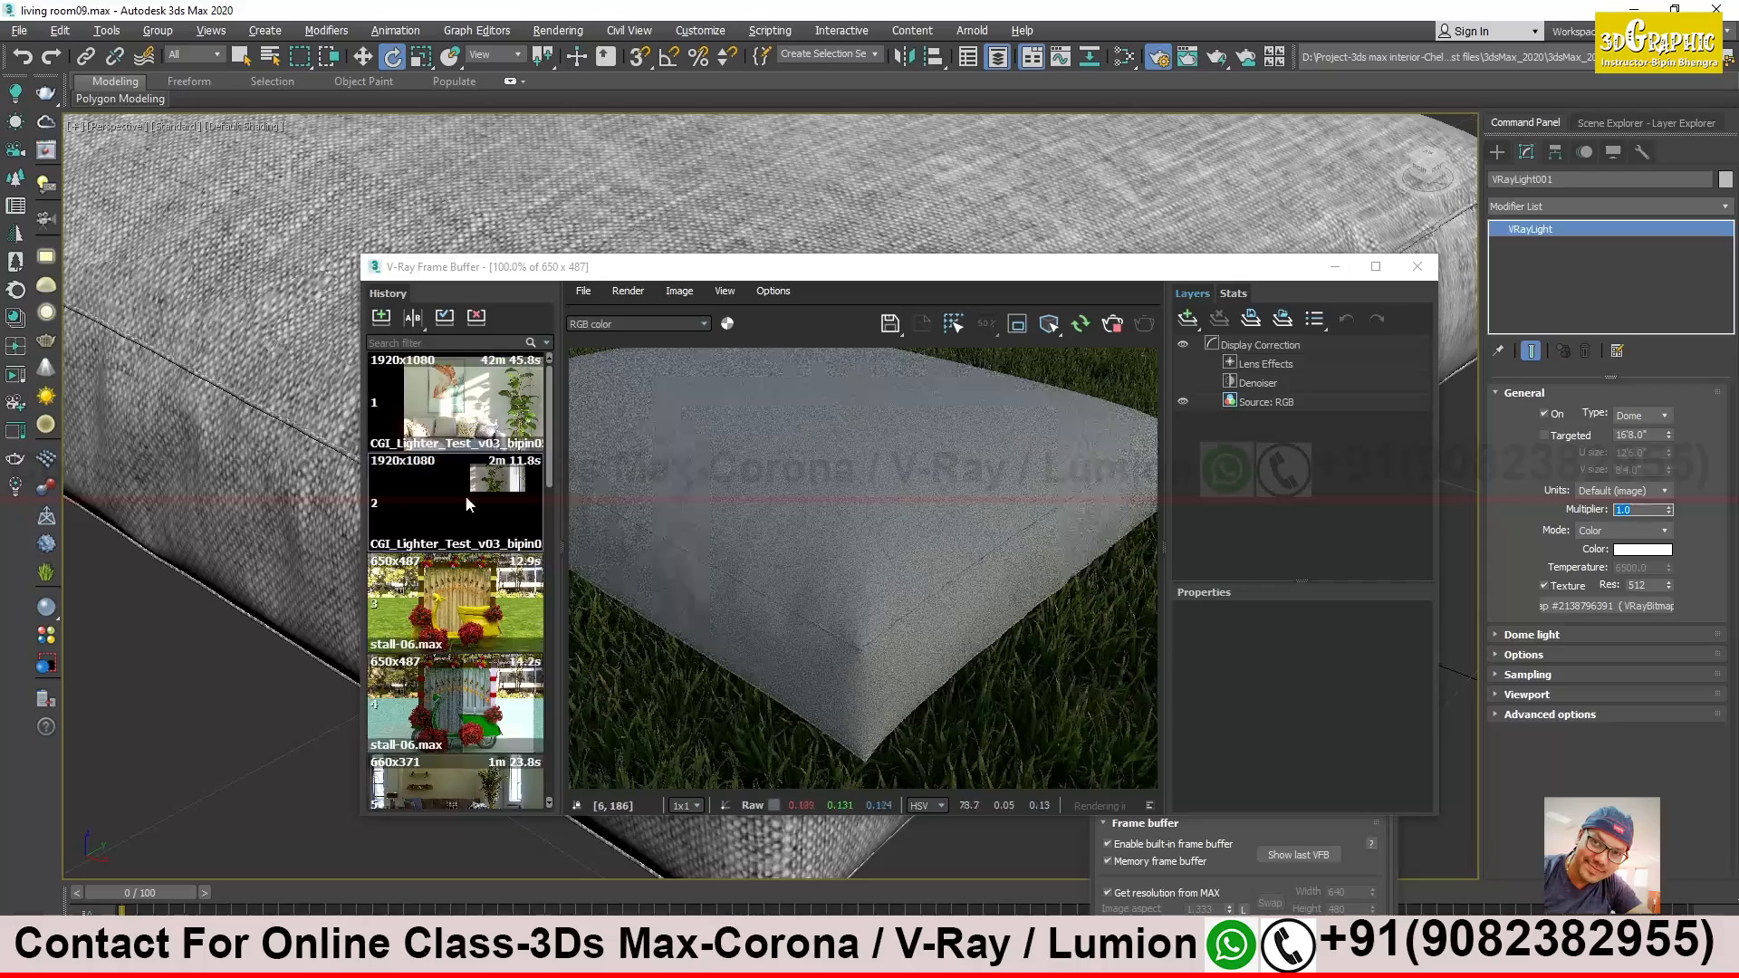
{"action": "scroll", "coordinate": [260, 416], "scroll_direction": "up", "scroll_amount": 3}
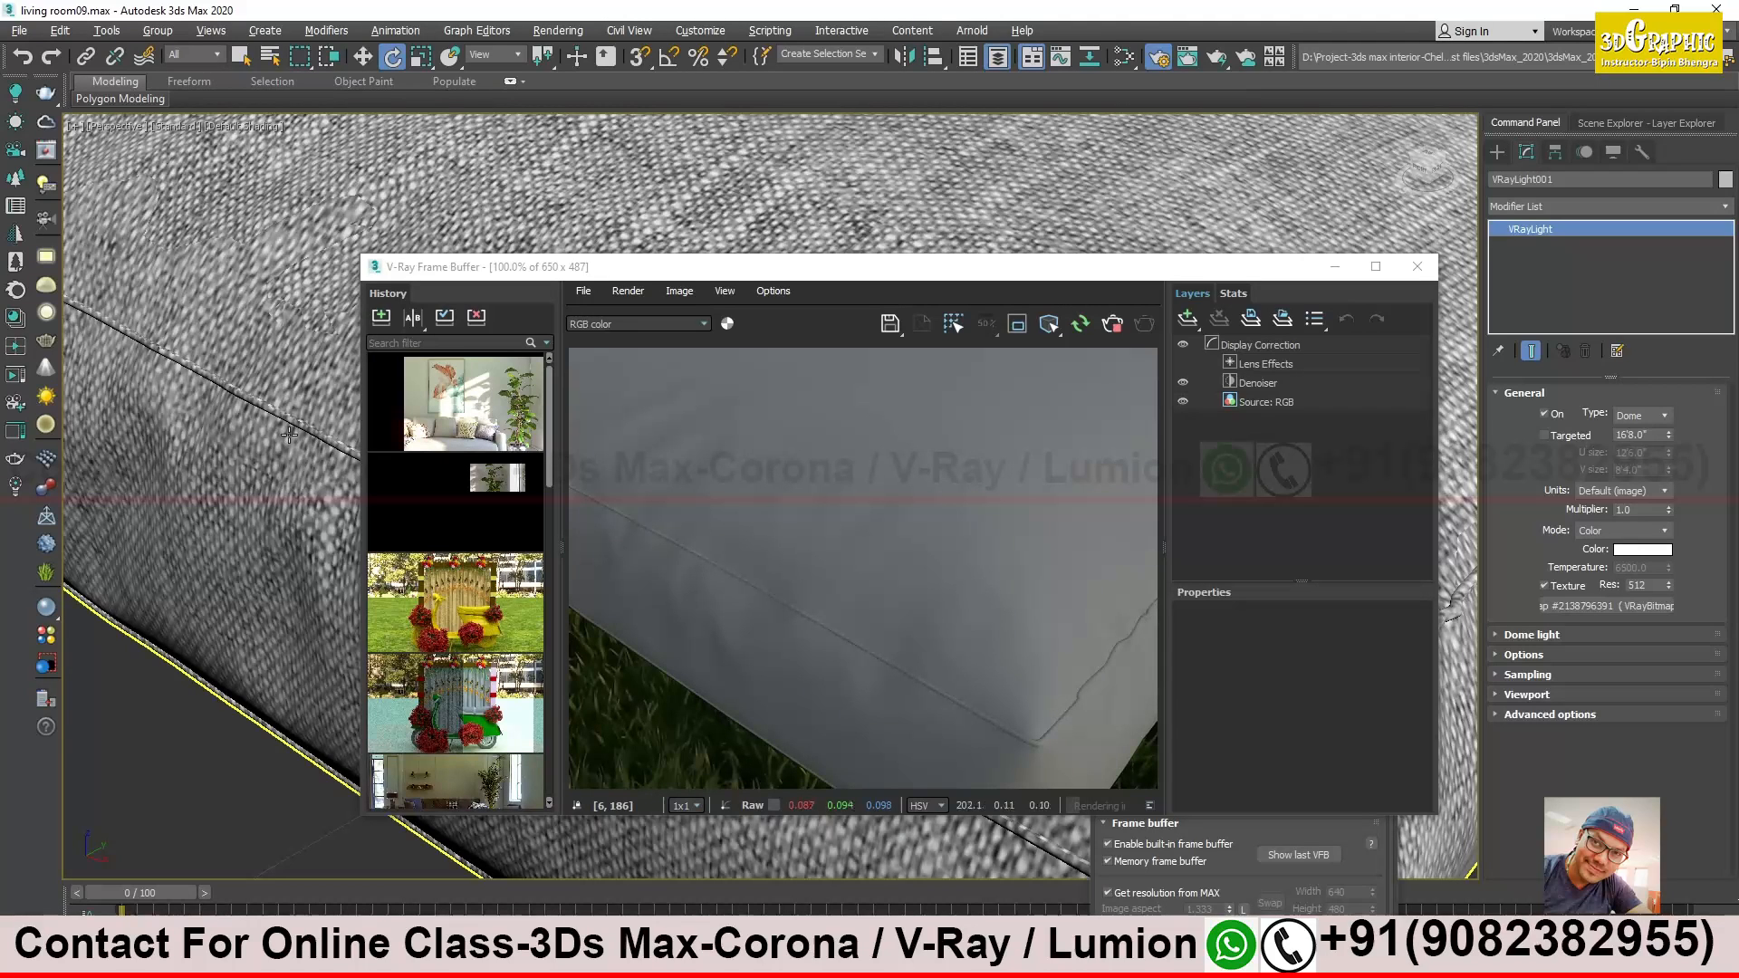
Minimize the frame buffer and create a standard primitive box beside the cushion
{"action": "left_click", "coordinate": [272, 449]}
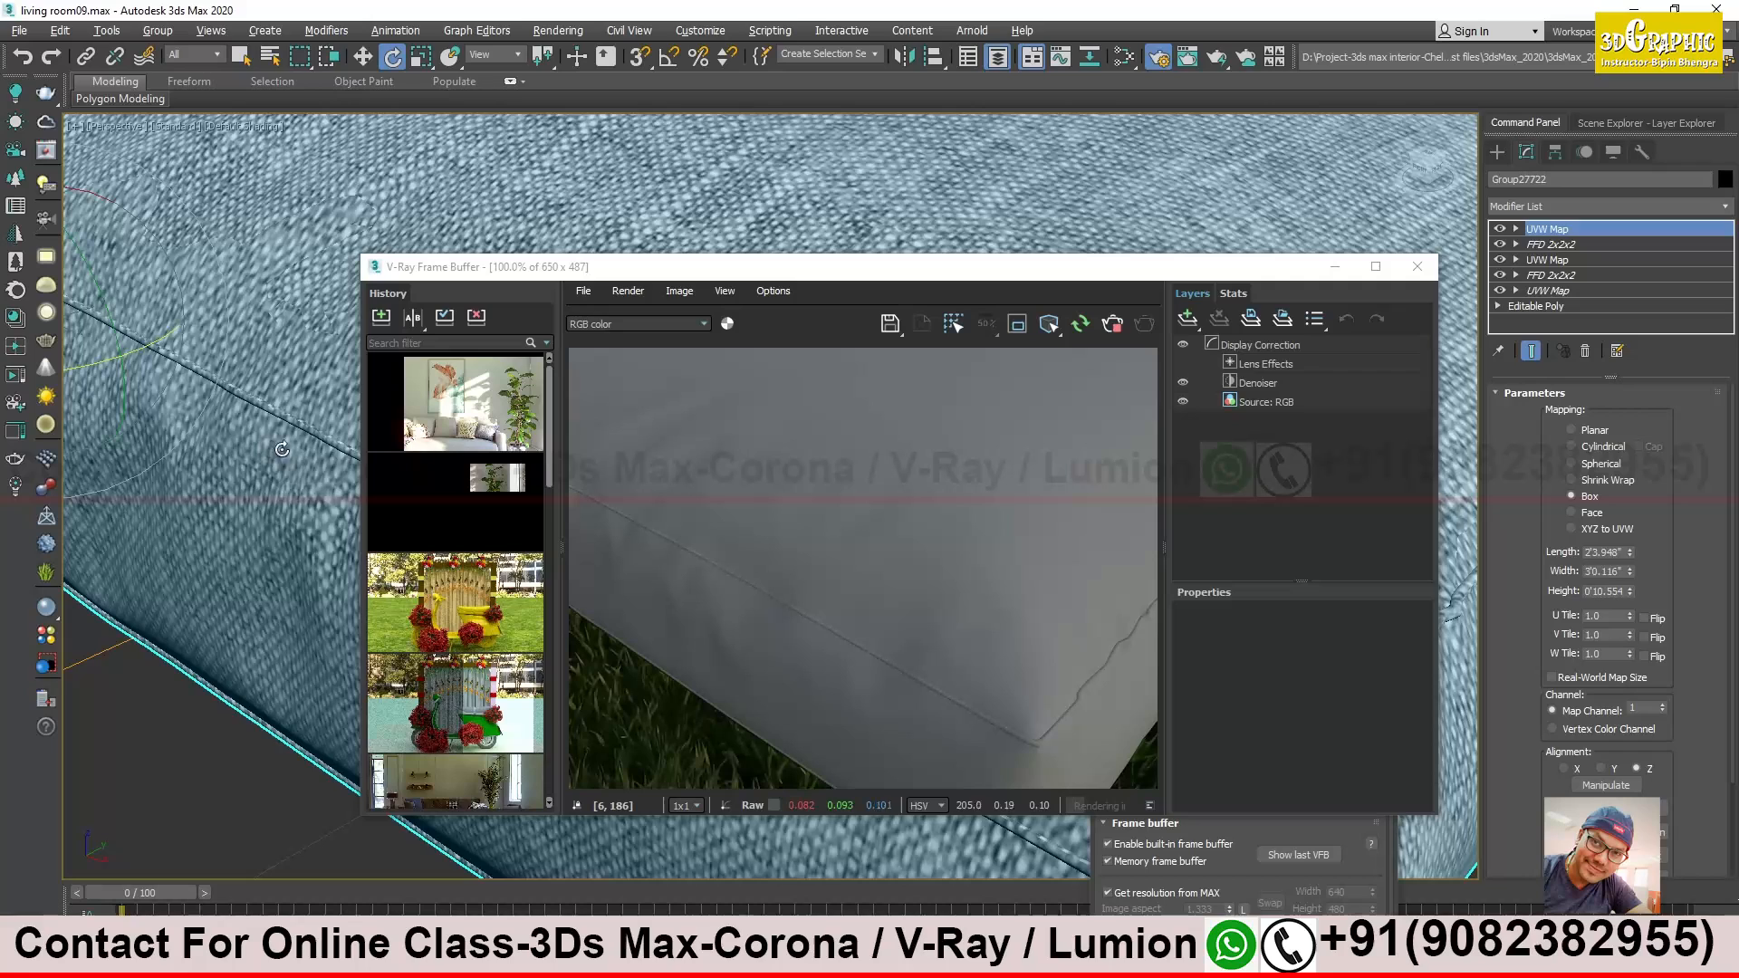
{"action": "left_click", "coordinate": [1332, 272]}
{"action": "scroll", "coordinate": [964, 503], "scroll_direction": "down", "scroll_amount": 6}
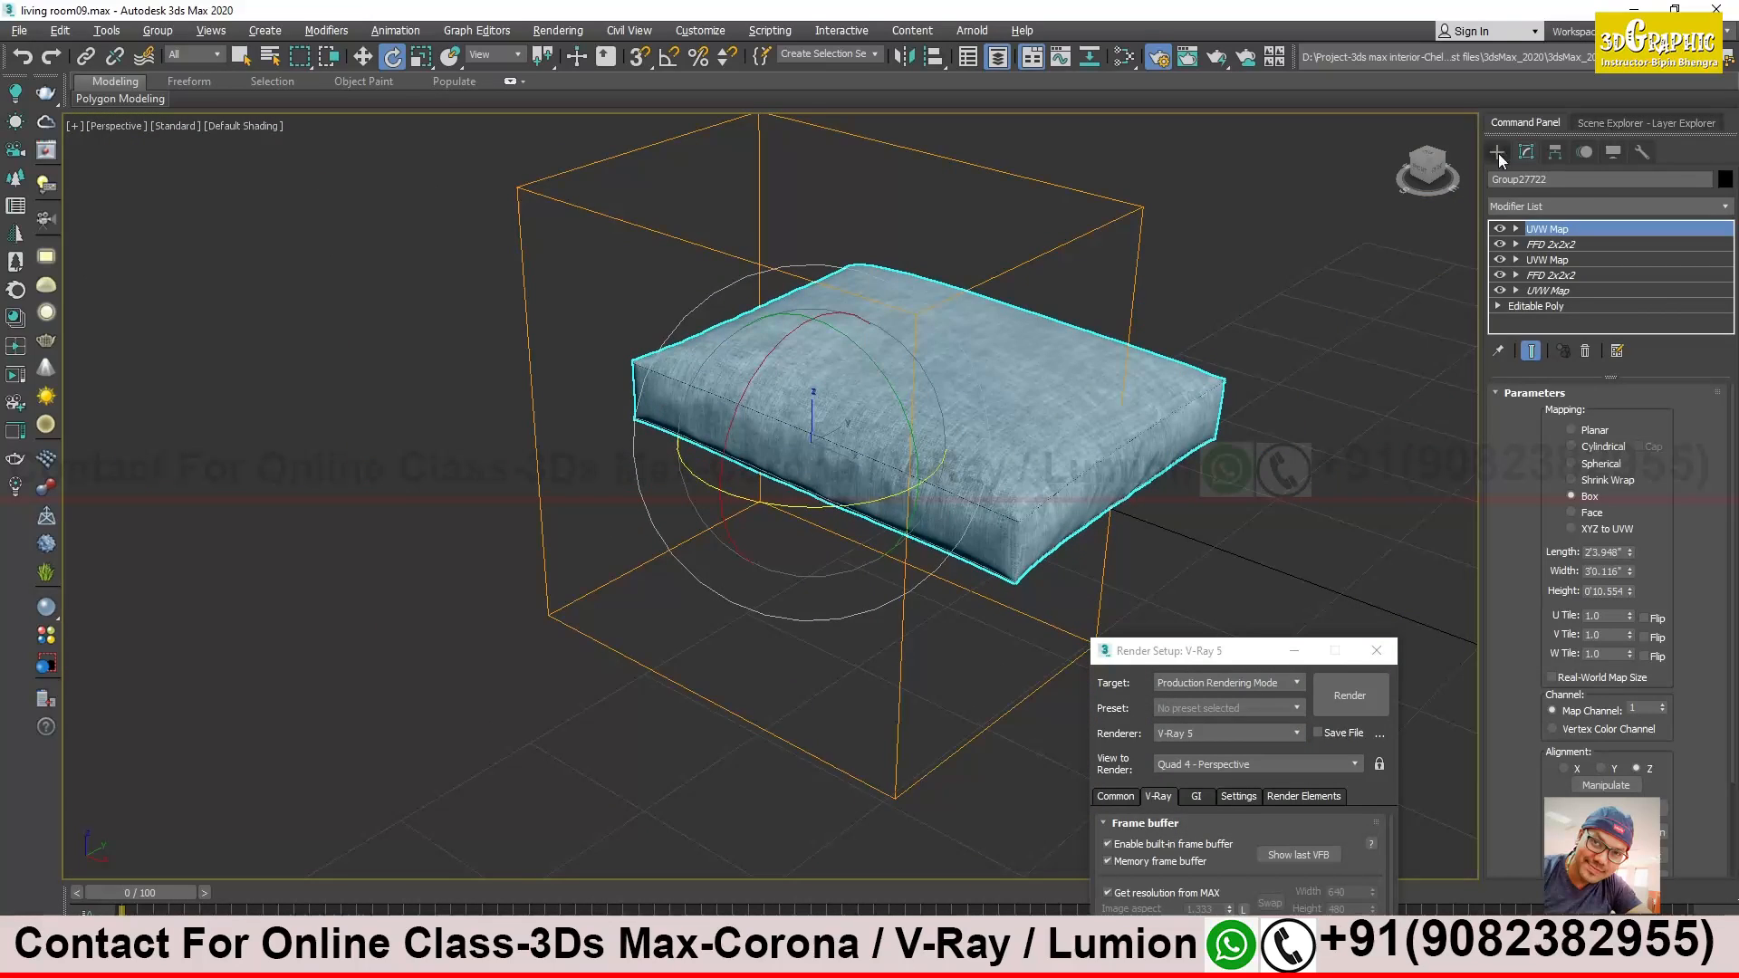
{"action": "left_click", "coordinate": [1498, 154]}
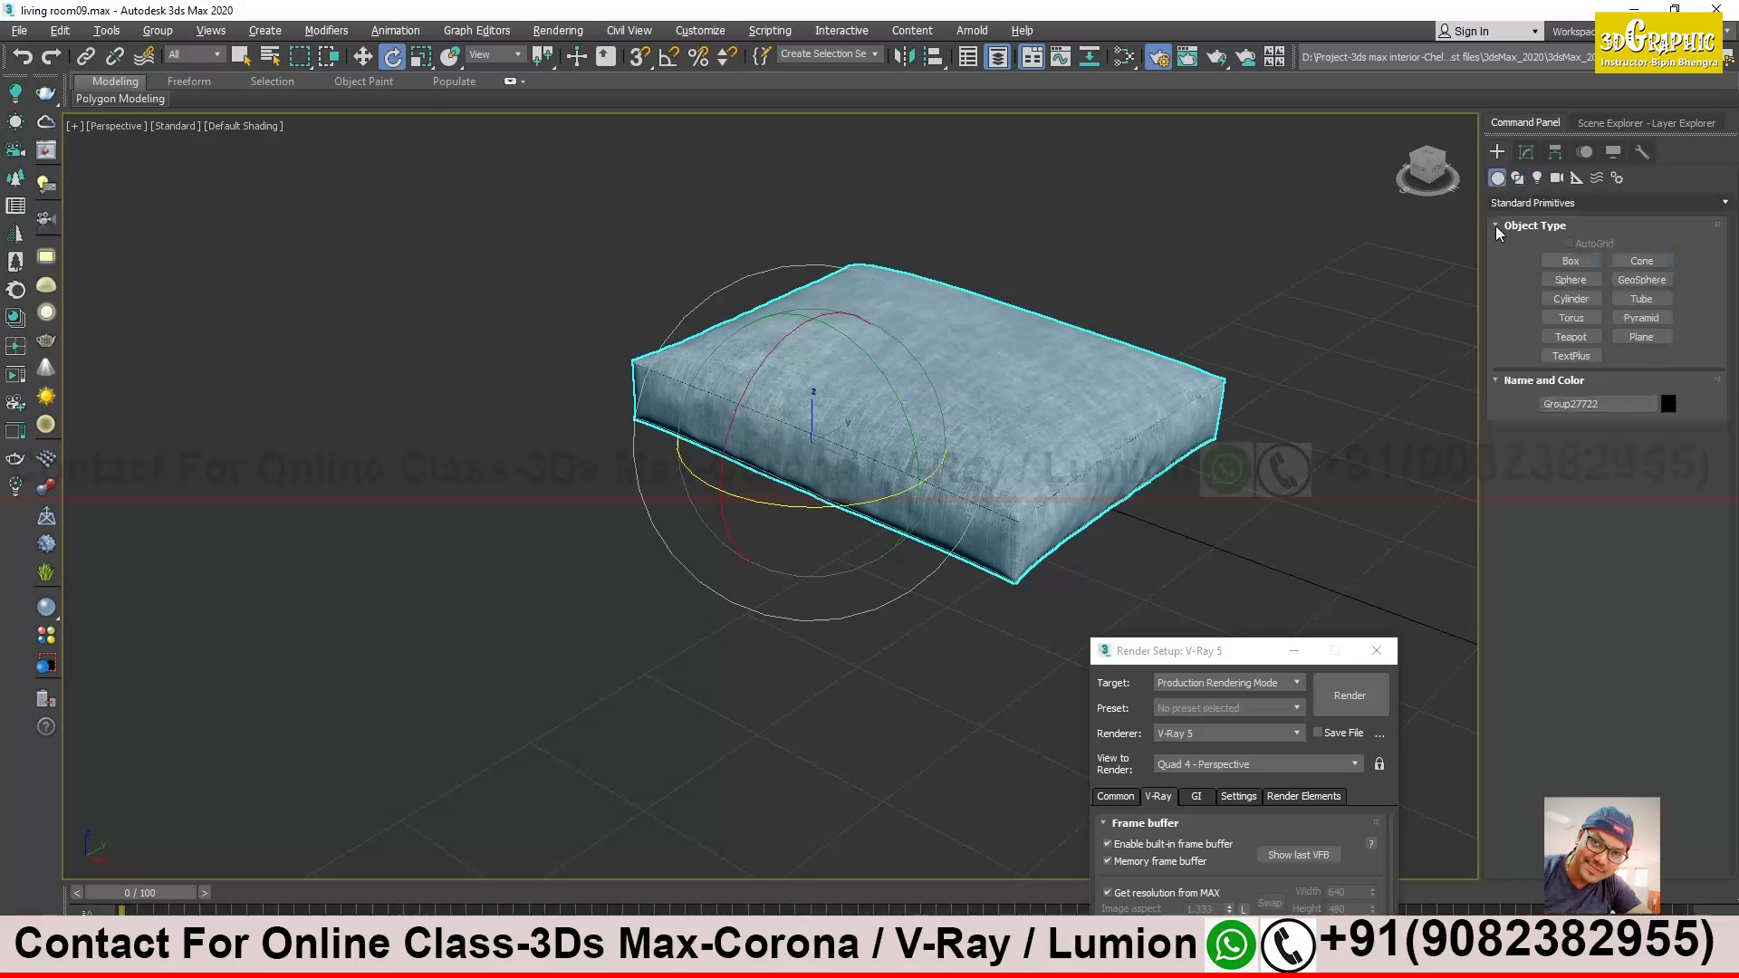
{"action": "left_click", "coordinate": [1578, 271]}
{"action": "middle_click_drag", "start_coordinate": [852, 471], "coordinate": [716, 616], "text": "alt"}
{"action": "middle_click_drag", "start_coordinate": [715, 616], "coordinate": [709, 462]}
{"action": "left_click_drag", "start_coordinate": [587, 364], "coordinate": [862, 570]}
{"action": "left_click", "coordinate": [842, 518]}
{"action": "right_click", "coordinate": [843, 518]}
Raise the new box vertically to about the cushion's level
{"action": "middle_click_drag", "start_coordinate": [842, 518], "coordinate": [844, 401], "text": "alt"}
{"action": "middle_click_drag", "start_coordinate": [844, 401], "coordinate": [846, 563]}
{"action": "left_click_drag", "start_coordinate": [728, 503], "coordinate": [732, 419]}
{"action": "middle_click_drag", "start_coordinate": [847, 471], "coordinate": [855, 568], "text": "alt"}
{"action": "scroll", "coordinate": [861, 567], "scroll_direction": "up", "scroll_amount": 5}
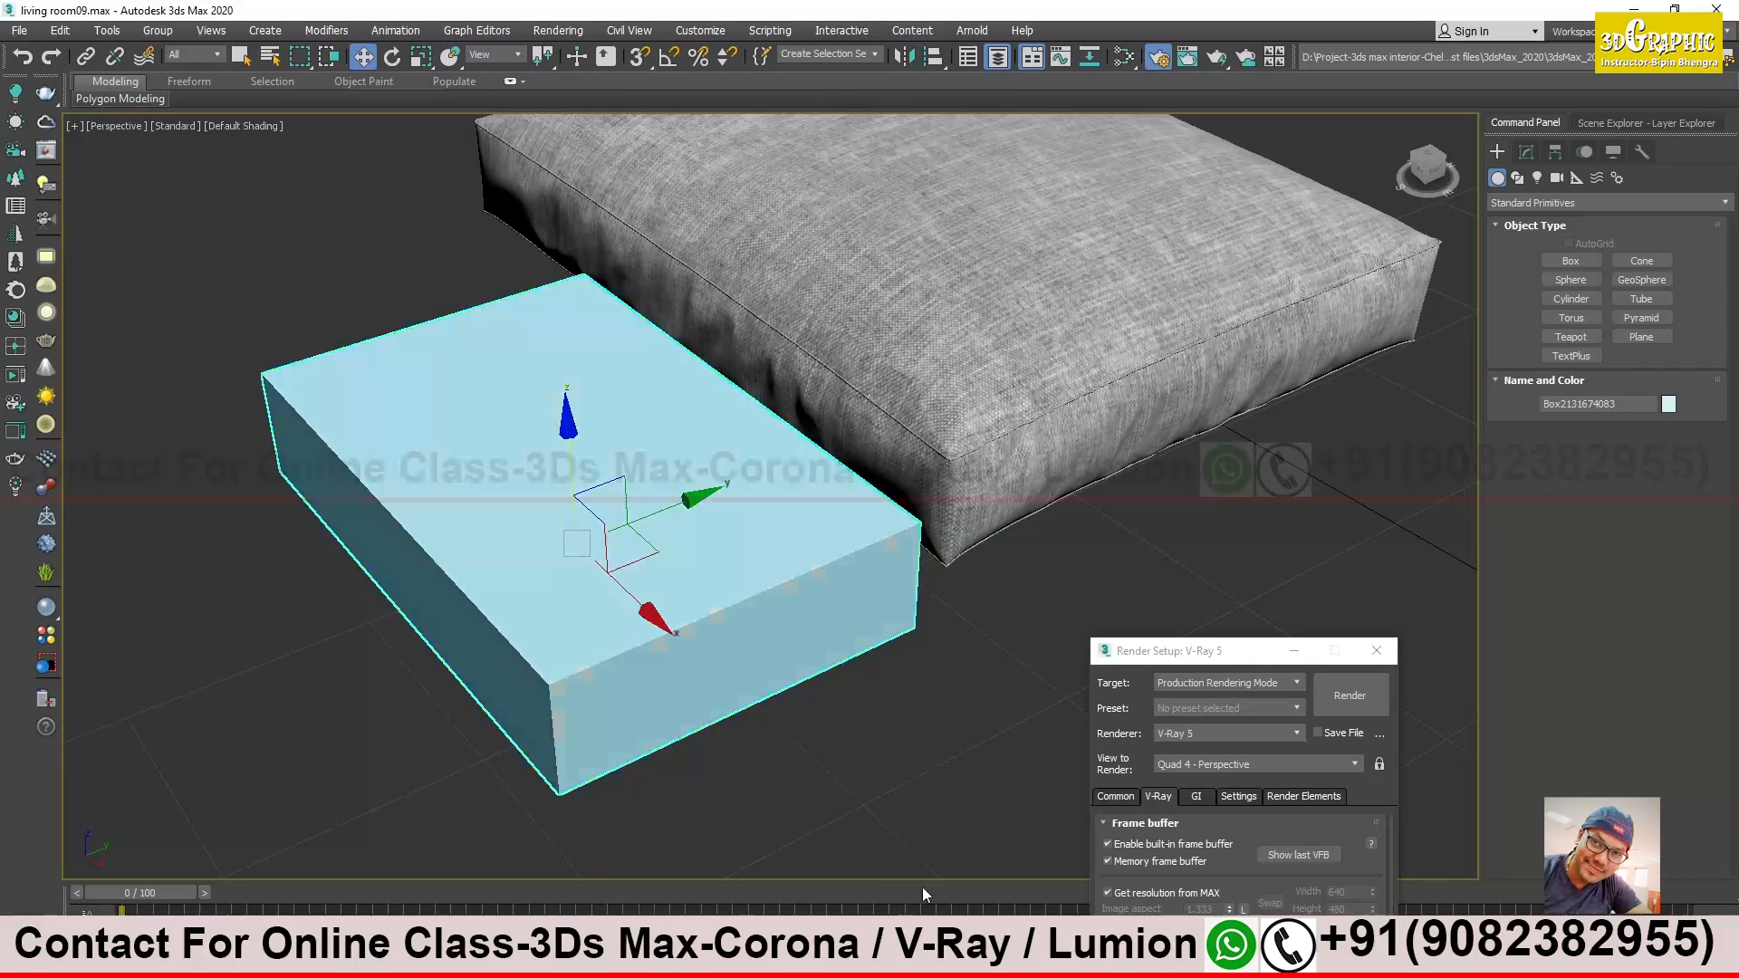
Assign the fabric VRayMtl with the Composite map to the new box and inspect its weave up close
{"action": "key", "text": "m"}
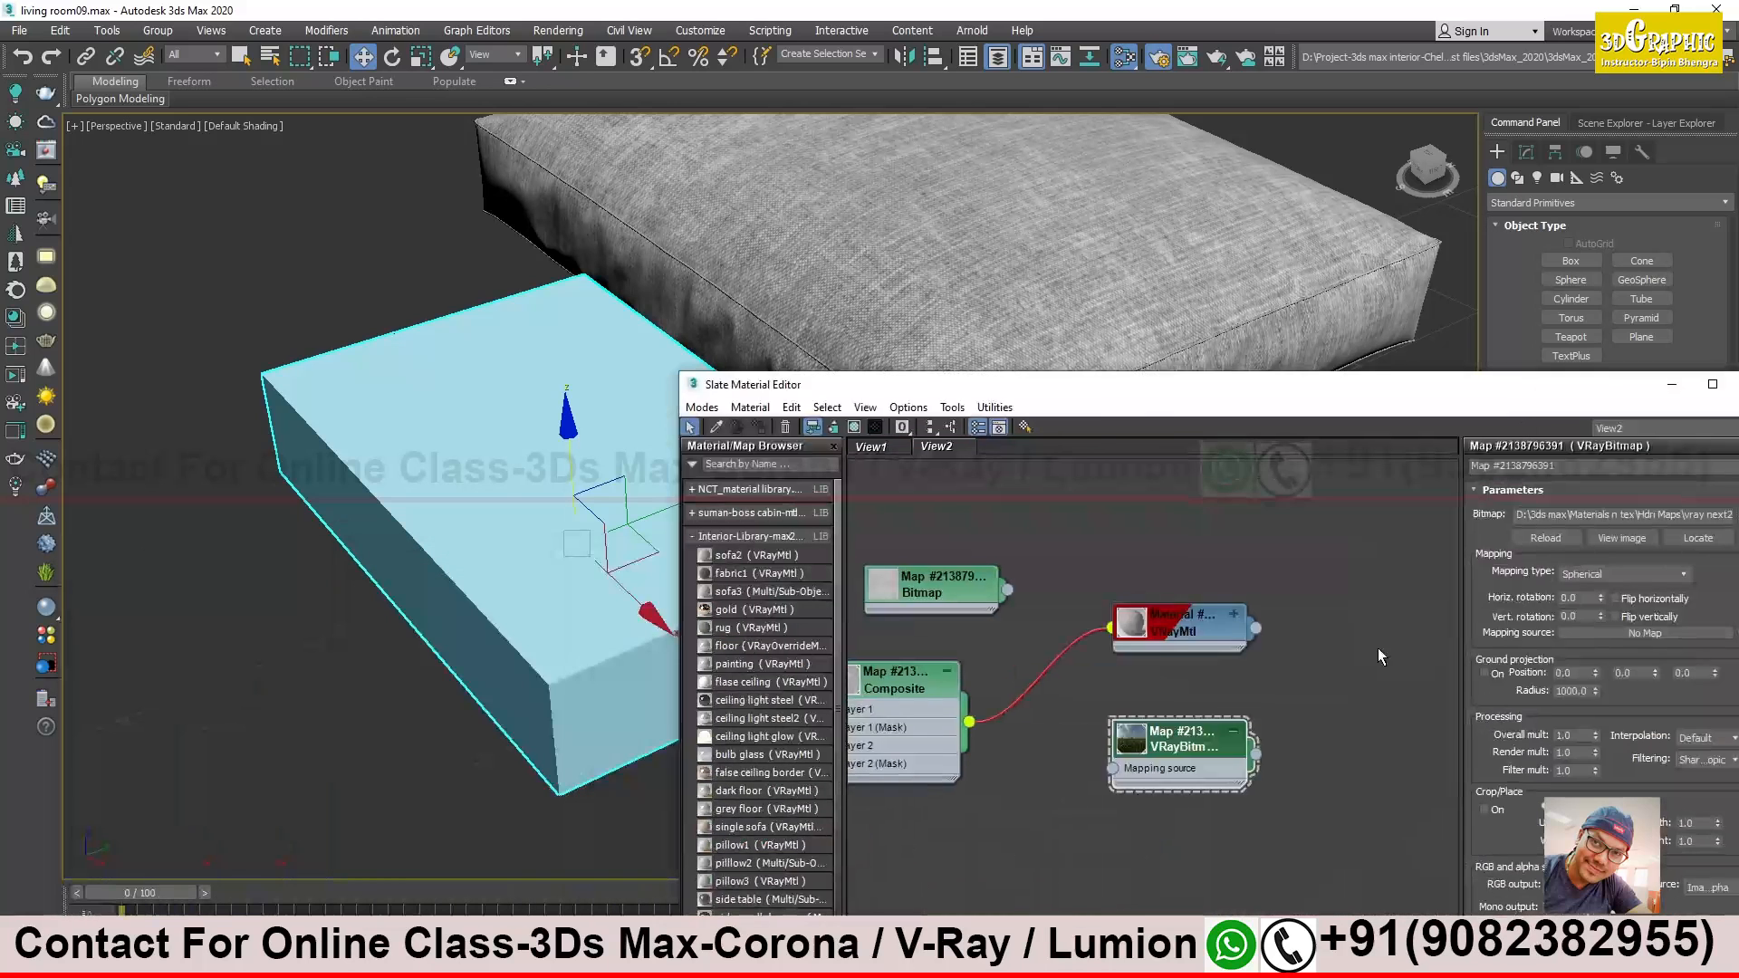
{"action": "left_click_drag", "start_coordinate": [1257, 628], "coordinate": [358, 430]}
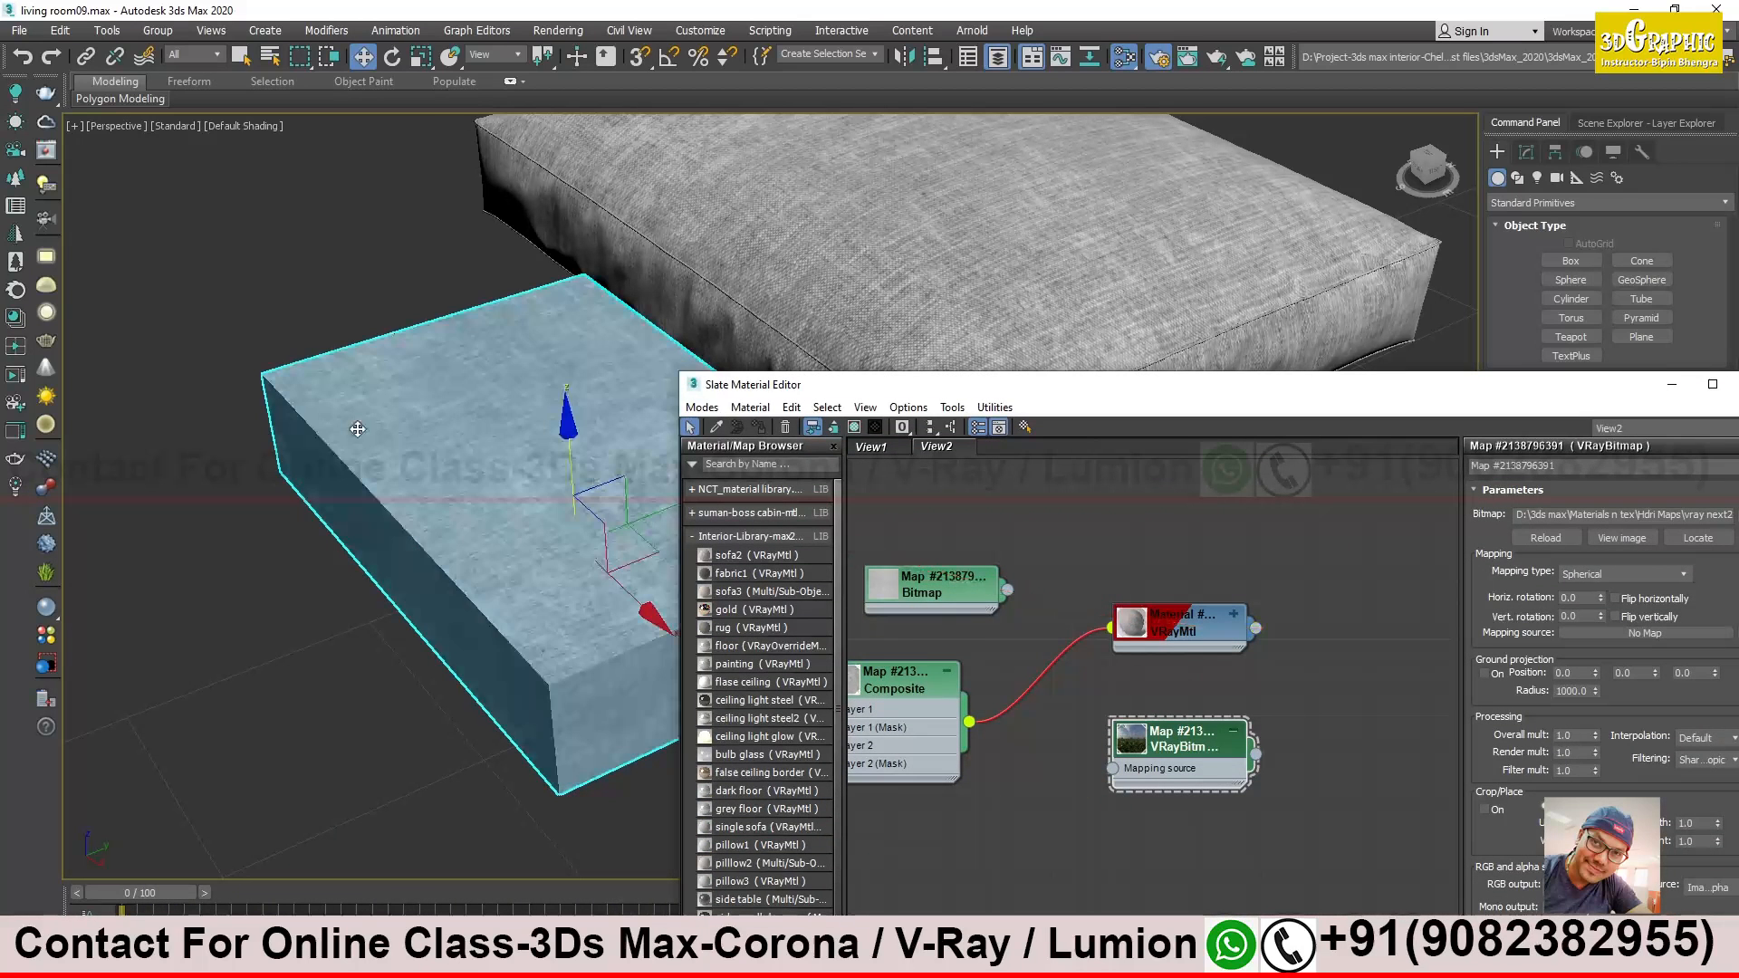
{"action": "left_click_drag", "start_coordinate": [908, 390], "coordinate": [1060, 706]}
{"action": "scroll", "coordinate": [665, 634], "scroll_direction": "up", "scroll_amount": 4}
{"action": "middle_click_drag", "start_coordinate": [726, 569], "coordinate": [627, 583], "text": "alt"}
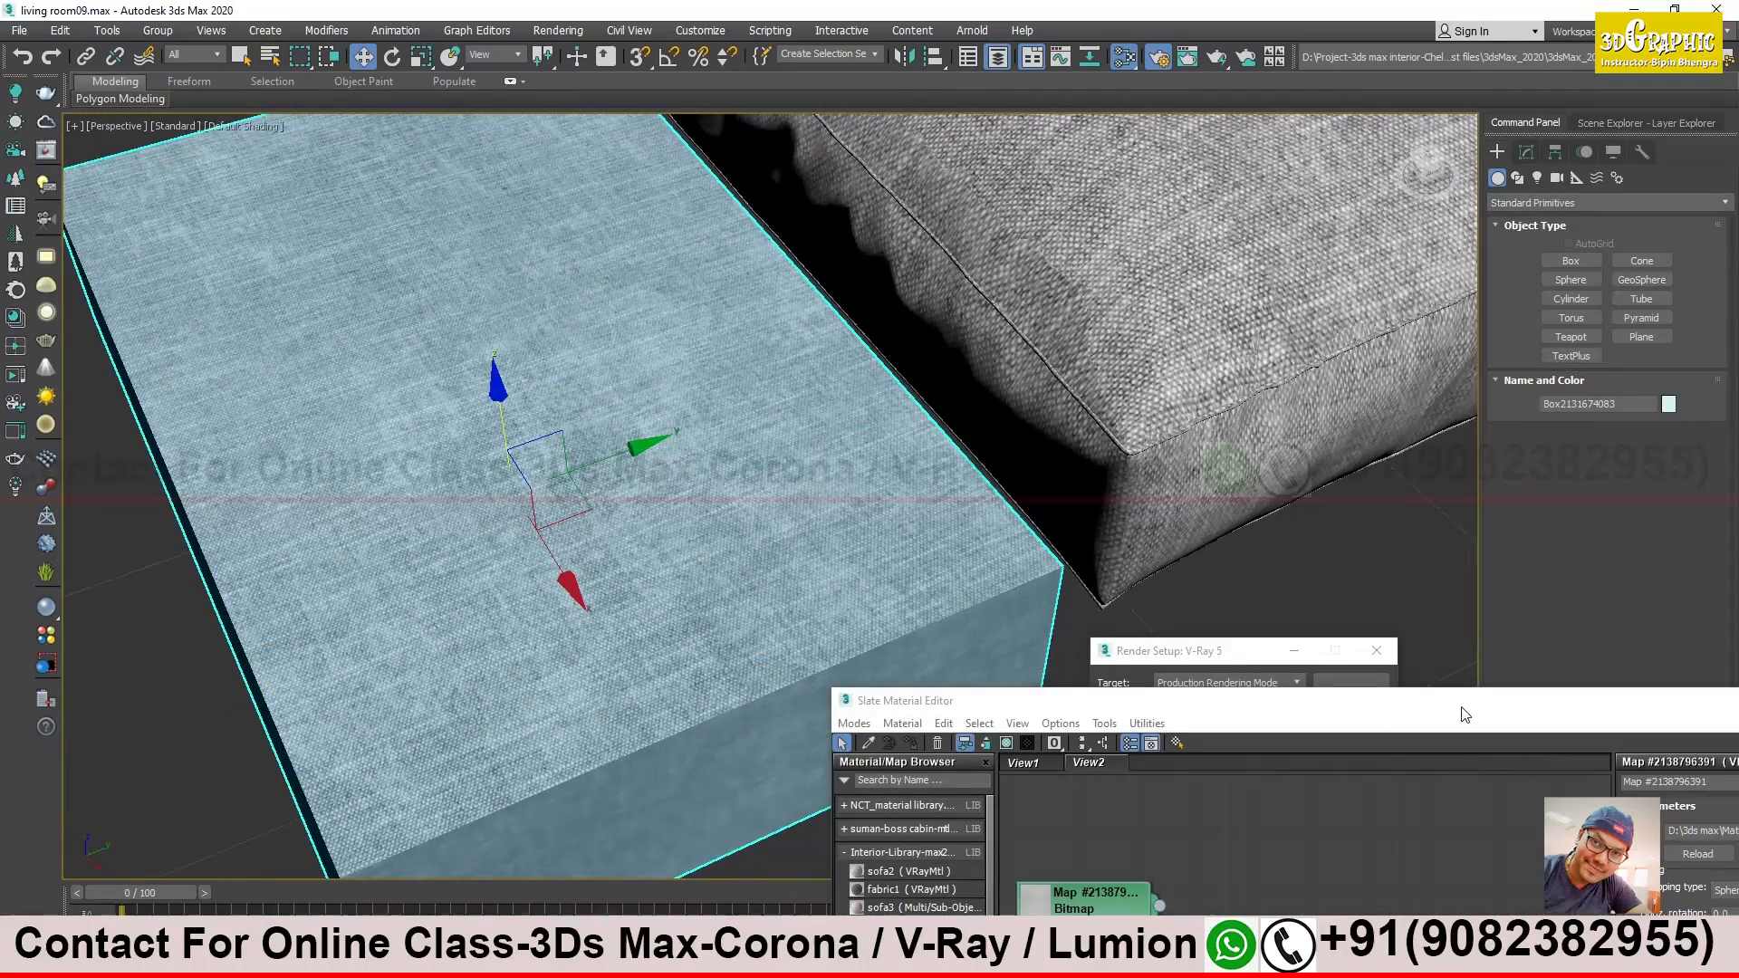
Move the render setup clear of the box and minimize the material editor
{"action": "left_click_drag", "start_coordinate": [1463, 705], "coordinate": [987, 879]}
{"action": "left_click", "coordinate": [1348, 878]}
{"action": "middle_click_drag", "start_coordinate": [804, 576], "coordinate": [869, 580], "text": "alt"}
{"action": "left_click_drag", "start_coordinate": [1173, 650], "coordinate": [1394, 439]}
{"action": "key", "text": "m"}
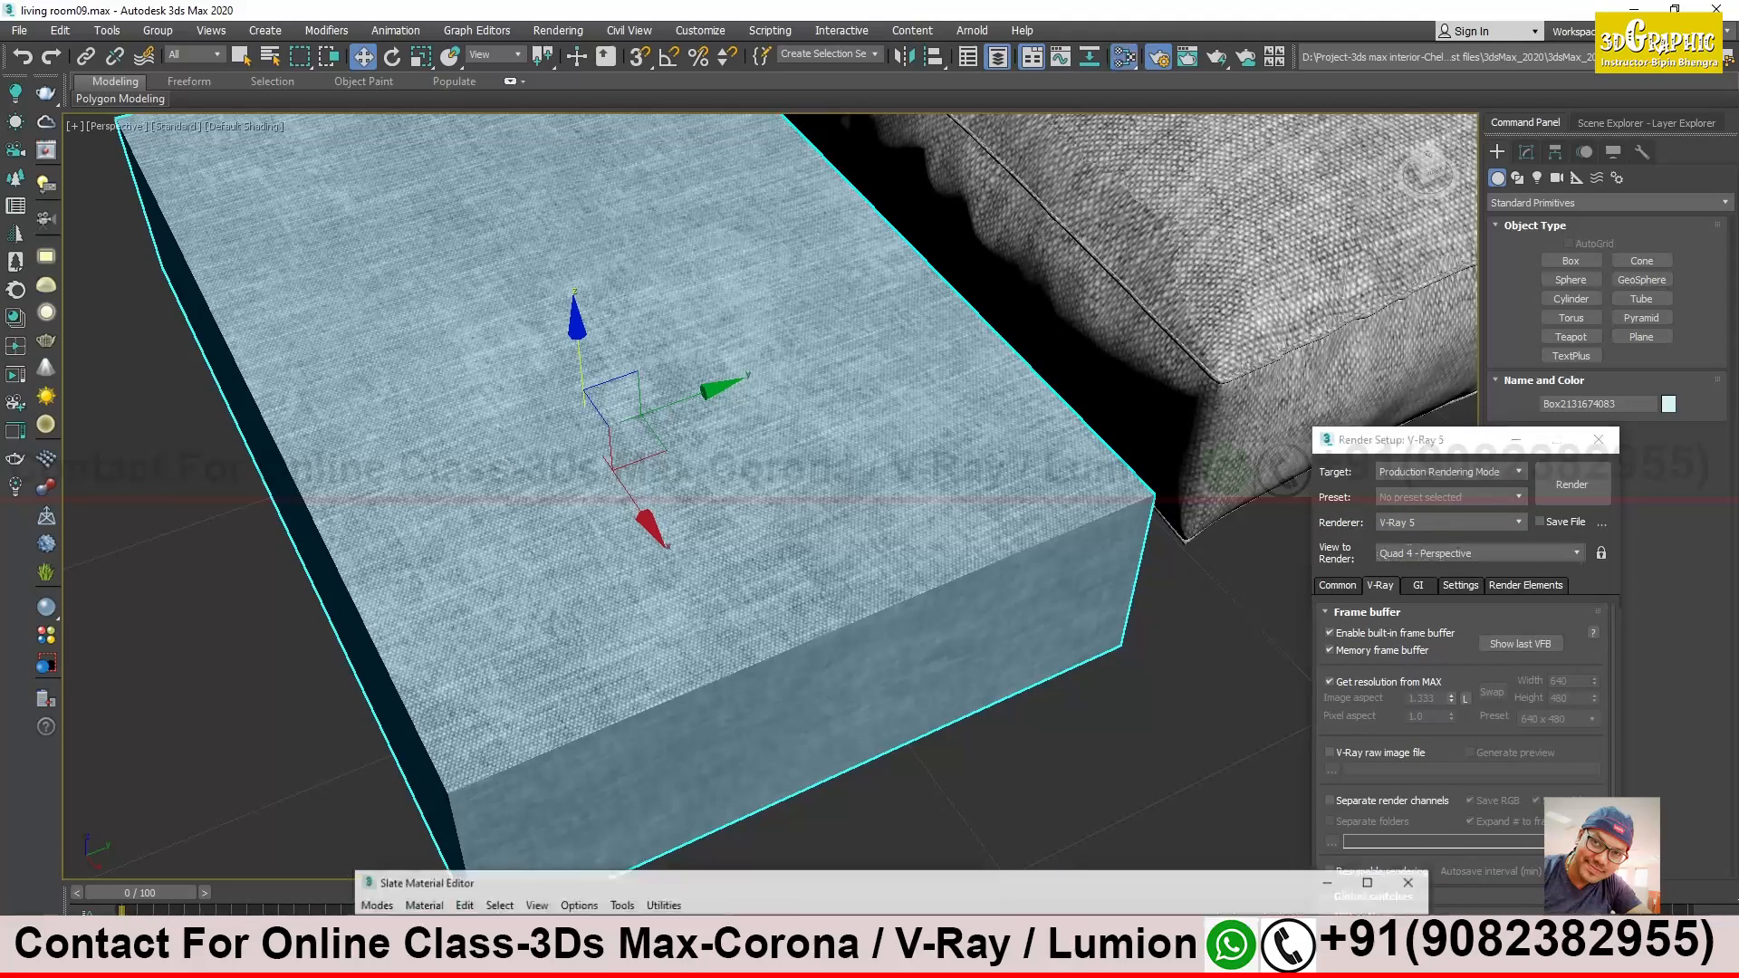
{"action": "left_click_drag", "start_coordinate": [654, 887], "coordinate": [400, 785]}
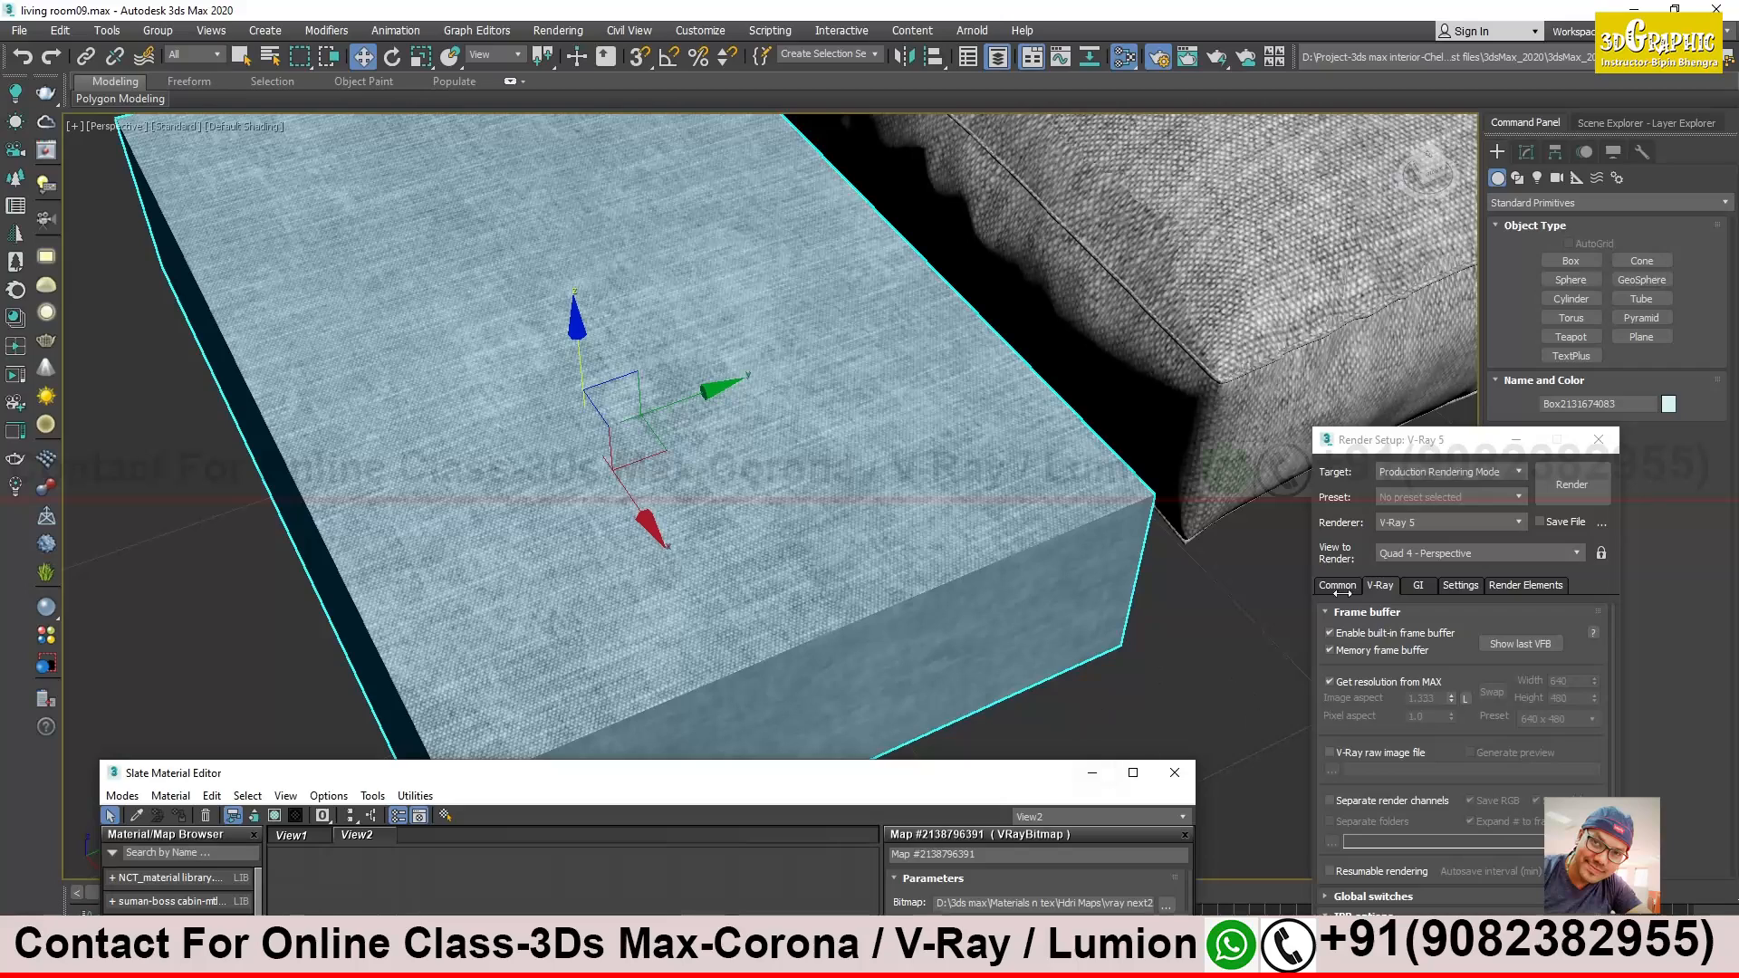
{"action": "left_click_drag", "start_coordinate": [1419, 445], "coordinate": [1439, 416]}
{"action": "left_click_drag", "start_coordinate": [671, 779], "coordinate": [1193, 425]}
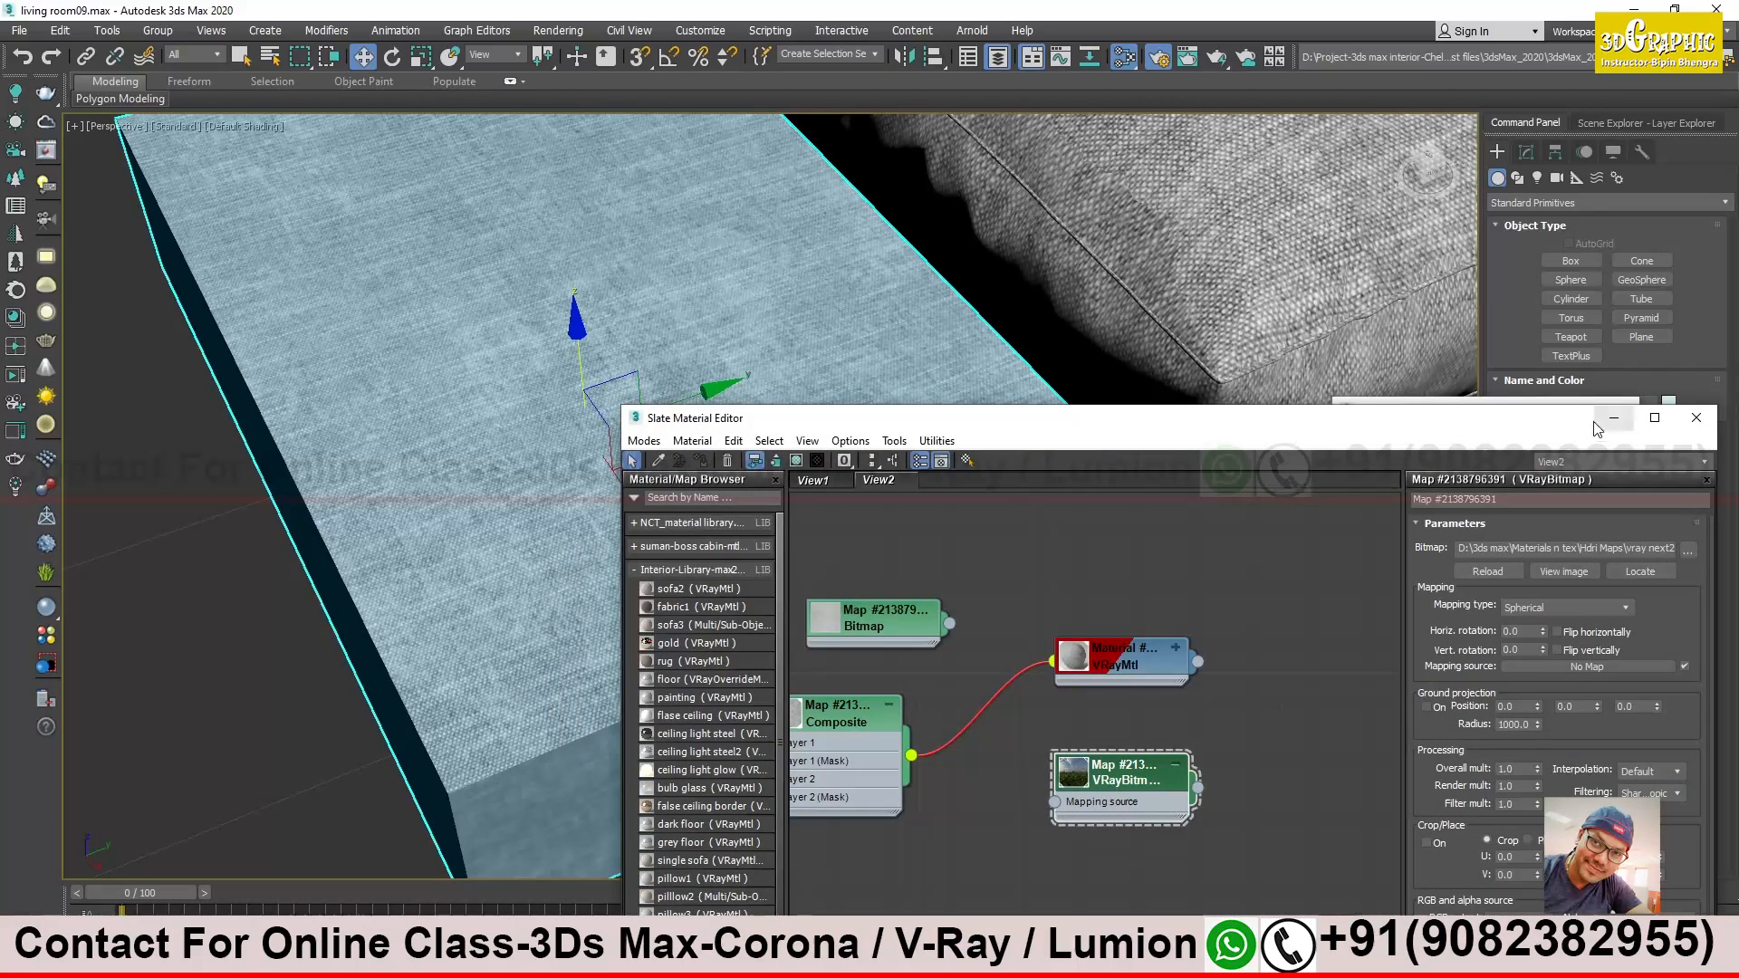
{"action": "left_click", "coordinate": [1613, 418]}
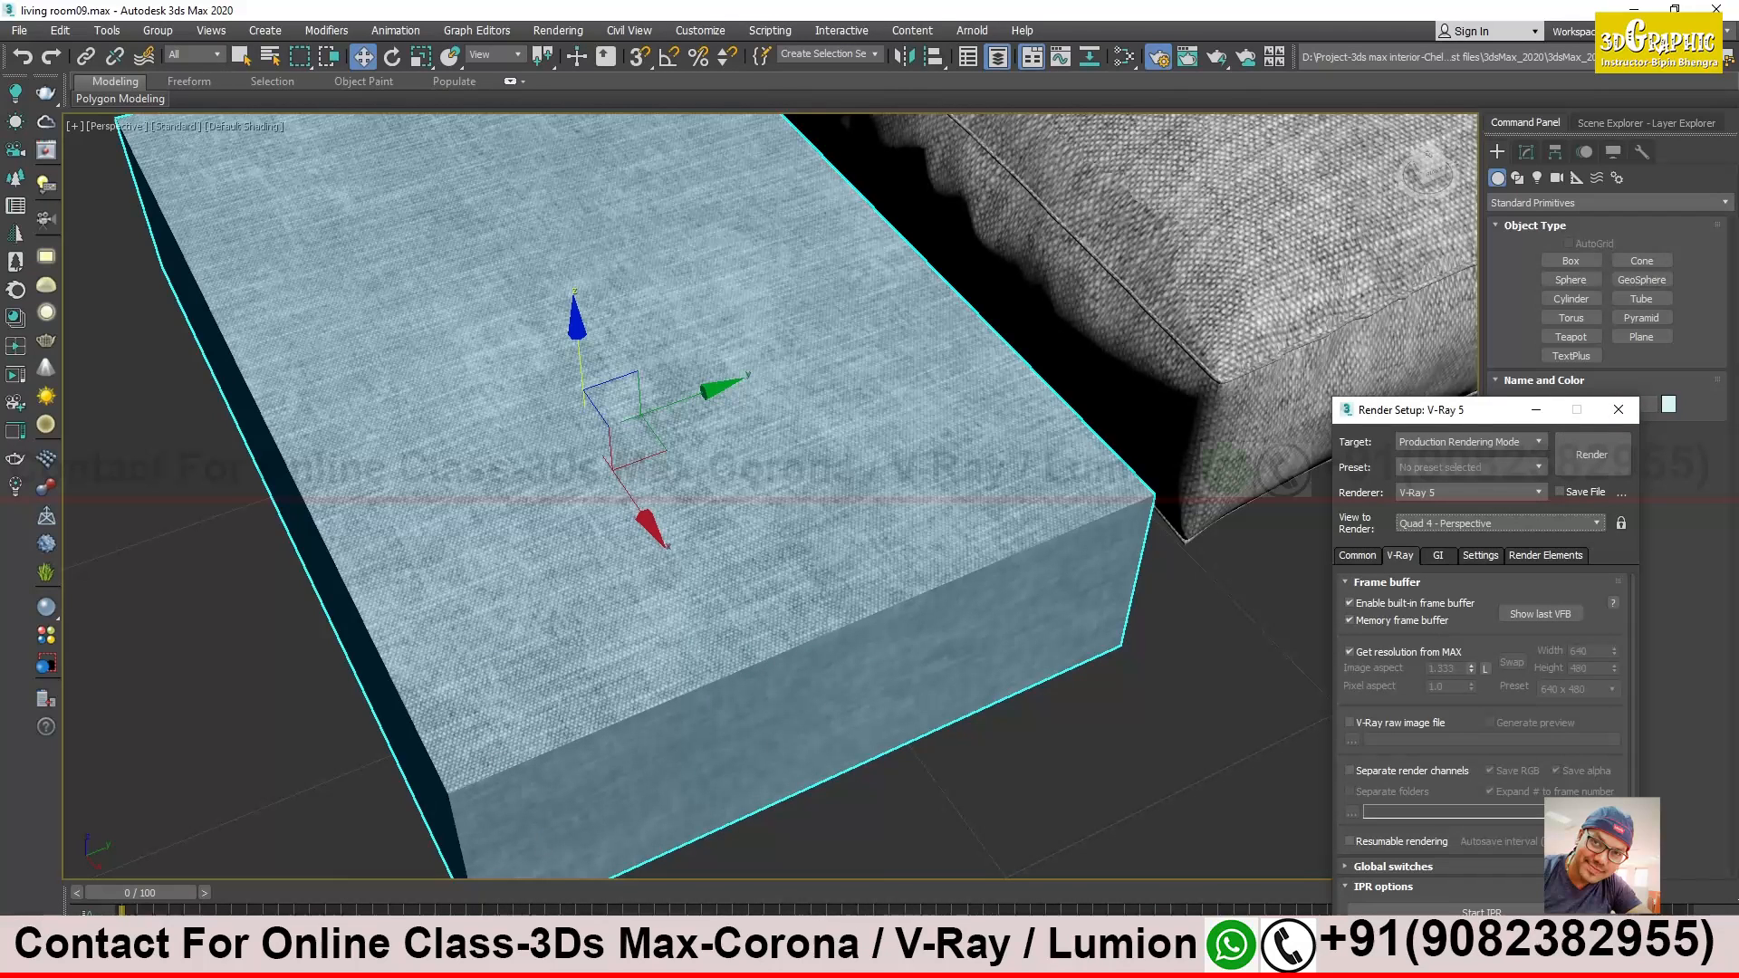
Show the last V-Ray frame buffer and refresh the interactive render with a close-up of the box
{"action": "left_click", "coordinate": [1541, 614]}
{"action": "left_click", "coordinate": [1084, 328]}
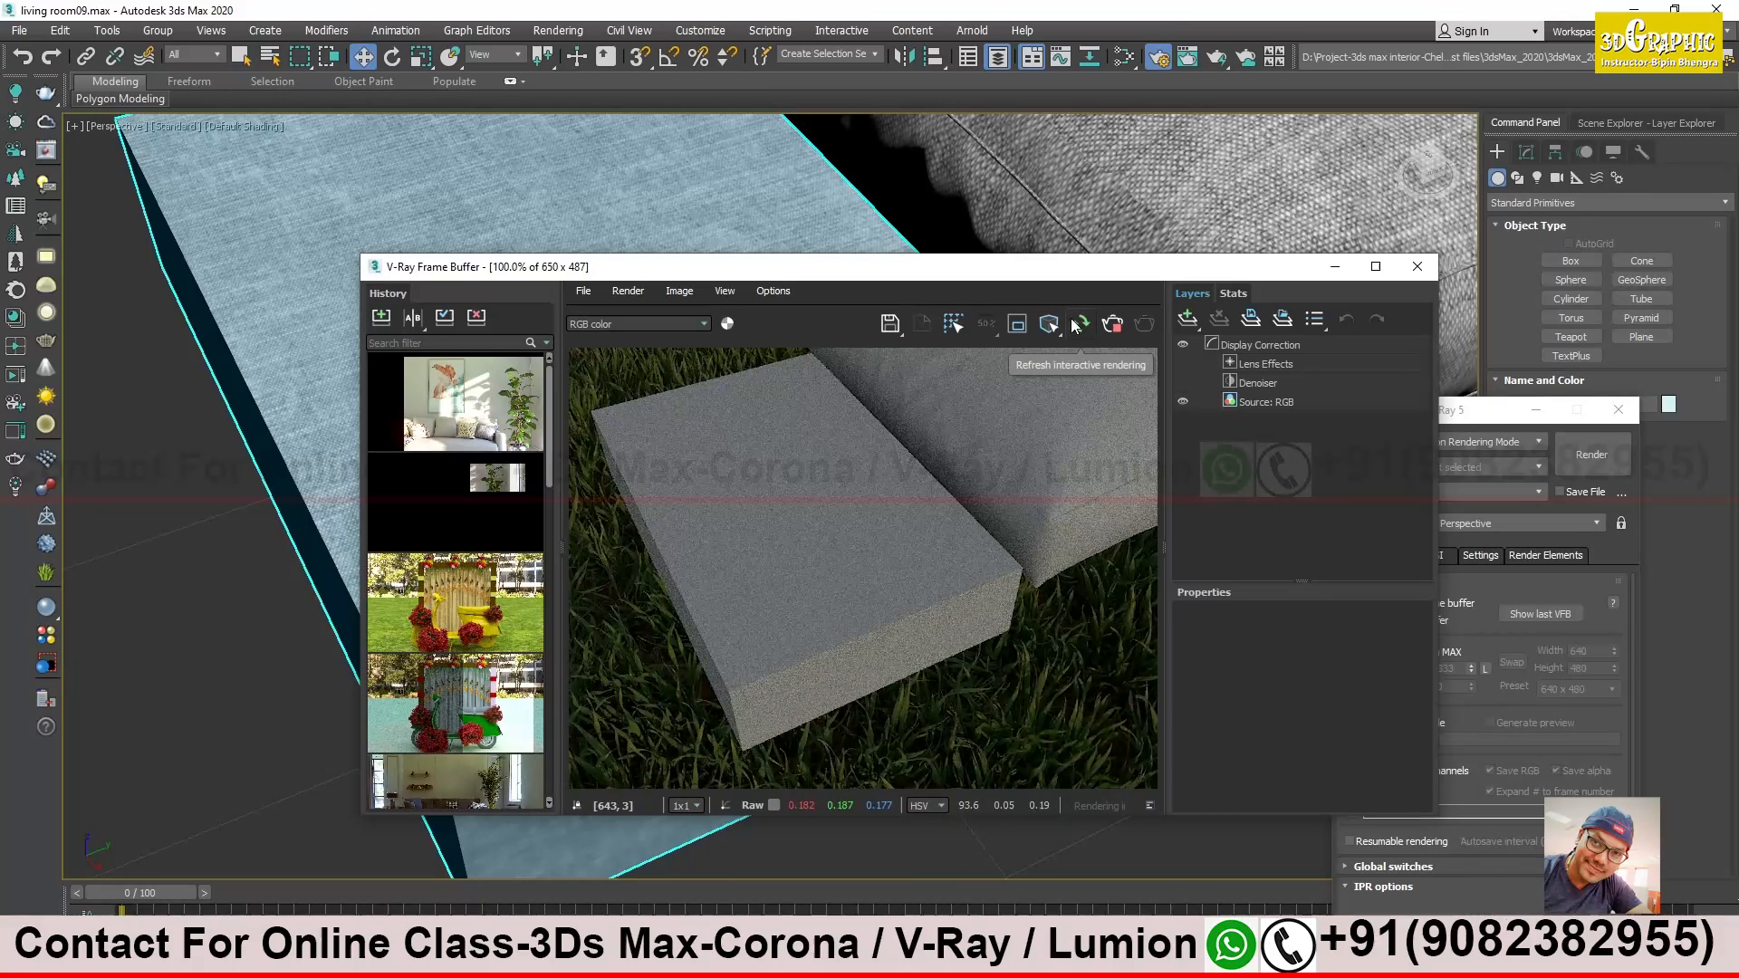
{"action": "left_click_drag", "start_coordinate": [1026, 267], "coordinate": [1309, 269]}
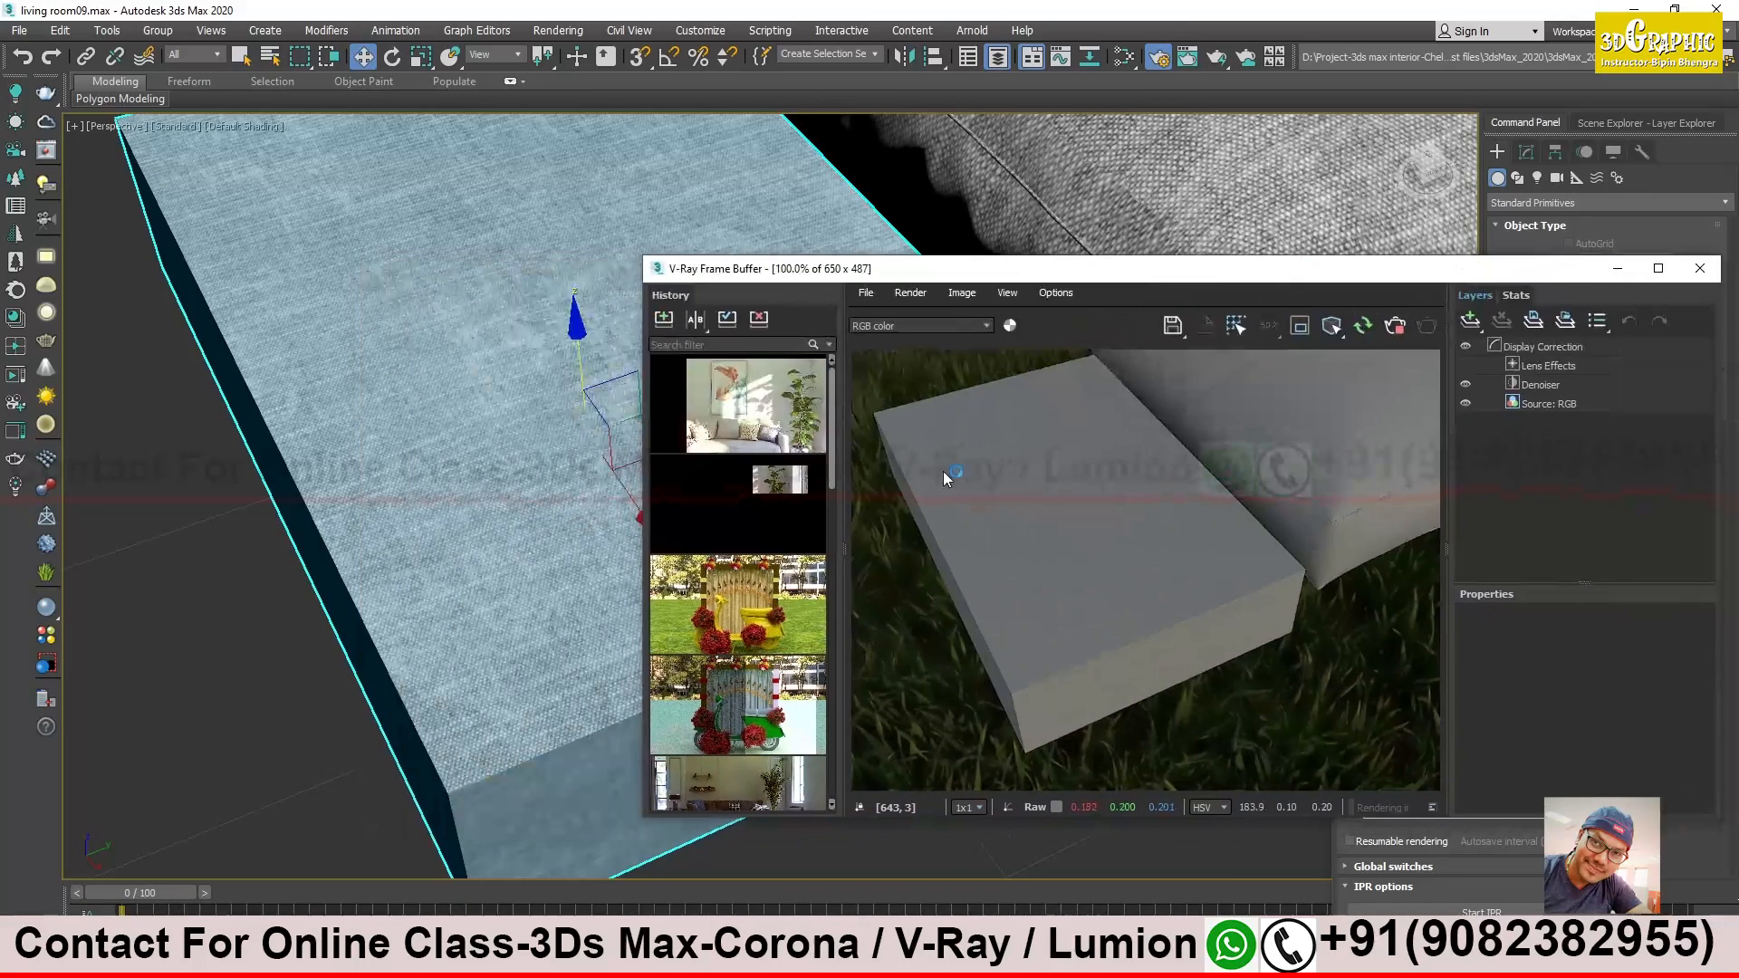
{"action": "scroll", "coordinate": [452, 595], "scroll_direction": "up", "scroll_amount": 3}
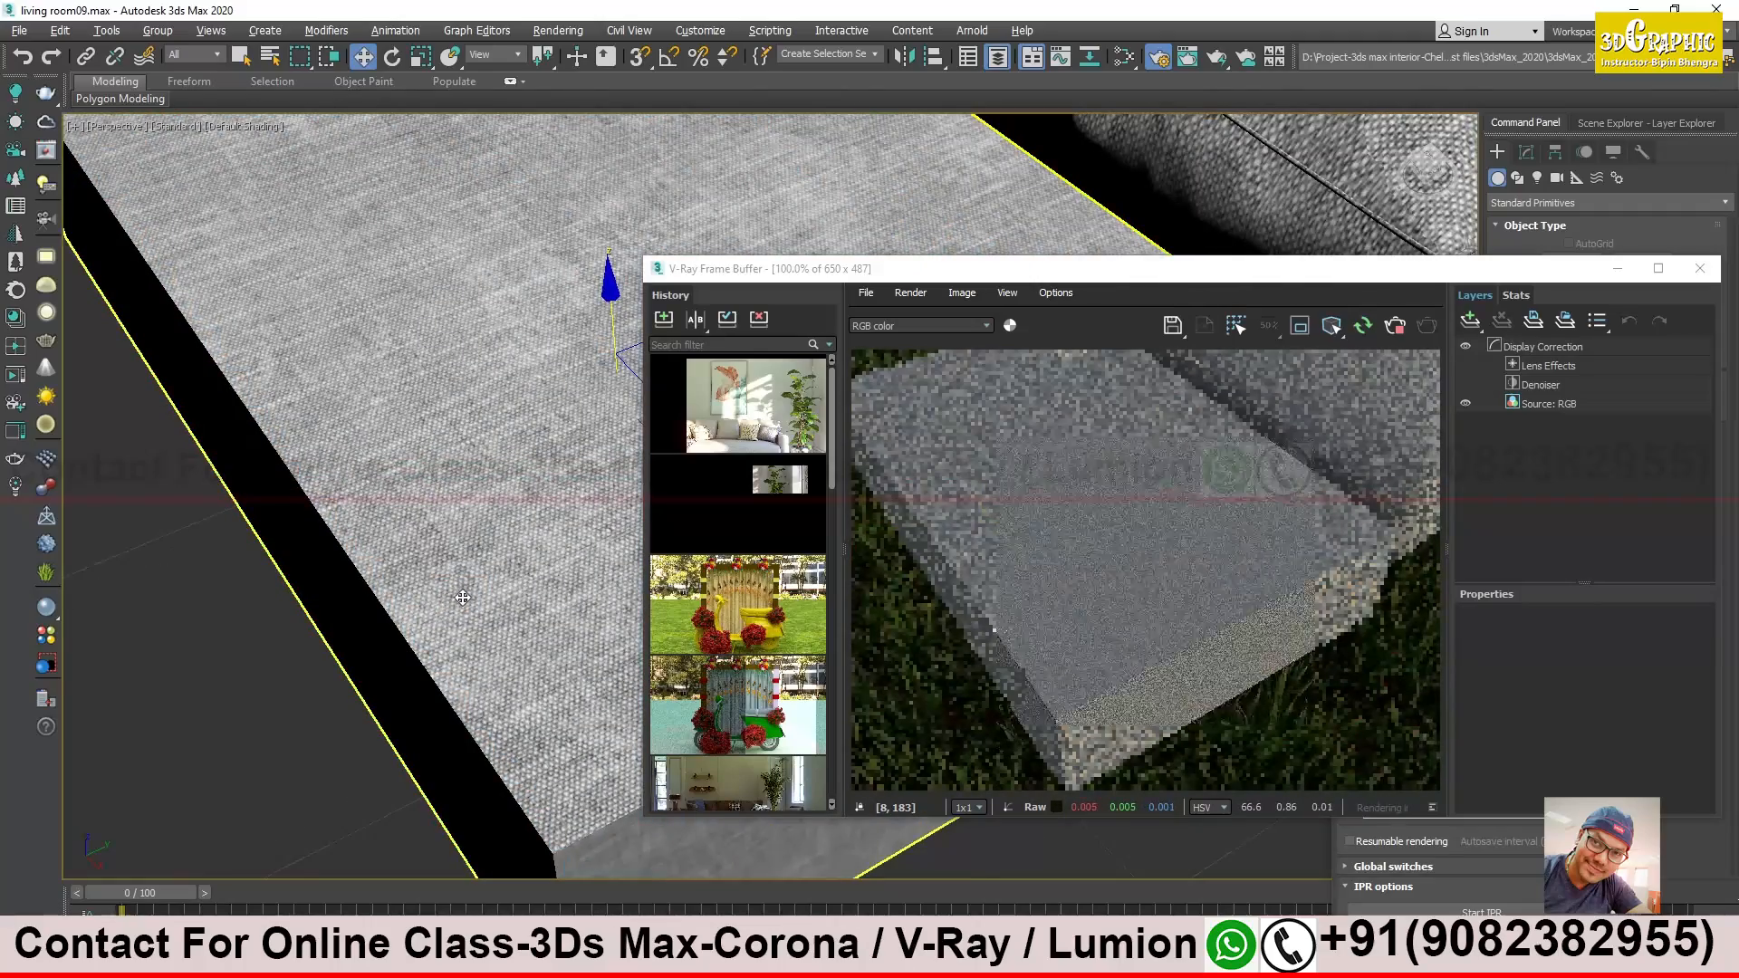
{"action": "scroll", "coordinate": [457, 602], "scroll_direction": "up", "scroll_amount": 3}
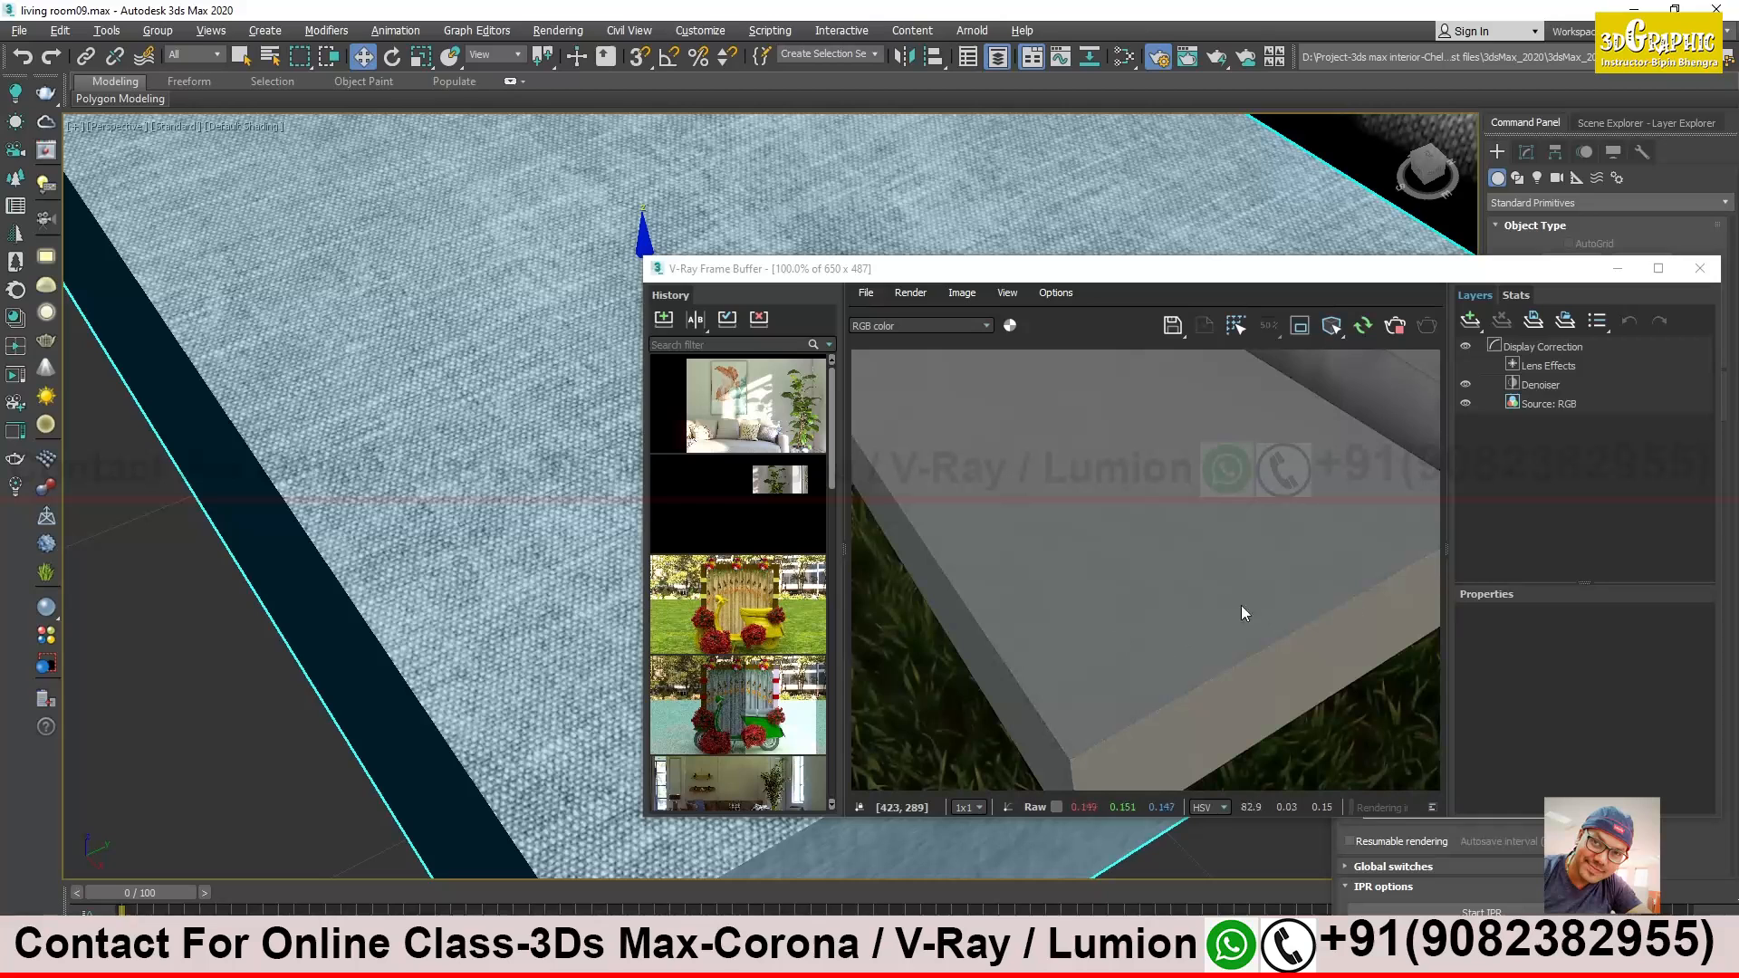
Stop the interactive render and turn off Override mtl in the V-Ray global switches
{"action": "left_click", "coordinate": [1395, 324]}
{"action": "left_click_drag", "start_coordinate": [1456, 277], "coordinate": [969, 297]}
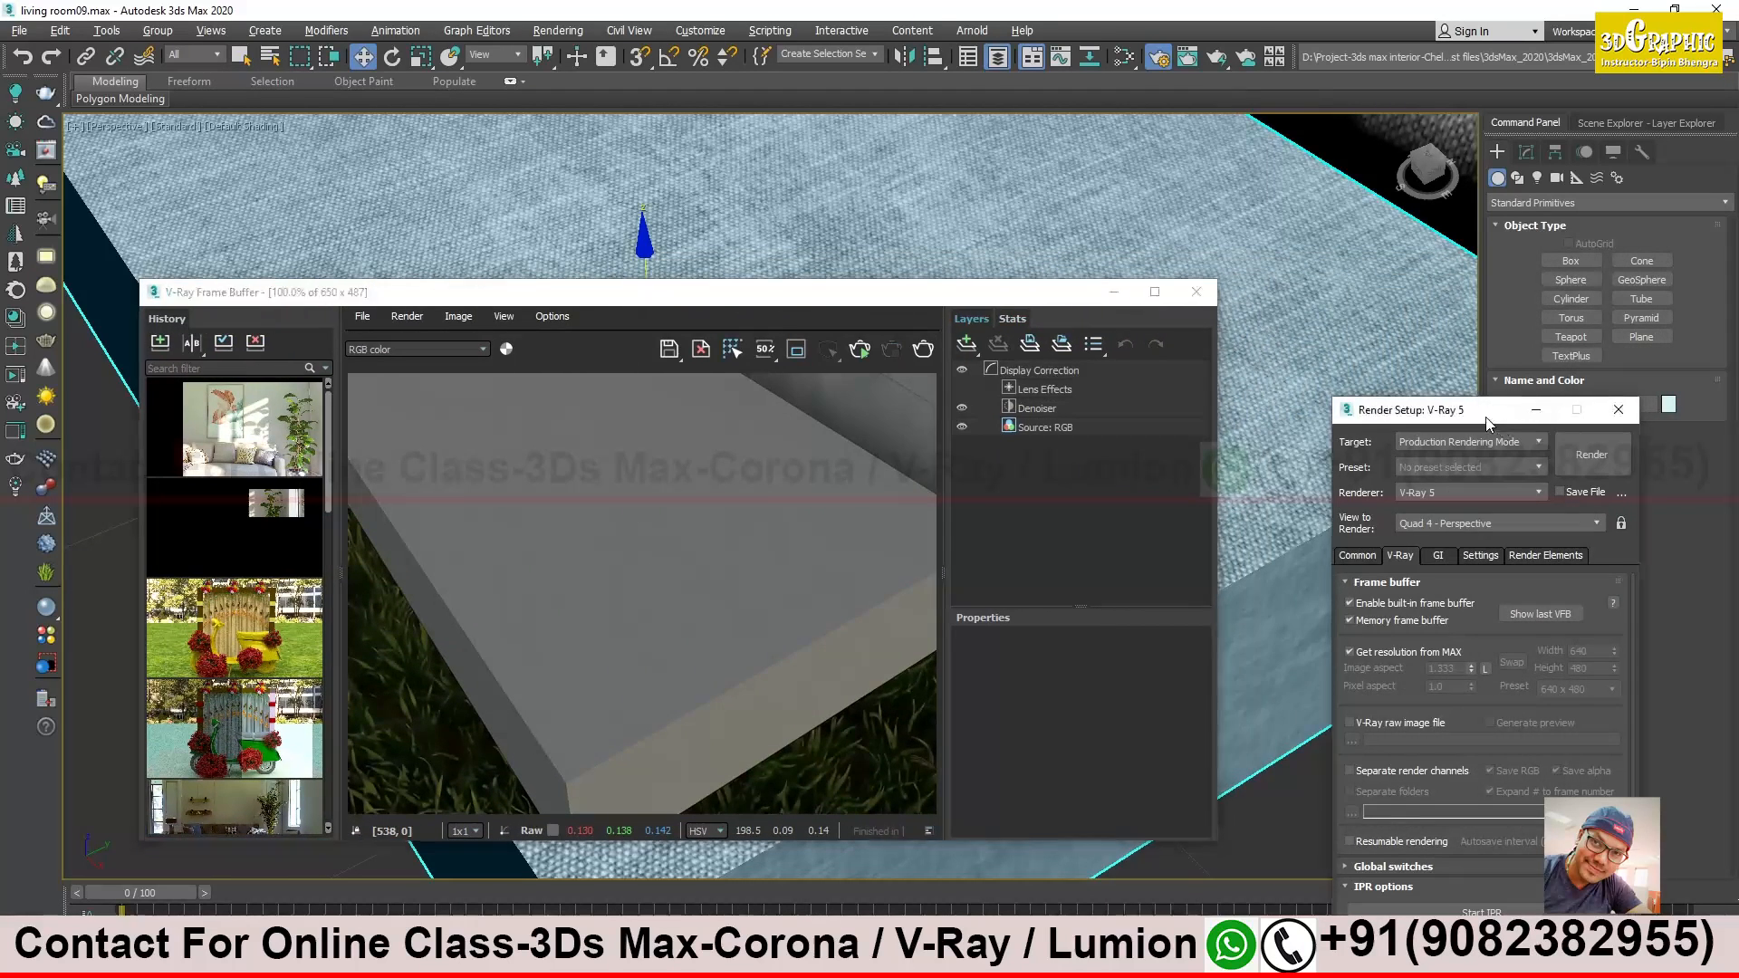
{"action": "left_click_drag", "start_coordinate": [1449, 409], "coordinate": [1006, 128]}
{"action": "left_click", "coordinate": [913, 274]}
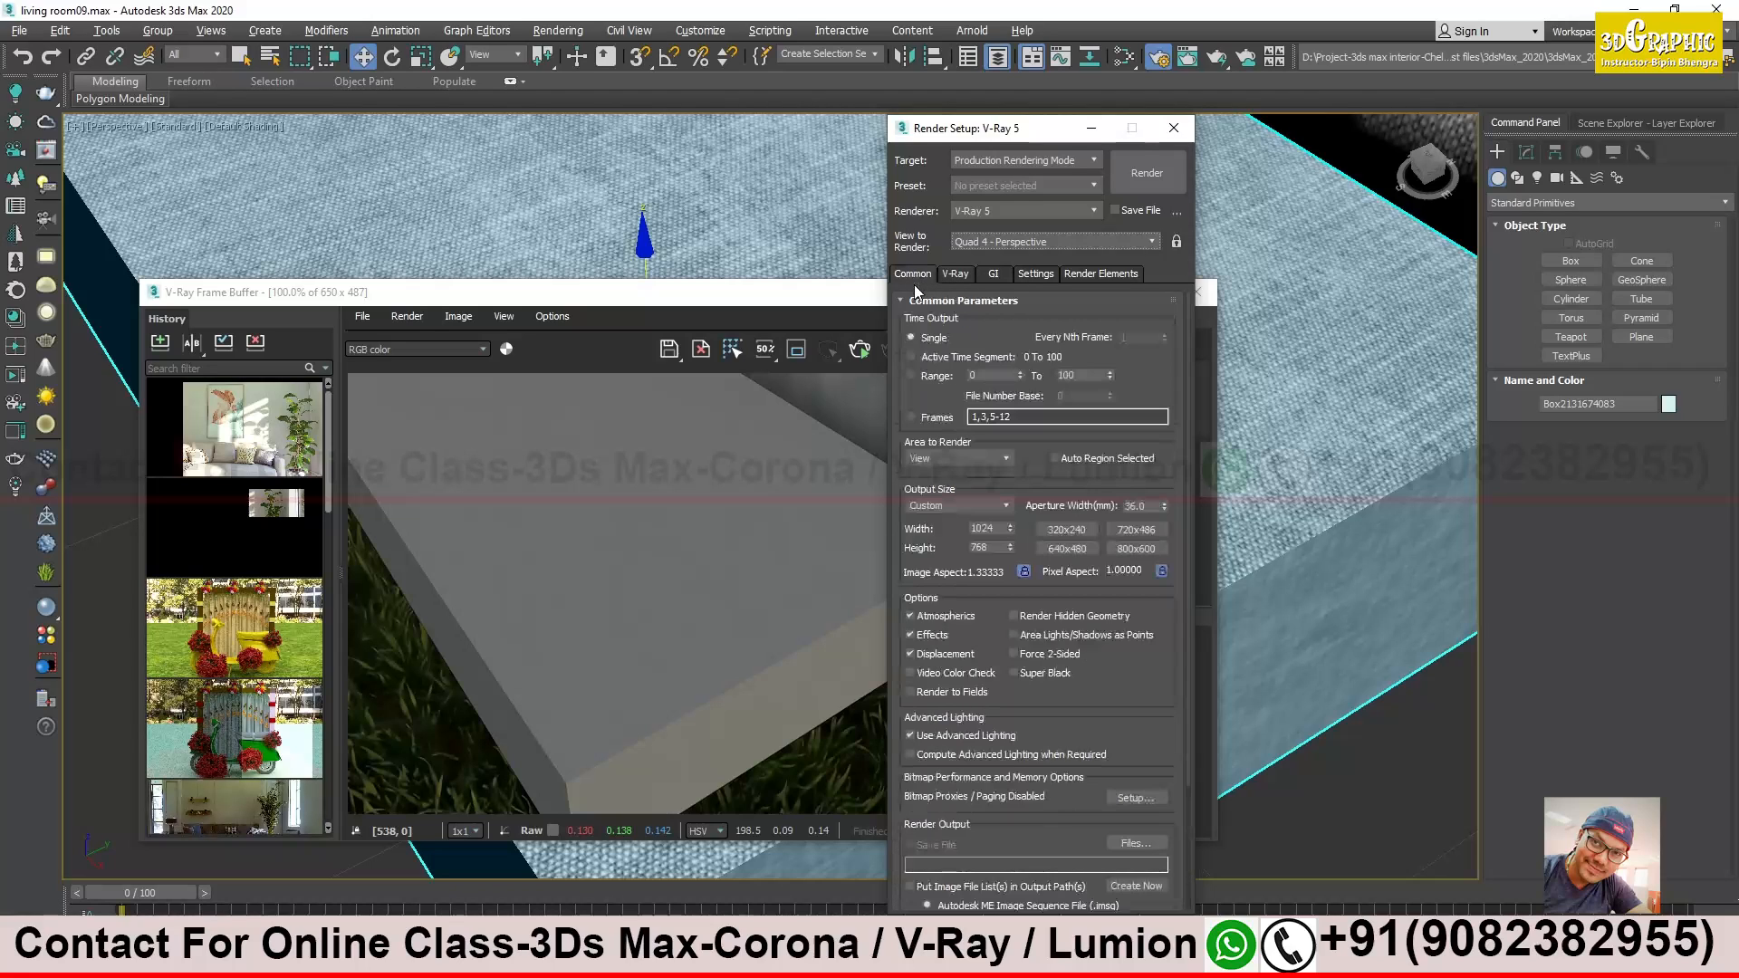
{"action": "left_click", "coordinate": [956, 274]}
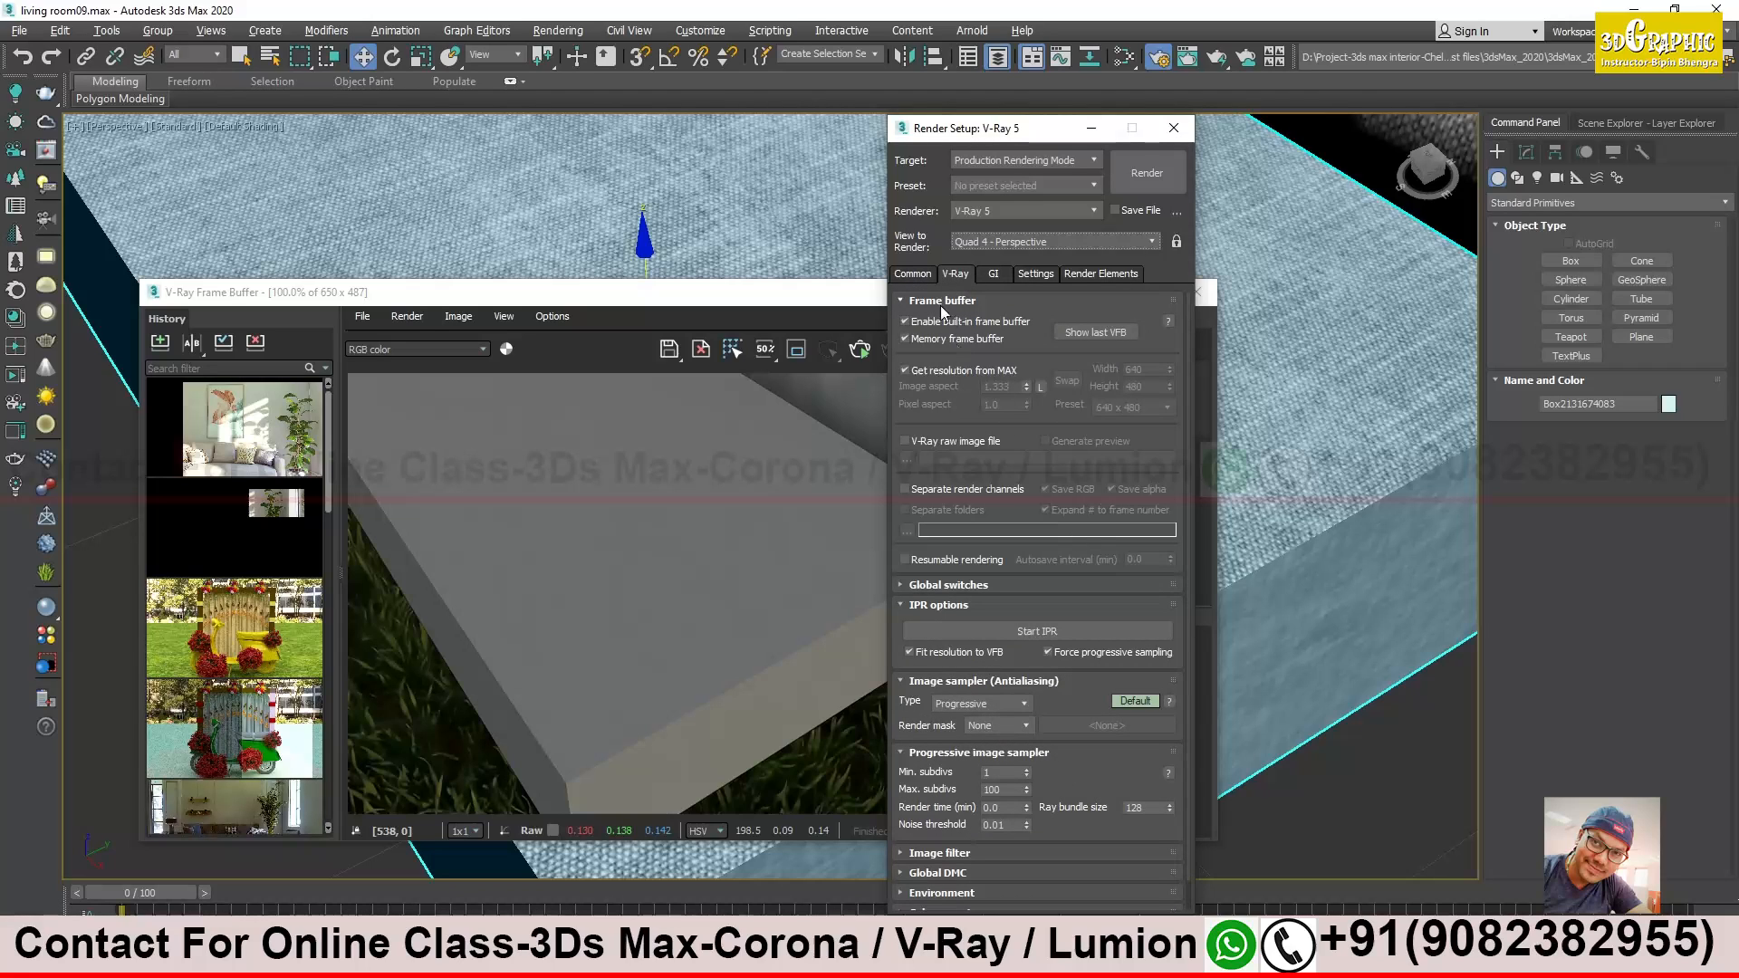
{"action": "left_click", "coordinate": [941, 300]}
{"action": "left_click", "coordinate": [949, 320]}
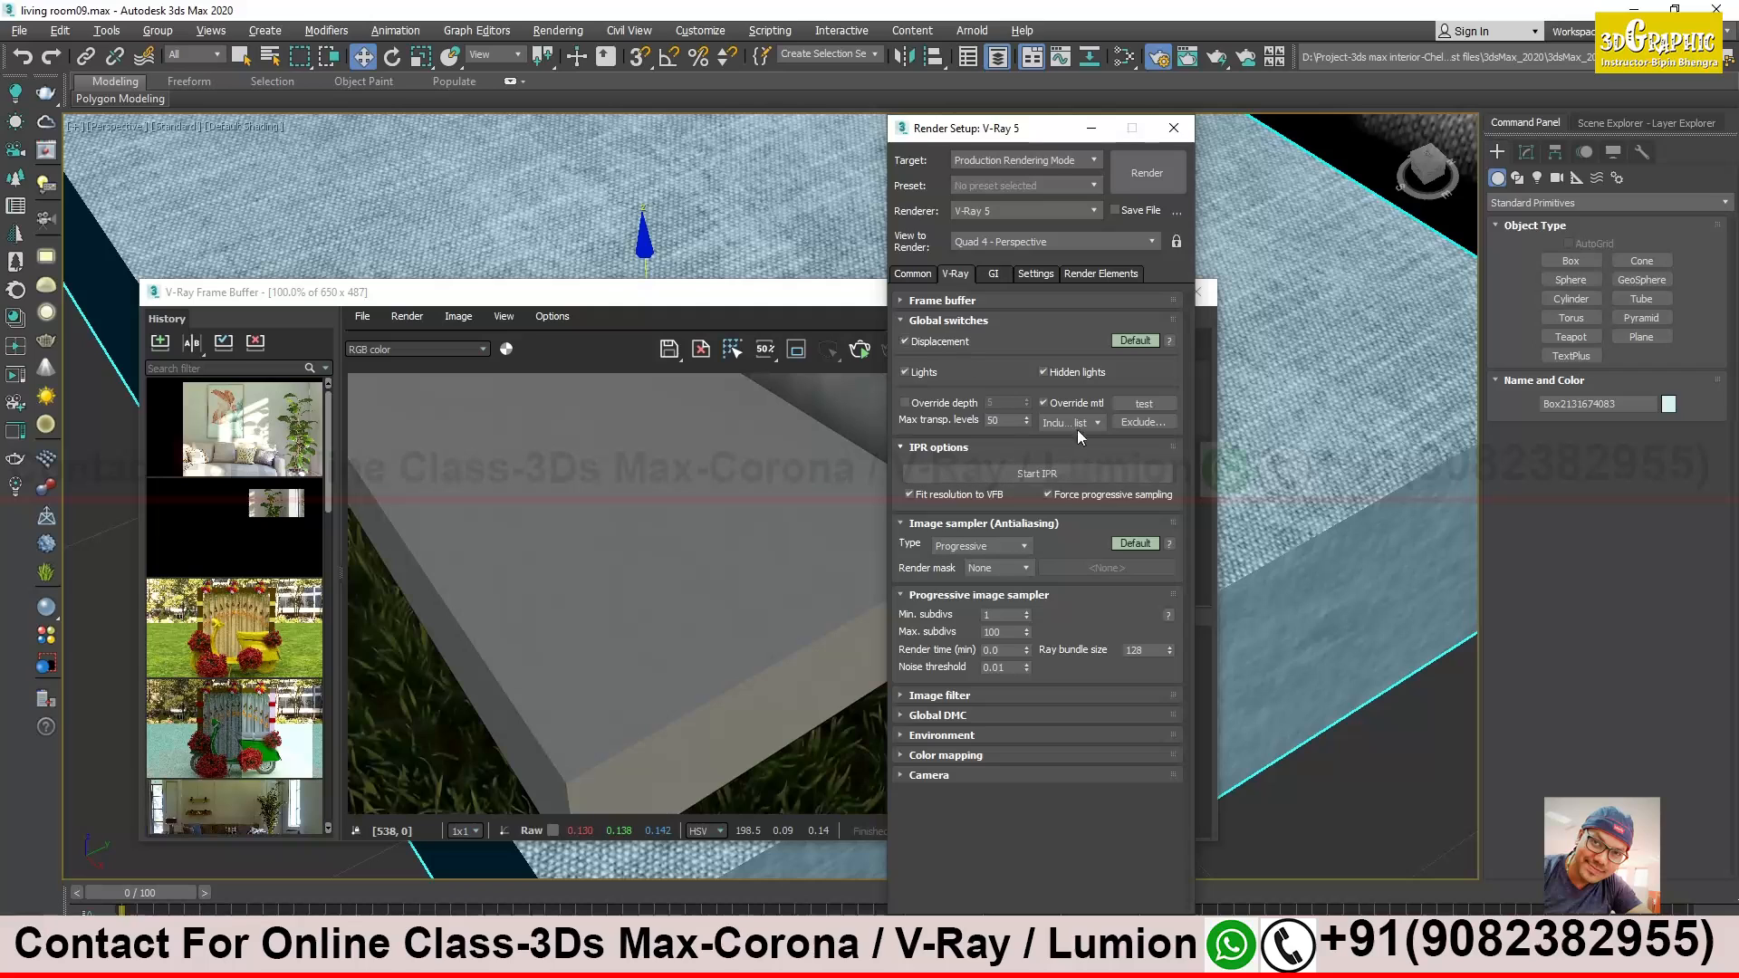
{"action": "left_click", "coordinate": [1044, 403]}
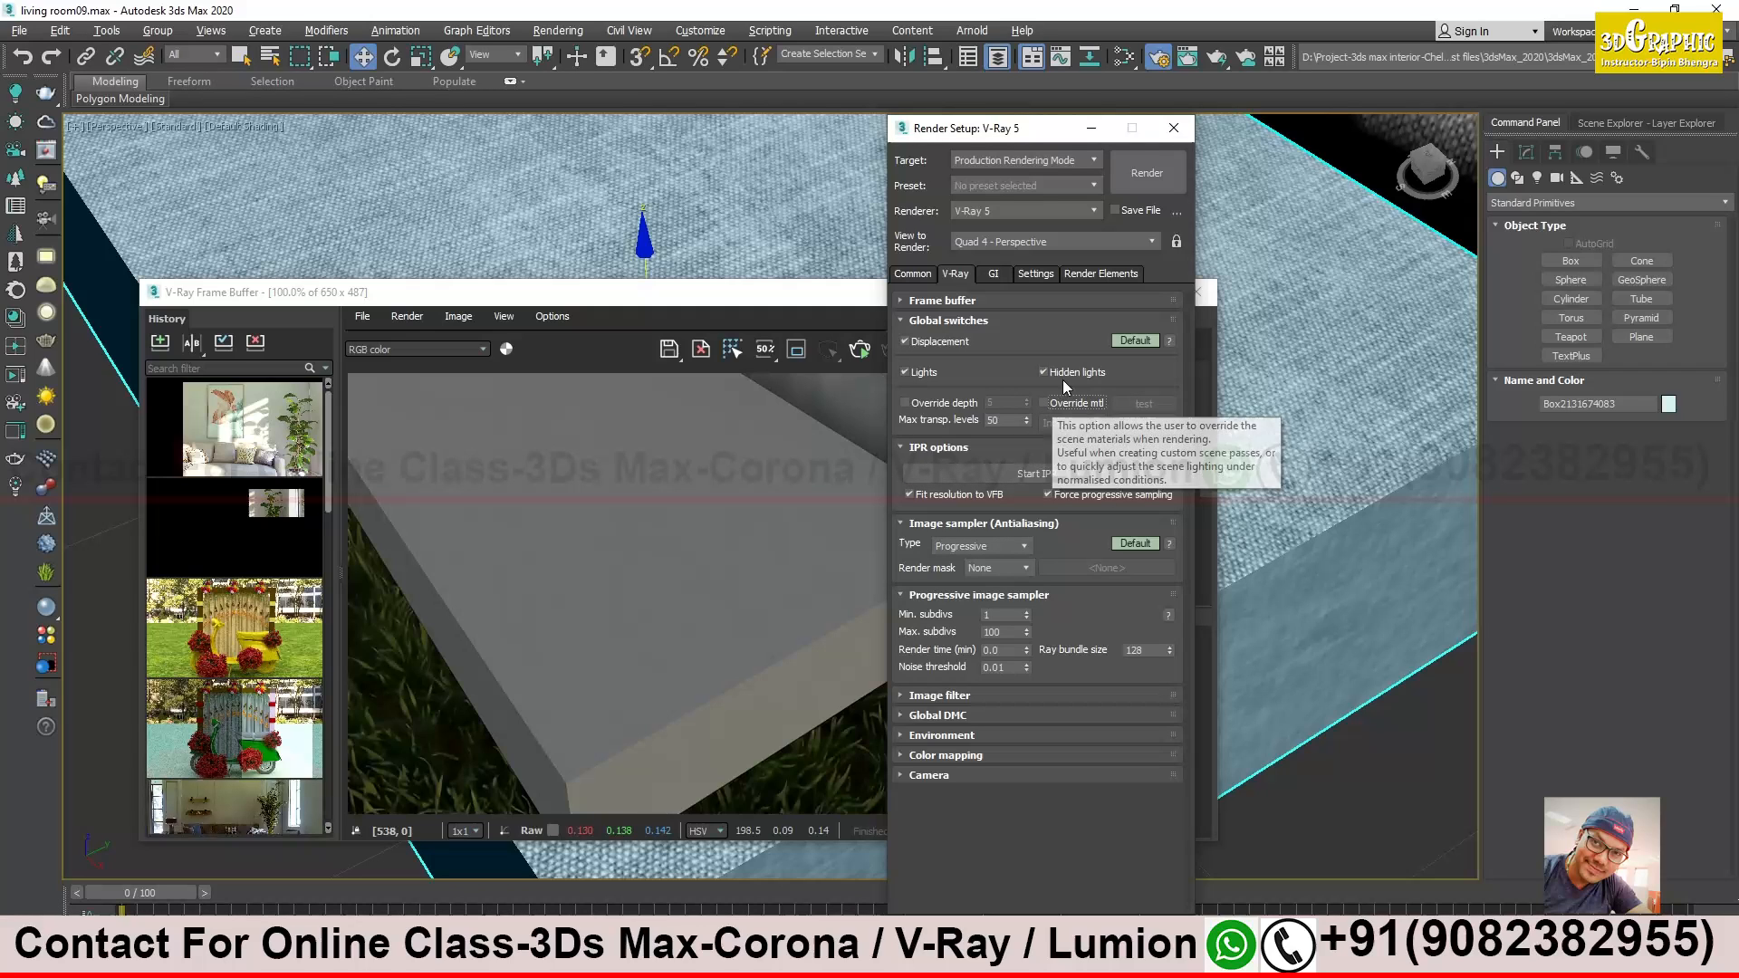
Restart the interactive render and bring the cushion's corner into the rendered view
{"action": "left_click_drag", "start_coordinate": [981, 129], "coordinate": [1347, 163]}
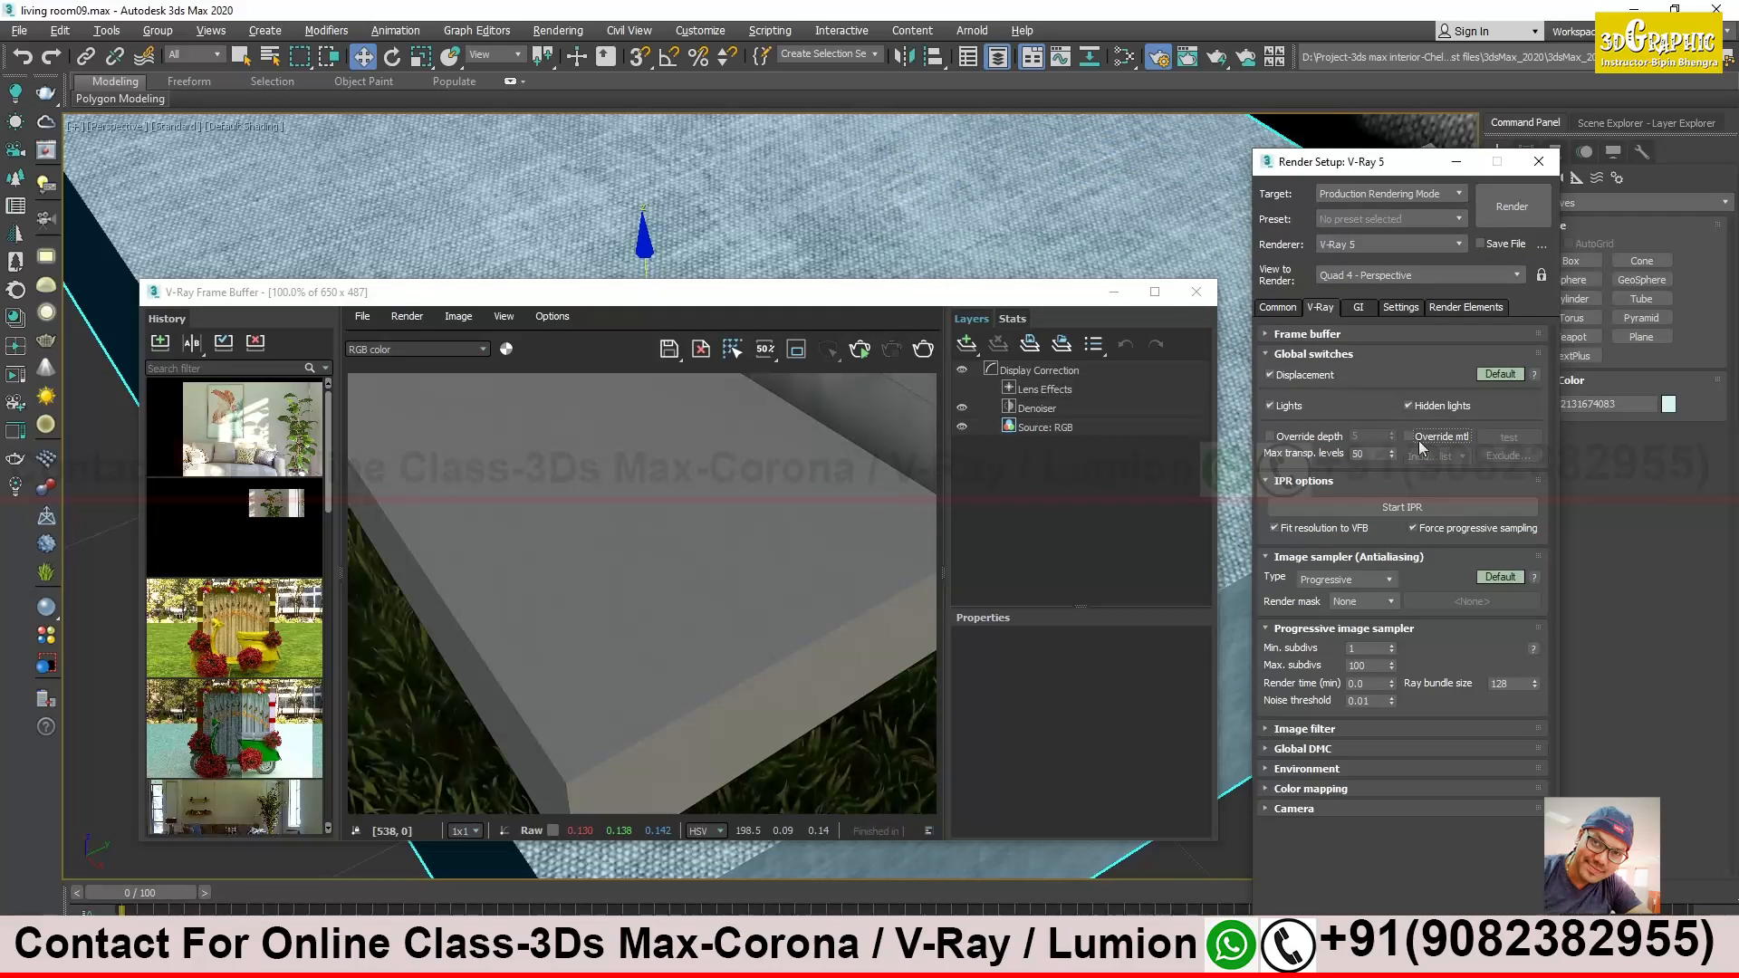
{"action": "left_click", "coordinate": [923, 349]}
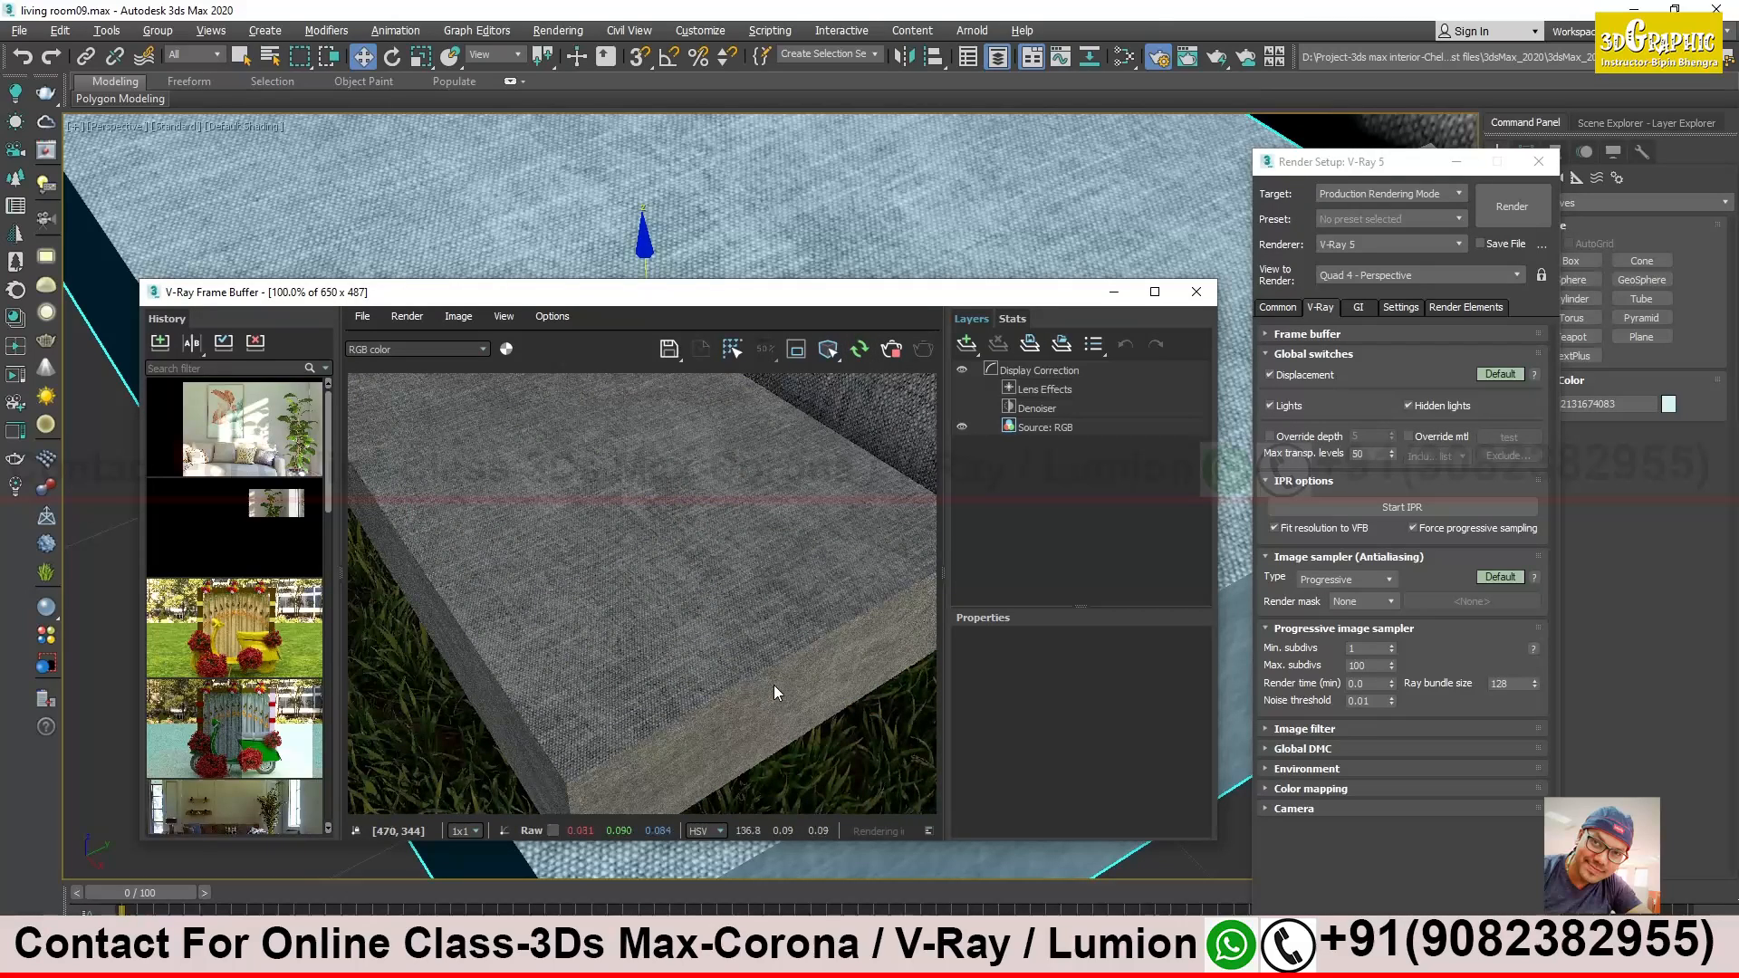
{"action": "left_click_drag", "start_coordinate": [908, 292], "coordinate": [1517, 237]}
{"action": "middle_click_drag", "start_coordinate": [580, 445], "coordinate": [176, 720]}
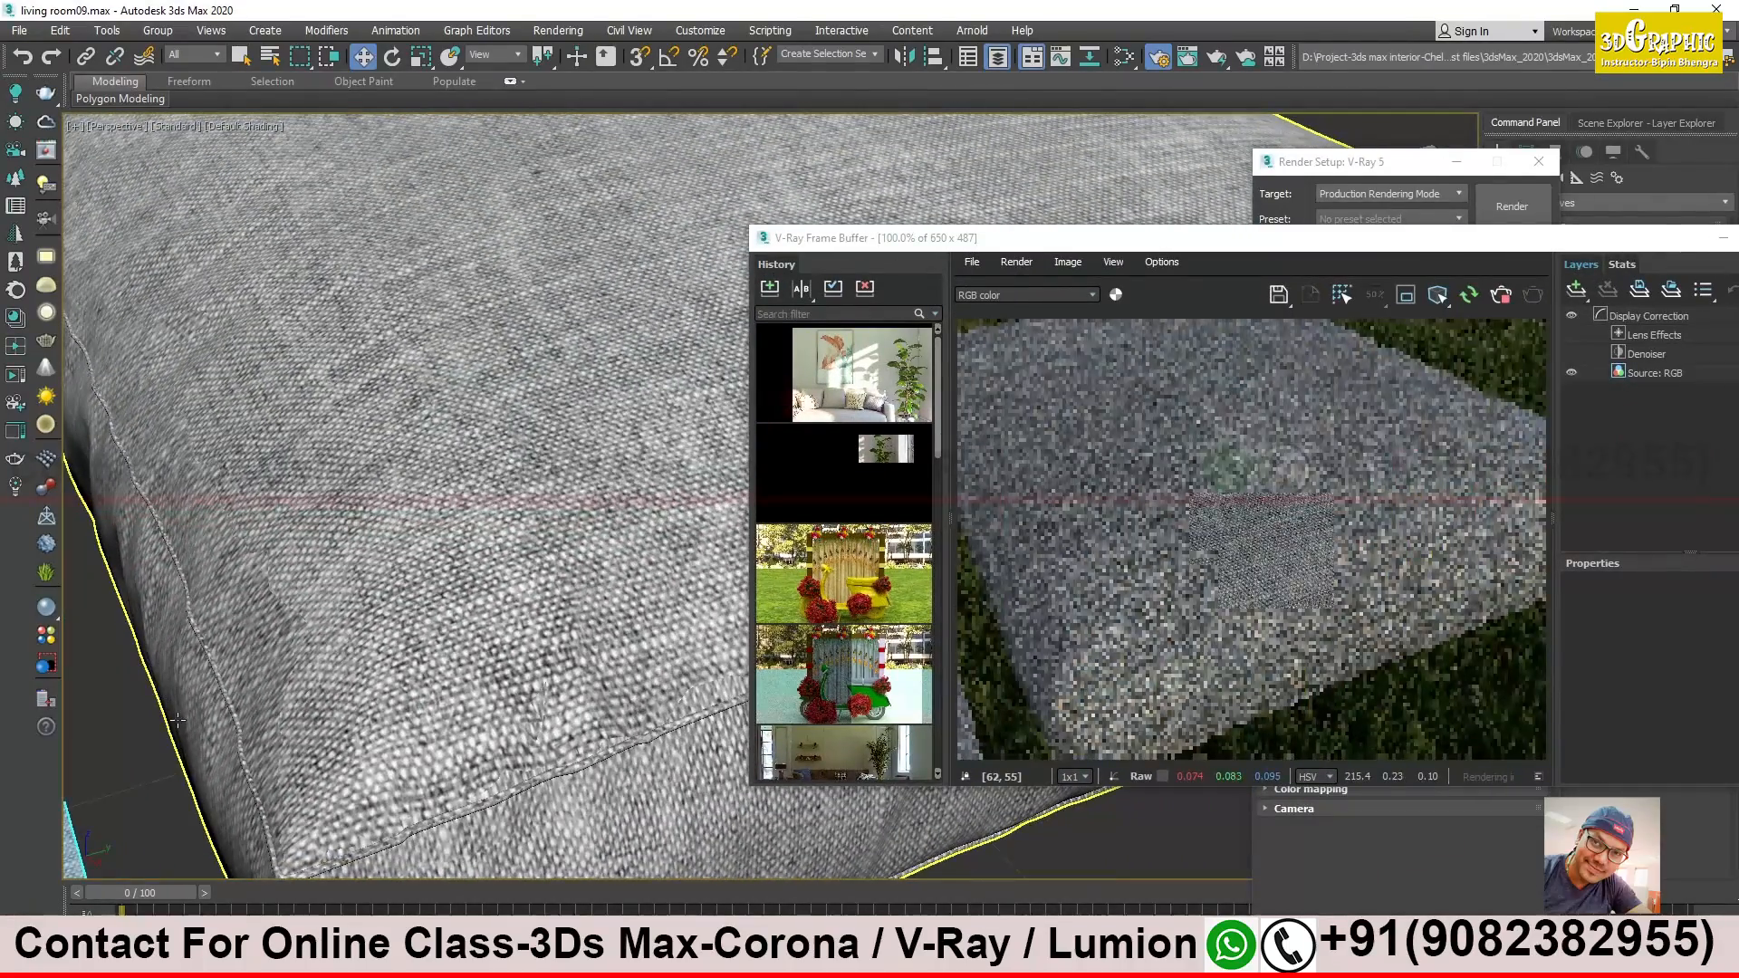
Set the multiplier of VRayLight001 to 3.0 in the V-Ray Light Lister
{"action": "left_click_drag", "start_coordinate": [1354, 239], "coordinate": [763, 169]}
{"action": "left_click_drag", "start_coordinate": [1405, 168], "coordinate": [1430, 561]}
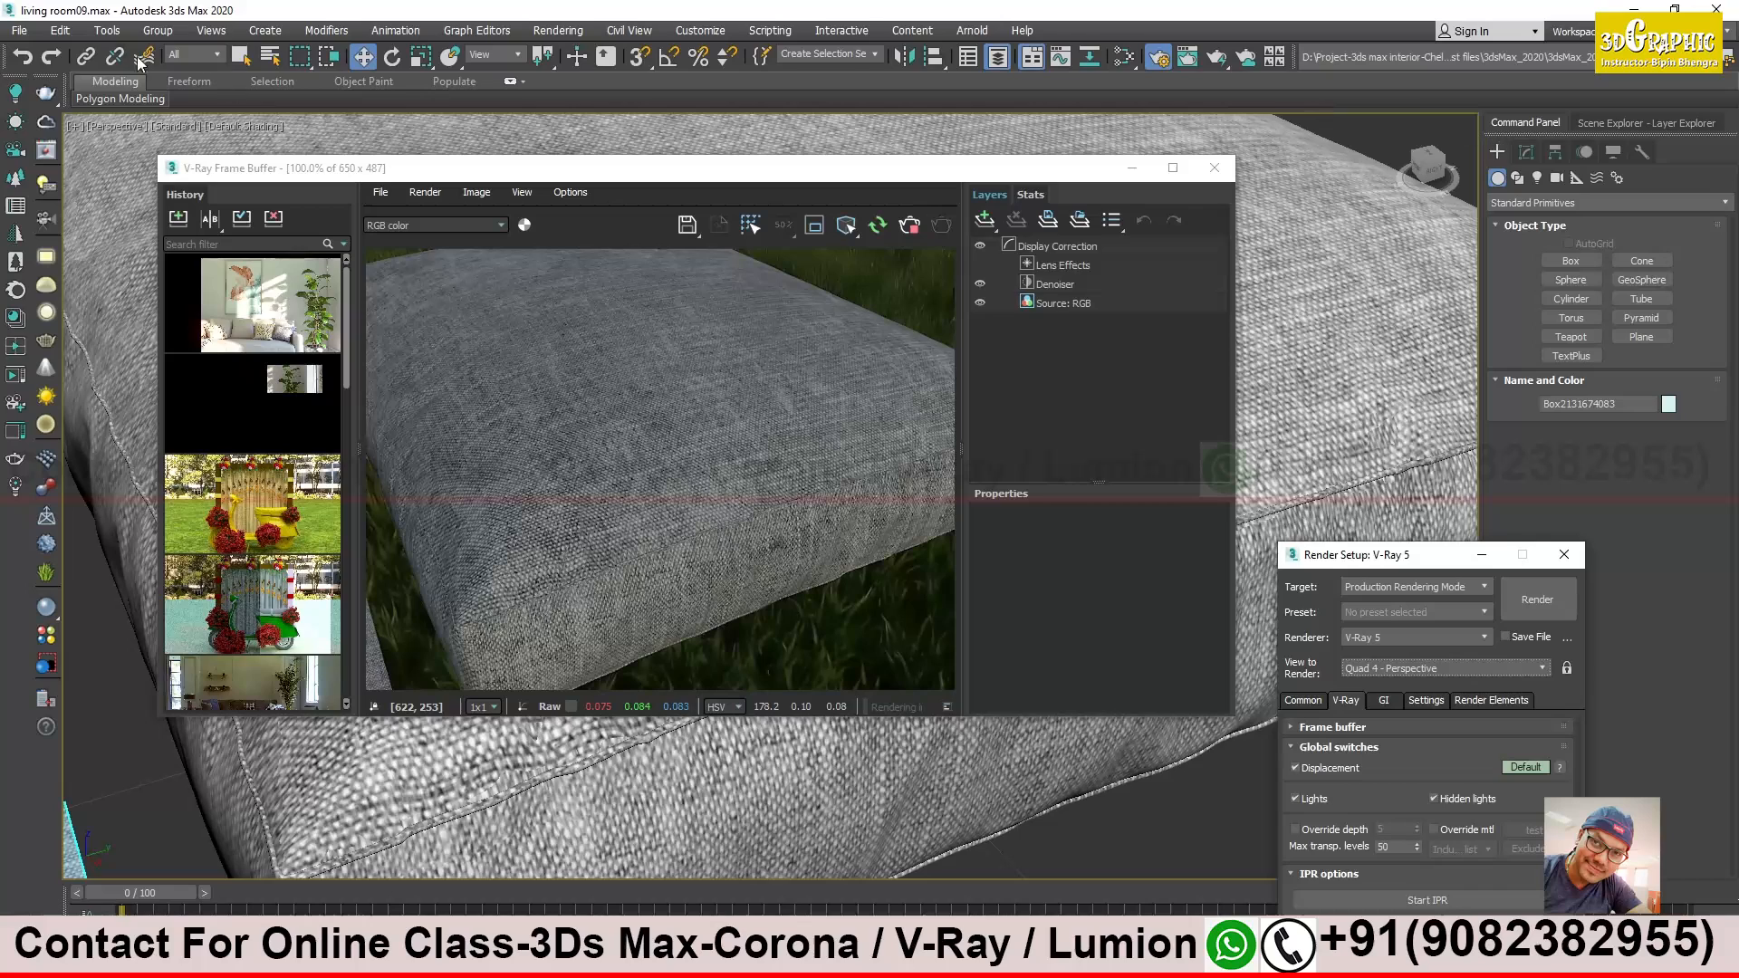
{"action": "left_click", "coordinate": [45, 184]}
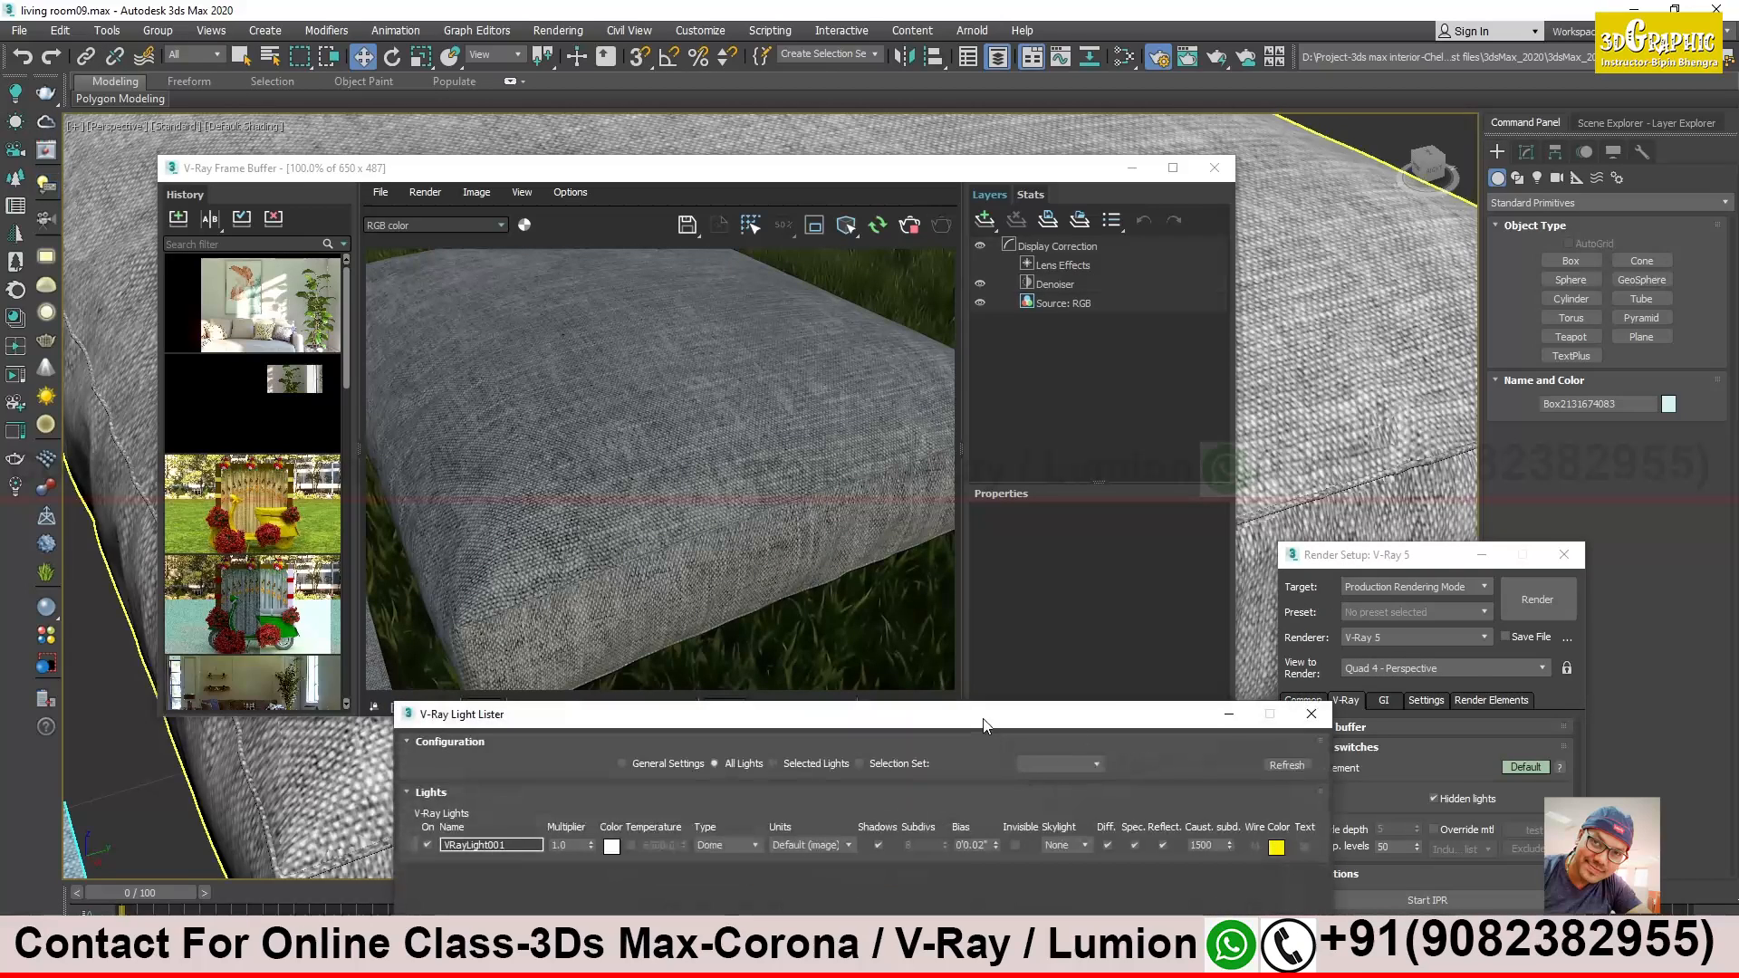
{"action": "left_click_drag", "start_coordinate": [984, 724], "coordinate": [1514, 469]}
{"action": "type", "text": "3"}
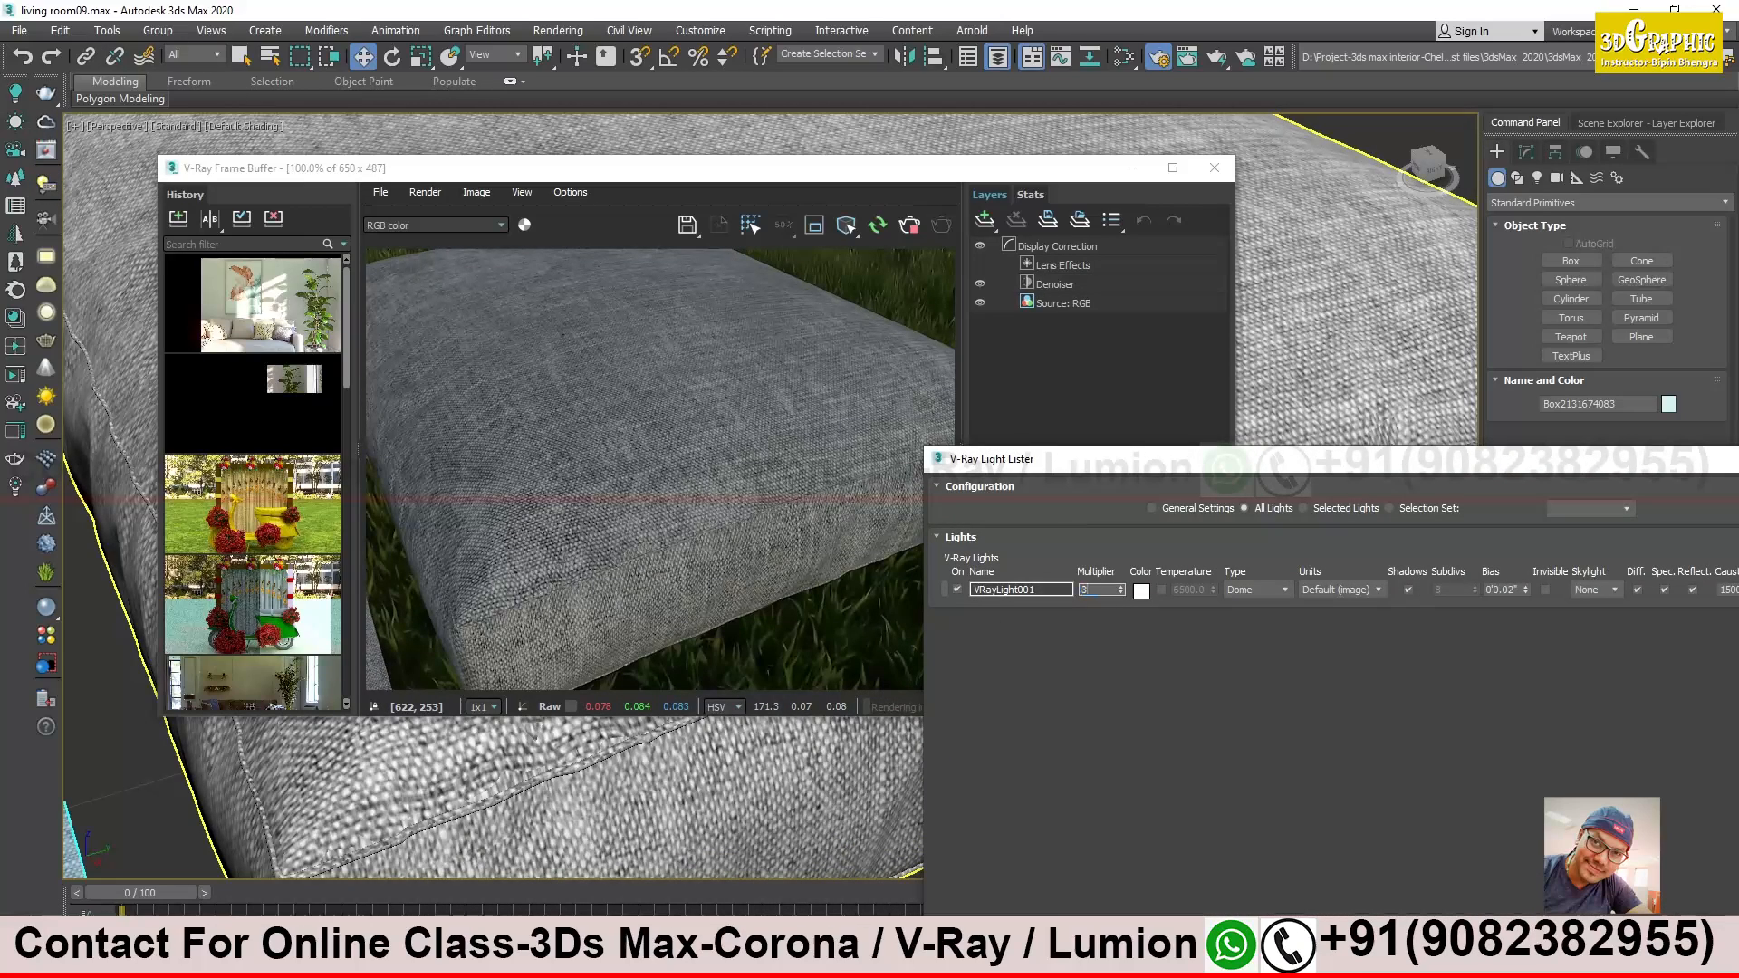
{"action": "key", "text": "Return"}
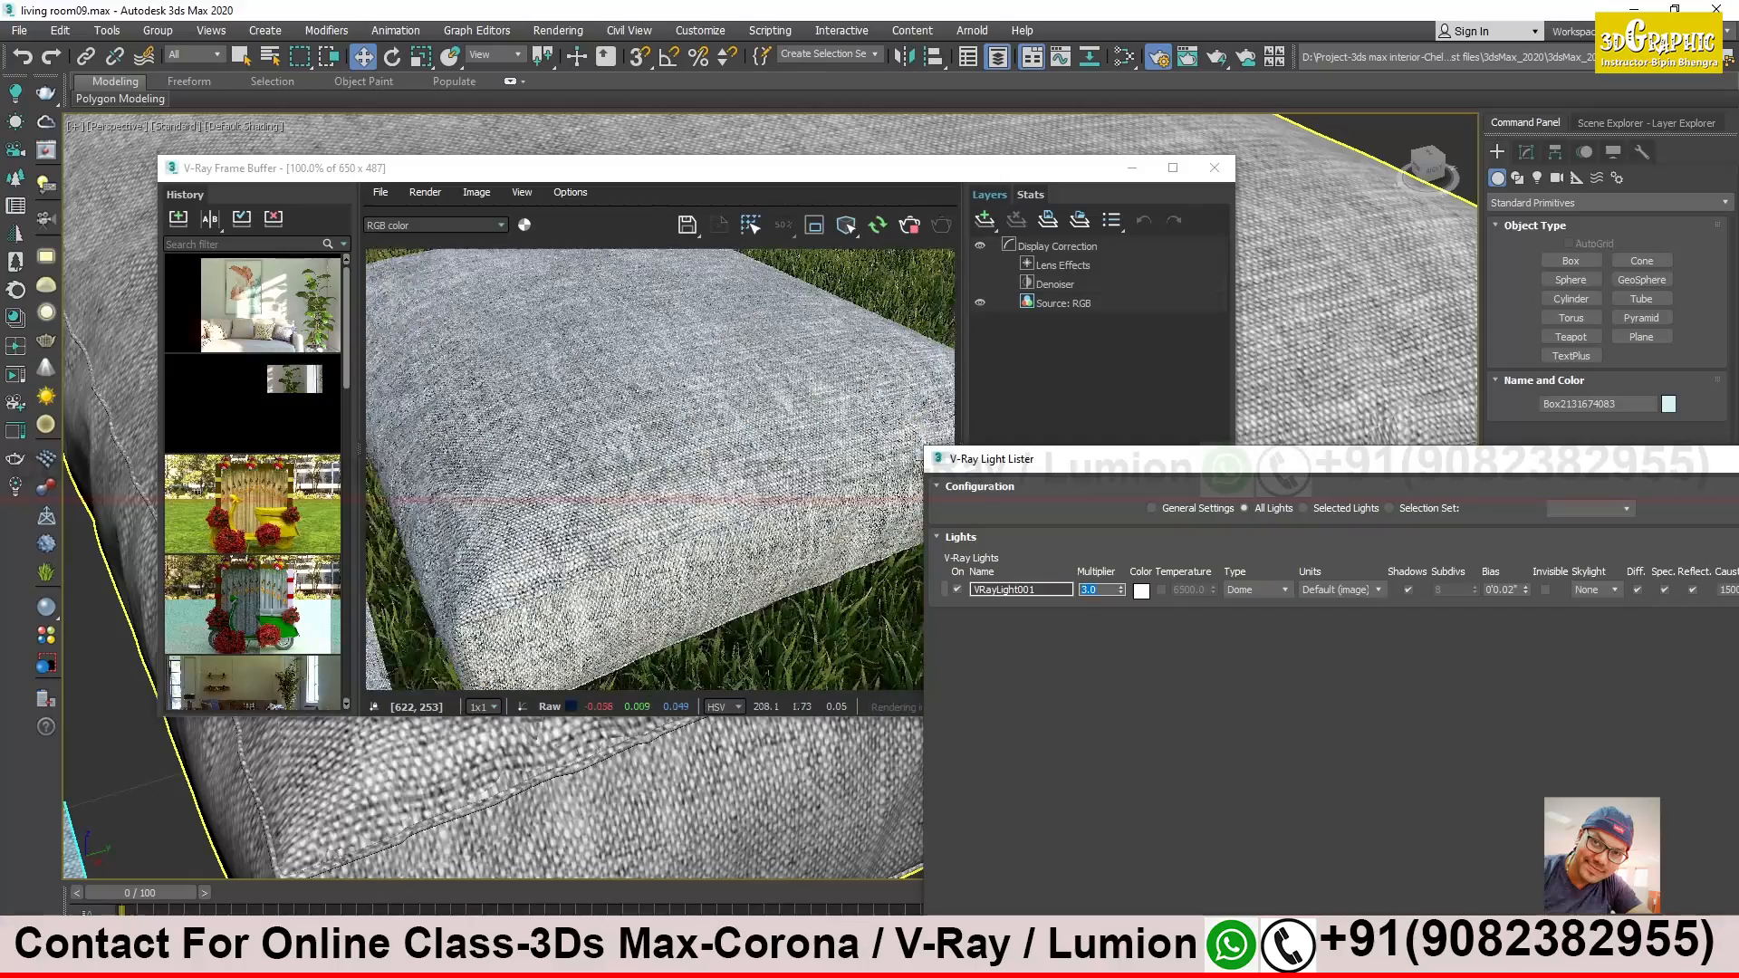
Set the multiplier of VRayLight001 to 2.0 and close the V-Ray Light Lister
{"action": "type", "text": "2"}
{"action": "key", "text": "Return"}
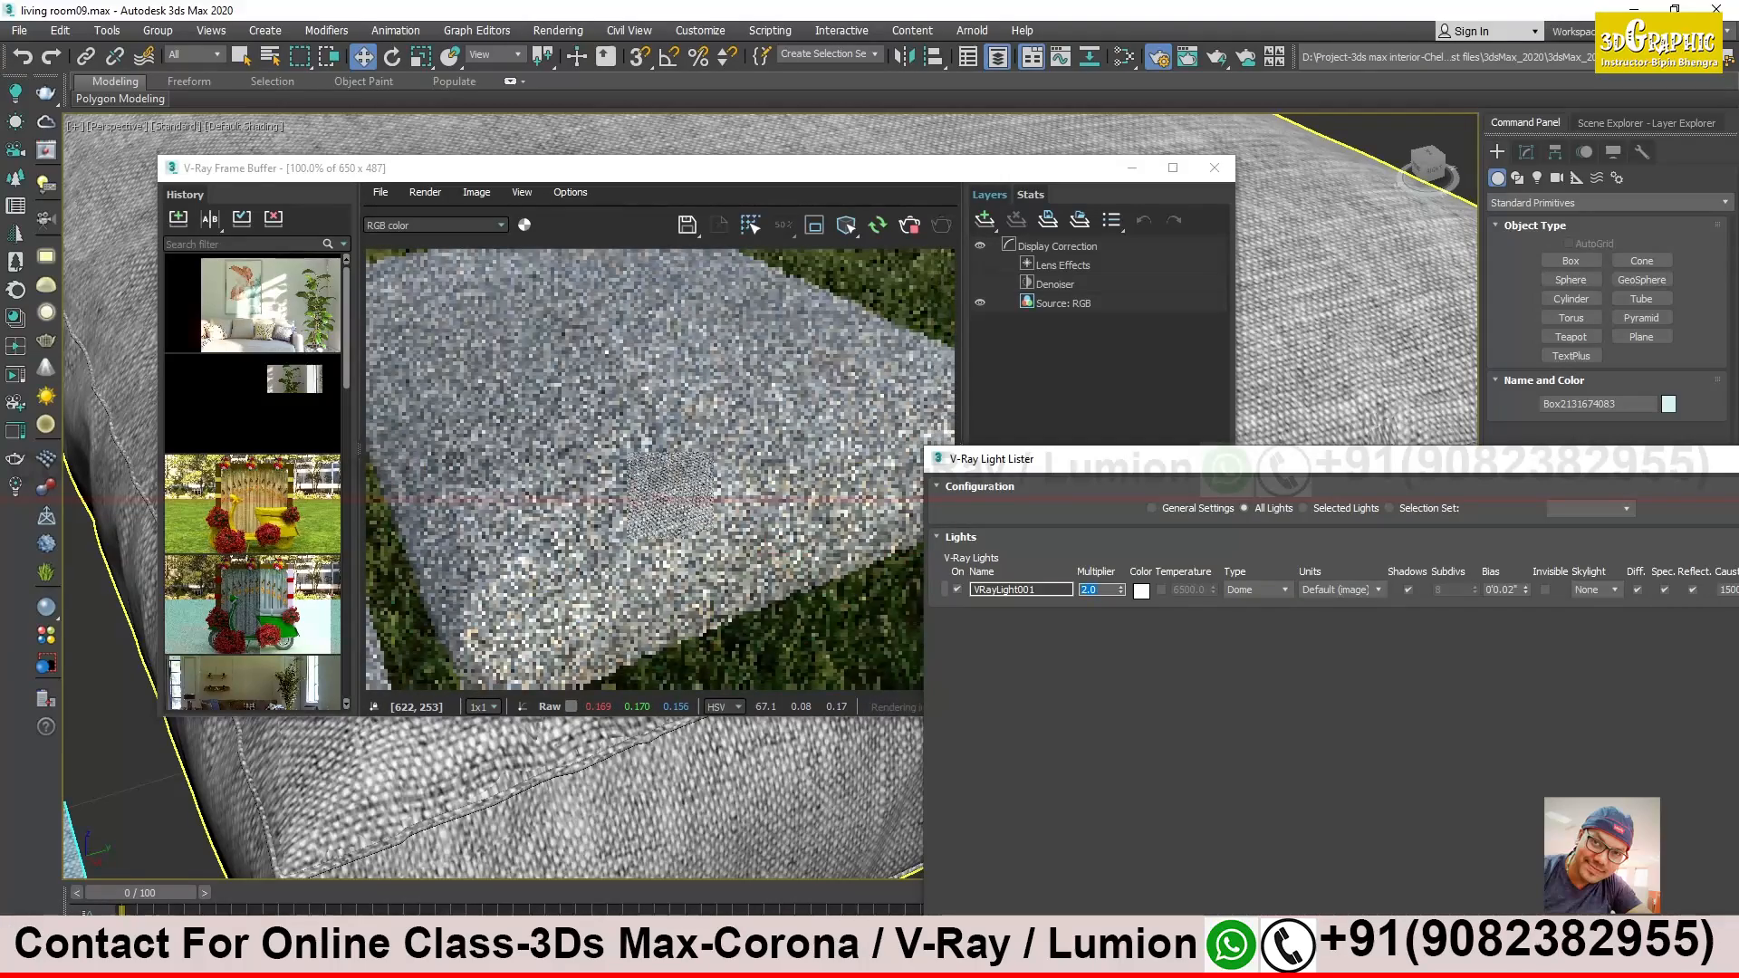
{"action": "left_click_drag", "start_coordinate": [1537, 465], "coordinate": [982, 566]}
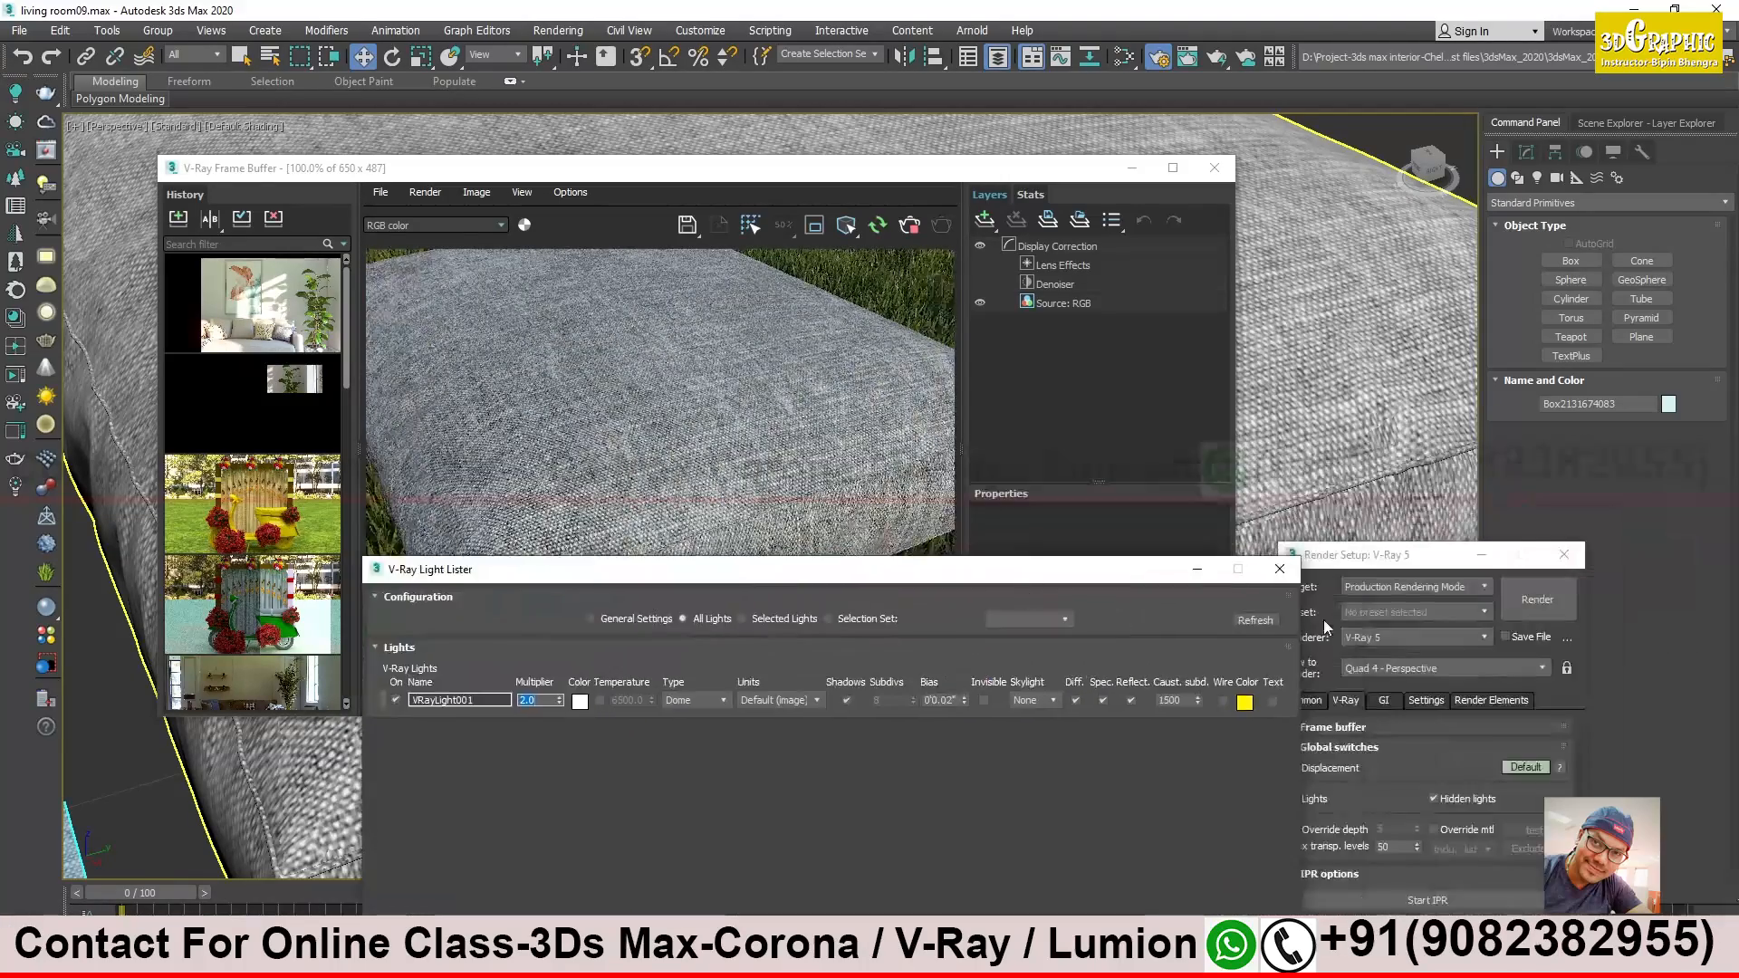
{"action": "left_click", "coordinate": [1281, 563]}
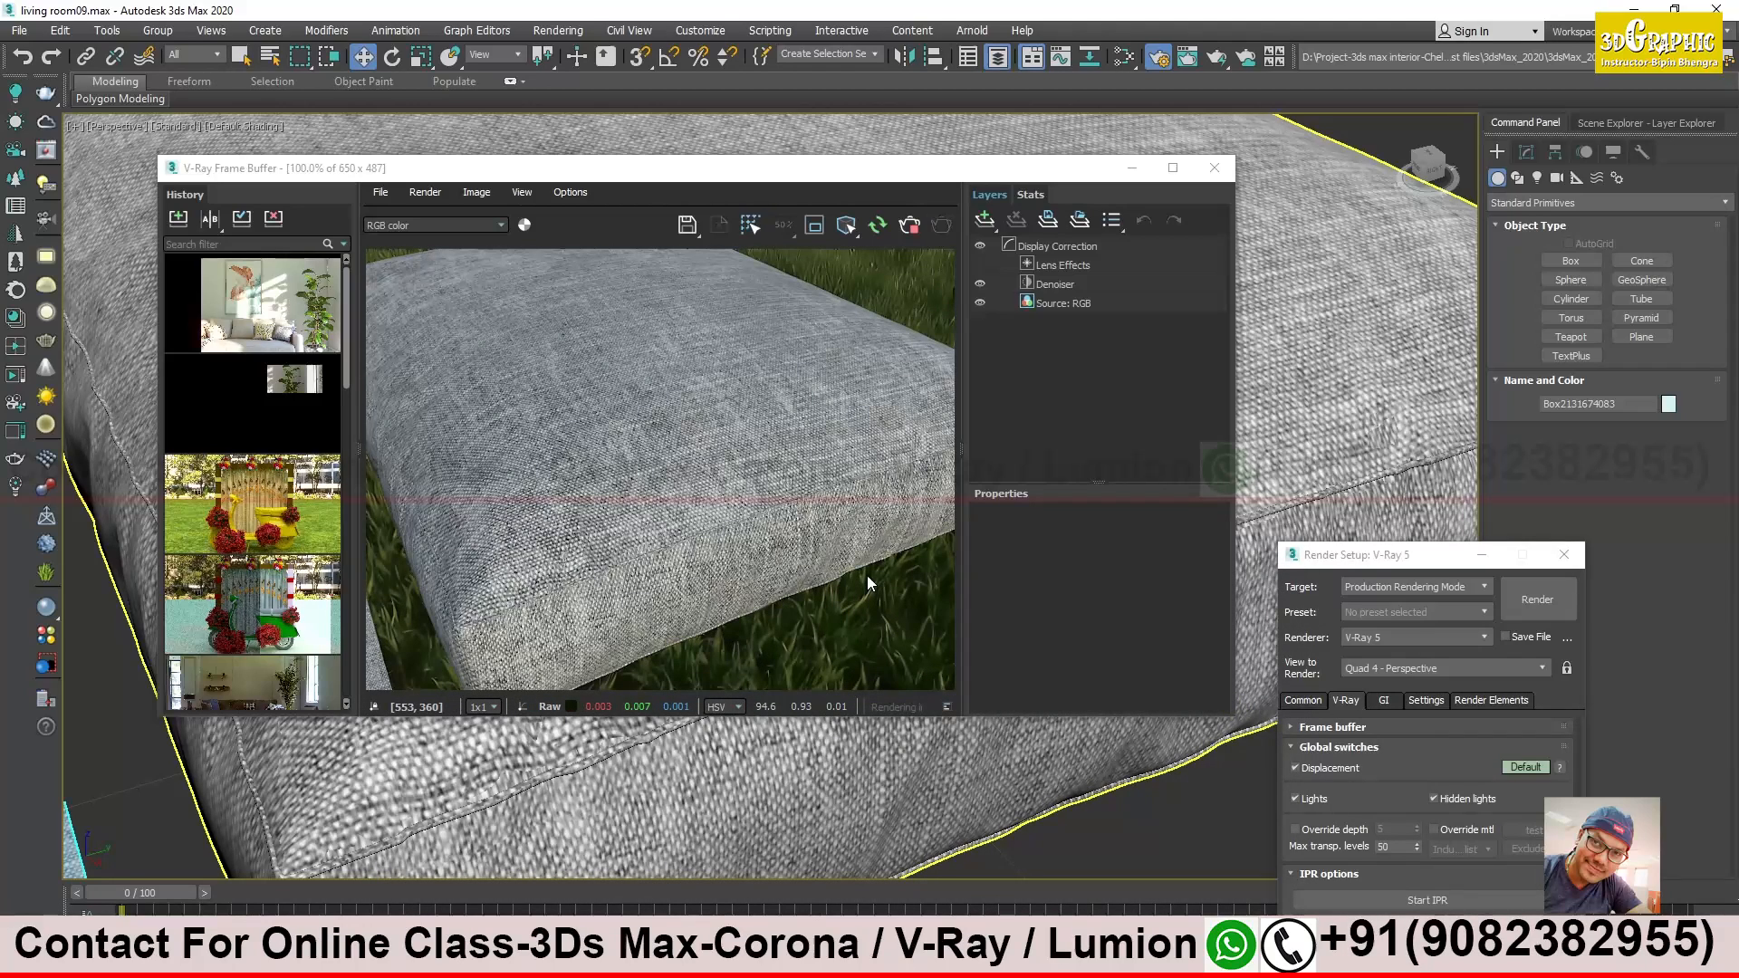
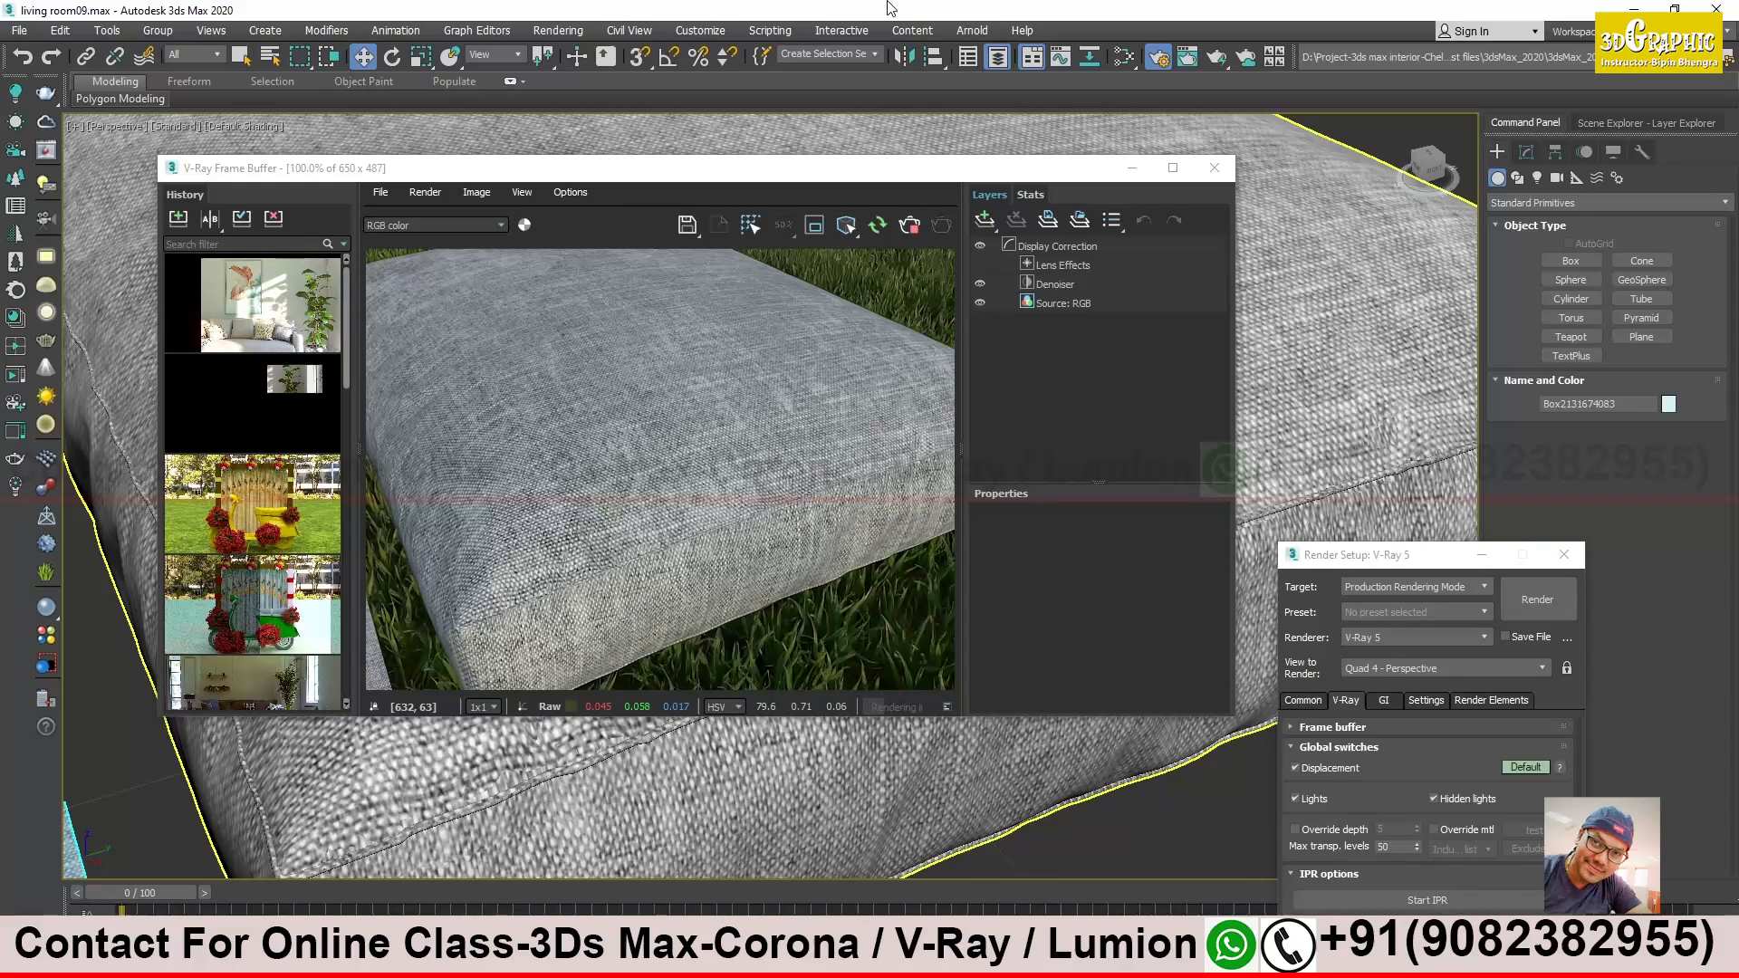
Stop the interactive render, move the frame buffer aside and reframe the cushion in the Perspective viewport
{"action": "left_click", "coordinate": [665, 386]}
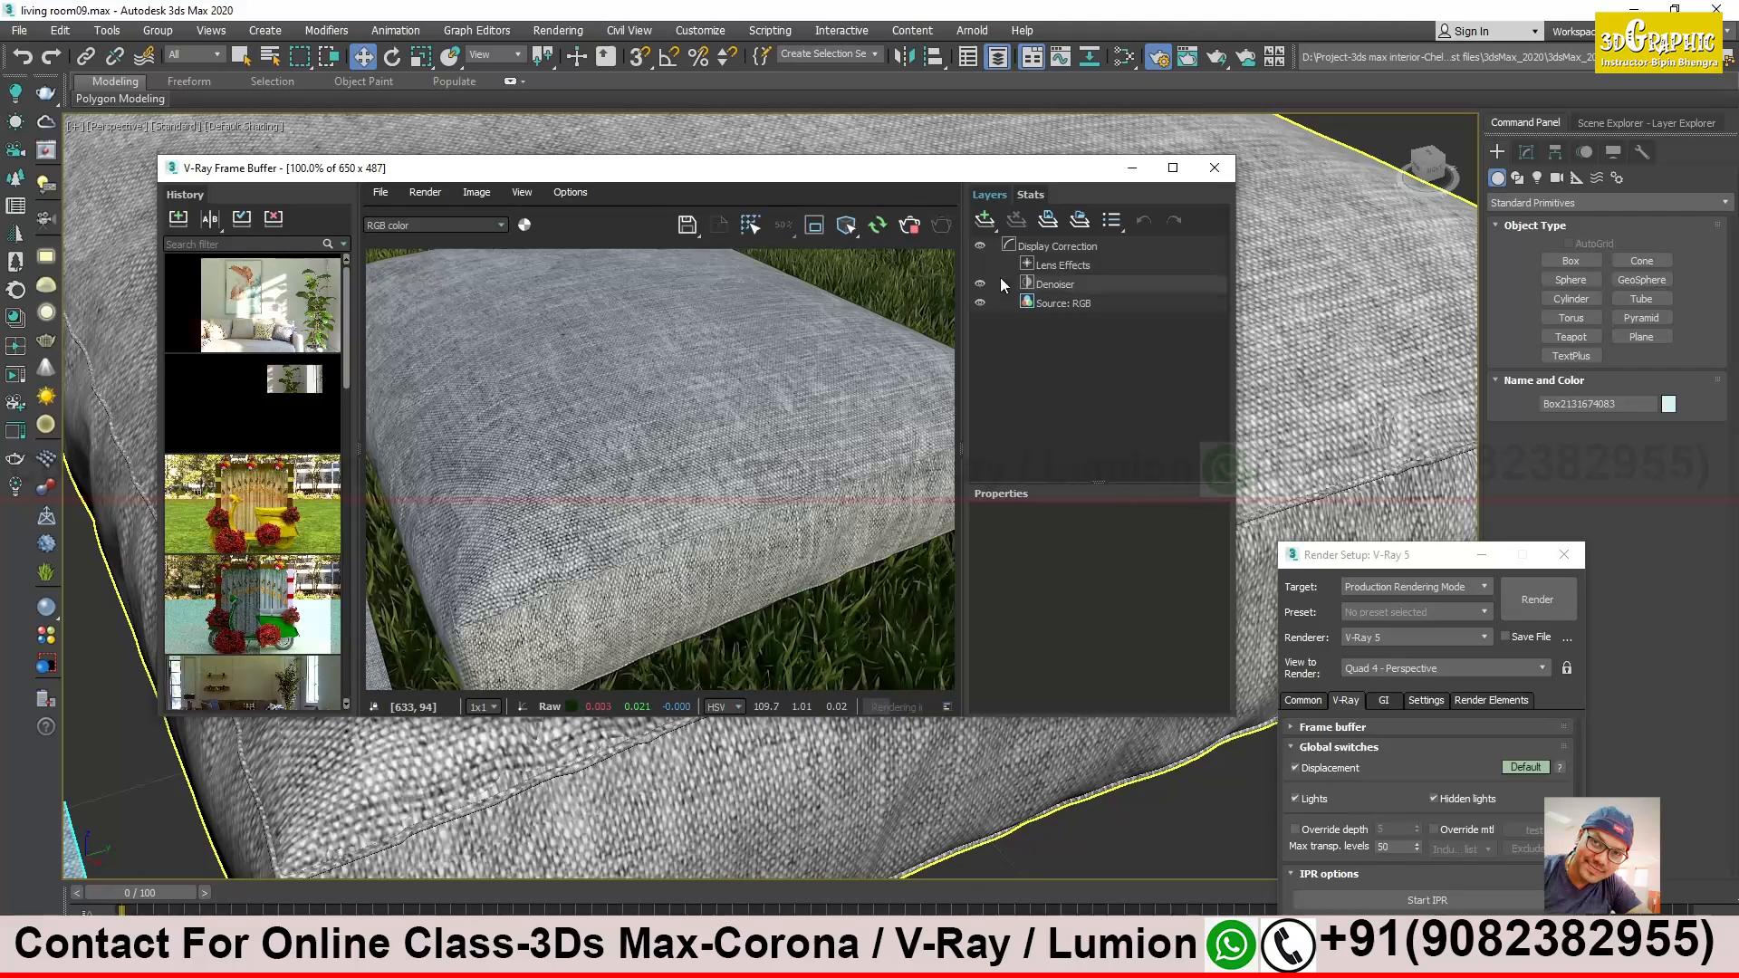
{"action": "left_click", "coordinate": [917, 230]}
{"action": "left_click_drag", "start_coordinate": [1084, 176], "coordinate": [1293, 432]}
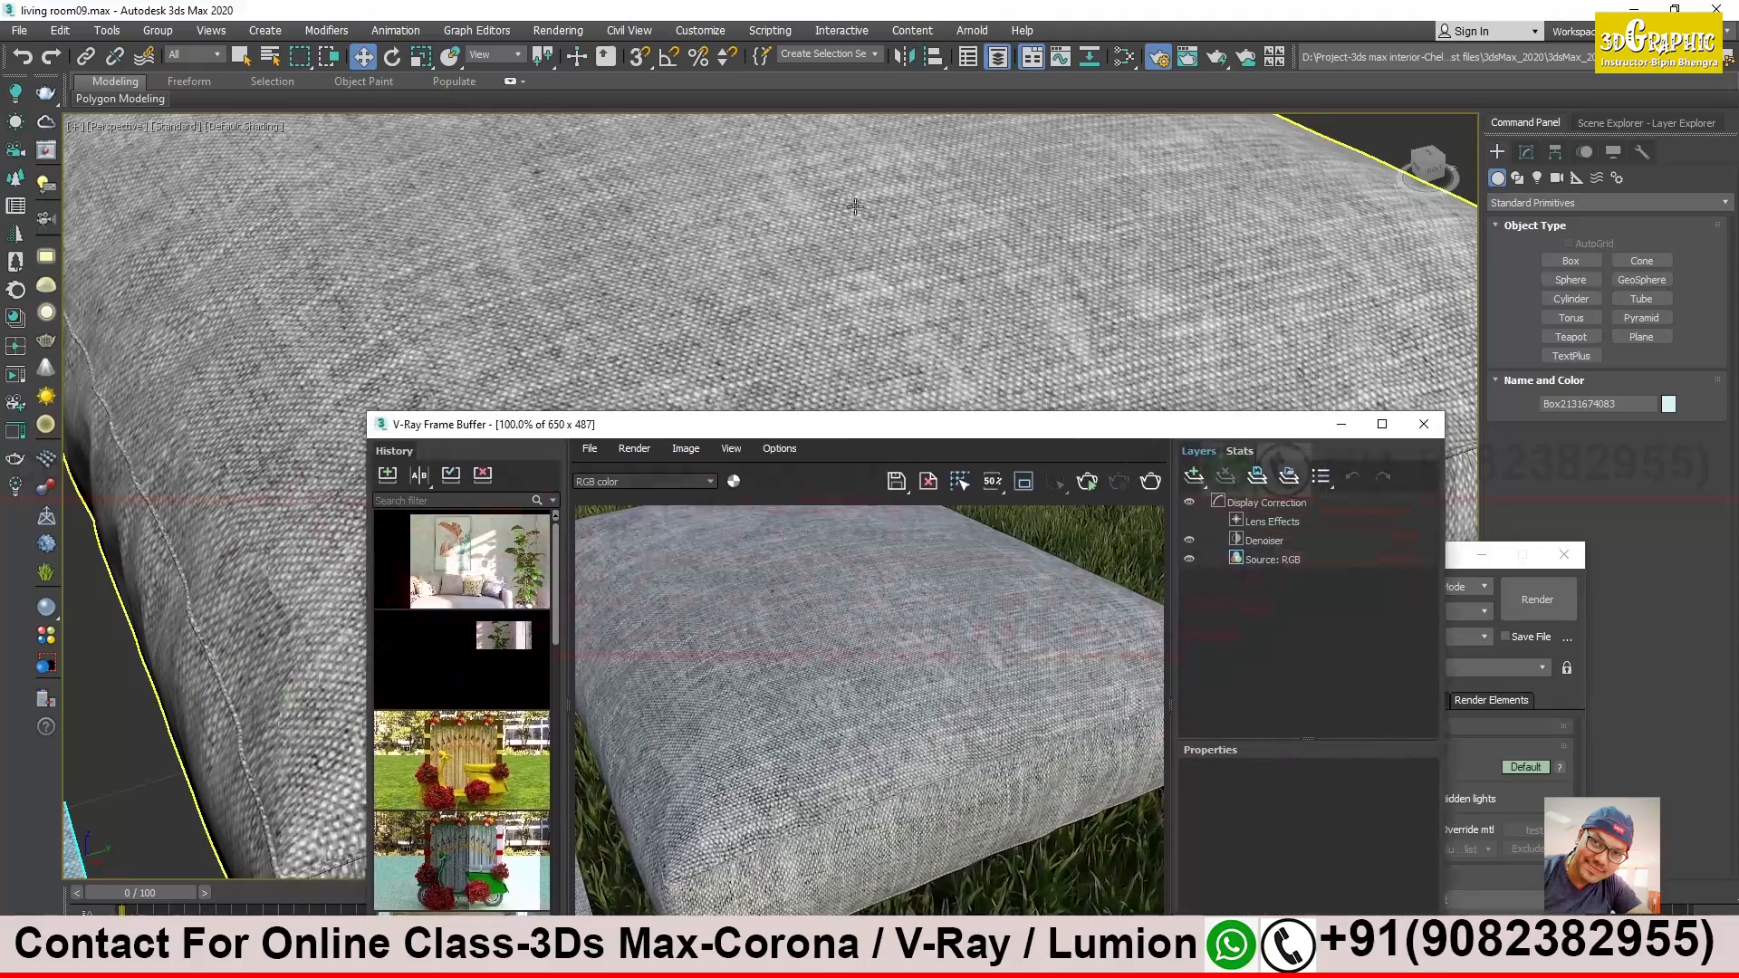
{"action": "scroll", "coordinate": [863, 211], "scroll_direction": "down", "scroll_amount": 3}
{"action": "left_click_drag", "start_coordinate": [837, 431], "coordinate": [1072, 380]}
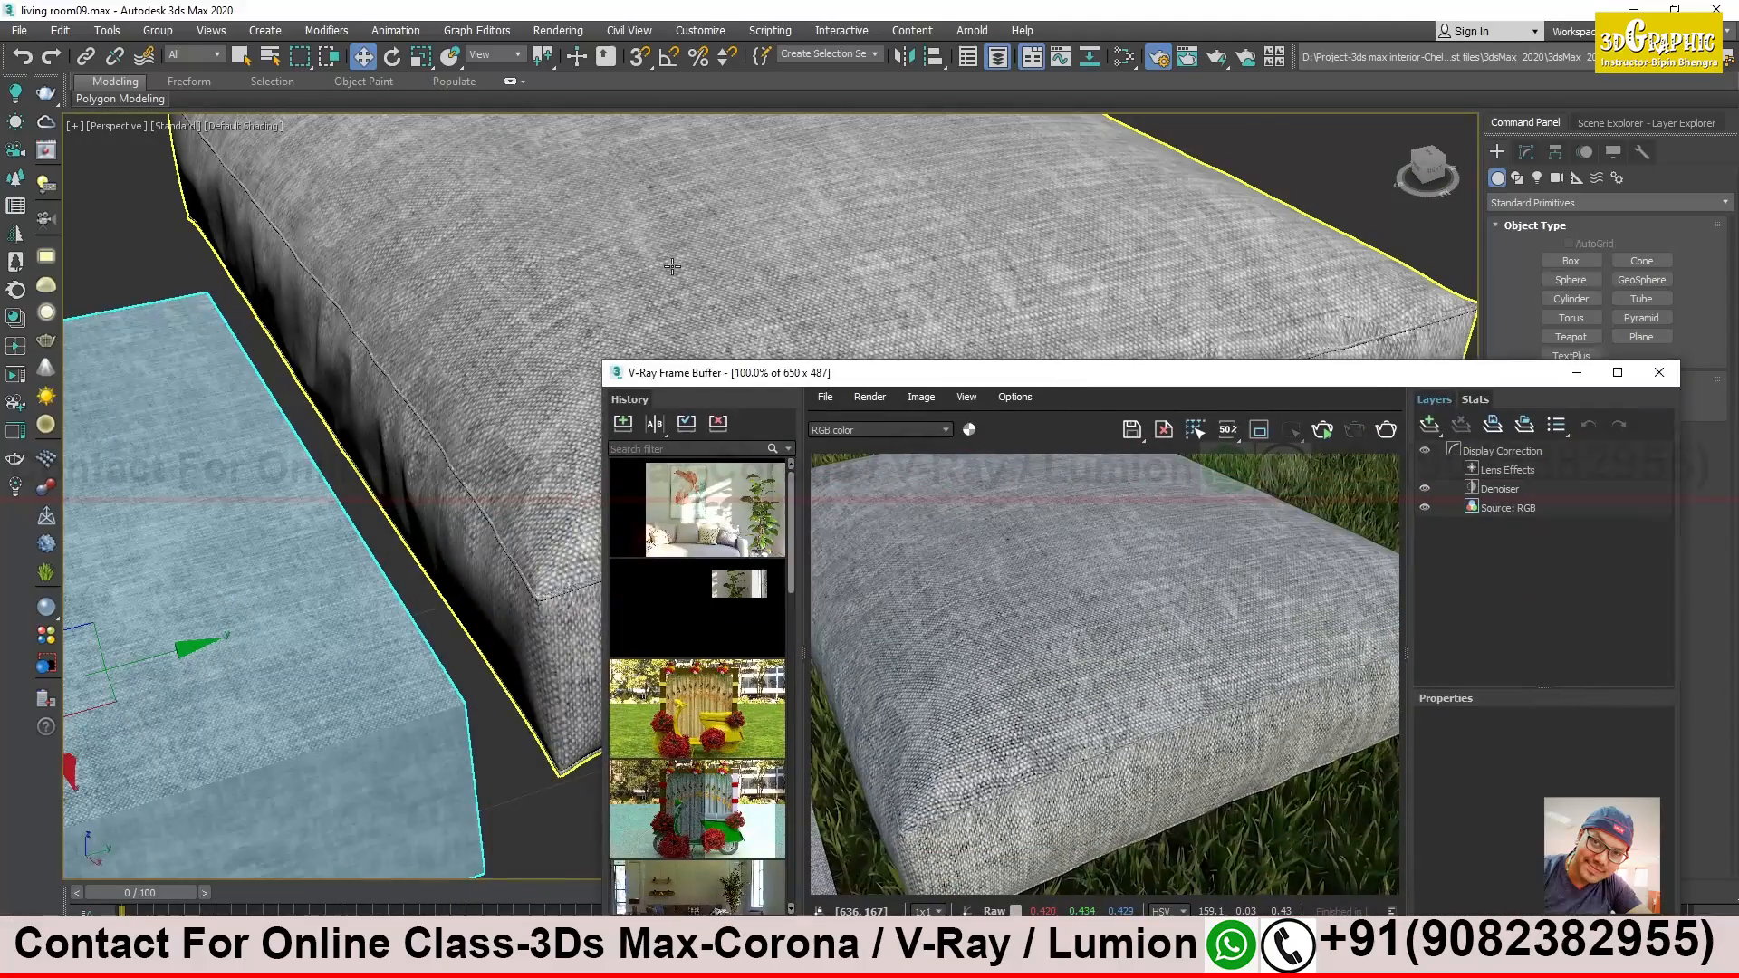
{"action": "middle_click_drag", "start_coordinate": [672, 267], "coordinate": [601, 288]}
{"action": "left_click_drag", "start_coordinate": [1543, 373], "coordinate": [1032, 549]}
{"action": "middle_click_drag", "start_coordinate": [871, 429], "coordinate": [890, 424]}
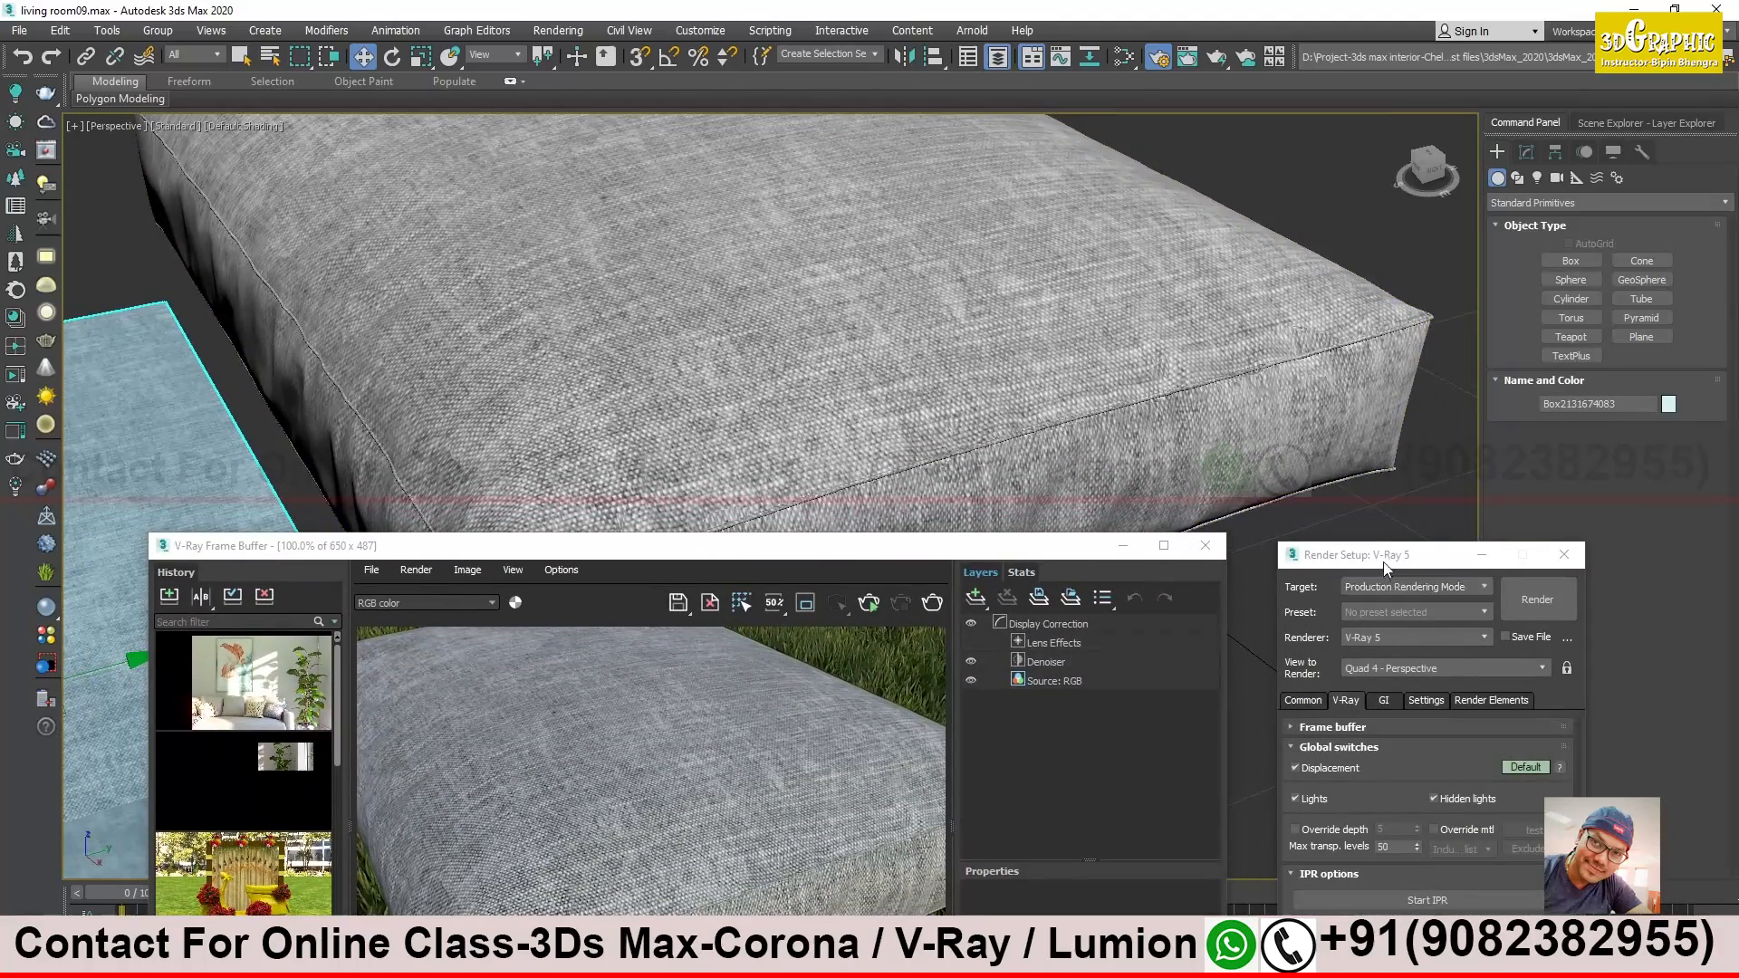
{"action": "left_click_drag", "start_coordinate": [1079, 545], "coordinate": [1091, 710]}
{"action": "middle_click_drag", "start_coordinate": [875, 398], "coordinate": [893, 412]}
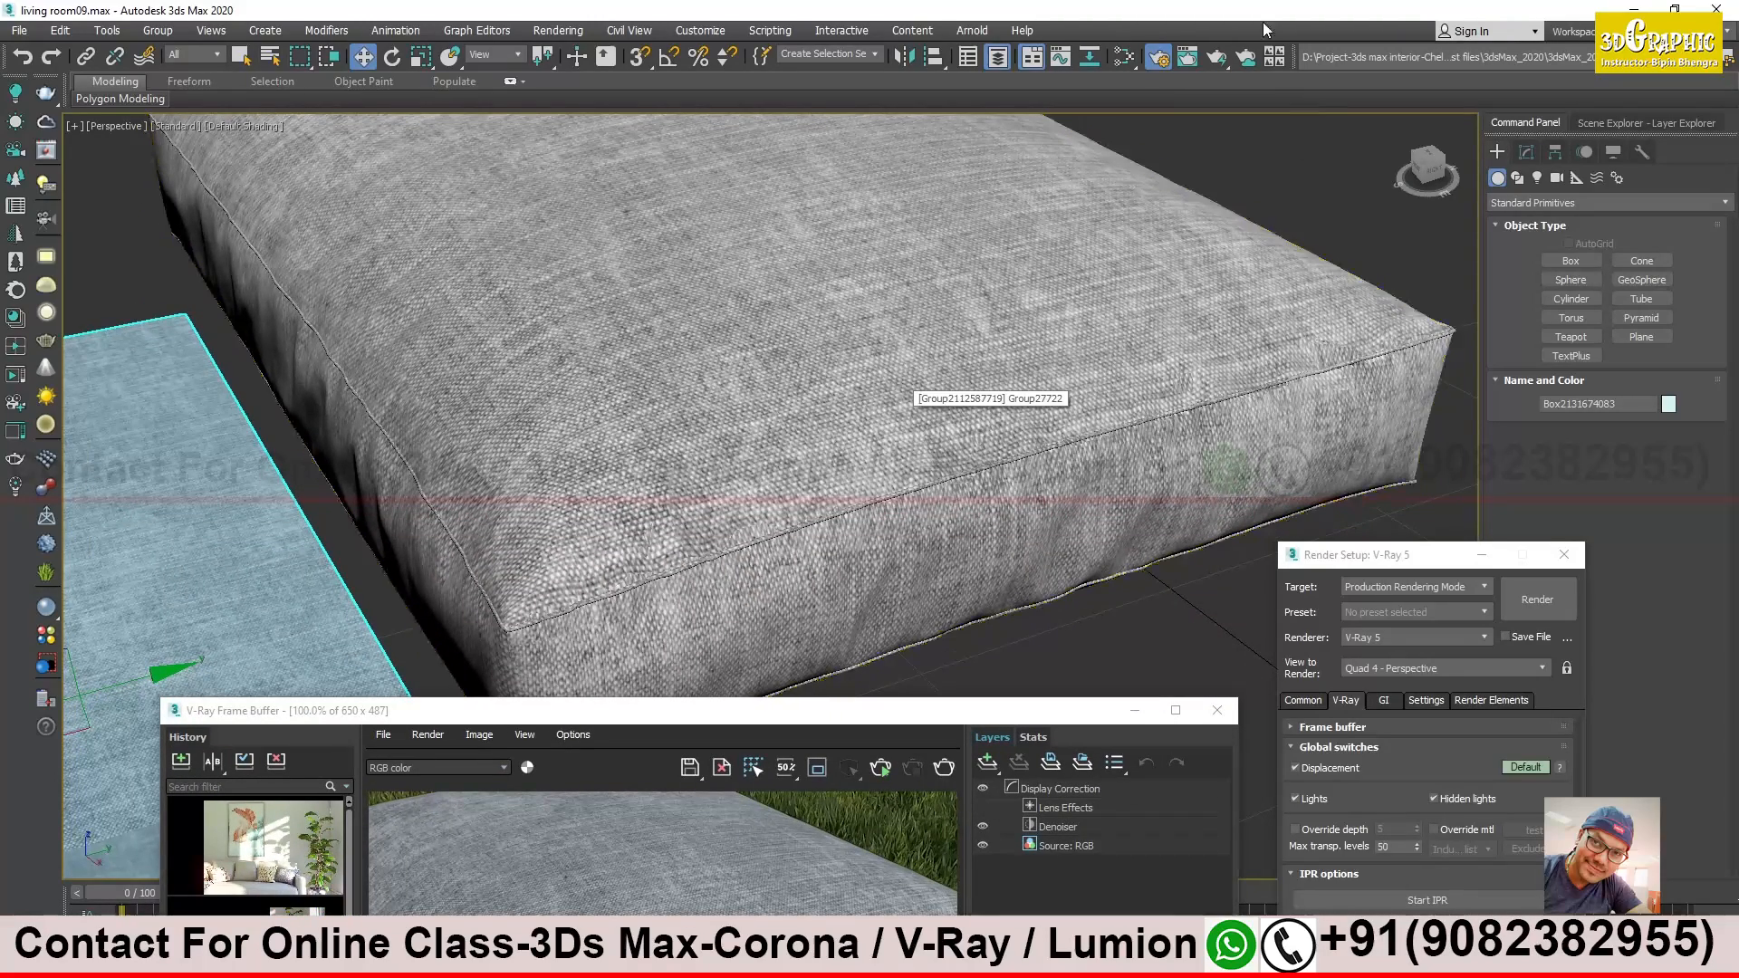
Open the Slate Material Editor and add a third layer to the Composite map
{"action": "left_click", "coordinate": [1128, 60]}
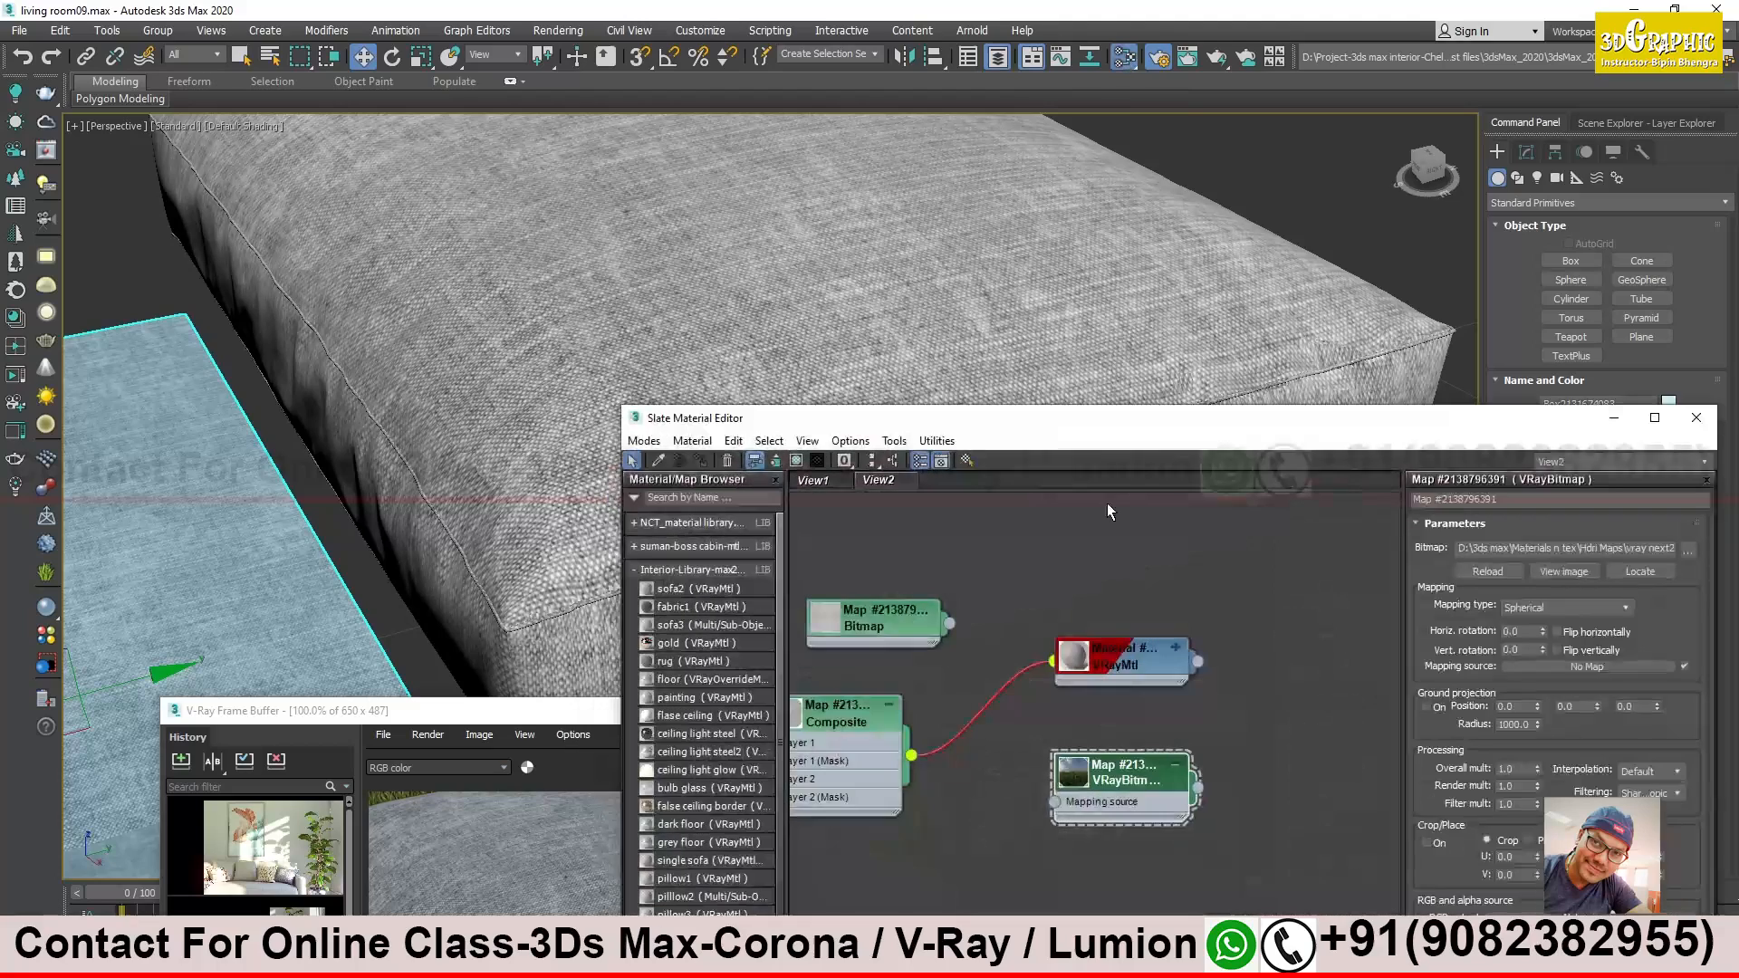
{"action": "left_click_drag", "start_coordinate": [1098, 412], "coordinate": [1040, 279]}
{"action": "middle_click_drag", "start_coordinate": [885, 703], "coordinate": [1078, 744]}
{"action": "middle_click_drag", "start_coordinate": [842, 759], "coordinate": [1021, 715]}
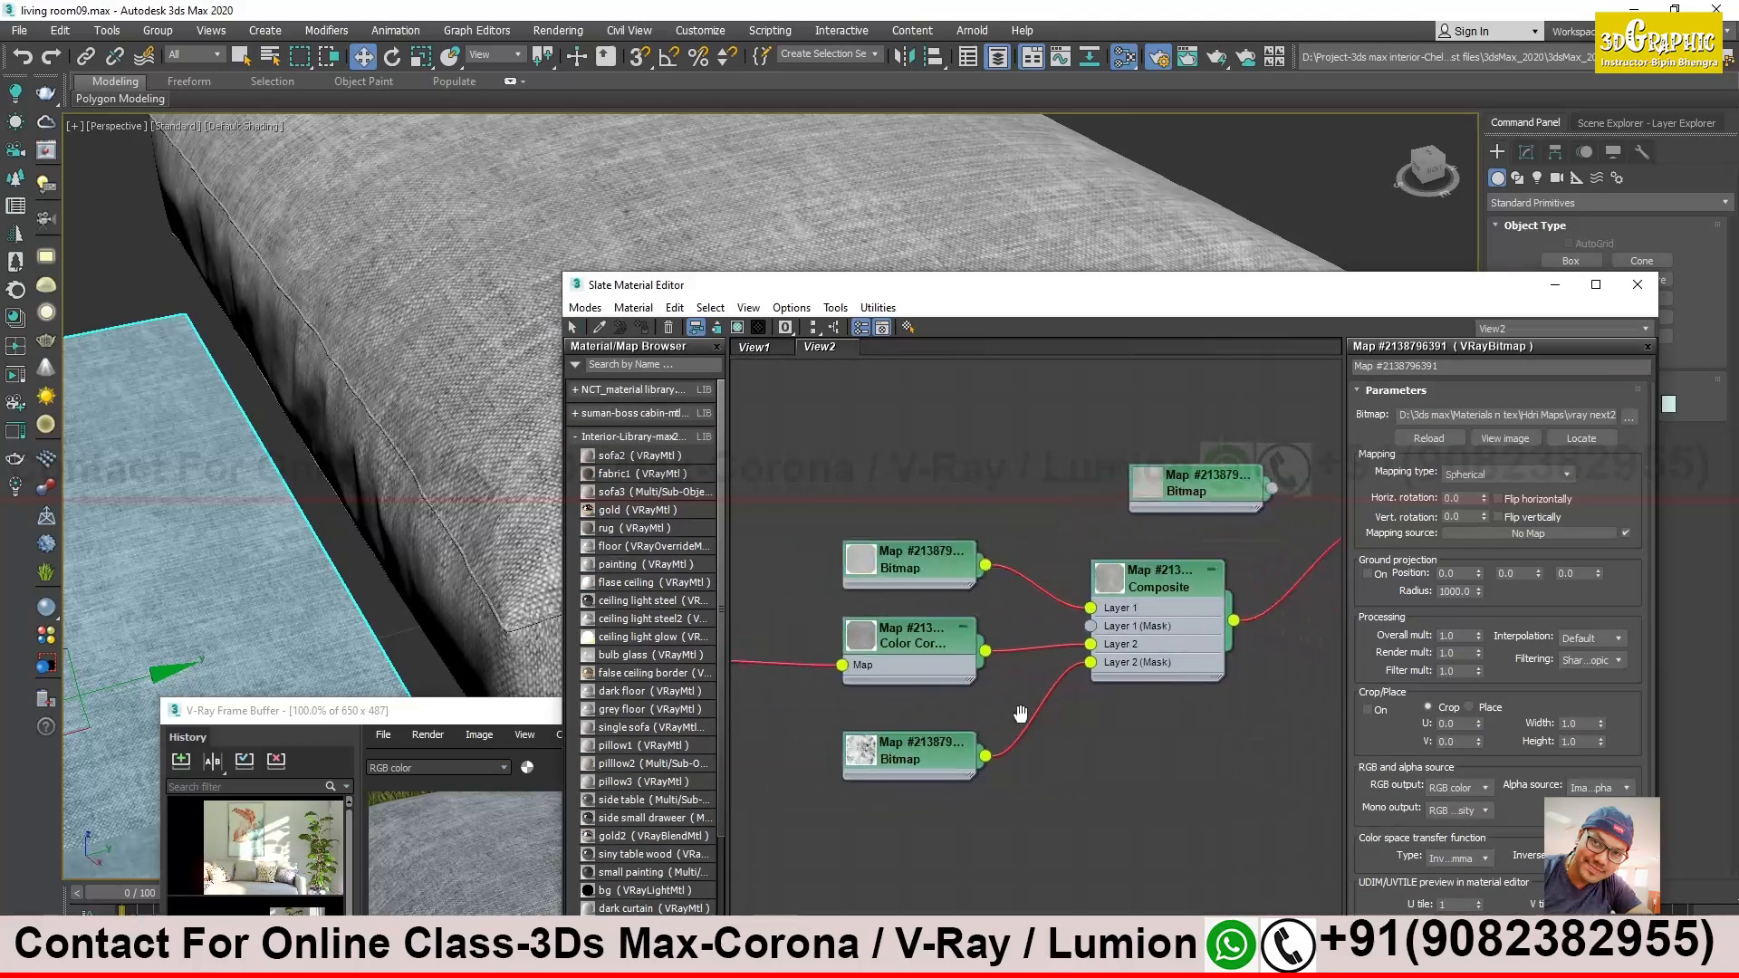
{"action": "middle_click_drag", "start_coordinate": [1148, 695], "coordinate": [1105, 700]}
{"action": "left_click_drag", "start_coordinate": [1137, 595], "coordinate": [1101, 584]}
{"action": "double_click", "coordinate": [1103, 591]}
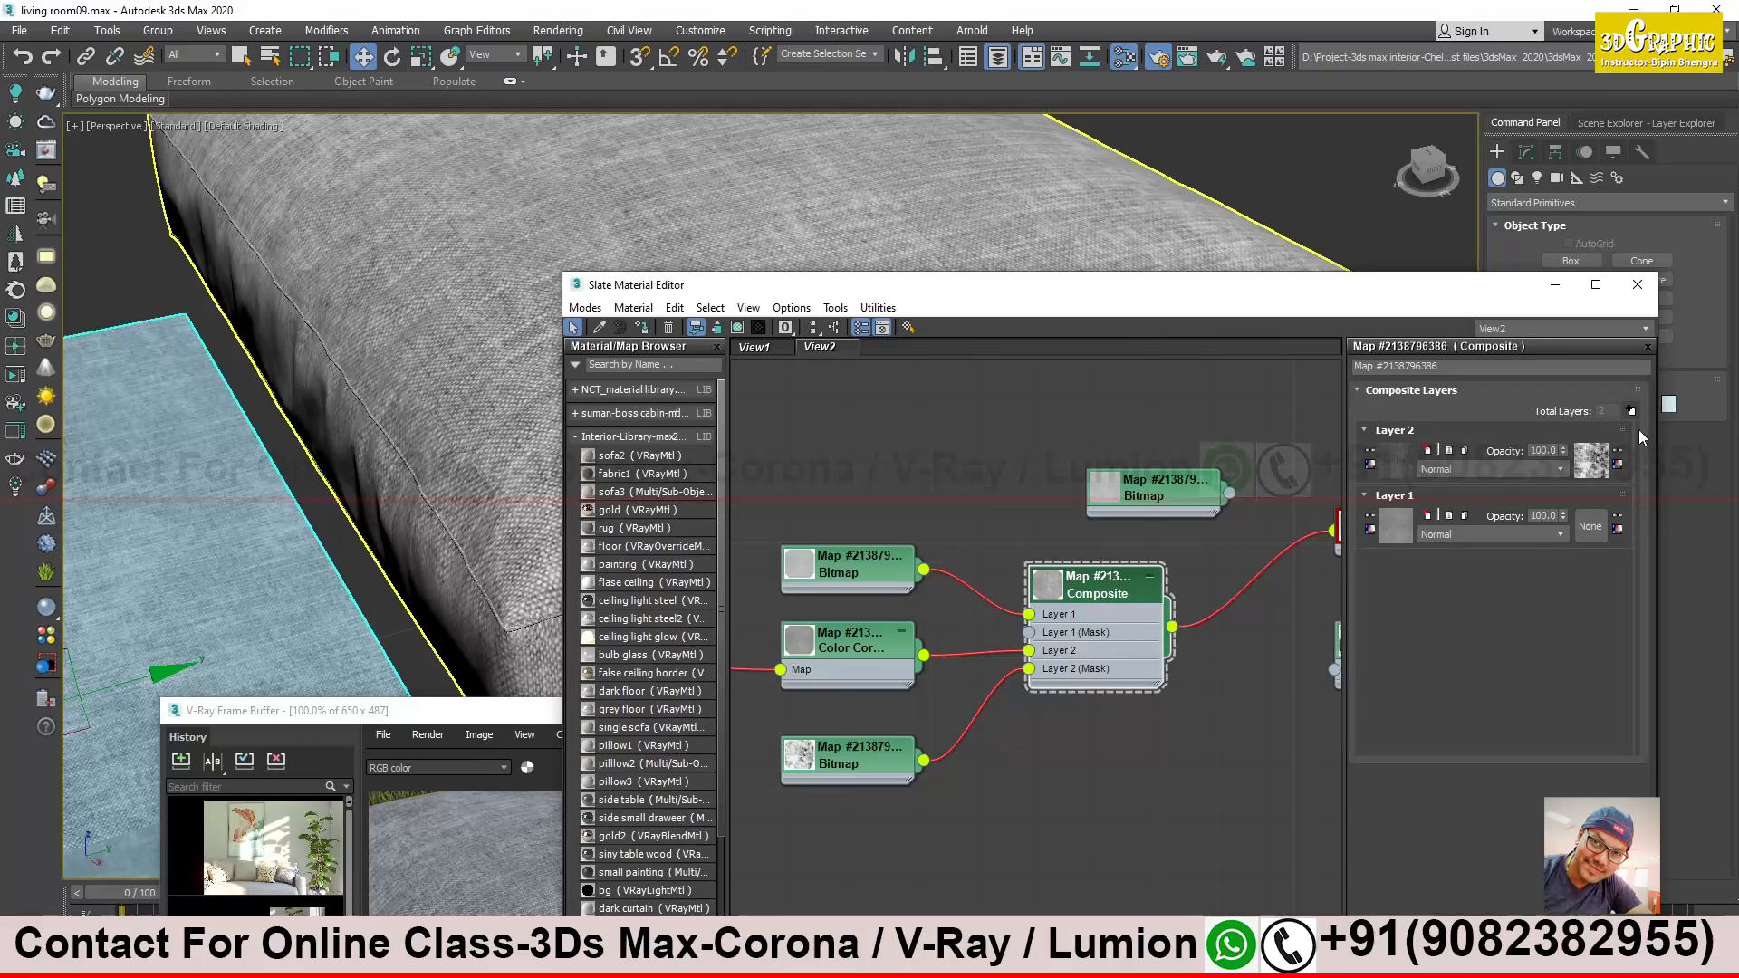
{"action": "left_click", "coordinate": [1632, 413]}
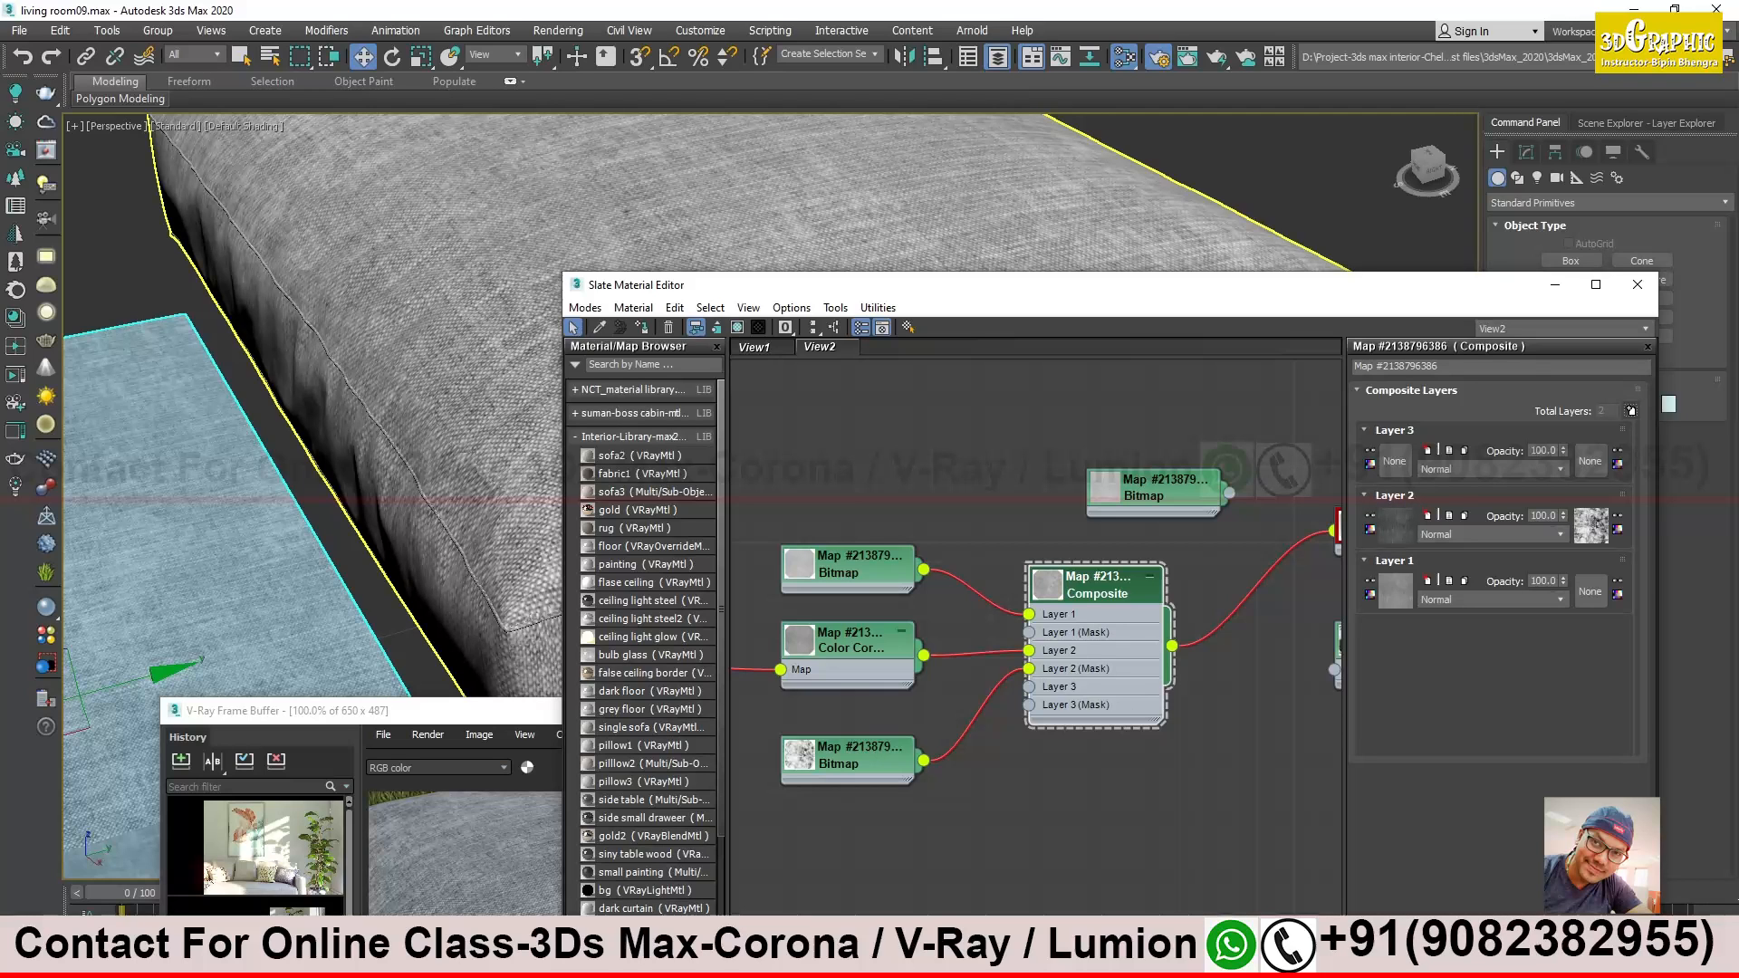
Browse the fabric bump maps folder and preview candidate textures, including qskct阿文132.jpg, for the new layer
{"action": "mouse_move", "coordinate": [744, 960]}
{"action": "left_click", "coordinate": [1218, 874]}
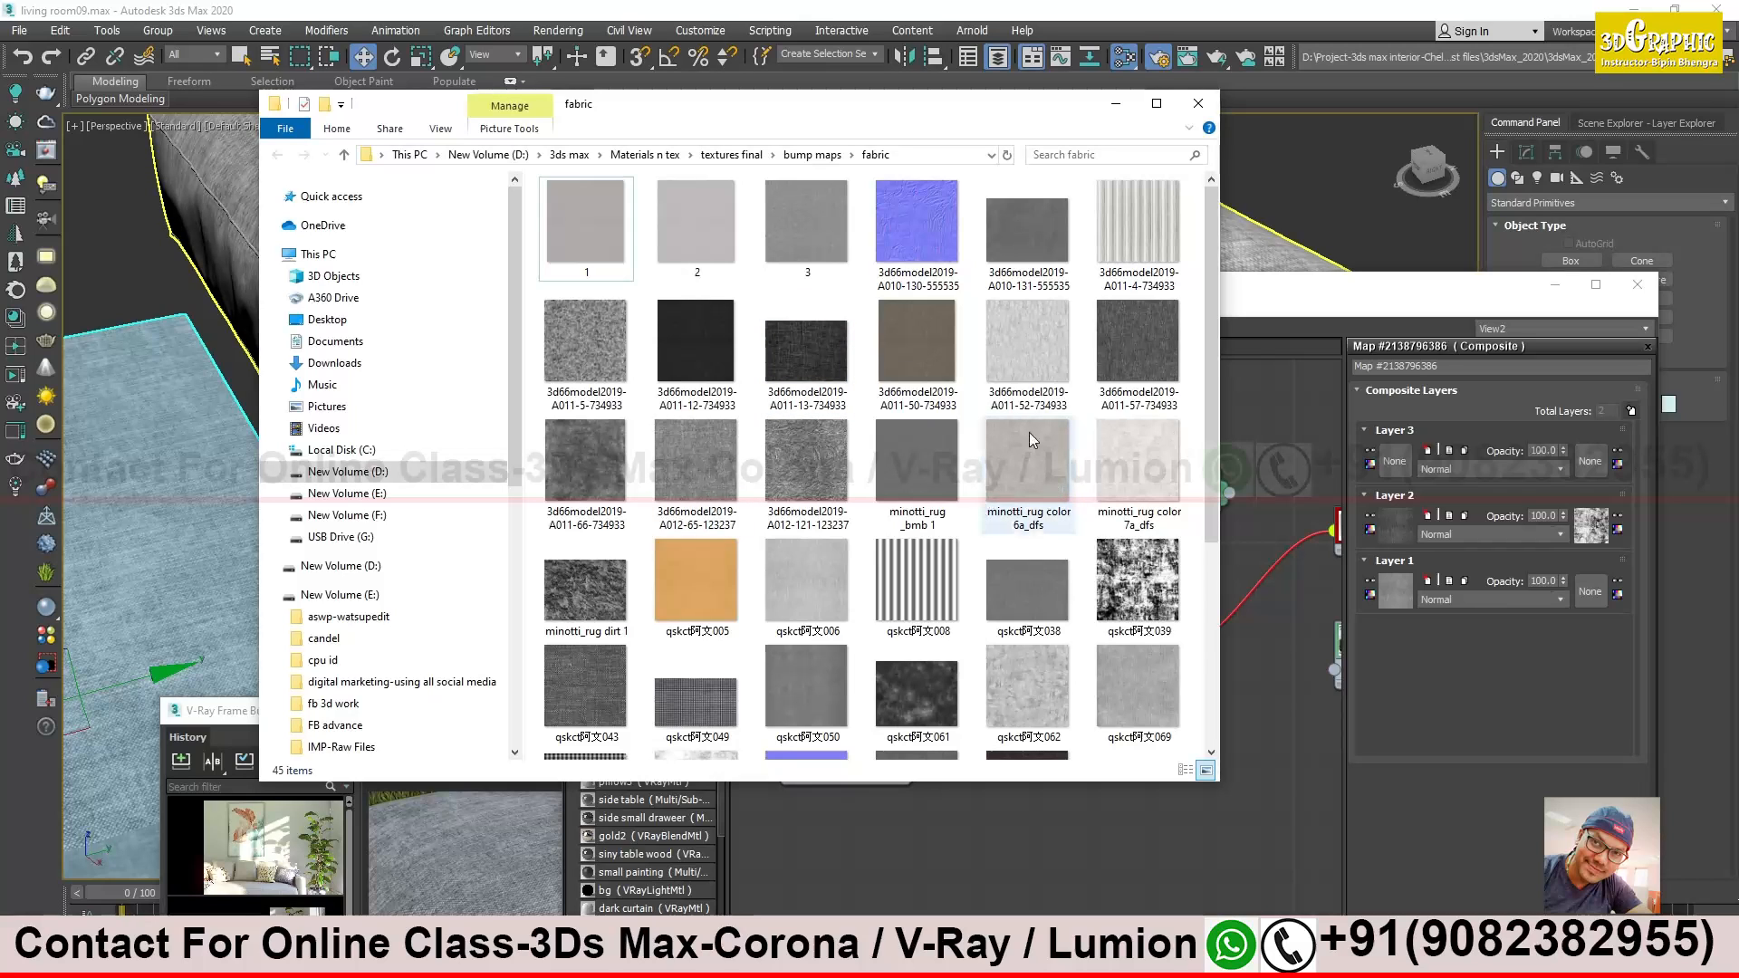
{"action": "scroll", "coordinate": [1054, 671], "scroll_direction": "down", "scroll_amount": 3}
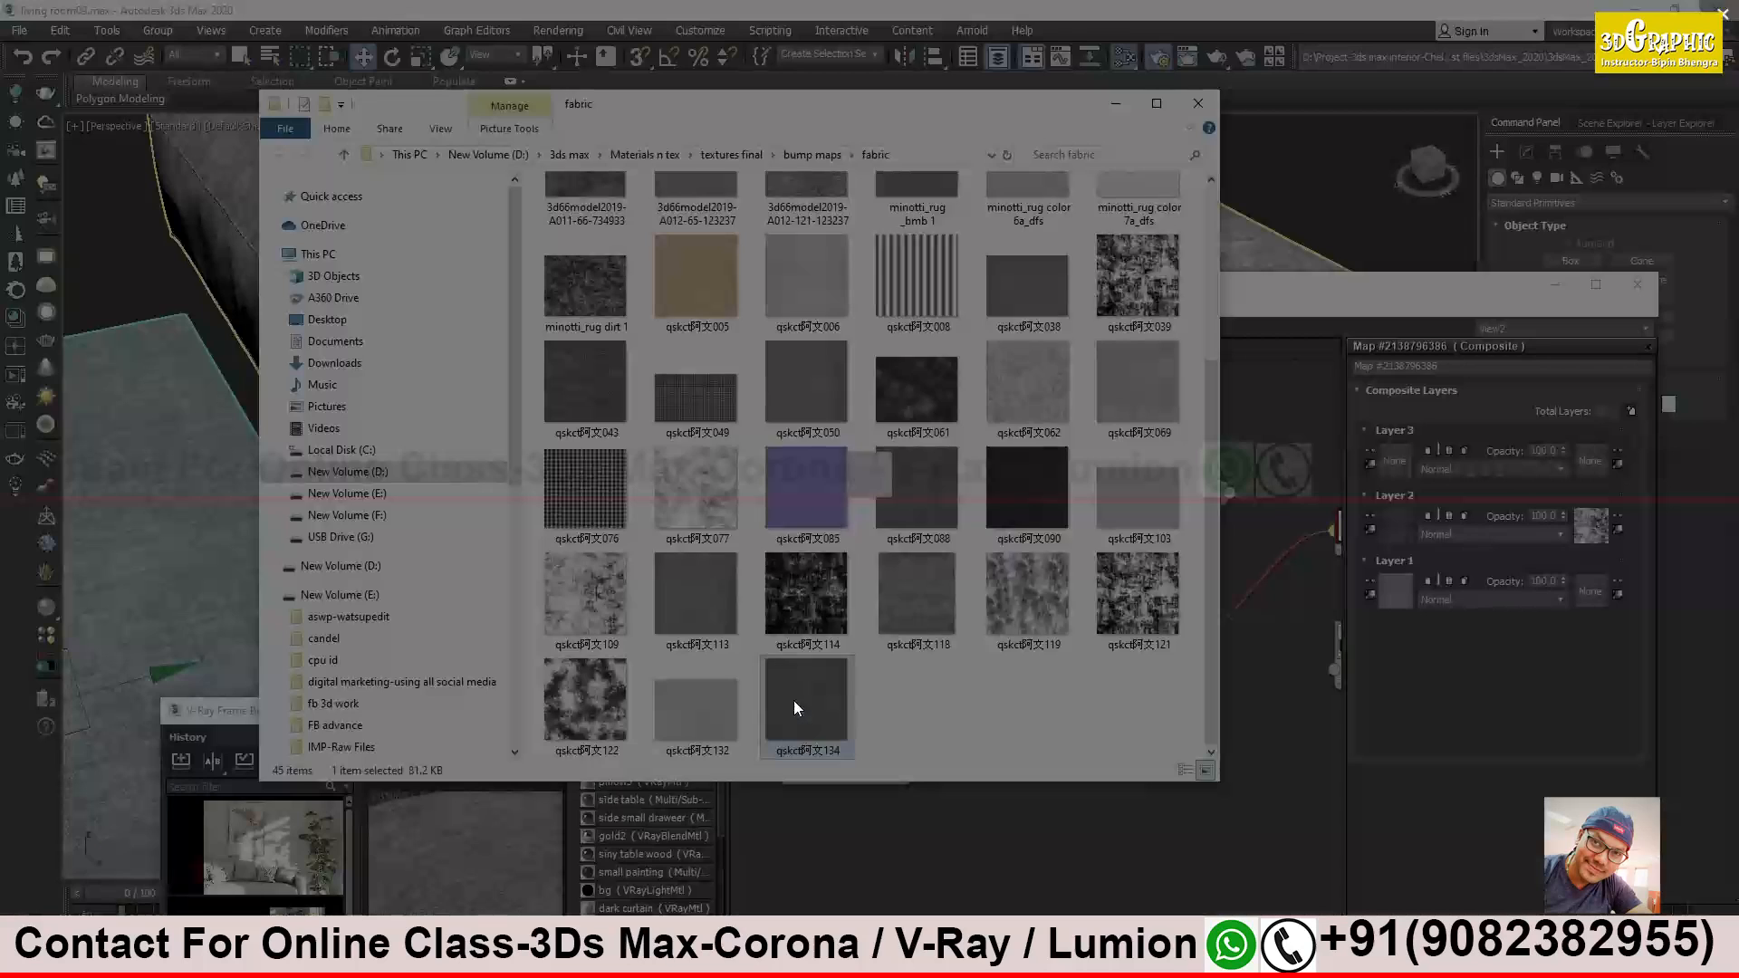
{"action": "left_click_drag", "start_coordinate": [794, 699], "coordinate": [1078, 444]}
{"action": "key", "text": "Left"}
{"action": "key", "text": "Left"}
{"action": "key", "text": "Left"}
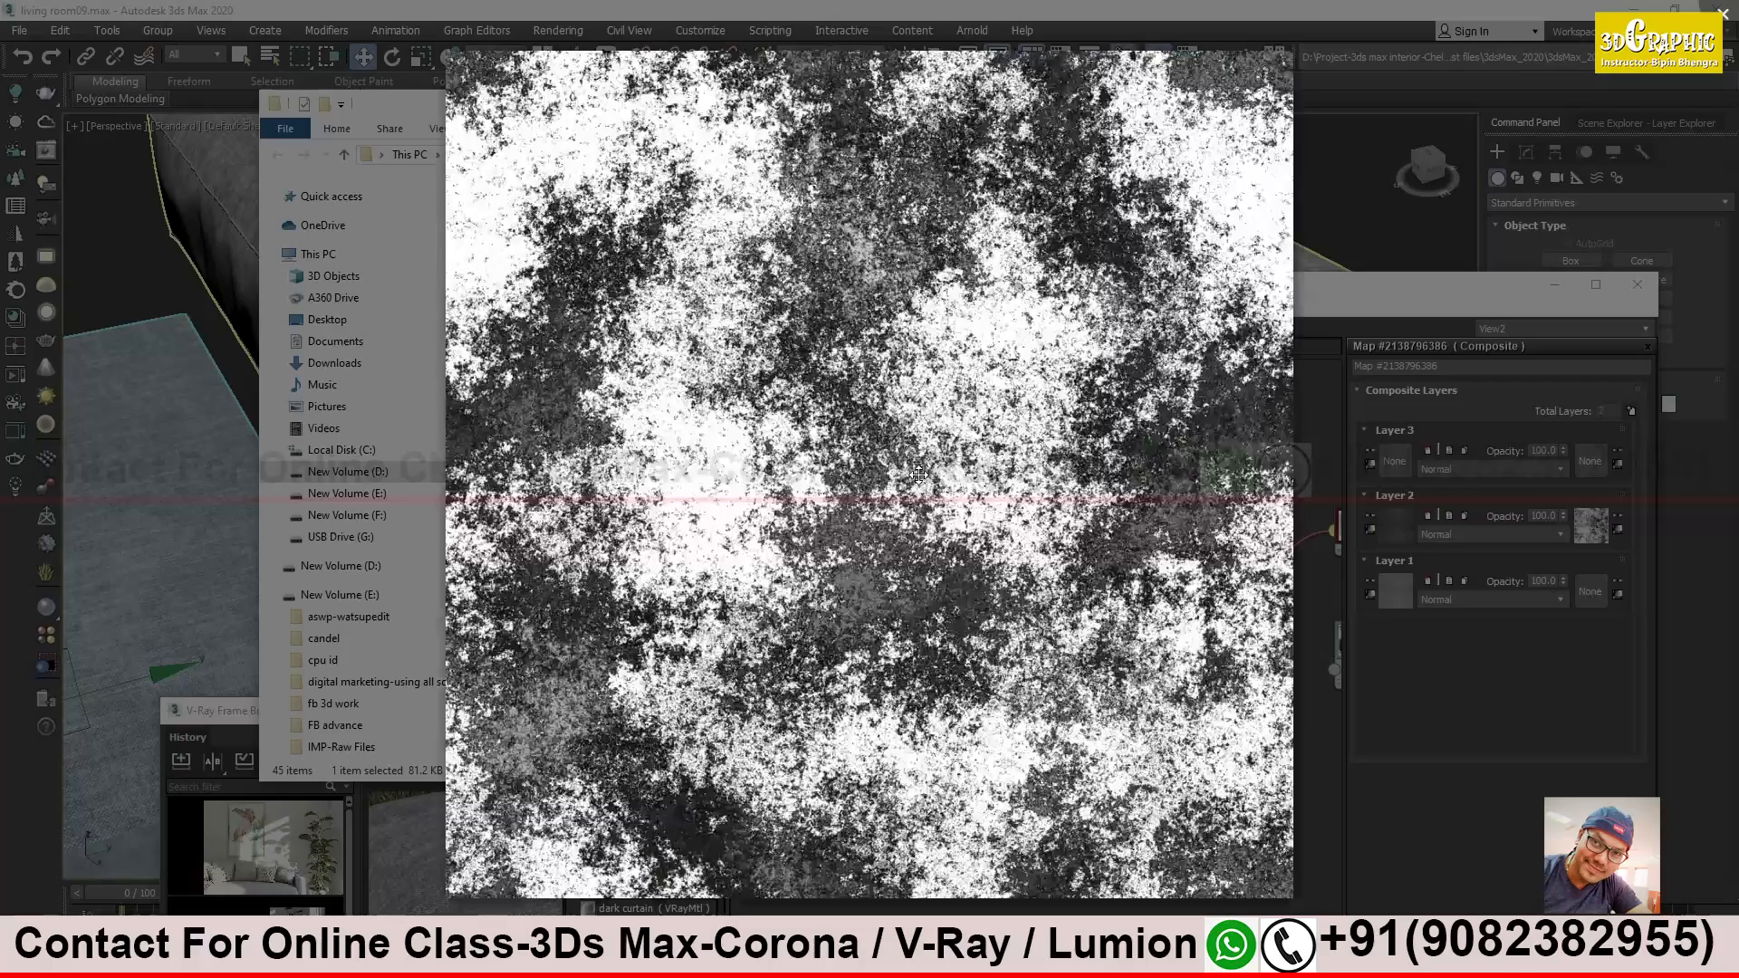
{"action": "key", "text": "Right"}
{"action": "left_click", "coordinate": [1263, 384]}
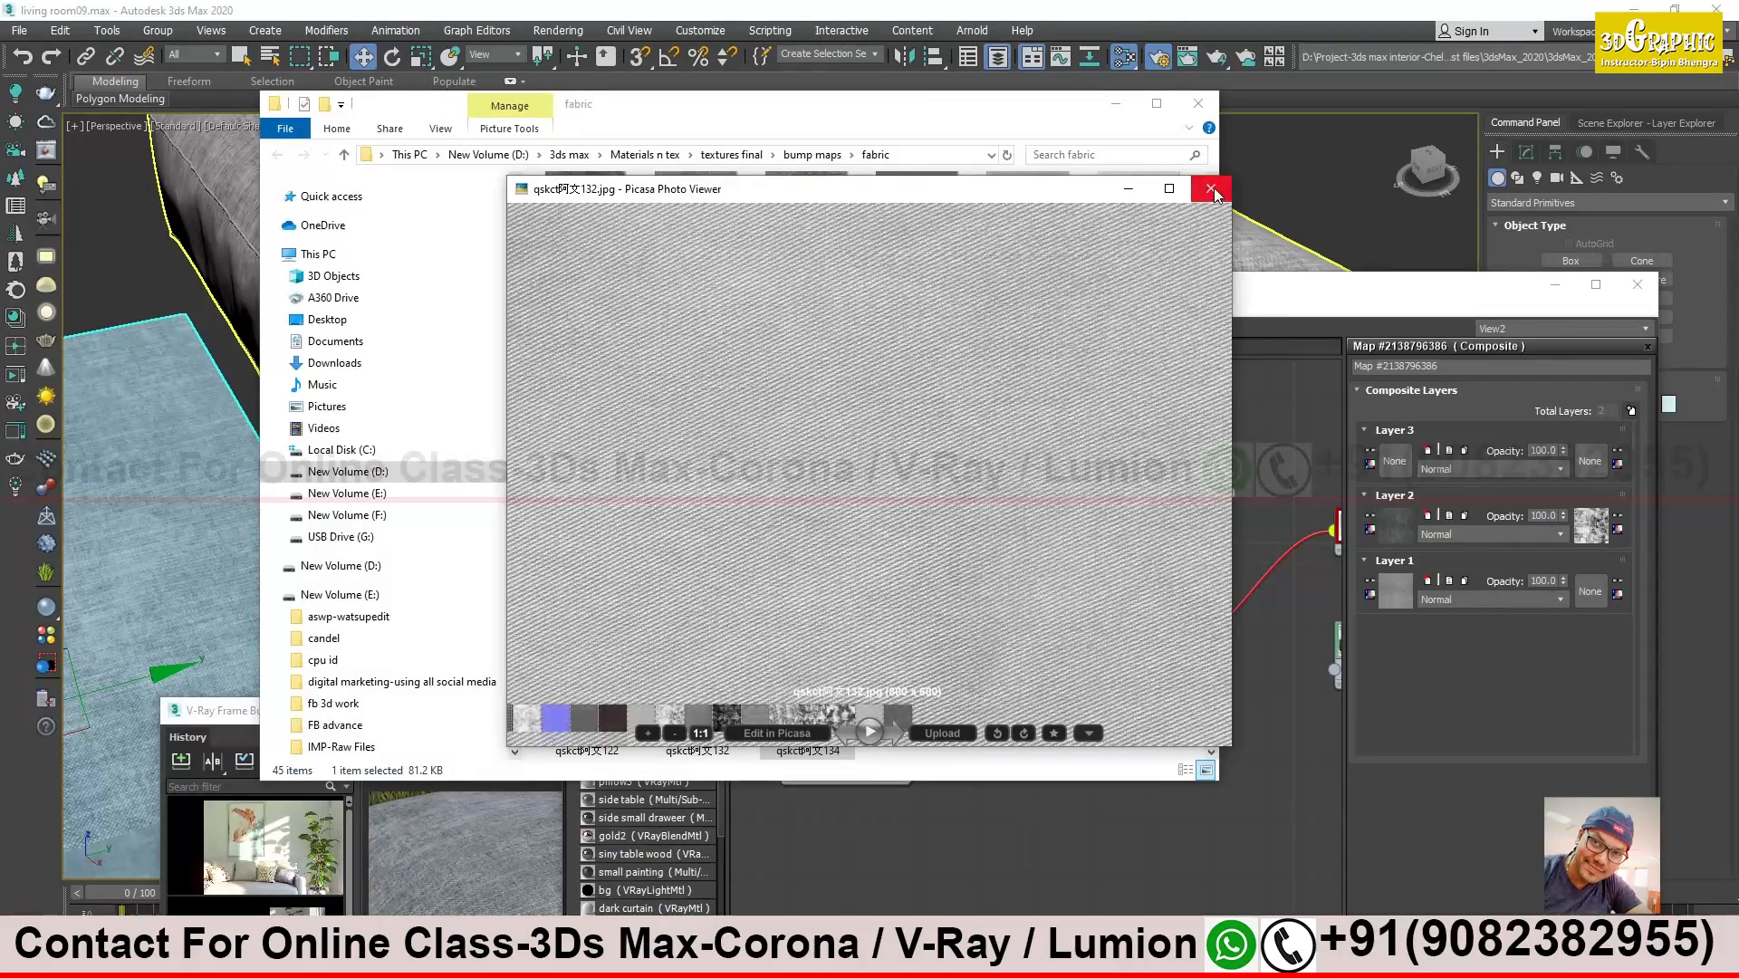
{"action": "left_click", "coordinate": [1212, 189]}
{"action": "double_click", "coordinate": [687, 720]}
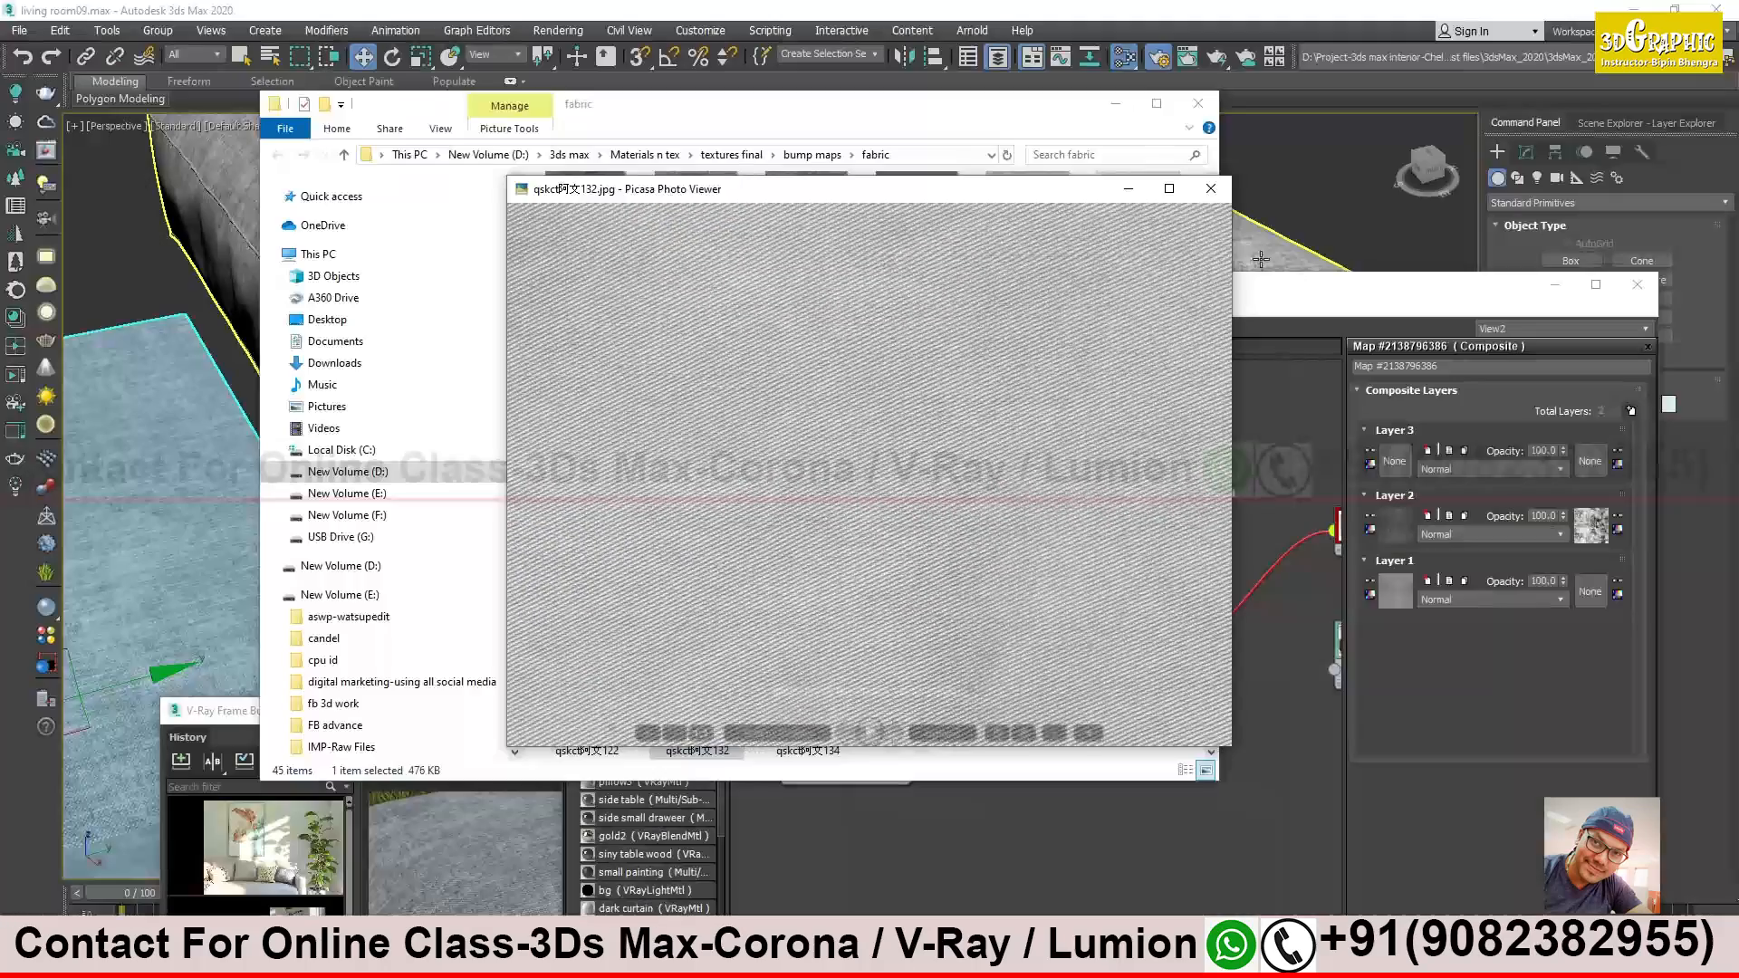
{"action": "key", "text": "Escape"}
Bring qskct阿文132 into the node view as a bitmap, connect it to the Composite's Layer 3 and arrange the input nodes
{"action": "left_click_drag", "start_coordinate": [732, 698], "coordinate": [988, 875]}
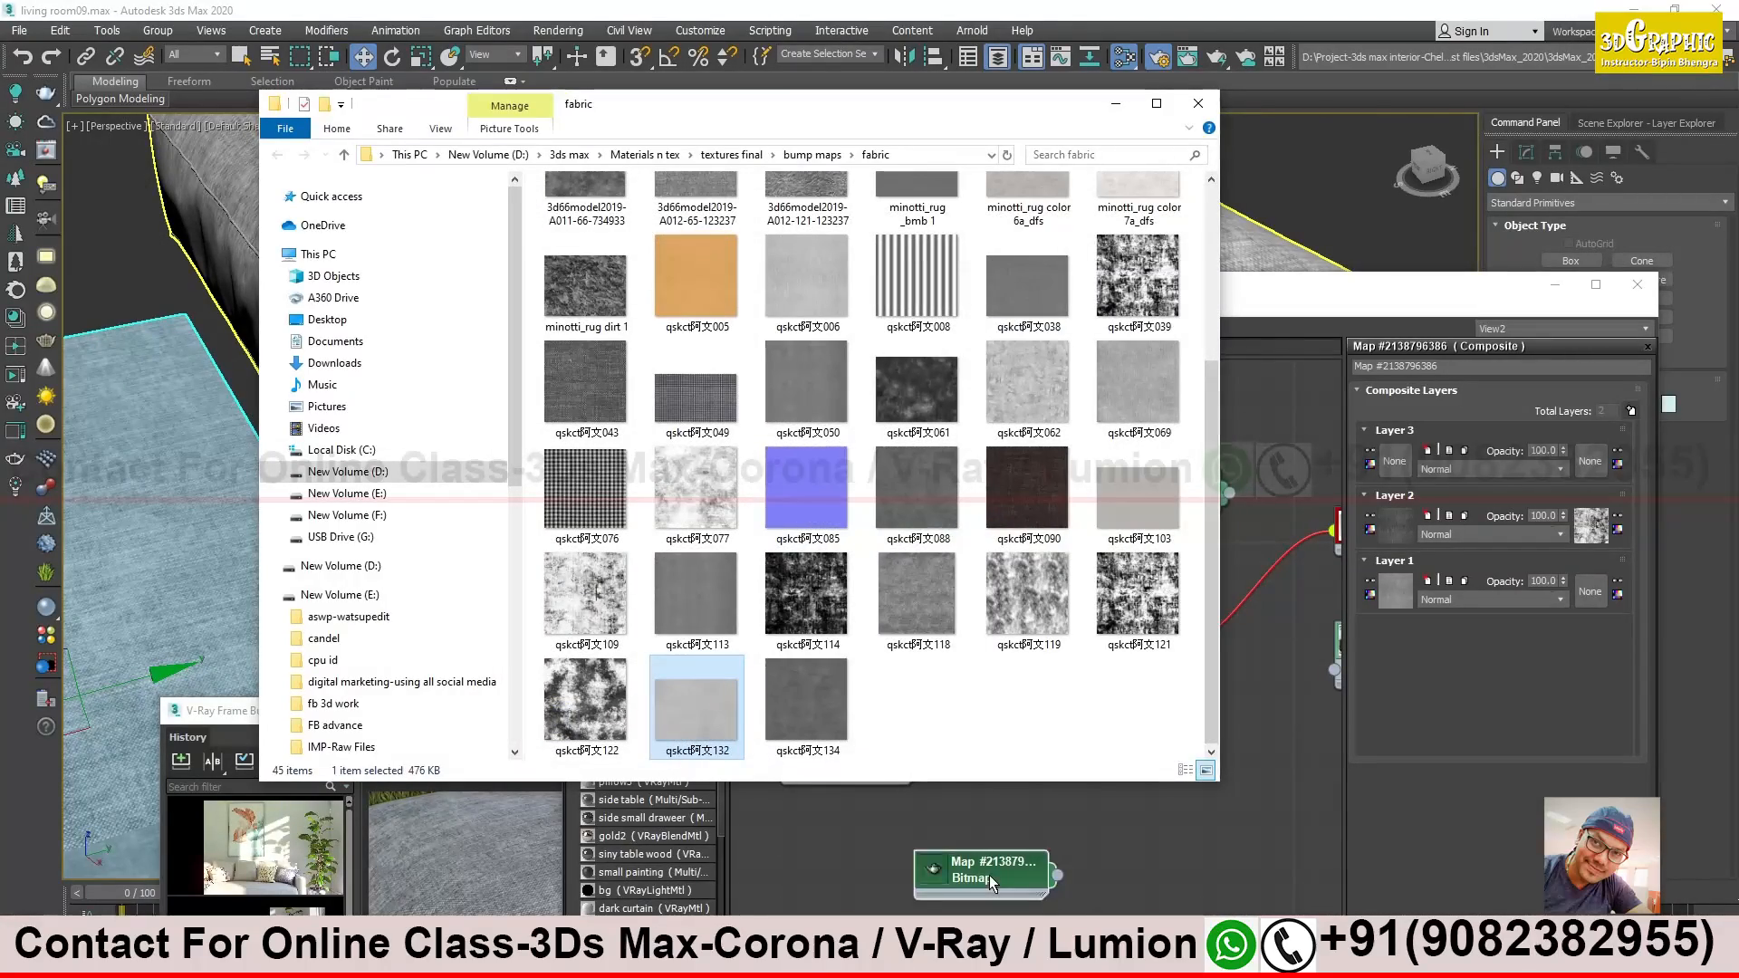
{"action": "middle_click_drag", "start_coordinate": [1144, 860], "coordinate": [1302, 888]}
{"action": "left_click_drag", "start_coordinate": [1148, 903], "coordinate": [794, 539]}
{"action": "left_click_drag", "start_coordinate": [1023, 772], "coordinate": [1003, 733]}
{"action": "left_click_drag", "start_coordinate": [1016, 668], "coordinate": [1011, 610]}
{"action": "left_click", "coordinate": [998, 735]}
{"action": "left_click_drag", "start_coordinate": [998, 735], "coordinate": [1000, 662]}
{"action": "left_click_drag", "start_coordinate": [821, 540], "coordinate": [990, 756]}
{"action": "middle_click_drag", "start_coordinate": [1024, 678], "coordinate": [927, 630]}
{"action": "left_click_drag", "start_coordinate": [928, 630], "coordinate": [927, 649]}
{"action": "left_click_drag", "start_coordinate": [934, 719], "coordinate": [1089, 670]}
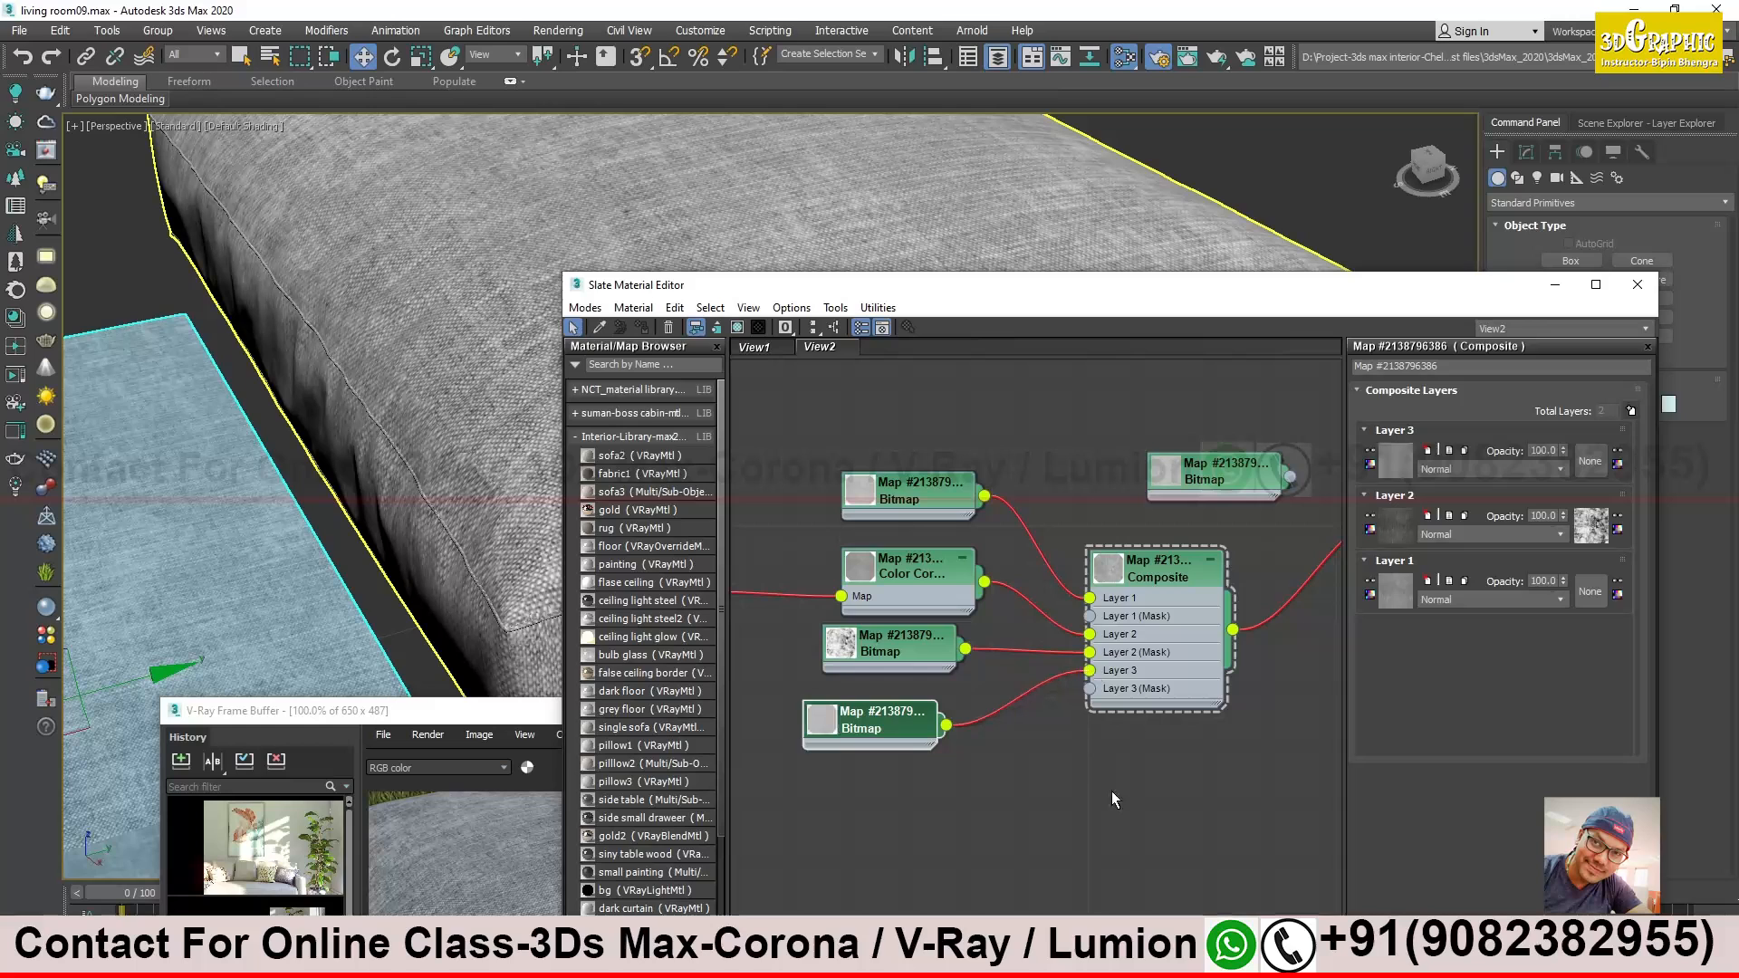
Check the diagonal weave on the cushion in the viewport and minimize the V-Ray frame buffer
{"action": "middle_click_drag", "start_coordinate": [1051, 763], "coordinate": [1027, 743]}
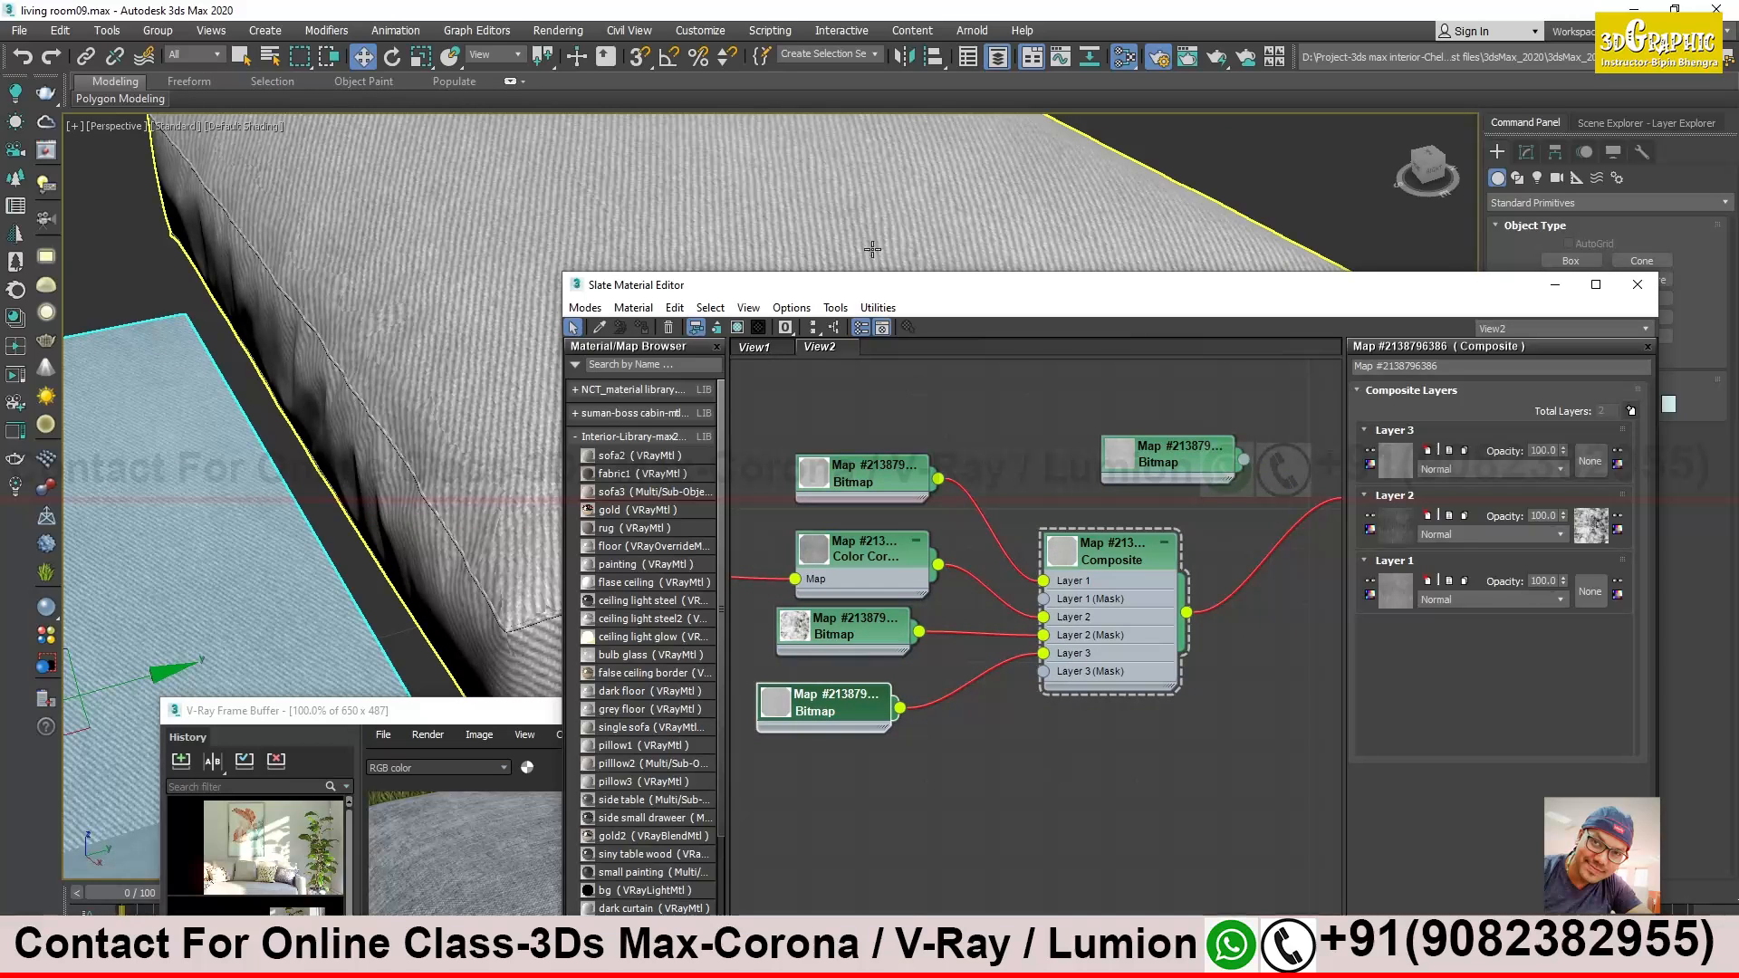
{"action": "left_click_drag", "start_coordinate": [862, 287], "coordinate": [1040, 550]}
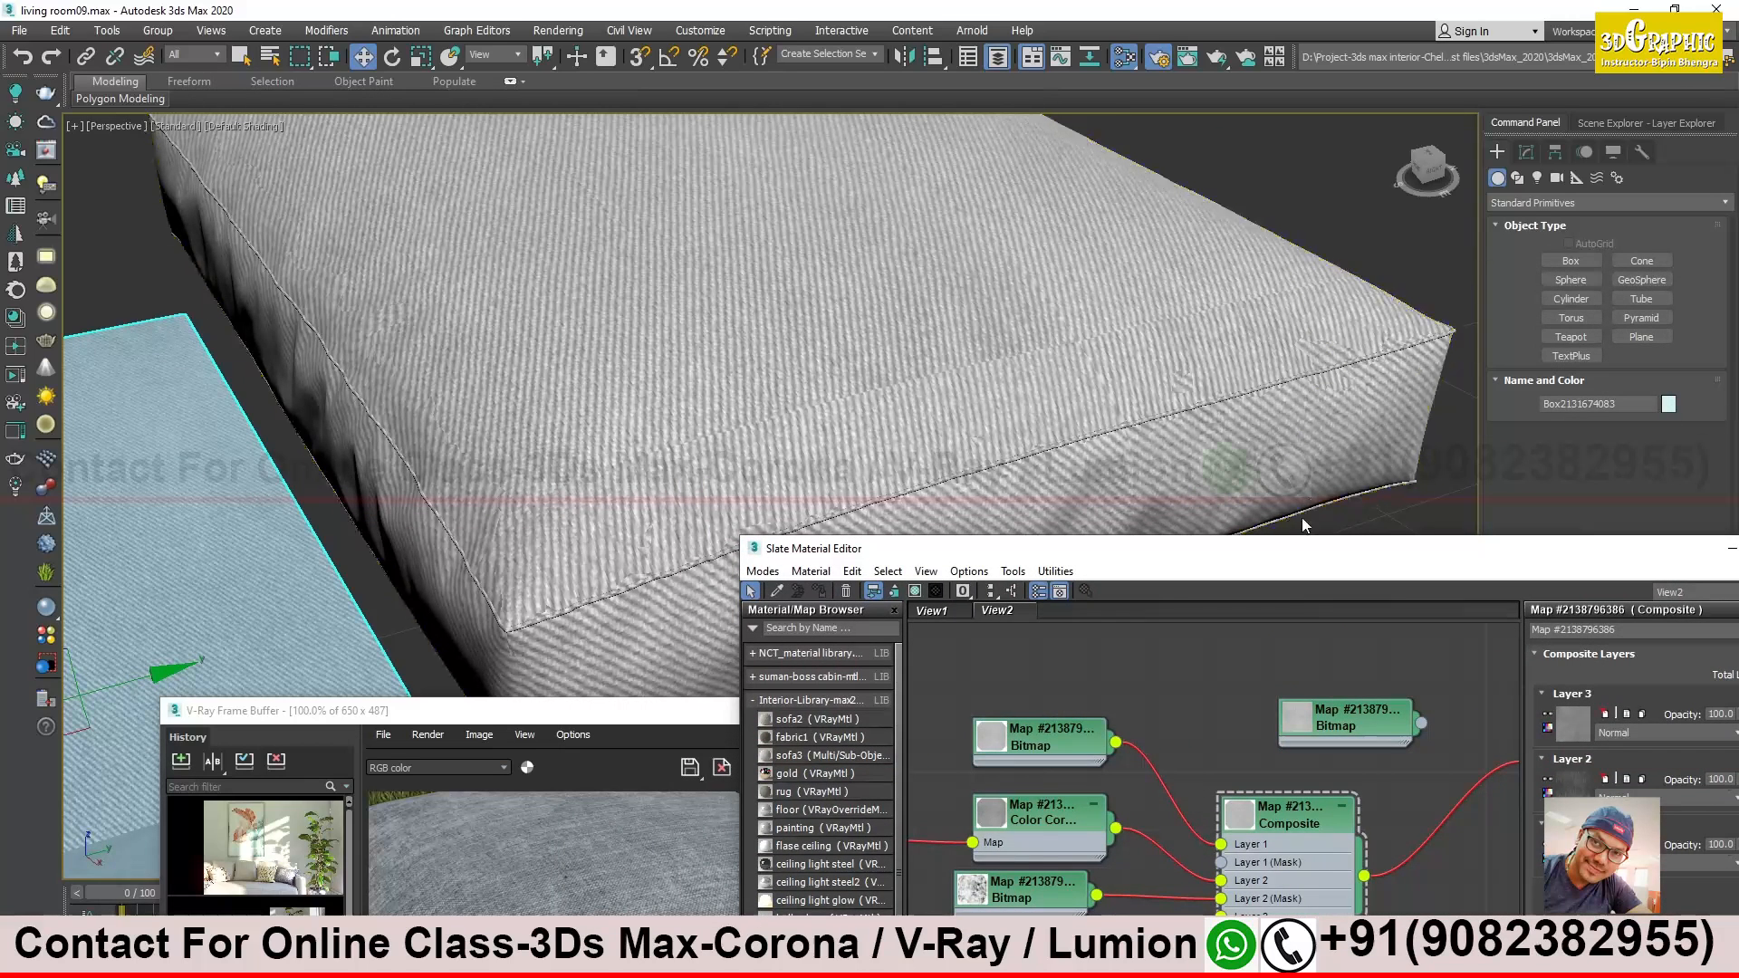
{"action": "left_click_drag", "start_coordinate": [1241, 556], "coordinate": [1082, 350]}
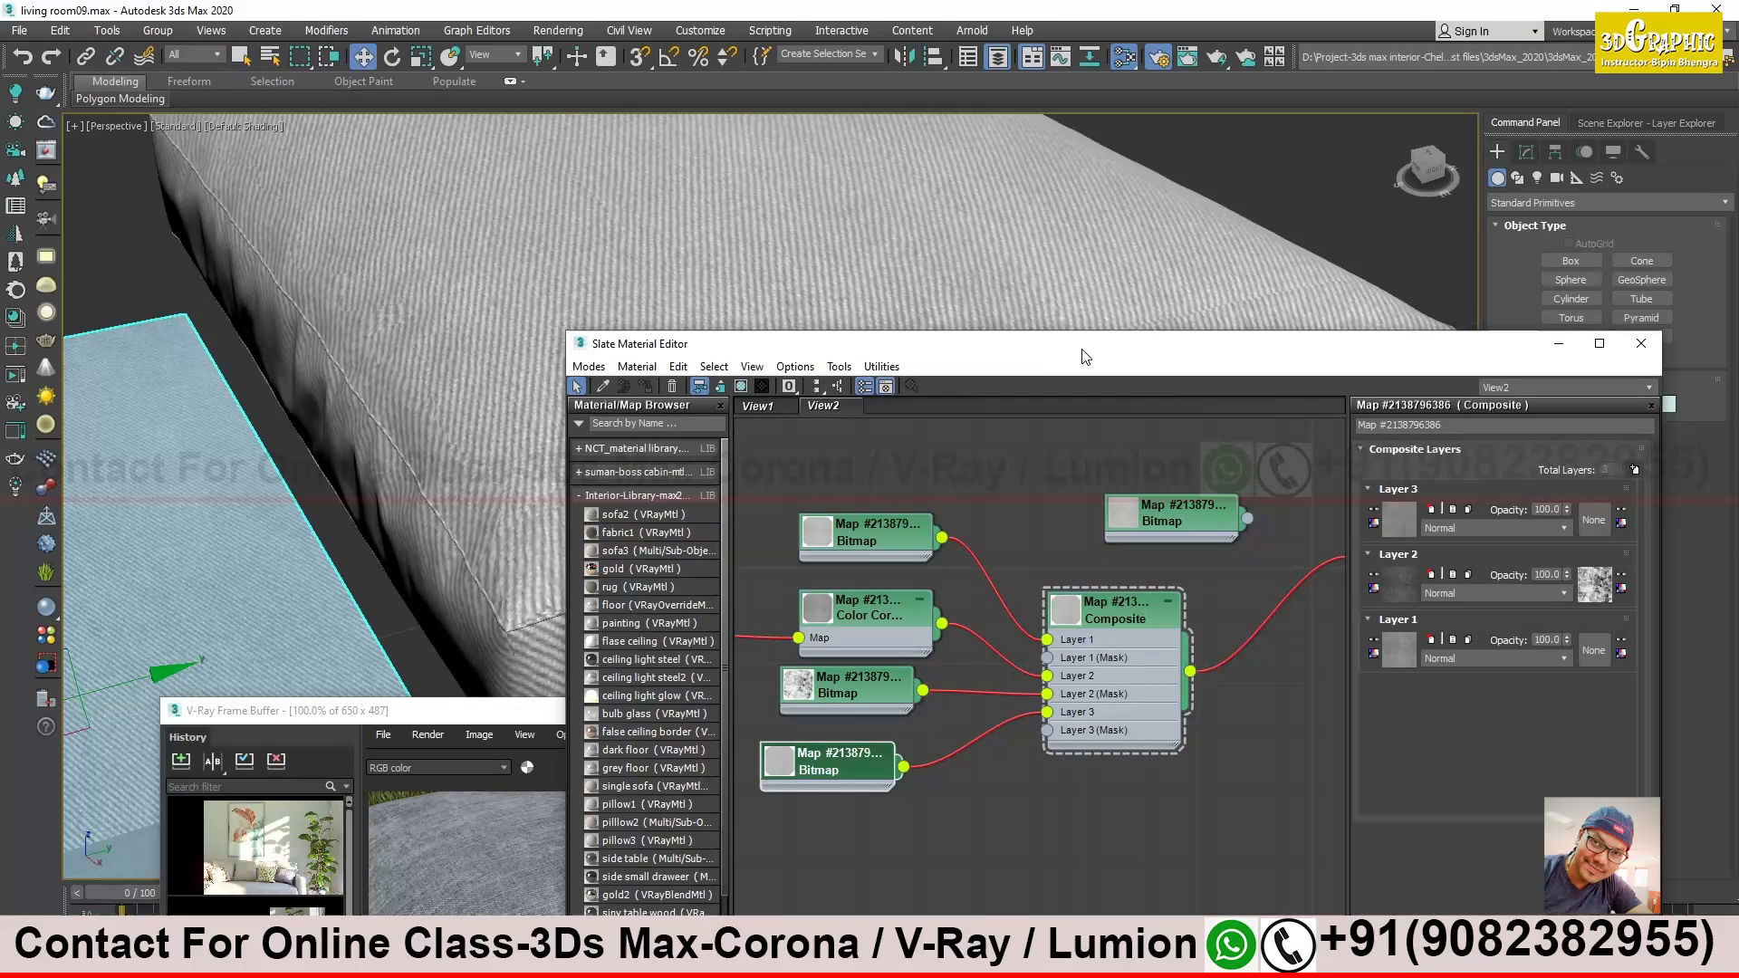
{"action": "left_click_drag", "start_coordinate": [521, 713], "coordinate": [601, 589]}
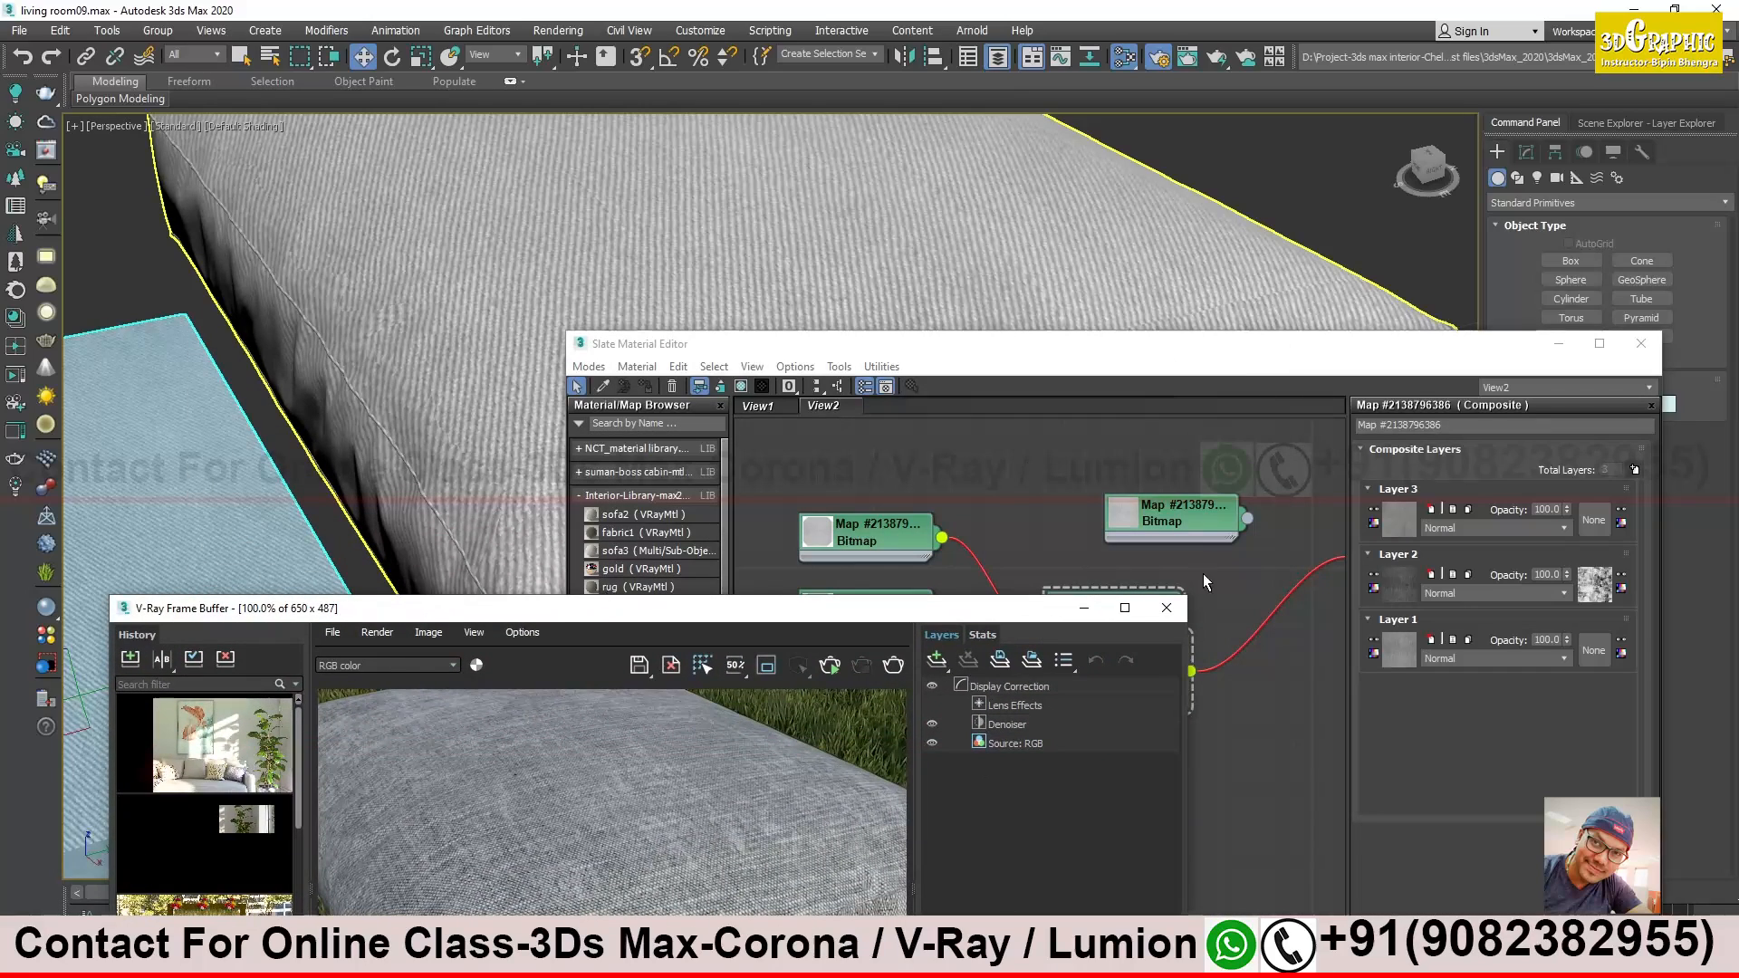
{"action": "left_click", "coordinate": [1083, 608]}
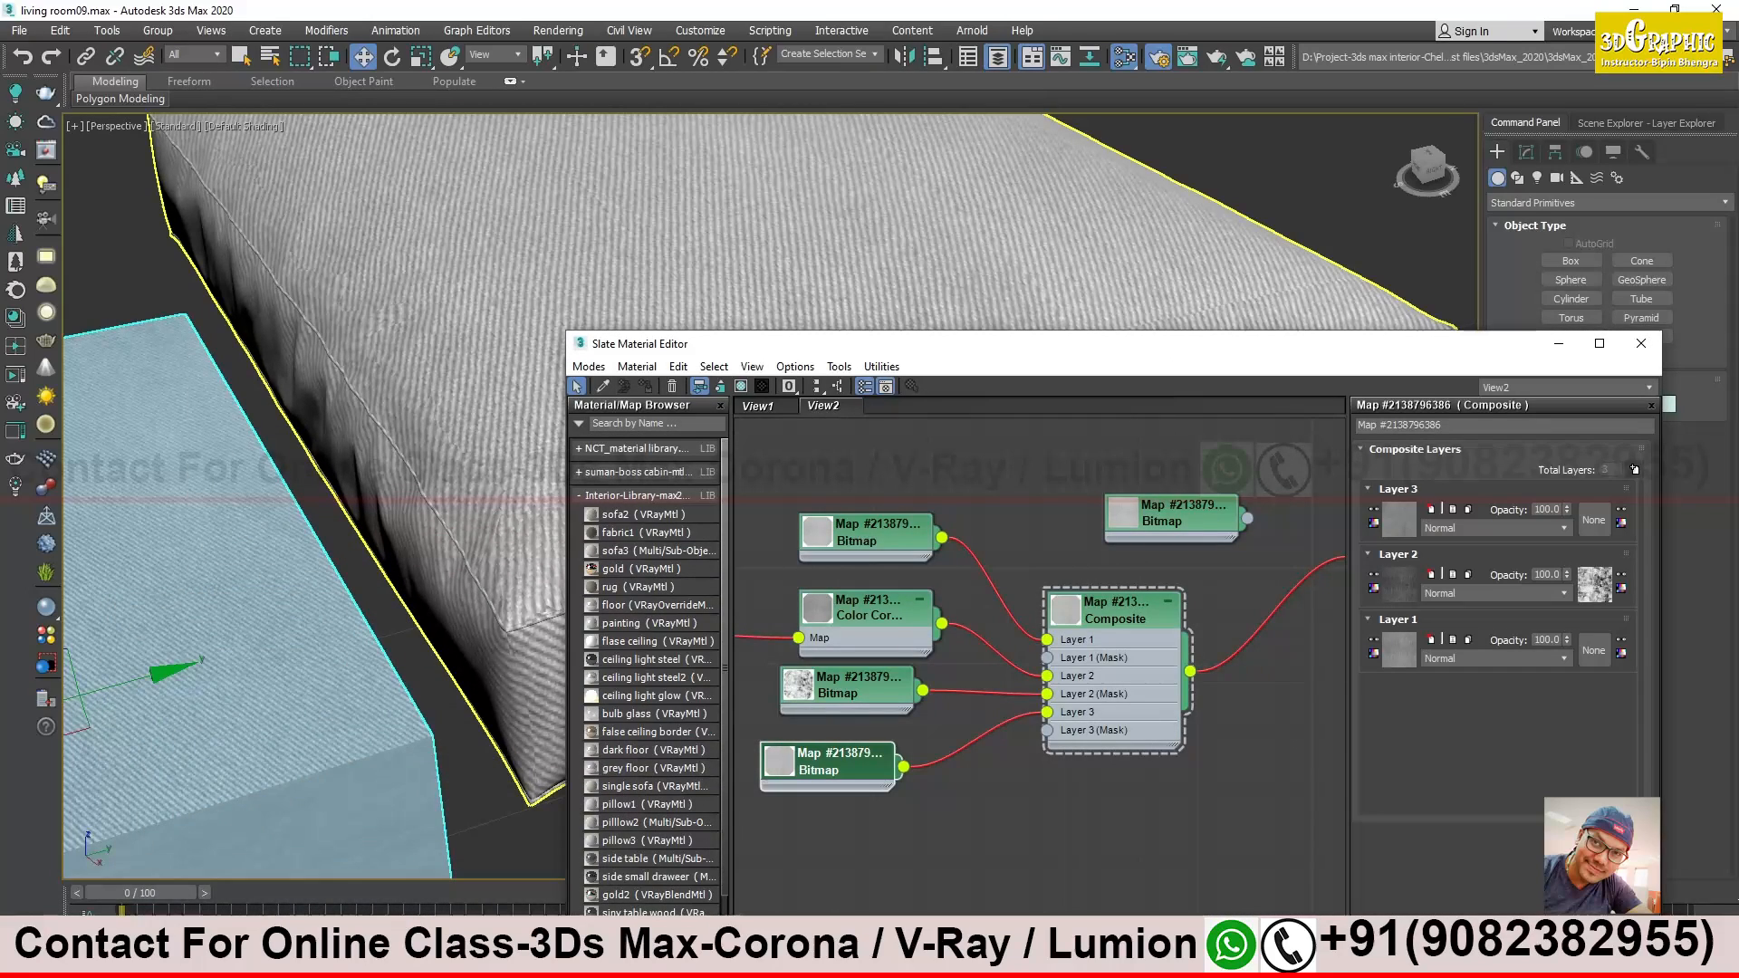
Preview qskct阿文121, add it as a bitmap and connect it to the Composite's Layer 3 (Mask)
{"action": "left_click", "coordinate": [783, 960]}
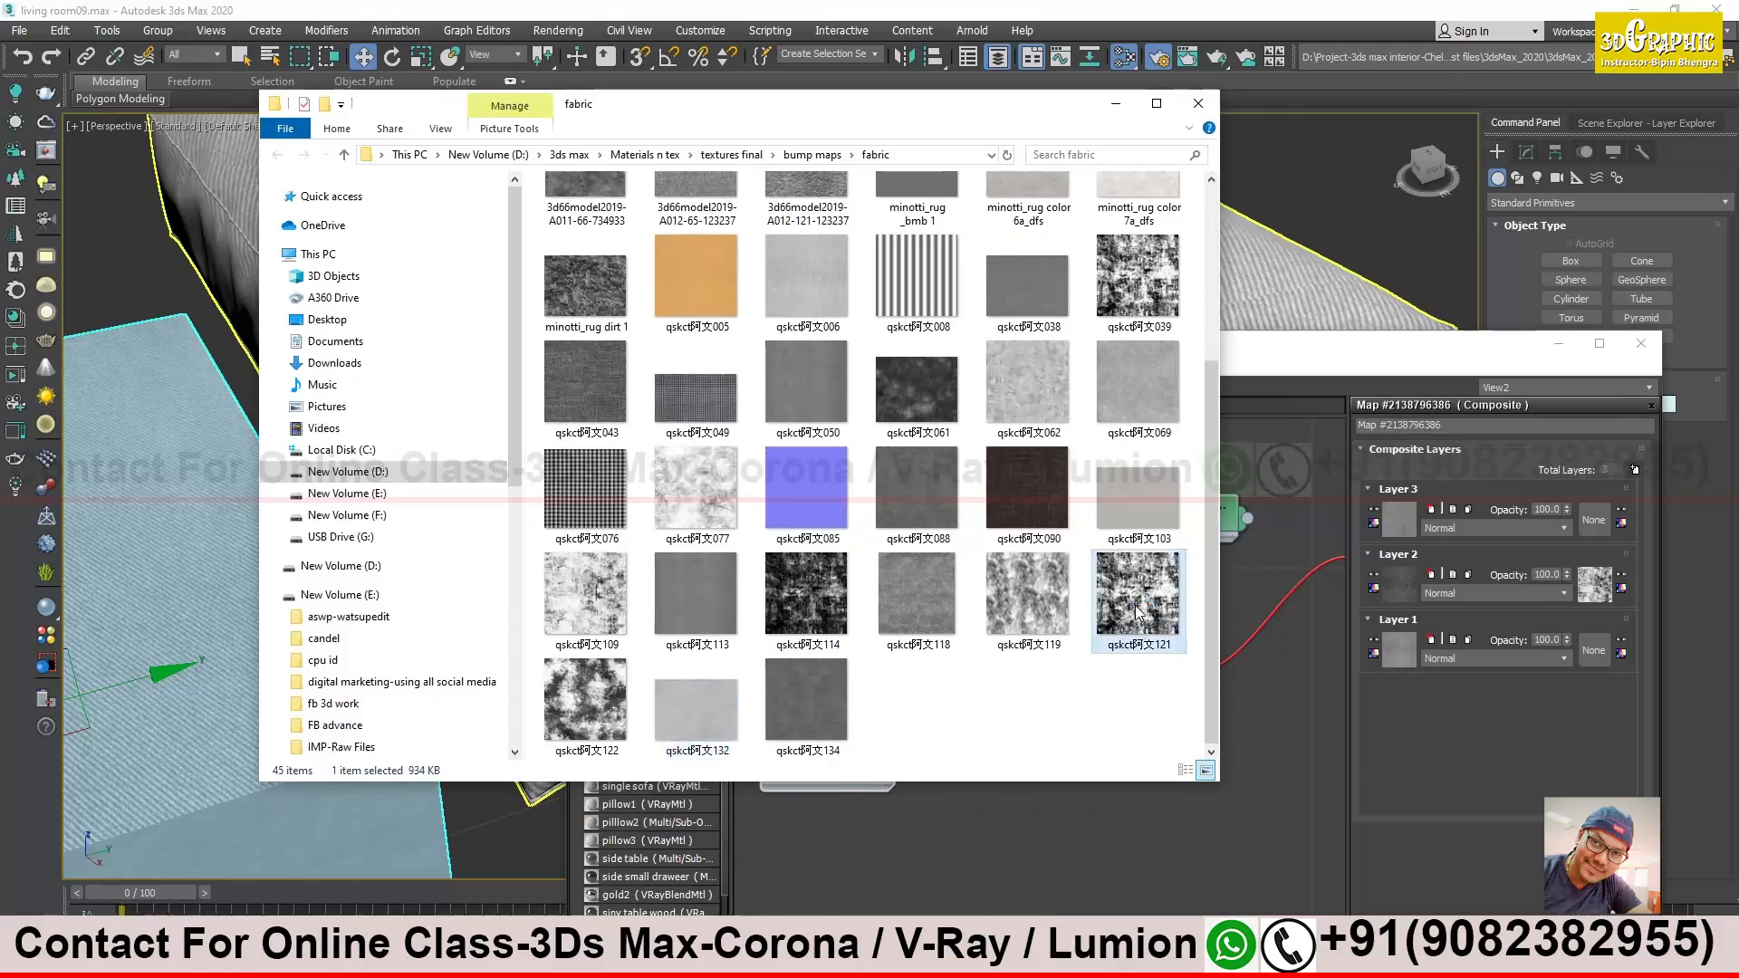
{"action": "double_click", "coordinate": [1138, 612]}
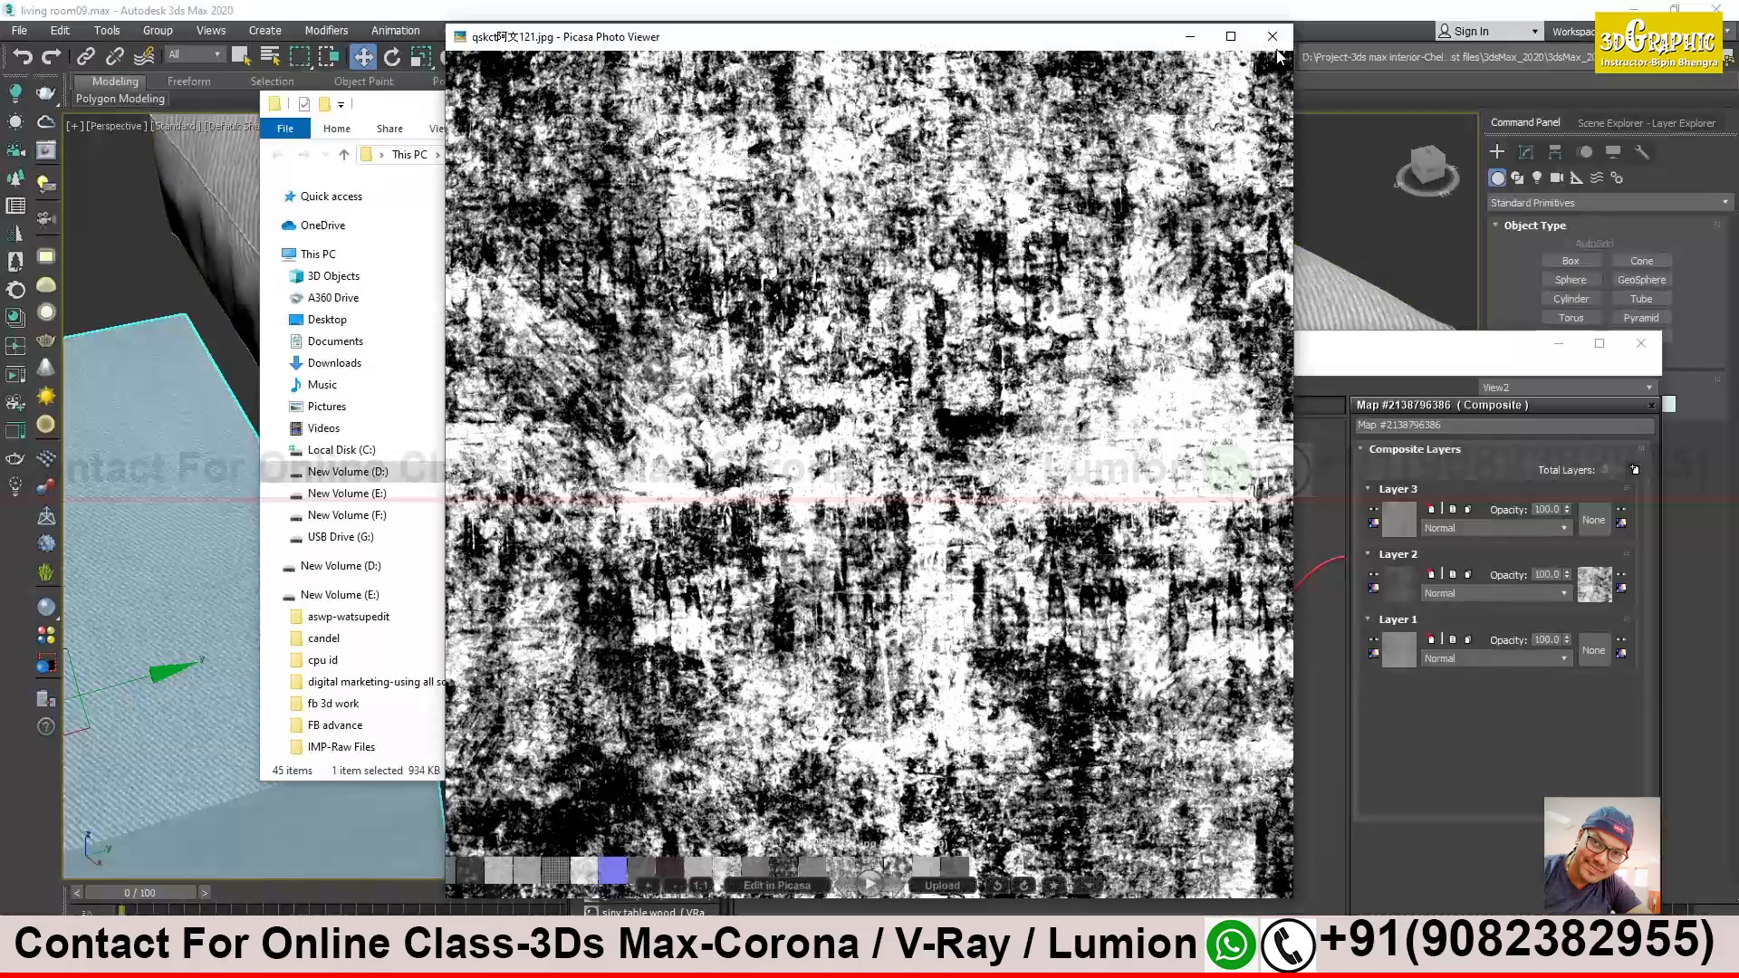
{"action": "left_click", "coordinate": [1275, 36]}
{"action": "left_click_drag", "start_coordinate": [1157, 631], "coordinate": [818, 824]}
{"action": "left_click_drag", "start_coordinate": [1078, 752], "coordinate": [1047, 730]}
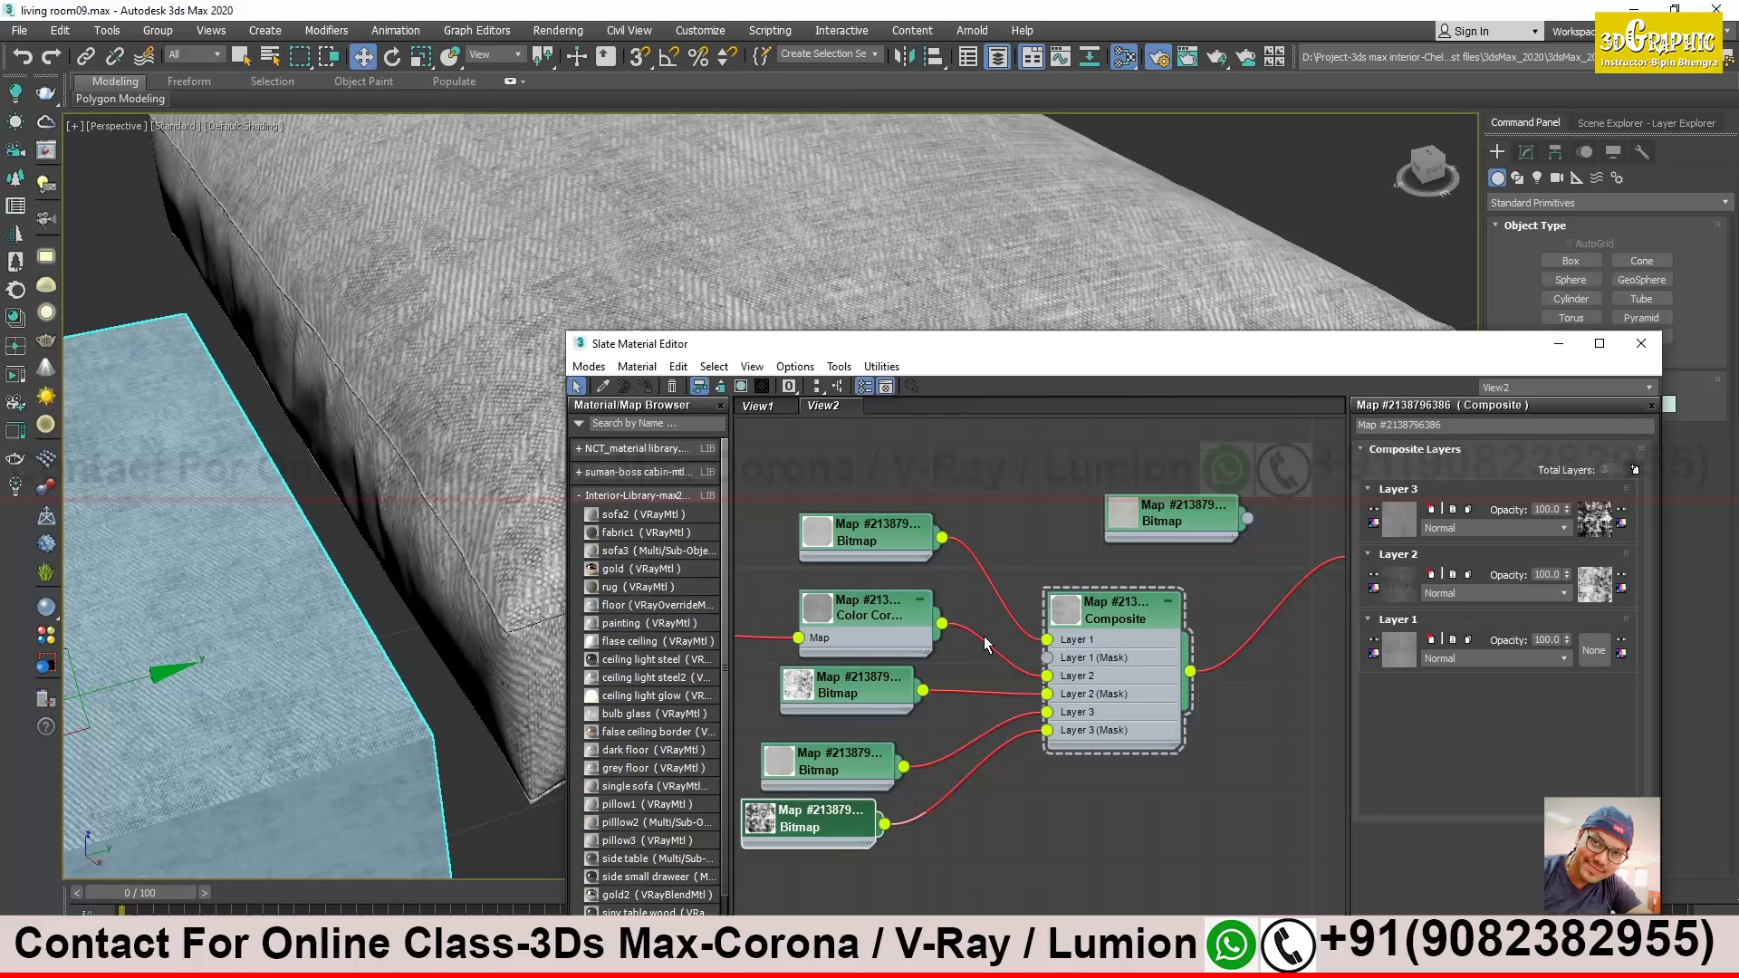
Examine the blended fabric pattern on the cushion's top, side and corner from several angles
{"action": "left_click_drag", "start_coordinate": [868, 348], "coordinate": [1125, 616]}
{"action": "middle_click_drag", "start_coordinate": [720, 404], "coordinate": [766, 383], "text": "alt"}
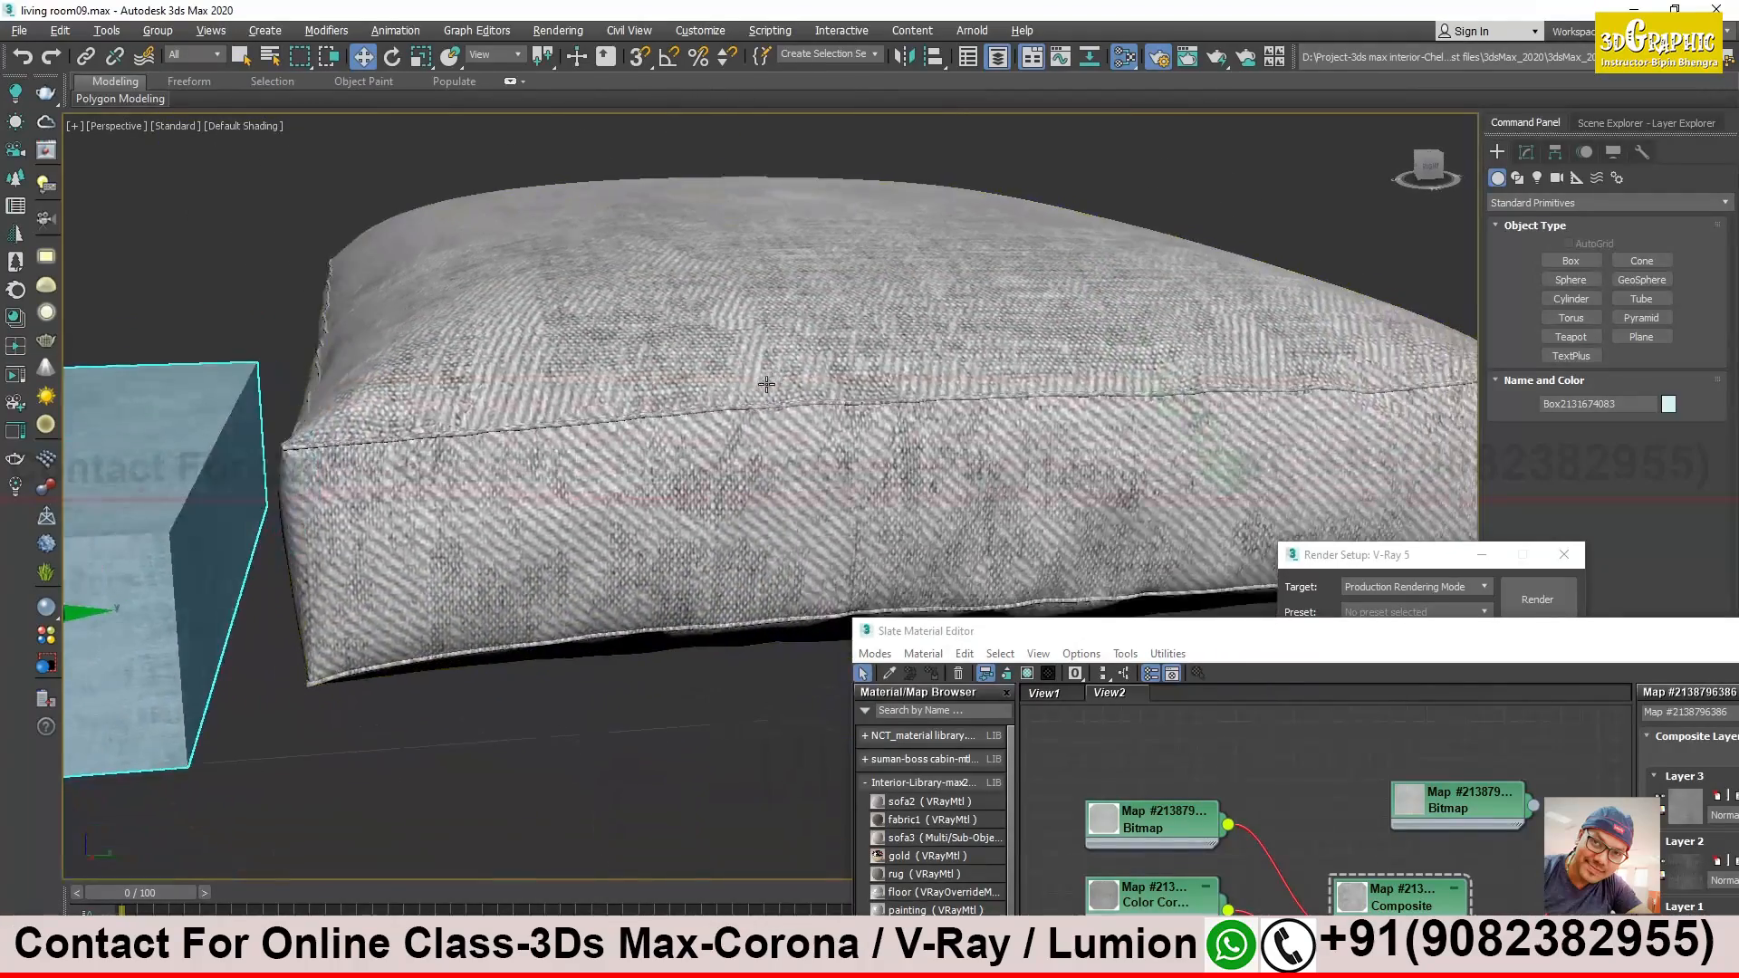
{"action": "scroll", "coordinate": [703, 518], "scroll_direction": "up", "scroll_amount": 2}
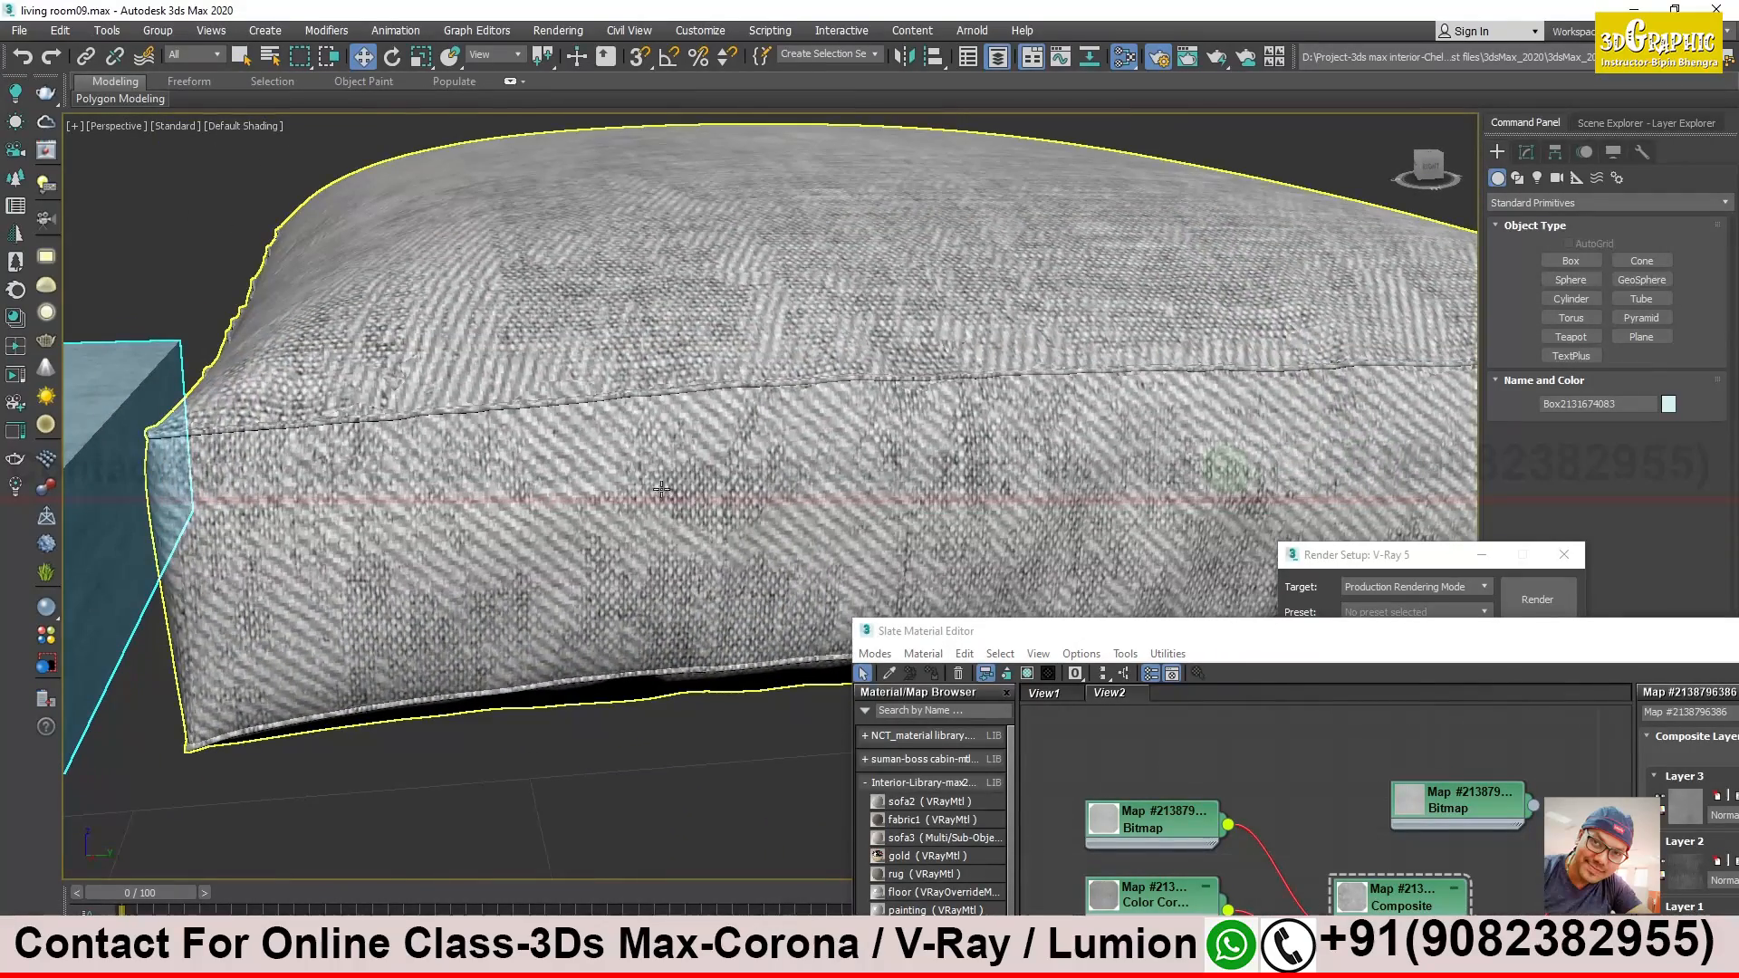
{"action": "scroll", "coordinate": [698, 507], "scroll_direction": "down", "scroll_amount": 2}
{"action": "middle_click_drag", "start_coordinate": [699, 496], "coordinate": [644, 453], "text": "alt"}
{"action": "scroll", "coordinate": [698, 522], "scroll_direction": "down", "scroll_amount": 2}
{"action": "scroll", "coordinate": [711, 494], "scroll_direction": "up", "scroll_amount": 4}
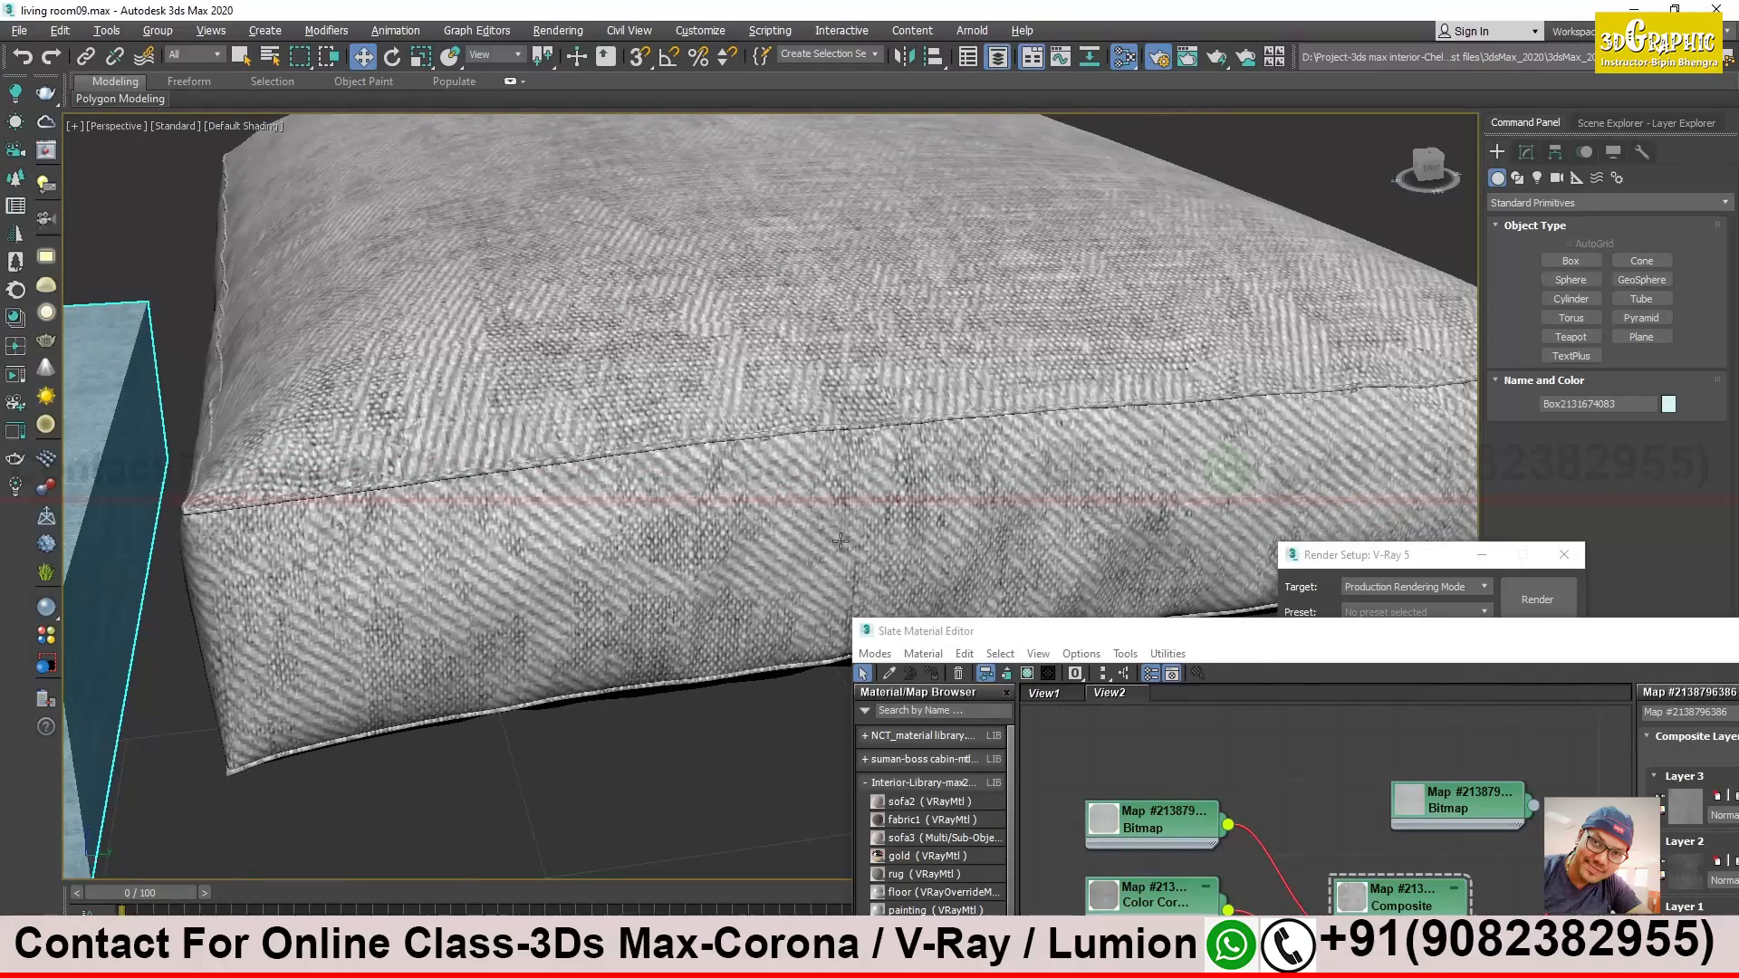
{"action": "left_click", "coordinate": [611, 521]}
{"action": "middle_click_drag", "start_coordinate": [599, 532], "coordinate": [600, 493], "text": "alt"}
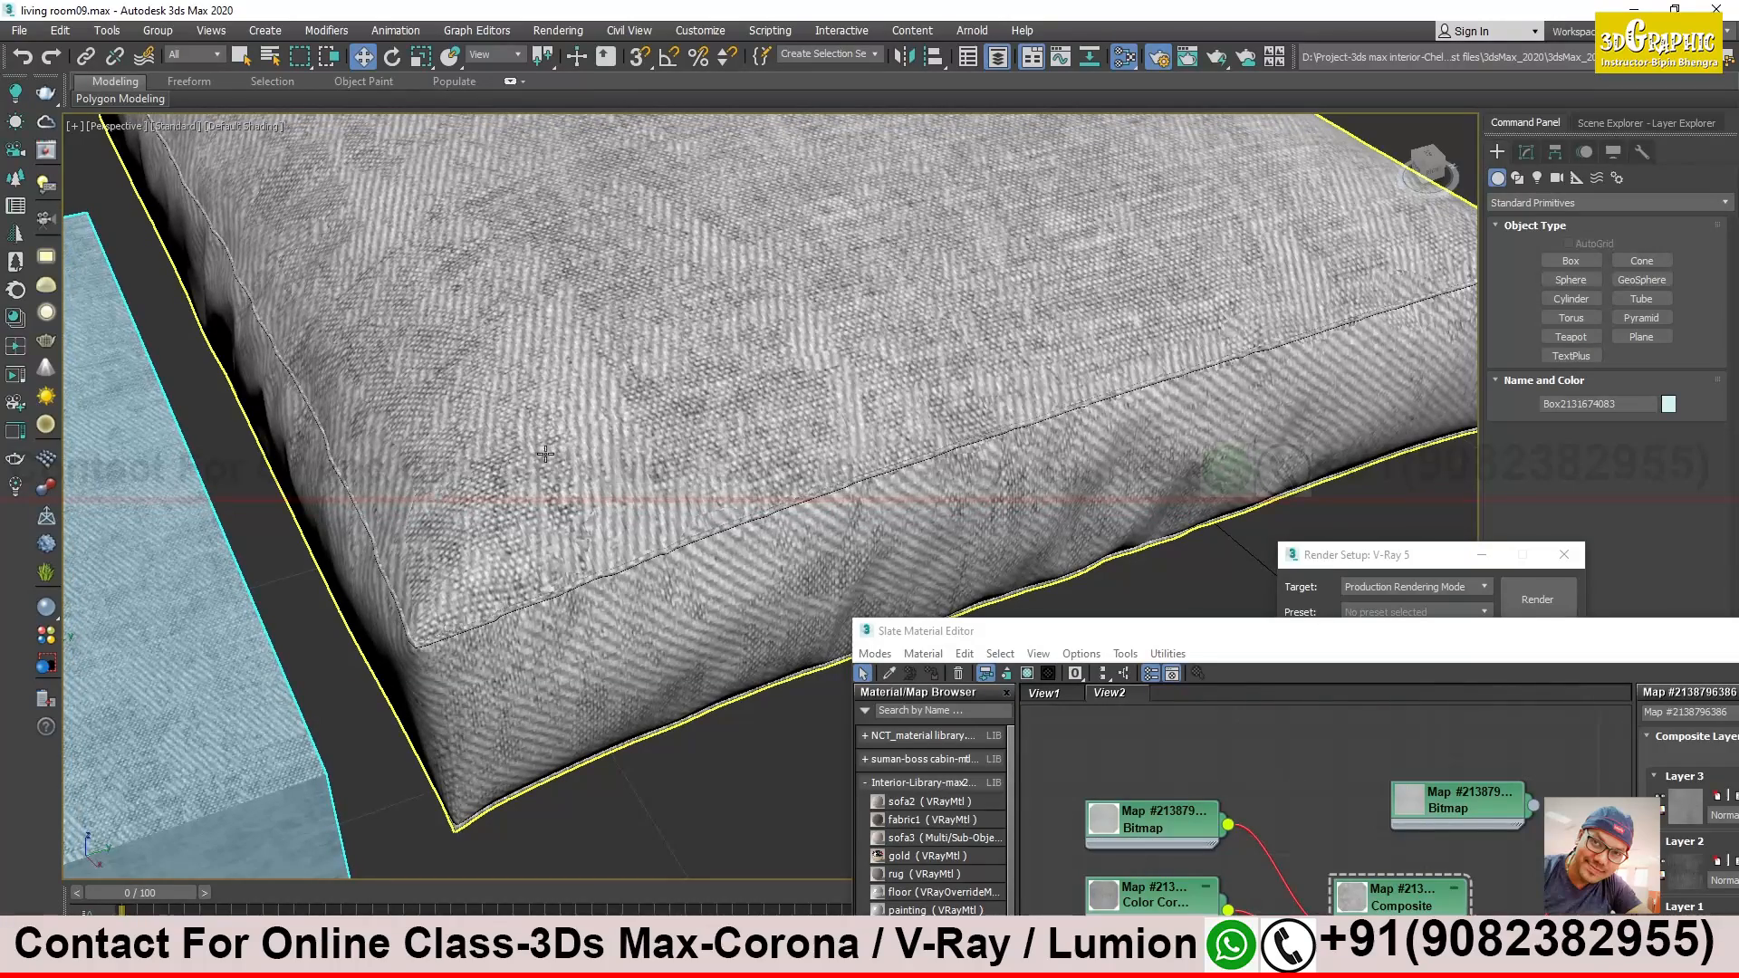
{"action": "middle_click_drag", "start_coordinate": [574, 481], "coordinate": [577, 495], "text": "alt"}
Open an enlarged preview of the Composite's Layer 1 bitmap, qskct阿文006, and examine its weave
{"action": "left_click_drag", "start_coordinate": [1122, 638], "coordinate": [808, 281]}
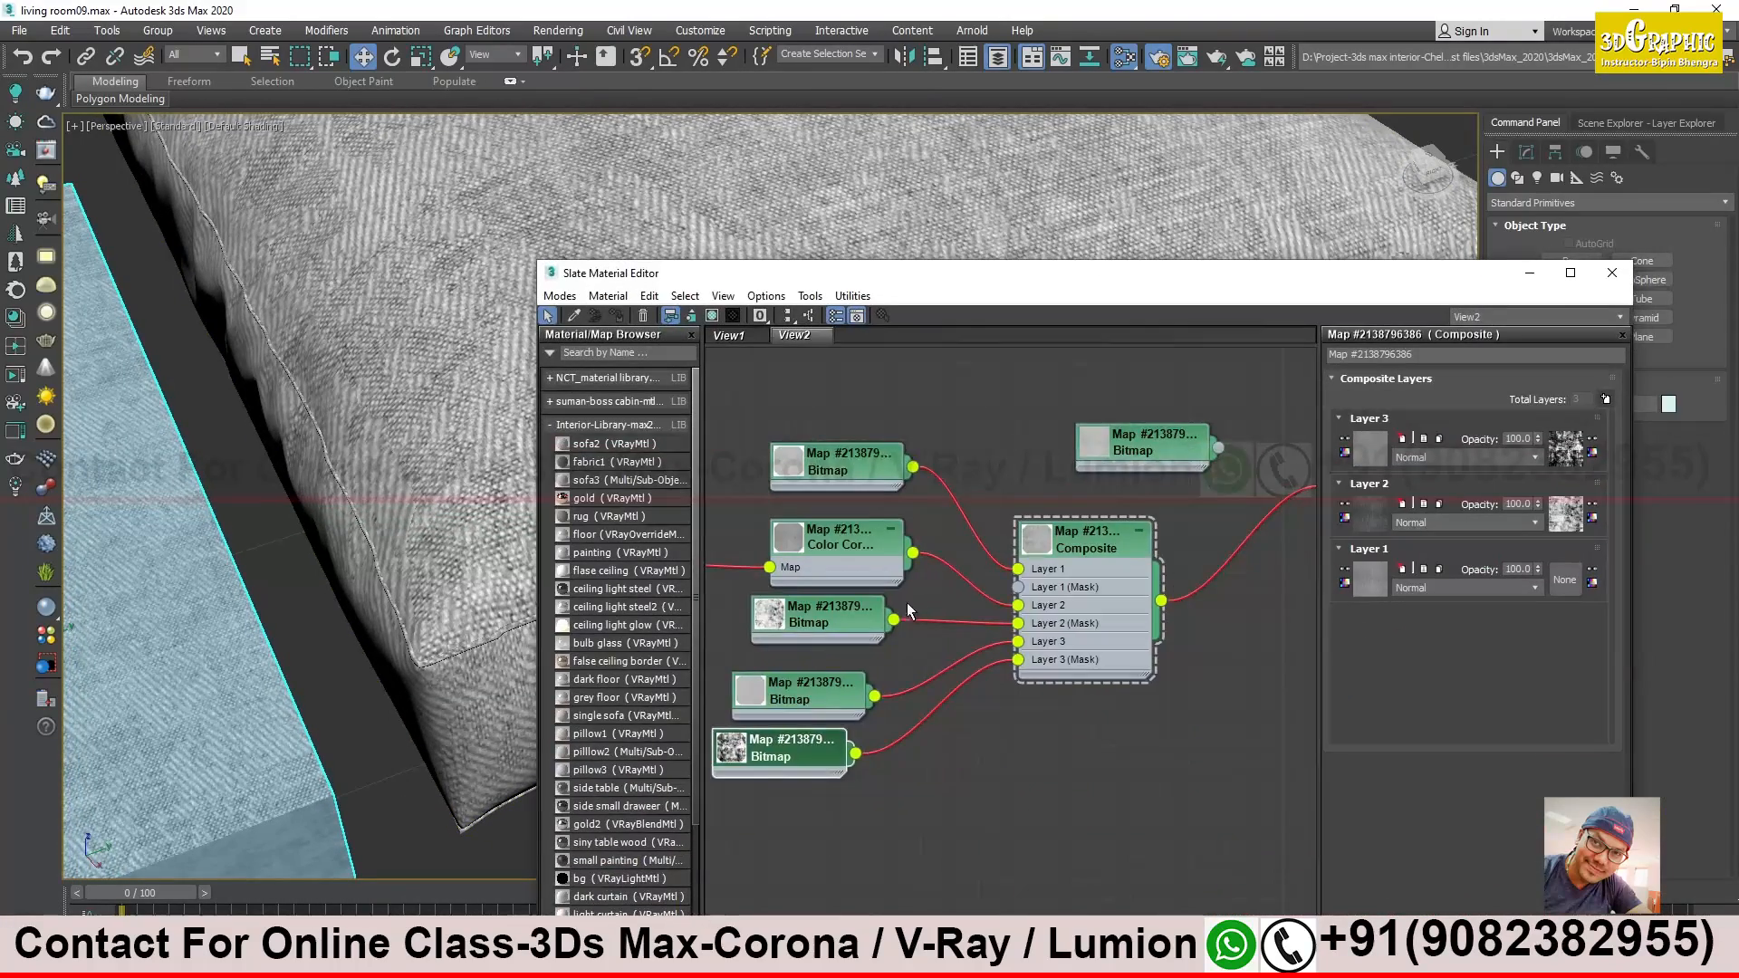
{"action": "middle_click_drag", "start_coordinate": [906, 601], "coordinate": [1055, 601]}
{"action": "left_click_drag", "start_coordinate": [963, 486], "coordinate": [913, 484]}
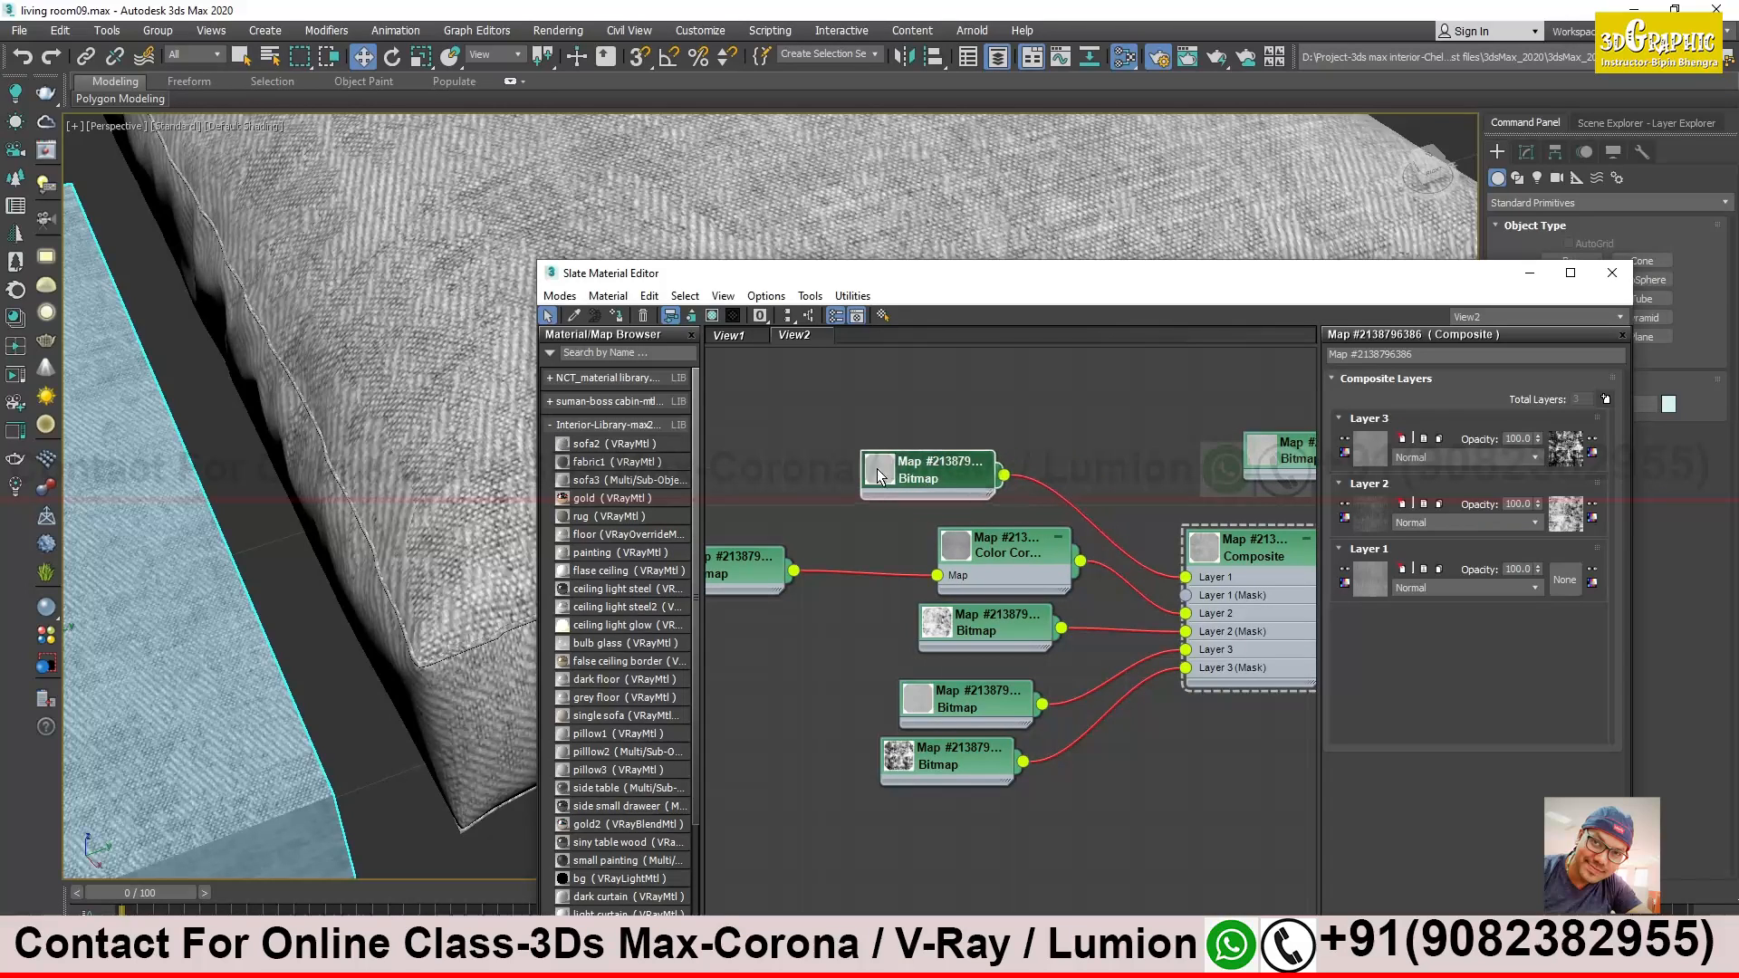
{"action": "double_click", "coordinate": [871, 473]}
{"action": "right_click", "coordinate": [936, 529]}
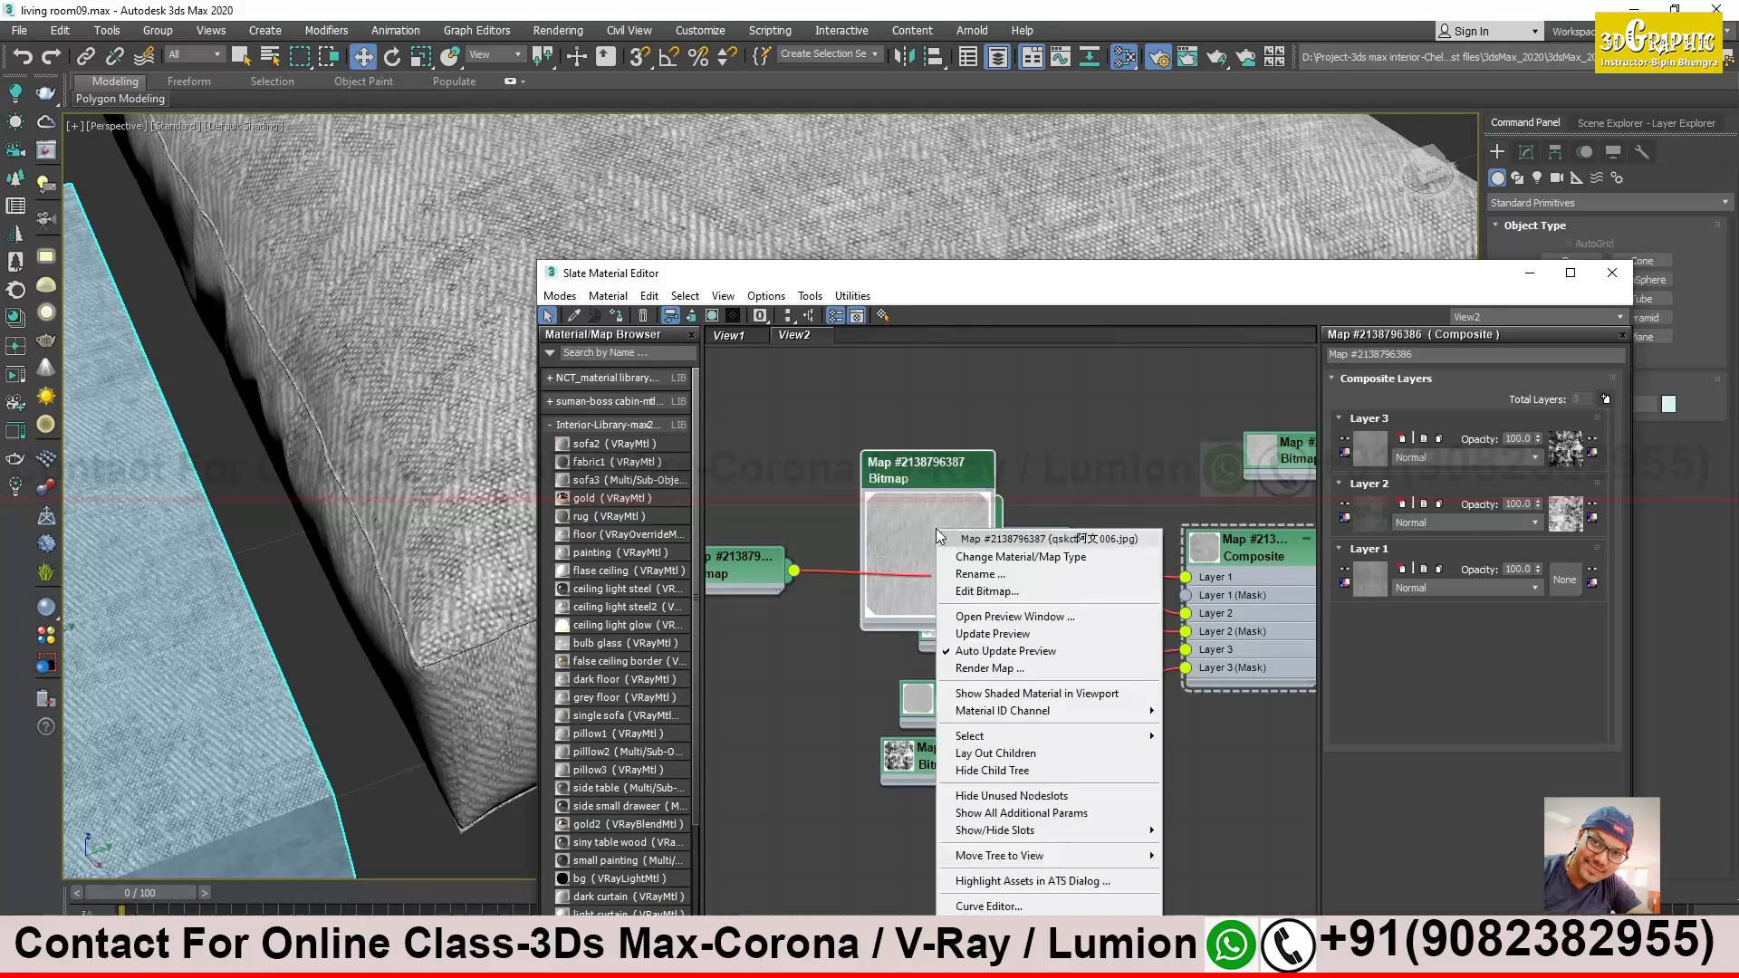
{"action": "left_click", "coordinate": [1037, 621]}
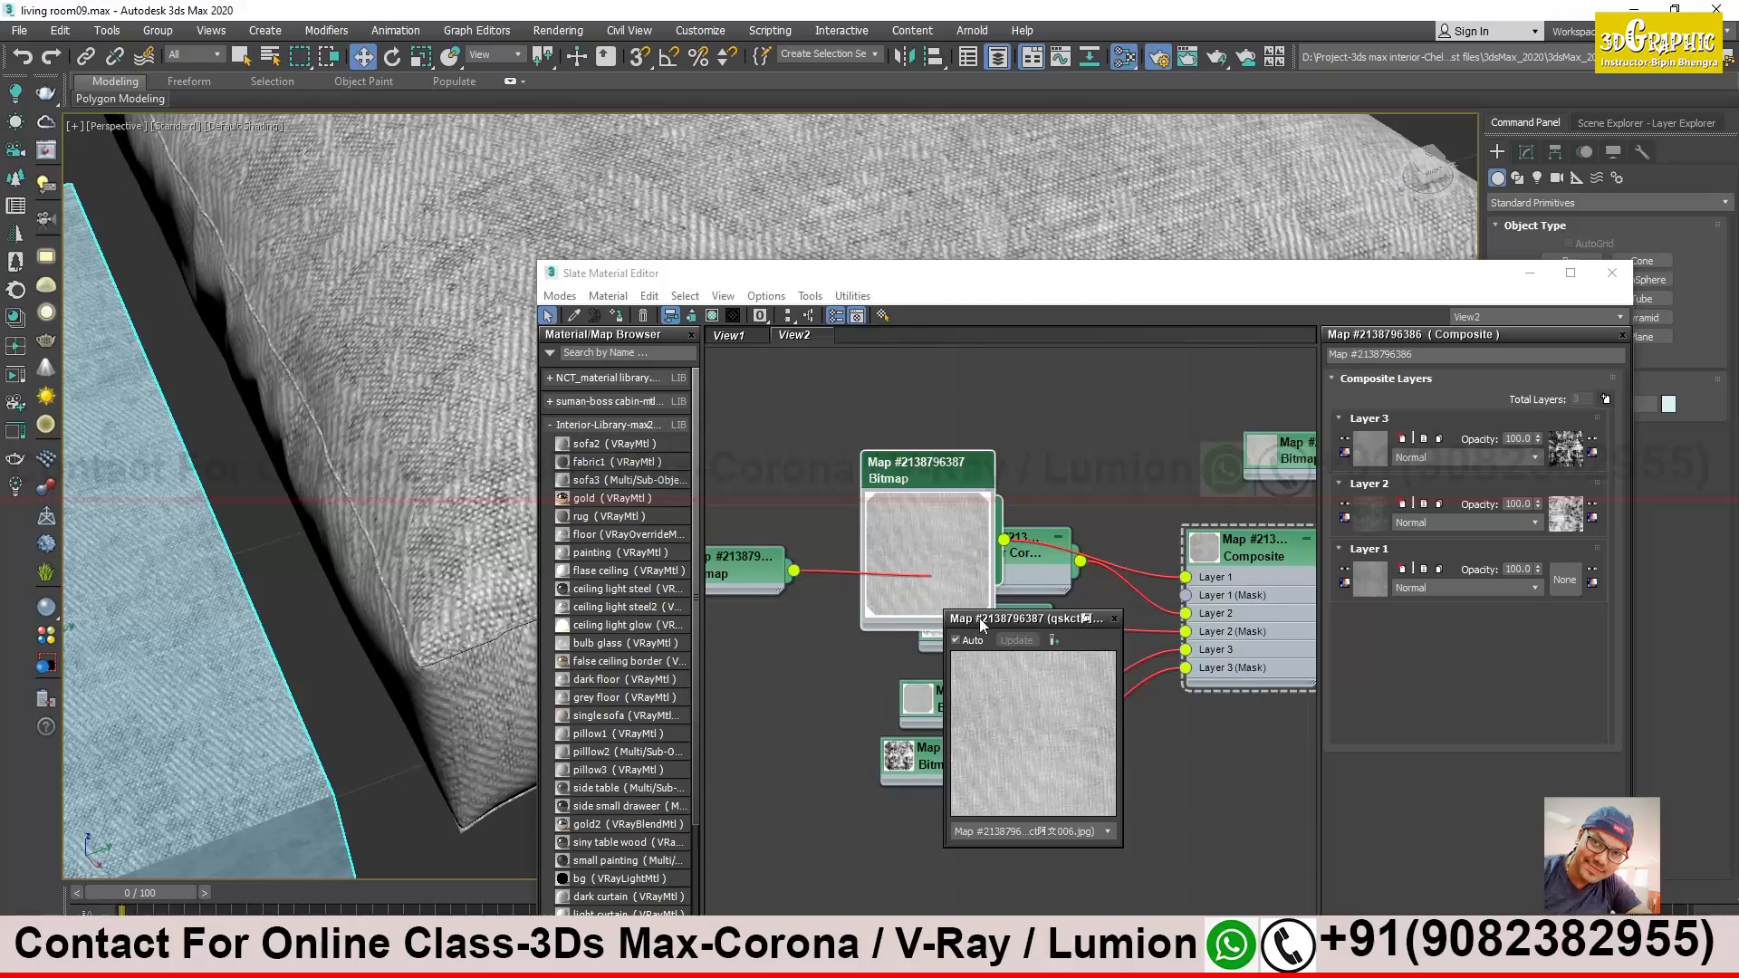
{"action": "left_click_drag", "start_coordinate": [951, 610], "coordinate": [965, 182]}
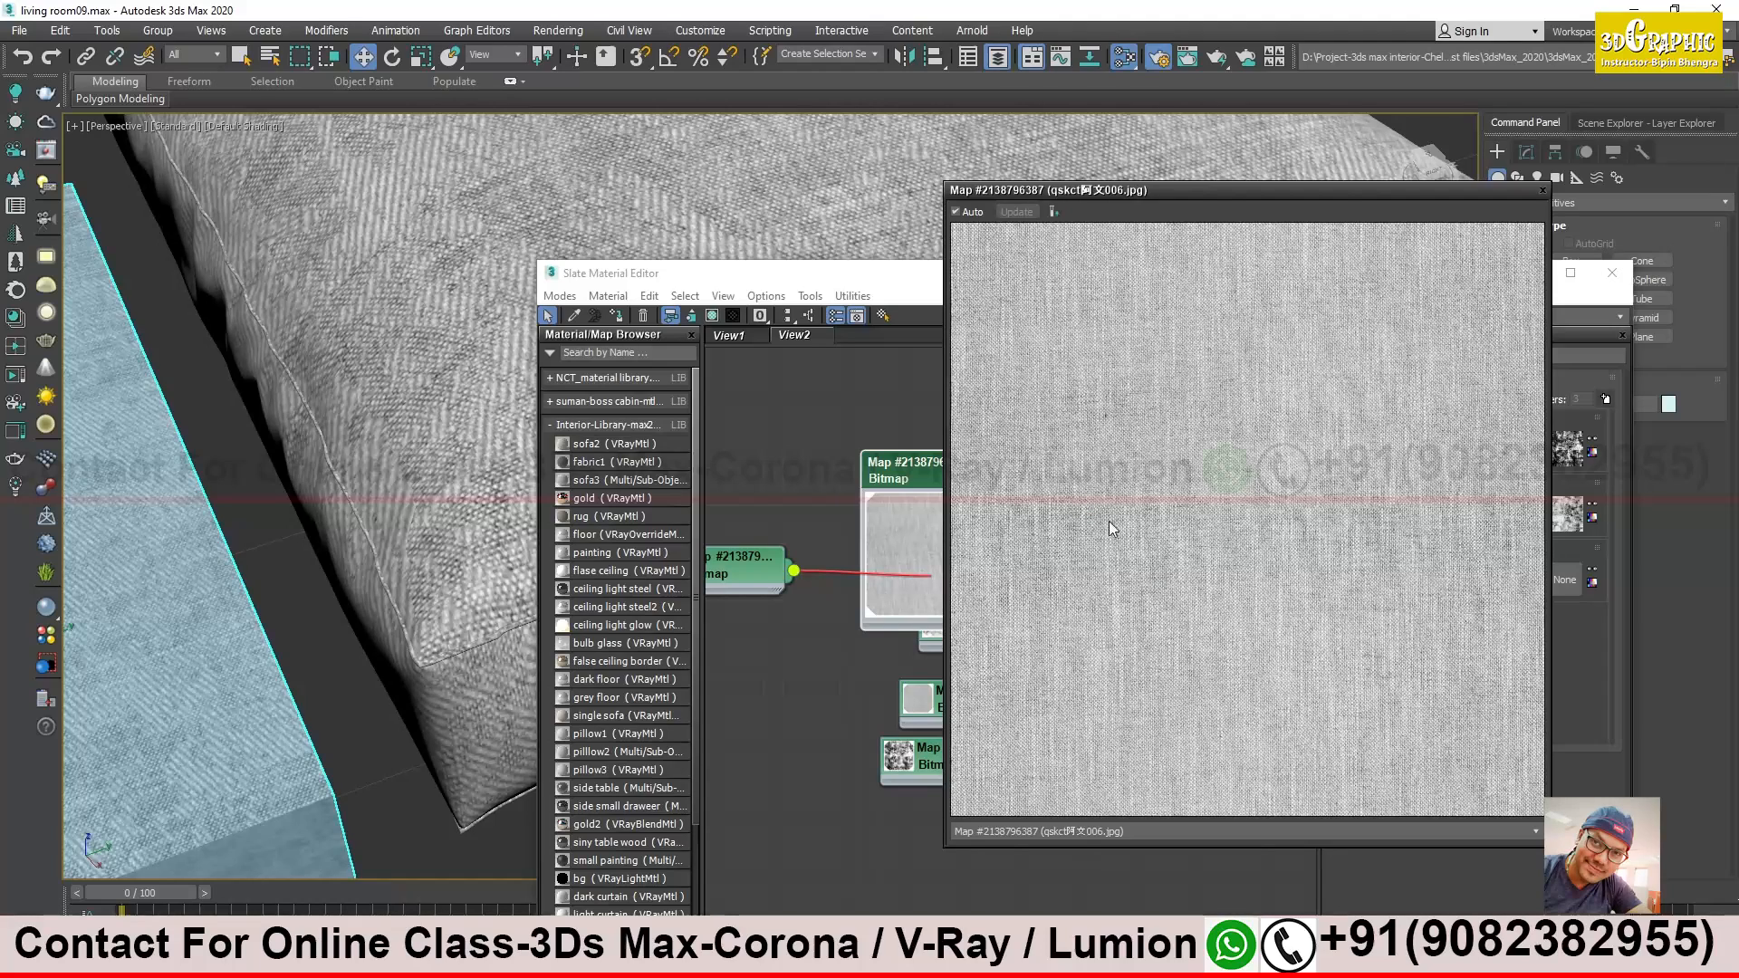
{"action": "left_click_drag", "start_coordinate": [1345, 197], "coordinate": [550, 167]}
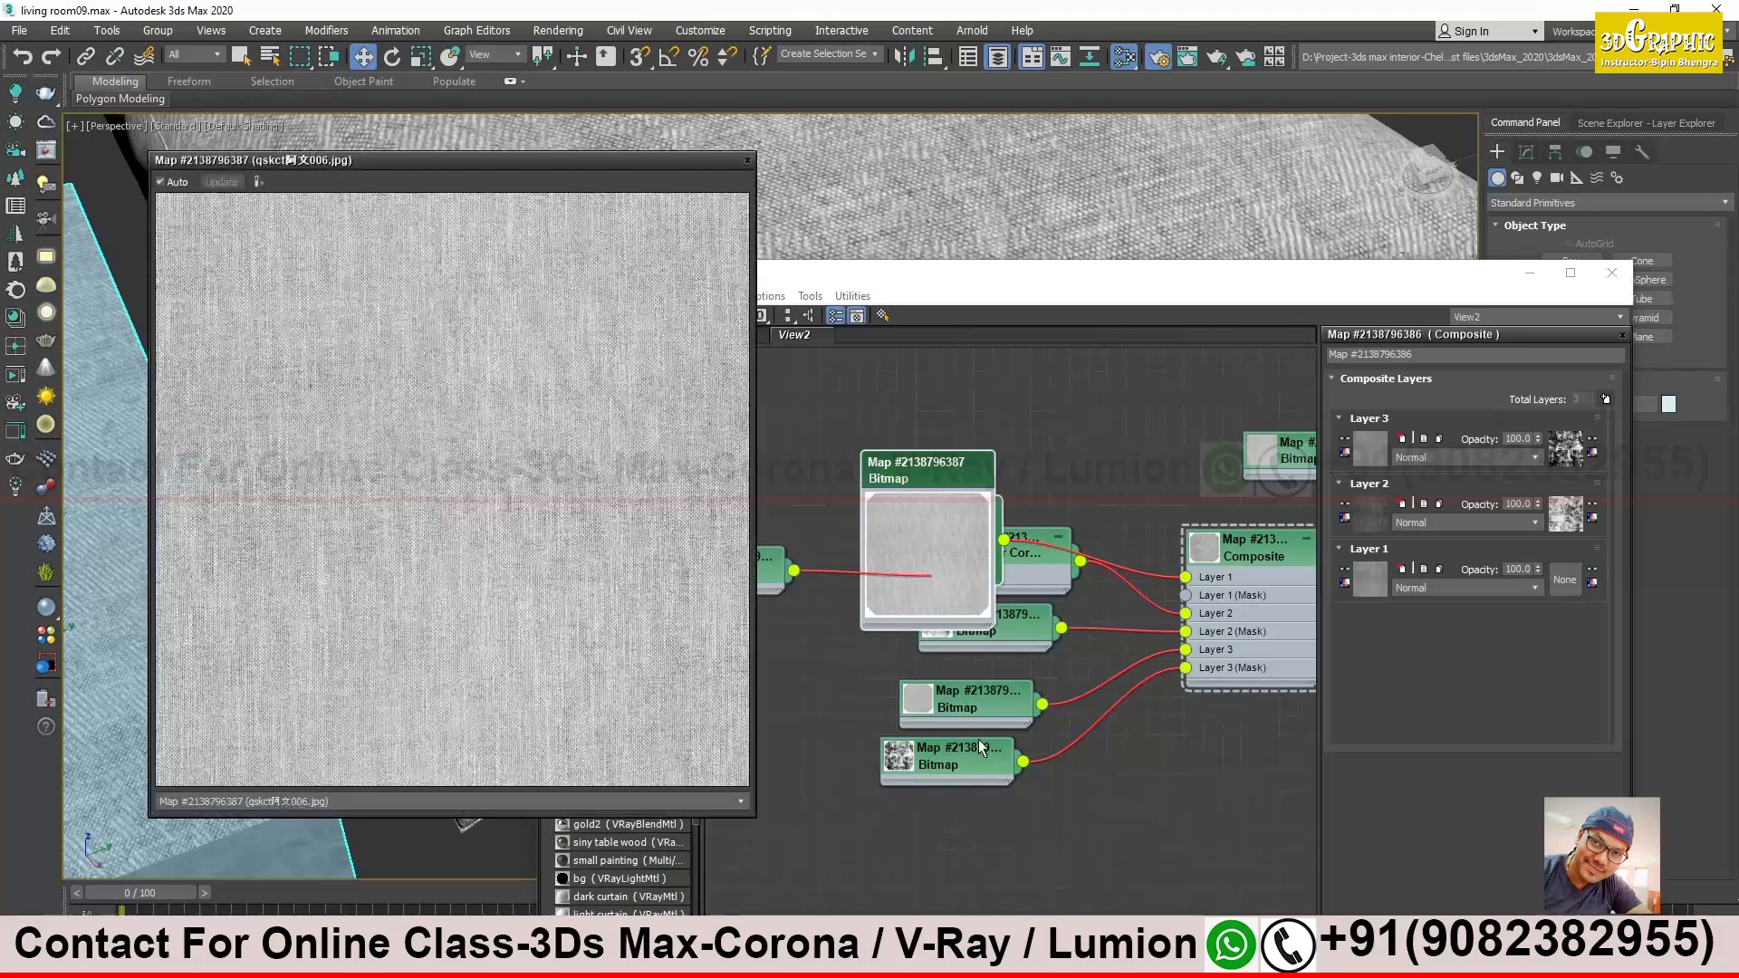
Open an enlarged preview of the Layer 3 bitmap, qskct阿文132, and compare its weave with qskct阿文006 side by side
{"action": "right_click", "coordinate": [965, 699]}
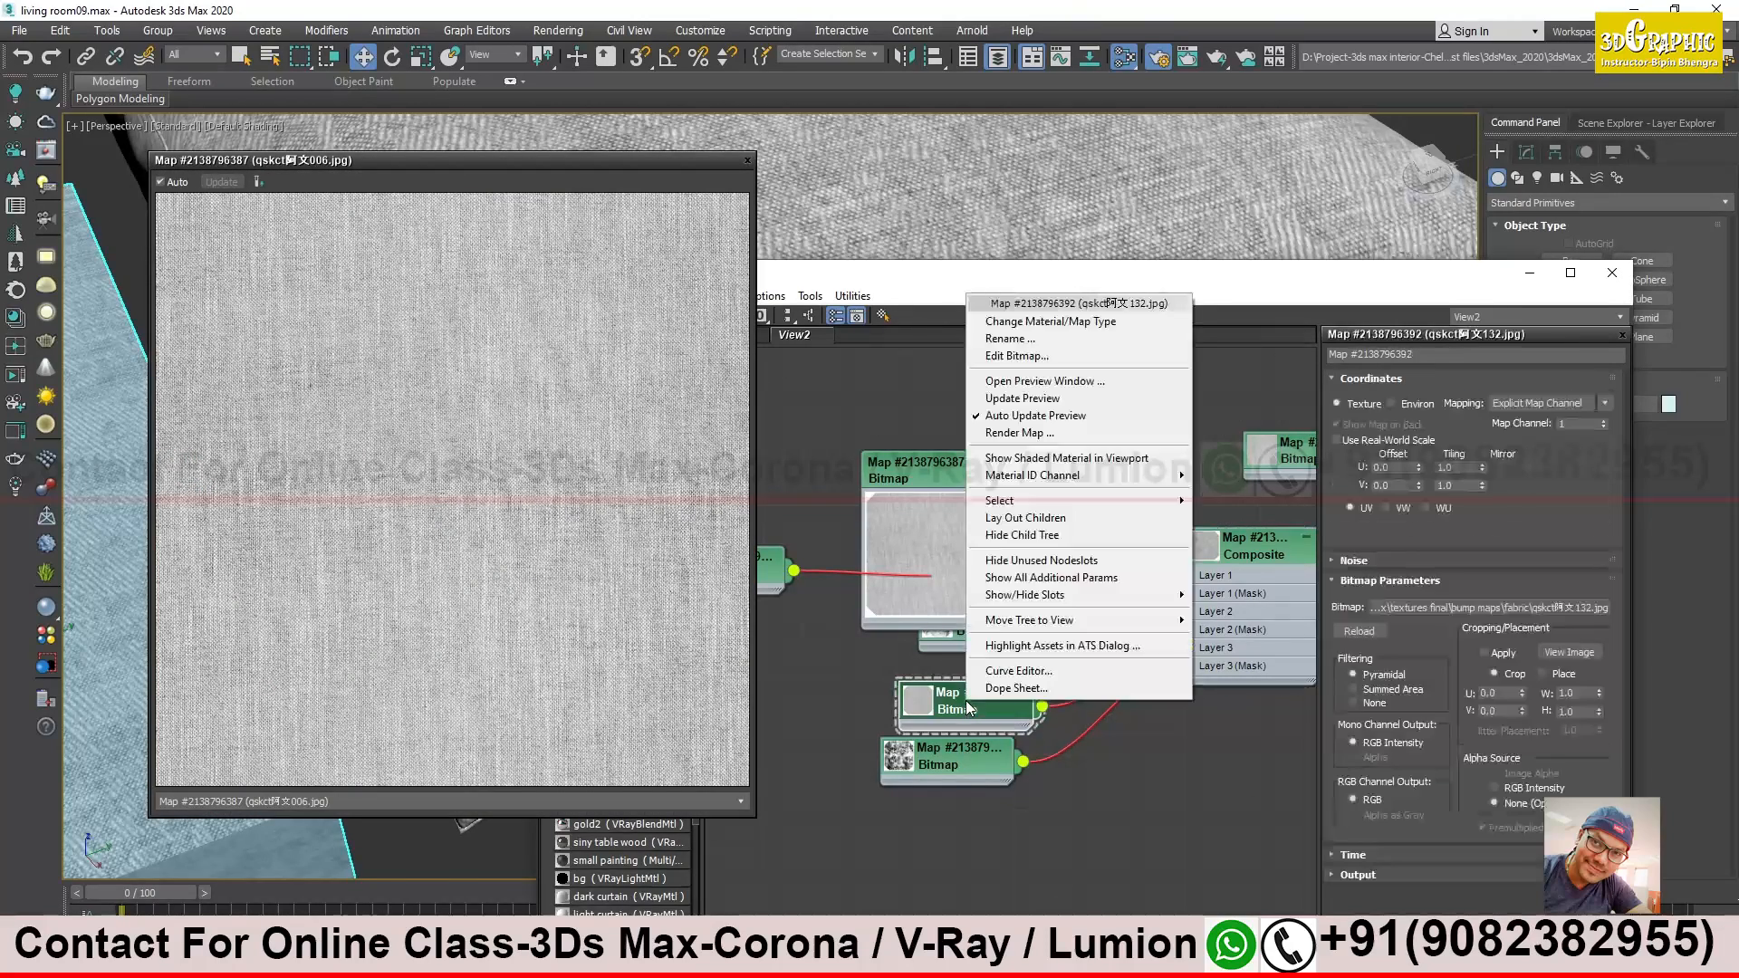
{"action": "left_click", "coordinate": [1025, 387]}
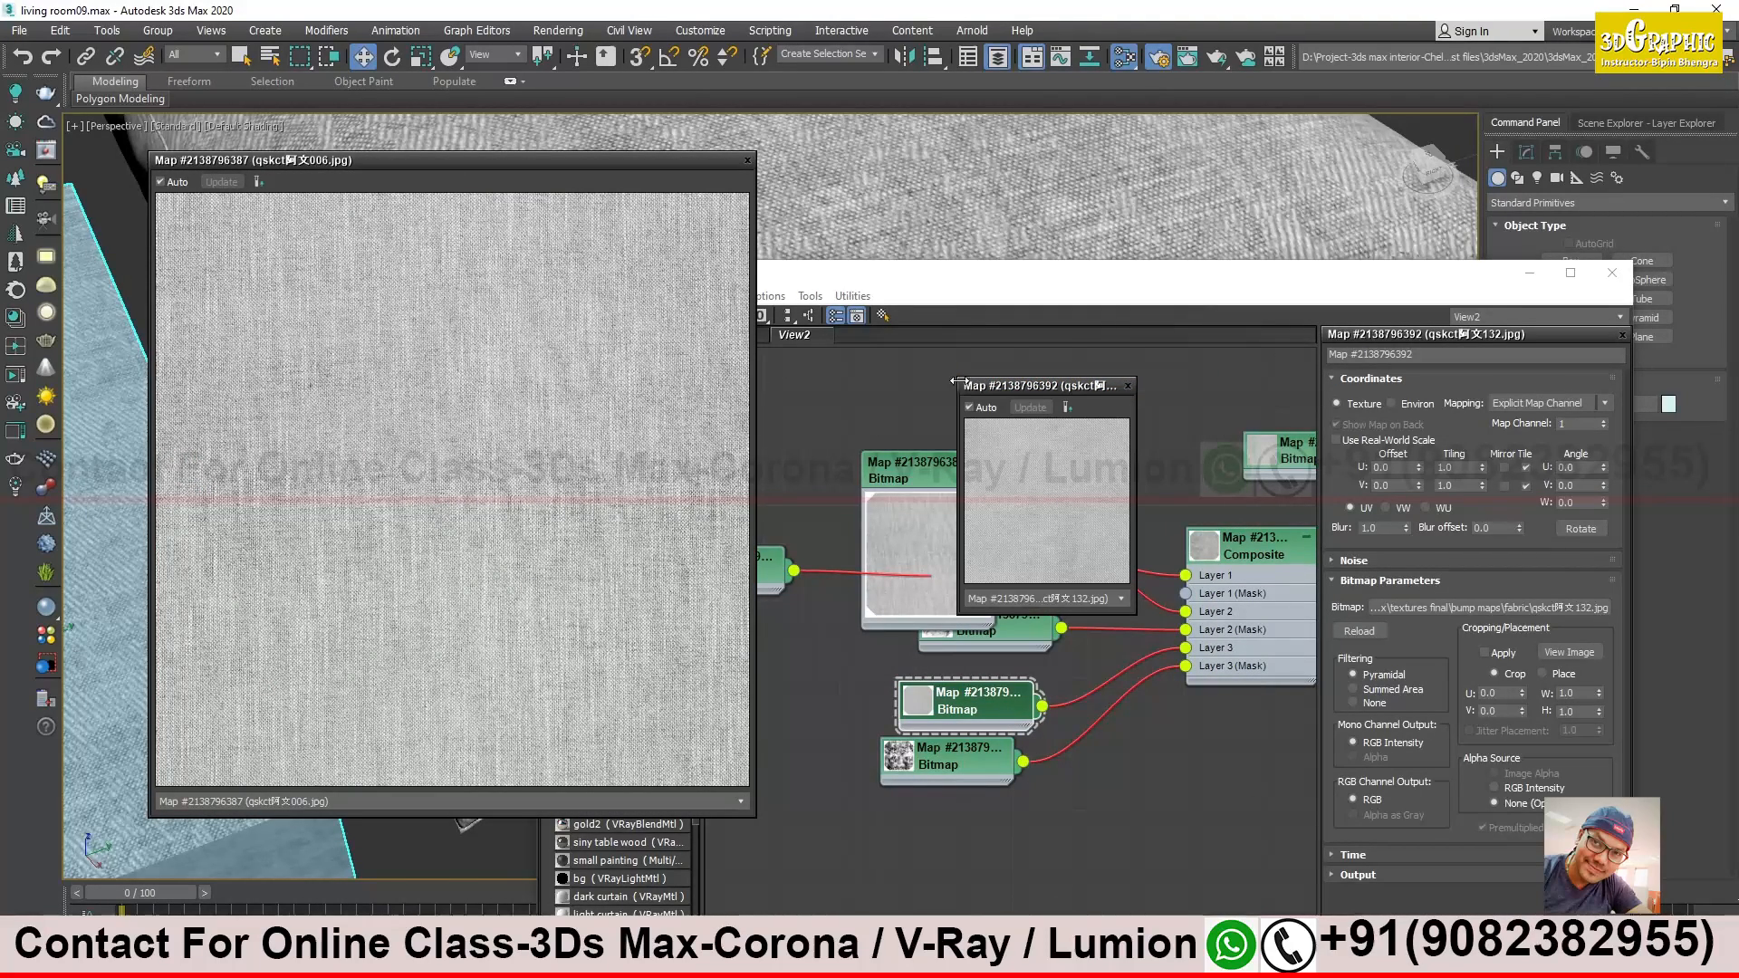
{"action": "left_click_drag", "start_coordinate": [953, 374], "coordinate": [720, 36]}
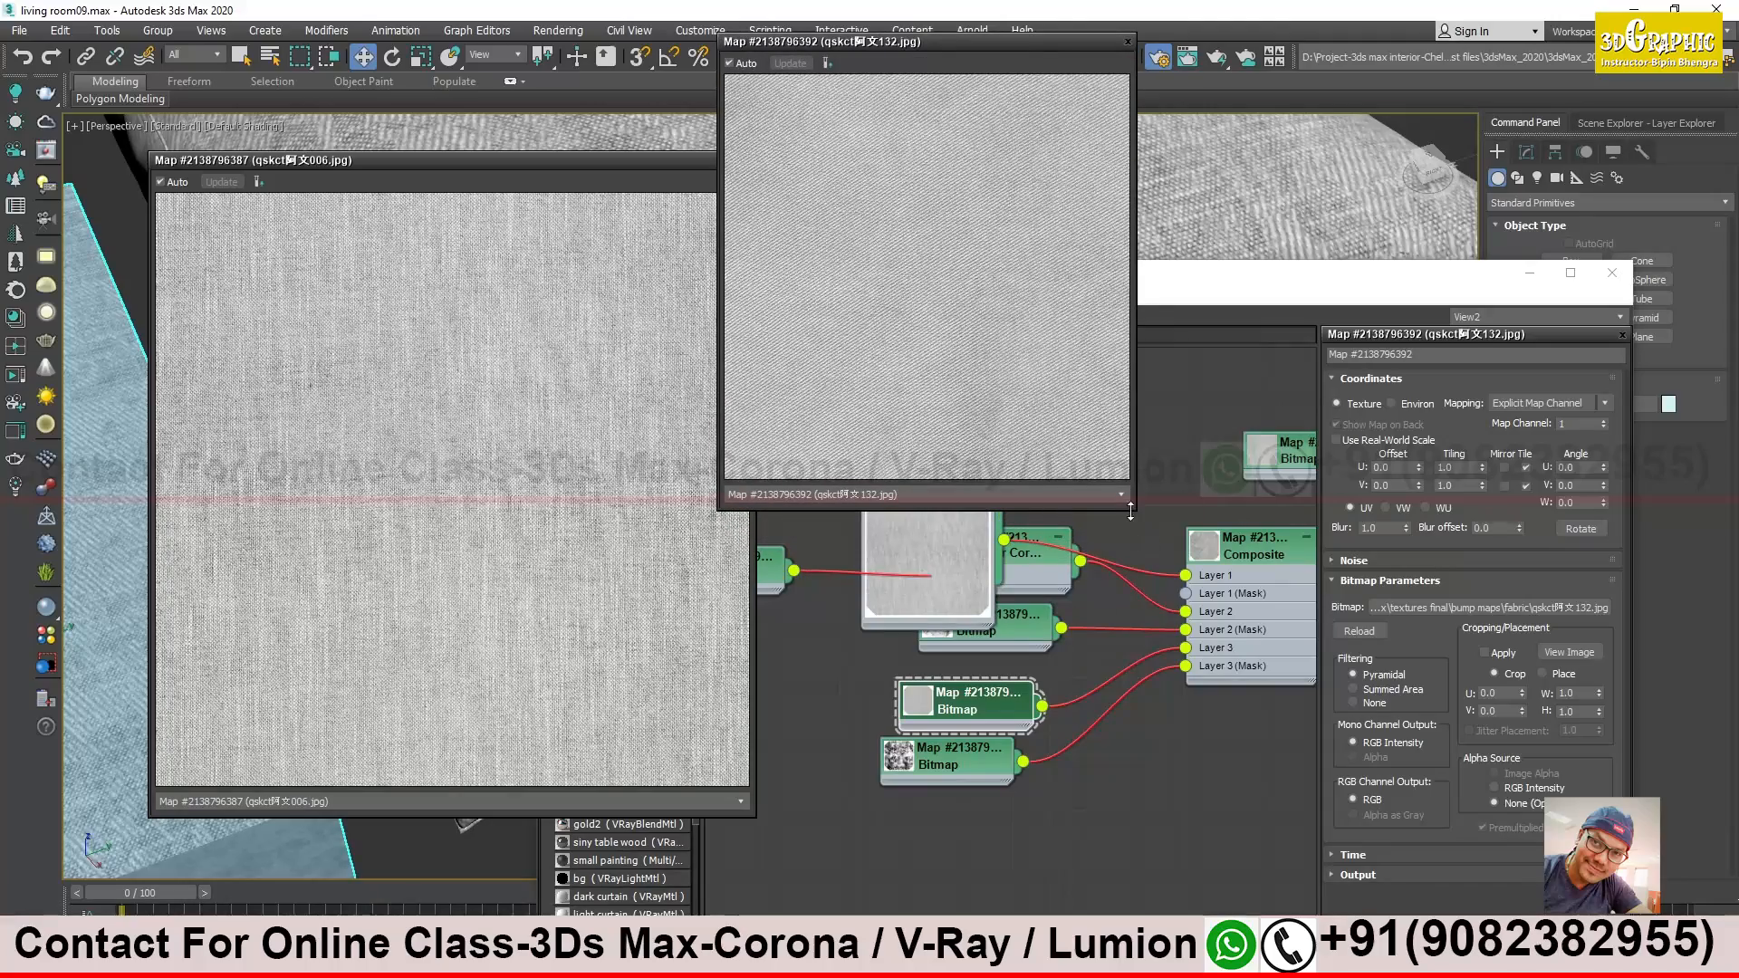
{"action": "left_click_drag", "start_coordinate": [1132, 509], "coordinate": [1427, 803]}
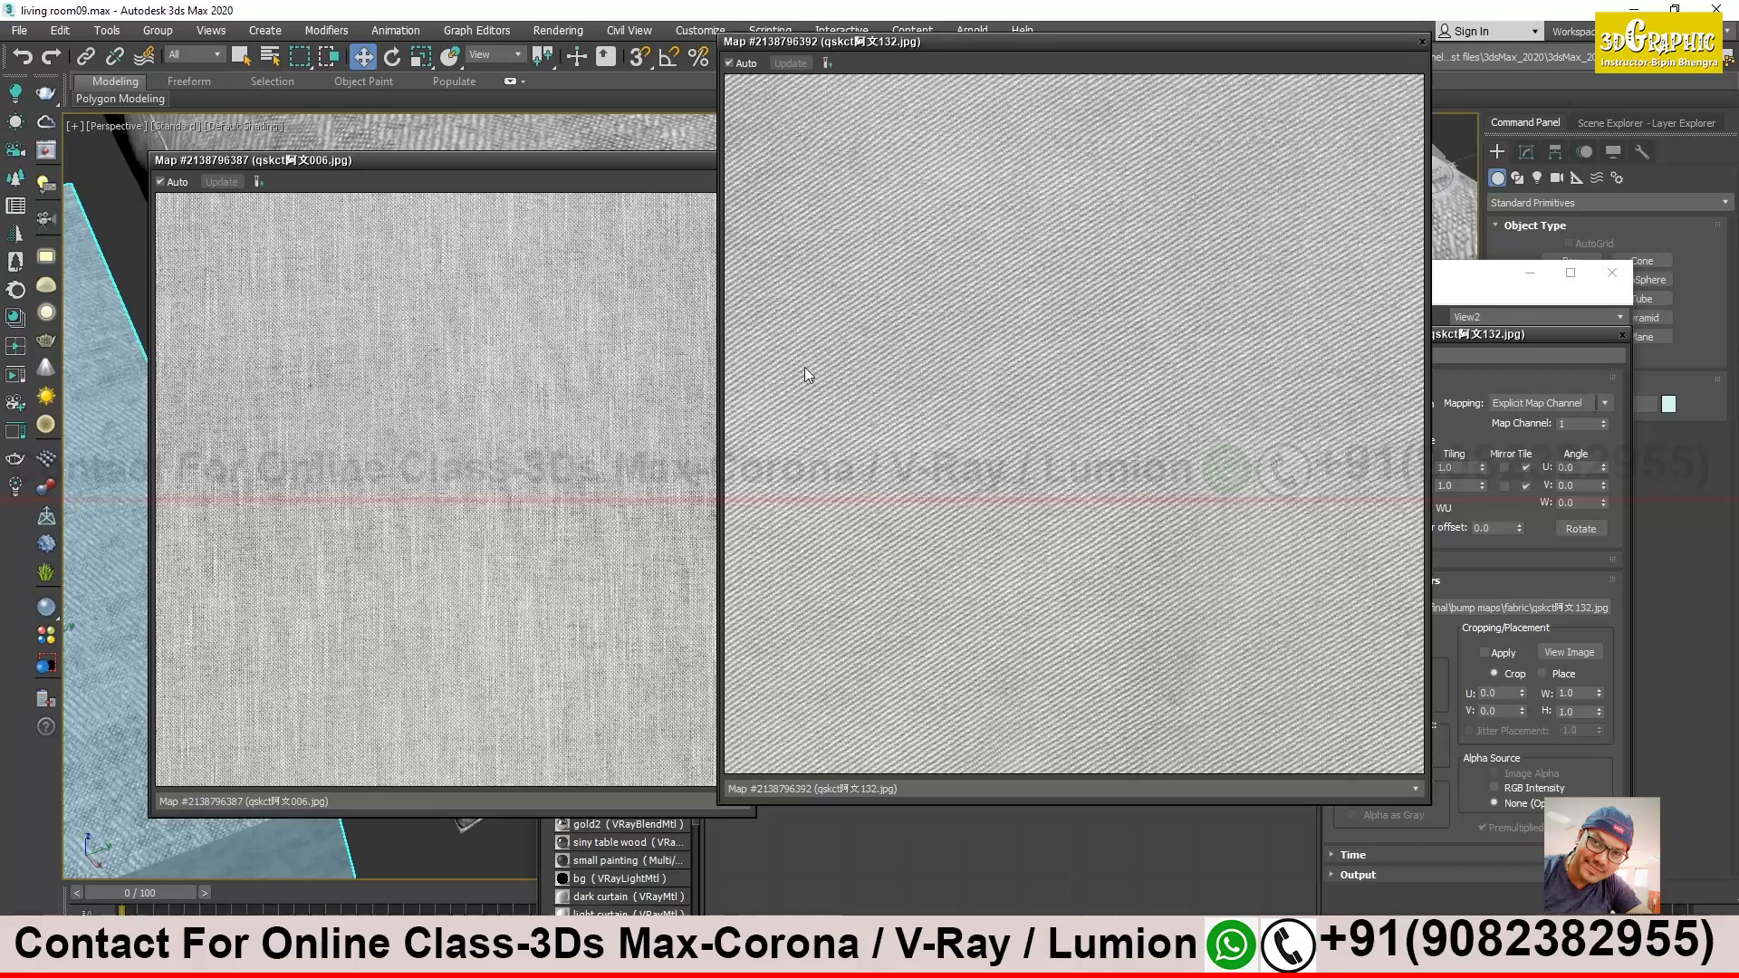
{"action": "left_click_drag", "start_coordinate": [887, 45], "coordinate": [964, 144]}
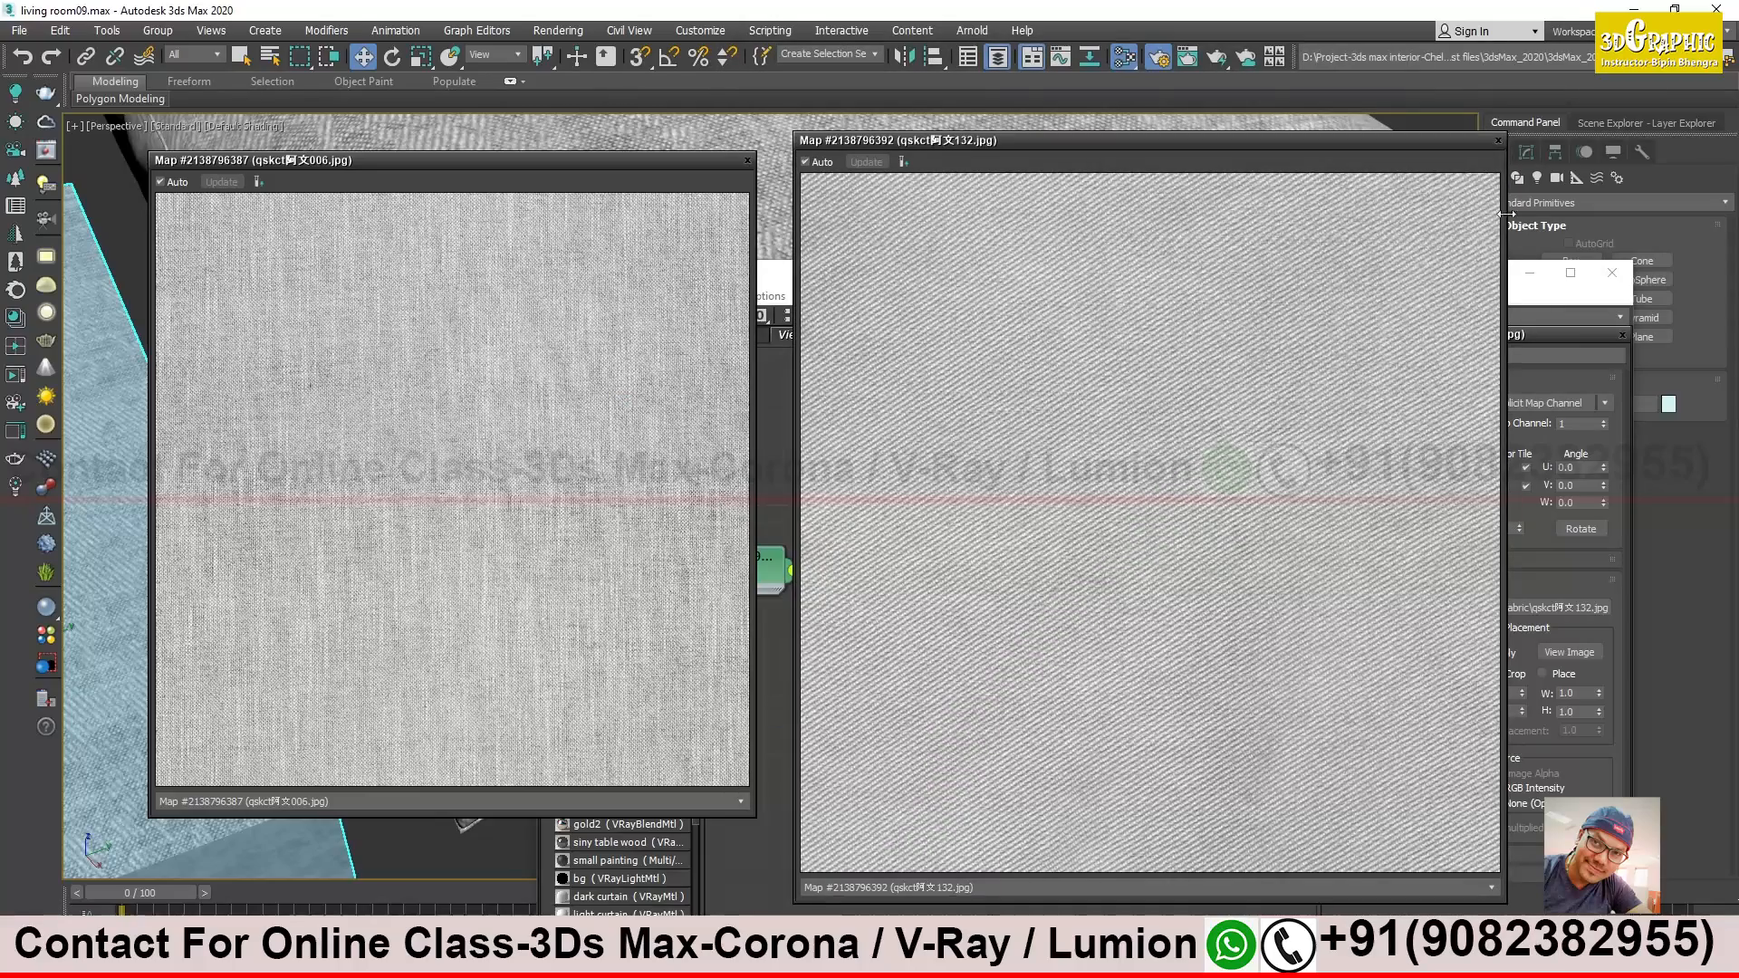
Close both texture previews, collapse the Layer 1 bitmap node and align it above the Color Correction node, keeping the cushion's side in view
{"action": "left_click", "coordinate": [1498, 141]}
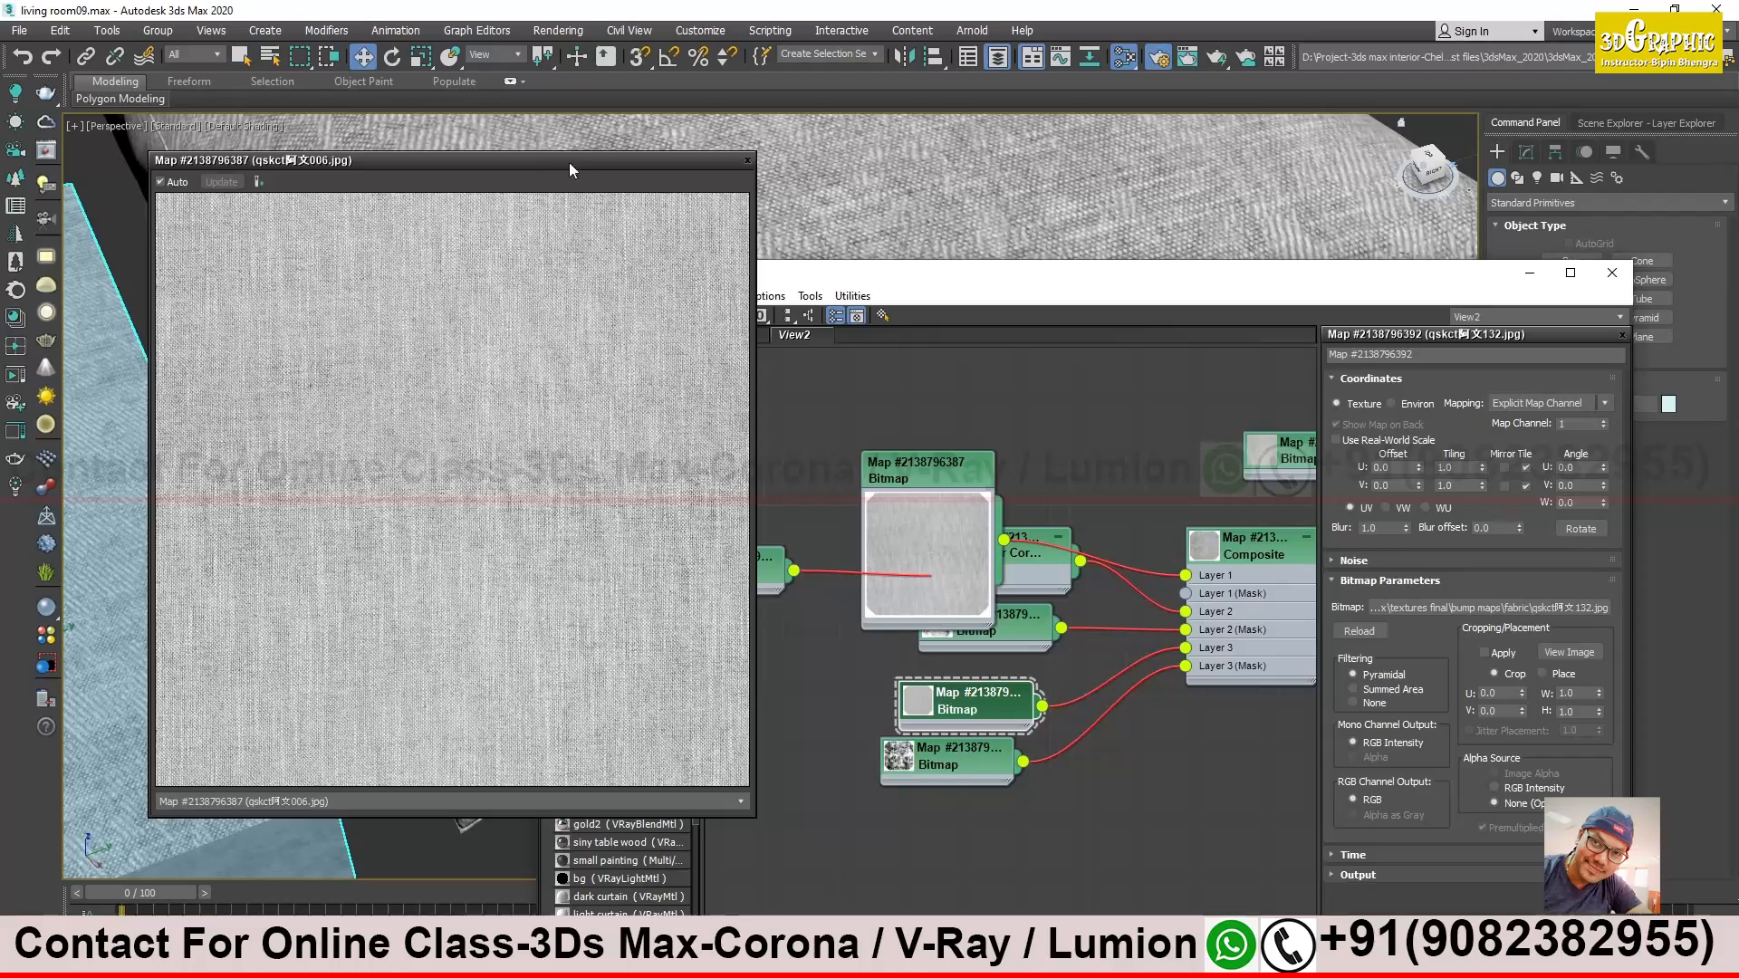
{"action": "left_click_drag", "start_coordinate": [555, 167], "coordinate": [606, 176]}
{"action": "left_click", "coordinate": [799, 171]}
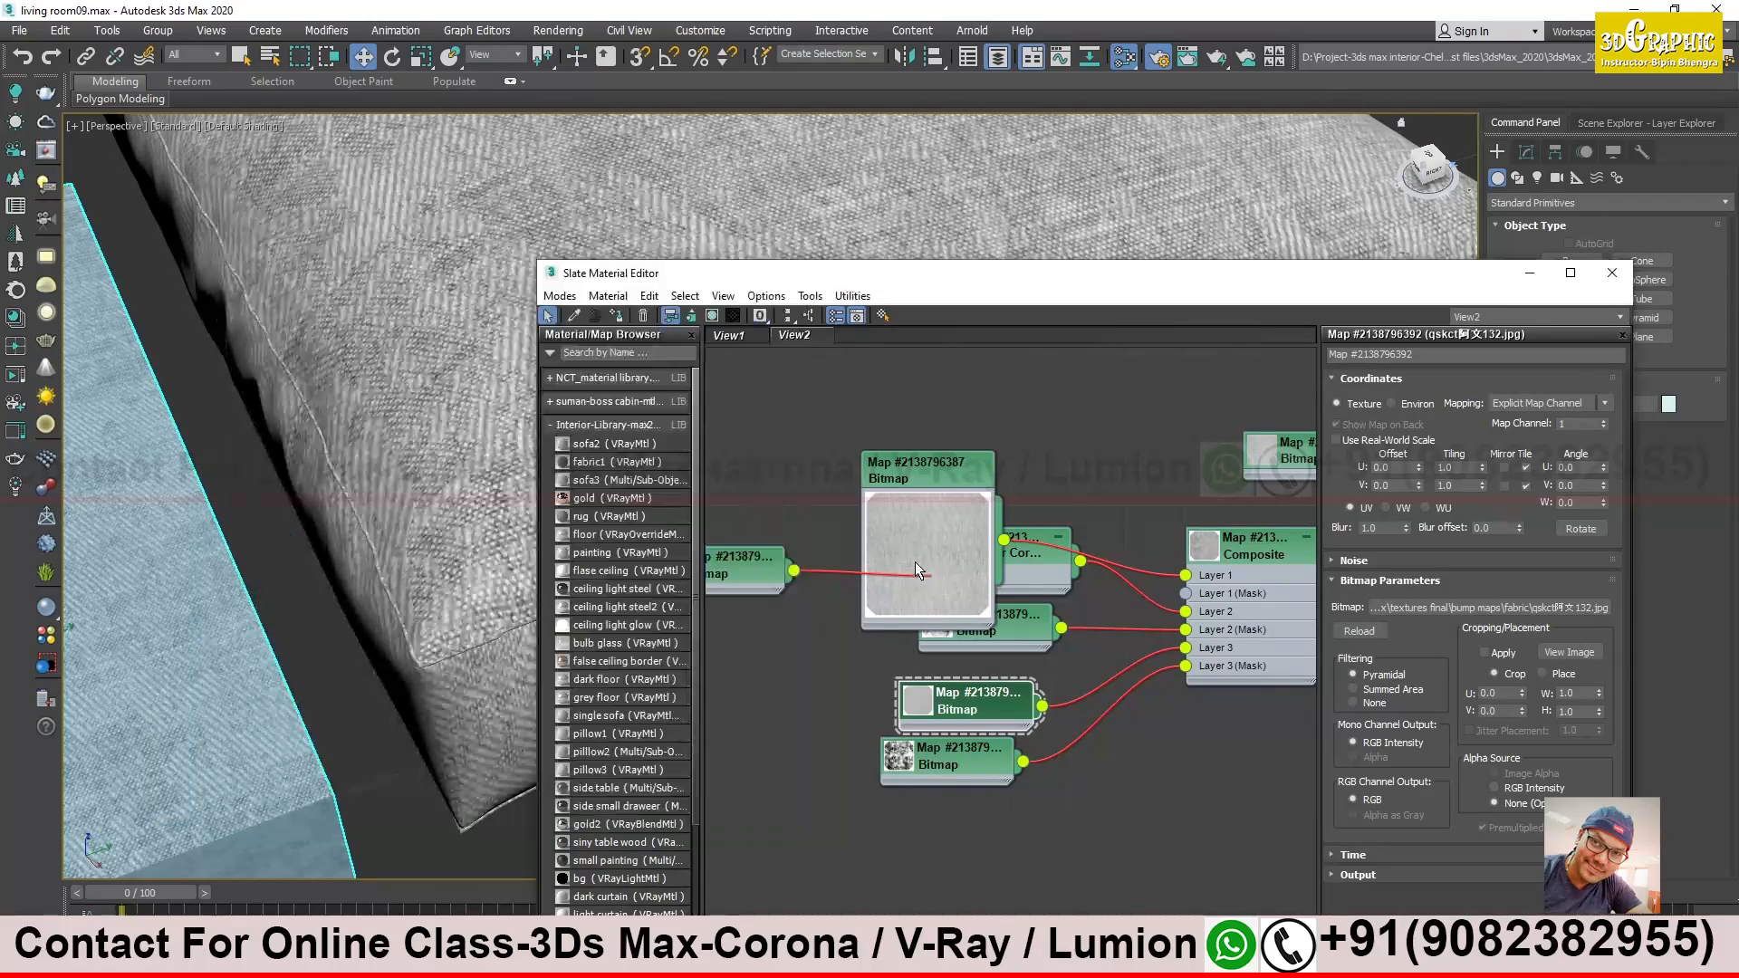
{"action": "double_click", "coordinate": [934, 529]}
{"action": "left_click_drag", "start_coordinate": [941, 468], "coordinate": [1018, 486]}
{"action": "left_click_drag", "start_coordinate": [912, 292], "coordinate": [1204, 314]}
{"action": "middle_click_drag", "start_coordinate": [607, 625], "coordinate": [450, 527], "text": "alt"}
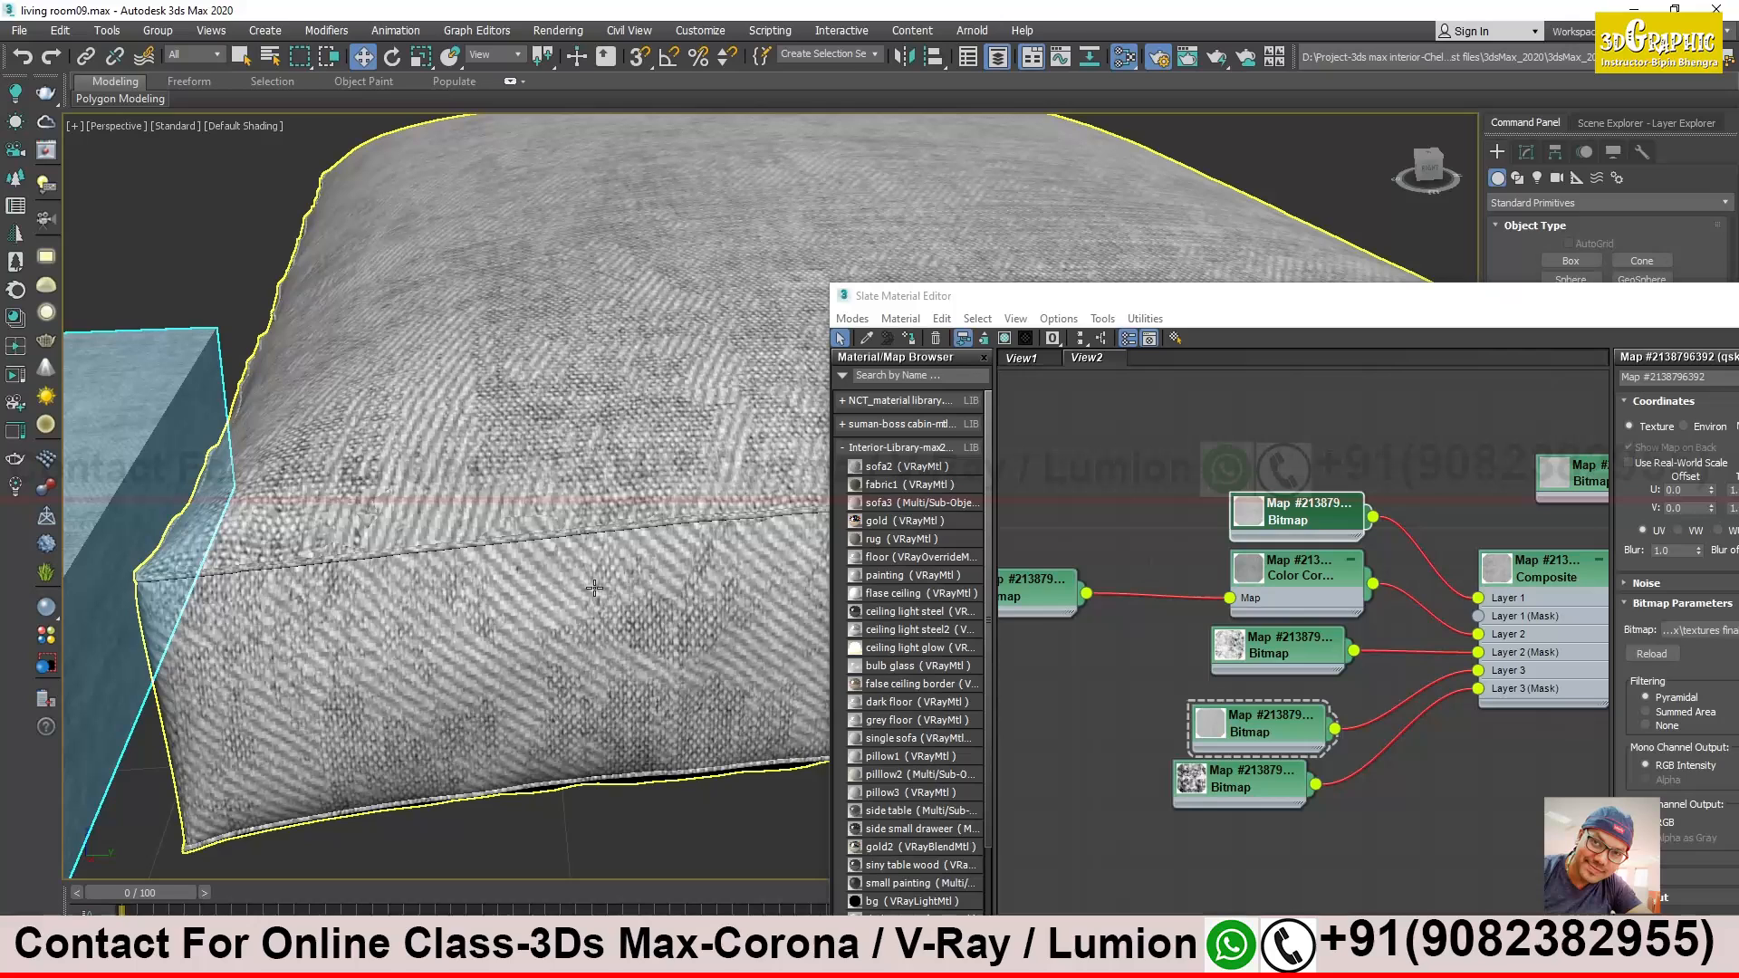
{"action": "left_click_drag", "start_coordinate": [965, 306], "coordinate": [853, 258]}
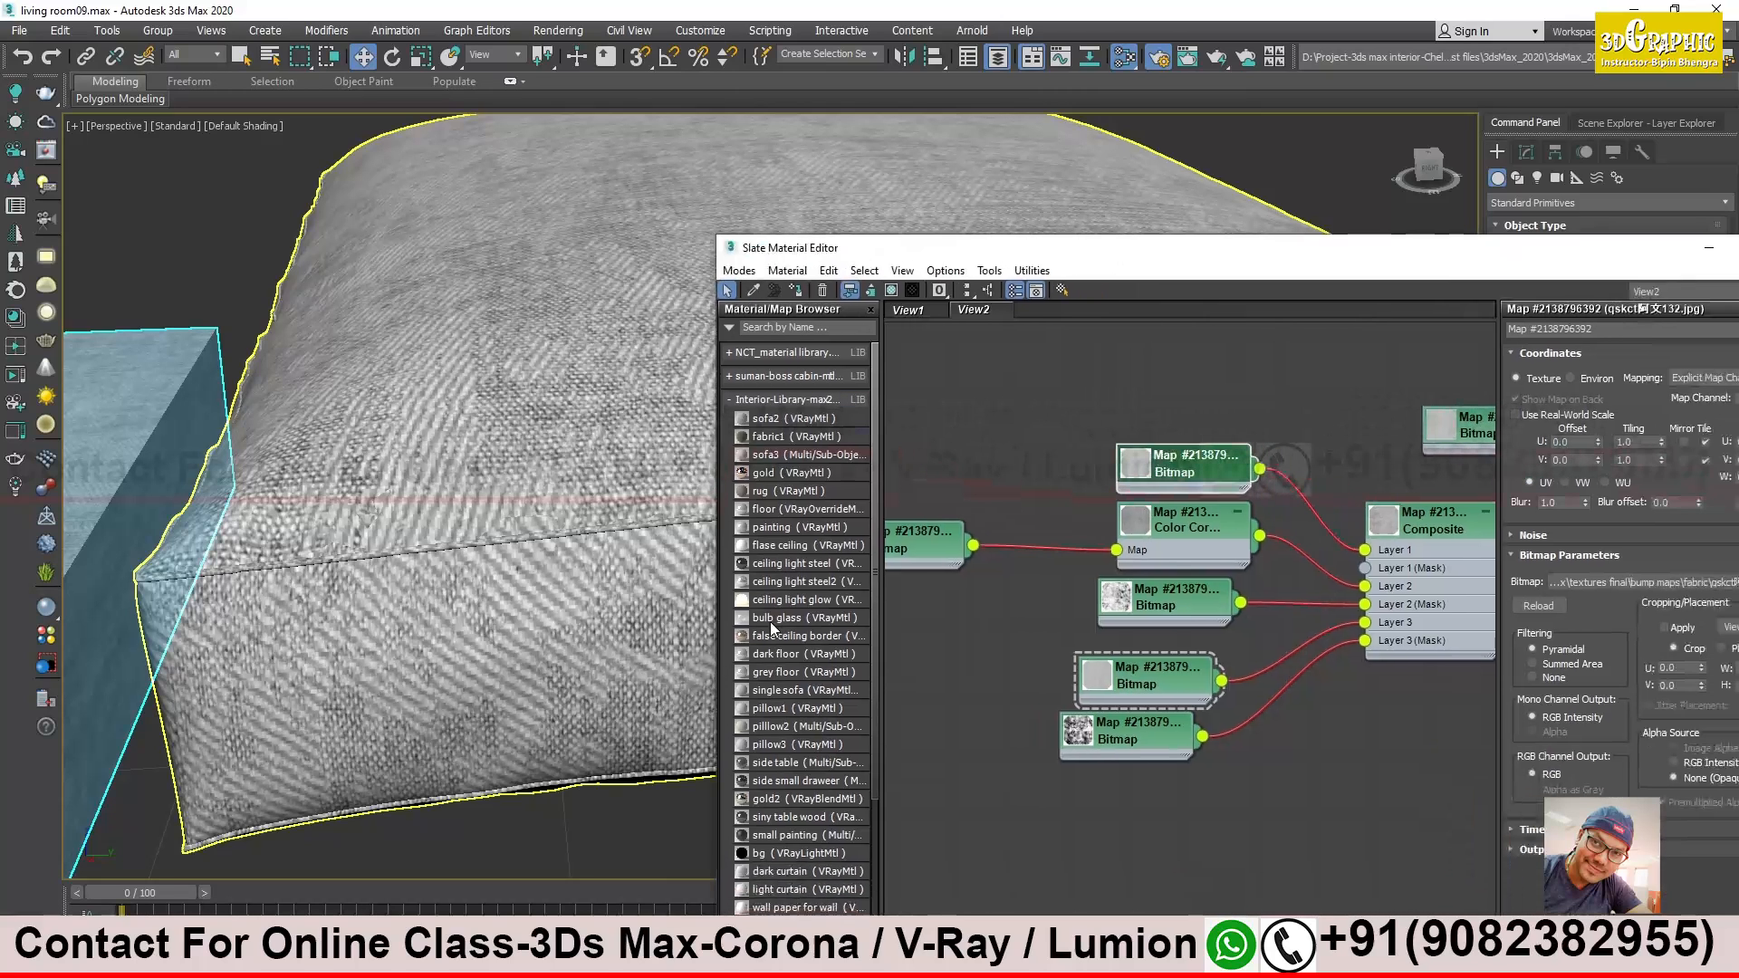
Switch to the fabric texture folder, open qskct阿文109 in the photo viewer and examine its crease detail up close
{"action": "key", "text": "alt+Tab"}
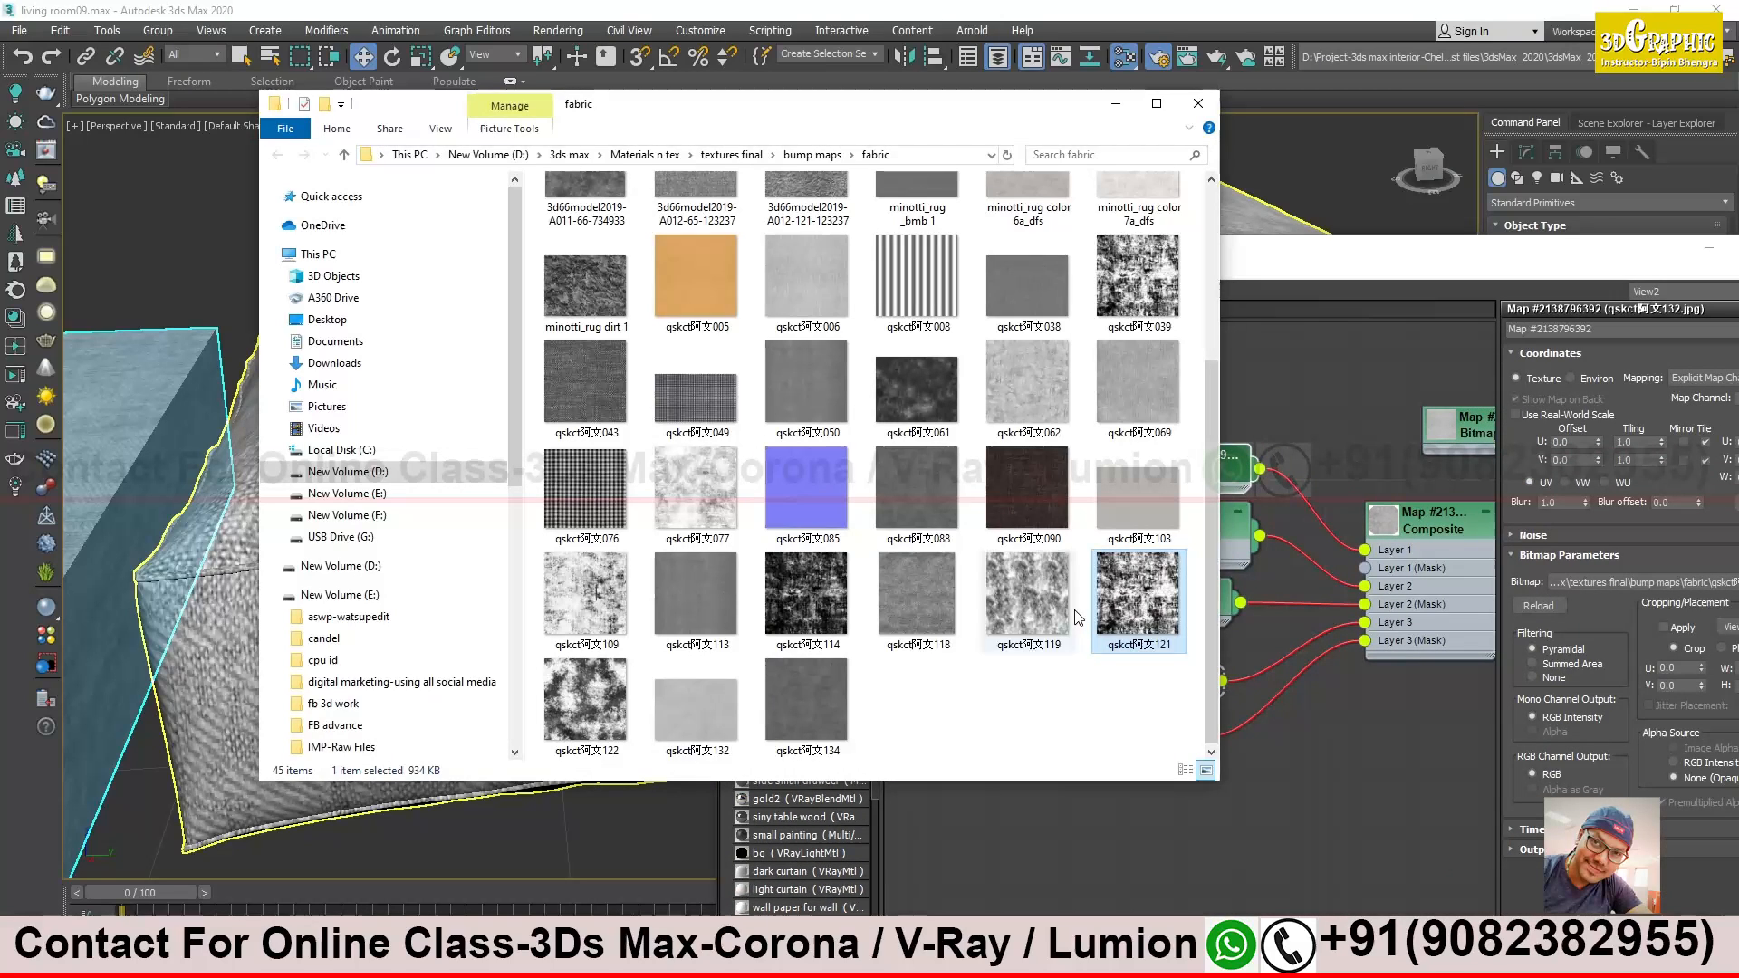
{"action": "left_click", "coordinate": [902, 681]}
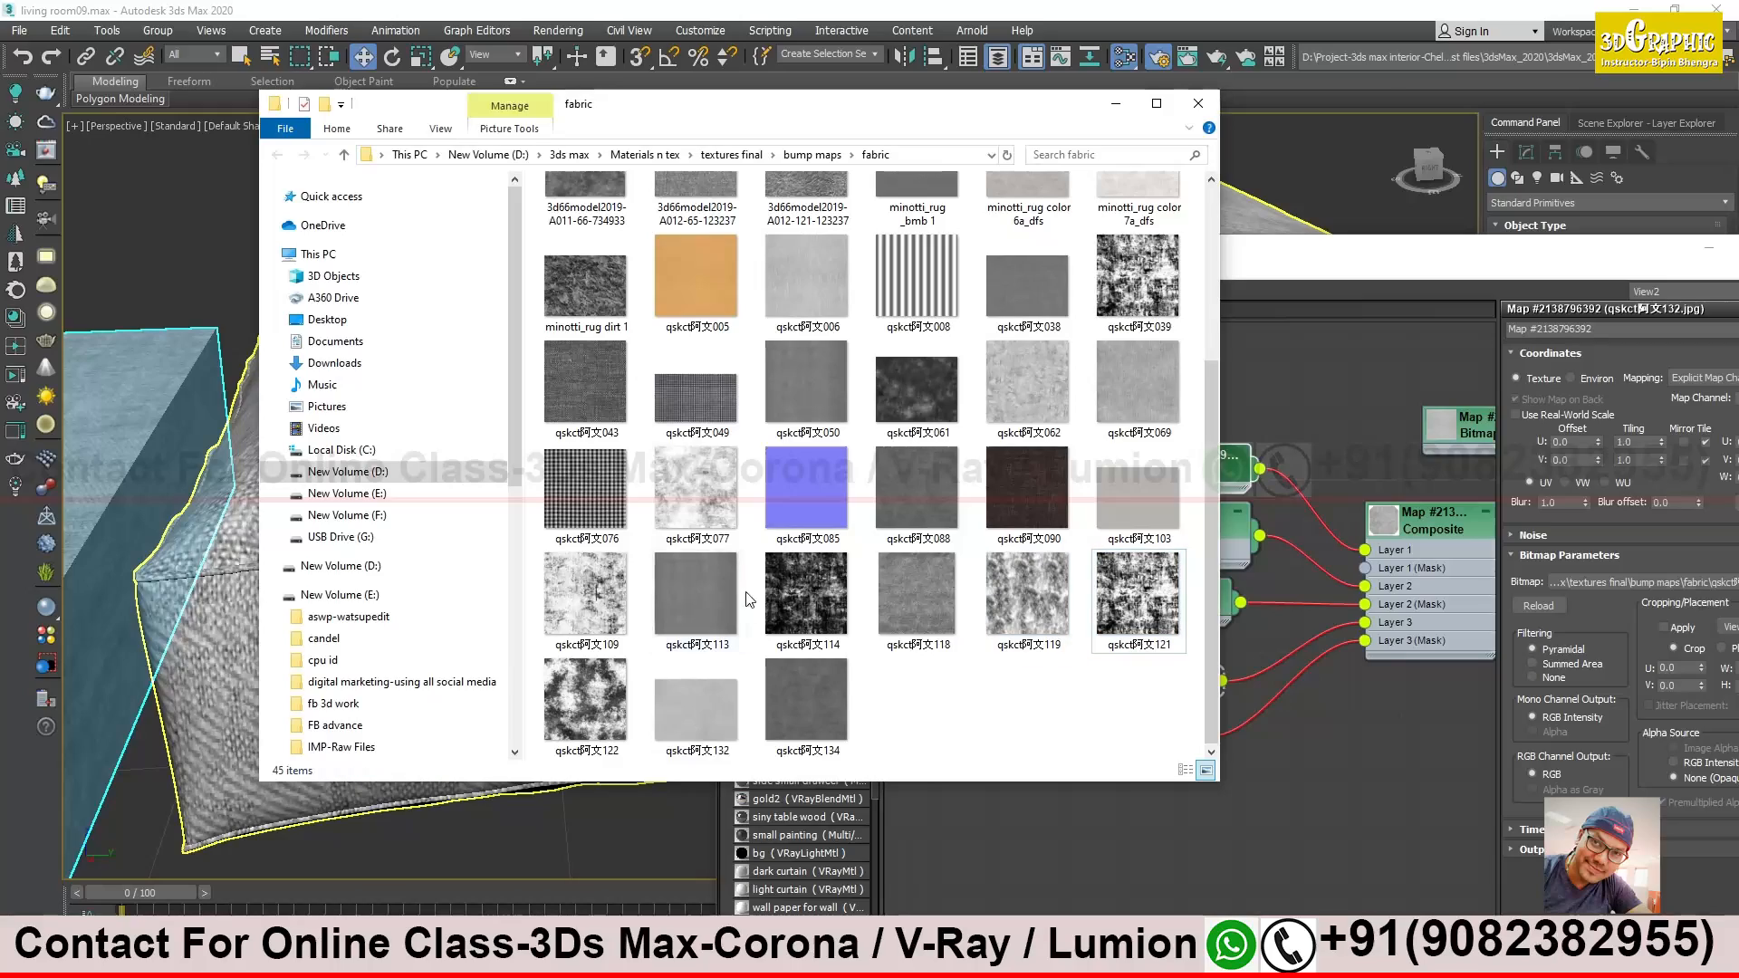
{"action": "left_click_drag", "start_coordinate": [585, 600], "coordinate": [966, 634]}
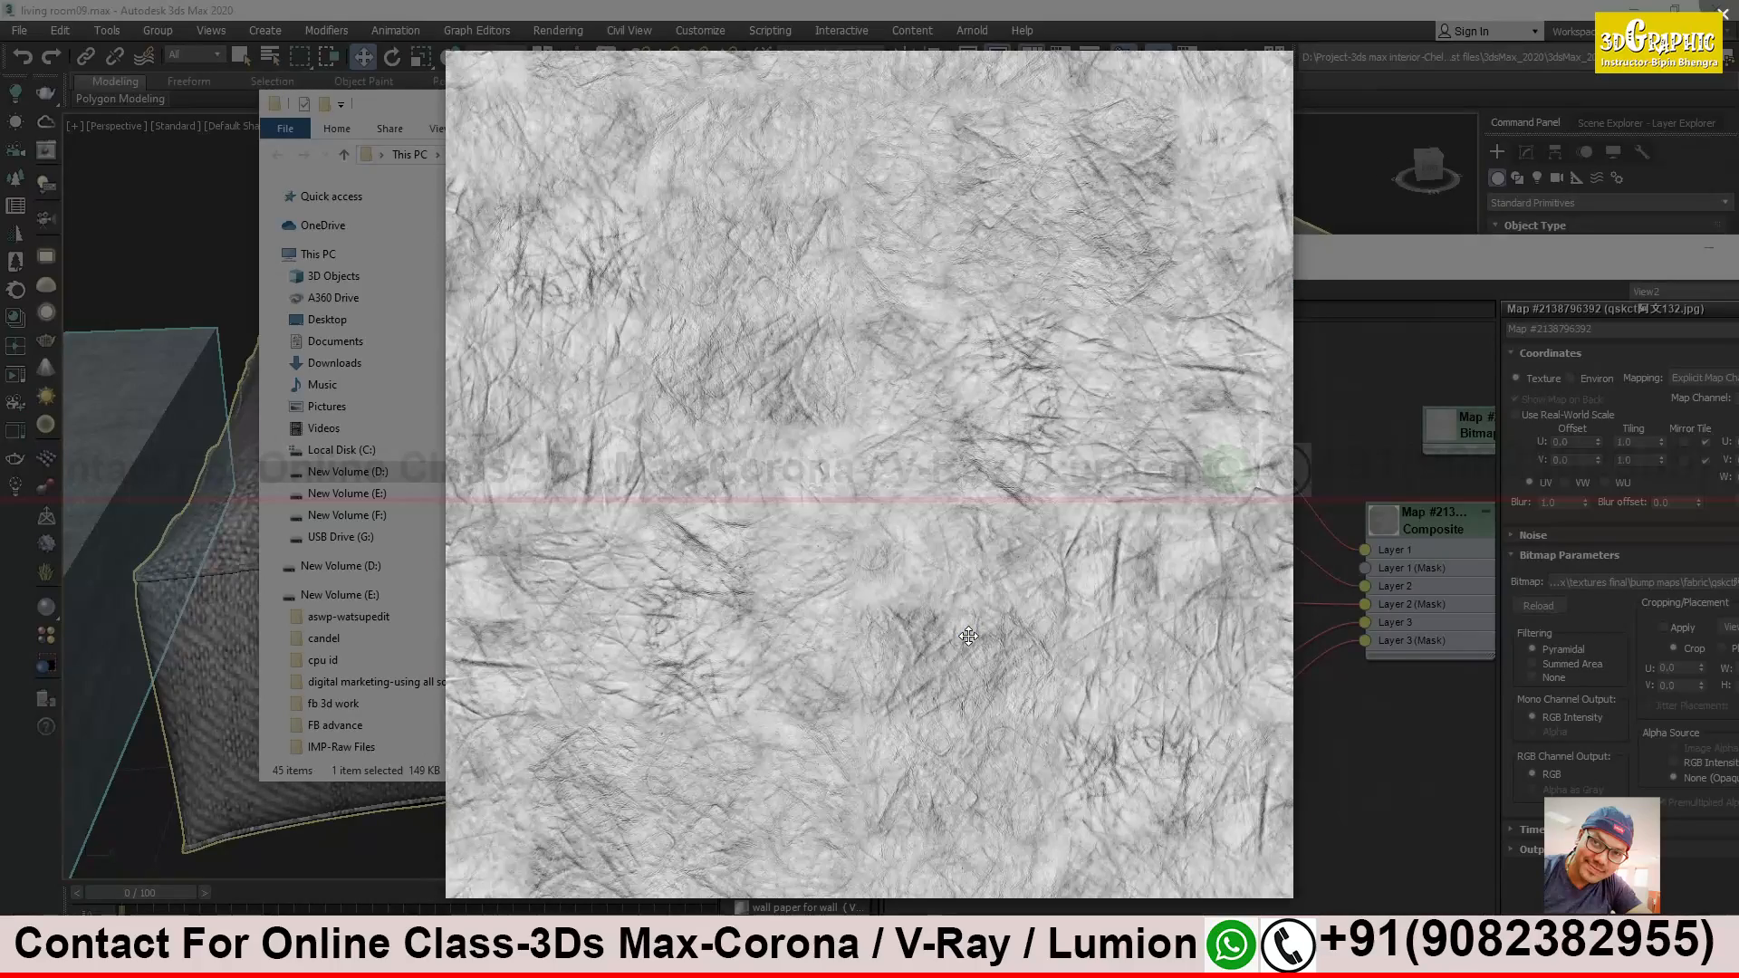
{"action": "scroll", "coordinate": [736, 376], "scroll_direction": "up", "scroll_amount": 7}
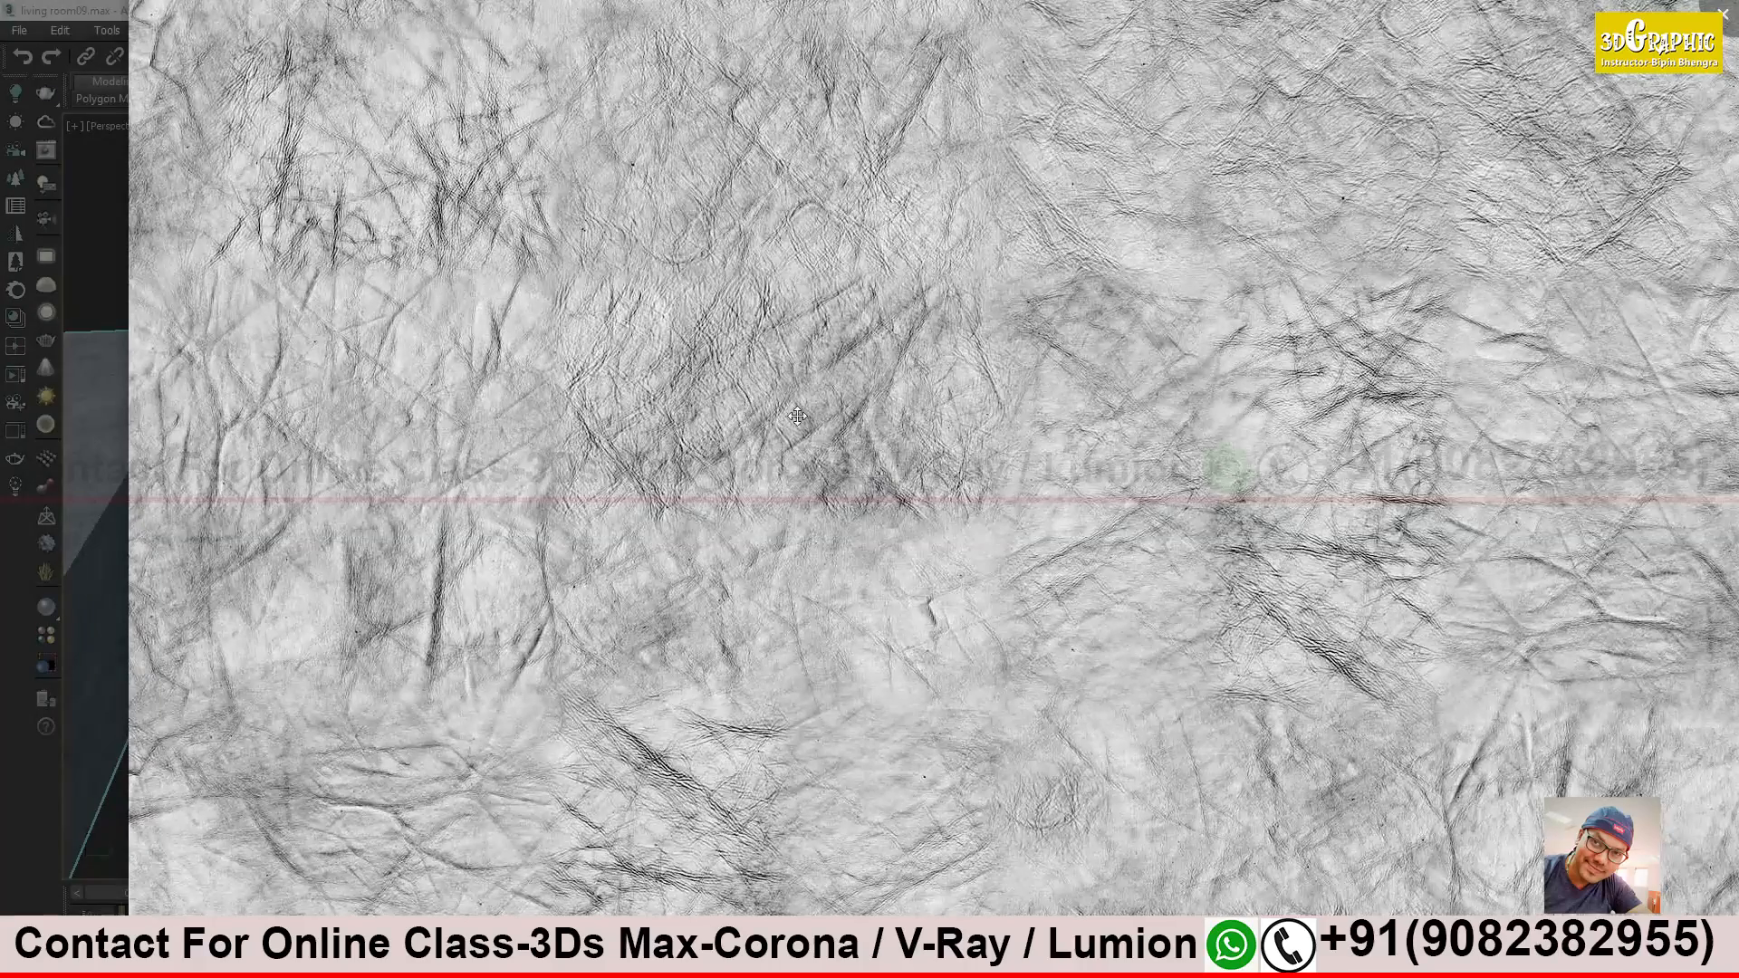
{"action": "scroll", "coordinate": [963, 533], "scroll_direction": "down", "scroll_amount": 4}
Browse the fabric folder's textures at full size to compare weaves, creases and grunge masks, and close the photo viewer
{"action": "key", "text": "Right"}
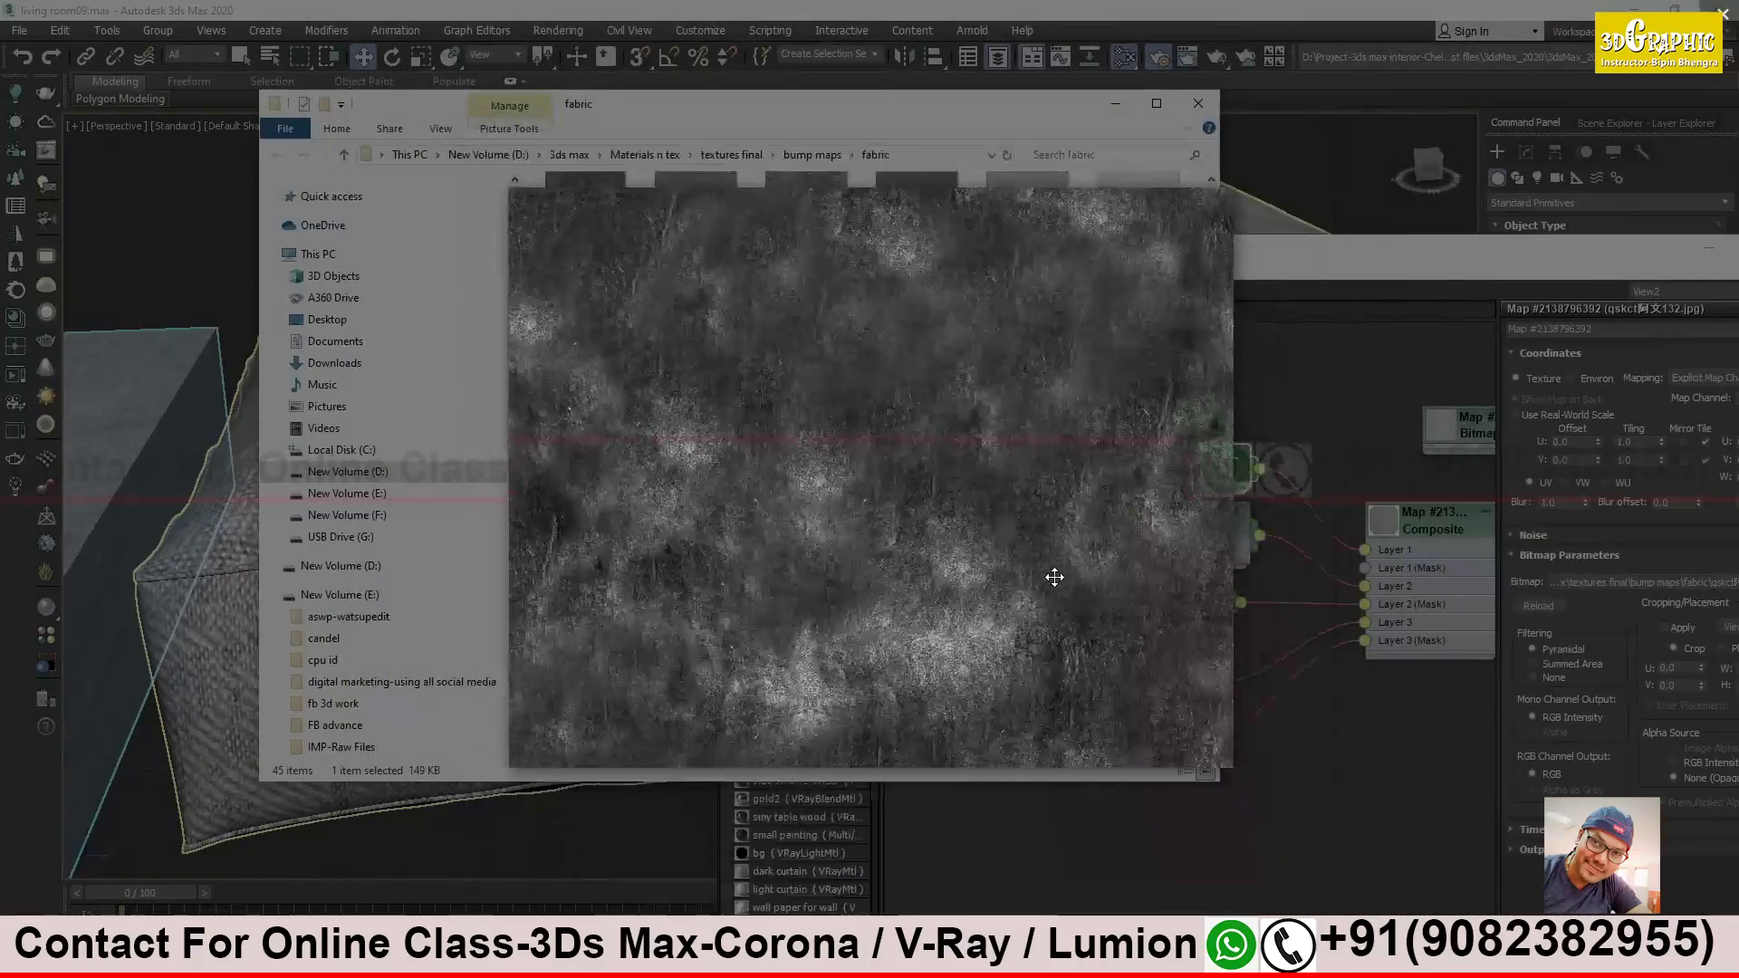
{"action": "key", "text": "Right"}
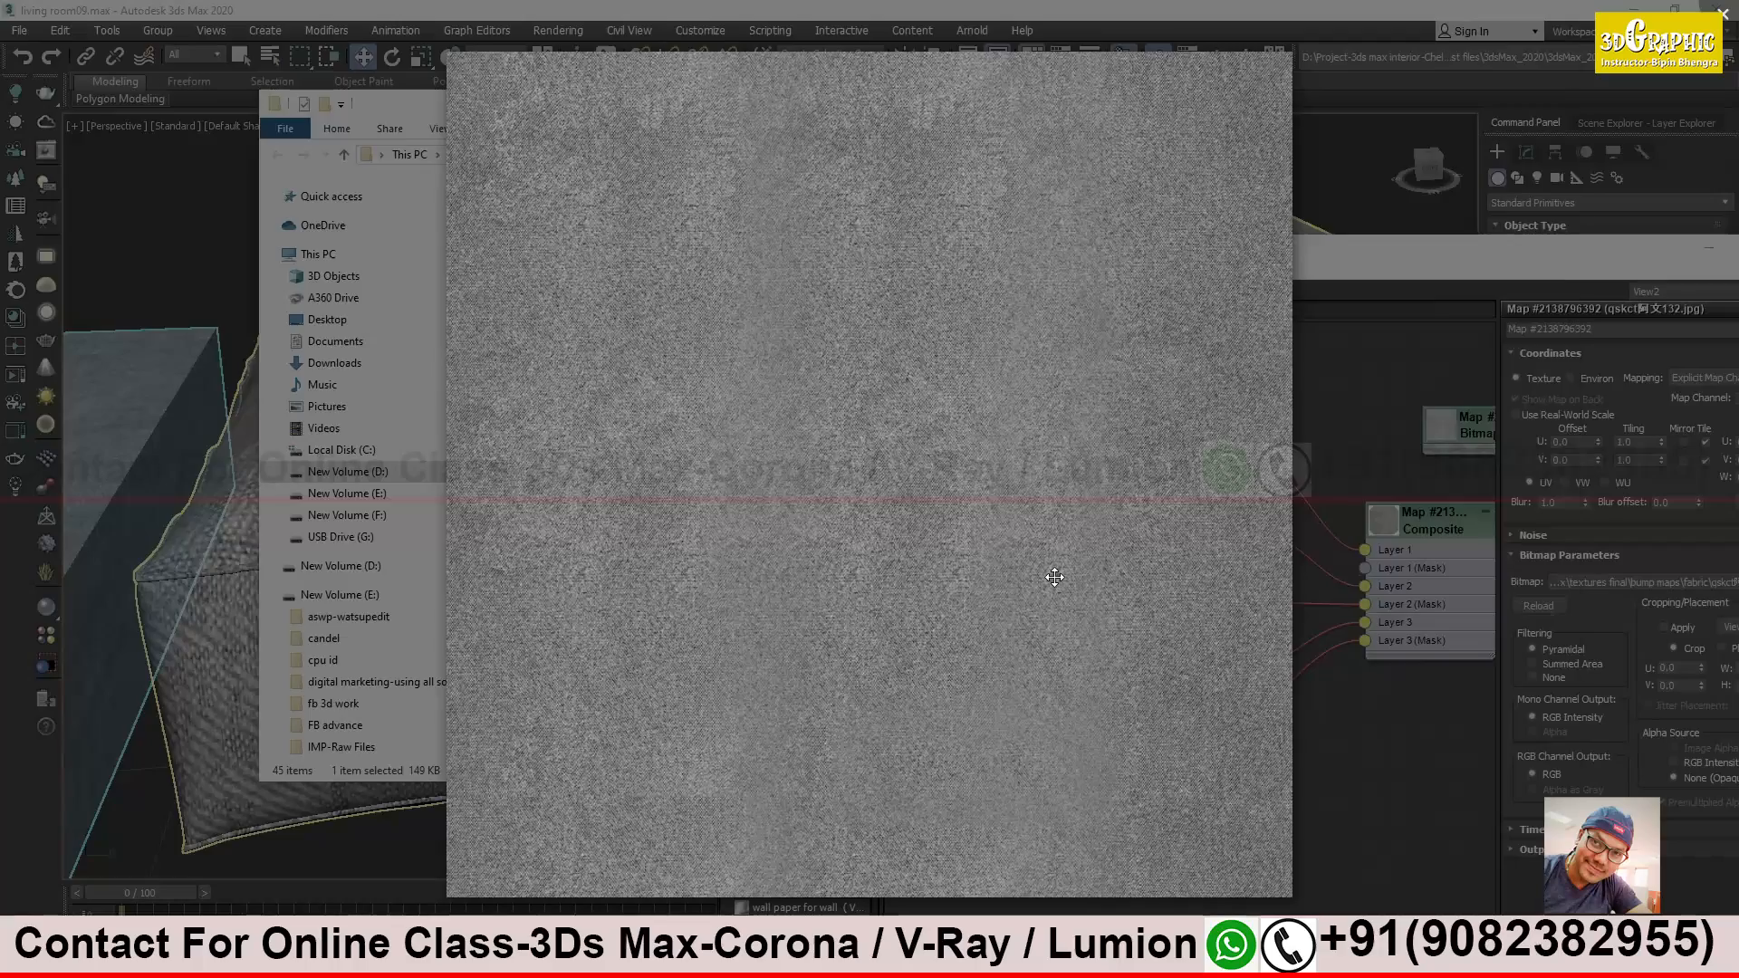
{"action": "key", "text": "Right"}
{"action": "key", "text": "Right"}
{"action": "key", "text": "Right"}
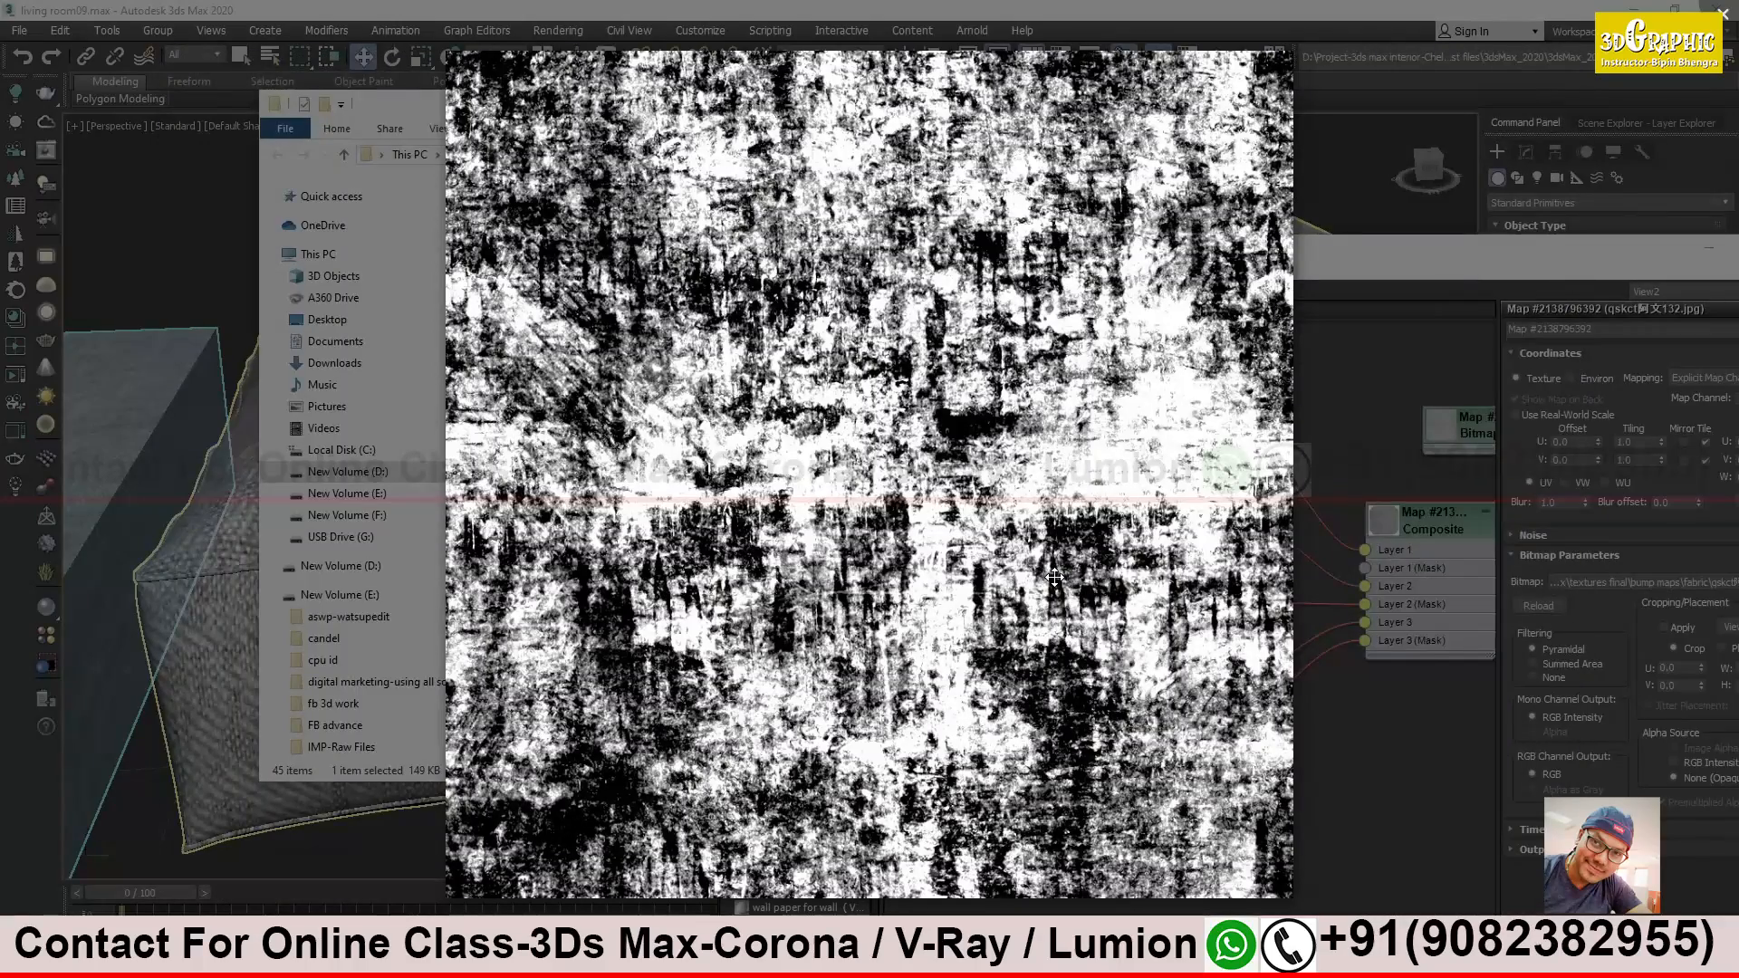
{"action": "key", "text": "Right"}
{"action": "key", "text": "Right"}
{"action": "key", "text": "Right"}
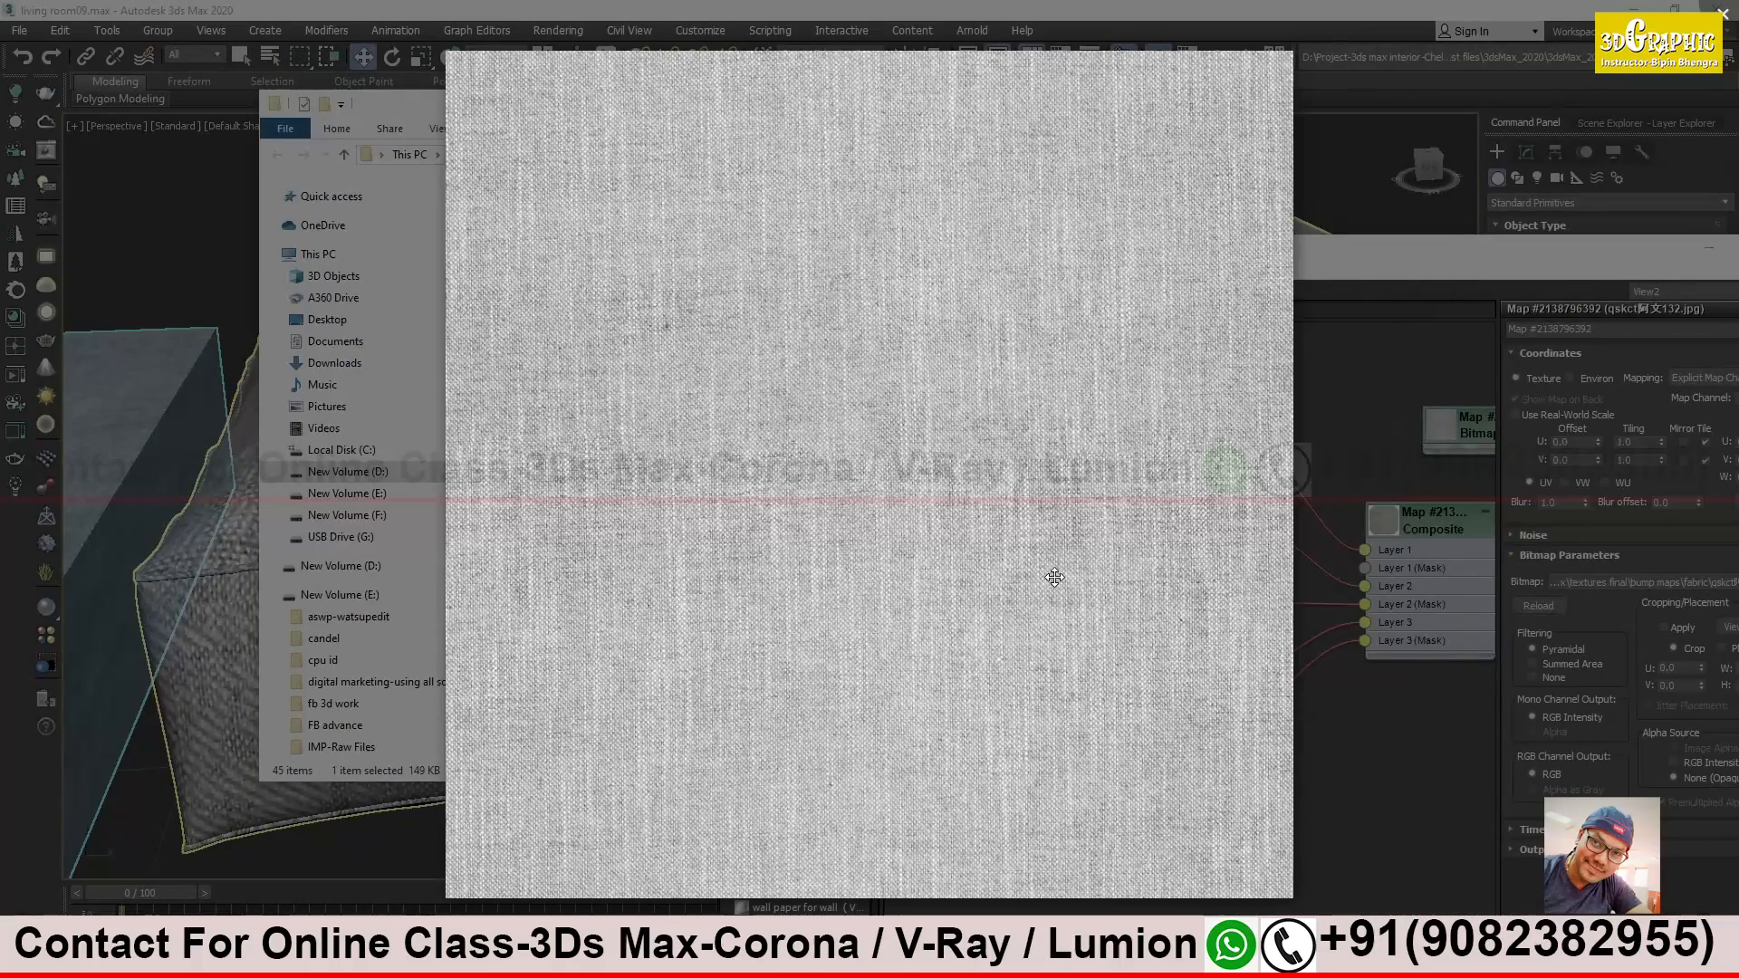
{"action": "key", "text": "Right"}
{"action": "key", "text": "Right"}
{"action": "key", "text": "Left"}
{"action": "key", "text": "Right"}
{"action": "key", "text": "Right"}
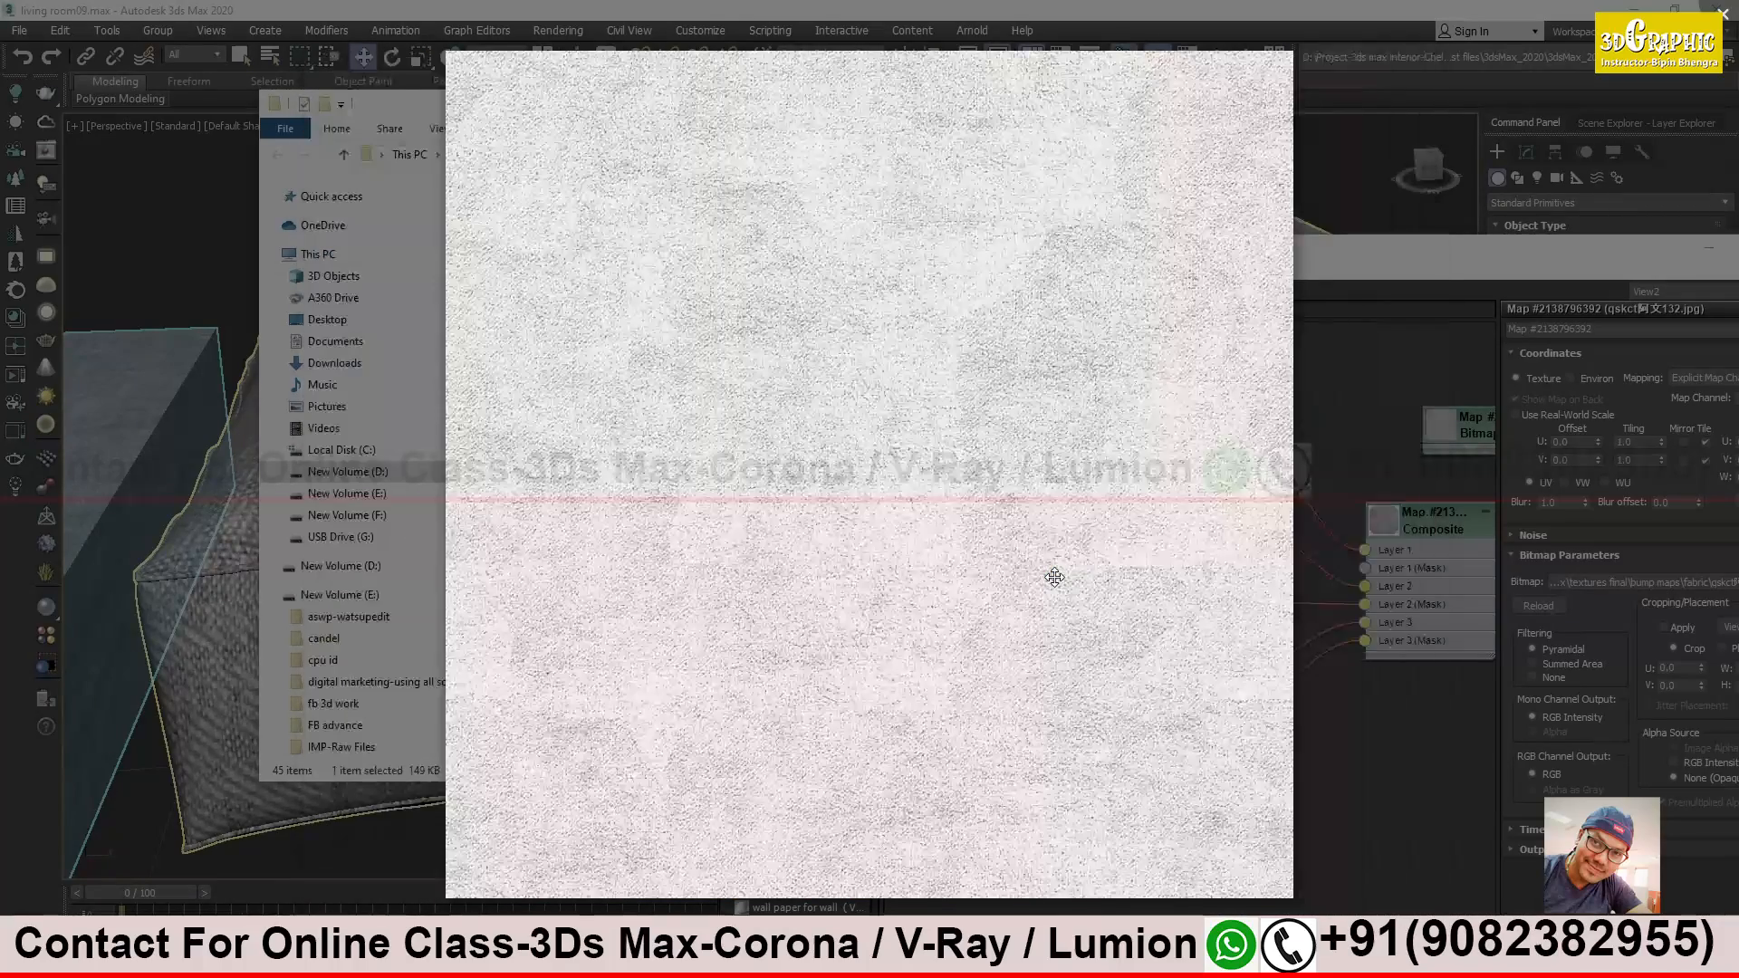
{"action": "key", "text": "Right"}
{"action": "key", "text": "Right"}
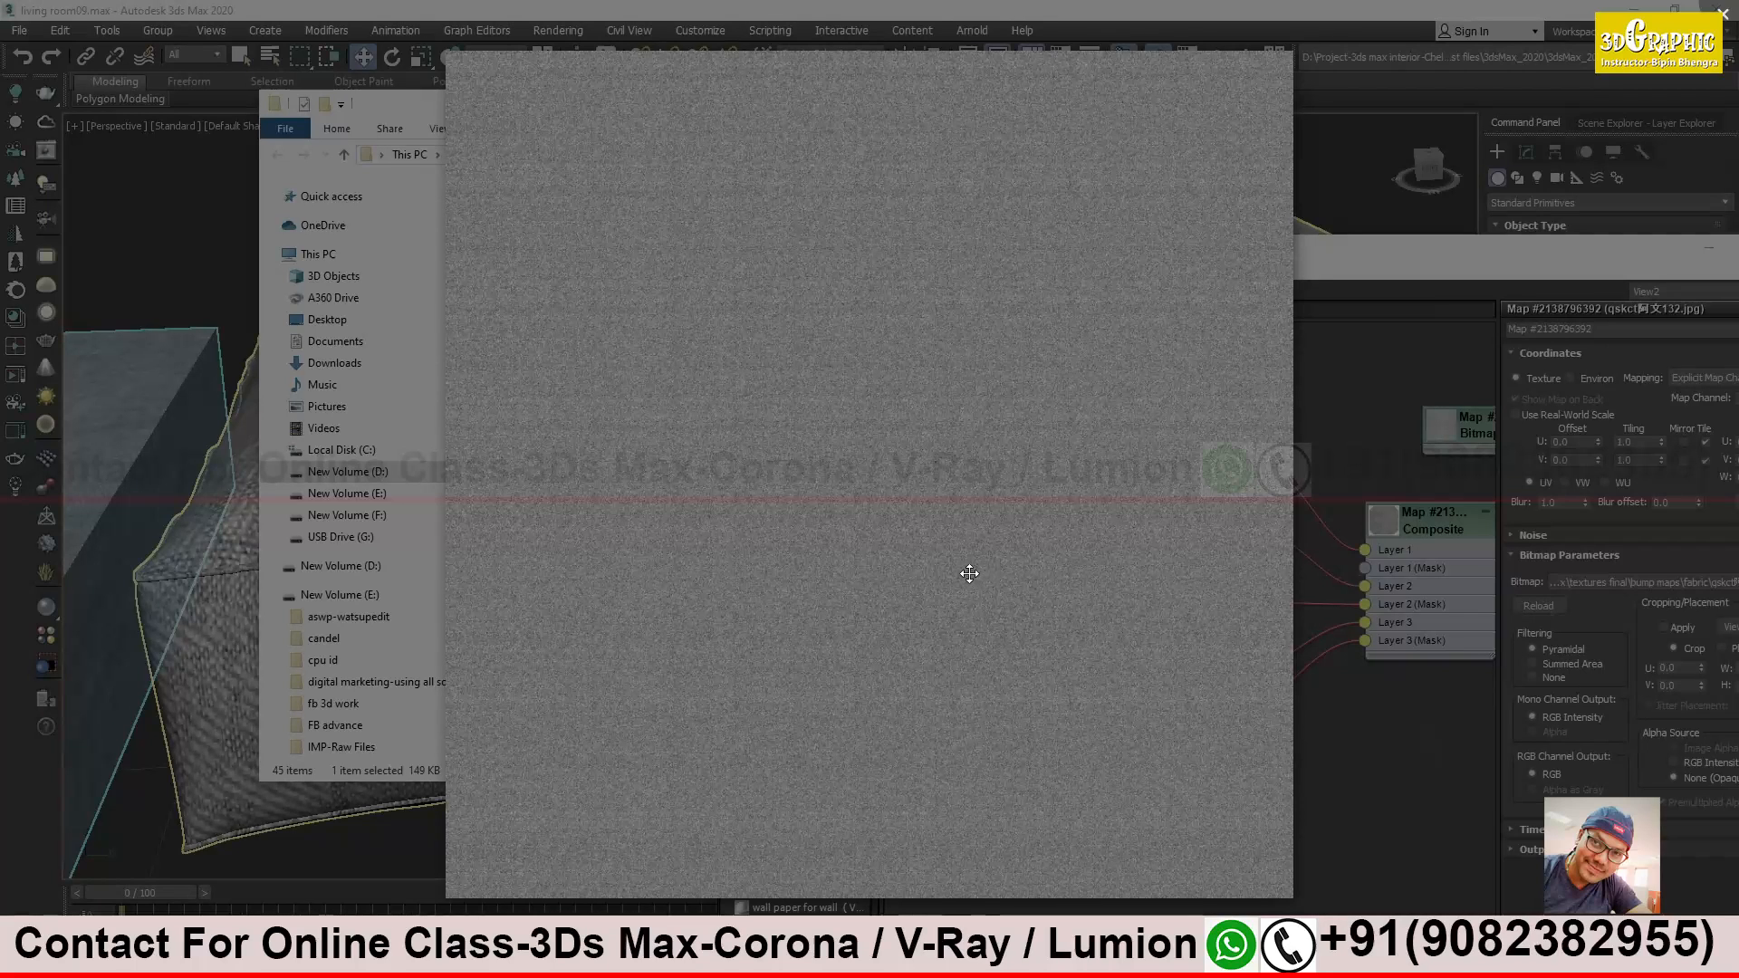
{"action": "key", "text": "Right"}
{"action": "key", "text": "Left"}
{"action": "key", "text": "Right"}
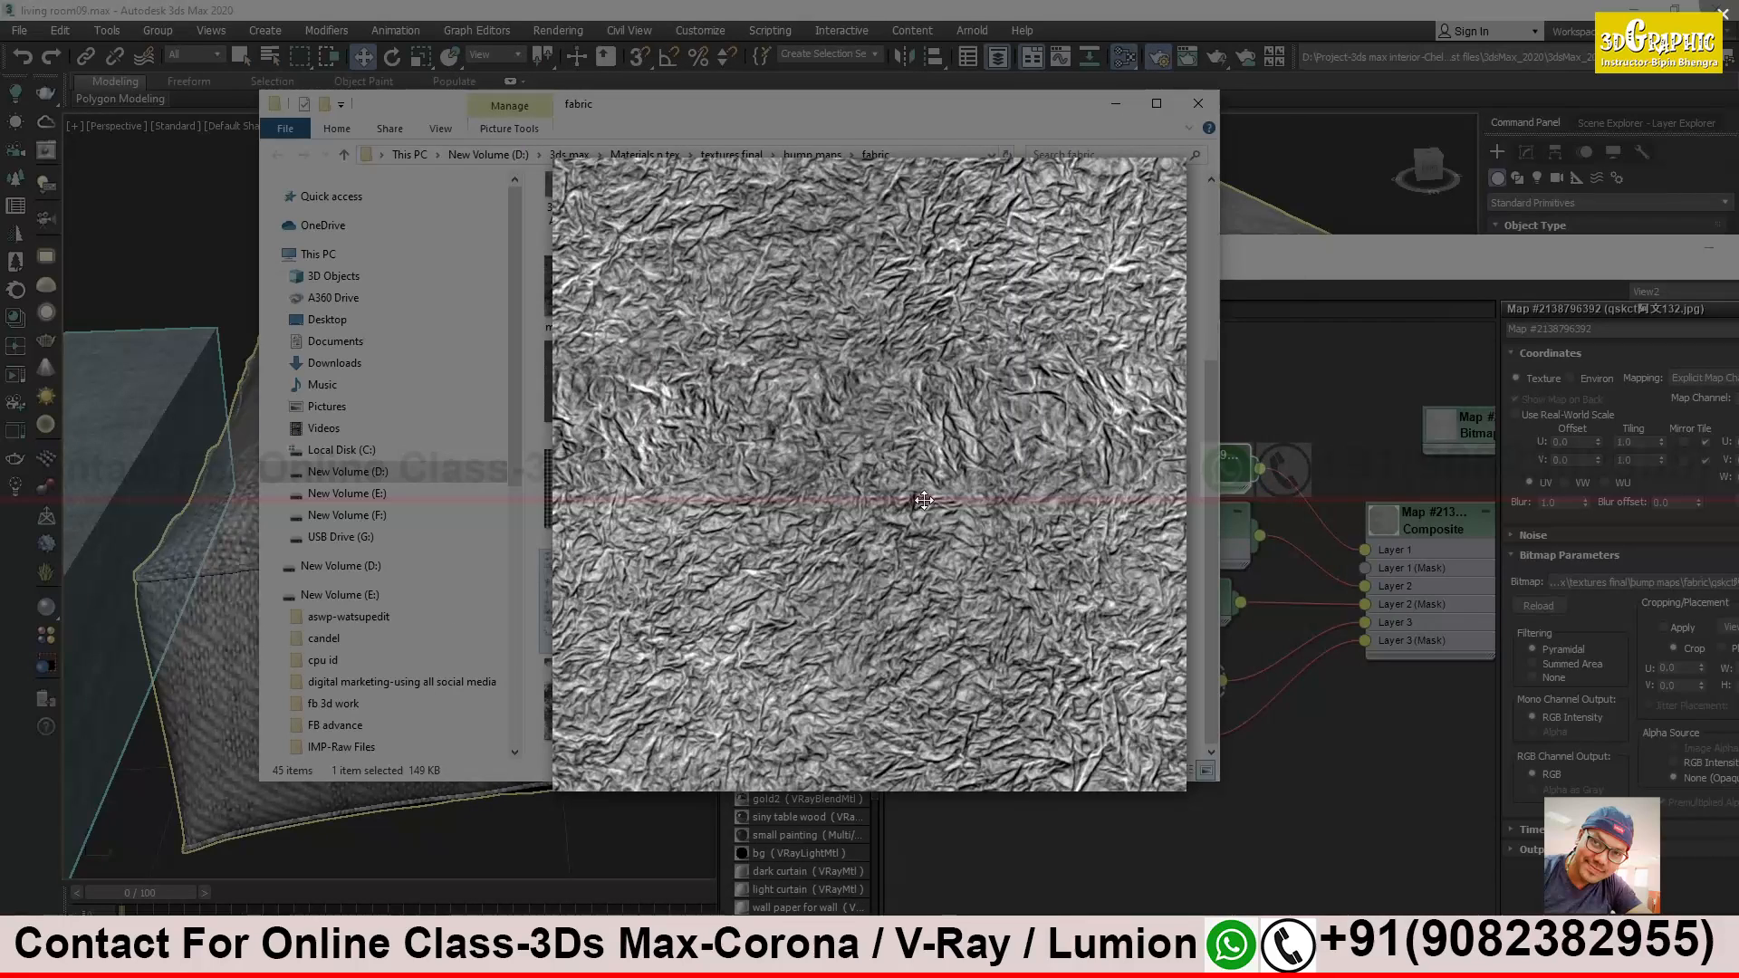
{"action": "key", "text": "Left"}
{"action": "key", "text": "Left"}
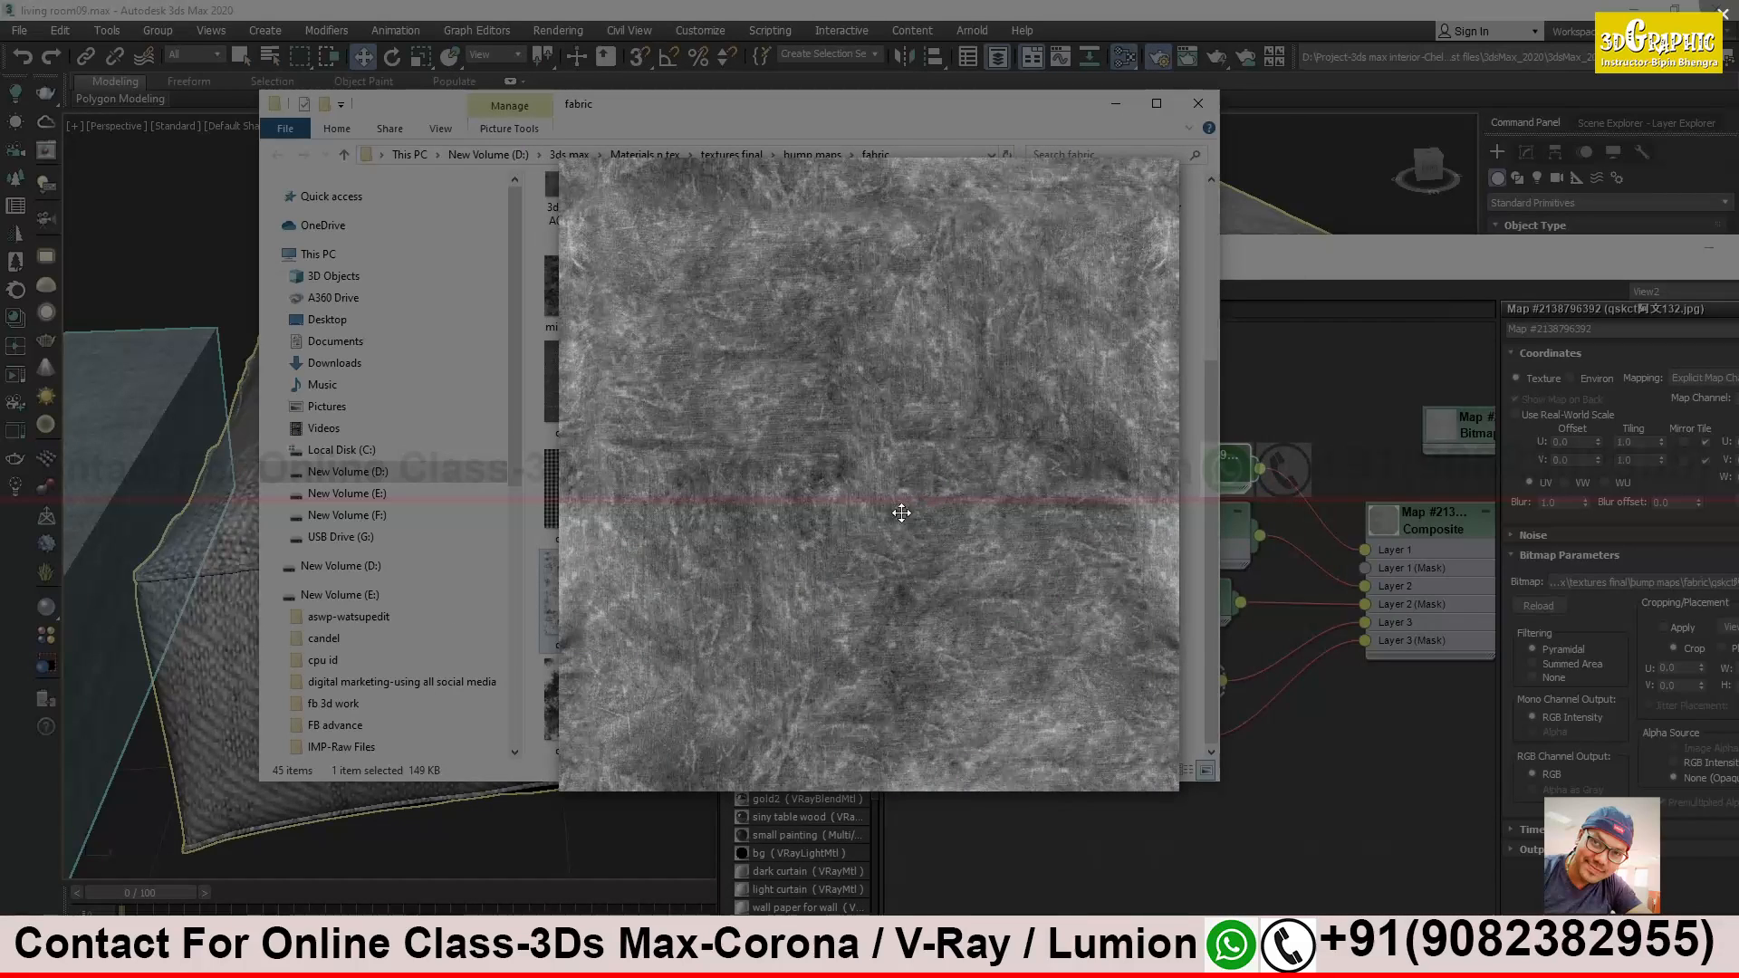
{"action": "key", "text": "Right"}
{"action": "key", "text": "Right"}
{"action": "key", "text": "Right"}
{"action": "key", "text": "Right"}
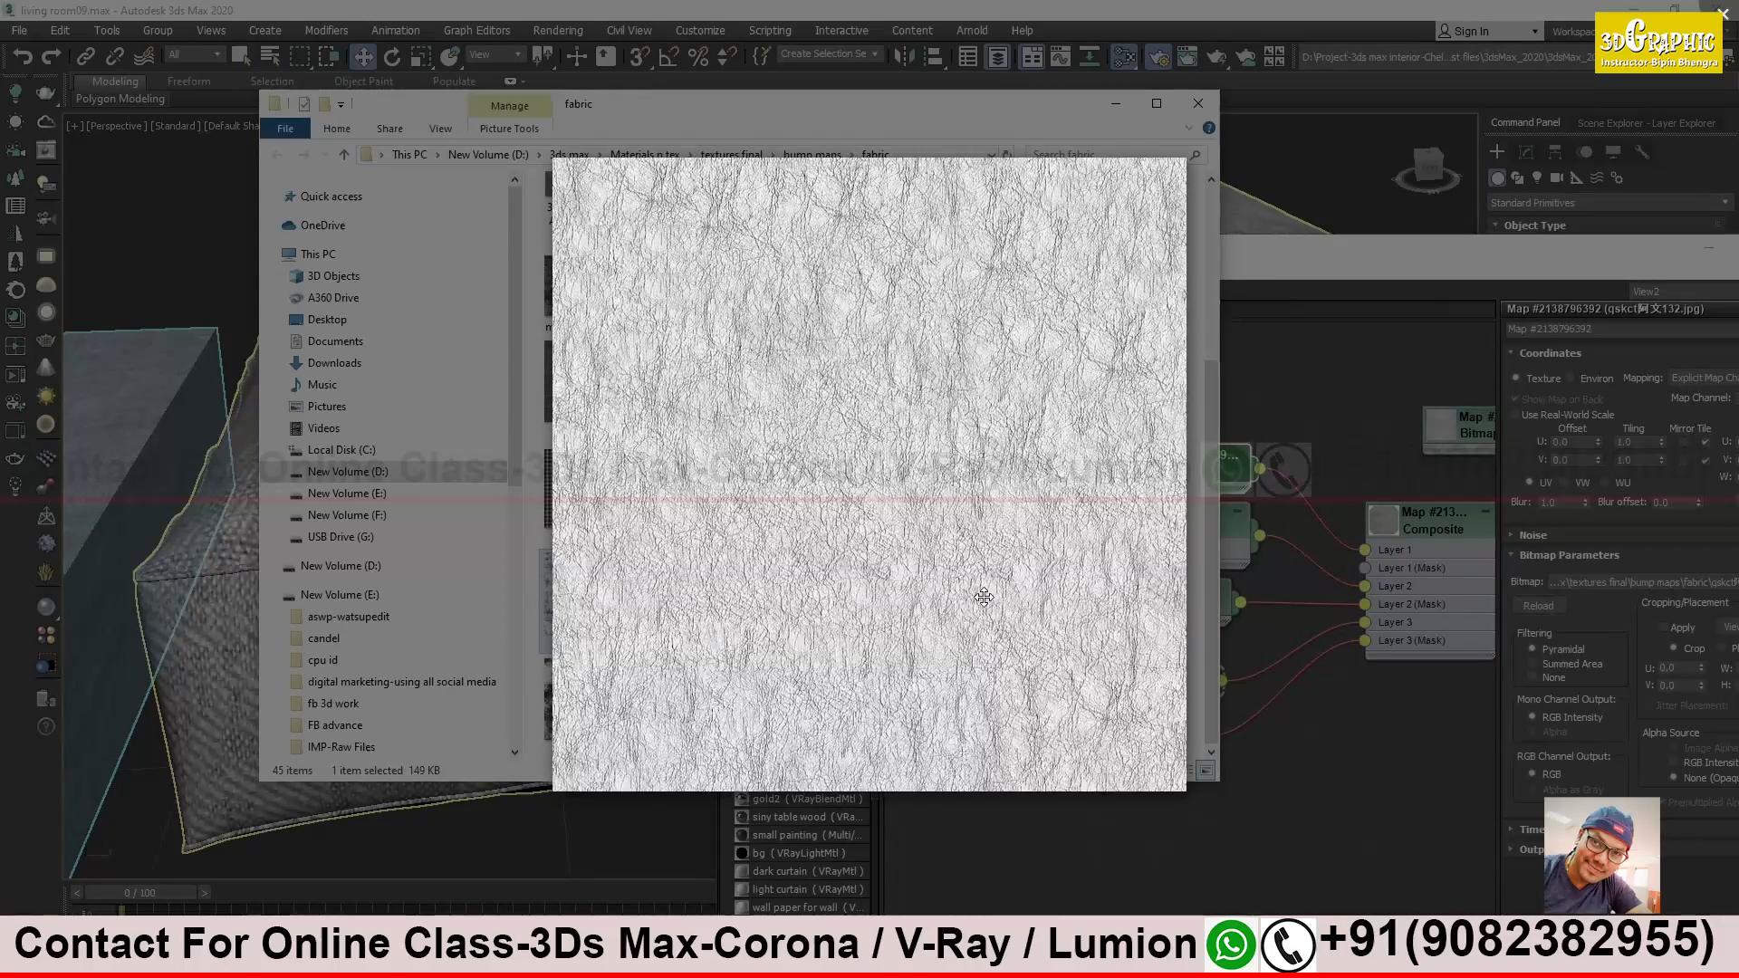
{"action": "key", "text": "Right"}
{"action": "key", "text": "Right"}
{"action": "key", "text": "Right"}
{"action": "key", "text": "Right"}
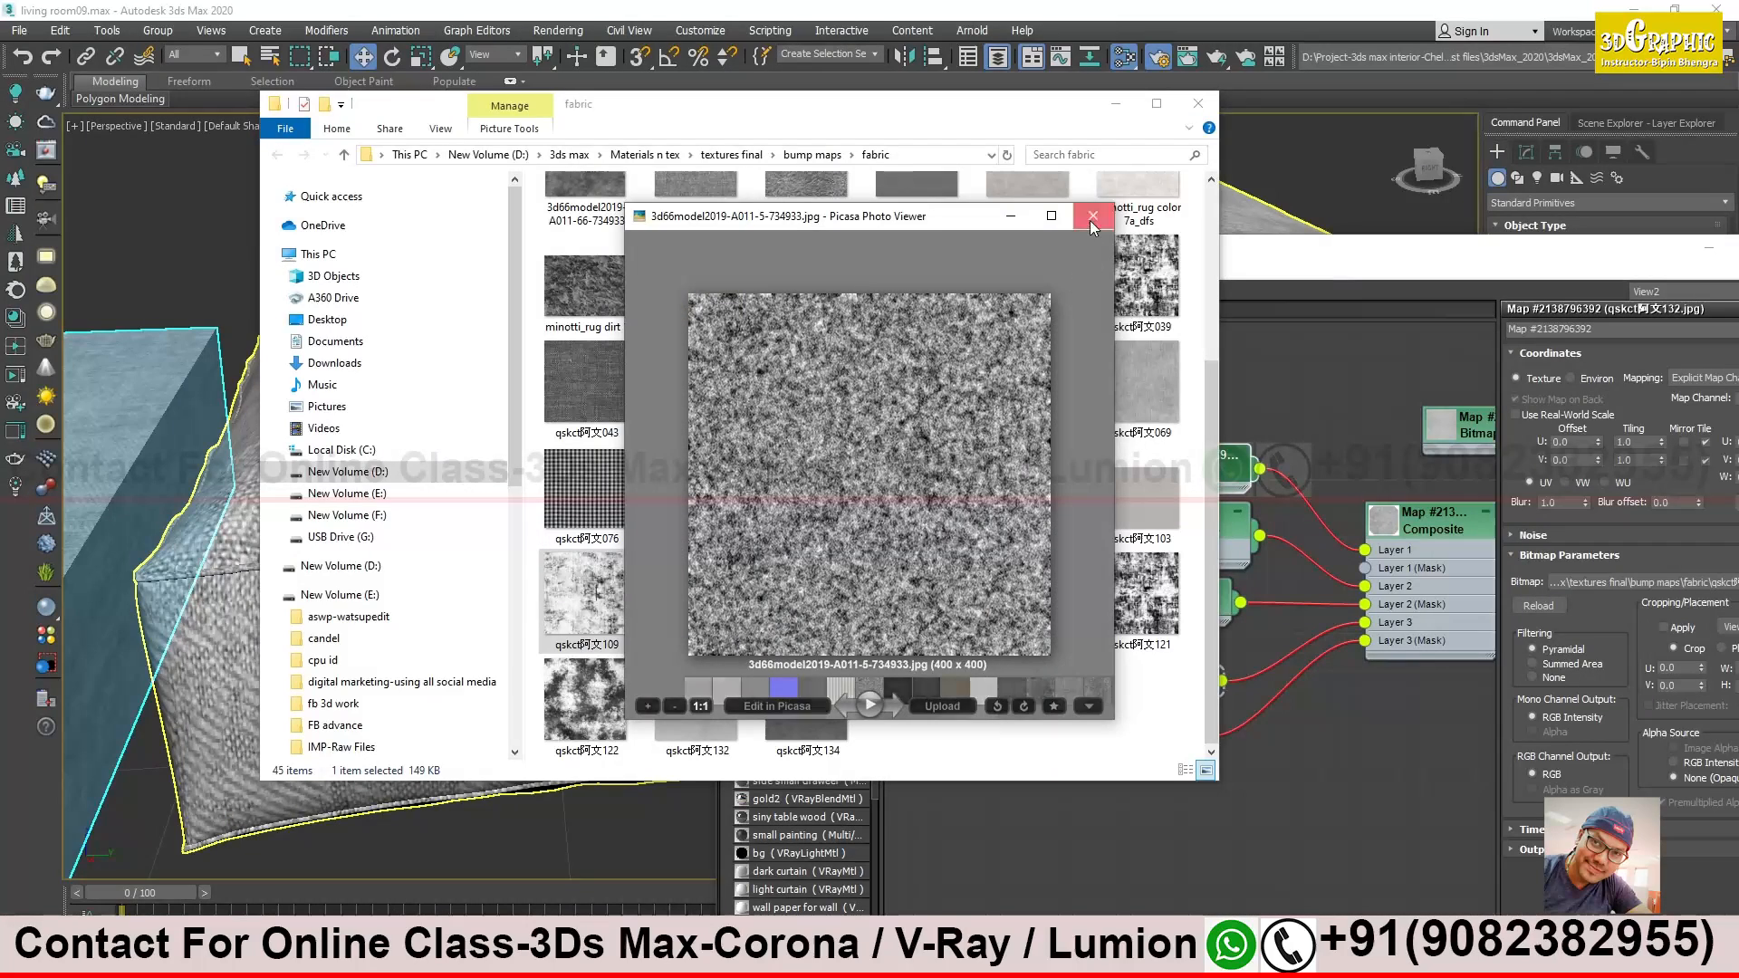
{"action": "left_click", "coordinate": [1096, 219]}
{"action": "scroll", "coordinate": [892, 396], "scroll_direction": "up", "scroll_amount": 3}
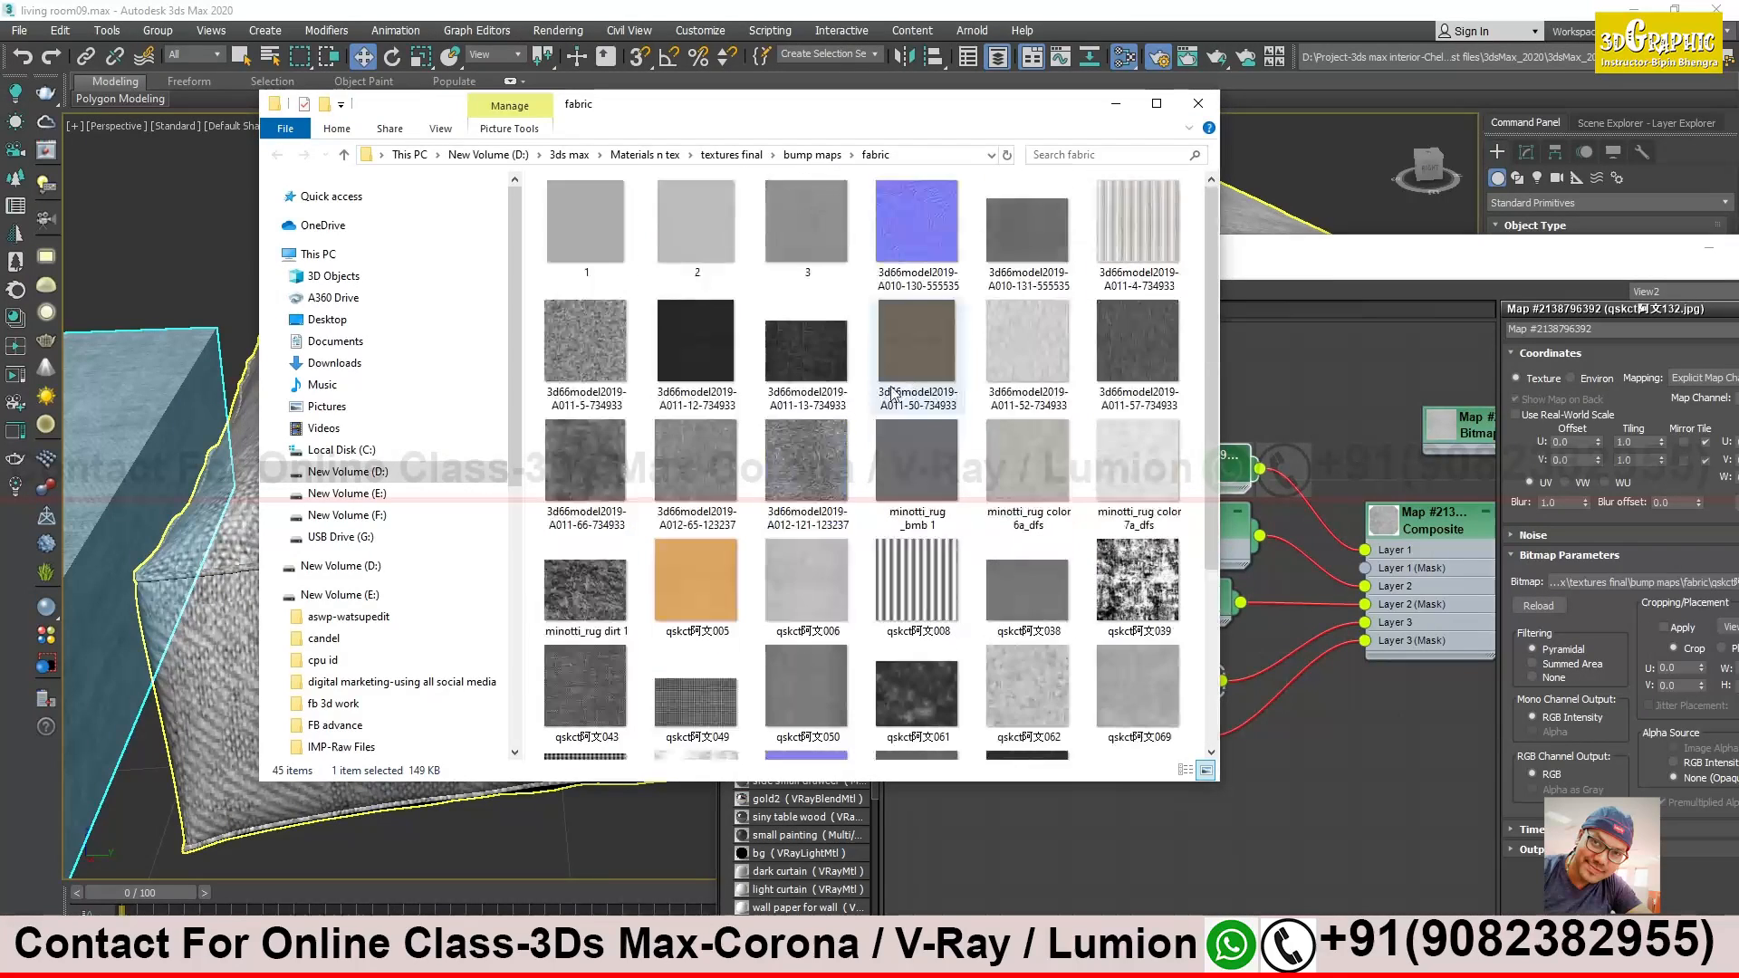
{"action": "double_click", "coordinate": [574, 346]}
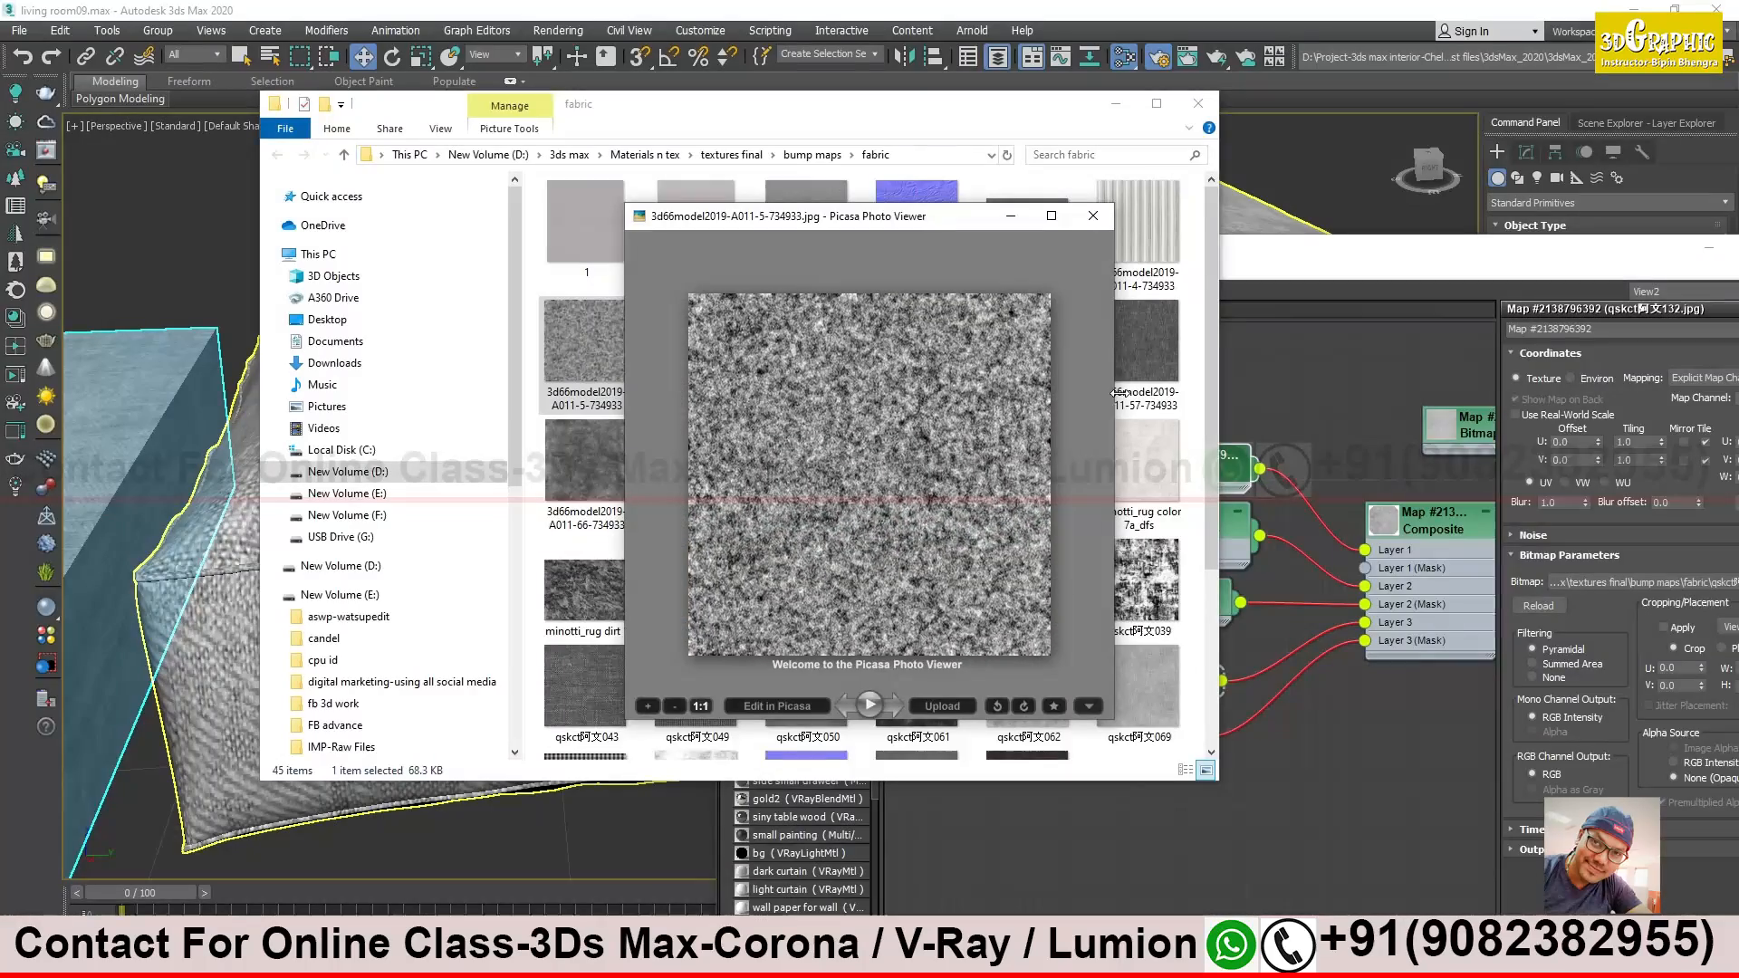
{"action": "left_click", "coordinate": [1099, 216]}
{"action": "double_click", "coordinate": [1162, 332]}
{"action": "left_click", "coordinate": [1231, 427]}
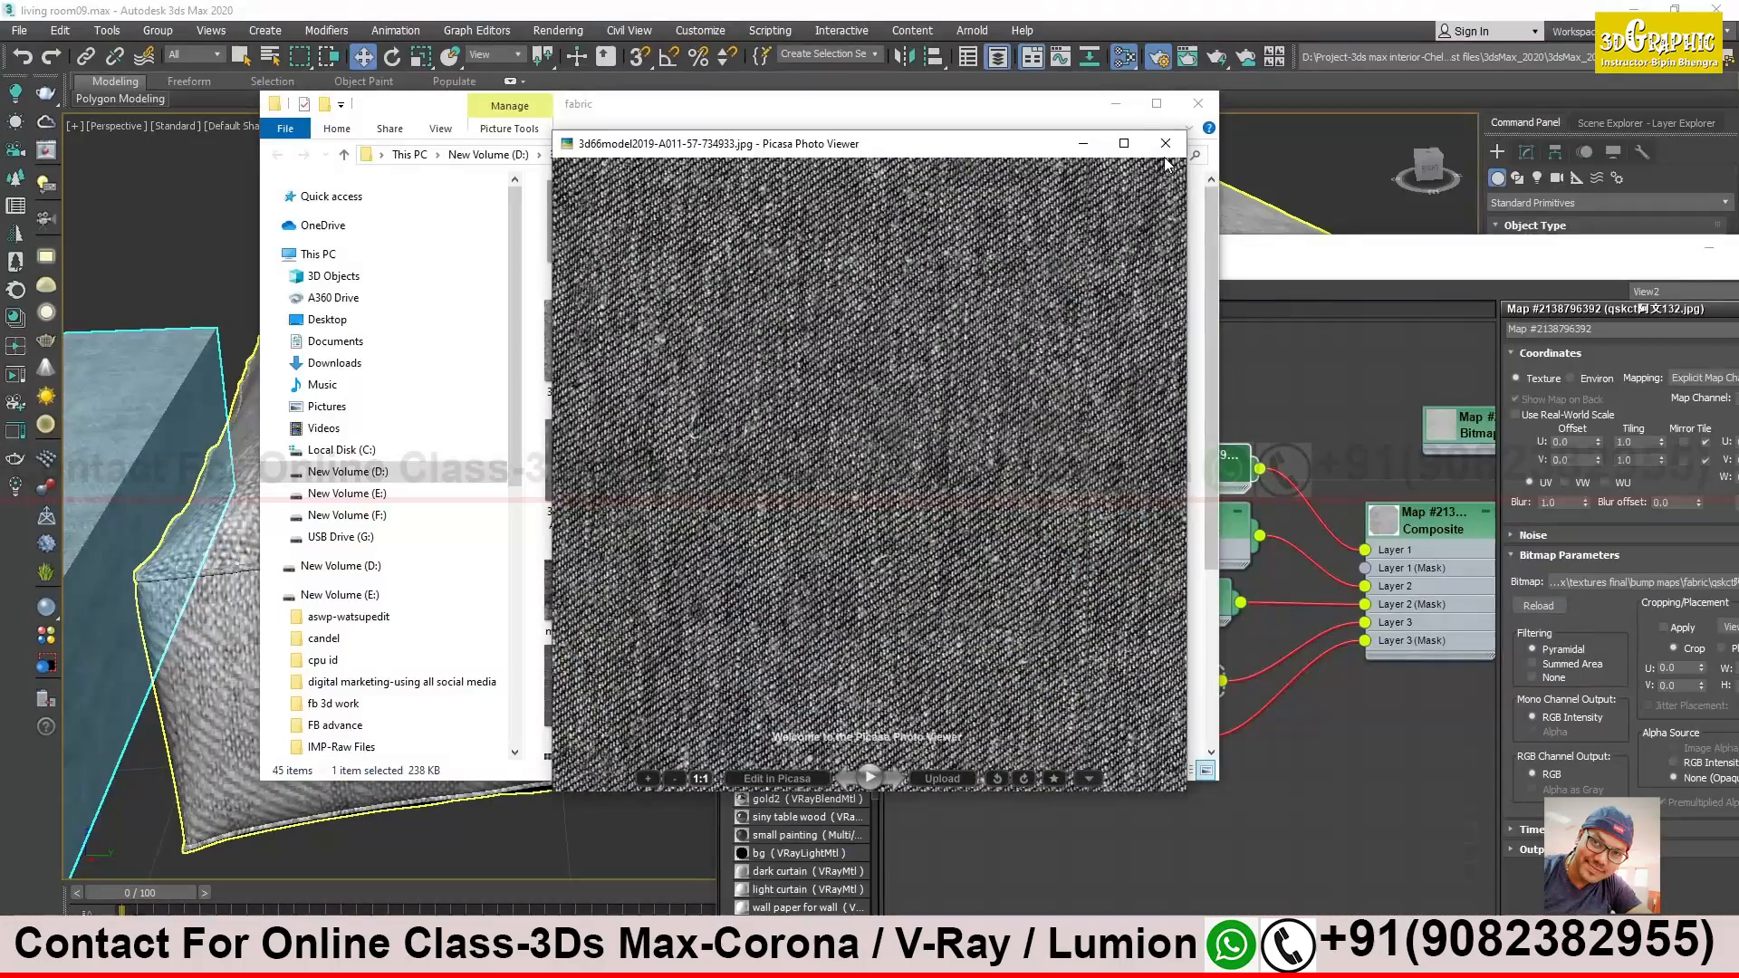
{"action": "left_click", "coordinate": [721, 472]}
{"action": "double_click", "coordinate": [721, 472]}
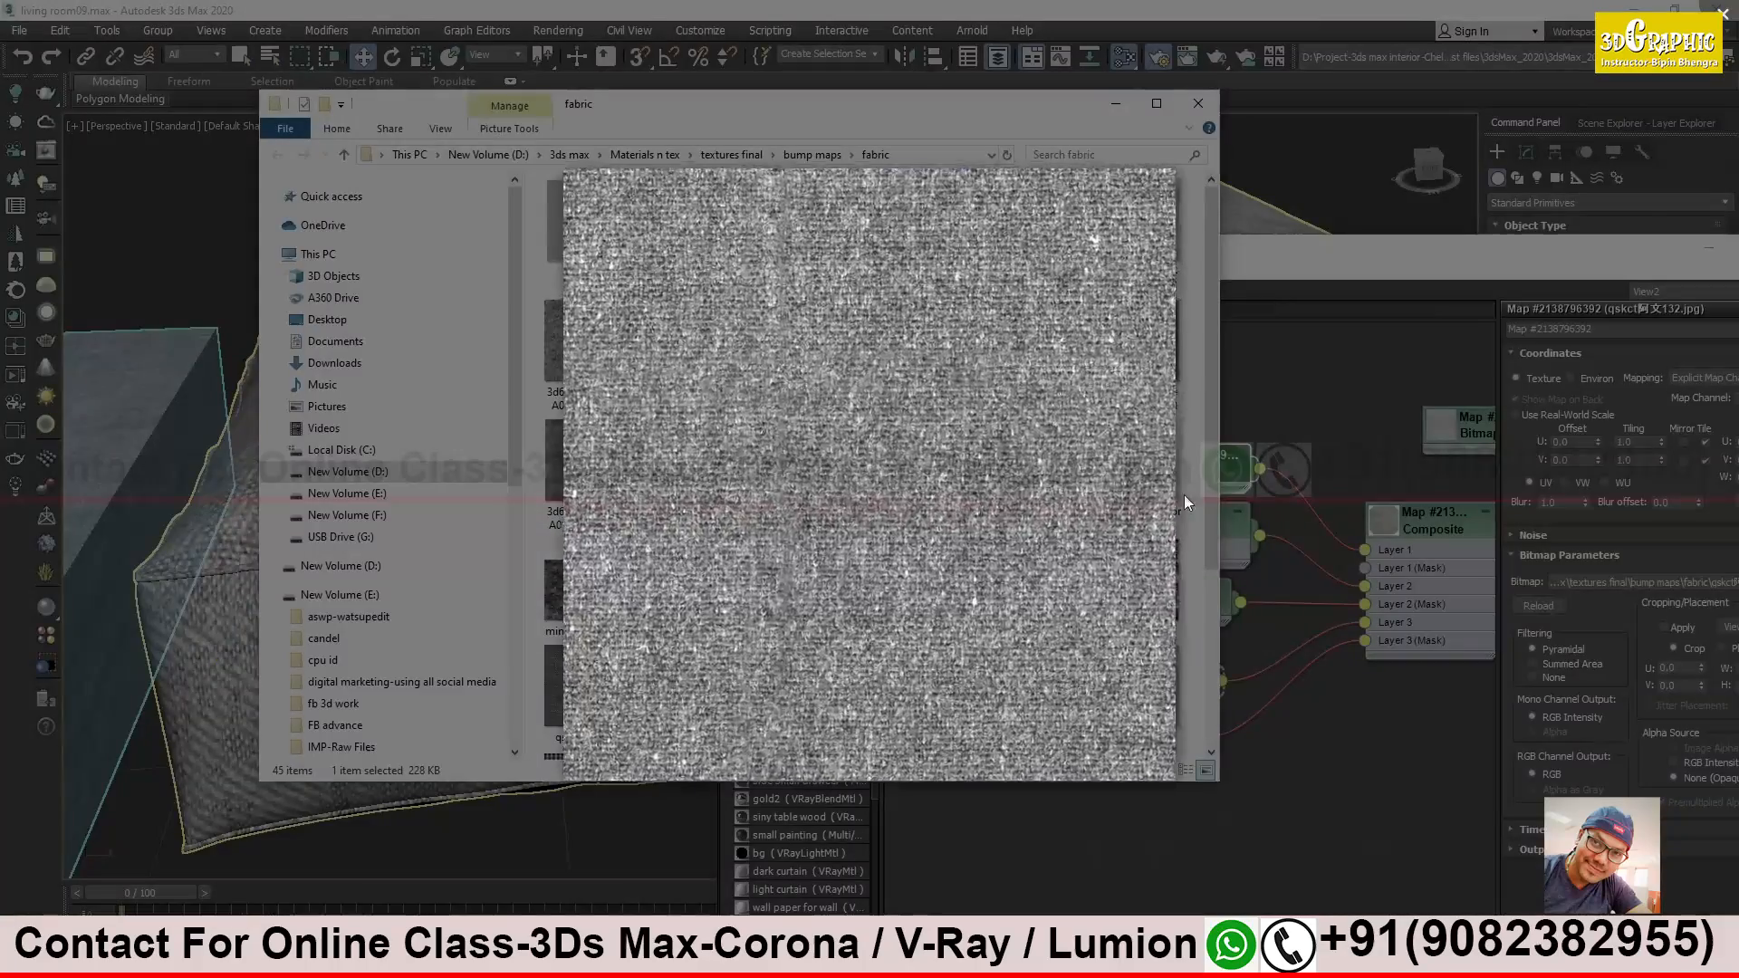
{"action": "key", "text": "Escape"}
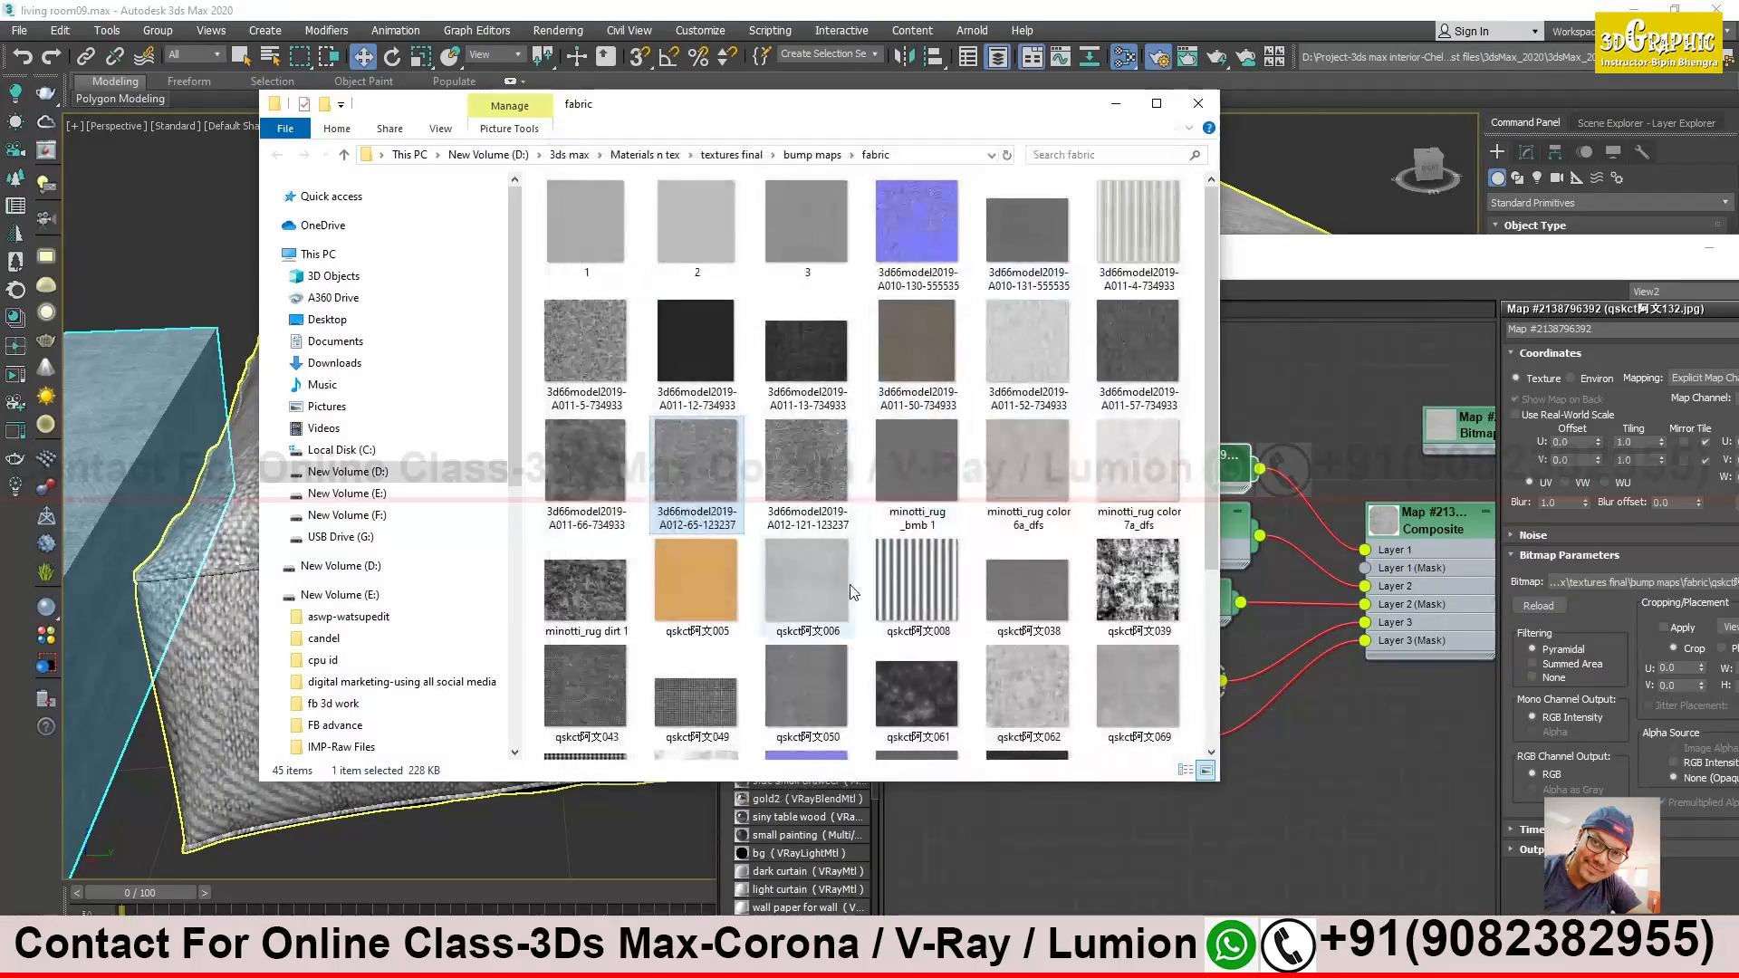
{"action": "scroll", "coordinate": [865, 464], "scroll_direction": "down", "scroll_amount": 3}
{"action": "left_click", "coordinate": [713, 505]}
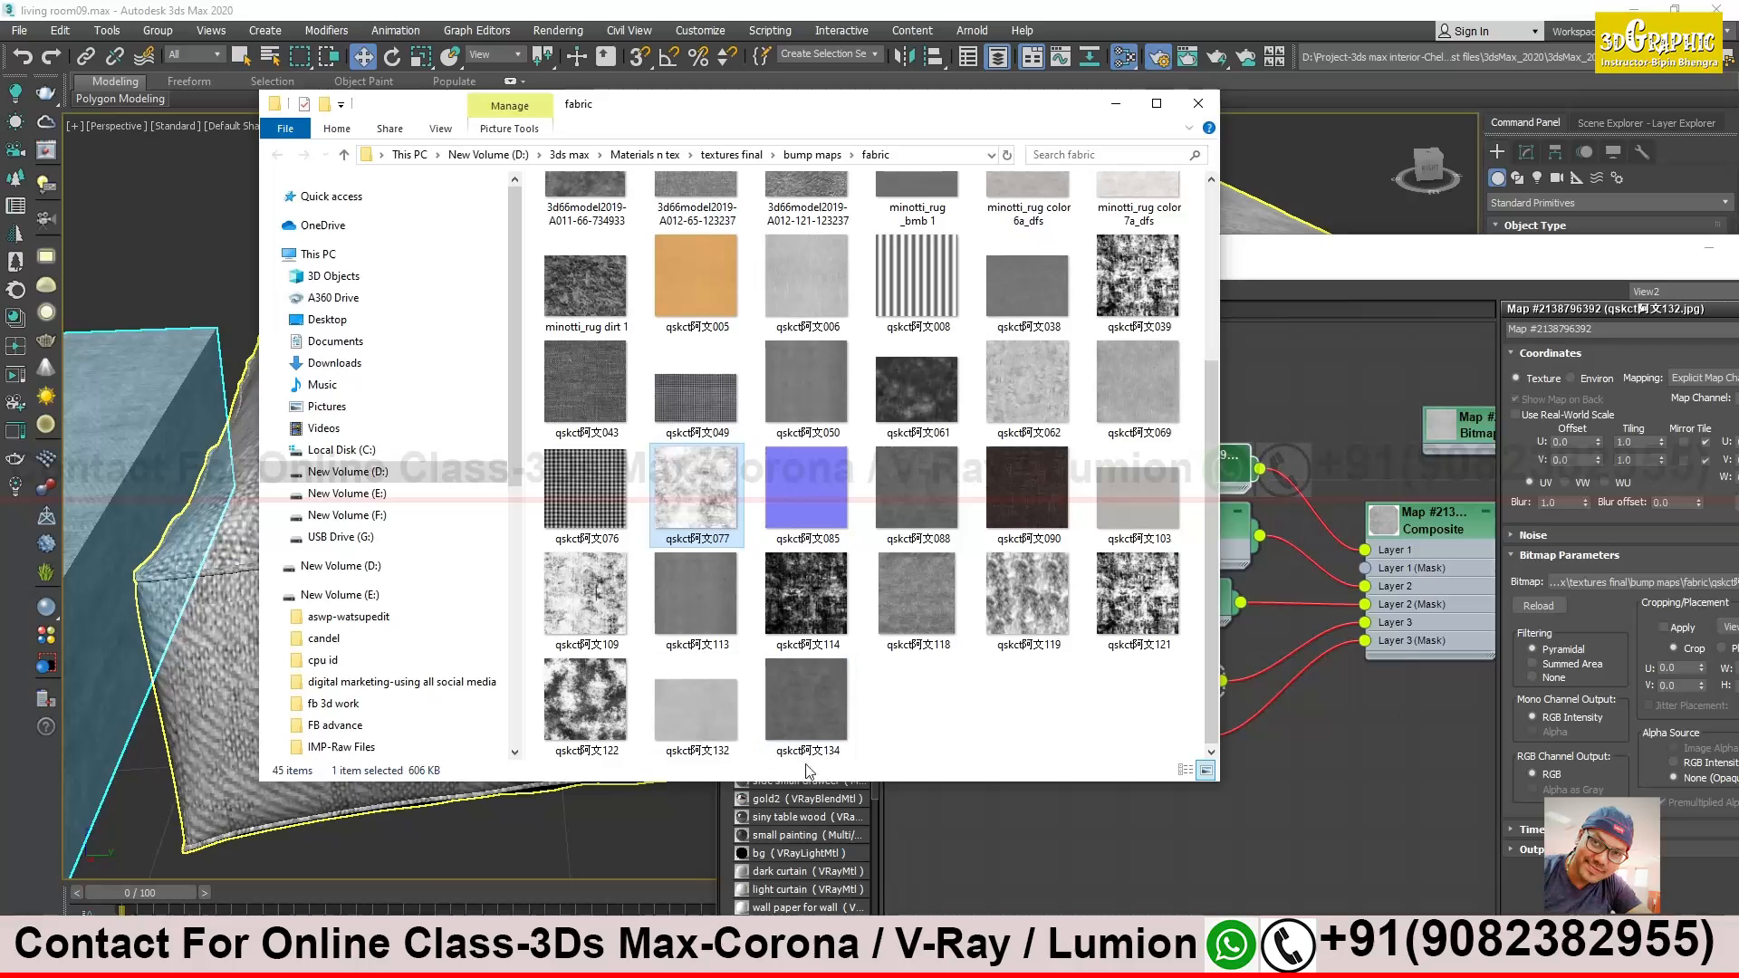
Select qskct阿文134 in the fabric folder, and clear the view back to the cushion and the material nodes
{"action": "left_click", "coordinate": [817, 719]}
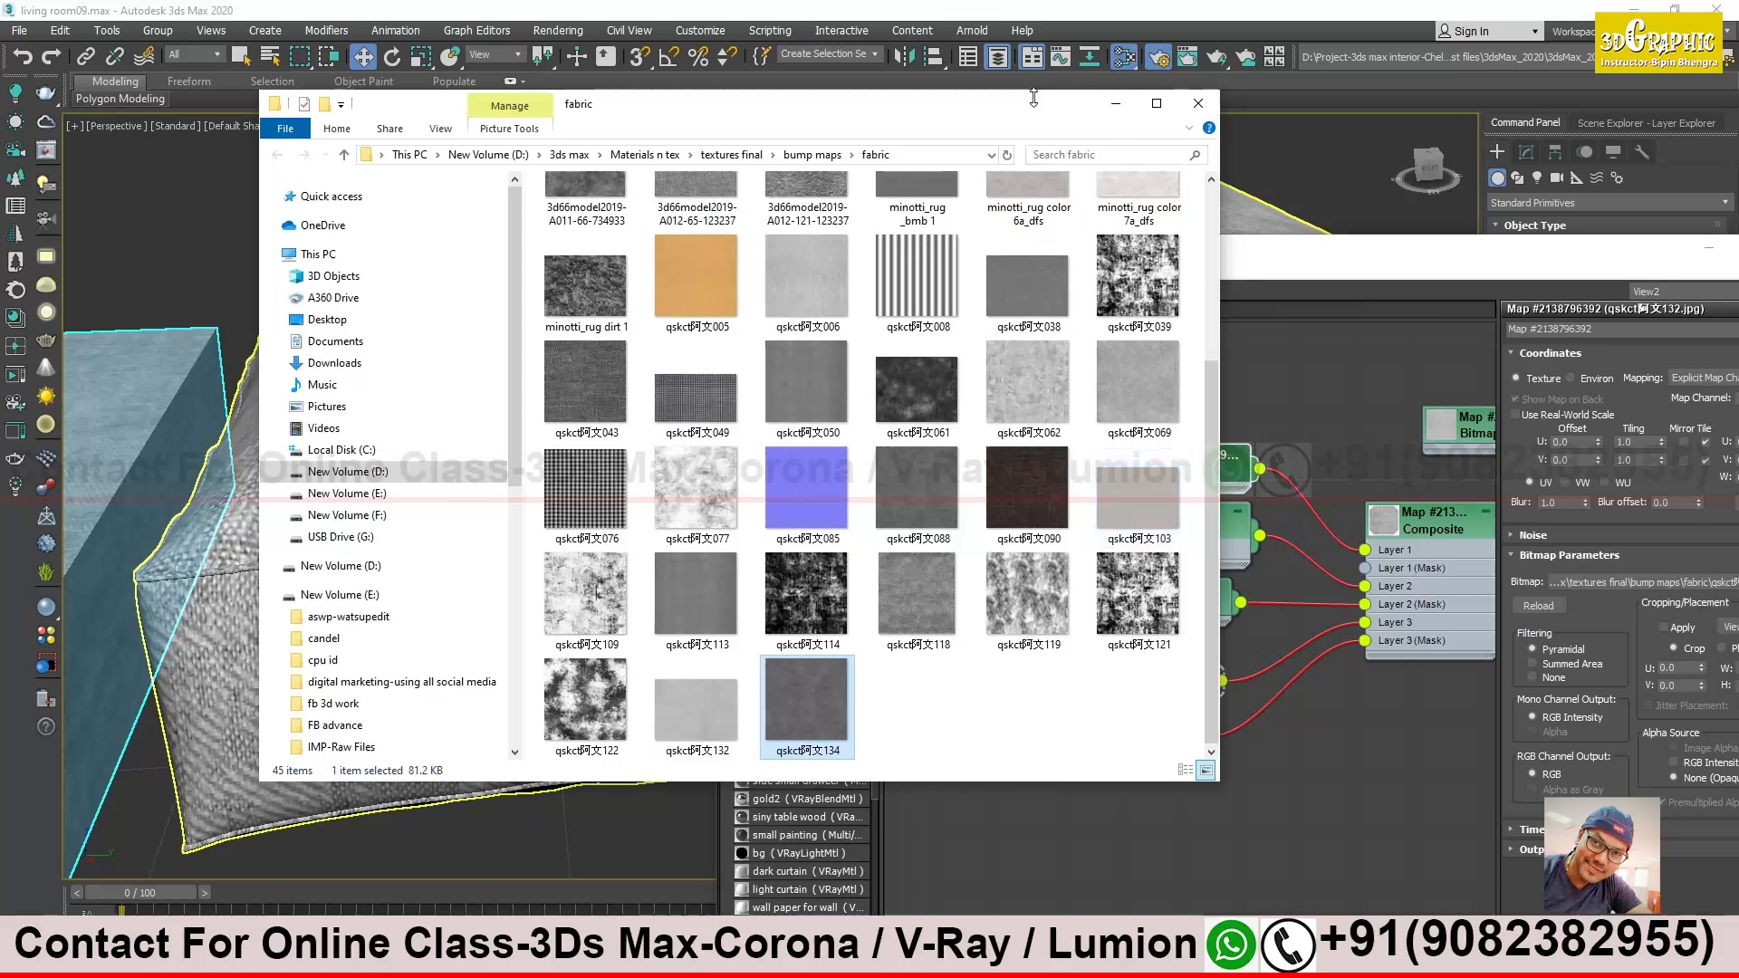
{"action": "left_click_drag", "start_coordinate": [1015, 113], "coordinate": [722, 138]}
{"action": "left_click_drag", "start_coordinate": [1166, 249], "coordinate": [1037, 196]}
{"action": "left_click_drag", "start_coordinate": [1025, 682], "coordinate": [1081, 682]}
{"action": "left_click_drag", "start_coordinate": [1031, 625], "coordinate": [1067, 609]}
{"action": "left_click_drag", "start_coordinate": [725, 193], "coordinate": [978, 249]}
Examine the blended weave on the cushion's side up close, and delete the box standing beside the cushion
{"action": "scroll", "coordinate": [645, 580], "scroll_direction": "down", "scroll_amount": 8}
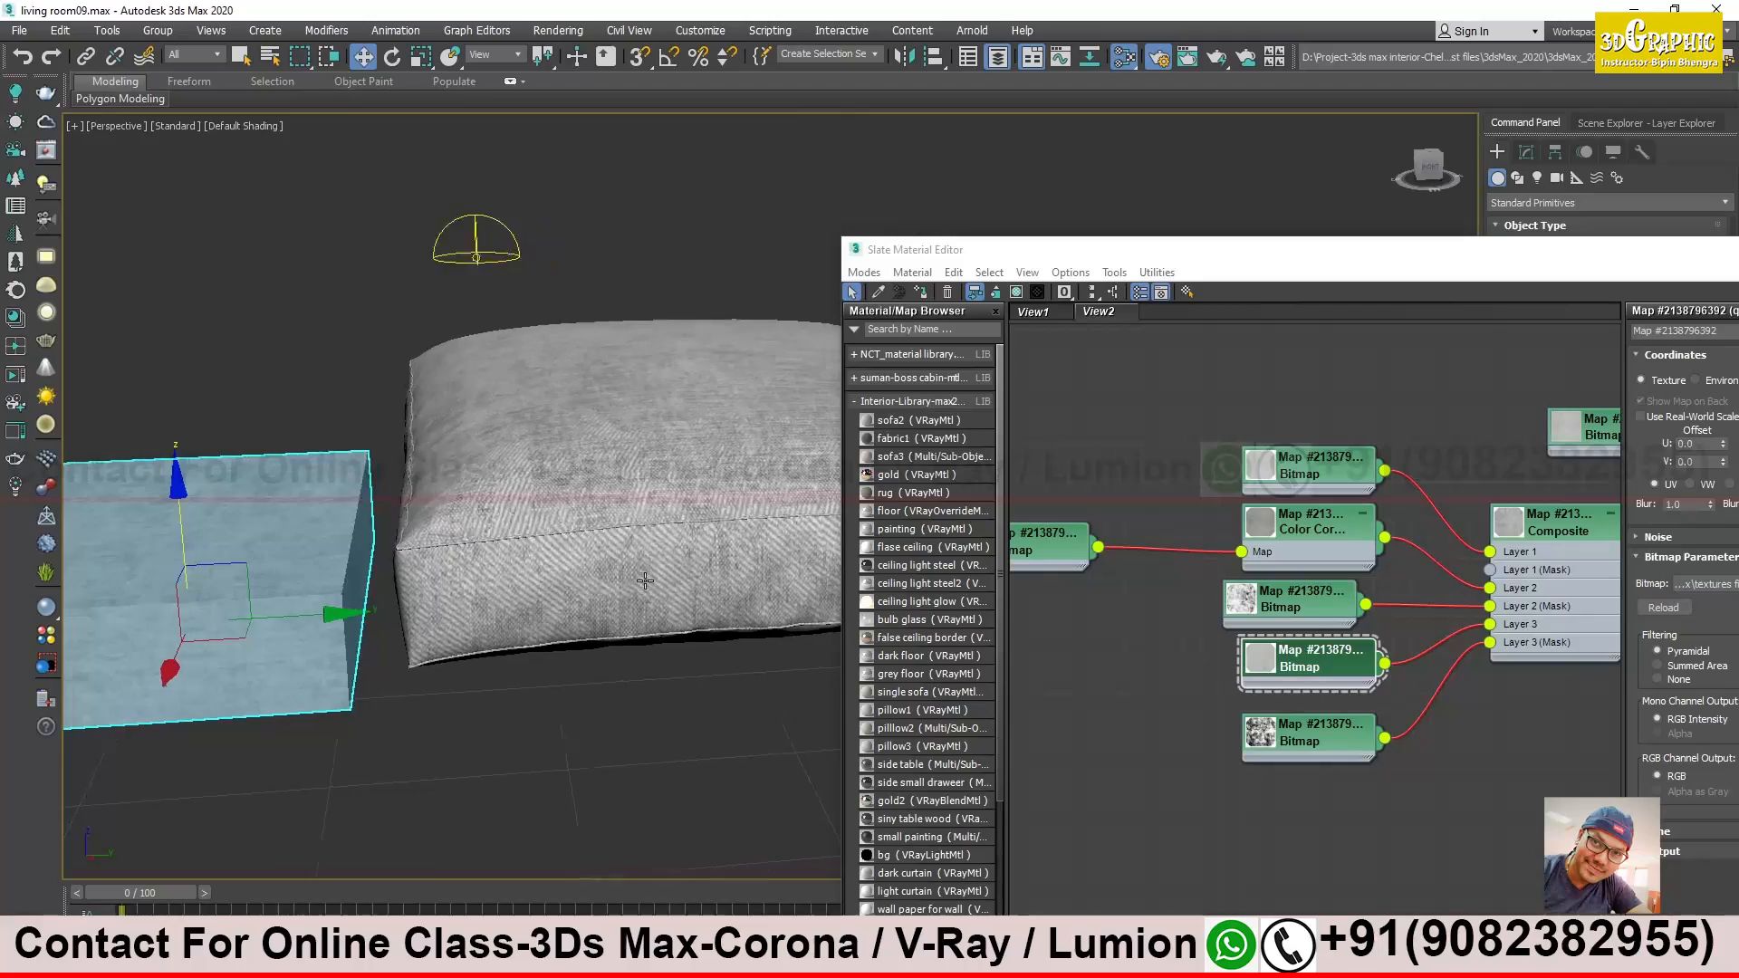
{"action": "scroll", "coordinate": [645, 579], "scroll_direction": "up", "scroll_amount": 10}
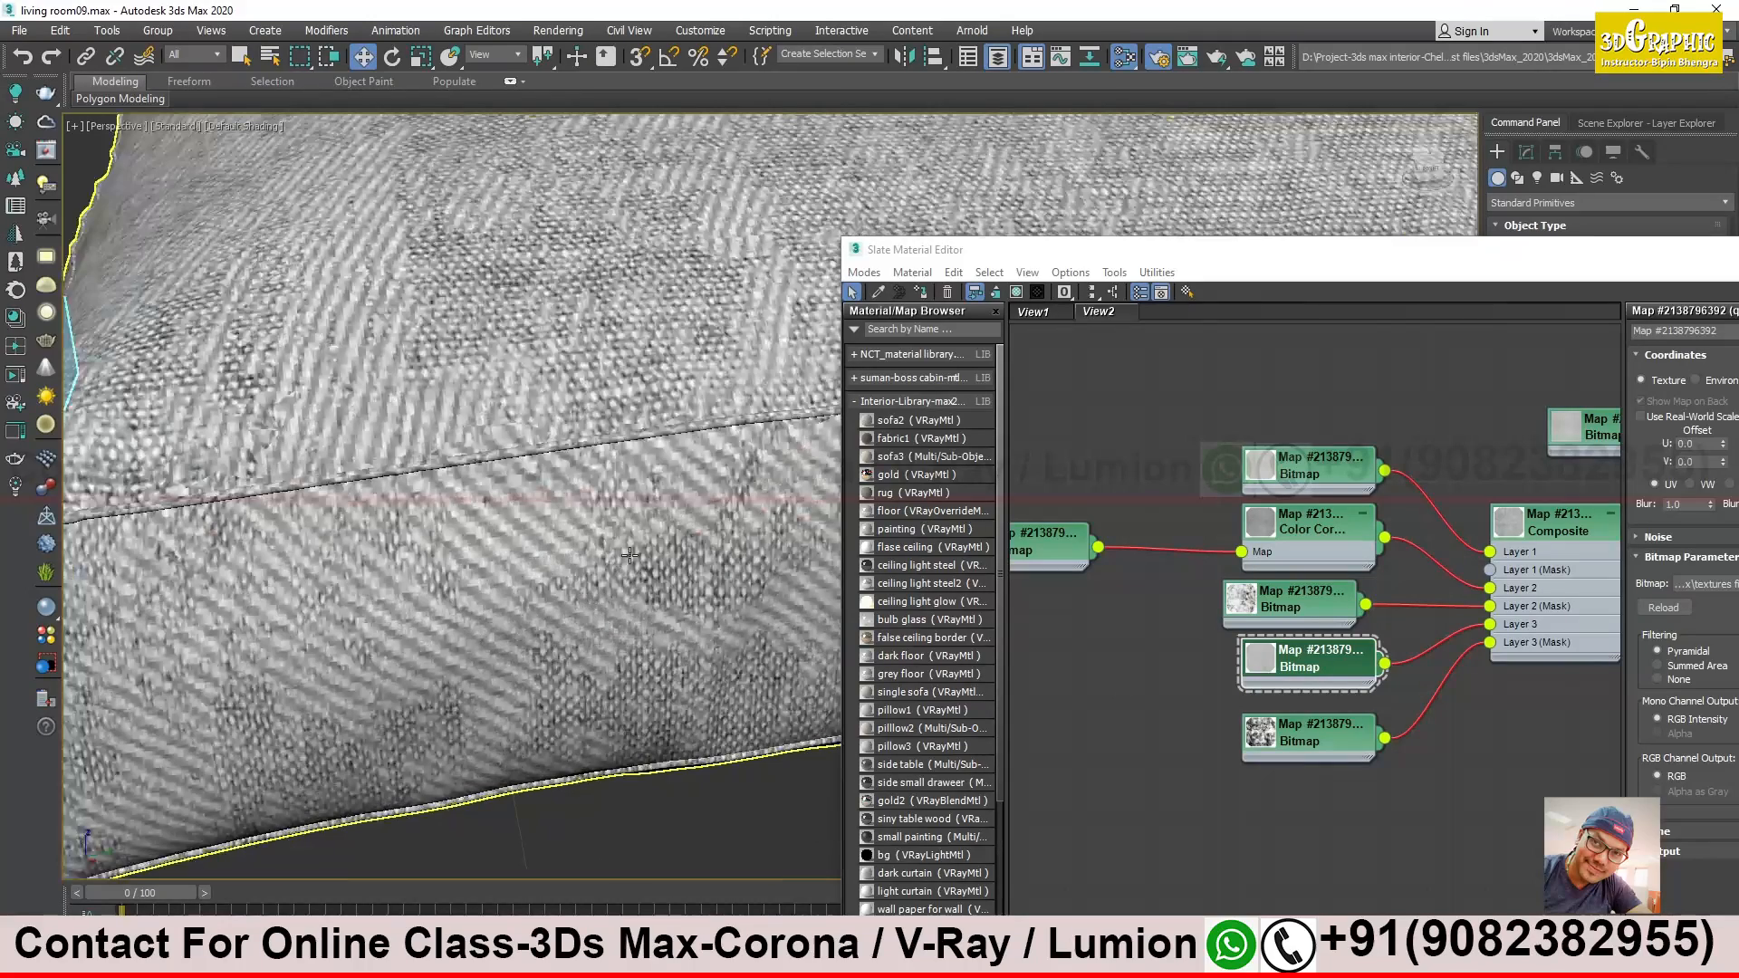
{"action": "scroll", "coordinate": [635, 564], "scroll_direction": "down", "scroll_amount": 6}
{"action": "middle_click_drag", "start_coordinate": [589, 548], "coordinate": [553, 561], "text": "alt"}
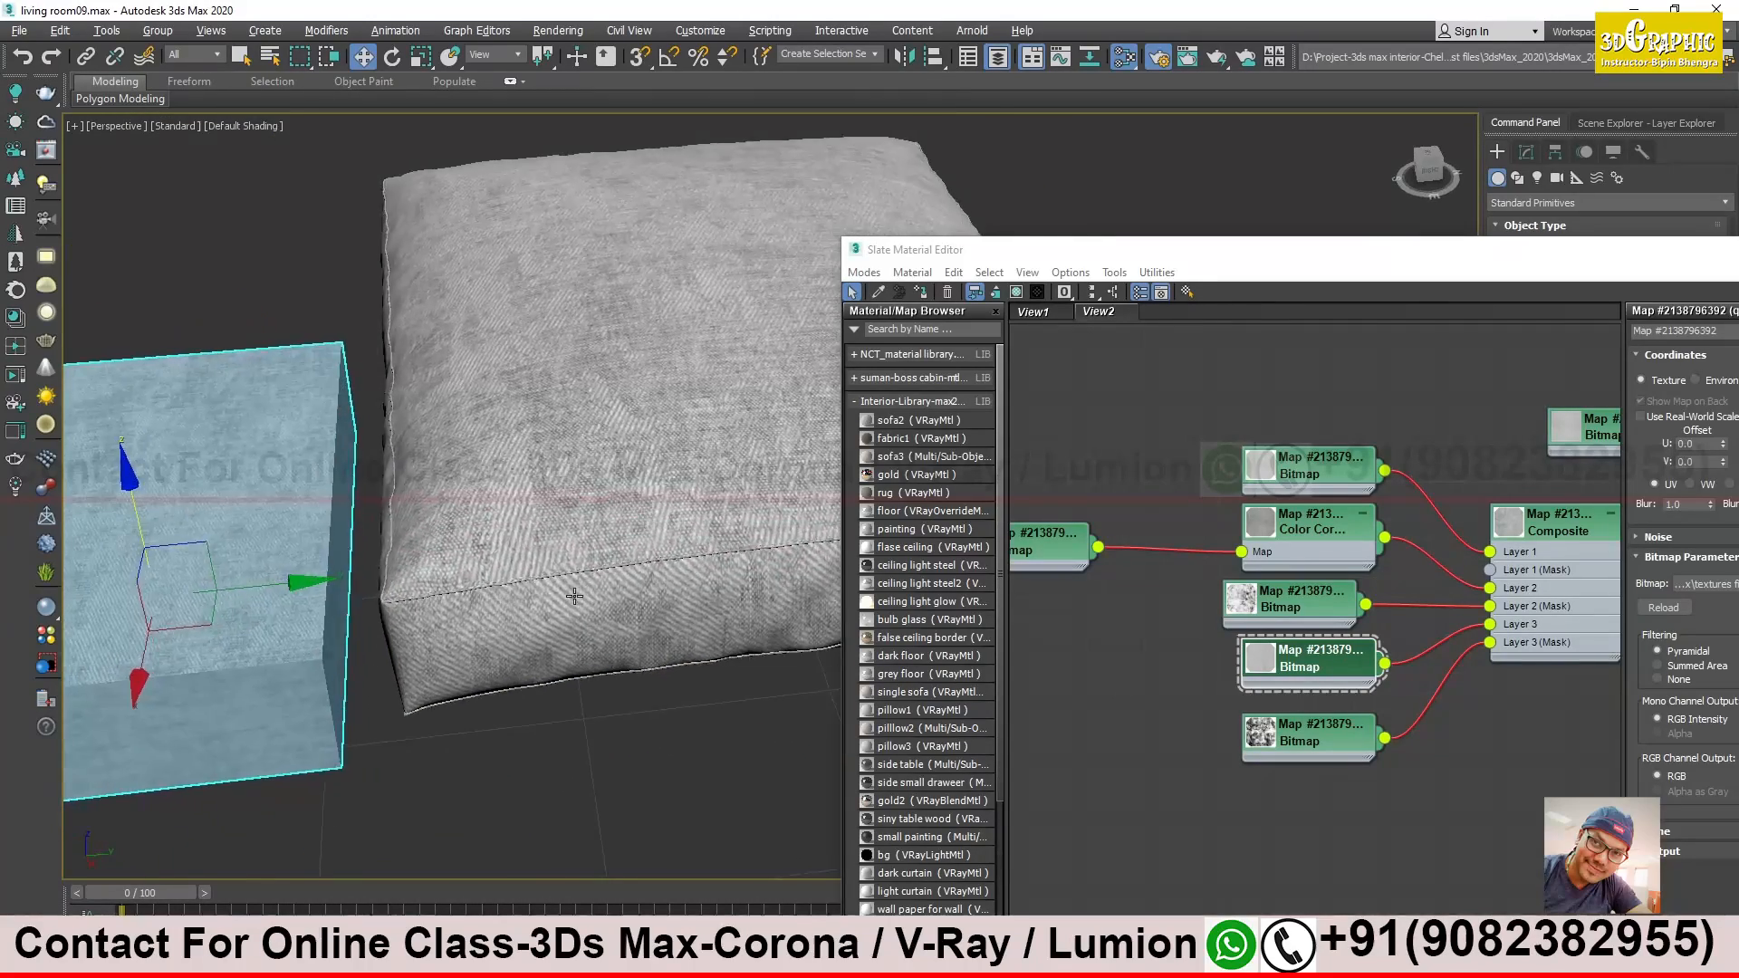
{"action": "middle_click_drag", "start_coordinate": [308, 697], "coordinate": [397, 625]}
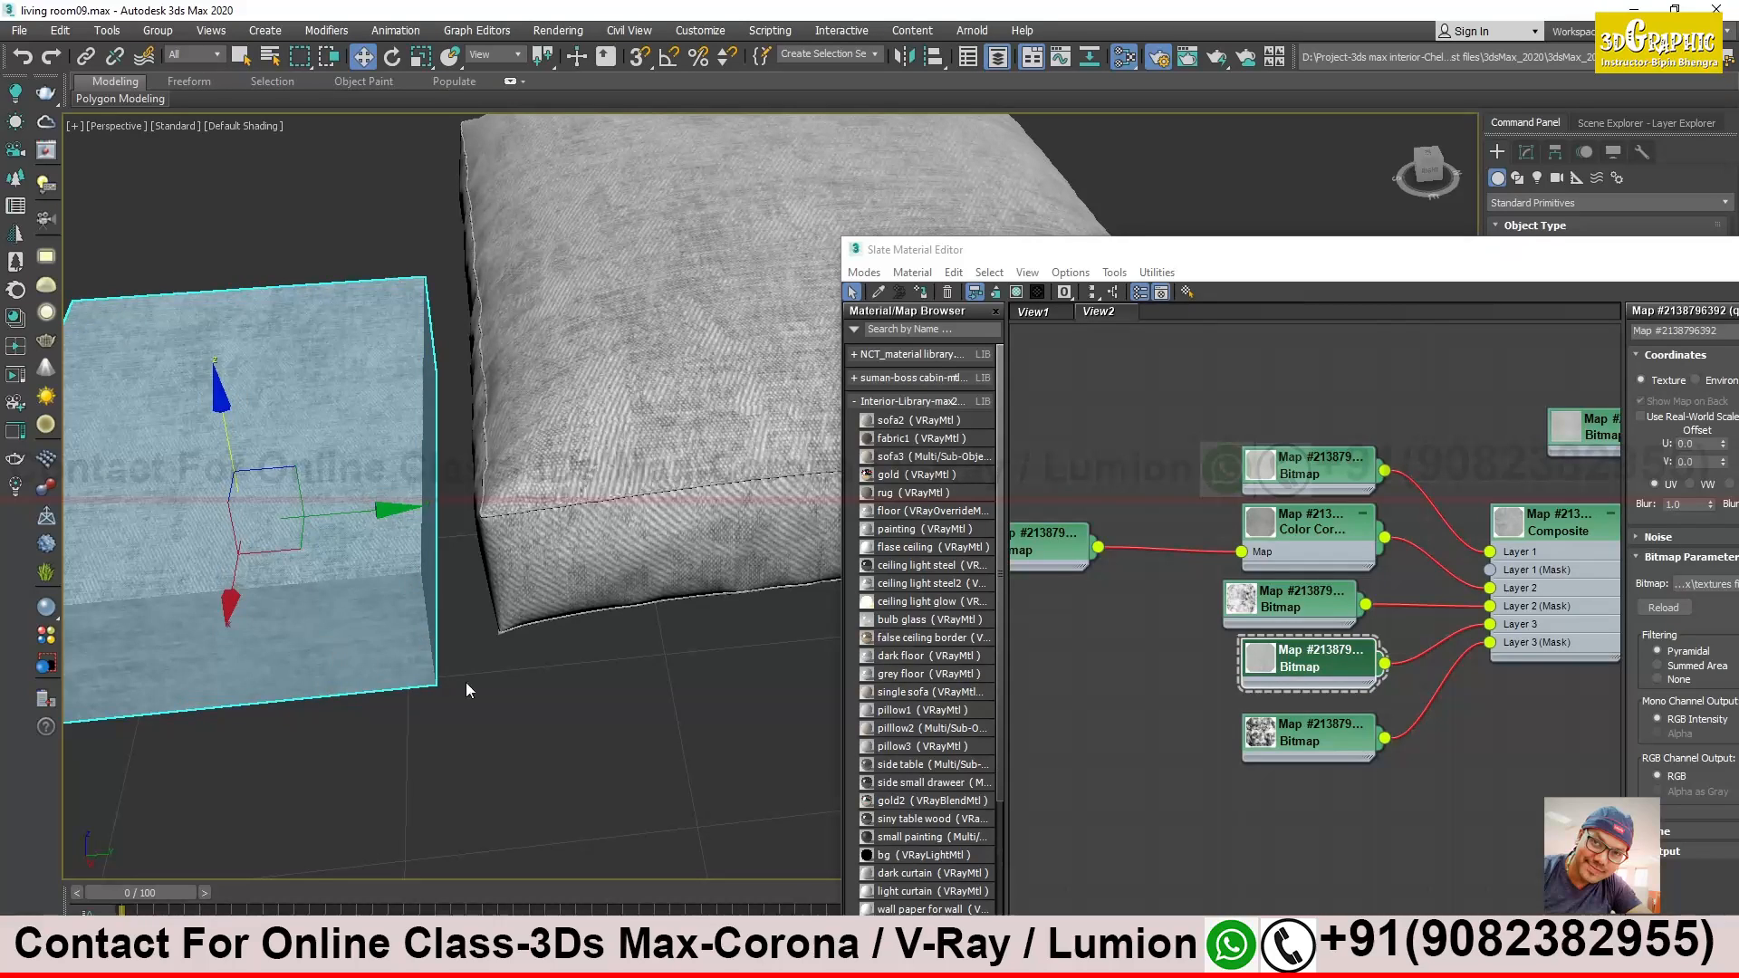
{"action": "key", "text": "Delete"}
Arrange the Slate Material Editor below the cushion with Render Setup beside it, and bring the Composite and VRayMtl nodes into view
{"action": "left_click_drag", "start_coordinate": [1161, 254], "coordinate": [1268, 544]}
{"action": "middle_click_drag", "start_coordinate": [883, 288], "coordinate": [687, 465]}
{"action": "left_click_drag", "start_coordinate": [1079, 549], "coordinate": [1238, 615]}
{"action": "middle_click_drag", "start_coordinate": [920, 451], "coordinate": [634, 383]}
{"action": "left_click_drag", "start_coordinate": [1299, 614], "coordinate": [383, 317]}
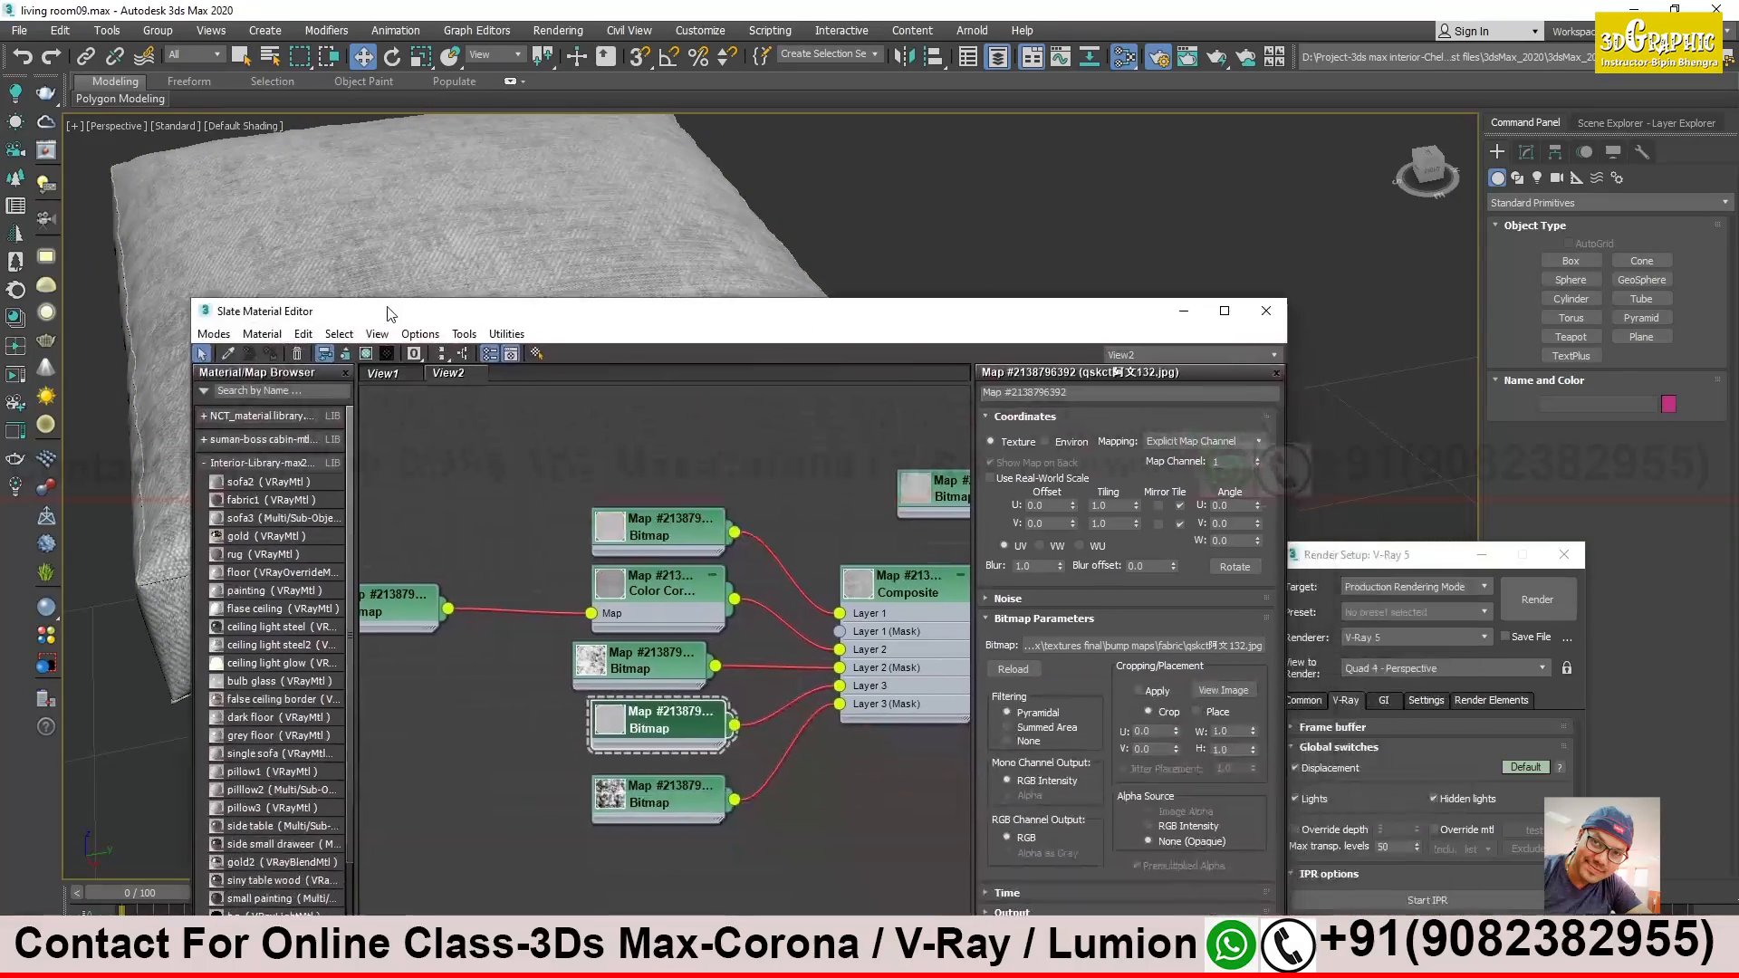
{"action": "left_click_drag", "start_coordinate": [1327, 569], "coordinate": [1391, 330]}
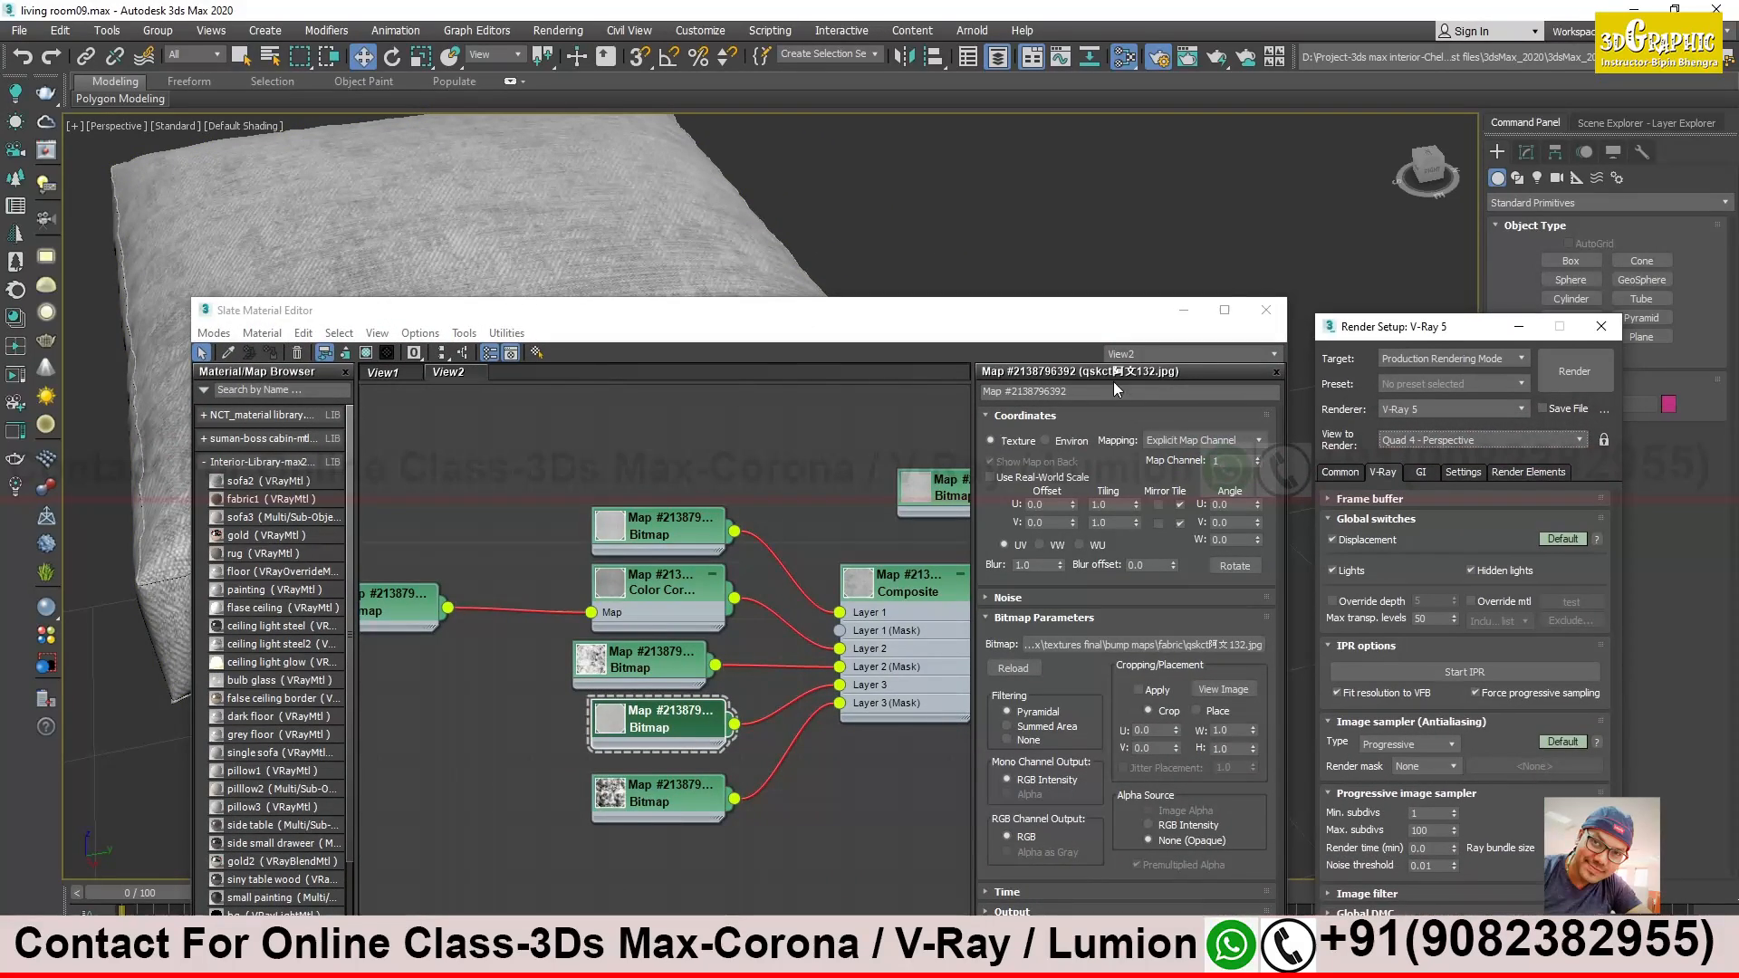
{"action": "left_click_drag", "start_coordinate": [1023, 312], "coordinate": [1069, 391]}
{"action": "middle_click_drag", "start_coordinate": [676, 770], "coordinate": [438, 758]}
{"action": "middle_click_drag", "start_coordinate": [937, 765], "coordinate": [721, 777]}
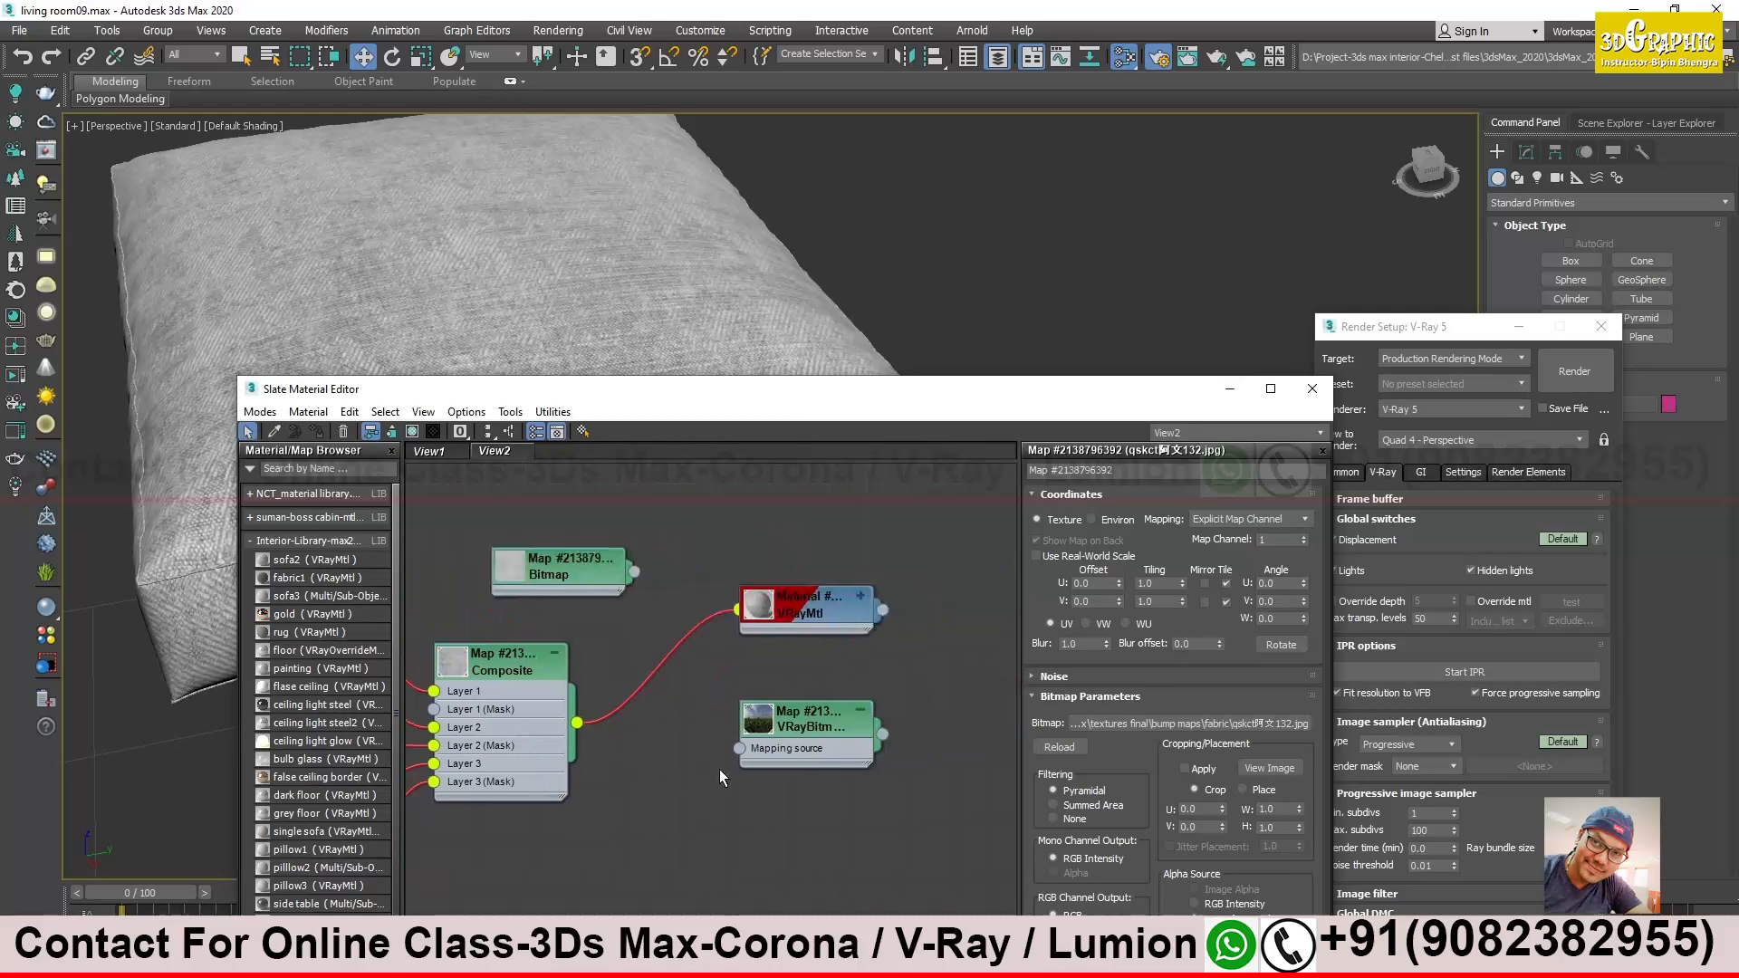
Rearrange the VRayMtl, VRayBitmap and Composite nodes, then minimize the Slate Material Editor to clear the viewport
{"action": "left_click_drag", "start_coordinate": [818, 727], "coordinate": [933, 747]}
{"action": "left_click_drag", "start_coordinate": [796, 630], "coordinate": [757, 724]}
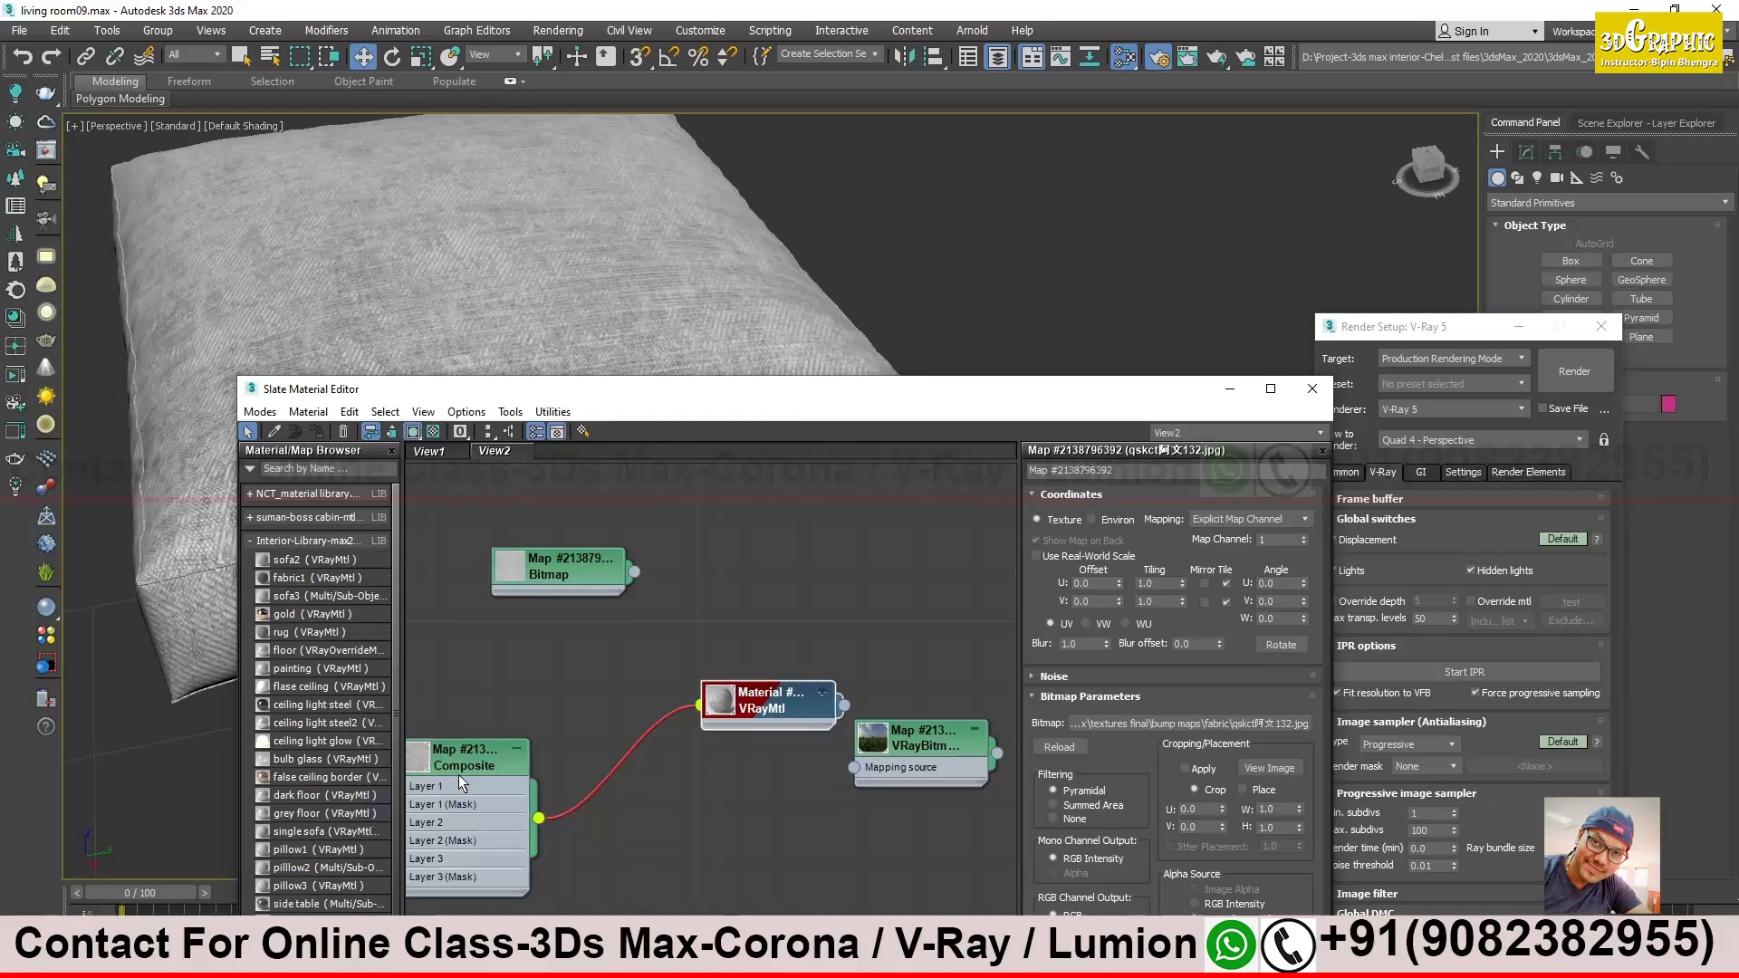
{"action": "left_click_drag", "start_coordinate": [462, 784], "coordinate": [499, 688]}
{"action": "left_click_drag", "start_coordinate": [1167, 402], "coordinate": [1317, 736]}
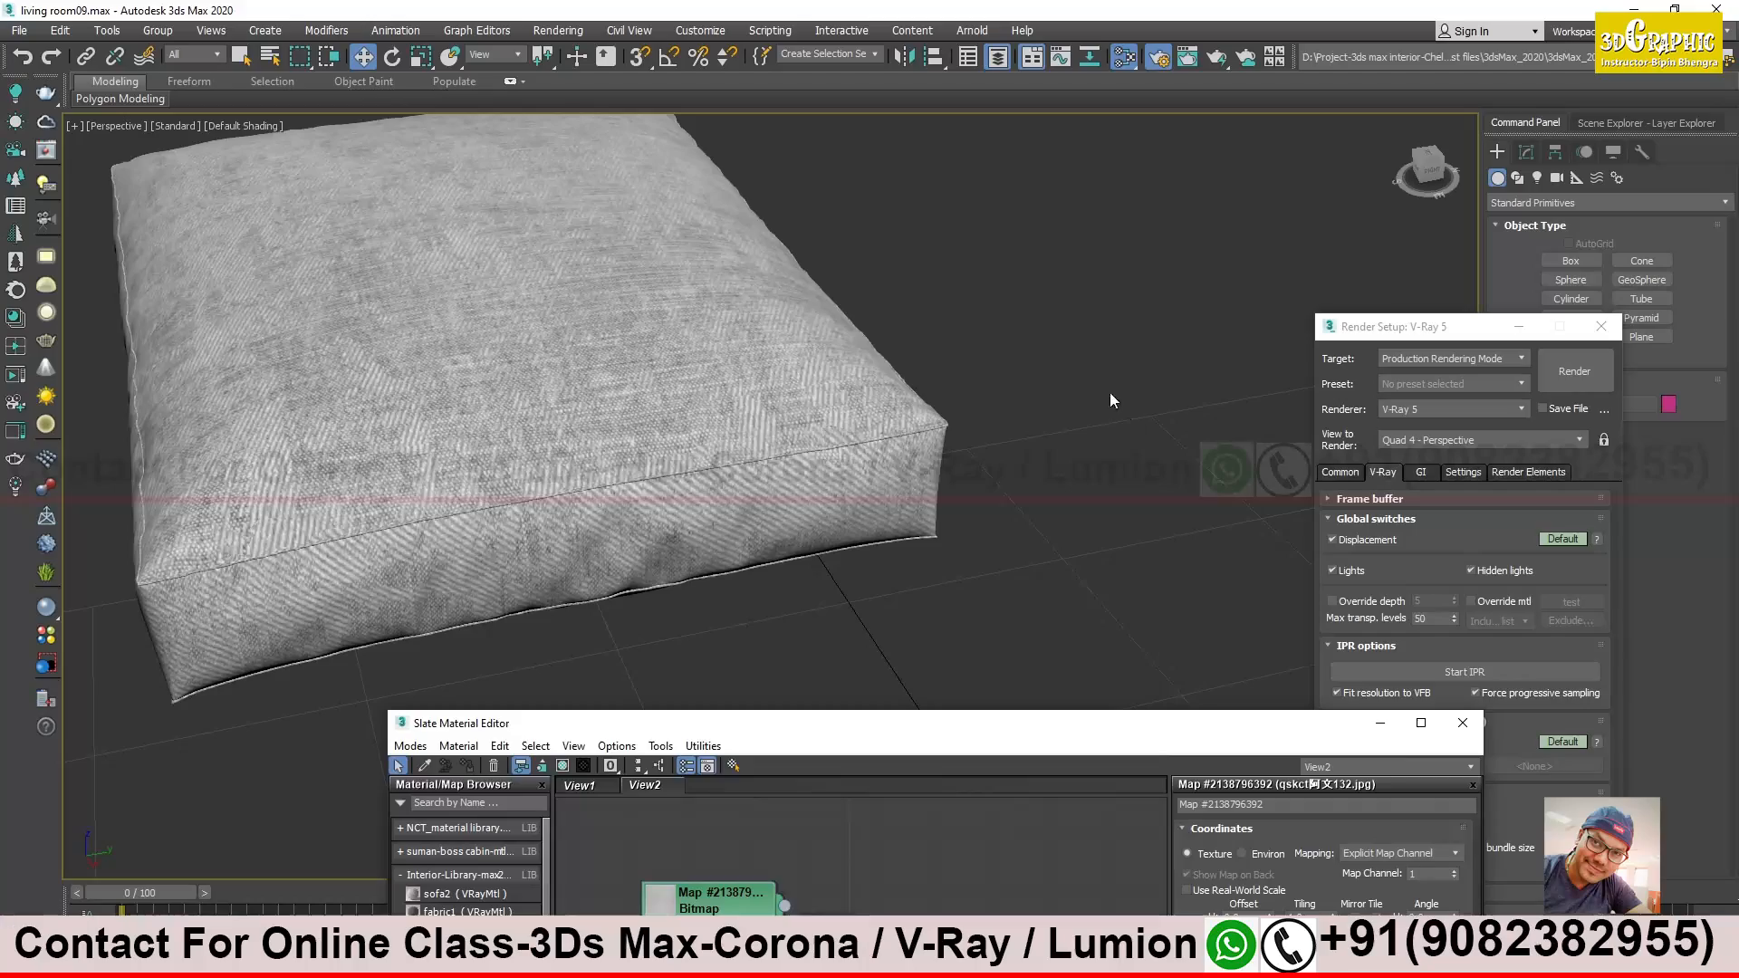
{"action": "left_click", "coordinate": [1380, 723]}
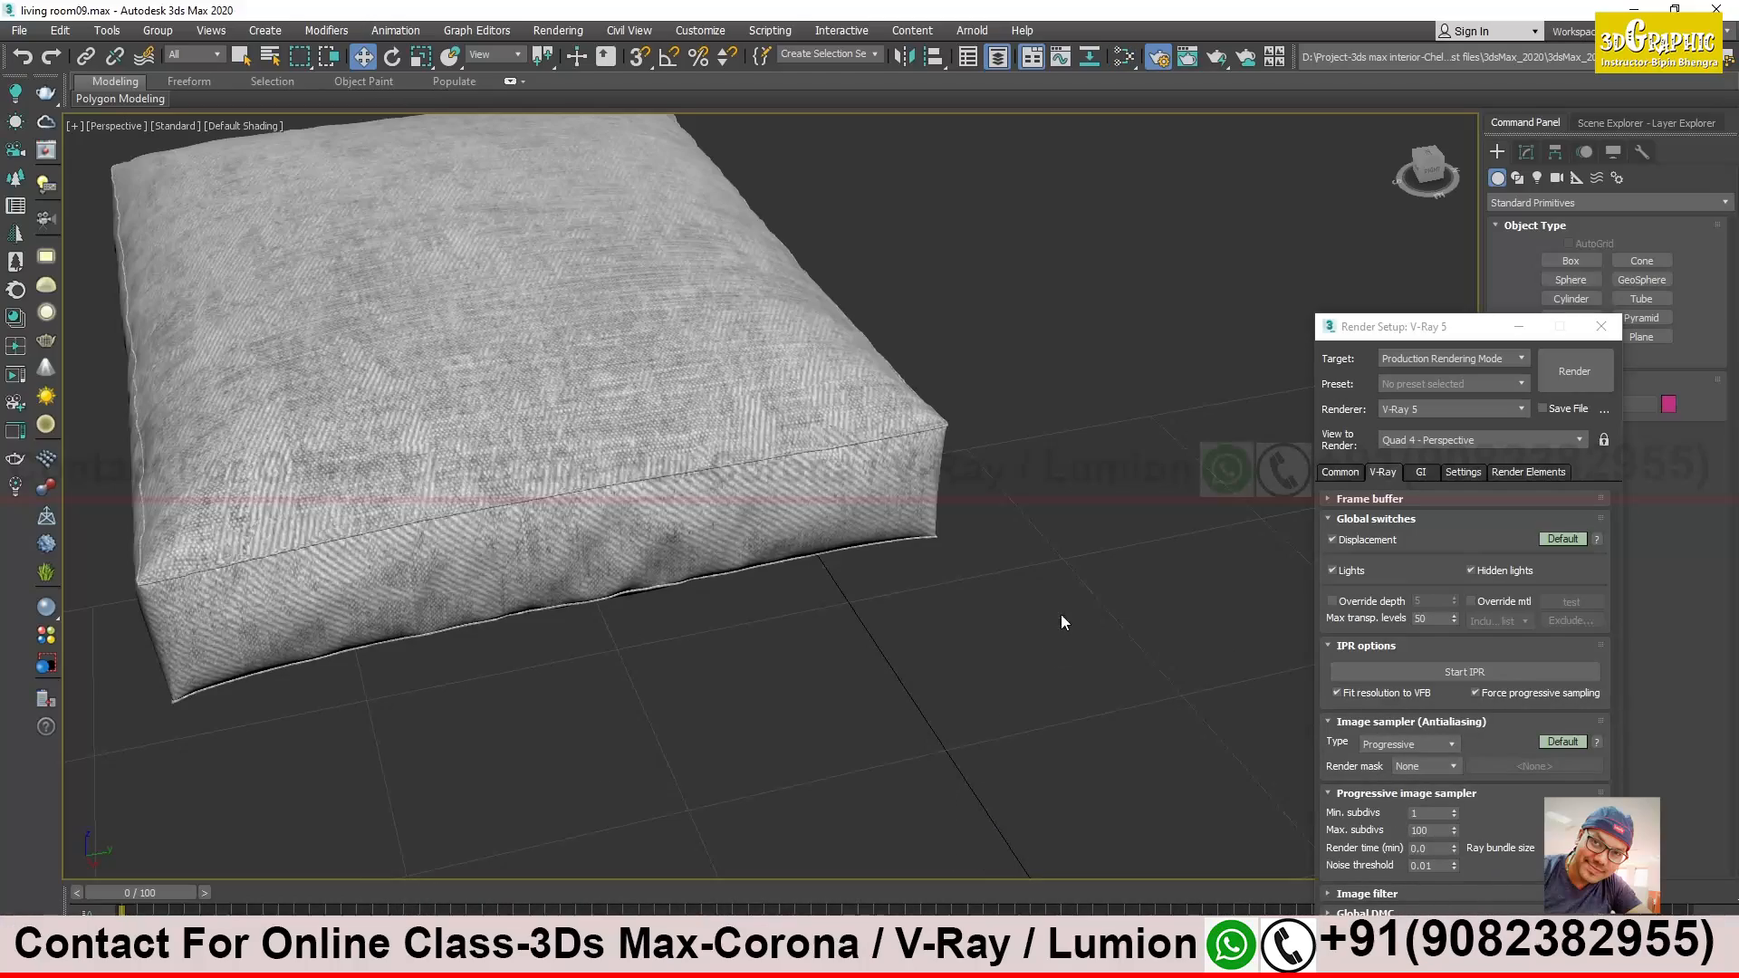
Exit the cushion's isolation, isolate the square pillow in the living room scene and display it shaded
{"action": "key", "text": "F3"}
{"action": "left_click", "coordinate": [951, 923]}
{"action": "middle_click_drag", "start_coordinate": [916, 623], "coordinate": [1117, 540], "text": "alt"}
{"action": "middle_click_drag", "start_coordinate": [698, 618], "coordinate": [853, 571]}
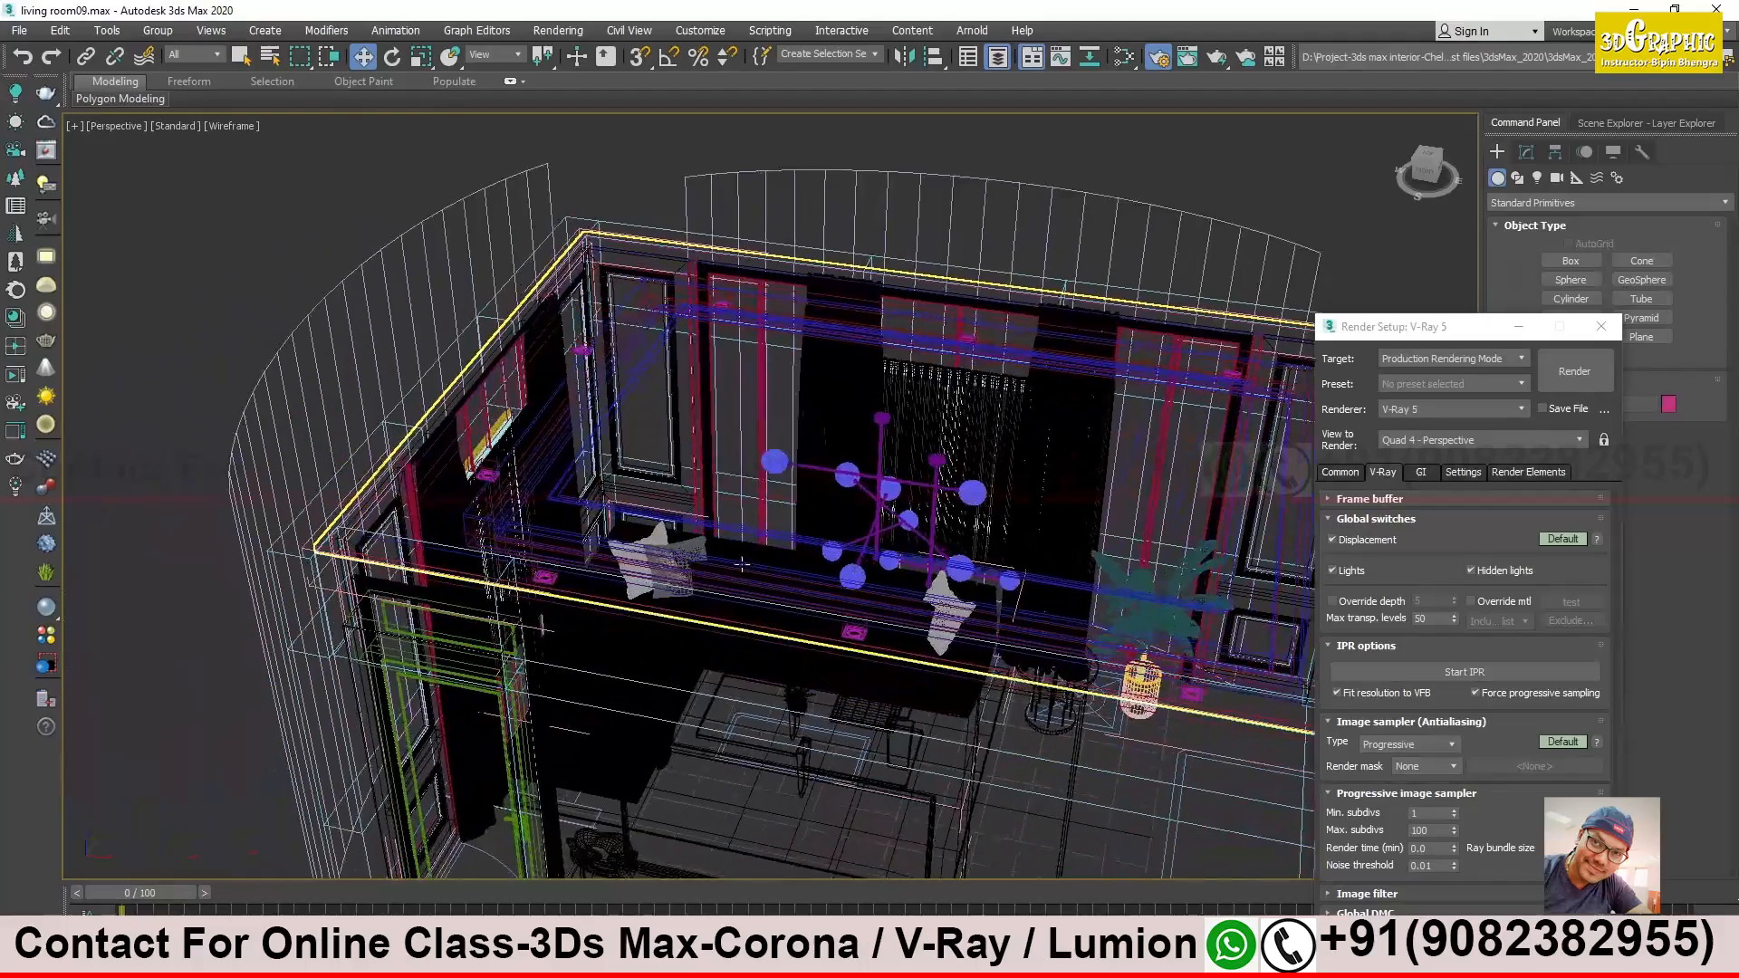
{"action": "left_click", "coordinate": [650, 542]}
{"action": "key", "text": "alt+q"}
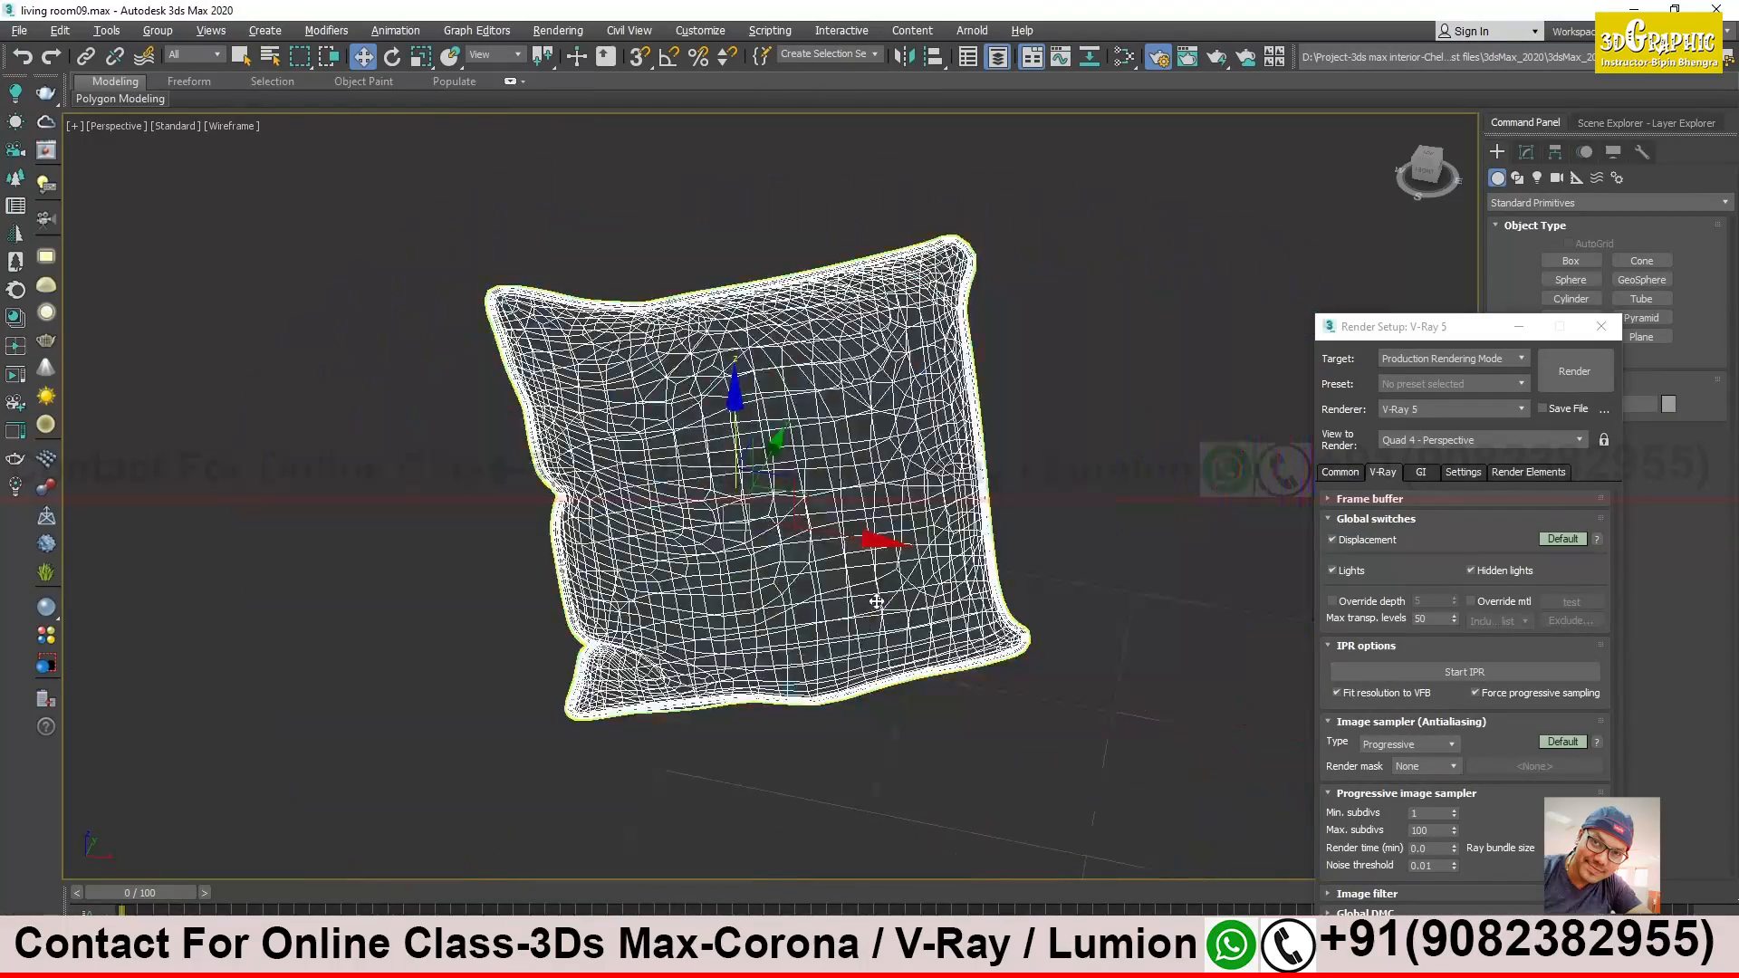
{"action": "key", "text": "F3"}
{"action": "middle_click_drag", "start_coordinate": [847, 557], "coordinate": [958, 910], "text": "alt"}
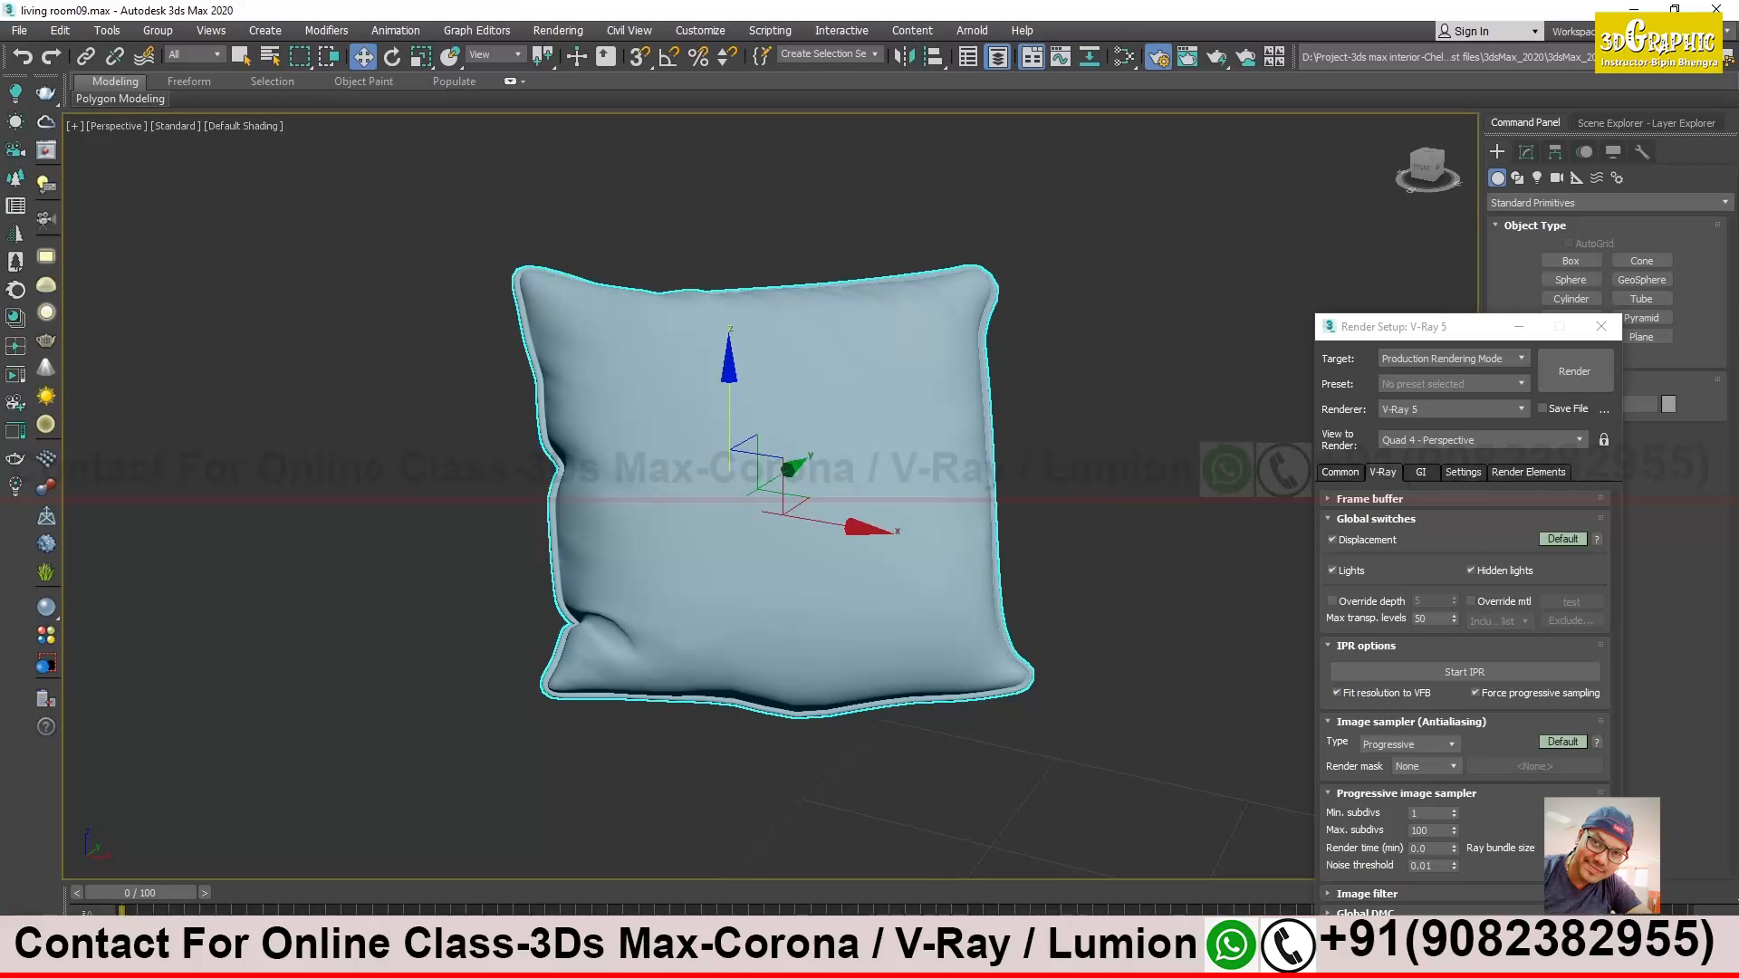
Browse the fabric bump maps folder and preview the checked image qskct阿文076
{"action": "mouse_move", "coordinate": [745, 960]}
{"action": "mouse_move", "coordinate": [1244, 960]}
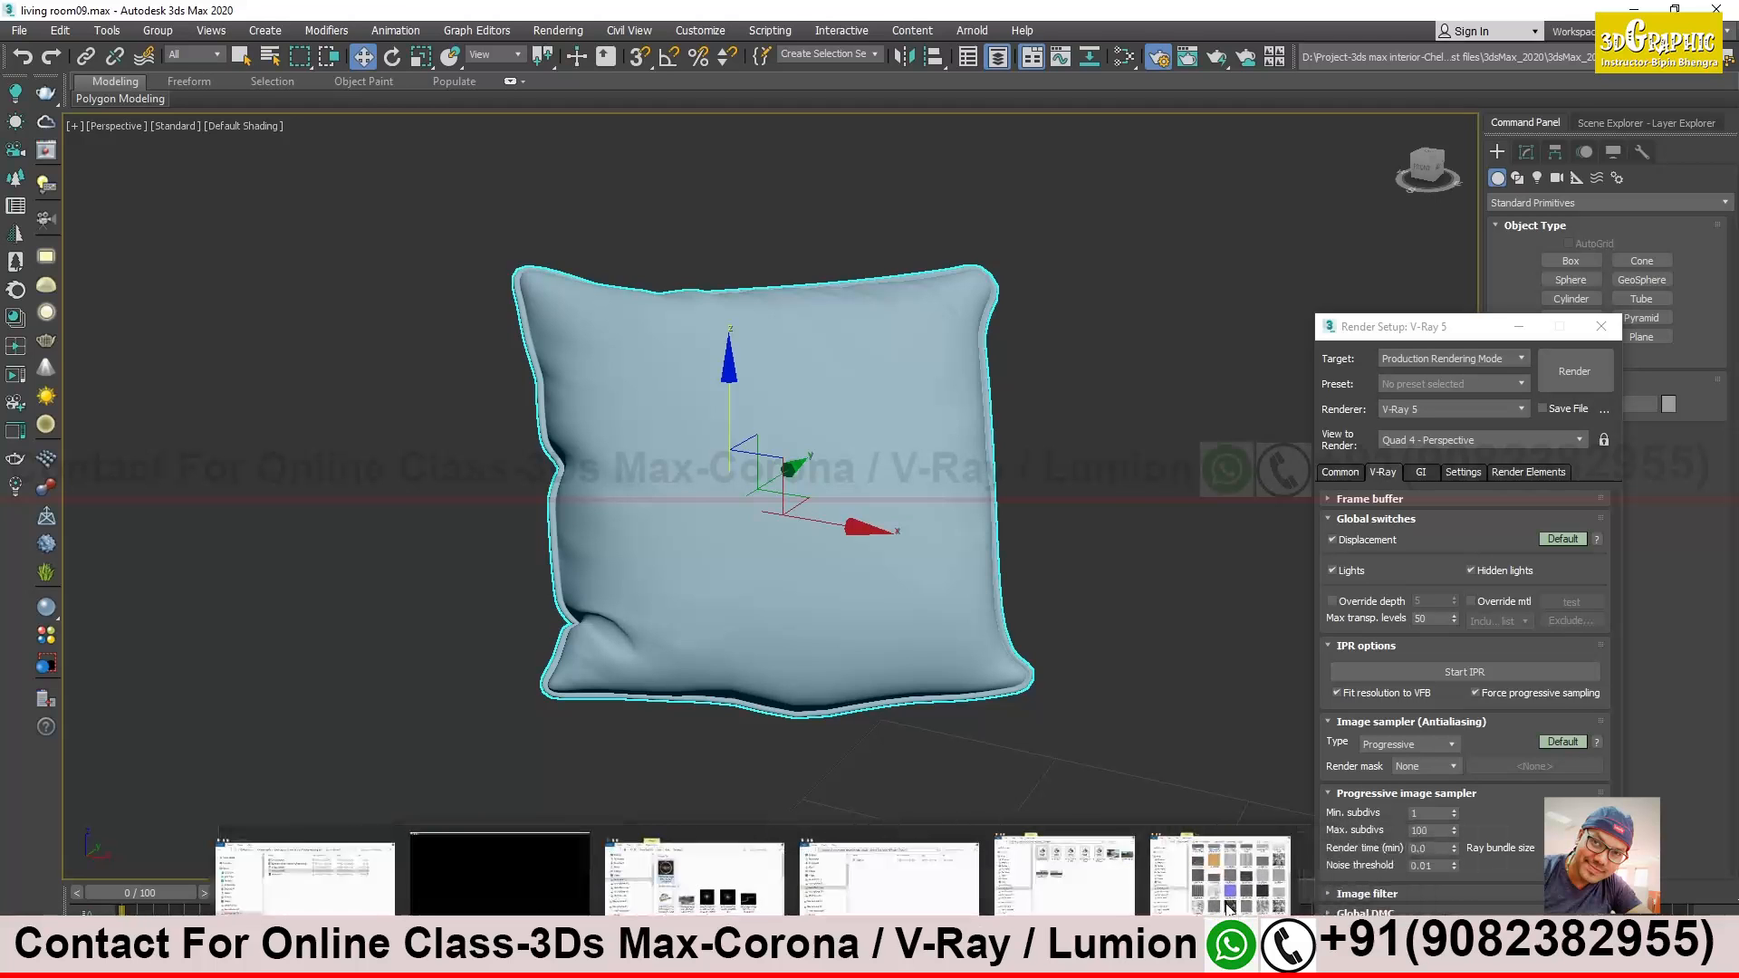
{"action": "left_click", "coordinate": [1232, 899]}
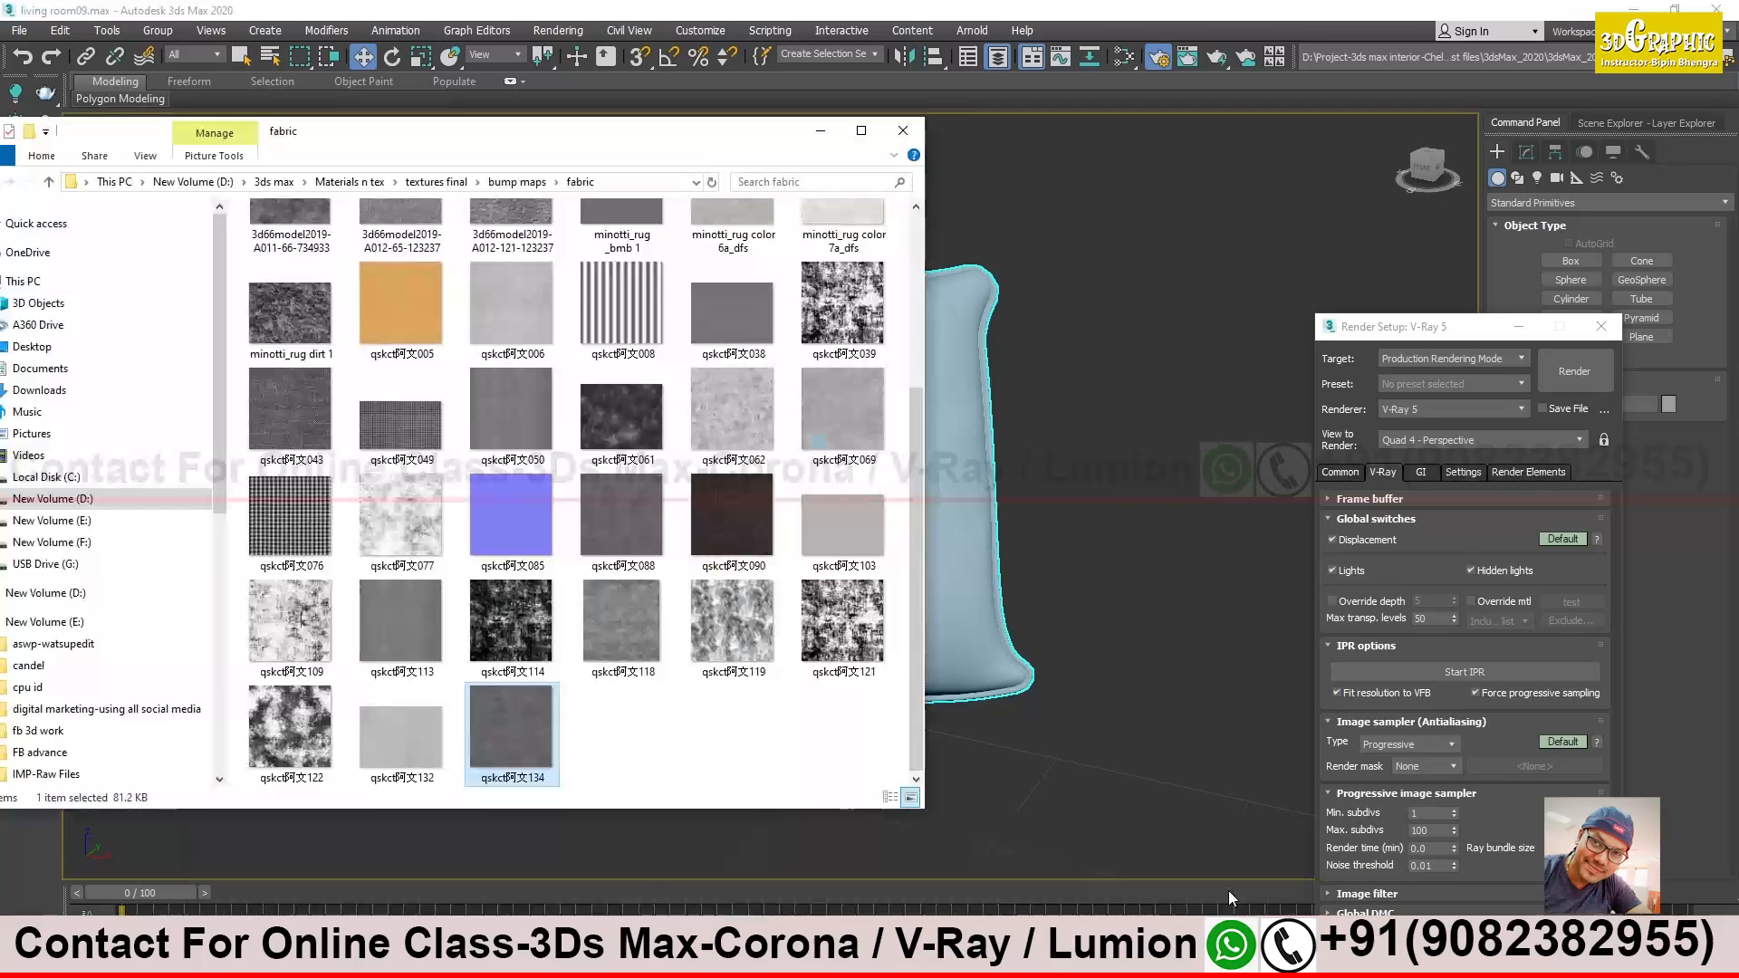
{"action": "left_click", "coordinate": [820, 130]}
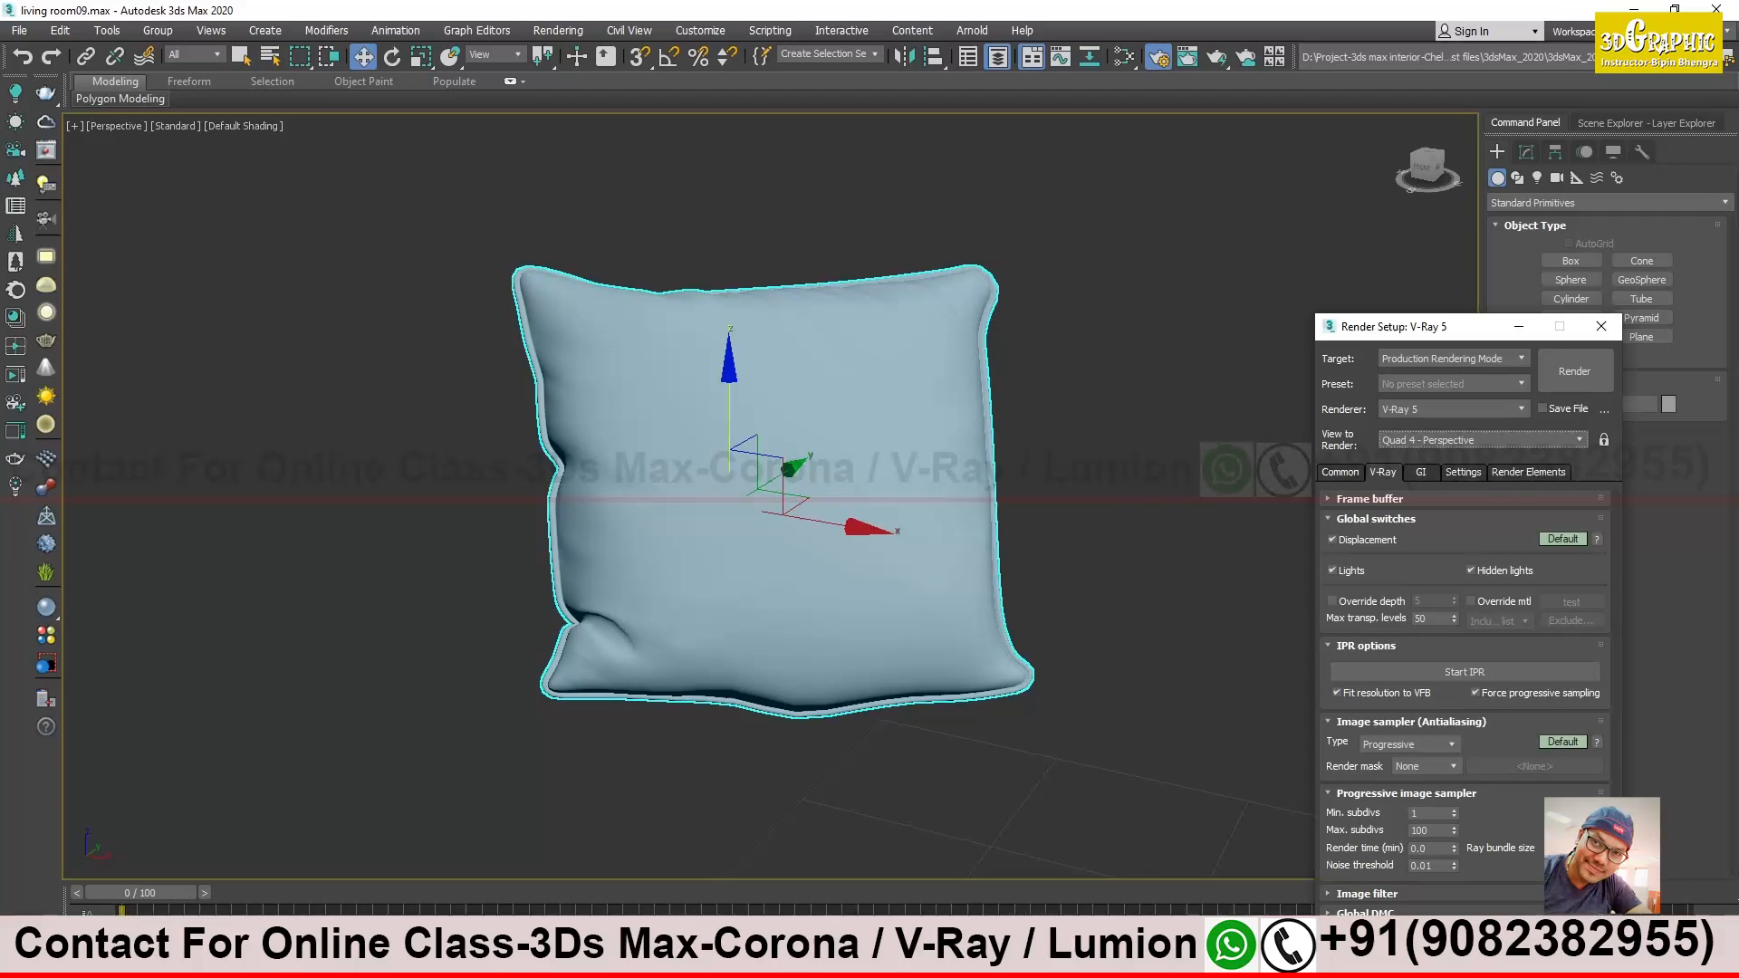
{"action": "left_click", "coordinate": [1244, 960]}
{"action": "left_click", "coordinate": [681, 435]}
{"action": "scroll", "coordinate": [701, 438], "scroll_direction": "up", "scroll_amount": 3}
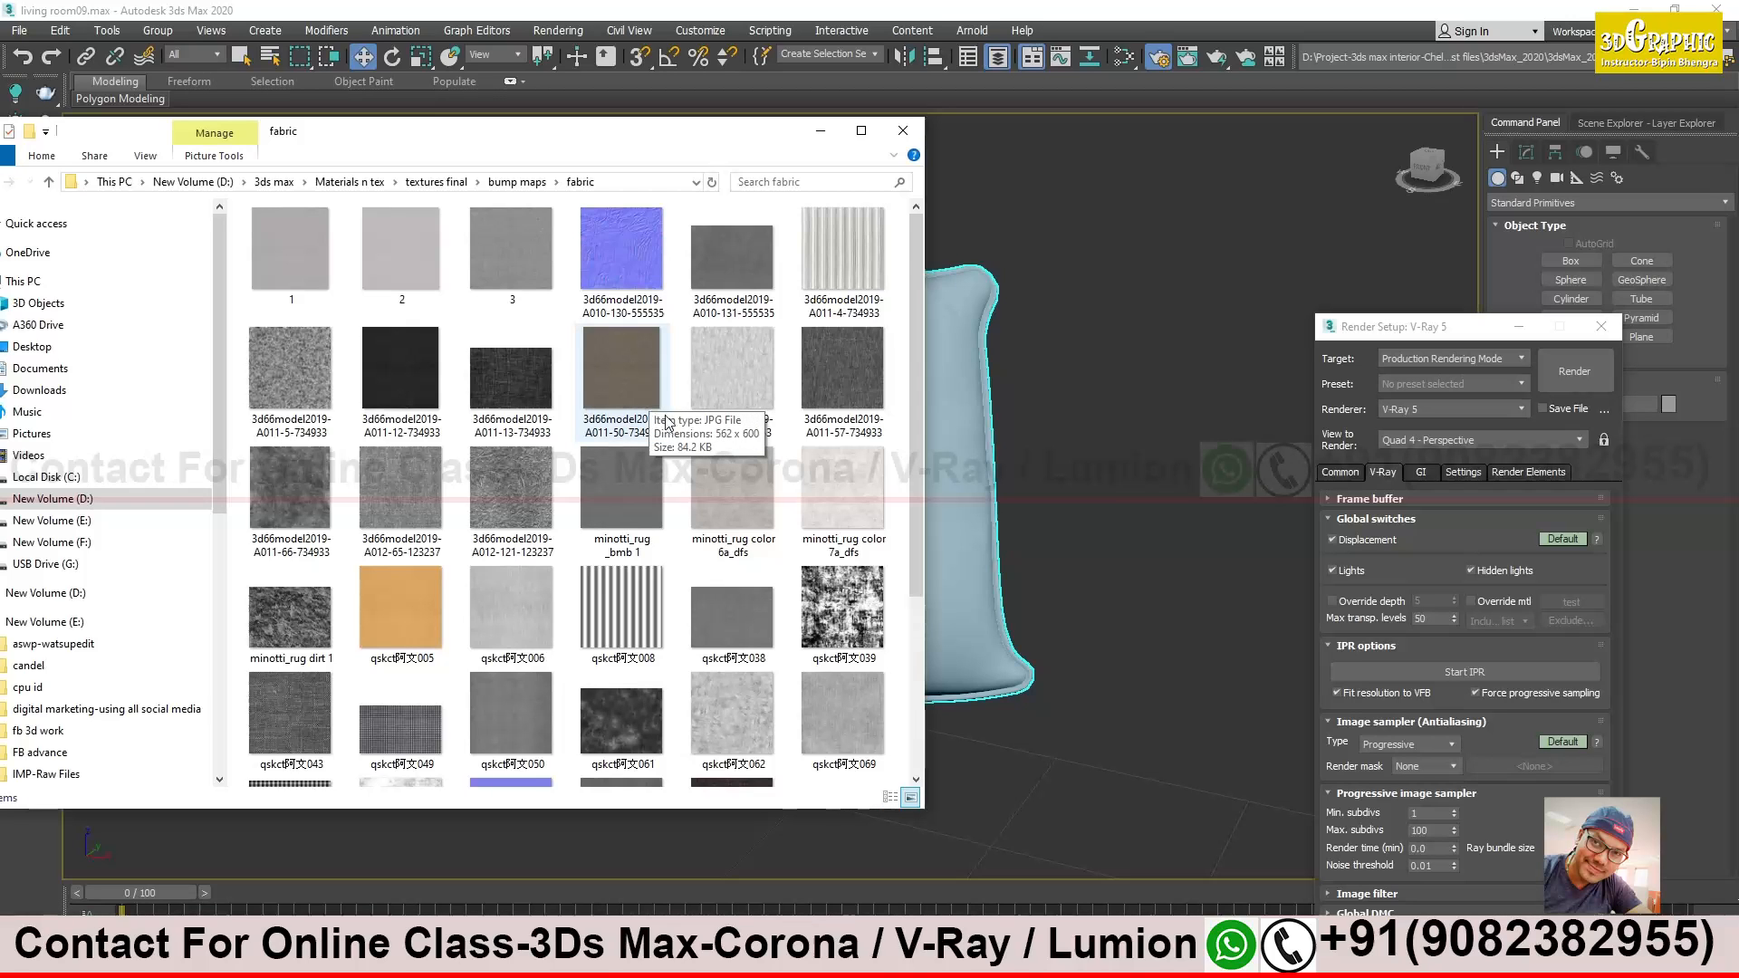
{"action": "scroll", "coordinate": [707, 632], "scroll_direction": "down", "scroll_amount": 3}
{"action": "double_click", "coordinate": [279, 513]}
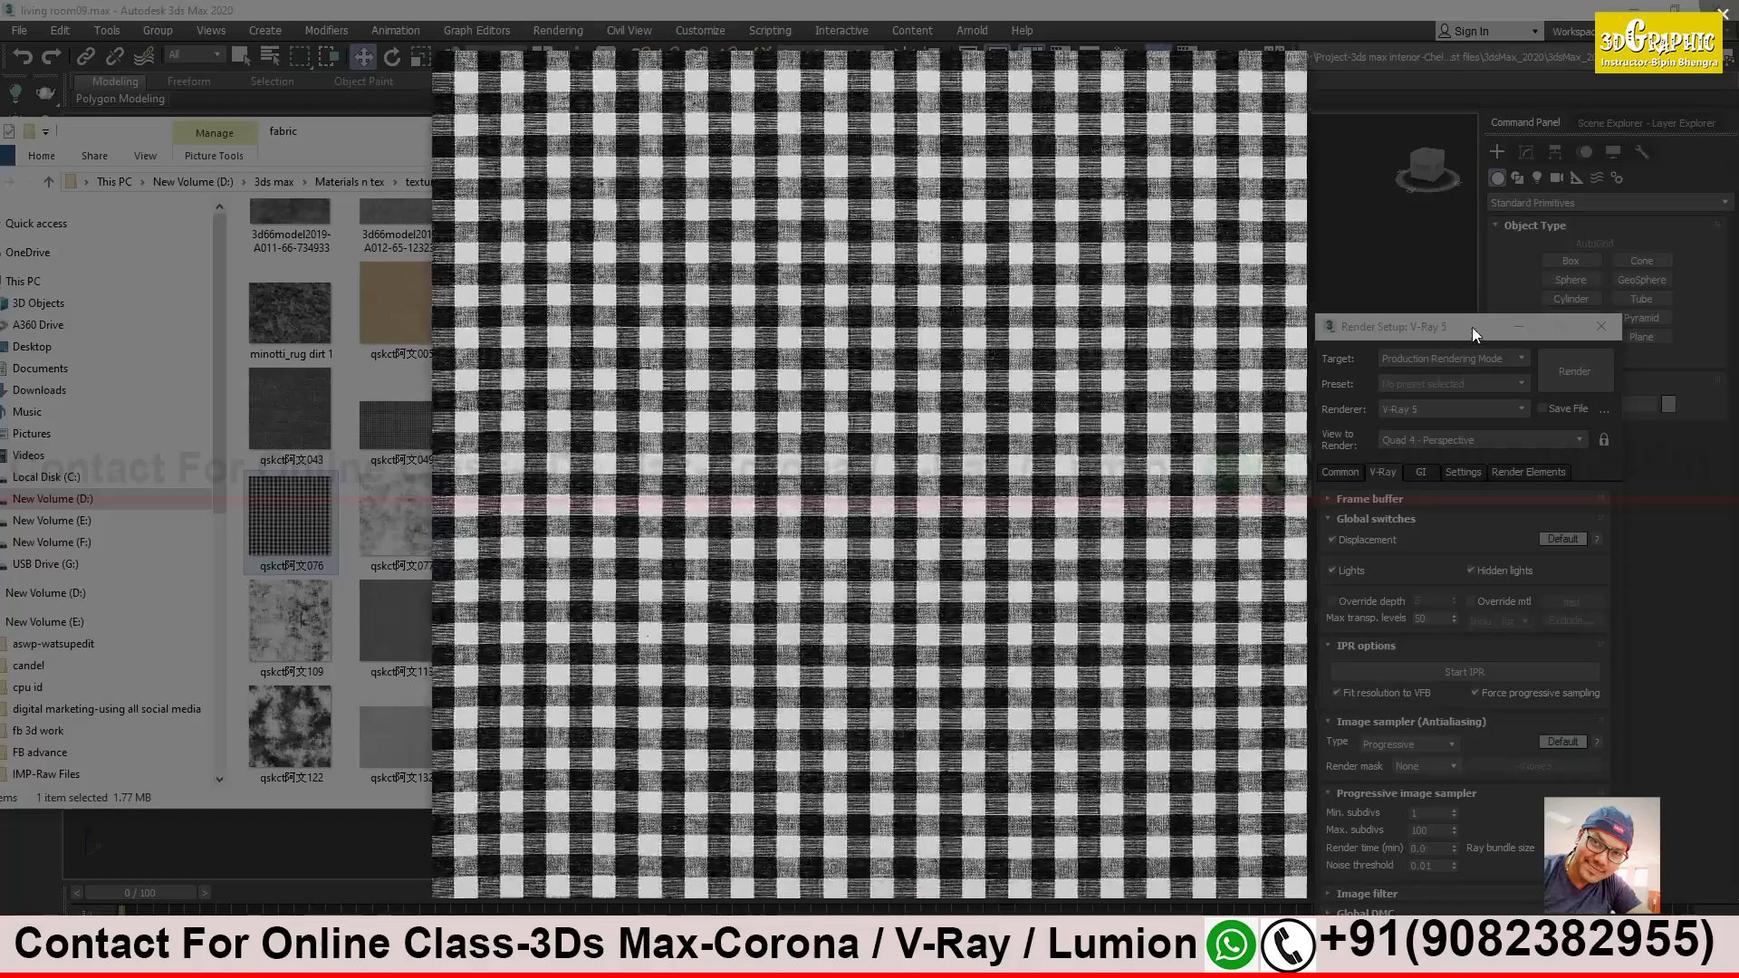
{"action": "left_click", "coordinate": [1470, 328]}
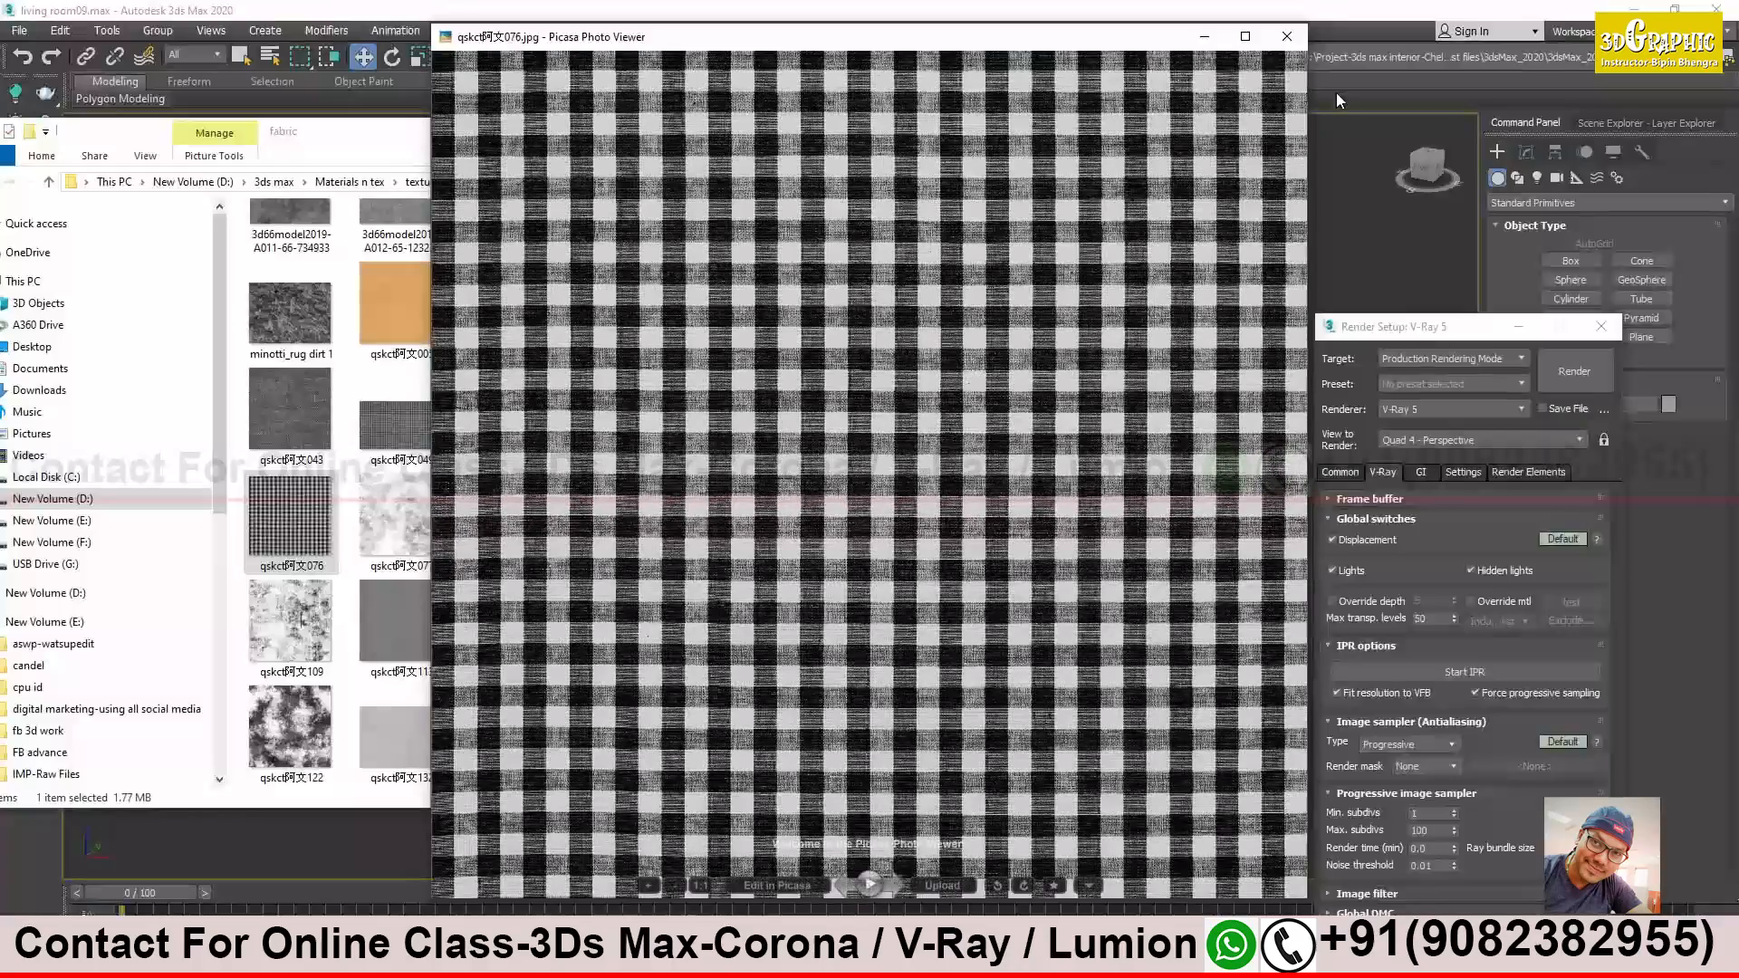
{"action": "left_click", "coordinate": [1288, 35]}
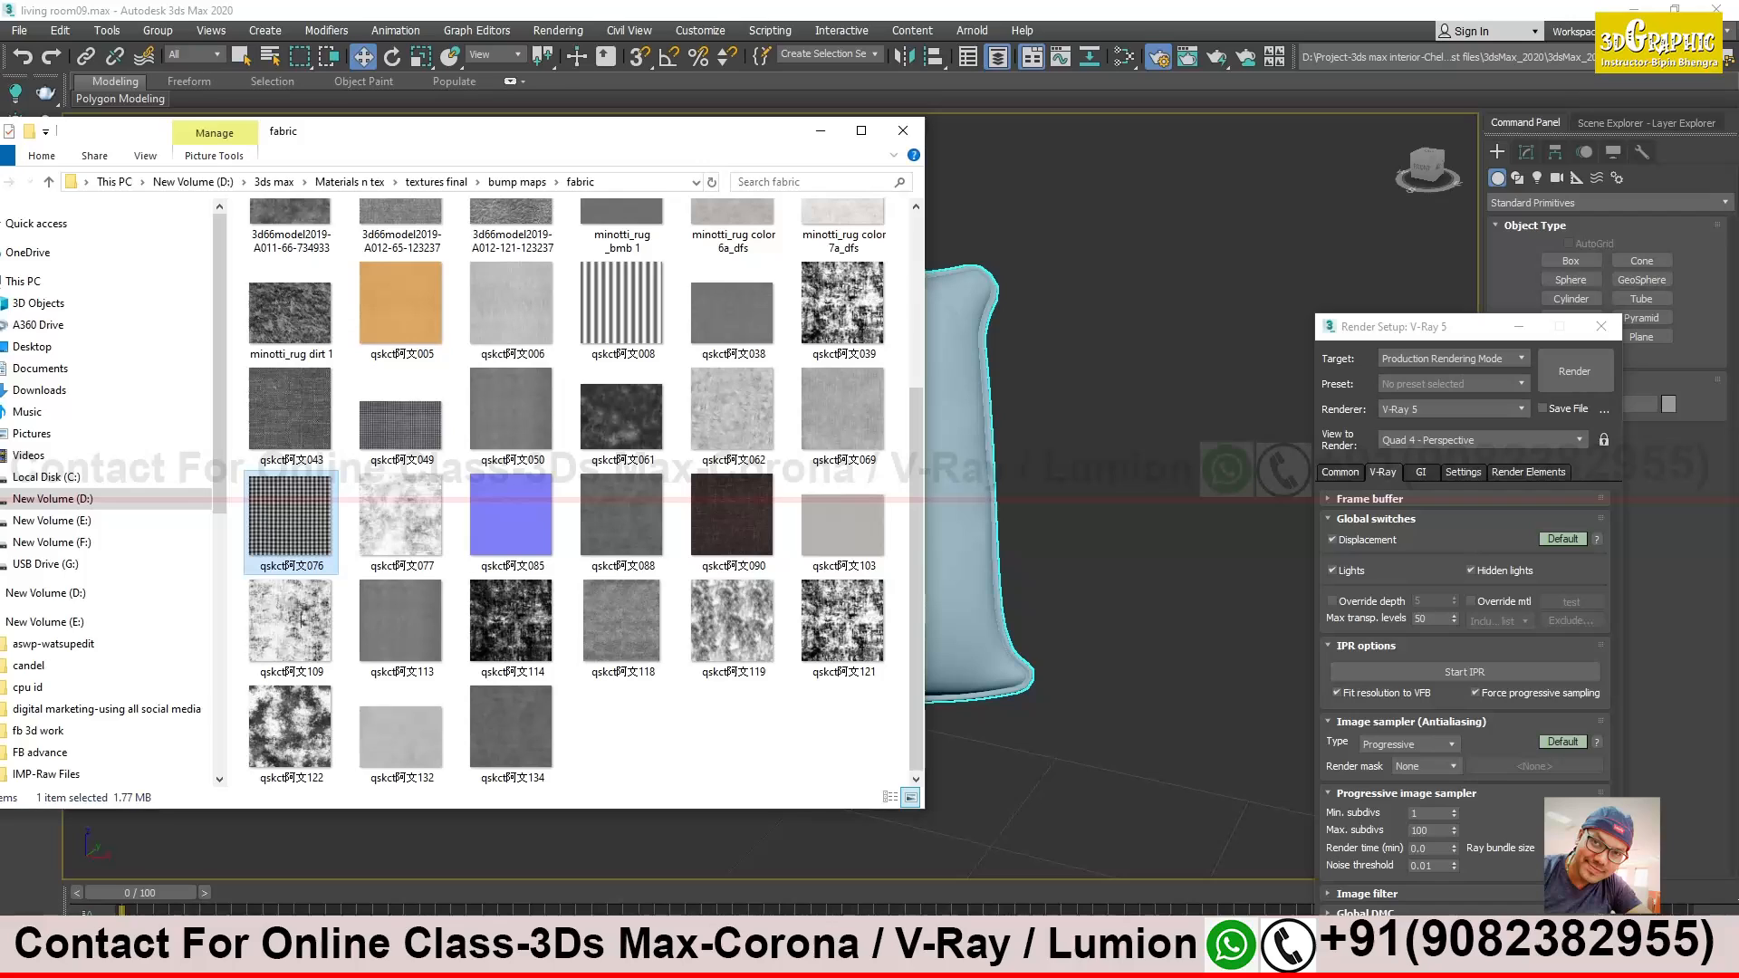
Reopen the Slate Material Editor and bring the checked image qskct阿文076 into the graph as a Bitmap map
{"action": "mouse_move", "coordinate": [1095, 959]}
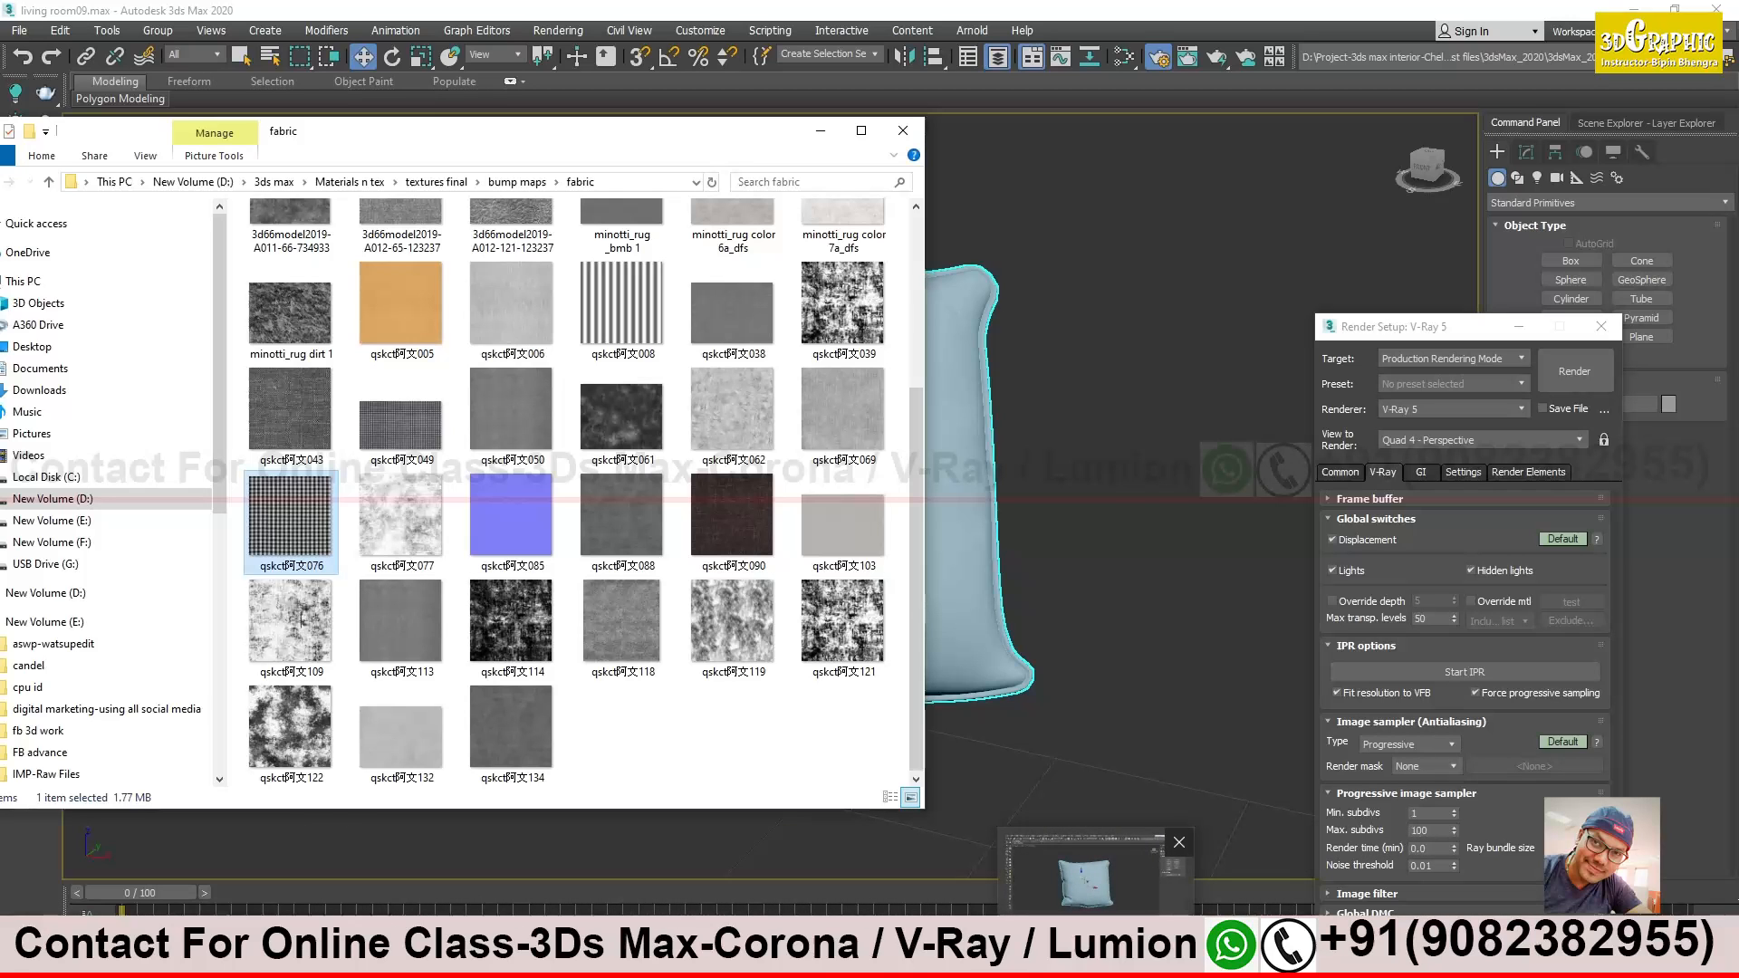
{"action": "left_click_drag", "start_coordinate": [700, 136], "coordinate": [932, 228]}
{"action": "left_click", "coordinate": [1158, 57]}
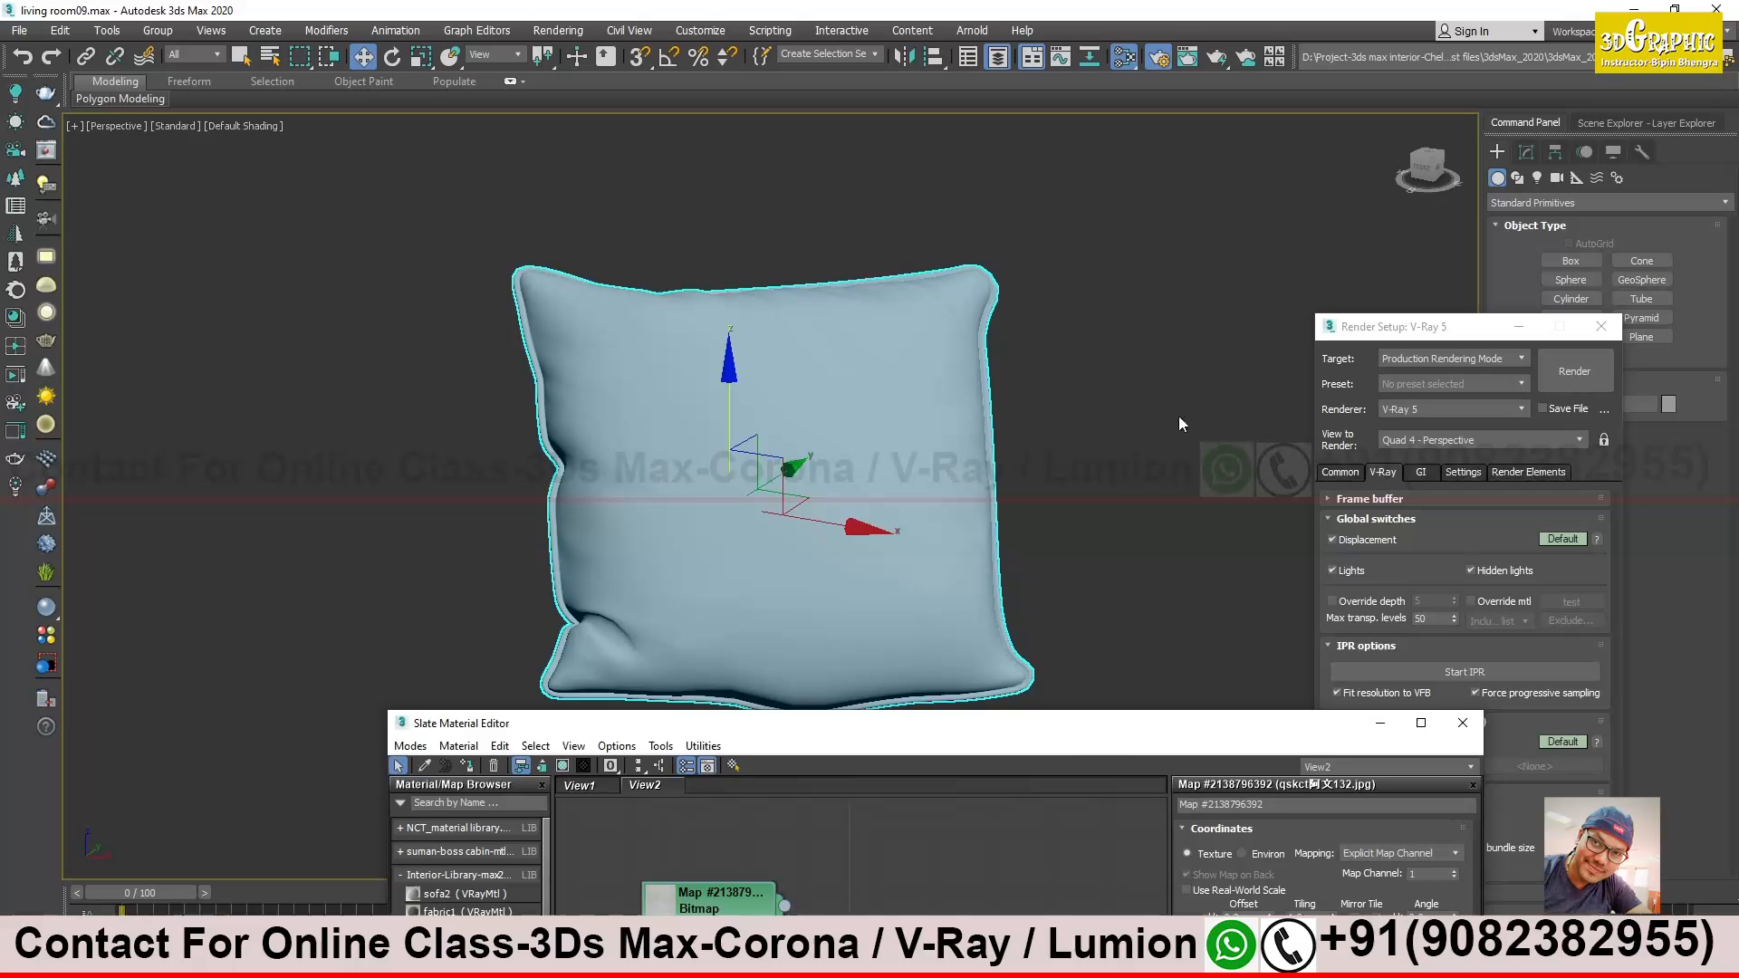
{"action": "left_click_drag", "start_coordinate": [1151, 726], "coordinate": [1397, 231]}
{"action": "middle_click_drag", "start_coordinate": [1001, 815], "coordinate": [1043, 494]}
{"action": "key", "text": "alt+Tab"}
{"action": "left_click_drag", "start_coordinate": [467, 634], "coordinate": [1205, 480]}
{"action": "left_click", "coordinate": [980, 255]}
{"action": "middle_click_drag", "start_coordinate": [1337, 550], "coordinate": [1118, 678]}
{"action": "scroll", "coordinate": [974, 513], "scroll_direction": "down", "scroll_amount": 3}
{"action": "left_click_drag", "start_coordinate": [1065, 650], "coordinate": [963, 650]}
Copy the VRayMtl into the space below the Composite map and connect the checked bitmap to its Diffuse map
{"action": "middle_click_drag", "start_coordinate": [1188, 522], "coordinate": [1193, 716]}
{"action": "left_click_drag", "start_coordinate": [1069, 468], "coordinate": [1089, 838], "text": "shift"}
{"action": "scroll", "coordinate": [1041, 851], "scroll_direction": "up", "scroll_amount": 4}
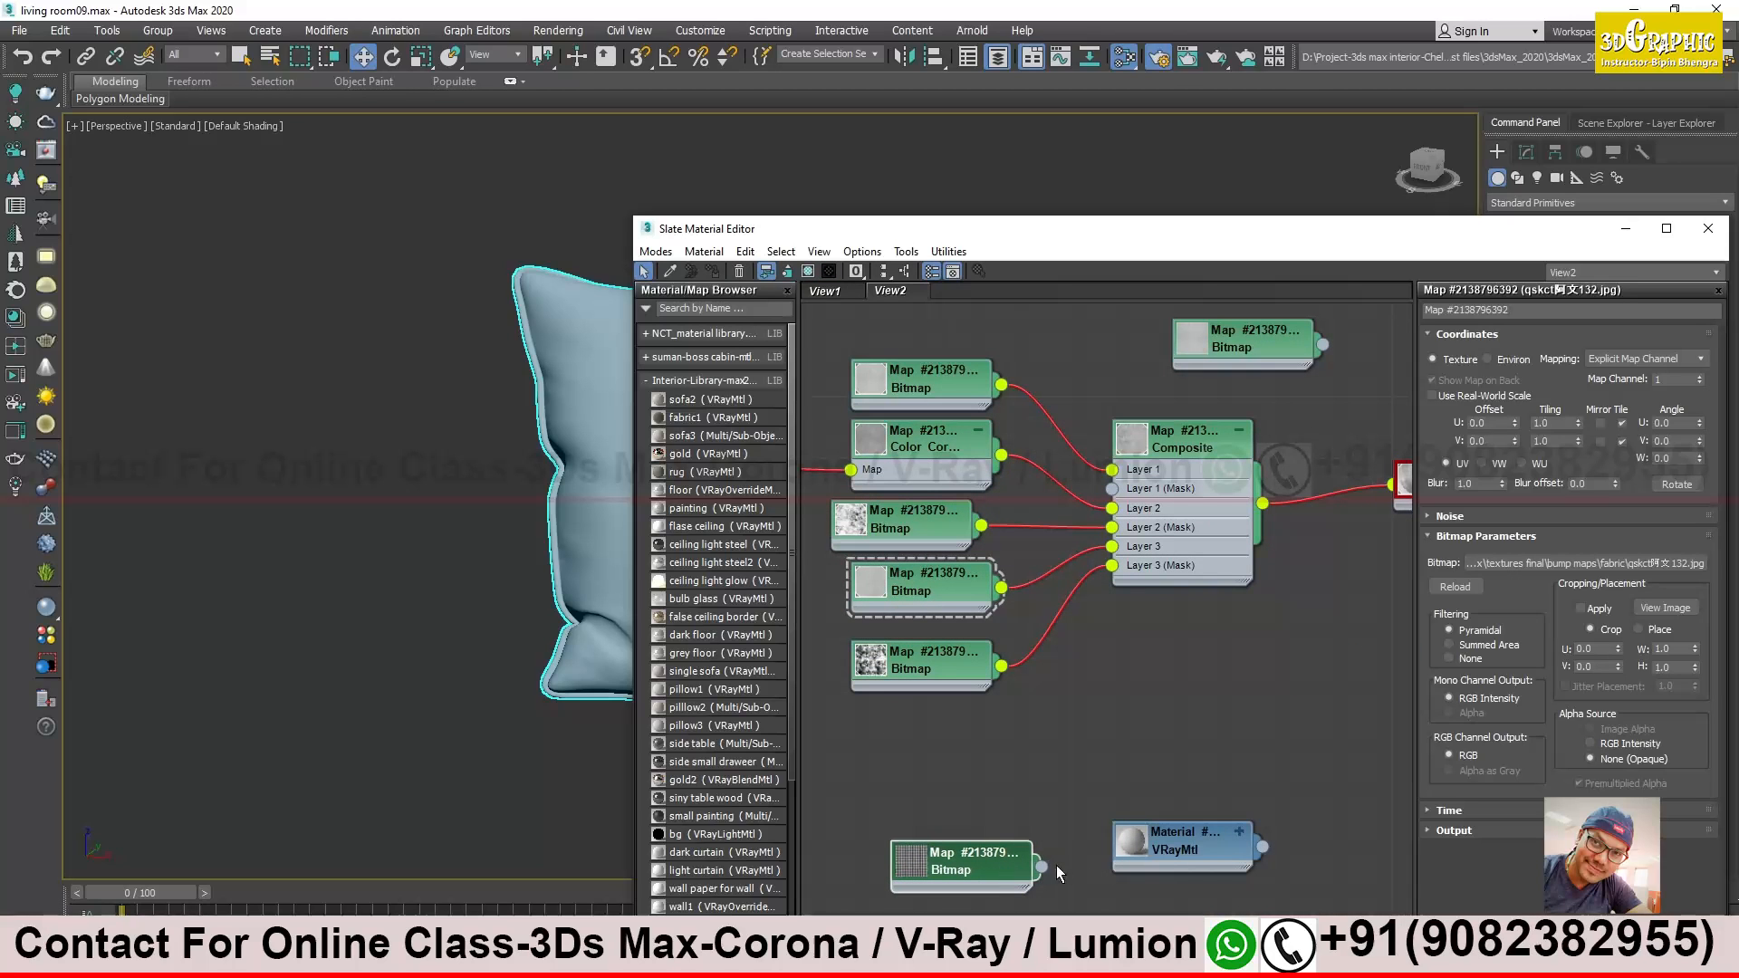
{"action": "left_click_drag", "start_coordinate": [1185, 851], "coordinate": [1192, 847]}
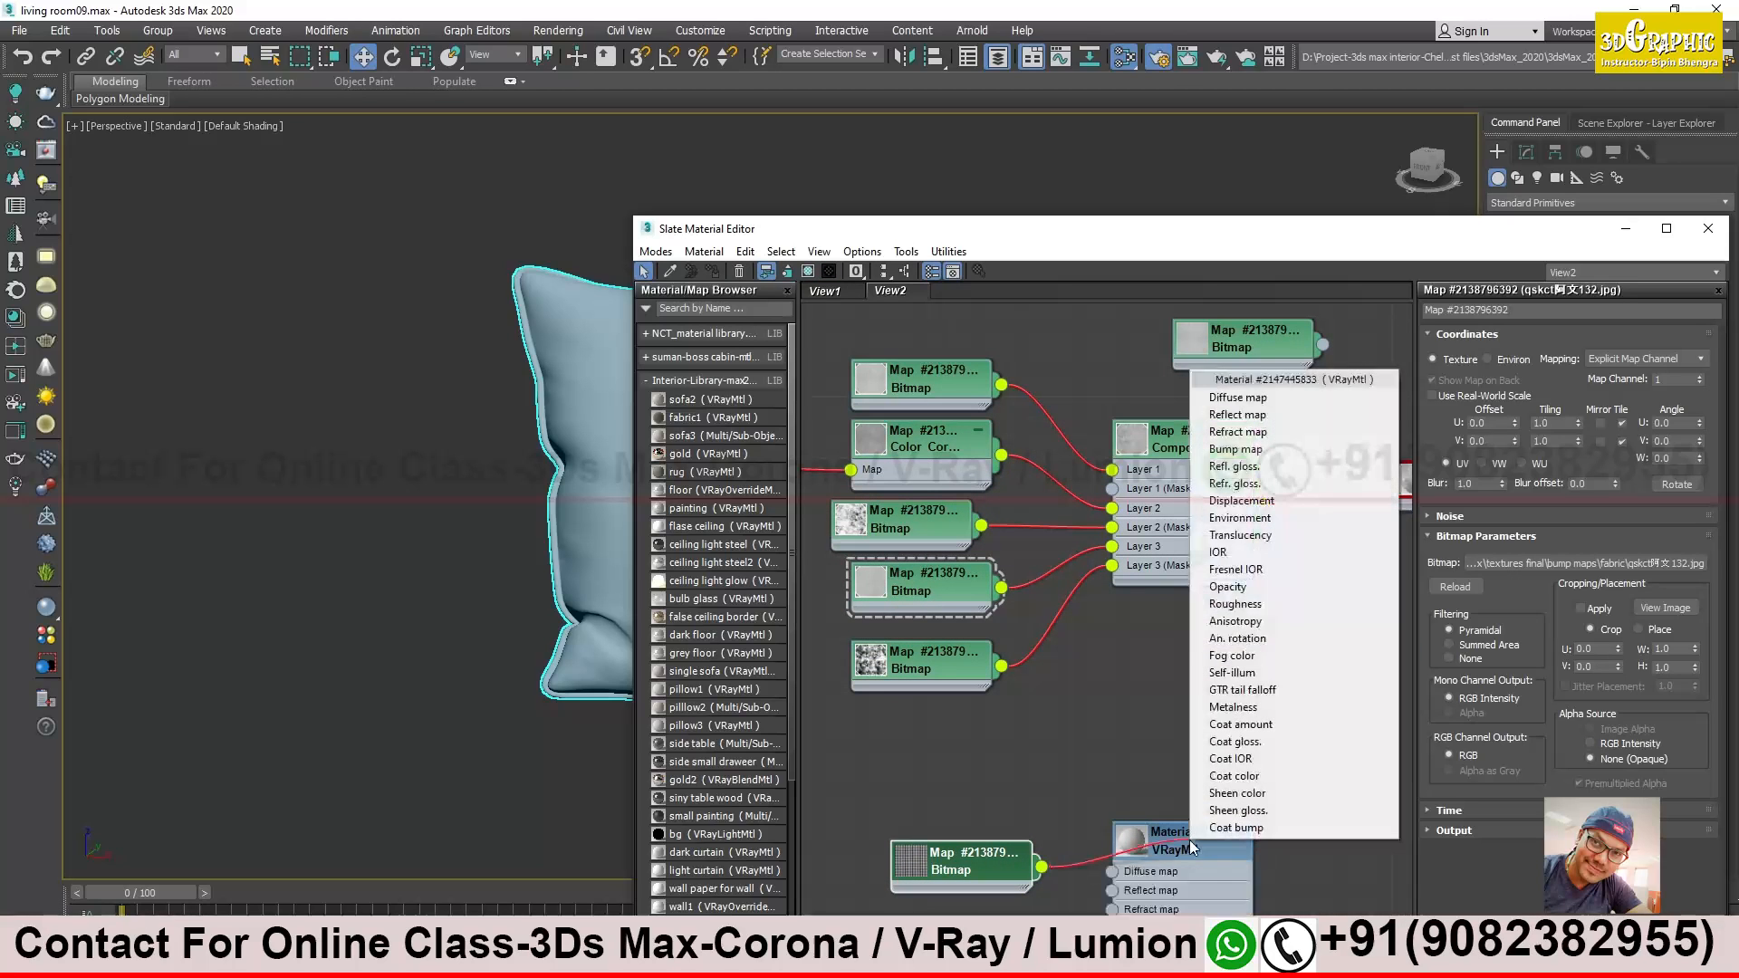
{"action": "left_click", "coordinate": [1238, 396]}
Assign the checked VRayMtl to the isolated pillow and show the shaded material in the viewport
{"action": "scroll", "coordinate": [1150, 845], "scroll_direction": "up", "scroll_amount": 3}
{"action": "middle_click_drag", "start_coordinate": [501, 392], "coordinate": [242, 359], "text": "alt"}
{"action": "left_click_drag", "start_coordinate": [1303, 850], "coordinate": [313, 330]}
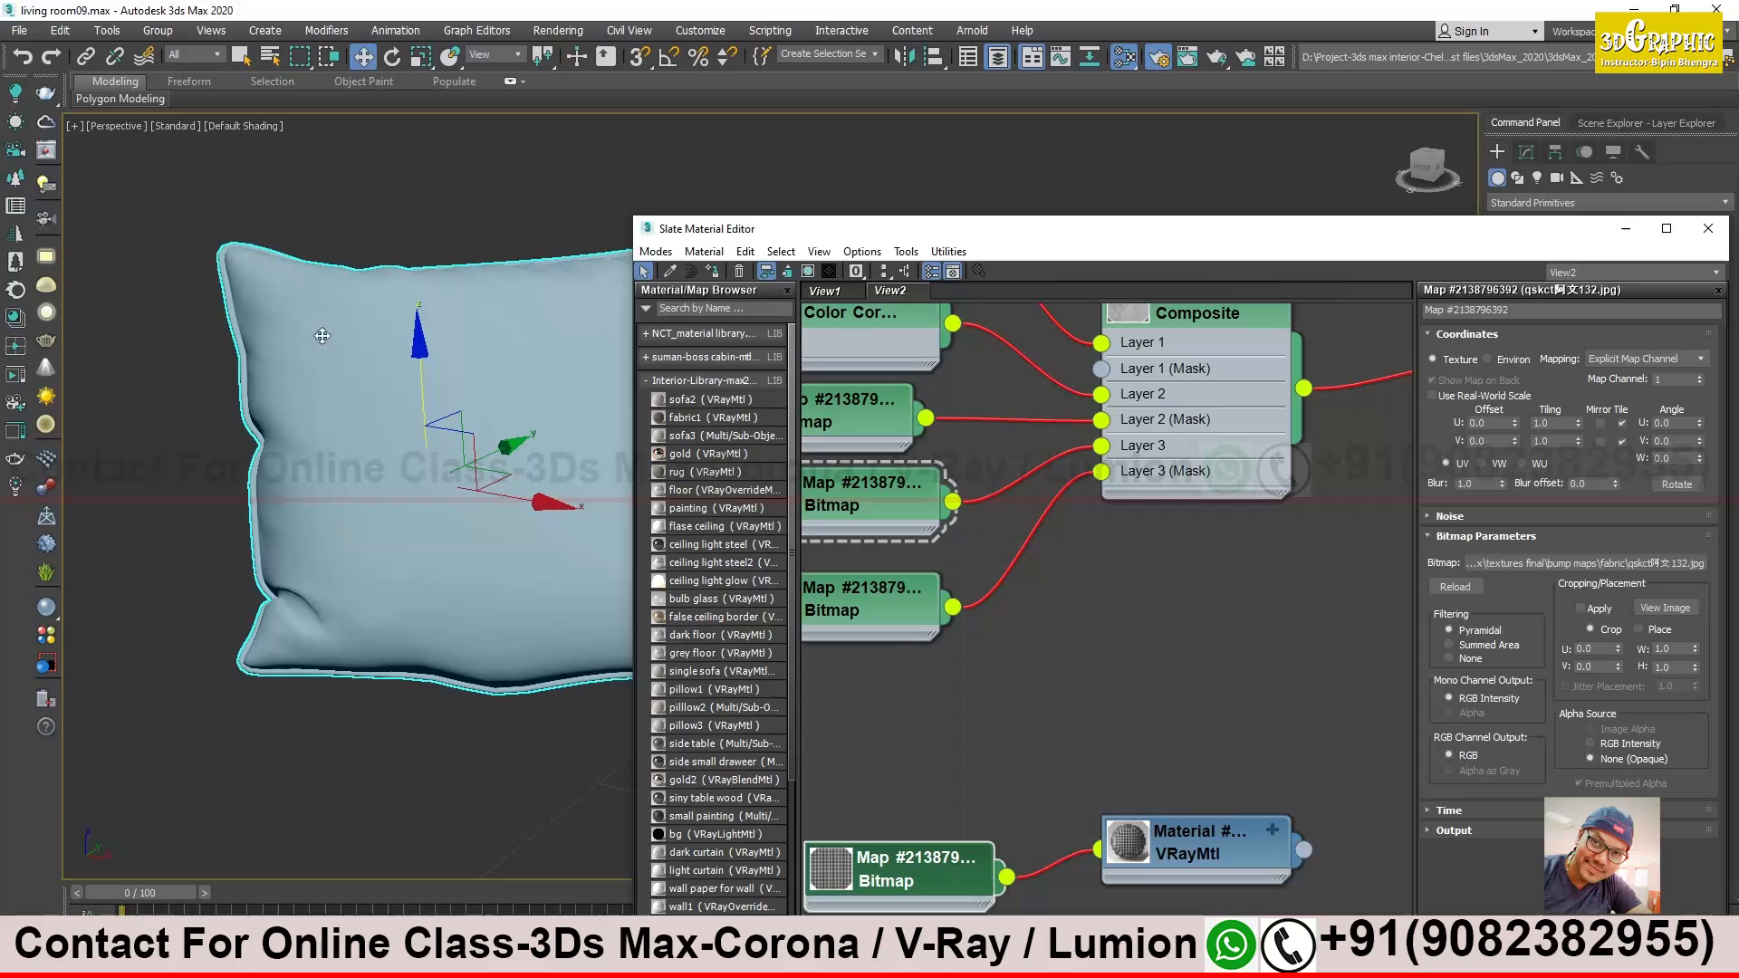
{"action": "middle_click_drag", "start_coordinate": [941, 835], "coordinate": [992, 668]}
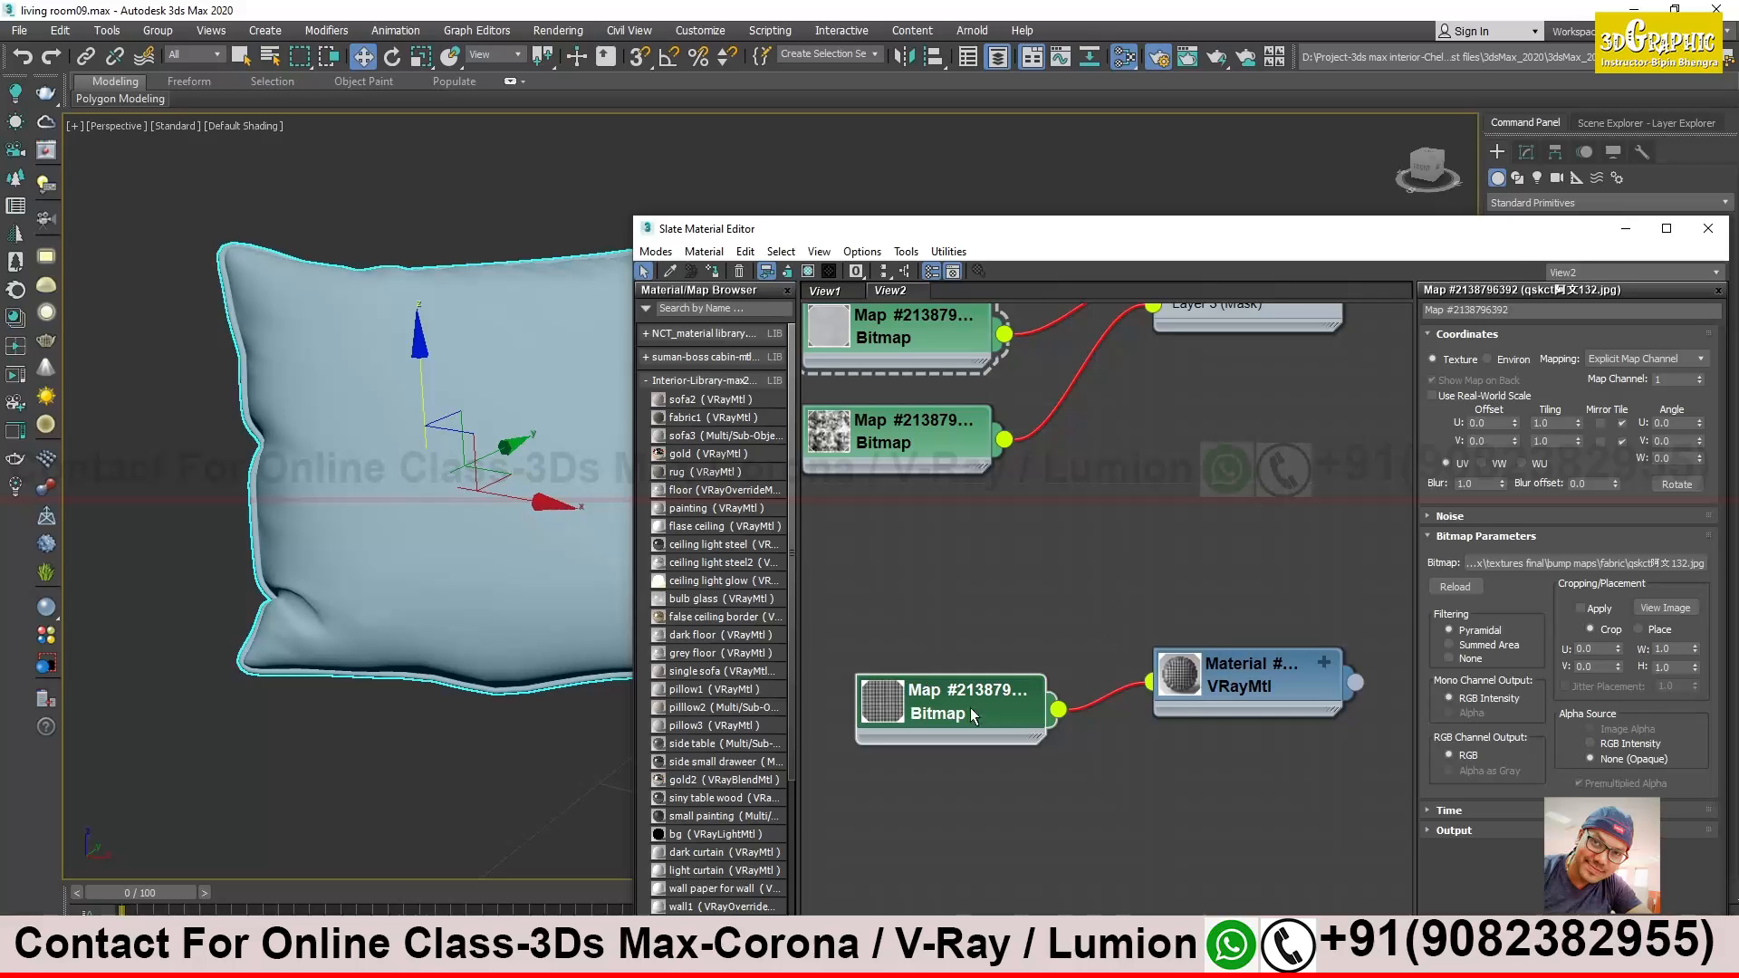
{"action": "left_click_drag", "start_coordinate": [960, 702], "coordinate": [960, 675]}
{"action": "left_click", "coordinate": [1257, 697]}
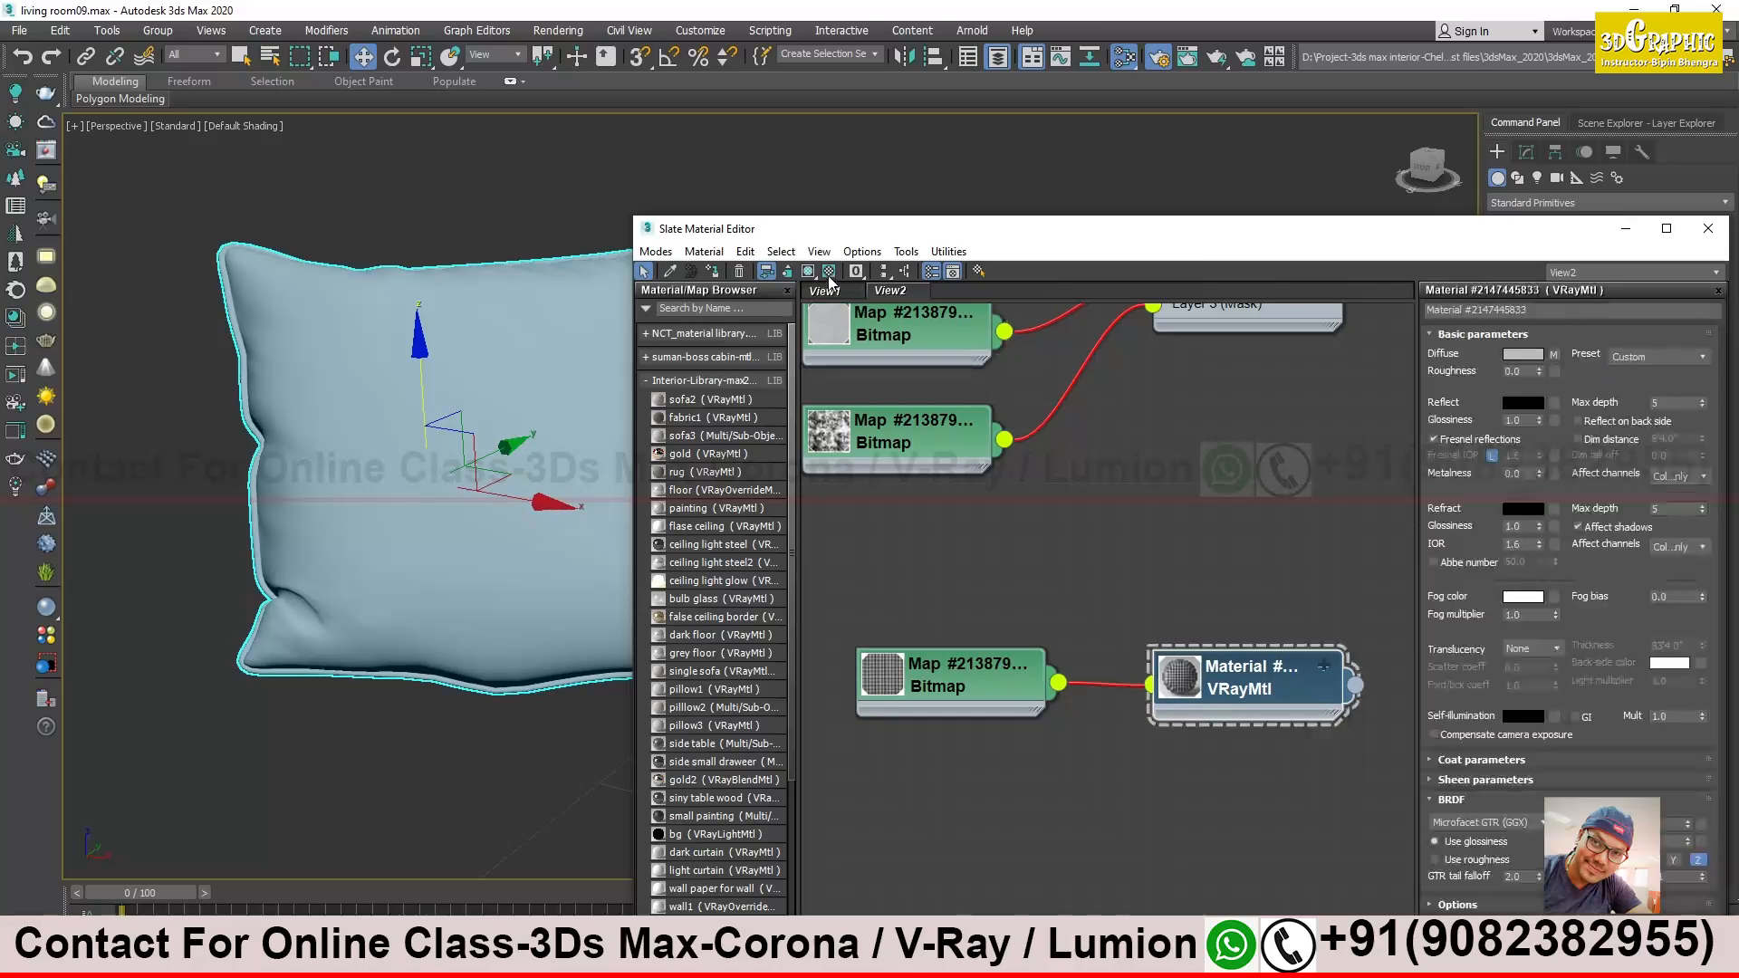
{"action": "left_click", "coordinate": [808, 270]}
Deselect the pillow and examine the checked fabric on it from closer angles
{"action": "left_click_drag", "start_coordinate": [899, 237], "coordinate": [1122, 542]}
{"action": "middle_click_drag", "start_coordinate": [553, 448], "coordinate": [625, 403], "text": "alt"}
{"action": "left_click", "coordinate": [697, 398]}
{"action": "middle_click_drag", "start_coordinate": [585, 485], "coordinate": [512, 444], "text": "alt"}
{"action": "scroll", "coordinate": [496, 472], "scroll_direction": "up", "scroll_amount": 2}
{"action": "left_click", "coordinate": [1024, 537]}
{"action": "left_click_drag", "start_coordinate": [1024, 537], "coordinate": [892, 277]}
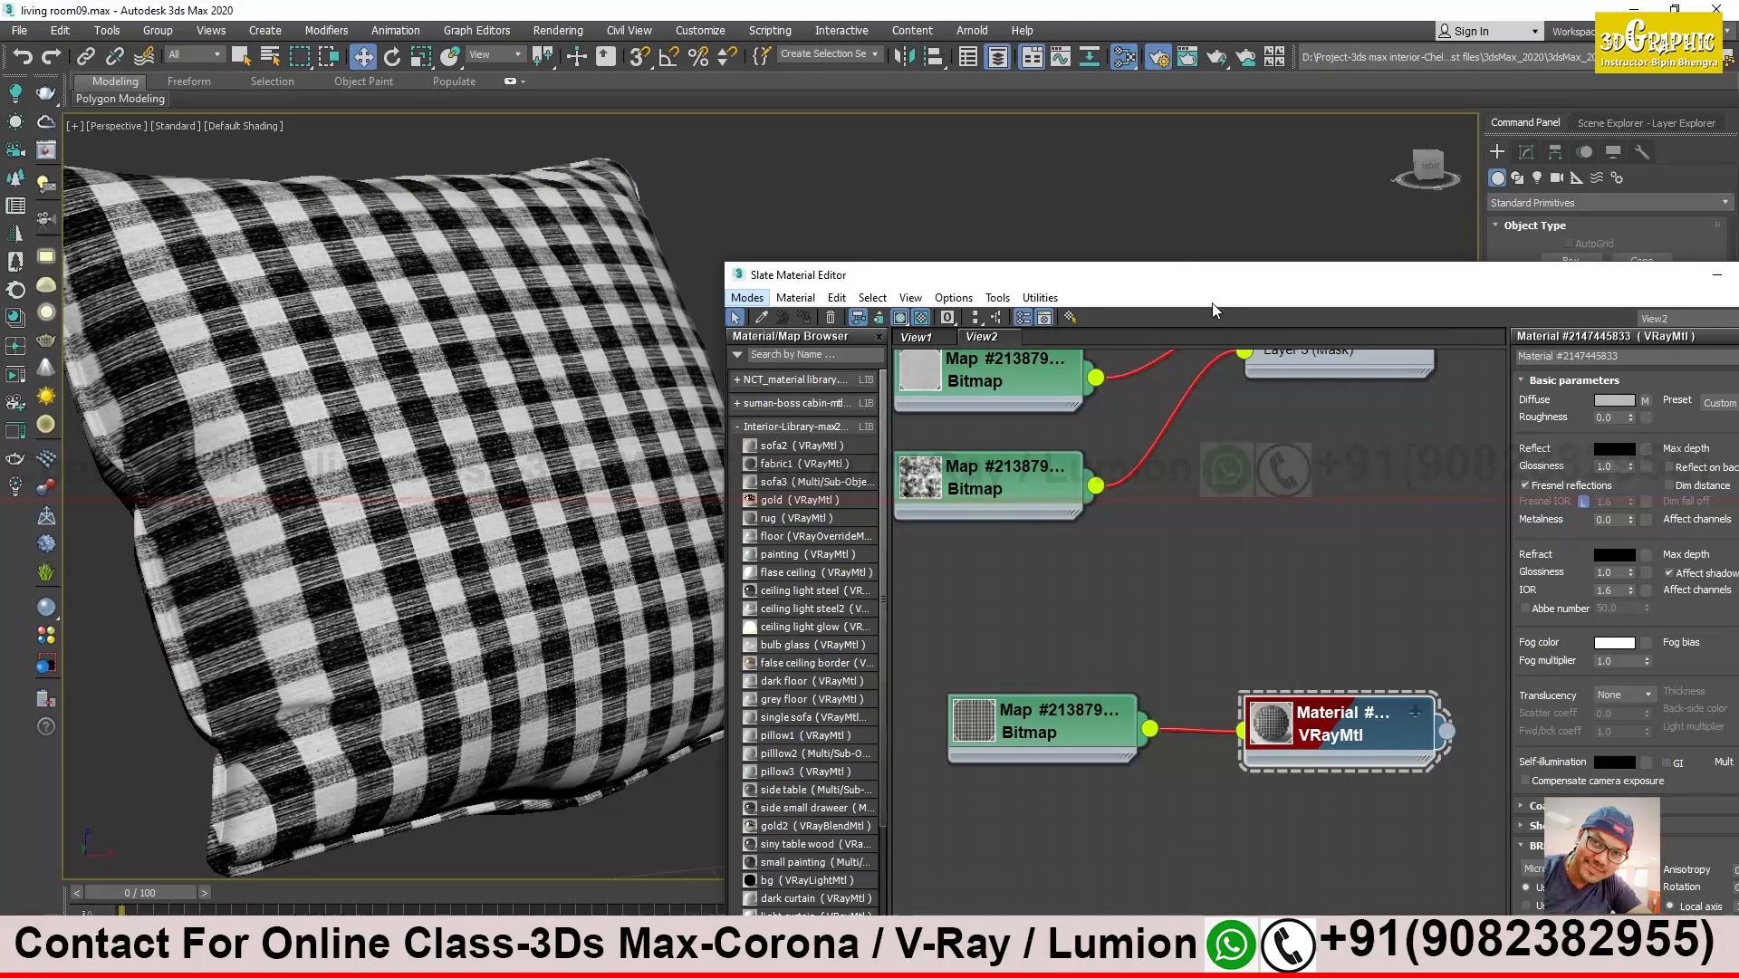
{"action": "left_click_drag", "start_coordinate": [1164, 275], "coordinate": [1127, 208]}
{"action": "middle_click_drag", "start_coordinate": [441, 501], "coordinate": [512, 528], "text": "alt"}
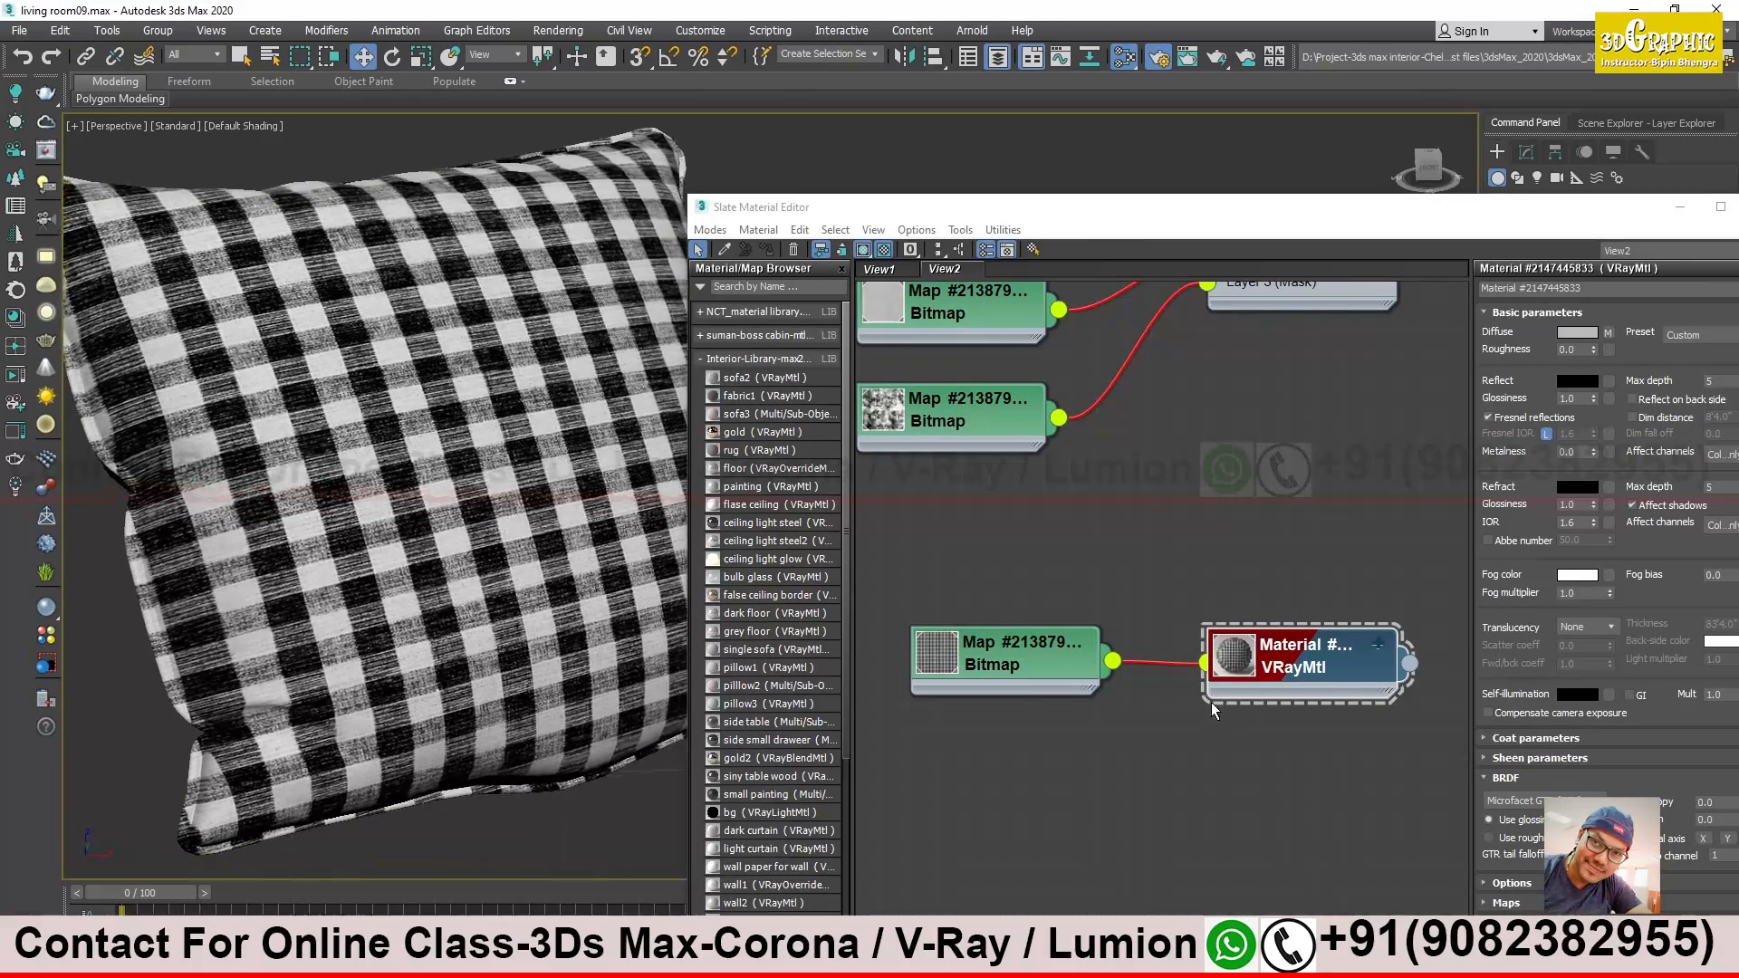
{"action": "middle_click_drag", "start_coordinate": [1215, 708], "coordinate": [1234, 646]}
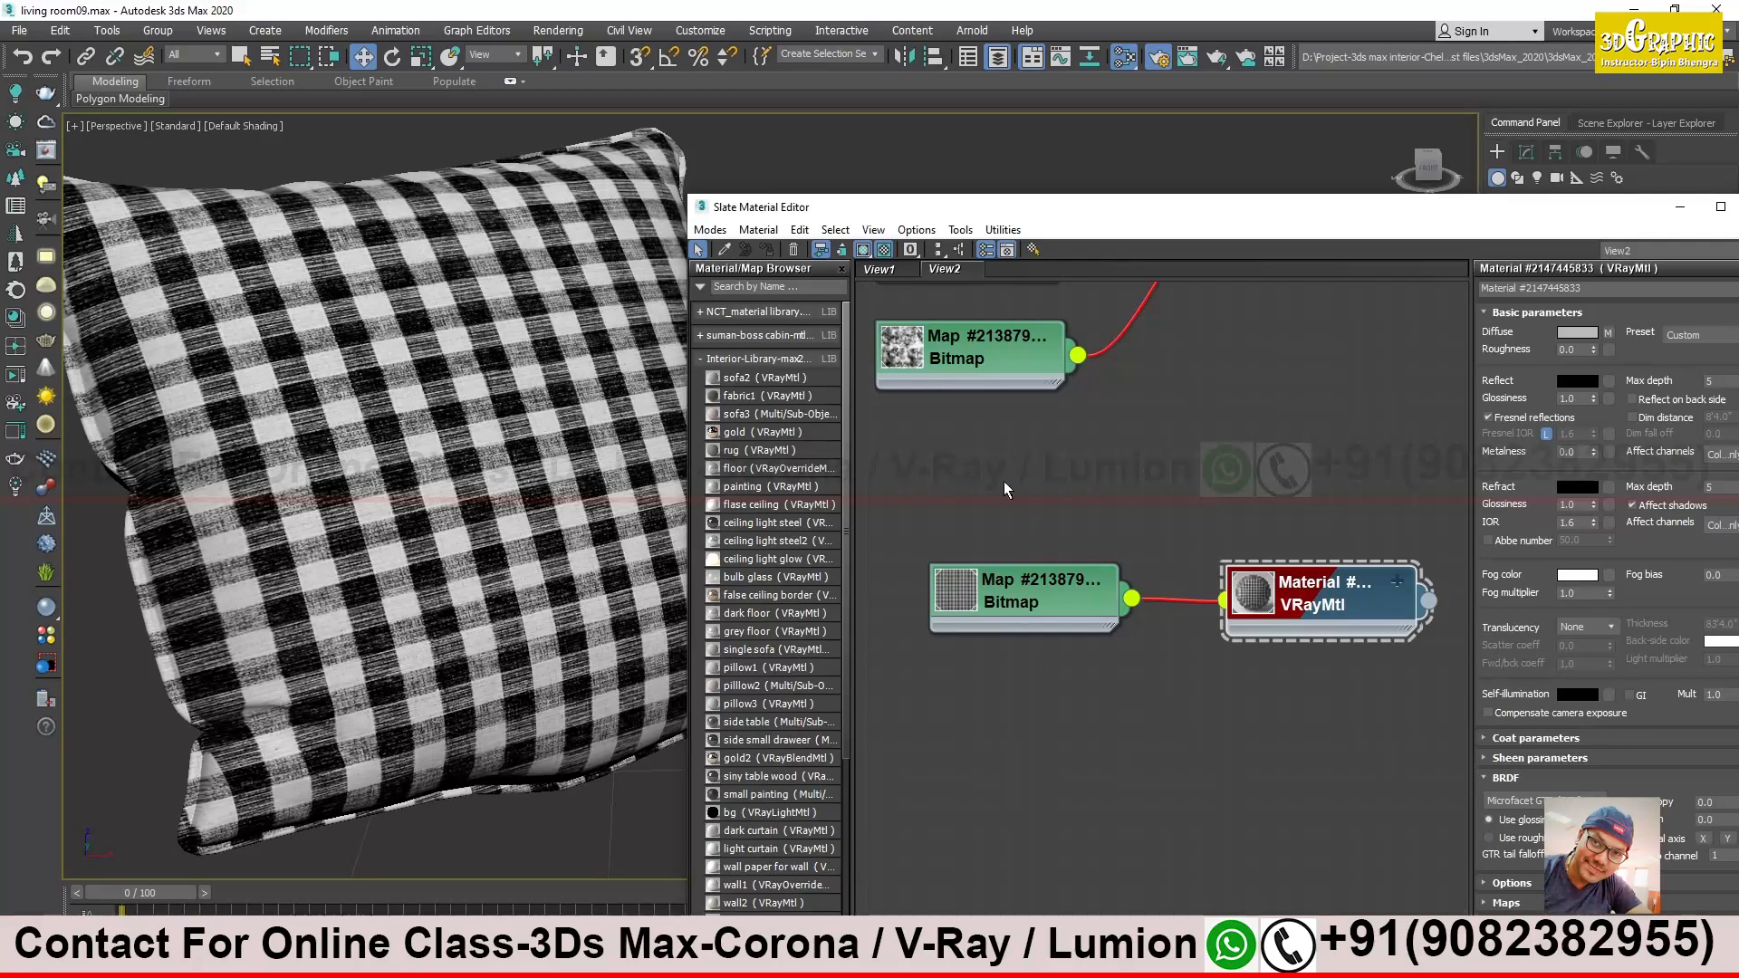
Collapse the interior material library and search the material/map browser for "cellu"
{"action": "left_click", "coordinate": [703, 361]}
{"action": "left_click", "coordinate": [779, 288]}
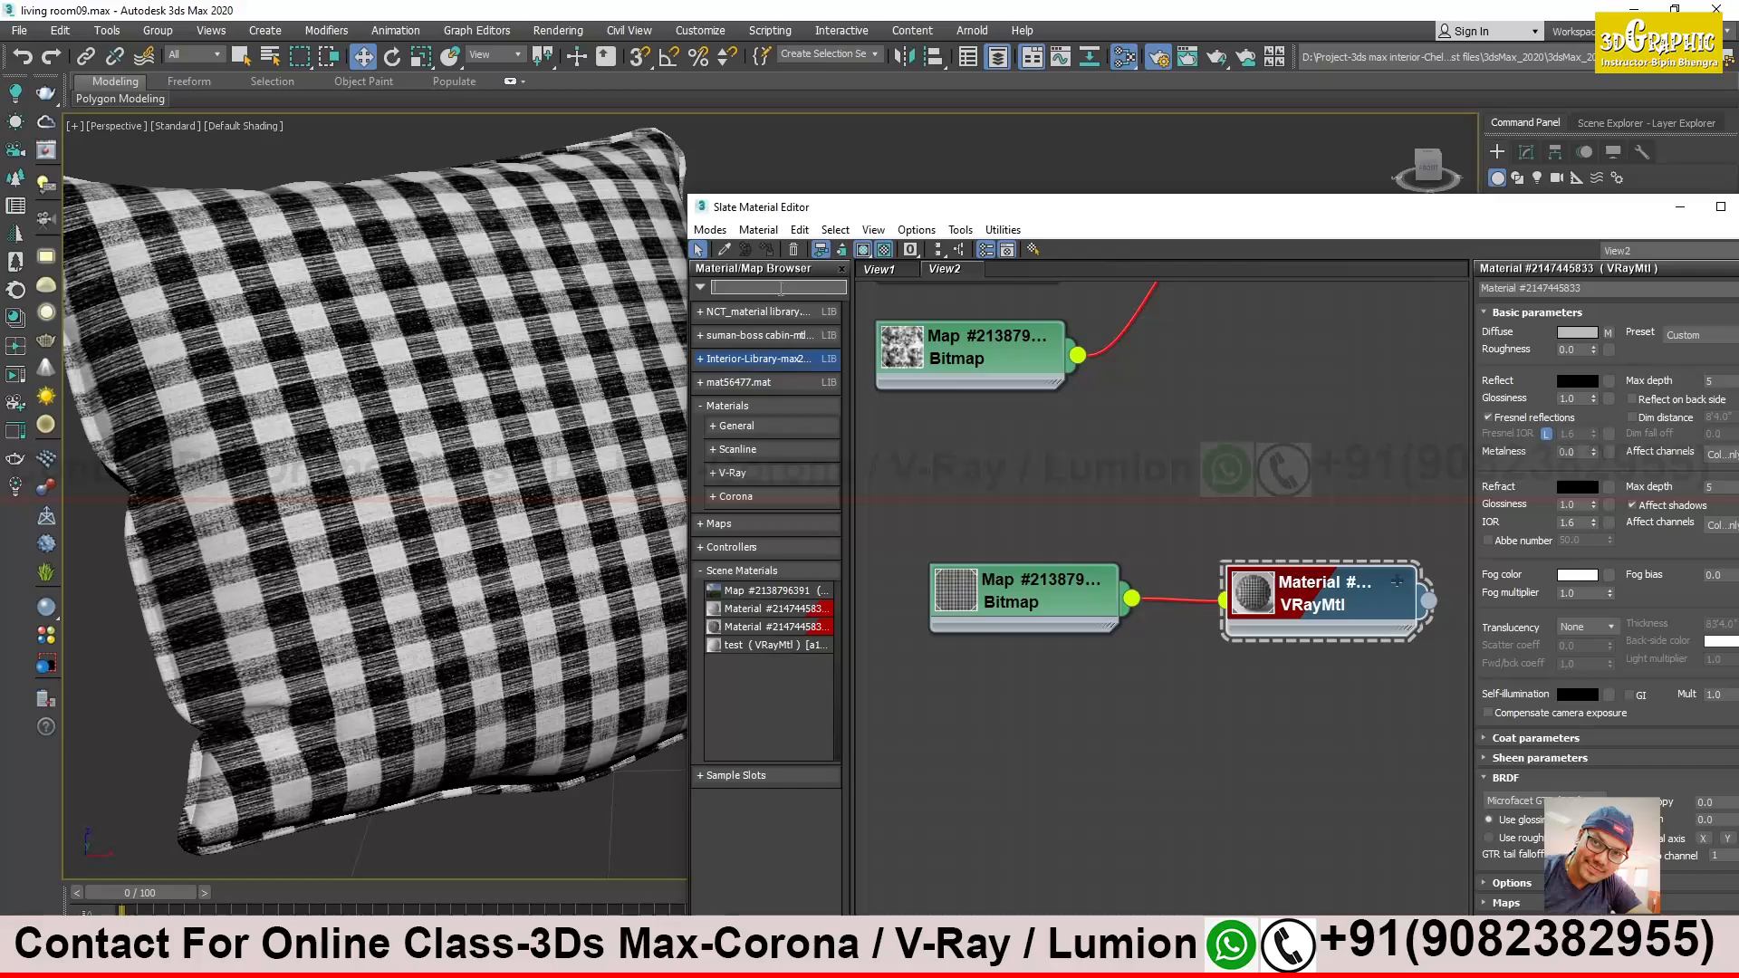
{"action": "type", "text": "cellu"}
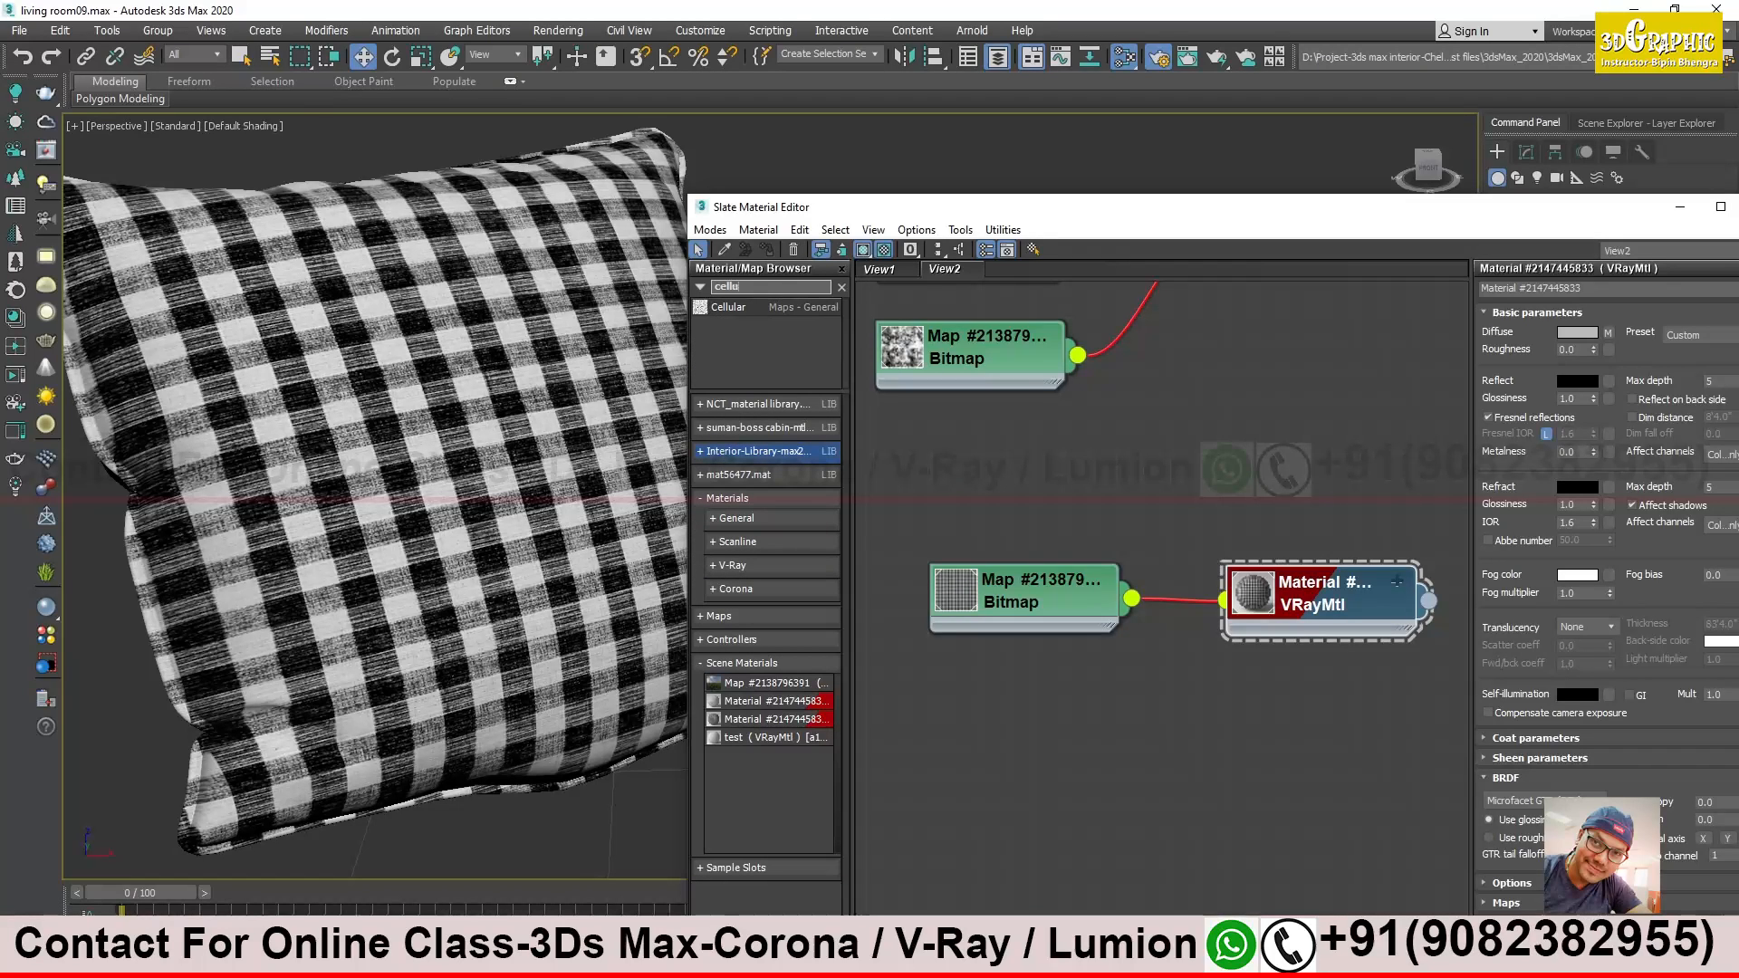
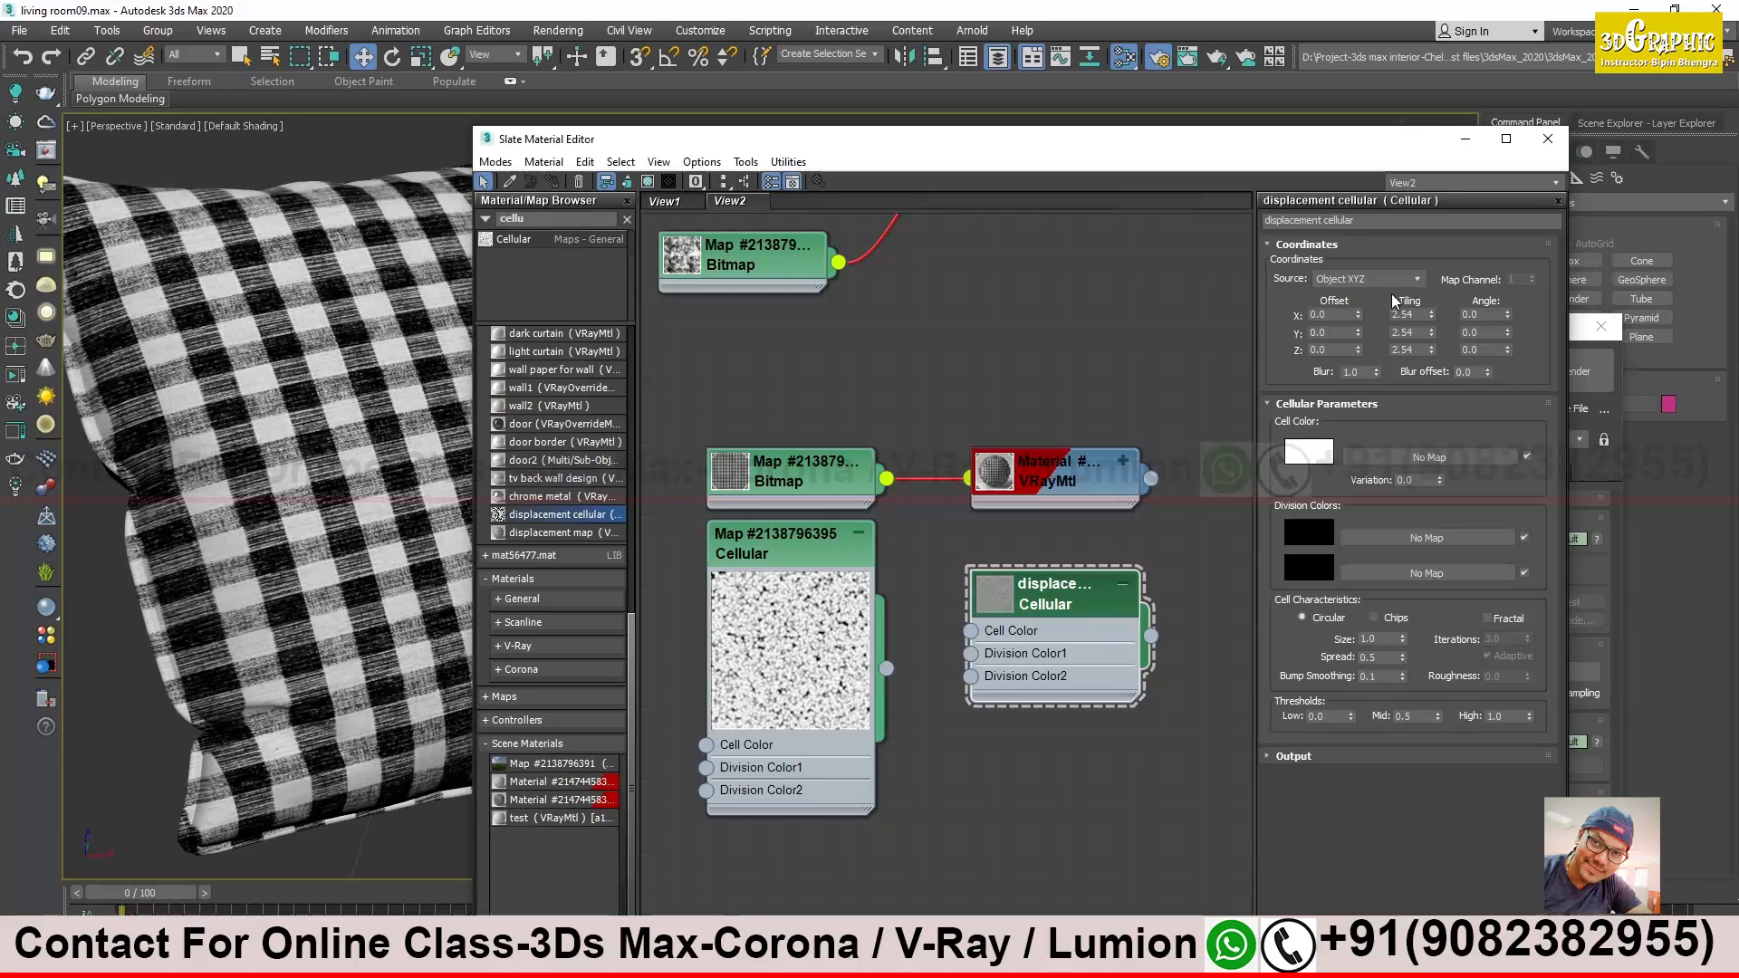
Compare the tiling, division colors and cell size of the new Cellular map with the library's displacement cellular map
{"action": "left_click", "coordinate": [811, 573]}
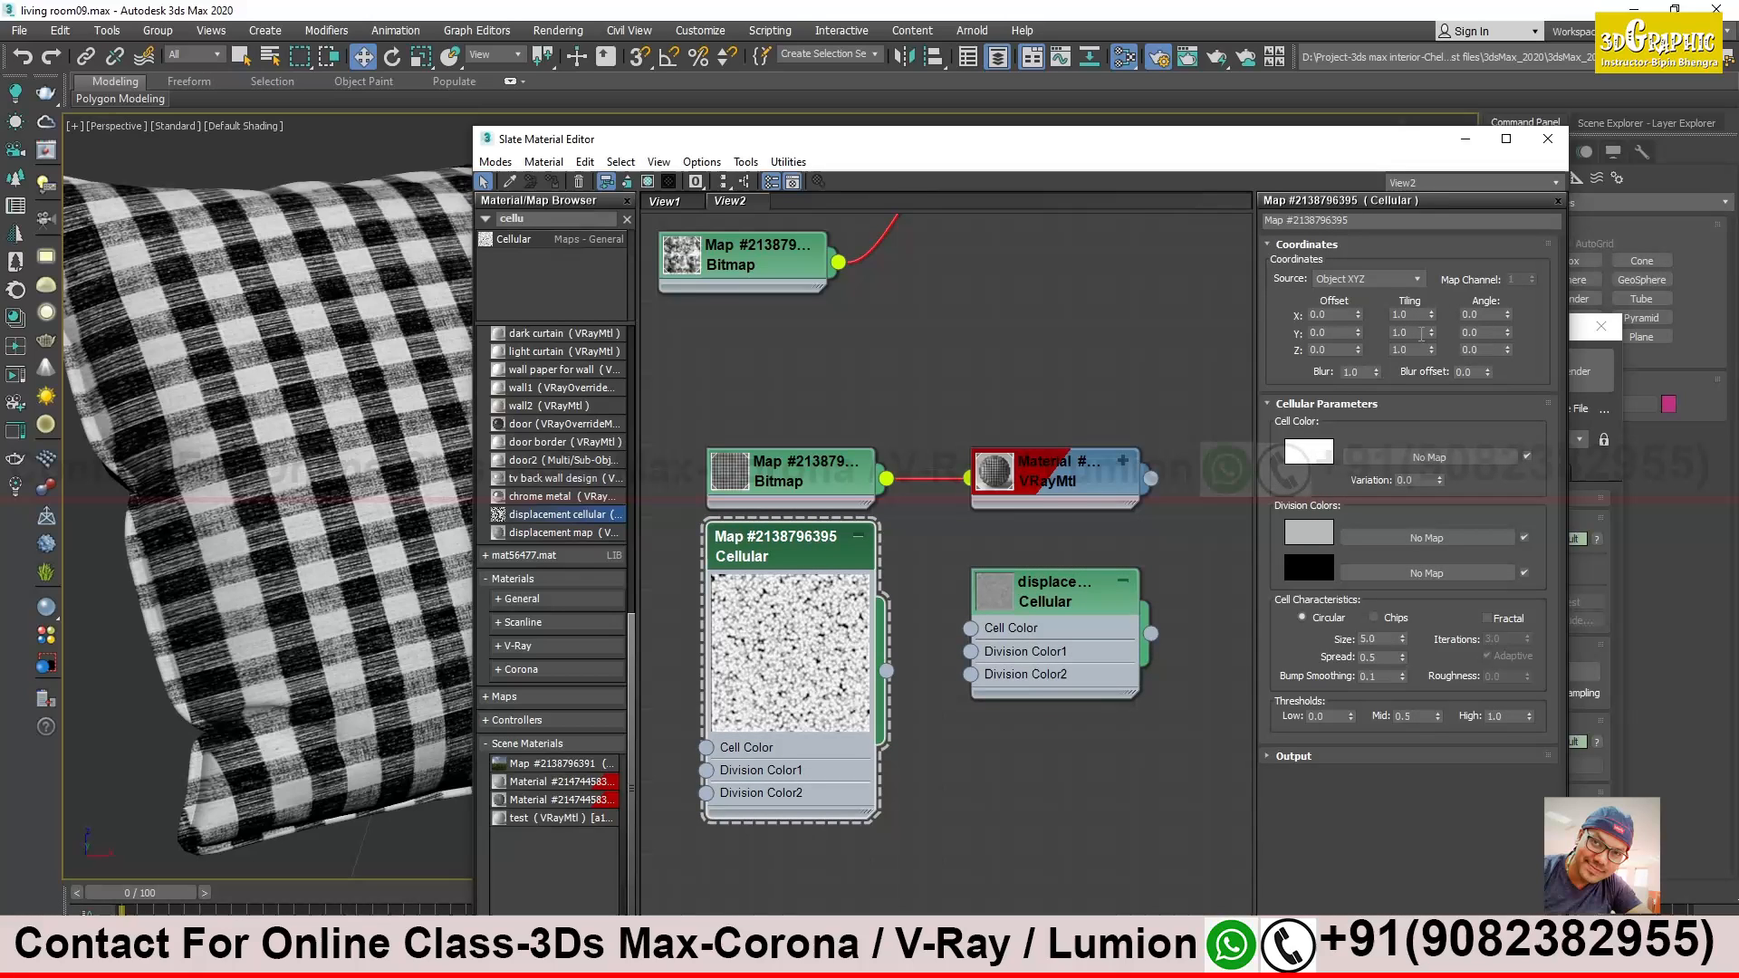
{"action": "left_click", "coordinate": [1079, 598]}
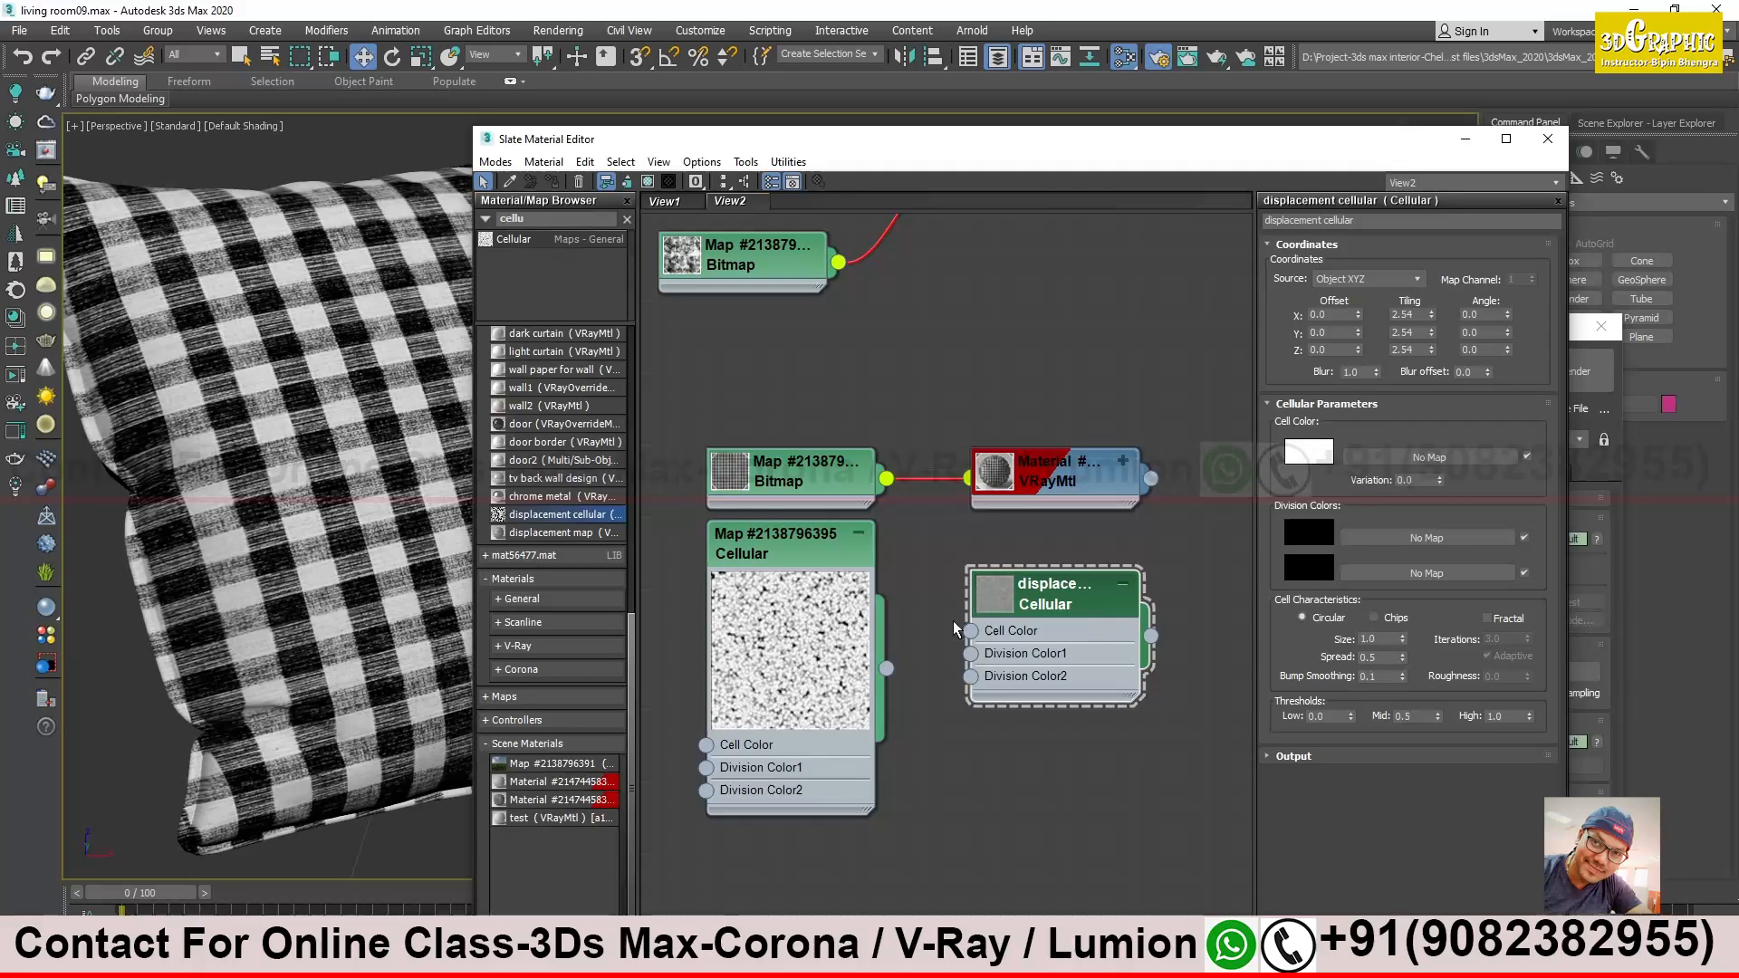
{"action": "left_click", "coordinate": [820, 551]}
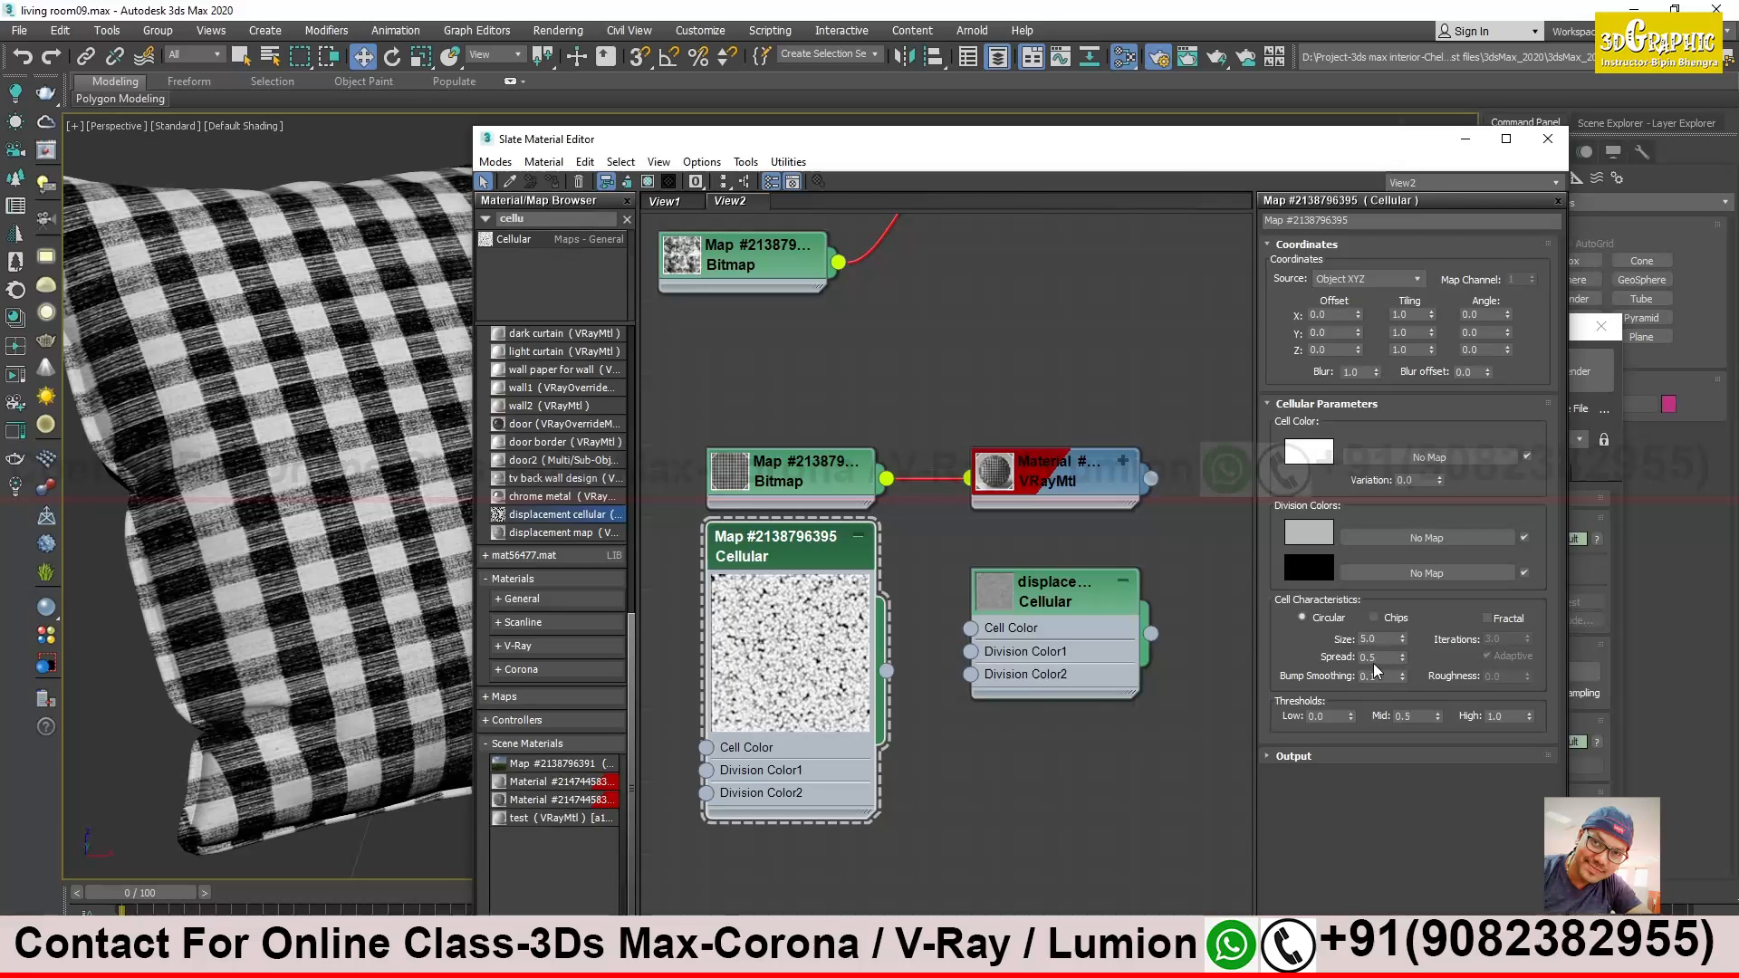
{"action": "left_click", "coordinate": [1050, 593]}
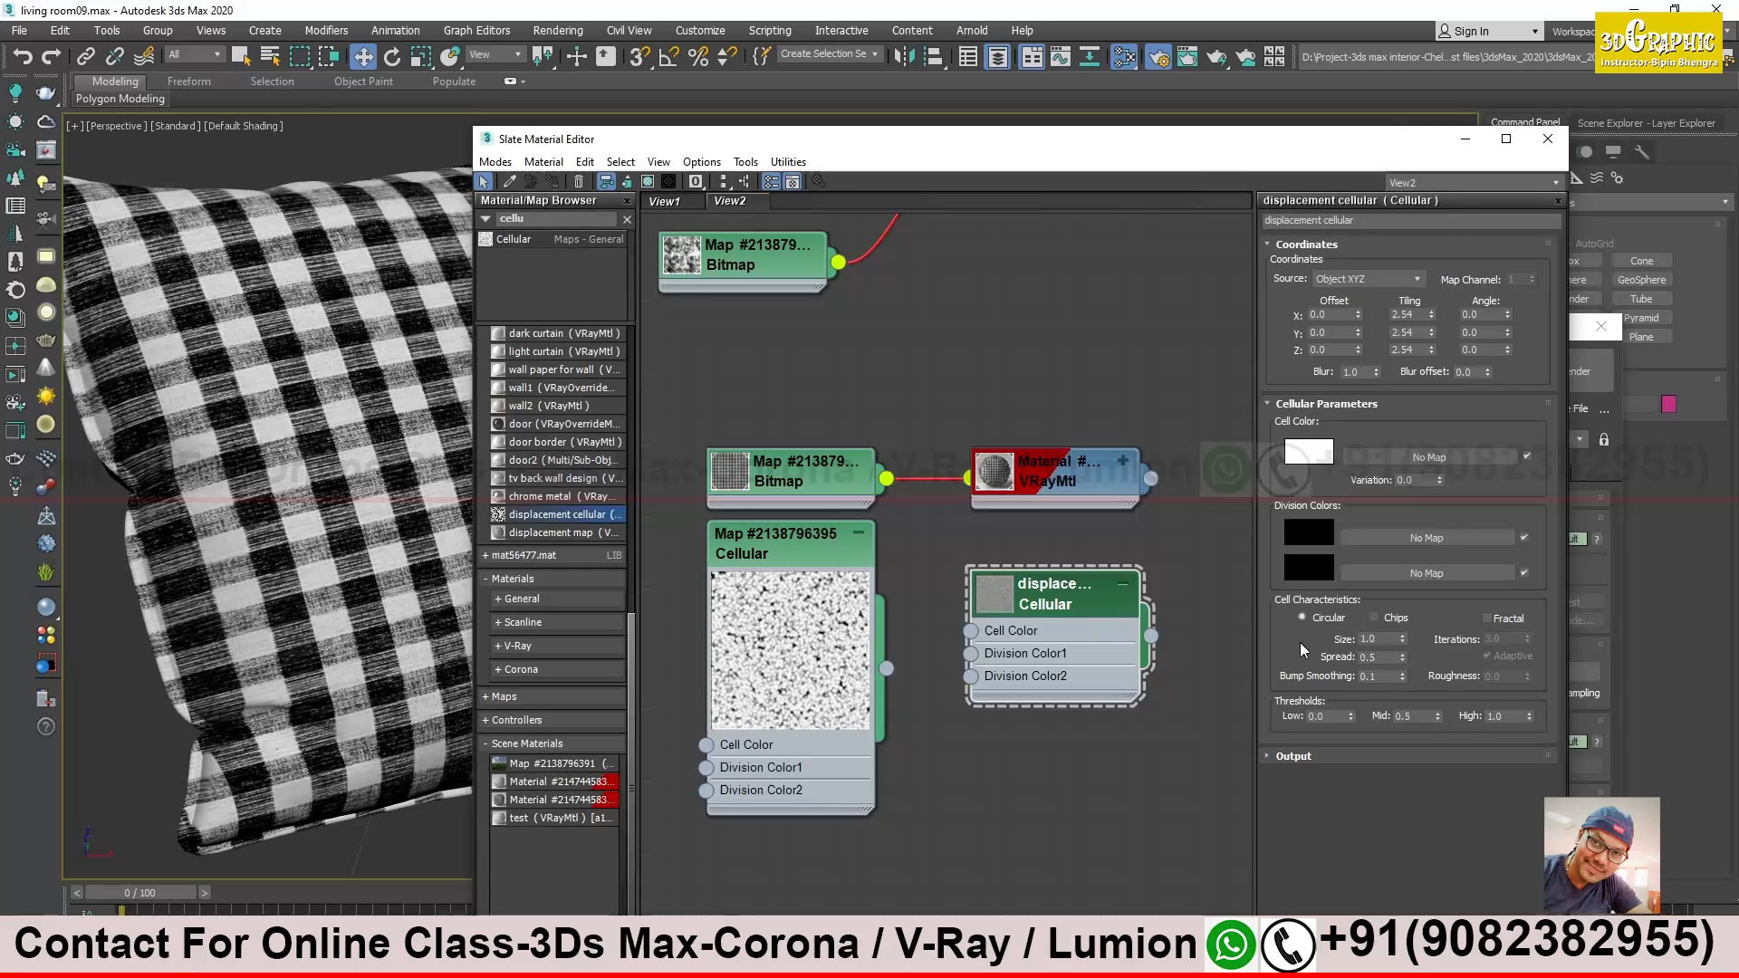
Enlarge the displacement cellular node's preview and place it beside the new Cellular node to compare both patterns and settings
{"action": "double_click", "coordinate": [994, 602]}
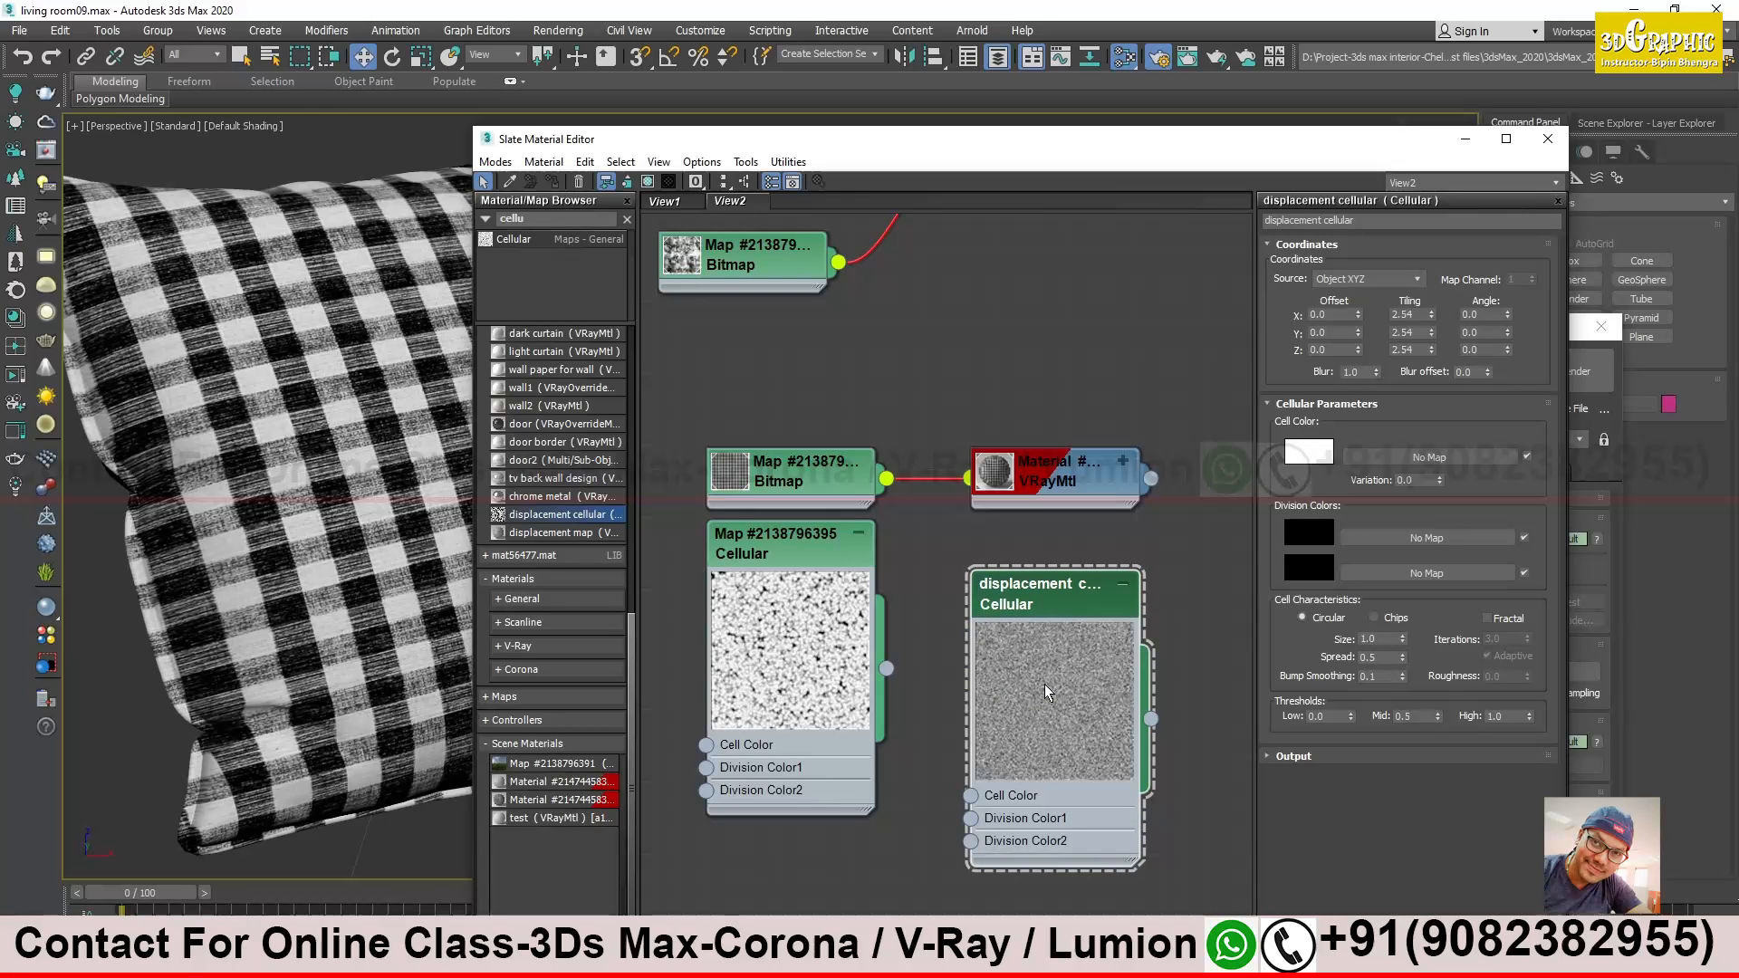
{"action": "left_click_drag", "start_coordinate": [1040, 603], "coordinate": [1016, 554]}
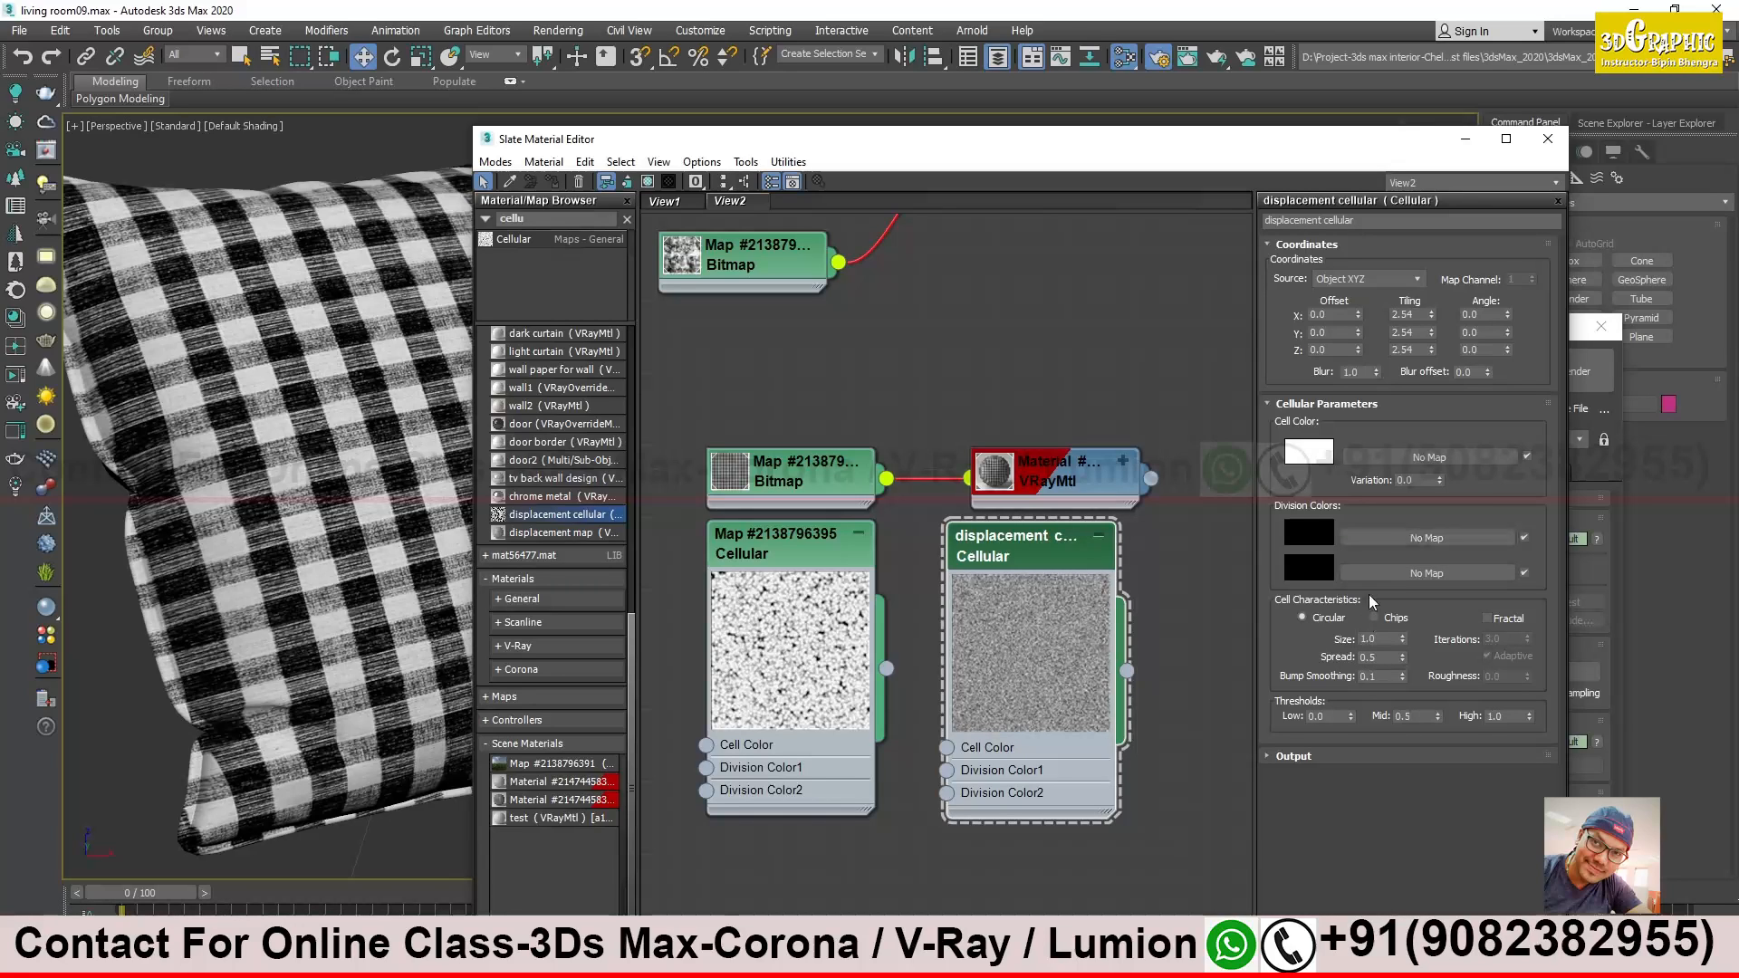
{"action": "left_click", "coordinate": [796, 540]}
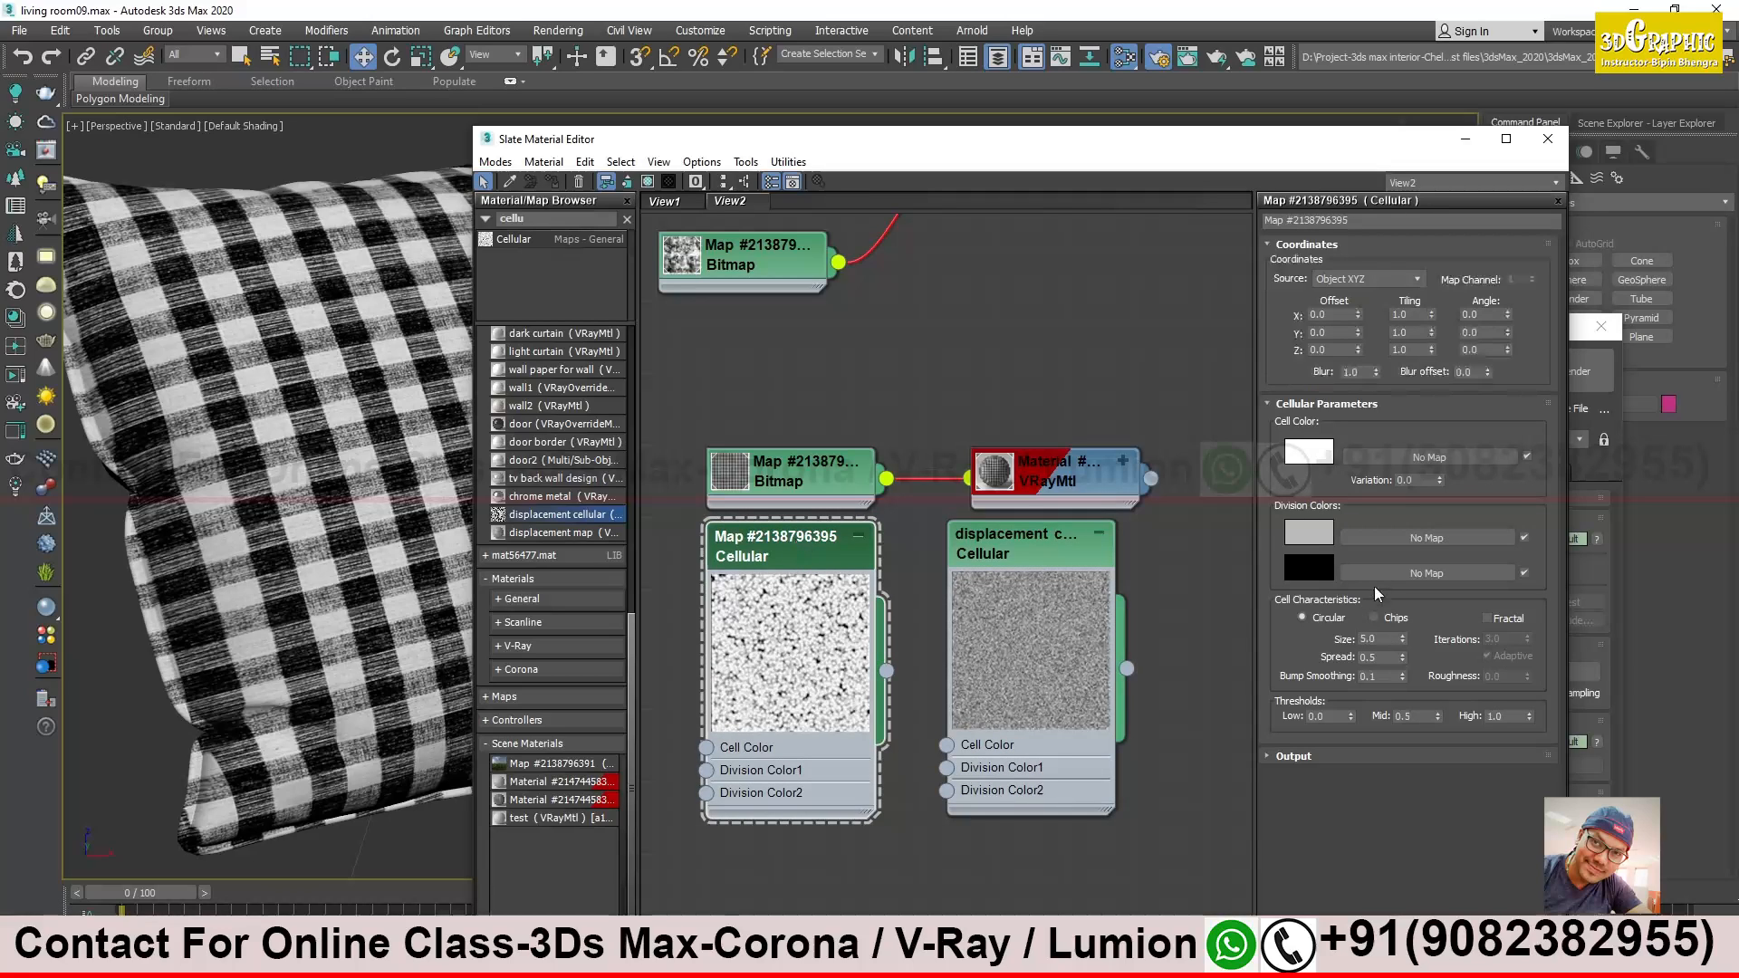
{"action": "left_click", "coordinate": [1040, 551]}
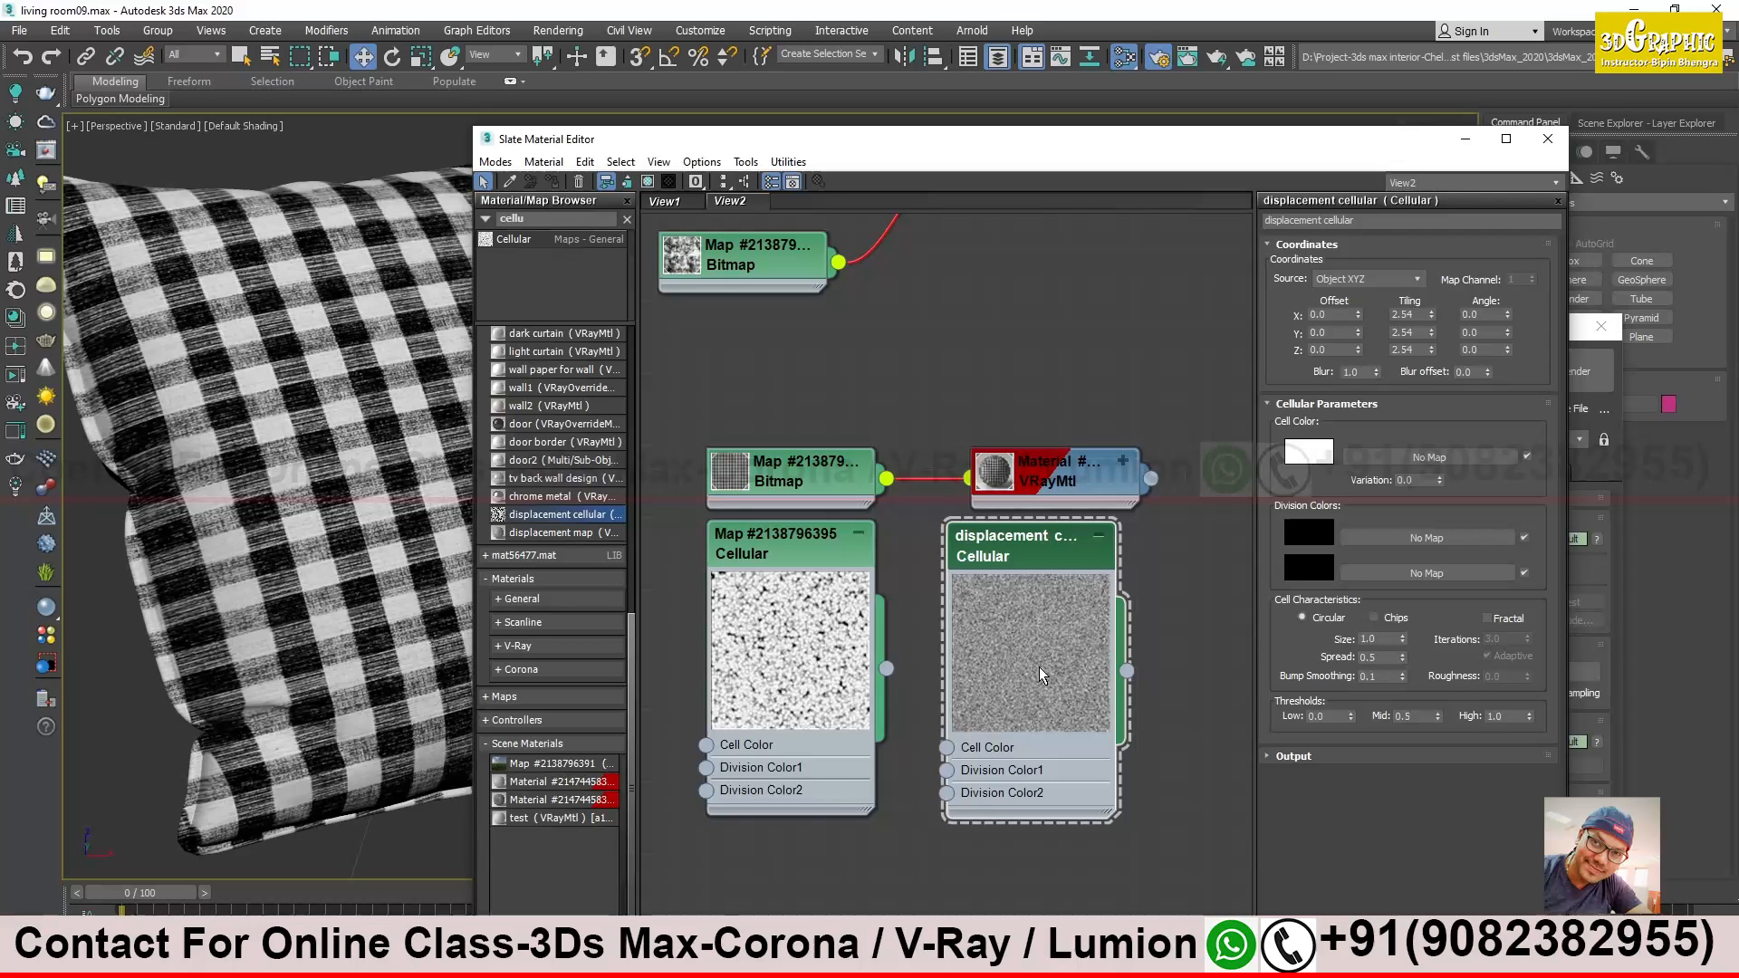
{"action": "mouse_move", "coordinate": [1044, 539]}
{"action": "left_mouse_down"}
{"action": "mouse_move", "coordinate": [1050, 577]}
{"action": "mouse_move", "coordinate": [1039, 562]}
{"action": "left_mouse_up"}
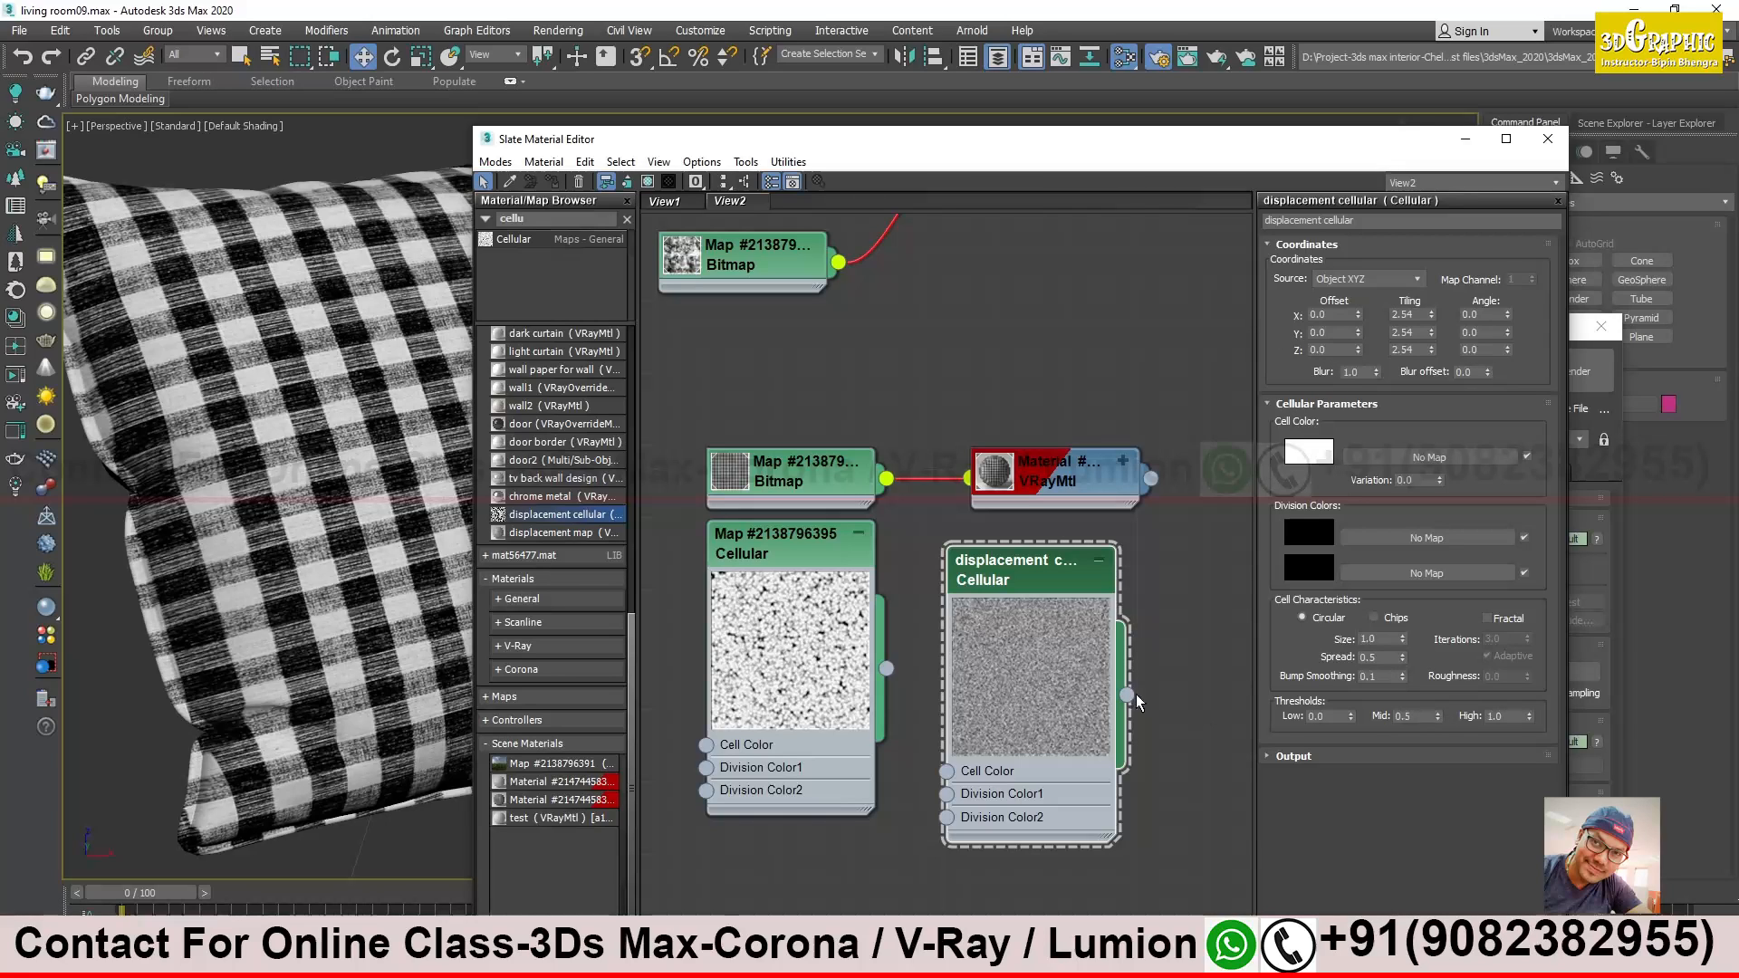
Move the new Cellular node aside, place the displacement cellular node under the checked bitmap and collapse its preview
{"action": "left_click_drag", "start_coordinate": [1029, 568], "coordinate": [976, 594]}
{"action": "left_click_drag", "start_coordinate": [843, 550], "coordinate": [698, 695]}
{"action": "left_click_drag", "start_coordinate": [927, 610], "coordinate": [761, 585]}
{"action": "double_click", "coordinate": [827, 629]}
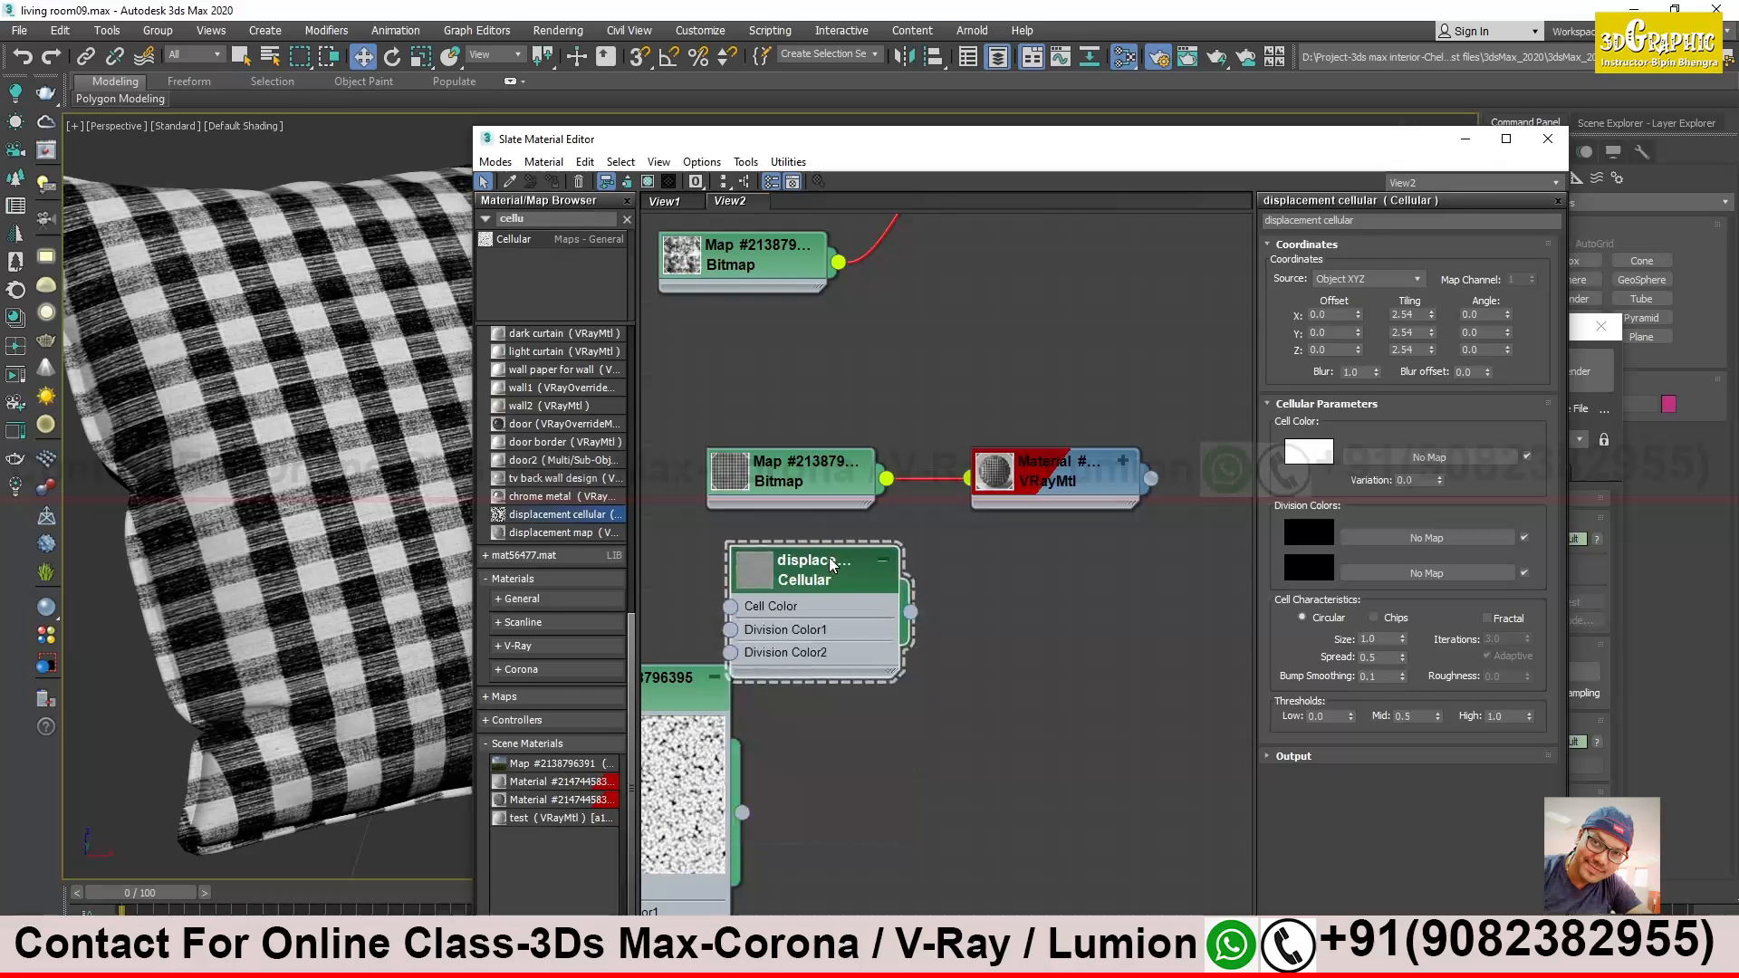
Add a VRayDisplacementMod modifier on top of the pillow's modifier stack
{"action": "left_click_drag", "start_coordinate": [1383, 141], "coordinate": [1312, 657]}
{"action": "left_click", "coordinate": [537, 325]}
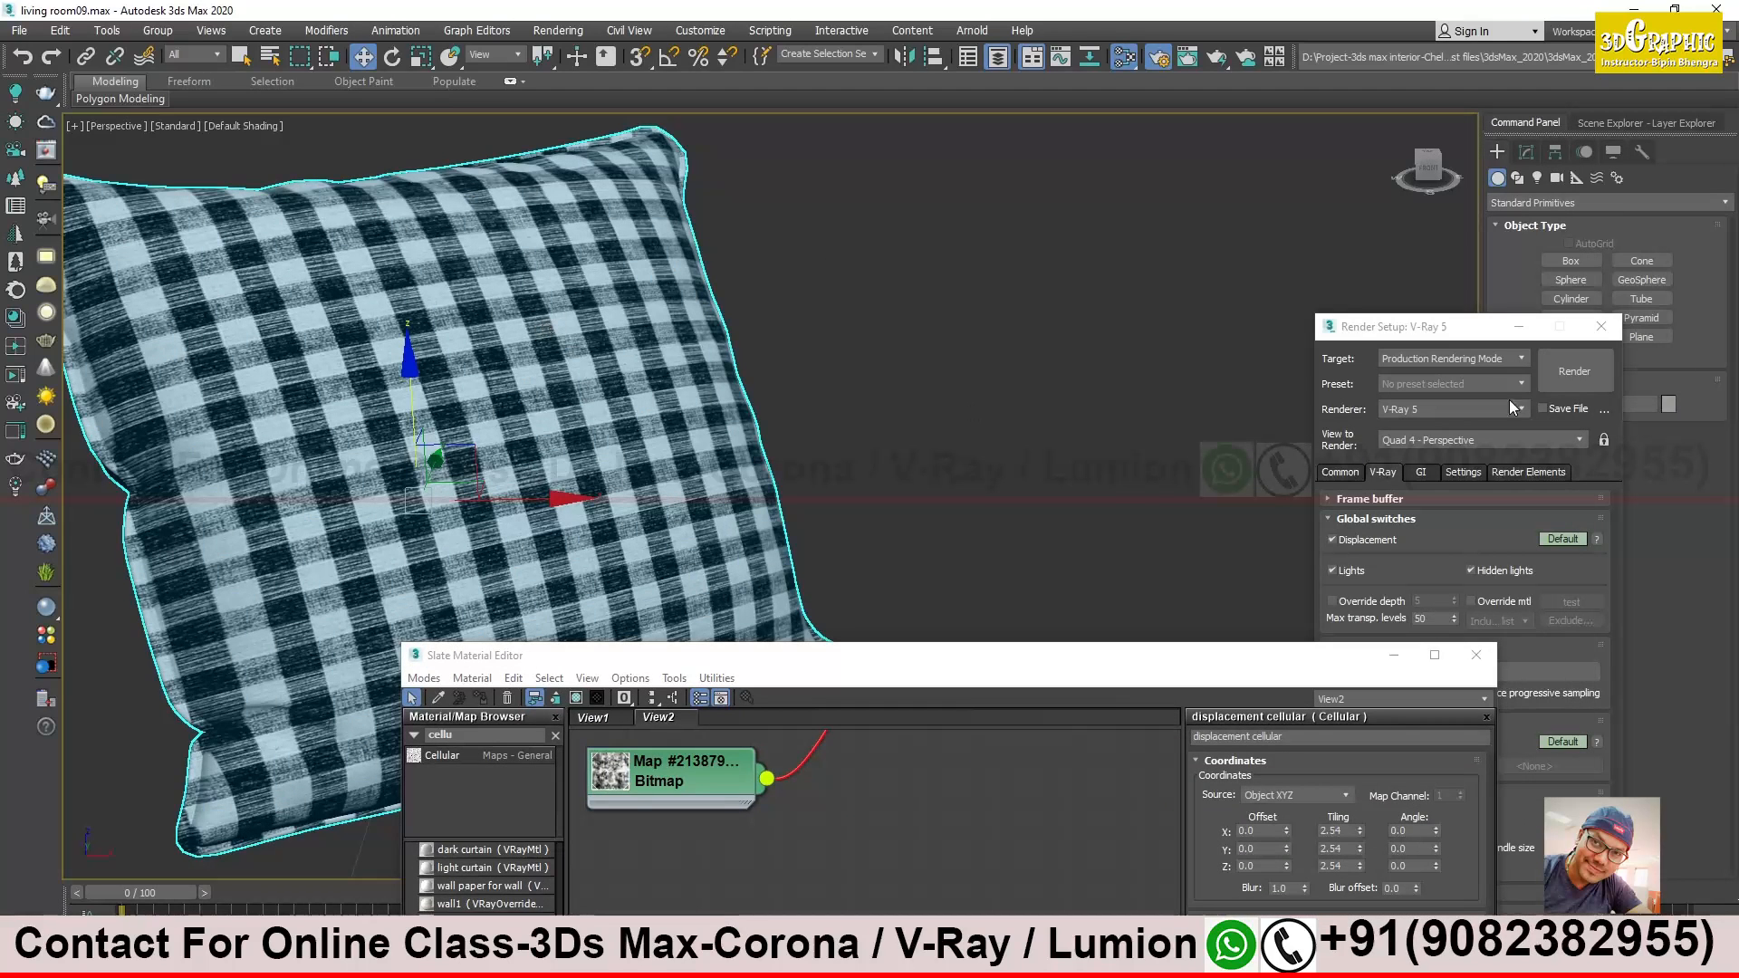
{"action": "left_click_drag", "start_coordinate": [1502, 340], "coordinate": [1110, 338]}
{"action": "left_click", "coordinate": [1526, 151]}
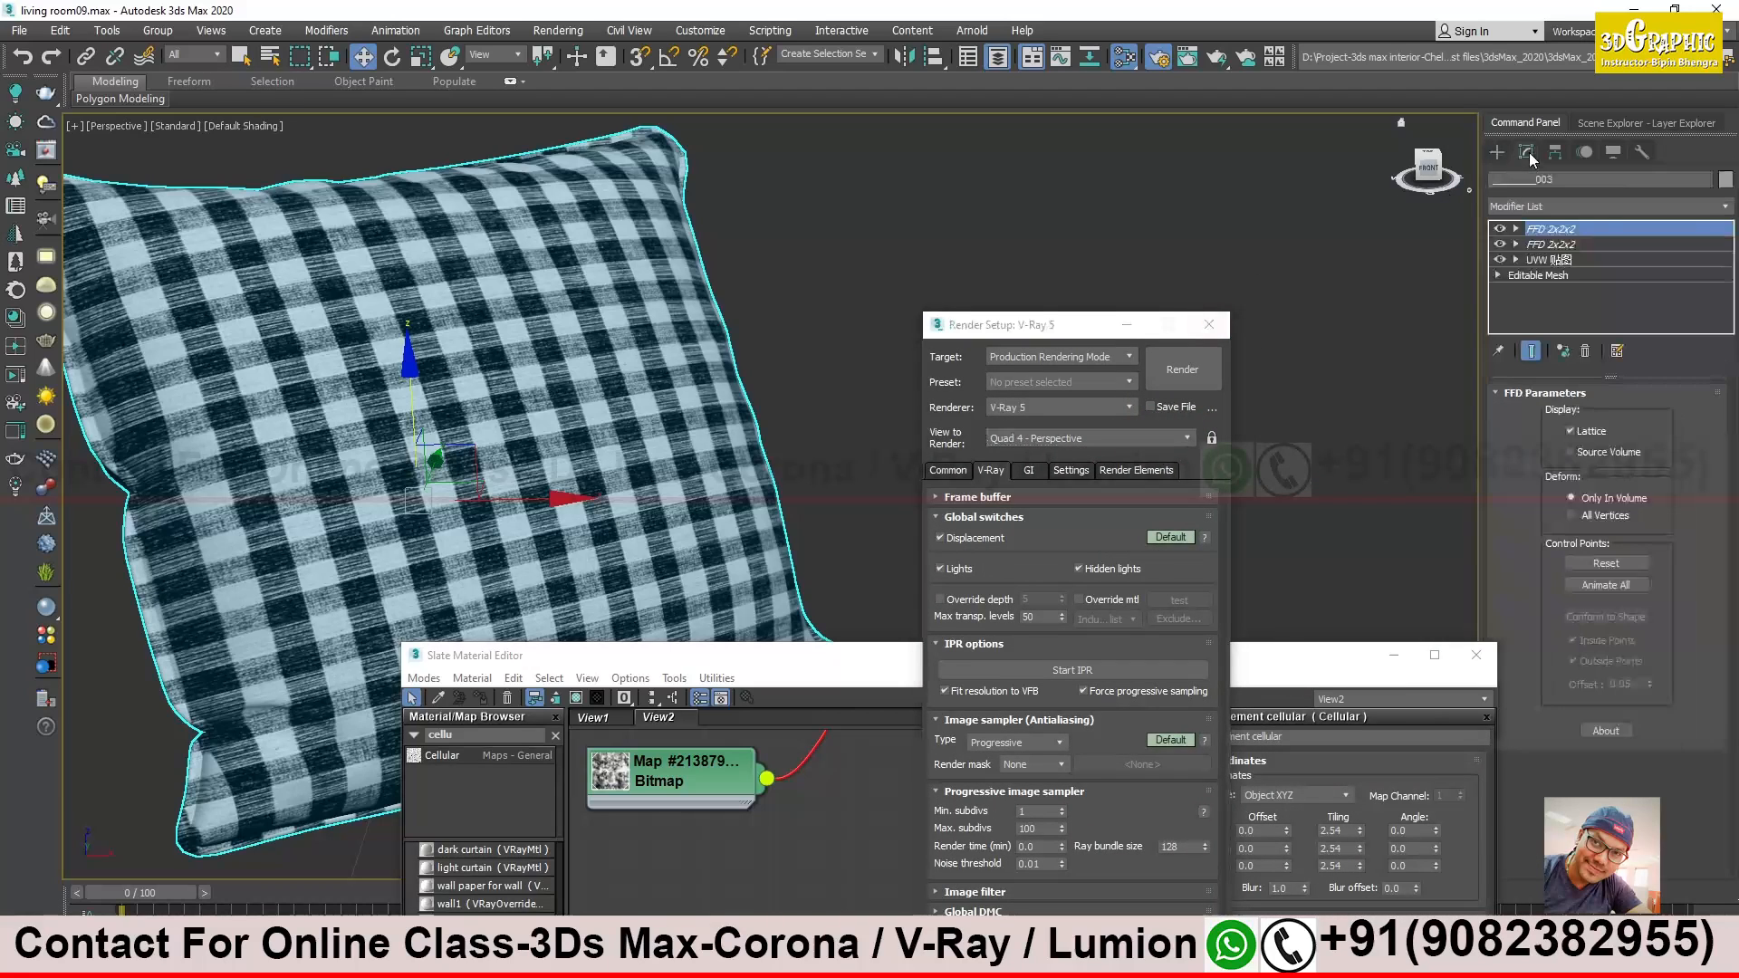
{"action": "left_click", "coordinate": [1608, 207]}
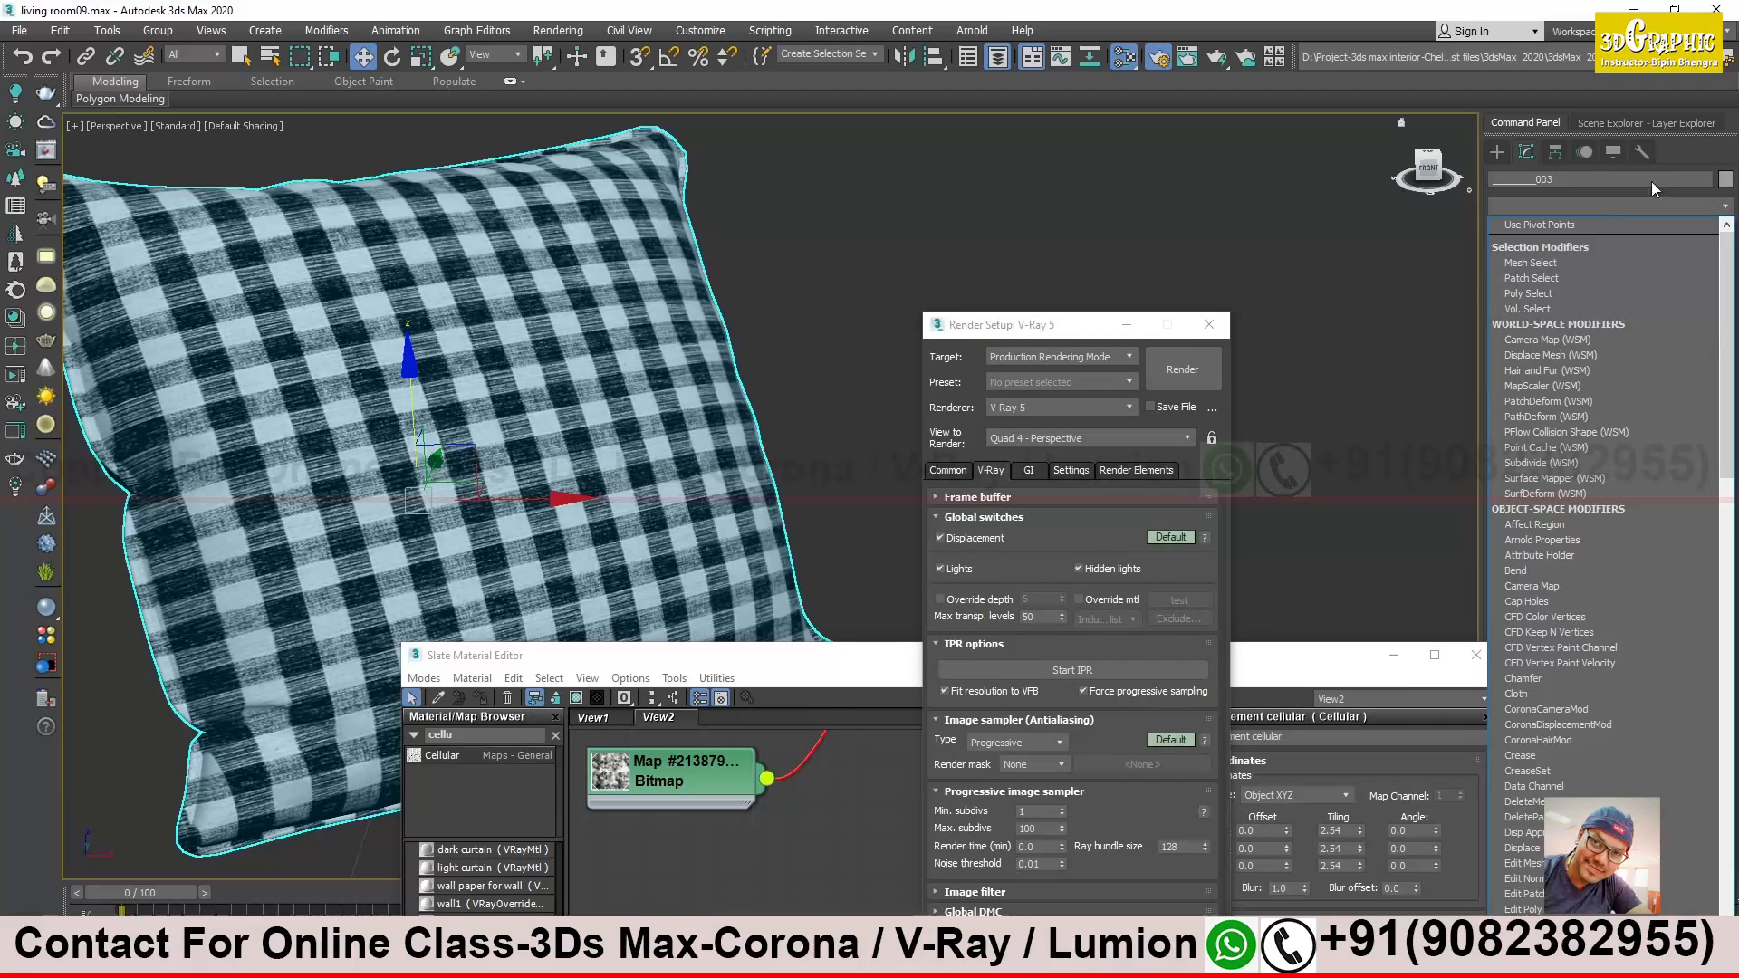
{"action": "type", "text": "vr"}
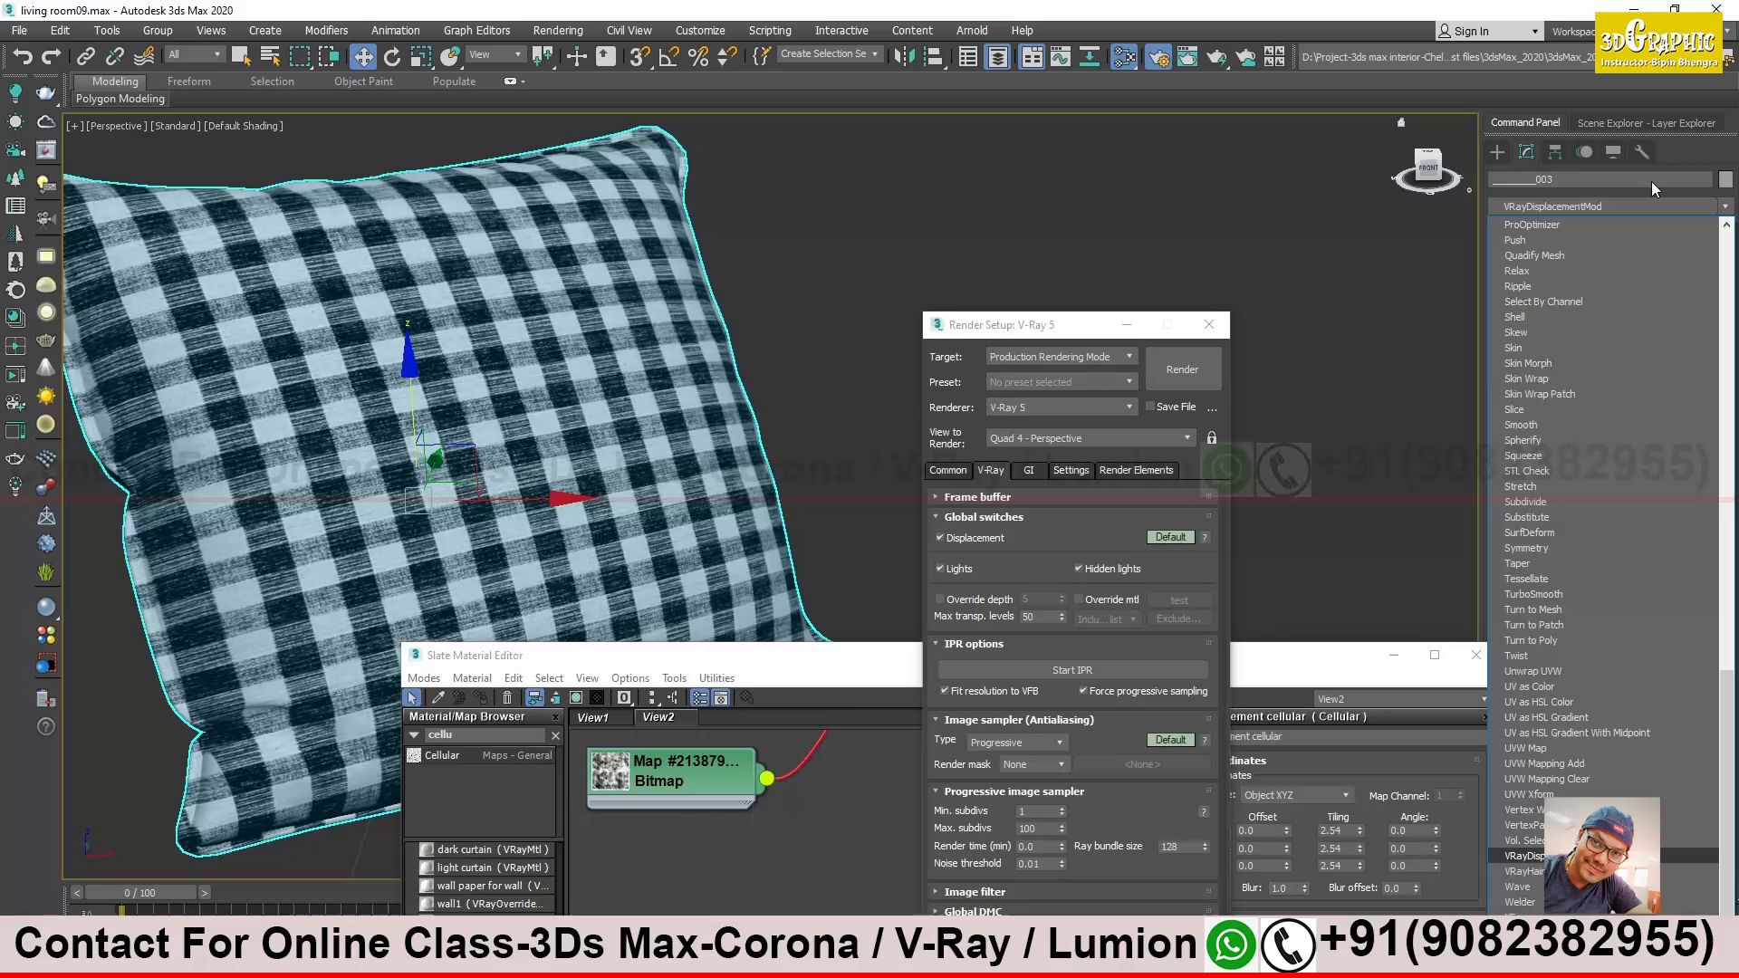
{"action": "type", "text": "d"}
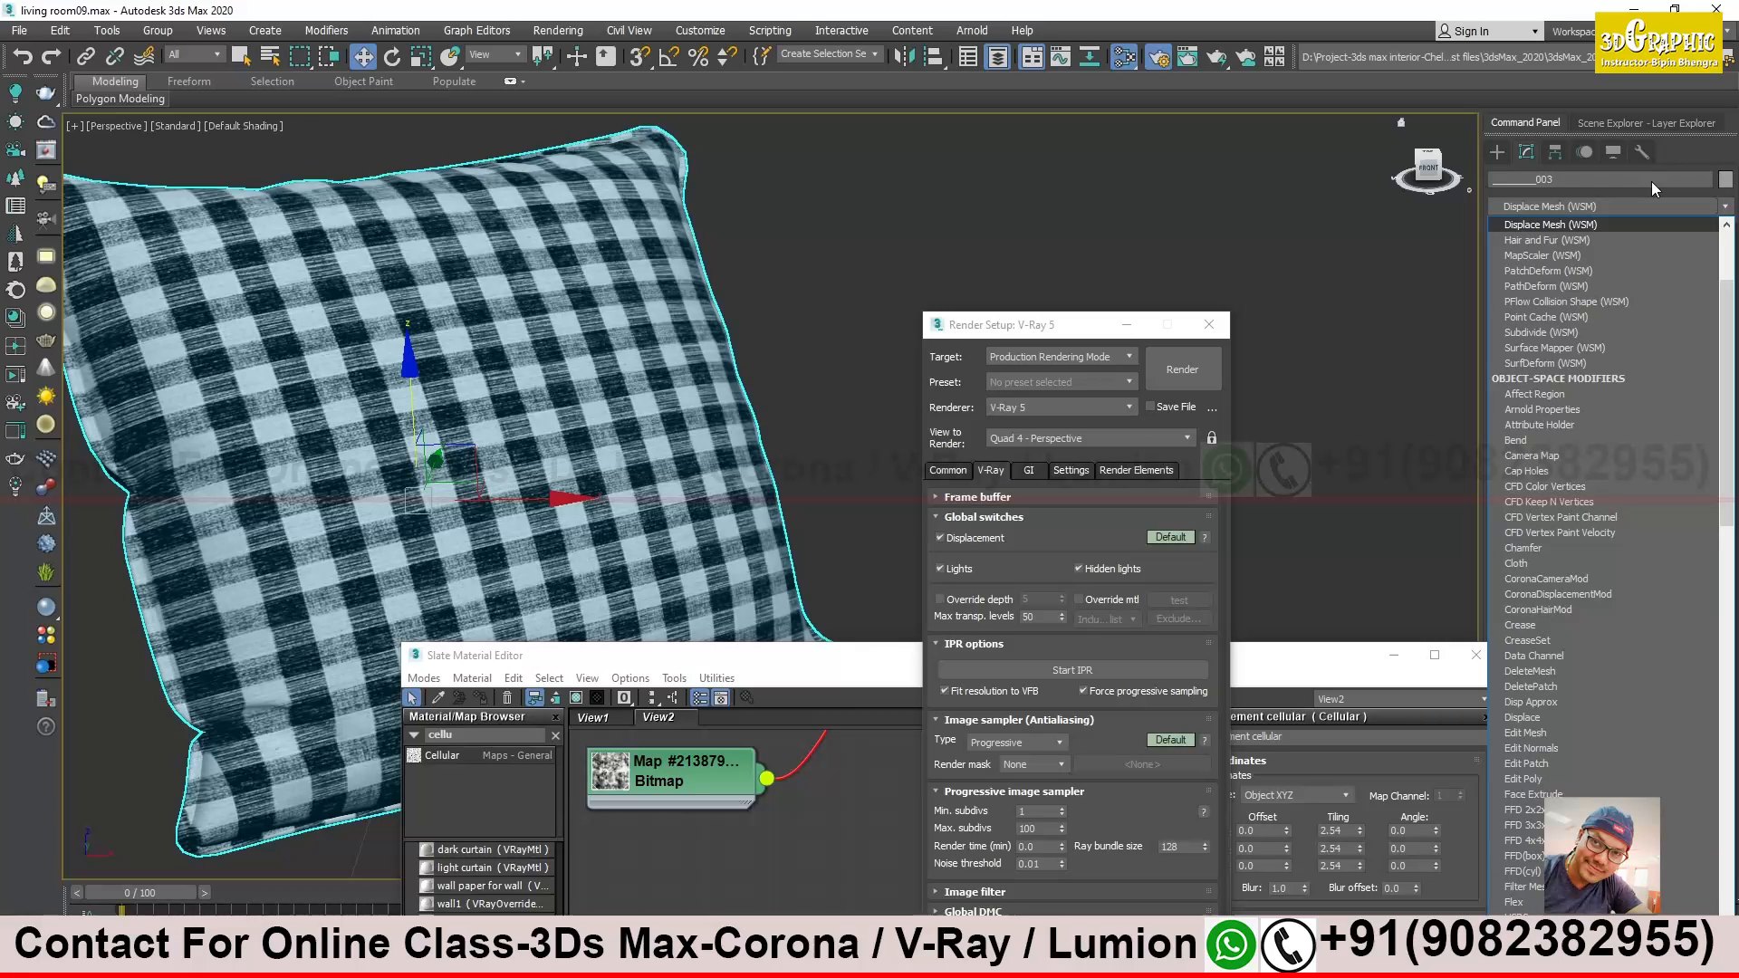
{"action": "left_click", "coordinate": [1651, 182]}
{"action": "left_click", "coordinate": [1566, 206]}
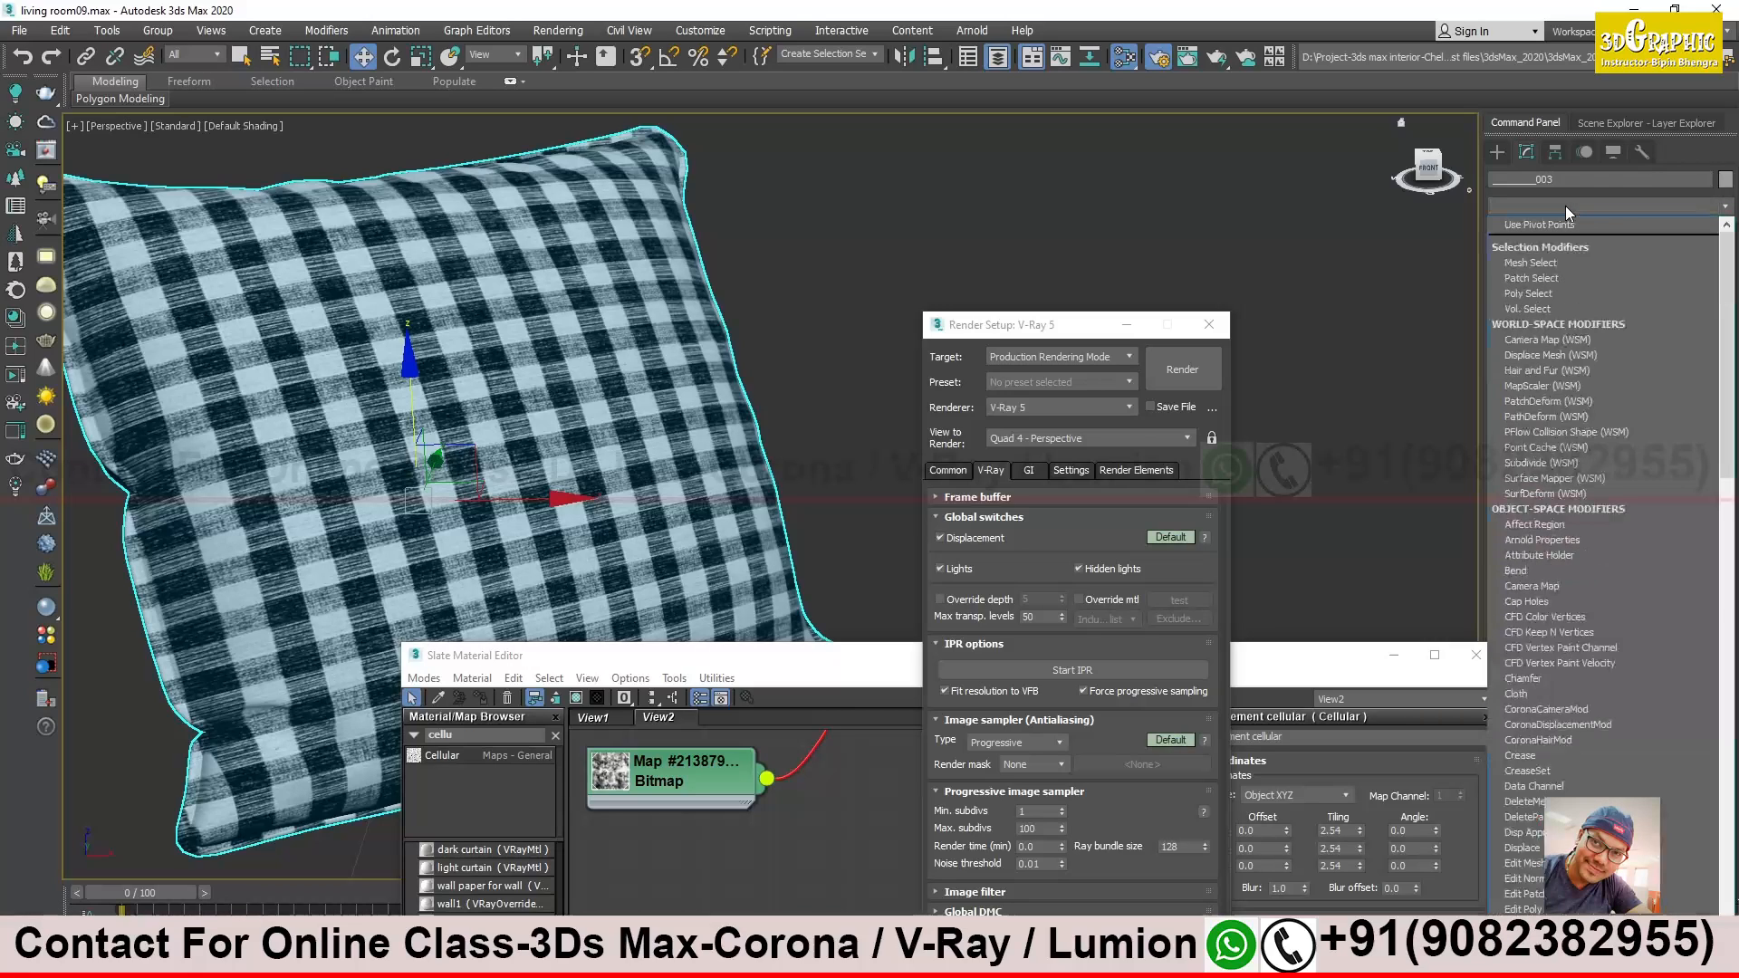
{"action": "type", "text": "vr"}
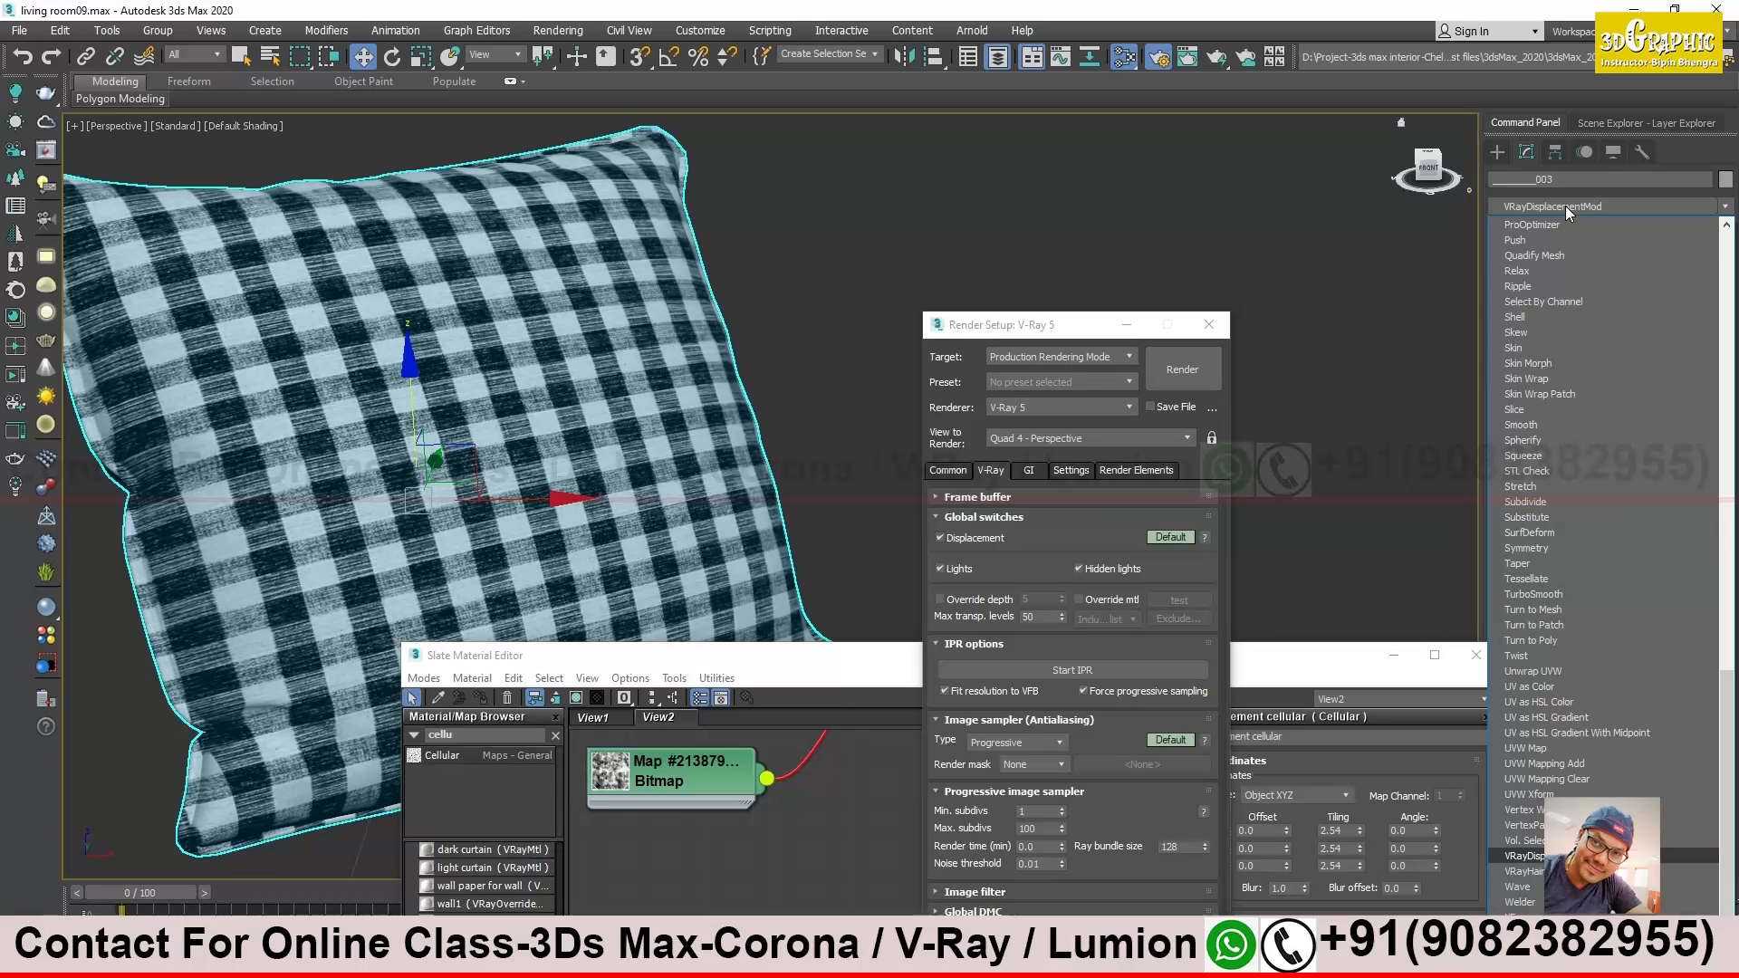
{"action": "key", "text": "Return"}
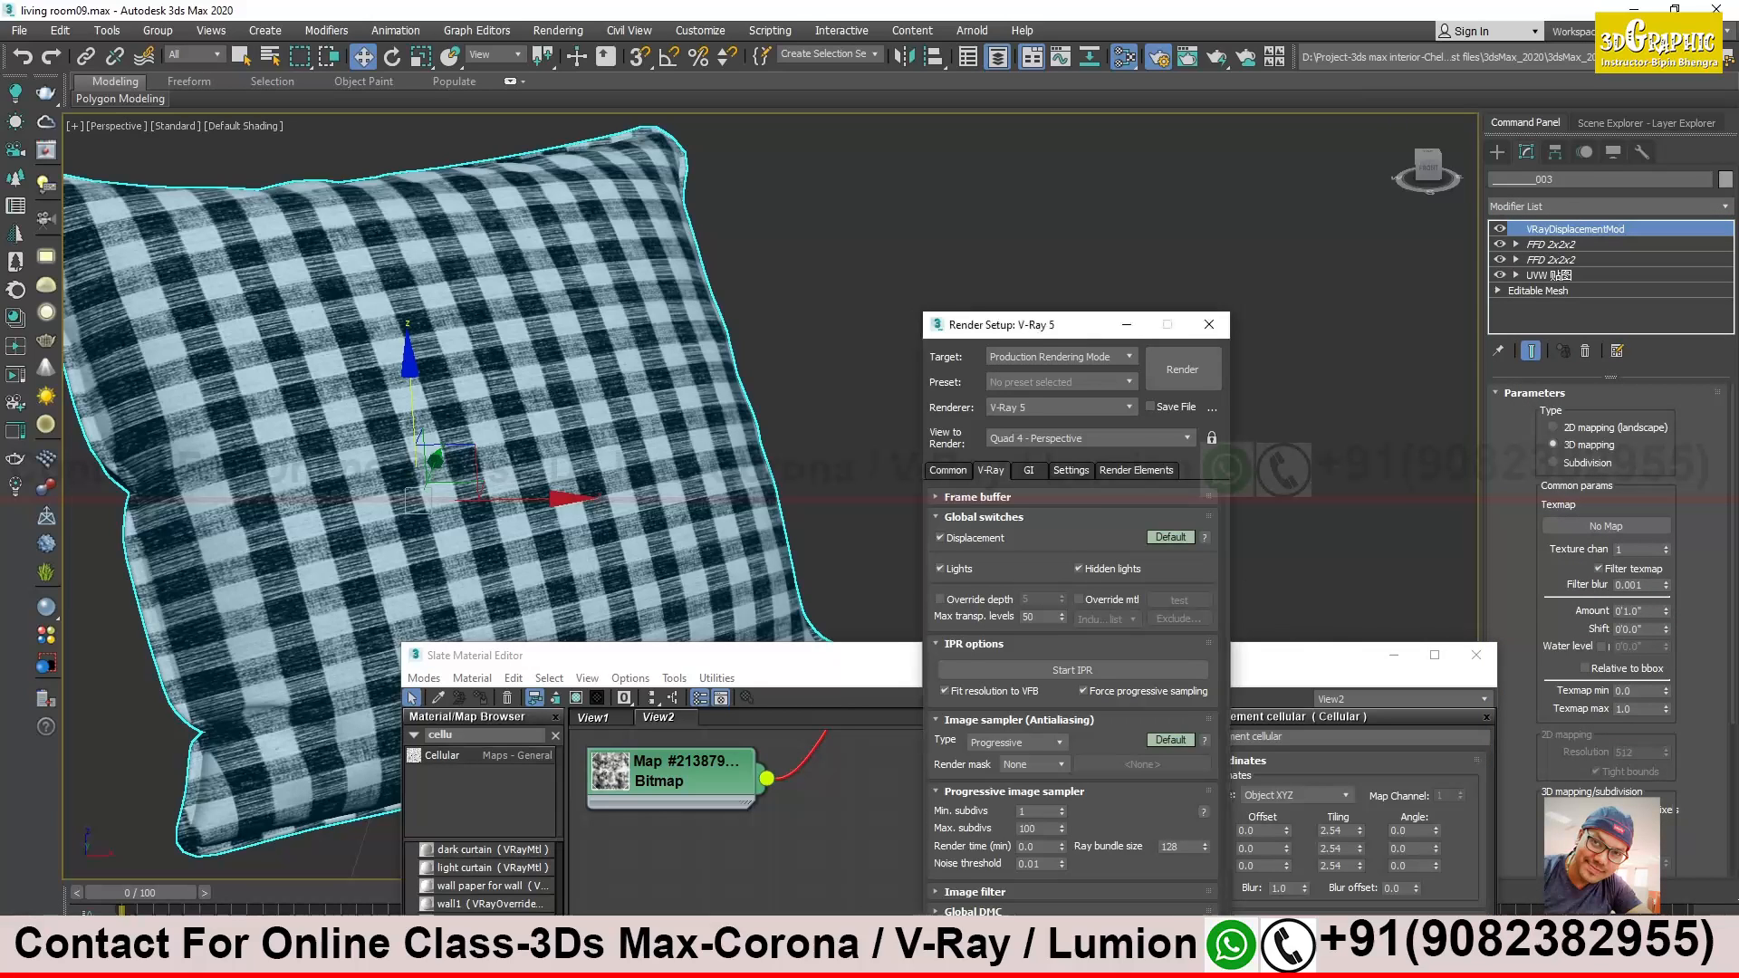
Assign the displacement cellular map as an instance to the VRayDisplacementMod's Texmap
{"action": "key", "text": "F10"}
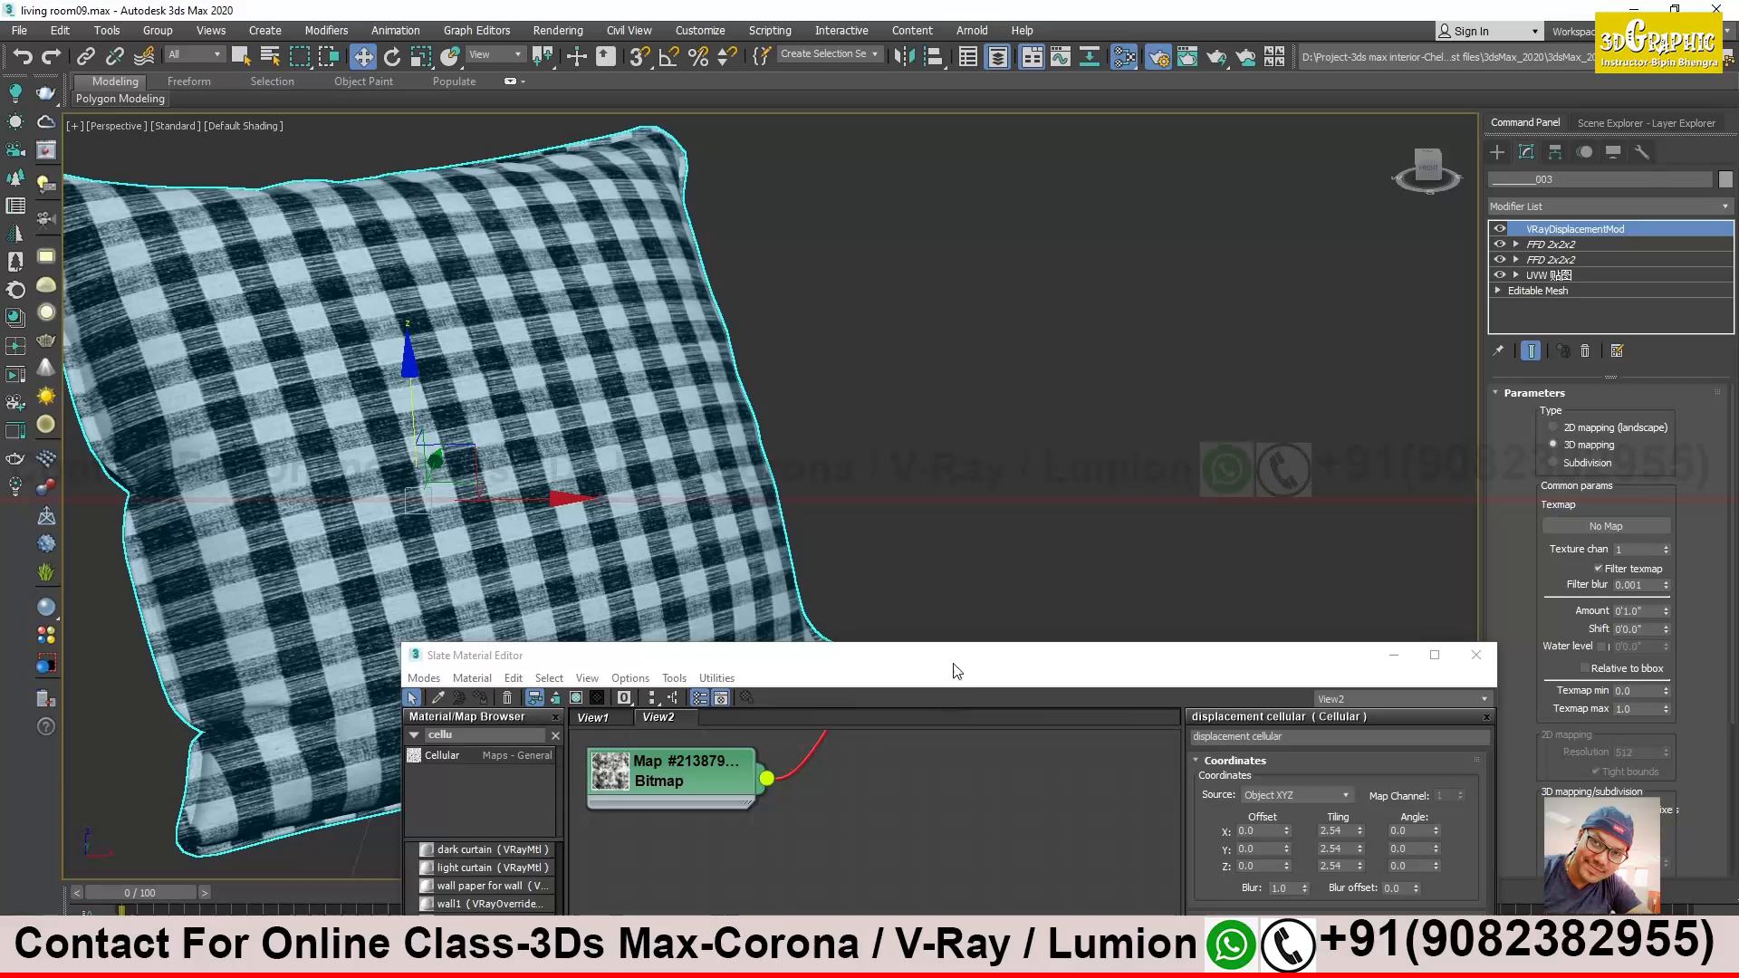
{"action": "left_click_drag", "start_coordinate": [957, 671], "coordinate": [720, 197]}
{"action": "middle_click_drag", "start_coordinate": [670, 650], "coordinate": [779, 656]}
{"action": "left_click_drag", "start_coordinate": [762, 648], "coordinate": [1607, 527]}
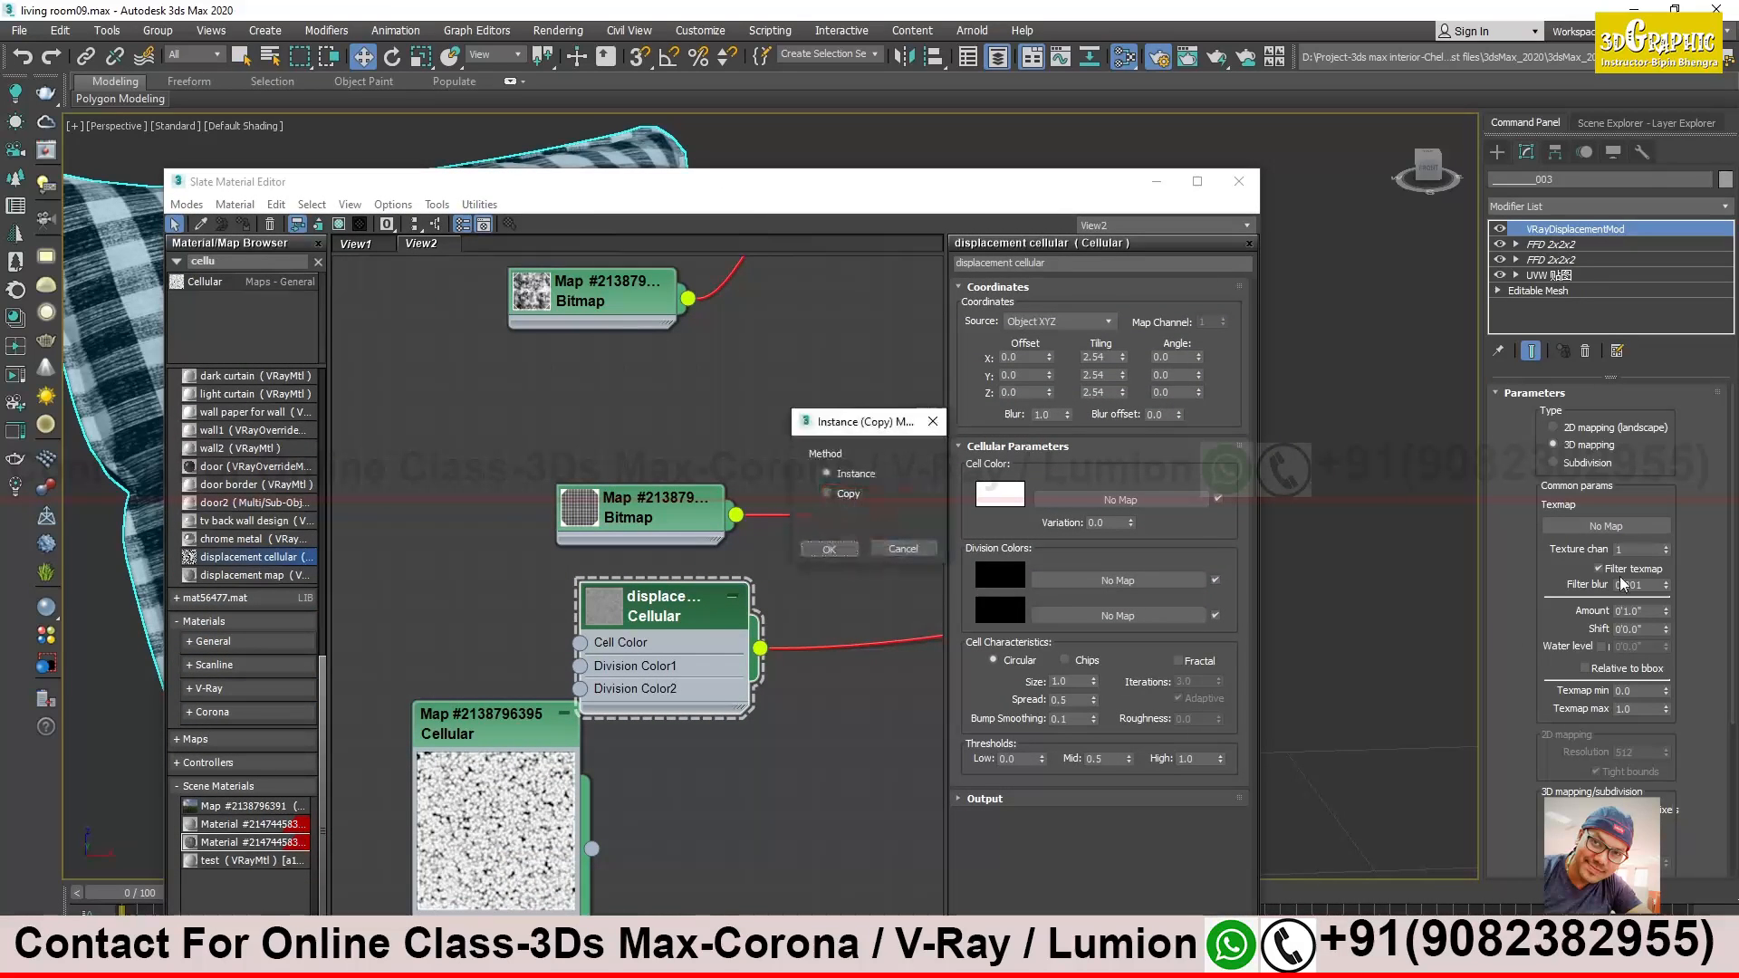
{"action": "left_click", "coordinate": [833, 549]}
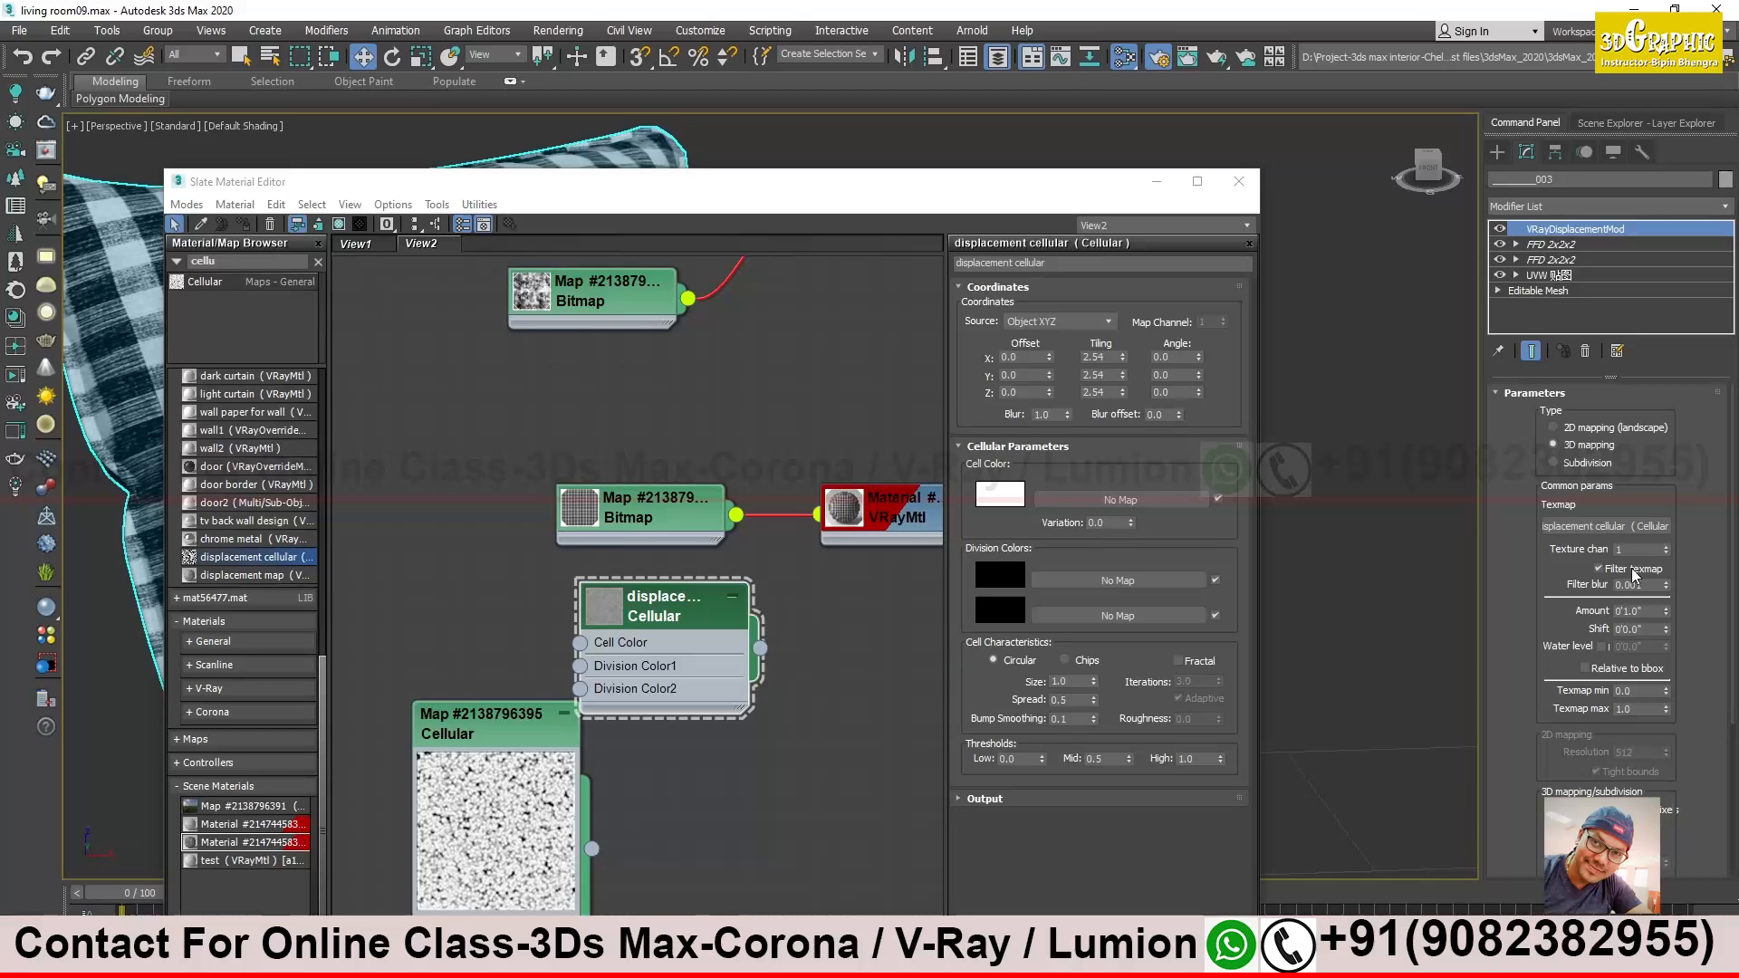
Minimize the material editor to expose the pillow in the perspective viewport
{"action": "left_click_drag", "start_coordinate": [1704, 550], "coordinate": [1699, 502]}
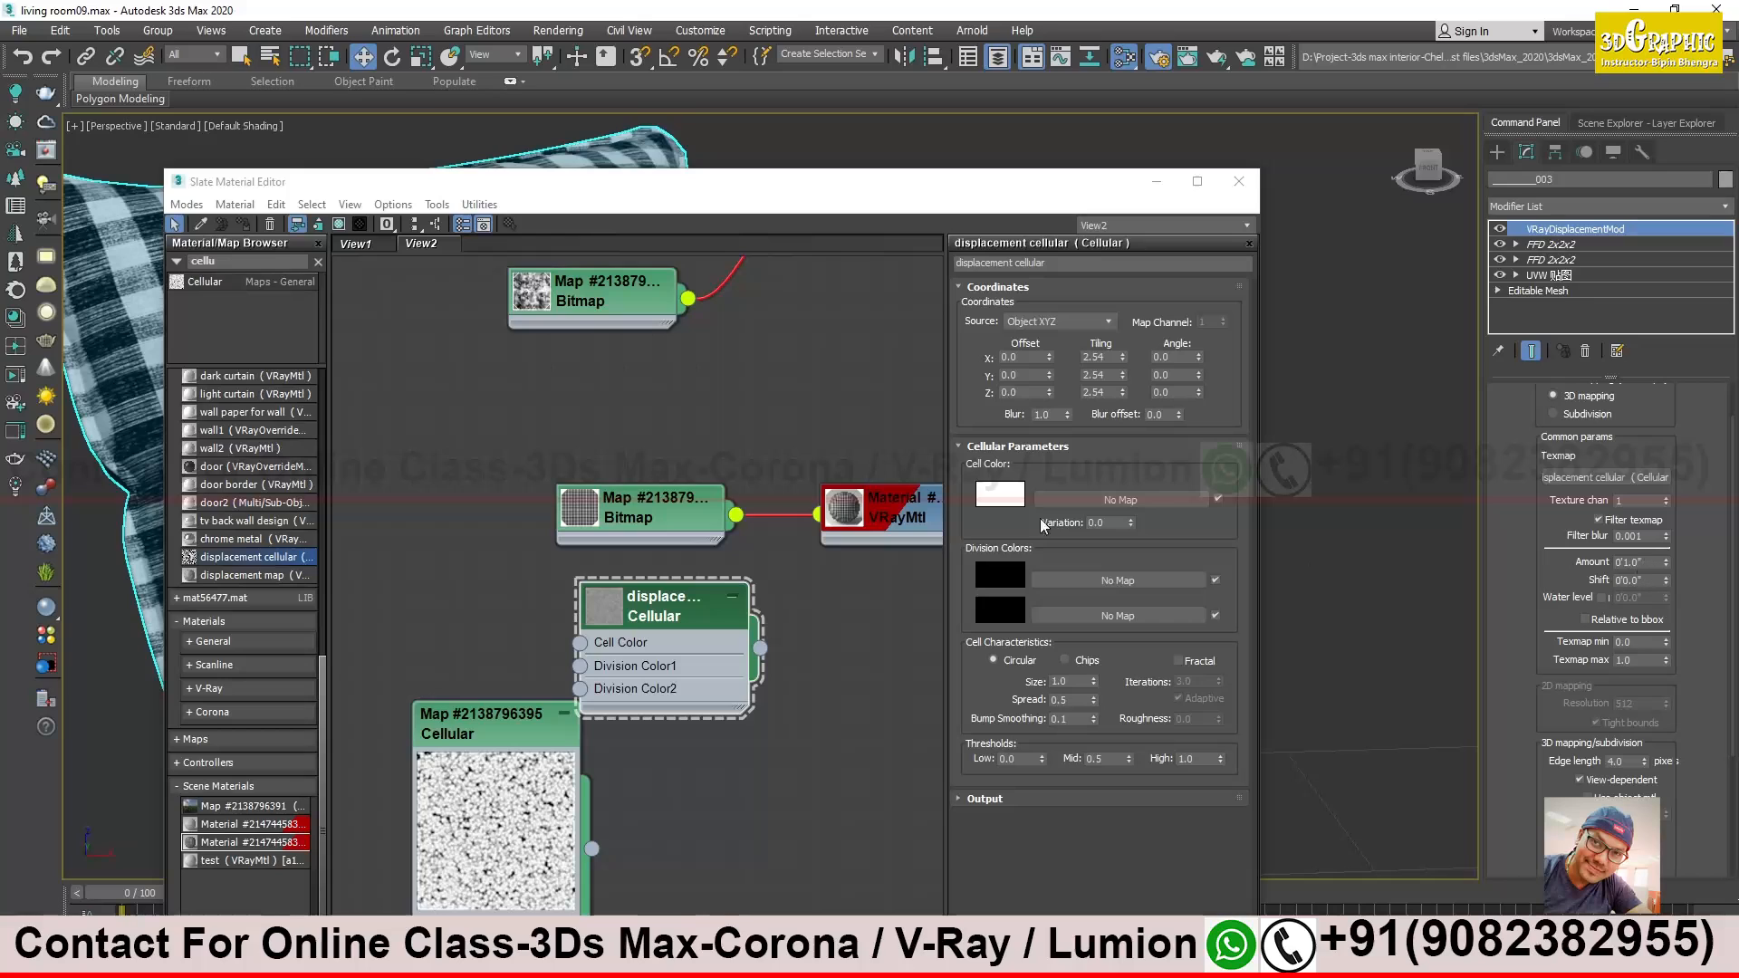
{"action": "left_click_drag", "start_coordinate": [807, 194], "coordinate": [1102, 601]}
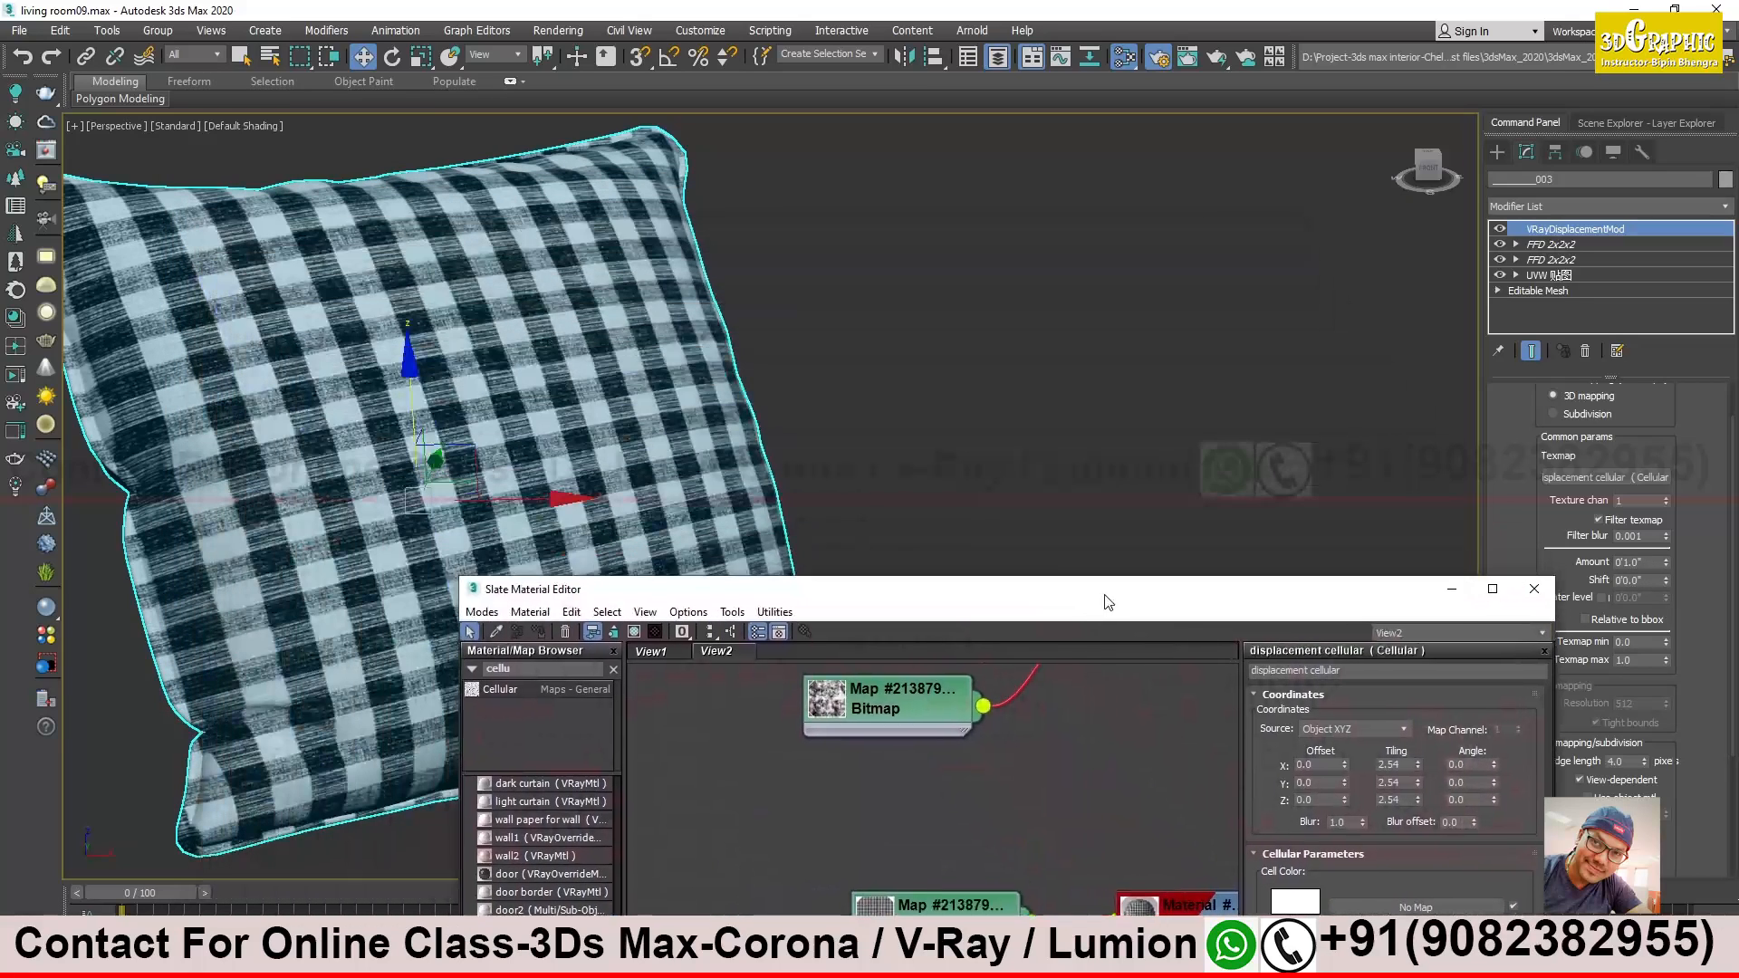
{"action": "middle_click_drag", "start_coordinate": [765, 463], "coordinate": [866, 415]}
{"action": "left_click_drag", "start_coordinate": [641, 459], "coordinate": [937, 460]}
{"action": "key", "text": "ctrl+z"}
{"action": "left_click_drag", "start_coordinate": [1460, 597], "coordinate": [1218, 741]}
{"action": "left_click", "coordinate": [1206, 728]}
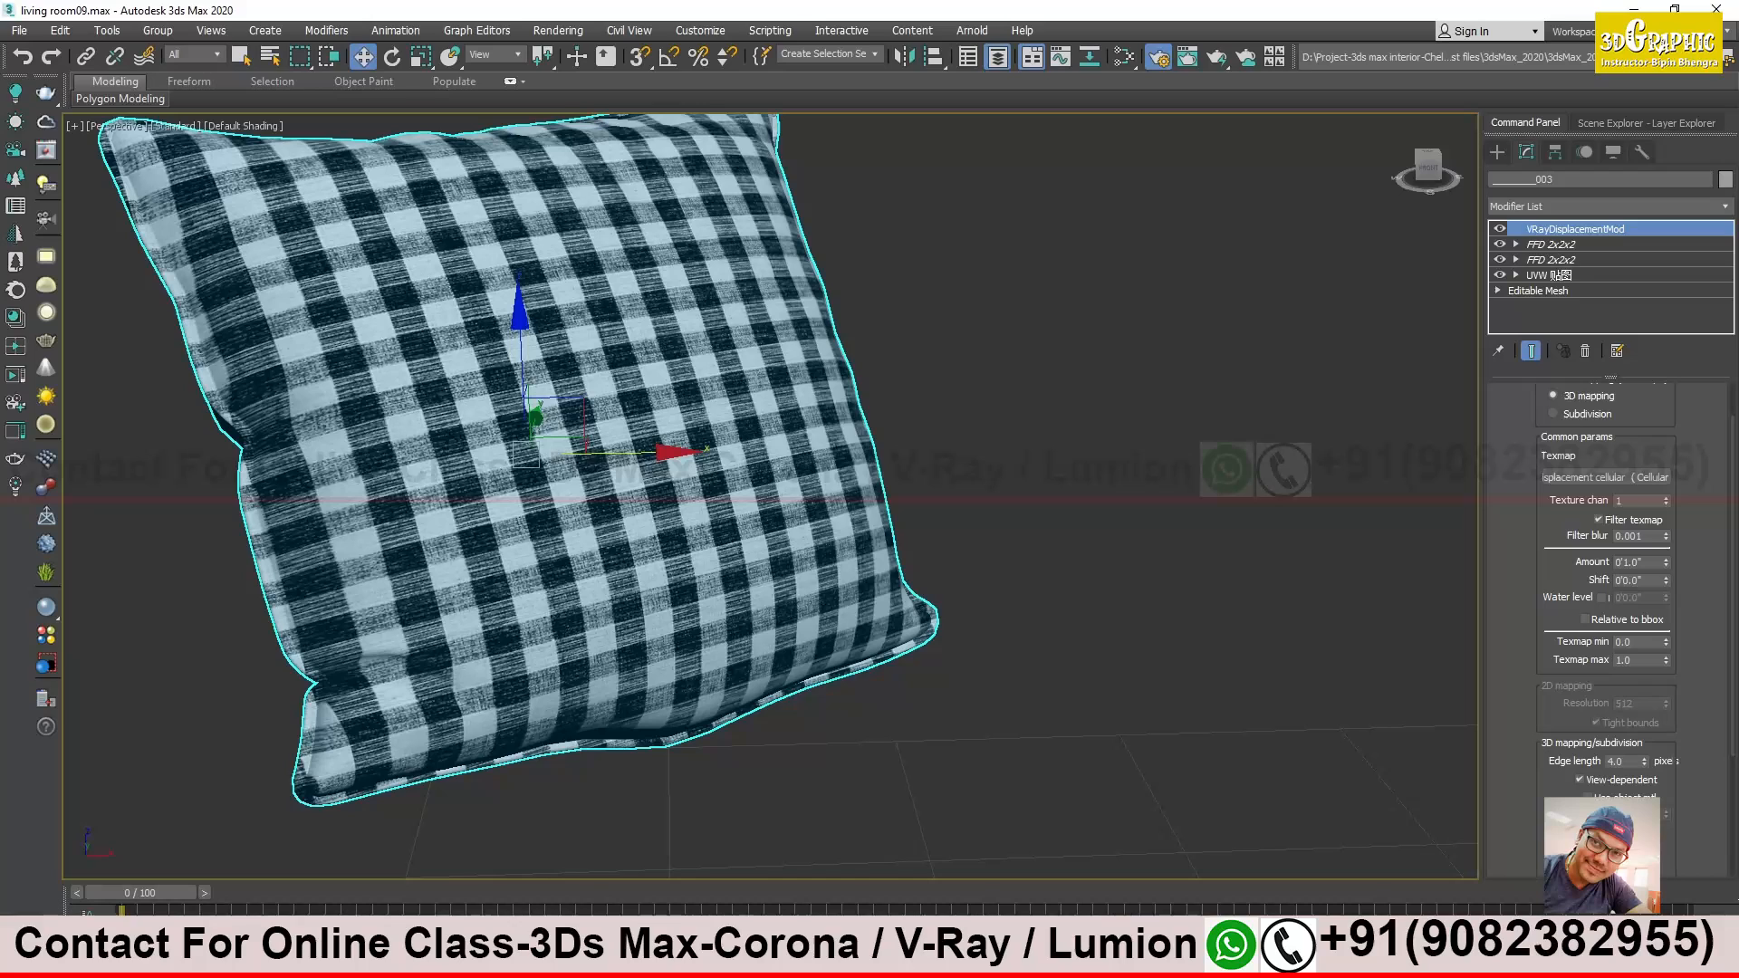
Bring up the V-Ray frame buffer and check the Displacement global switch in the render setup
{"action": "left_click_drag", "start_coordinate": [835, 601], "coordinate": [1183, 326]}
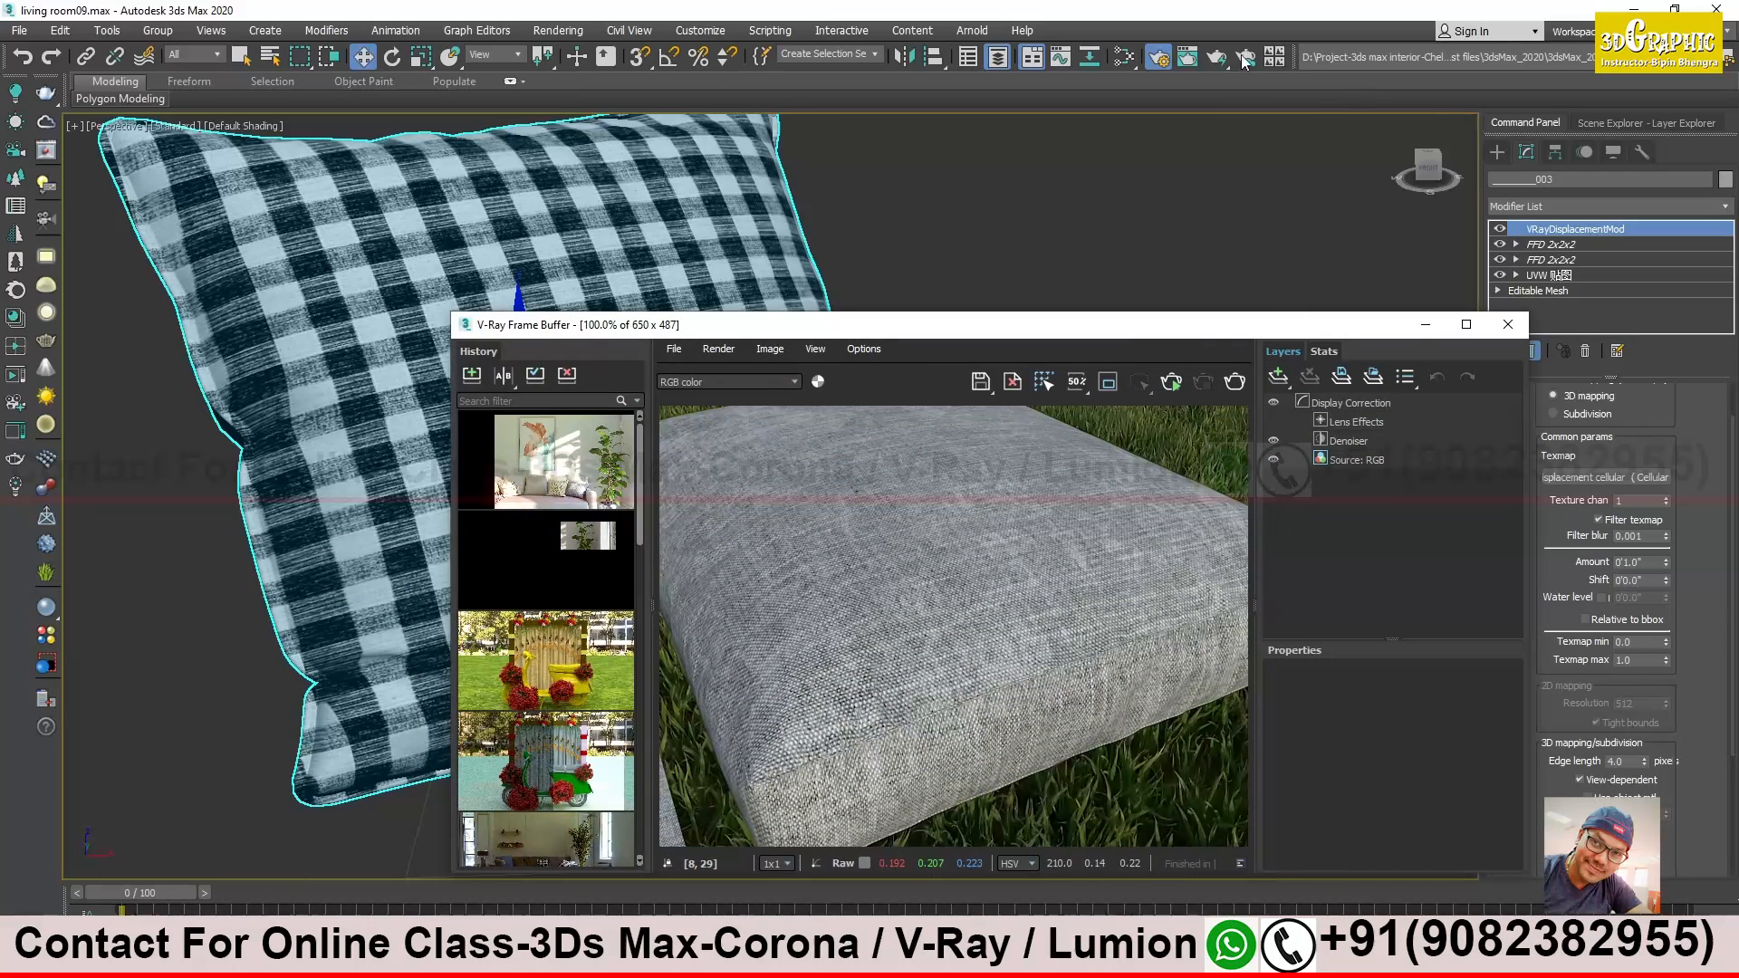
{"action": "left_click", "coordinate": [1159, 64]}
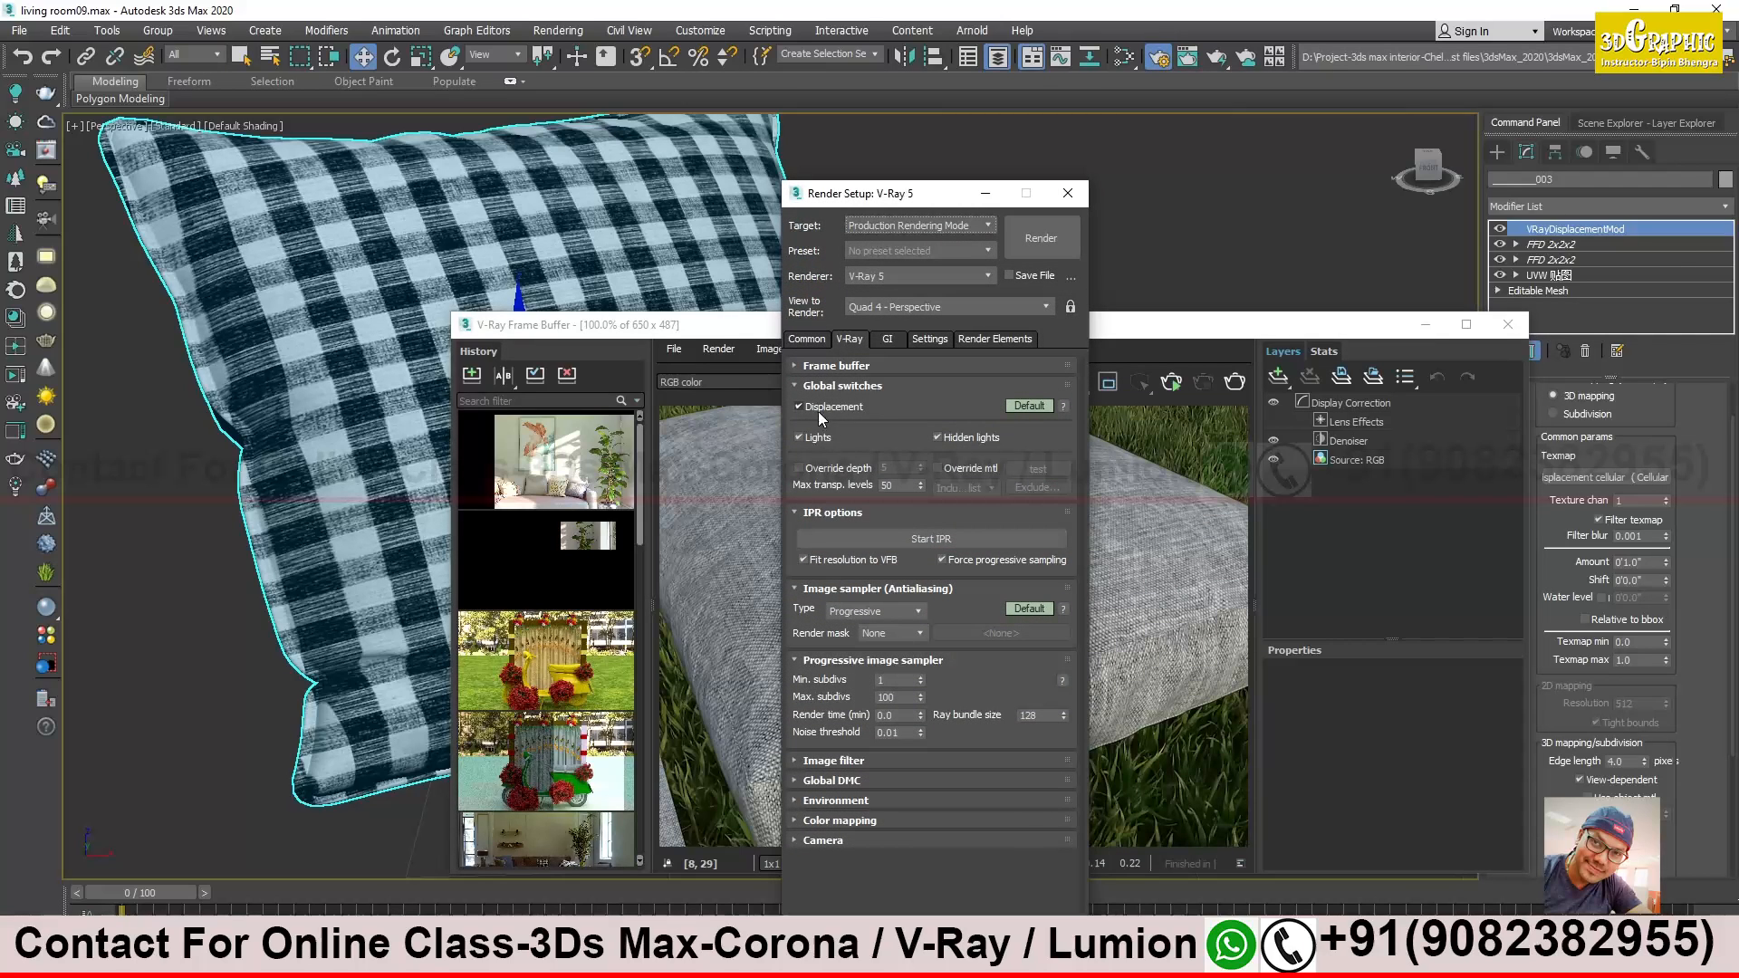
{"action": "left_click", "coordinate": [1068, 192]}
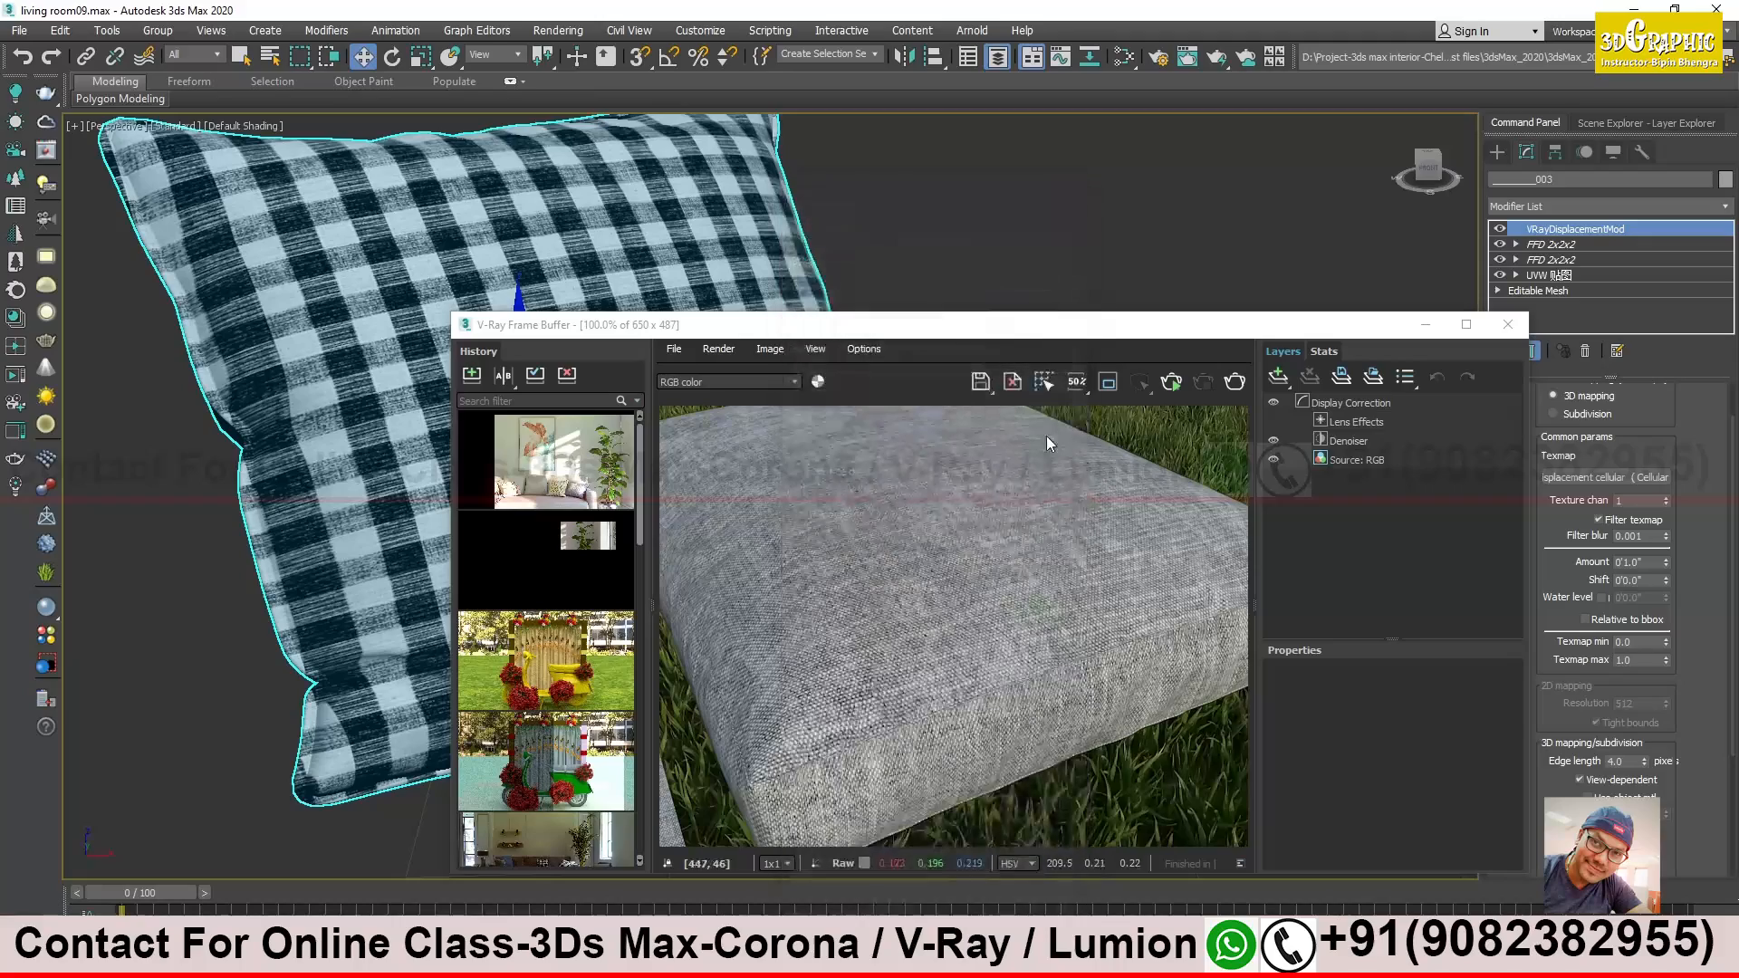
Start an interactive render of the pillow from close up and limit it to a small region on the pillow's edge
{"action": "left_click_drag", "start_coordinate": [1034, 327], "coordinate": [749, 770]}
{"action": "middle_click_drag", "start_coordinate": [830, 524], "coordinate": [861, 506]}
{"action": "left_click", "coordinate": [886, 823]}
{"action": "left_click_drag", "start_coordinate": [805, 781], "coordinate": [1147, 511]}
{"action": "middle_click_drag", "start_coordinate": [675, 399], "coordinate": [668, 337], "text": "alt"}
{"action": "scroll", "coordinate": [689, 345], "scroll_direction": "up", "scroll_amount": 3}
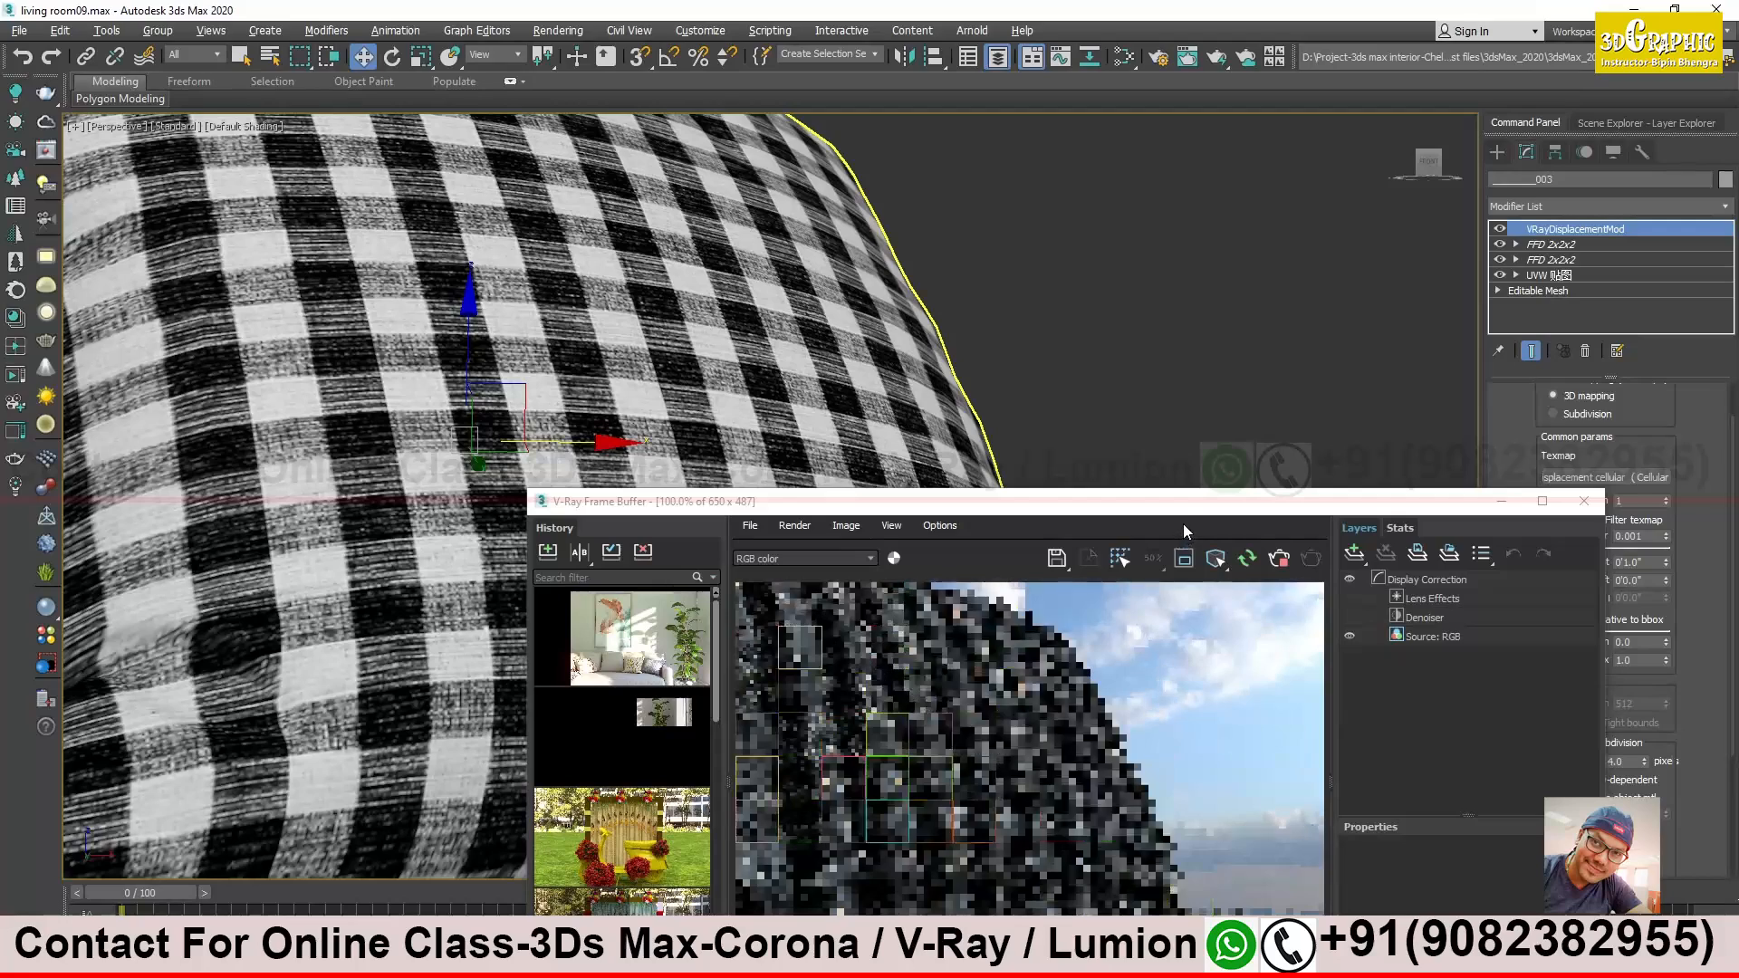
{"action": "left_click_drag", "start_coordinate": [1167, 503], "coordinate": [1064, 463]}
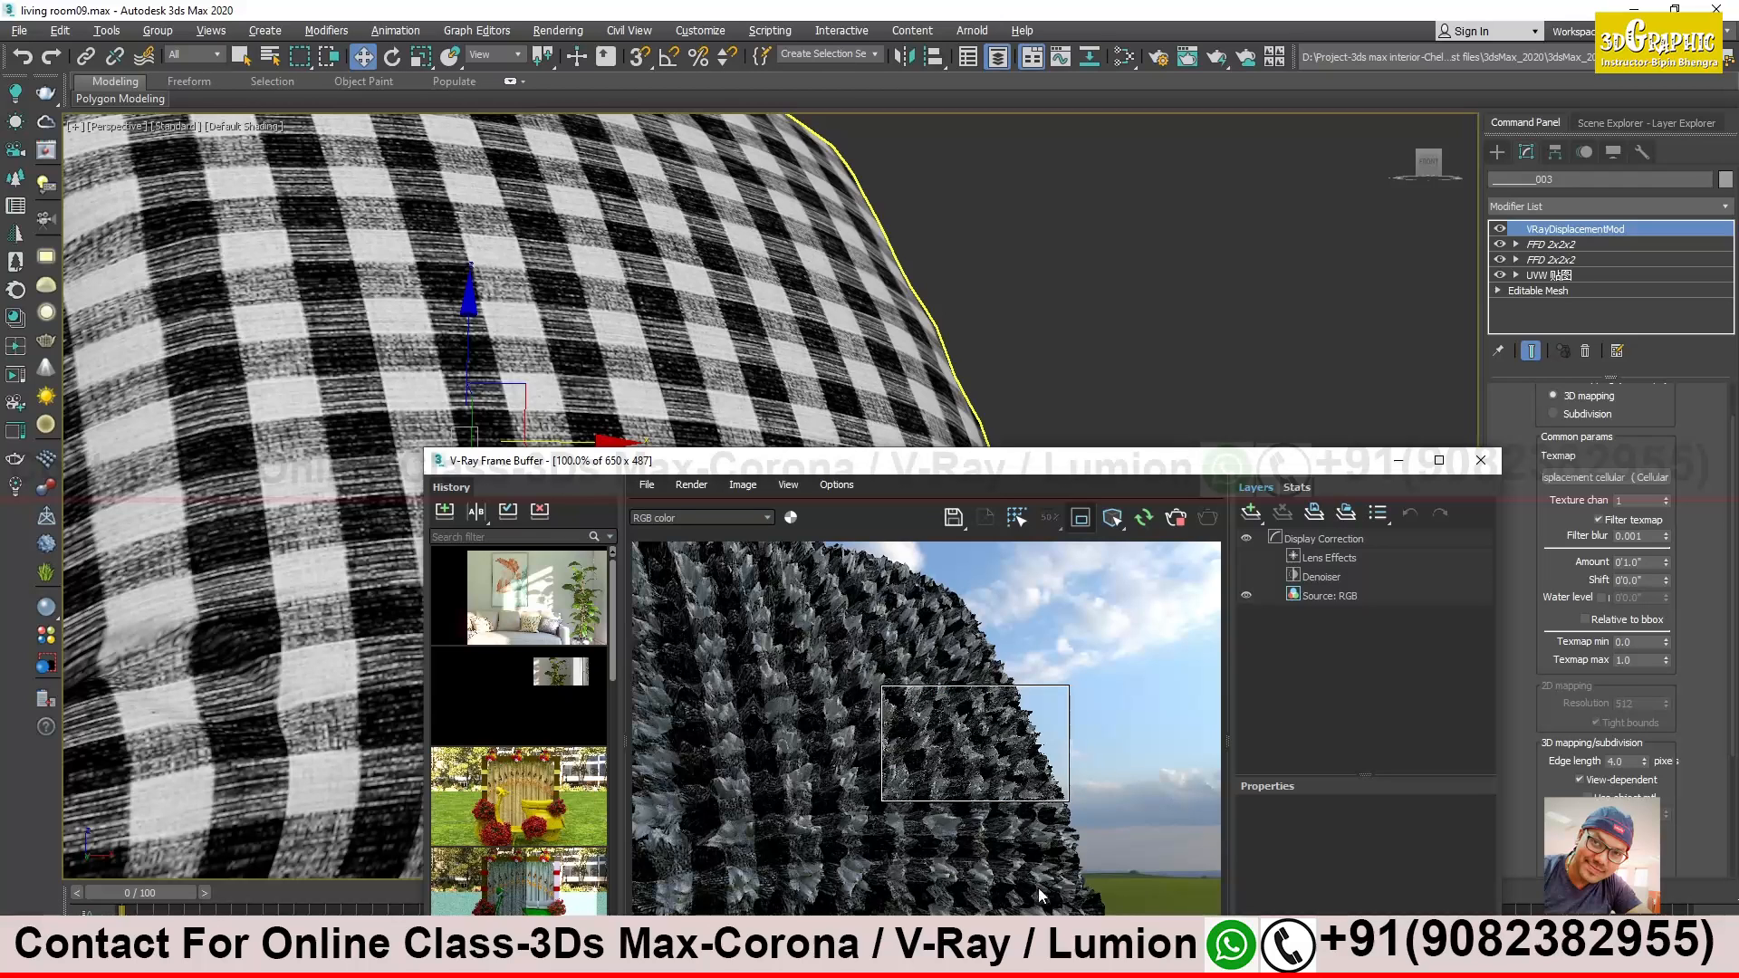
{"action": "left_click_drag", "start_coordinate": [1296, 466], "coordinate": [1065, 358]}
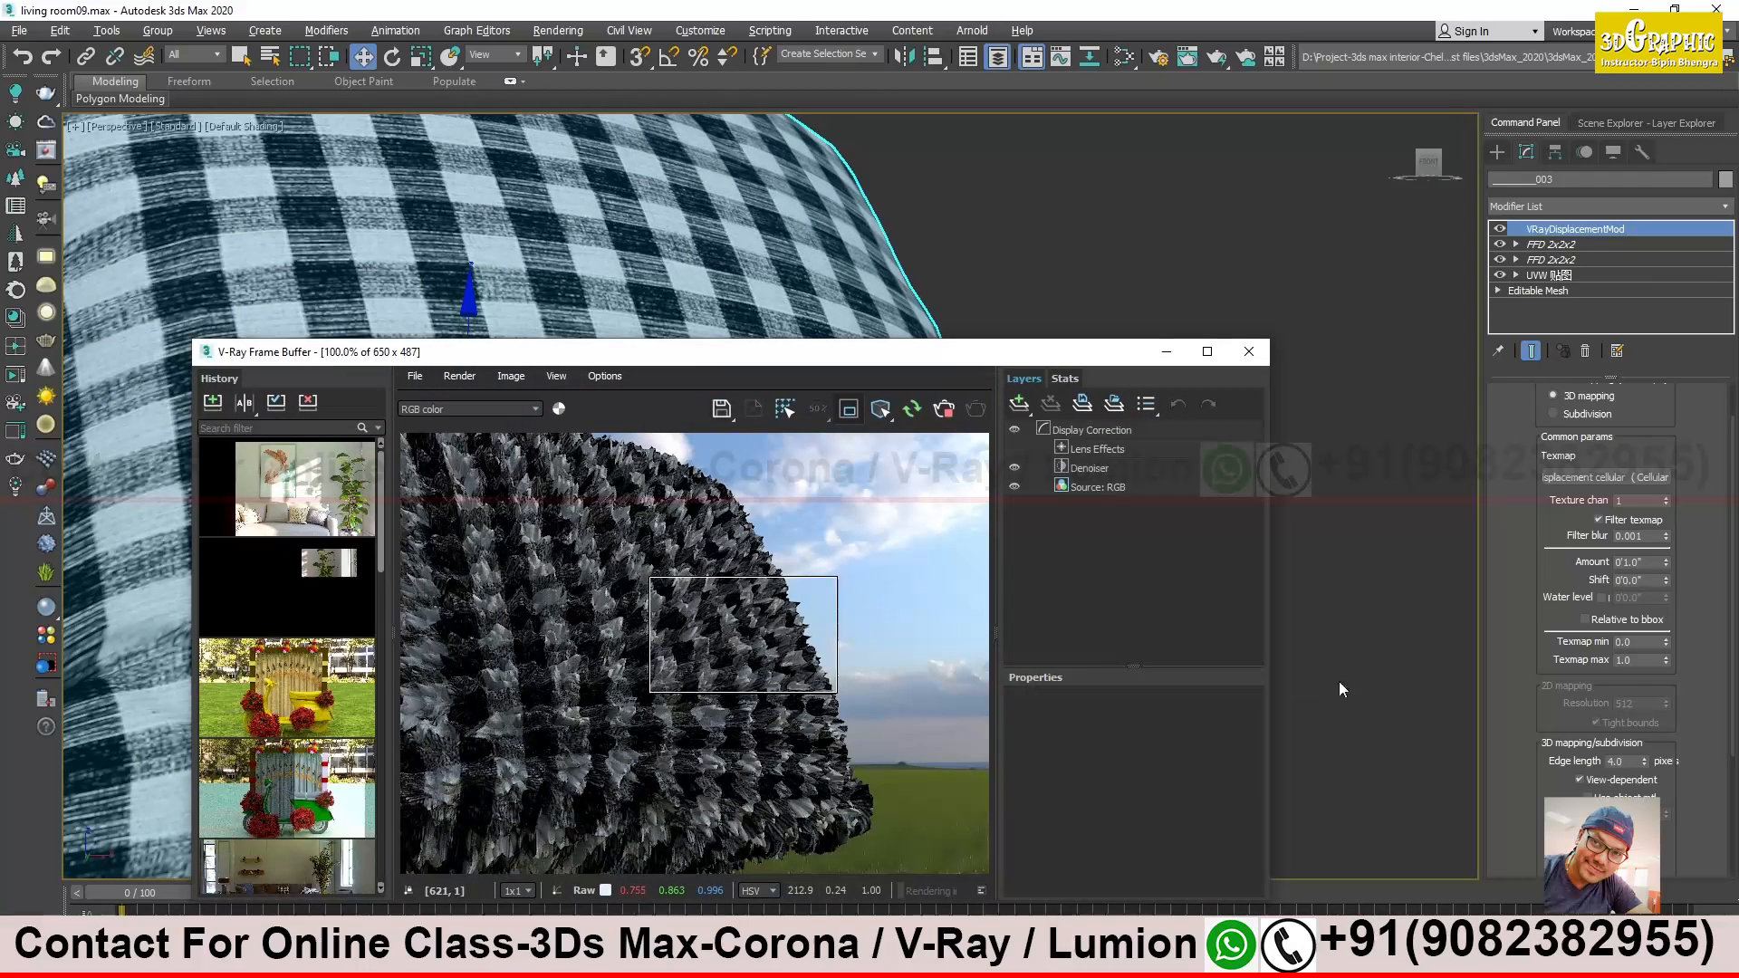
Try displacement amounts of 1.2 and 0.12 inches and inspect the fabric in the rendered region
{"action": "left_click", "coordinate": [1641, 562]}
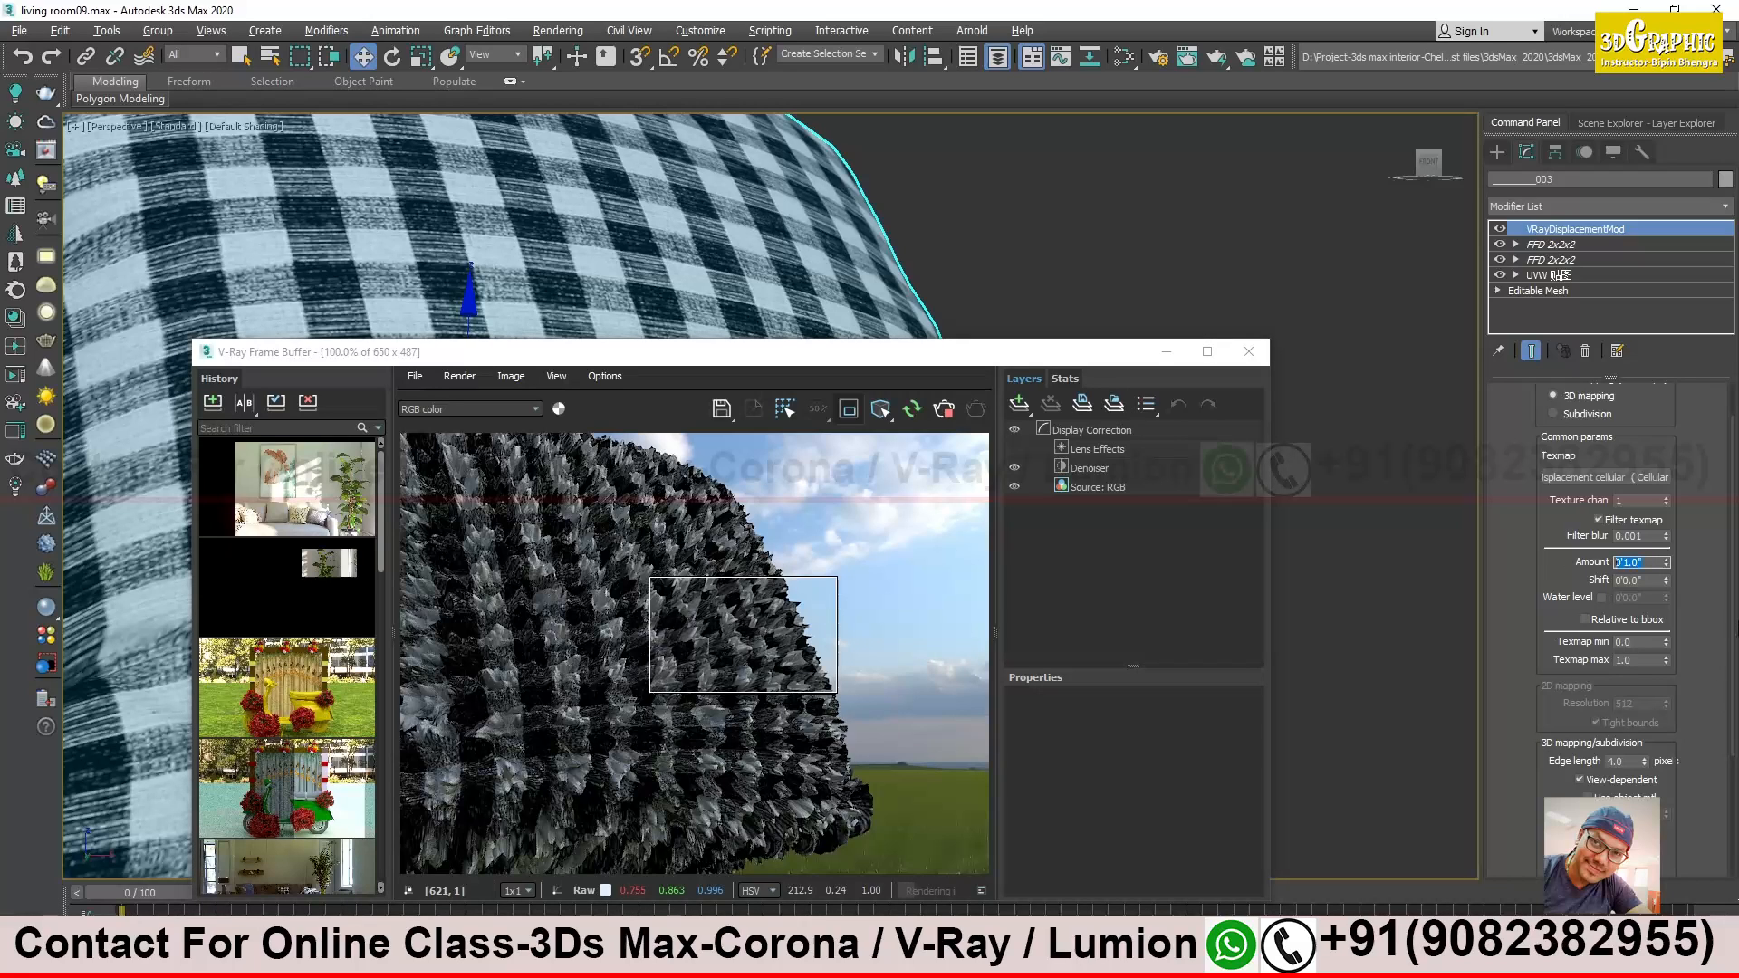
{"action": "type", "text": "1.2"}
{"action": "key", "text": "Return"}
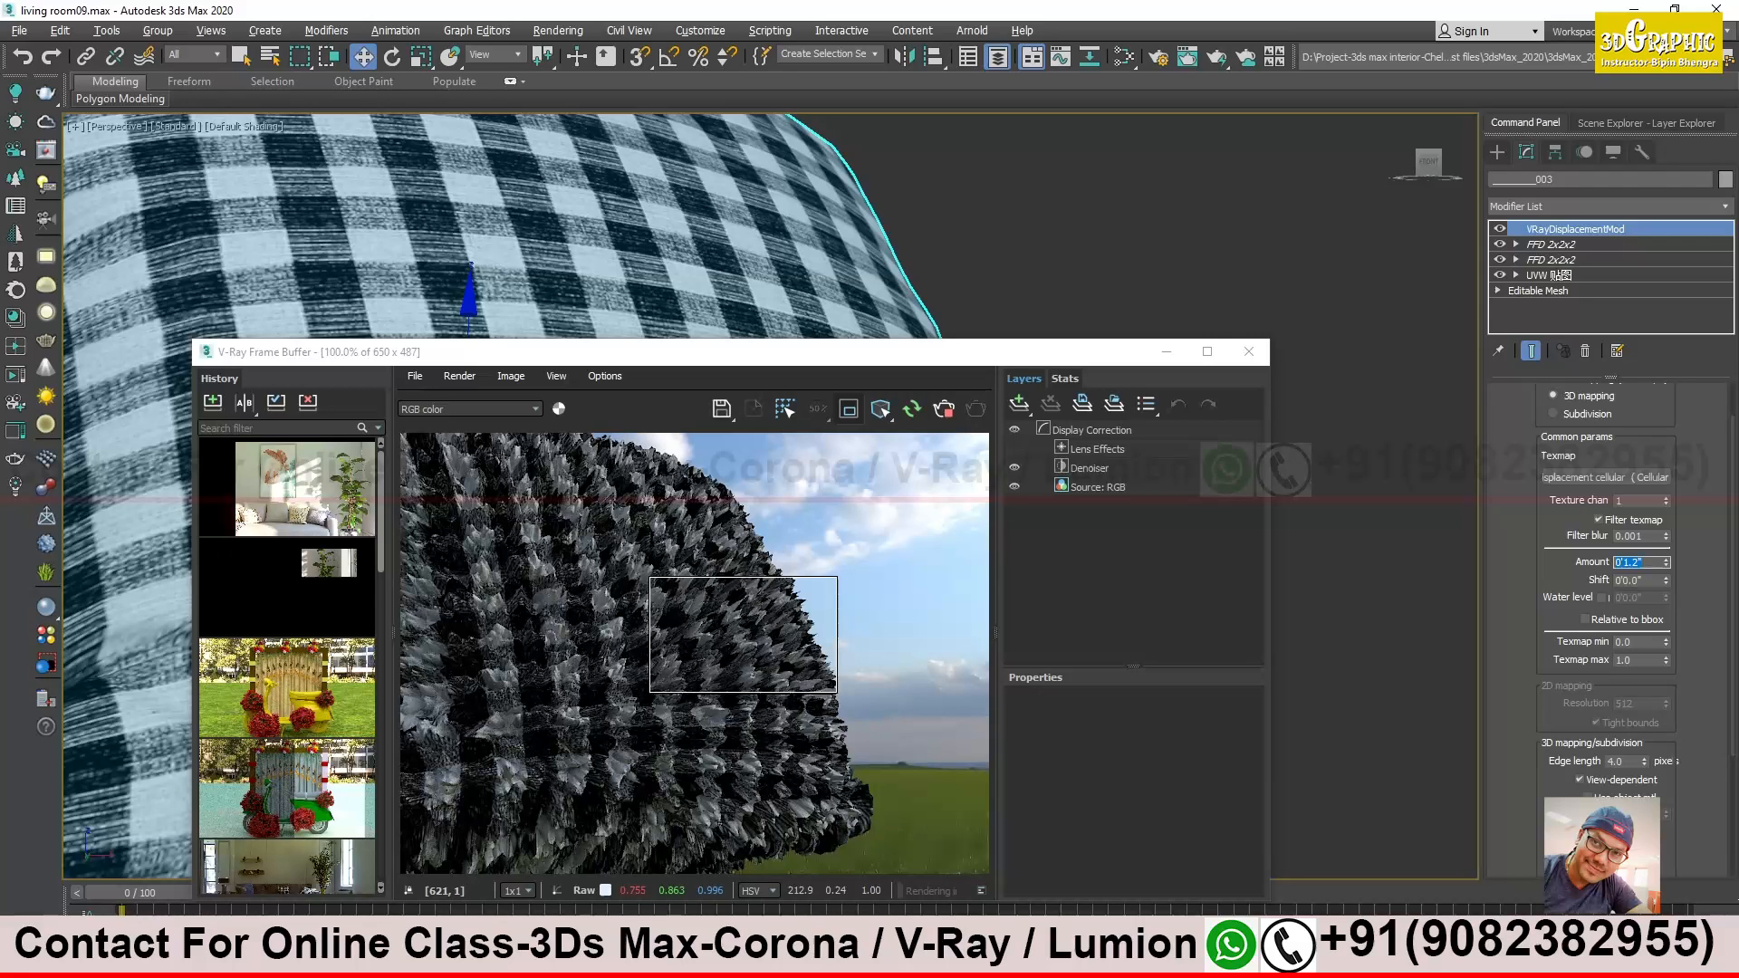
{"action": "type", "text": "0.12"}
{"action": "key", "text": "Return"}
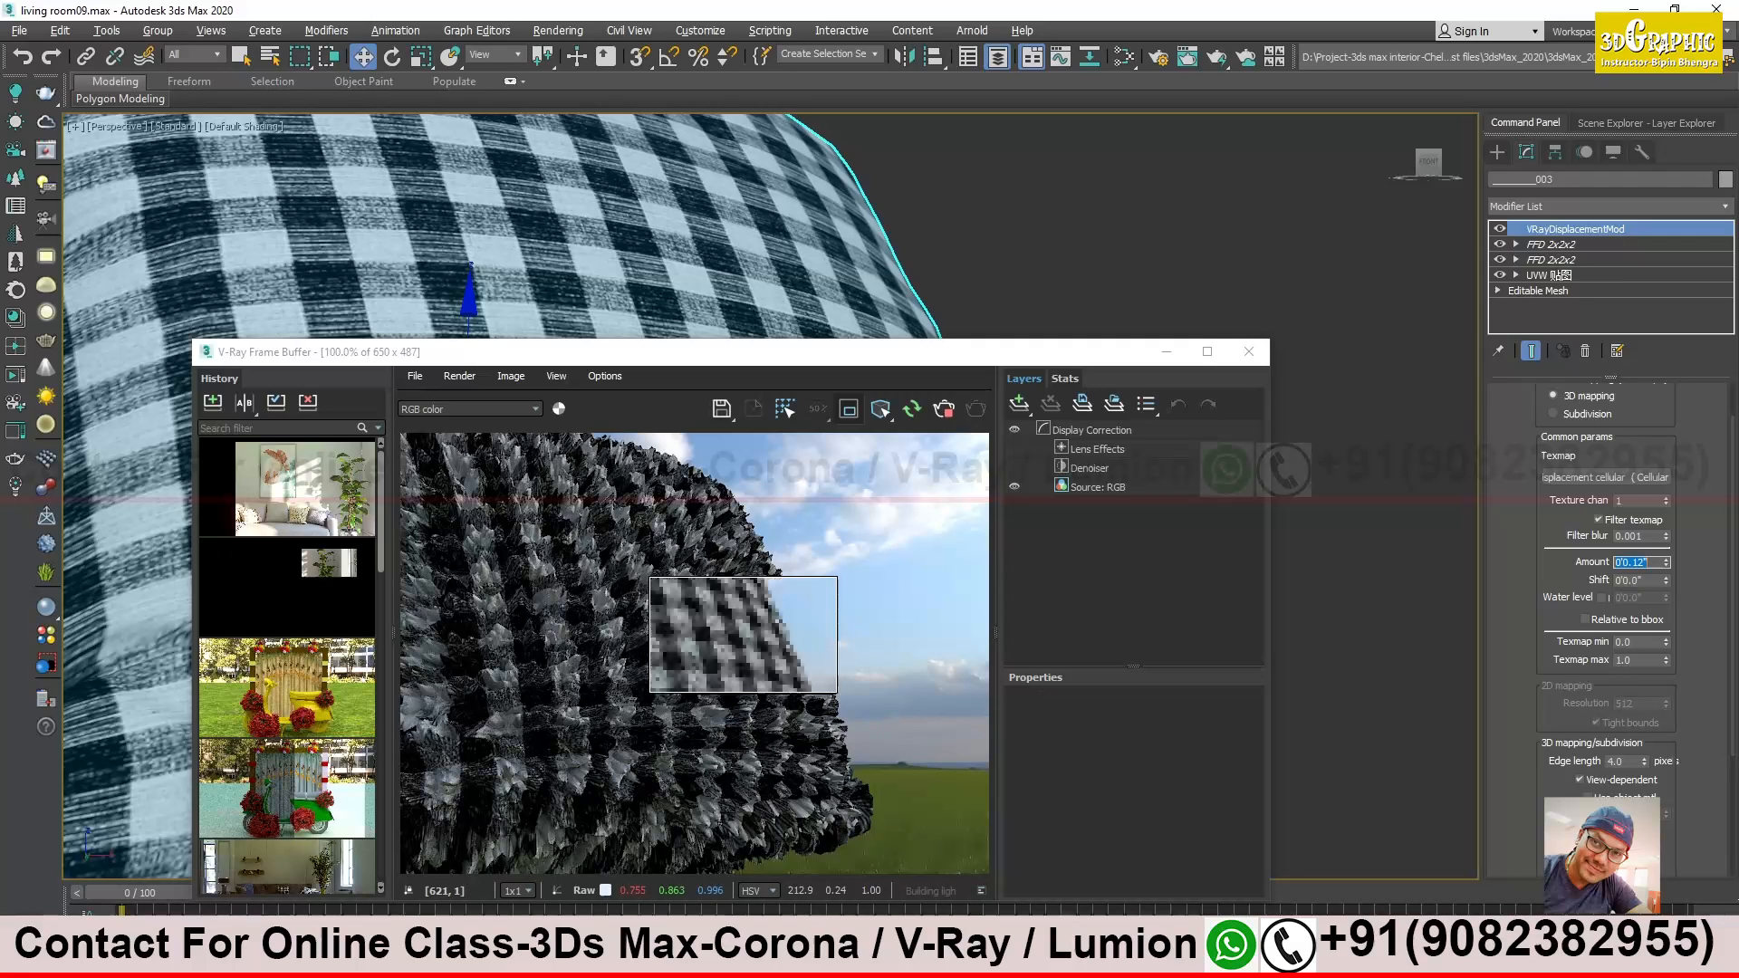
{"action": "left_click", "coordinate": [711, 647]}
{"action": "scroll", "coordinate": [704, 643], "scroll_direction": "up", "scroll_amount": 1}
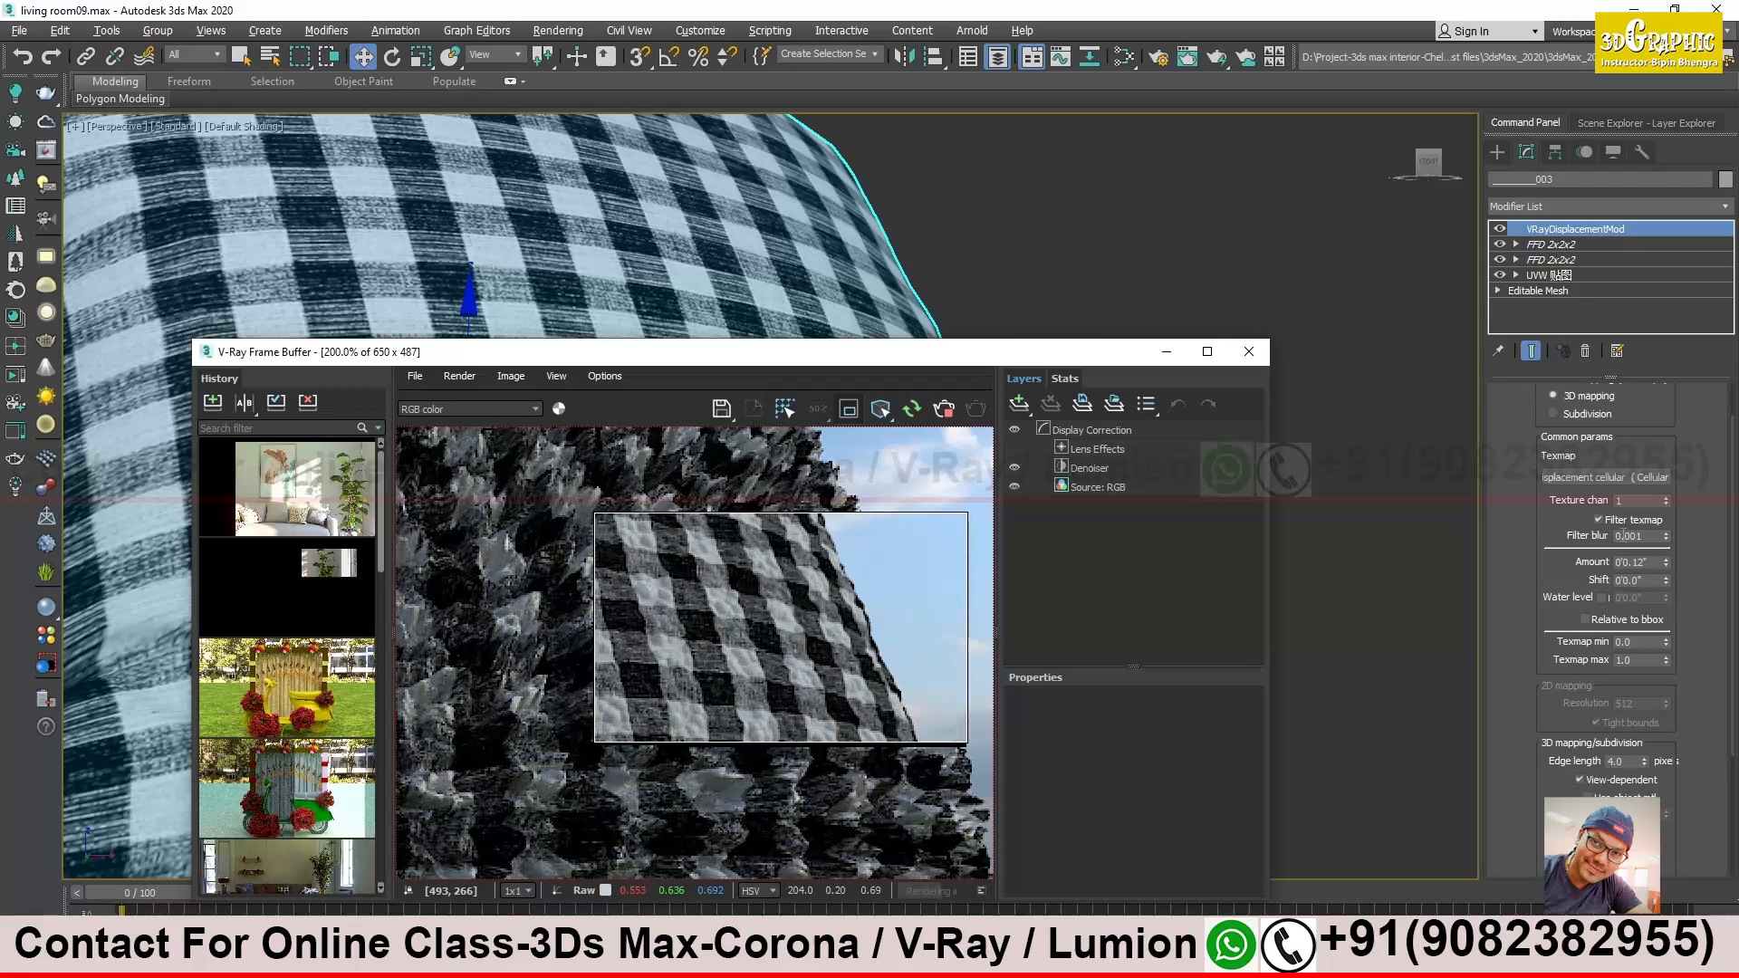
Try displacement amounts of 0.36 and 0.24 inches, and settle on 0.18 inches
{"action": "left_click", "coordinate": [1634, 562]}
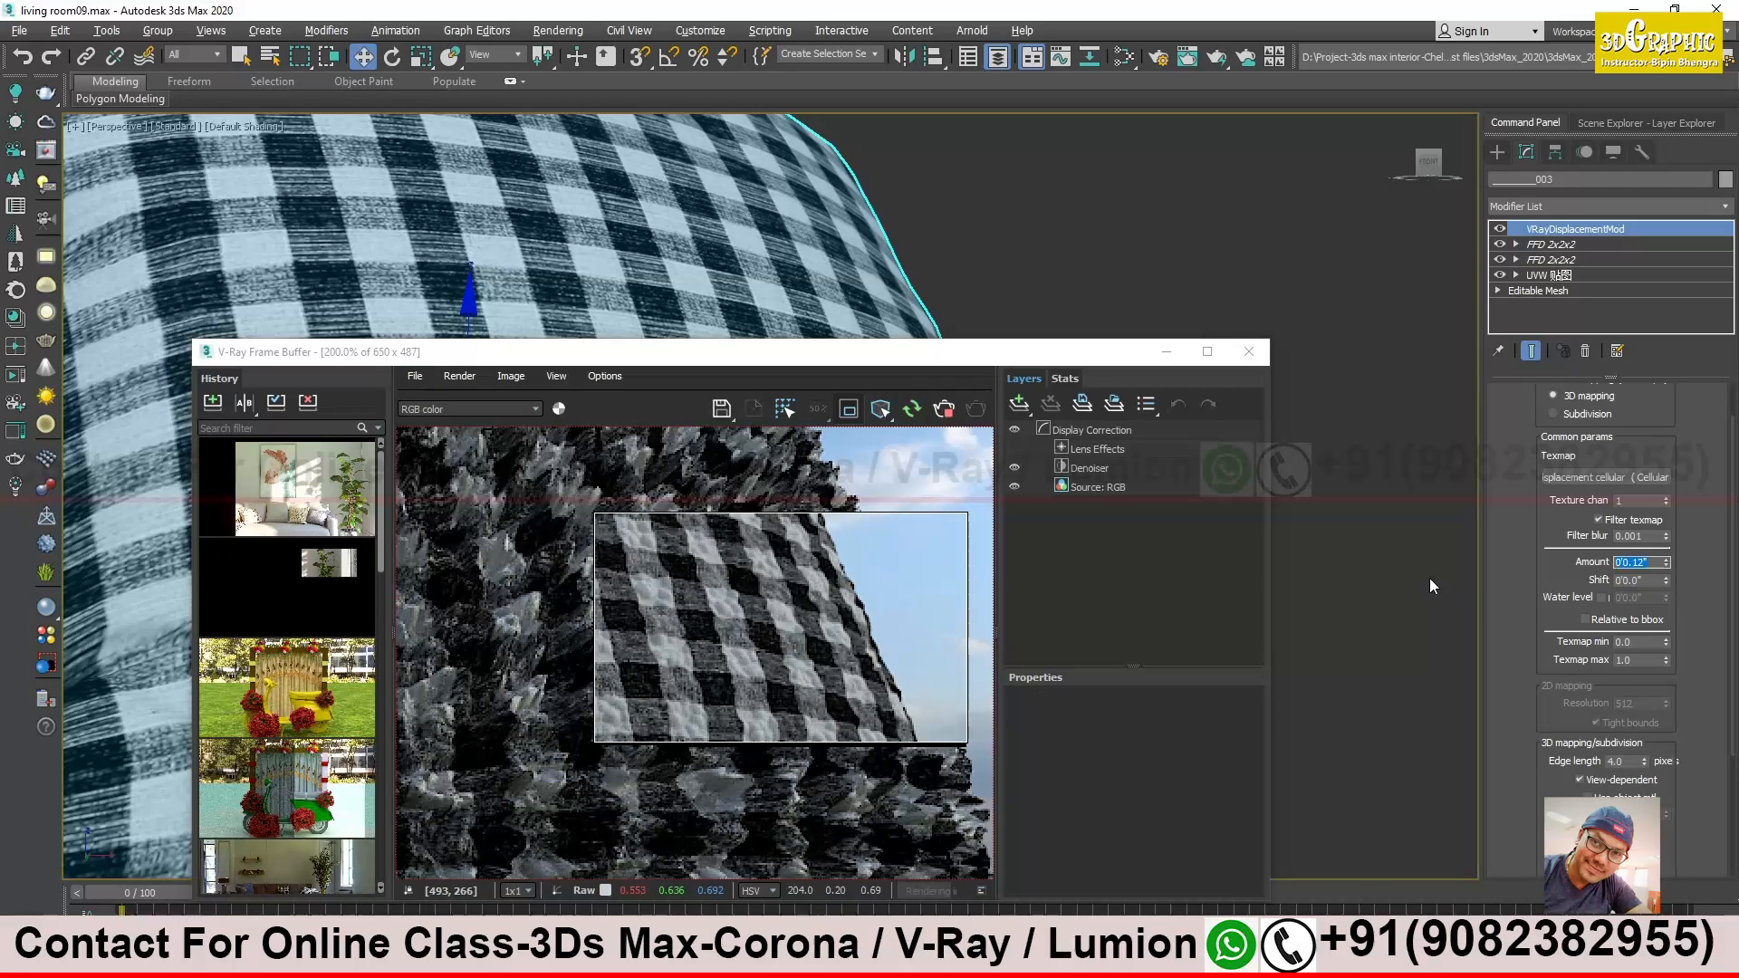
{"action": "type", "text": "0.36"}
{"action": "key", "text": "Return"}
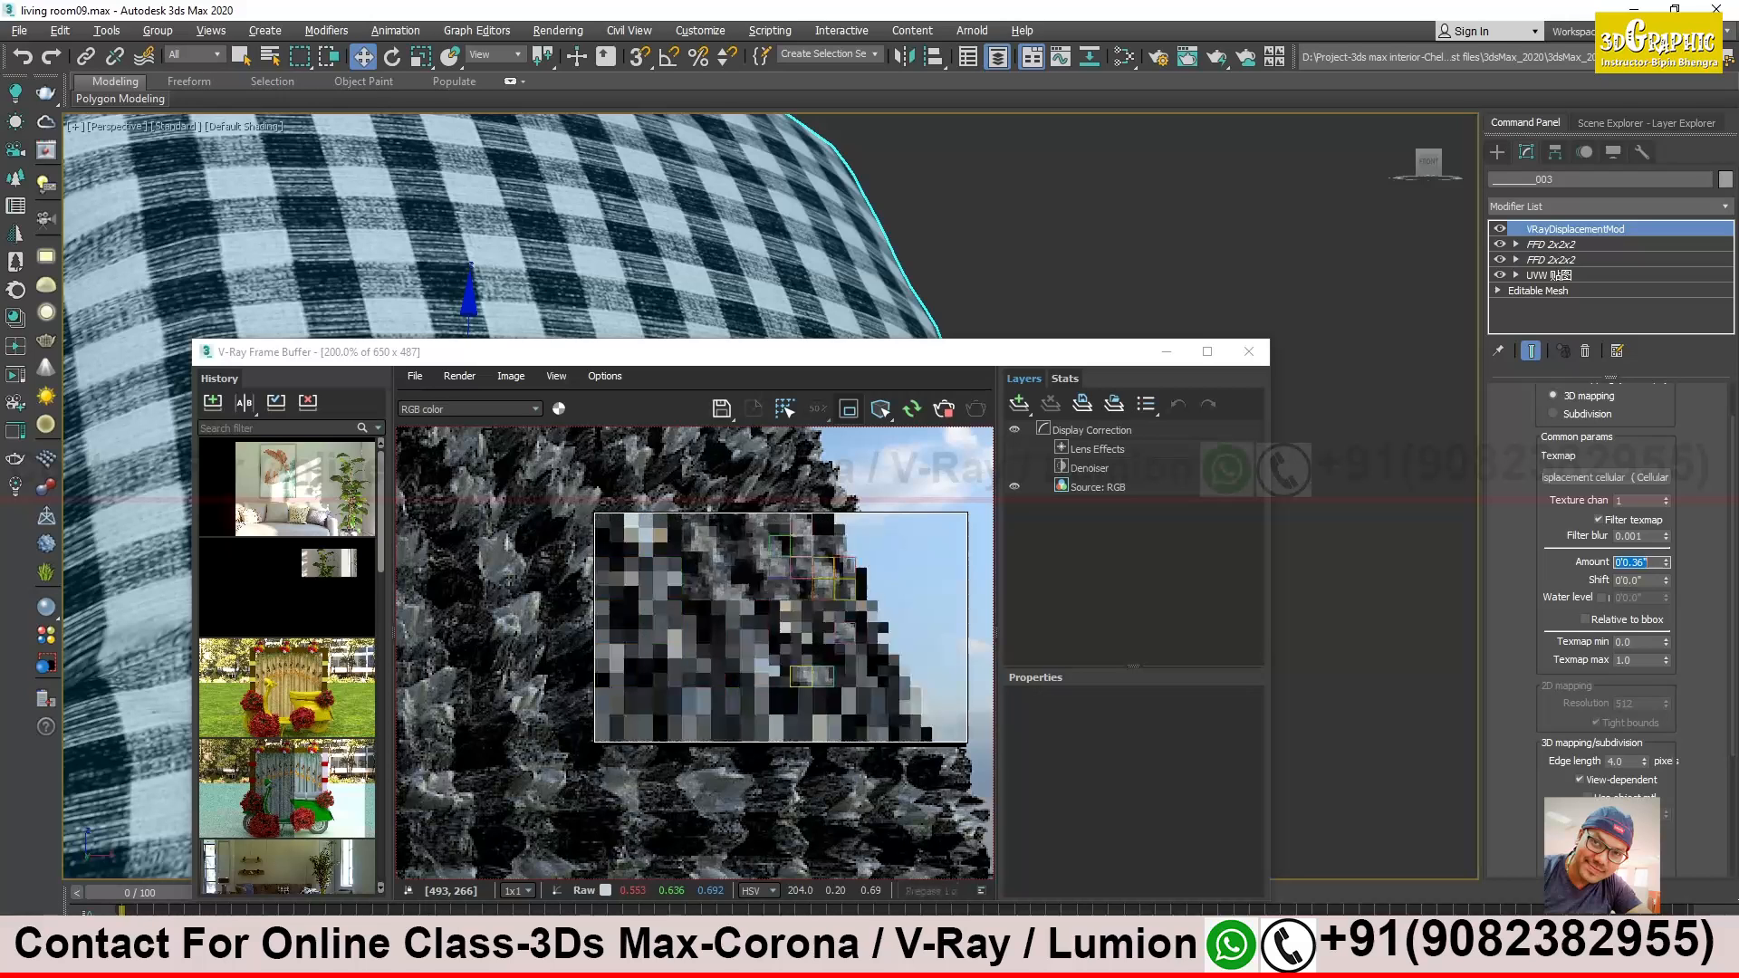
{"action": "type", "text": ".024"}
{"action": "key", "text": "Return"}
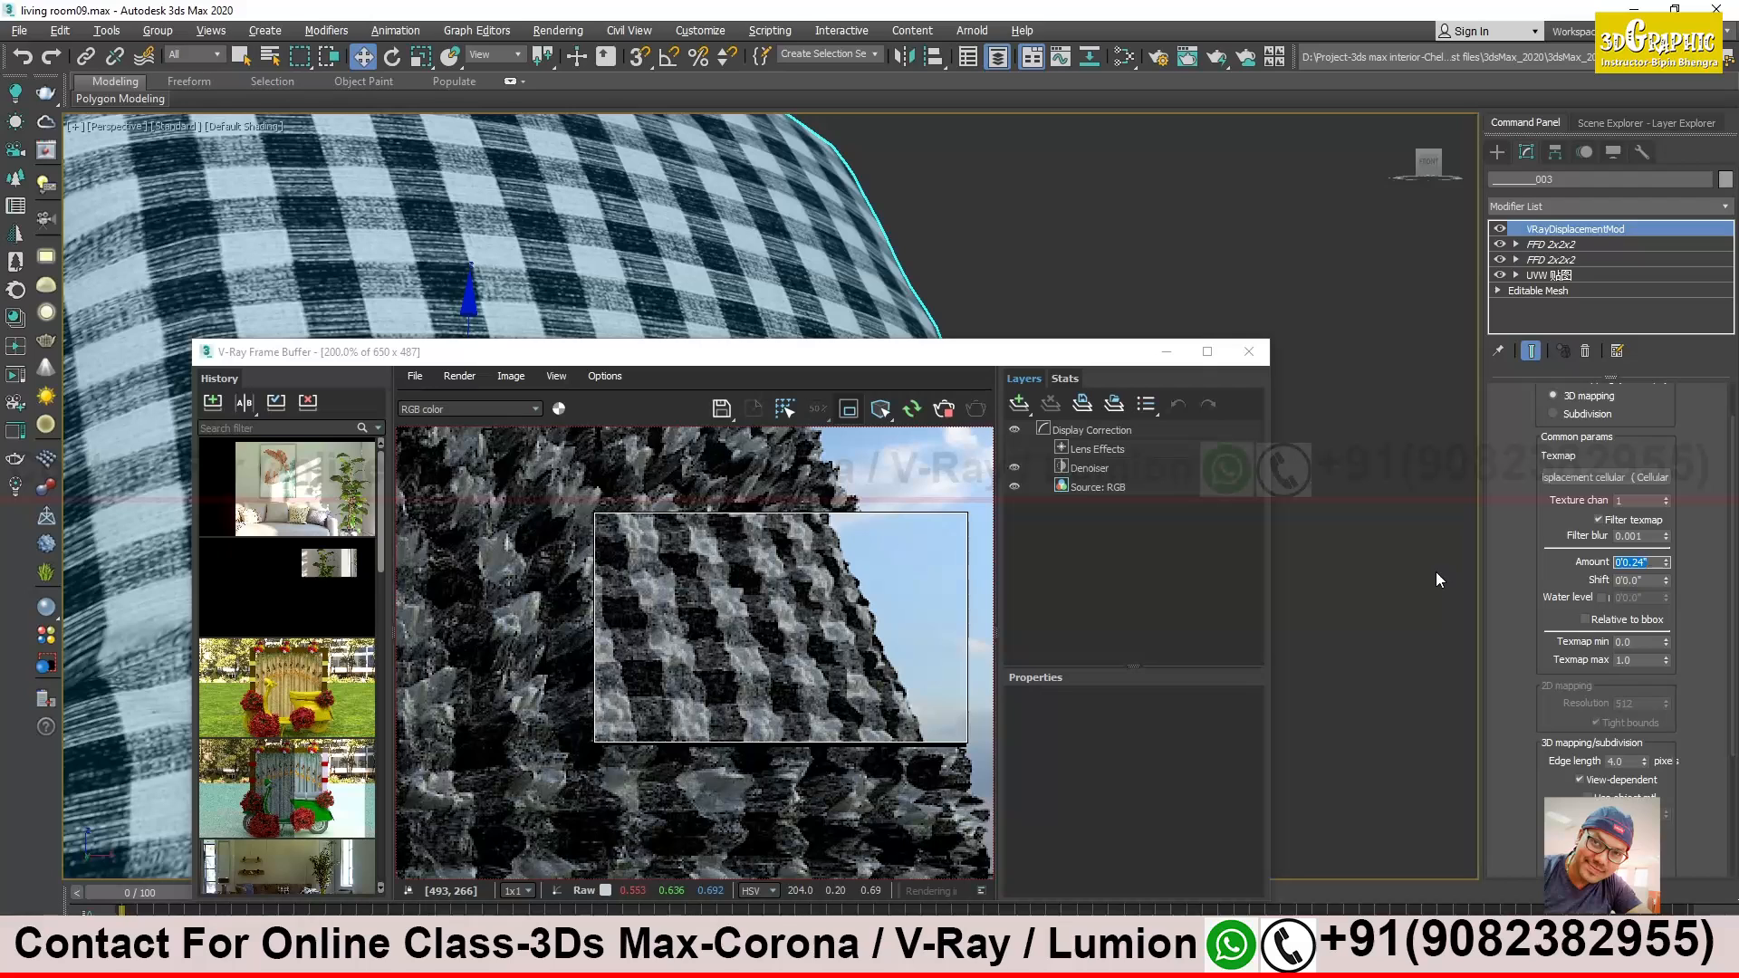
{"action": "type", "text": ".015"}
{"action": "key", "text": "Return"}
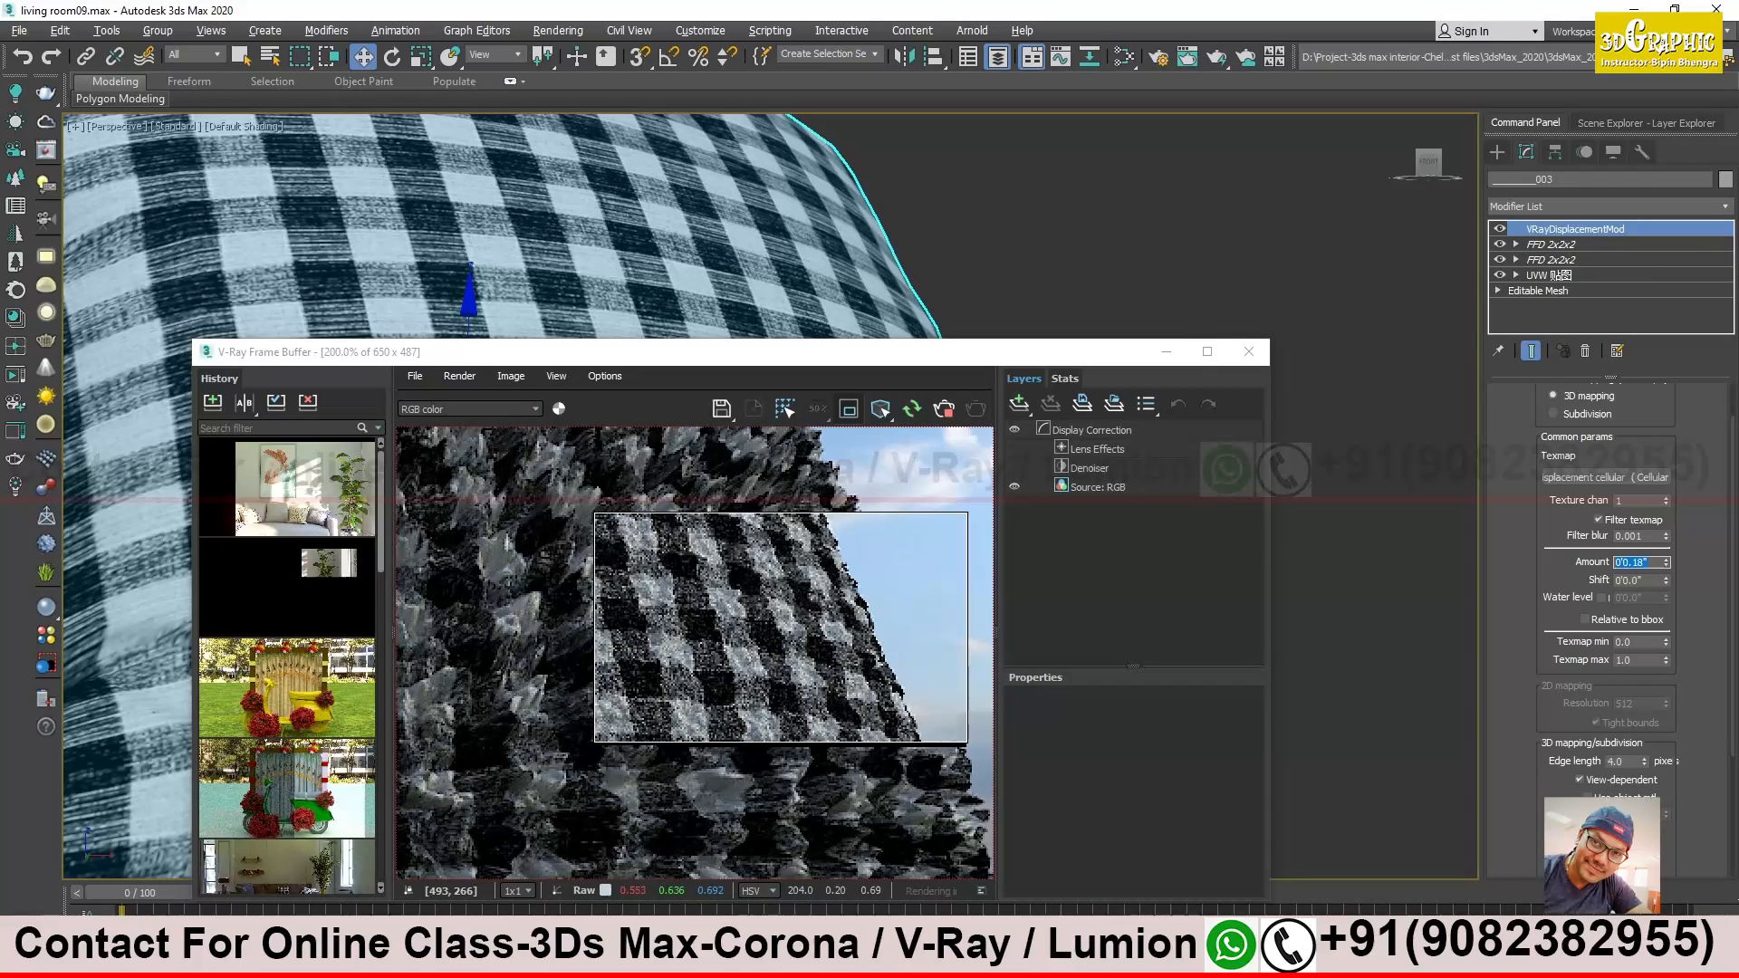
Enlarge the render region to cover the whole visible pillow and examine the displaced fabric texture up close
{"action": "scroll", "coordinate": [535, 598], "scroll_direction": "down", "scroll_amount": 2}
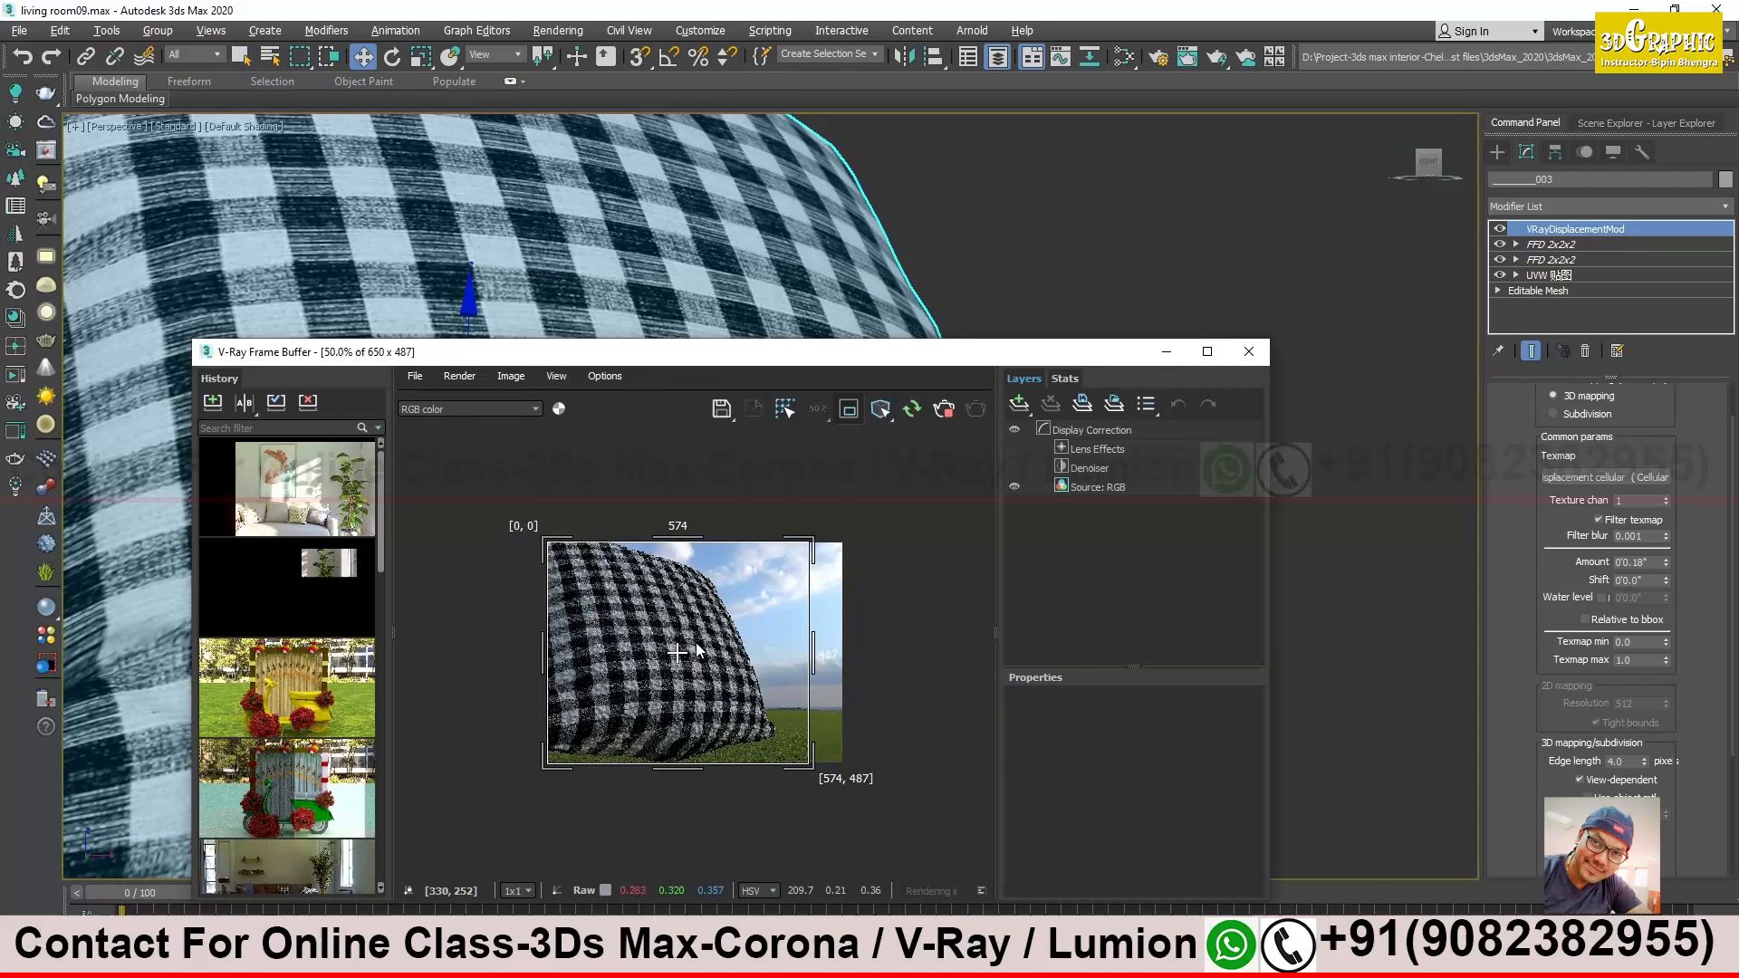
{"action": "scroll", "coordinate": [709, 645], "scroll_direction": "up", "scroll_amount": 1}
{"action": "scroll", "coordinate": [709, 645], "scroll_direction": "up", "scroll_amount": 1}
{"action": "middle_click_drag", "start_coordinate": [618, 623], "coordinate": [734, 748]}
{"action": "middle_click_drag", "start_coordinate": [551, 634], "coordinate": [665, 623]}
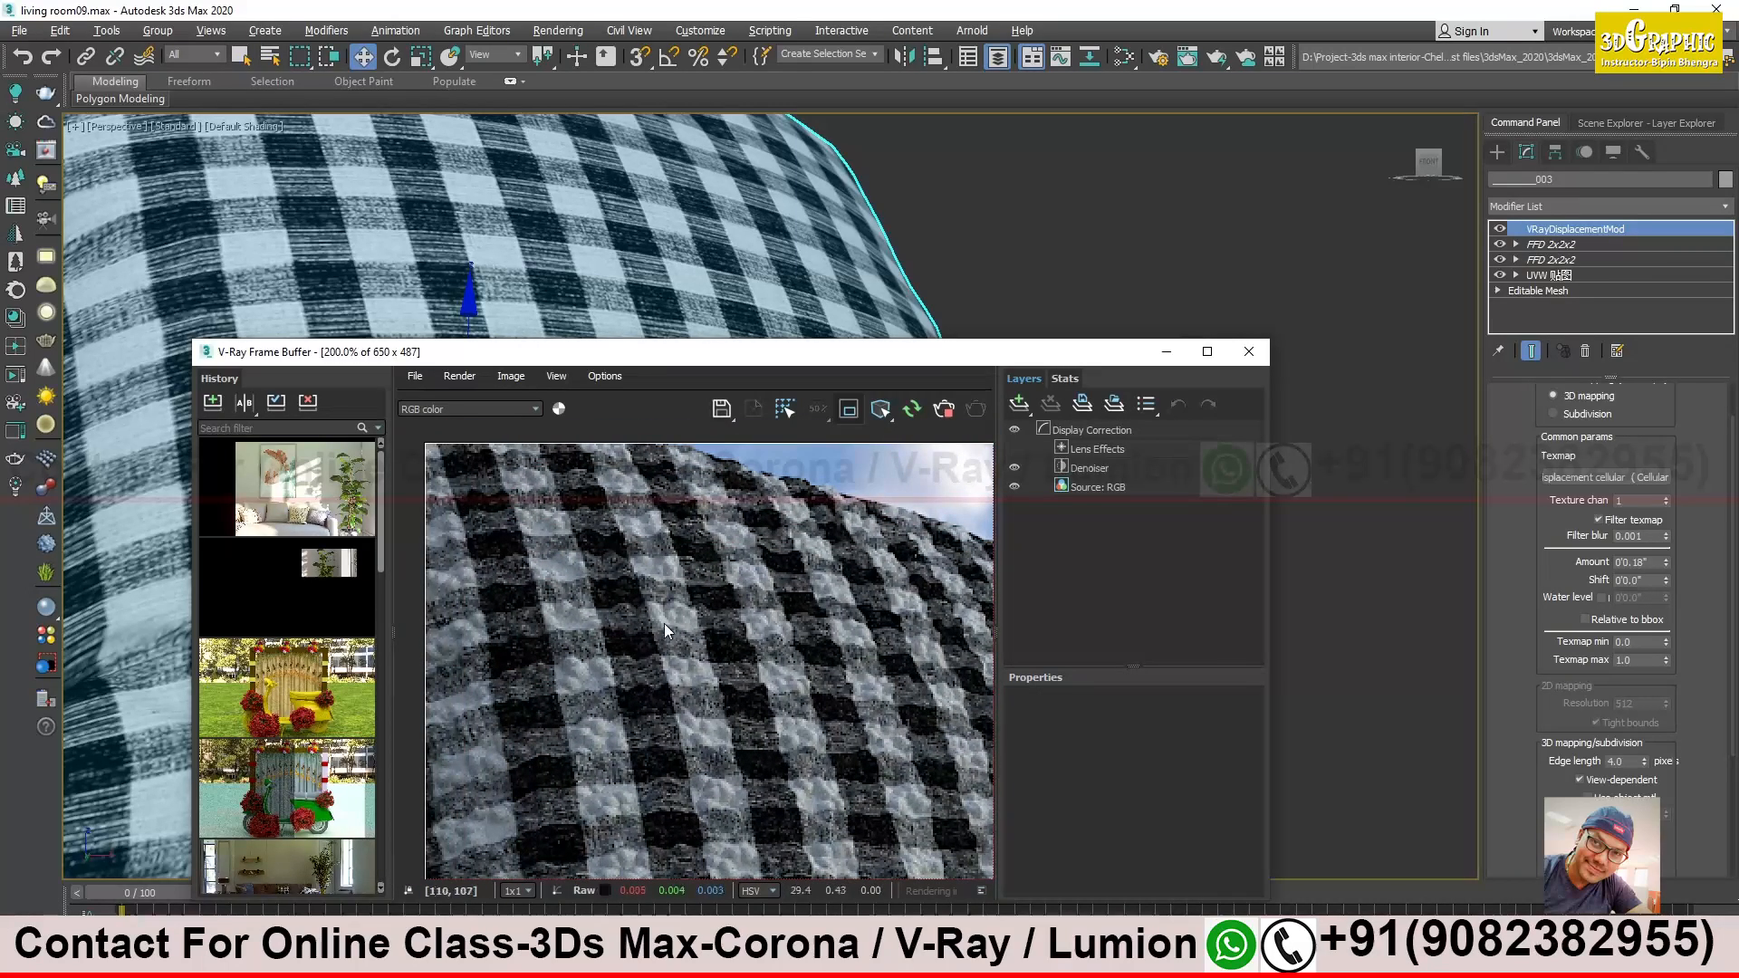
{"action": "middle_click_drag", "start_coordinate": [758, 707], "coordinate": [722, 614]}
{"action": "middle_click_drag", "start_coordinate": [798, 759], "coordinate": [762, 667]}
{"action": "middle_click_drag", "start_coordinate": [801, 815], "coordinate": [754, 689]}
{"action": "middle_click_drag", "start_coordinate": [755, 761], "coordinate": [720, 621]}
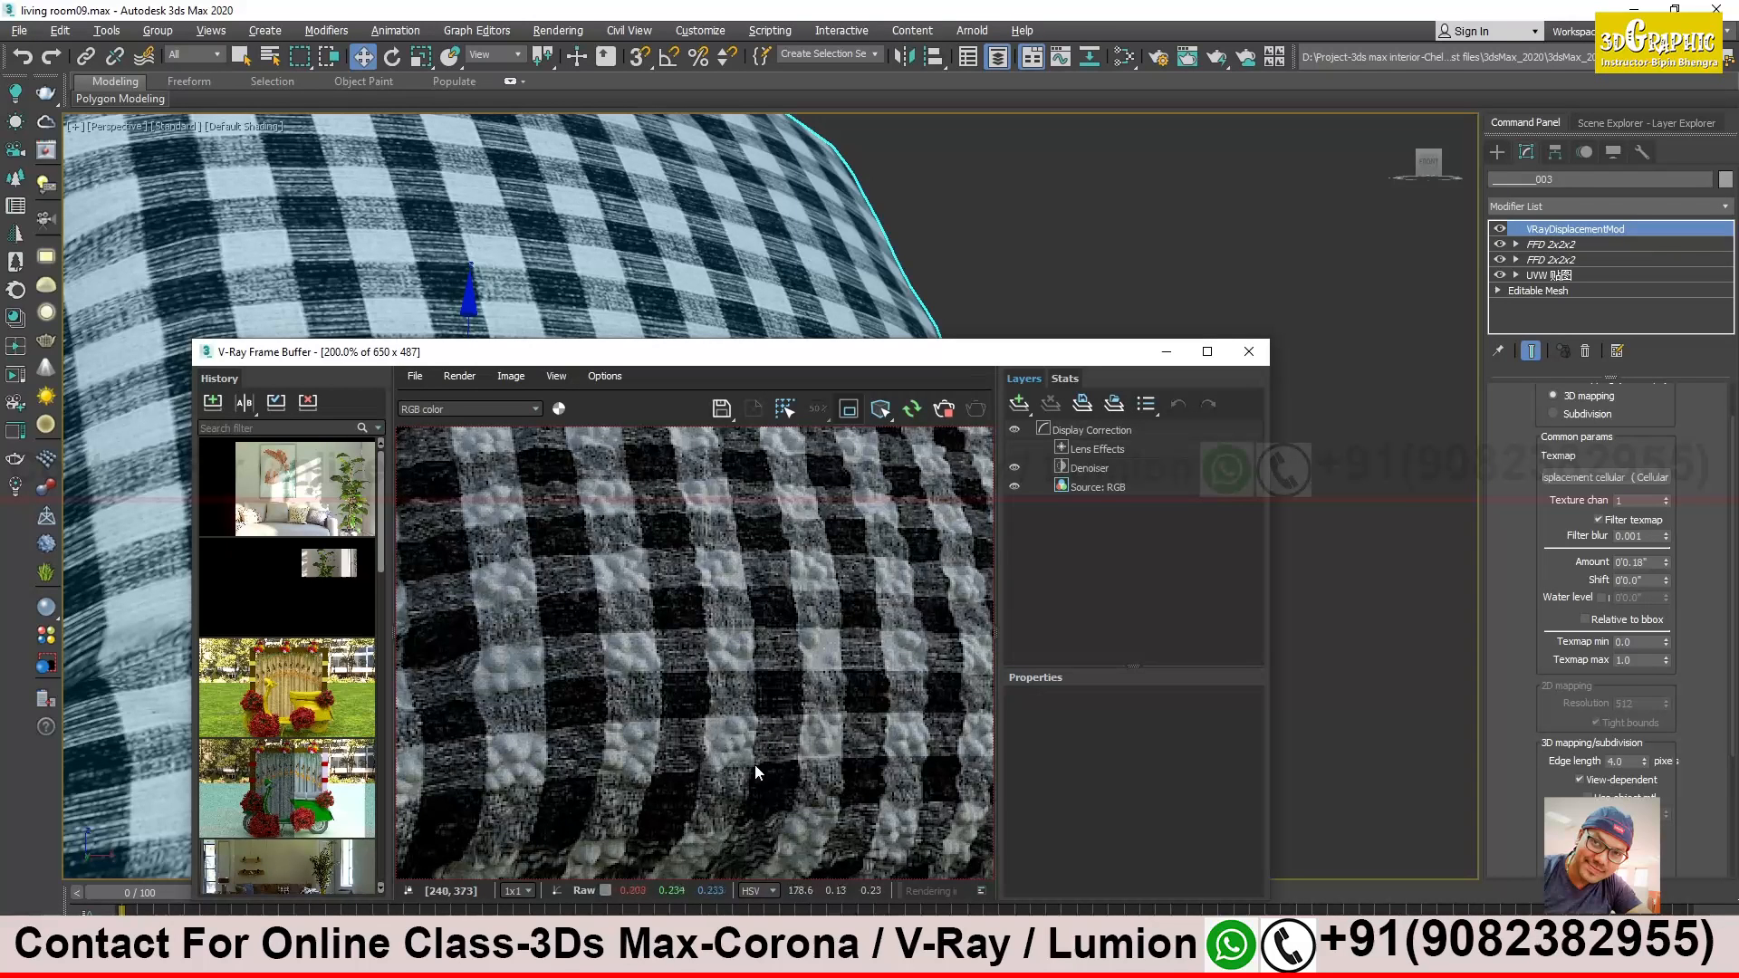
Stop the interactive render and view the pillow image at 100%
{"action": "scroll", "coordinate": [729, 786], "scroll_direction": "down", "scroll_amount": 2}
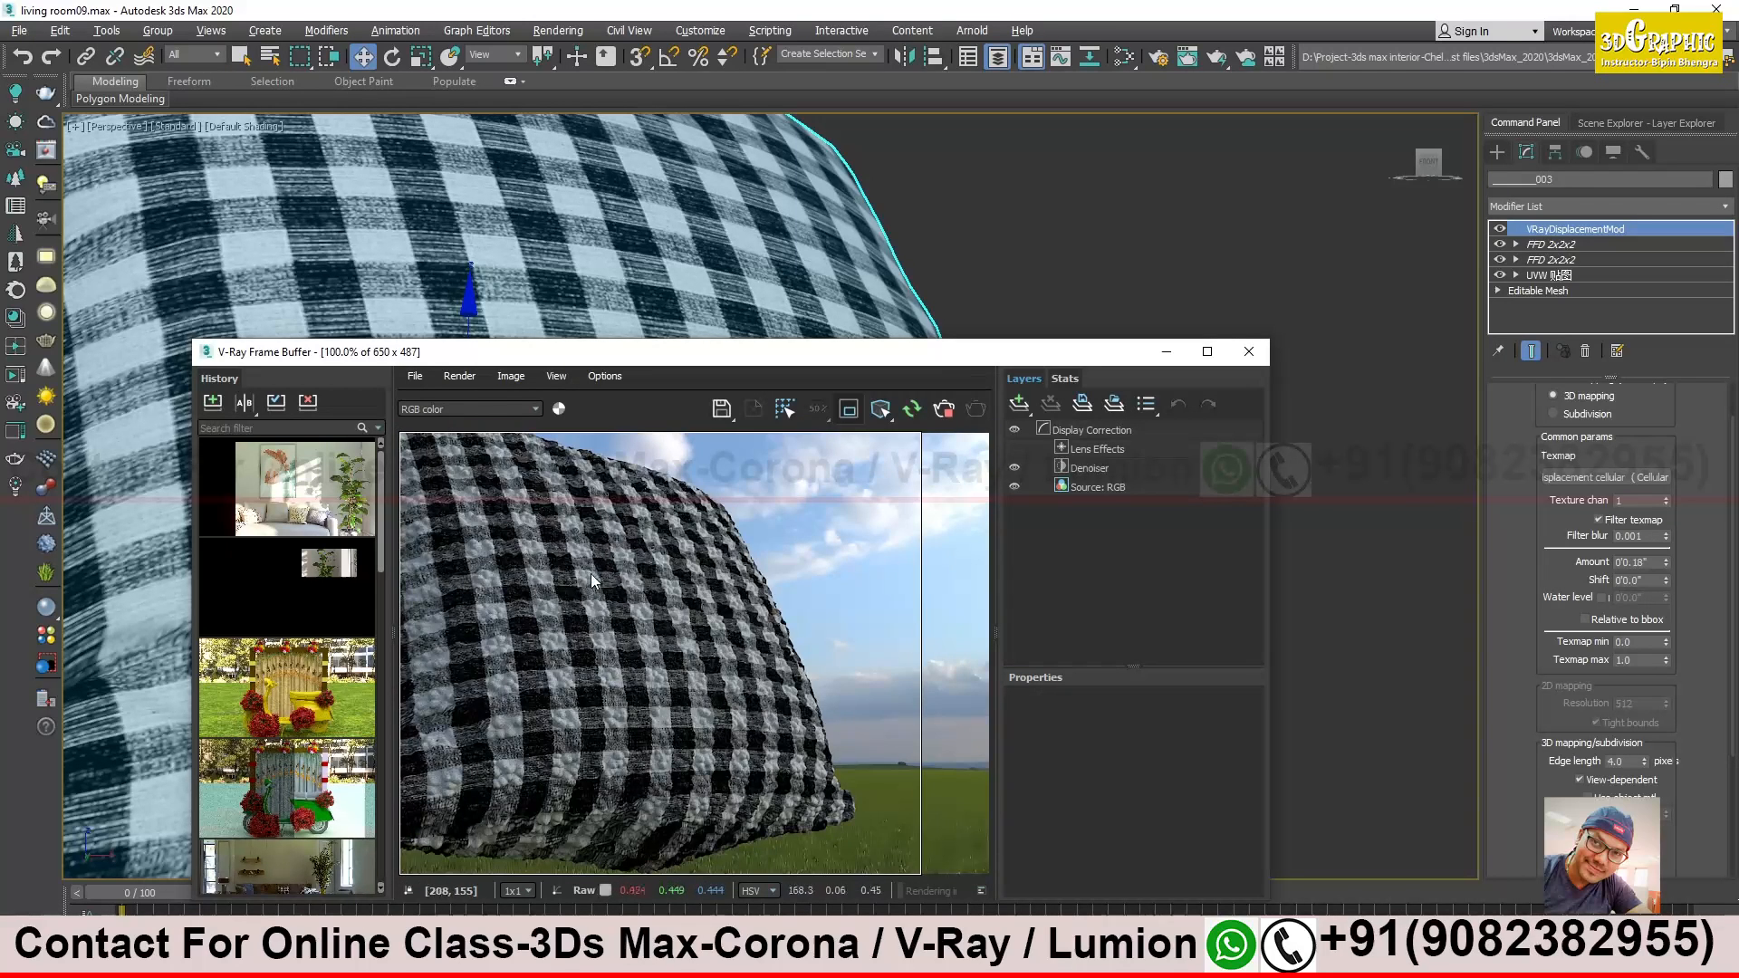
{"action": "left_click", "coordinate": [948, 411]}
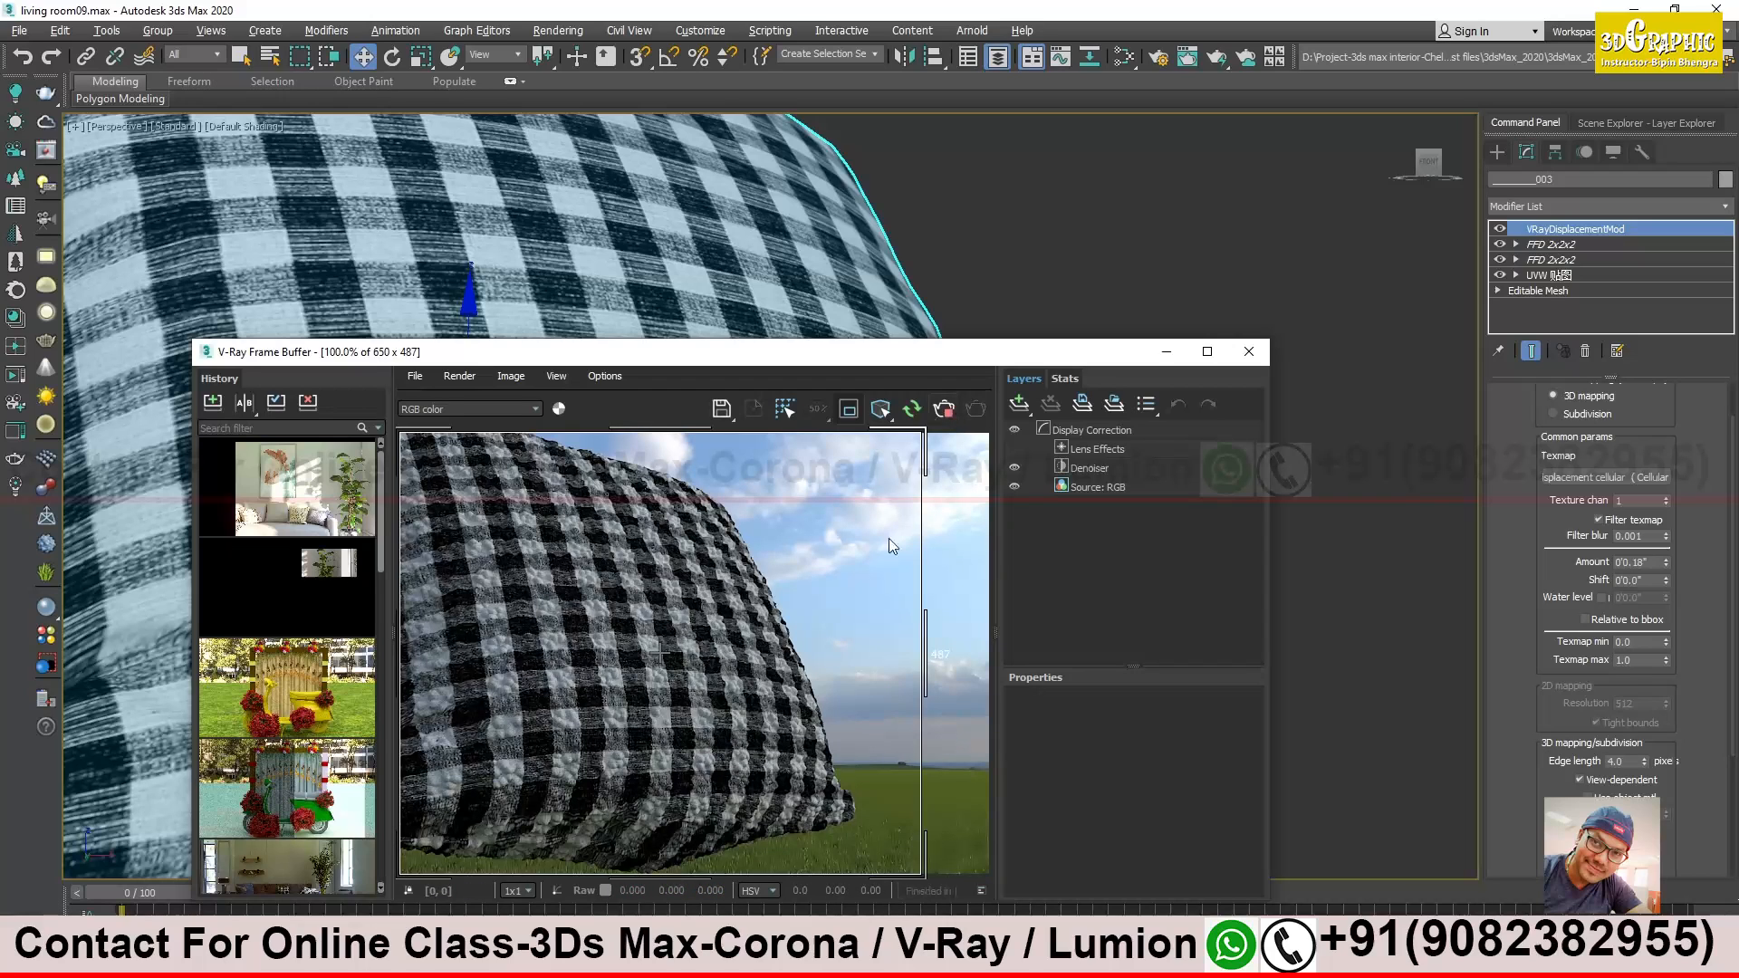
{"action": "left_click_drag", "start_coordinate": [900, 359], "coordinate": [970, 338]}
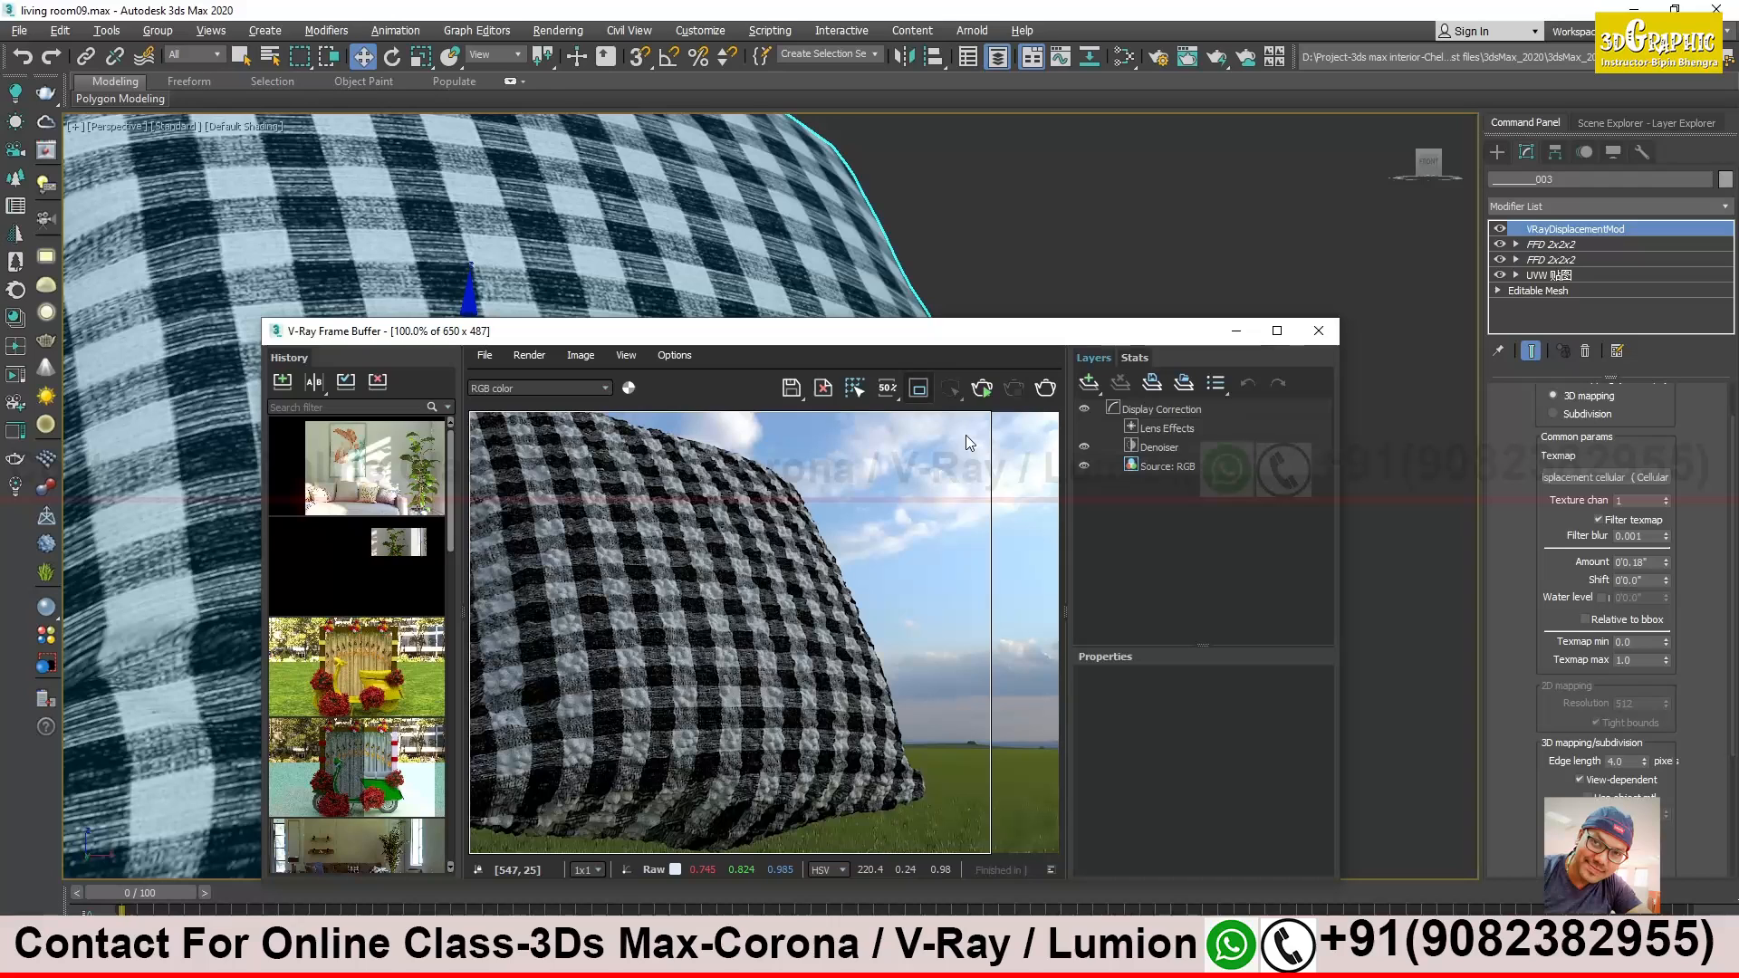
Preview the fabric bump images qskct阿文113 and qskct阿文134 from the bump maps fabric folder alongside the Slate Material Editor
{"action": "left_click", "coordinate": [1124, 56]}
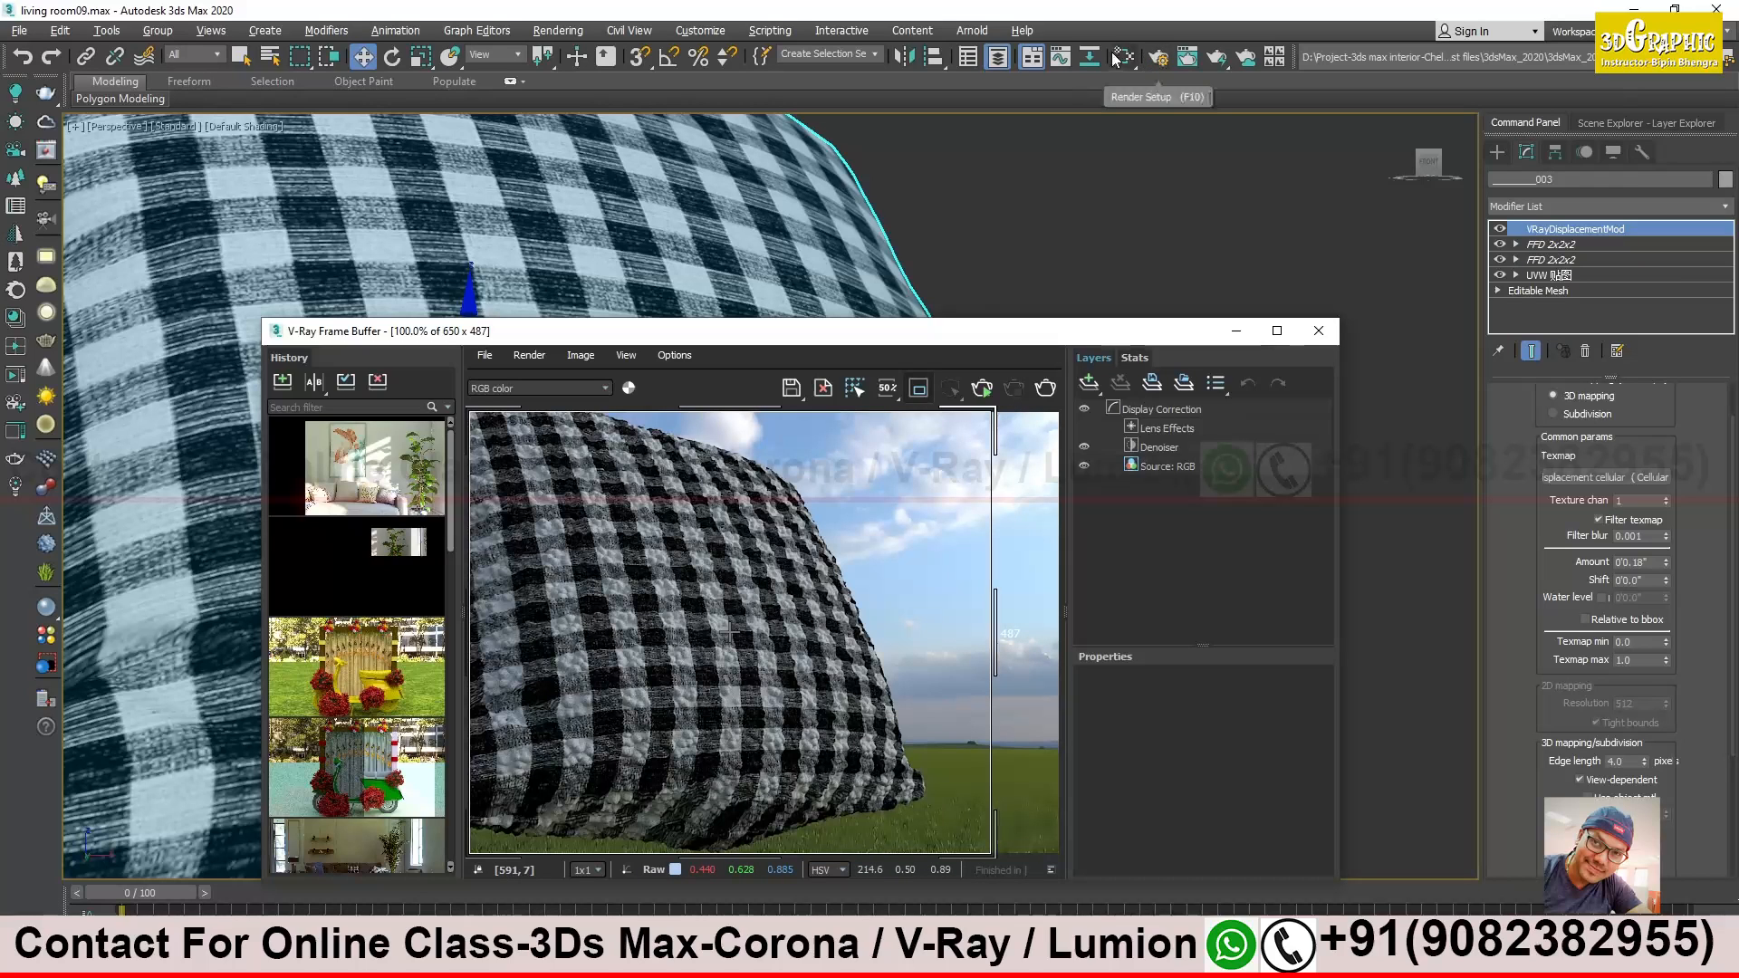
{"action": "left_click_drag", "start_coordinate": [731, 735], "coordinate": [922, 268]}
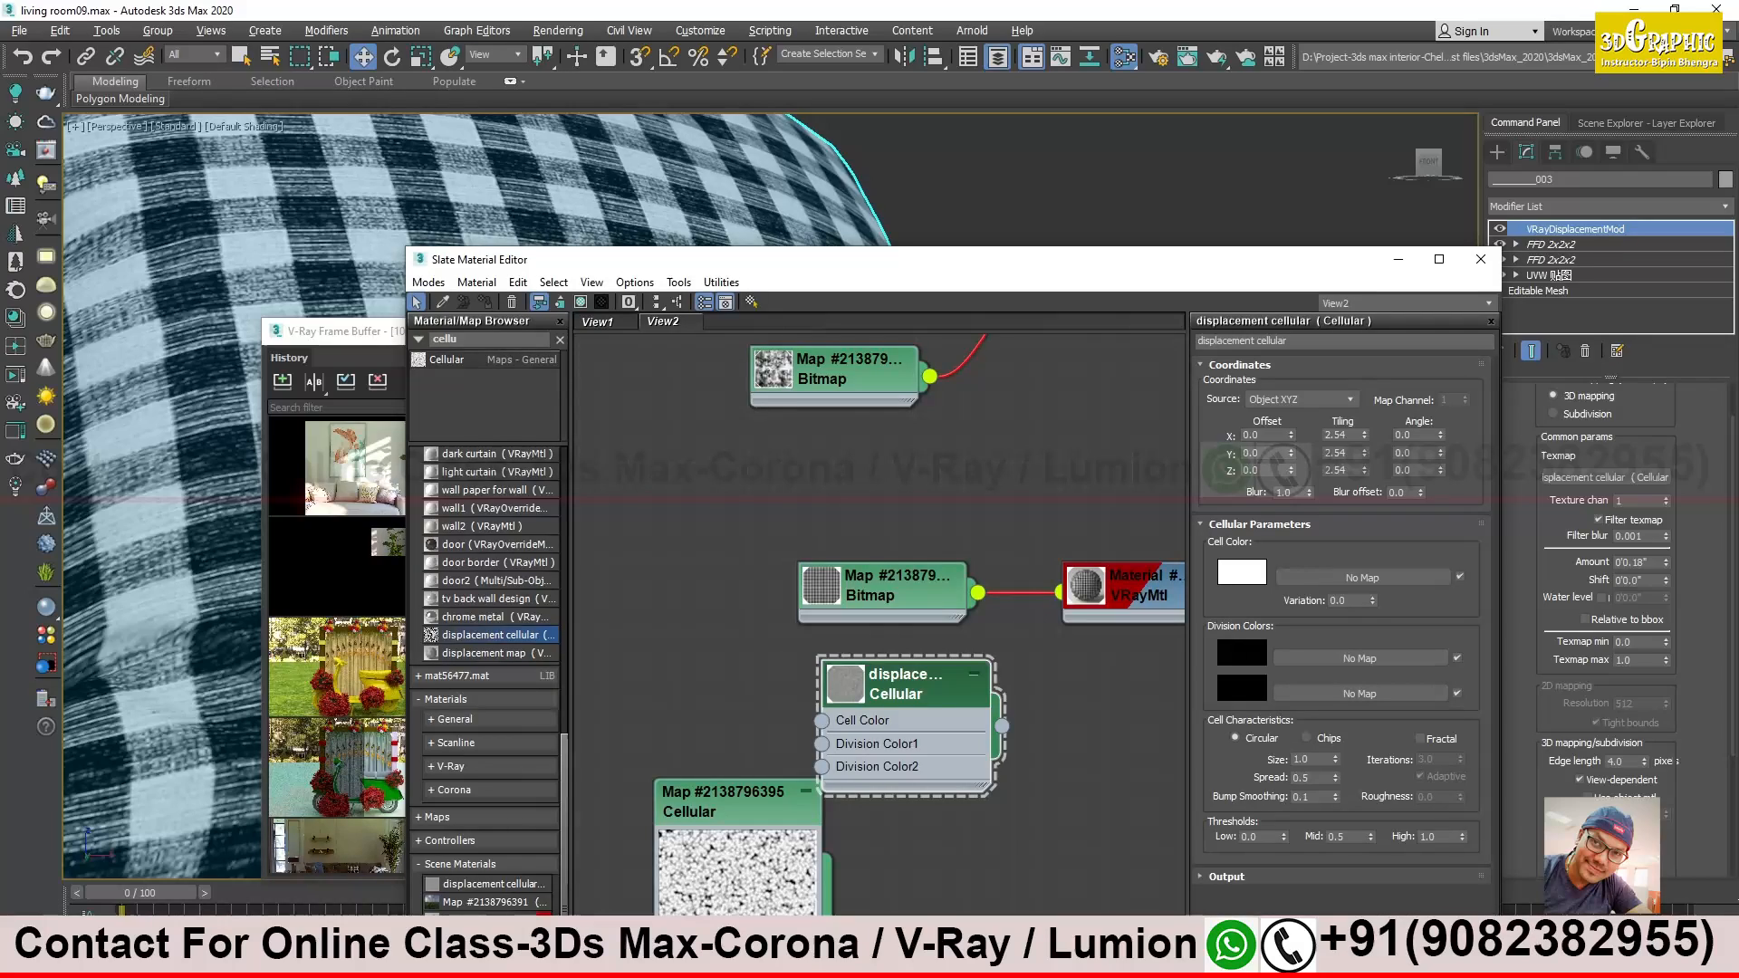
{"action": "left_click", "coordinate": [960, 960]}
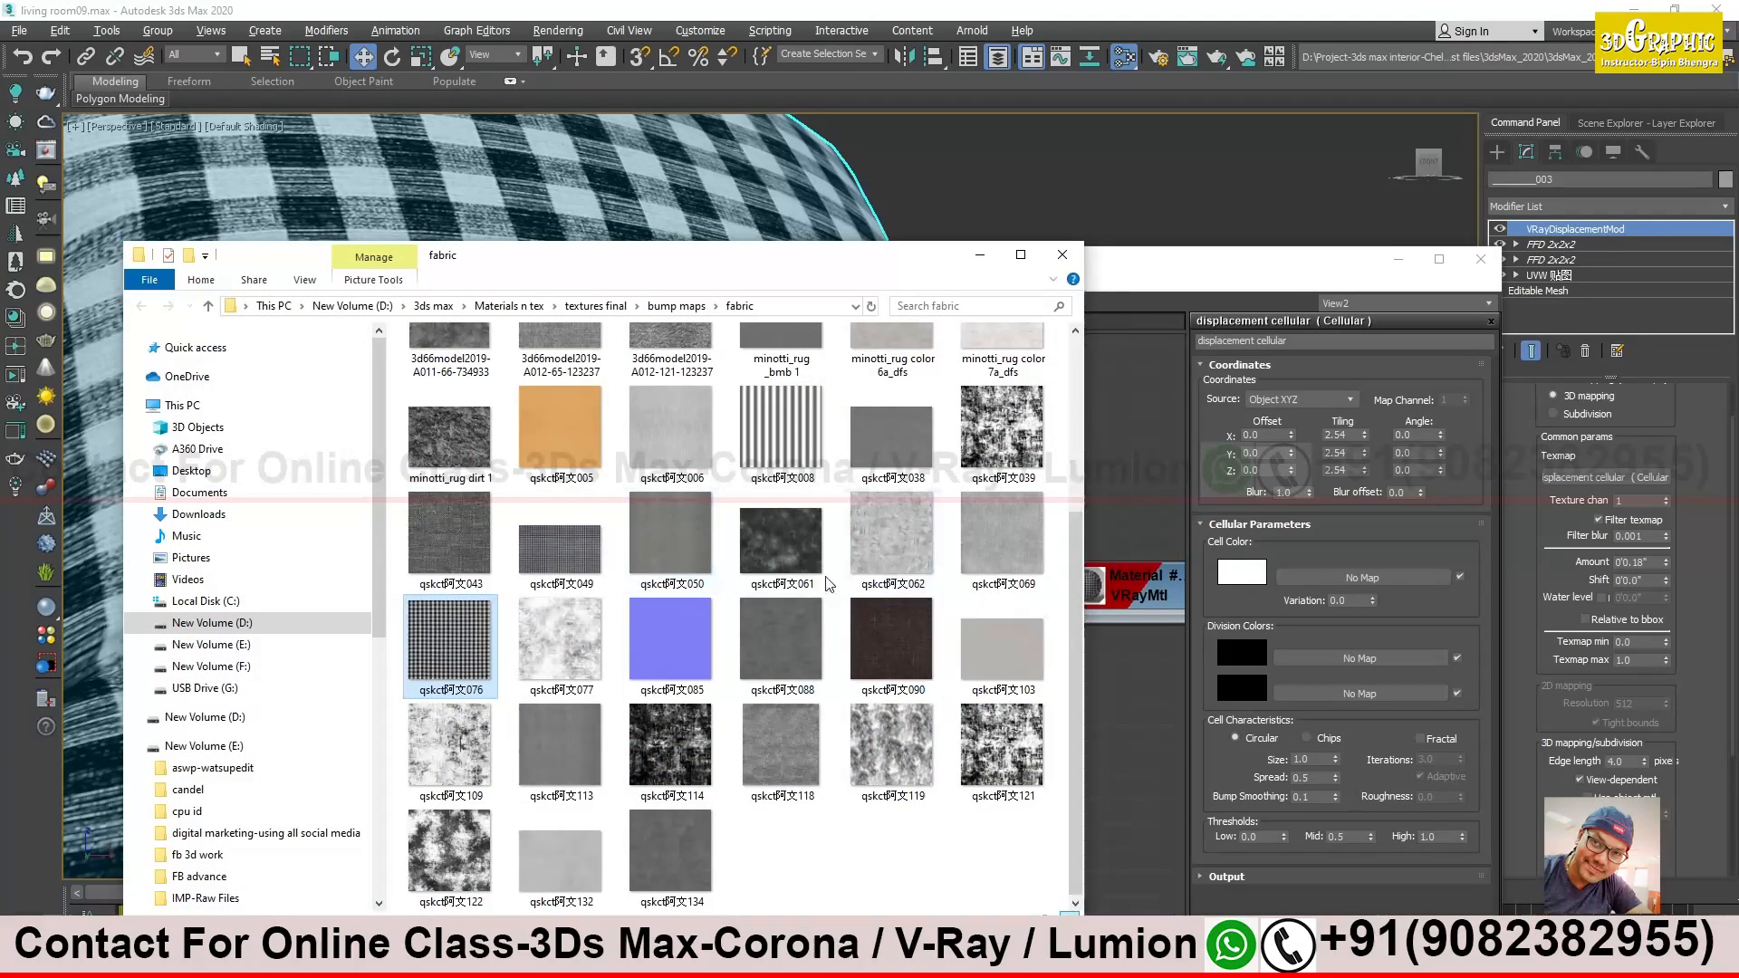
{"action": "double_click", "coordinate": [572, 761]}
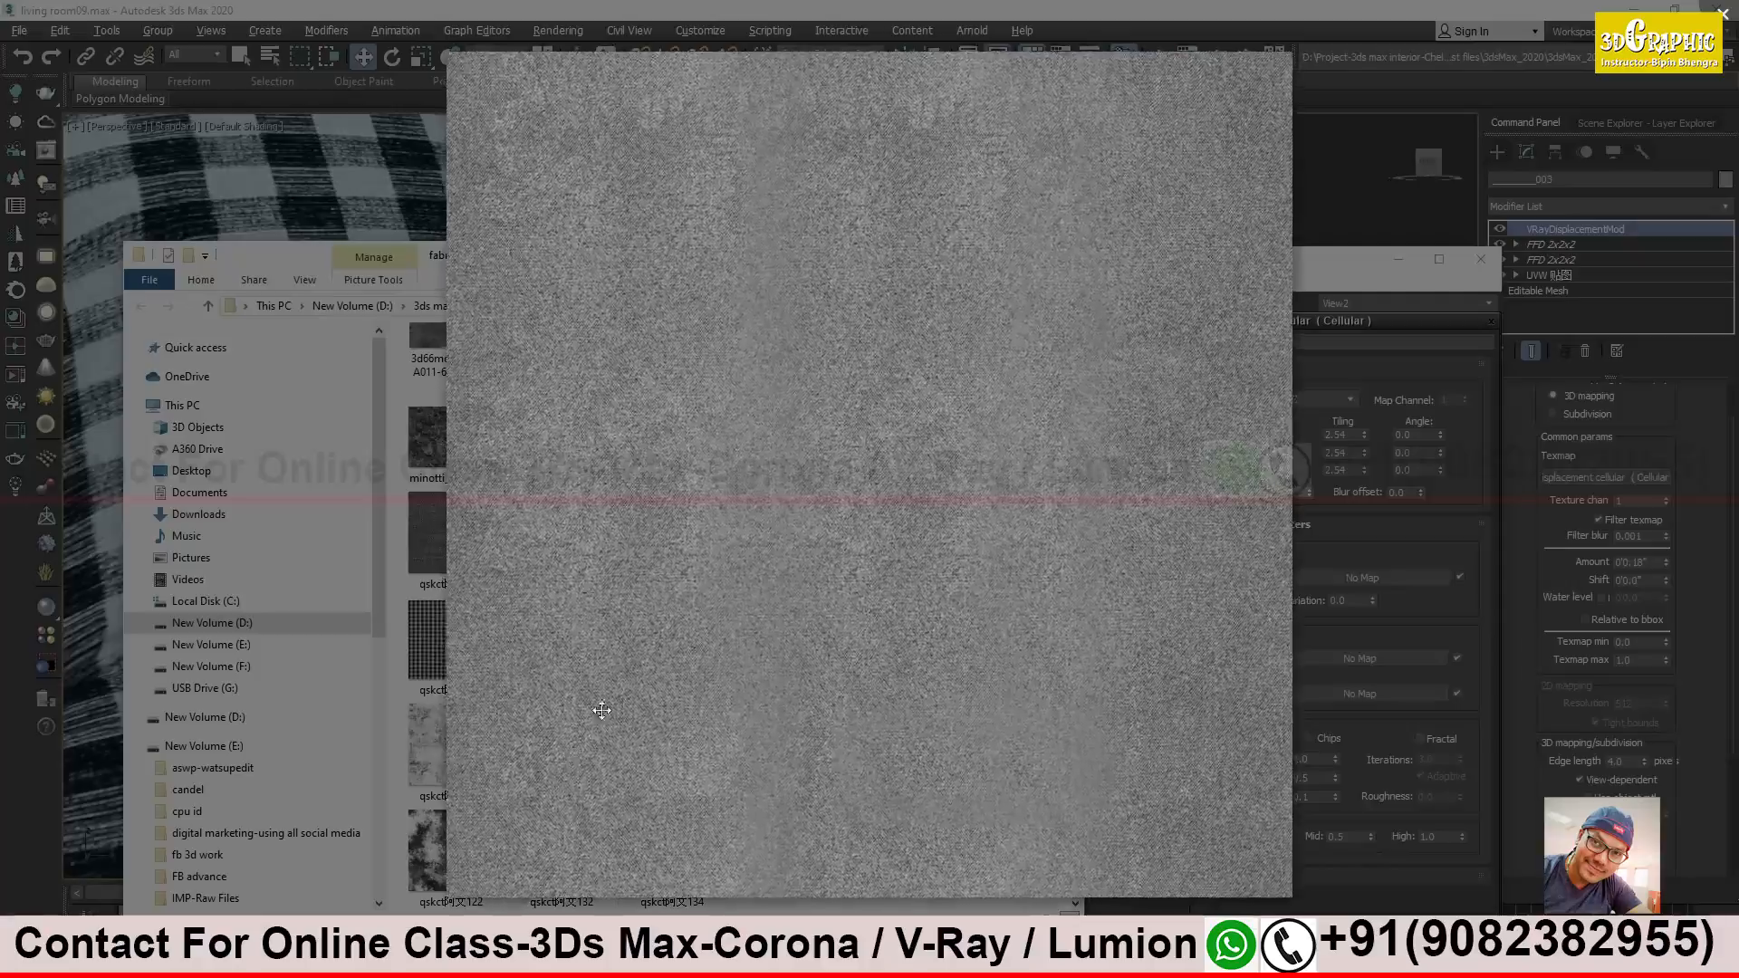
{"action": "scroll", "coordinate": [691, 582], "scroll_direction": "up", "scroll_amount": 4}
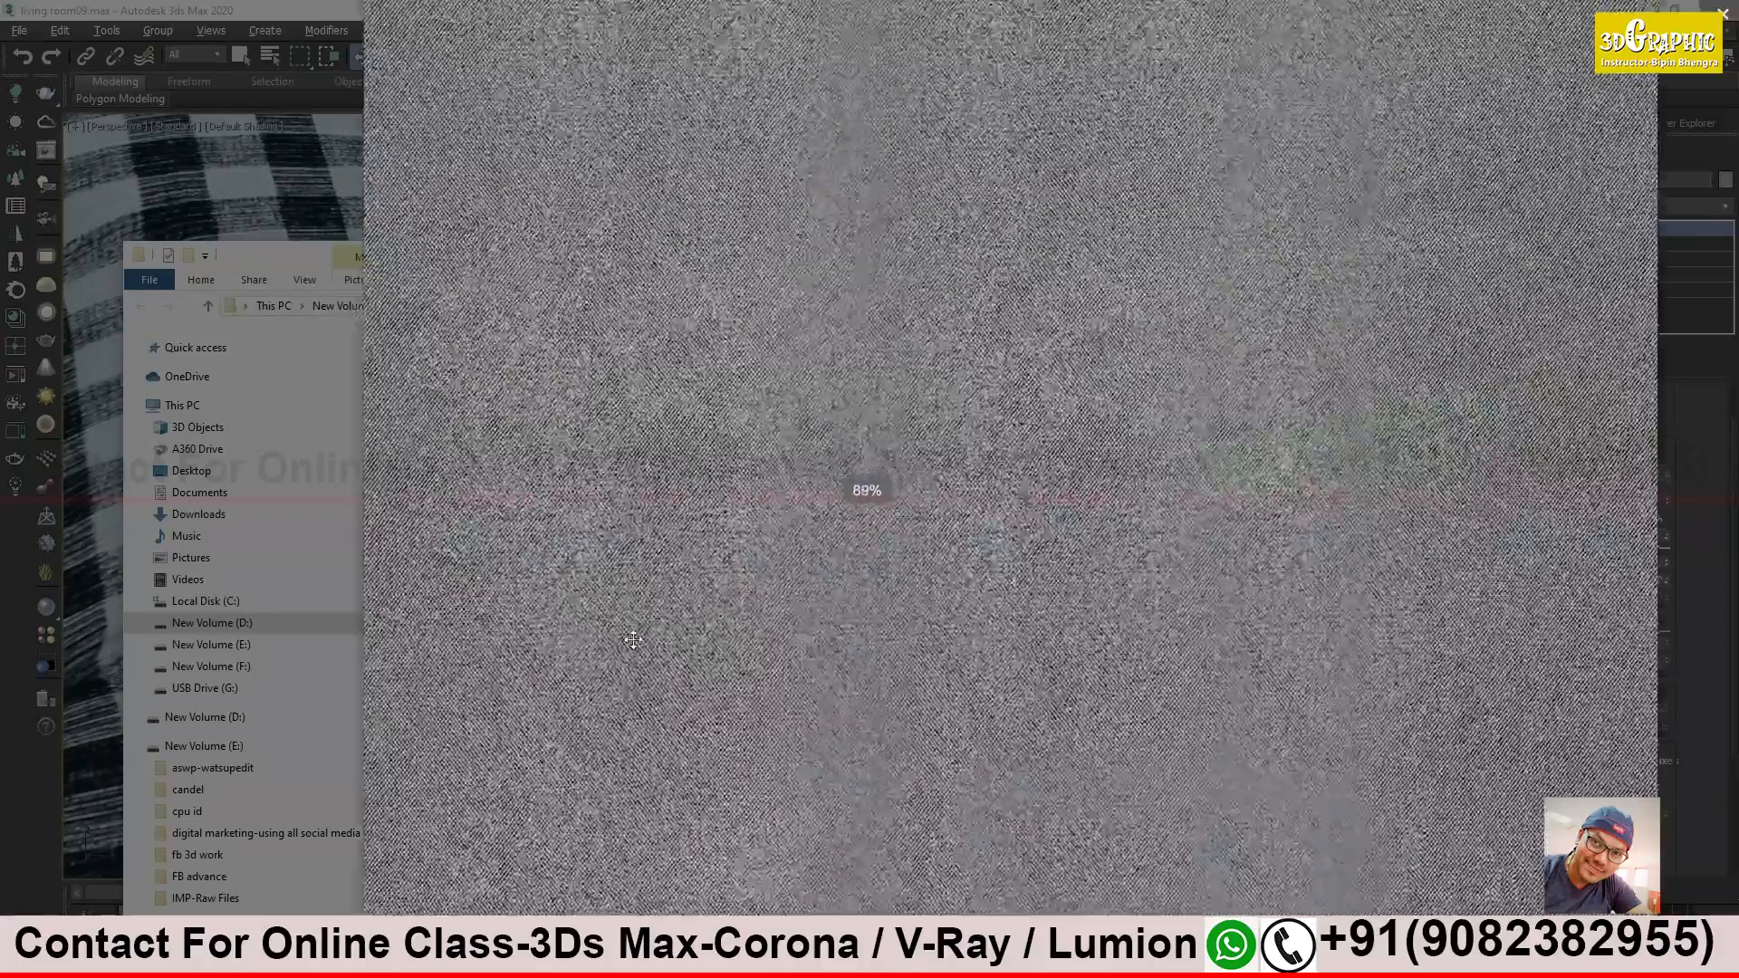
{"action": "scroll", "coordinate": [644, 630], "scroll_direction": "down", "scroll_amount": 4}
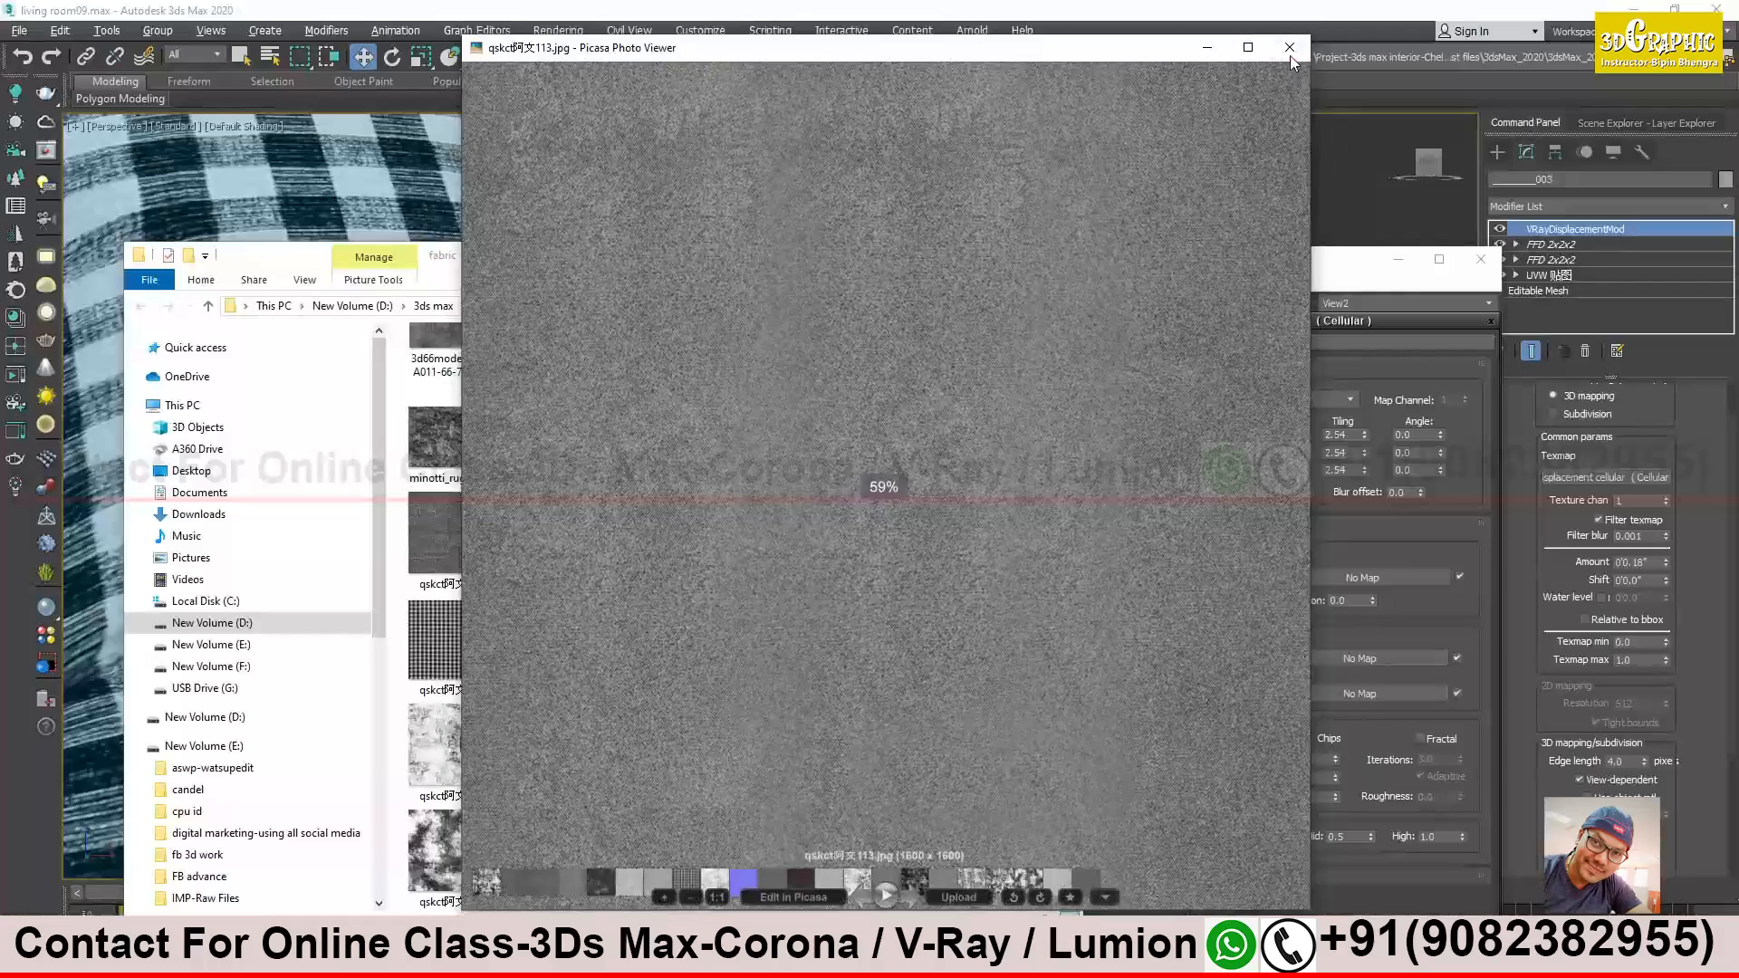
{"action": "left_click", "coordinate": [1296, 54]}
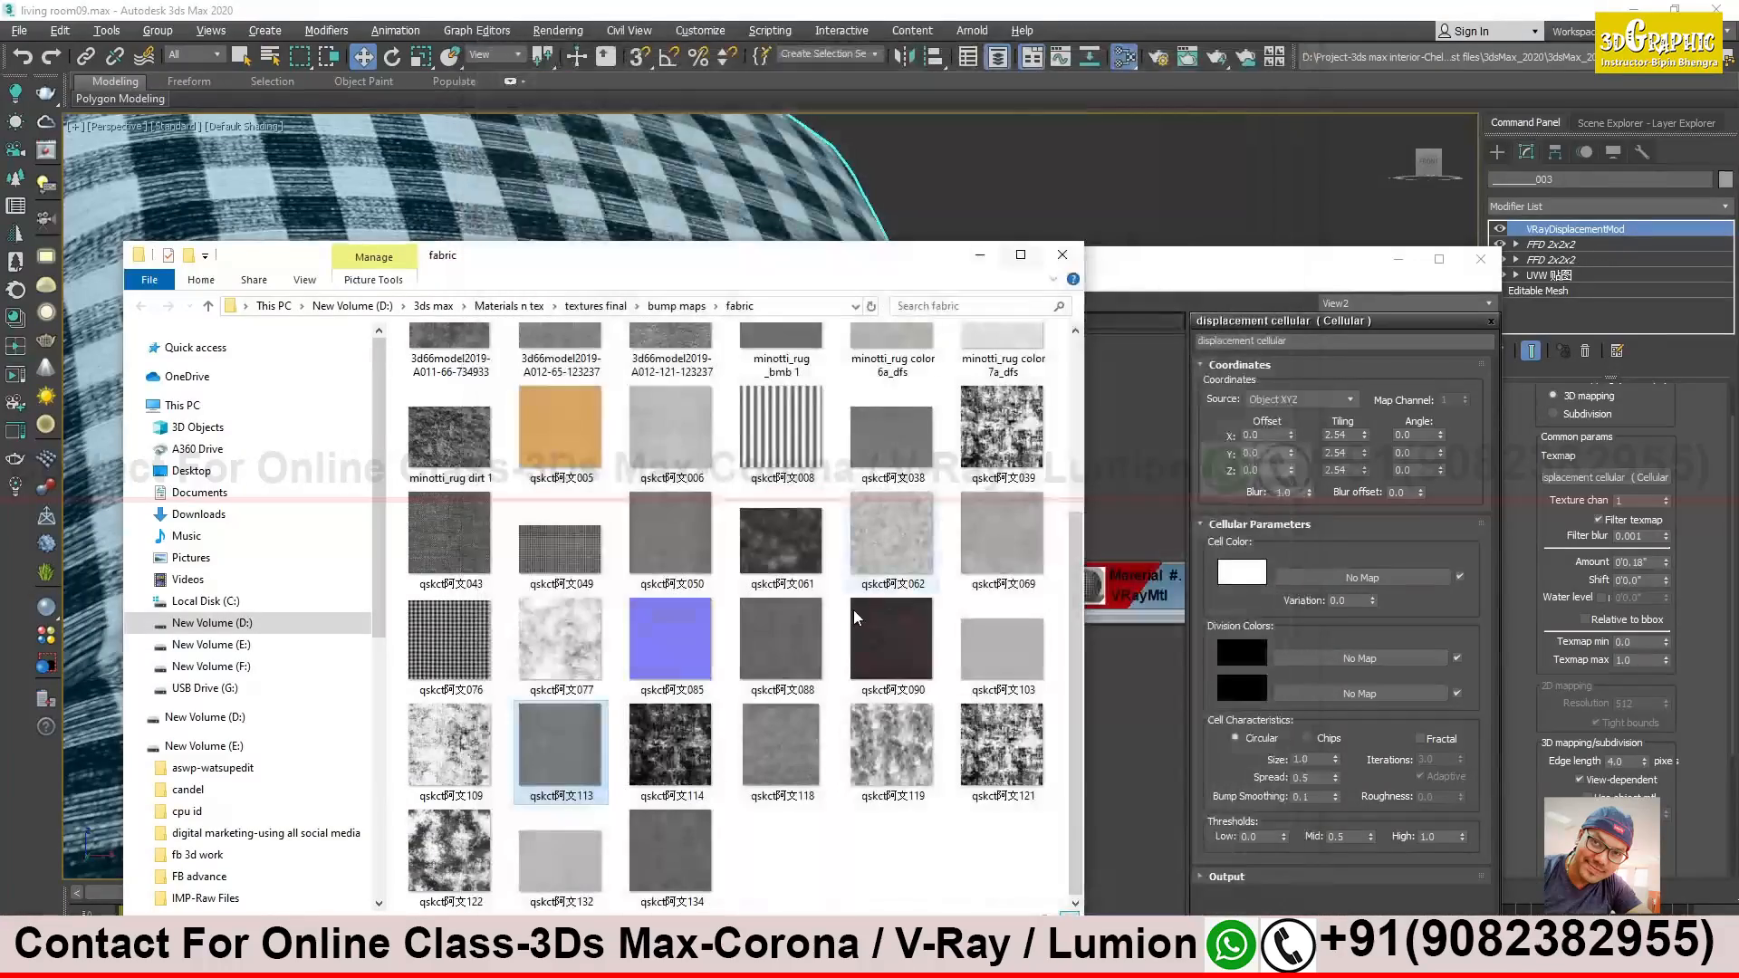
{"action": "double_click", "coordinate": [675, 847]}
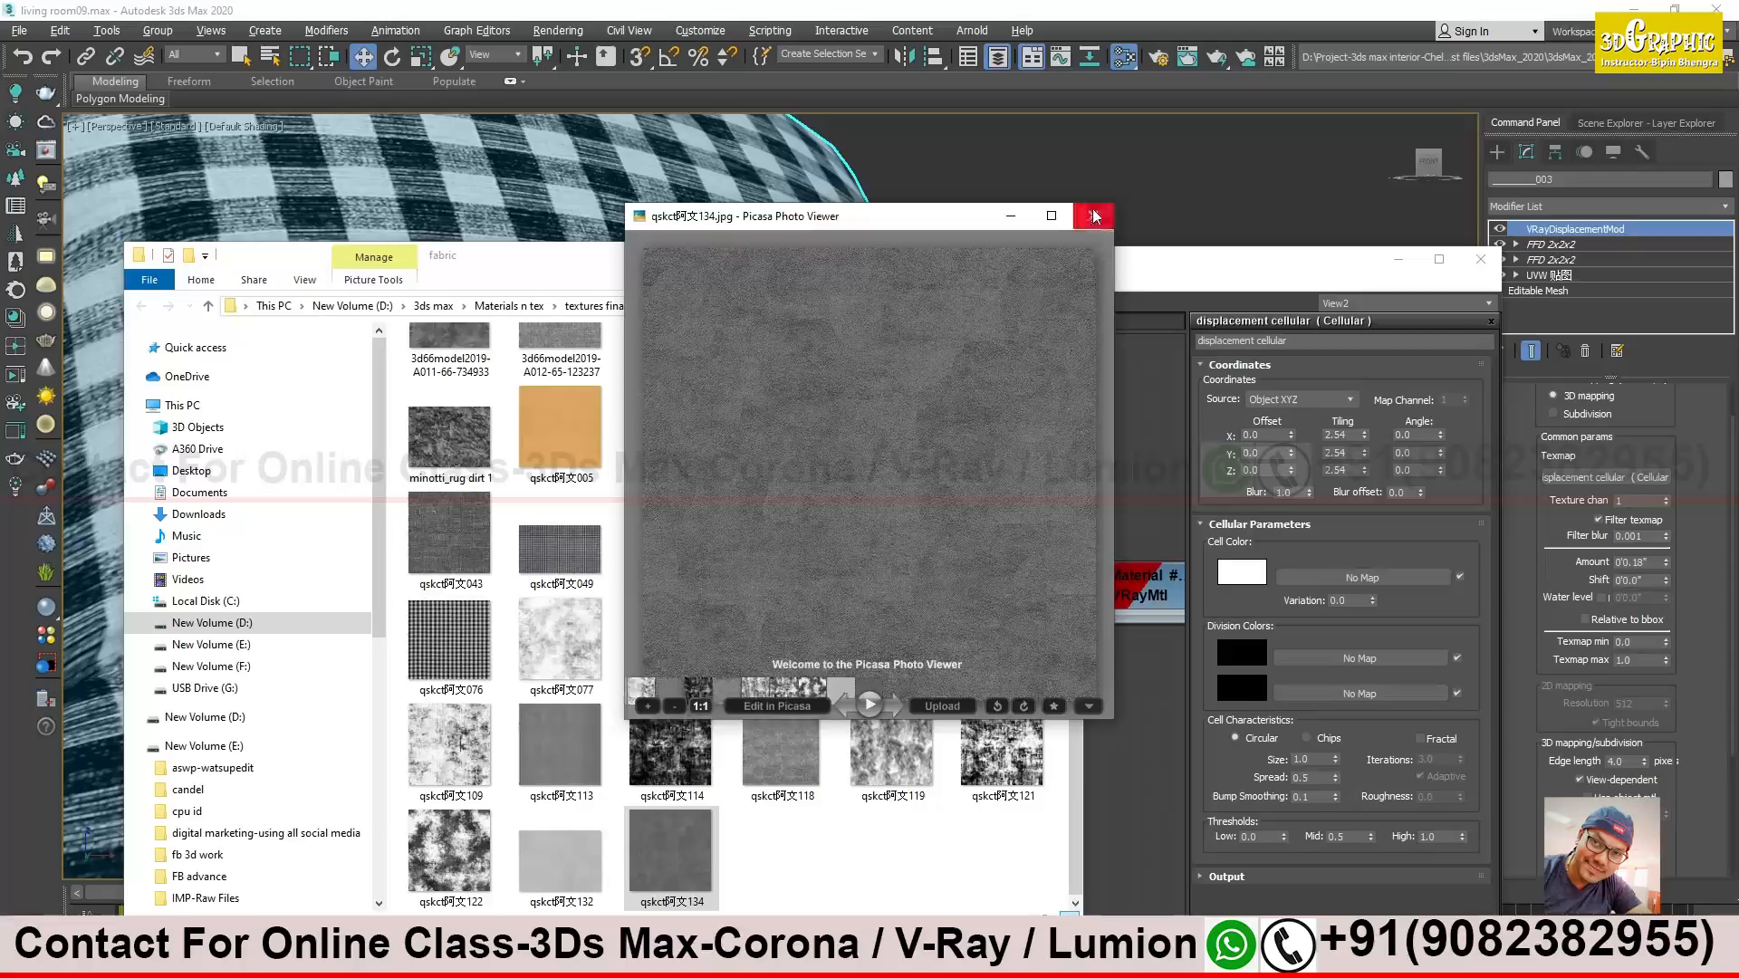
{"action": "key", "text": "Escape"}
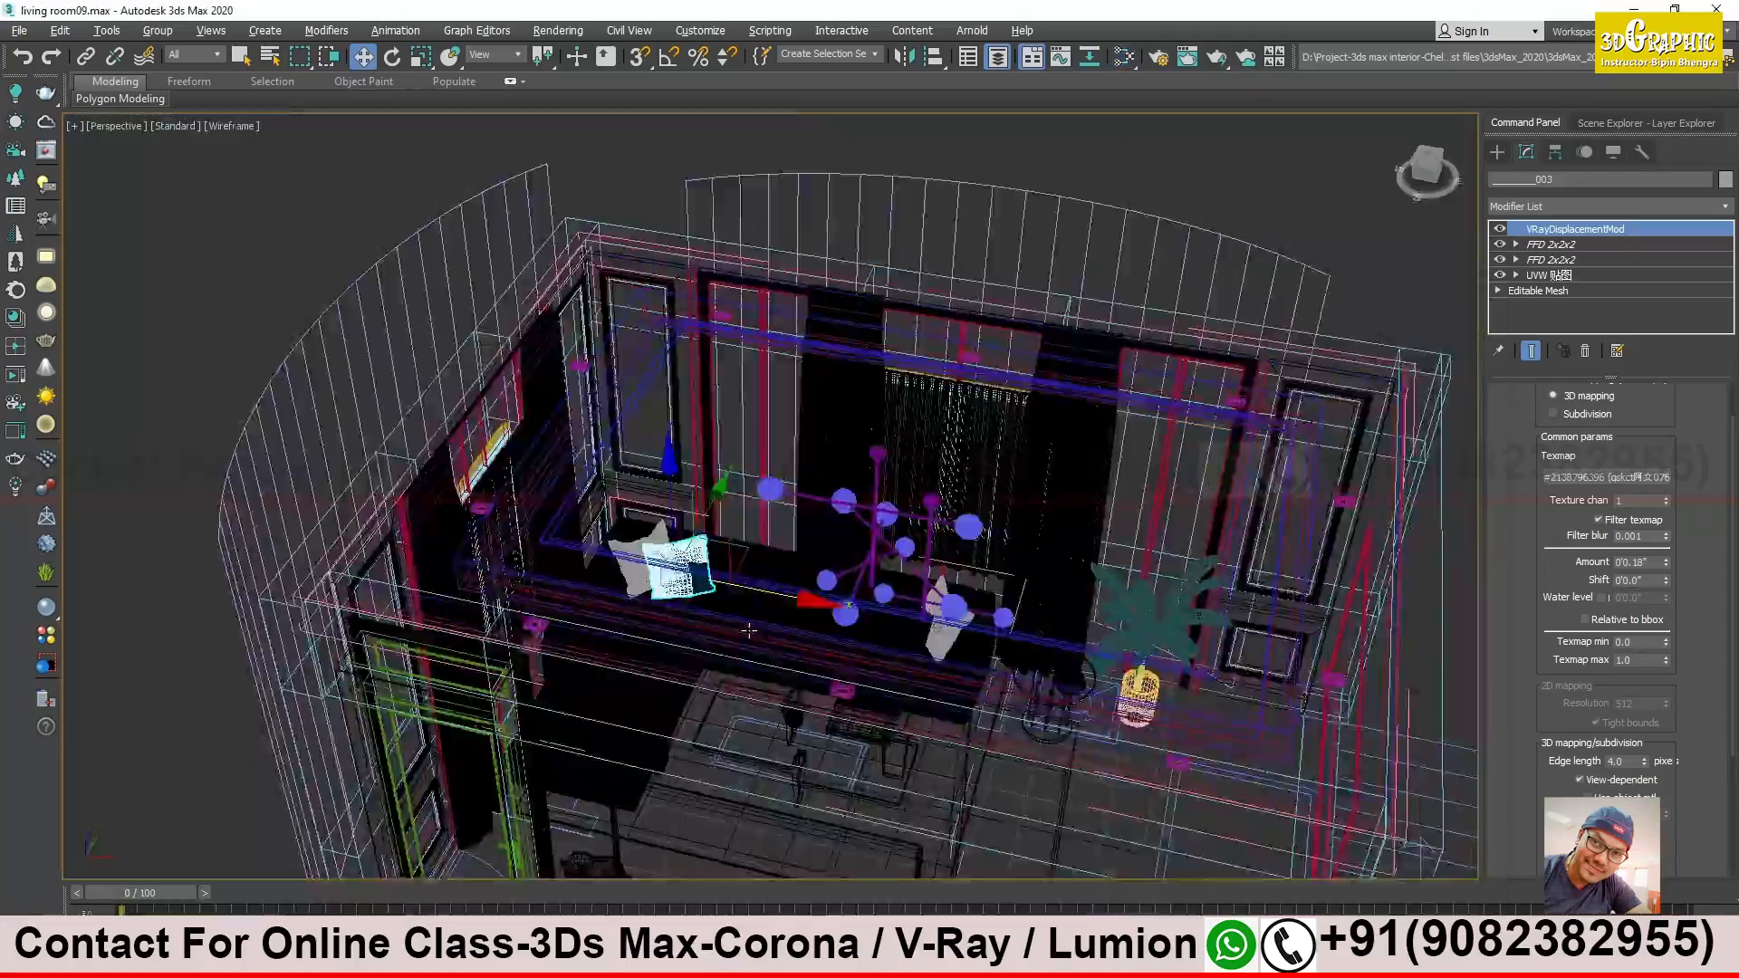
Select the living room's curtains group and isolate it in shaded display
{"action": "scroll", "coordinate": [750, 629], "scroll_direction": "up", "scroll_amount": 8}
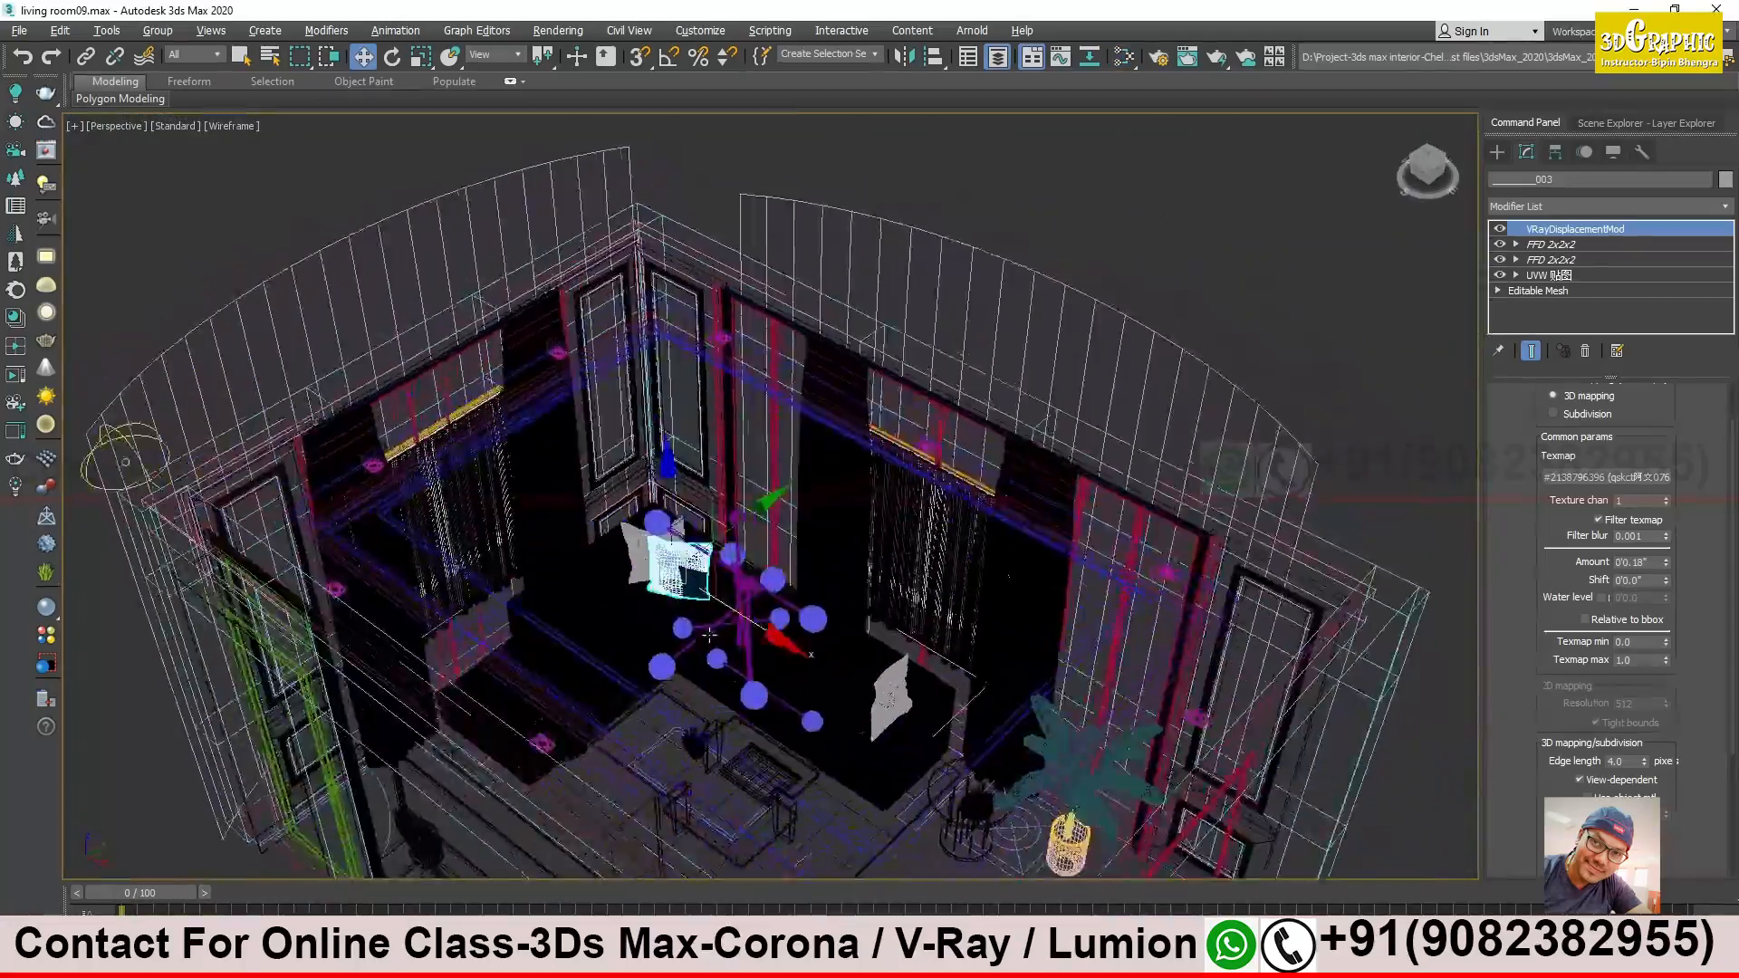
{"action": "scroll", "coordinate": [661, 621], "scroll_direction": "up", "scroll_amount": 6}
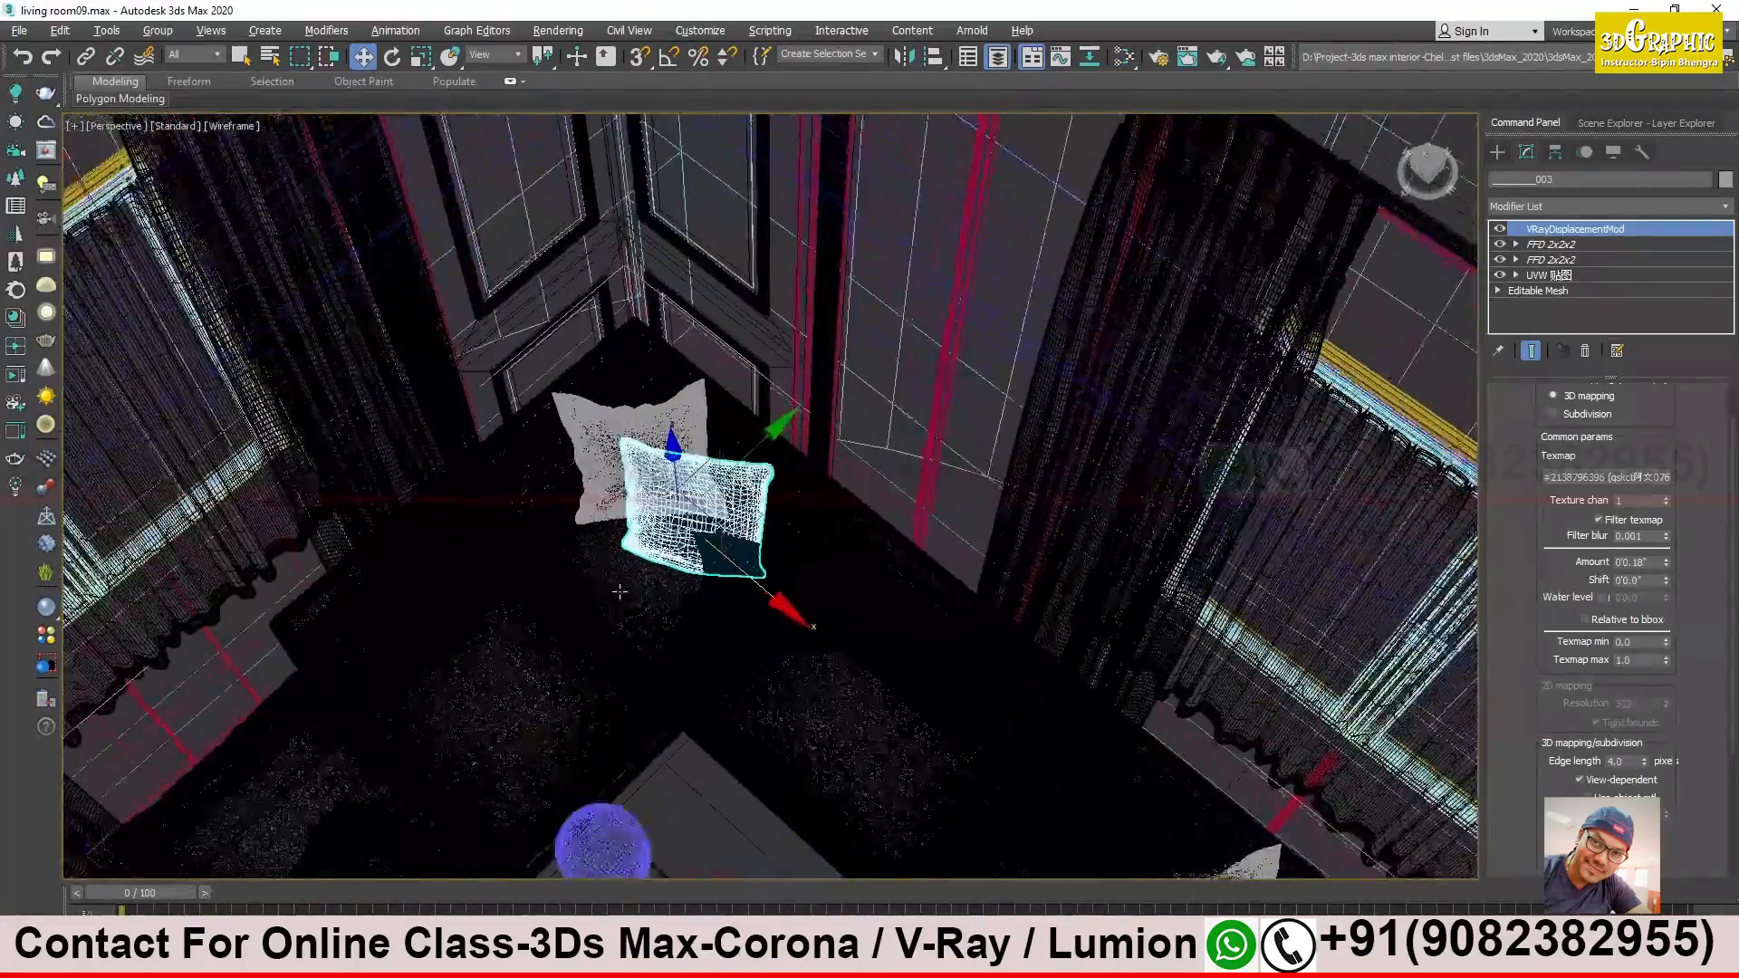
{"action": "middle_click_drag", "start_coordinate": [627, 615], "coordinate": [708, 509]}
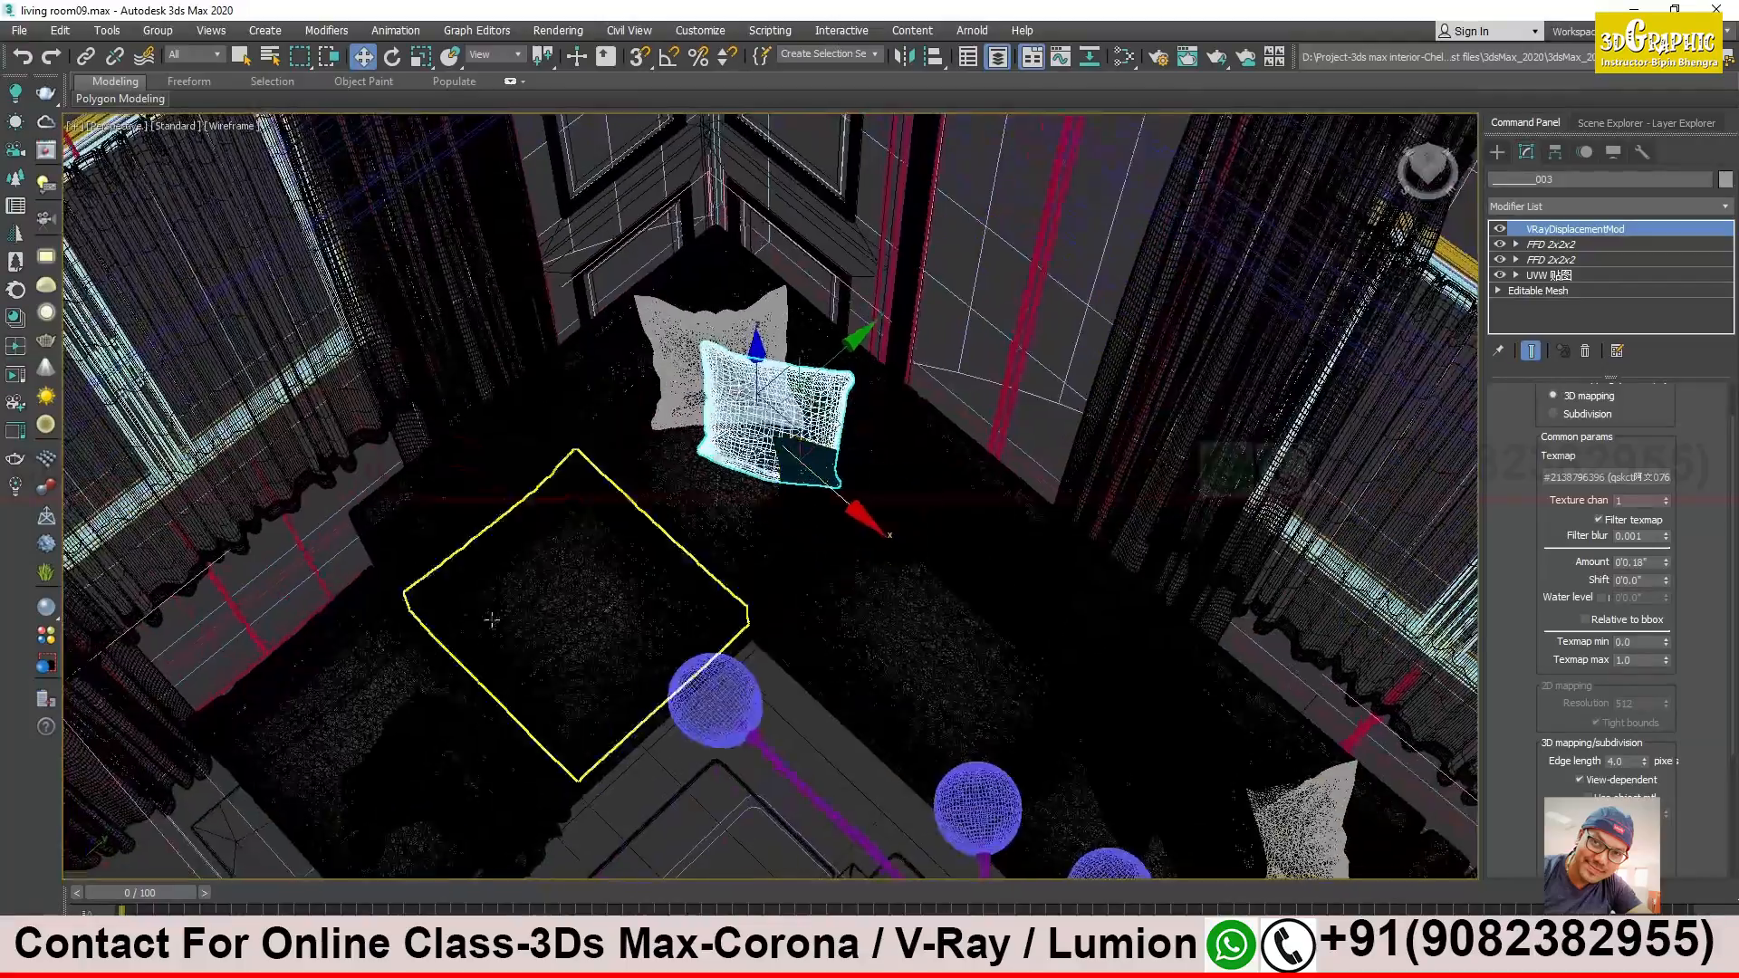
{"action": "middle_click_drag", "start_coordinate": [447, 671], "coordinate": [580, 577], "text": "alt"}
{"action": "left_click", "coordinate": [639, 622]}
{"action": "middle_click_drag", "start_coordinate": [580, 577], "coordinate": [636, 625]}
{"action": "middle_click_drag", "start_coordinate": [821, 633], "coordinate": [875, 528], "text": "alt"}
{"action": "left_click", "coordinate": [727, 436]}
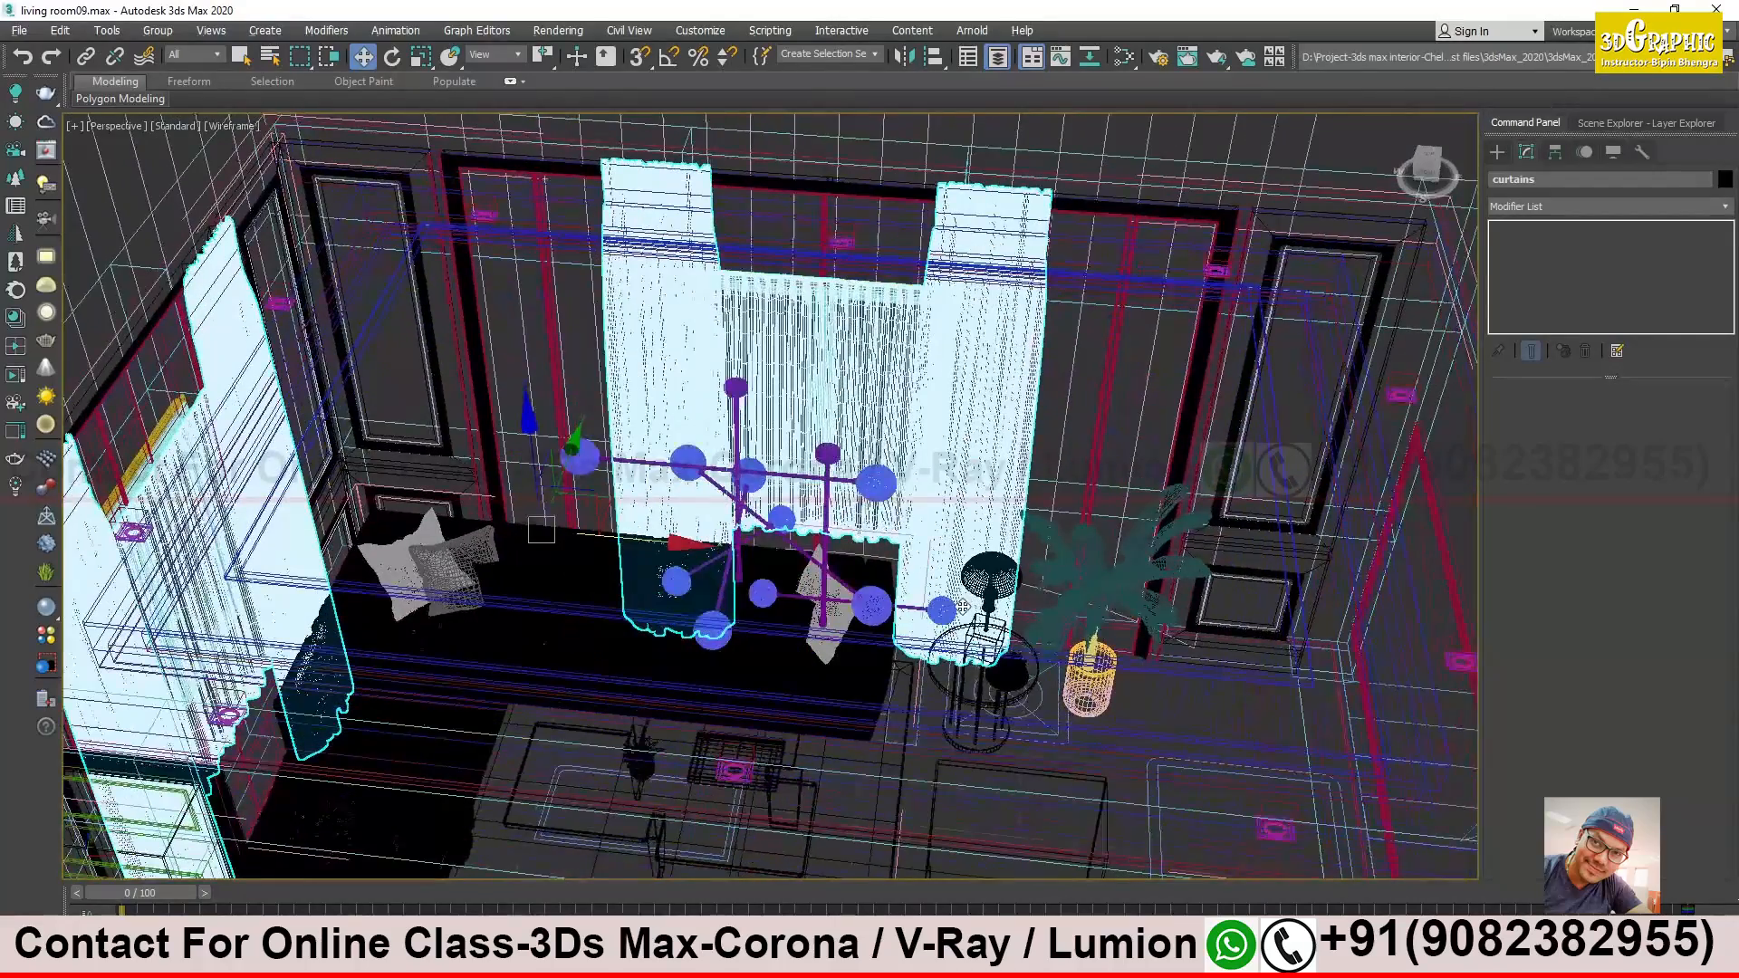
{"action": "key", "text": "F3"}
{"action": "key", "text": "alt+q"}
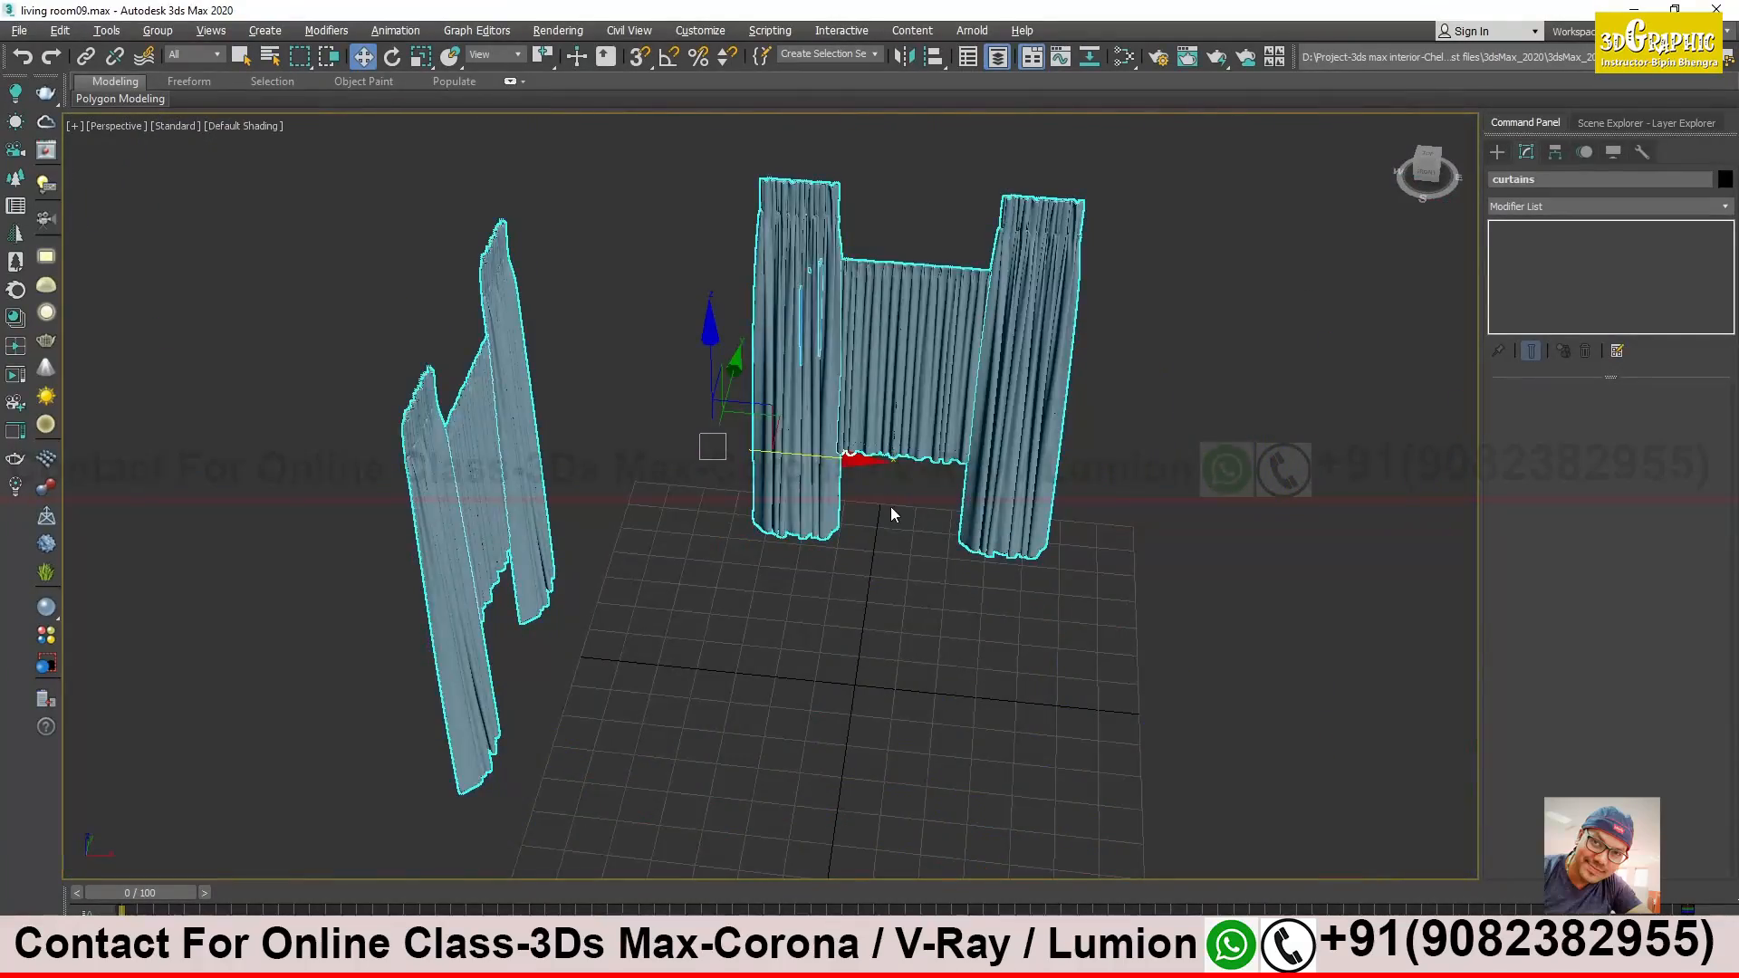
Open the curtains group and select the short curtain panel between the two long drapes
{"action": "middle_click_drag", "start_coordinate": [891, 508], "coordinate": [868, 606]}
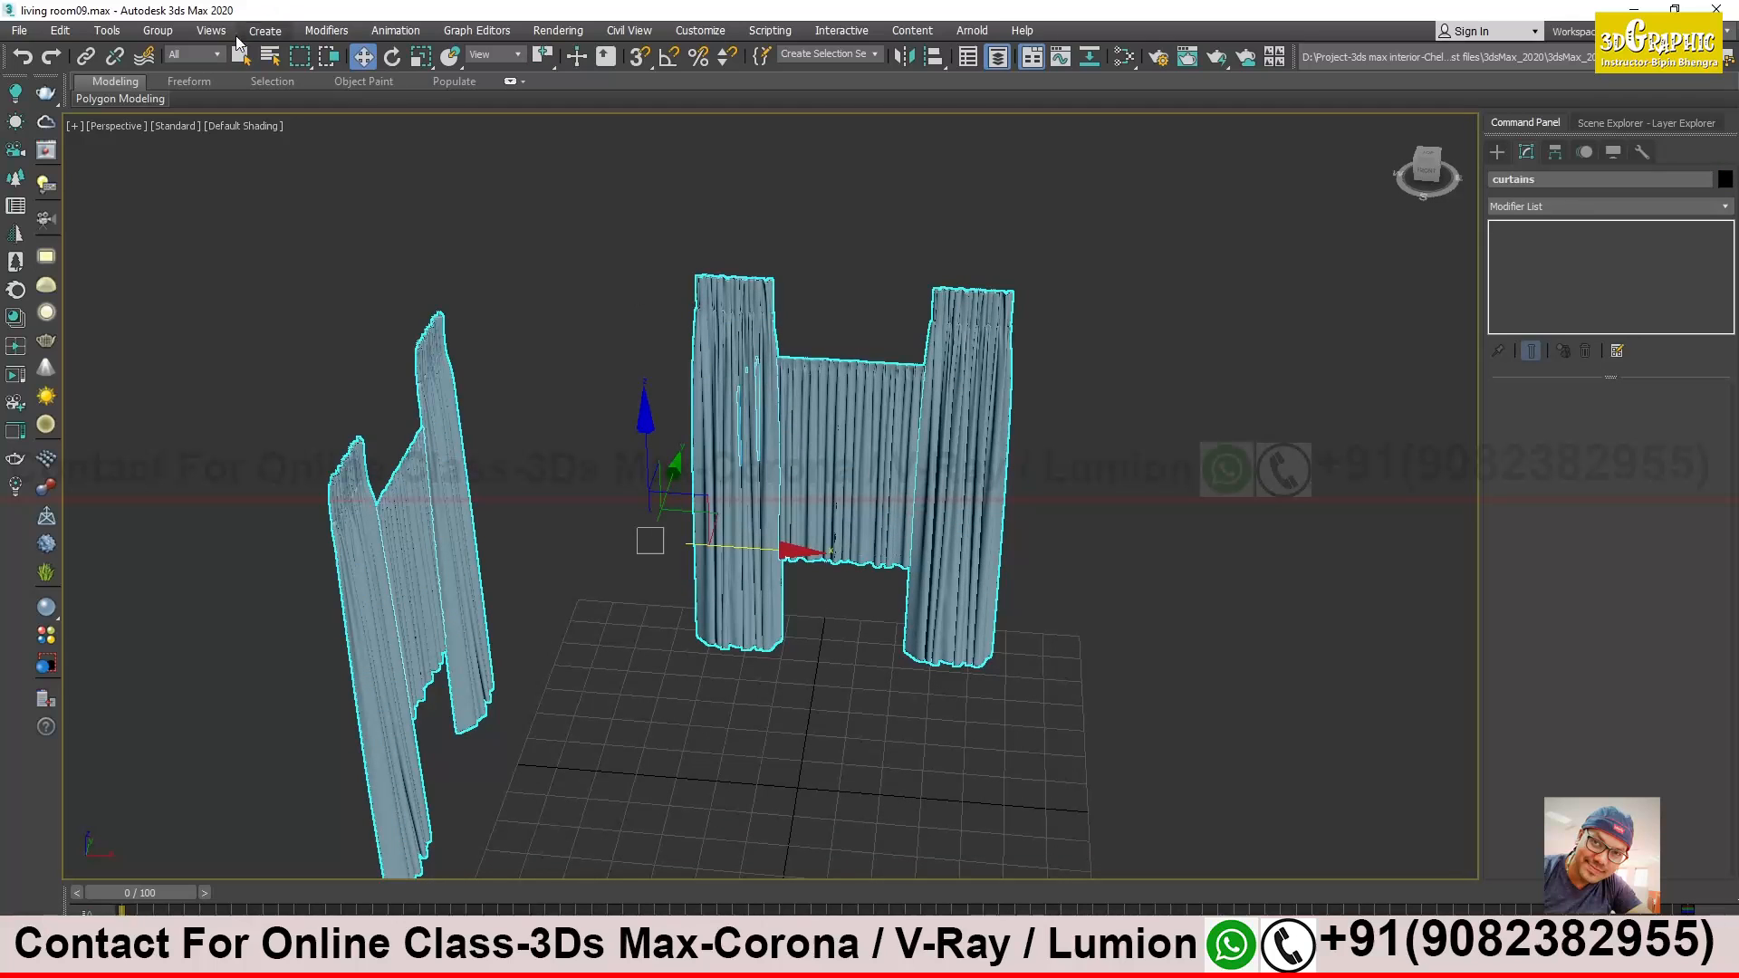
{"action": "left_click", "coordinate": [159, 30]}
{"action": "left_click", "coordinate": [169, 107]}
{"action": "left_click", "coordinate": [879, 468]}
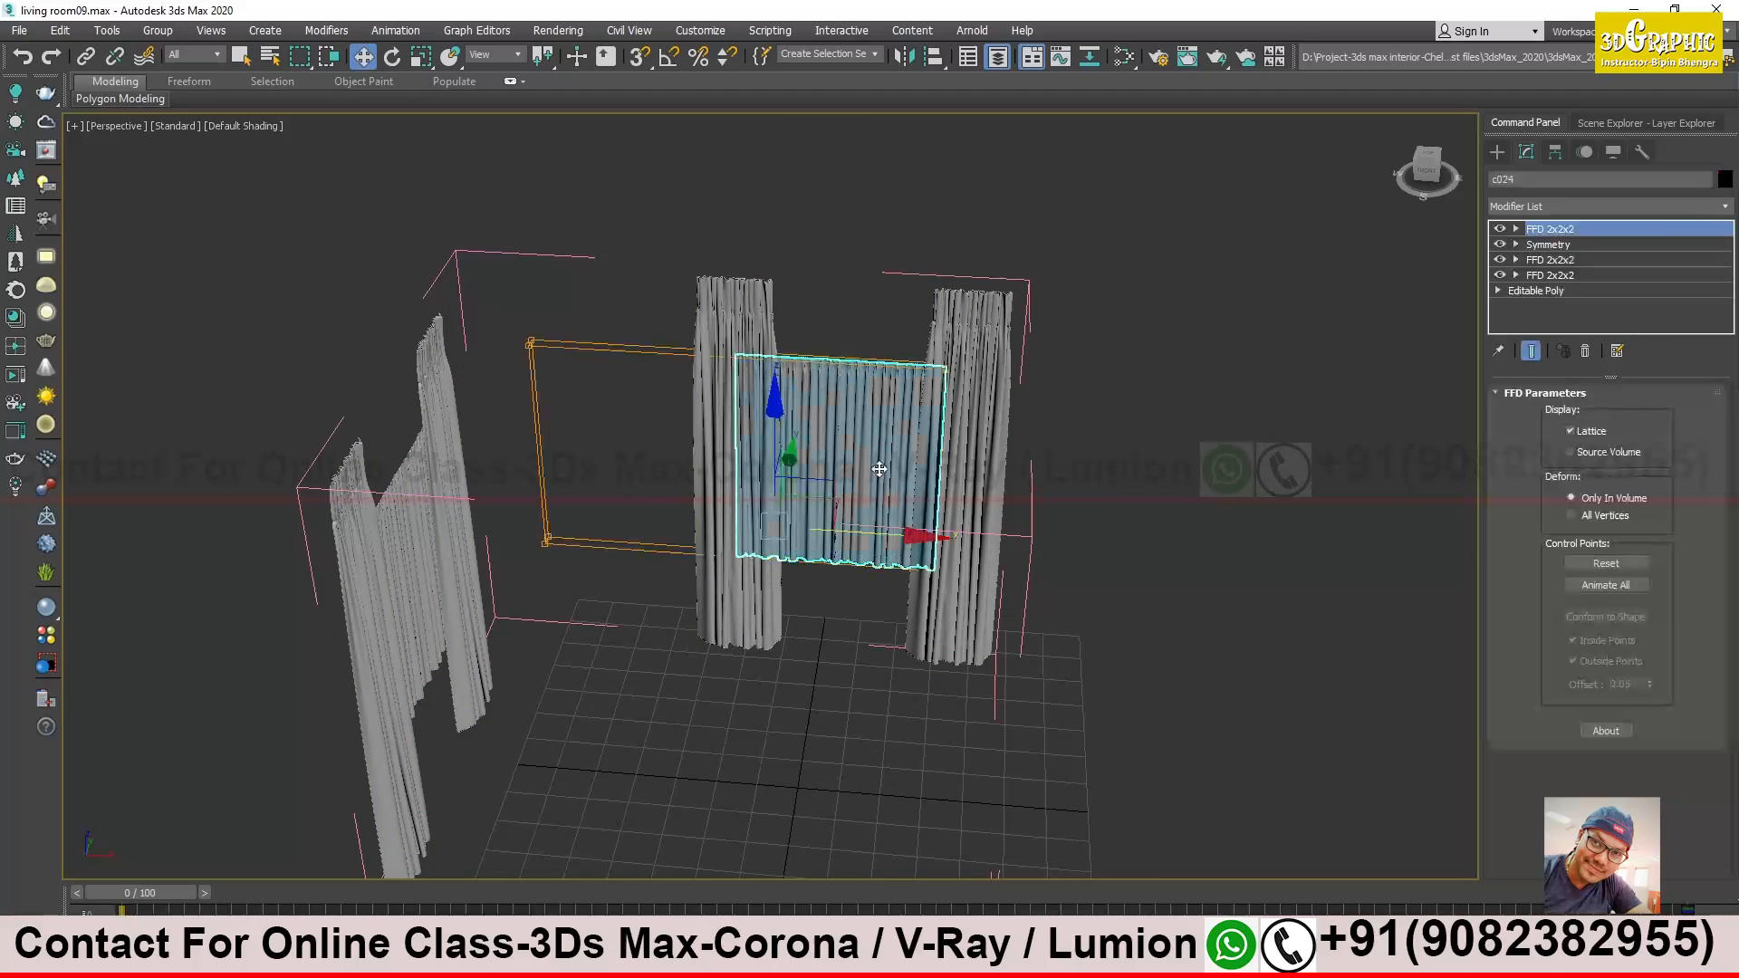
{"action": "key", "text": "z"}
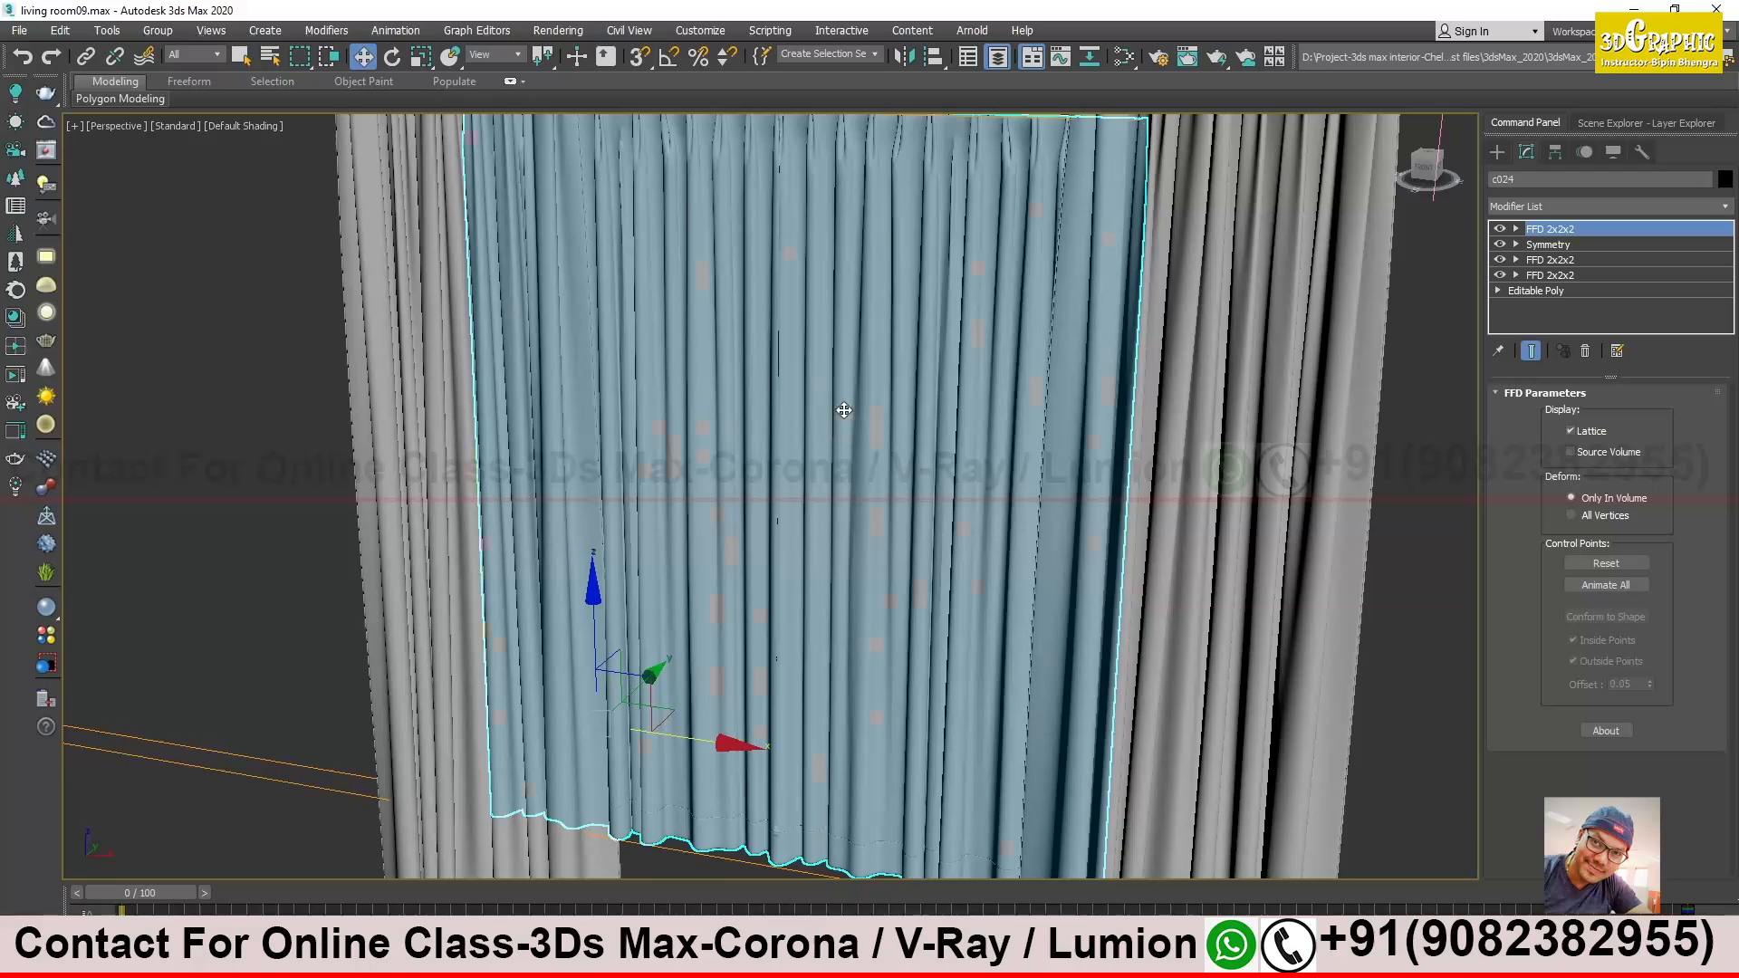
Examine the folds and modifiers of the long side drapes and the short middle curtain, ending with the middle curtain selected
{"action": "scroll", "coordinate": [658, 526], "scroll_direction": "down", "scroll_amount": 5}
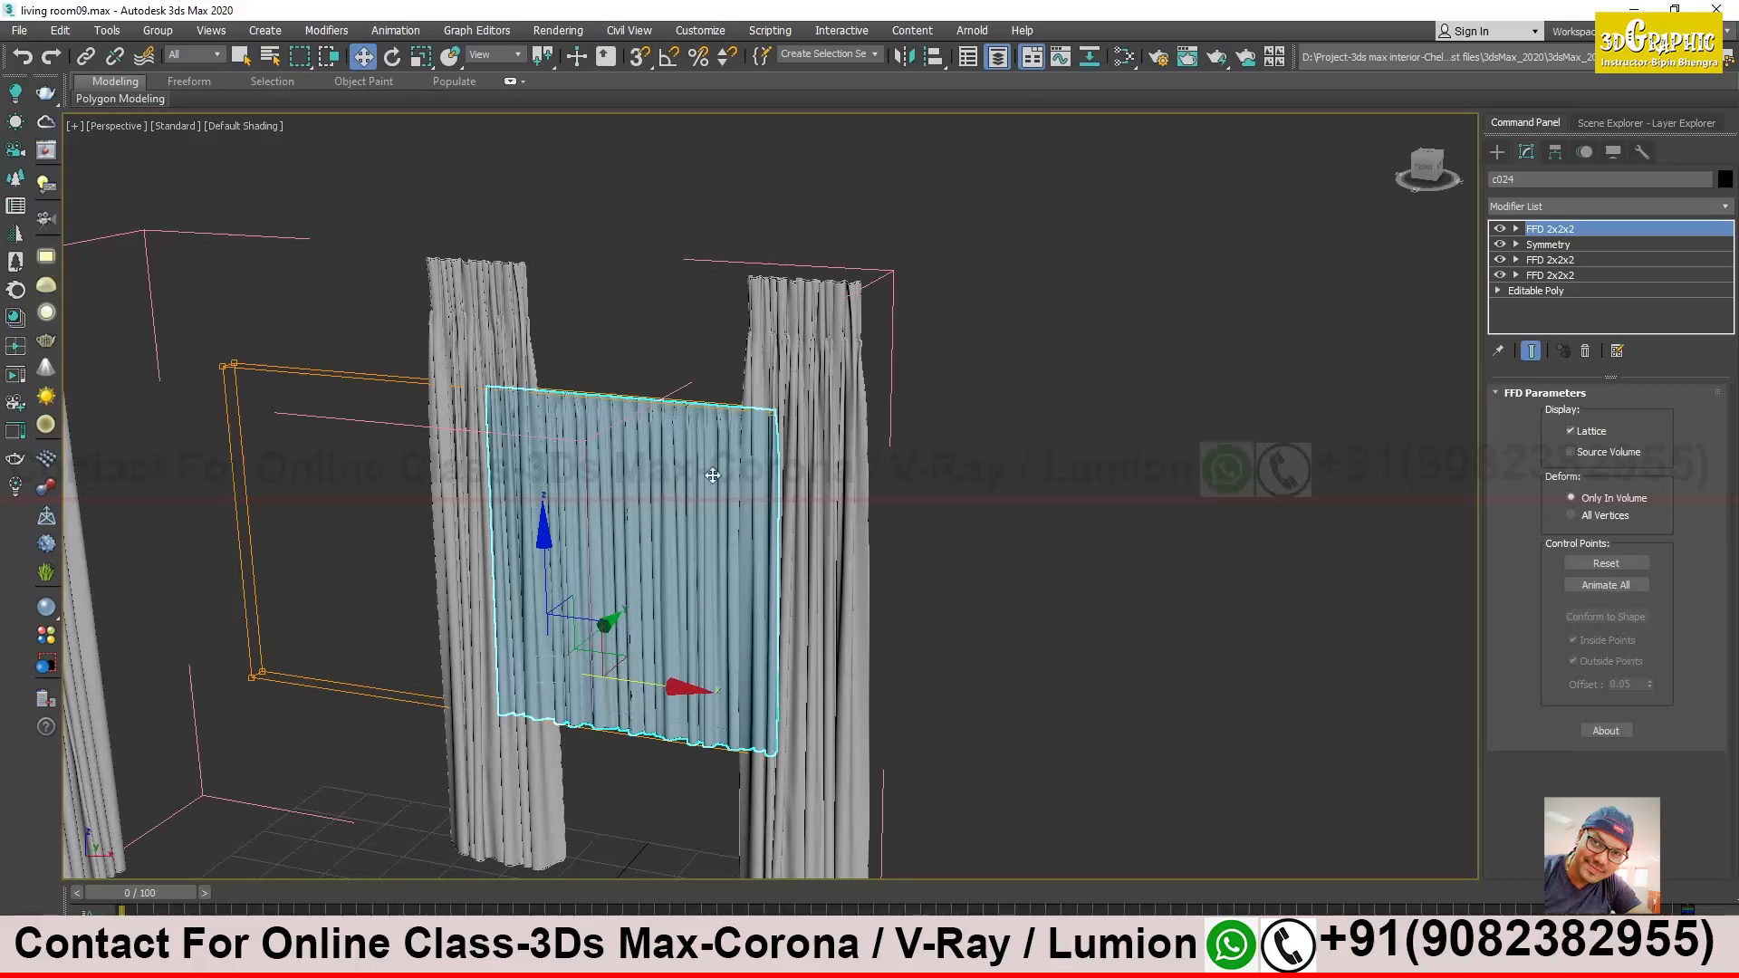
{"action": "scroll", "coordinate": [671, 505], "scroll_direction": "up", "scroll_amount": 4}
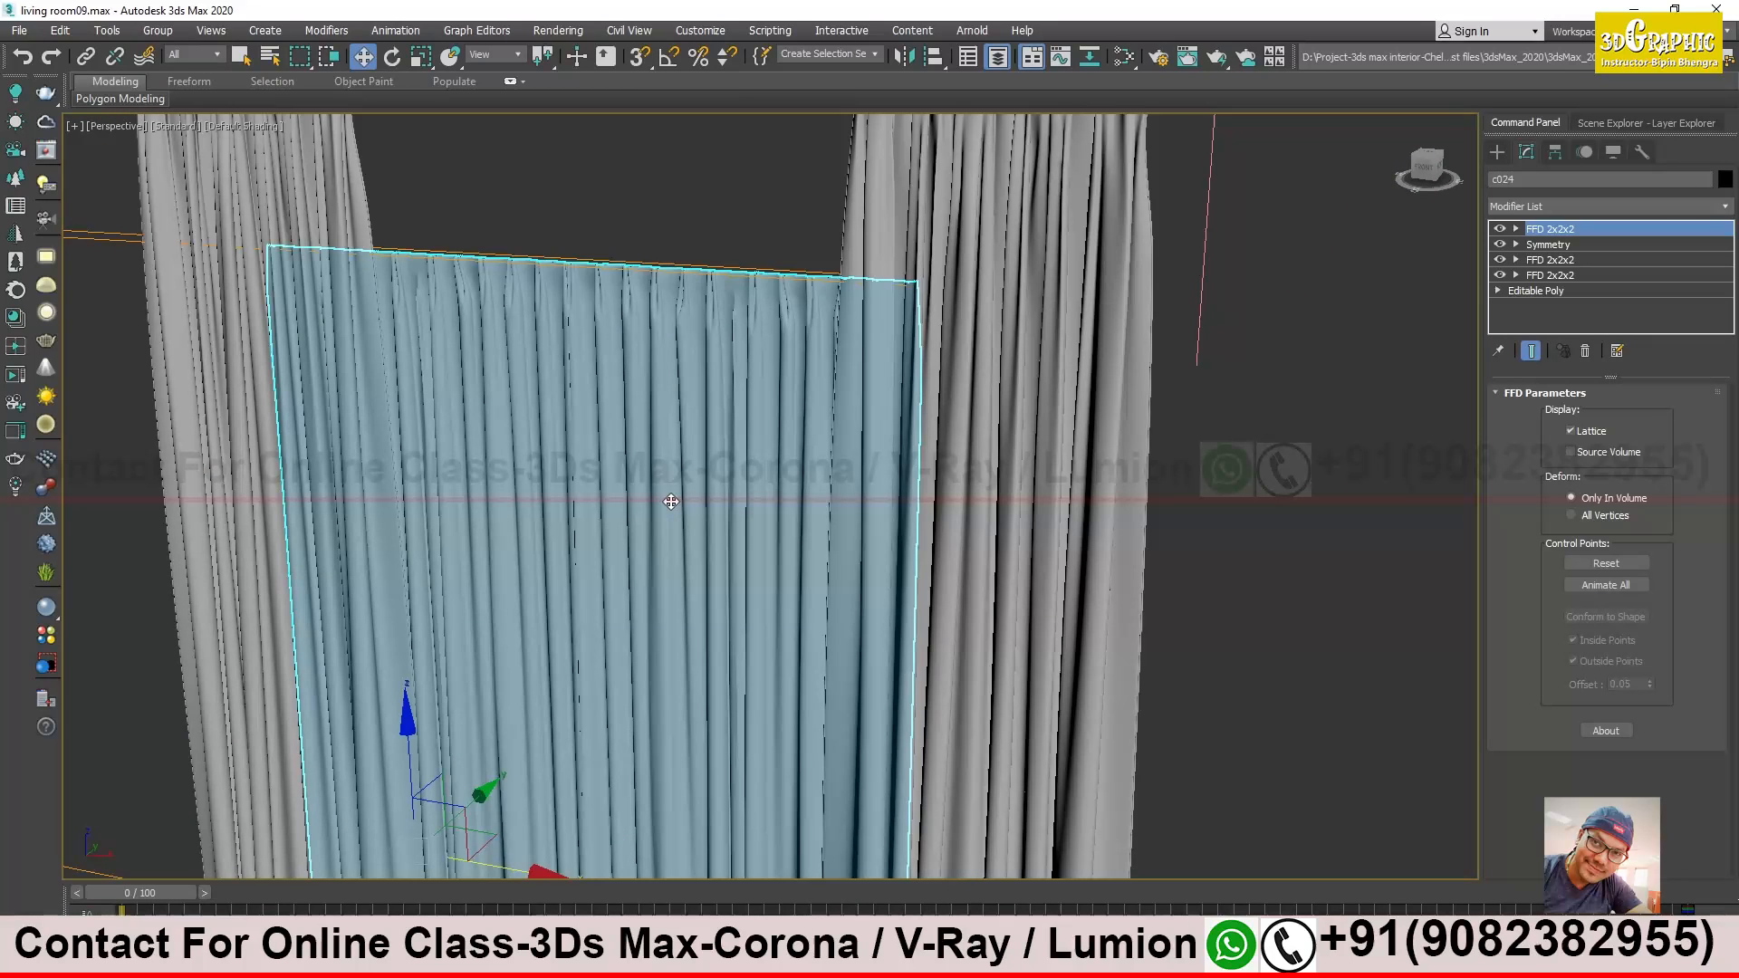
{"action": "left_click", "coordinate": [1005, 308]}
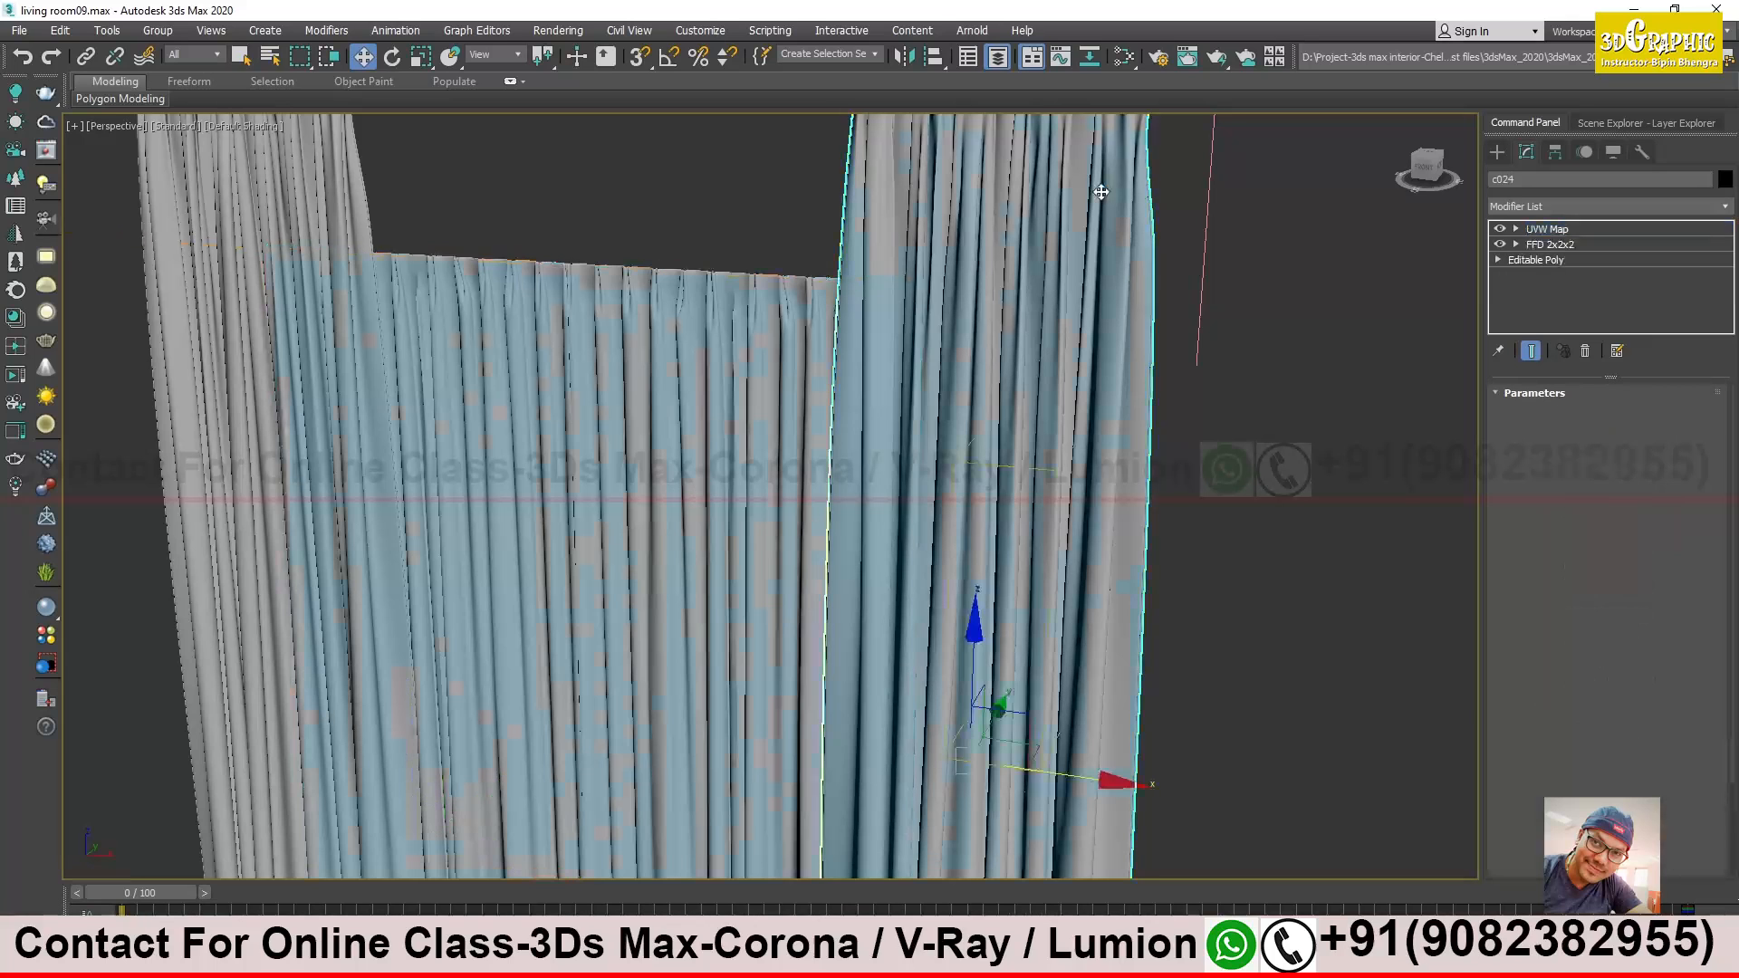
{"action": "scroll", "coordinate": [957, 332], "scroll_direction": "down", "scroll_amount": 5}
{"action": "scroll", "coordinate": [957, 331], "scroll_direction": "up", "scroll_amount": 4}
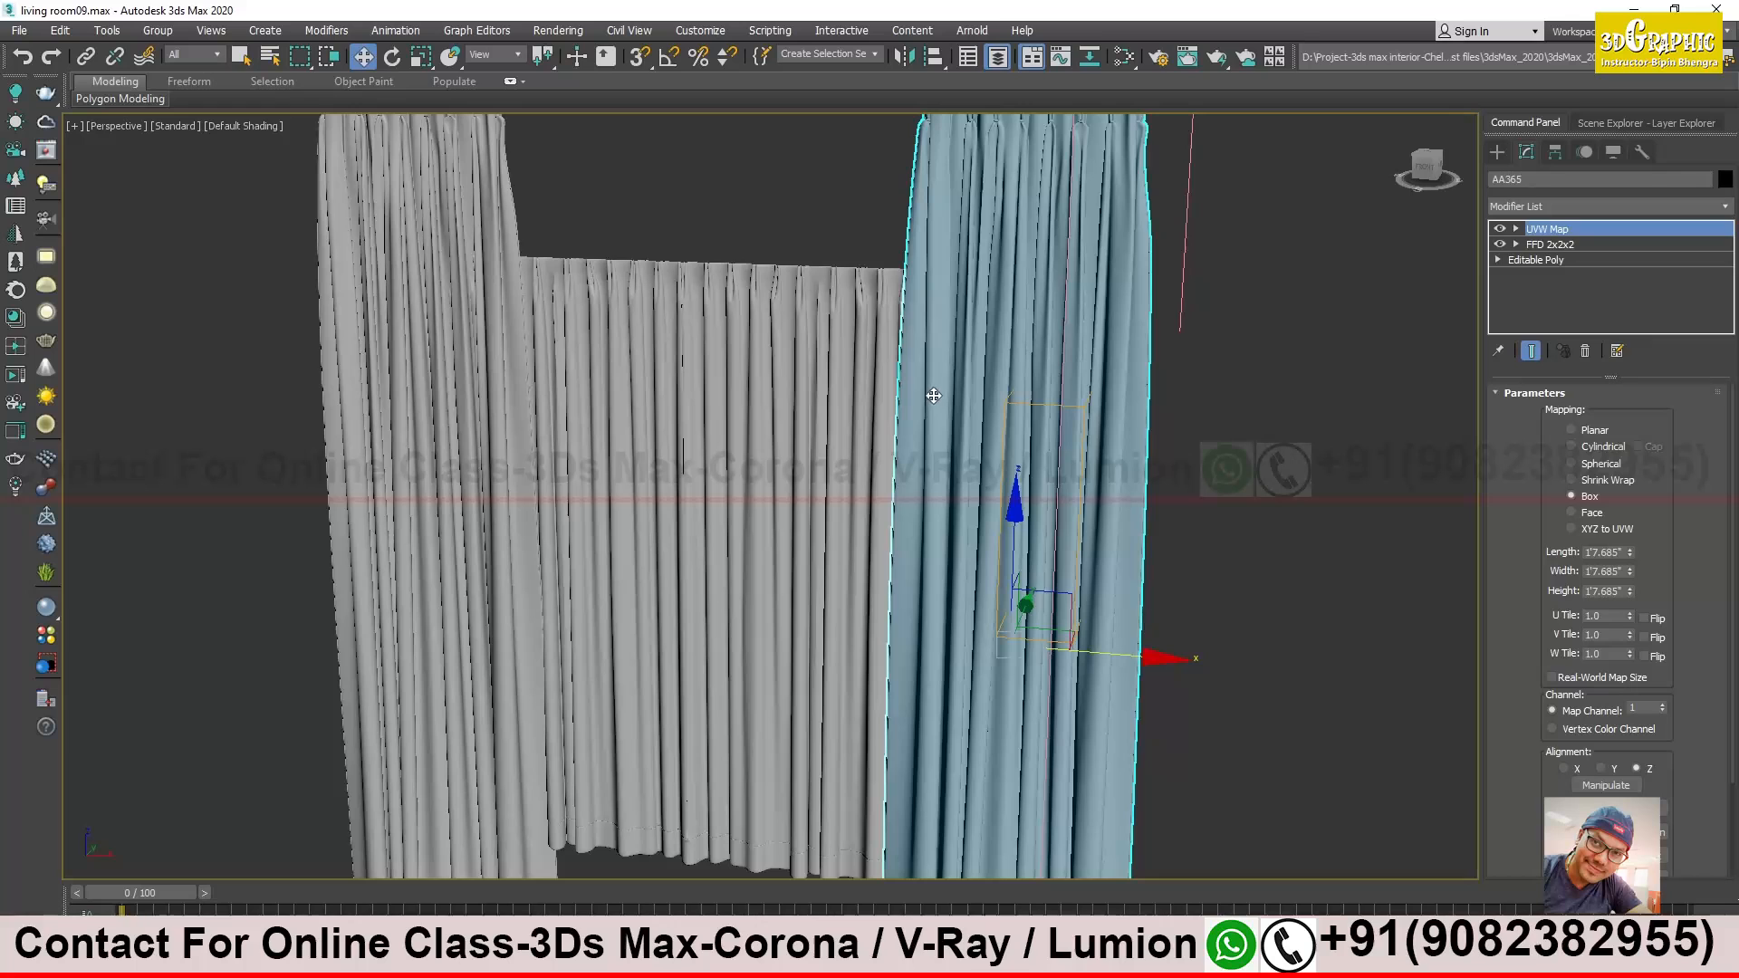
{"action": "middle_click_drag", "start_coordinate": [702, 357], "coordinate": [782, 384]}
{"action": "left_click", "coordinate": [782, 385]}
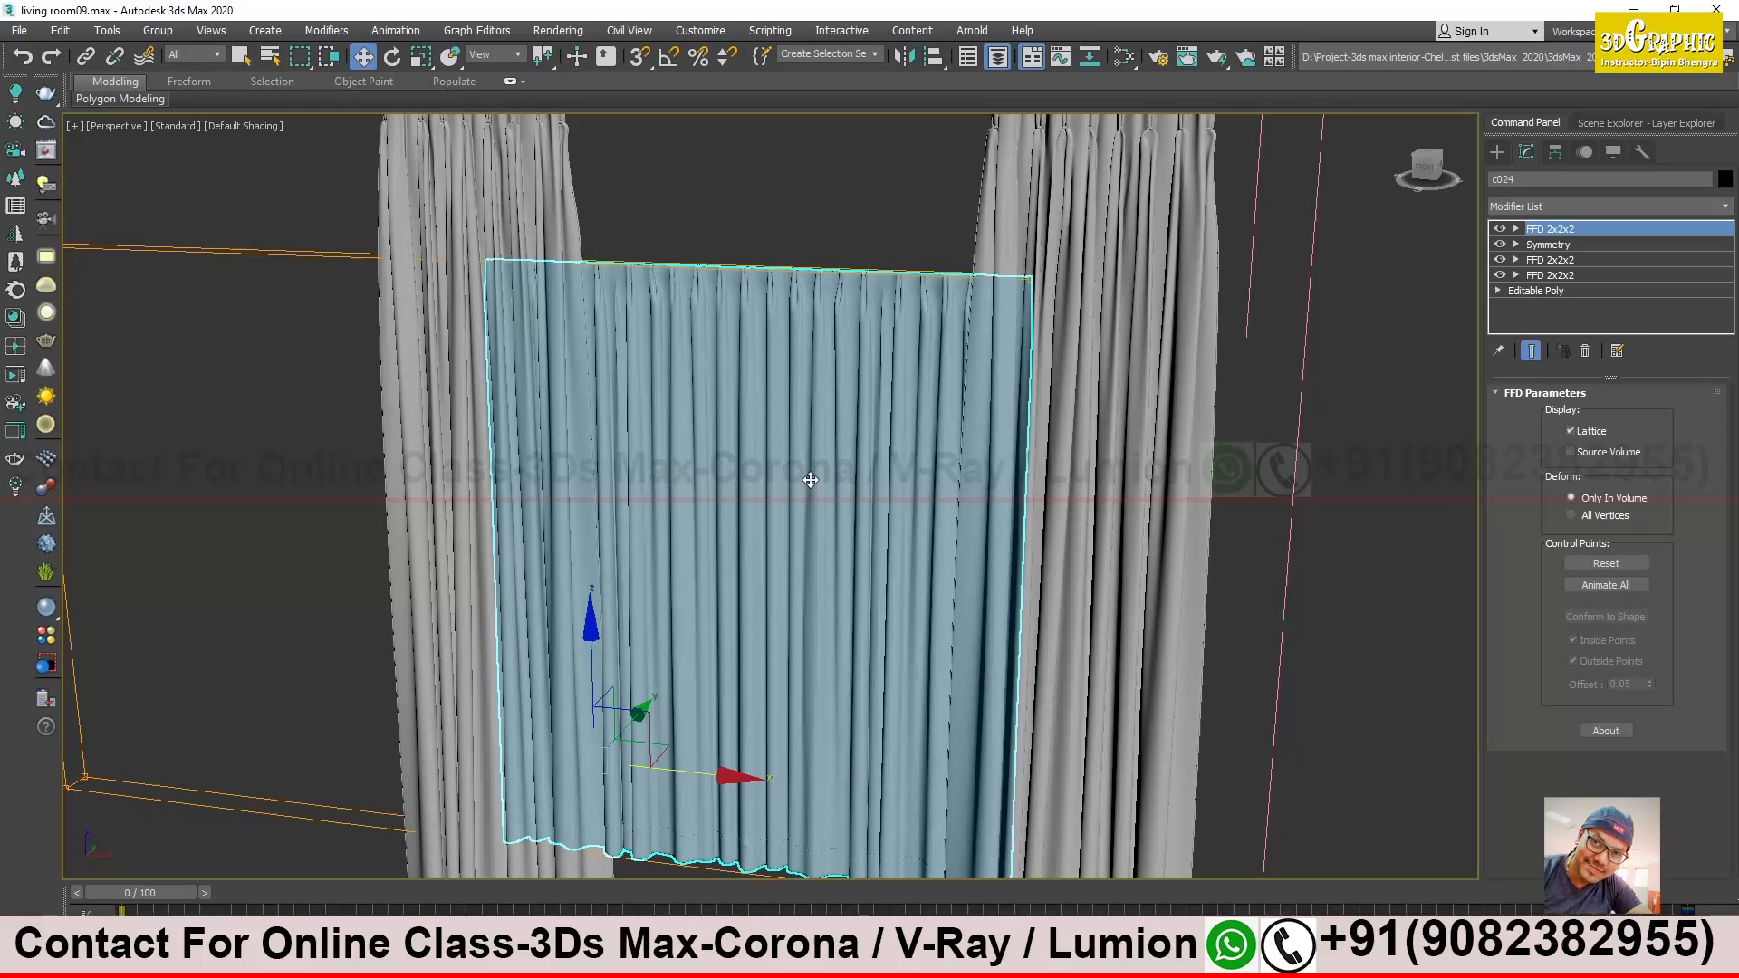
{"action": "scroll", "coordinate": [658, 432], "scroll_direction": "down", "scroll_amount": 2}
{"action": "left_click", "coordinate": [516, 363]}
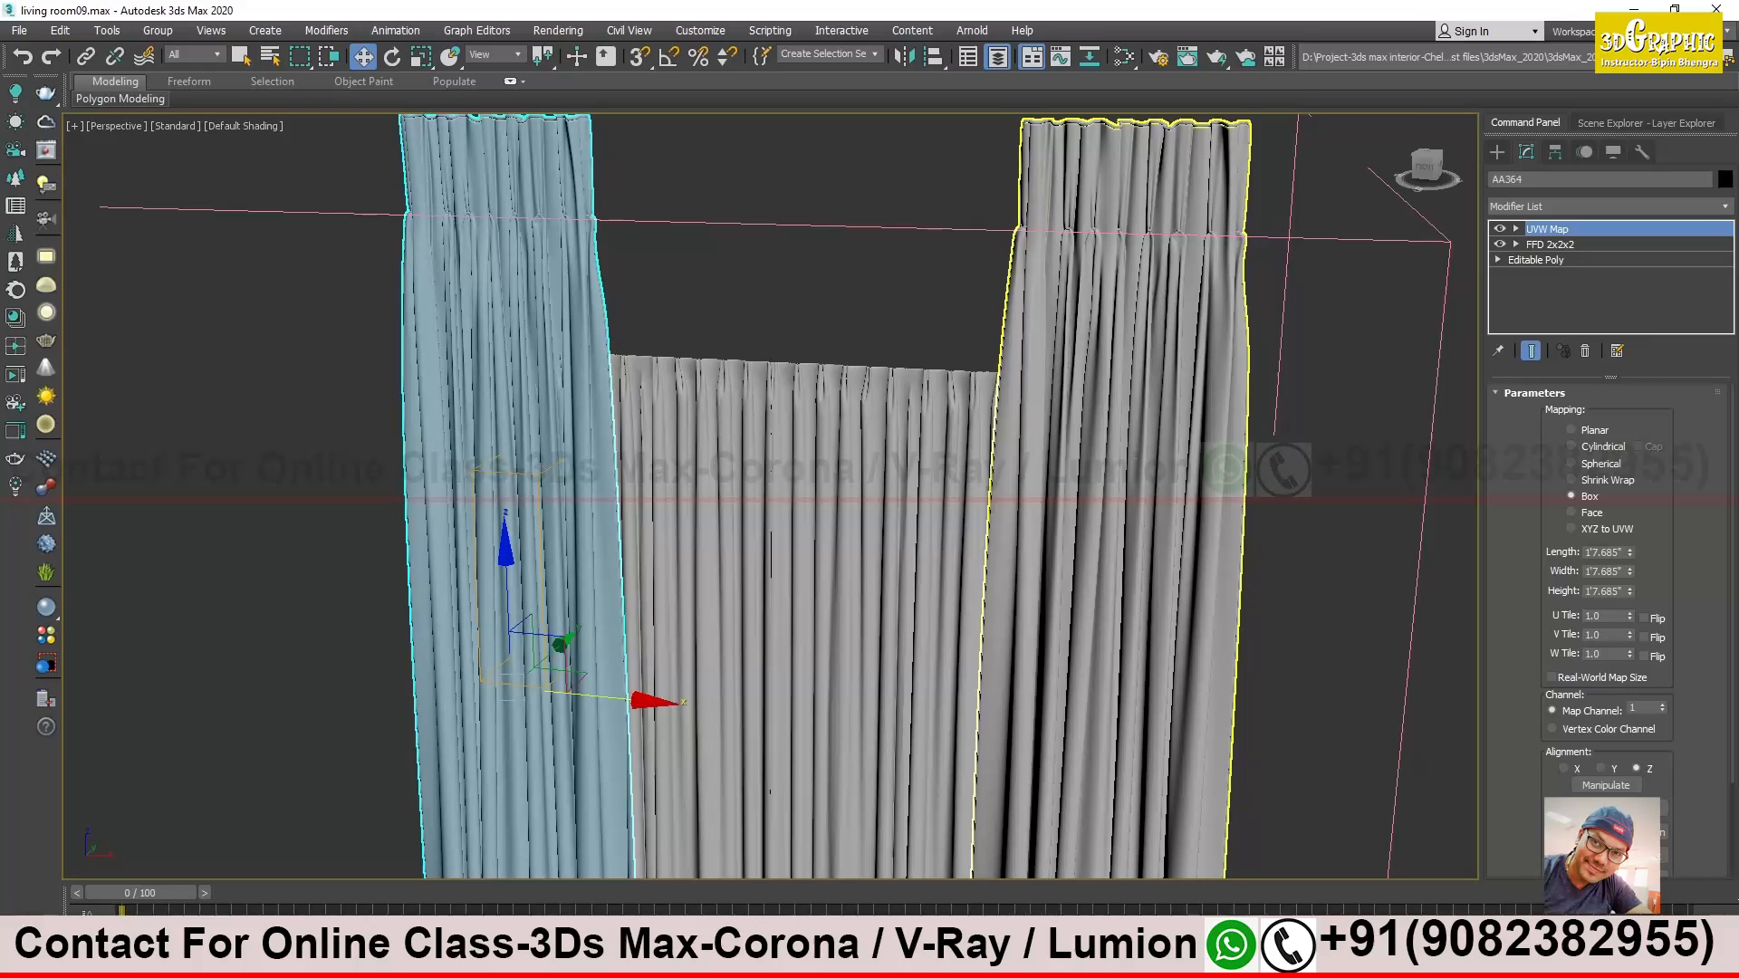
{"action": "left_click", "coordinate": [788, 532]}
{"action": "scroll", "coordinate": [806, 510], "scroll_direction": "up", "scroll_amount": 3}
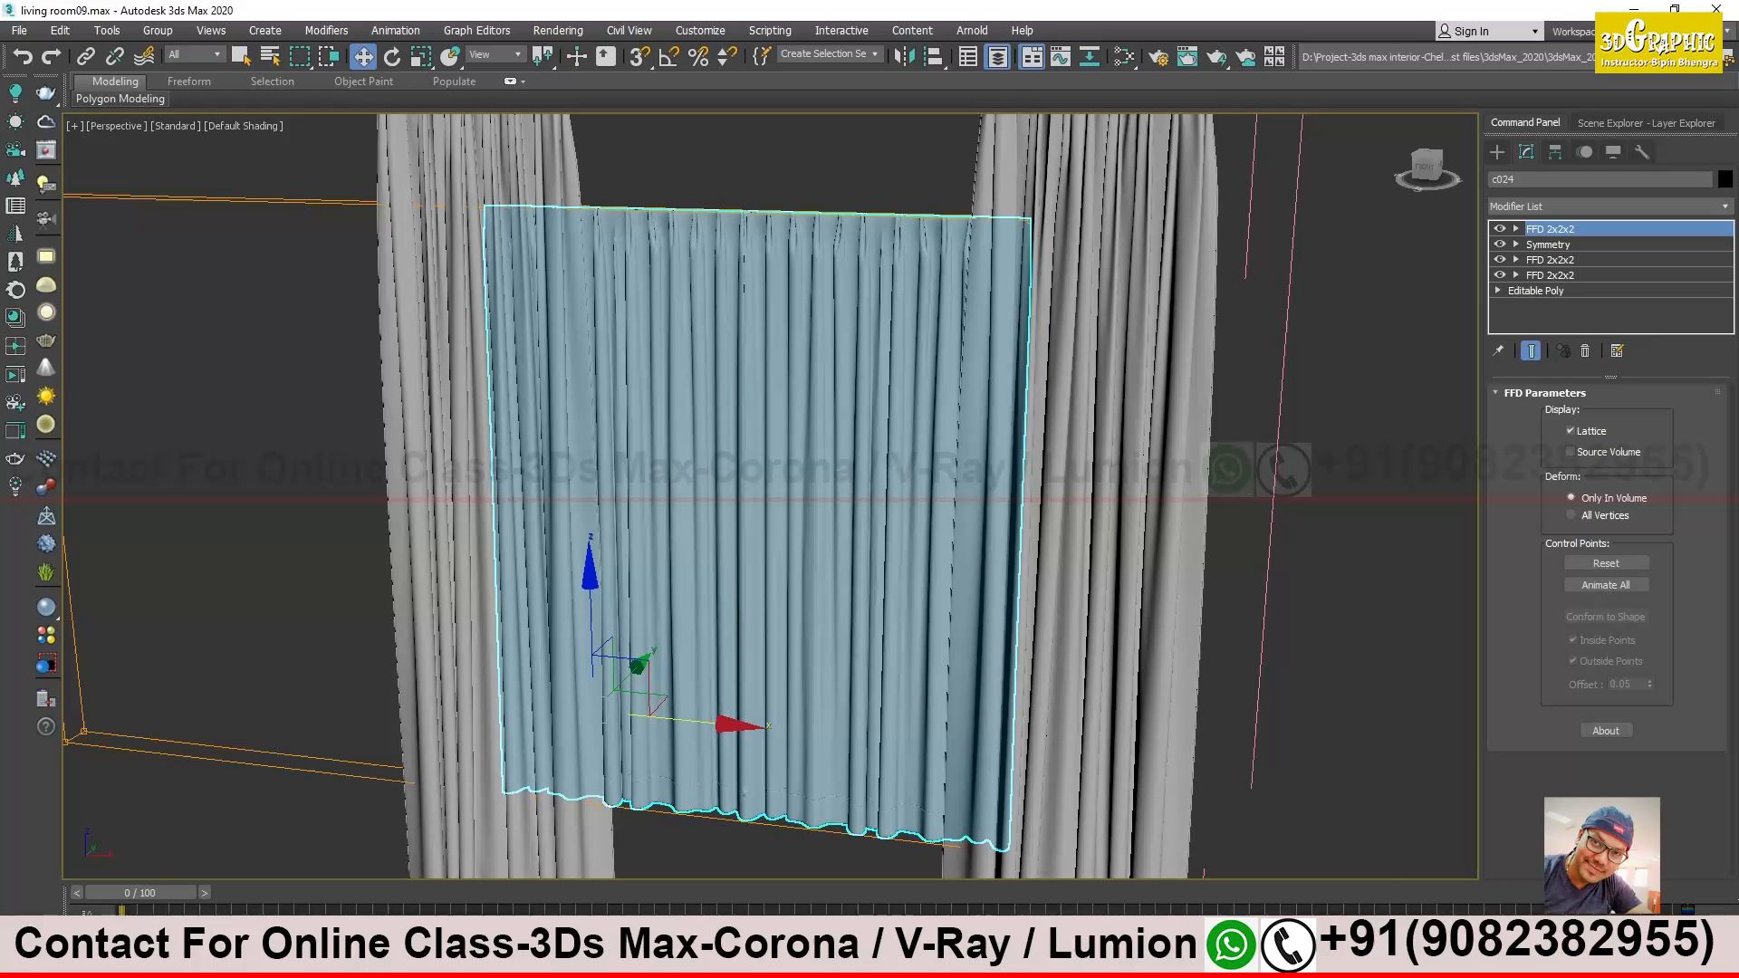
Browse the bump maps fabric folder and preview its textures from qskct阿文132 back to qskct阿文119
{"action": "mouse_move", "coordinate": [760, 960]}
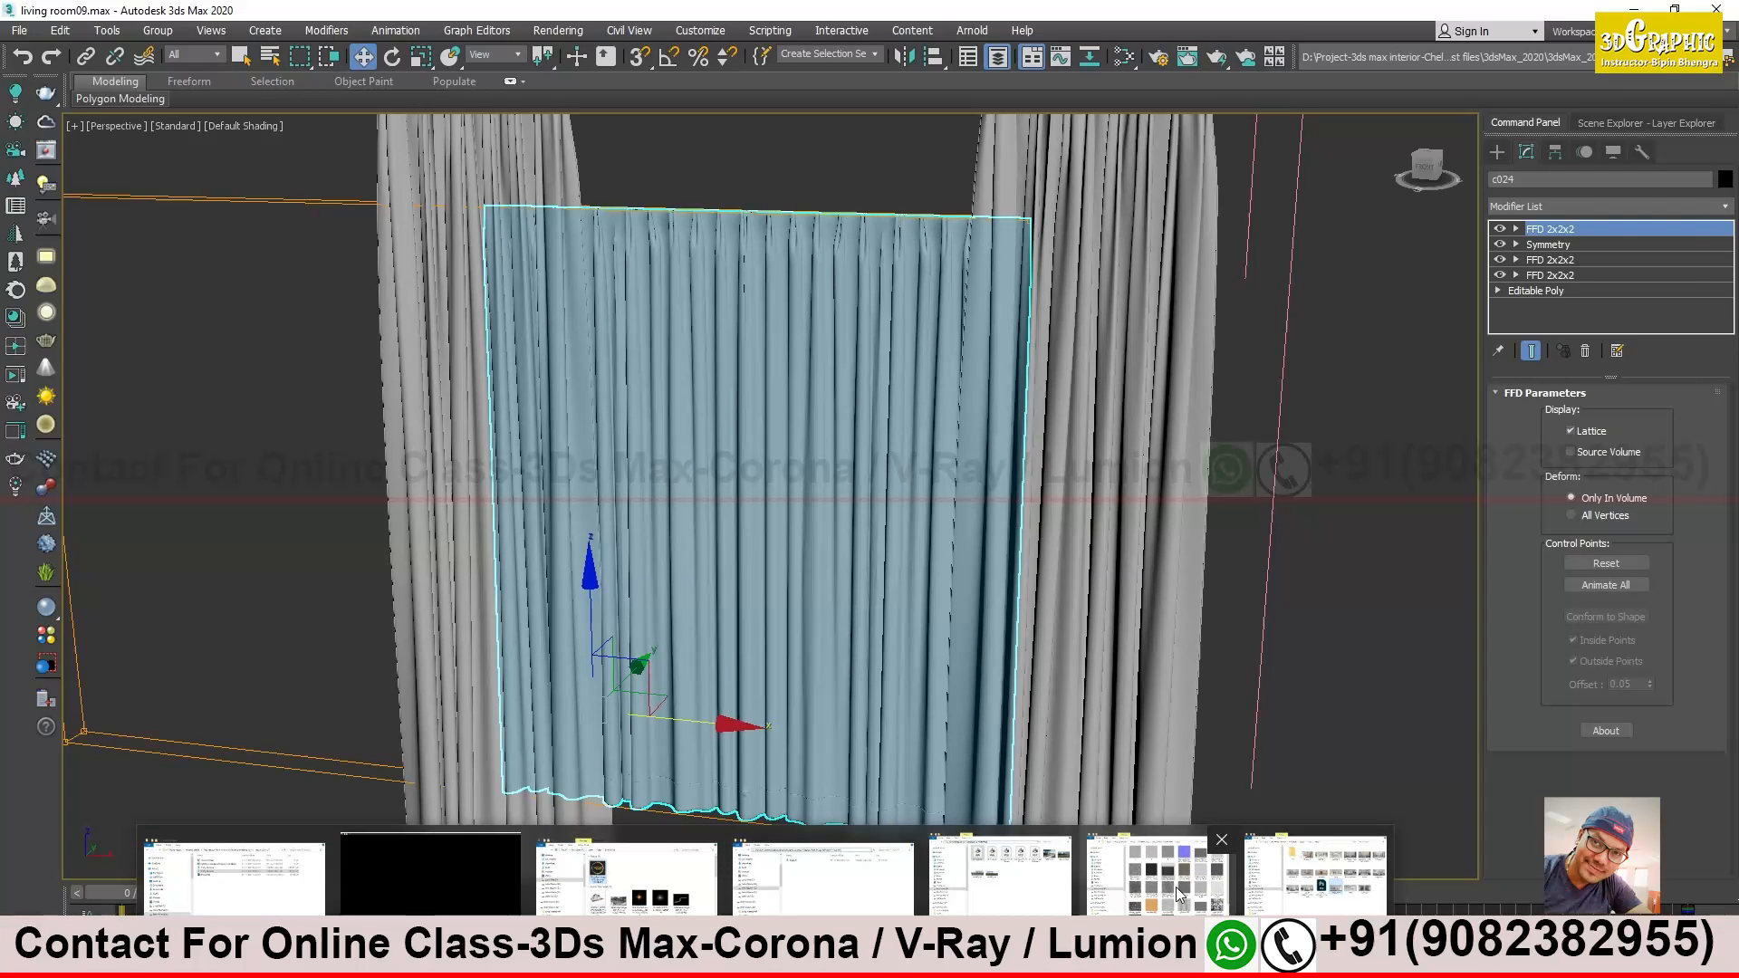
{"action": "mouse_move", "coordinate": [1180, 893]}
{"action": "left_click", "coordinate": [1166, 897]}
{"action": "left_click", "coordinate": [707, 518]}
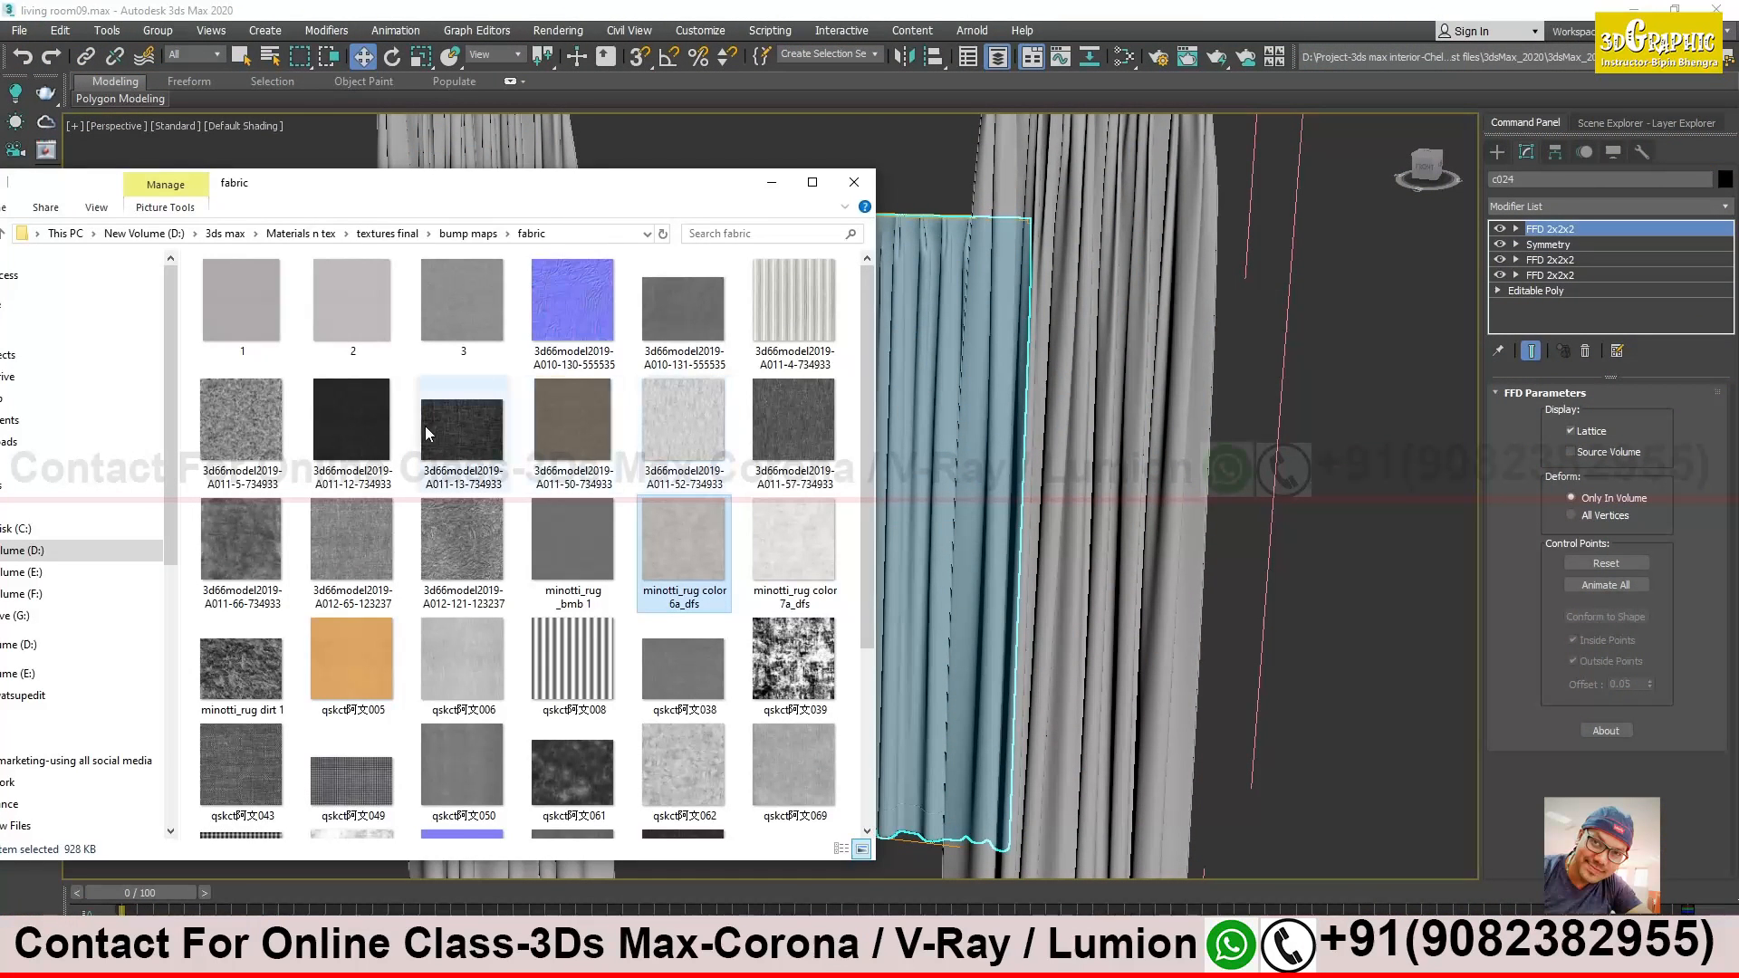
{"action": "scroll", "coordinate": [500, 518], "scroll_direction": "down", "scroll_amount": 3}
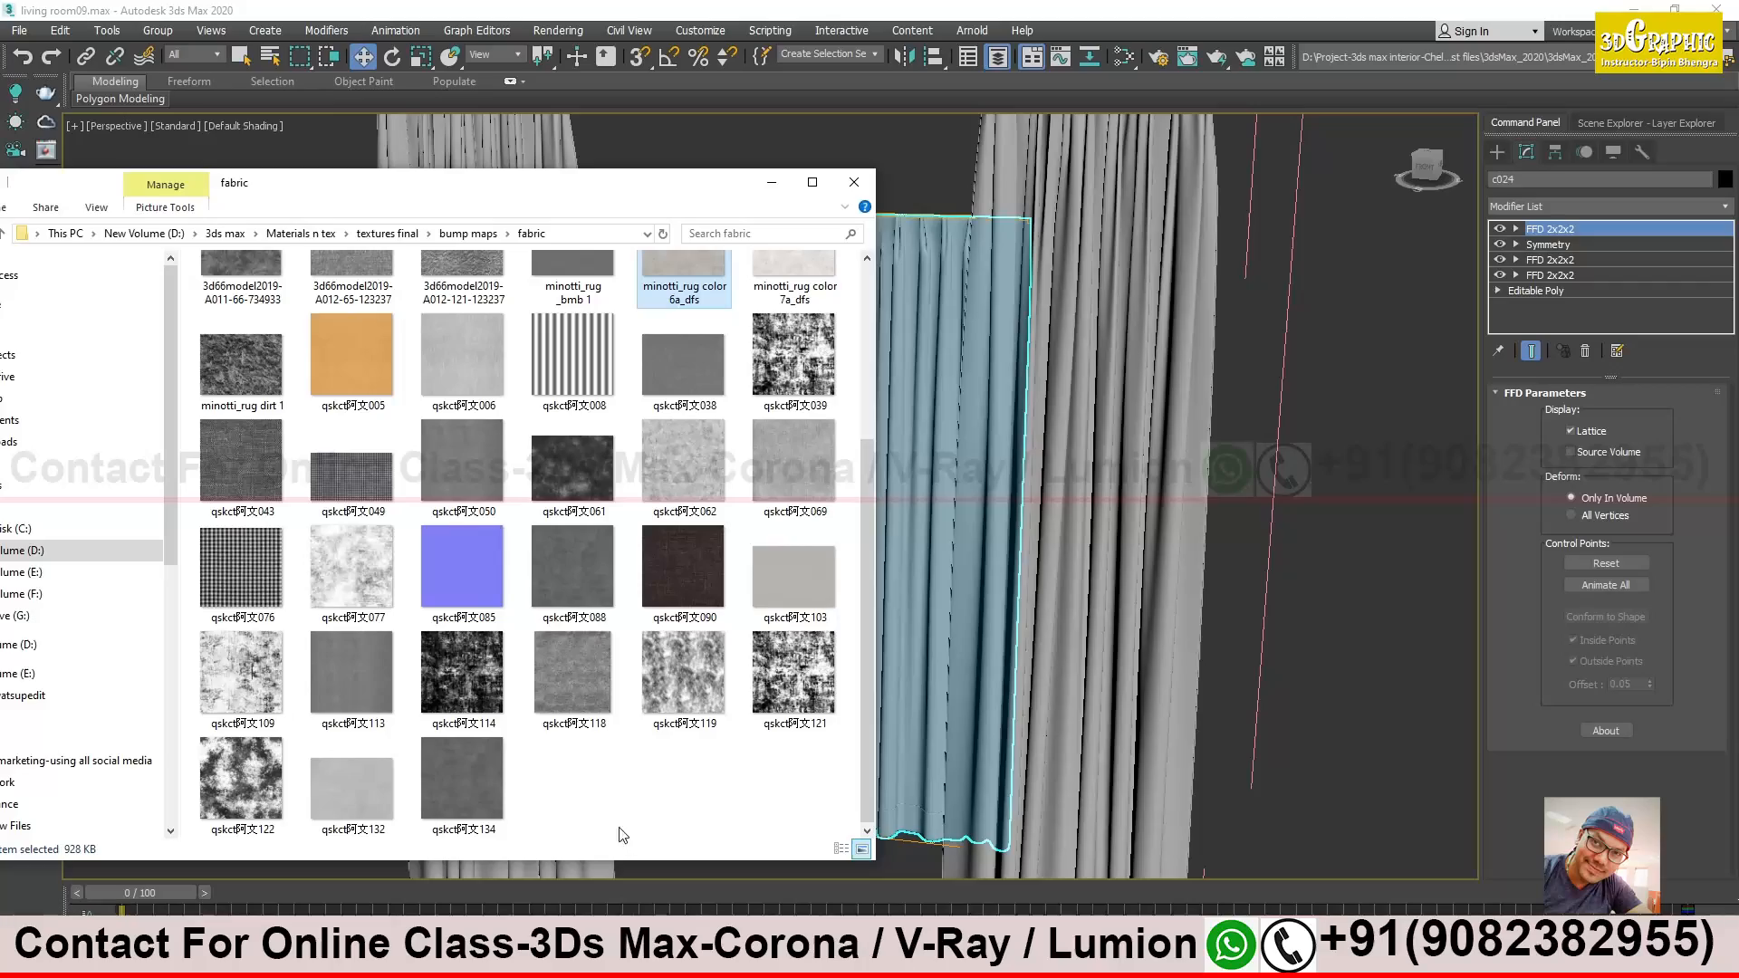
{"action": "left_click", "coordinate": [387, 786]}
{"action": "double_click", "coordinate": [388, 786]}
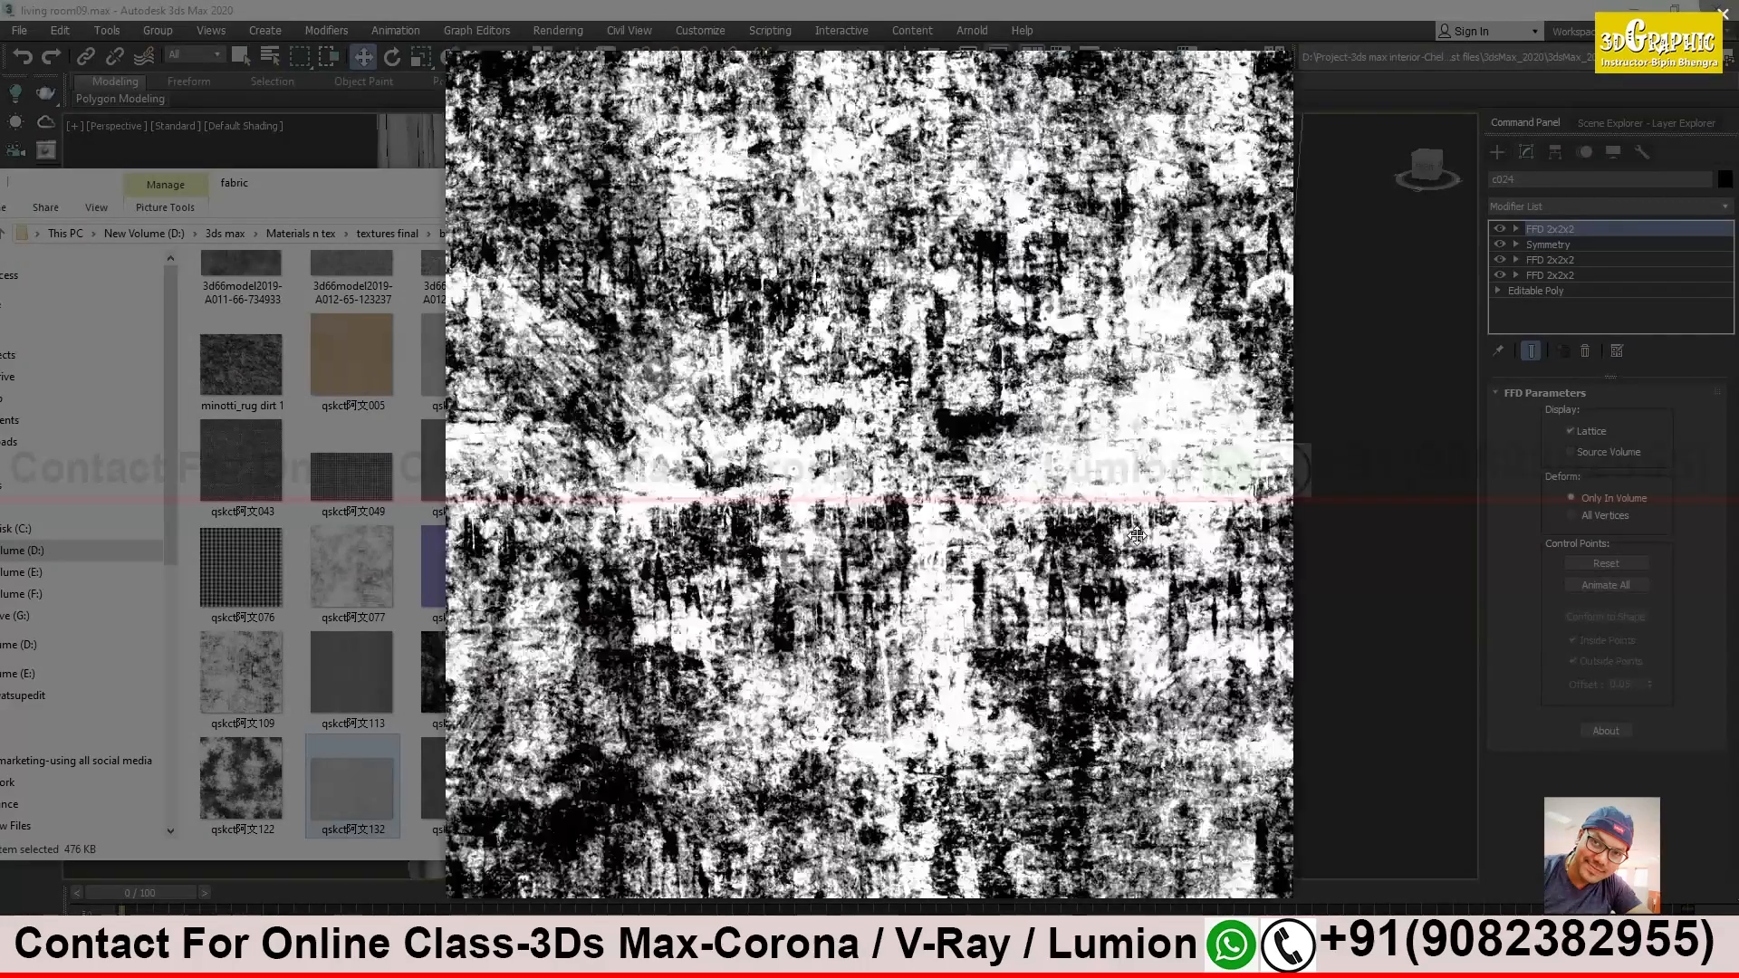
{"action": "key", "text": "Left"}
{"action": "left_click", "coordinate": [1307, 302]}
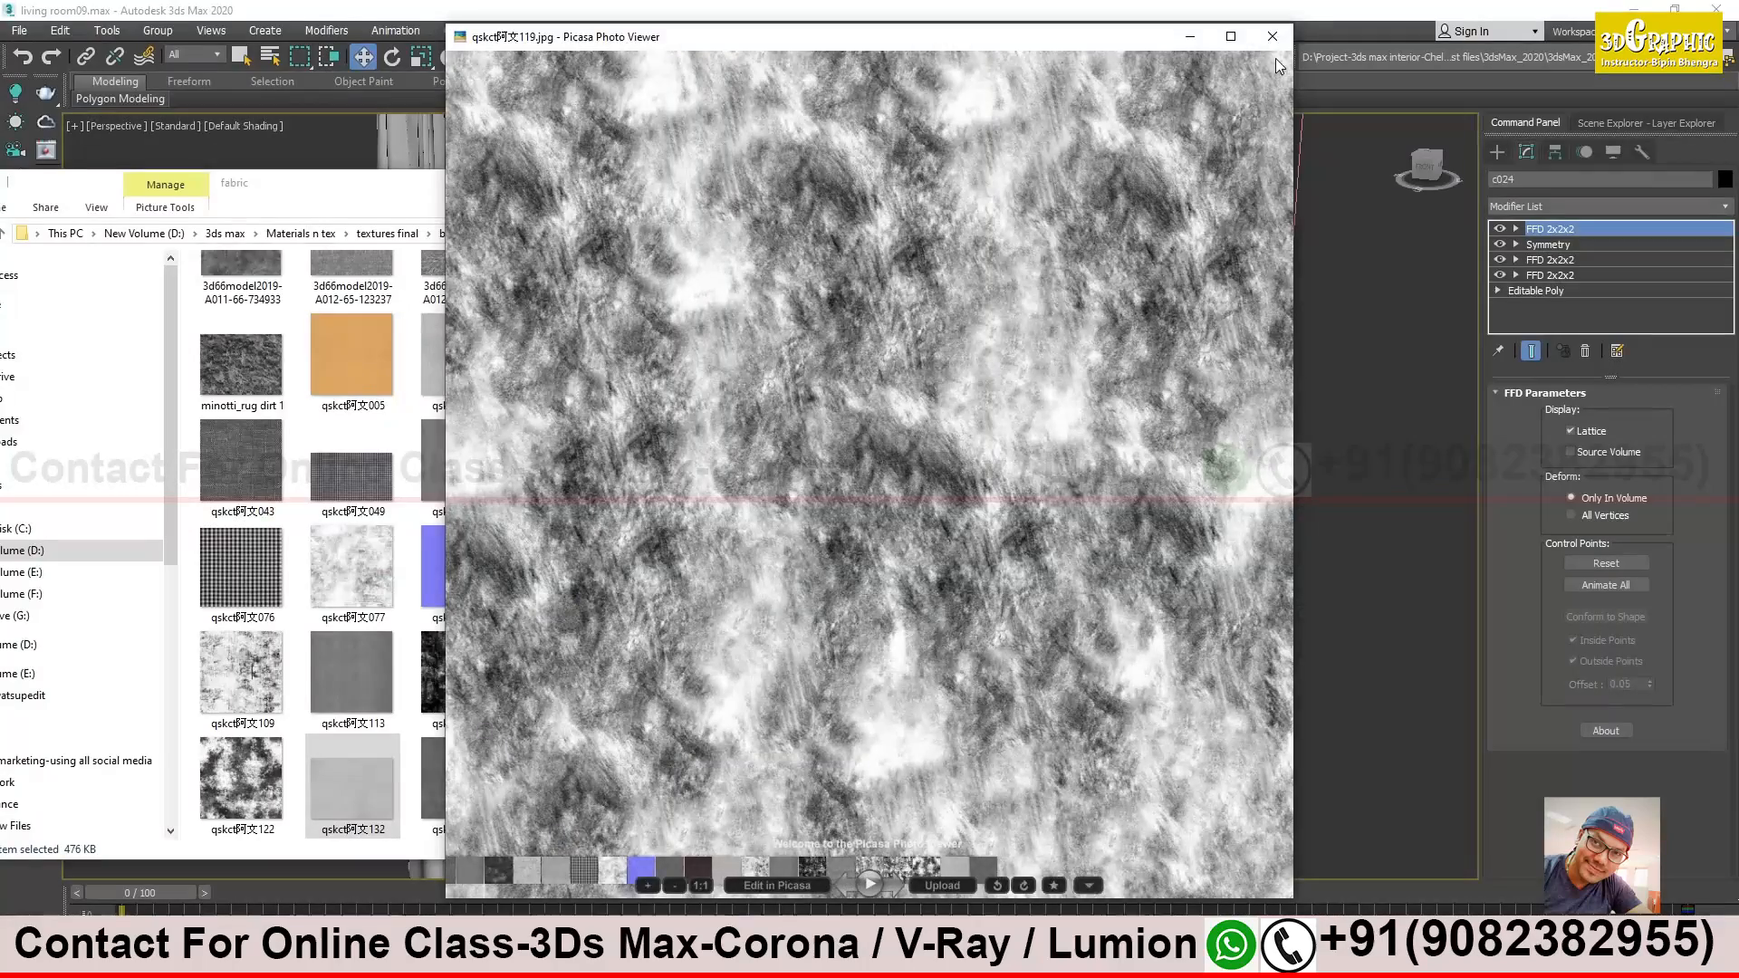
{"action": "key", "text": "Escape"}
{"action": "scroll", "coordinate": [448, 515], "scroll_direction": "up", "scroll_amount": 3}
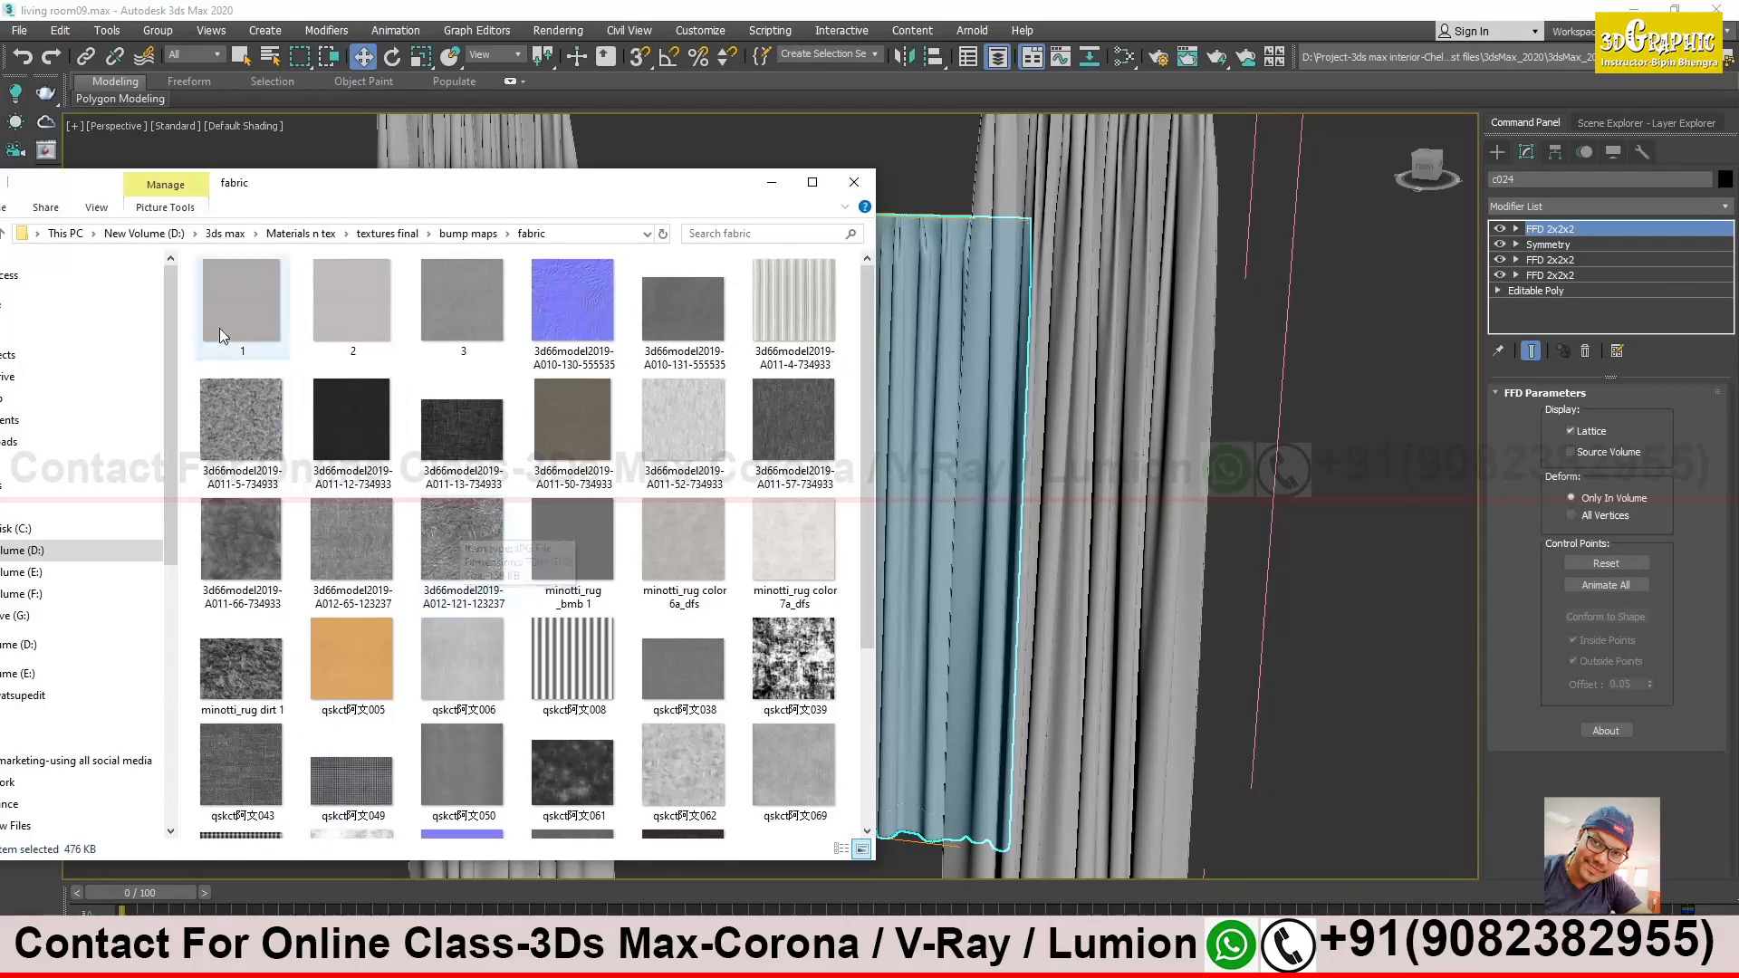
{"action": "double_click", "coordinate": [252, 308]}
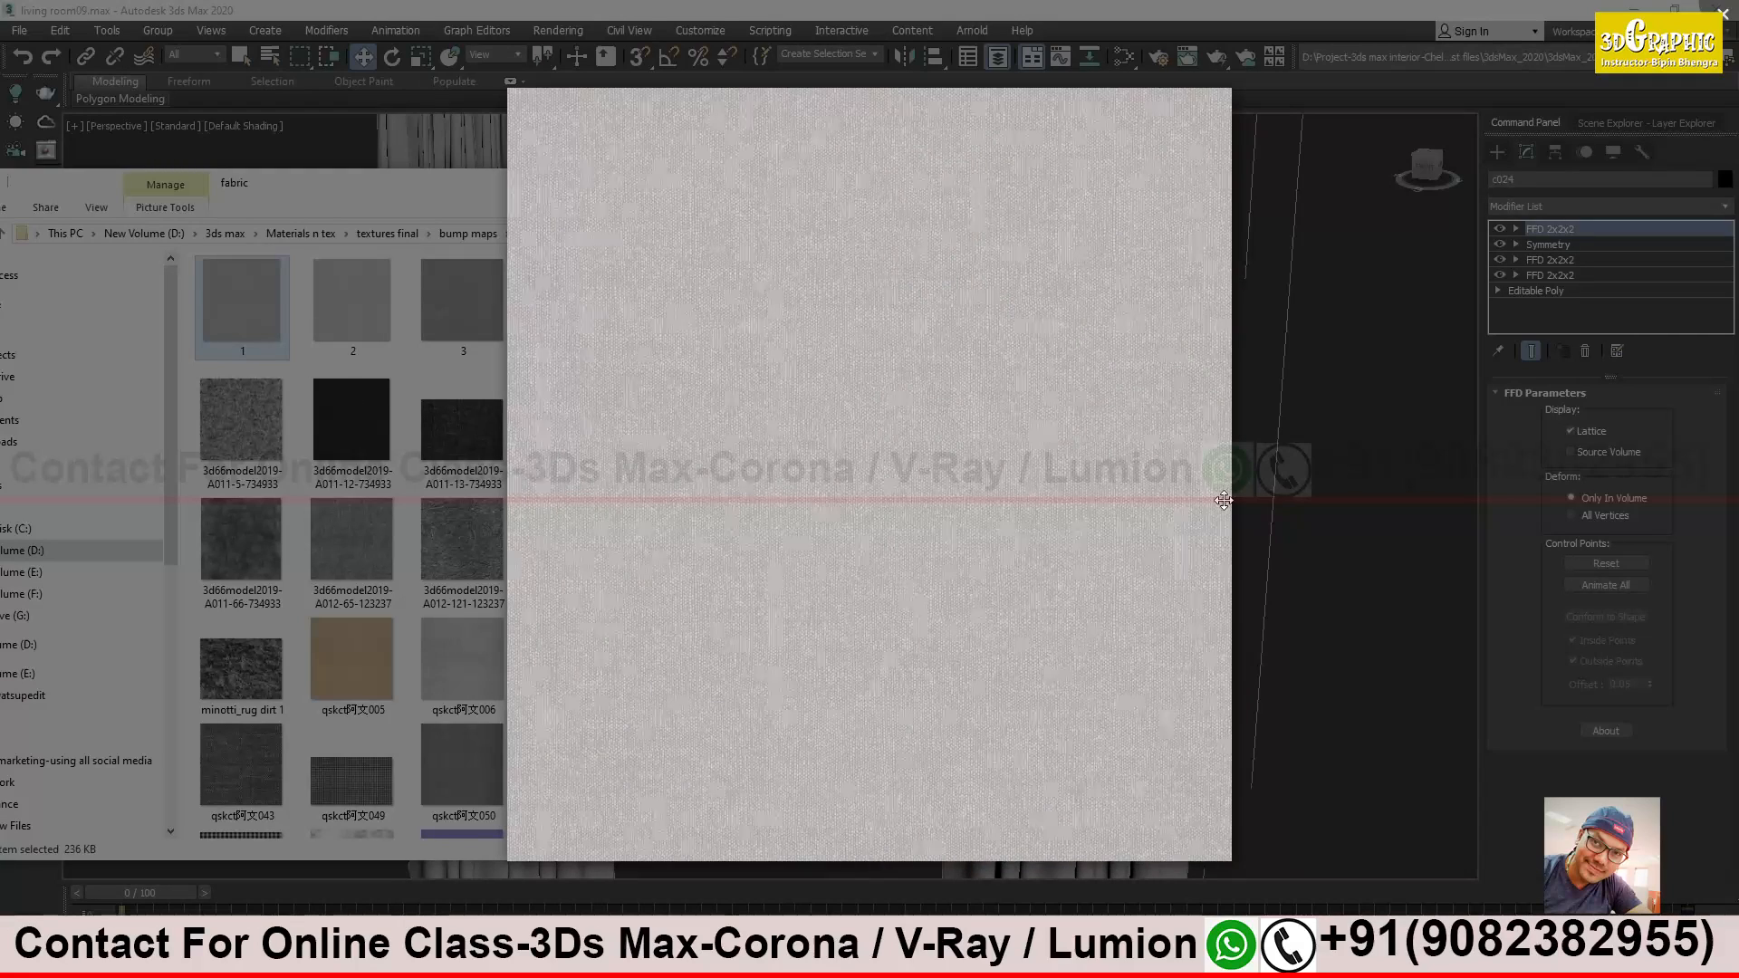
{"action": "key", "text": "Right"}
{"action": "key", "text": "Right"}
{"action": "key", "text": "Right"}
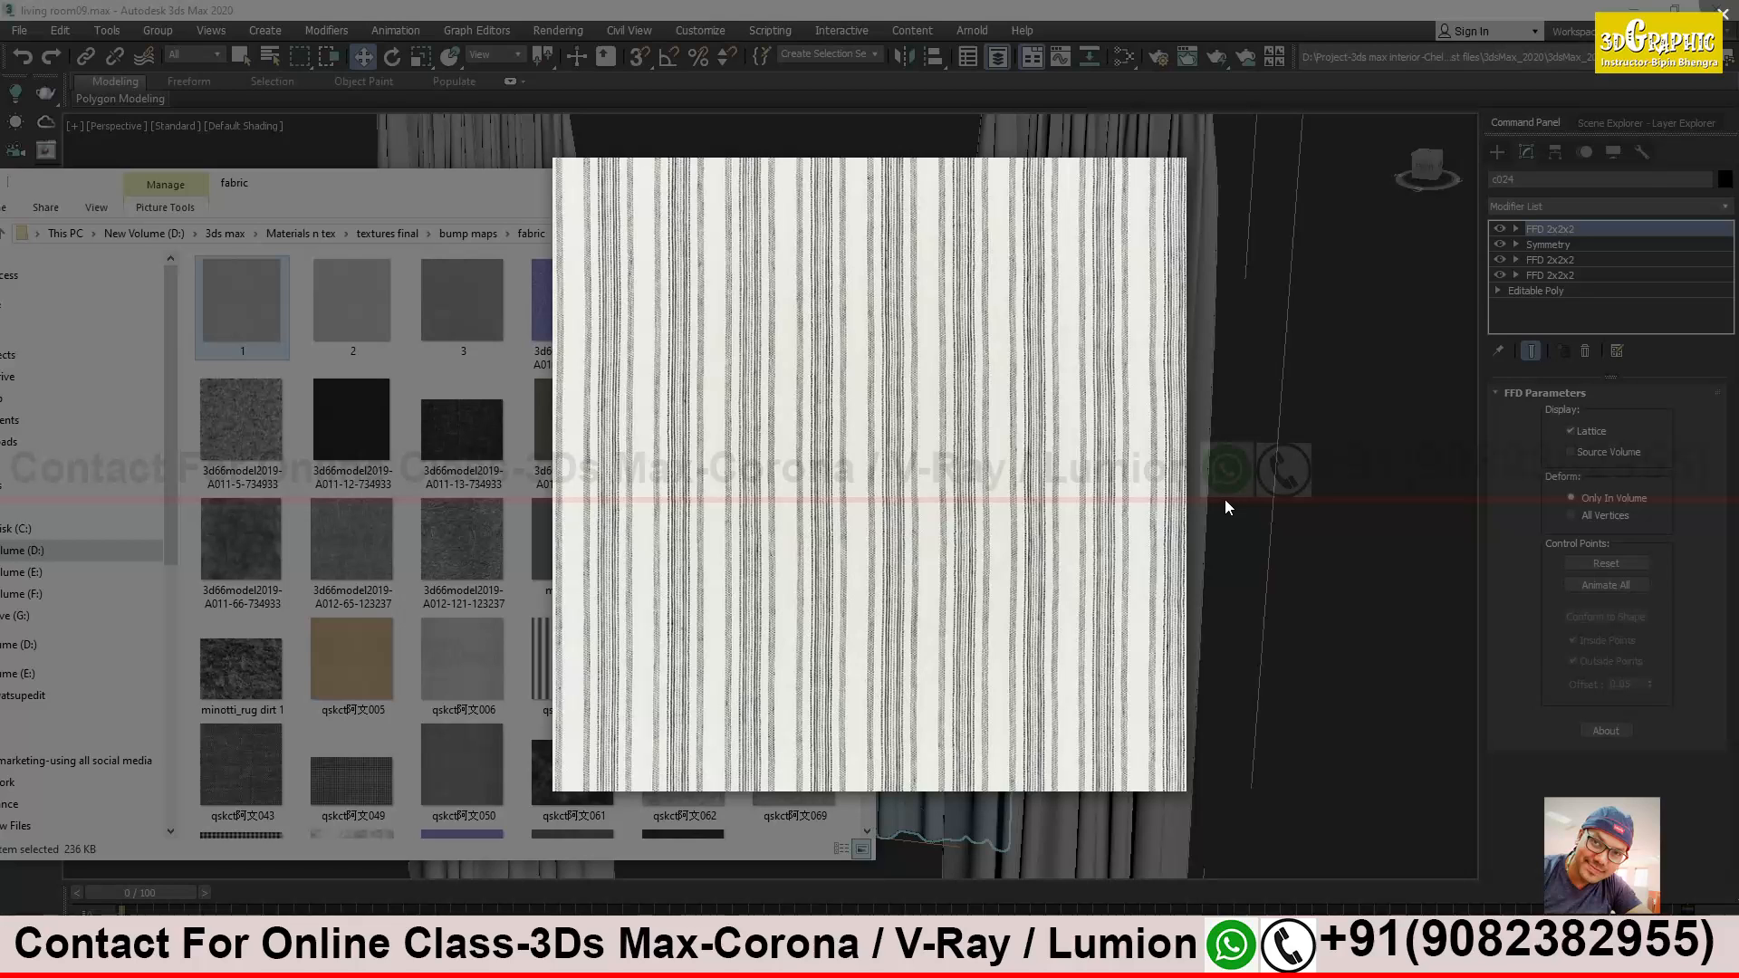
{"action": "key", "text": "Right"}
{"action": "key", "text": "Left"}
{"action": "key", "text": "Right"}
{"action": "left_click", "coordinate": [1249, 405]}
{"action": "key", "text": "Escape"}
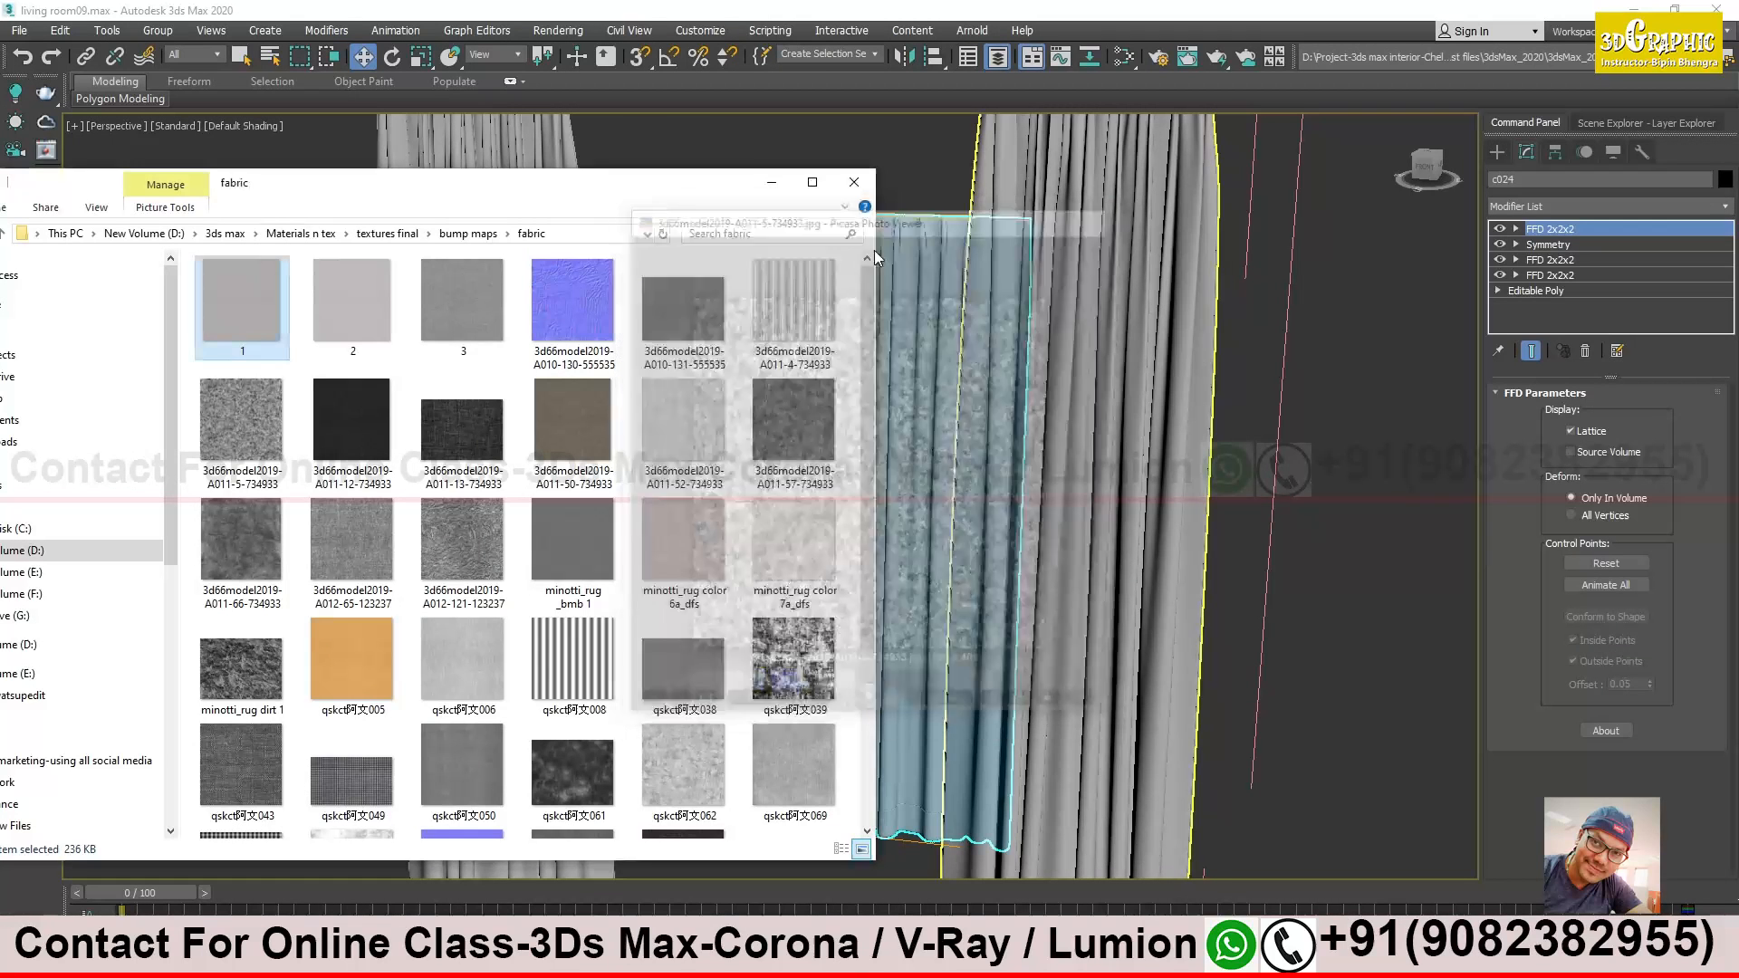
Open the material editor and move the composite-based fabric network below the cellular displacement nodes
{"action": "left_click_drag", "start_coordinate": [623, 193], "coordinate": [740, 202]}
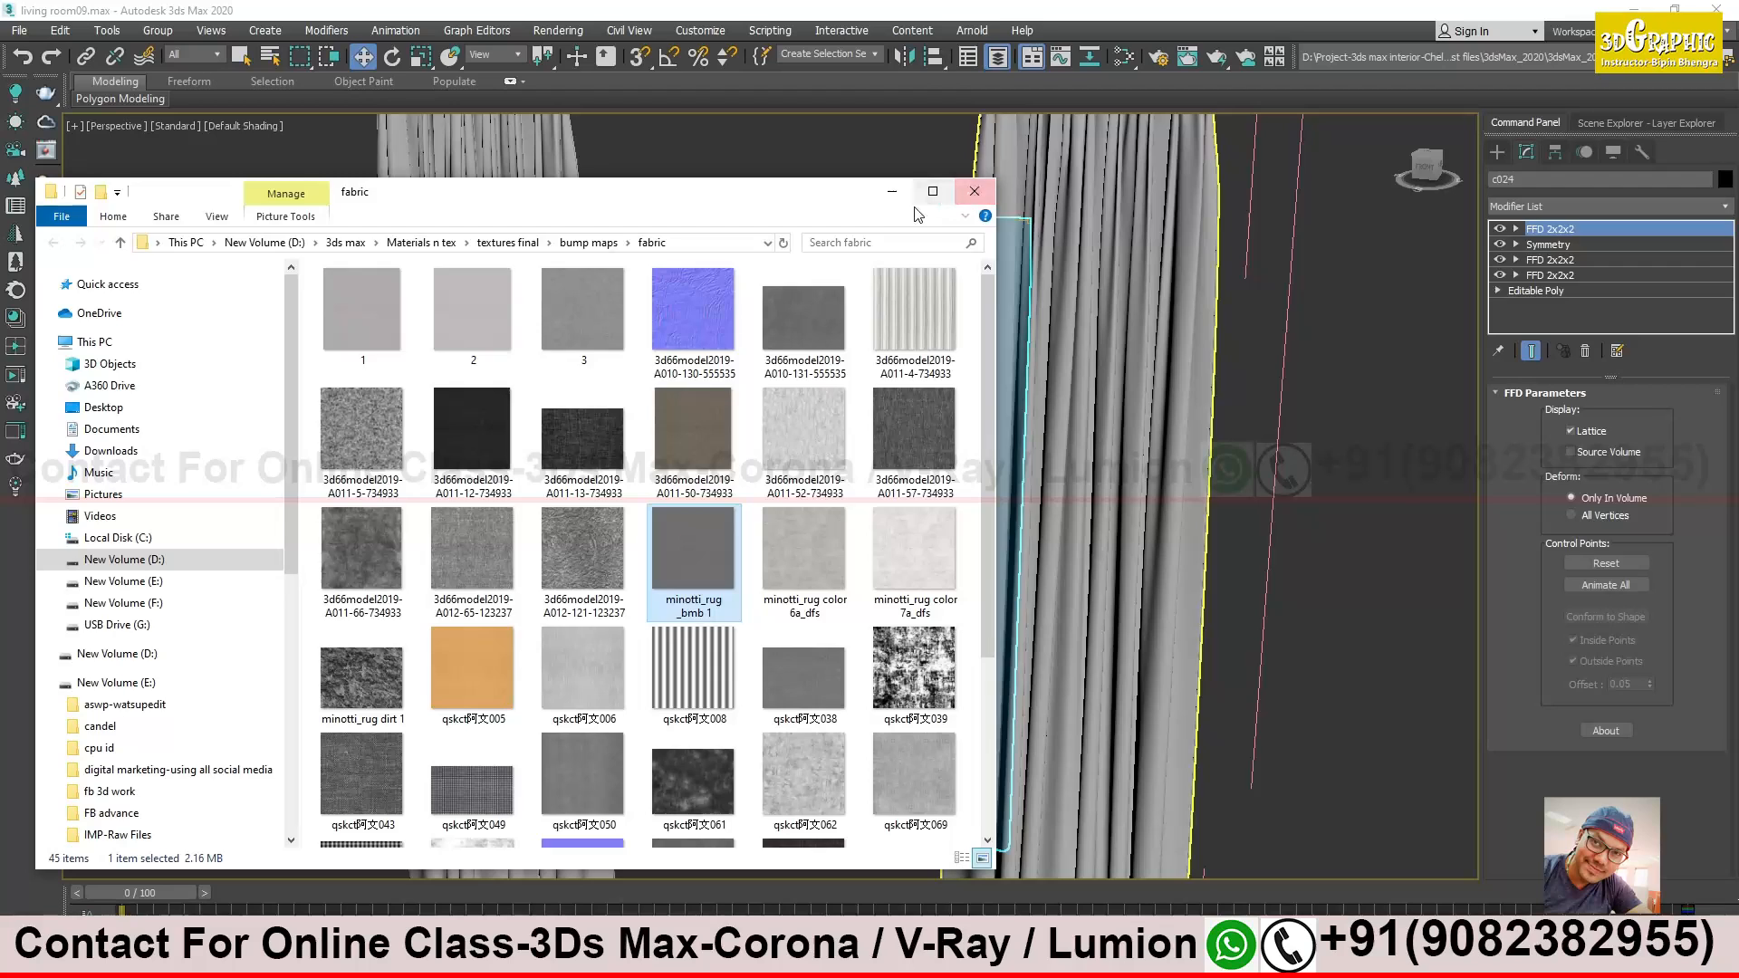
{"action": "left_click", "coordinate": [1280, 269]}
{"action": "key", "text": "m"}
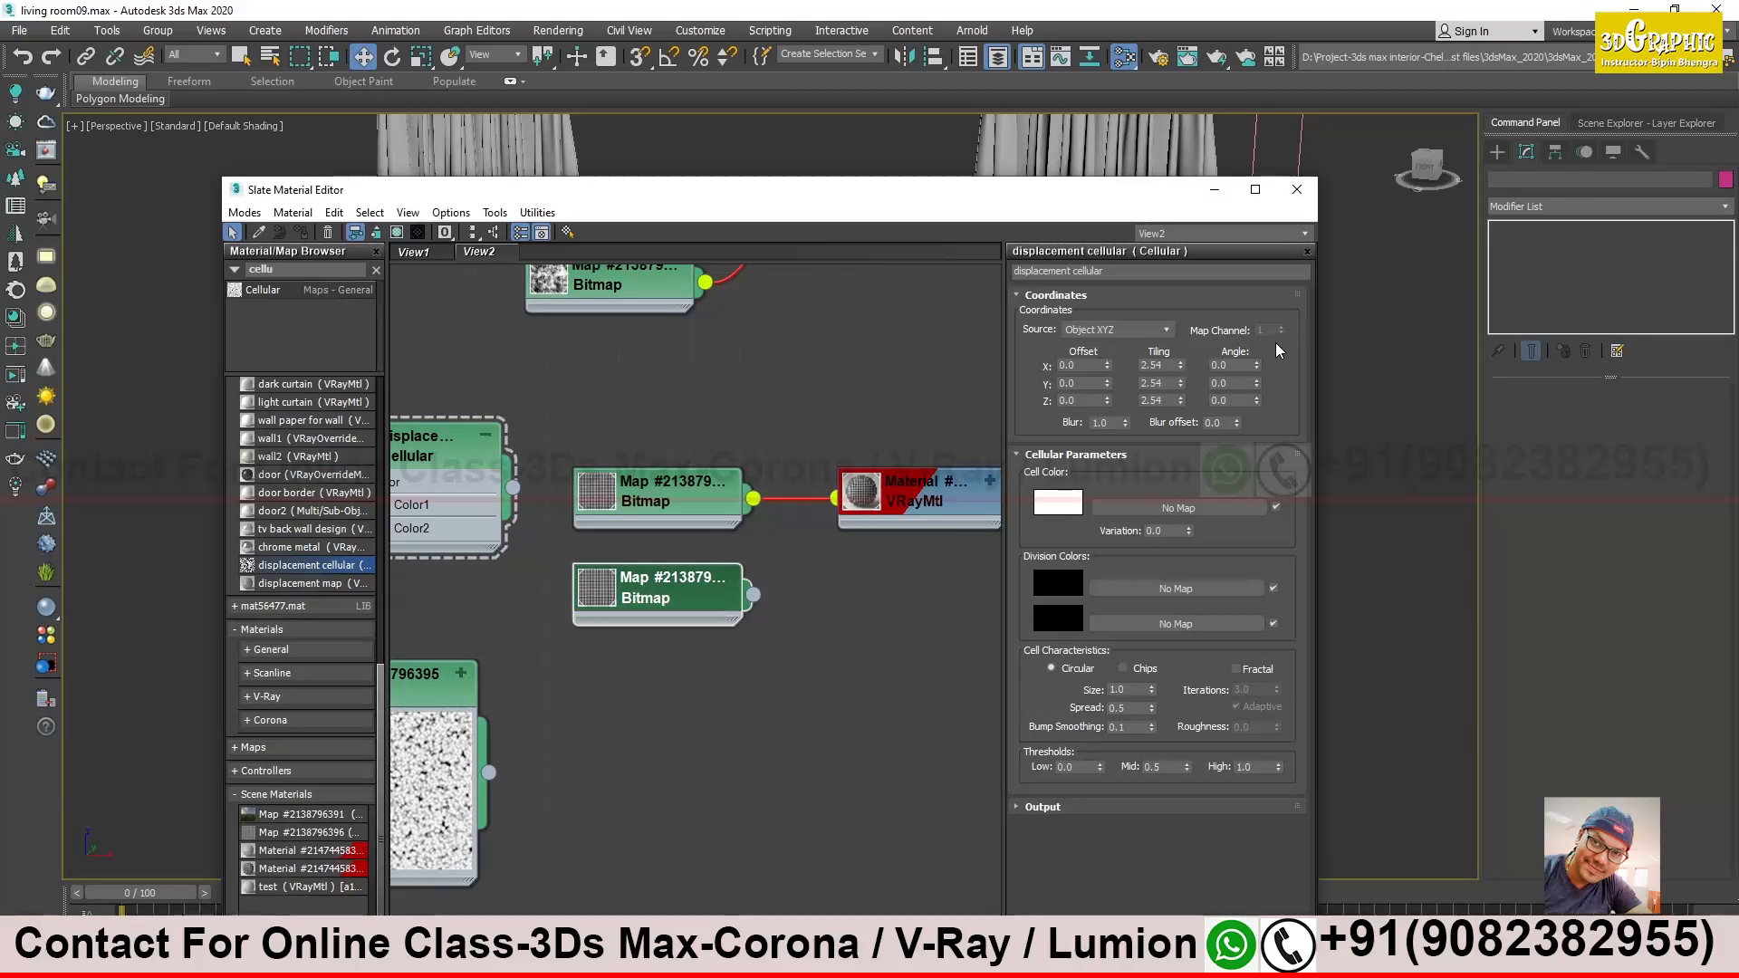
{"action": "middle_click_drag", "start_coordinate": [670, 543], "coordinate": [846, 283]}
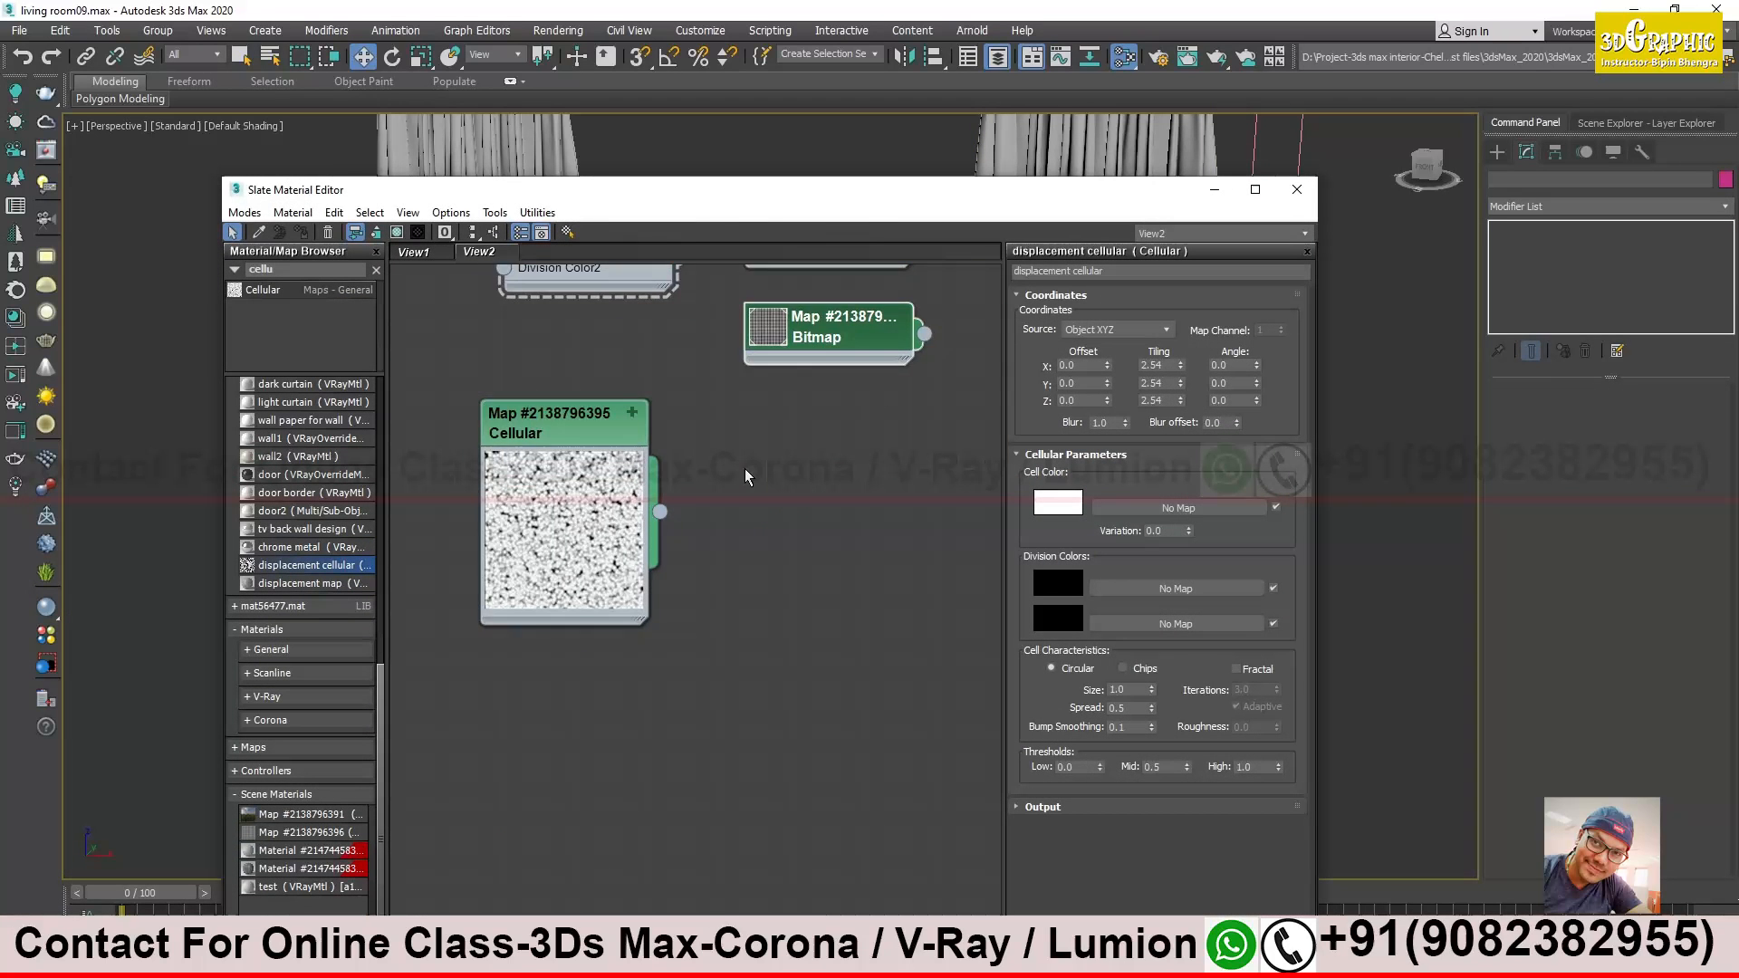
{"action": "middle_click_drag", "start_coordinate": [748, 469], "coordinate": [781, 449]}
{"action": "scroll", "coordinate": [781, 449], "scroll_direction": "down", "scroll_amount": 3}
{"action": "middle_click_drag", "start_coordinate": [759, 530], "coordinate": [829, 718]}
{"action": "scroll", "coordinate": [828, 718], "scroll_direction": "down", "scroll_amount": 1}
{"action": "middle_click_drag", "start_coordinate": [669, 565], "coordinate": [719, 638]}
{"action": "middle_click_drag", "start_coordinate": [625, 601], "coordinate": [345, 697]}
{"action": "scroll", "coordinate": [670, 581], "scroll_direction": "down", "scroll_amount": 1}
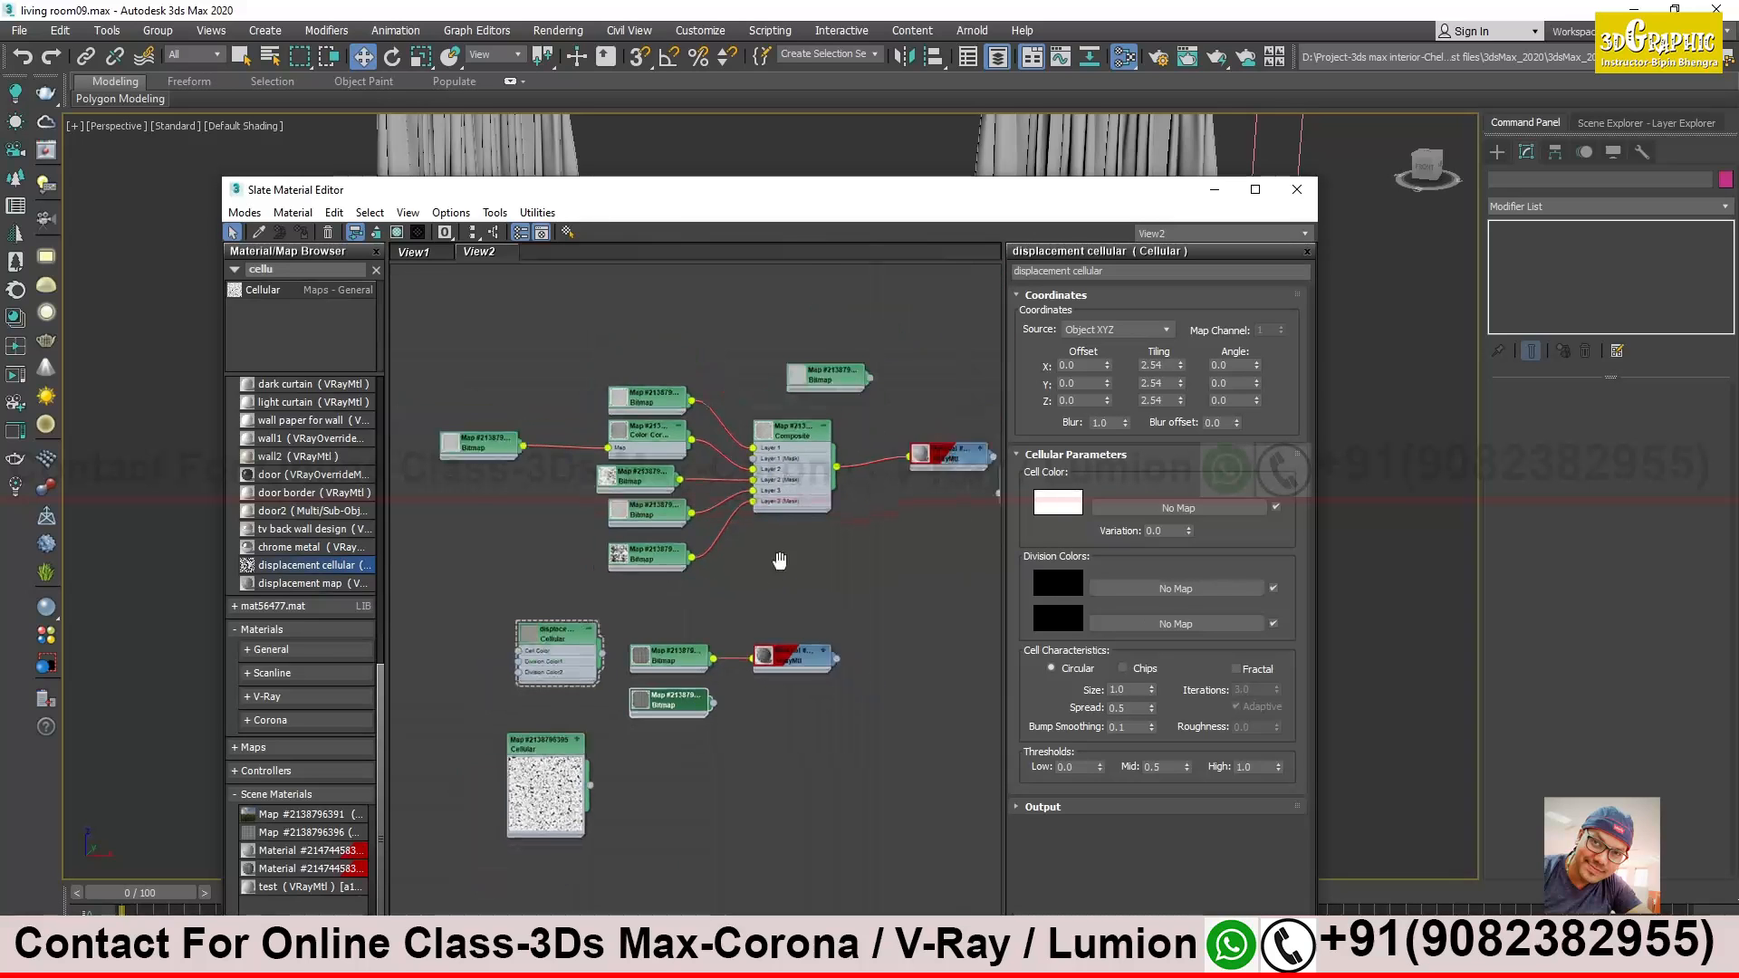
{"action": "middle_click_drag", "start_coordinate": [779, 562], "coordinate": [744, 591]}
{"action": "left_click_drag", "start_coordinate": [918, 496], "coordinate": [747, 496]}
{"action": "scroll", "coordinate": [711, 533], "scroll_direction": "down", "scroll_amount": 2}
{"action": "middle_click_drag", "start_coordinate": [711, 533], "coordinate": [740, 466]}
{"action": "left_click_drag", "start_coordinate": [752, 445], "coordinate": [760, 779]}
{"action": "middle_click_drag", "start_coordinate": [760, 779], "coordinate": [818, 487]}
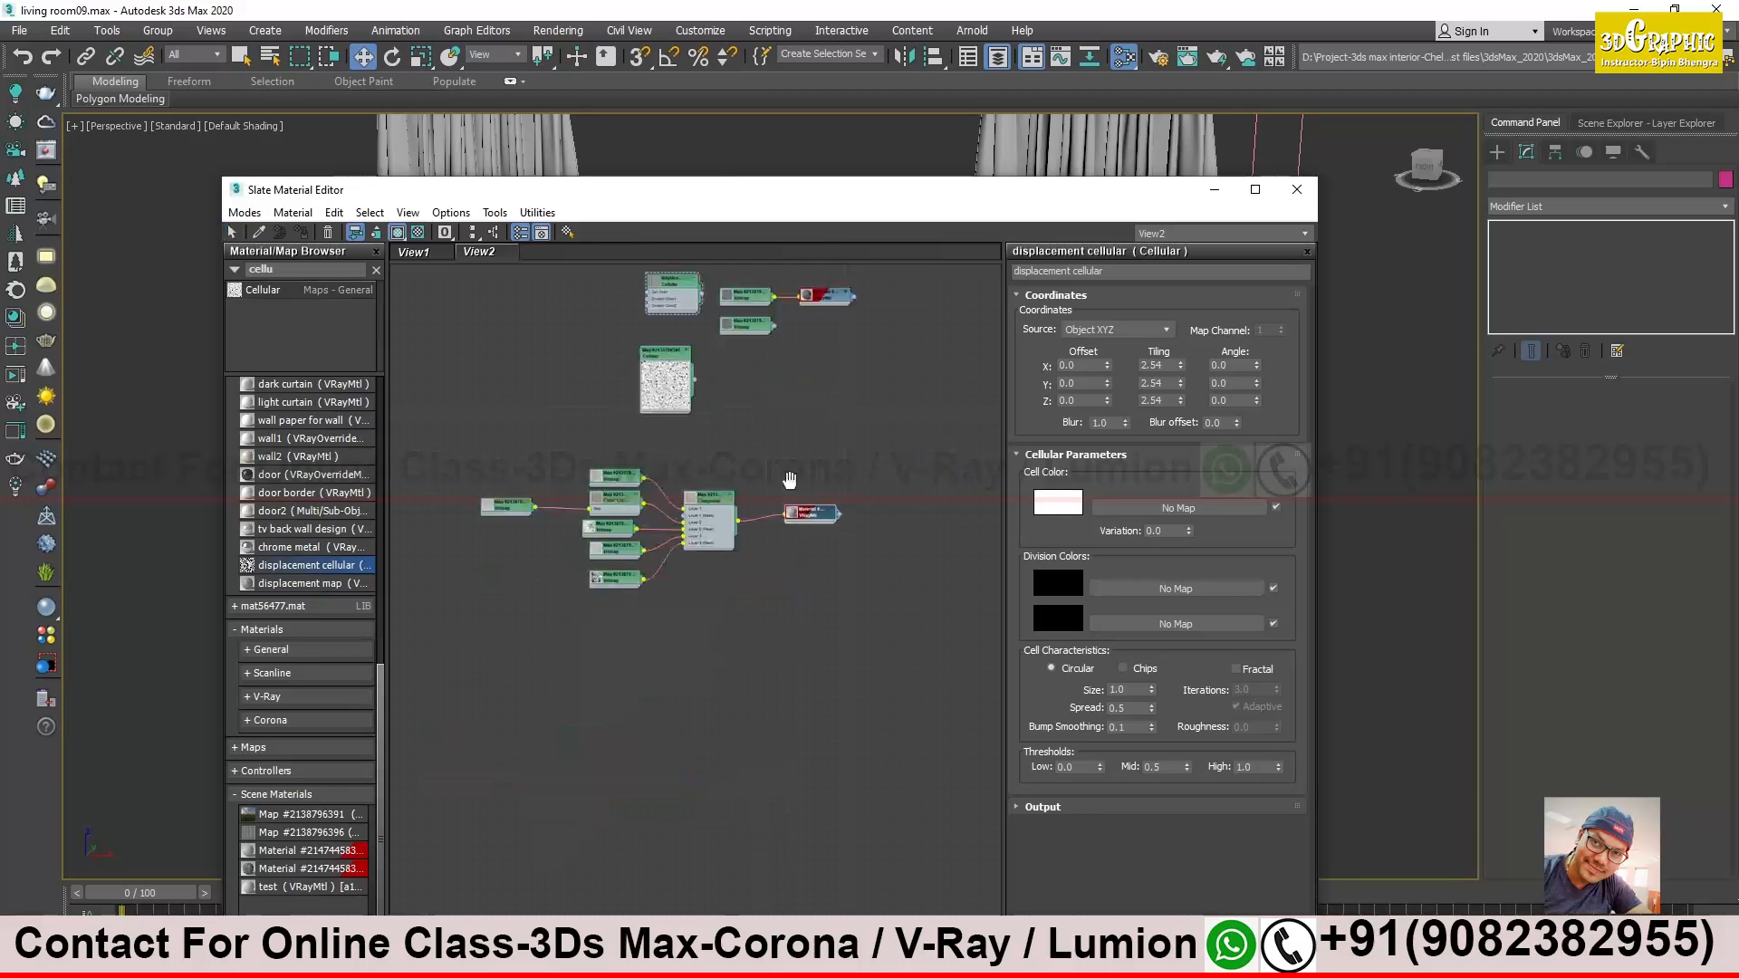
Duplicate the whole composite fabric network below the original and rename the copied VRayMtl curtain
{"action": "left_click_drag", "start_coordinate": [824, 496], "coordinate": [824, 694], "text": "shift"}
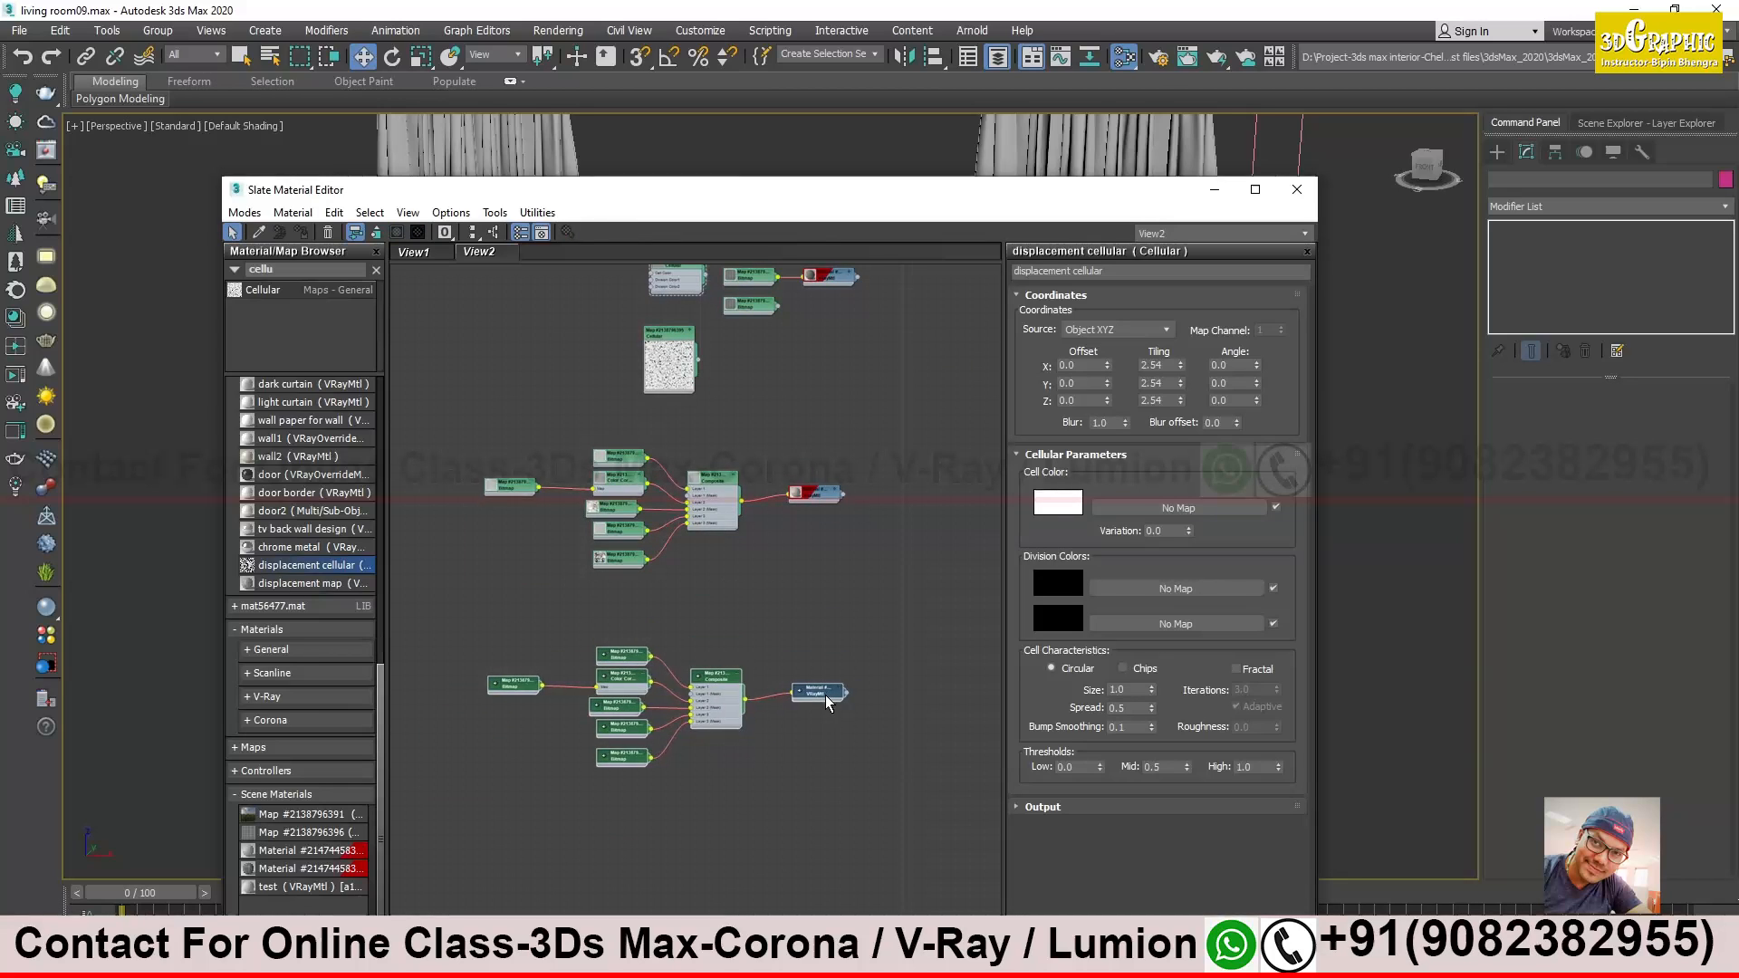
{"action": "scroll", "coordinate": [803, 652], "scroll_direction": "up", "scroll_amount": 3}
{"action": "double_click", "coordinate": [850, 603]}
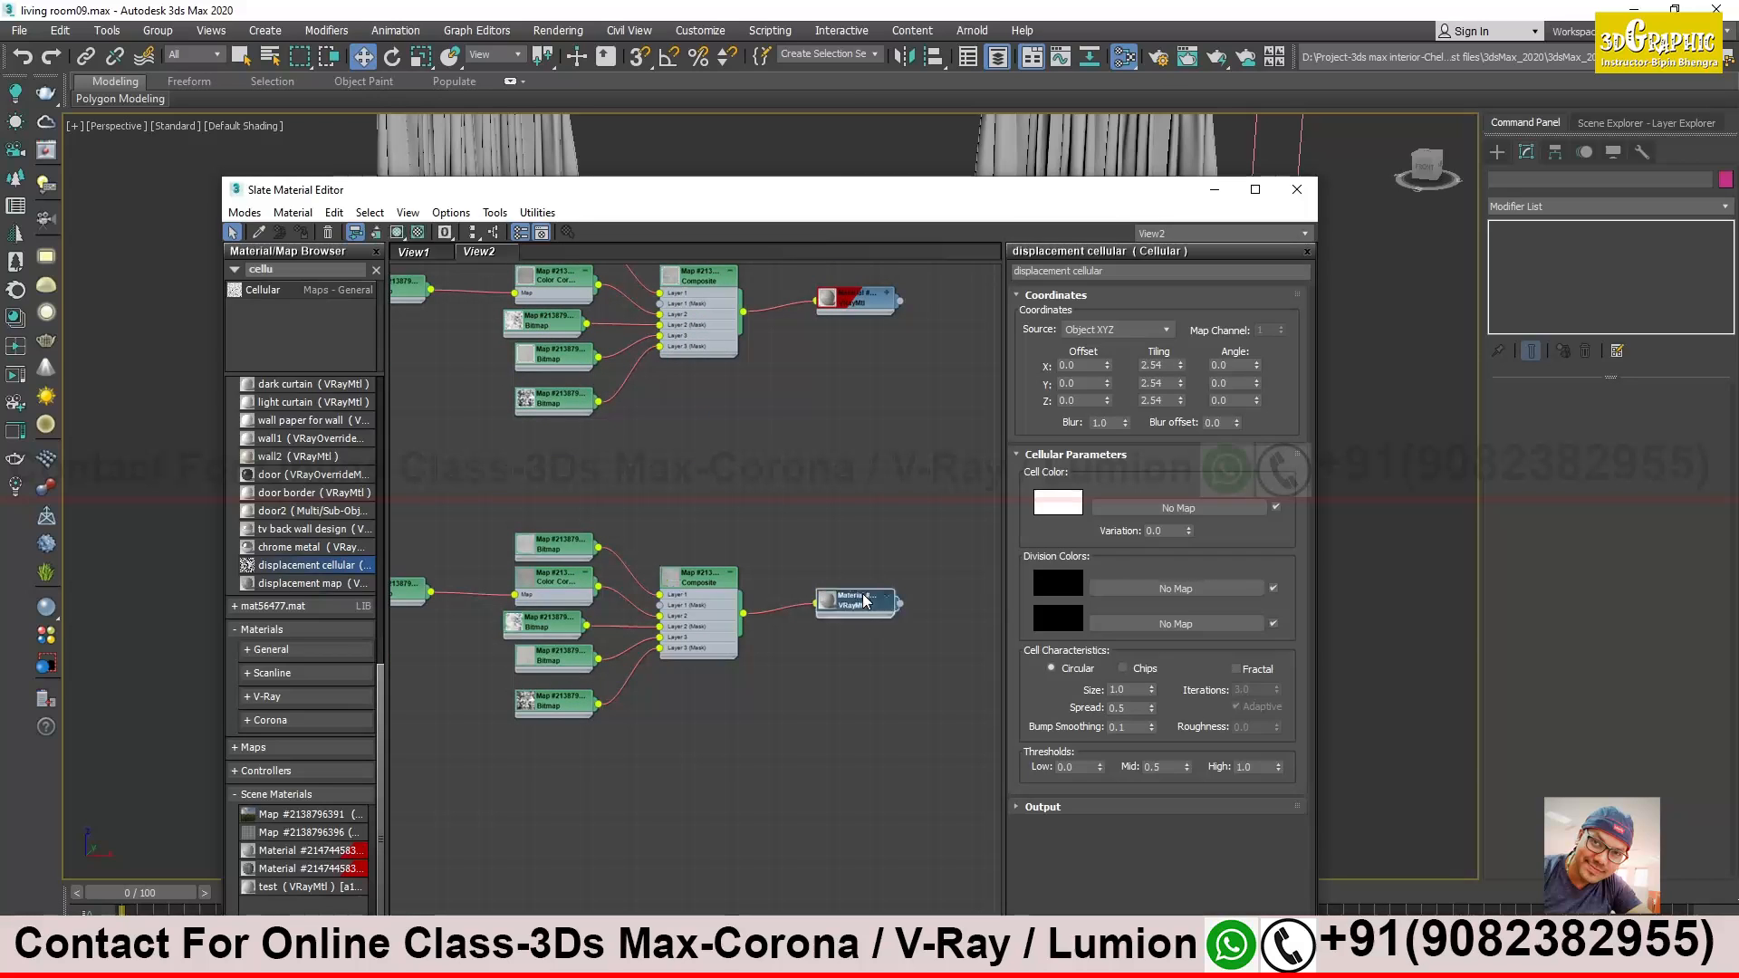
{"action": "left_click_drag", "start_coordinate": [1127, 273], "coordinate": [955, 302]}
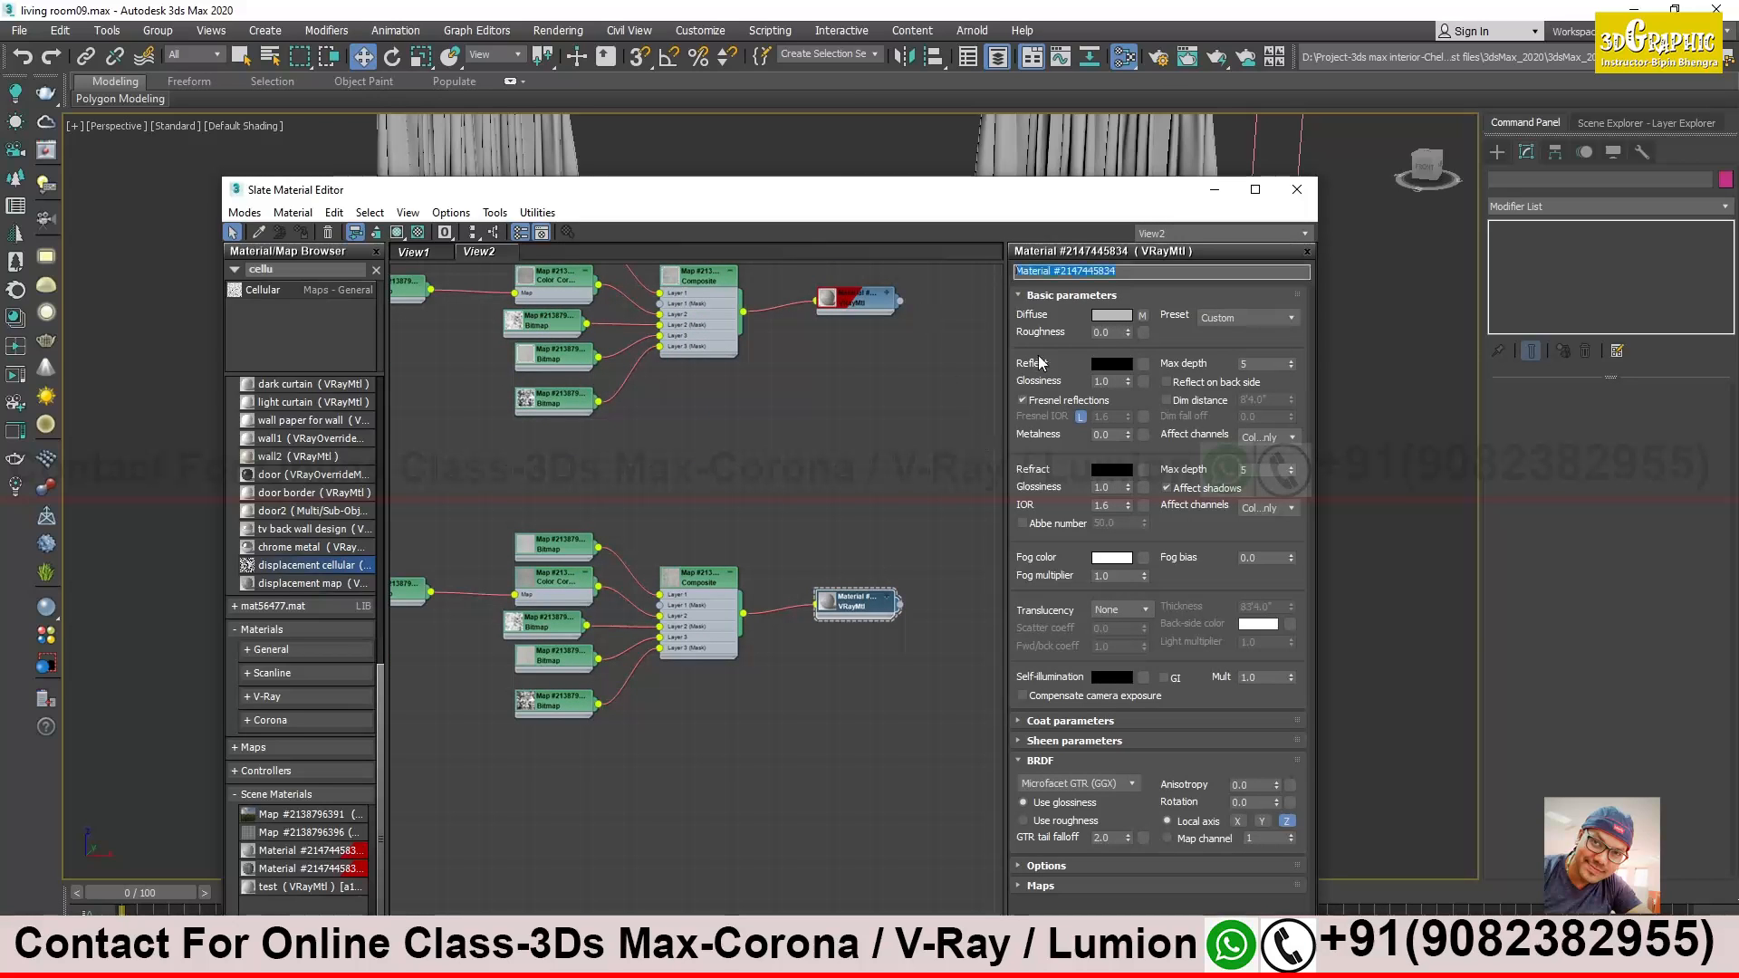
{"action": "type", "text": "curtain"}
Open the curtain material's Composite map and look through Layer 3's rollup options
{"action": "middle_click_drag", "start_coordinate": [620, 562], "coordinate": [720, 481]}
{"action": "scroll", "coordinate": [722, 534], "scroll_direction": "up", "scroll_amount": 2}
{"action": "double_click", "coordinate": [827, 507]}
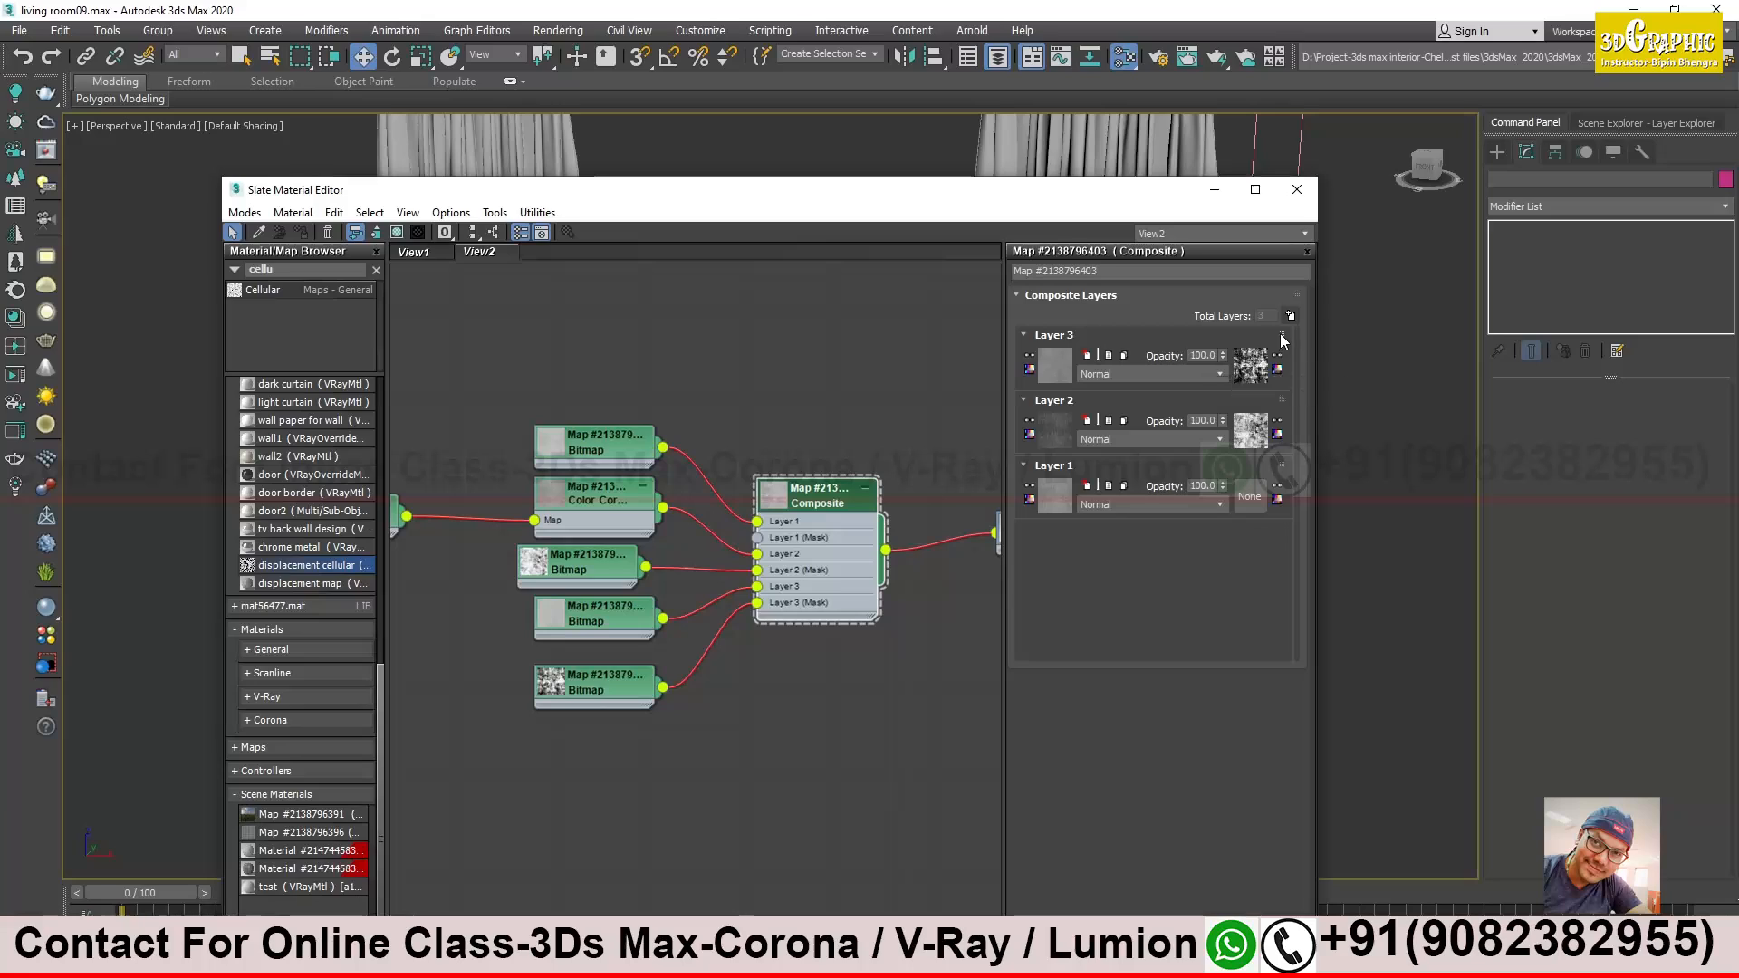
{"action": "right_click", "coordinate": [1050, 335]}
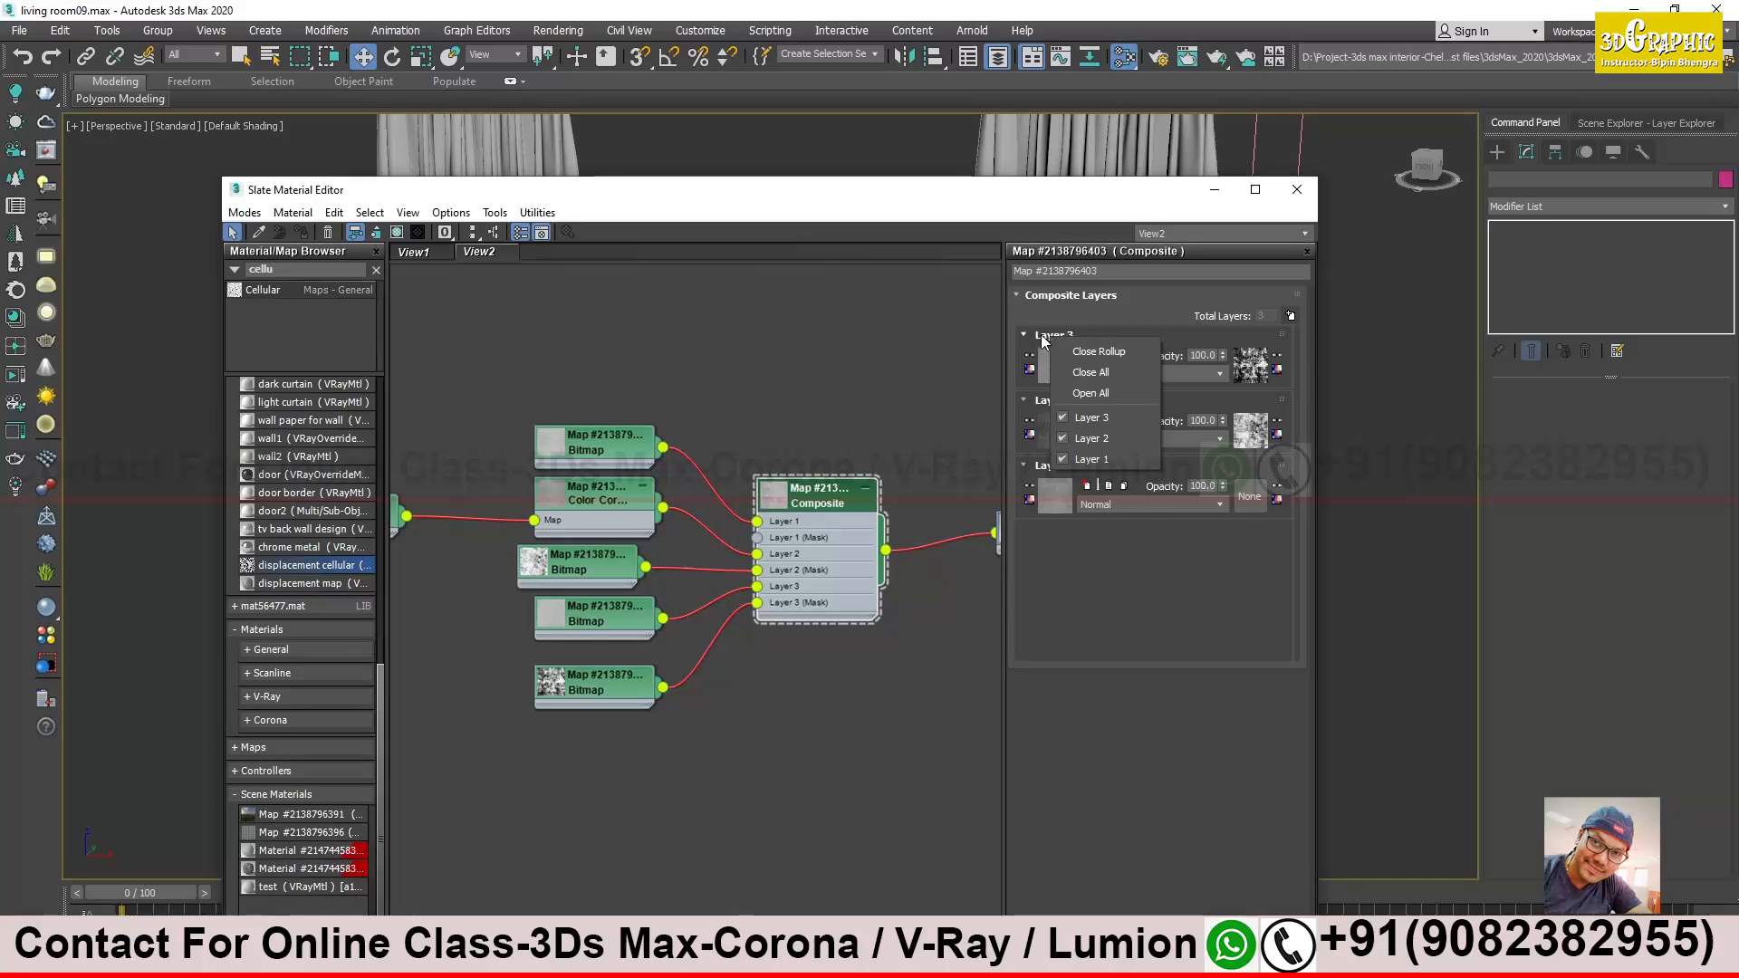
{"action": "left_click", "coordinate": [1162, 623]}
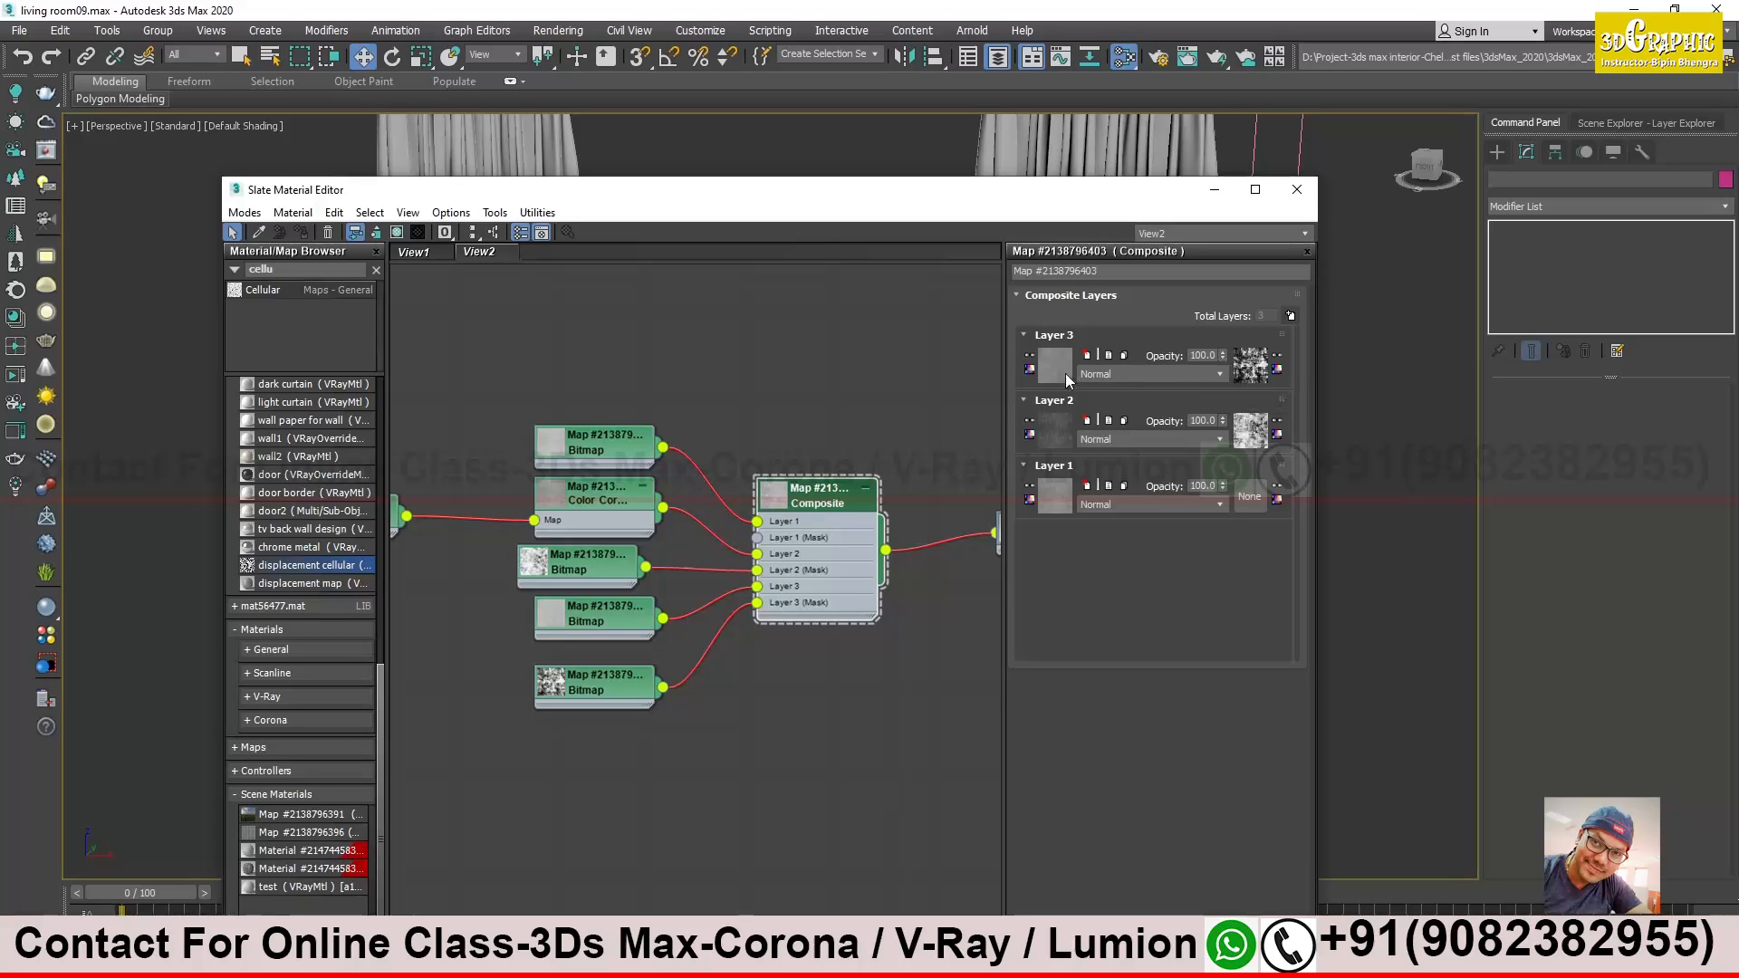
{"action": "left_click", "coordinate": [1023, 333]}
{"action": "left_click", "coordinate": [1024, 333]}
{"action": "left_click", "coordinate": [1074, 335]}
{"action": "right_click", "coordinate": [1074, 335]}
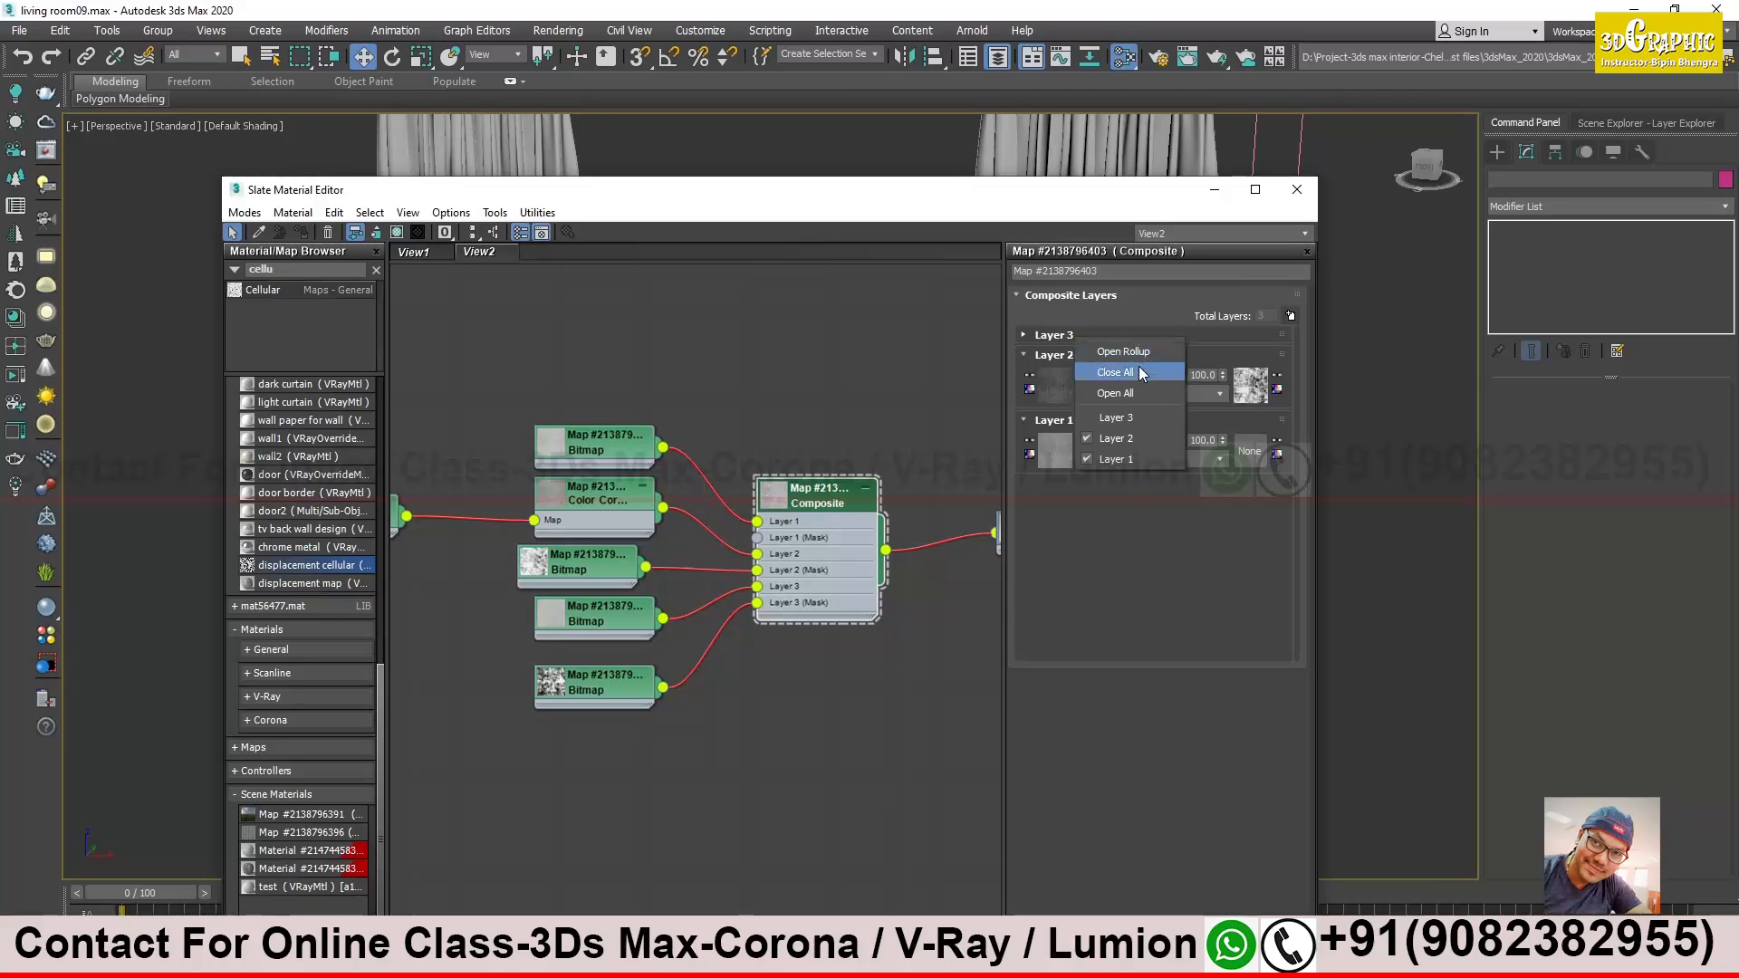
{"action": "left_click", "coordinate": [1178, 553]}
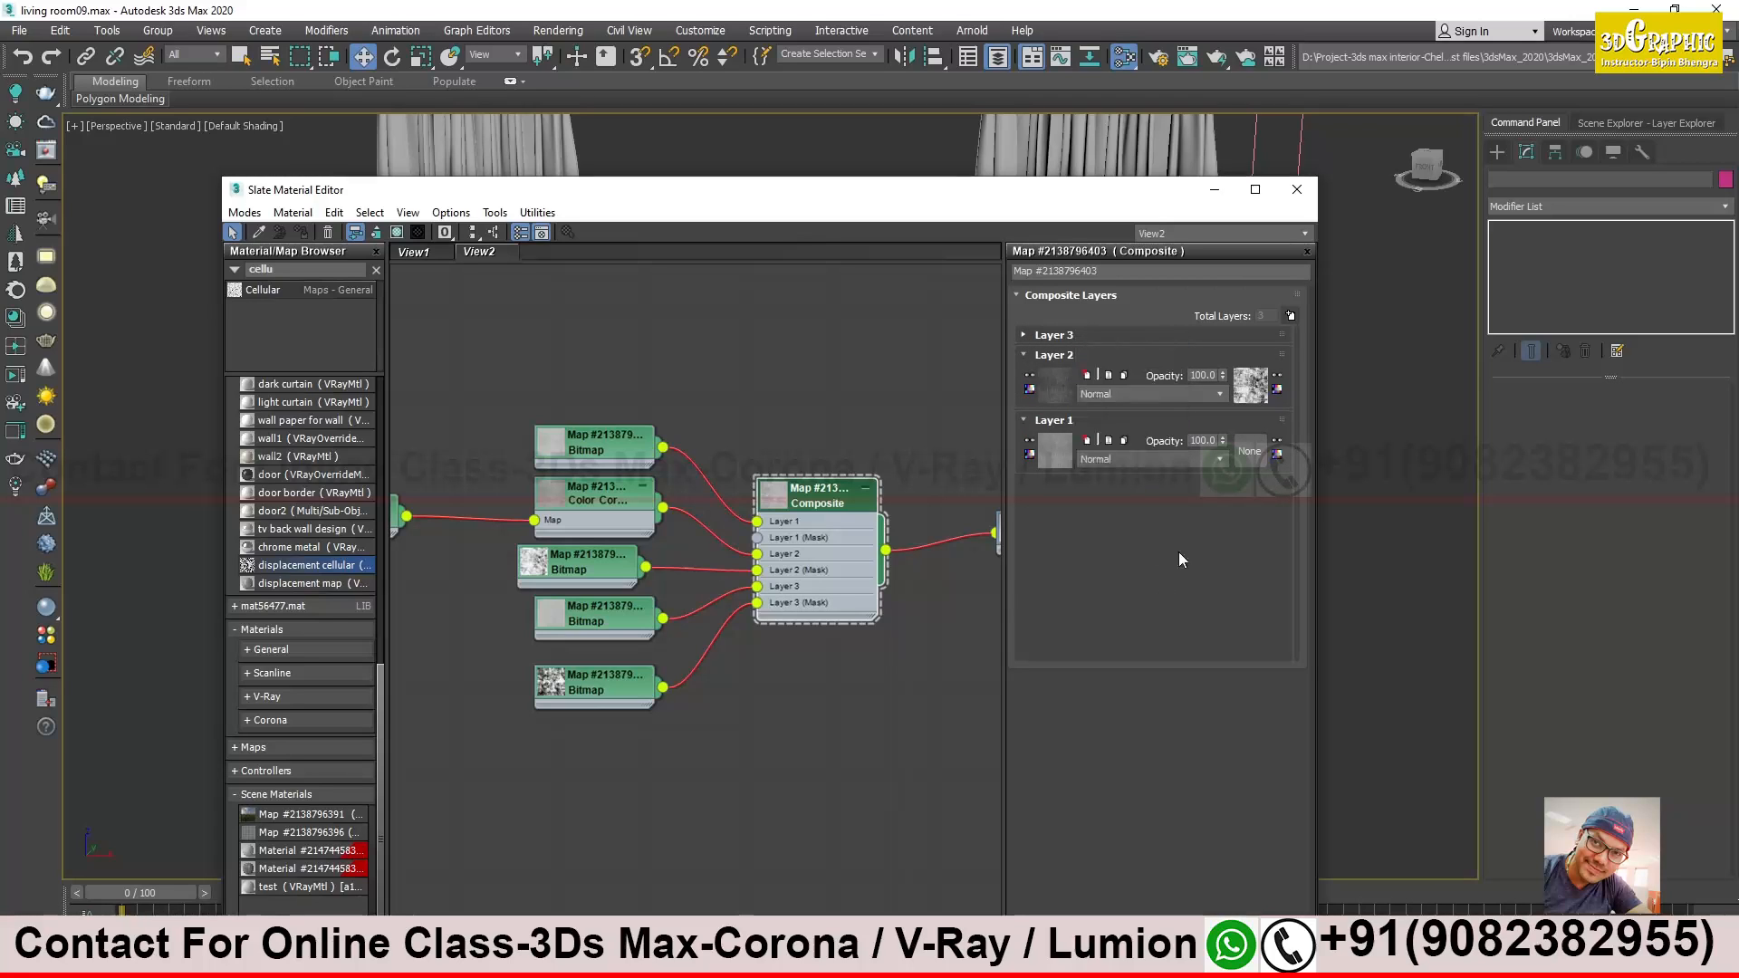
{"action": "right_click", "coordinate": [1283, 333]}
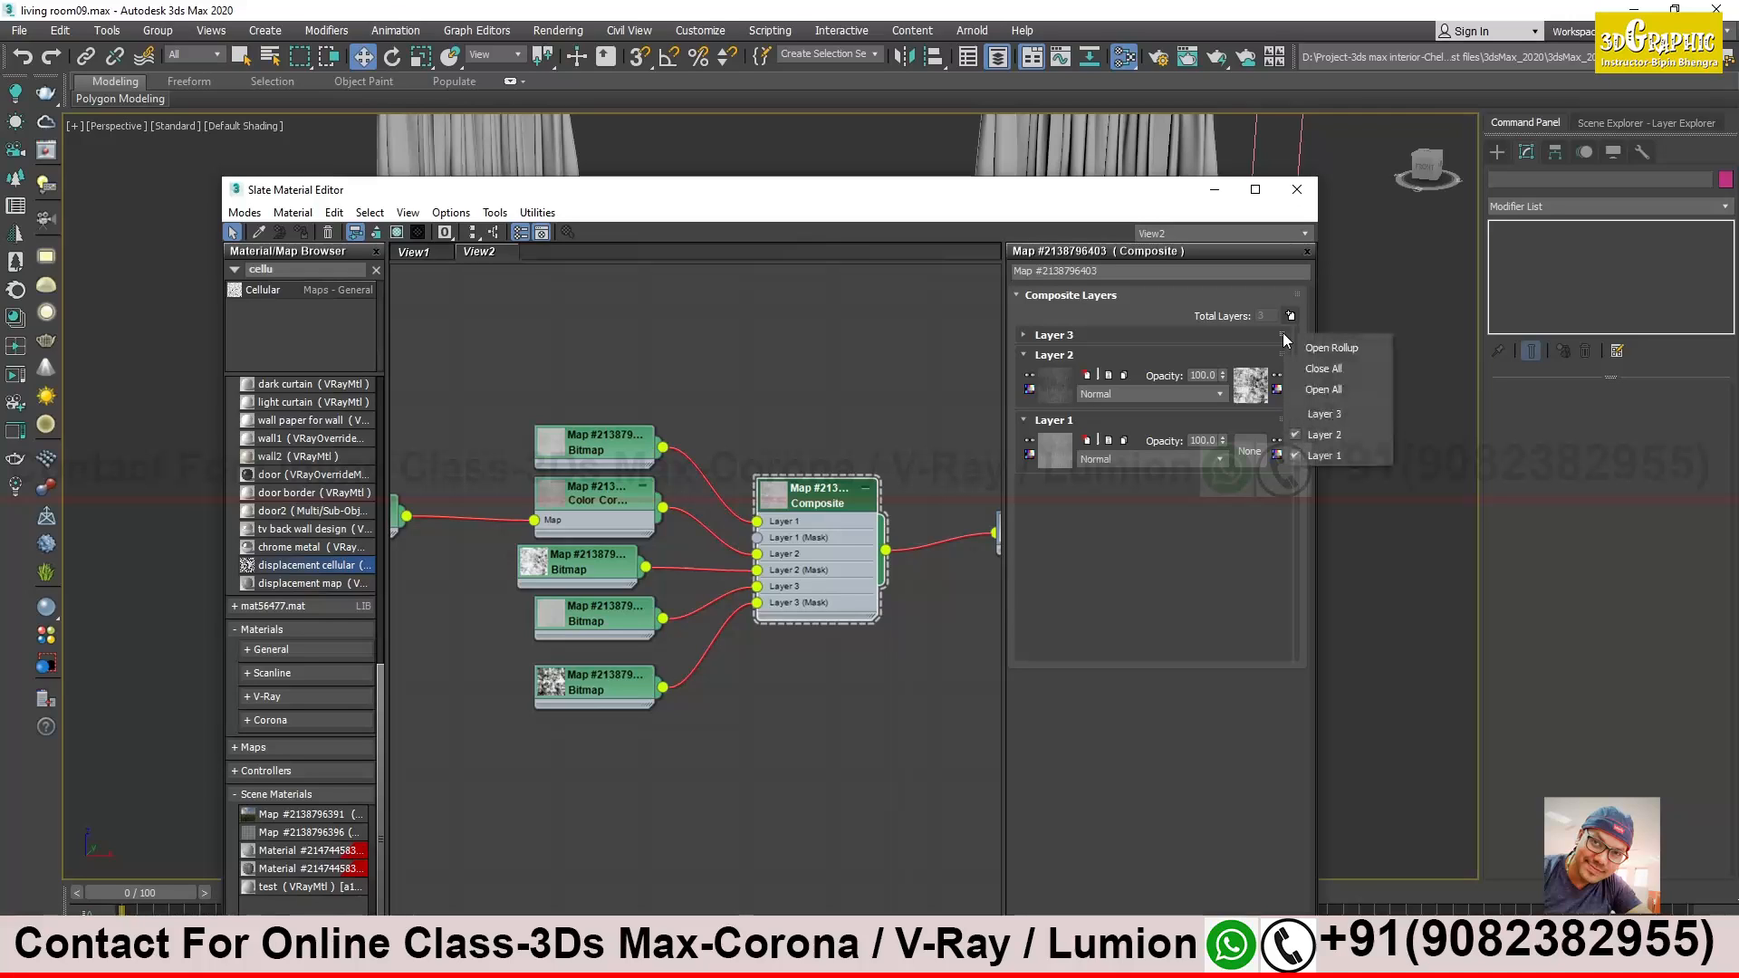
{"action": "left_click", "coordinate": [1257, 333]}
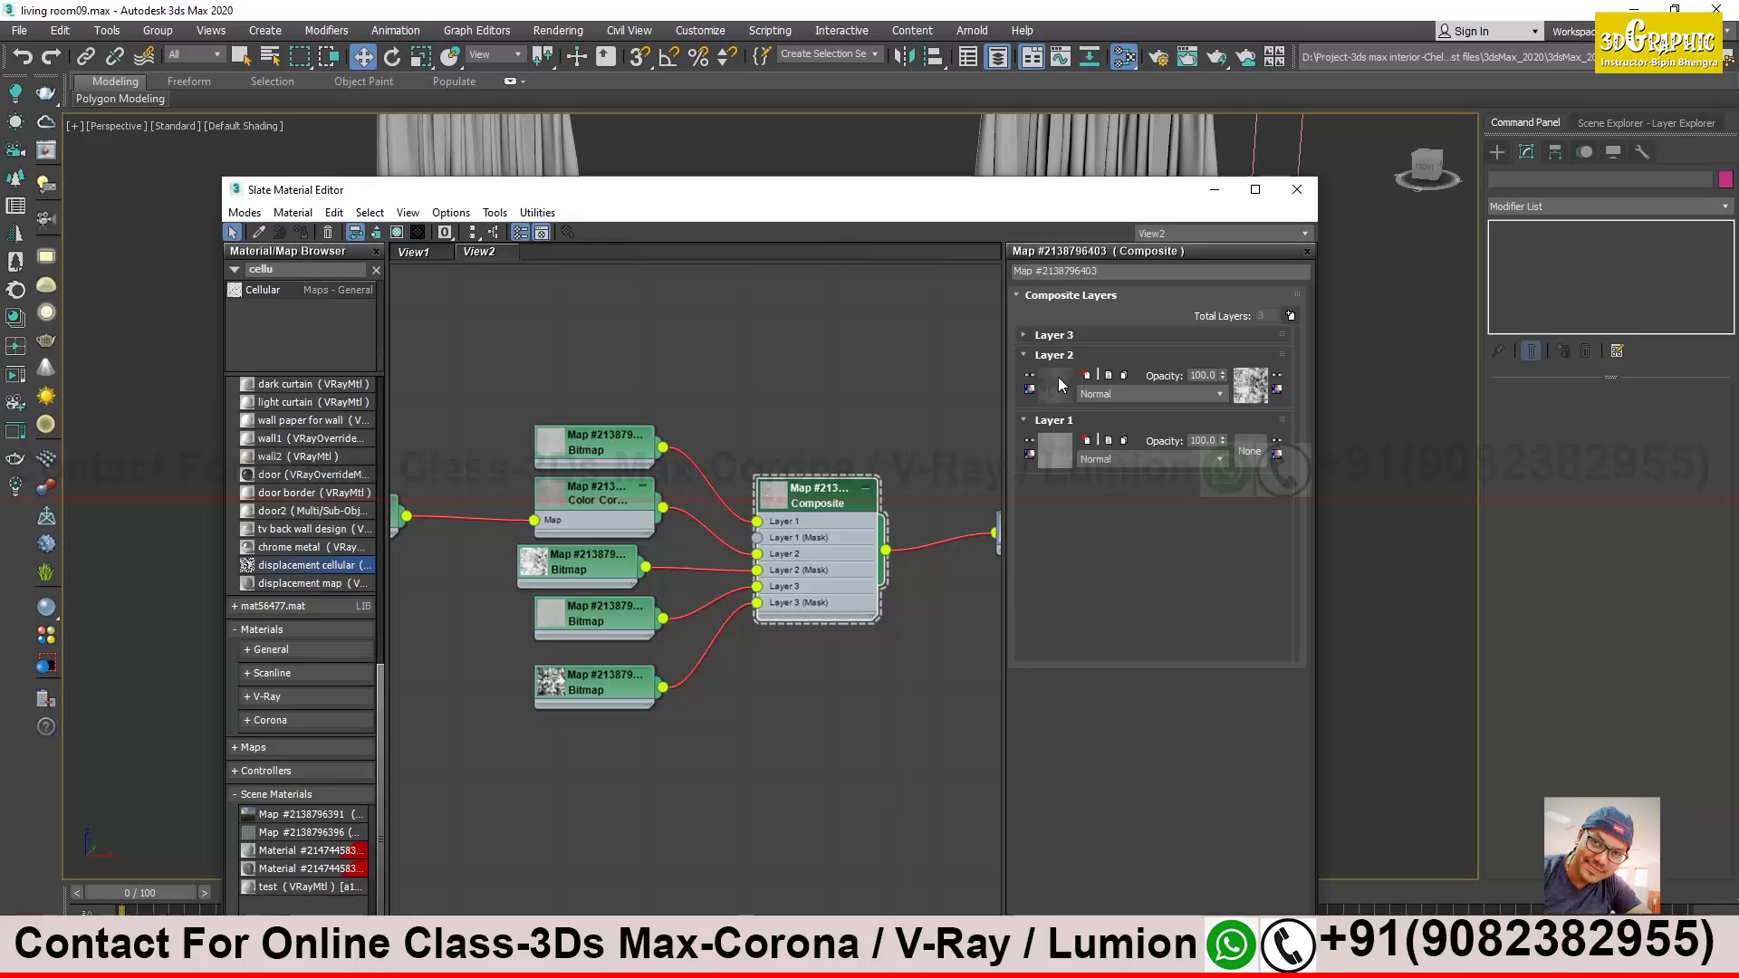
Inspect the bitmap used in Layer 3 of the Composite, then return to the Composite's layer settings
{"action": "left_click", "coordinate": [1049, 334]}
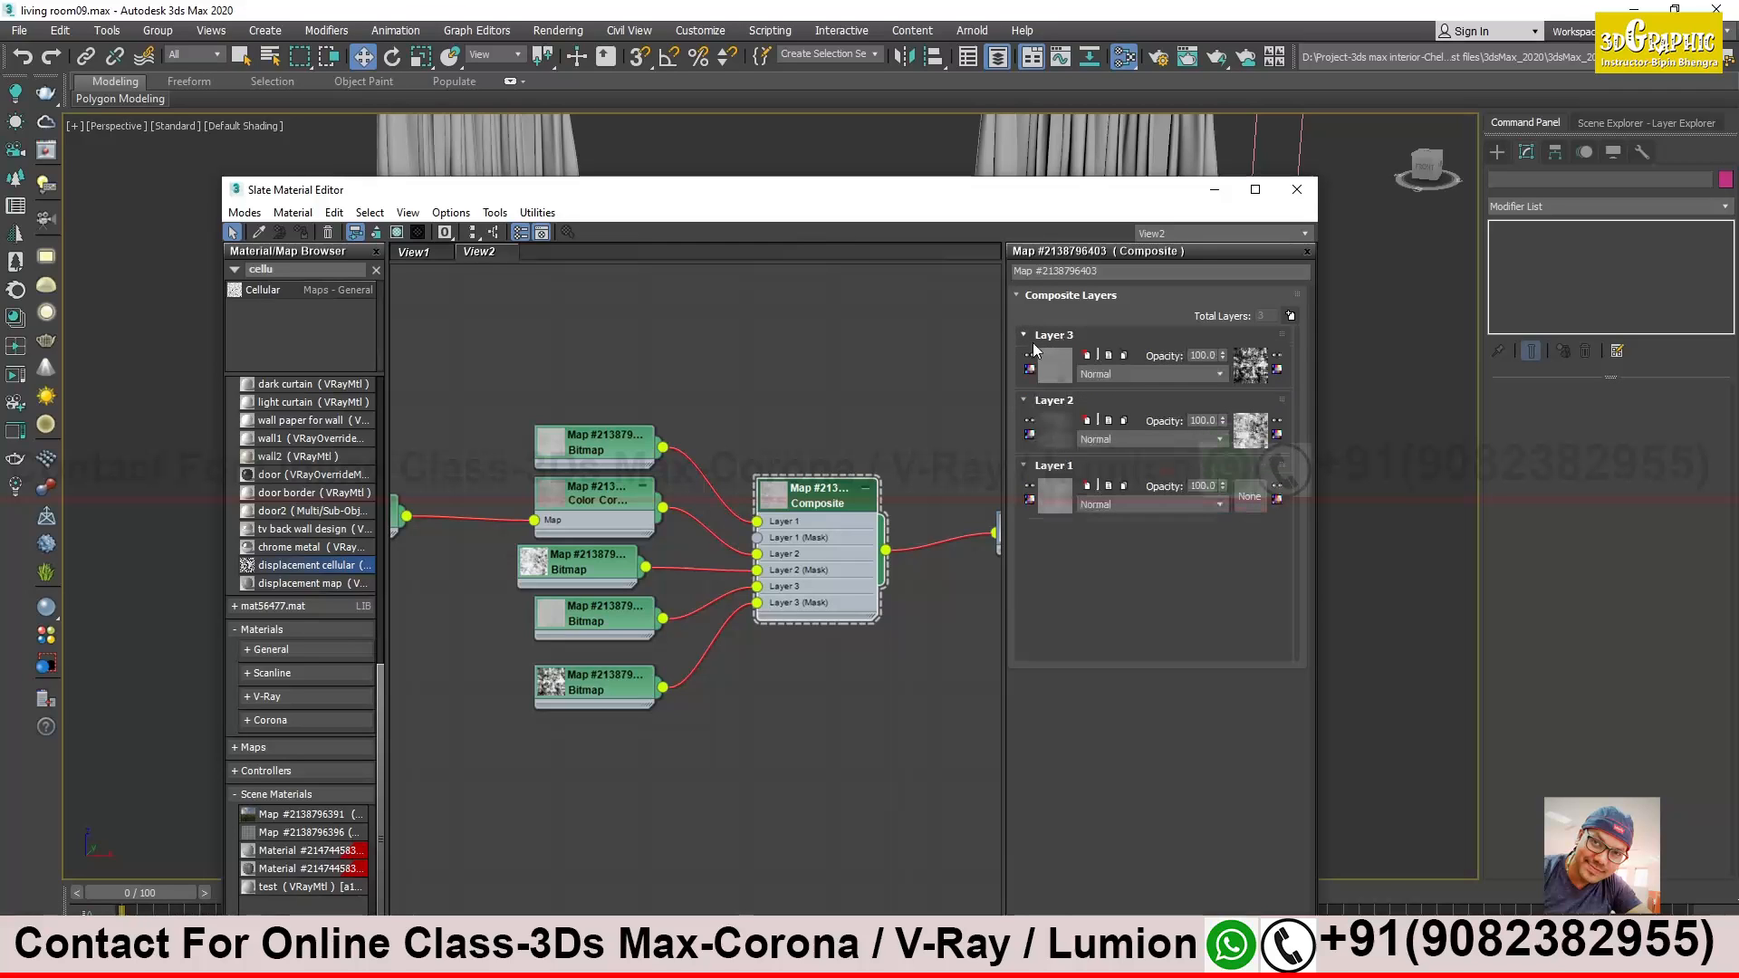
{"action": "left_click", "coordinate": [1056, 368]}
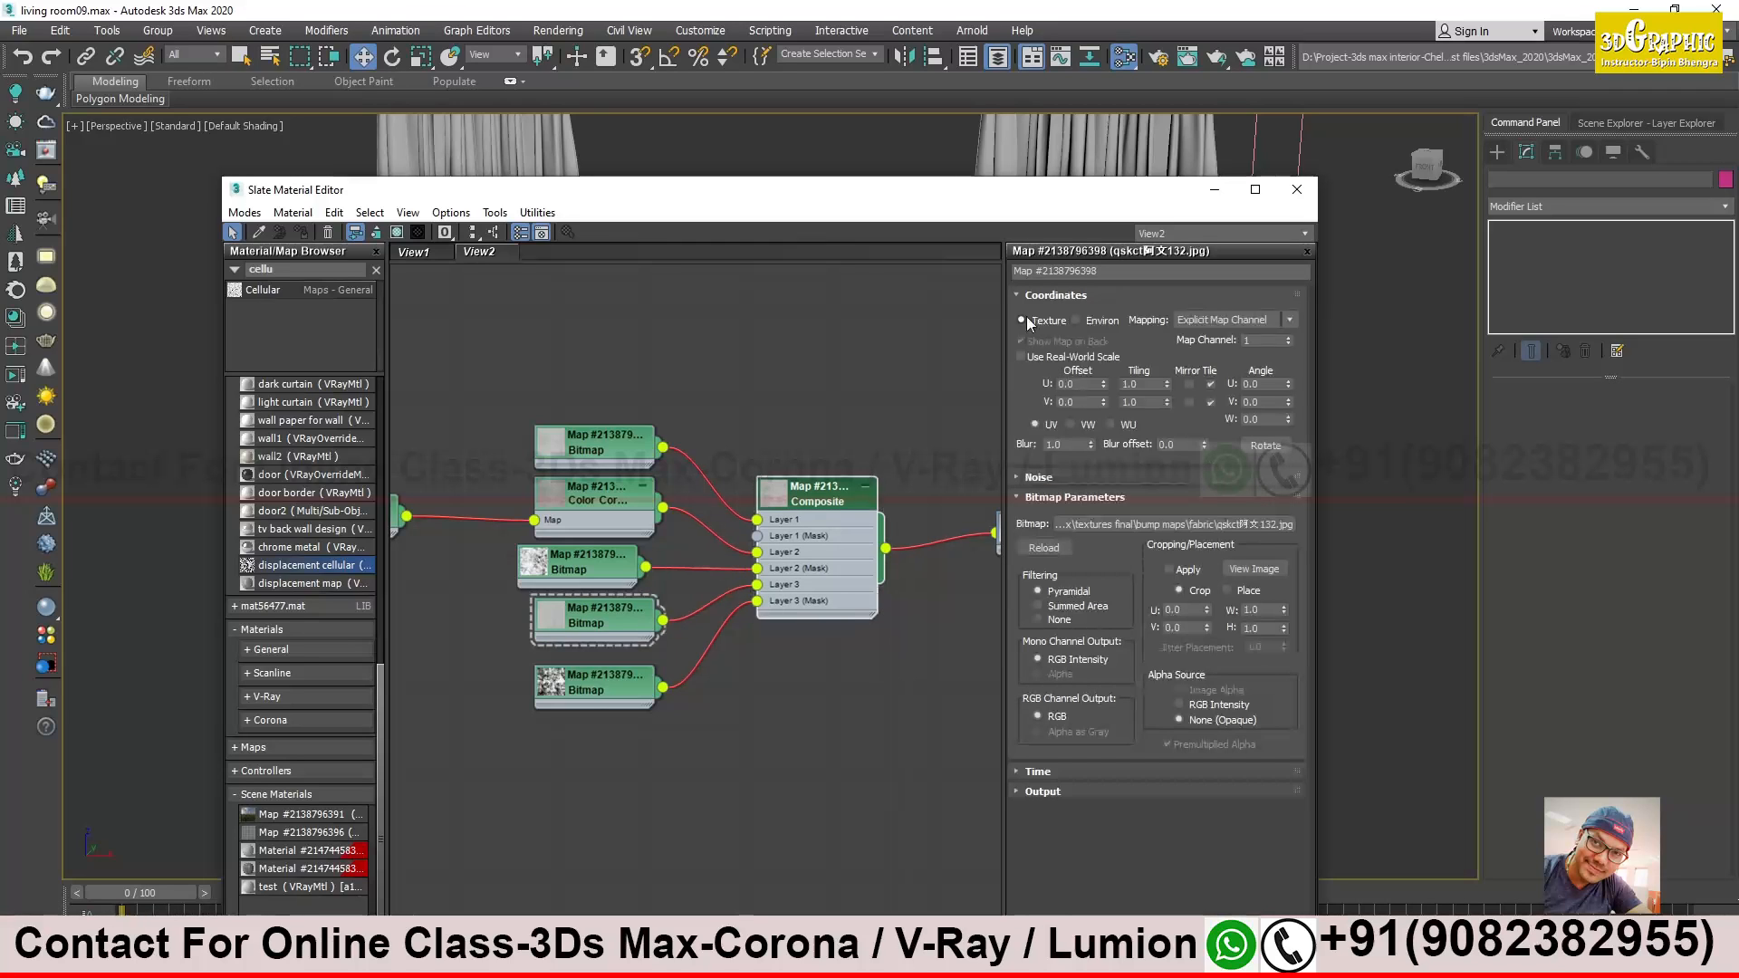
{"action": "double_click", "coordinate": [792, 497]}
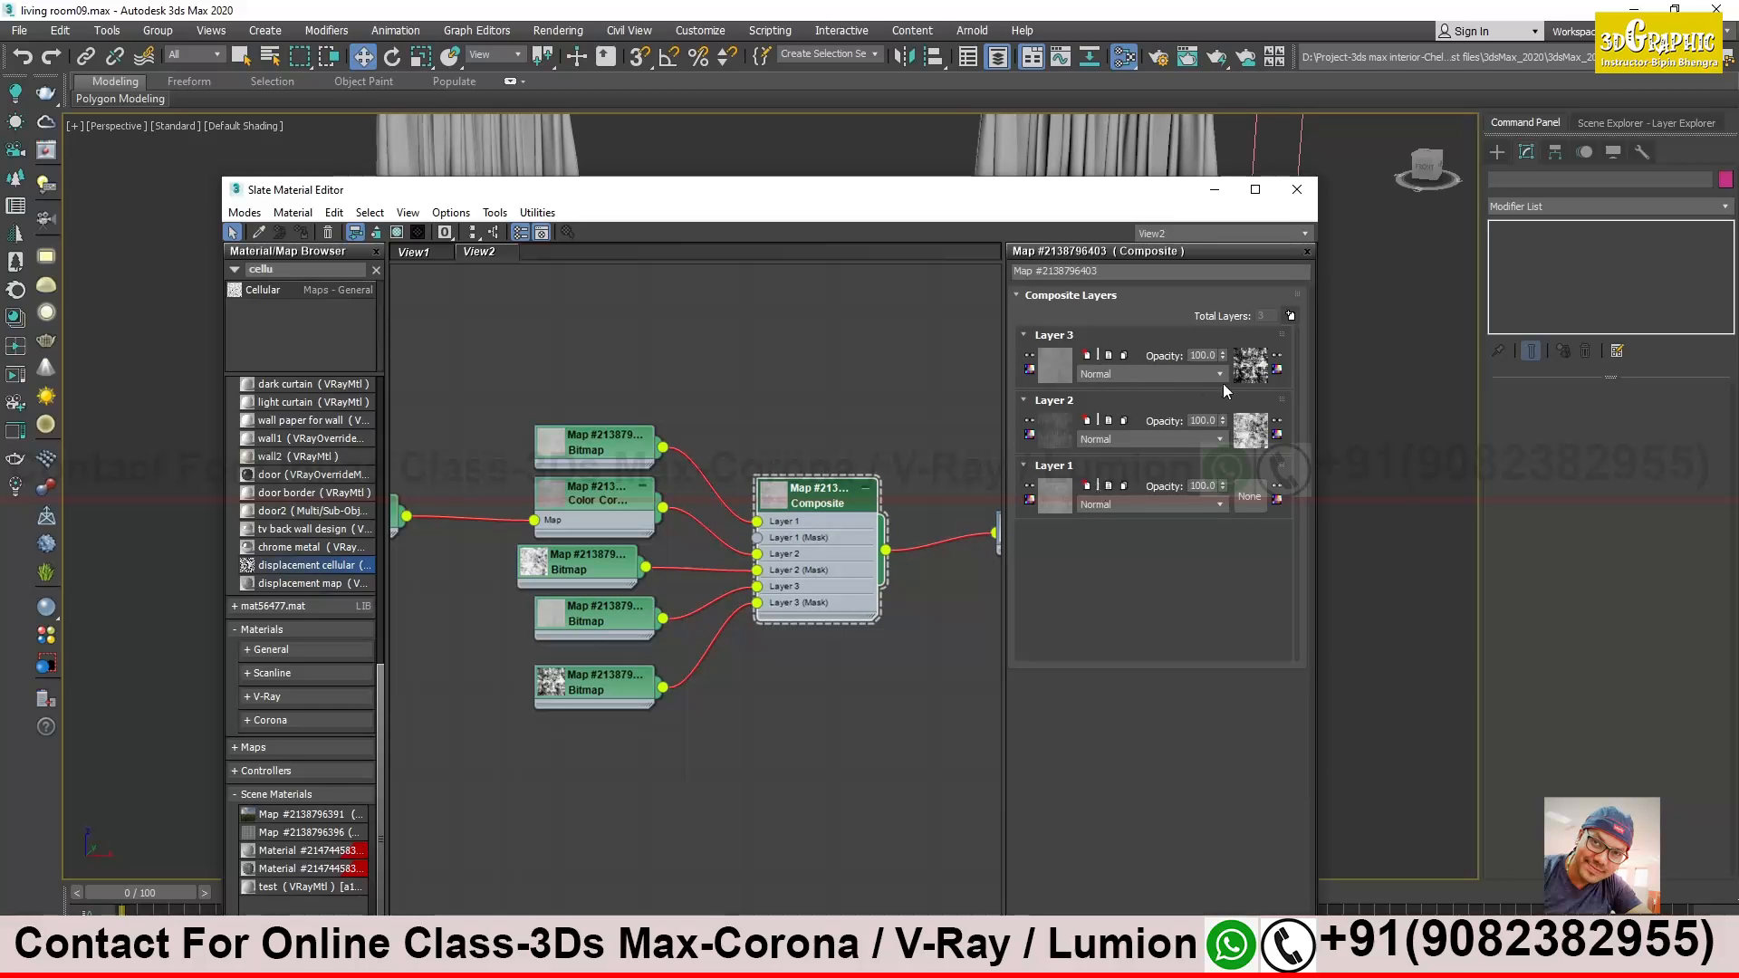
{"action": "left_click", "coordinate": [1033, 361]}
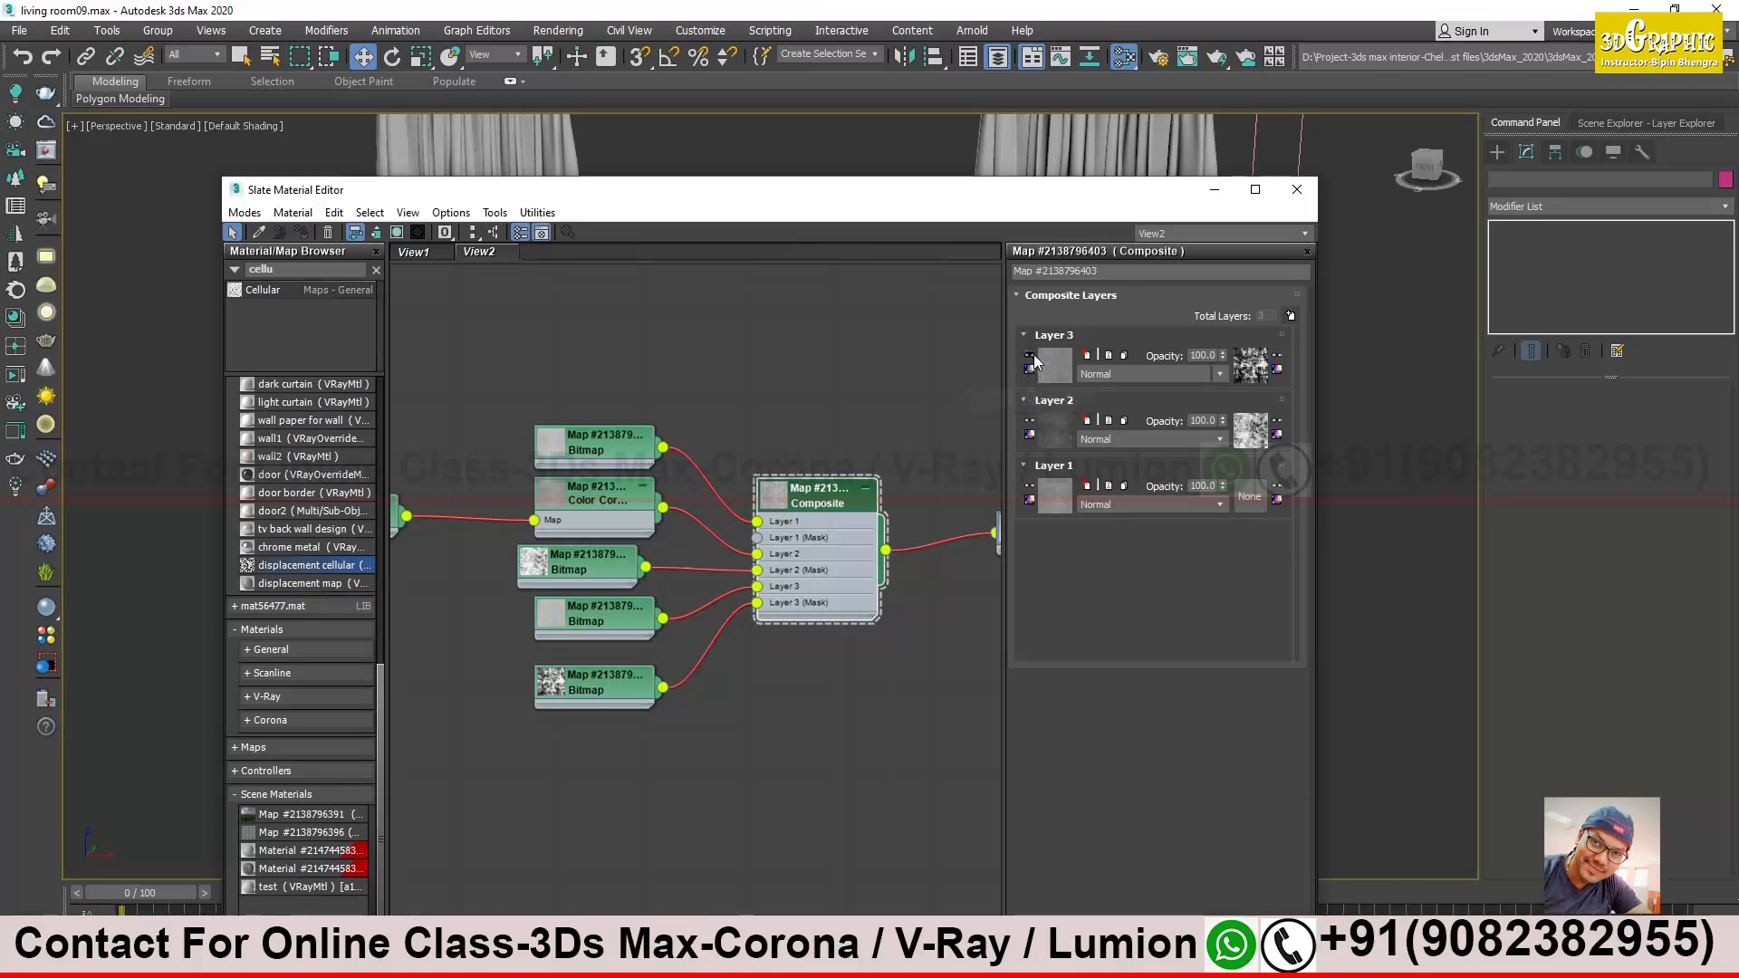
{"action": "left_click", "coordinate": [1030, 359]}
Disconnect the map and mask from the Composite's Layer 3 and set both bitmaps aside above the curtain network
{"action": "left_click_drag", "start_coordinate": [710, 664], "coordinate": [710, 665]}
{"action": "key", "text": "Delete"}
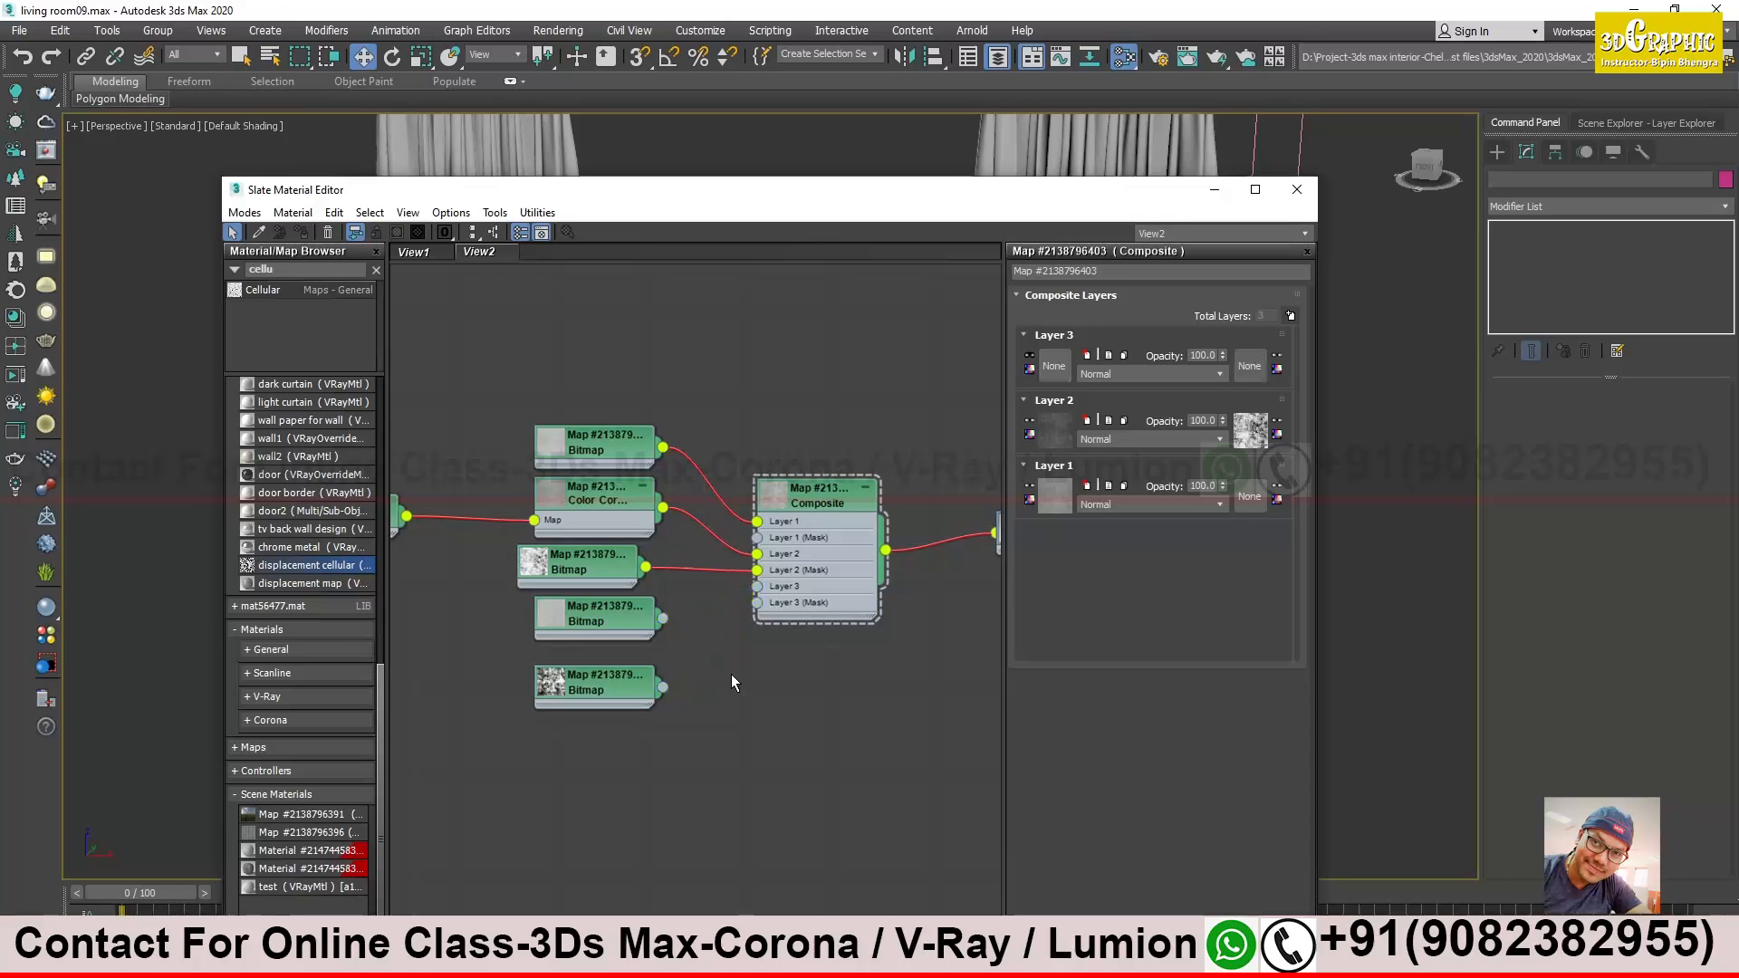
{"action": "middle_click_drag", "start_coordinate": [697, 594], "coordinate": [760, 606]}
{"action": "key", "text": "l"}
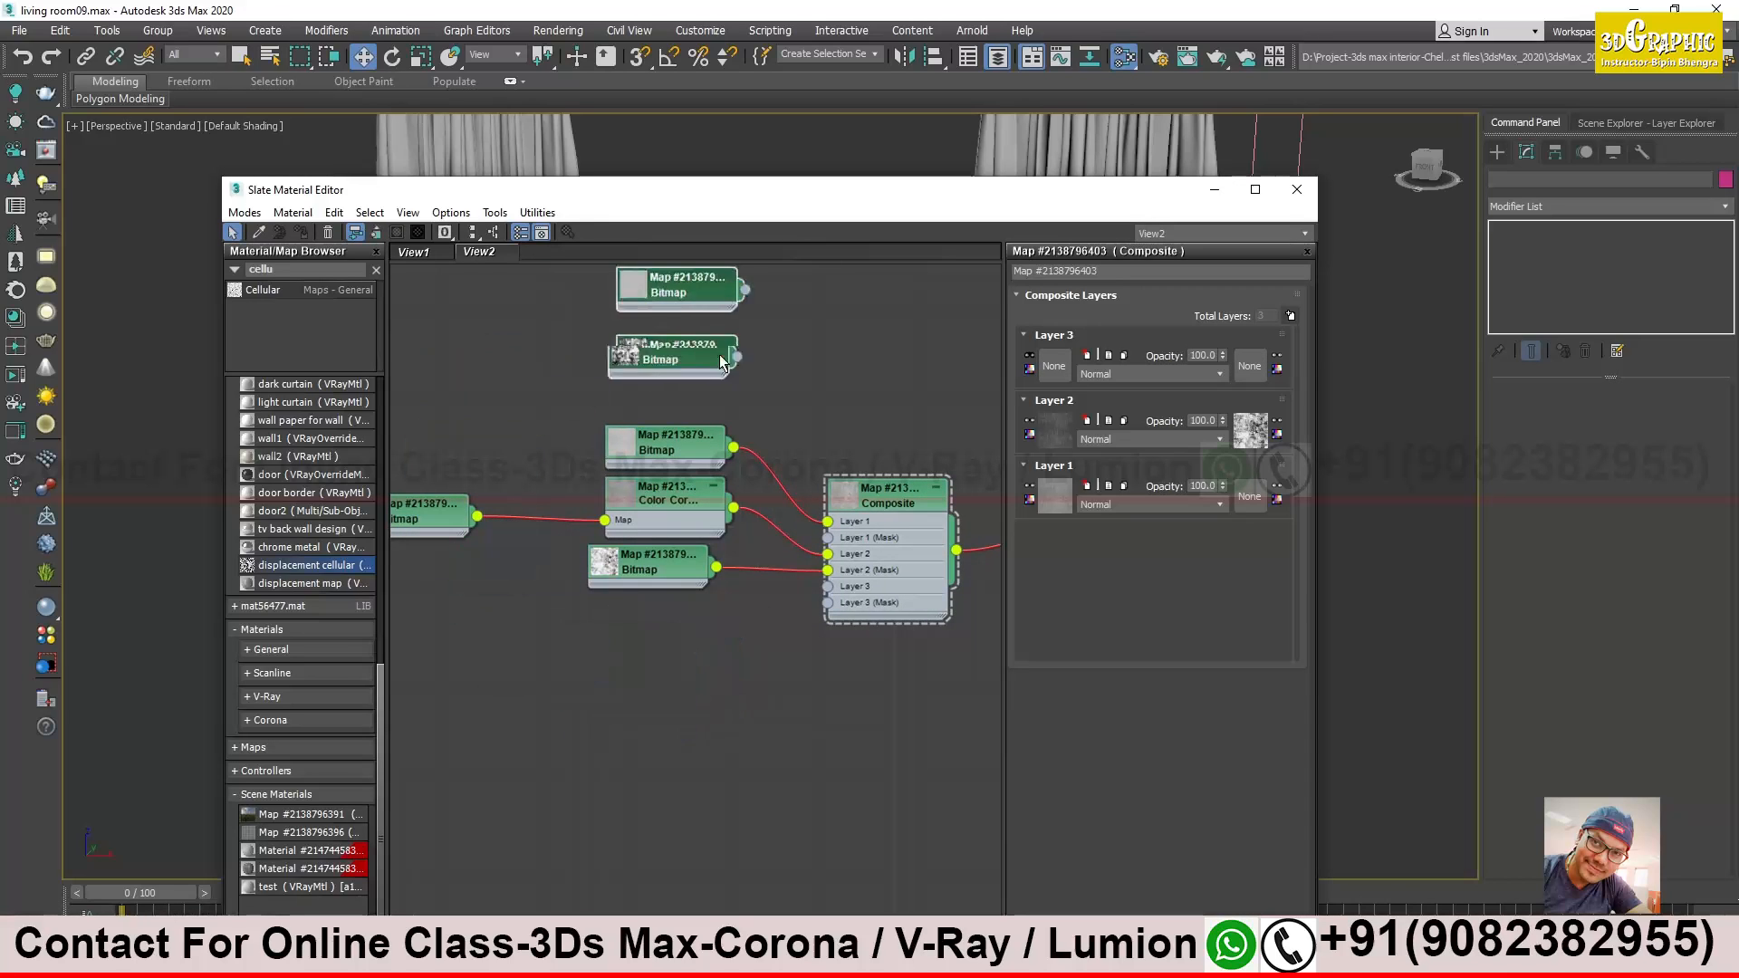
Space out the Layer 1 bitmap, Color Correction and Layer 2 mask nodes beside the Composite
{"action": "middle_click_drag", "start_coordinate": [780, 517], "coordinate": [758, 581]}
{"action": "left_click_drag", "start_coordinate": [663, 632], "coordinate": [664, 699]}
{"action": "left_click_drag", "start_coordinate": [645, 553], "coordinate": [664, 604]}
{"action": "left_click_drag", "start_coordinate": [660, 508], "coordinate": [685, 538]}
{"action": "left_click_drag", "start_coordinate": [697, 621], "coordinate": [663, 621]}
{"action": "left_click_drag", "start_coordinate": [662, 535], "coordinate": [635, 556]}
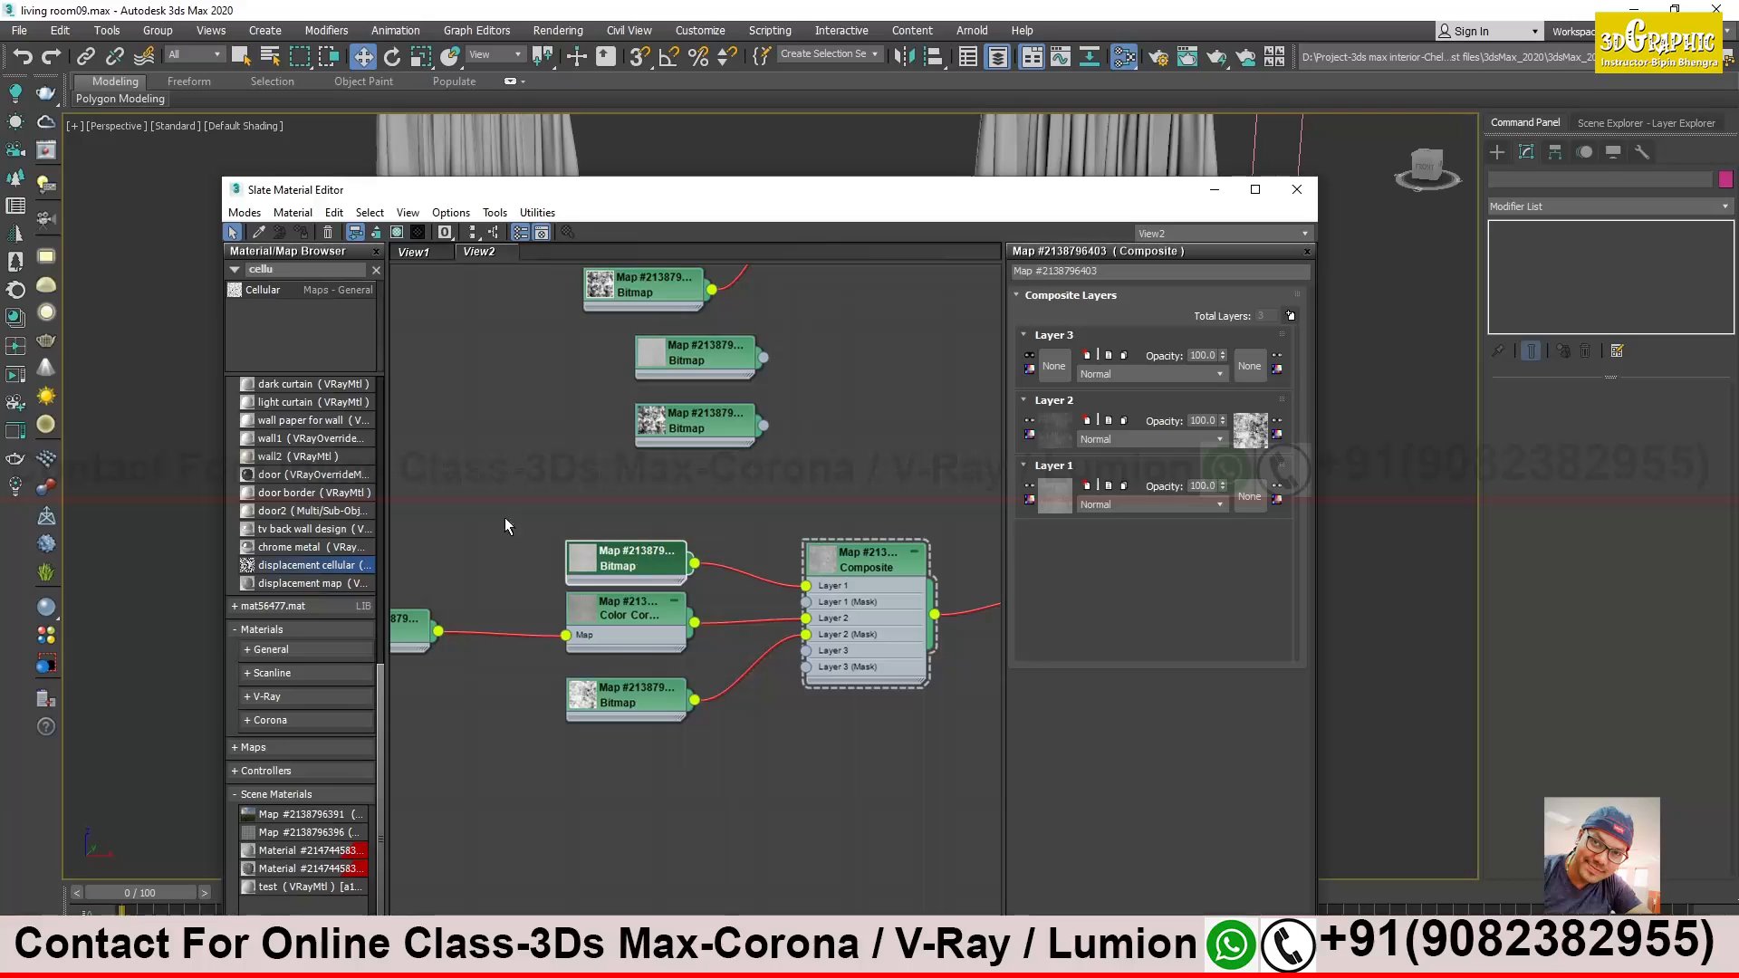
Add a VRayColor map to the curtain network and set its colour to near-white, RGB 248
{"action": "left_click_drag", "start_coordinate": [306, 271], "coordinate": [199, 301]}
{"action": "type", "text": "vray colo"}
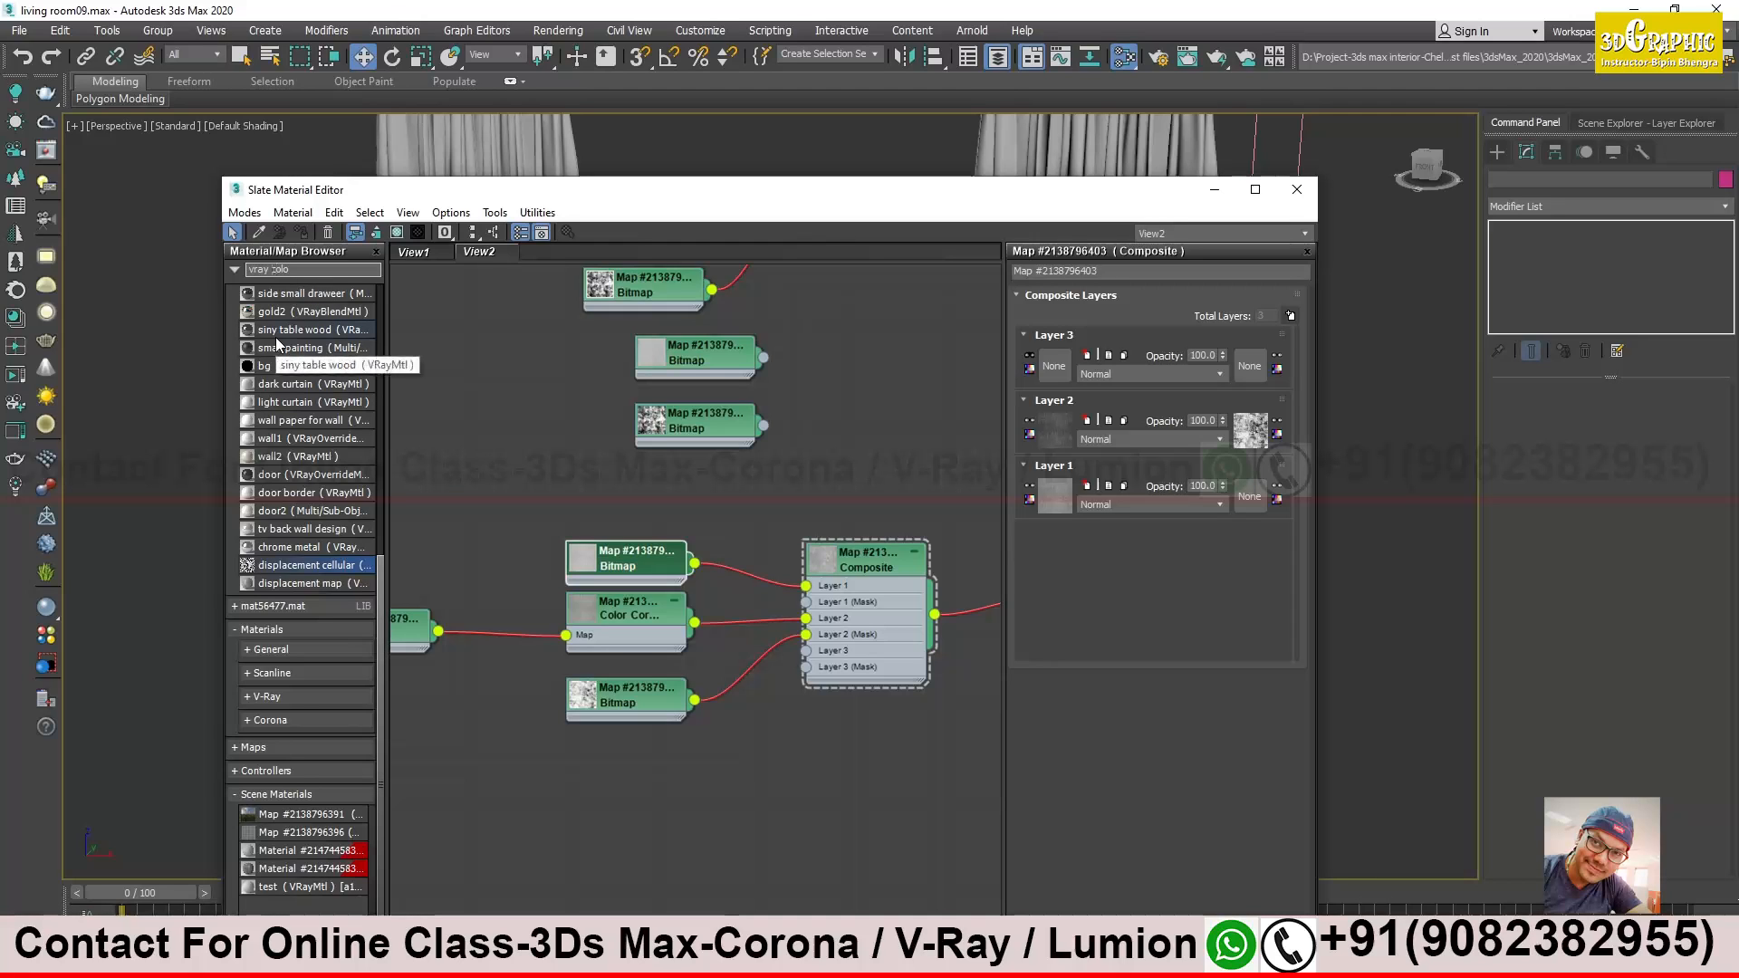
{"action": "left_click_drag", "start_coordinate": [307, 295], "coordinate": [603, 807]}
{"action": "double_click", "coordinate": [598, 800]}
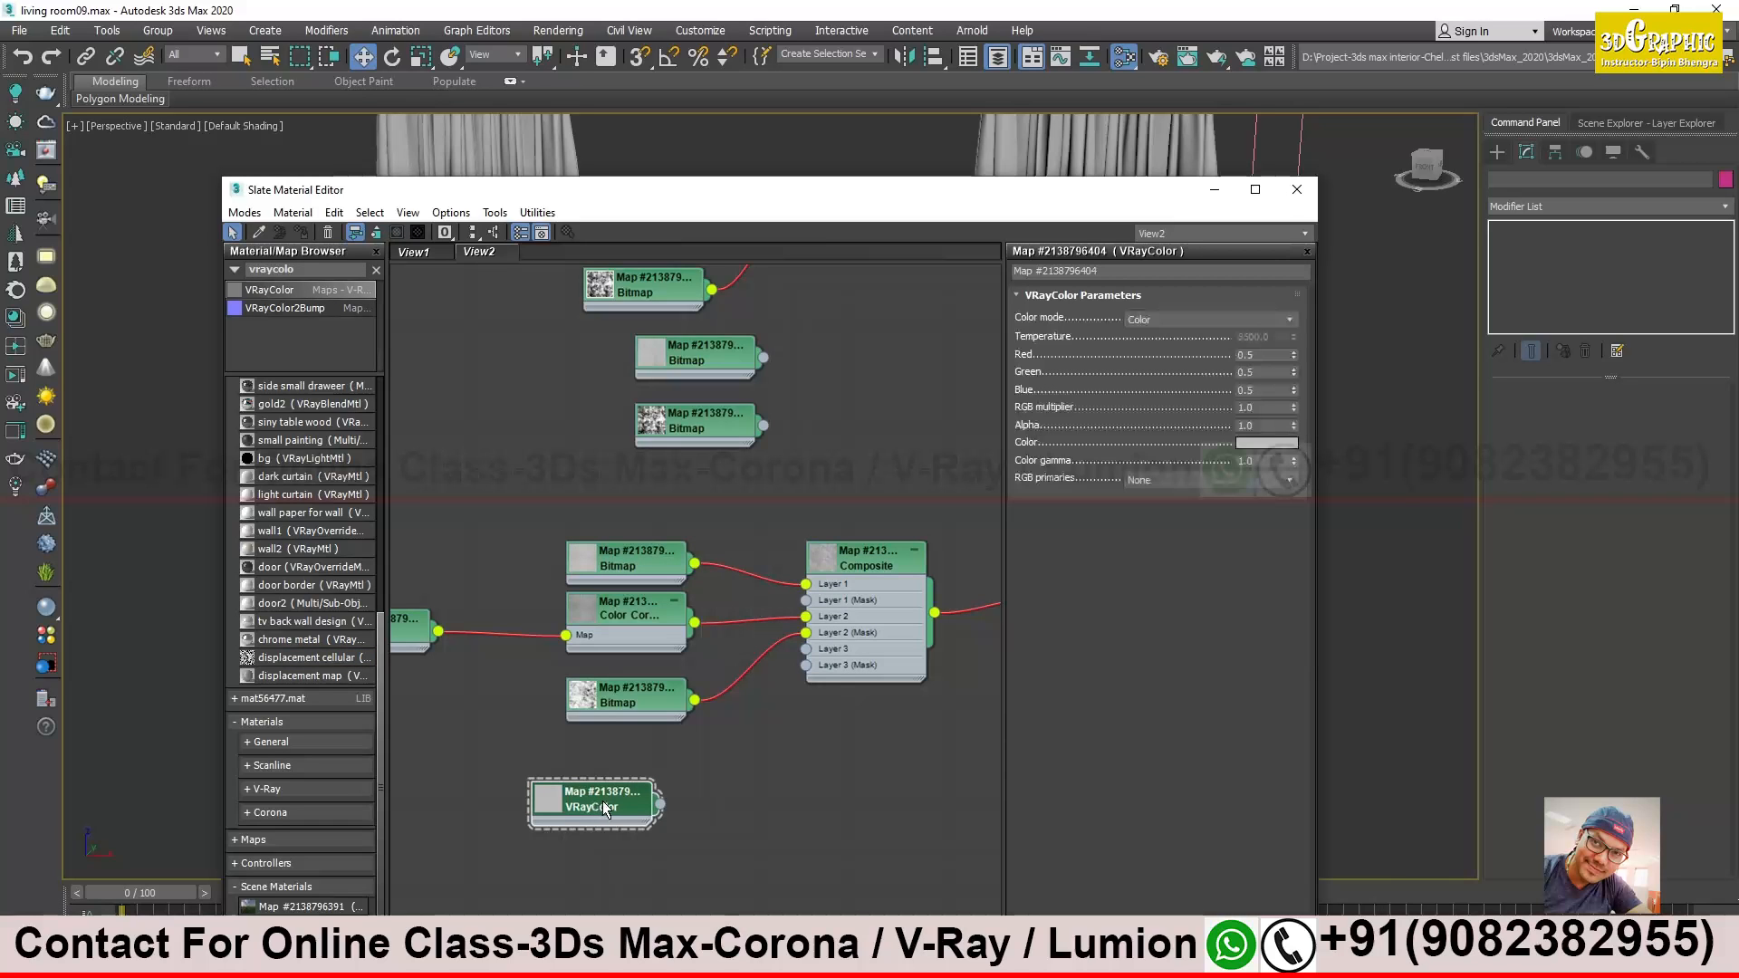
{"action": "left_click", "coordinate": [1273, 444]}
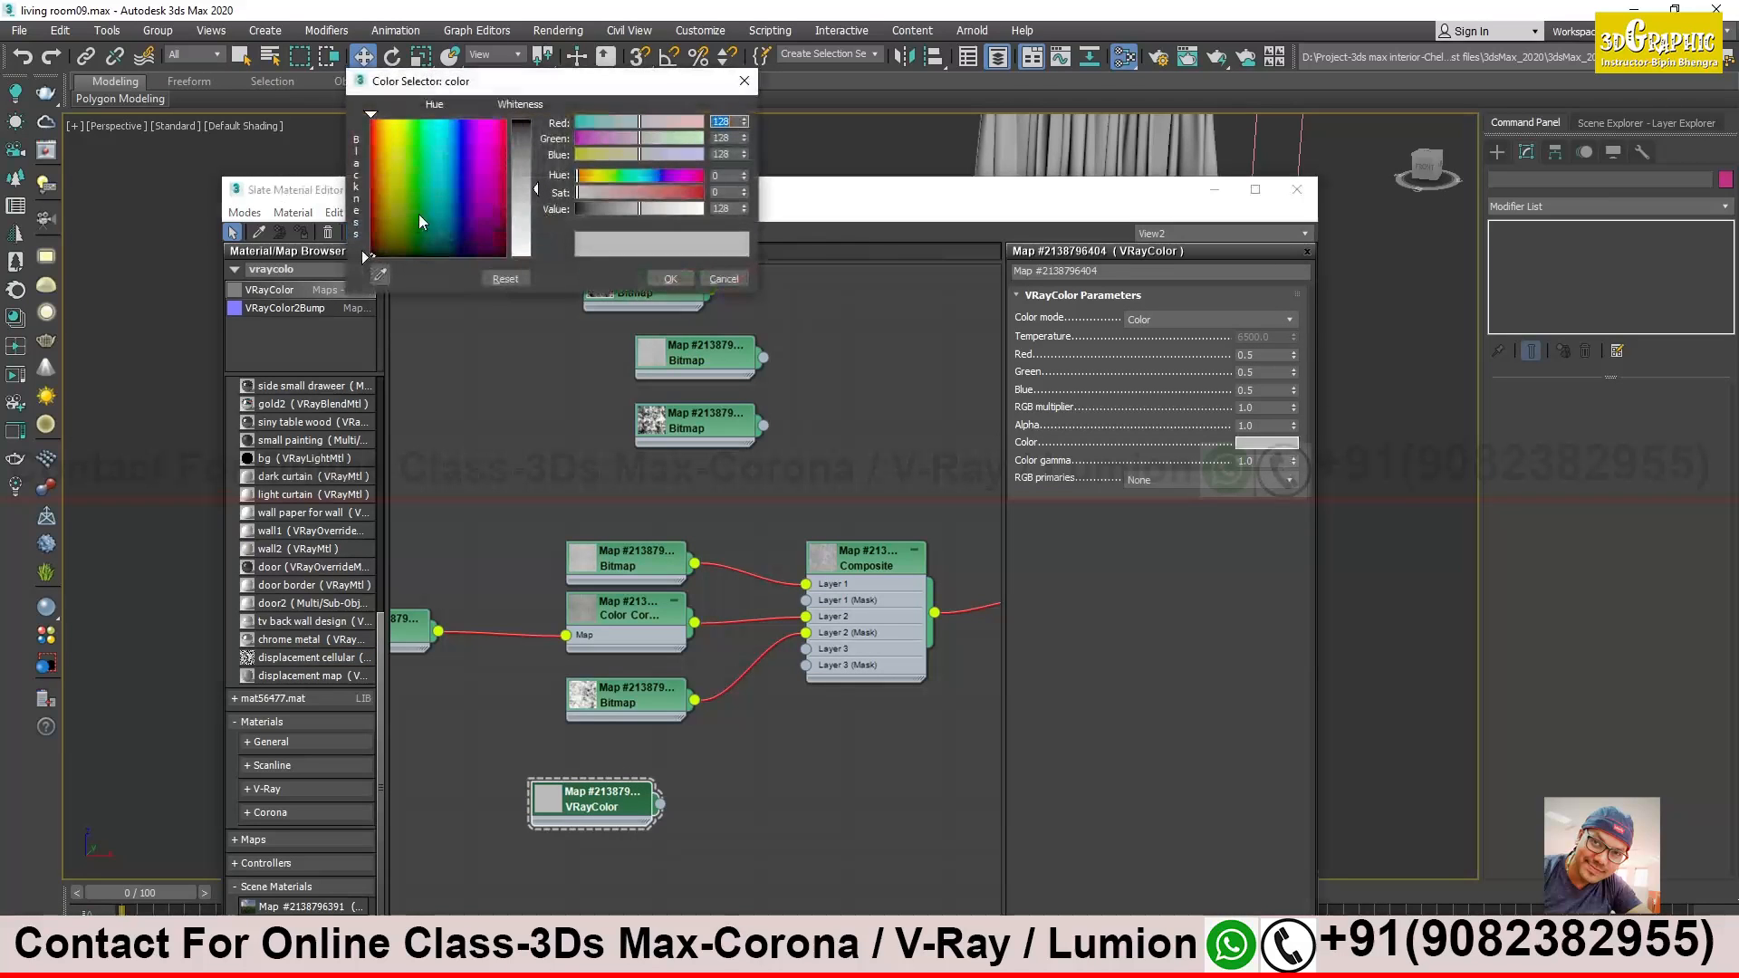
{"action": "left_click_drag", "start_coordinate": [525, 202], "coordinate": [361, 250]}
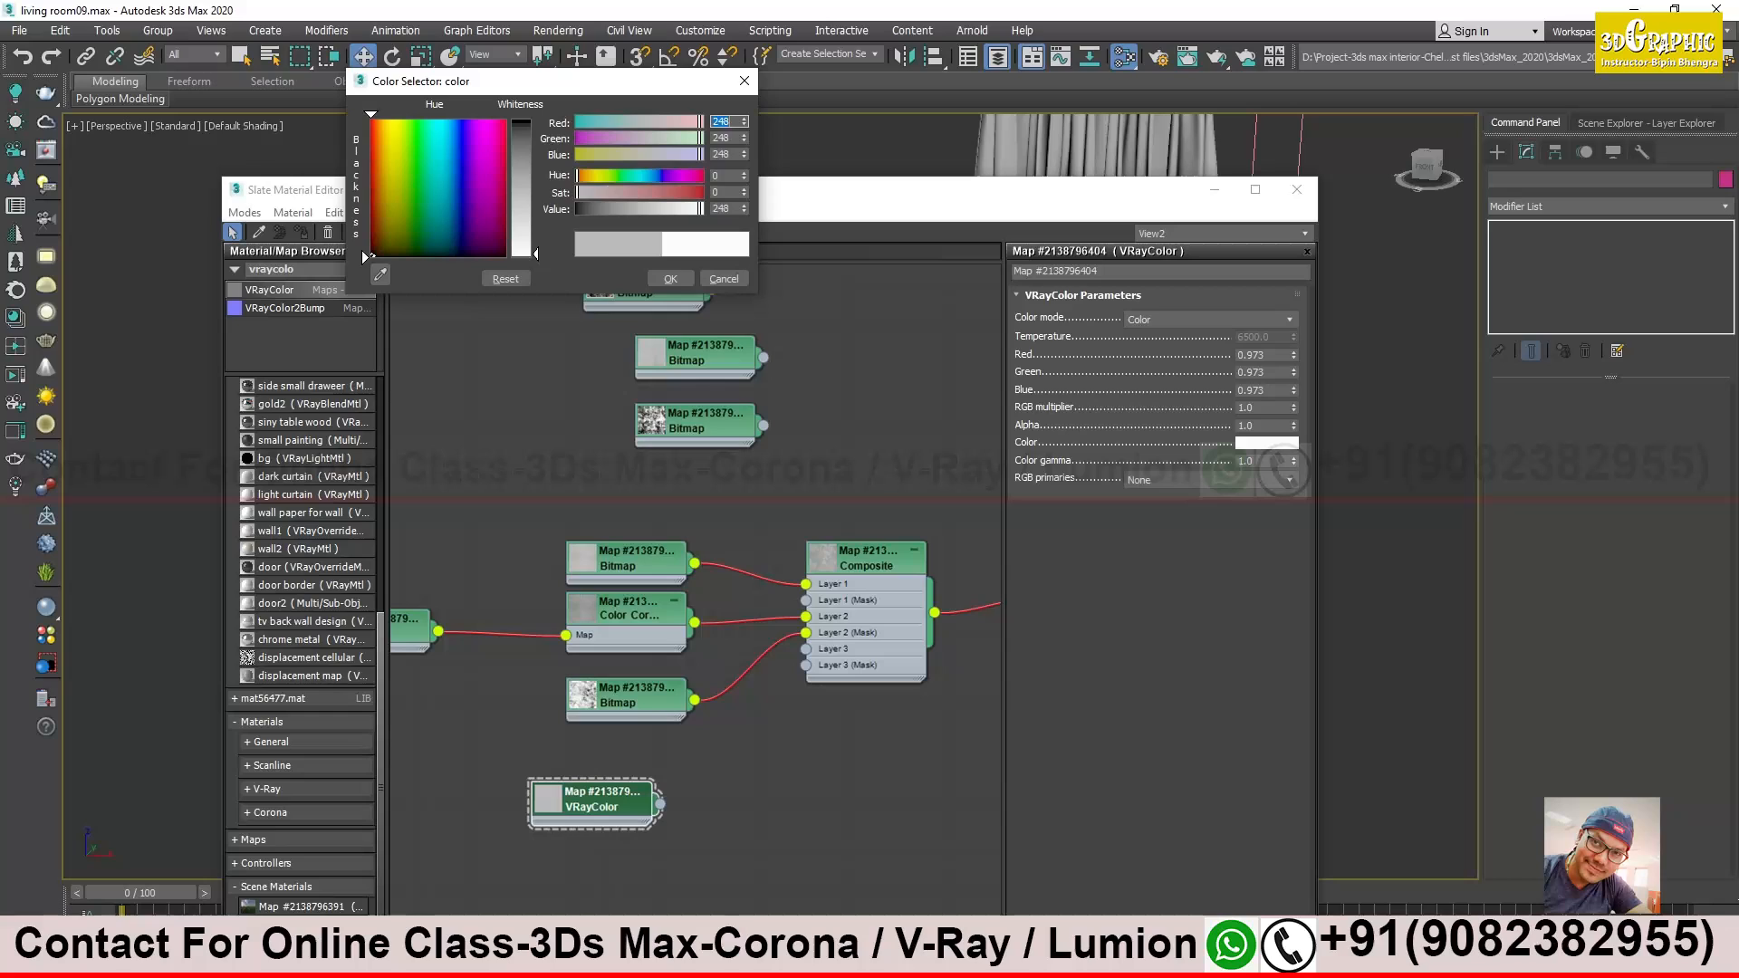
{"action": "left_click", "coordinate": [670, 279]}
Connect the VRayColor map to the Composite's Layer 1, set the replaced bitmap aside and enlarge the Composite's preview
{"action": "left_click_drag", "start_coordinate": [598, 797], "coordinate": [805, 584]}
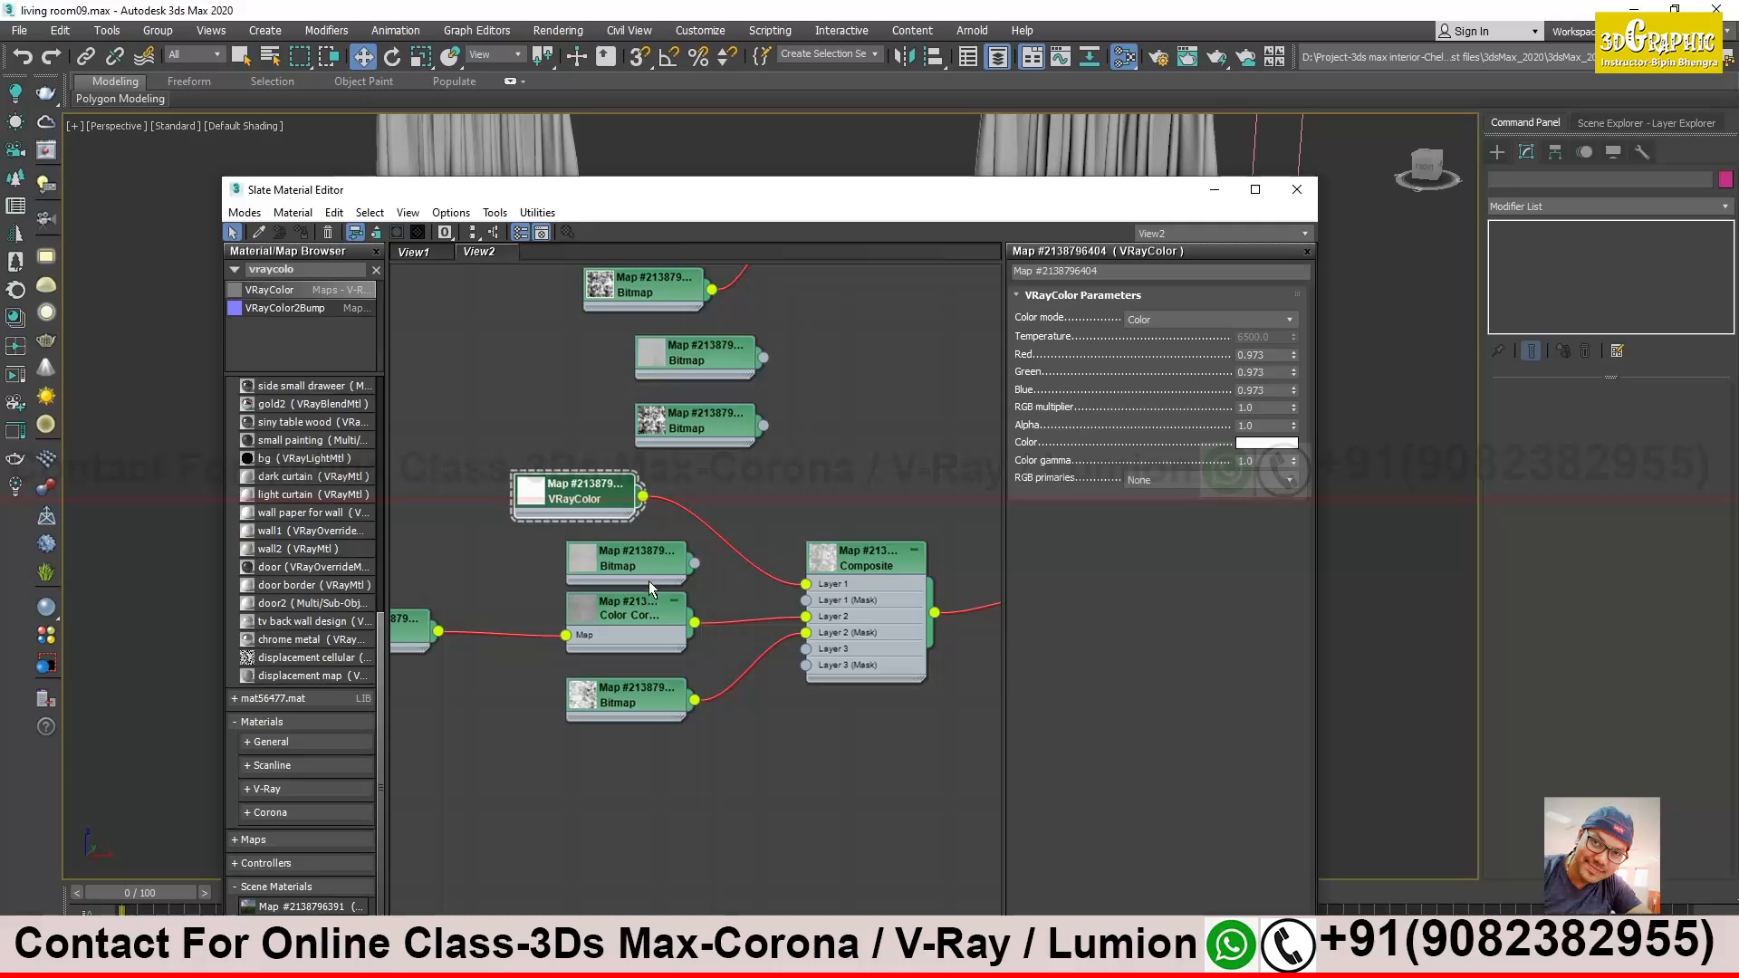
{"action": "left_click_drag", "start_coordinate": [649, 581], "coordinate": [518, 422]}
{"action": "double_click", "coordinate": [826, 558]}
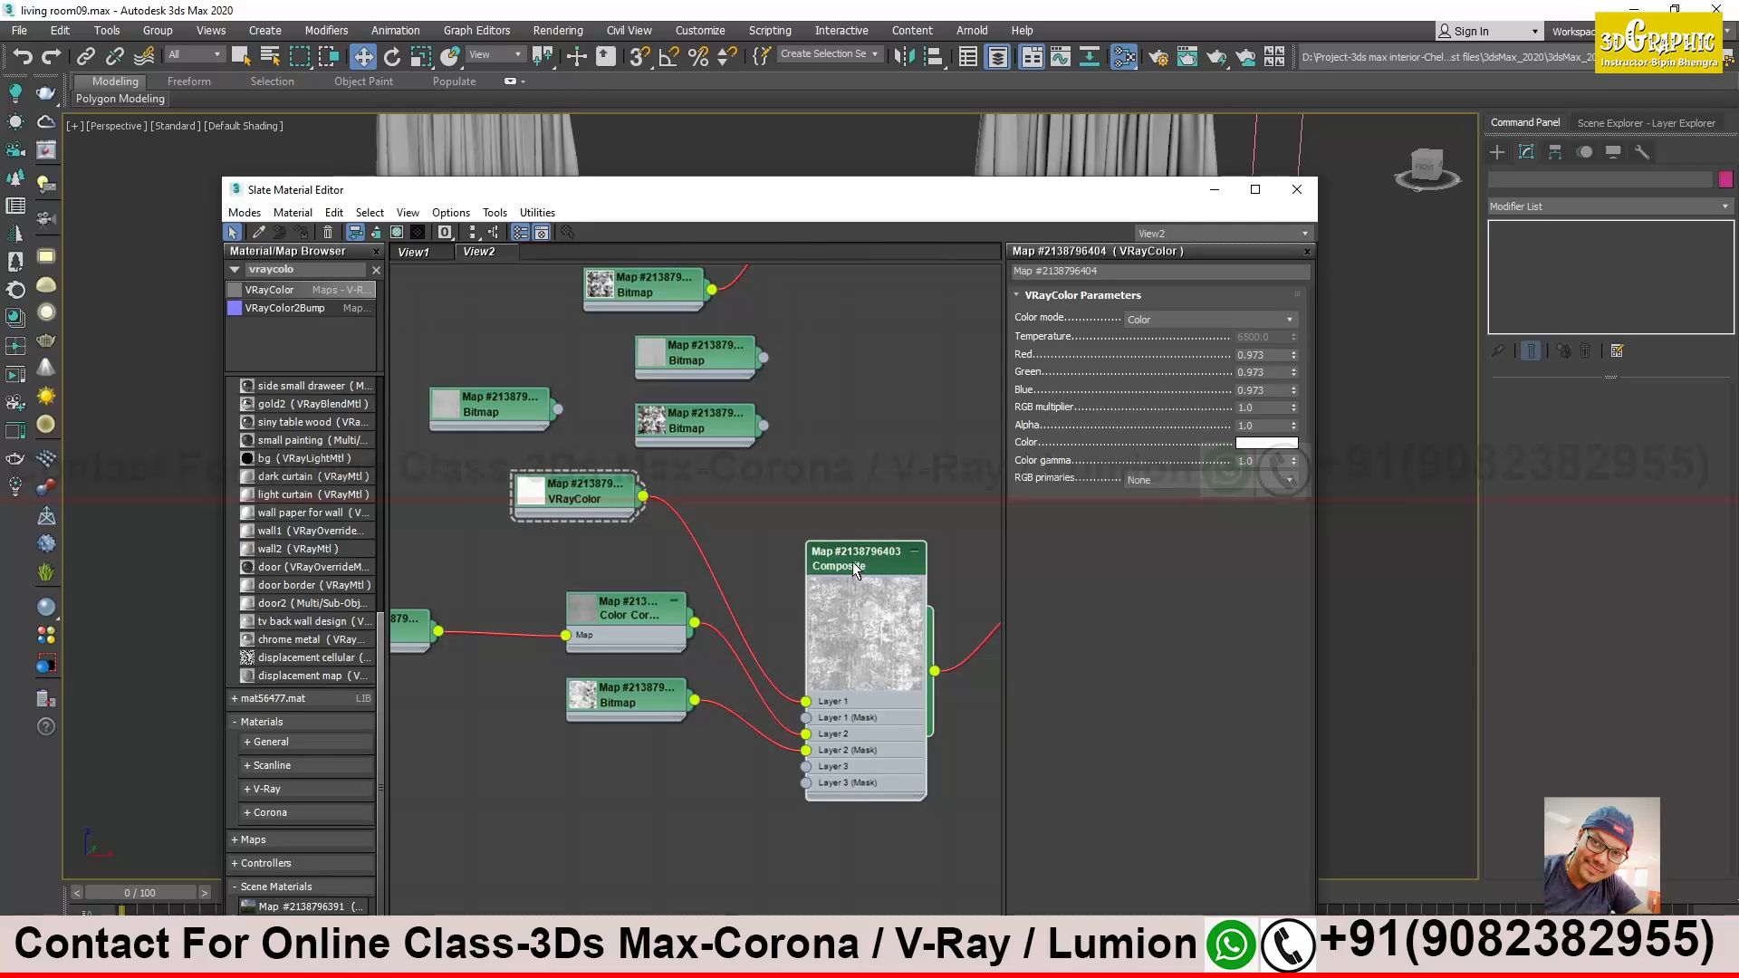
Rearrange the Composite, Color Correction and Layer 2 mask nodes to suit the enlarged Composite preview
{"action": "left_click_drag", "start_coordinate": [853, 565], "coordinate": [873, 561]}
{"action": "left_click_drag", "start_coordinate": [646, 626], "coordinate": [610, 643]}
{"action": "left_click_drag", "start_coordinate": [653, 698], "coordinate": [621, 754]}
{"action": "left_click", "coordinate": [616, 639]}
{"action": "left_click_drag", "start_coordinate": [617, 639], "coordinate": [634, 674]}
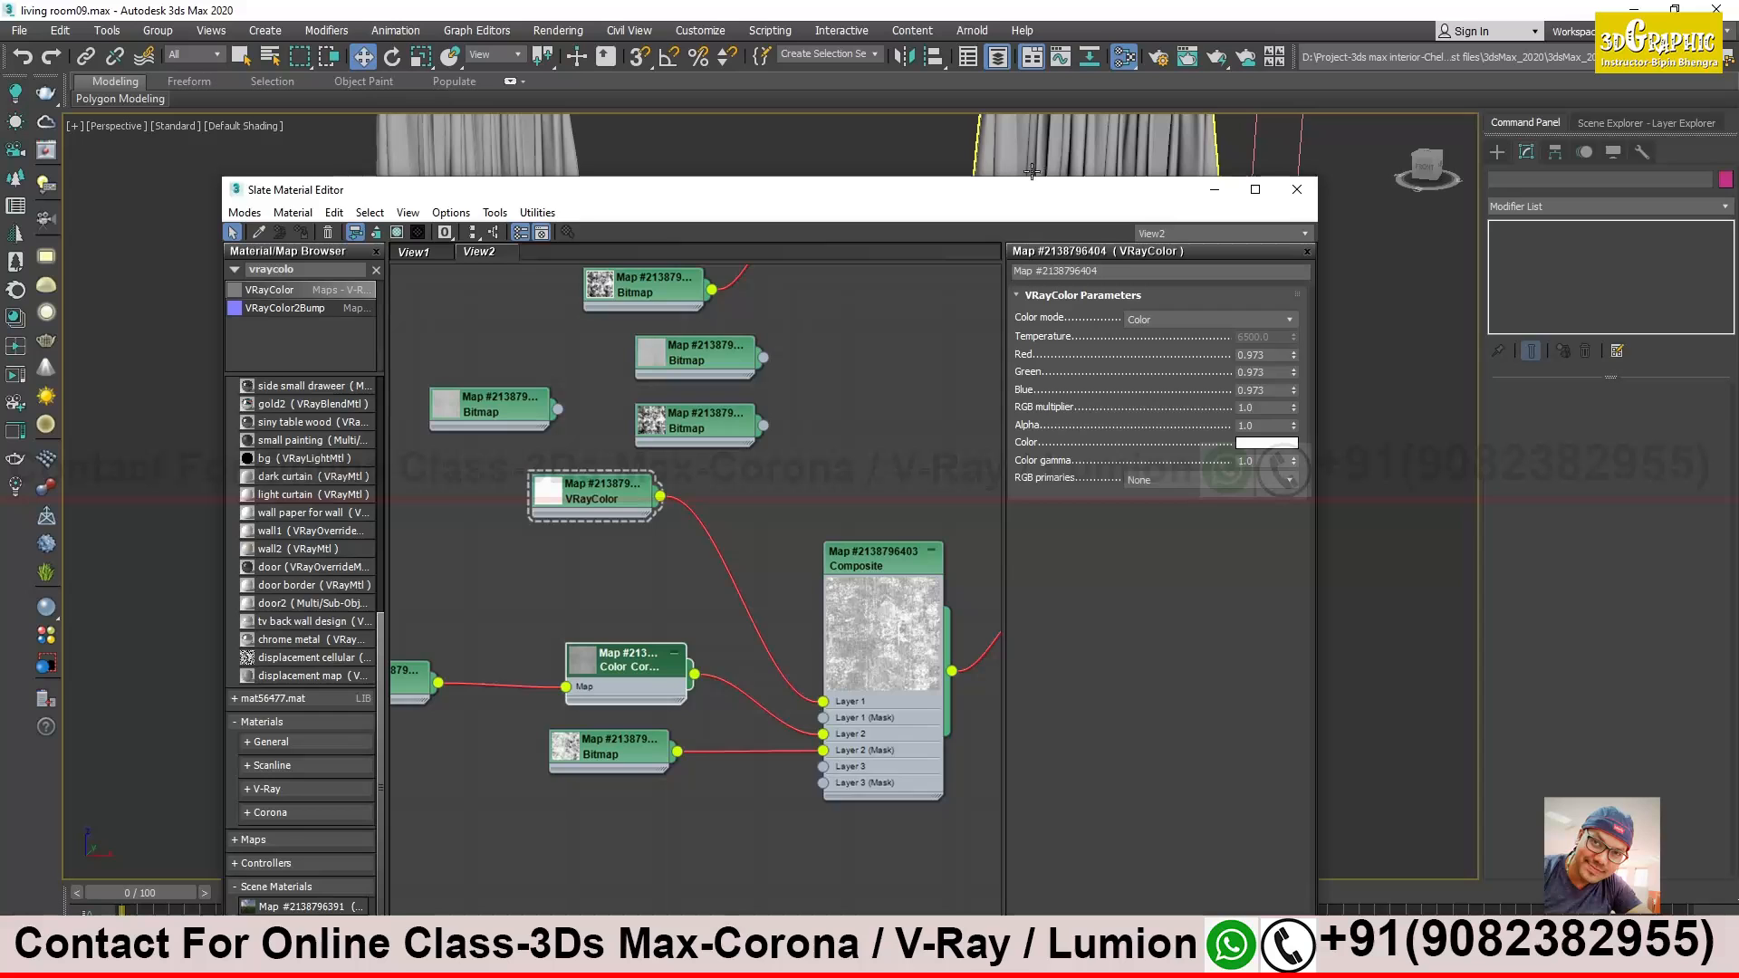
{"action": "left_click_drag", "start_coordinate": [1027, 187], "coordinate": [1024, 144]}
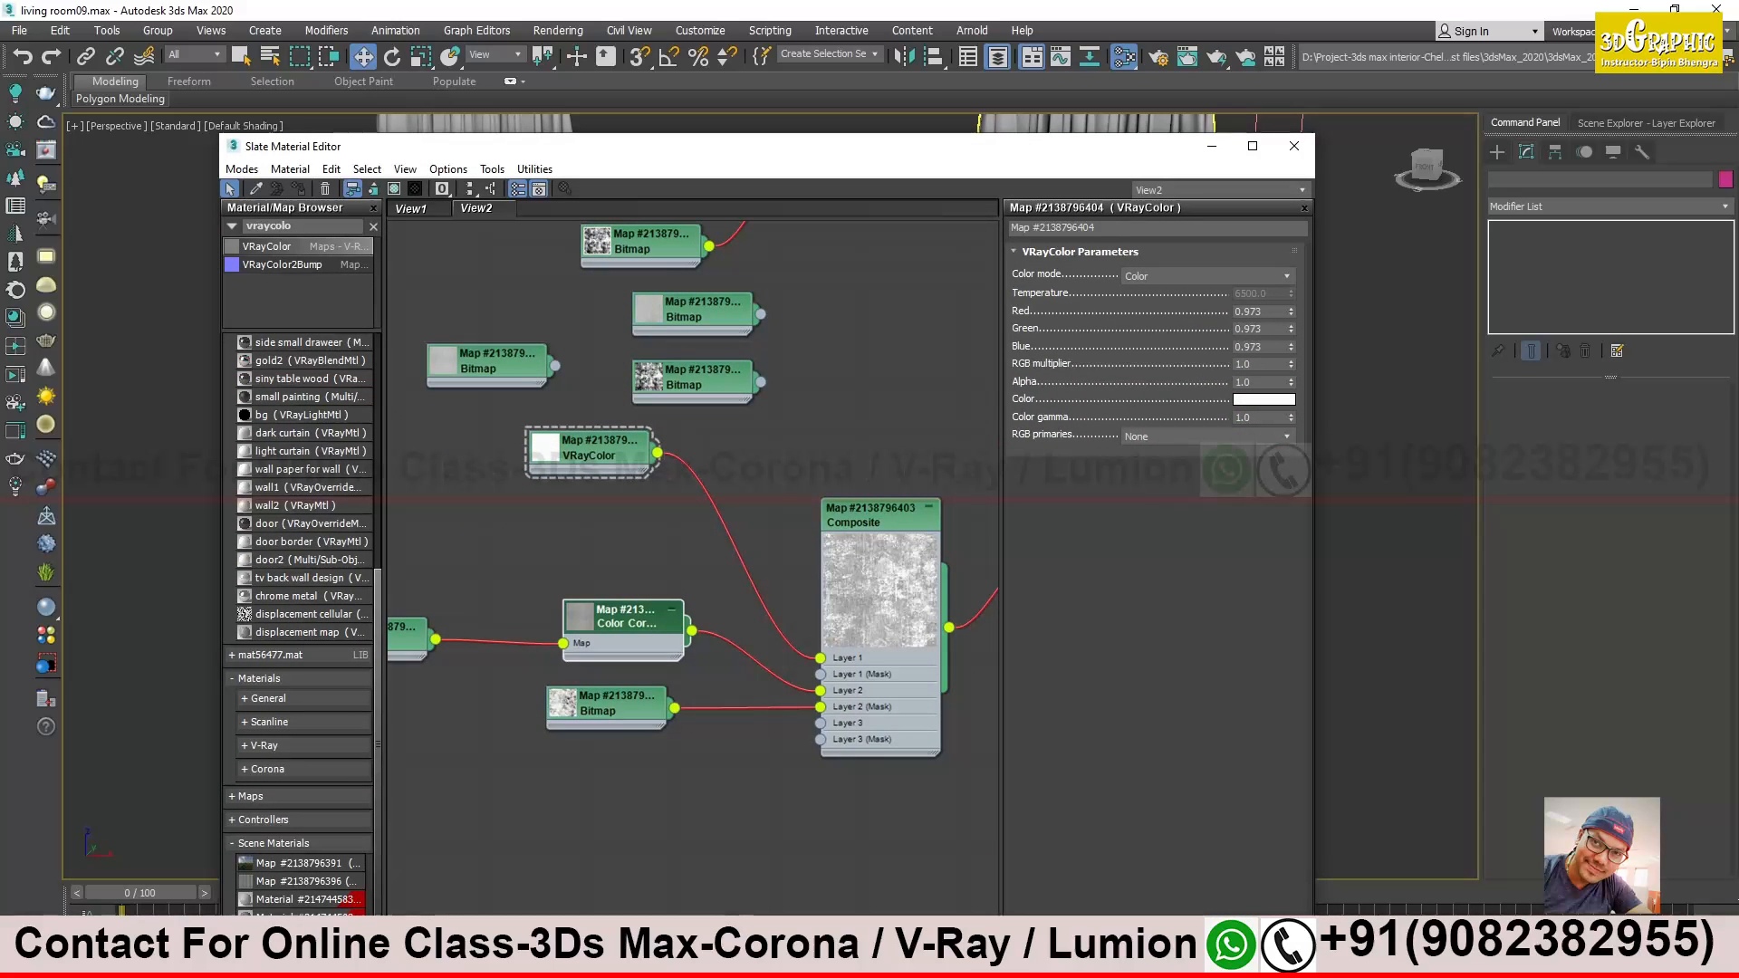
{"action": "left_click", "coordinate": [938, 960]}
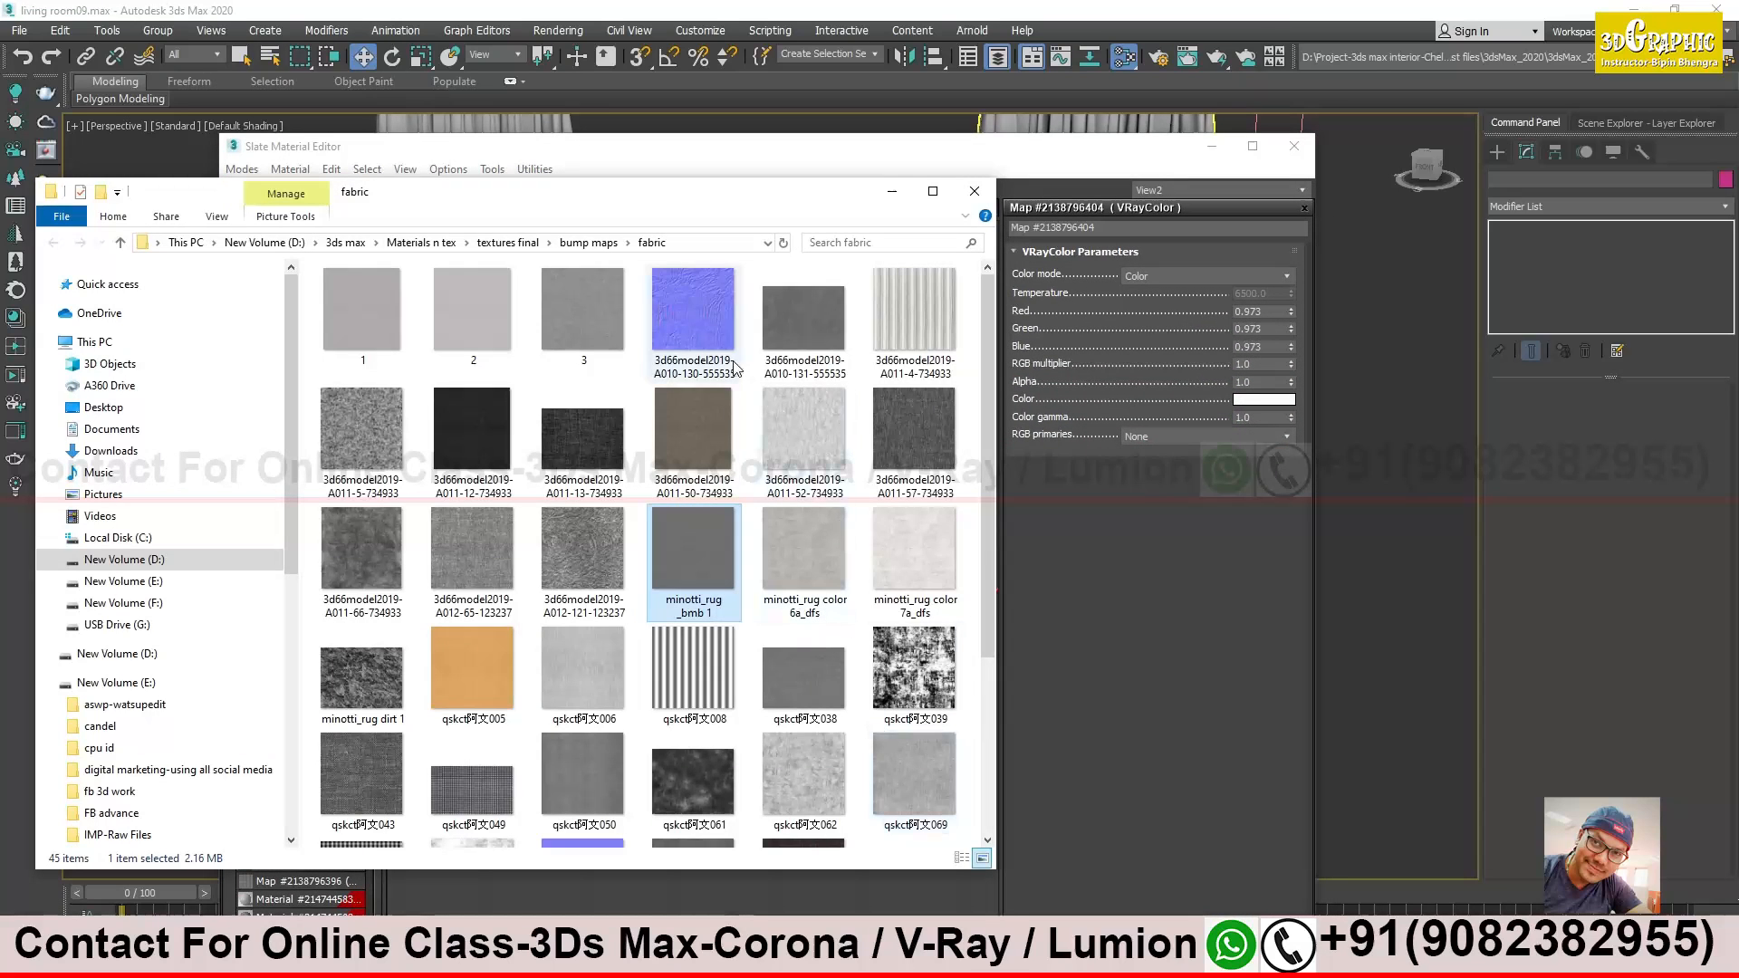
{"action": "left_click", "coordinate": [914, 308]}
{"action": "key", "text": "space"}
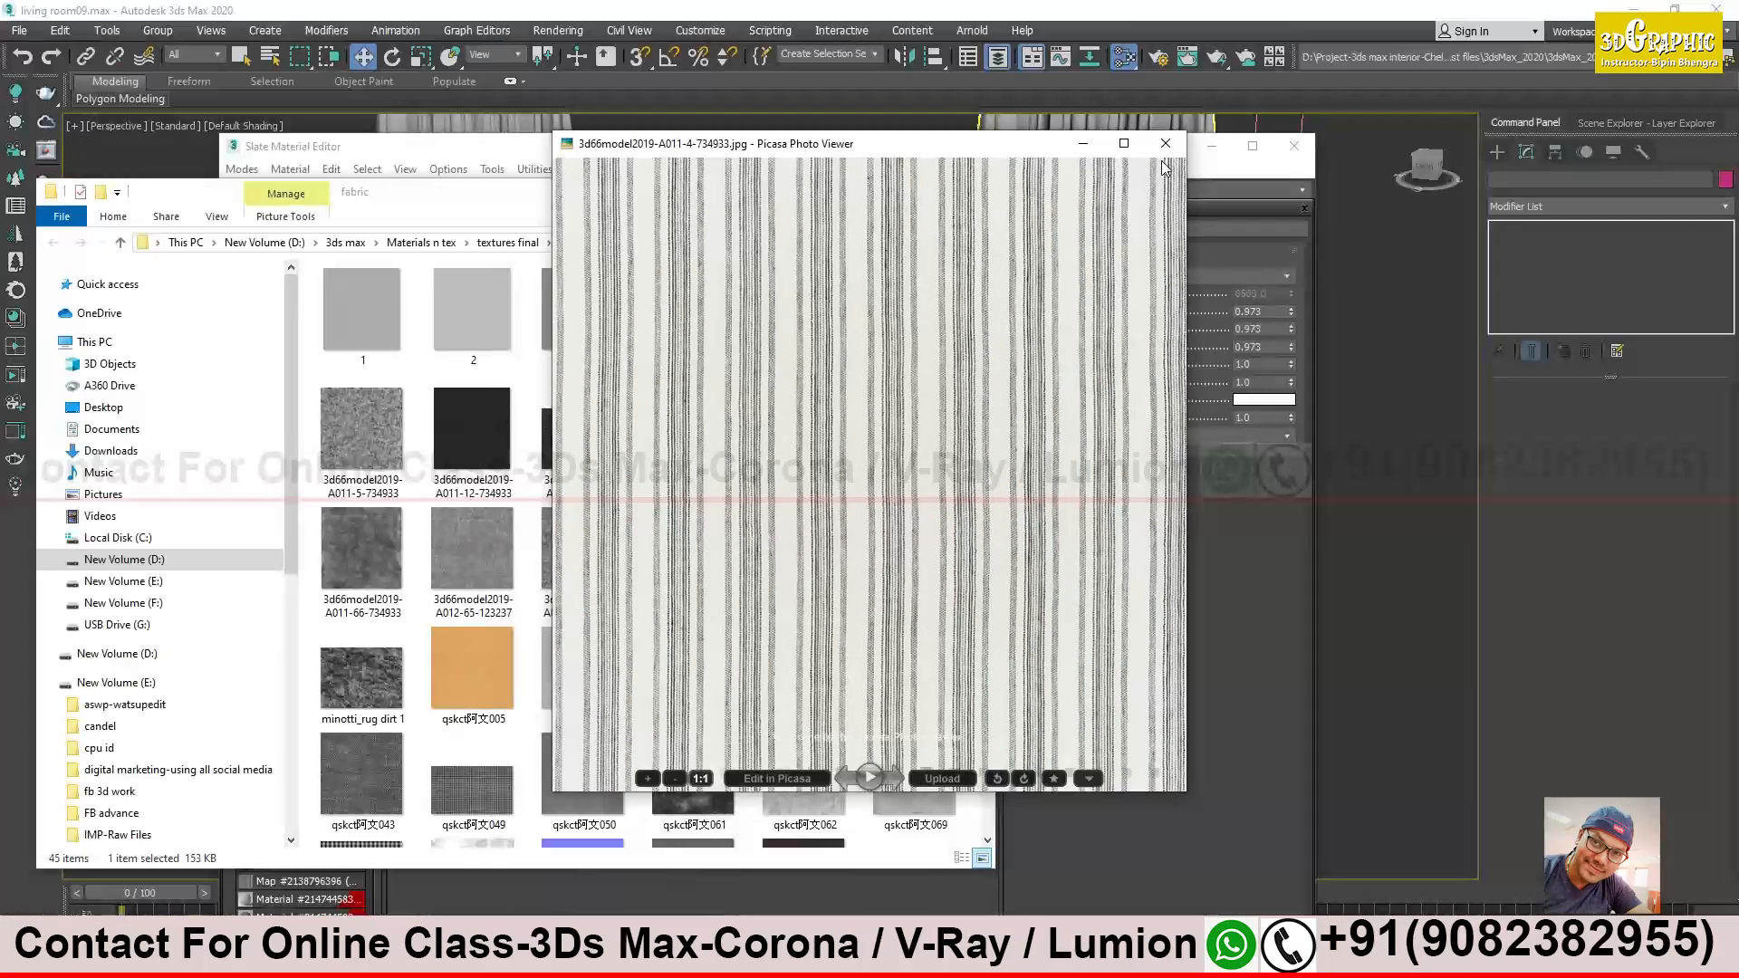
{"action": "key", "text": "space"}
{"action": "left_click_drag", "start_coordinate": [853, 207], "coordinate": [313, 235]}
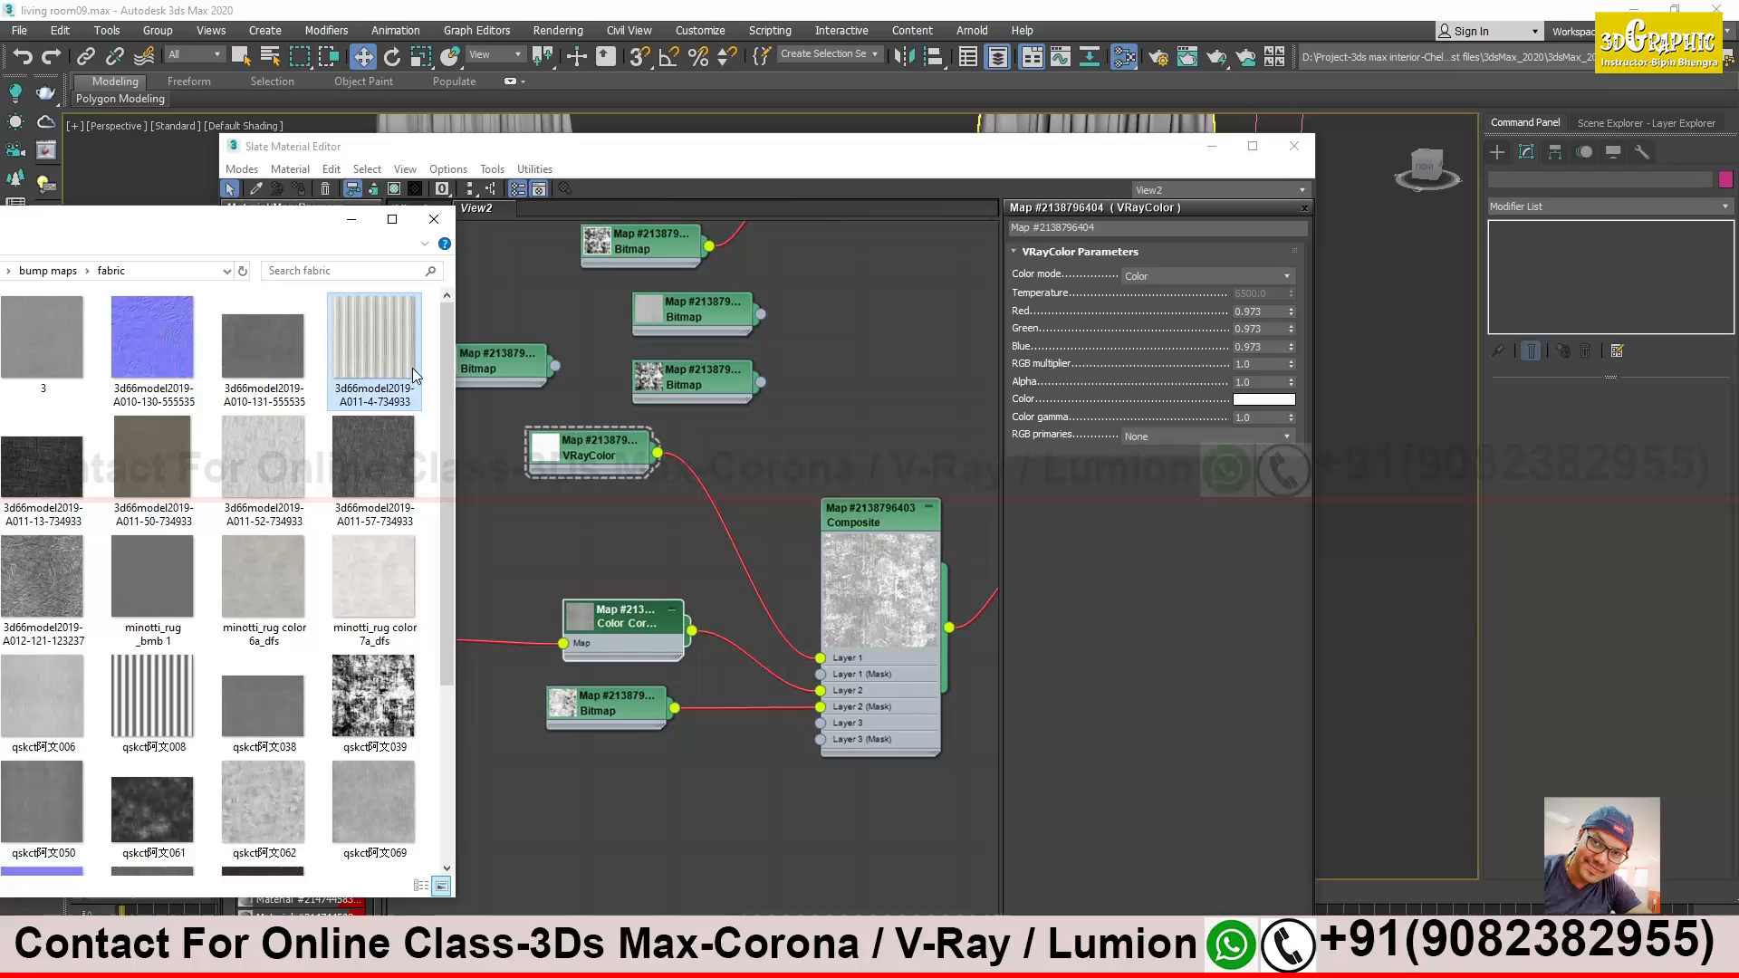
{"action": "left_click_drag", "start_coordinate": [730, 845], "coordinate": [820, 690]}
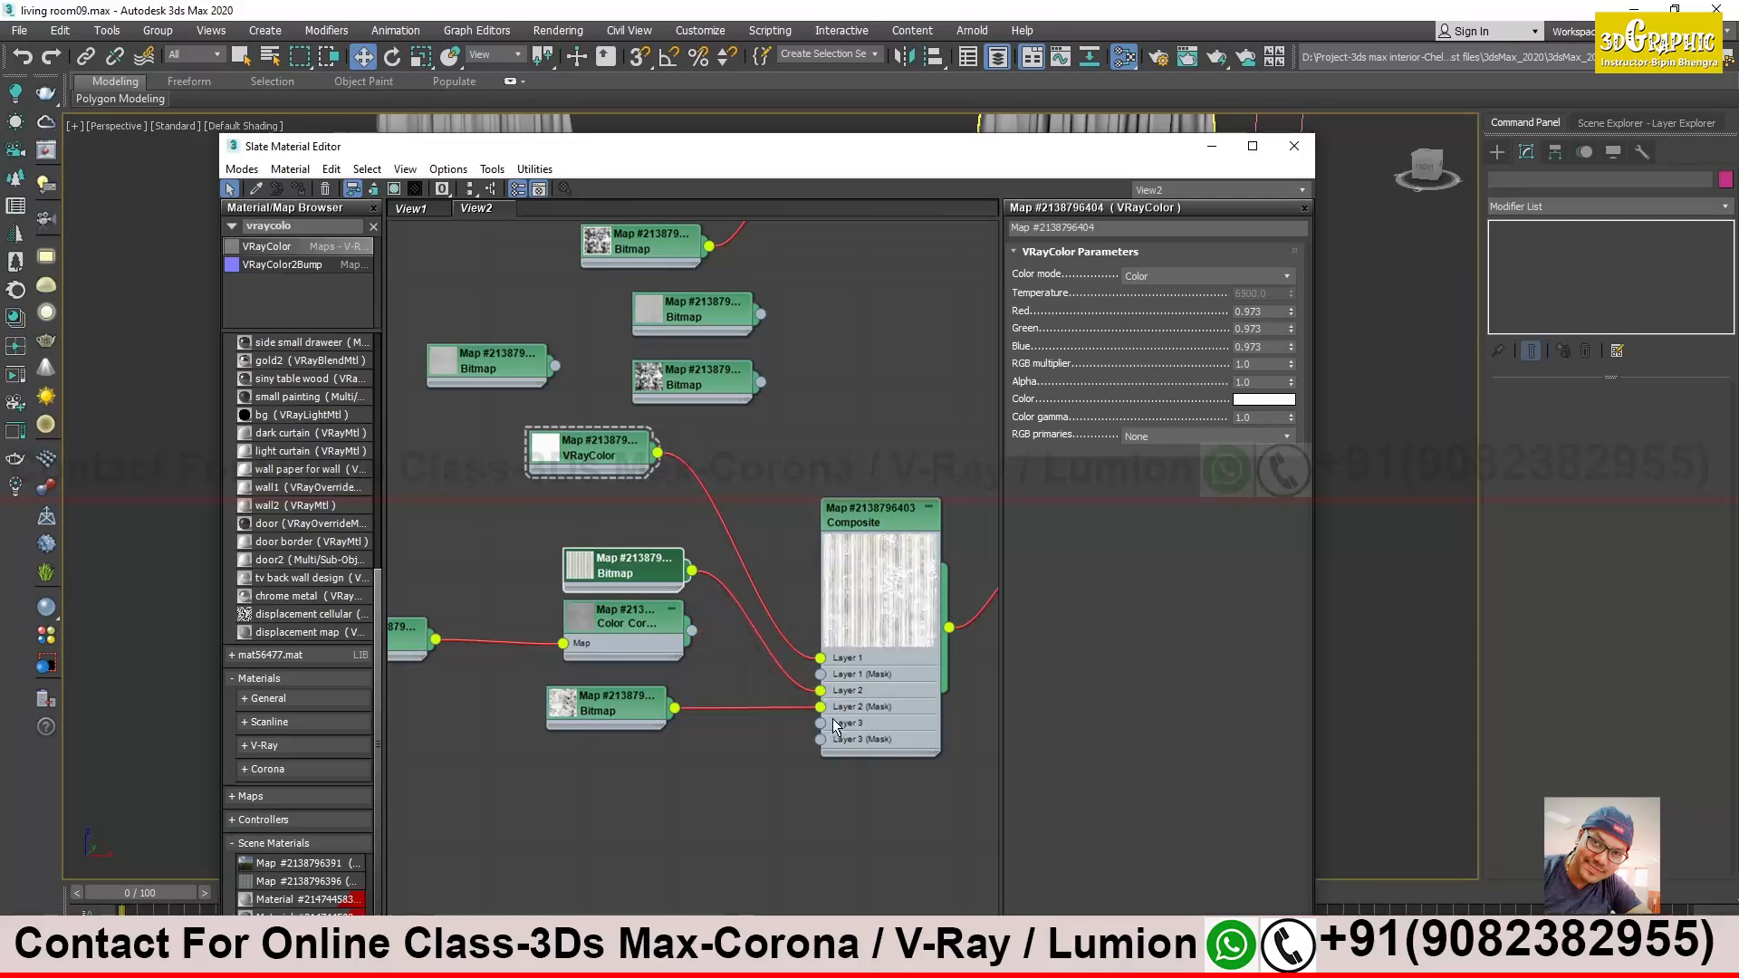
{"action": "left_click_drag", "start_coordinate": [610, 619], "coordinate": [336, 567]}
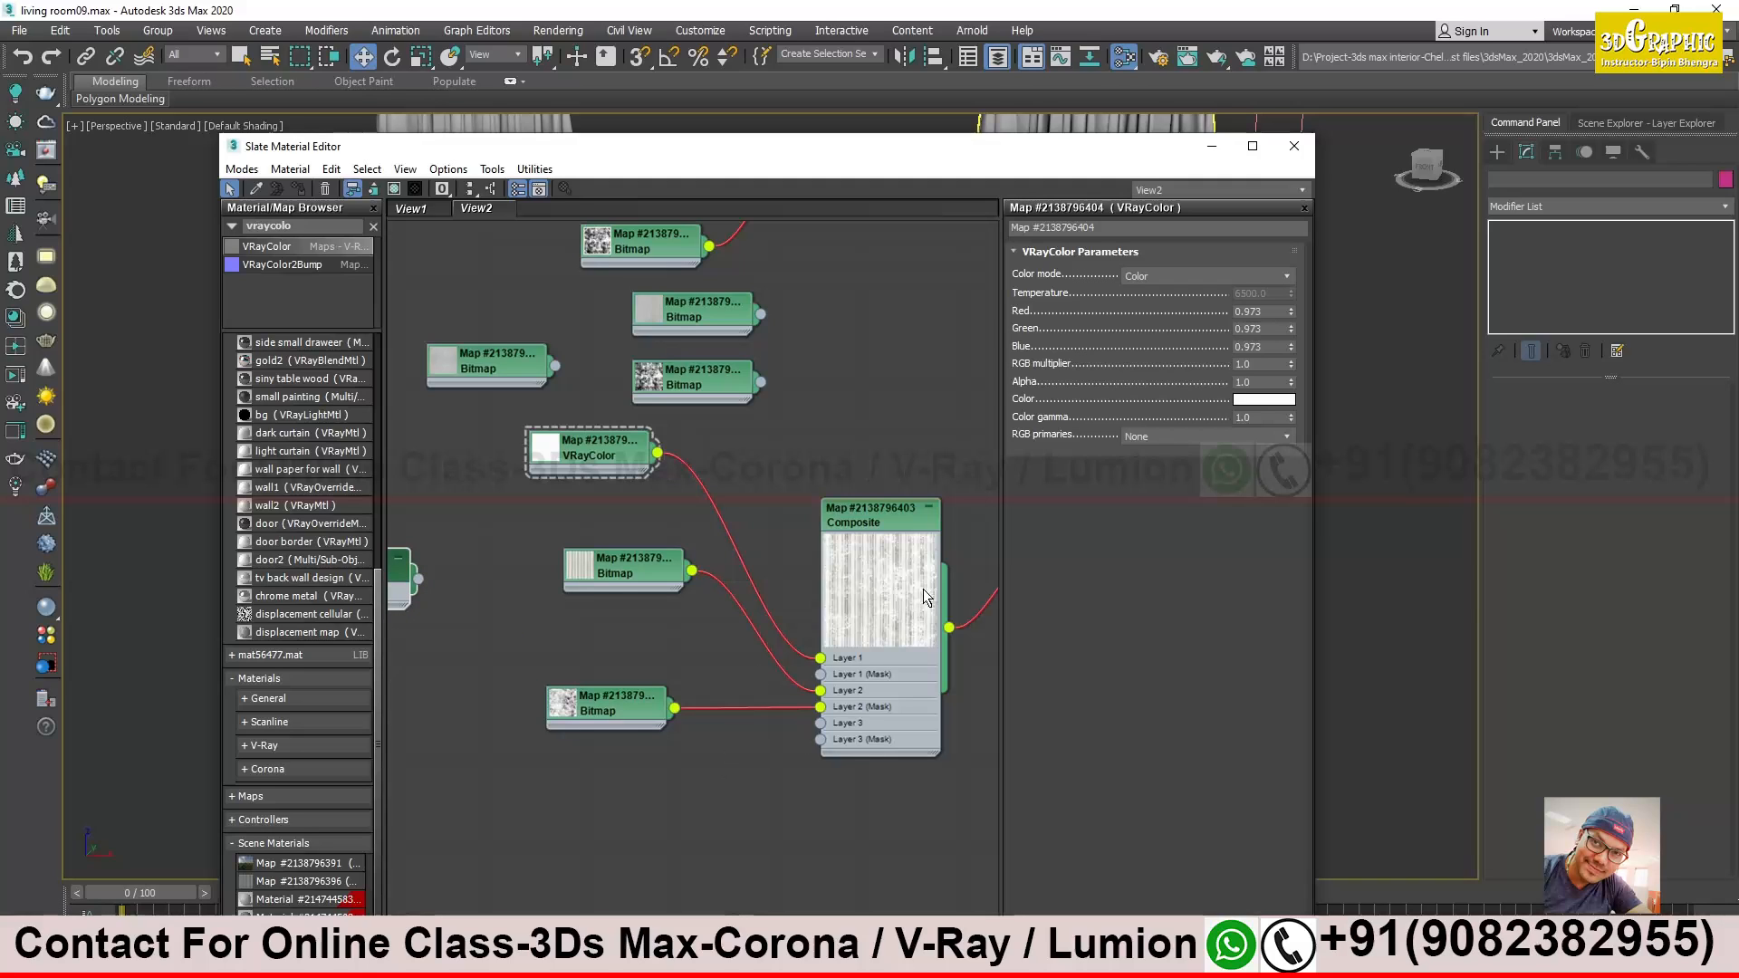
Open a separate preview window for the Composite map, enlarge it and place it clear of the node network
{"action": "right_click", "coordinate": [877, 580]}
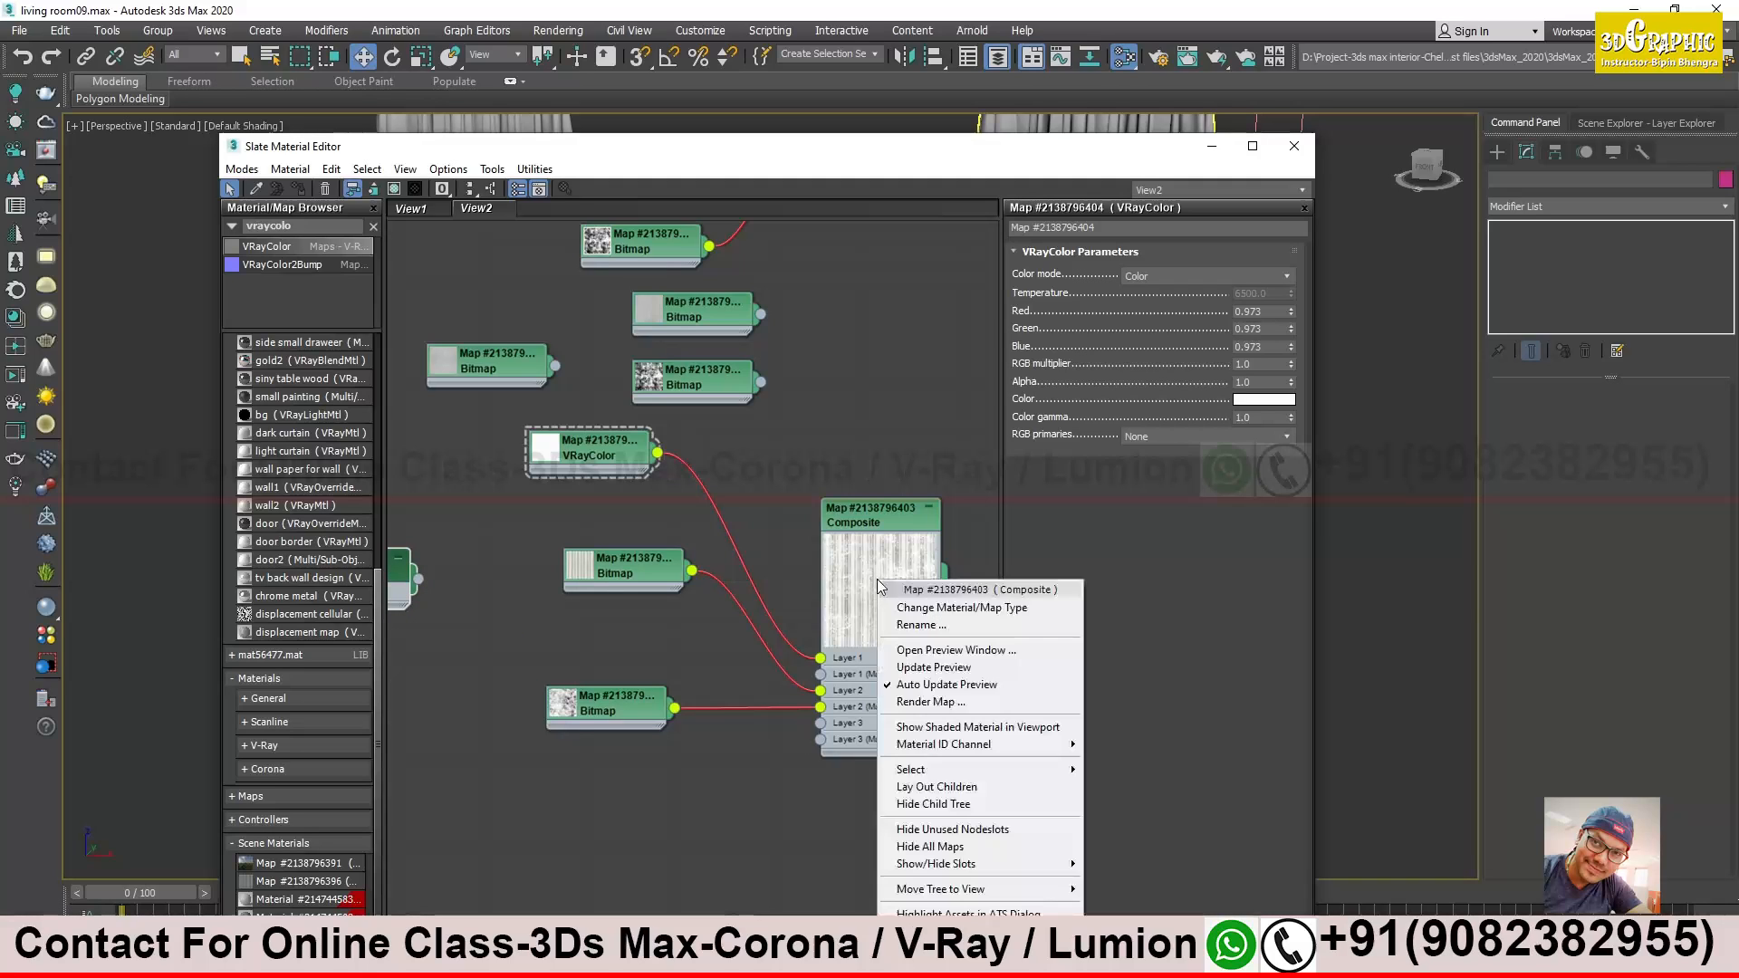
{"action": "left_click", "coordinate": [993, 650]}
{"action": "left_click_drag", "start_coordinate": [992, 651], "coordinate": [732, 274]}
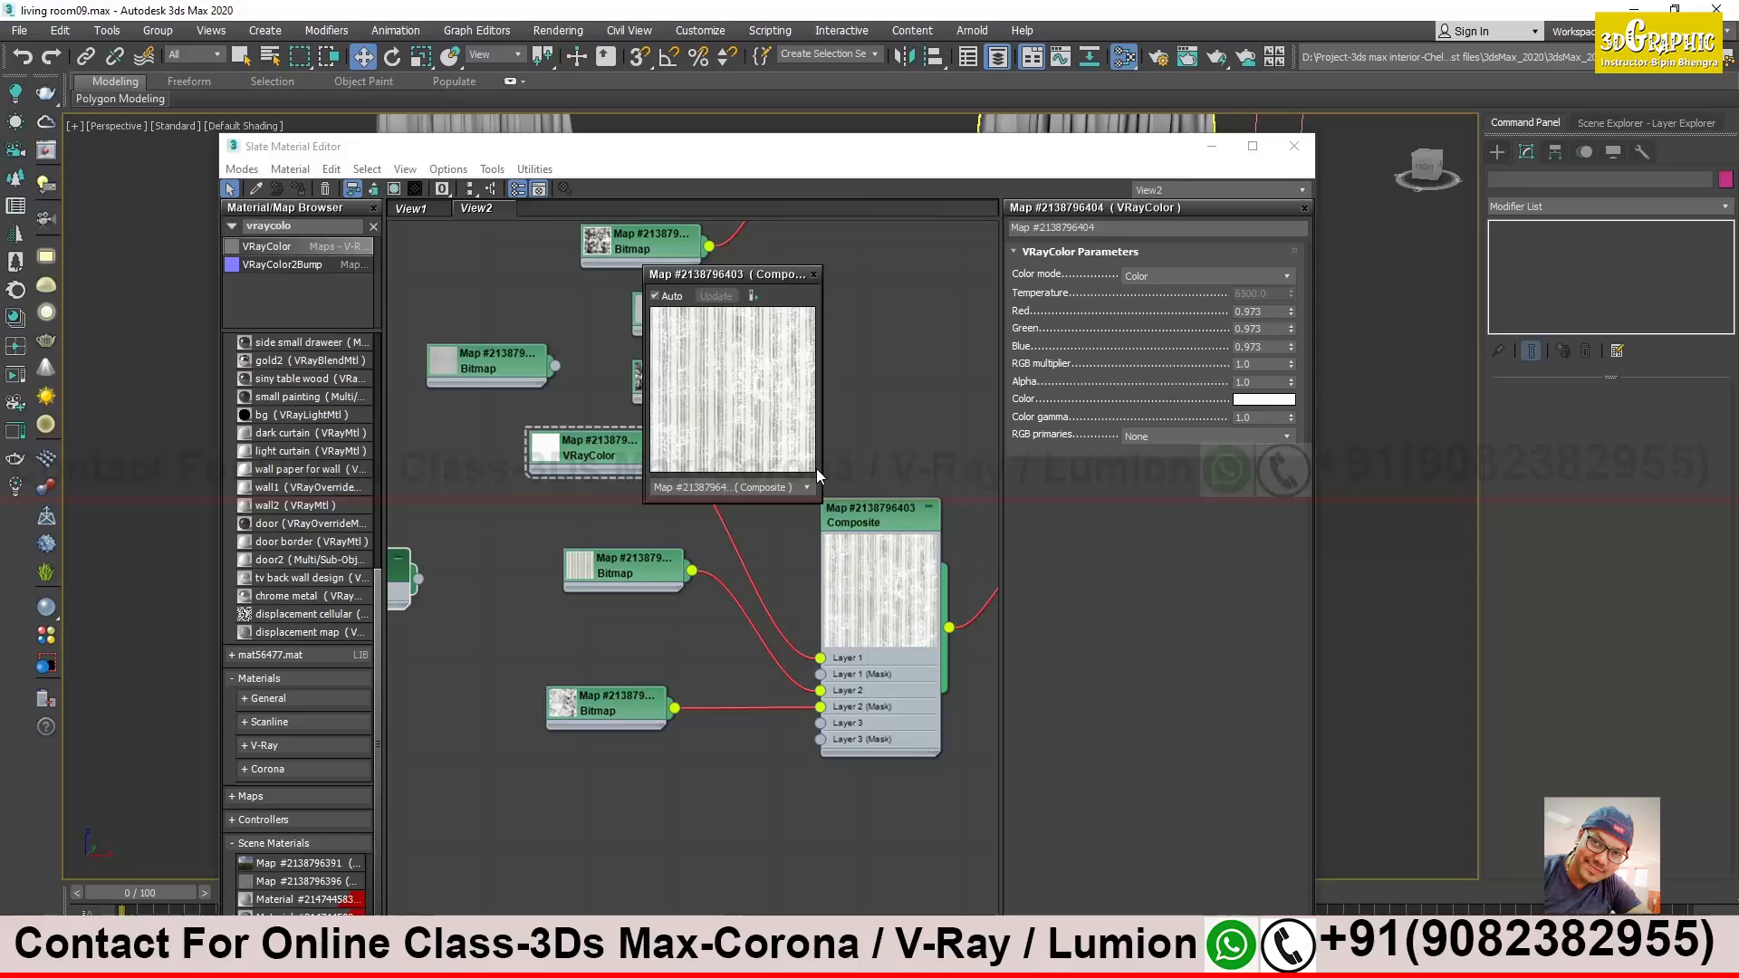
{"action": "left_click_drag", "start_coordinate": [822, 503], "coordinate": [1266, 919]}
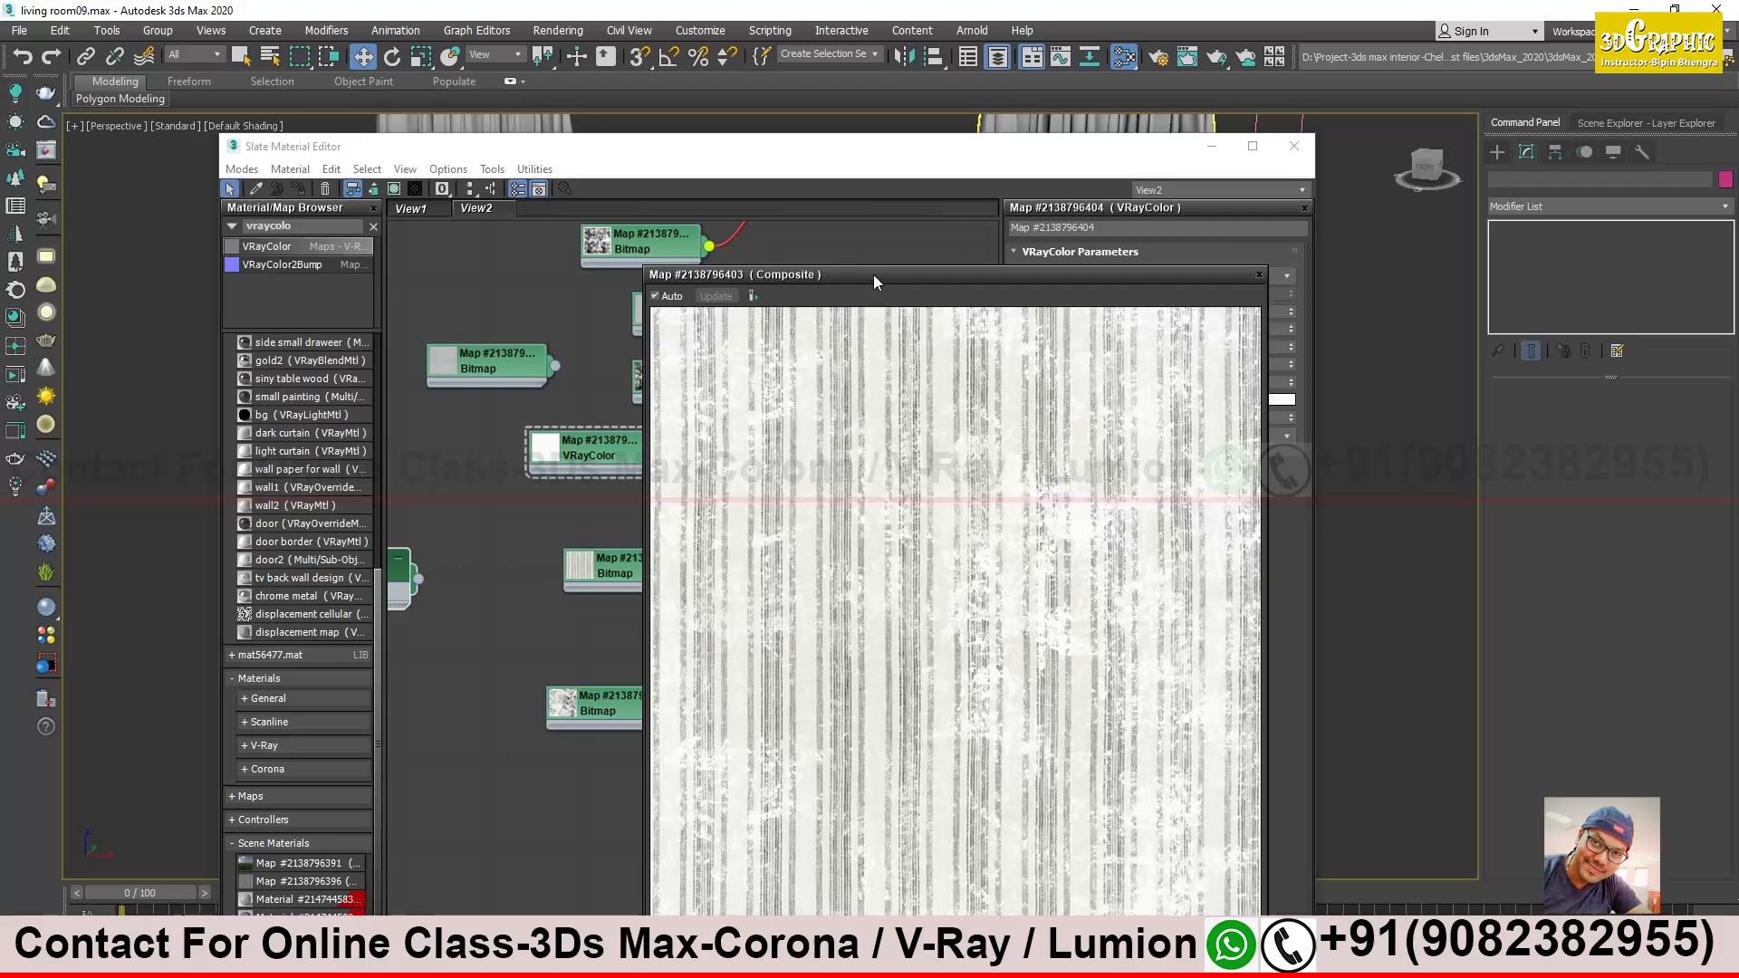
{"action": "left_click_drag", "start_coordinate": [873, 275], "coordinate": [1140, 249]}
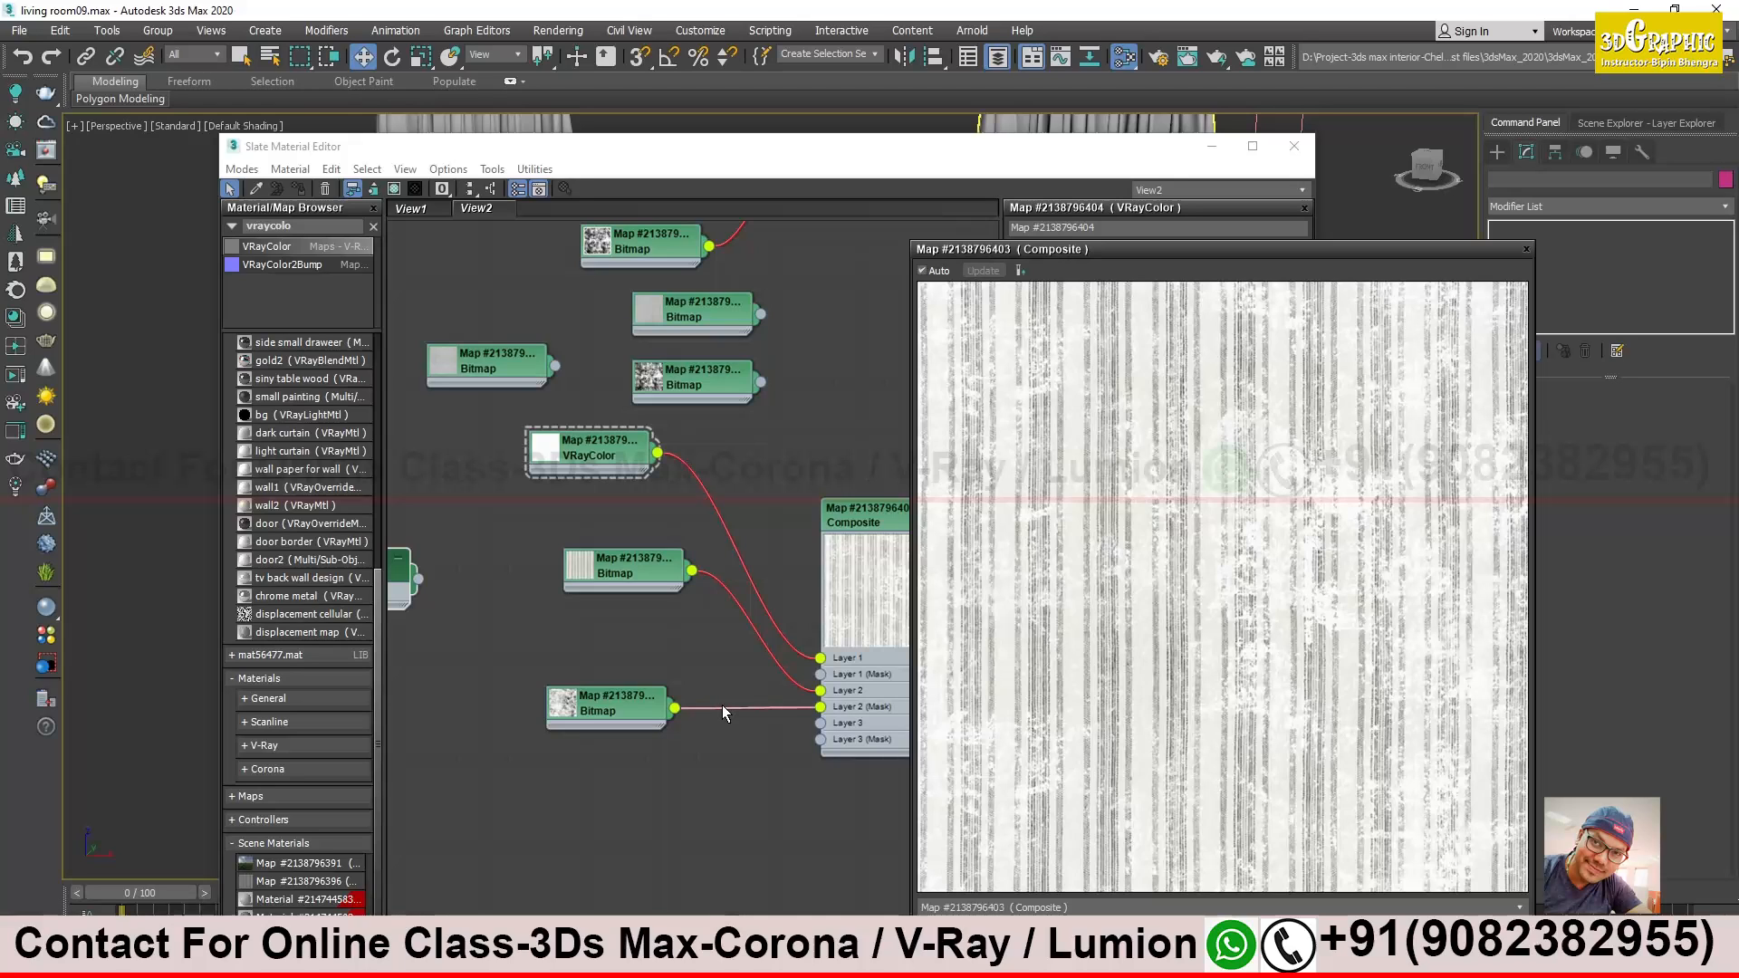
Disconnect the bitmap from the Composite's Layer 2 mask and align the VRayColor and striped bitmap nodes above it
{"action": "key", "text": "Delete"}
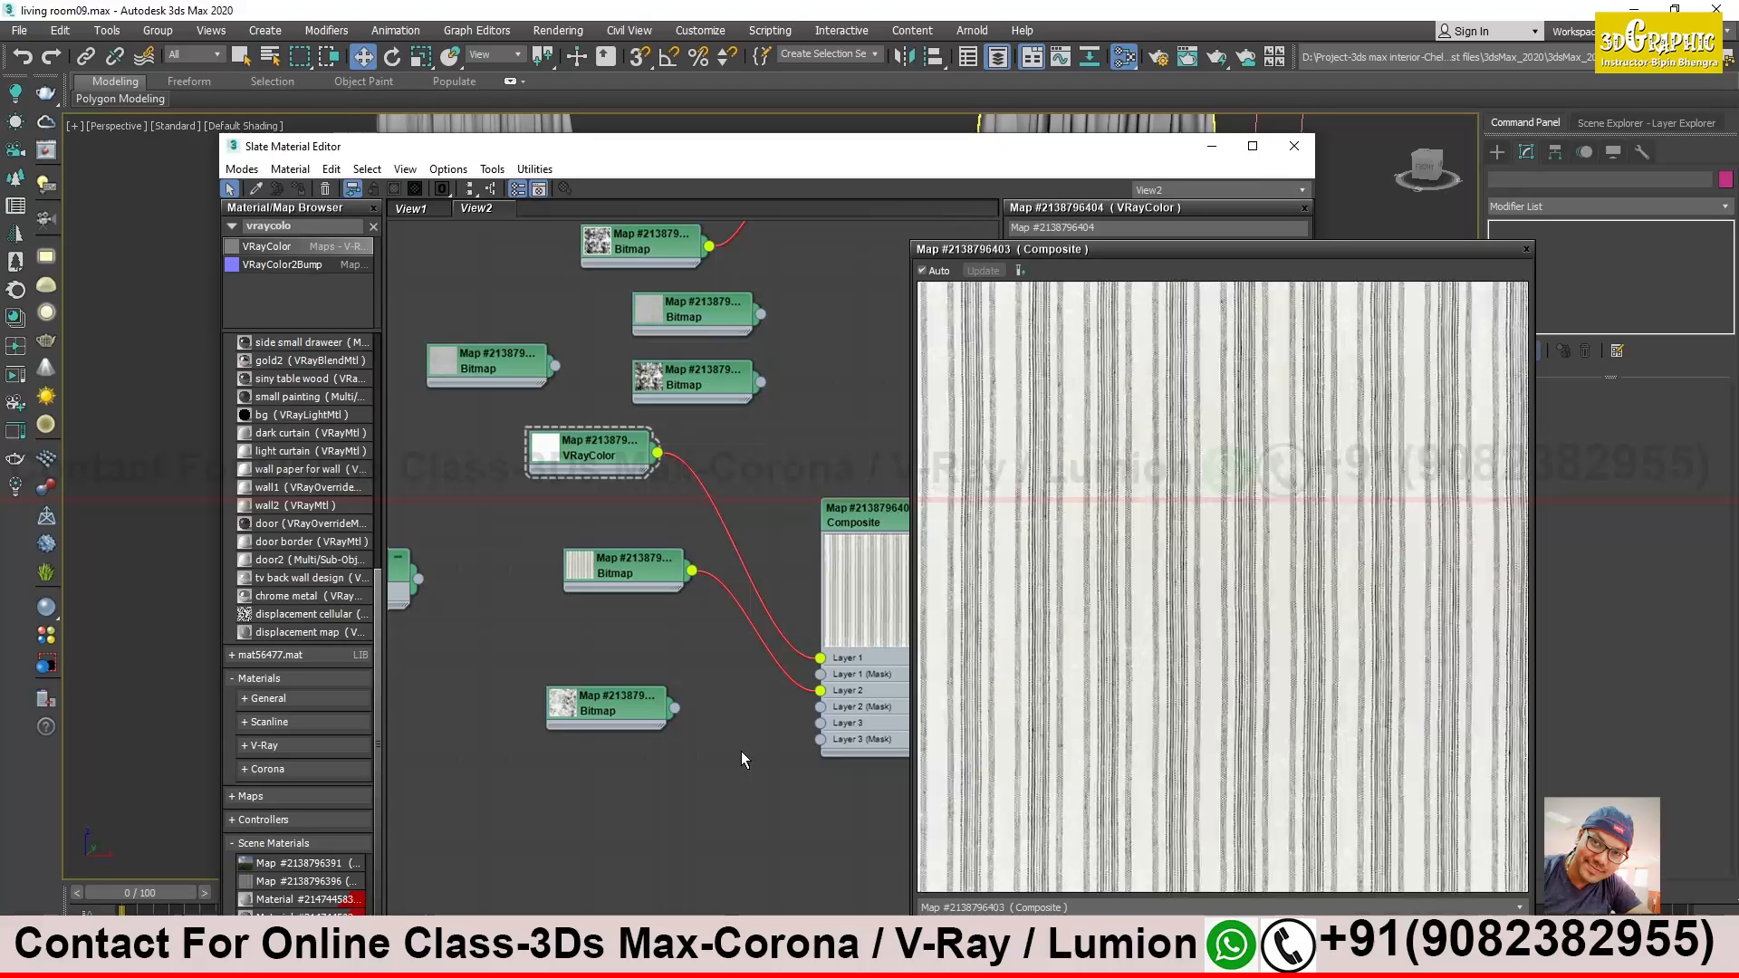
{"action": "left_click_drag", "start_coordinate": [636, 560], "coordinate": [602, 594]}
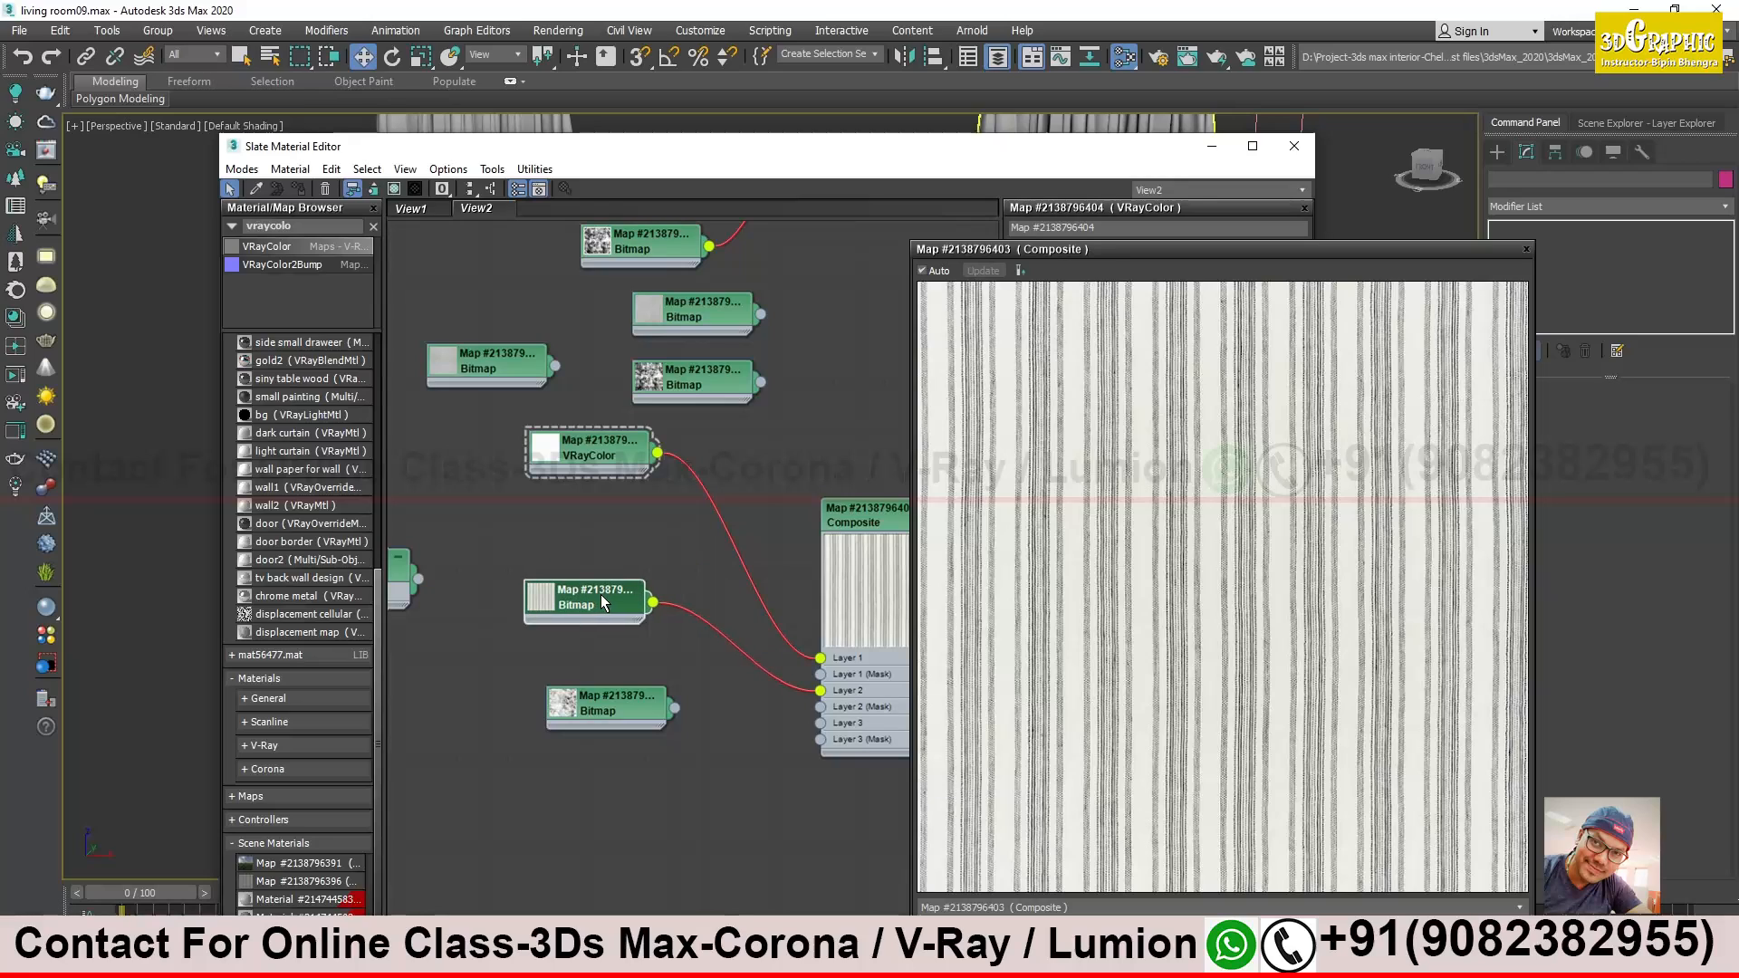
{"action": "left_click_drag", "start_coordinate": [591, 437], "coordinate": [601, 511]}
{"action": "left_click_drag", "start_coordinate": [605, 600], "coordinate": [621, 615]}
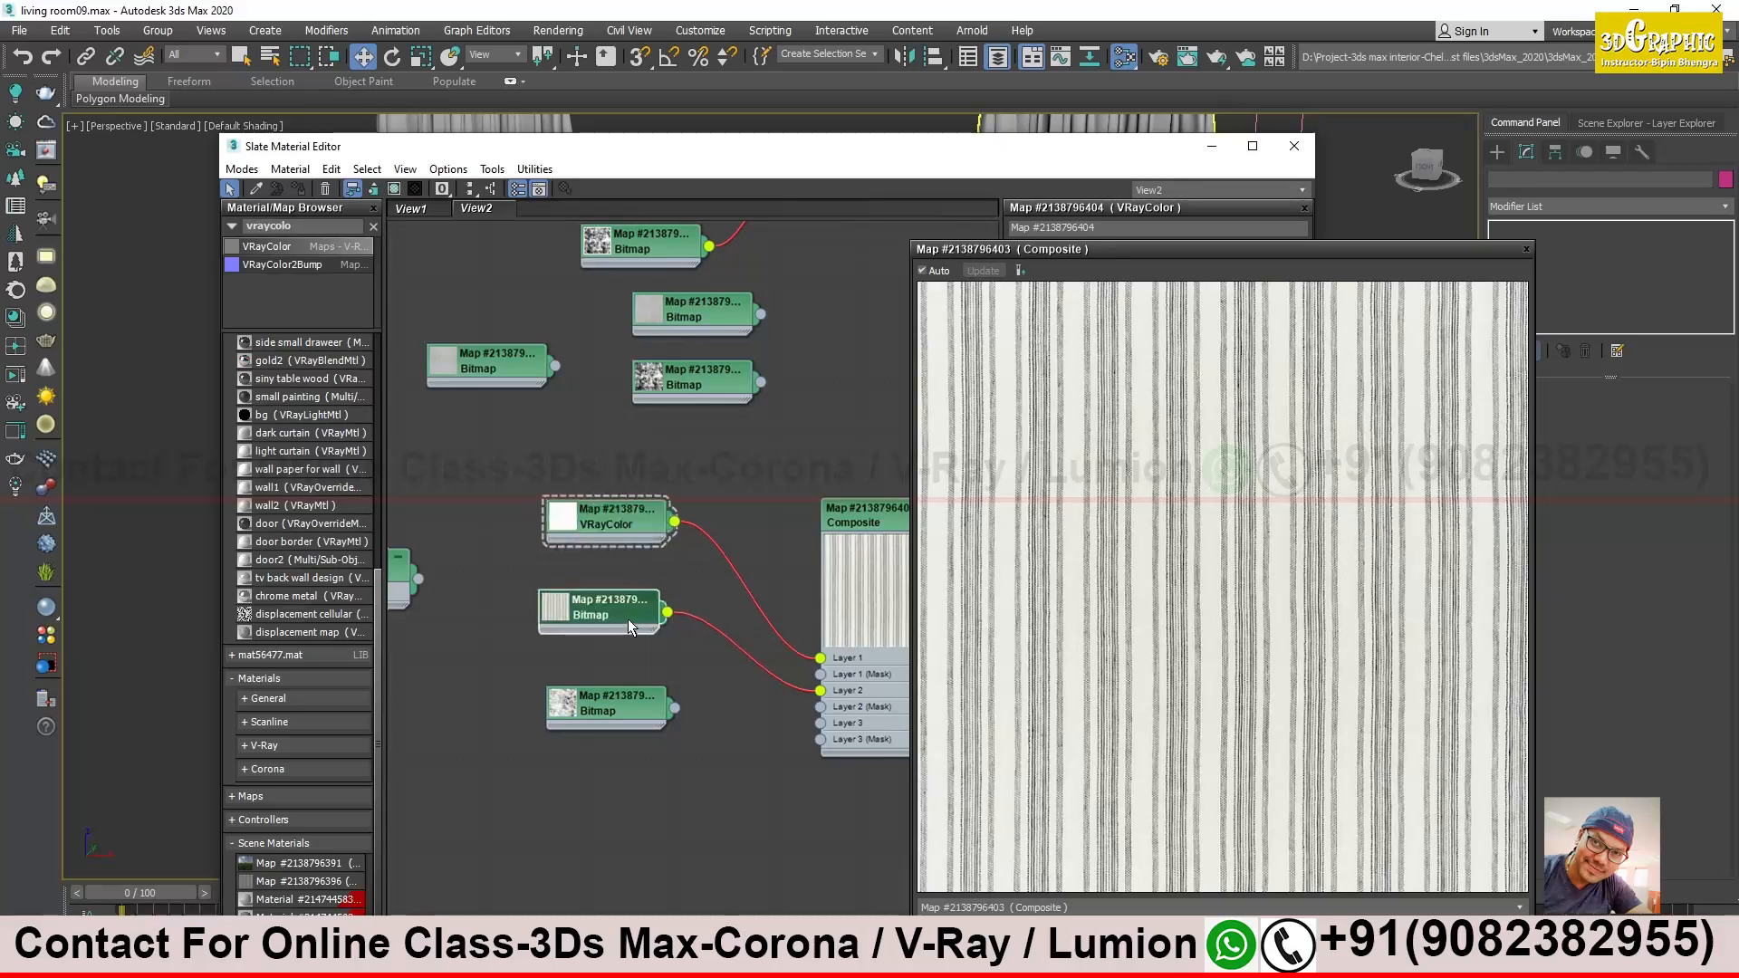
{"action": "middle_click_drag", "start_coordinate": [727, 668], "coordinate": [657, 619]}
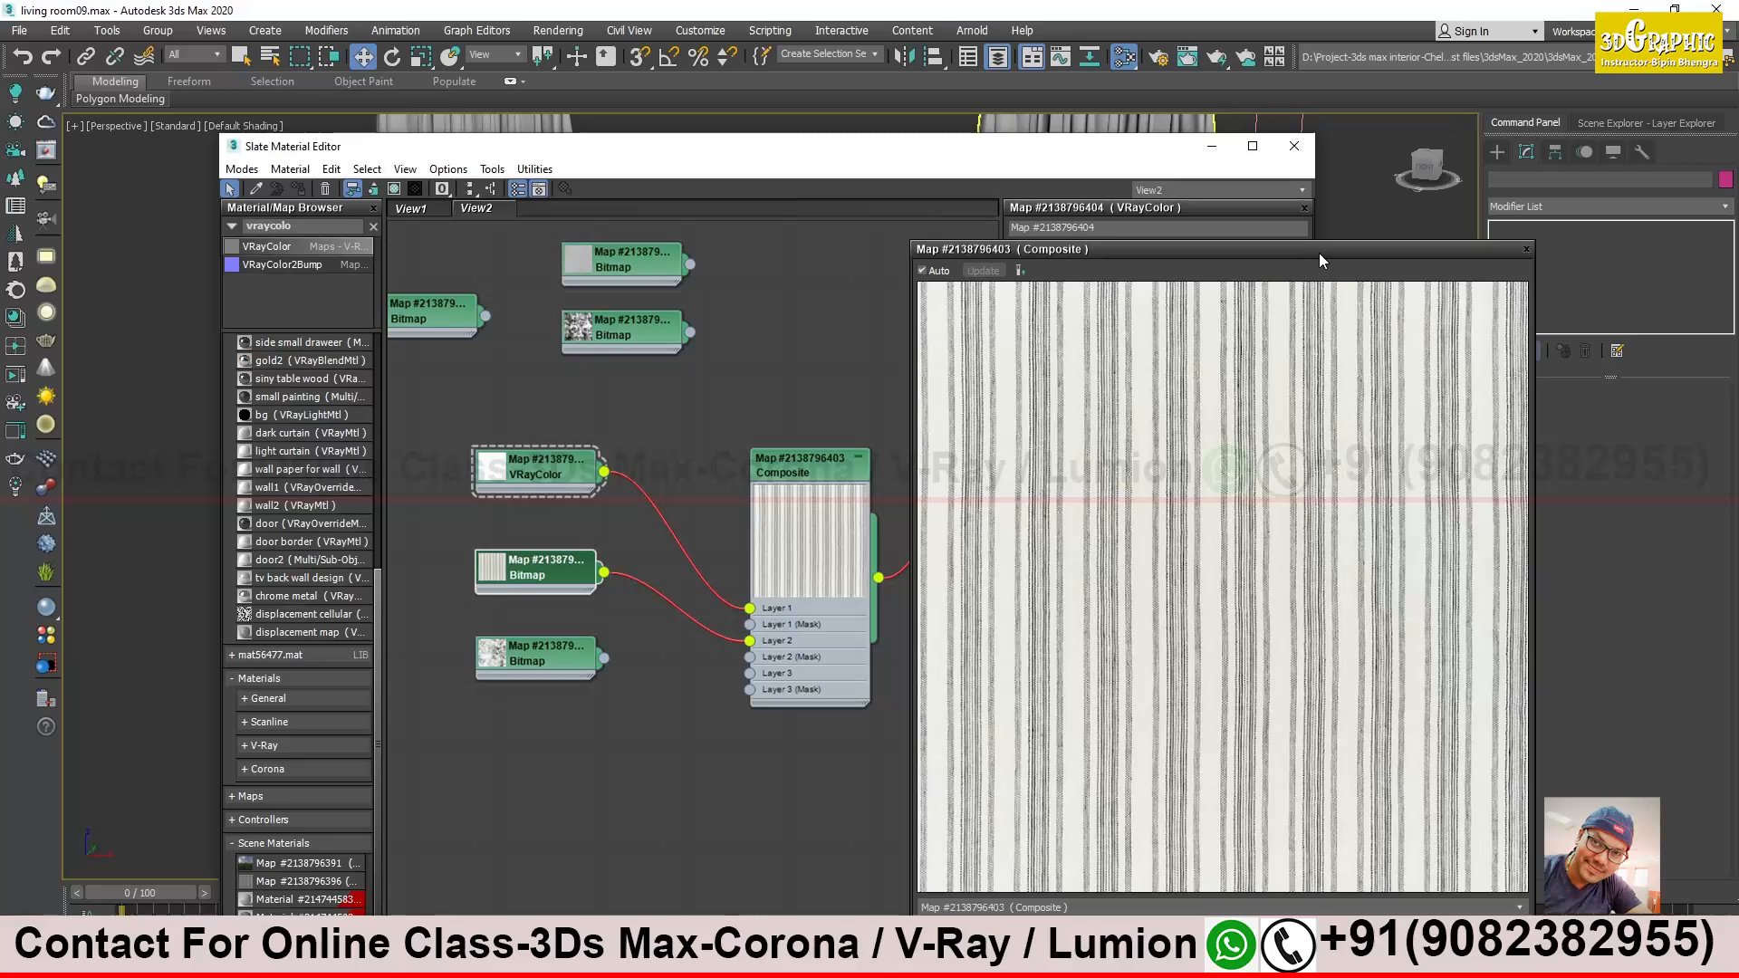
Open the Composite's layer parameters and arrange the material editor so they sit beside the enlarged preview
{"action": "left_click_drag", "start_coordinate": [1318, 254], "coordinate": [1446, 265]}
{"action": "double_click", "coordinate": [813, 466]}
{"action": "left_click_drag", "start_coordinate": [917, 160], "coordinate": [691, 177]}
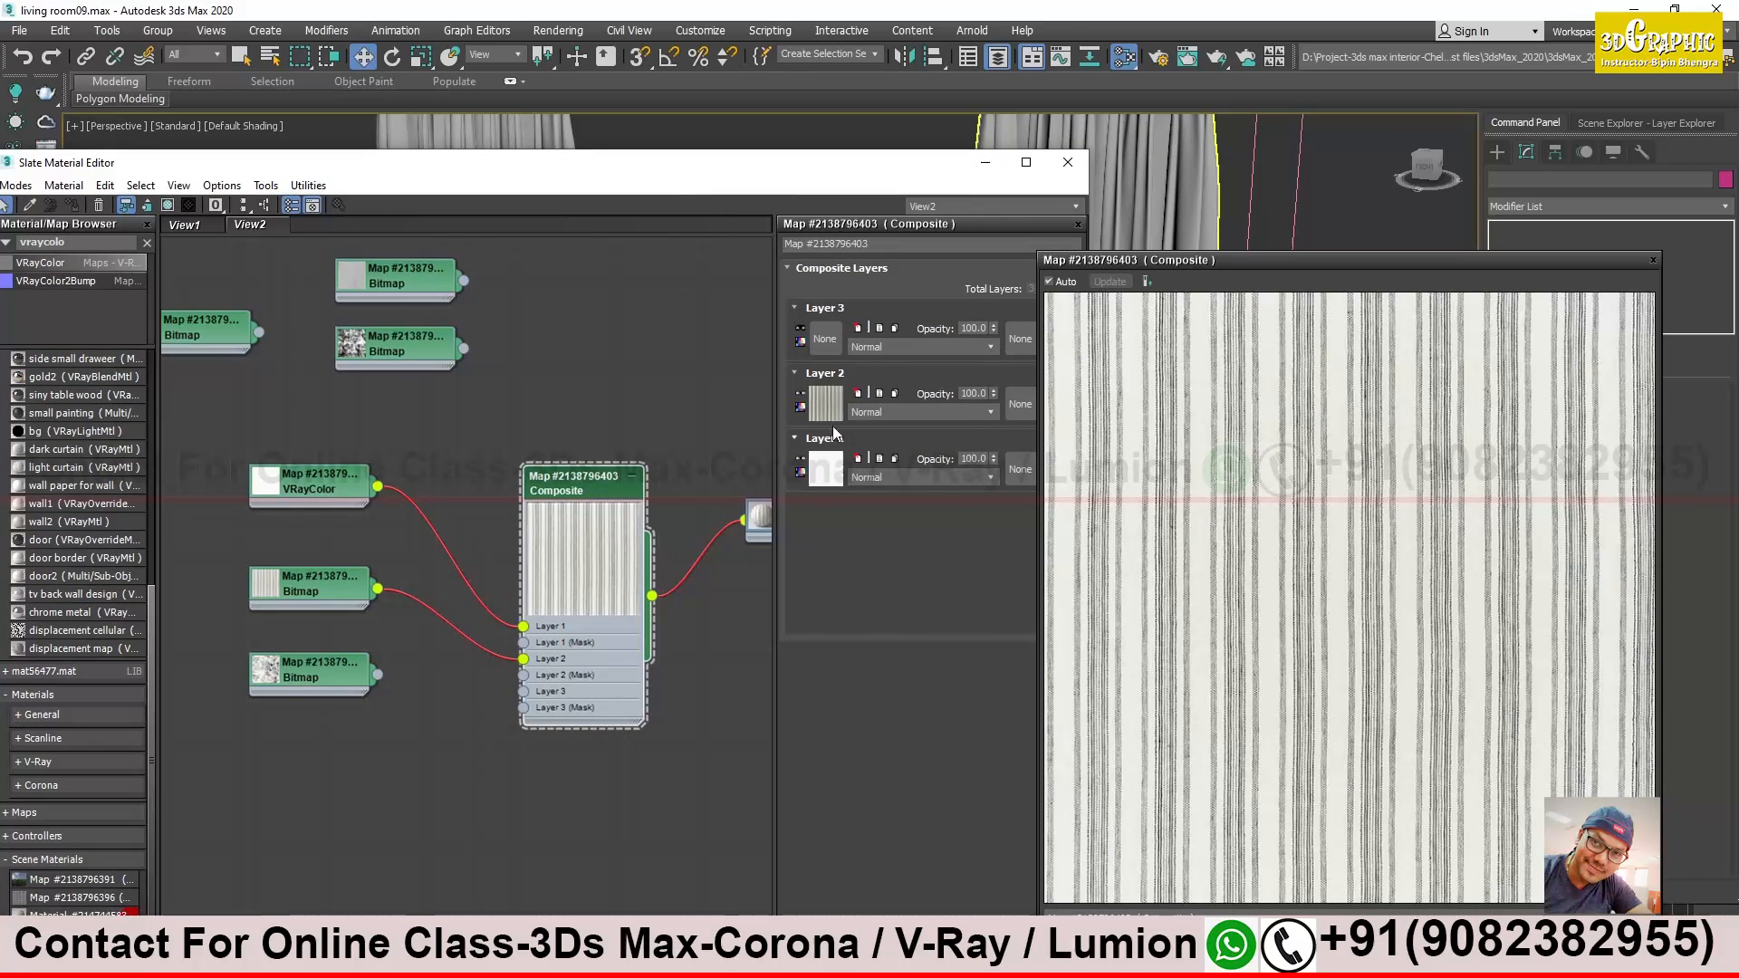
{"action": "left_click_drag", "start_coordinate": [780, 174], "coordinate": [647, 166]}
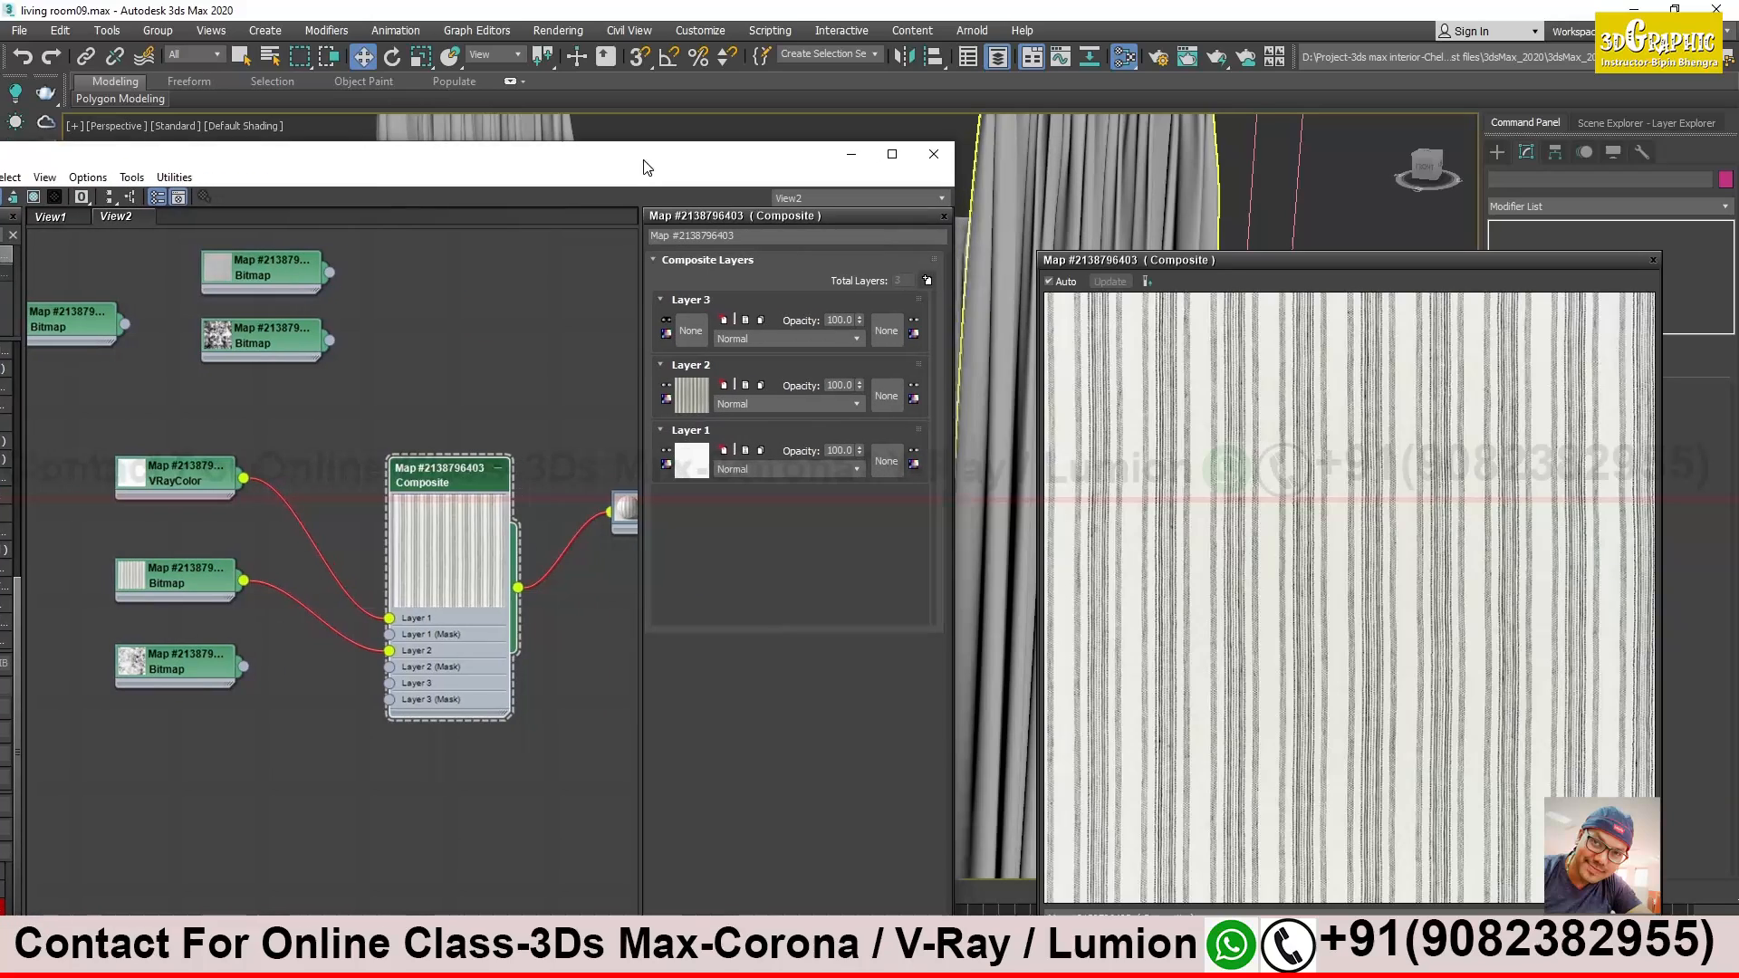
Try the Screen, Spotlight Blend and Average blend modes on the Composite's Layer 2
{"action": "left_click", "coordinate": [828, 404]}
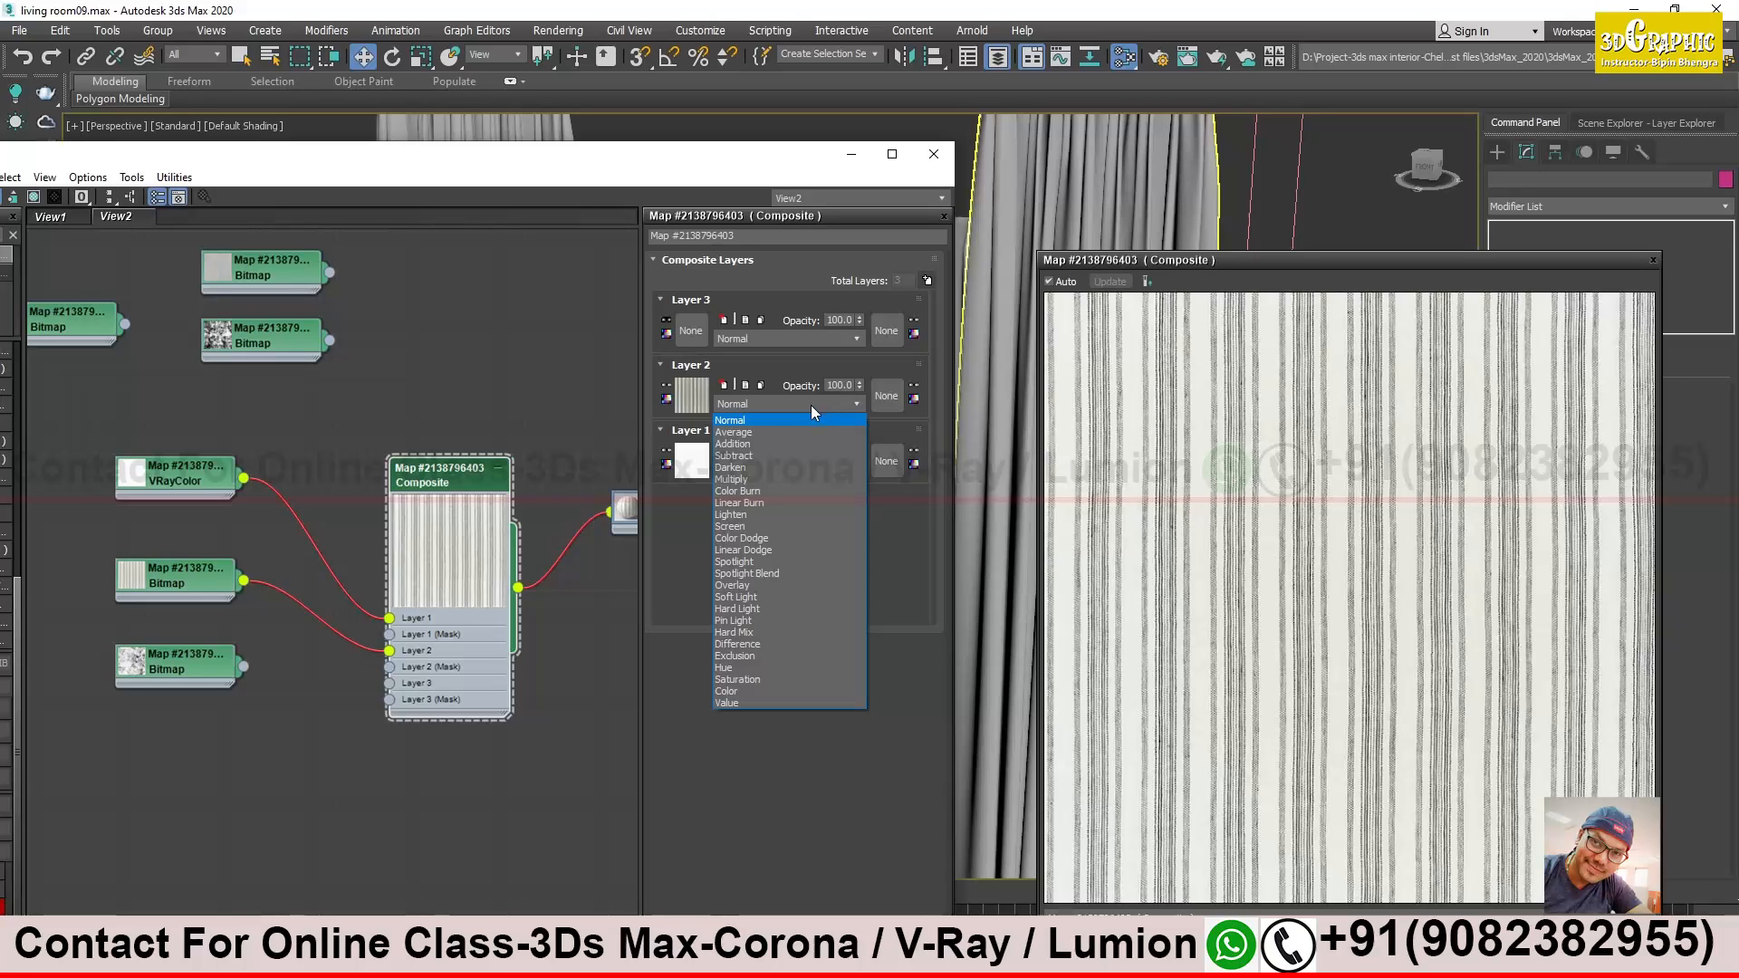
{"action": "left_click", "coordinate": [745, 514]}
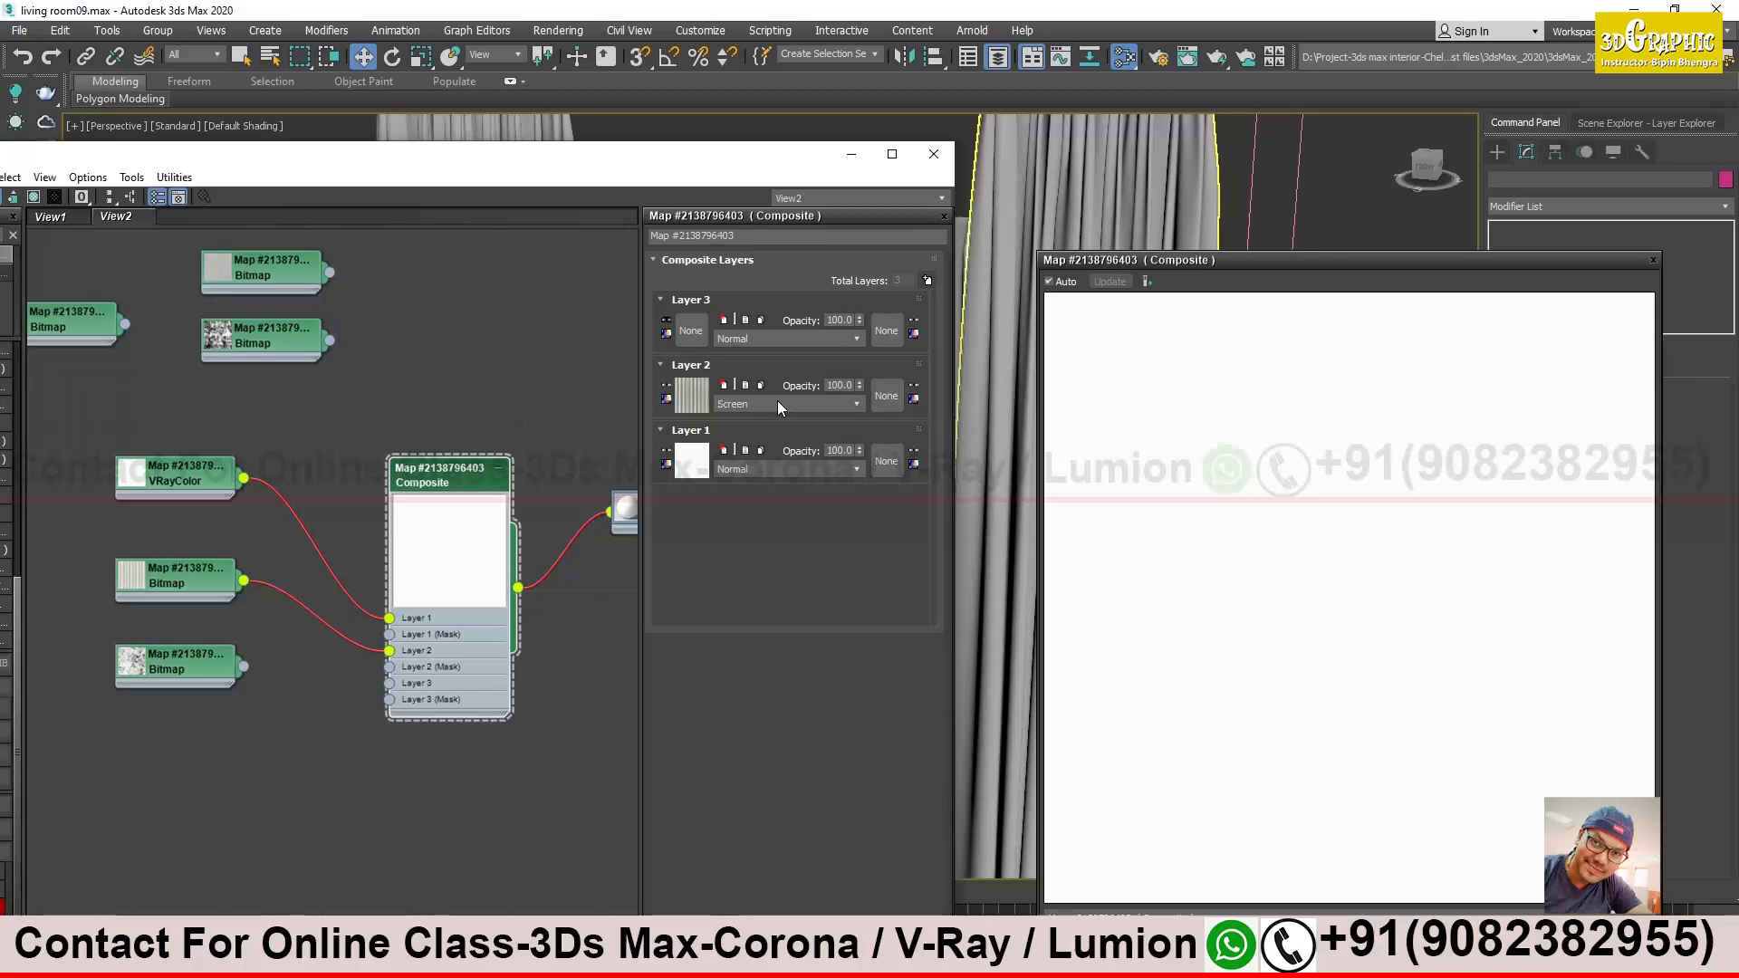
{"action": "scroll", "coordinate": [777, 401], "scroll_direction": "down", "scroll_amount": 2}
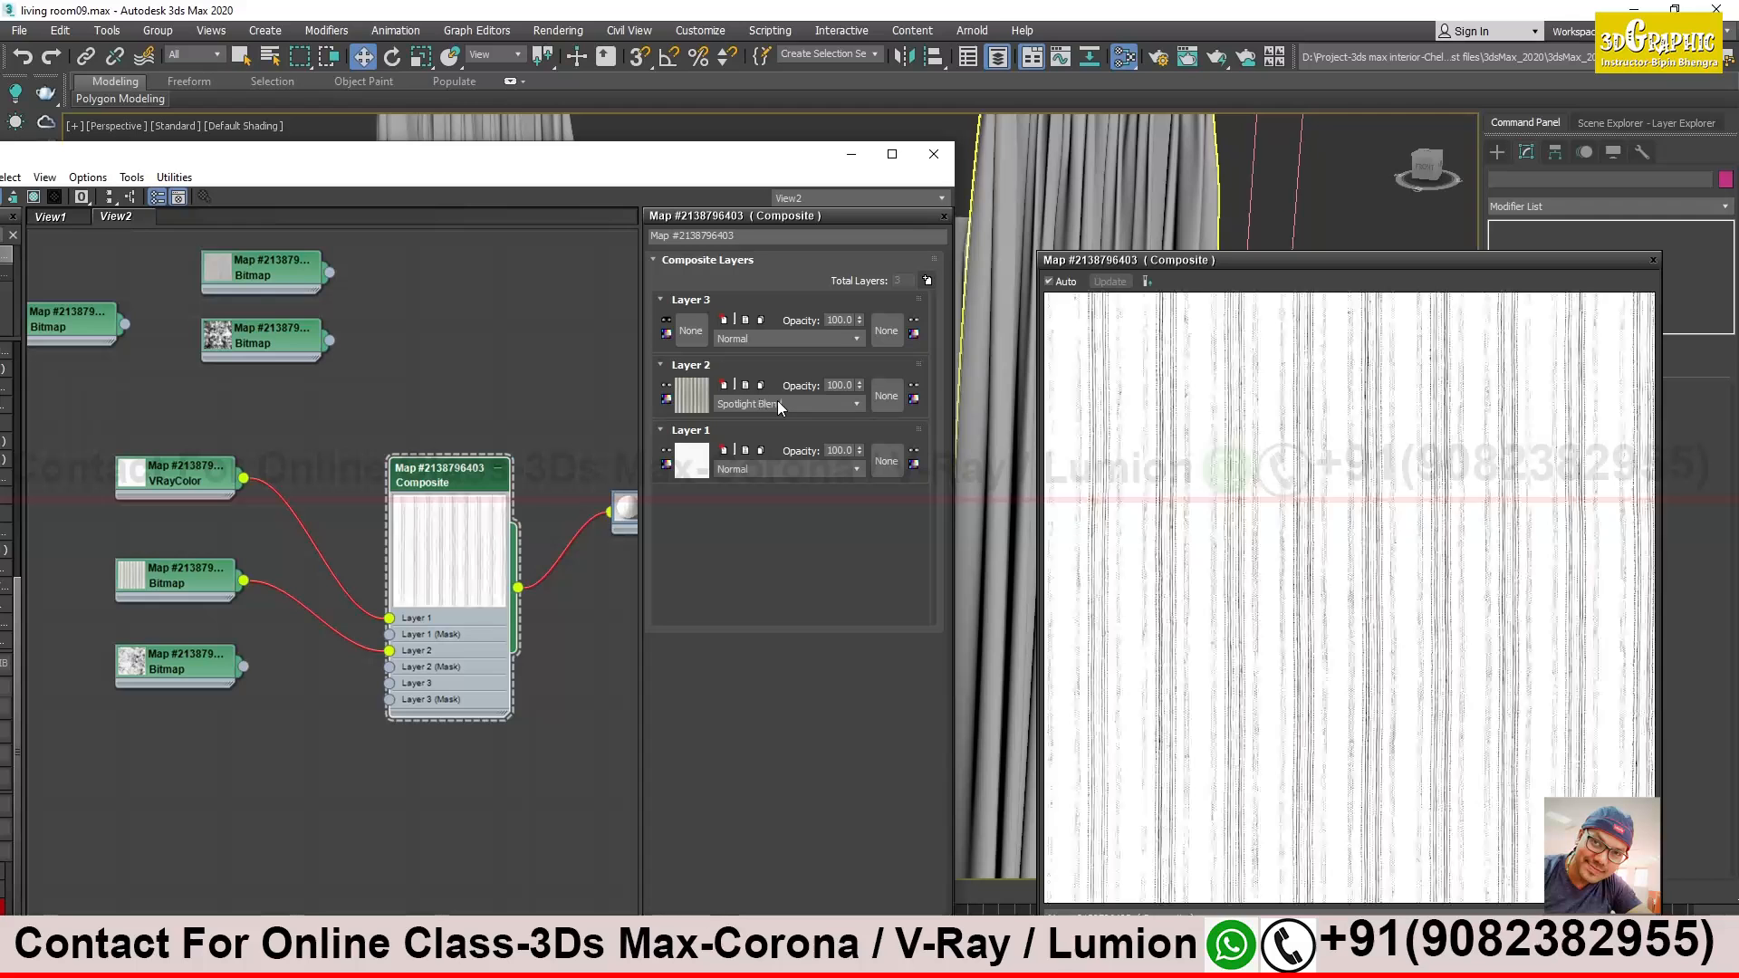
{"action": "left_click", "coordinate": [777, 400]}
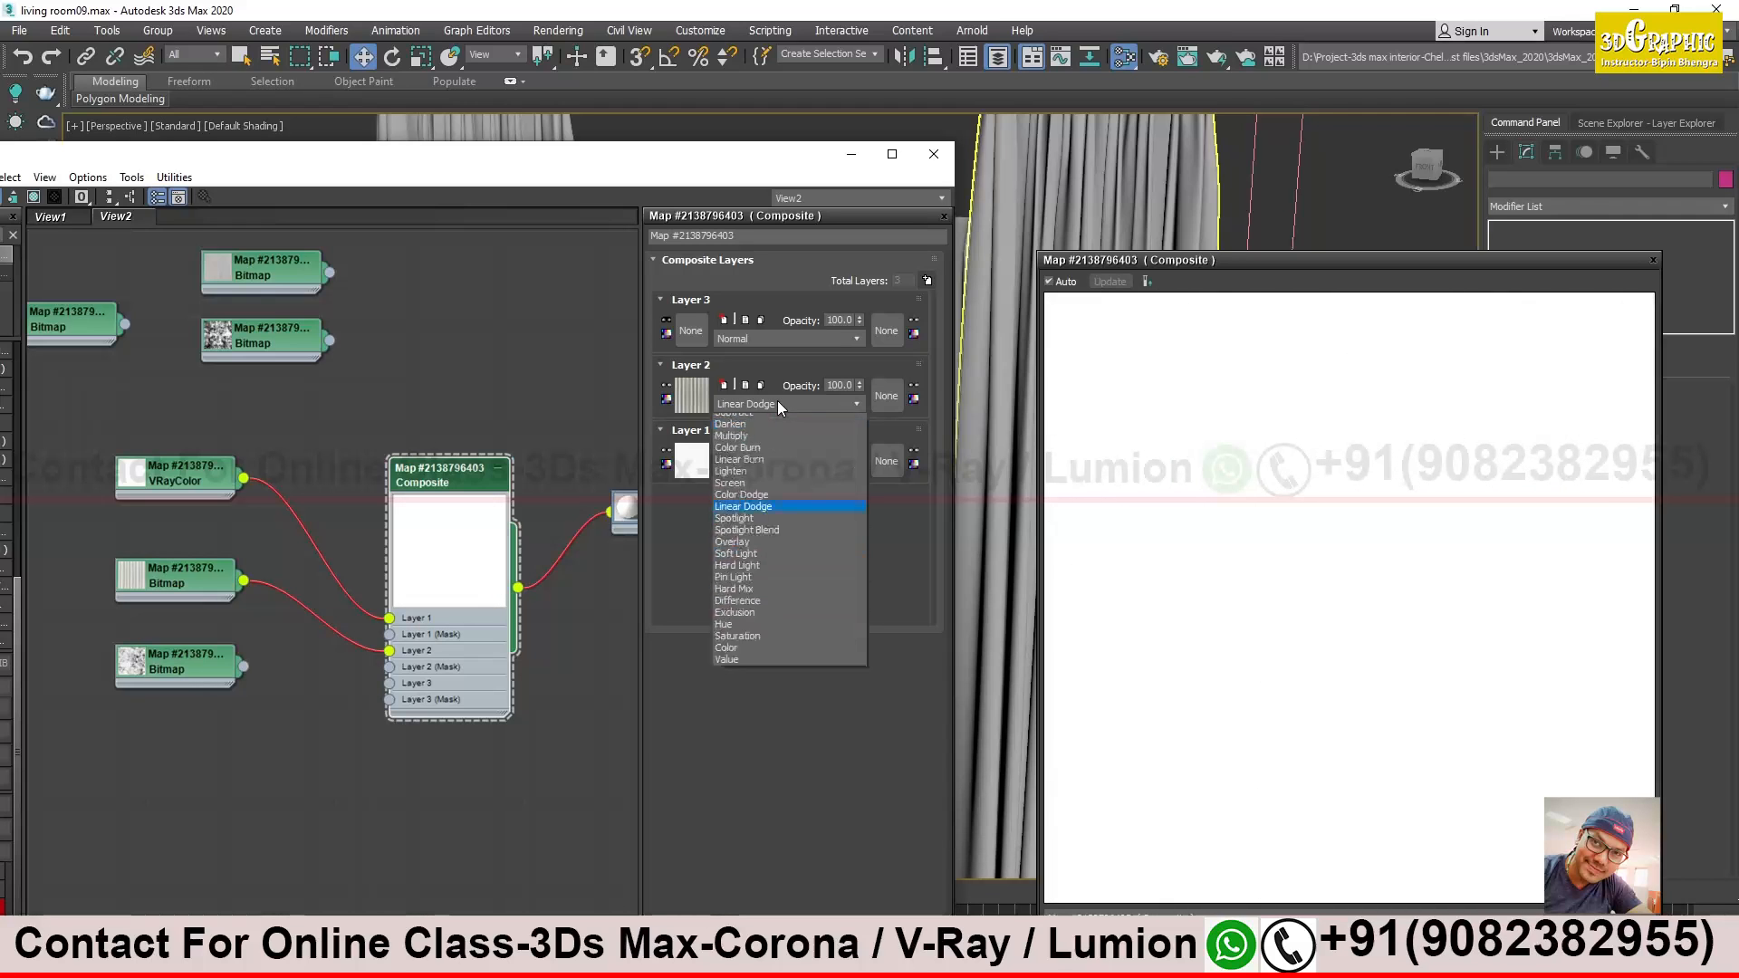
{"action": "left_click", "coordinate": [752, 422]}
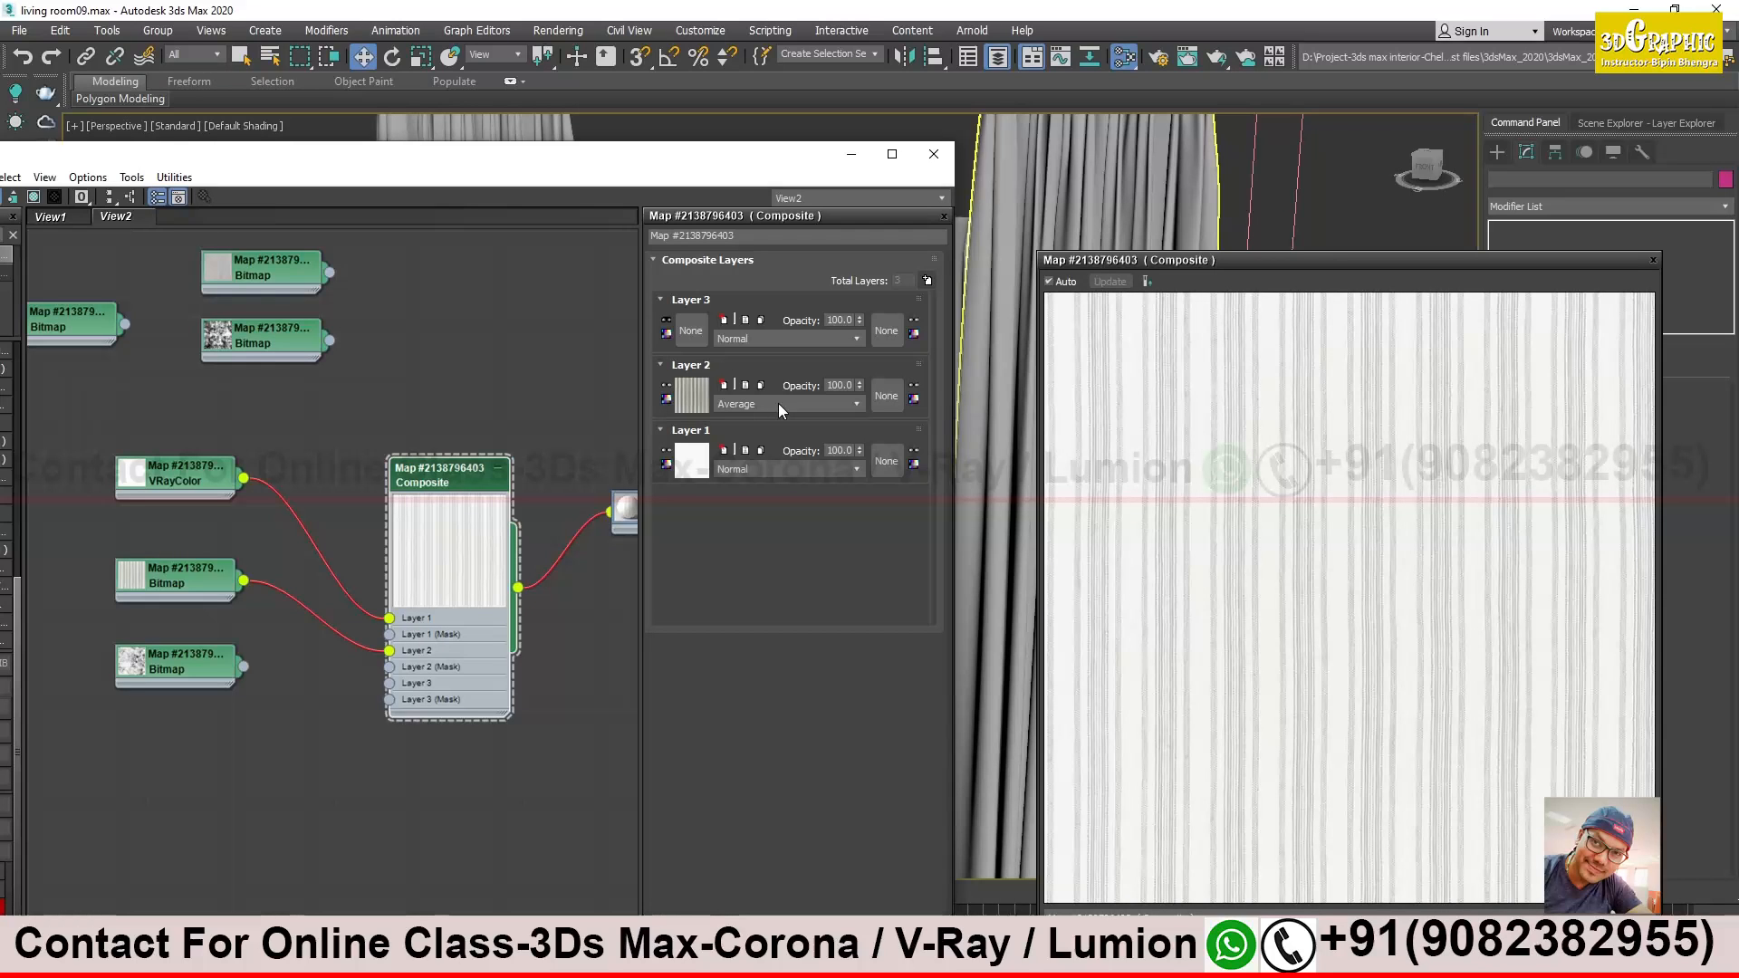
Set the Composite's Layer 2 to the Value blend mode with an opacity of 30
{"action": "scroll", "coordinate": [779, 403], "scroll_direction": "down", "scroll_amount": 2}
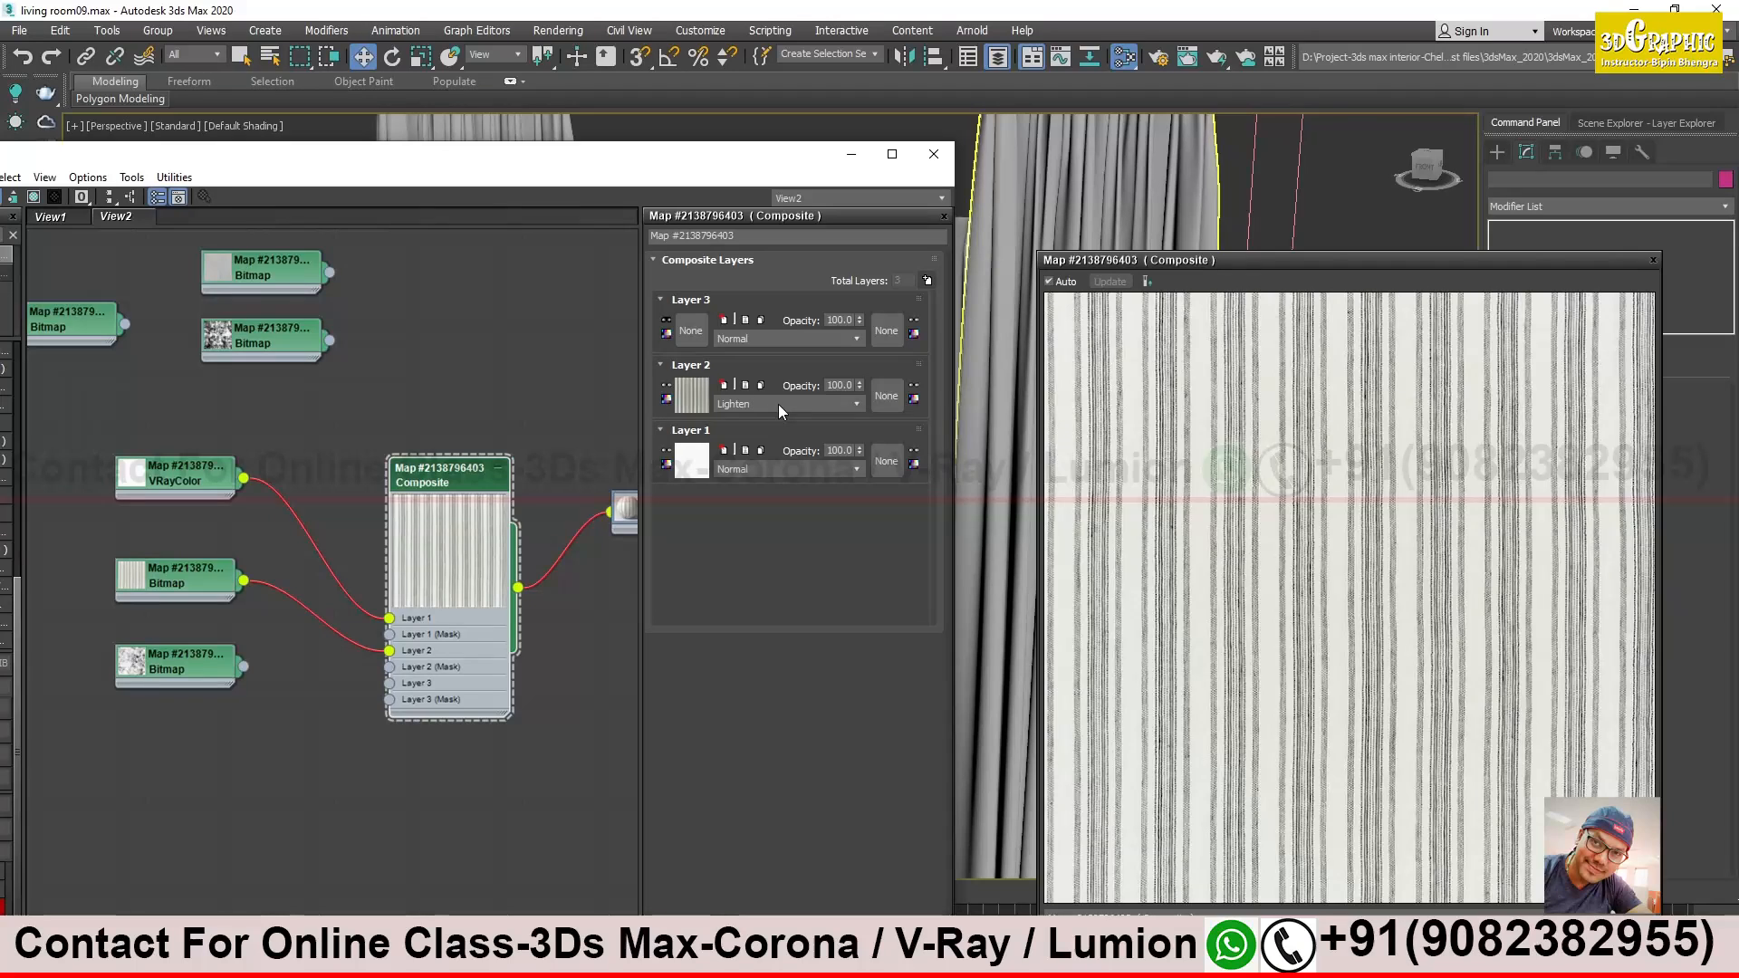
{"action": "scroll", "coordinate": [779, 404], "scroll_direction": "down", "scroll_amount": 3}
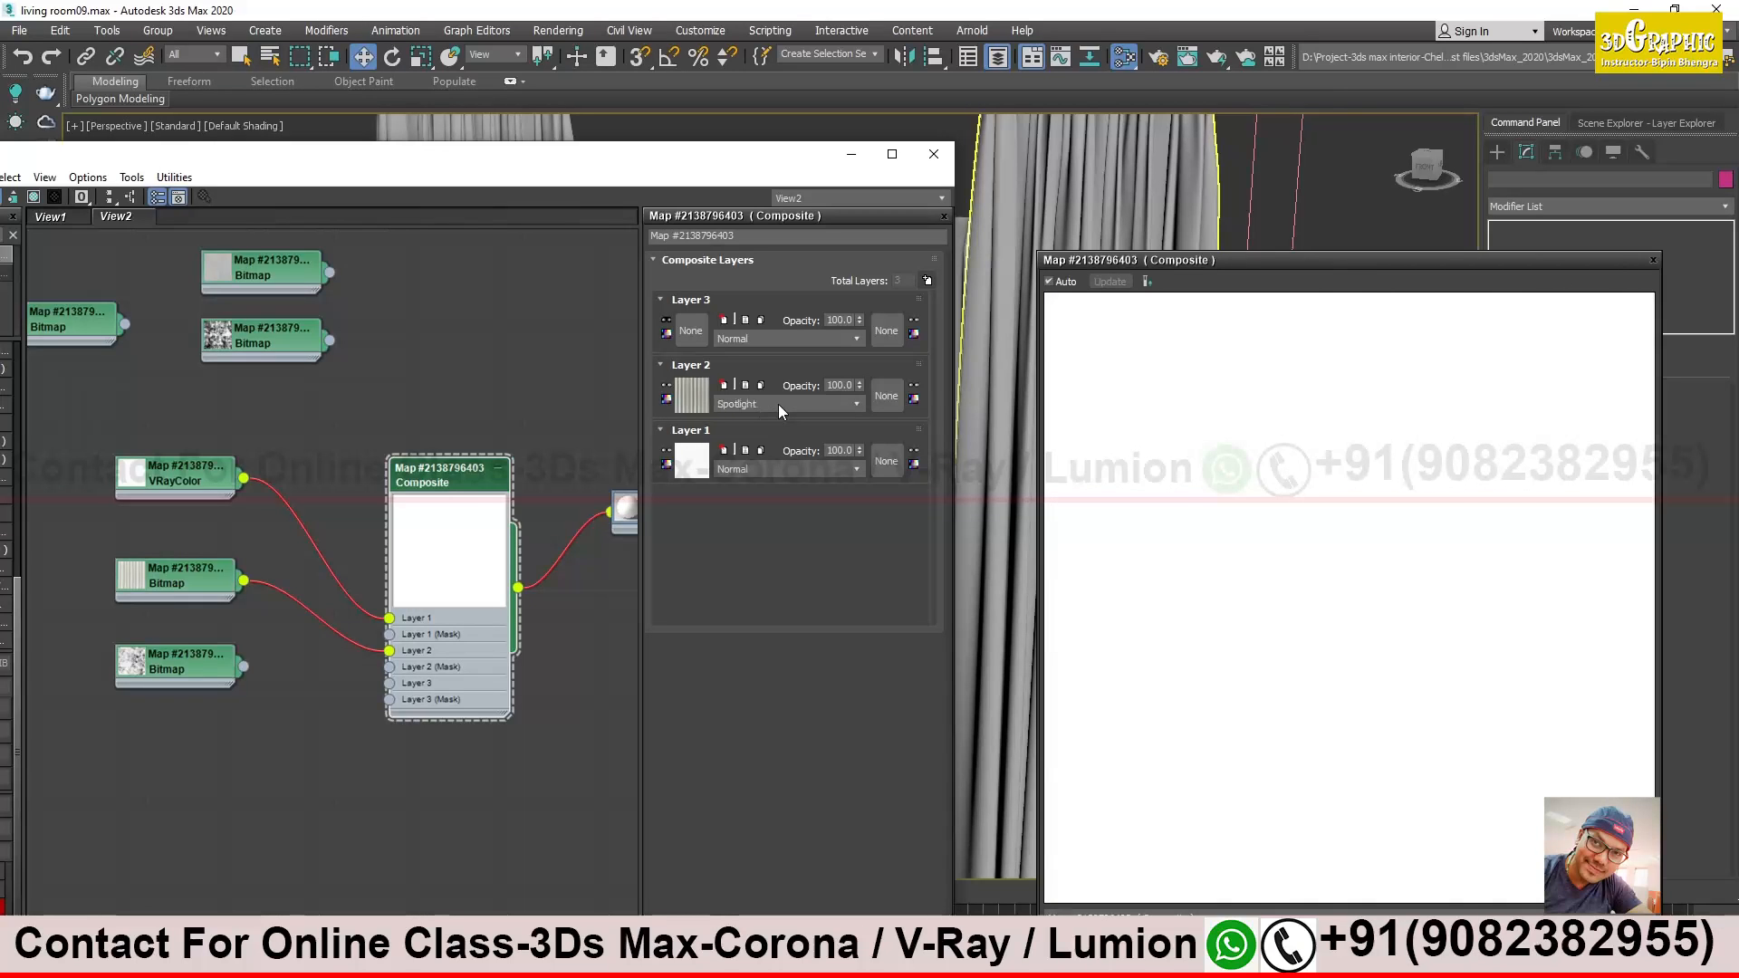
{"action": "scroll", "coordinate": [779, 404], "scroll_direction": "down", "scroll_amount": 1}
{"action": "scroll", "coordinate": [779, 404], "scroll_direction": "down", "scroll_amount": 4}
{"action": "scroll", "coordinate": [778, 404], "scroll_direction": "down", "scroll_amount": 2}
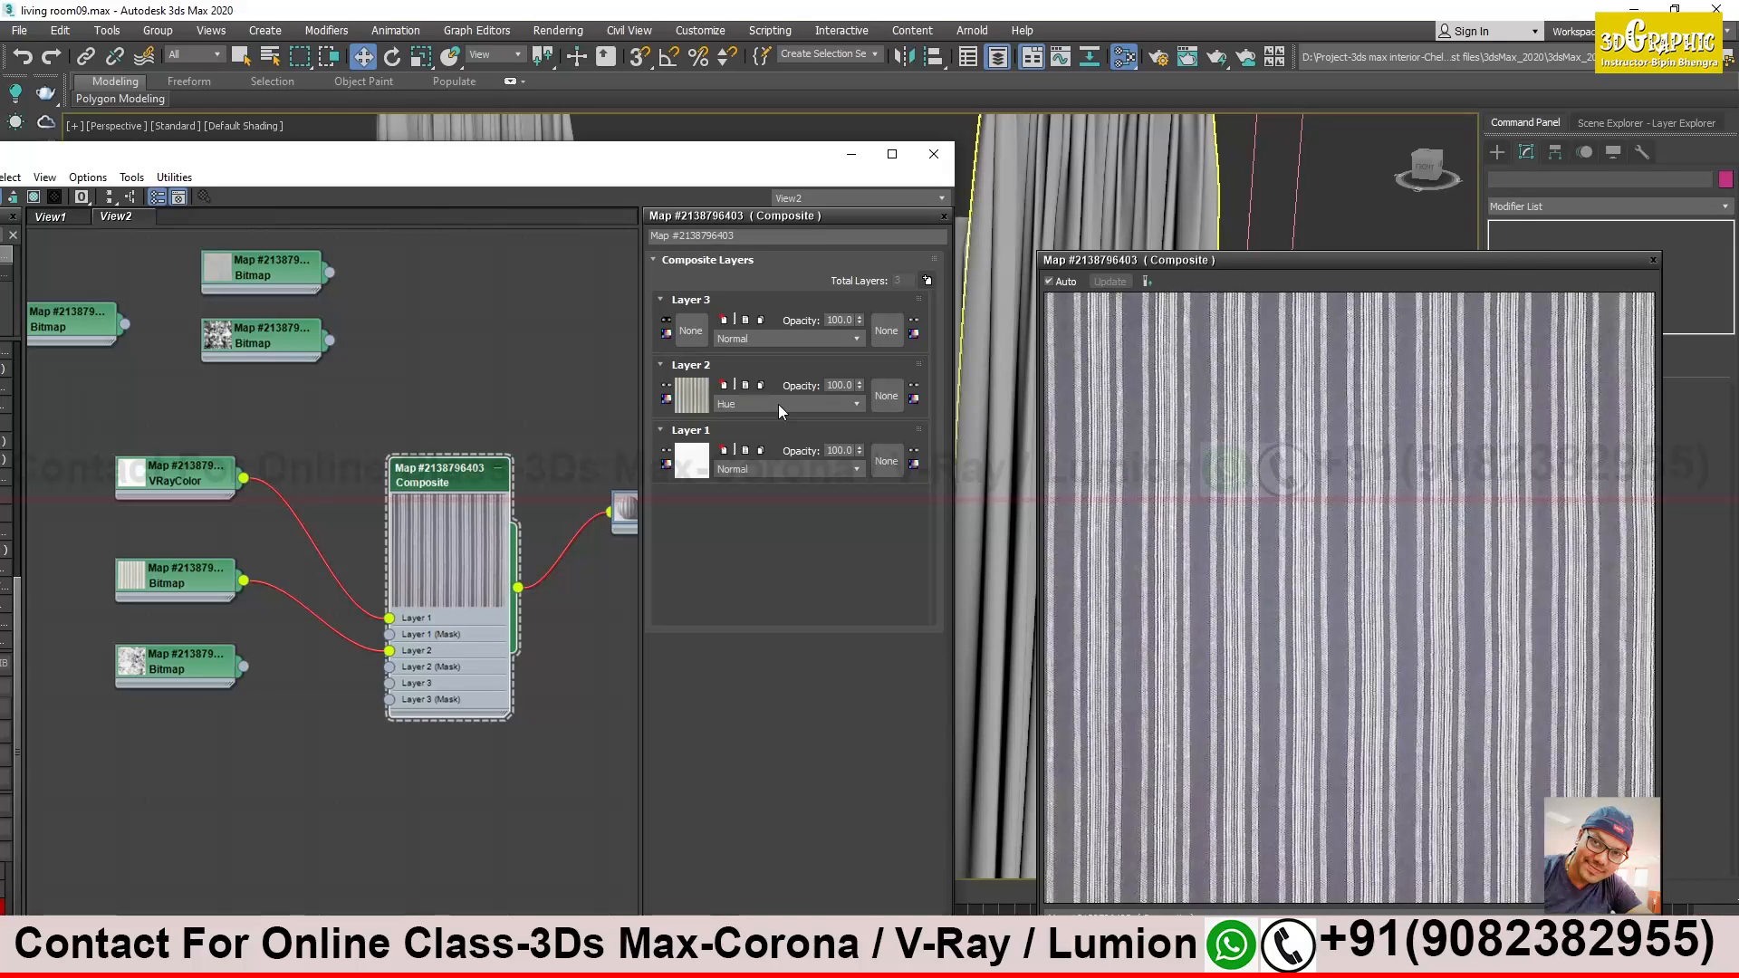
{"action": "scroll", "coordinate": [779, 404], "scroll_direction": "down", "scroll_amount": 1}
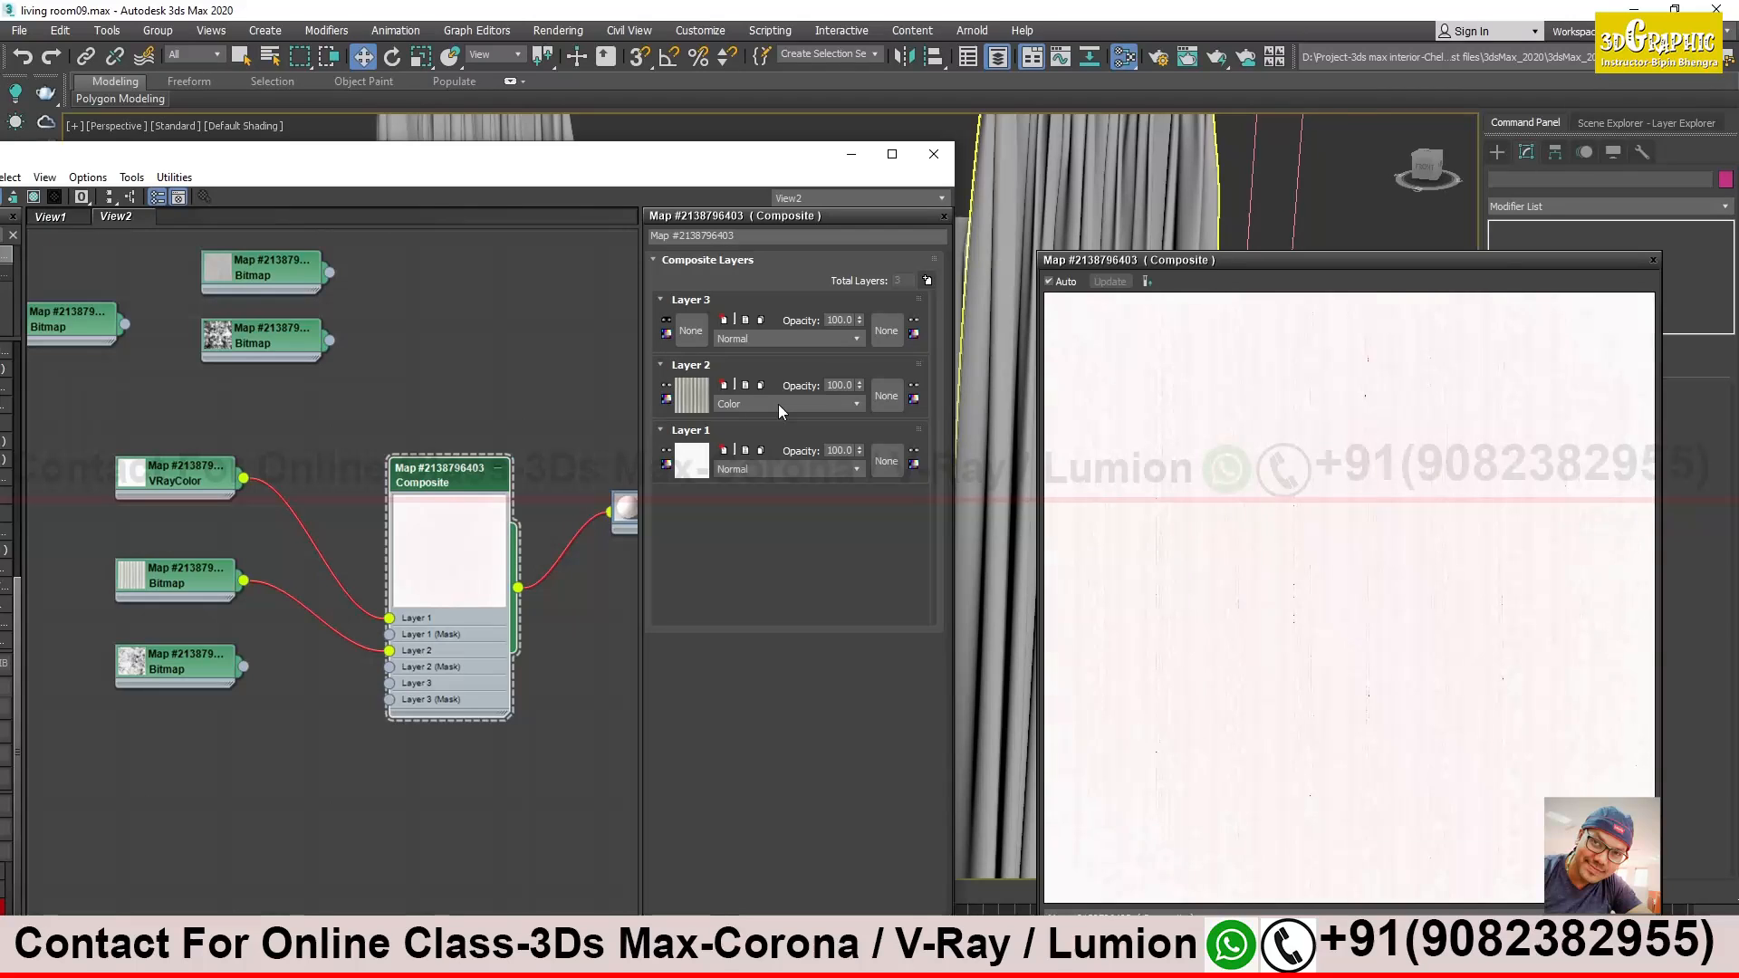
{"action": "scroll", "coordinate": [779, 404], "scroll_direction": "down", "scroll_amount": 1}
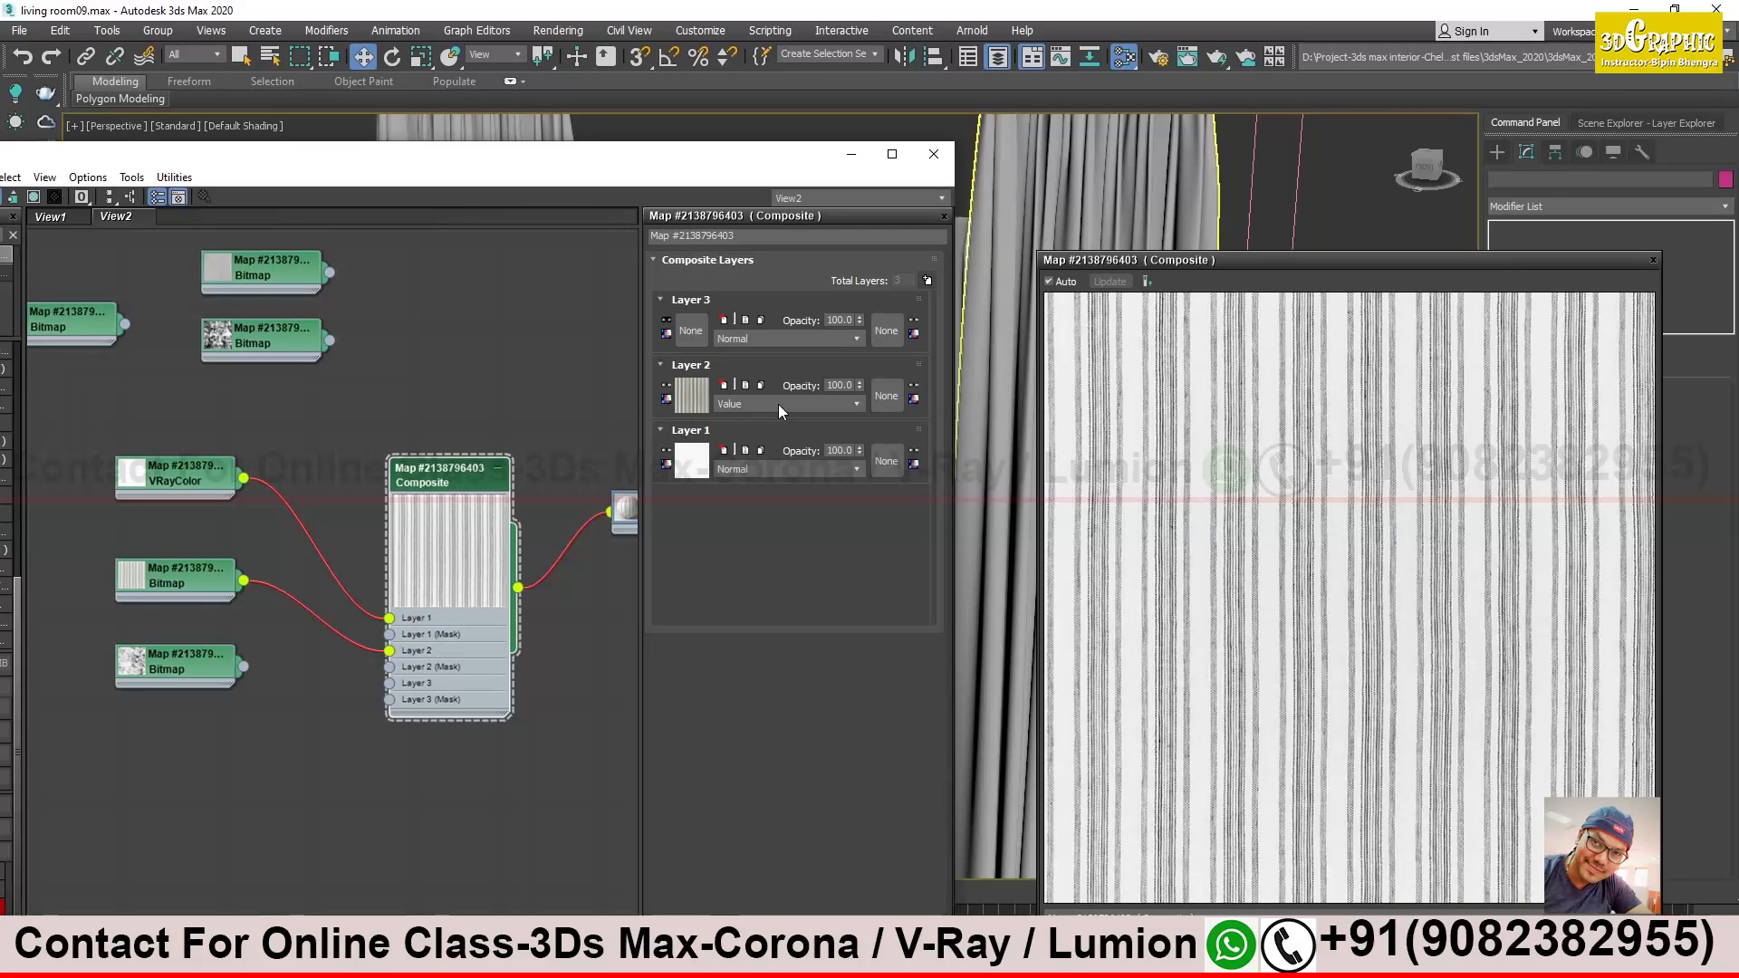
{"action": "left_click", "coordinate": [859, 389]}
{"action": "left_click_drag", "start_coordinate": [856, 394], "coordinate": [861, 449]}
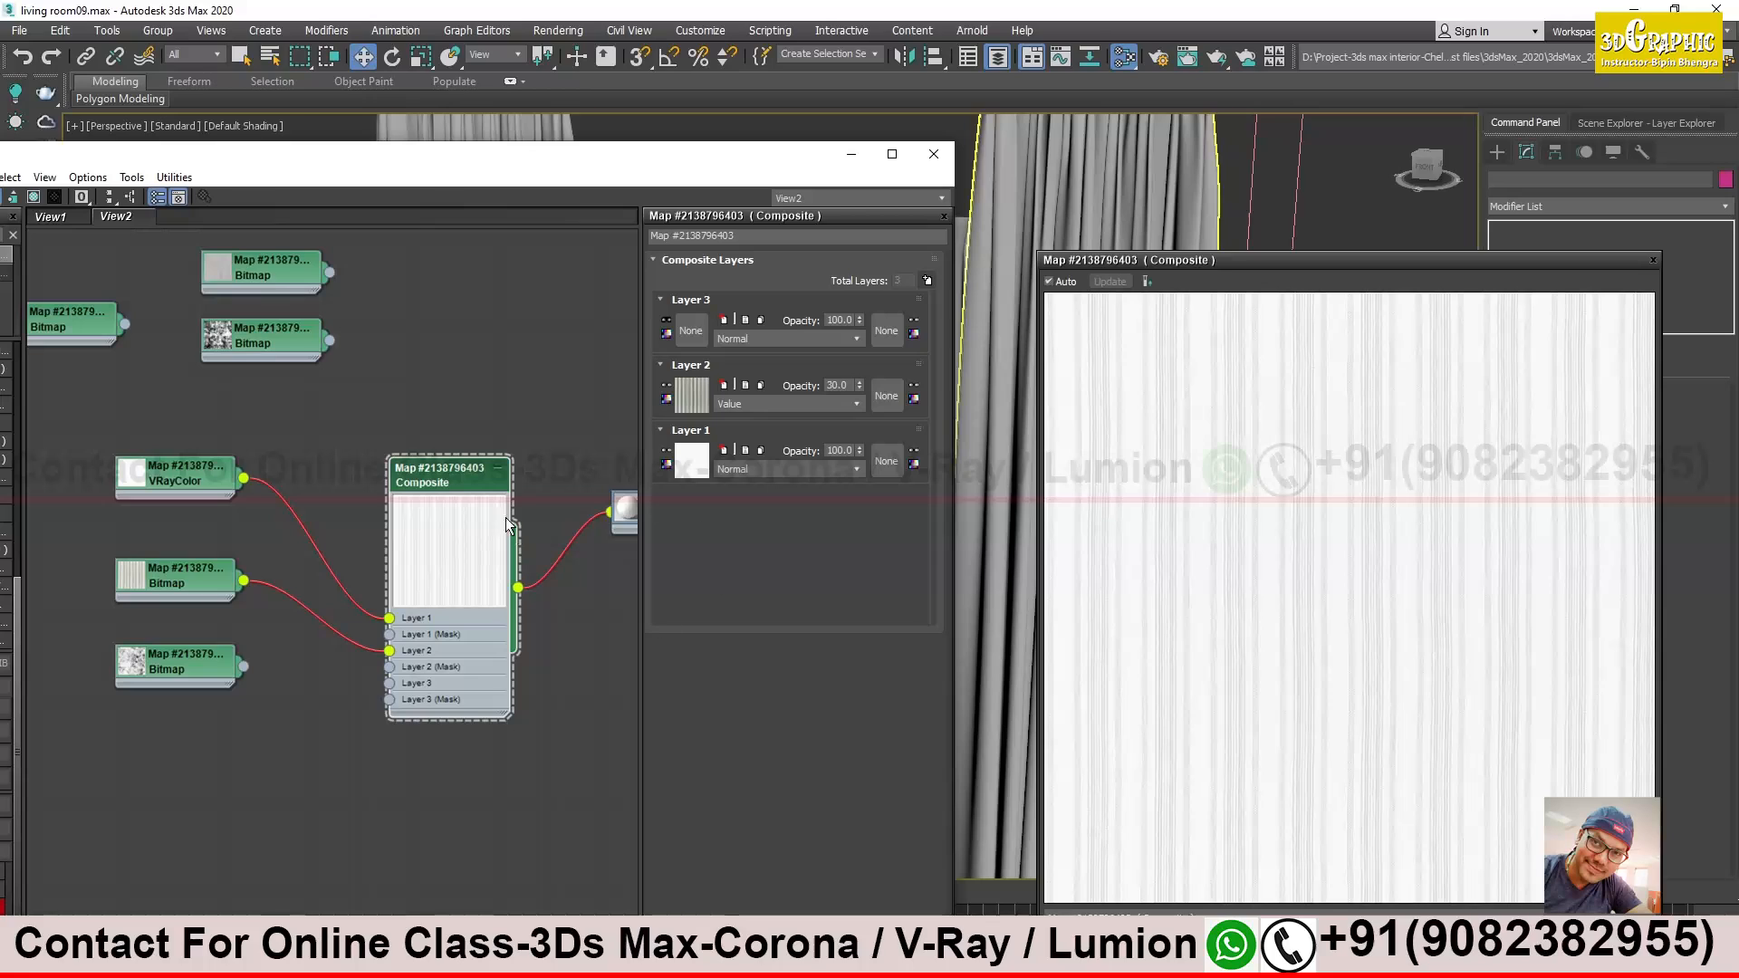
Shrink the Composite's node thumbnail, close its preview window and collapse the node's slots
{"action": "double_click", "coordinate": [480, 556]}
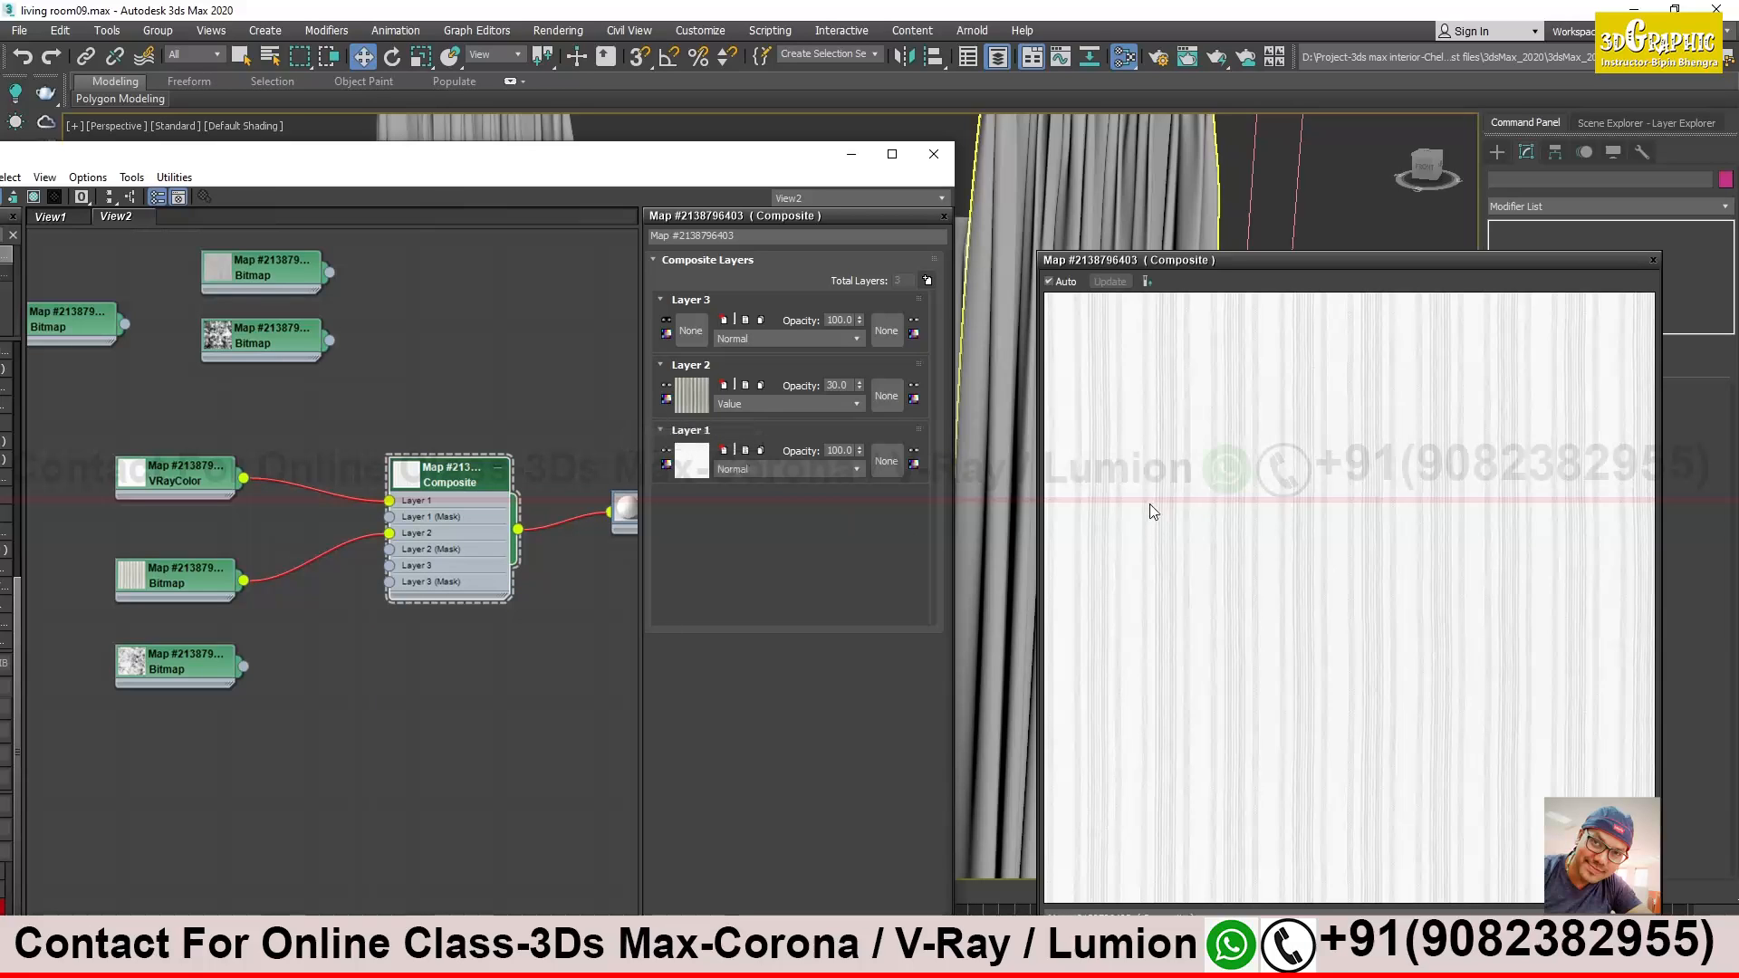
{"action": "left_click", "coordinate": [1653, 260]}
{"action": "middle_click_drag", "start_coordinate": [481, 557], "coordinate": [335, 497]}
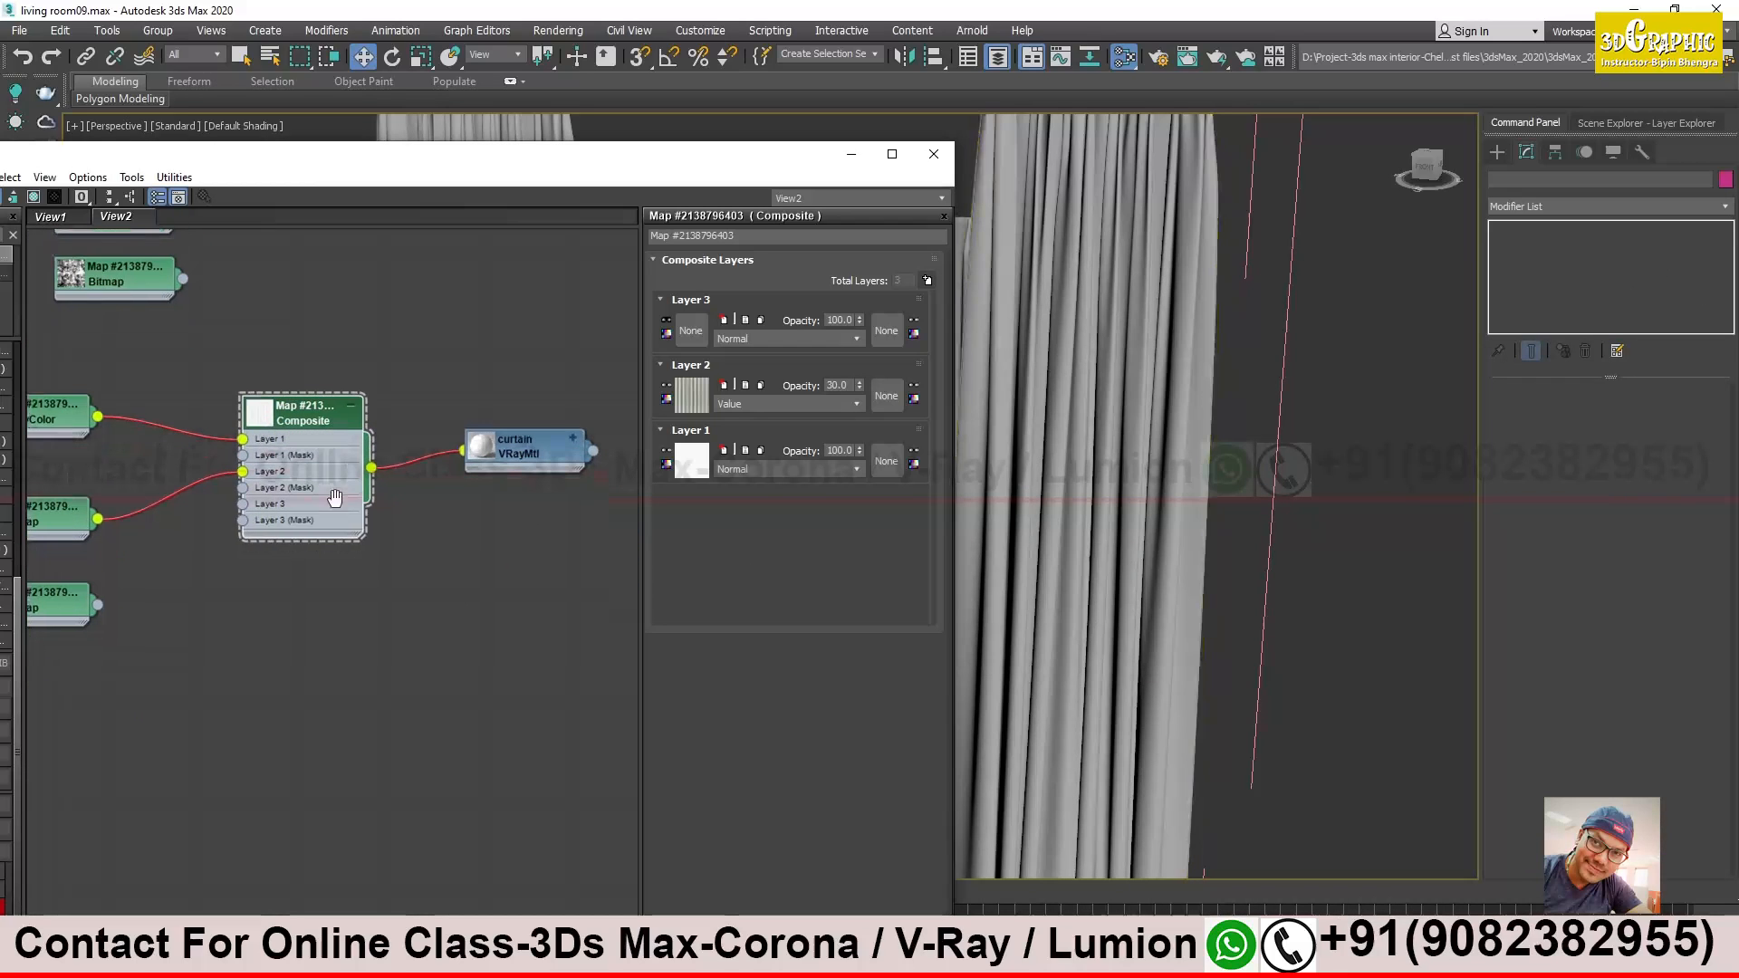
{"action": "left_click", "coordinate": [350, 407]}
Open the curtain VRayMtl's parameters, align the Composite node with the material and bring the whole material editor into view
{"action": "double_click", "coordinate": [531, 451]}
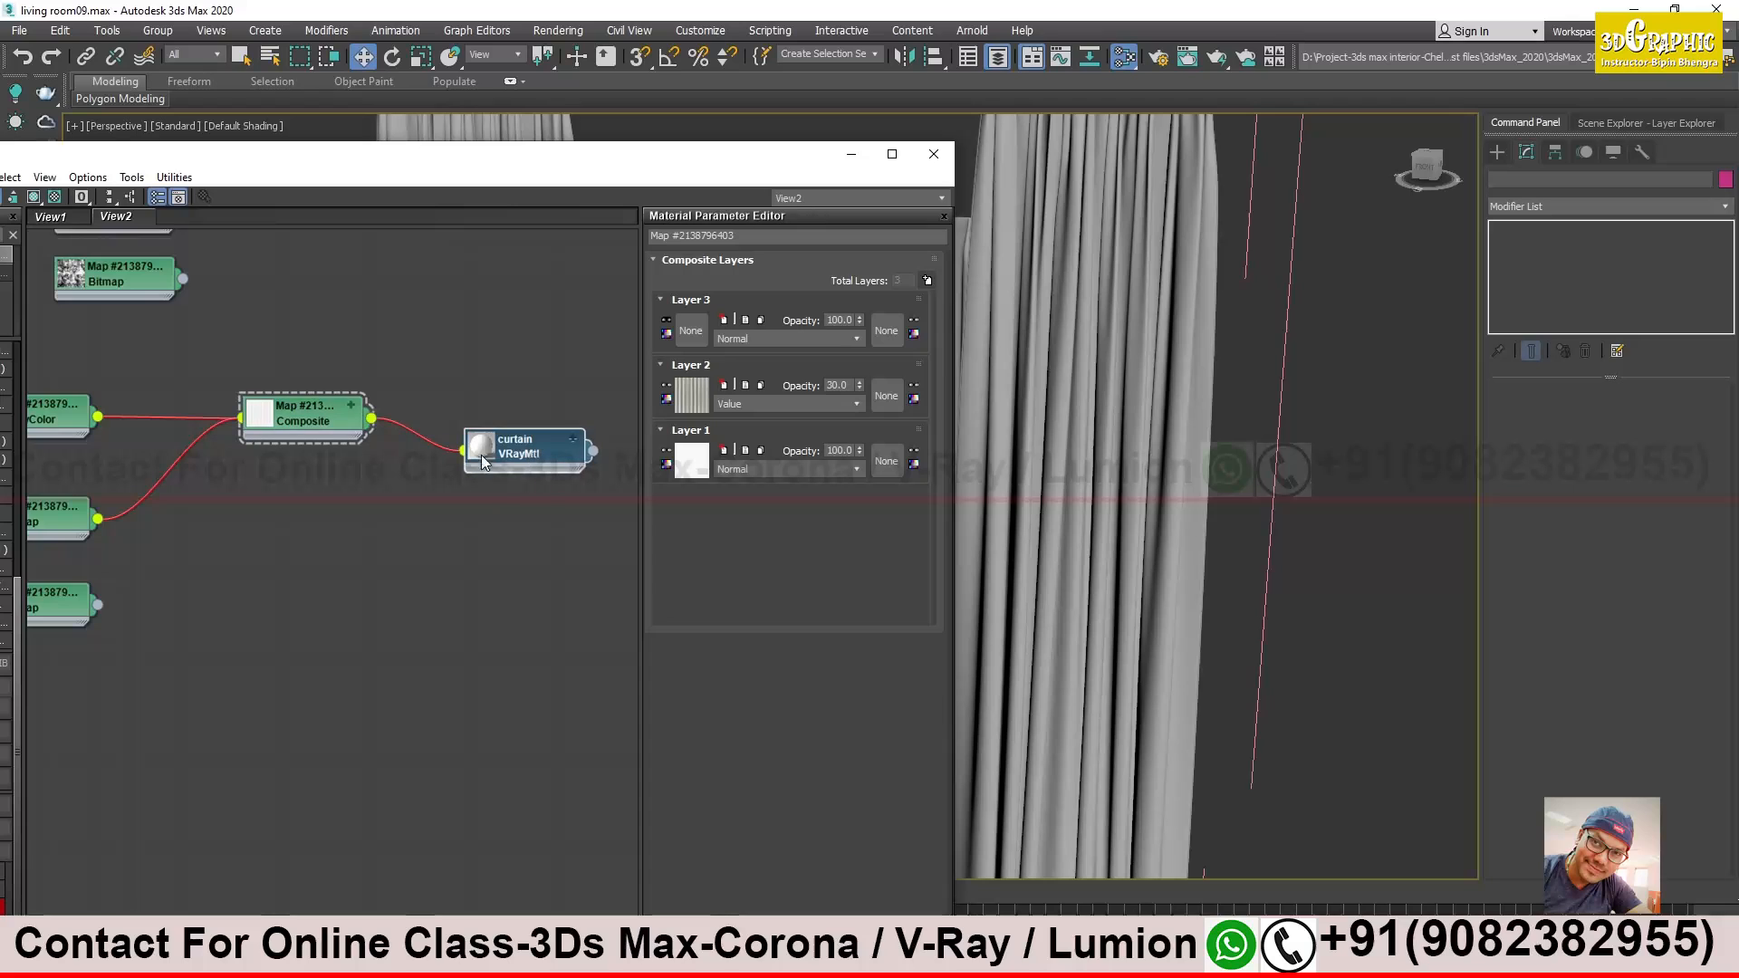
{"action": "middle_click_drag", "start_coordinate": [337, 450], "coordinate": [399, 410]}
{"action": "left_click_drag", "start_coordinate": [399, 410], "coordinate": [381, 444]}
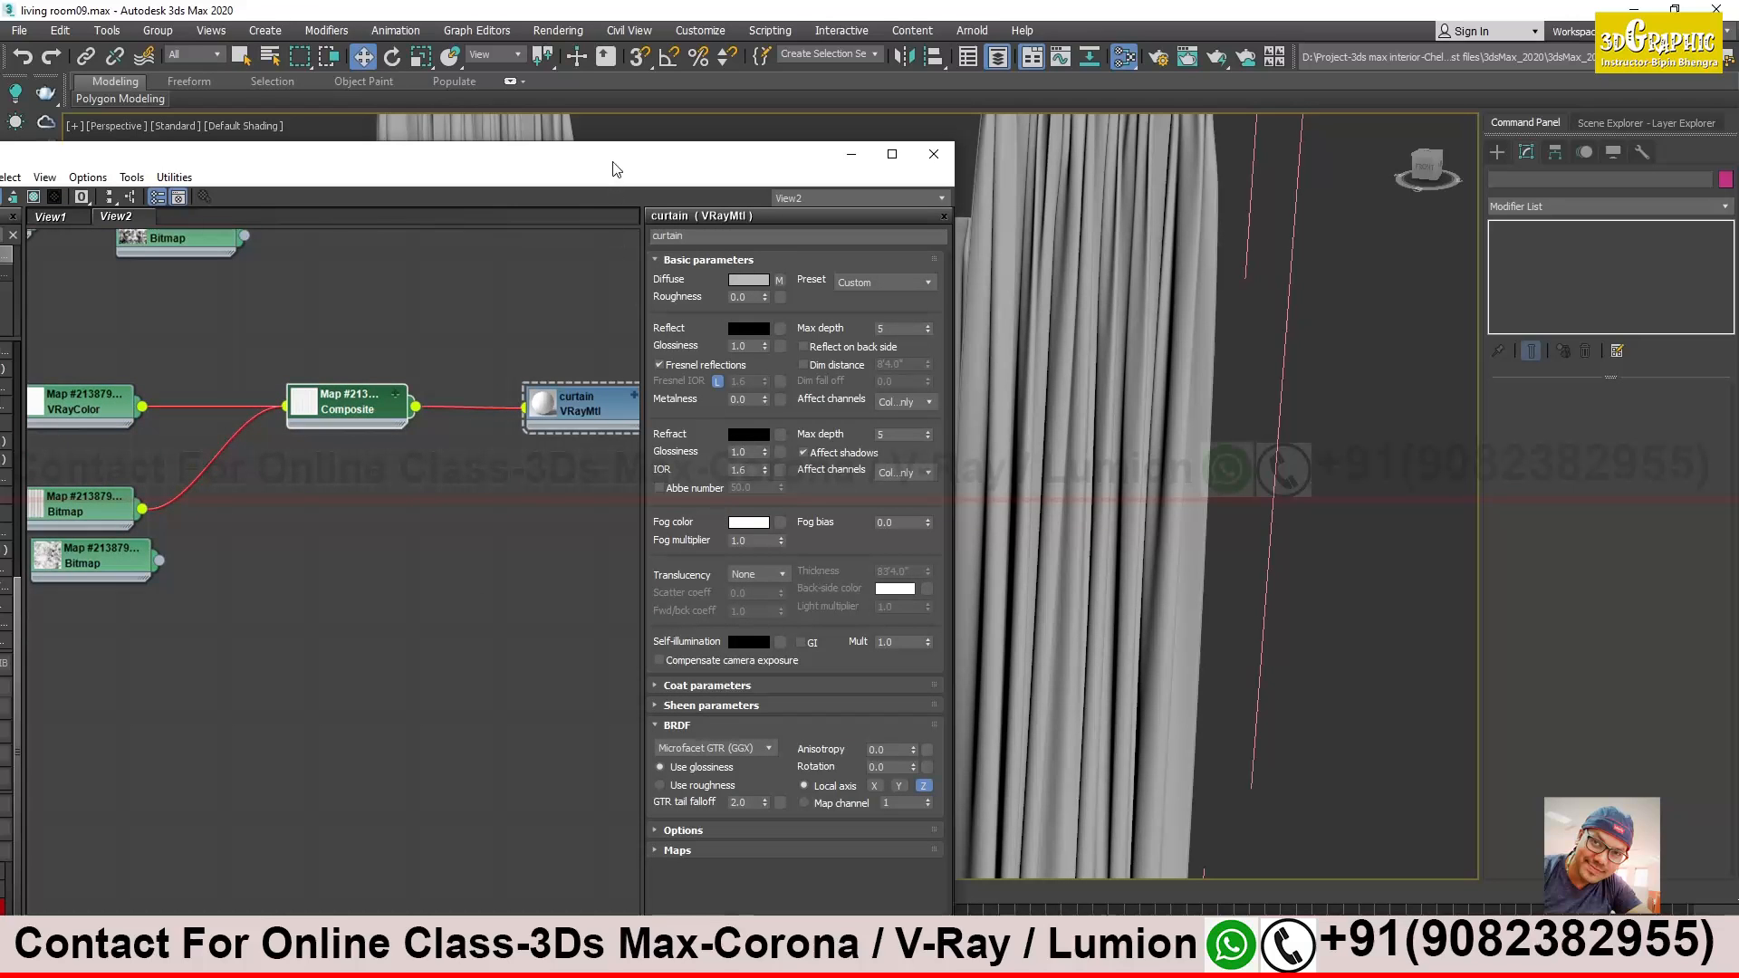
{"action": "left_click_drag", "start_coordinate": [614, 170], "coordinate": [924, 161]}
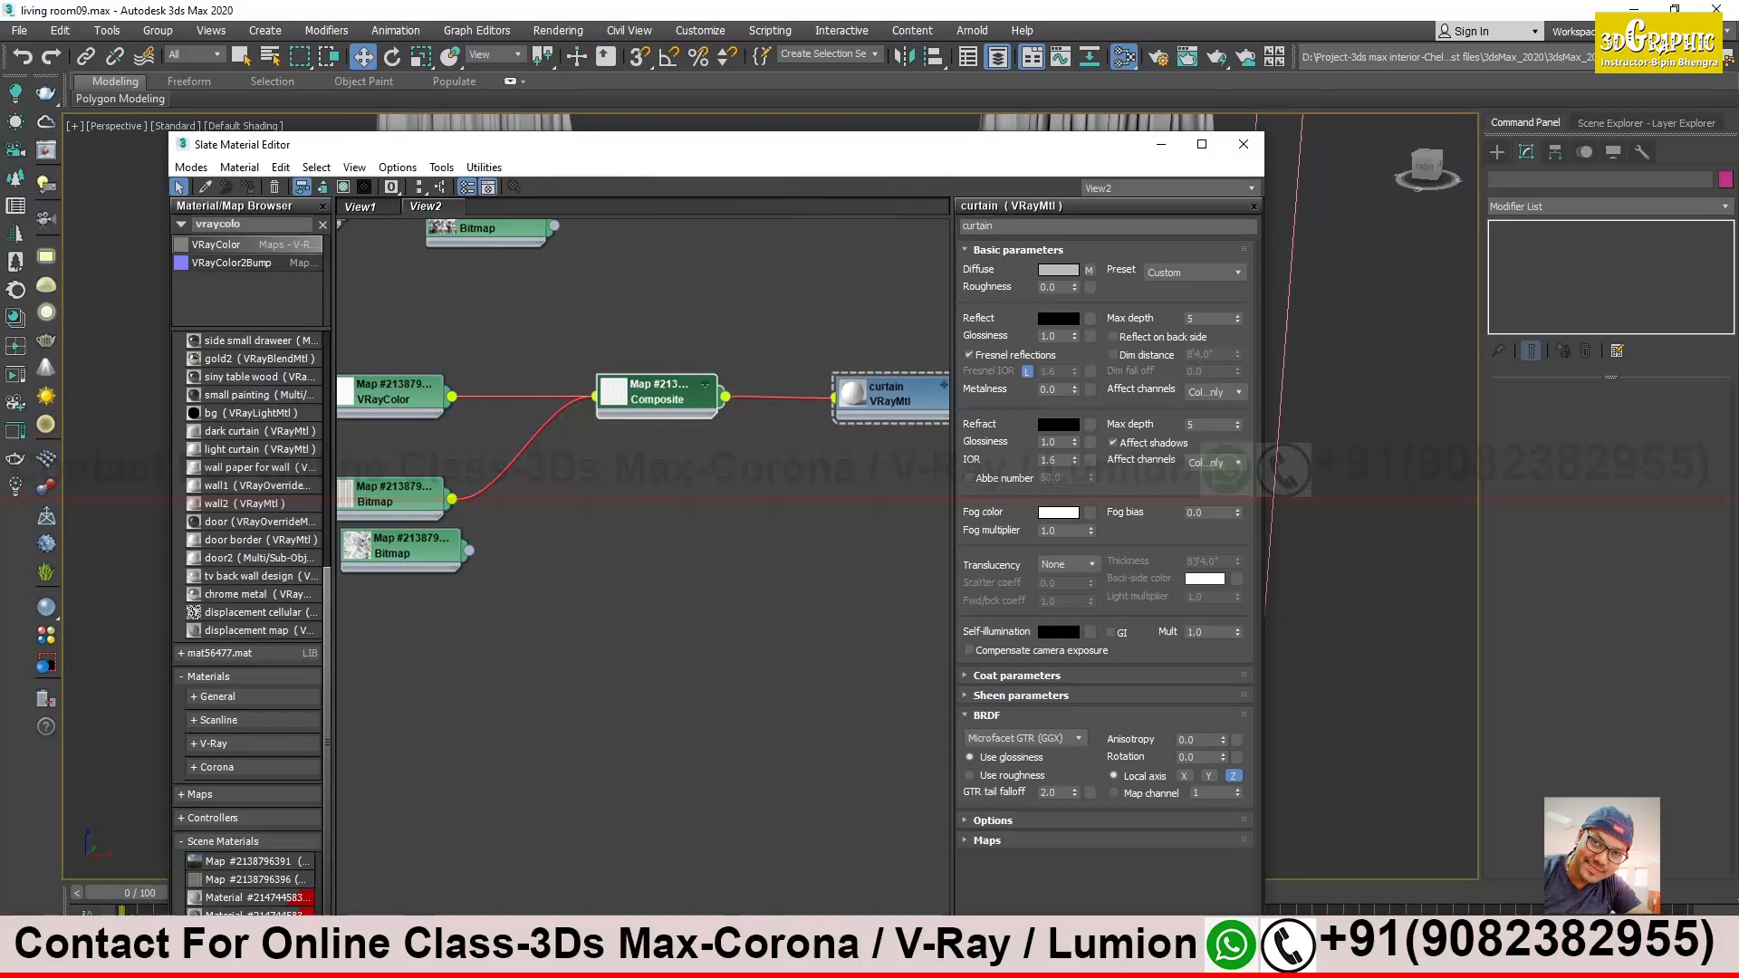
Preview the fabric bump textures qskct阿文049, 043 and 134 from the fabric folder, browsing the neighbouring images as well
{"action": "key", "text": "alt+Tab"}
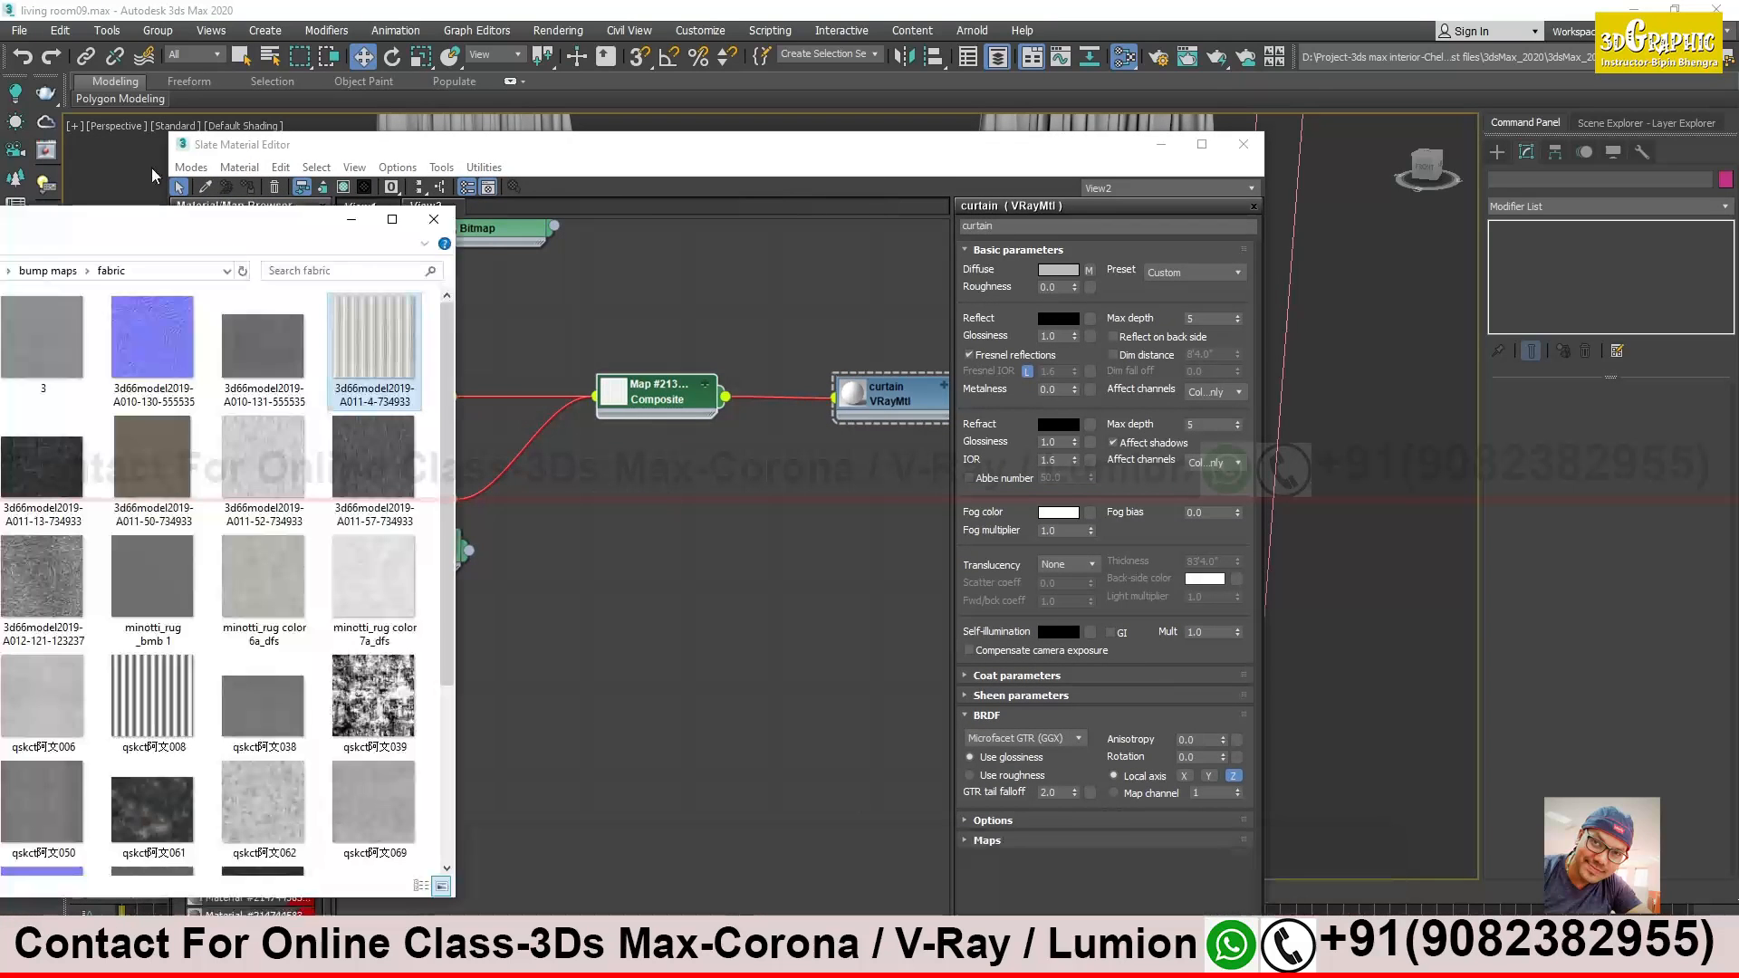
{"action": "left_click_drag", "start_coordinate": [173, 220], "coordinate": [717, 242]}
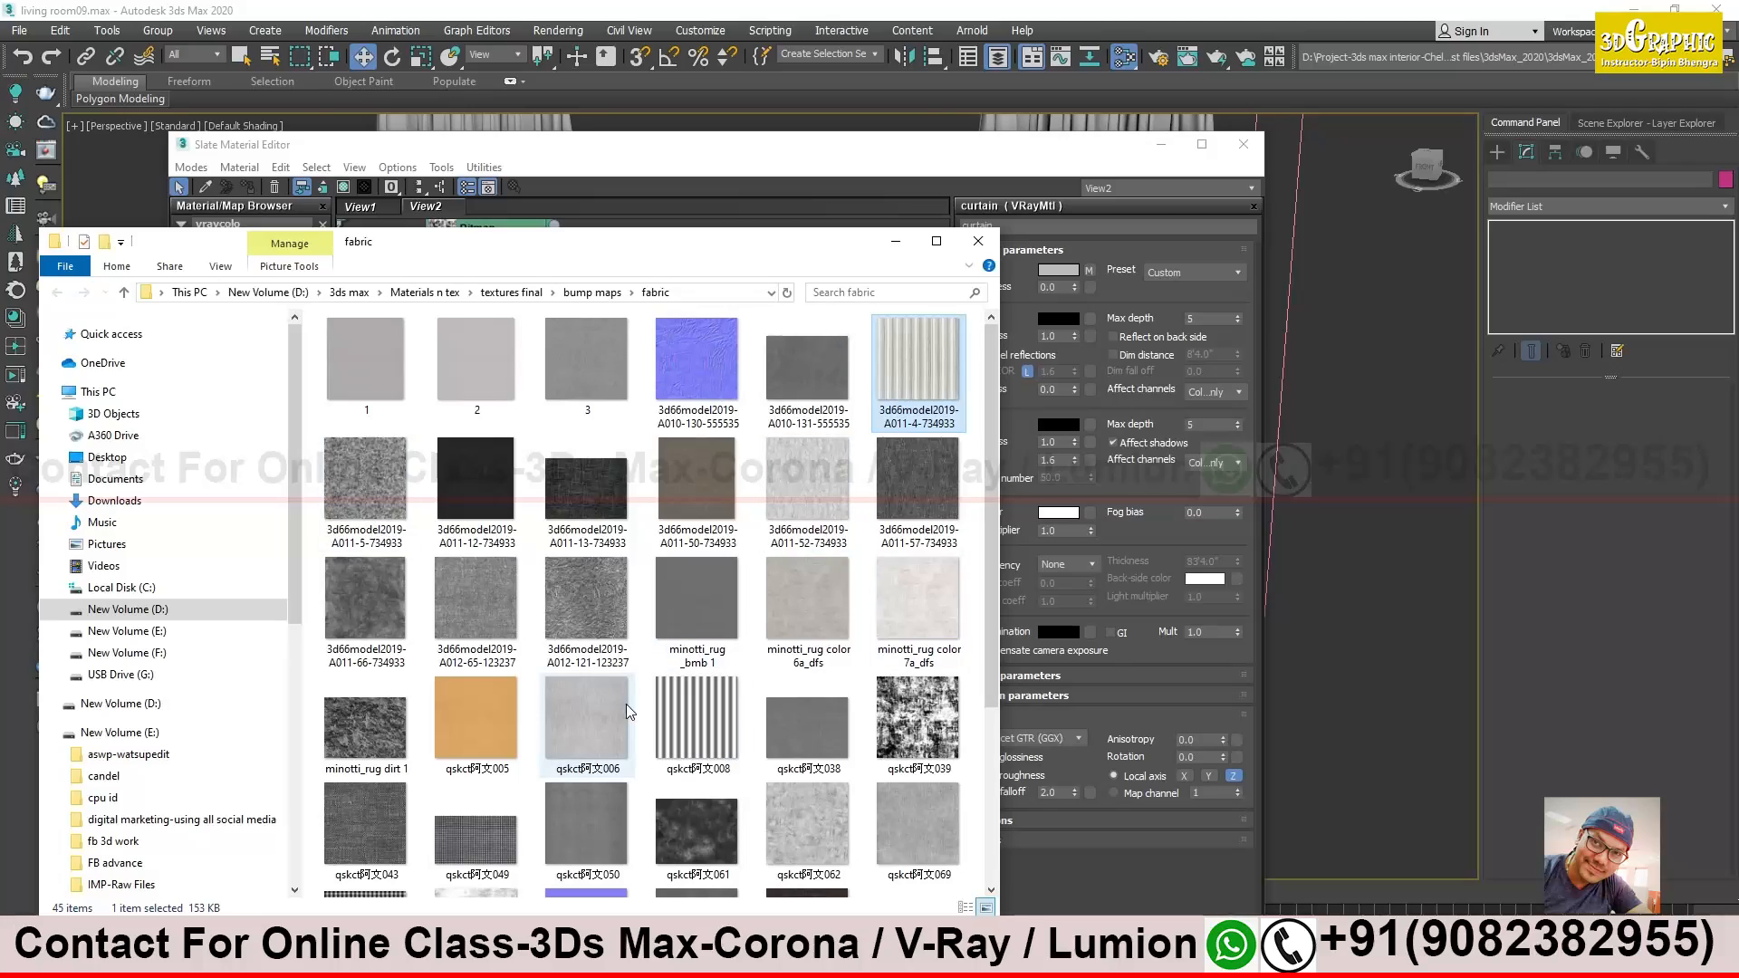
{"action": "double_click", "coordinate": [470, 817]}
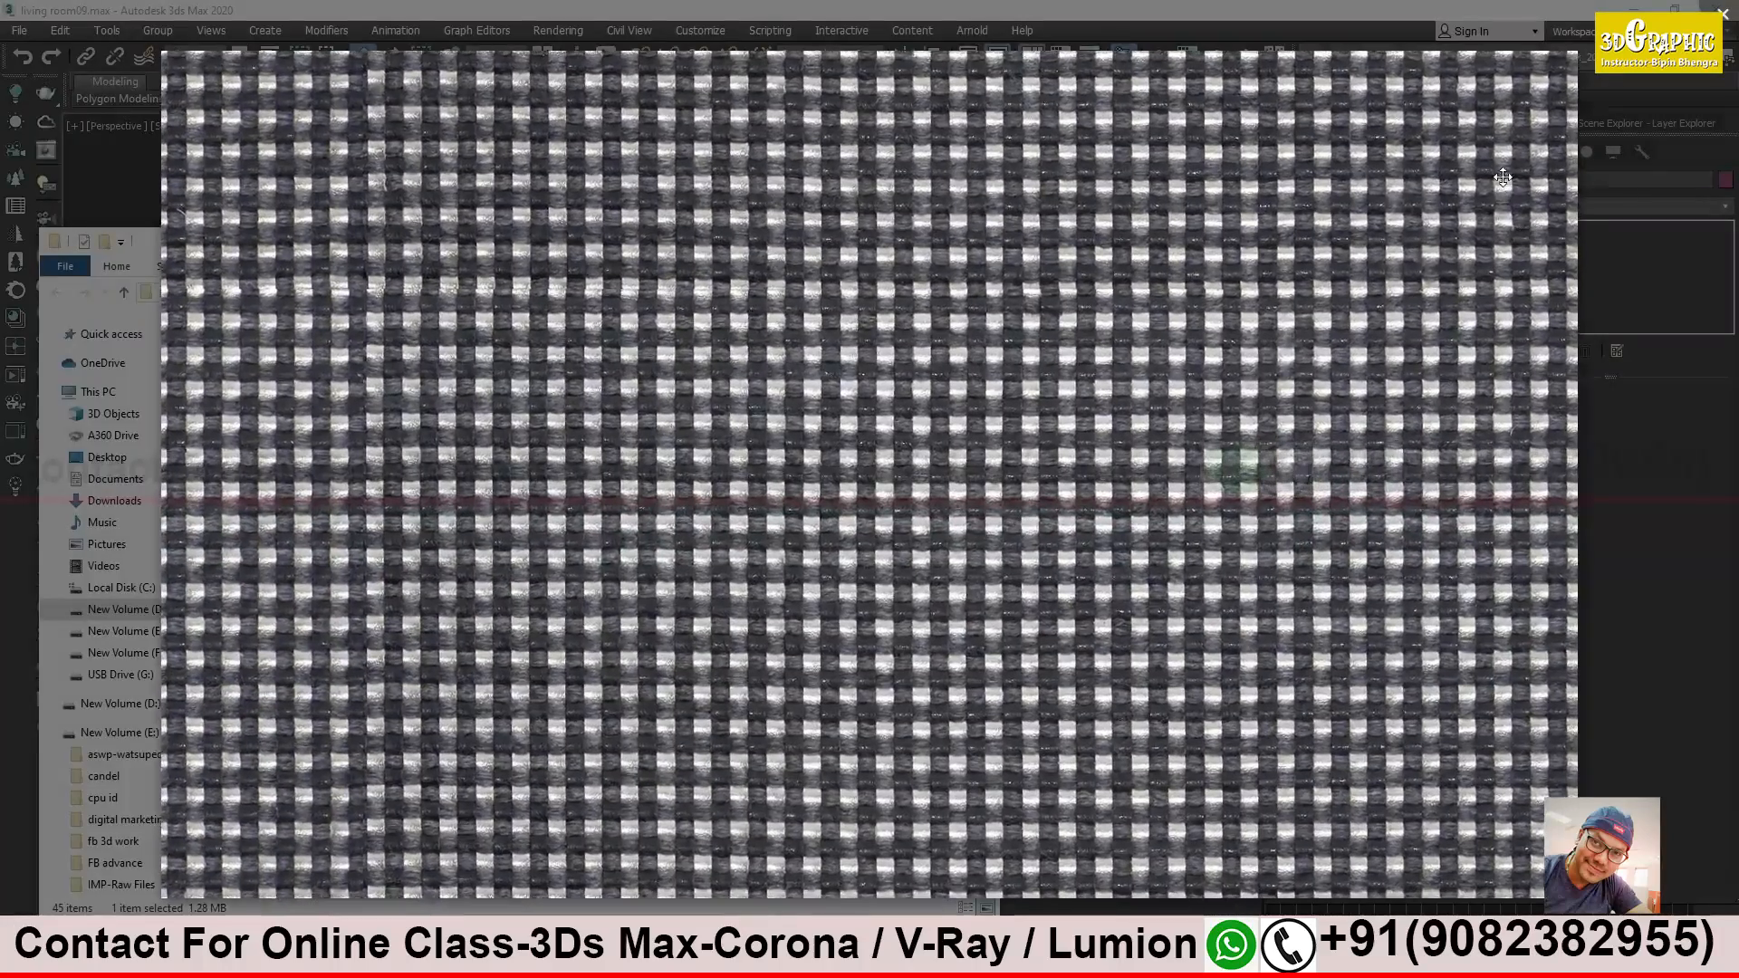
{"action": "left_click", "coordinate": [1569, 46]}
{"action": "scroll", "coordinate": [508, 750], "scroll_direction": "down", "scroll_amount": 3}
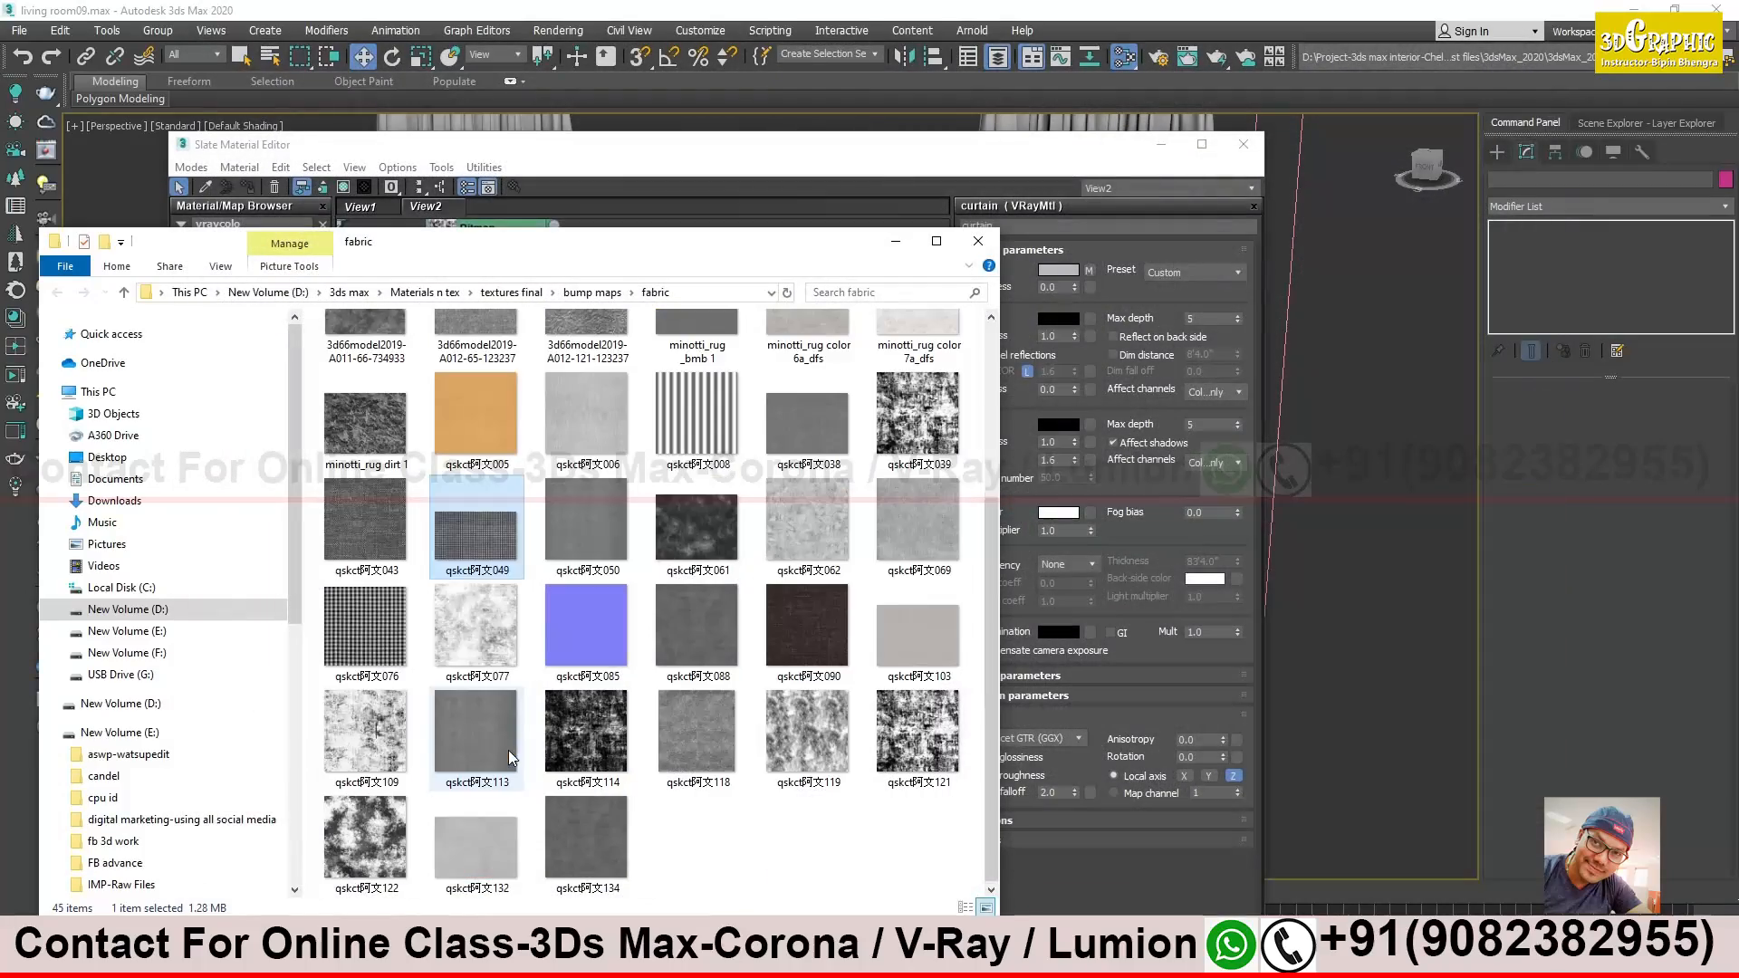
{"action": "double_click", "coordinate": [372, 528]}
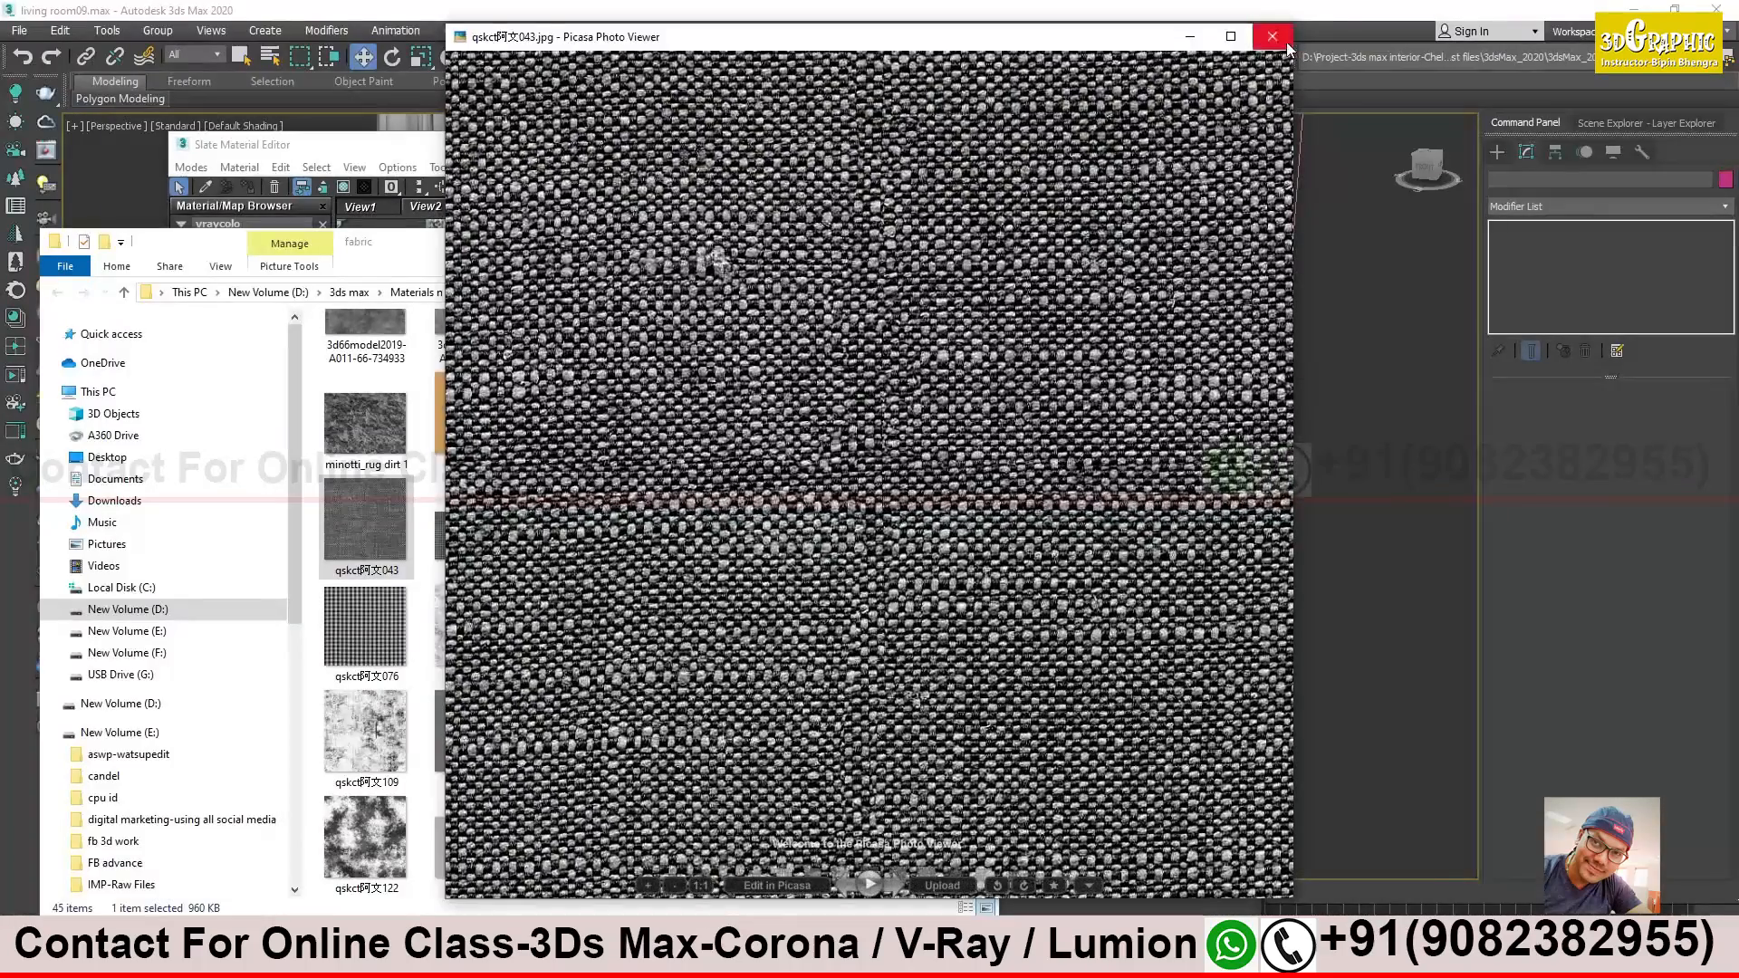
{"action": "left_click", "coordinate": [1289, 48]}
{"action": "double_click", "coordinate": [598, 829]}
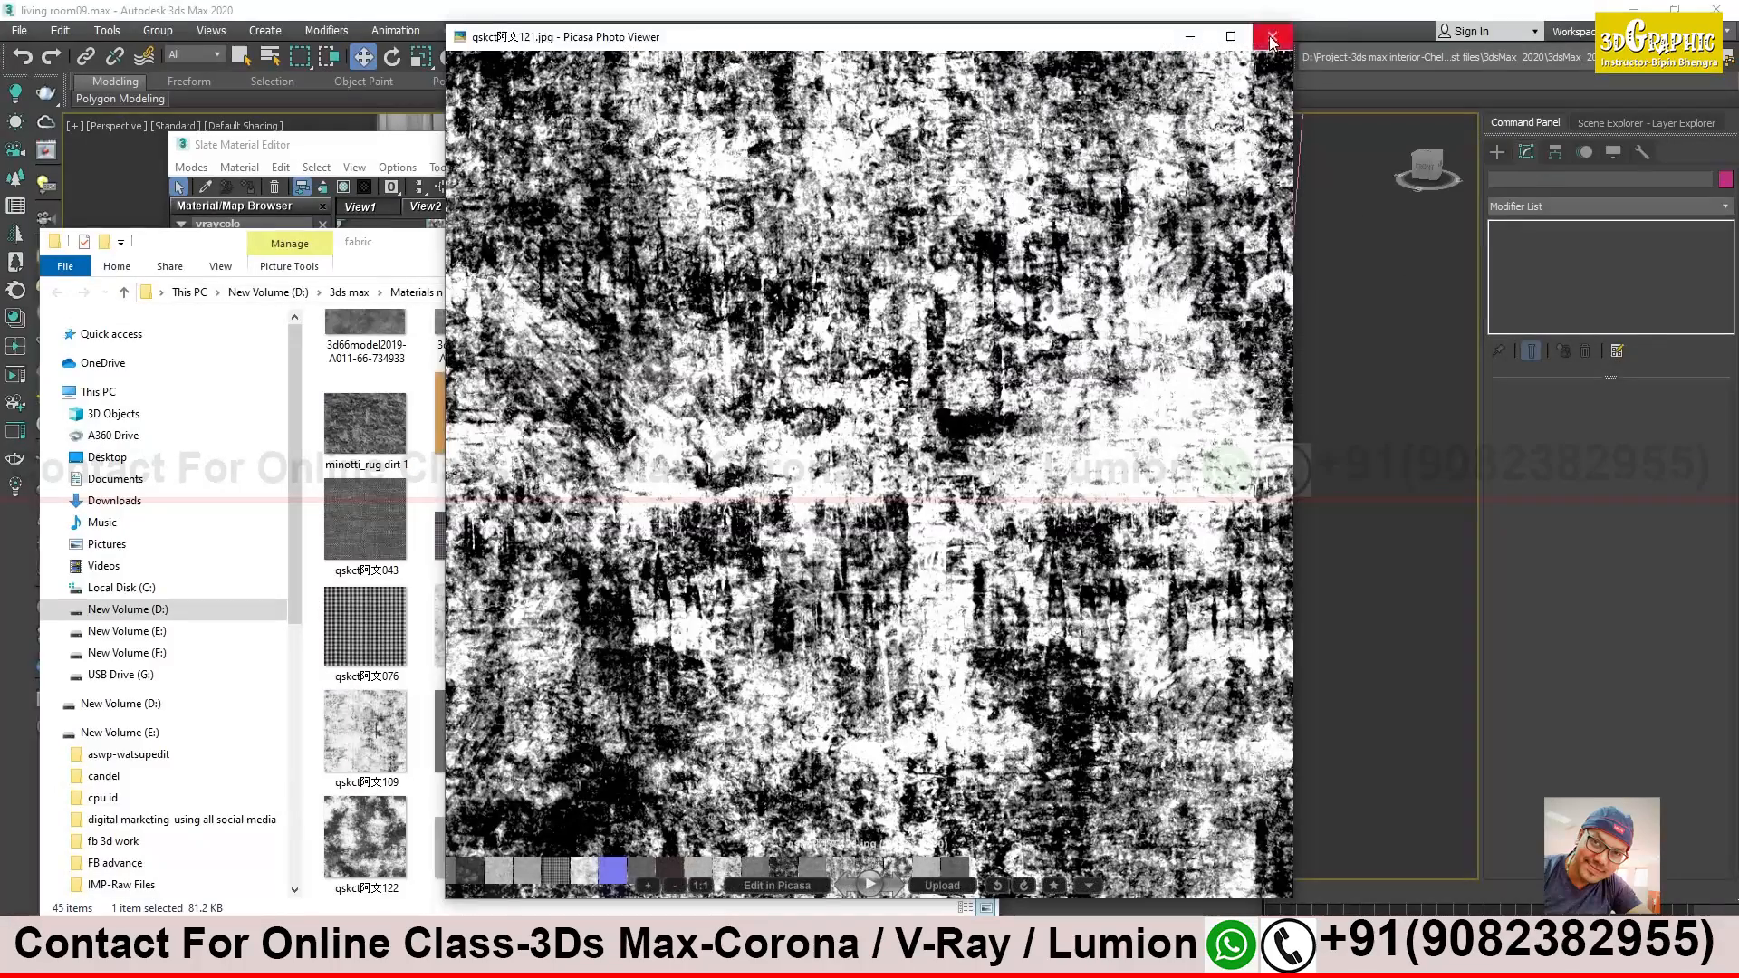
{"action": "left_click", "coordinate": [1278, 35]}
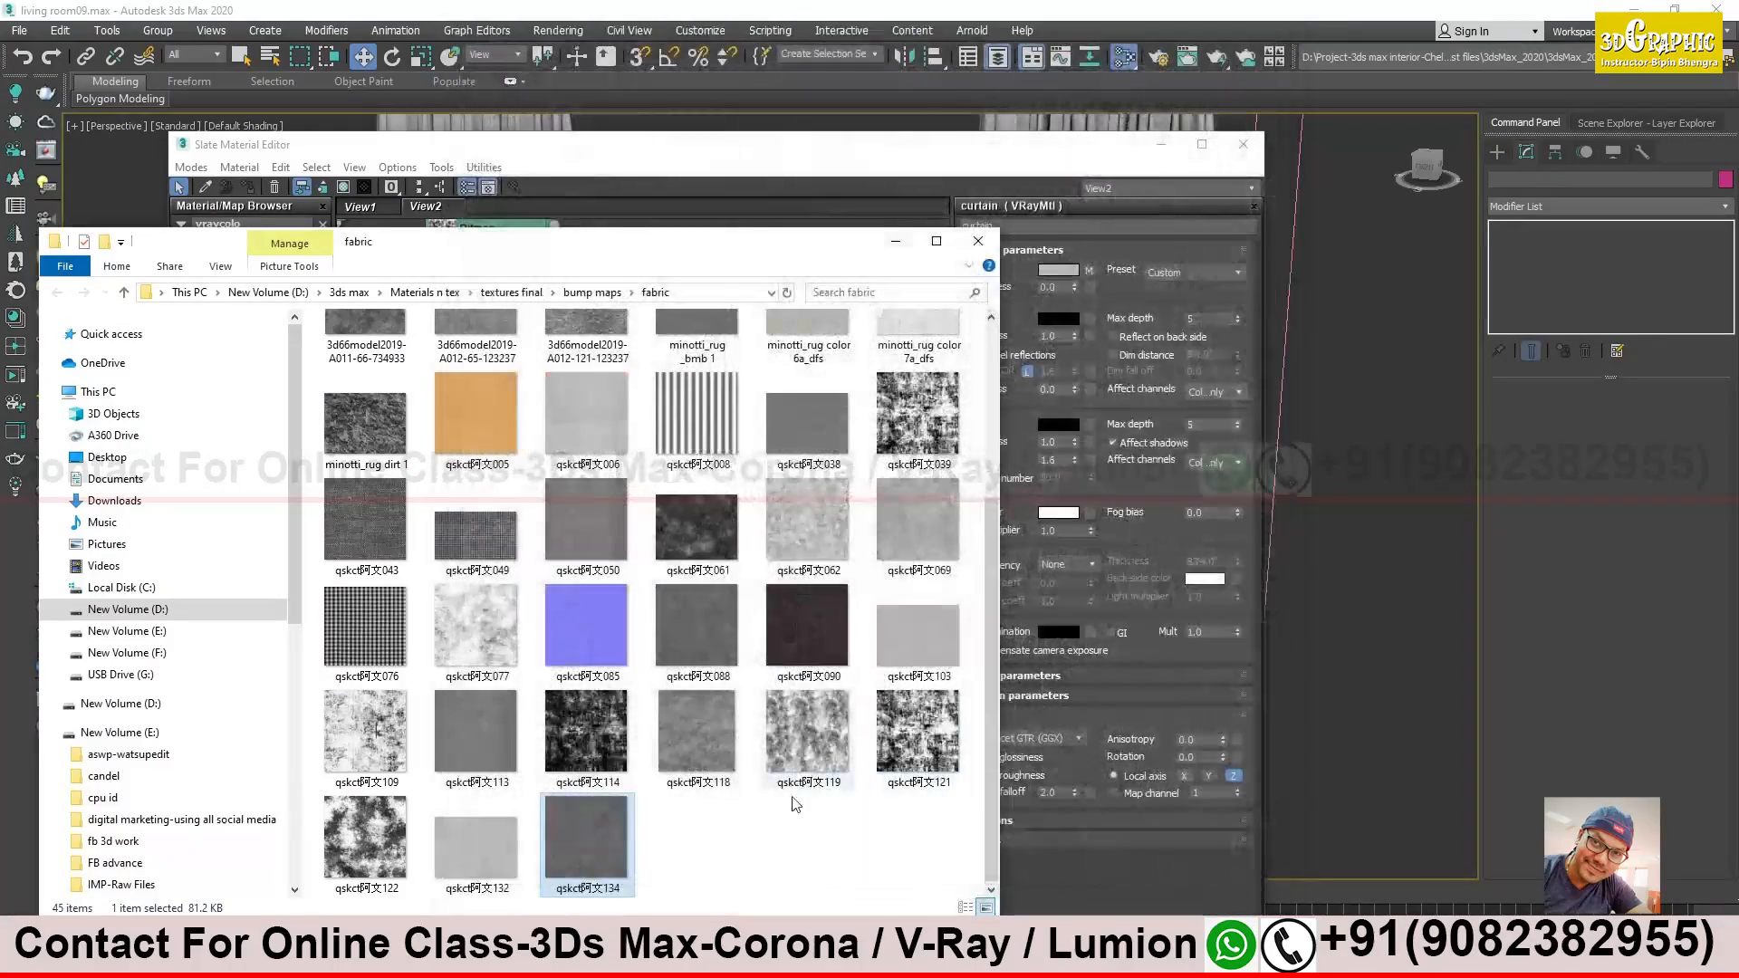
Preview the lighter fabric textures qskct阿文103, 069 and 062 for a suitable weave
{"action": "double_click", "coordinate": [917, 634]}
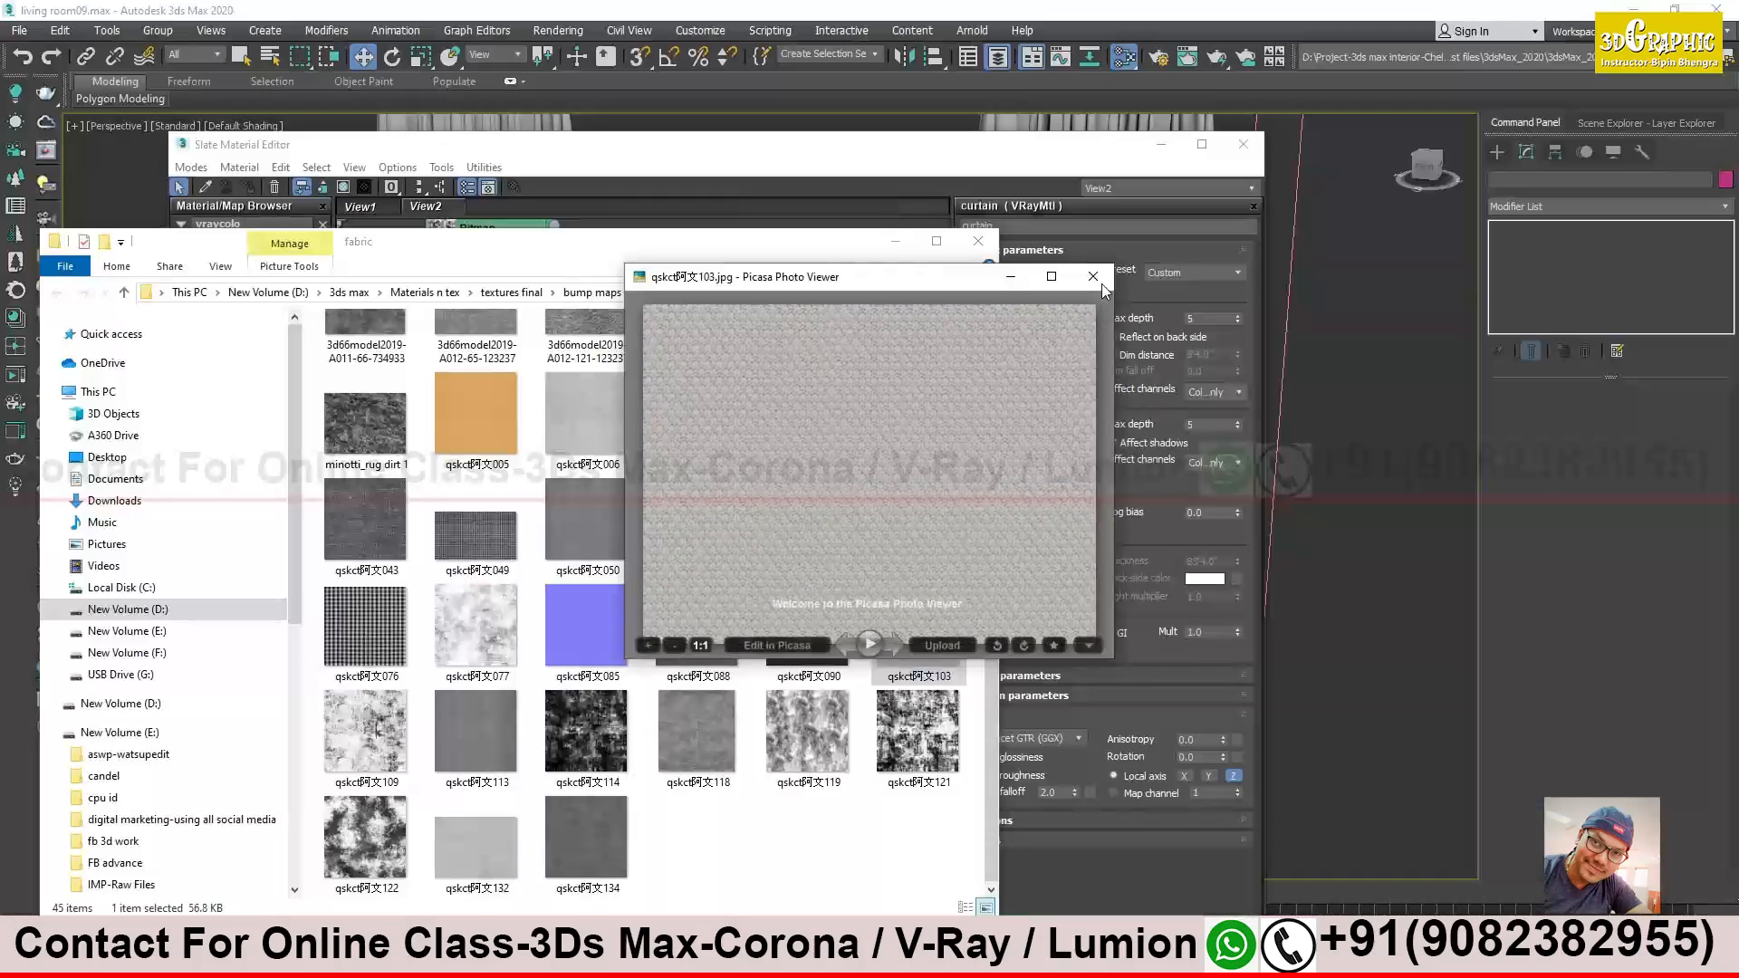
{"action": "left_click", "coordinate": [1101, 284]}
{"action": "double_click", "coordinate": [925, 499]}
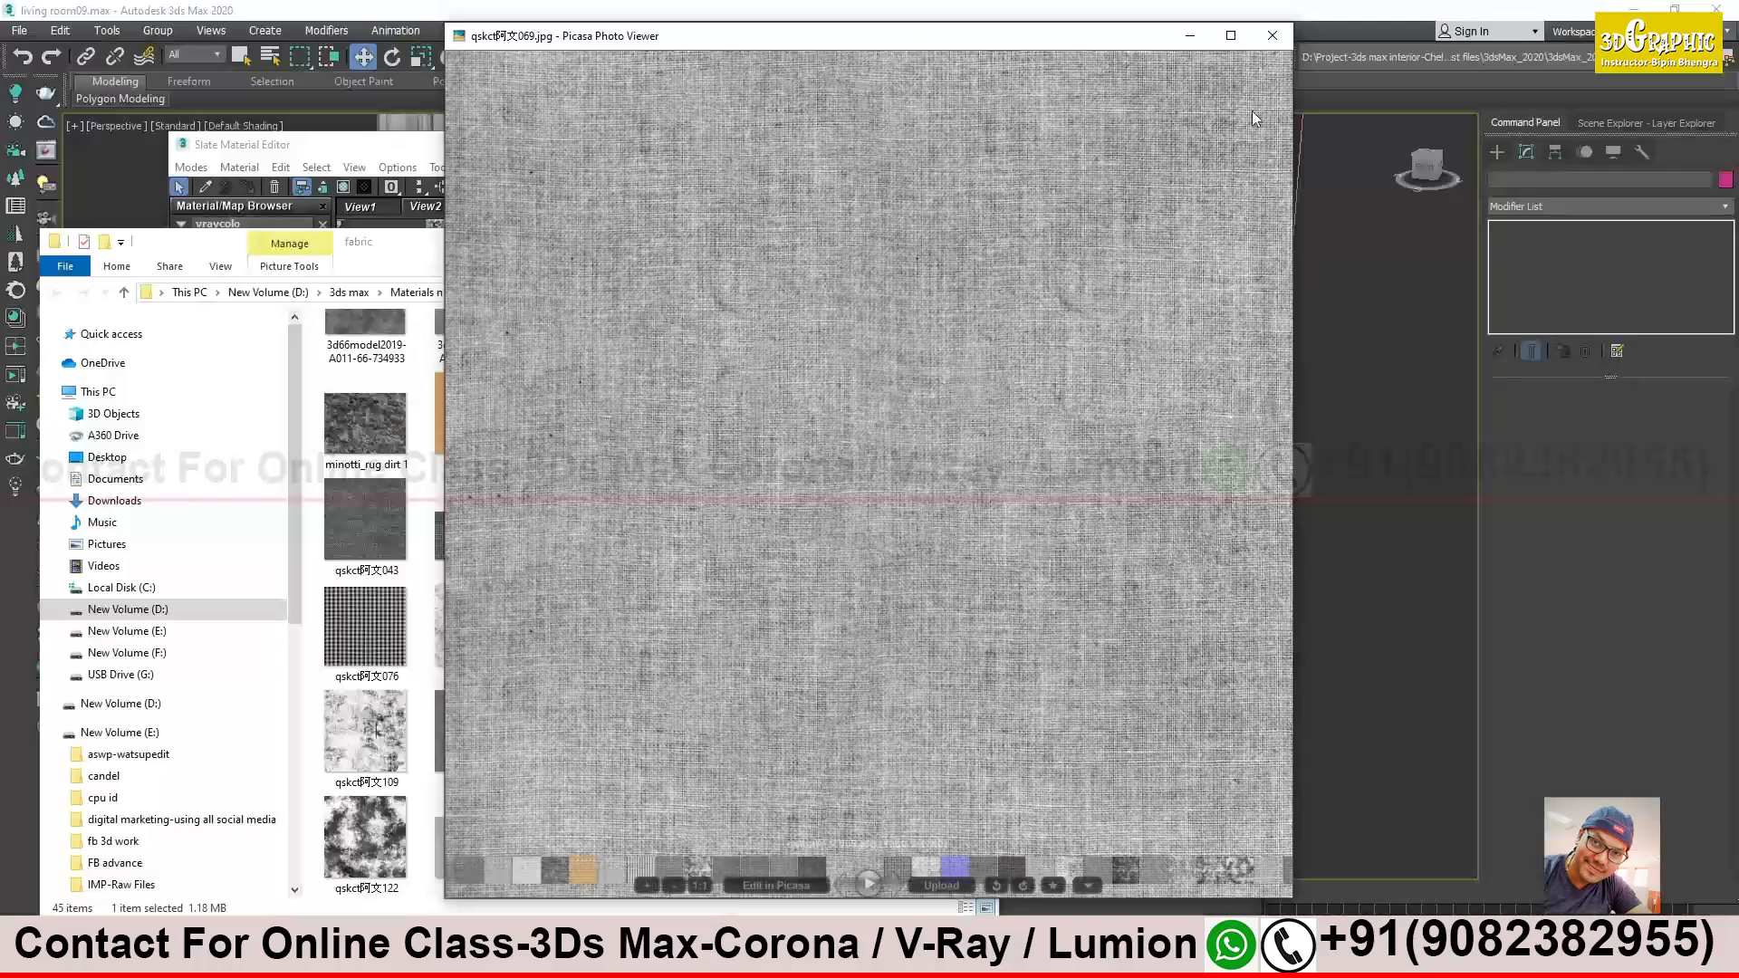
{"action": "left_click", "coordinate": [1272, 37]}
{"action": "double_click", "coordinate": [814, 520]}
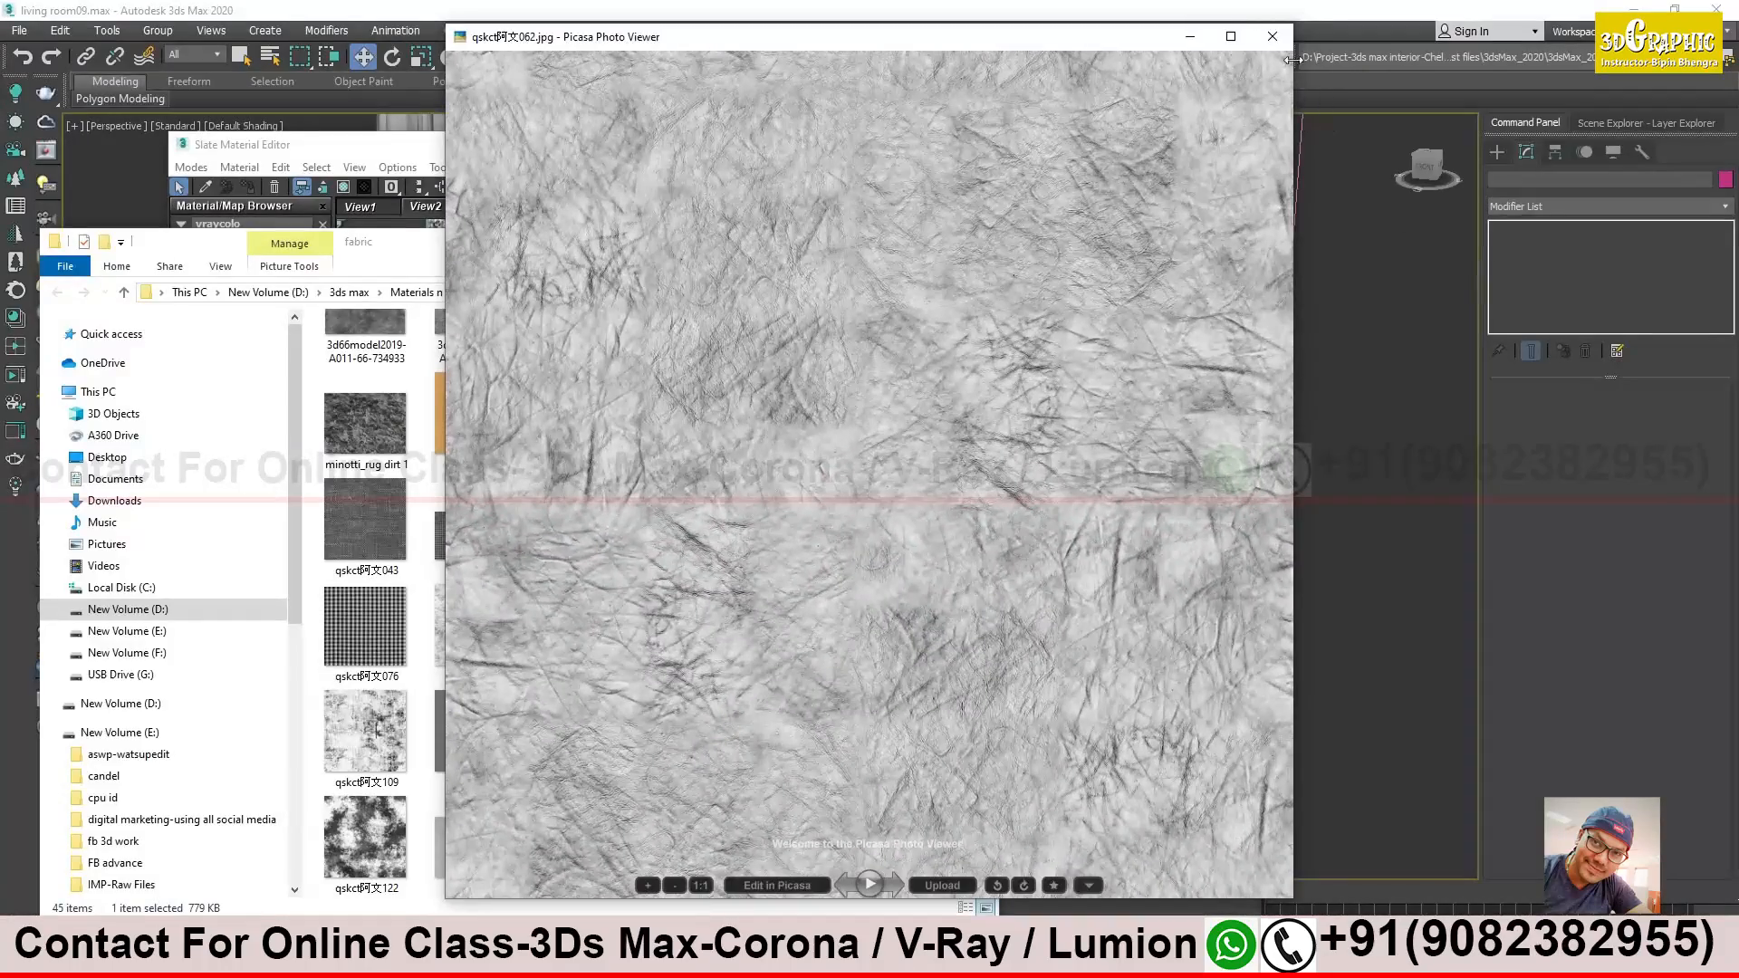
{"action": "left_click", "coordinate": [1273, 38]}
Browse the fabric images starting from qskct阿文049 and examine the fine weave of qskct阿文038 at full size
{"action": "double_click", "coordinate": [496, 544]}
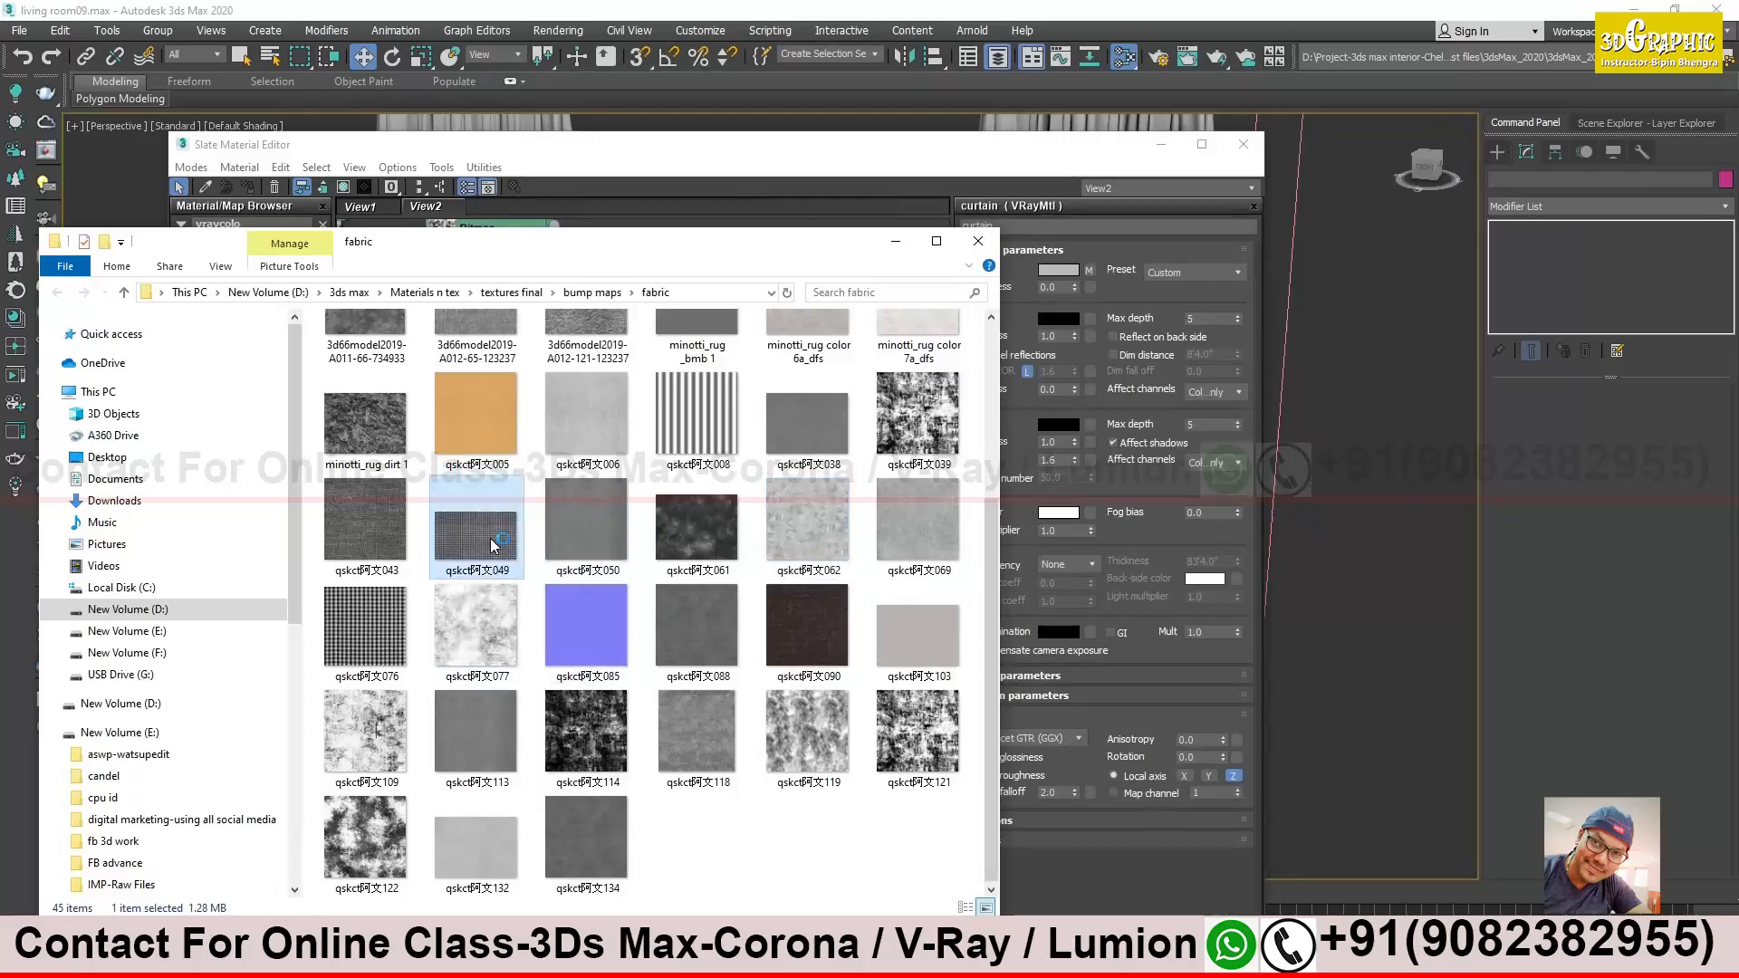
{"action": "key", "text": "Right"}
{"action": "key", "text": "Right"}
{"action": "key", "text": "Right"}
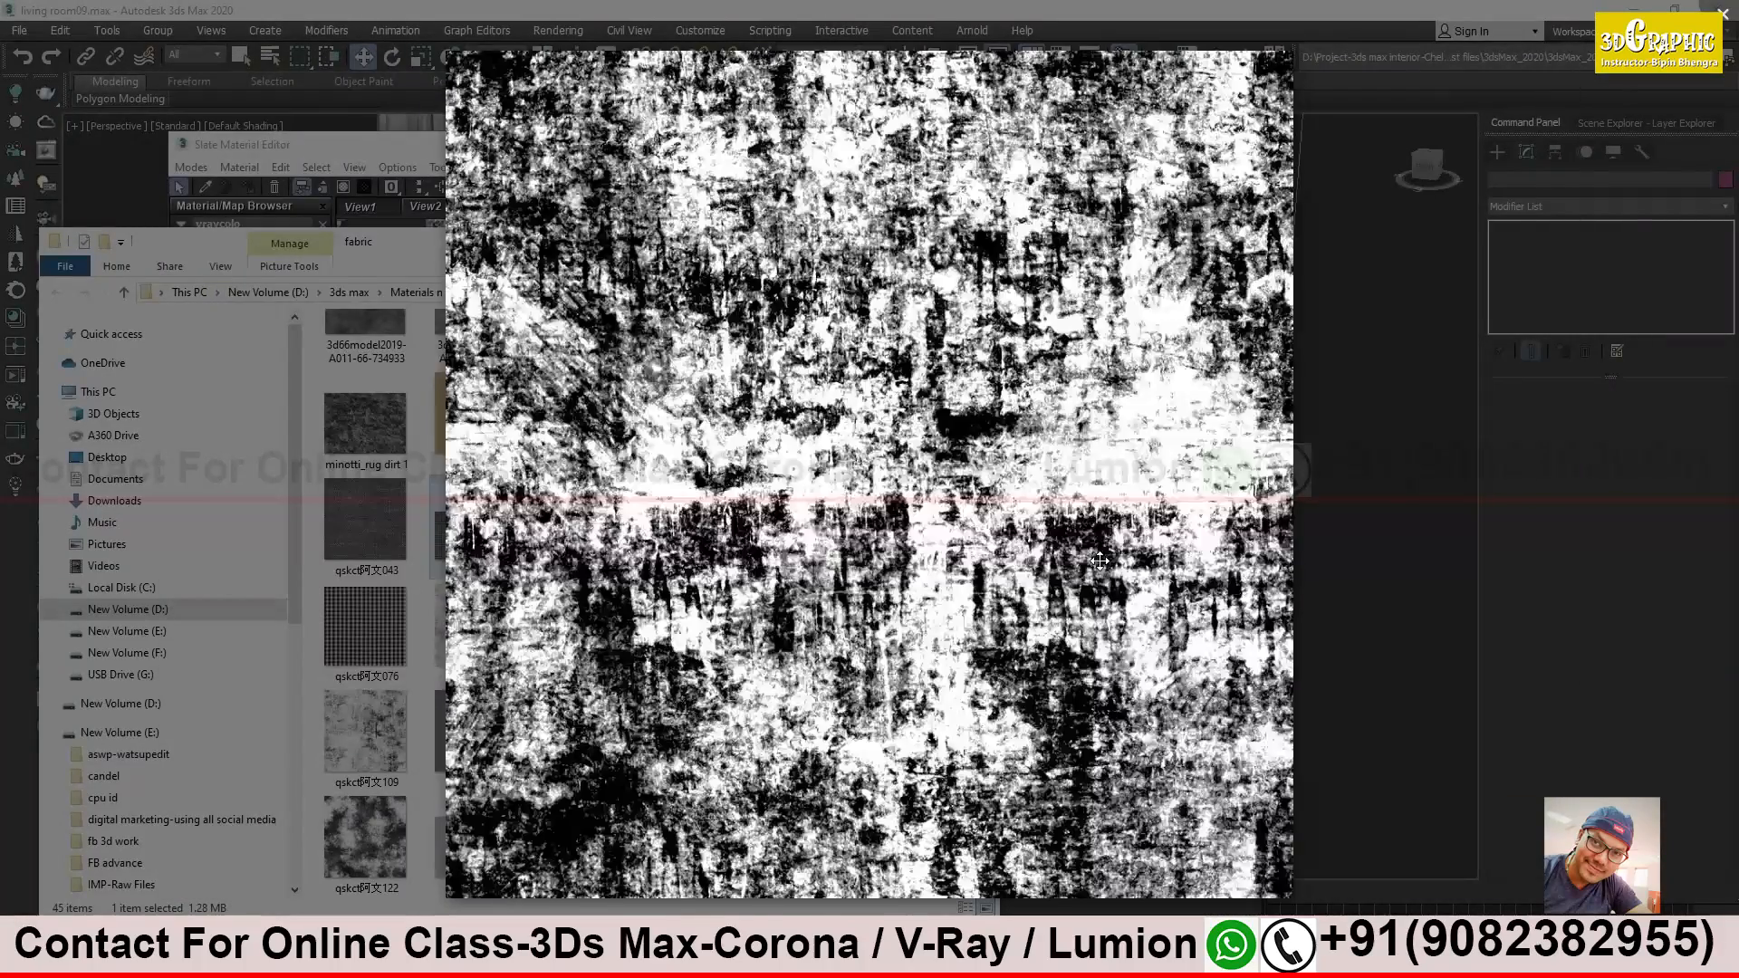
{"action": "key", "text": "Right"}
{"action": "key", "text": "Left"}
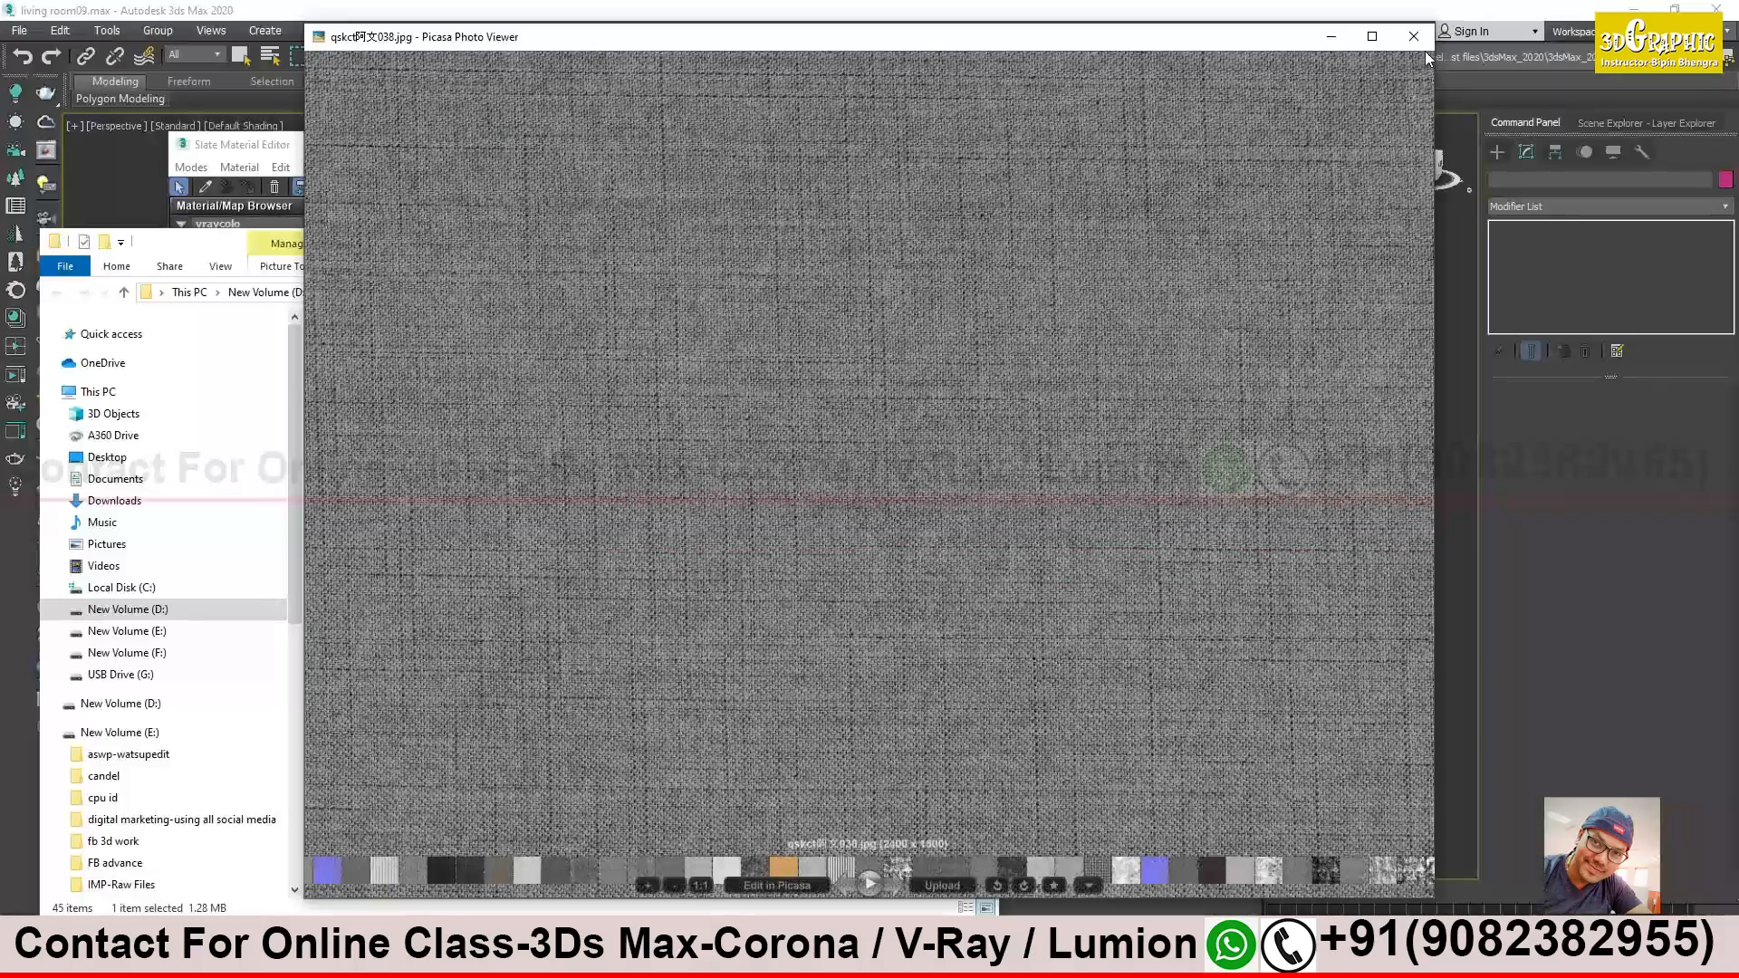
{"action": "key", "text": "Escape"}
{"action": "double_click", "coordinate": [801, 432]}
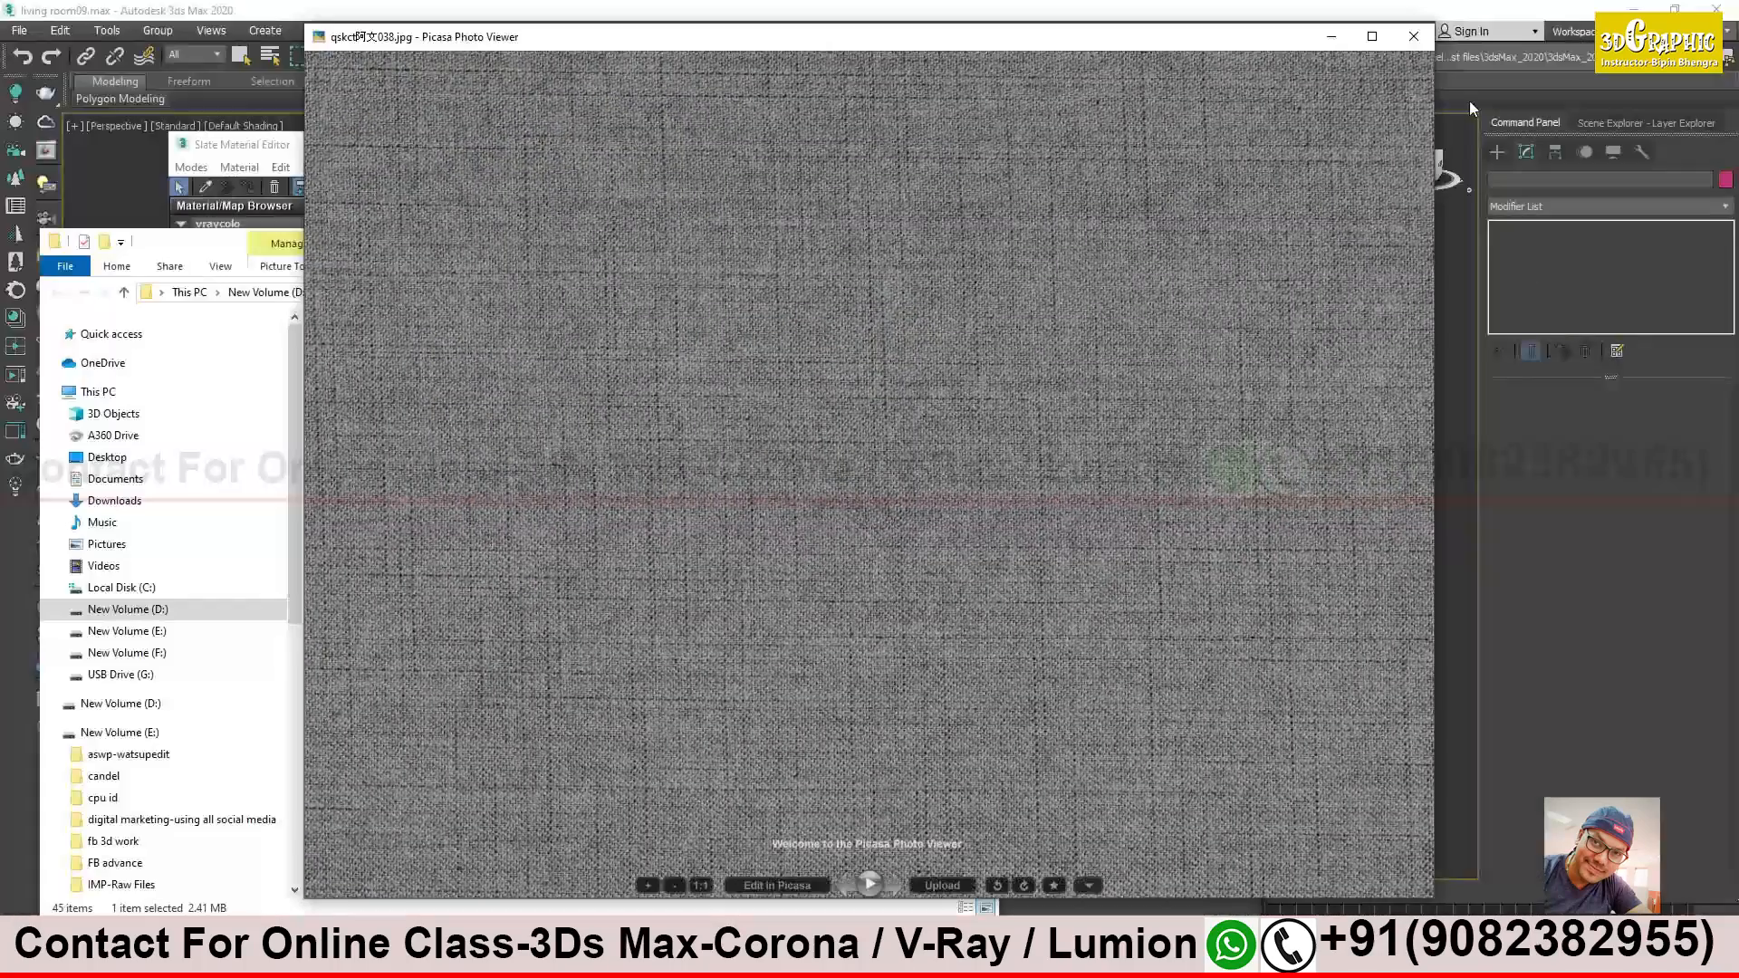
{"action": "left_click", "coordinate": [1413, 36]}
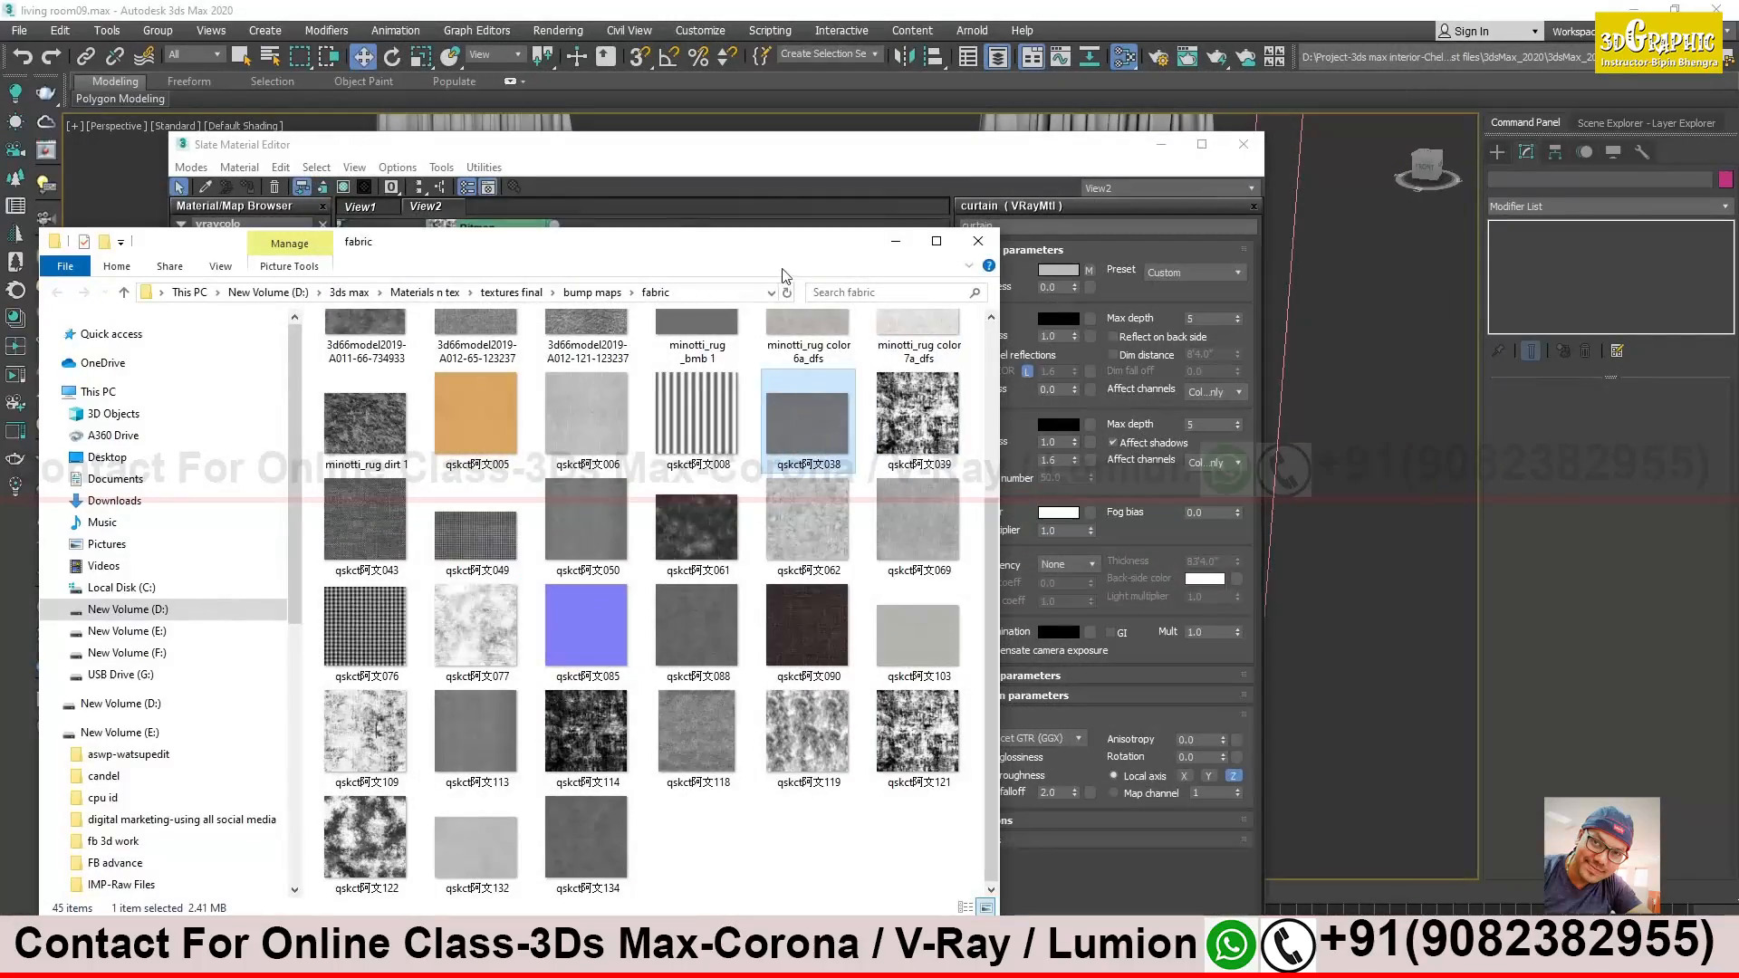
Bring the qskct阿文038 image into the curtain's node graph as a Bitmap and place it below the Composite node
{"action": "left_click_drag", "start_coordinate": [802, 154], "coordinate": [118, 154]}
{"action": "left_click_drag", "start_coordinate": [654, 505], "coordinate": [657, 508]}
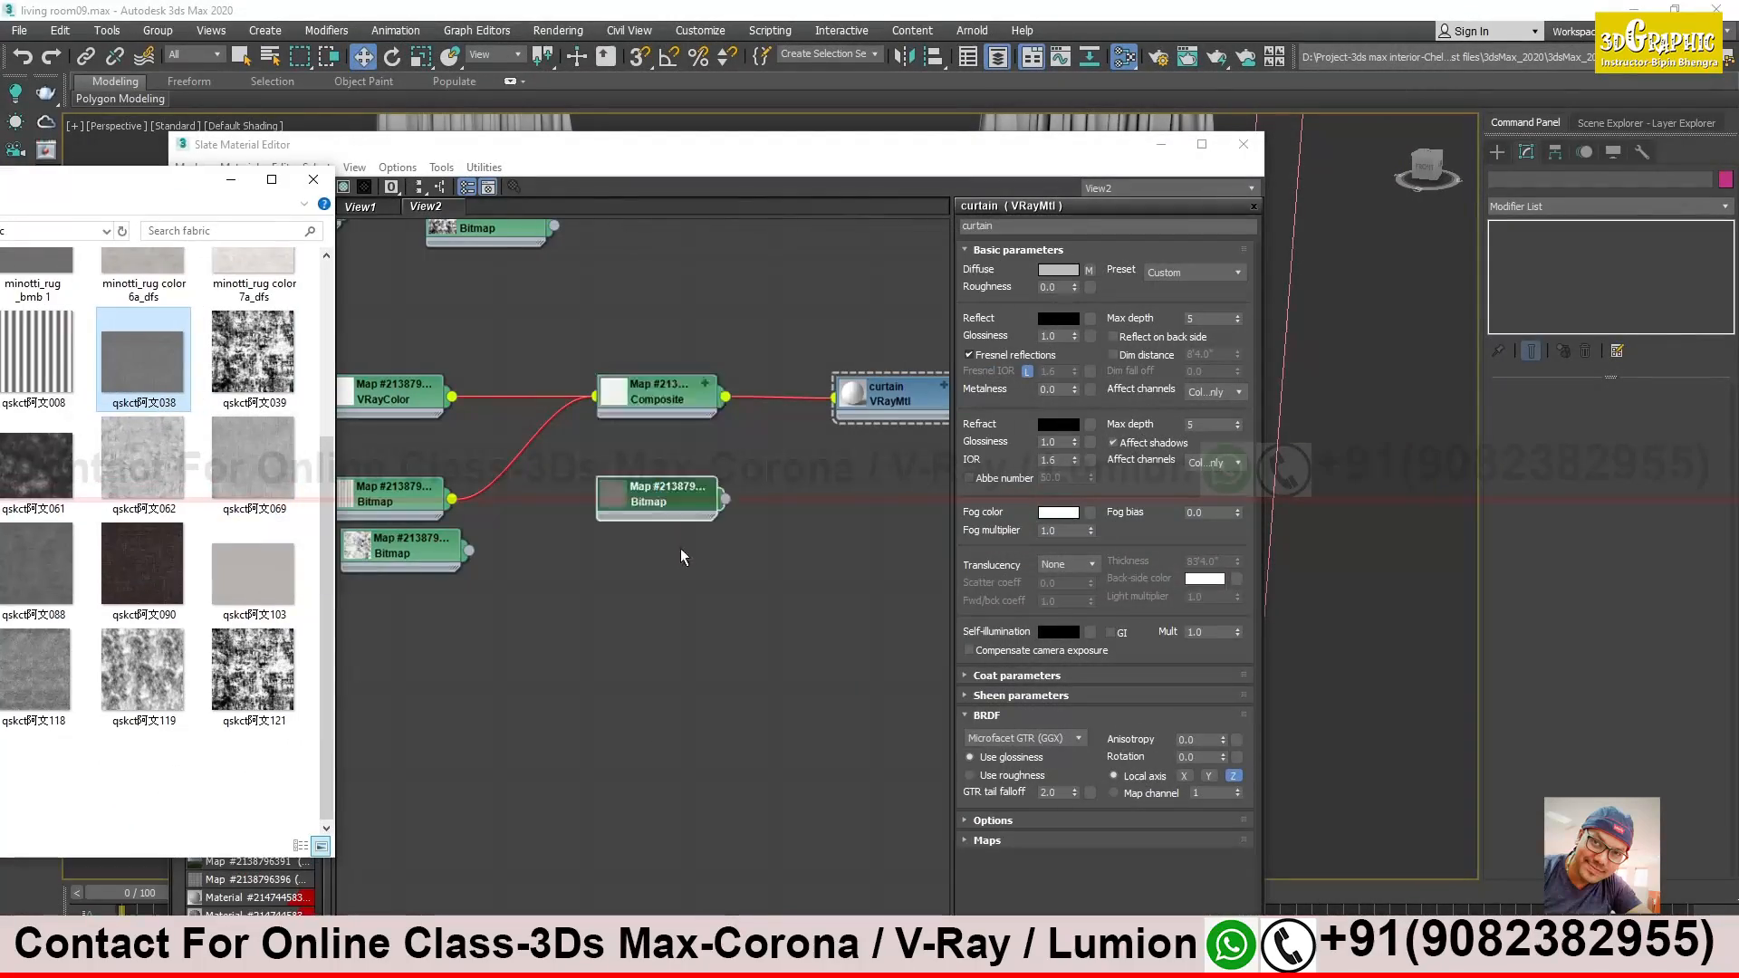
{"action": "scroll", "coordinate": [699, 549], "scroll_direction": "up", "scroll_amount": 3}
{"action": "left_click_drag", "start_coordinate": [605, 584], "coordinate": [585, 507]}
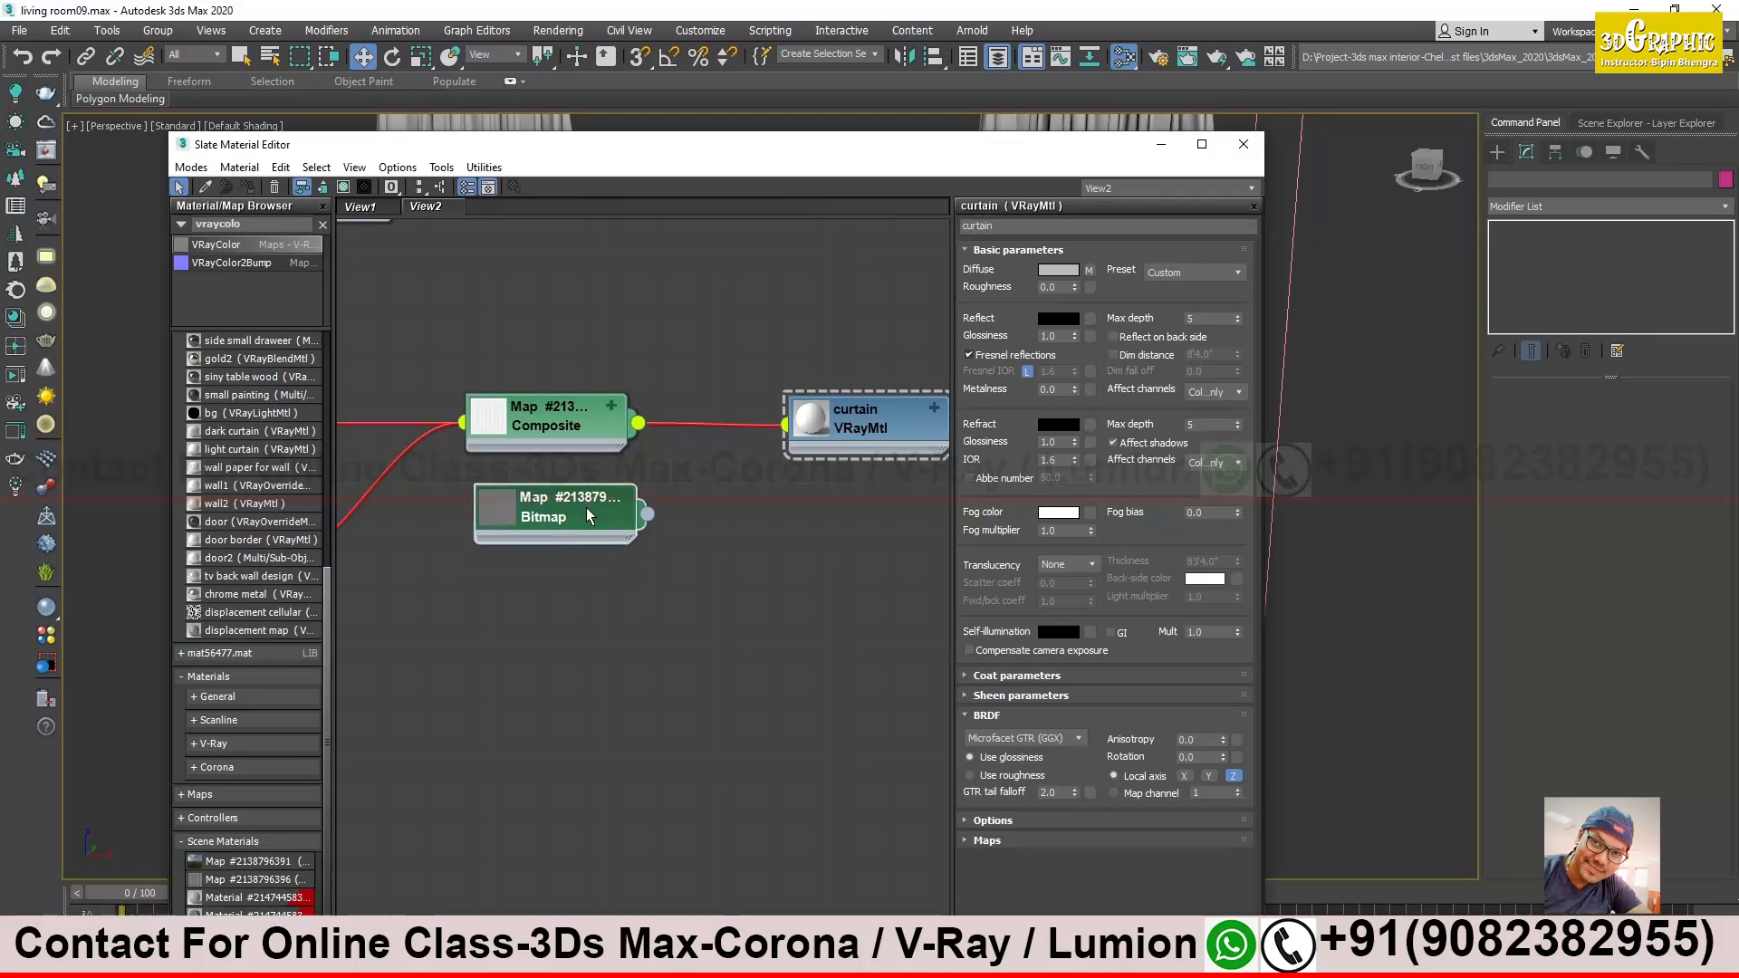
Connect the weave Bitmap to the curtain VRayMtl's Opacity slot and check it in the enlarged node preview before shrinking the preview again
{"action": "middle_click_drag", "start_coordinate": [867, 440], "coordinate": [812, 437]}
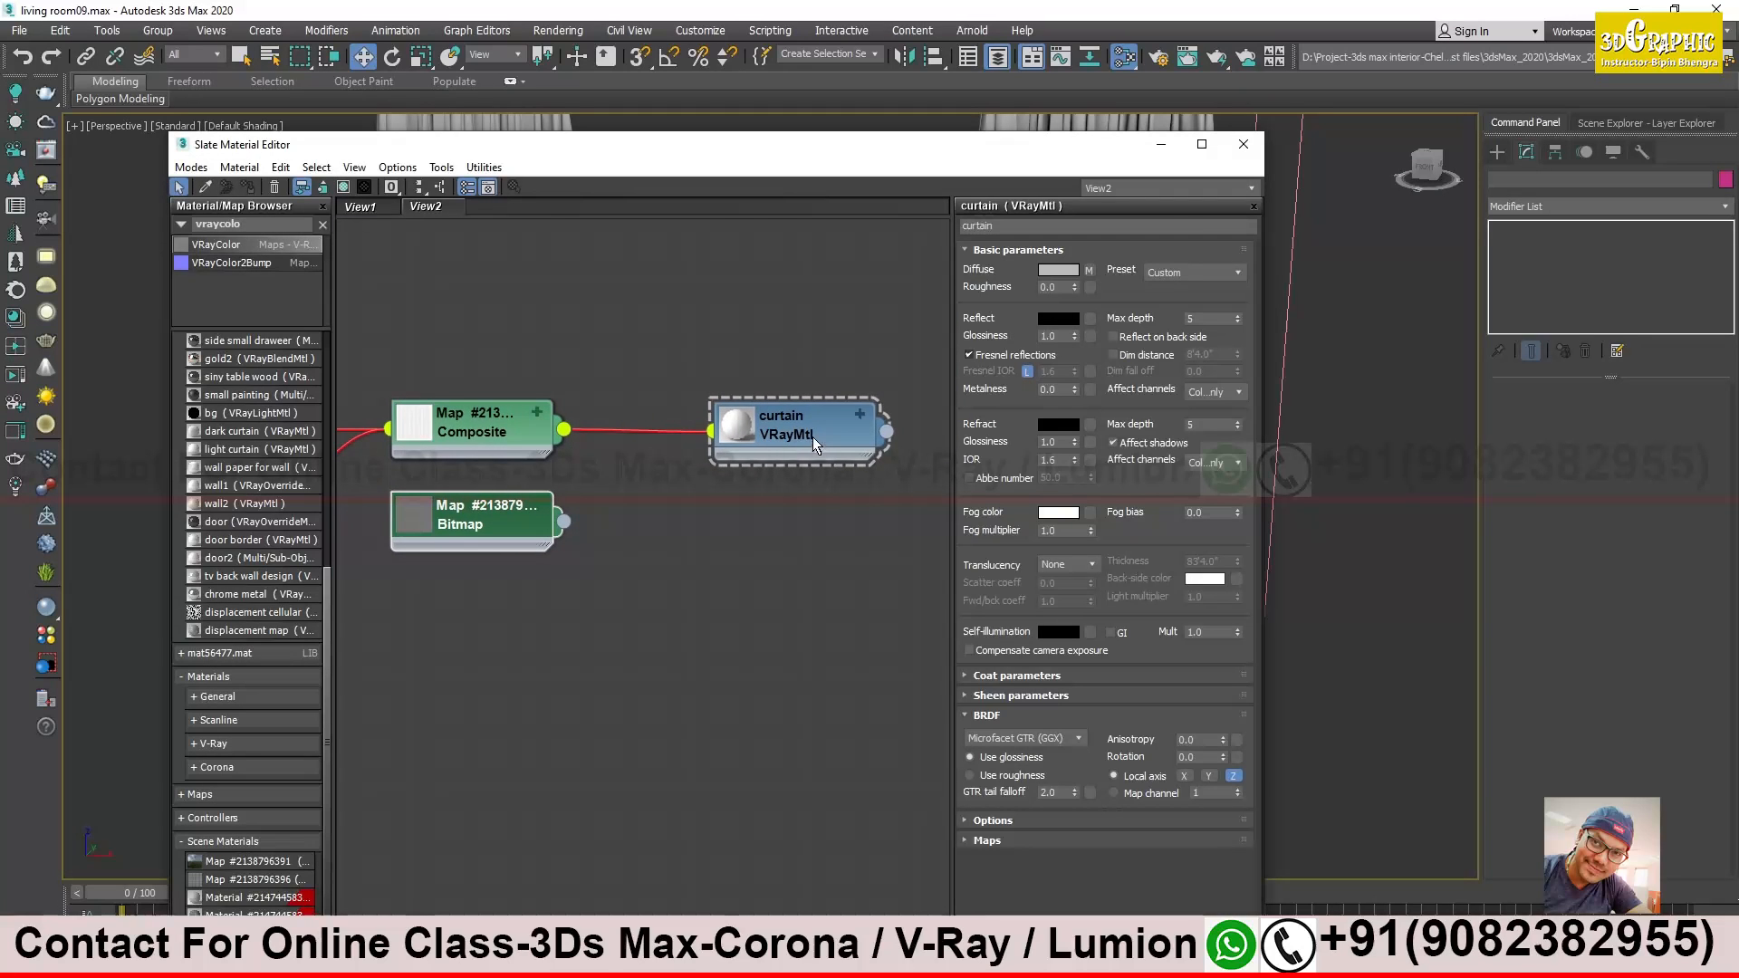
{"action": "left_click", "coordinate": [859, 416]}
{"action": "left_click", "coordinate": [492, 531]}
{"action": "left_click_drag", "start_coordinate": [563, 521], "coordinate": [714, 701]}
{"action": "double_click", "coordinate": [740, 426]}
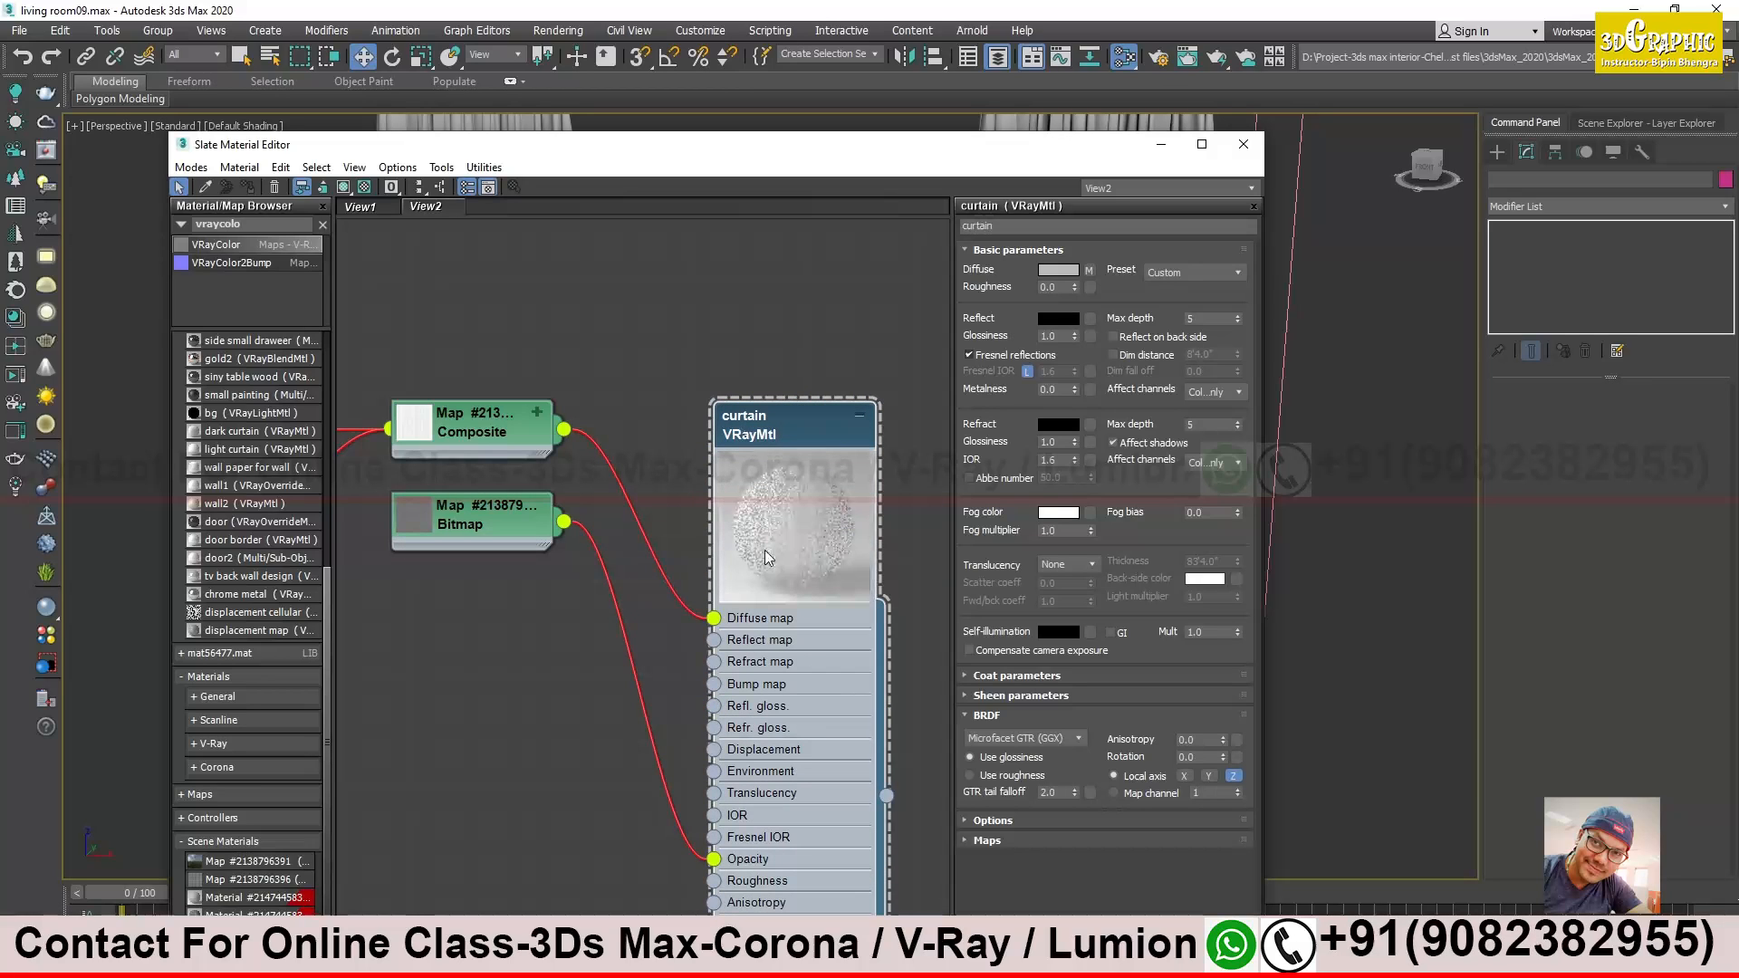
{"action": "double_click", "coordinate": [797, 494]}
Assign the curtain material to the middle curtain panel between the two side drapes
{"action": "left_click_drag", "start_coordinate": [817, 152], "coordinate": [1340, 414]}
{"action": "left_click", "coordinate": [827, 267]}
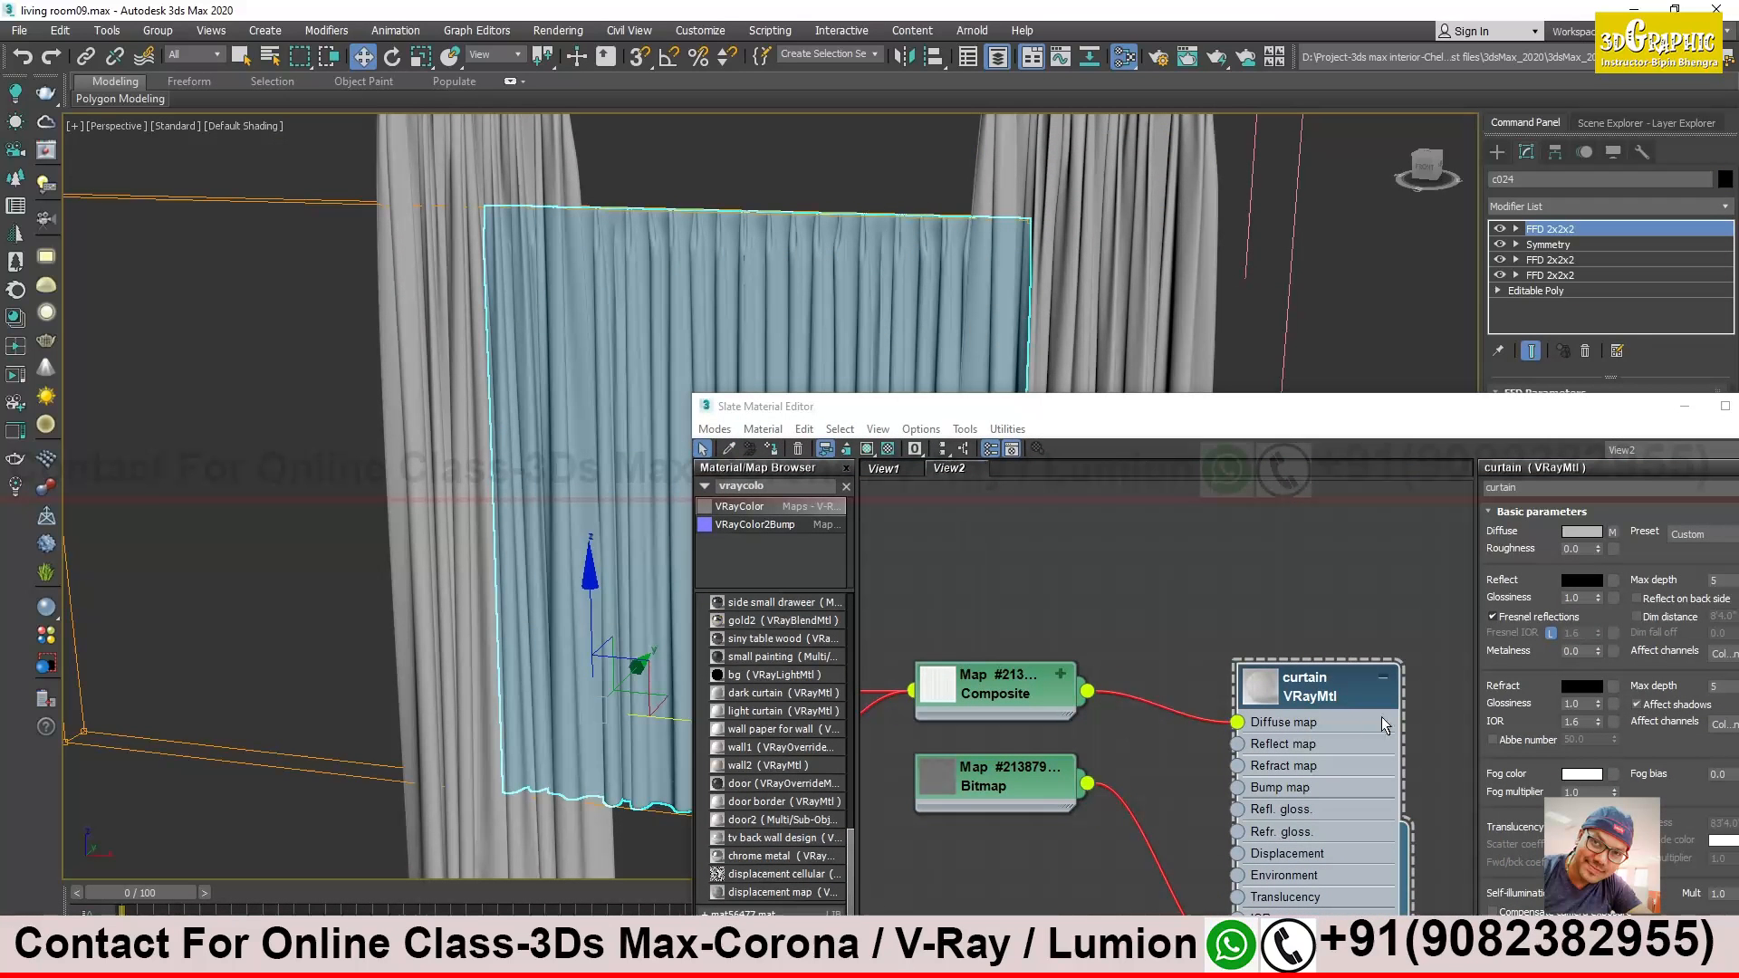
{"action": "left_click", "coordinate": [771, 449]}
{"action": "mouse_move", "coordinate": [965, 414]}
{"action": "left_mouse_down"}
{"action": "mouse_move", "coordinate": [993, 450]}
{"action": "mouse_move", "coordinate": [869, 617]}
{"action": "left_mouse_up"}
{"action": "middle_click_drag", "start_coordinate": [752, 427], "coordinate": [584, 328], "text": "alt"}
Set the Opacity map amount to 50 in the curtain material's Maps settings
{"action": "left_click_drag", "start_coordinate": [1166, 639], "coordinate": [955, 249]}
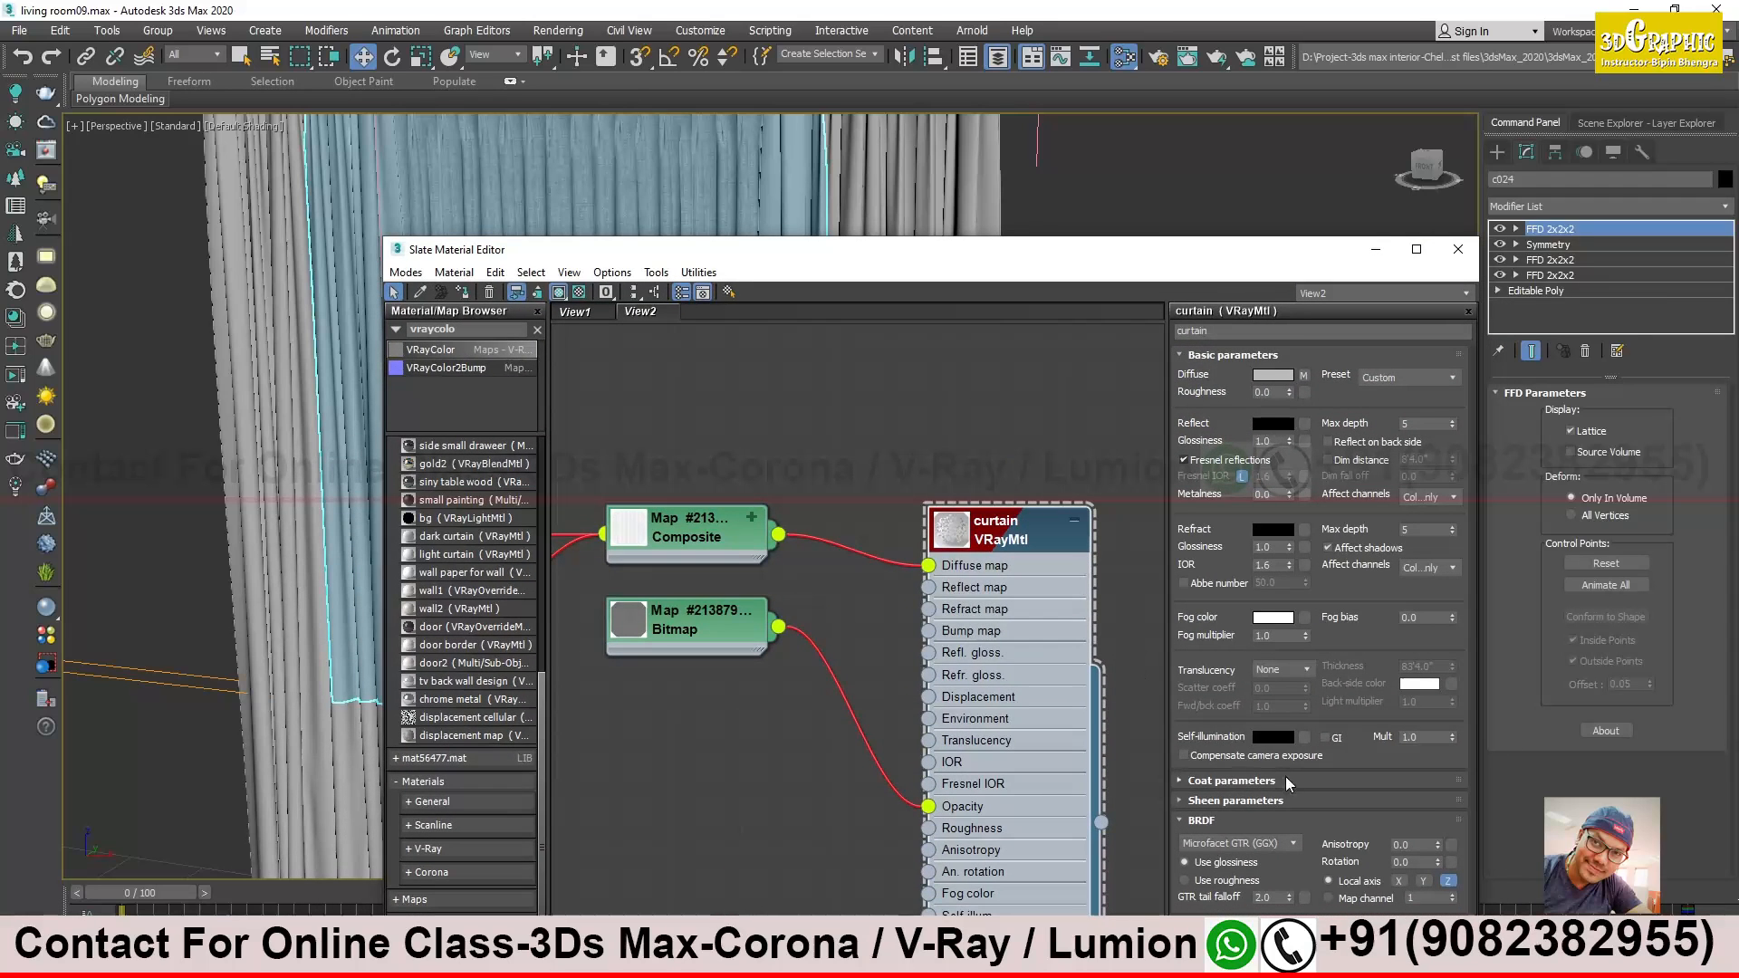
{"action": "left_click", "coordinate": [1201, 822]}
{"action": "left_click", "coordinate": [1204, 860]}
{"action": "scroll", "coordinate": [1204, 815], "scroll_direction": "down", "scroll_amount": 4}
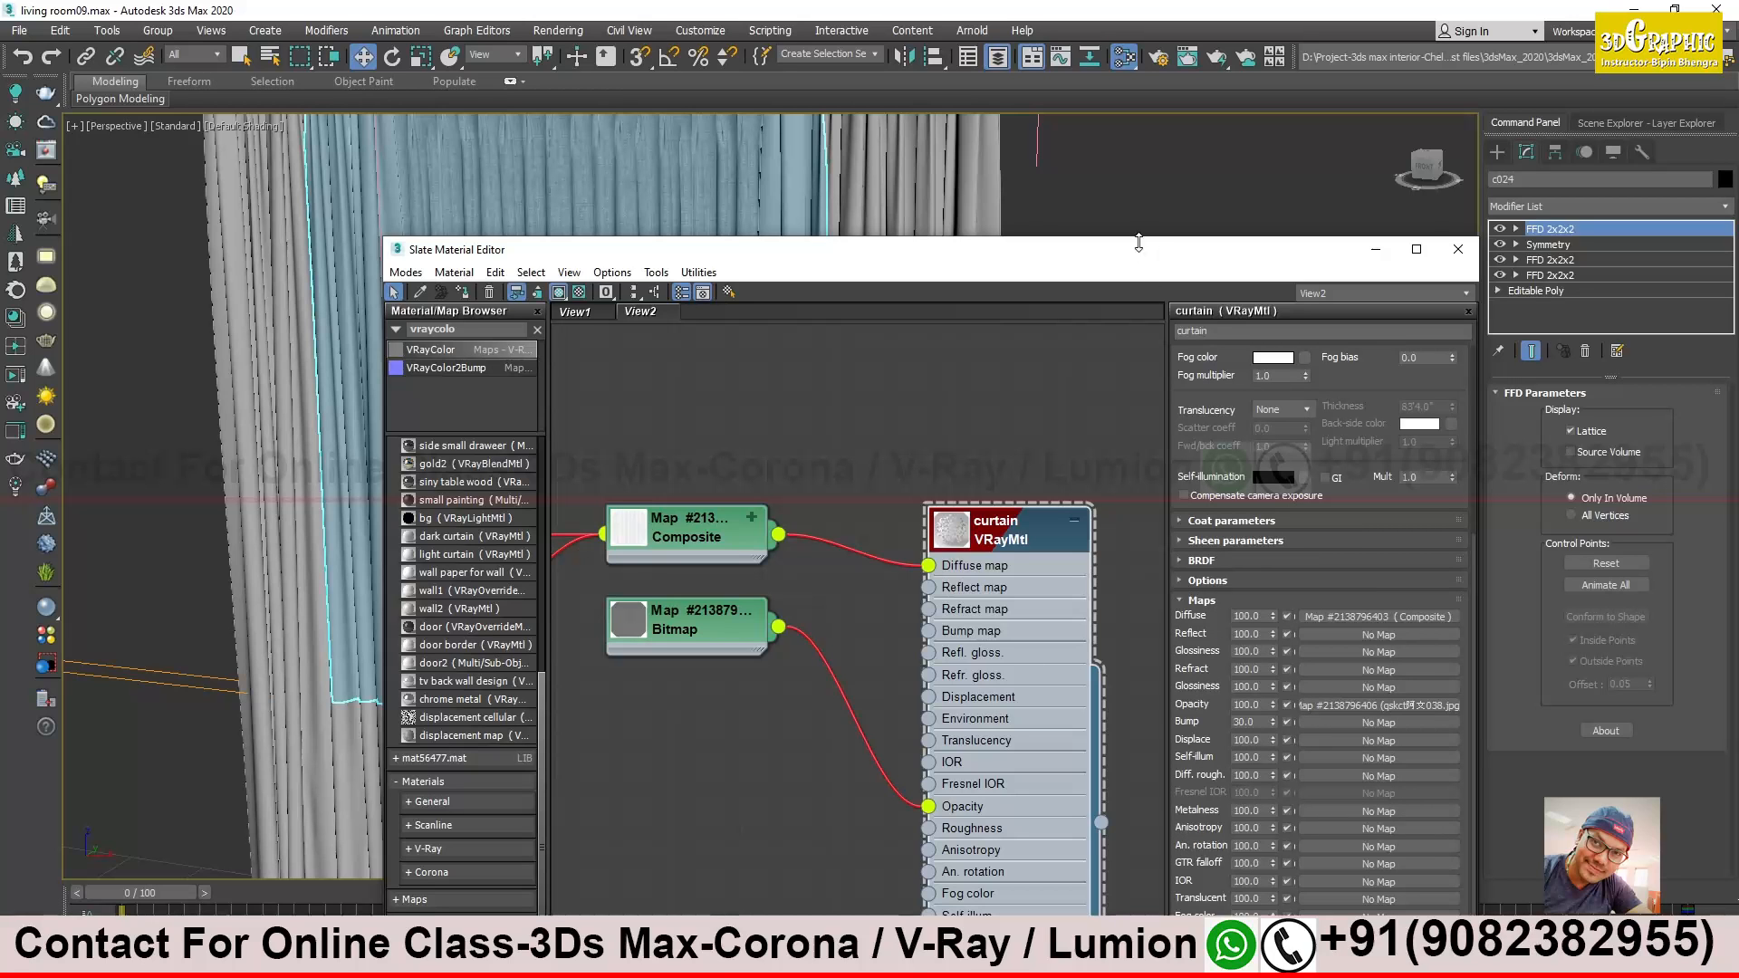
{"action": "left_click_drag", "start_coordinate": [1142, 396], "coordinate": [1142, 414]}
{"action": "left_click_drag", "start_coordinate": [1256, 434], "coordinate": [1438, 175]}
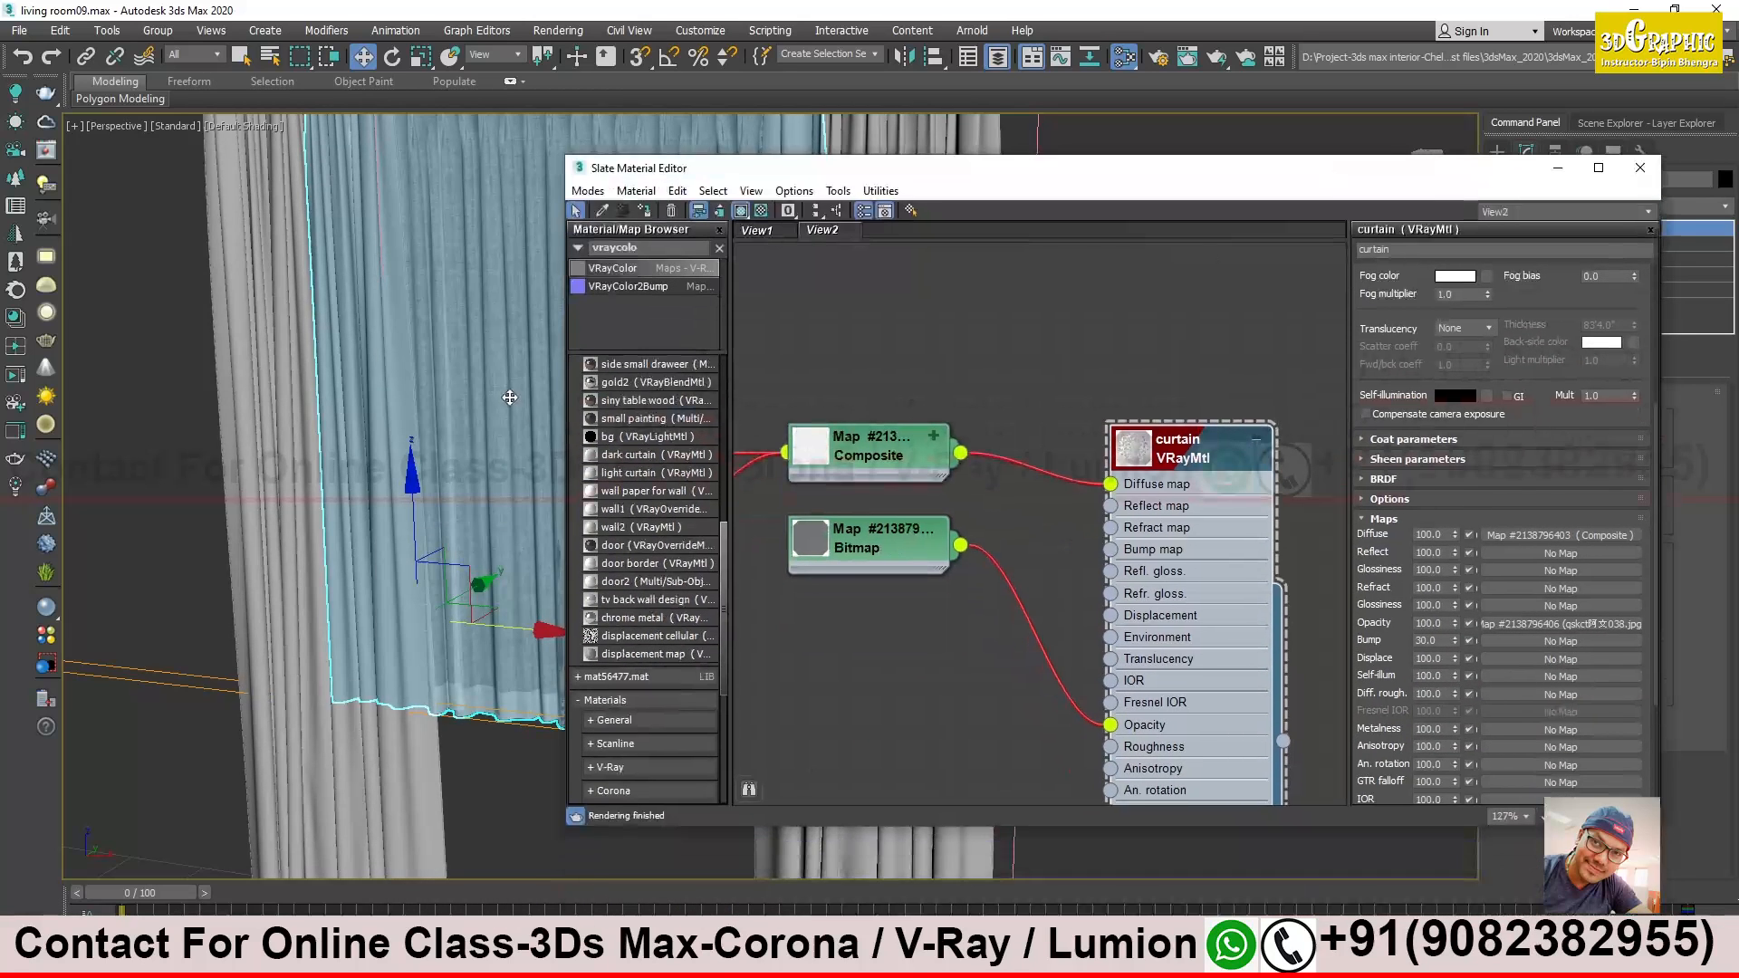
{"action": "middle_click_drag", "start_coordinate": [508, 396], "coordinate": [314, 518]}
{"action": "scroll", "coordinate": [314, 518], "scroll_direction": "up", "scroll_amount": 2}
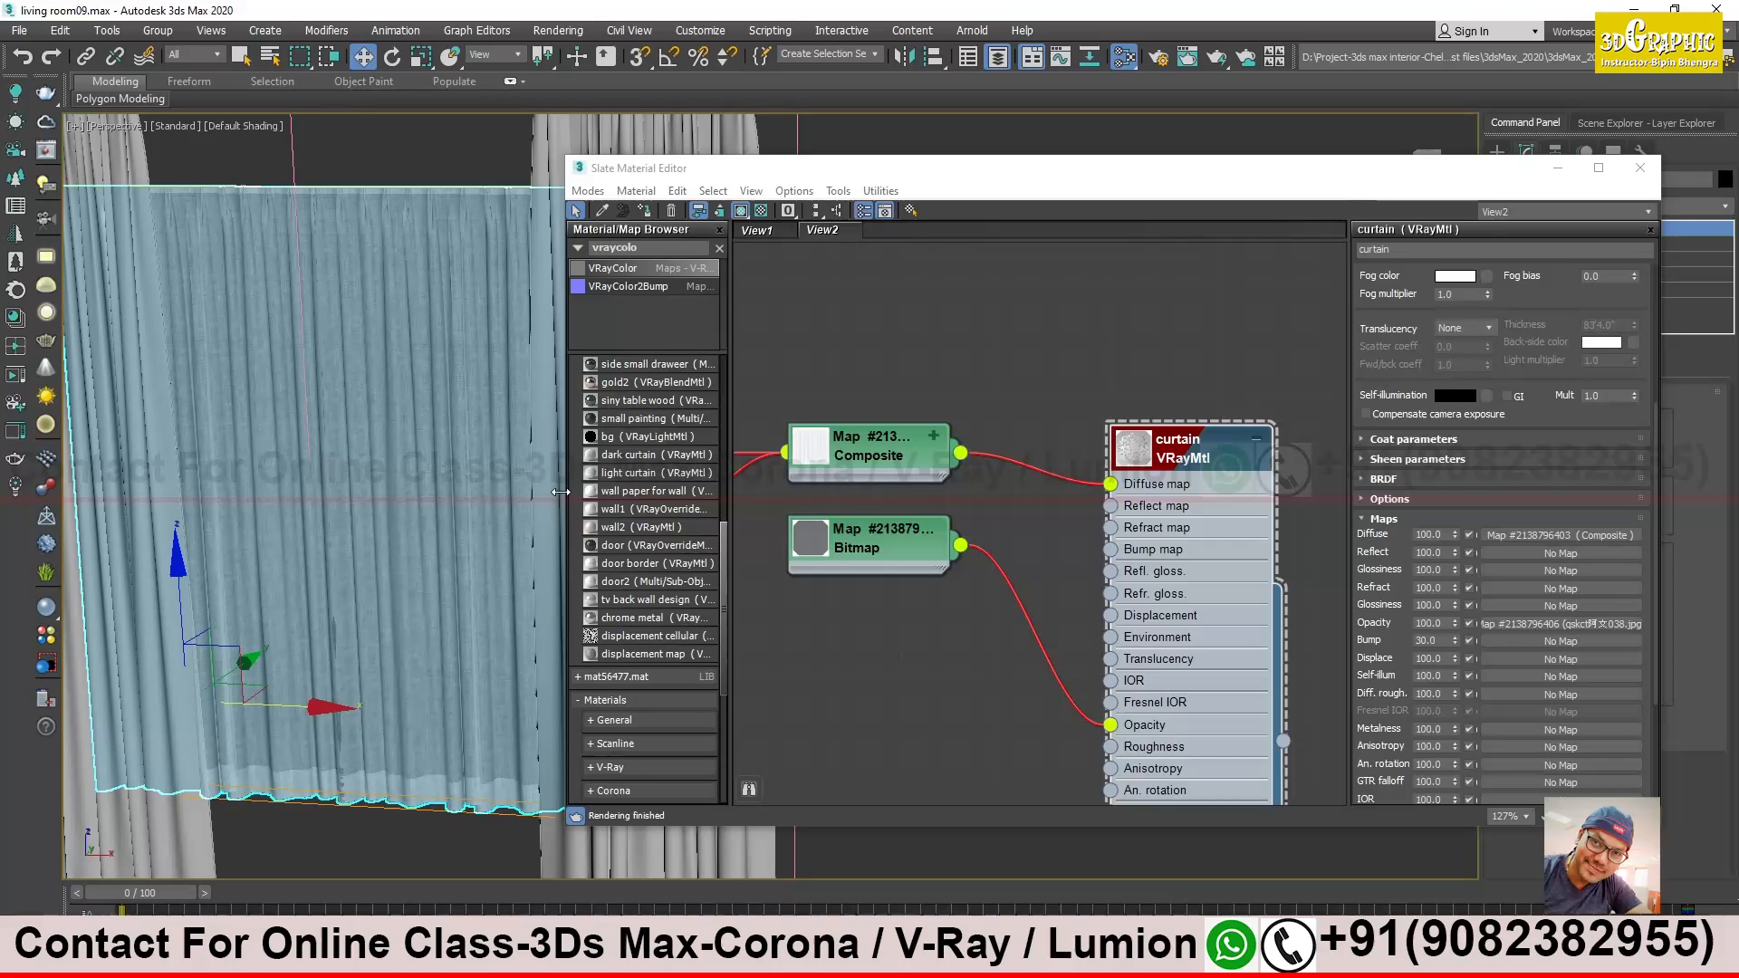
{"action": "middle_click_drag", "start_coordinate": [1112, 647], "coordinate": [1085, 454]}
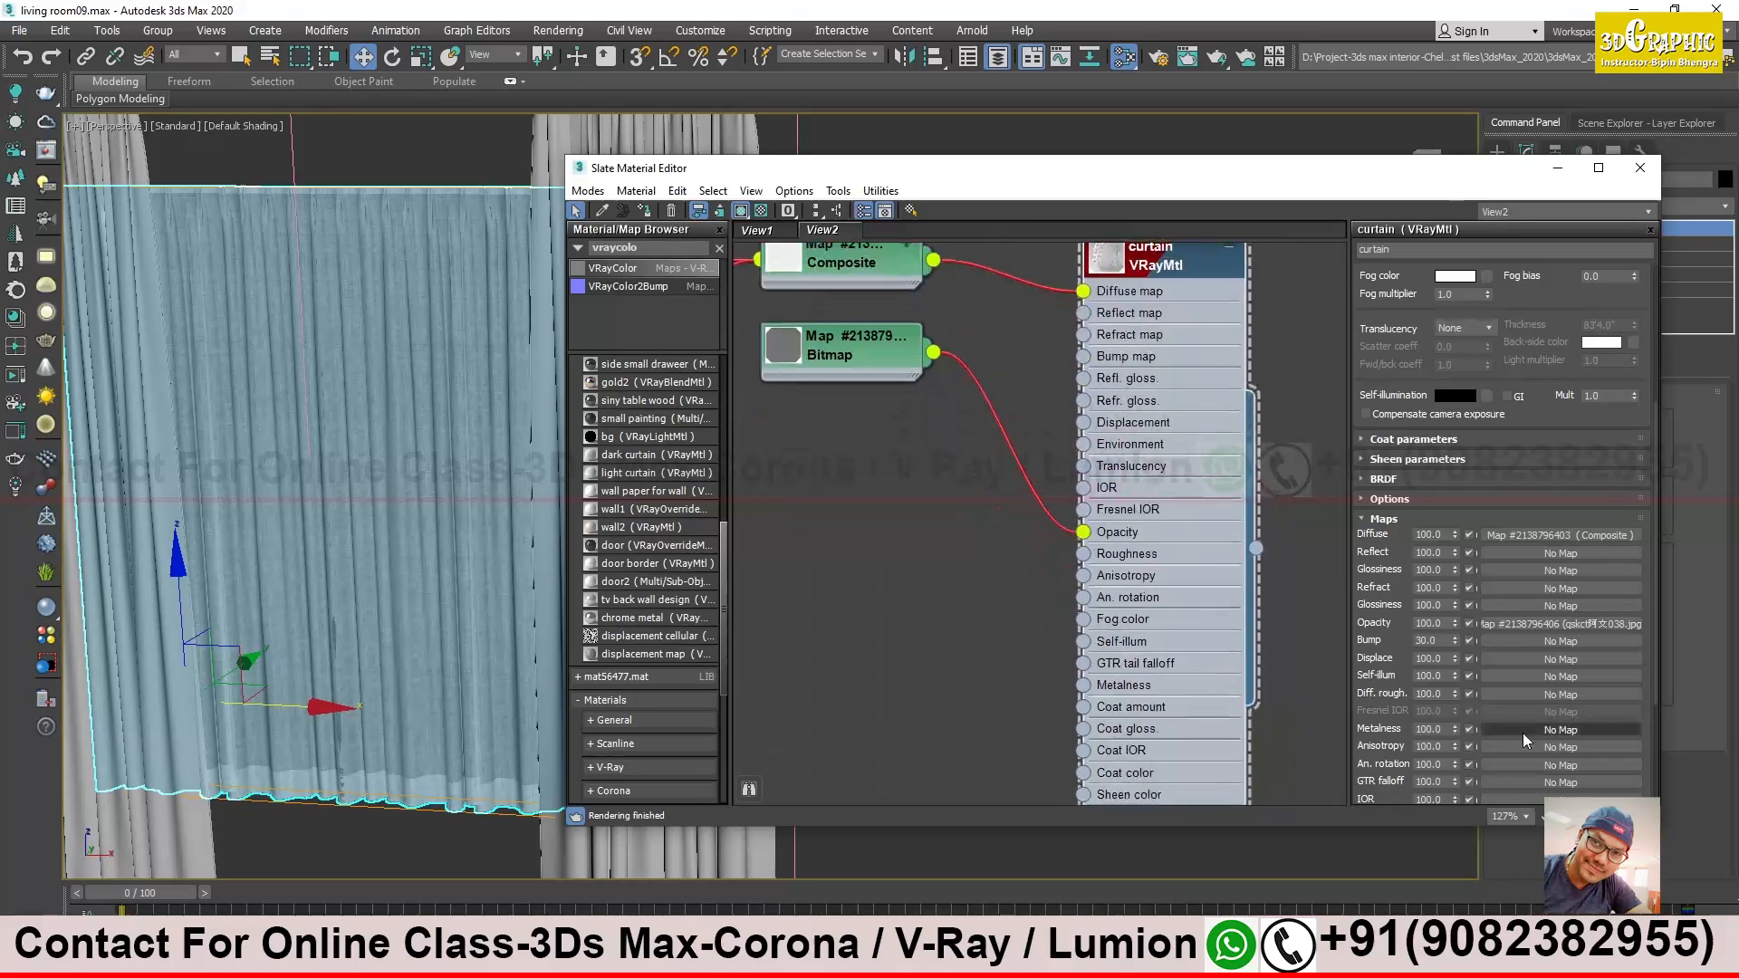
{"action": "scroll", "coordinate": [1391, 512], "scroll_direction": "down", "scroll_amount": 5}
{"action": "scroll", "coordinate": [1392, 512], "scroll_direction": "down", "scroll_amount": 1}
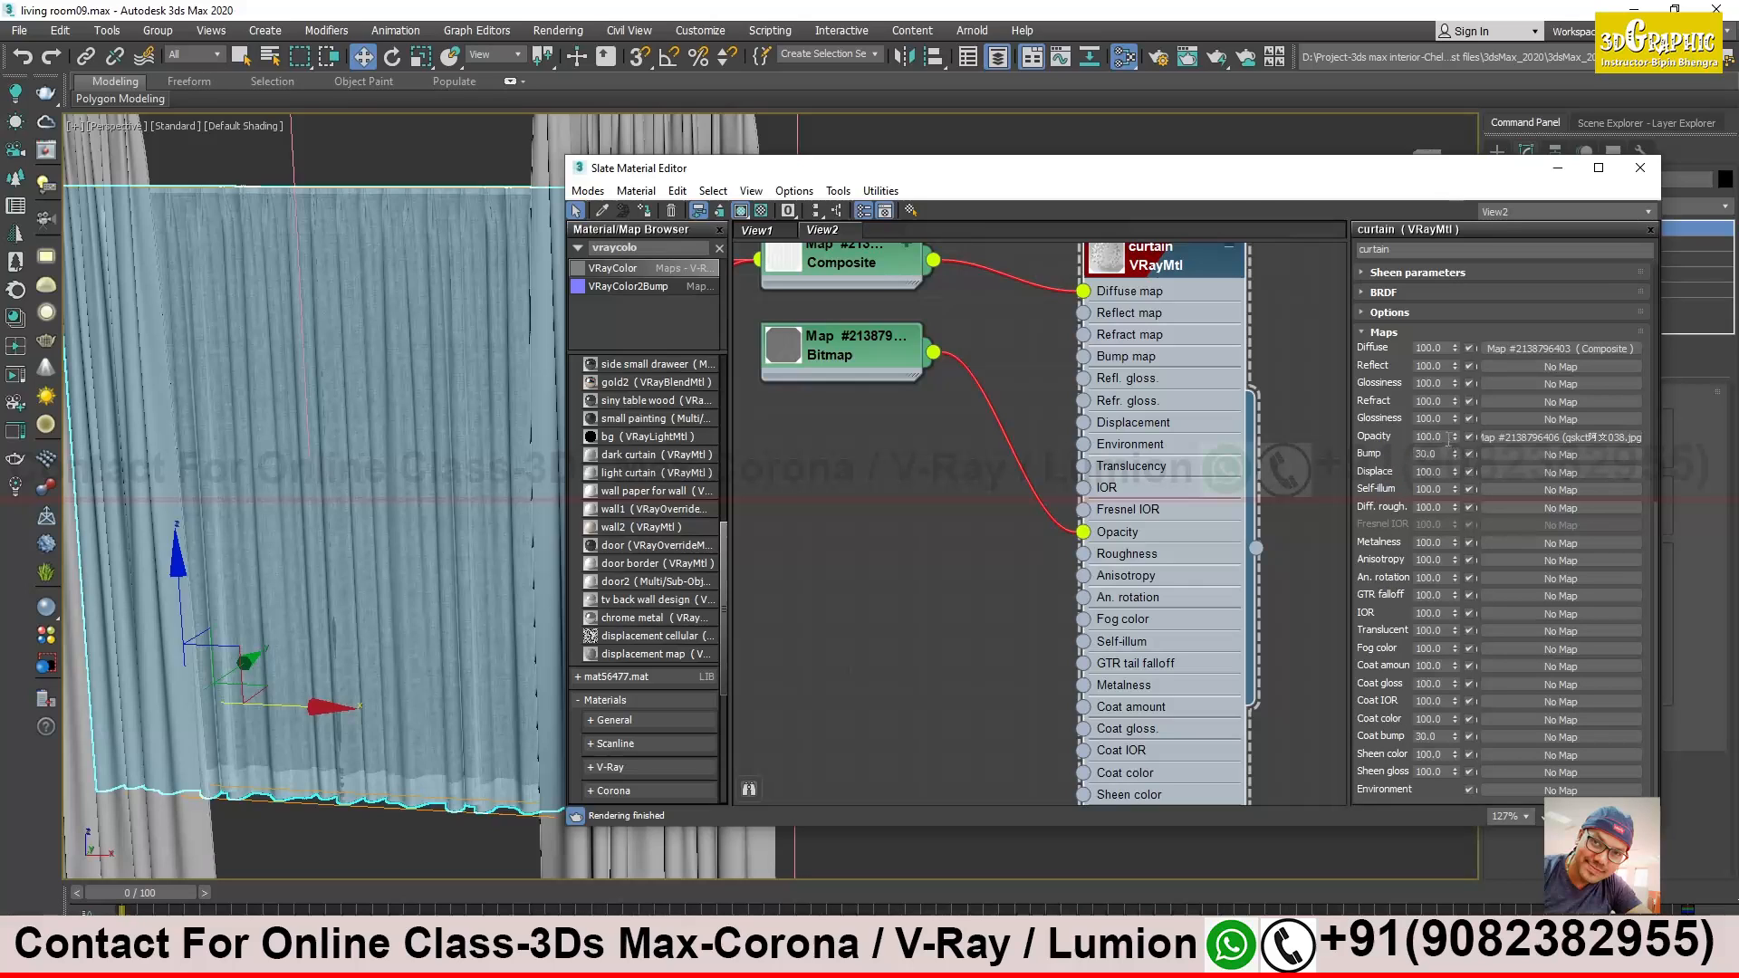
{"action": "type", "text": "50"}
{"action": "key", "text": "Return"}
Check the curtain panel in the viewport and start an interactive render in the V-Ray Frame Buffer
{"action": "scroll", "coordinate": [364, 341], "scroll_direction": "up", "scroll_amount": 6}
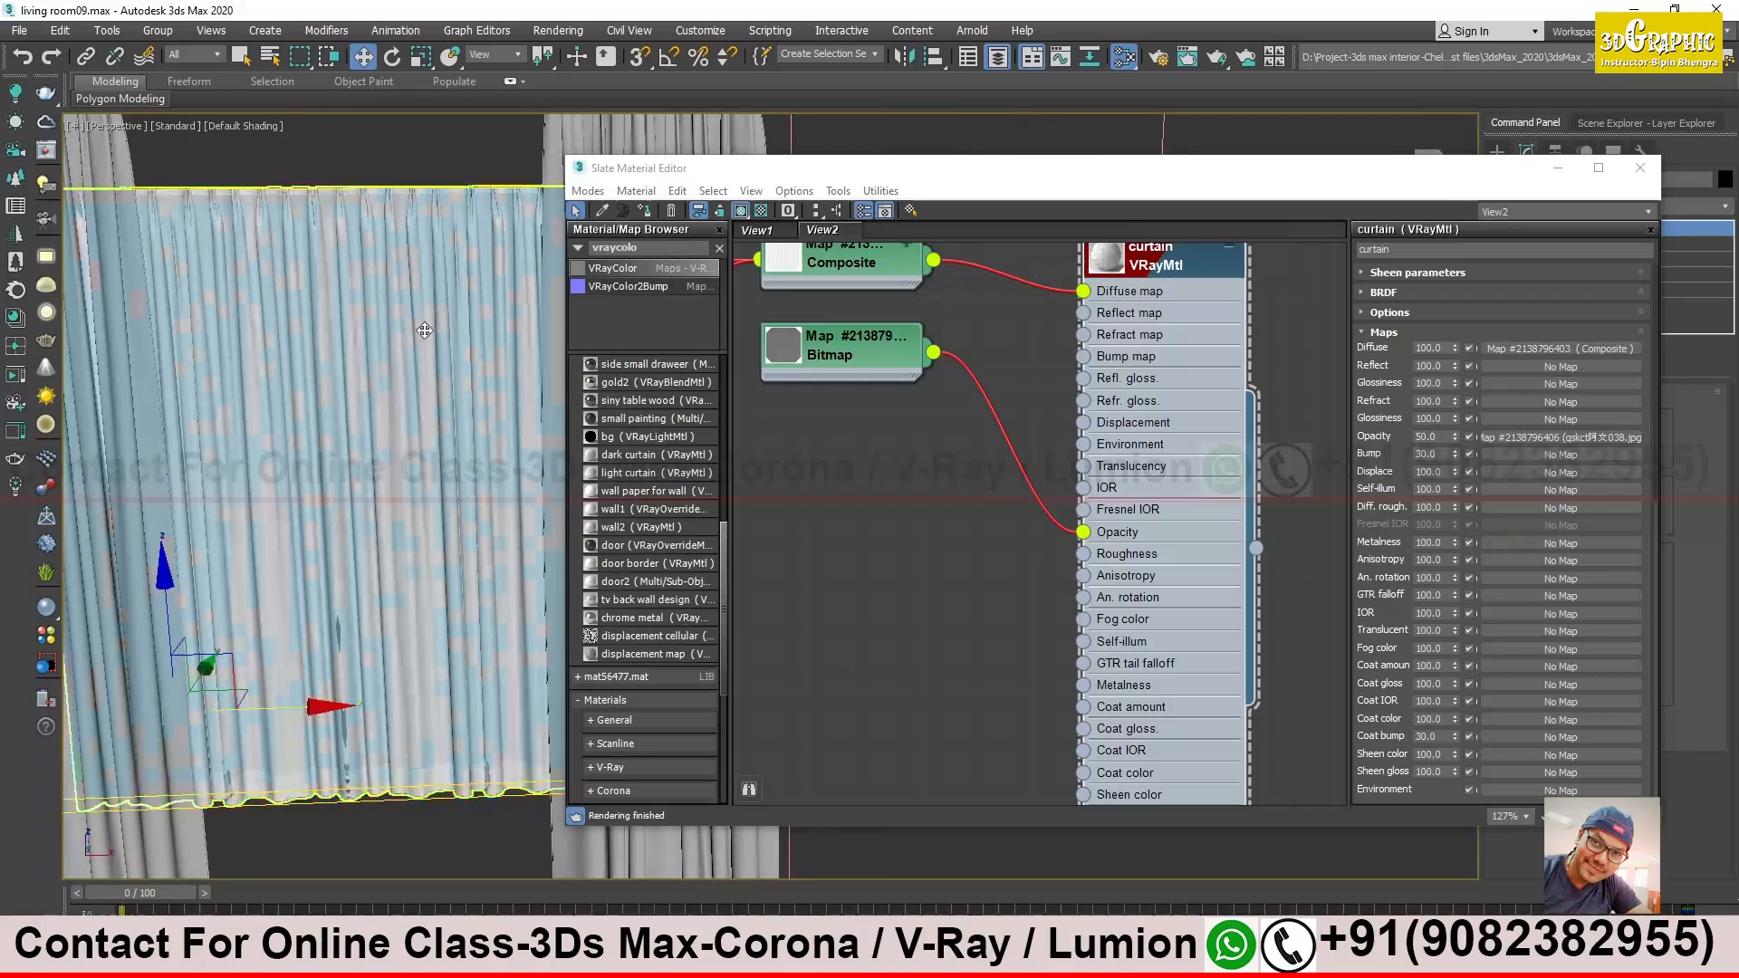
{"action": "left_click", "coordinate": [364, 341]}
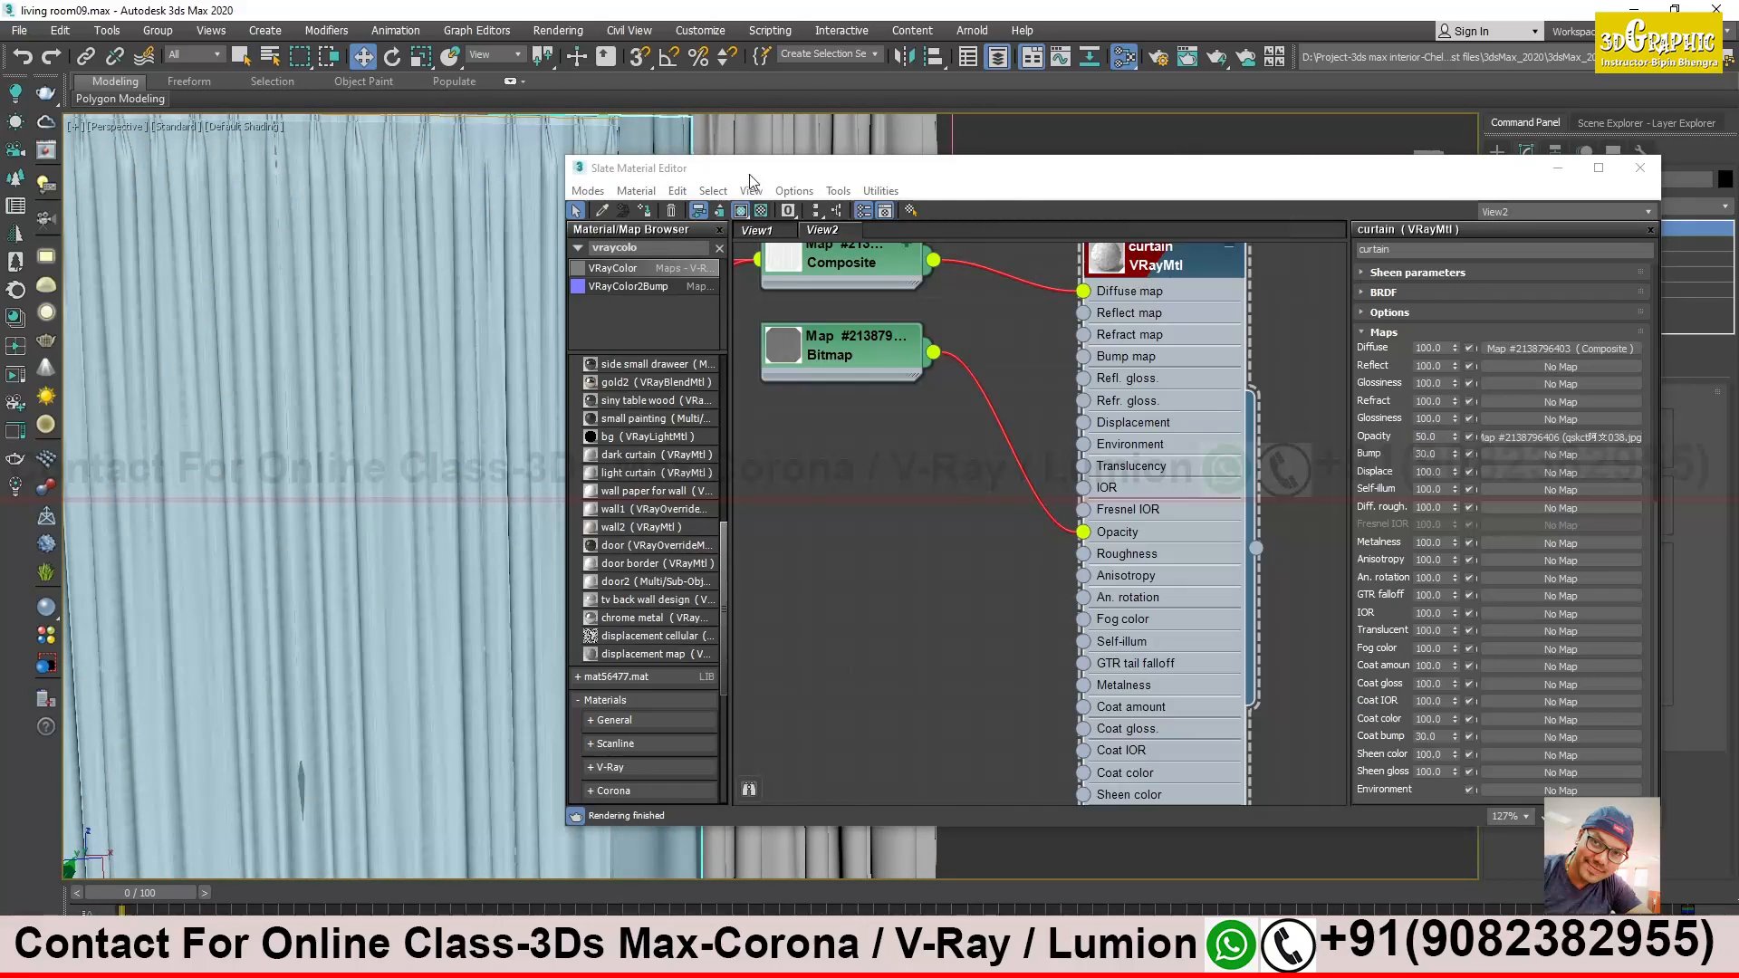
{"action": "left_click_drag", "start_coordinate": [688, 167], "coordinate": [955, 221]}
{"action": "scroll", "coordinate": [453, 362], "scroll_direction": "down", "scroll_amount": 5}
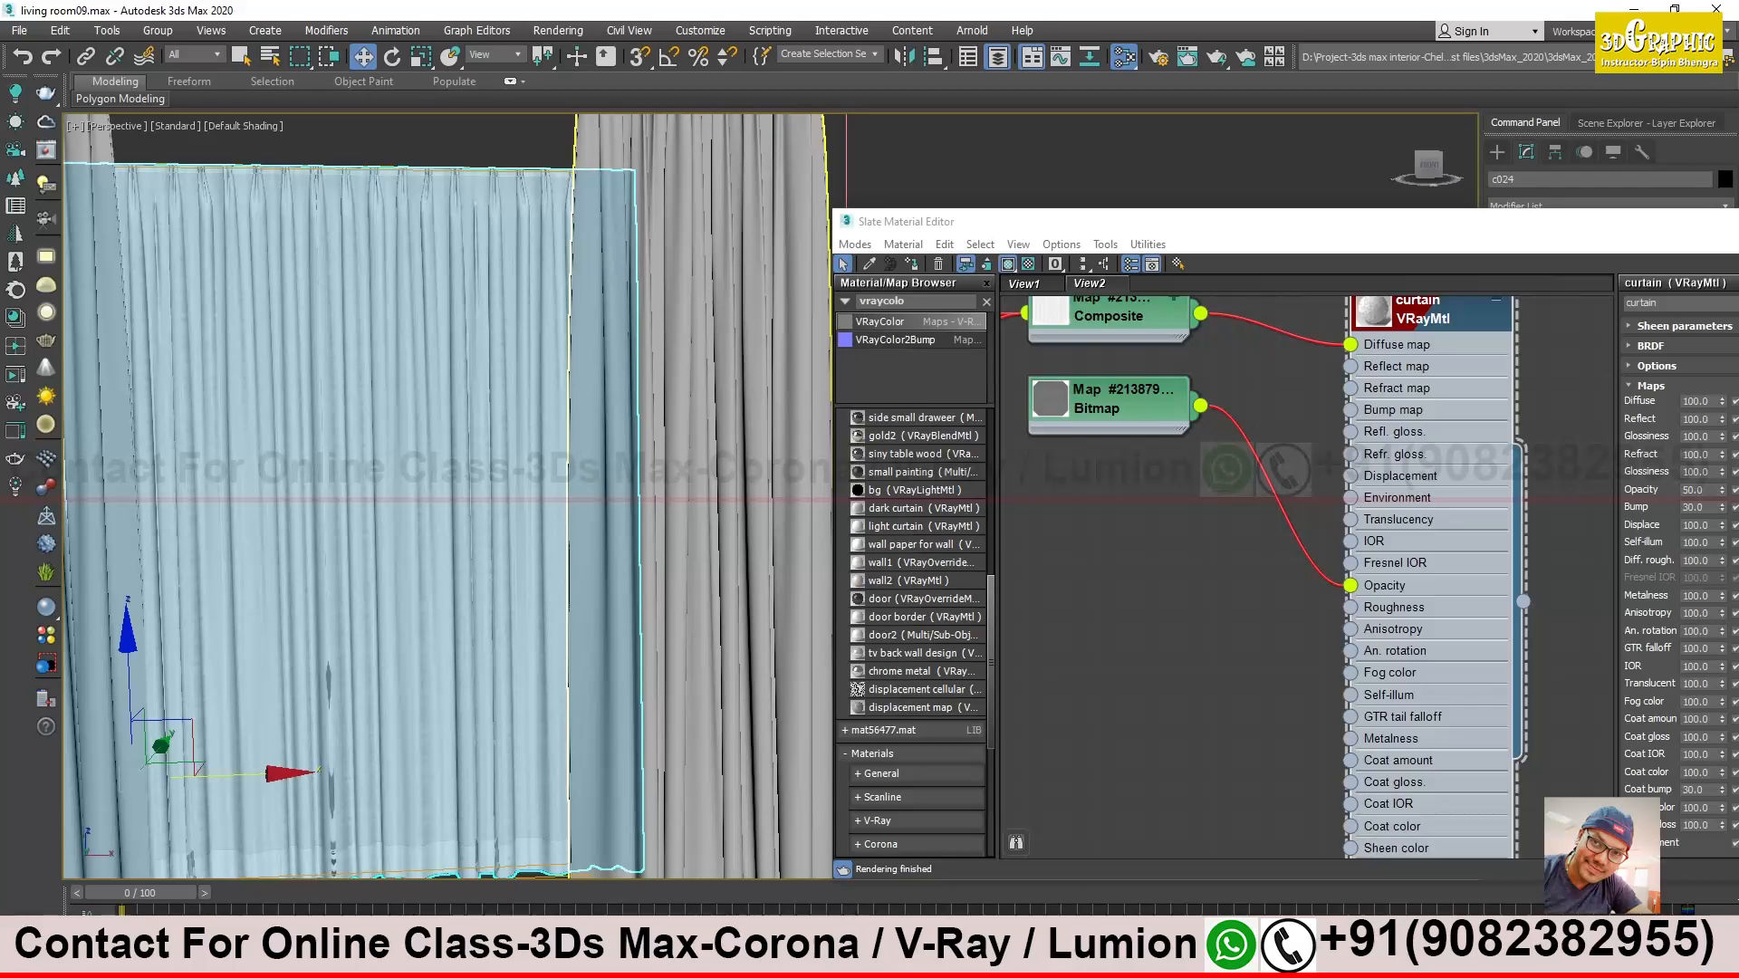
{"action": "left_click", "coordinate": [815, 958]}
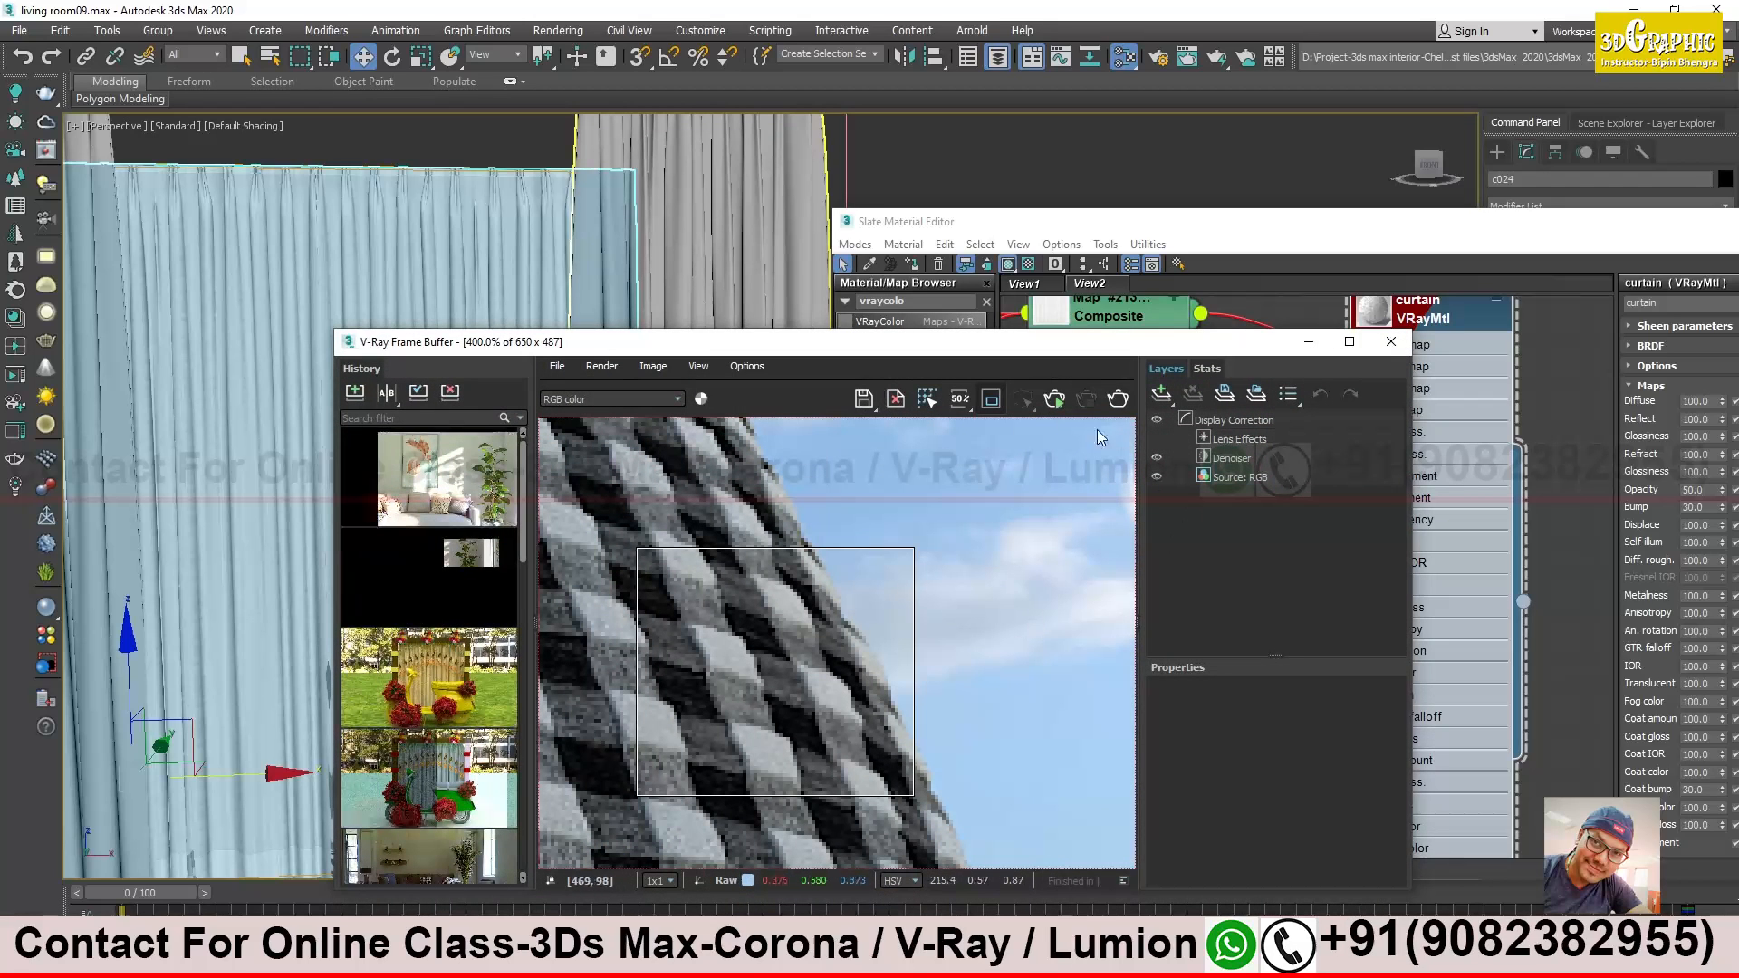
{"action": "left_click", "coordinate": [1056, 404]}
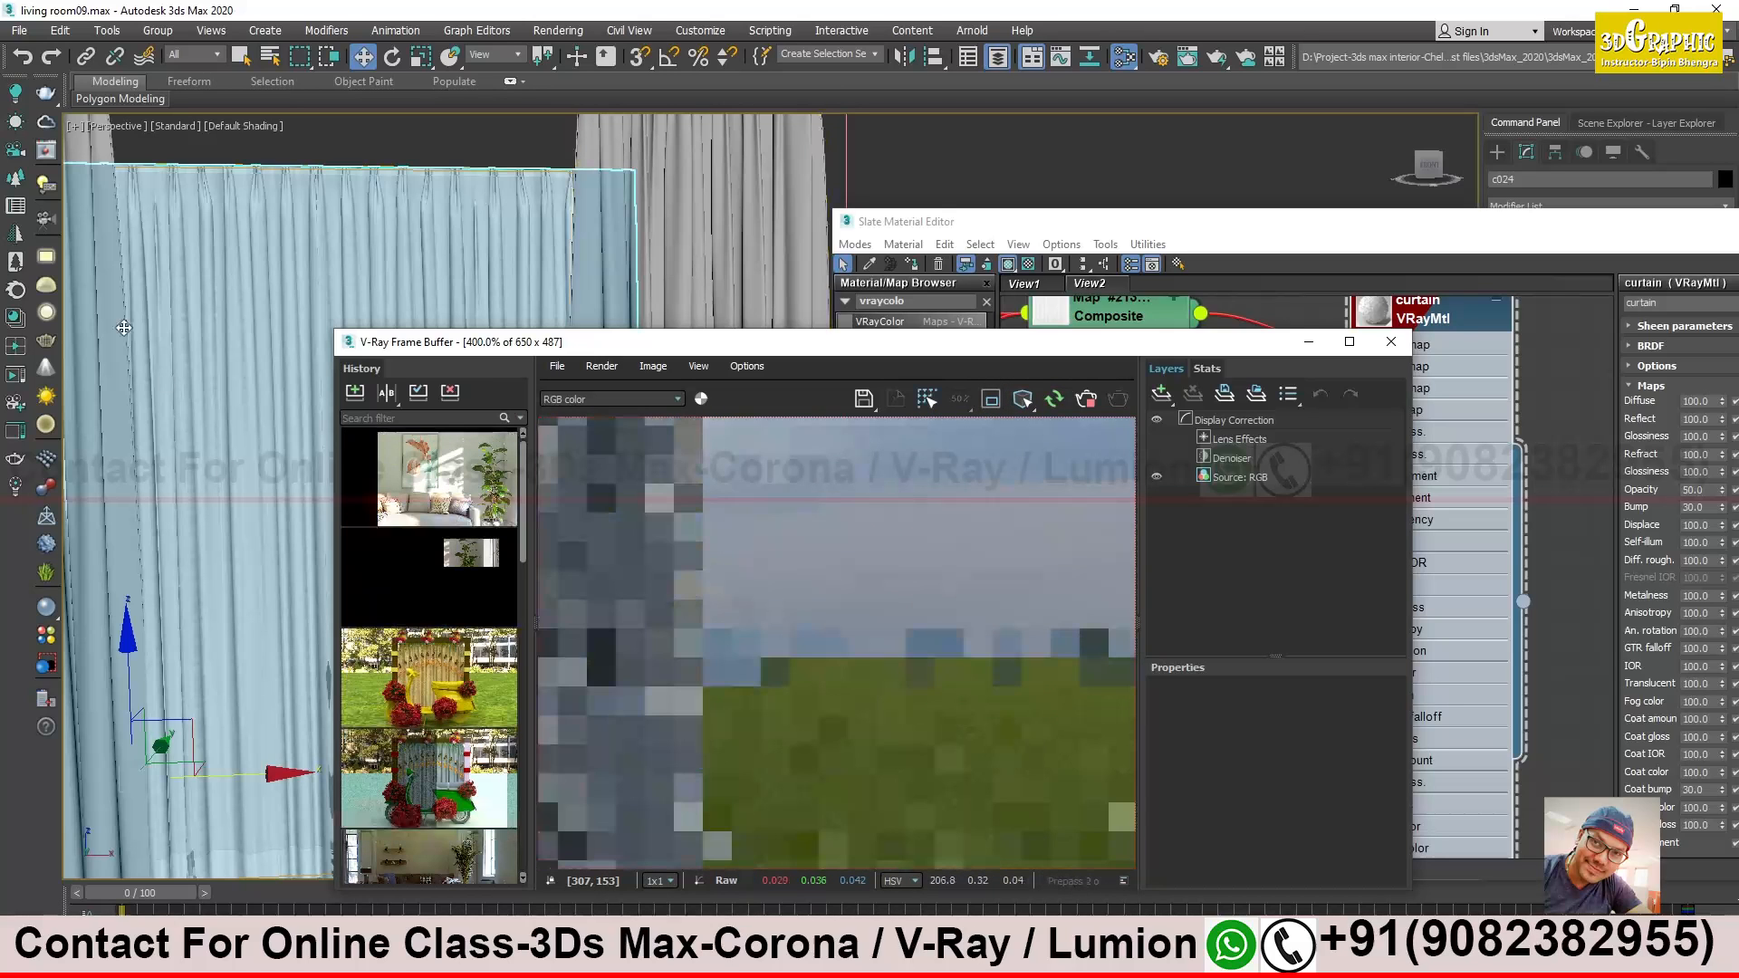
Examine the curtain's weave and transparency in the interactive render from close and wide viewing angles
{"action": "middle_click_drag", "start_coordinate": [236, 267], "coordinate": [401, 220]}
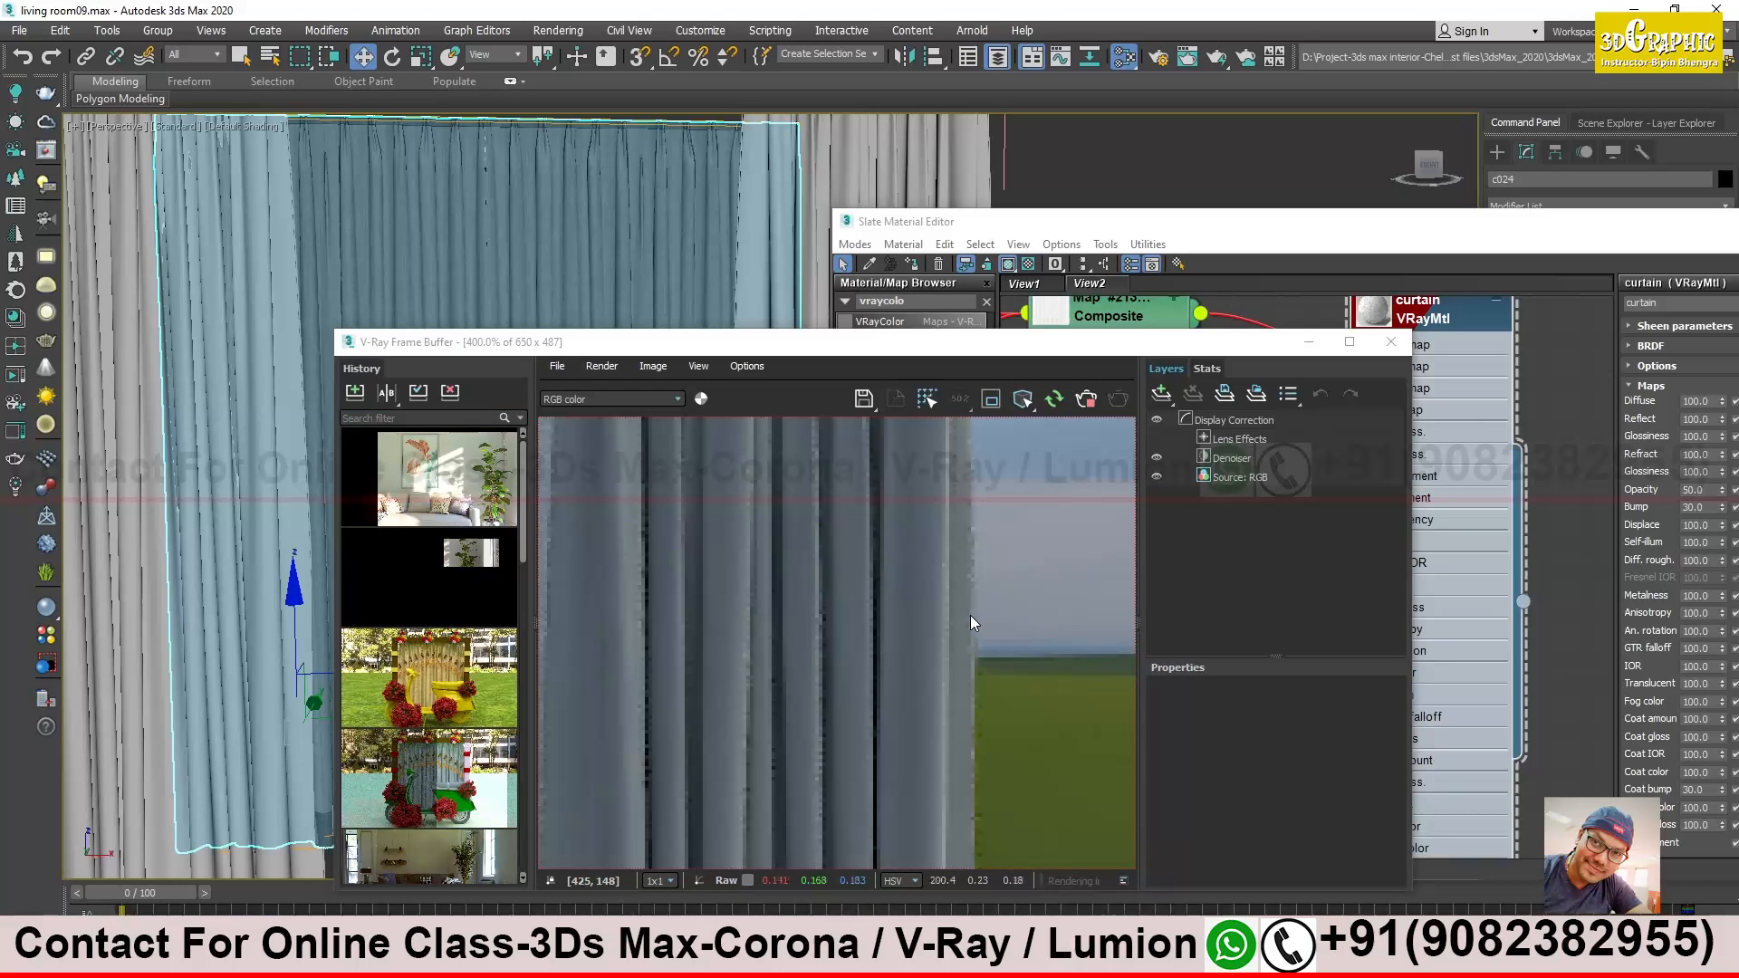
{"action": "middle_click_drag", "start_coordinate": [550, 271], "coordinate": [571, 253], "text": "alt"}
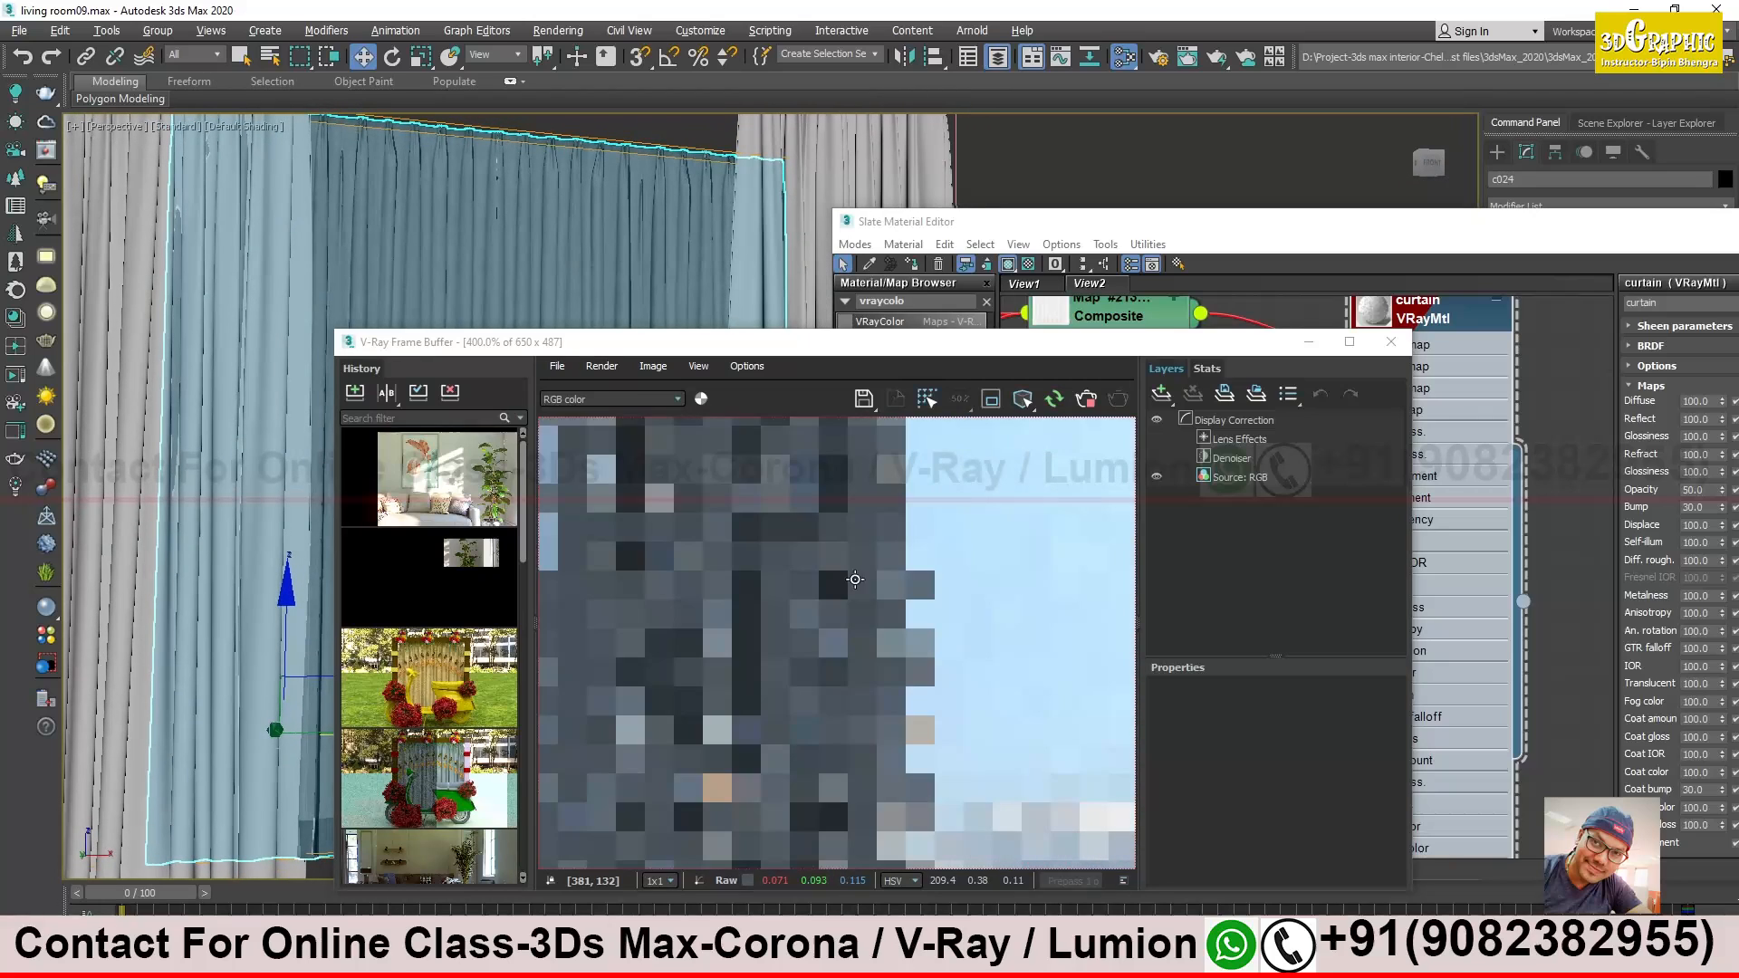
{"action": "scroll", "coordinate": [532, 230], "scroll_direction": "up", "scroll_amount": 5}
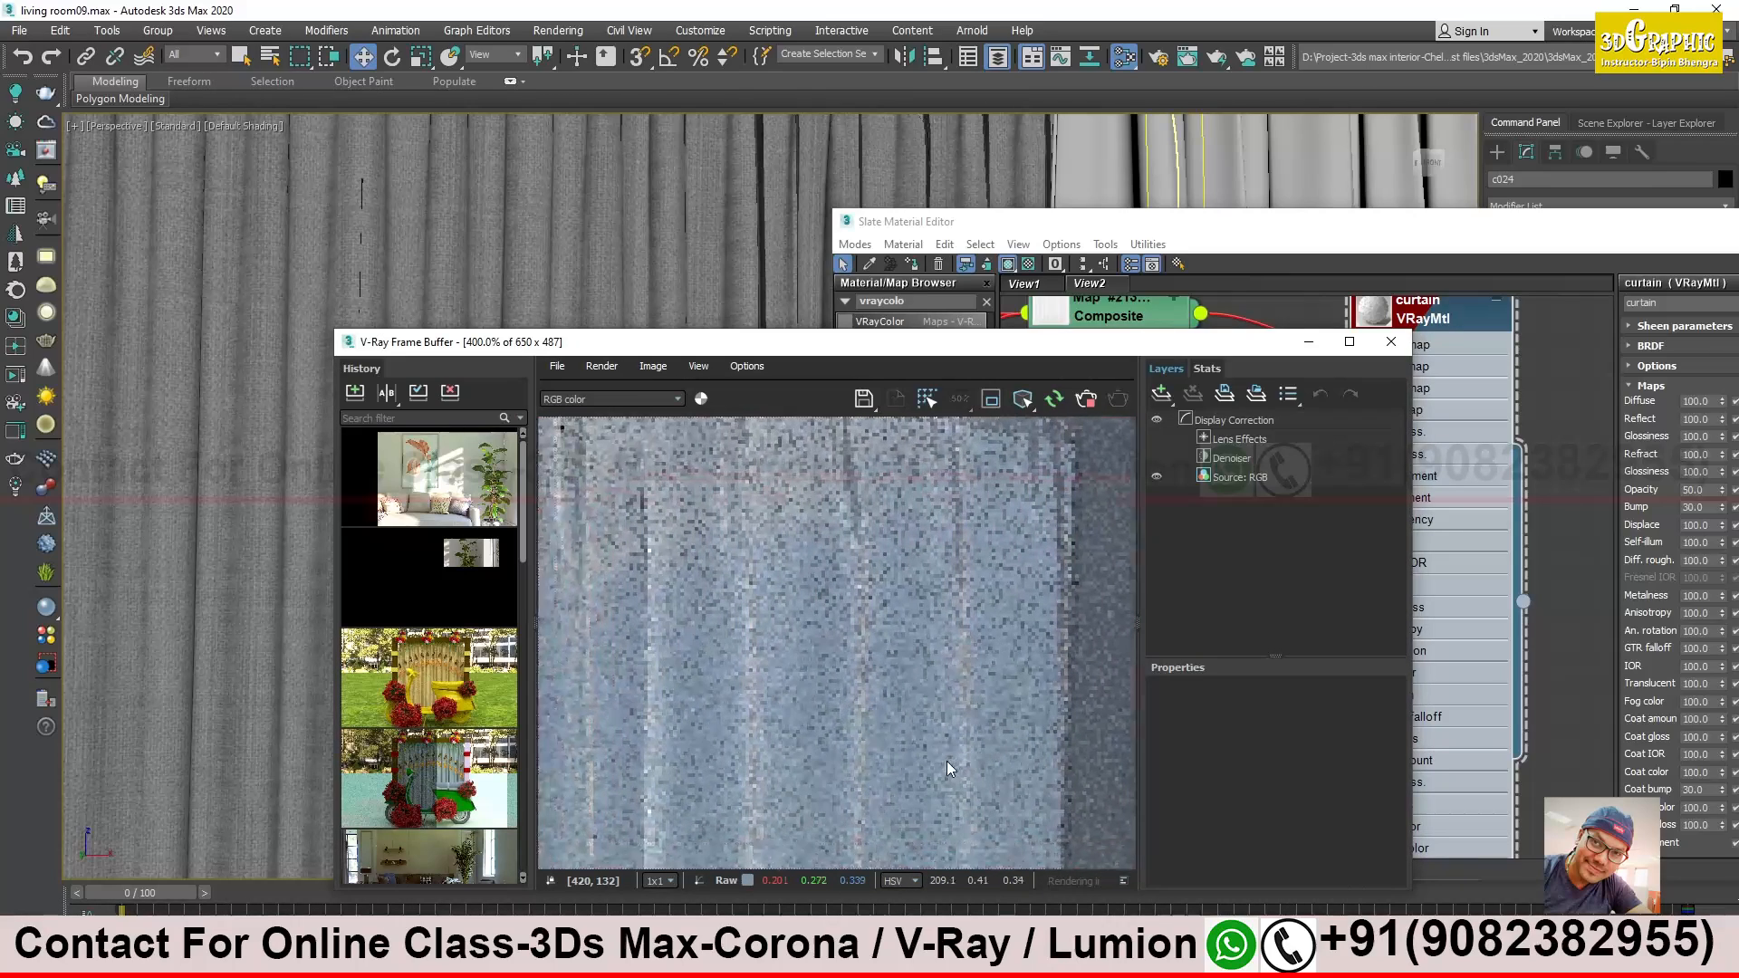
{"action": "scroll", "coordinate": [624, 231], "scroll_direction": "down", "scroll_amount": 5}
{"action": "middle_click_drag", "start_coordinate": [614, 233], "coordinate": [554, 240], "text": "alt"}
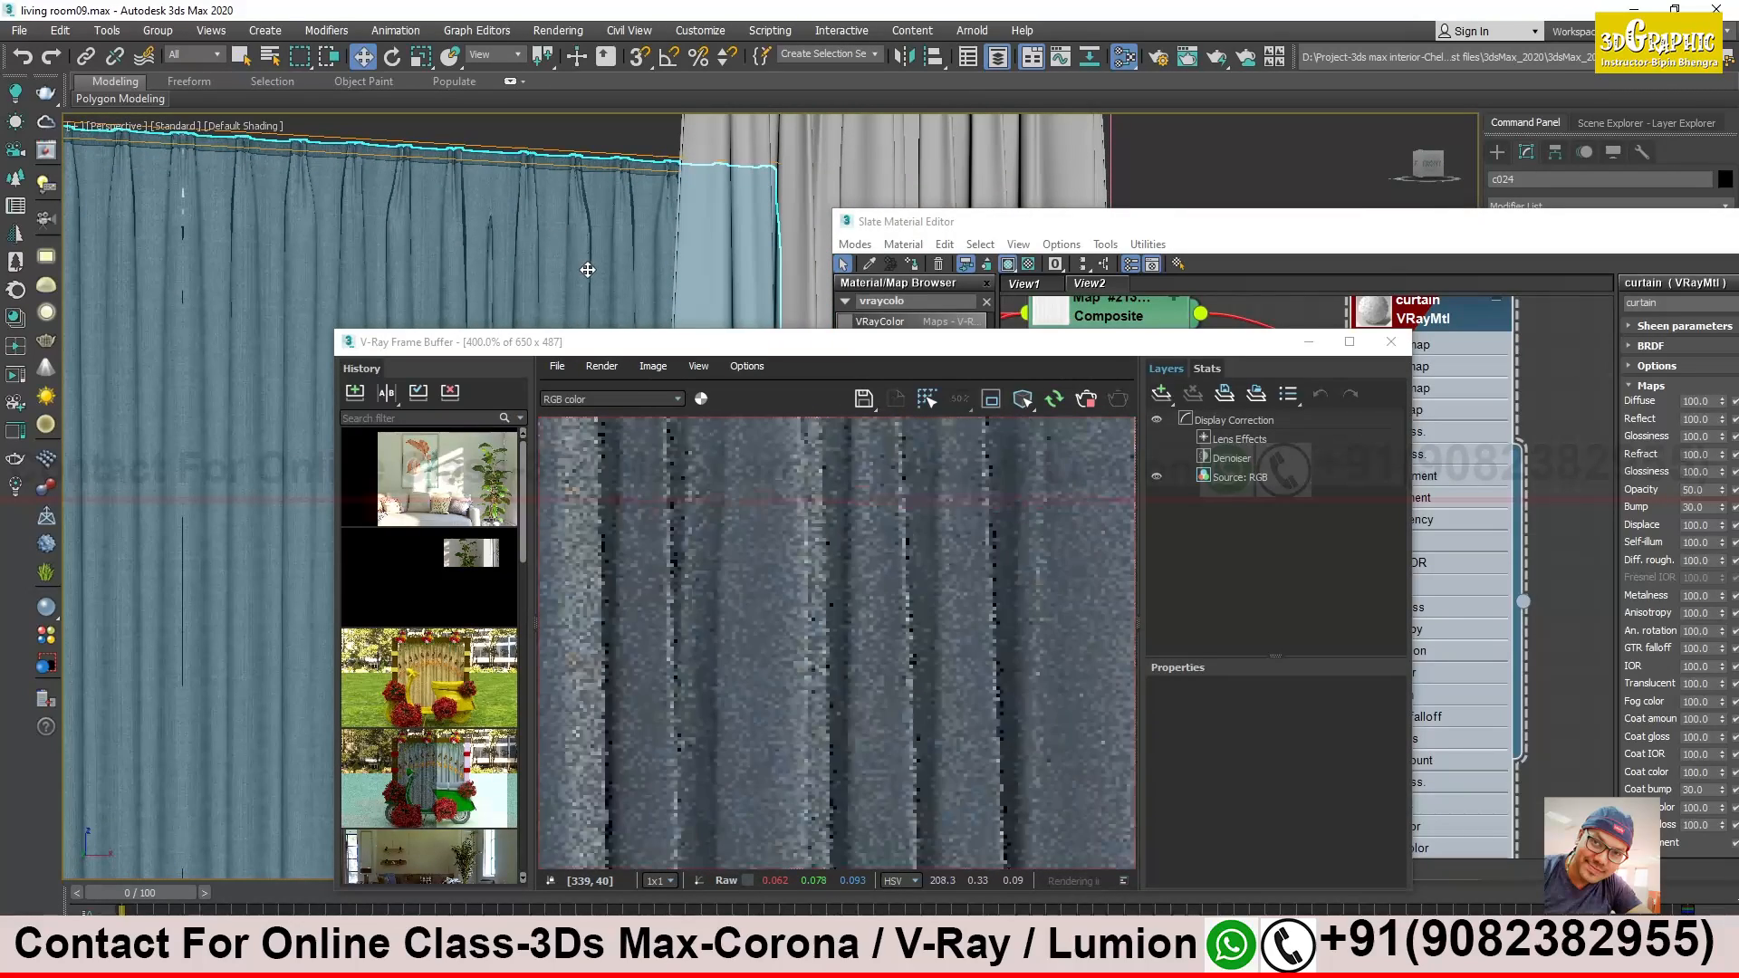
Examine the middle curtain's weave and transparency against the side drape in the interactive render, both magnified and at full size
{"action": "middle_click_drag", "start_coordinate": [611, 249], "coordinate": [544, 290]}
{"action": "scroll", "coordinate": [933, 574], "scroll_direction": "down", "scroll_amount": 2}
{"action": "scroll", "coordinate": [674, 591], "scroll_direction": "up", "scroll_amount": 1}
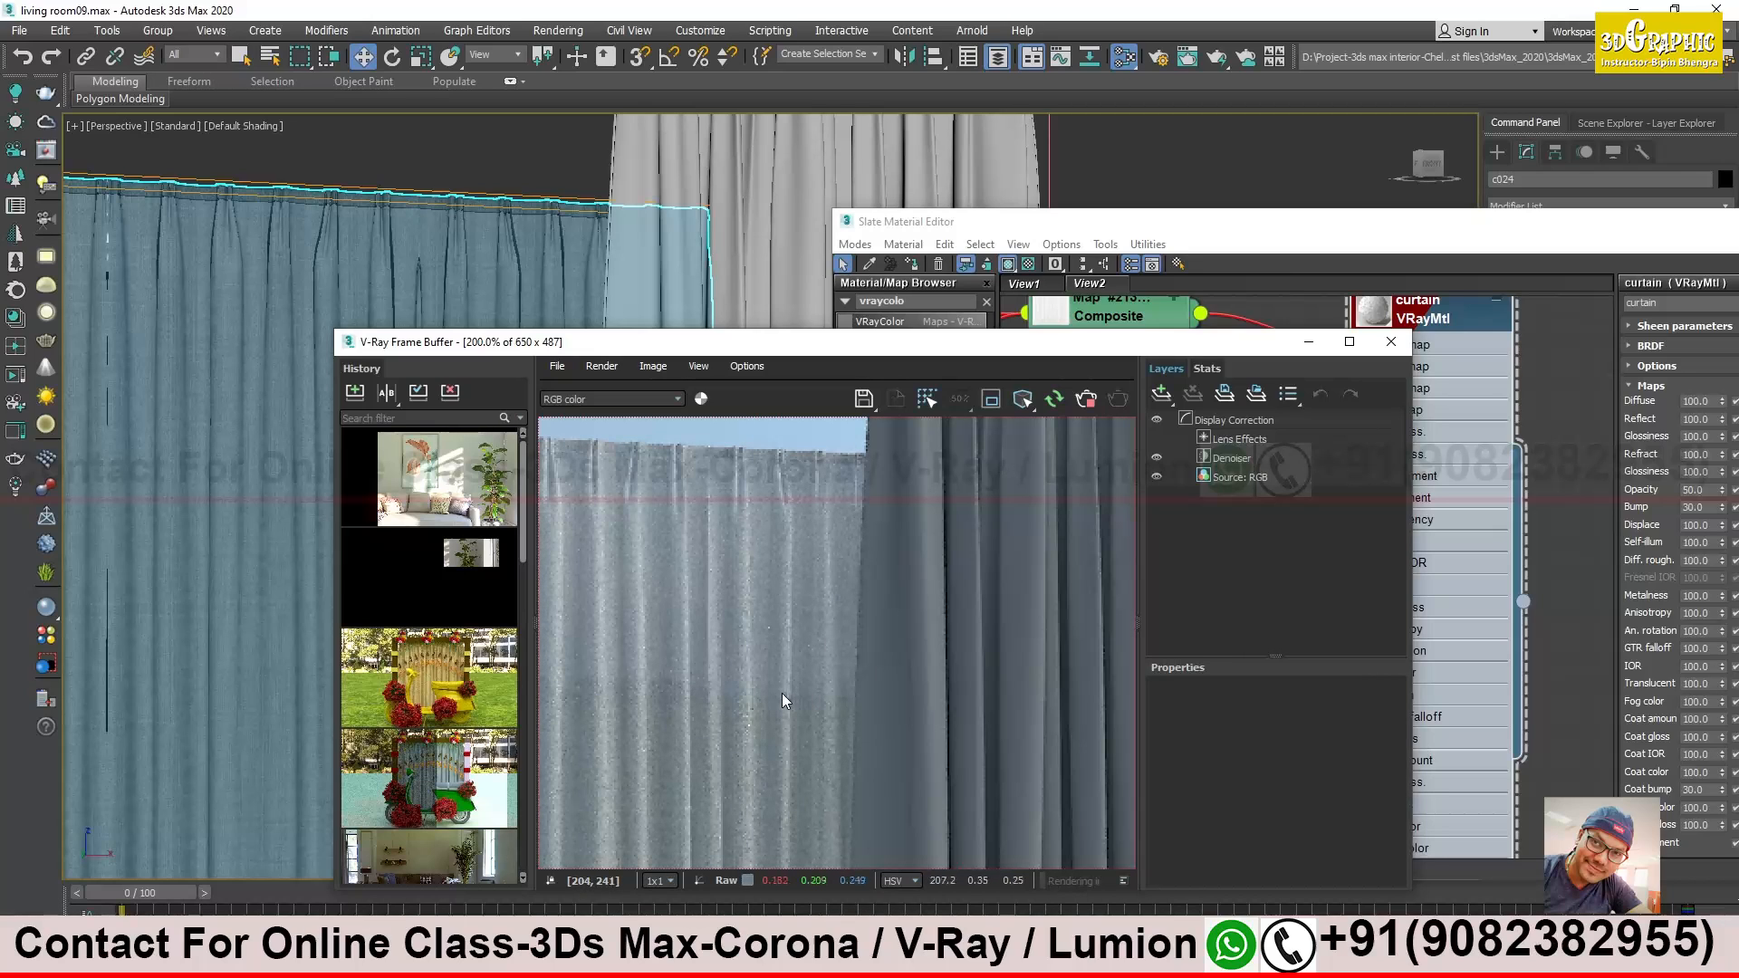
{"action": "scroll", "coordinate": [736, 715], "scroll_direction": "up", "scroll_amount": 1}
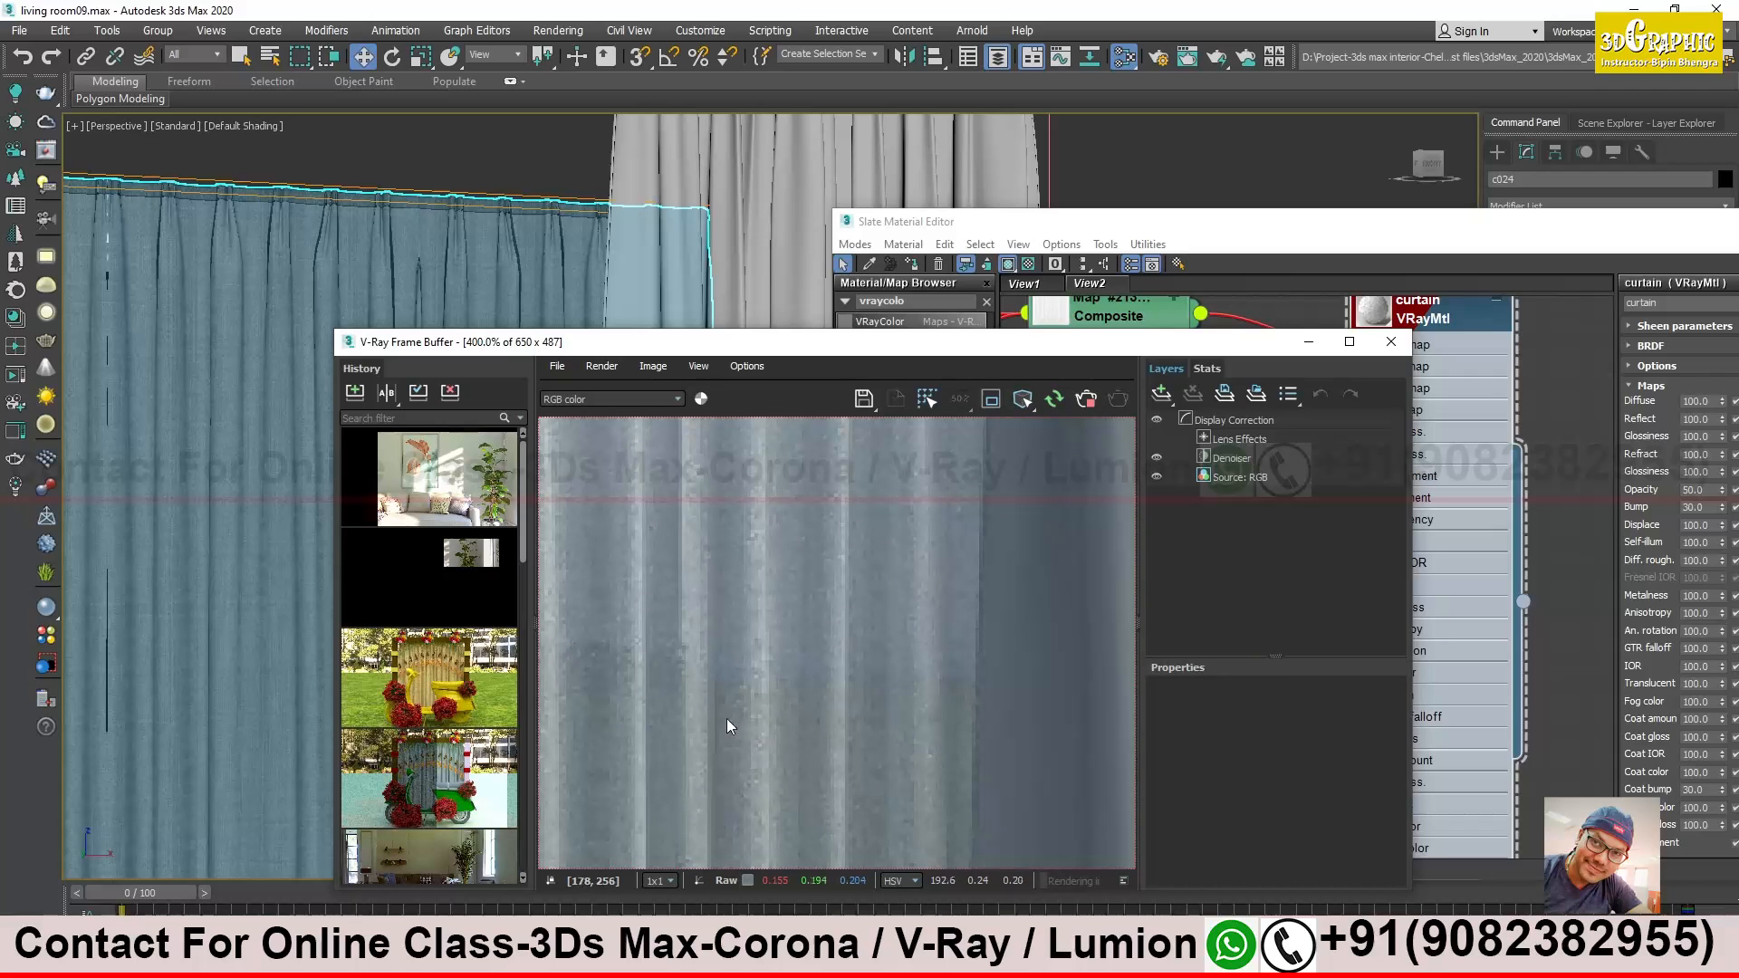
{"action": "middle_click_drag", "start_coordinate": [676, 771], "coordinate": [873, 650]}
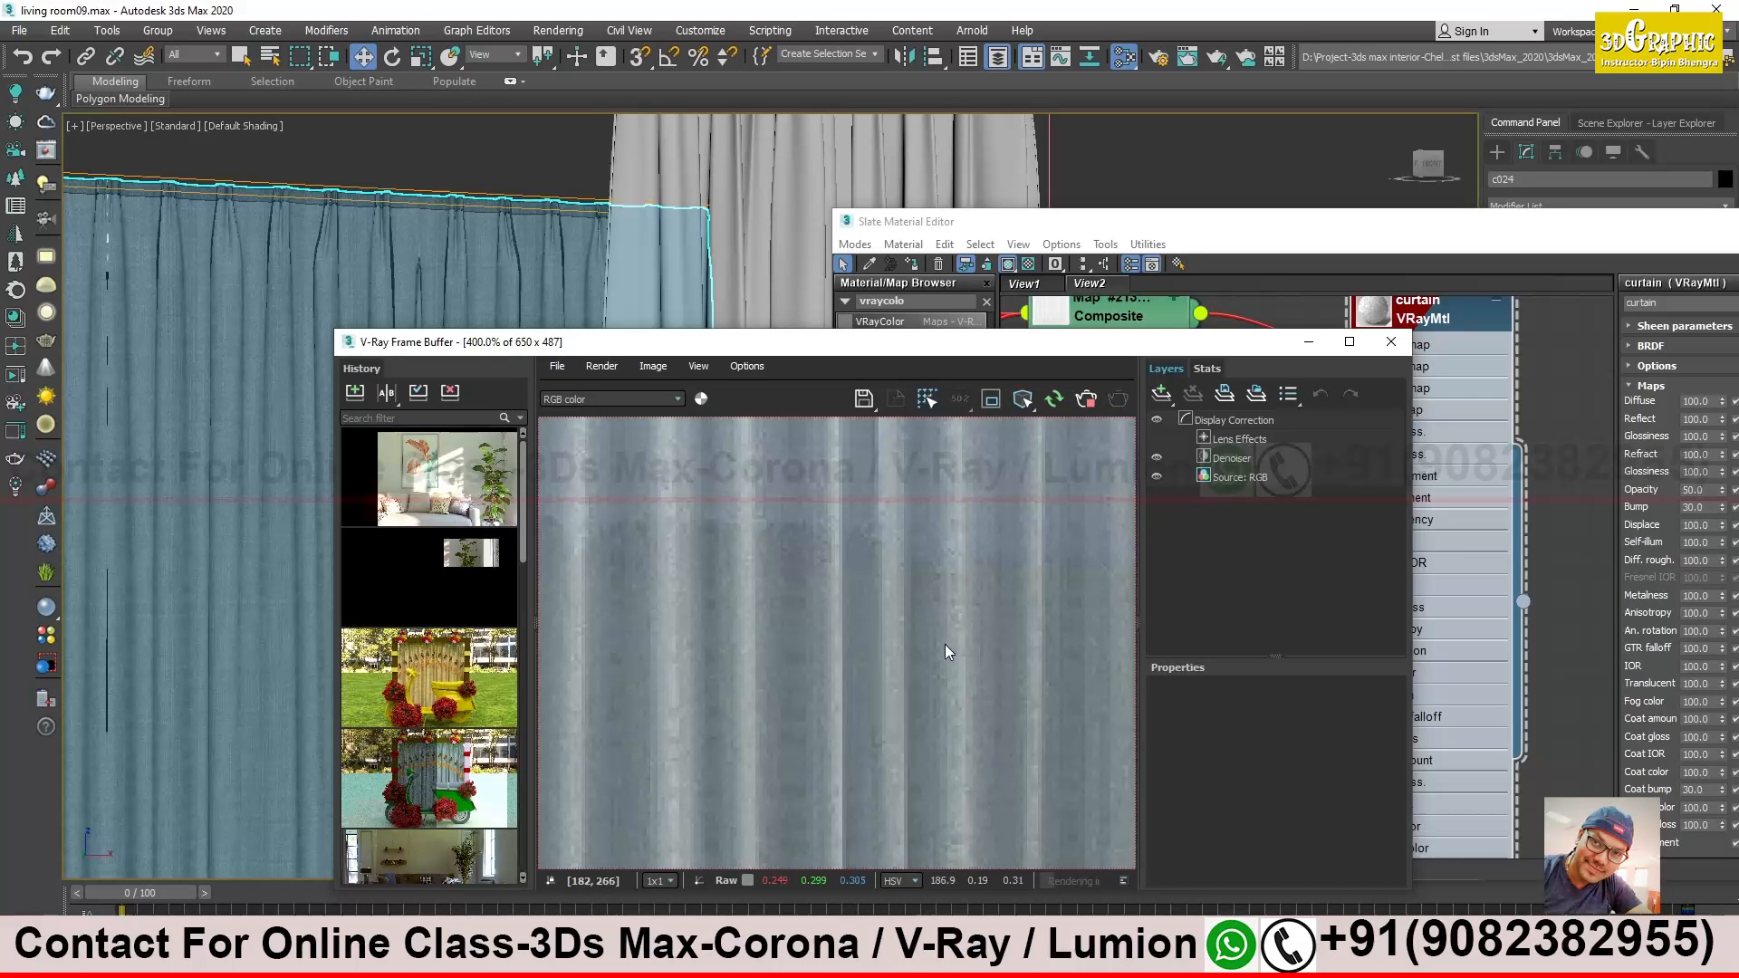
{"action": "middle_click_drag", "start_coordinate": [955, 595], "coordinate": [855, 650]}
{"action": "scroll", "coordinate": [855, 650], "scroll_direction": "down", "scroll_amount": 1}
{"action": "scroll", "coordinate": [849, 594], "scroll_direction": "down", "scroll_amount": 1}
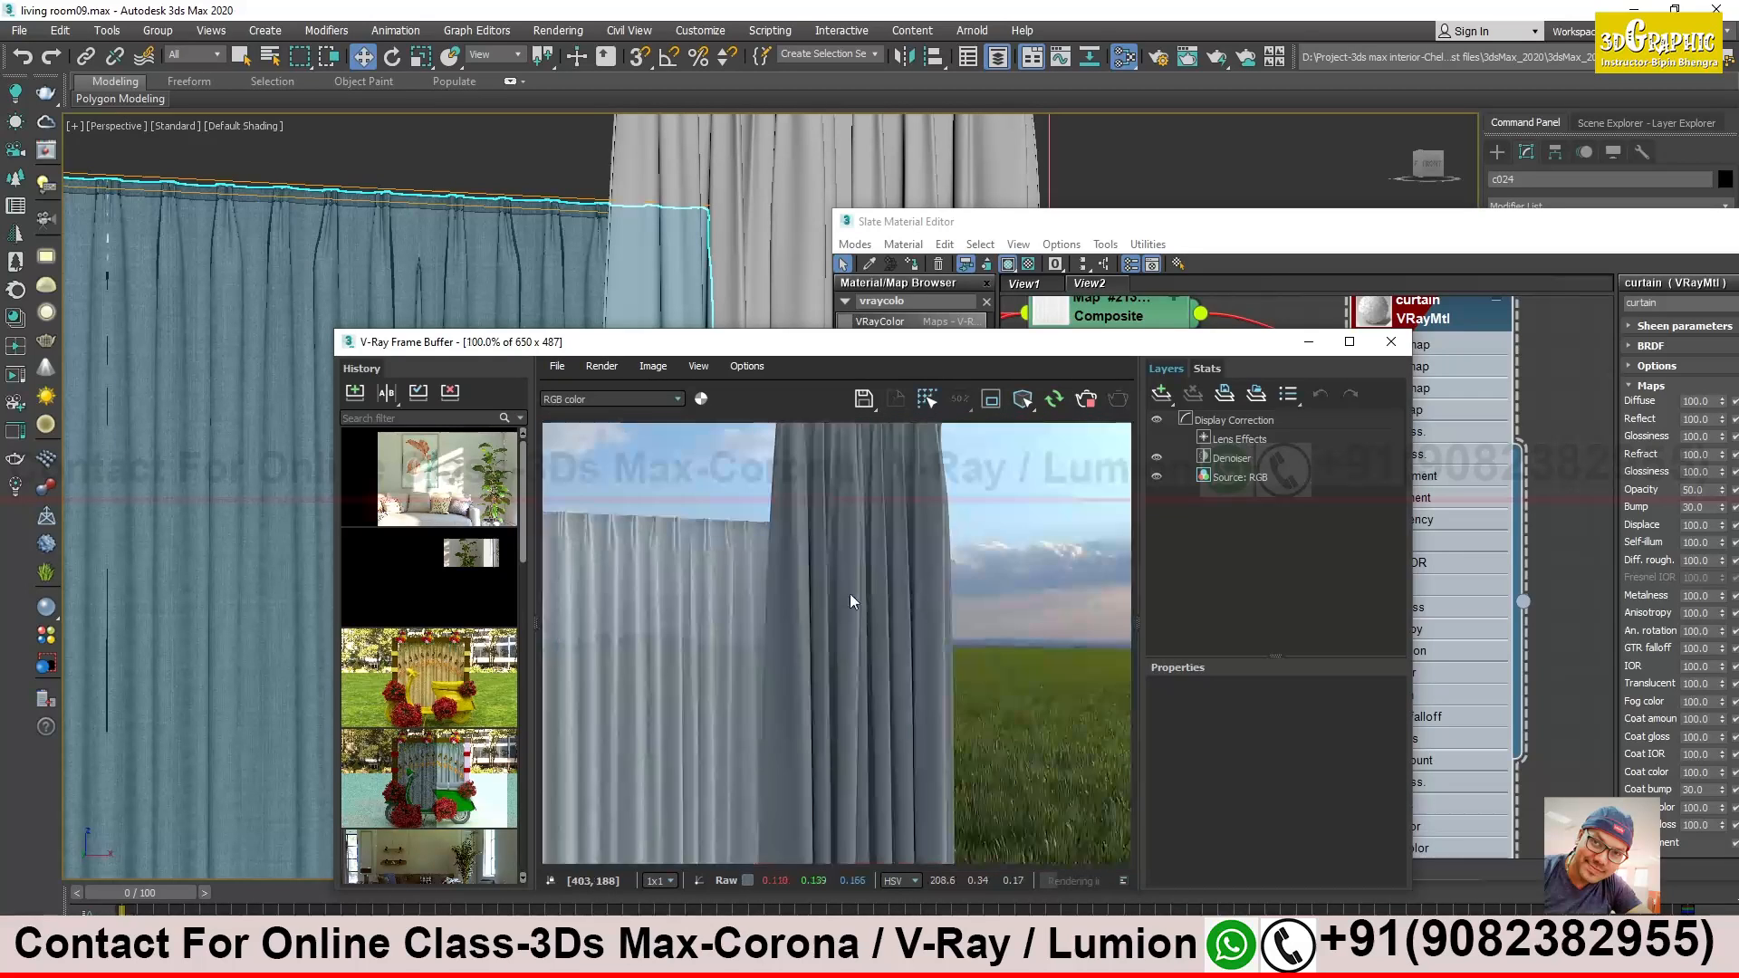
Stop the interactive render and define a render region over the edge where the middle curtain meets the side drape
{"action": "left_click", "coordinate": [1096, 403]}
{"action": "left_click_drag", "start_coordinate": [1180, 352], "coordinate": [986, 355]}
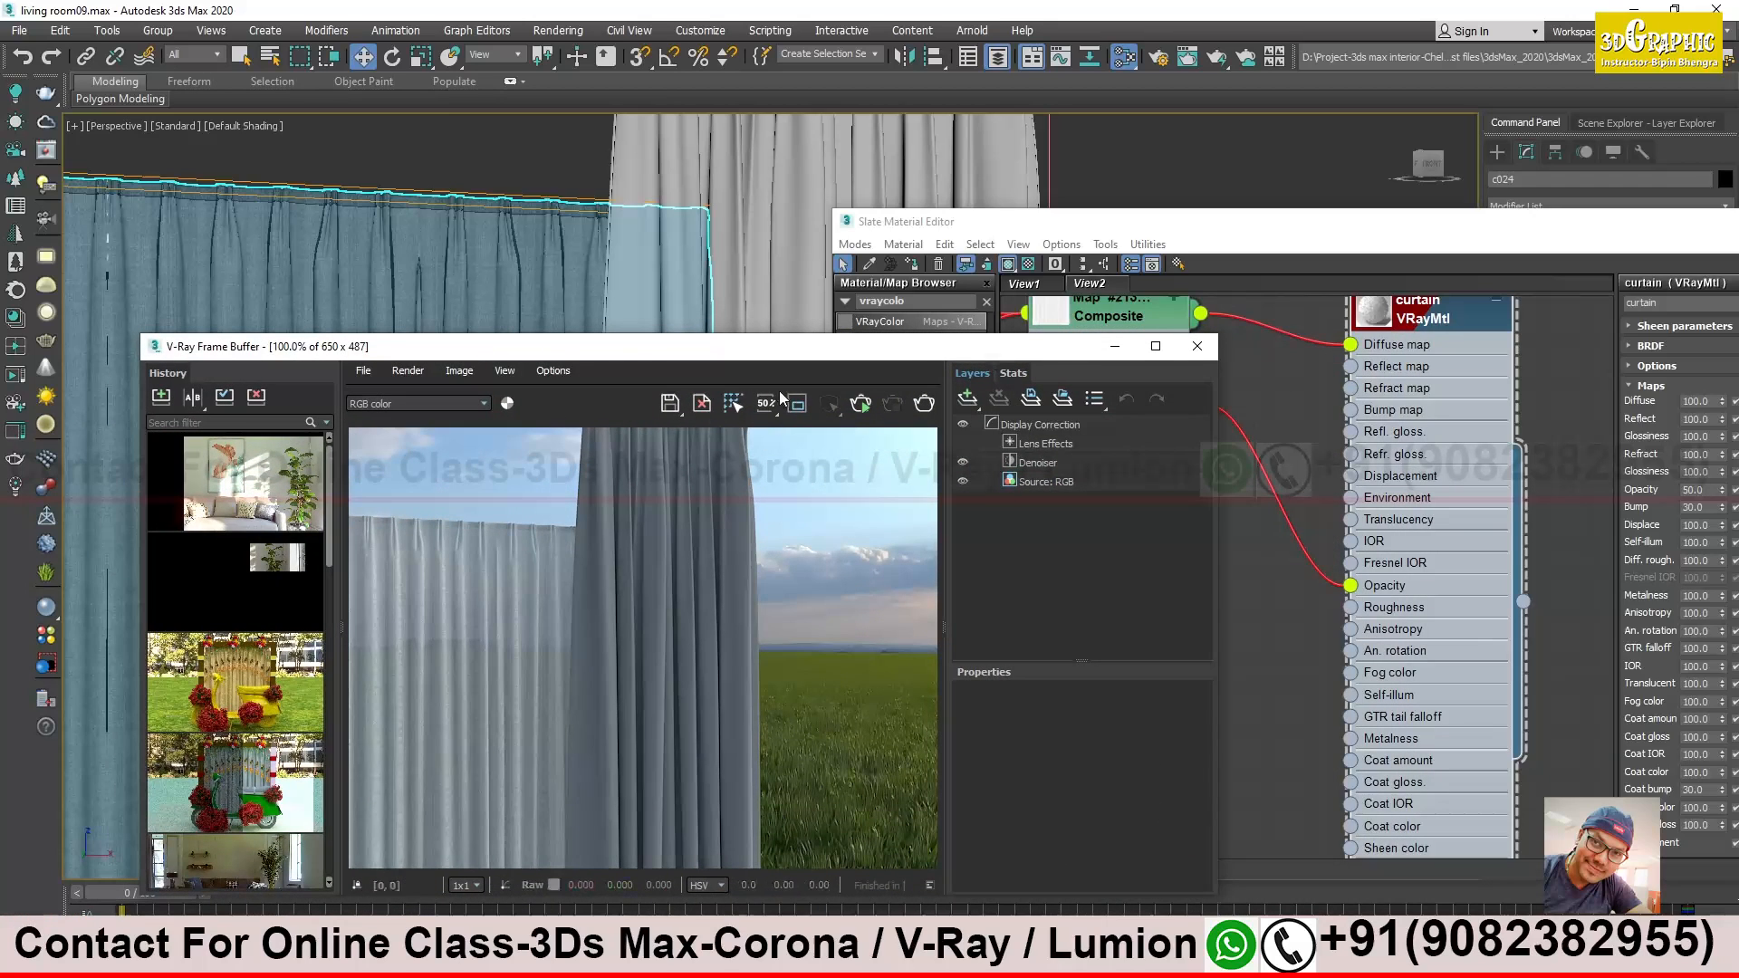
{"action": "left_click", "coordinate": [798, 404]}
{"action": "left_click_drag", "start_coordinate": [433, 482], "coordinate": [616, 742]}
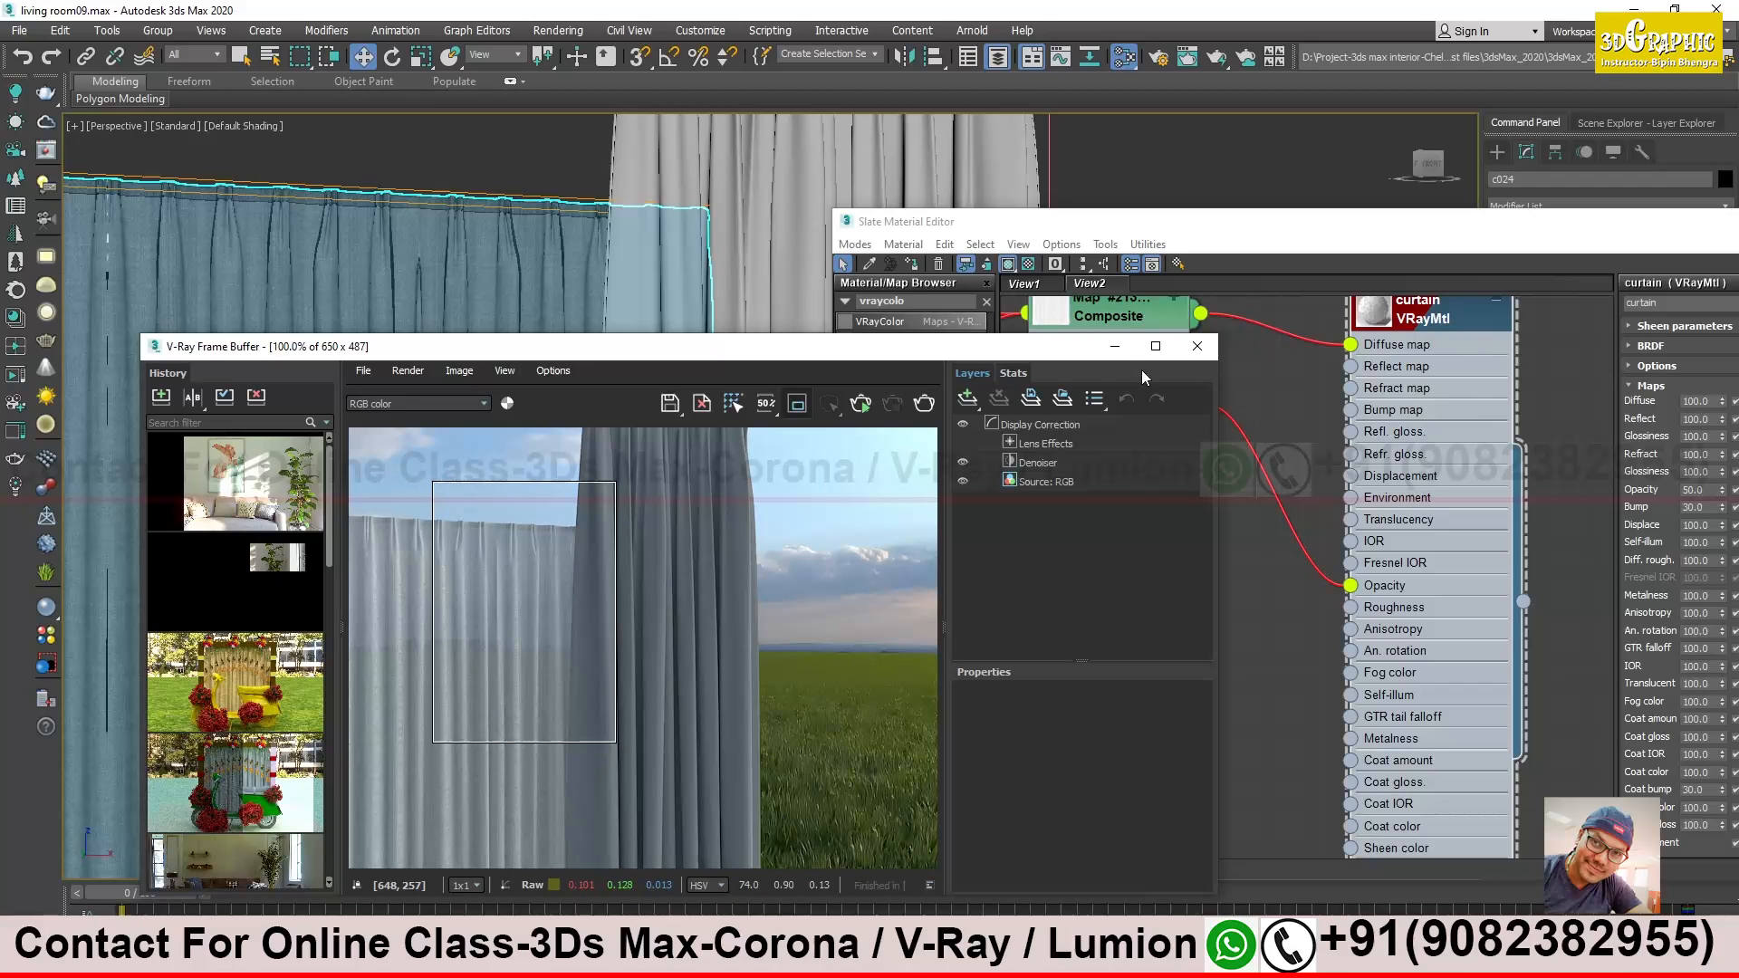
Set the curtain material's Opacity map amount to 20 and start an interactive render of the region
{"action": "left_click_drag", "start_coordinate": [1075, 354], "coordinate": [934, 373]}
{"action": "left_click_drag", "start_coordinate": [1551, 227], "coordinate": [1400, 200]}
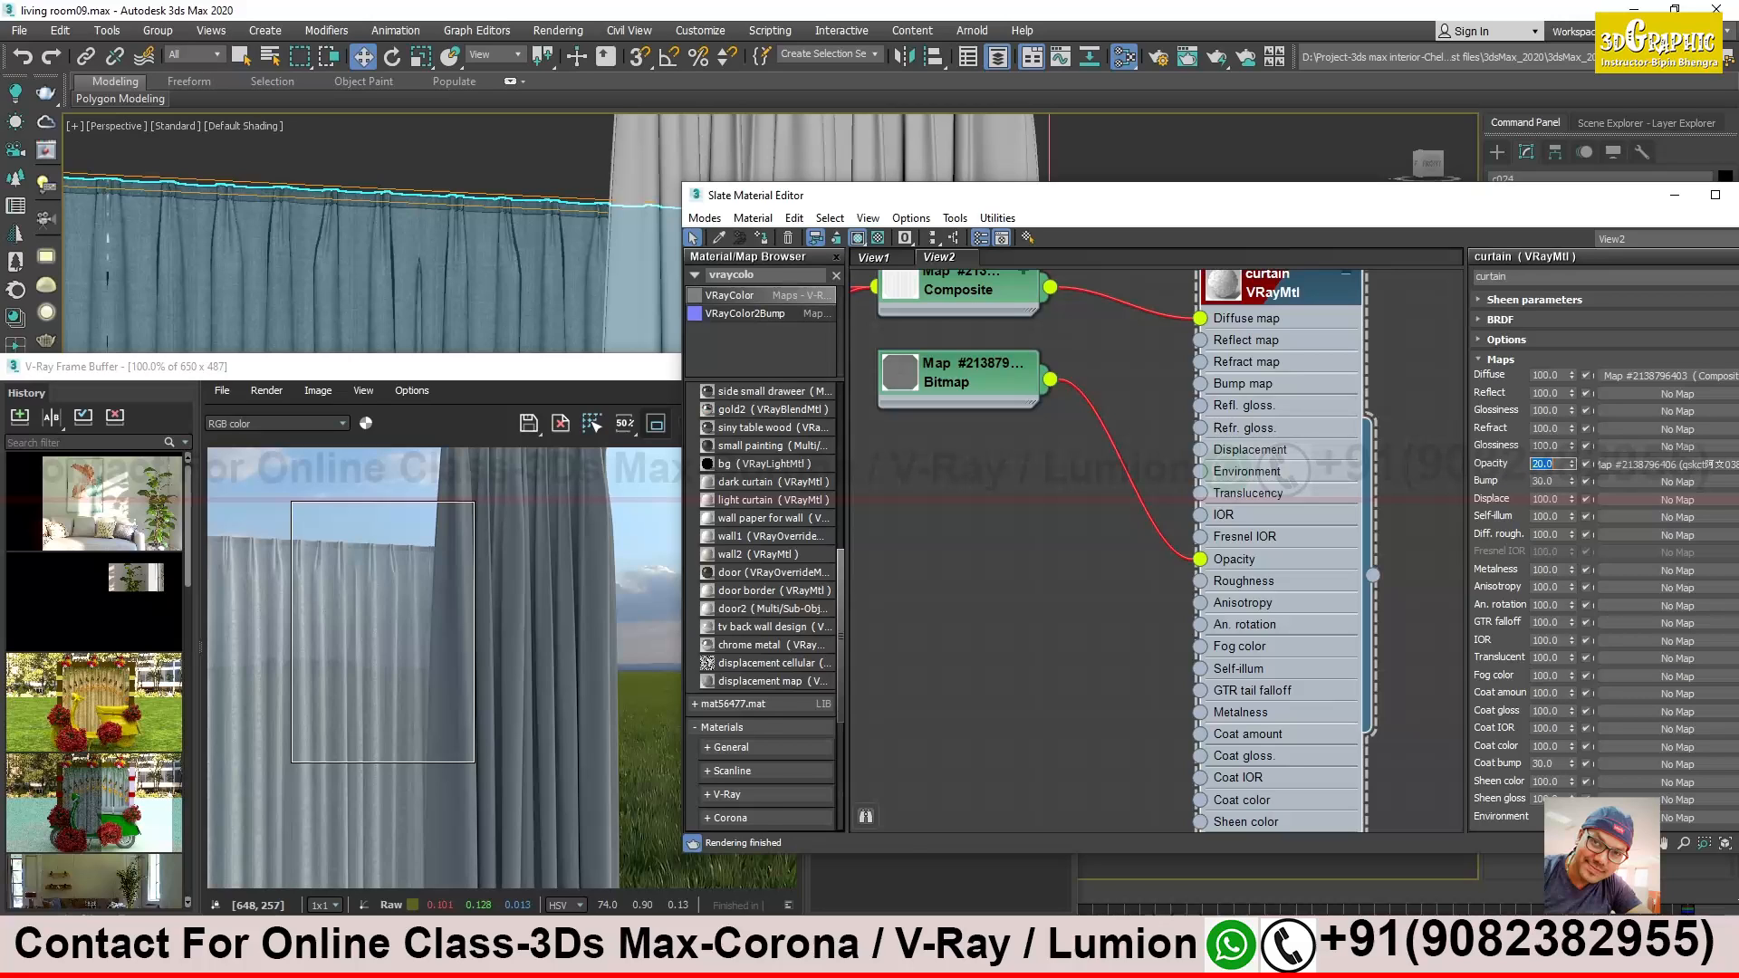
{"action": "left_click", "coordinate": [569, 366]}
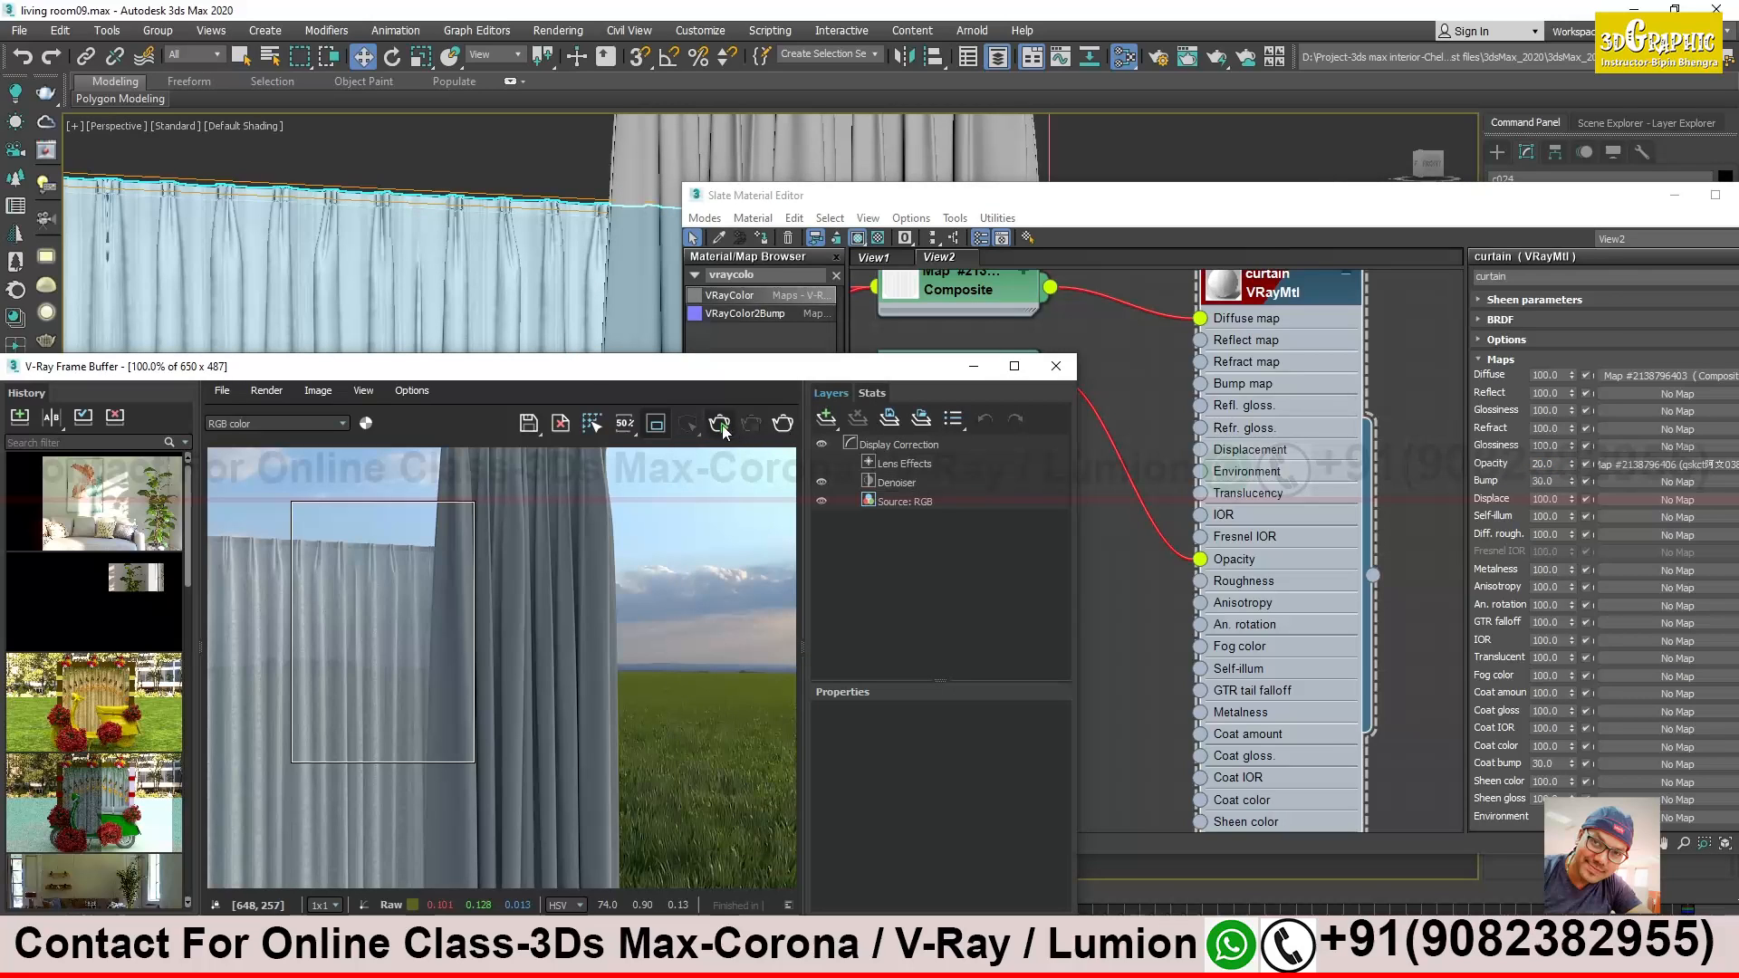
{"action": "left_click", "coordinate": [720, 424]}
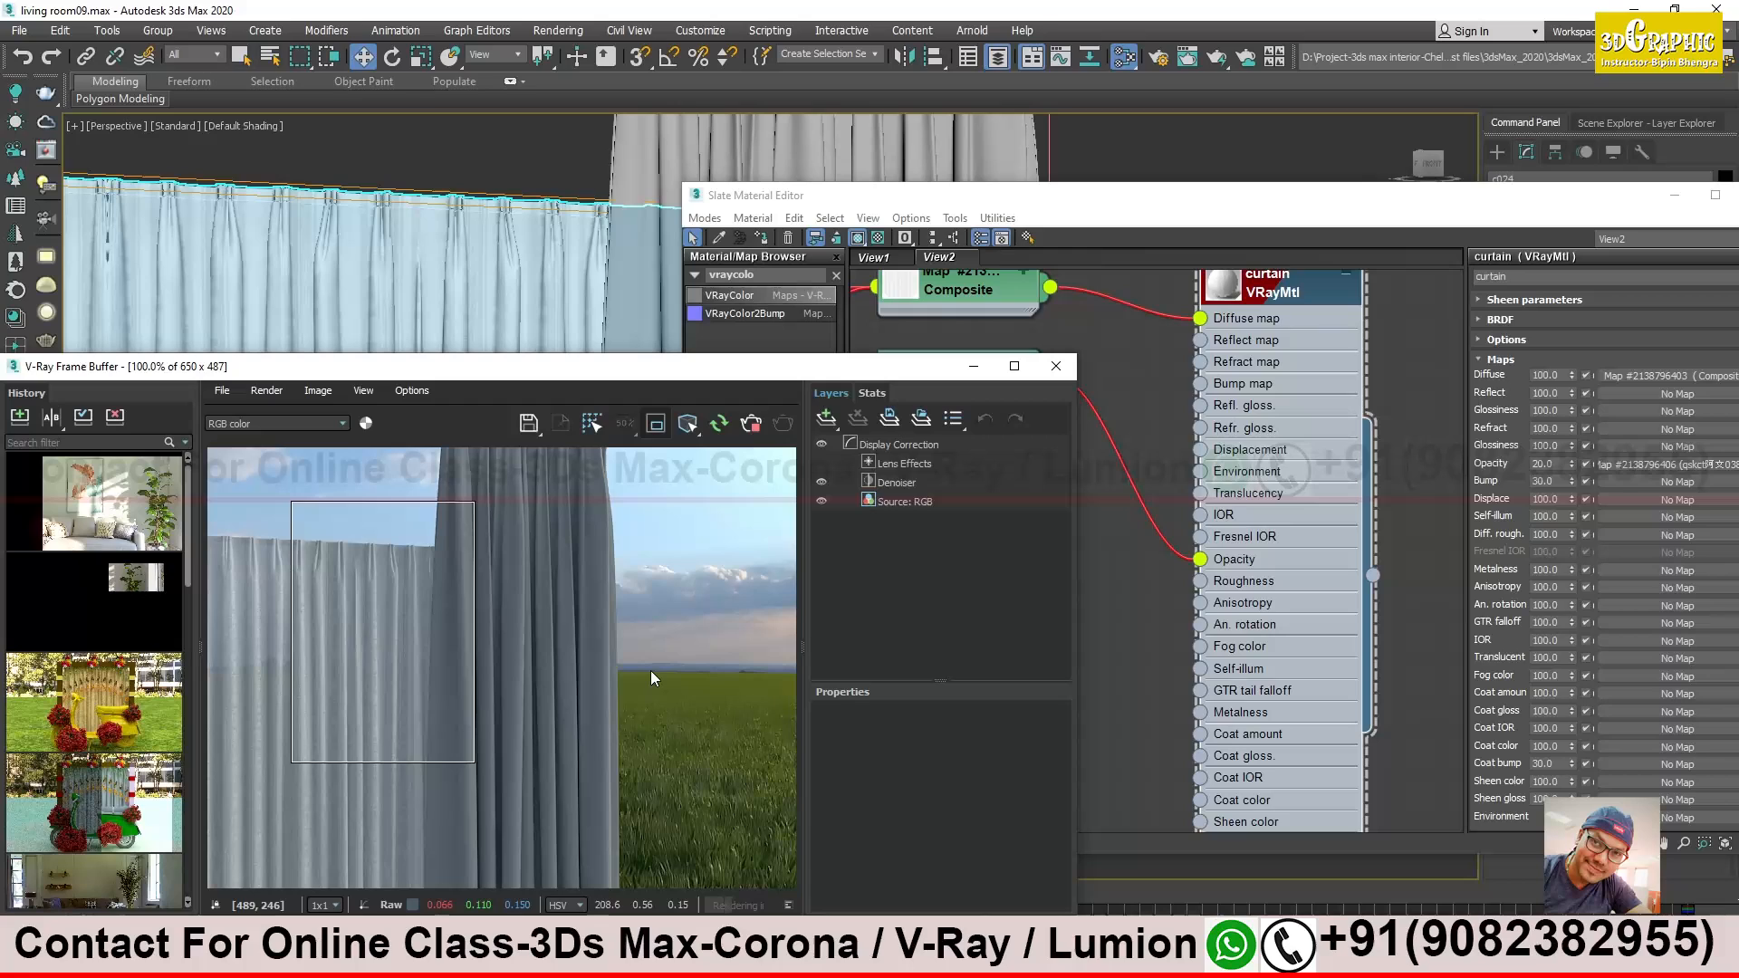
Set the curtain material's Opacity map amount to 70 and check the updated render region up close
{"action": "left_click", "coordinate": [1550, 462]}
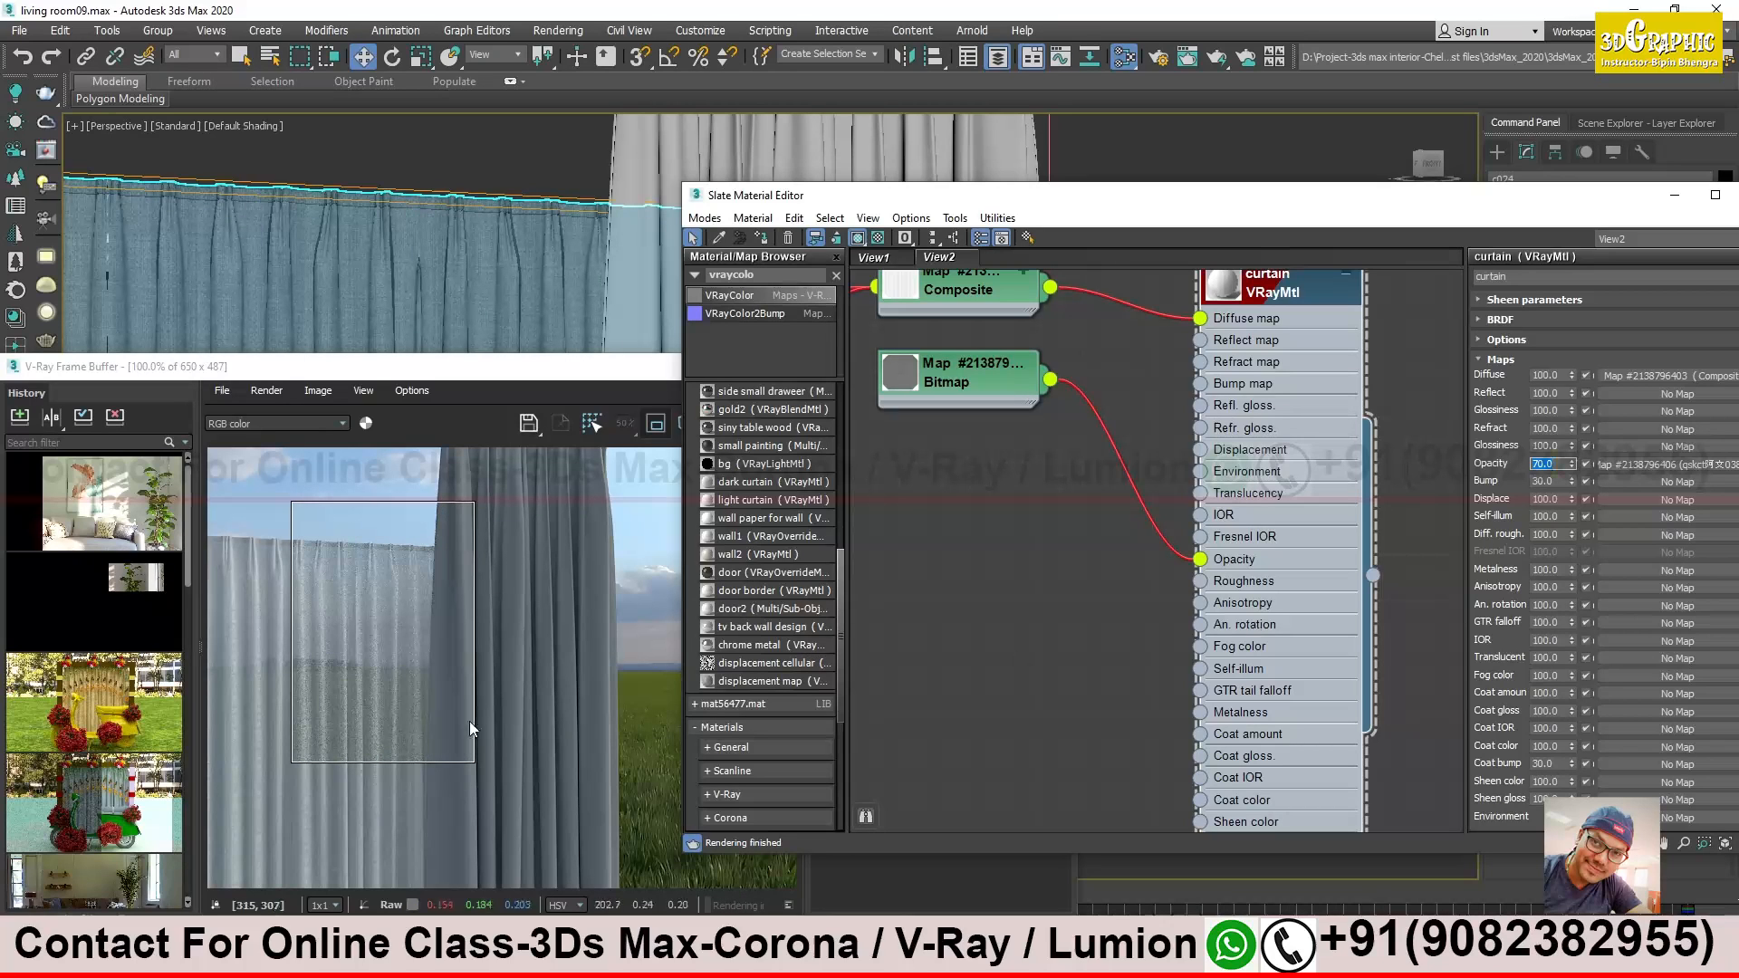
{"action": "left_click", "coordinate": [360, 685]}
{"action": "scroll", "coordinate": [360, 685], "scroll_direction": "up", "scroll_amount": 1}
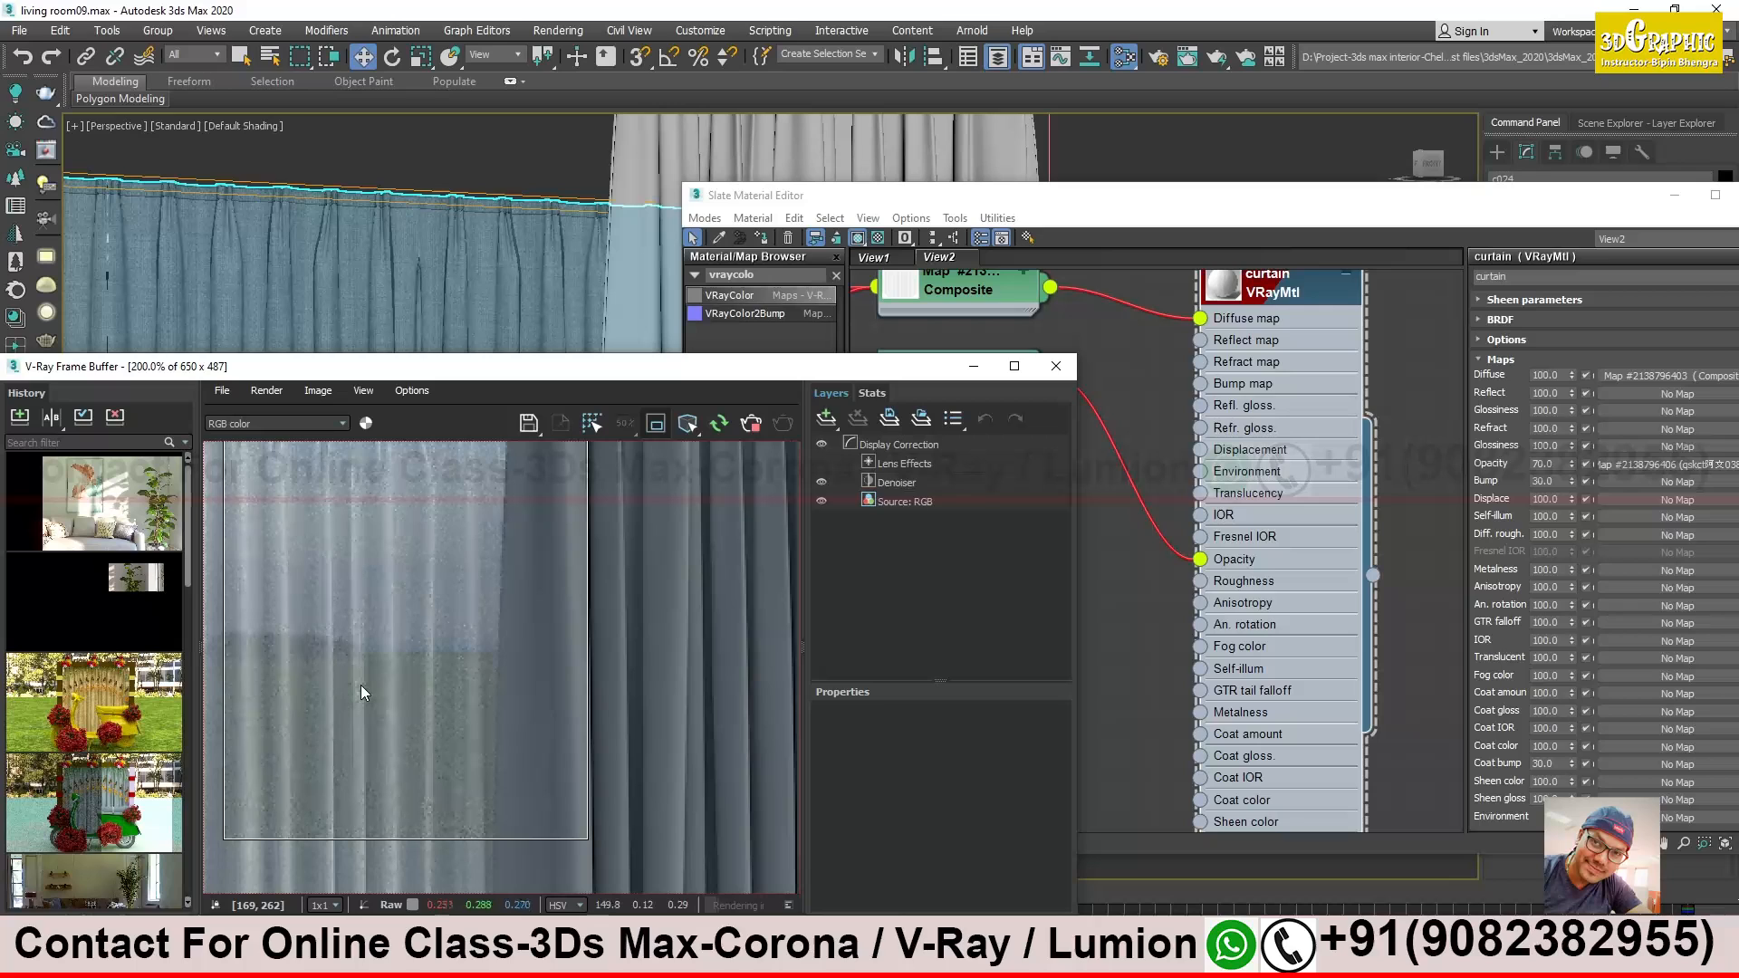
{"action": "middle_click_drag", "start_coordinate": [400, 632], "coordinate": [460, 670]}
{"action": "scroll", "coordinate": [460, 678], "scroll_direction": "down", "scroll_amount": 1}
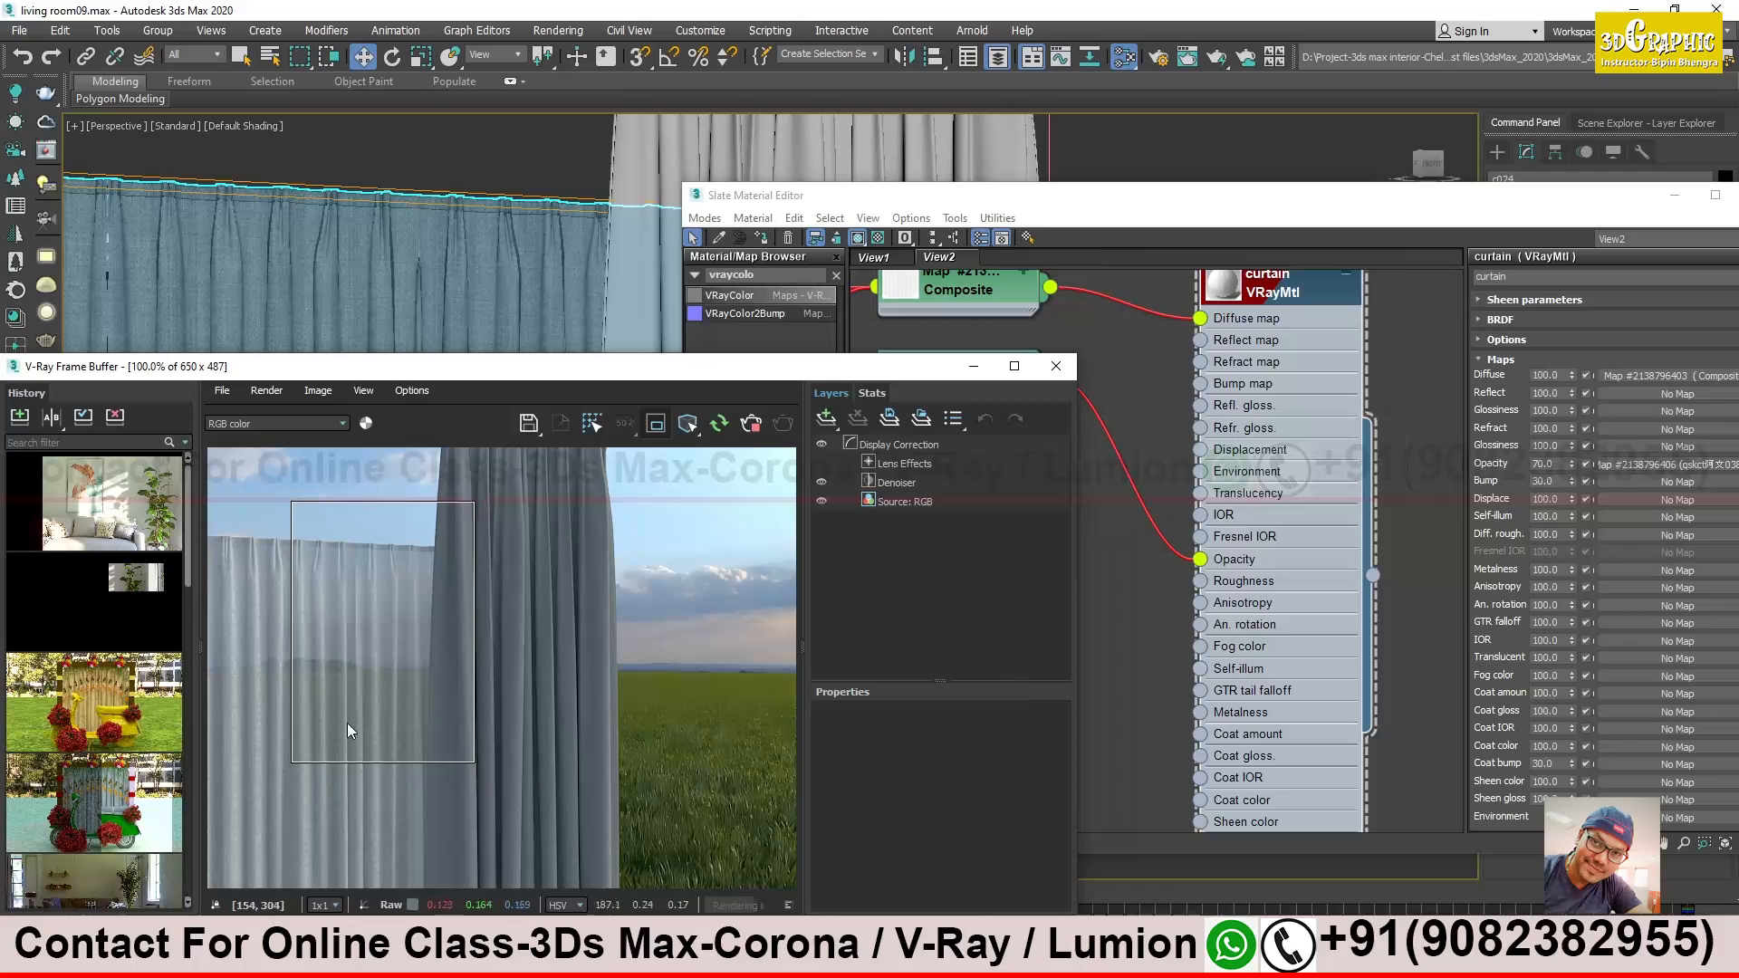
{"action": "middle_click_drag", "start_coordinate": [1240, 471], "coordinate": [1261, 572]}
{"action": "middle_click_drag", "start_coordinate": [1041, 496], "coordinate": [1075, 467]}
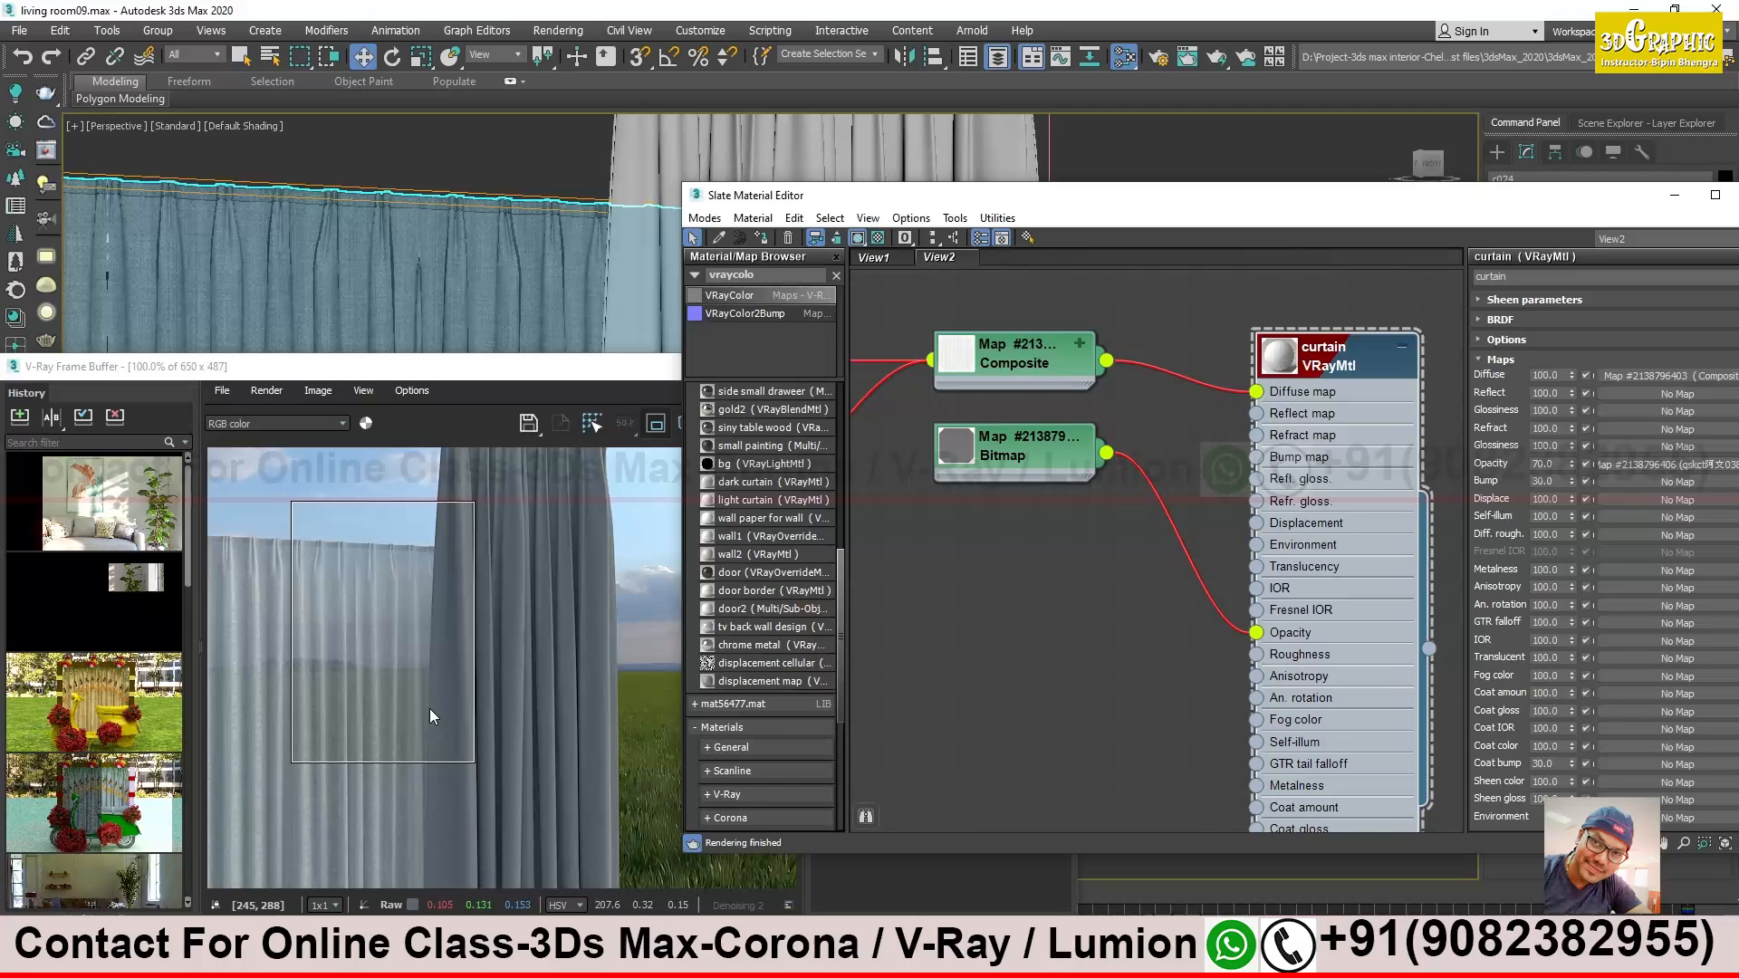
Inspect how the background shows through the middle curtain inside the render region, magnified and at full size
{"action": "scroll", "coordinate": [383, 704], "scroll_direction": "up", "scroll_amount": 2}
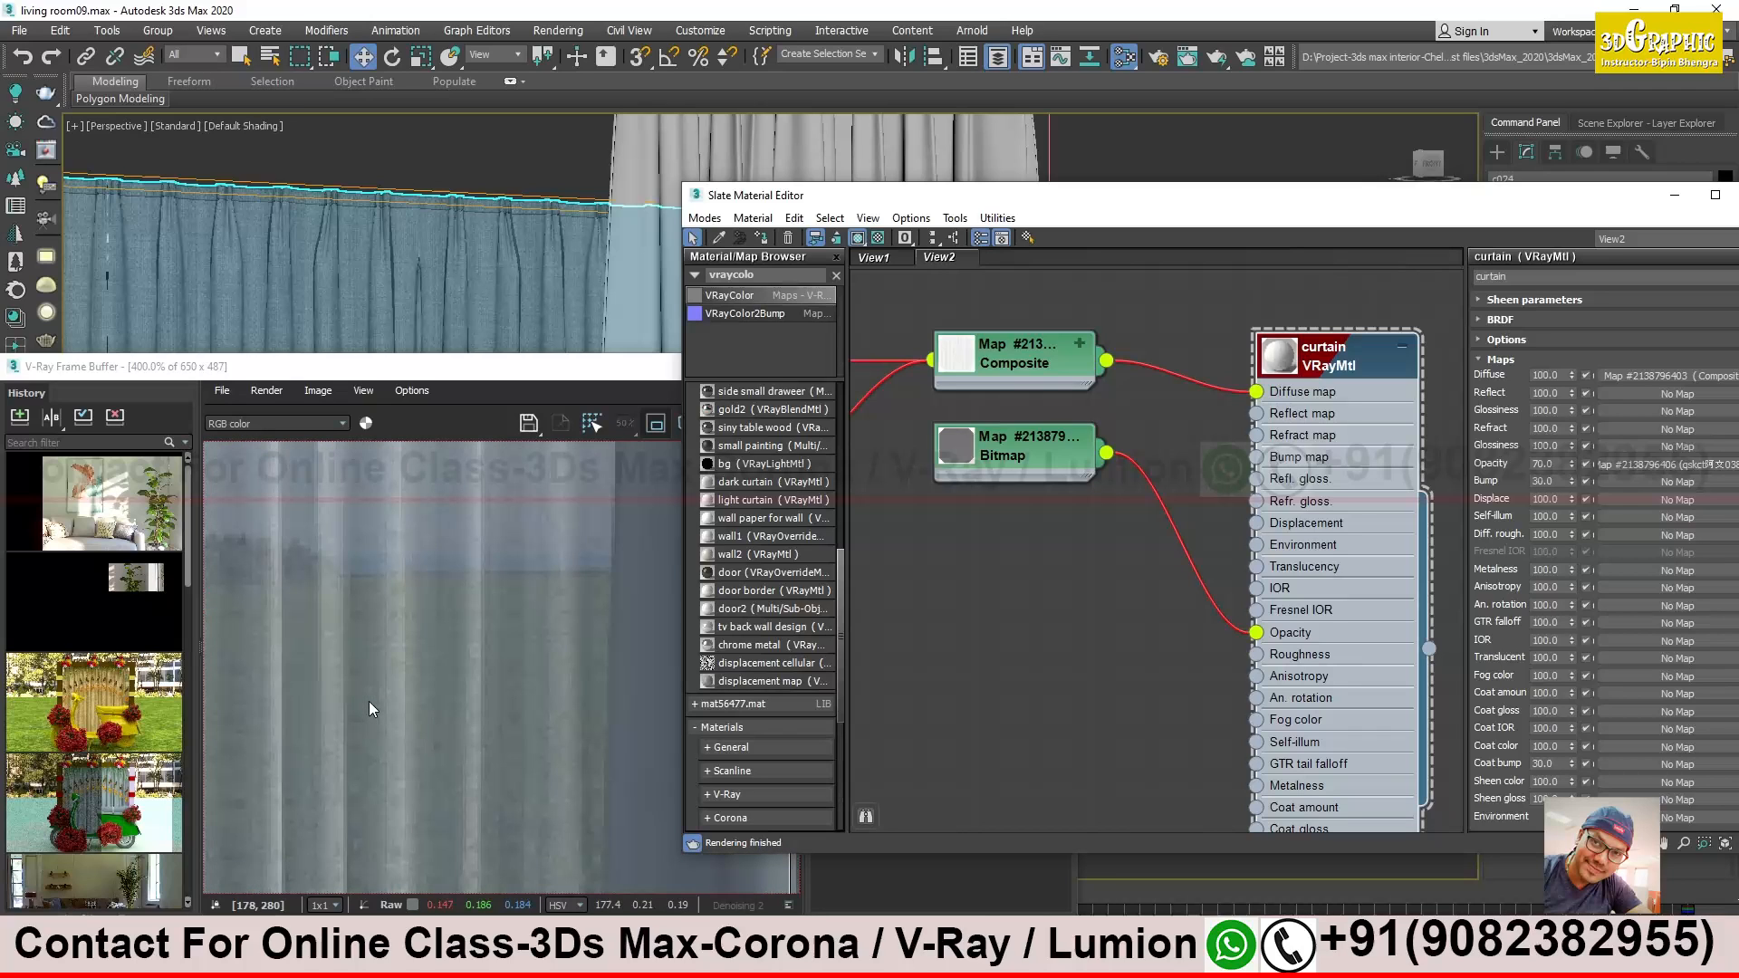
{"action": "left_click", "coordinate": [401, 682]}
{"action": "scroll", "coordinate": [426, 743], "scroll_direction": "down", "scroll_amount": 1}
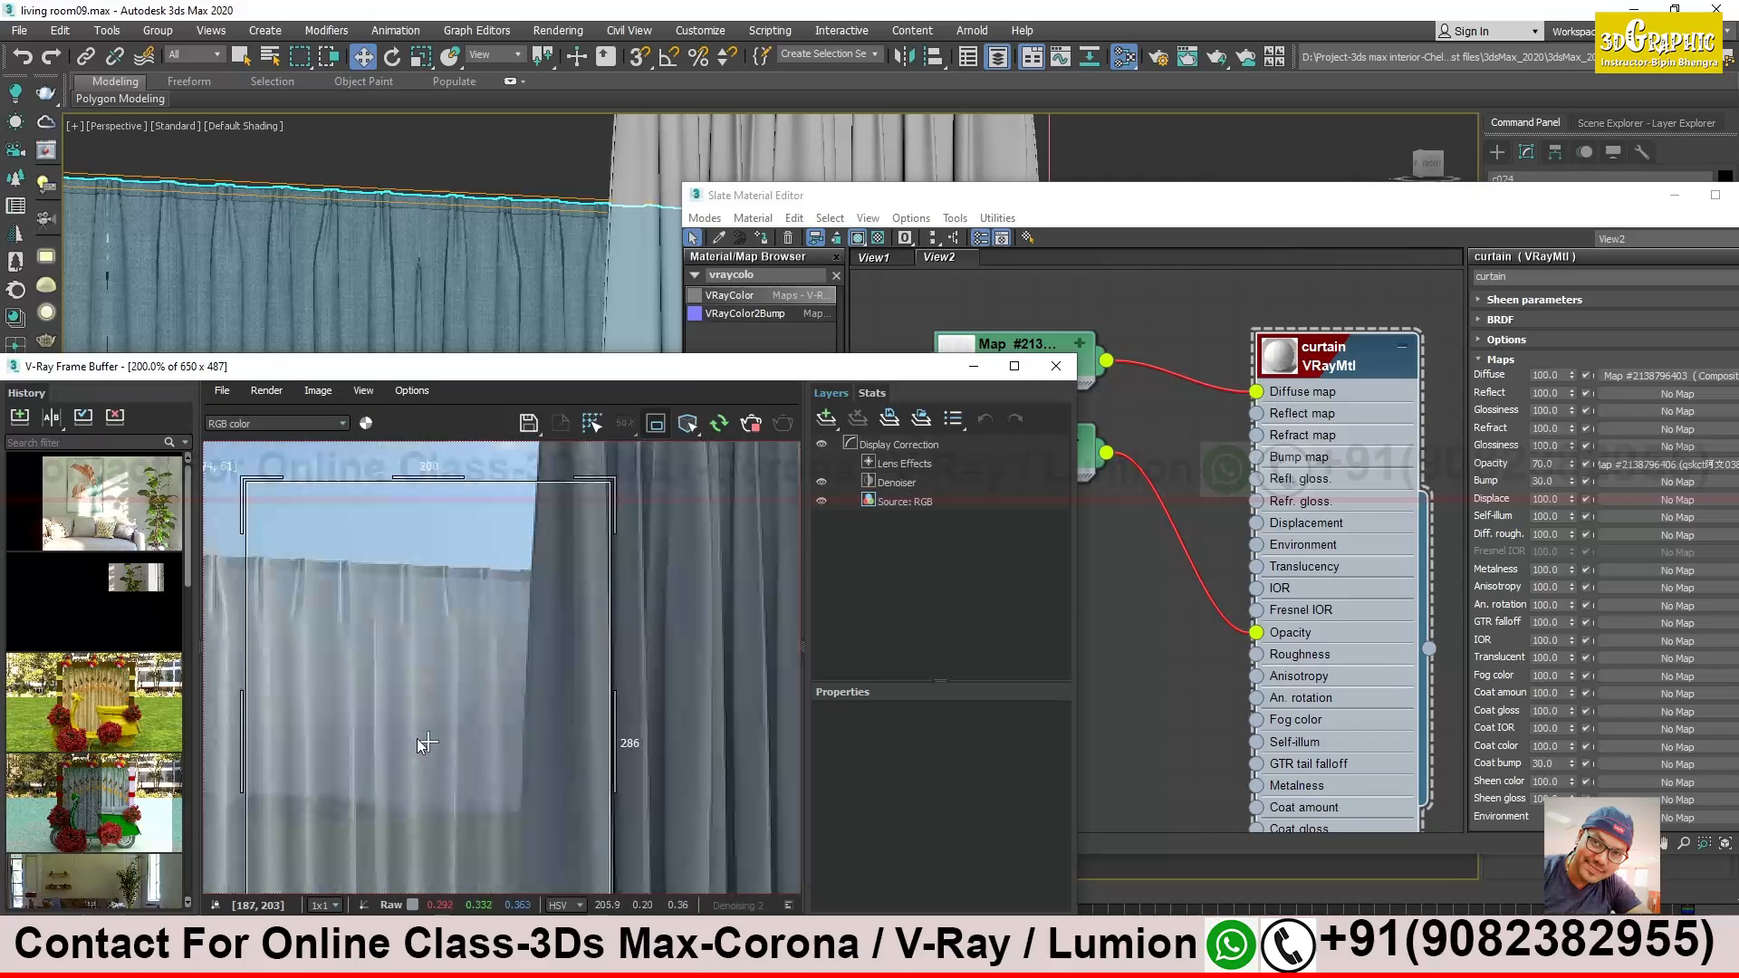
{"action": "scroll", "coordinate": [425, 741], "scroll_direction": "down", "scroll_amount": 1}
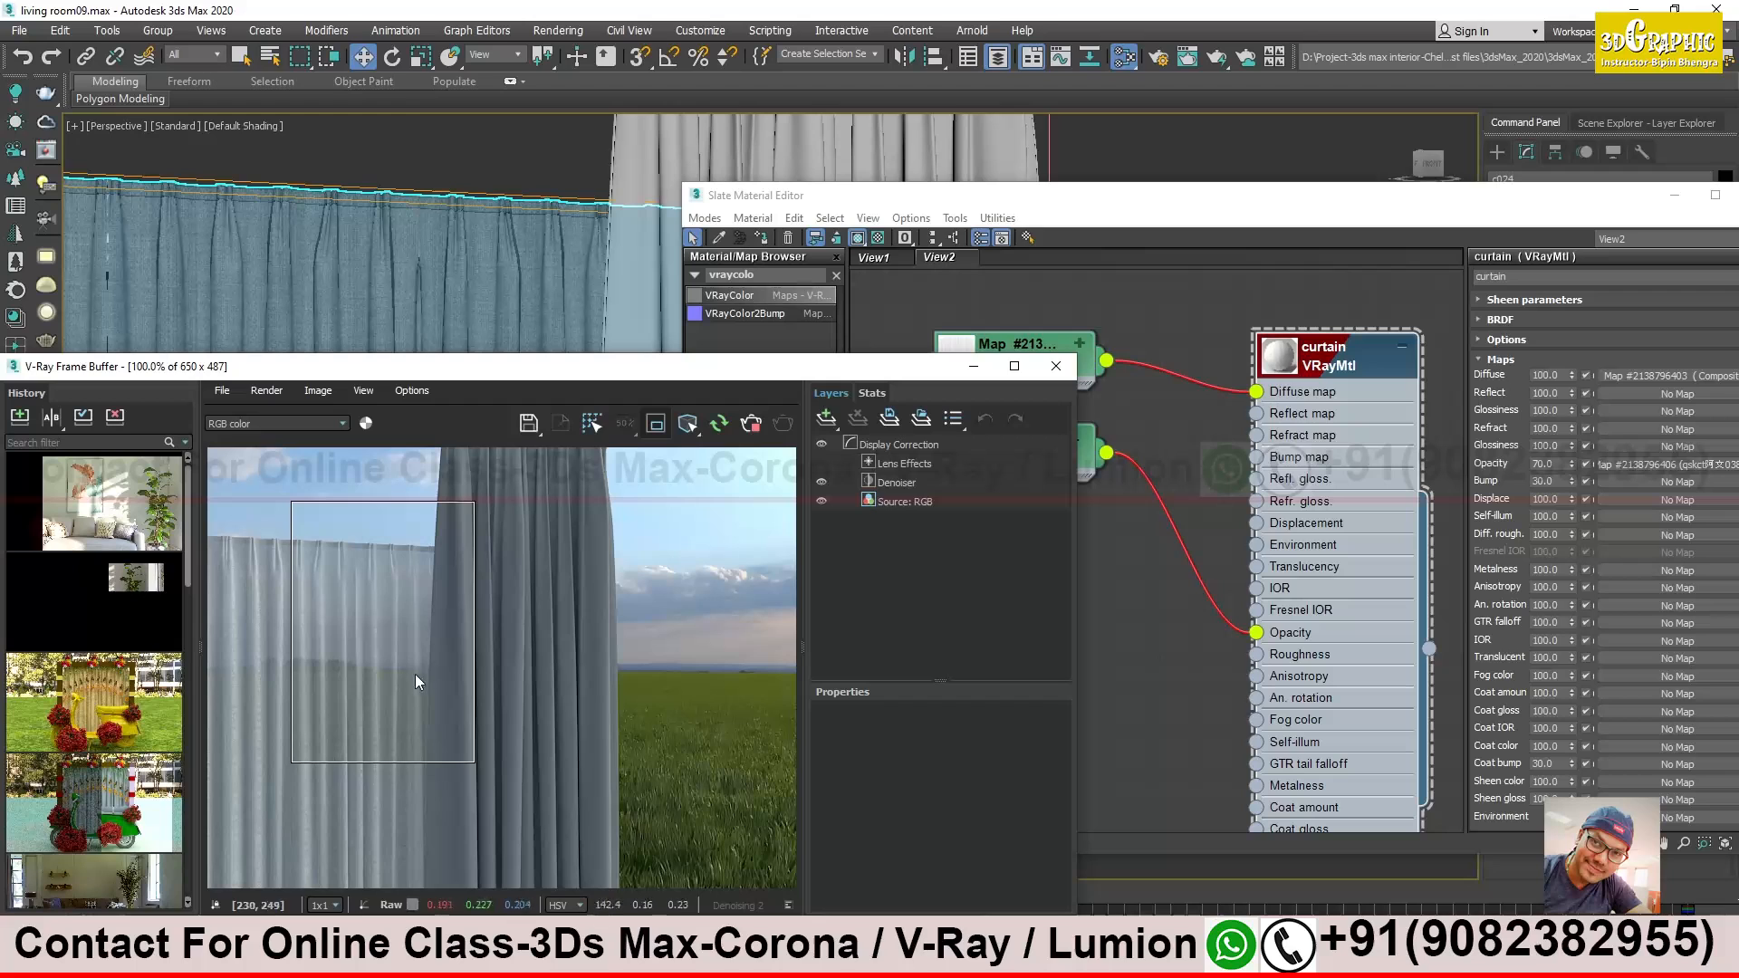
Bring the curtain material's source maps into view and move the stripe Bitmap node up beneath the VRayColor node
{"action": "left_click_drag", "start_coordinate": [915, 371], "coordinate": [827, 361]}
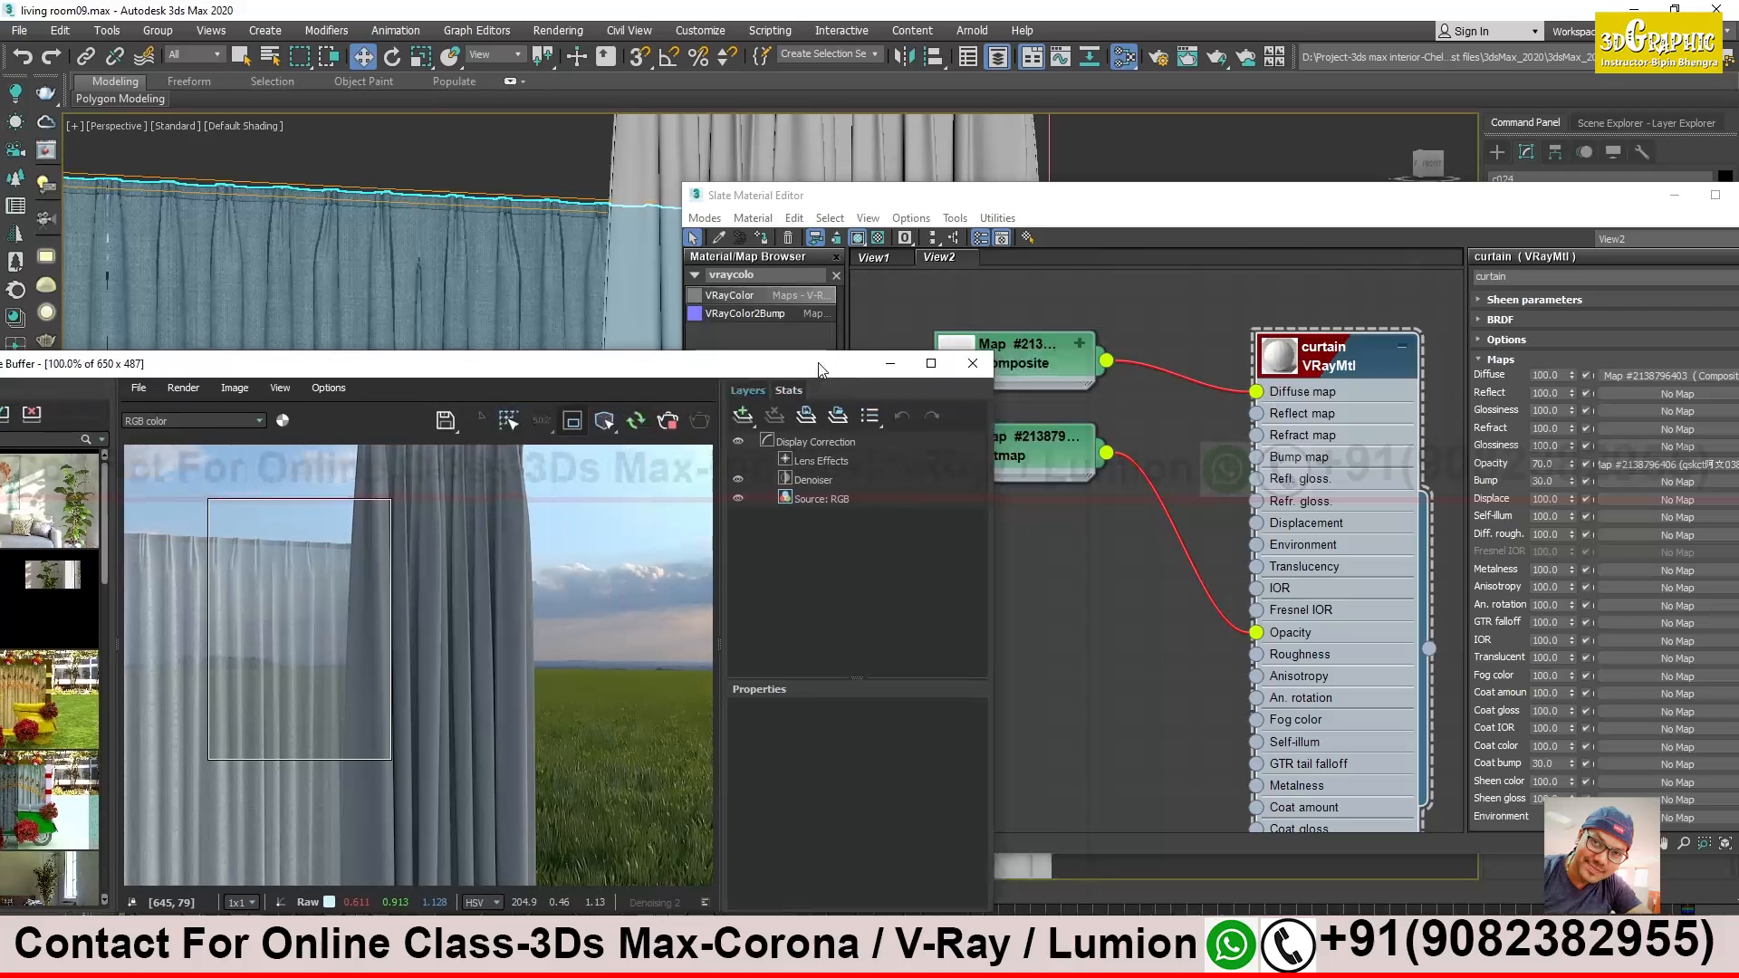
{"action": "left_click_drag", "start_coordinate": [1340, 188], "coordinate": [1074, 184]}
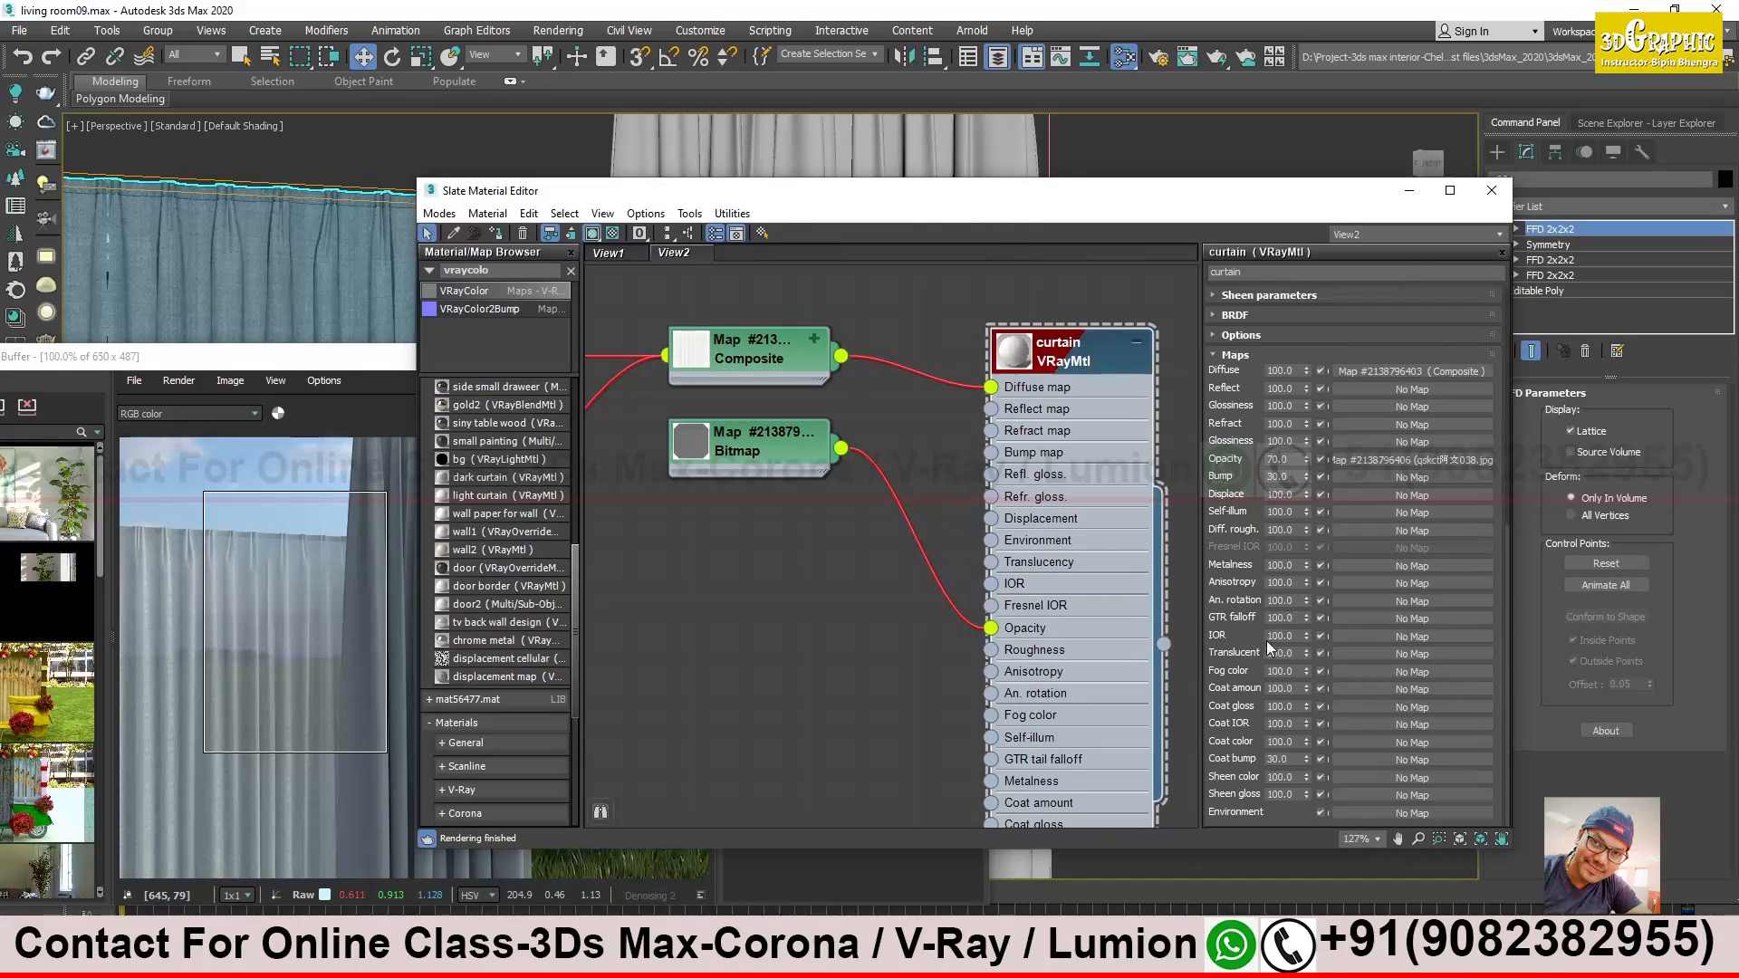
{"action": "middle_click_drag", "start_coordinate": [1068, 571], "coordinate": [1164, 670]}
{"action": "middle_click_drag", "start_coordinate": [695, 627], "coordinate": [1045, 598]}
{"action": "left_click_drag", "start_coordinate": [800, 554], "coordinate": [826, 494]}
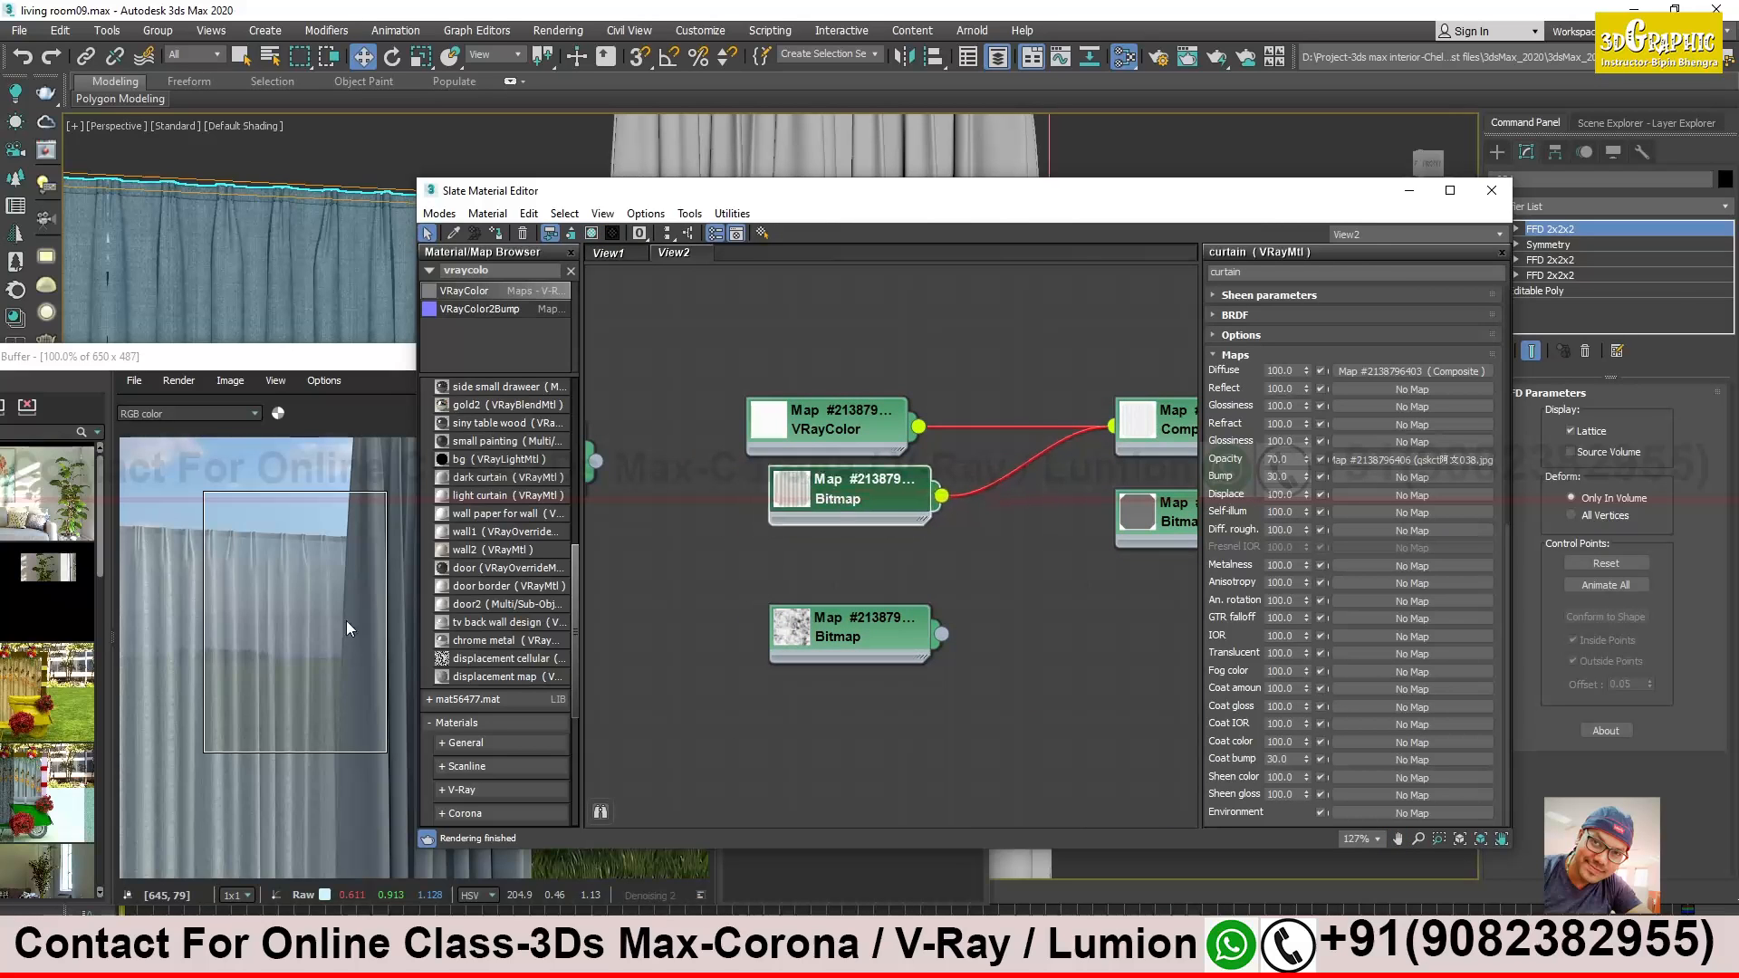
Stop the interactive render and review the curtain's transparency in the finished image at different magnifications
{"action": "left_click_drag", "start_coordinate": [778, 191], "coordinate": [1009, 203]}
{"action": "left_click", "coordinate": [408, 621]}
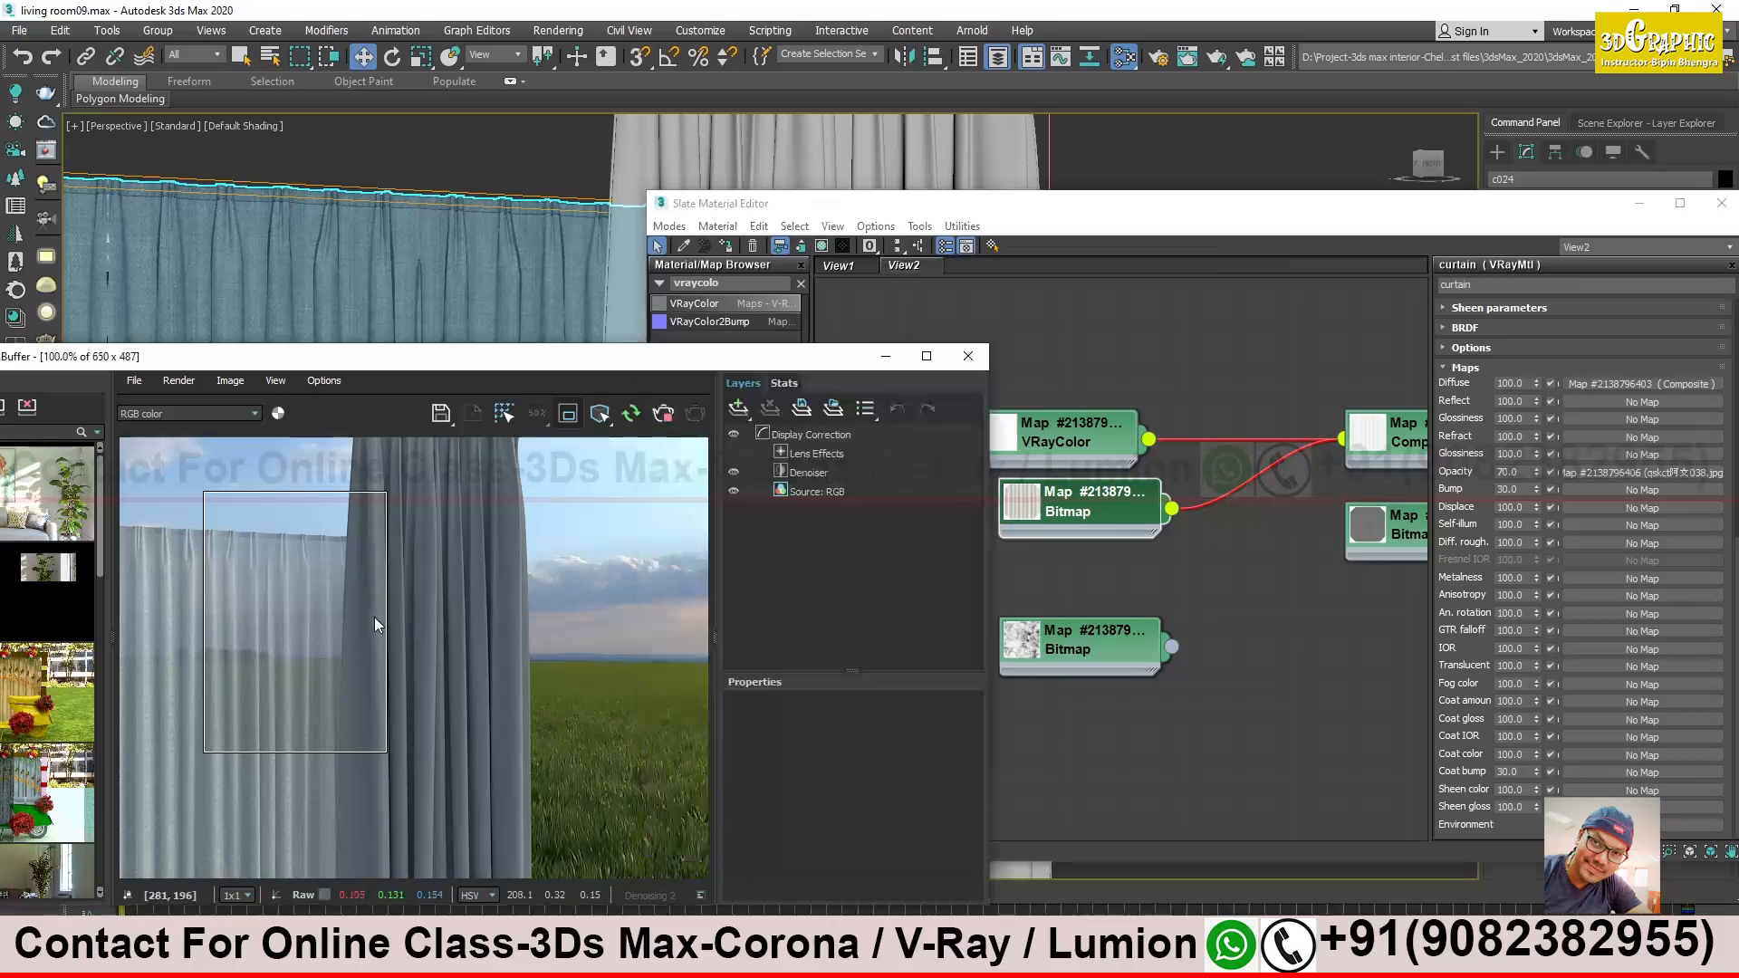
{"action": "left_click_drag", "start_coordinate": [600, 363], "coordinate": [951, 348]}
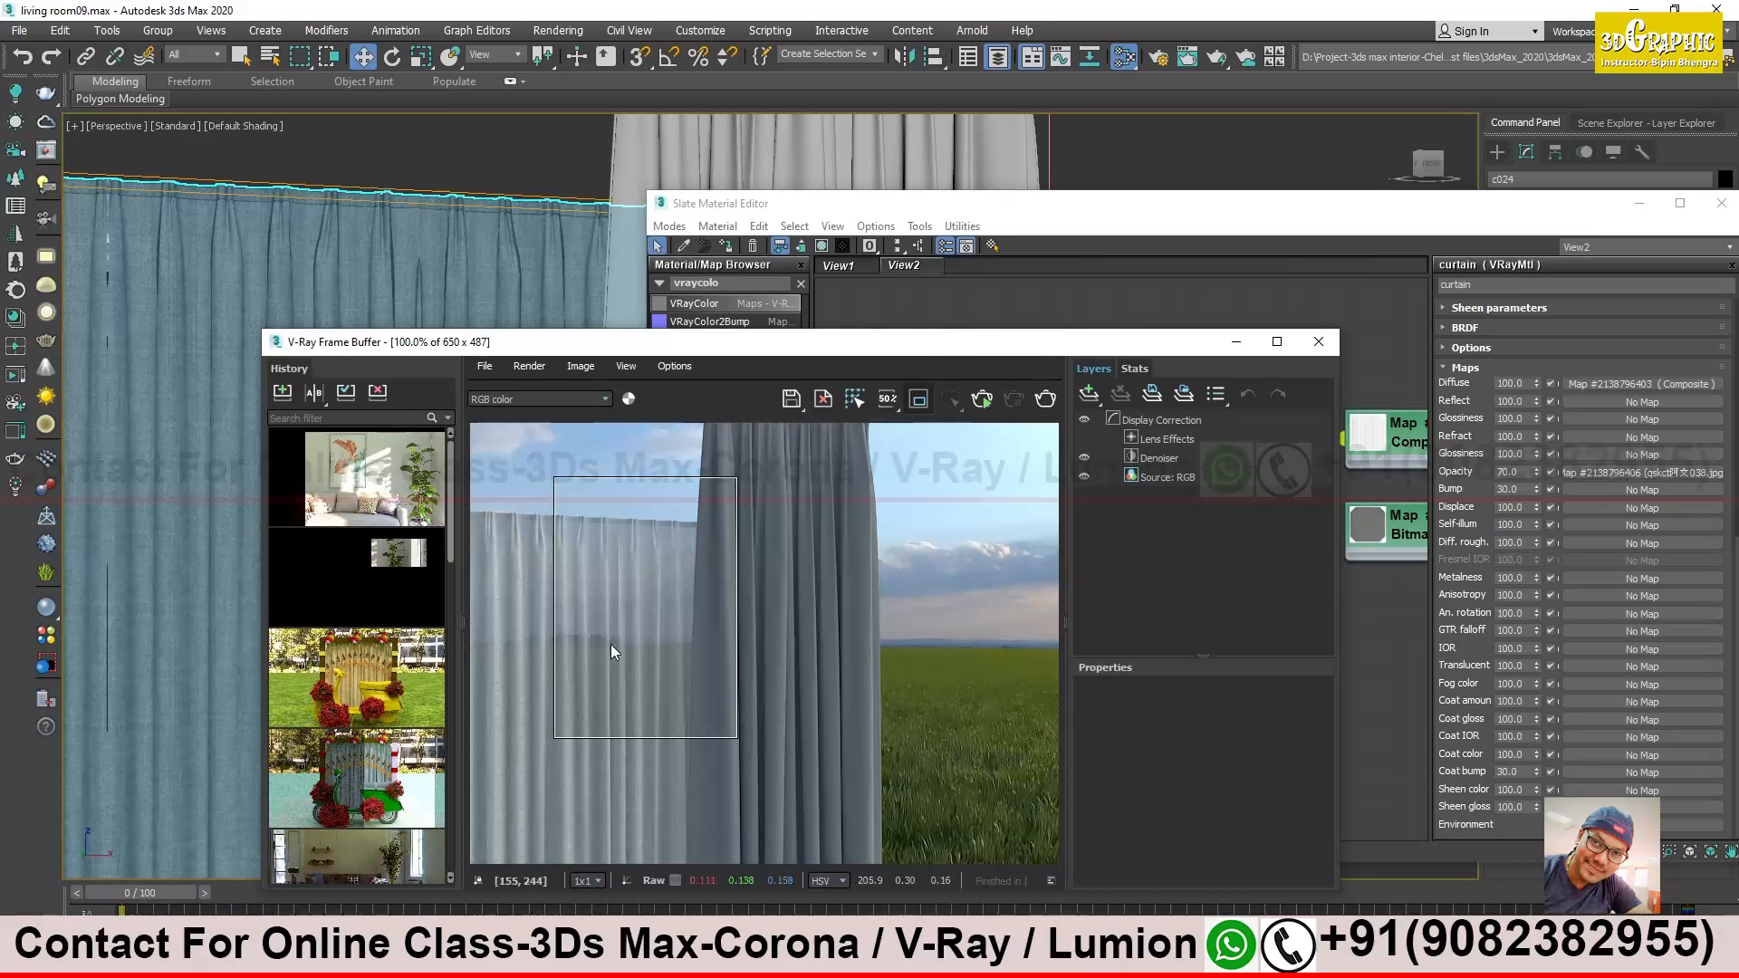
{"action": "scroll", "coordinate": [654, 618], "scroll_direction": "up", "scroll_amount": 1}
{"action": "scroll", "coordinate": [683, 662], "scroll_direction": "down", "scroll_amount": 1}
{"action": "left_click_drag", "start_coordinate": [1117, 353], "coordinate": [1049, 333]}
{"action": "scroll", "coordinate": [563, 588], "scroll_direction": "up", "scroll_amount": 1}
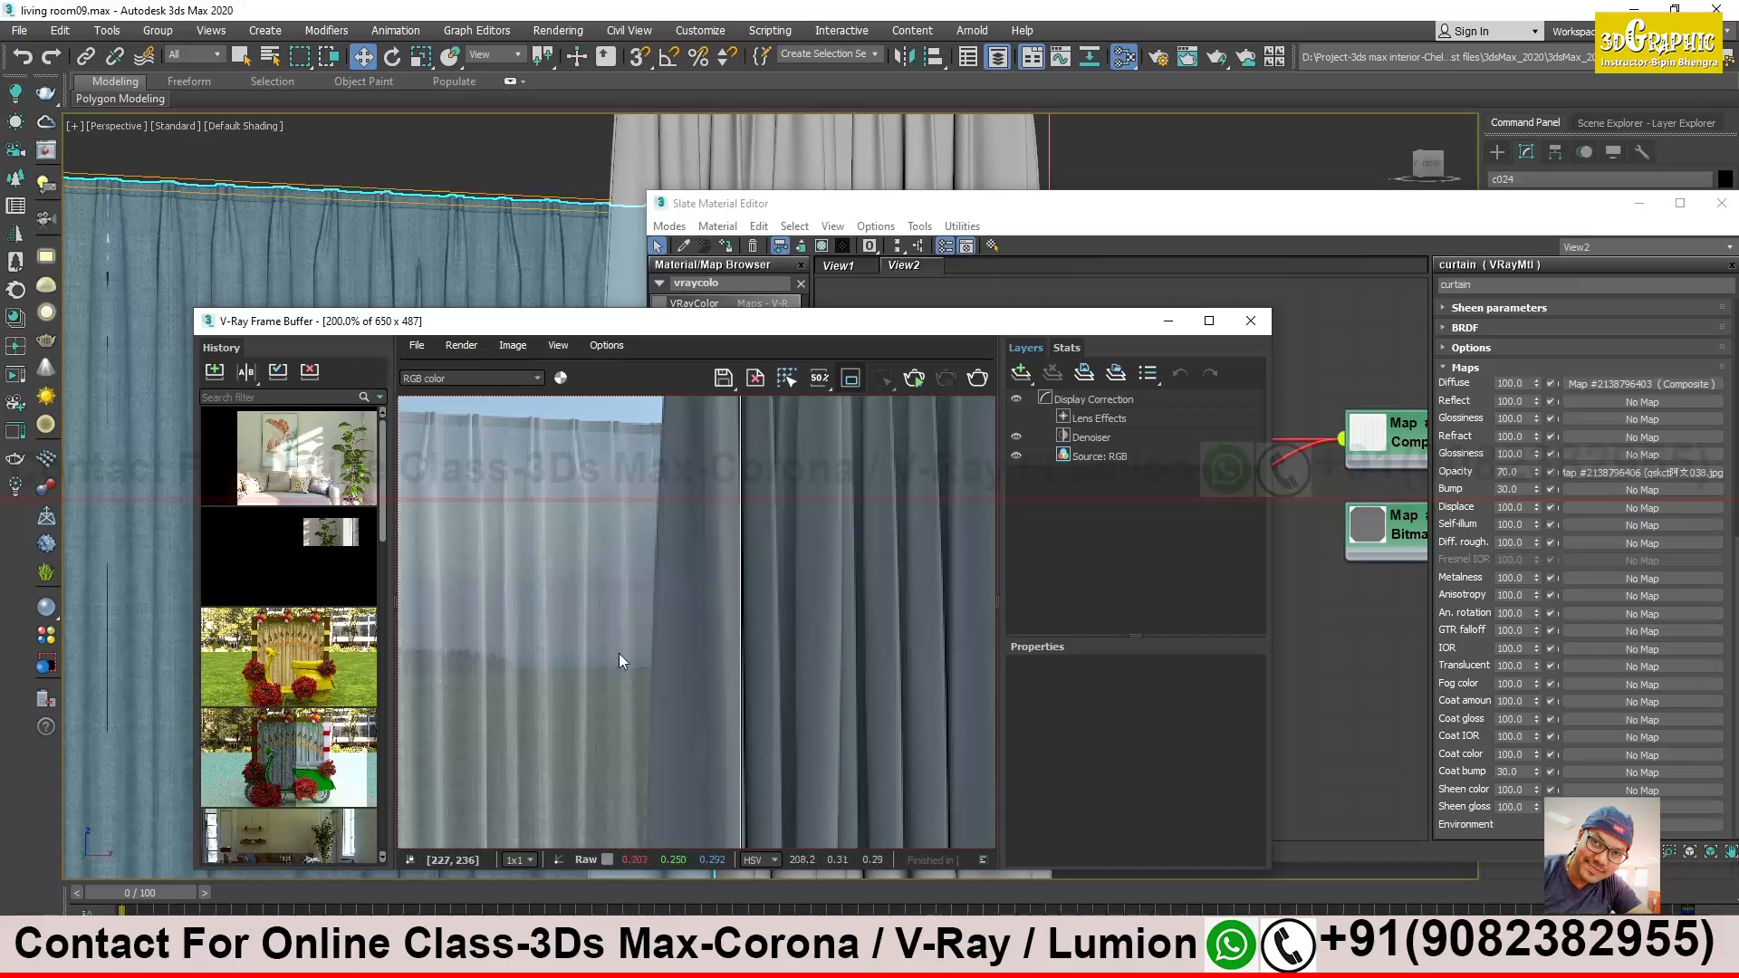
Uncover the Perspective viewport and select the tall side drape to the right of the pleated middle curtain
{"action": "left_click_drag", "start_coordinate": [1065, 320], "coordinate": [897, 627]}
{"action": "left_click_drag", "start_coordinate": [909, 206], "coordinate": [1248, 305]}
{"action": "middle_click_drag", "start_coordinate": [812, 342], "coordinate": [547, 415]}
{"action": "scroll", "coordinate": [622, 493], "scroll_direction": "up", "scroll_amount": 2}
{"action": "scroll", "coordinate": [643, 477], "scroll_direction": "down", "scroll_amount": 3}
{"action": "scroll", "coordinate": [427, 400], "scroll_direction": "up", "scroll_amount": 4}
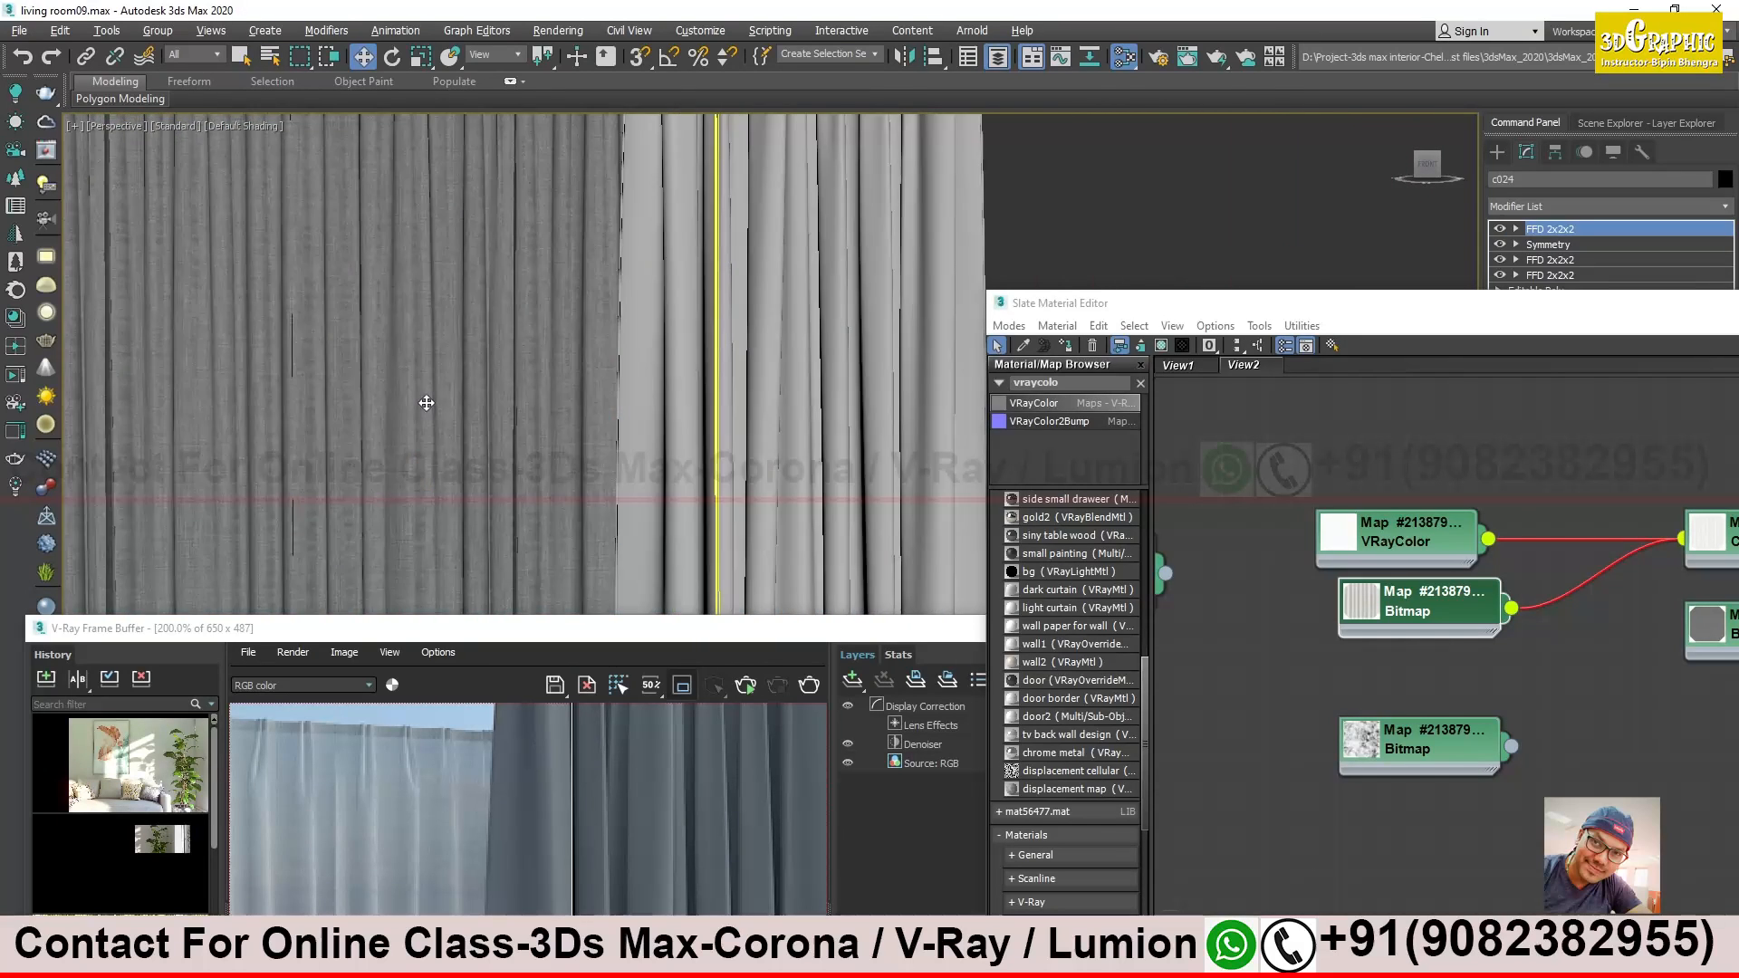
{"action": "middle_click_drag", "start_coordinate": [722, 380], "coordinate": [497, 610]}
{"action": "left_click", "coordinate": [674, 444]}
{"action": "scroll", "coordinate": [715, 416], "scroll_direction": "down", "scroll_amount": 4}
{"action": "left_click_drag", "start_coordinate": [727, 624], "coordinate": [493, 591]}
{"action": "scroll", "coordinate": [464, 364], "scroll_direction": "down", "scroll_amount": 3}
Collapse the curtain material node and duplicate it together with its connected maps directly below the original network
{"action": "left_click_drag", "start_coordinate": [1217, 310], "coordinate": [894, 131]}
{"action": "middle_click_drag", "start_coordinate": [558, 435], "coordinate": [409, 414]}
{"action": "middle_click_drag", "start_coordinate": [1155, 604], "coordinate": [991, 604]}
{"action": "scroll", "coordinate": [989, 603], "scroll_direction": "down", "scroll_amount": 1}
{"action": "left_click_drag", "start_coordinate": [953, 573], "coordinate": [827, 595]}
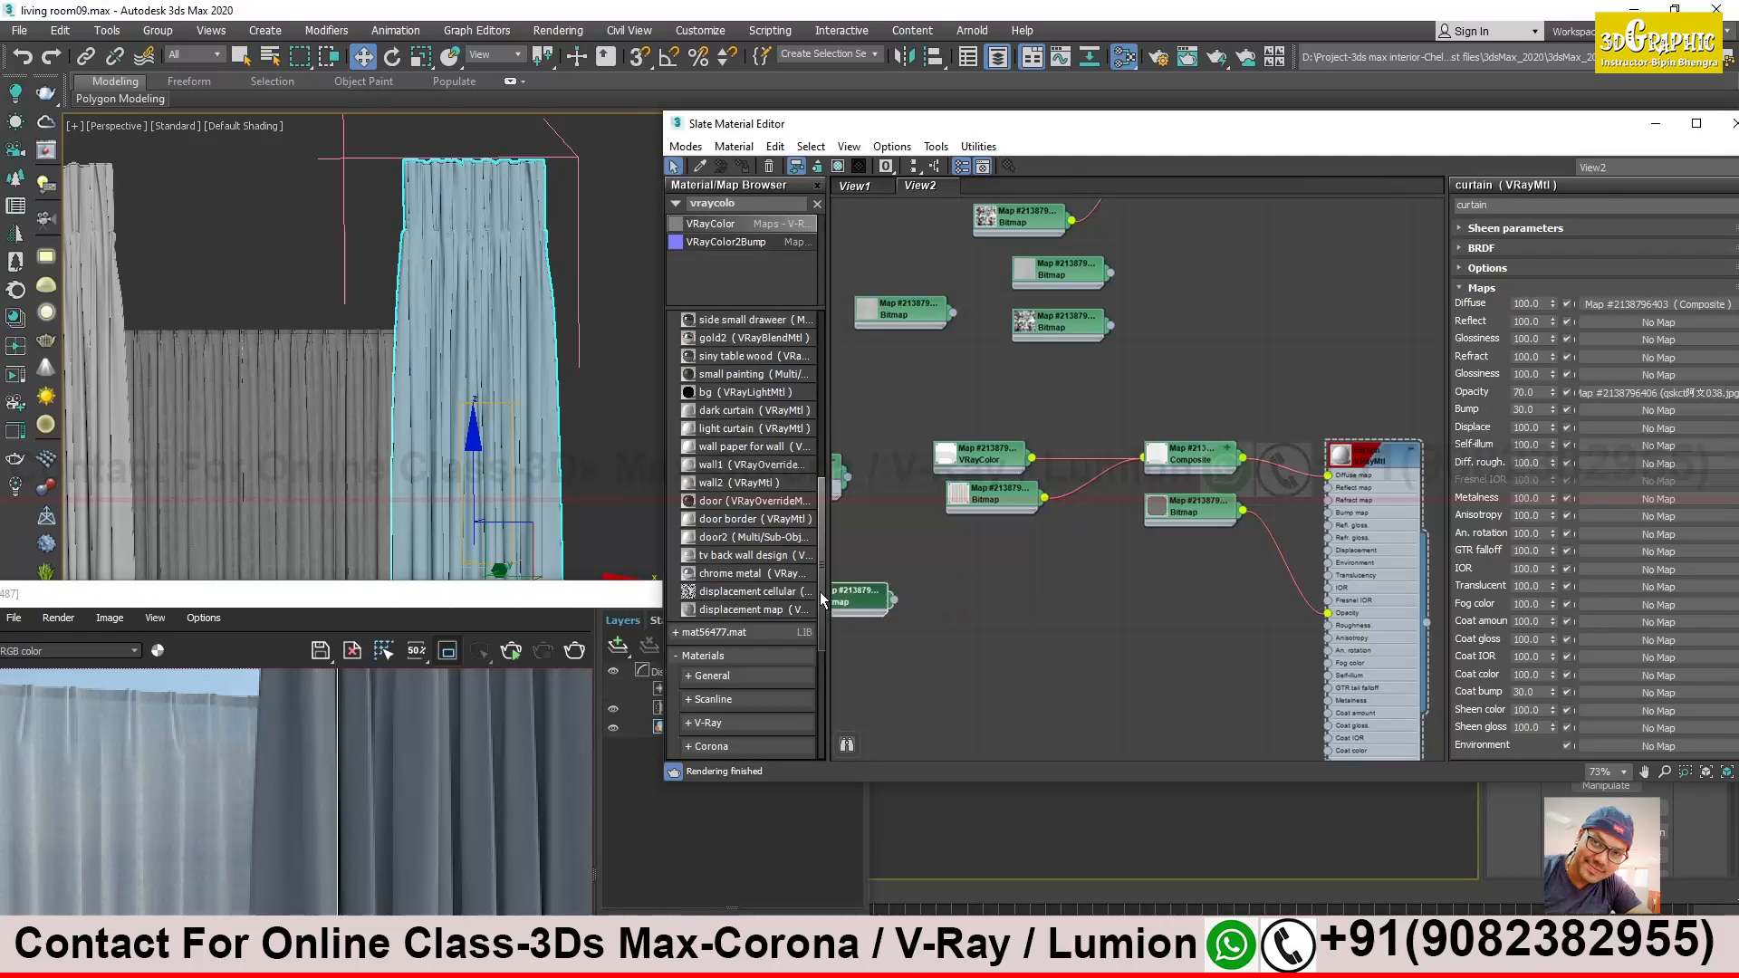
{"action": "scroll", "coordinate": [906, 597], "scroll_direction": "down", "scroll_amount": 2}
{"action": "left_click", "coordinate": [1281, 399]}
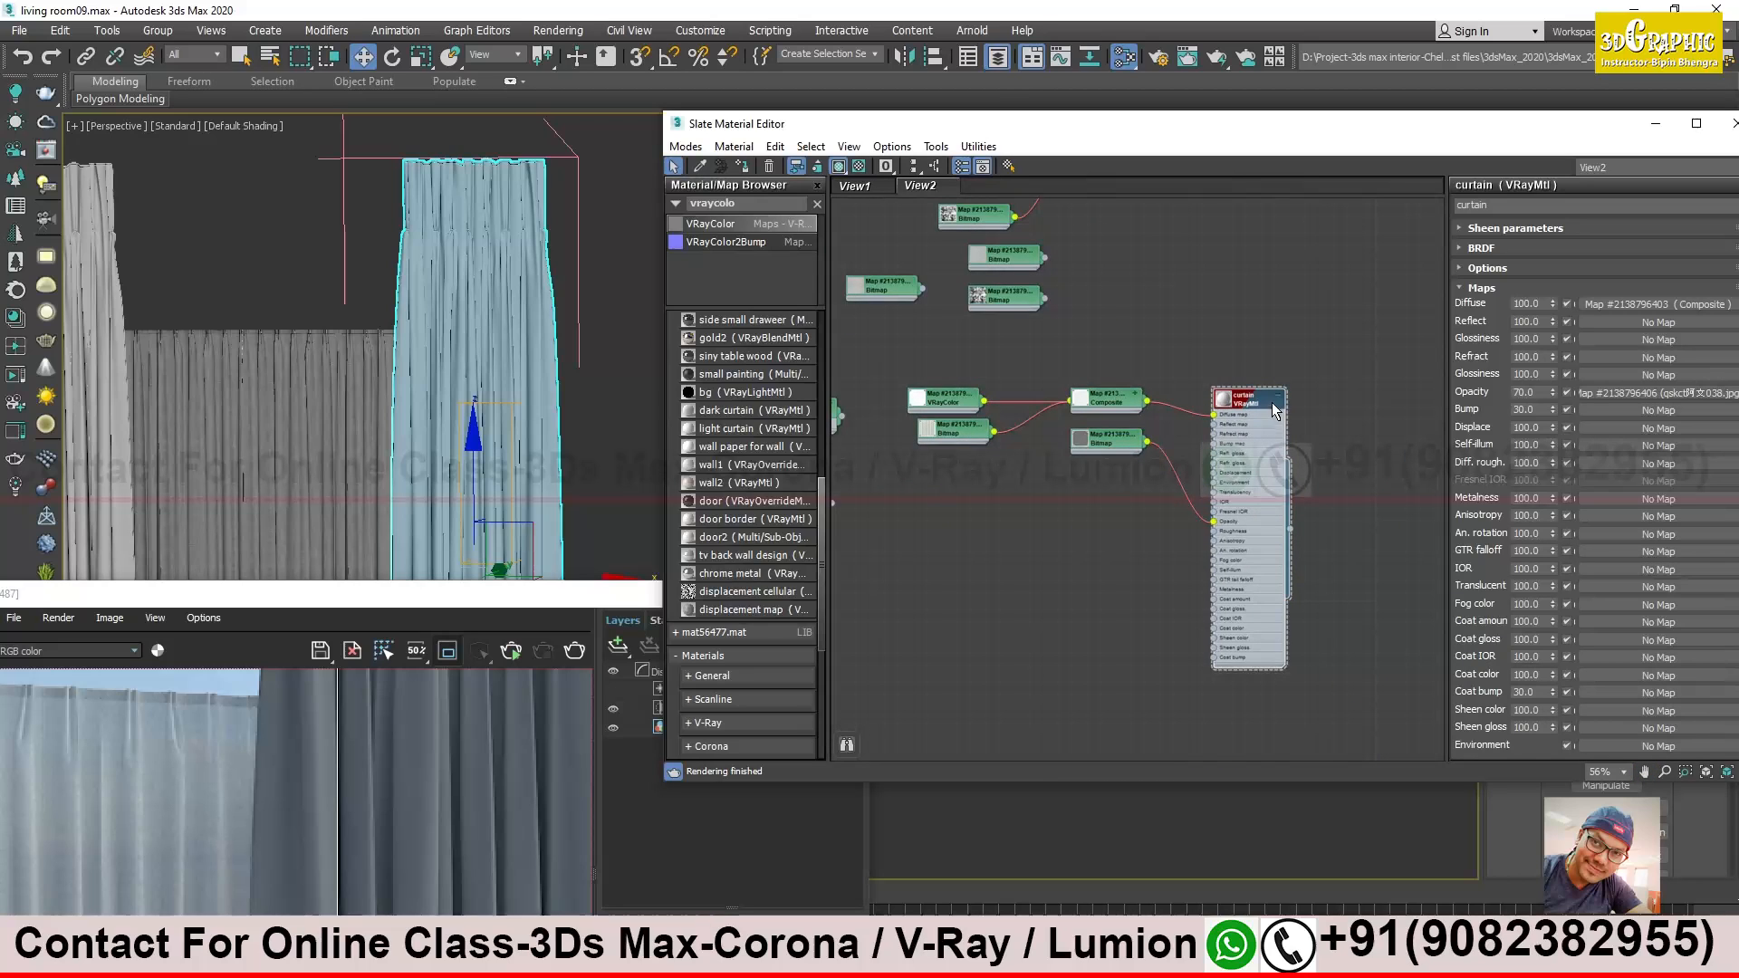
{"action": "left_click", "coordinate": [1279, 399]}
{"action": "left_click_drag", "start_coordinate": [1327, 361], "coordinate": [953, 462]}
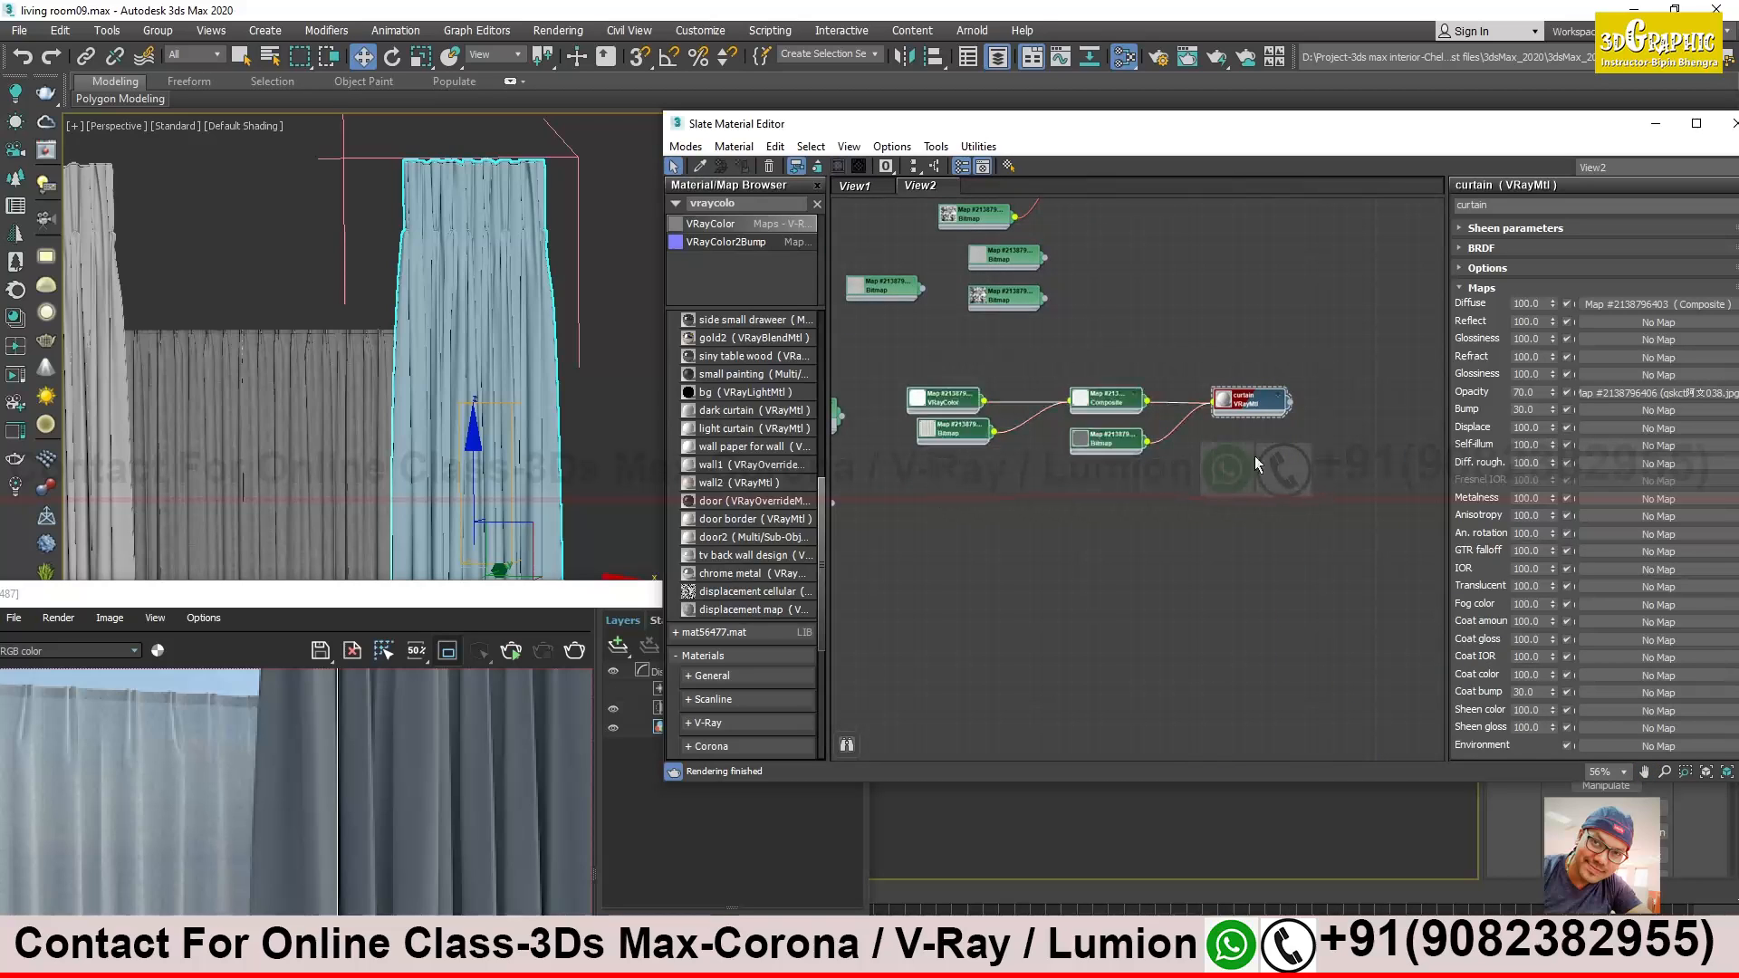
{"action": "left_click_drag", "start_coordinate": [1259, 405], "coordinate": [1259, 514], "text": "shift"}
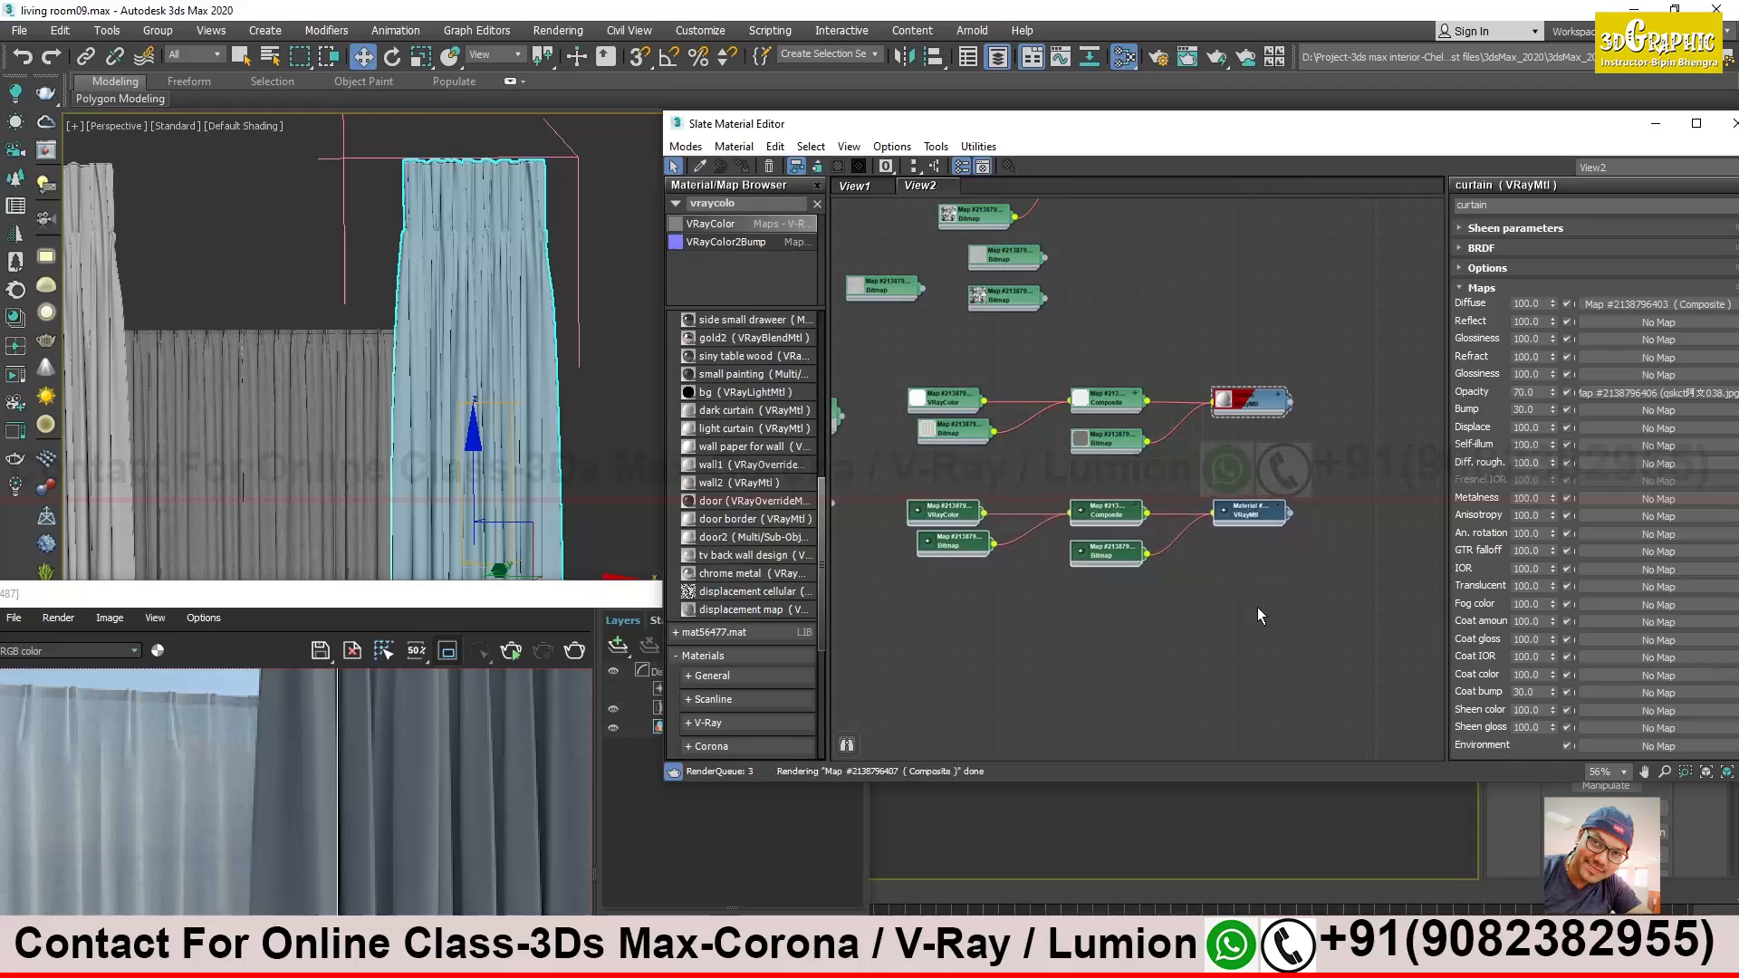
Rename the duplicated VRayMtl material as rrr
{"action": "scroll", "coordinate": [960, 584], "scroll_direction": "up", "scroll_amount": 4}
{"action": "mouse_move", "coordinate": [1067, 578]}
{"action": "left_mouse_down"}
{"action": "mouse_move", "coordinate": [1036, 567]}
{"action": "mouse_move", "coordinate": [1051, 551]}
{"action": "left_mouse_up"}
{"action": "middle_click_drag", "start_coordinate": [1050, 551], "coordinate": [848, 614]}
{"action": "middle_click_drag", "start_coordinate": [1288, 525], "coordinate": [1321, 566]}
{"action": "left_click", "coordinate": [1328, 525]}
{"action": "left_click", "coordinate": [1541, 204]}
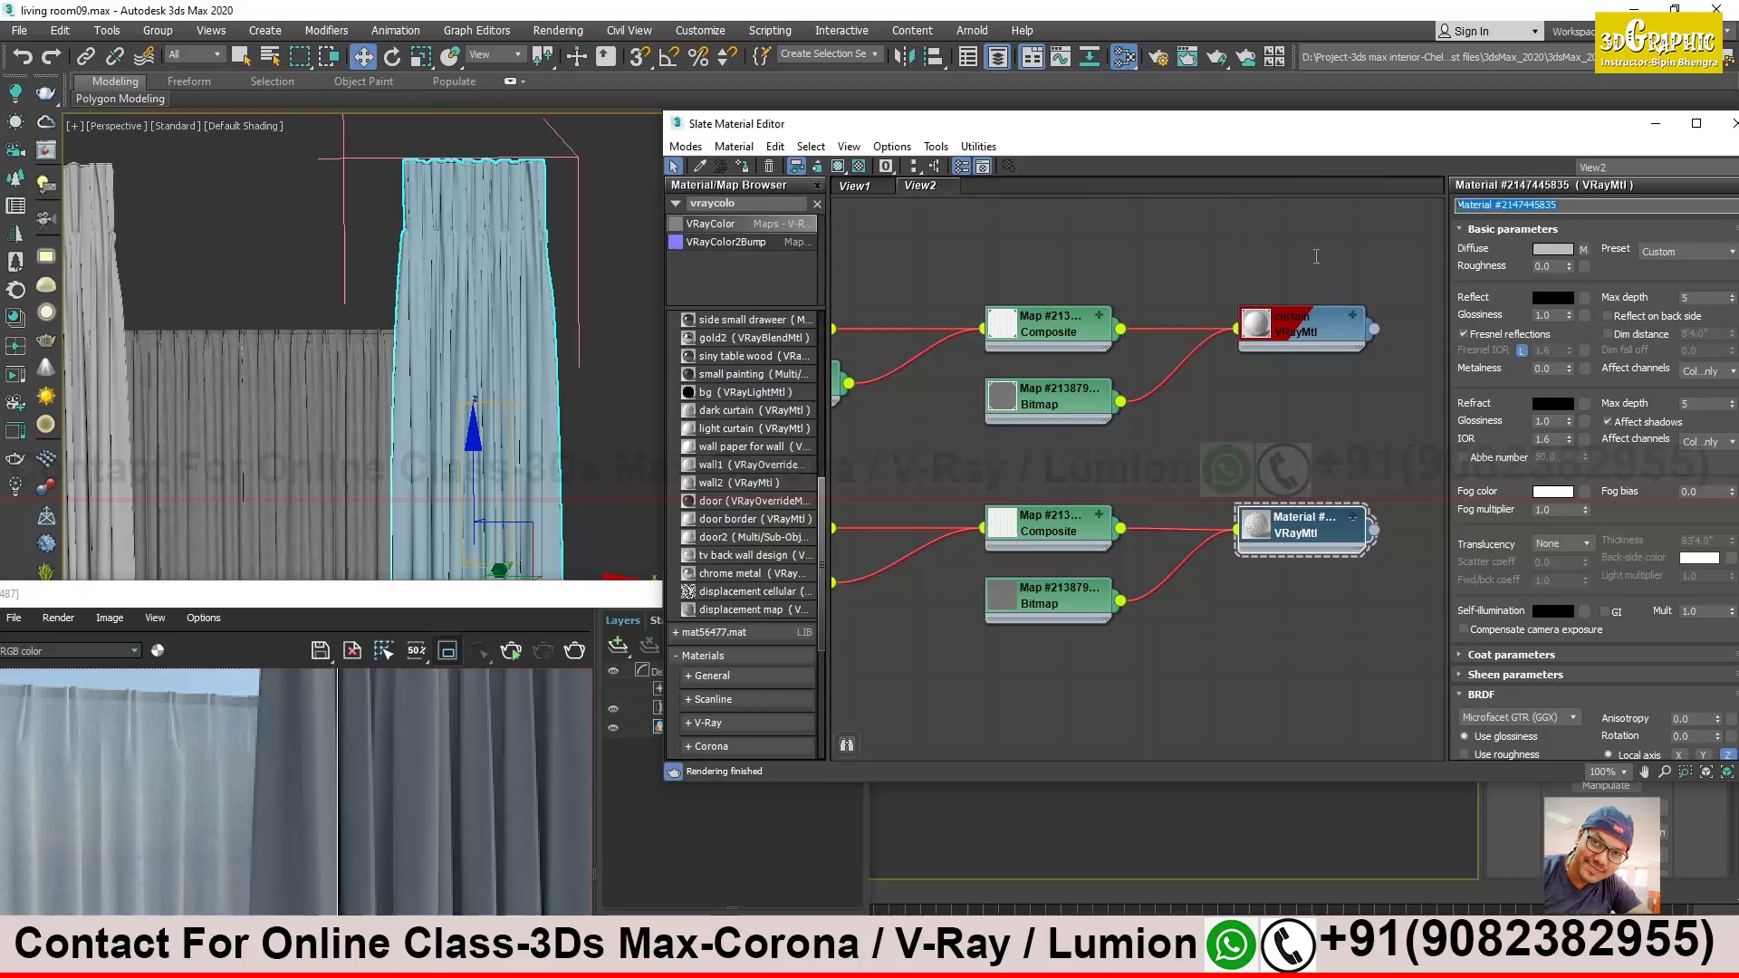
{"action": "type", "text": "rrr"}
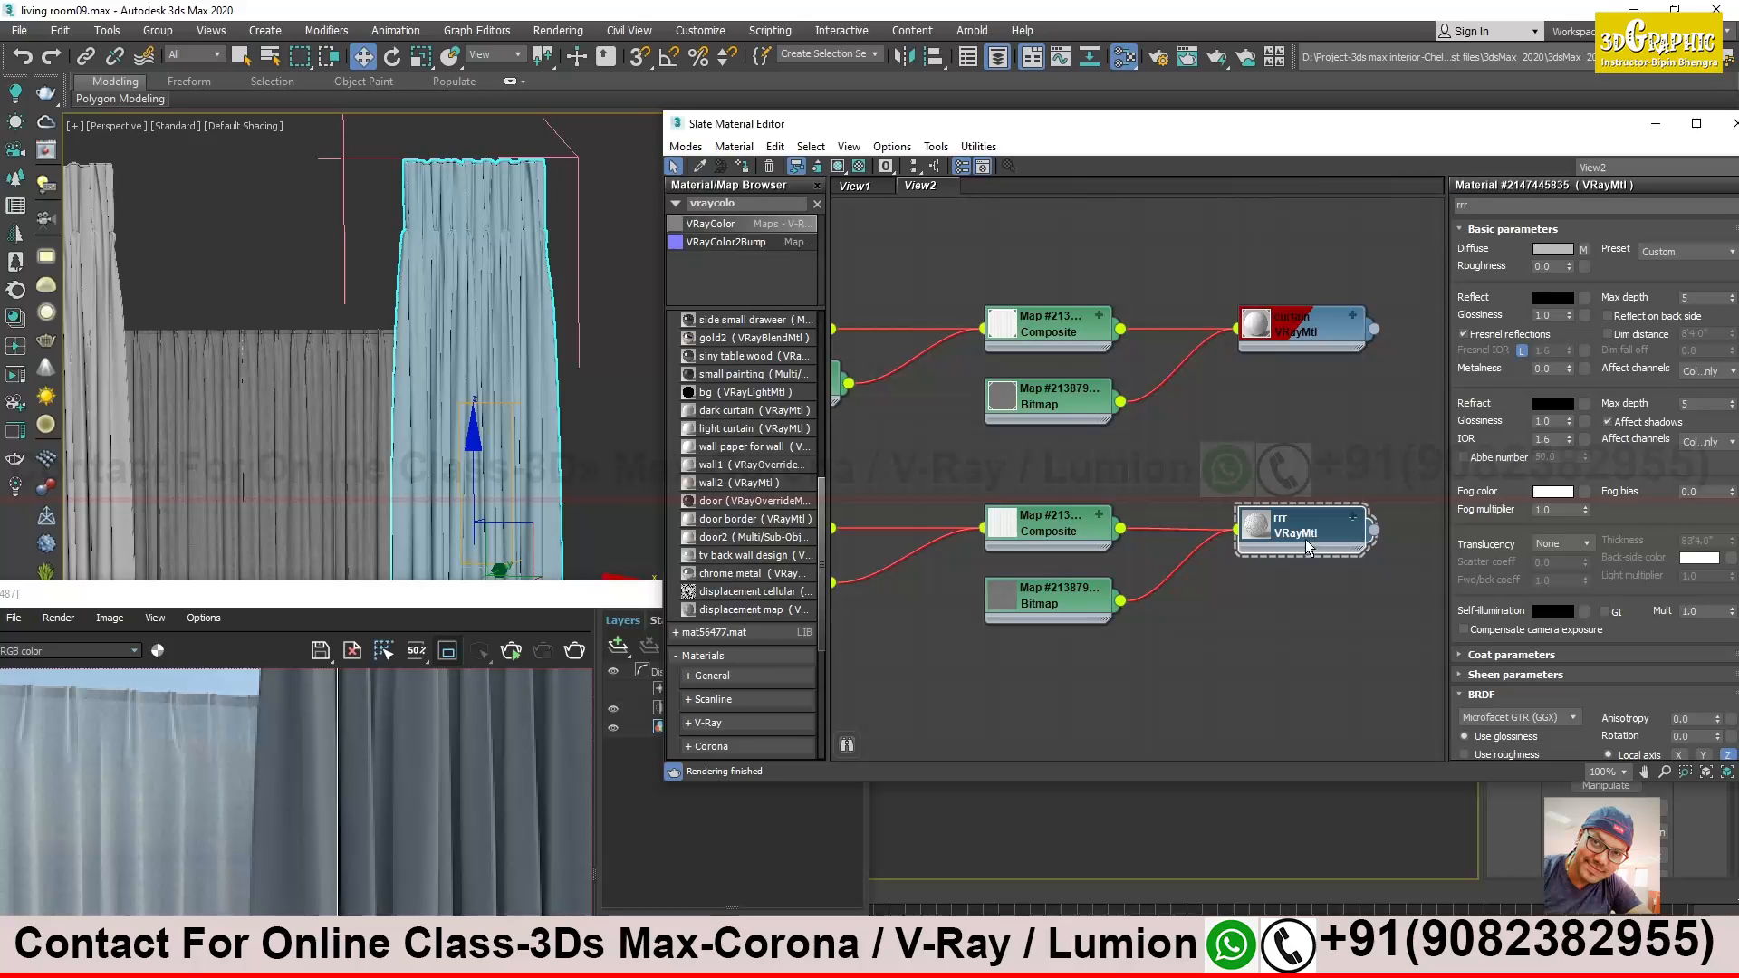
Expand the map slots of the rrr material and space out its connected map nodes
{"action": "mouse_move", "coordinate": [962, 595]}
{"action": "middle_mouse_down"}
{"action": "mouse_move", "coordinate": [1190, 580]}
{"action": "mouse_move", "coordinate": [991, 579]}
{"action": "middle_mouse_up"}
{"action": "left_click", "coordinate": [1382, 505]}
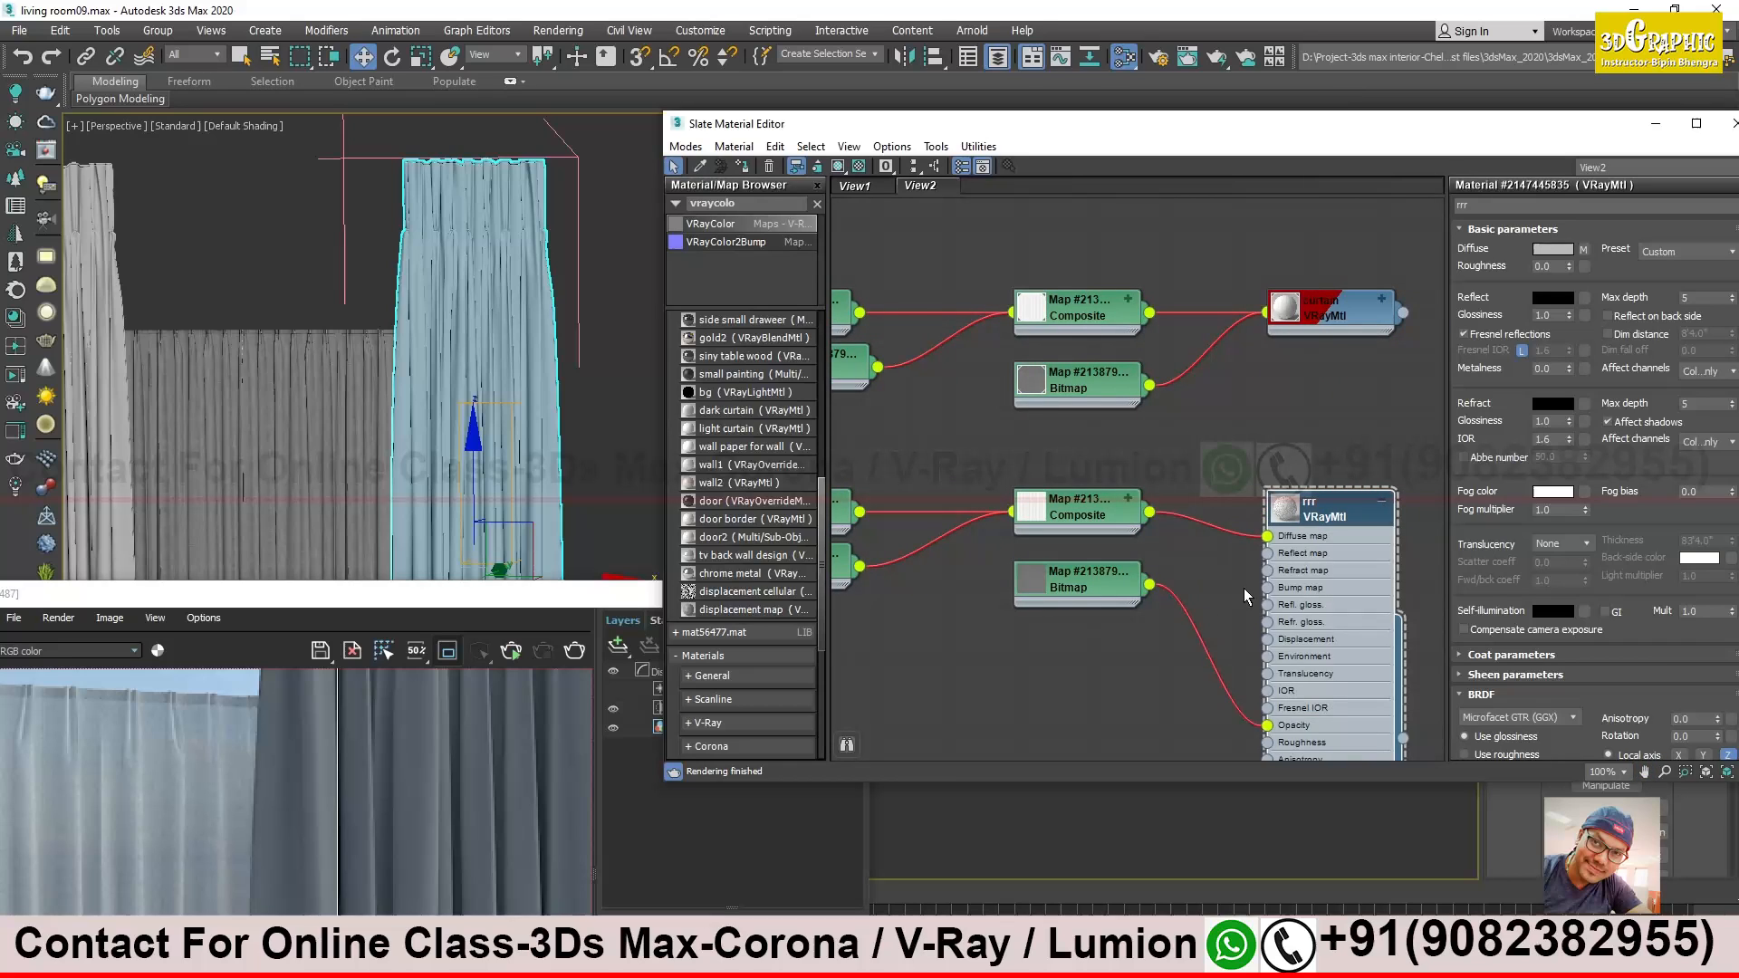
{"action": "middle_click_drag", "start_coordinate": [1108, 595], "coordinate": [1192, 555]}
{"action": "left_click_drag", "start_coordinate": [1192, 555], "coordinate": [1180, 579]}
{"action": "middle_click_drag", "start_coordinate": [969, 535], "coordinate": [1133, 576]}
{"action": "left_click_drag", "start_coordinate": [1055, 532], "coordinate": [1055, 515]}
Set the VRayColor map feeding the rrr material's Composite to purple, RGB 106, 37, 191
{"action": "double_click", "coordinate": [1056, 493]}
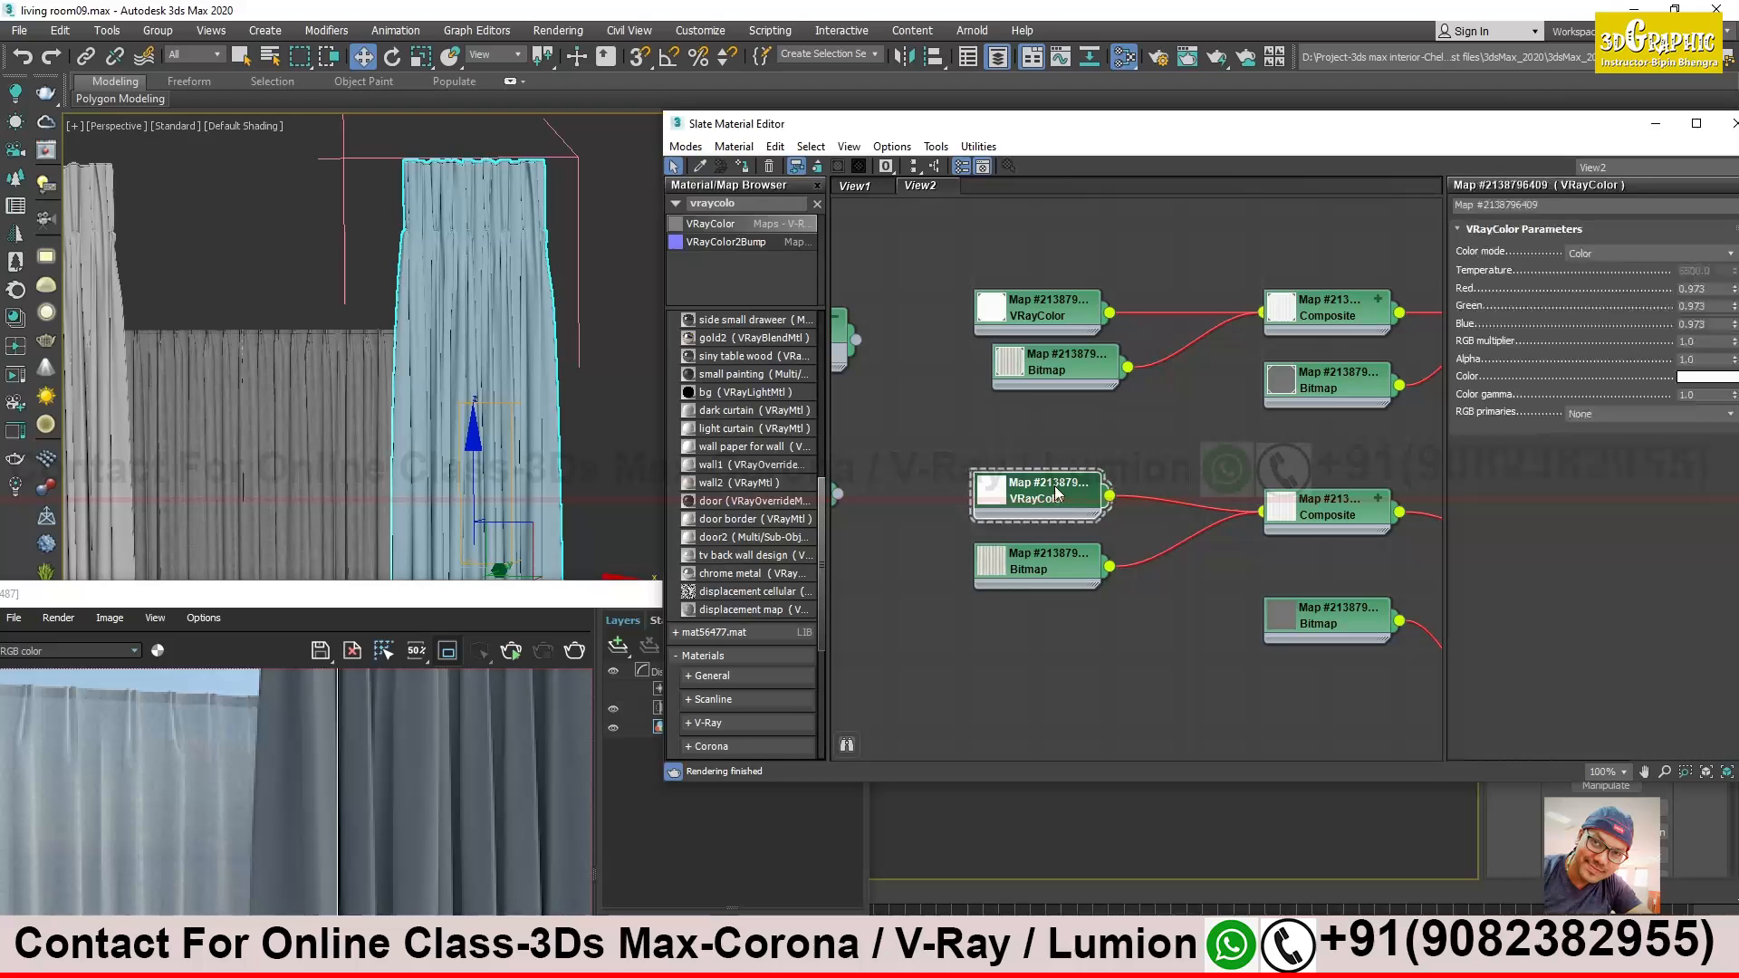
{"action": "left_click_drag", "start_coordinate": [1559, 125], "coordinate": [1373, 132]}
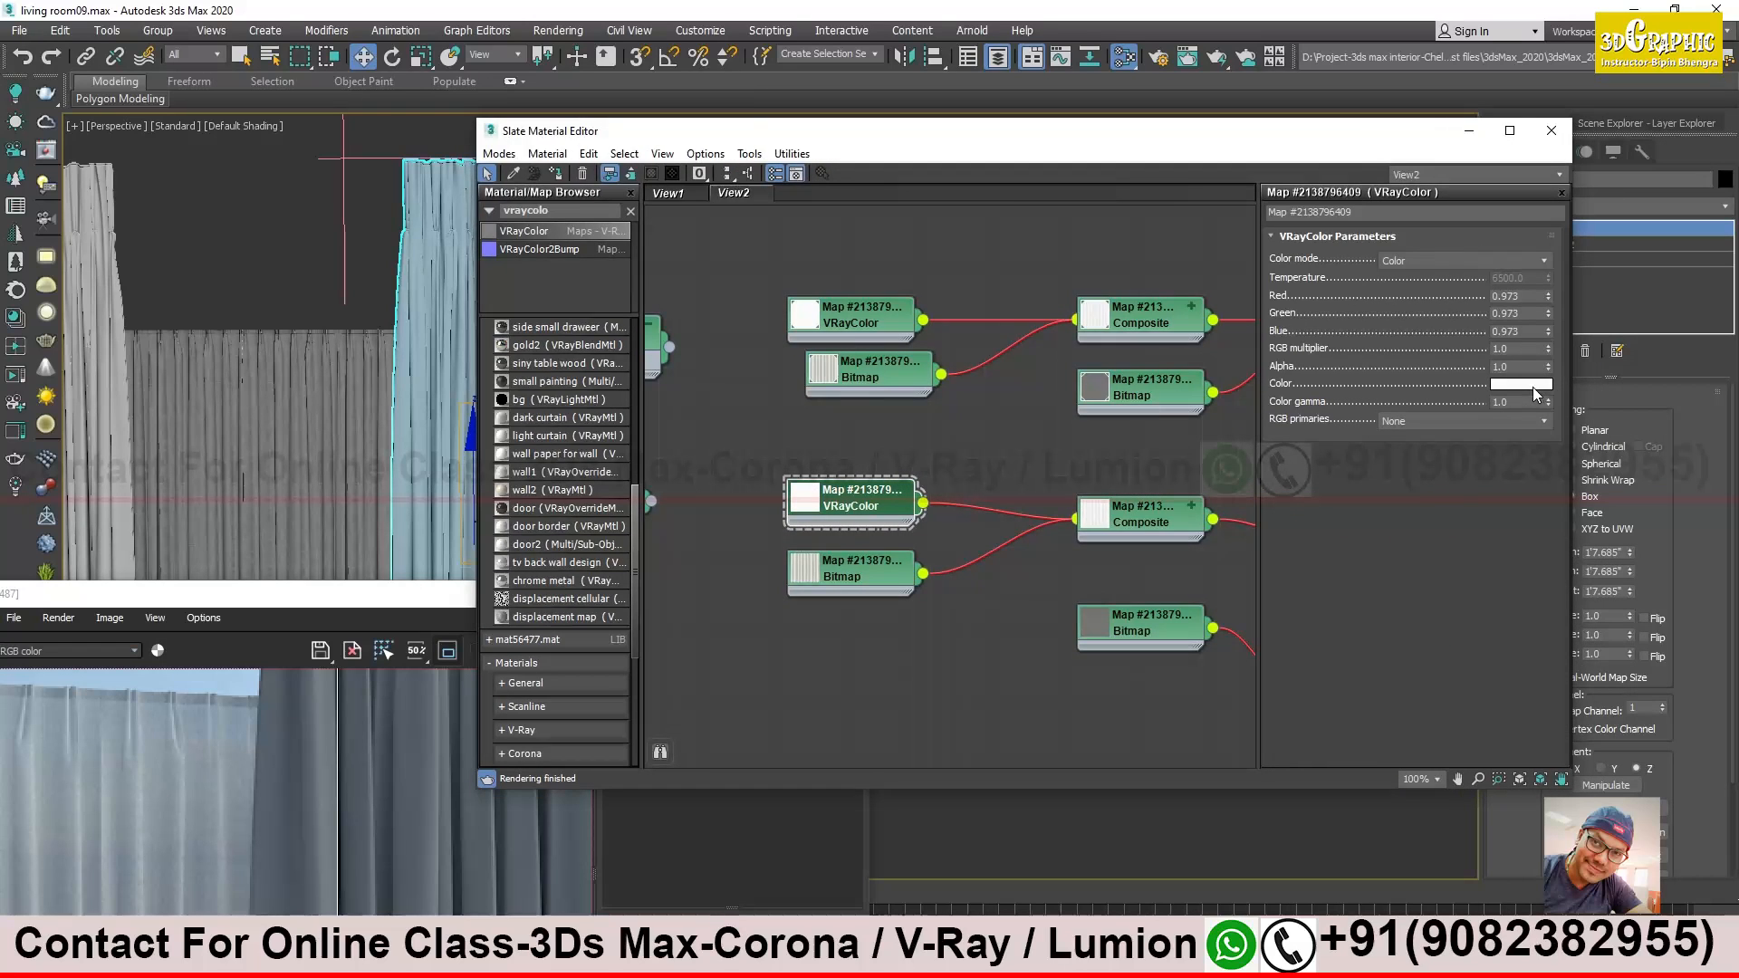
{"action": "left_click", "coordinate": [1537, 388]}
{"action": "left_click_drag", "start_coordinate": [427, 170], "coordinate": [471, 161]}
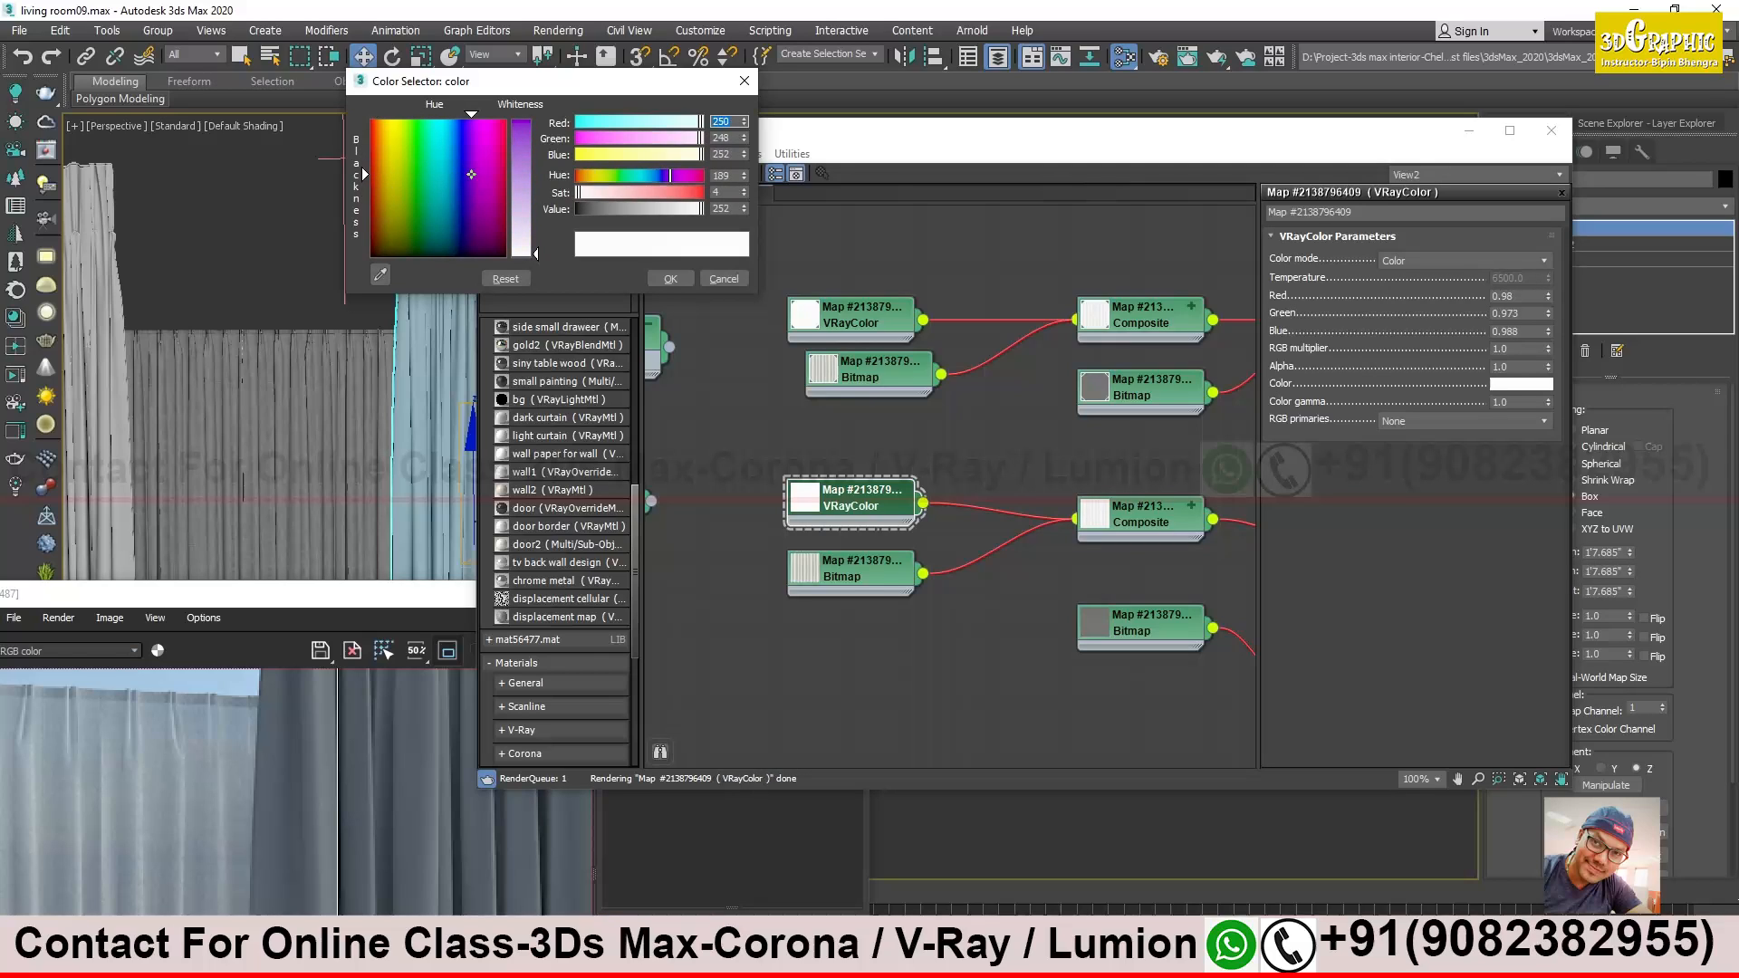
{"action": "left_click", "coordinate": [522, 140]}
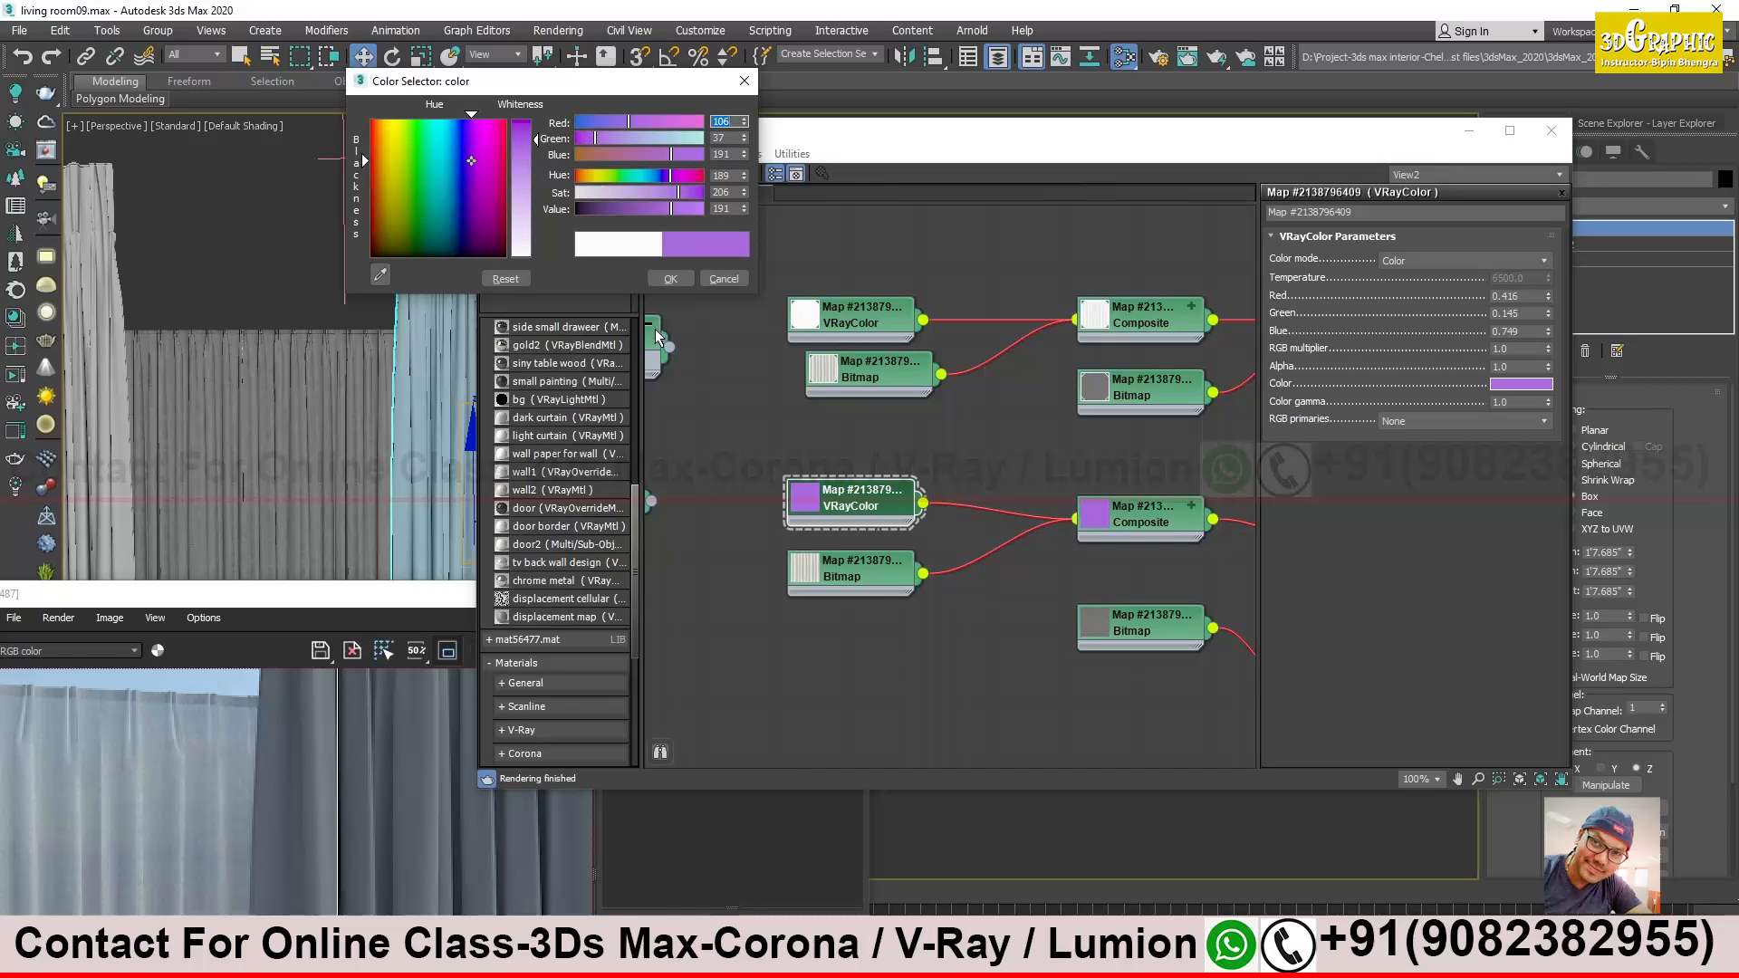
{"action": "left_click", "coordinate": [670, 278]}
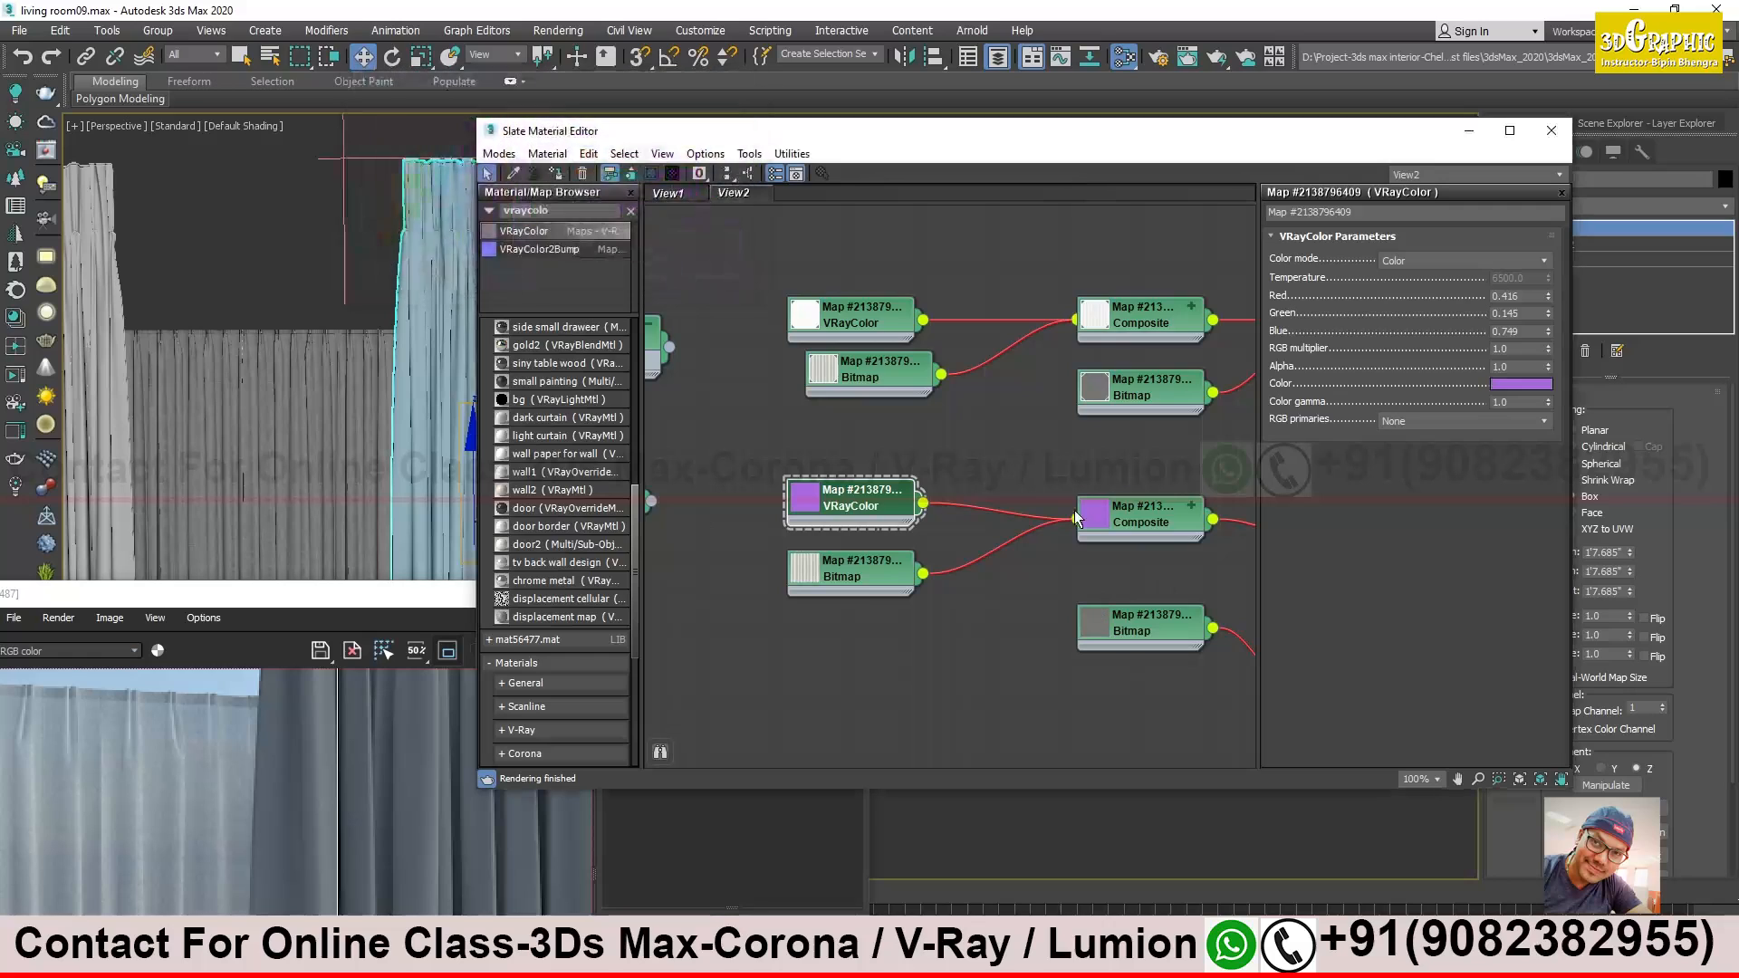
Assign the purple rrr material to the two selected side drapes, keeping both drapes and the render window in sight
{"action": "middle_click_drag", "start_coordinate": [1083, 577], "coordinate": [763, 568]}
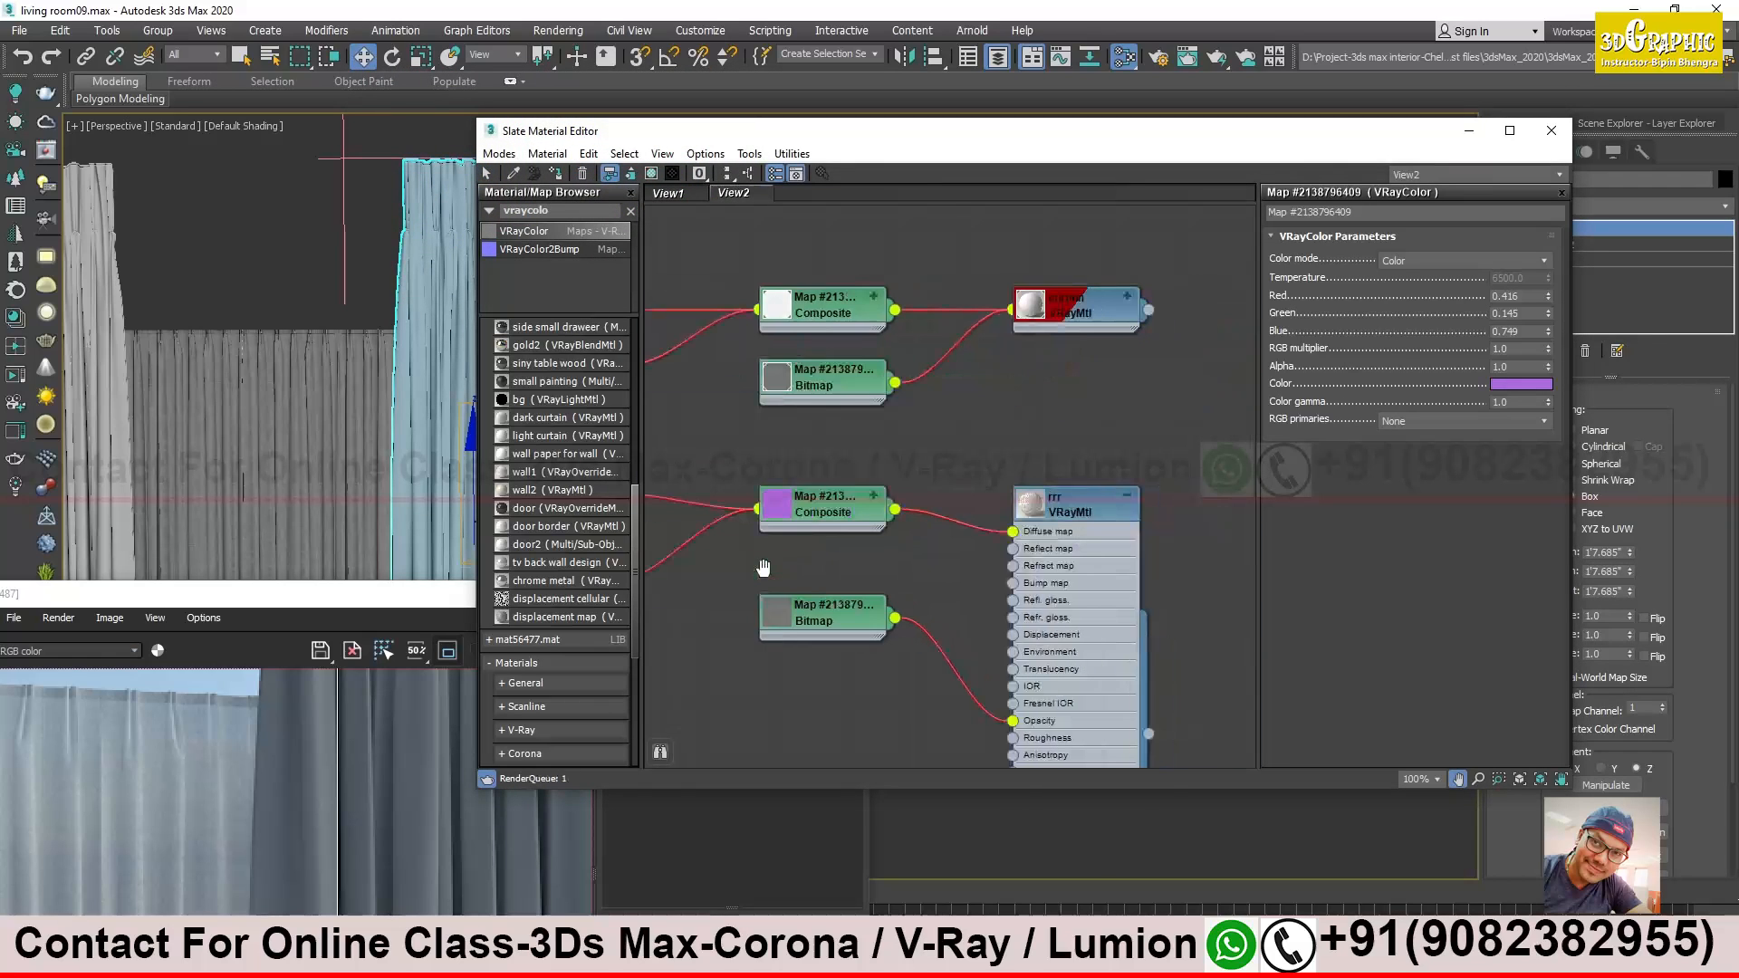
{"action": "left_click_drag", "start_coordinate": [700, 145], "coordinate": [958, 217]}
{"action": "middle_click_drag", "start_coordinate": [249, 297], "coordinate": [399, 281]}
{"action": "left_click", "coordinate": [1336, 572]}
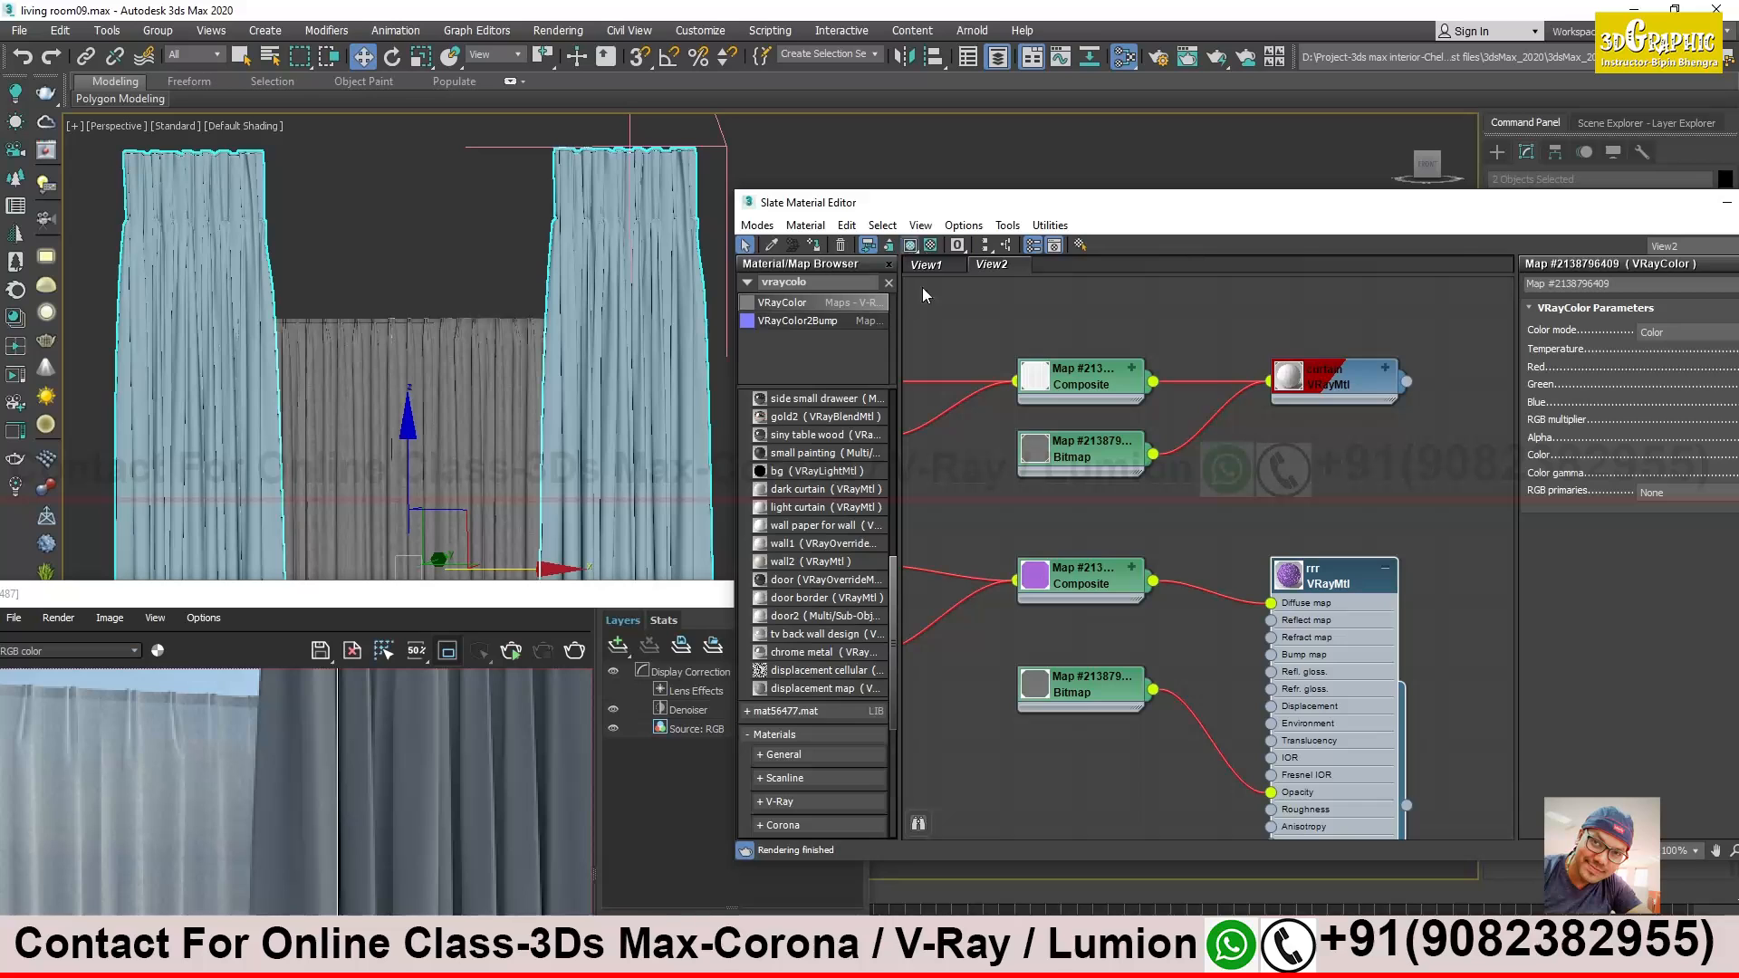
{"action": "left_click_drag", "start_coordinate": [901, 207], "coordinate": [1060, 221]}
{"action": "middle_click_drag", "start_coordinate": [678, 408], "coordinate": [695, 573], "text": "alt"}
{"action": "left_click_drag", "start_coordinate": [693, 594], "coordinate": [745, 480]}
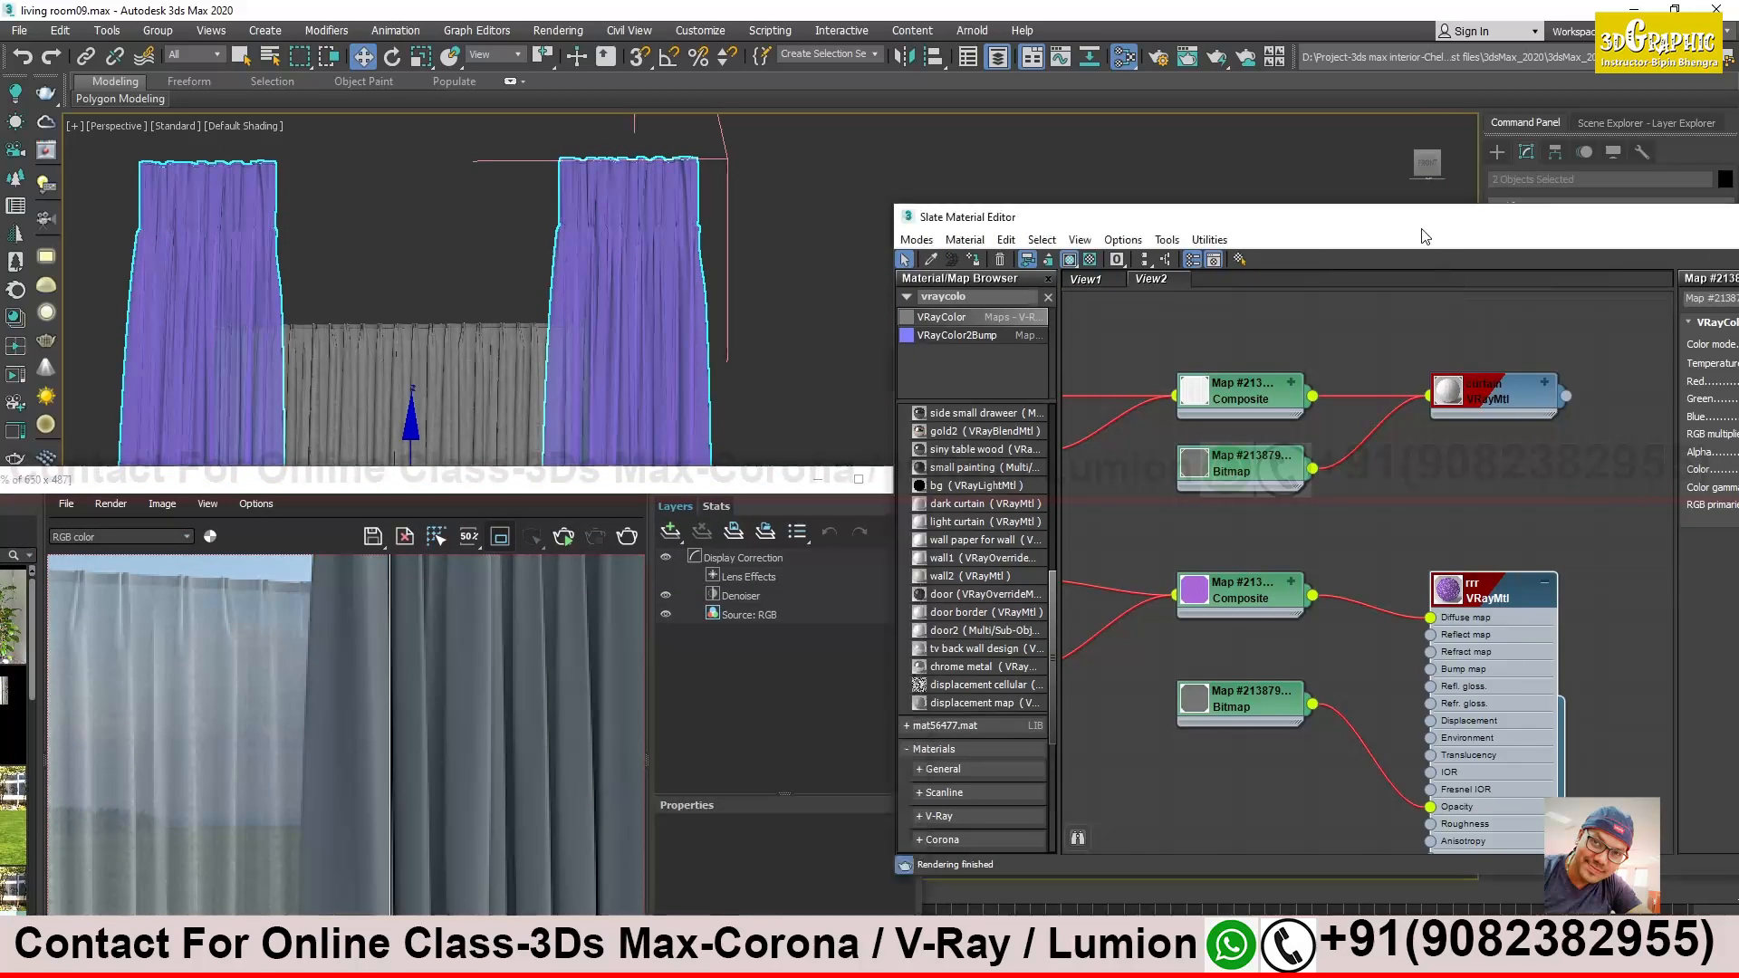
Open the rrr material's map amounts and set its Opacity map amount to 20
{"action": "left_click_drag", "start_coordinate": [1424, 230], "coordinate": [1051, 166]}
{"action": "middle_click_drag", "start_coordinate": [1133, 601], "coordinate": [1116, 492]}
{"action": "double_click", "coordinate": [1110, 421]}
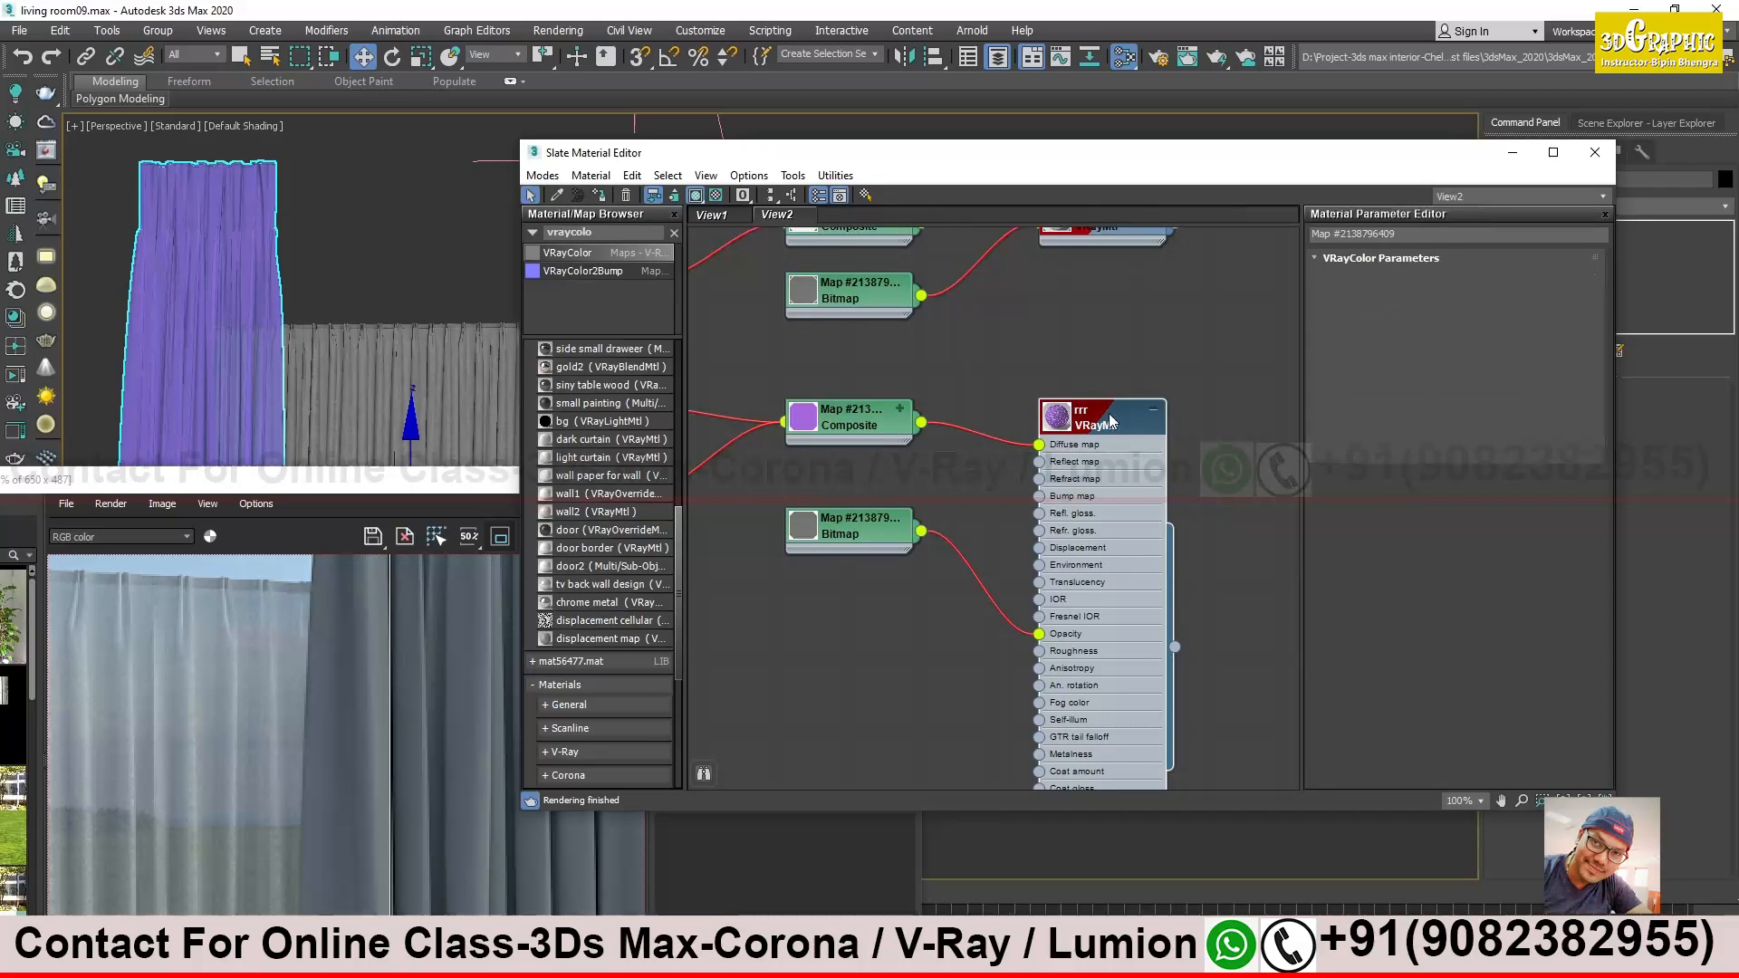
{"action": "scroll", "coordinate": [1431, 594], "scroll_direction": "down", "scroll_amount": 3}
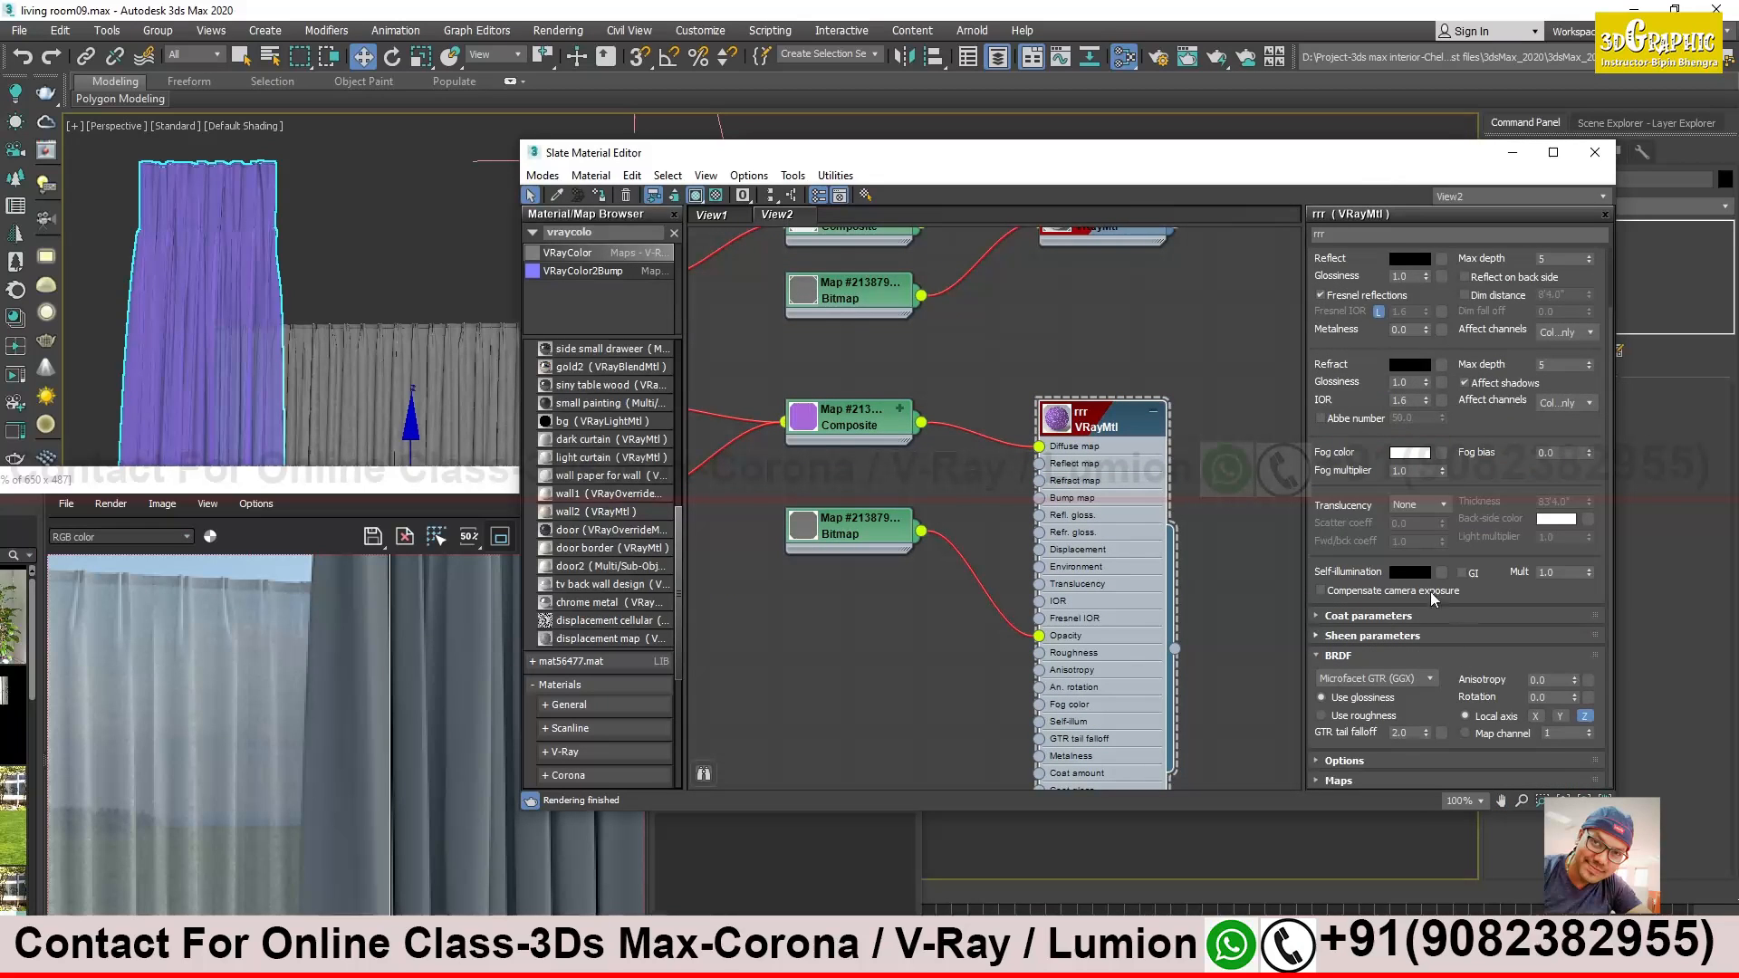
{"action": "scroll", "coordinate": [1368, 290], "scroll_direction": "up", "scroll_amount": 3}
{"action": "left_click", "coordinate": [1369, 258]}
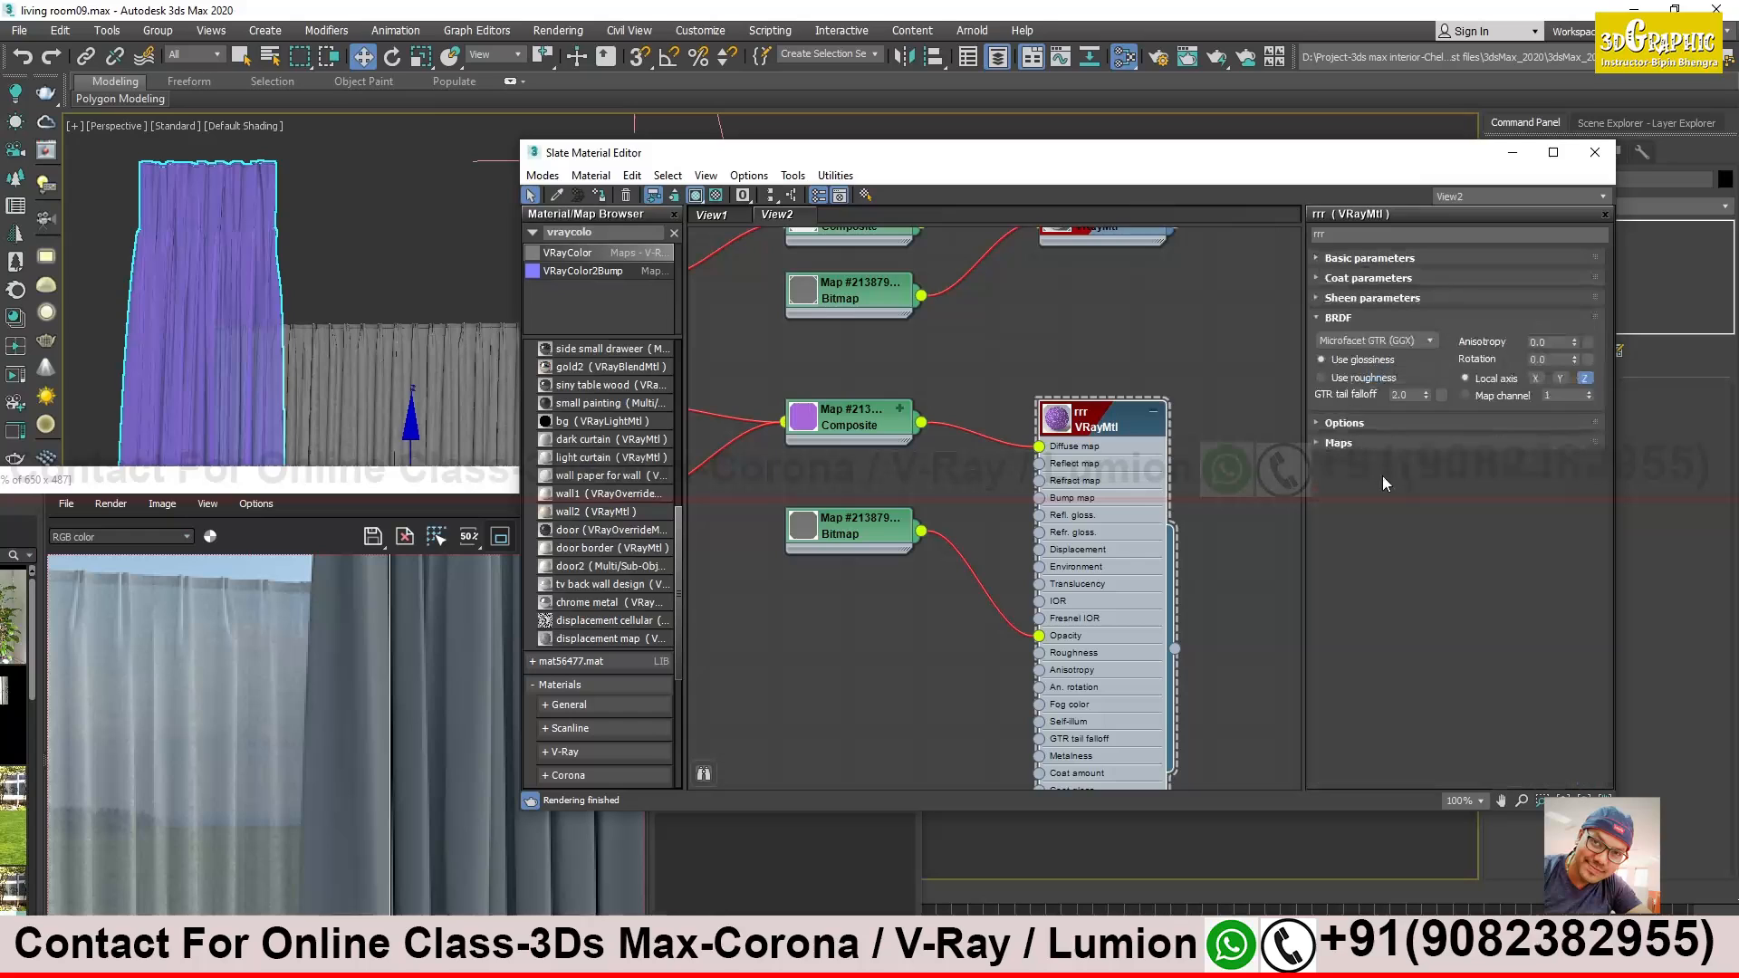
{"action": "left_click", "coordinate": [1339, 443]}
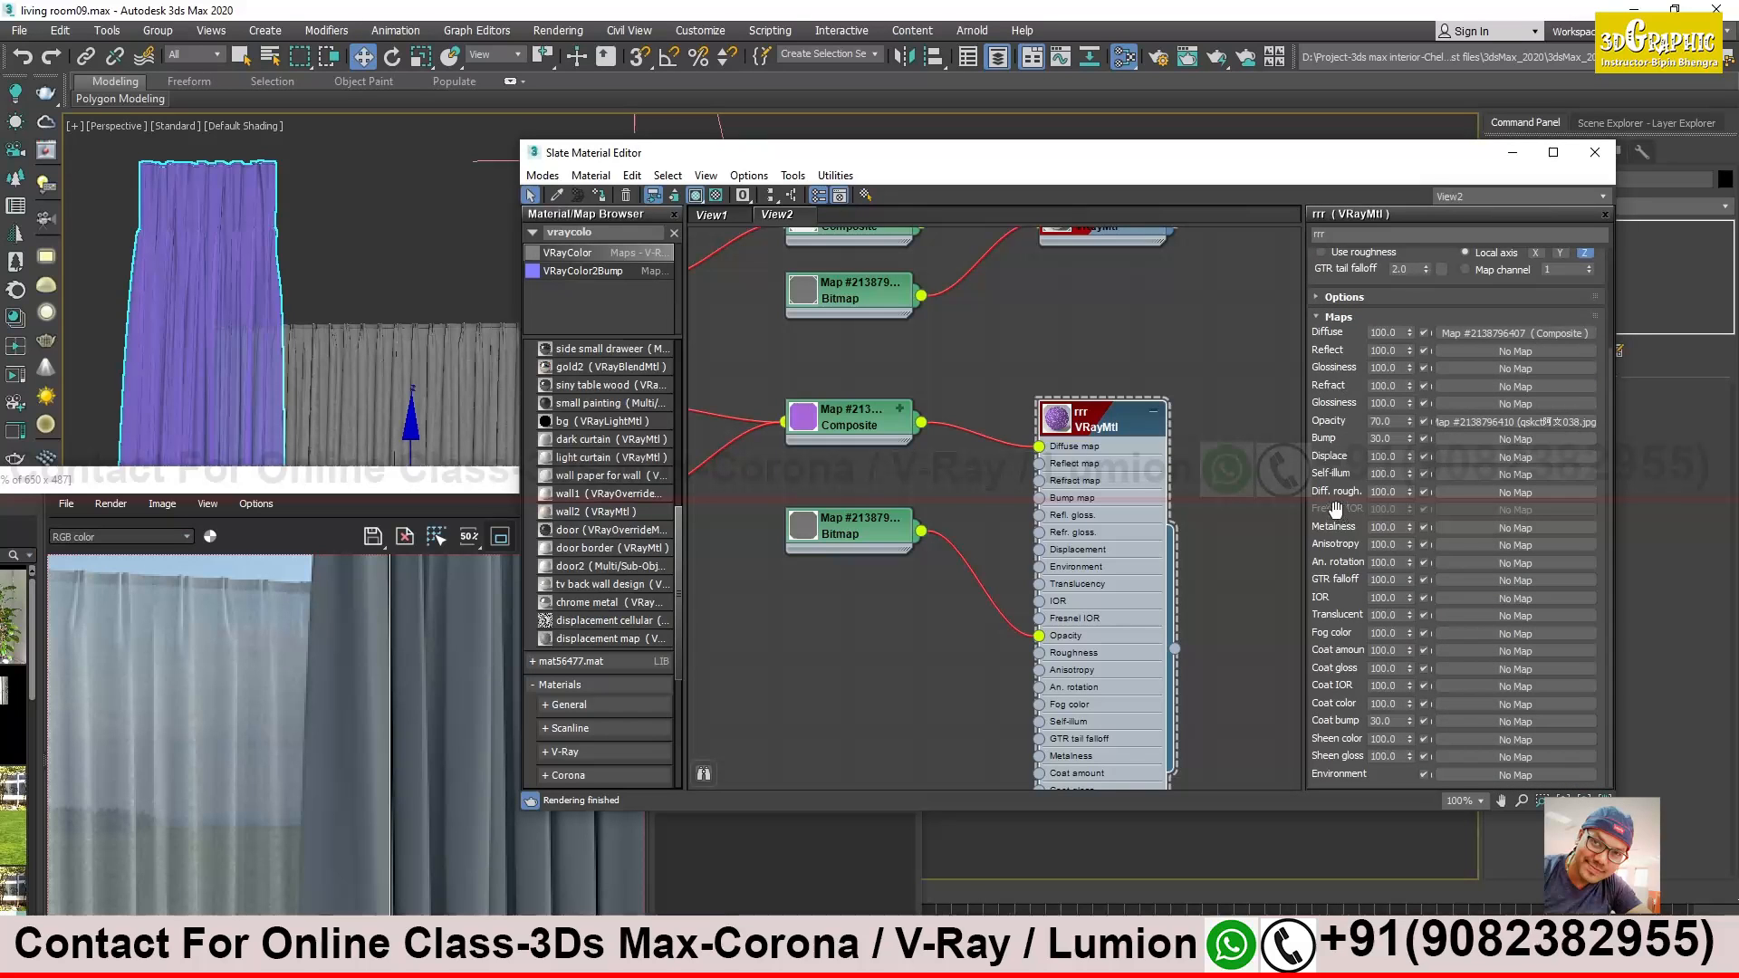
{"action": "scroll", "coordinate": [1358, 430], "scroll_direction": "up", "scroll_amount": 1}
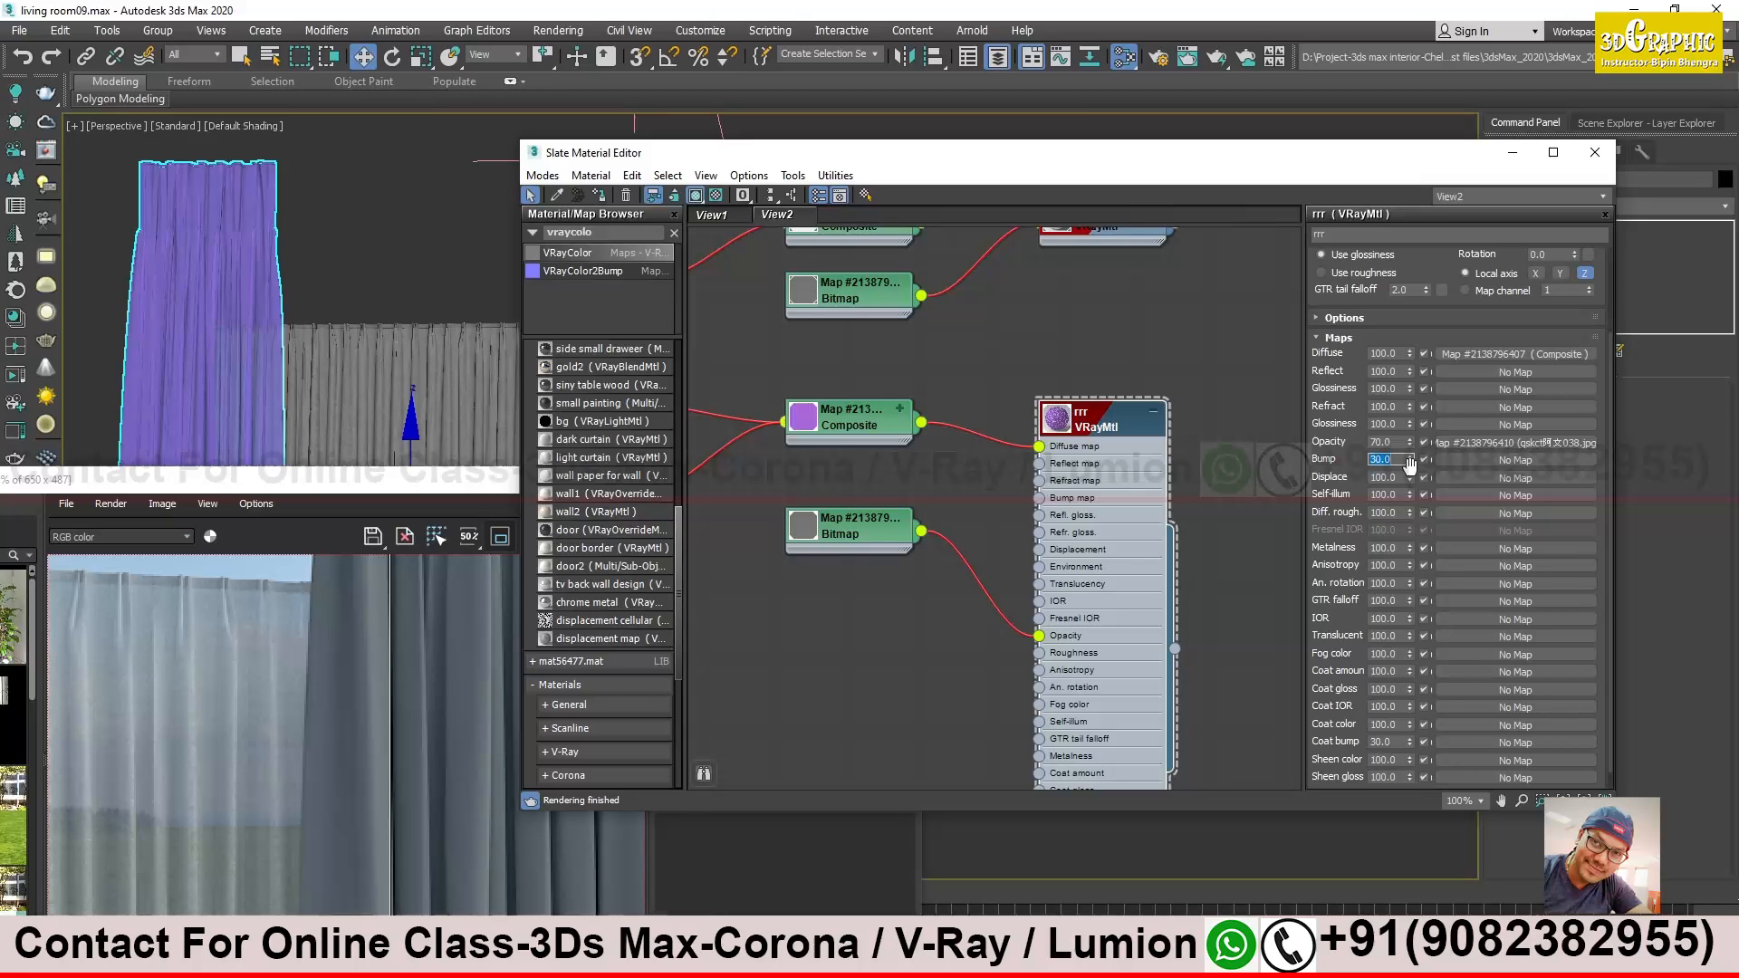
{"action": "scroll", "coordinate": [1330, 401], "scroll_direction": "down", "scroll_amount": 1}
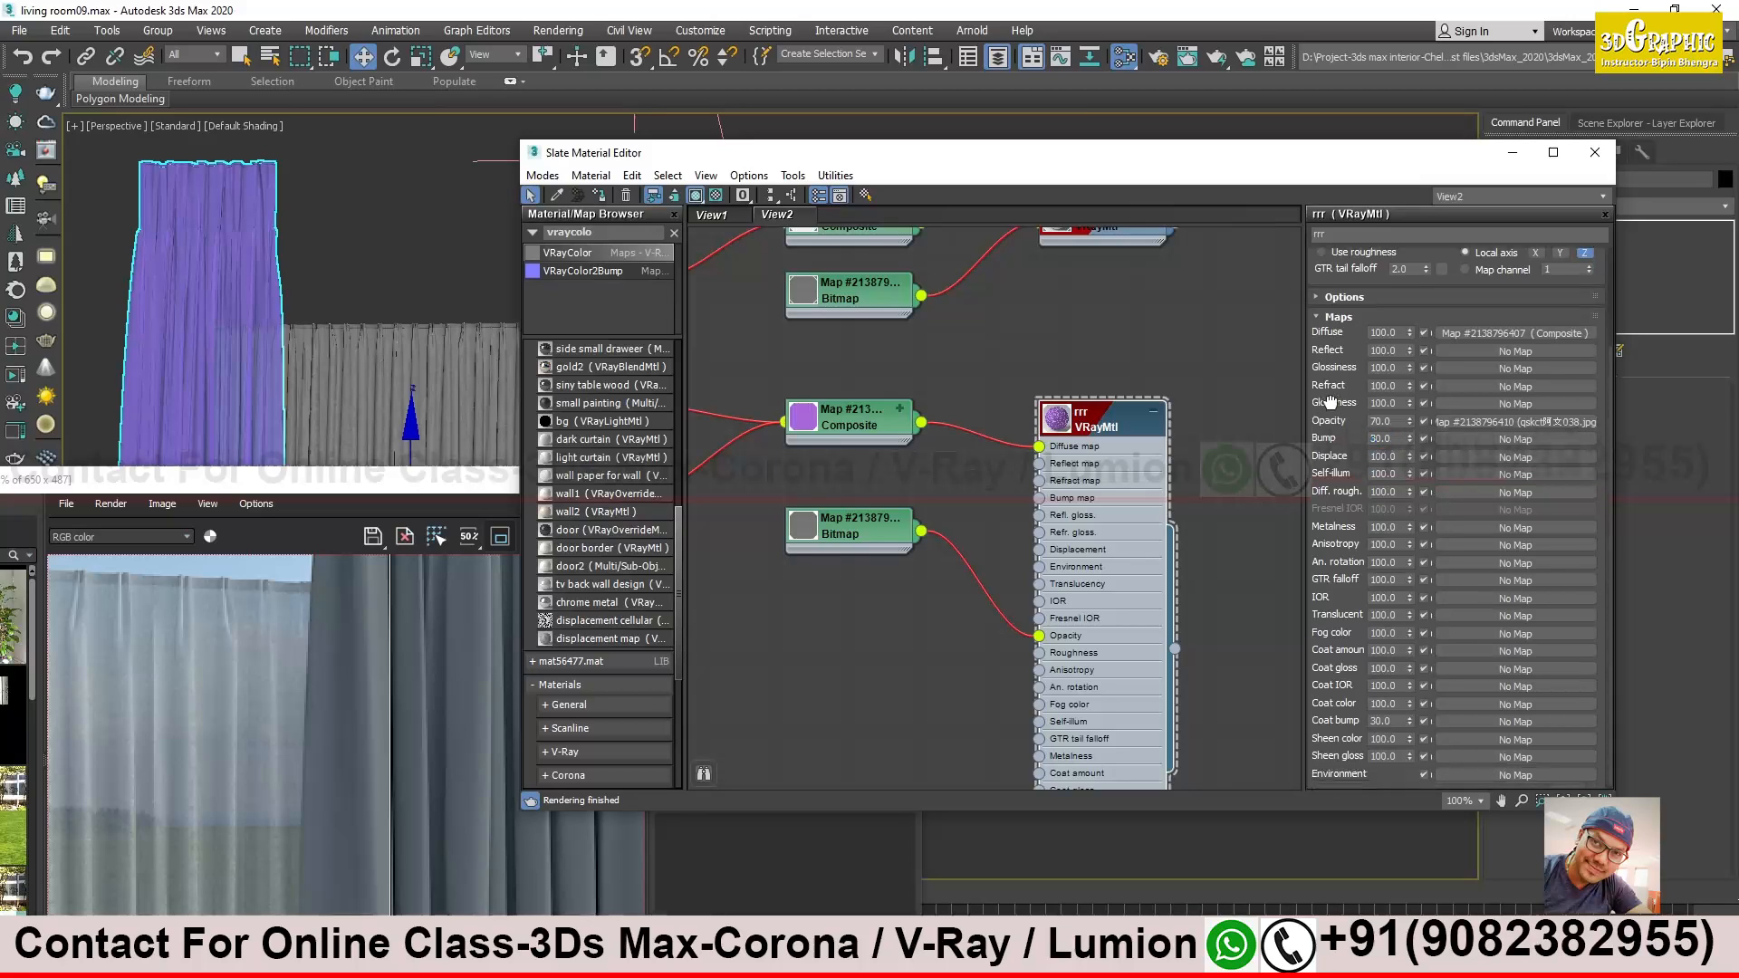
{"action": "left_click", "coordinate": [1393, 421]}
{"action": "type", "text": "20"}
{"action": "key", "text": "Return"}
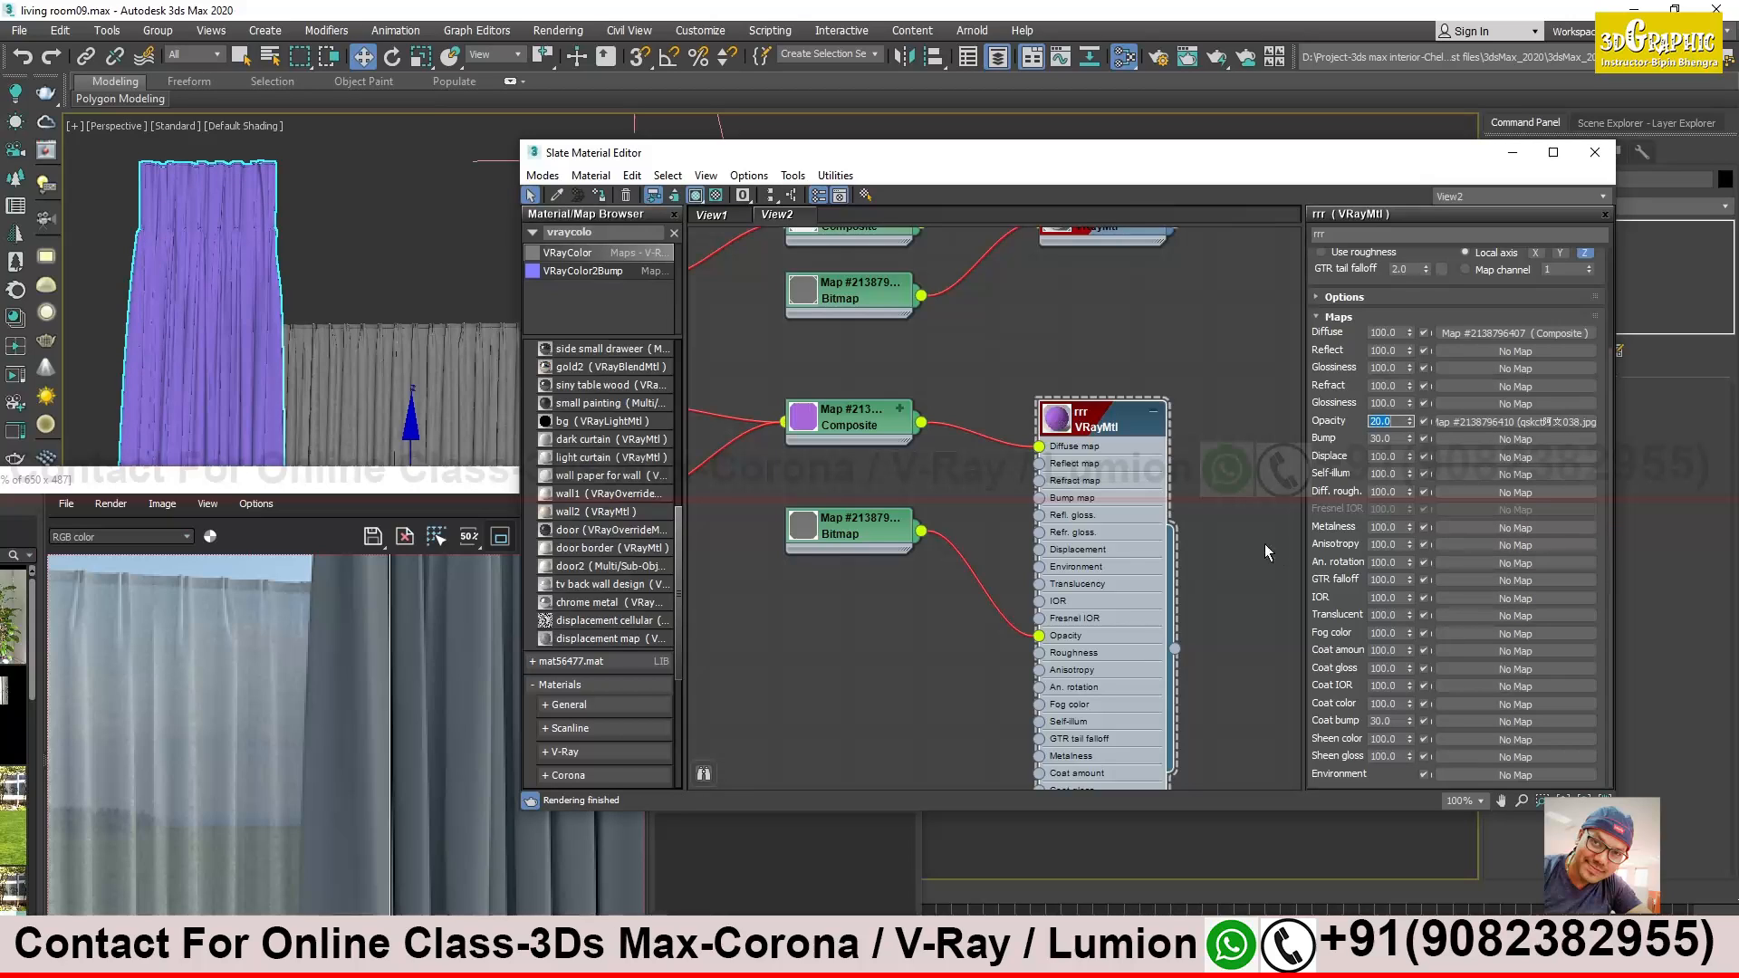
Enlarge the preview of the Composite map feeding the rrr material to inspect its fabric texture, and collapse it again
{"action": "left_click_drag", "start_coordinate": [827, 160], "coordinate": [1090, 198]}
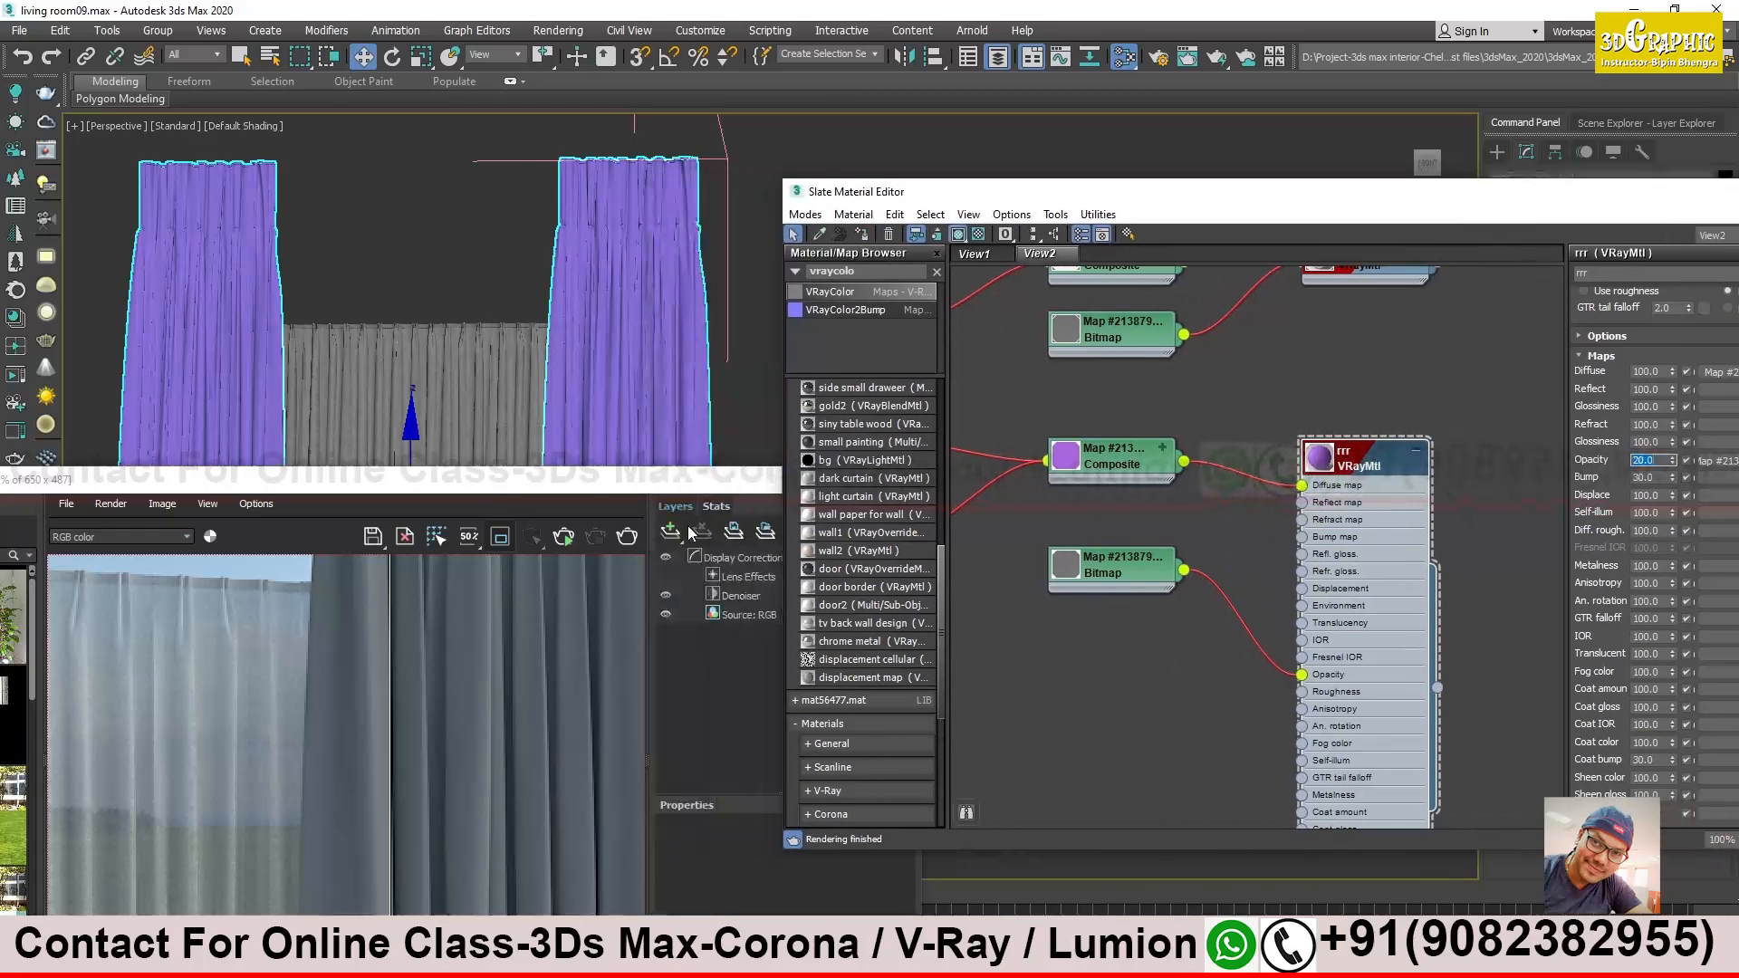
{"action": "scroll", "coordinate": [1065, 460], "scroll_direction": "up", "scroll_amount": 5}
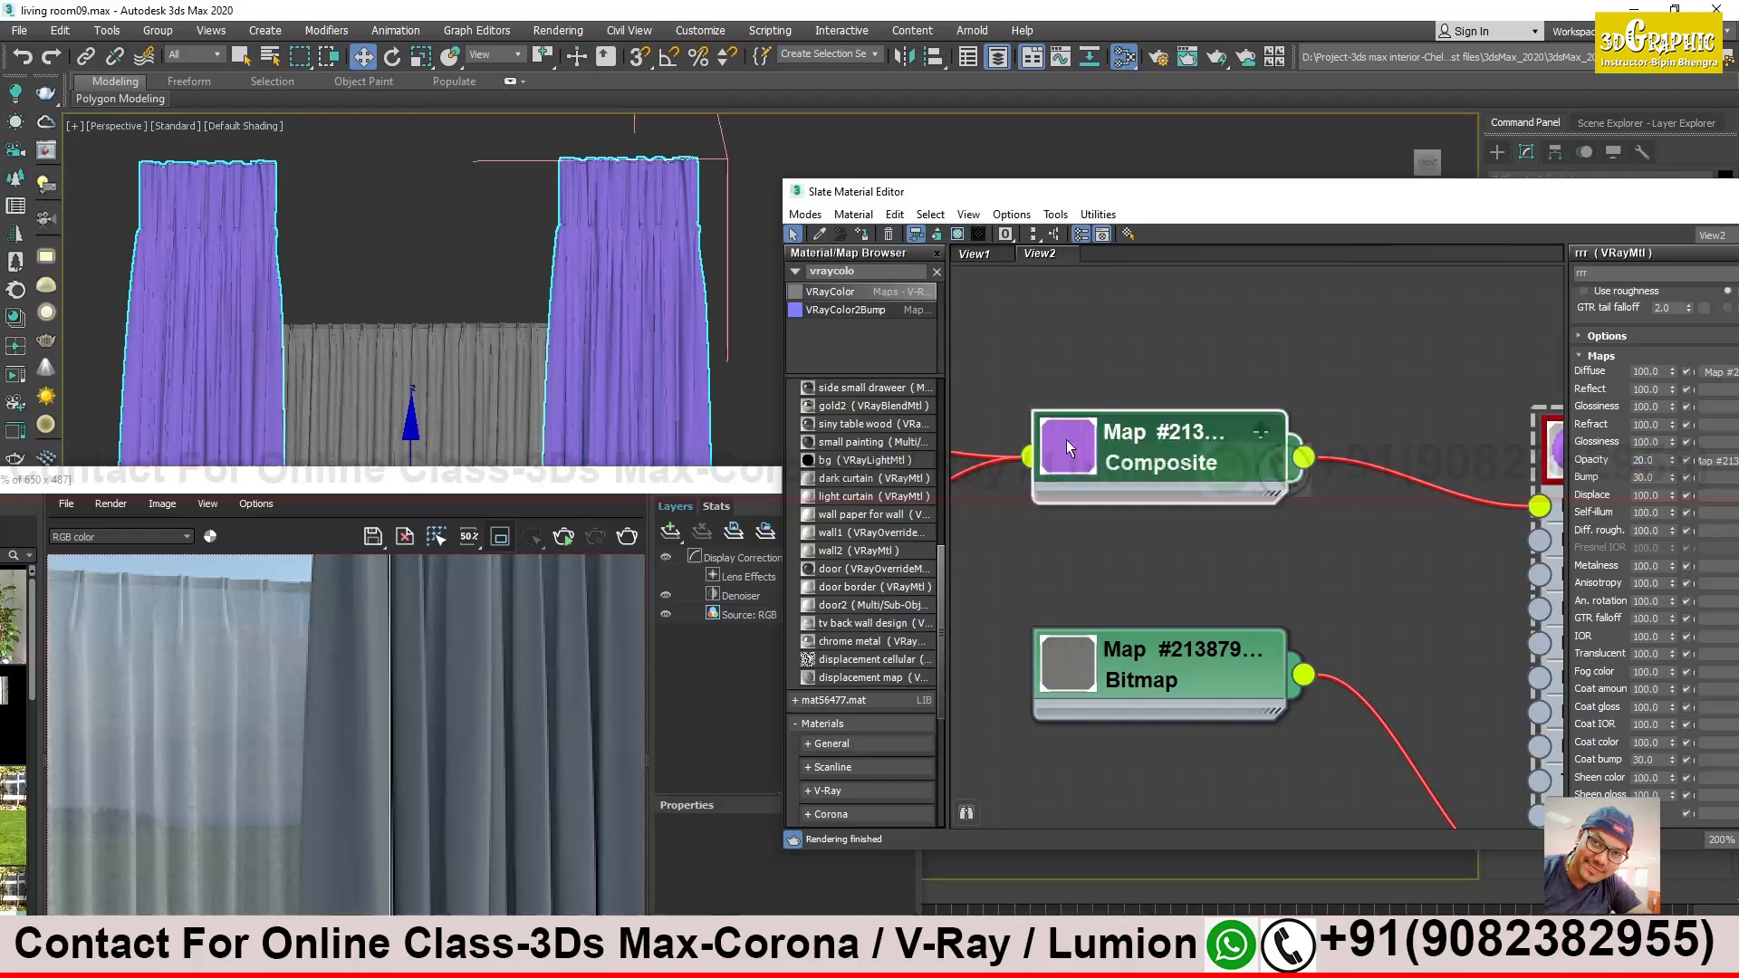
{"action": "double_click", "coordinate": [1075, 453]}
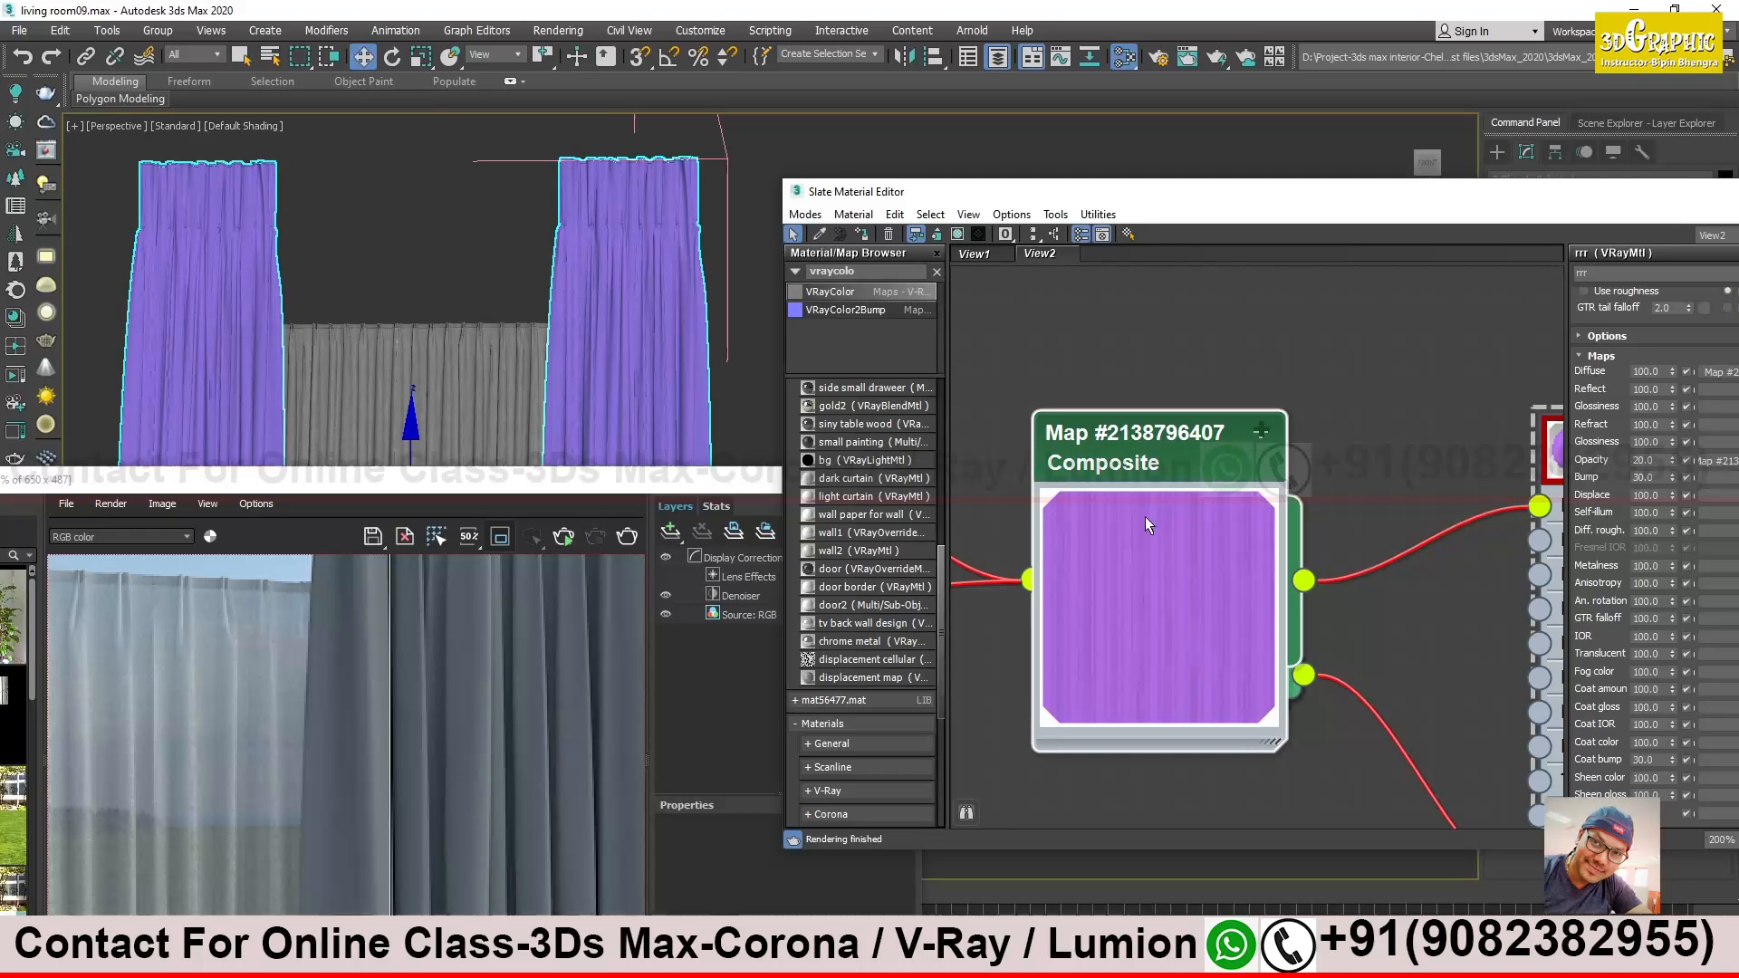
{"action": "double_click", "coordinate": [1141, 569]}
Define a render region in the middle of the frame buffer image and start interactive rendering of it
{"action": "left_click_drag", "start_coordinate": [608, 484], "coordinate": [718, 272]}
{"action": "mouse_move", "coordinate": [362, 400]}
{"action": "left_mouse_down"}
{"action": "mouse_move", "coordinate": [547, 605]}
{"action": "mouse_move", "coordinate": [552, 491]}
{"action": "left_mouse_up"}
{"action": "mouse_move", "coordinate": [363, 529]}
{"action": "left_mouse_down"}
{"action": "mouse_move", "coordinate": [534, 546]}
{"action": "mouse_move", "coordinate": [471, 491]}
{"action": "mouse_move", "coordinate": [585, 391]}
{"action": "left_mouse_up"}
{"action": "left_click_drag", "start_coordinate": [312, 406], "coordinate": [607, 559]}
{"action": "left_click", "coordinate": [670, 322]}
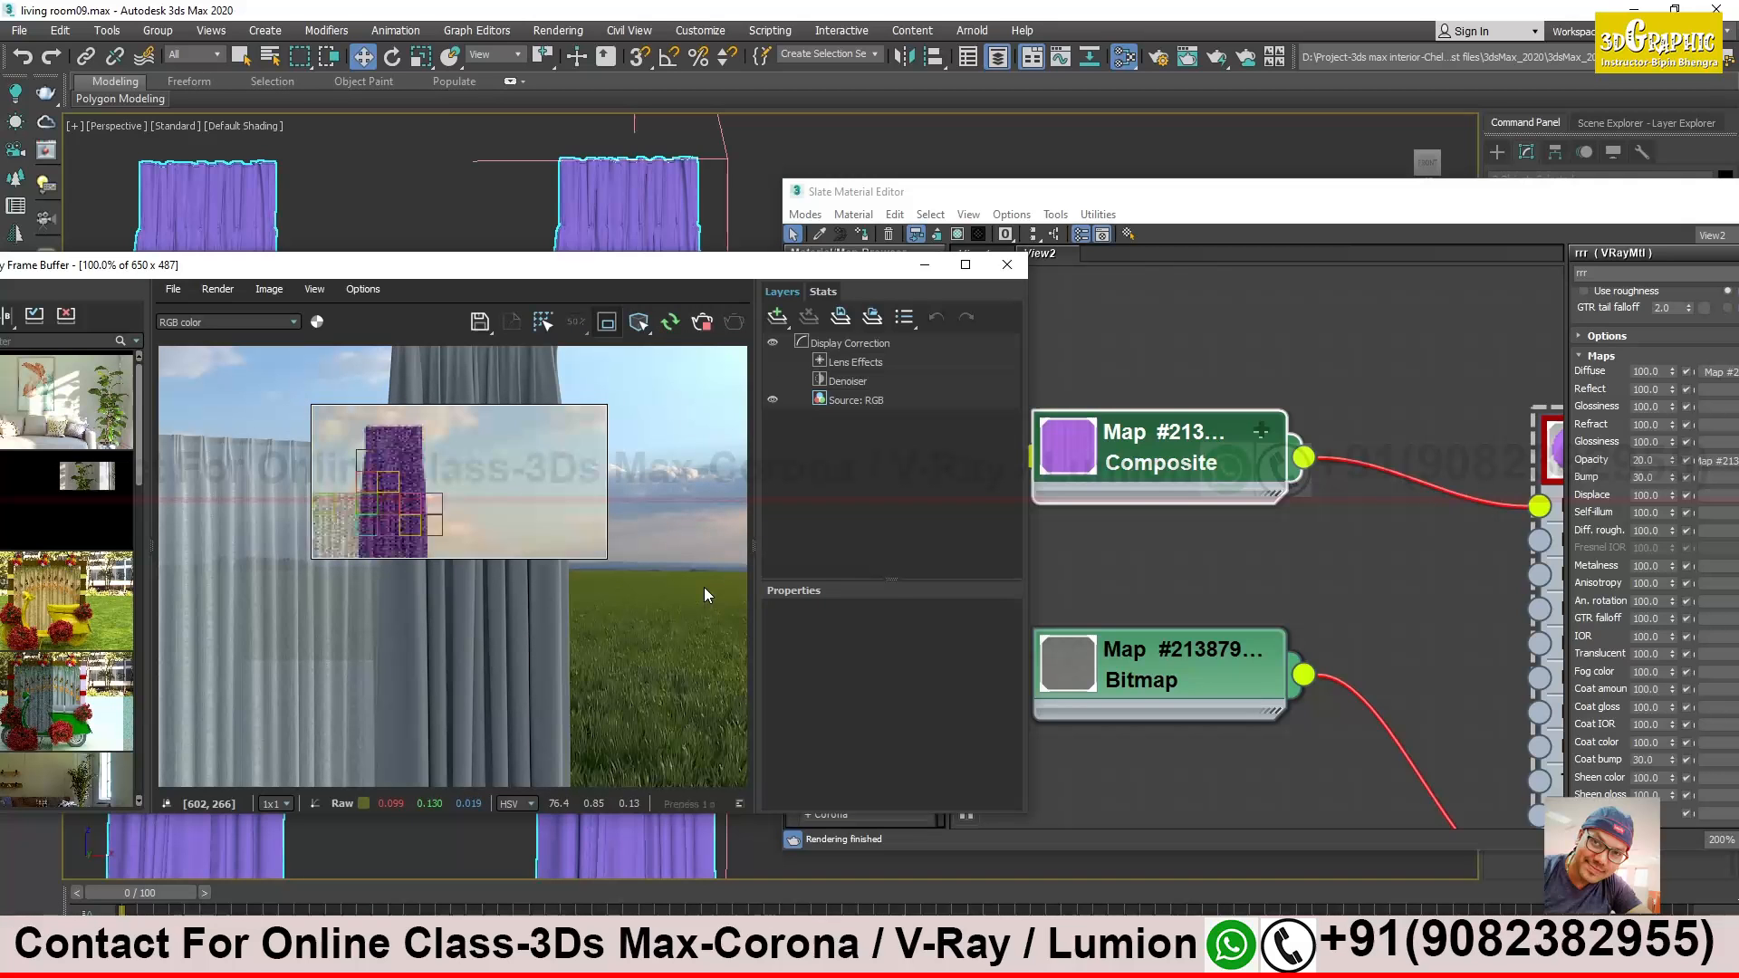
Frame one purple drape and the edge of the sheer curtain closely in the perspective viewport for the live render
{"action": "left_click_drag", "start_coordinate": [732, 275], "coordinate": [1020, 346]}
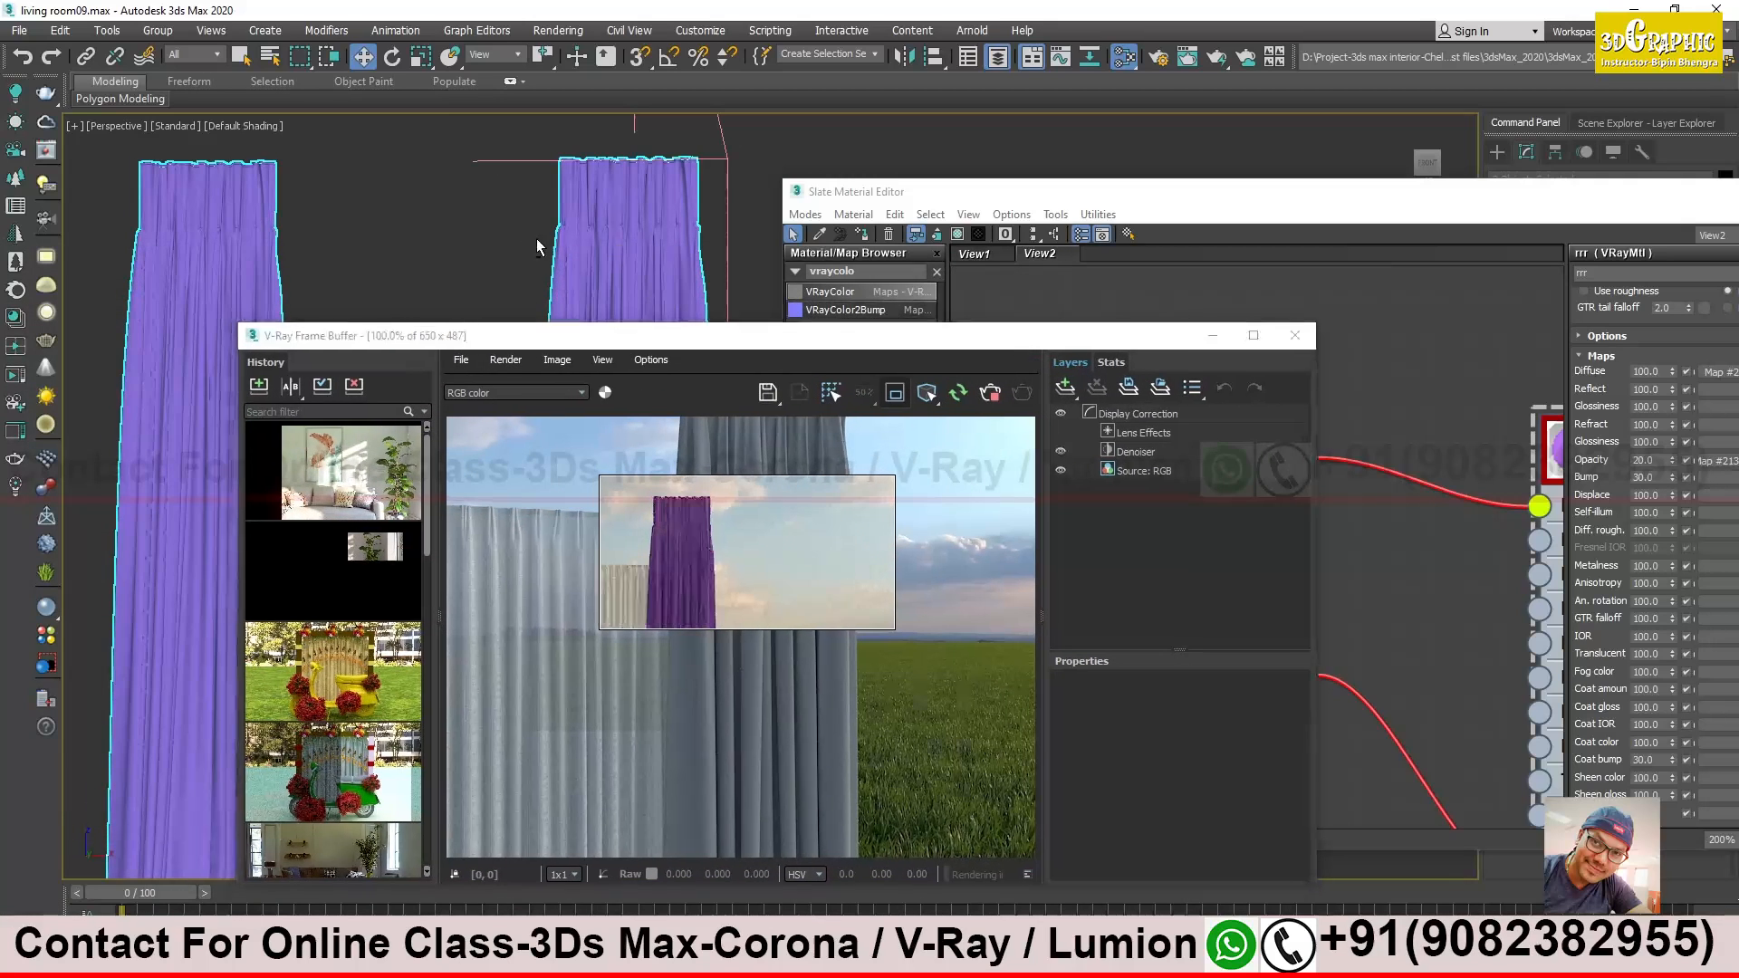
{"action": "scroll", "coordinate": [626, 218], "scroll_direction": "up", "scroll_amount": 3}
{"action": "scroll", "coordinate": [634, 208], "scroll_direction": "up", "scroll_amount": 2}
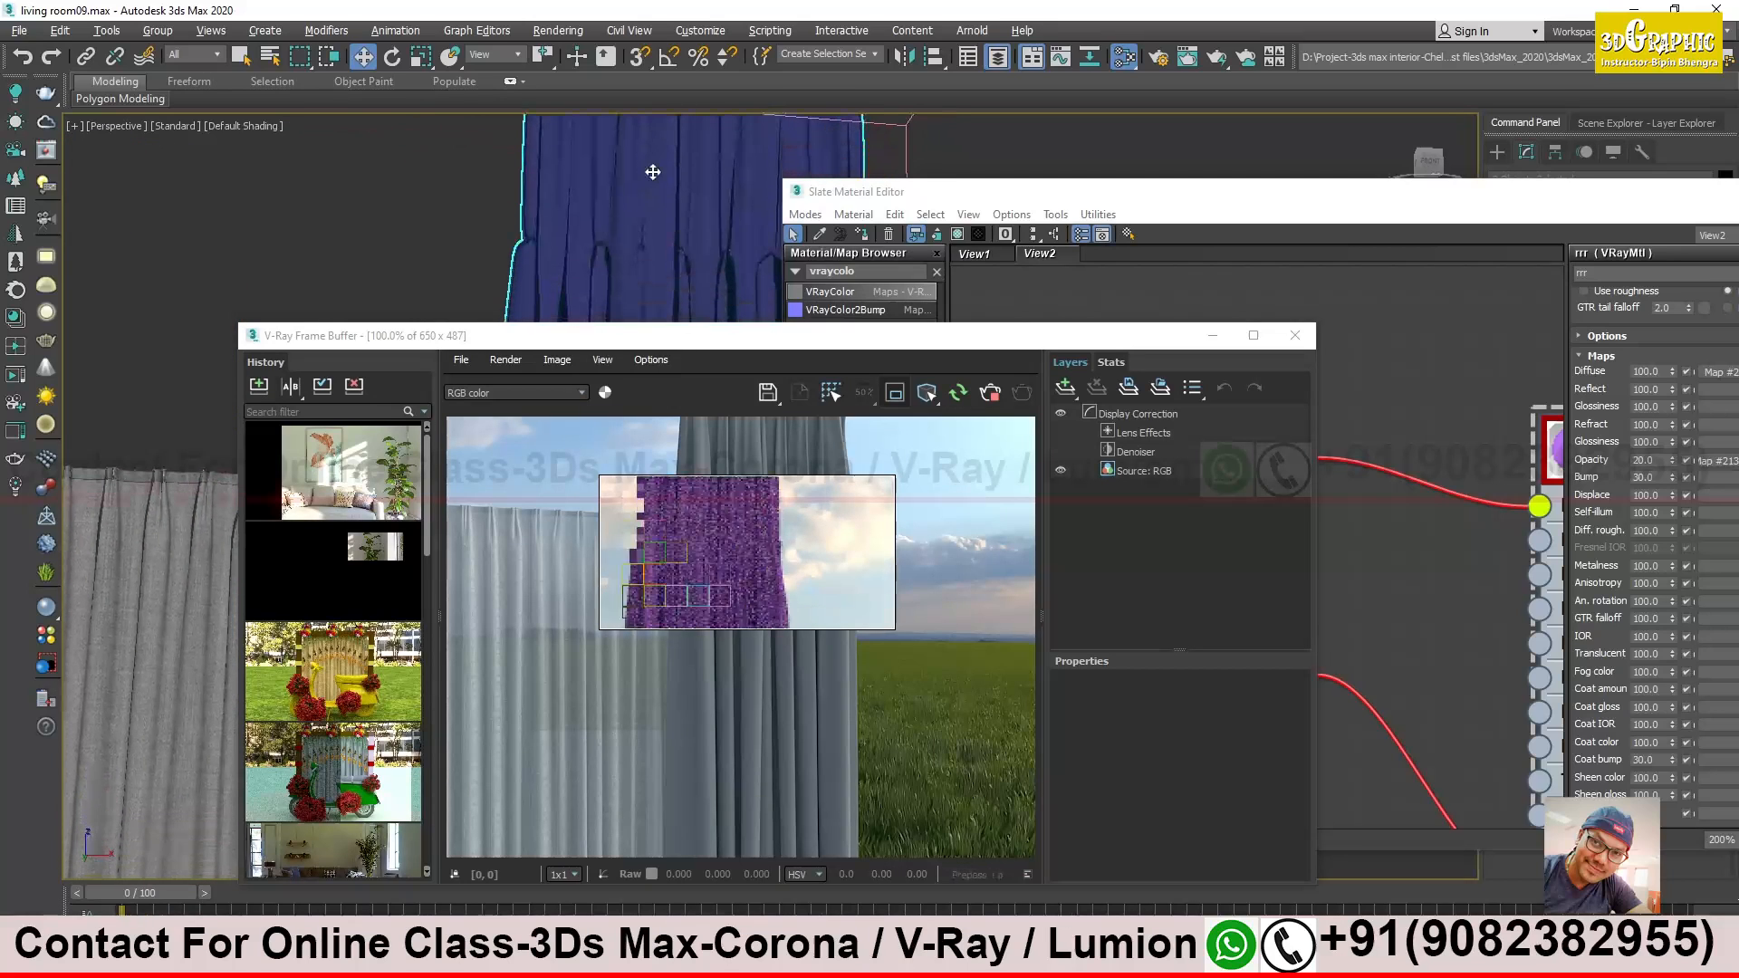
{"action": "scroll", "coordinate": [647, 224], "scroll_direction": "up", "scroll_amount": 2}
{"action": "middle_click_drag", "start_coordinate": [647, 226], "coordinate": [702, 175]}
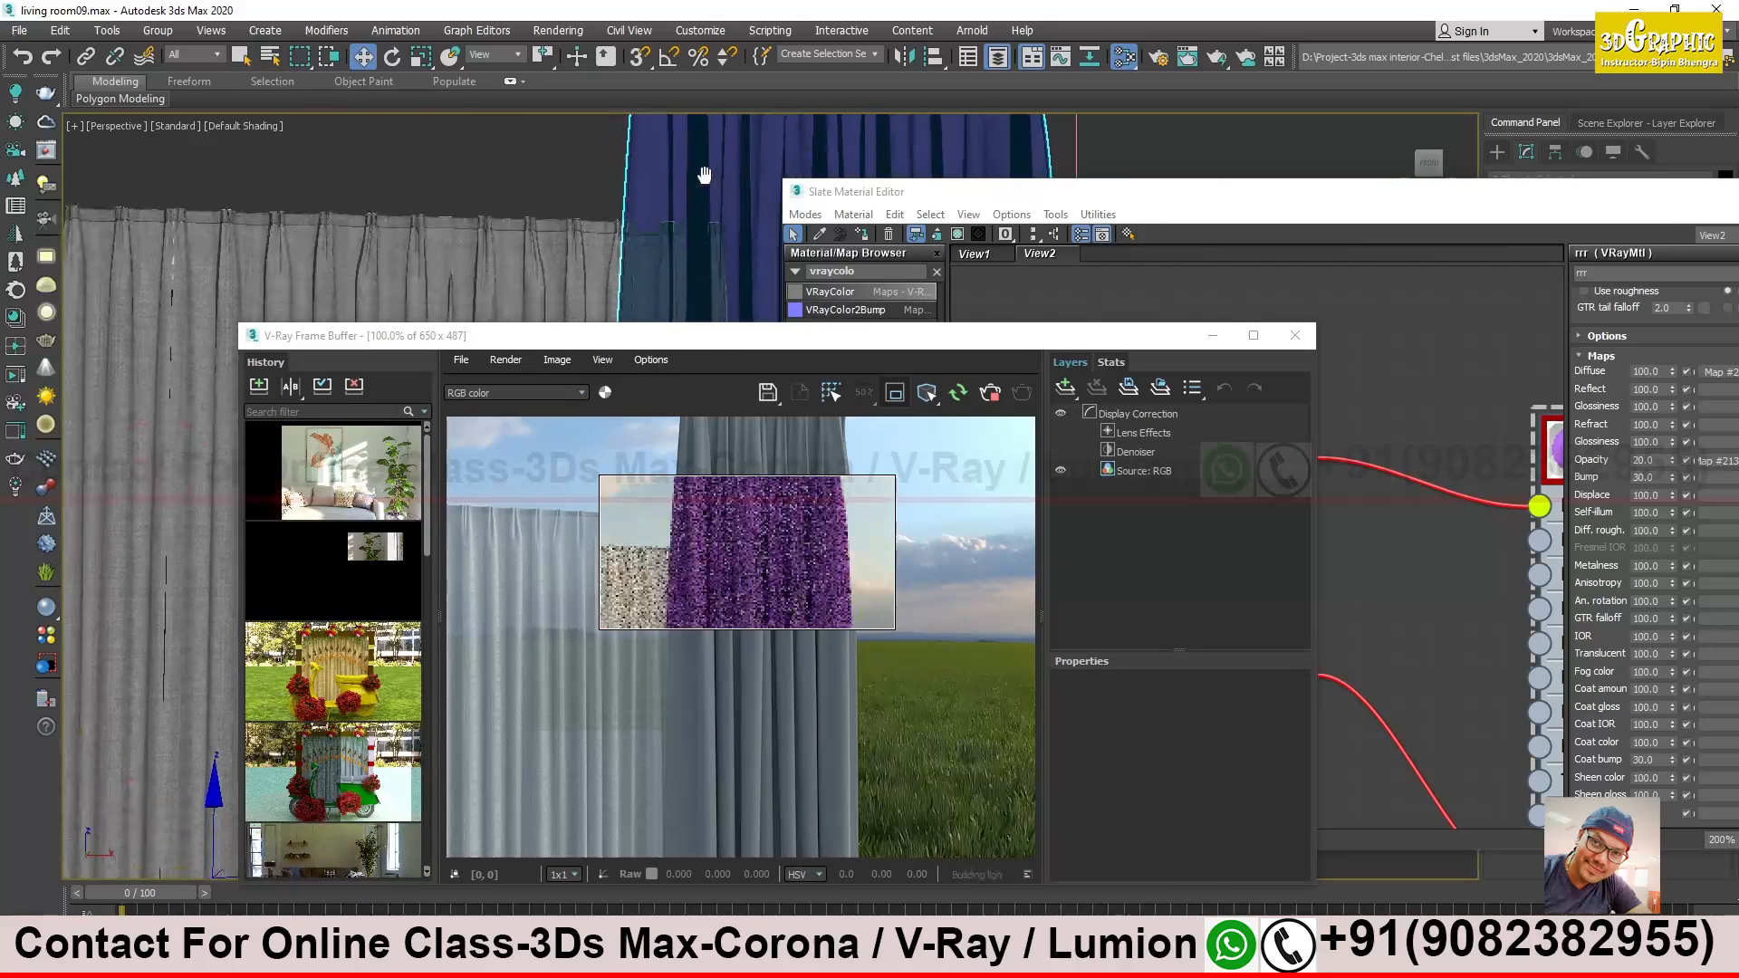
{"action": "scroll", "coordinate": [656, 272], "scroll_direction": "up", "scroll_amount": 3}
{"action": "middle_click_drag", "start_coordinate": [656, 272], "coordinate": [585, 251]}
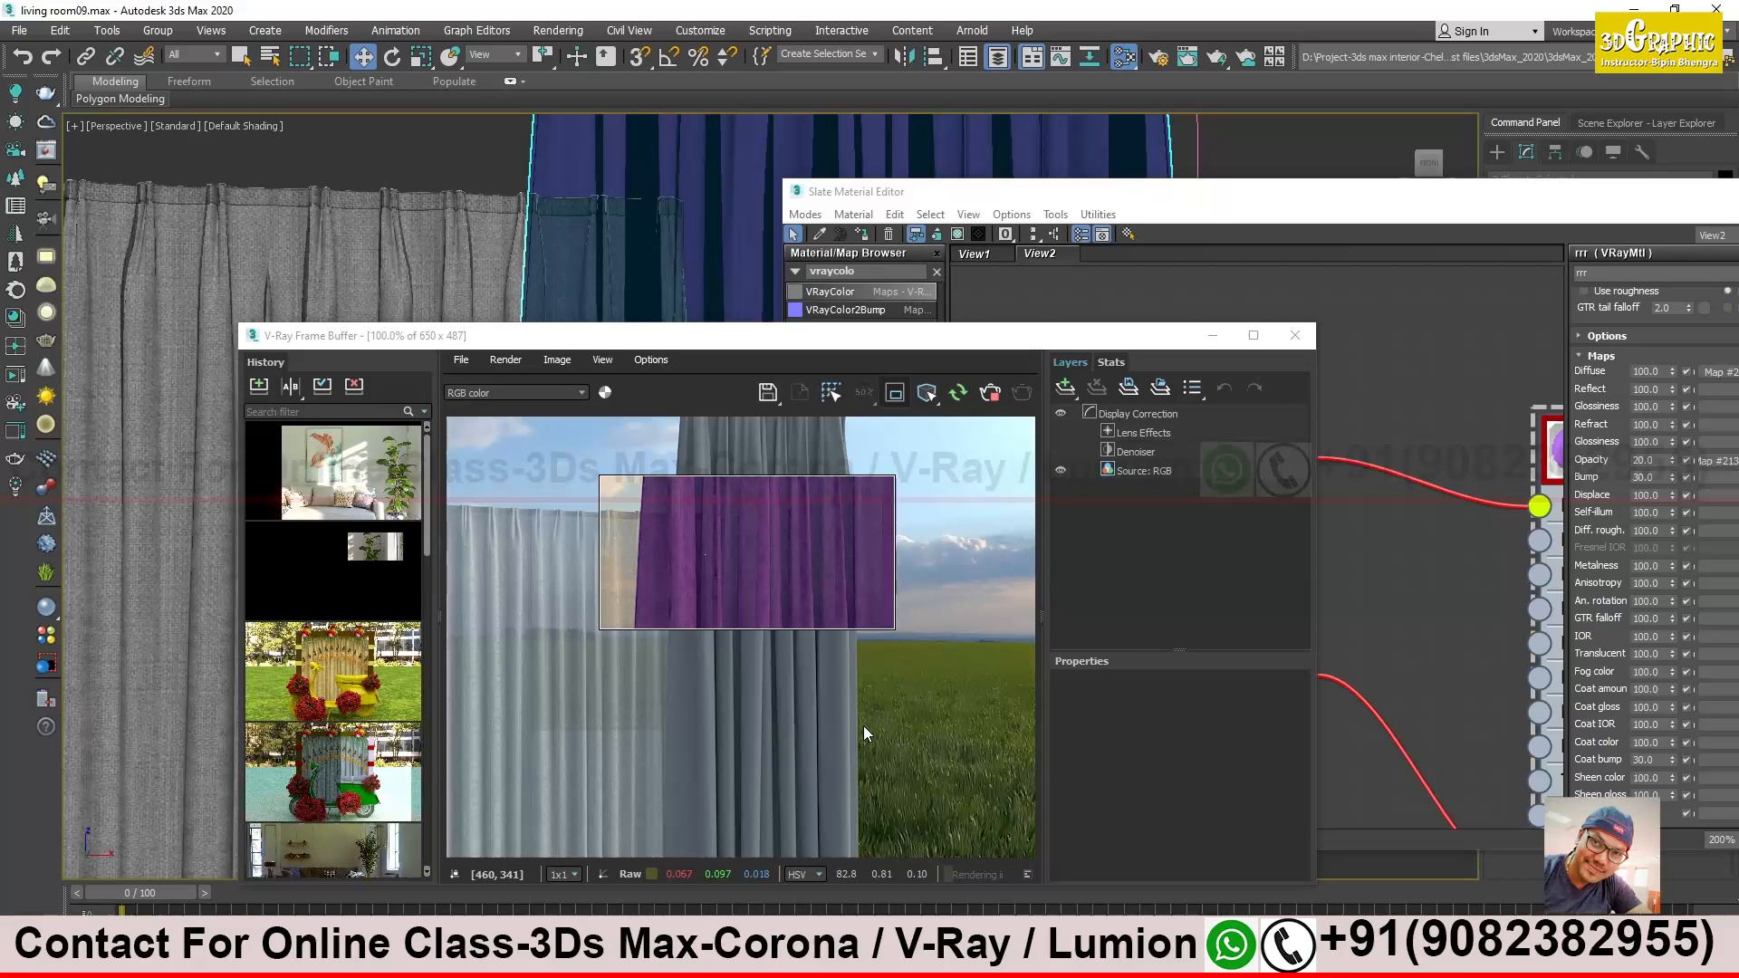
Set the rrr material's Opacity map amount to 0 with the live render visible beside the material network
{"action": "left_click_drag", "start_coordinate": [1281, 342], "coordinate": [854, 251]}
{"action": "left_click_drag", "start_coordinate": [1292, 192], "coordinate": [1105, 175]}
{"action": "middle_click_drag", "start_coordinate": [1320, 458], "coordinate": [1104, 389]}
{"action": "scroll", "coordinate": [1226, 418], "scroll_direction": "down", "scroll_amount": 2}
{"action": "scroll", "coordinate": [1259, 412], "scroll_direction": "down", "scroll_amount": 3}
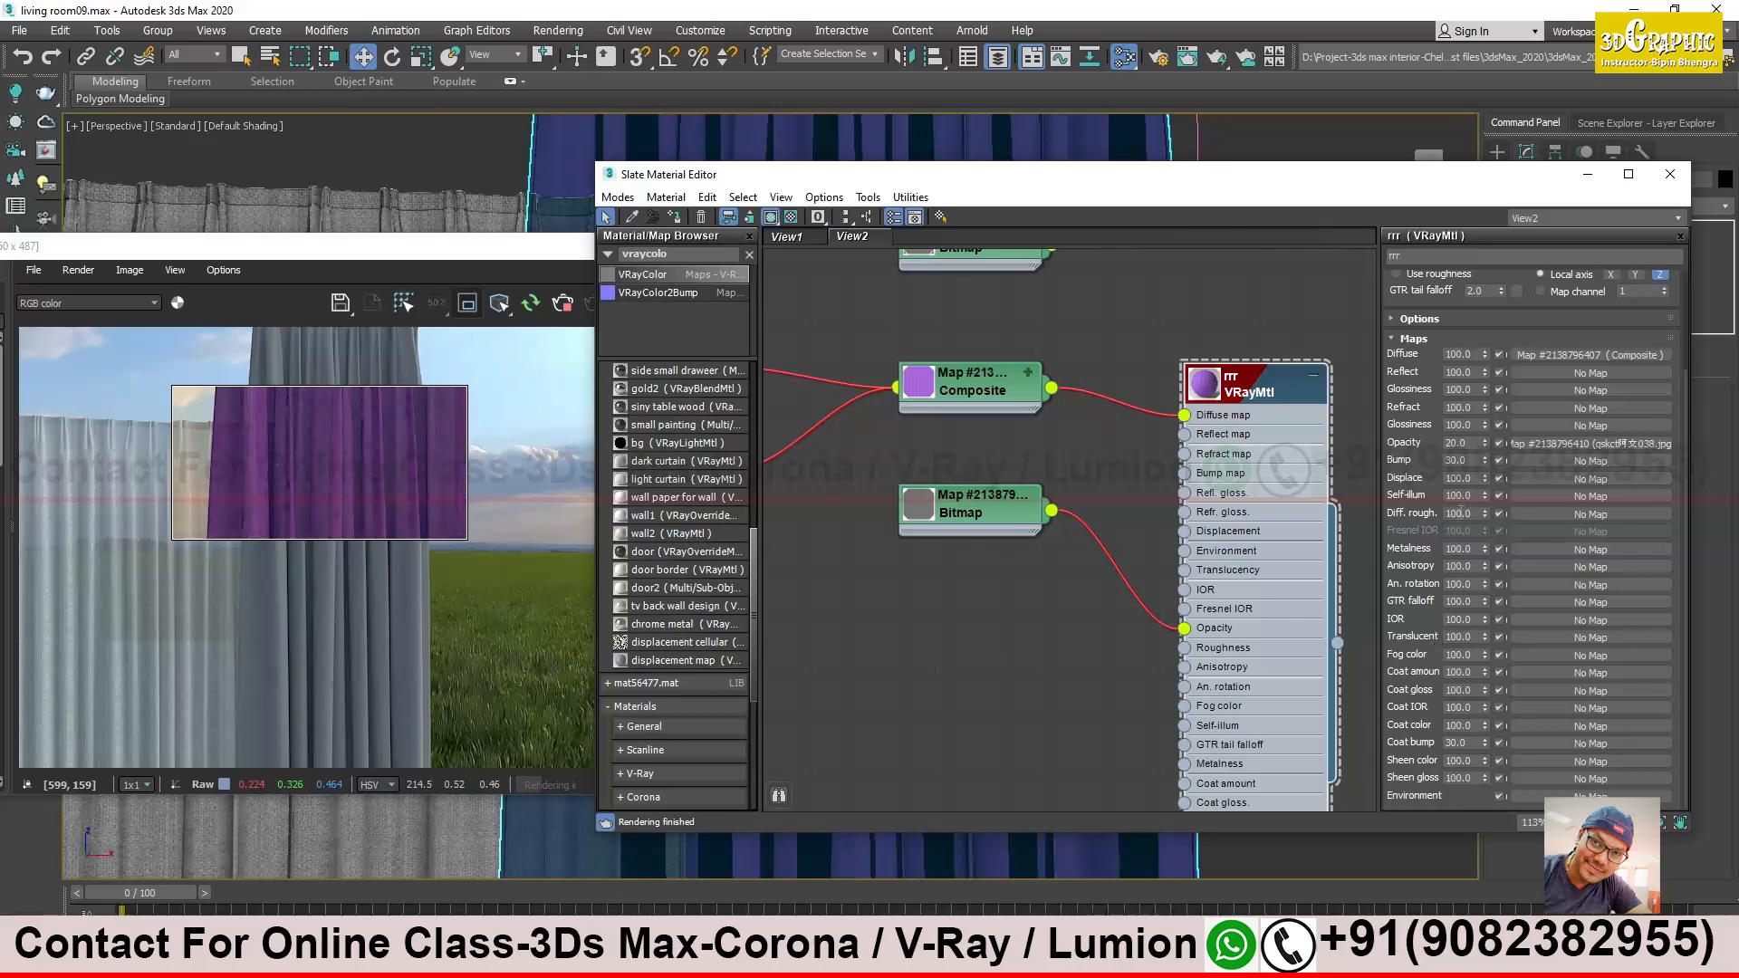
{"action": "double_click", "coordinate": [1467, 444]}
{"action": "type", "text": "0"}
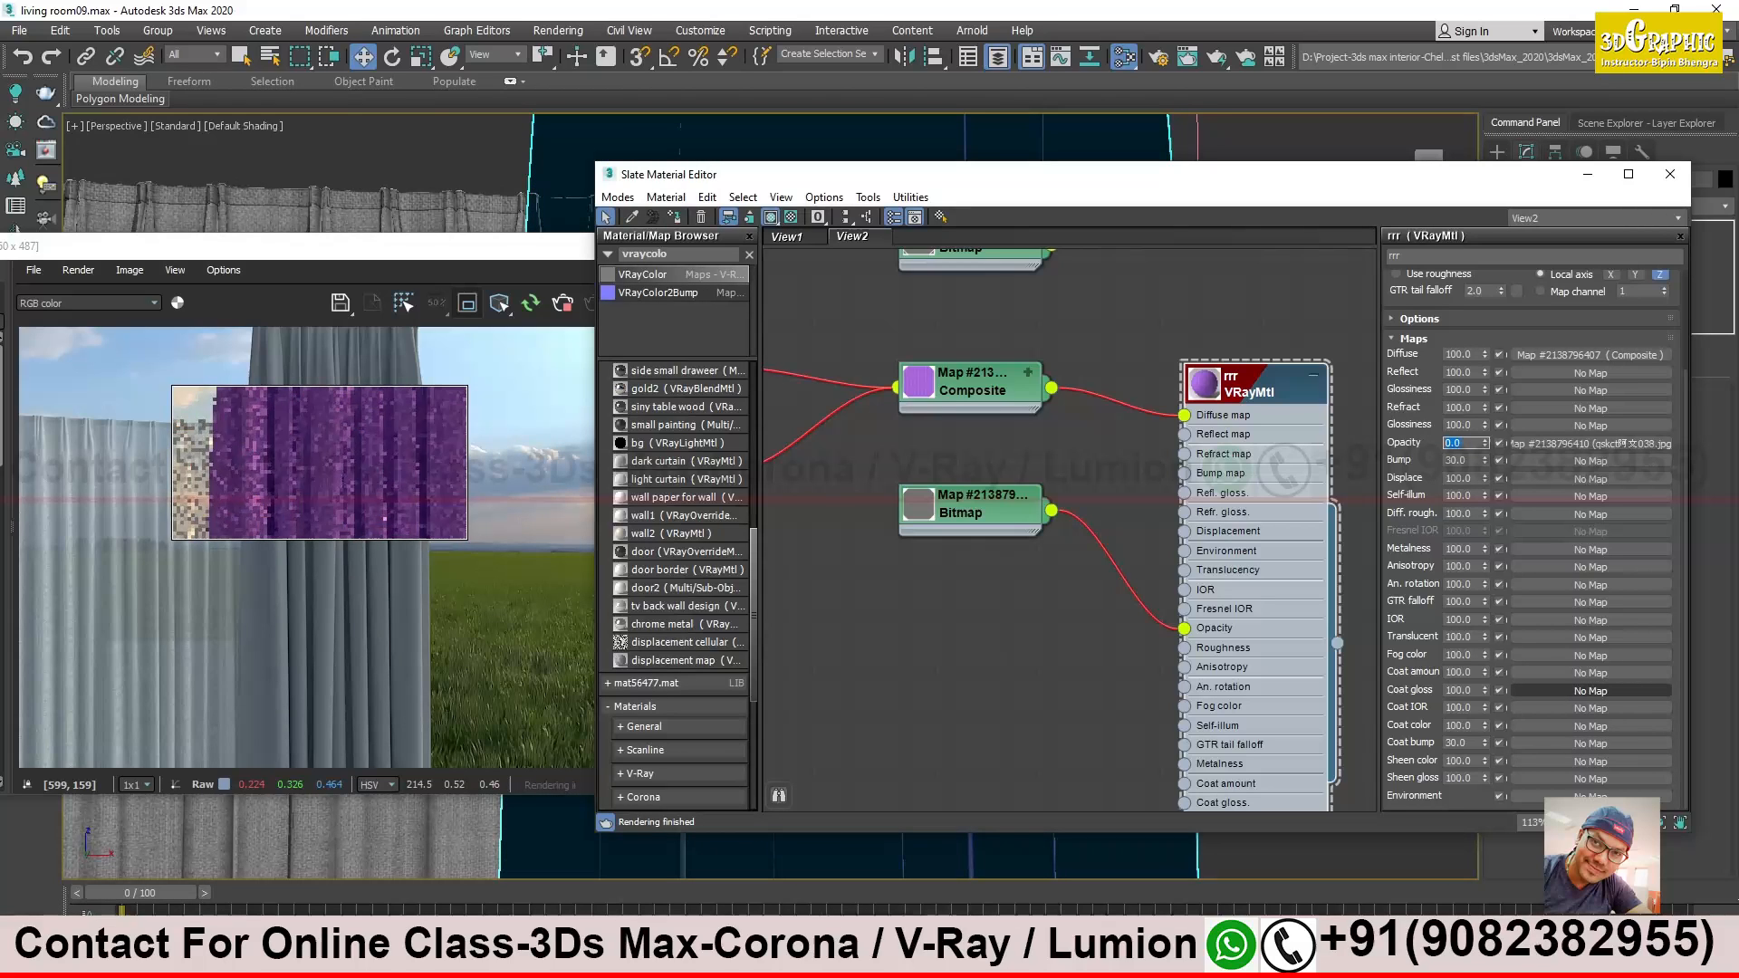
Examine the rendered purple drape up close, checking the fabric grain on its folds and its translucency
{"action": "left_click", "coordinate": [341, 456]}
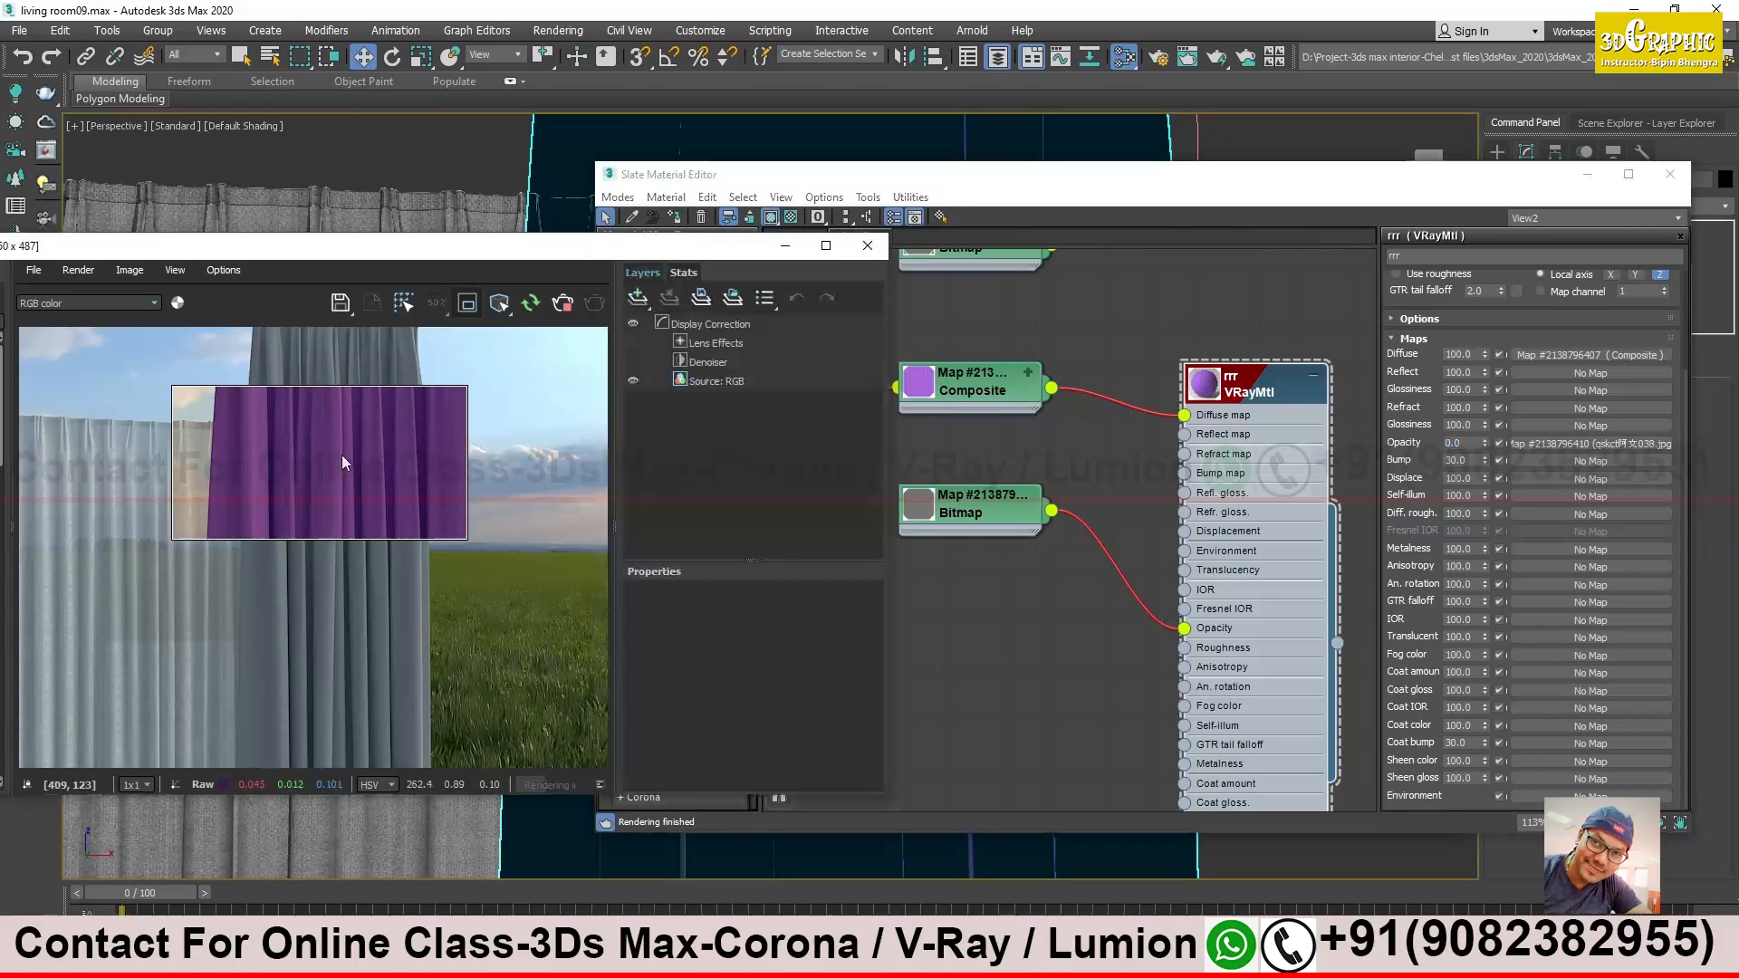
{"action": "scroll", "coordinate": [310, 476], "scroll_direction": "up", "scroll_amount": 2}
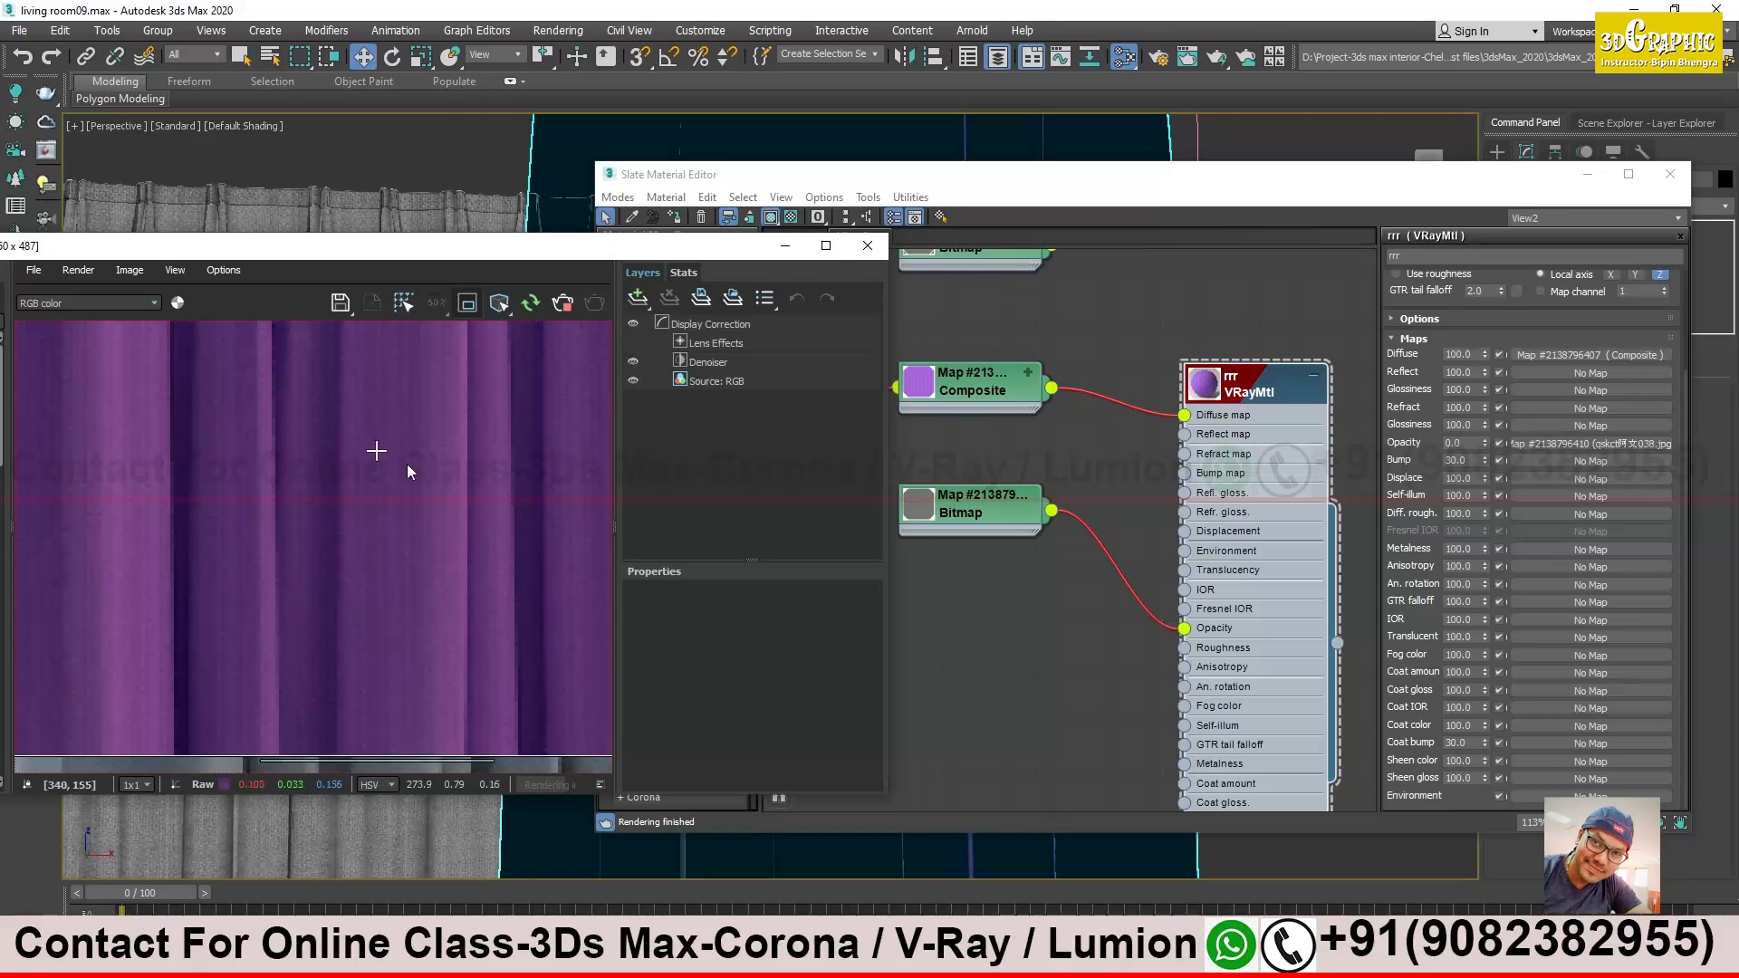
{"action": "middle_click_drag", "start_coordinate": [355, 424], "coordinate": [450, 536]}
{"action": "middle_click_drag", "start_coordinate": [252, 622], "coordinate": [319, 665]}
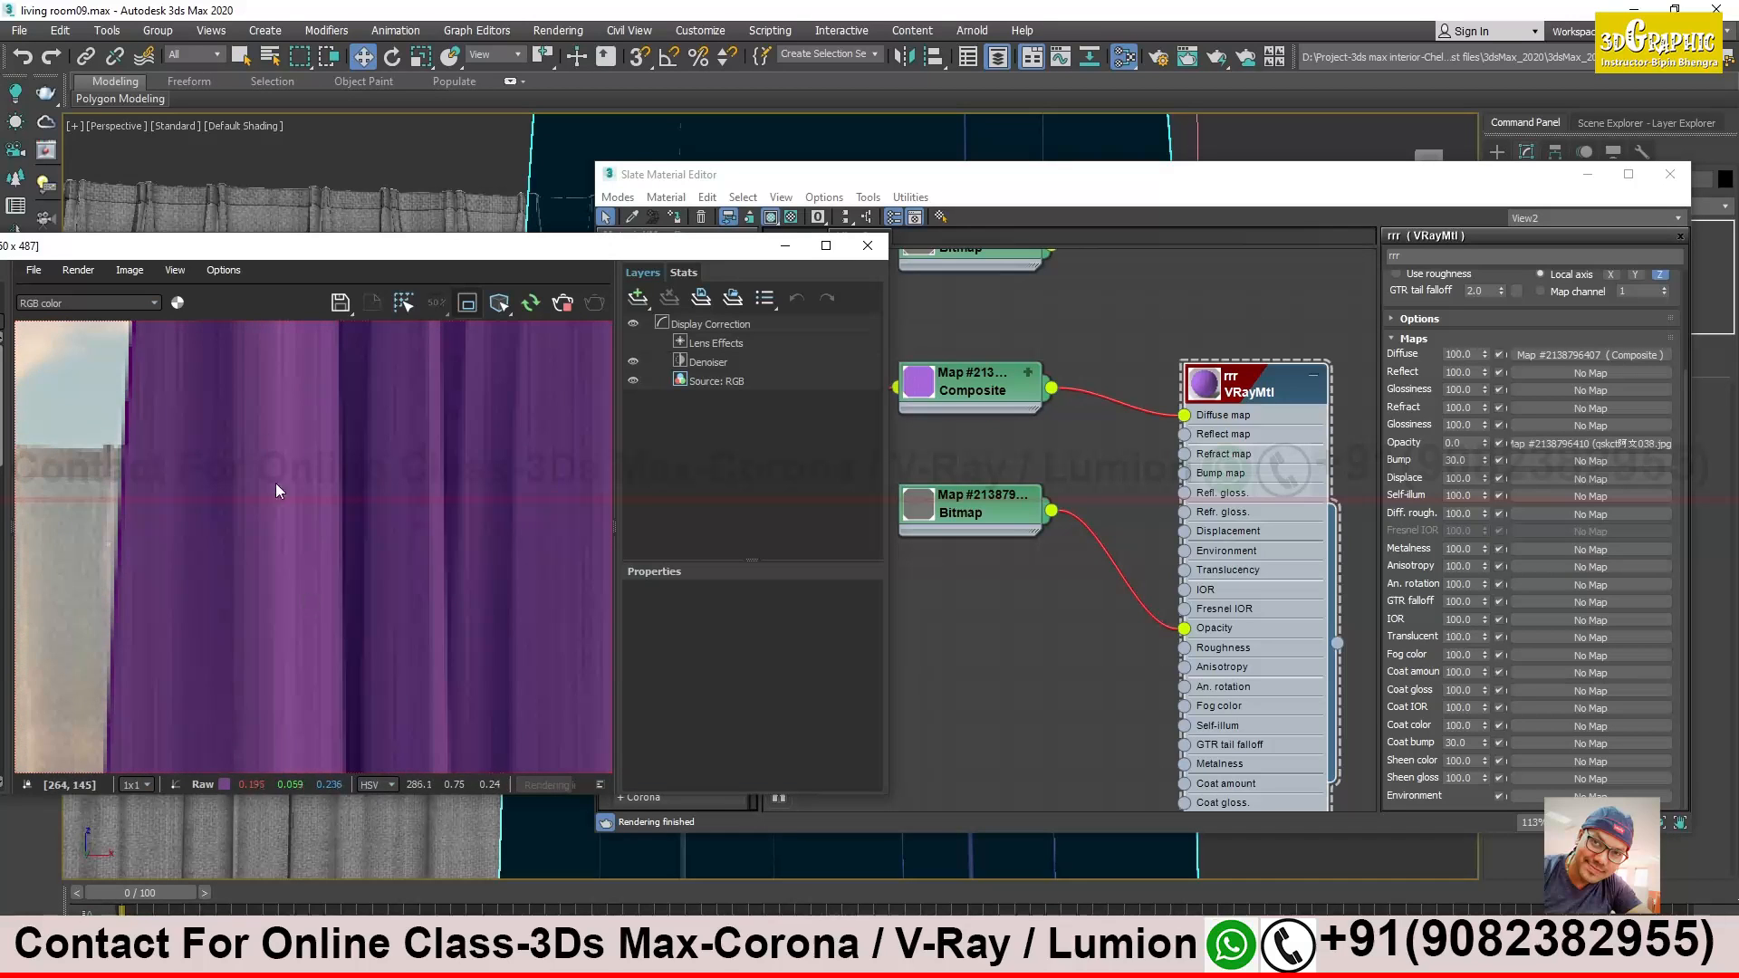
{"action": "middle_click_drag", "start_coordinate": [271, 369], "coordinate": [253, 540]}
{"action": "middle_click_drag", "start_coordinate": [444, 678], "coordinate": [270, 468]}
{"action": "scroll", "coordinate": [367, 588], "scroll_direction": "down", "scroll_amount": 2}
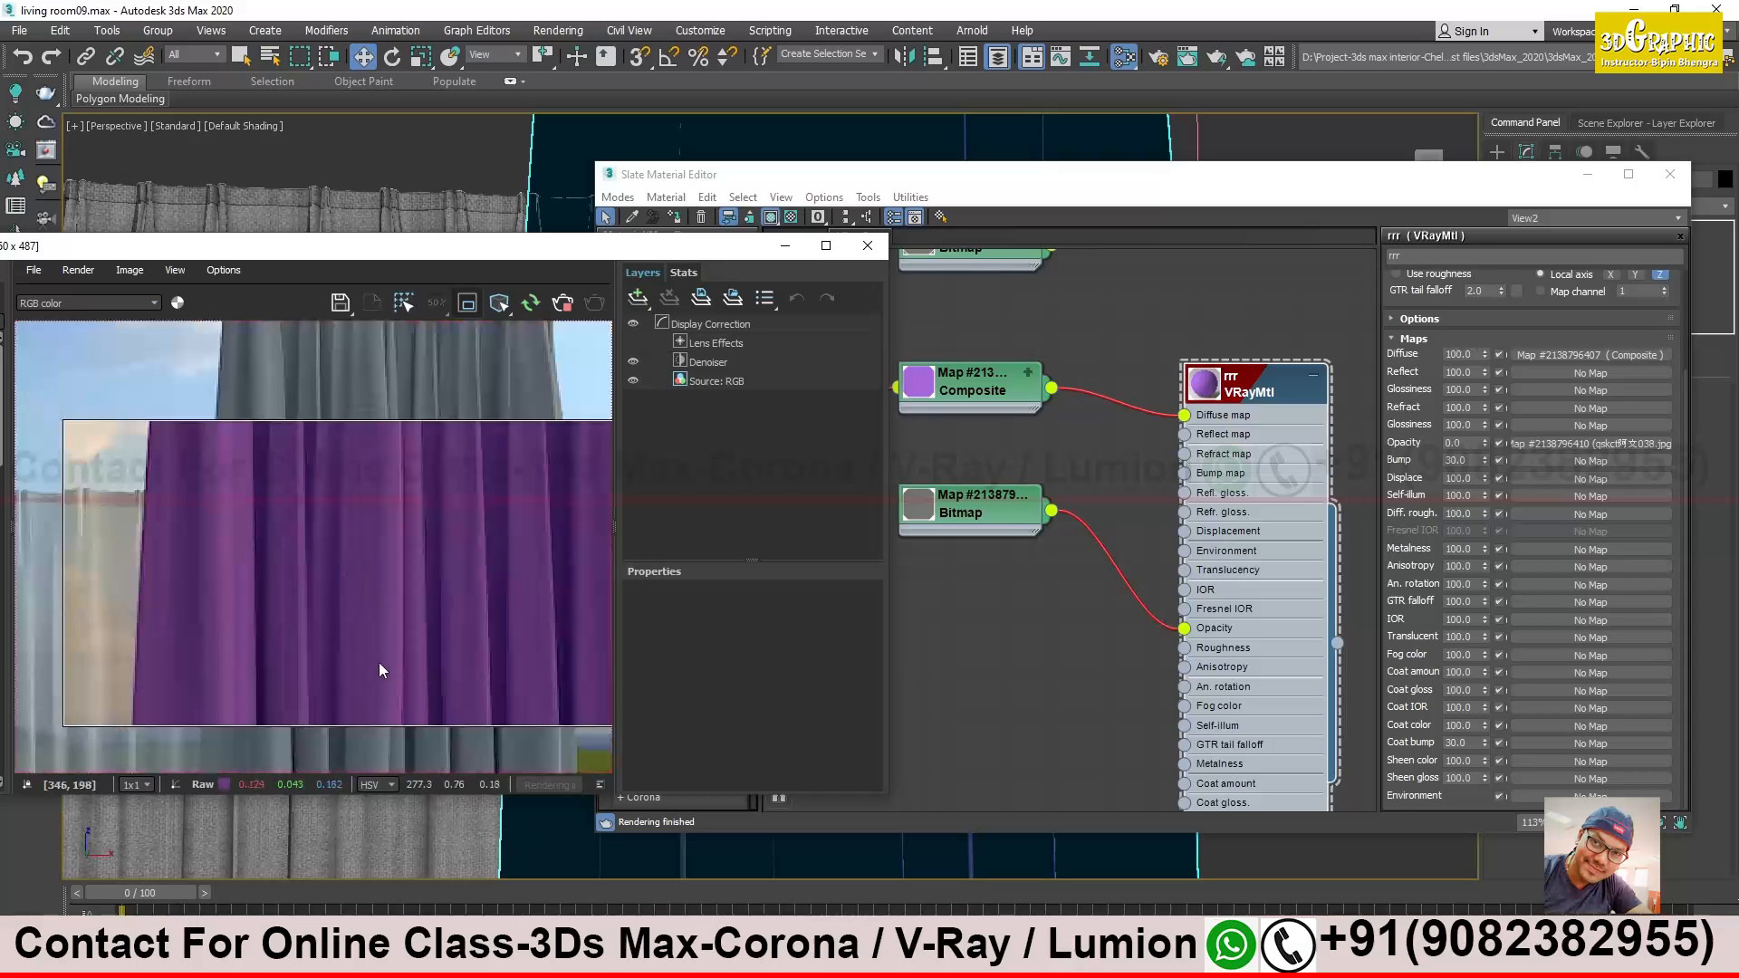
{"action": "middle_click_drag", "start_coordinate": [381, 667], "coordinate": [399, 567]}
{"action": "scroll", "coordinate": [341, 484], "scroll_direction": "up", "scroll_amount": 2}
{"action": "scroll", "coordinate": [349, 477], "scroll_direction": "up", "scroll_amount": 2}
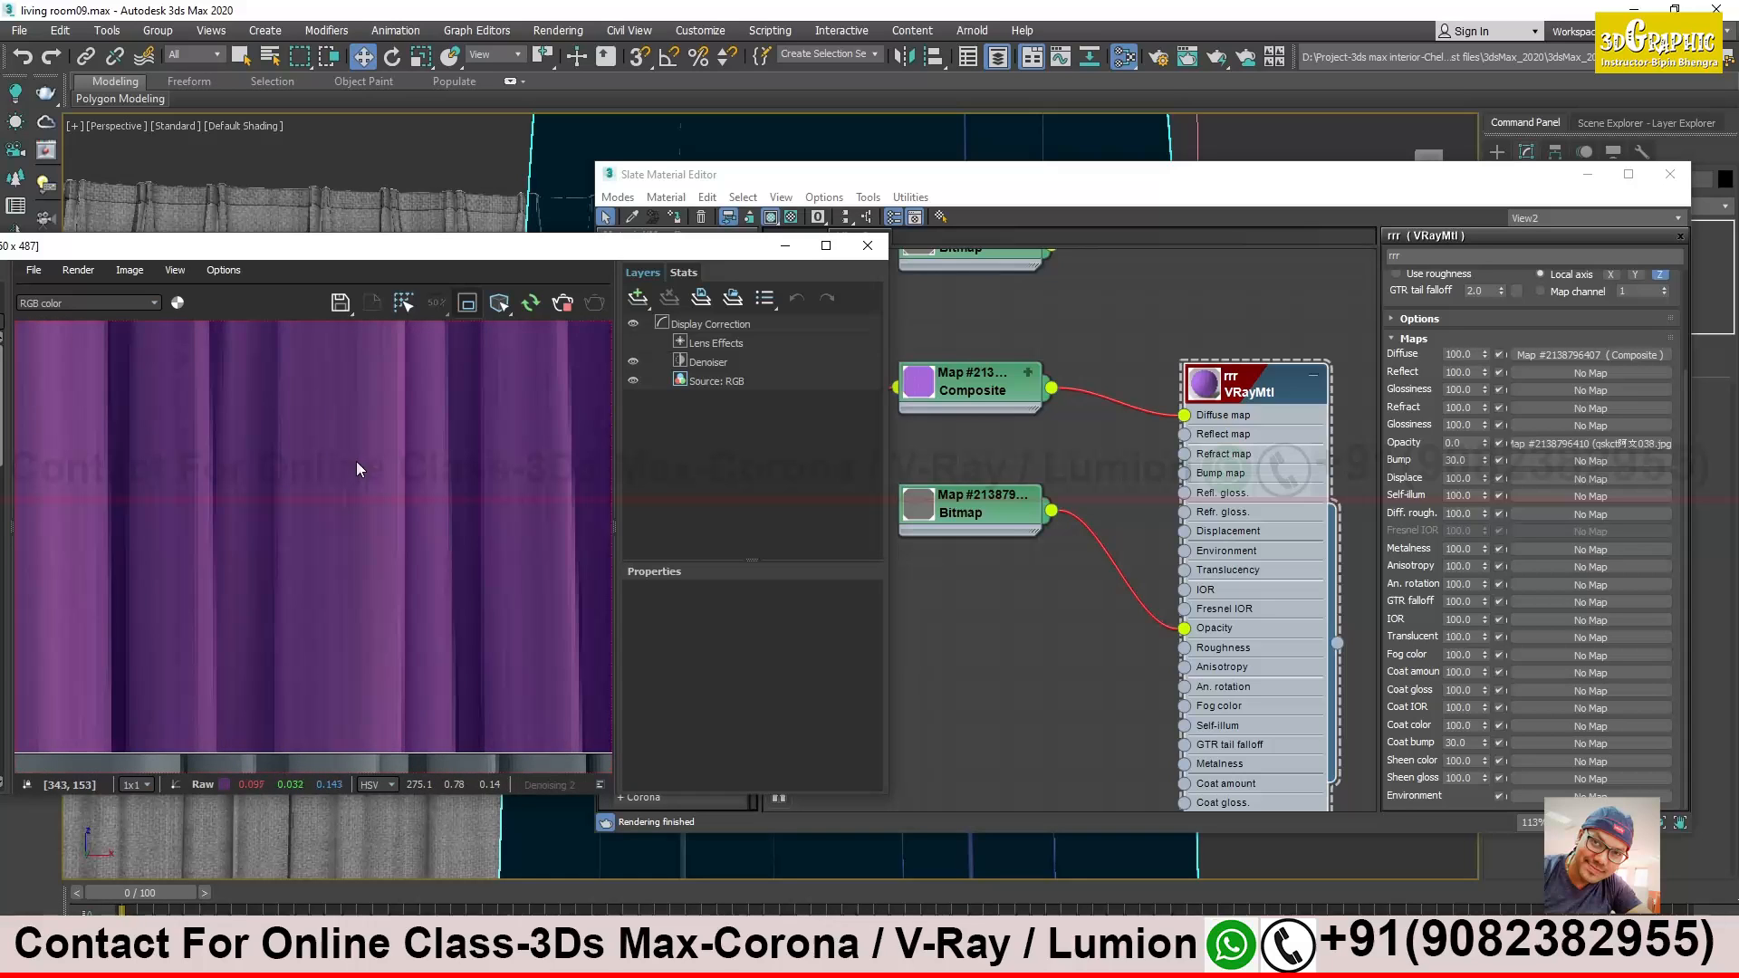
{"action": "scroll", "coordinate": [404, 451], "scroll_direction": "down", "scroll_amount": 2}
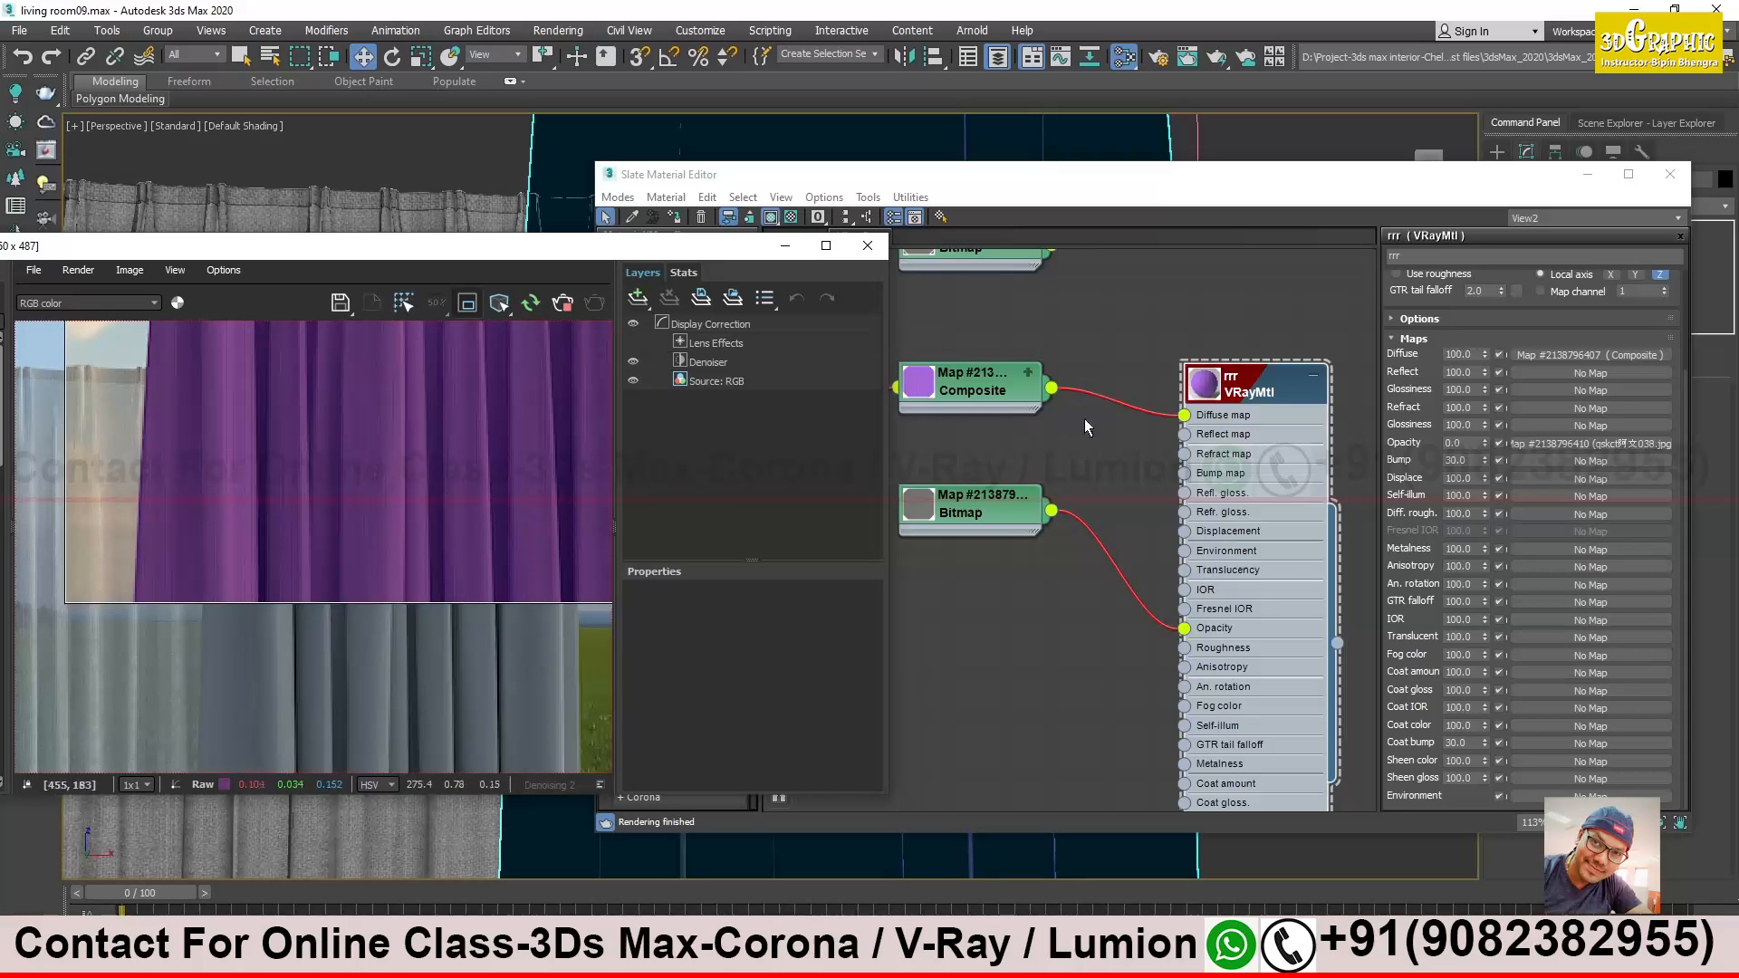
Set the Layer 2 opacity of the rrr material's Composite map to 66 and check the fabric texture in the render
{"action": "middle_click_drag", "start_coordinate": [1055, 383], "coordinate": [1167, 453]}
{"action": "middle_click_drag", "start_coordinate": [888, 543], "coordinate": [993, 546]}
{"action": "left_click", "coordinate": [1127, 494]}
{"action": "double_click", "coordinate": [1126, 494]}
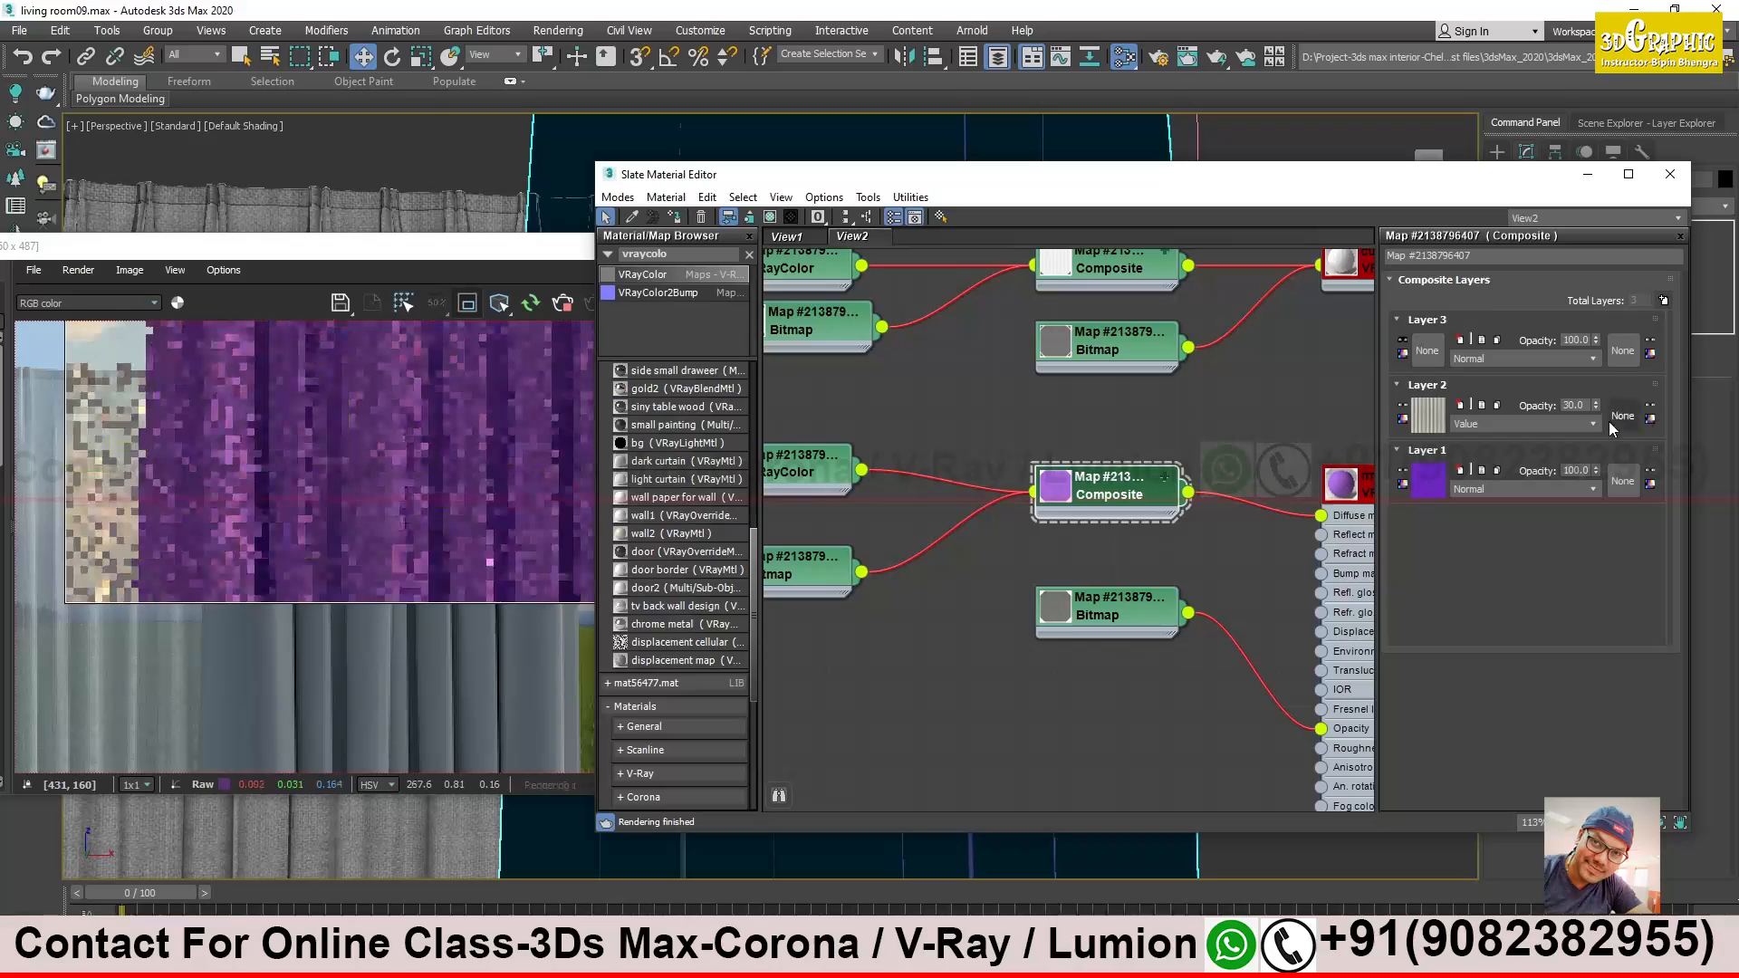
{"action": "left_click", "coordinate": [1595, 402]}
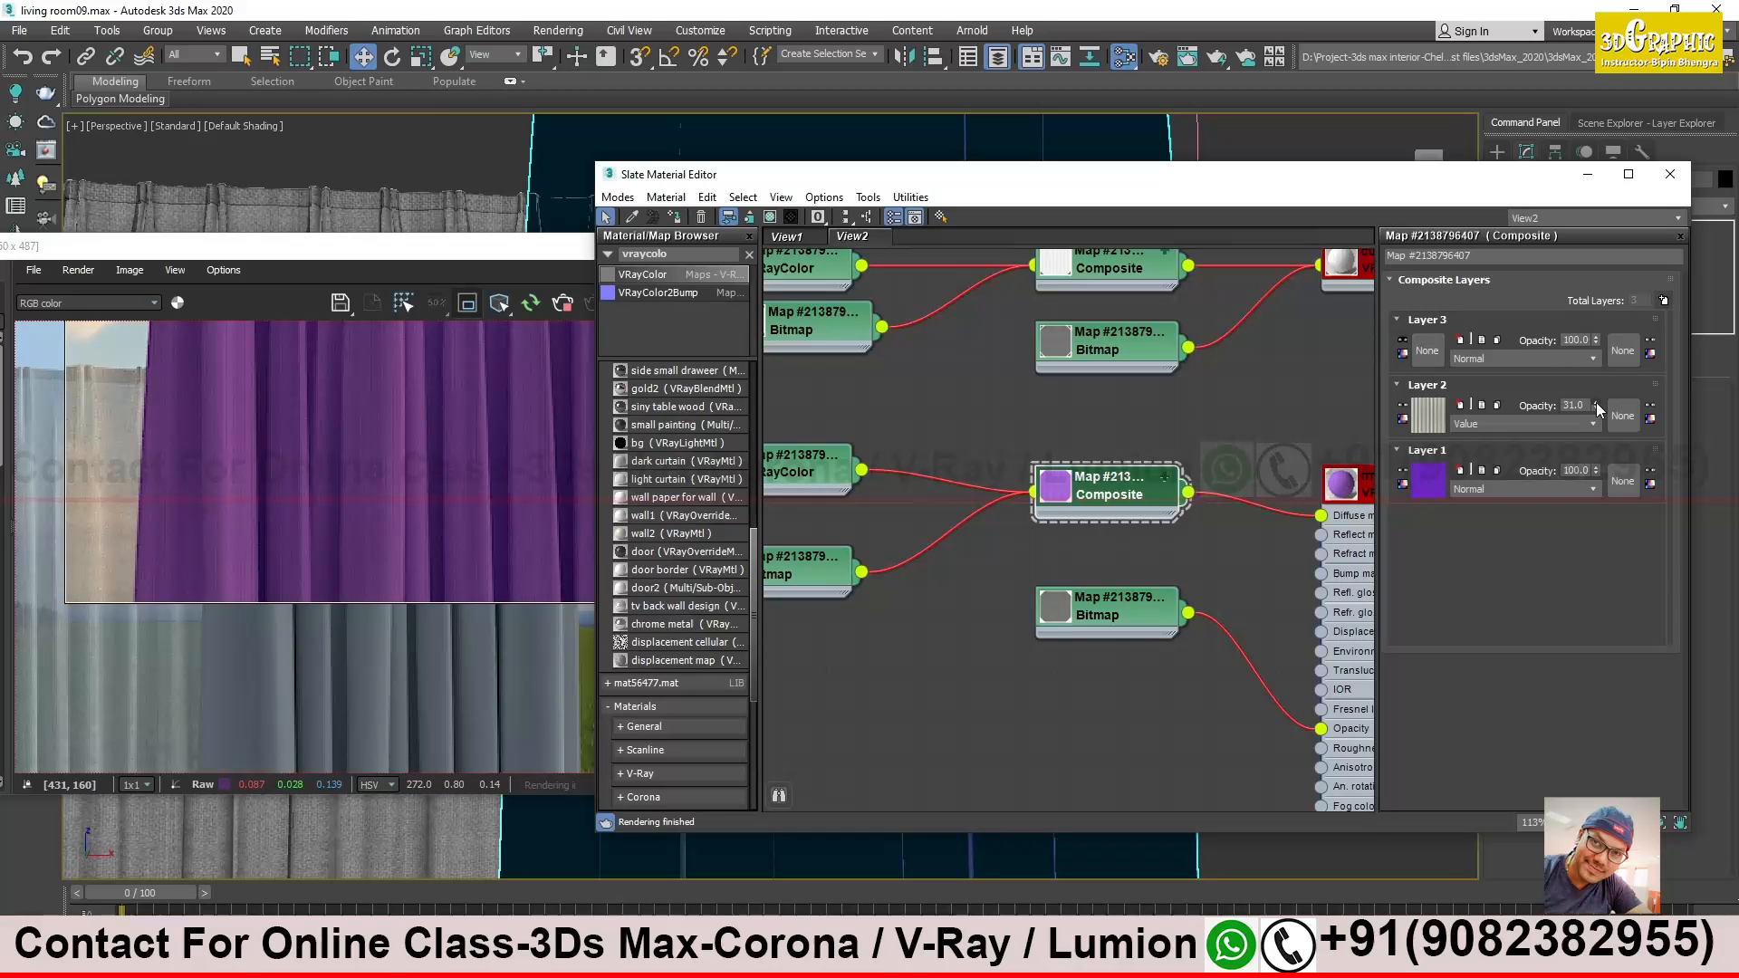
{"action": "left_click_drag", "start_coordinate": [1596, 404], "coordinate": [1593, 360]}
{"action": "middle_click_drag", "start_coordinate": [259, 461], "coordinate": [373, 482]}
{"action": "scroll", "coordinate": [406, 504], "scroll_direction": "up", "scroll_amount": 1}
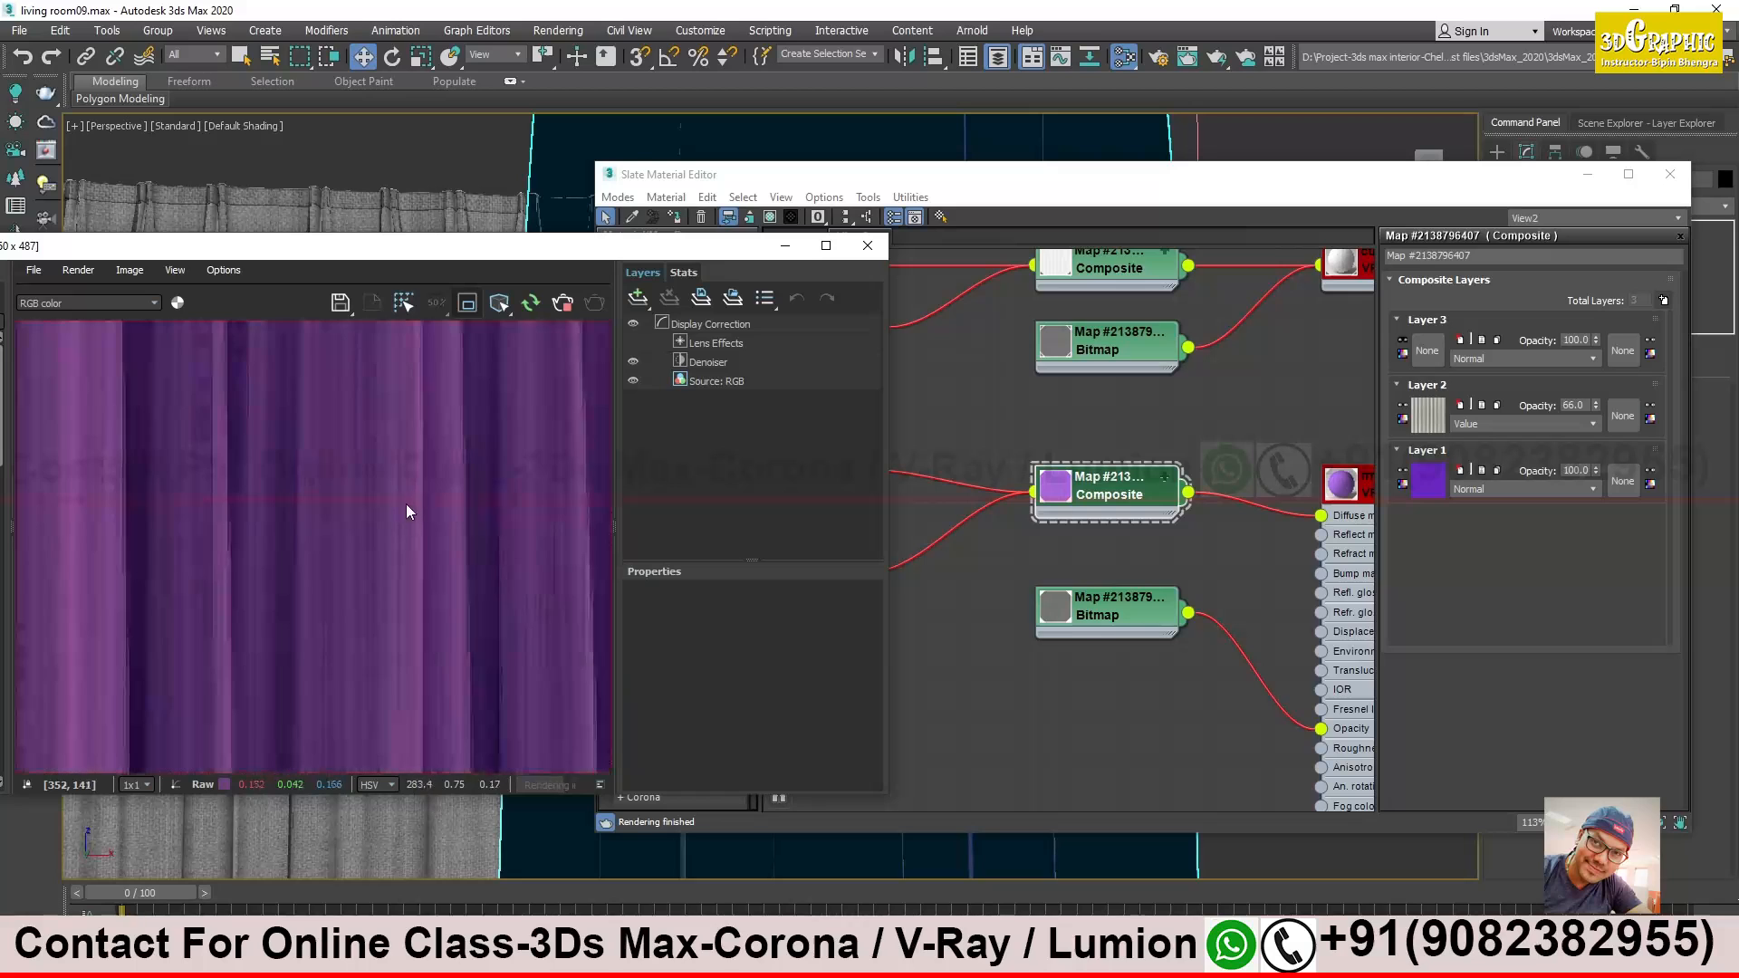
{"action": "scroll", "coordinate": [438, 547], "scroll_direction": "down", "scroll_amount": 1}
{"action": "middle_click_drag", "start_coordinate": [494, 574], "coordinate": [454, 487]}
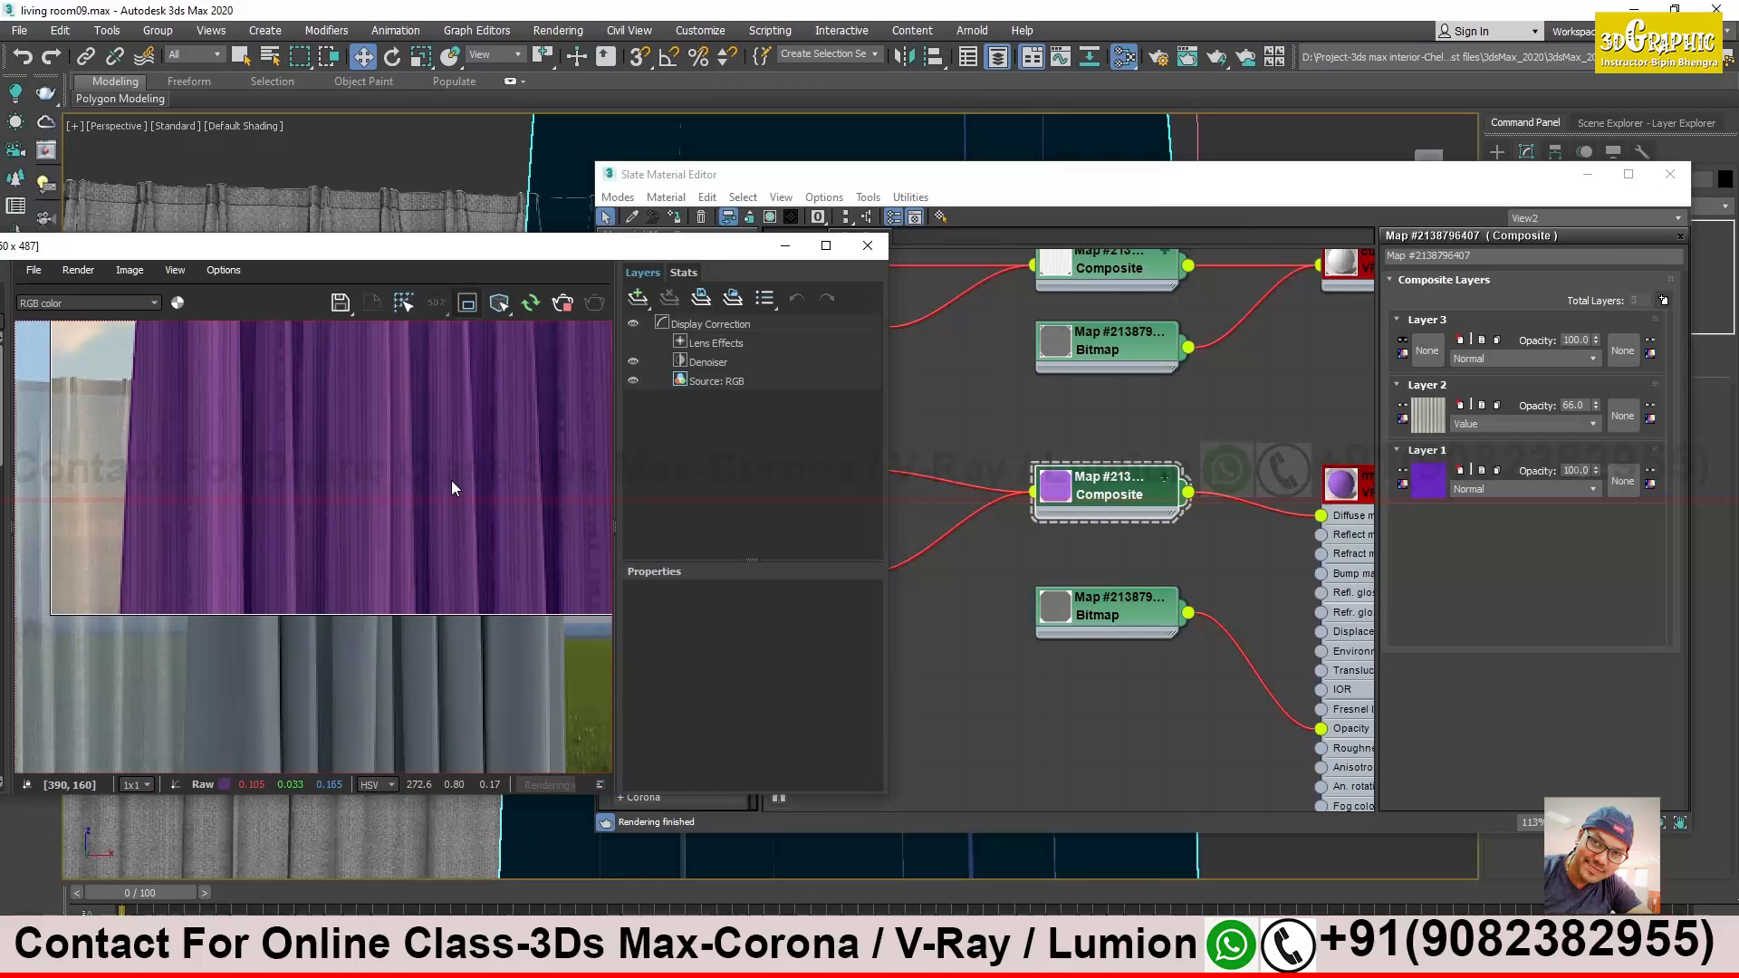
Adjust the rrr material's Opacity map amount, trying 10 and 30 against the live render before settling on 20
{"action": "left_click", "coordinate": [1297, 565]}
{"action": "middle_click_drag", "start_coordinate": [1297, 565], "coordinate": [1160, 493]}
{"action": "double_click", "coordinate": [1083, 402]}
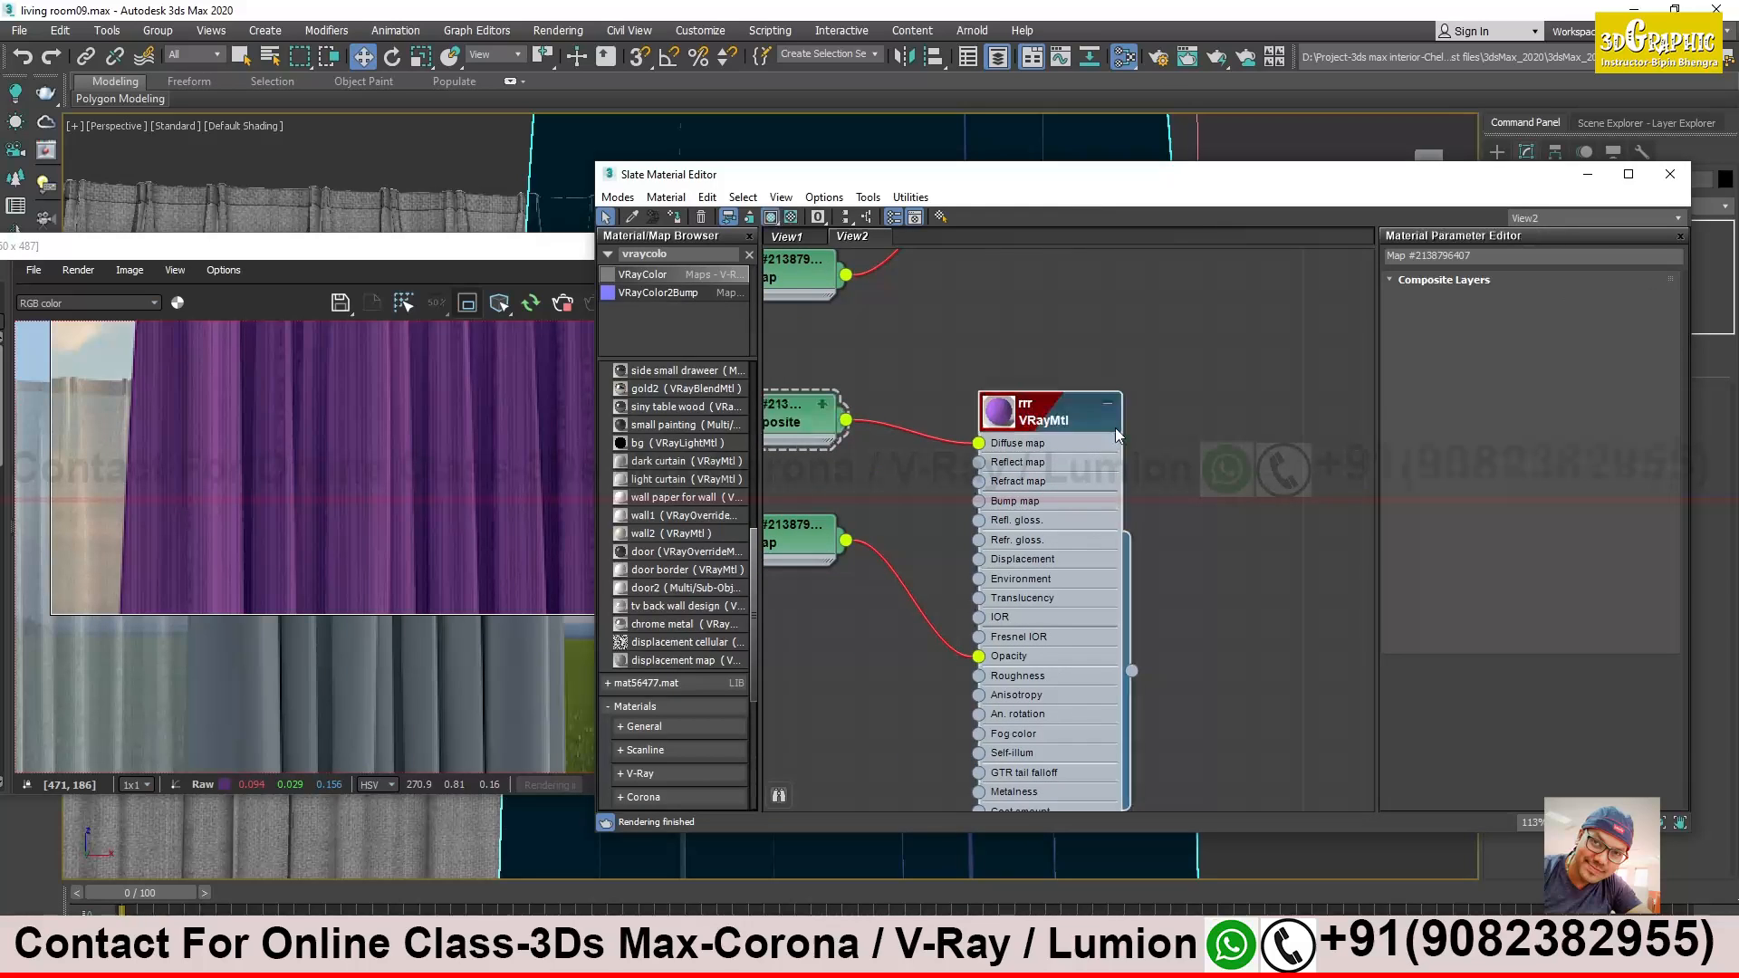
{"action": "left_click", "coordinate": [1460, 570]}
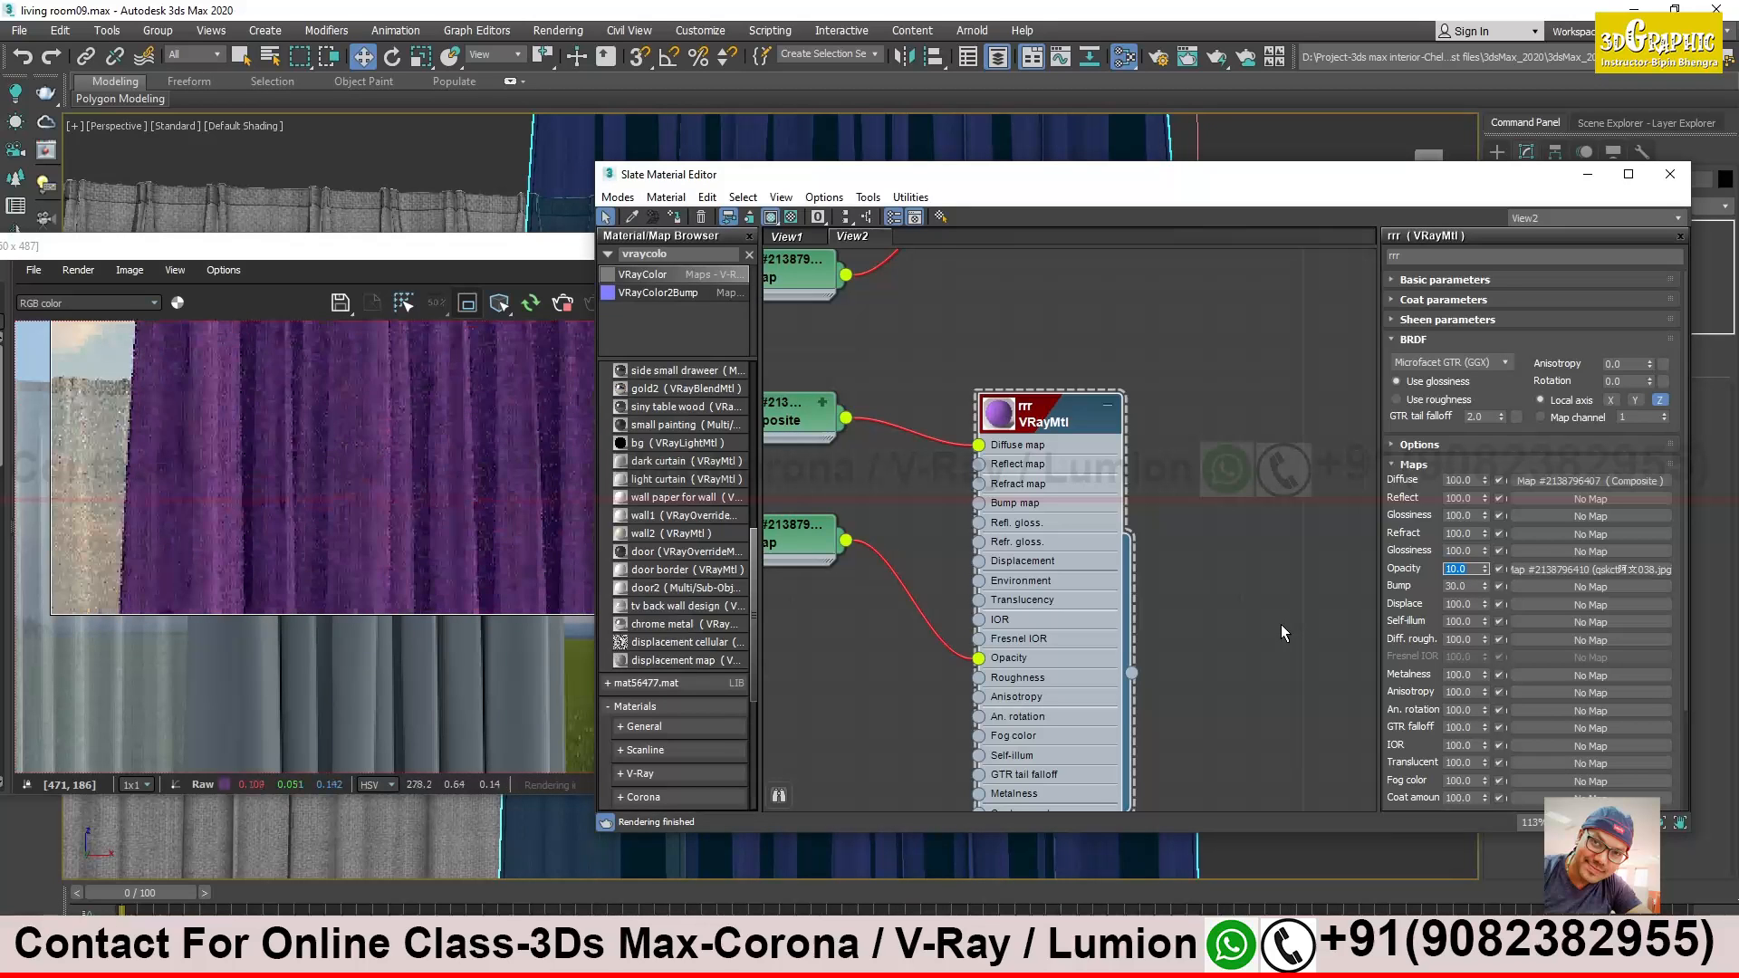
{"action": "left_click", "coordinate": [355, 474]}
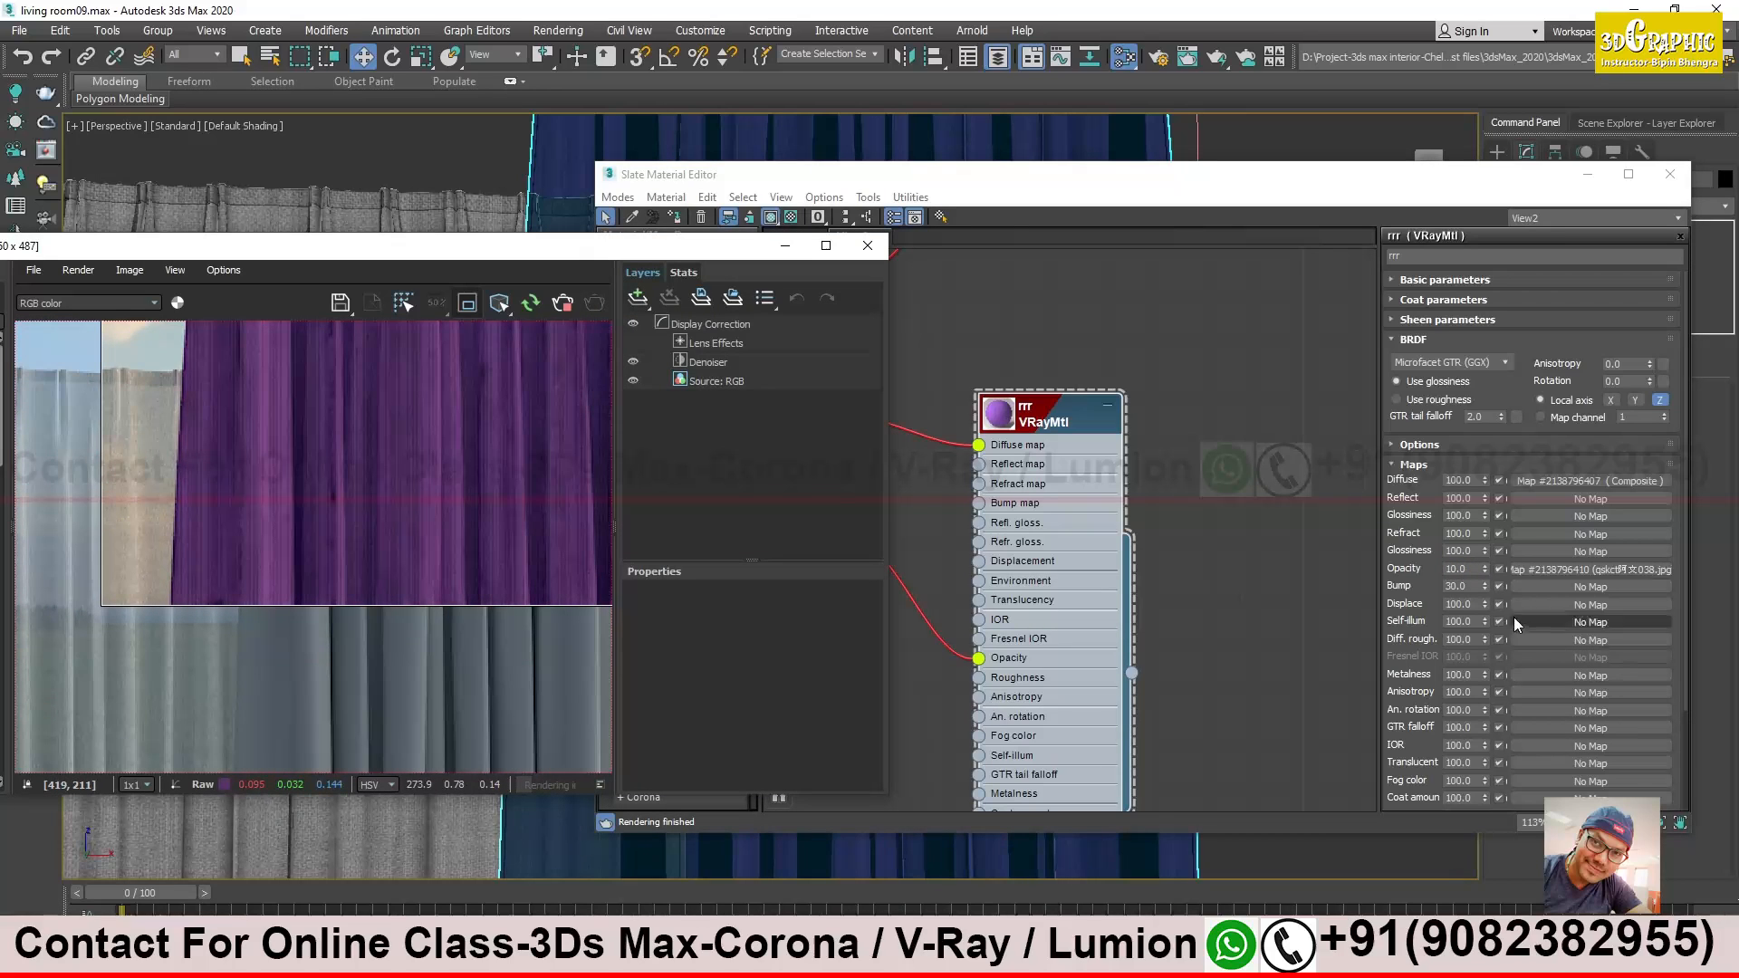
{"action": "left_click", "coordinate": [1462, 568]}
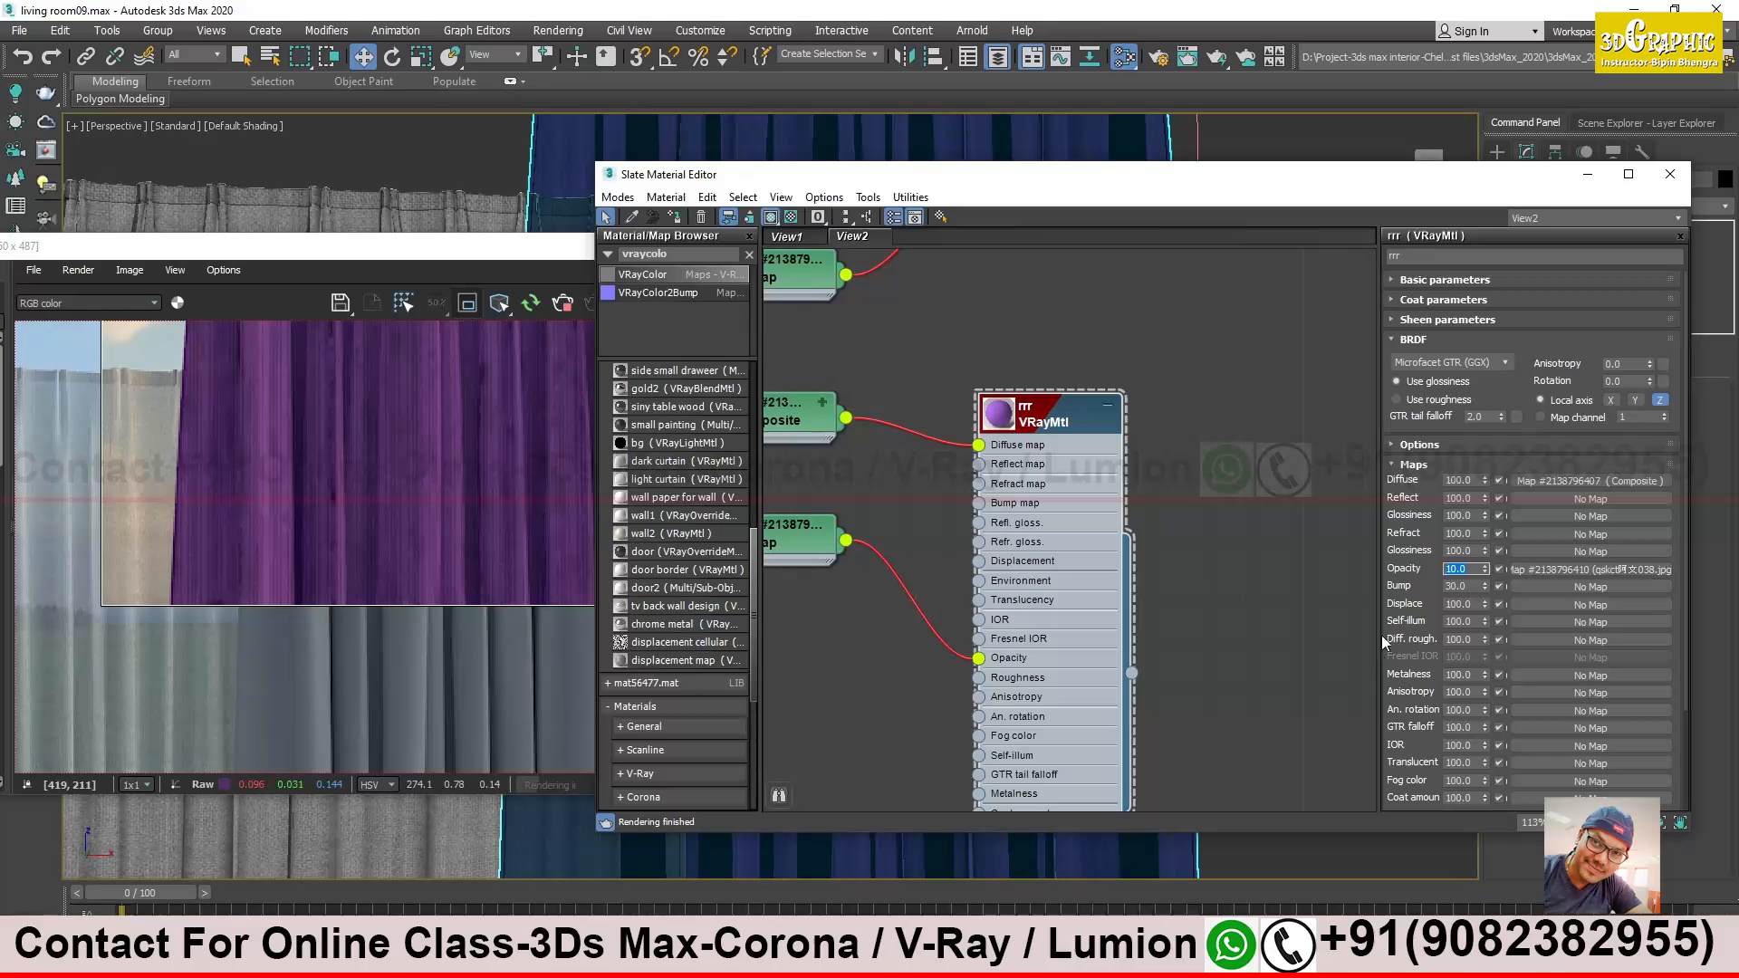
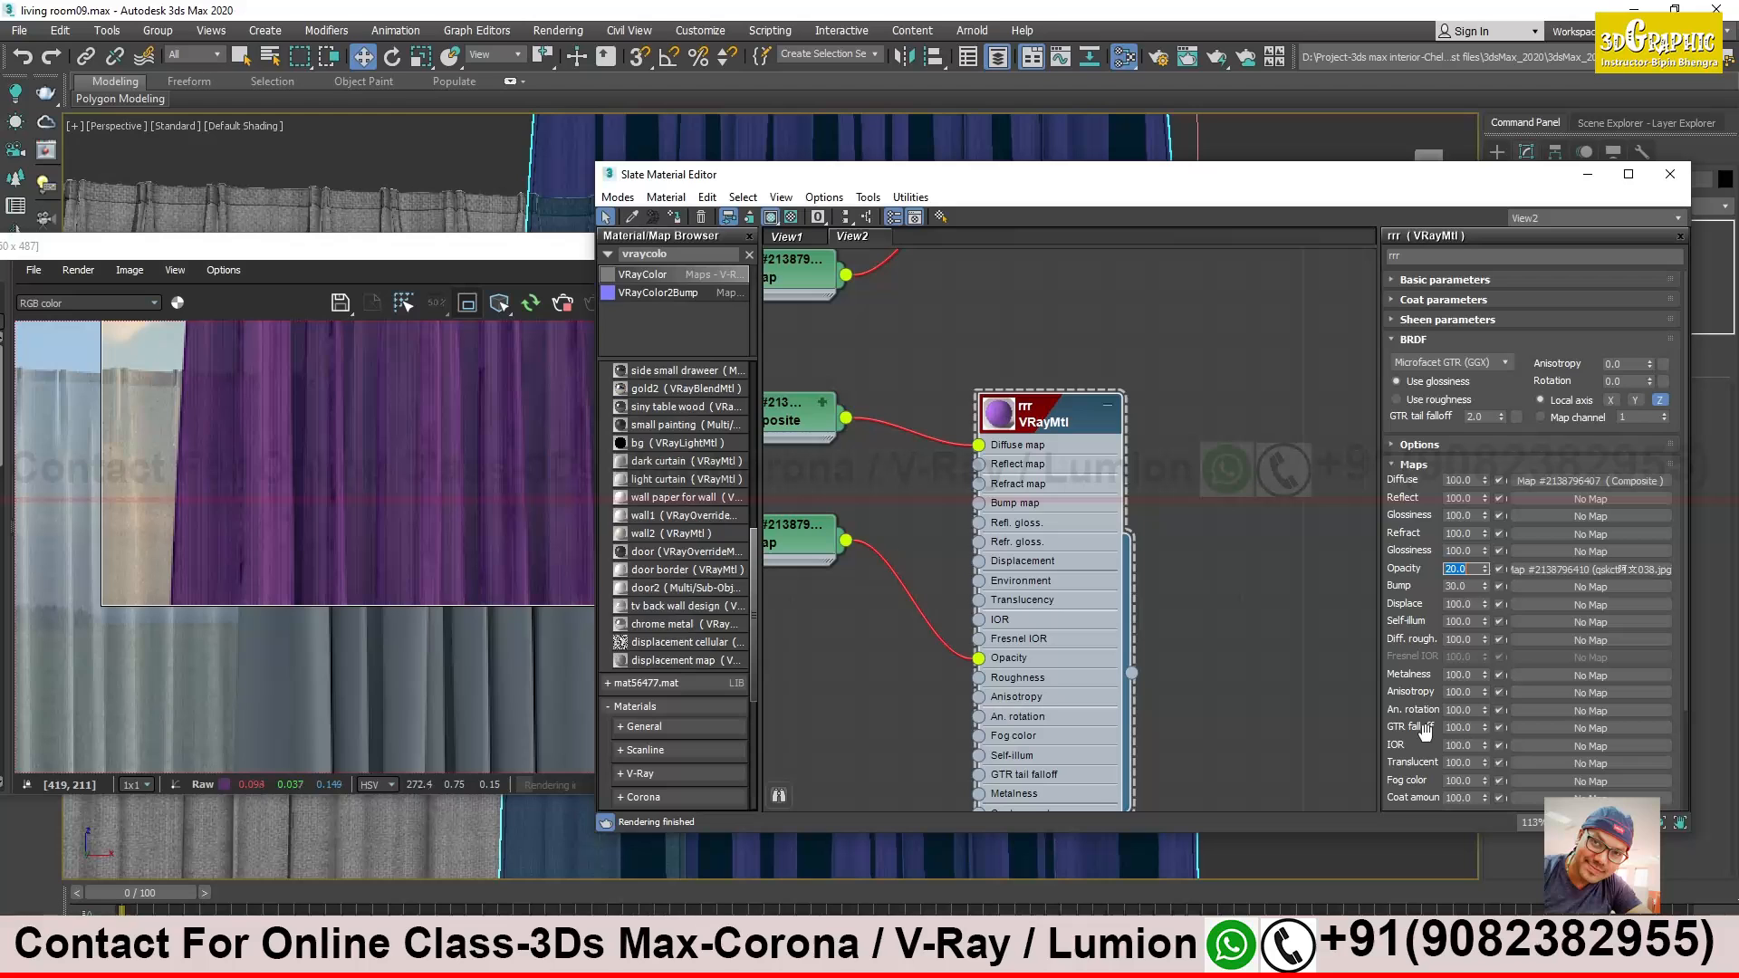
View the full source image of the fabric bitmap connected to the rrr material's Opacity
{"action": "middle_click_drag", "start_coordinate": [962, 593], "coordinate": [1170, 570]}
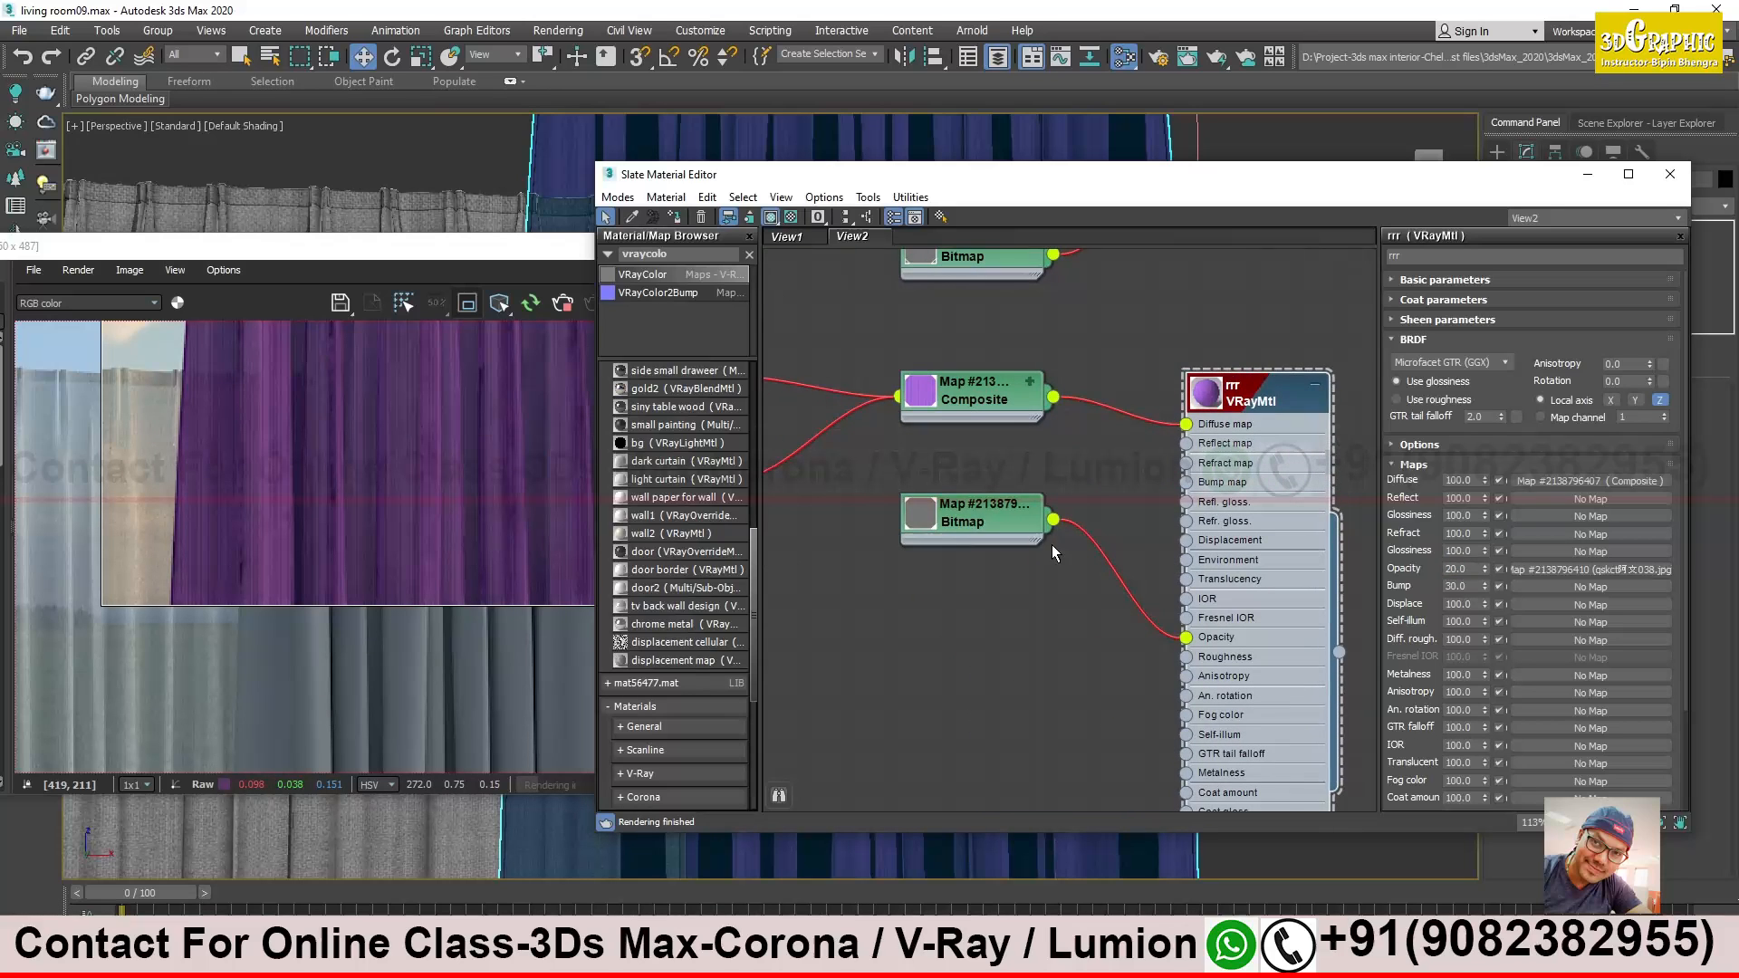
{"action": "double_click", "coordinate": [969, 509]}
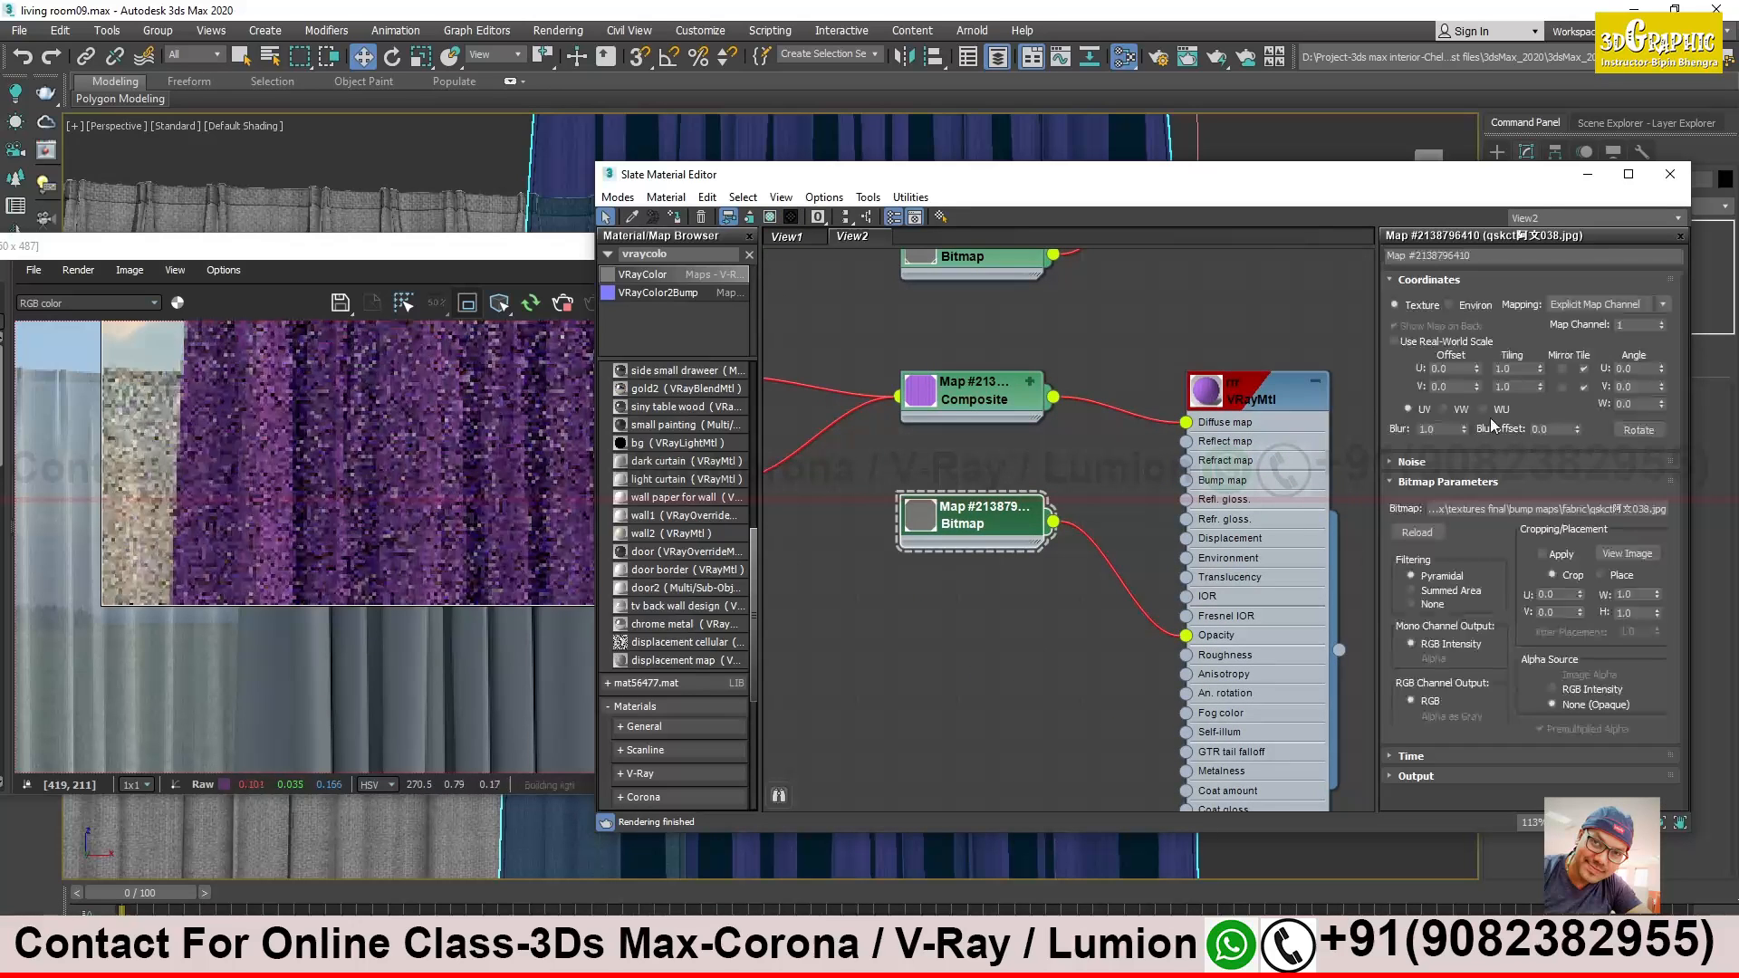
{"action": "left_click", "coordinate": [1636, 556]}
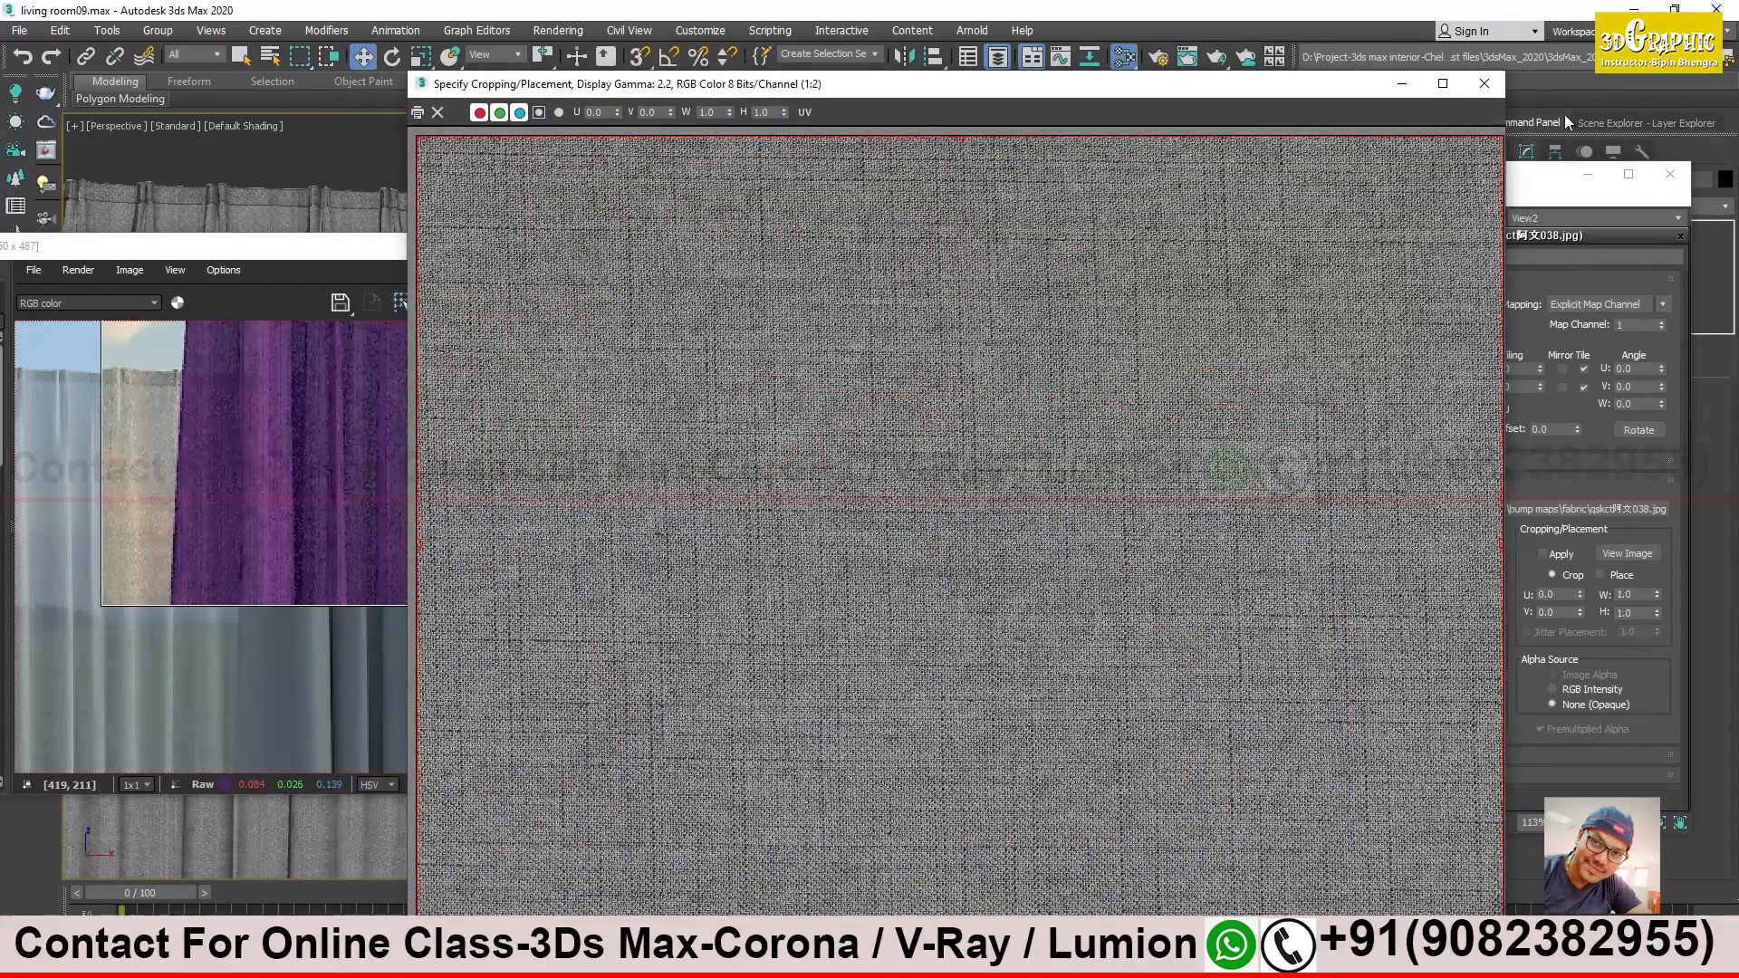
{"action": "left_click", "coordinate": [1483, 83]}
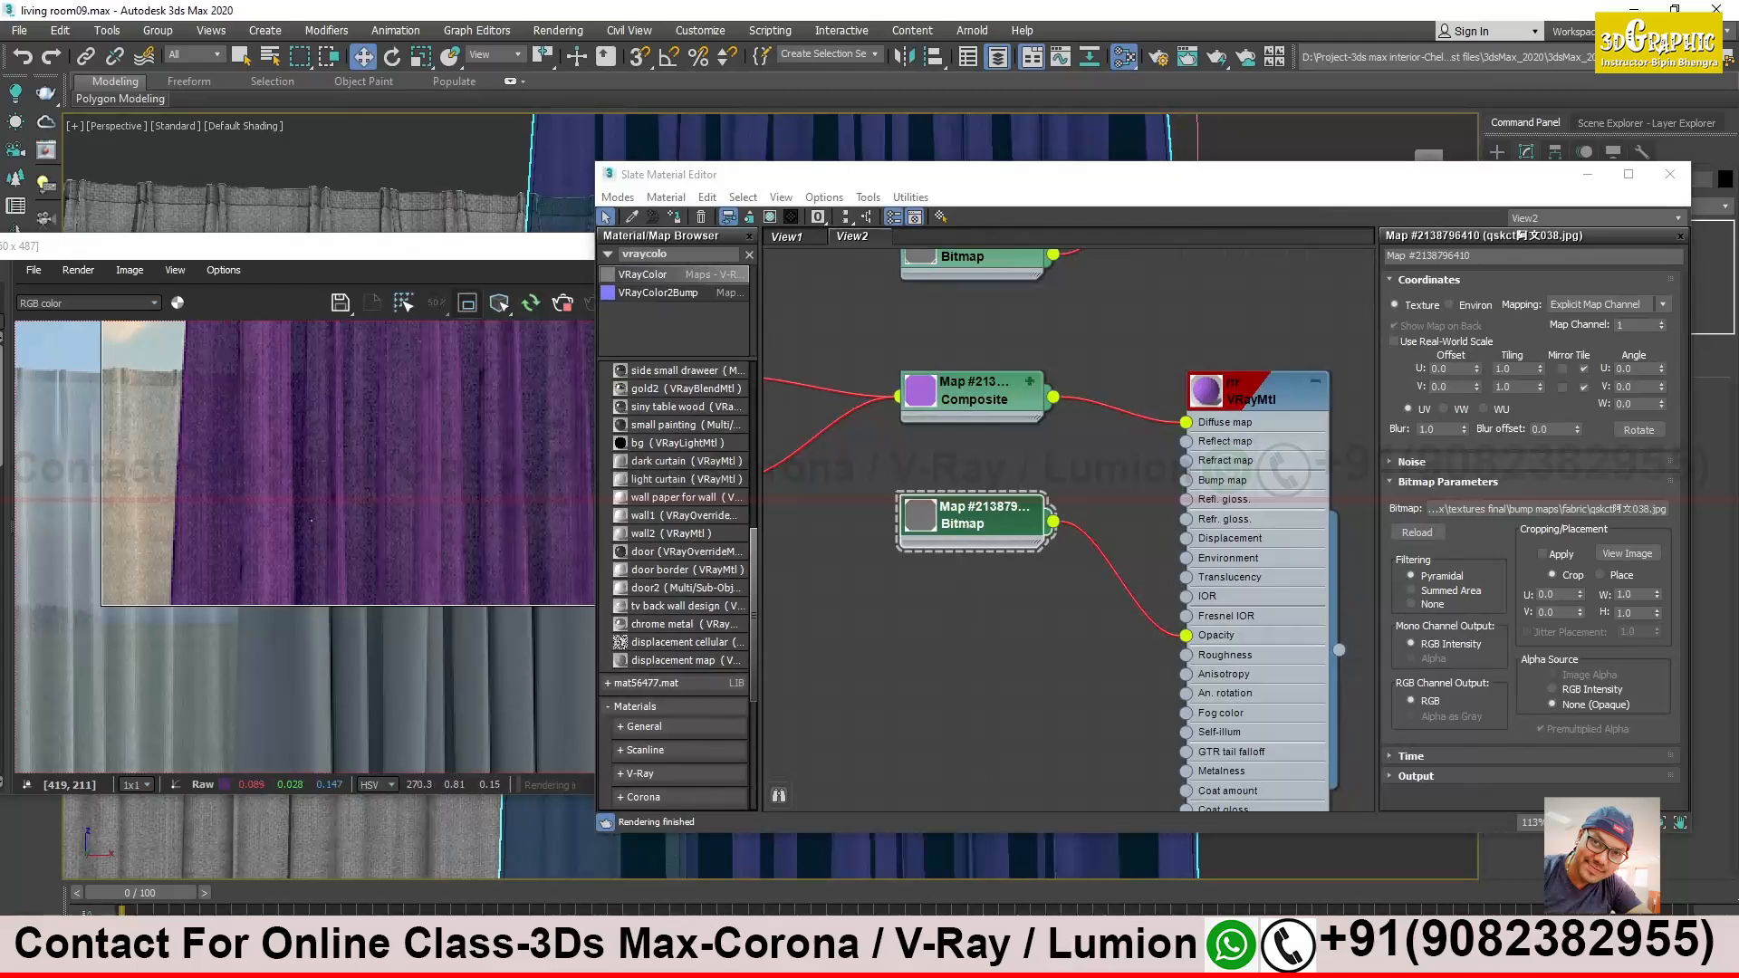
Preview the fabric texture qskct阿文049, add it to the material network and connect it to the rrr material's Opacity in place of the current bitmap
{"action": "key", "text": "alt+Tab"}
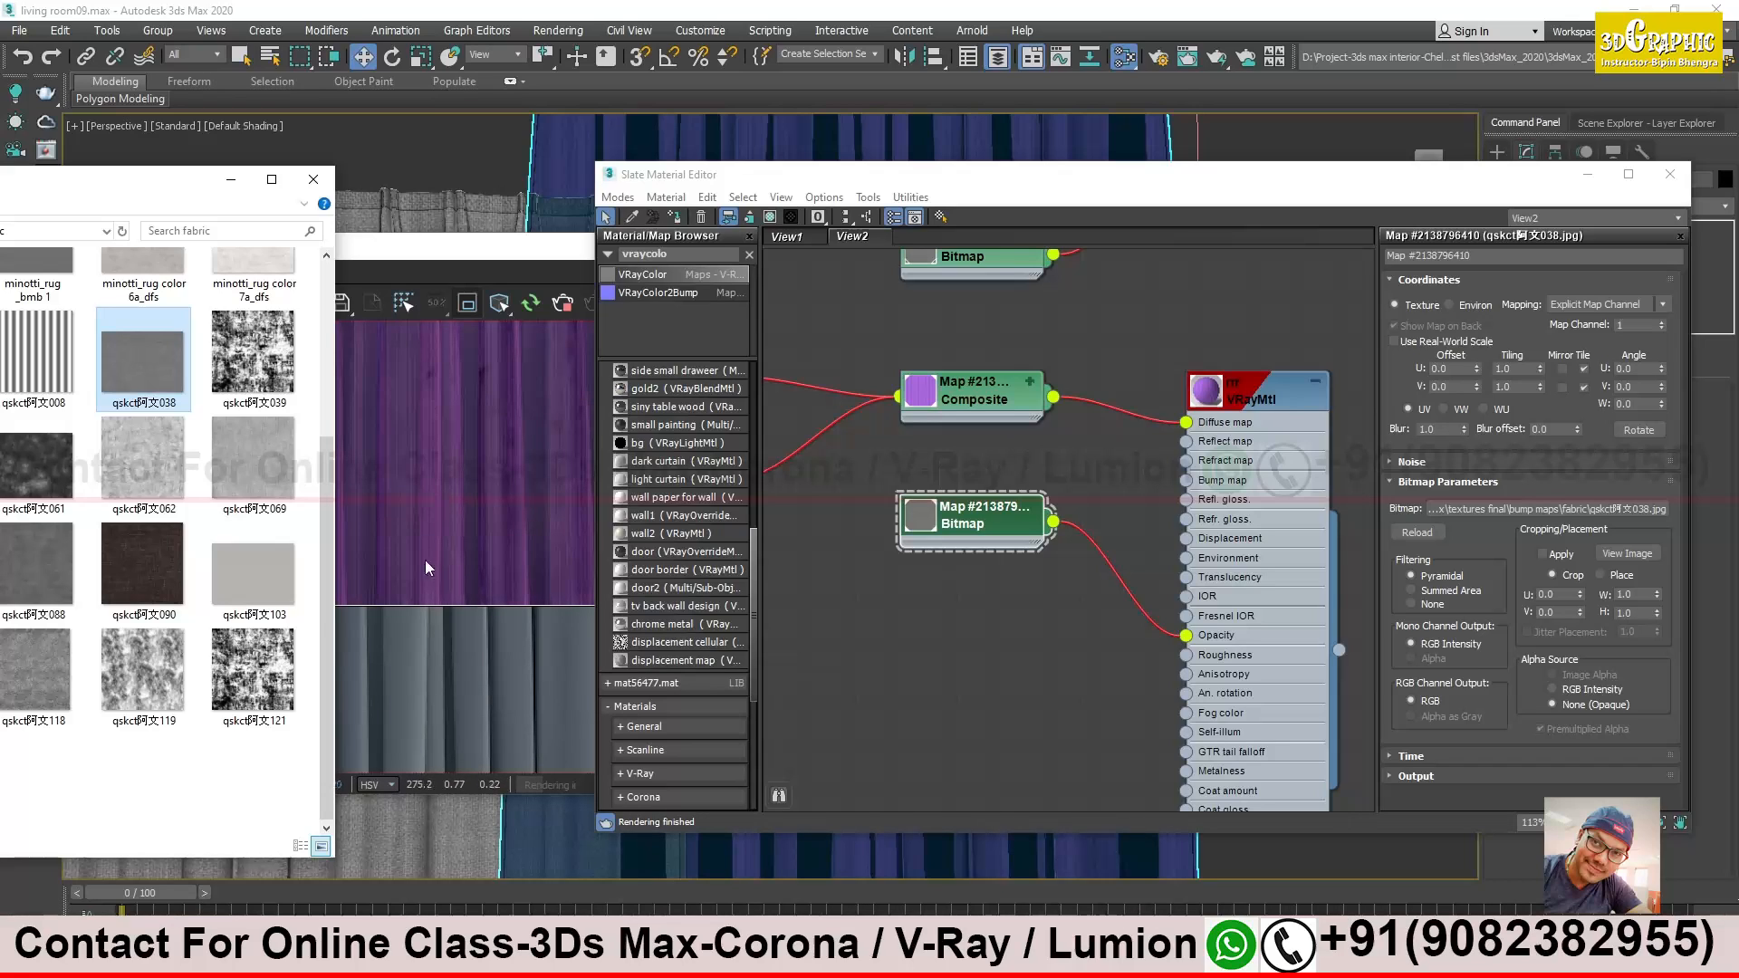
{"action": "left_click", "coordinate": [394, 453]}
{"action": "left_click_drag", "start_coordinate": [172, 186], "coordinate": [764, 176]}
{"action": "double_click", "coordinate": [384, 489]}
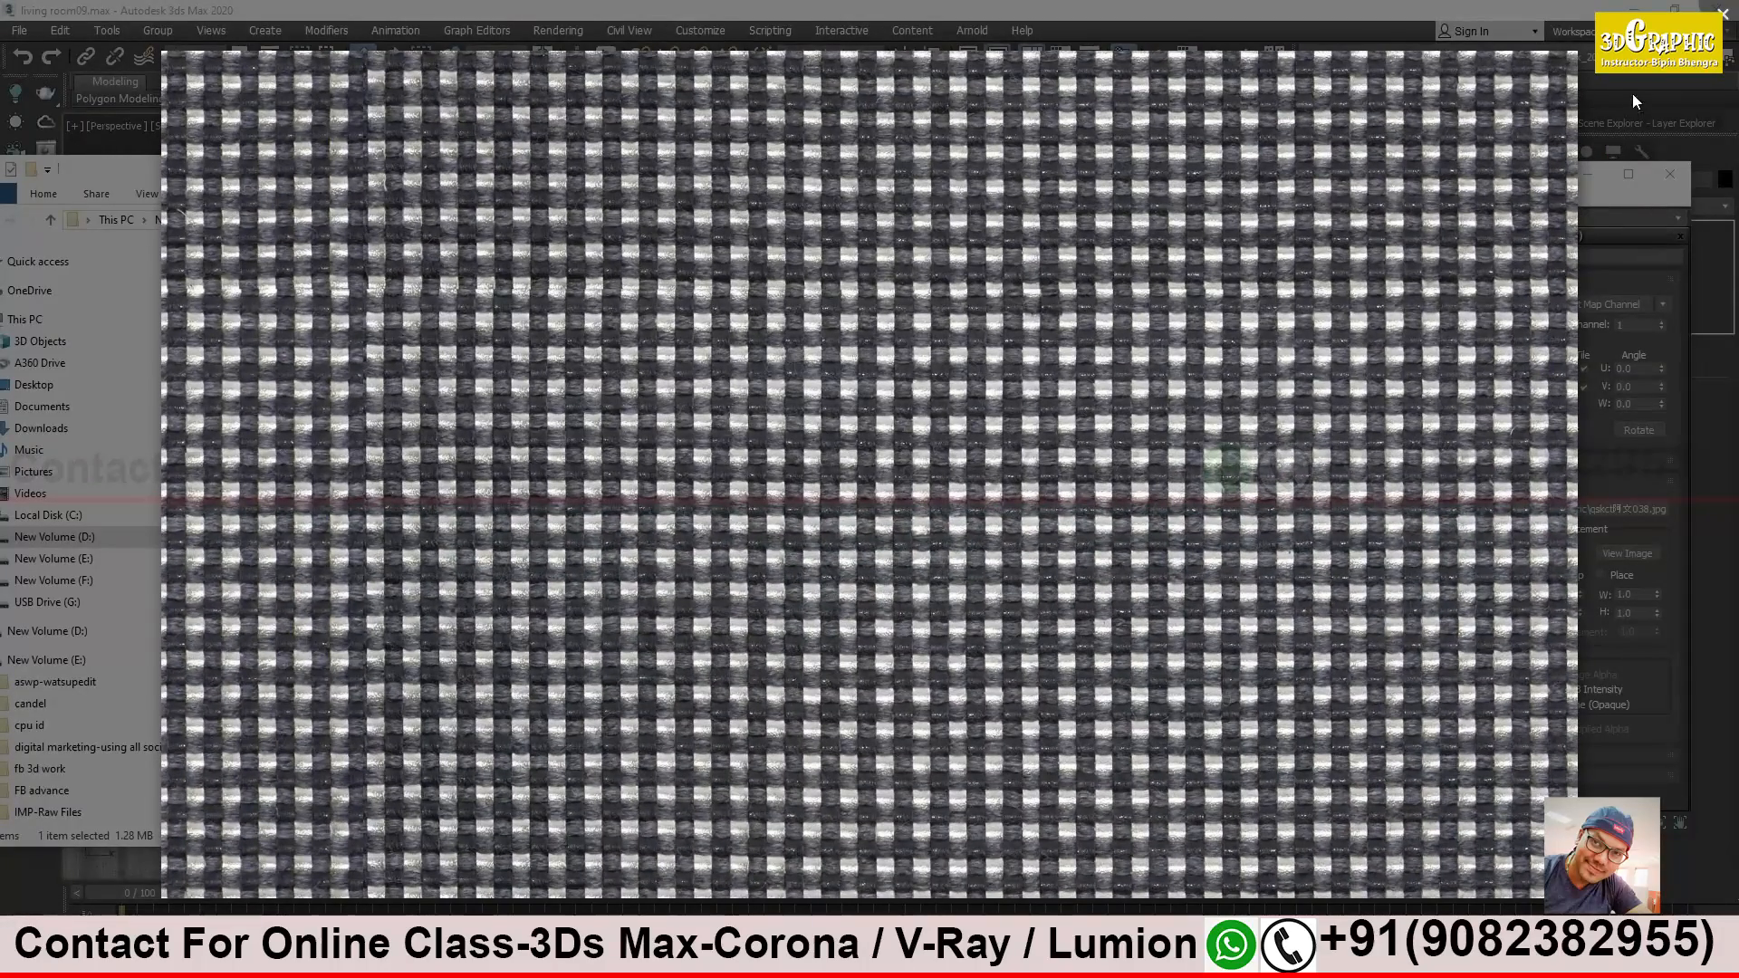
{"action": "left_click", "coordinate": [1597, 31]}
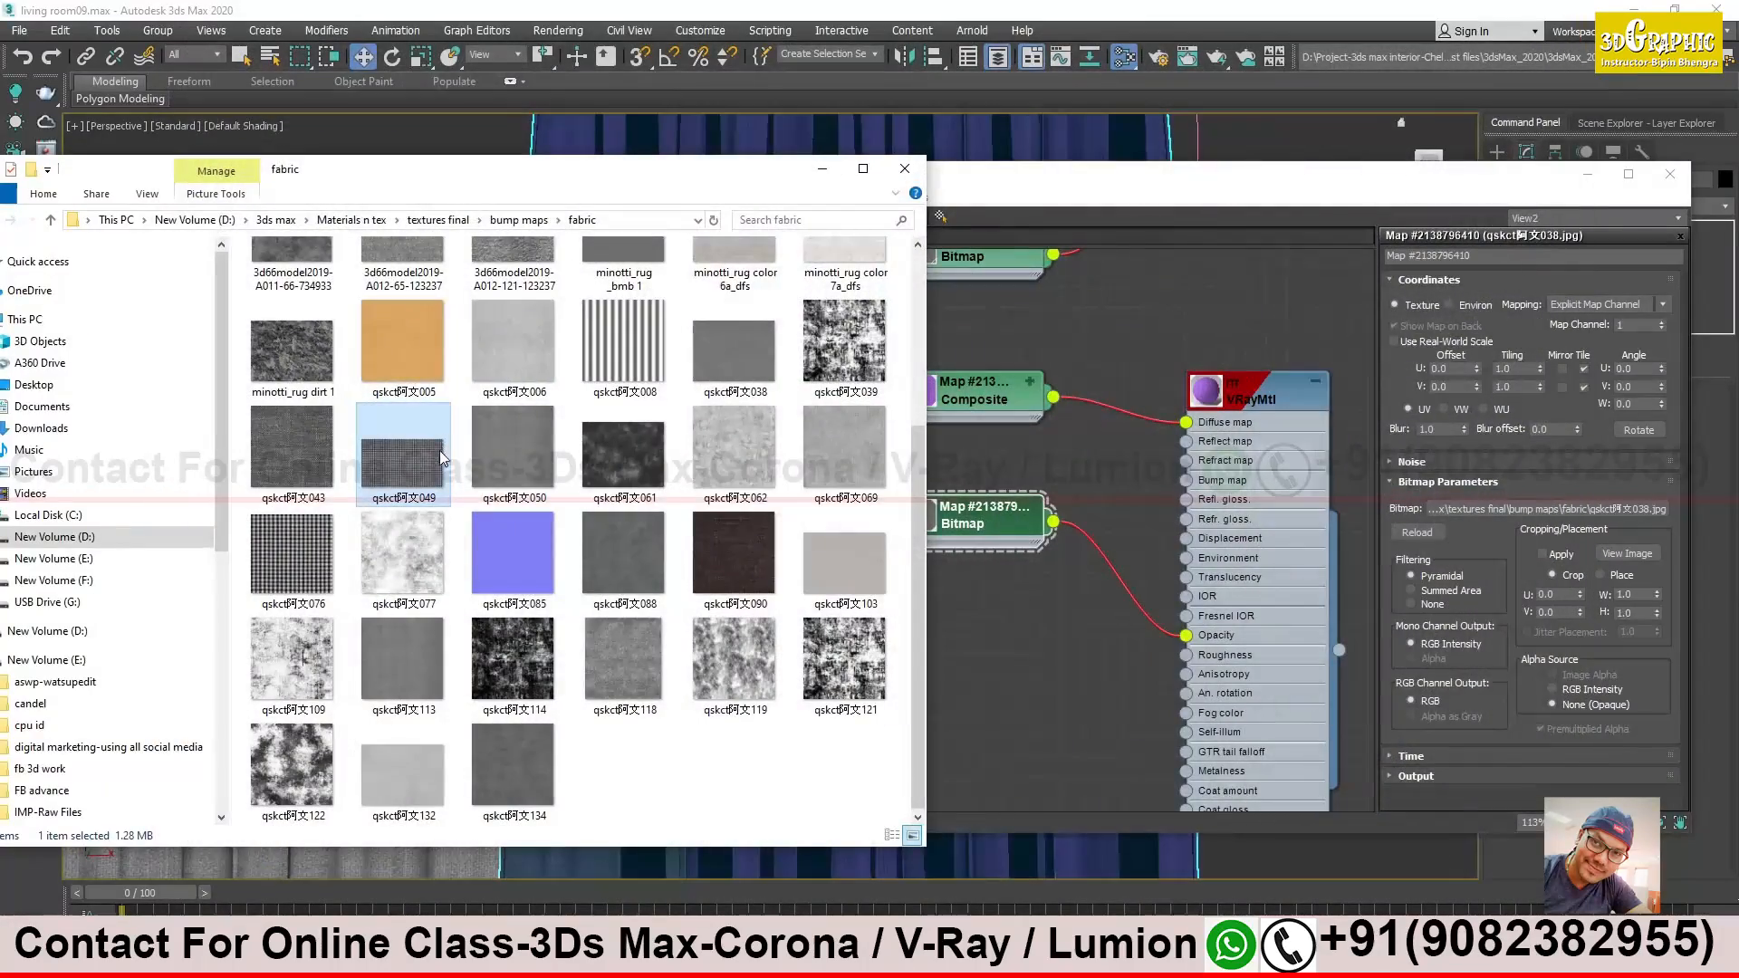
{"action": "left_click_drag", "start_coordinate": [1029, 652], "coordinate": [1041, 661]}
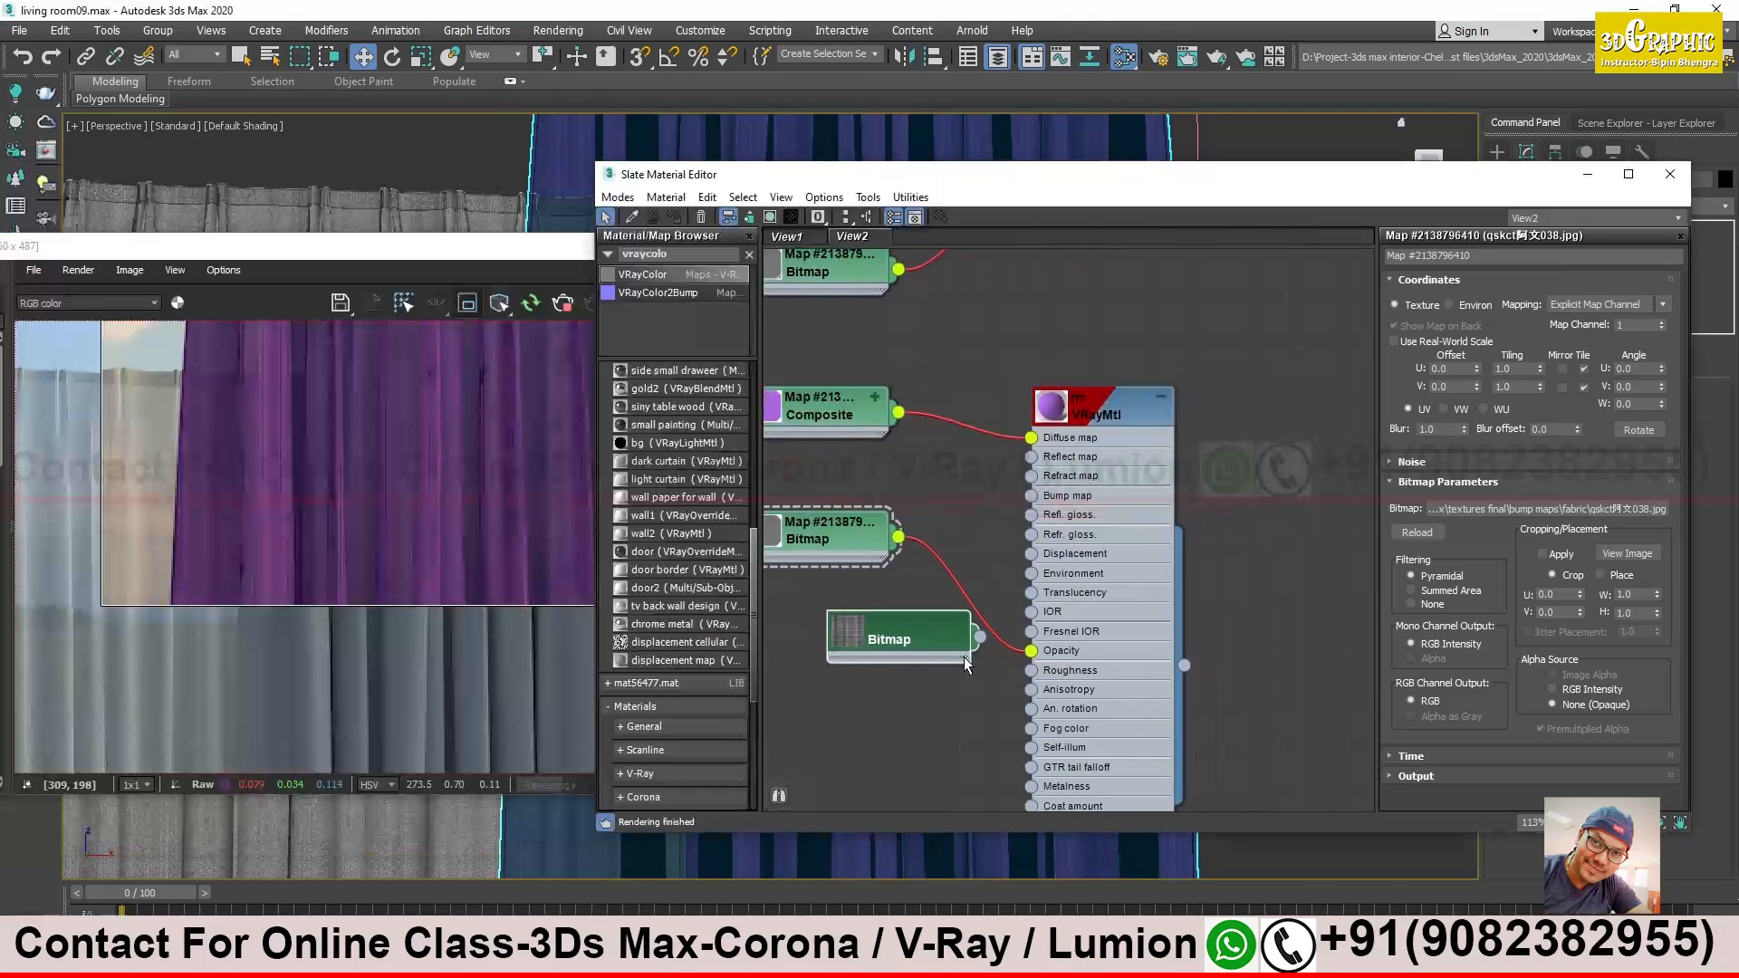
{"action": "left_click_drag", "start_coordinate": [1005, 681], "coordinate": [1031, 650]}
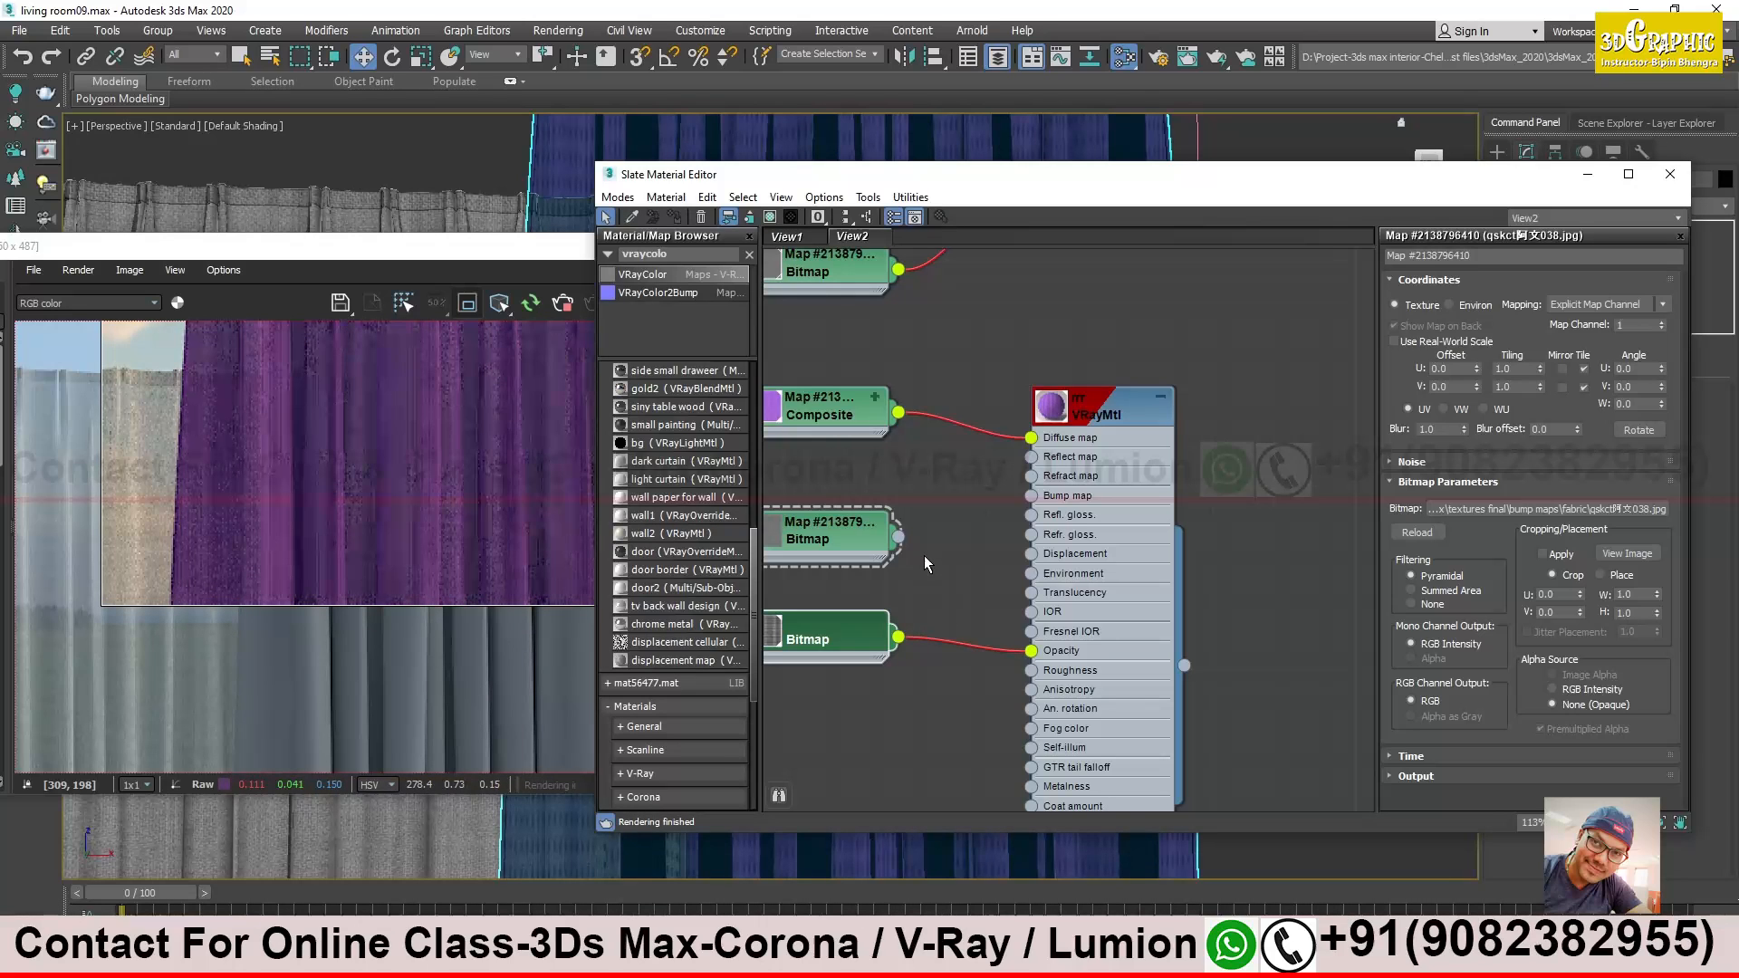
Stop the live render, set a smaller render region over the purple drape's edge and start a production render
{"action": "middle_click_drag", "start_coordinate": [258, 398], "coordinate": [262, 438]}
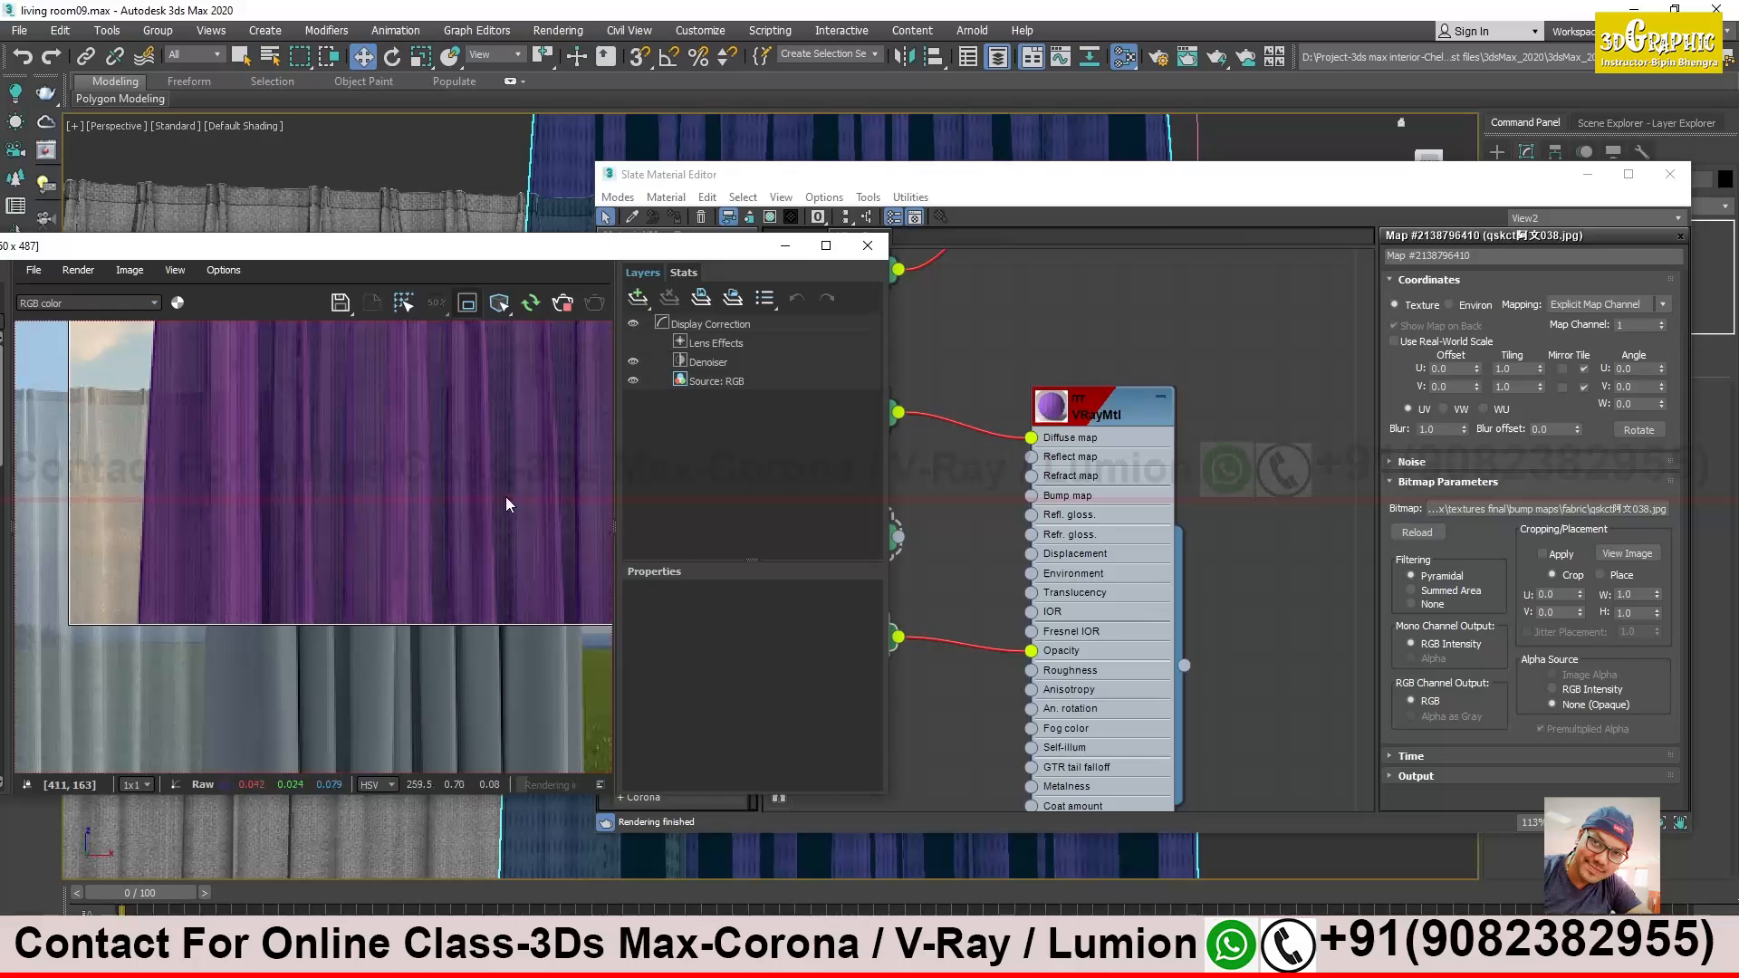
{"action": "left_click", "coordinate": [563, 301]}
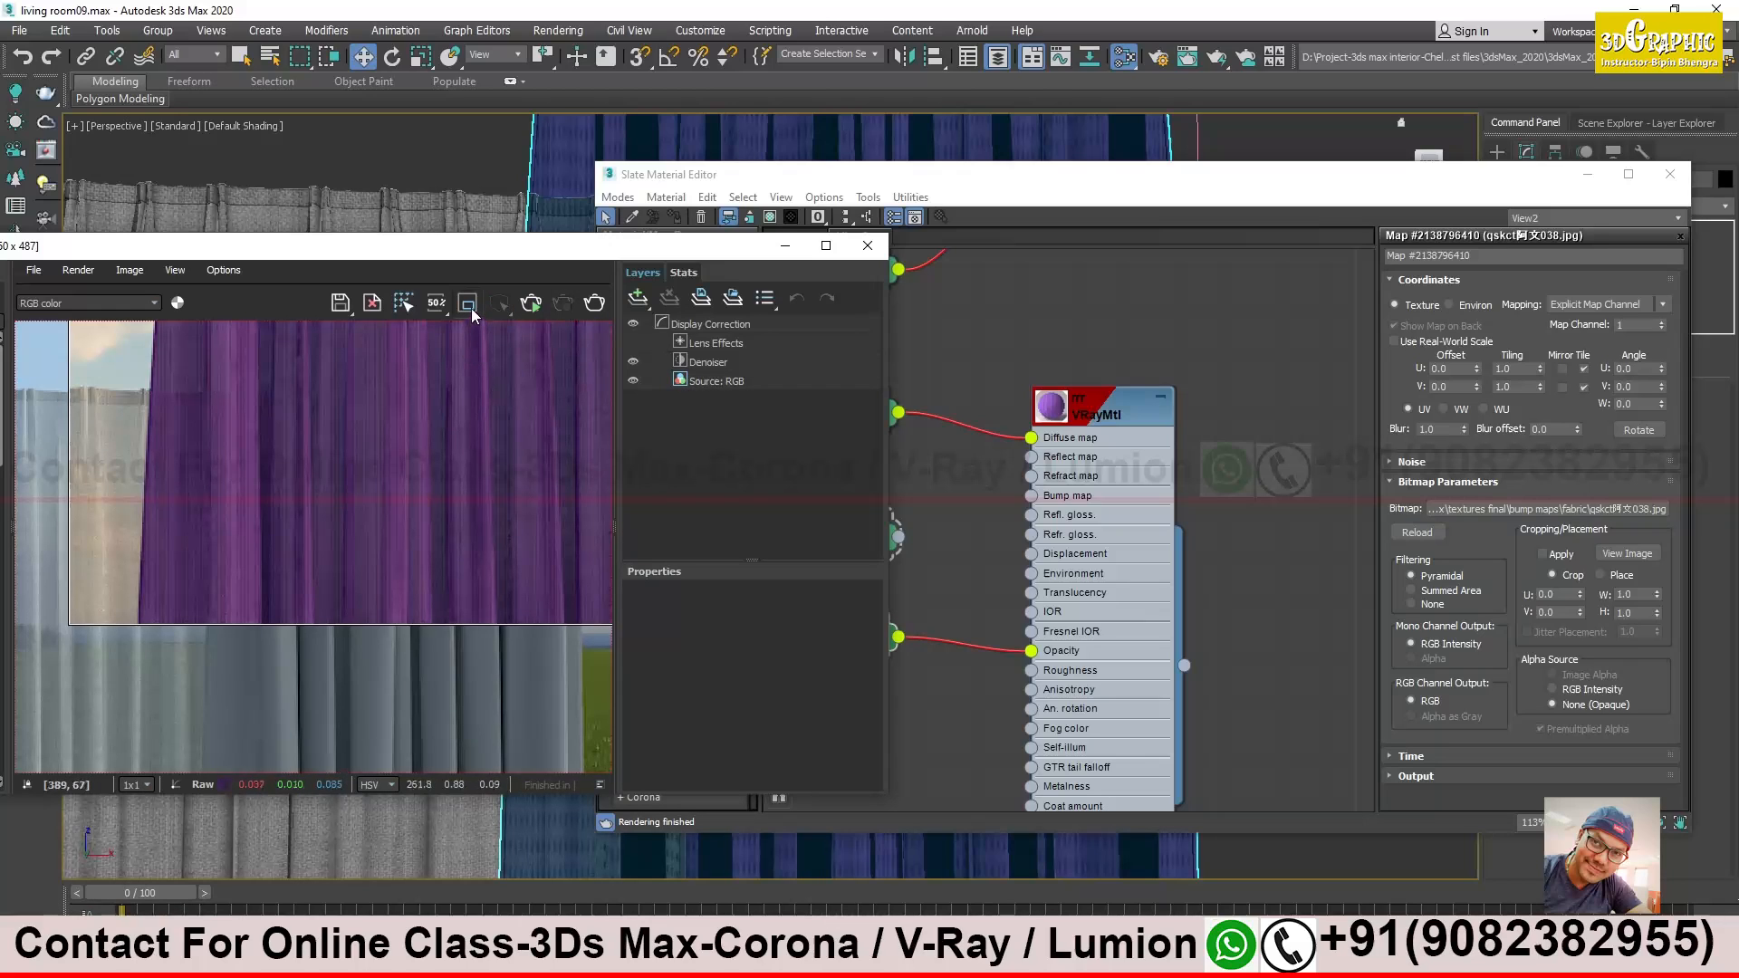
{"action": "middle_click_drag", "start_coordinate": [323, 432], "coordinate": [389, 522]}
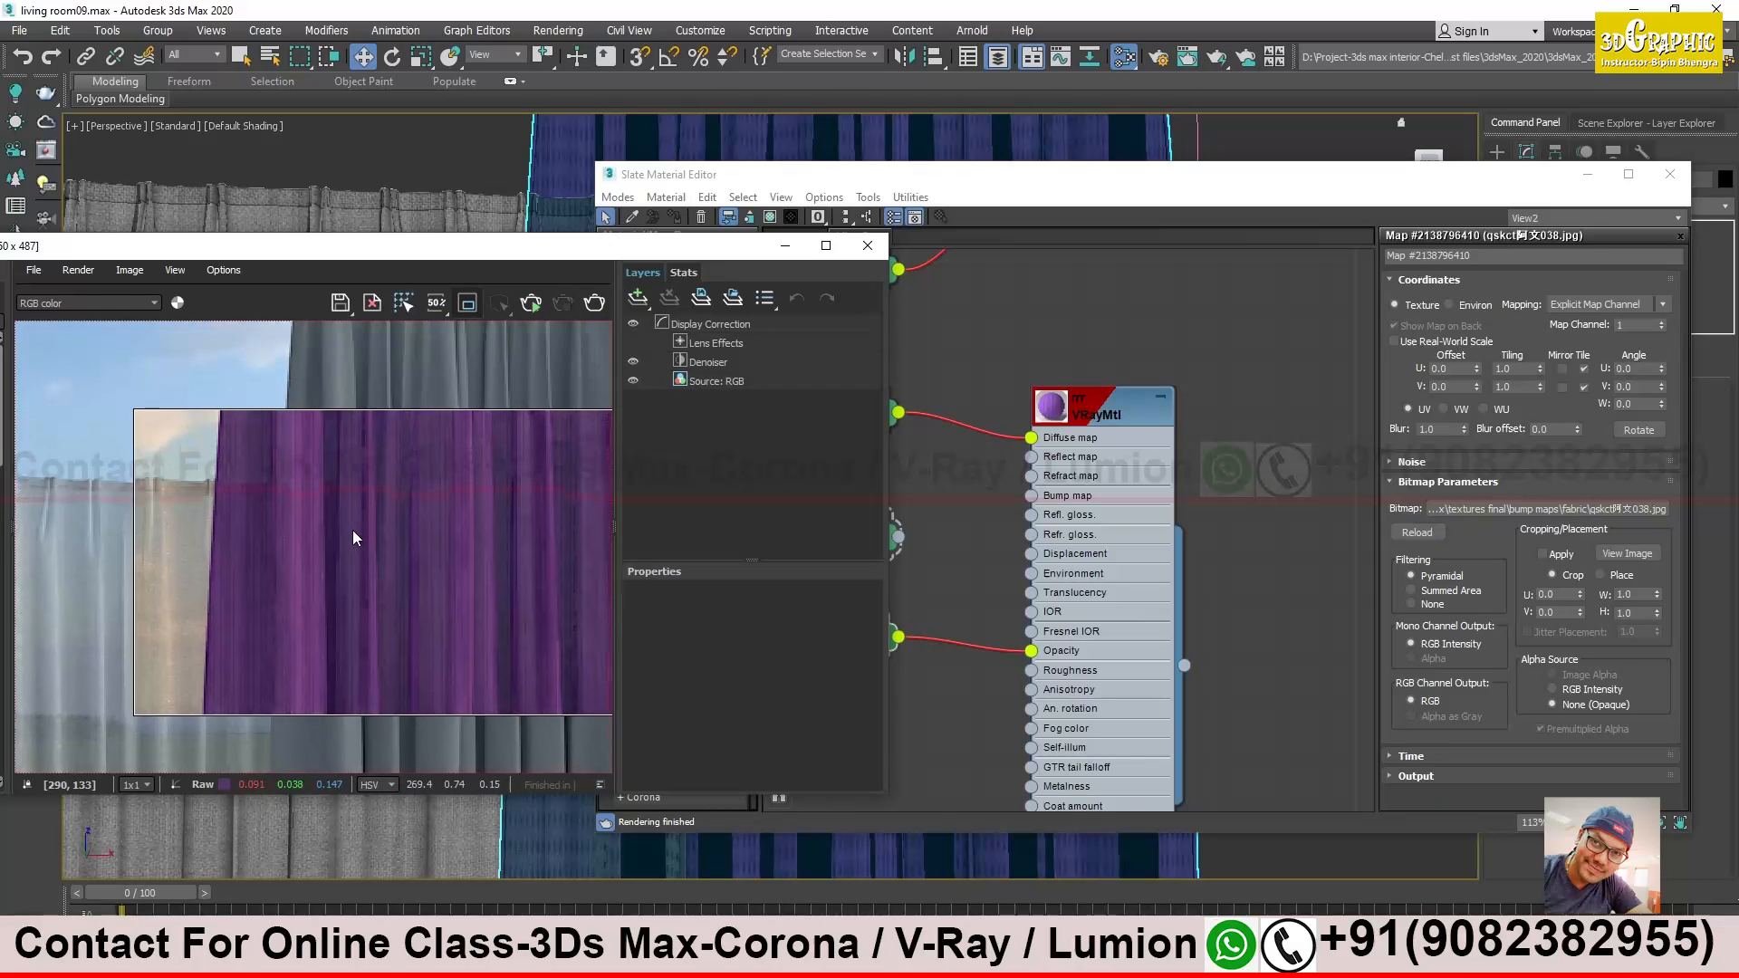
{"action": "mouse_move", "coordinate": [133, 381]}
{"action": "left_mouse_down"}
{"action": "mouse_move", "coordinate": [341, 538]}
{"action": "mouse_move", "coordinate": [416, 507]}
{"action": "mouse_move", "coordinate": [408, 607]}
{"action": "left_mouse_up"}
{"action": "left_click", "coordinate": [595, 304]}
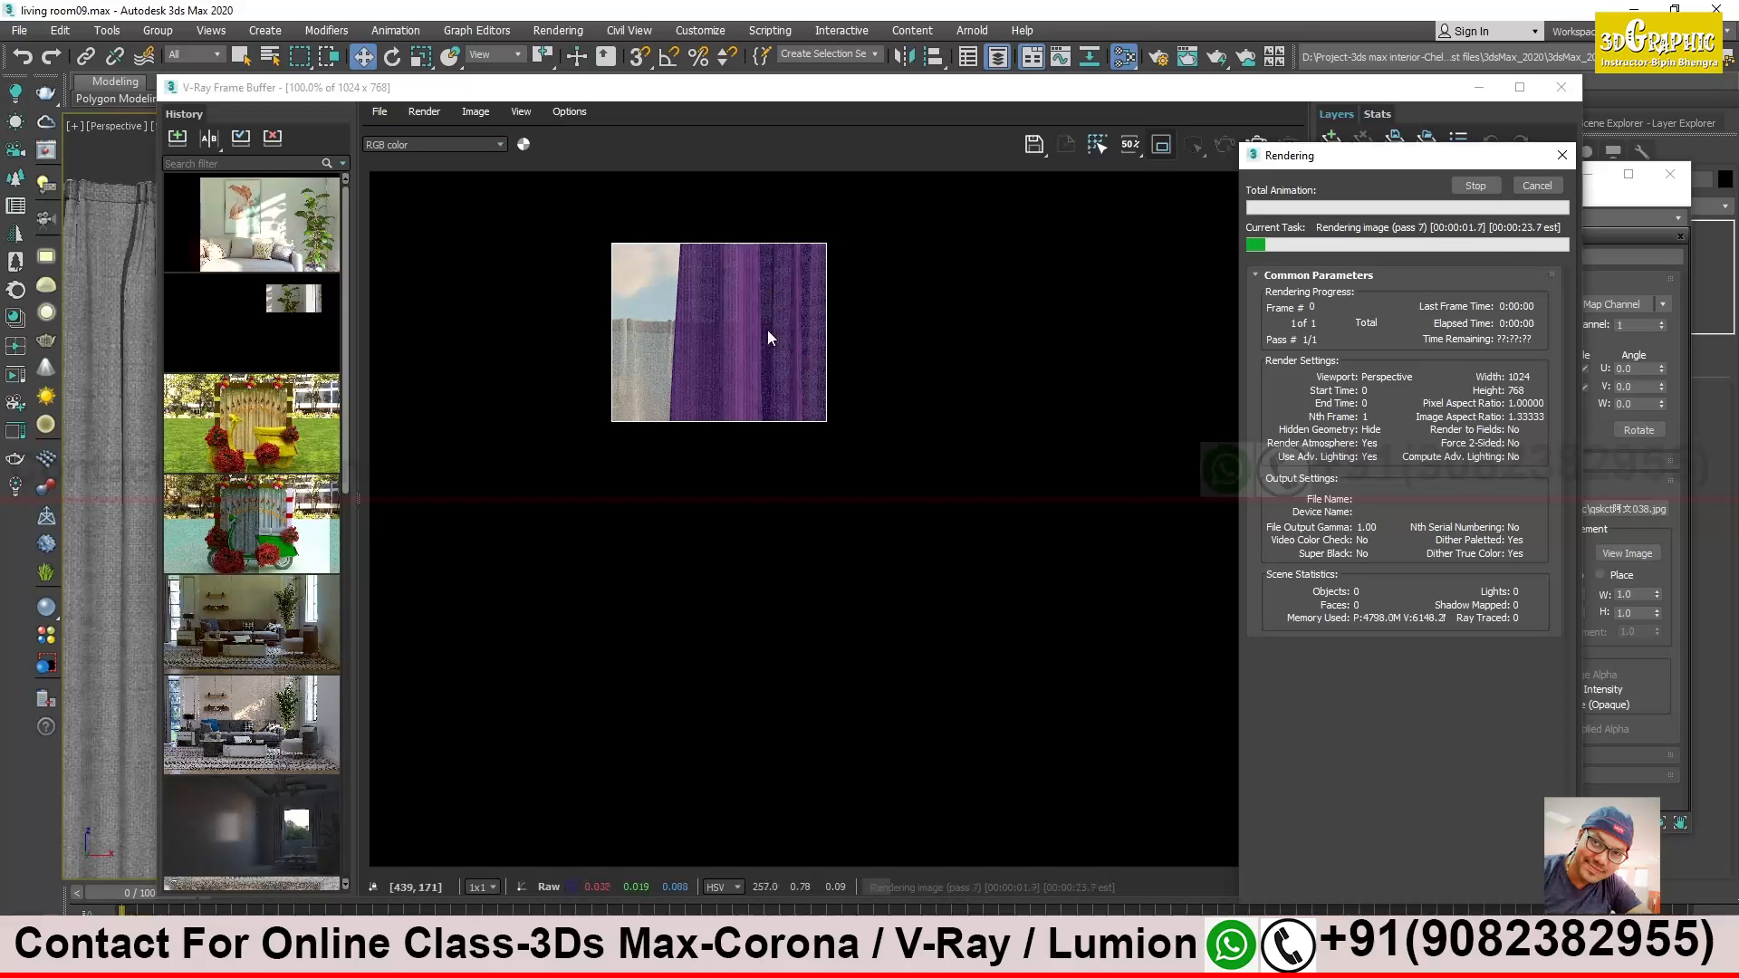
Examine the rendered drape's weave and translucency up close, then place the render beside the material network
{"action": "scroll", "coordinate": [768, 338], "scroll_direction": "up", "scroll_amount": 2}
{"action": "middle_click_drag", "start_coordinate": [768, 339], "coordinate": [790, 466]}
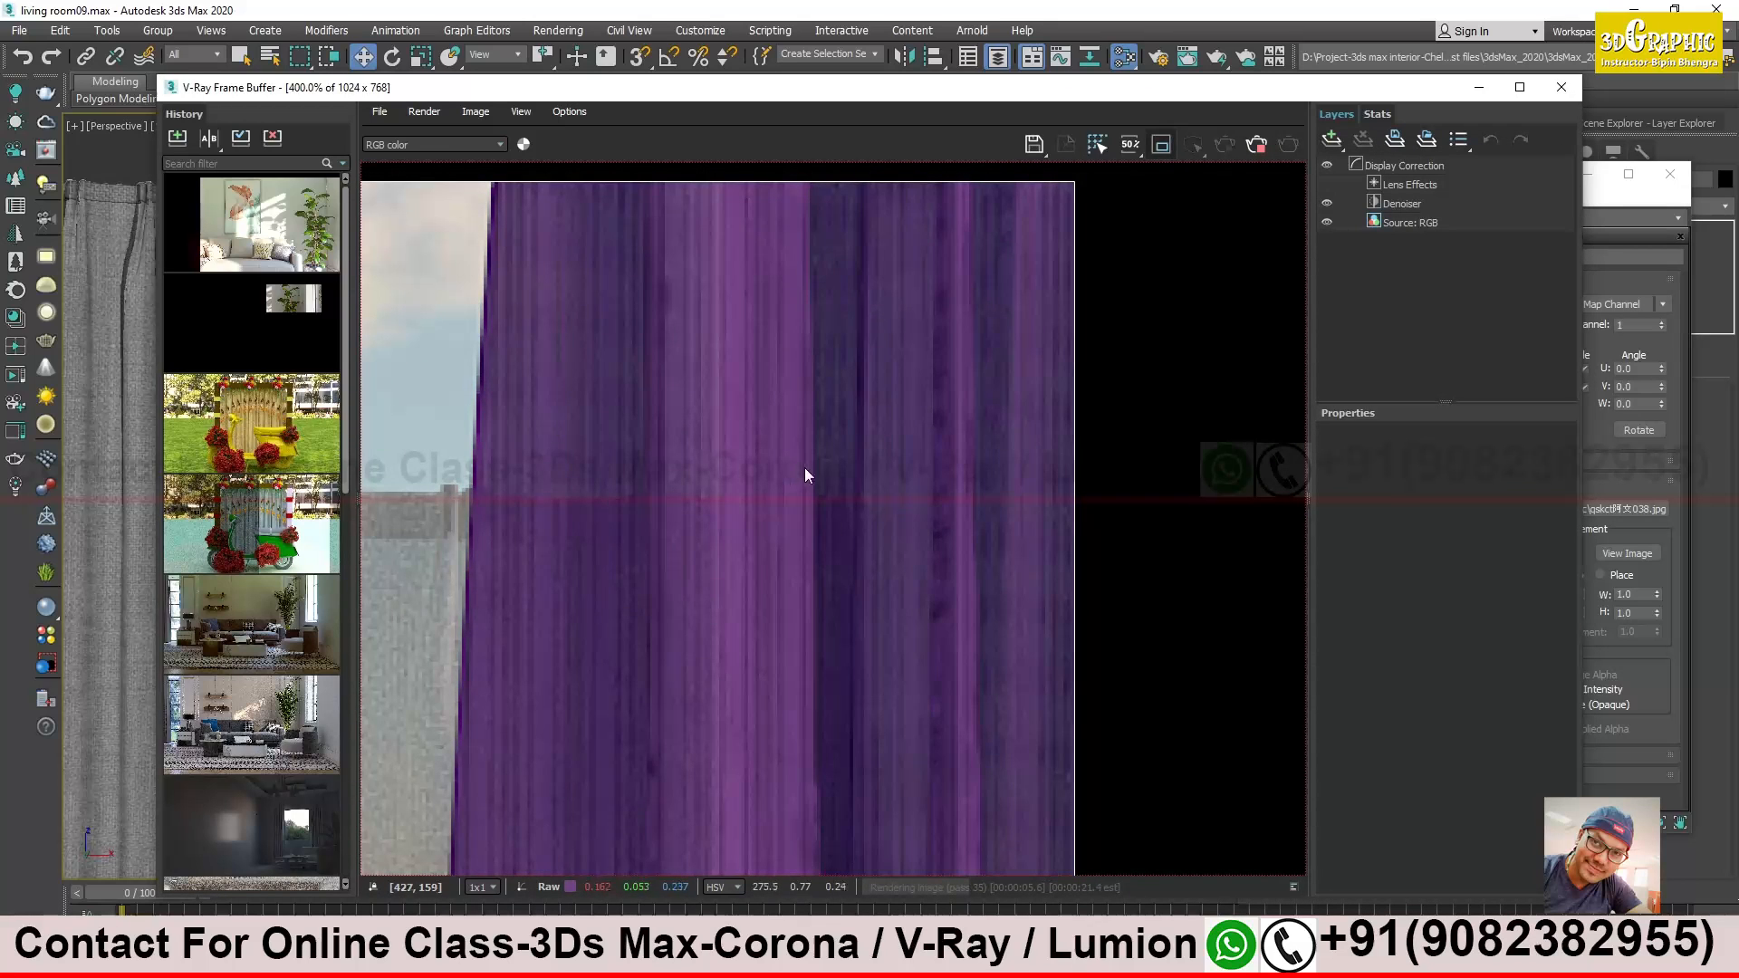
{"action": "scroll", "coordinate": [819, 471], "scroll_direction": "down", "scroll_amount": 2}
{"action": "left_click_drag", "start_coordinate": [1299, 94], "coordinate": [1022, 125]}
{"action": "scroll", "coordinate": [502, 427], "scroll_direction": "up", "scroll_amount": 1}
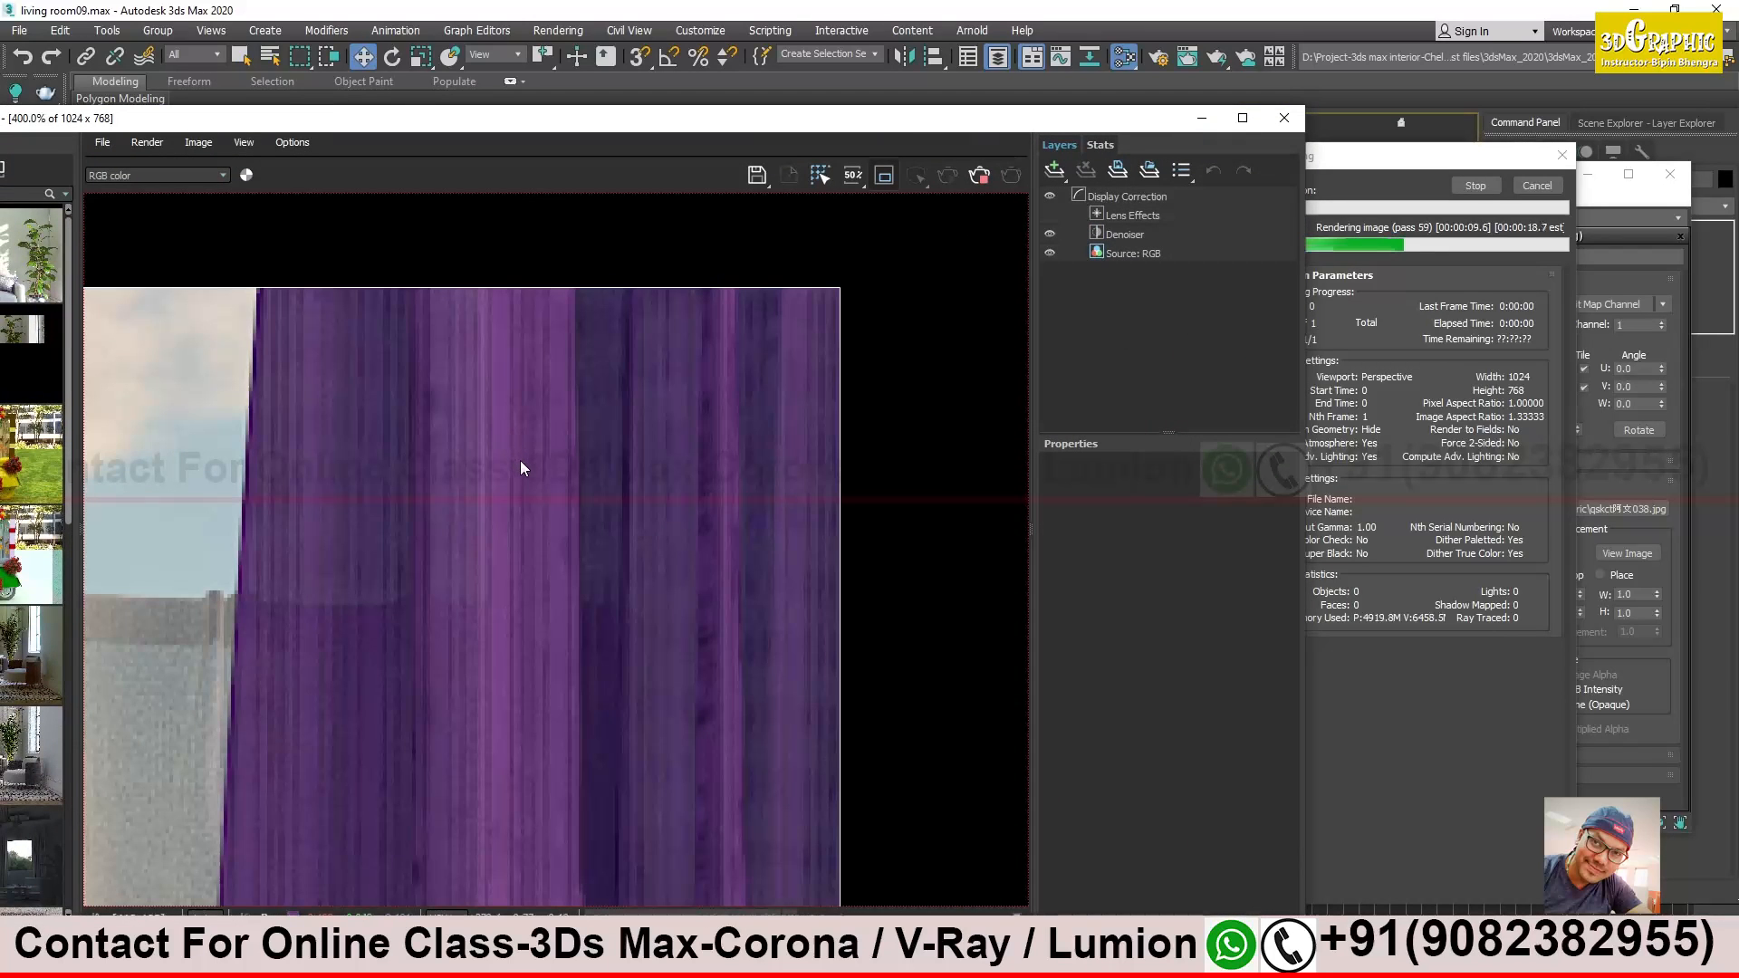
{"action": "middle_click_drag", "start_coordinate": [560, 515], "coordinate": [500, 485]}
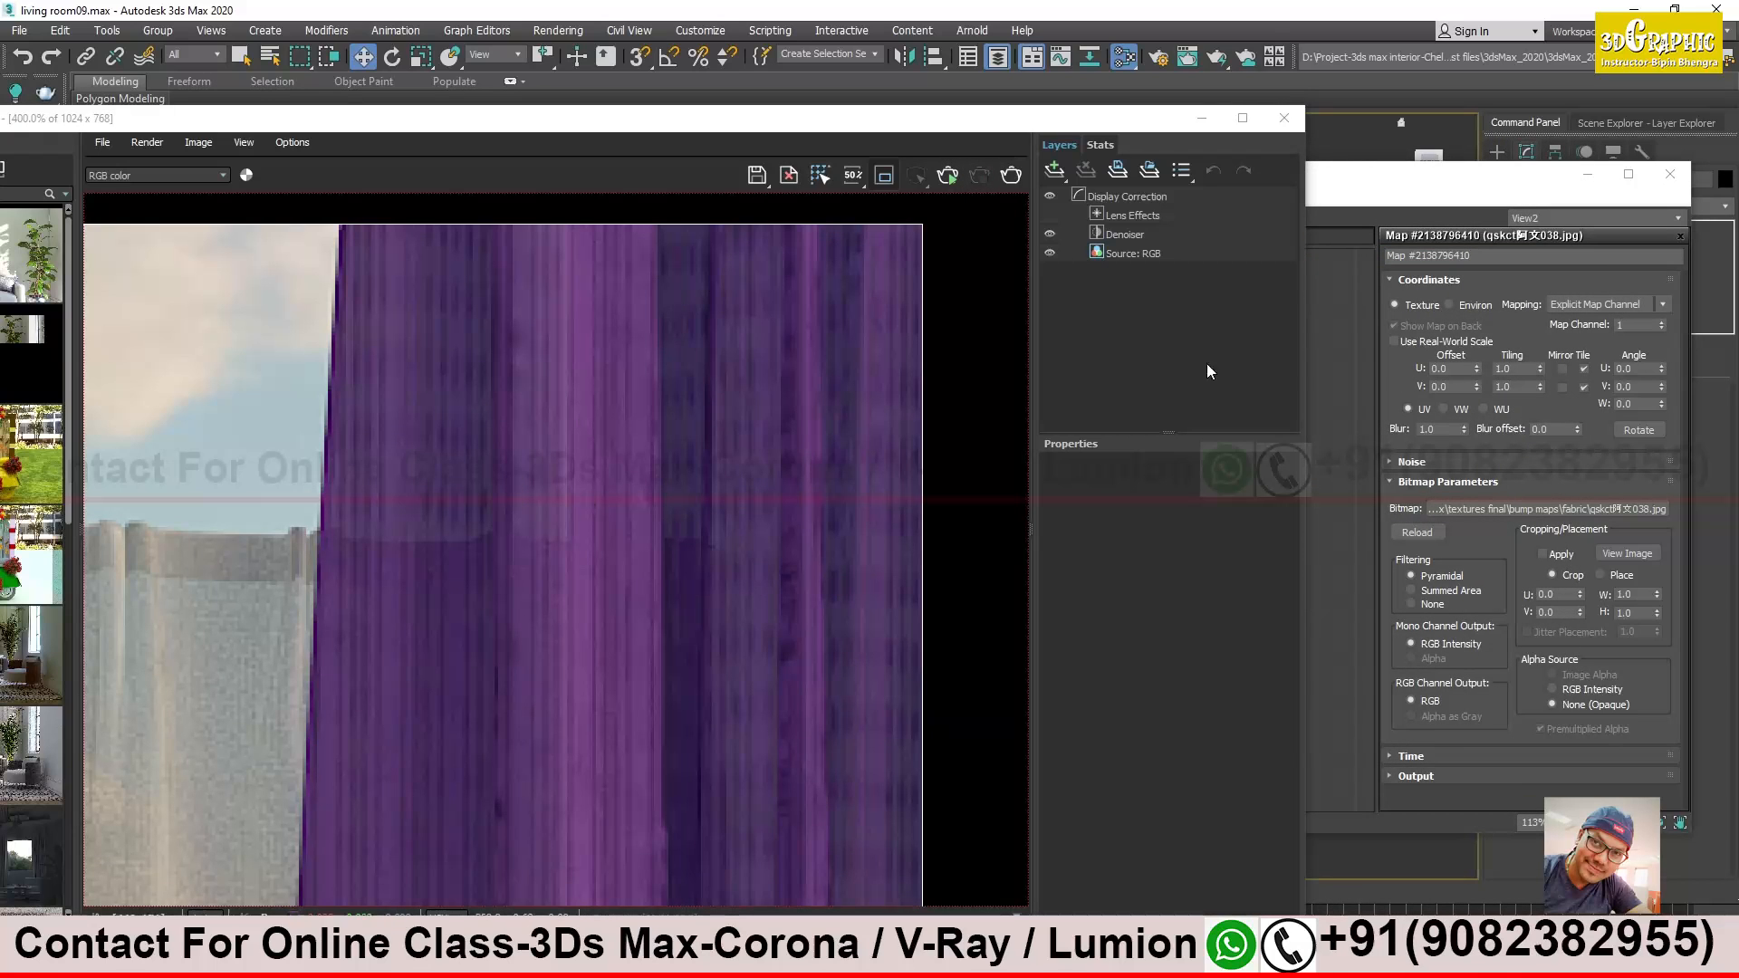
{"action": "left_click_drag", "start_coordinate": [1140, 117], "coordinate": [888, 114]}
{"action": "left_click", "coordinate": [1227, 178]}
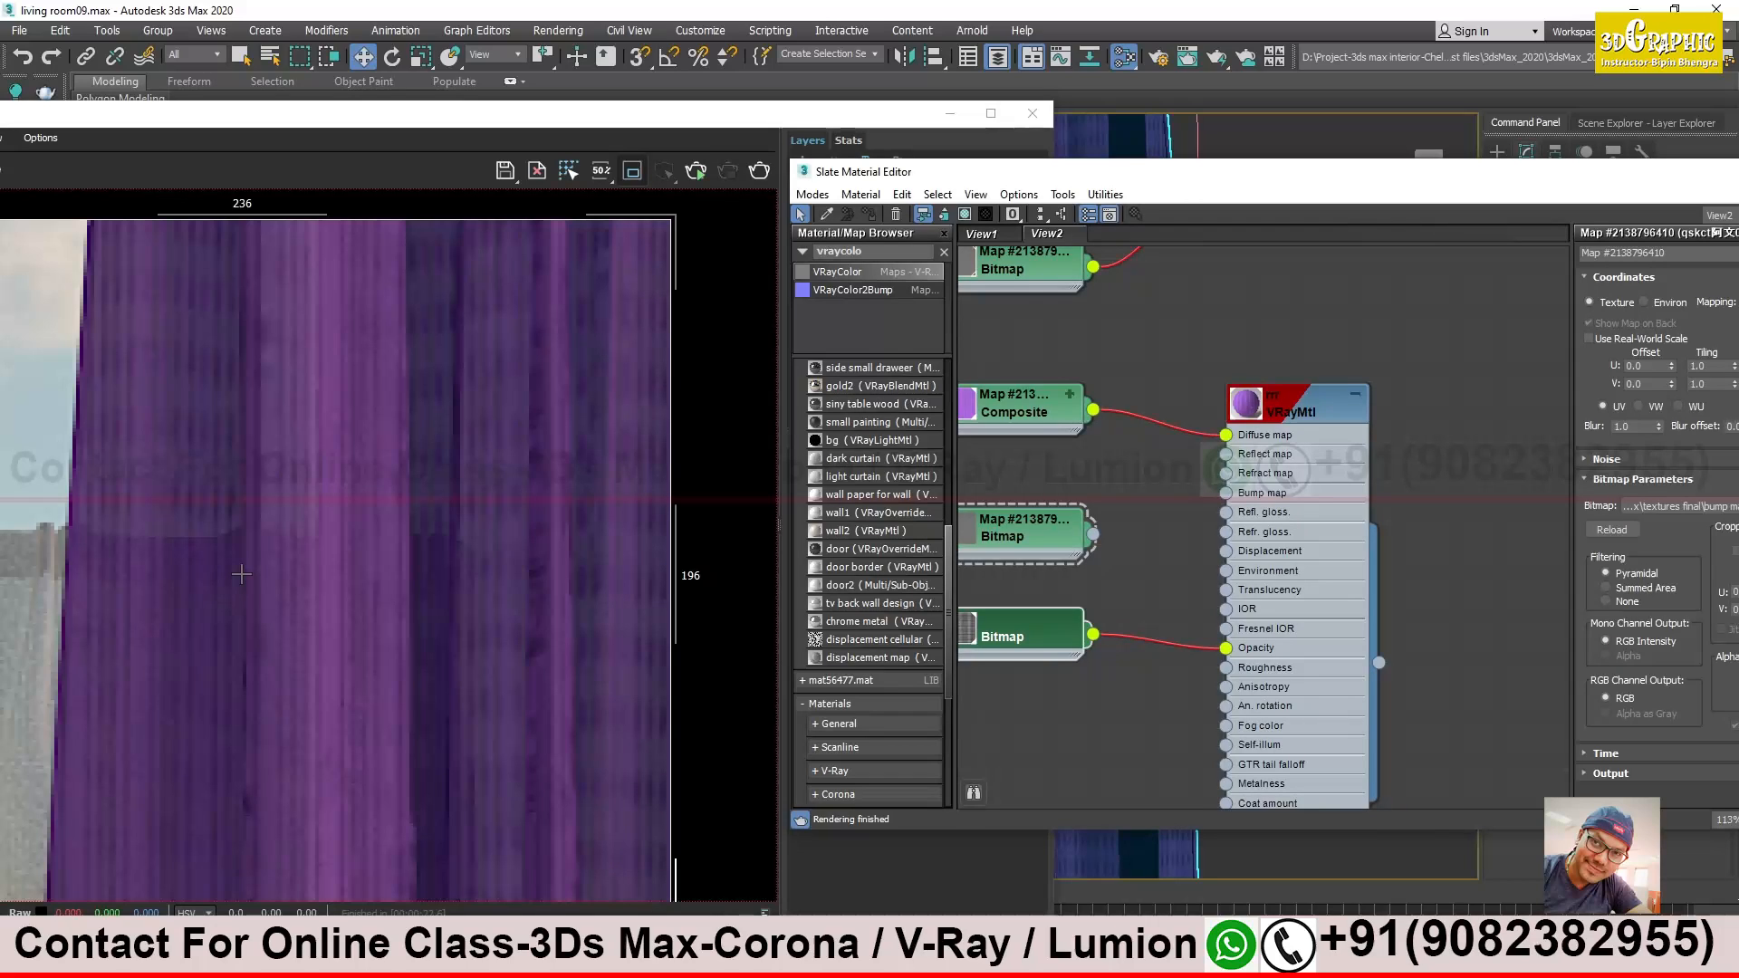
Preview the checked fabric texture qskct阿文076 from the fabric folder and add it to the material network as a bitmap
{"action": "mouse_move", "coordinate": [765, 960]}
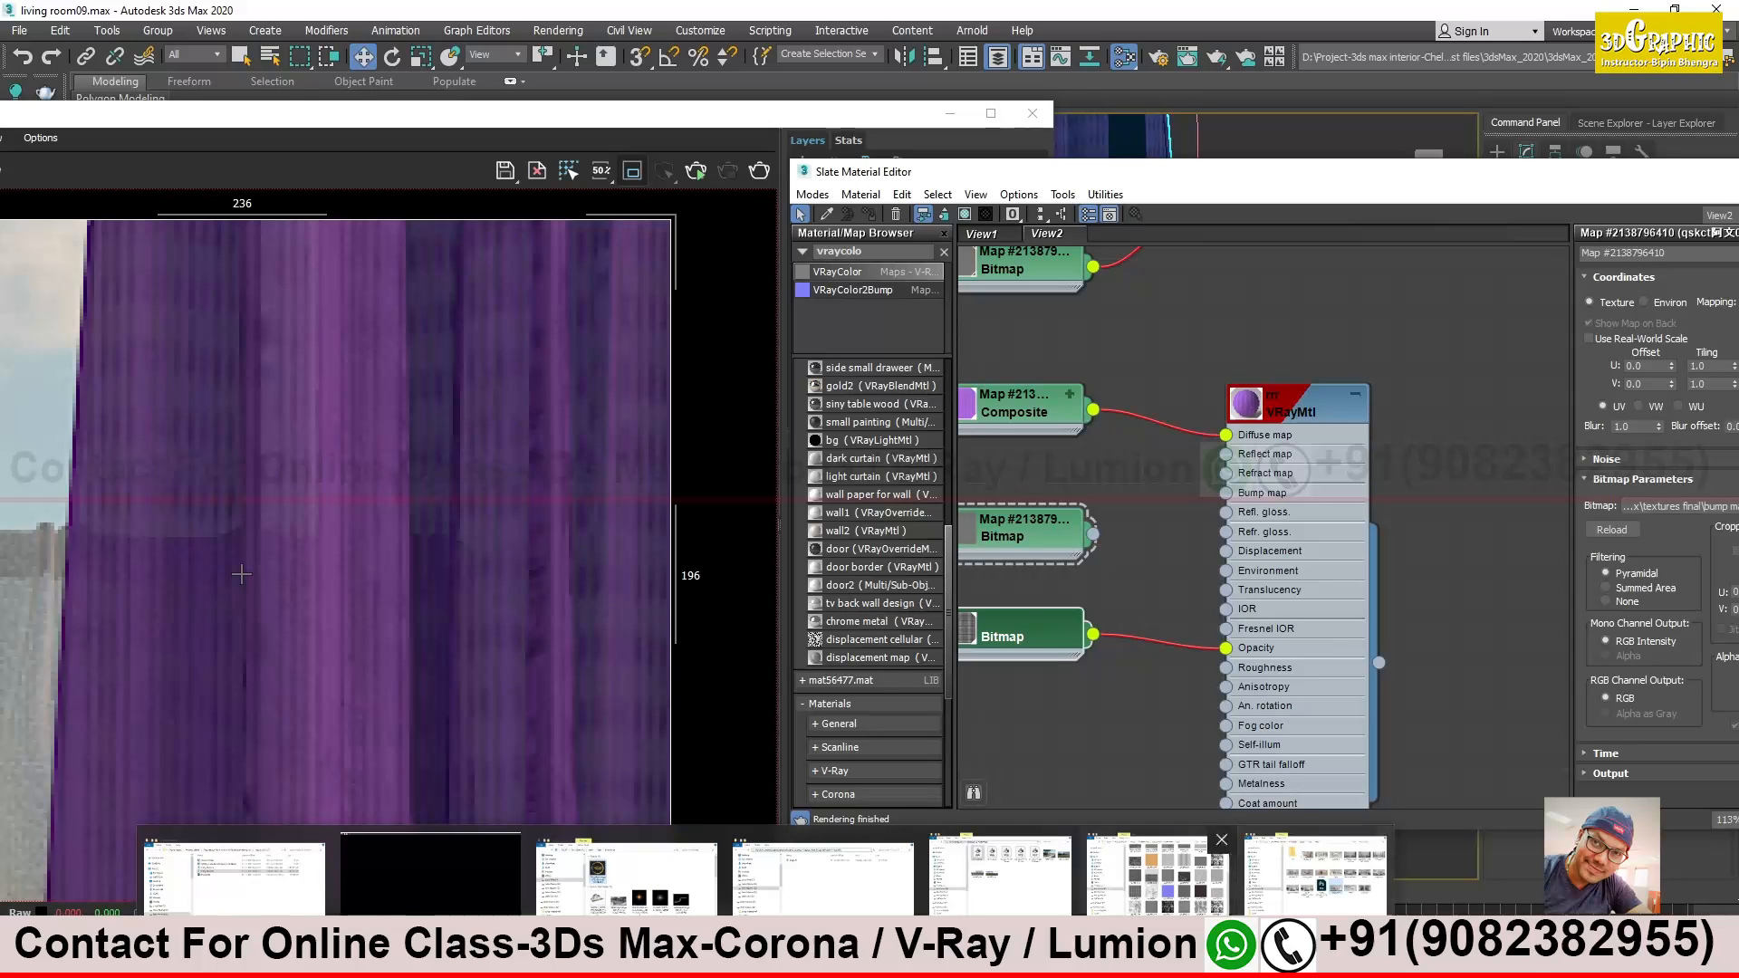
{"action": "left_click", "coordinate": [1192, 886]}
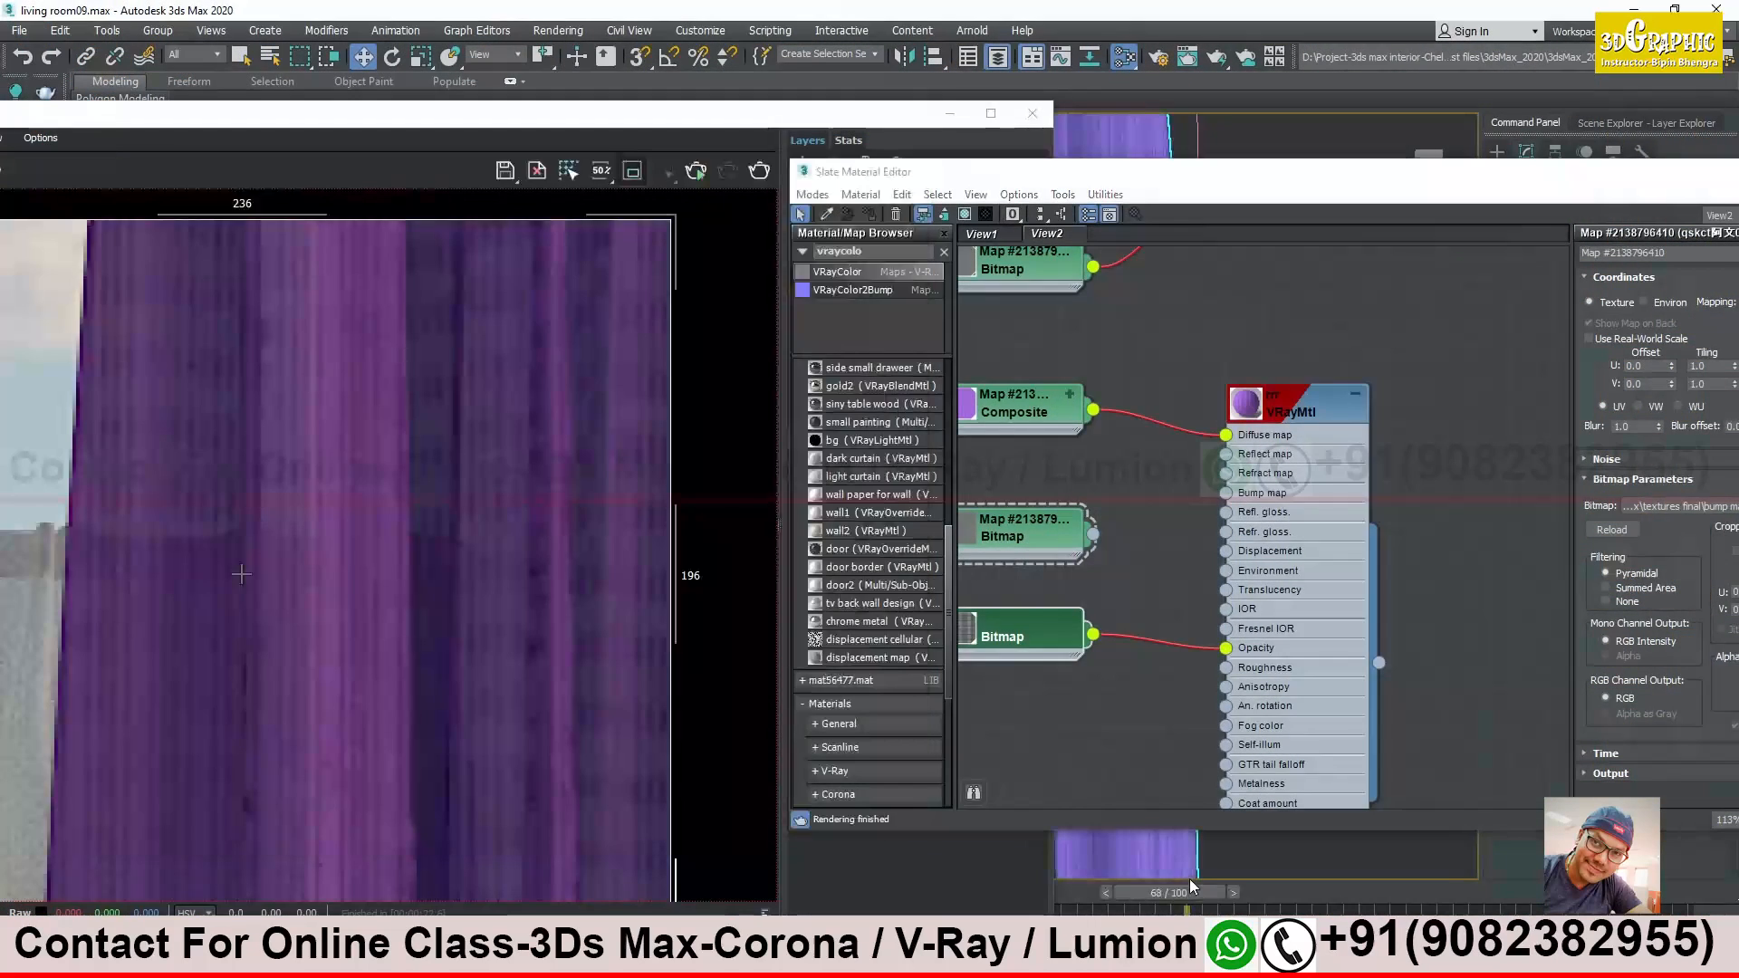
{"action": "key", "text": "alt+Tab"}
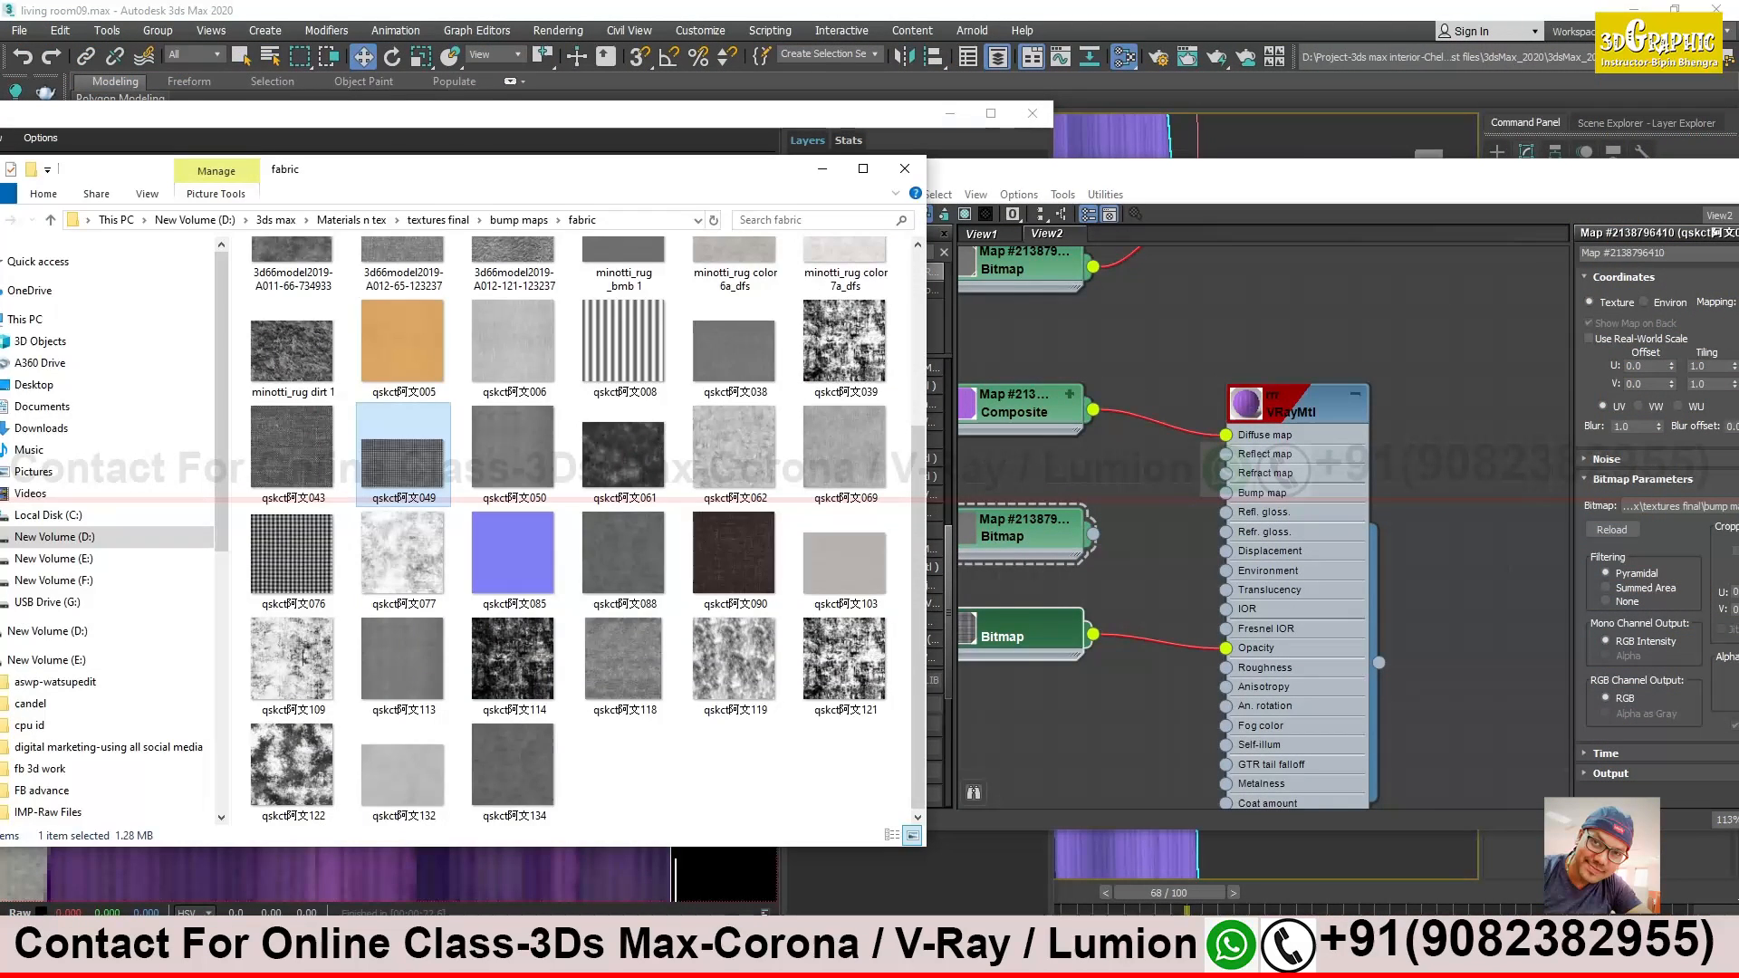
{"action": "double_click", "coordinate": [290, 549]}
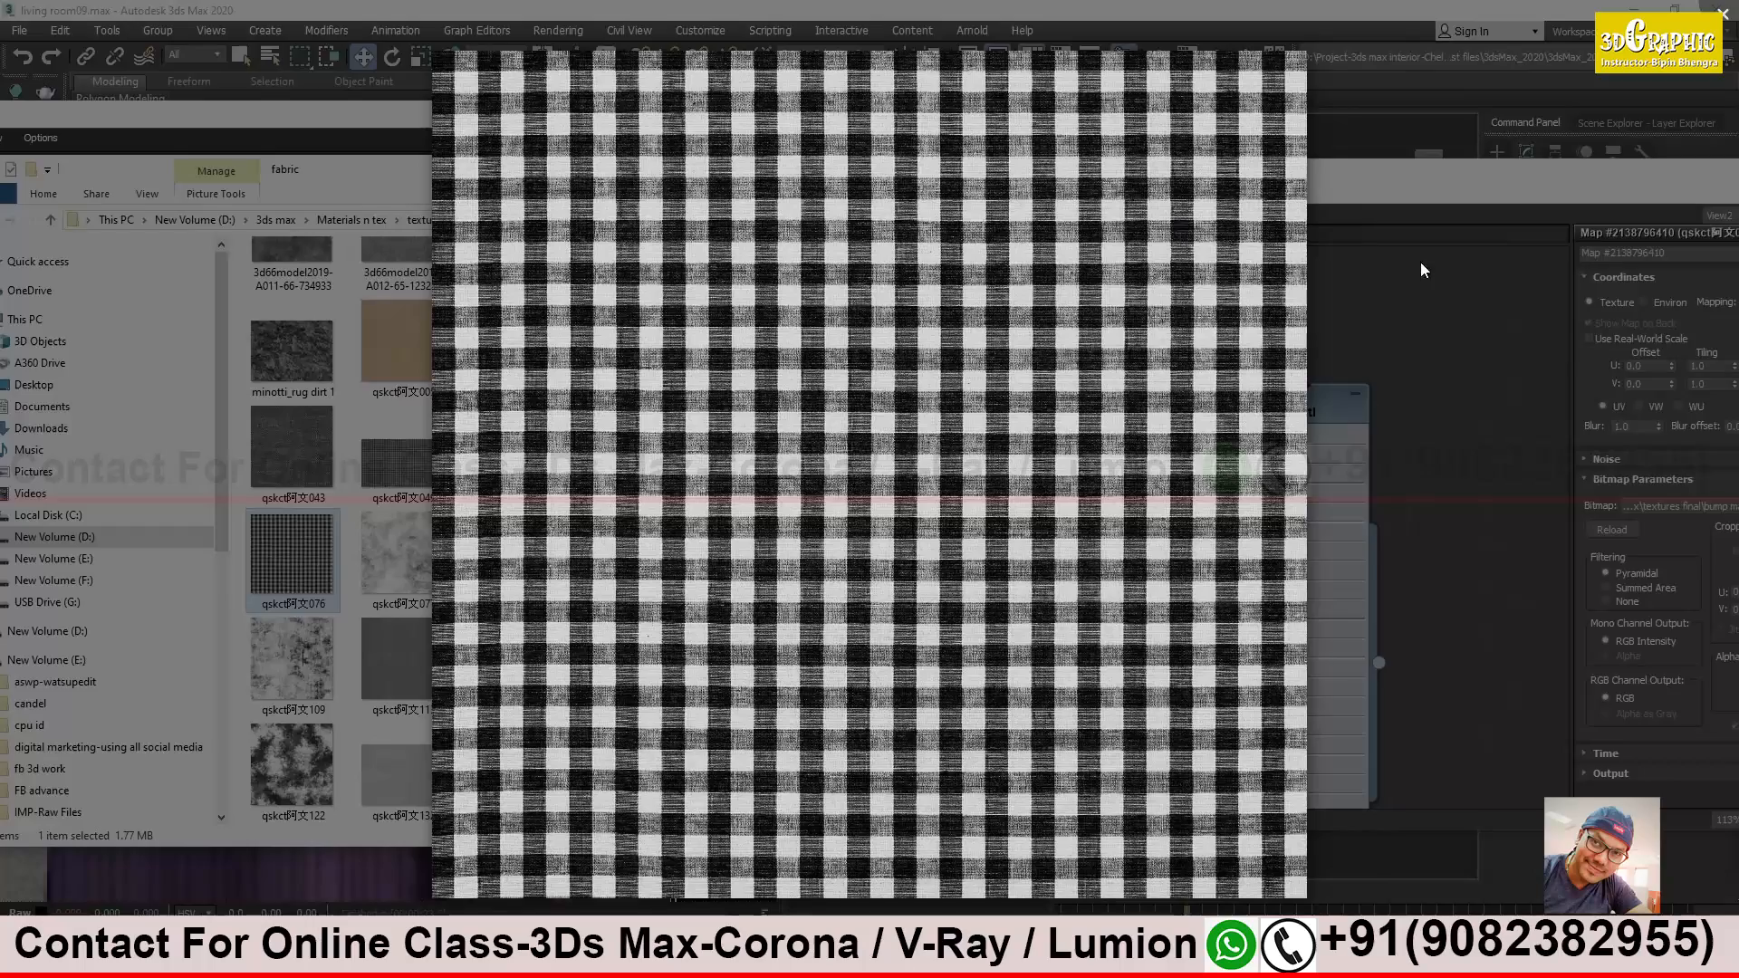
{"action": "left_click", "coordinate": [1358, 154]}
{"action": "left_click_drag", "start_coordinate": [1237, 93], "coordinate": [752, 143]}
{"action": "left_click", "coordinate": [802, 82]}
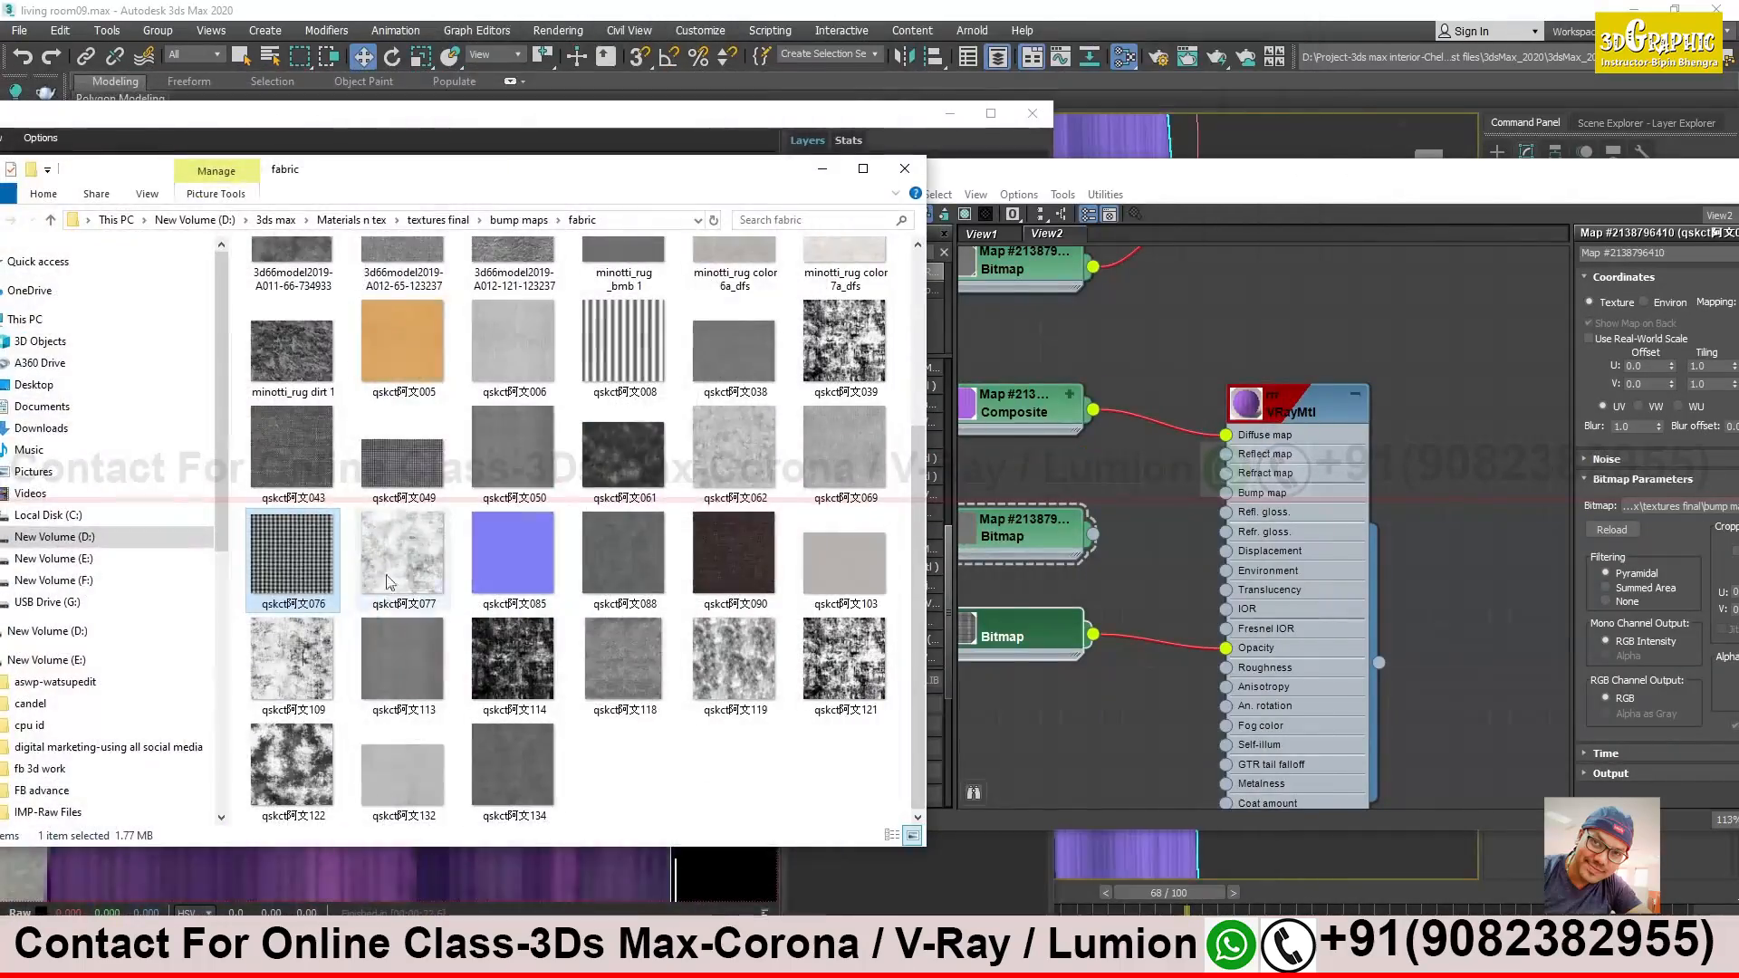
{"action": "left_click_drag", "start_coordinate": [1126, 728], "coordinate": [1125, 728]}
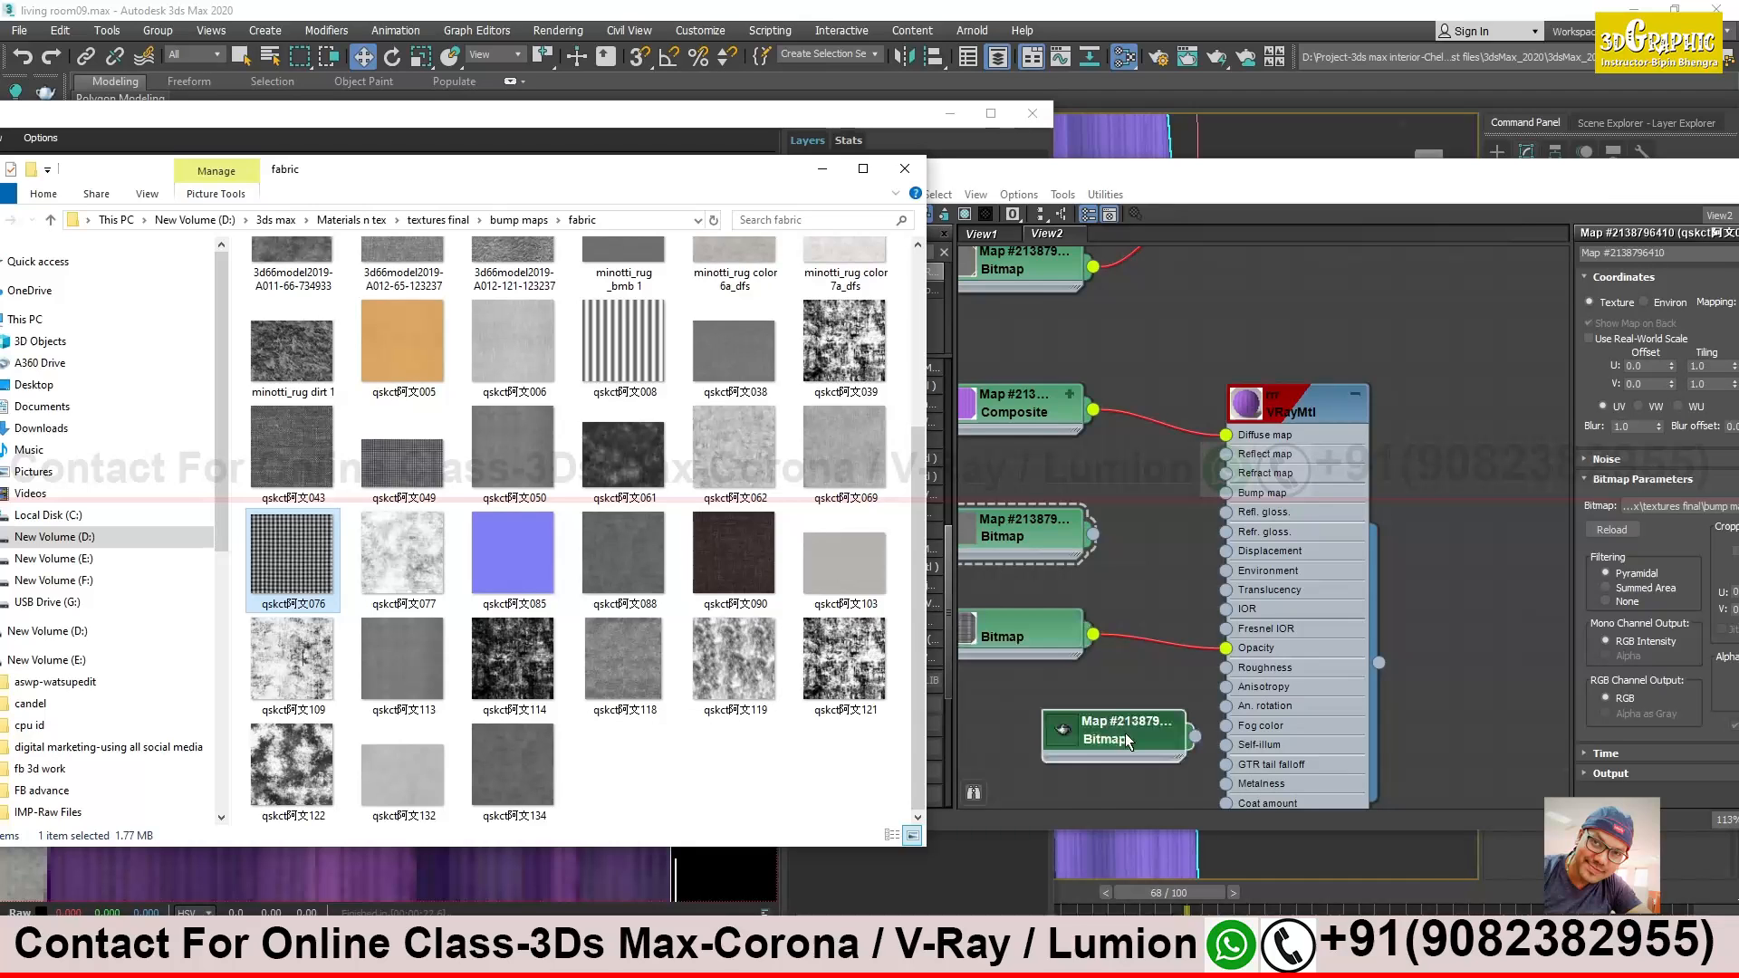
Group the qskct阿文049 and qskct阿文076 bitmap nodes together and enlarge their previews for comparison
{"action": "middle_click_drag", "start_coordinate": [1097, 685], "coordinate": [1216, 665]}
{"action": "double_click", "coordinate": [1075, 612]}
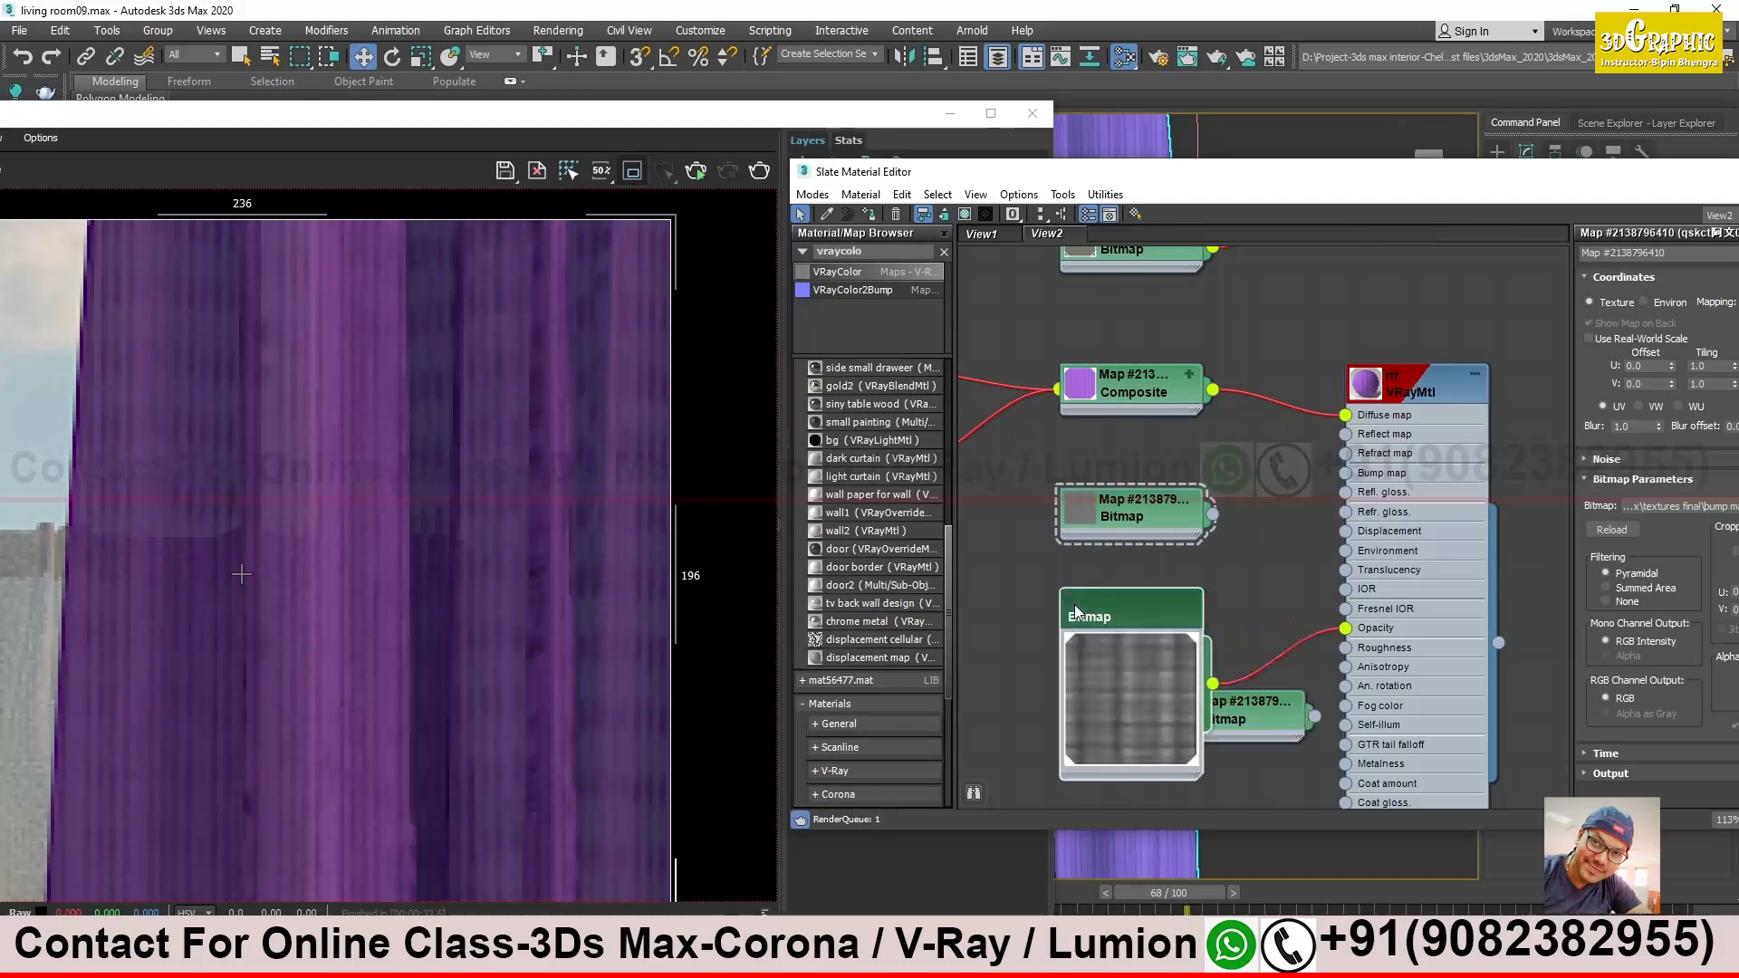
{"action": "double_click", "coordinate": [1139, 690]}
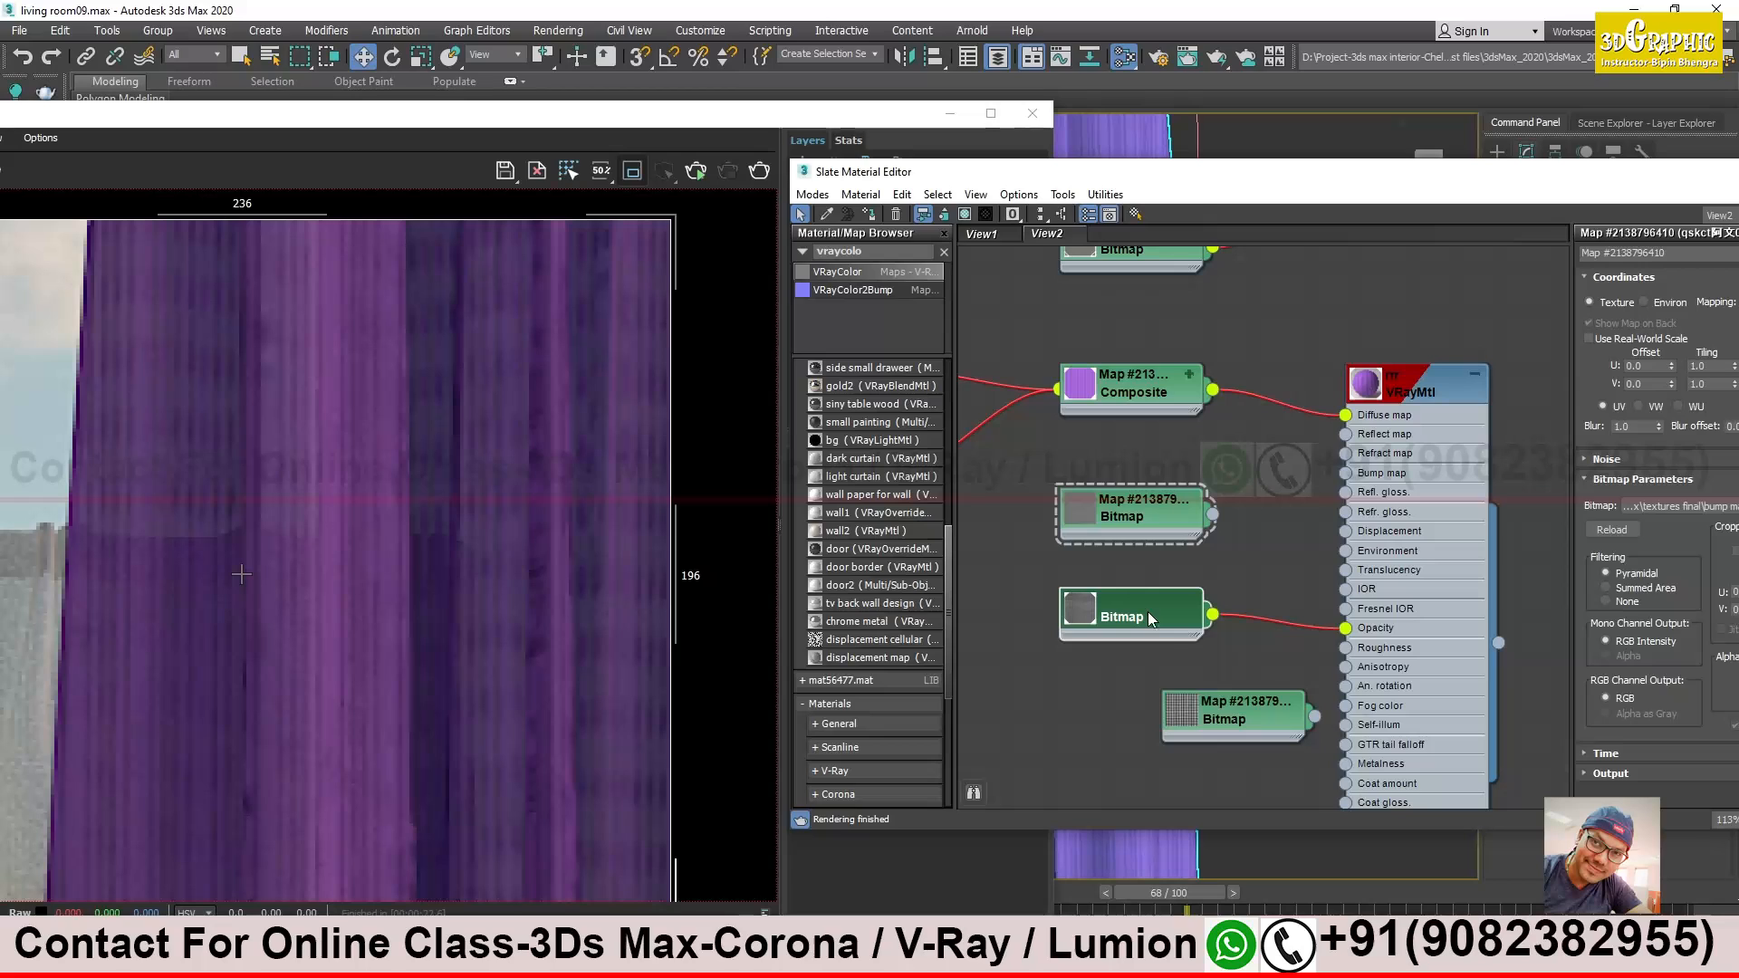
{"action": "left_click_drag", "start_coordinate": [1233, 708], "coordinate": [1130, 667]}
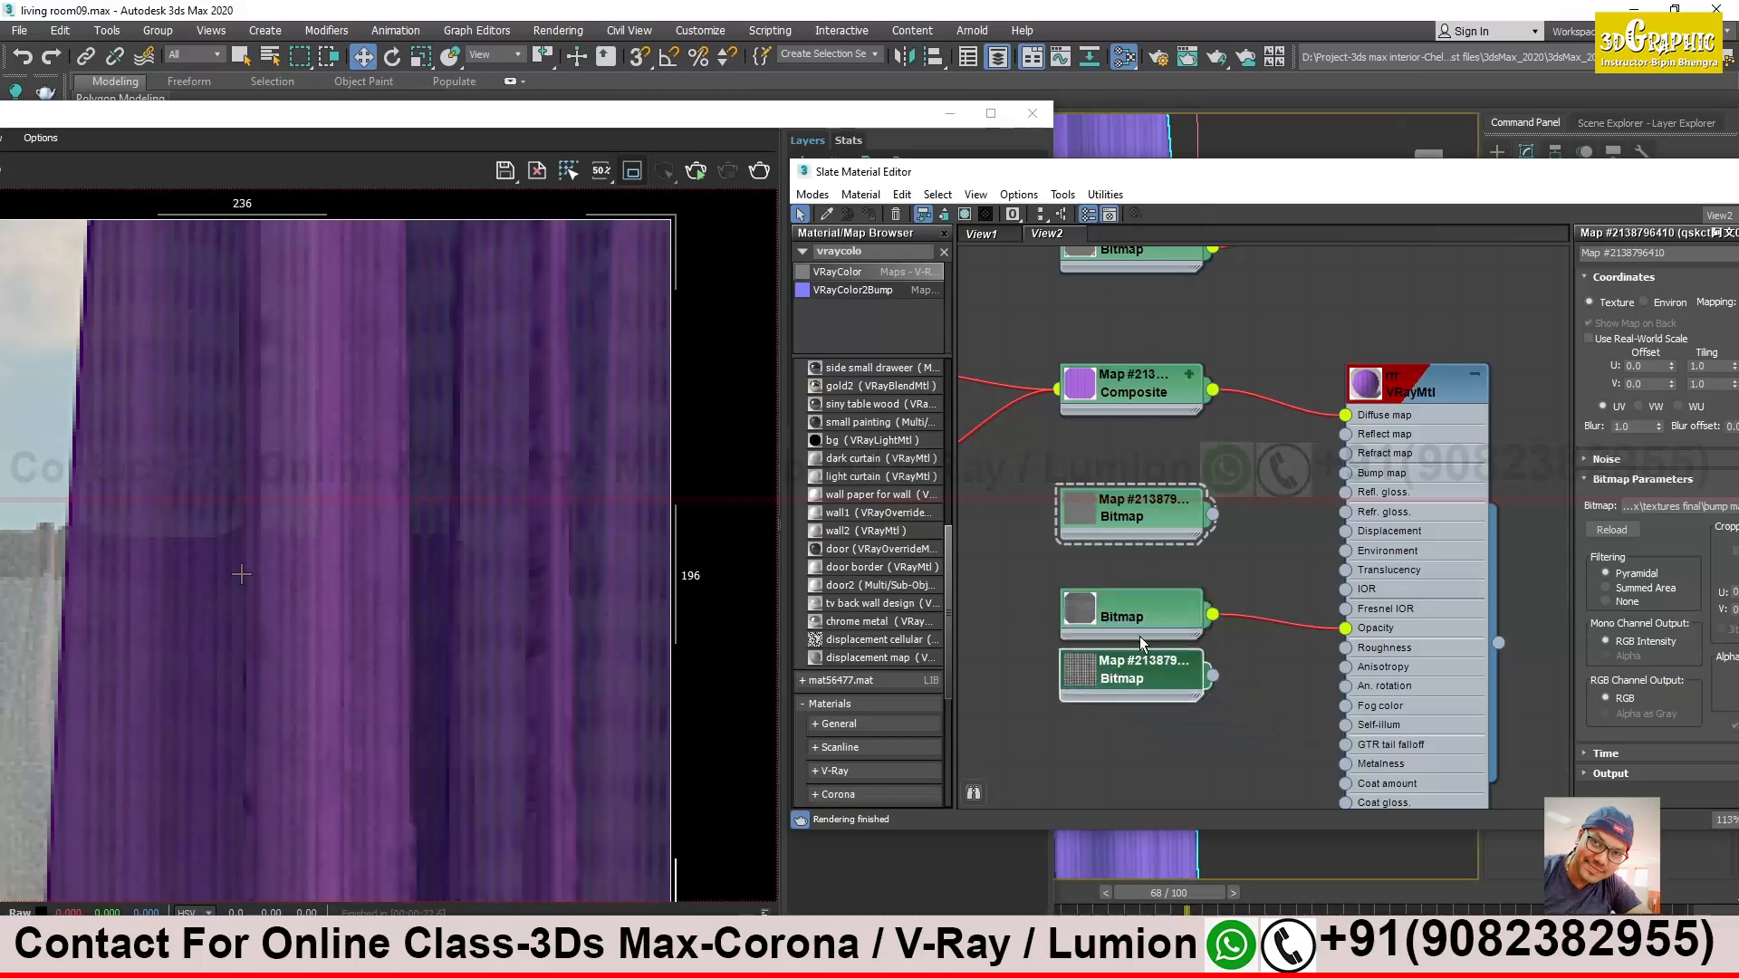
{"action": "double_click", "coordinate": [1083, 668]}
{"action": "double_click", "coordinate": [1085, 617]}
{"action": "left_click_drag", "start_coordinate": [1135, 654], "coordinate": [1115, 578]}
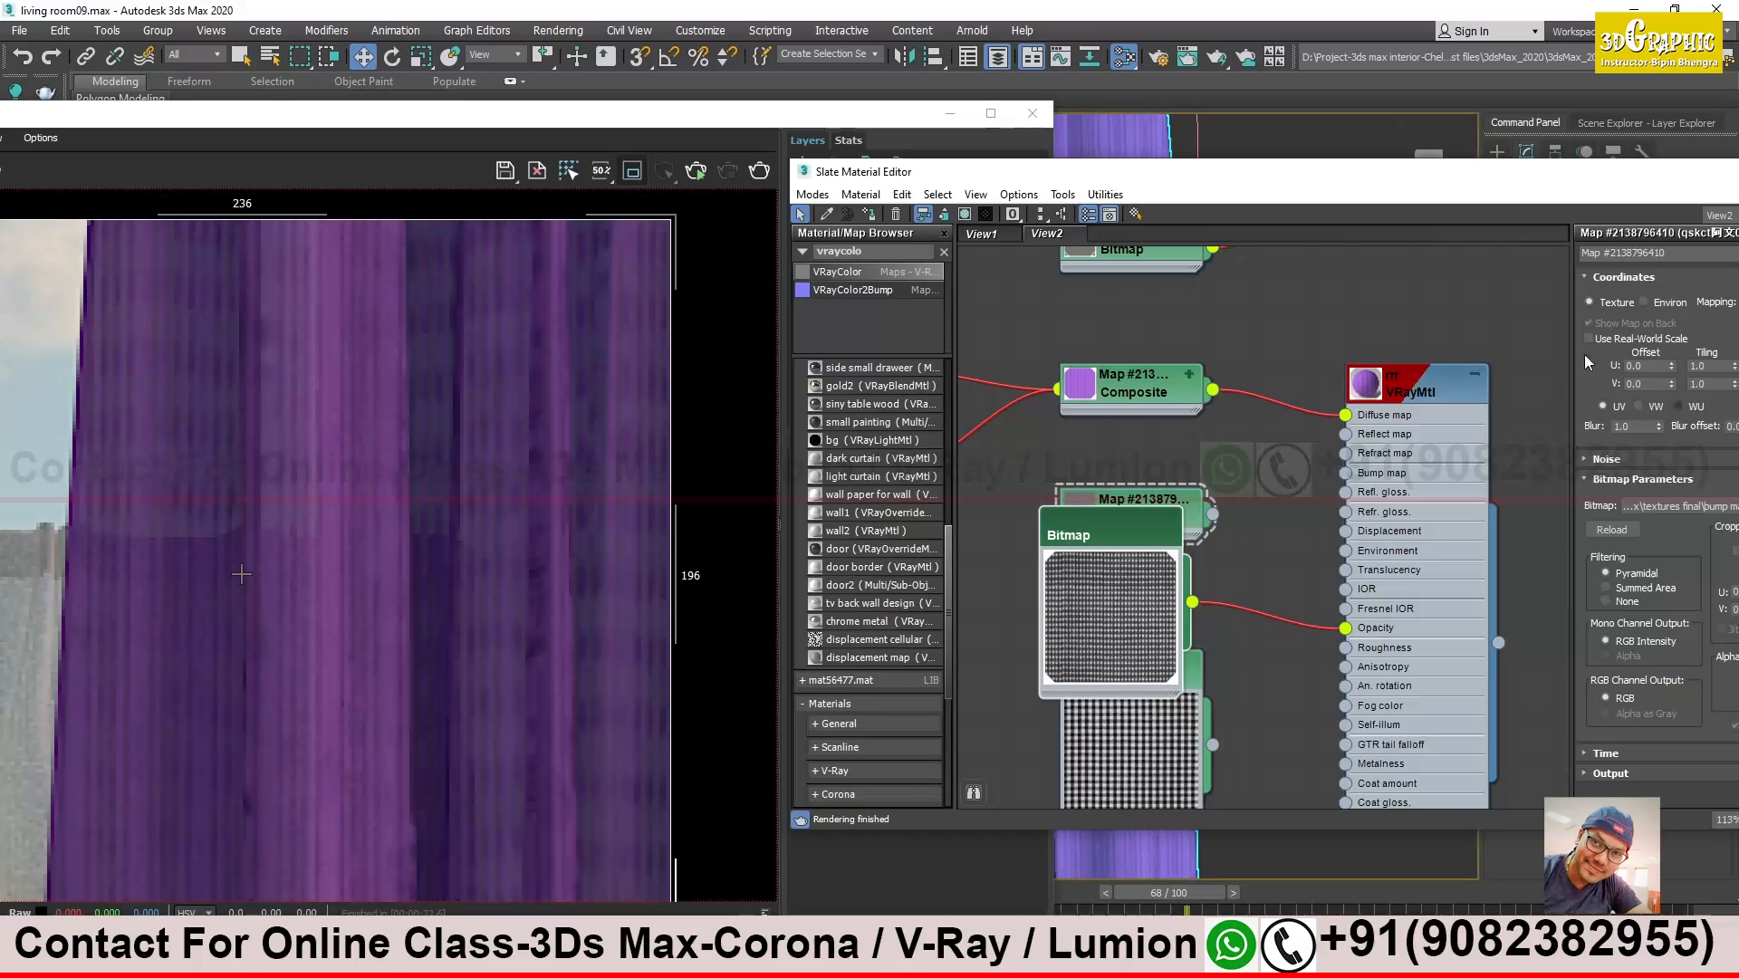
Place the qskct阿文076 bitmap node below the connected fabric bitmap and view its full source image
{"action": "left_click_drag", "start_coordinate": [1450, 185], "coordinate": [1031, 168]}
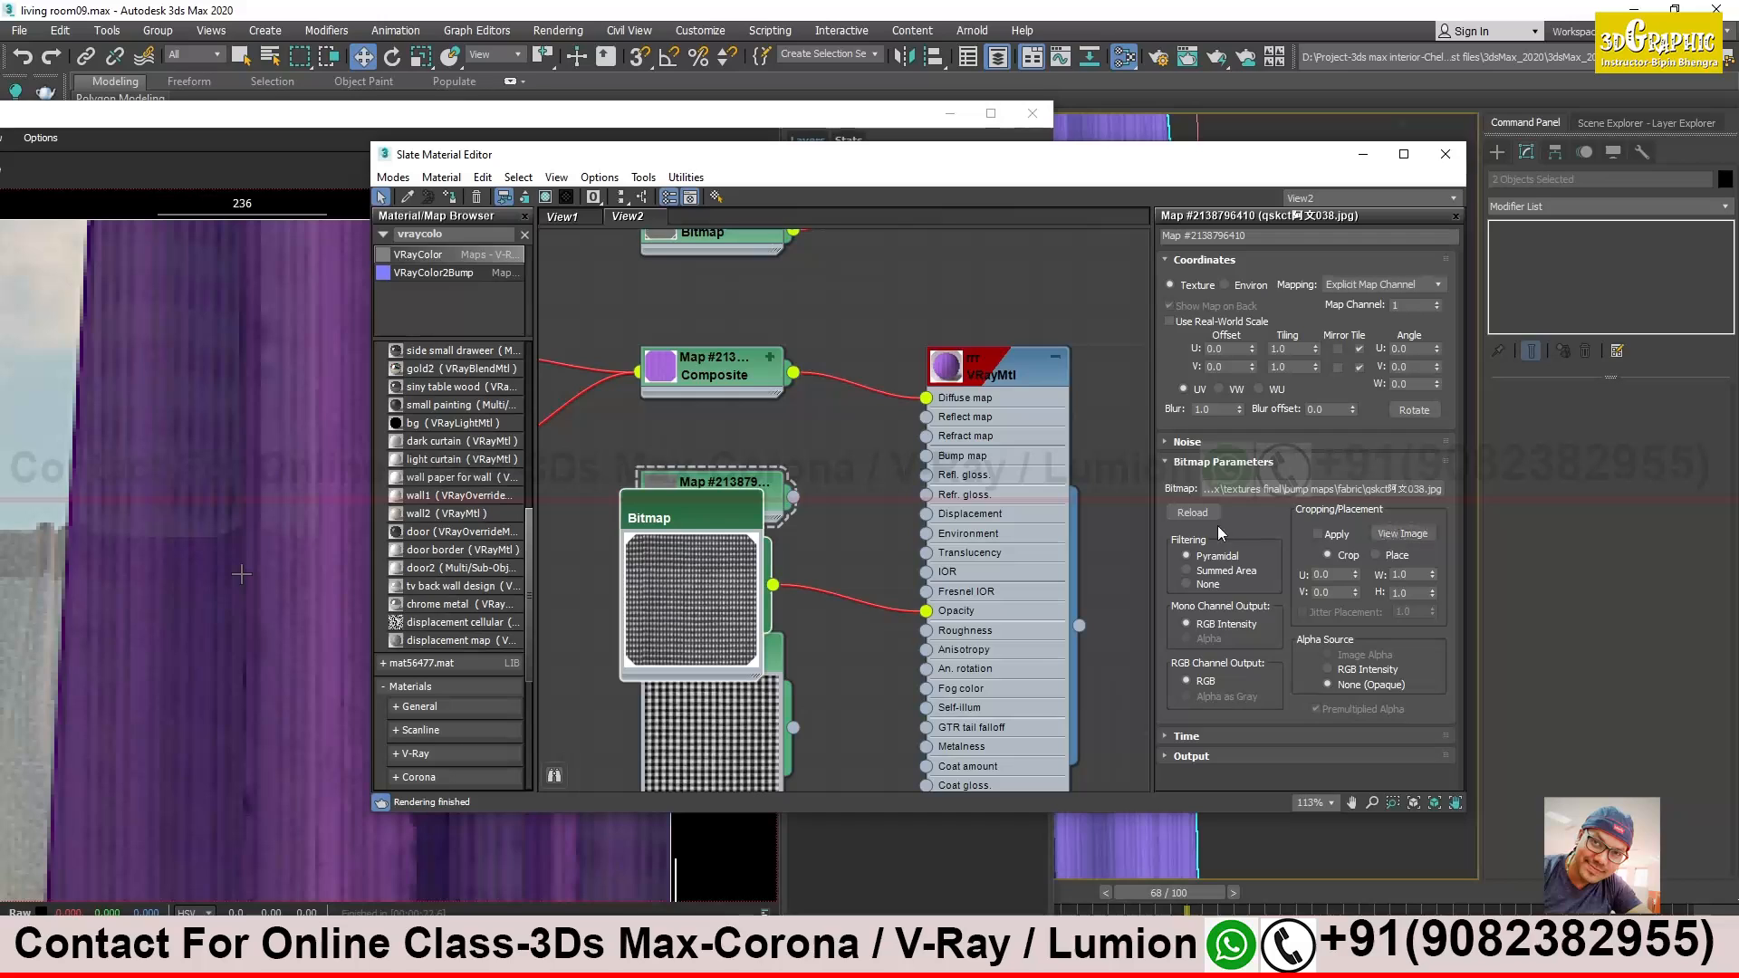
{"action": "left_click", "coordinate": [738, 717]}
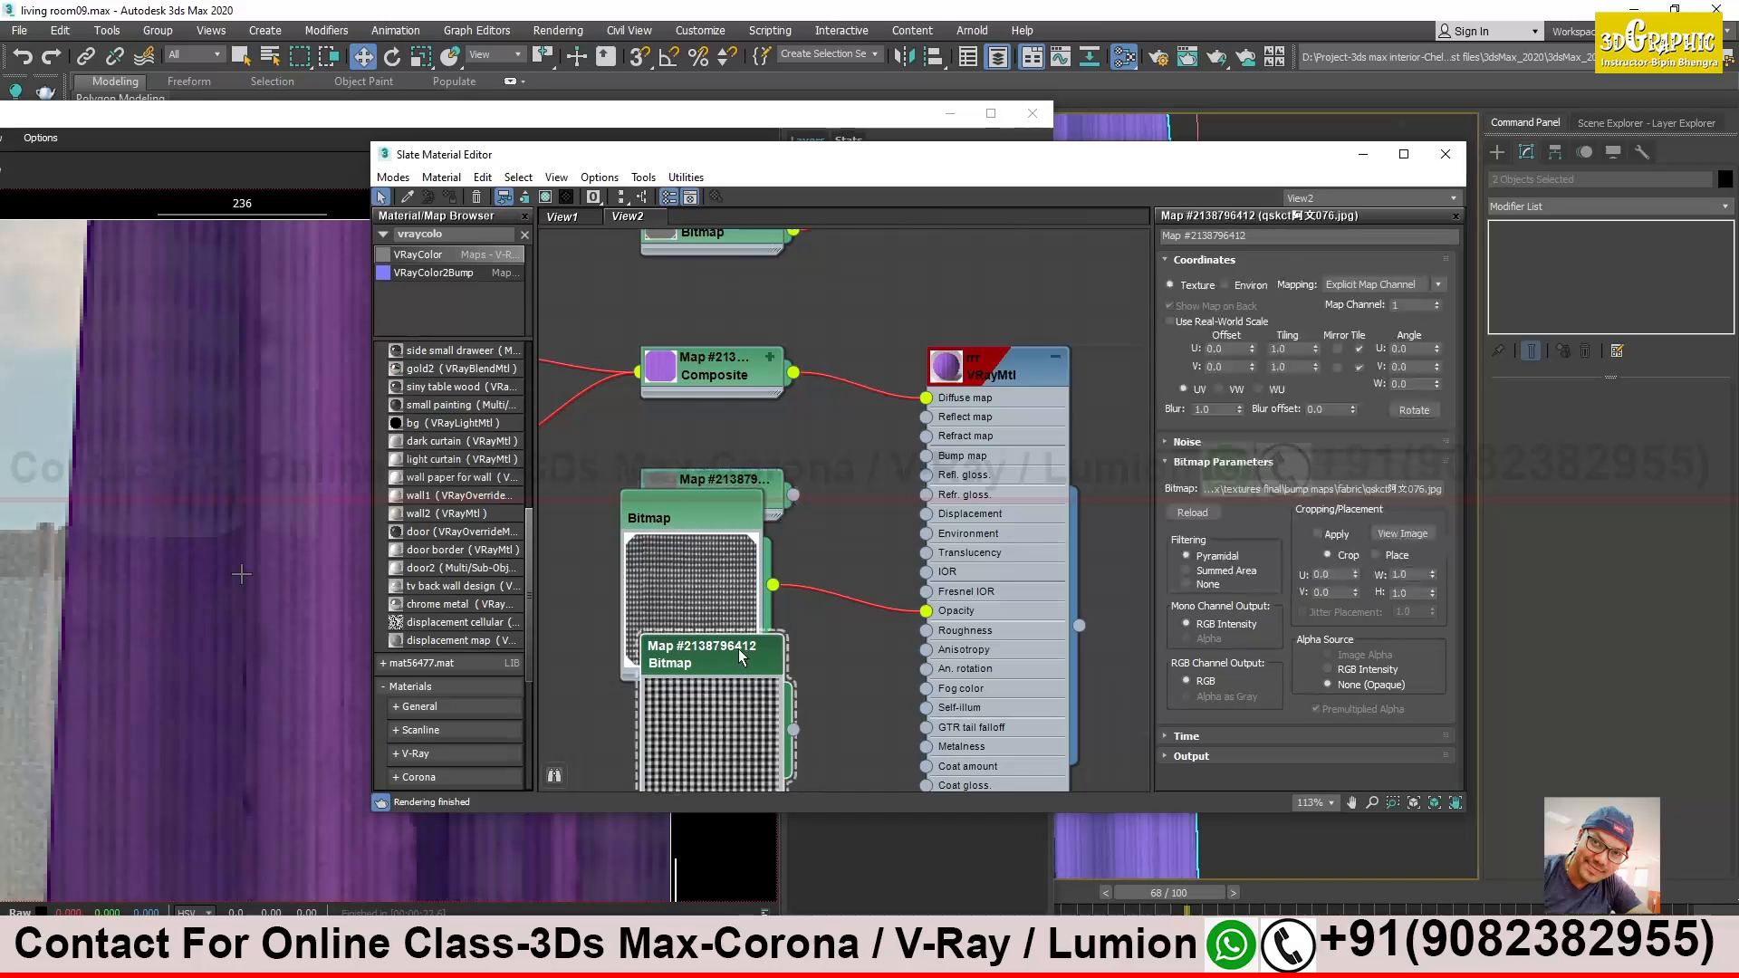
{"action": "left_click_drag", "start_coordinate": [738, 655], "coordinate": [724, 712]}
{"action": "middle_click_drag", "start_coordinate": [722, 713], "coordinate": [921, 504]}
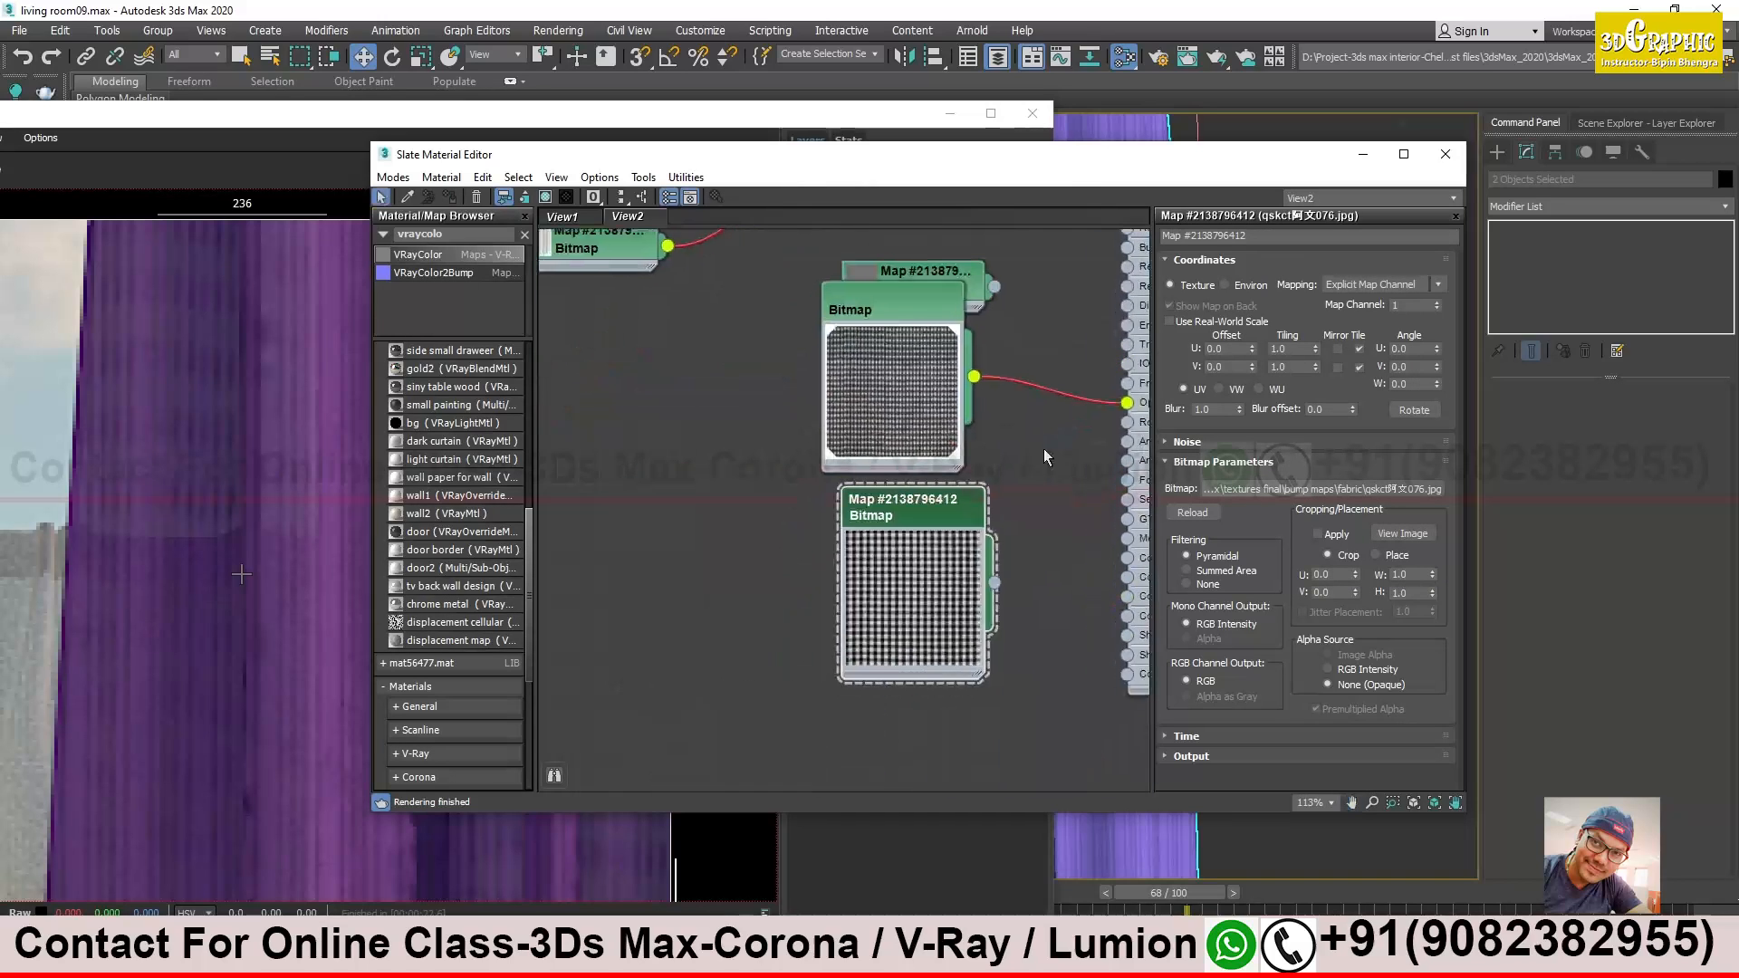
{"action": "left_click", "coordinate": [1403, 533]}
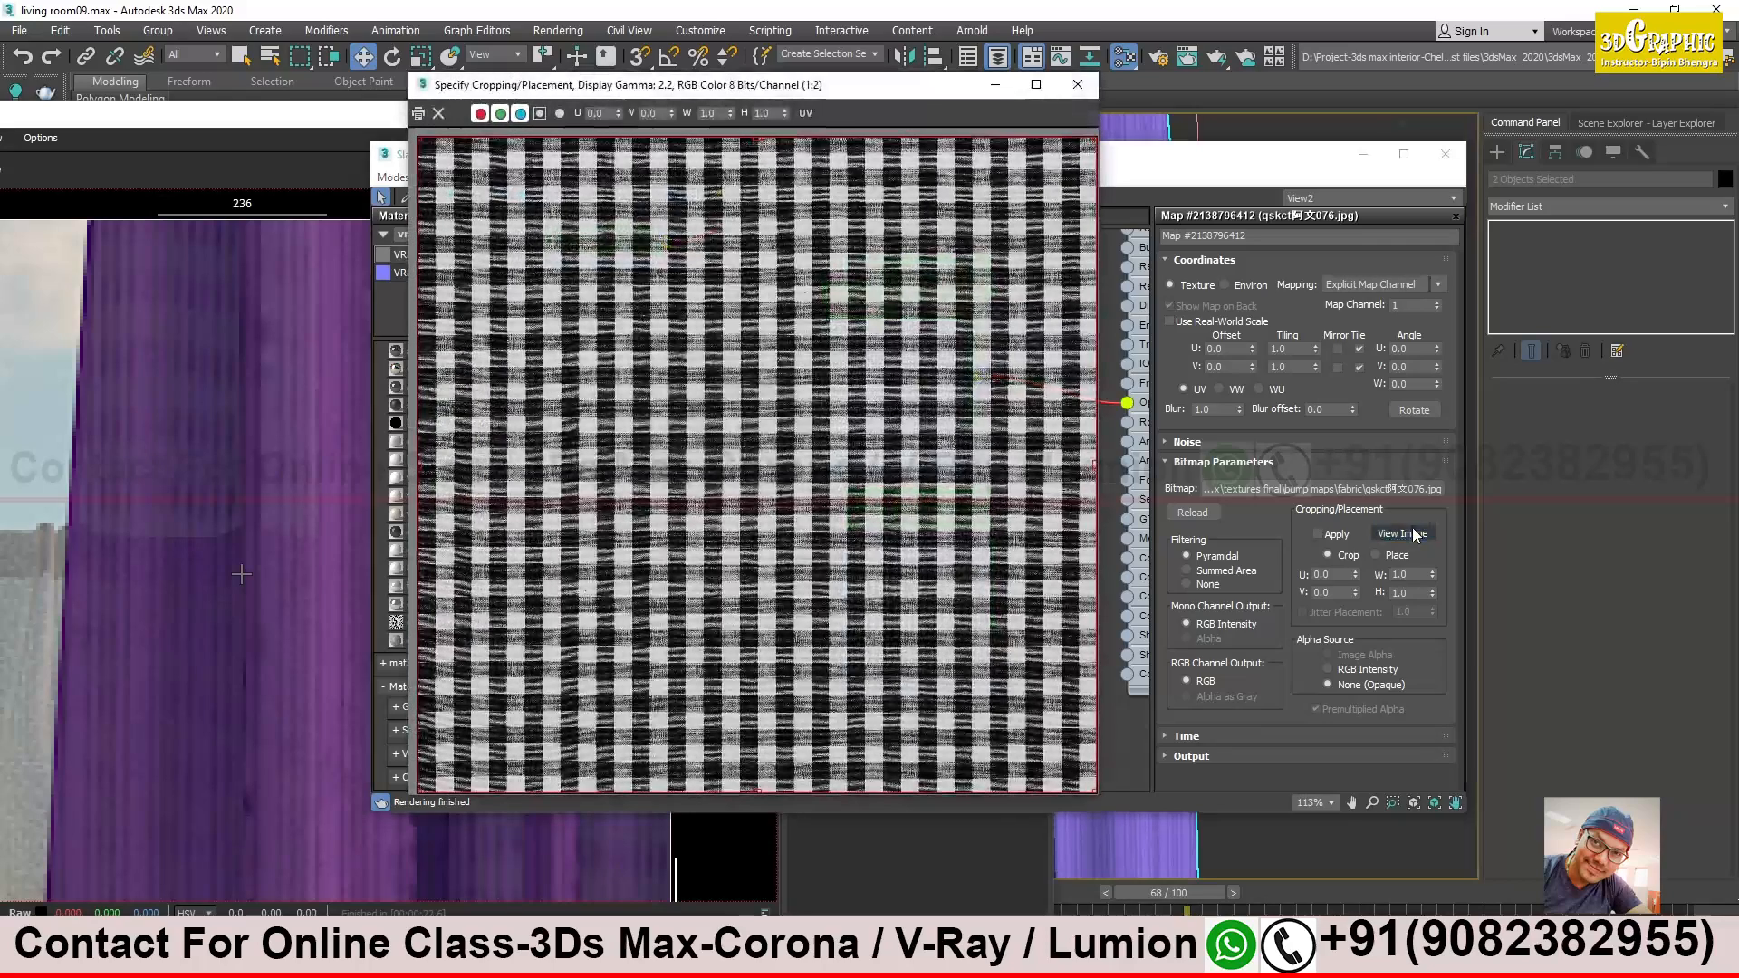
{"action": "left_click", "coordinate": [1079, 80]}
View the full source image of the qskct阿文049 bitmap to compare its weave with the checked one
{"action": "middle_click_drag", "start_coordinate": [1046, 537], "coordinate": [1029, 538]}
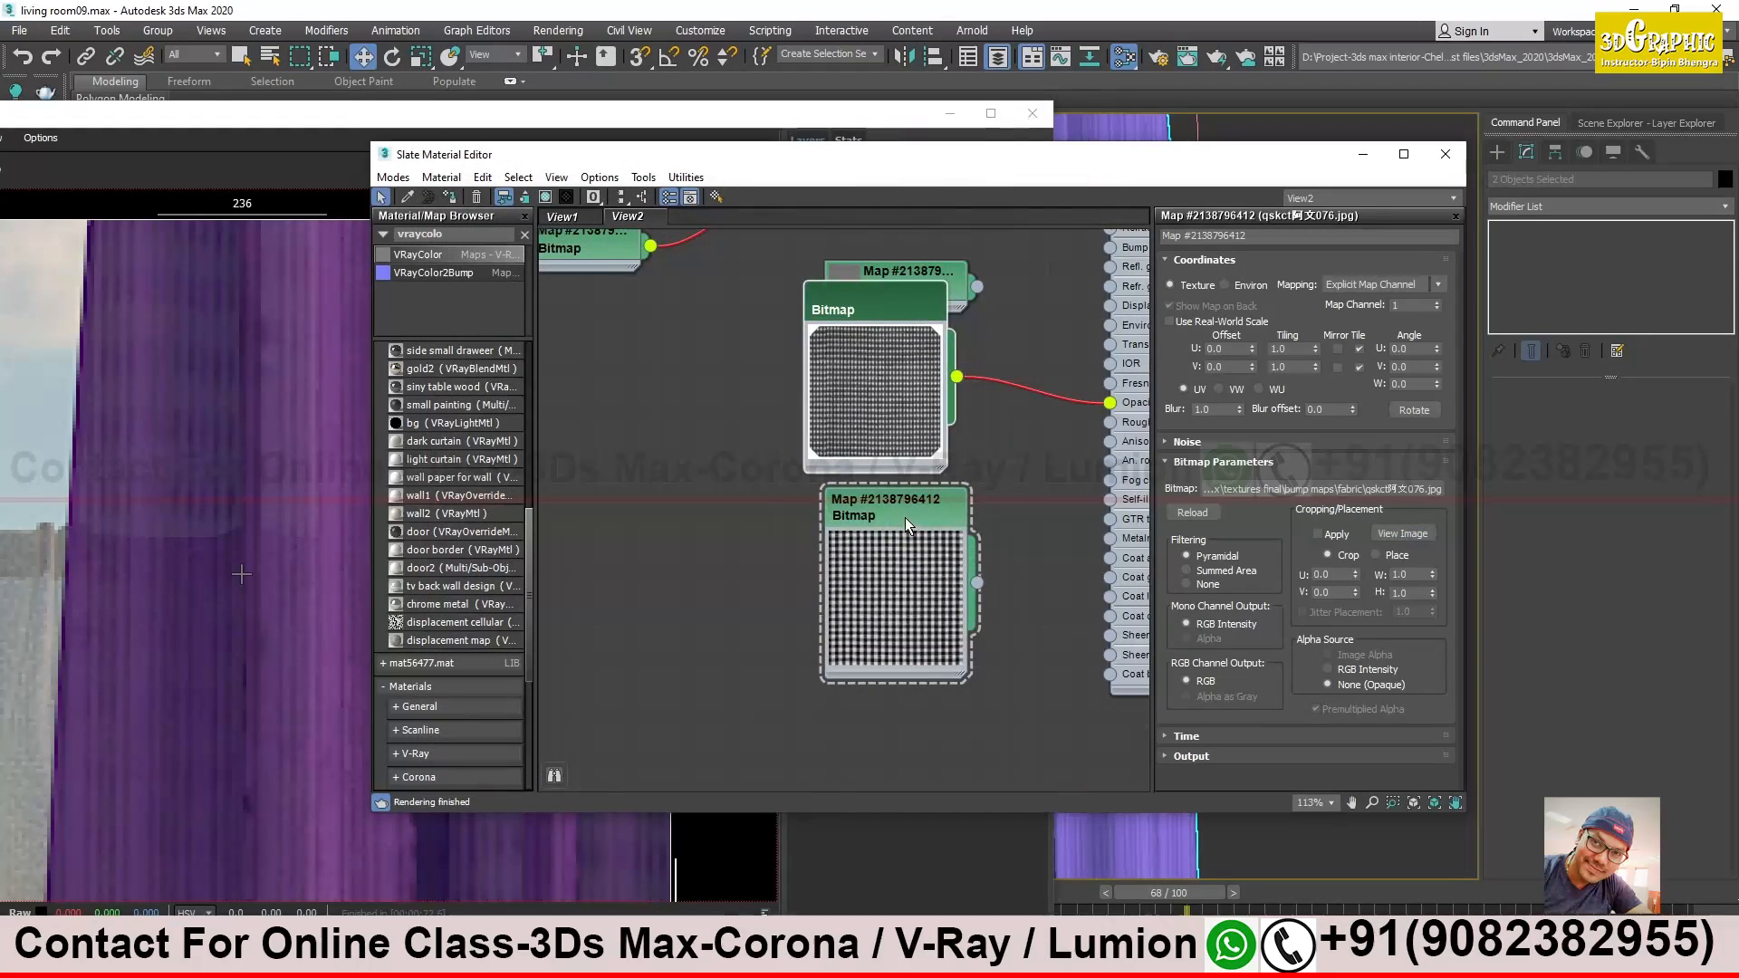
{"action": "double_click", "coordinate": [882, 299]}
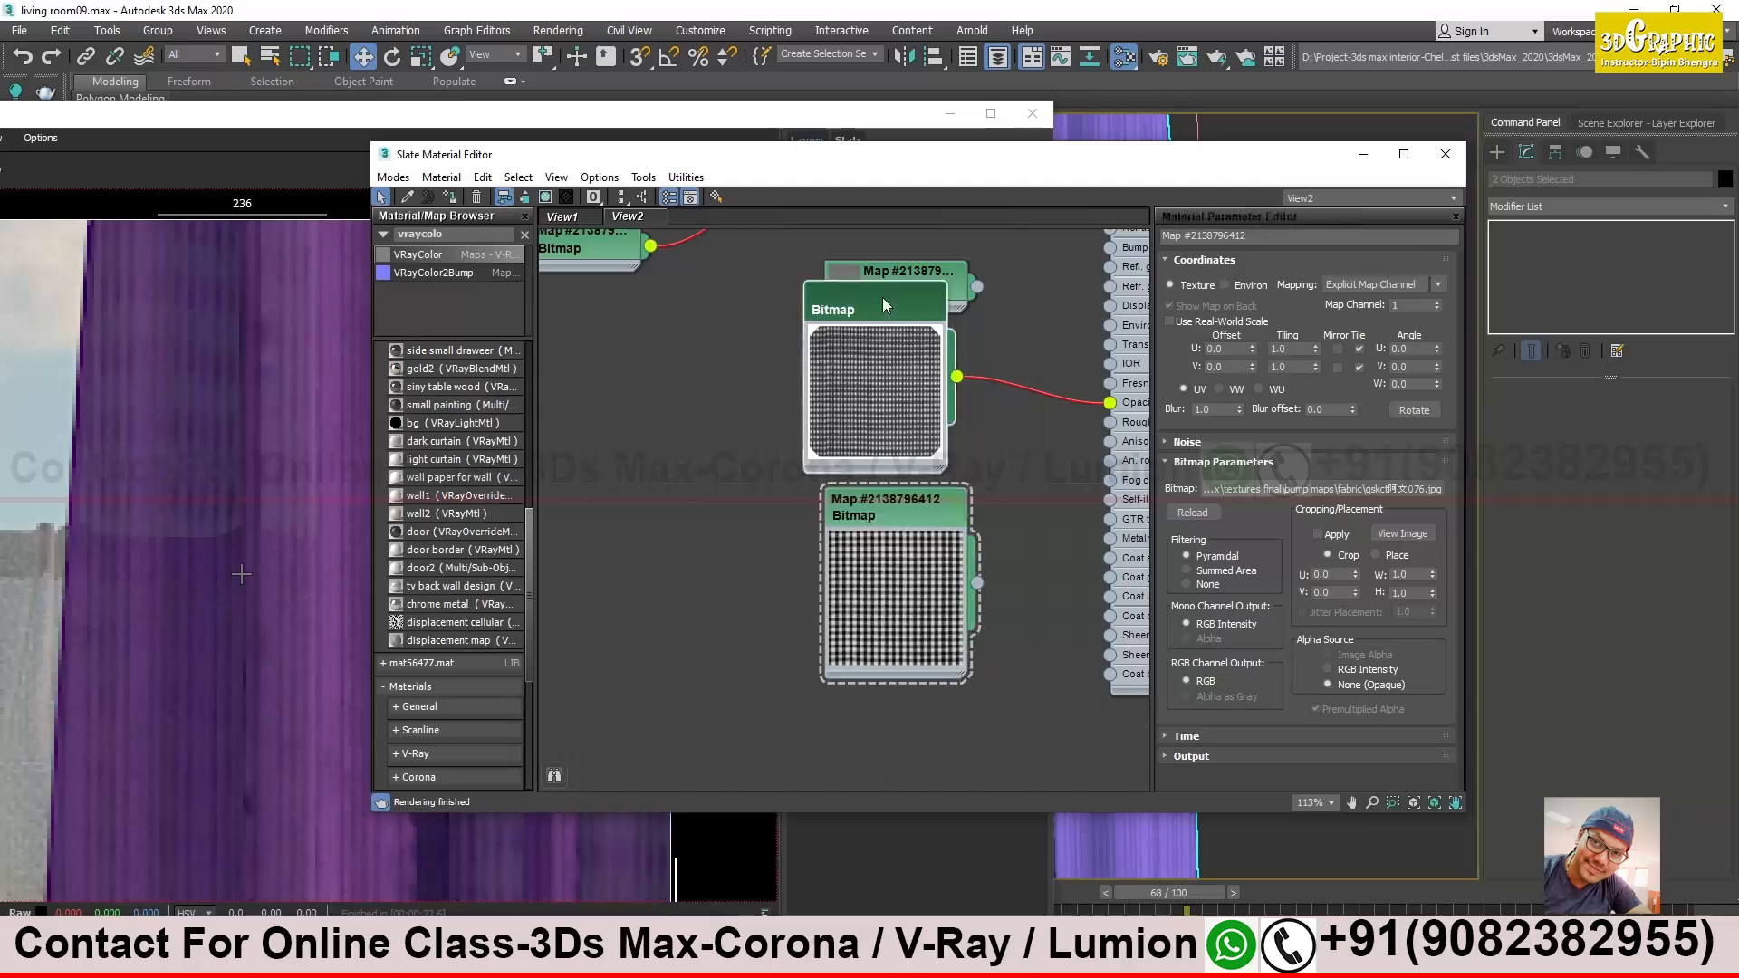
{"action": "left_click", "coordinate": [1420, 535]}
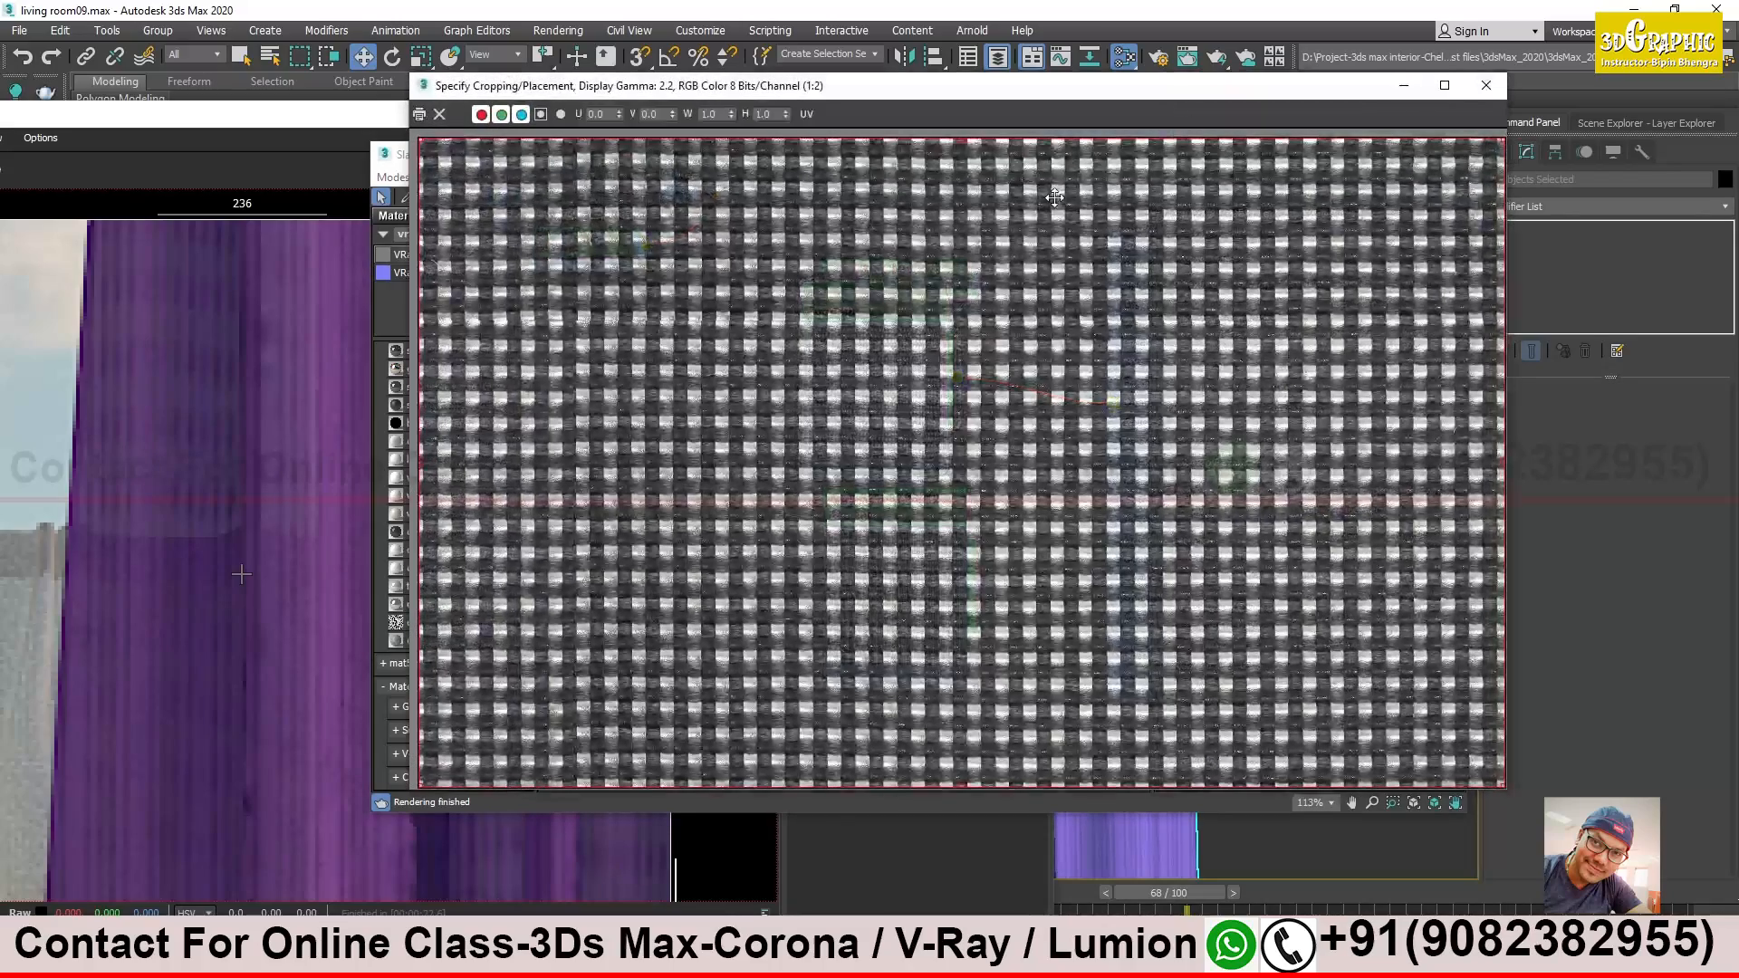
{"action": "left_click", "coordinate": [1486, 85]}
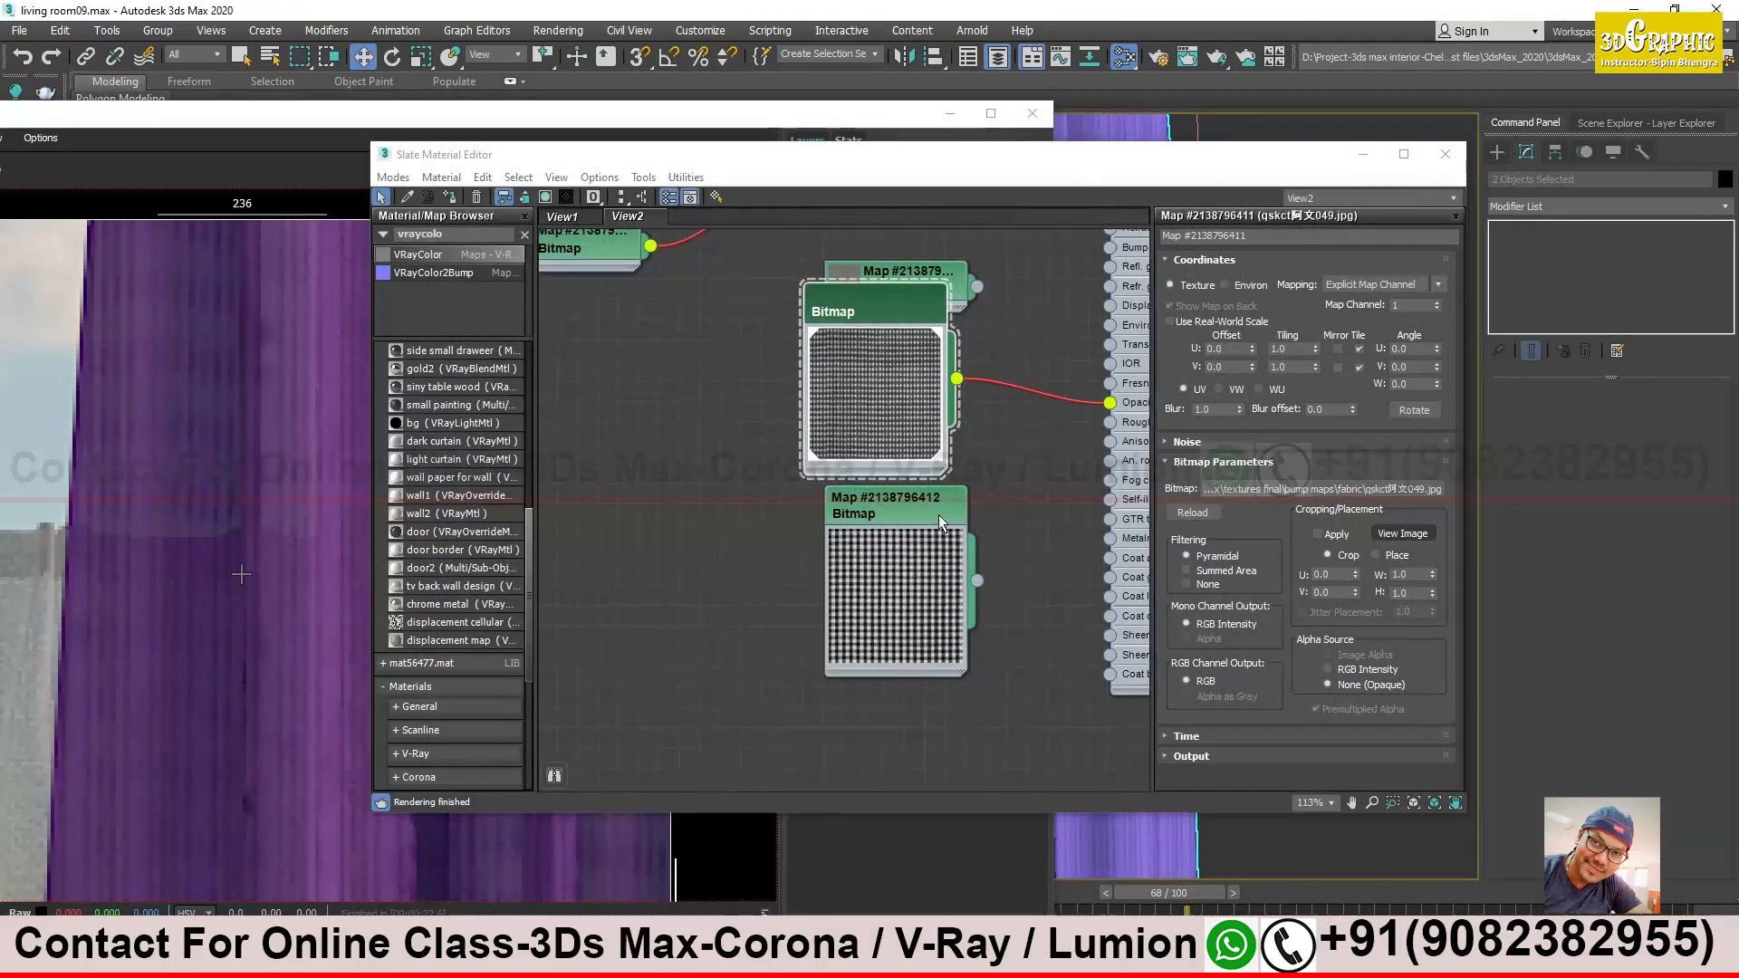
Connect the qskct阿文076 bitmap to the drape material's opacity slot and render the curtain region to check its weave
{"action": "left_click_drag", "start_coordinate": [938, 514], "coordinate": [851, 481]}
{"action": "left_click_drag", "start_coordinate": [916, 541], "coordinate": [1111, 404]}
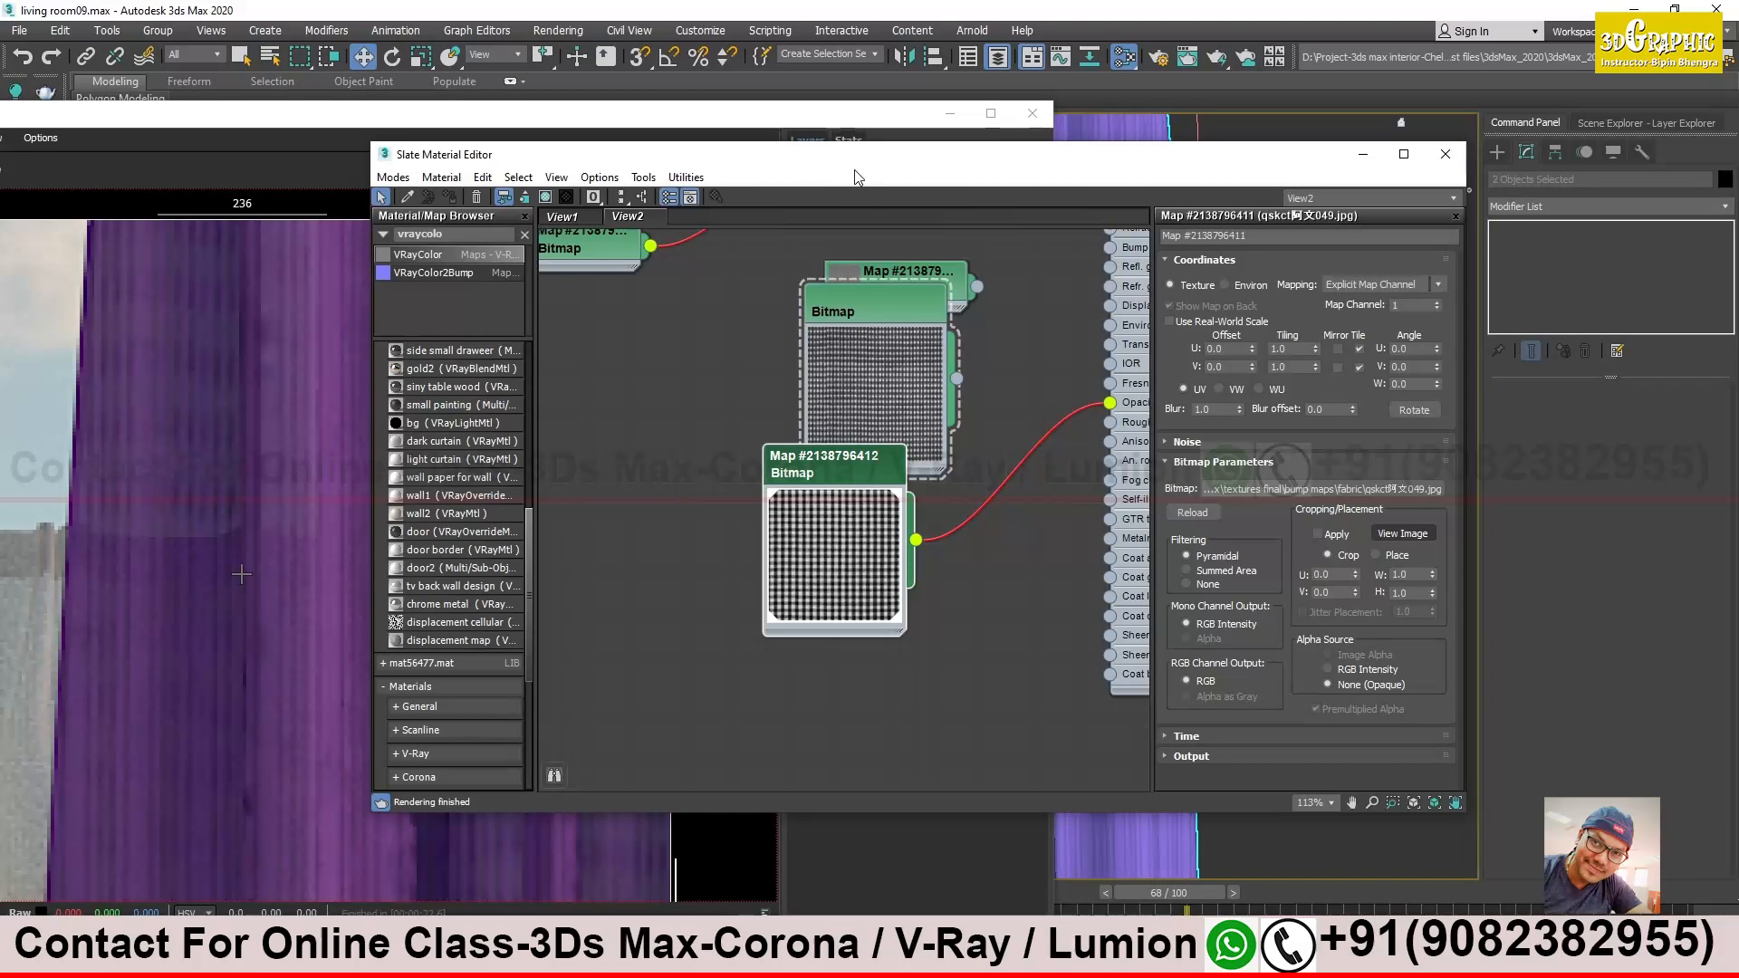
{"action": "left_click_drag", "start_coordinate": [733, 179], "coordinate": [1165, 397]}
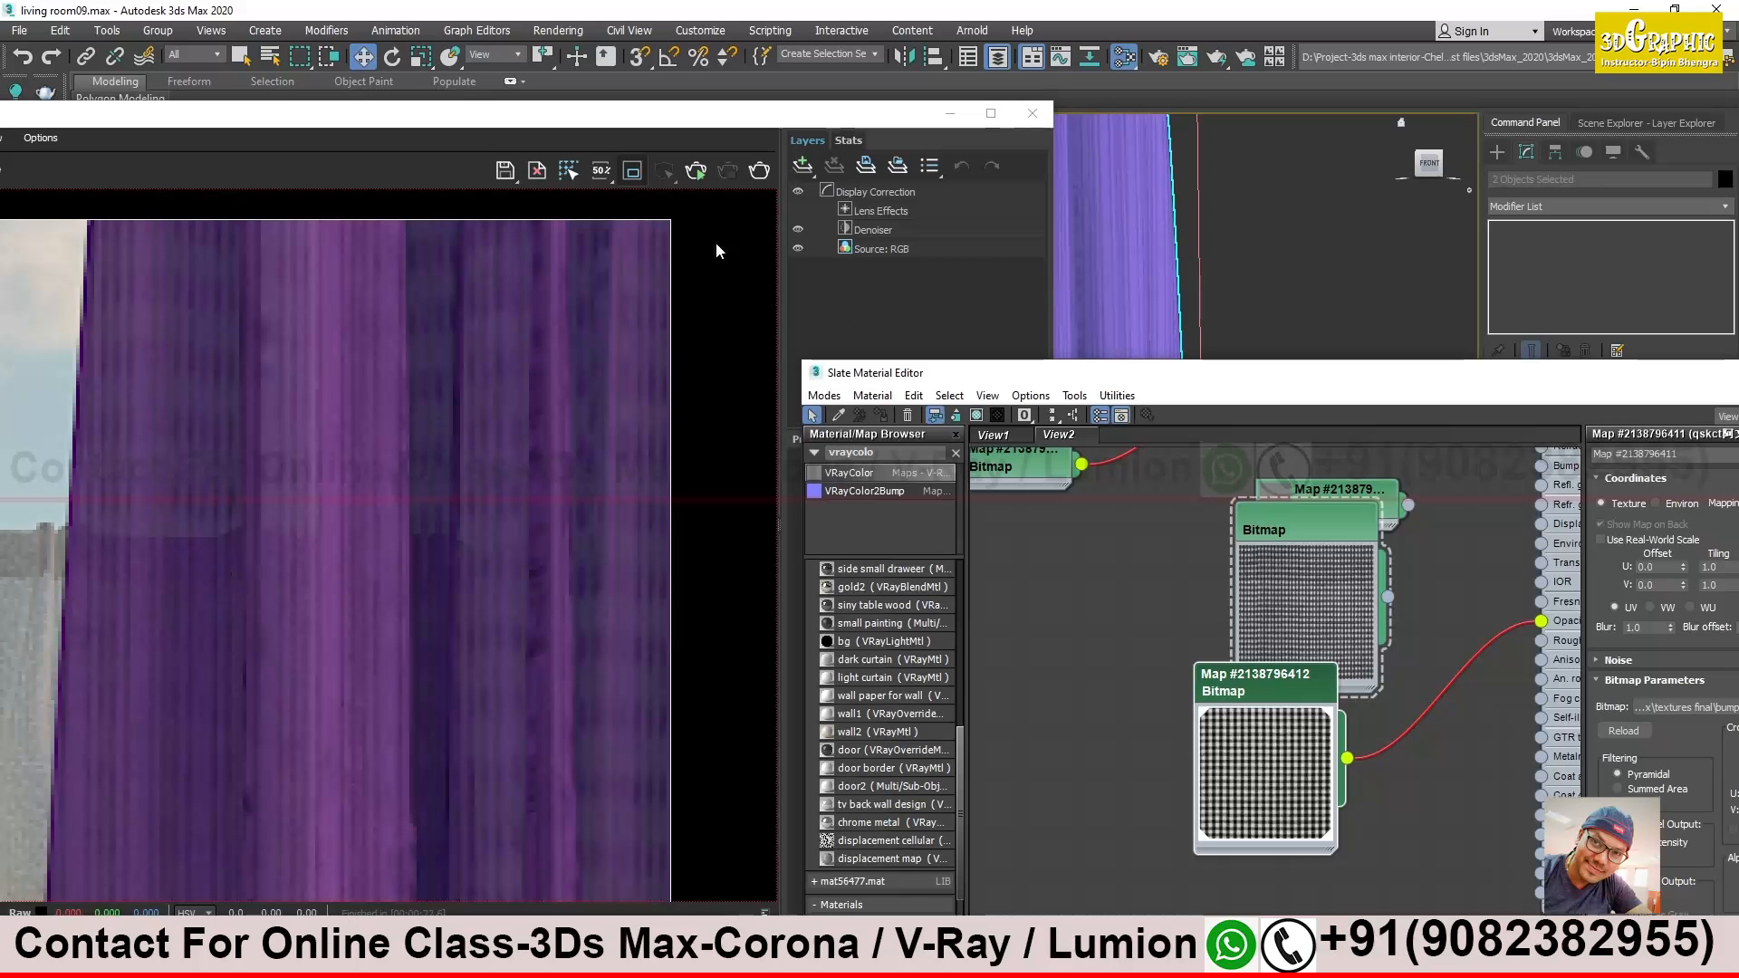
{"action": "left_click", "coordinate": [758, 173]}
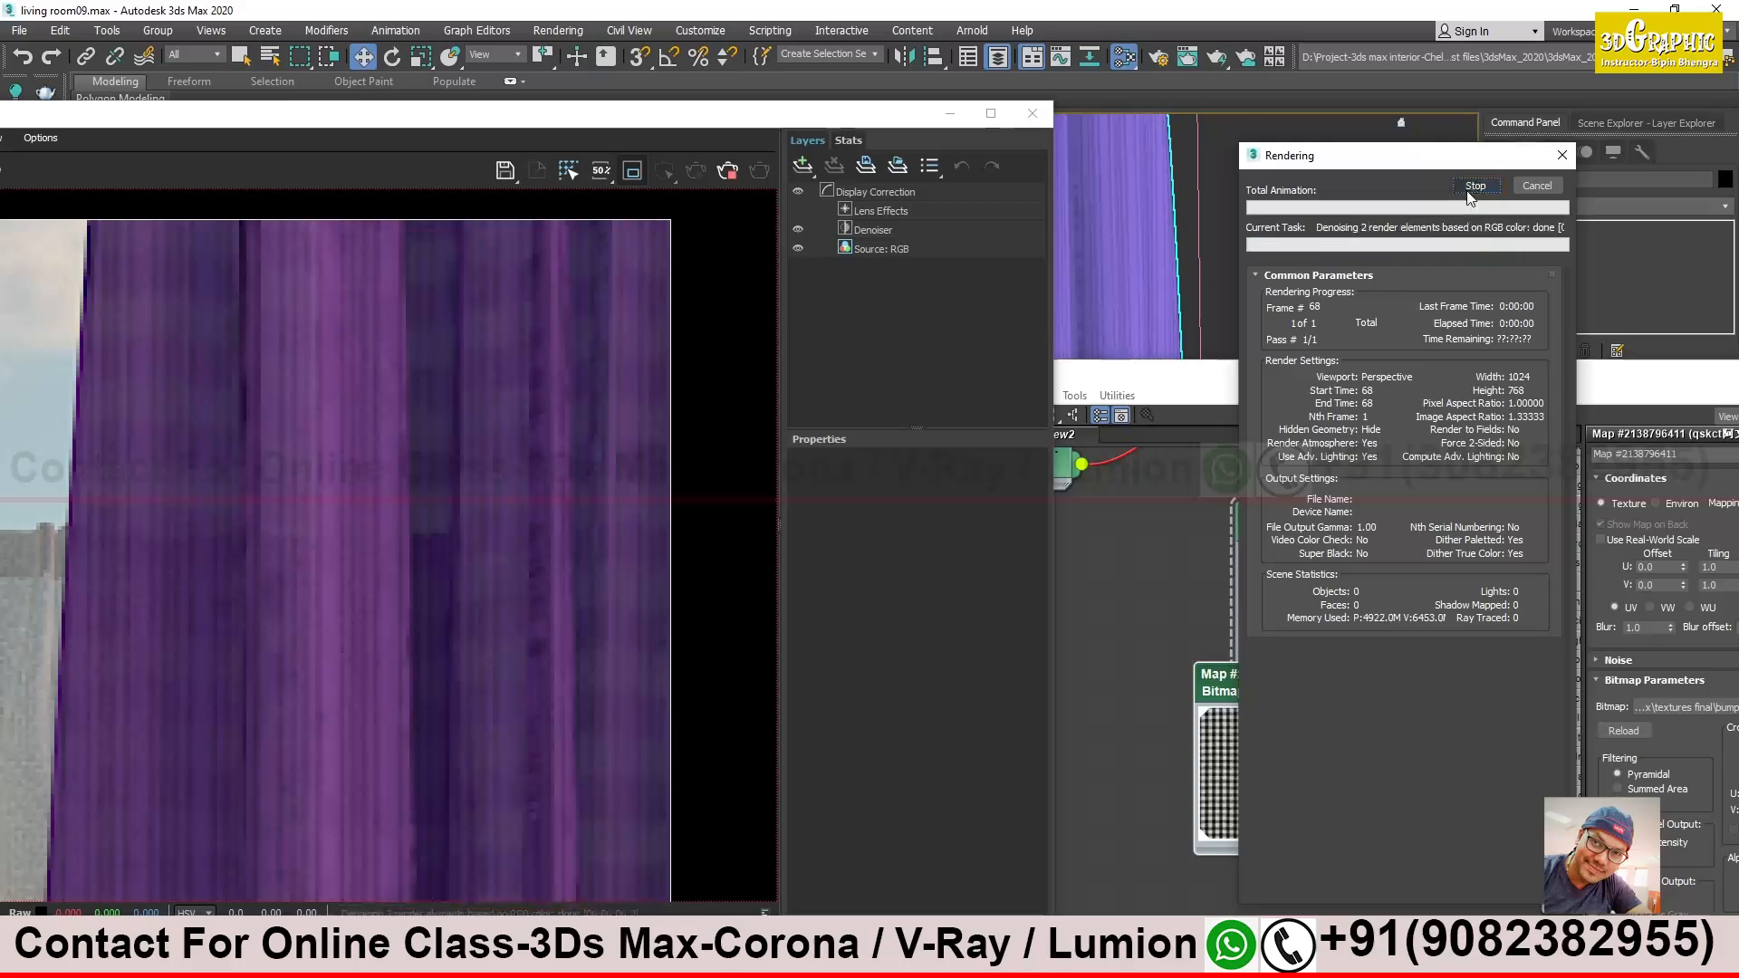
{"action": "scroll", "coordinate": [481, 617], "scroll_direction": "down", "scroll_amount": 4}
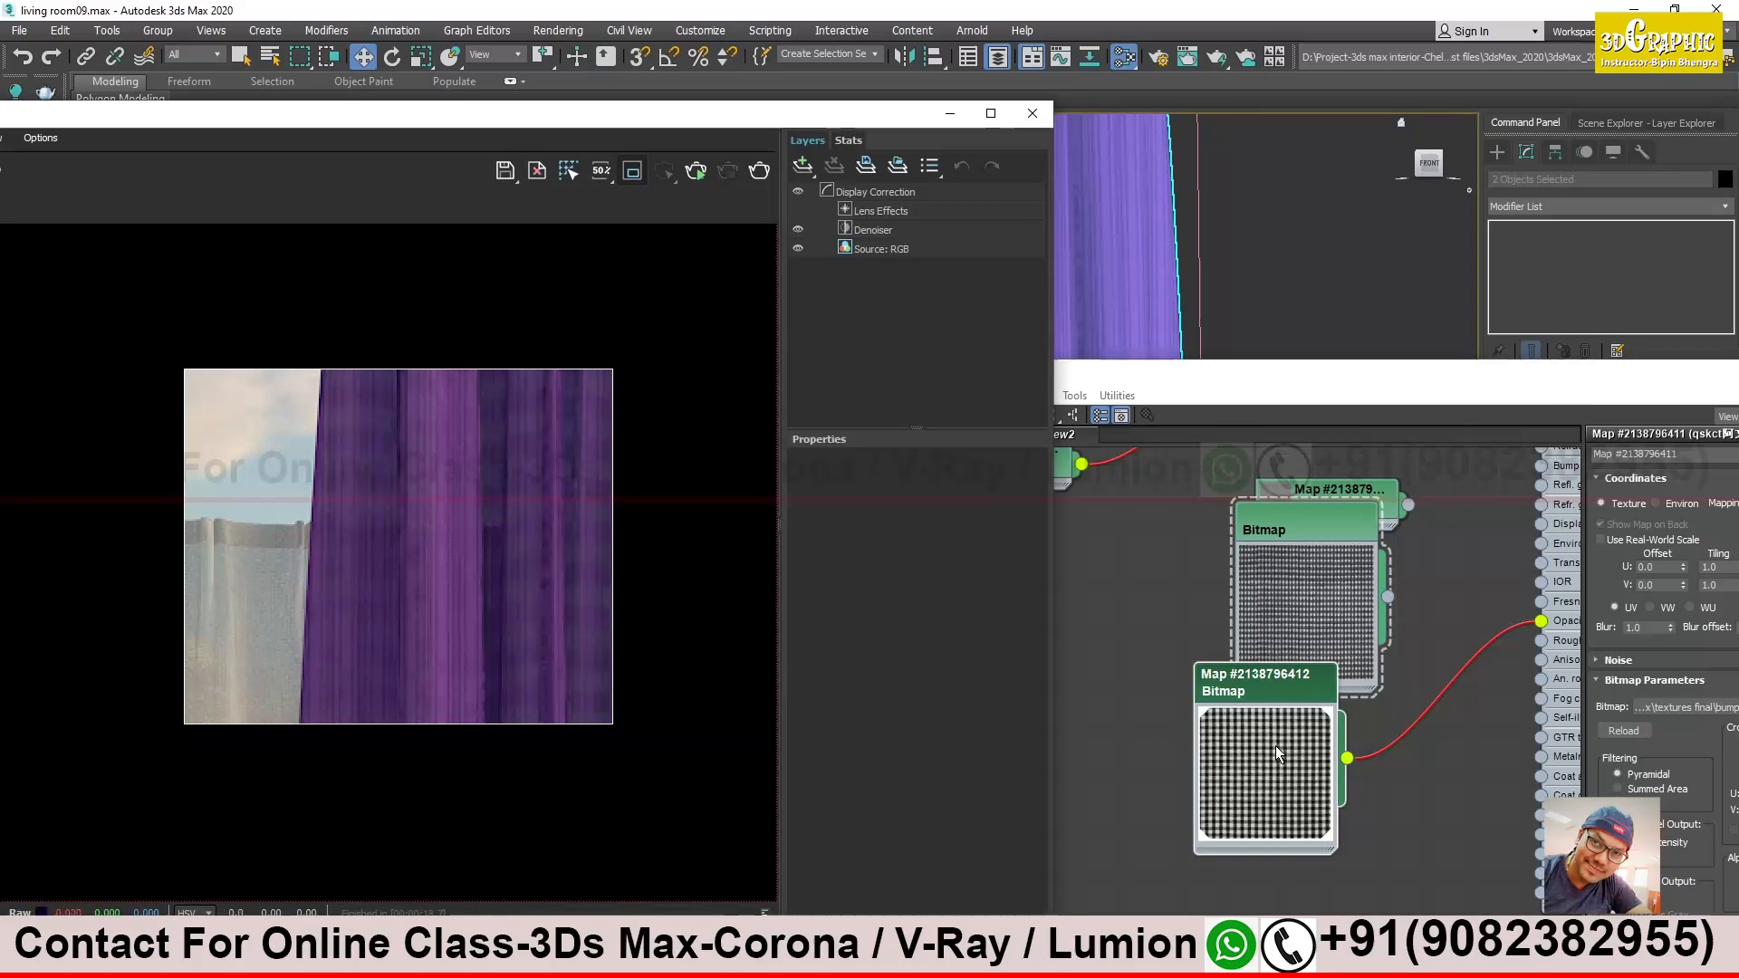
Space the qskct阿文049 and qskct阿文076 bitmap nodes apart and move the material editor clear of the render
{"action": "left_click_drag", "start_coordinate": [1282, 688], "coordinate": [1324, 749]}
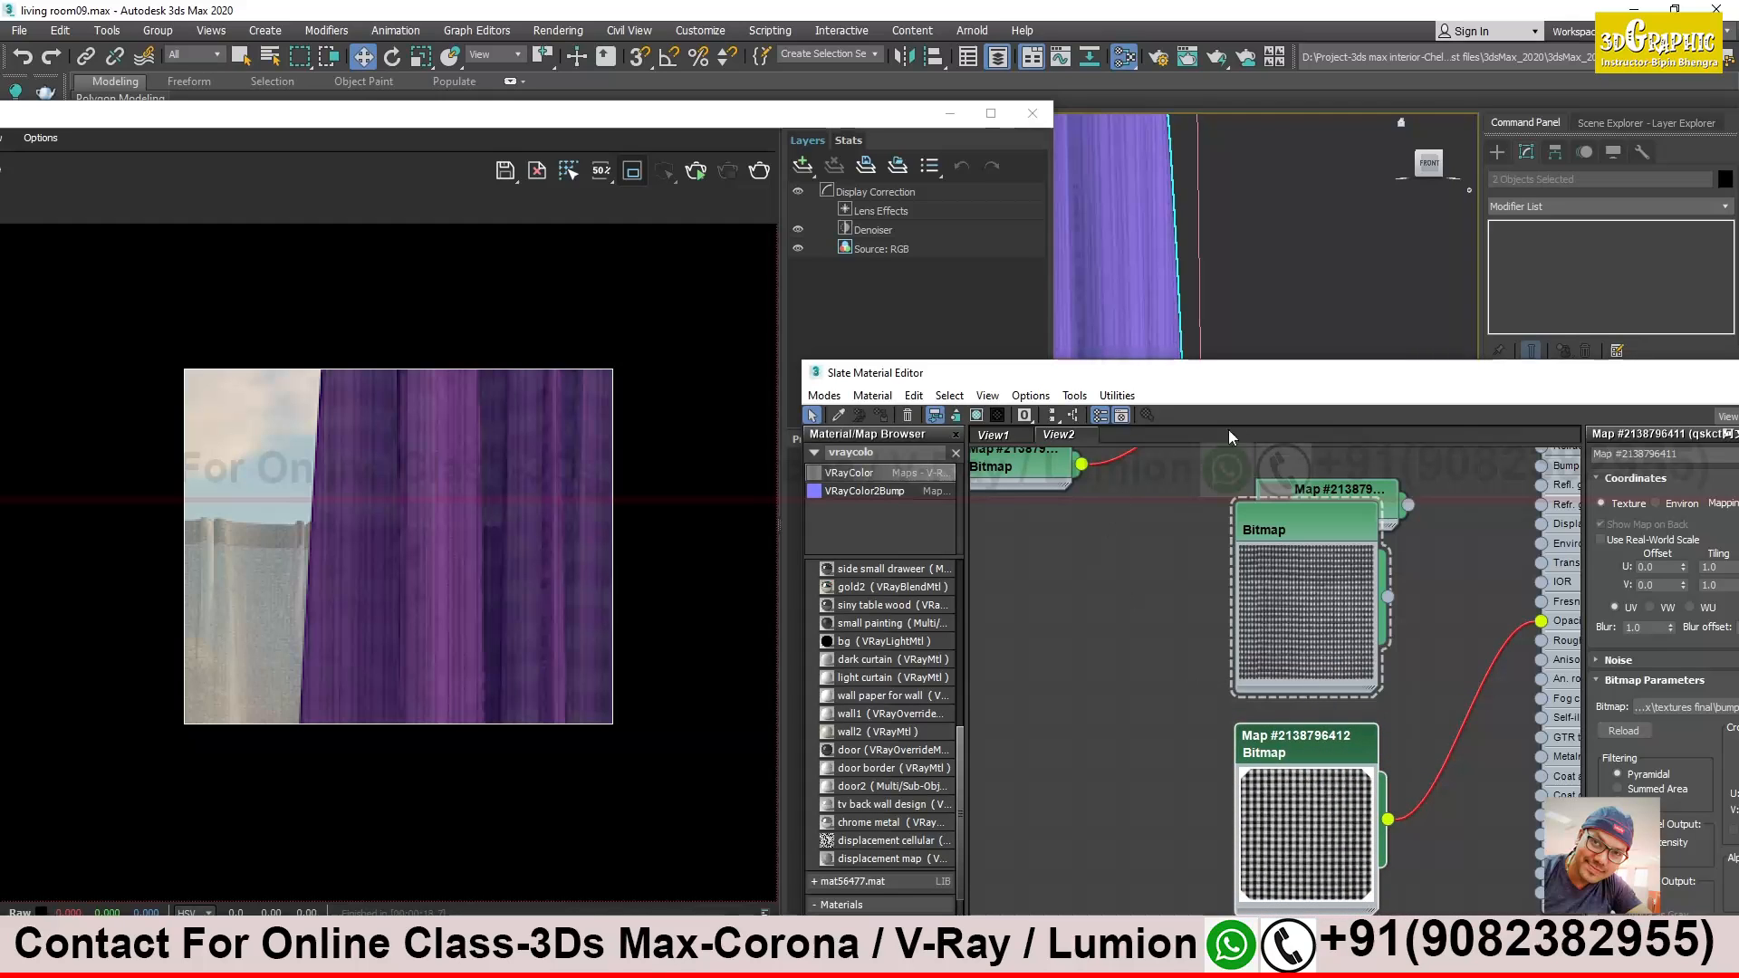
{"action": "left_click", "coordinate": [1313, 535]}
{"action": "left_click_drag", "start_coordinate": [1313, 535], "coordinate": [1176, 599]}
{"action": "left_click_drag", "start_coordinate": [1236, 387], "coordinate": [861, 642]}
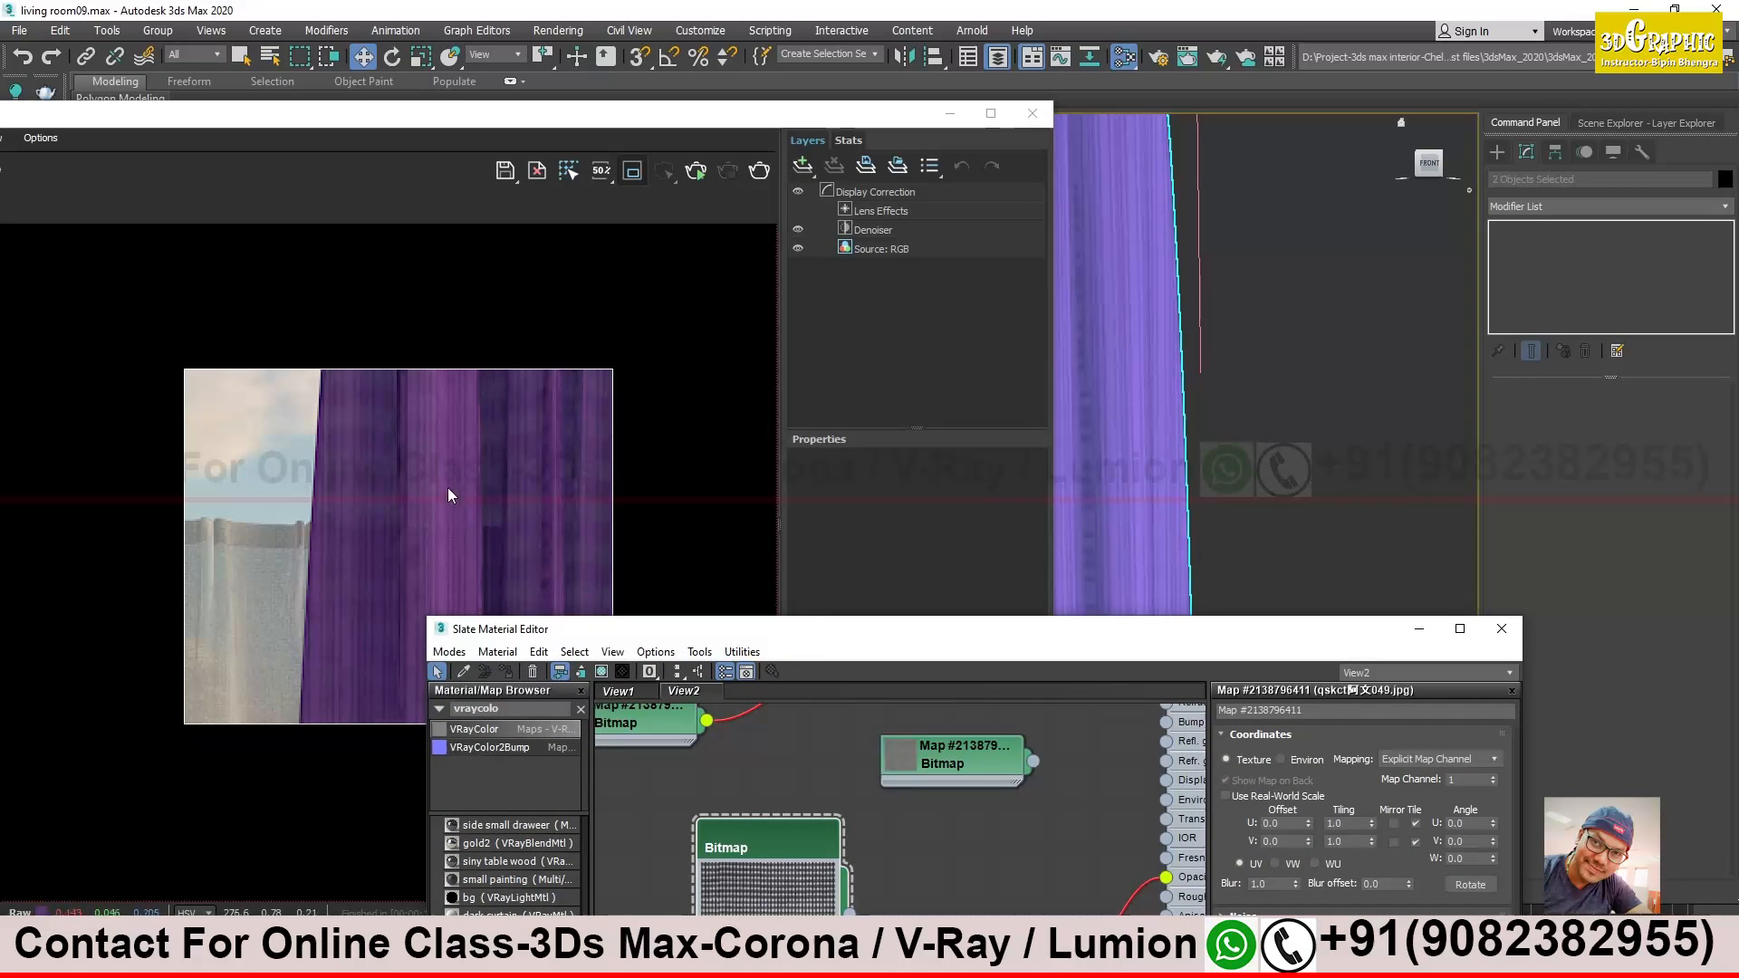
{"action": "left_click_drag", "start_coordinate": [1326, 636], "coordinate": [1350, 701]}
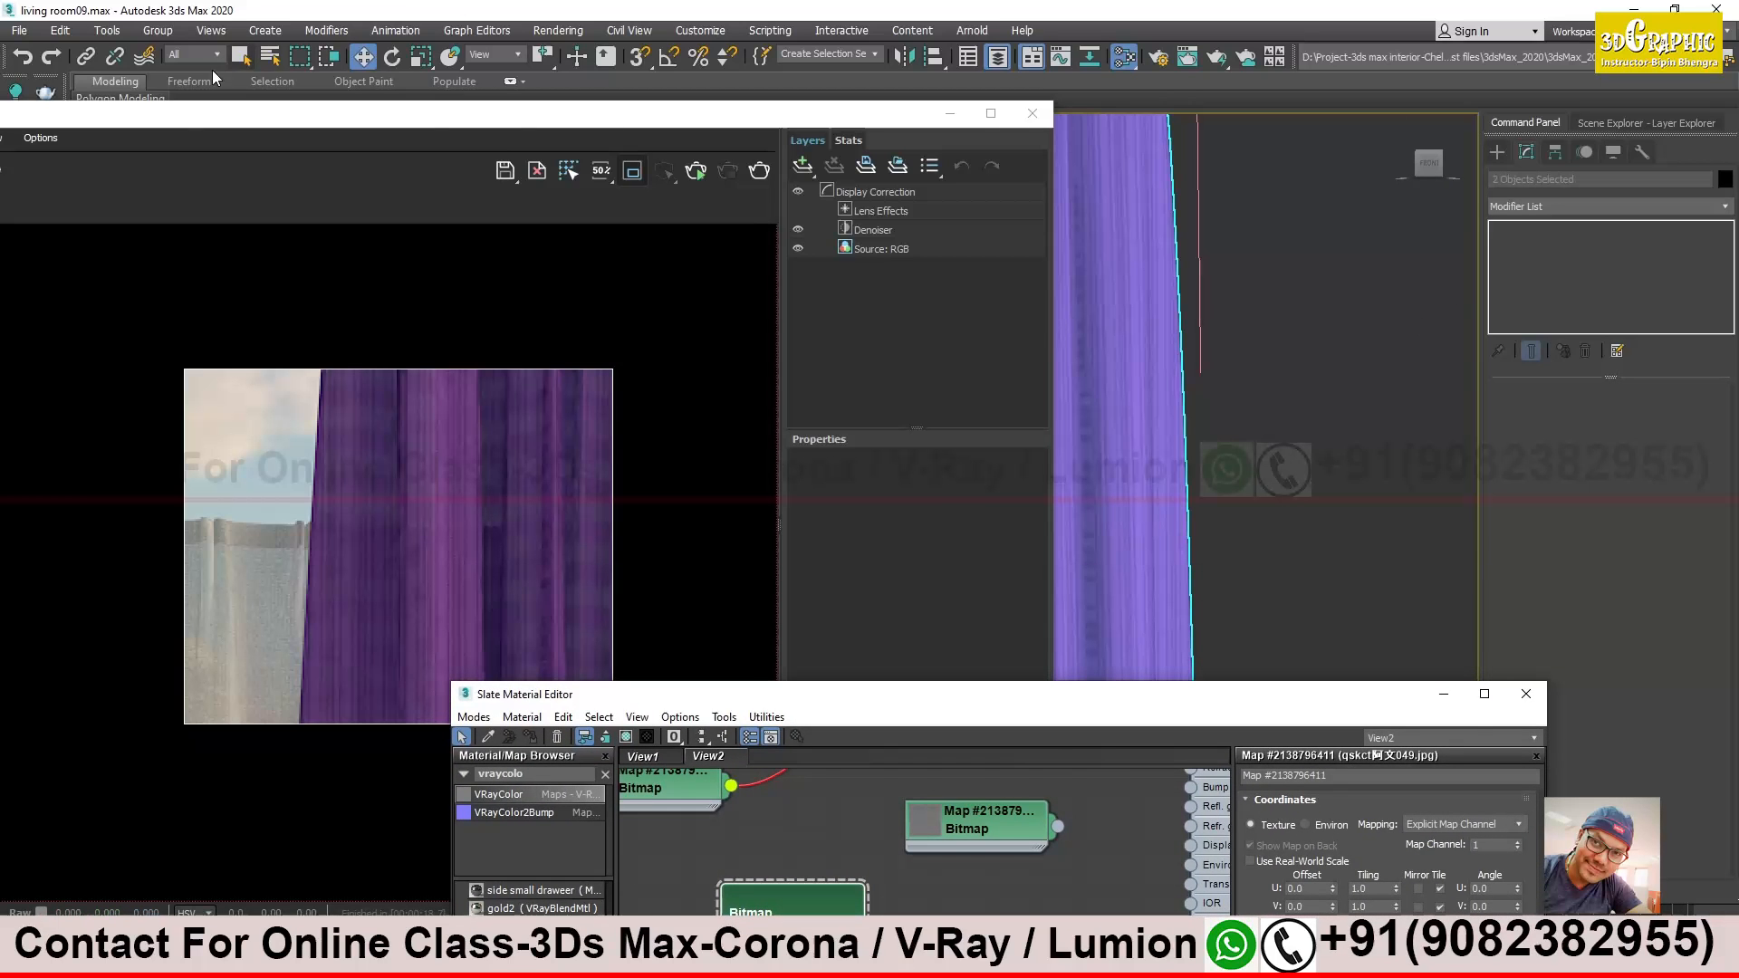
Set the dome light's multiplier to 5.0, re-render the curtain region and examine the purple drape's translucency up close
{"action": "left_click_drag", "start_coordinate": [172, 113], "coordinate": [649, 149]}
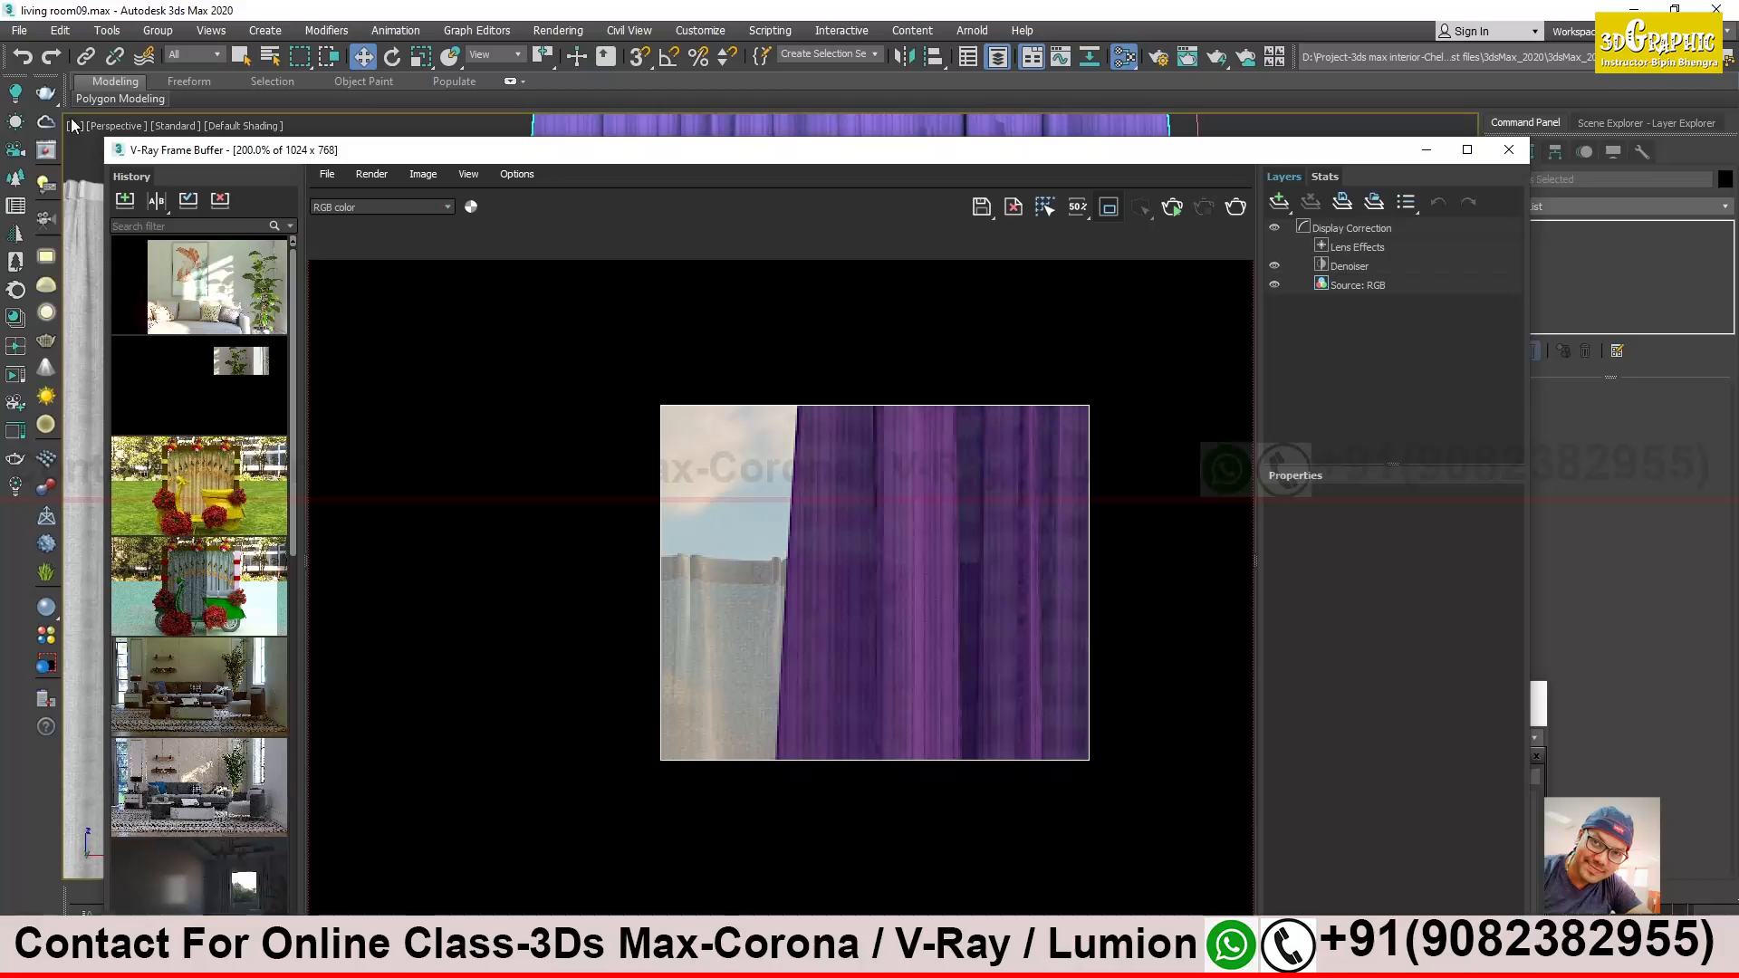
{"action": "left_click", "coordinate": [45, 185]}
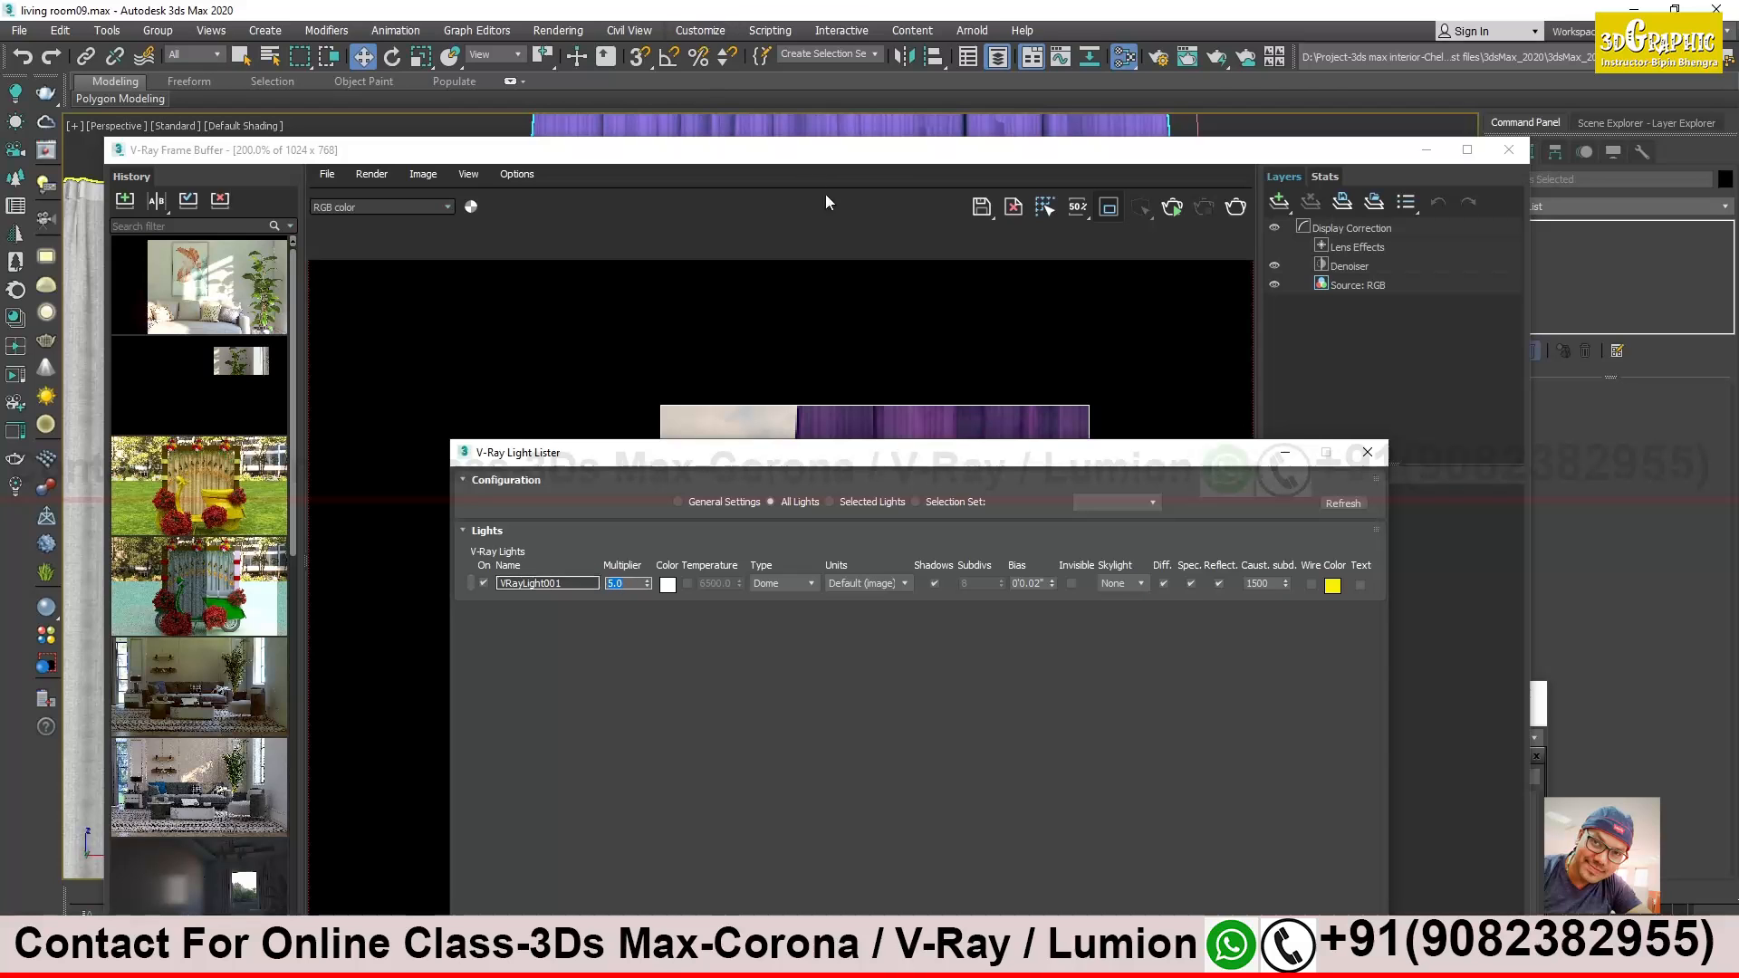
{"action": "left_click", "coordinate": [951, 369]}
{"action": "left_click", "coordinate": [1235, 207]}
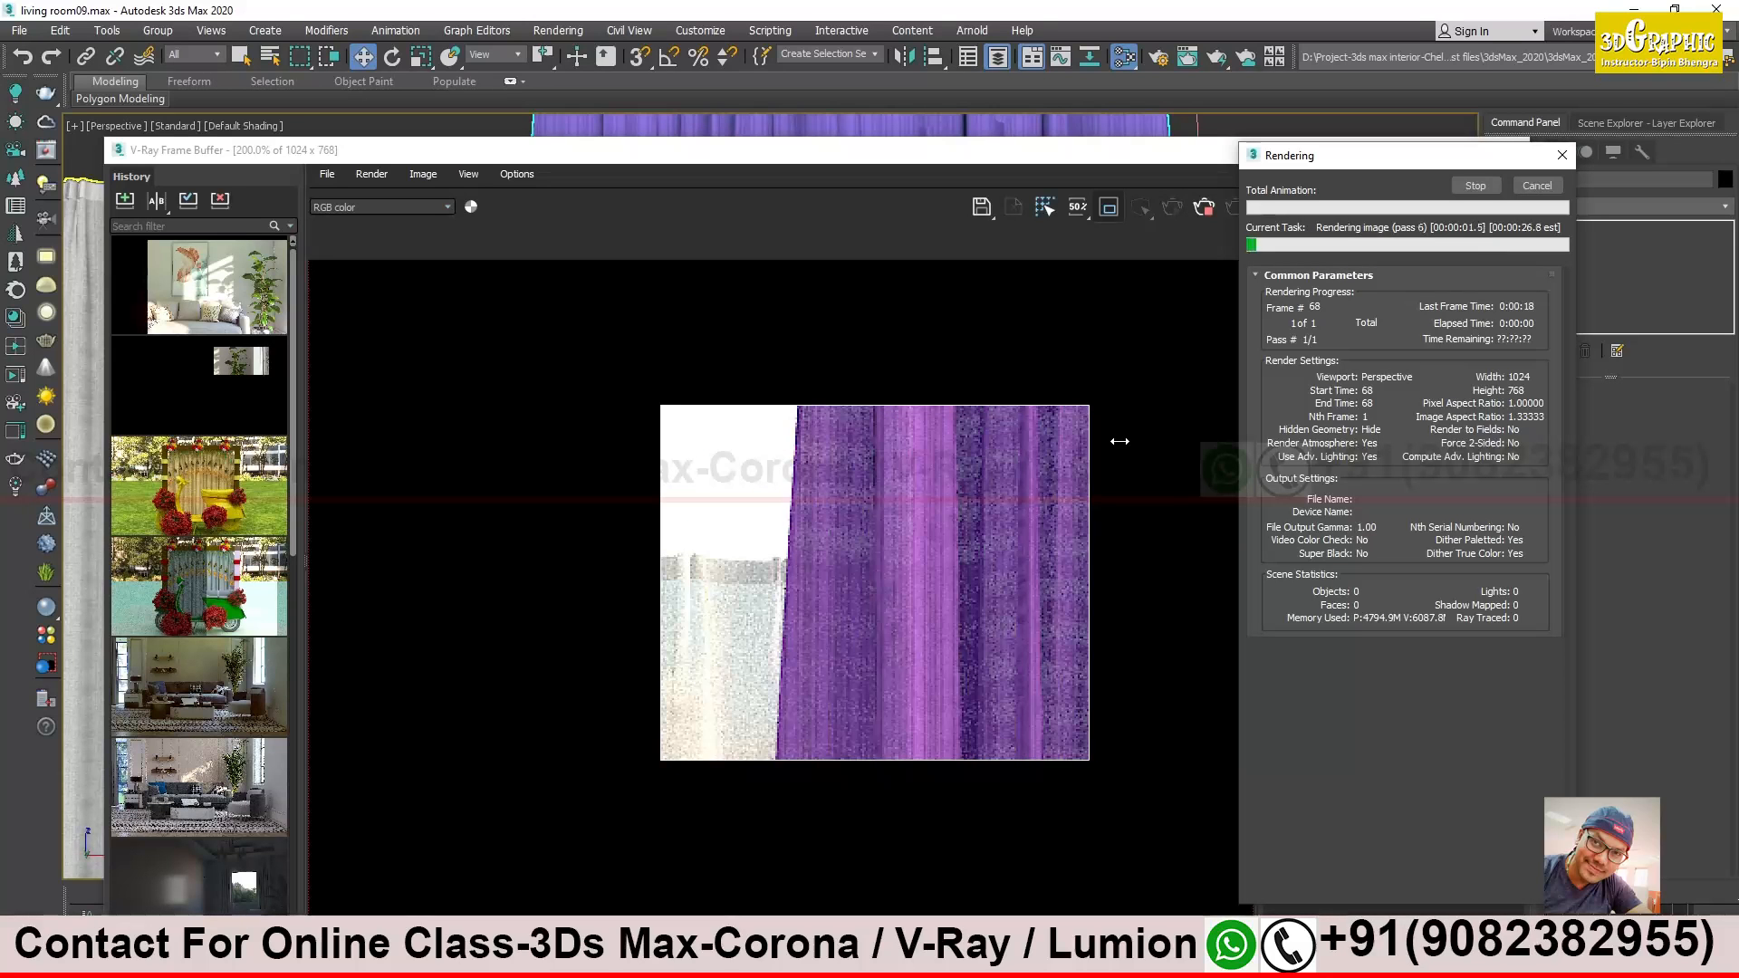
{"action": "scroll", "coordinate": [844, 556], "scroll_direction": "up", "scroll_amount": 1}
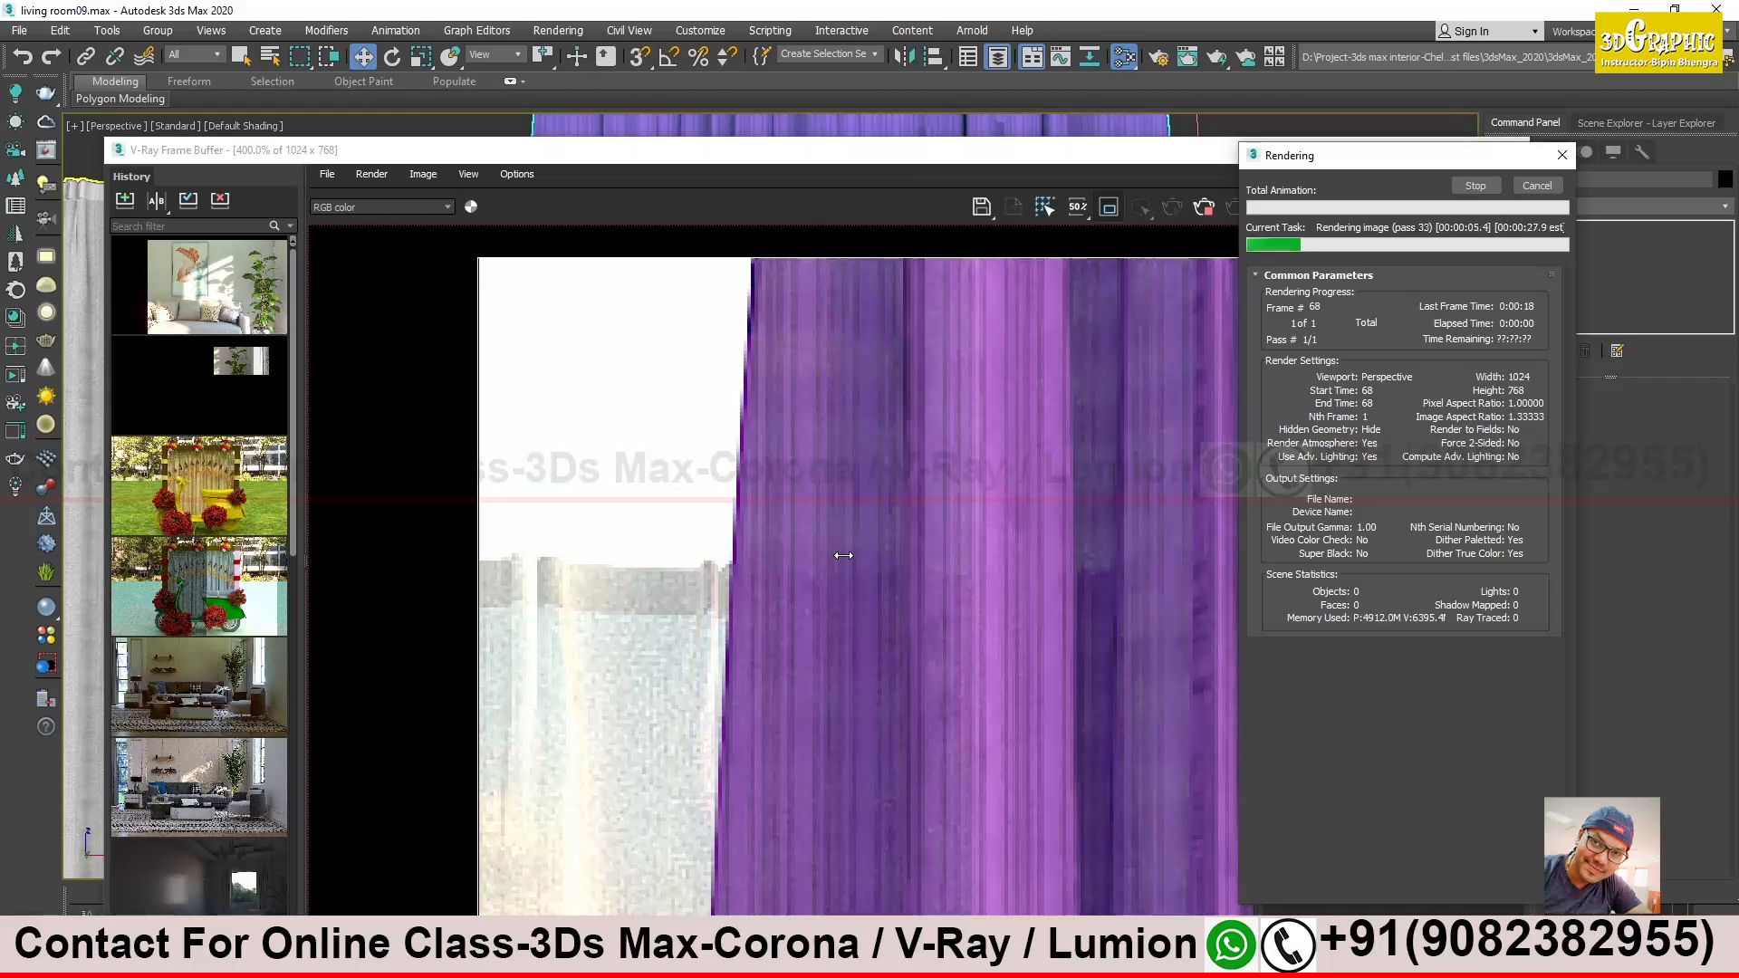
{"action": "scroll", "coordinate": [896, 365], "scroll_direction": "up", "scroll_amount": 1}
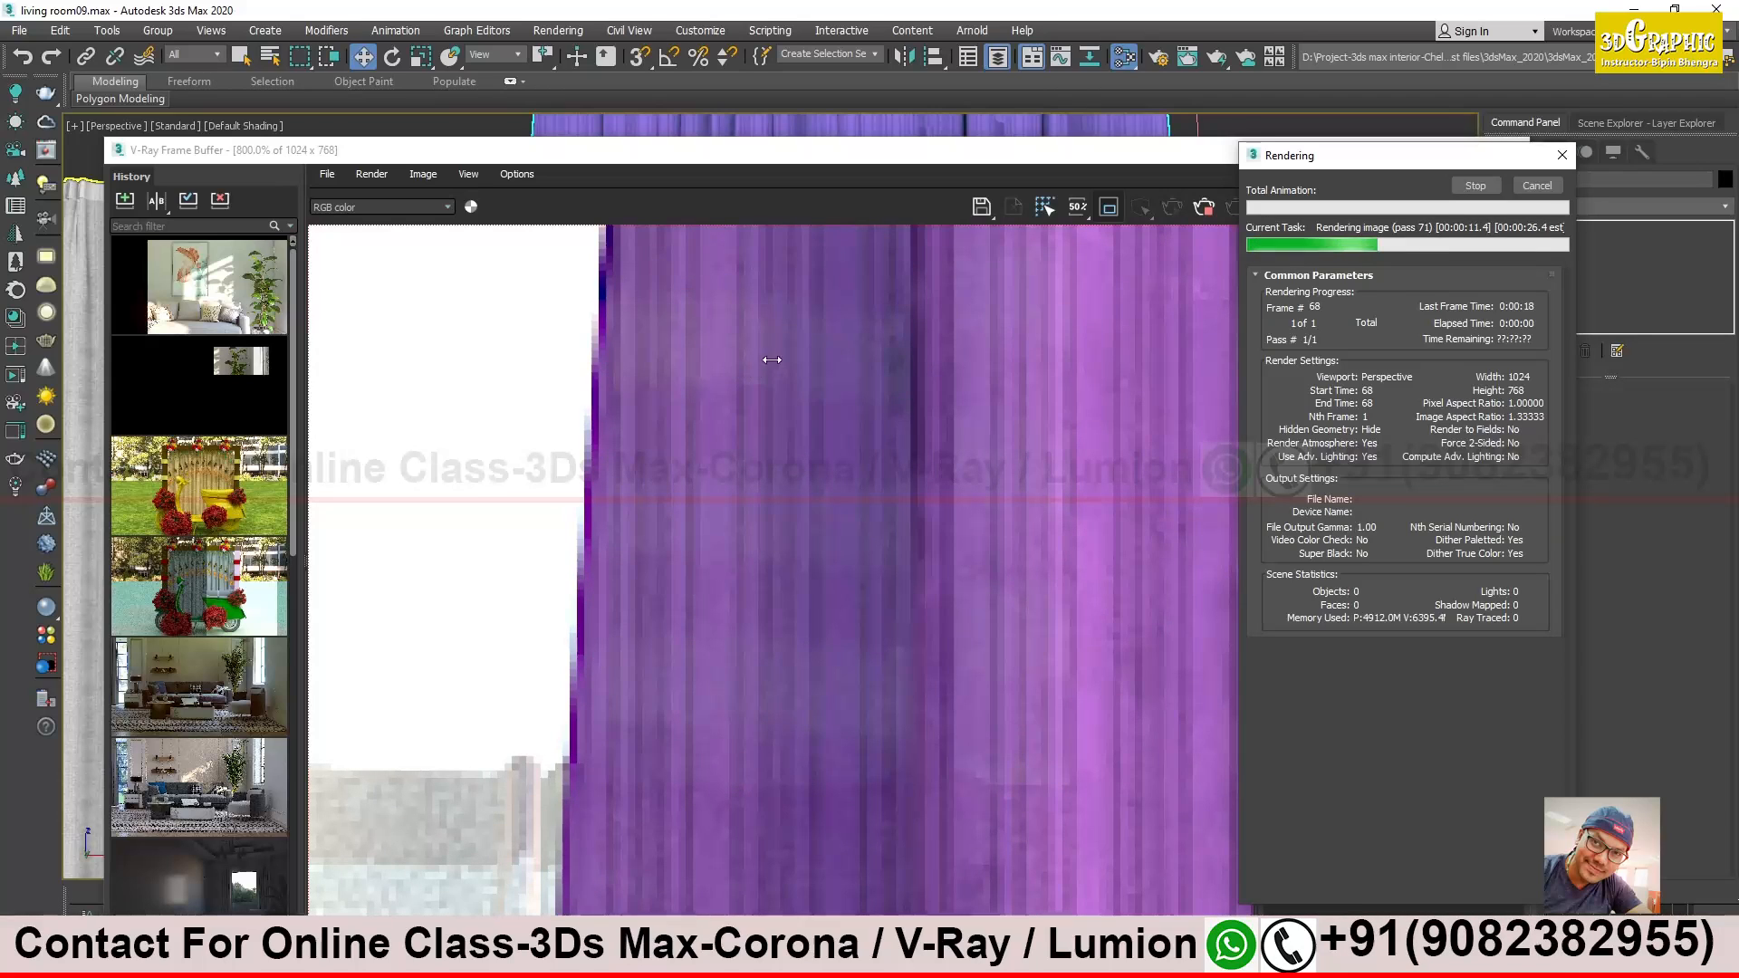
{"action": "scroll", "coordinate": [871, 577], "scroll_direction": "down", "scroll_amount": 2}
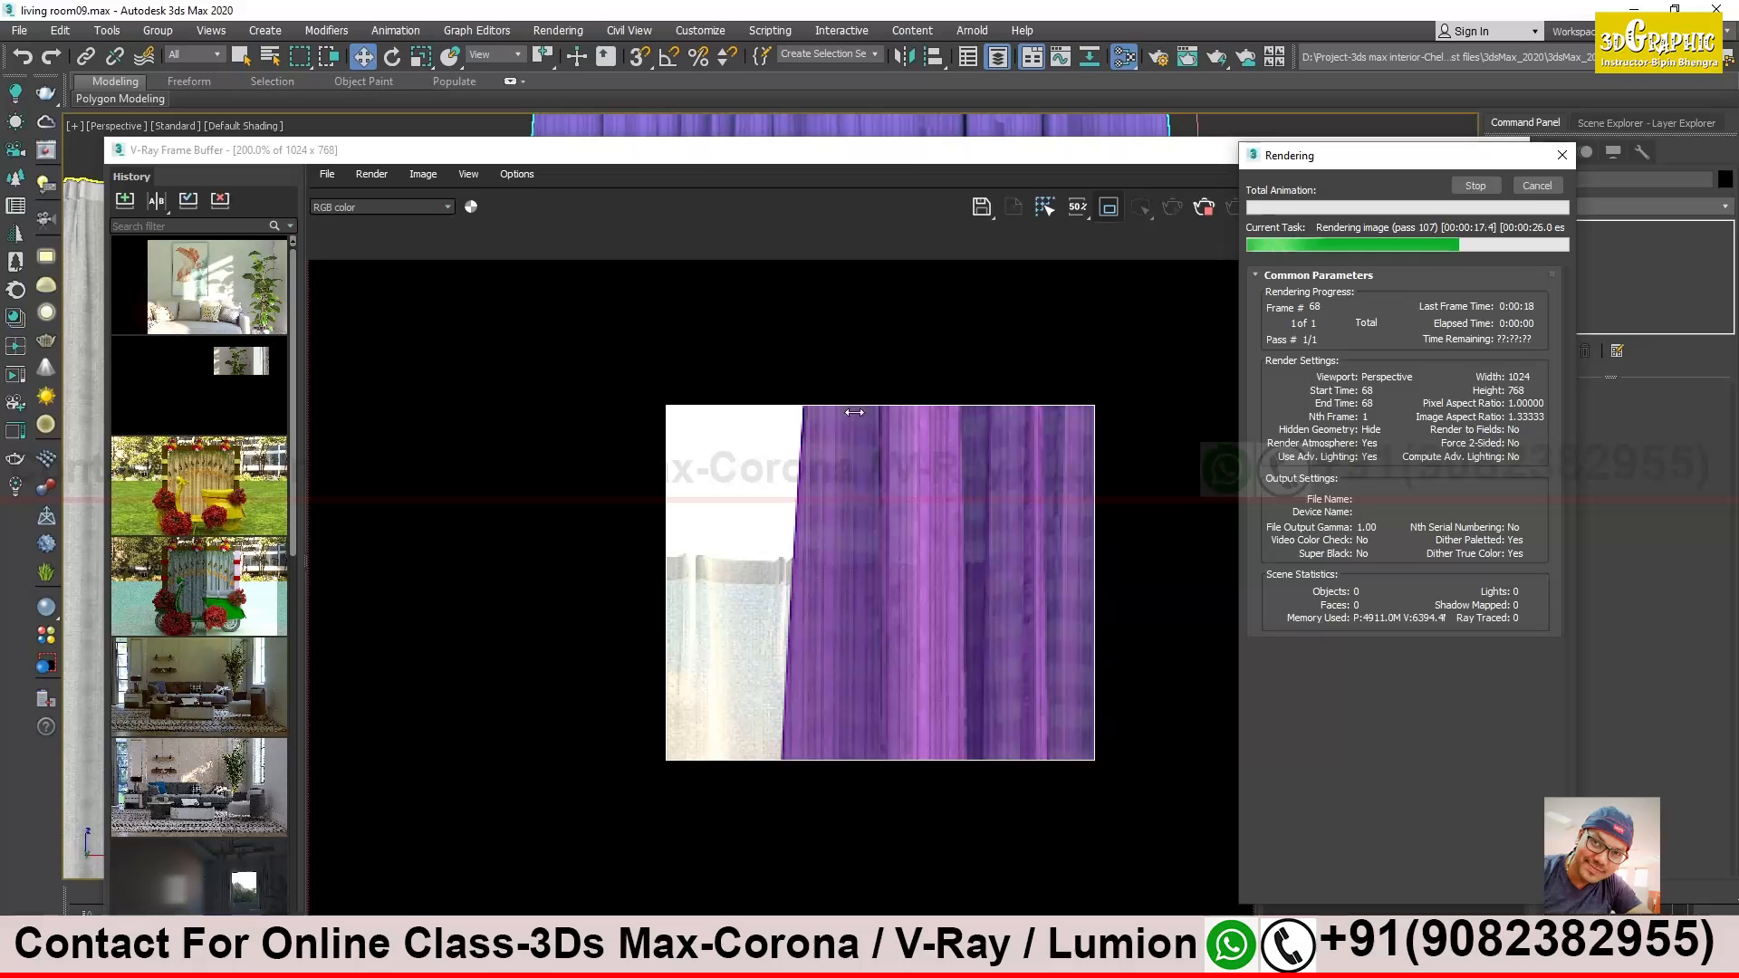
{"action": "left_click_drag", "start_coordinate": [834, 161], "coordinate": [831, 218]}
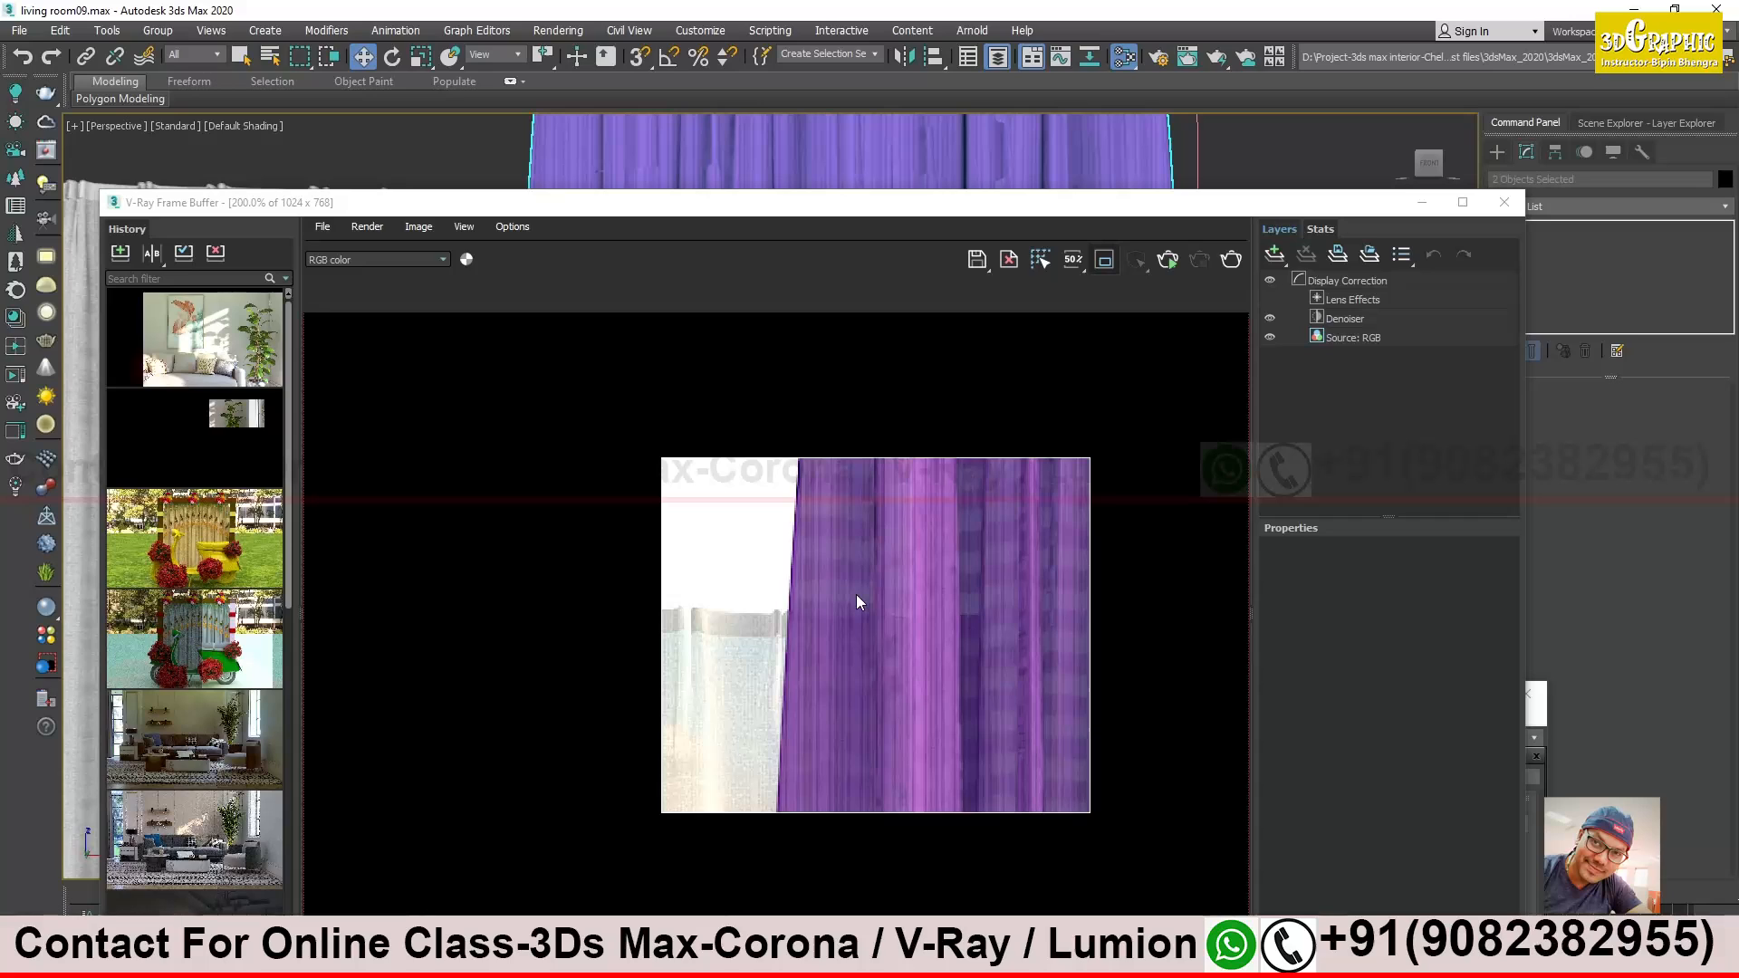
{"action": "scroll", "coordinate": [844, 594], "scroll_direction": "up", "scroll_amount": 1}
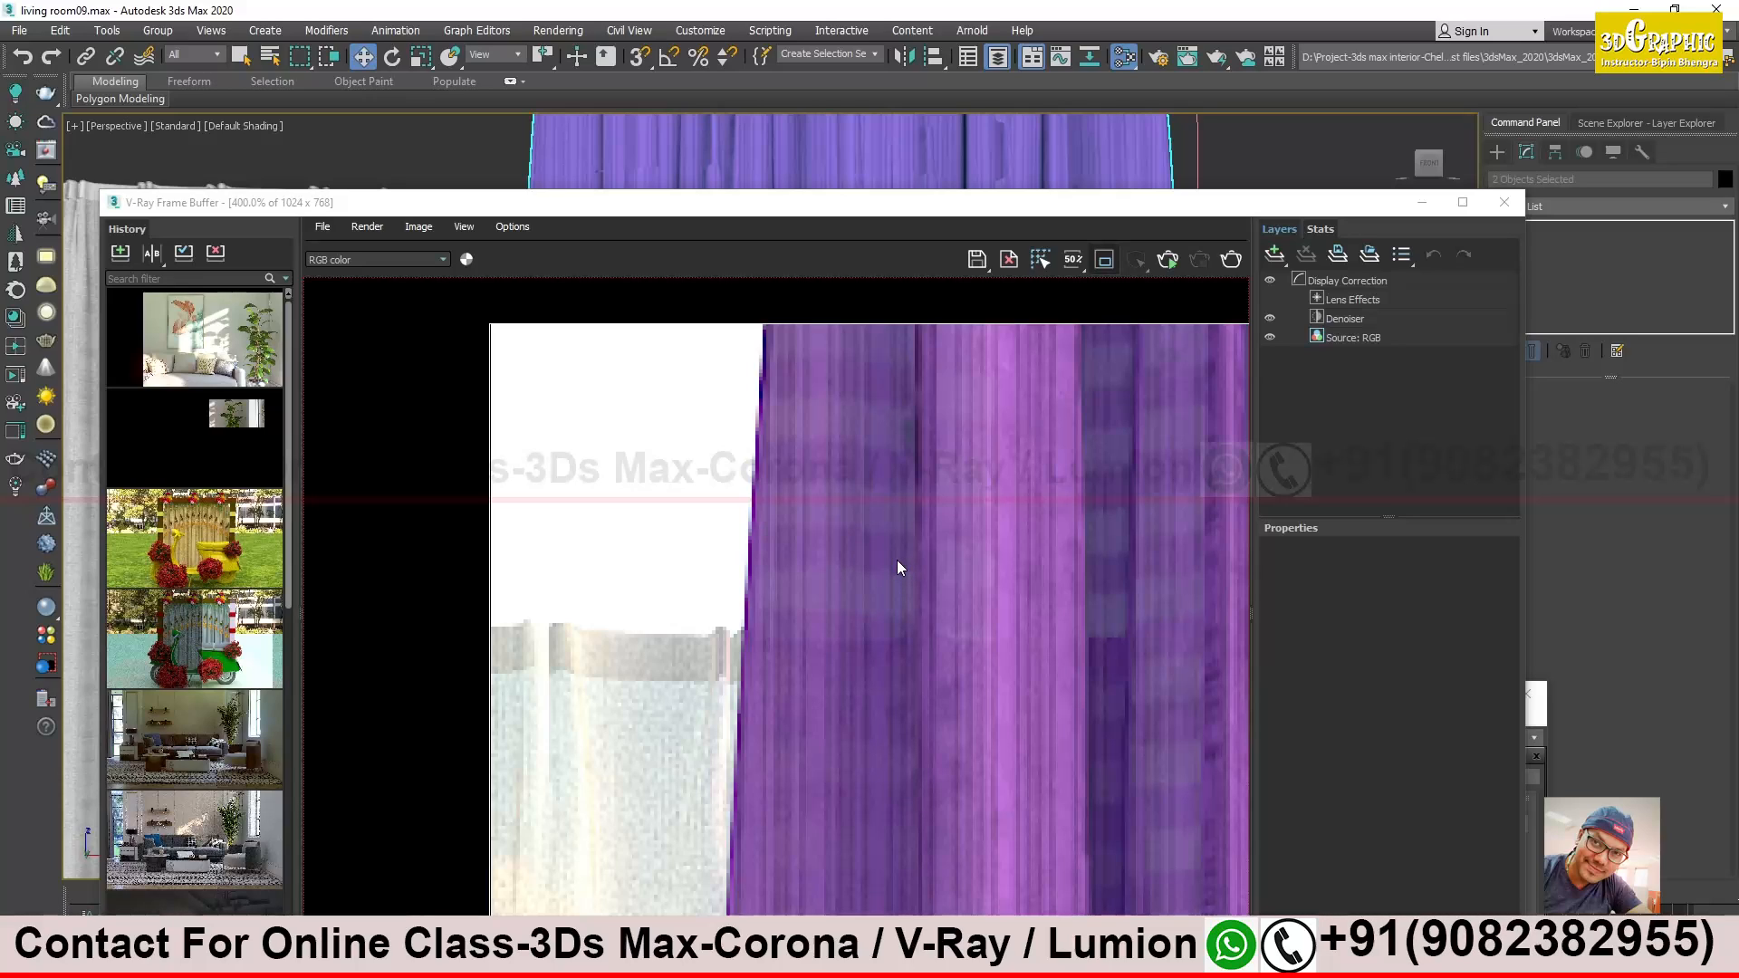
{"action": "scroll", "coordinate": [899, 569], "scroll_direction": "down", "scroll_amount": 2}
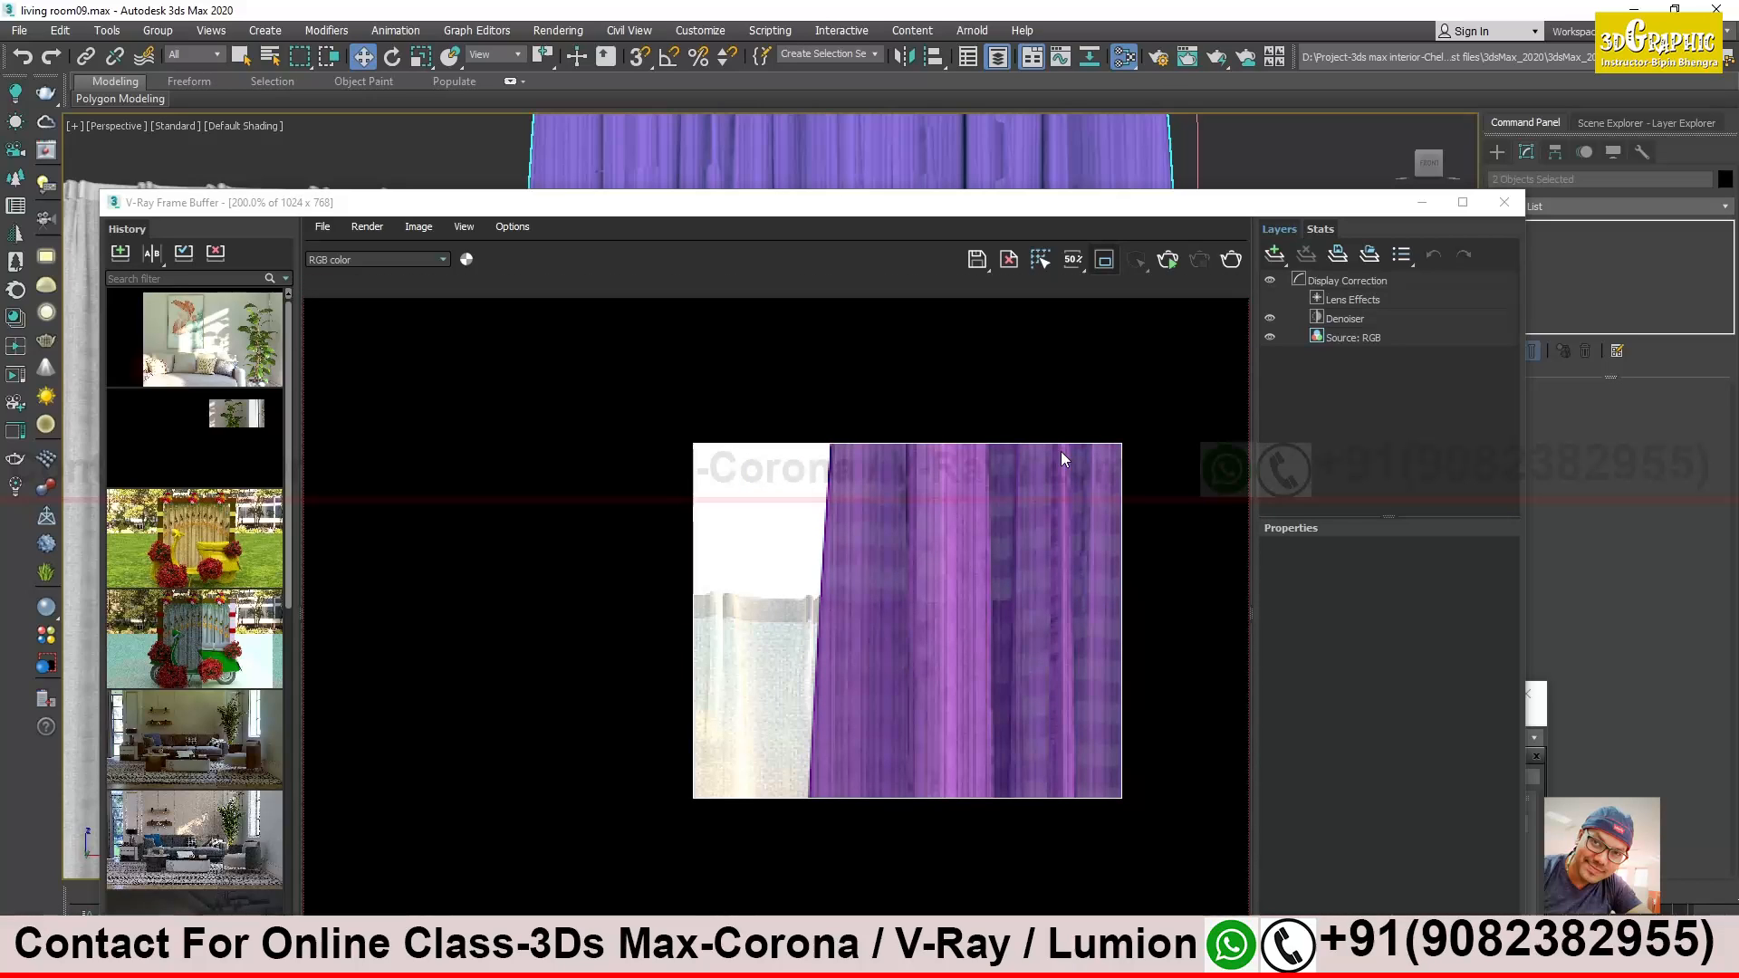
Clear the frame buffer, light list and material editor out of the viewport, view both curtain sets and deselect the drapes
{"action": "left_click", "coordinate": [1422, 204]}
{"action": "left_click", "coordinate": [1285, 454]}
{"action": "middle_click_drag", "start_coordinate": [853, 398], "coordinate": [978, 390]}
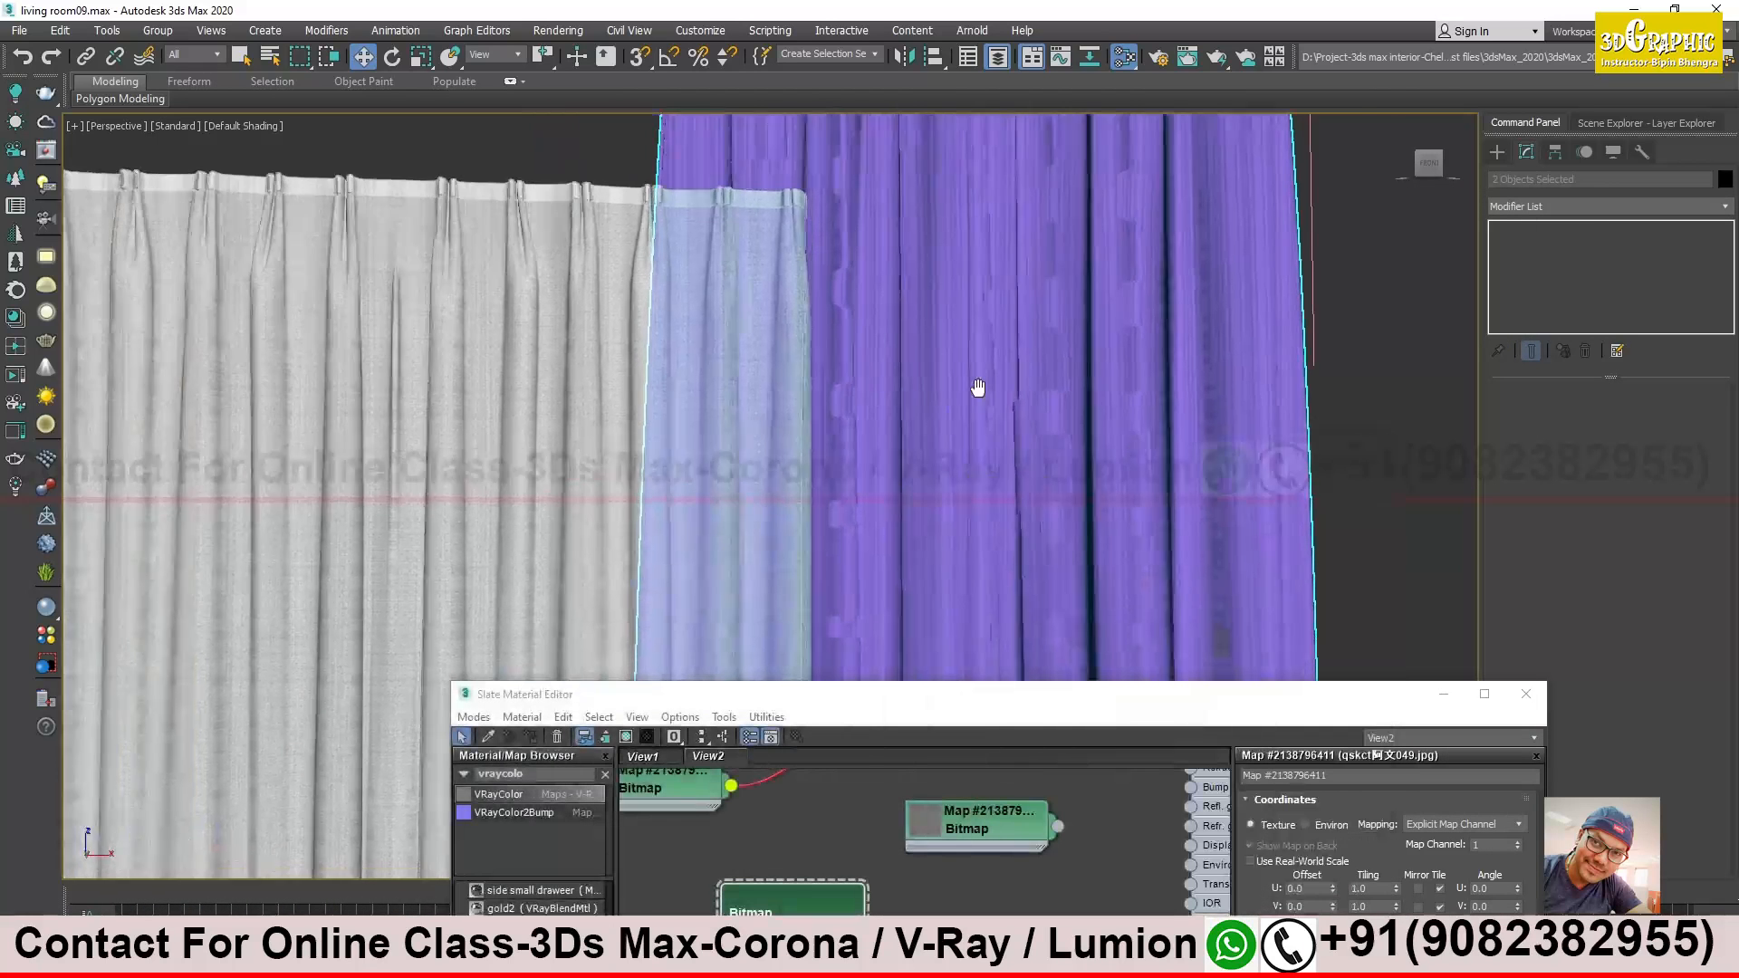
{"action": "scroll", "coordinate": [979, 398], "scroll_direction": "down", "scroll_amount": 3}
{"action": "left_click_drag", "start_coordinate": [990, 704], "coordinate": [1298, 653]}
{"action": "middle_click_drag", "start_coordinate": [813, 449], "coordinate": [759, 472]}
{"action": "scroll", "coordinate": [776, 468], "scroll_direction": "down", "scroll_amount": 4}
{"action": "scroll", "coordinate": [759, 472], "scroll_direction": "up", "scroll_amount": 10}
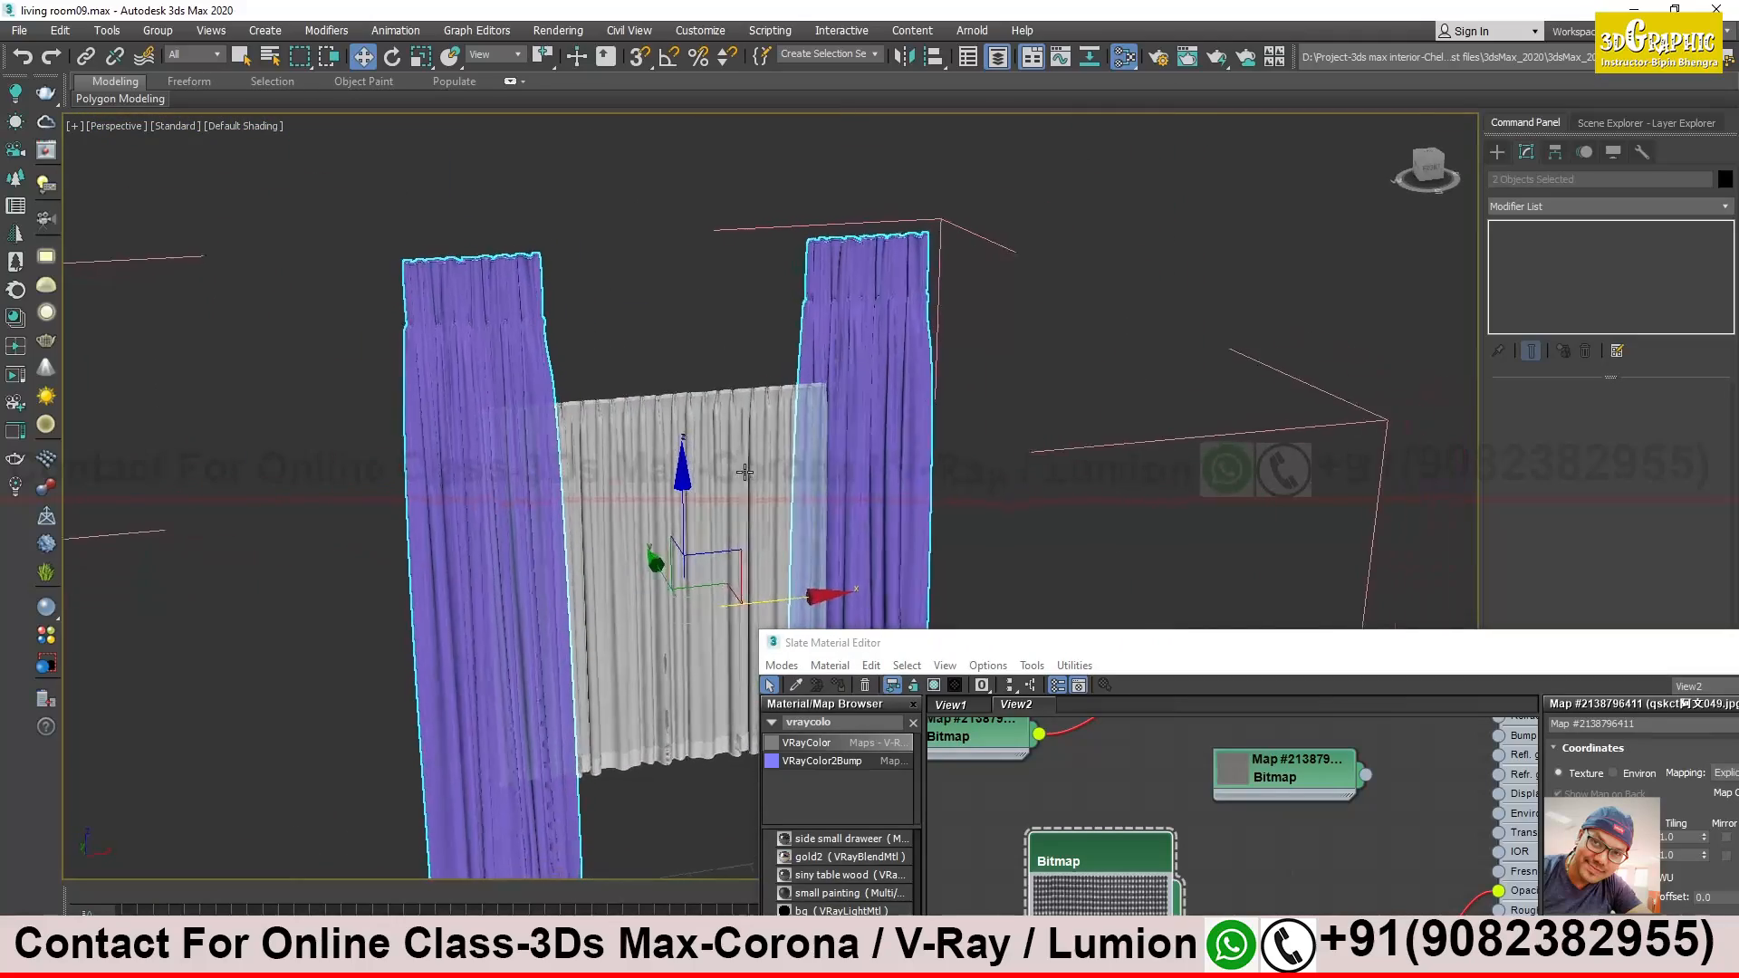
{"action": "scroll", "coordinate": [791, 449], "scroll_direction": "down", "scroll_amount": 10}
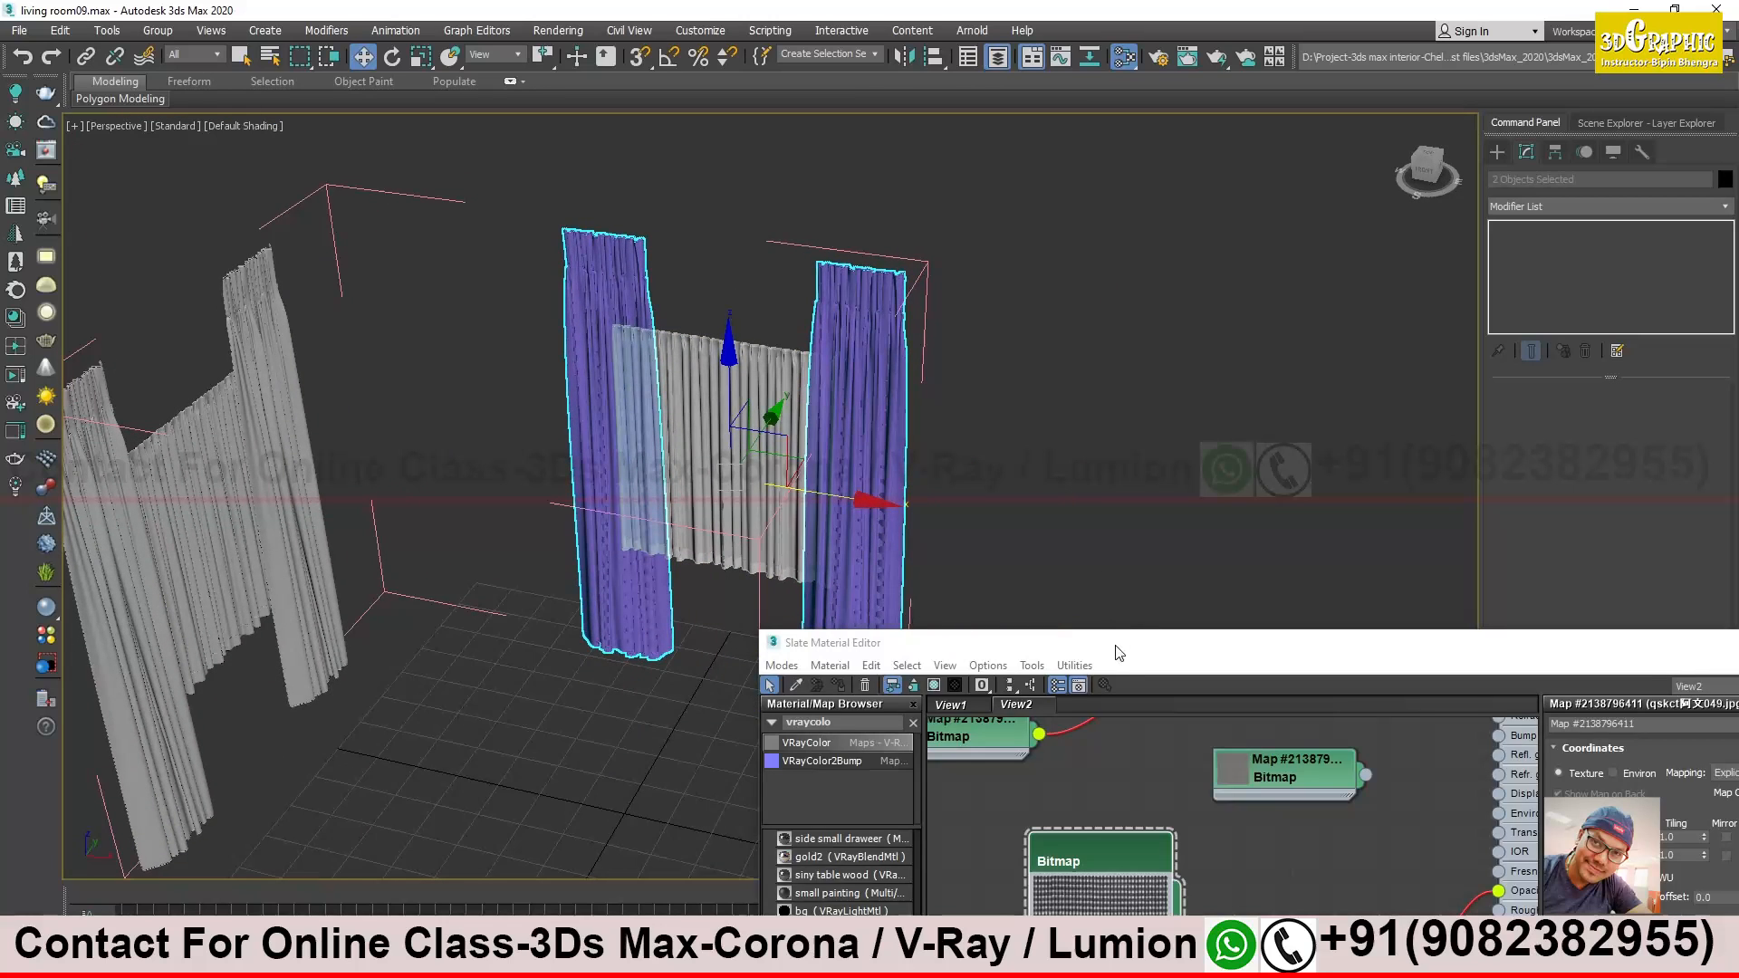
{"action": "left_click_drag", "start_coordinate": [1119, 652], "coordinate": [624, 660]}
{"action": "left_click", "coordinate": [1256, 651]}
{"action": "left_click", "coordinate": [1172, 453]}
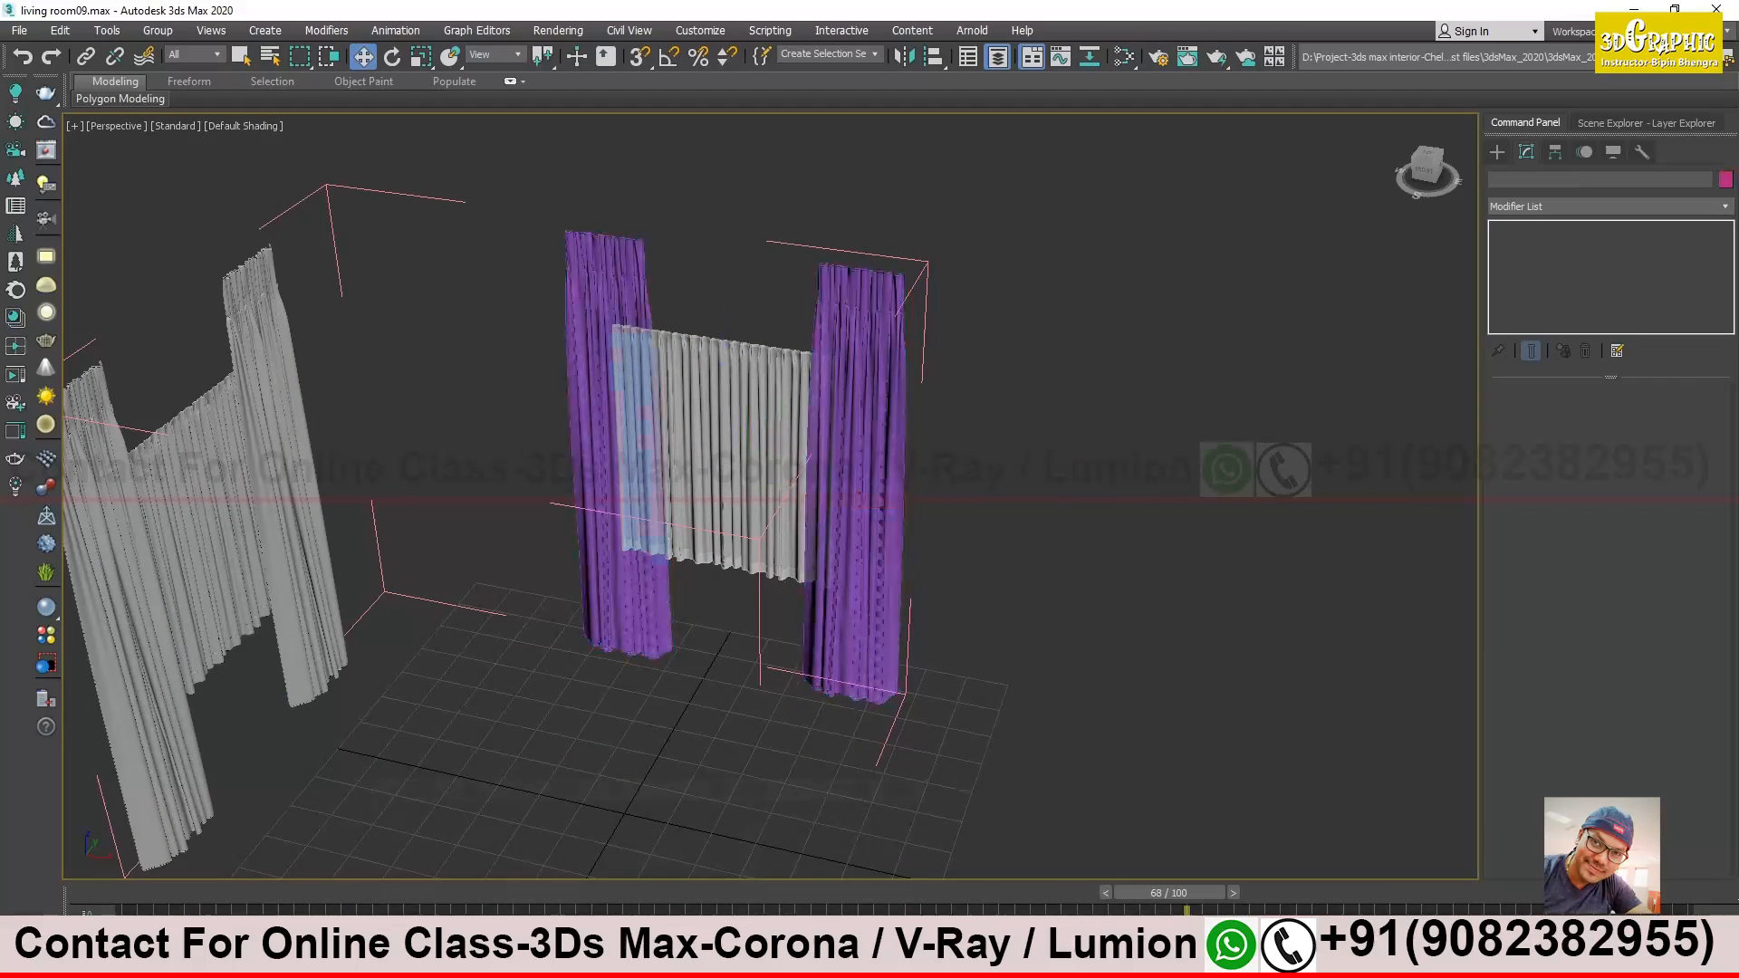
Switch the viewport to wireframe and exit isolation to bring back the whole living room
{"action": "middle_click_drag", "start_coordinate": [996, 686], "coordinate": [1034, 573]}
{"action": "key", "text": "F3"}
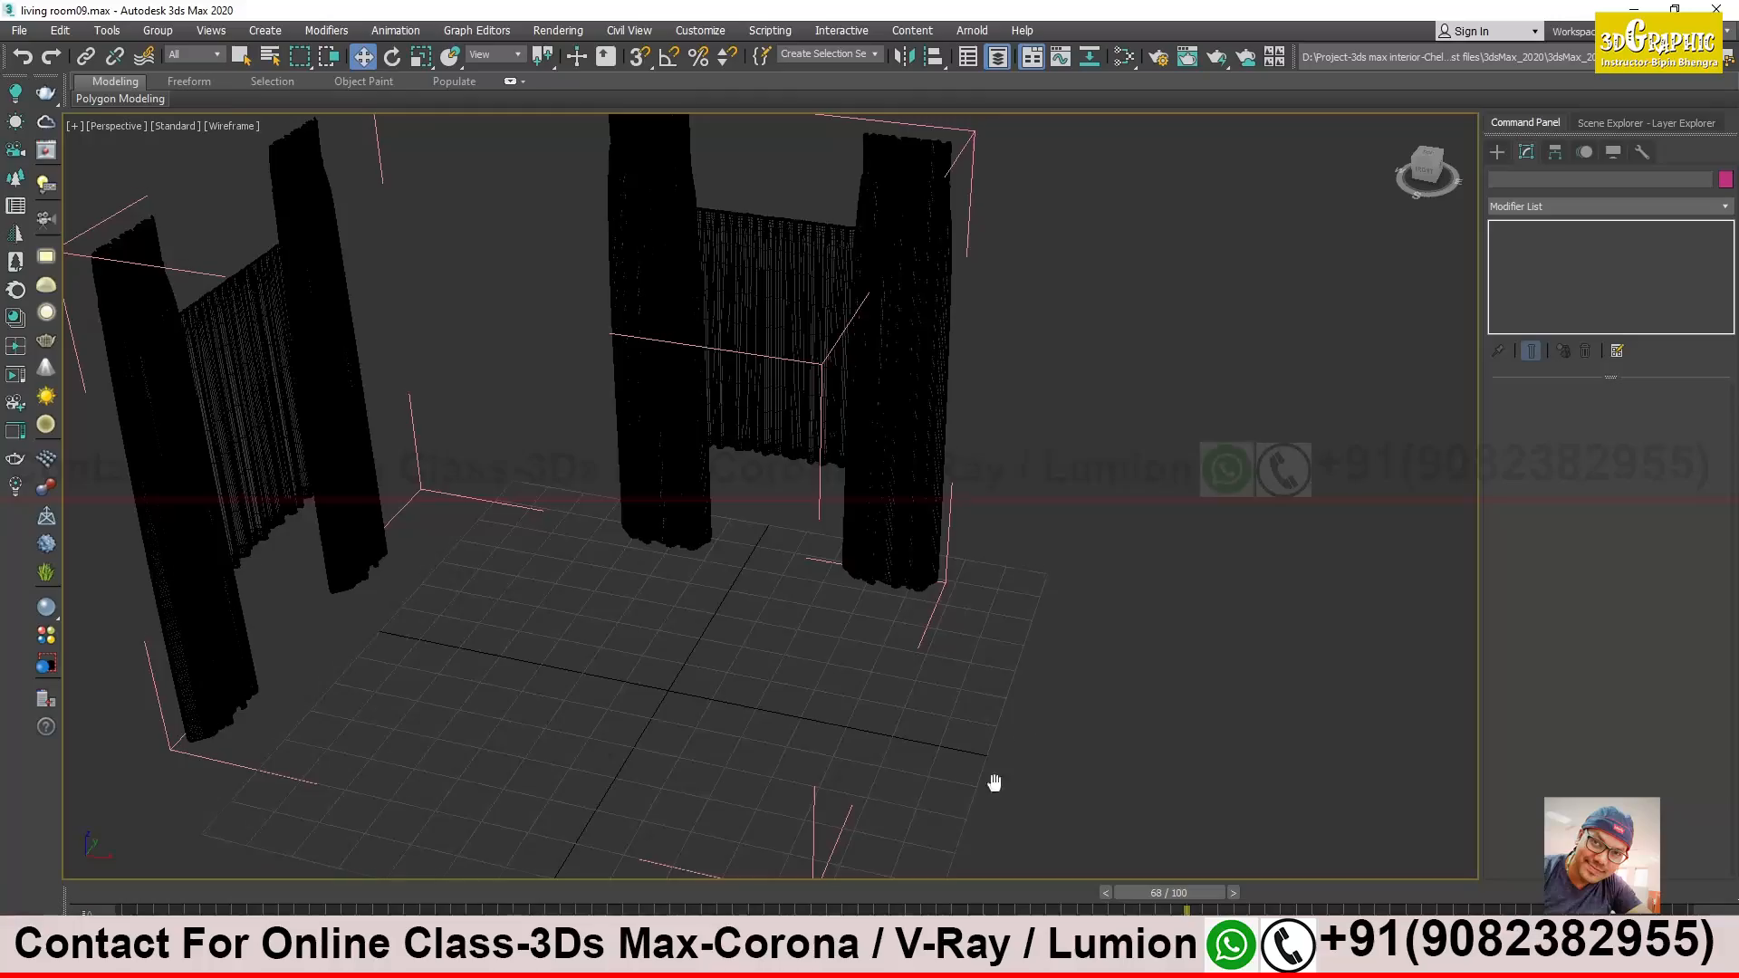
{"action": "middle_click_drag", "start_coordinate": [993, 784], "coordinate": [1044, 650]}
{"action": "key", "text": "alt+q"}
{"action": "middle_click_drag", "start_coordinate": [726, 617], "coordinate": [1010, 595], "text": "alt"}
{"action": "middle_click_drag", "start_coordinate": [1010, 595], "coordinate": [924, 579], "text": "alt"}
{"action": "scroll", "coordinate": [861, 403], "scroll_direction": "up", "scroll_amount": 2}
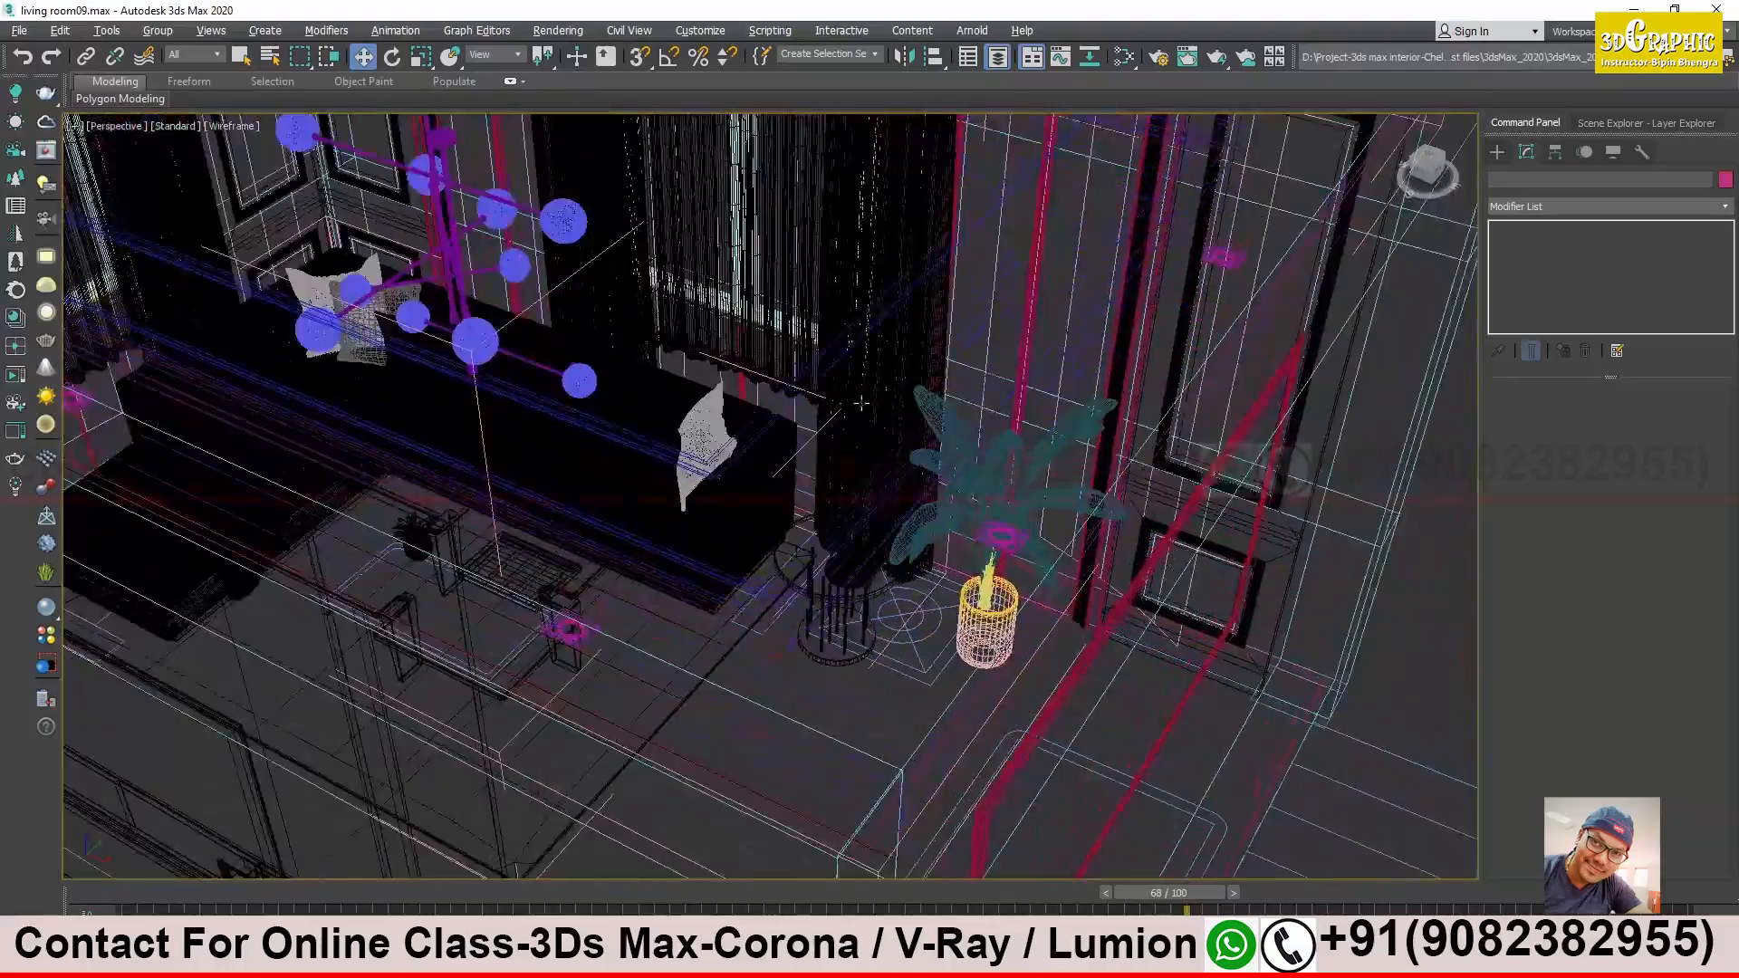
{"action": "scroll", "coordinate": [861, 403], "scroll_direction": "up", "scroll_amount": 2}
{"action": "middle_click_drag", "start_coordinate": [953, 420], "coordinate": [1005, 462]}
{"action": "mouse_move", "coordinate": [860, 462]}
{"action": "middle_mouse_down"}
{"action": "mouse_move", "coordinate": [1047, 652]}
{"action": "mouse_move", "coordinate": [1178, 725]}
{"action": "middle_mouse_up"}
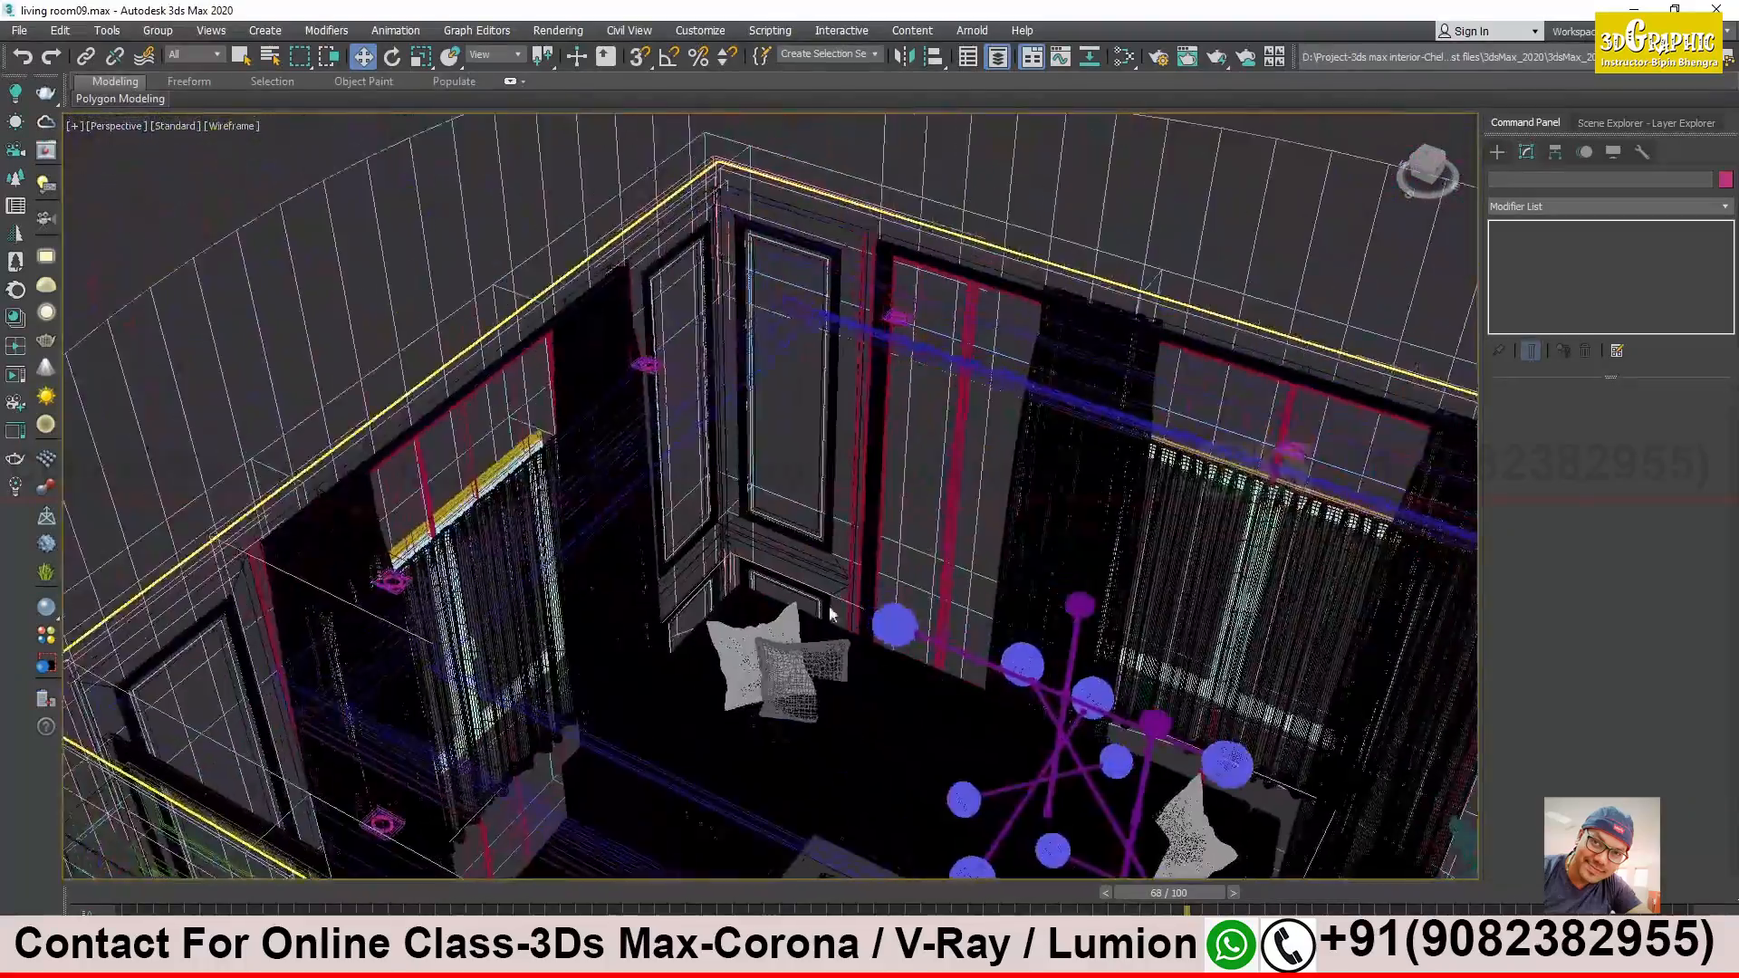
Look over the wireframe room, selecting the wall panelling behind the cushions and the round side table with its lamp
{"action": "left_click", "coordinate": [829, 611]}
{"action": "middle_click_drag", "start_coordinate": [829, 610], "coordinate": [640, 590]}
{"action": "scroll", "coordinate": [789, 558], "scroll_direction": "down", "scroll_amount": 4}
{"action": "scroll", "coordinate": [653, 641], "scroll_direction": "up", "scroll_amount": 4}
{"action": "scroll", "coordinate": [614, 639], "scroll_direction": "up", "scroll_amount": 3}
{"action": "scroll", "coordinate": [640, 590], "scroll_direction": "up", "scroll_amount": 2}
{"action": "middle_click_drag", "start_coordinate": [507, 579], "coordinate": [414, 610]}
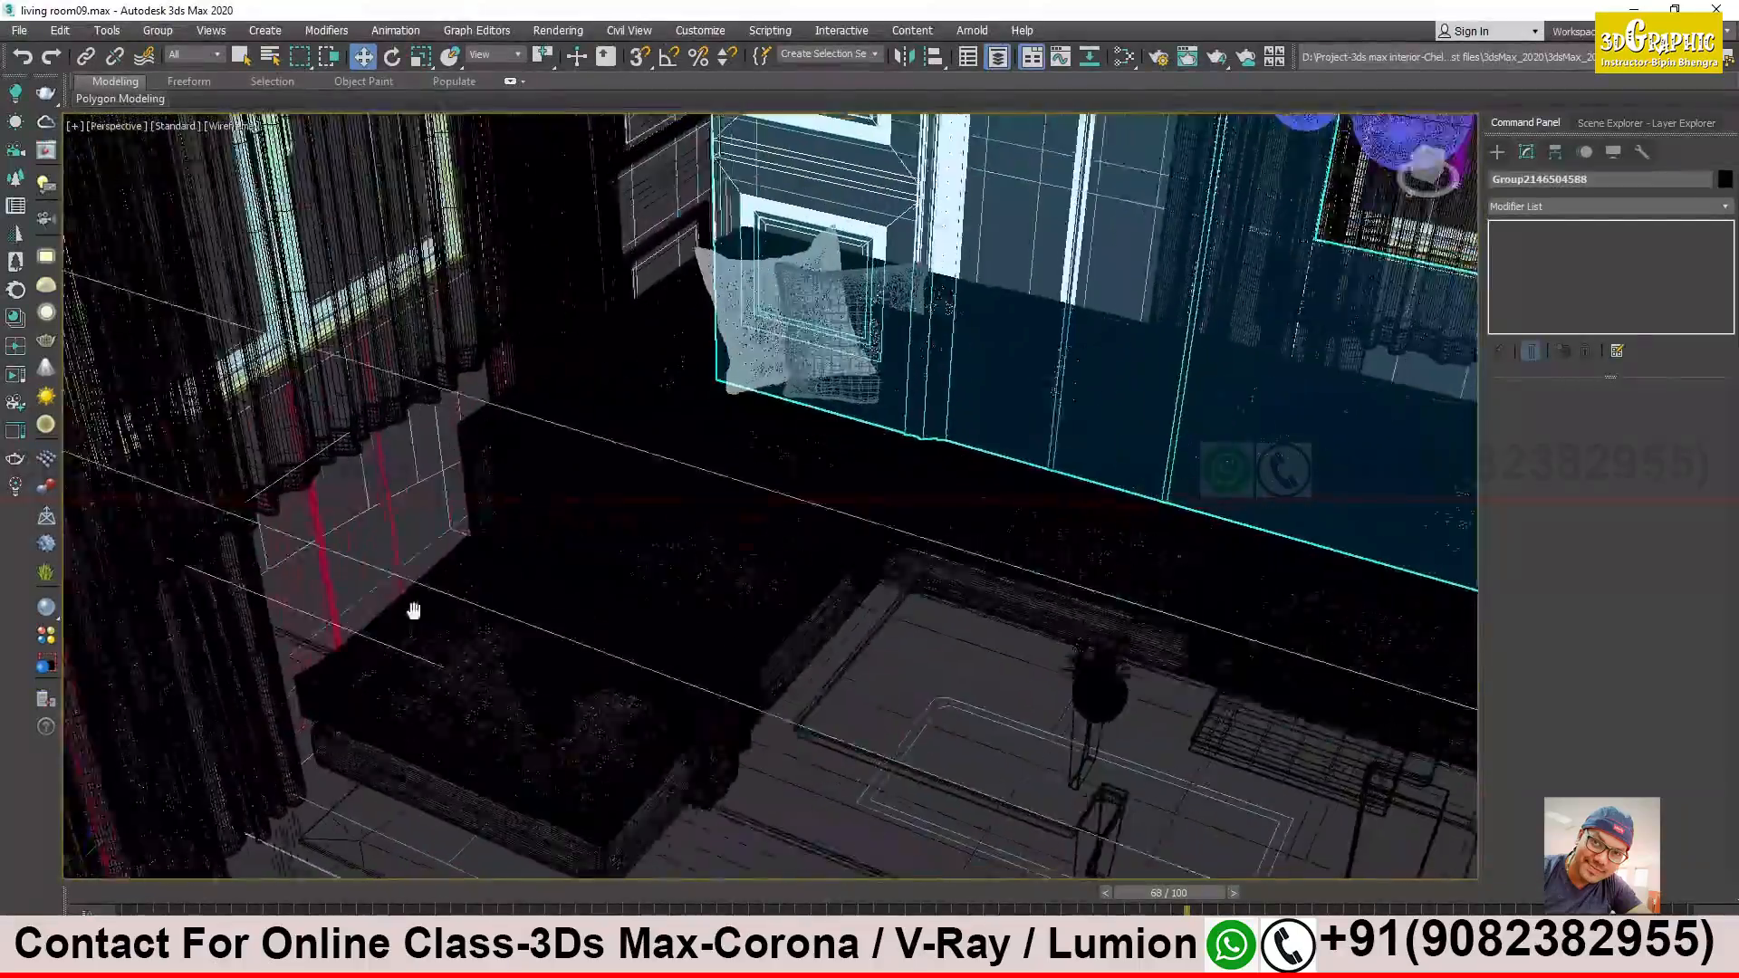
{"action": "scroll", "coordinate": [413, 610], "scroll_direction": "down", "scroll_amount": 2}
{"action": "middle_click_drag", "start_coordinate": [667, 589], "coordinate": [773, 627], "text": "alt"}
{"action": "scroll", "coordinate": [942, 571], "scroll_direction": "down", "scroll_amount": 4}
{"action": "scroll", "coordinate": [634, 552], "scroll_direction": "up", "scroll_amount": 3}
{"action": "left_click", "coordinate": [773, 627]}
{"action": "middle_click_drag", "start_coordinate": [608, 569], "coordinate": [617, 572]}
{"action": "left_click", "coordinate": [604, 683]}
{"action": "left_click", "coordinate": [566, 688]}
{"action": "scroll", "coordinate": [481, 455], "scroll_direction": "down", "scroll_amount": 4}
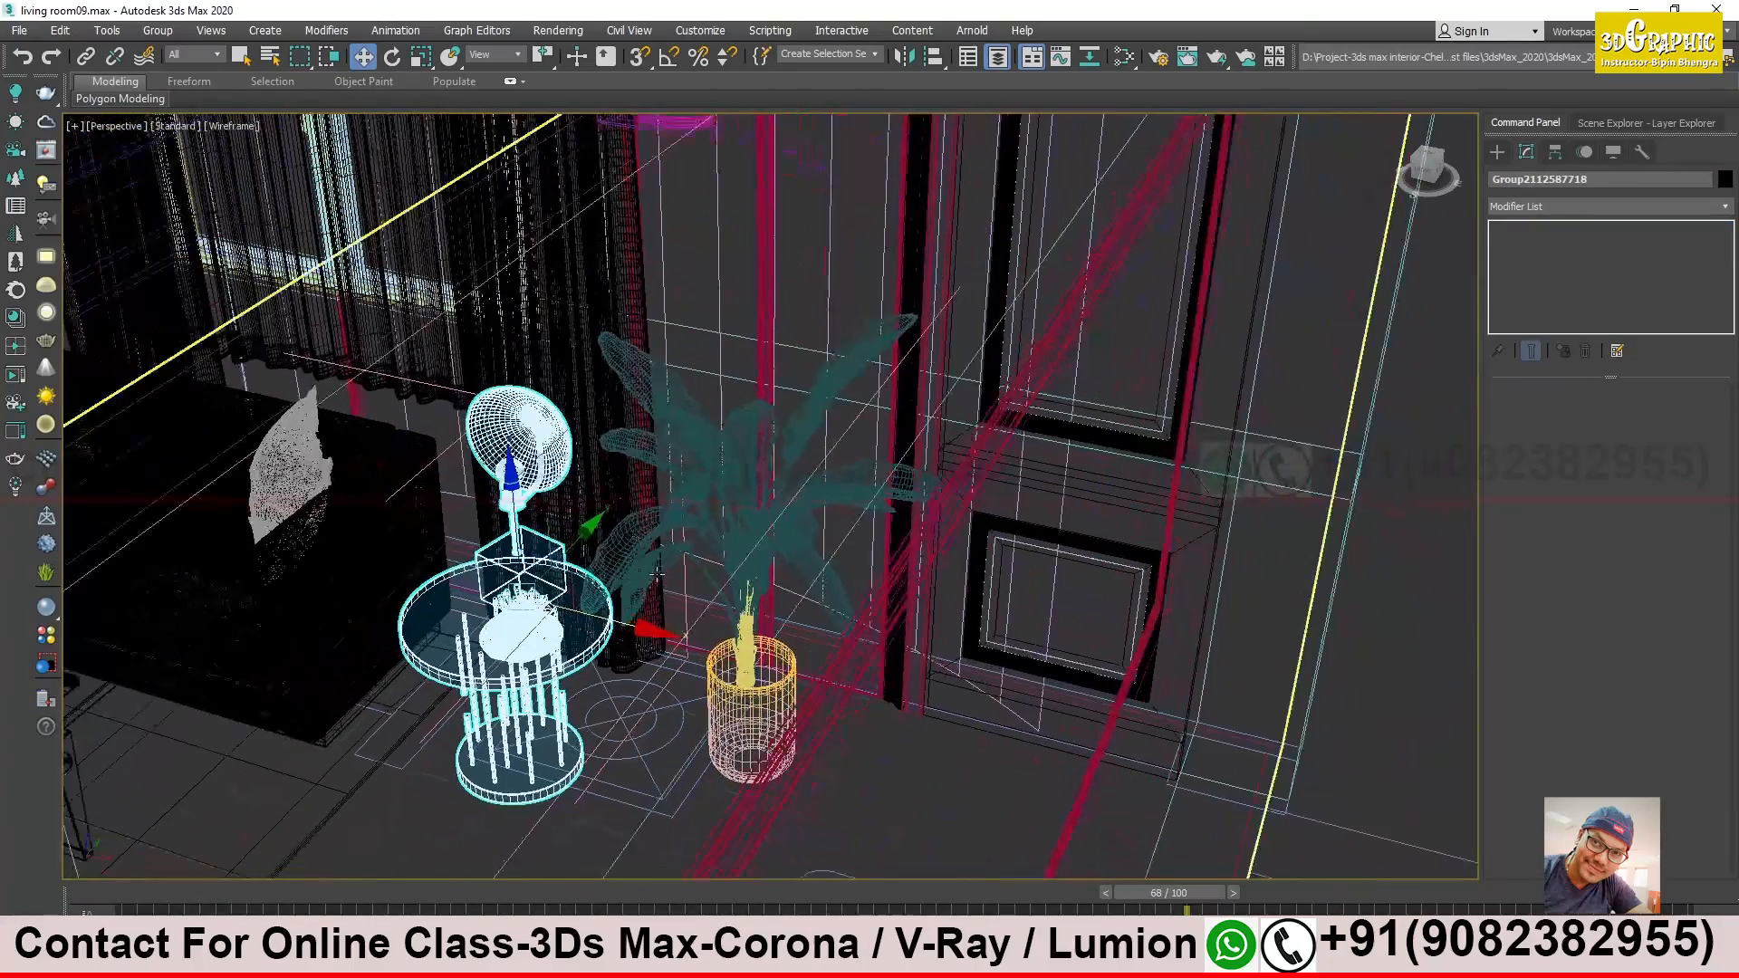
Isolate the wall panelling group behind the potted plant and display it shaded
{"action": "left_click", "coordinate": [965, 404]}
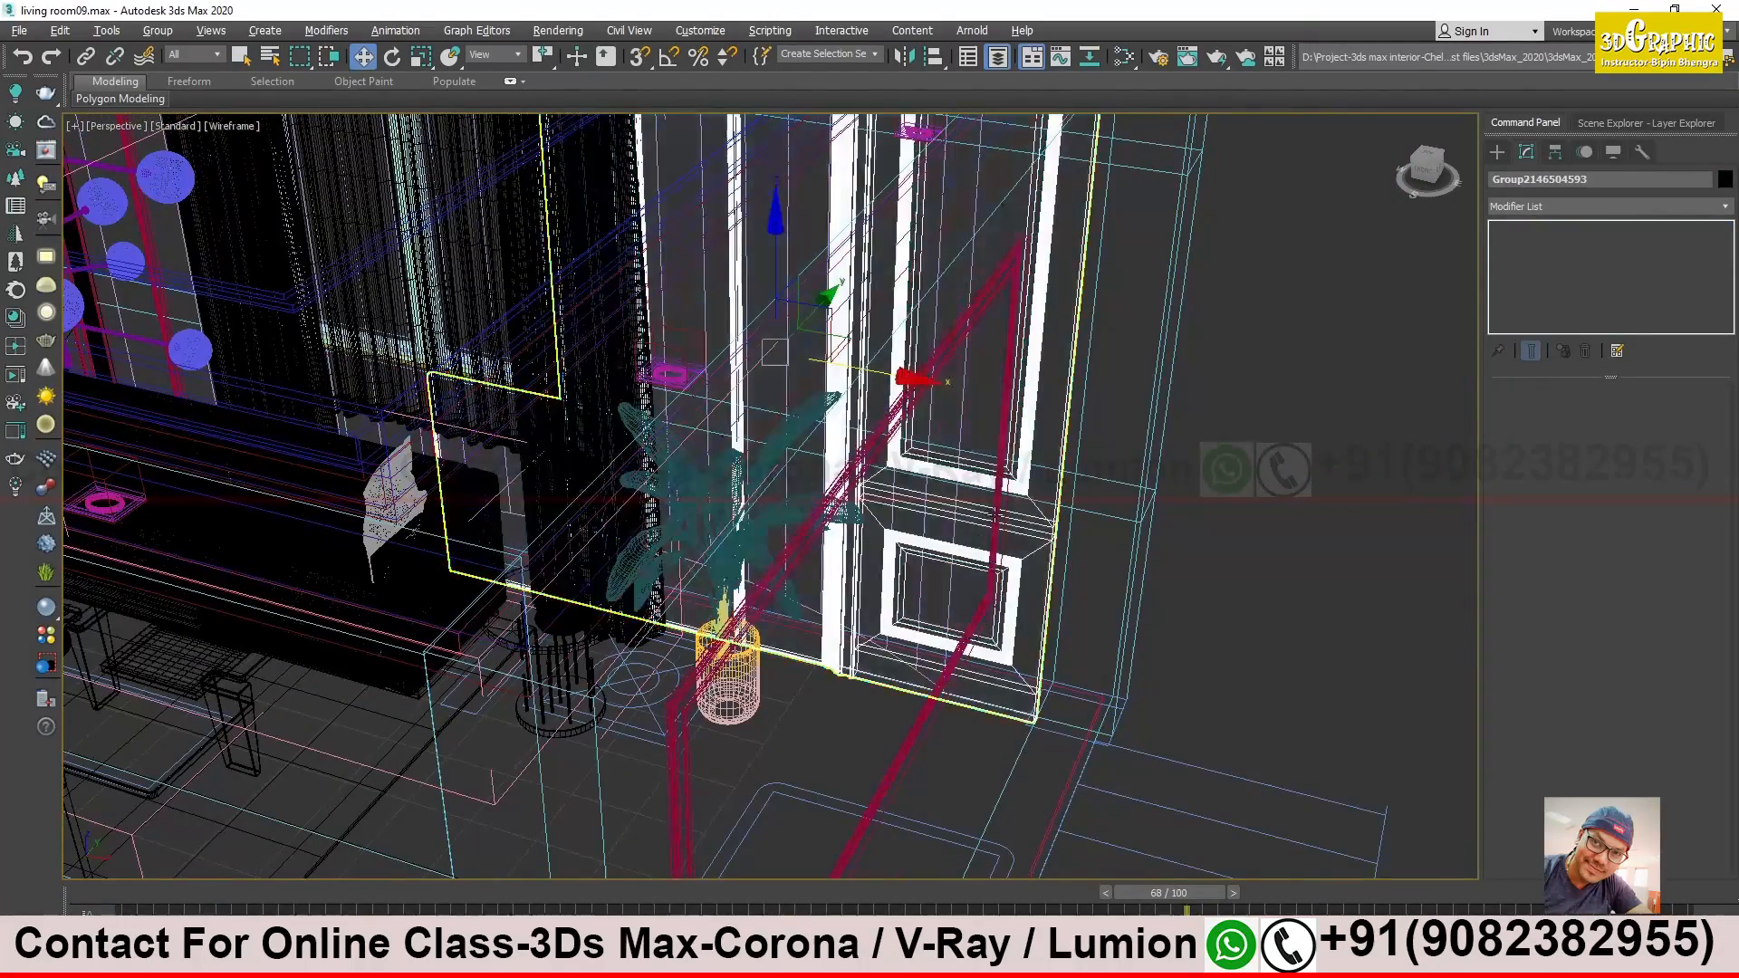
{"action": "key", "text": "alt+q"}
{"action": "key", "text": "F3"}
Examine the isolated wall panelling's mouldings, grooves, cornice and window cutout from several angles
{"action": "middle_click_drag", "start_coordinate": [918, 448], "coordinate": [974, 380], "text": "alt"}
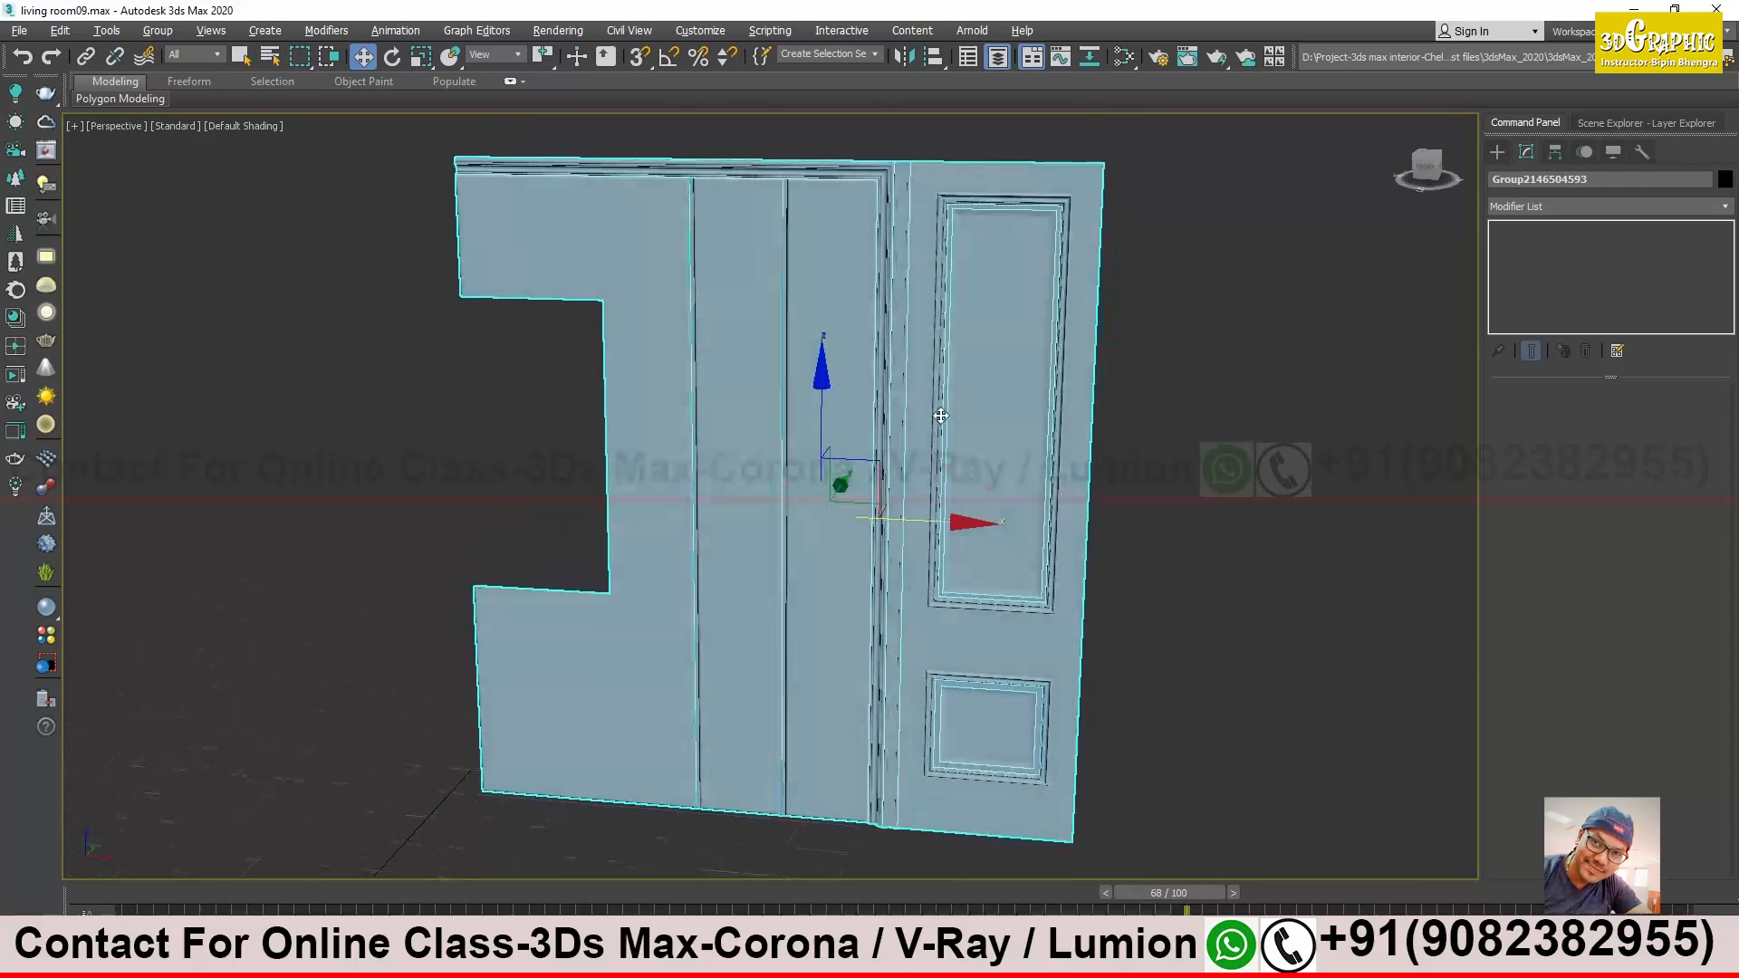
{"action": "scroll", "coordinate": [978, 290], "scroll_direction": "up", "scroll_amount": 5}
{"action": "middle_click_drag", "start_coordinate": [951, 177], "coordinate": [915, 379]}
{"action": "scroll", "coordinate": [824, 391], "scroll_direction": "up", "scroll_amount": 3}
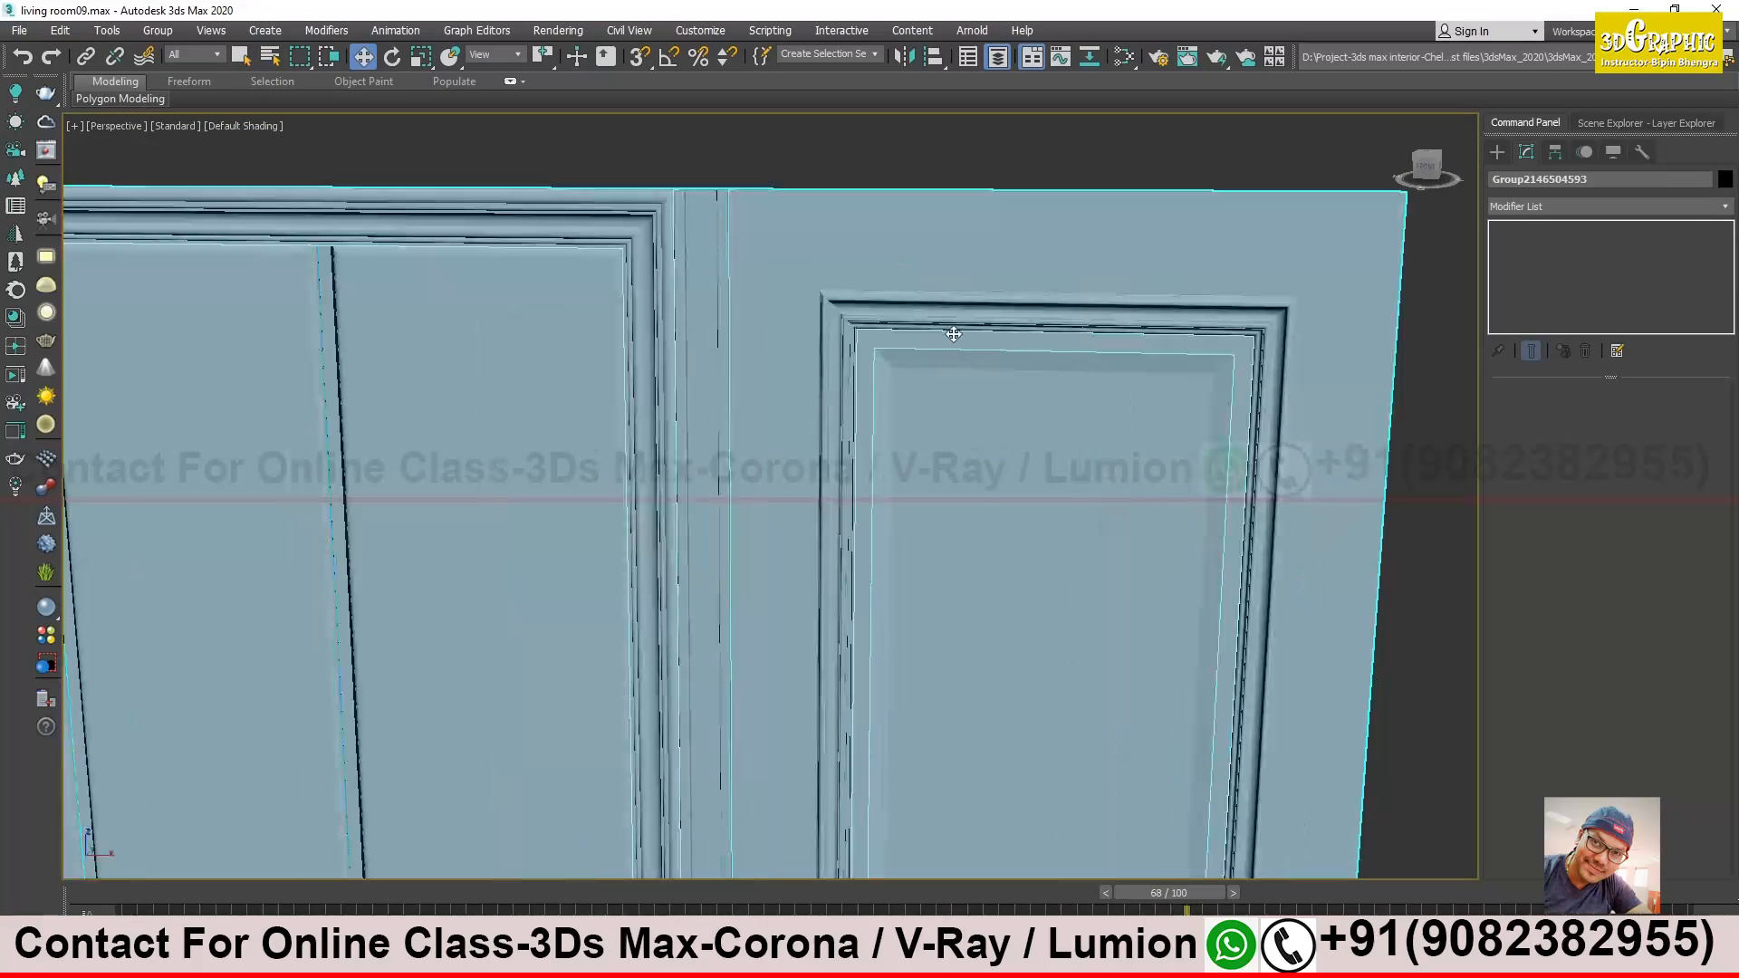
{"action": "scroll", "coordinate": [941, 429], "scroll_direction": "down", "scroll_amount": 2}
{"action": "middle_click_drag", "start_coordinate": [920, 485], "coordinate": [458, 429], "text": "alt"}
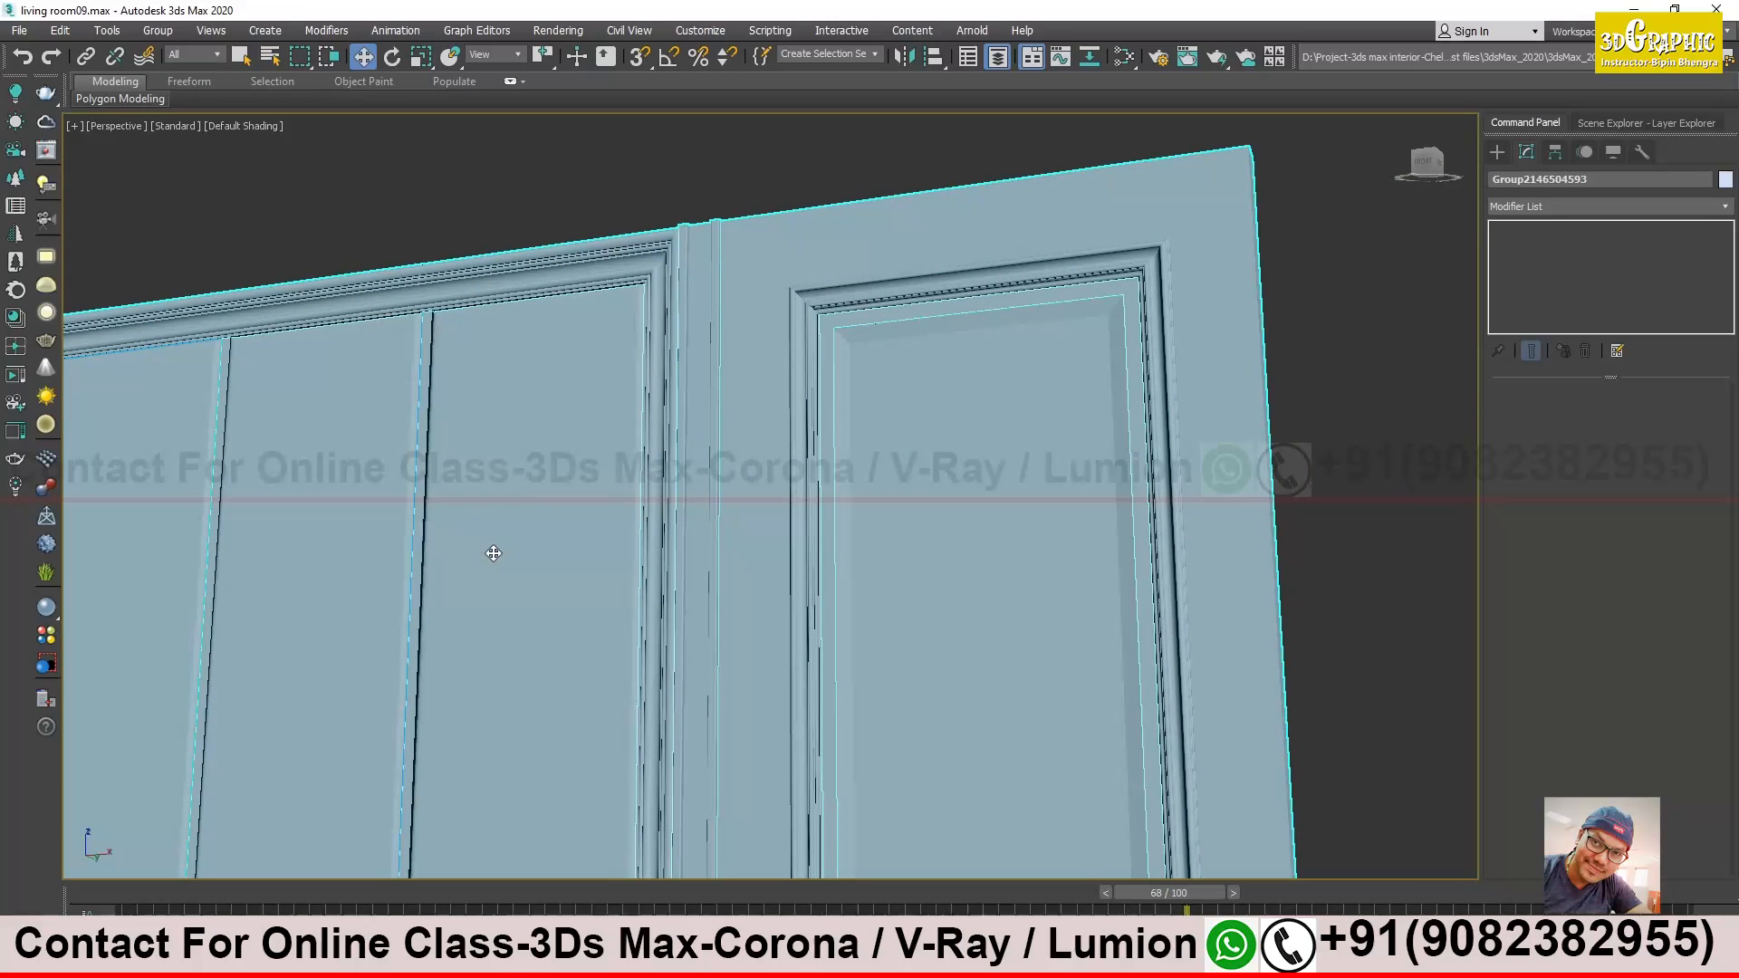
{"action": "middle_click_drag", "start_coordinate": [542, 499], "coordinate": [720, 454]}
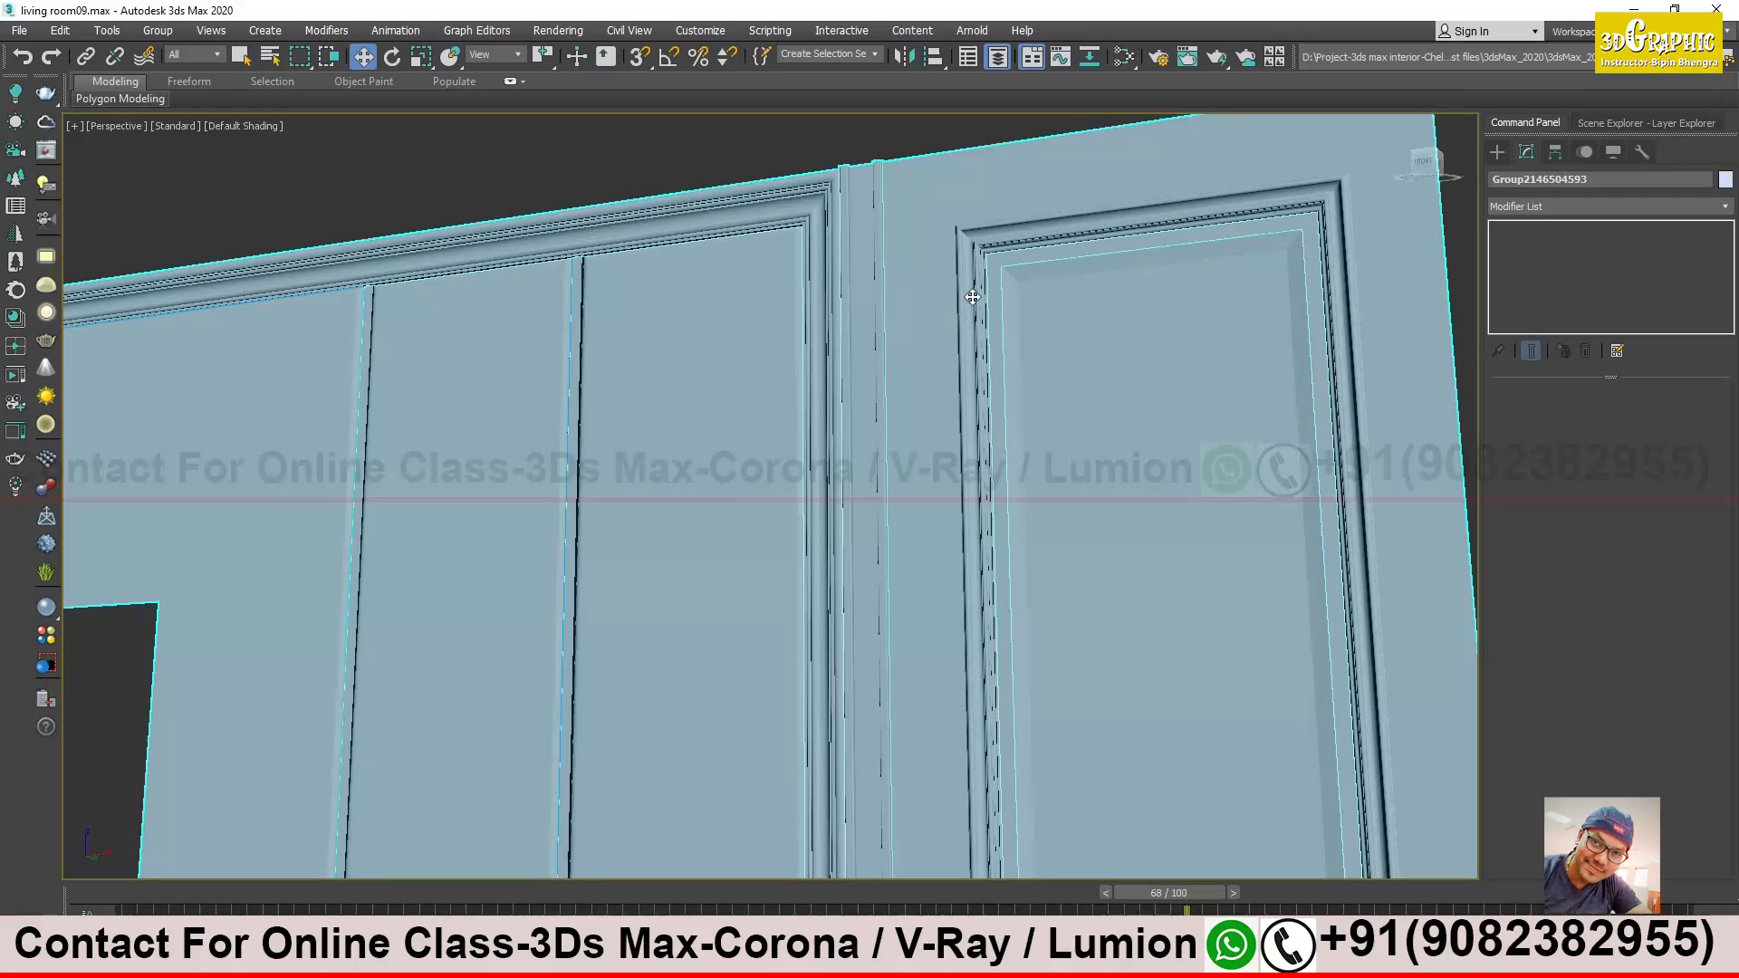
{"action": "middle_click_drag", "start_coordinate": [710, 220], "coordinate": [1000, 372]}
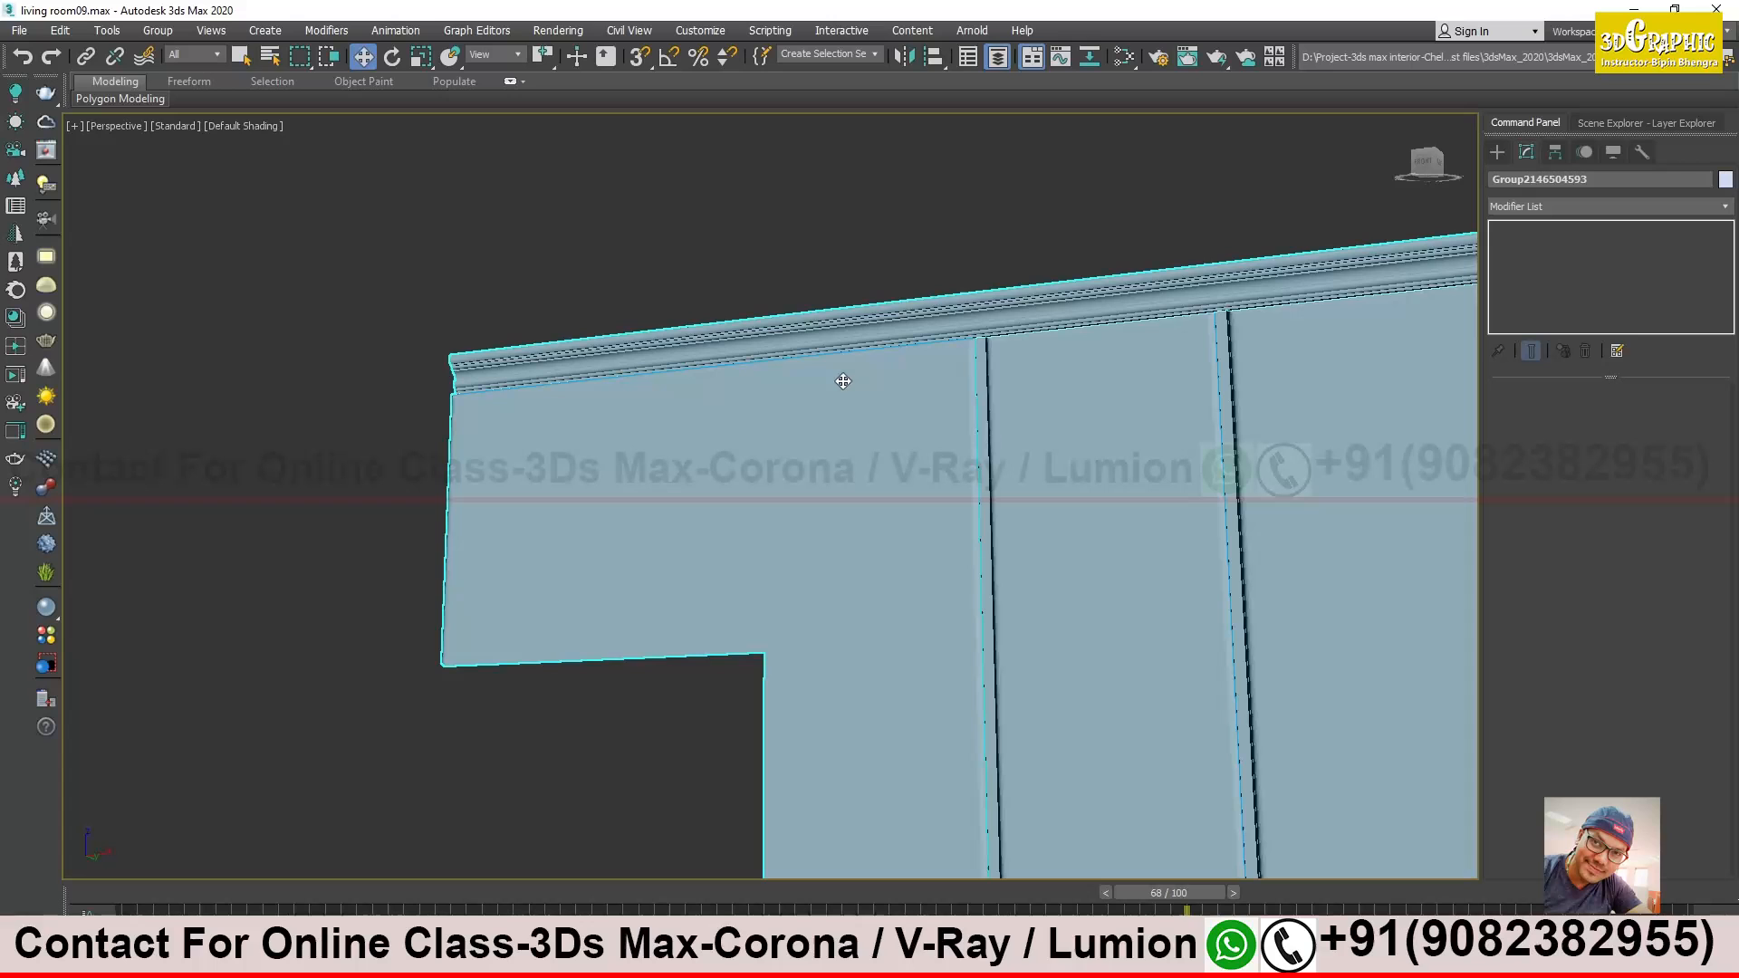
{"action": "middle_click_drag", "start_coordinate": [908, 432], "coordinate": [777, 419]}
{"action": "middle_click_drag", "start_coordinate": [839, 470], "coordinate": [738, 451]}
{"action": "scroll", "coordinate": [738, 451], "scroll_direction": "down", "scroll_amount": 3}
{"action": "scroll", "coordinate": [881, 500], "scroll_direction": "down", "scroll_amount": 2}
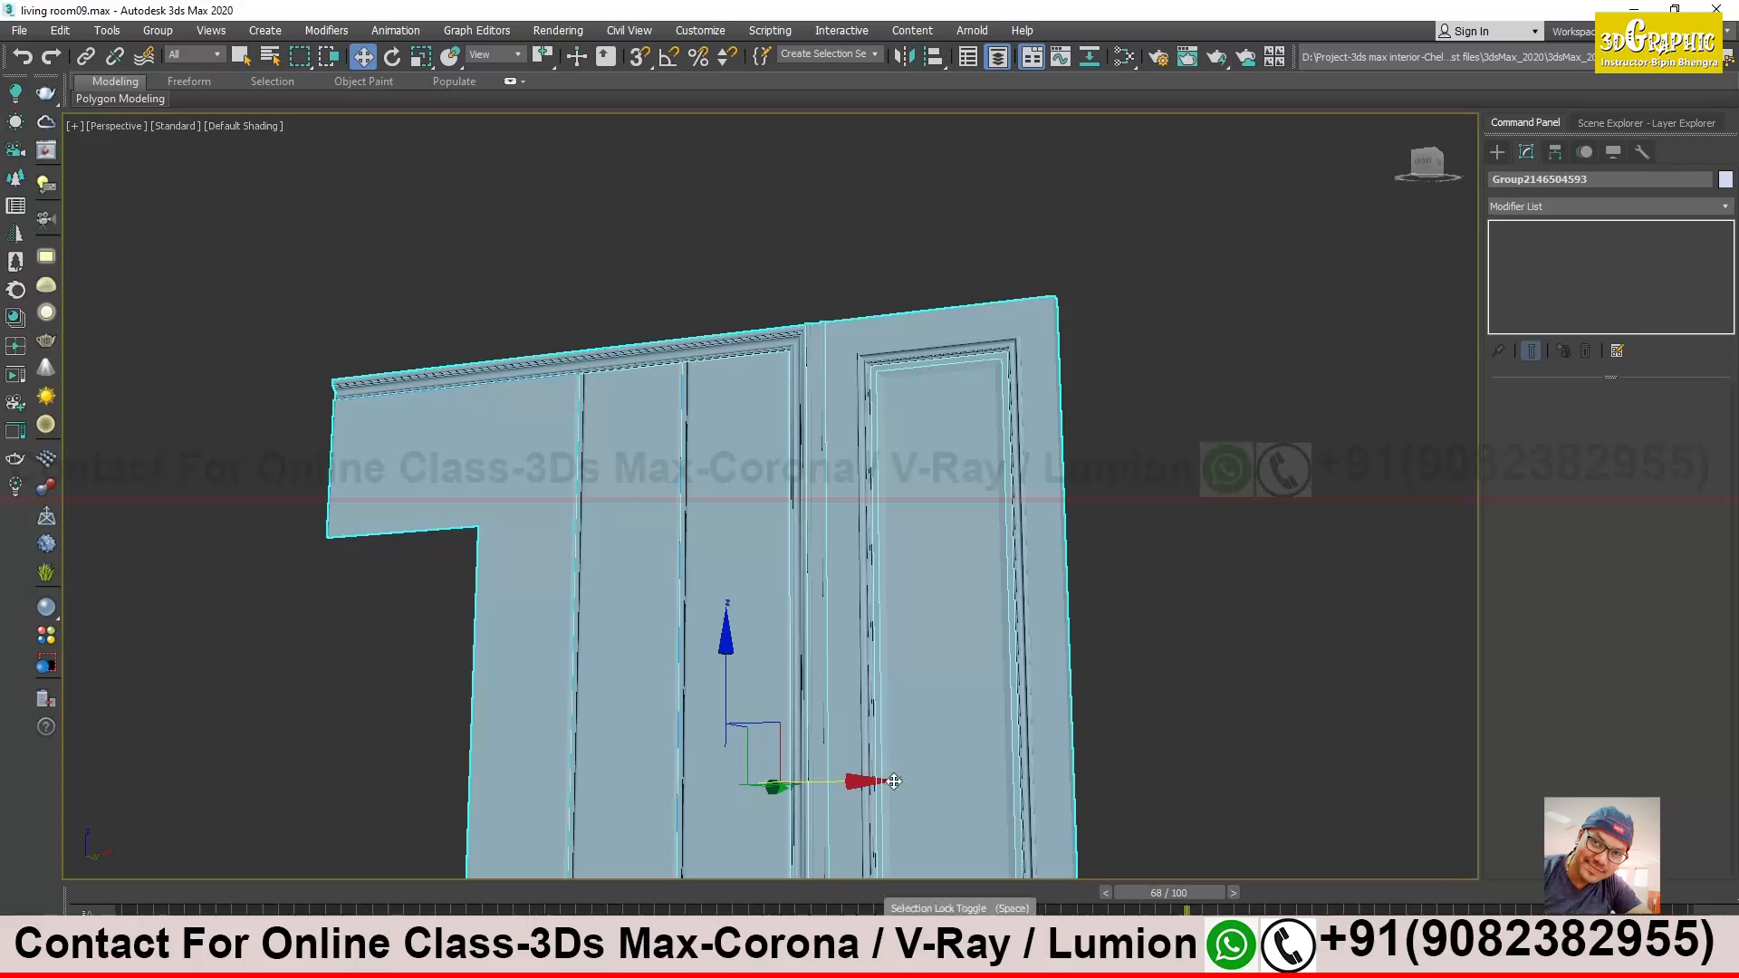
{"action": "middle_click_drag", "start_coordinate": [831, 535], "coordinate": [916, 856], "text": "alt"}
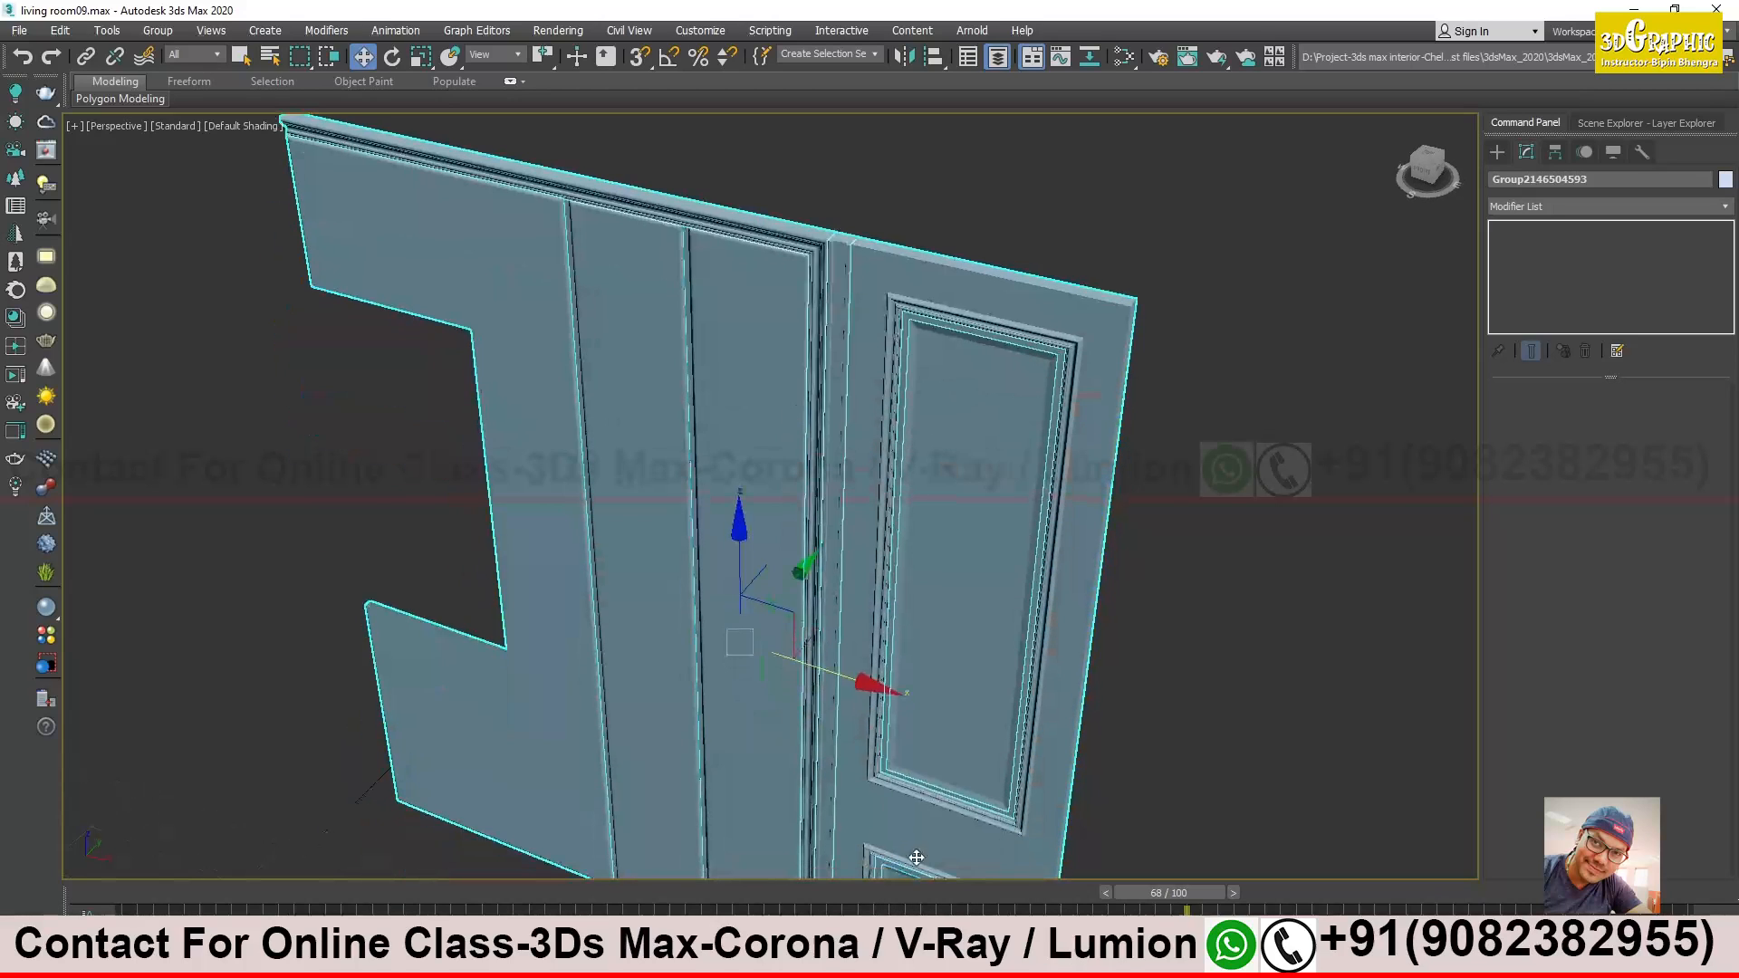
Exit isolation, return the viewport to wireframe and select the TV wall unit group
{"action": "scroll", "coordinate": [930, 563], "scroll_direction": "down", "scroll_amount": 4}
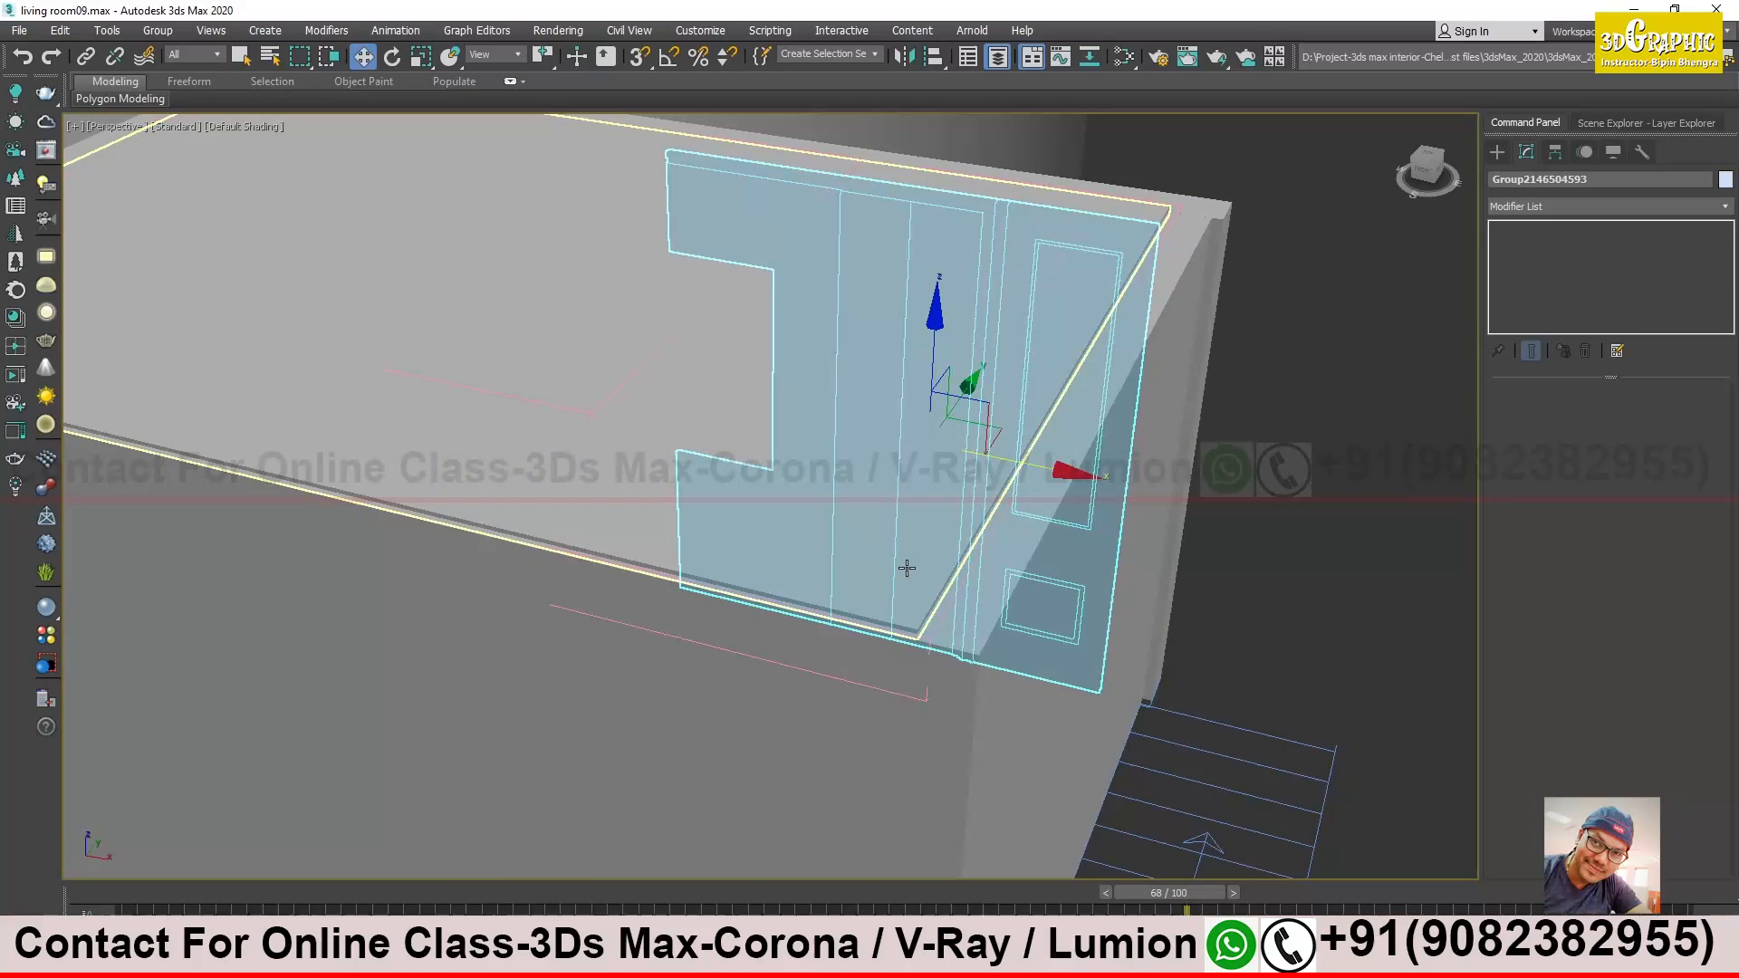
{"action": "key", "text": "F3"}
{"action": "middle_click_drag", "start_coordinate": [906, 568], "coordinate": [1132, 638]}
{"action": "middle_click_drag", "start_coordinate": [1005, 452], "coordinate": [796, 525], "text": "alt"}
{"action": "mouse_move", "coordinate": [759, 335]}
{"action": "middle_mouse_down"}
{"action": "mouse_move", "coordinate": [734, 541]}
{"action": "mouse_move", "coordinate": [1086, 434]}
{"action": "mouse_move", "coordinate": [625, 529]}
{"action": "middle_mouse_up"}
{"action": "scroll", "coordinate": [685, 480], "scroll_direction": "up", "scroll_amount": 4}
{"action": "left_click", "coordinate": [708, 451]}
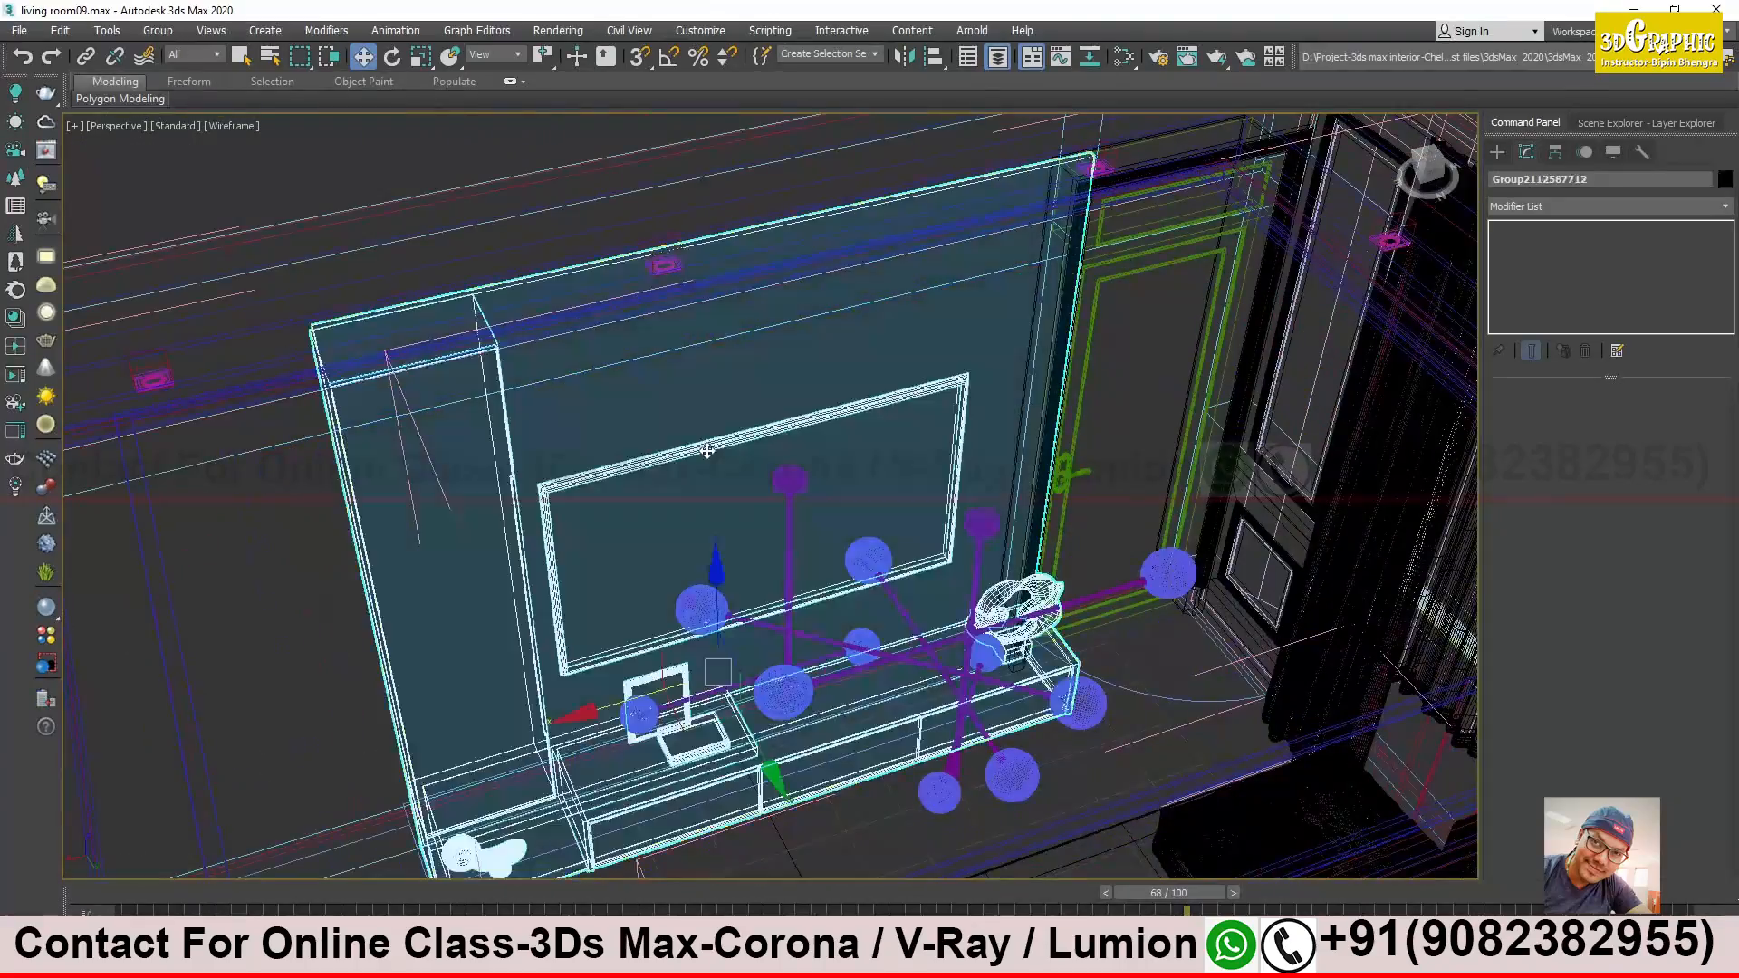
Look over the wireframe room from the TV wall unit across to the L-shaped sofa and its seat cushions
{"action": "scroll", "coordinate": [711, 665], "scroll_direction": "up", "scroll_amount": 3}
{"action": "middle_click_drag", "start_coordinate": [709, 665], "coordinate": [632, 378]}
{"action": "middle_click_drag", "start_coordinate": [650, 503], "coordinate": [742, 581], "text": "alt"}
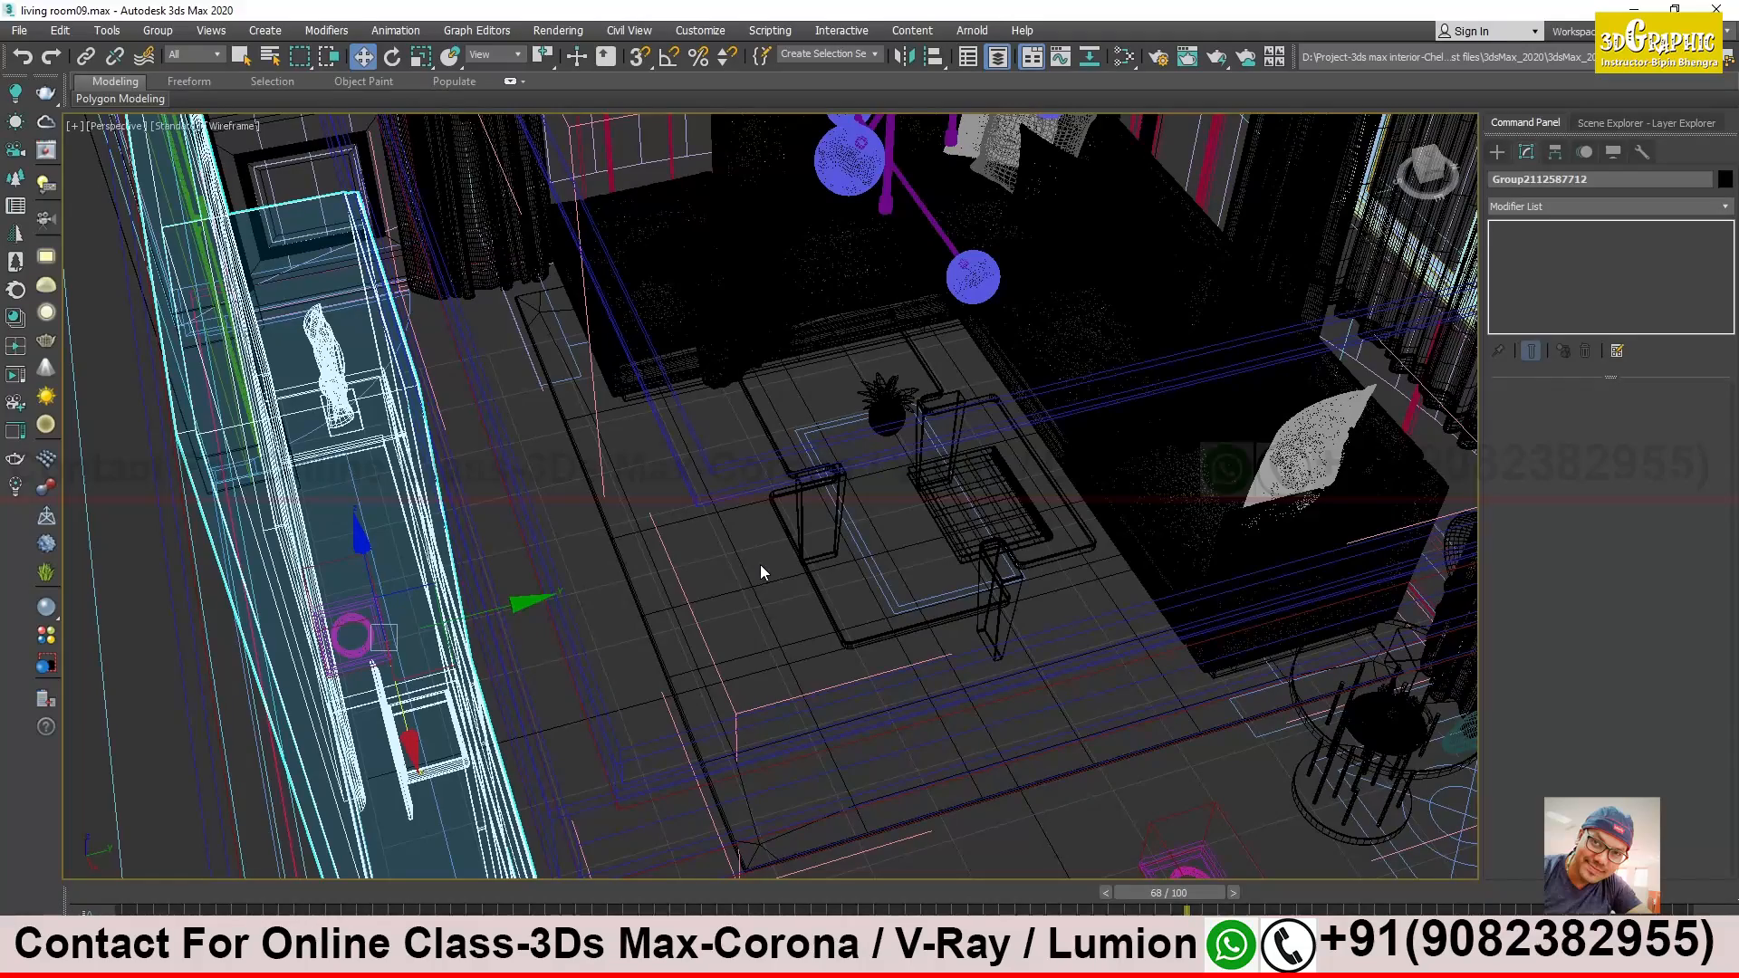
{"action": "scroll", "coordinate": [523, 487], "scroll_direction": "down", "scroll_amount": 5}
{"action": "middle_click_drag", "start_coordinate": [800, 401], "coordinate": [640, 512]}
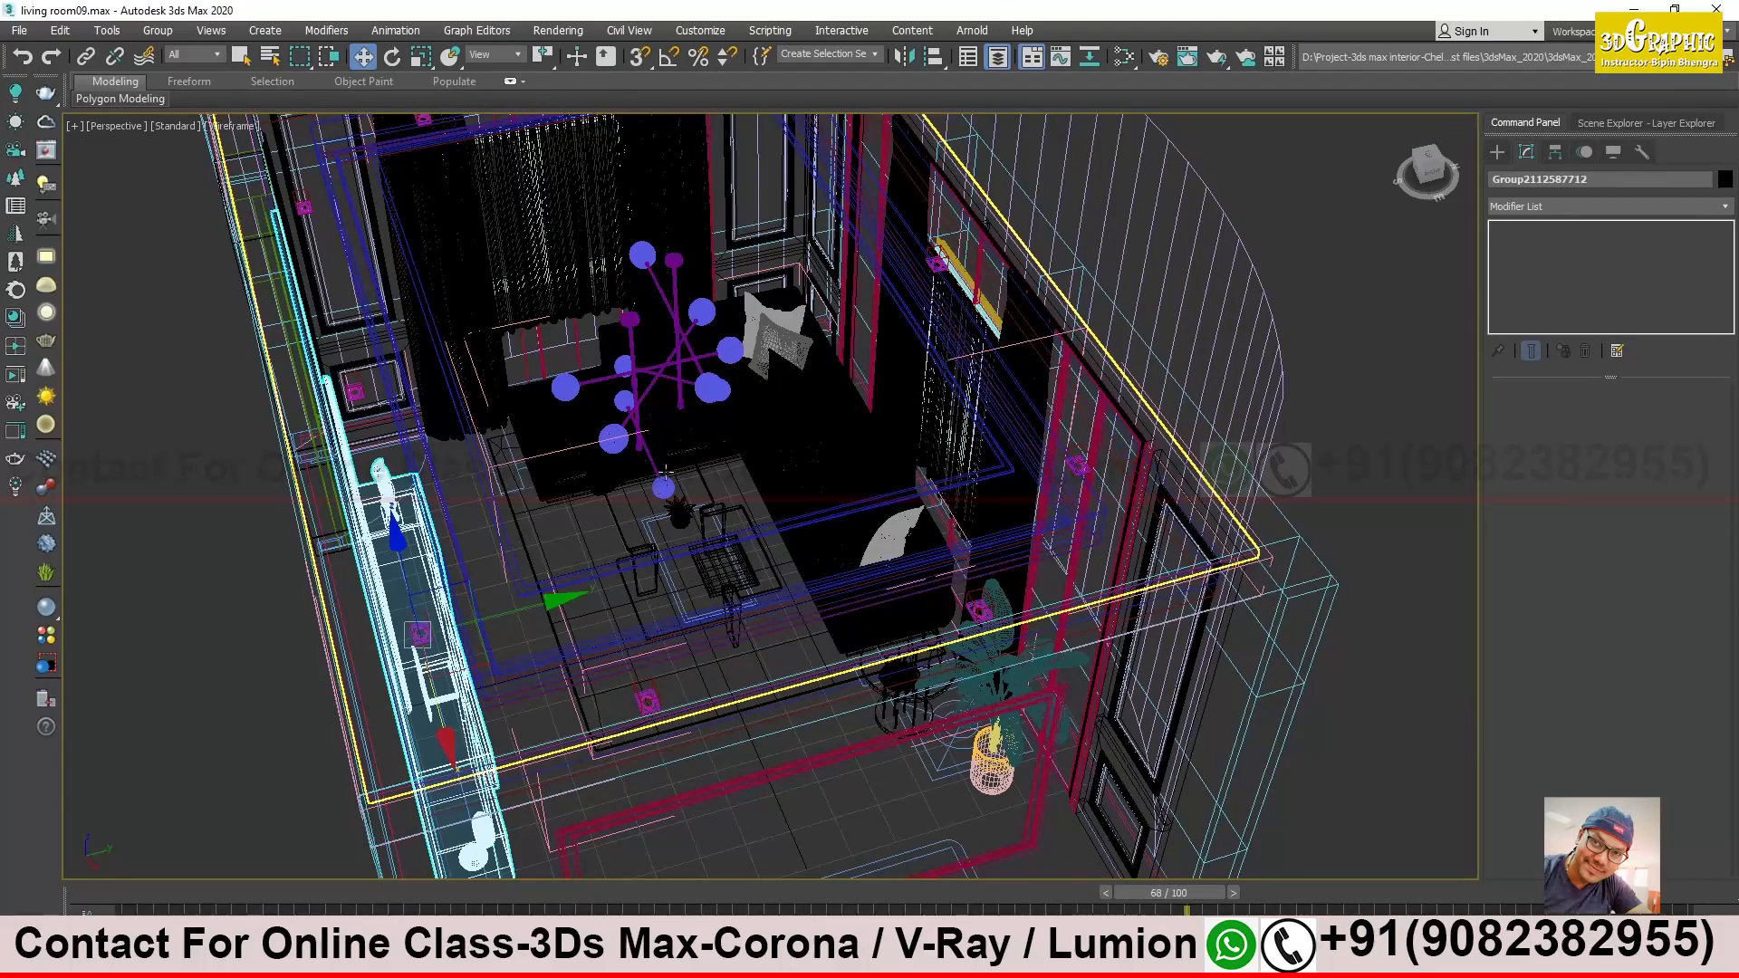
{"action": "scroll", "coordinate": [651, 477], "scroll_direction": "up", "scroll_amount": 5}
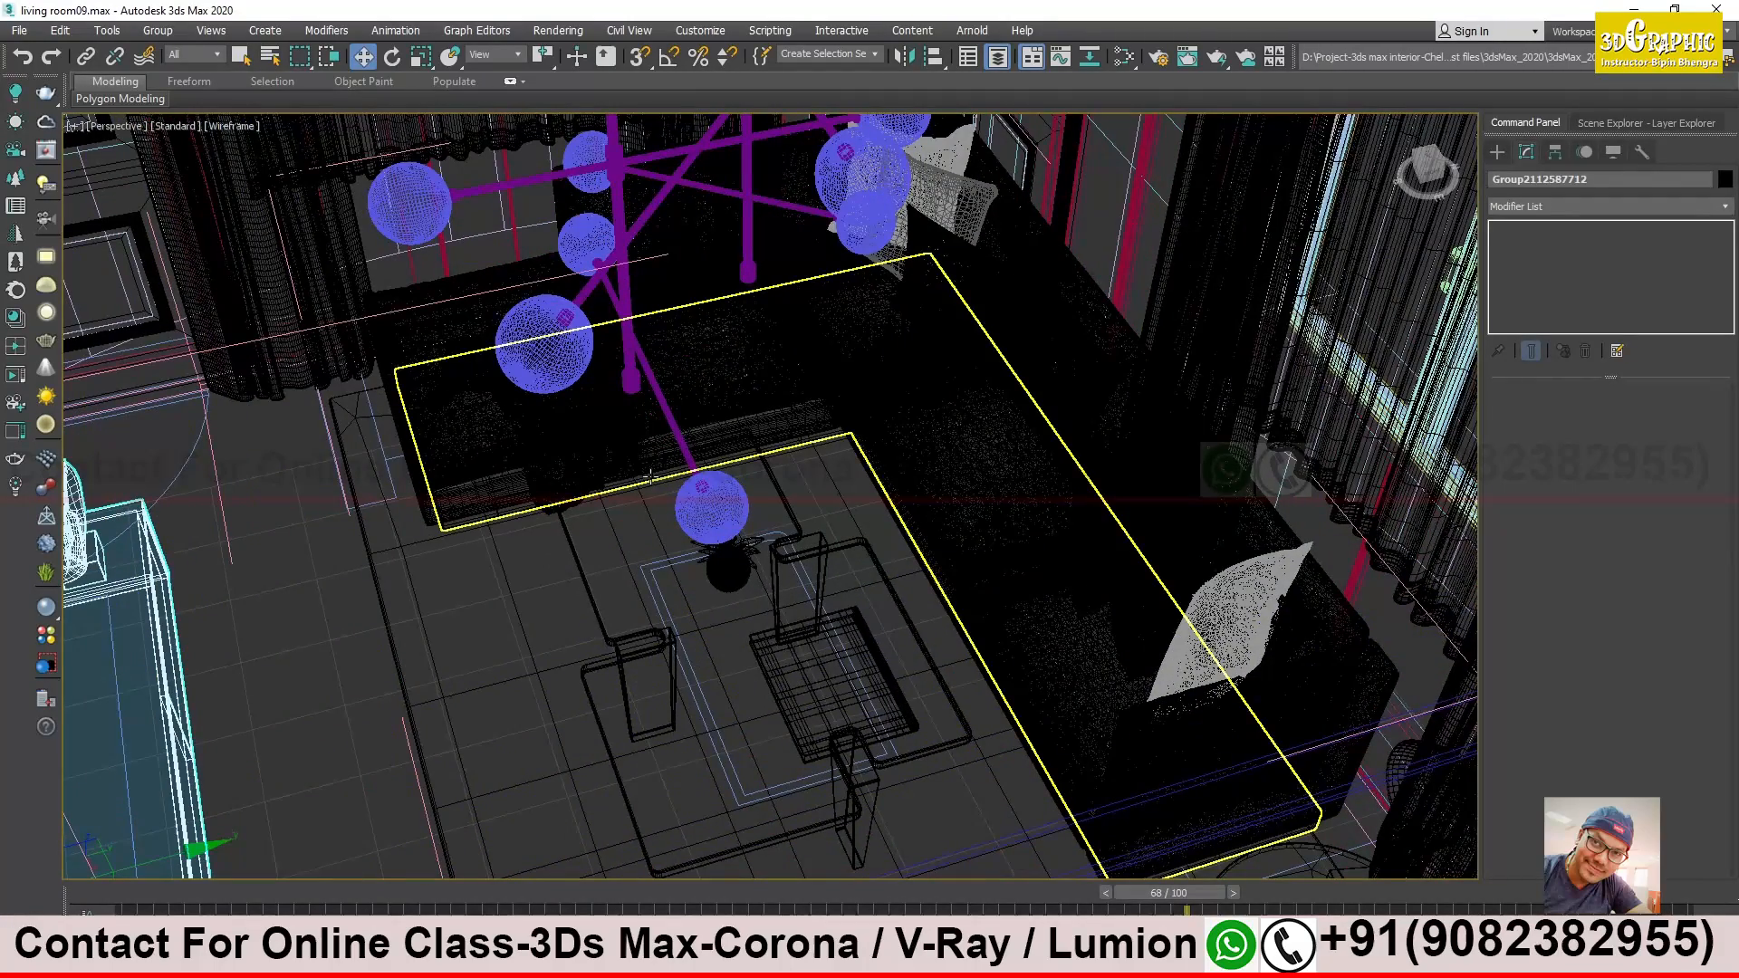
{"action": "scroll", "coordinate": [524, 435], "scroll_direction": "up", "scroll_amount": 3}
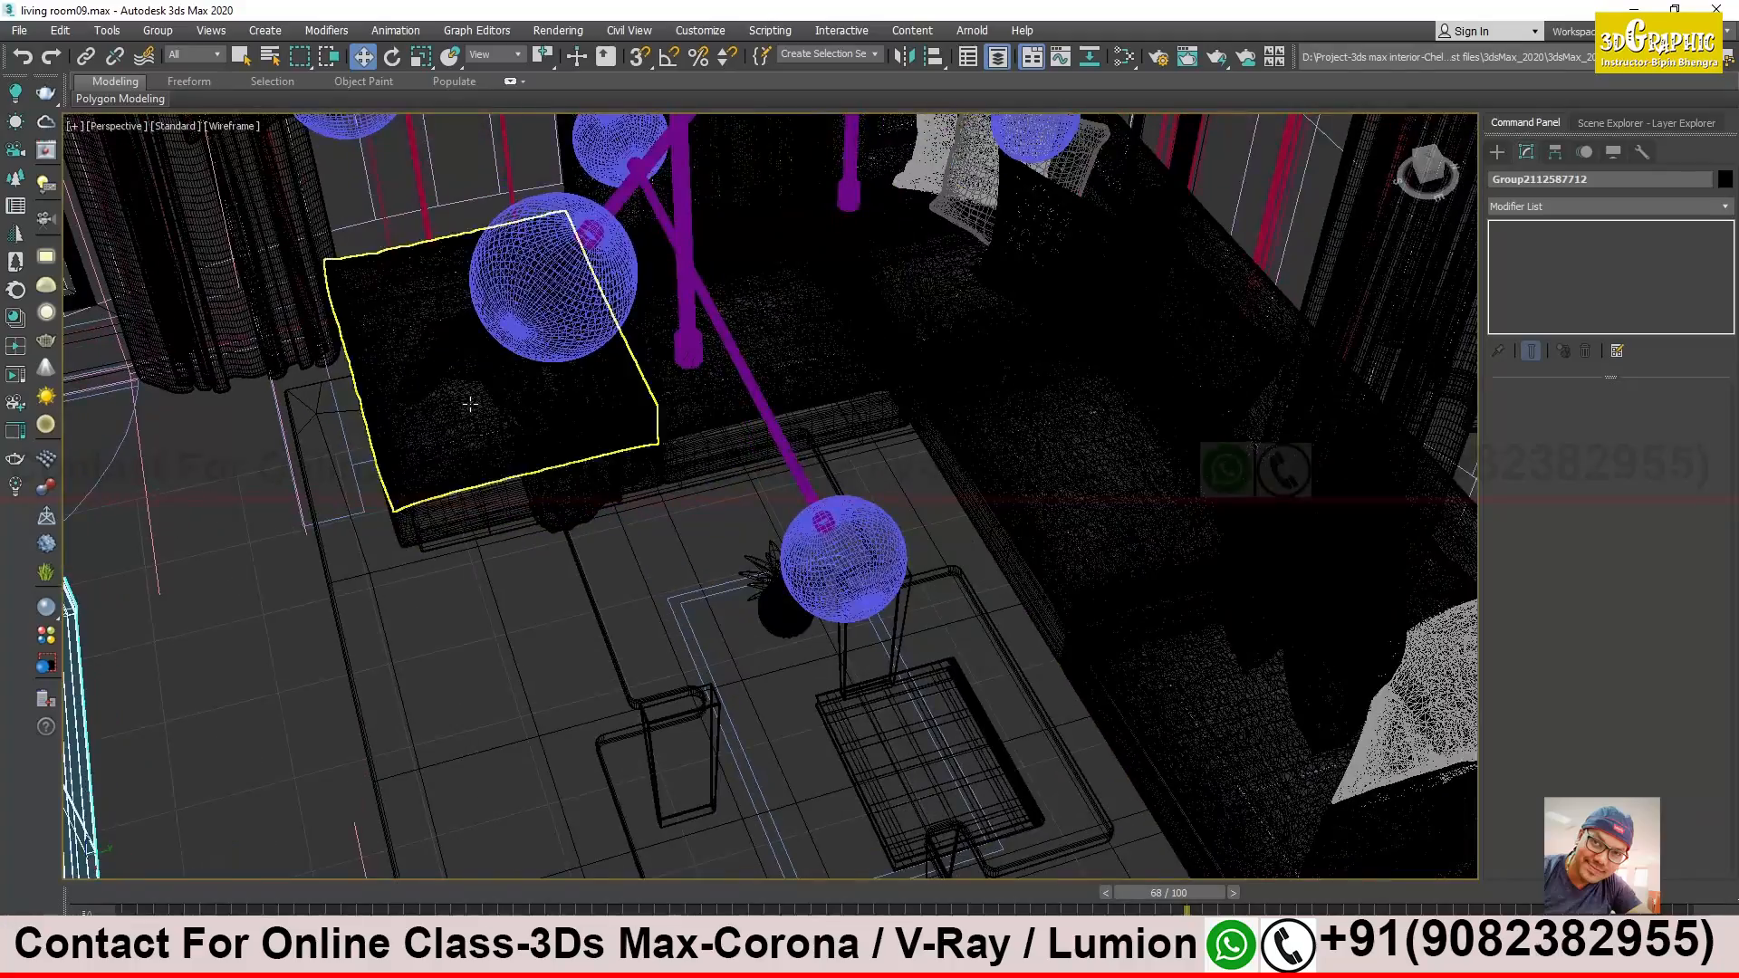
Select the coffee table group in front of the sofa, including its pineapple decor and tray
{"action": "scroll", "coordinate": [481, 410], "scroll_direction": "down", "scroll_amount": 5}
{"action": "middle_click_drag", "start_coordinate": [574, 457], "coordinate": [930, 736]}
{"action": "scroll", "coordinate": [610, 593], "scroll_direction": "down", "scroll_amount": 4}
{"action": "scroll", "coordinate": [685, 636], "scroll_direction": "up", "scroll_amount": 4}
{"action": "left_click", "coordinate": [930, 737]}
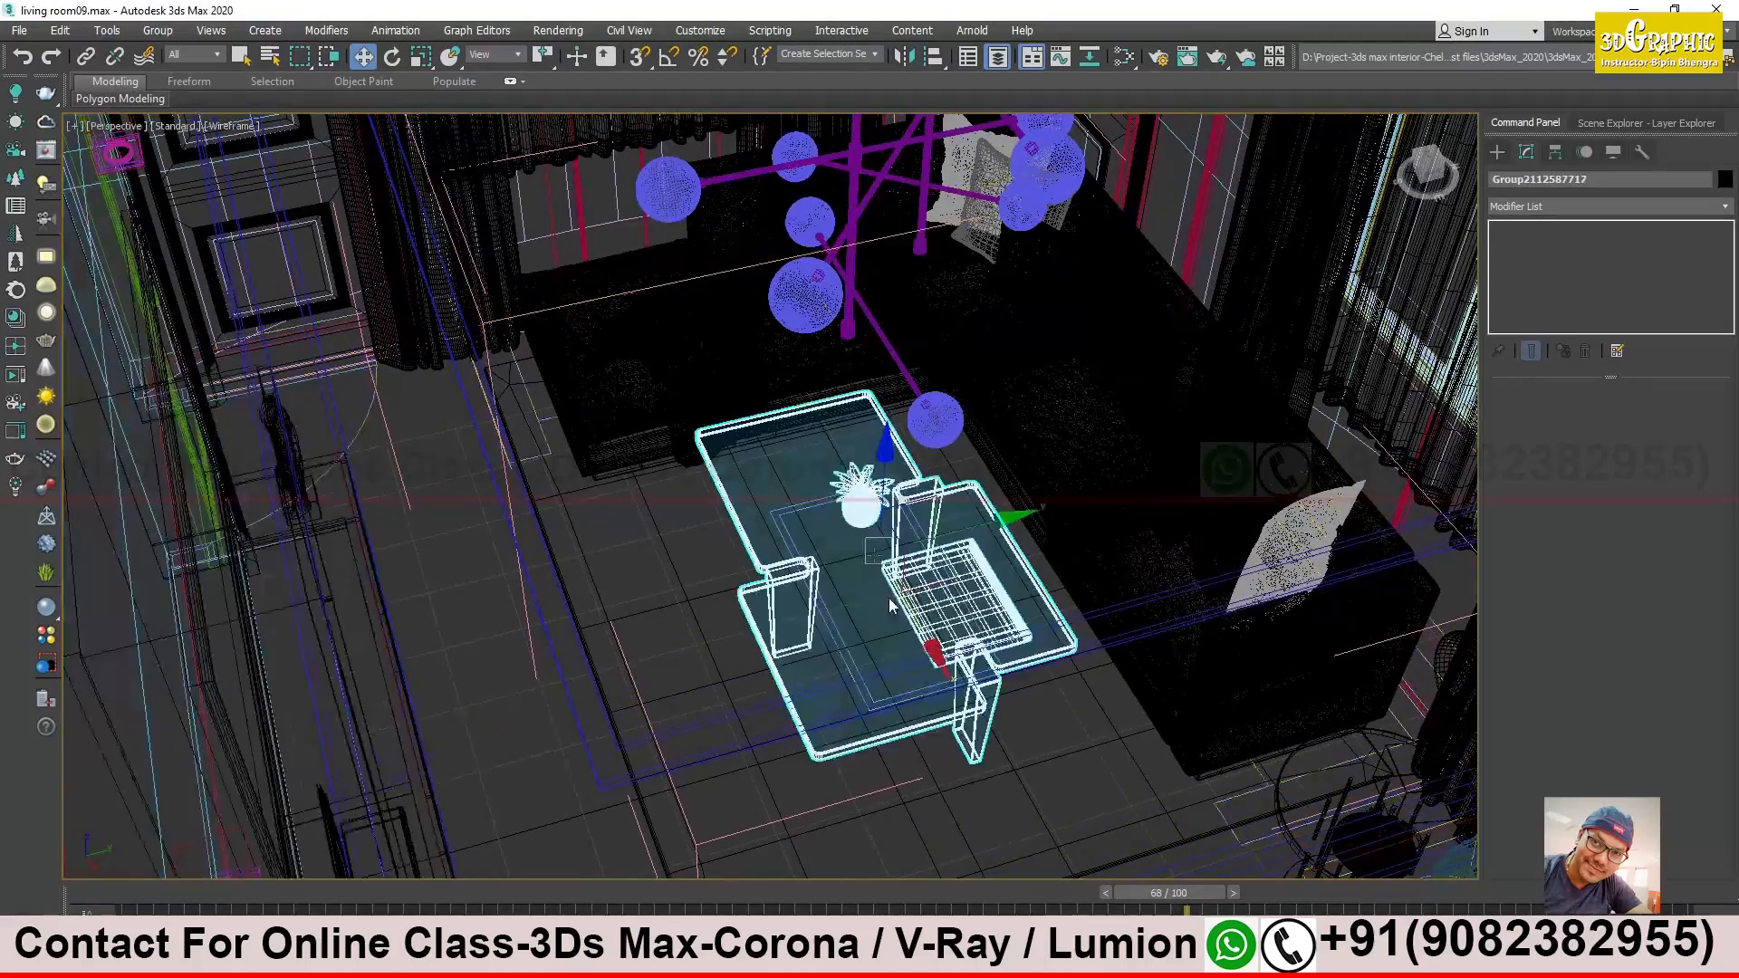
Examine the coffee table and the surrounding sofa, chandelier, side table and potted plant from several angles
{"action": "scroll", "coordinate": [960, 638], "scroll_direction": "up", "scroll_amount": 3}
{"action": "middle_click_drag", "start_coordinate": [834, 569], "coordinate": [846, 850]}
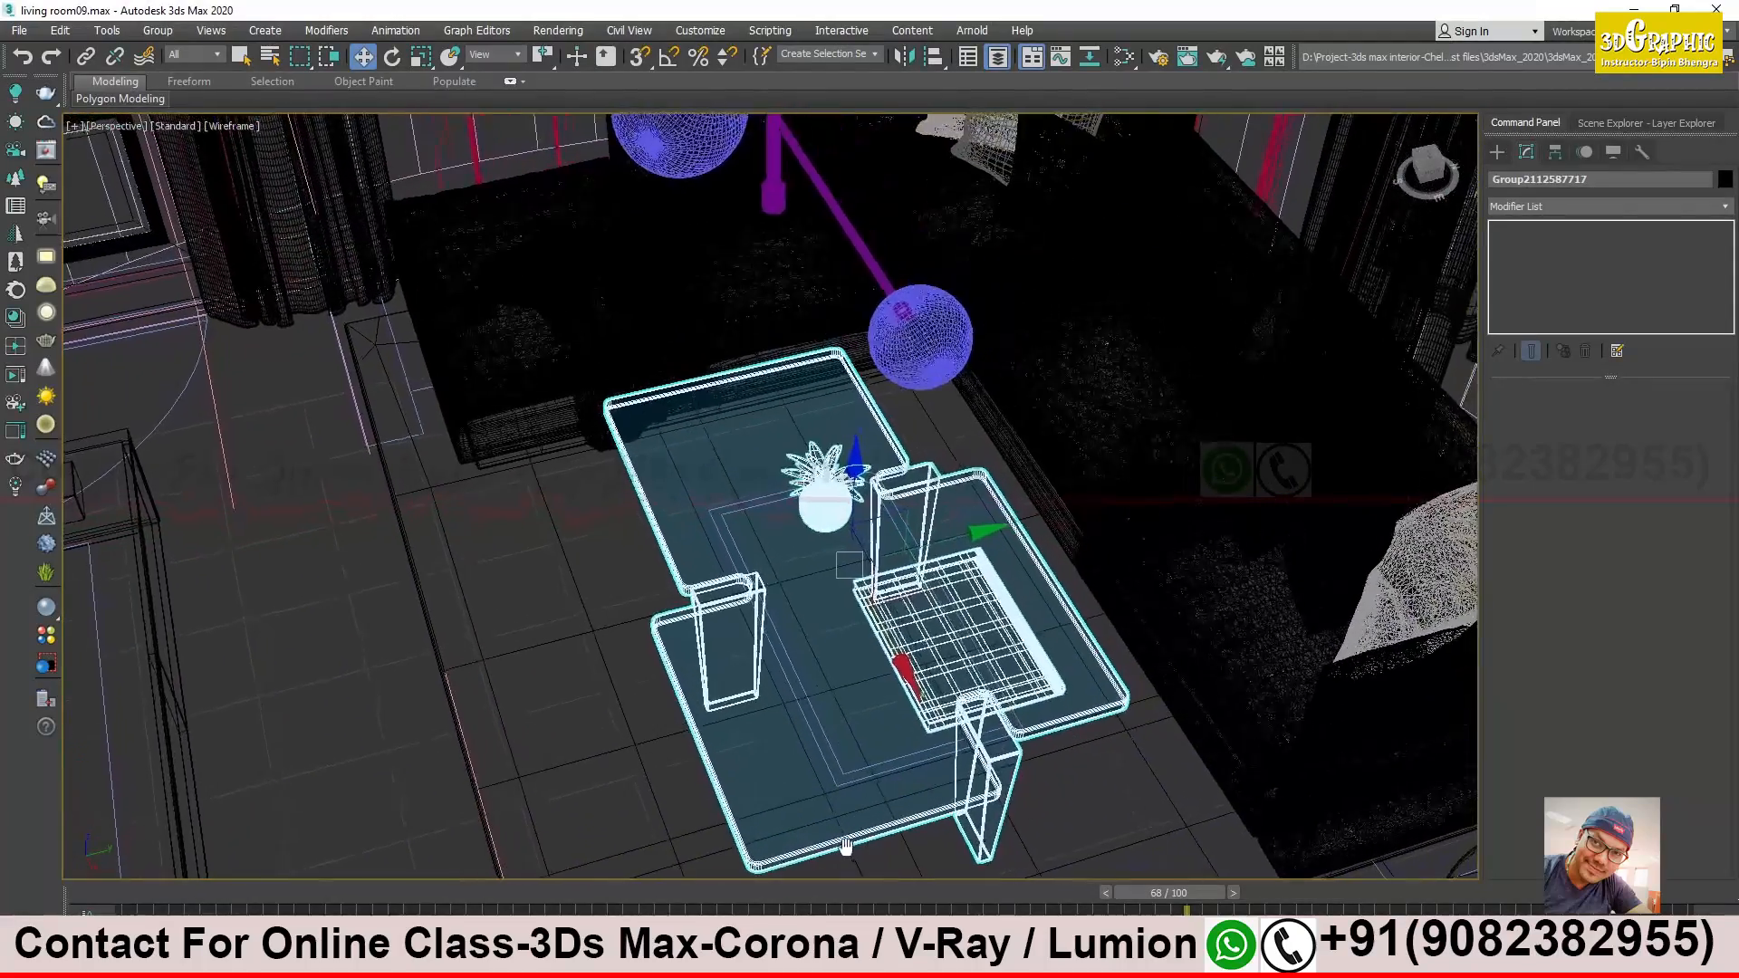
{"action": "scroll", "coordinate": [987, 724], "scroll_direction": "down", "scroll_amount": 4}
{"action": "middle_click_drag", "start_coordinate": [1076, 633], "coordinate": [894, 705]}
{"action": "scroll", "coordinate": [738, 720], "scroll_direction": "down", "scroll_amount": 5}
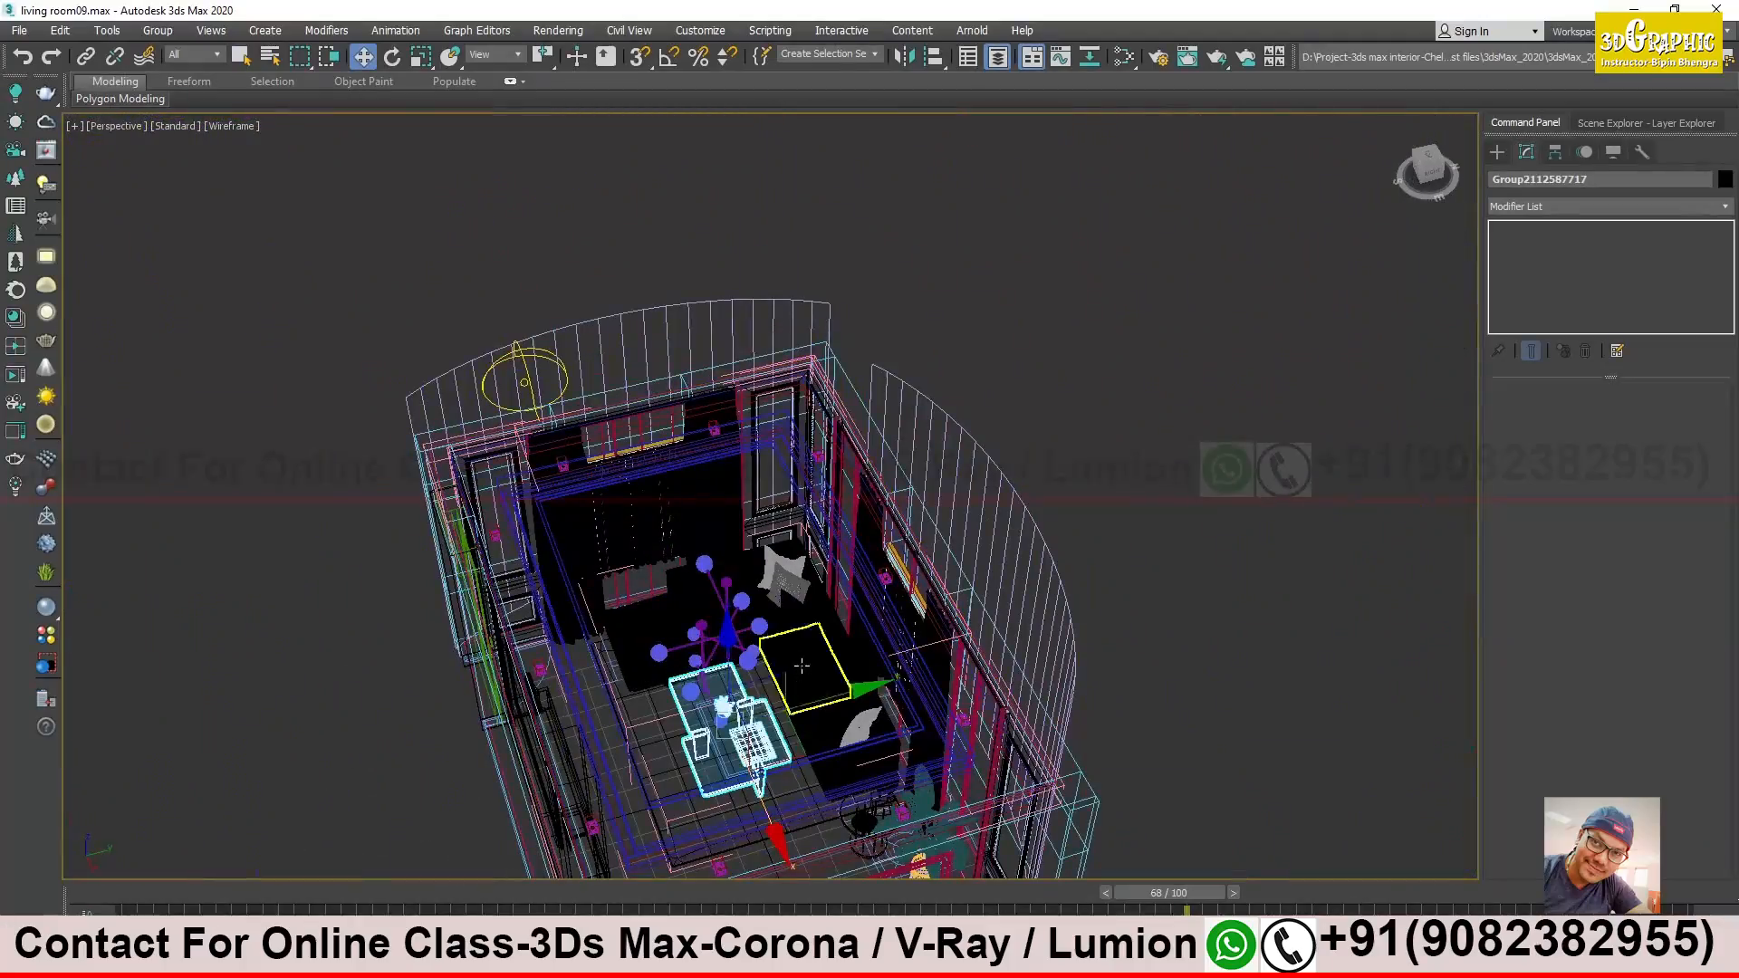
{"action": "middle_click_drag", "start_coordinate": [788, 693], "coordinate": [828, 717], "text": "alt"}
{"action": "scroll", "coordinate": [828, 717], "scroll_direction": "up", "scroll_amount": 10}
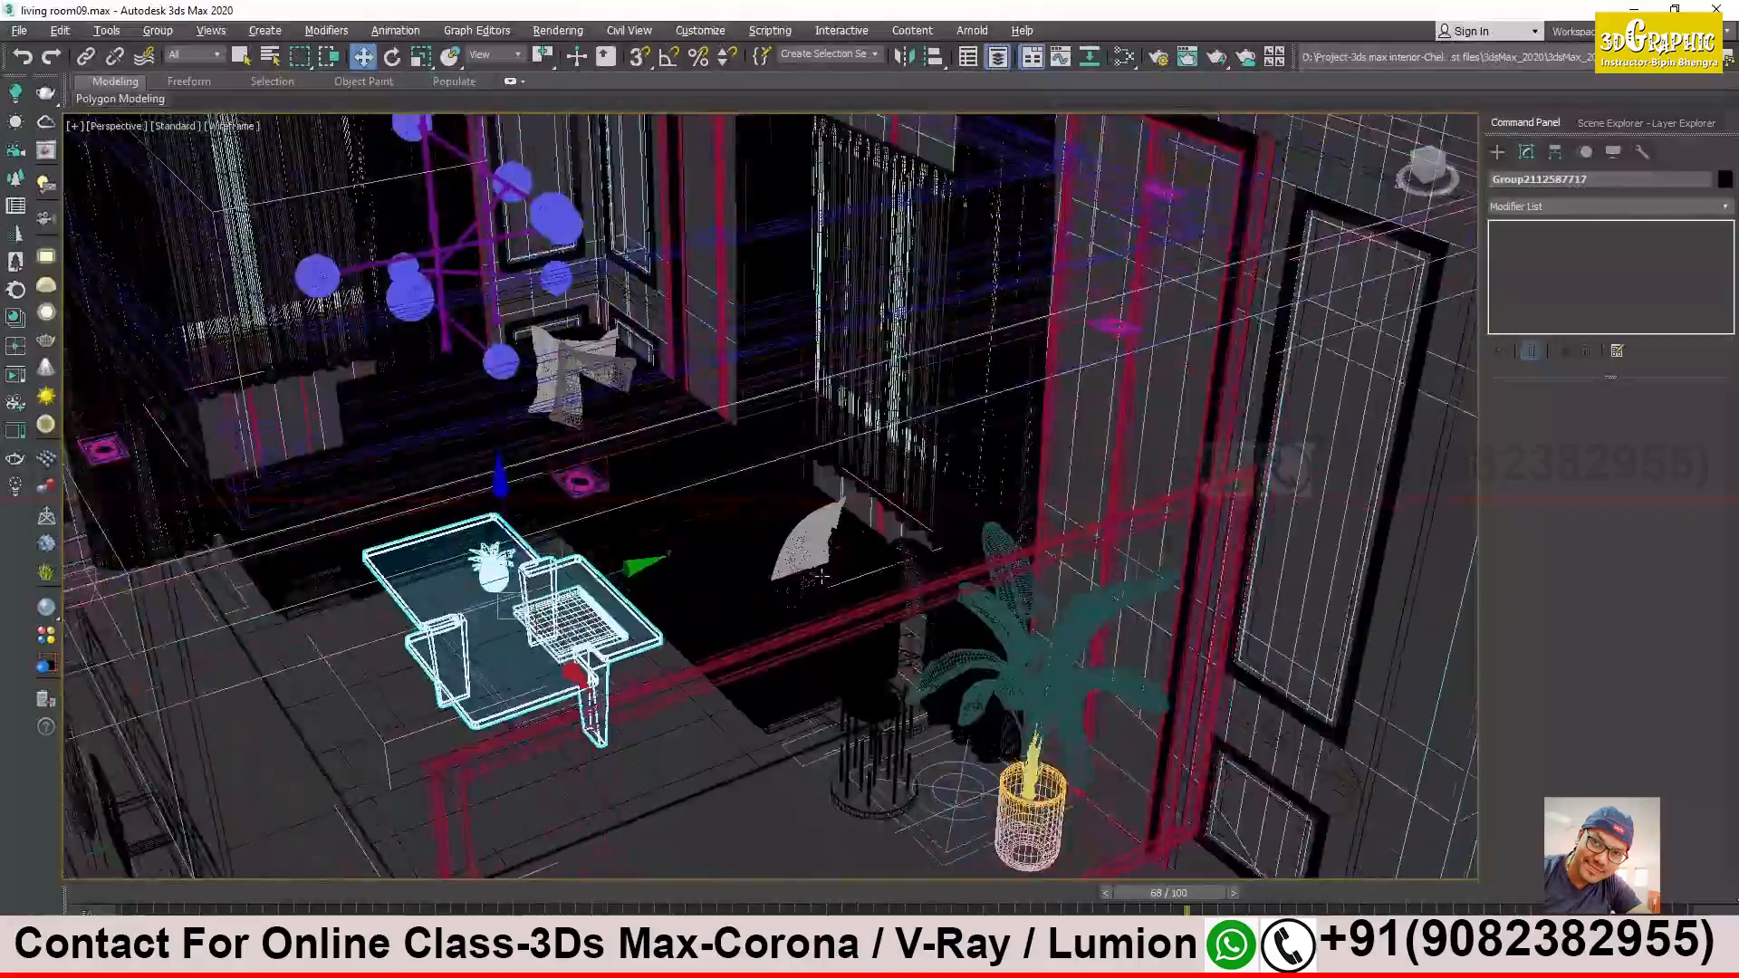
{"action": "middle_click_drag", "start_coordinate": [820, 576], "coordinate": [838, 514], "text": "alt"}
{"action": "scroll", "coordinate": [838, 514], "scroll_direction": "down", "scroll_amount": 10}
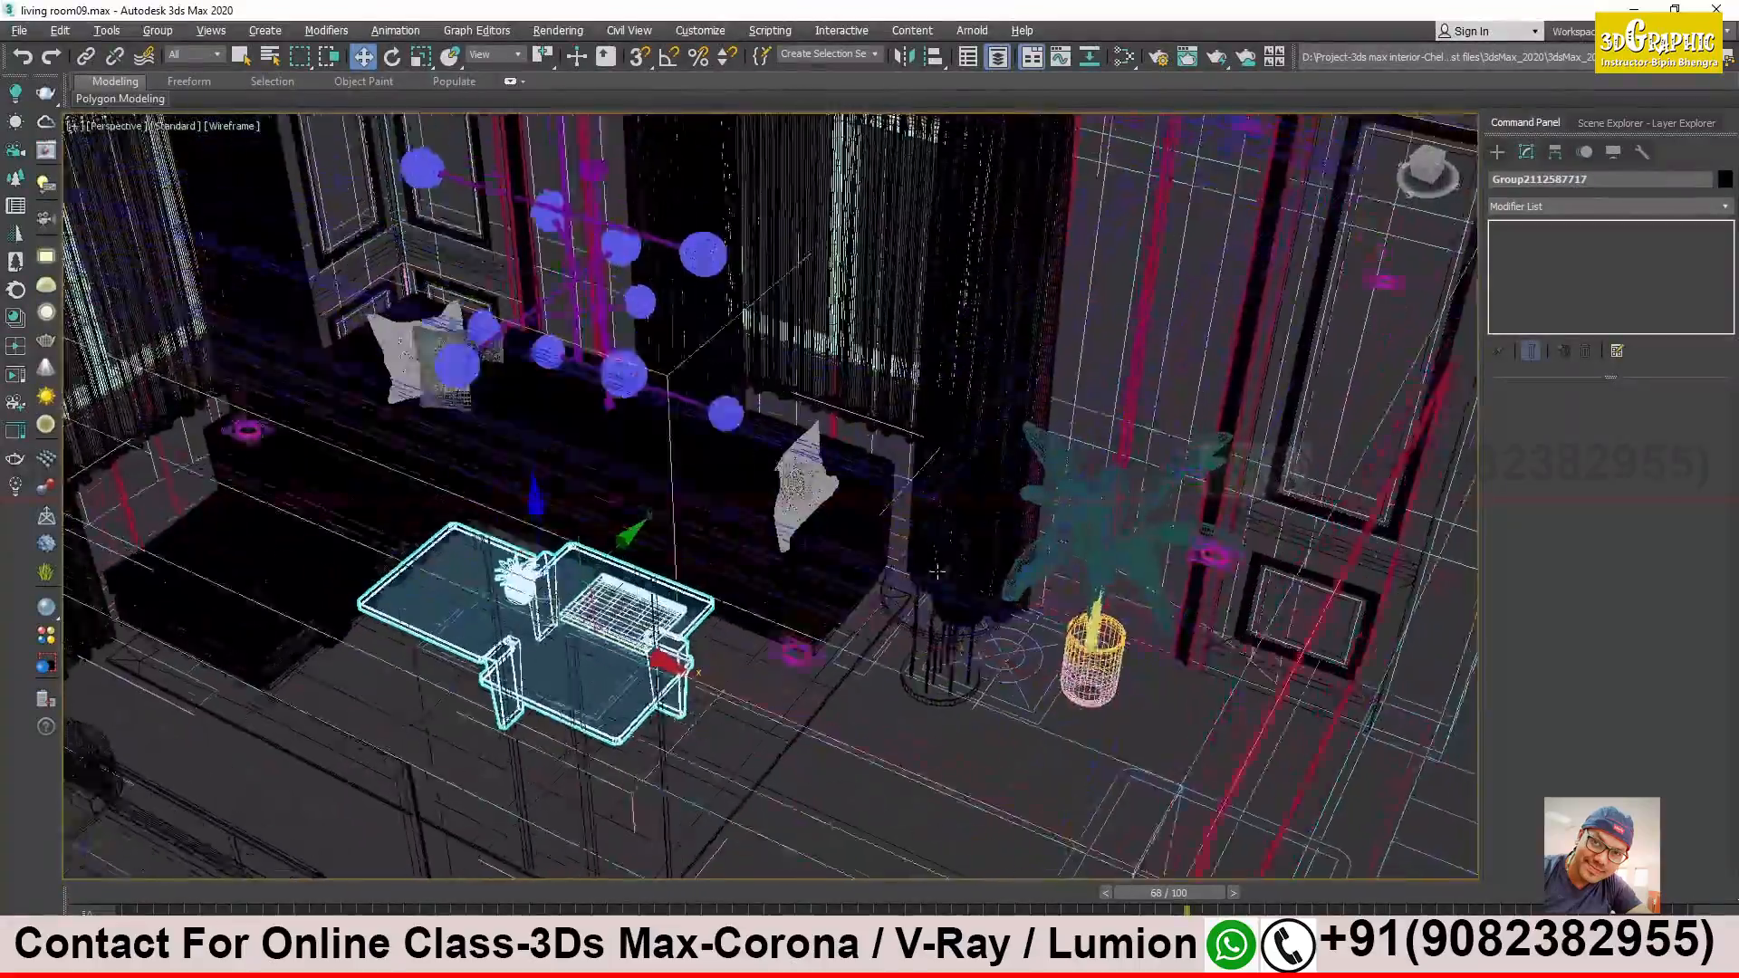